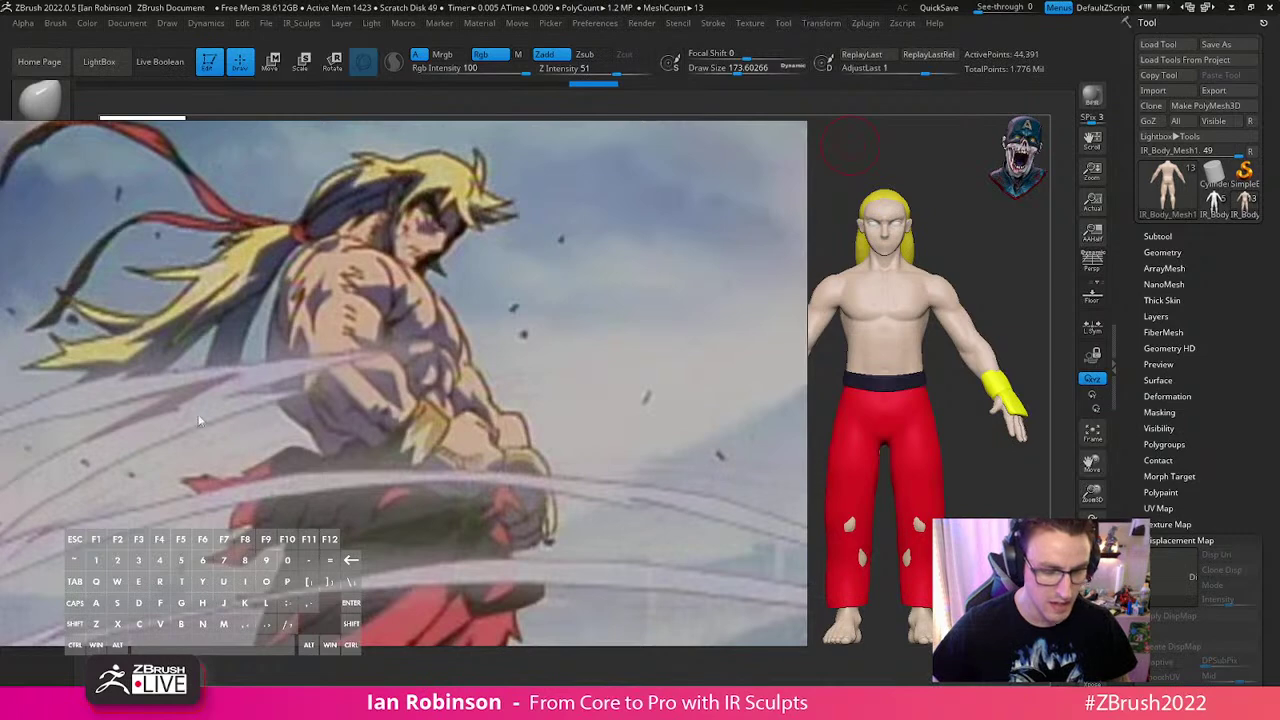
Examine the anime pose image and surrounding references on the reference board, and clear the board from view
{"action": "scroll", "coordinate": [379, 374], "scroll_direction": "down", "scroll_amount": 3}
{"action": "middle_click_drag", "start_coordinate": [368, 354], "coordinate": [345, 259]}
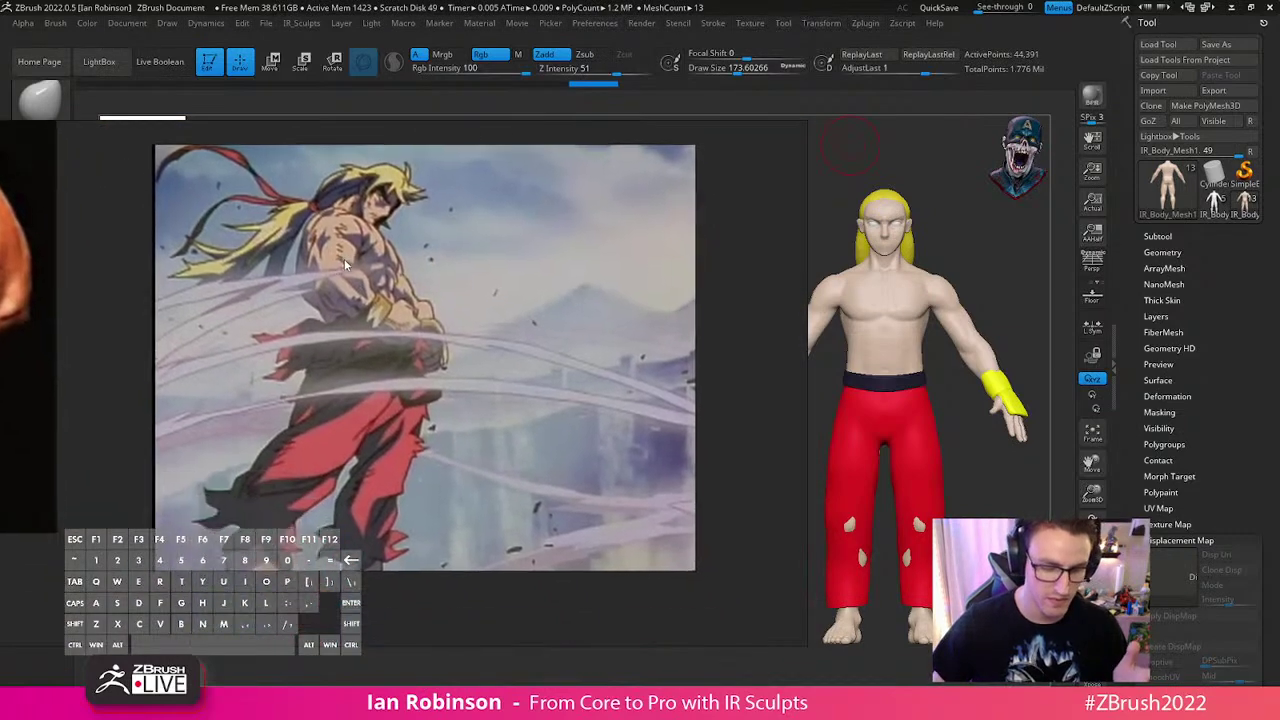
{"action": "scroll", "coordinate": [346, 257], "scroll_direction": "up", "scroll_amount": 2}
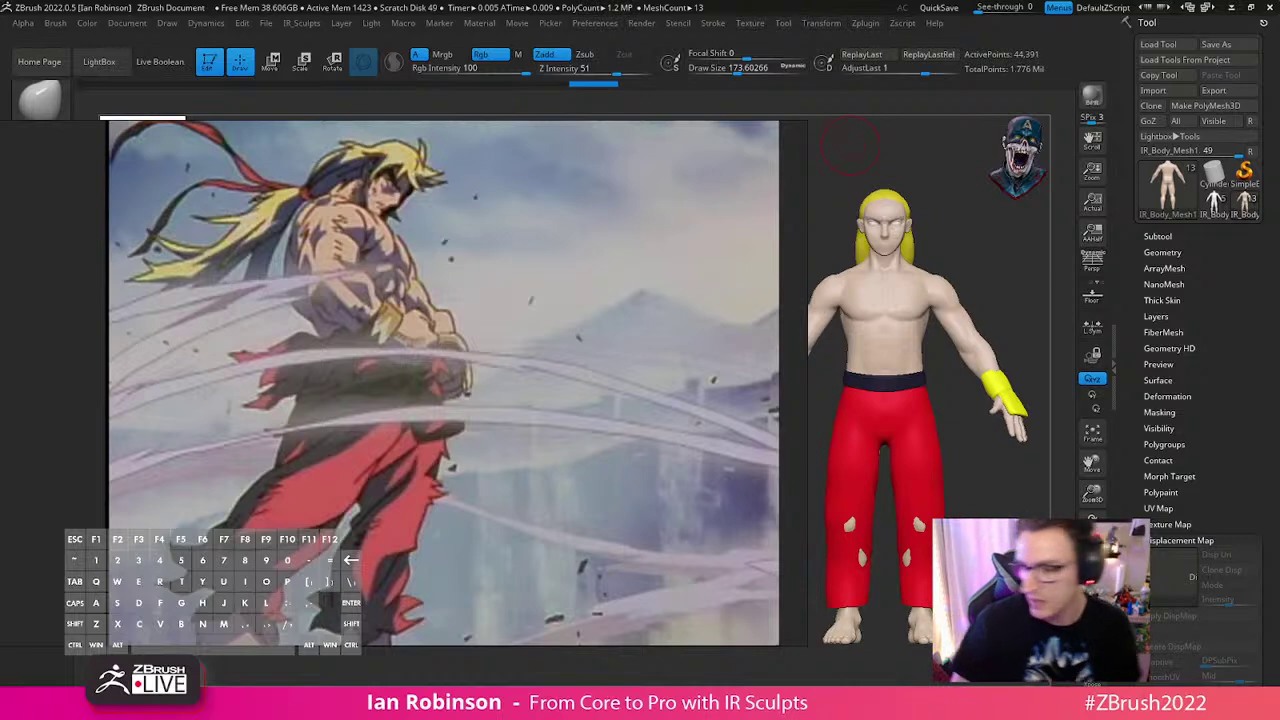
{"action": "scroll", "coordinate": [485, 396], "scroll_direction": "down", "scroll_amount": 6}
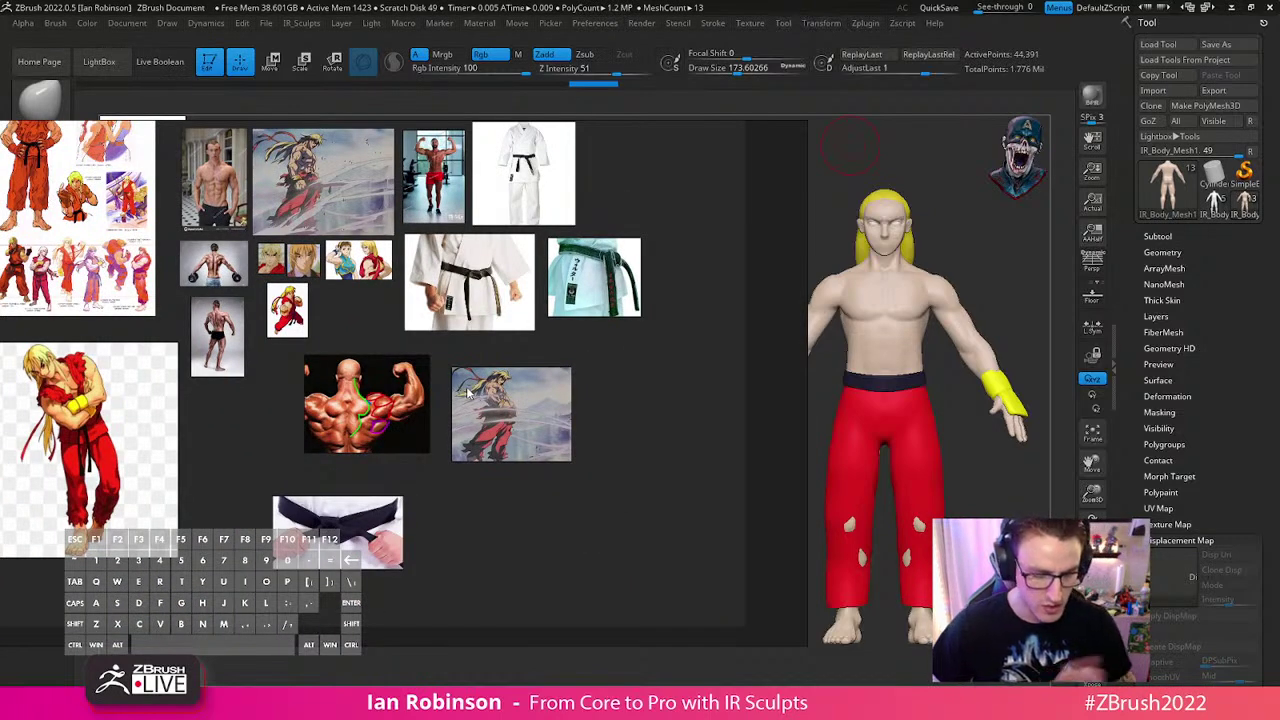
{"action": "right_click_drag", "start_coordinate": [744, 422], "coordinate": [0, 423]}
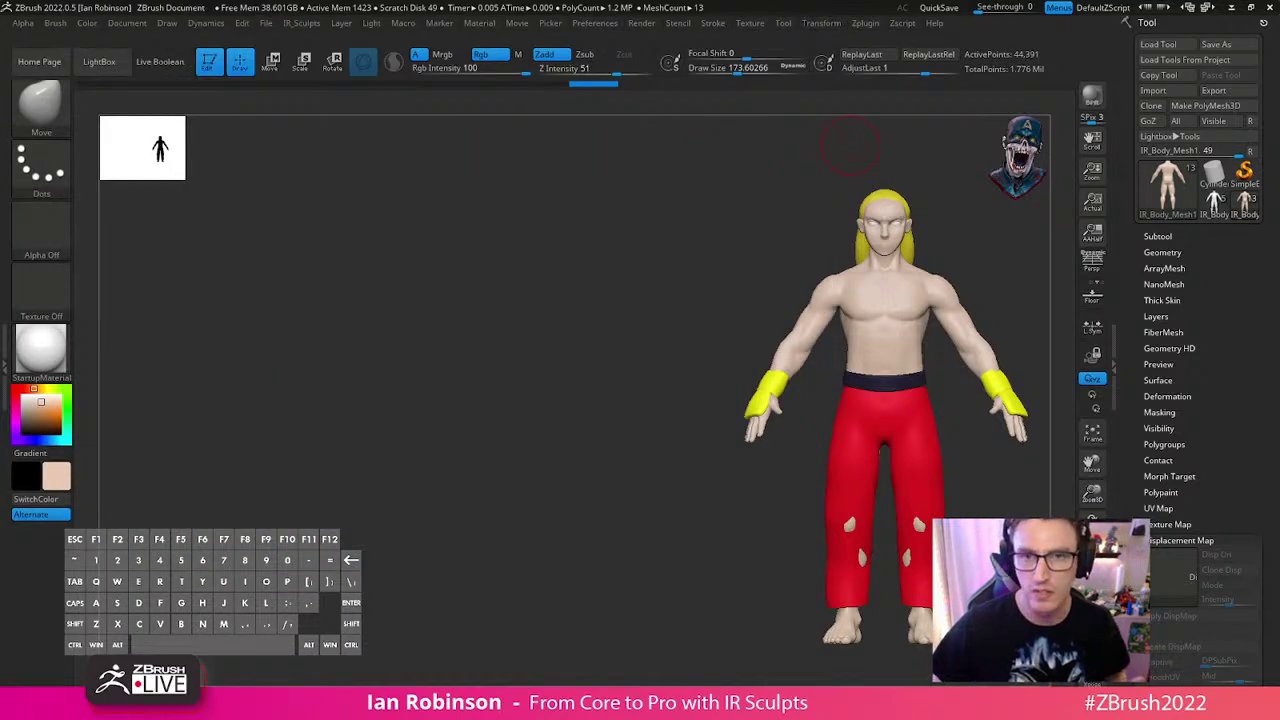
{"action": "right_click_drag", "start_coordinate": [700, 0], "coordinate": [640, 0]}
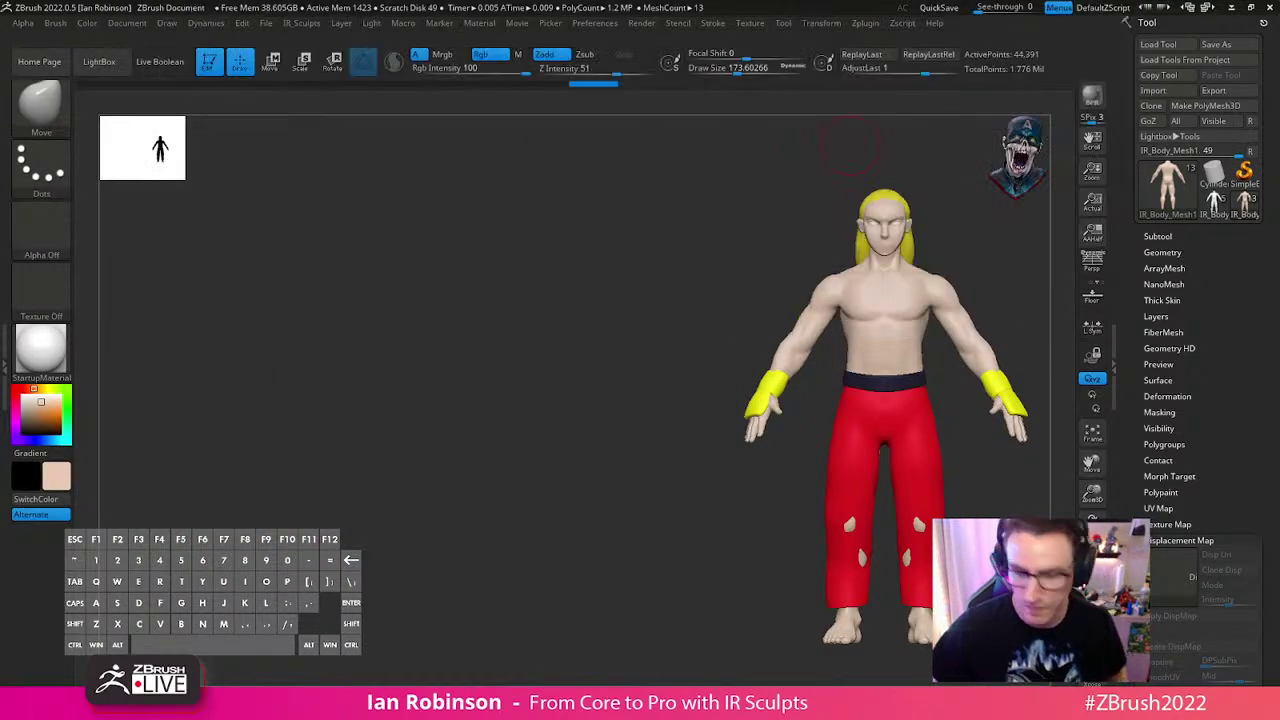
Switch to the IR_Body_Mesh base body, reduce the draw size to about 65, and examine it from several angles
{"action": "left_click_drag", "start_coordinate": [430, 308], "coordinate": [600, 294], "text": "shift"}
{"action": "left_click_drag", "start_coordinate": [739, 286], "coordinate": [757, 374], "text": "alt"}
{"action": "left_click_drag", "start_coordinate": [884, 300], "coordinate": [798, 257], "text": "alt"}
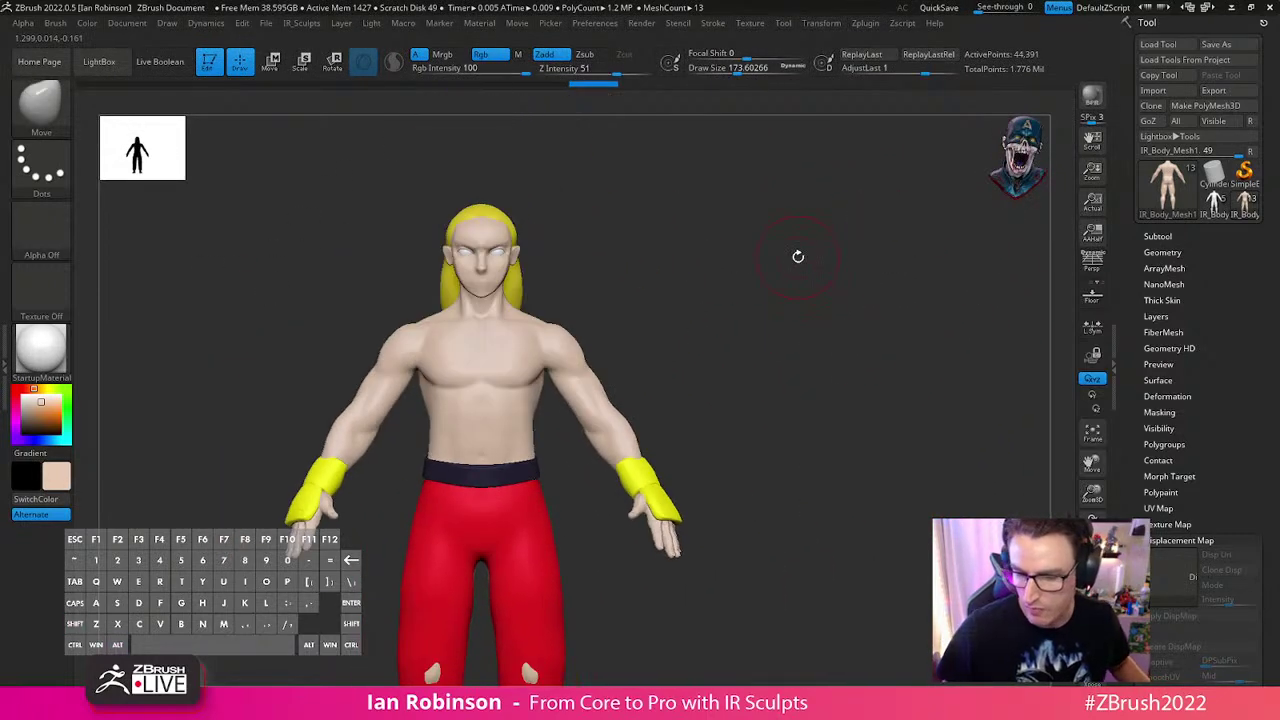
{"action": "left_click", "coordinate": [1214, 202]}
{"action": "left_click_drag", "start_coordinate": [820, 390], "coordinate": [860, 415], "text": "alt"}
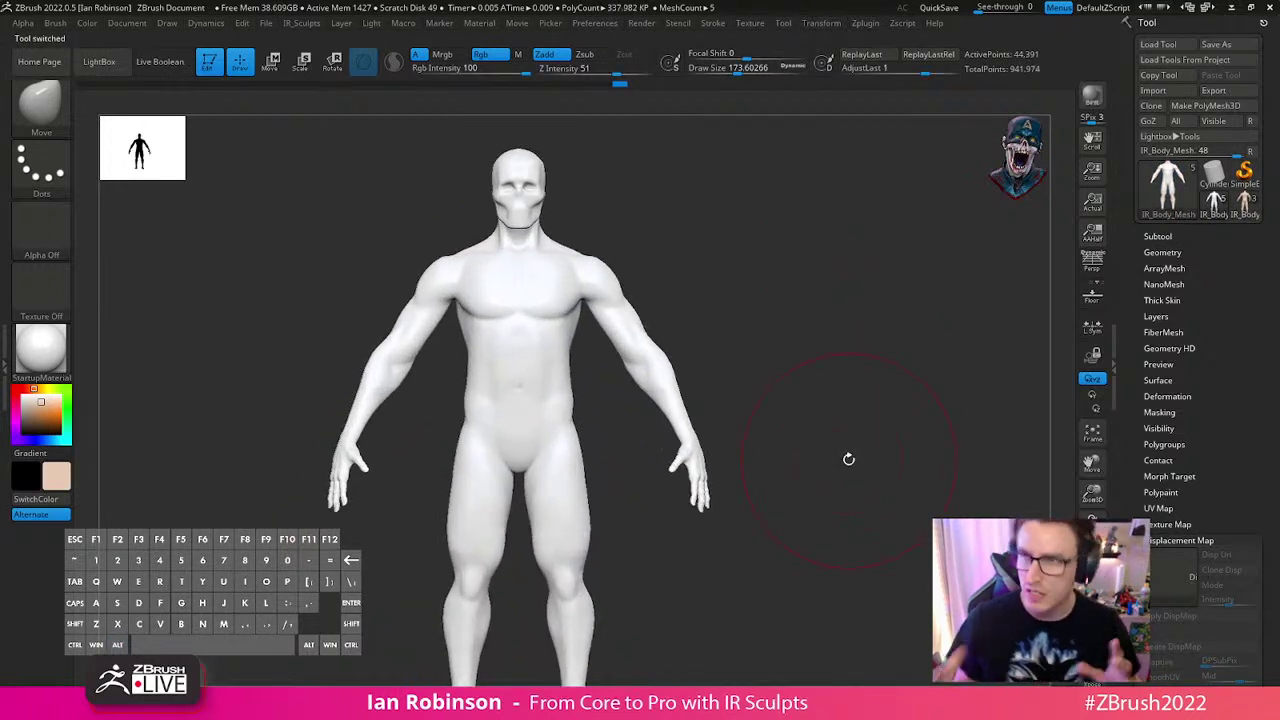
{"action": "key", "text": "s"}
{"action": "mouse_move", "coordinate": [912, 331]}
{"action": "left_mouse_down"}
{"action": "mouse_move", "coordinate": [846, 369]}
{"action": "mouse_move", "coordinate": [814, 370]}
{"action": "mouse_move", "coordinate": [869, 389]}
{"action": "mouse_move", "coordinate": [886, 366]}
{"action": "mouse_move", "coordinate": [899, 420]}
{"action": "left_mouse_up"}
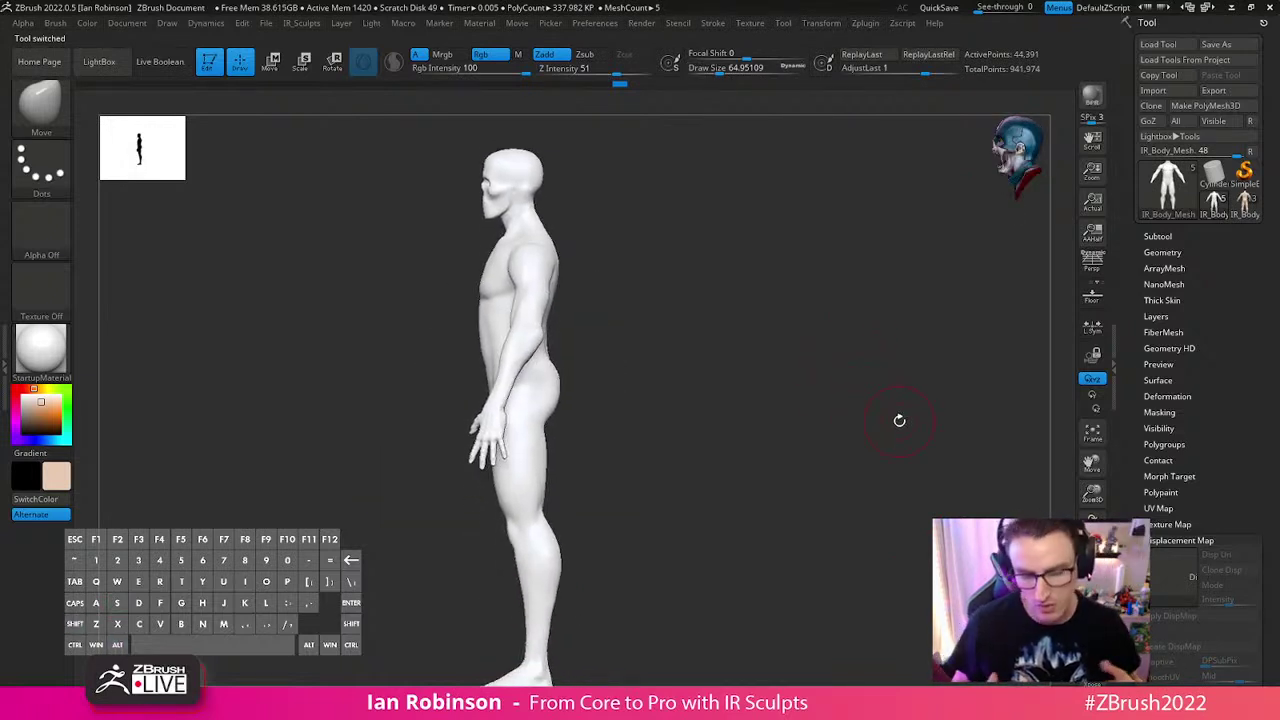
{"action": "left_click_drag", "start_coordinate": [883, 414], "coordinate": [726, 455]}
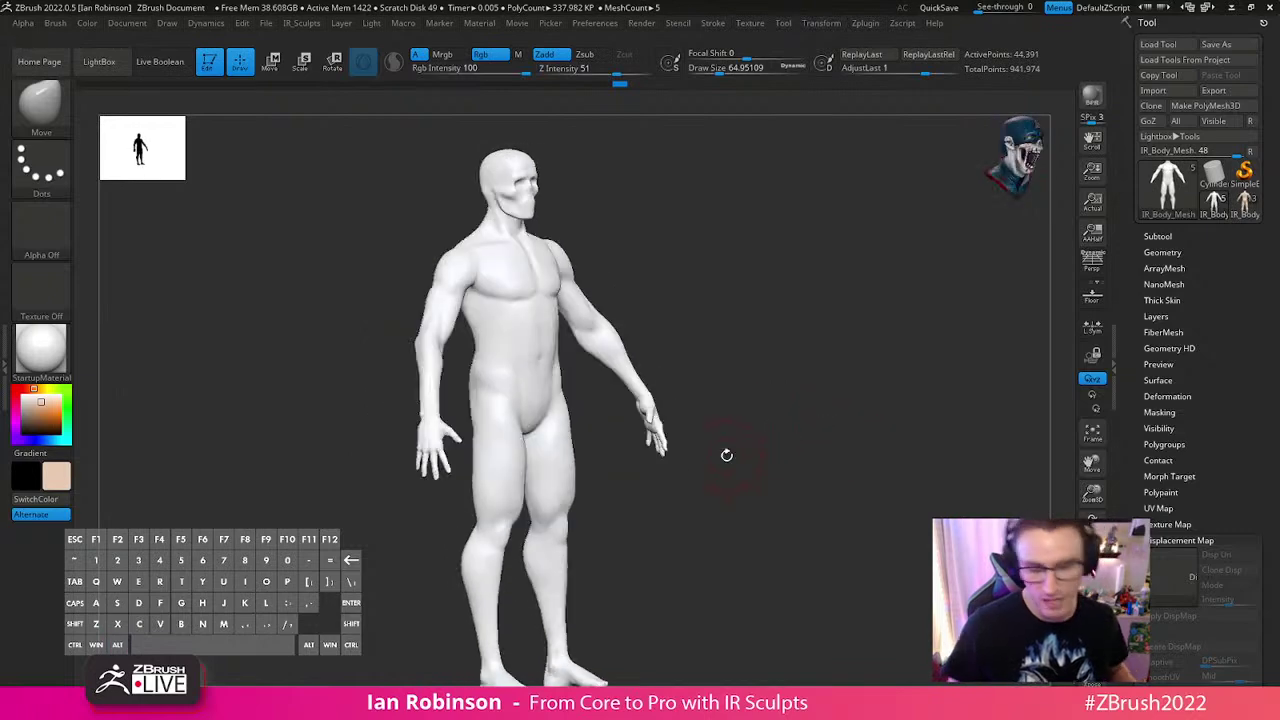
{"action": "left_click_drag", "start_coordinate": [820, 451], "coordinate": [824, 454], "text": "shift"}
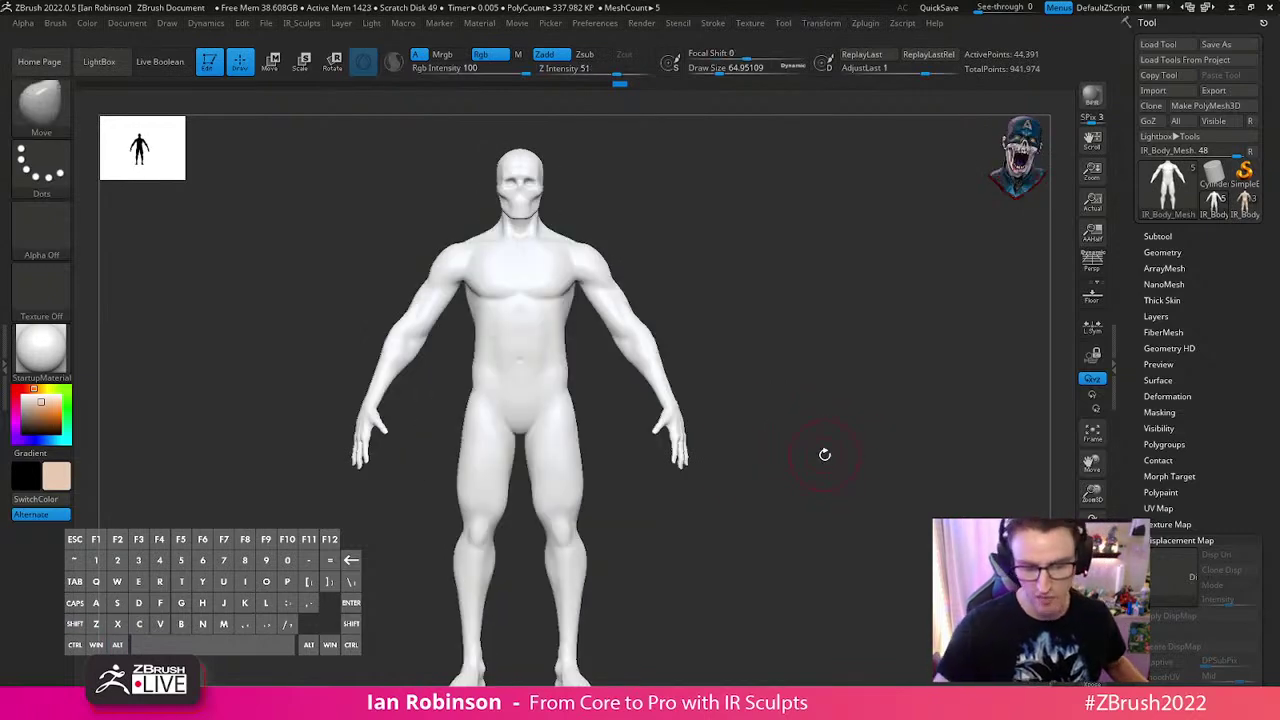
Change the display material to MatCap Gray and check the base body's profile
{"action": "key", "text": "m"}
{"action": "left_click", "coordinate": [783, 386]}
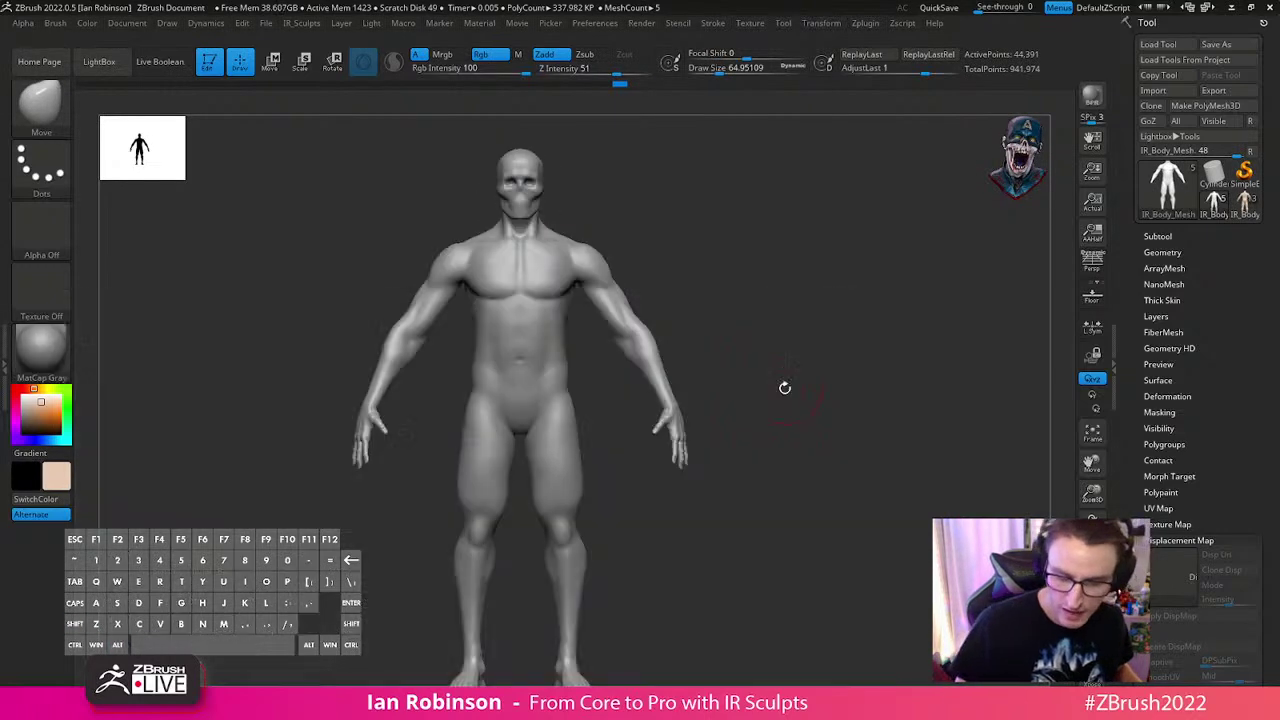
{"action": "left_click_drag", "start_coordinate": [784, 387], "coordinate": [854, 440], "text": "shift"}
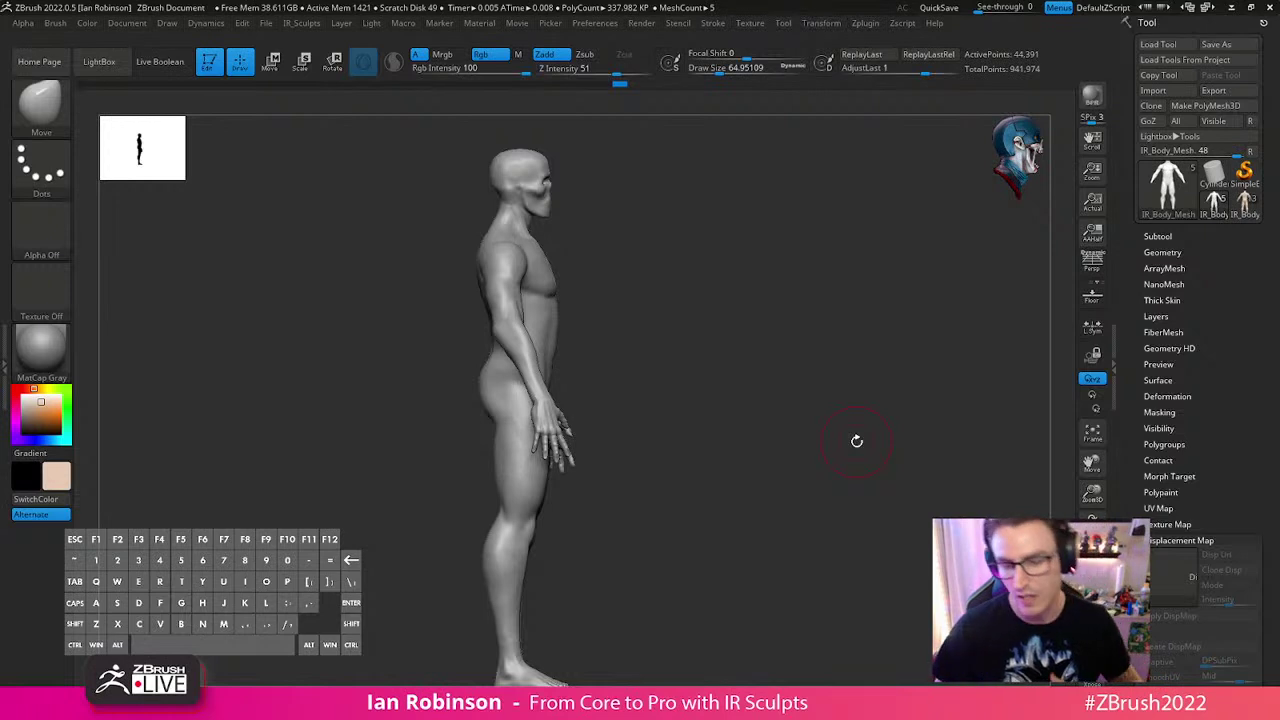
{"action": "left_click_drag", "start_coordinate": [837, 438], "coordinate": [838, 360]}
Return to the clothed IR_Body_Mesh1 character and examine its torso, forearm and overall figure
{"action": "left_click", "coordinate": [1245, 206]}
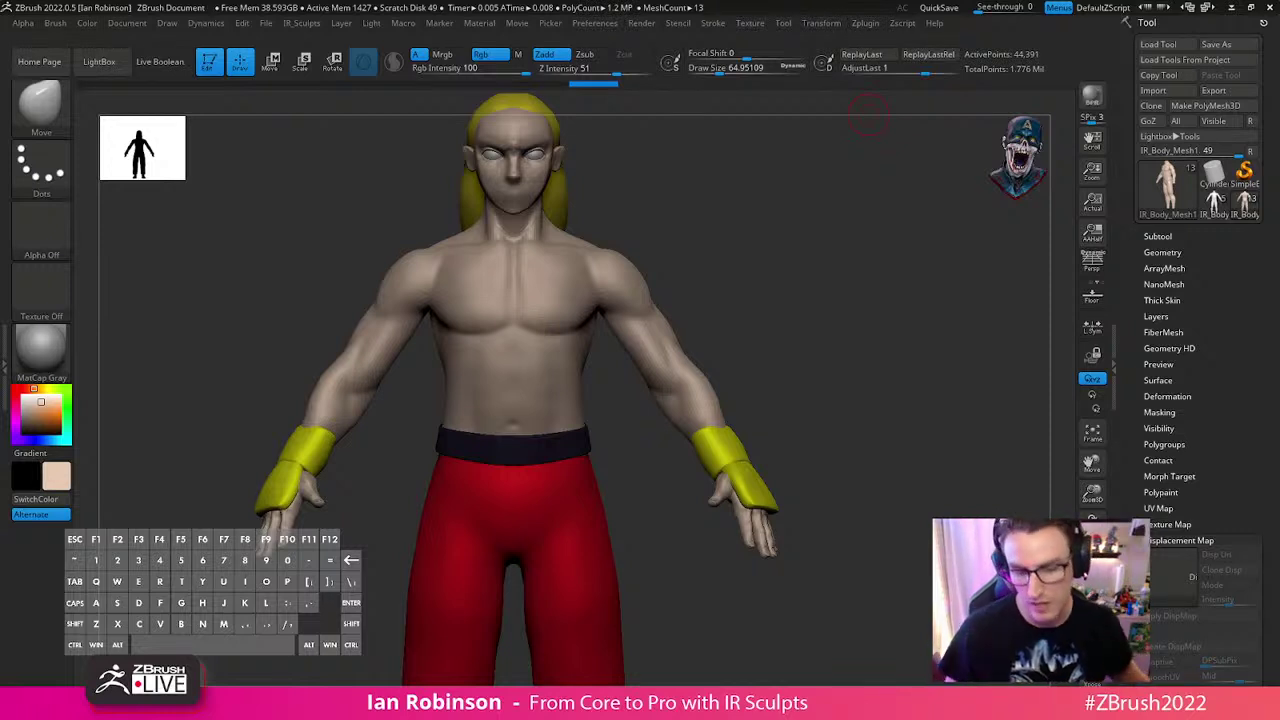
{"action": "left_click_drag", "start_coordinate": [902, 346], "coordinate": [881, 343]}
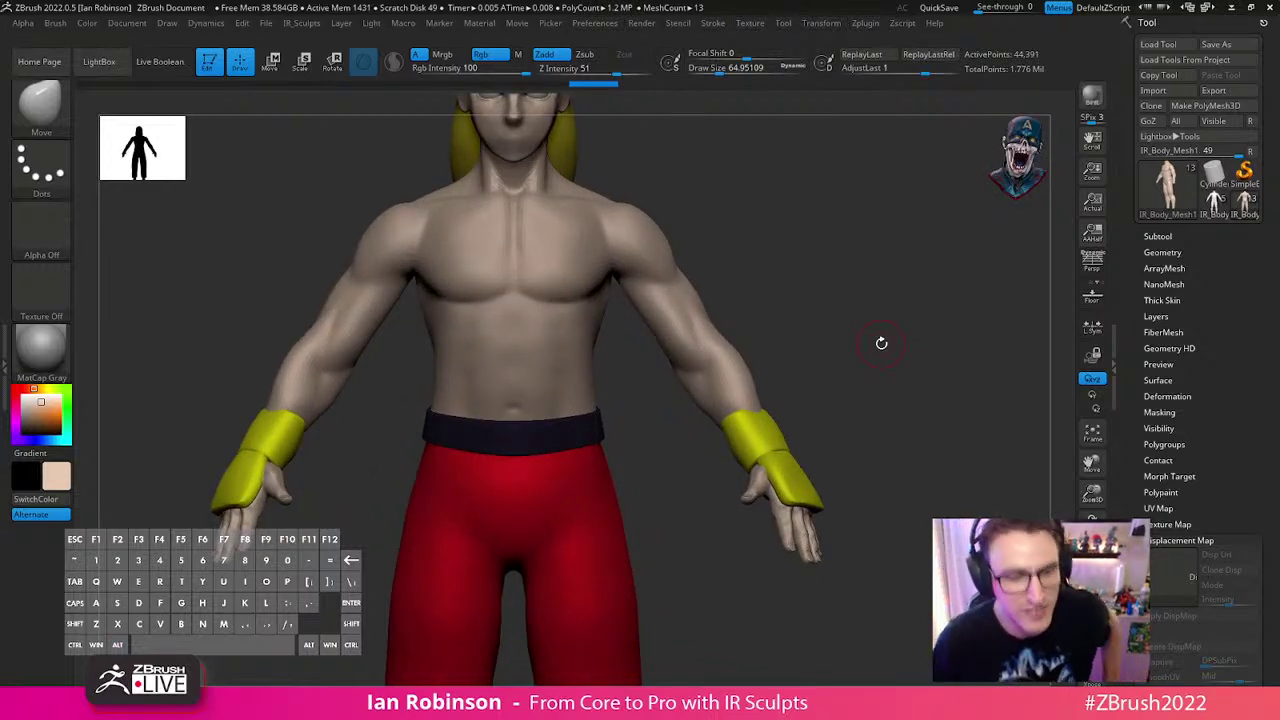
{"action": "left_click_drag", "start_coordinate": [881, 343], "coordinate": [840, 366]}
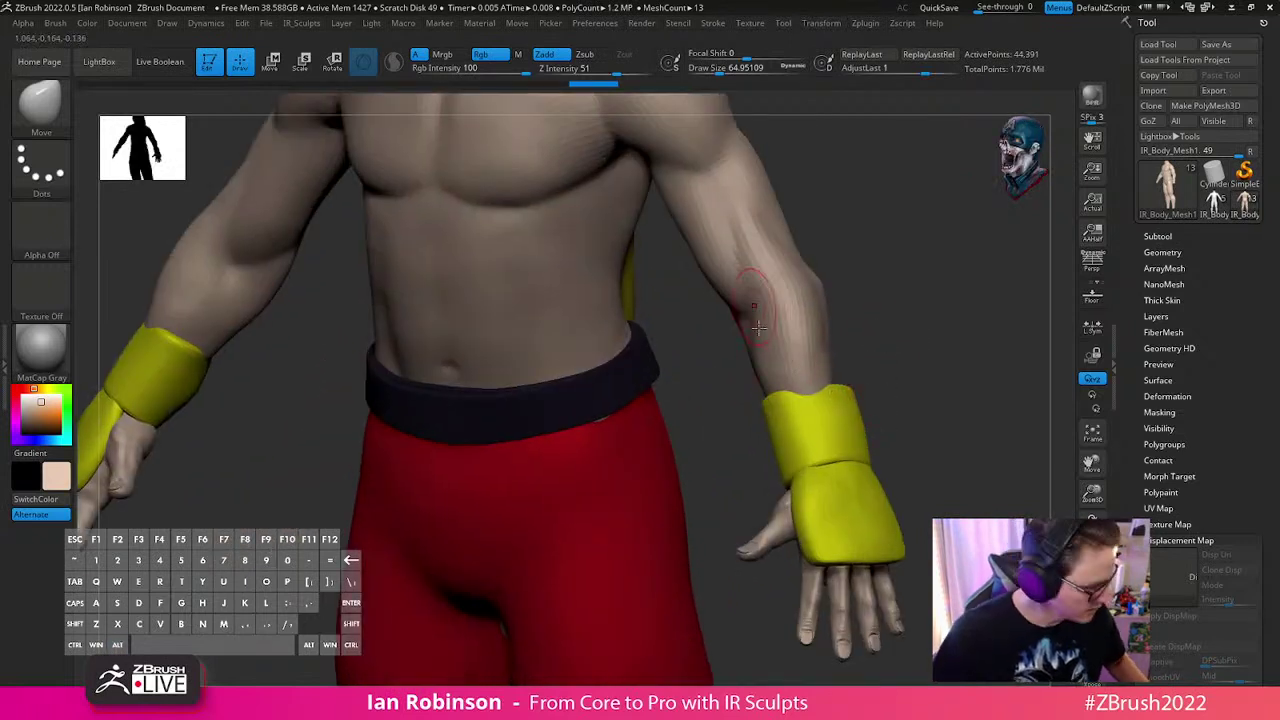
{"action": "left_click_drag", "start_coordinate": [898, 337], "coordinate": [862, 266], "text": "alt"}
{"action": "left_click_drag", "start_coordinate": [923, 369], "coordinate": [919, 414]}
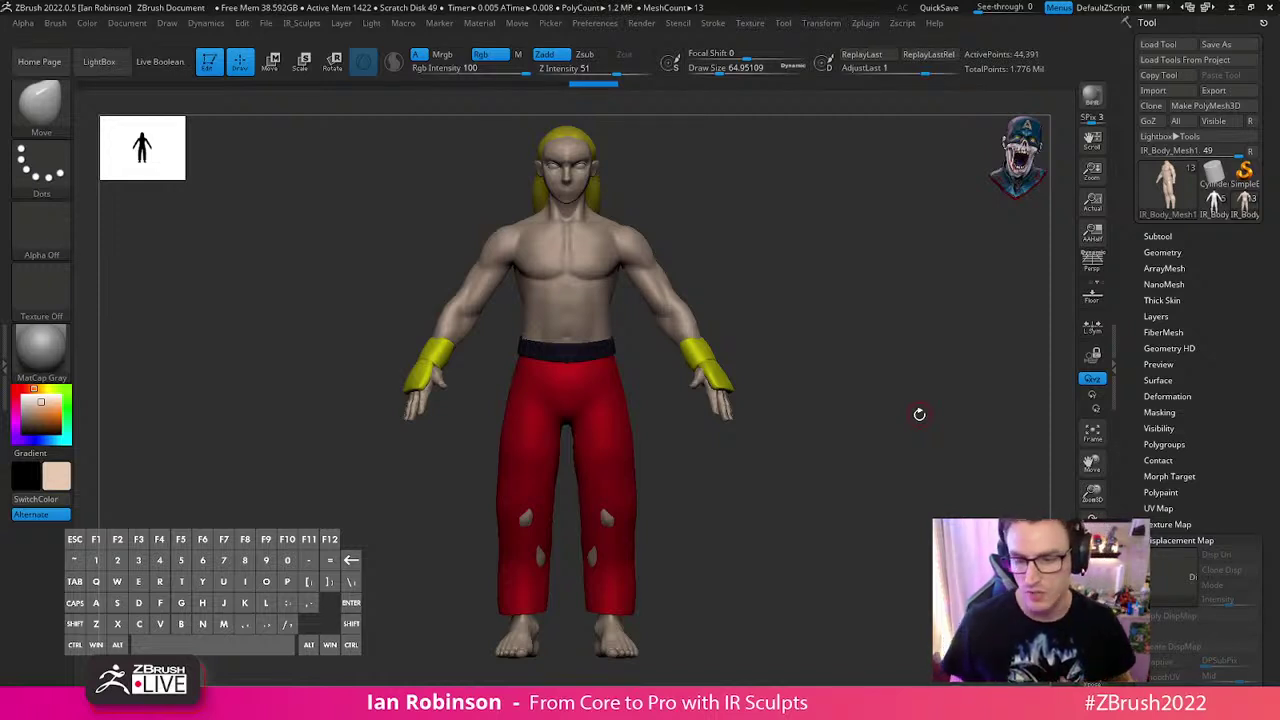
{"action": "left_click_drag", "start_coordinate": [919, 414], "coordinate": [646, 394]}
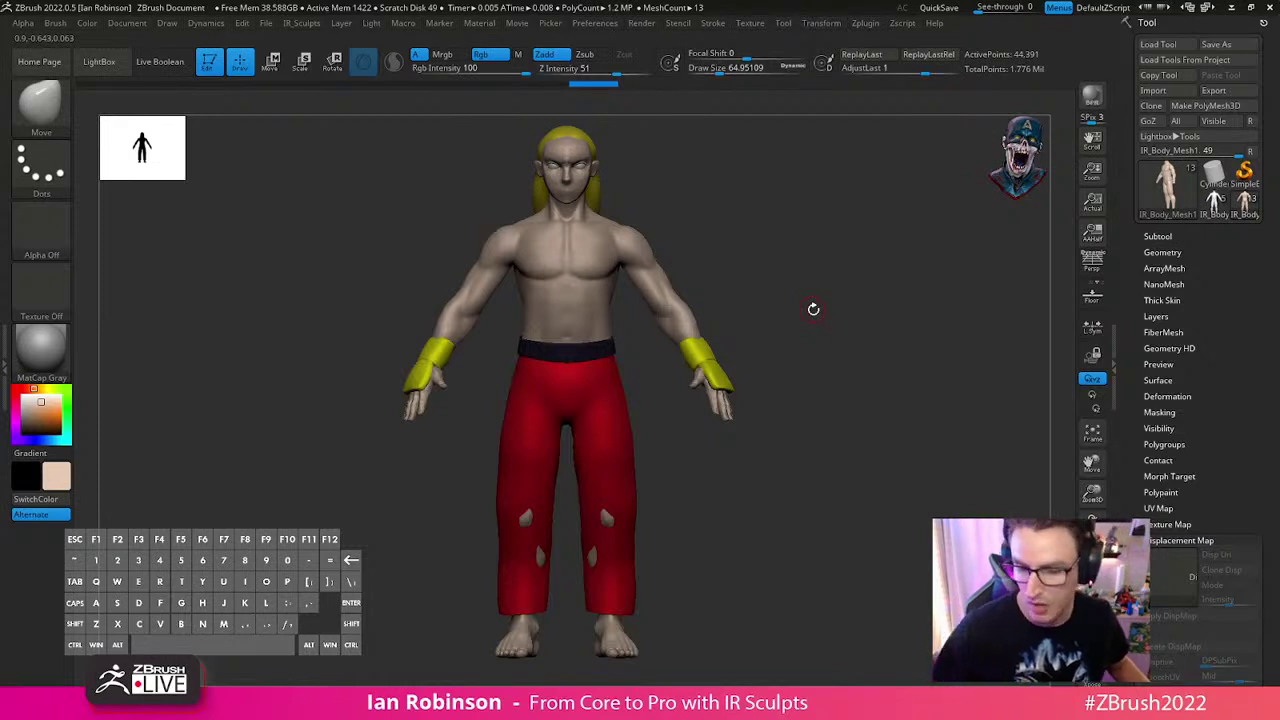
Show the subtool list and save the tool as a new KenMaster_Blockout file with the suffix _Posed
{"action": "left_click", "coordinate": [1158, 237]}
{"action": "left_click_drag", "start_coordinate": [1172, 316], "coordinate": [1172, 403]}
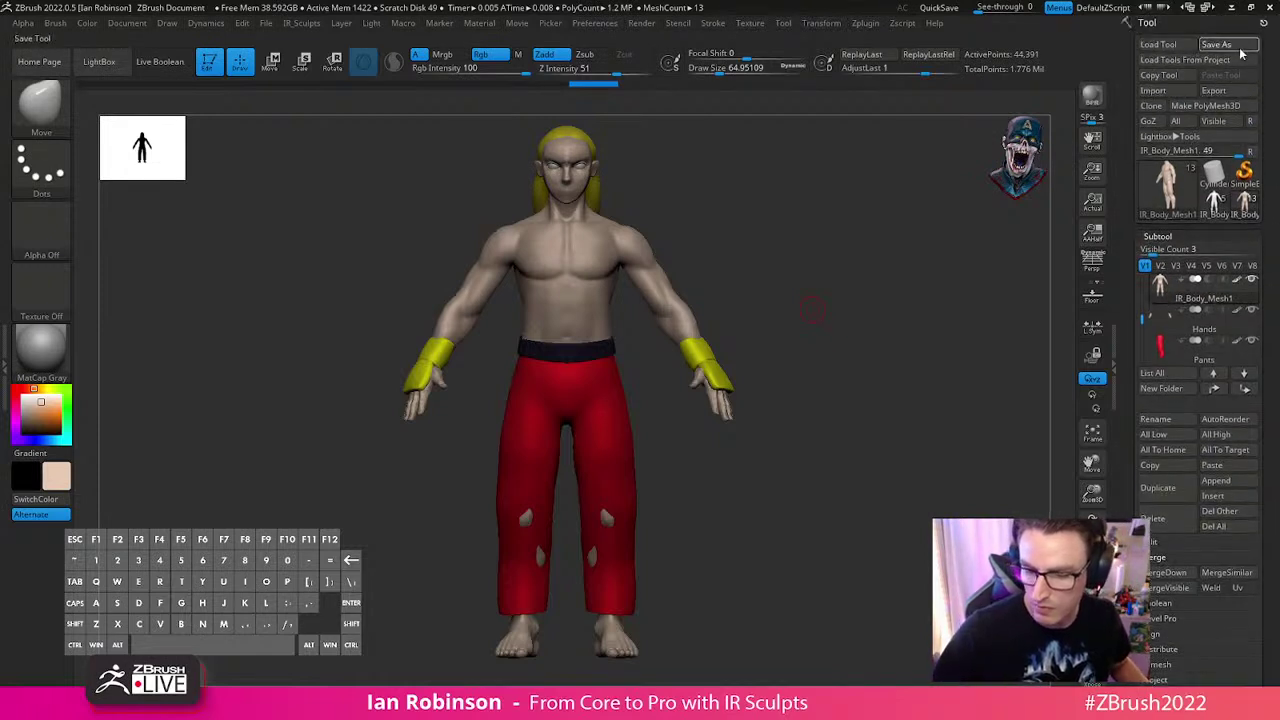
{"action": "left_click", "coordinate": [1236, 47]}
{"action": "key", "text": "Right"}
{"action": "key", "text": "Left"}
{"action": "key", "text": "Left"}
{"action": "key", "text": "Left"}
{"action": "key", "text": "Left"}
{"action": "key", "text": "BackSpace"}
{"action": "type", "text": "_Pose"}
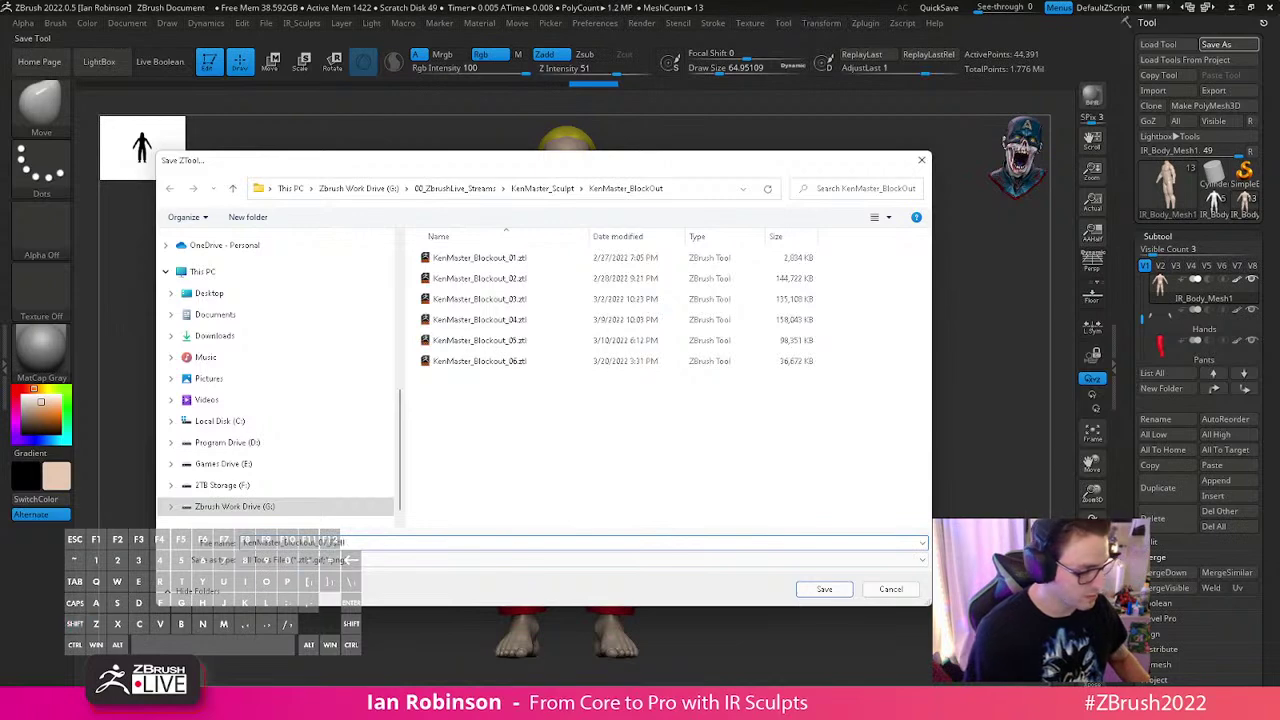
{"action": "type", "text": "d"}
{"action": "key", "text": "Return"}
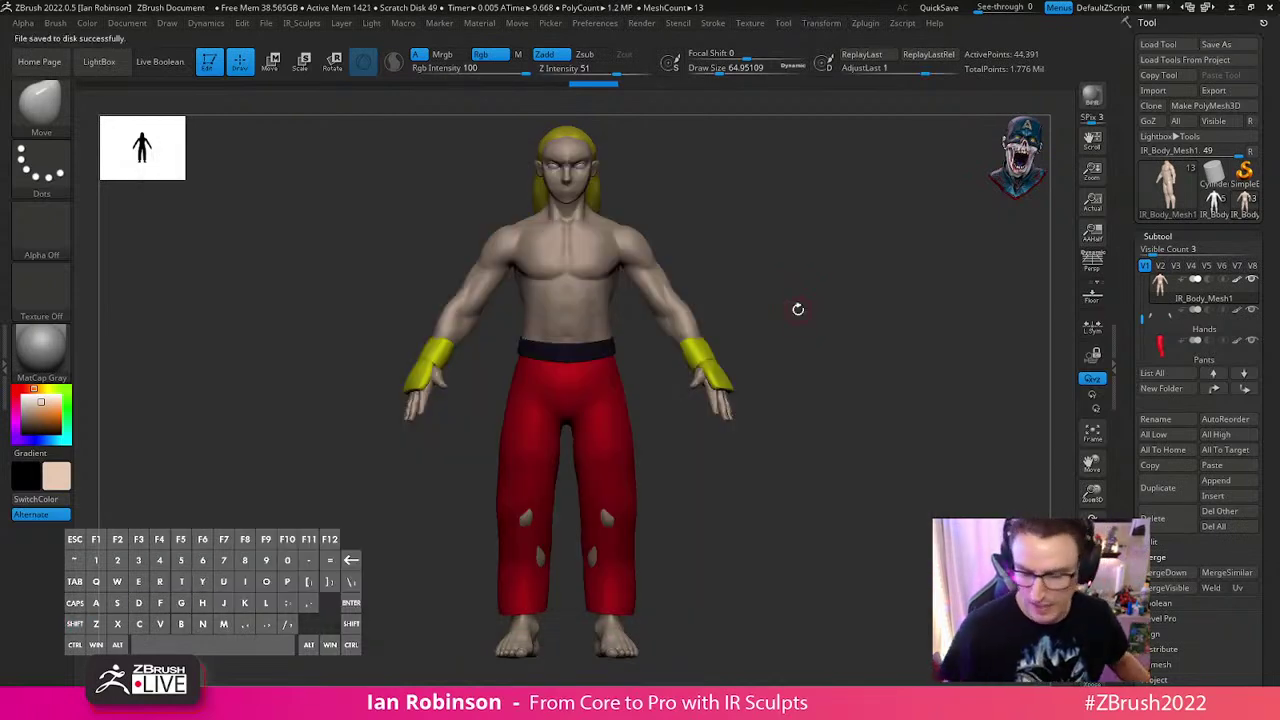
Isolate the body subtool and display its wireframe, with the draw size reduced to about 45
{"action": "left_click_drag", "start_coordinate": [798, 309], "coordinate": [694, 366]}
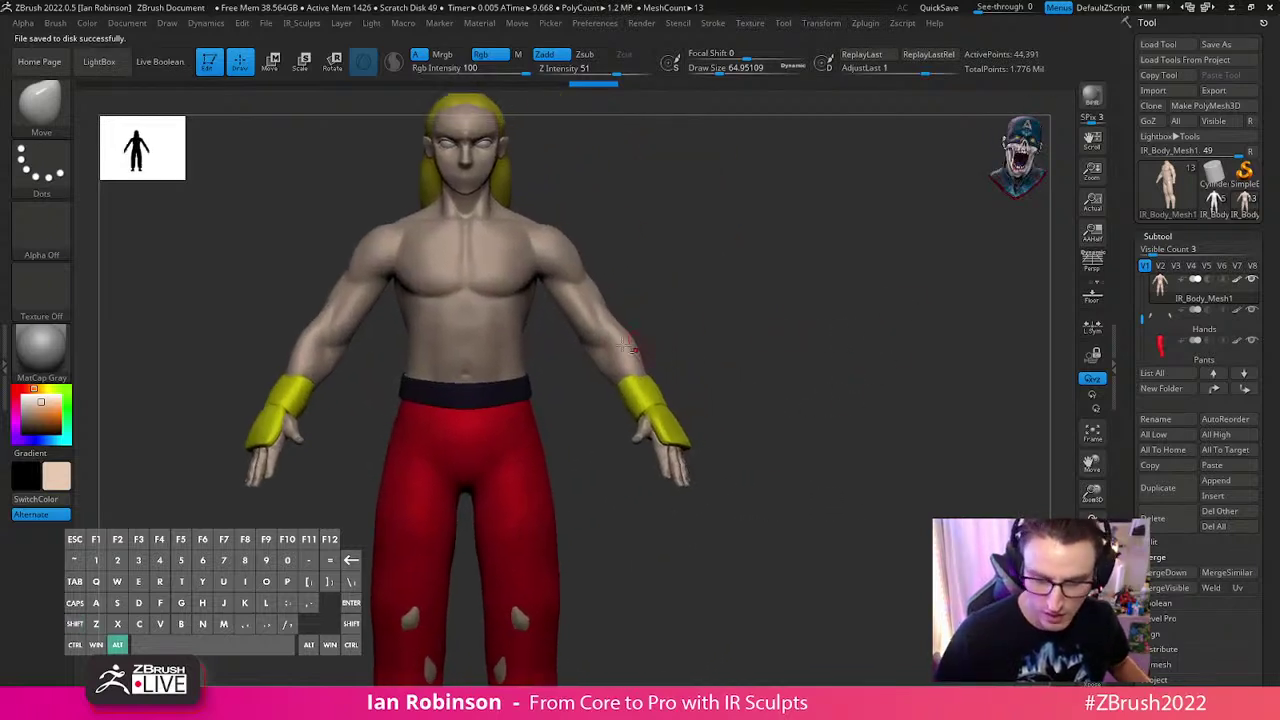
{"action": "key", "text": "shift+f"}
{"action": "left_click", "coordinate": [1092, 622]}
{"action": "mouse_move", "coordinate": [850, 345]}
{"action": "left_mouse_down", "text": "alt"}
{"action": "mouse_move", "coordinate": [817, 380]}
{"action": "mouse_move", "coordinate": [788, 335]}
{"action": "left_mouse_up", "text": "alt"}
{"action": "key", "text": "s"}
{"action": "mouse_move", "coordinate": [790, 337]}
{"action": "left_mouse_down"}
{"action": "mouse_move", "coordinate": [851, 334]}
{"action": "mouse_move", "coordinate": [876, 352]}
{"action": "mouse_move", "coordinate": [862, 353]}
{"action": "left_mouse_up"}
{"action": "key", "text": "shift+f"}
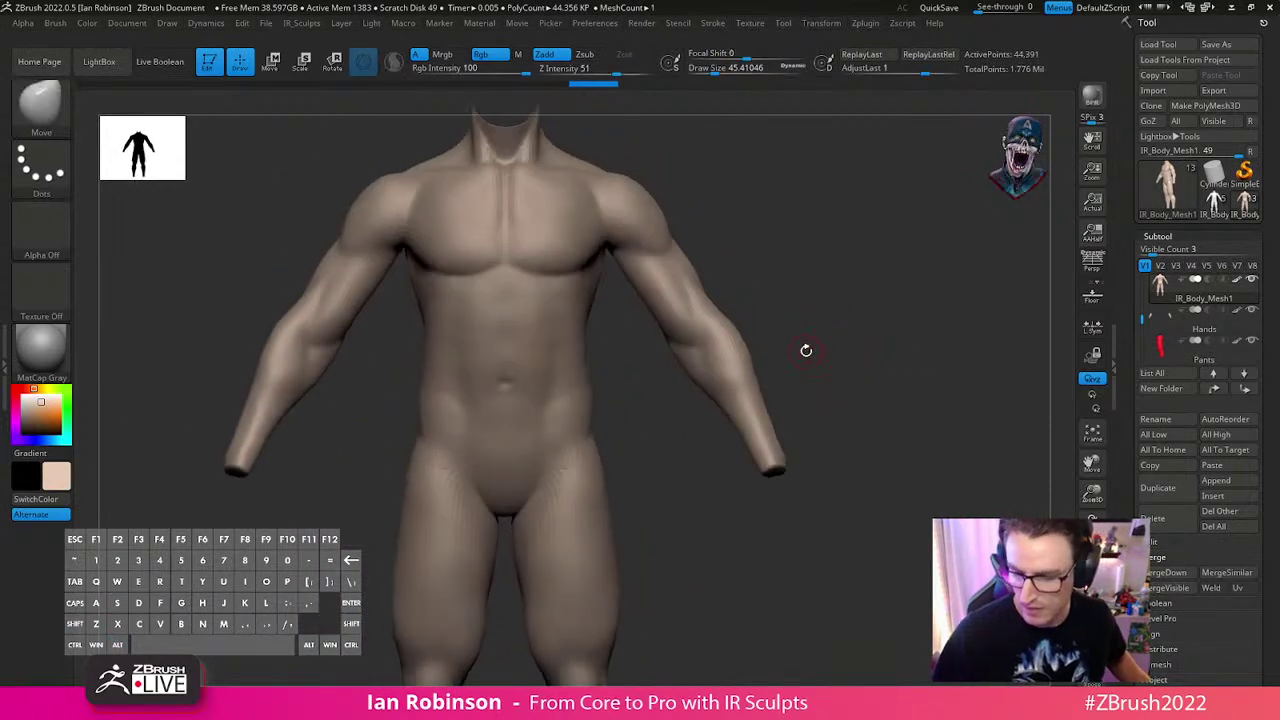
{"action": "key", "text": "shift+f"}
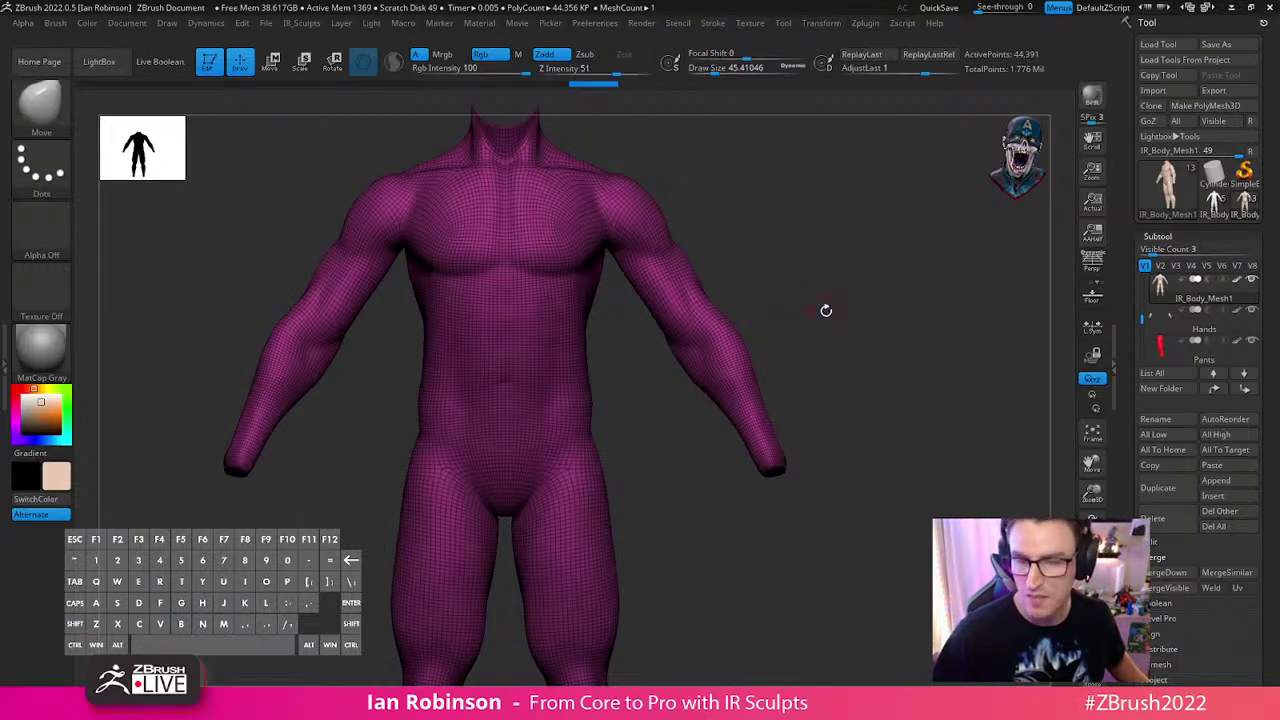
{"action": "left_click_drag", "start_coordinate": [826, 310], "coordinate": [840, 313], "text": "alt"}
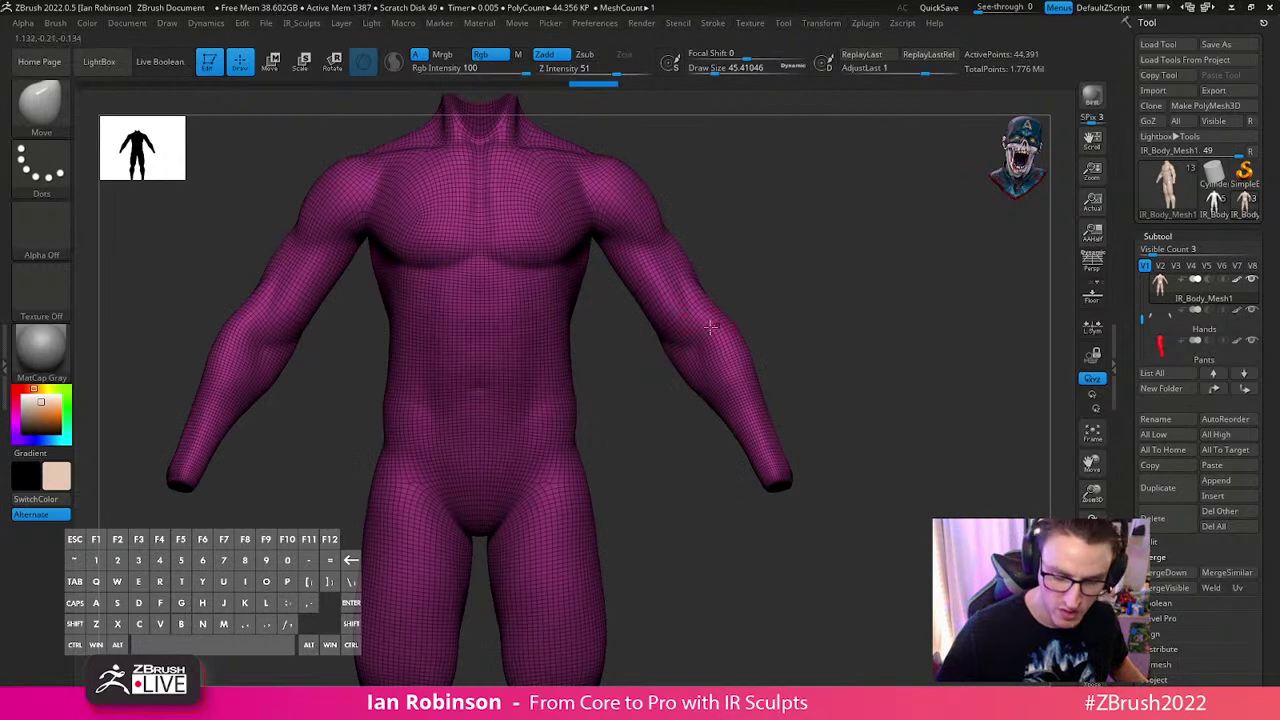
Choose the SliceCurve brush and try to slice the body mesh across the character's right elbow
{"action": "left_click", "coordinate": [45, 98]}
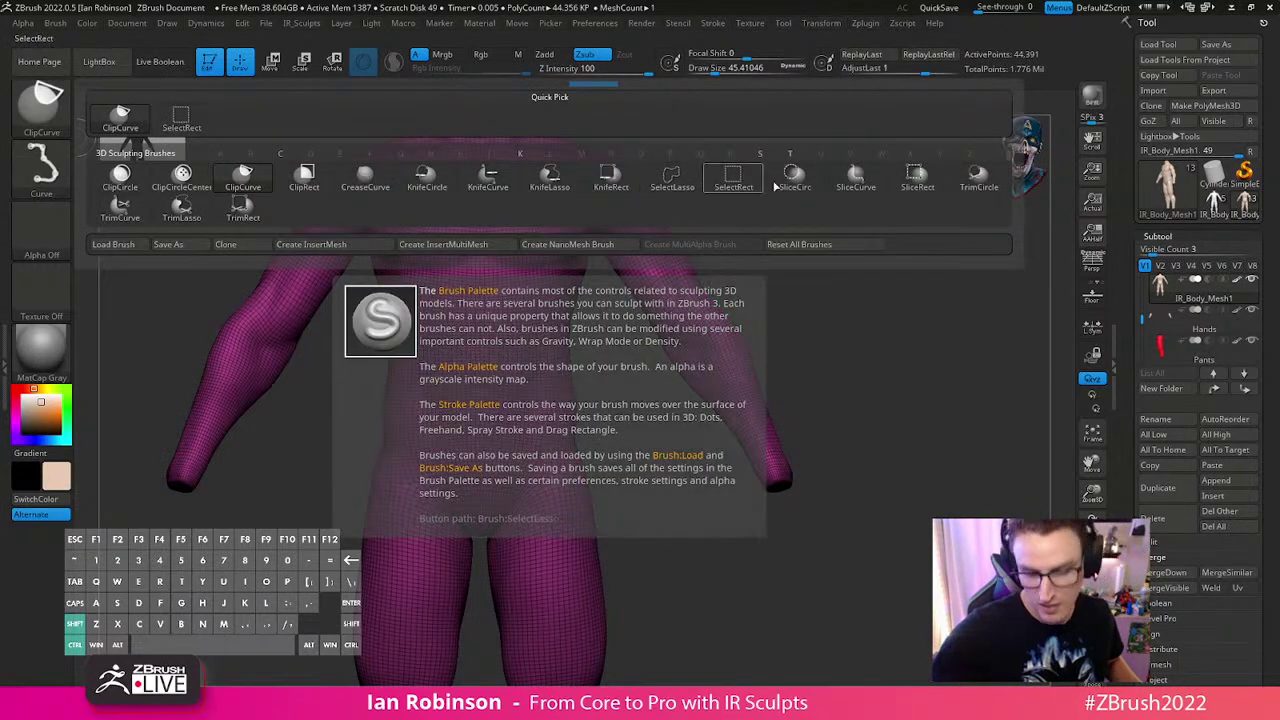
{"action": "left_click_drag", "start_coordinate": [309, 360], "coordinate": [210, 284], "text": "ctrl+shift"}
{"action": "key", "text": "f"}
Raise the body mesh to subdivision level 3 and delete its lower subdivision levels
{"action": "left_click", "coordinate": [1158, 236]}
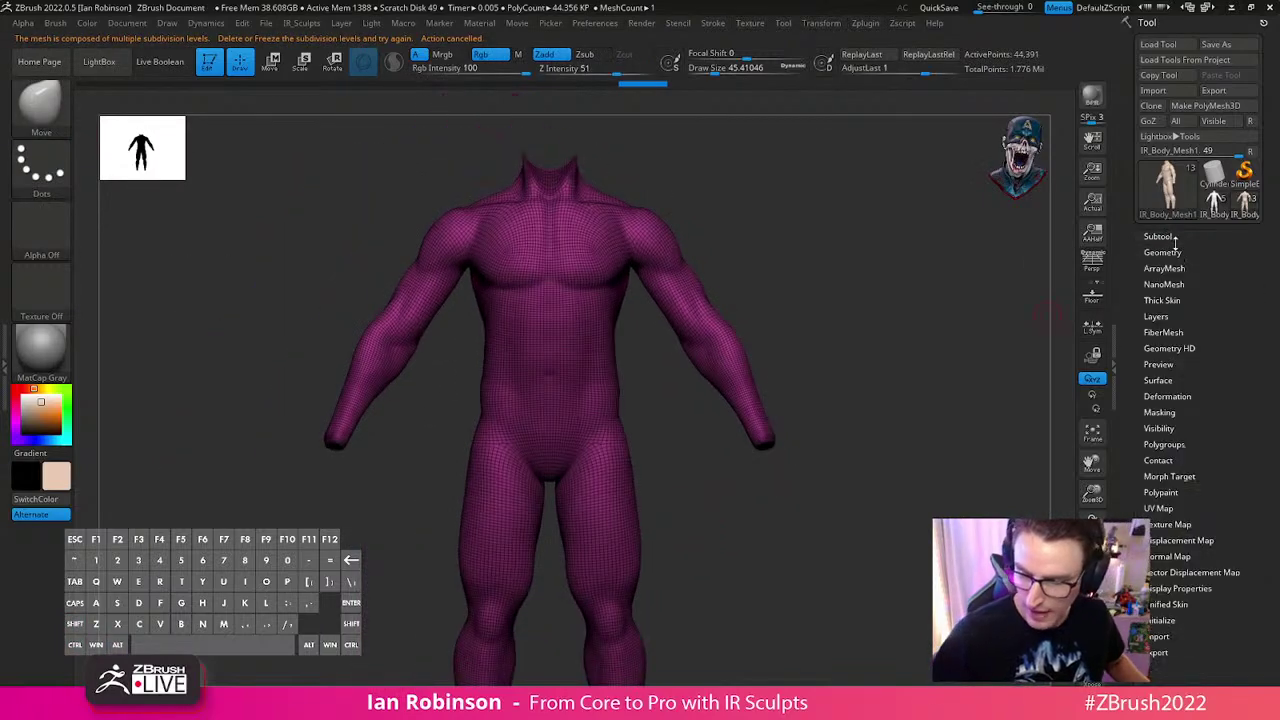
{"action": "left_click", "coordinate": [1172, 252]}
{"action": "left_click", "coordinate": [1188, 185]}
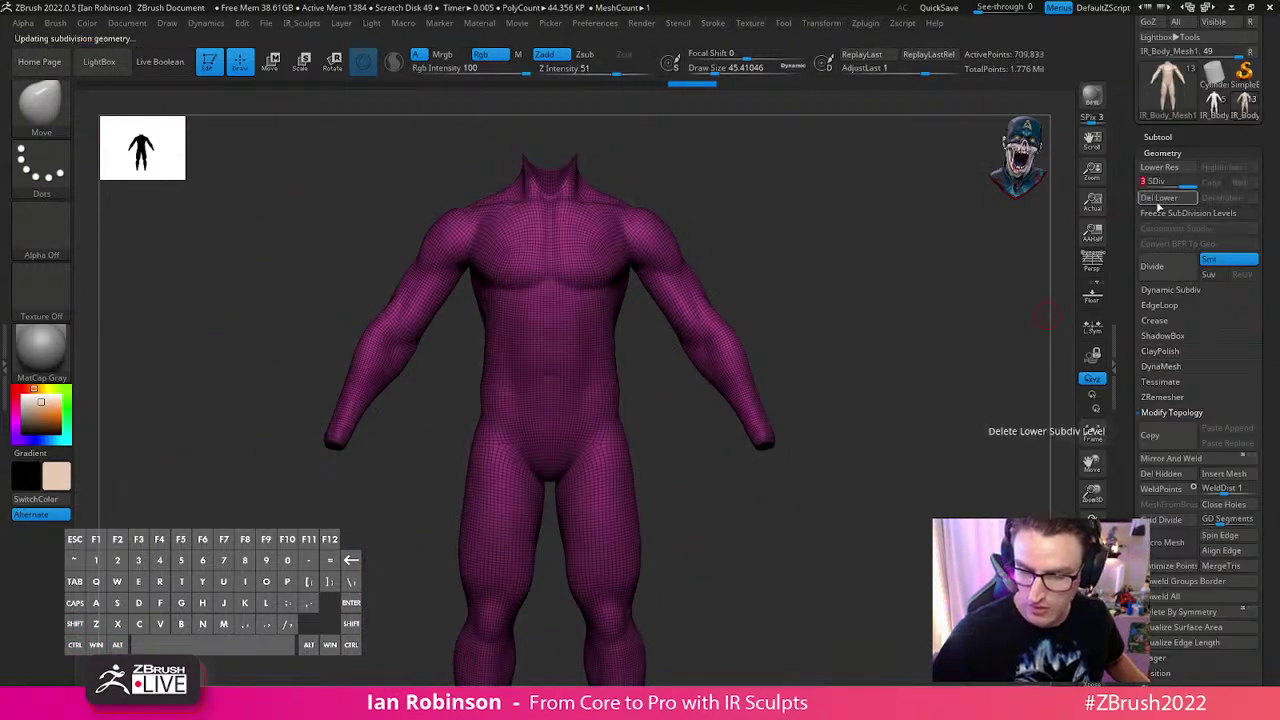
{"action": "left_click", "coordinate": [1176, 200]}
Display the body mesh in its polygroup colour without the wireframe lines
{"action": "left_click_drag", "start_coordinate": [838, 290], "coordinate": [817, 337], "text": "alt"}
{"action": "key", "text": "shift+f"}
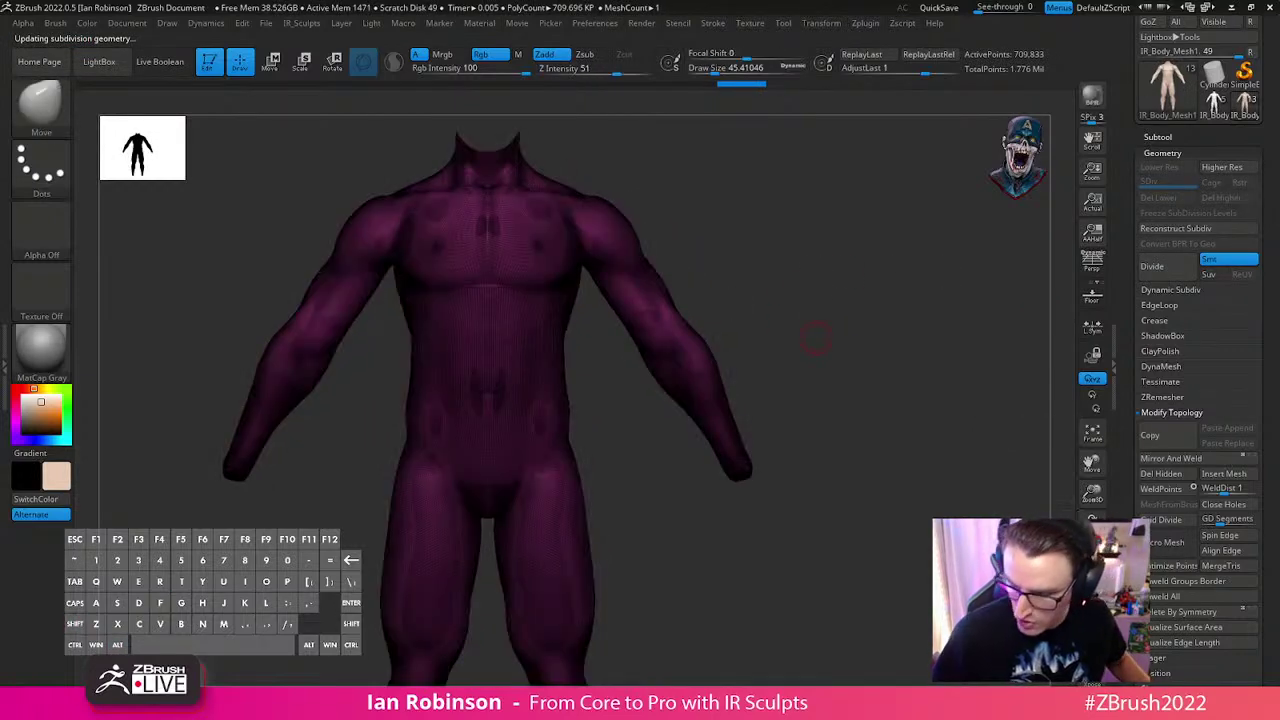
{"action": "key", "text": "shift+f"}
{"action": "left_click_drag", "start_coordinate": [831, 328], "coordinate": [817, 326], "text": "alt"}
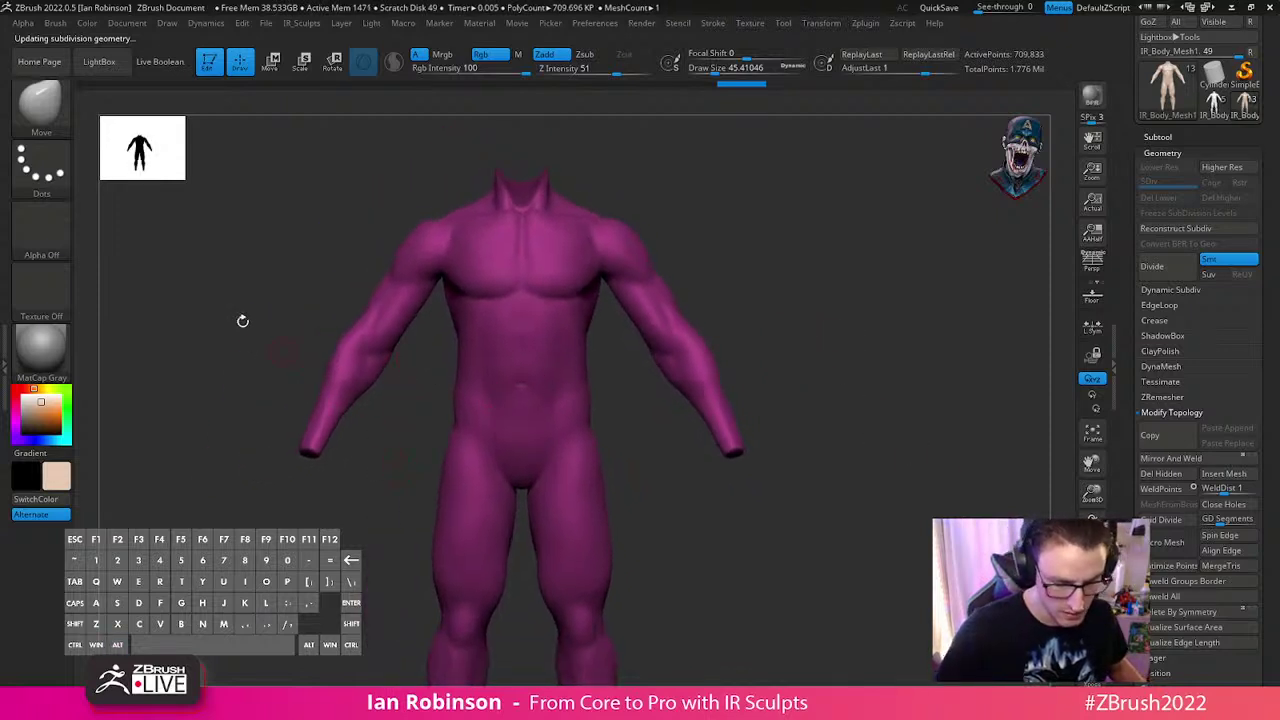
Slice the body with SliceCurve at the character's right elbow to give the forearm its own polygroup
{"action": "key", "text": "ctrl+shift"}
{"action": "mouse_move", "coordinate": [178, 288]}
{"action": "left_mouse_down", "text": "ctrl+shift"}
{"action": "mouse_move", "coordinate": [336, 290]}
{"action": "mouse_move", "coordinate": [424, 370]}
{"action": "mouse_move", "coordinate": [336, 594]}
{"action": "left_mouse_up", "text": "ctrl+shift"}
{"action": "key", "text": "alt"}
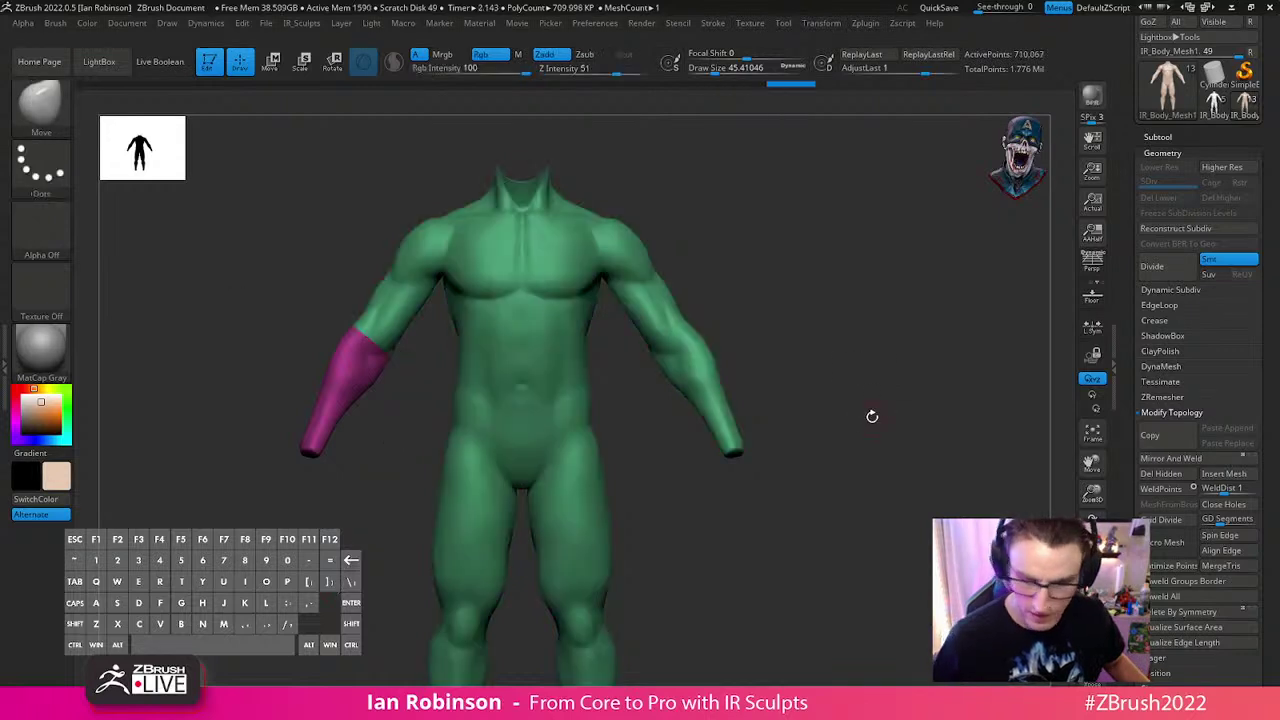
Slice the body with a curved SliceCurve cut through the character's right shoulder to give the upper arm its own polygroup
{"action": "left_click_drag", "start_coordinate": [814, 329], "coordinate": [831, 334]}
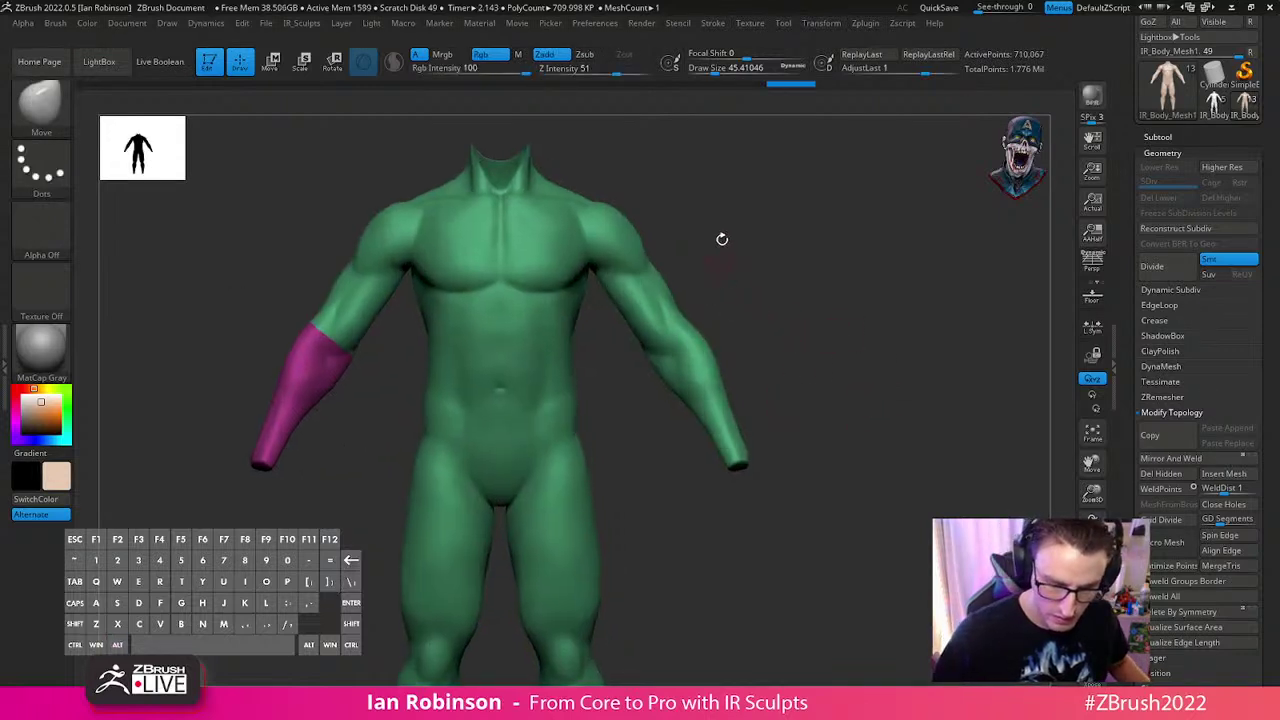
{"action": "mouse_move", "coordinate": [409, 299]}
{"action": "left_mouse_down", "text": "ctrl+shift"}
{"action": "mouse_move", "coordinate": [412, 171]}
{"action": "mouse_move", "coordinate": [206, 270]}
{"action": "left_mouse_up", "text": "ctrl+shift"}
{"action": "key", "text": "space"}
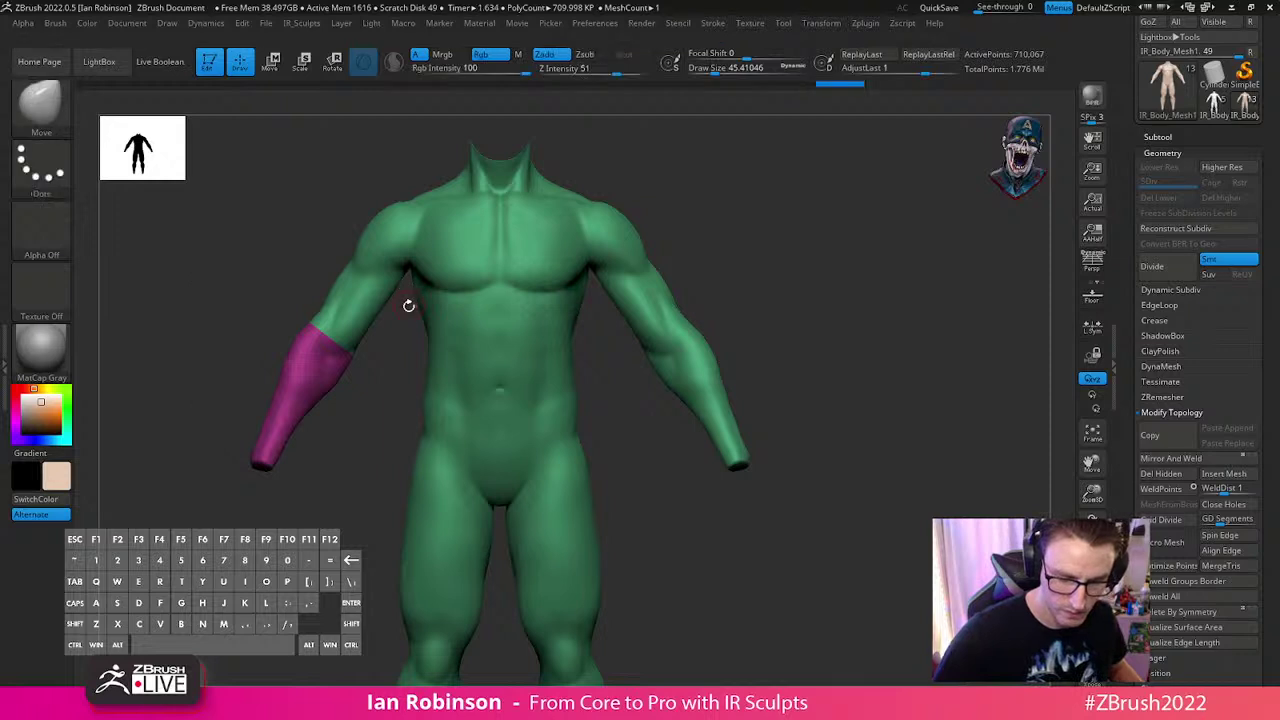
{"action": "mouse_move", "coordinate": [412, 248]}
{"action": "left_mouse_down"}
{"action": "mouse_move", "coordinate": [417, 166]}
{"action": "mouse_move", "coordinate": [401, 149]}
{"action": "left_mouse_up"}
{"action": "key", "text": "space"}
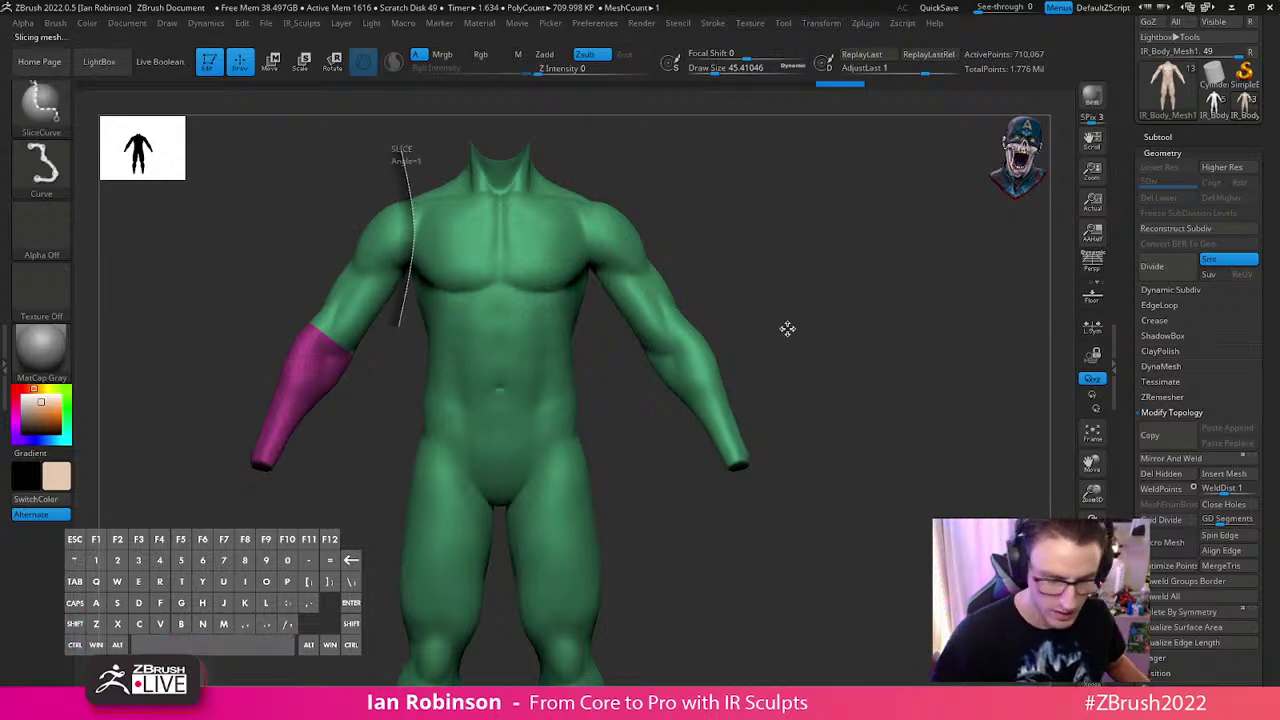
Slice the body with SliceCurve from the right hip through the crotch and across the right knee to give the thigh and lower leg separate polygroups
{"action": "left_click_drag", "start_coordinate": [791, 289], "coordinate": [809, 294], "text": "alt"}
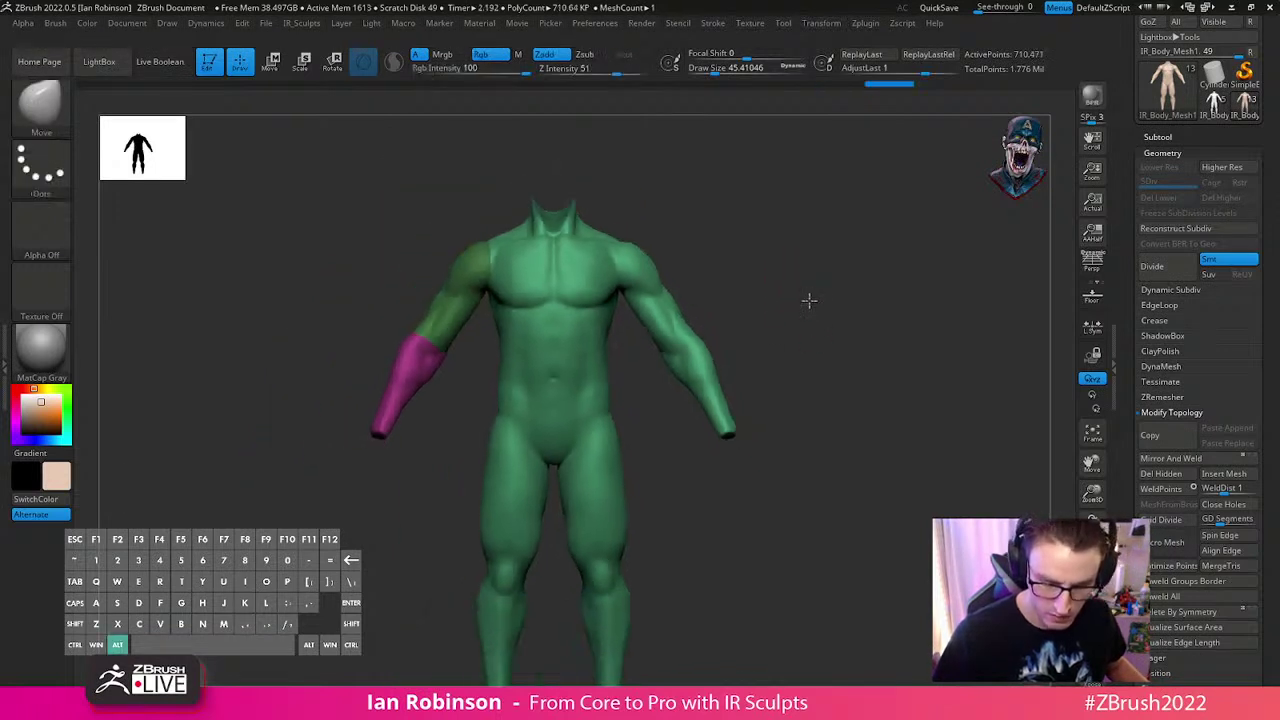
{"action": "left_click_drag", "start_coordinate": [695, 445], "coordinate": [685, 351], "text": "alt"}
{"action": "mouse_move", "coordinate": [677, 400]}
{"action": "left_mouse_down"}
{"action": "mouse_move", "coordinate": [663, 448]}
{"action": "mouse_move", "coordinate": [760, 478]}
{"action": "mouse_move", "coordinate": [851, 406]}
{"action": "mouse_move", "coordinate": [760, 423]}
{"action": "left_mouse_up"}
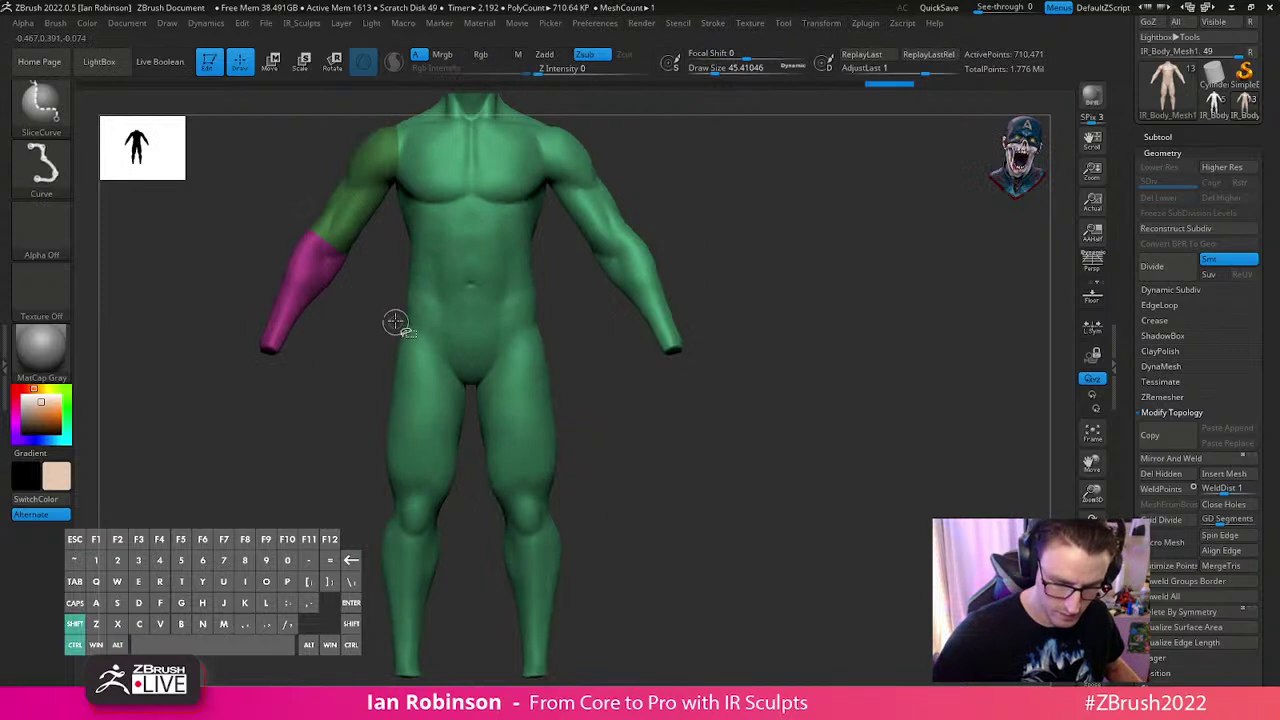
{"action": "mouse_move", "coordinate": [383, 320]}
{"action": "left_mouse_down", "text": "ctrl+shift"}
{"action": "mouse_move", "coordinate": [468, 398]}
{"action": "mouse_move", "coordinate": [320, 420]}
{"action": "mouse_move", "coordinate": [383, 325]}
{"action": "mouse_move", "coordinate": [473, 397]}
{"action": "mouse_move", "coordinate": [460, 688]}
{"action": "left_mouse_up", "text": "ctrl+shift"}
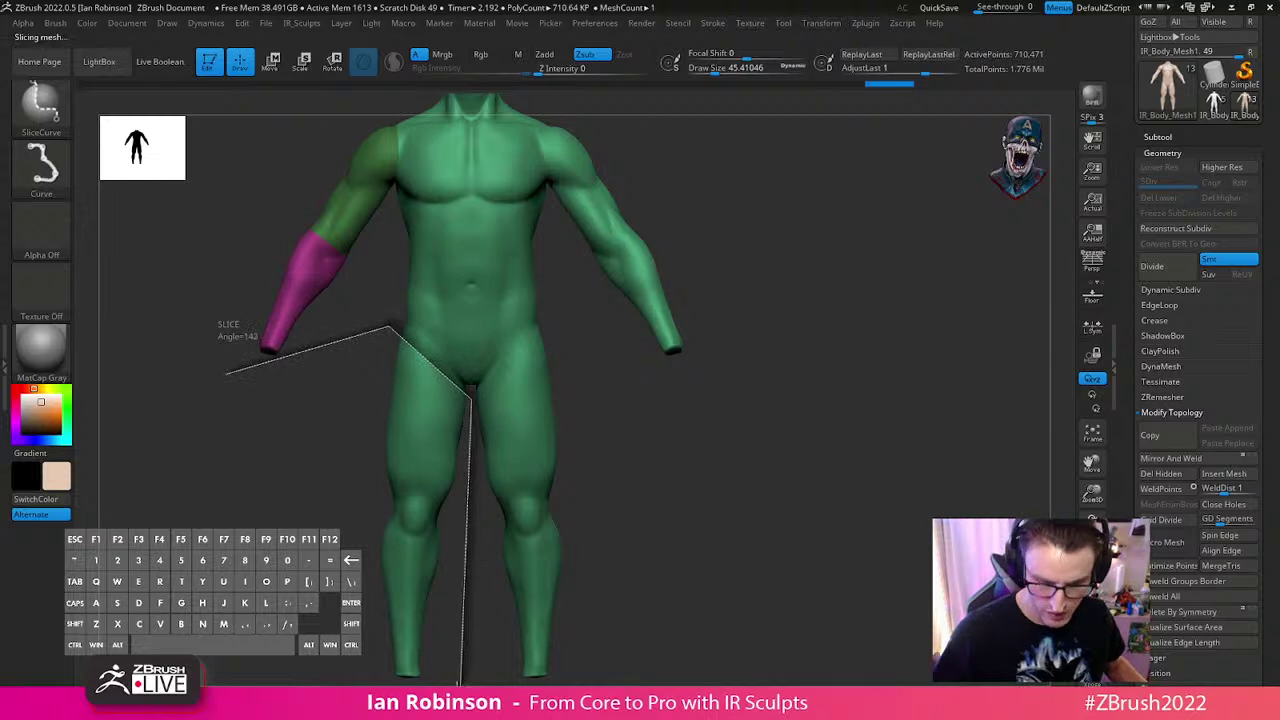
{"action": "mouse_move", "coordinate": [663, 471]}
{"action": "left_mouse_down"}
{"action": "mouse_move", "coordinate": [743, 357]}
{"action": "mouse_move", "coordinate": [720, 364]}
{"action": "mouse_move", "coordinate": [706, 438]}
{"action": "mouse_move", "coordinate": [651, 466]}
{"action": "left_mouse_up"}
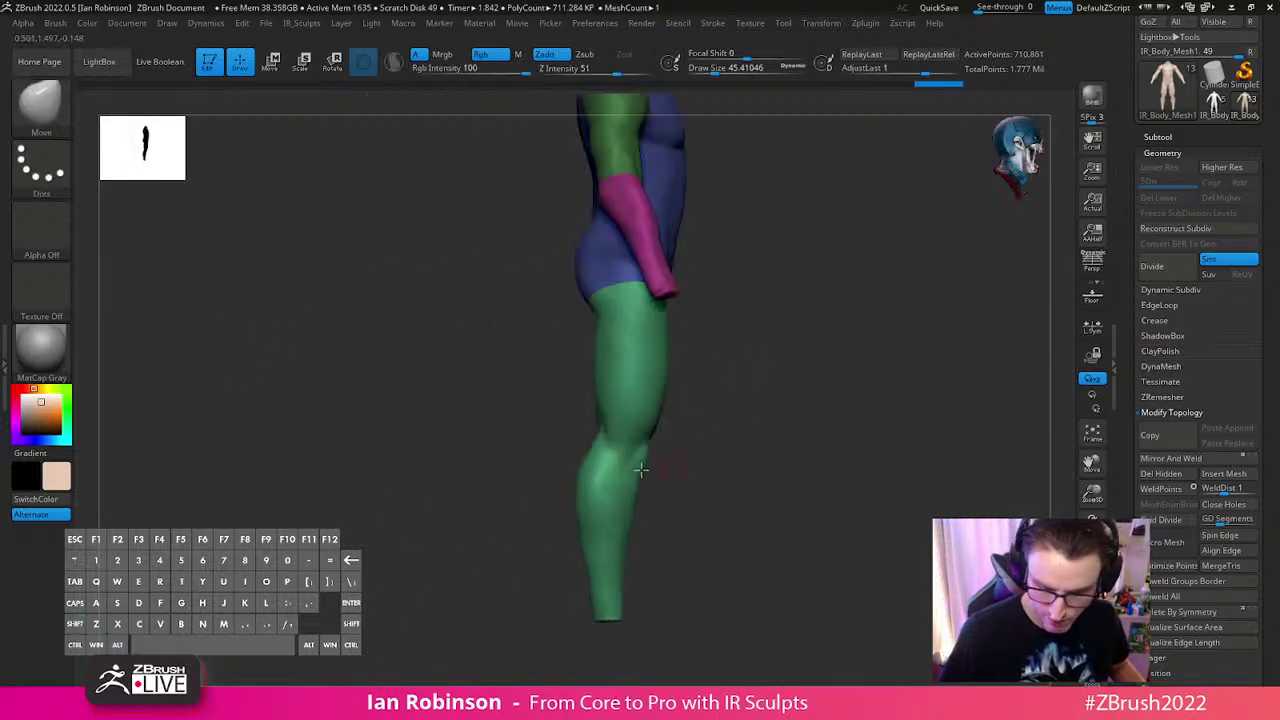
{"action": "mouse_move", "coordinate": [586, 423]}
{"action": "left_mouse_down", "text": "ctrl+shift"}
{"action": "mouse_move", "coordinate": [680, 513]}
{"action": "mouse_move", "coordinate": [829, 386]}
{"action": "mouse_move", "coordinate": [700, 466]}
{"action": "left_mouse_up", "text": "ctrl+shift"}
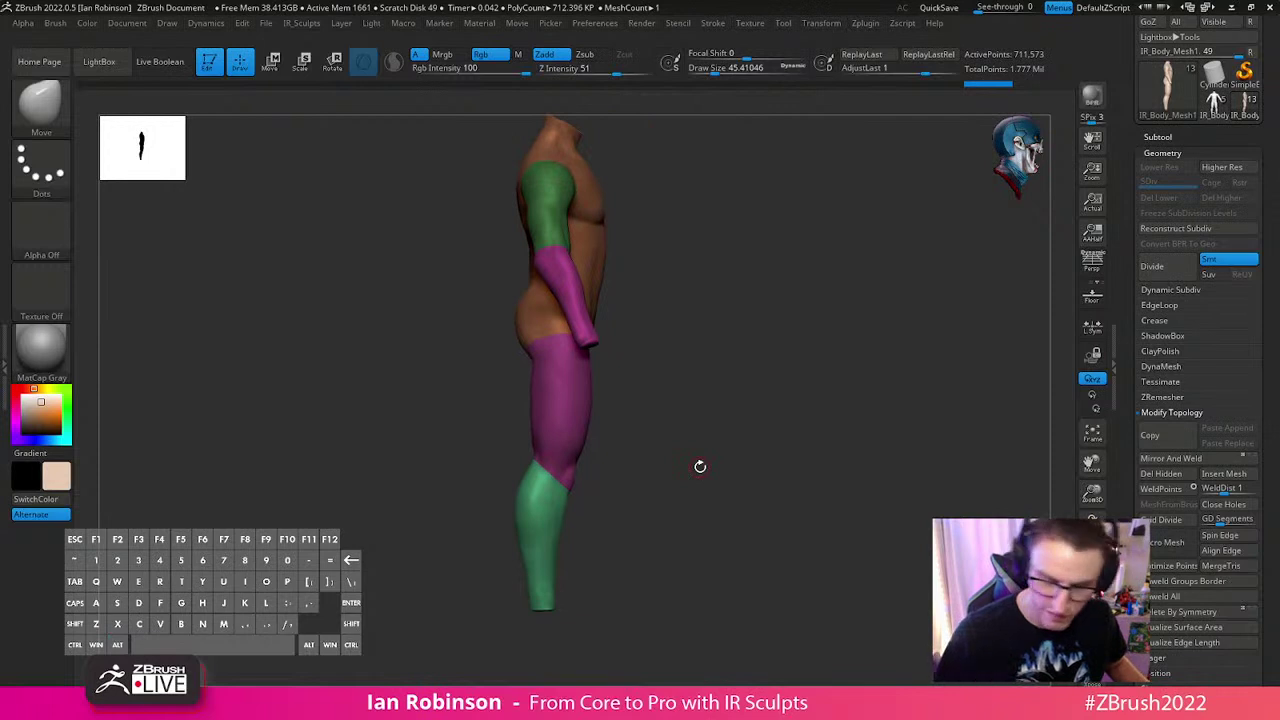
Isolate the torso polygroup, slice it horizontally above the navel while bypassing the left arm, and show the whole body again
{"action": "left_click_drag", "start_coordinate": [790, 352], "coordinate": [786, 378]}
{"action": "mouse_move", "coordinate": [772, 374]}
{"action": "left_mouse_down"}
{"action": "mouse_move", "coordinate": [788, 369]}
{"action": "mouse_move", "coordinate": [763, 354]}
{"action": "mouse_move", "coordinate": [774, 390]}
{"action": "left_mouse_up"}
{"action": "left_click", "coordinate": [440, 375], "text": "ctrl+shift"}
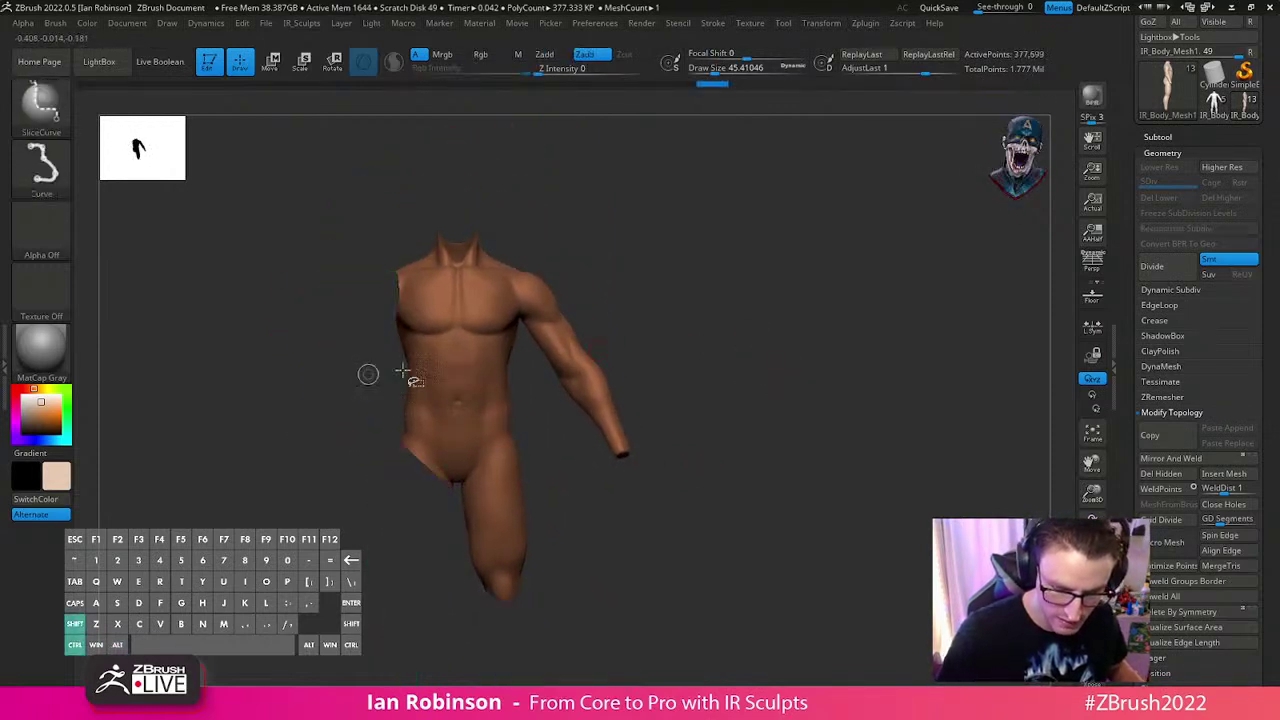
{"action": "mouse_move", "coordinate": [373, 379]}
{"action": "left_mouse_down", "text": "ctrl+shift"}
{"action": "mouse_move", "coordinate": [522, 380]}
{"action": "mouse_move", "coordinate": [681, 645]}
{"action": "left_mouse_up", "text": "ctrl+shift"}
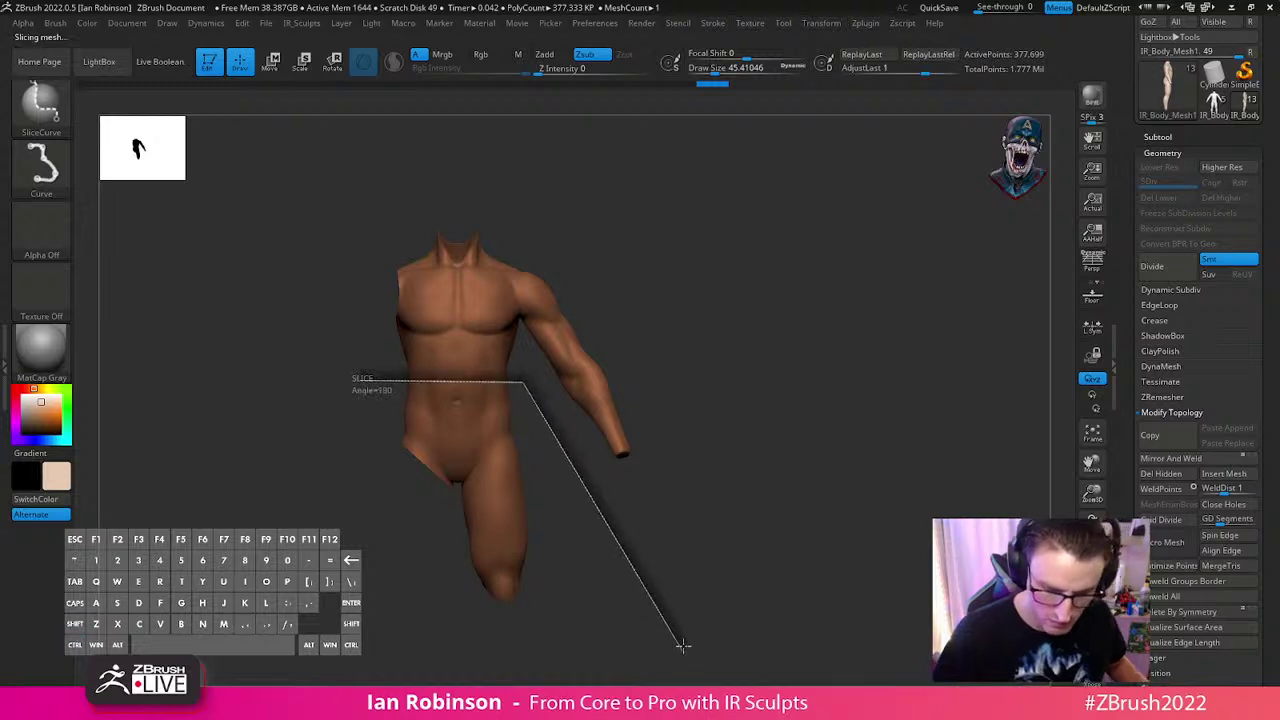
{"action": "left_click_drag", "start_coordinate": [763, 406], "coordinate": [782, 372]}
{"action": "left_click", "coordinate": [925, 312], "text": "ctrl+shift"}
{"action": "left_click_drag", "start_coordinate": [915, 322], "coordinate": [866, 320], "text": "alt"}
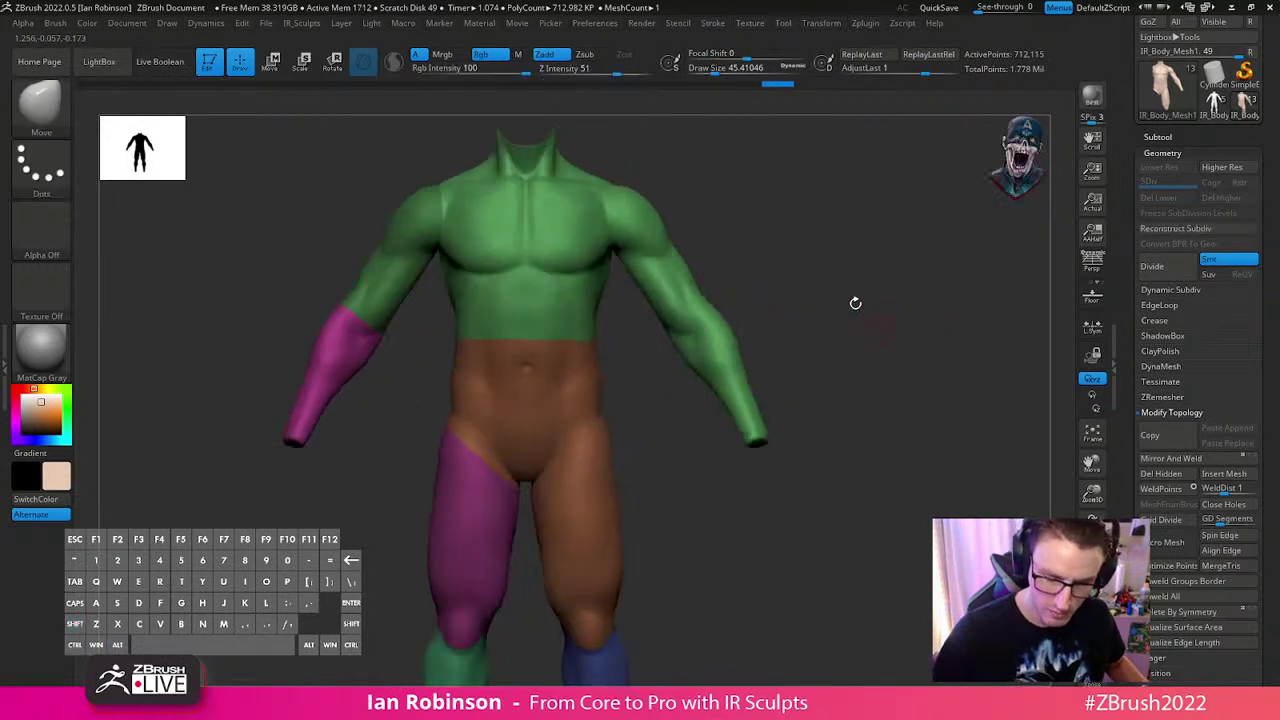
Mirror the sliced polygroups from the character's right side onto the left side of the body
{"action": "key", "text": "2"}
{"action": "left_click", "coordinate": [834, 232]}
{"action": "left_click", "coordinate": [852, 250]}
{"action": "left_click_drag", "start_coordinate": [709, 526], "coordinate": [719, 488], "text": "alt"}
Isolate the upper arms, assign them their own polygroup and show the whole body again
{"action": "key", "text": "shift+f"}
{"action": "left_click", "coordinate": [652, 298], "text": "ctrl+shift"}
{"action": "key", "text": "ctrl+w"}
{"action": "left_click", "coordinate": [808, 280], "text": "ctrl+shift"}
DynaMesh the body with Groups enabled and a resolution of 264 so each polygroup becomes a separate closed piece
{"action": "left_click_drag", "start_coordinate": [840, 343], "coordinate": [808, 320]}
{"action": "key", "text": "space"}
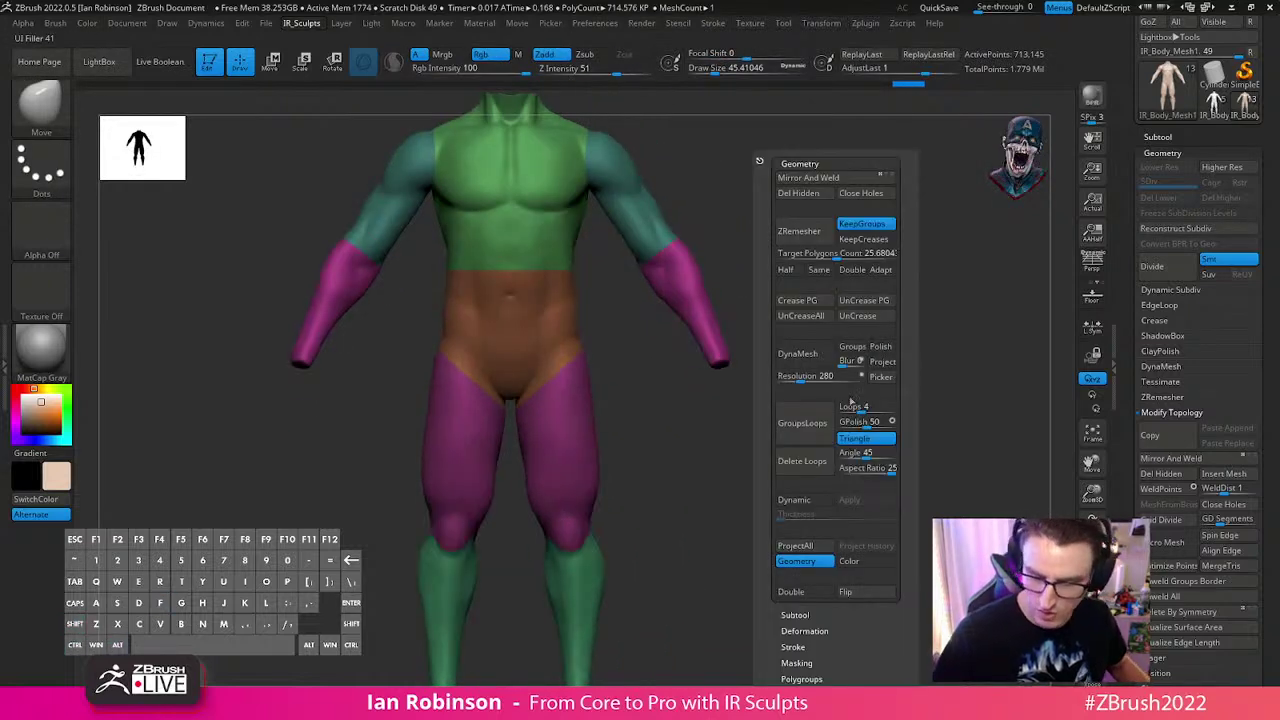
{"action": "left_click", "coordinate": [1186, 366]}
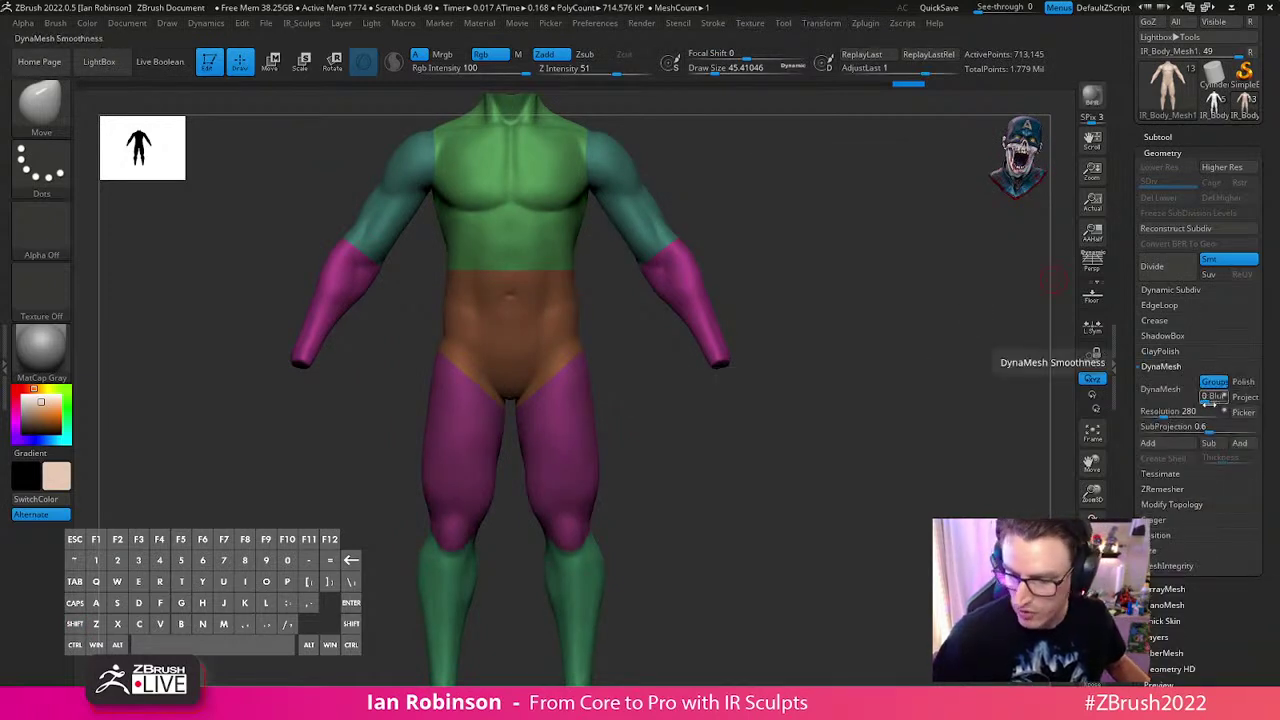
{"action": "left_click_drag", "start_coordinate": [1243, 413], "coordinate": [546, 318]}
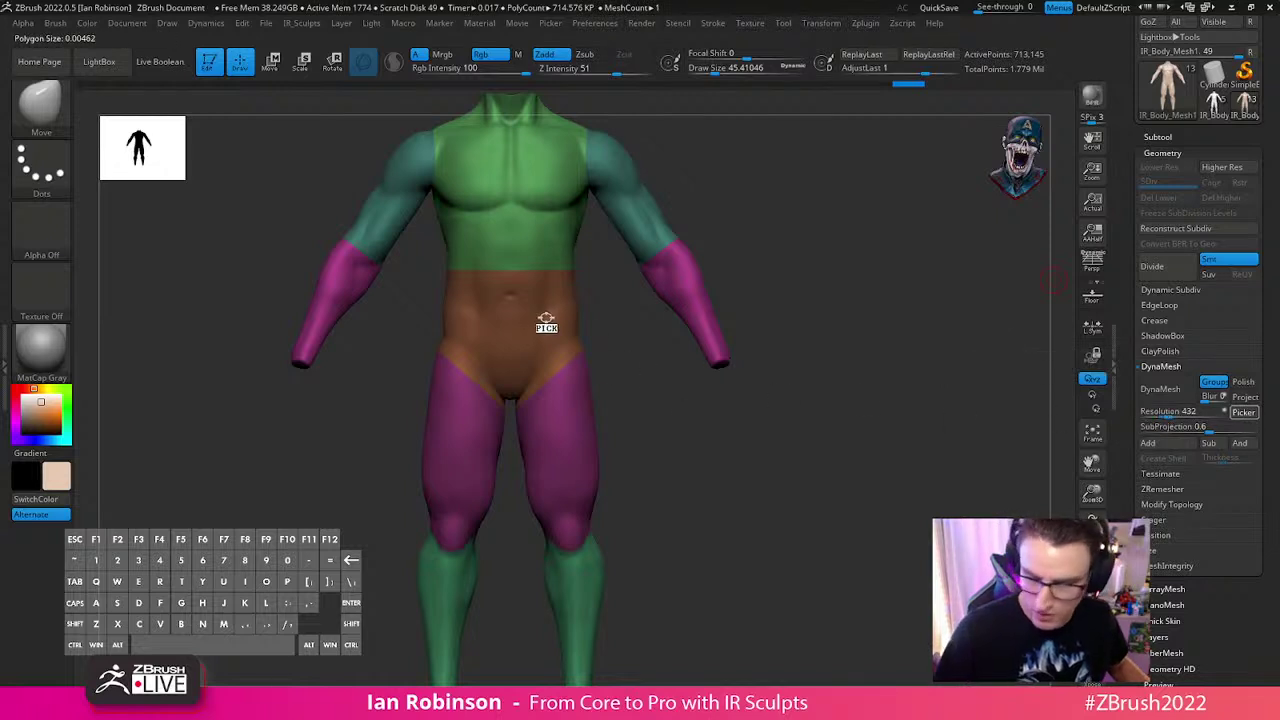
{"action": "left_click", "coordinate": [540, 321]}
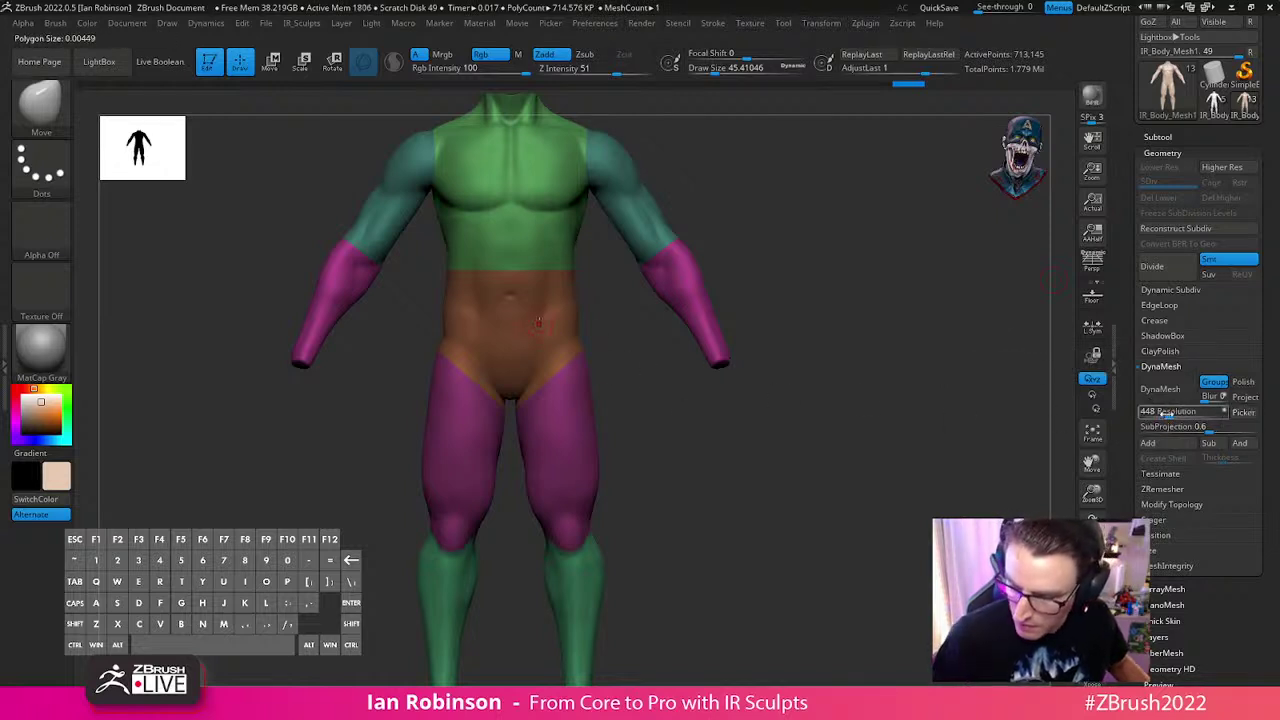
{"action": "left_click", "coordinate": [1168, 389]}
Inspect one isolated piece of the remeshed body, restore the full body and turn off the polygroup colour display
{"action": "left_click_drag", "start_coordinate": [768, 388], "coordinate": [757, 368]}
{"action": "left_click", "coordinate": [562, 312], "text": "ctrl+shift"}
{"action": "left_click_drag", "start_coordinate": [757, 263], "coordinate": [860, 361]}
{"action": "key", "text": "shift+f"}
{"action": "left_click", "coordinate": [823, 366], "text": "ctrl+shift"}
{"action": "left_click_drag", "start_coordinate": [860, 361], "coordinate": [791, 361], "text": "shift"}
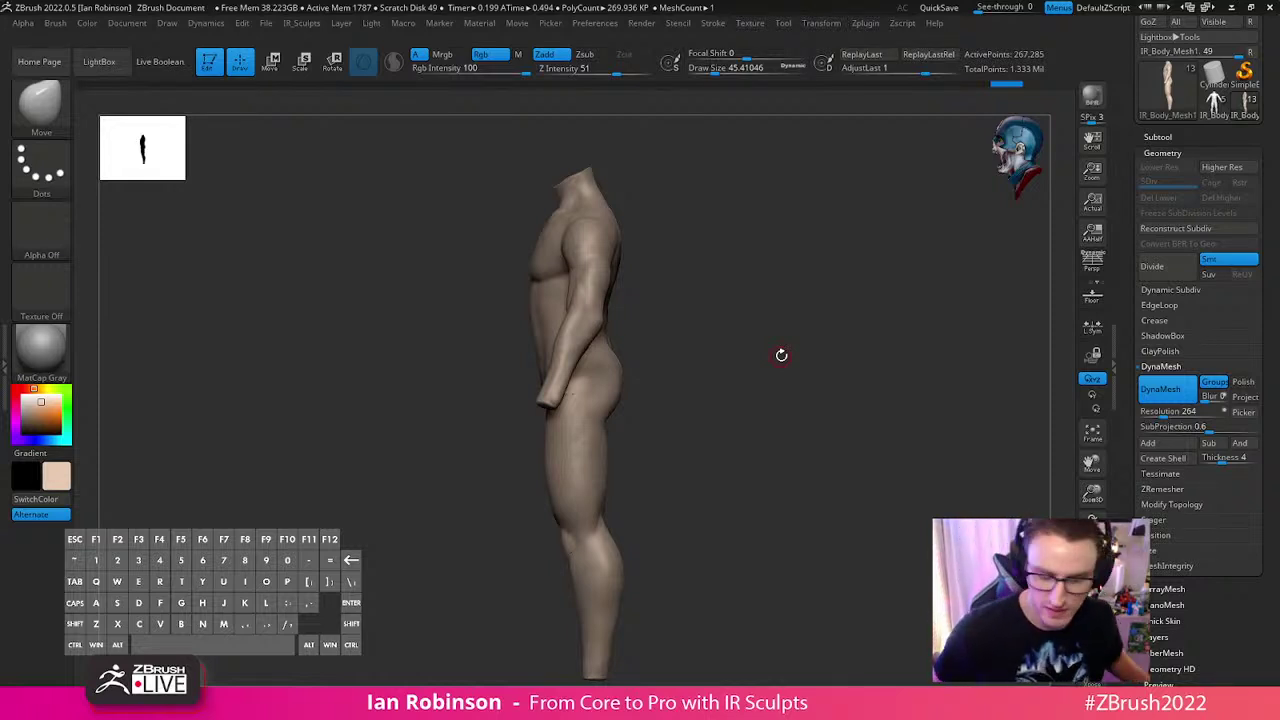
{"action": "mouse_move", "coordinate": [768, 323]}
{"action": "left_mouse_down", "text": "shift"}
{"action": "mouse_move", "coordinate": [863, 329]}
{"action": "mouse_move", "coordinate": [843, 300]}
{"action": "mouse_move", "coordinate": [822, 353]}
{"action": "mouse_move", "coordinate": [834, 314]}
{"action": "mouse_move", "coordinate": [972, 366]}
{"action": "mouse_move", "coordinate": [928, 404]}
{"action": "left_mouse_up", "text": "shift"}
Show all subtools to check the complete character, and isolate the body mesh again in side view
{"action": "left_click", "coordinate": [1092, 645]}
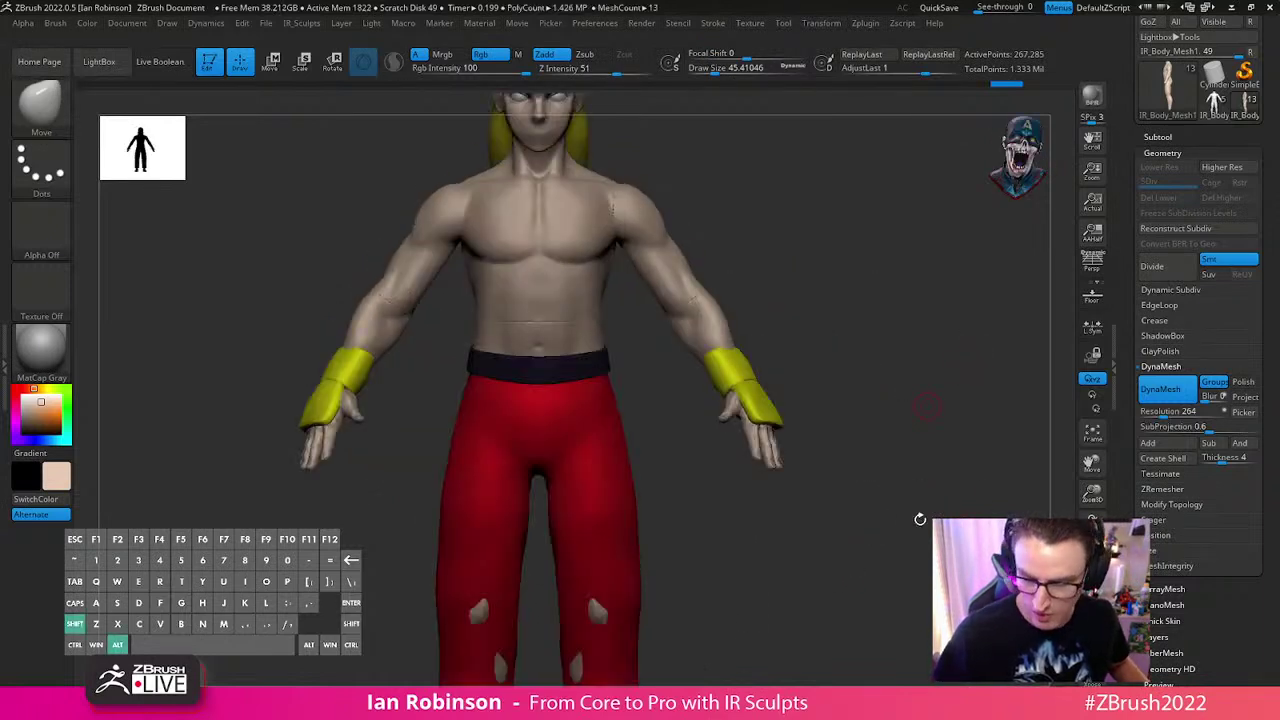
{"action": "left_click_drag", "start_coordinate": [928, 520], "coordinate": [930, 432], "text": "alt"}
{"action": "left_click_drag", "start_coordinate": [930, 432], "coordinate": [865, 488], "text": "shift"}
{"action": "left_click", "coordinate": [1092, 645]}
{"action": "left_click_drag", "start_coordinate": [911, 532], "coordinate": [857, 518], "text": "alt"}
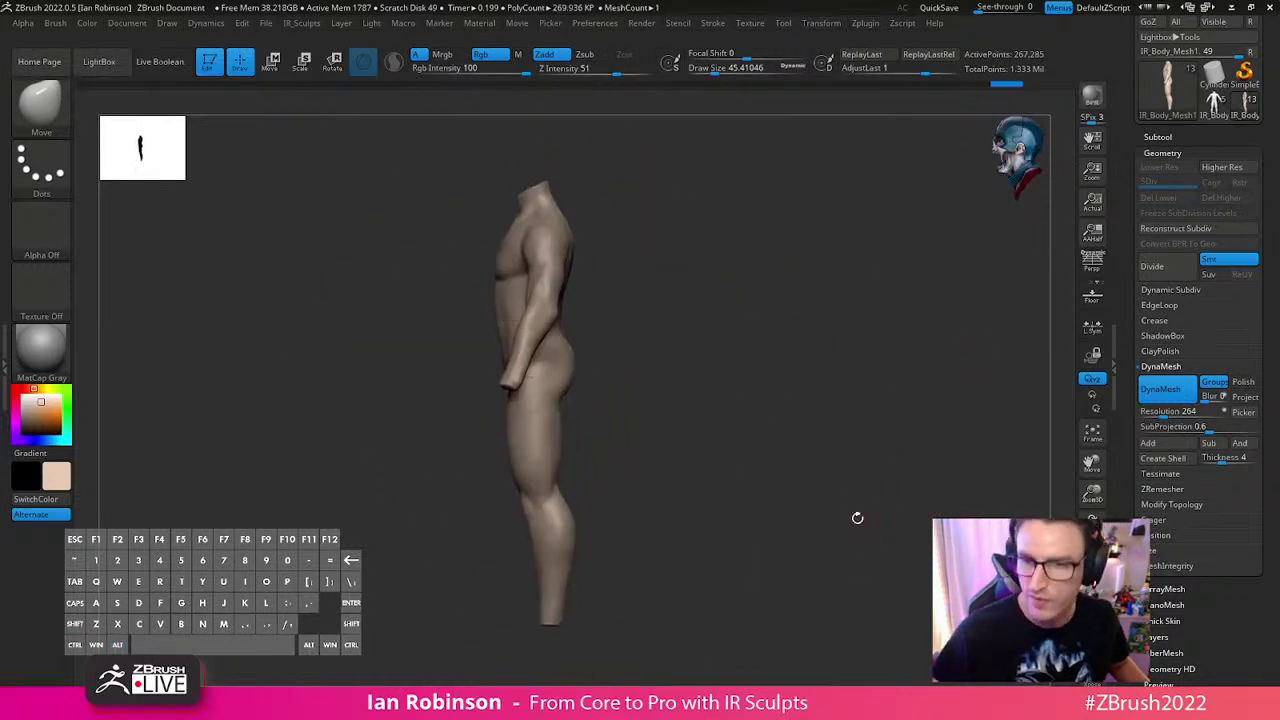
Switch to the reference board and enlarge the side-view Ken image with the windswept hair
{"action": "key", "text": "alt+Tab"}
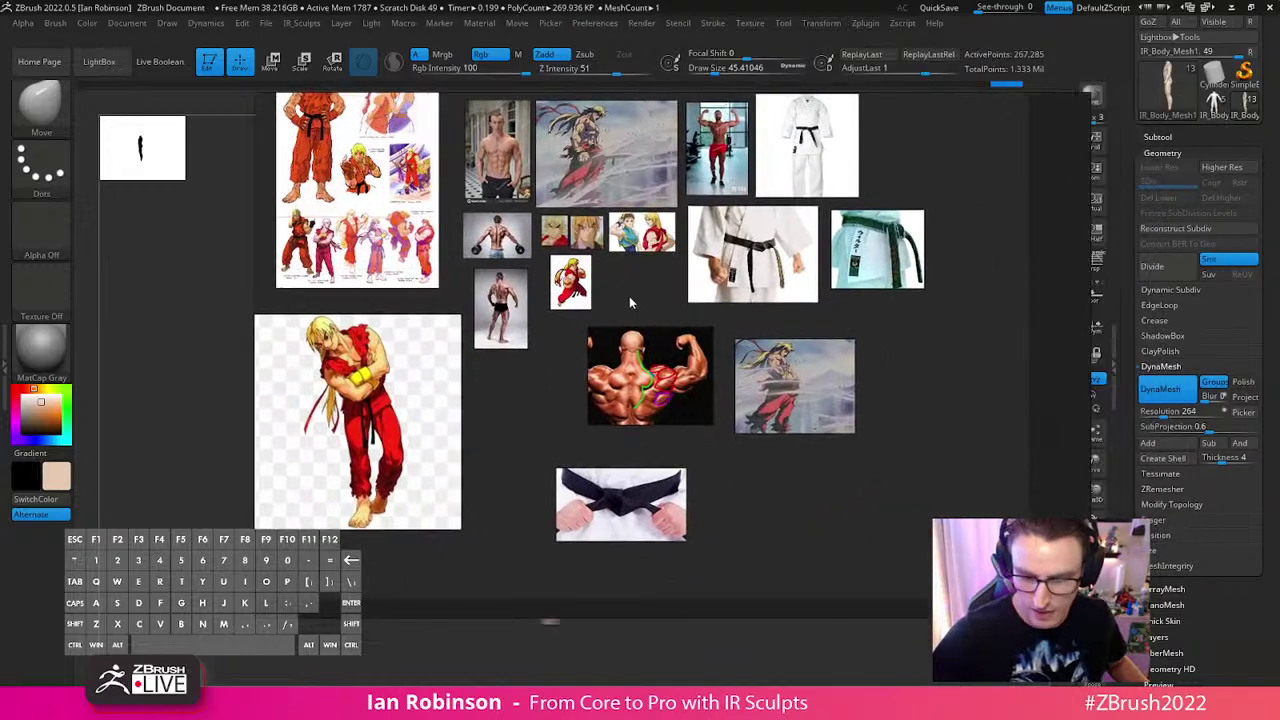
{"action": "scroll", "coordinate": [815, 392], "scroll_direction": "up", "scroll_amount": 8}
{"action": "left_click_drag", "start_coordinate": [824, 417], "coordinate": [659, 393]}
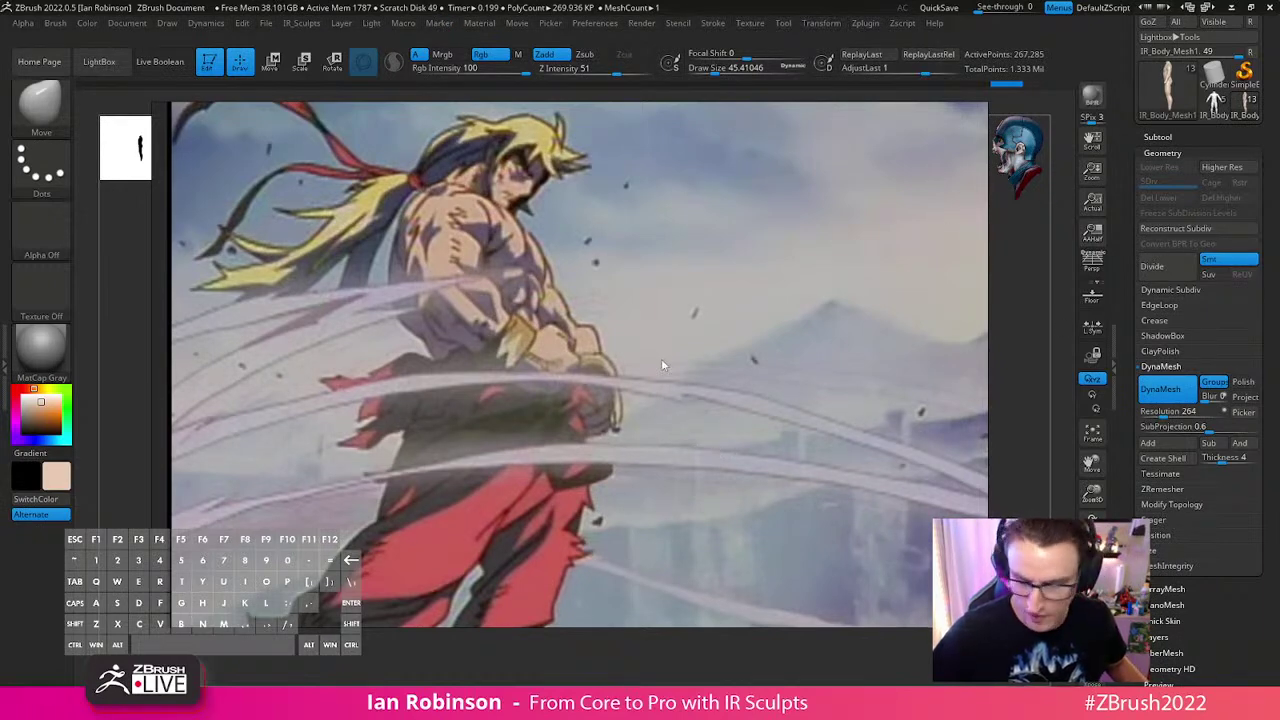
{"action": "mouse_move", "coordinate": [1061, 268]}
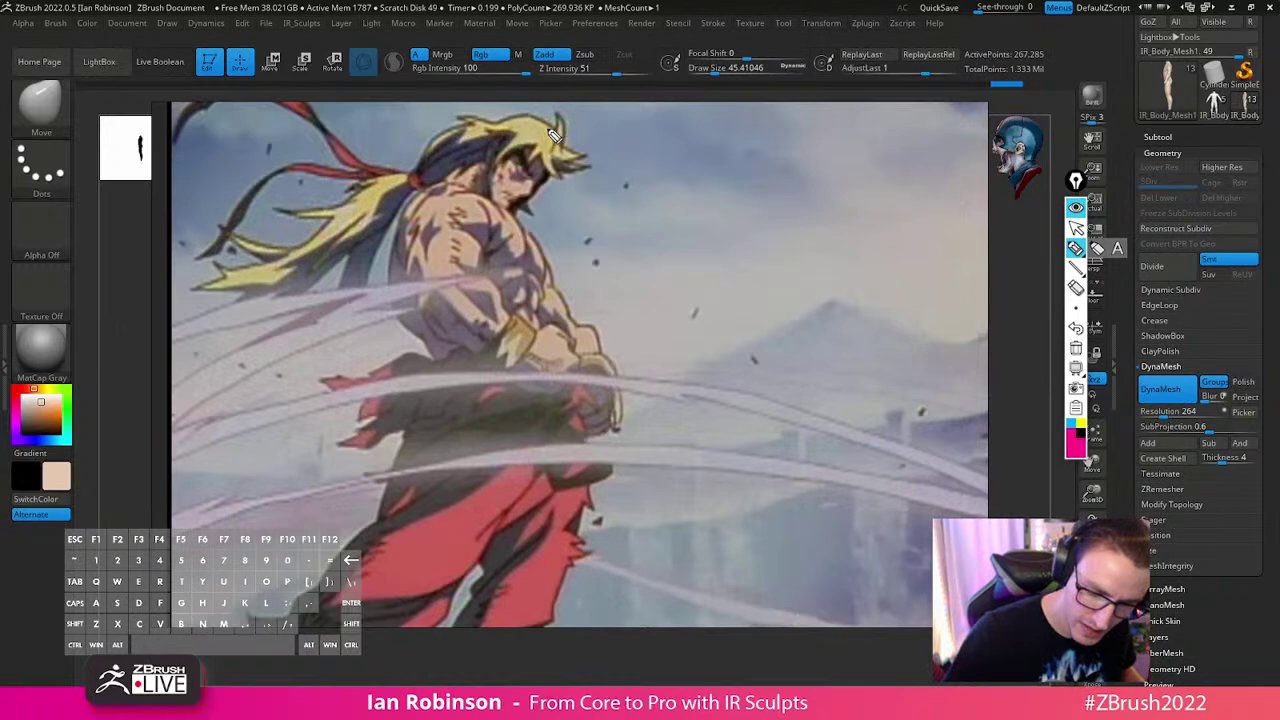
{"action": "left_click_drag", "start_coordinate": [549, 131], "coordinate": [529, 152]}
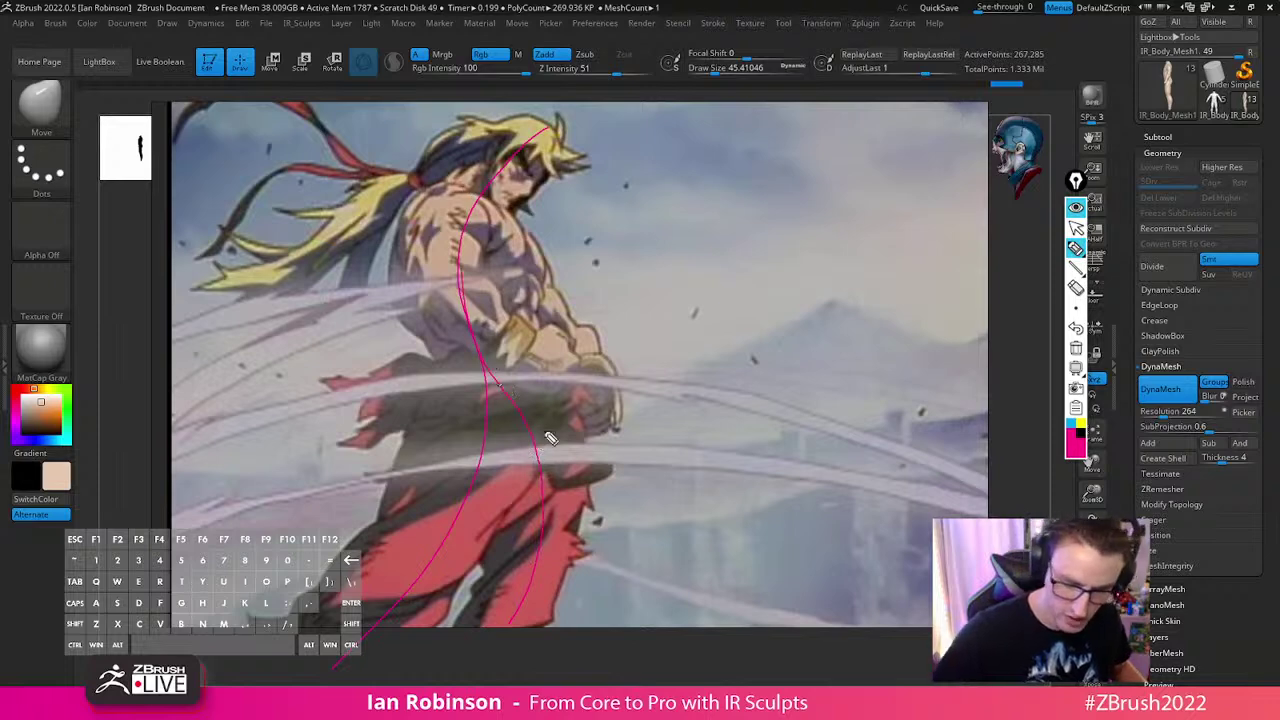
{"action": "key", "text": "ctrl+z"}
{"action": "key", "text": "ctrl+z"}
Draw a thick blue line of action over the reference figure from the head through the torso and down the back leg
{"action": "left_click", "coordinate": [1077, 423]}
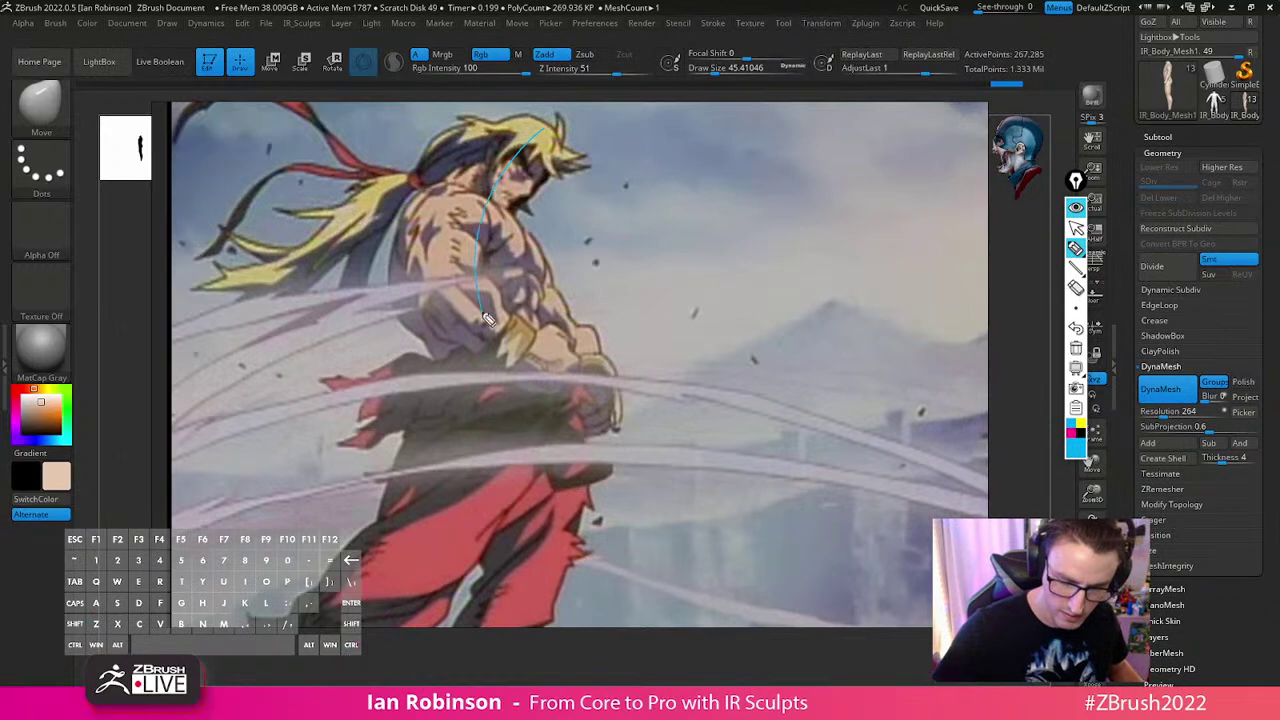
{"action": "key", "text": "ctrl+z"}
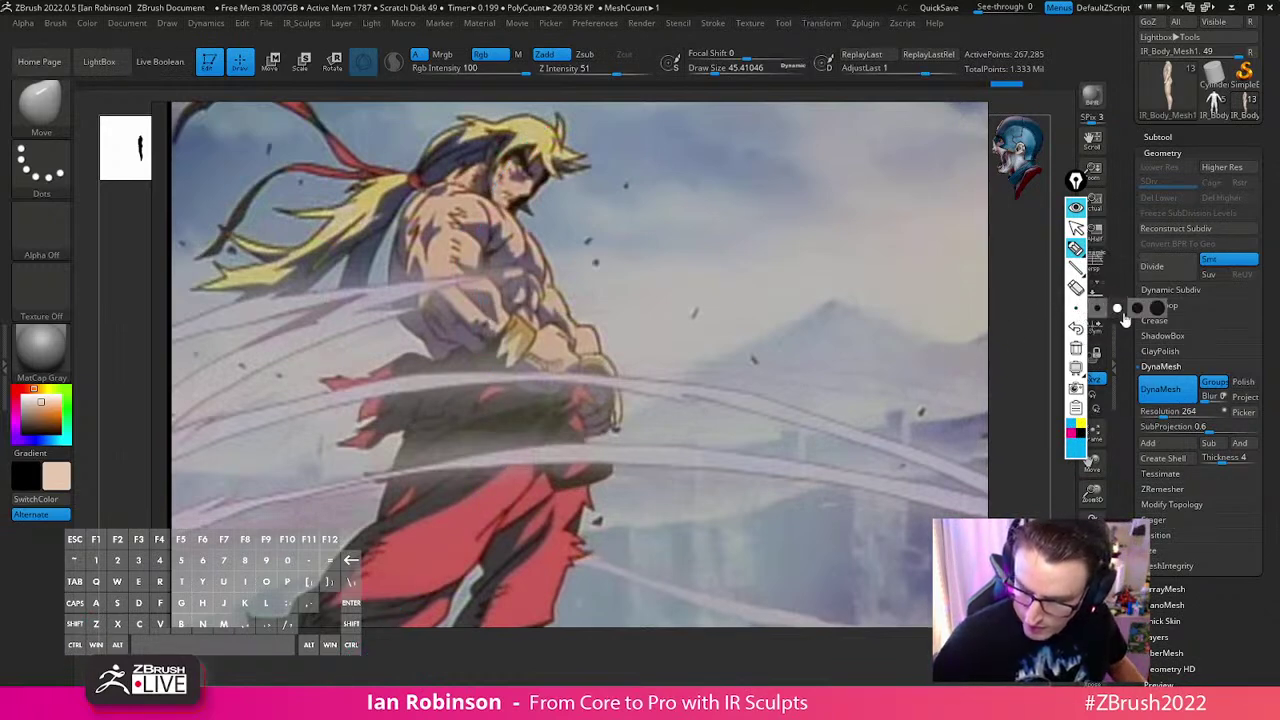
{"action": "left_click", "coordinate": [1116, 309]}
{"action": "mouse_move", "coordinate": [523, 155]}
{"action": "left_mouse_down"}
{"action": "mouse_move", "coordinate": [466, 275]}
{"action": "mouse_move", "coordinate": [471, 522]}
{"action": "mouse_move", "coordinate": [352, 688]}
{"action": "left_mouse_up"}
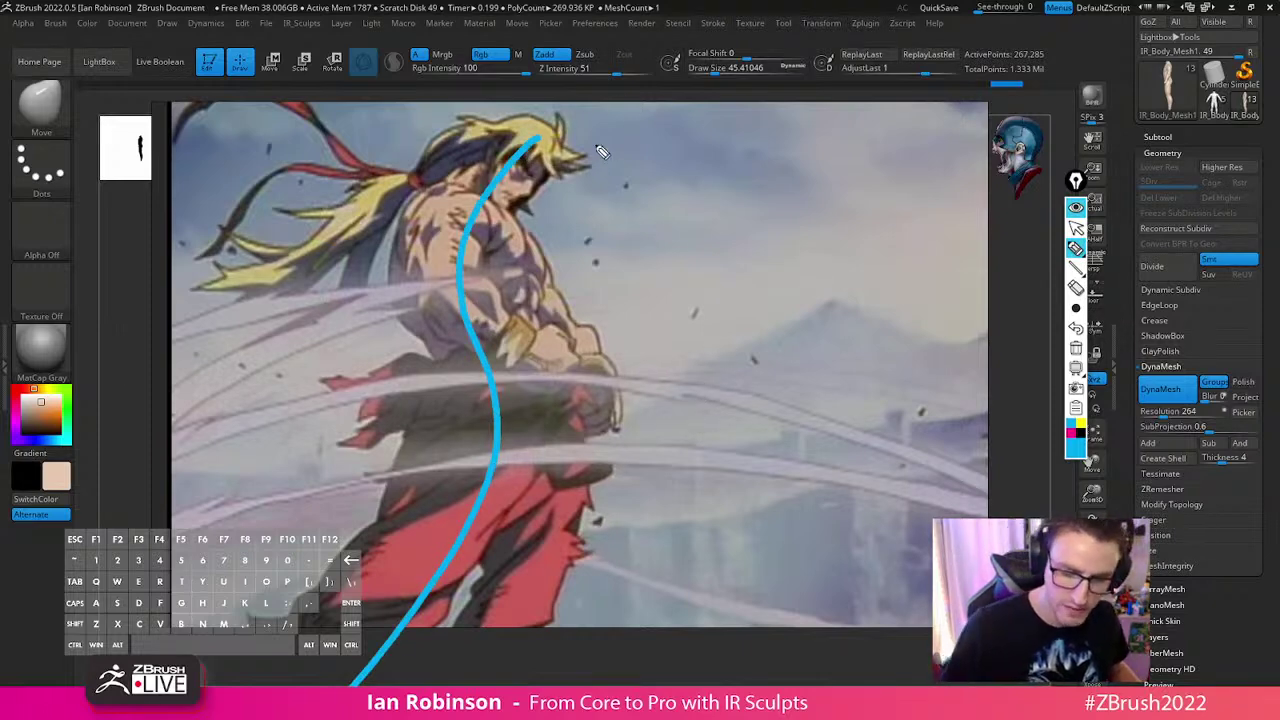
Draw blue flow lines along the reference figure's trailing hair, front fringe and arm
{"action": "mouse_move", "coordinate": [540, 143]}
{"action": "left_mouse_down"}
{"action": "mouse_move", "coordinate": [450, 156]}
{"action": "mouse_move", "coordinate": [288, 248]}
{"action": "left_mouse_up"}
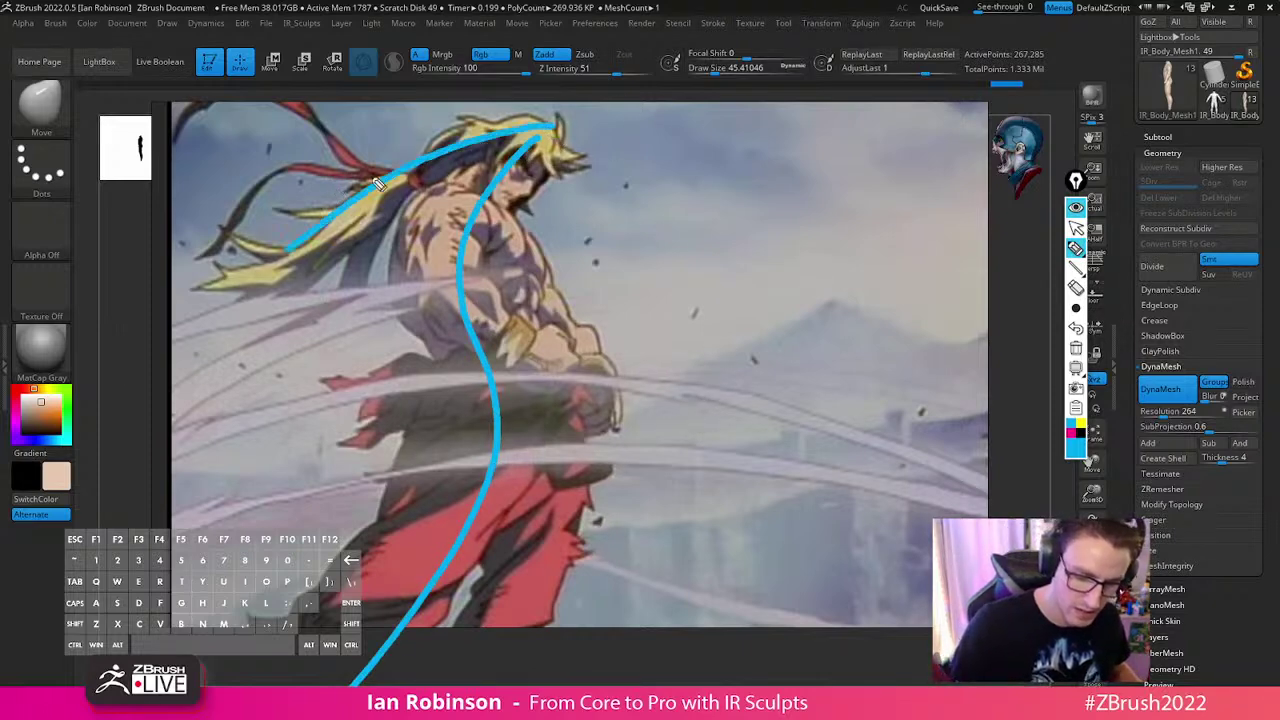
{"action": "key", "text": "ctrl+z"}
{"action": "mouse_move", "coordinate": [585, 138]}
{"action": "left_mouse_down"}
{"action": "mouse_move", "coordinate": [430, 170]}
{"action": "mouse_move", "coordinate": [167, 288]}
{"action": "left_mouse_up"}
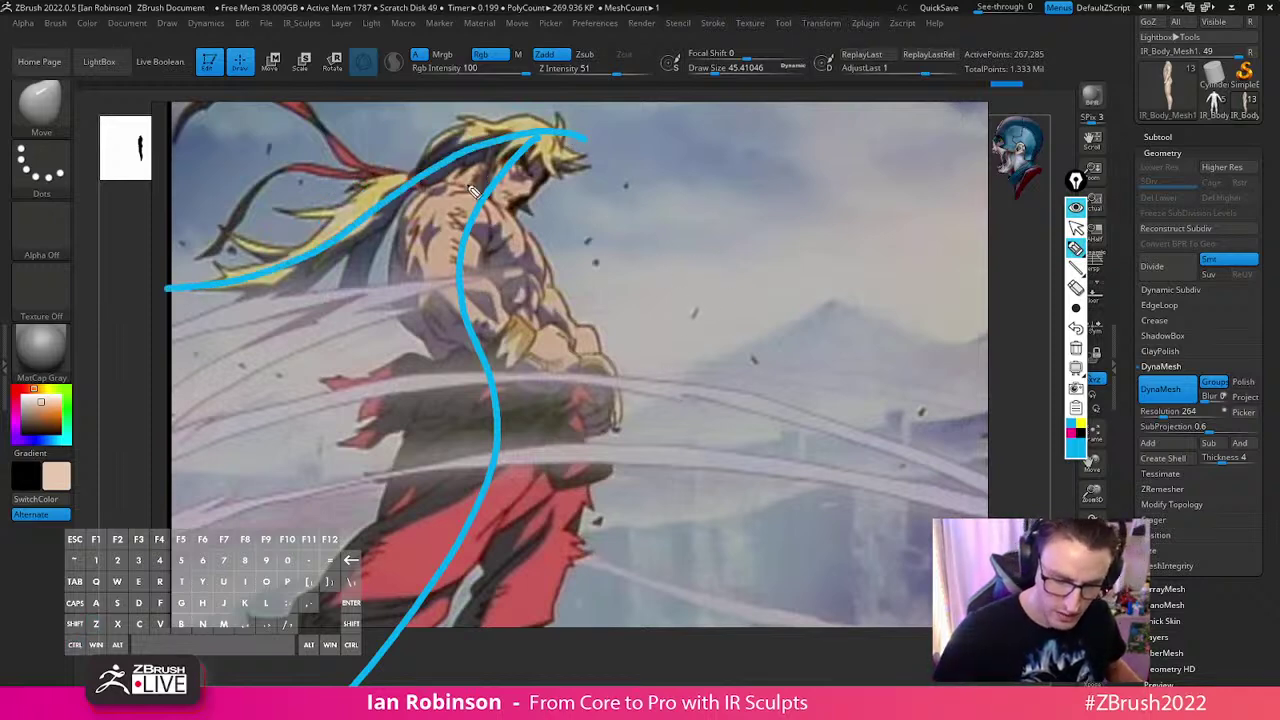
{"action": "mouse_move", "coordinate": [455, 218]}
{"action": "left_mouse_down"}
{"action": "mouse_move", "coordinate": [500, 325]}
{"action": "mouse_move", "coordinate": [557, 368]}
{"action": "left_mouse_up"}
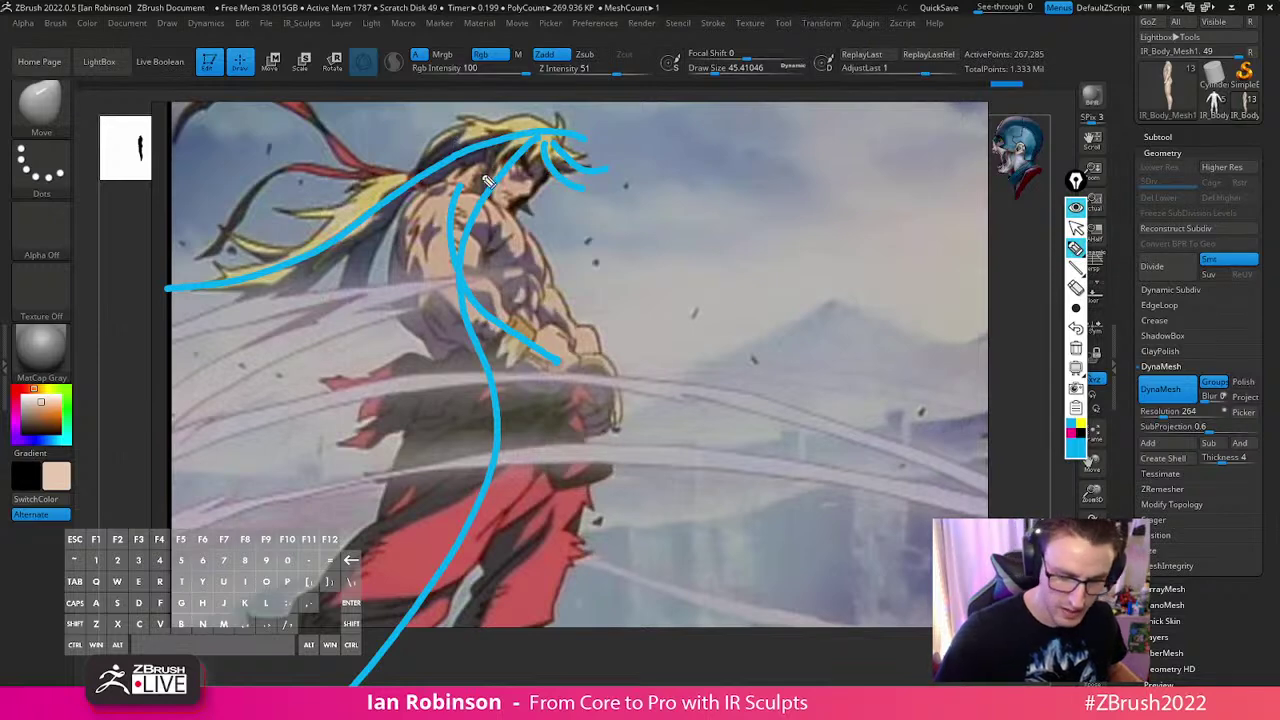
Trace the two flowing headband tails on the reference image in yellow
{"action": "left_click", "coordinate": [1080, 423]}
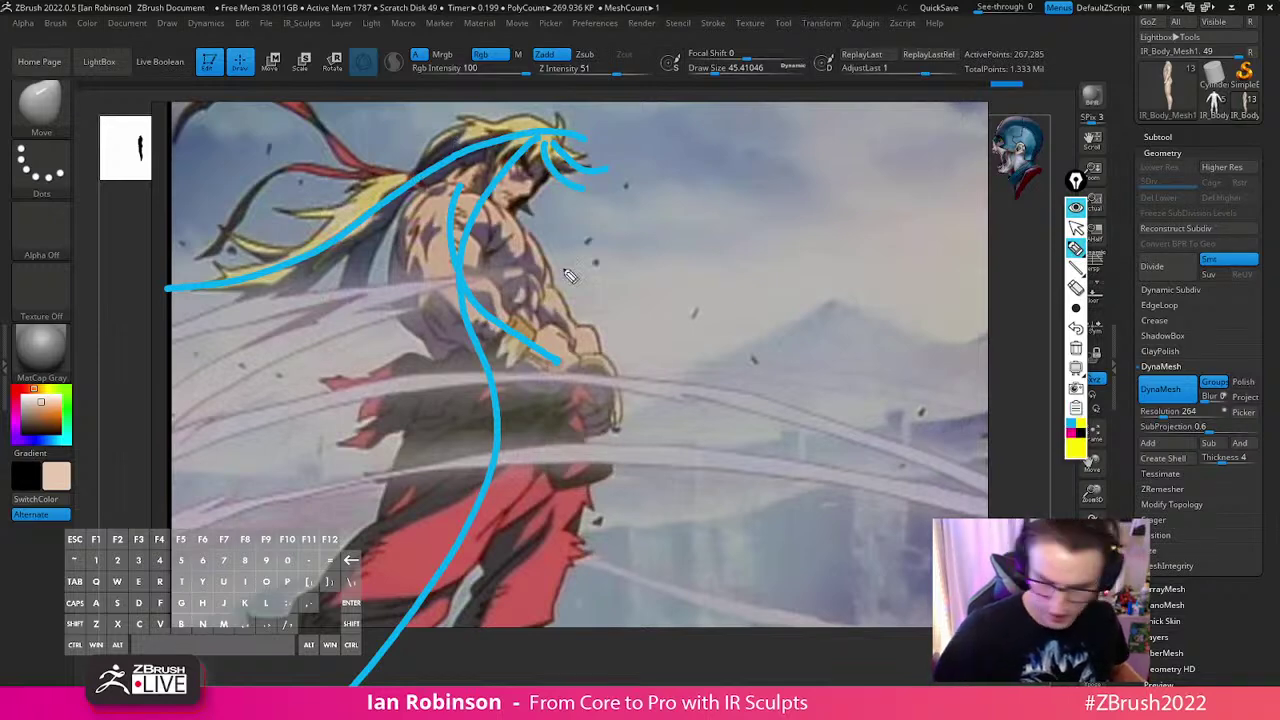
{"action": "left_click_drag", "start_coordinate": [408, 174], "coordinate": [225, 95]}
{"action": "mouse_move", "coordinate": [412, 178]}
{"action": "left_mouse_down"}
{"action": "mouse_move", "coordinate": [230, 232]}
{"action": "mouse_move", "coordinate": [200, 290]}
{"action": "left_mouse_up"}
{"action": "key", "text": "ctrl+z"}
{"action": "mouse_move", "coordinate": [420, 185]}
{"action": "left_mouse_down"}
{"action": "mouse_move", "coordinate": [276, 175]}
{"action": "mouse_move", "coordinate": [190, 290]}
{"action": "left_mouse_up"}
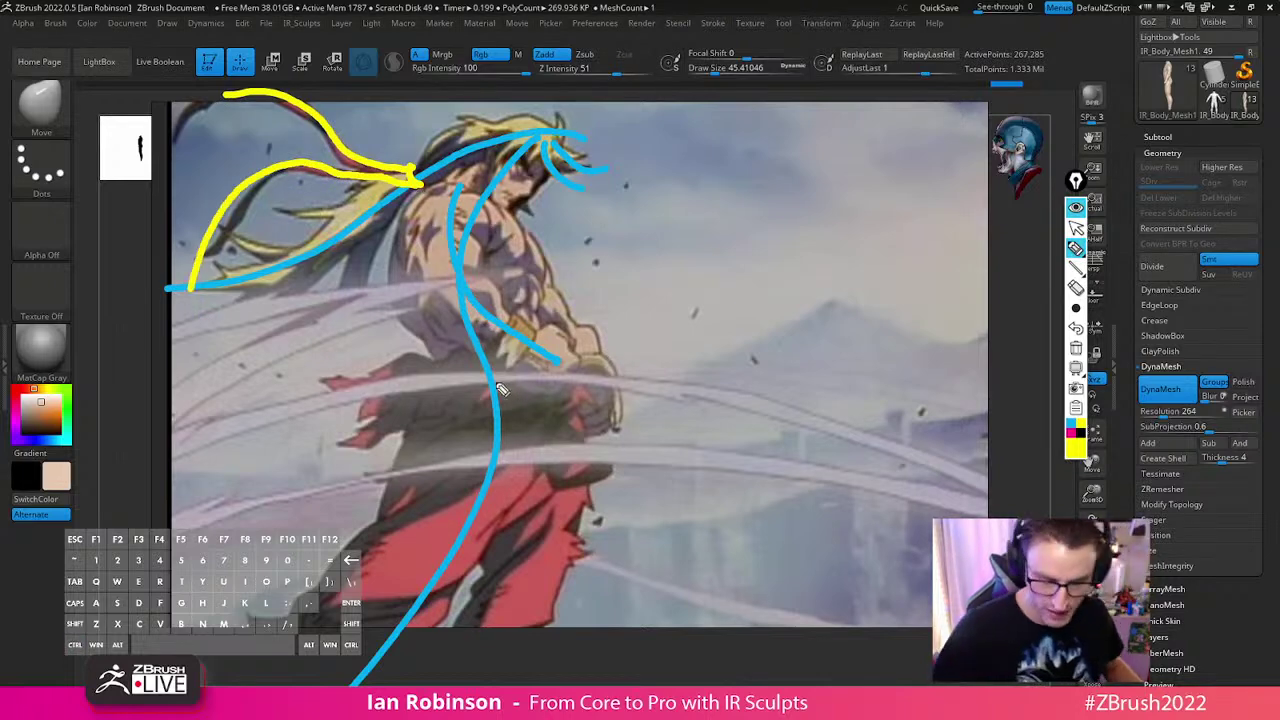
Sketch yellow lines over the reference figure's waist and the loose gi cloth around the hips
{"action": "mouse_move", "coordinate": [550, 405]}
{"action": "left_mouse_down"}
{"action": "mouse_move", "coordinate": [545, 495]}
{"action": "mouse_move", "coordinate": [622, 458]}
{"action": "left_mouse_up"}
{"action": "left_click_drag", "start_coordinate": [450, 407], "coordinate": [580, 393]}
{"action": "mouse_move", "coordinate": [435, 357]}
{"action": "left_mouse_down"}
{"action": "mouse_move", "coordinate": [350, 395]}
{"action": "mouse_move", "coordinate": [415, 385]}
{"action": "left_mouse_up"}
{"action": "mouse_move", "coordinate": [355, 440]}
{"action": "left_mouse_down"}
{"action": "mouse_move", "coordinate": [440, 395]}
{"action": "mouse_move", "coordinate": [475, 393]}
{"action": "left_mouse_up"}
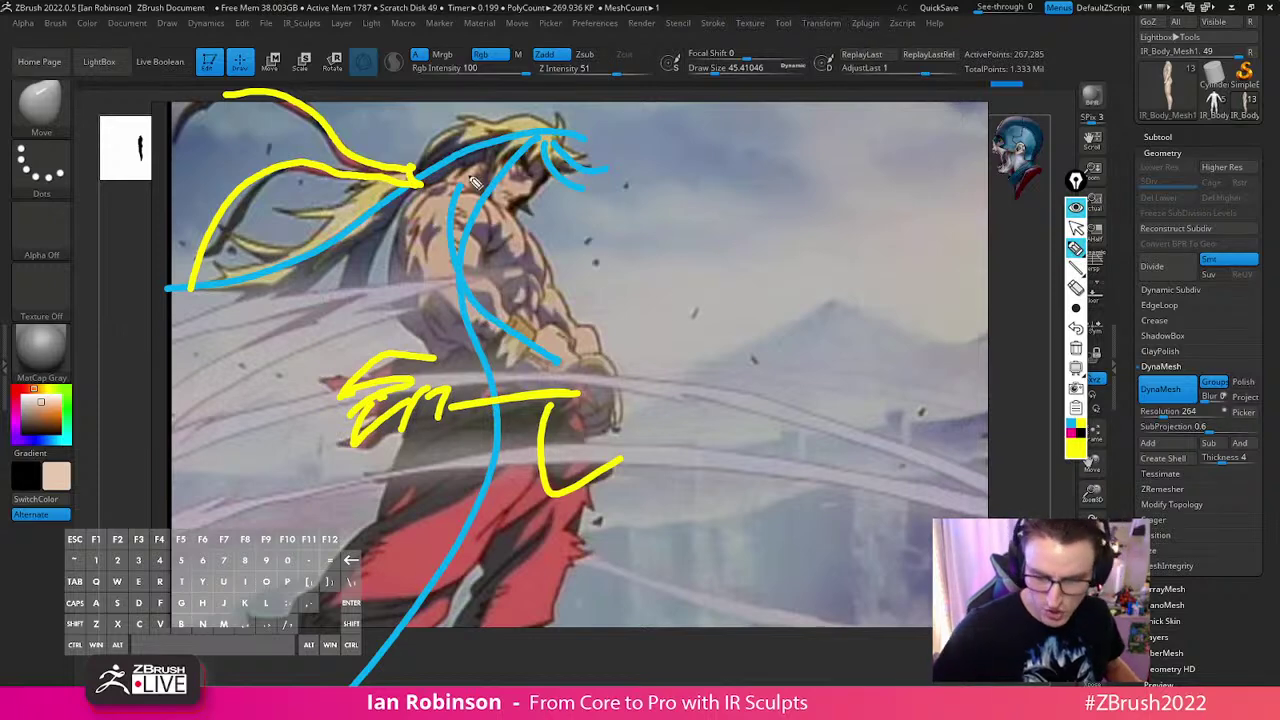
Clear all annotations, hide the drawing overlay and move the reference board away to return to ZBrush
{"action": "left_click", "coordinate": [1076, 288]}
{"action": "left_click", "coordinate": [1079, 347]}
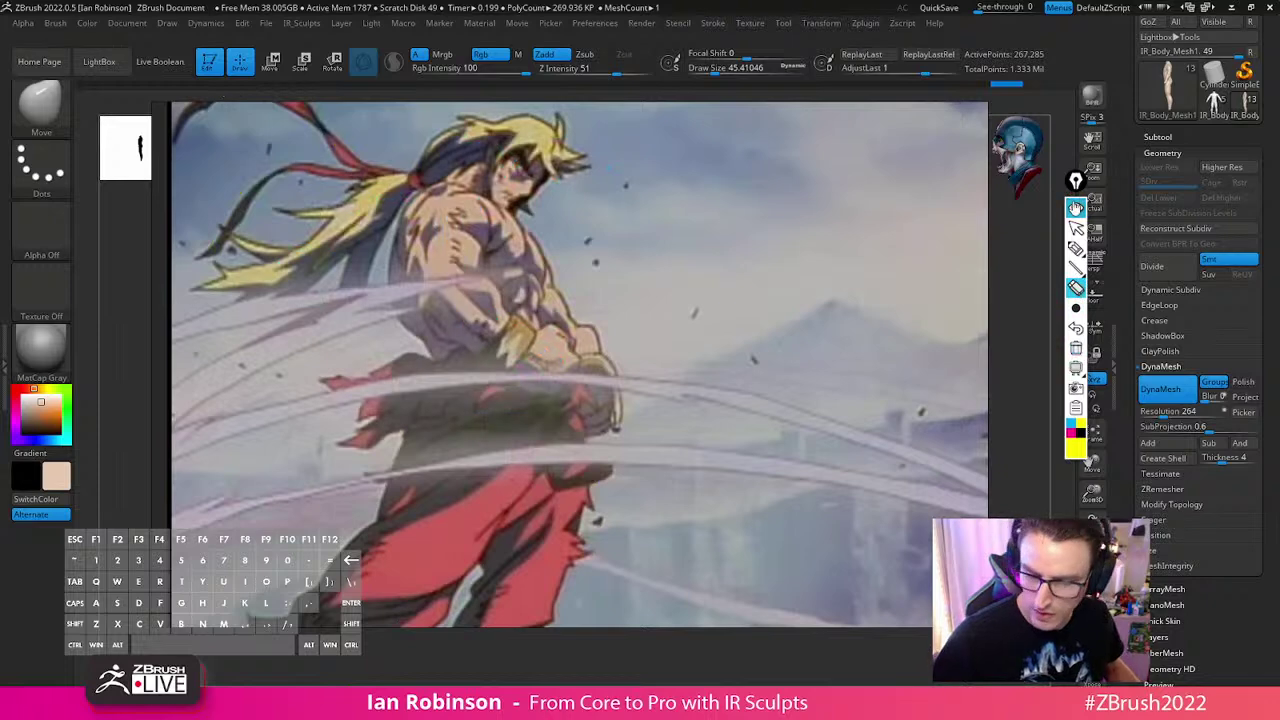
{"action": "left_click", "coordinate": [1075, 208]}
{"action": "right_click_drag", "start_coordinate": [510, 219], "coordinate": [568, 144], "text": "alt"}
{"action": "right_click_drag", "start_coordinate": [589, 241], "coordinate": [760, 0]}
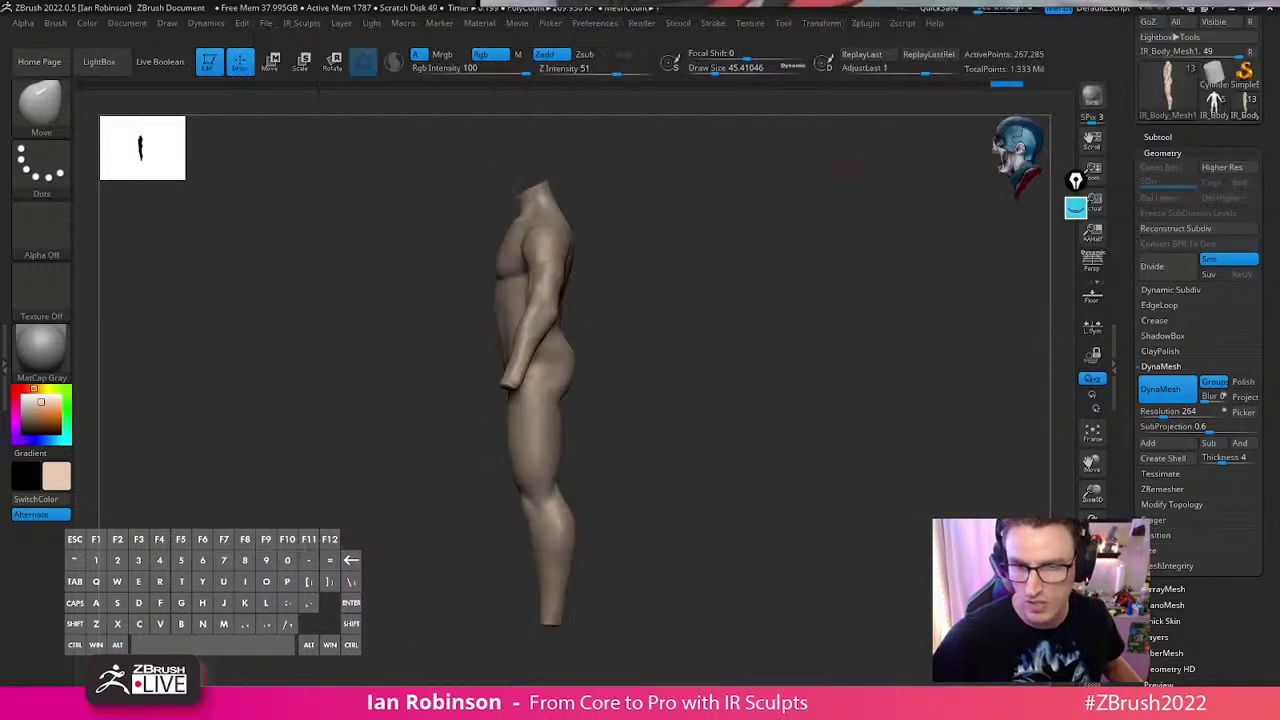
Activate the transform gizmo on the body and show all subtools to check the character from the front and side
{"action": "left_click_drag", "start_coordinate": [722, 350], "coordinate": [612, 386], "text": "shift"}
{"action": "key", "text": "w"}
{"action": "left_click_drag", "start_coordinate": [520, 354], "coordinate": [520, 275], "text": "alt"}
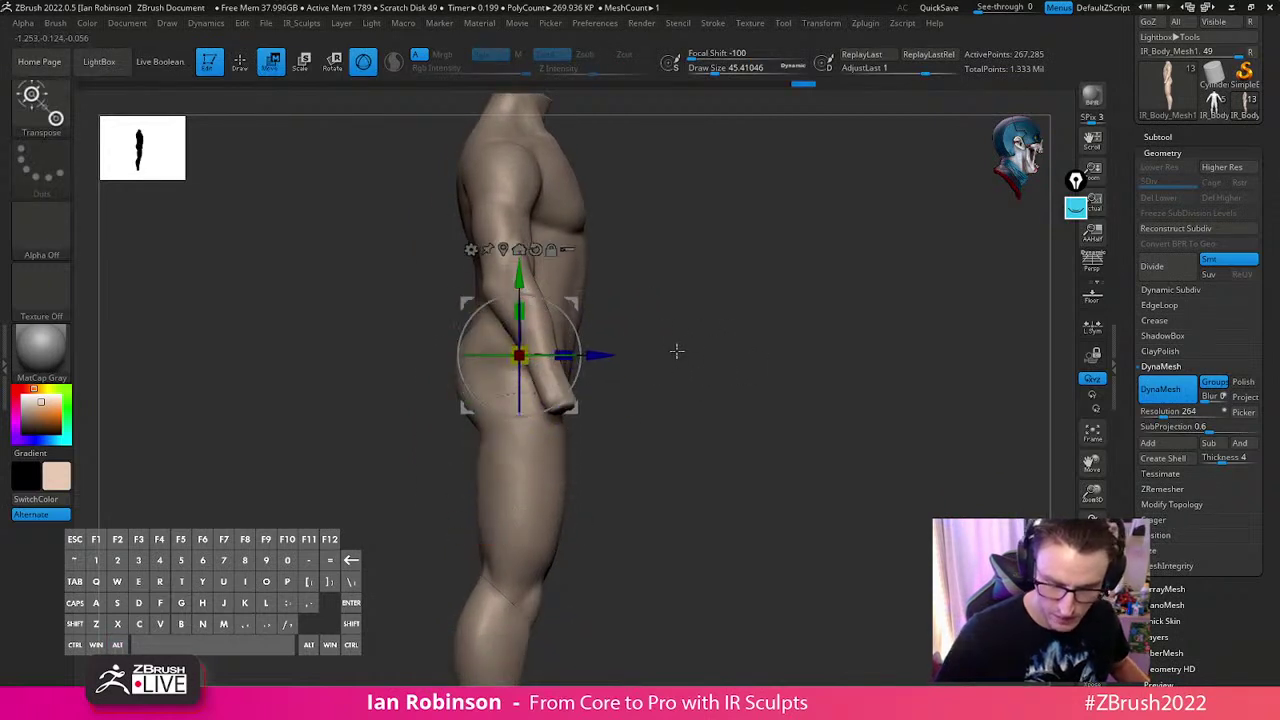
{"action": "left_click", "coordinate": [1092, 647]}
{"action": "left_click_drag", "start_coordinate": [851, 494], "coordinate": [730, 455], "text": "shift"}
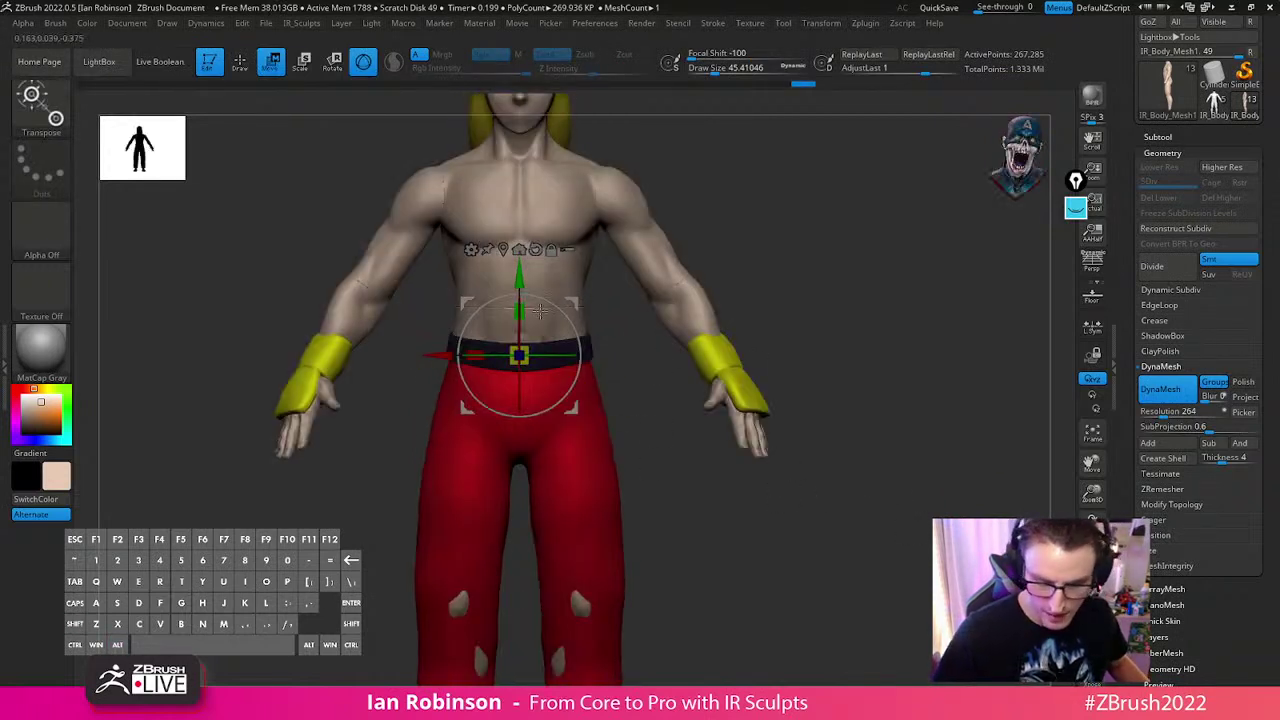
{"action": "left_click_drag", "start_coordinate": [881, 318], "coordinate": [763, 397]}
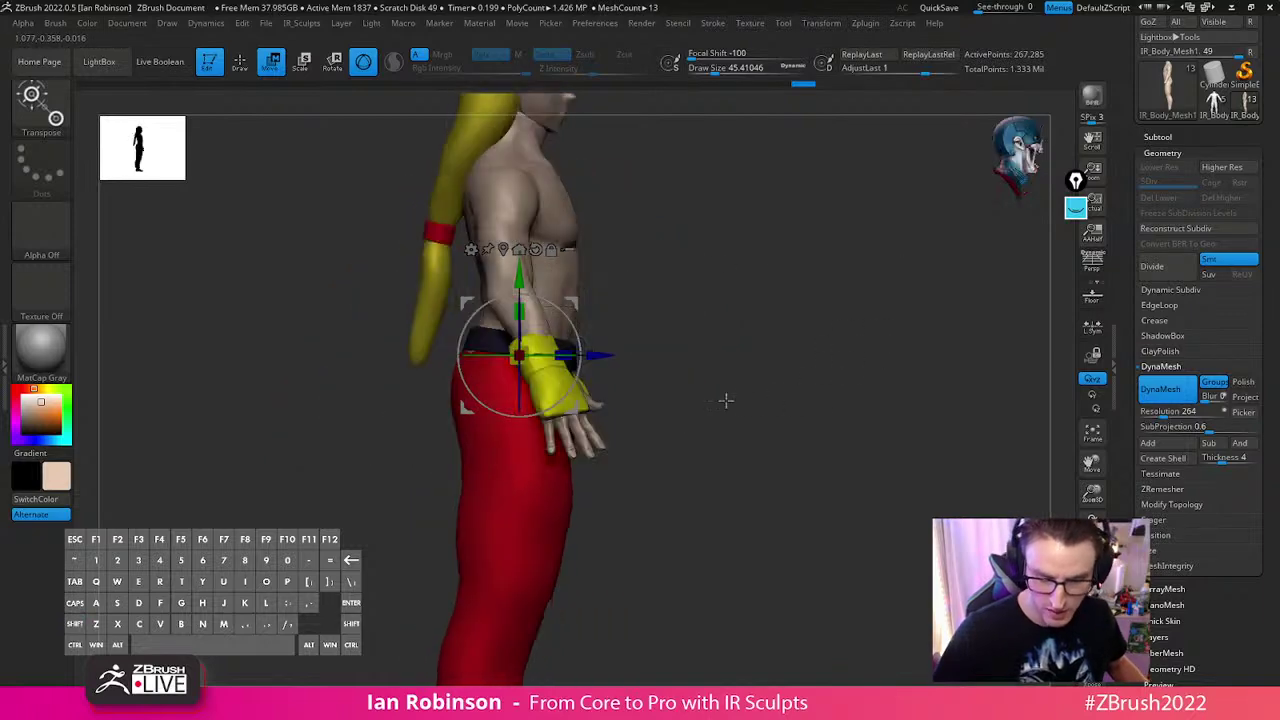
Reselect the IR_Body_Mesh1 subtool, isolate it and return to Draw mode
{"action": "left_click", "coordinate": [565, 425], "text": "alt"}
{"action": "left_click_drag", "start_coordinate": [892, 452], "coordinate": [786, 354]}
{"action": "left_click", "coordinate": [803, 316], "text": "alt"}
{"action": "left_click_drag", "start_coordinate": [750, 440], "coordinate": [674, 369]}
{"action": "left_click", "coordinate": [803, 399]}
{"action": "left_click_drag", "start_coordinate": [602, 281], "coordinate": [592, 282]}
{"action": "key", "text": "q"}
{"action": "left_click_drag", "start_coordinate": [793, 370], "coordinate": [772, 341], "text": "alt"}
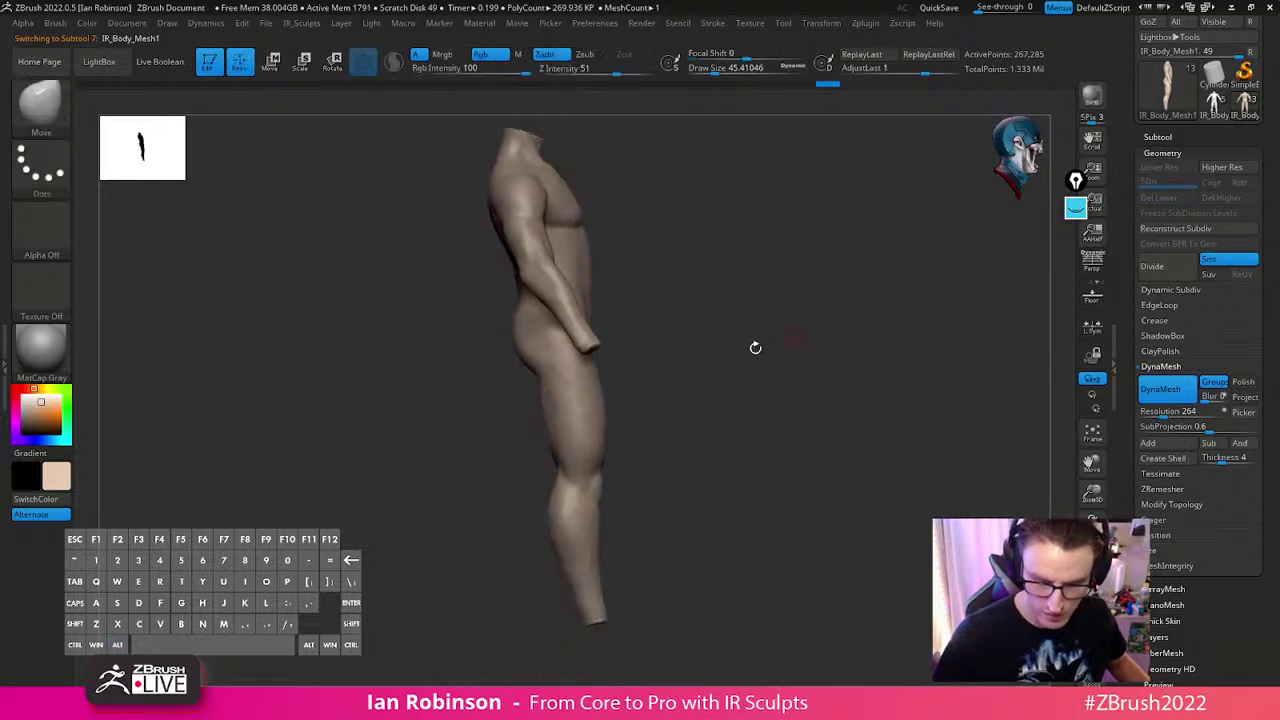
Mask the whole body except the thigh and lower-leg polygroups, with all parts shown
{"action": "left_click", "coordinate": [584, 428], "text": "ctrl+shift"}
{"action": "left_click_drag", "start_coordinate": [683, 420], "coordinate": [680, 451], "text": "ctrl+shift"}
{"action": "left_click", "coordinate": [584, 503], "text": "ctrl+shift"}
{"action": "left_click", "coordinate": [656, 447], "text": "ctrl"}
{"action": "left_click", "coordinate": [663, 447], "text": "ctrl+shift"}
Activate the transform gizmo and place its pivot at the hip joint of the unmasked leg
{"action": "key", "text": "w"}
{"action": "left_click_drag", "start_coordinate": [540, 245], "coordinate": [599, 322], "text": "alt"}
{"action": "left_click_drag", "start_coordinate": [742, 375], "coordinate": [817, 367], "text": "shift"}
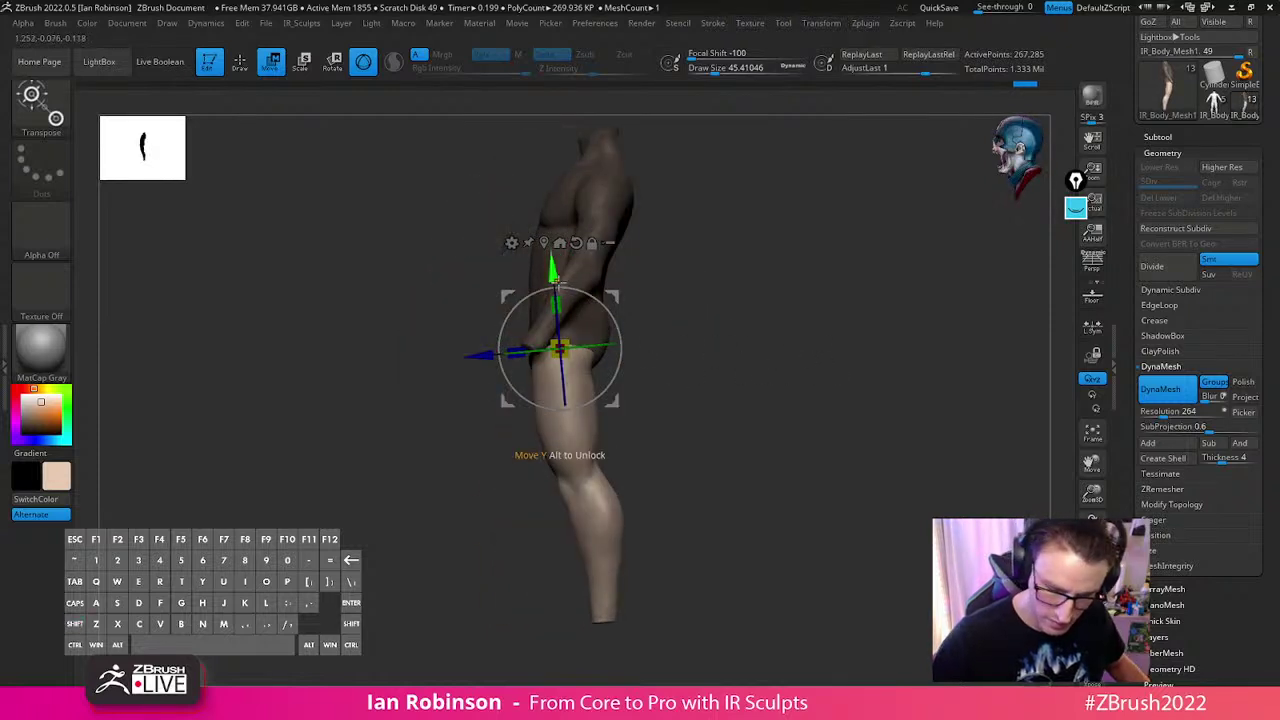
Adjust the rotation of the unmasked legs slightly around the hip joint
{"action": "left_click_drag", "start_coordinate": [765, 292], "coordinate": [746, 339], "text": "alt"}
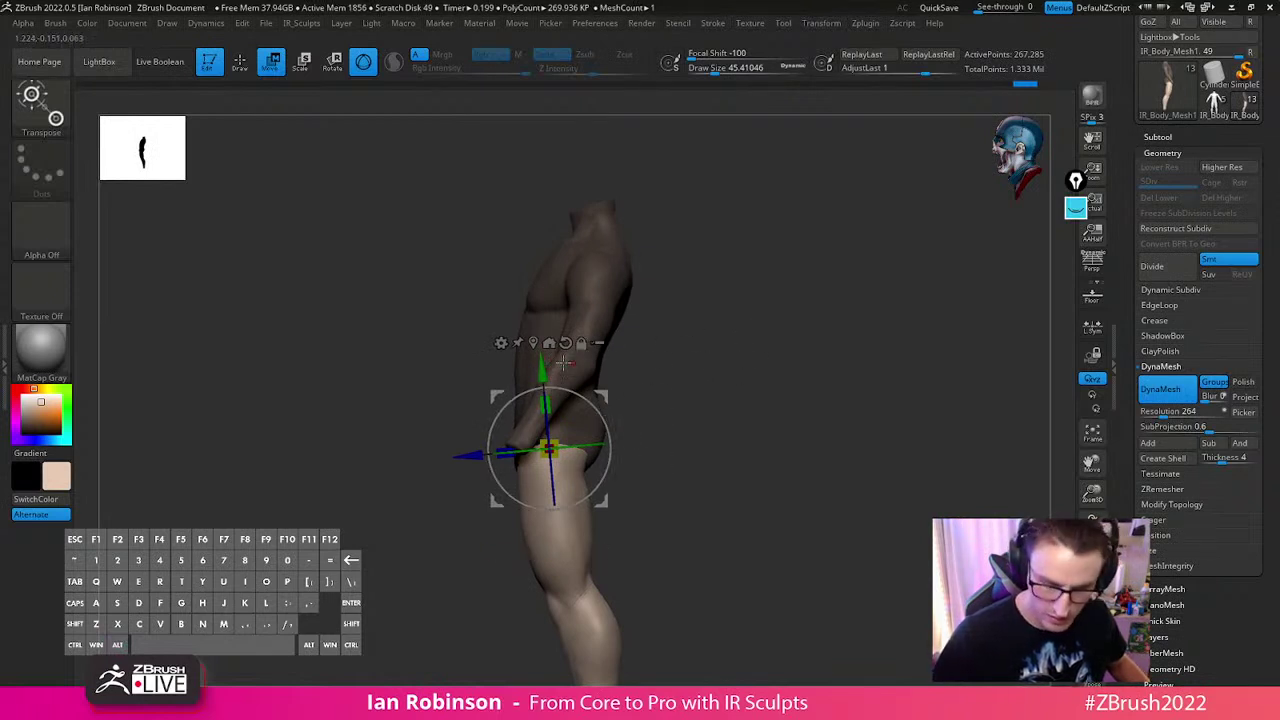
{"action": "left_click_drag", "start_coordinate": [564, 389], "coordinate": [562, 389]}
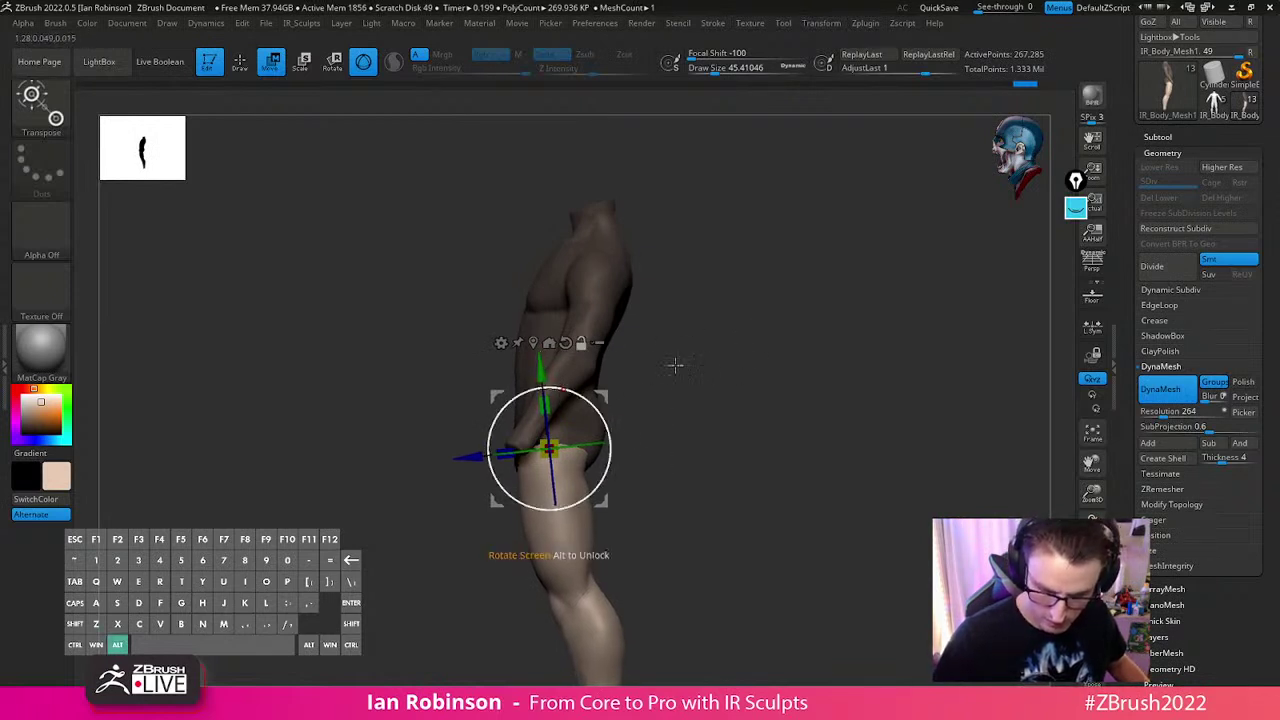
{"action": "left_click_drag", "start_coordinate": [651, 363], "coordinate": [636, 291], "text": "alt"}
{"action": "left_click_drag", "start_coordinate": [594, 384], "coordinate": [595, 380]}
{"action": "left_click_drag", "start_coordinate": [725, 384], "coordinate": [722, 356], "text": "alt"}
{"action": "left_click_drag", "start_coordinate": [568, 311], "coordinate": [734, 300]}
Mask the whole body except the upper-arm and forearm polygroups, with all parts shown
{"action": "left_click", "coordinate": [474, 278], "text": "ctrl"}
{"action": "key", "text": "q"}
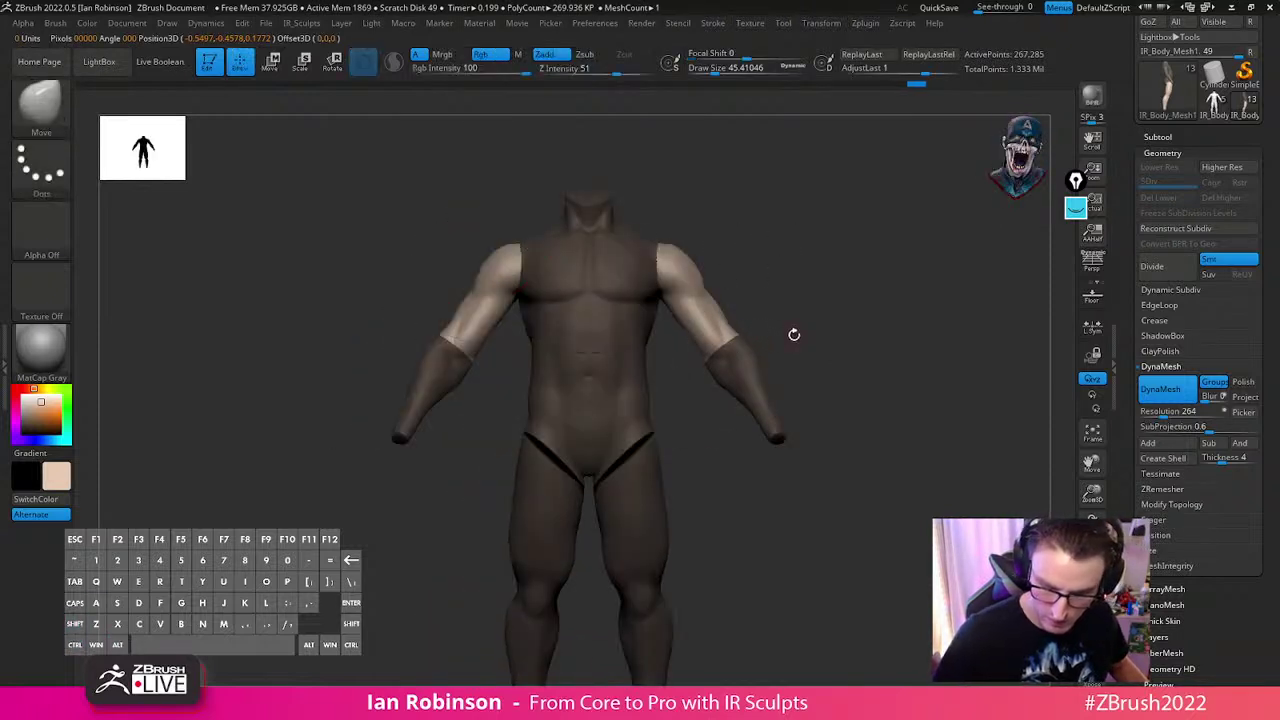
{"action": "left_click_drag", "start_coordinate": [812, 303], "coordinate": [791, 355], "text": "ctrl"}
{"action": "left_click", "coordinate": [718, 318], "text": "ctrl+shift"}
{"action": "left_click_drag", "start_coordinate": [806, 298], "coordinate": [797, 338], "text": "ctrl+shift"}
{"action": "left_click", "coordinate": [733, 378], "text": "ctrl+shift"}
{"action": "left_click", "coordinate": [835, 349], "text": "ctrl"}
{"action": "left_click", "coordinate": [848, 328], "text": "ctrl"}
{"action": "left_click", "coordinate": [832, 321], "text": "ctrl"}
{"action": "left_click", "coordinate": [808, 305], "text": "ctrl+shift"}
Activate the transform gizmo and place its pivot at the shoulder joint of the unmasked arm
{"action": "key", "text": "w"}
{"action": "left_click", "coordinate": [677, 263], "text": "alt"}
{"action": "left_click", "coordinate": [693, 162], "text": "alt"}
{"action": "left_click_drag", "start_coordinate": [835, 250], "coordinate": [780, 343], "text": "shift"}
{"action": "left_click_drag", "start_coordinate": [677, 343], "coordinate": [677, 288], "text": "alt"}
Rotate both arms in toward the torso at the shoulders and shift them slightly forward
{"action": "left_click_drag", "start_coordinate": [731, 239], "coordinate": [723, 246]}
{"action": "key", "text": "ctrl+z"}
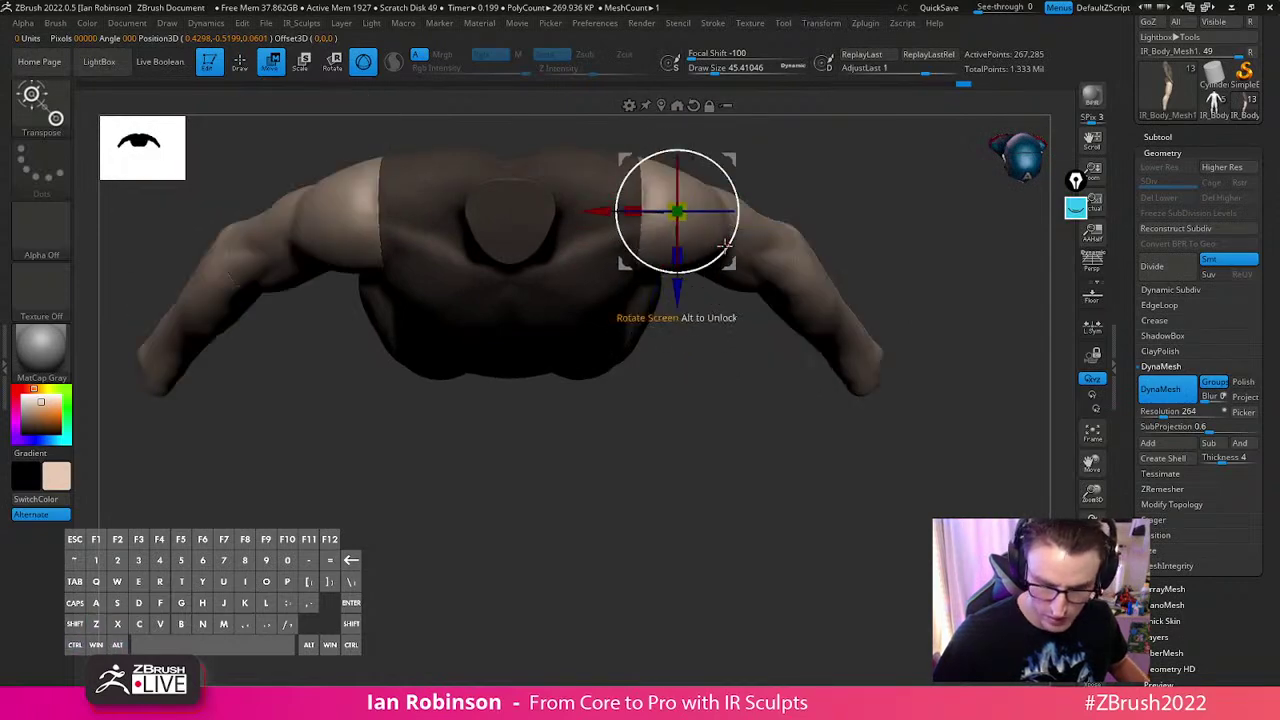
{"action": "left_click_drag", "start_coordinate": [731, 189], "coordinate": [733, 234]}
{"action": "left_click_drag", "start_coordinate": [832, 240], "coordinate": [785, 237]}
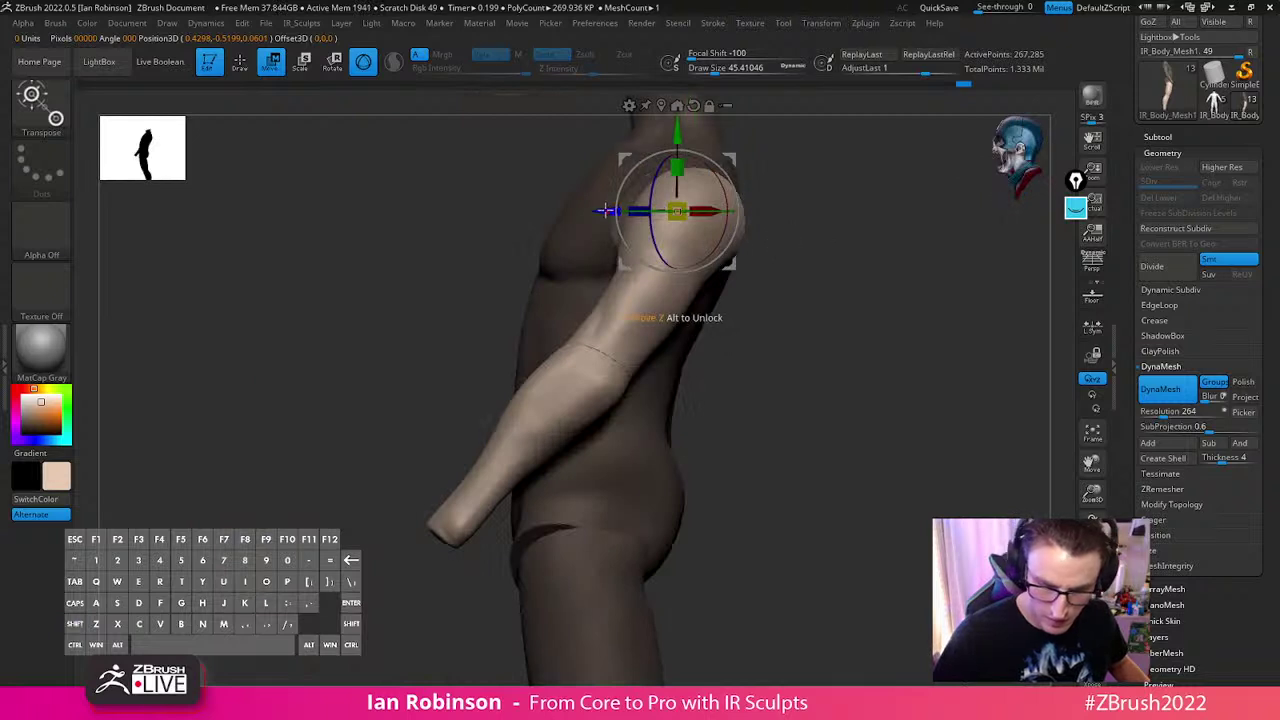
{"action": "left_click_drag", "start_coordinate": [600, 213], "coordinate": [572, 222]}
{"action": "left_click_drag", "start_coordinate": [836, 202], "coordinate": [789, 195], "text": "shift"}
{"action": "mouse_move", "coordinate": [454, 354]}
{"action": "left_mouse_down"}
{"action": "mouse_move", "coordinate": [957, 294]}
{"action": "mouse_move", "coordinate": [963, 343]}
{"action": "mouse_move", "coordinate": [732, 432]}
{"action": "mouse_move", "coordinate": [793, 394]}
{"action": "left_mouse_up"}
{"action": "left_click", "coordinate": [729, 374]}
{"action": "left_click_drag", "start_coordinate": [948, 398], "coordinate": [784, 301]}
Clear the mask and mask everything except the forearm polygroups, with all parts shown
{"action": "key", "text": "q"}
{"action": "mouse_move", "coordinate": [719, 364]}
{"action": "left_mouse_down"}
{"action": "mouse_move", "coordinate": [703, 357]}
{"action": "mouse_move", "coordinate": [829, 340]}
{"action": "mouse_move", "coordinate": [710, 375]}
{"action": "left_mouse_up"}
{"action": "left_click_drag", "start_coordinate": [720, 440], "coordinate": [738, 452], "text": "ctrl"}
{"action": "left_click", "coordinate": [678, 540], "text": "ctrl+shift"}
{"action": "left_click", "coordinate": [780, 487], "text": "ctrl"}
{"action": "left_click", "coordinate": [800, 480], "text": "ctrl+shift"}
{"action": "left_click", "coordinate": [845, 441], "text": "ctrl"}
{"action": "left_click_drag", "start_coordinate": [853, 437], "coordinate": [751, 389], "text": "shift"}
Activate the transform gizmo and place its pivot at the elbow joint of the unmasked forearm
{"action": "key", "text": "w"}
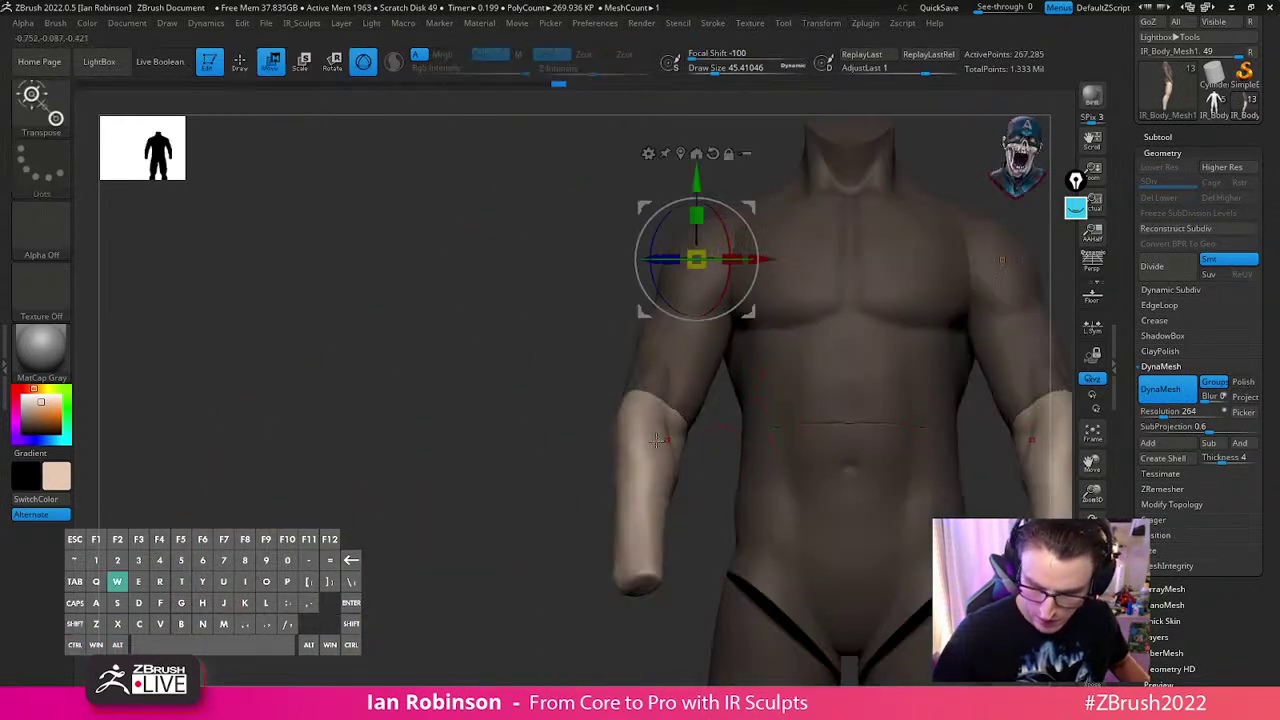
{"action": "left_click_drag", "start_coordinate": [682, 447], "coordinate": [531, 463], "text": "alt"}
{"action": "left_click", "coordinate": [559, 167], "text": "alt"}
{"action": "mouse_move", "coordinate": [597, 325]}
{"action": "left_mouse_down", "text": "alt"}
{"action": "mouse_move", "coordinate": [550, 515]}
{"action": "mouse_move", "coordinate": [500, 541]}
{"action": "left_mouse_up", "text": "alt"}
{"action": "key", "text": "q"}
{"action": "key", "text": "w"}
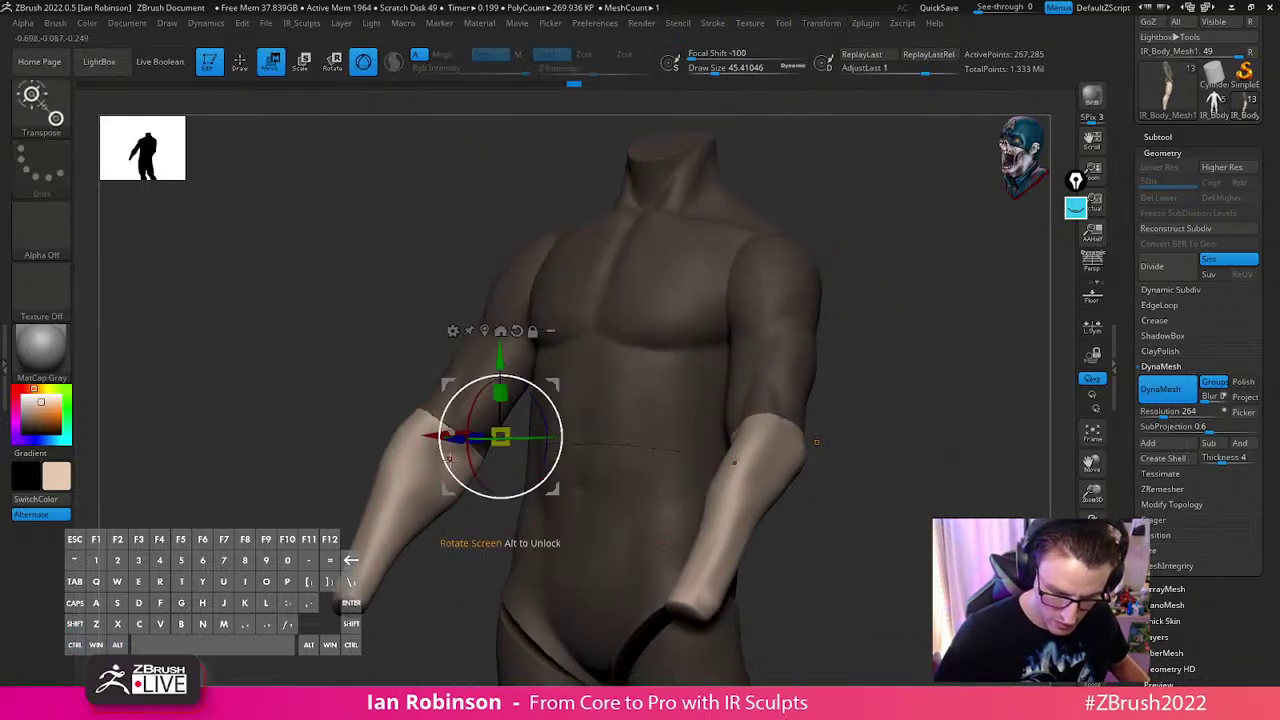
{"action": "left_click_drag", "start_coordinate": [555, 384], "coordinate": [675, 218], "text": "alt"}
{"action": "left_click", "coordinate": [444, 455], "text": "alt"}
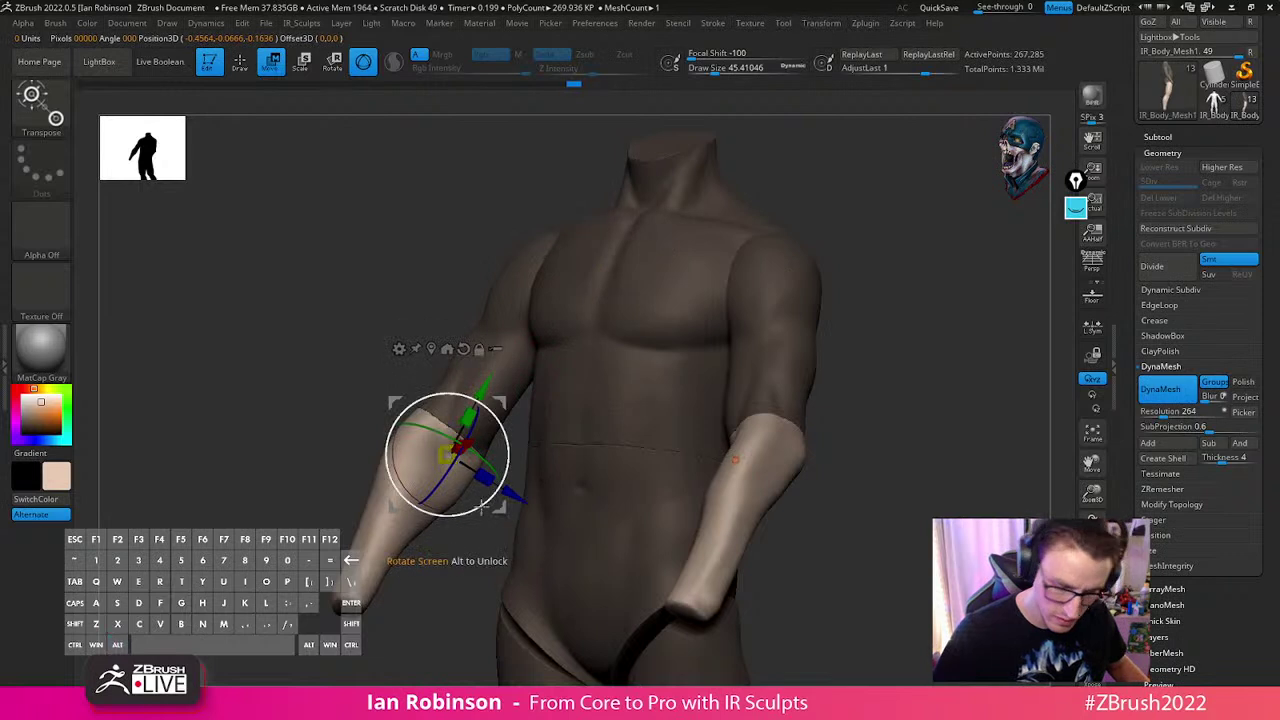
Bend the forearms forward at the elbows and turn them inward in front of the waist
{"action": "left_click_drag", "start_coordinate": [455, 594], "coordinate": [475, 449]}
{"action": "left_click_drag", "start_coordinate": [830, 306], "coordinate": [778, 299], "text": "shift"}
{"action": "left_click_drag", "start_coordinate": [480, 397], "coordinate": [478, 423]}
{"action": "left_click_drag", "start_coordinate": [922, 302], "coordinate": [860, 330], "text": "shift"}
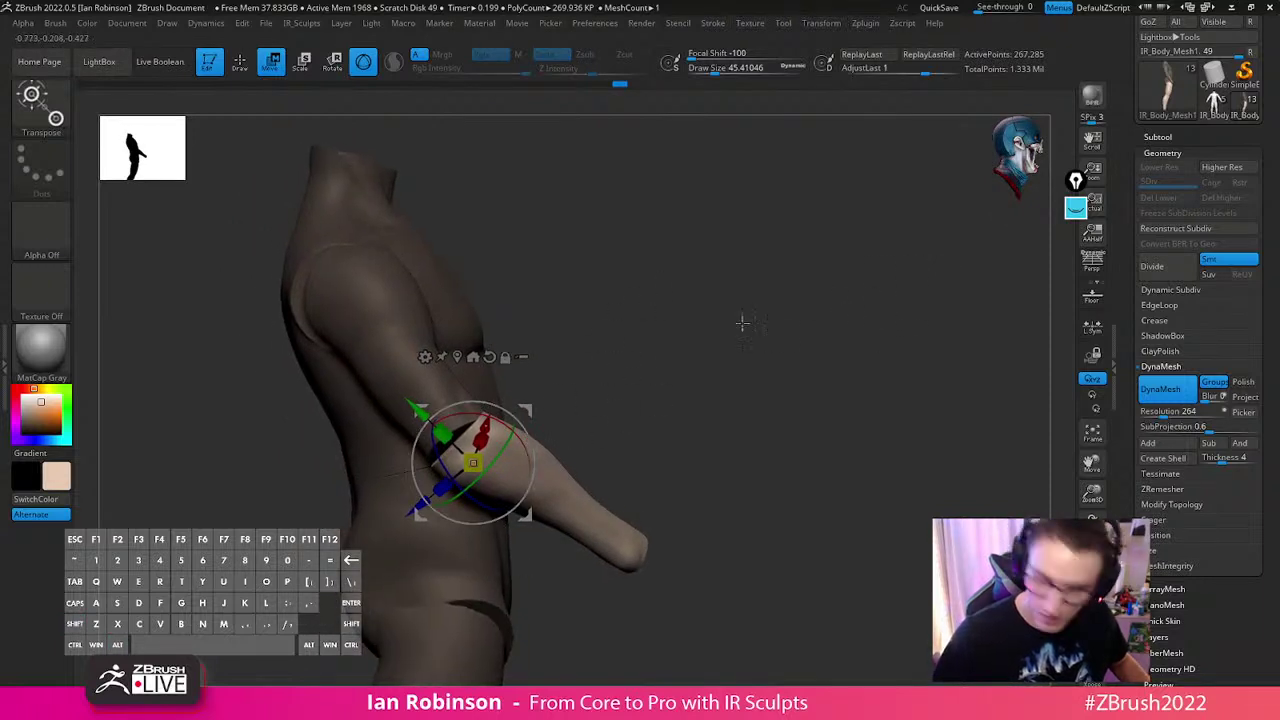
{"action": "left_click_drag", "start_coordinate": [624, 305], "coordinate": [763, 360]}
{"action": "key", "text": "q"}
{"action": "key", "text": "w"}
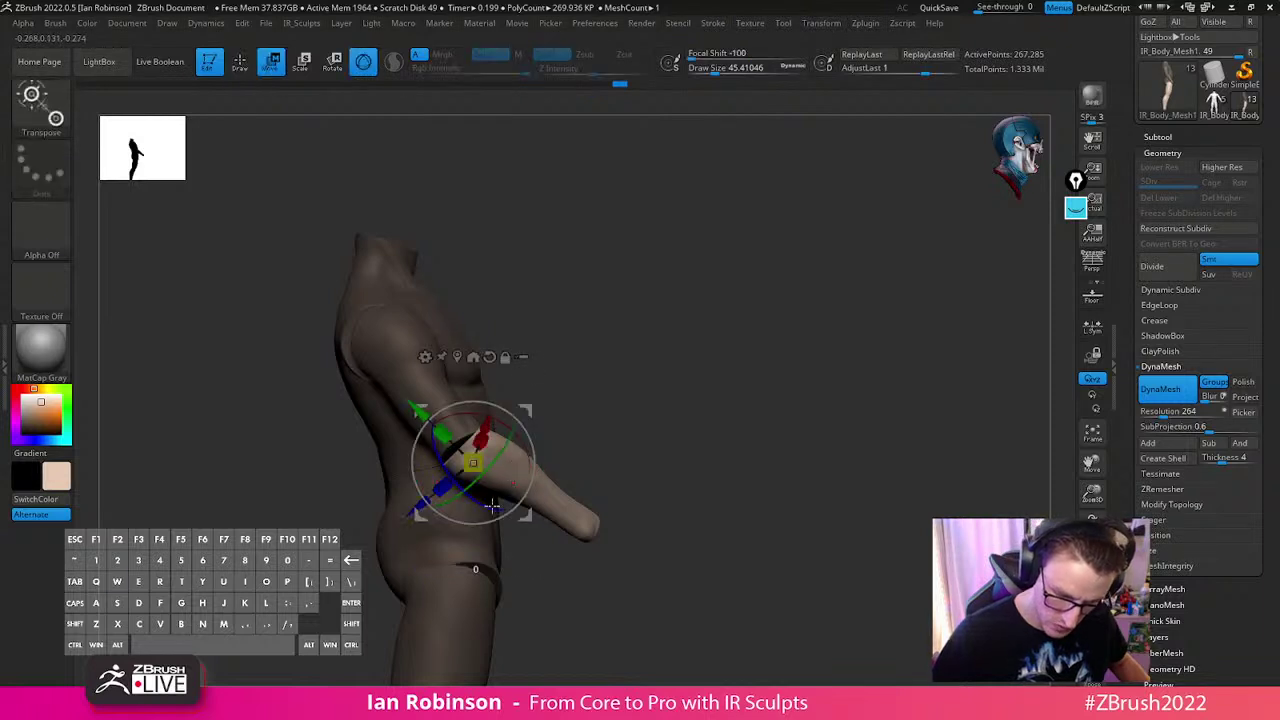
{"action": "left_click_drag", "start_coordinate": [498, 510], "coordinate": [582, 397]}
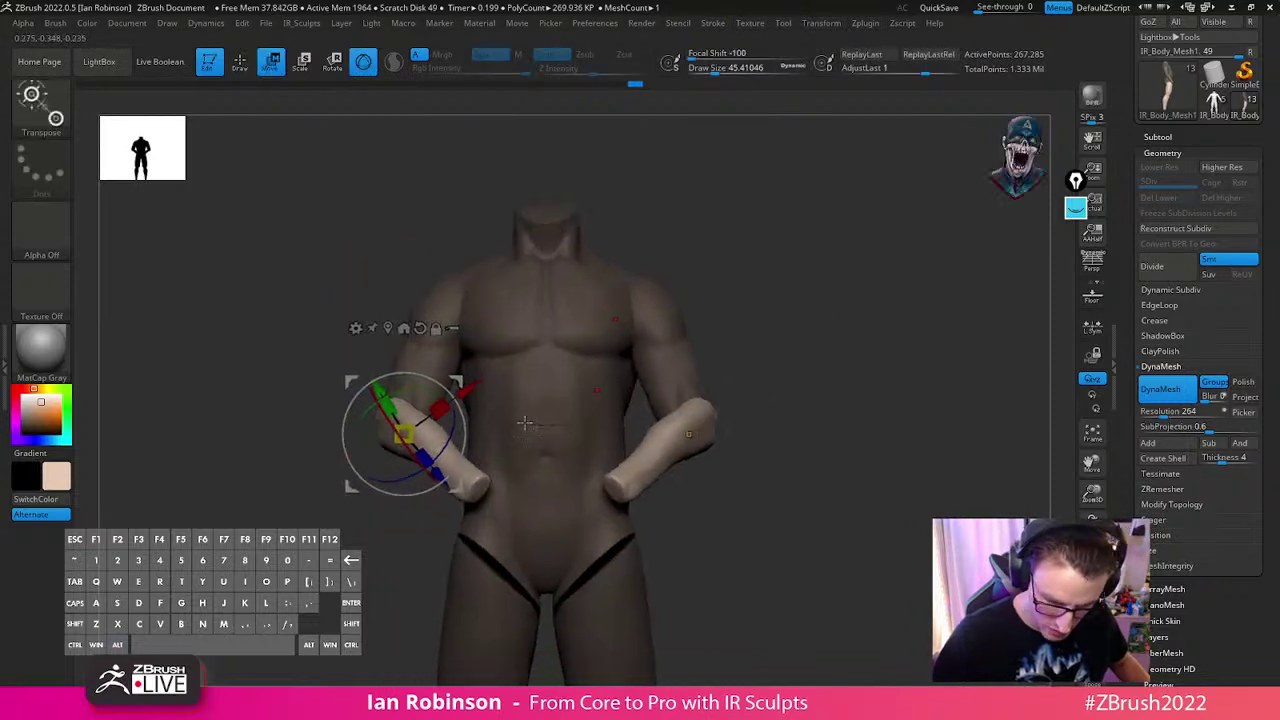
Fine-tune the position and rotation of the forearms against the upper arms at the elbows
{"action": "left_click_drag", "start_coordinate": [741, 280], "coordinate": [450, 517]}
{"action": "left_click_drag", "start_coordinate": [387, 432], "coordinate": [389, 423]}
{"action": "left_click_drag", "start_coordinate": [876, 493], "coordinate": [823, 400]}
{"action": "left_click_drag", "start_coordinate": [725, 392], "coordinate": [856, 316]}
{"action": "left_click_drag", "start_coordinate": [535, 413], "coordinate": [532, 411]}
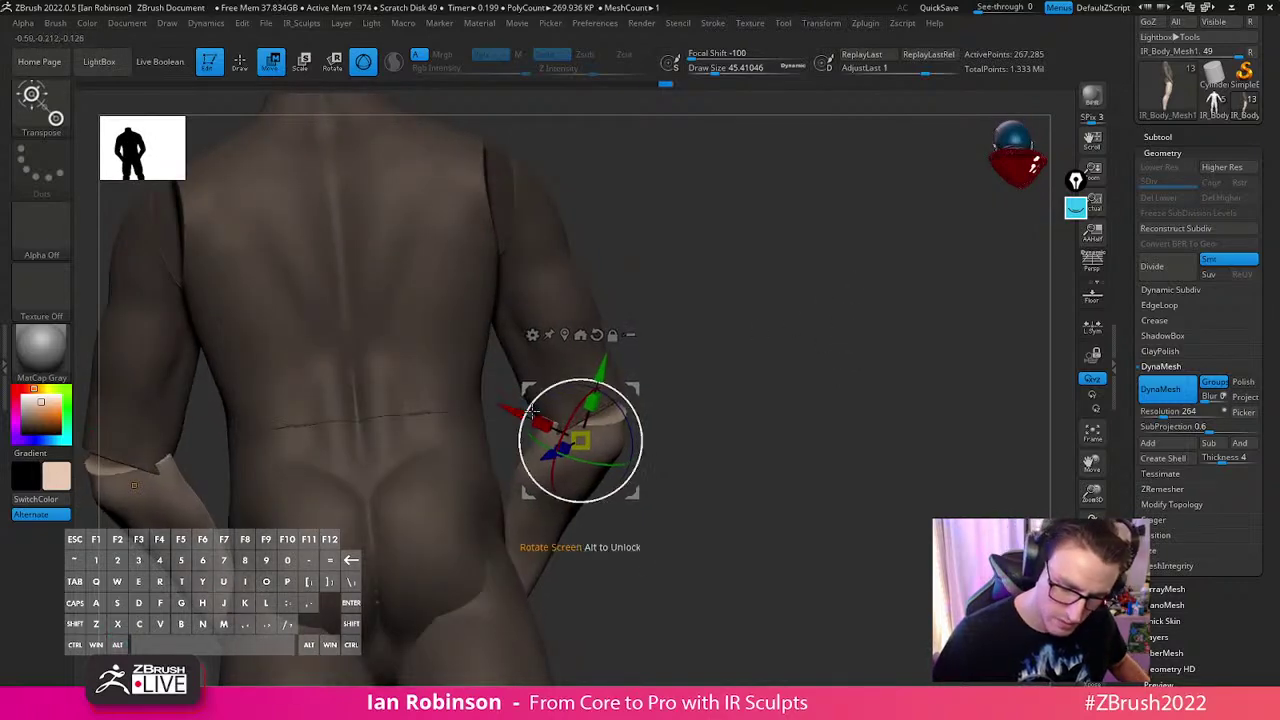
{"action": "left_click_drag", "start_coordinate": [886, 357], "coordinate": [400, 428]}
Replace the forearm mask with one that leaves only the complete arms unmasked, with all parts shown
{"action": "key", "text": "q"}
{"action": "mouse_move", "coordinate": [900, 410]}
{"action": "left_mouse_down"}
{"action": "mouse_move", "coordinate": [906, 297]}
{"action": "mouse_move", "coordinate": [894, 271]}
{"action": "mouse_move", "coordinate": [778, 236]}
{"action": "left_mouse_up"}
{"action": "left_click_drag", "start_coordinate": [832, 350], "coordinate": [800, 335], "text": "ctrl"}
{"action": "left_click", "coordinate": [758, 318], "text": "ctrl+shift"}
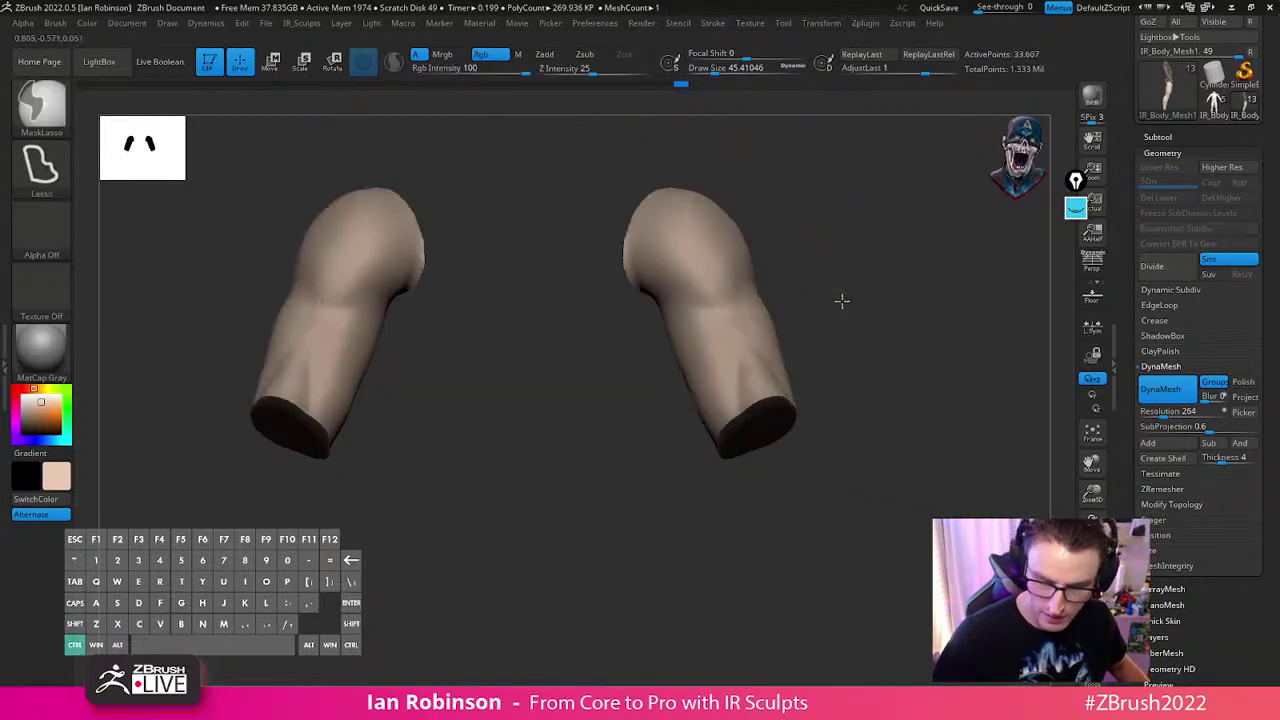
{"action": "left_click", "coordinate": [846, 303], "text": "ctrl"}
{"action": "left_click", "coordinate": [848, 306], "text": "ctrl+shift"}
{"action": "left_click", "coordinate": [851, 310], "text": "ctrl"}
{"action": "left_click_drag", "start_coordinate": [868, 310], "coordinate": [765, 320]}
{"action": "key", "text": "ctrl+z"}
{"action": "key", "text": "ctrl+z"}
{"action": "key", "text": "ctrl+z"}
{"action": "key", "text": "ctrl+z"}
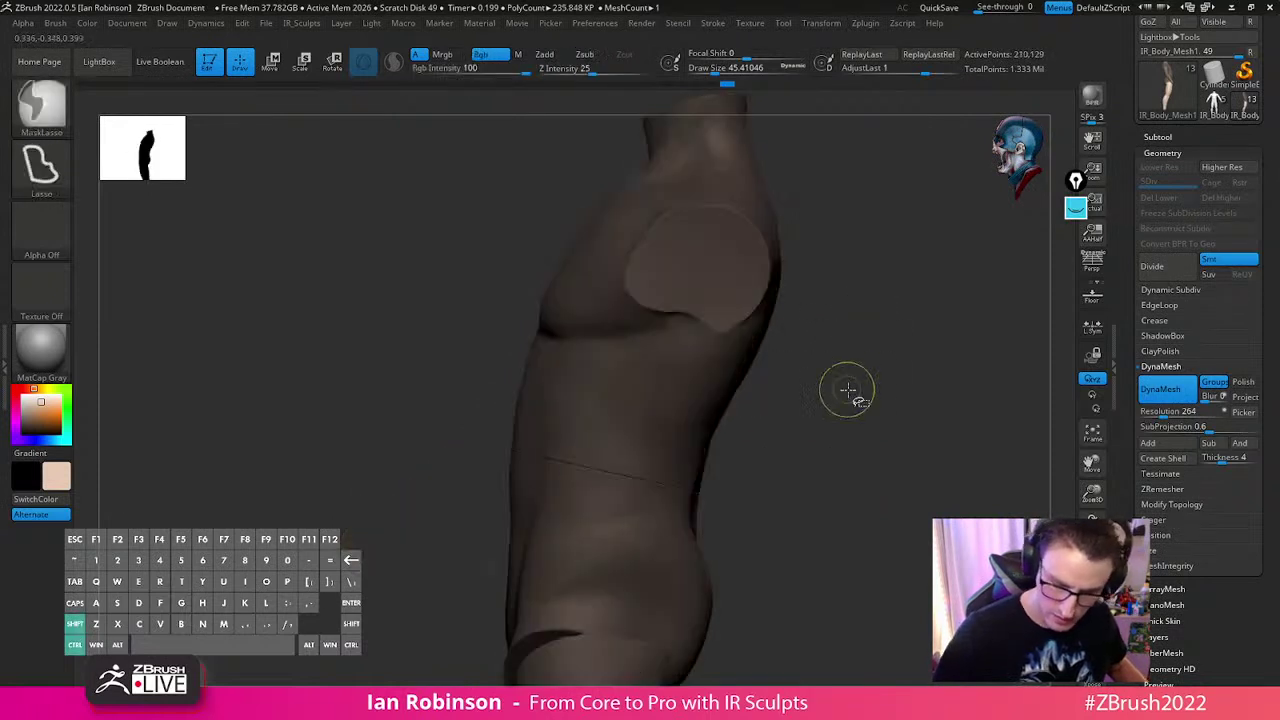
{"action": "key", "text": "ctrl+z"}
Activate the transform gizmo and relocate its pivot from the elbow to the shoulder joint
{"action": "key", "text": "w"}
{"action": "left_click", "coordinate": [563, 356], "text": "alt"}
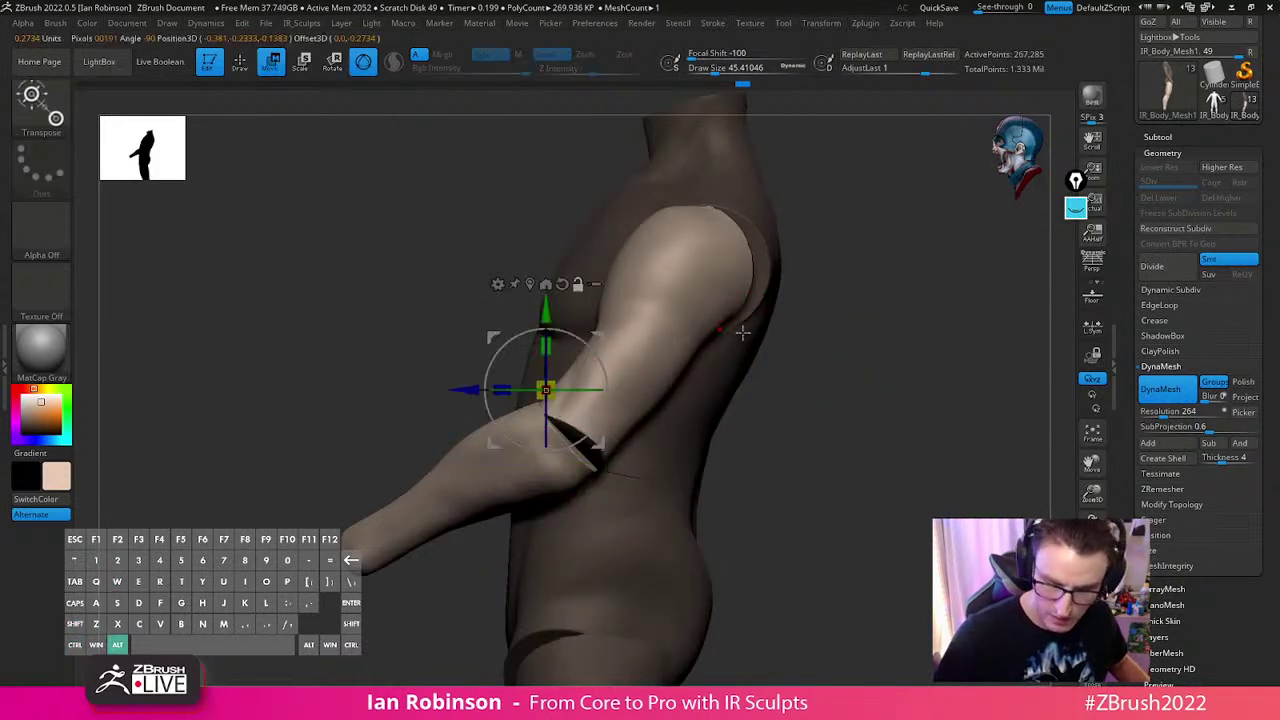
{"action": "left_click_drag", "start_coordinate": [593, 437], "coordinate": [543, 583], "text": "alt"}
{"action": "left_click_drag", "start_coordinate": [826, 368], "coordinate": [869, 411], "text": "alt"}
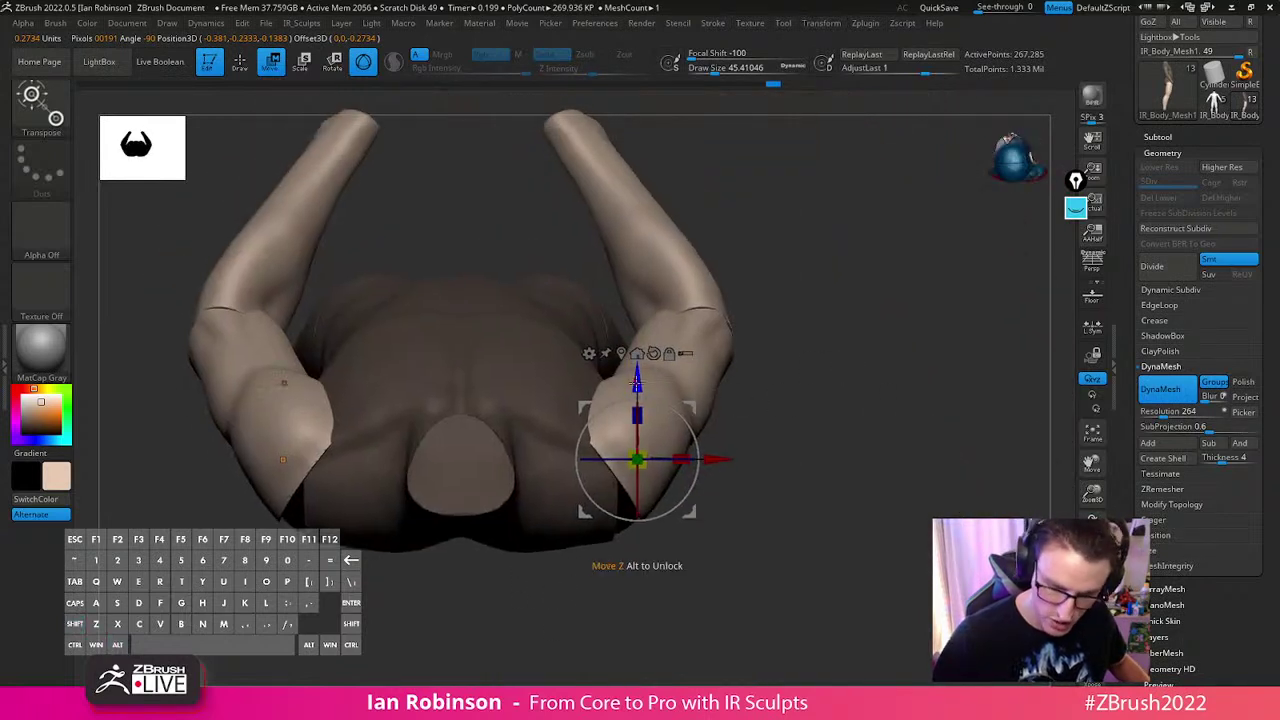
Move the bent arms slightly outward and rotate them into place at the shoulders, then return to Draw mode
{"action": "left_click_drag", "start_coordinate": [637, 382], "coordinate": [638, 379]}
{"action": "left_click_drag", "start_coordinate": [712, 456], "coordinate": [725, 456]}
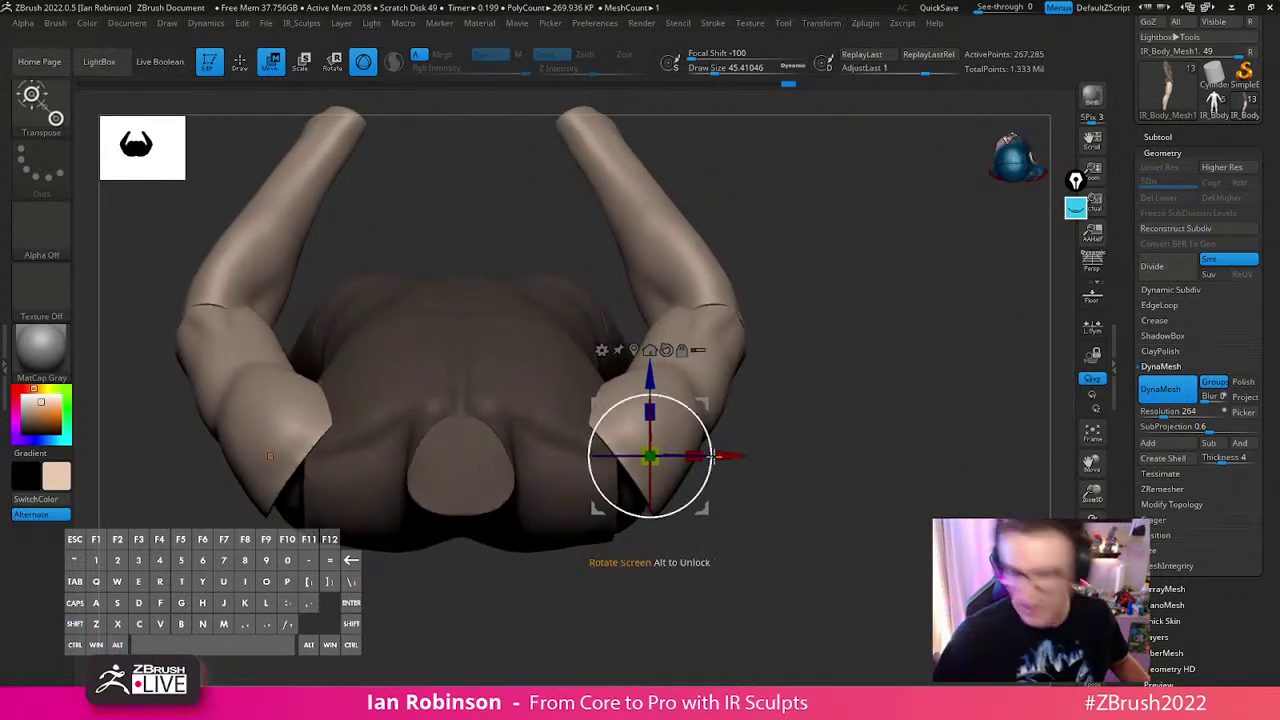
{"action": "left_click_drag", "start_coordinate": [650, 382], "coordinate": [650, 385]}
{"action": "left_click_drag", "start_coordinate": [820, 372], "coordinate": [650, 458]}
{"action": "left_click_drag", "start_coordinate": [789, 331], "coordinate": [634, 568]}
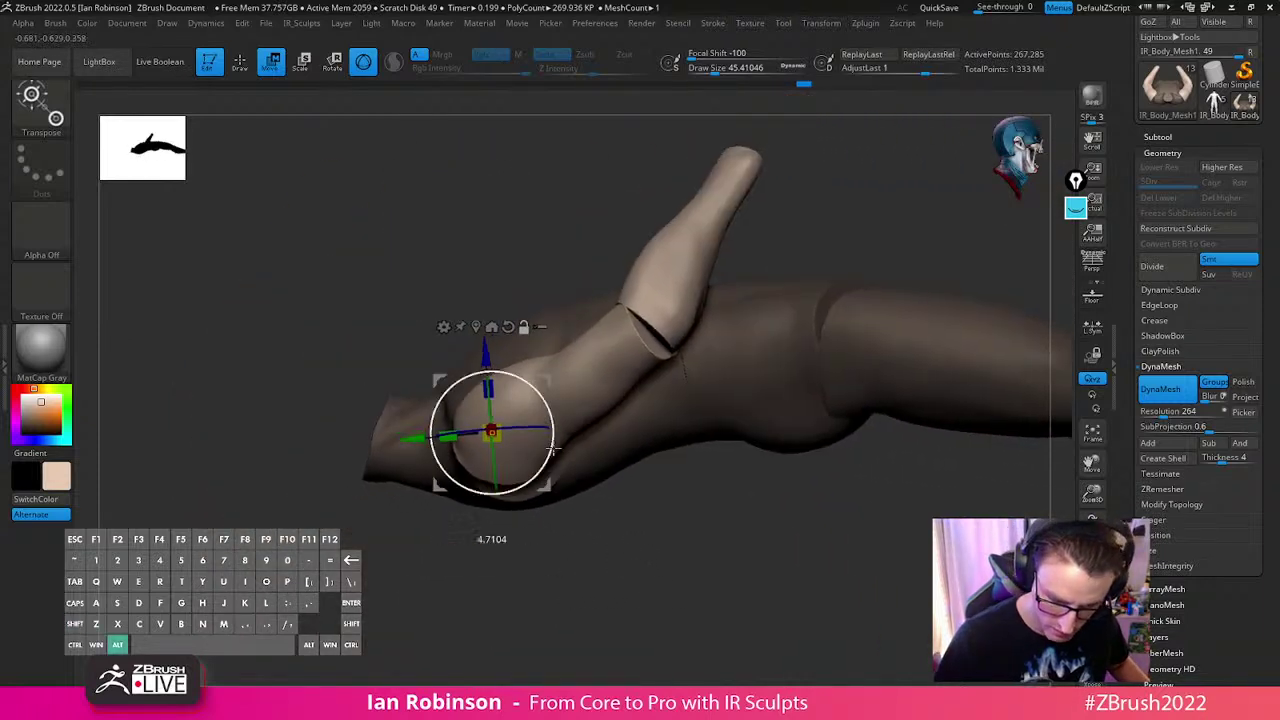
{"action": "left_click_drag", "start_coordinate": [512, 459], "coordinate": [504, 444]}
{"action": "key", "text": "q"}
{"action": "mouse_move", "coordinate": [680, 471]}
{"action": "left_mouse_down", "text": "alt"}
{"action": "mouse_move", "coordinate": [680, 507]}
{"action": "mouse_move", "coordinate": [620, 534]}
{"action": "mouse_move", "coordinate": [789, 323]}
{"action": "mouse_move", "coordinate": [800, 391]}
{"action": "mouse_move", "coordinate": [784, 337]}
{"action": "mouse_move", "coordinate": [840, 351]}
{"action": "mouse_move", "coordinate": [889, 286]}
{"action": "mouse_move", "coordinate": [909, 366]}
{"action": "mouse_move", "coordinate": [891, 420]}
{"action": "mouse_move", "coordinate": [871, 326]}
{"action": "mouse_move", "coordinate": [923, 320]}
{"action": "mouse_move", "coordinate": [869, 309]}
{"action": "mouse_move", "coordinate": [784, 391]}
{"action": "mouse_move", "coordinate": [817, 434]}
{"action": "mouse_move", "coordinate": [794, 469]}
{"action": "mouse_move", "coordinate": [749, 449]}
{"action": "mouse_move", "coordinate": [671, 194]}
{"action": "mouse_move", "coordinate": [521, 228]}
{"action": "left_mouse_up", "text": "alt"}
{"action": "left_click_drag", "start_coordinate": [644, 236], "coordinate": [643, 320], "text": "shift"}
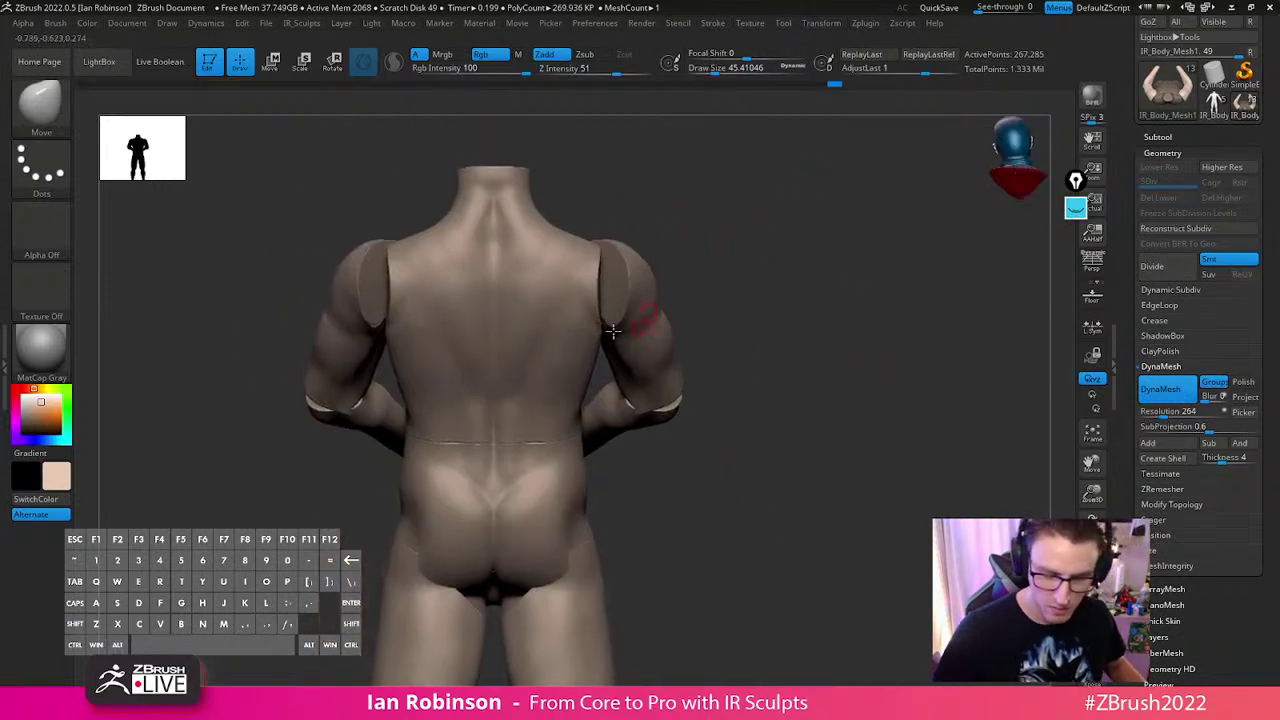
Mask everything except the upper-torso polygroup and enlarge the Move brush to a draw size of about 115
{"action": "left_click", "coordinate": [565, 298], "text": "ctrl+shift"}
{"action": "left_click", "coordinate": [727, 264], "text": "ctrl"}
{"action": "left_click", "coordinate": [729, 263], "text": "ctrl+shift"}
{"action": "key", "text": "s"}
{"action": "left_click", "coordinate": [710, 265]}
{"action": "key", "text": "s"}
{"action": "left_click", "coordinate": [803, 257]}
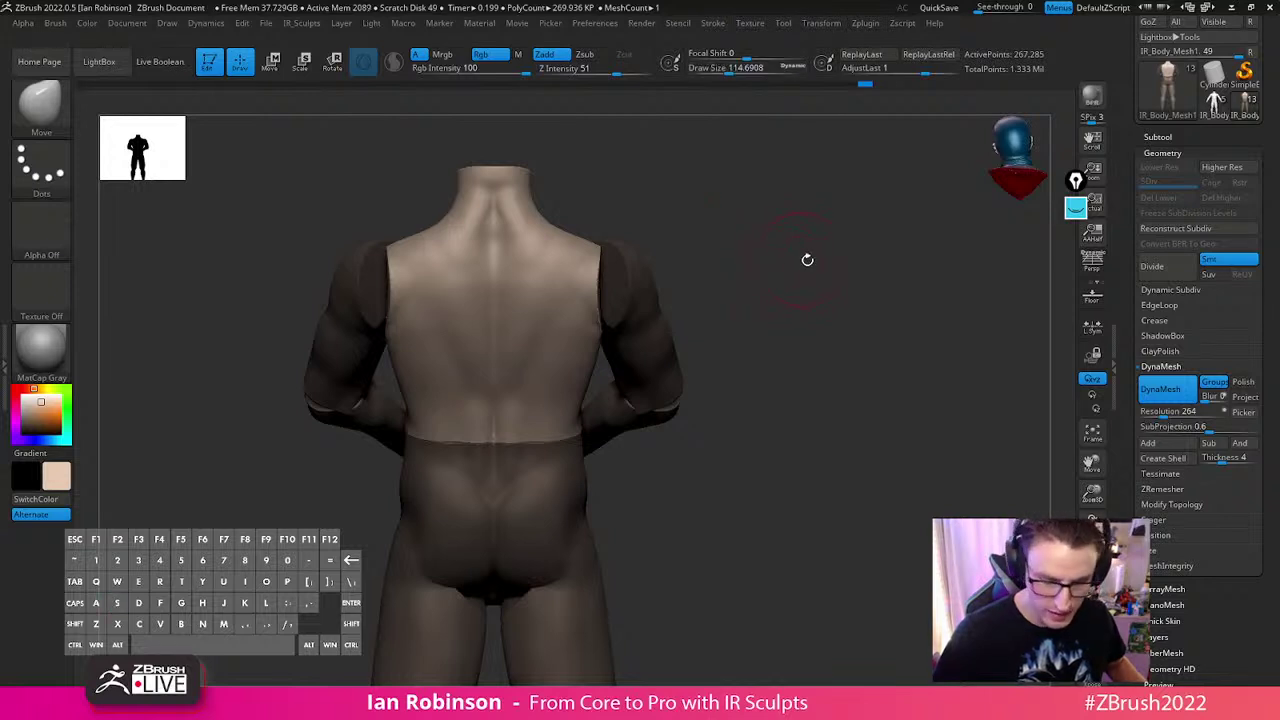
{"action": "mouse_move", "coordinate": [786, 237]}
{"action": "left_mouse_down"}
{"action": "mouse_move", "coordinate": [826, 294]}
{"action": "mouse_move", "coordinate": [874, 281]}
{"action": "mouse_move", "coordinate": [794, 206]}
{"action": "left_mouse_up"}
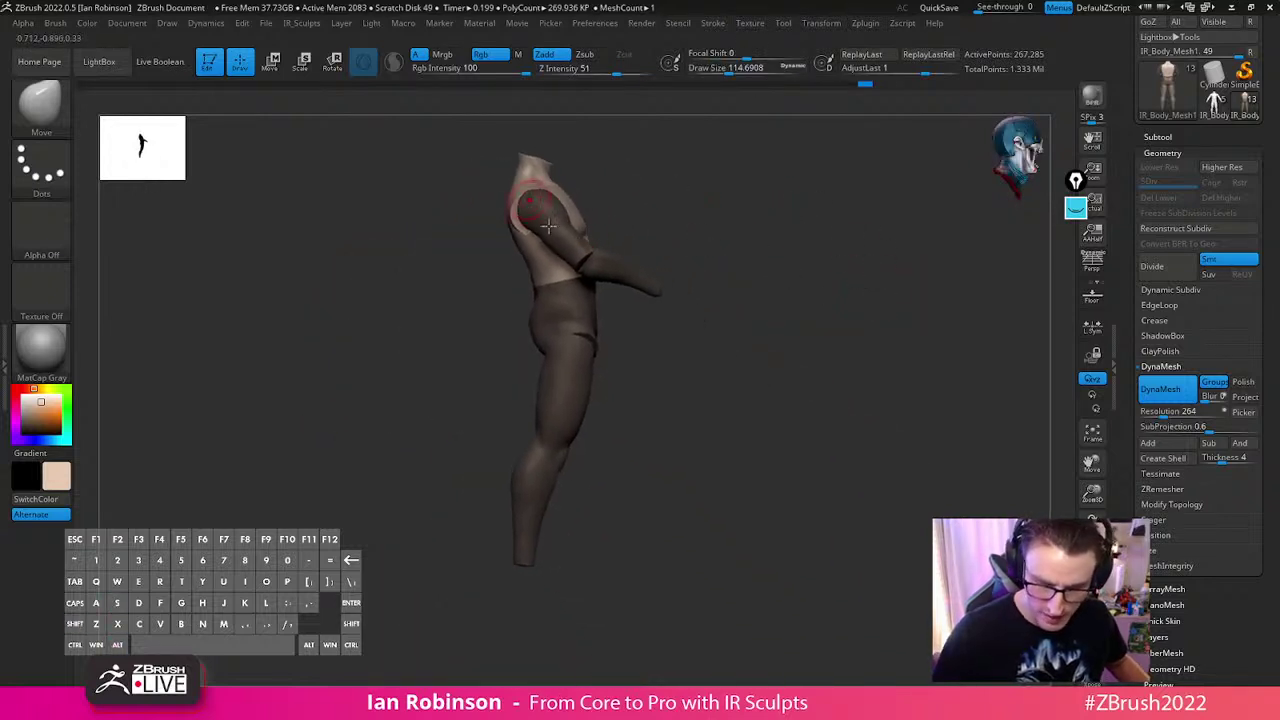
{"action": "mouse_move", "coordinate": [808, 391]}
{"action": "left_mouse_down"}
{"action": "mouse_move", "coordinate": [766, 400]}
{"action": "mouse_move", "coordinate": [812, 386]}
{"action": "left_mouse_up"}
Mask the whole body except the thigh and lower-leg polygroups of both legs
{"action": "left_click_drag", "start_coordinate": [857, 341], "coordinate": [742, 406], "text": "alt"}
{"action": "left_click", "coordinate": [606, 388], "text": "ctrl+shift"}
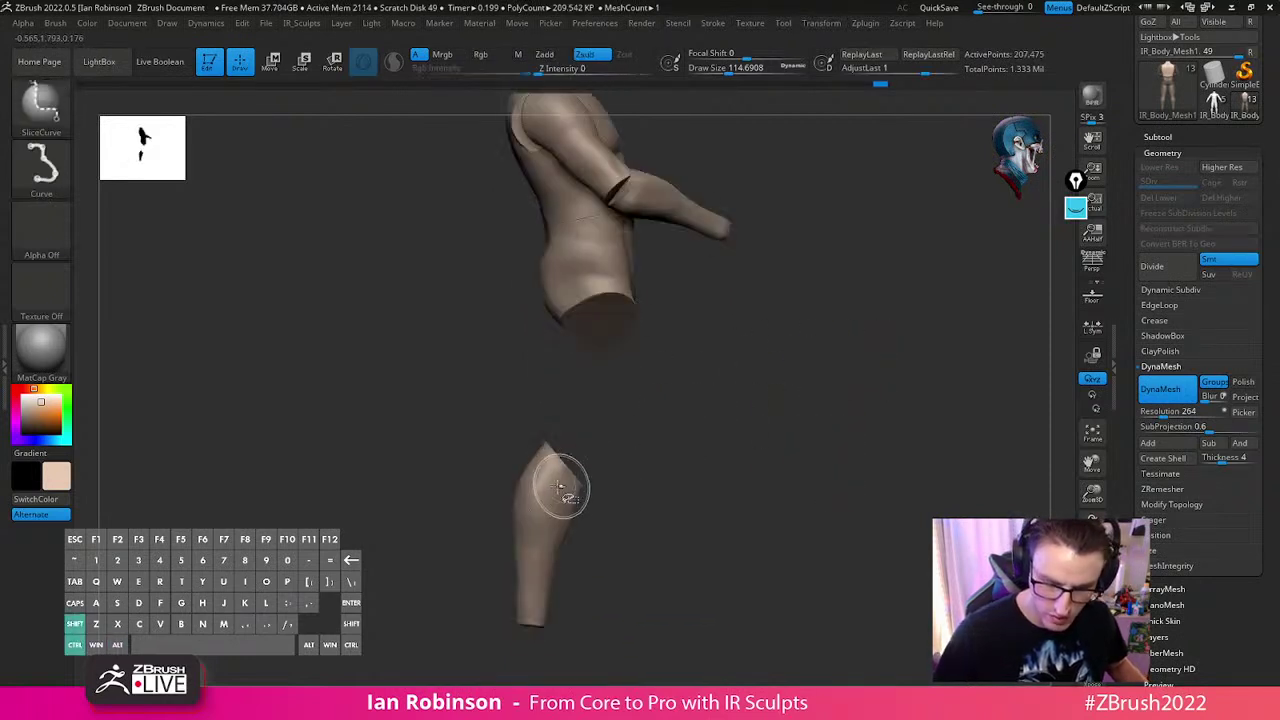
{"action": "left_click", "coordinate": [574, 486], "text": "ctrl+shift"}
{"action": "left_click", "coordinate": [748, 440], "text": "ctrl"}
{"action": "left_click_drag", "start_coordinate": [848, 421], "coordinate": [798, 420], "text": "shift"}
{"action": "left_click", "coordinate": [854, 417], "text": "ctrl+shift"}
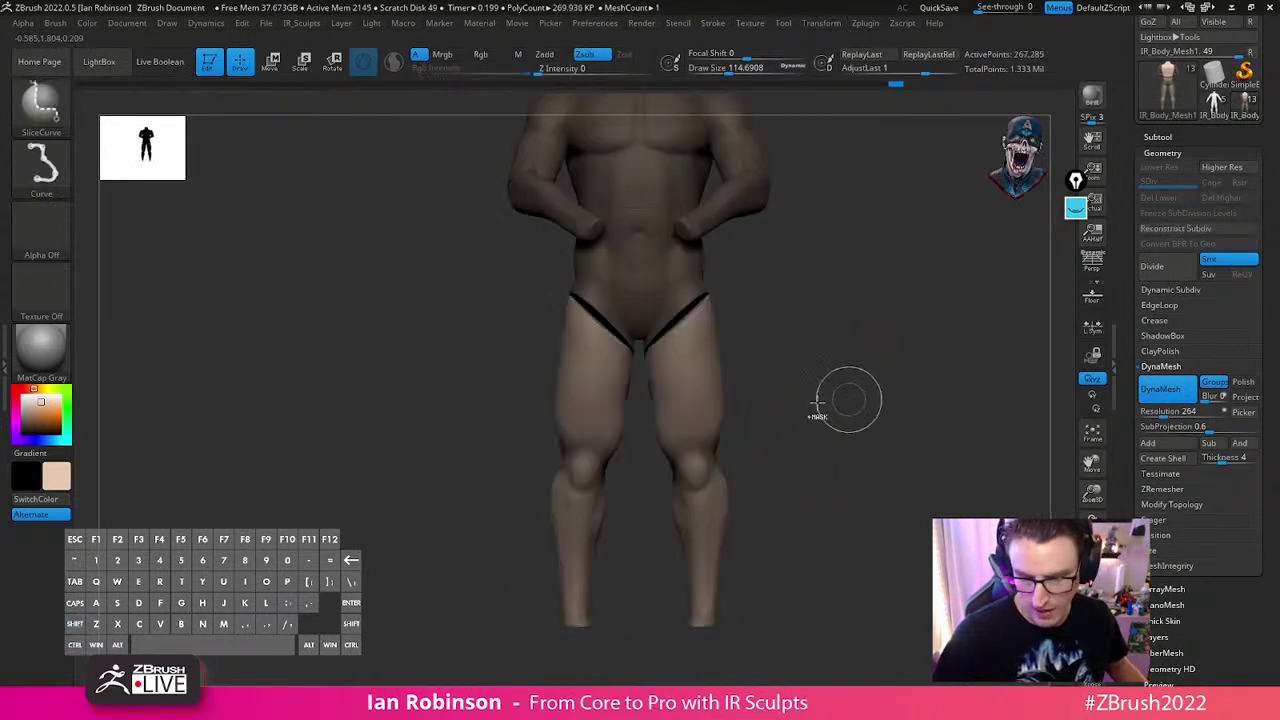
Display the polygroup colours on the body mesh and clear the mask
{"action": "key", "text": "shift+f"}
{"action": "key", "text": "ctrl"}
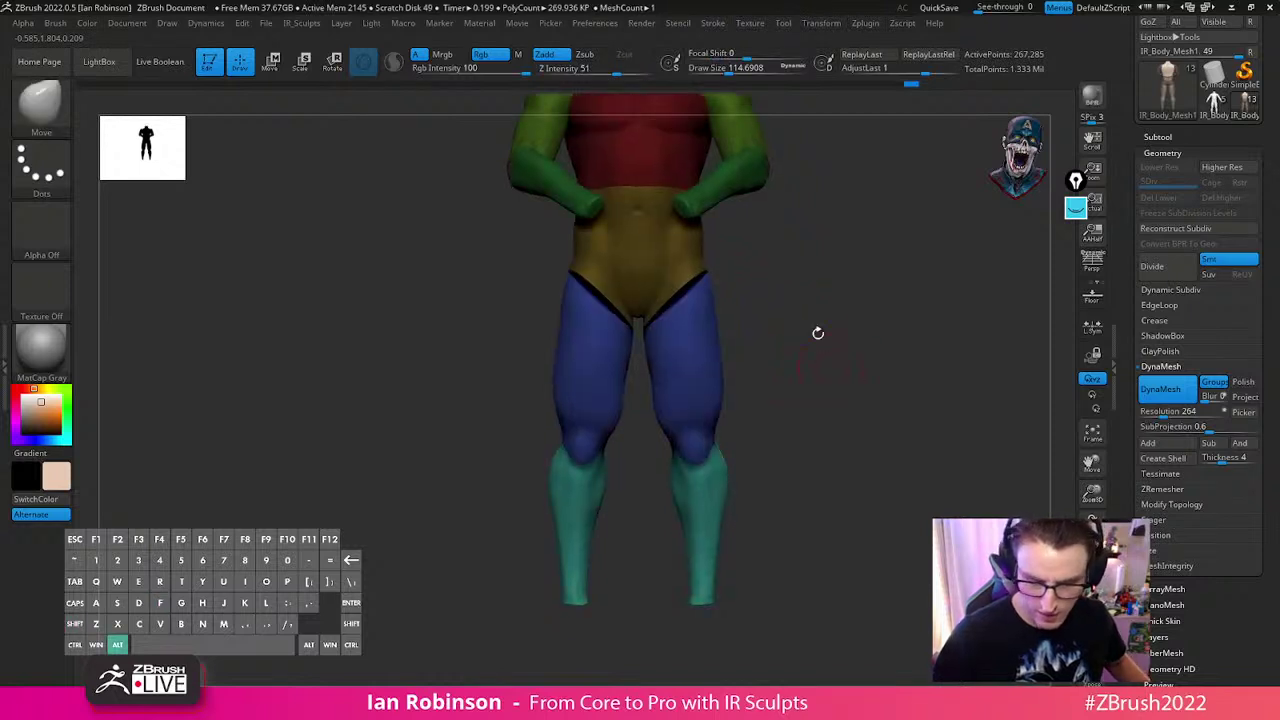
{"action": "mouse_move", "coordinate": [687, 647]}
{"action": "left_mouse_down", "text": "ctrl"}
{"action": "mouse_move", "coordinate": [771, 234]}
{"action": "mouse_move", "coordinate": [674, 236]}
{"action": "mouse_move", "coordinate": [640, 262]}
{"action": "left_mouse_up", "text": "ctrl"}
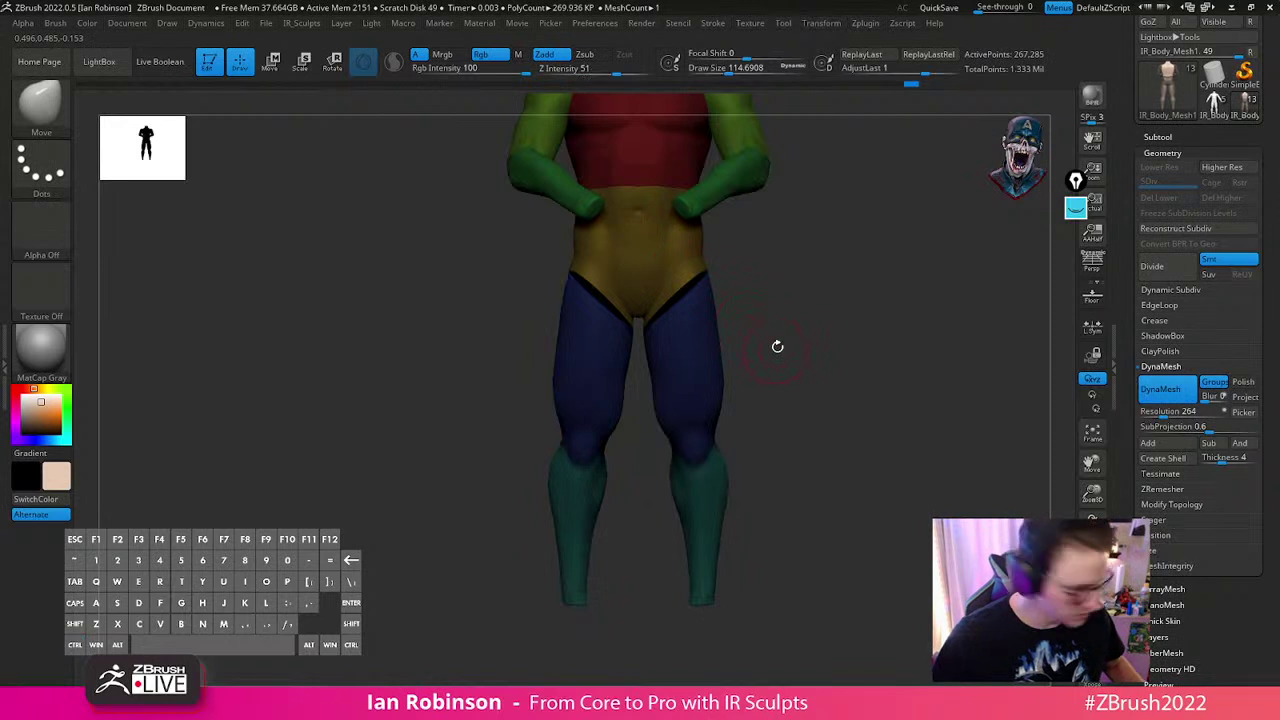
{"action": "left_click_drag", "start_coordinate": [775, 345], "coordinate": [740, 280], "text": "ctrl"}
{"action": "mouse_move", "coordinate": [644, 274]}
{"action": "left_mouse_down", "text": "ctrl"}
{"action": "mouse_move", "coordinate": [649, 497]}
{"action": "mouse_move", "coordinate": [766, 240]}
{"action": "left_mouse_up", "text": "ctrl"}
Regroup the body mesh so every separate piece, including each left and right limb, has its own polygroup
{"action": "mouse_move", "coordinate": [835, 316]}
{"action": "left_mouse_down", "text": "alt"}
{"action": "mouse_move", "coordinate": [757, 366]}
{"action": "mouse_move", "coordinate": [774, 310]}
{"action": "left_mouse_up", "text": "alt"}
{"action": "key", "text": "2"}
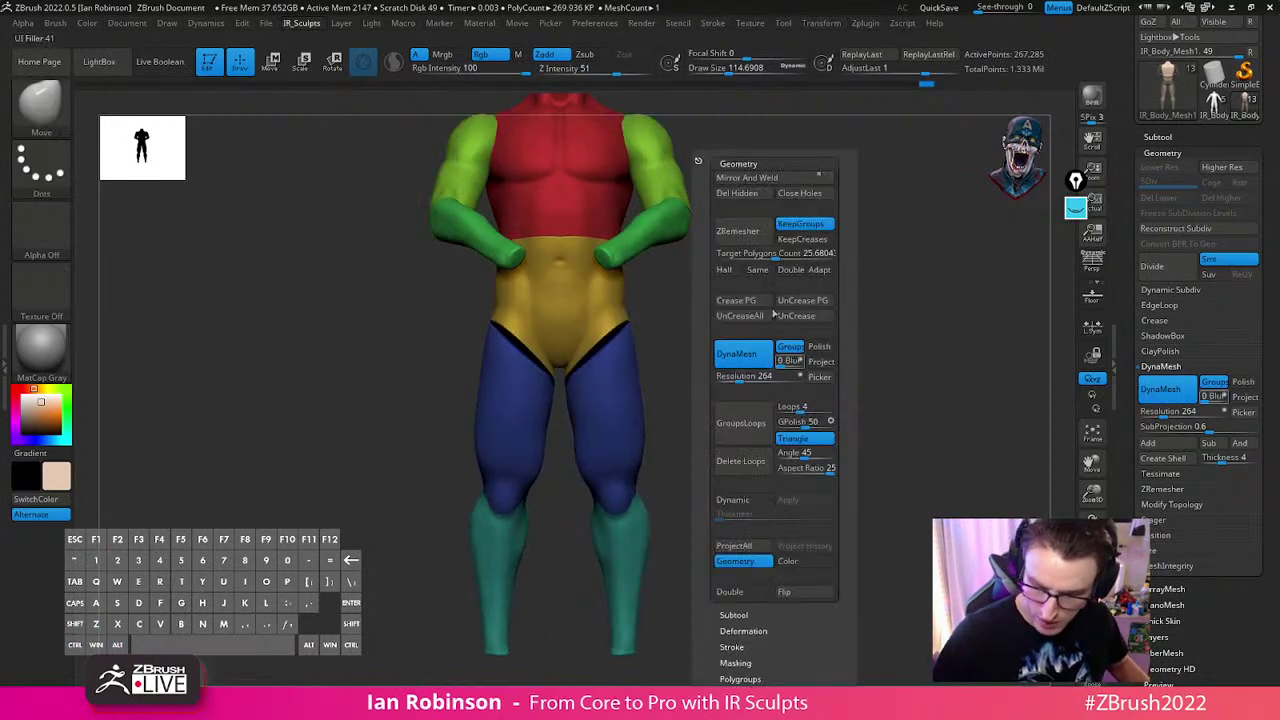
{"action": "left_click", "coordinate": [750, 164]}
{"action": "left_click", "coordinate": [746, 243]}
{"action": "left_click", "coordinate": [758, 259]}
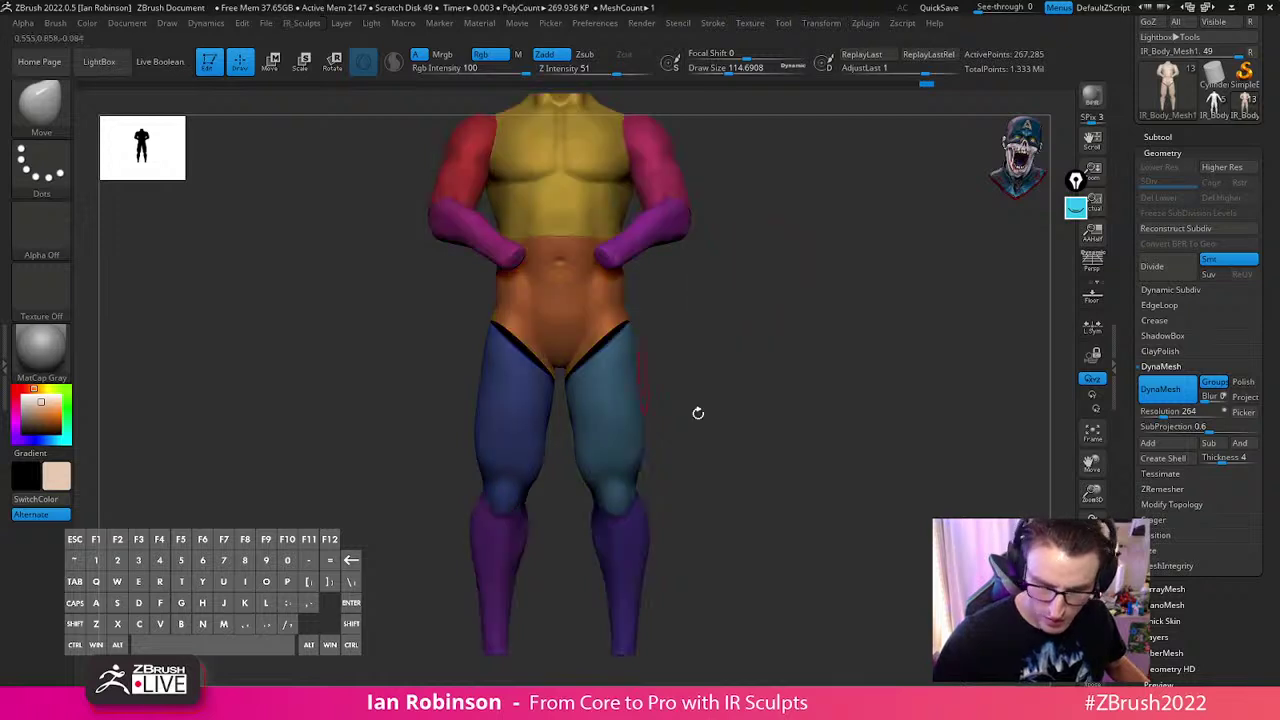
Mask the whole body except the thigh and lower leg of the character's right leg
{"action": "left_click_drag", "start_coordinate": [668, 411], "coordinate": [662, 393], "text": "alt"}
{"action": "left_click", "coordinate": [534, 406], "text": "ctrl+shift"}
{"action": "left_click_drag", "start_coordinate": [749, 377], "coordinate": [700, 408], "text": "ctrl+shift"}
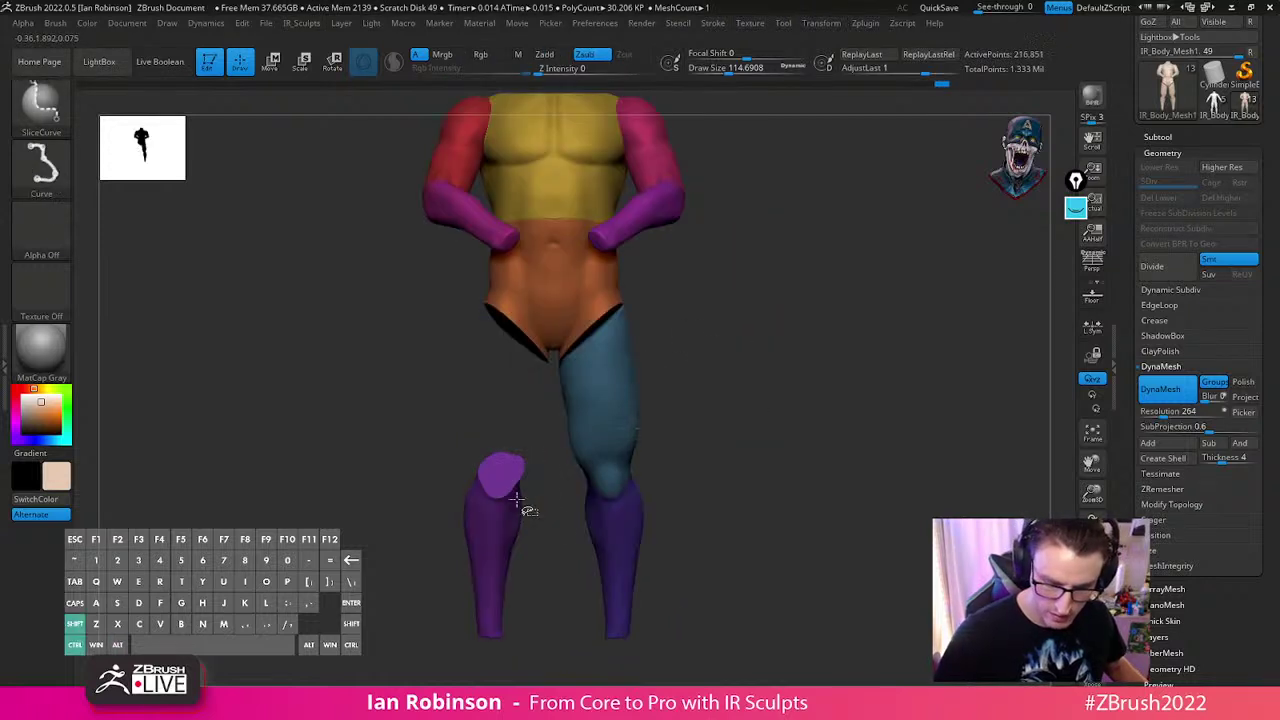
{"action": "left_click", "coordinate": [505, 507], "text": "ctrl+shift"}
{"action": "left_click", "coordinate": [762, 378], "text": "ctrl"}
{"action": "left_click", "coordinate": [770, 377], "text": "ctrl+shift"}
Activate the transform gizmo, reset its orientation and place its pivot at the top of the right thigh
{"action": "key", "text": "w"}
{"action": "left_click_drag", "start_coordinate": [732, 243], "coordinate": [751, 377], "text": "alt"}
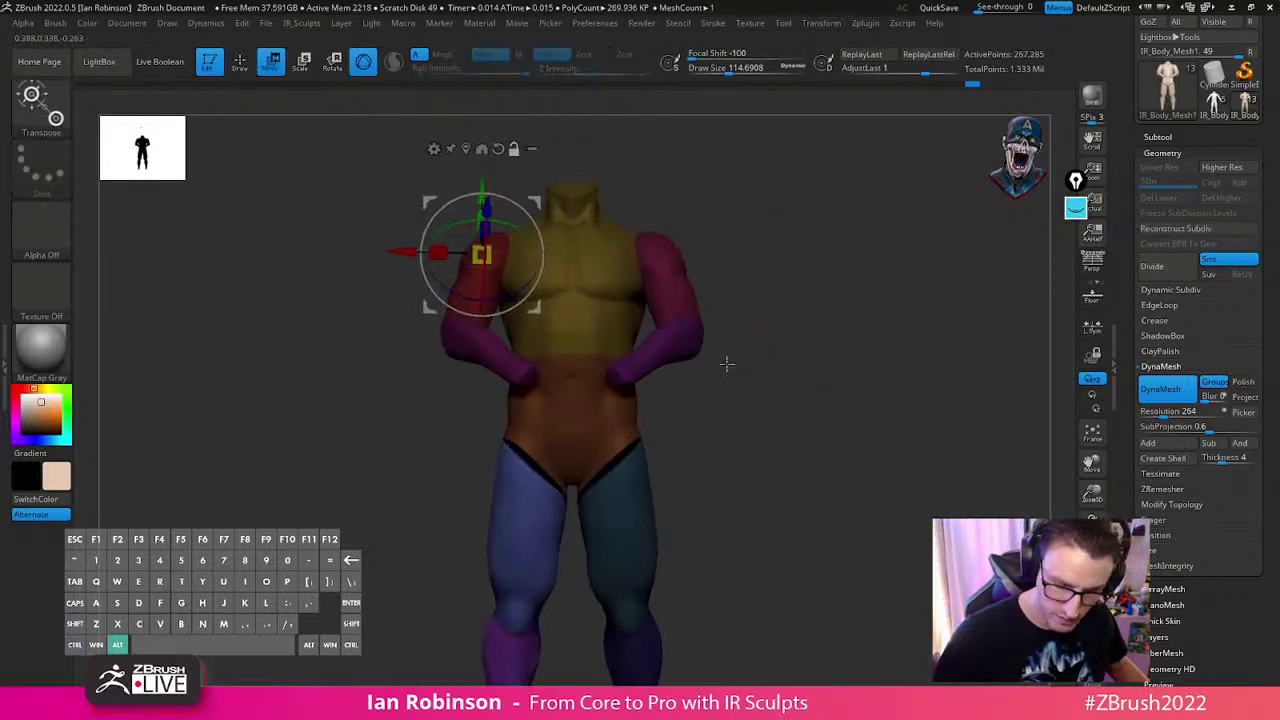
{"action": "left_click", "coordinate": [498, 149], "text": "alt"}
{"action": "left_click", "coordinate": [466, 149], "text": "alt"}
{"action": "left_click_drag", "start_coordinate": [536, 530], "coordinate": [545, 407], "text": "alt"}
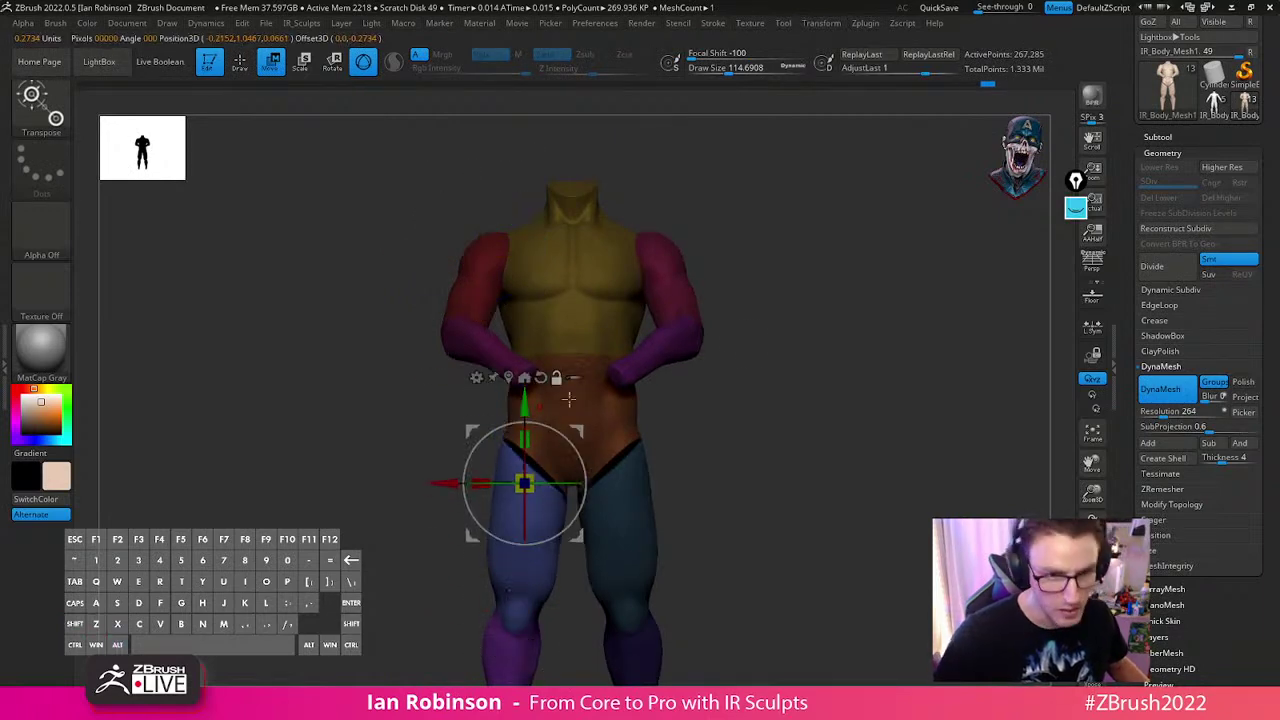
{"action": "left_click_drag", "start_coordinate": [829, 351], "coordinate": [834, 283], "text": "alt"}
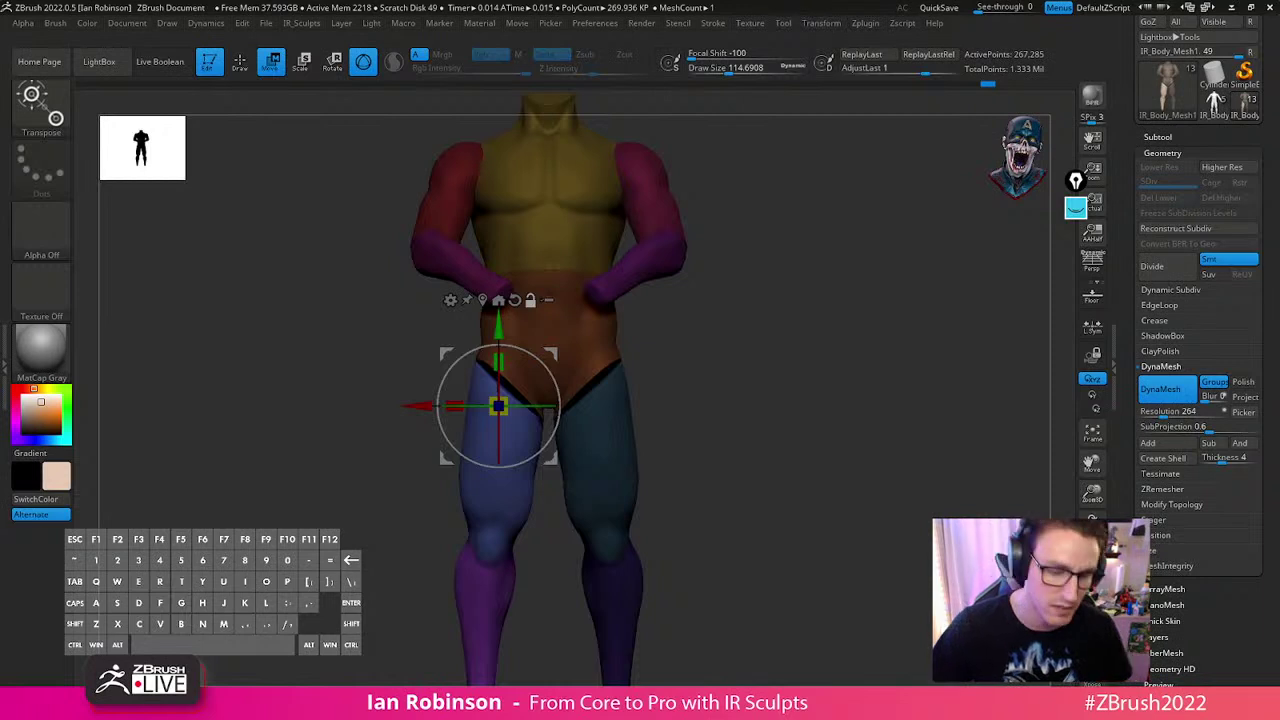
Mask the torso and arms so both thighs and both lower legs are unmasked, with all parts shown
{"action": "mouse_move", "coordinate": [766, 410]}
{"action": "left_mouse_down"}
{"action": "mouse_move", "coordinate": [746, 360]}
{"action": "mouse_move", "coordinate": [764, 438]}
{"action": "mouse_move", "coordinate": [773, 359]}
{"action": "mouse_move", "coordinate": [768, 394]}
{"action": "left_mouse_up"}
{"action": "key", "text": "q"}
{"action": "left_click", "coordinate": [628, 373], "text": "ctrl+shift"}
{"action": "left_click", "coordinate": [534, 400], "text": "ctrl+shift"}
{"action": "left_click", "coordinate": [502, 502], "text": "ctrl+shift"}
{"action": "left_click", "coordinate": [605, 497], "text": "ctrl+shift"}
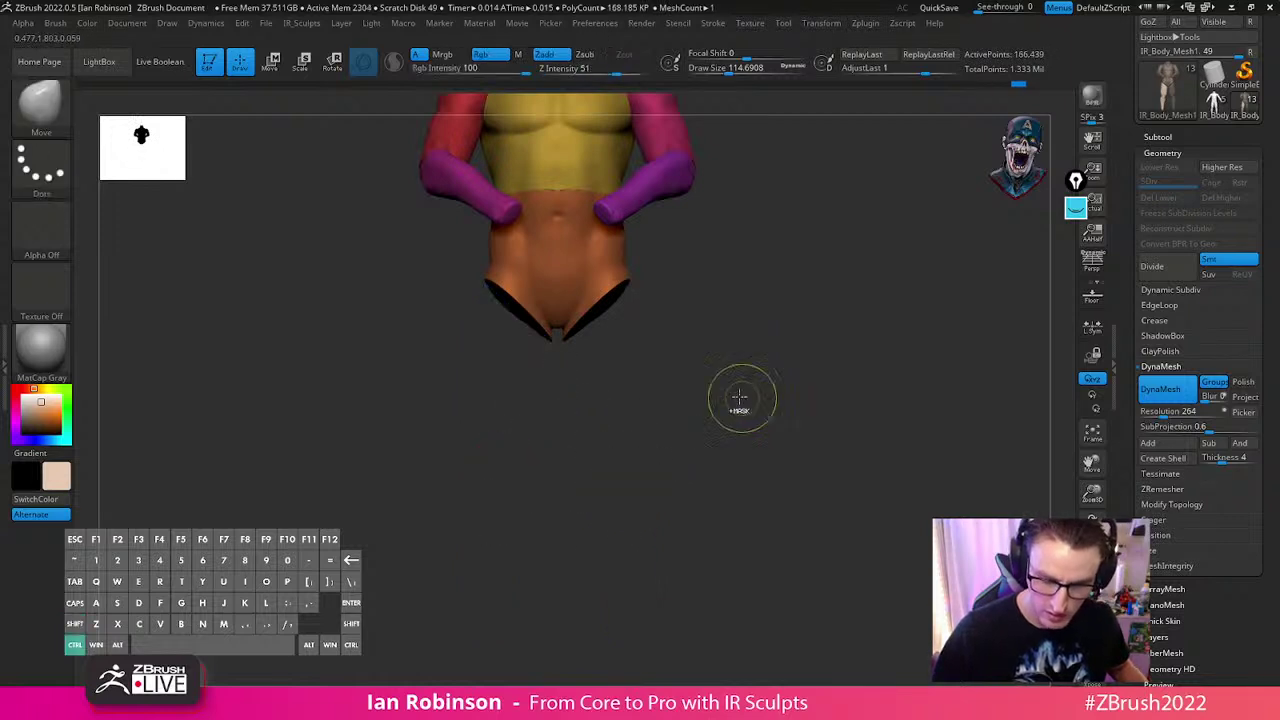
{"action": "left_click", "coordinate": [743, 395], "text": "ctrl"}
{"action": "left_click", "coordinate": [740, 378], "text": "ctrl+shift"}
Rotate both legs outward at the hips to widen the stance and return to Draw mode
{"action": "key", "text": "w"}
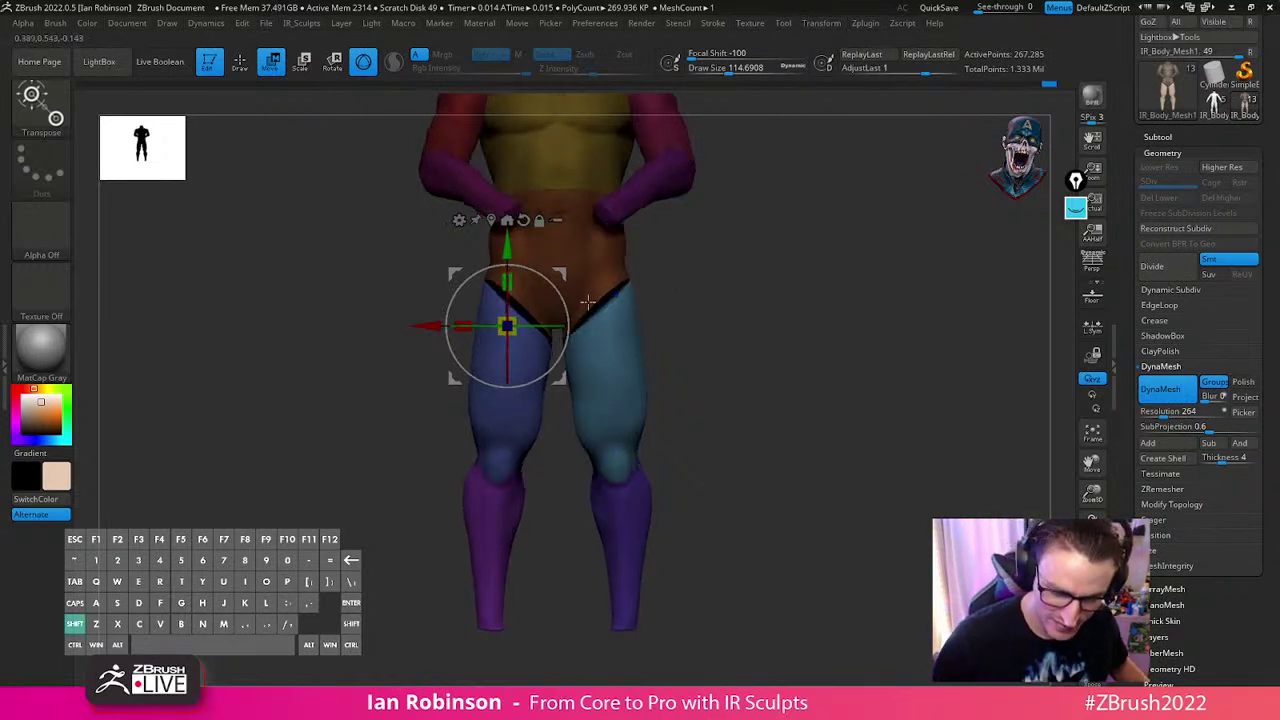
{"action": "left_click_drag", "start_coordinate": [557, 294], "coordinate": [566, 296]}
{"action": "key", "text": "ctrl+z"}
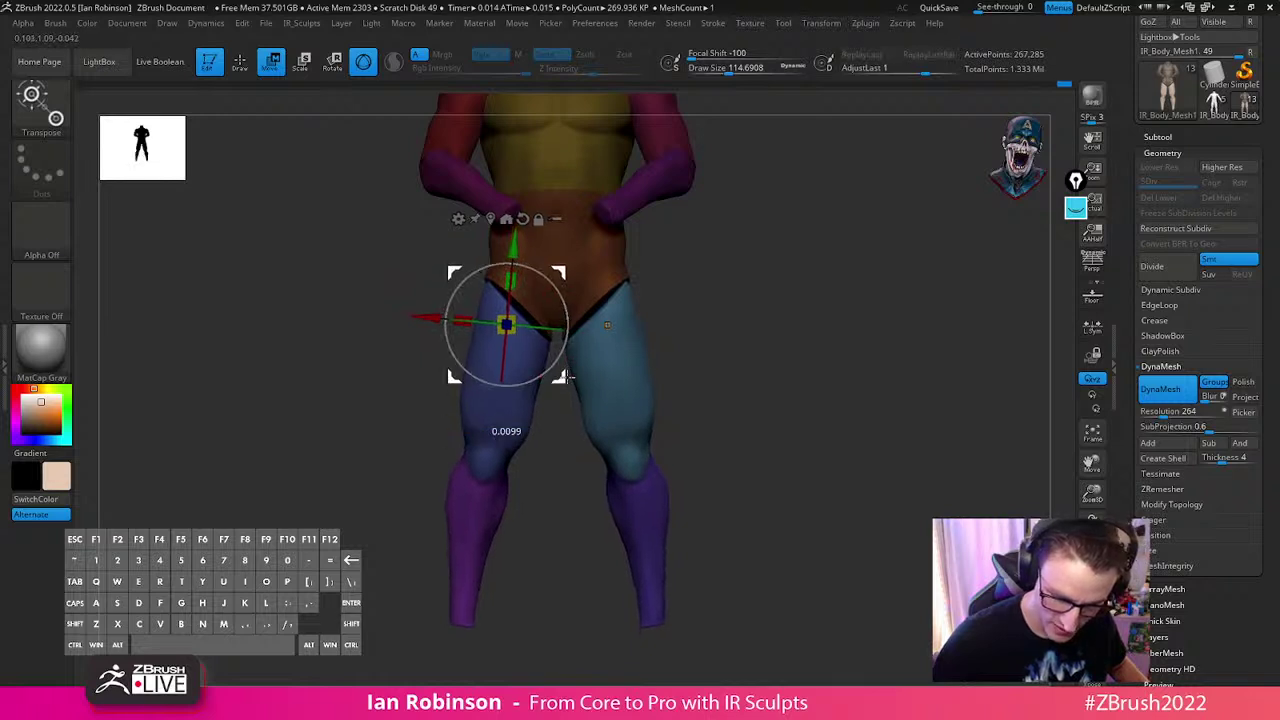
{"action": "key", "text": "q"}
{"action": "left_click_drag", "start_coordinate": [802, 341], "coordinate": [763, 343]}
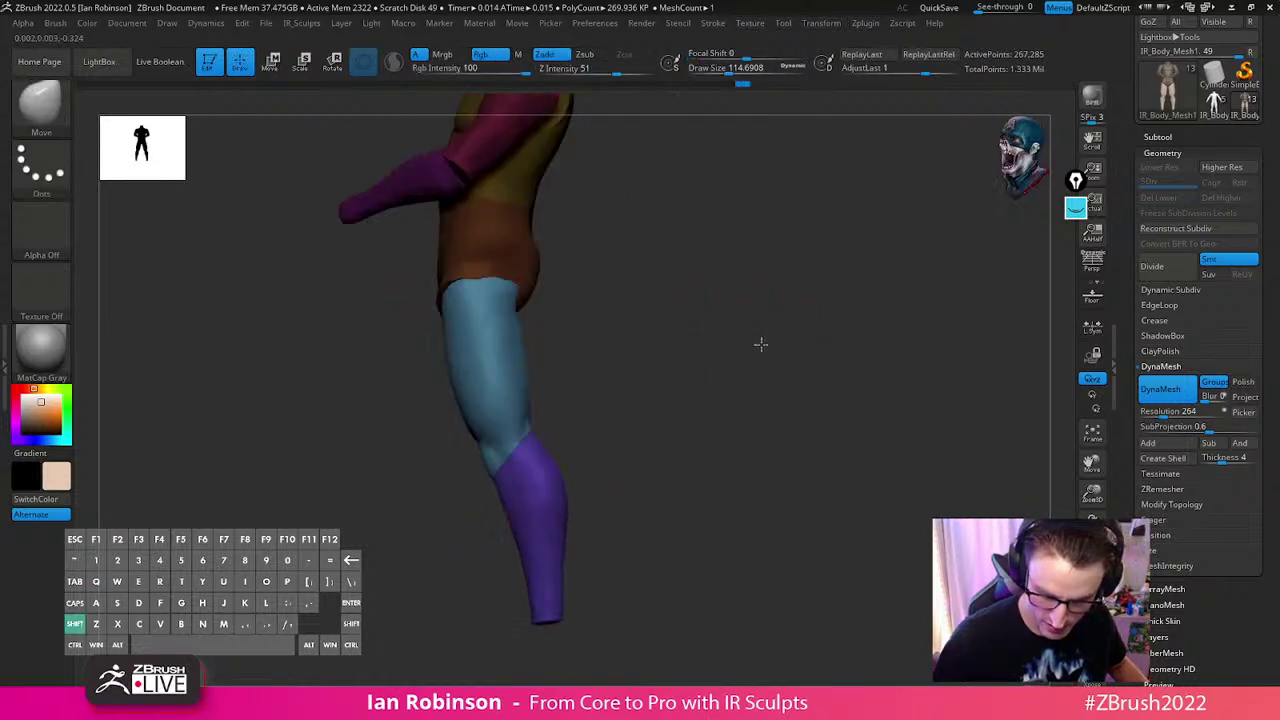
Mask the whole body except the thigh and lower leg of the character's right leg, with all parts shown
{"action": "mouse_move", "coordinate": [750, 331]}
{"action": "left_mouse_down"}
{"action": "mouse_move", "coordinate": [787, 417]}
{"action": "mouse_move", "coordinate": [846, 394]}
{"action": "mouse_move", "coordinate": [840, 457]}
{"action": "mouse_move", "coordinate": [867, 477]}
{"action": "mouse_move", "coordinate": [793, 408]}
{"action": "left_mouse_up"}
{"action": "key", "text": "w"}
{"action": "key", "text": "q"}
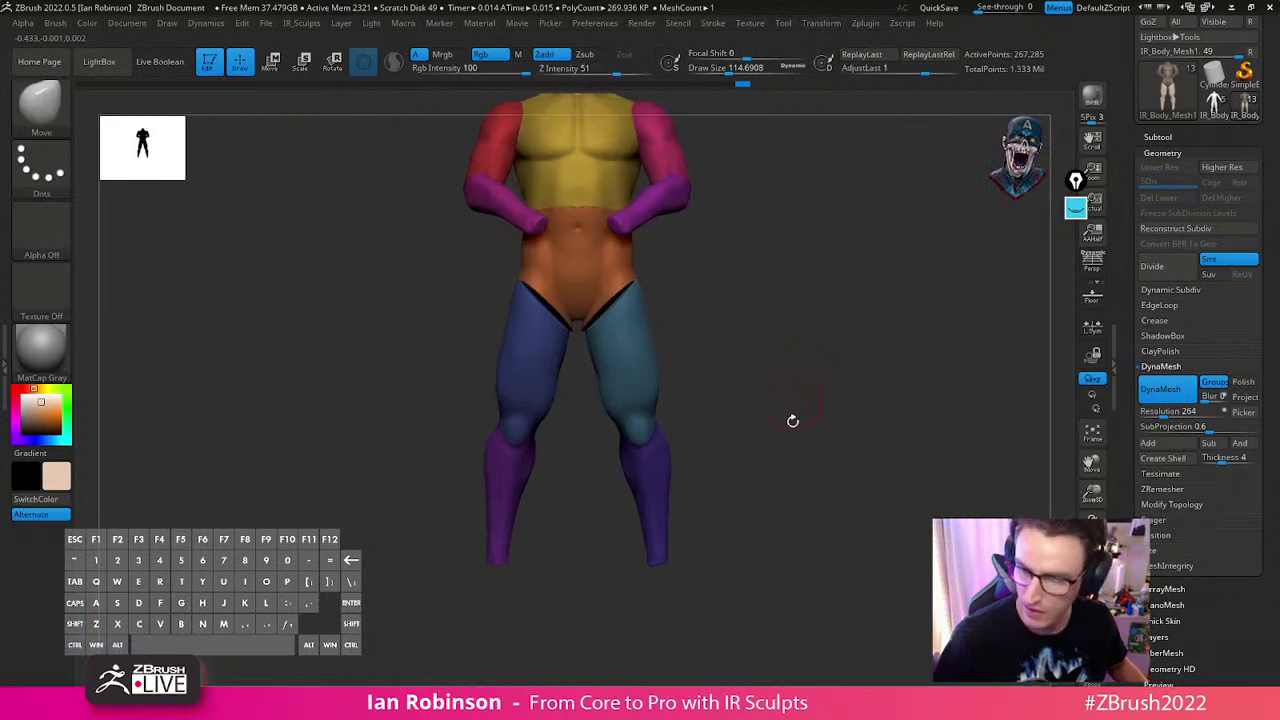
{"action": "left_click", "coordinate": [522, 460], "text": "ctrl+shift"}
{"action": "left_click_drag", "start_coordinate": [706, 334], "coordinate": [757, 424], "text": "ctrl+shift"}
{"action": "left_click", "coordinate": [543, 368], "text": "ctrl+shift"}
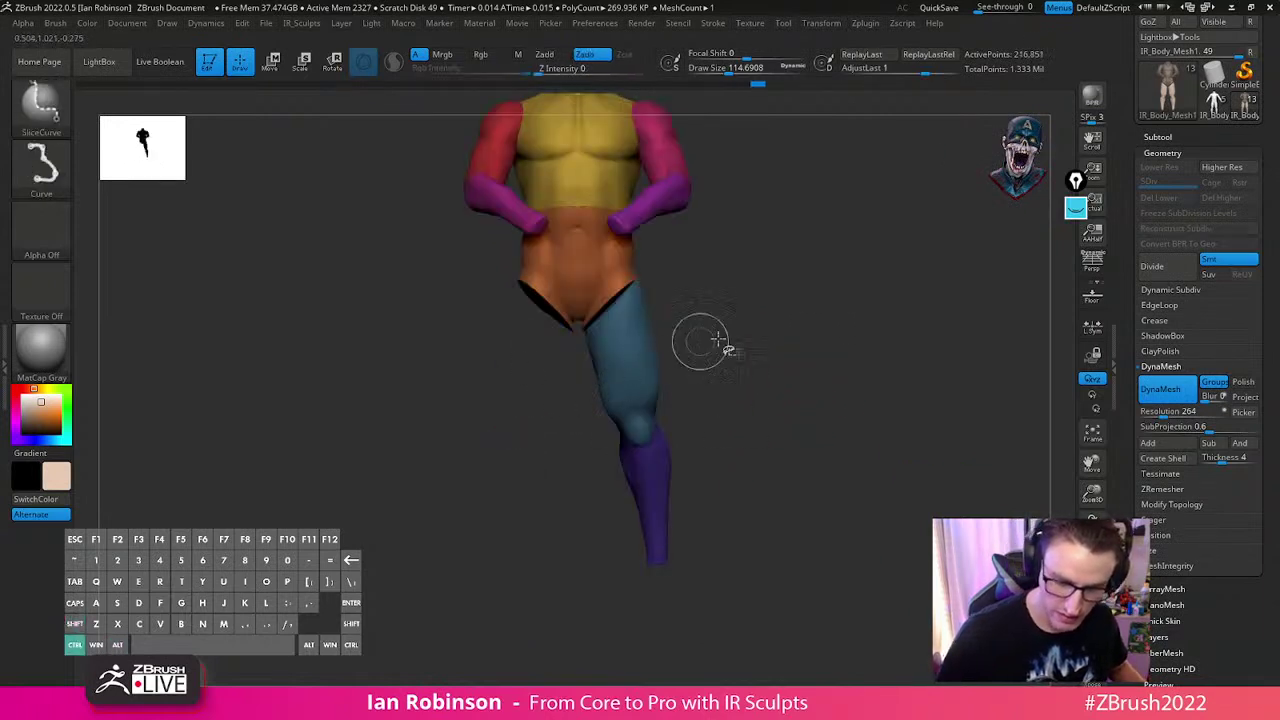
{"action": "left_click", "coordinate": [725, 351], "text": "ctrl"}
{"action": "left_click", "coordinate": [736, 352], "text": "ctrl+shift"}
Rotate the unmasked right leg at the hip, nudge it along X toward the body and return to Draw mode
{"action": "key", "text": "w"}
{"action": "left_click_drag", "start_coordinate": [580, 322], "coordinate": [577, 322]}
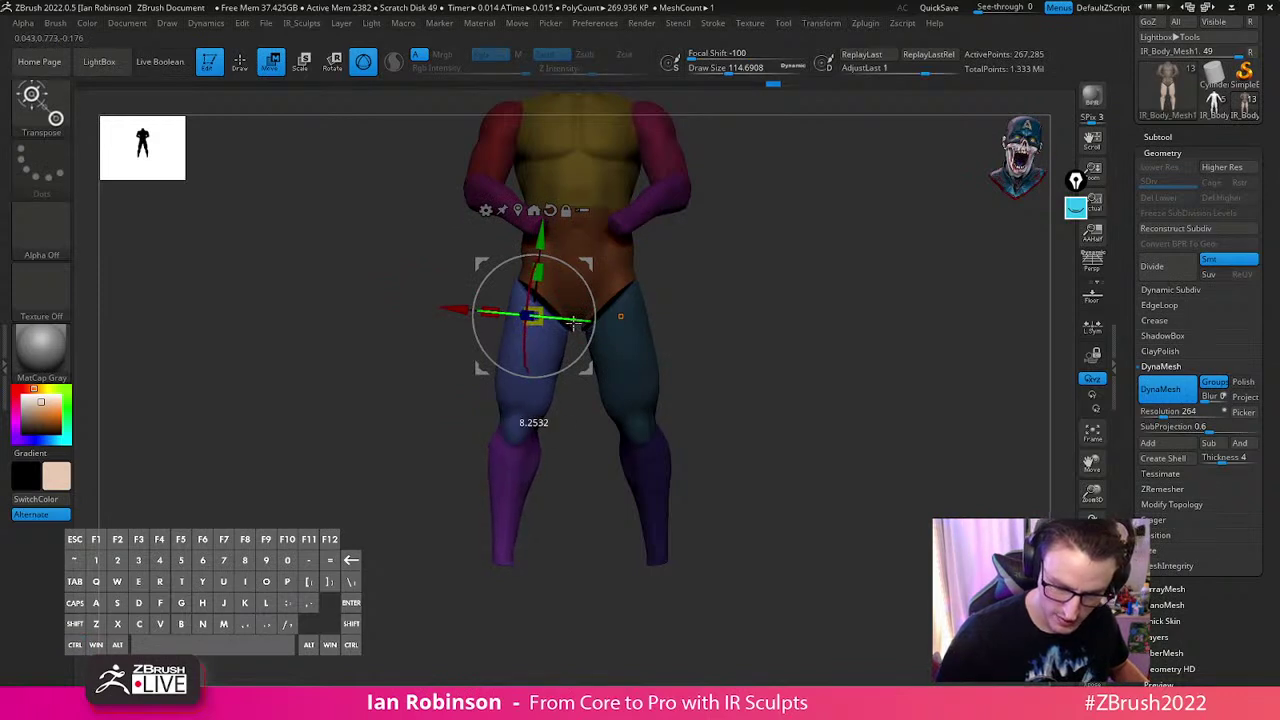
{"action": "left_click_drag", "start_coordinate": [461, 306], "coordinate": [464, 306]}
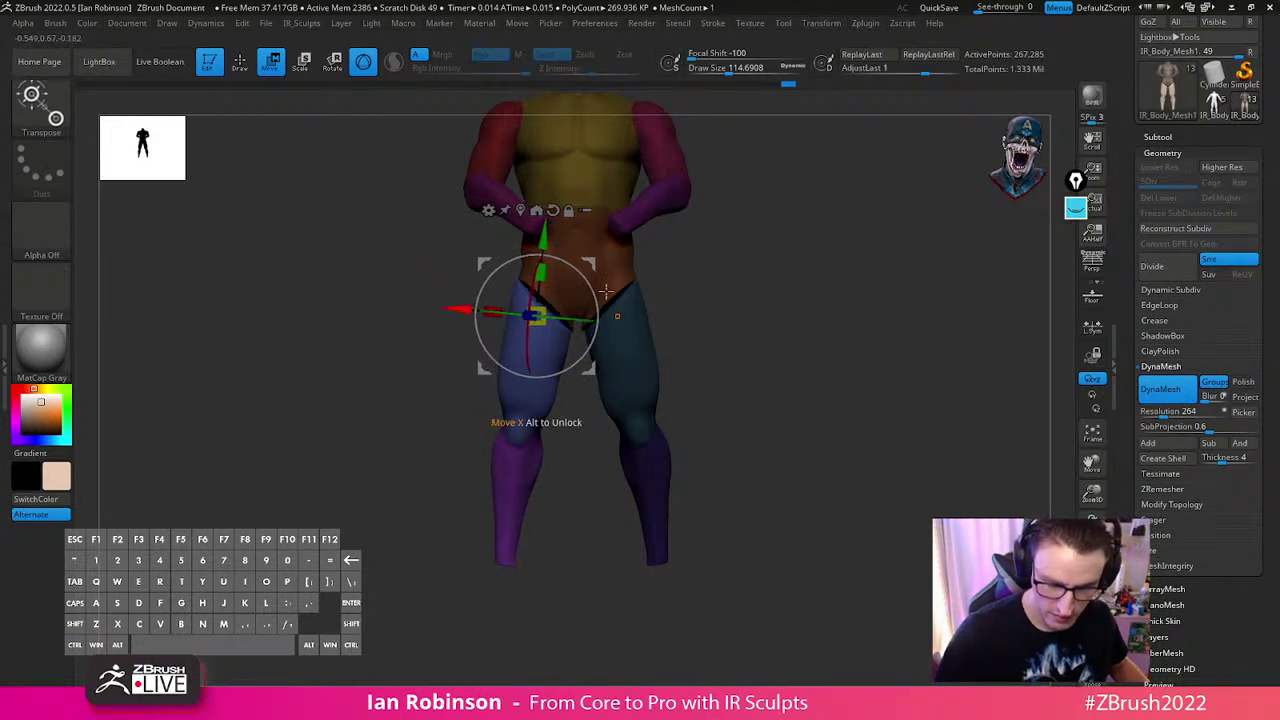
{"action": "key", "text": "q"}
Review the leg stance from the back, side and front, and clear the mask
{"action": "mouse_move", "coordinate": [791, 280]}
{"action": "left_mouse_down"}
{"action": "mouse_move", "coordinate": [903, 334]}
{"action": "mouse_move", "coordinate": [923, 371]}
{"action": "mouse_move", "coordinate": [885, 339]}
{"action": "mouse_move", "coordinate": [823, 357]}
{"action": "mouse_move", "coordinate": [798, 349]}
{"action": "left_mouse_up"}
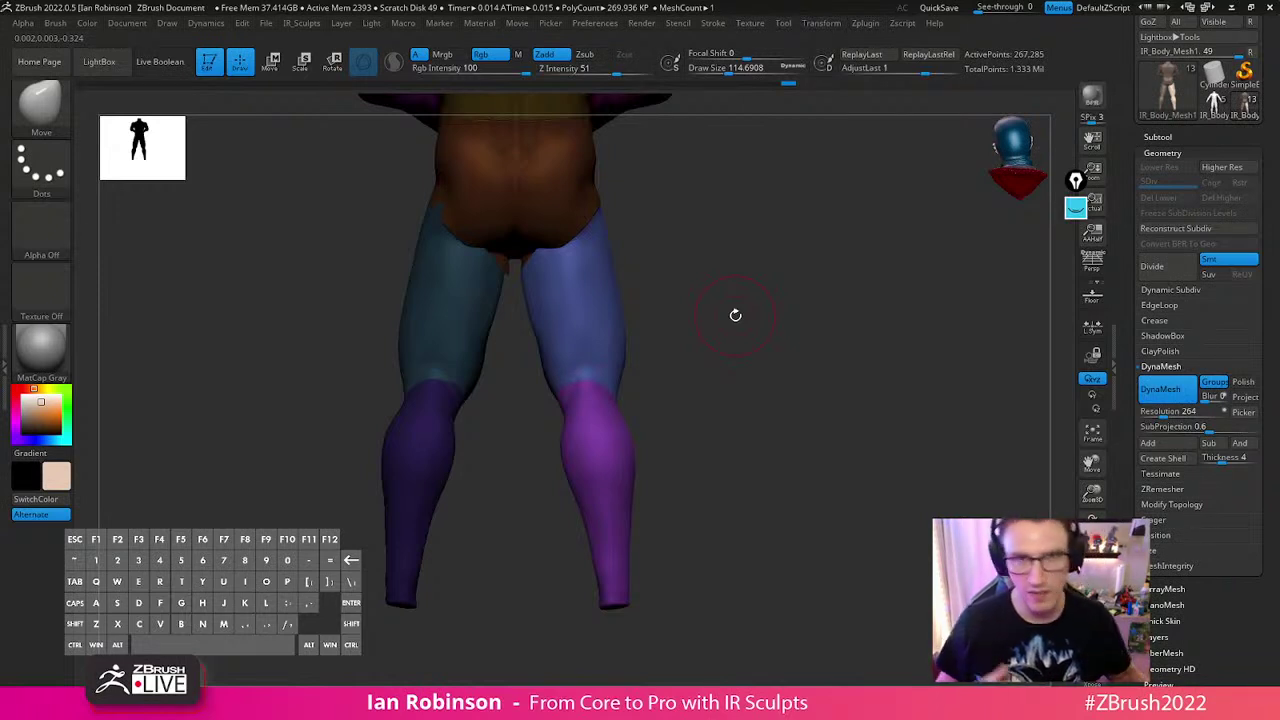
{"action": "left_click_drag", "start_coordinate": [735, 314], "coordinate": [706, 396]}
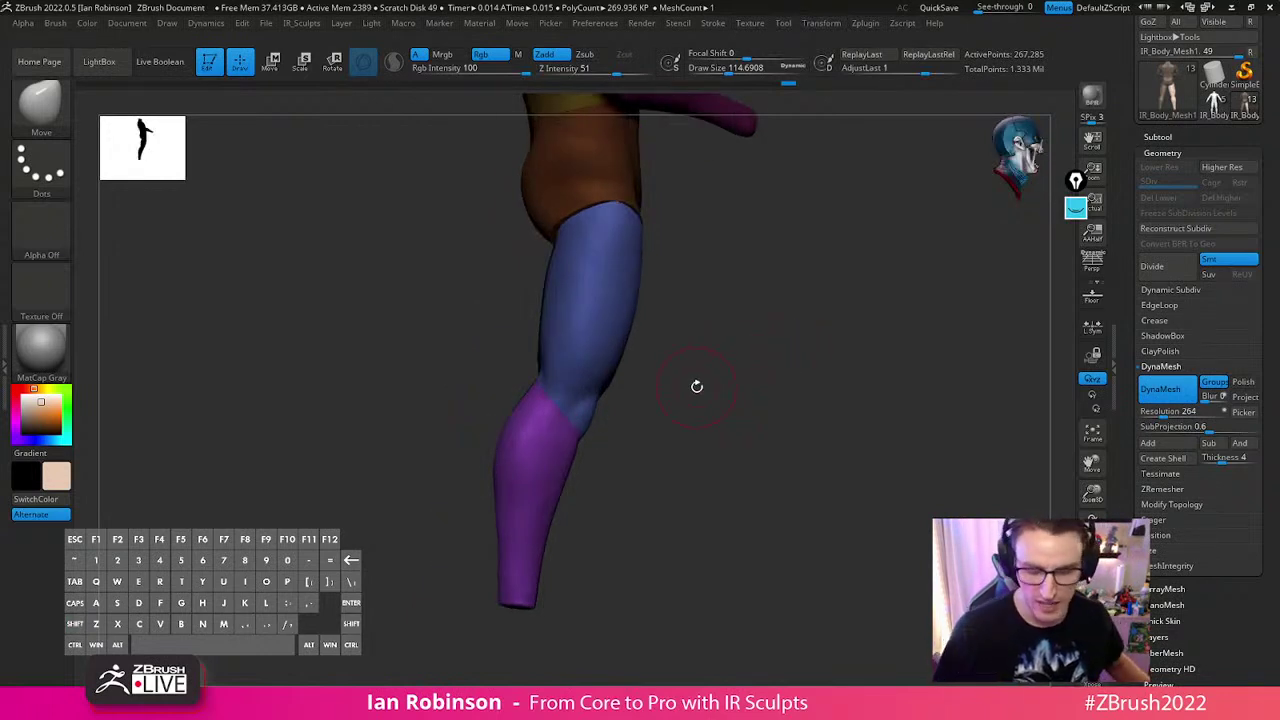
{"action": "left_click_drag", "start_coordinate": [730, 417], "coordinate": [819, 383]}
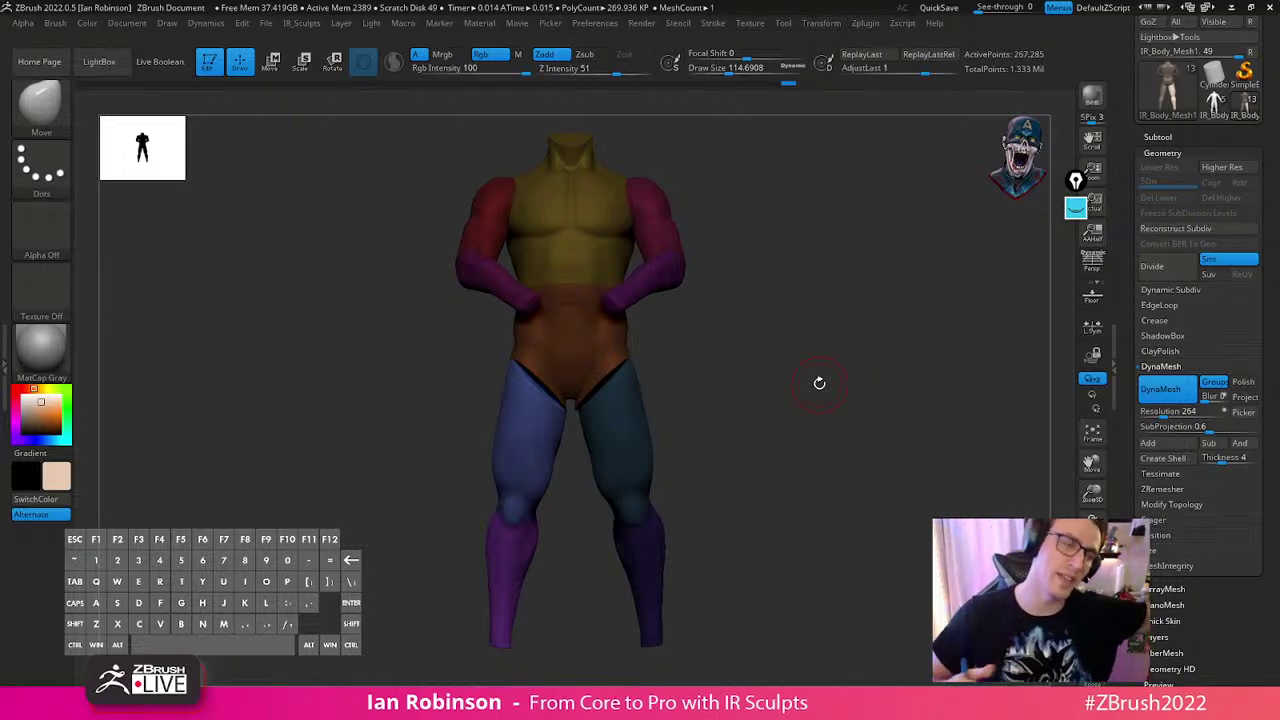
{"action": "left_click_drag", "start_coordinate": [819, 383], "coordinate": [808, 374]}
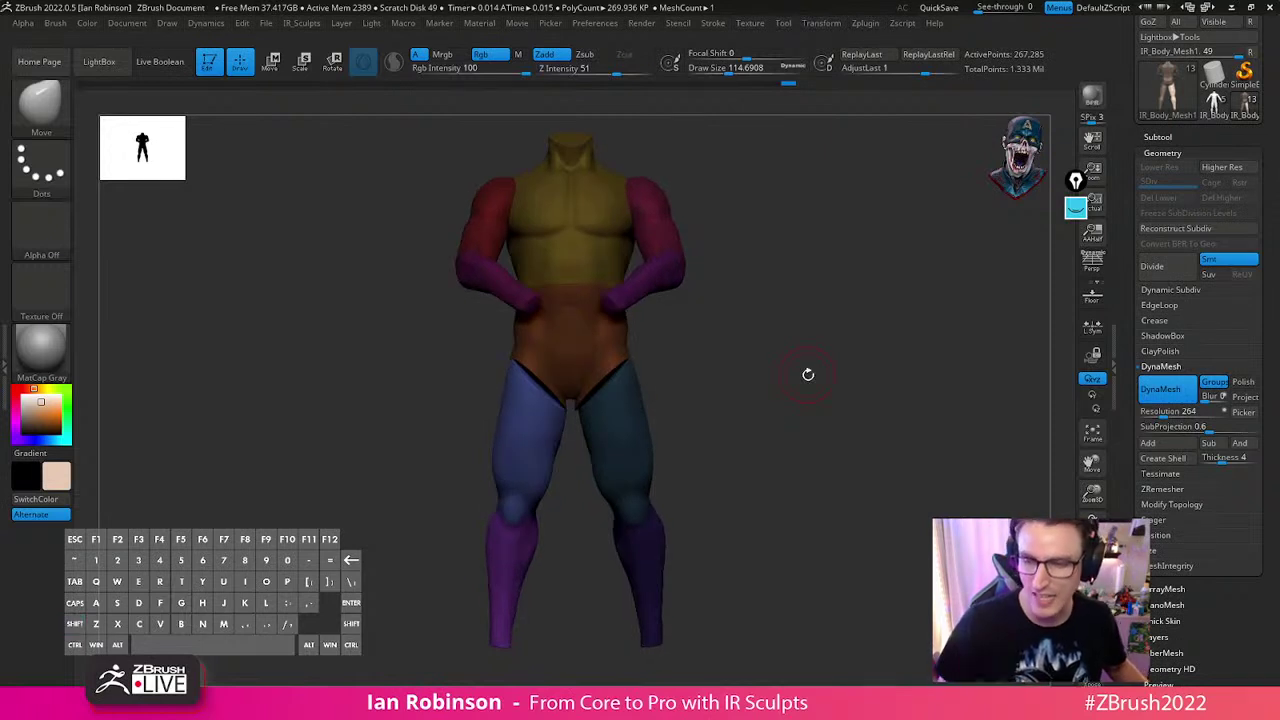
{"action": "mouse_move", "coordinate": [808, 374]}
{"action": "left_mouse_down"}
{"action": "mouse_move", "coordinate": [783, 343]}
{"action": "mouse_move", "coordinate": [803, 371]}
{"action": "mouse_move", "coordinate": [844, 381]}
{"action": "mouse_move", "coordinate": [823, 383]}
{"action": "mouse_move", "coordinate": [871, 374]}
{"action": "mouse_move", "coordinate": [848, 379]}
{"action": "mouse_move", "coordinate": [863, 349]}
{"action": "mouse_move", "coordinate": [860, 374]}
{"action": "mouse_move", "coordinate": [834, 374]}
{"action": "mouse_move", "coordinate": [864, 372]}
{"action": "left_mouse_up"}
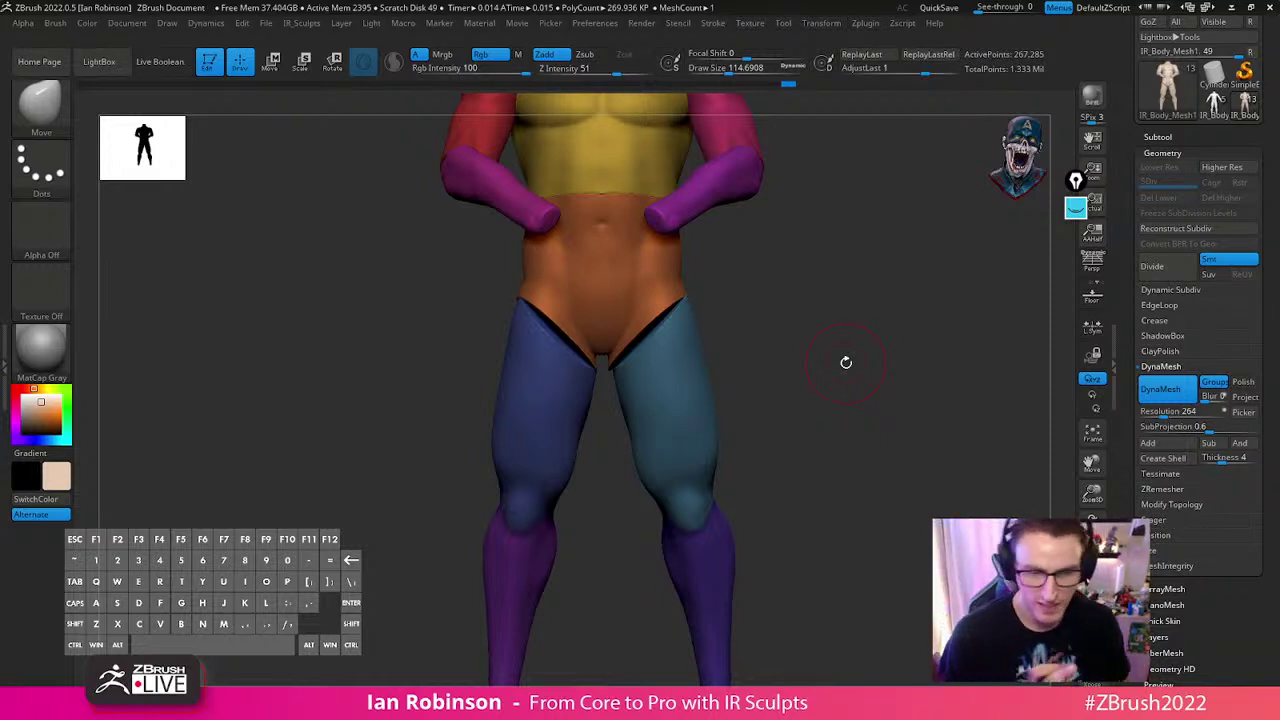
{"action": "mouse_move", "coordinate": [845, 362]}
{"action": "left_mouse_down"}
{"action": "mouse_move", "coordinate": [740, 339]}
{"action": "mouse_move", "coordinate": [788, 420]}
{"action": "mouse_move", "coordinate": [775, 375]}
{"action": "mouse_move", "coordinate": [846, 349]}
{"action": "left_mouse_up"}
Mask everything except the upper torso piece, with all parts shown
{"action": "left_click_drag", "start_coordinate": [803, 289], "coordinate": [808, 405], "text": "alt"}
{"action": "left_click_drag", "start_coordinate": [808, 405], "coordinate": [777, 400]}
{"action": "key", "text": "ctrl+z"}
{"action": "left_click", "coordinate": [576, 302], "text": "ctrl+shift"}
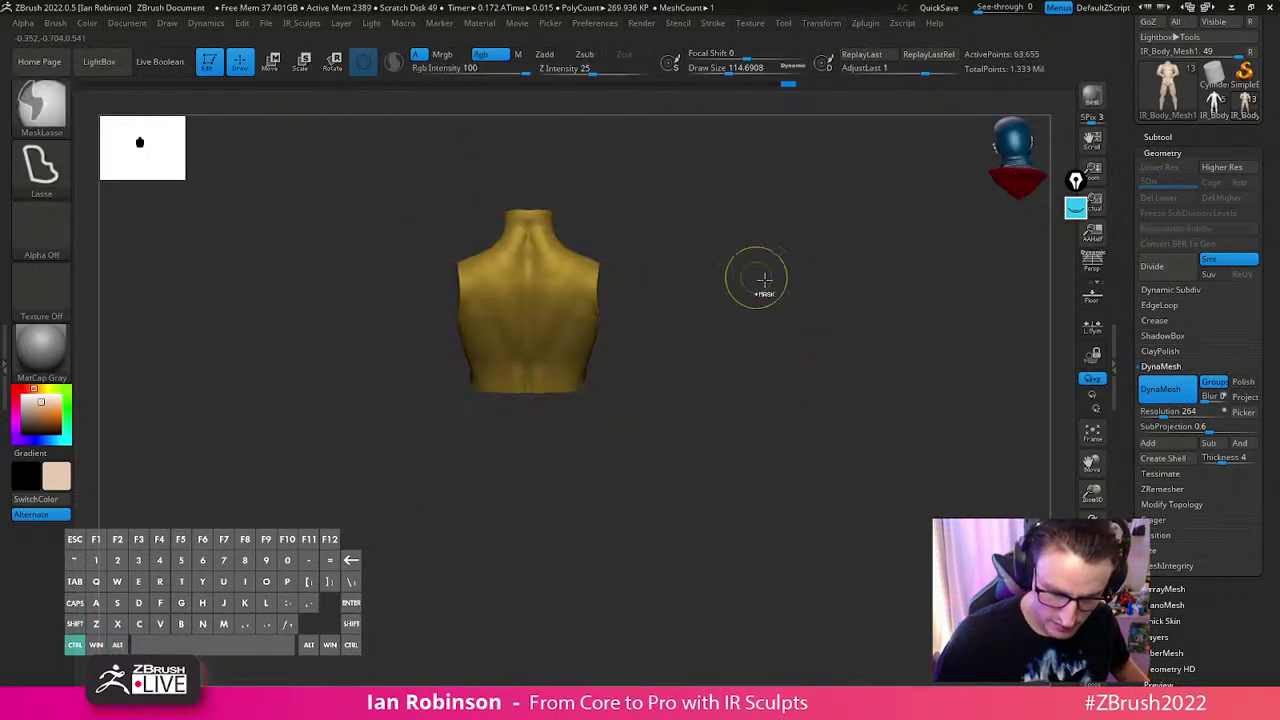
{"action": "left_click", "coordinate": [755, 281], "text": "ctrl"}
{"action": "left_click_drag", "start_coordinate": [763, 289], "coordinate": [787, 320], "text": "alt"}
{"action": "left_click", "coordinate": [791, 304], "text": "ctrl+shift"}
{"action": "left_click", "coordinate": [791, 303], "text": "ctrl"}
Reshape the torso around the shoulder joints with the Move brush at a draw size of about 169
{"action": "key", "text": "s"}
{"action": "left_click_drag", "start_coordinate": [623, 300], "coordinate": [633, 300]}
{"action": "left_click_drag", "start_coordinate": [775, 275], "coordinate": [695, 256]}
{"action": "mouse_move", "coordinate": [629, 309]}
{"action": "left_mouse_down"}
{"action": "mouse_move", "coordinate": [652, 302]}
{"action": "mouse_move", "coordinate": [654, 266]}
{"action": "mouse_move", "coordinate": [722, 312]}
{"action": "left_mouse_up"}
{"action": "left_click_drag", "start_coordinate": [642, 262], "coordinate": [660, 268]}
{"action": "mouse_move", "coordinate": [778, 268]}
{"action": "left_mouse_down"}
{"action": "mouse_move", "coordinate": [841, 288]}
{"action": "mouse_move", "coordinate": [692, 326]}
{"action": "mouse_move", "coordinate": [800, 251]}
{"action": "mouse_move", "coordinate": [651, 347]}
{"action": "mouse_move", "coordinate": [720, 251]}
{"action": "mouse_move", "coordinate": [636, 346]}
{"action": "left_mouse_up"}
{"action": "left_click_drag", "start_coordinate": [717, 317], "coordinate": [626, 357]}
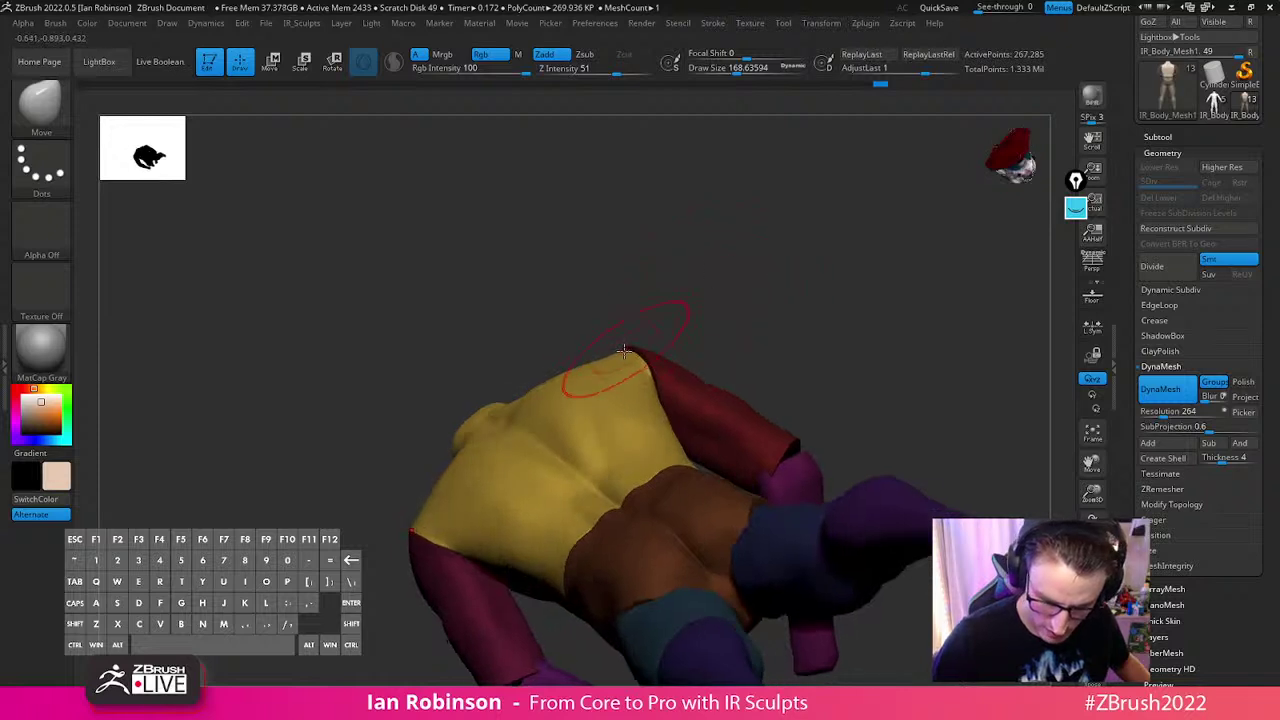
{"action": "left_click_drag", "start_coordinate": [690, 324], "coordinate": [652, 323]}
Mask everything except both upper arms and select the Move brush with a draw size of about 145
{"action": "key", "text": "s"}
{"action": "mouse_move", "coordinate": [885, 372]}
{"action": "left_mouse_down"}
{"action": "mouse_move", "coordinate": [760, 342]}
{"action": "mouse_move", "coordinate": [740, 283]}
{"action": "left_mouse_up"}
{"action": "left_click", "coordinate": [677, 325], "text": "ctrl+shift"}
{"action": "left_click", "coordinate": [814, 314], "text": "ctrl+shift"}
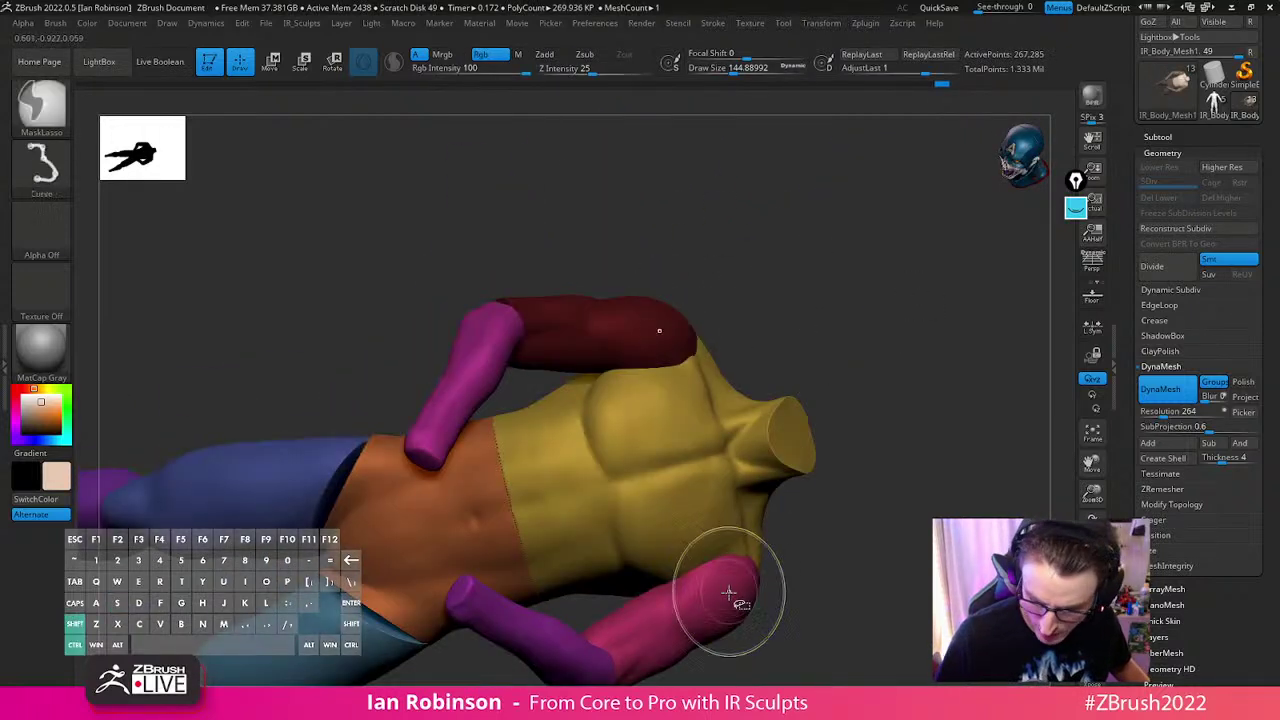
{"action": "left_click", "coordinate": [737, 600], "text": "ctrl+shift"}
{"action": "left_click", "coordinate": [857, 514], "text": "ctrl+shift"}
{"action": "left_click", "coordinate": [846, 414], "text": "ctrl"}
{"action": "key", "text": "b"}
{"action": "key", "text": "m"}
{"action": "key", "text": "v"}
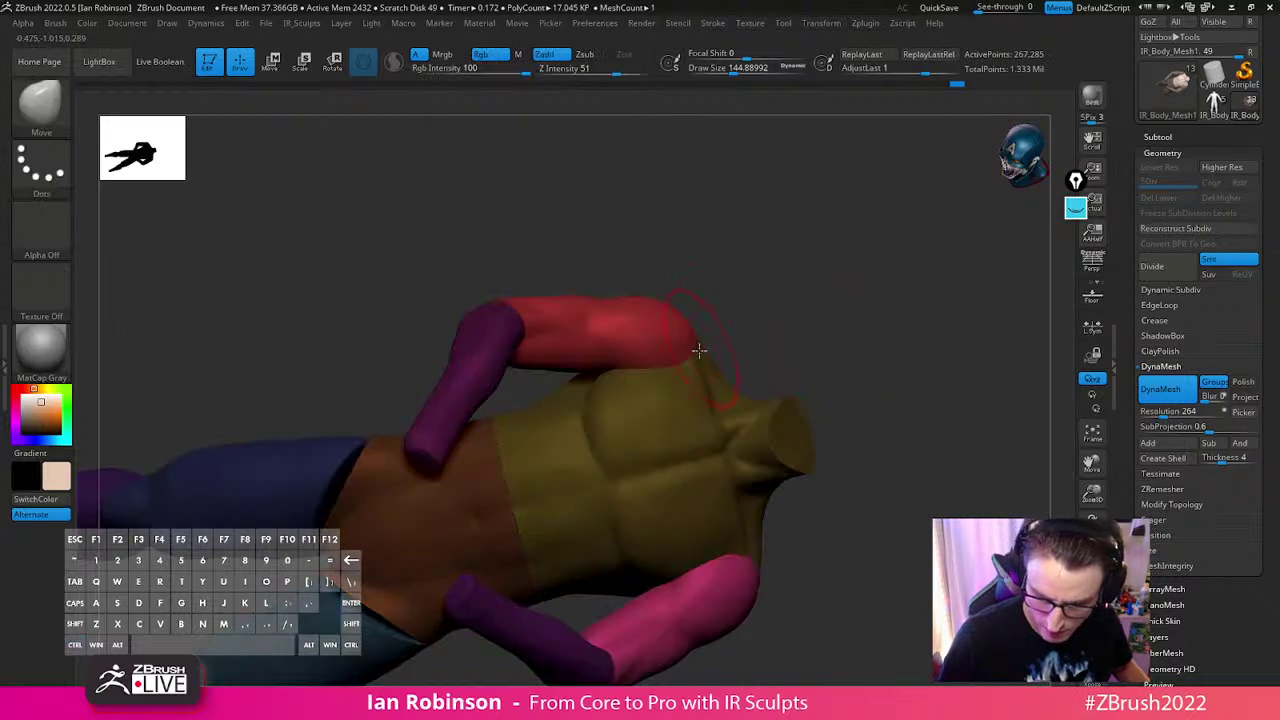
Adjust the shoulder ends of the upper arms with the Move brush, reducing its draw size to about 115
{"action": "mouse_move", "coordinate": [823, 294]}
{"action": "left_mouse_down"}
{"action": "mouse_move", "coordinate": [723, 334]}
{"action": "mouse_move", "coordinate": [700, 371]}
{"action": "mouse_move", "coordinate": [670, 375]}
{"action": "mouse_move", "coordinate": [663, 417]}
{"action": "mouse_move", "coordinate": [590, 440]}
{"action": "left_mouse_up"}
{"action": "key", "text": "s"}
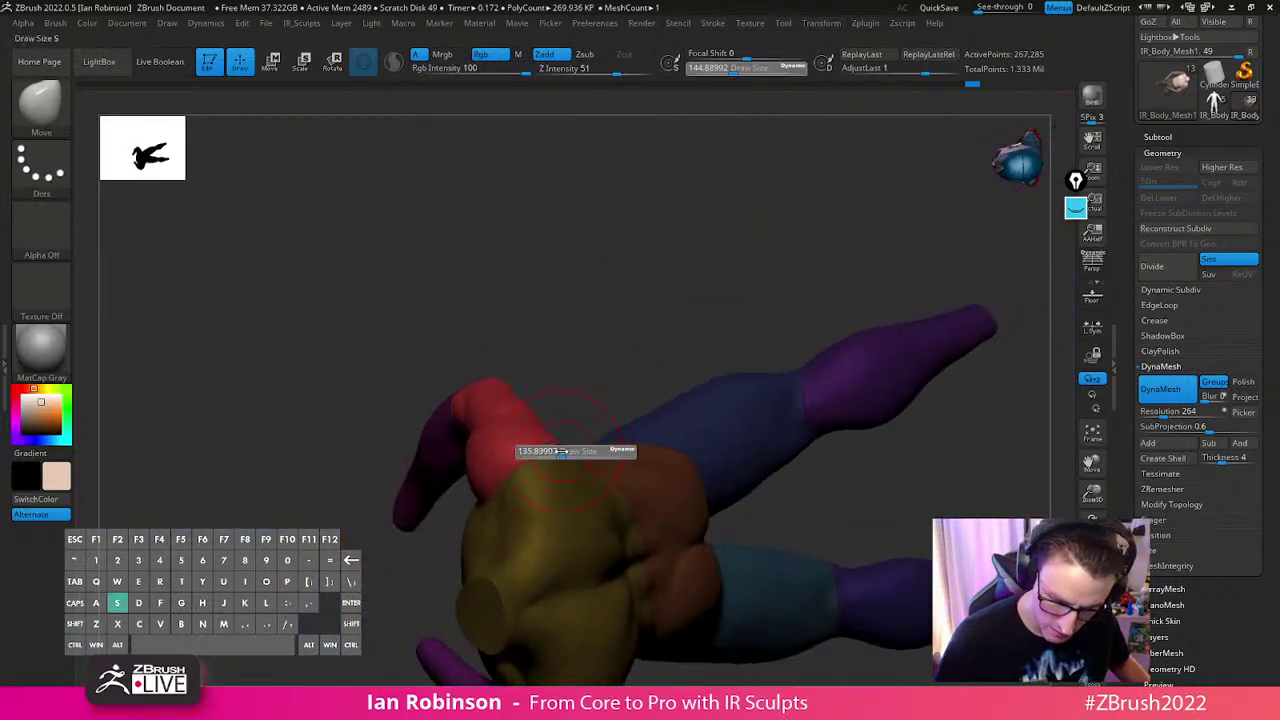
{"action": "mouse_move", "coordinate": [593, 395]}
{"action": "left_mouse_down"}
{"action": "mouse_move", "coordinate": [548, 441]}
{"action": "mouse_move", "coordinate": [683, 277]}
{"action": "mouse_move", "coordinate": [743, 229]}
{"action": "mouse_move", "coordinate": [823, 366]}
{"action": "mouse_move", "coordinate": [846, 283]}
{"action": "mouse_move", "coordinate": [803, 271]}
{"action": "mouse_move", "coordinate": [805, 316]}
{"action": "mouse_move", "coordinate": [829, 294]}
{"action": "mouse_move", "coordinate": [590, 328]}
{"action": "left_mouse_up"}
Mask all but the torso and fit its shoulder edges to the upper arms at a draw size of about 127
{"action": "key", "text": "ctrl"}
{"action": "left_click", "coordinate": [707, 321], "text": "ctrl"}
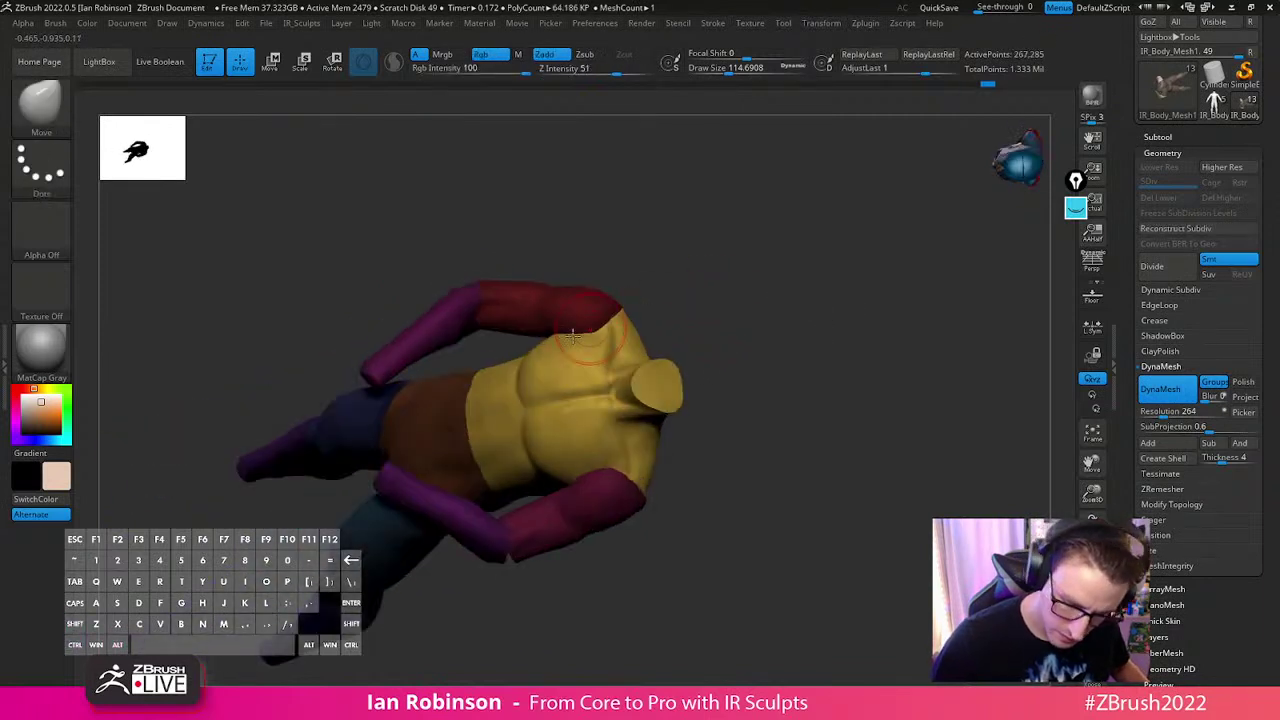
{"action": "key", "text": "s"}
{"action": "left_click_drag", "start_coordinate": [706, 289], "coordinate": [710, 289]}
{"action": "left_click_drag", "start_coordinate": [705, 312], "coordinate": [617, 330]}
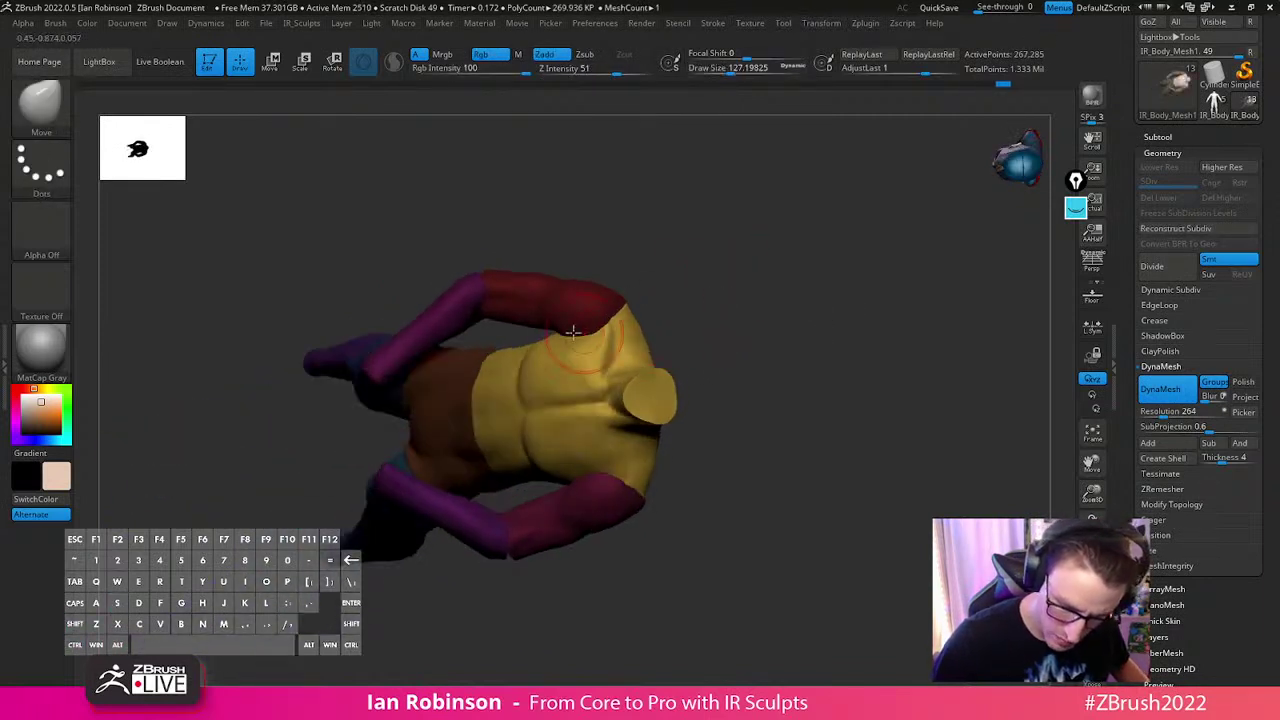
{"action": "left_click_drag", "start_coordinate": [681, 301], "coordinate": [640, 316]}
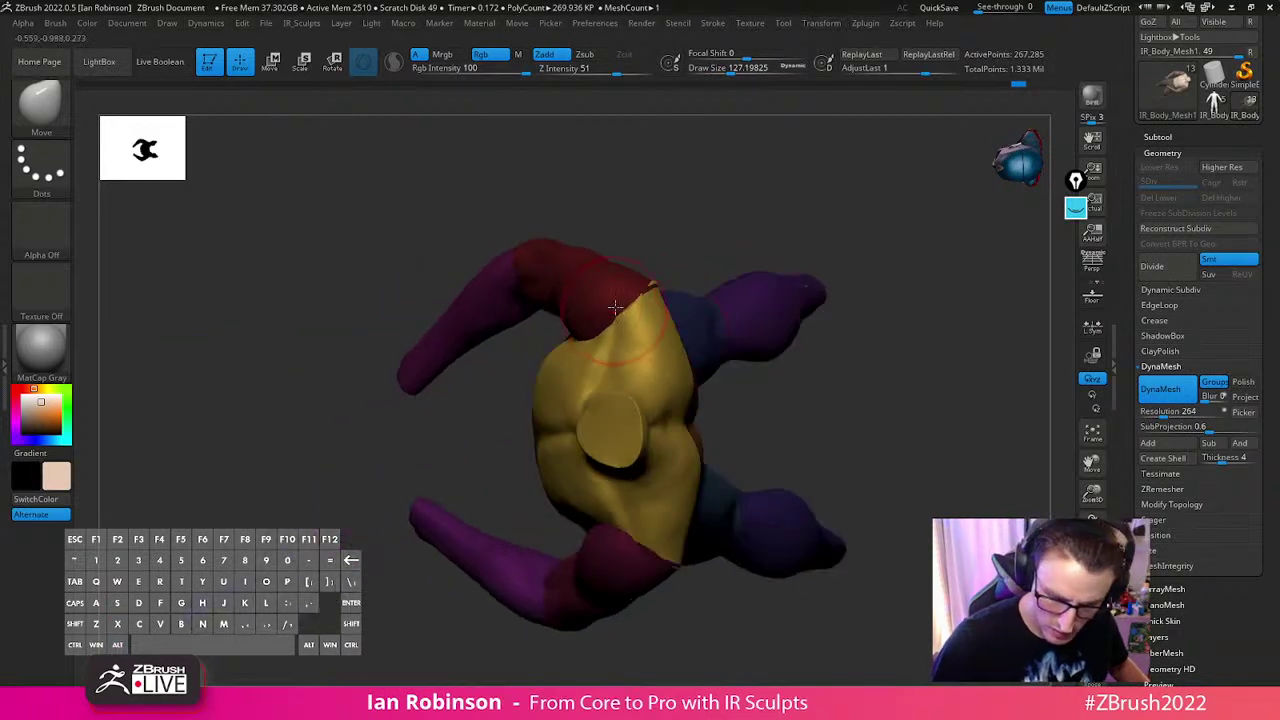
{"action": "left_click_drag", "start_coordinate": [740, 256], "coordinate": [669, 263]}
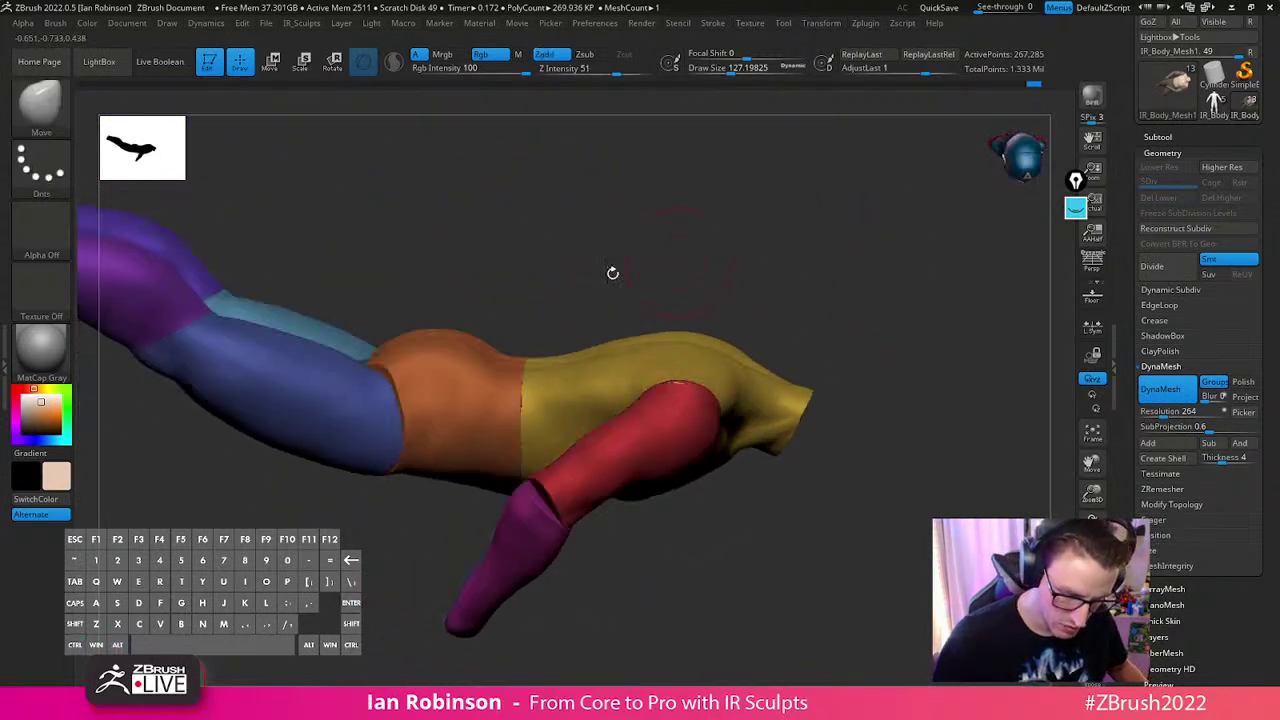
Mask everything except both thighs, with all parts shown
{"action": "left_click", "coordinate": [391, 371], "text": "ctrl+shift"}
{"action": "left_click", "coordinate": [524, 266], "text": "ctrl"}
{"action": "left_click", "coordinate": [527, 267], "text": "ctrl+shift"}
{"action": "left_click_drag", "start_coordinate": [529, 265], "coordinate": [512, 318]}
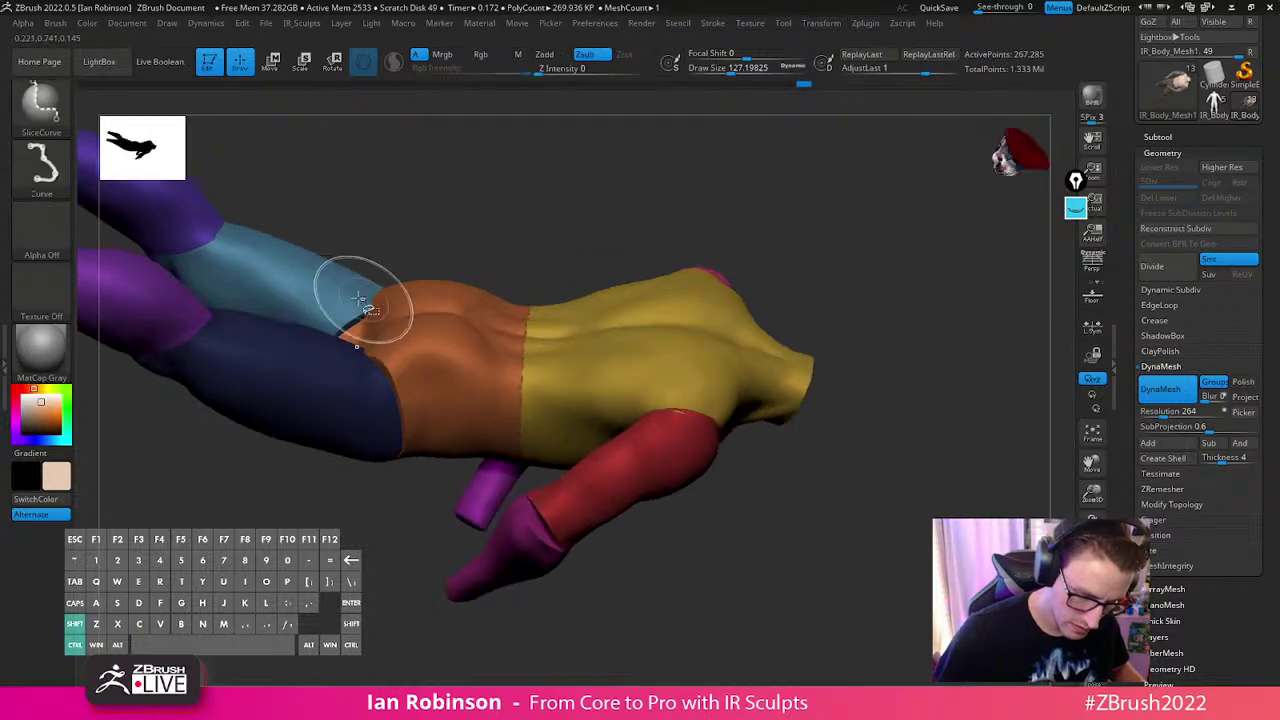
{"action": "left_click", "coordinate": [366, 303], "text": "ctrl+shift"}
{"action": "left_click", "coordinate": [485, 243], "text": "ctrl"}
{"action": "left_click", "coordinate": [490, 240], "text": "ctrl+shift"}
{"action": "left_click", "coordinate": [499, 232], "text": "ctrl"}
Pull the tops of the thighs against the pelvis with the Move brush at a draw size of about 189
{"action": "right_click_drag", "start_coordinate": [376, 355], "coordinate": [417, 300], "text": "shift"}
{"action": "key", "text": "s"}
{"action": "left_click_drag", "start_coordinate": [419, 300], "coordinate": [400, 296]}
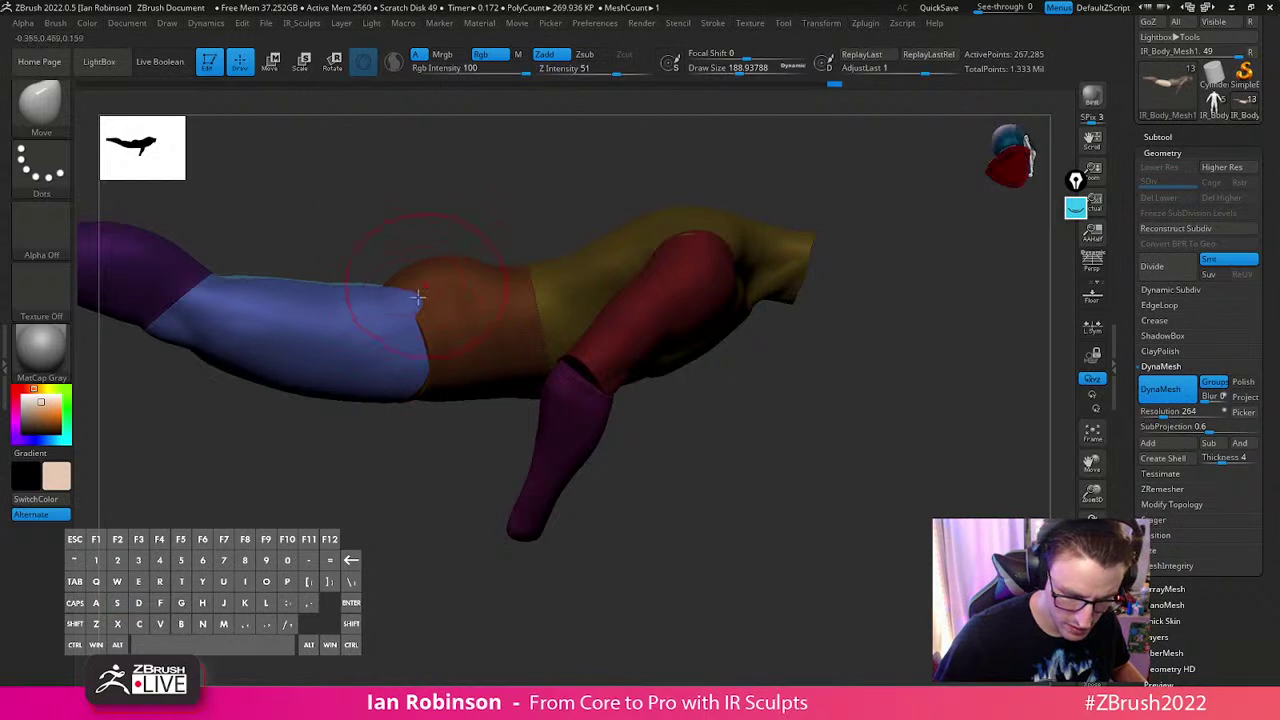
{"action": "left_click_drag", "start_coordinate": [505, 190], "coordinate": [402, 383]}
{"action": "mouse_move", "coordinate": [436, 295]}
{"action": "left_mouse_down"}
{"action": "mouse_move", "coordinate": [400, 331]}
{"action": "mouse_move", "coordinate": [387, 420]}
{"action": "mouse_move", "coordinate": [443, 331]}
{"action": "mouse_move", "coordinate": [386, 490]}
{"action": "mouse_move", "coordinate": [491, 611]}
{"action": "mouse_move", "coordinate": [407, 379]}
{"action": "left_mouse_up"}
{"action": "left_click_drag", "start_coordinate": [499, 554], "coordinate": [571, 543]}
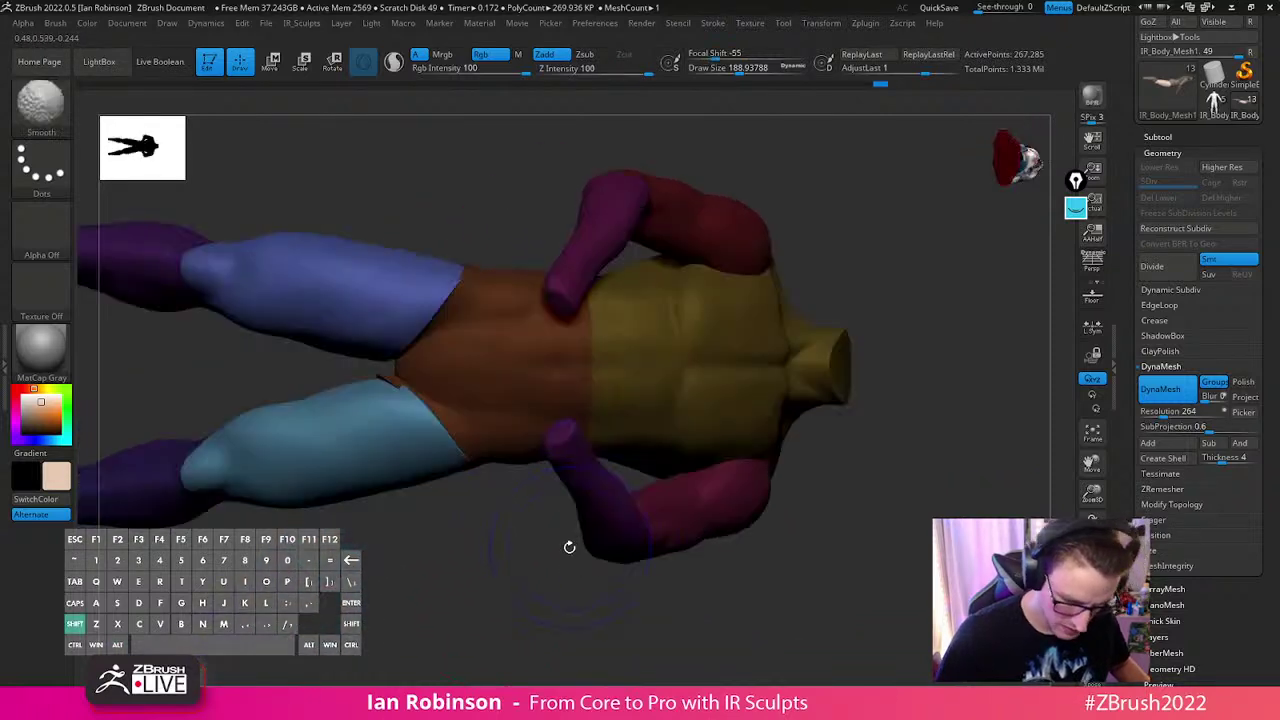
{"action": "left_click_drag", "start_coordinate": [470, 546], "coordinate": [730, 407]}
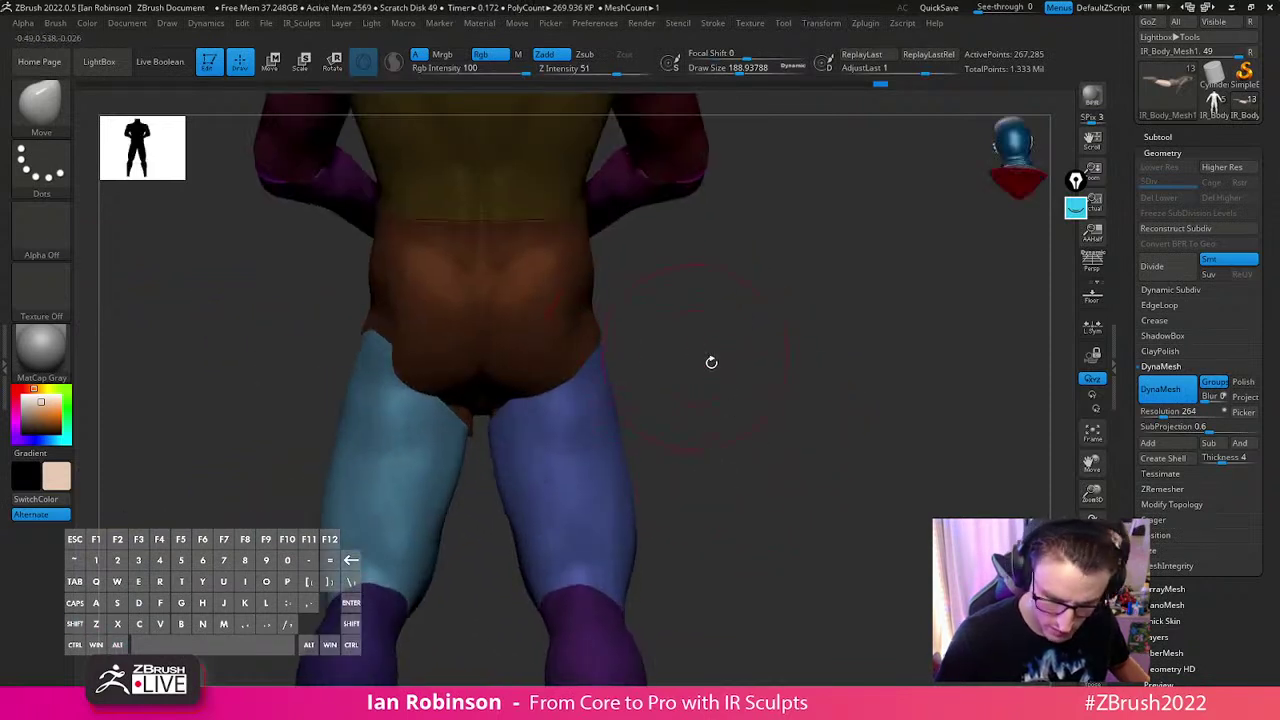
{"action": "left_click_drag", "start_coordinate": [700, 357], "coordinate": [656, 362]}
{"action": "left_click_drag", "start_coordinate": [567, 344], "coordinate": [580, 368]}
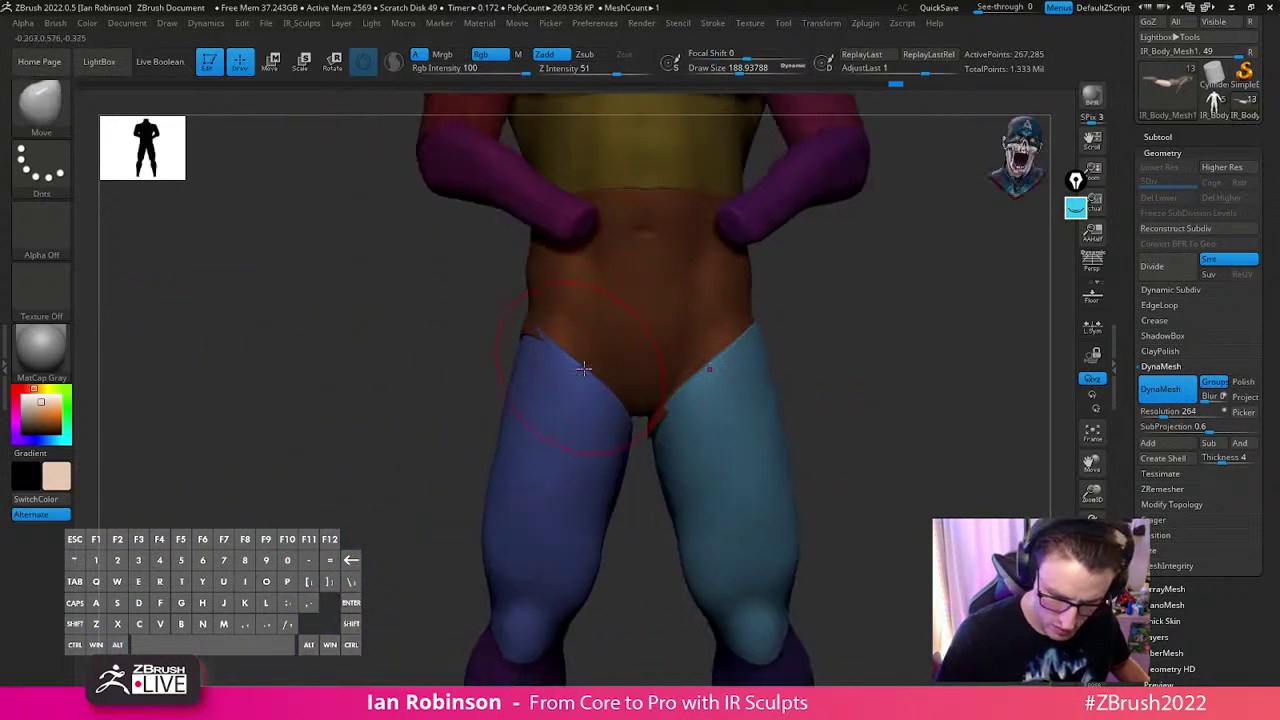
Clear the mask and mask everything except the pelvis piece, with all parts shown
{"action": "left_click_drag", "start_coordinate": [815, 345], "coordinate": [832, 362], "text": "ctrl"}
{"action": "left_click", "coordinate": [716, 325], "text": "ctrl+shift"}
{"action": "left_click", "coordinate": [808, 345], "text": "ctrl"}
{"action": "left_click", "coordinate": [815, 350], "text": "ctrl+shift"}
{"action": "left_click", "coordinate": [816, 354], "text": "ctrl"}
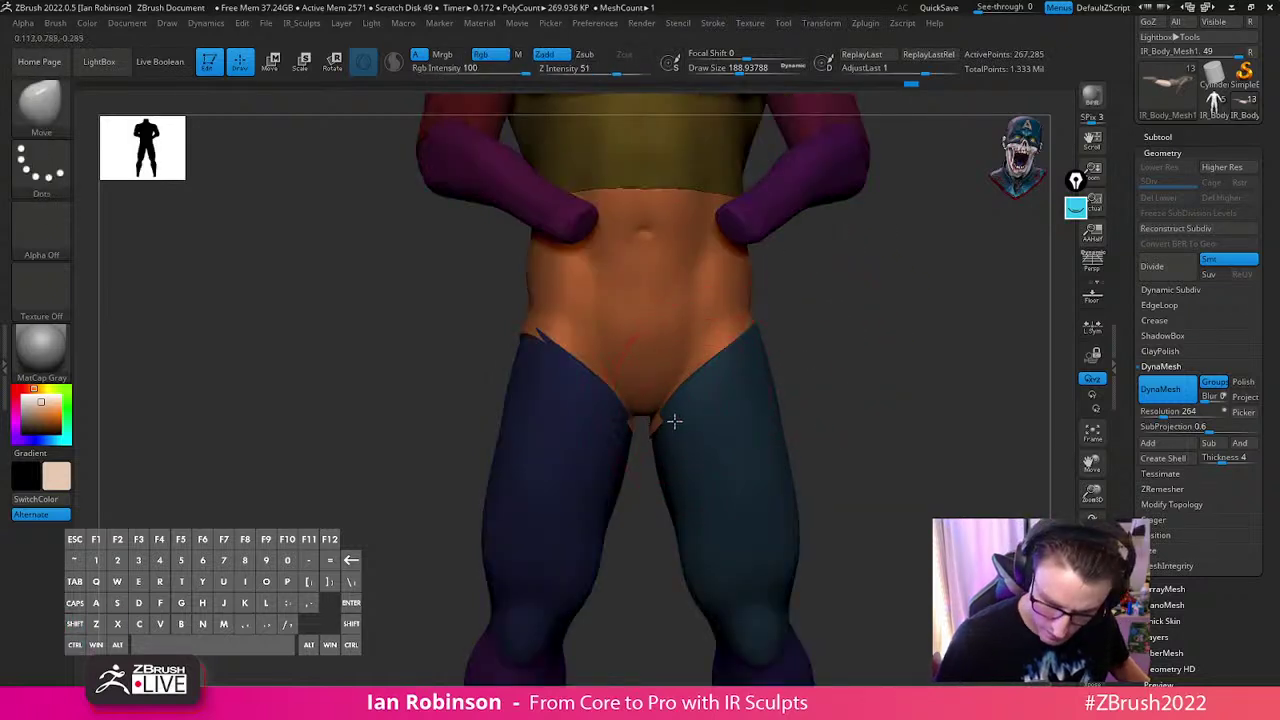
Mask the pelvis and both legs, leaving the torso and arms unmasked, with all parts shown
{"action": "key", "text": "f"}
{"action": "left_click_drag", "start_coordinate": [831, 303], "coordinate": [862, 441]}
{"action": "mouse_move", "coordinate": [886, 381]}
{"action": "left_mouse_down"}
{"action": "mouse_move", "coordinate": [820, 366]}
{"action": "mouse_move", "coordinate": [666, 369]}
{"action": "left_mouse_up"}
{"action": "key", "text": "ctrl+shift"}
{"action": "left_click", "coordinate": [612, 372], "text": "ctrl+shift"}
{"action": "mouse_move", "coordinate": [752, 265]}
{"action": "left_mouse_down", "text": "ctrl+shift"}
{"action": "mouse_move", "coordinate": [790, 332]}
{"action": "mouse_move", "coordinate": [850, 345]}
{"action": "mouse_move", "coordinate": [832, 400]}
{"action": "left_mouse_up", "text": "ctrl+shift"}
{"action": "left_click", "coordinate": [526, 395], "text": "ctrl+shift"}
{"action": "left_click", "coordinate": [520, 345], "text": "ctrl+shift"}
{"action": "left_click", "coordinate": [801, 362], "text": "ctrl+shift"}
{"action": "key", "text": "ctrl+z"}
{"action": "left_click", "coordinate": [805, 367], "text": "ctrl"}
{"action": "left_click", "coordinate": [812, 367], "text": "ctrl+shift"}
Isolate the torso, mask its lower part with a softened transition at the waist and show the whole body
{"action": "left_click", "coordinate": [455, 388], "text": "ctrl+shift"}
{"action": "mouse_move", "coordinate": [401, 410]}
{"action": "left_mouse_down", "text": "ctrl"}
{"action": "mouse_move", "coordinate": [660, 373]}
{"action": "mouse_move", "coordinate": [650, 362]}
{"action": "left_mouse_up", "text": "ctrl"}
{"action": "left_click", "coordinate": [652, 343], "text": "ctrl"}
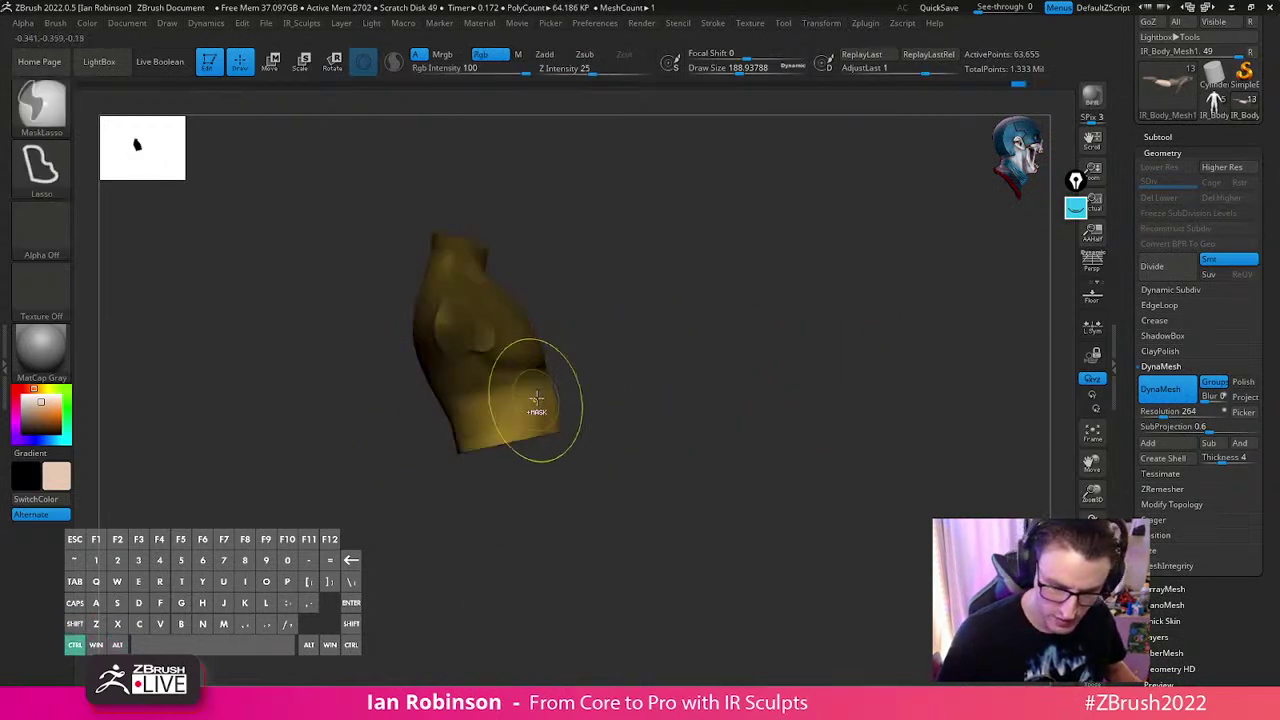
{"action": "left_click", "coordinate": [661, 356], "text": "ctrl"}
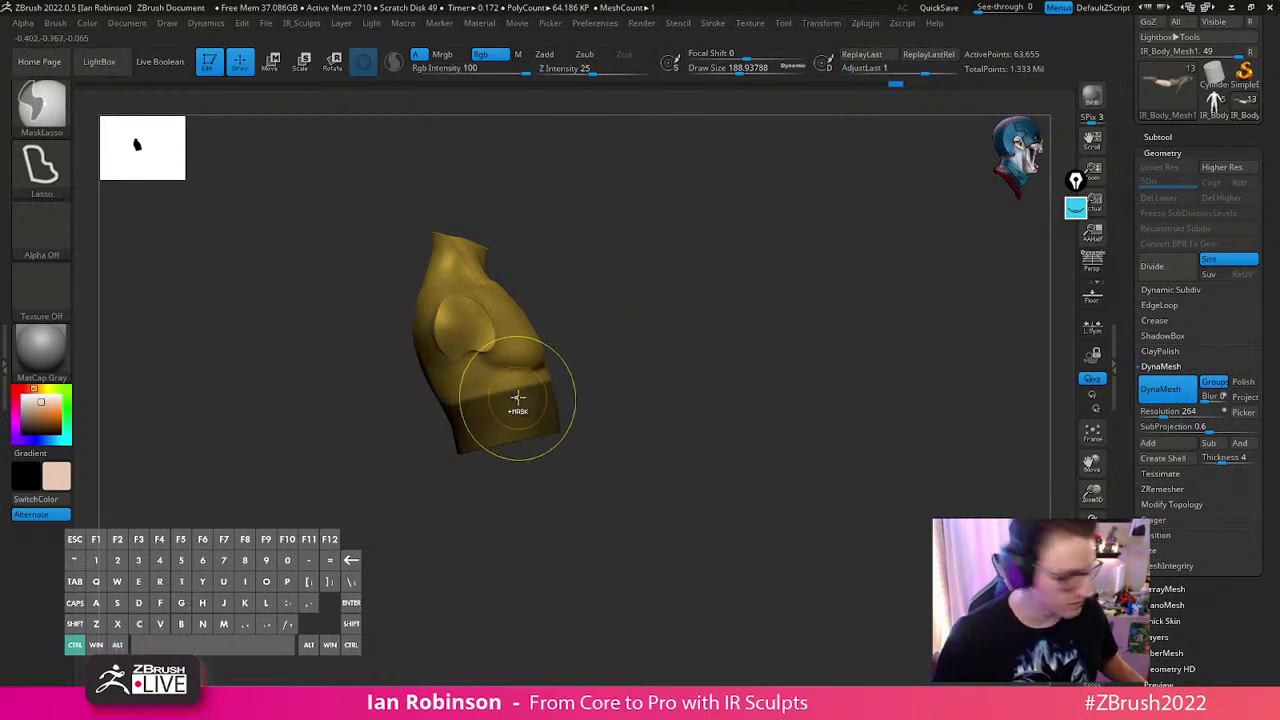
{"action": "left_click", "coordinate": [621, 341], "text": "ctrl"}
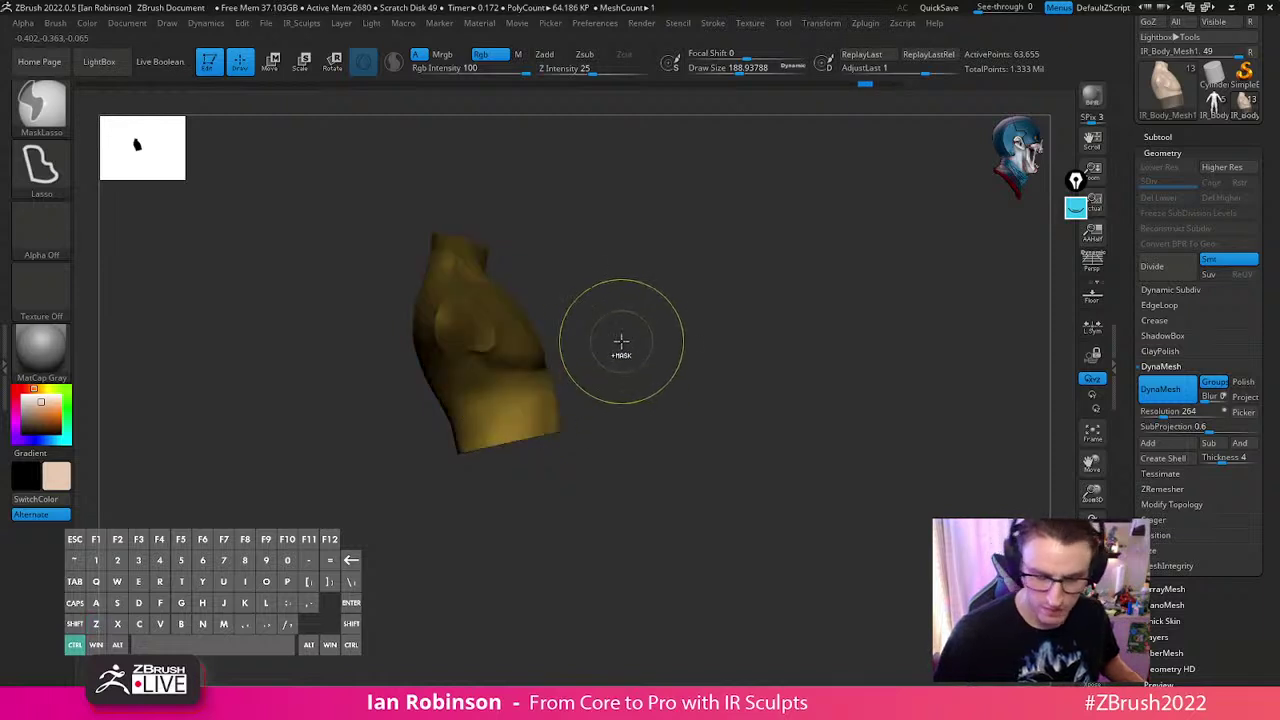
{"action": "left_click", "coordinate": [525, 396], "text": "ctrl"}
{"action": "left_click_drag", "start_coordinate": [697, 294], "coordinate": [748, 323], "text": "ctrl"}
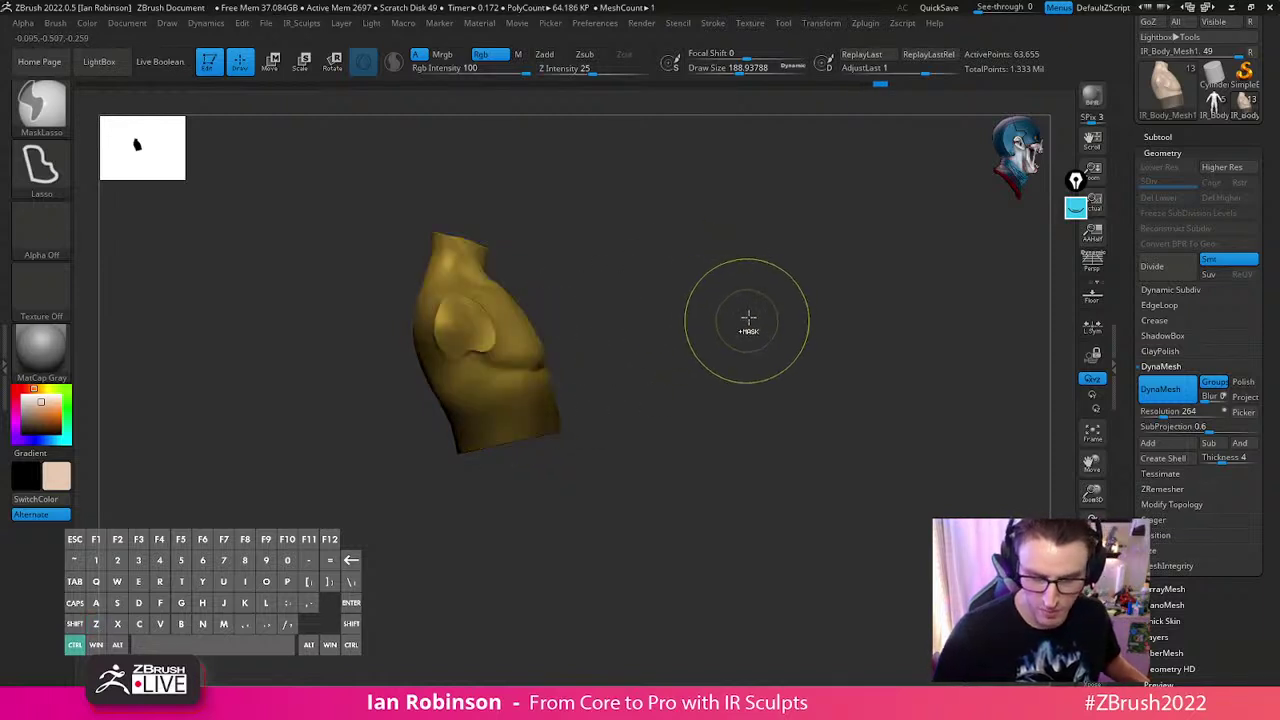
{"action": "left_click", "coordinate": [711, 329], "text": "ctrl+shift"}
Place the gizmo at the upper back, shift the torso and arms up and forward over the pelvis, and return to Draw mode
{"action": "key", "text": "w"}
{"action": "left_click_drag", "start_coordinate": [495, 497], "coordinate": [500, 250], "text": "alt"}
{"action": "left_click_drag", "start_coordinate": [547, 385], "coordinate": [521, 374], "text": "alt"}
{"action": "mouse_move", "coordinate": [521, 289]}
{"action": "left_mouse_down"}
{"action": "mouse_move", "coordinate": [534, 303]}
{"action": "mouse_move", "coordinate": [500, 323]}
{"action": "mouse_move", "coordinate": [487, 308]}
{"action": "mouse_move", "coordinate": [512, 320]}
{"action": "mouse_move", "coordinate": [509, 279]}
{"action": "left_mouse_up"}
{"action": "key", "text": "ctrl+z"}
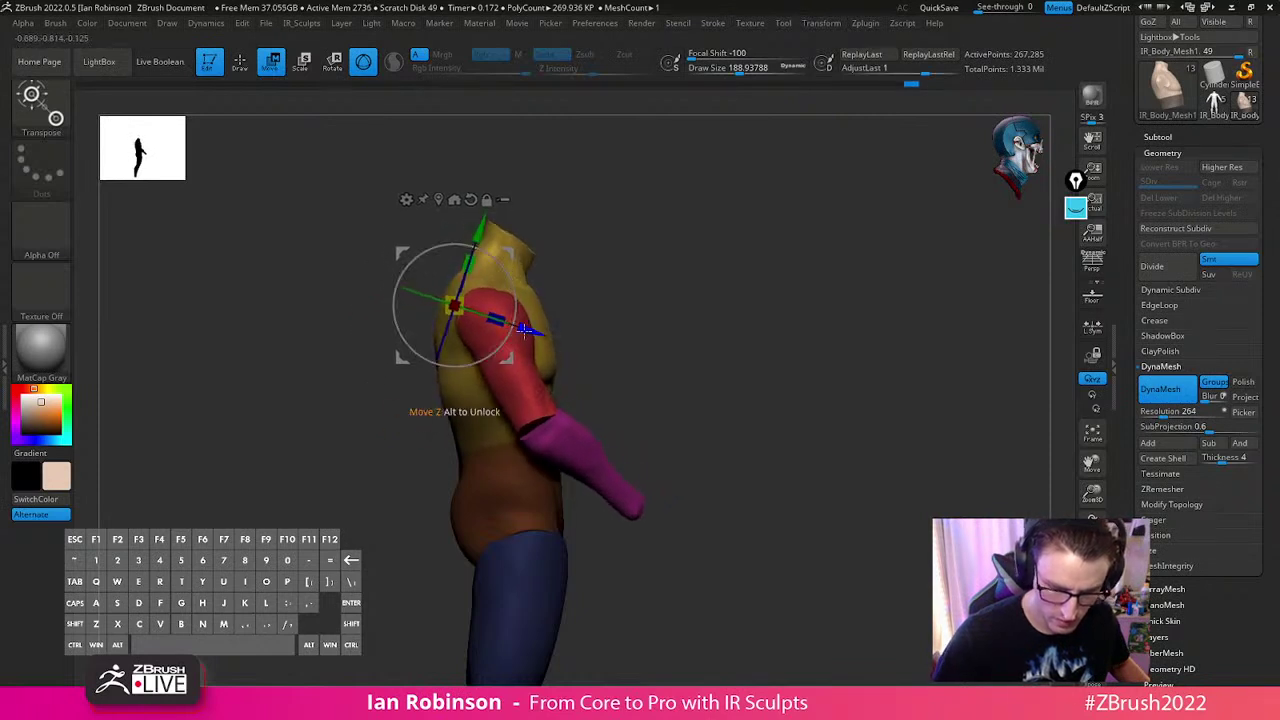
{"action": "left_click_drag", "start_coordinate": [481, 238], "coordinate": [484, 229]}
{"action": "left_click_drag", "start_coordinate": [752, 236], "coordinate": [686, 240], "text": "shift"}
{"action": "left_click_drag", "start_coordinate": [803, 263], "coordinate": [864, 263], "text": "alt"}
{"action": "left_click_drag", "start_coordinate": [636, 320], "coordinate": [769, 286]}
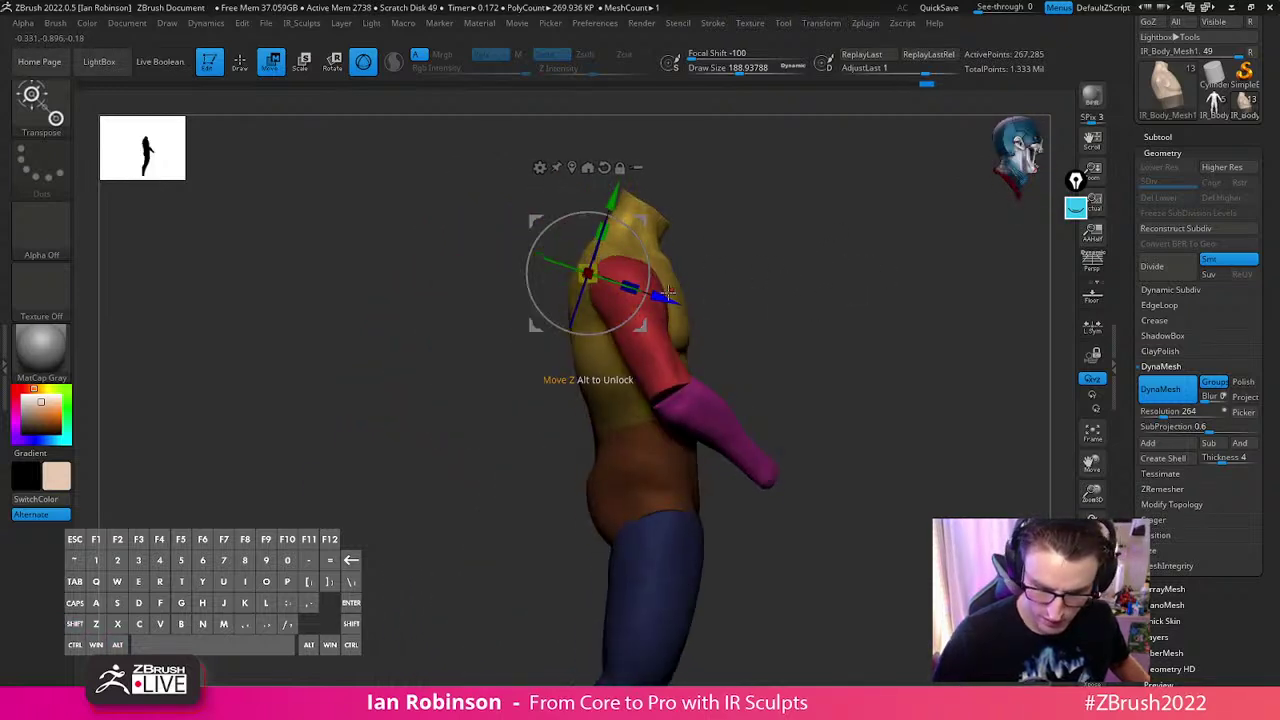
{"action": "mouse_move", "coordinate": [650, 290]}
{"action": "left_mouse_down", "text": "alt"}
{"action": "mouse_move", "coordinate": [652, 271]}
{"action": "mouse_move", "coordinate": [684, 272]}
{"action": "left_mouse_up", "text": "alt"}
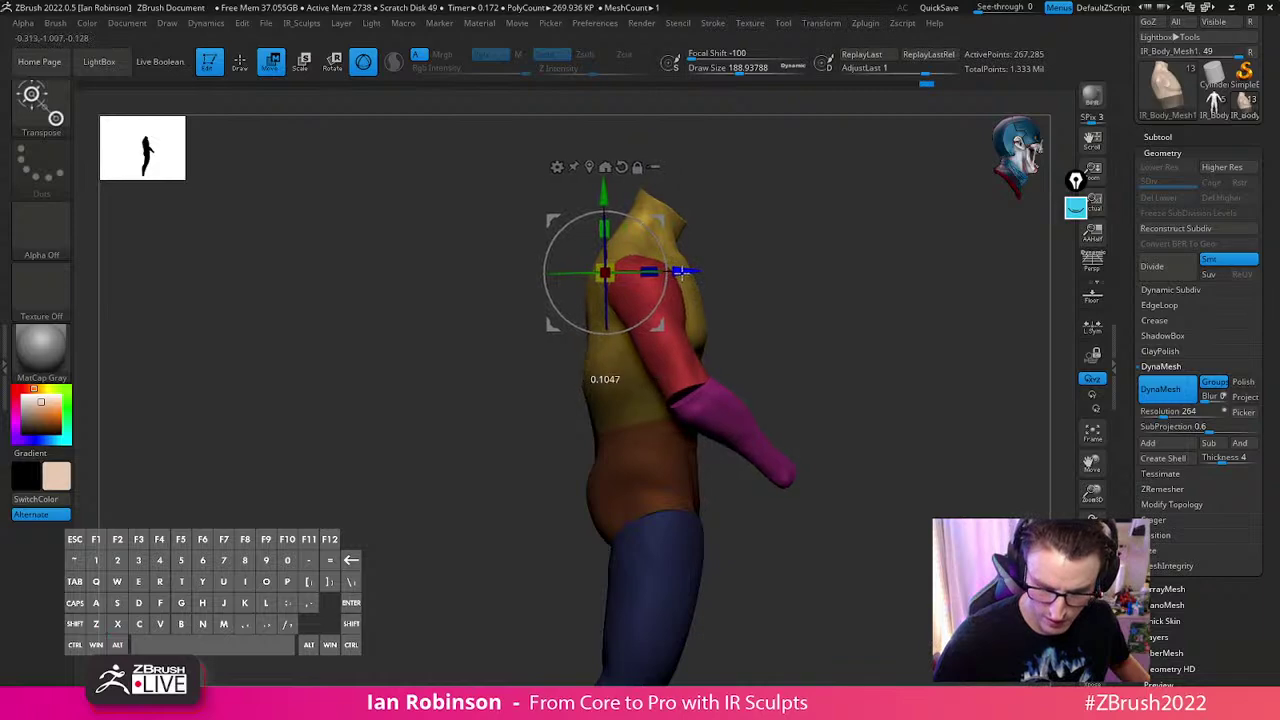
{"action": "key", "text": "q"}
Clear the mask and refine the back's side profile with the MoveInfiniteDepth brush at a draw size of about 154
{"action": "key", "text": "s"}
{"action": "mouse_move", "coordinate": [804, 262]}
{"action": "left_mouse_down", "text": "ctrl"}
{"action": "mouse_move", "coordinate": [775, 297]}
{"action": "mouse_move", "coordinate": [826, 276]}
{"action": "left_mouse_up", "text": "ctrl"}
{"action": "key", "text": "b"}
{"action": "key", "text": "m"}
{"action": "left_click", "coordinate": [733, 272]}
{"action": "key", "text": "s"}
{"action": "left_click_drag", "start_coordinate": [827, 271], "coordinate": [830, 287], "text": "alt"}
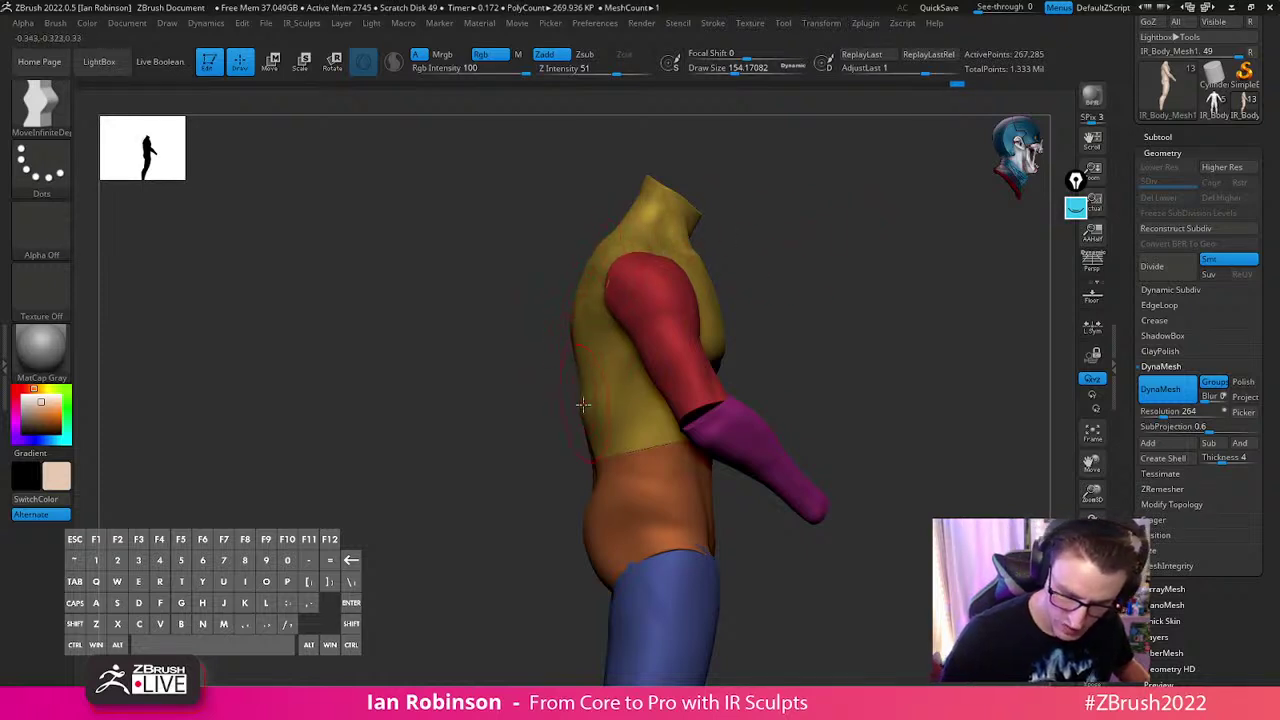
{"action": "mouse_move", "coordinate": [808, 324]}
{"action": "left_mouse_down"}
{"action": "mouse_move", "coordinate": [814, 277]}
{"action": "mouse_move", "coordinate": [840, 262]}
{"action": "mouse_move", "coordinate": [821, 221]}
{"action": "mouse_move", "coordinate": [865, 197]}
{"action": "left_mouse_up"}
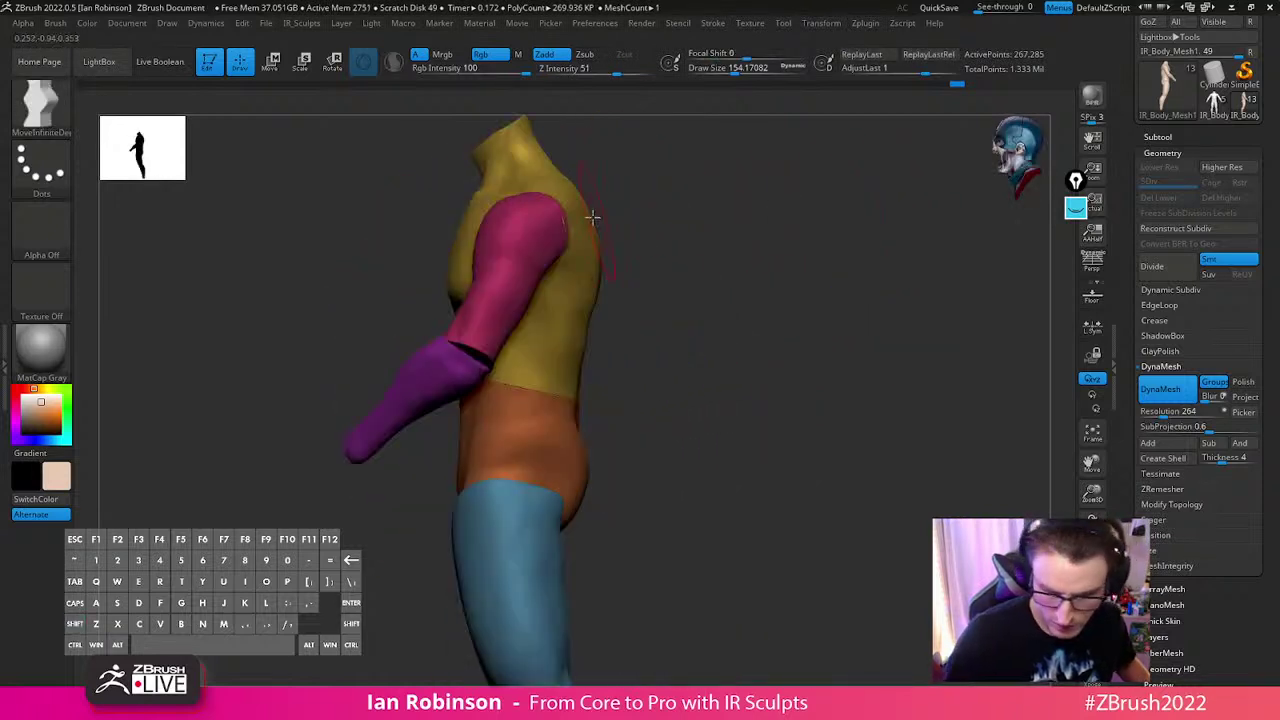
{"action": "left_click_drag", "start_coordinate": [640, 222], "coordinate": [744, 262]}
{"action": "key", "text": "shift"}
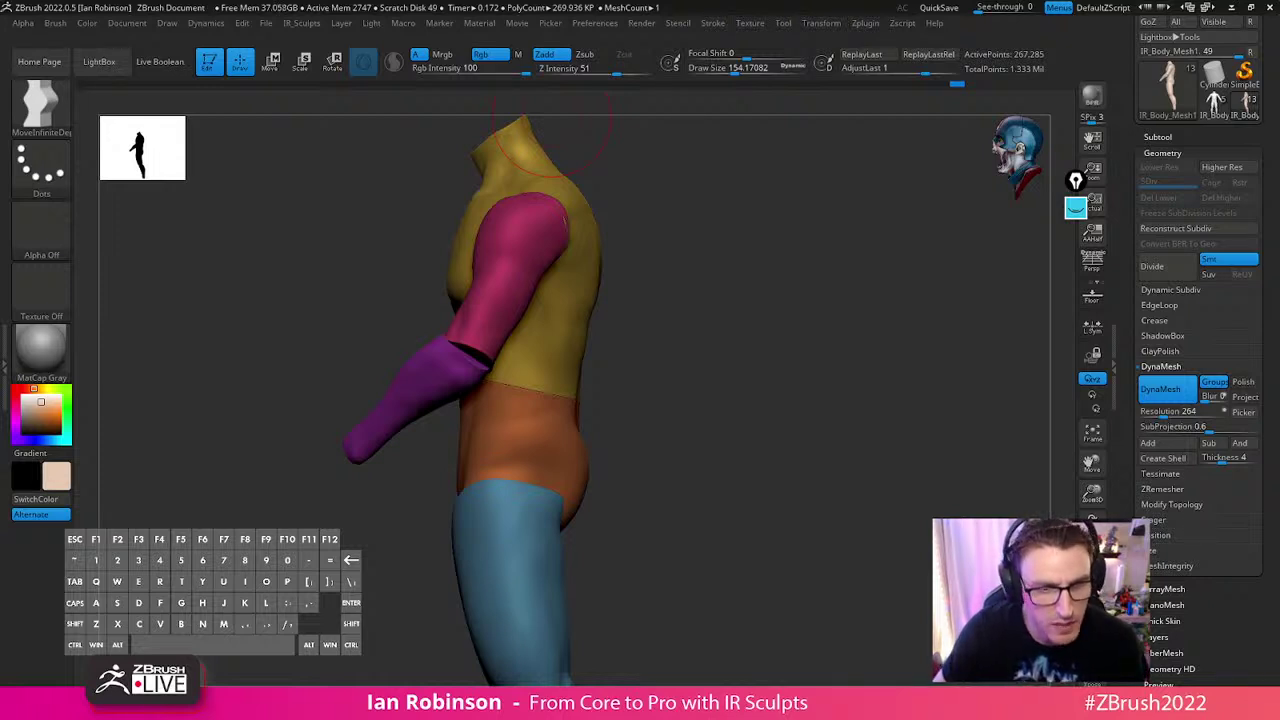
{"action": "left_click_drag", "start_coordinate": [398, 190], "coordinate": [799, 397]}
{"action": "scroll", "coordinate": [1276, 118], "scroll_direction": "up", "scroll_amount": 3}
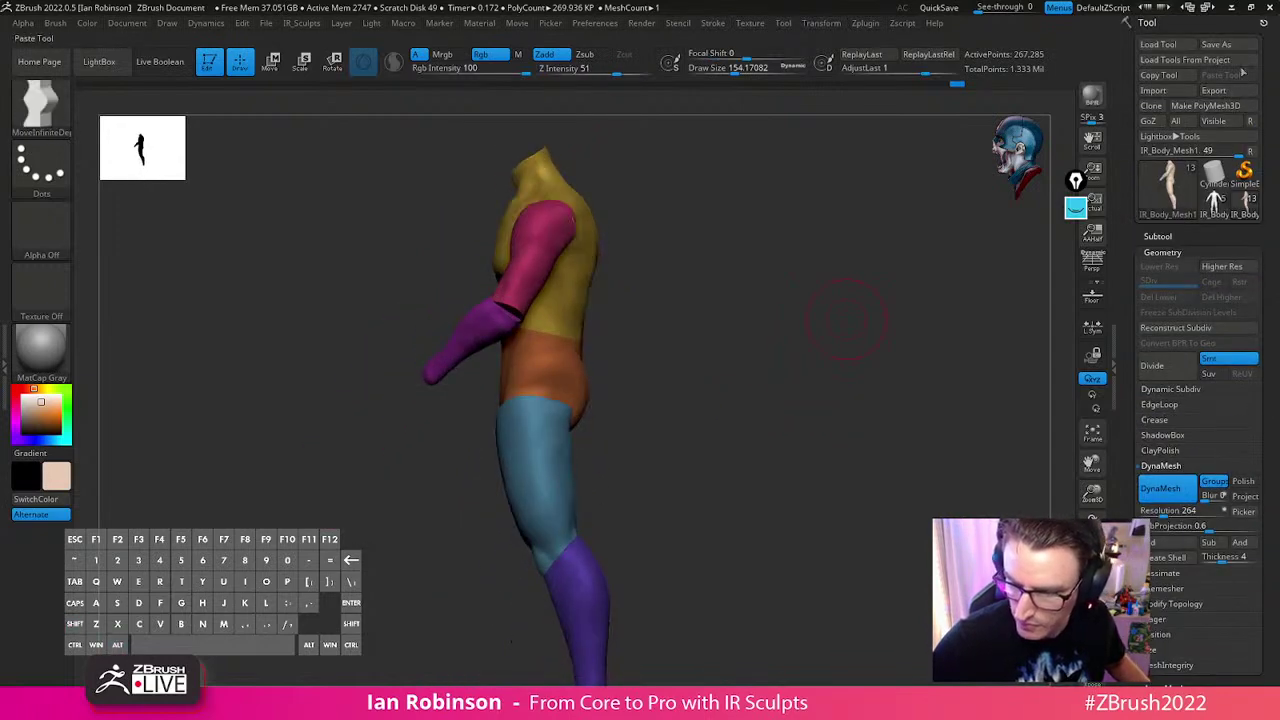
Save the posed body over KenMaster_Blockout_07_Posed.ztl and set the draw size to about 95
{"action": "left_click", "coordinate": [1216, 44]}
{"action": "key", "text": "Return"}
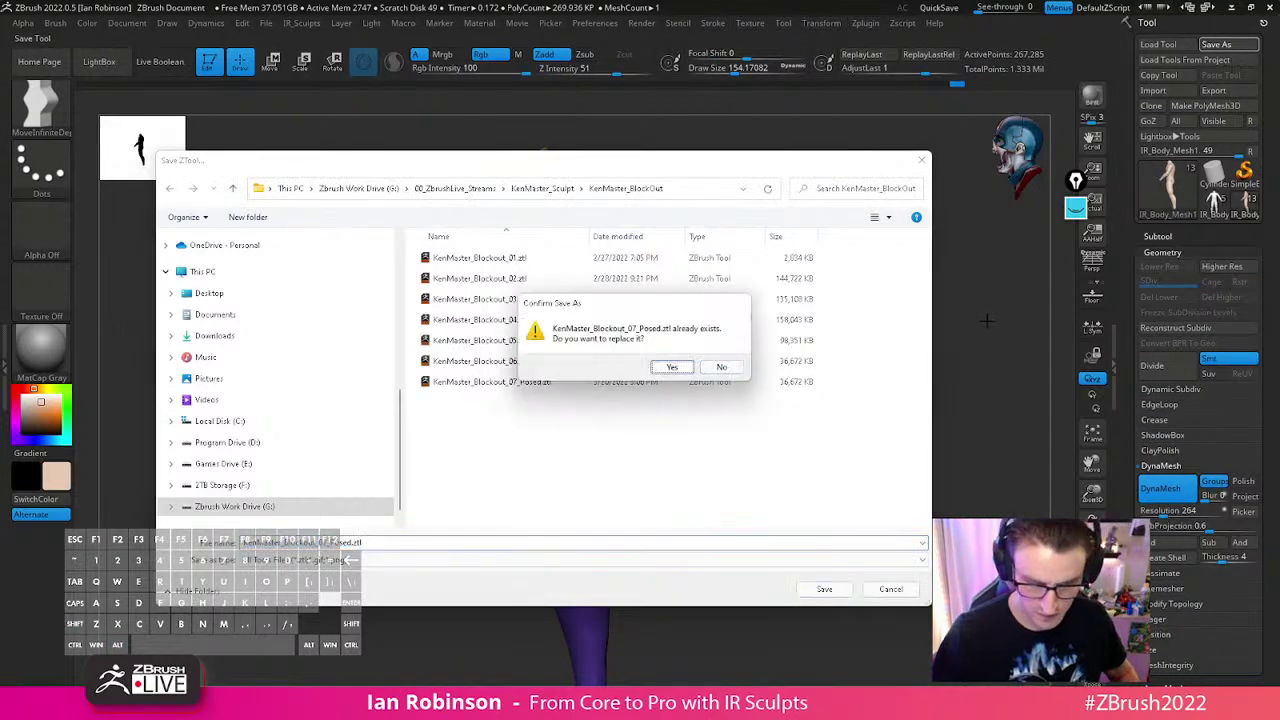
{"action": "key", "text": "y"}
{"action": "mouse_move", "coordinate": [735, 343]}
{"action": "left_mouse_down"}
{"action": "mouse_move", "coordinate": [759, 327]}
{"action": "mouse_move", "coordinate": [754, 341]}
{"action": "left_mouse_up"}
{"action": "key", "text": "s"}
{"action": "left_click", "coordinate": [743, 333]}
Switch to the Cylinder3D primitive, convert it to a PolyMesh3D and open its subtool list
{"action": "left_click", "coordinate": [1213, 172]}
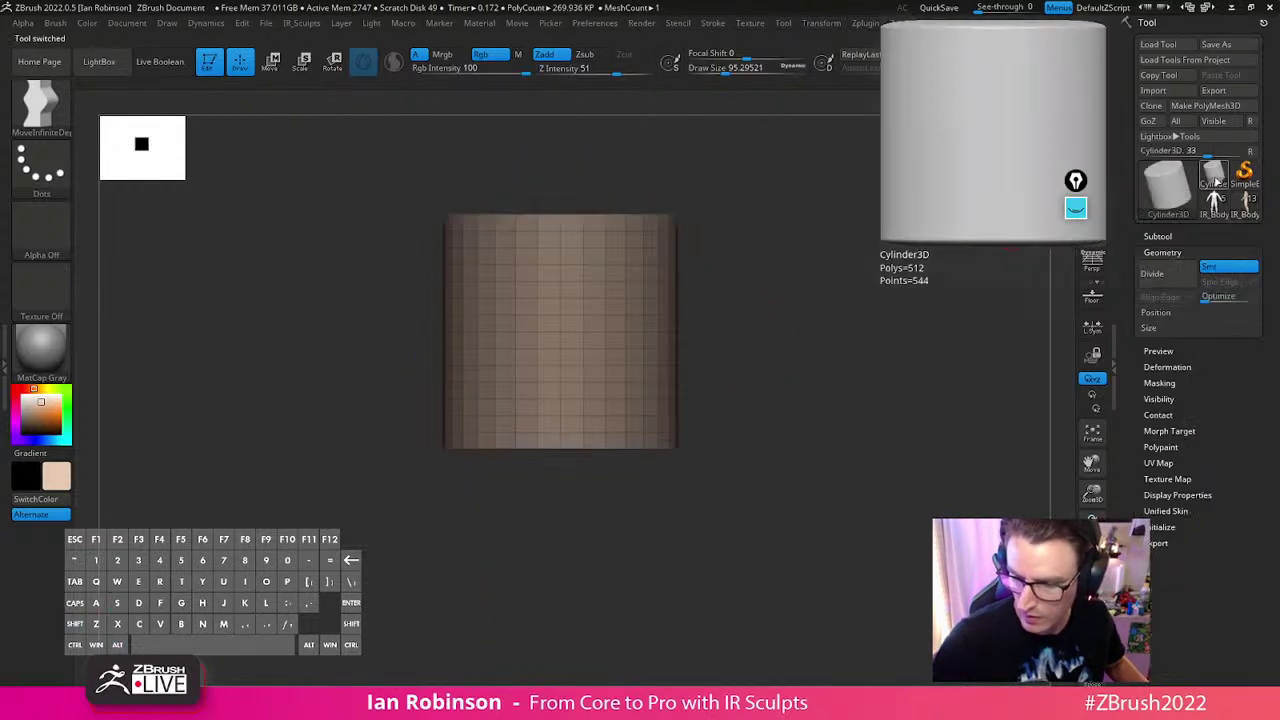
{"action": "left_click", "coordinate": [1213, 90]}
{"action": "key", "text": "Escape"}
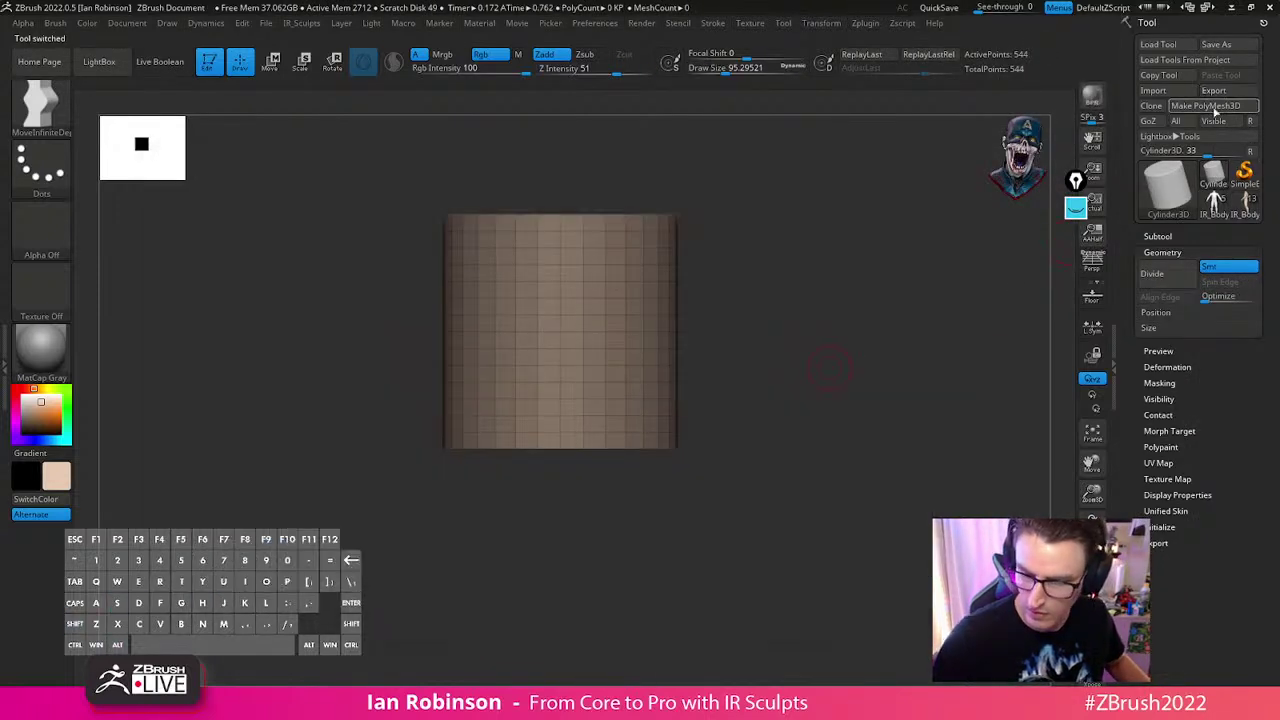
{"action": "left_click", "coordinate": [1213, 109]}
{"action": "left_click_drag", "start_coordinate": [860, 344], "coordinate": [643, 395], "text": "alt"}
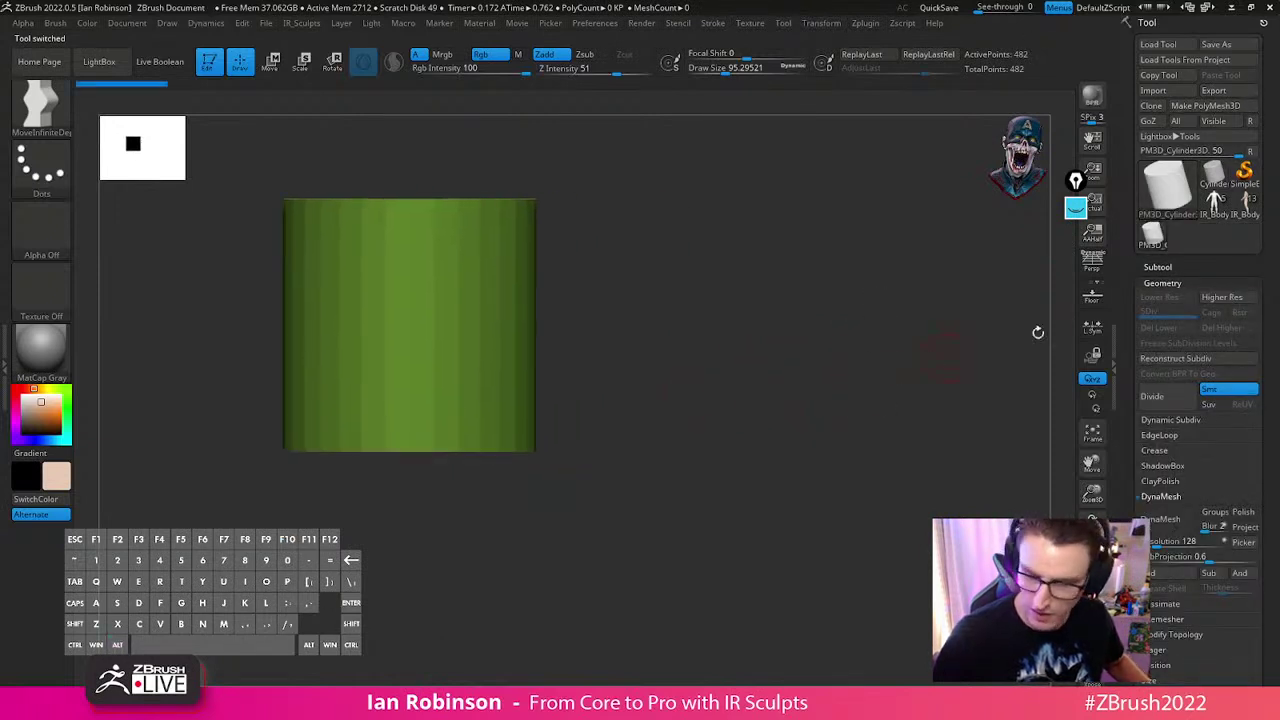
{"action": "left_click", "coordinate": [1170, 269]}
{"action": "left_click_drag", "start_coordinate": [862, 374], "coordinate": [775, 394], "text": "alt"}
Duplicate the cylinder into four subtools, stagger them at different heights in a row and return to Draw mode
{"action": "key", "text": "w"}
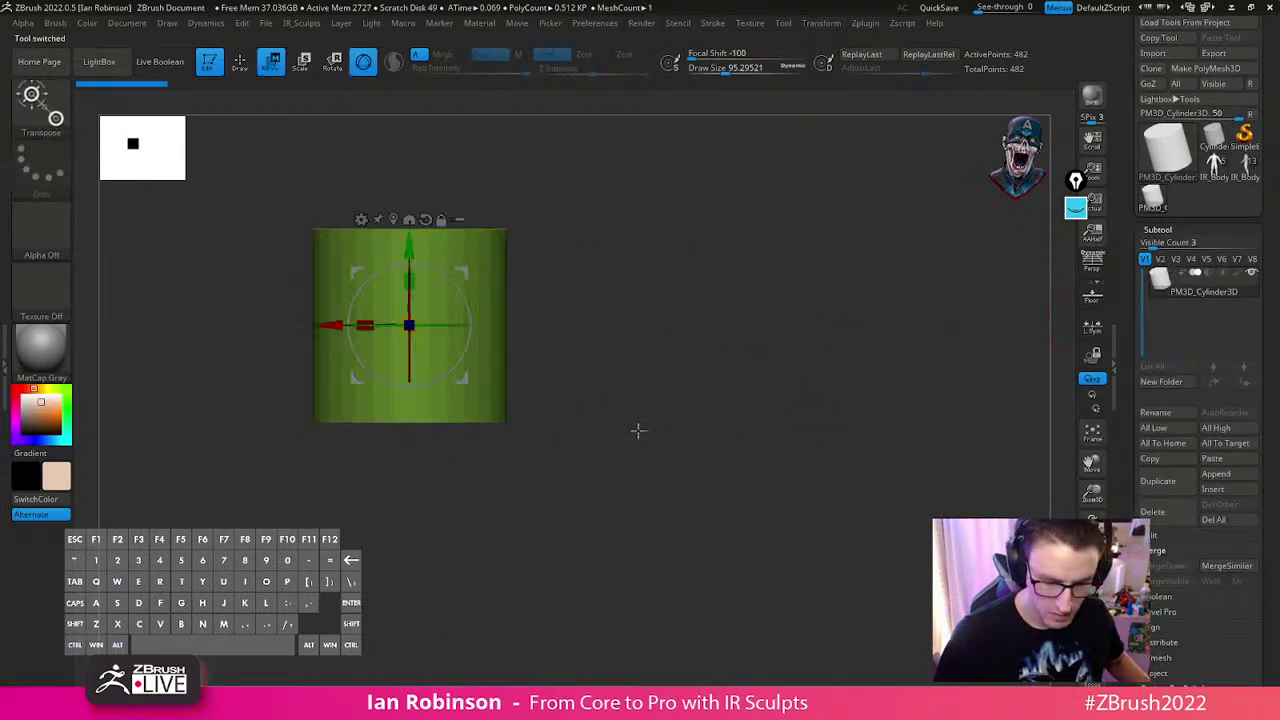
{"action": "key", "text": "ctrl+shift+d"}
{"action": "left_click_drag", "start_coordinate": [330, 325], "coordinate": [545, 325]}
{"action": "left_click_drag", "start_coordinate": [860, 452], "coordinate": [800, 400], "text": "alt"}
{"action": "left_click_drag", "start_coordinate": [624, 245], "coordinate": [624, 169]}
{"action": "left_click_drag", "start_coordinate": [775, 250], "coordinate": [765, 307], "text": "alt"}
{"action": "mouse_move", "coordinate": [670, 370]}
{"action": "left_mouse_down", "text": "ctrl"}
{"action": "mouse_move", "coordinate": [358, 357]}
{"action": "mouse_move", "coordinate": [830, 486]}
{"action": "left_mouse_up", "text": "ctrl"}
{"action": "key", "text": "ctrl+shift+d"}
{"action": "key", "text": "q"}
{"action": "left_click_drag", "start_coordinate": [911, 505], "coordinate": [853, 476], "text": "alt"}
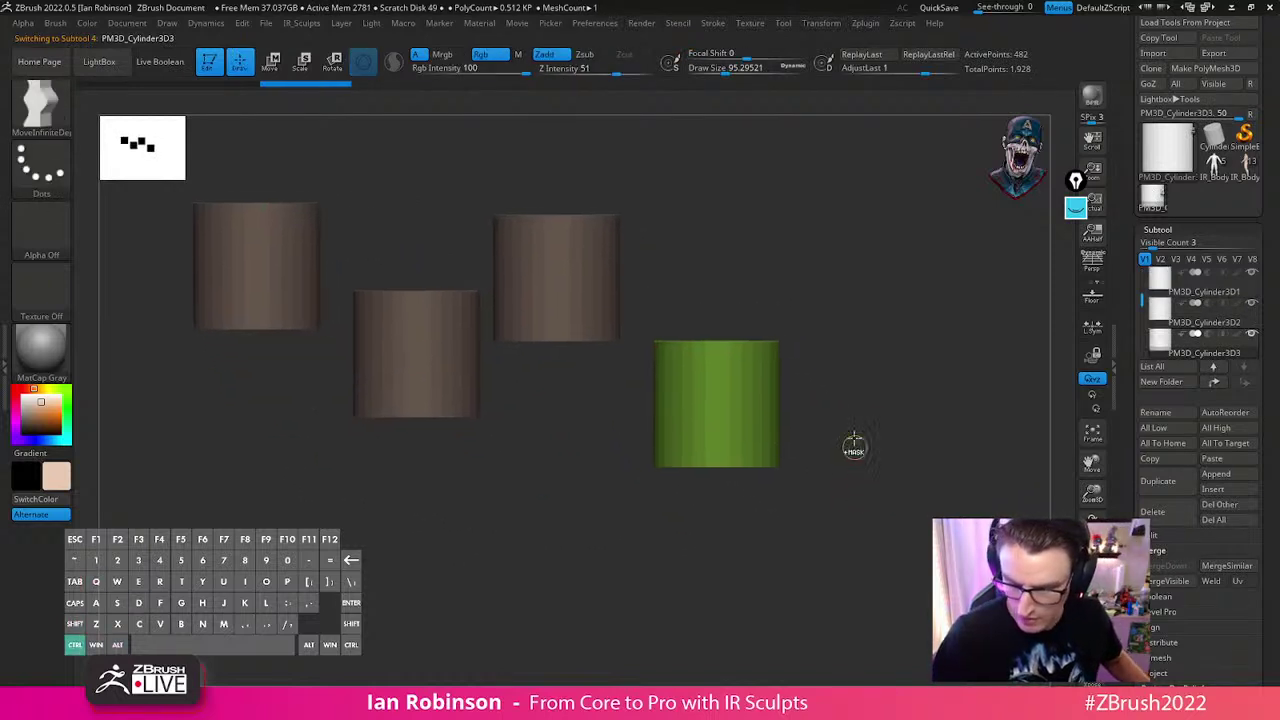
Try aligning all four cylinders vertically to the selected rightmost one, and undo the alignment
{"action": "left_click_drag", "start_coordinate": [1255, 427], "coordinate": [1275, 330]}
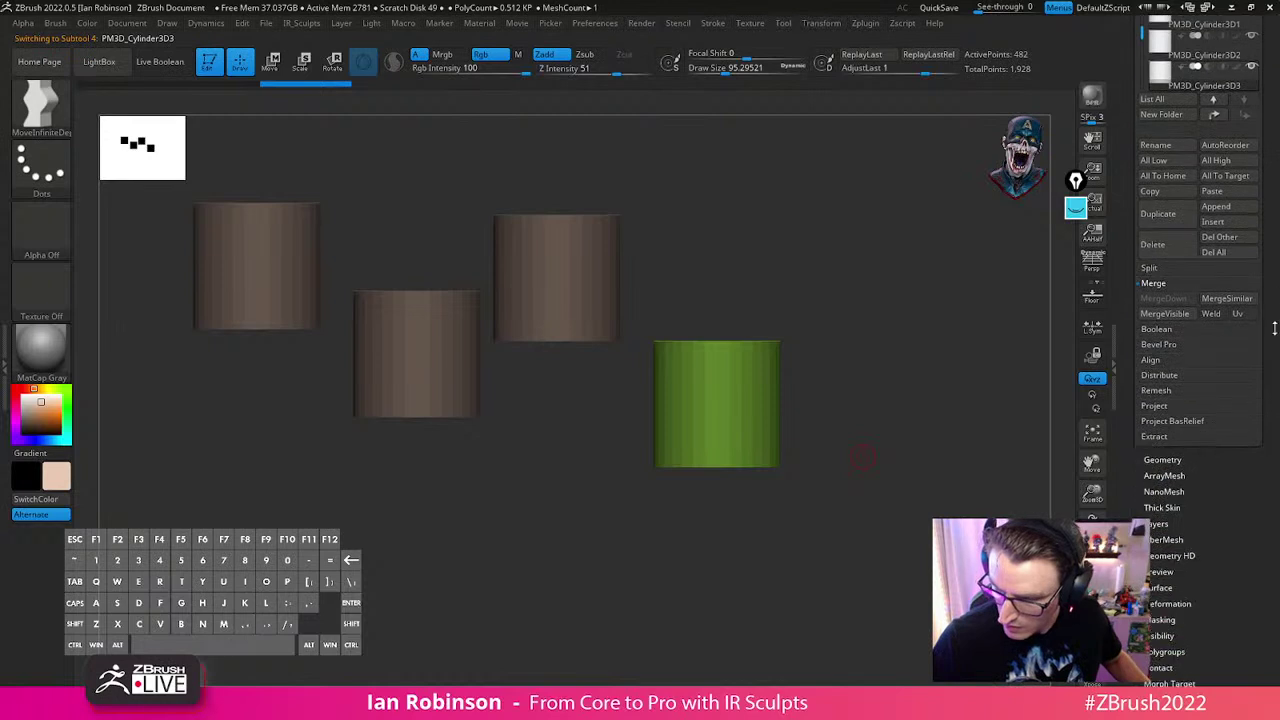
{"action": "left_click", "coordinate": [1152, 359]}
{"action": "left_click", "coordinate": [1157, 384]}
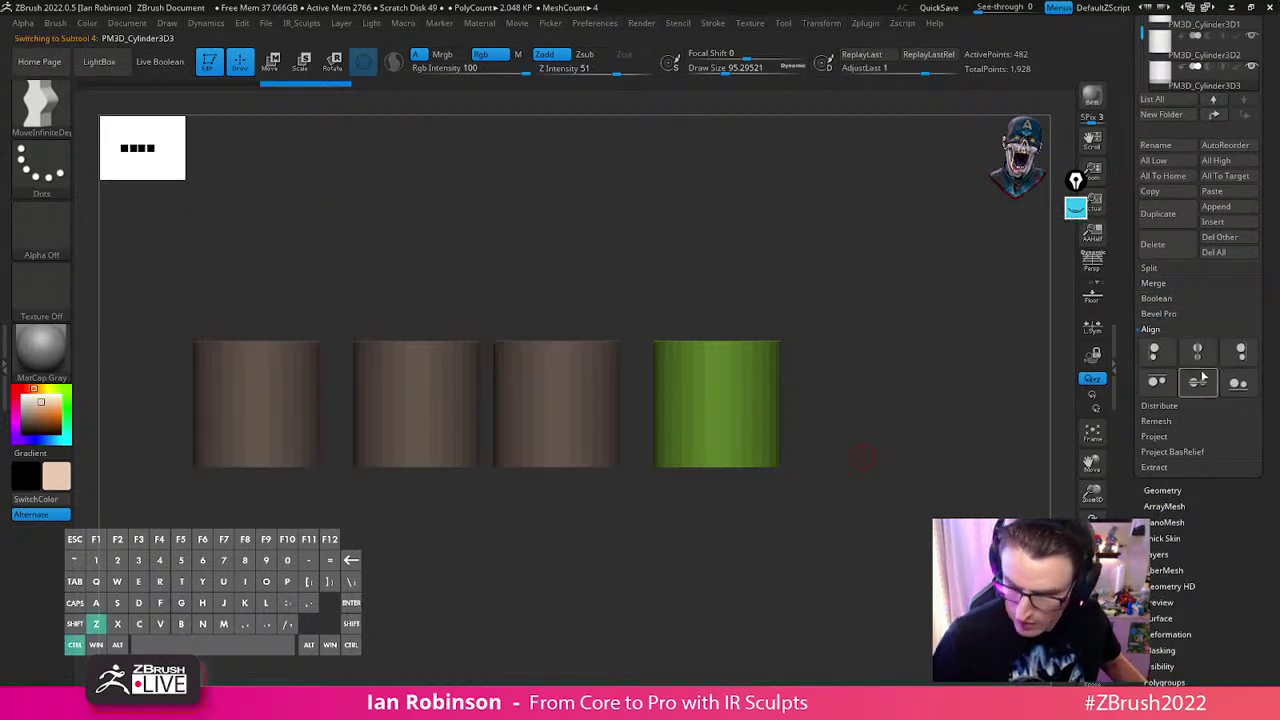
{"action": "key", "text": "ctrl+z"}
{"action": "left_click_drag", "start_coordinate": [900, 477], "coordinate": [911, 408], "text": "alt"}
Set the subtool list's visible count to 7 and bring all four cylinder entries into view
{"action": "left_click_drag", "start_coordinate": [1275, 184], "coordinate": [1262, 296]}
{"action": "left_click_drag", "start_coordinate": [1143, 333], "coordinate": [1144, 338]}
{"action": "left_click_drag", "start_coordinate": [1155, 284], "coordinate": [1173, 284]}
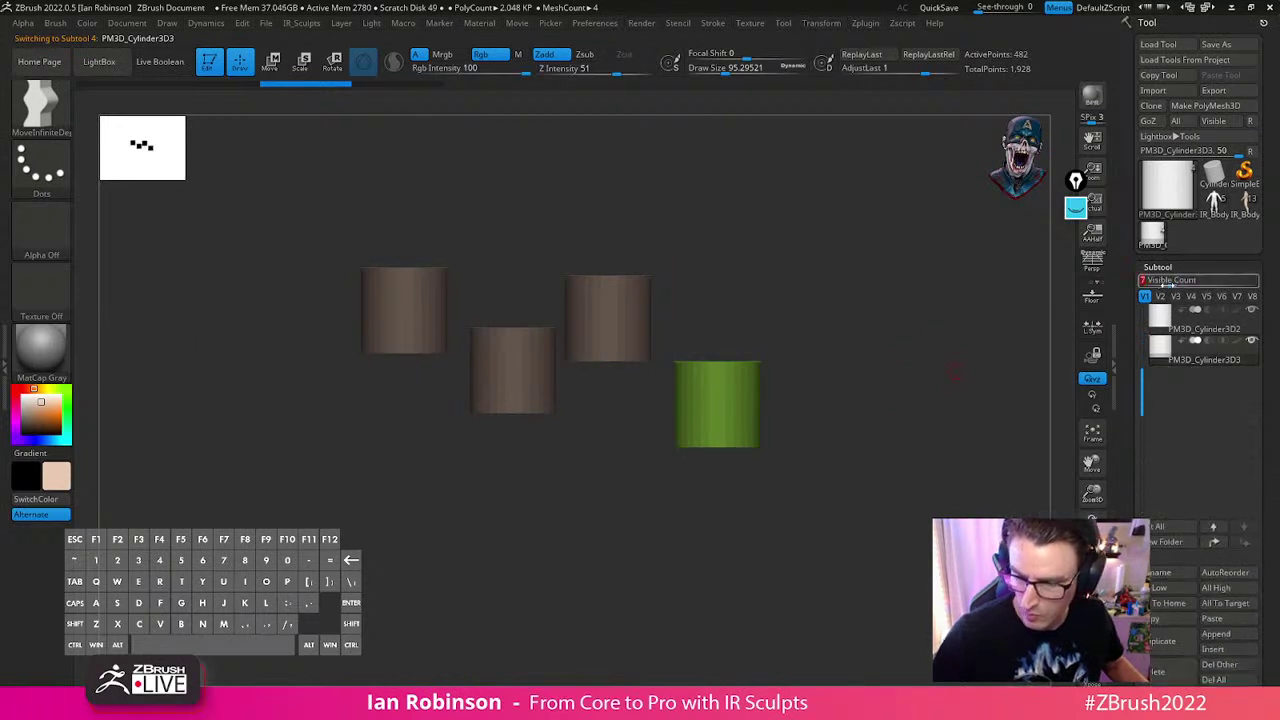
{"action": "left_click_drag", "start_coordinate": [1032, 374], "coordinate": [955, 350], "text": "alt"}
{"action": "left_click_drag", "start_coordinate": [1143, 376], "coordinate": [1141, 320]}
{"action": "left_click_drag", "start_coordinate": [1261, 333], "coordinate": [1259, 258]}
{"action": "mouse_move", "coordinate": [1258, 258]}
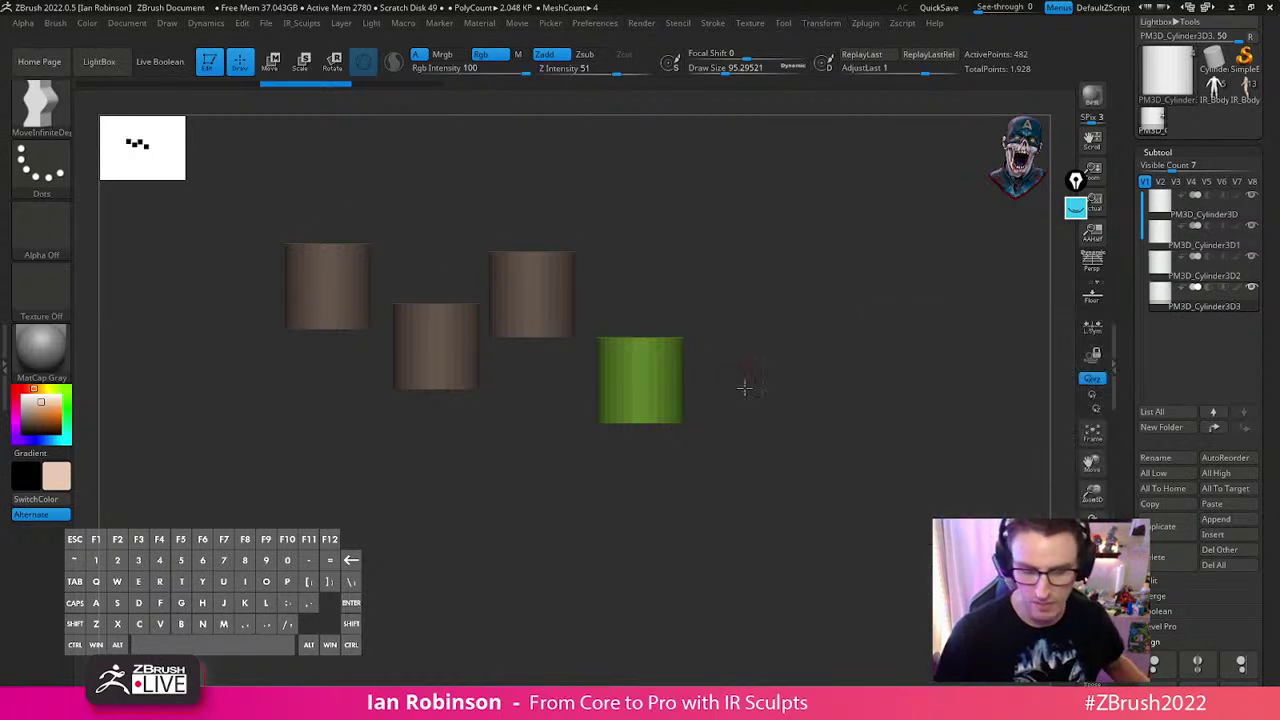
Give the other three cylinders their own polygroups, check the colours in a BPR render and clear the render
{"action": "left_click", "coordinate": [536, 287], "text": "alt"}
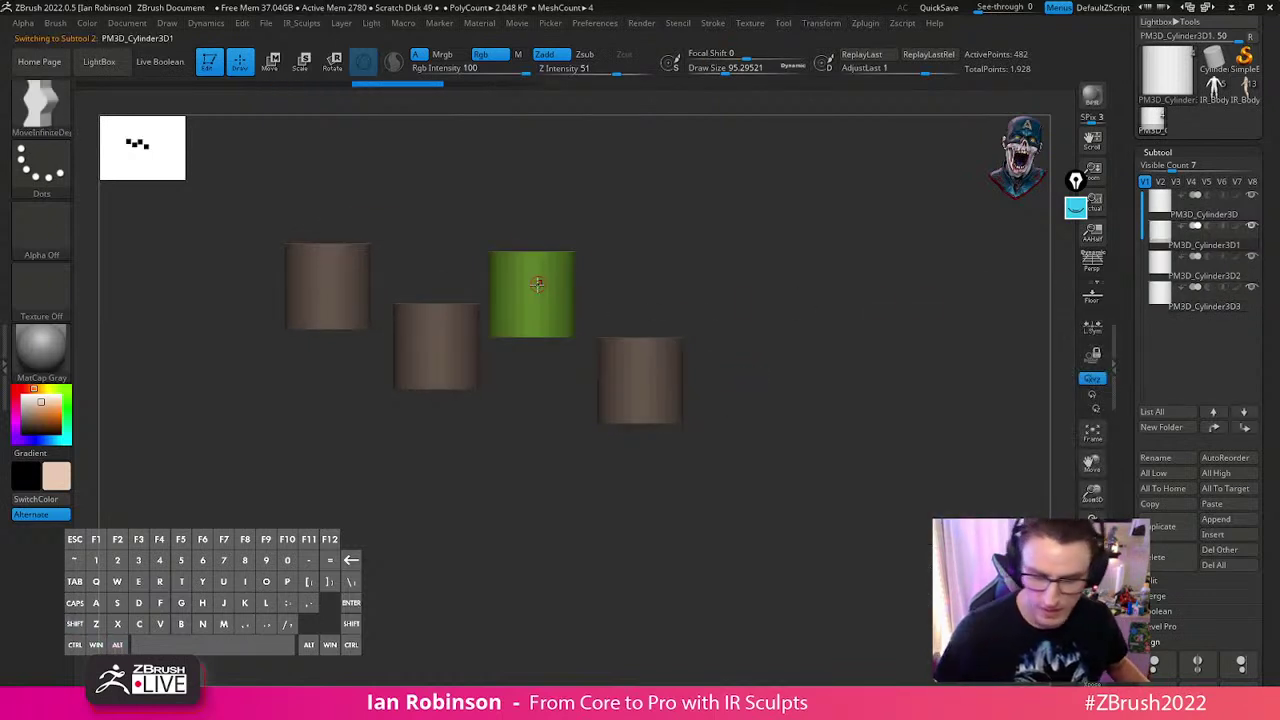
{"action": "scroll", "coordinate": [1220, 380], "scroll_direction": "down", "scroll_amount": 2}
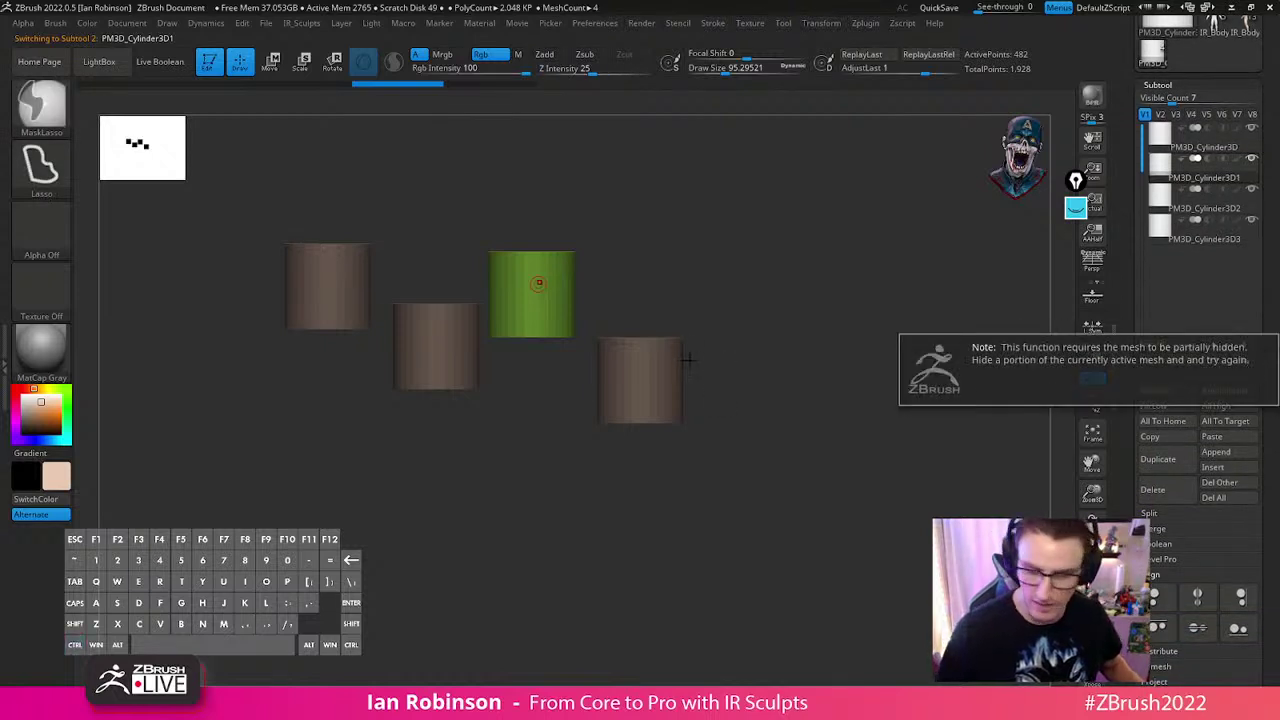
{"action": "left_click", "coordinate": [430, 350], "text": "alt"}
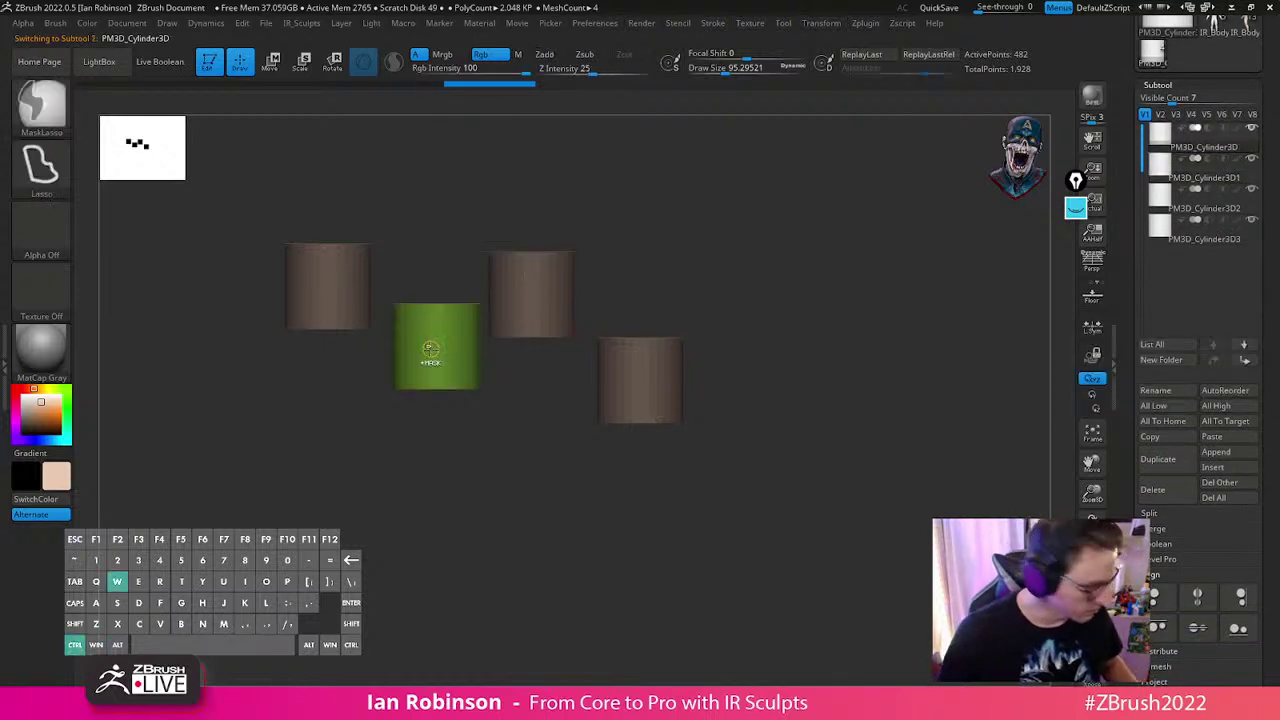
{"action": "left_click", "coordinate": [352, 279], "text": "alt"}
{"action": "key", "text": "ctrl+w"}
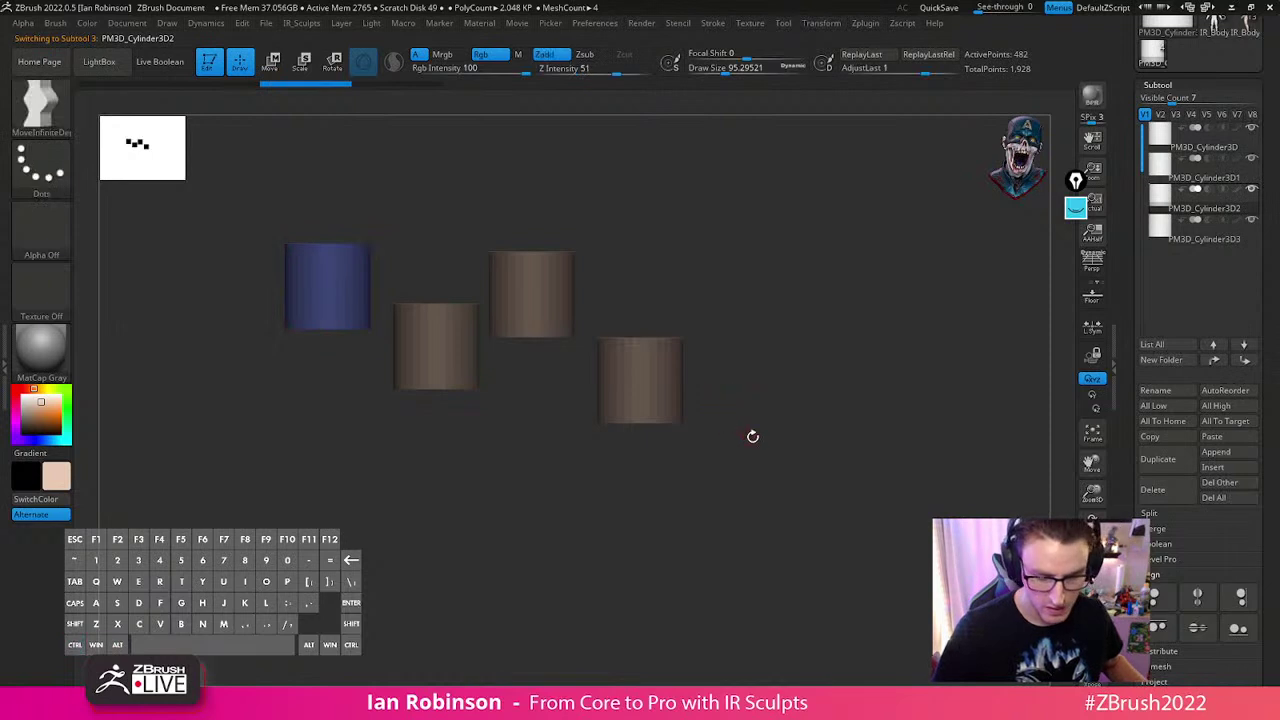
{"action": "key", "text": "shift+r"}
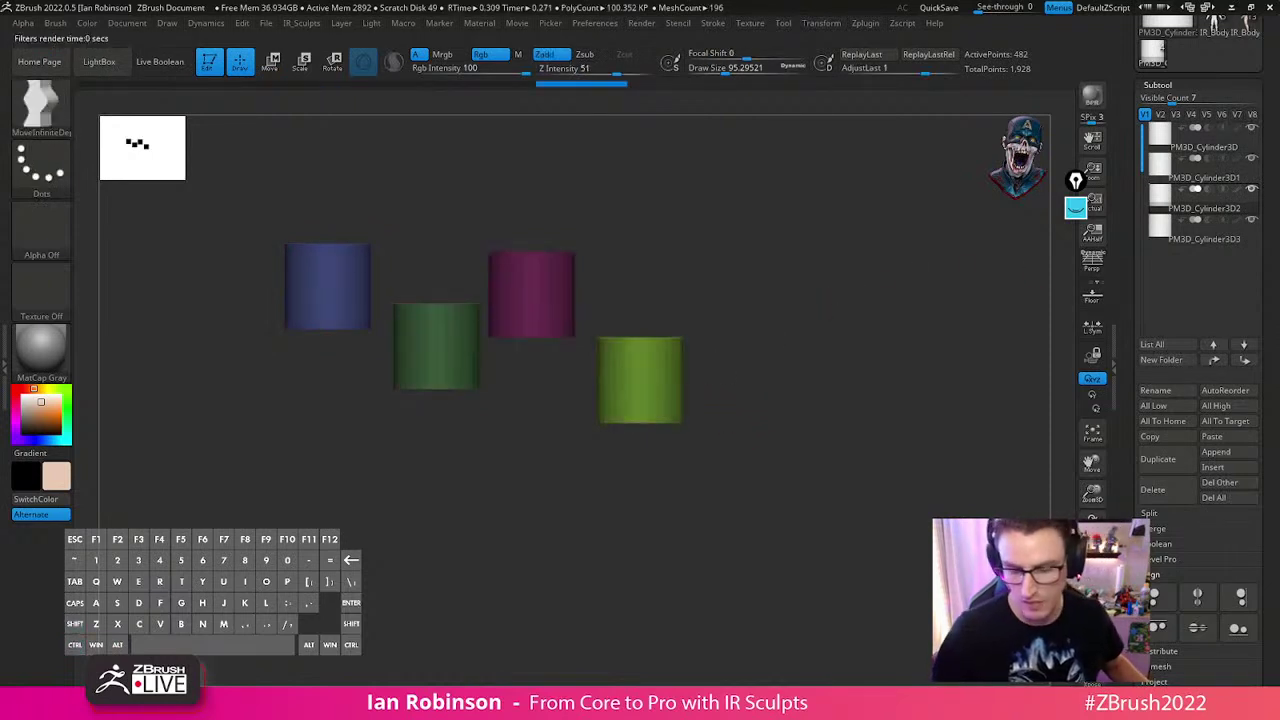
{"action": "left_click", "coordinate": [829, 440]}
Select the raised PM3D_Cylinder3D1, try aligning every cylinder's top edge to it, and undo the alignment
{"action": "left_click", "coordinate": [553, 318], "text": "alt"}
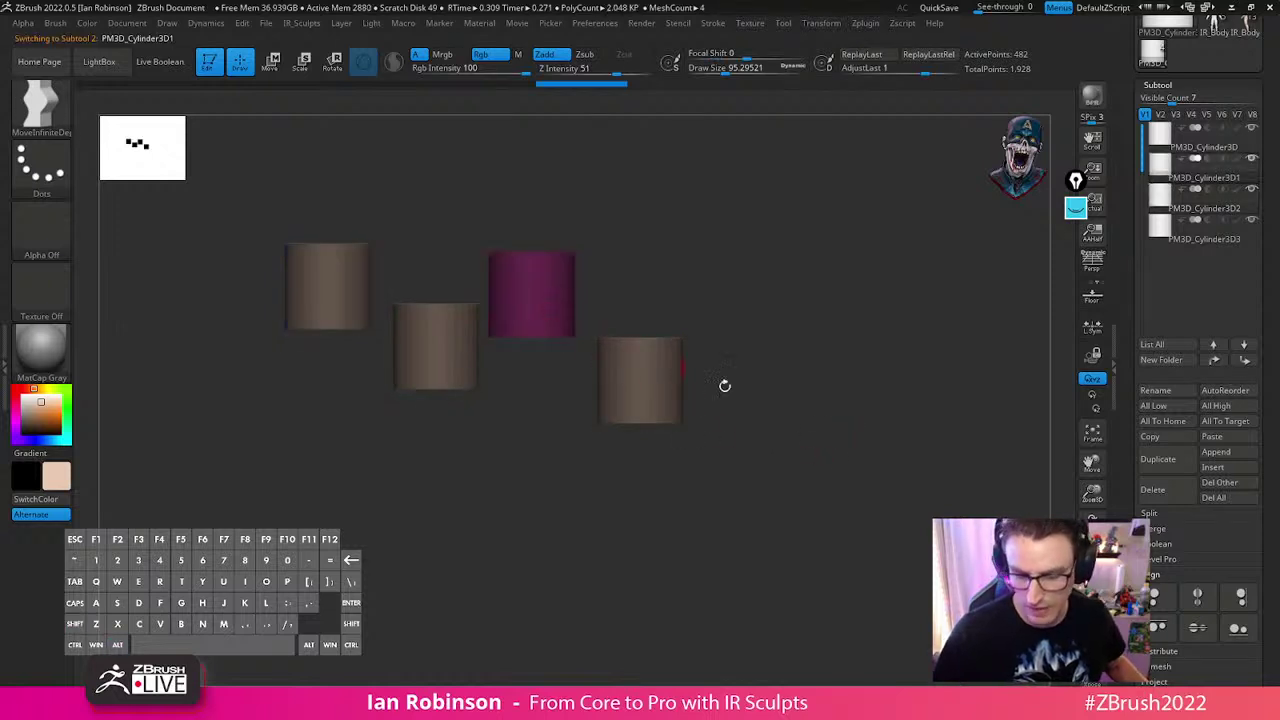
{"action": "scroll", "coordinate": [1265, 445], "scroll_direction": "down", "scroll_amount": 3}
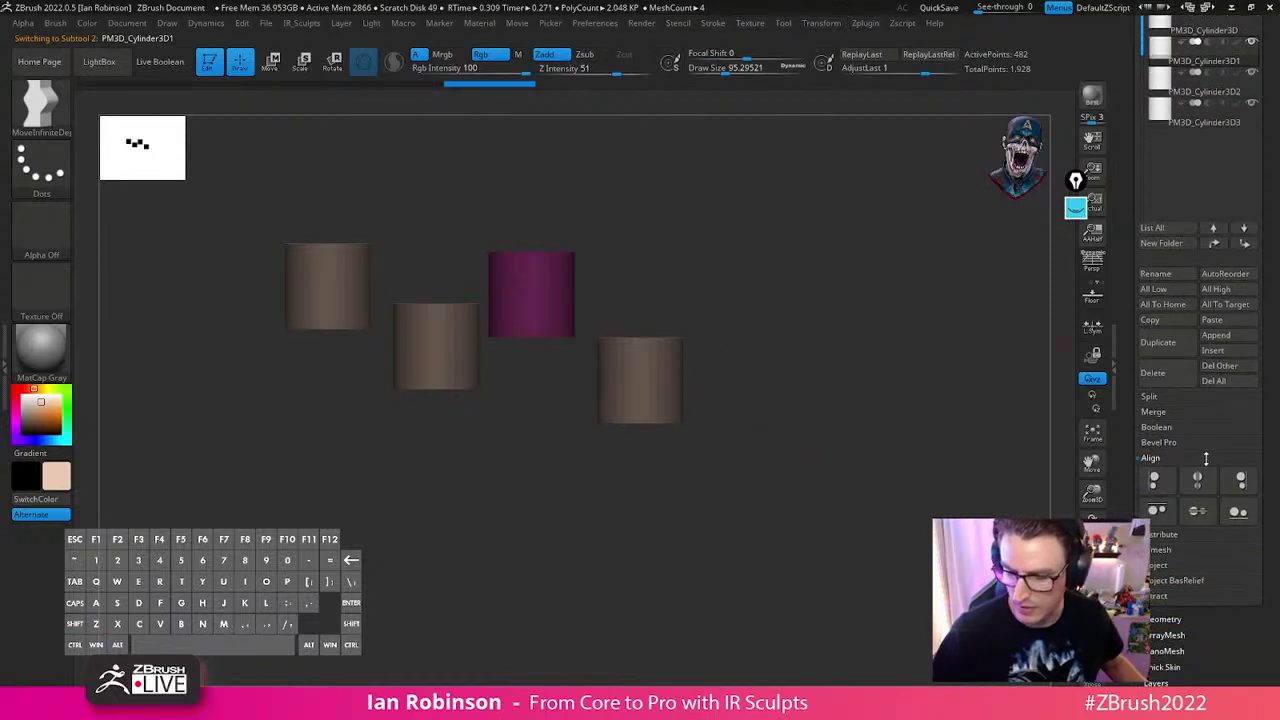
{"action": "left_click", "coordinate": [1157, 511]}
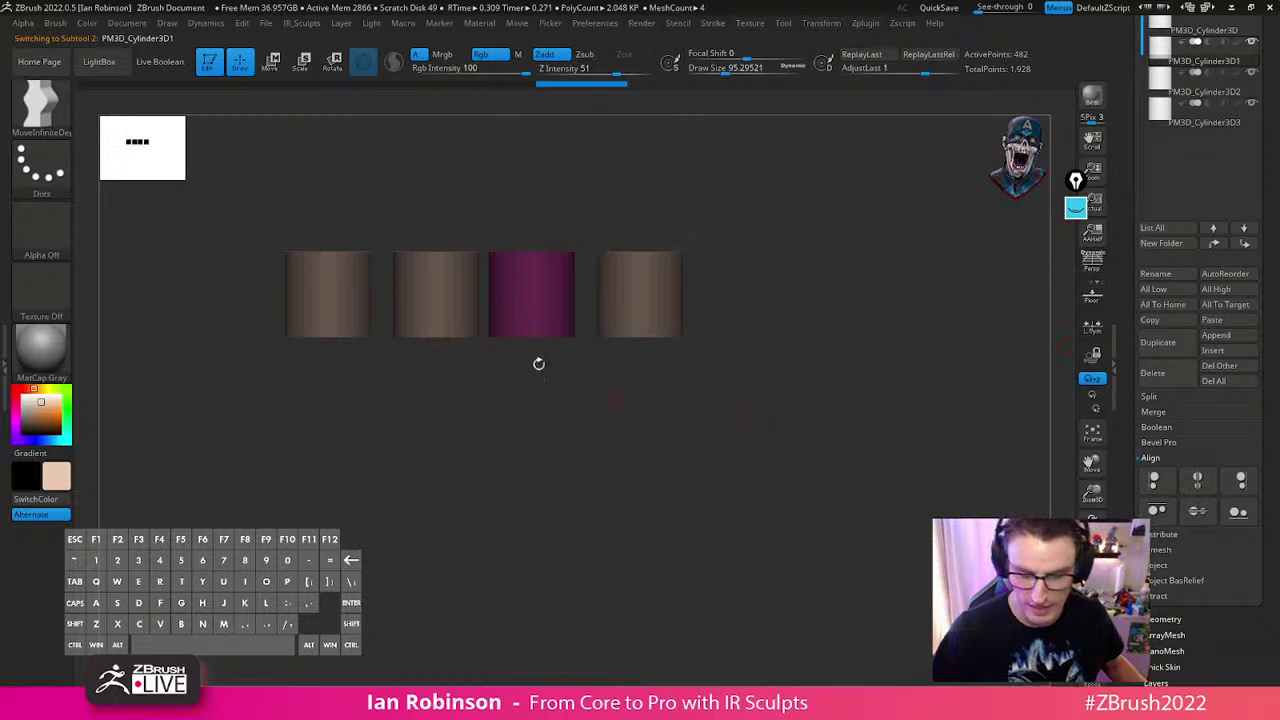
{"action": "key", "text": "ctrl+z"}
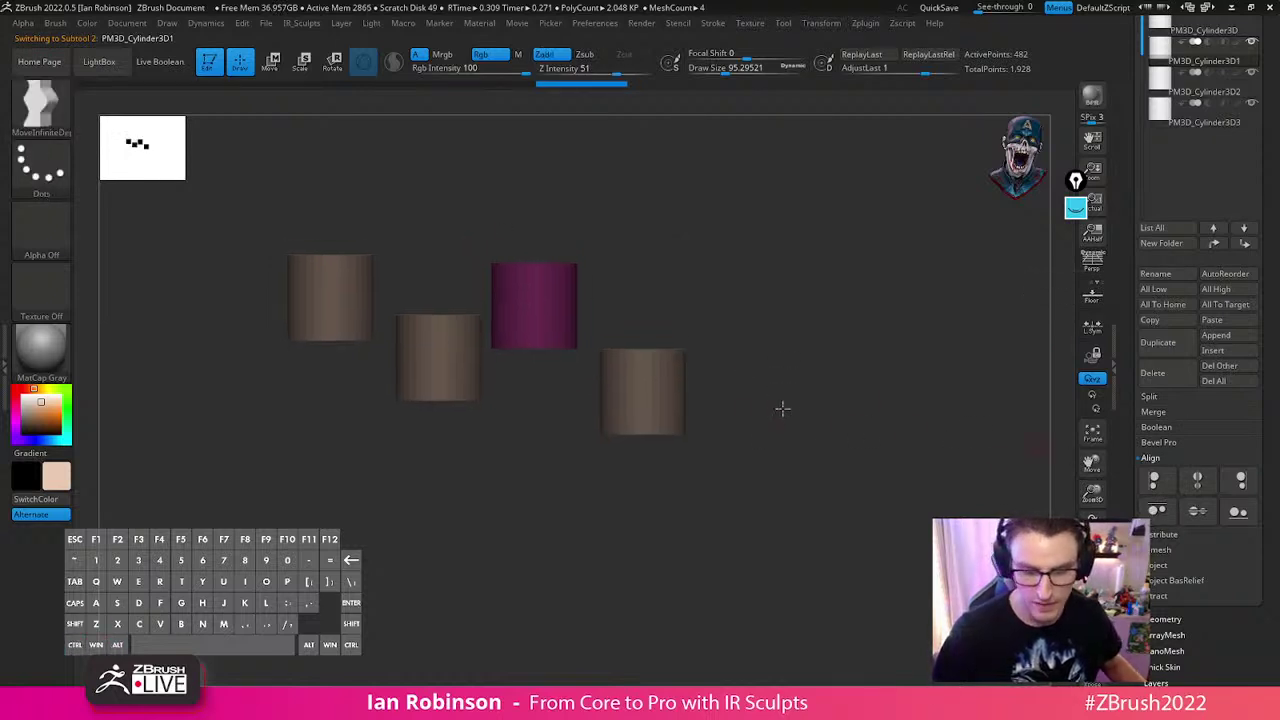
{"action": "left_click_drag", "start_coordinate": [781, 400], "coordinate": [766, 404], "text": "alt"}
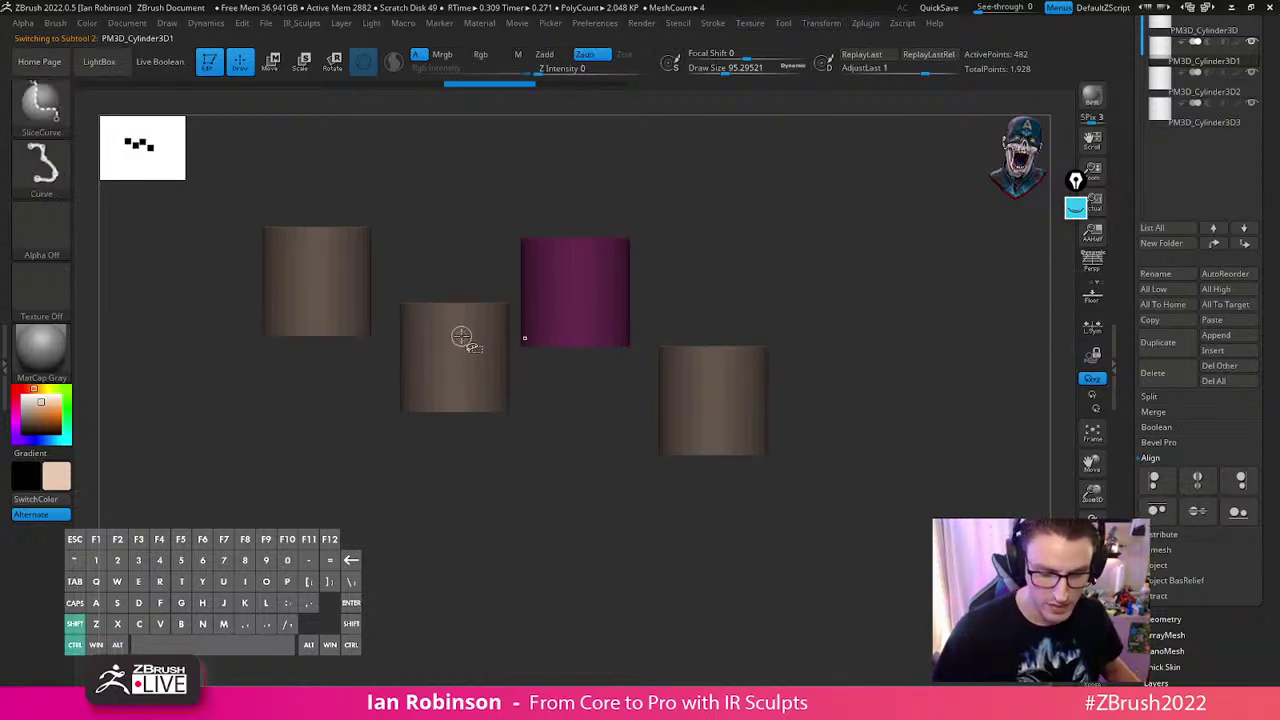
With PM3D_Cylinder3D1 selected, switch to visibility set V3 and also show PM3D_Cylinder3D3 in it
{"action": "left_click", "coordinate": [487, 375], "text": "alt"}
{"action": "left_click", "coordinate": [618, 298], "text": "alt"}
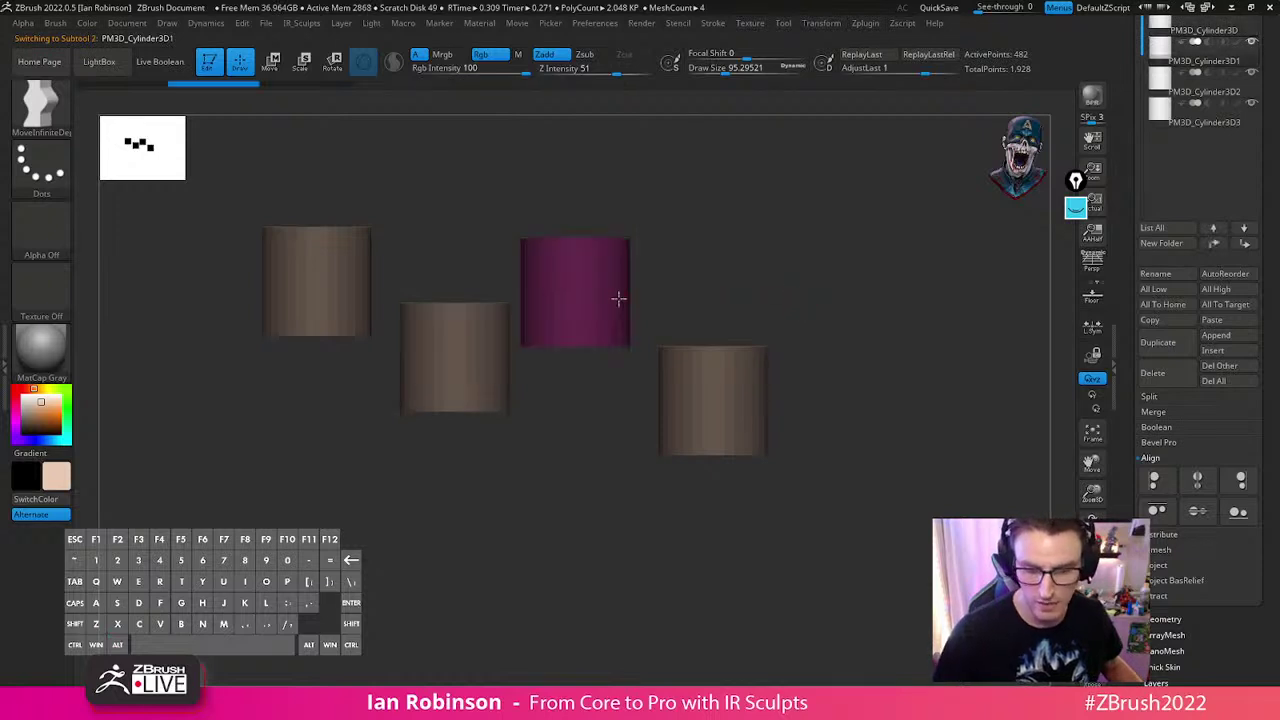
{"action": "left_click_drag", "start_coordinate": [1273, 147], "coordinate": [1270, 340]}
{"action": "key", "text": "shift+m"}
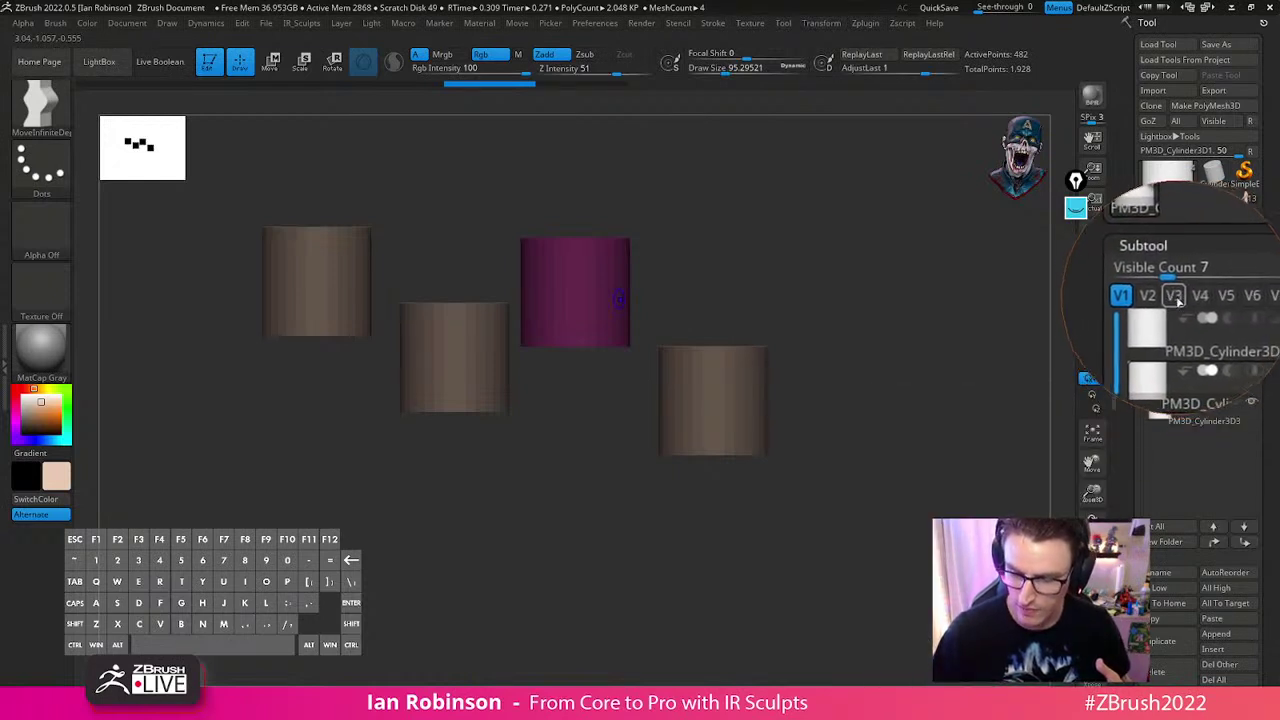
{"action": "left_click", "coordinate": [1174, 283]}
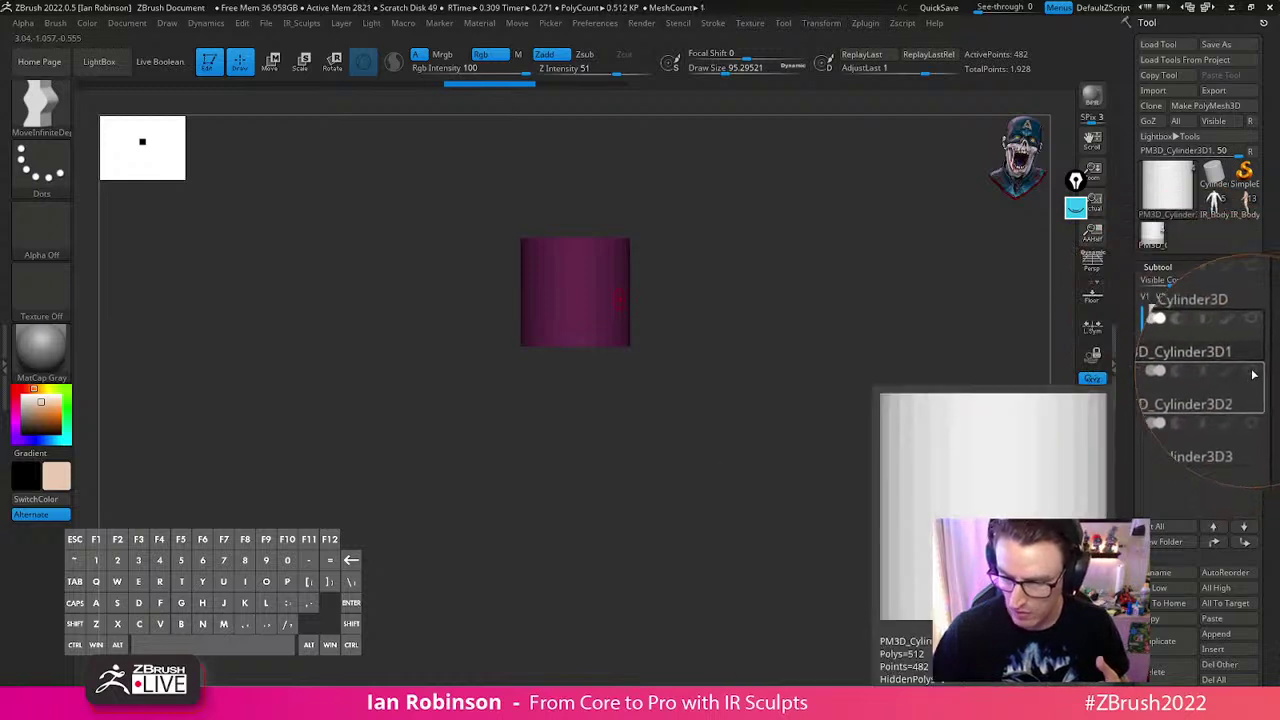
{"action": "left_click", "coordinate": [1252, 402]}
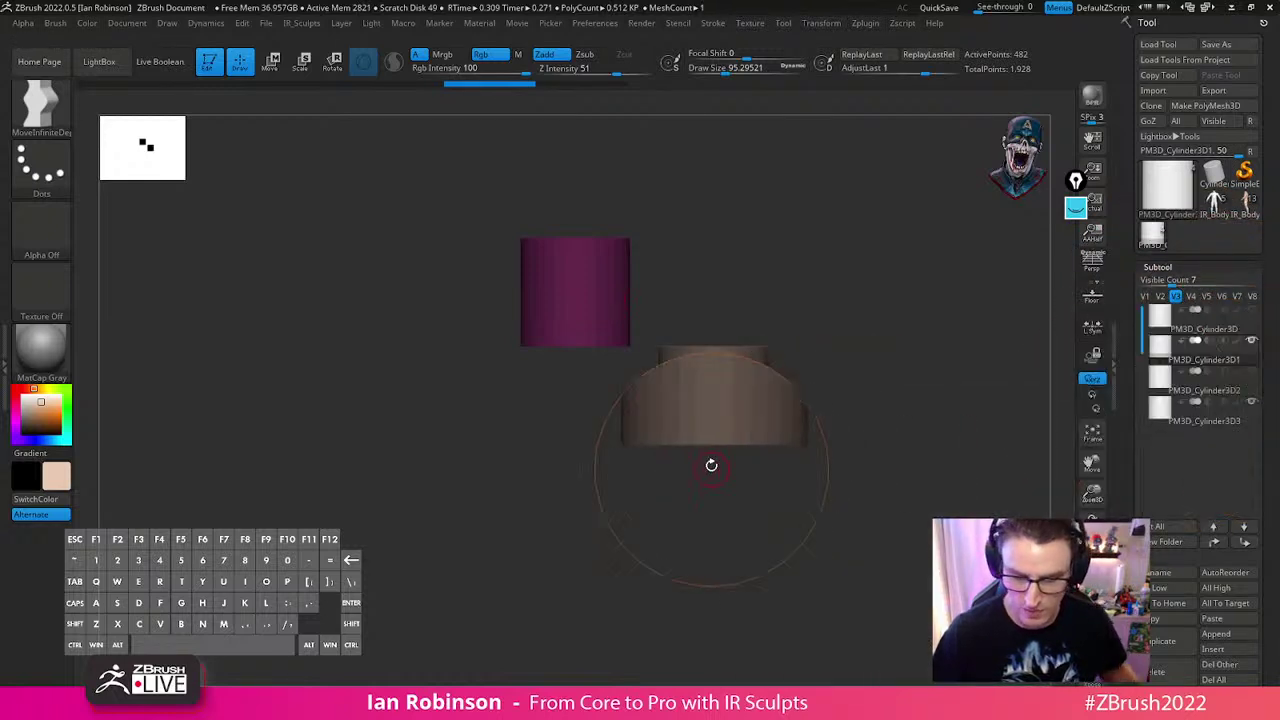
{"action": "key", "text": "f"}
Compare visibility sets V1 and V3 by switching between them, ending on V1
{"action": "left_click", "coordinate": [1146, 298]}
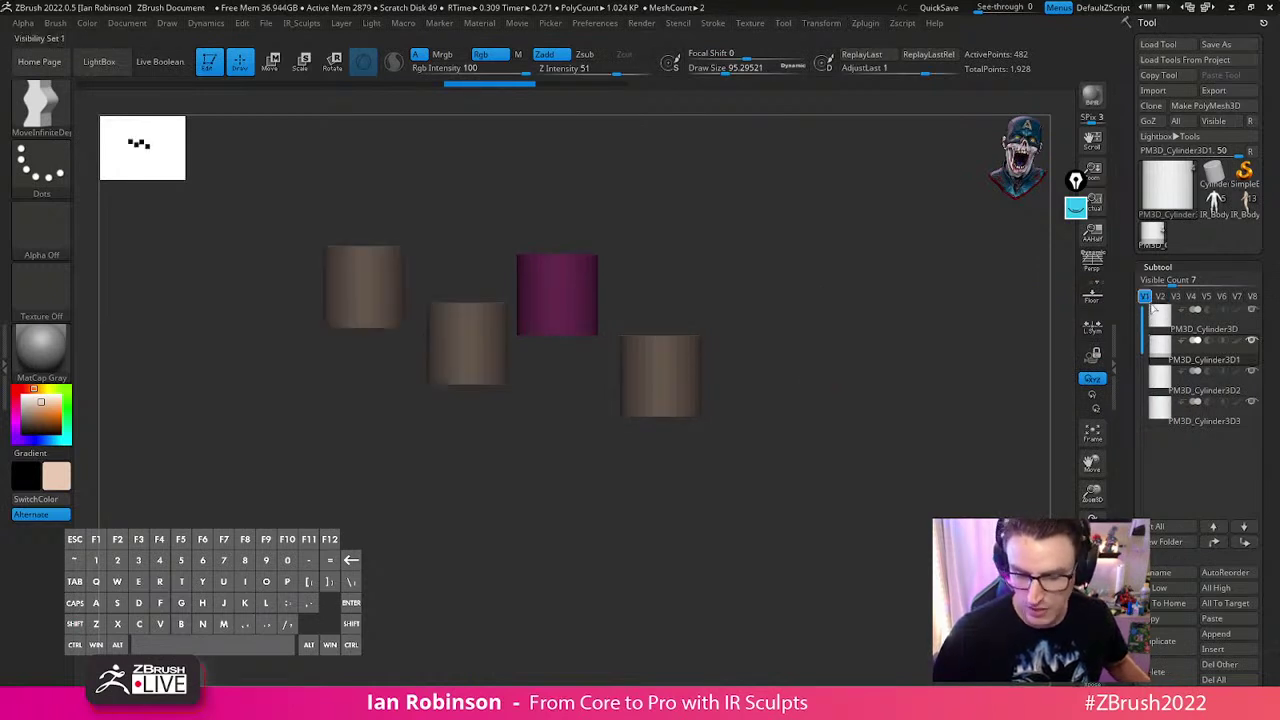
{"action": "left_click", "coordinate": [1174, 297]}
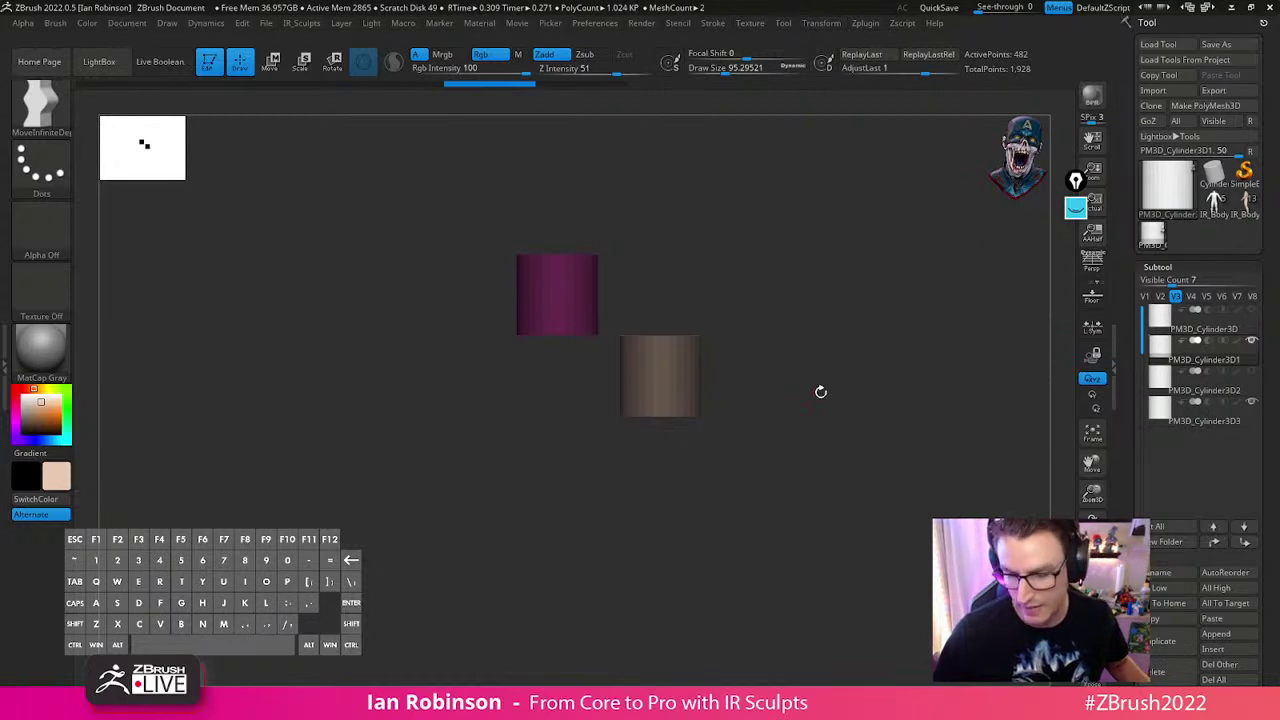
{"action": "left_click", "coordinate": [1146, 297]}
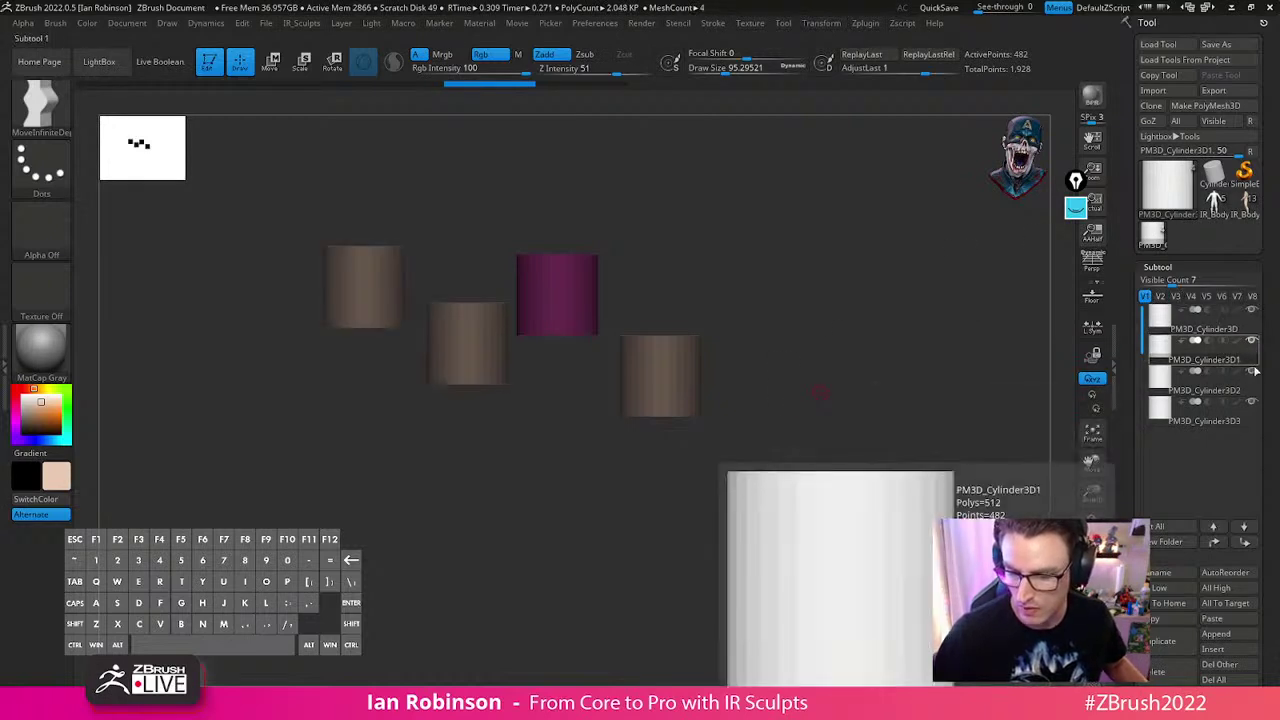
Hide PM3D_Cylinder3D3 in visibility set V1, keeping the other three cylinders shown
{"action": "left_click", "coordinate": [1252, 342]}
{"action": "left_click", "coordinate": [1252, 371]}
{"action": "left_click", "coordinate": [1251, 312]}
{"action": "left_click_drag", "start_coordinate": [856, 382], "coordinate": [779, 398], "text": "alt"}
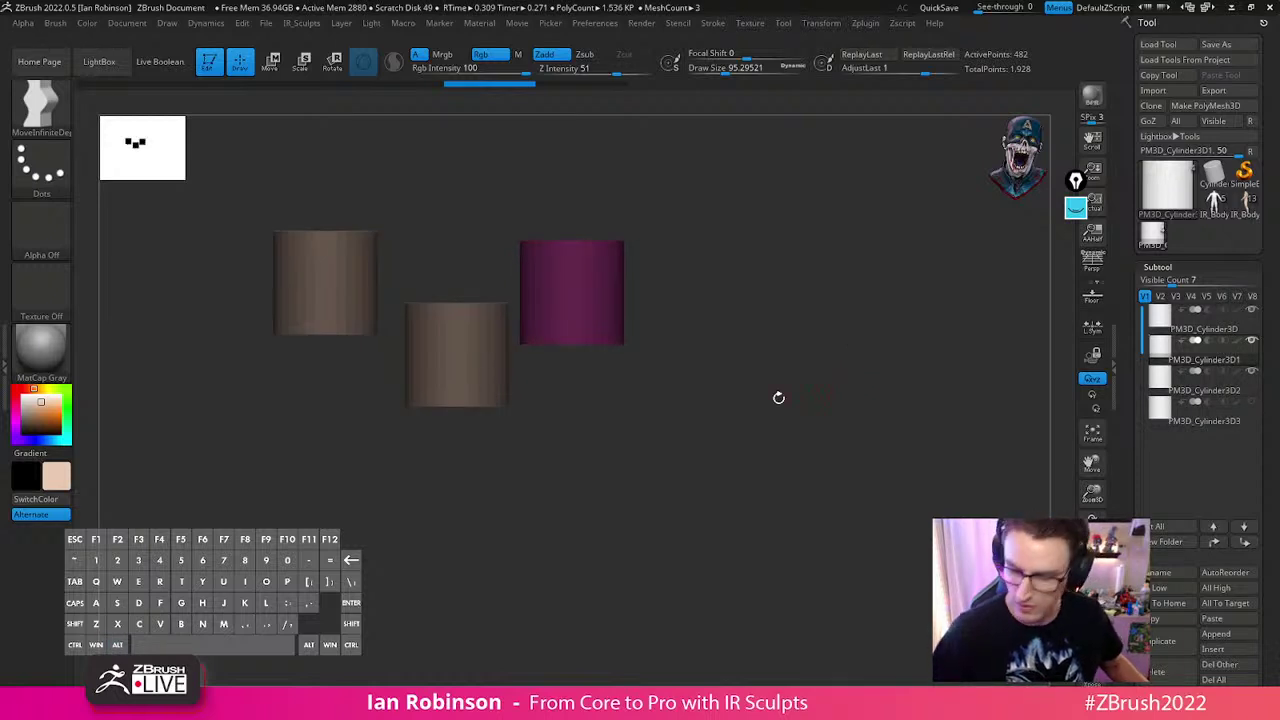
Align the three visible cylinders by their top edges to the selected one, undoing a trial right-edge alignment first
{"action": "scroll", "coordinate": [1200, 560], "scroll_direction": "down", "scroll_amount": 5}
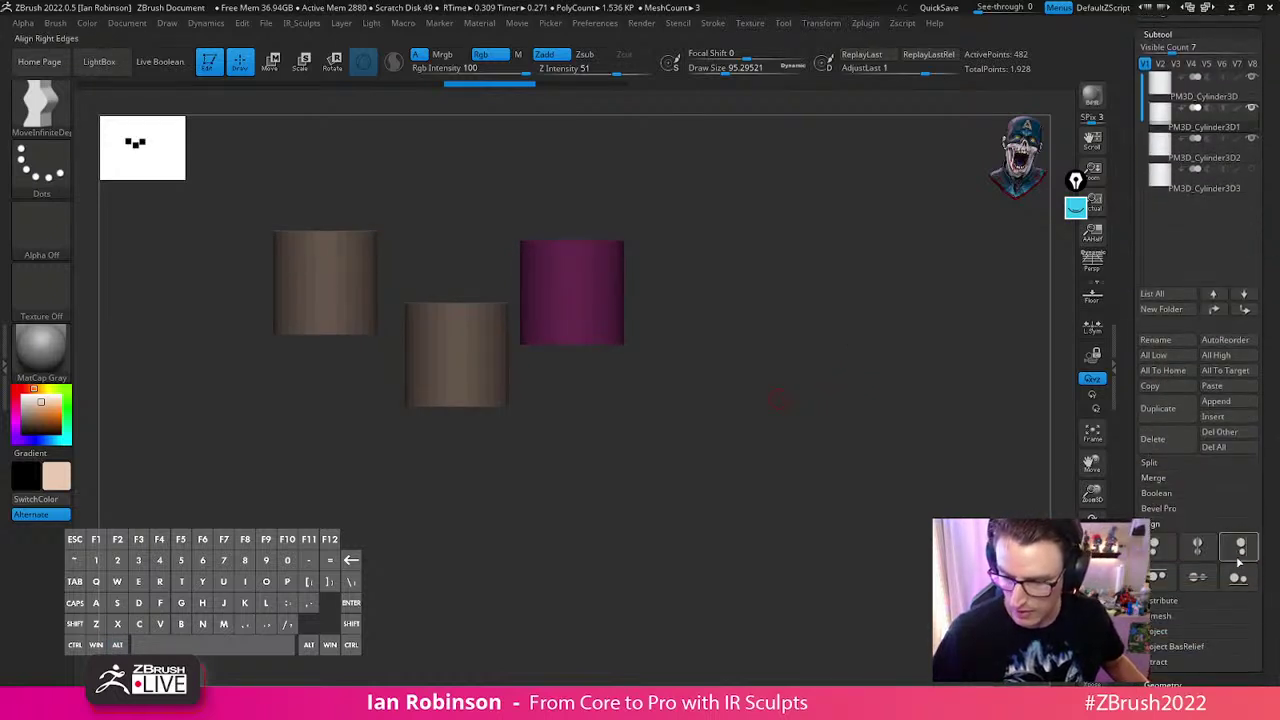
{"action": "left_click", "coordinate": [1239, 565]}
{"action": "key", "text": "ctrl+z"}
{"action": "left_click", "coordinate": [1158, 578]}
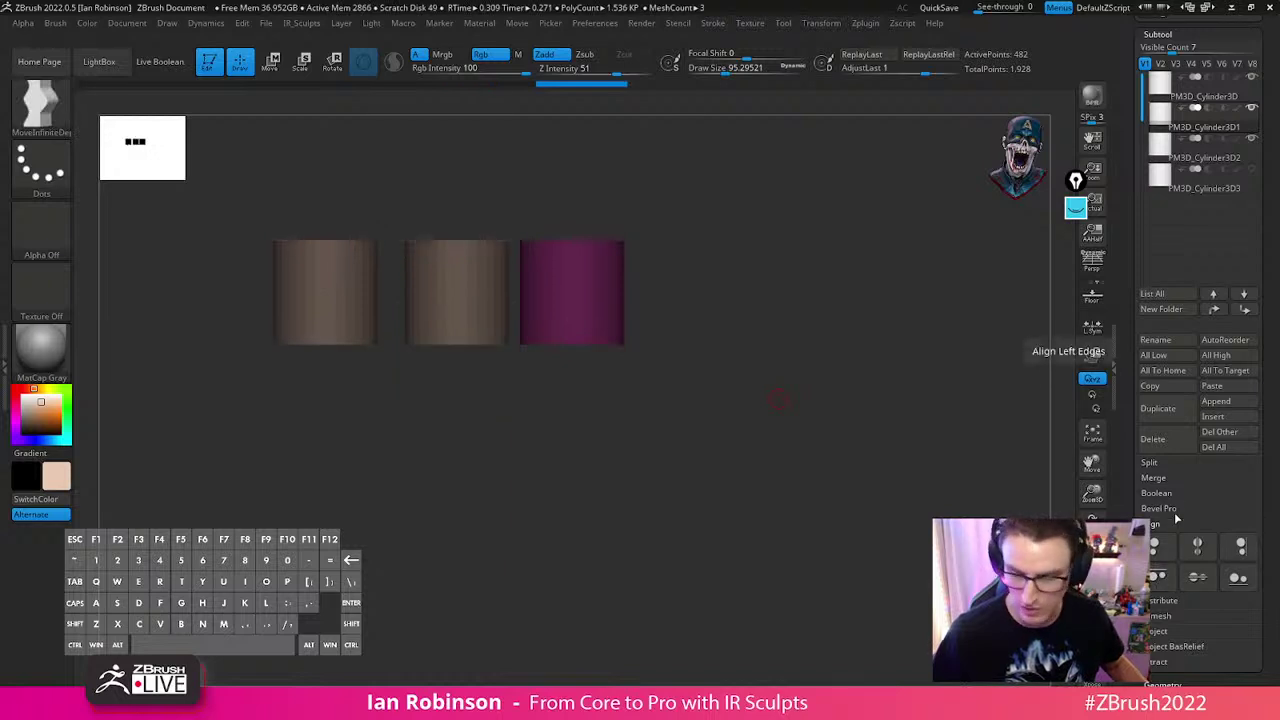
Show the hidden PM3D_Cylinder3D3 again beside the three aligned cylinders
{"action": "left_click_drag", "start_coordinate": [1276, 180], "coordinate": [1276, 232]}
{"action": "left_click", "coordinate": [1251, 221]}
{"action": "left_click_drag", "start_coordinate": [880, 354], "coordinate": [884, 345], "text": "alt"}
{"action": "left_click_drag", "start_coordinate": [880, 414], "coordinate": [867, 409]}
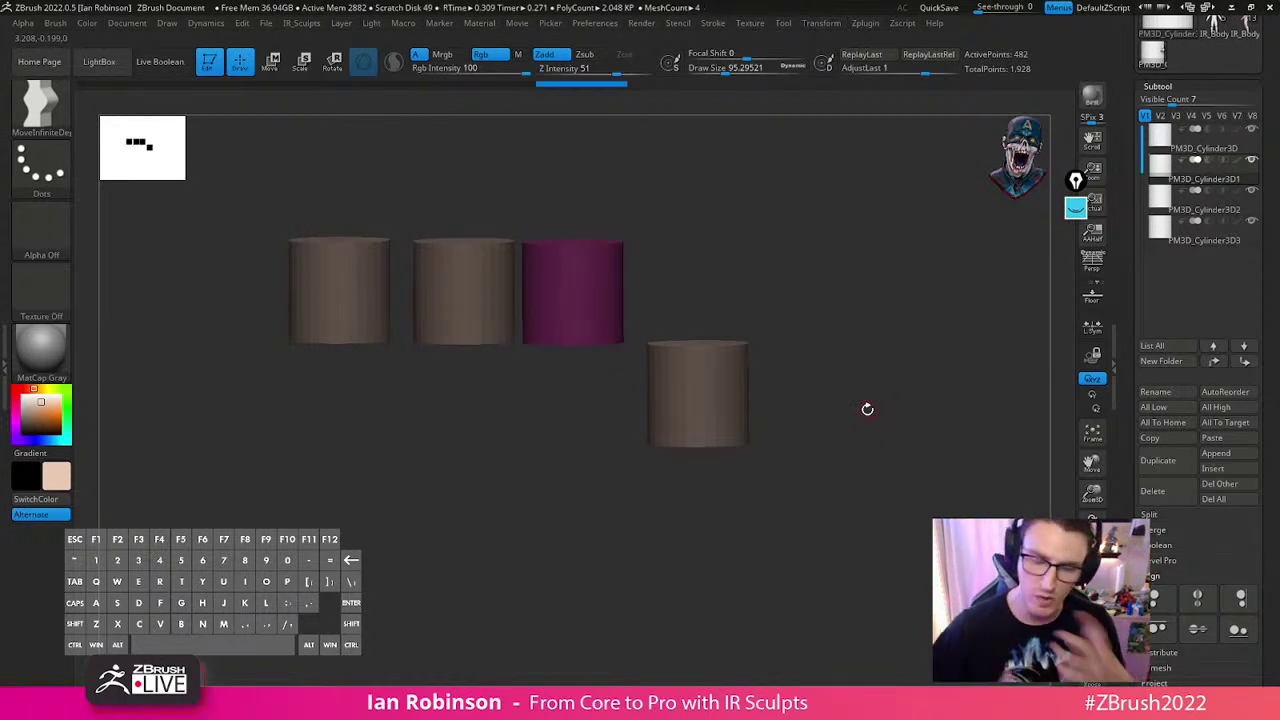
Switch the subtool display to visibility set V3
{"action": "left_click", "coordinate": [1190, 116]}
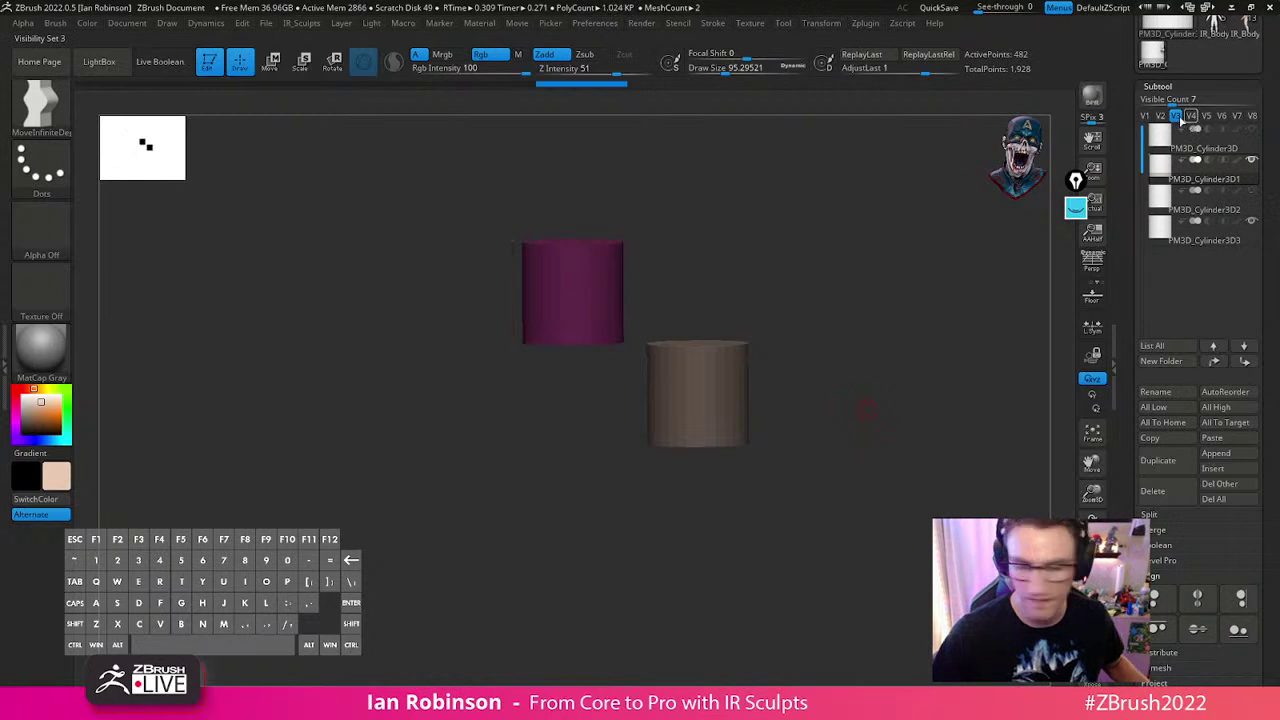
{"action": "left_click", "coordinate": [1177, 116]}
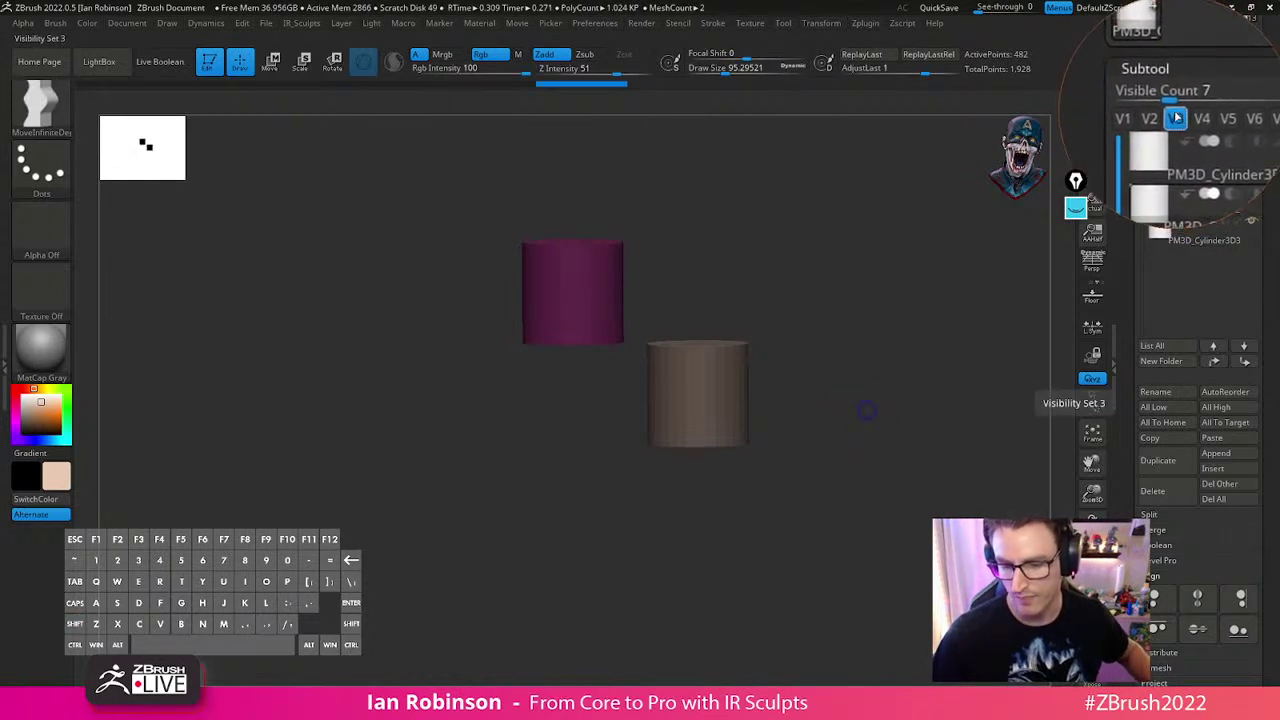
{"action": "mouse_move", "coordinate": [1215, 160]}
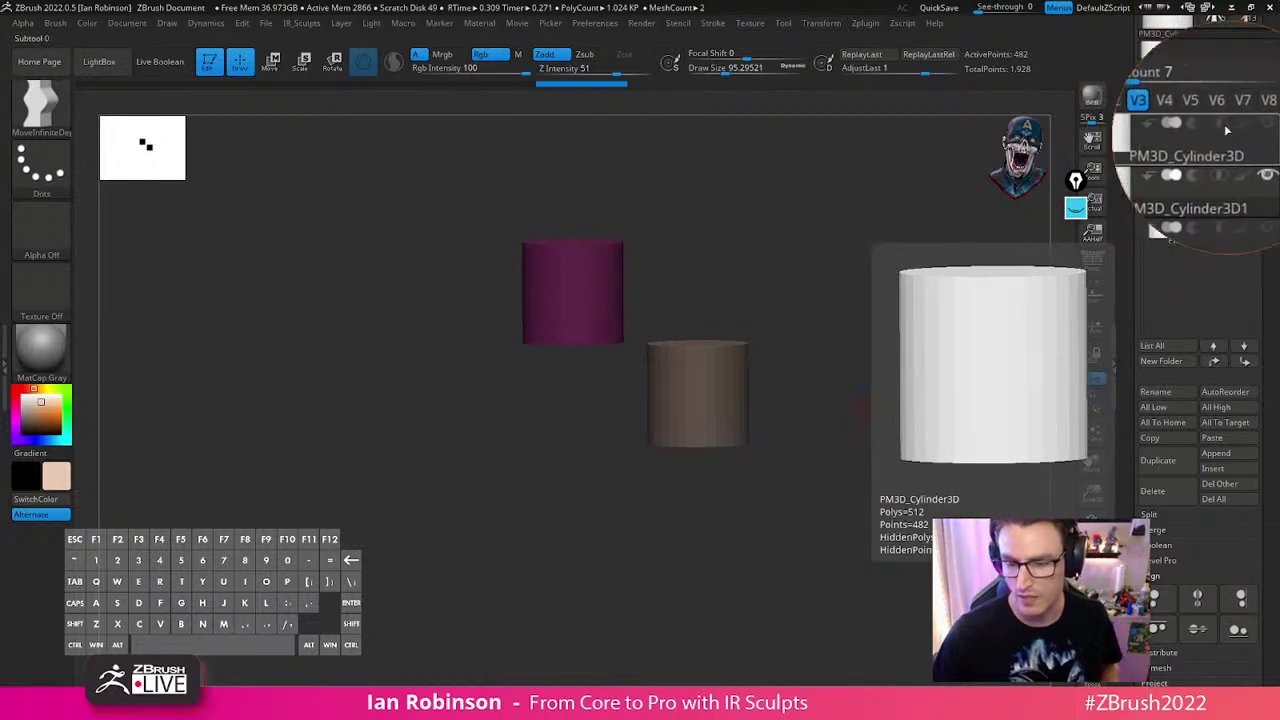
{"action": "key", "text": "shift"}
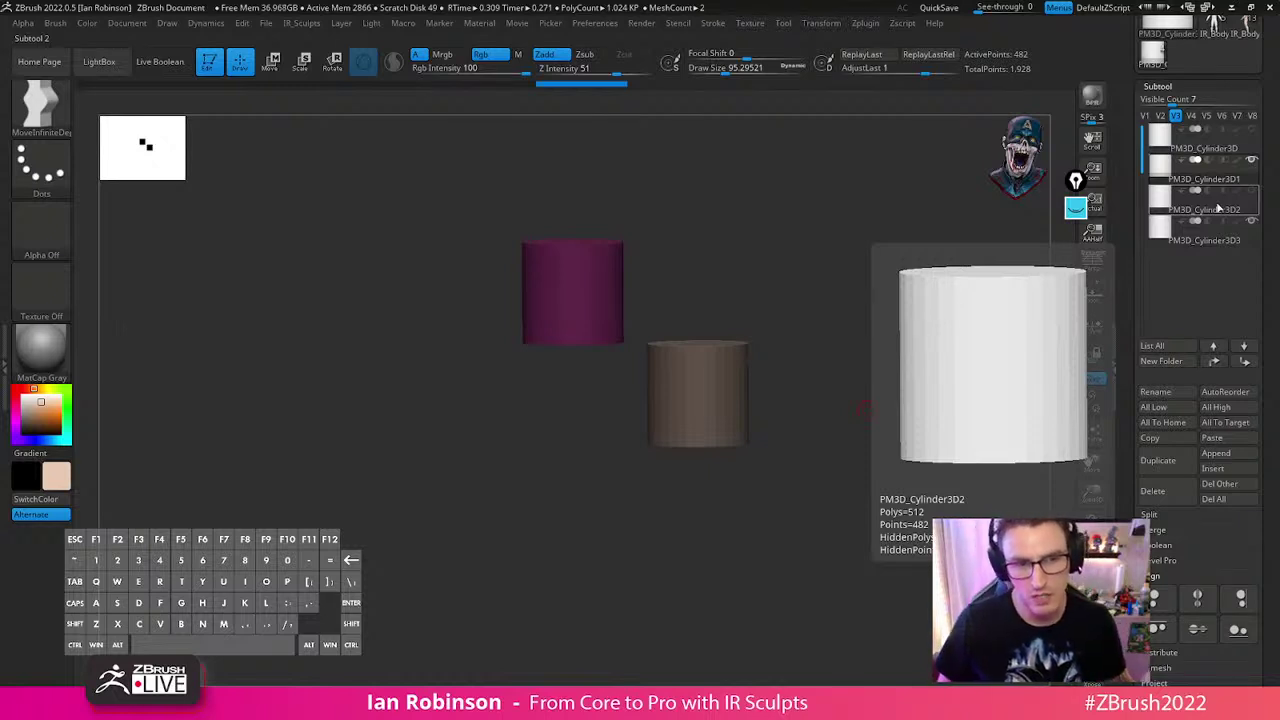
Show PM3D_Cylinder3D2 and PM3D_Cylinder3D in visibility set V3, and mask PM3D_Cylinder3D3
{"action": "left_click", "coordinate": [1252, 190]}
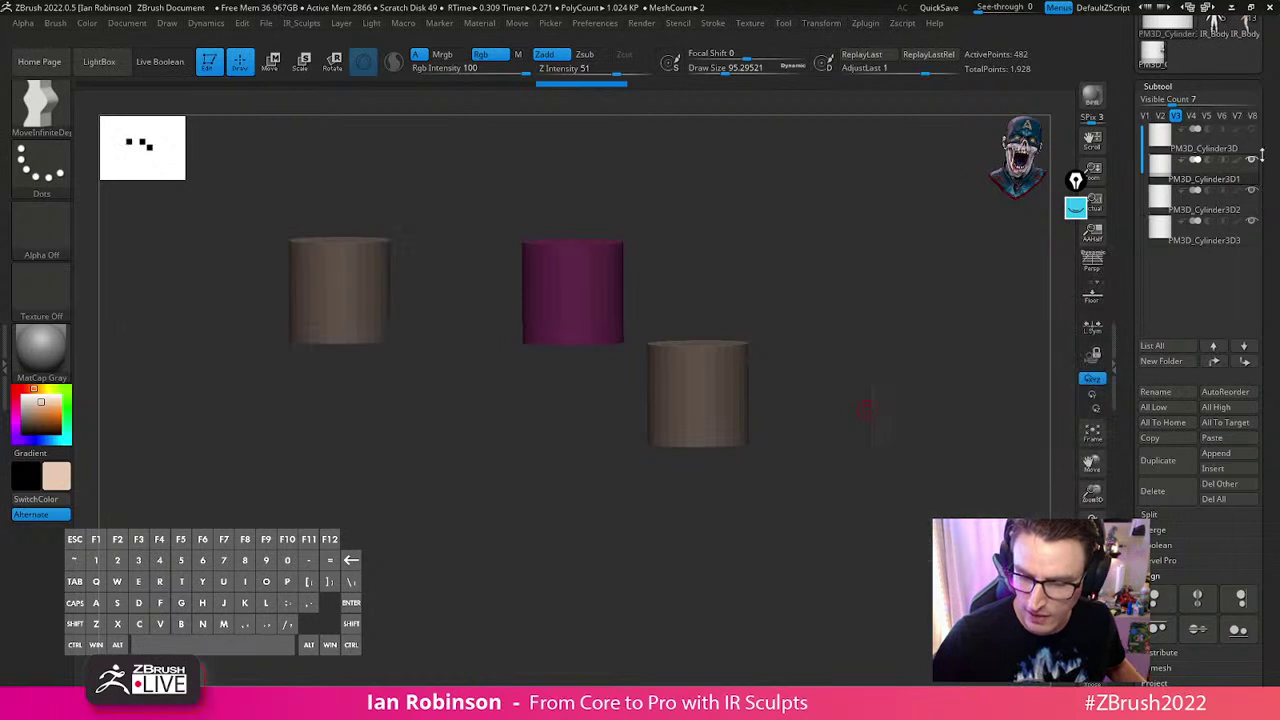
{"action": "left_click", "coordinate": [1252, 130]}
{"action": "left_click", "coordinate": [719, 388], "text": "alt"}
{"action": "mouse_move", "coordinate": [789, 300]}
{"action": "left_mouse_down", "text": "ctrl"}
{"action": "mouse_move", "coordinate": [863, 329]}
{"action": "mouse_move", "coordinate": [873, 412]}
{"action": "left_mouse_up", "text": "ctrl"}
Try aligning the unmasked cylinders to PM3D_Cylinder3D1 by their top edges, undoing each trial
{"action": "left_click", "coordinate": [600, 287], "text": "alt"}
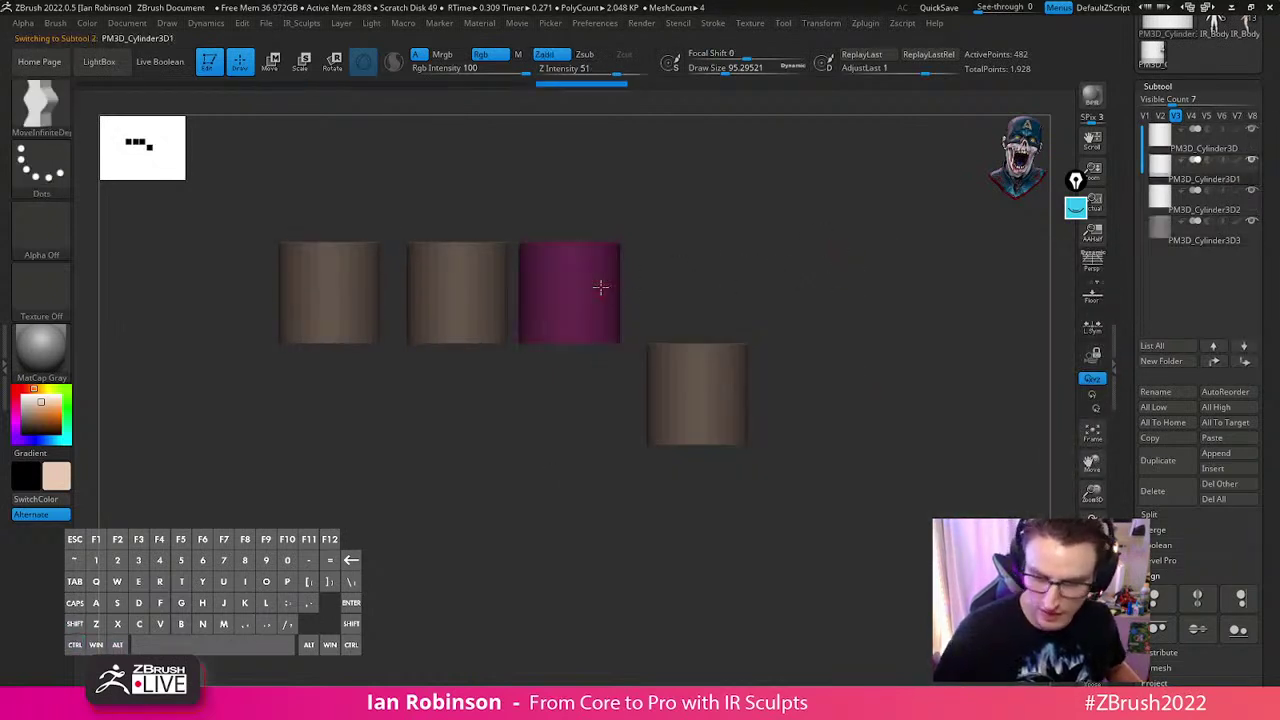
{"action": "left_click", "coordinate": [495, 317], "text": "alt"}
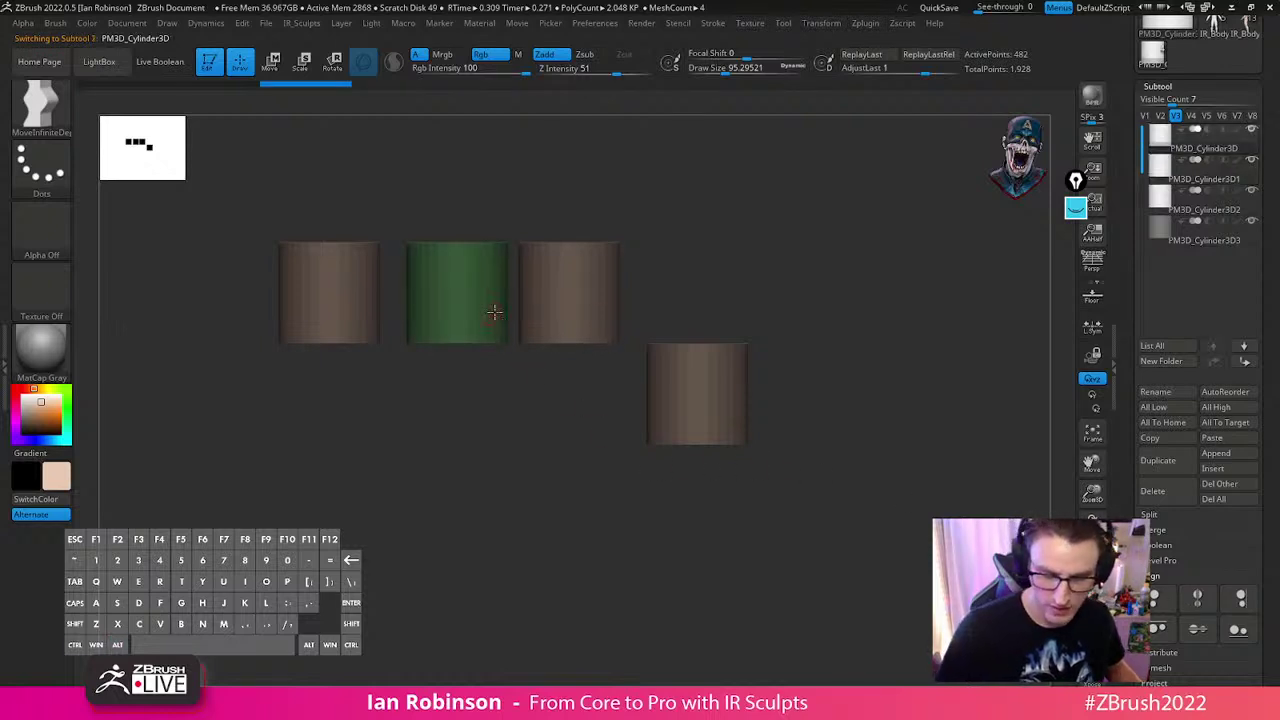
{"action": "key", "text": "ctrl+z"}
{"action": "left_click", "coordinate": [612, 313], "text": "alt"}
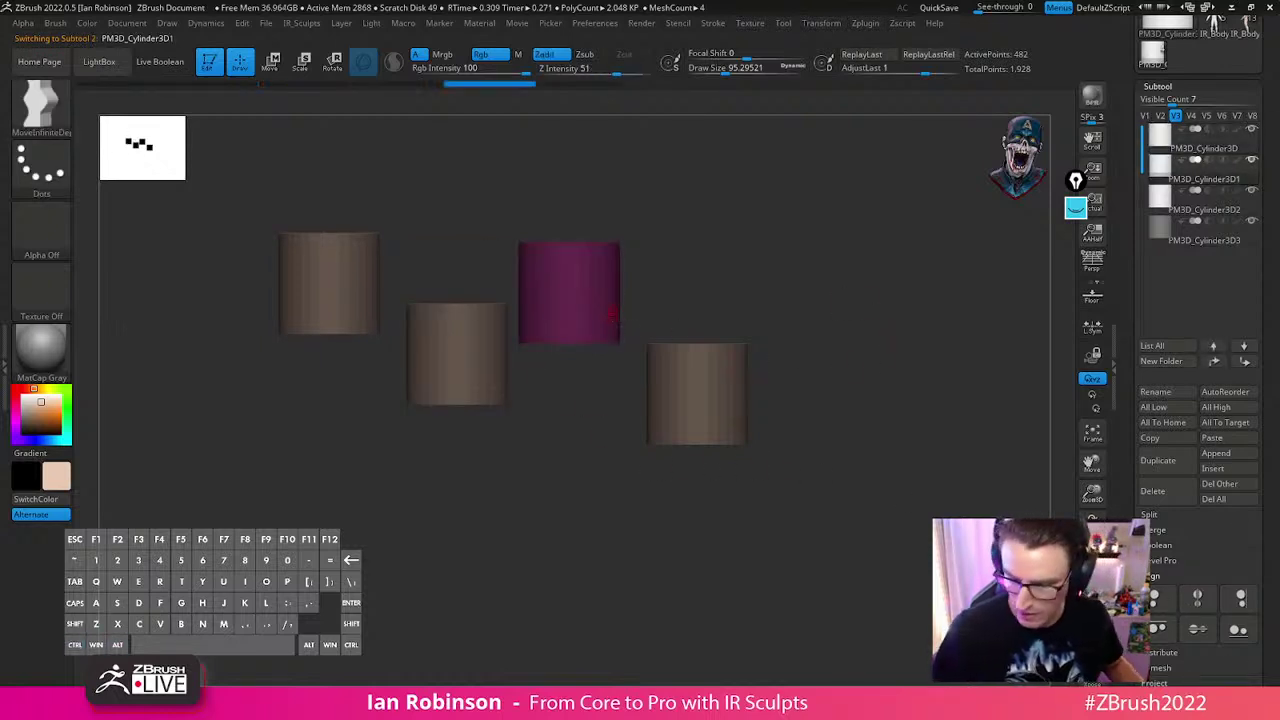
{"action": "left_click", "coordinate": [731, 423], "text": "alt"}
{"action": "left_click", "coordinate": [598, 314], "text": "alt"}
{"action": "left_click", "coordinate": [1157, 632]}
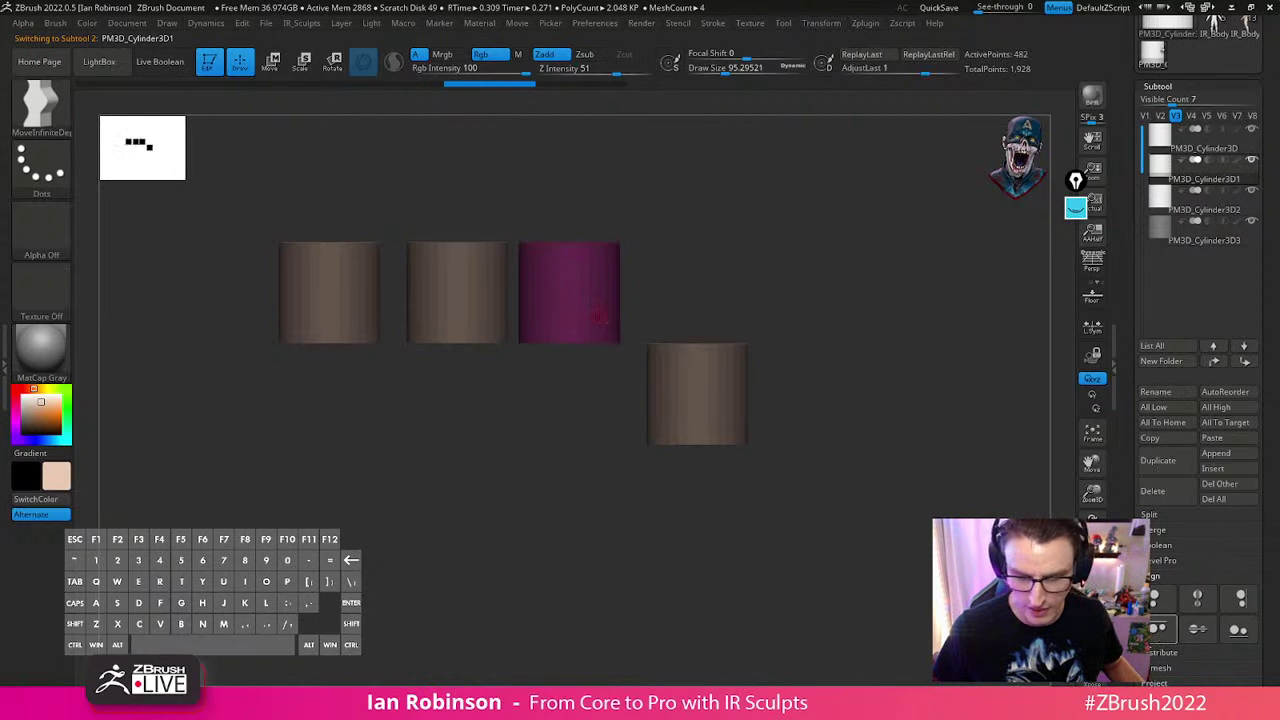
{"action": "key", "text": "ctrl+z"}
Try aligning the cylinders to PM3D_Cylinder3D1 by their right and left edges, undoing the trials
{"action": "left_click", "coordinate": [1238, 606]}
{"action": "key", "text": "ctrl+z"}
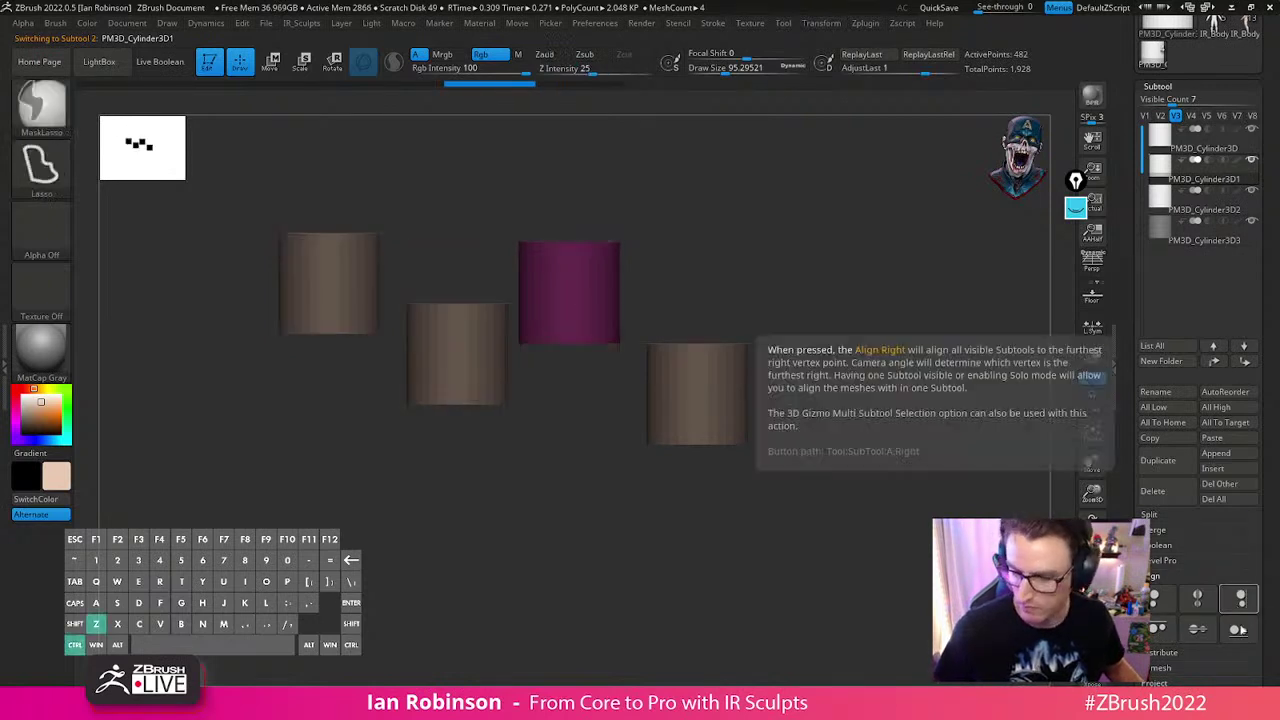
{"action": "key", "text": "ctrl+z"}
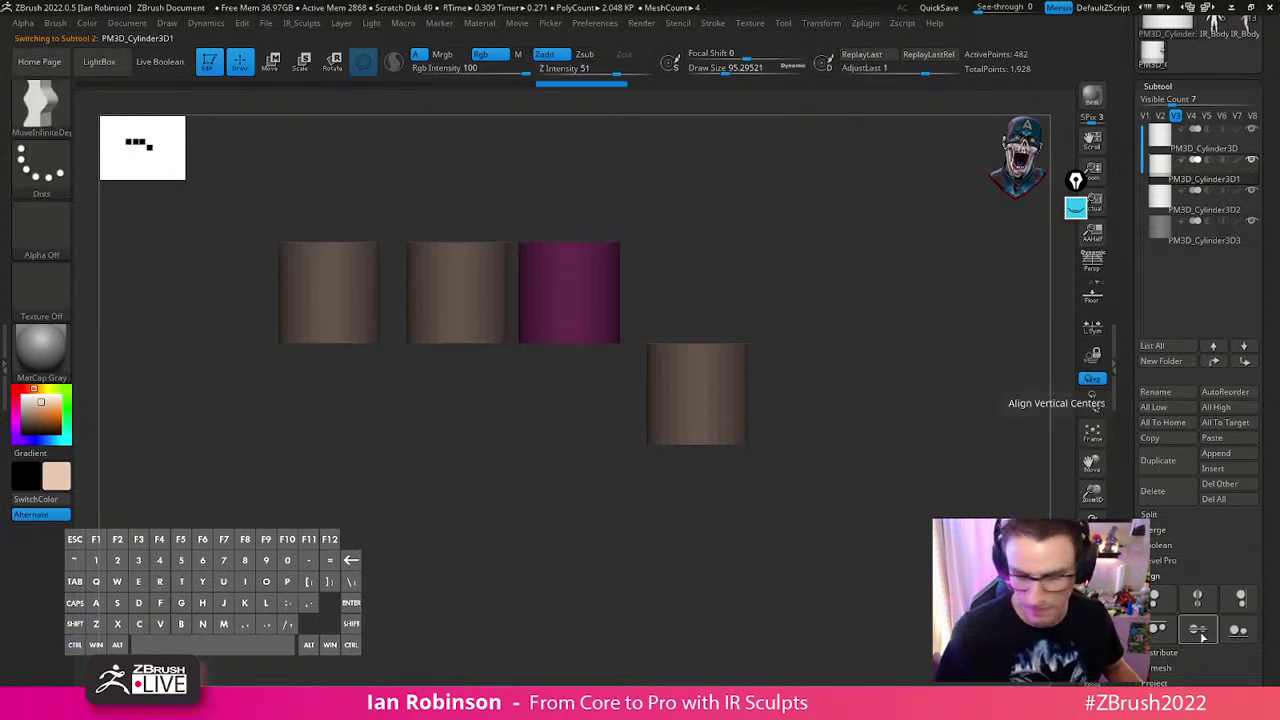
{"action": "left_click", "coordinate": [1160, 598]}
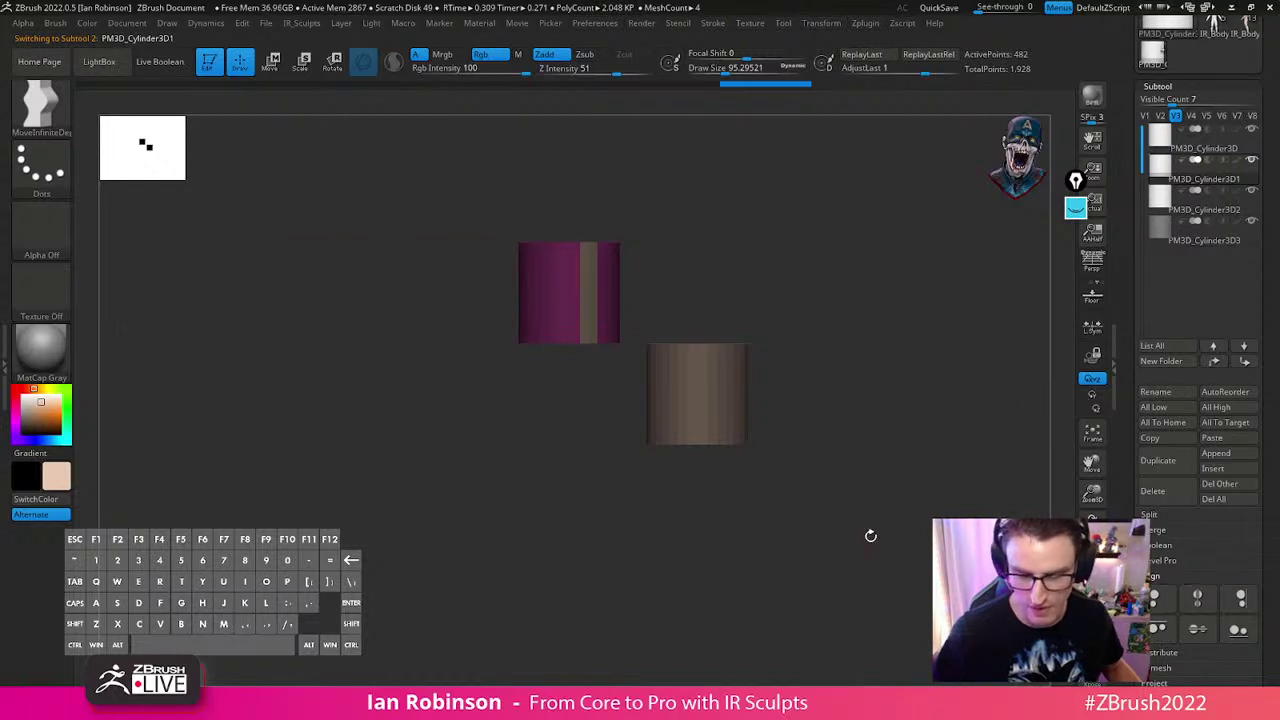
{"action": "key", "text": "ctrl+z"}
{"action": "key", "text": "ctrl+z"}
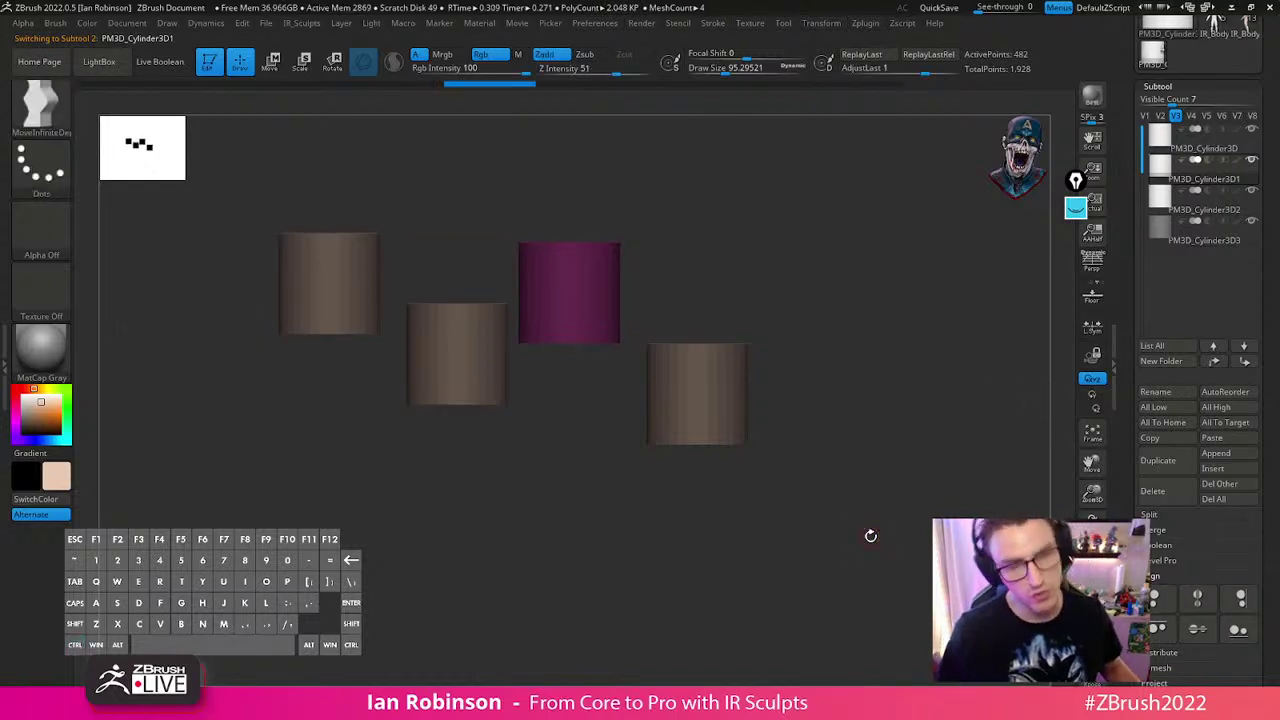
Reselect PM3D_Cylinder3D1, try one more right-edge alignment of the cylinders and undo it
{"action": "left_click", "coordinate": [478, 325], "text": "alt"}
{"action": "left_click", "coordinate": [622, 315], "text": "alt"}
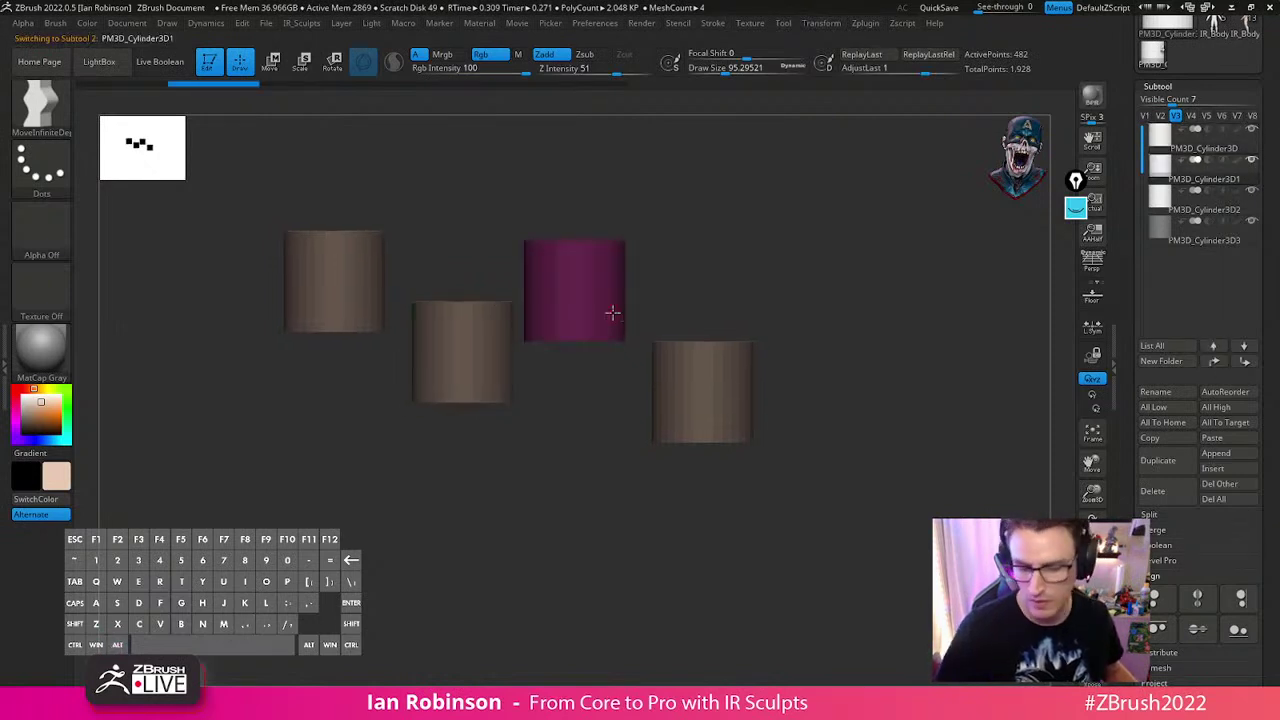
{"action": "left_click", "coordinate": [1242, 608]}
{"action": "key", "text": "ctrl+z"}
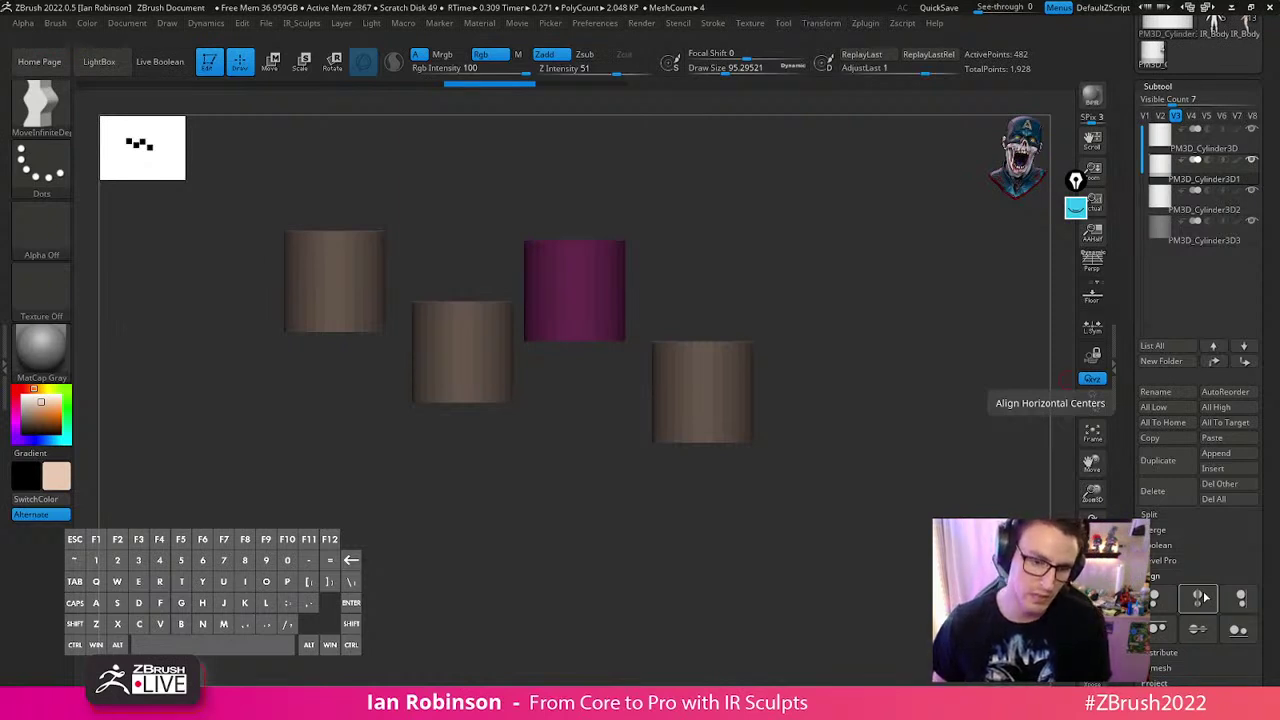
Step PM3D_Cylinder3D through its undo history back to its first state, and select PM3D_Cylinder3D3
{"action": "left_click", "coordinate": [465, 340], "text": "alt"}
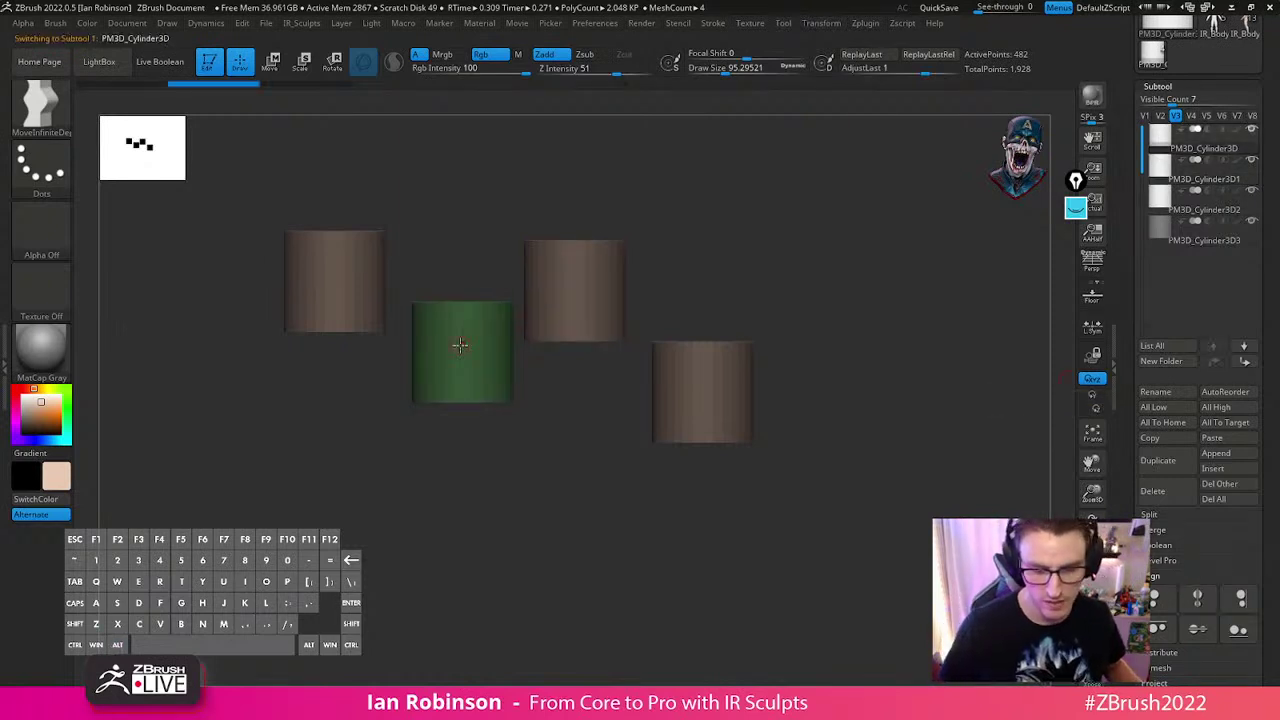
{"action": "key", "text": "ctrl"}
{"action": "key", "text": "ctrl+z"}
{"action": "key", "text": "ctrl+shift+z"}
{"action": "key", "text": "ctrl+shift+z"}
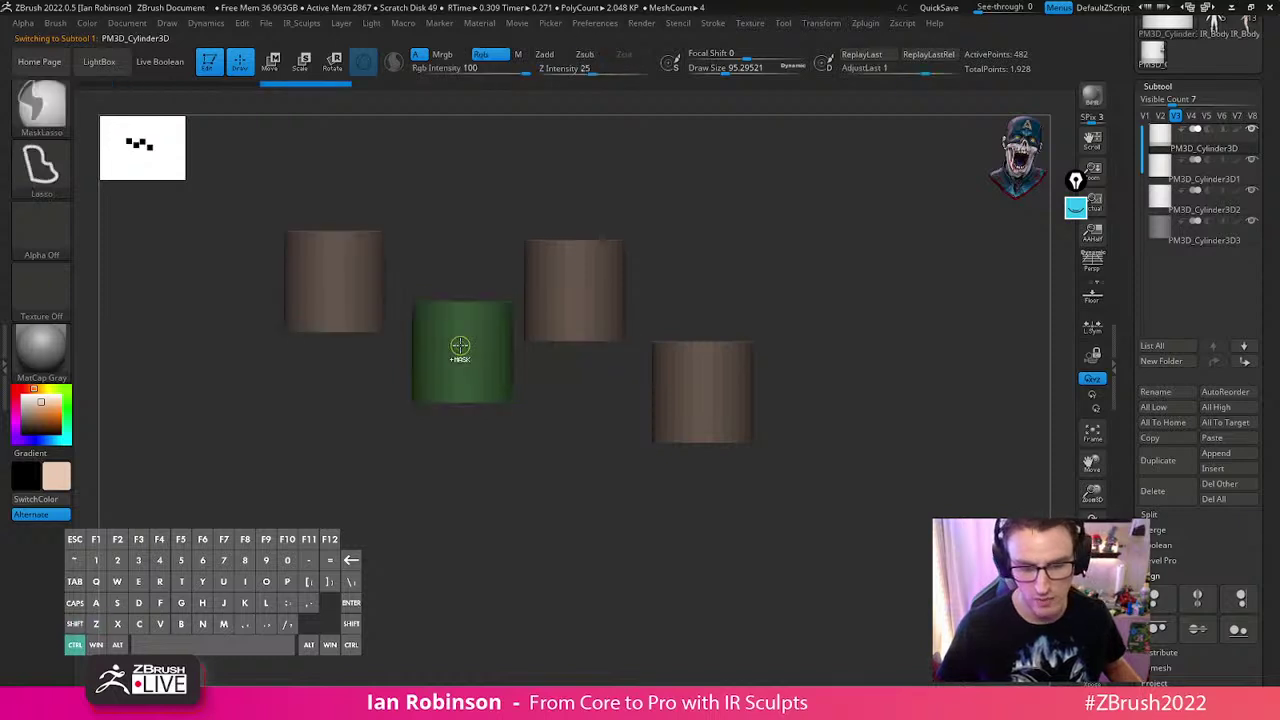
{"action": "key", "text": "ctrl+z"}
{"action": "key", "text": "ctrl+z"}
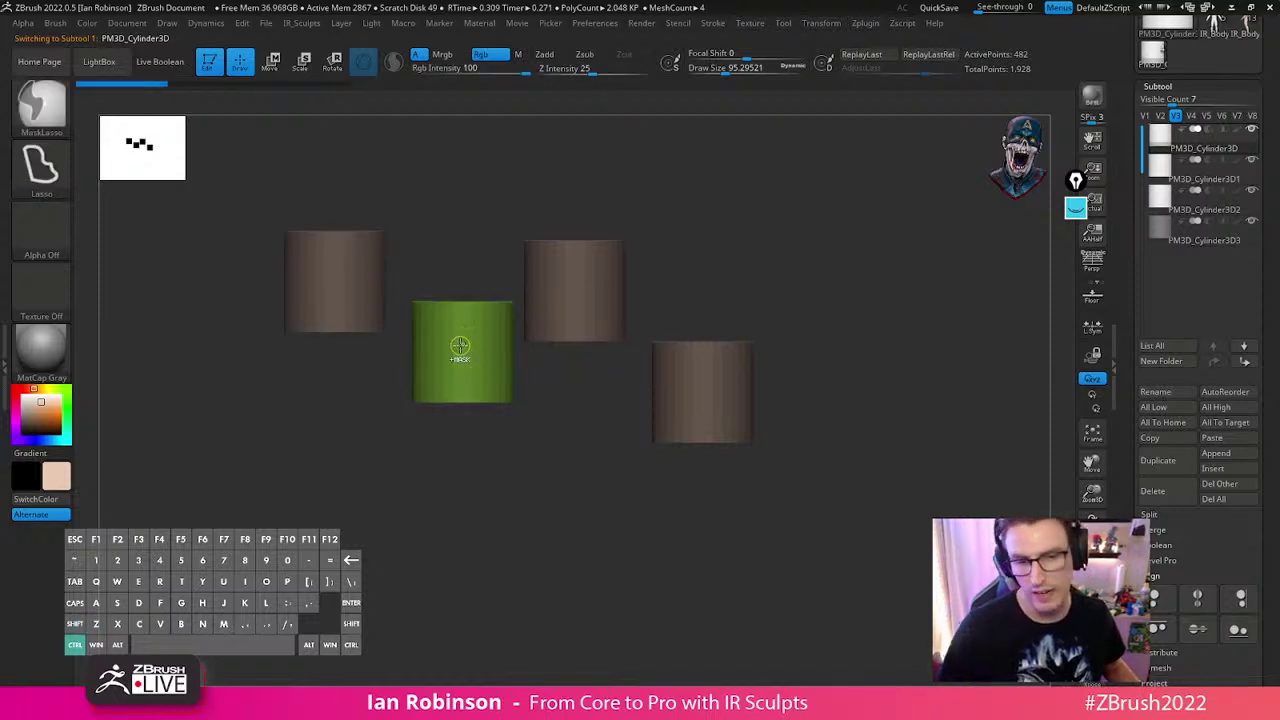
{"action": "key", "text": "ctrl+z"}
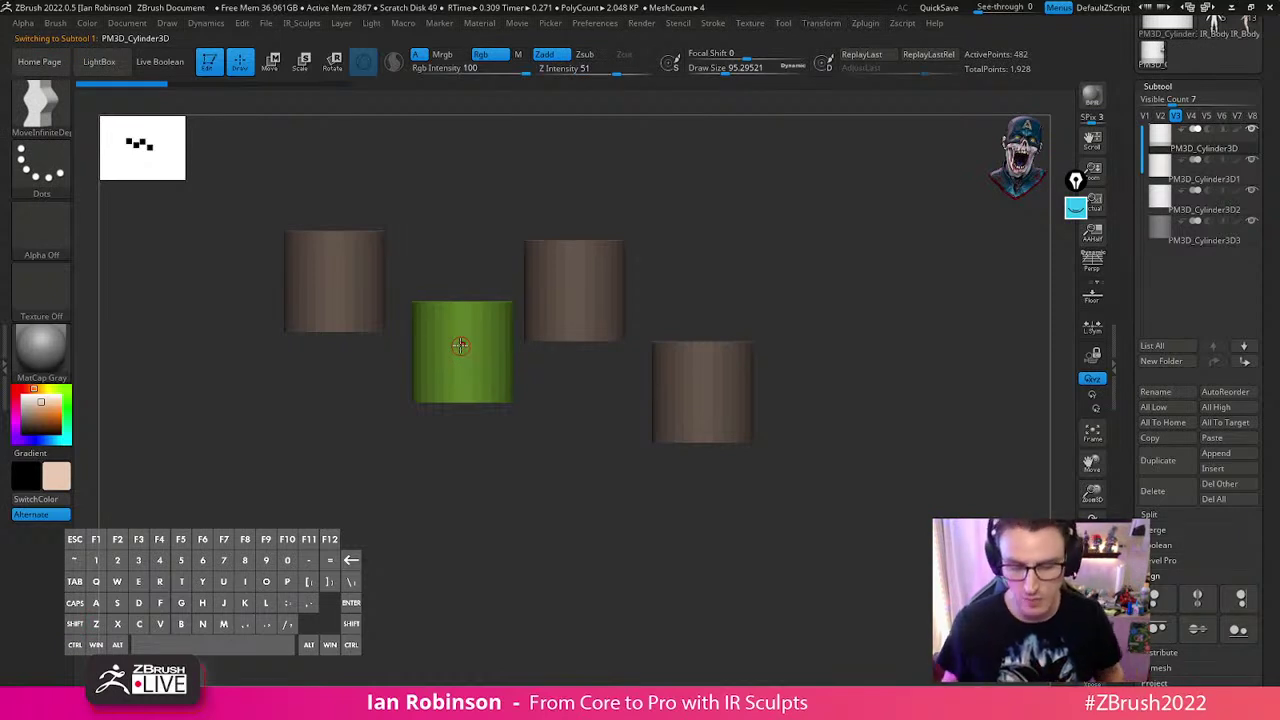
{"action": "left_click", "coordinate": [707, 377], "text": "alt"}
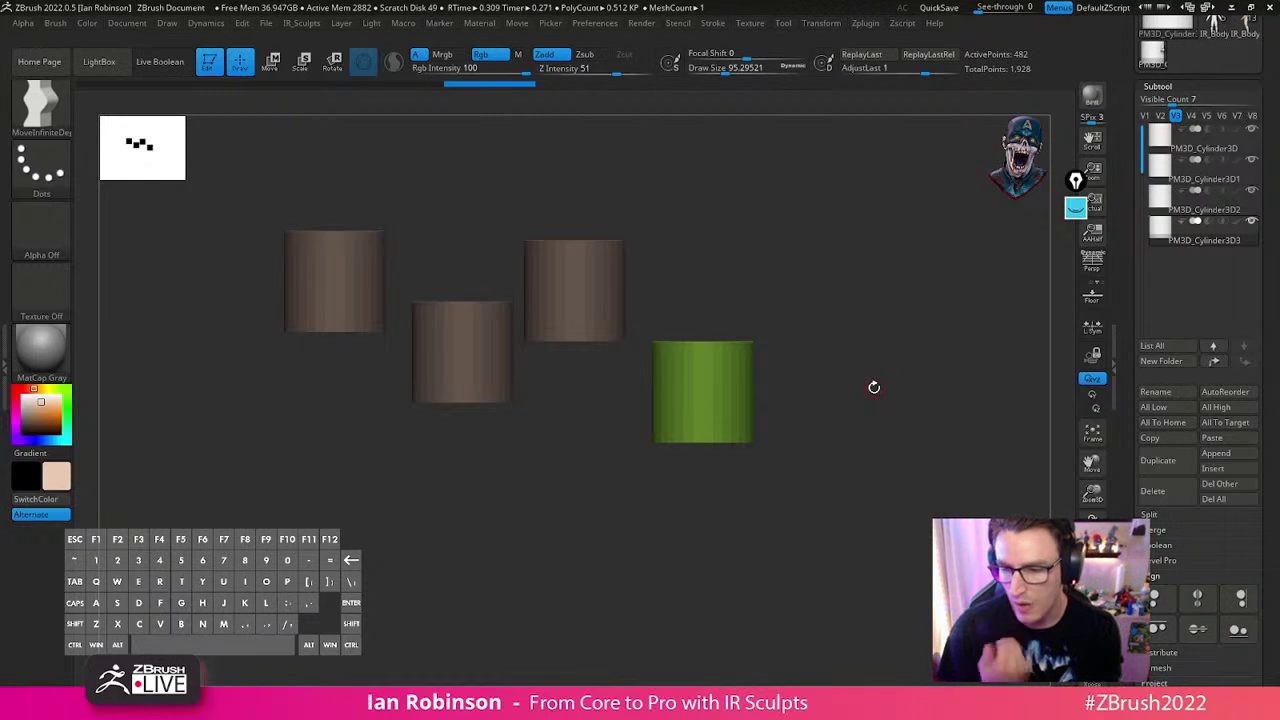
Switch the active tool from the cylinders to the Ken blockout IR_Body_Mesh1
{"action": "left_click_drag", "start_coordinate": [1275, 144], "coordinate": [1271, 250]}
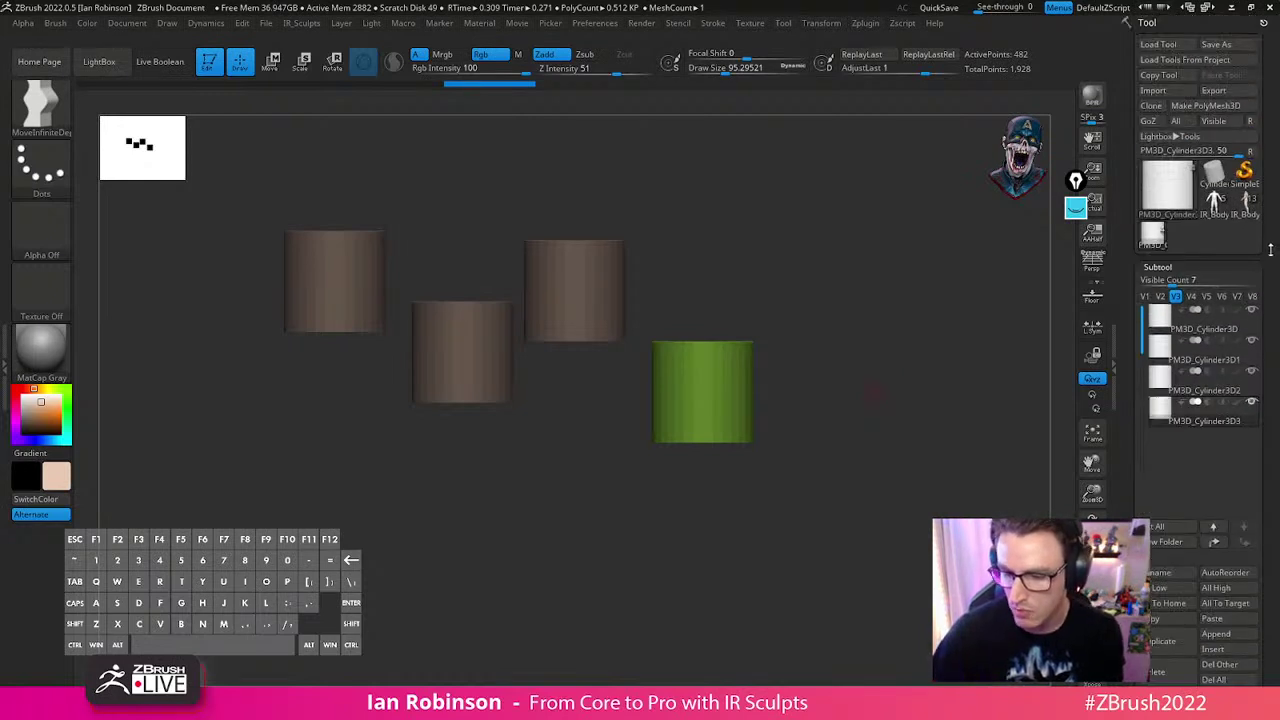
{"action": "left_click", "coordinate": [1217, 206]}
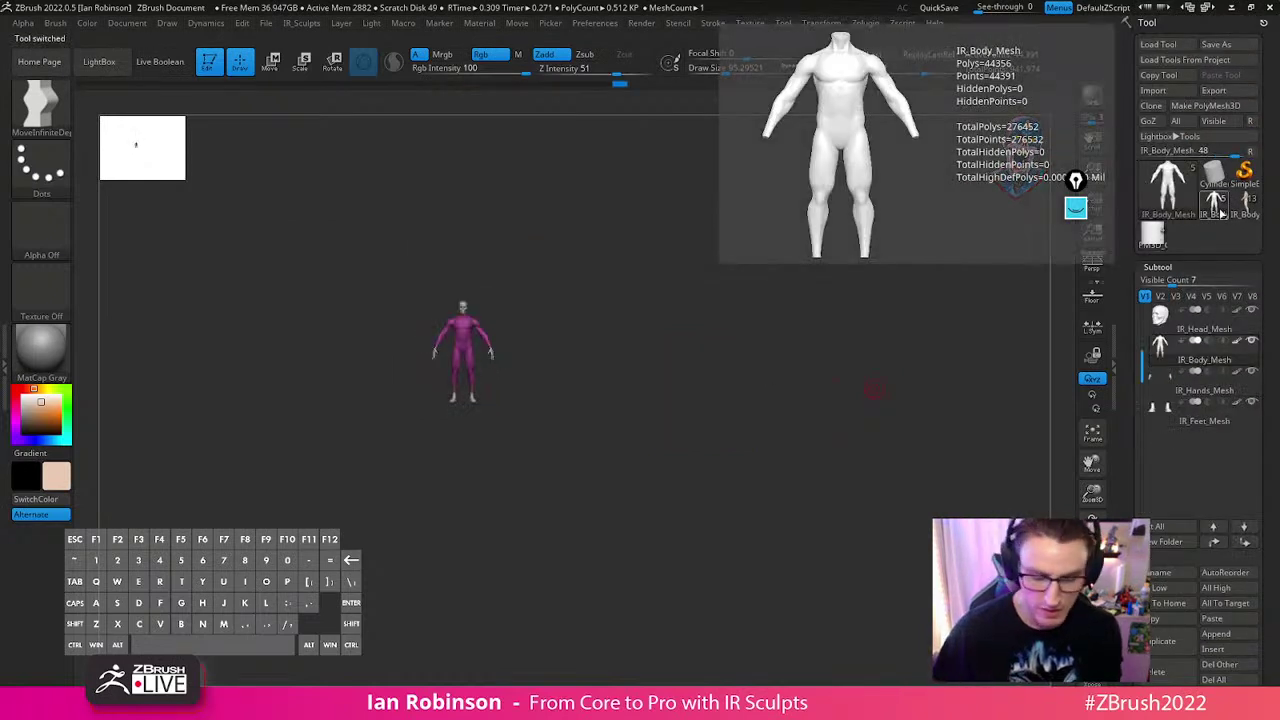
{"action": "left_click", "coordinate": [1242, 207]}
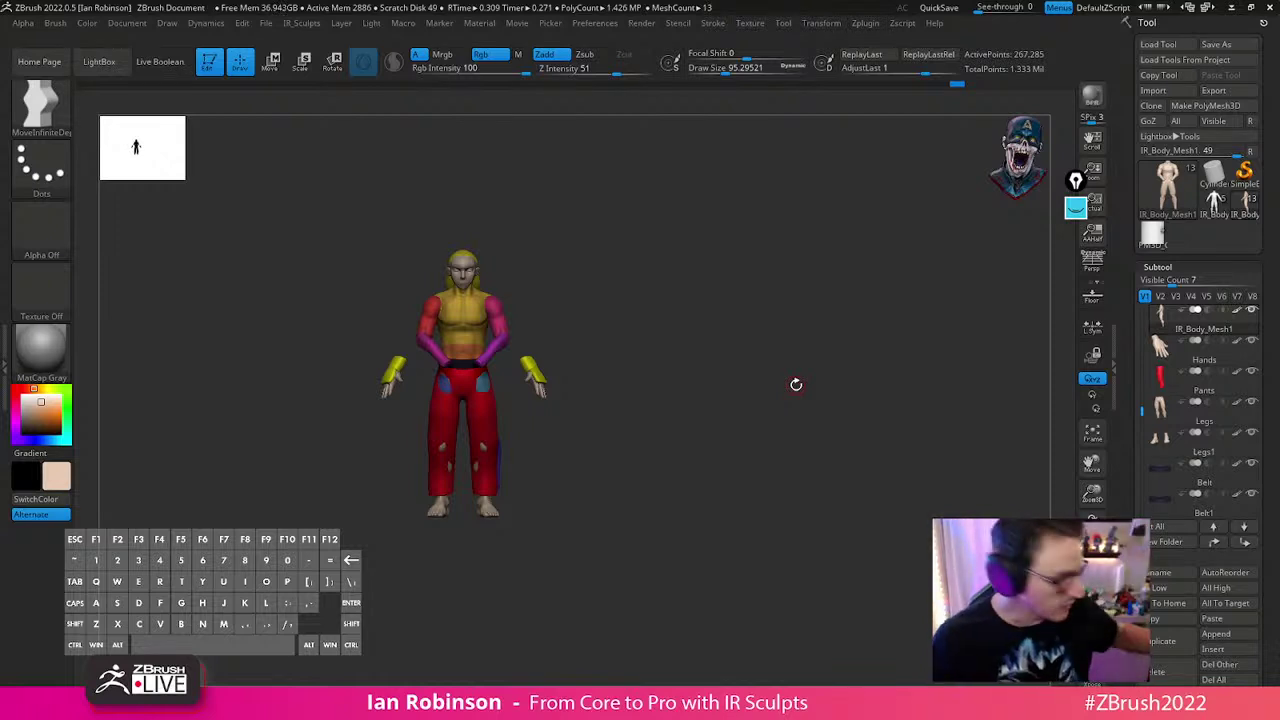
Open the tool loading dialog and browse Program Drive (D:) and 00_ZbrushLive_Streams on 2TB Storage (F:)
{"action": "left_click", "coordinate": [1160, 44]}
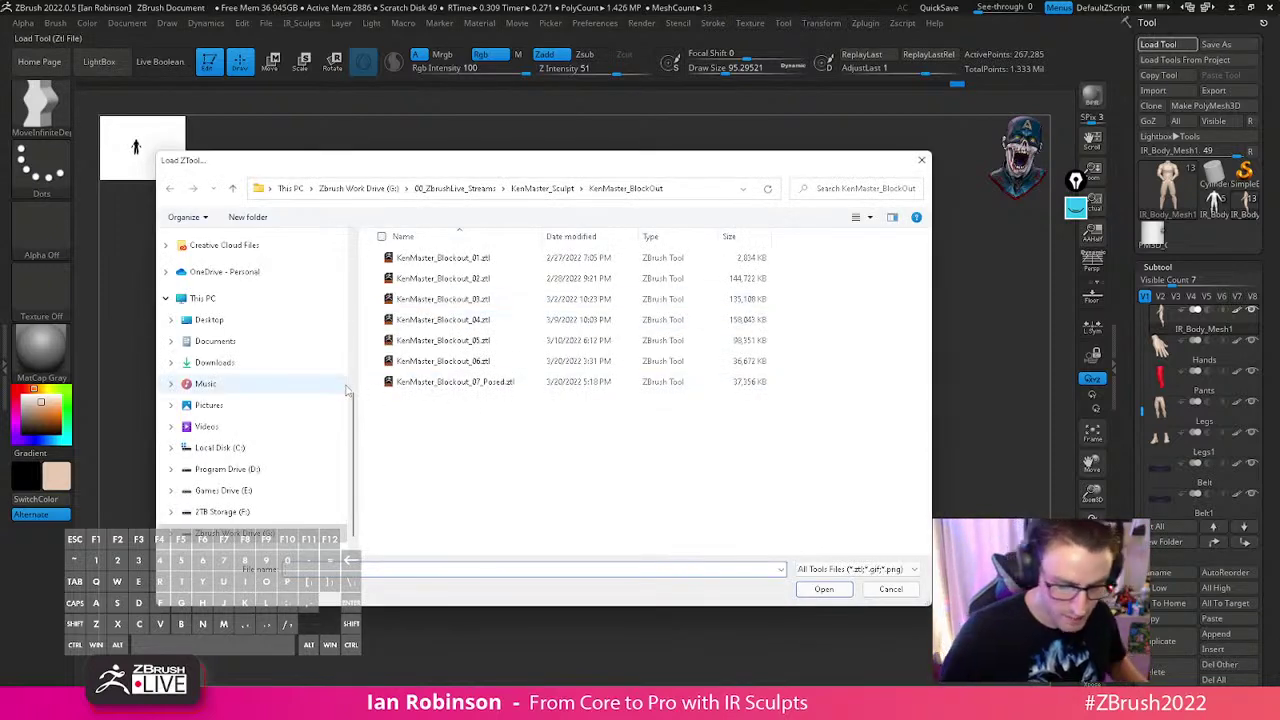
{"action": "scroll", "coordinate": [300, 393], "scroll_direction": "up", "scroll_amount": 10}
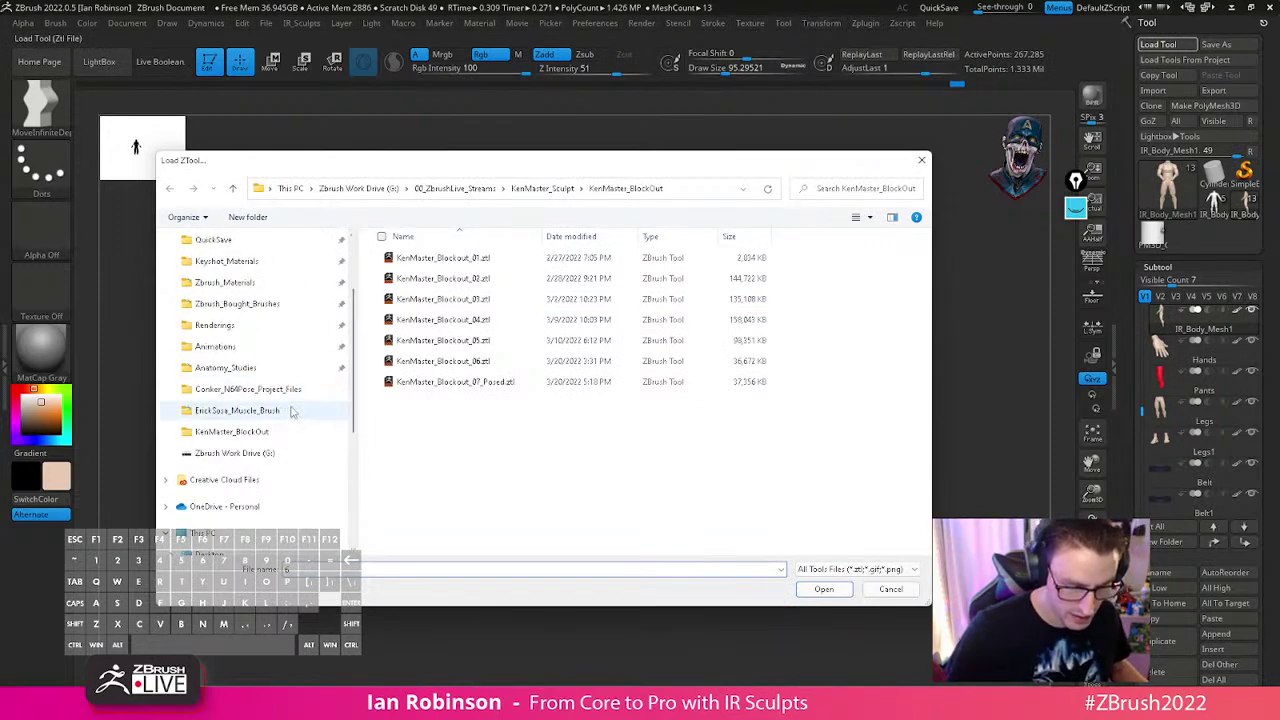
{"action": "scroll", "coordinate": [305, 400], "scroll_direction": "down", "scroll_amount": 5}
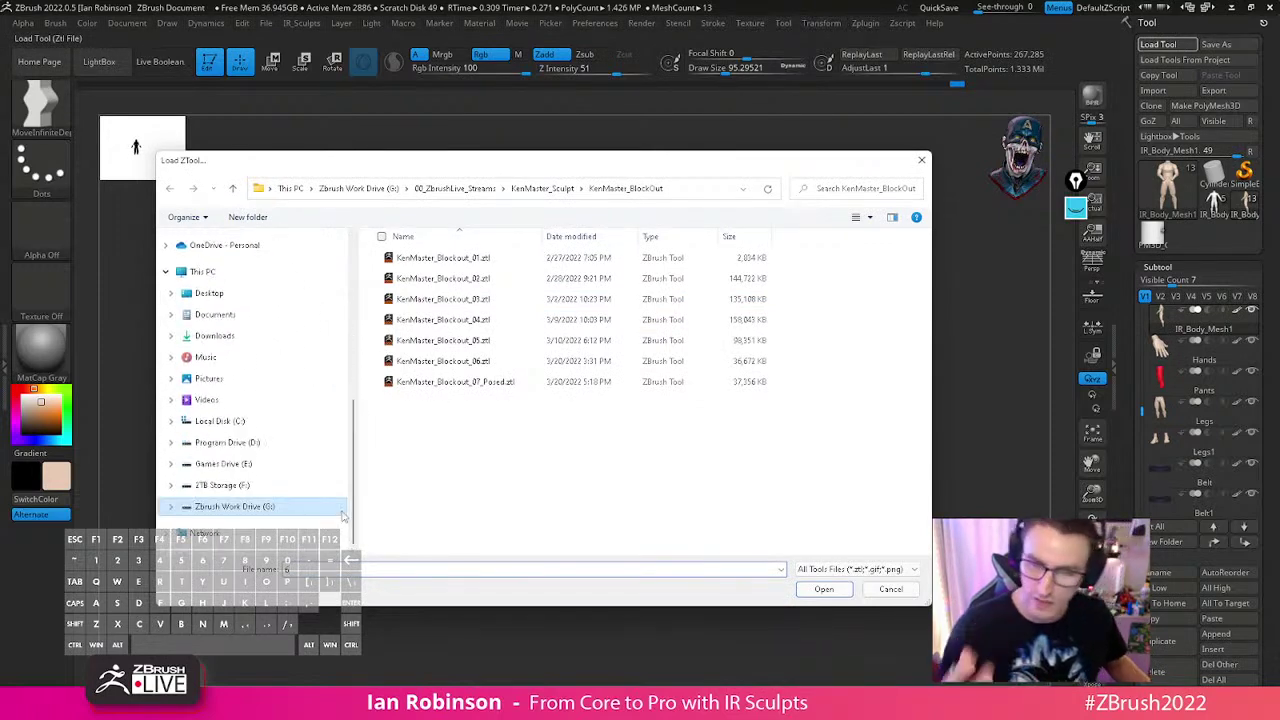
{"action": "left_click", "coordinate": [287, 446]}
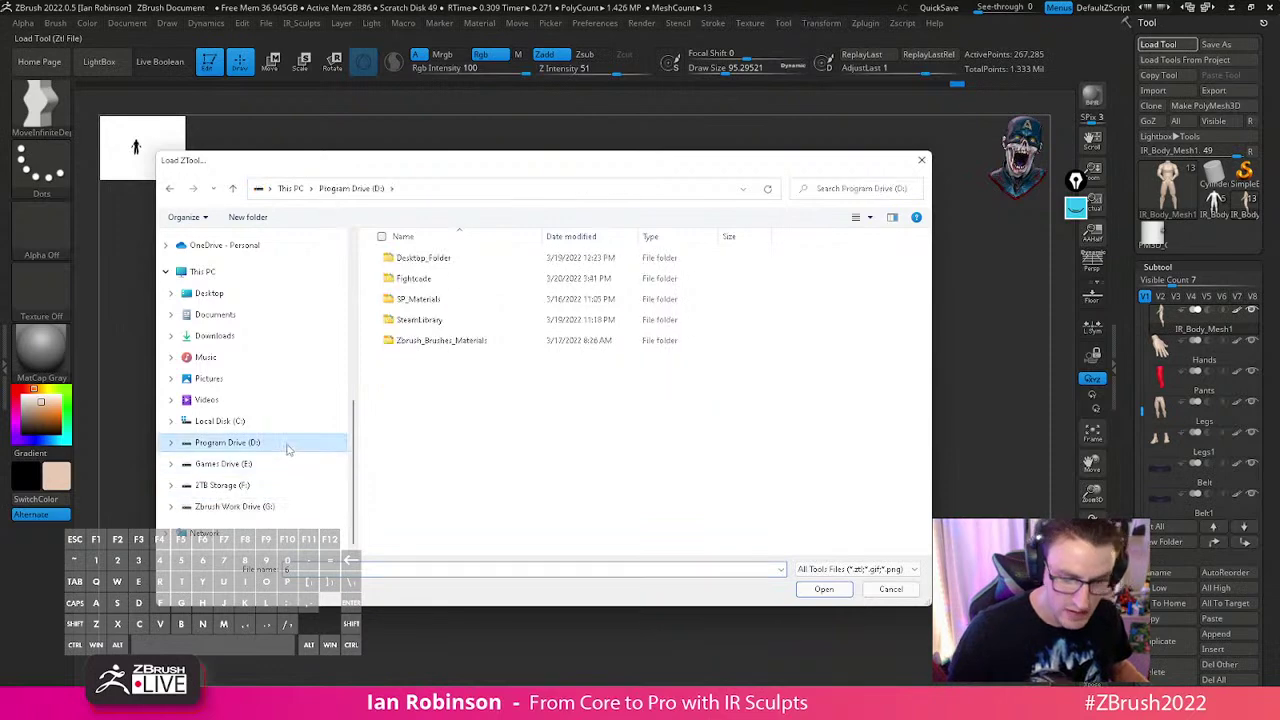
{"action": "left_click", "coordinate": [279, 486]}
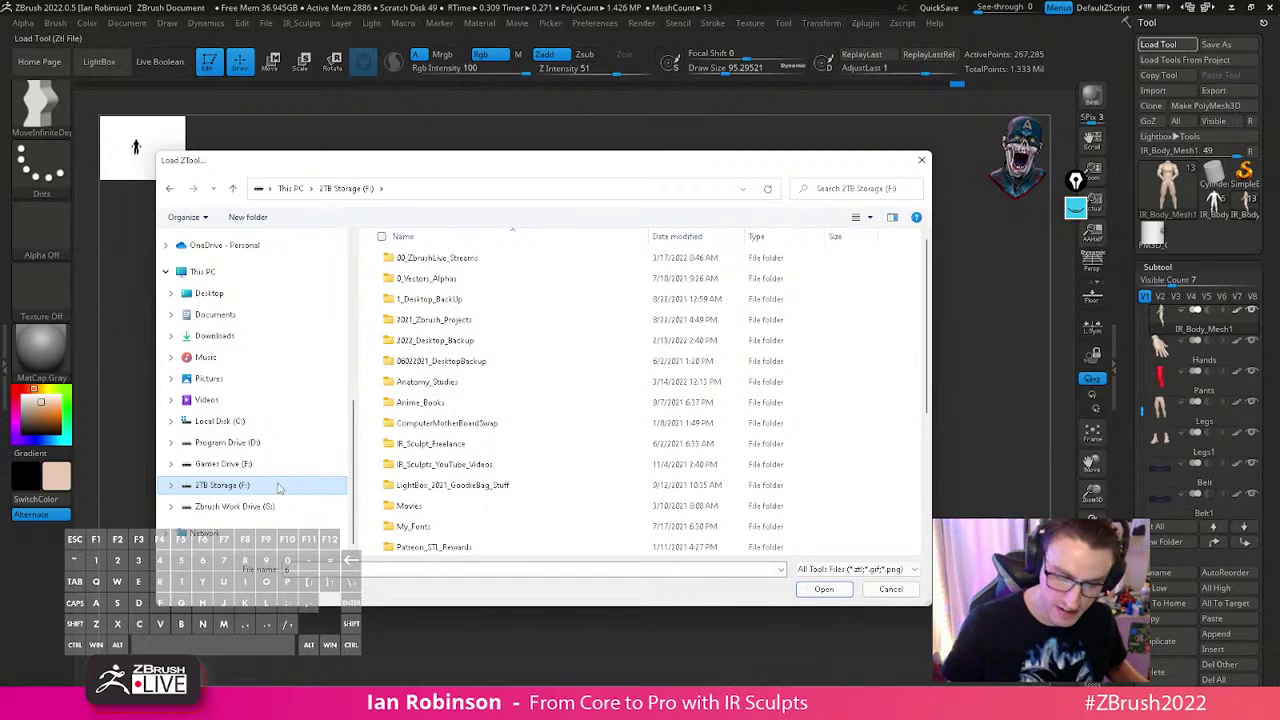
{"action": "mouse_move", "coordinate": [354, 420]}
{"action": "left_mouse_down"}
{"action": "mouse_move", "coordinate": [354, 397]}
{"action": "mouse_move", "coordinate": [354, 438]}
{"action": "left_mouse_up"}
{"action": "left_click", "coordinate": [300, 442]}
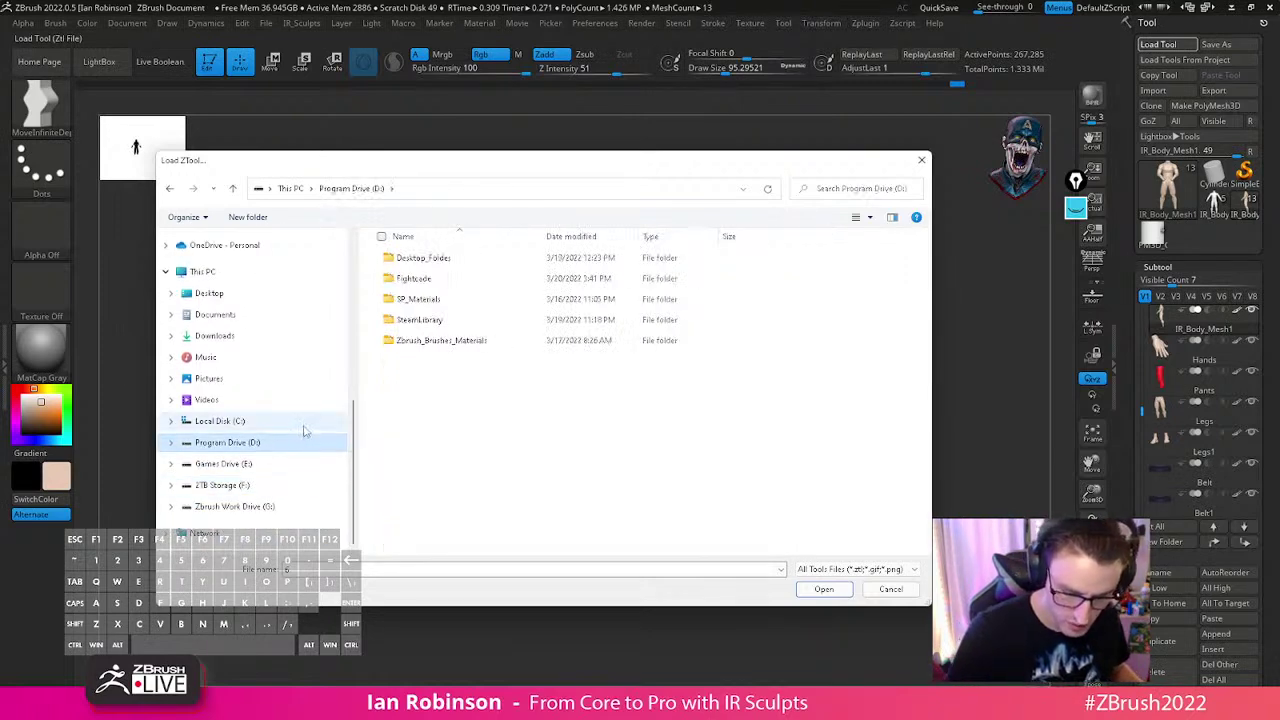
{"action": "left_click", "coordinate": [300, 488]}
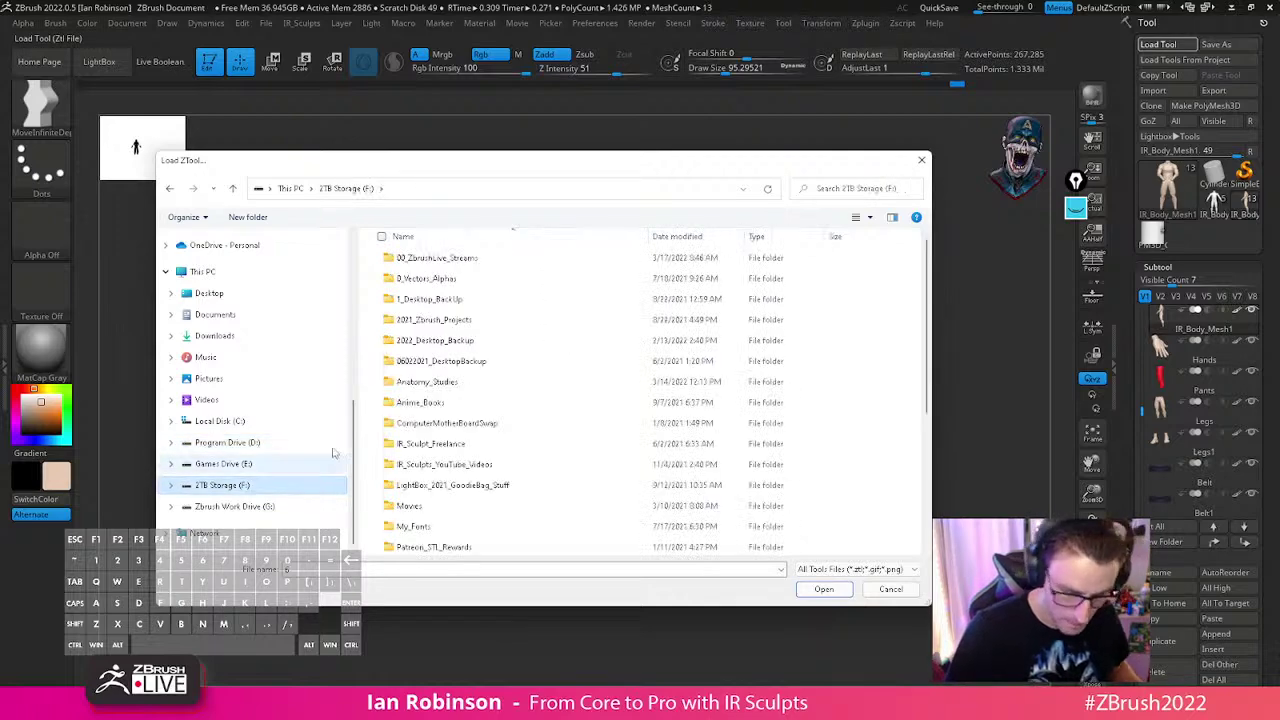
{"action": "double_click", "coordinate": [486, 260]}
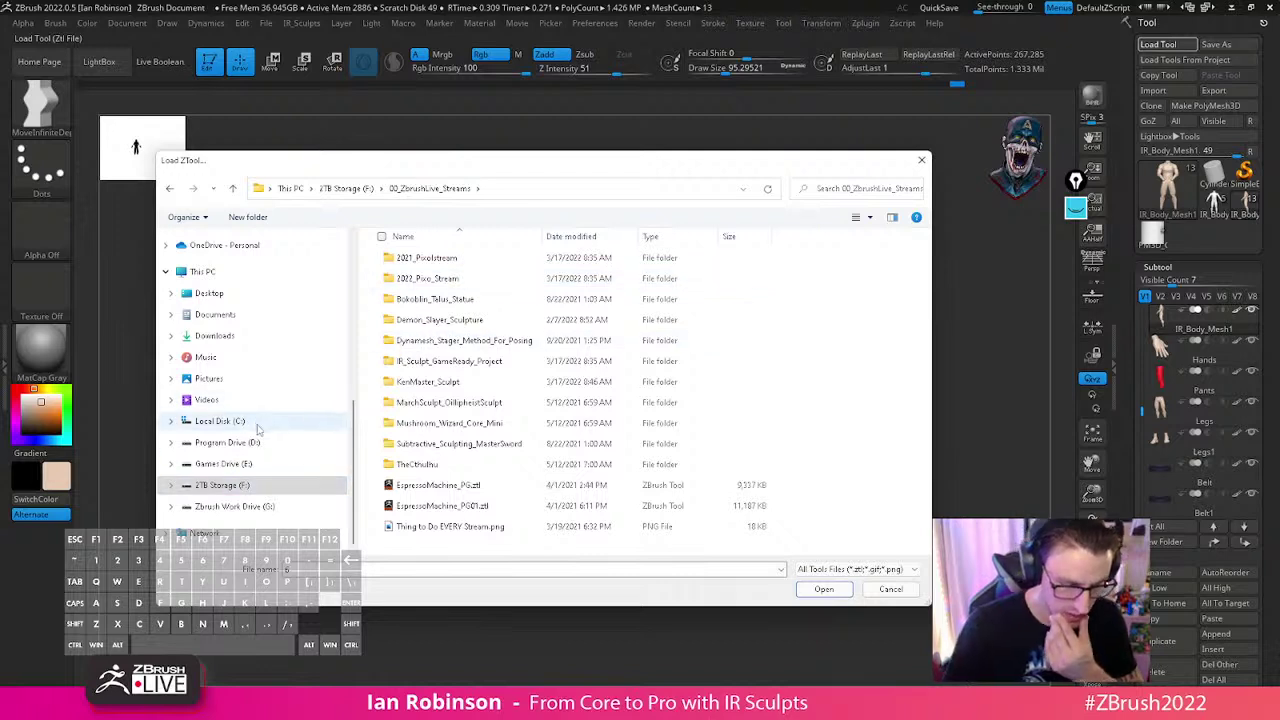
Search the 2TB Storage (F:) drive for "quaxly"
{"action": "left_click", "coordinate": [269, 485]}
{"action": "left_click", "coordinate": [848, 189]}
{"action": "type", "text": "qualxy"}
{"action": "key", "text": "BackSpace"}
{"action": "key", "text": "BackSpace"}
{"action": "key", "text": "BackSpace"}
{"action": "type", "text": "xly"}
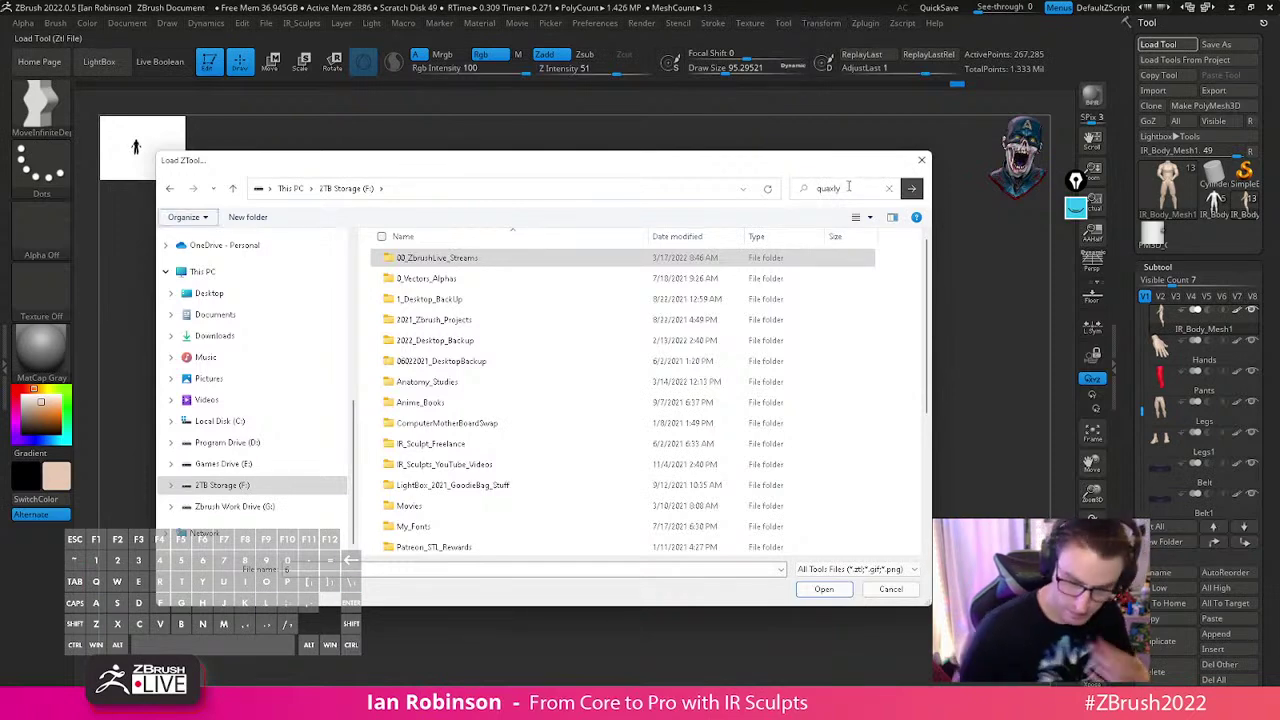
{"action": "key", "text": "Return"}
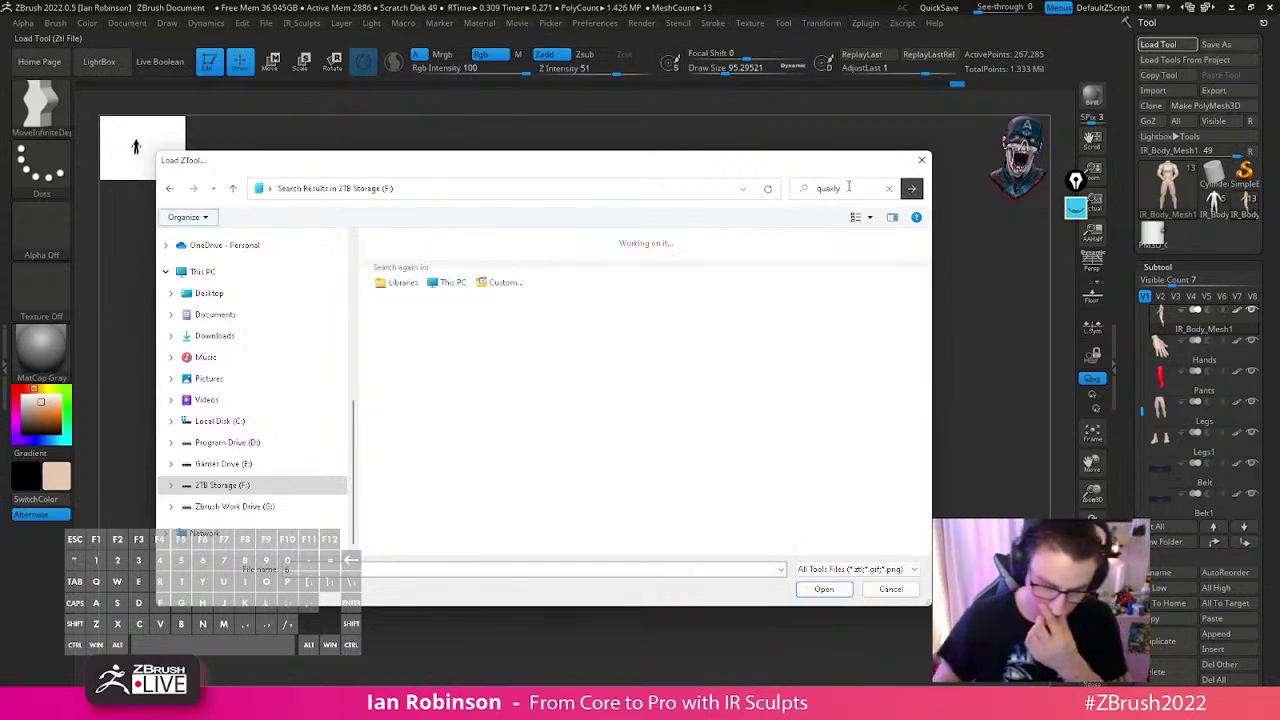
Load Quaxly_Pose_03_Cleaned_Up.ztl from the Quaxly_Stream folder inside Desktop_Folder
{"action": "left_click", "coordinate": [233, 293]}
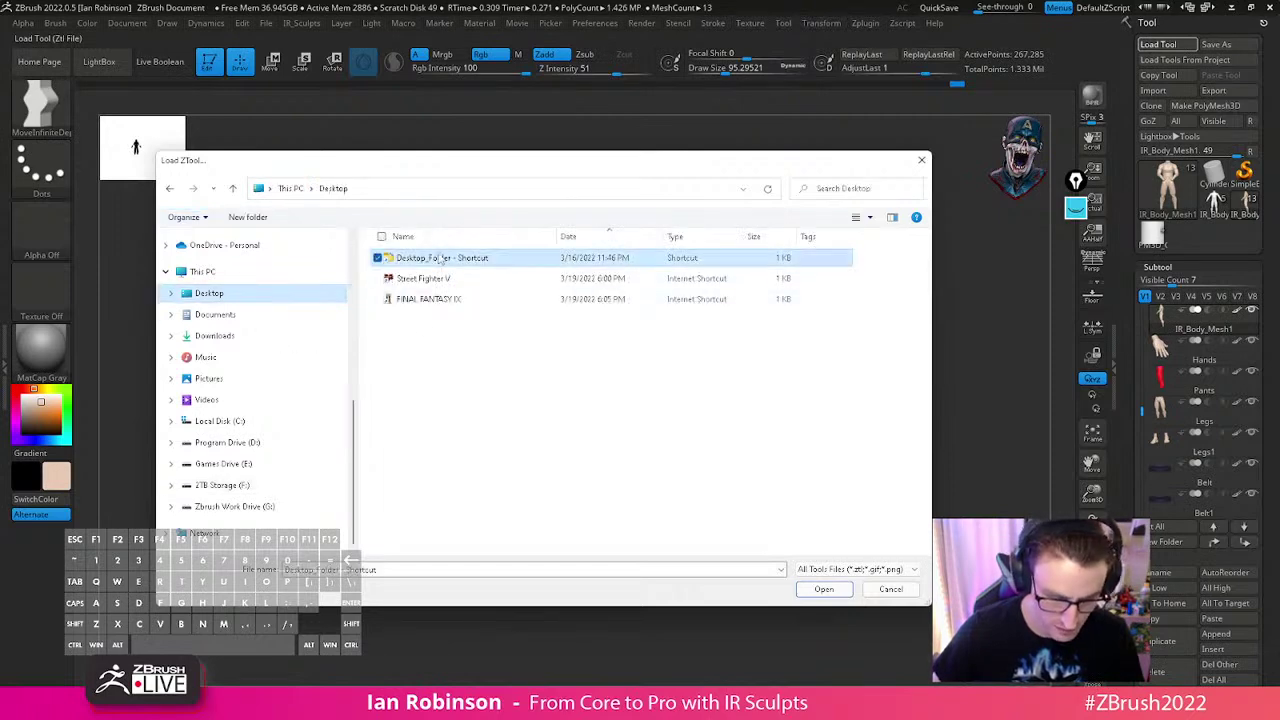
{"action": "double_click", "coordinate": [420, 256]}
{"action": "double_click", "coordinate": [443, 361]}
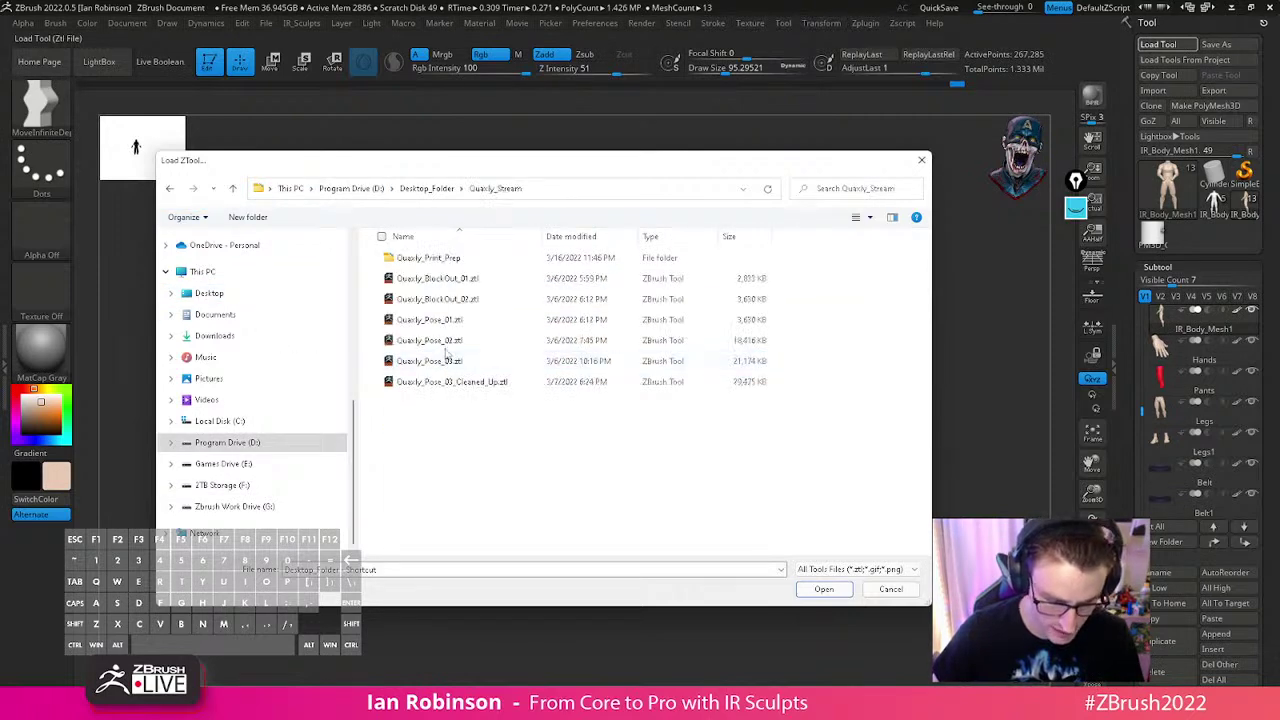
{"action": "left_click", "coordinate": [494, 382]}
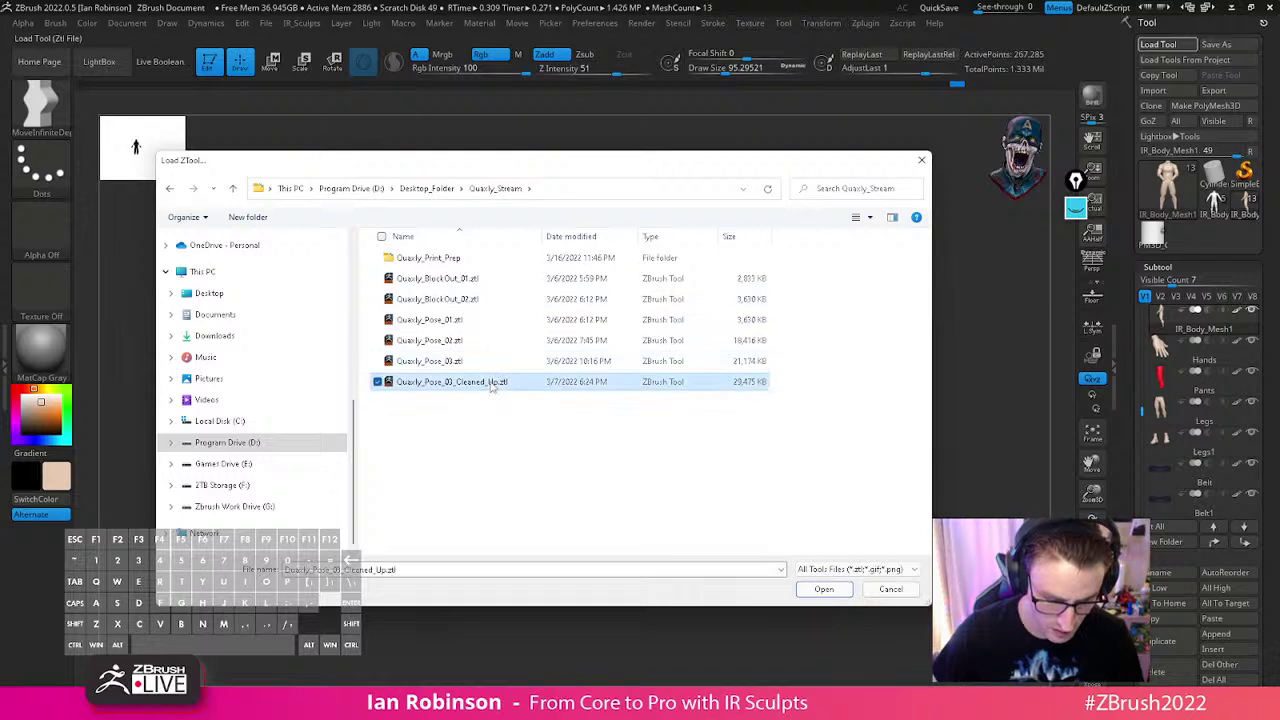
{"action": "left_click", "coordinate": [824, 589]}
Set the loaded Quaxly model's material to StartupMaterial
{"action": "left_click_drag", "start_coordinate": [754, 451], "coordinate": [746, 349]}
{"action": "left_click", "coordinate": [45, 354]}
{"action": "left_click", "coordinate": [182, 507]}
Try moving Quaxly's head, beak and hair vertically off the body with the Move gizmo, and undo the moves
{"action": "left_click_drag", "start_coordinate": [757, 289], "coordinate": [790, 423], "text": "alt"}
{"action": "left_click", "coordinate": [590, 322], "text": "alt"}
{"action": "key", "text": "shift+f"}
{"action": "key", "text": "w"}
{"action": "left_click", "coordinate": [567, 250]}
{"action": "left_click_drag", "start_coordinate": [518, 275], "coordinate": [518, 152]}
{"action": "left_click_drag", "start_coordinate": [840, 288], "coordinate": [740, 300], "text": "shift"}
{"action": "left_click_drag", "start_coordinate": [519, 155], "coordinate": [519, 254]}
{"action": "key", "text": "ctrl+z"}
{"action": "key", "text": "ctrl+z"}
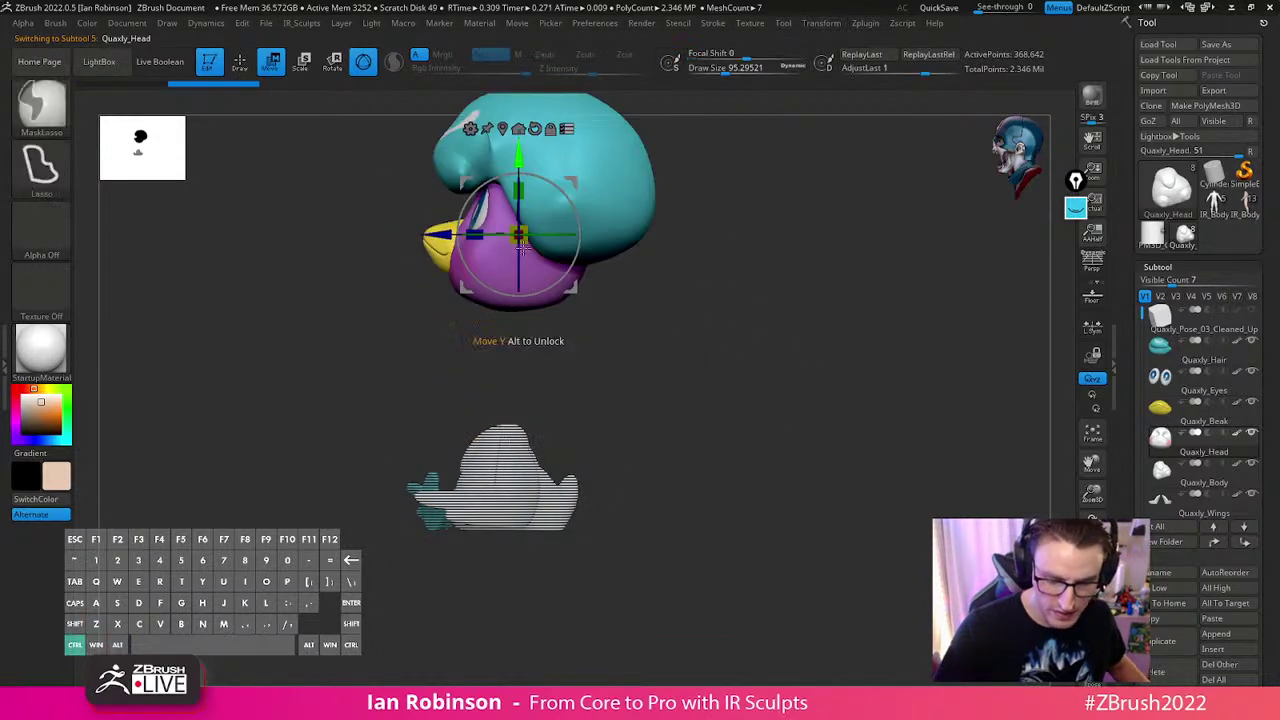
Examine the Quaxly model from below, then inspect the head with the surrounding parts shown transparent
{"action": "left_click_drag", "start_coordinate": [787, 395], "coordinate": [811, 274], "text": "shift"}
{"action": "mouse_move", "coordinate": [823, 343]}
{"action": "left_mouse_down", "text": "shift"}
{"action": "mouse_move", "coordinate": [917, 346]}
{"action": "mouse_move", "coordinate": [812, 317]}
{"action": "mouse_move", "coordinate": [846, 348]}
{"action": "left_mouse_up", "text": "shift"}
{"action": "key", "text": "q"}
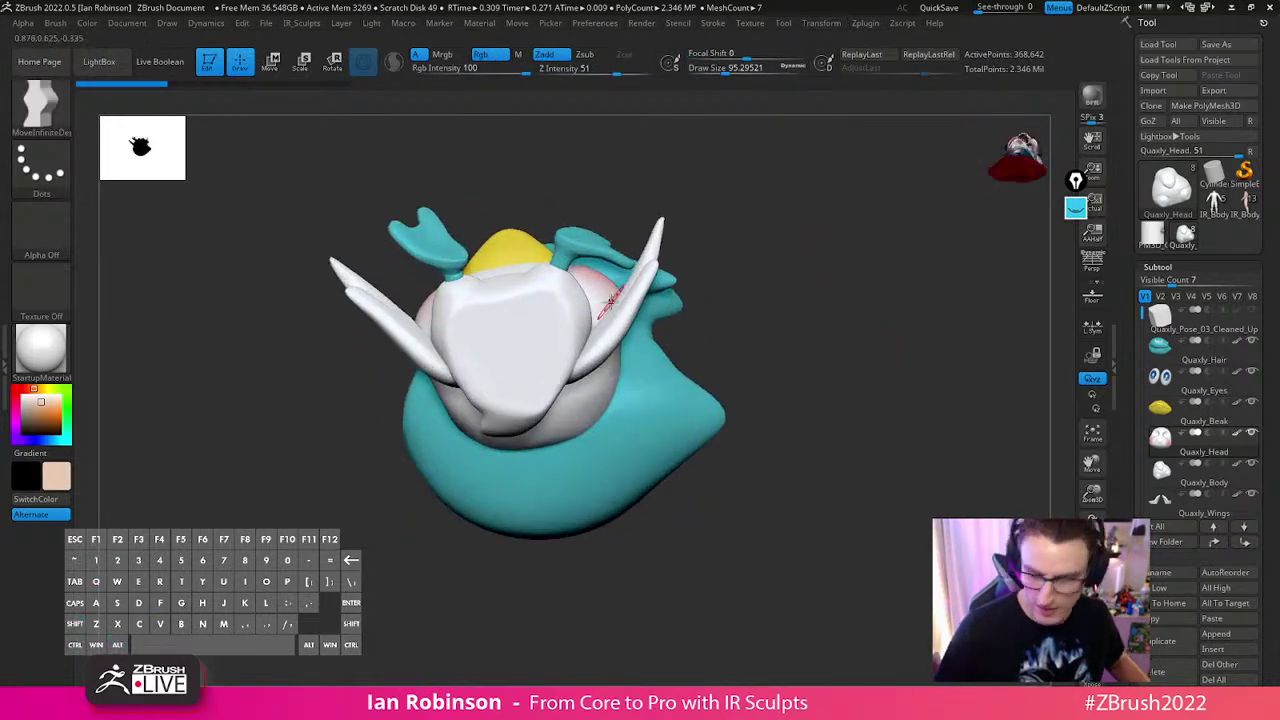
{"action": "left_click", "coordinate": [1092, 620]}
{"action": "left_click_drag", "start_coordinate": [785, 455], "coordinate": [736, 439]}
{"action": "left_click", "coordinate": [1092, 620]}
{"action": "mouse_move", "coordinate": [854, 426]}
{"action": "left_mouse_down", "text": "alt"}
{"action": "mouse_move", "coordinate": [859, 342]}
{"action": "mouse_move", "coordinate": [926, 337]}
{"action": "mouse_move", "coordinate": [171, 343]}
{"action": "mouse_move", "coordinate": [166, 289]}
{"action": "mouse_move", "coordinate": [134, 463]}
{"action": "mouse_move", "coordinate": [163, 514]}
{"action": "mouse_move", "coordinate": [190, 300]}
{"action": "mouse_move", "coordinate": [172, 410]}
{"action": "mouse_move", "coordinate": [163, 352]}
{"action": "mouse_move", "coordinate": [143, 363]}
{"action": "mouse_move", "coordinate": [178, 342]}
{"action": "mouse_move", "coordinate": [677, 283]}
{"action": "mouse_move", "coordinate": [877, 391]}
{"action": "left_mouse_up", "text": "alt"}
Switch the active subtool from Quaxly's wings to the body and back to the head, checking how each separate part fits
{"action": "key", "text": "ctrl+shift"}
{"action": "key", "text": "space"}
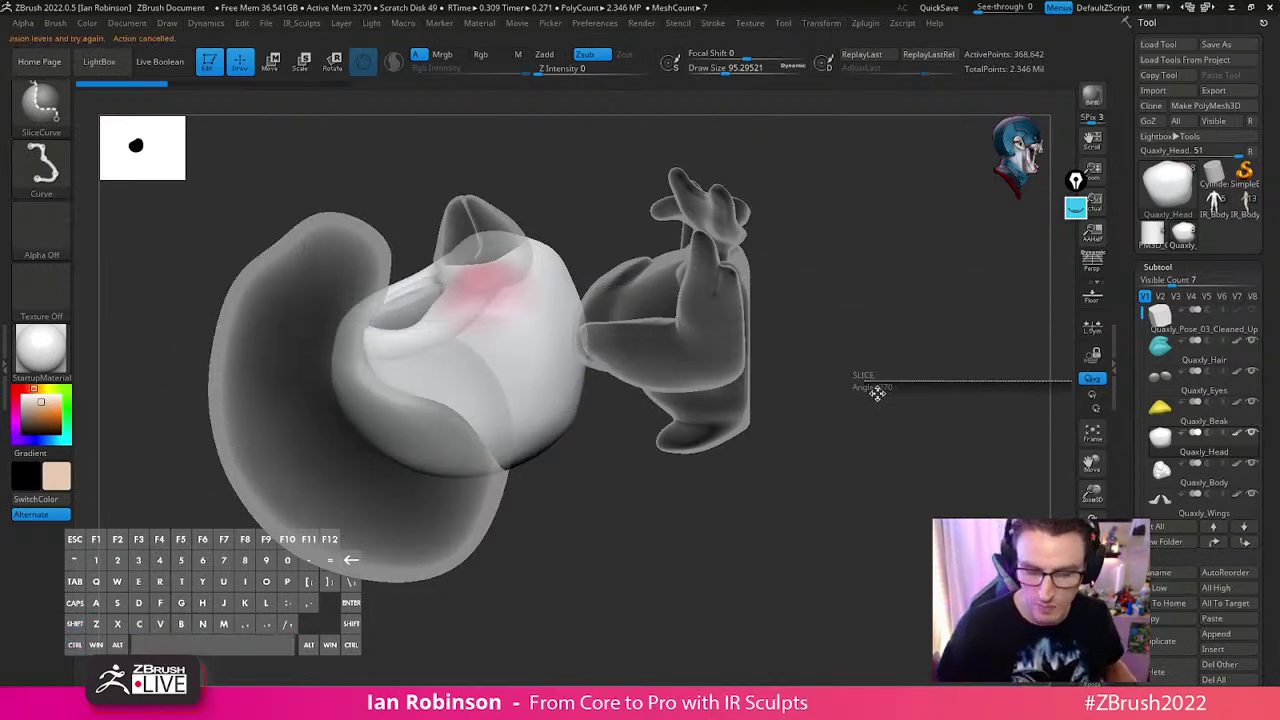
{"action": "left_click", "coordinate": [729, 298], "text": "alt"}
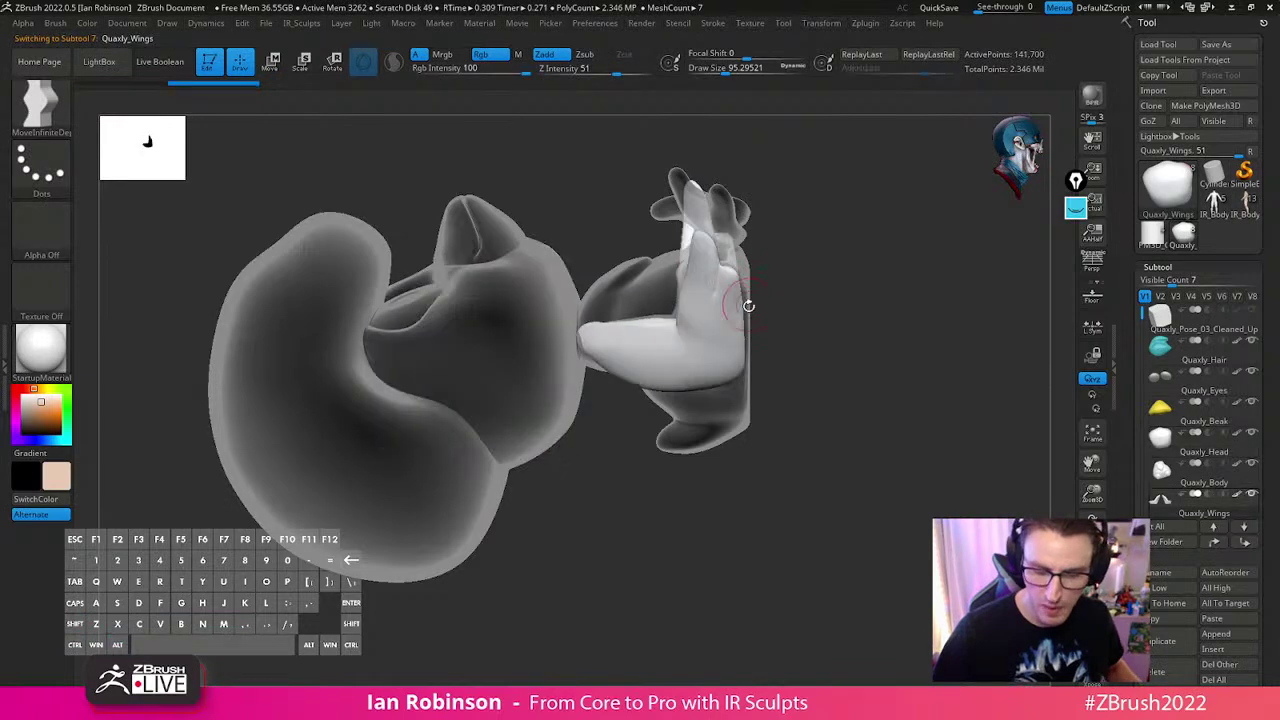
{"action": "left_click", "coordinate": [725, 390], "text": "alt"}
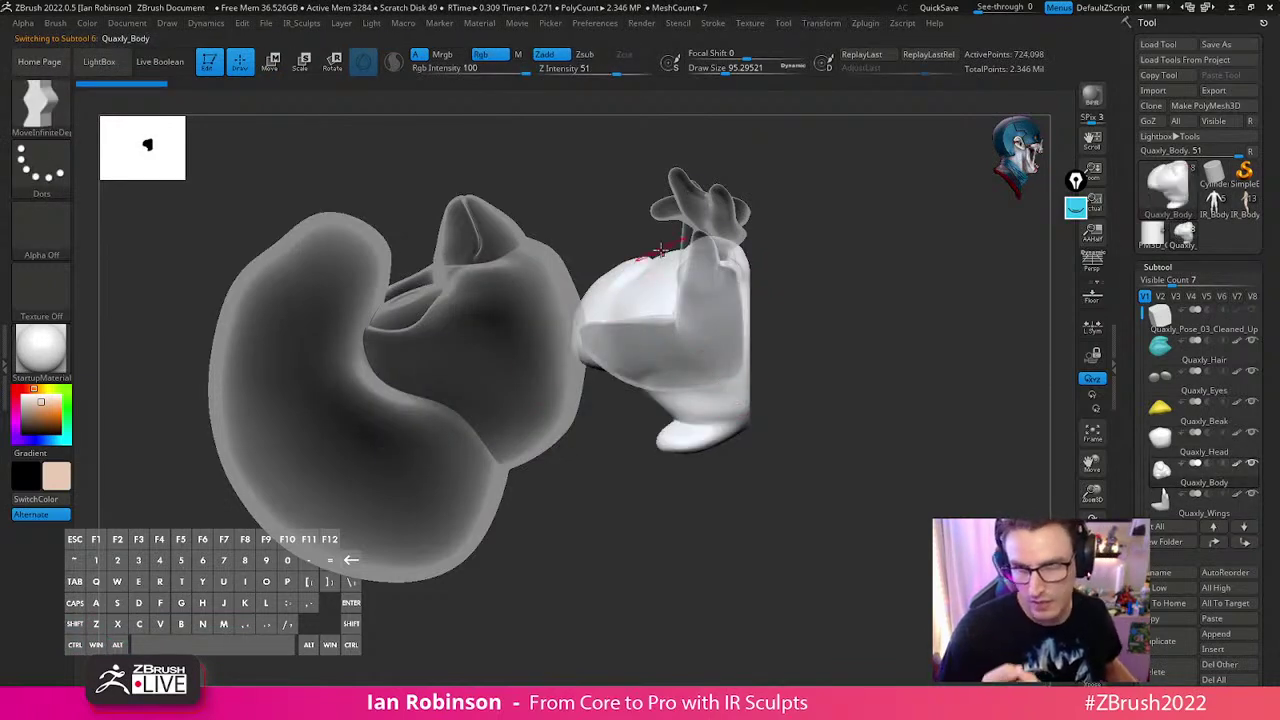
{"action": "left_click", "coordinate": [552, 372], "text": "alt"}
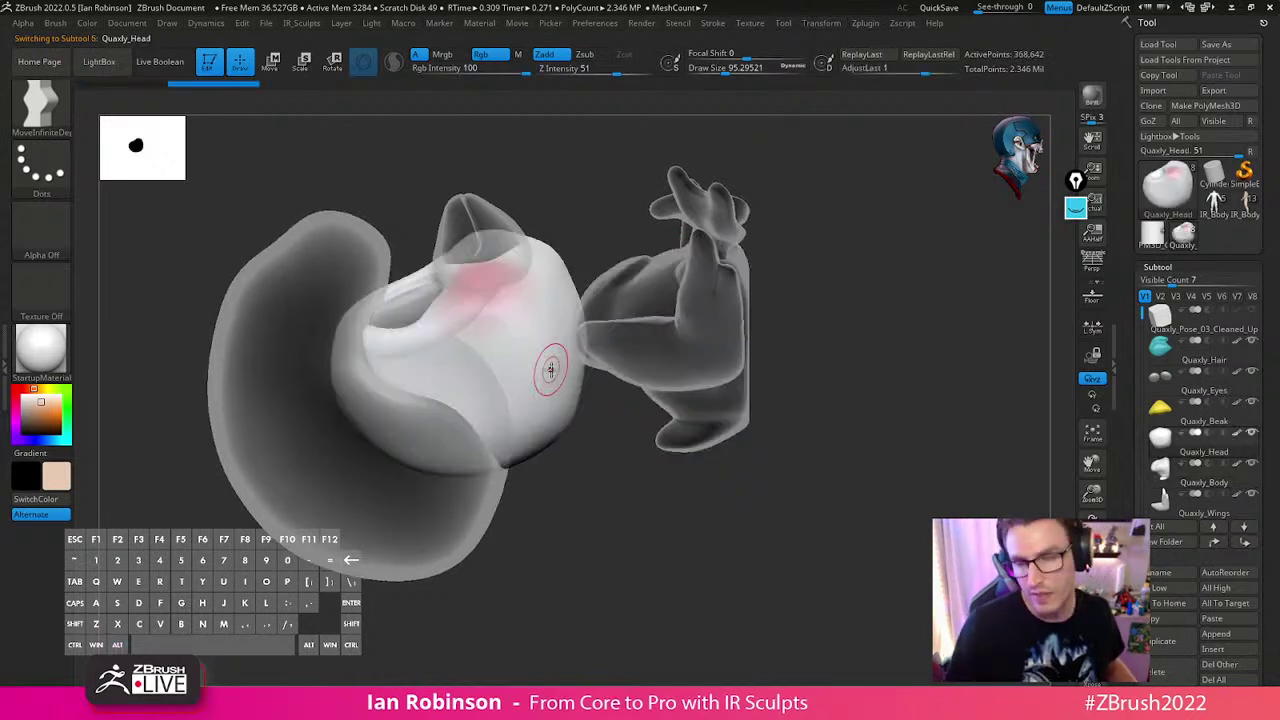
{"action": "left_click_drag", "start_coordinate": [812, 235], "coordinate": [851, 348]}
{"action": "right_click_drag", "start_coordinate": [851, 348], "coordinate": [832, 453]}
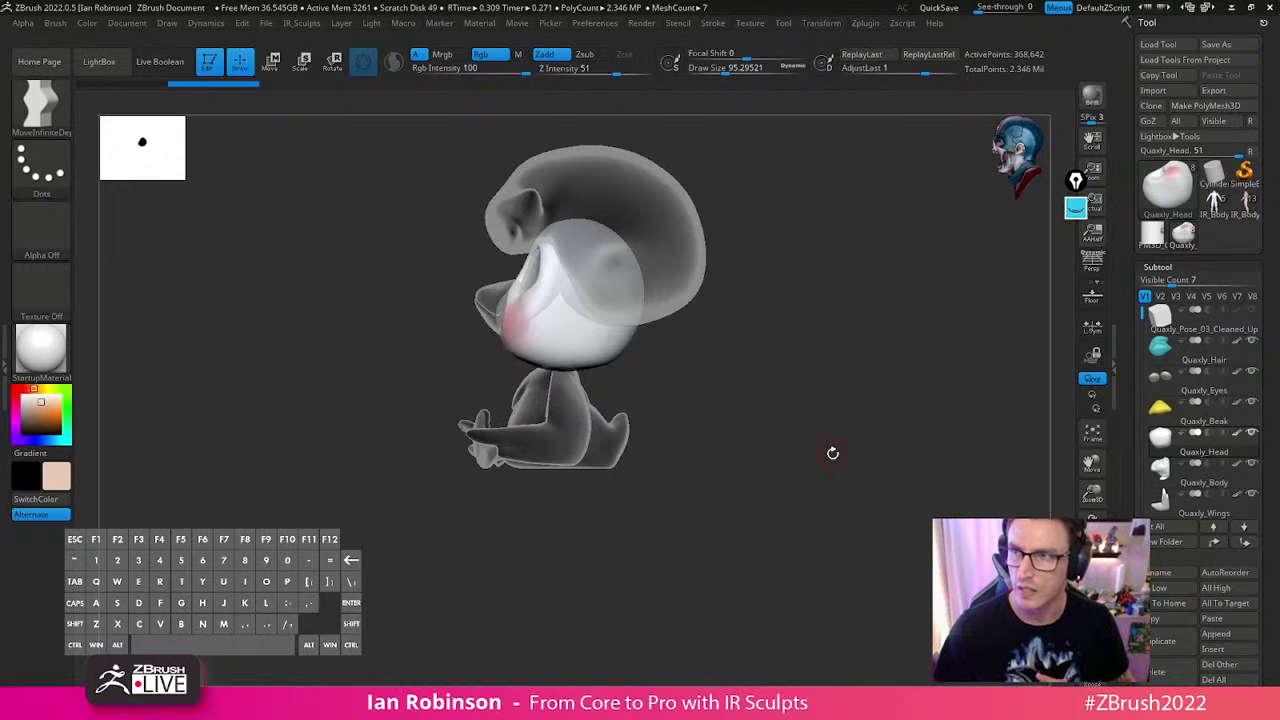
{"action": "left_click_drag", "start_coordinate": [832, 453], "coordinate": [737, 357]}
Try moving Quaxly's head along the front-to-back axis with the Move gizmo and multi-subtool transpose, and undo the moves
{"action": "key", "text": "w"}
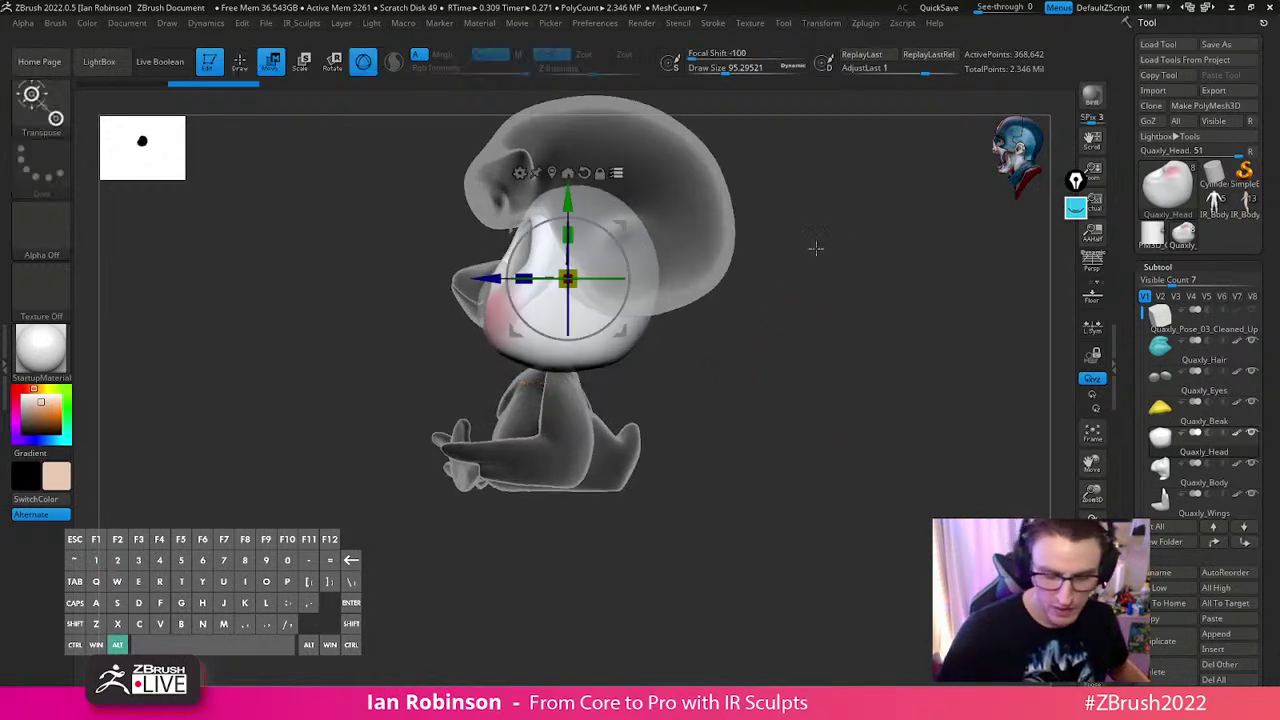
{"action": "left_click_drag", "start_coordinate": [783, 259], "coordinate": [795, 409], "text": "alt"}
{"action": "left_click_drag", "start_coordinate": [692, 424], "coordinate": [638, 303], "text": "alt"}
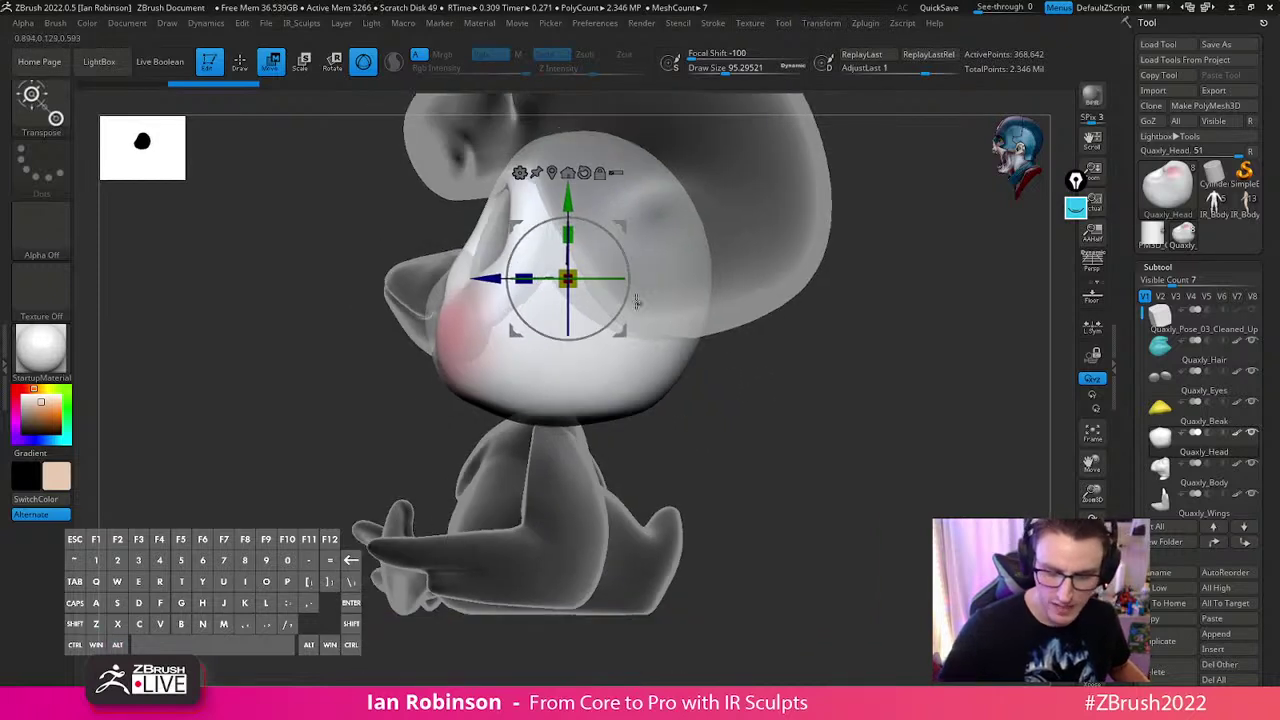
{"action": "left_click", "coordinate": [616, 173]}
{"action": "left_click_drag", "start_coordinate": [715, 310], "coordinate": [737, 372], "text": "alt"}
{"action": "left_click_drag", "start_coordinate": [496, 279], "coordinate": [537, 284]}
{"action": "mouse_move", "coordinate": [845, 470]}
{"action": "left_mouse_down", "text": "alt"}
{"action": "mouse_move", "coordinate": [857, 431]}
{"action": "mouse_move", "coordinate": [876, 457]}
{"action": "left_mouse_up", "text": "alt"}
{"action": "mouse_move", "coordinate": [633, 113]}
{"action": "left_mouse_down", "text": "ctrl+shift"}
{"action": "mouse_move", "coordinate": [623, 528]}
{"action": "mouse_move", "coordinate": [563, 509]}
{"action": "mouse_move", "coordinate": [790, 528]}
{"action": "left_mouse_up", "text": "ctrl+shift"}
{"action": "key", "text": "ctrl+z"}
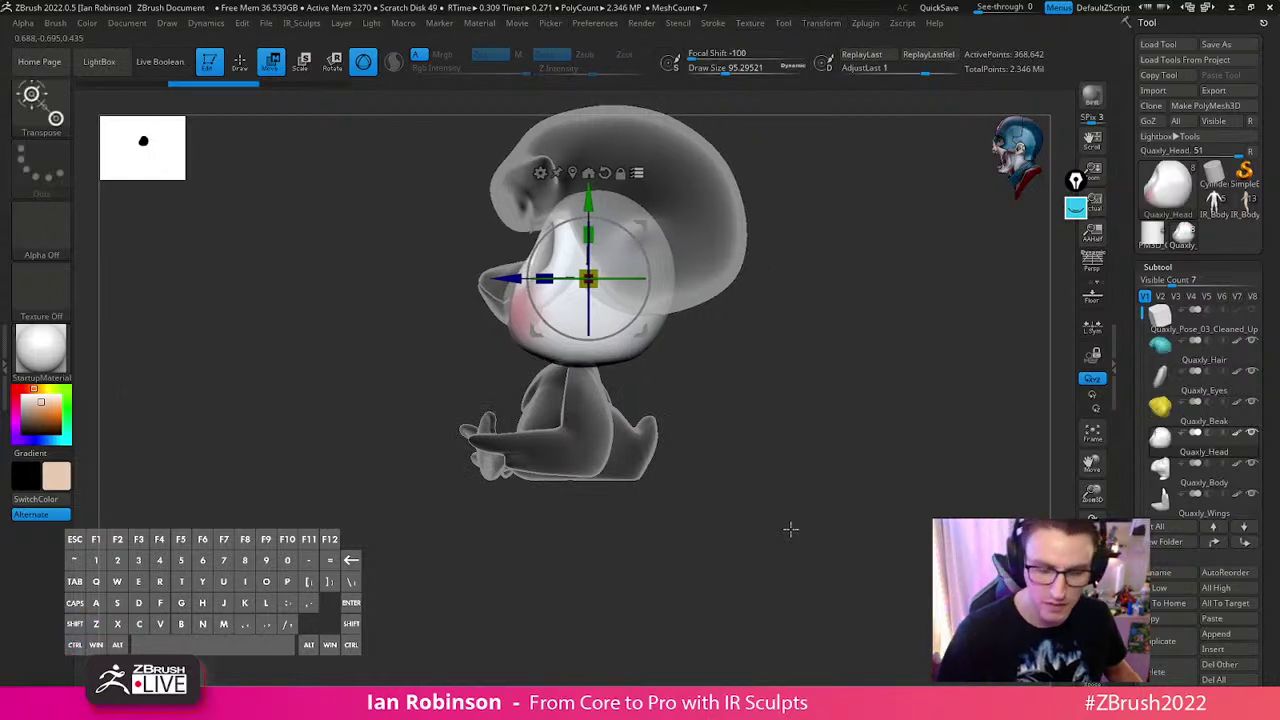
{"action": "left_click_drag", "start_coordinate": [844, 260], "coordinate": [846, 305], "text": "alt"}
{"action": "left_click_drag", "start_coordinate": [510, 278], "coordinate": [485, 278]}
{"action": "key", "text": "ctrl+z"}
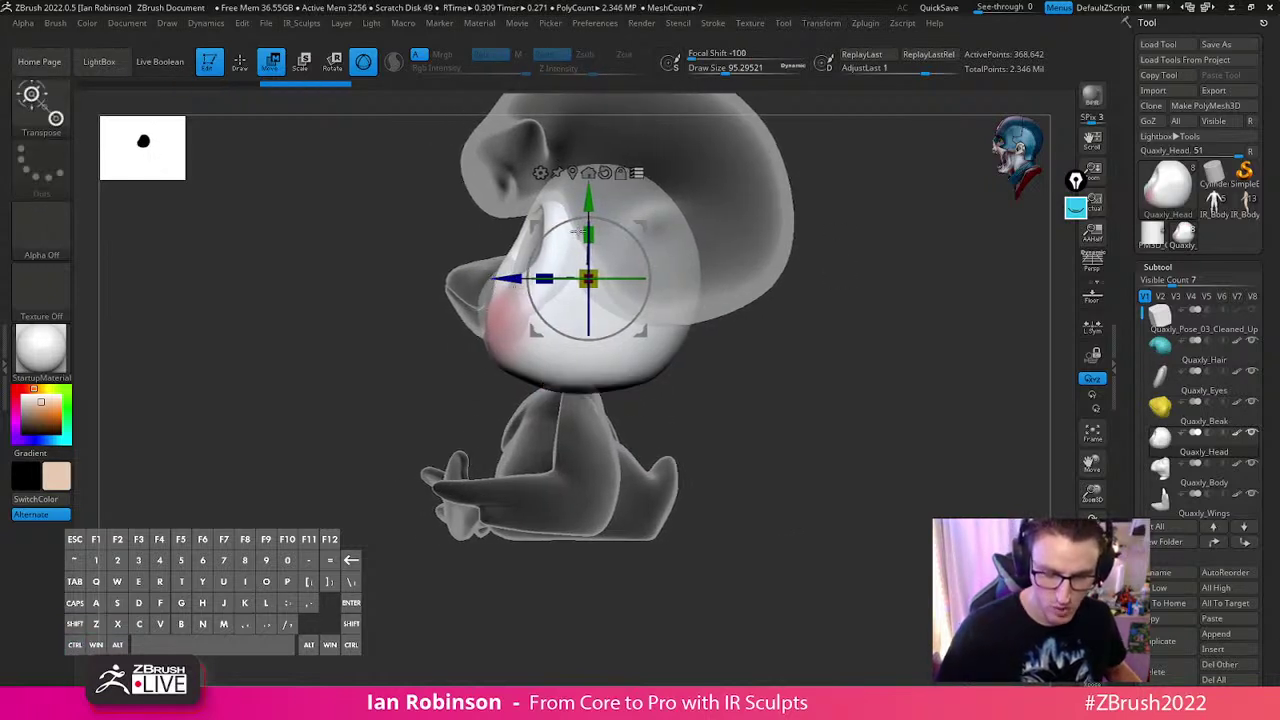
Try excluding only Quaxly's head from the subtools affected by the Move gizmo
{"action": "key", "text": "ctrl+shift"}
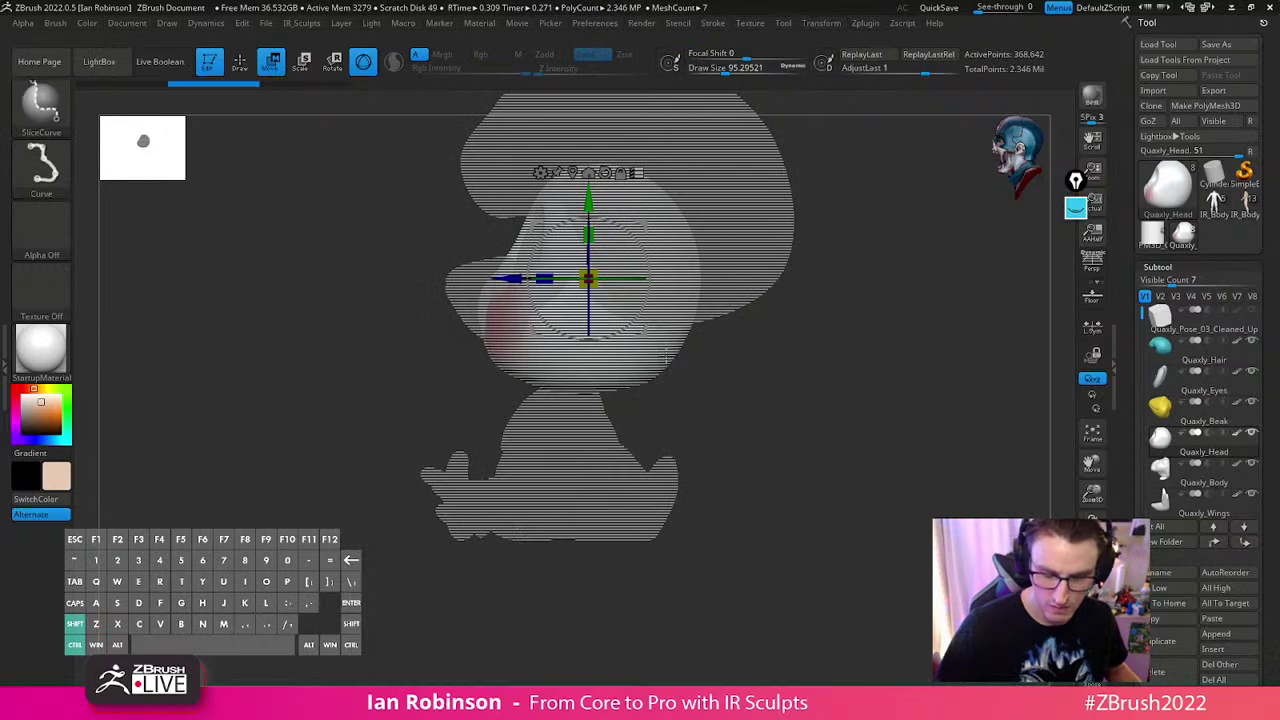
{"action": "key", "text": "ctrl"}
{"action": "left_click", "coordinate": [696, 327], "text": "ctrl+shift"}
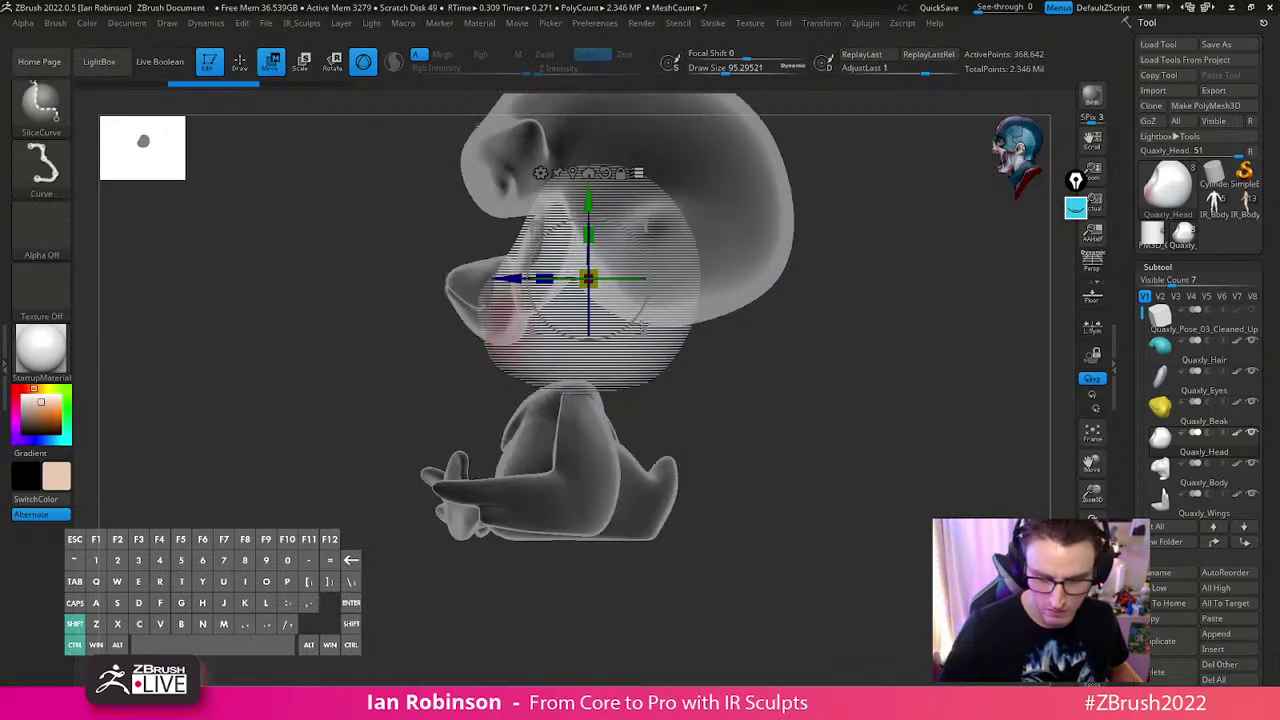
{"action": "mouse_move", "coordinate": [518, 280]}
{"action": "left_mouse_down"}
{"action": "mouse_move", "coordinate": [430, 301]}
{"action": "mouse_move", "coordinate": [518, 286]}
{"action": "left_mouse_up"}
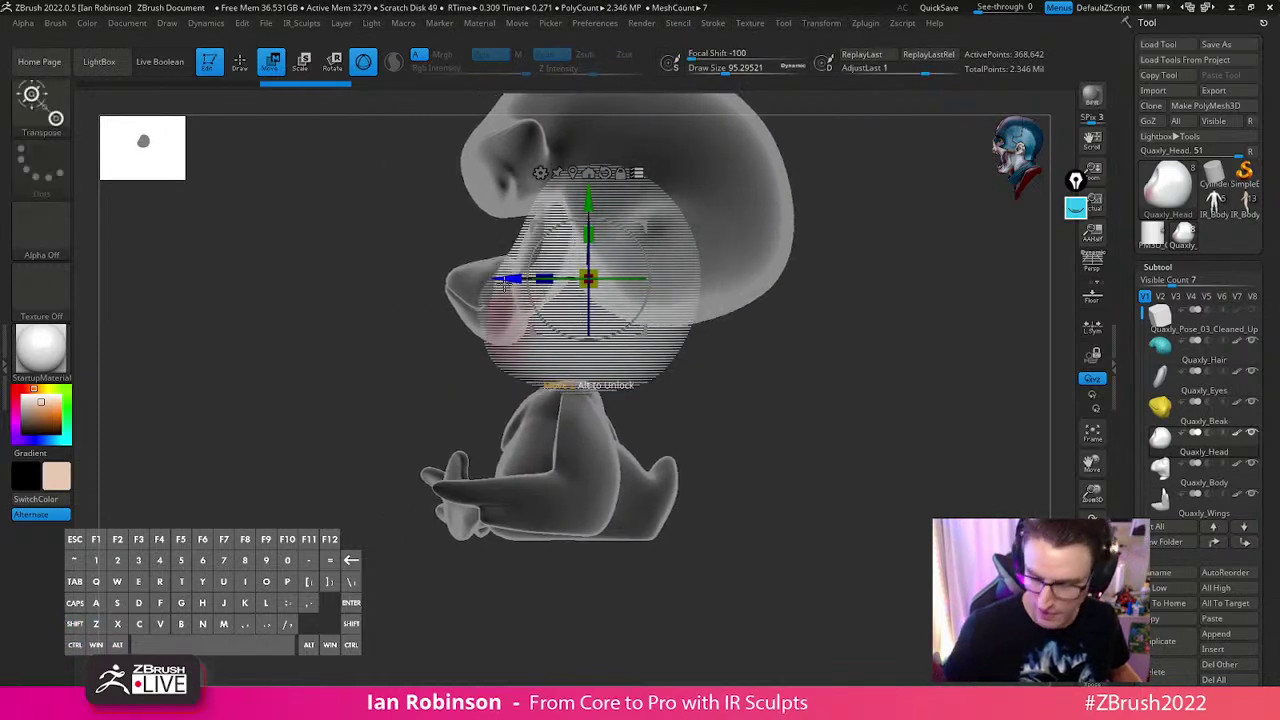
{"action": "left_click", "coordinate": [703, 305], "text": "ctrl+shift"}
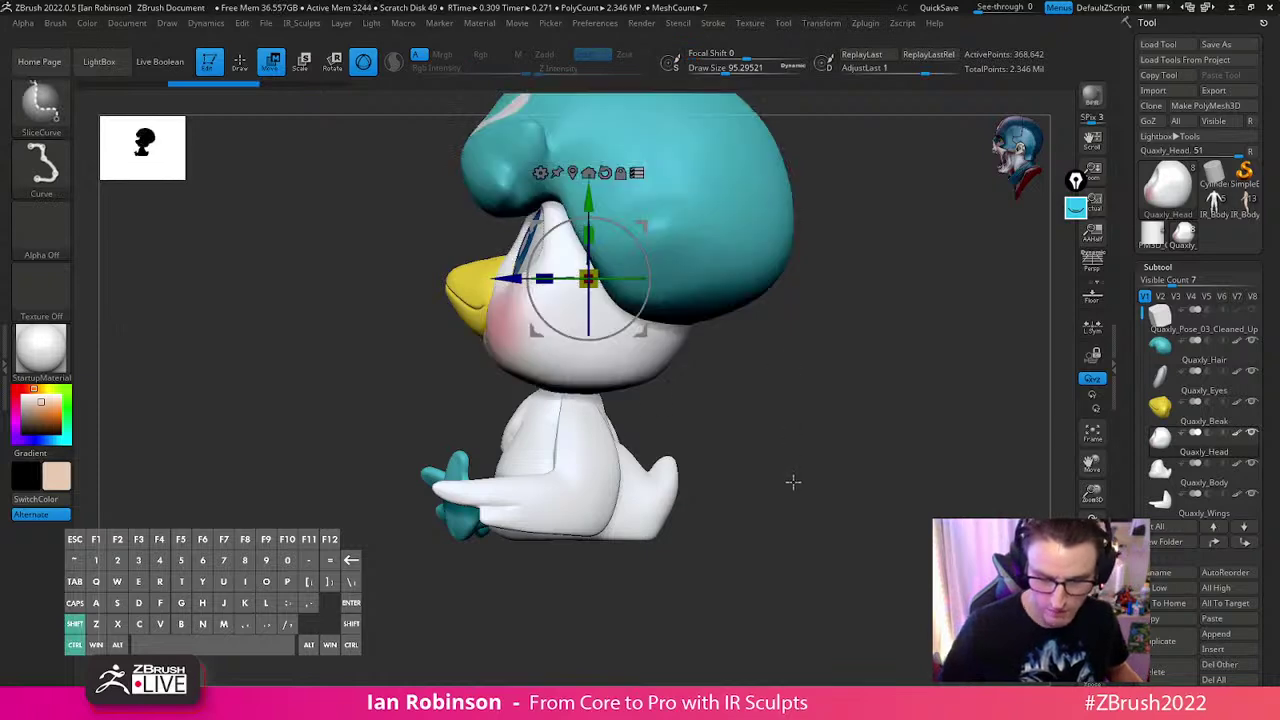
Limit the multi-subtool transpose selection to Quaxly's head, hair, beak and eyes, leaving out the body and wings
{"action": "left_click", "coordinate": [575, 456], "text": "ctrl+shift"}
{"action": "left_click", "coordinate": [588, 476], "text": "ctrl+shift"}
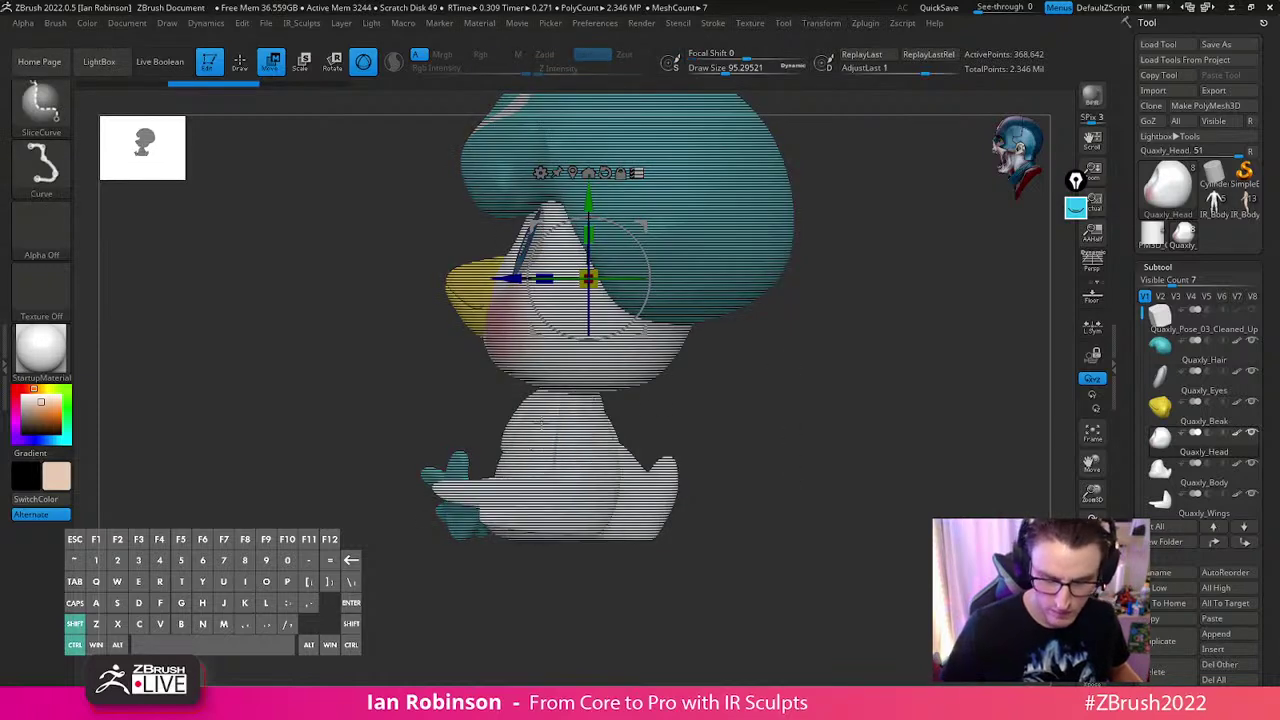
{"action": "left_click", "coordinate": [600, 356], "text": "ctrl+shift"}
{"action": "left_click", "coordinate": [690, 260], "text": "ctrl+shift"}
{"action": "left_click", "coordinate": [463, 278], "text": "ctrl+shift"}
{"action": "left_click", "coordinate": [524, 246], "text": "ctrl+shift"}
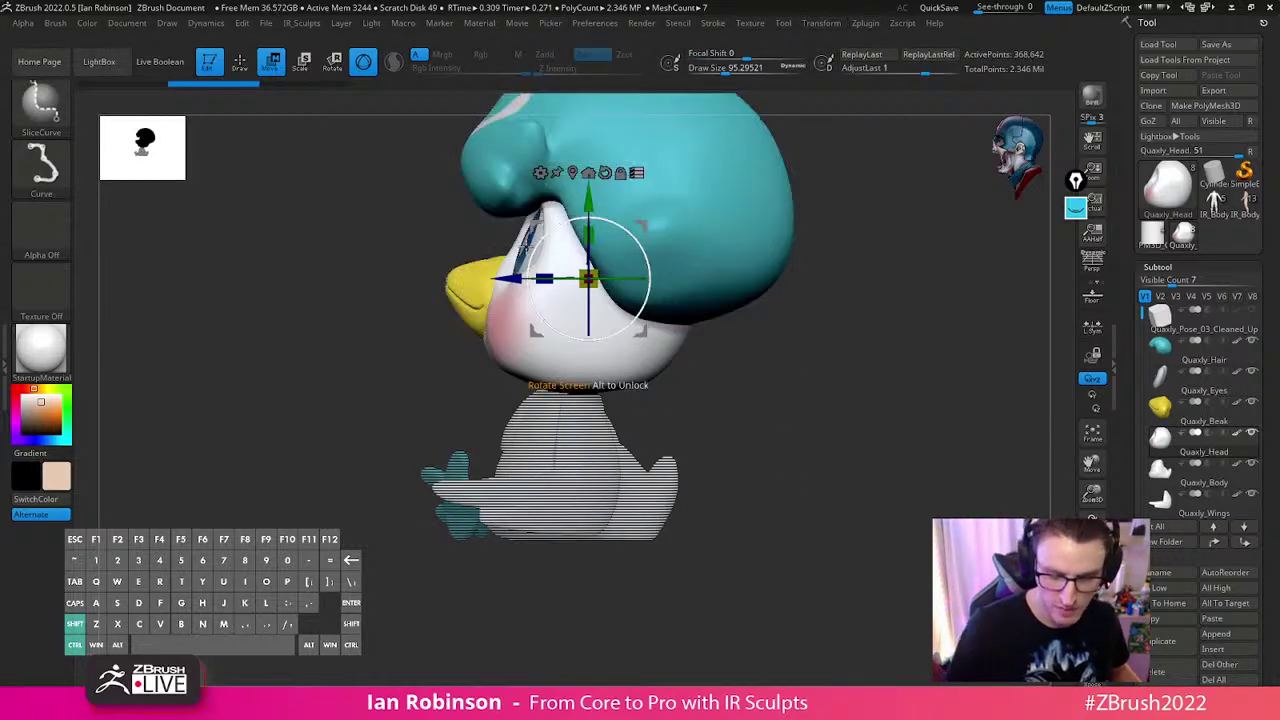
Try moving the selected head parts forward and rotating them together, undo the change and return to Draw mode
{"action": "left_click_drag", "start_coordinate": [512, 279], "coordinate": [443, 304]}
{"action": "mouse_move", "coordinate": [572, 228]}
{"action": "left_mouse_down"}
{"action": "mouse_move", "coordinate": [587, 228]}
{"action": "mouse_move", "coordinate": [532, 236]}
{"action": "mouse_move", "coordinate": [505, 214]}
{"action": "mouse_move", "coordinate": [533, 216]}
{"action": "left_mouse_up"}
{"action": "key", "text": "ctrl+z"}
{"action": "left_click_drag", "start_coordinate": [849, 350], "coordinate": [846, 310], "text": "alt"}
{"action": "mouse_move", "coordinate": [571, 375]}
{"action": "left_mouse_down", "text": "ctrl+shift"}
{"action": "mouse_move", "coordinate": [740, 135]}
{"action": "mouse_move", "coordinate": [570, 118]}
{"action": "mouse_move", "coordinate": [760, 140]}
{"action": "mouse_move", "coordinate": [690, 132]}
{"action": "mouse_move", "coordinate": [788, 168]}
{"action": "mouse_move", "coordinate": [572, 152]}
{"action": "mouse_move", "coordinate": [576, 107]}
{"action": "mouse_move", "coordinate": [580, 128]}
{"action": "mouse_move", "coordinate": [808, 178]}
{"action": "mouse_move", "coordinate": [660, 130]}
{"action": "mouse_move", "coordinate": [814, 172]}
{"action": "mouse_move", "coordinate": [527, 148]}
{"action": "mouse_move", "coordinate": [618, 148]}
{"action": "mouse_move", "coordinate": [763, 180]}
{"action": "mouse_move", "coordinate": [530, 160]}
{"action": "mouse_move", "coordinate": [816, 192]}
{"action": "mouse_move", "coordinate": [600, 112]}
{"action": "mouse_move", "coordinate": [545, 150]}
{"action": "mouse_move", "coordinate": [566, 140]}
{"action": "mouse_move", "coordinate": [572, 172]}
{"action": "mouse_move", "coordinate": [943, 262]}
{"action": "mouse_move", "coordinate": [932, 265]}
{"action": "left_mouse_up", "text": "ctrl+shift"}
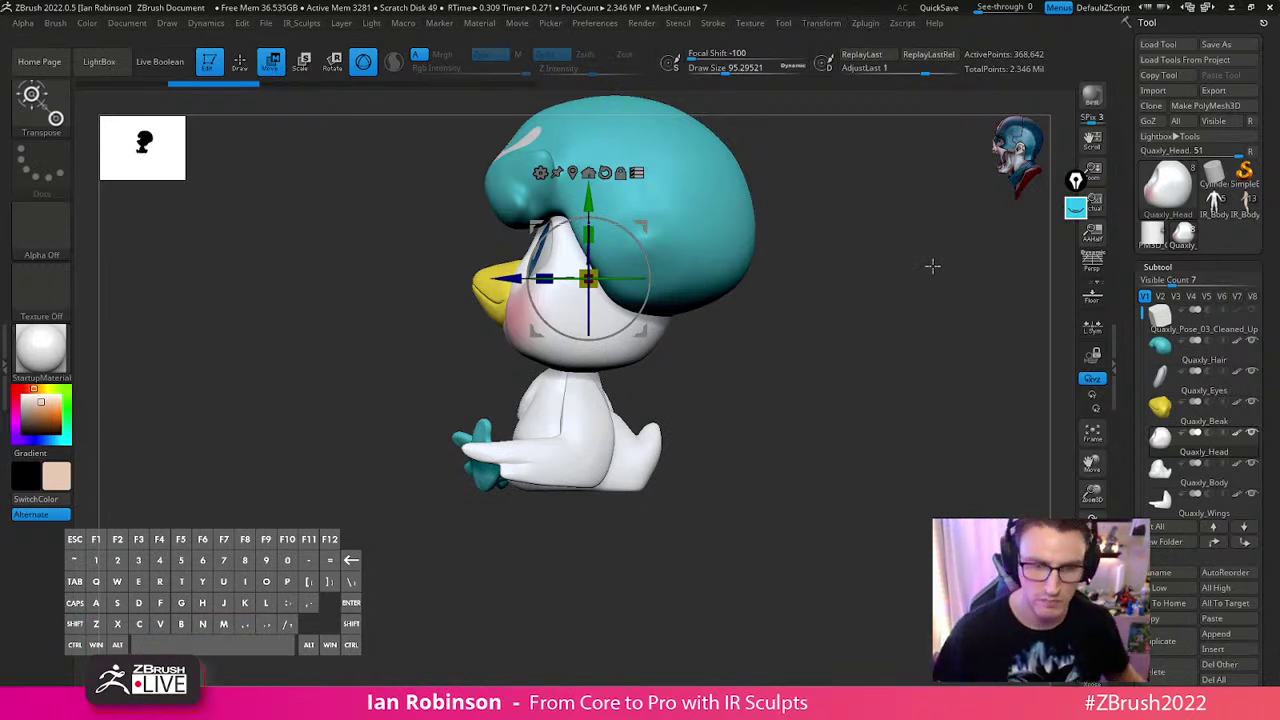
{"action": "key", "text": "q"}
{"action": "mouse_move", "coordinate": [853, 326]}
{"action": "left_mouse_down"}
{"action": "mouse_move", "coordinate": [860, 340]}
{"action": "mouse_move", "coordinate": [829, 366]}
{"action": "mouse_move", "coordinate": [849, 421]}
{"action": "left_mouse_up"}
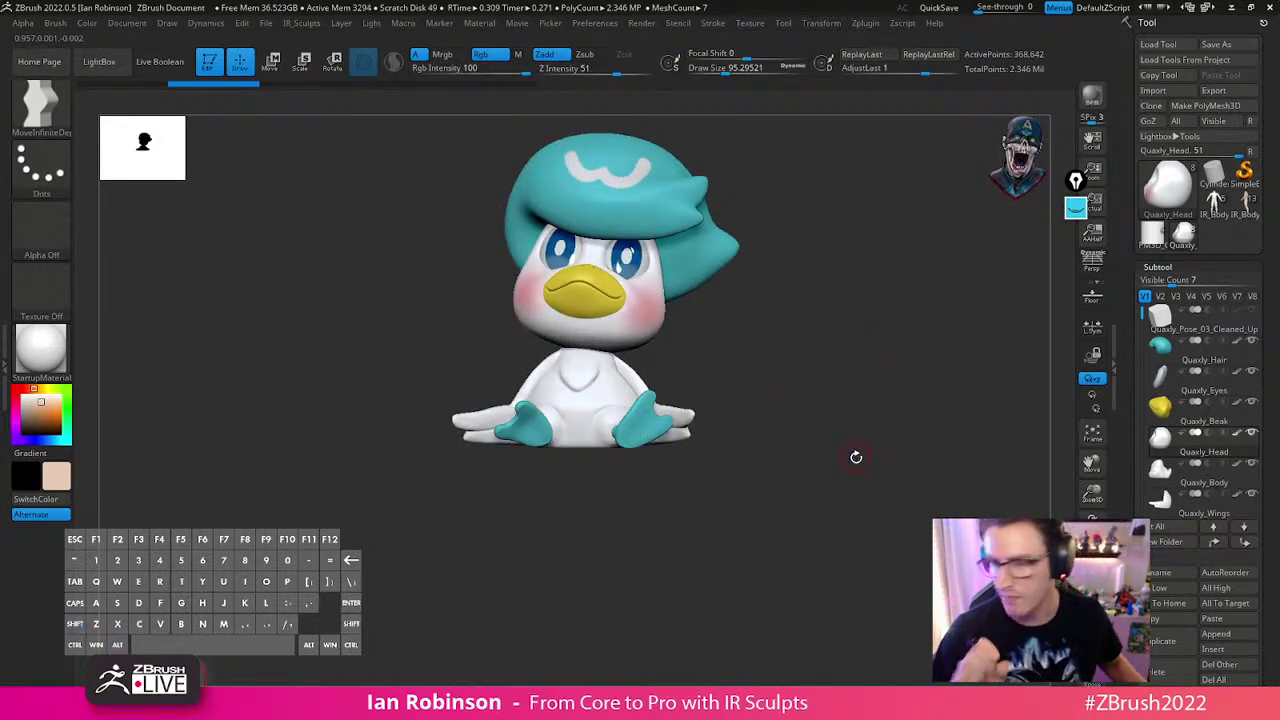
Browse for a tool to load in 2021_Zbrush_Projects > Vega_VS_ChunLi_Statue > Vega_ChunLi_Posed on the 2TB Storage (F:) drive
{"action": "left_click", "coordinate": [1158, 44]}
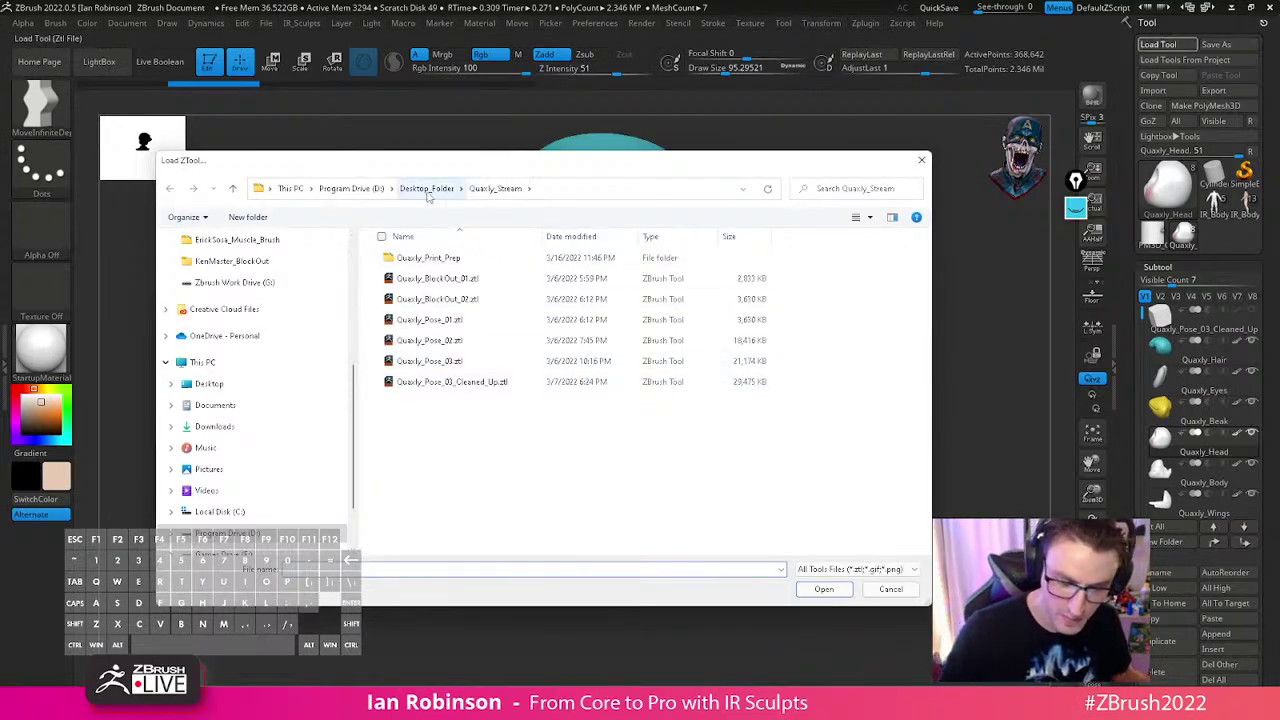
{"action": "scroll", "coordinate": [333, 491], "scroll_direction": "down", "scroll_amount": 2}
{"action": "left_click", "coordinate": [333, 489]}
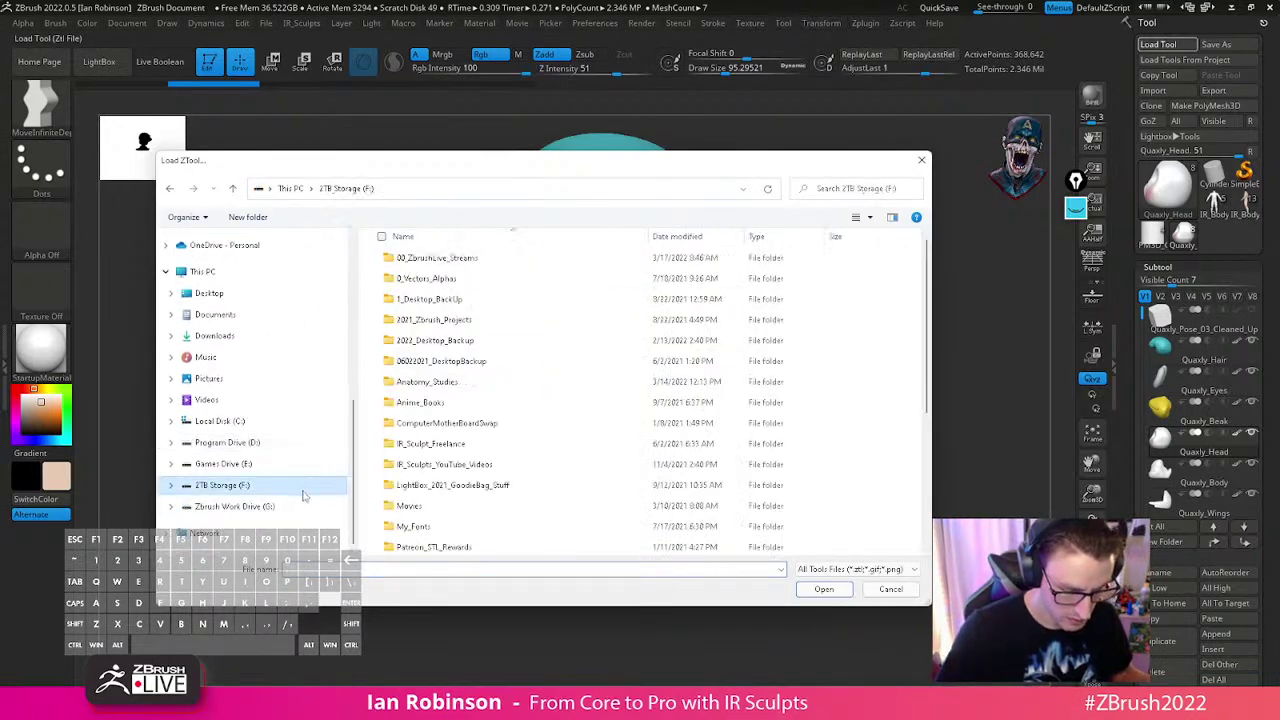
{"action": "double_click", "coordinate": [481, 324]}
{"action": "left_click_drag", "start_coordinate": [925, 351], "coordinate": [925, 440]}
{"action": "left_click", "coordinate": [487, 455]}
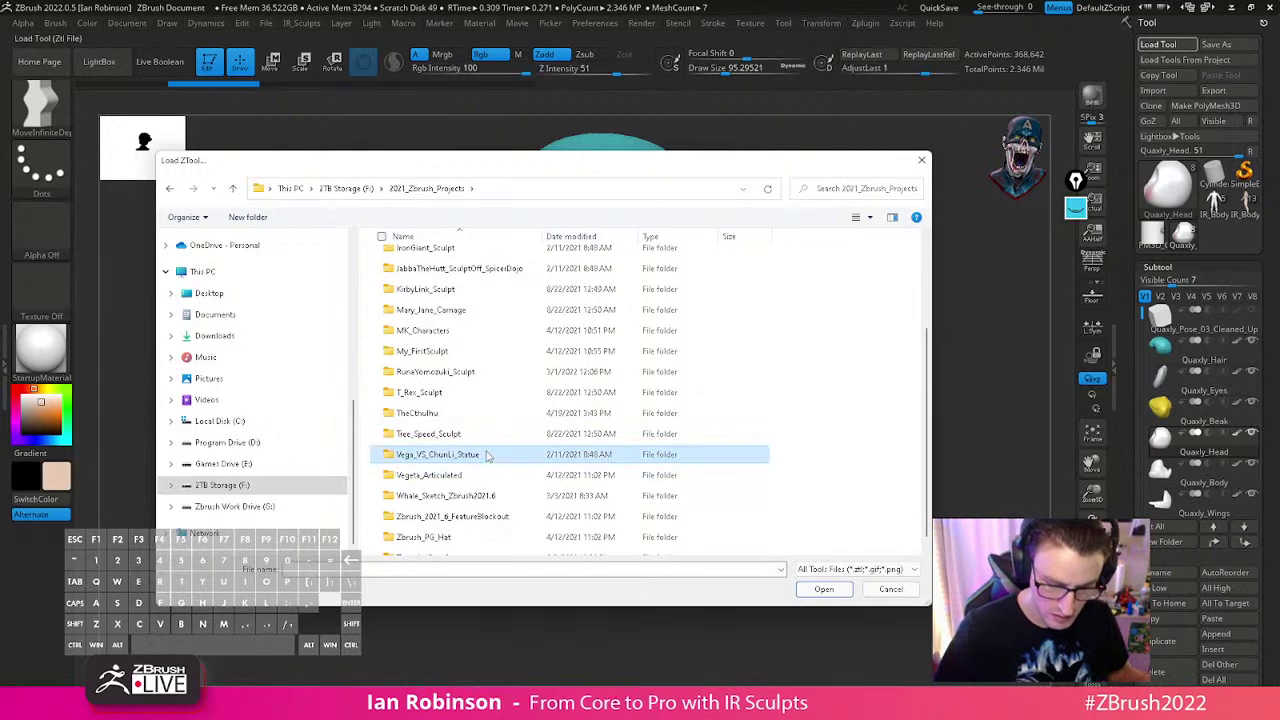
{"action": "double_click", "coordinate": [527, 461]}
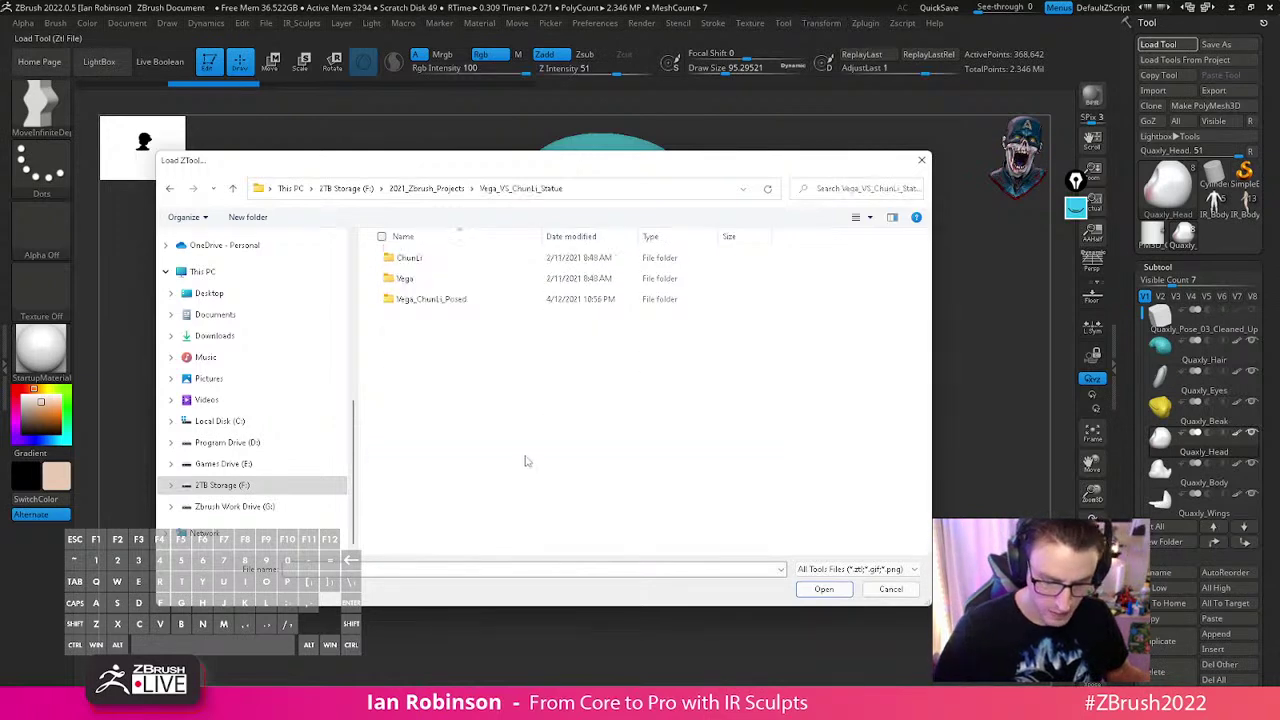
{"action": "double_click", "coordinate": [475, 303]}
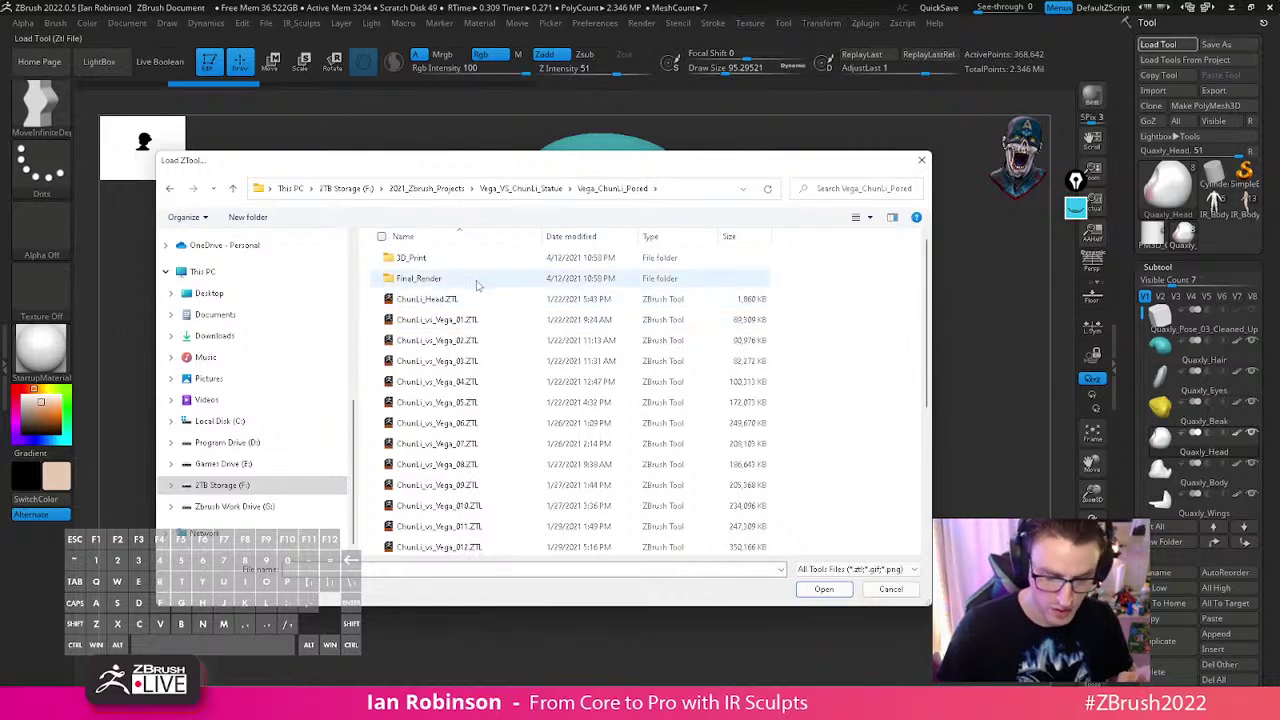
Load the decimated ChunLi_vs_Vega_Final_Render_03 tool from the Final_Render folder and frame the statue on the canvas
{"action": "scroll", "coordinate": [505, 440], "scroll_direction": "down", "scroll_amount": 4}
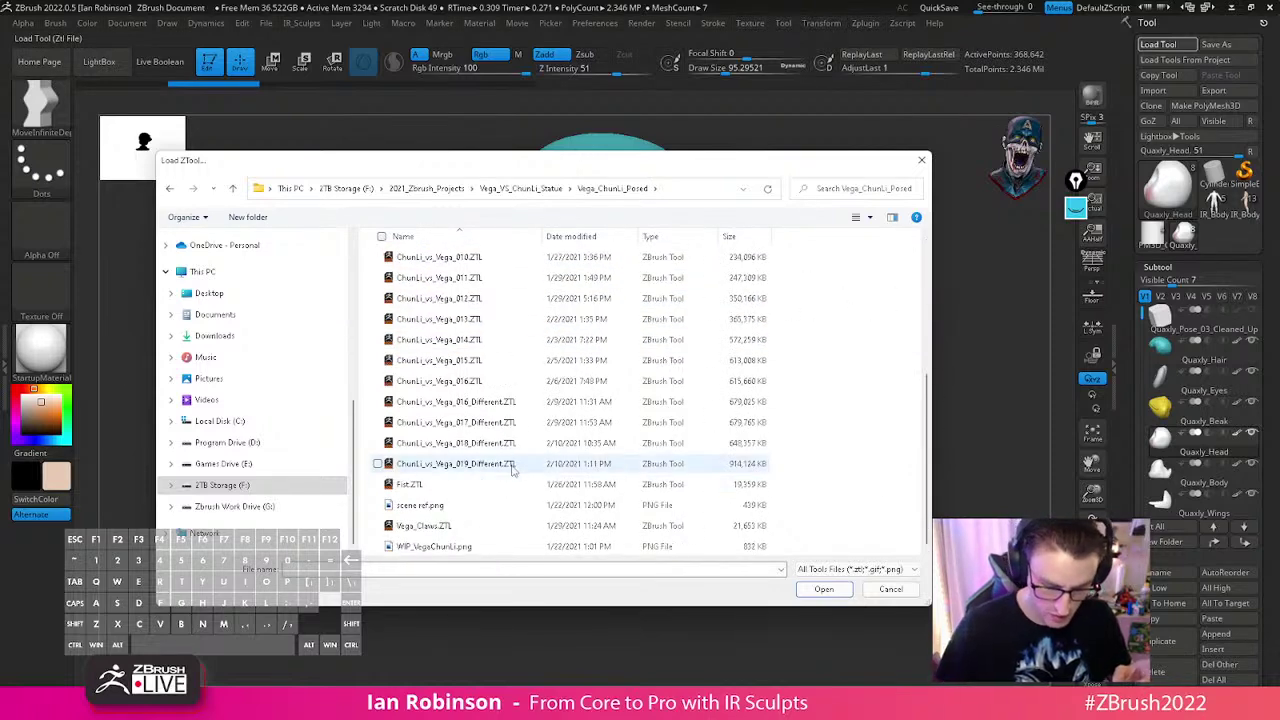
{"action": "scroll", "coordinate": [885, 350], "scroll_direction": "up", "scroll_amount": 5}
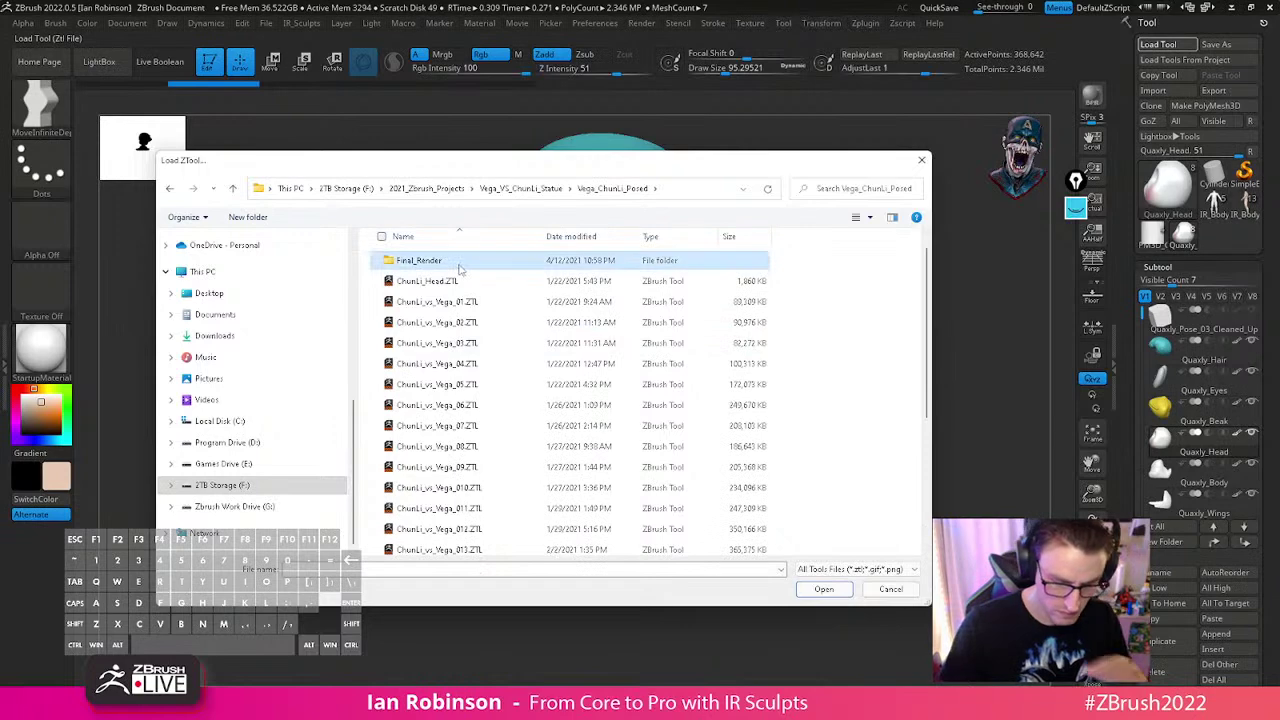
{"action": "double_click", "coordinate": [460, 262]}
{"action": "left_click", "coordinate": [540, 420]}
{"action": "left_click", "coordinate": [826, 590]}
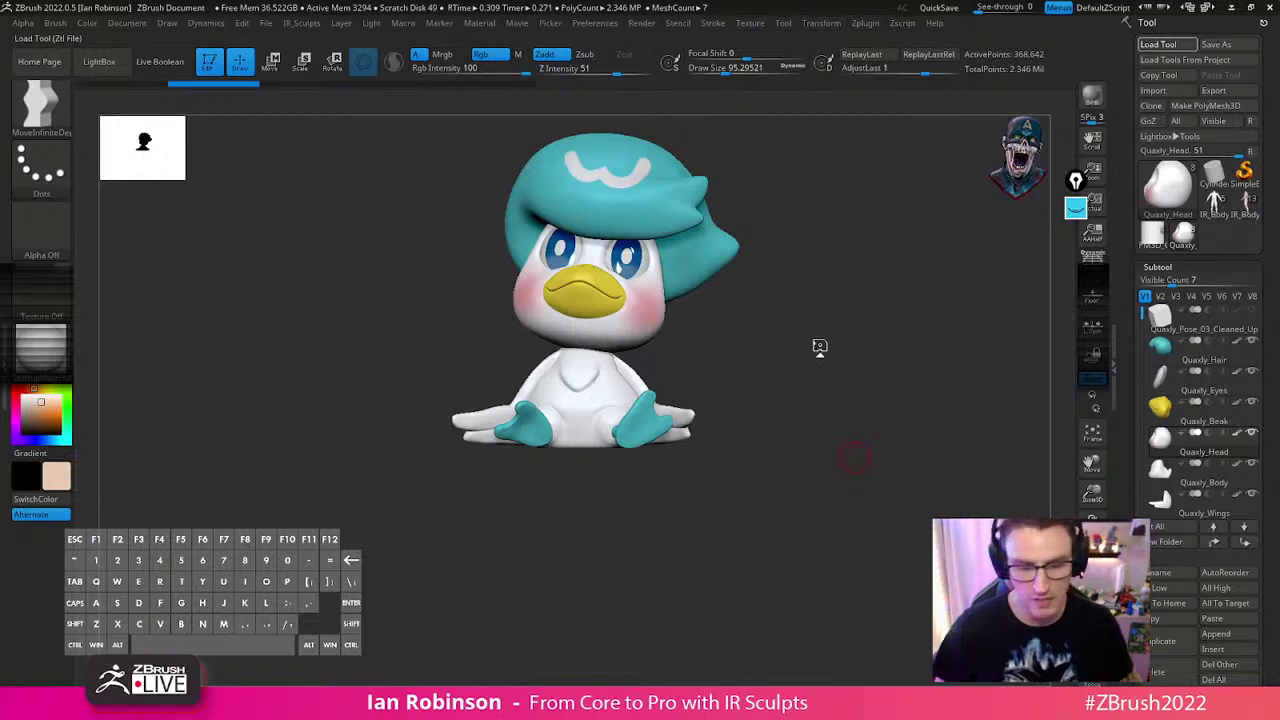
{"action": "left_click_drag", "start_coordinate": [784, 279], "coordinate": [590, 335]}
{"action": "key", "text": "f"}
Show the Dynamic Subdiv geometry settings, make the ChunLi body the active subtool and examine the legs up close
{"action": "left_click", "coordinate": [1158, 267]}
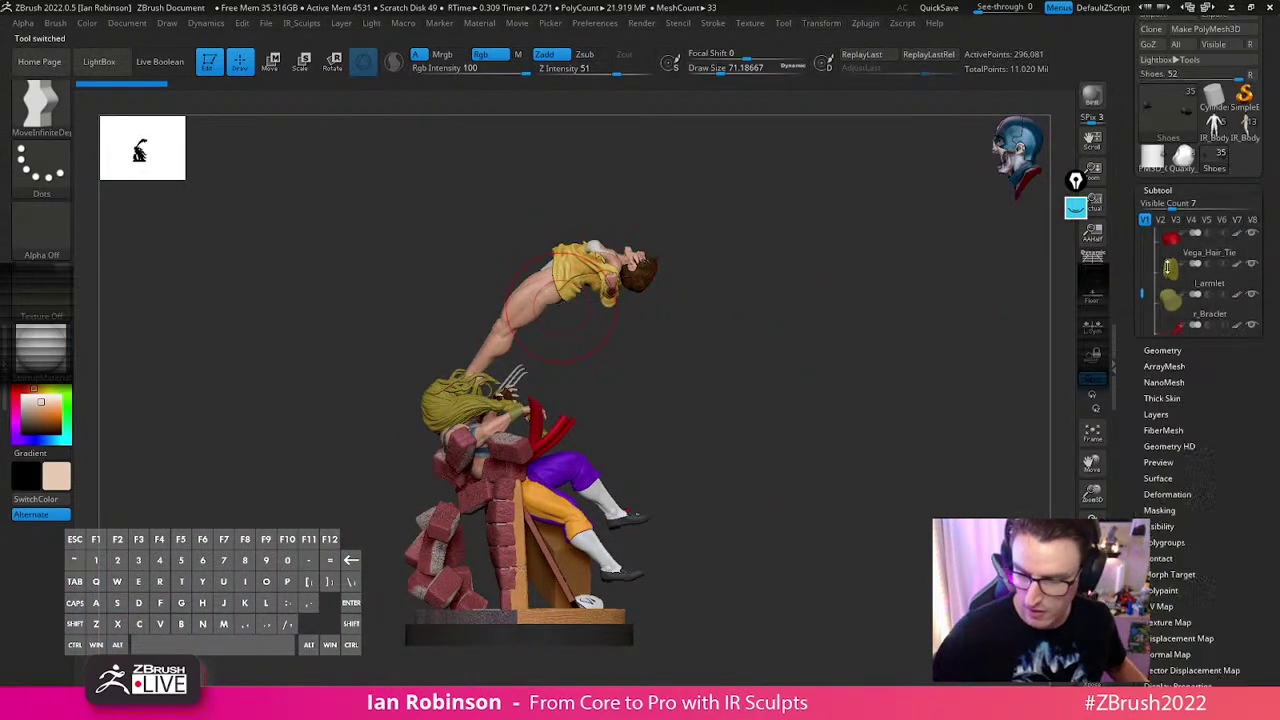
{"action": "left_click", "coordinate": [1187, 205]}
{"action": "left_click", "coordinate": [1170, 343]}
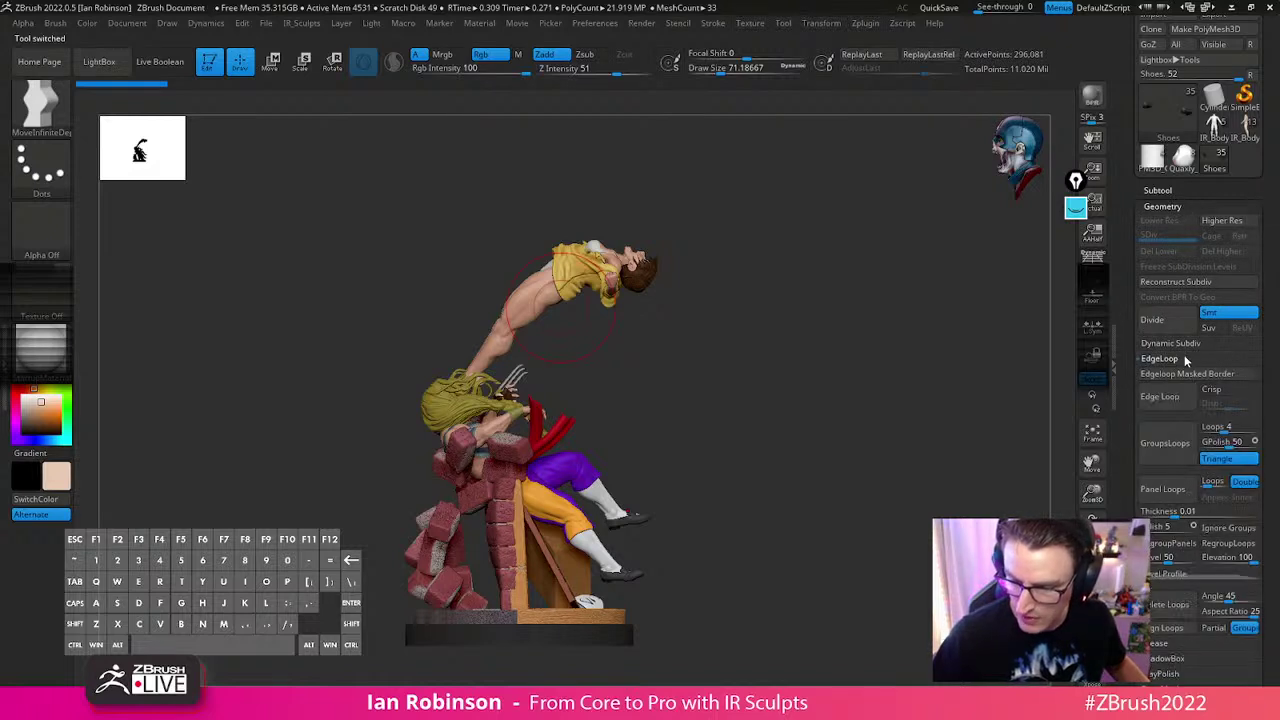
{"action": "left_click_drag", "start_coordinate": [825, 338], "coordinate": [702, 168], "text": "alt"}
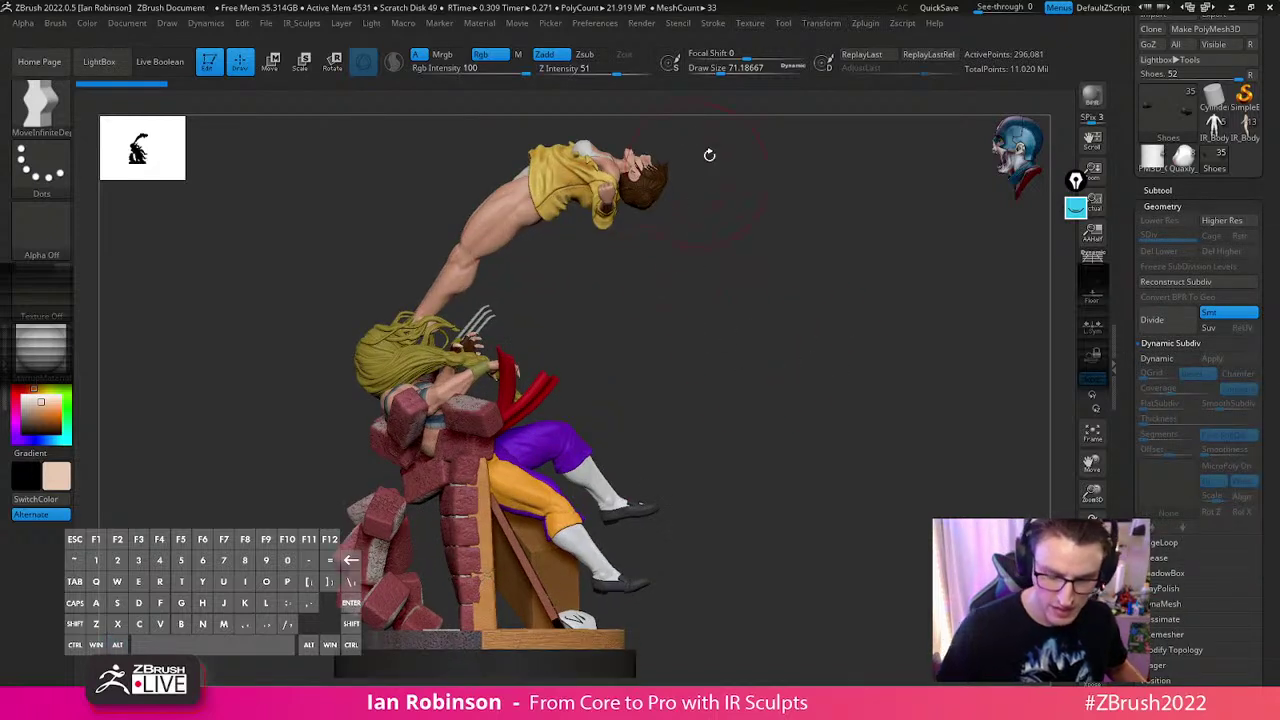
{"action": "left_click", "coordinate": [499, 207], "text": "alt"}
{"action": "left_click_drag", "start_coordinate": [793, 456], "coordinate": [777, 457], "text": "alt"}
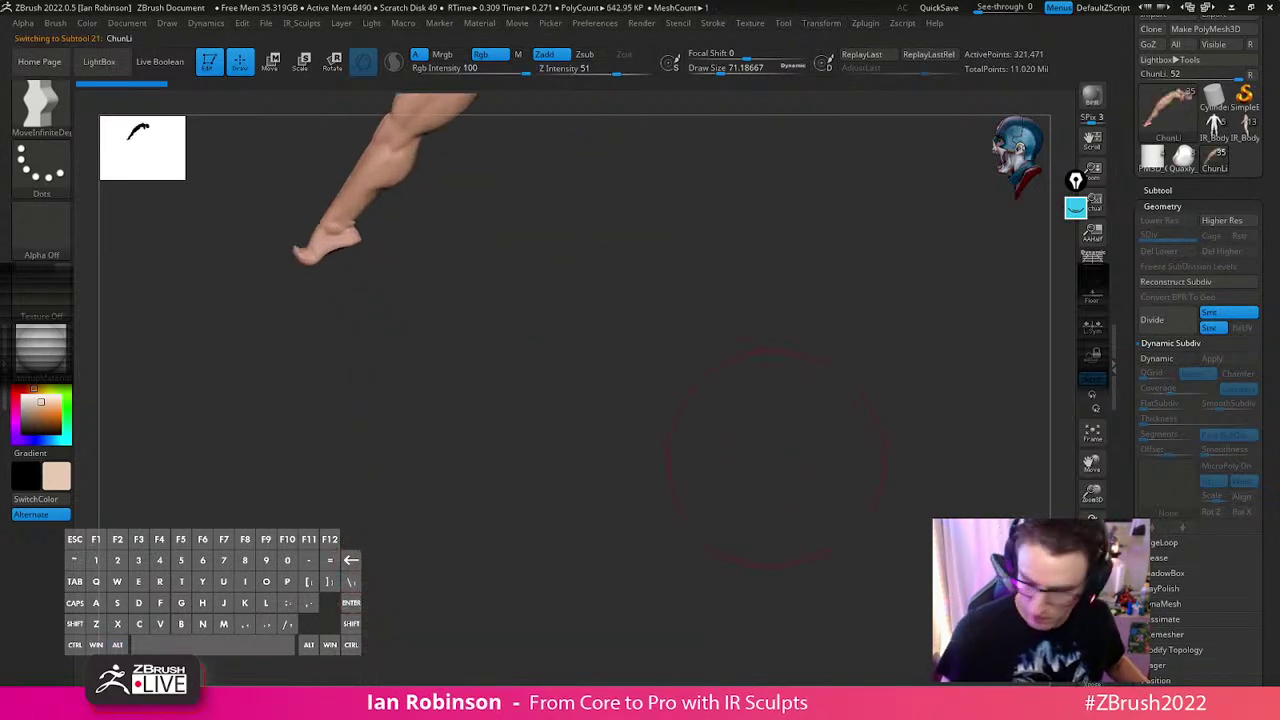
{"action": "left_click_drag", "start_coordinate": [823, 494], "coordinate": [783, 416], "text": "alt"}
Delete all subtools of the loaded Chun-Li and Vega render statue
{"action": "left_click_drag", "start_coordinate": [1278, 72], "coordinate": [1278, 112]}
{"action": "left_click", "coordinate": [1160, 232]}
{"action": "left_click", "coordinate": [1227, 492]}
{"action": "left_click", "coordinate": [1207, 519]}
{"action": "left_click_drag", "start_coordinate": [1270, 150], "coordinate": [1270, 324]}
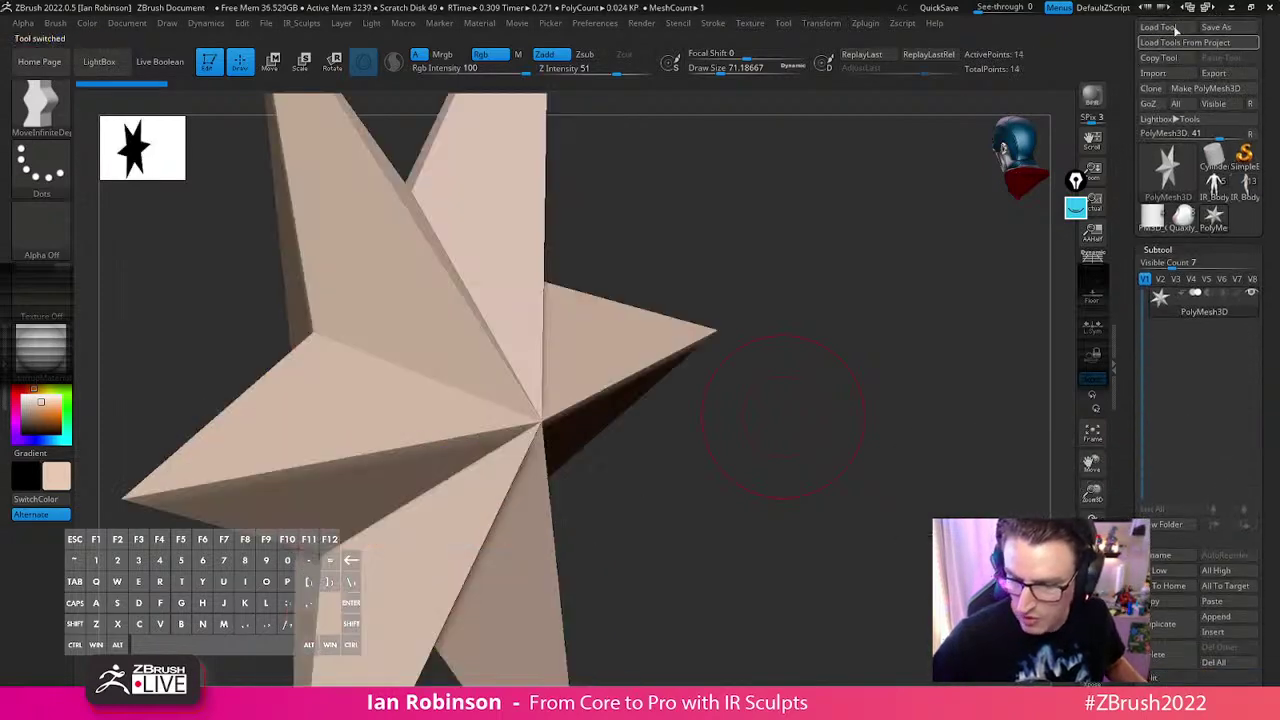
Load ChunLi_vs_Vega_3D_Print_015_Final_Decimated.ZTL from the 3D_Print folder and place it on the canvas
{"action": "scroll", "coordinate": [1178, 38], "scroll_direction": "up", "scroll_amount": 1}
{"action": "left_click", "coordinate": [1170, 45]}
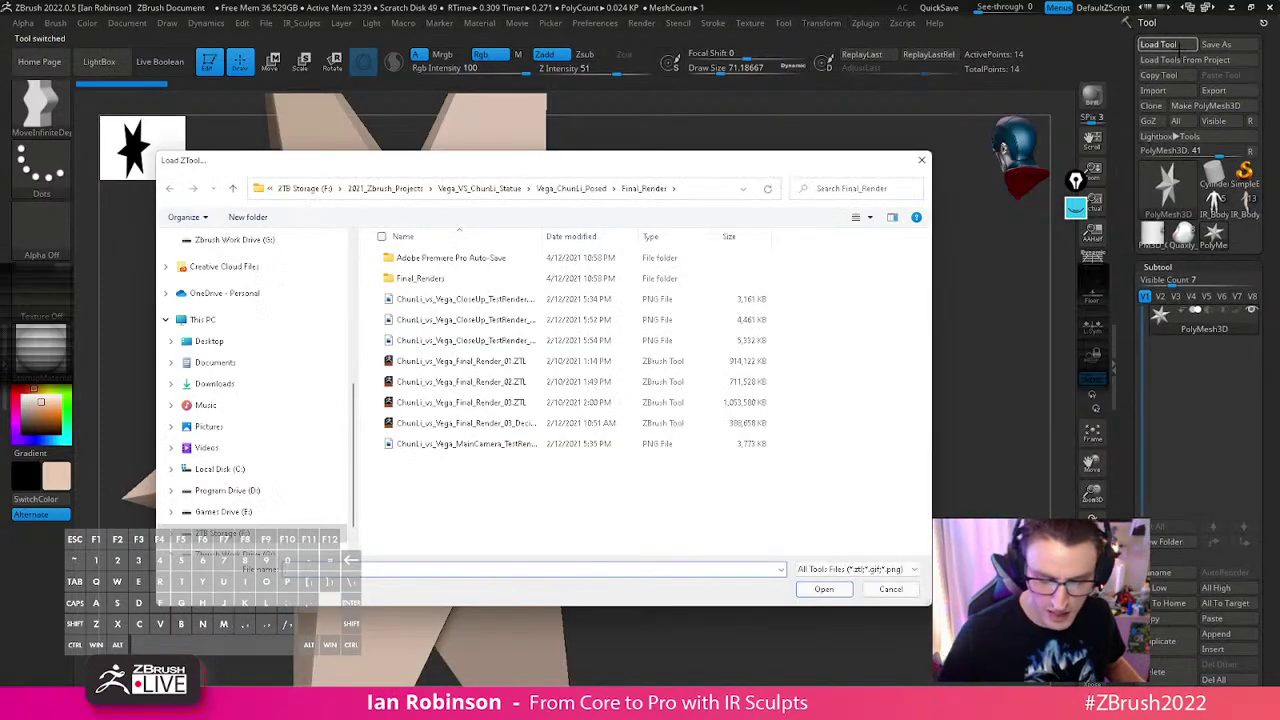
{"action": "left_click", "coordinate": [597, 188]}
{"action": "double_click", "coordinate": [457, 264]}
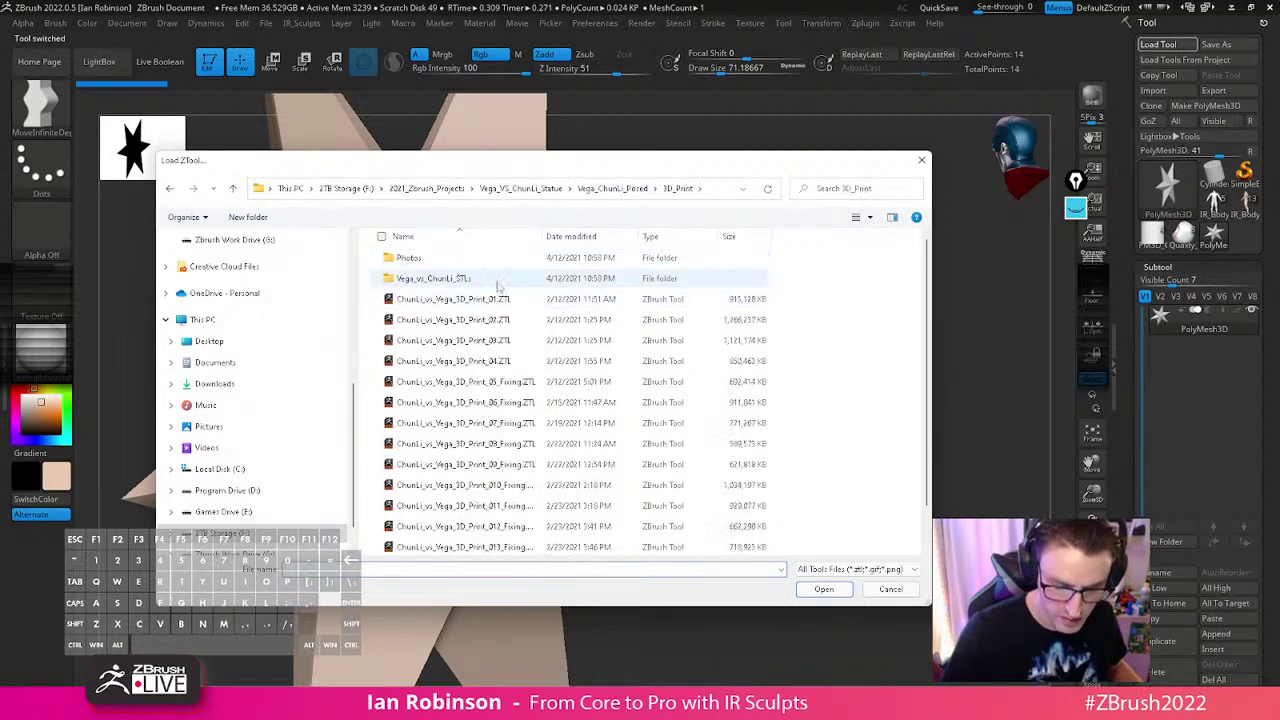
{"action": "left_click", "coordinate": [543, 547]}
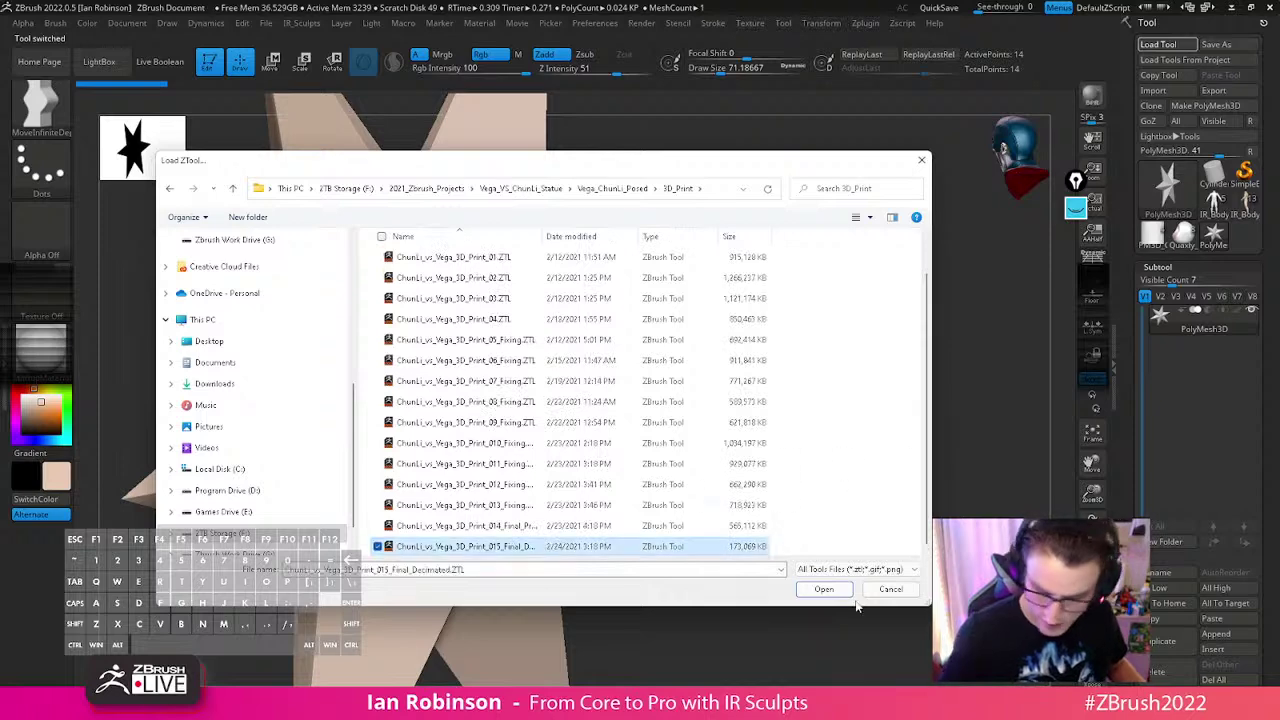
{"action": "left_click", "coordinate": [828, 592]}
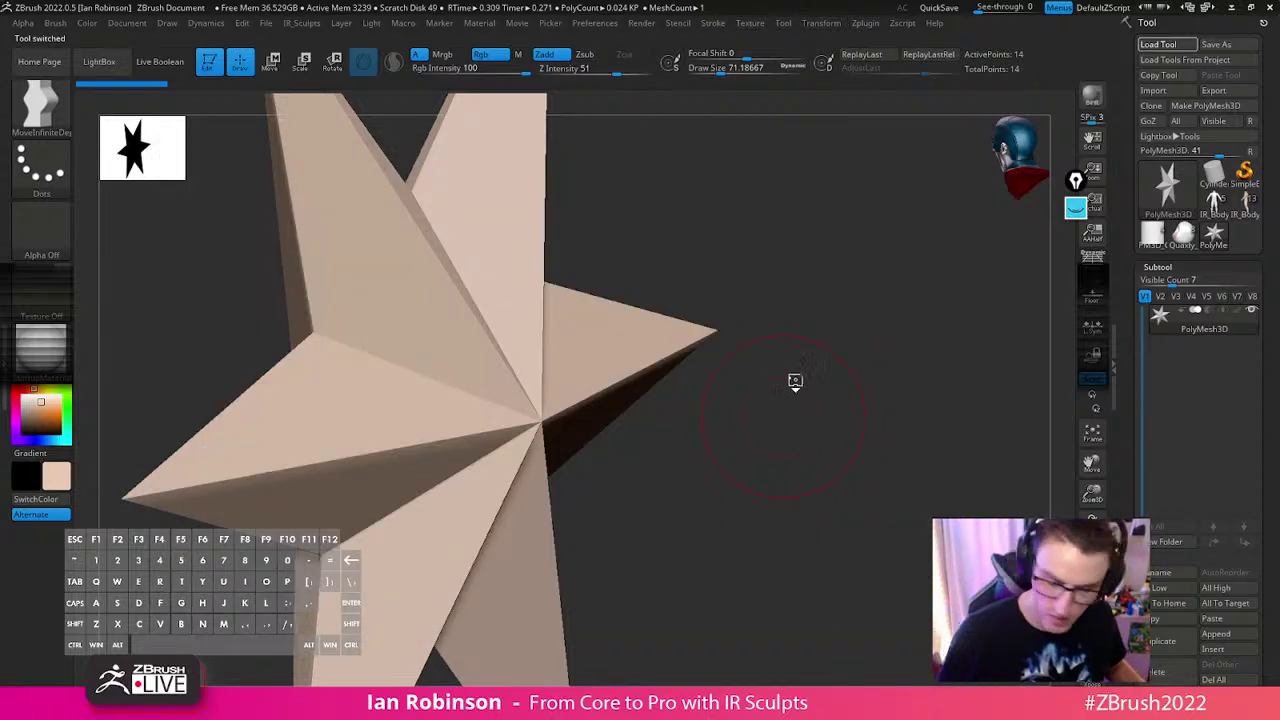
{"action": "left_click_drag", "start_coordinate": [789, 390], "coordinate": [580, 350]}
Make ChunLi_Final_Legs the active subtool and reduce the draw size to about 20
{"action": "left_click", "coordinate": [436, 296], "text": "alt"}
{"action": "key", "text": "alt+s"}
{"action": "mouse_move", "coordinate": [646, 311]}
{"action": "left_mouse_down", "text": "alt"}
{"action": "mouse_move", "coordinate": [831, 340]}
{"action": "mouse_move", "coordinate": [1010, 248]}
{"action": "left_mouse_up", "text": "alt"}
{"action": "key", "text": "s"}
{"action": "left_click_drag", "start_coordinate": [552, 256], "coordinate": [538, 256]}
Examine the tapered connector peg below the feet and hair of the print-ready statue from several angles
{"action": "mouse_move", "coordinate": [650, 285]}
{"action": "left_mouse_down", "text": "alt"}
{"action": "mouse_move", "coordinate": [648, 243]}
{"action": "mouse_move", "coordinate": [720, 300]}
{"action": "mouse_move", "coordinate": [865, 338]}
{"action": "left_mouse_up", "text": "alt"}
{"action": "mouse_move", "coordinate": [943, 391]}
{"action": "left_mouse_down", "text": "alt"}
{"action": "mouse_move", "coordinate": [516, 440]}
{"action": "mouse_move", "coordinate": [540, 520]}
{"action": "left_mouse_up", "text": "alt"}
{"action": "mouse_move", "coordinate": [795, 450]}
{"action": "left_mouse_down"}
{"action": "mouse_move", "coordinate": [771, 406]}
{"action": "mouse_move", "coordinate": [720, 415]}
{"action": "left_mouse_up"}
{"action": "left_click_drag", "start_coordinate": [703, 549], "coordinate": [630, 520]}
{"action": "key", "text": "shift+f"}
{"action": "left_click_drag", "start_coordinate": [735, 535], "coordinate": [638, 517]}
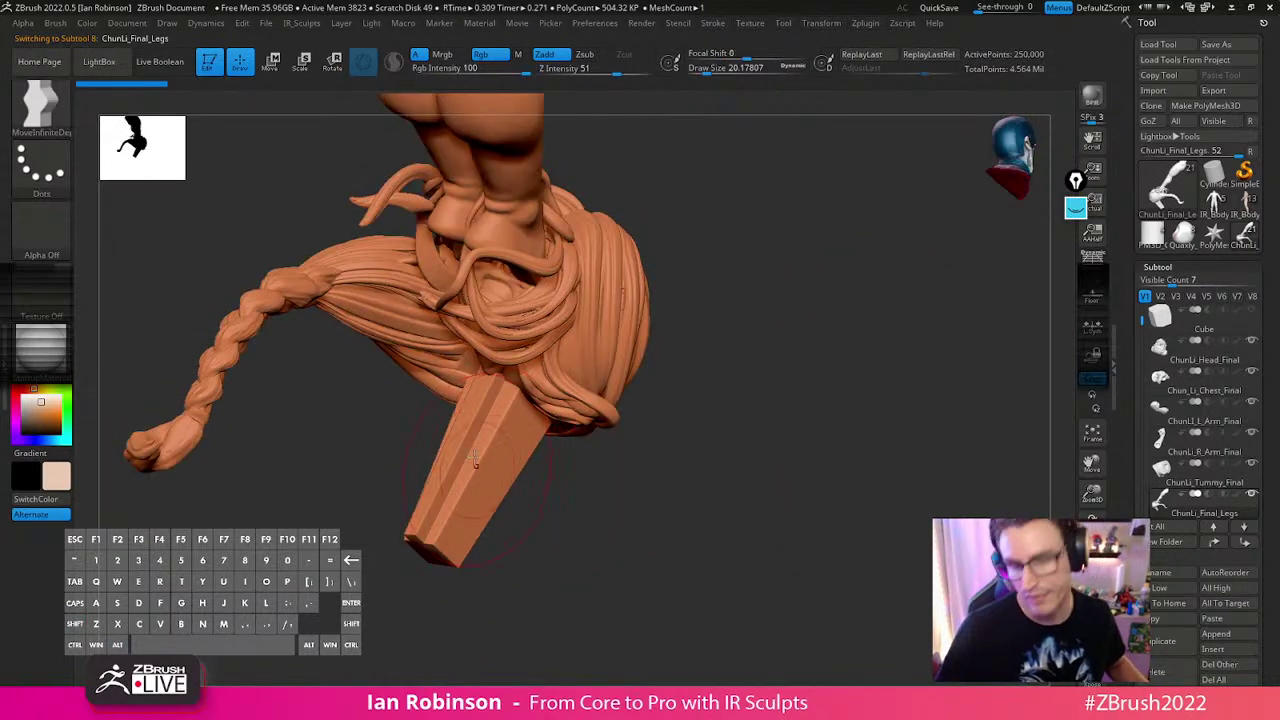
Examine how the peg of ChunLi_Final_Legs sits inside the surrounding statue parts, with all parts shown and transparency on
{"action": "left_click", "coordinate": [1093, 640]}
{"action": "left_click_drag", "start_coordinate": [903, 493], "coordinate": [914, 483]}
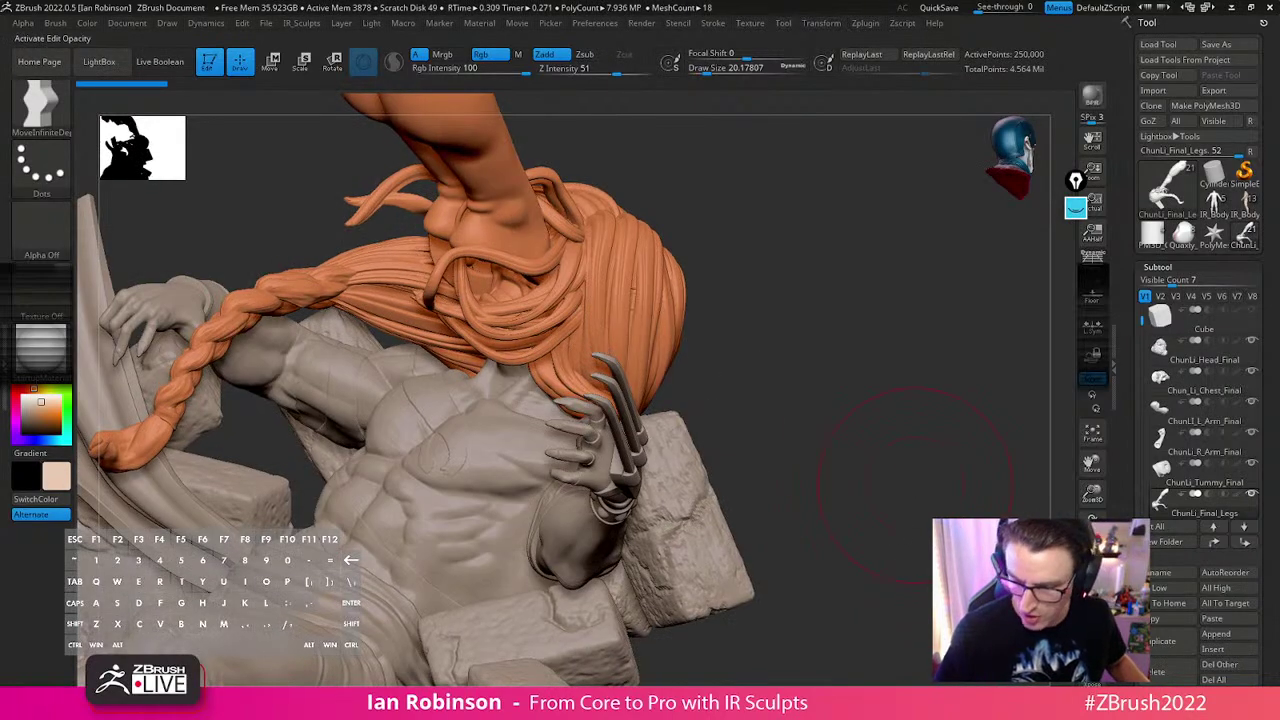
{"action": "left_click", "coordinate": [1093, 588]}
{"action": "left_click_drag", "start_coordinate": [848, 428], "coordinate": [631, 430]}
{"action": "left_click_drag", "start_coordinate": [680, 390], "coordinate": [660, 504]}
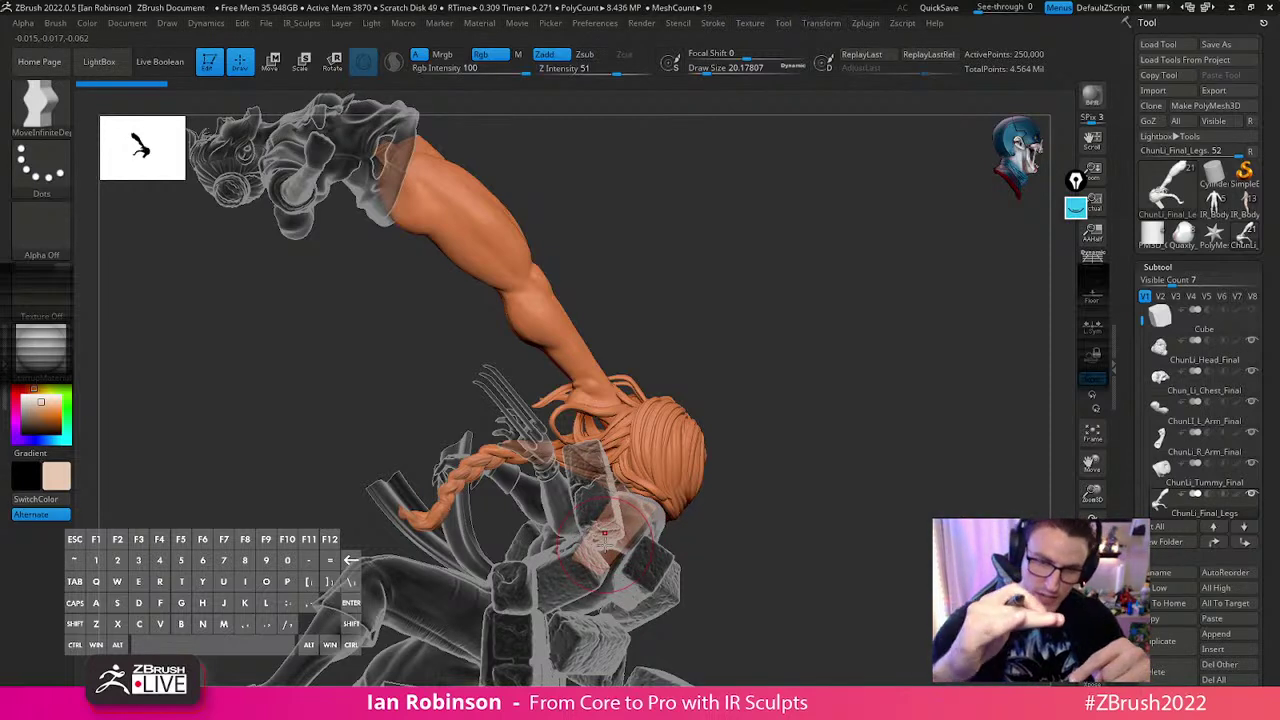
{"action": "mouse_move", "coordinate": [816, 443]}
{"action": "left_mouse_down"}
{"action": "mouse_move", "coordinate": [797, 423]}
{"action": "mouse_move", "coordinate": [778, 457]}
{"action": "mouse_move", "coordinate": [846, 477]}
{"action": "mouse_move", "coordinate": [788, 398]}
{"action": "left_mouse_up"}
Examine the isolated legs part and its connector peg from the side, with the draw size reduced to about 12.7
{"action": "left_click", "coordinate": [1092, 587]}
{"action": "left_click", "coordinate": [1092, 648]}
{"action": "left_click_drag", "start_coordinate": [688, 476], "coordinate": [674, 483], "text": "shift"}
{"action": "key", "text": "s"}
{"action": "left_click_drag", "start_coordinate": [731, 468], "coordinate": [721, 414], "text": "alt"}
{"action": "mouse_move", "coordinate": [750, 414]}
{"action": "left_mouse_down"}
{"action": "mouse_move", "coordinate": [777, 411]}
{"action": "mouse_move", "coordinate": [776, 508]}
{"action": "left_mouse_up"}
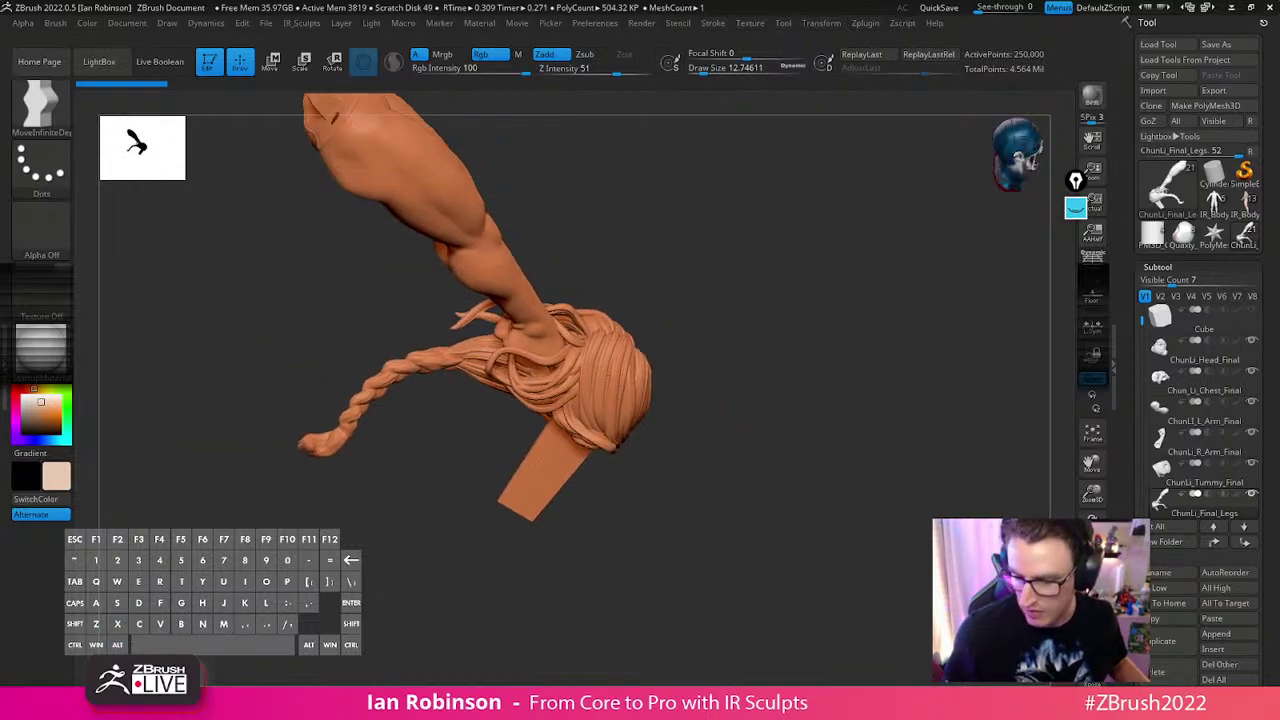
{"action": "left_click", "coordinate": [1092, 648]}
Switch the visibility selection brush from SliceCurve to SelectLasso and try it over Chun-Li's upper legs
{"action": "mouse_move", "coordinate": [883, 506]}
{"action": "left_mouse_down", "text": "alt"}
{"action": "mouse_move", "coordinate": [825, 480]}
{"action": "mouse_move", "coordinate": [775, 428]}
{"action": "left_mouse_up", "text": "alt"}
{"action": "left_click_drag", "start_coordinate": [812, 480], "coordinate": [915, 655], "text": "alt"}
{"action": "mouse_move", "coordinate": [481, 127]}
{"action": "left_mouse_down", "text": "ctrl+shift"}
{"action": "mouse_move", "coordinate": [418, 276]}
{"action": "mouse_move", "coordinate": [430, 278]}
{"action": "mouse_move", "coordinate": [370, 315]}
{"action": "mouse_move", "coordinate": [346, 350]}
{"action": "mouse_move", "coordinate": [449, 314]}
{"action": "left_mouse_up", "text": "ctrl+shift"}
{"action": "key", "text": "space"}
{"action": "left_click", "coordinate": [42, 108], "text": "ctrl+shift"}
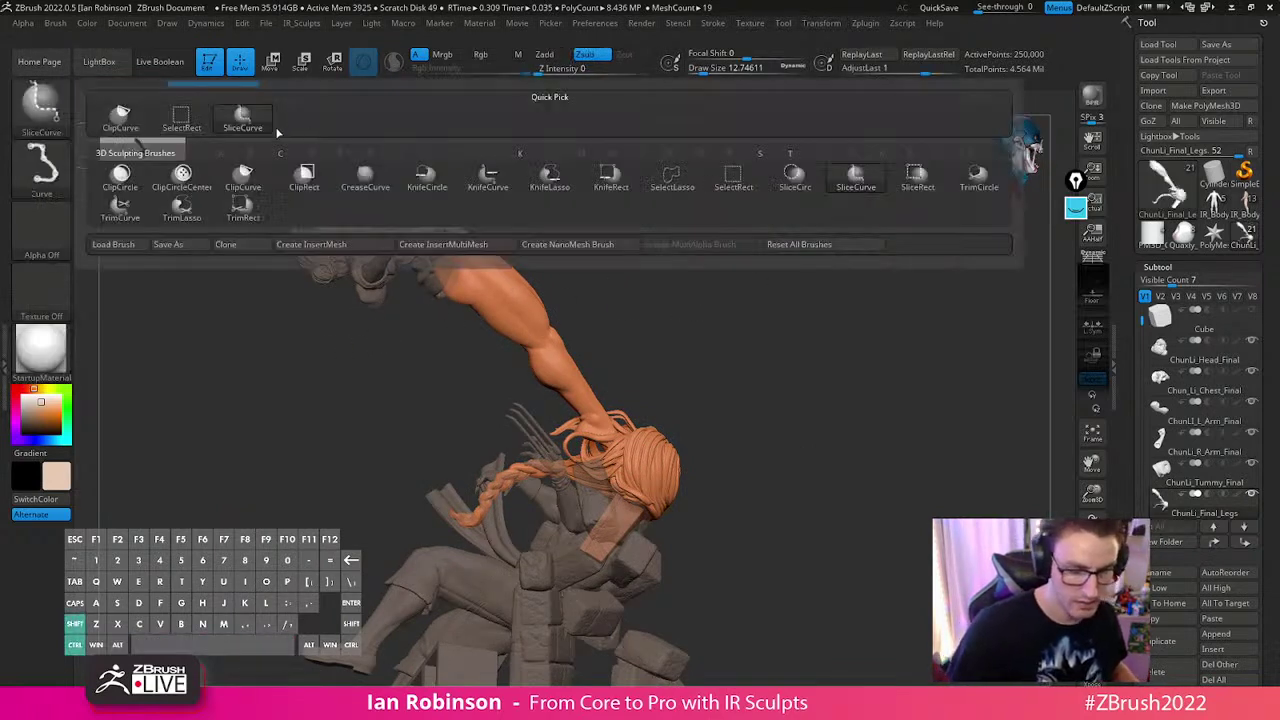
{"action": "left_click", "coordinate": [672, 180]}
{"action": "mouse_move", "coordinate": [432, 165]}
{"action": "left_mouse_down", "text": "ctrl+shift"}
{"action": "mouse_move", "coordinate": [383, 328]}
{"action": "mouse_move", "coordinate": [543, 243]}
{"action": "mouse_move", "coordinate": [528, 251]}
{"action": "mouse_move", "coordinate": [589, 134]}
{"action": "mouse_move", "coordinate": [486, 240]}
{"action": "left_mouse_up", "text": "ctrl+shift"}
{"action": "left_click", "coordinate": [779, 368], "text": "ctrl+shift"}
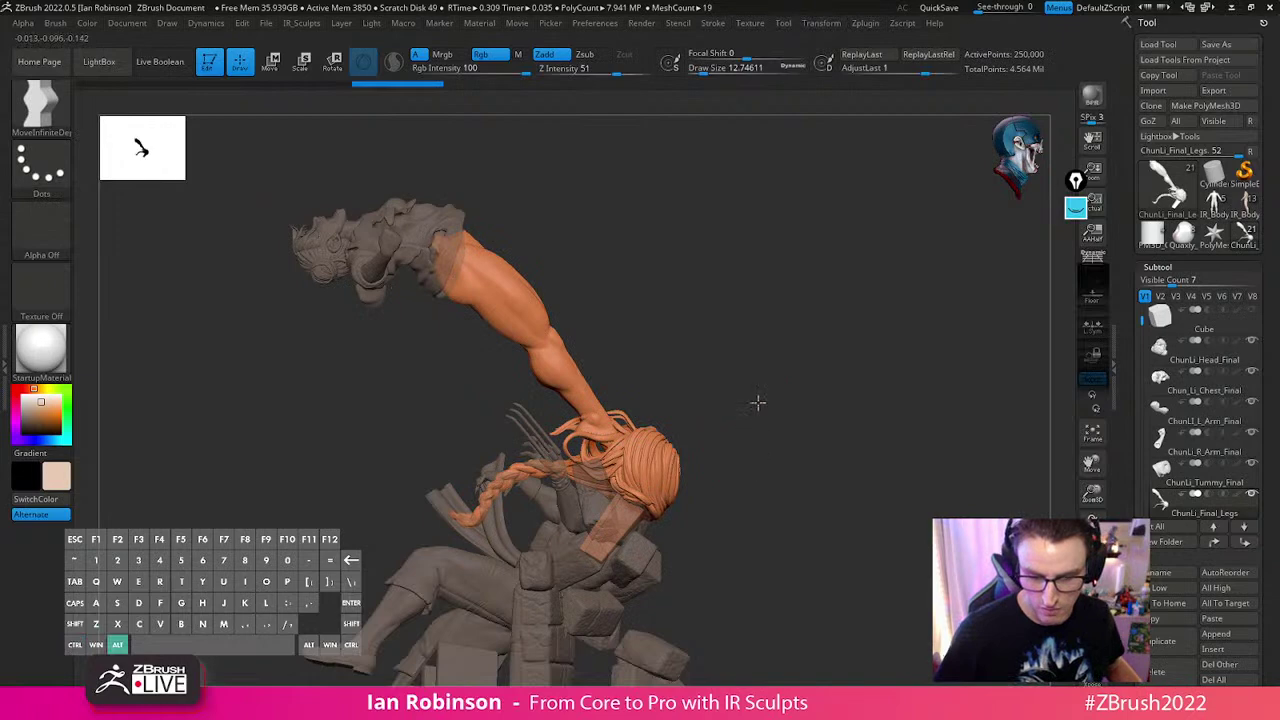
Trace possible print cut lines with the selection lasso along Chun-Li's legs and vertically through the whole statue
{"action": "left_click_drag", "start_coordinate": [756, 430], "coordinate": [750, 342], "text": "alt"}
{"action": "mouse_move", "coordinate": [682, 380]}
{"action": "left_mouse_down", "text": "ctrl+shift"}
{"action": "mouse_move", "coordinate": [542, 568]}
{"action": "mouse_move", "coordinate": [630, 440]}
{"action": "mouse_move", "coordinate": [720, 403]}
{"action": "mouse_move", "coordinate": [740, 362]}
{"action": "mouse_move", "coordinate": [745, 398]}
{"action": "left_mouse_up", "text": "ctrl+shift"}
{"action": "mouse_move", "coordinate": [580, 422]}
{"action": "left_mouse_down", "text": "ctrl+shift"}
{"action": "mouse_move", "coordinate": [545, 402]}
{"action": "mouse_move", "coordinate": [510, 322]}
{"action": "mouse_move", "coordinate": [521, 350]}
{"action": "mouse_move", "coordinate": [470, 290]}
{"action": "left_mouse_up", "text": "ctrl+shift"}
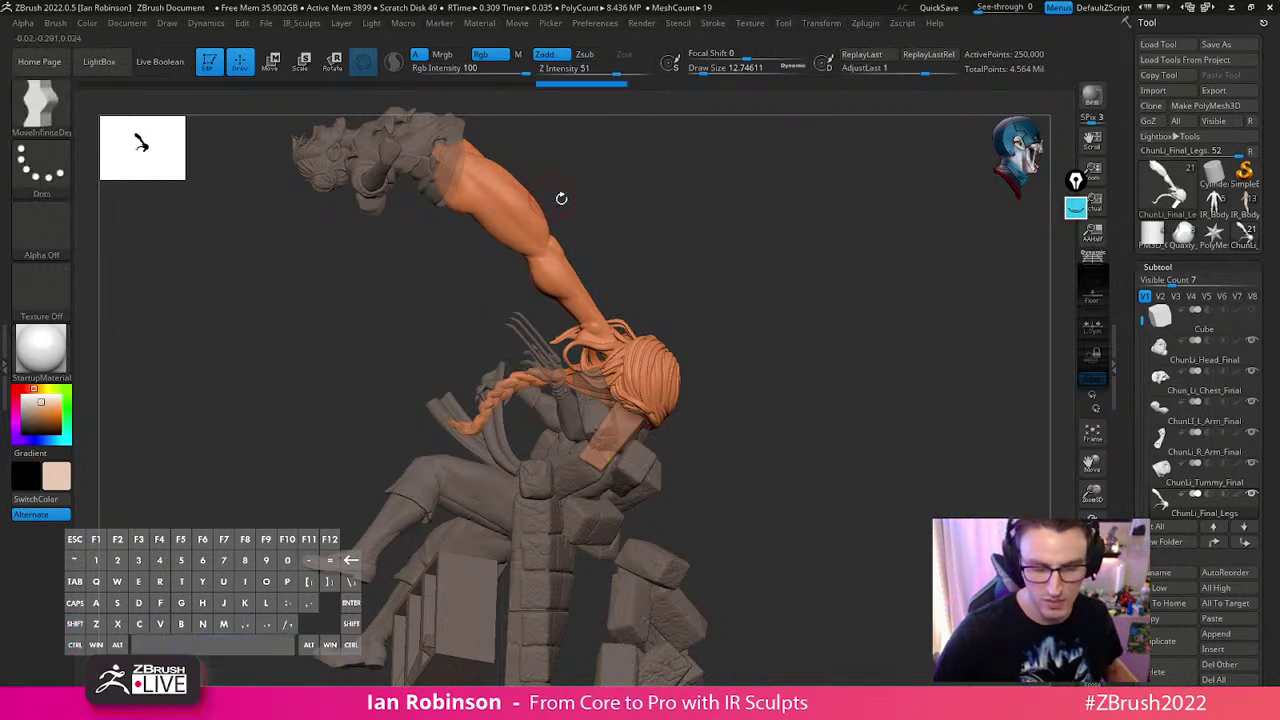
{"action": "mouse_move", "coordinate": [887, 343]}
{"action": "left_mouse_down", "text": "alt"}
{"action": "mouse_move", "coordinate": [889, 411]}
{"action": "mouse_move", "coordinate": [920, 411]}
{"action": "mouse_move", "coordinate": [850, 387]}
{"action": "left_mouse_up", "text": "alt"}
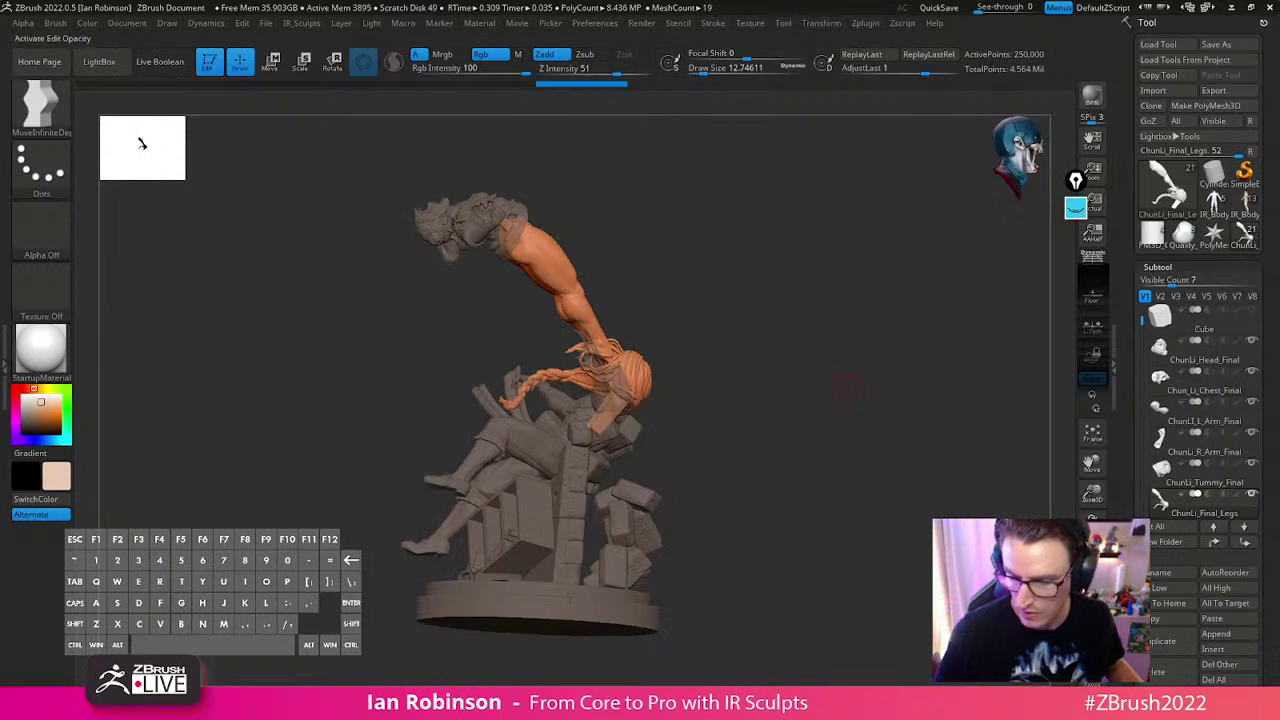
{"action": "left_click", "coordinate": [848, 388], "text": "ctrl+shift"}
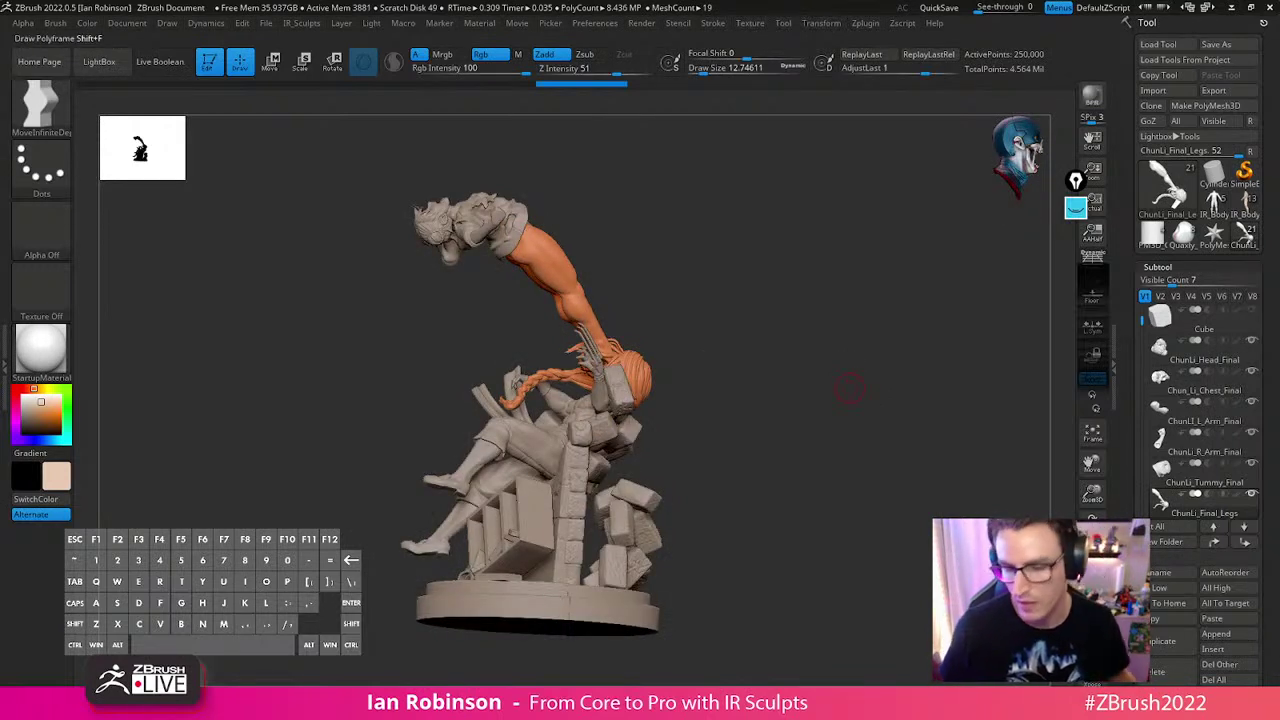
{"action": "mouse_move", "coordinate": [865, 493]}
{"action": "left_mouse_down"}
{"action": "mouse_move", "coordinate": [814, 451]}
{"action": "mouse_move", "coordinate": [854, 448]}
{"action": "left_mouse_up"}
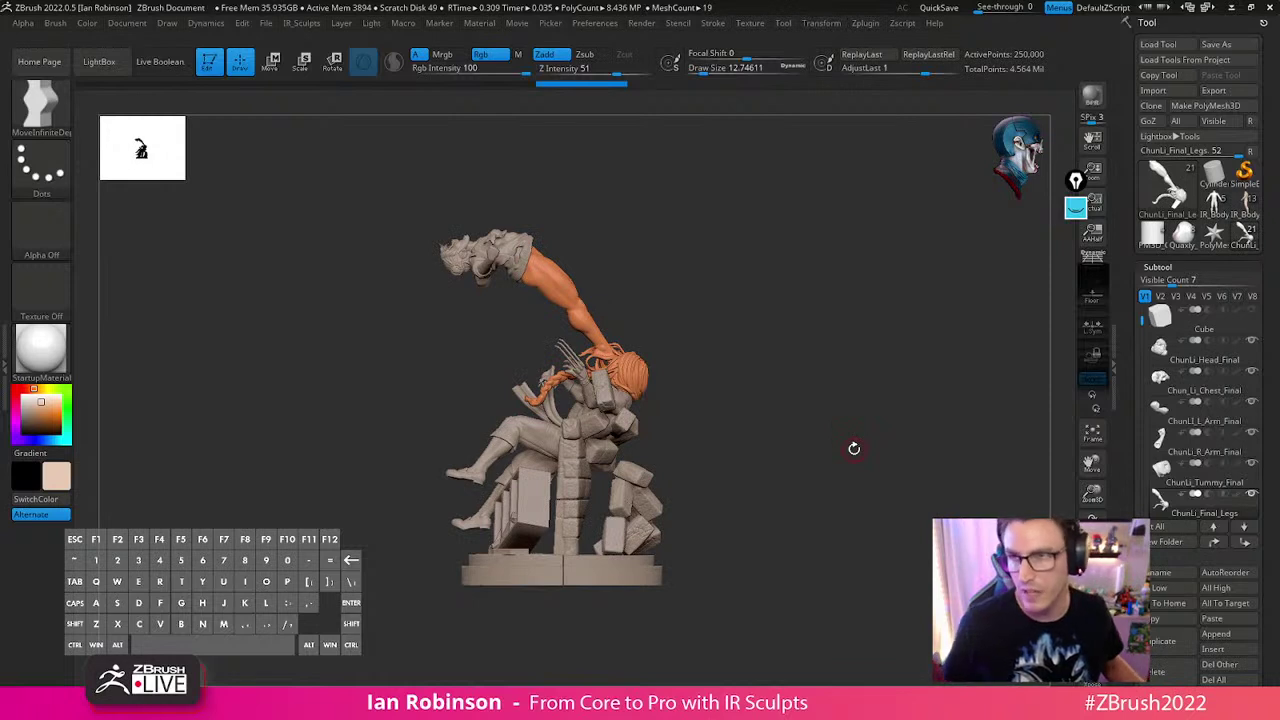
{"action": "left_click_drag", "start_coordinate": [558, 212], "coordinate": [555, 630], "text": "ctrl+shift"}
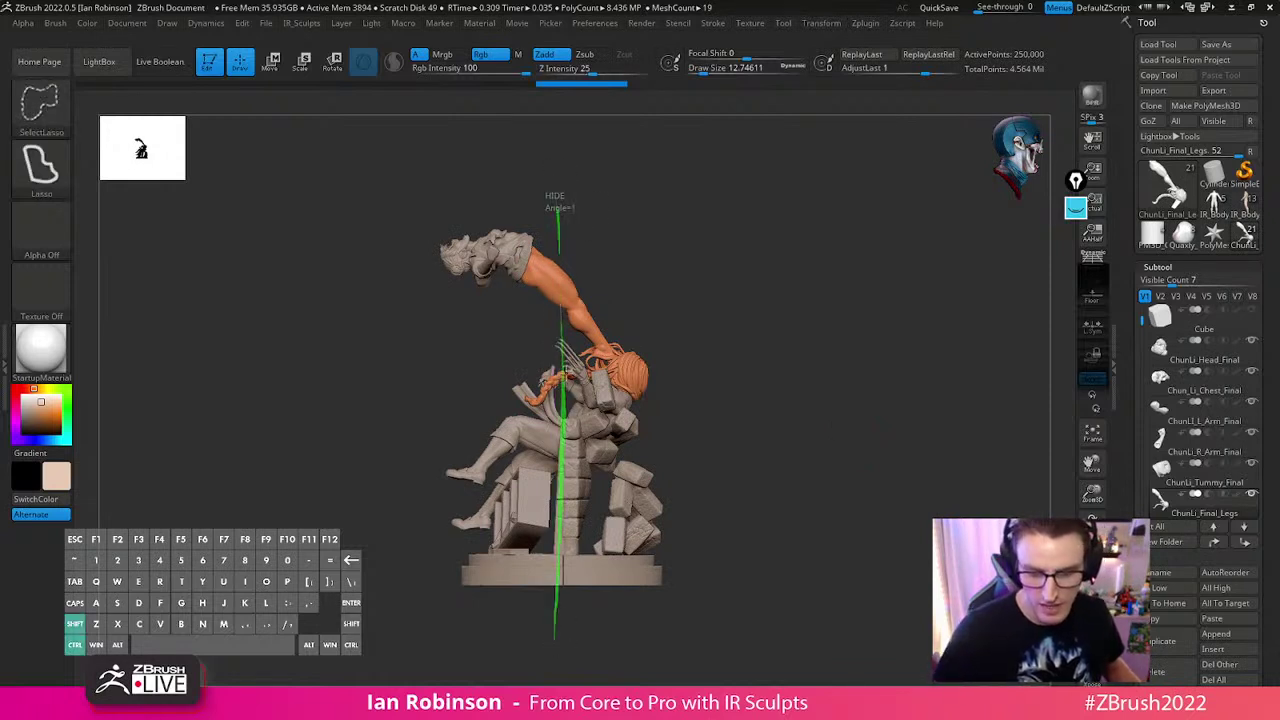
{"action": "key", "text": "space"}
{"action": "mouse_move", "coordinate": [557, 197]}
{"action": "left_mouse_down", "text": "ctrl+shift"}
{"action": "mouse_move", "coordinate": [551, 207]}
{"action": "mouse_move", "coordinate": [547, 195]}
{"action": "mouse_move", "coordinate": [833, 206]}
{"action": "left_mouse_up", "text": "ctrl+shift"}
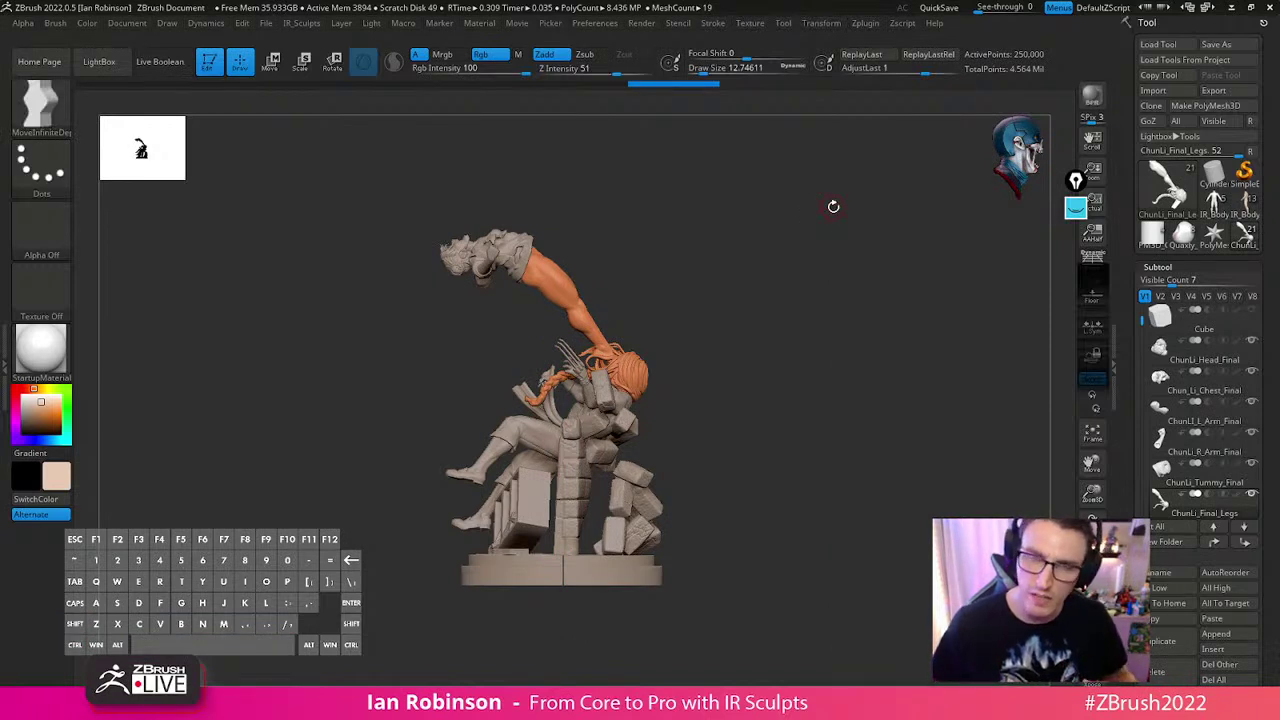
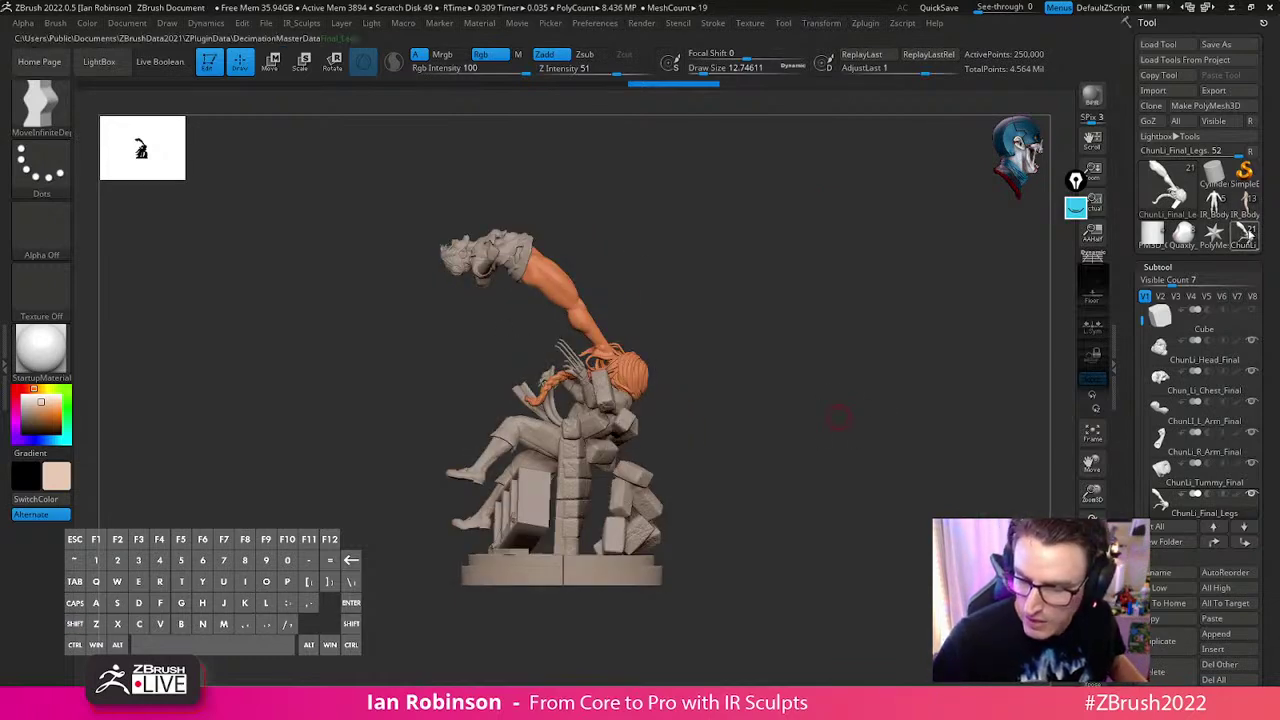
Switch back to the Ken blockout tool and make its Head the active subtool with the Move gizmo shown
{"action": "left_click", "coordinate": [1248, 231]}
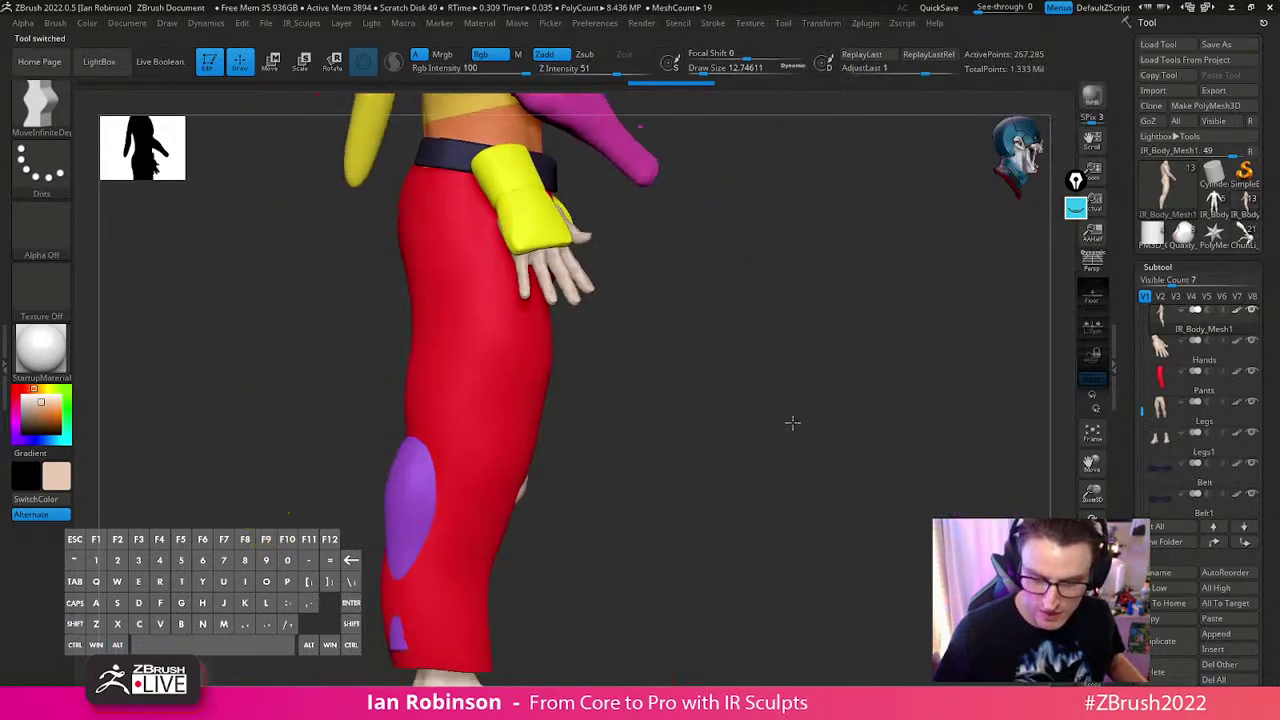
{"action": "left_click_drag", "start_coordinate": [857, 374], "coordinate": [782, 393]}
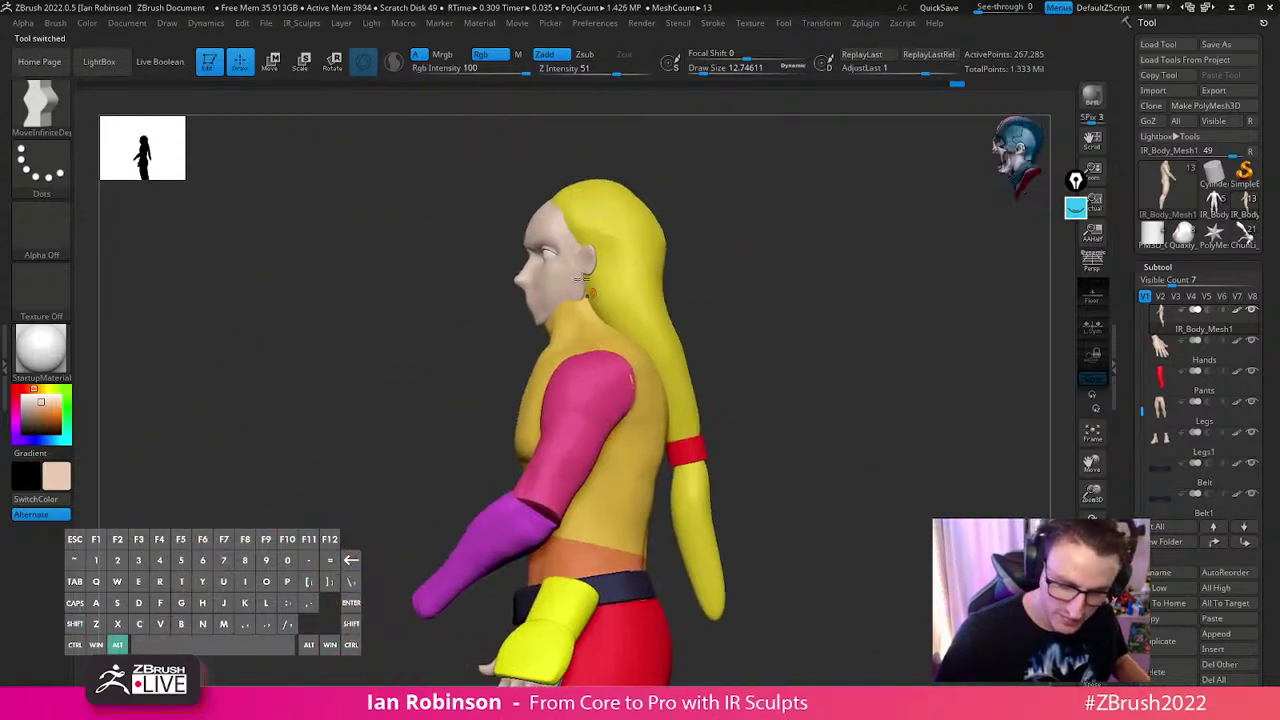
{"action": "left_click", "coordinate": [550, 270], "text": "alt"}
{"action": "key", "text": "w"}
{"action": "left_click_drag", "start_coordinate": [728, 268], "coordinate": [718, 188], "text": "alt"}
Select the head, eyes, hair and hair band subtools together for a shared gizmo move
{"action": "key", "text": "ctrl+shift"}
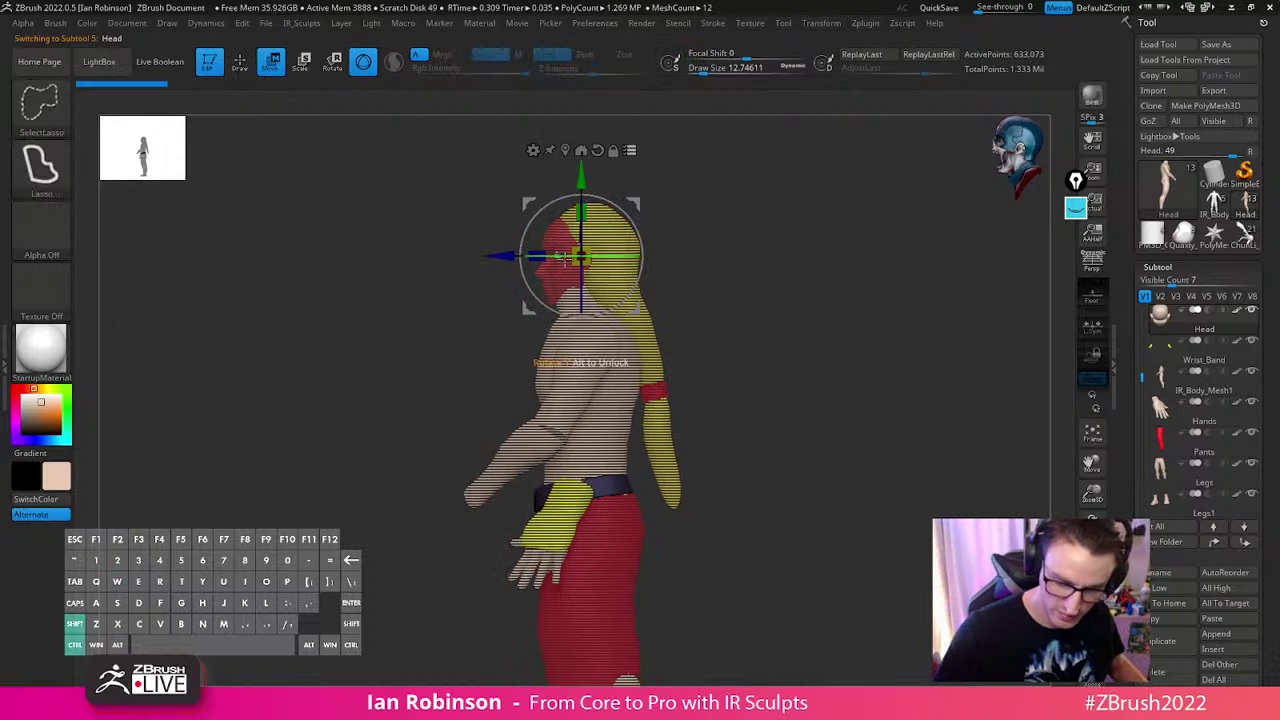
{"action": "left_click", "coordinate": [613, 281], "text": "ctrl+shift"}
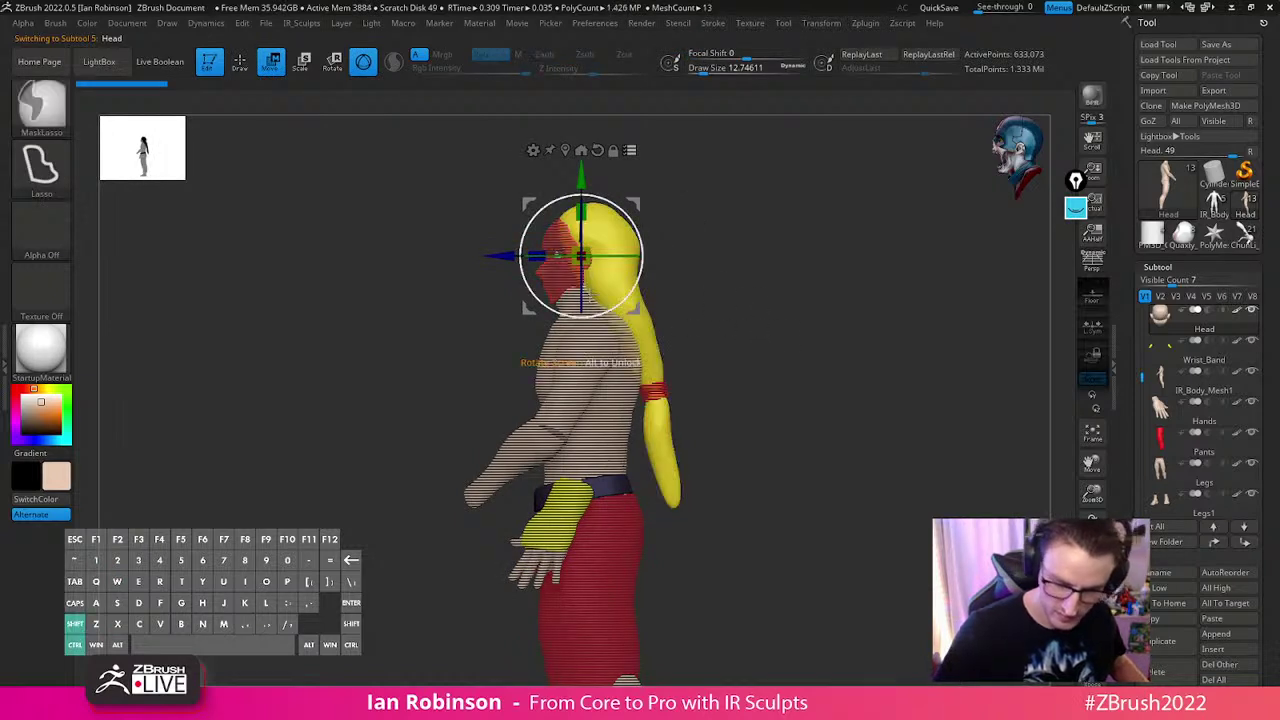
{"action": "left_click_drag", "start_coordinate": [808, 370], "coordinate": [830, 215], "text": "alt"}
{"action": "mouse_move", "coordinate": [830, 245]}
{"action": "left_mouse_down"}
{"action": "mouse_move", "coordinate": [866, 274]}
{"action": "mouse_move", "coordinate": [826, 263]}
{"action": "left_mouse_up"}
{"action": "left_click_drag", "start_coordinate": [690, 170], "coordinate": [675, 376], "text": "alt"}
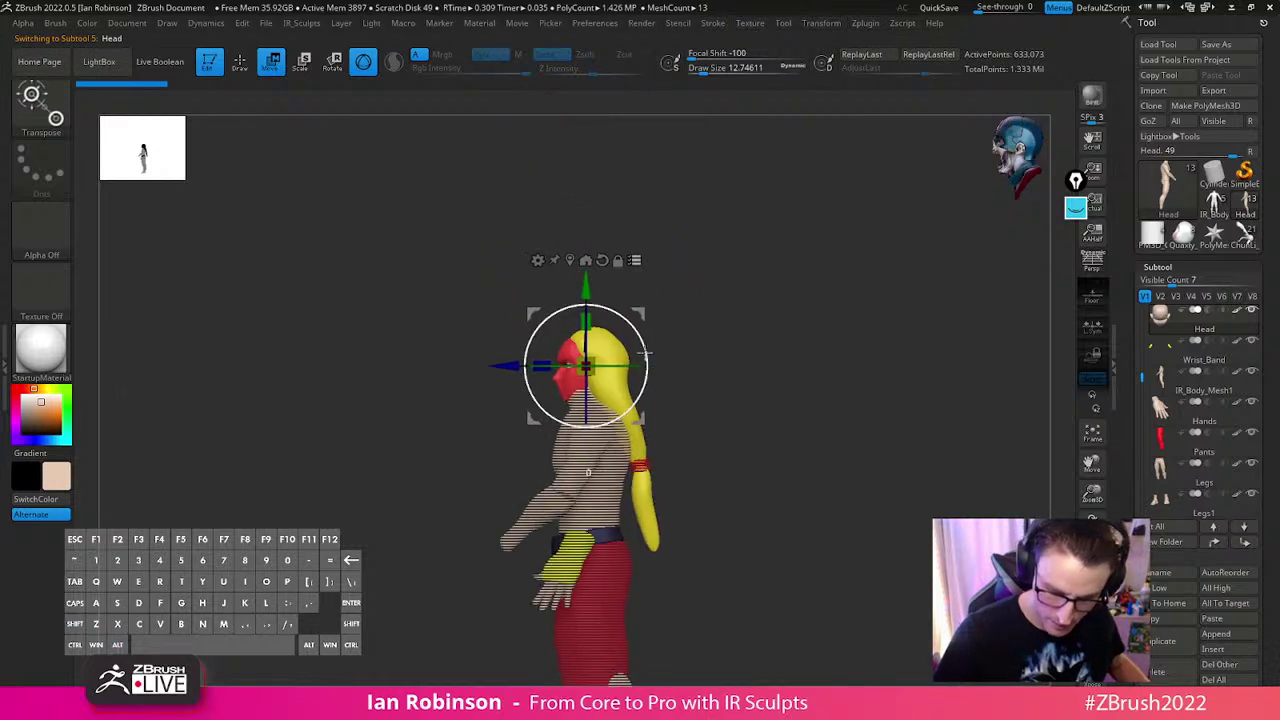
{"action": "key", "text": "ctrl+shift"}
{"action": "left_click_drag", "start_coordinate": [594, 548], "coordinate": [583, 514], "text": "ctrl+shift"}
Raise the selected head and hair subtools straight up, clear of the neck, and return to Draw mode
{"action": "left_click_drag", "start_coordinate": [766, 362], "coordinate": [834, 343], "text": "alt"}
{"action": "left_click_drag", "start_coordinate": [688, 377], "coordinate": [664, 365]}
{"action": "left_click_drag", "start_coordinate": [832, 297], "coordinate": [925, 301]}
{"action": "left_click_drag", "start_coordinate": [812, 347], "coordinate": [636, 333], "text": "shift"}
{"action": "left_click_drag", "start_coordinate": [591, 226], "coordinate": [591, 88]}
{"action": "key", "text": "q"}
{"action": "mouse_move", "coordinate": [877, 371]}
{"action": "left_mouse_down", "text": "shift"}
{"action": "mouse_move", "coordinate": [823, 392]}
{"action": "mouse_move", "coordinate": [879, 388]}
{"action": "left_mouse_up", "text": "shift"}
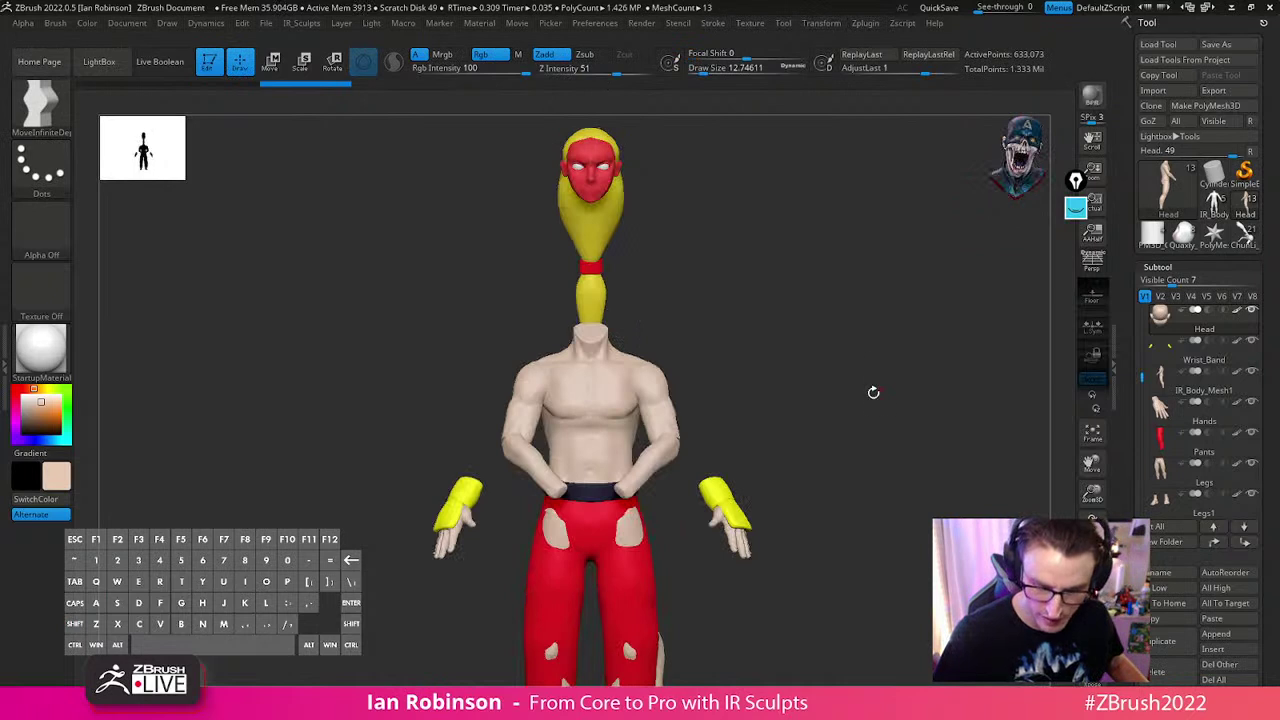
Hide the Head, PM3D_Sphere3D_2 and PM3D_Sphere3D_4 subtools so the bare neck and torso can be worked on
{"action": "left_click_drag", "start_coordinate": [828, 449], "coordinate": [905, 380], "text": "shift"}
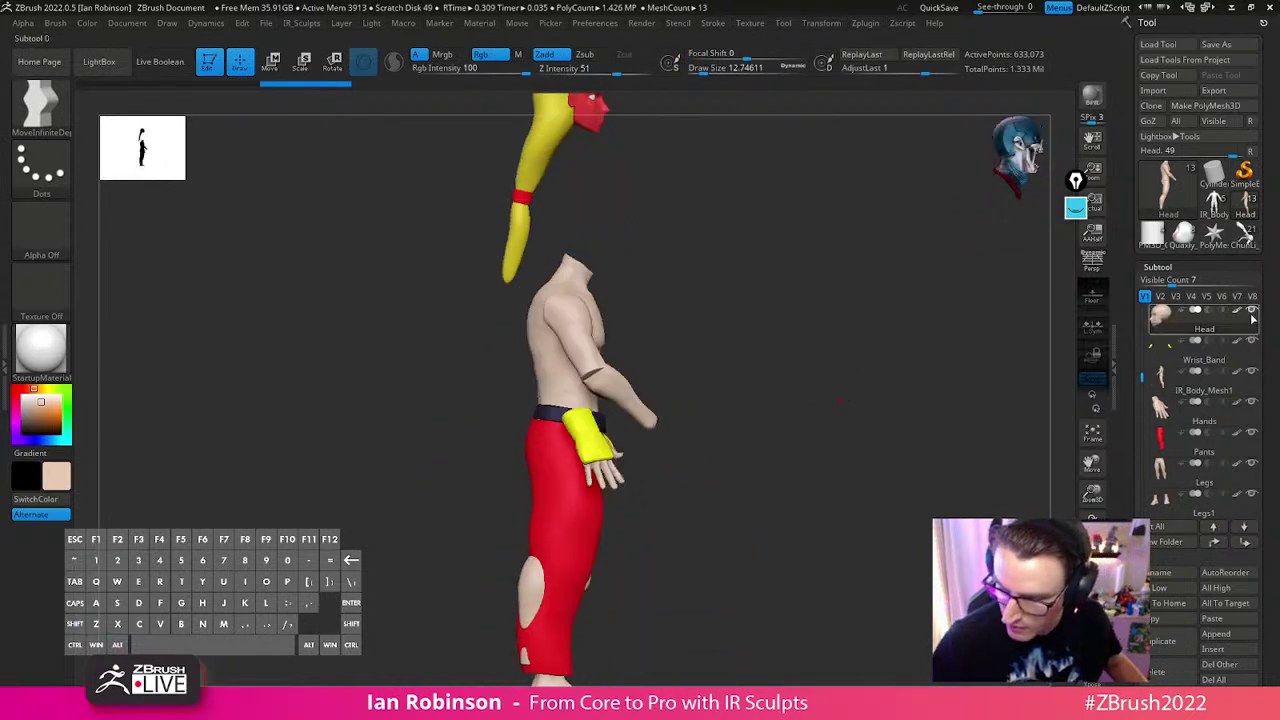
{"action": "left_click_drag", "start_coordinate": [1141, 376], "coordinate": [1141, 318]}
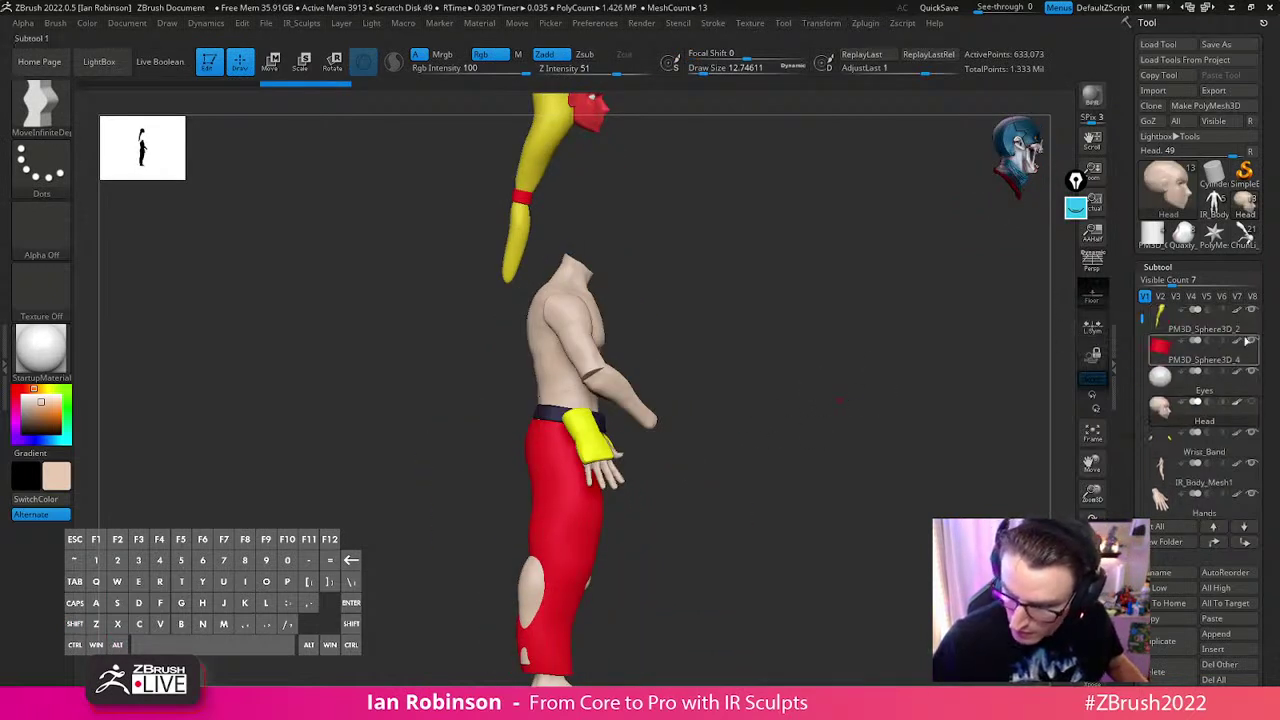
{"action": "left_click", "coordinate": [1252, 311]}
{"action": "left_click", "coordinate": [1250, 382]}
{"action": "left_click_drag", "start_coordinate": [838, 392], "coordinate": [585, 435], "text": "alt"}
{"action": "left_click_drag", "start_coordinate": [771, 377], "coordinate": [770, 331]}
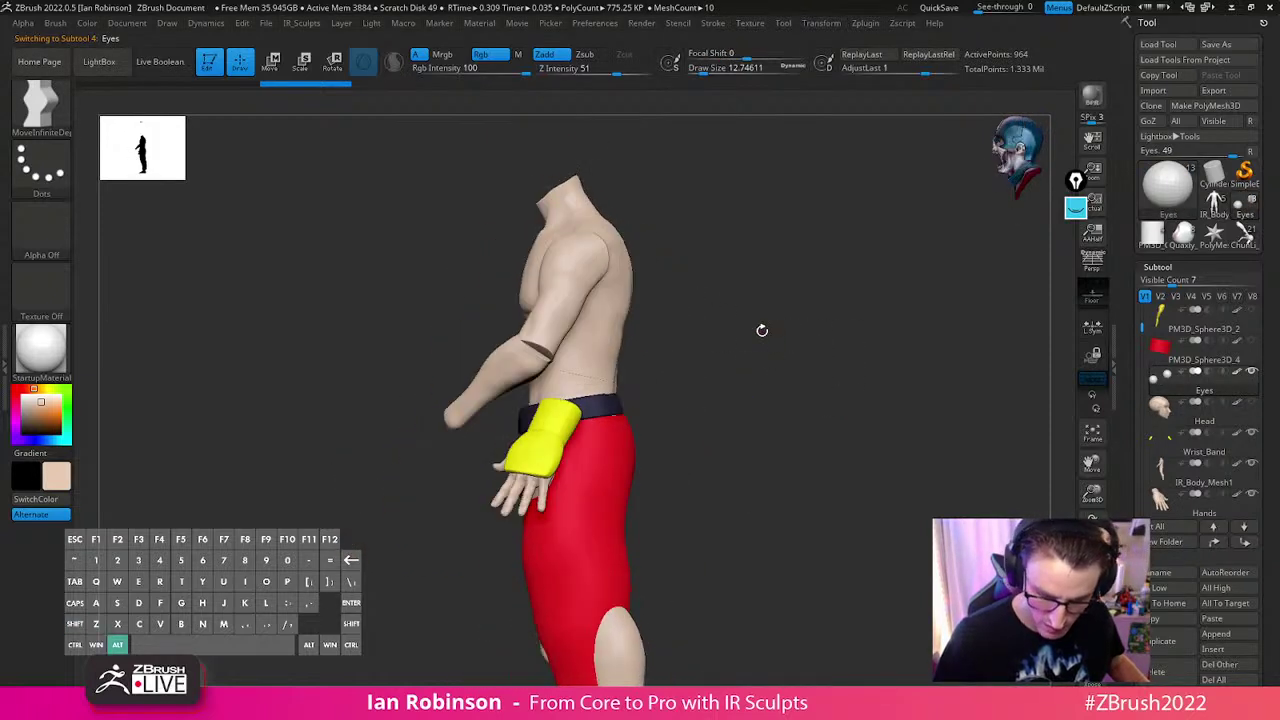
{"action": "left_click_drag", "start_coordinate": [764, 286], "coordinate": [776, 328], "text": "alt"}
Make IR_Body_Mesh1 the active subtool with its polygroups shown and switch the visibility selection brush to SelectRect
{"action": "left_click", "coordinate": [620, 396], "text": "alt"}
{"action": "key", "text": "shift+f"}
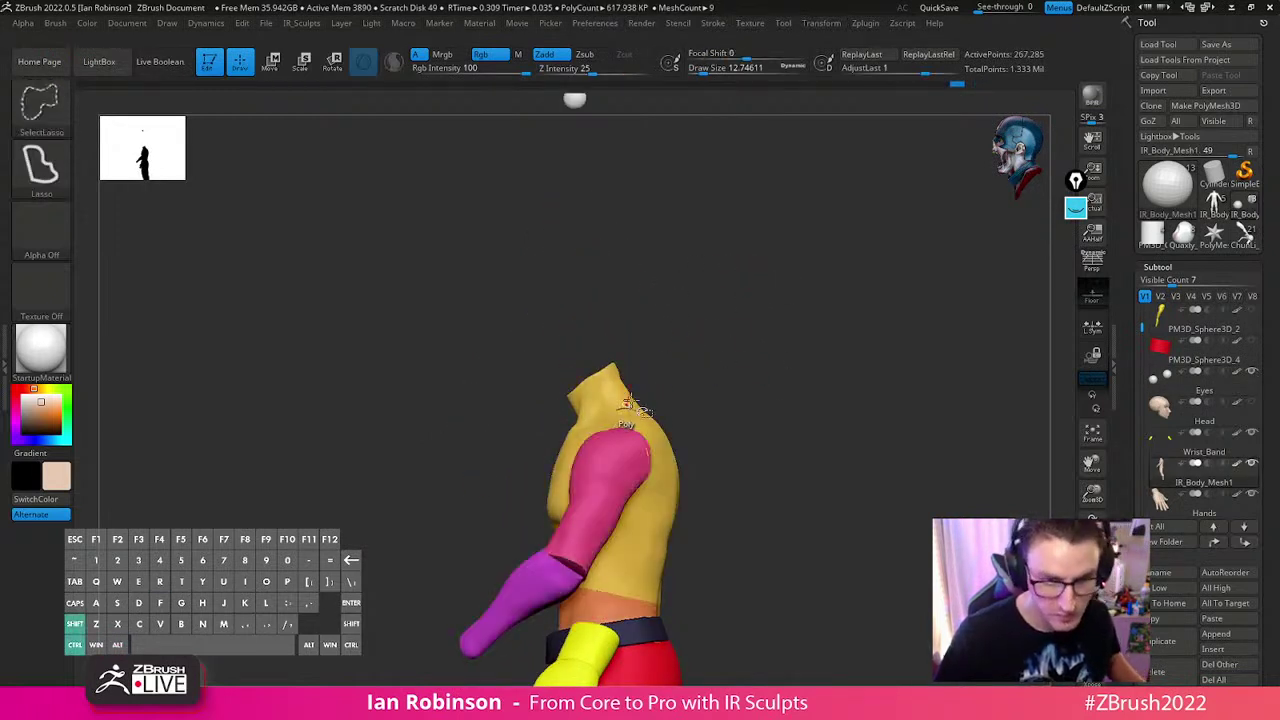
{"action": "key", "text": "ctrl"}
{"action": "left_click", "coordinate": [680, 397], "text": "ctrl"}
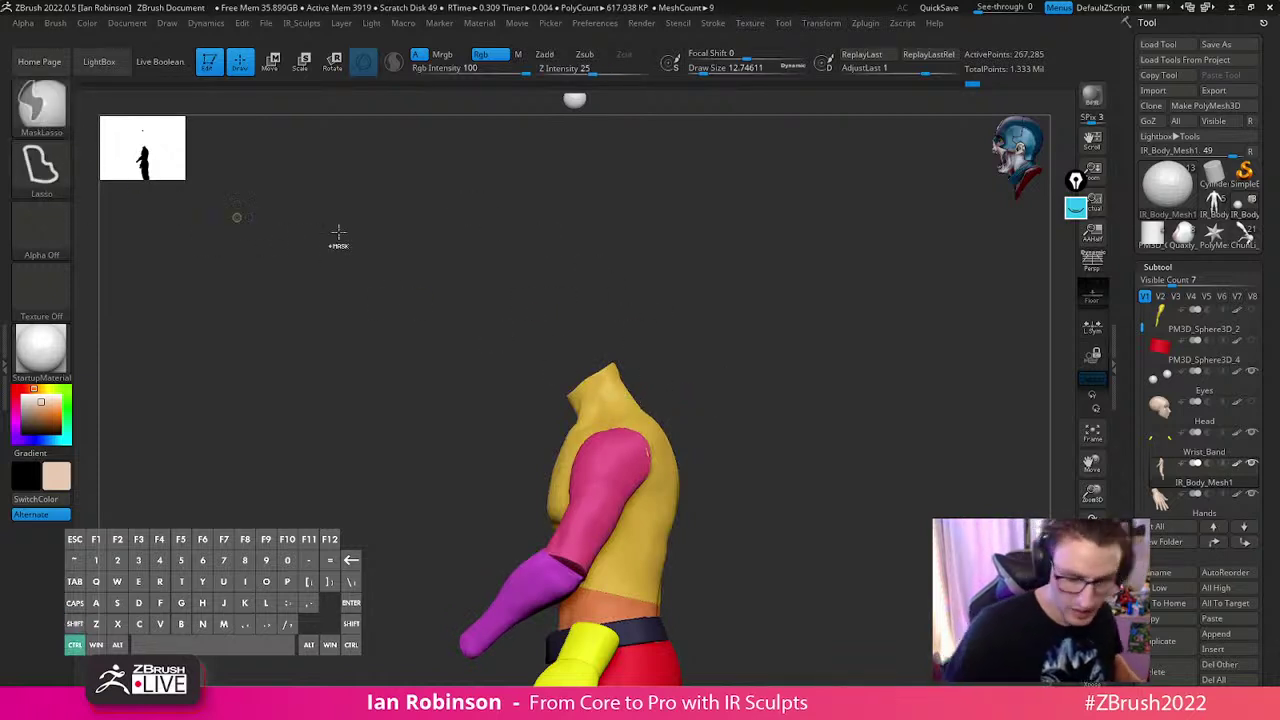
{"action": "left_click", "coordinate": [56, 121], "text": "ctrl+shift"}
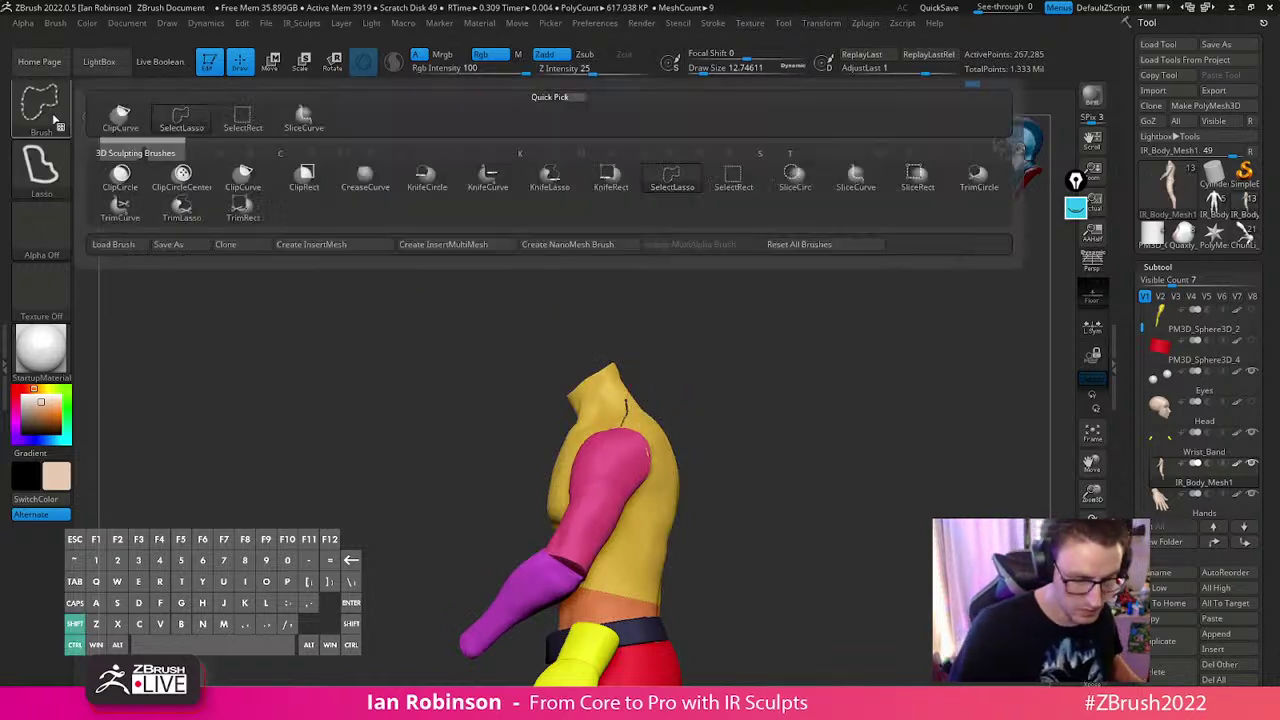
{"action": "left_click", "coordinate": [234, 119], "text": "ctrl+shift"}
Mask every polygroup of the body except the torso by isolating, masking and restoring the full mesh
{"action": "left_click", "coordinate": [655, 432], "text": "ctrl+shift"}
{"action": "left_click", "coordinate": [697, 368], "text": "ctrl"}
{"action": "left_click", "coordinate": [698, 363], "text": "ctrl+shift"}
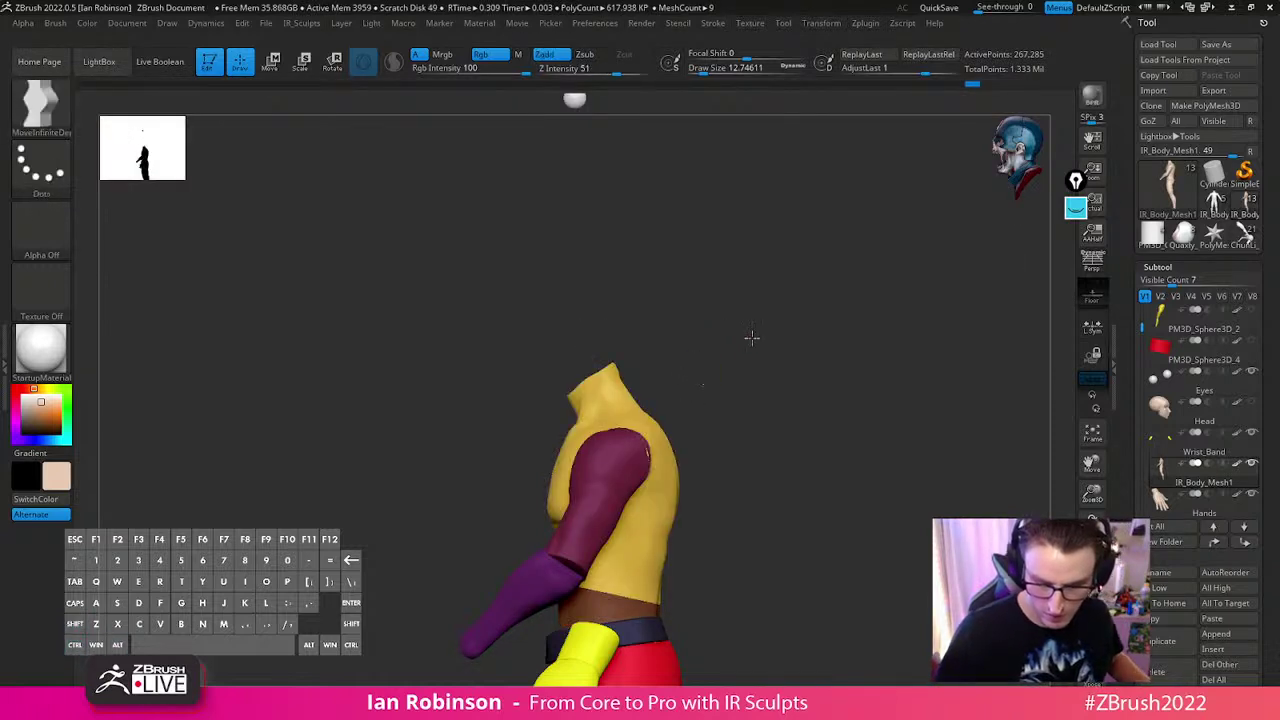
{"action": "left_click_drag", "start_coordinate": [751, 334], "coordinate": [738, 387], "text": "alt"}
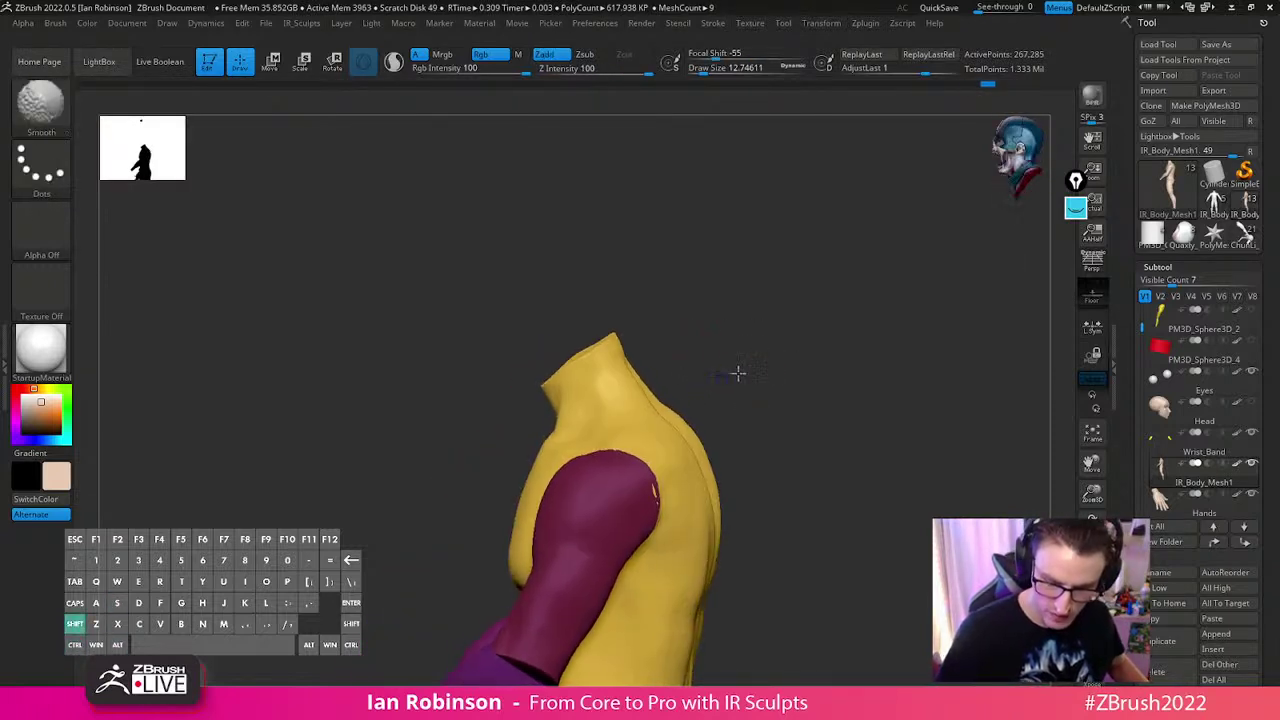
Enlarge the brush draw size to about 159 for the neck area
{"action": "key", "text": "s"}
{"action": "left_click", "coordinate": [676, 395]}
{"action": "key", "text": "d"}
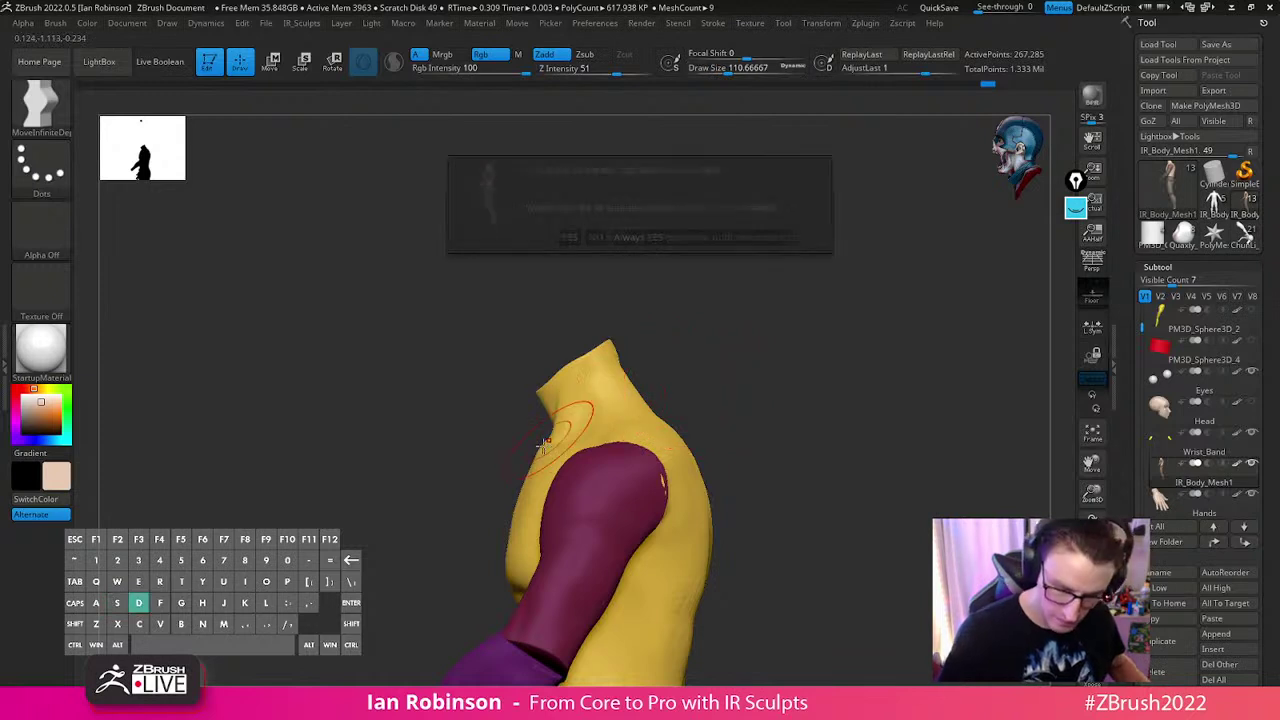
{"action": "key", "text": "Escape"}
{"action": "key", "text": "s"}
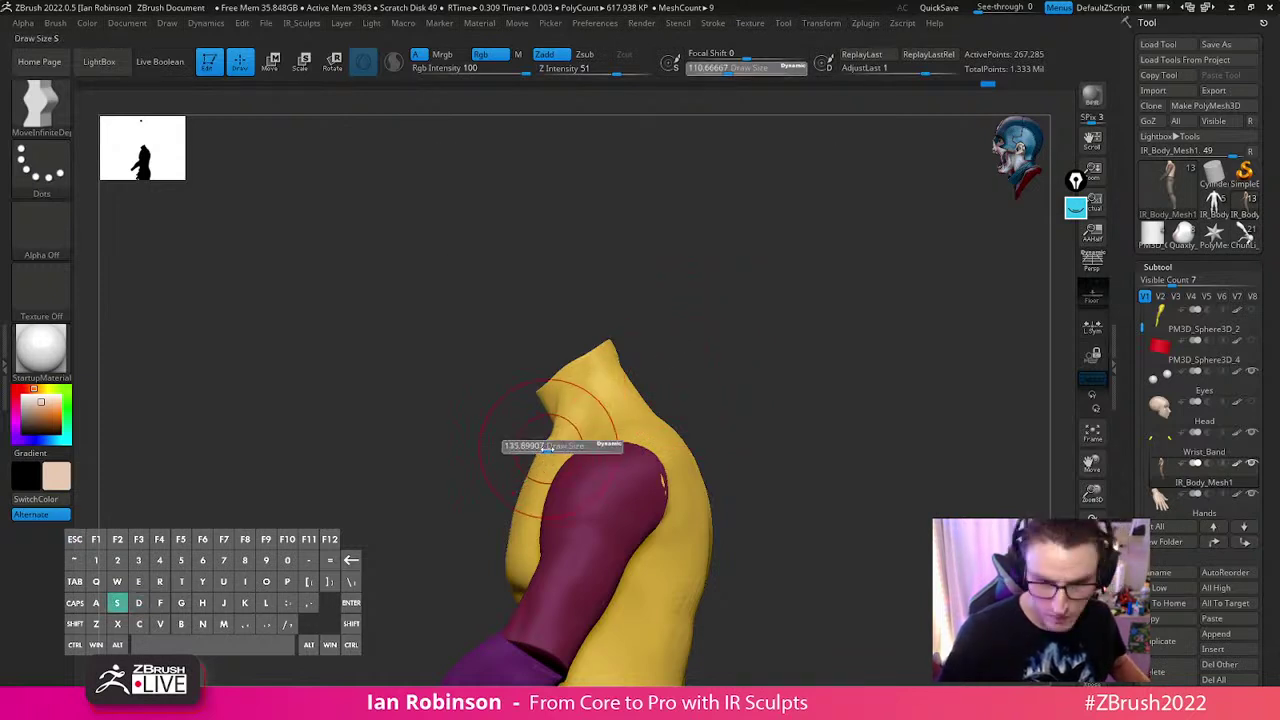
{"action": "left_click", "coordinate": [553, 447]}
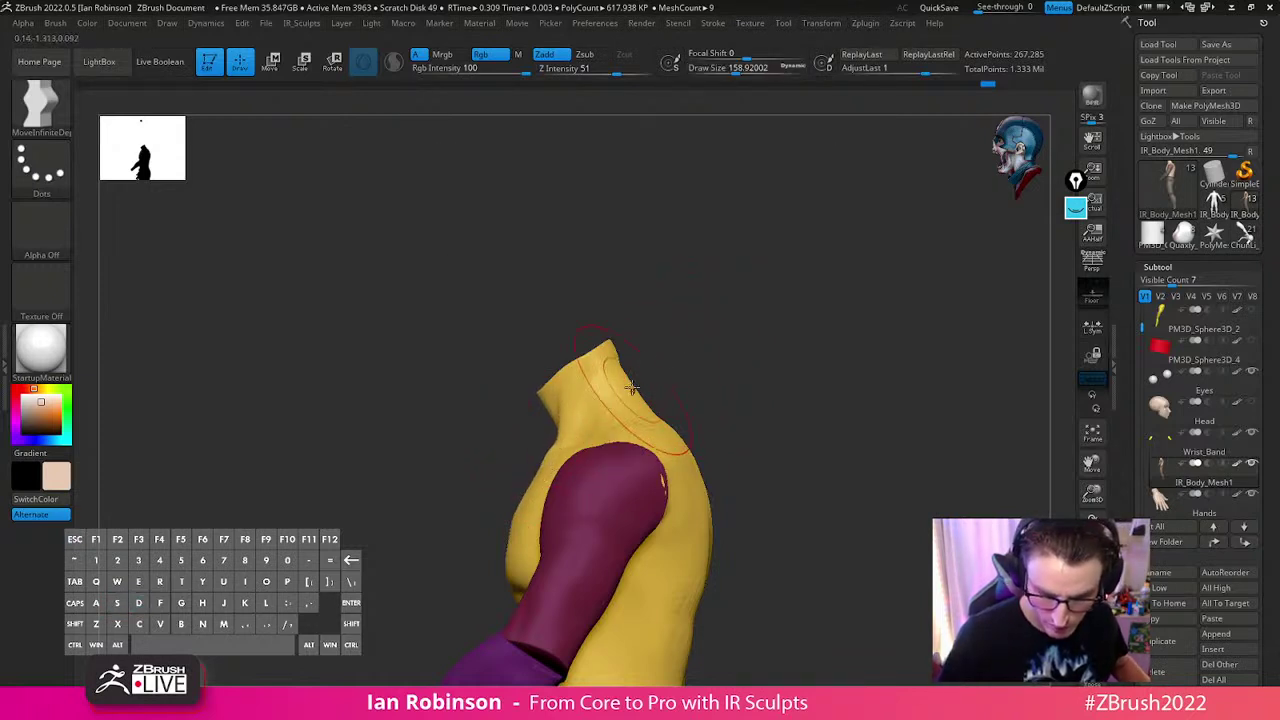
Isolate the torso polygroup and separate its neck from the rest with a lasso mask
{"action": "mouse_move", "coordinate": [534, 441]}
{"action": "left_mouse_down", "text": "ctrl"}
{"action": "mouse_move", "coordinate": [488, 295]}
{"action": "mouse_move", "coordinate": [718, 371]}
{"action": "mouse_move", "coordinate": [718, 399]}
{"action": "mouse_move", "coordinate": [781, 256]}
{"action": "left_mouse_up", "text": "ctrl"}
{"action": "key", "text": "ctrl+w"}
{"action": "left_click", "coordinate": [687, 438], "text": "ctrl+shift"}
{"action": "mouse_move", "coordinate": [547, 260]}
{"action": "left_mouse_down", "text": "ctrl"}
{"action": "mouse_move", "coordinate": [494, 317]}
{"action": "mouse_move", "coordinate": [829, 352]}
{"action": "mouse_move", "coordinate": [757, 211]}
{"action": "left_mouse_up", "text": "ctrl"}
{"action": "left_click_drag", "start_coordinate": [865, 409], "coordinate": [874, 459], "text": "alt"}
Soften the mask edge at the base of the neck, leave only the neck unmasked and show the whole body
{"action": "left_click", "coordinate": [650, 382], "text": "ctrl"}
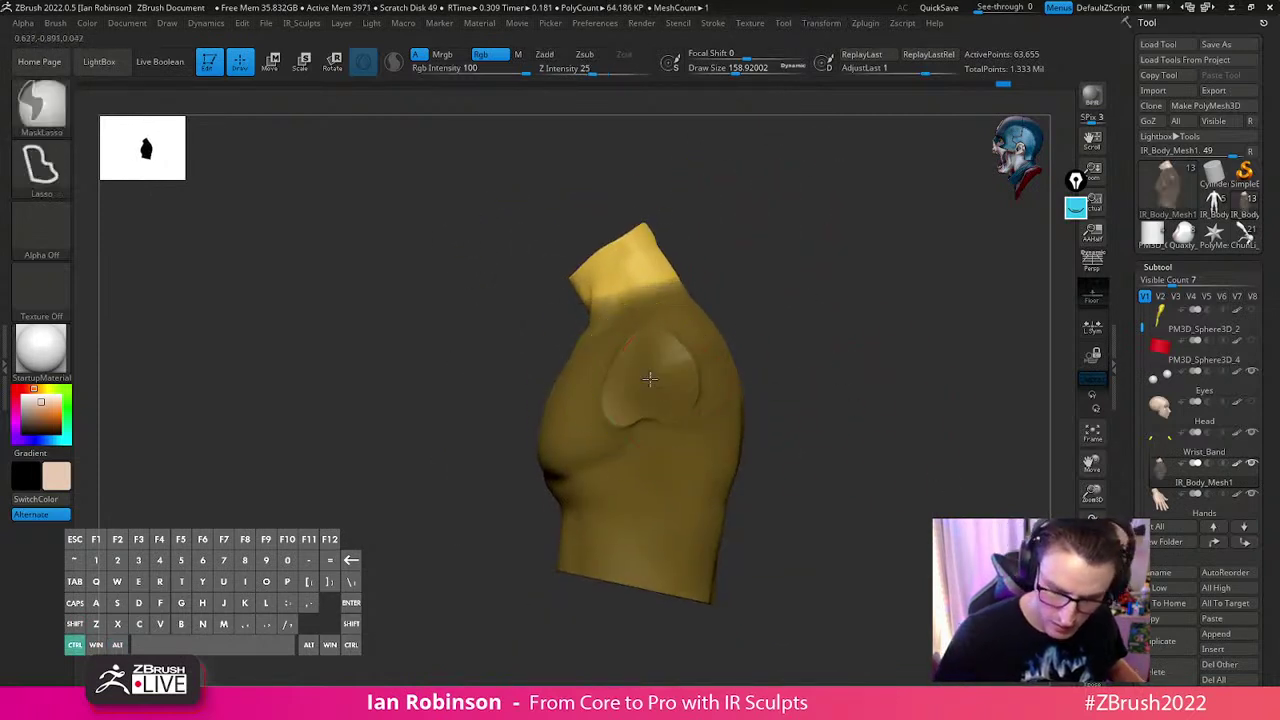
{"action": "left_click_drag", "start_coordinate": [786, 282], "coordinate": [790, 305], "text": "ctrl"}
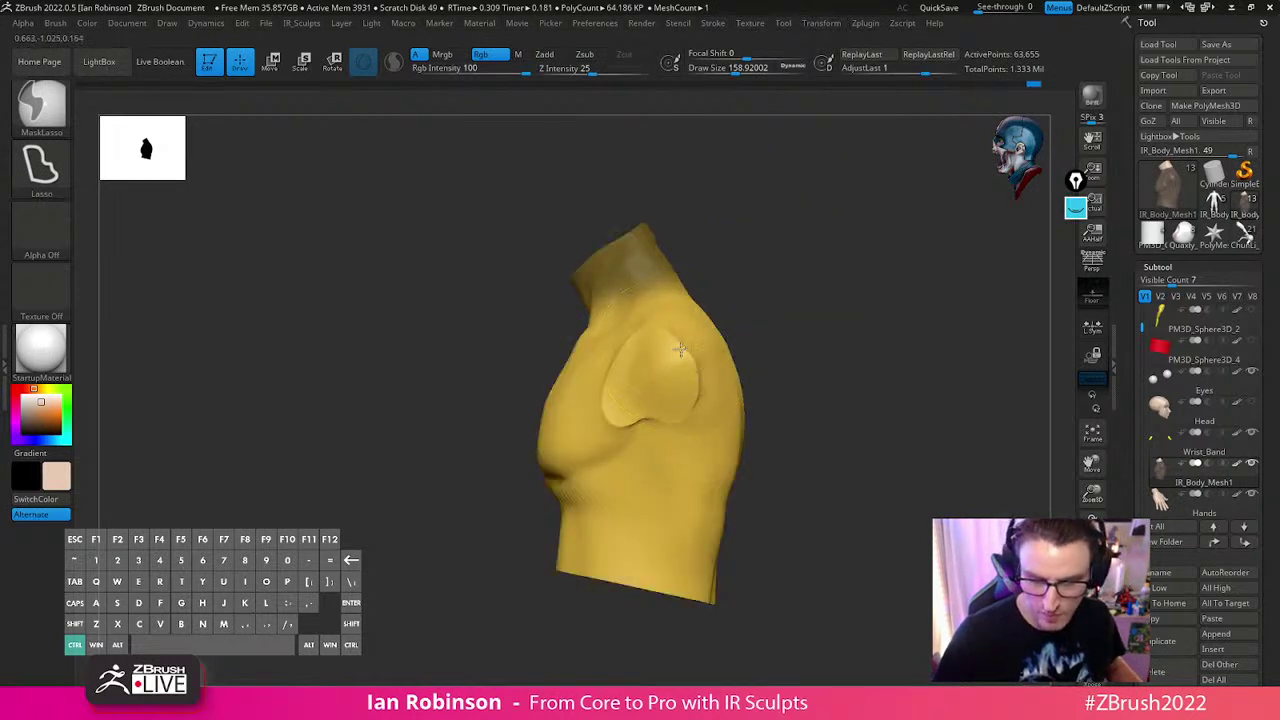
{"action": "left_click", "coordinate": [778, 290], "text": "ctrl"}
{"action": "left_click", "coordinate": [703, 319], "text": "ctrl"}
{"action": "left_click", "coordinate": [741, 294], "text": "ctrl"}
{"action": "left_click", "coordinate": [771, 303], "text": "ctrl"}
{"action": "left_click", "coordinate": [817, 349], "text": "ctrl+shift"}
Adjust the unmasked neck with the Move gizmo, return to Draw mode and clear the mask from the body
{"action": "key", "text": "w"}
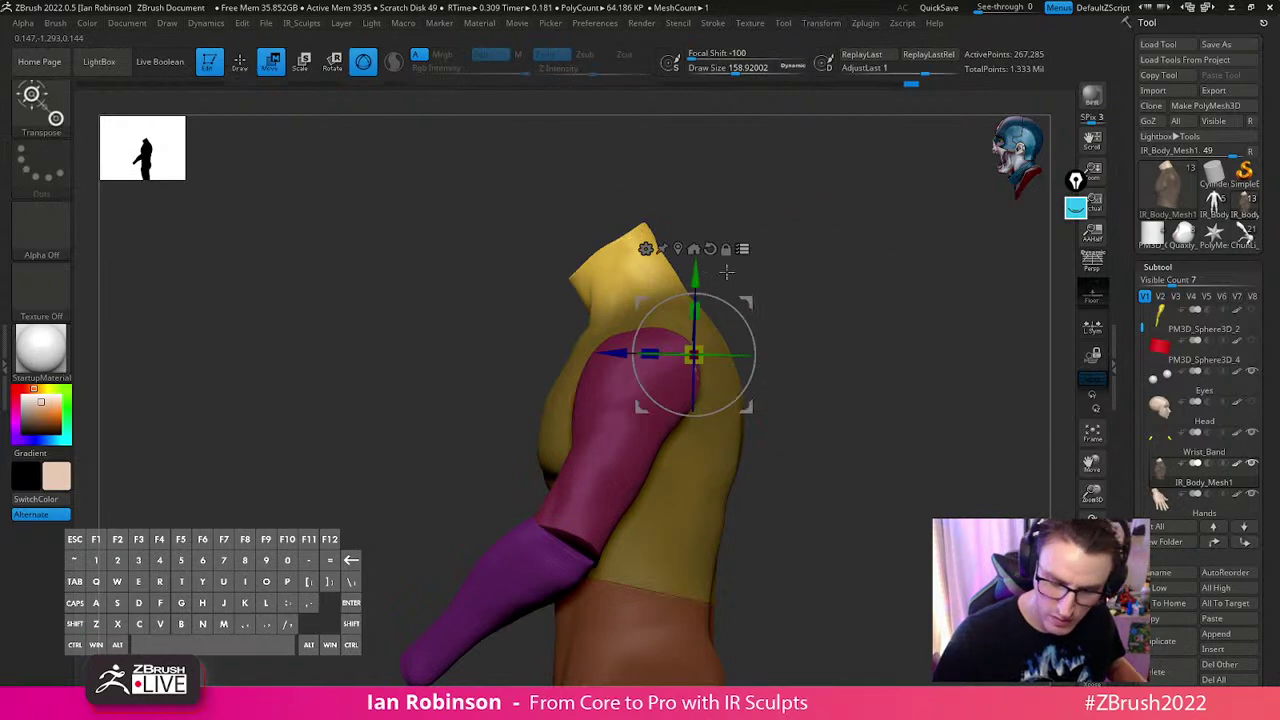
{"action": "left_click_drag", "start_coordinate": [750, 296], "coordinate": [675, 255]}
{"action": "left_click_drag", "start_coordinate": [827, 238], "coordinate": [975, 250]}
{"action": "left_click_drag", "start_coordinate": [896, 252], "coordinate": [799, 270], "text": "alt"}
{"action": "left_click_drag", "start_coordinate": [596, 366], "coordinate": [598, 365]}
{"action": "key", "text": "q"}
{"action": "left_click_drag", "start_coordinate": [770, 360], "coordinate": [790, 230], "text": "alt"}
{"action": "left_click_drag", "start_coordinate": [843, 302], "coordinate": [860, 415], "text": "ctrl"}
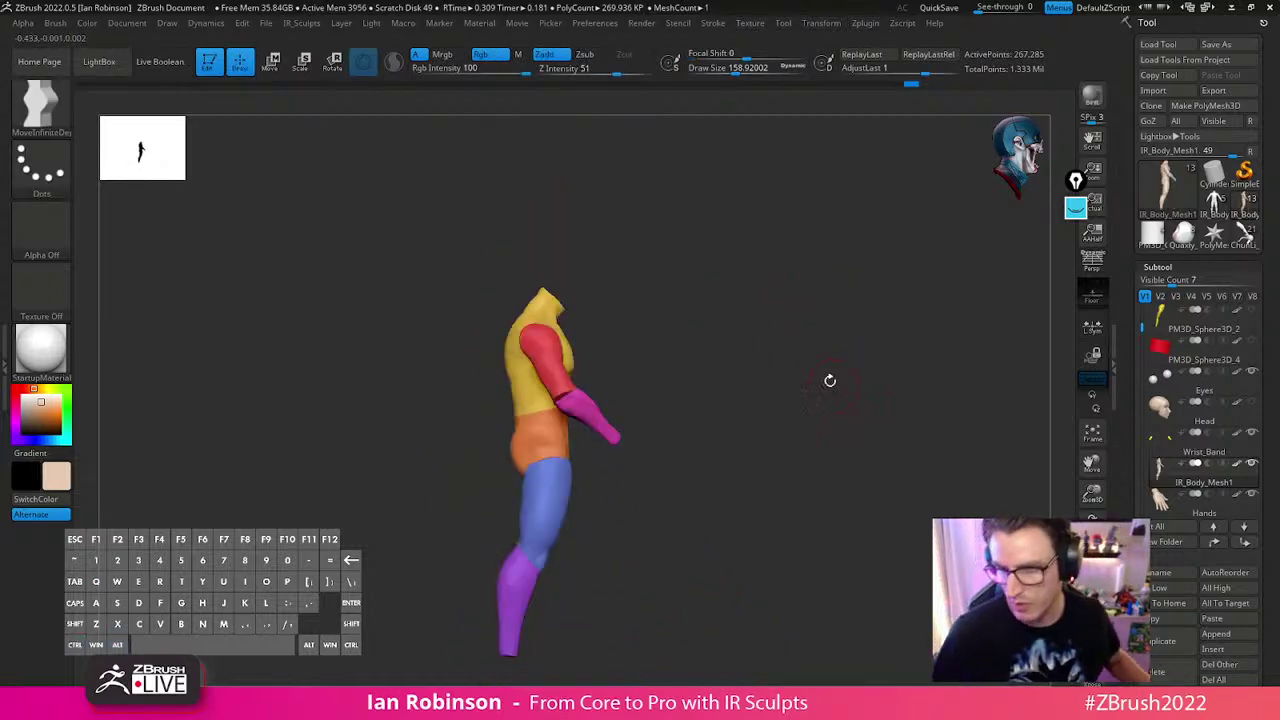
Hide the hip, torso and arm polygroups of the body so only the legs remain visible
{"action": "left_click_drag", "start_coordinate": [835, 331], "coordinate": [846, 380]}
{"action": "left_click", "coordinate": [575, 425], "text": "ctrl+shift"}
{"action": "left_click_drag", "start_coordinate": [718, 392], "coordinate": [763, 371], "text": "ctrl+shift"}
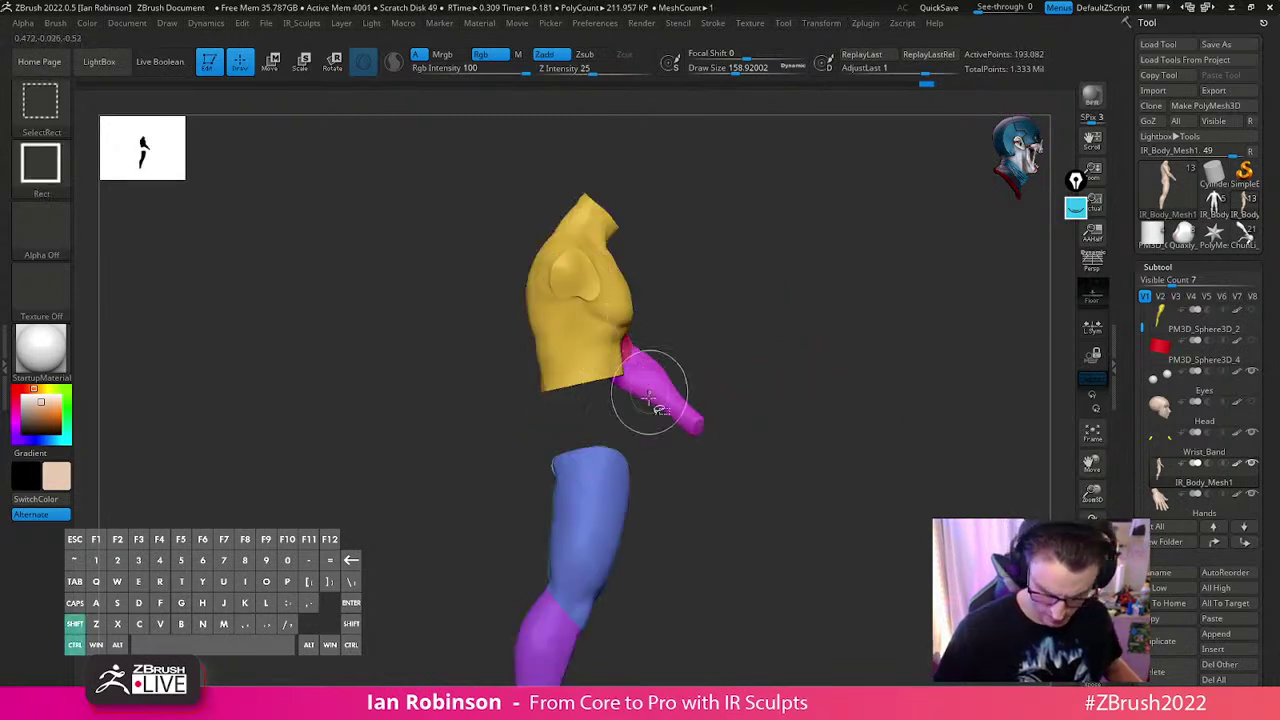
{"action": "mouse_move", "coordinate": [562, 423]}
{"action": "left_mouse_down", "text": "ctrl+shift"}
{"action": "mouse_move", "coordinate": [846, 251]}
{"action": "mouse_move", "coordinate": [851, 260]}
{"action": "mouse_move", "coordinate": [690, 205]}
{"action": "mouse_move", "coordinate": [649, 174]}
{"action": "mouse_move", "coordinate": [646, 208]}
{"action": "mouse_move", "coordinate": [601, 192]}
{"action": "mouse_move", "coordinate": [788, 448]}
{"action": "left_mouse_up", "text": "ctrl+shift"}
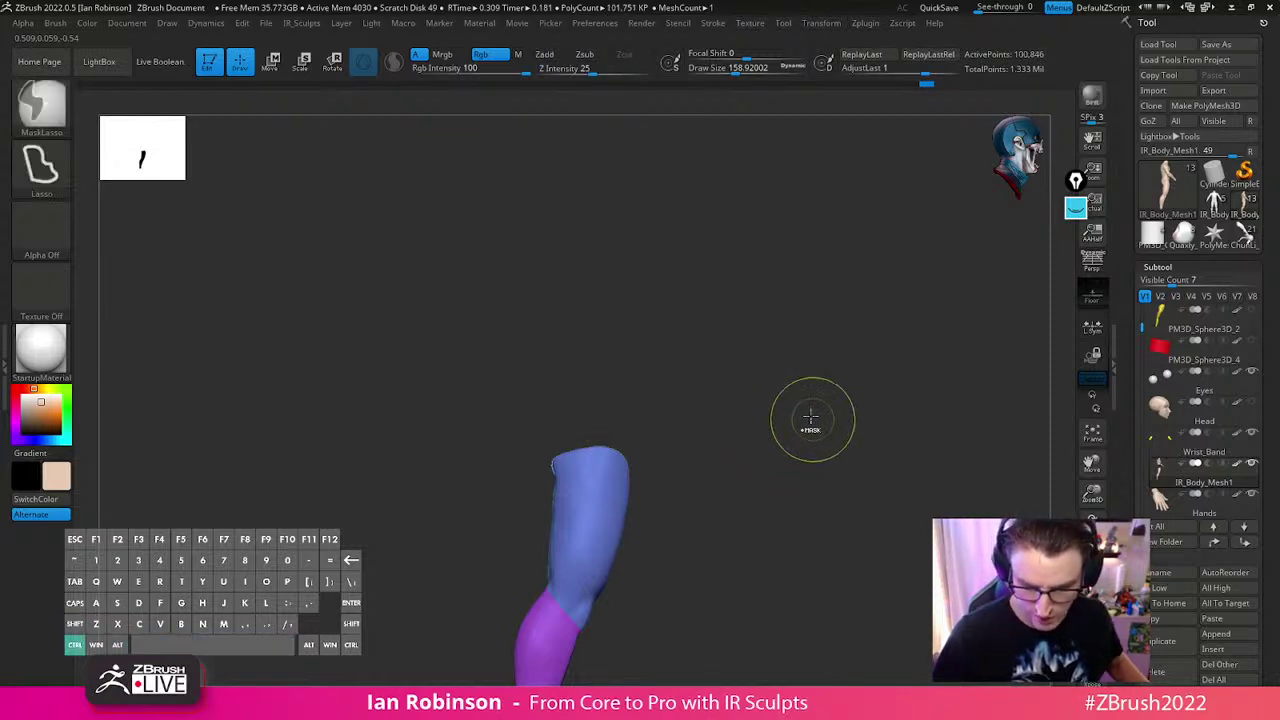
Show the whole body with its legs masked and use the Move gizmo on the unmasked upper body
{"action": "left_click", "coordinate": [802, 414], "text": "ctrl+shift"}
{"action": "key", "text": "w"}
{"action": "mouse_move", "coordinate": [637, 286]}
{"action": "left_mouse_down", "text": "alt"}
{"action": "mouse_move", "coordinate": [653, 499]}
{"action": "mouse_move", "coordinate": [650, 462]}
{"action": "left_mouse_up", "text": "alt"}
{"action": "key", "text": "q"}
{"action": "mouse_move", "coordinate": [858, 412]}
{"action": "left_mouse_down", "text": "shift"}
{"action": "mouse_move", "coordinate": [791, 397]}
{"action": "mouse_move", "coordinate": [826, 397]}
{"action": "mouse_move", "coordinate": [849, 363]}
{"action": "left_mouse_up", "text": "shift"}
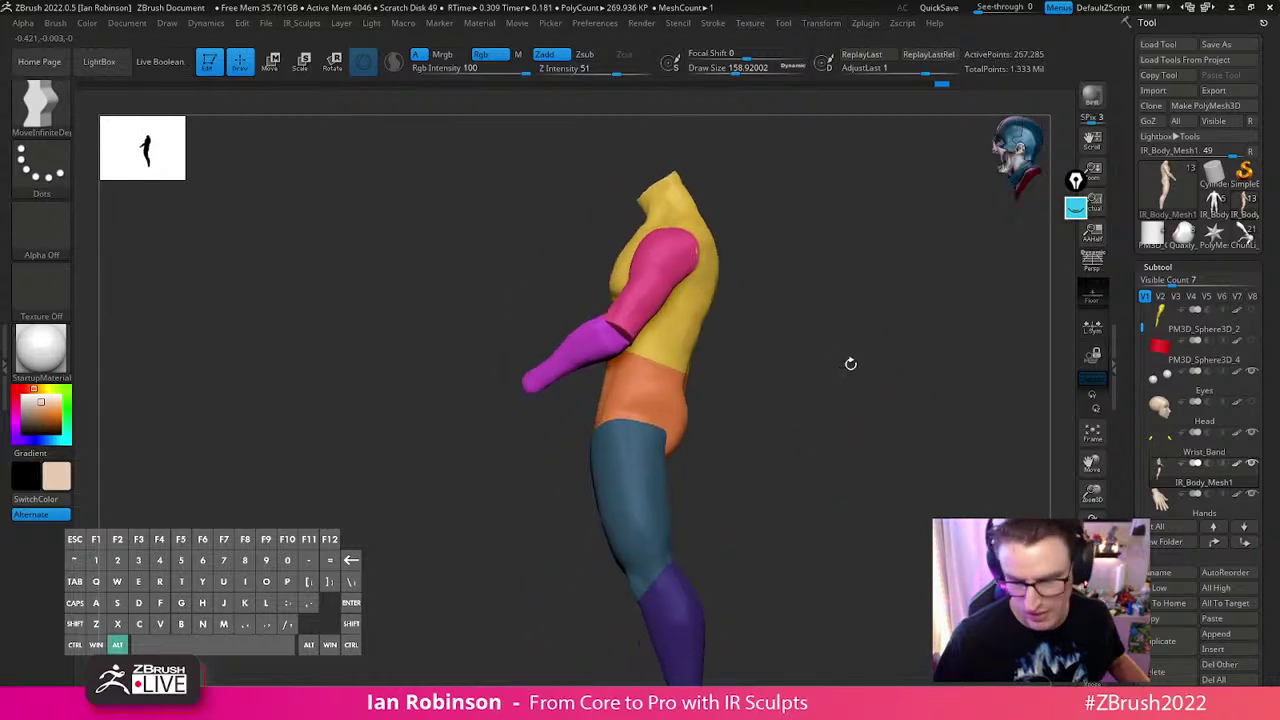
Mask the hip and leg polygroups of the body, leaving the torso and arms unmasked with all parts shown
{"action": "left_click", "coordinate": [655, 375], "text": "ctrl+shift"}
{"action": "left_click", "coordinate": [757, 414], "text": "ctrl+shift"}
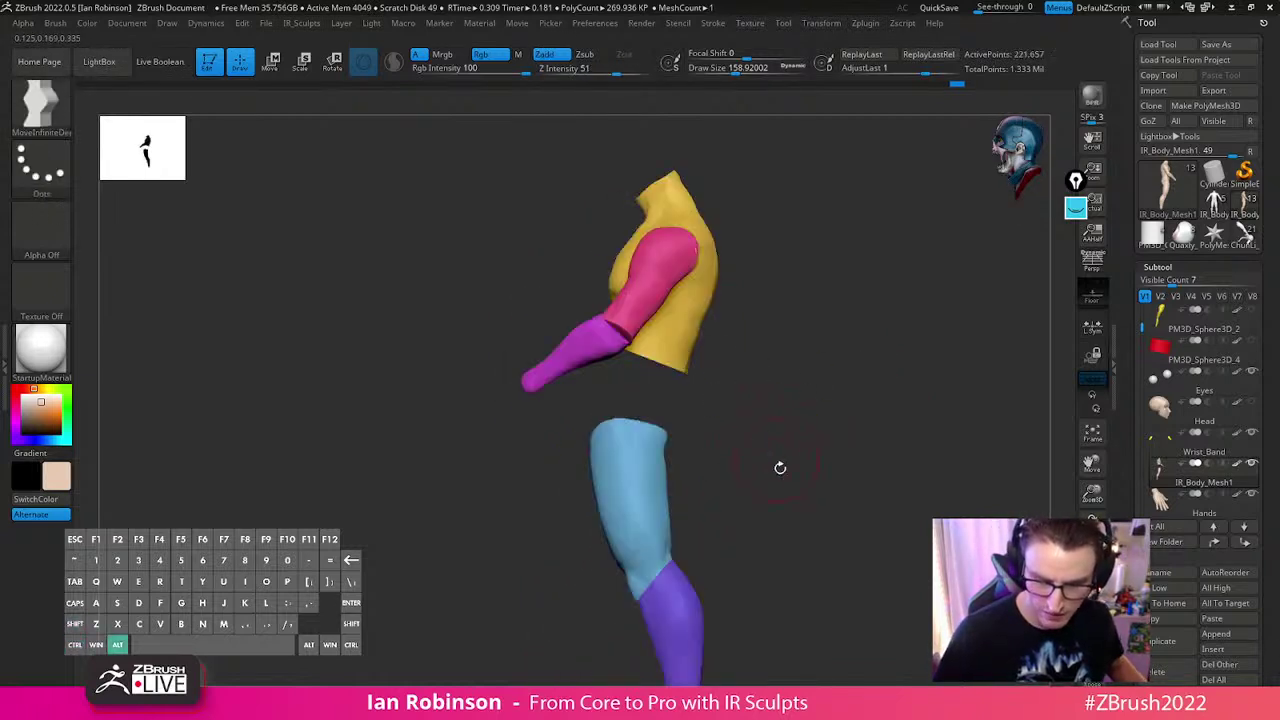
{"action": "key", "text": "ctrl+z"}
{"action": "left_click", "coordinate": [613, 434], "text": "ctrl+shift"}
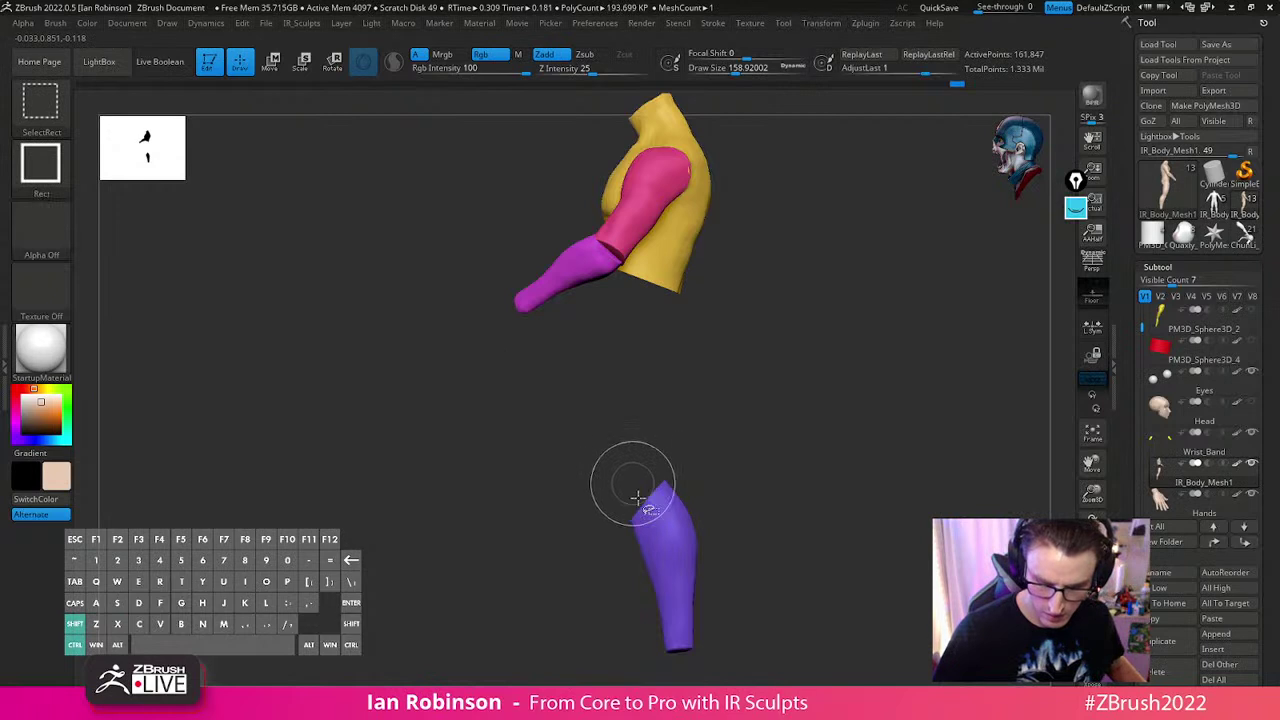
{"action": "left_click", "coordinate": [657, 530], "text": "ctrl+shift"}
{"action": "left_click", "coordinate": [660, 537], "text": "ctrl+shift"}
{"action": "left_click_drag", "start_coordinate": [760, 379], "coordinate": [759, 397], "text": "alt"}
{"action": "left_click", "coordinate": [759, 397], "text": "ctrl+shift"}
Tilt the unmasked torso and arms at the waist with the Move gizmo and return to Draw mode
{"action": "key", "text": "w"}
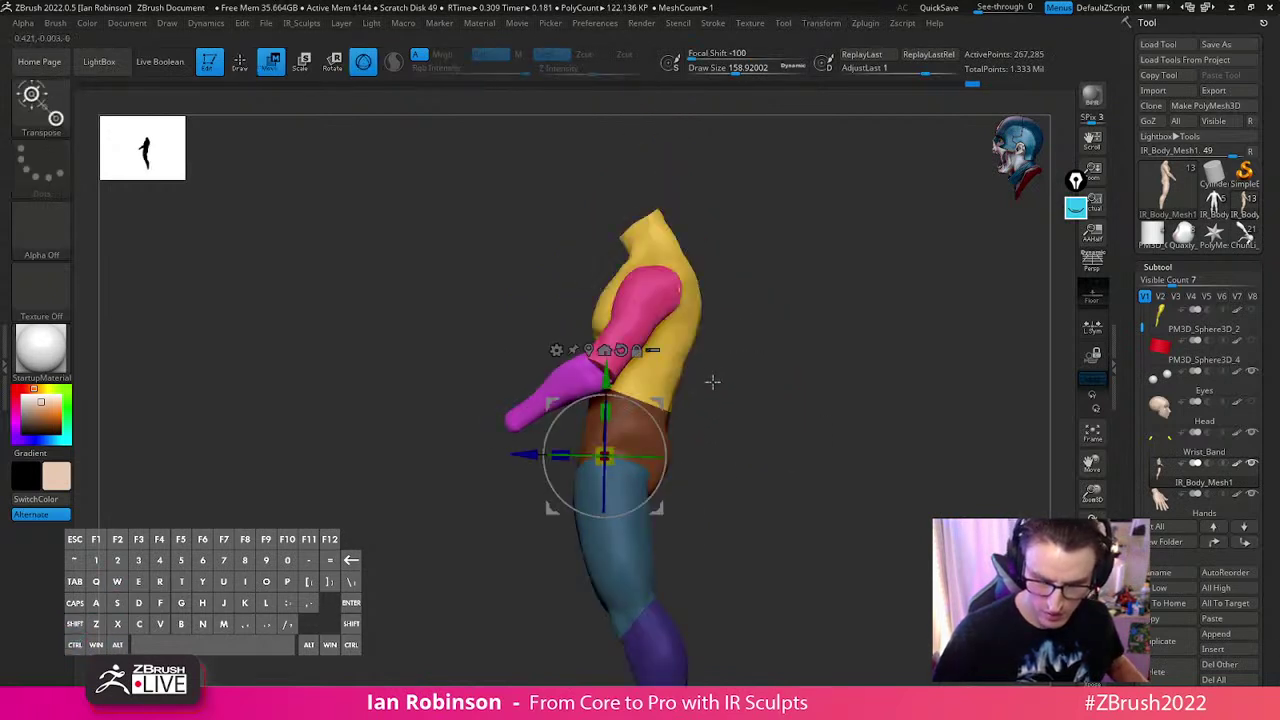
{"action": "left_click_drag", "start_coordinate": [660, 447], "coordinate": [691, 428]}
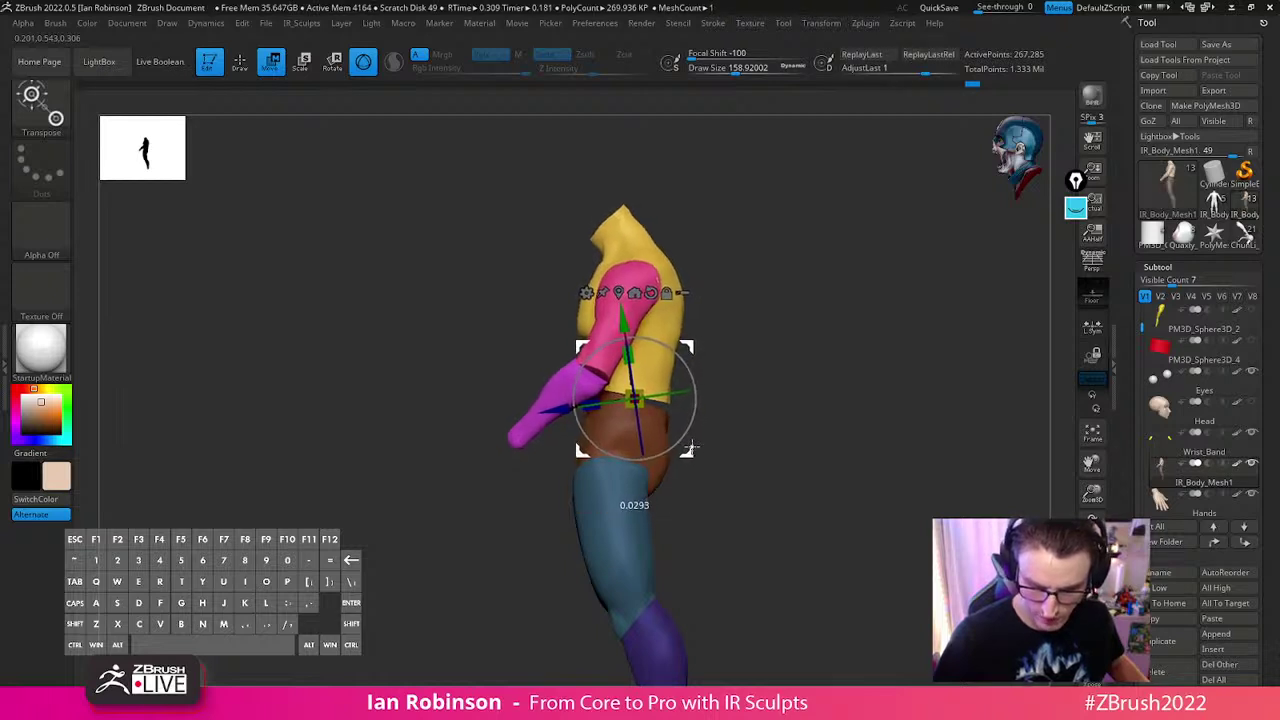
{"action": "key", "text": "q"}
Mask only the legs, show the whole body and rotate the hips and upper body about -5.75 degrees at the hip joint
{"action": "mouse_move", "coordinate": [716, 418]}
{"action": "left_mouse_down"}
{"action": "mouse_move", "coordinate": [903, 417]}
{"action": "mouse_move", "coordinate": [894, 386]}
{"action": "mouse_move", "coordinate": [840, 369]}
{"action": "mouse_move", "coordinate": [866, 375]}
{"action": "mouse_move", "coordinate": [831, 437]}
{"action": "mouse_move", "coordinate": [791, 363]}
{"action": "left_mouse_up"}
{"action": "key", "text": "ctrl+shift"}
{"action": "left_click", "coordinate": [657, 347], "text": "ctrl+shift"}
{"action": "left_click_drag", "start_coordinate": [743, 309], "coordinate": [755, 321], "text": "ctrl+shift"}
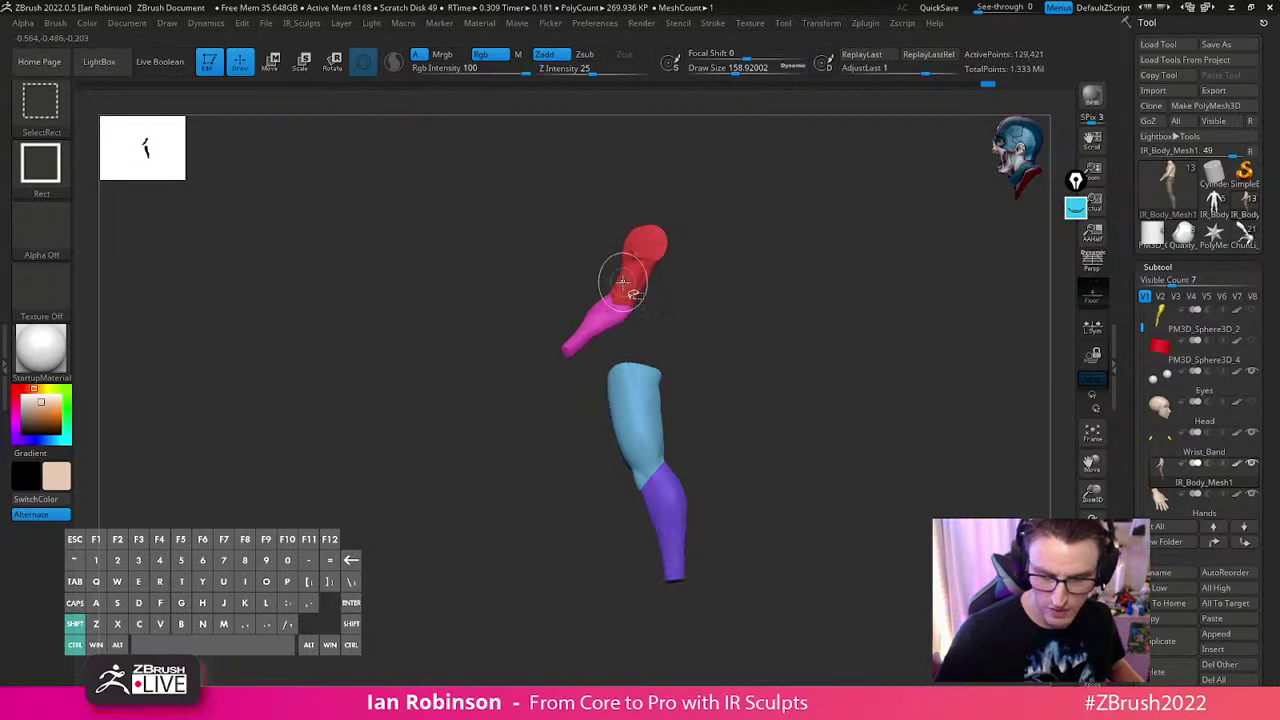
{"action": "left_click", "coordinate": [786, 349], "text": "ctrl+shift"}
{"action": "key", "text": "w"}
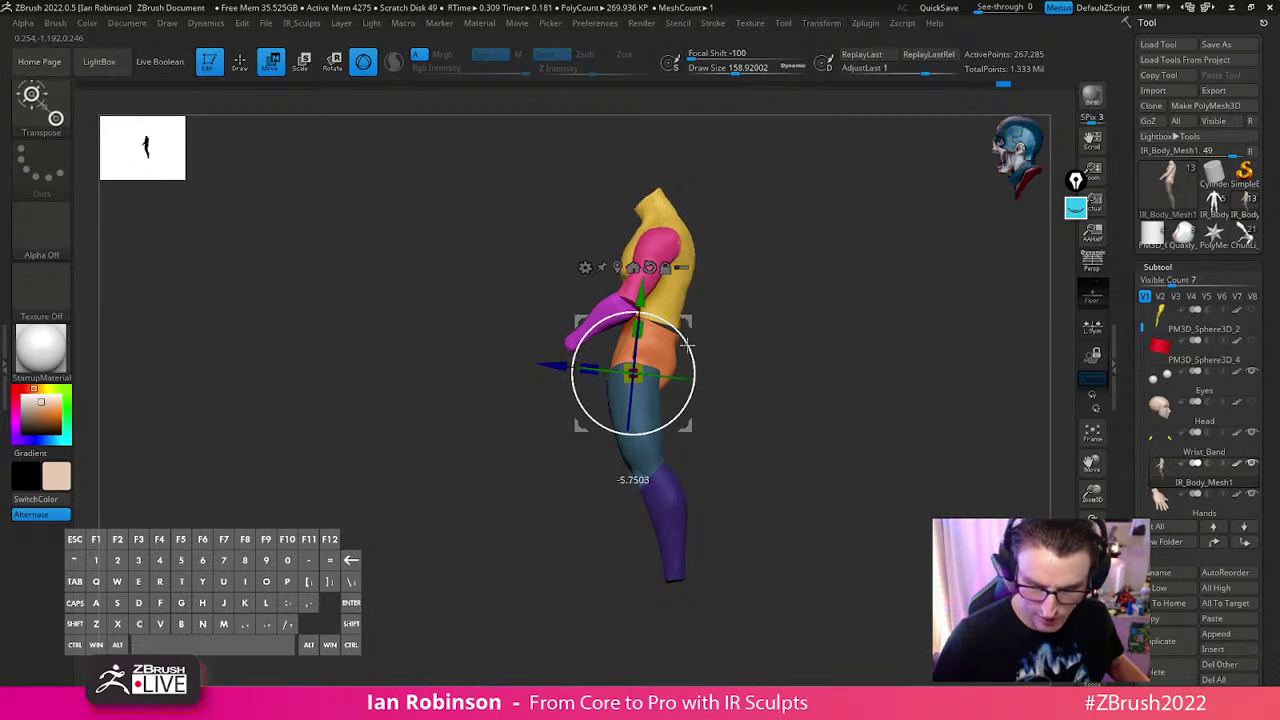
Invert the mask so only the legs are free and rotate them about 5.78 degrees around the hip joint
{"action": "key", "text": "q"}
{"action": "mouse_move", "coordinate": [823, 369]}
{"action": "left_mouse_down"}
{"action": "mouse_move", "coordinate": [860, 366]}
{"action": "mouse_move", "coordinate": [760, 355]}
{"action": "mouse_move", "coordinate": [783, 406]}
{"action": "mouse_move", "coordinate": [769, 345]}
{"action": "mouse_move", "coordinate": [698, 354]}
{"action": "mouse_move", "coordinate": [705, 320]}
{"action": "left_mouse_up"}
{"action": "key", "text": "w"}
{"action": "key", "text": "q"}
{"action": "left_click", "coordinate": [784, 391], "text": "ctrl"}
{"action": "key", "text": "w"}
{"action": "key", "text": "q"}
{"action": "left_click_drag", "start_coordinate": [849, 357], "coordinate": [806, 322]}
{"action": "key", "text": "w"}
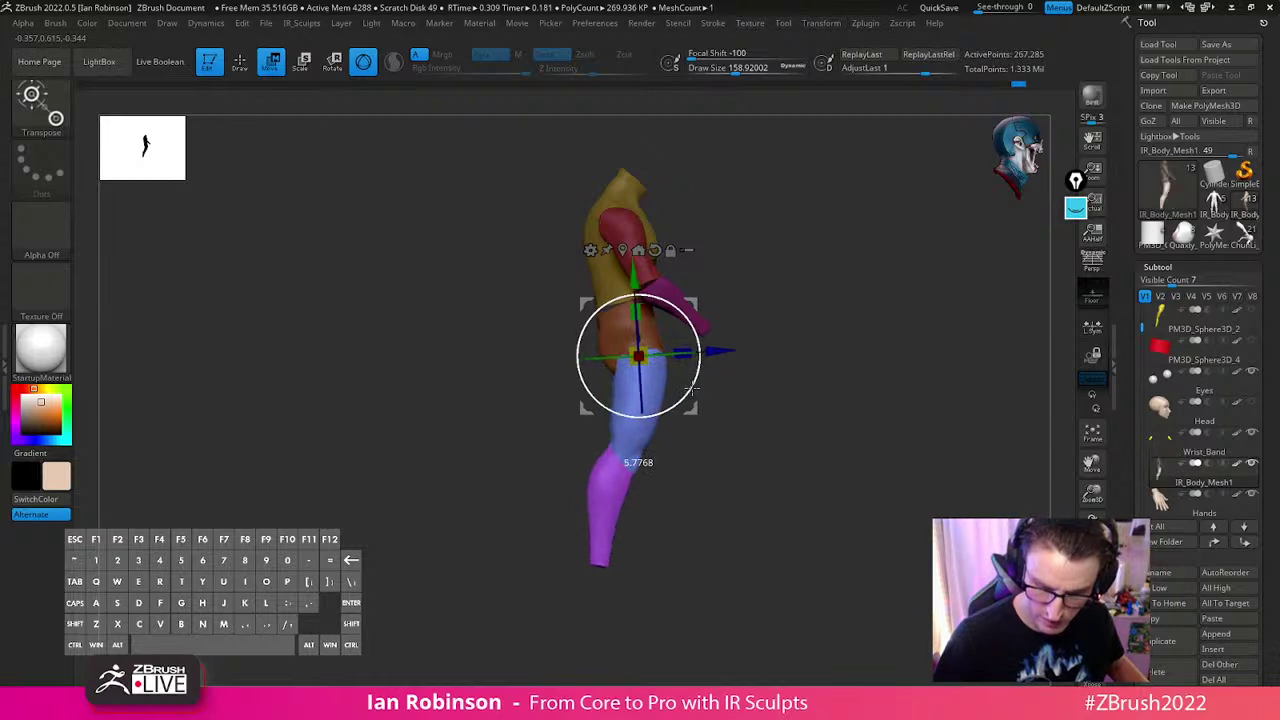
Isolate the lower-leg polygroups and mask everything except them, with the whole body shown
{"action": "key", "text": "q"}
{"action": "left_click", "coordinate": [652, 445], "text": "ctrl+shift"}
{"action": "left_click", "coordinate": [704, 425], "text": "ctrl+shift"}
{"action": "left_click", "coordinate": [706, 423], "text": "ctrl+shift"}
{"action": "mouse_move", "coordinate": [545, 268]}
{"action": "left_mouse_down", "text": "ctrl"}
{"action": "mouse_move", "coordinate": [757, 549]}
{"action": "mouse_move", "coordinate": [760, 273]}
{"action": "mouse_move", "coordinate": [763, 294]}
{"action": "left_mouse_up", "text": "ctrl"}
{"action": "left_click", "coordinate": [734, 423], "text": "ctrl+shift"}
Place the gizmo at the knees, rotate the lower legs about -6.59 degrees and clear the mask
{"action": "key", "text": "w"}
{"action": "left_click_drag", "start_coordinate": [691, 405], "coordinate": [673, 514], "text": "alt"}
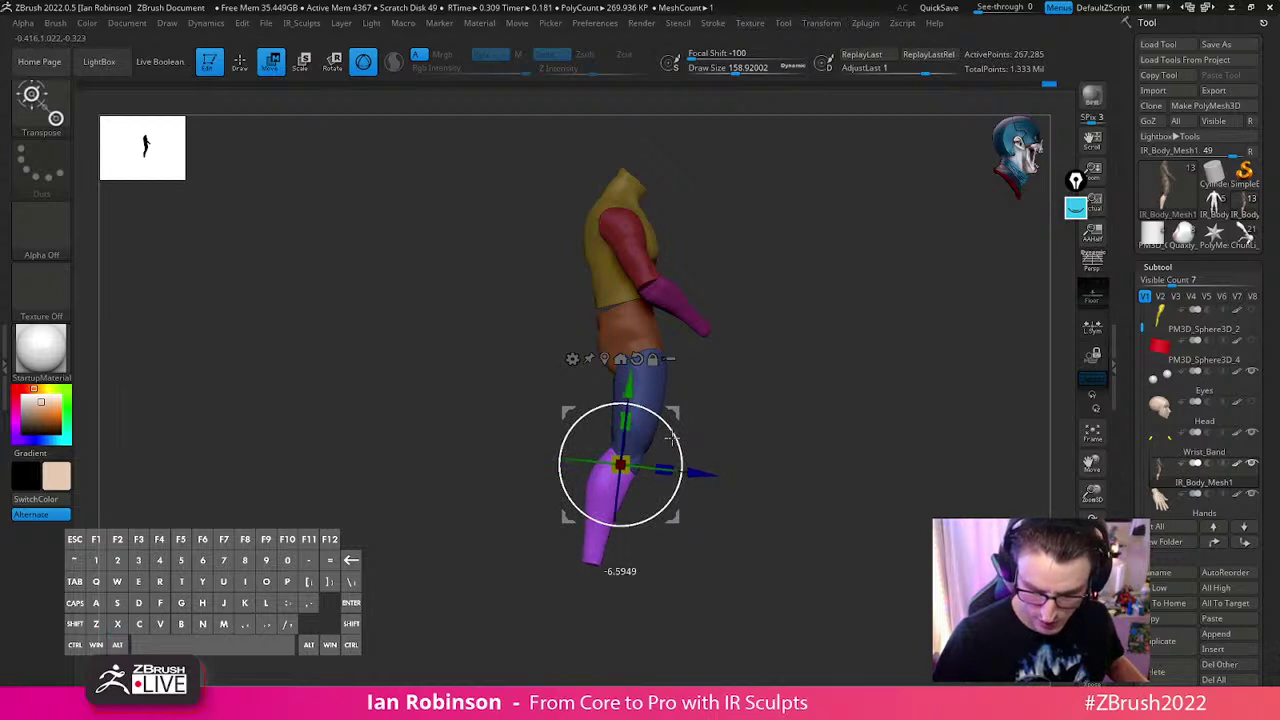
{"action": "key", "text": "q"}
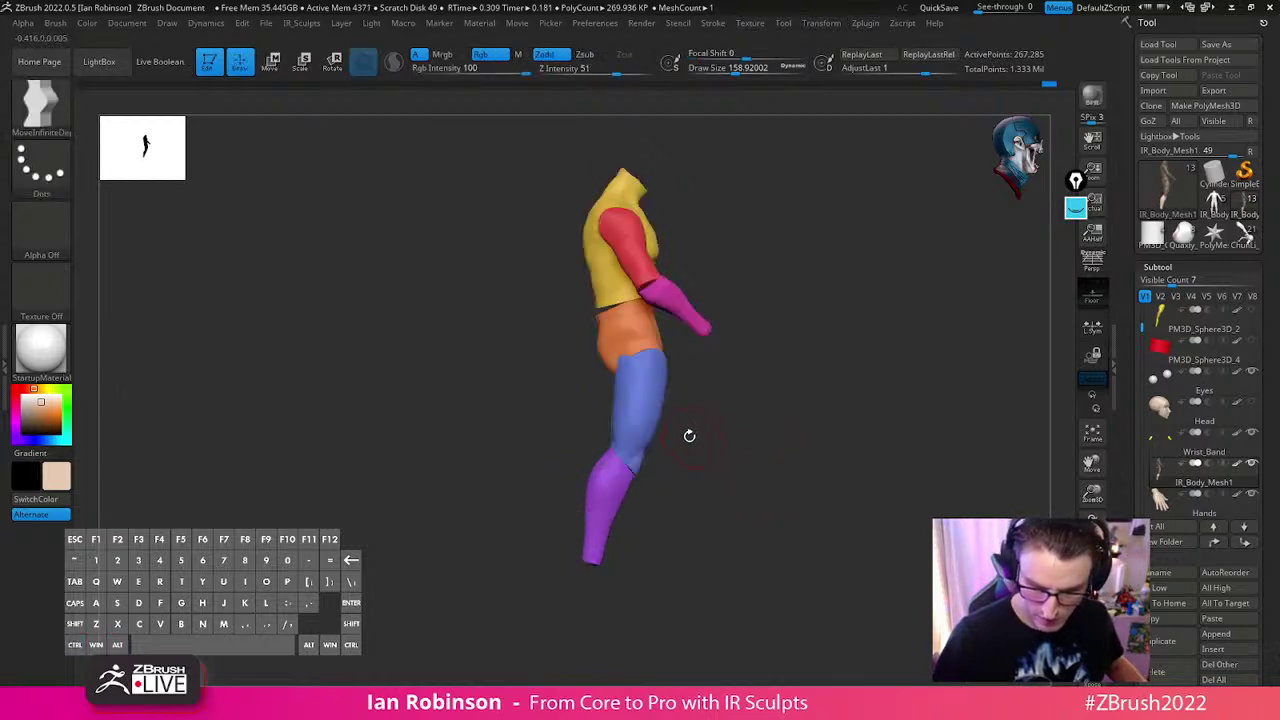
Mask everything except the thighs and lower legs, and rotate both legs about 1.89 degrees around the hip joint
{"action": "left_click", "coordinate": [645, 415], "text": "ctrl+shift"}
{"action": "left_click", "coordinate": [640, 445], "text": "ctrl+shift"}
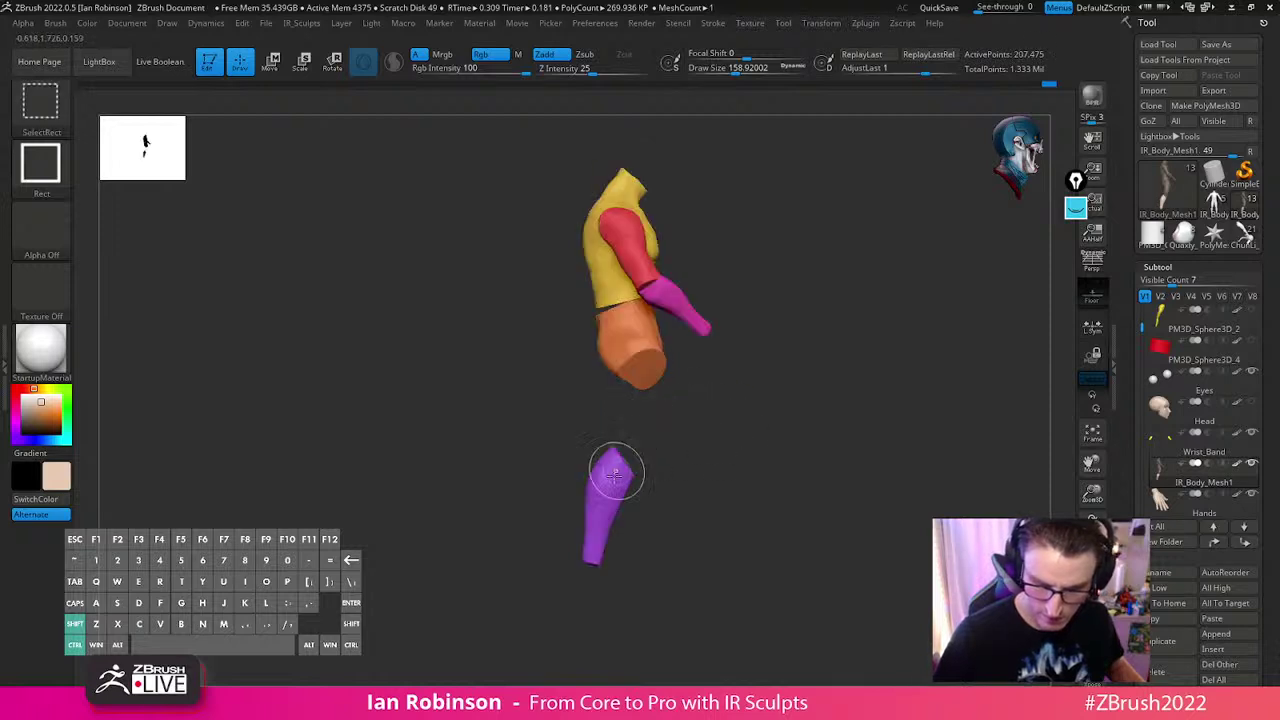
{"action": "left_click", "coordinate": [700, 466], "text": "ctrl"}
{"action": "left_click", "coordinate": [734, 457], "text": "ctrl+shift"}
{"action": "key", "text": "w"}
{"action": "left_click_drag", "start_coordinate": [632, 385], "coordinate": [658, 298], "text": "alt"}
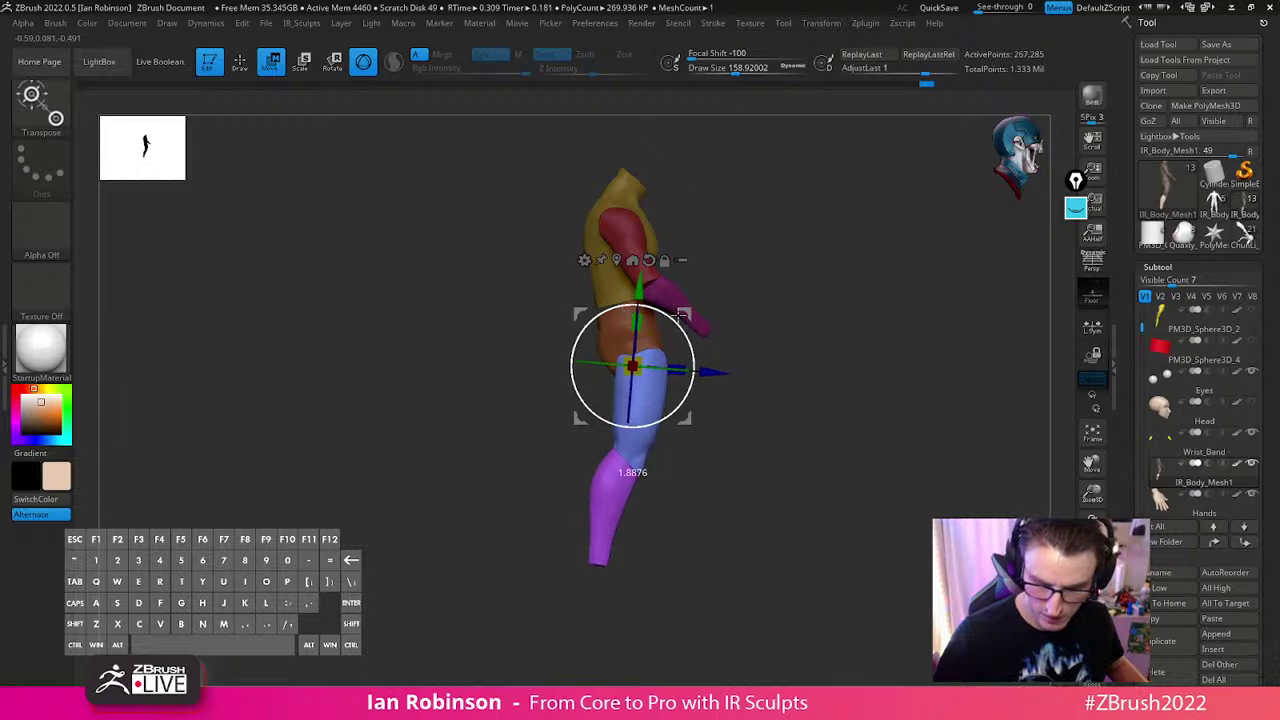
{"action": "key", "text": "q"}
Set the draw size to about 205, mask everything except the hips and pull in their upper rear edge
{"action": "mouse_move", "coordinate": [883, 389]}
{"action": "left_mouse_down"}
{"action": "mouse_move", "coordinate": [837, 369]}
{"action": "mouse_move", "coordinate": [883, 423]}
{"action": "mouse_move", "coordinate": [812, 436]}
{"action": "mouse_move", "coordinate": [874, 386]}
{"action": "mouse_move", "coordinate": [871, 329]}
{"action": "mouse_move", "coordinate": [881, 412]}
{"action": "mouse_move", "coordinate": [849, 369]}
{"action": "mouse_move", "coordinate": [828, 386]}
{"action": "left_mouse_up"}
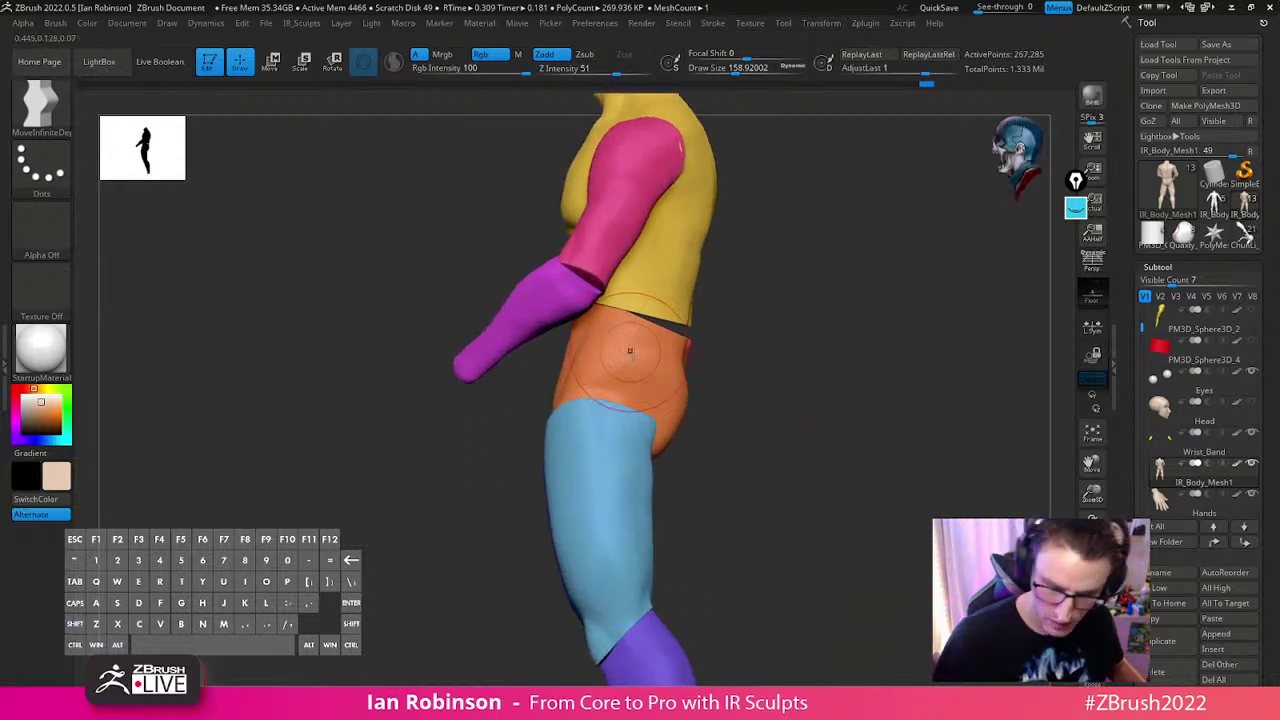
{"action": "key", "text": "s"}
{"action": "left_click_drag", "start_coordinate": [606, 328], "coordinate": [611, 326]}
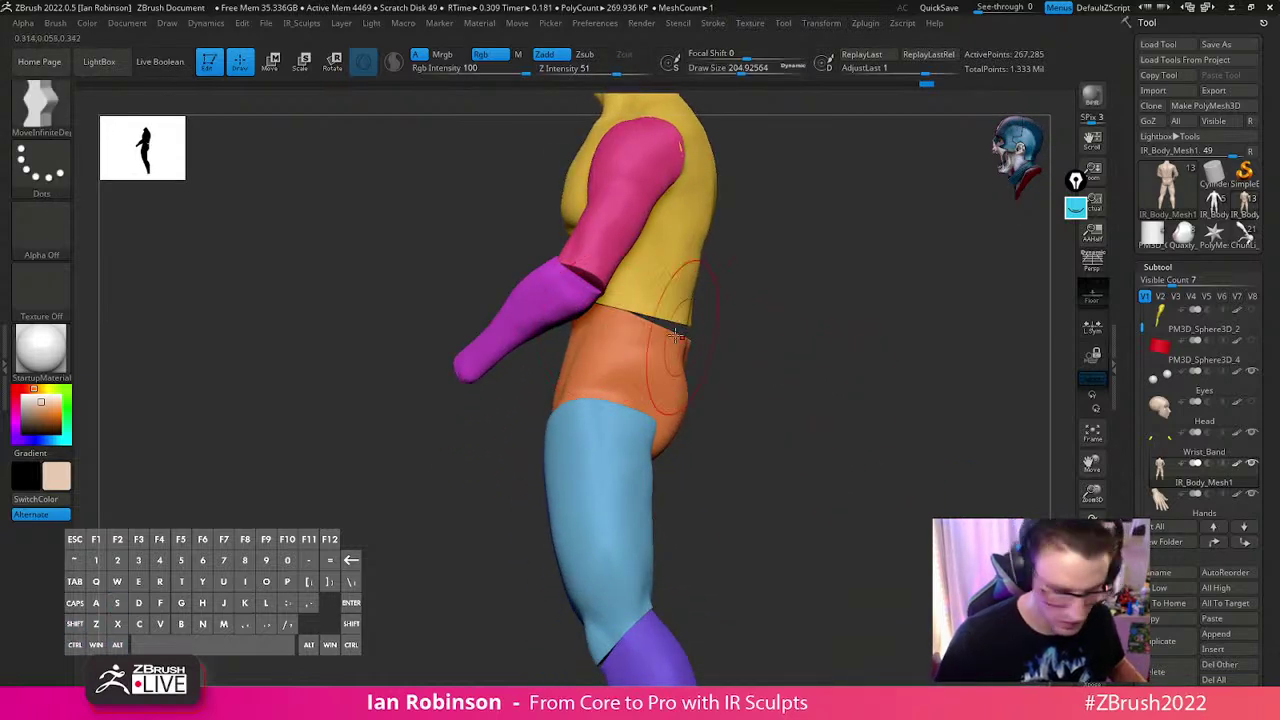
{"action": "left_click", "coordinate": [683, 344], "text": "ctrl+shift"}
{"action": "left_click", "coordinate": [709, 351], "text": "ctrl"}
{"action": "left_click", "coordinate": [709, 351], "text": "ctrl+shift"}
{"action": "left_click", "coordinate": [709, 351], "text": "ctrl"}
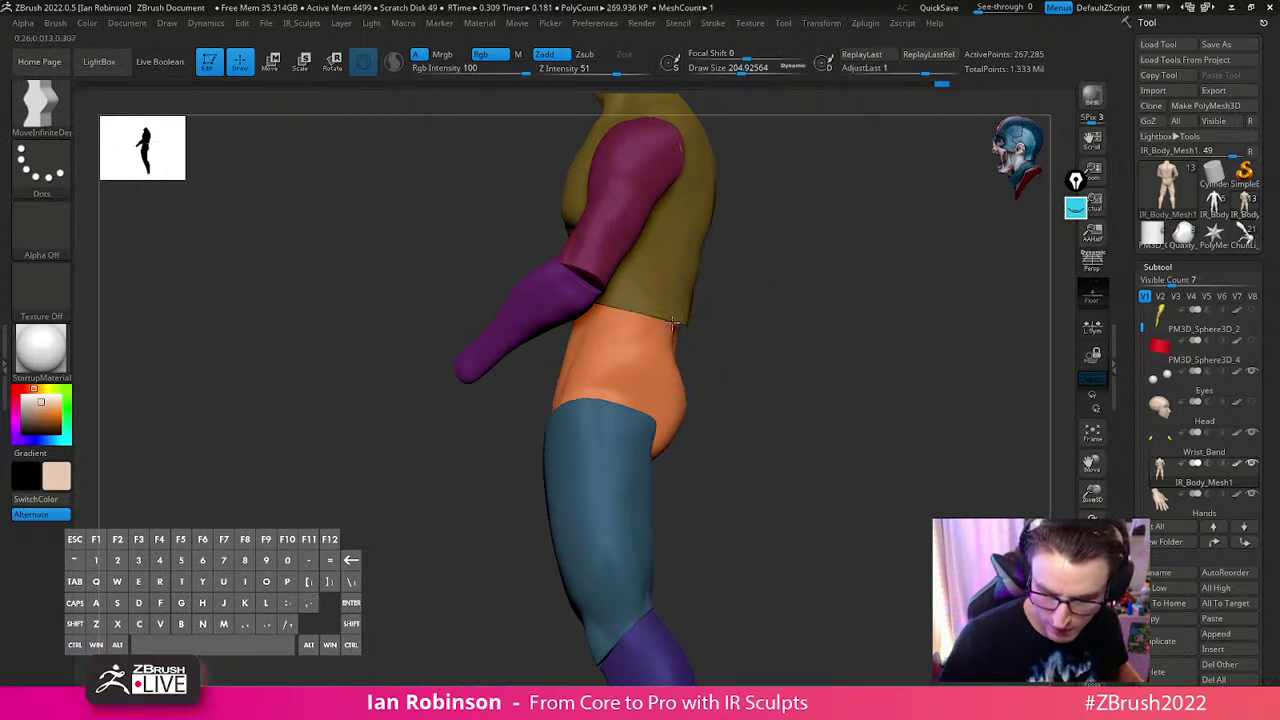
Invert the mask to protect the hips and reshape the torso's lower back edge with a draw size of about 174
{"action": "left_click", "coordinate": [679, 318], "text": "ctrl"}
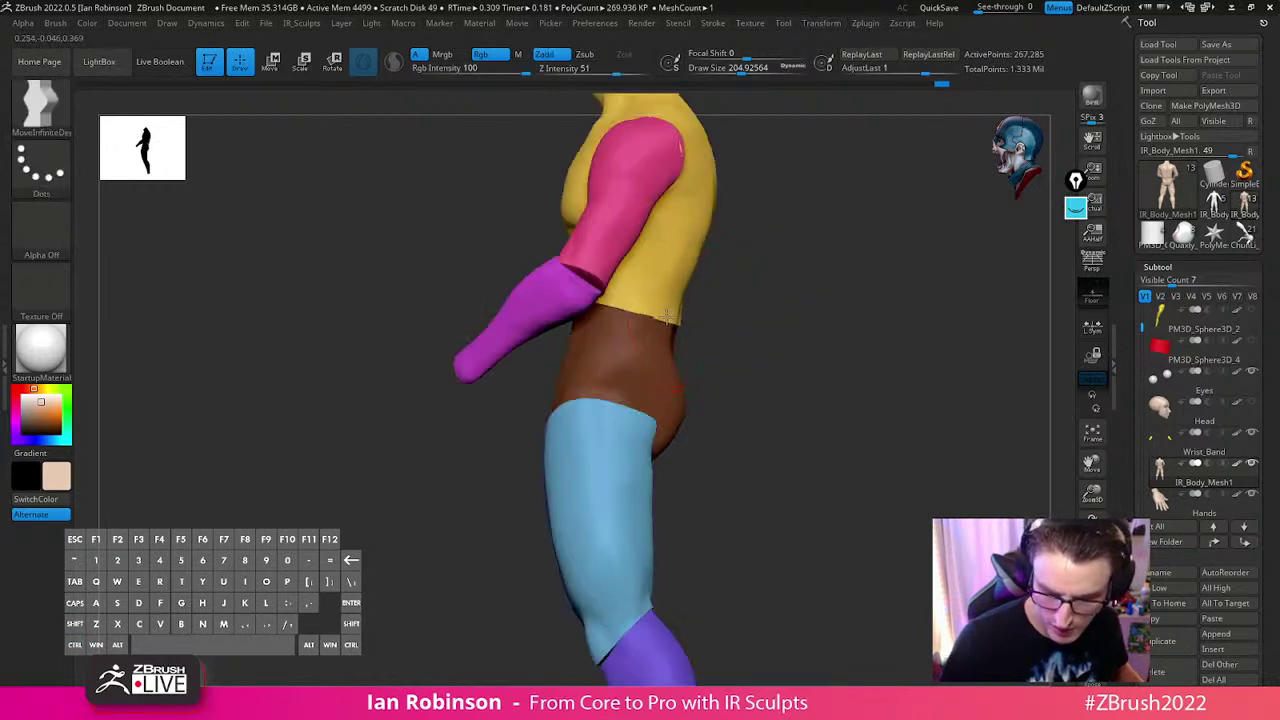
{"action": "left_click_drag", "start_coordinate": [669, 325], "coordinate": [814, 334]}
{"action": "key", "text": "s"}
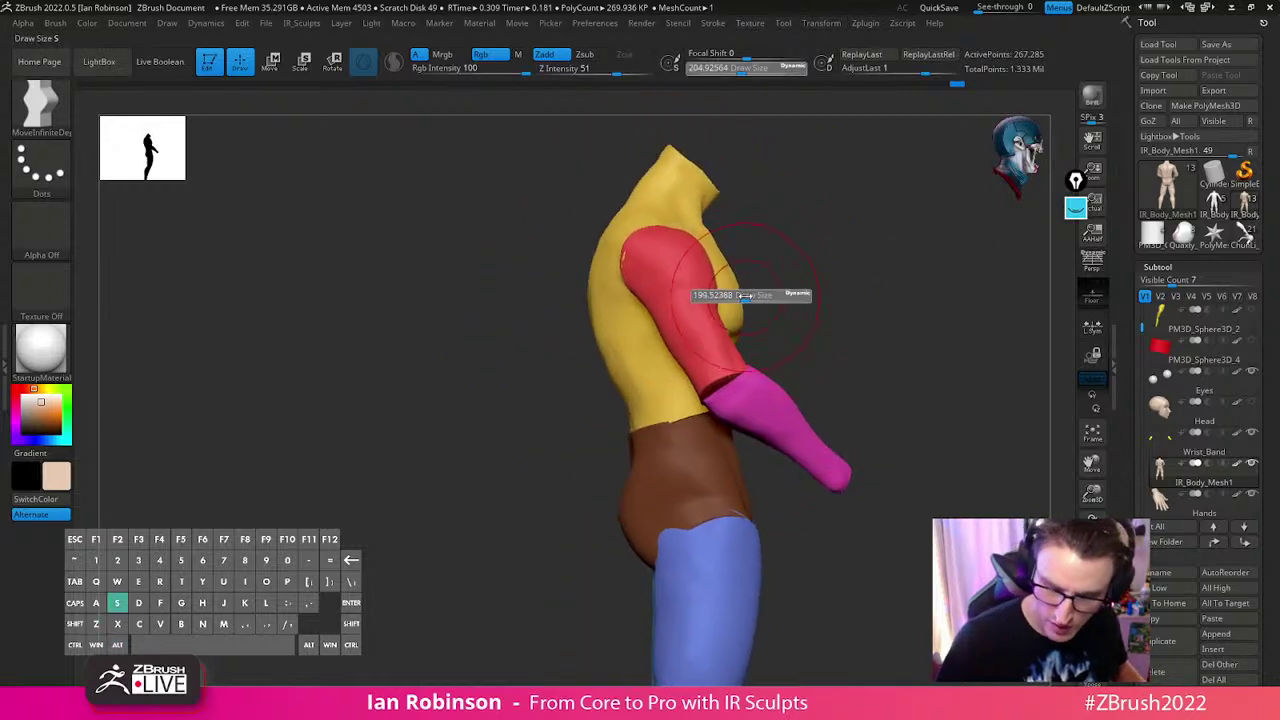
{"action": "left_click_drag", "start_coordinate": [745, 297], "coordinate": [740, 296]}
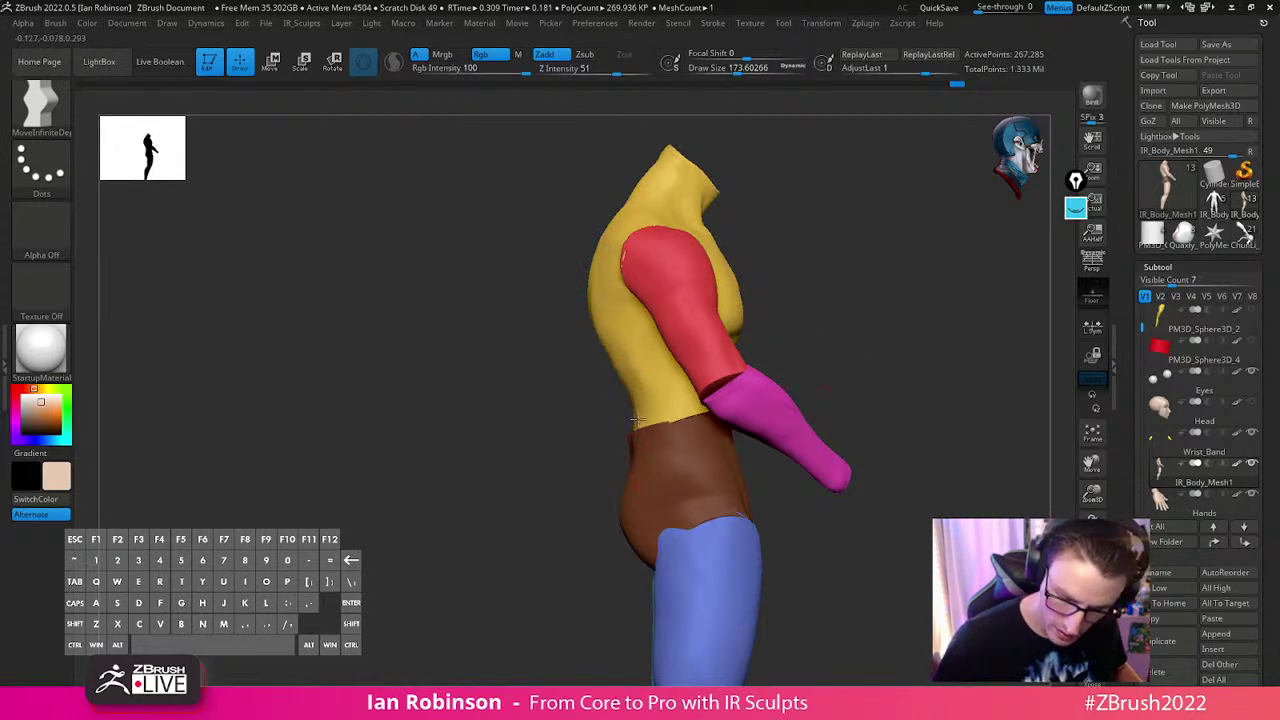
{"action": "left_click_drag", "start_coordinate": [881, 302], "coordinate": [871, 249], "text": "alt"}
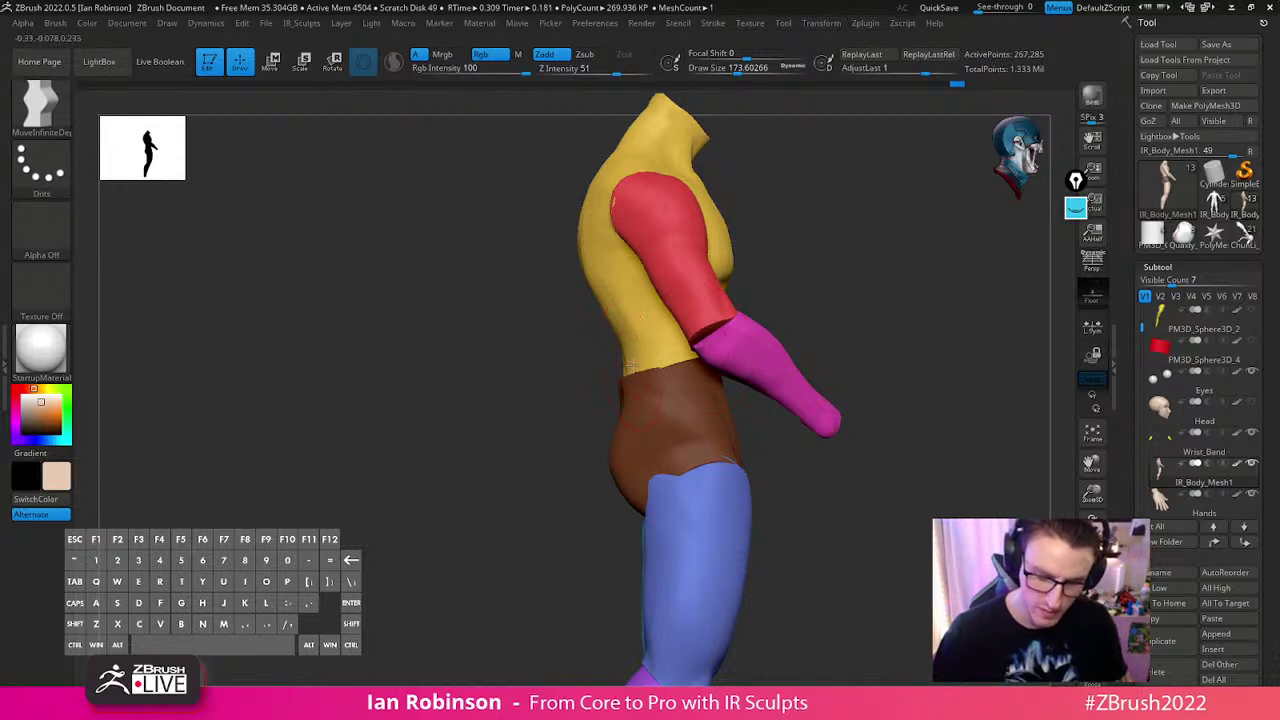
{"action": "mouse_move", "coordinate": [589, 371]}
{"action": "left_mouse_down"}
{"action": "mouse_move", "coordinate": [877, 306]}
{"action": "mouse_move", "coordinate": [880, 265]}
{"action": "mouse_move", "coordinate": [811, 289]}
{"action": "left_mouse_up"}
Switch to the Move brush and adjust the torso's lower back edge above the masked hips
{"action": "key", "text": "b"}
{"action": "key", "text": "m"}
{"action": "key", "text": "v"}
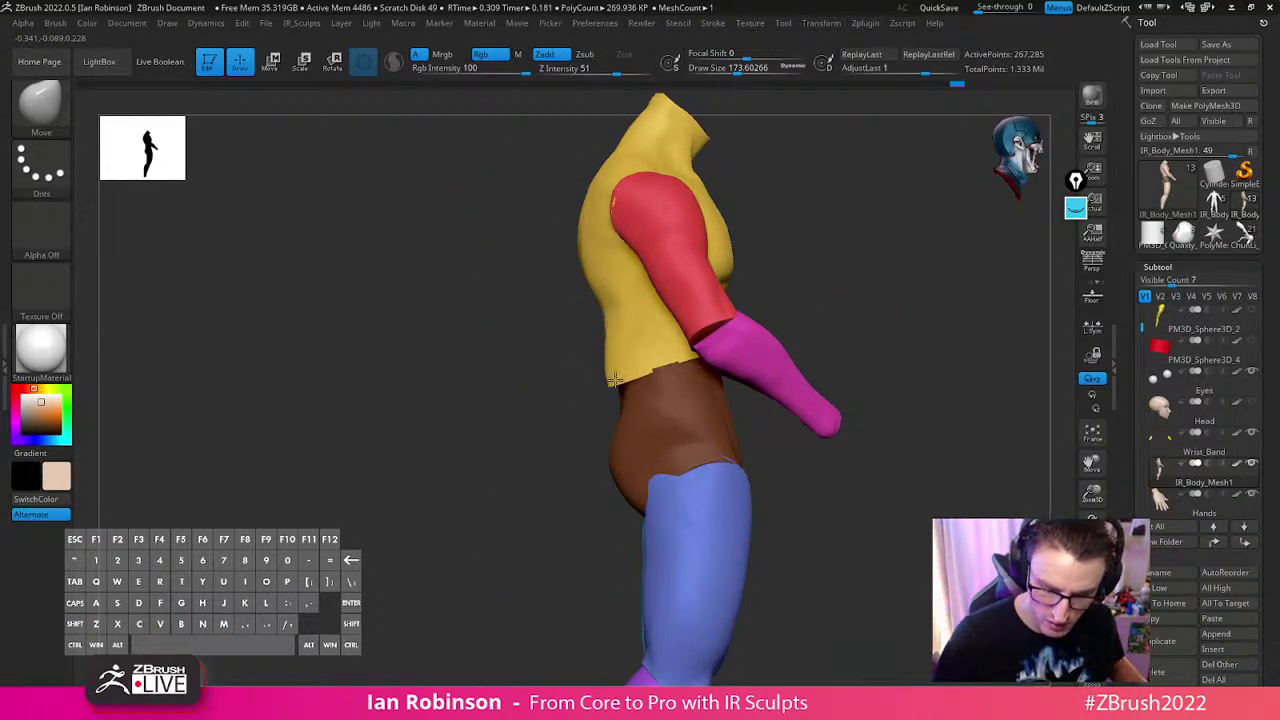
{"action": "mouse_move", "coordinate": [607, 365]}
{"action": "left_mouse_down"}
{"action": "mouse_move", "coordinate": [884, 277]}
{"action": "mouse_move", "coordinate": [797, 309]}
{"action": "mouse_move", "coordinate": [868, 308]}
{"action": "left_mouse_up"}
Mask everything except the hips and blend their upper rear edge into the waist with the MoveInfiniteDepth brush
{"action": "left_click", "coordinate": [698, 400], "text": "ctrl+shift"}
{"action": "left_click", "coordinate": [850, 316], "text": "ctrl"}
{"action": "left_click", "coordinate": [858, 314], "text": "ctrl+shift"}
{"action": "left_click", "coordinate": [861, 314], "text": "ctrl"}
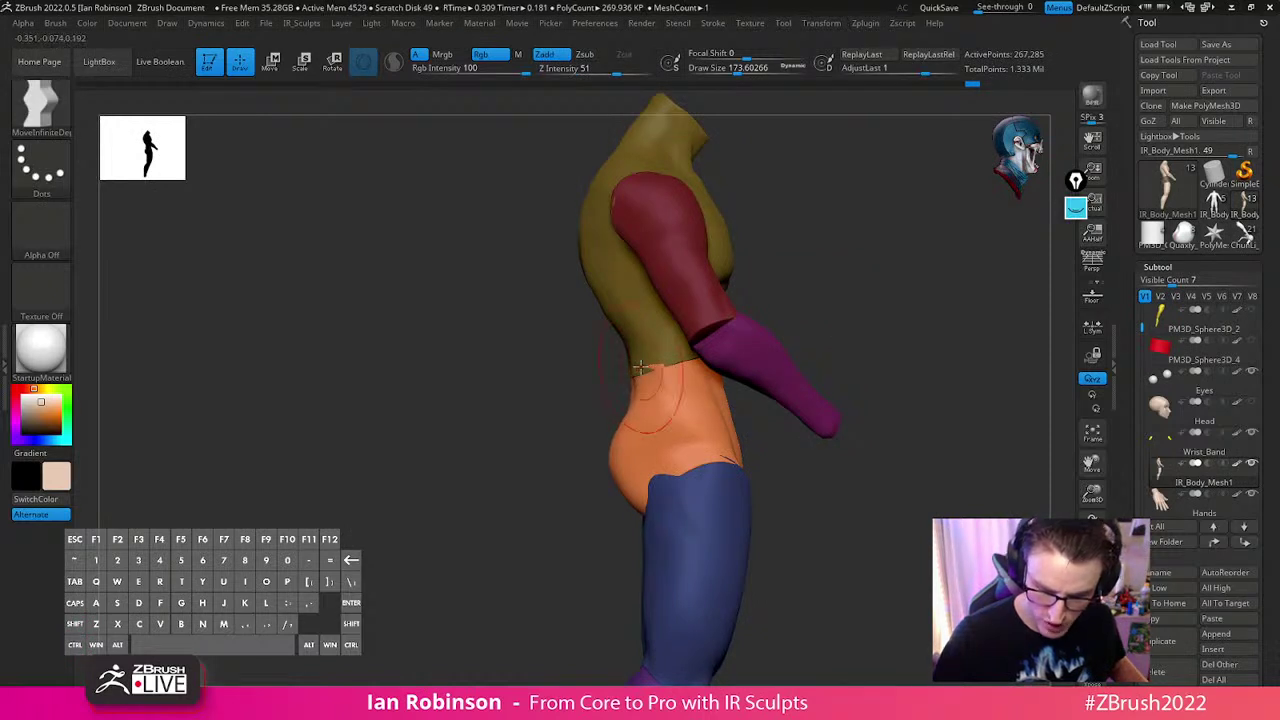
{"action": "left_click_drag", "start_coordinate": [868, 325], "coordinate": [995, 306], "text": "shift"}
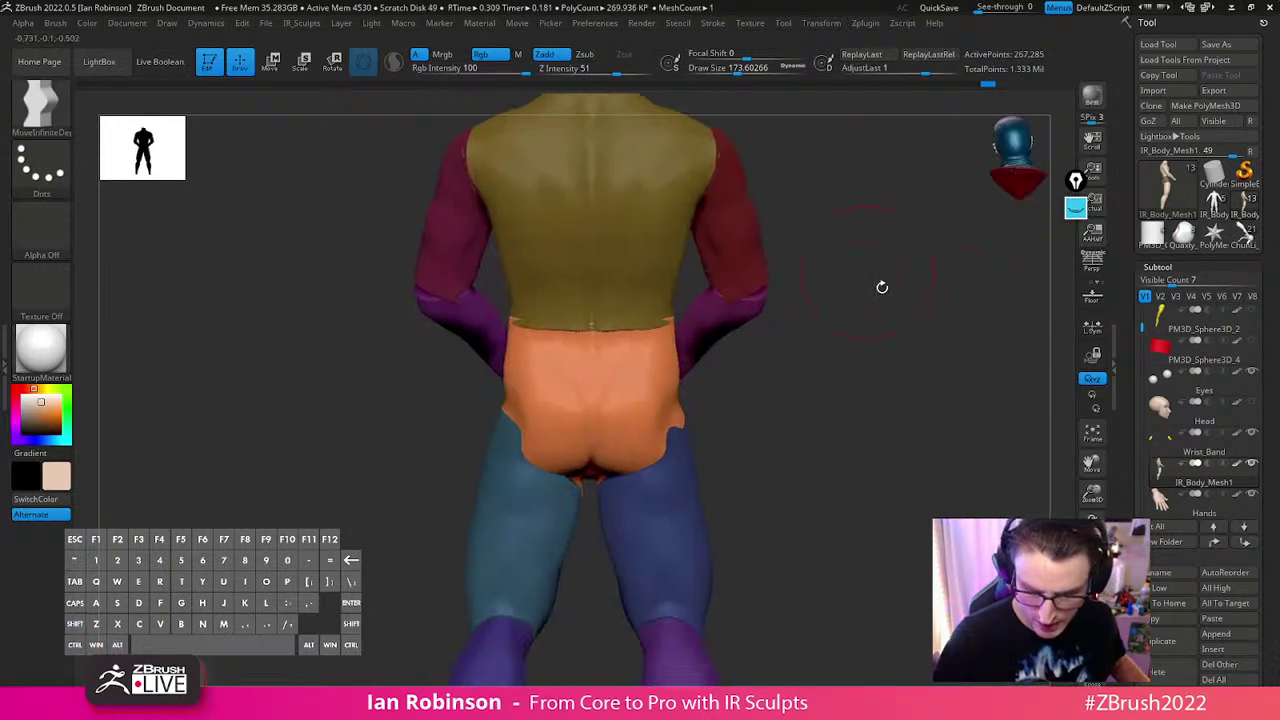
{"action": "left_click_drag", "start_coordinate": [869, 275], "coordinate": [912, 309], "text": "shift"}
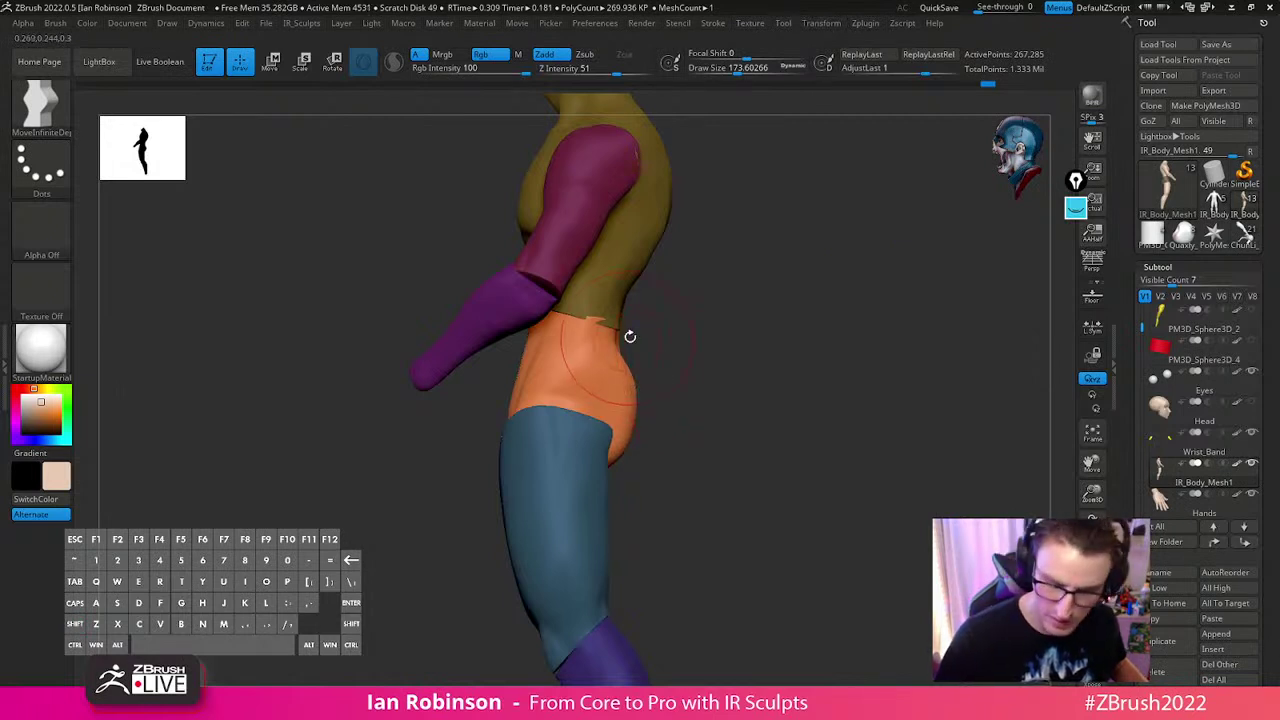
{"action": "left_click_drag", "start_coordinate": [690, 307], "coordinate": [932, 314]}
Isolate the hips, reshape their front contour and show the whole body again
{"action": "left_click", "coordinate": [713, 357], "text": "ctrl+shift"}
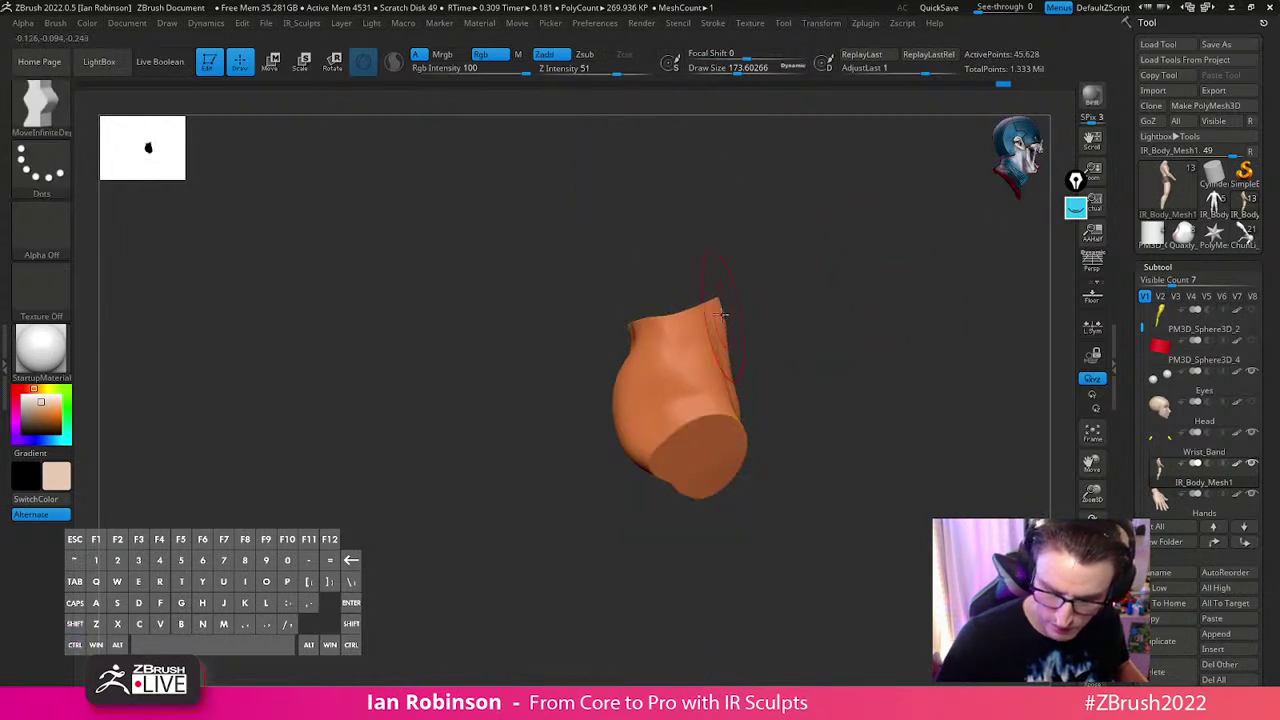
{"action": "left_click_drag", "start_coordinate": [775, 275], "coordinate": [738, 325], "text": "alt"}
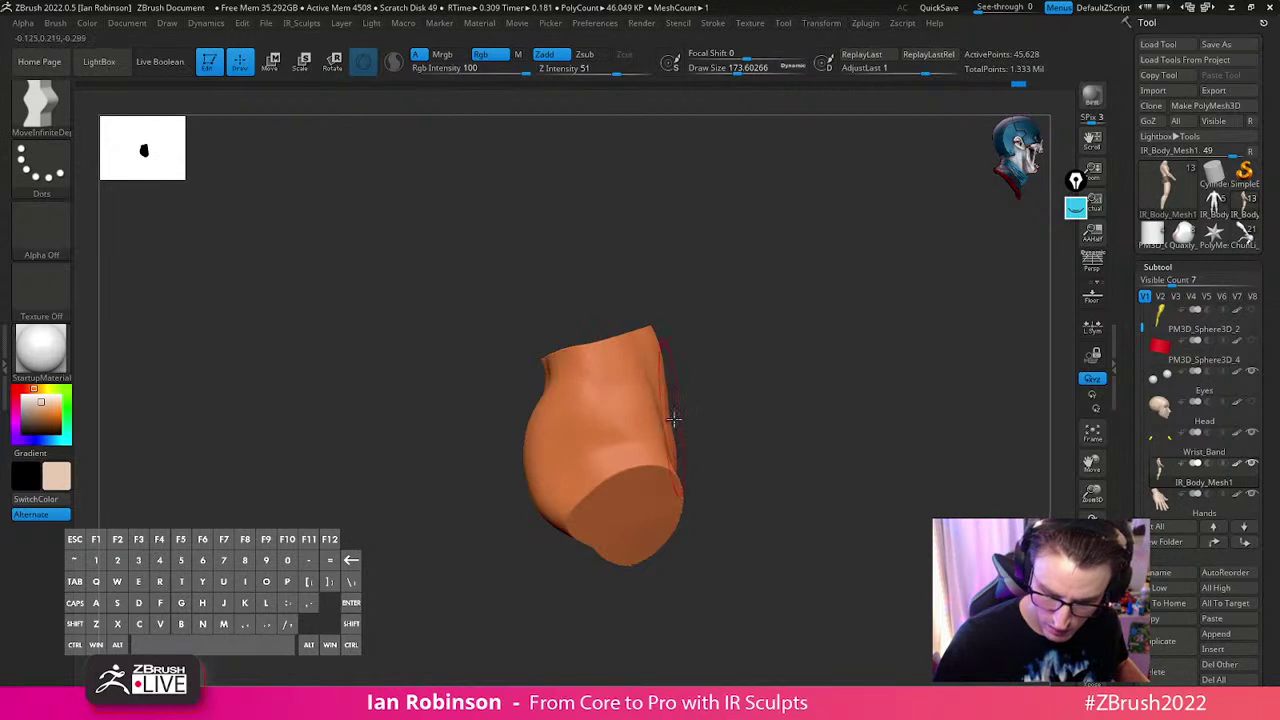
{"action": "left_click", "coordinate": [889, 398], "text": "ctrl+shift"}
{"action": "left_click_drag", "start_coordinate": [891, 399], "coordinate": [828, 462], "text": "shift"}
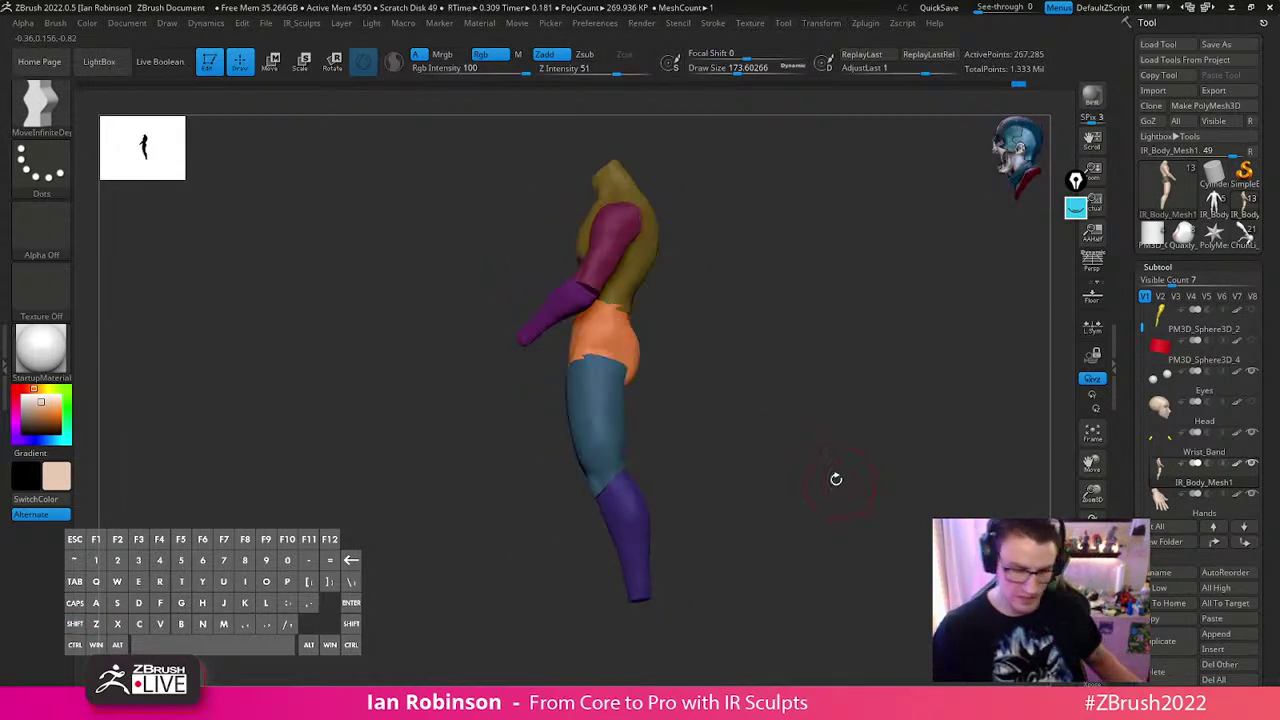
Clear the body's mask and mask everything except the right thigh and lower leg
{"action": "key", "text": "ctrl+shift"}
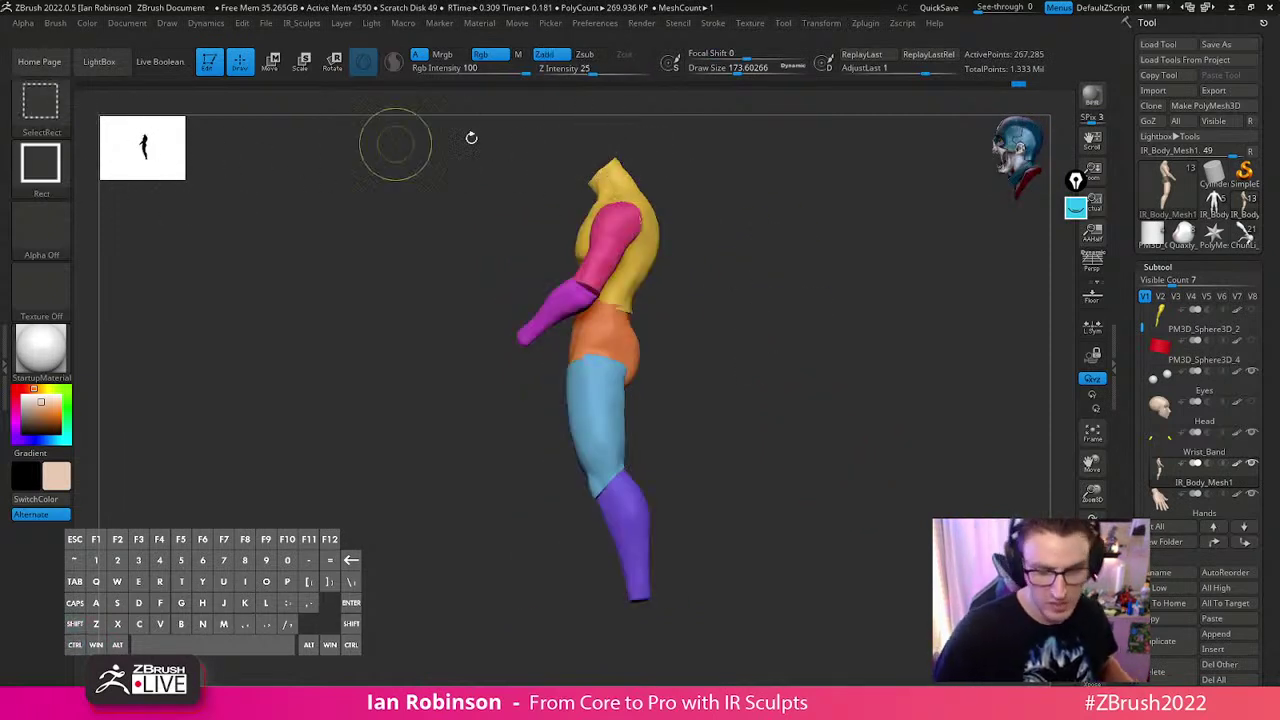
{"action": "mouse_move", "coordinate": [607, 180]}
{"action": "left_mouse_down", "text": "ctrl+shift"}
{"action": "mouse_move", "coordinate": [609, 623]}
{"action": "mouse_move", "coordinate": [606, 609]}
{"action": "mouse_move", "coordinate": [617, 614]}
{"action": "mouse_move", "coordinate": [420, 629]}
{"action": "mouse_move", "coordinate": [438, 618]}
{"action": "left_mouse_up", "text": "ctrl+shift"}
{"action": "left_click_drag", "start_coordinate": [797, 449], "coordinate": [809, 417]}
{"action": "left_click_drag", "start_coordinate": [719, 425], "coordinate": [591, 431], "text": "shift"}
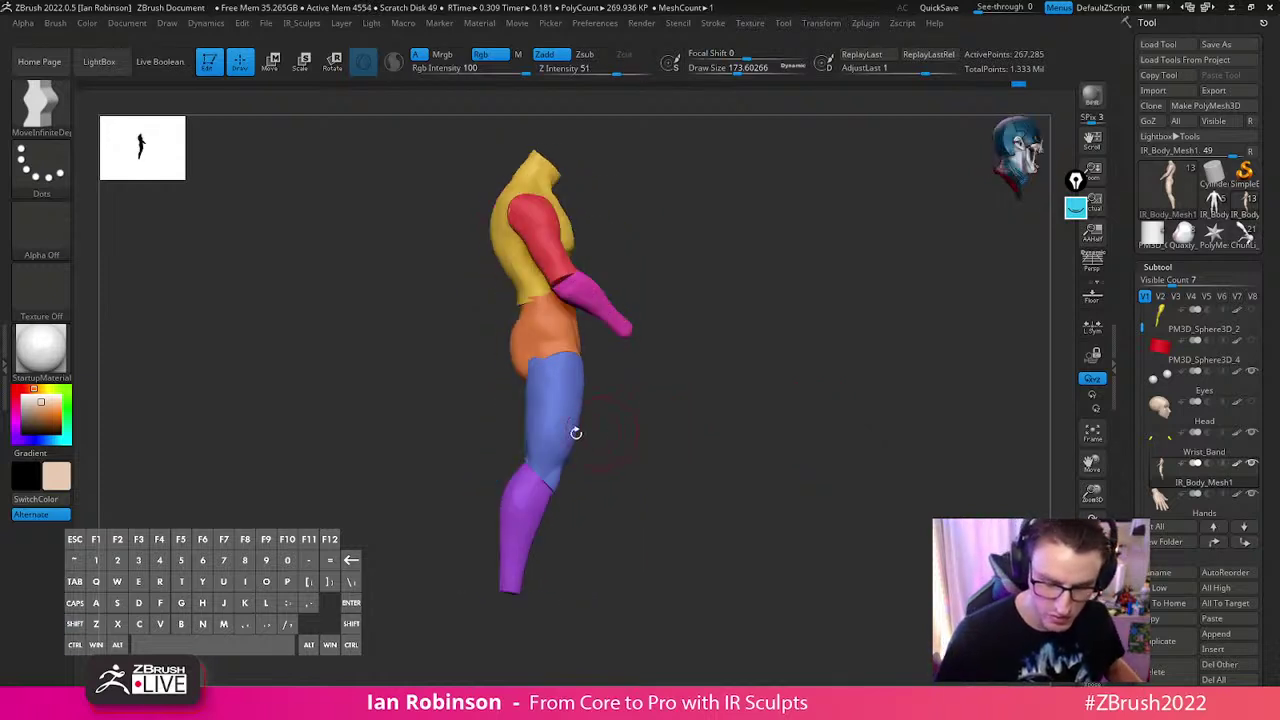
{"action": "left_click", "coordinate": [556, 435], "text": "ctrl+shift"}
{"action": "left_click", "coordinate": [550, 468], "text": "ctrl+shift"}
{"action": "left_click", "coordinate": [538, 492], "text": "ctrl+shift"}
{"action": "left_click", "coordinate": [665, 478], "text": "ctrl"}
{"action": "left_click", "coordinate": [699, 452], "text": "ctrl+shift"}
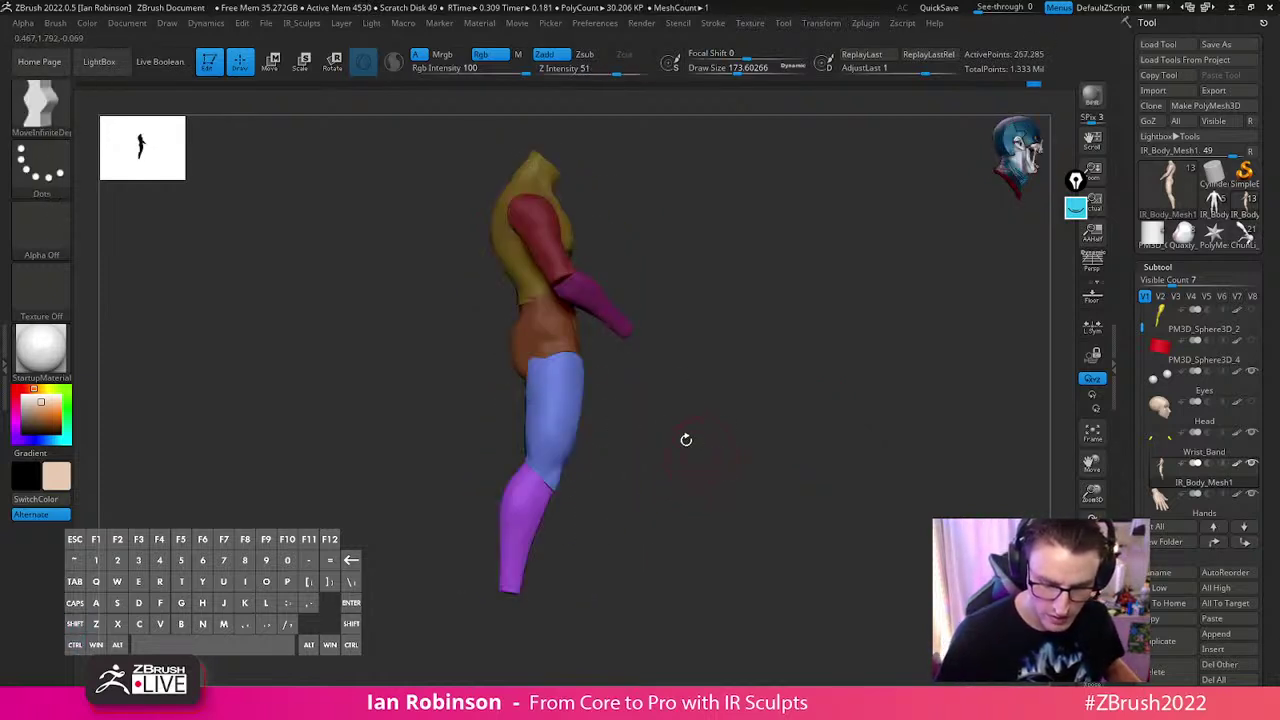
Rotate the unmasked right leg around the hip with the Move gizmo so it trails behind the left leg
{"action": "key", "text": "w"}
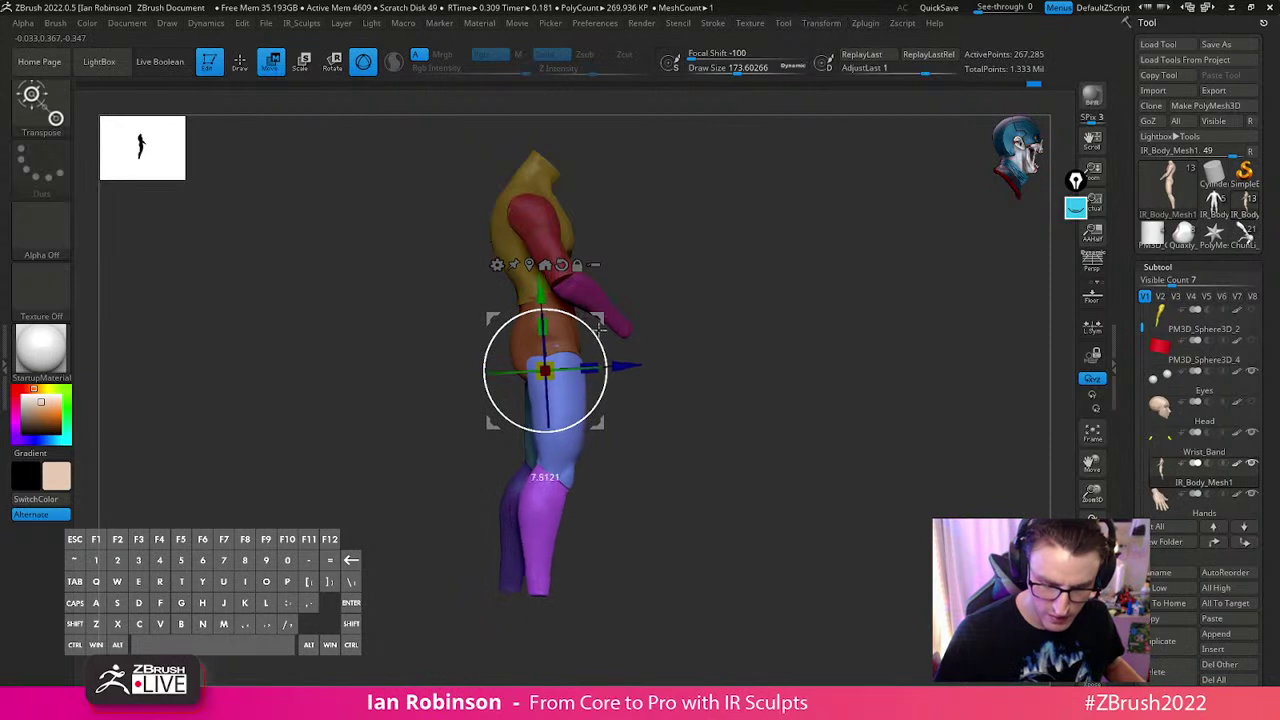
{"action": "left_click_drag", "start_coordinate": [598, 322], "coordinate": [596, 317]}
{"action": "left_click_drag", "start_coordinate": [830, 344], "coordinate": [790, 366], "text": "shift"}
{"action": "left_click_drag", "start_coordinate": [600, 395], "coordinate": [593, 426]}
{"action": "left_click_drag", "start_coordinate": [850, 408], "coordinate": [750, 403], "text": "shift"}
{"action": "mouse_move", "coordinate": [812, 405]}
{"action": "left_mouse_down", "text": "alt"}
{"action": "mouse_move", "coordinate": [817, 434]}
{"action": "mouse_move", "coordinate": [857, 380]}
{"action": "mouse_move", "coordinate": [851, 400]}
{"action": "mouse_move", "coordinate": [786, 377]}
{"action": "mouse_move", "coordinate": [809, 431]}
{"action": "mouse_move", "coordinate": [821, 392]}
{"action": "left_mouse_up", "text": "alt"}
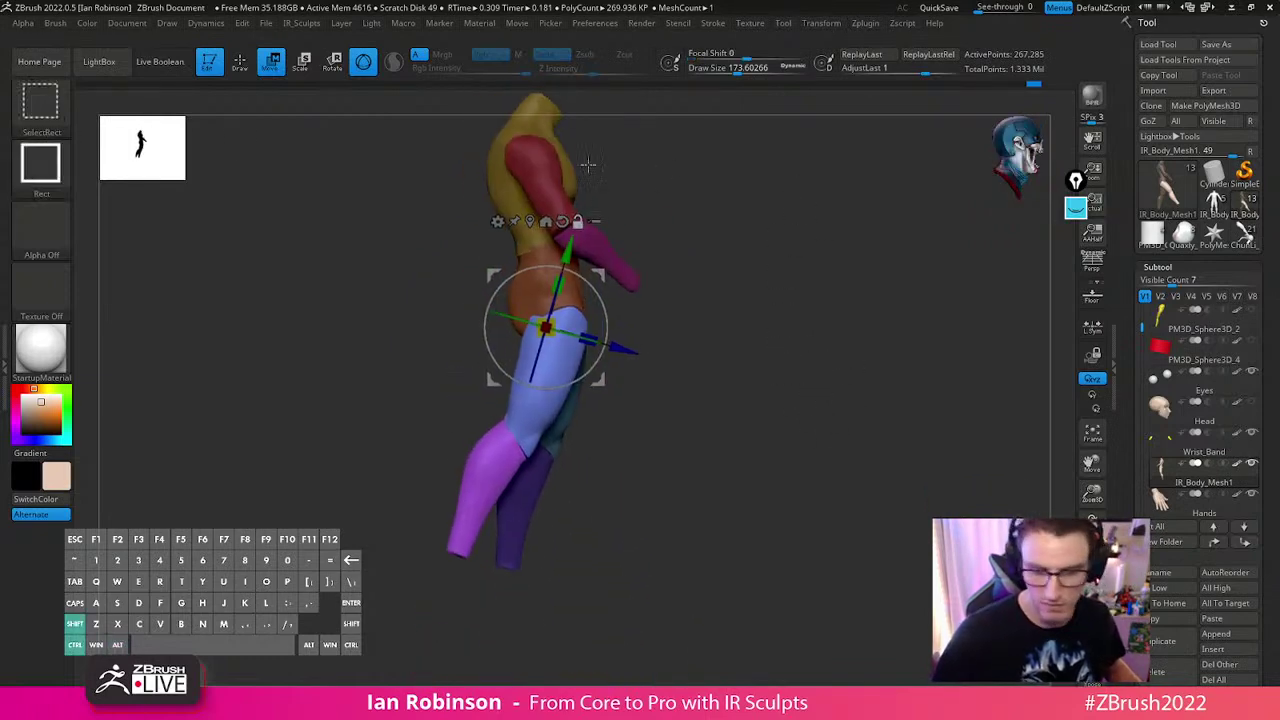
Change the selection brush to SelectLasso
{"action": "left_click", "coordinate": [60, 118]}
{"action": "left_click", "coordinate": [195, 120]}
{"action": "mouse_move", "coordinate": [822, 178]}
{"action": "left_mouse_down", "text": "ctrl+shift"}
{"action": "mouse_move", "coordinate": [731, 357]}
{"action": "mouse_move", "coordinate": [822, 258]}
{"action": "mouse_move", "coordinate": [818, 375]}
{"action": "mouse_move", "coordinate": [912, 380]}
{"action": "mouse_move", "coordinate": [858, 166]}
{"action": "left_mouse_up", "text": "ctrl+shift"}
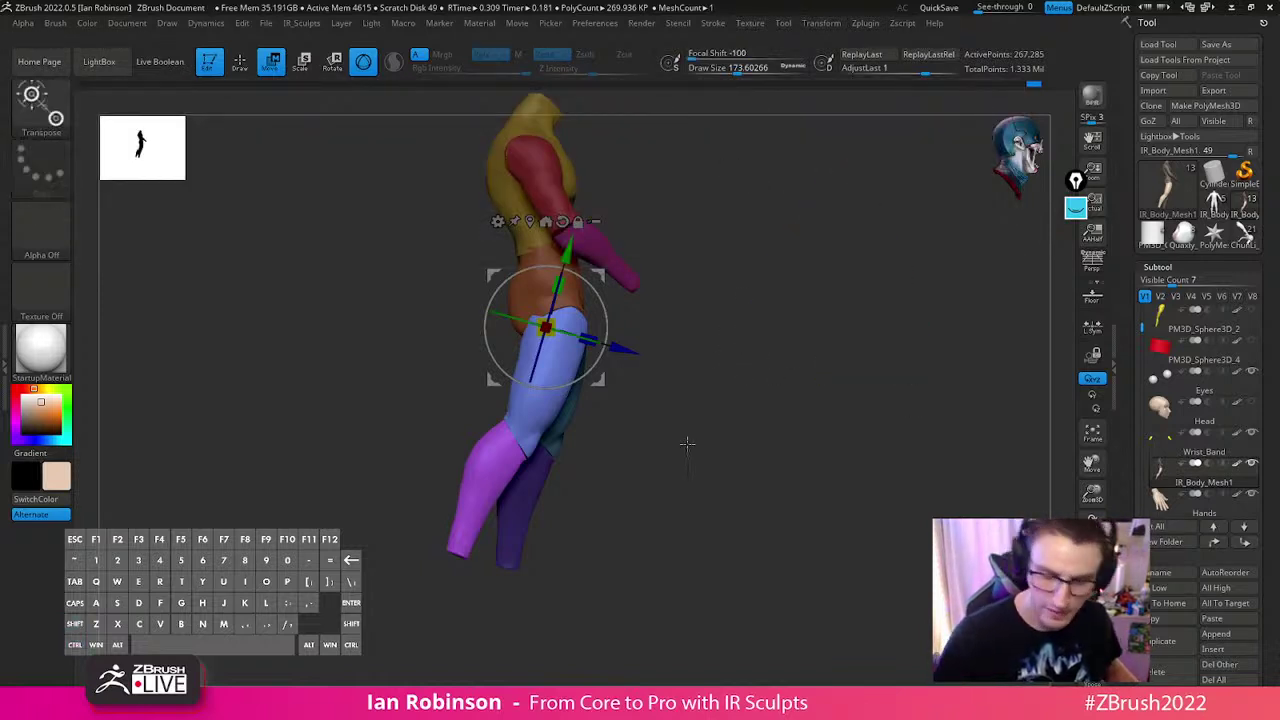
{"action": "mouse_move", "coordinate": [694, 407]}
{"action": "left_mouse_down", "text": "ctrl"}
{"action": "mouse_move", "coordinate": [708, 424]}
{"action": "mouse_move", "coordinate": [642, 485]}
{"action": "left_mouse_up", "text": "ctrl"}
Isolate the left thigh and lower leg, mask everything except them and show the whole body
{"action": "left_click", "coordinate": [543, 469], "text": "ctrl+shift"}
{"action": "key", "text": "q"}
{"action": "left_click_drag", "start_coordinate": [646, 420], "coordinate": [655, 459], "text": "ctrl+shift"}
{"action": "left_click", "coordinate": [602, 450], "text": "ctrl+shift"}
{"action": "left_click", "coordinate": [532, 506], "text": "ctrl+shift"}
{"action": "left_click_drag", "start_coordinate": [574, 430], "coordinate": [598, 319], "text": "ctrl+shift"}
{"action": "left_click", "coordinate": [602, 450], "text": "ctrl"}
{"action": "left_click", "coordinate": [629, 434], "text": "ctrl+shift"}
Place the gizmo at the hip, rotate the left leg slightly forward and clear the mask
{"action": "key", "text": "w"}
{"action": "left_click", "coordinate": [548, 379], "text": "alt"}
{"action": "left_click", "coordinate": [598, 300], "text": "ctrl"}
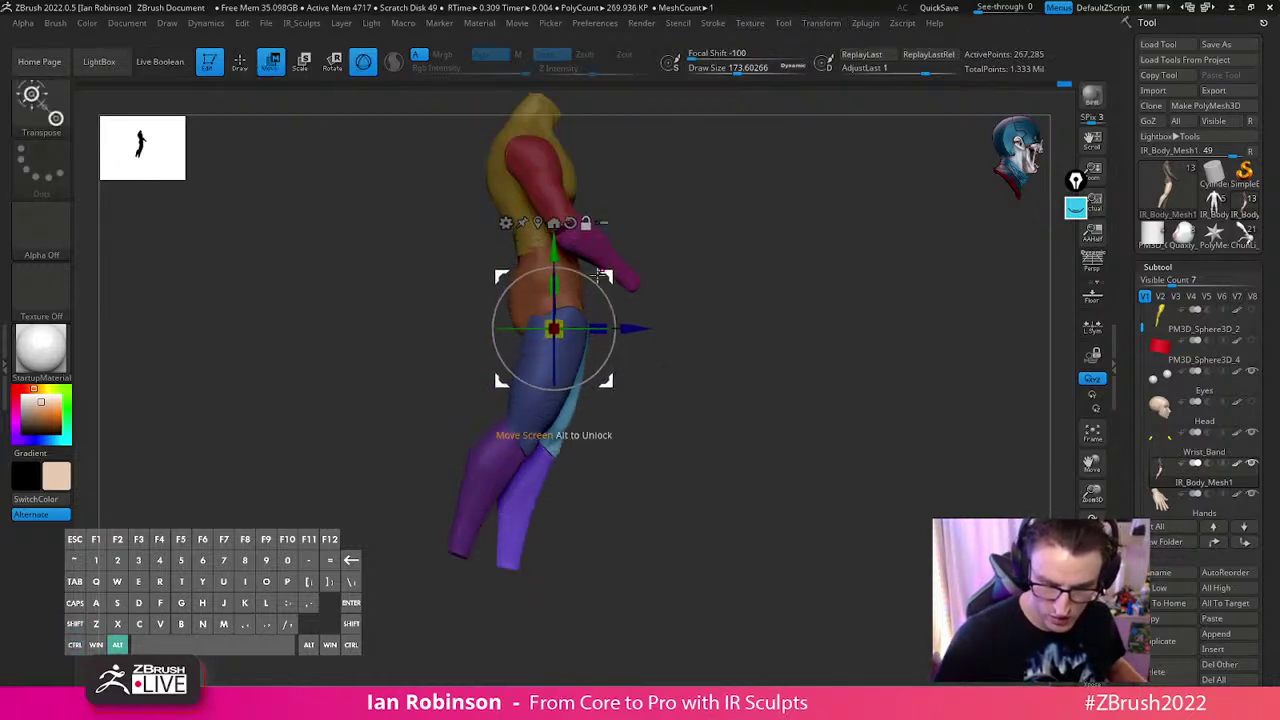
{"action": "left_click", "coordinate": [652, 317], "text": "ctrl"}
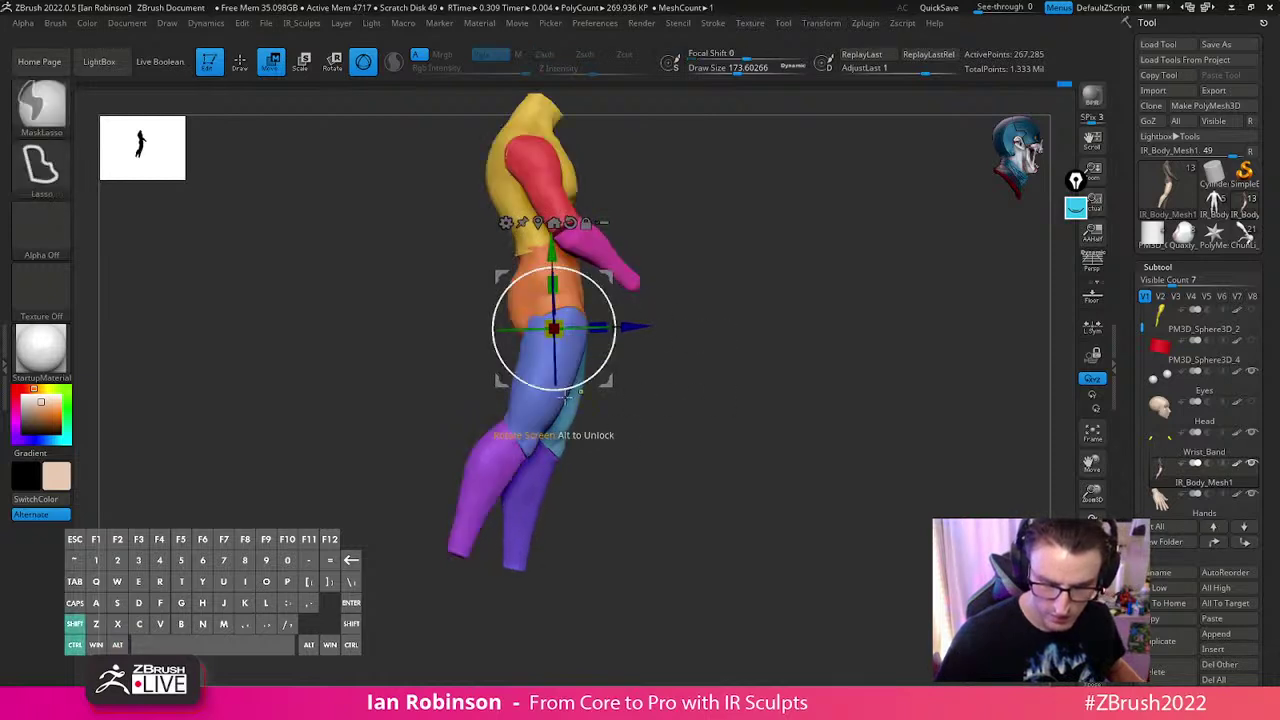
Mask everything except the right thigh and lower leg, rotate the leg slightly forward around the hip and clear the mask
{"action": "left_click", "coordinate": [548, 408], "text": "ctrl"}
{"action": "key", "text": "q"}
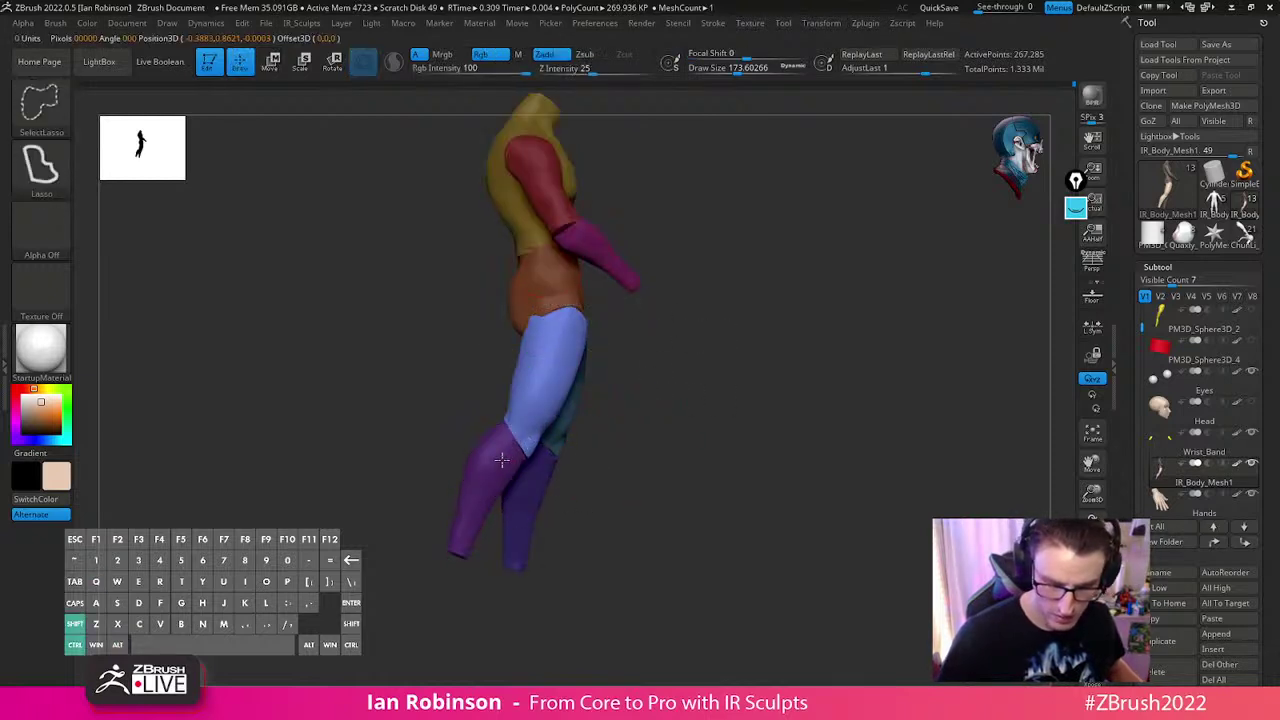
{"action": "left_click", "coordinate": [502, 460], "text": "ctrl+shift"}
{"action": "left_click_drag", "start_coordinate": [614, 408], "coordinate": [614, 281], "text": "ctrl+shift"}
{"action": "left_click", "coordinate": [708, 401], "text": "ctrl+shift"}
{"action": "key", "text": "w"}
{"action": "key", "text": "q"}
{"action": "mouse_move", "coordinate": [846, 384]}
{"action": "left_mouse_down", "text": "shift"}
{"action": "mouse_move", "coordinate": [764, 369]}
{"action": "mouse_move", "coordinate": [785, 372]}
{"action": "left_mouse_up", "text": "shift"}
{"action": "left_click", "coordinate": [855, 398], "text": "ctrl"}
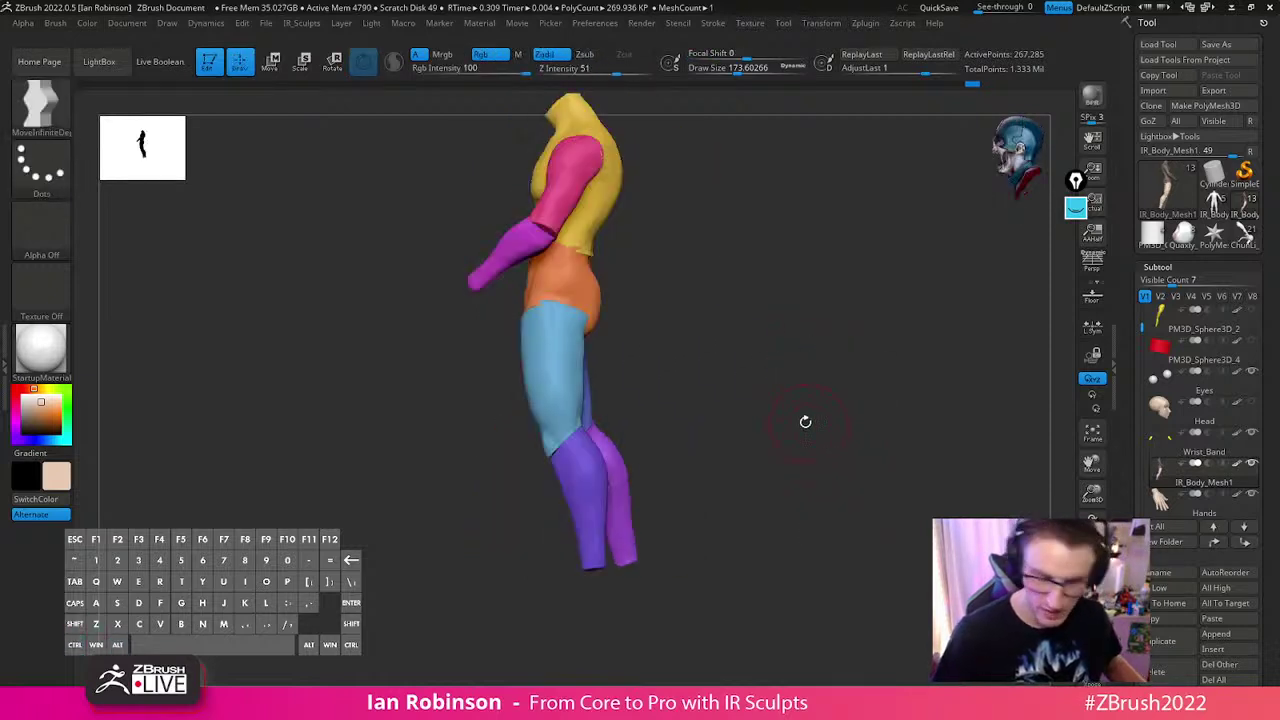
{"action": "left_click_drag", "start_coordinate": [809, 422], "coordinate": [869, 423]}
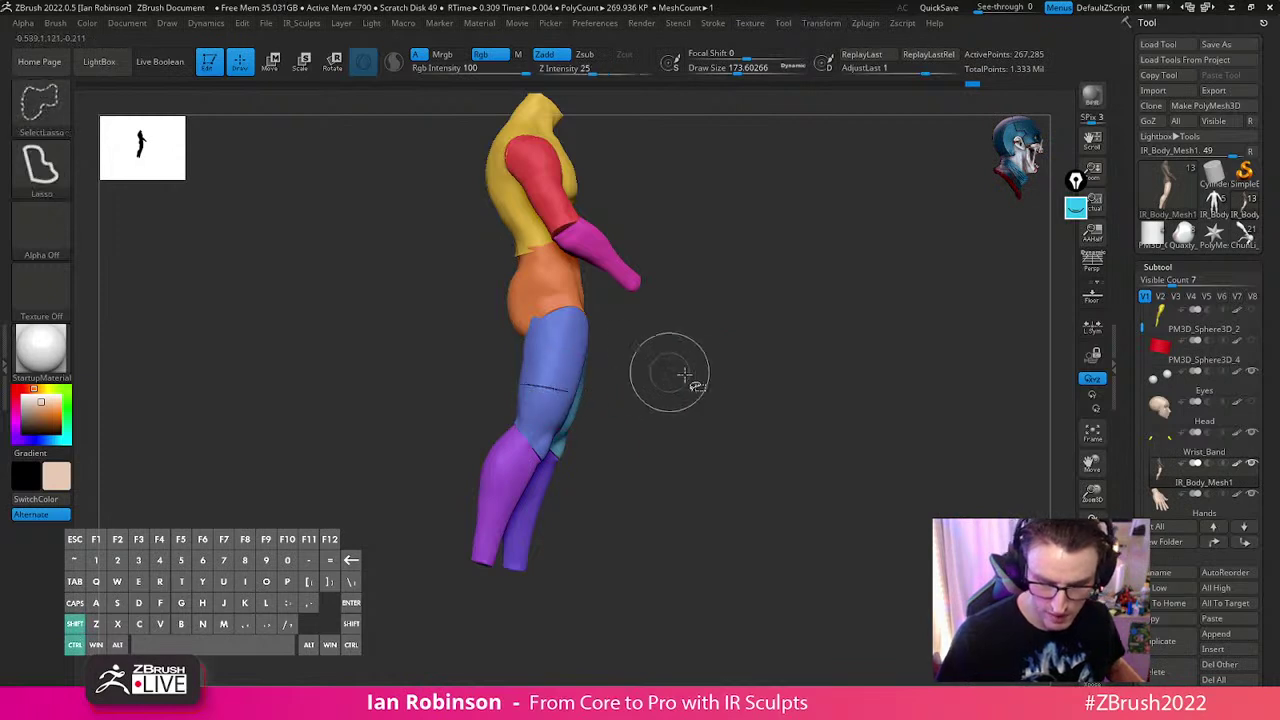
Hide the right leg's polygroups, mask the rest of the body, rotate the leg further forward nearly in line with the left and unmask
{"action": "left_click", "coordinate": [543, 400], "text": "ctrl+shift"}
{"action": "left_click_drag", "start_coordinate": [643, 386], "coordinate": [634, 429], "text": "ctrl+shift"}
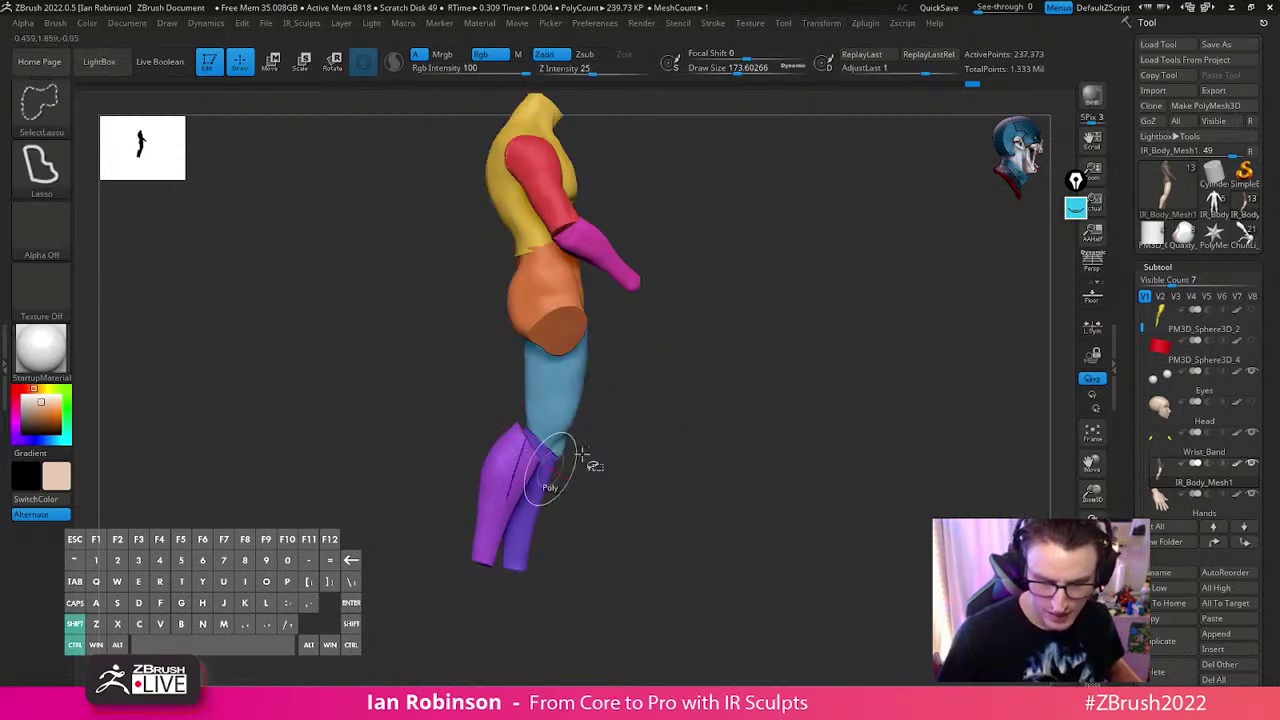
{"action": "left_click", "coordinate": [493, 491], "text": "ctrl+shift"}
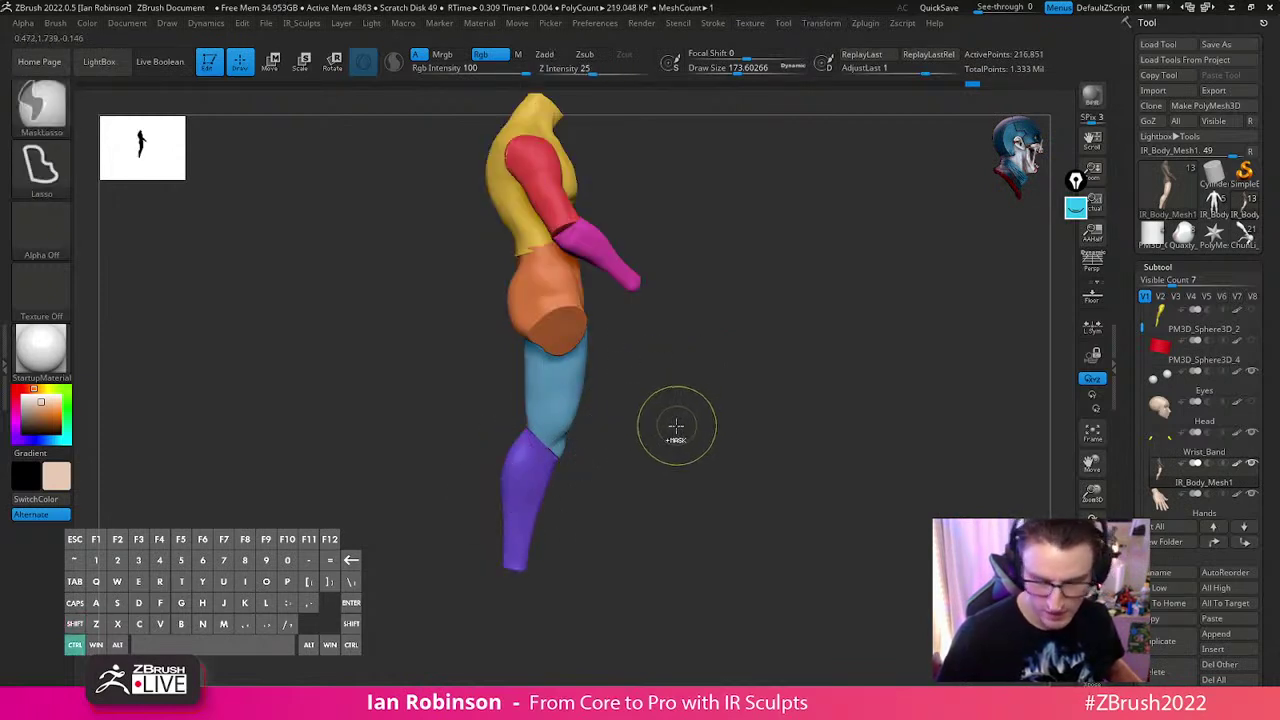
{"action": "left_click", "coordinate": [714, 426], "text": "ctrl"}
{"action": "left_click", "coordinate": [716, 428], "text": "ctrl+shift"}
{"action": "key", "text": "w"}
{"action": "left_click_drag", "start_coordinate": [614, 337], "coordinate": [615, 331]}
{"action": "key", "text": "q"}
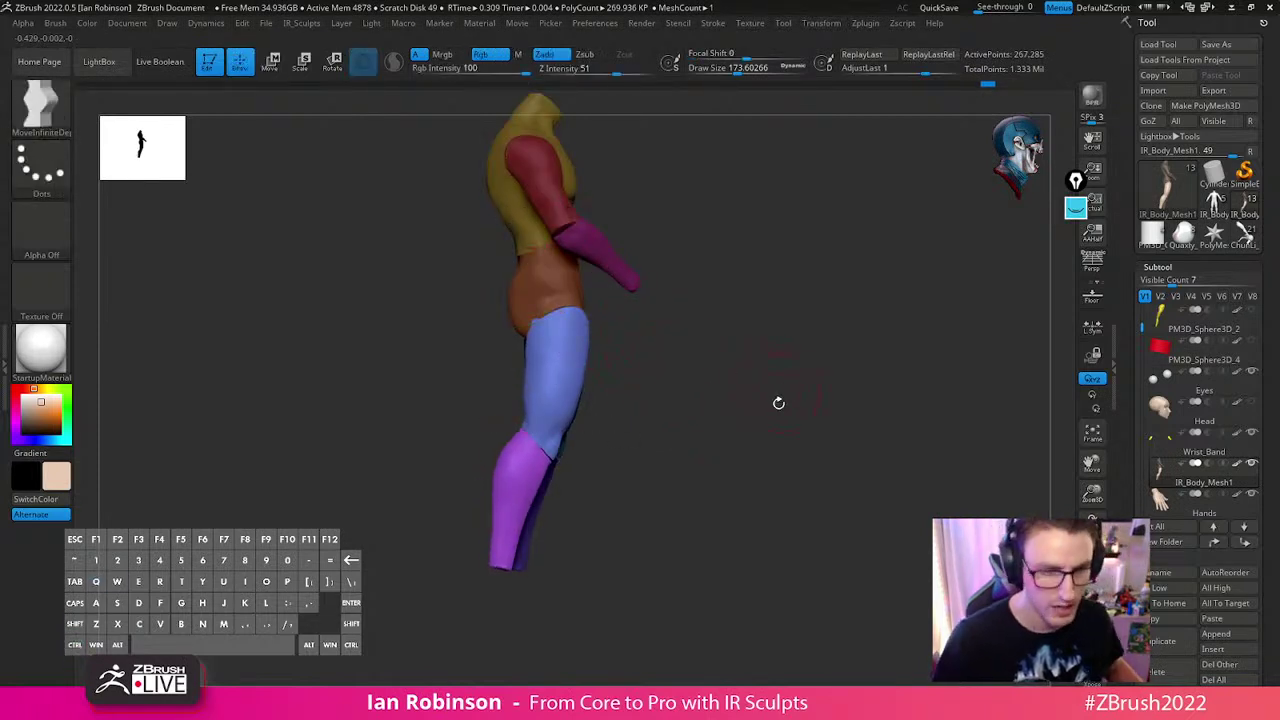
{"action": "left_click_drag", "start_coordinate": [780, 393], "coordinate": [785, 520], "text": "ctrl"}
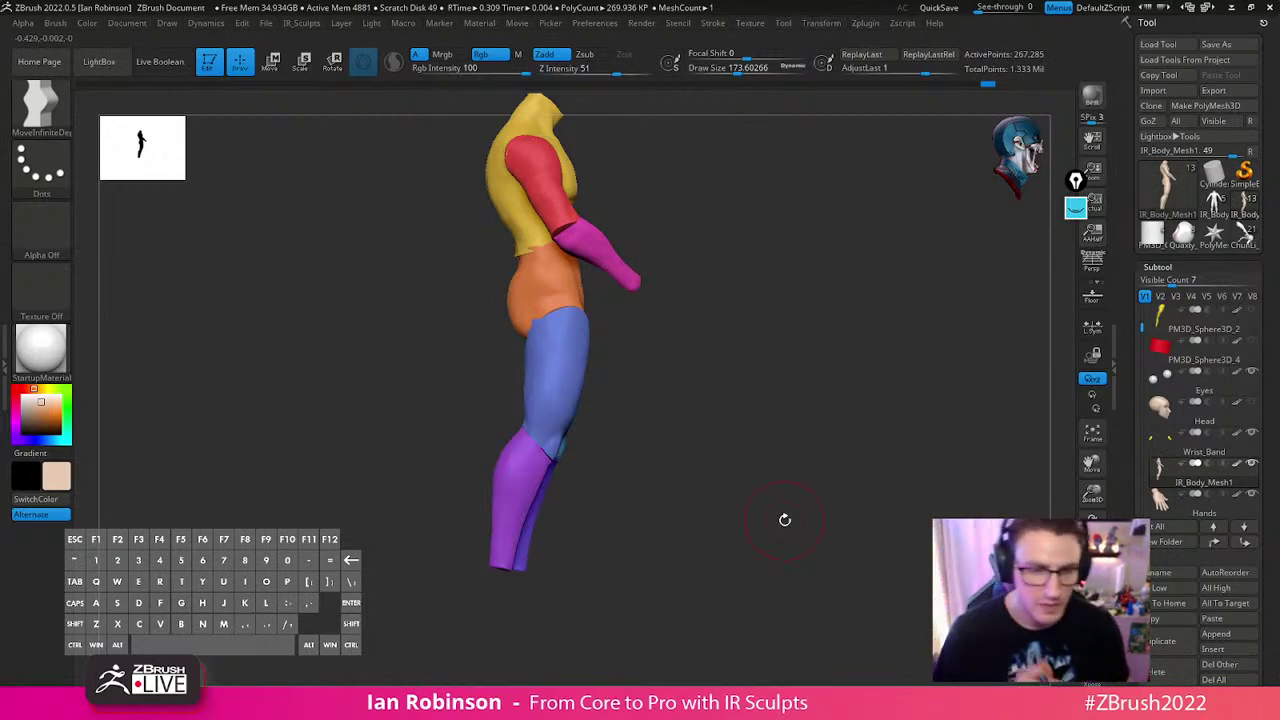
Check the whole body from the front with the polygroup colours switched off and back on
{"action": "left_click", "coordinate": [571, 344], "text": "ctrl+shift"}
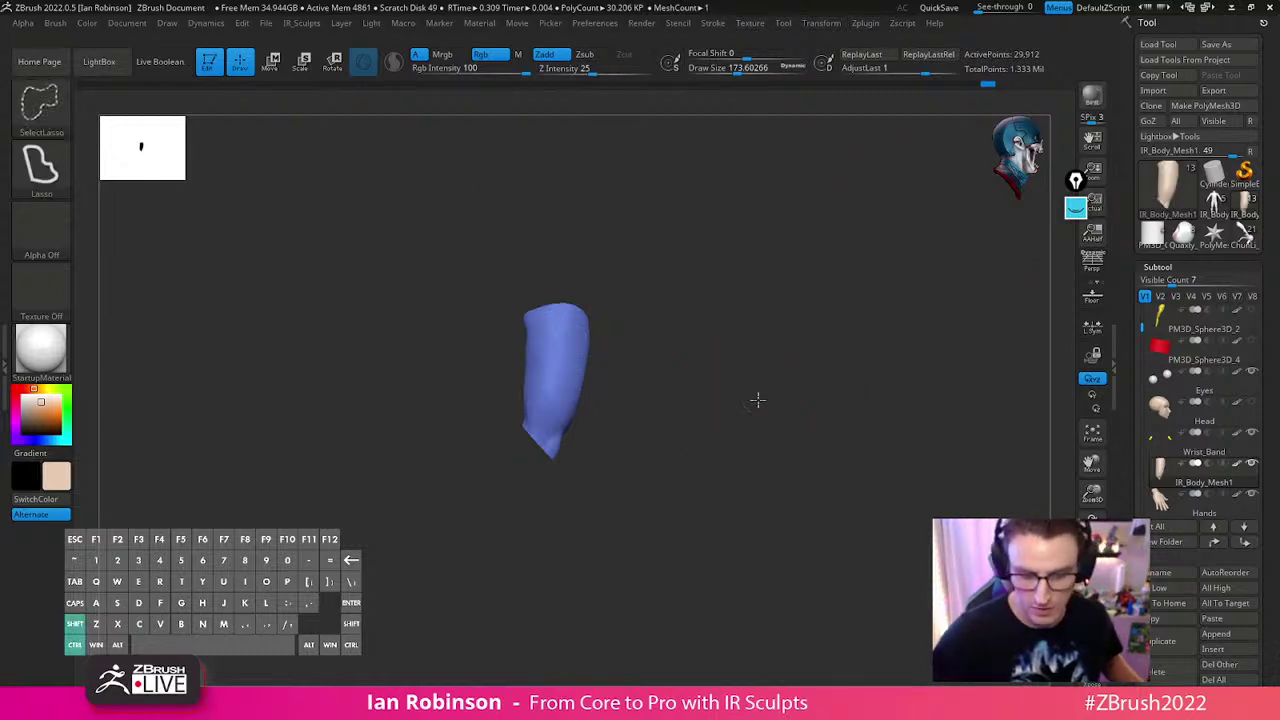
{"action": "left_click", "coordinate": [757, 394], "text": "ctrl+shift"}
{"action": "left_click_drag", "start_coordinate": [797, 318], "coordinate": [809, 386], "text": "alt"}
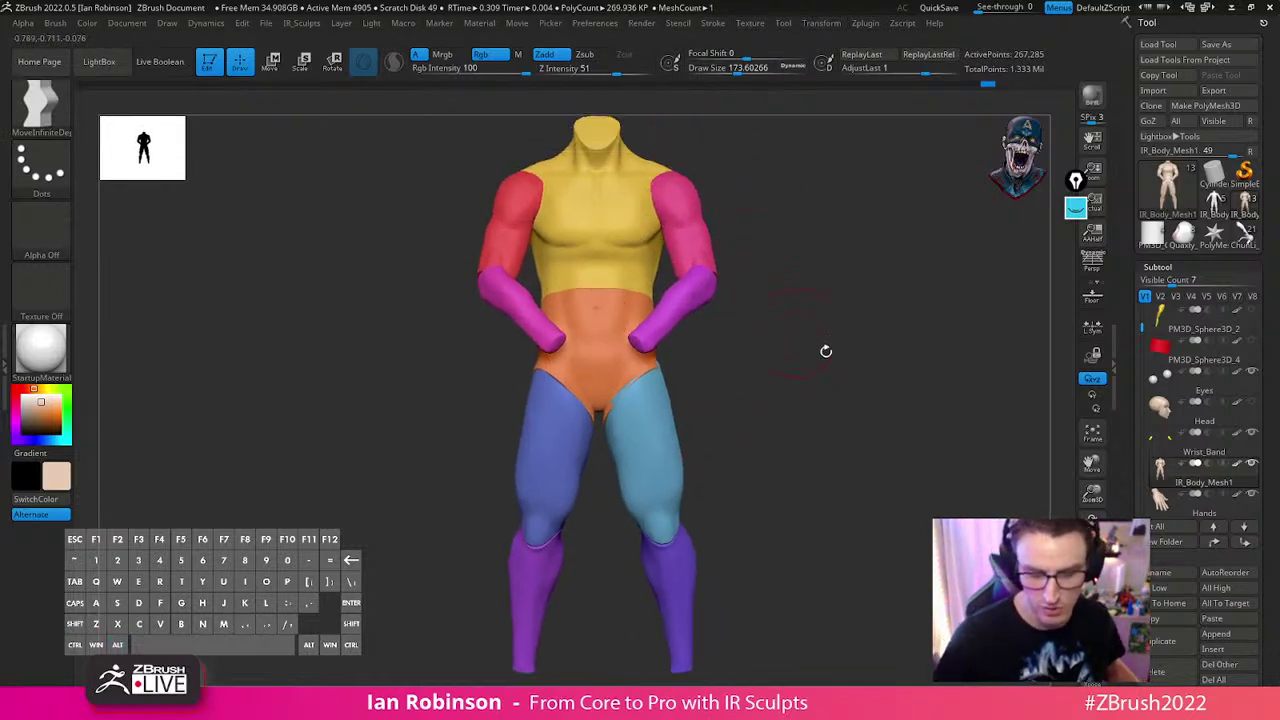
{"action": "key", "text": "shift+f"}
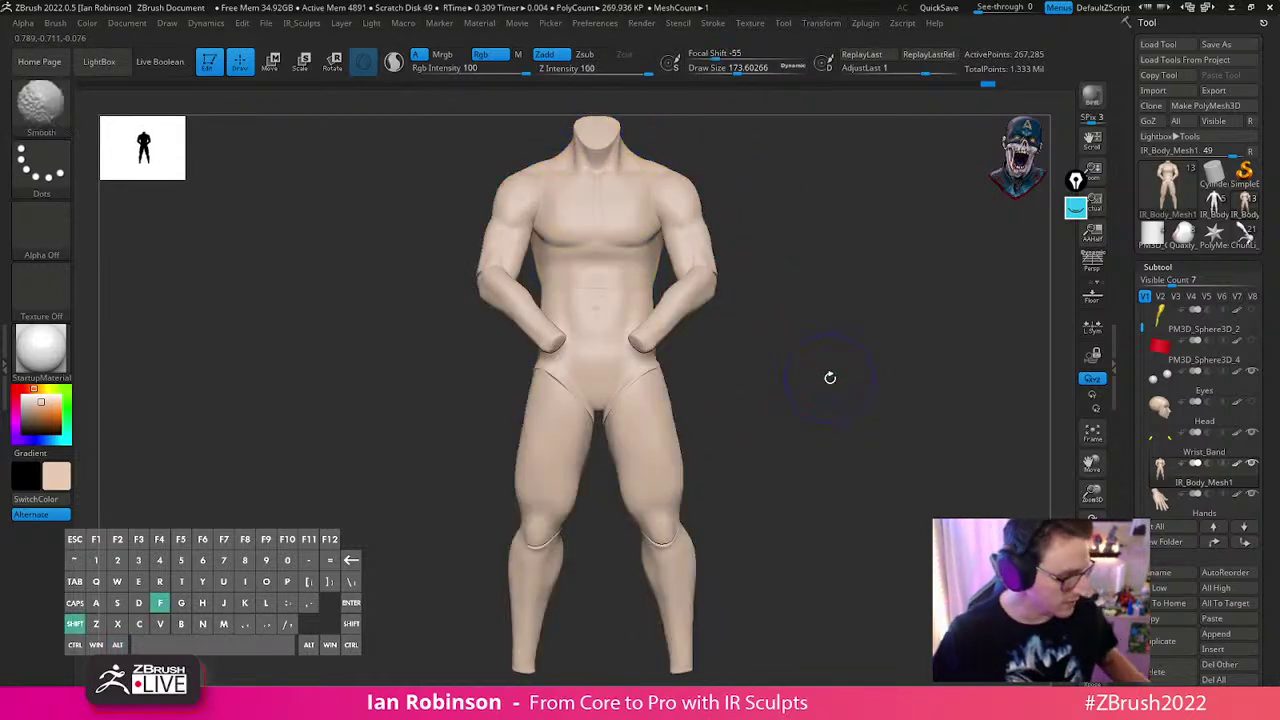
{"action": "key", "text": "shift+f"}
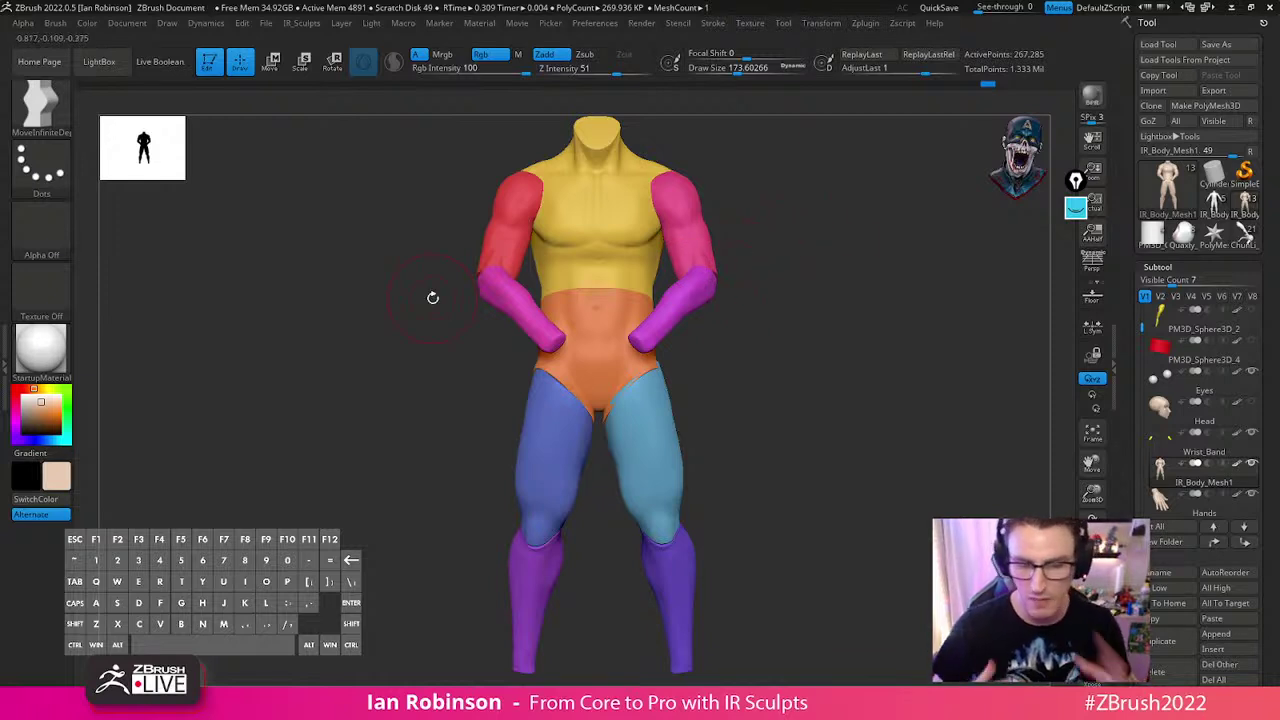
Try rotating the left forearm around the elbow with the gizmo while the rest of the body is masked
{"action": "key", "text": "w"}
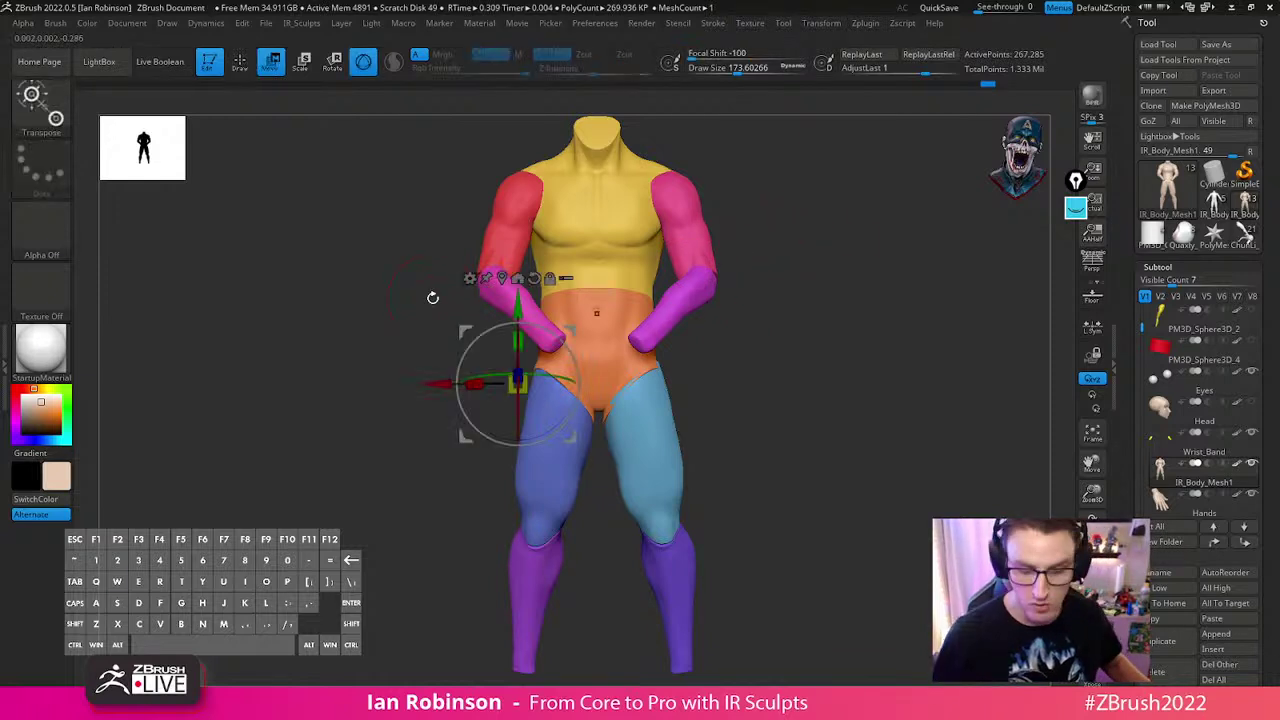
{"action": "left_click_drag", "start_coordinate": [770, 401], "coordinate": [780, 393], "text": "alt"}
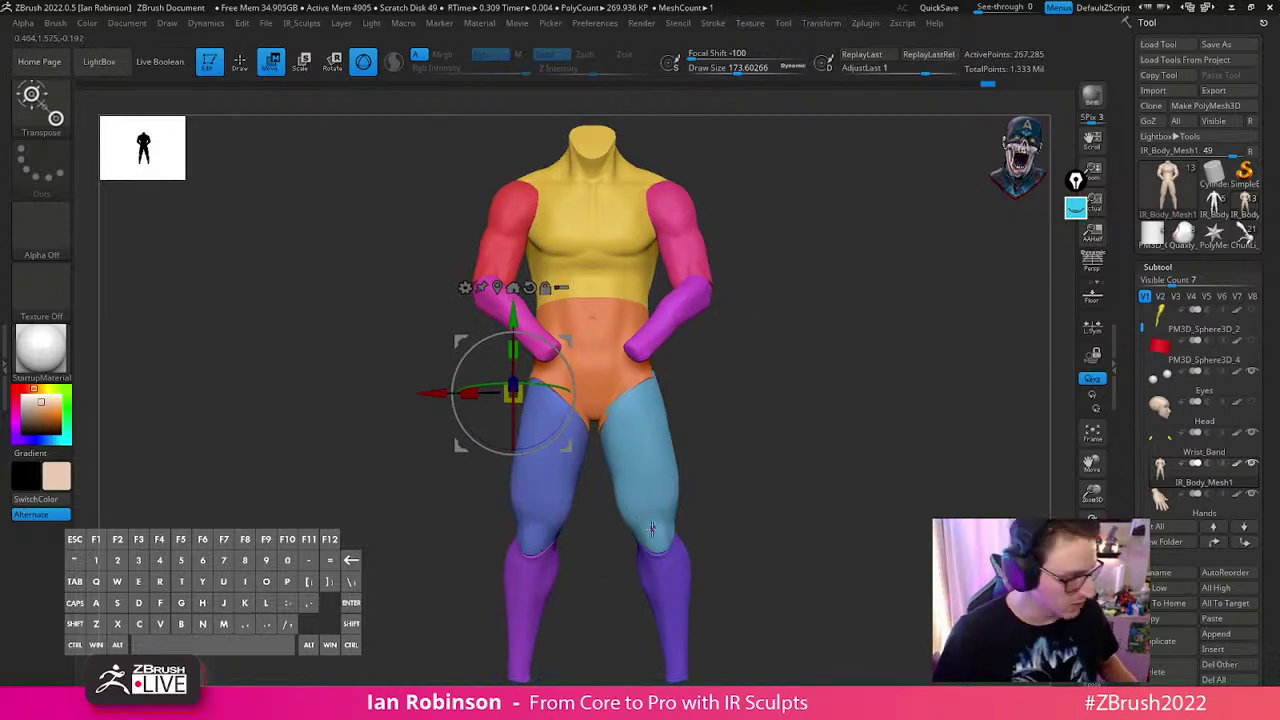
{"action": "left_click", "coordinate": [677, 308], "text": "ctrl+shift"}
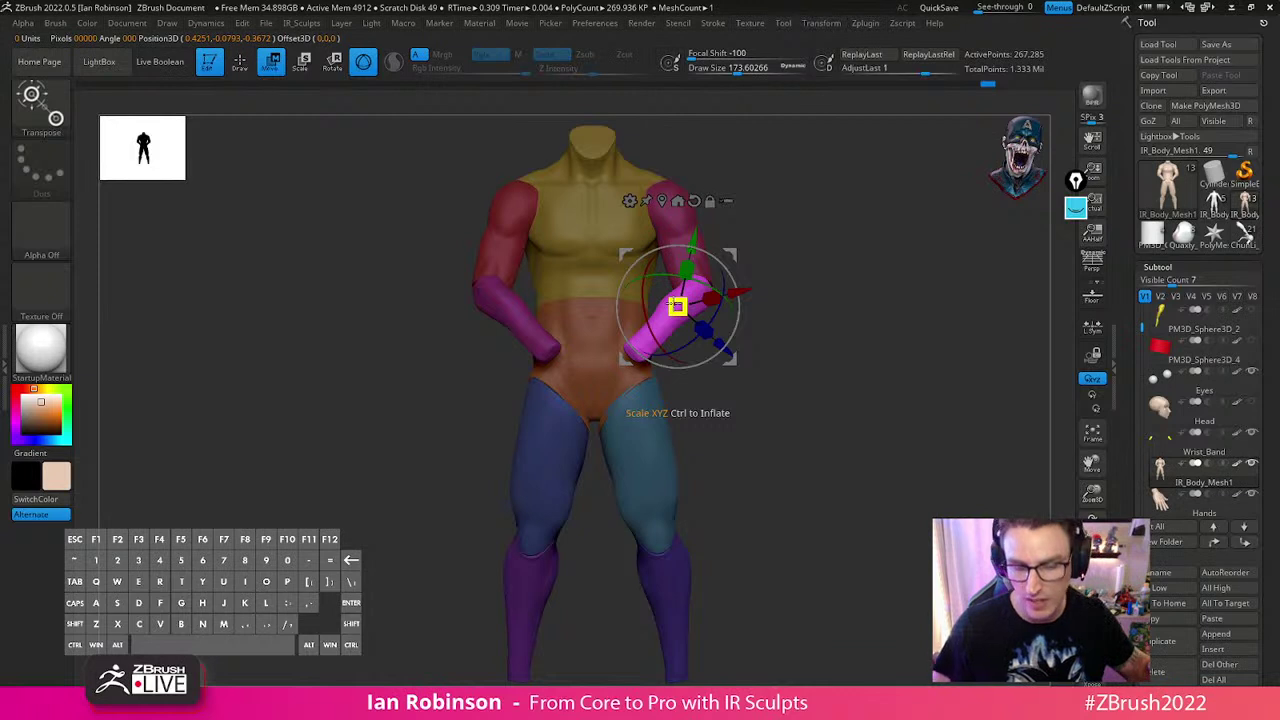
{"action": "left_click_drag", "start_coordinate": [898, 265], "coordinate": [890, 318], "text": "alt"}
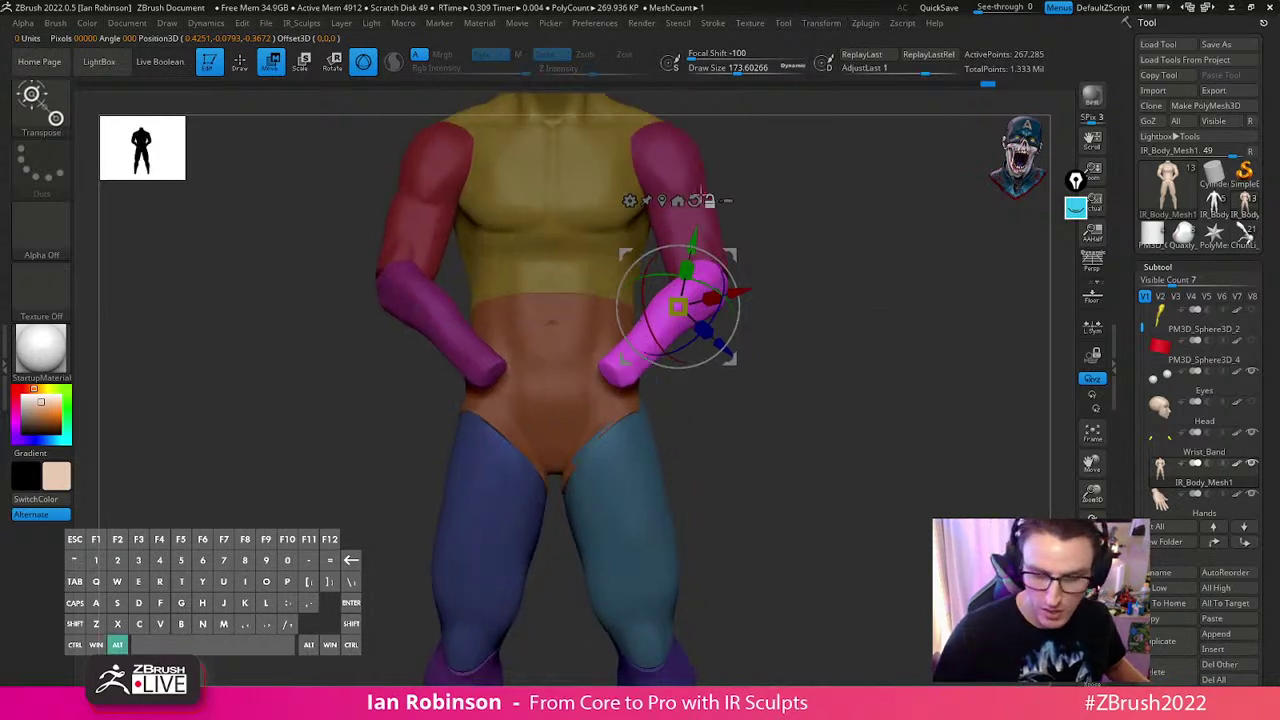
{"action": "left_click", "coordinate": [694, 201], "text": "alt"}
{"action": "left_click_drag", "start_coordinate": [770, 310], "coordinate": [856, 324]}
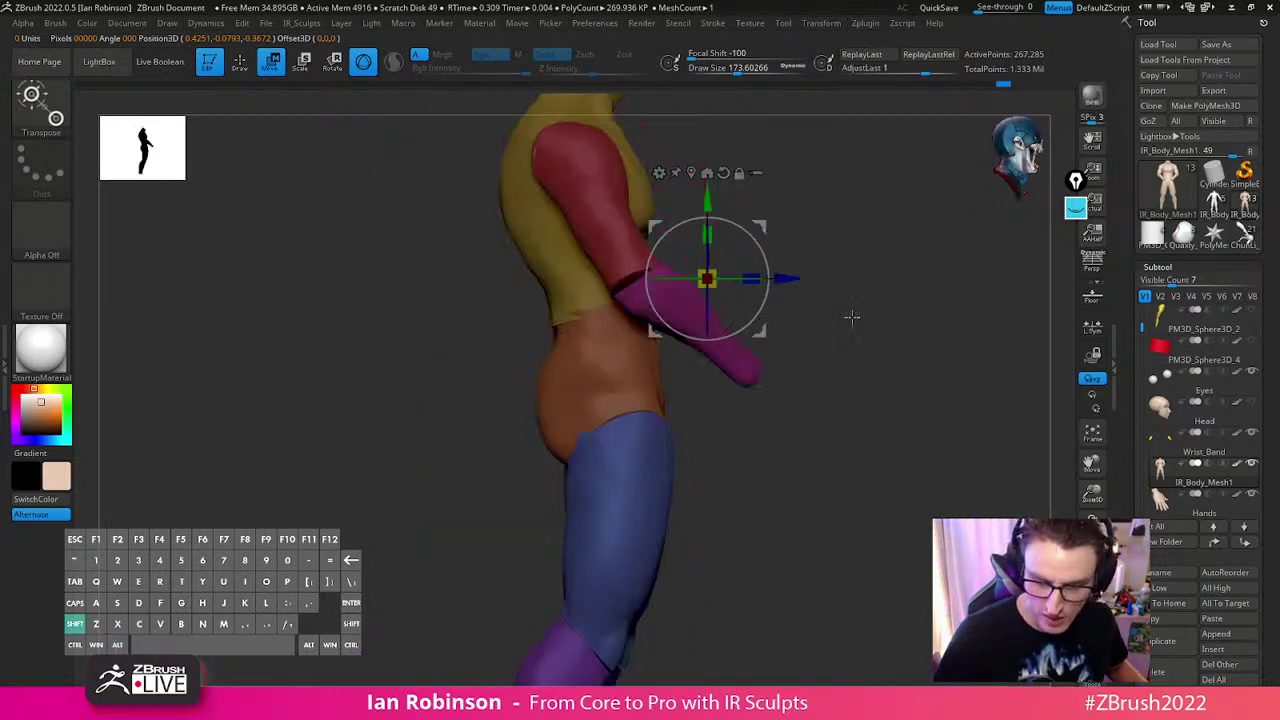
{"action": "left_click_drag", "start_coordinate": [840, 280], "coordinate": [752, 300]}
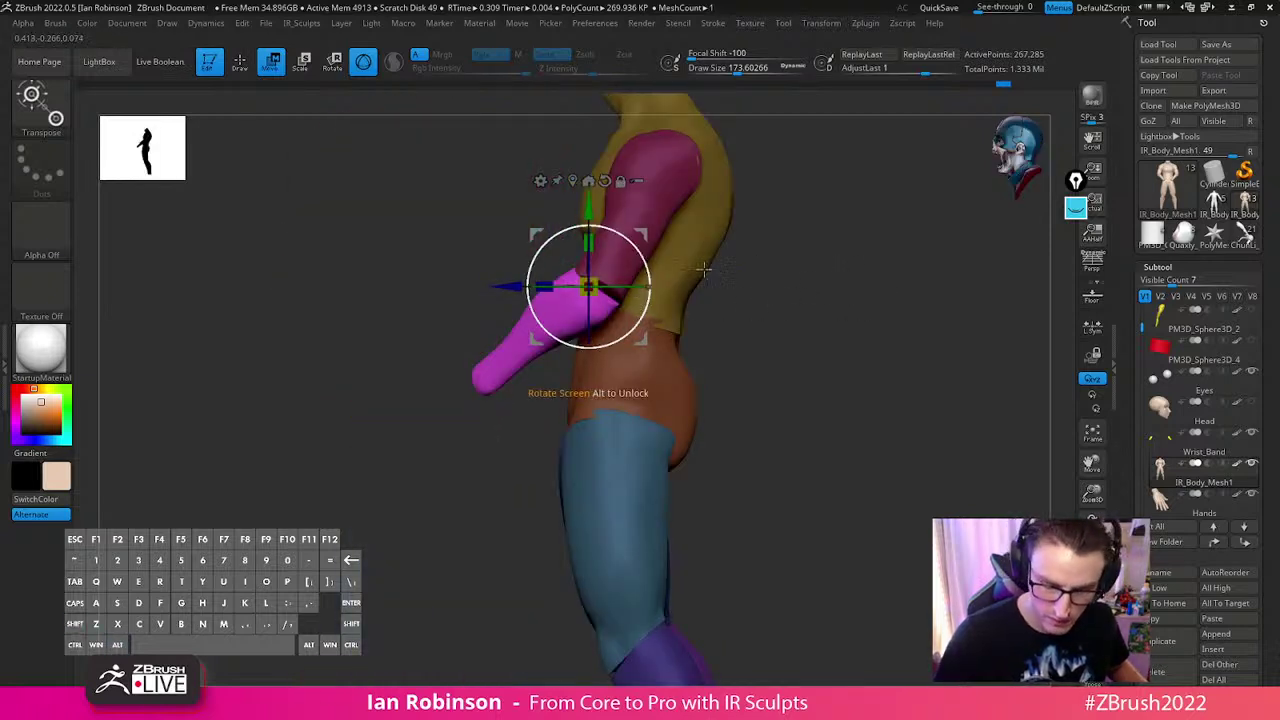
{"action": "left_click_drag", "start_coordinate": [645, 280], "coordinate": [633, 328], "text": "alt+shift"}
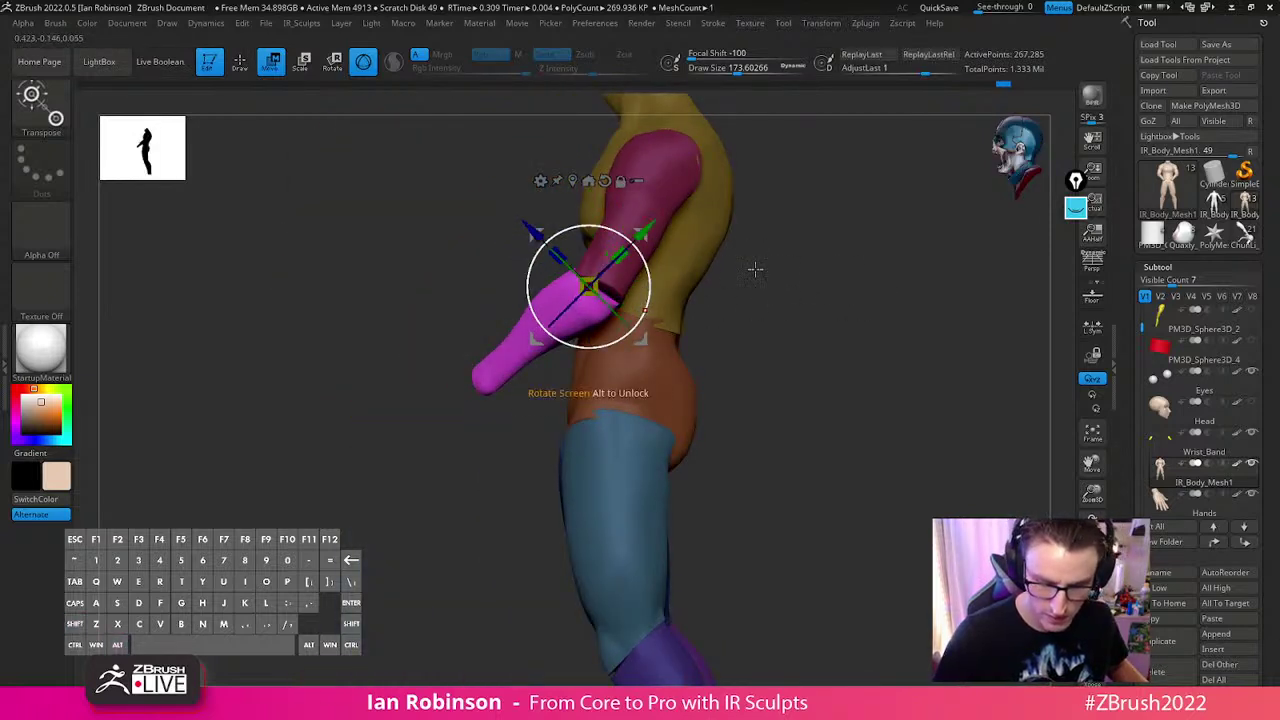
{"action": "left_click_drag", "start_coordinate": [706, 294], "coordinate": [733, 293], "text": "shift"}
{"action": "left_click_drag", "start_coordinate": [621, 316], "coordinate": [612, 322]}
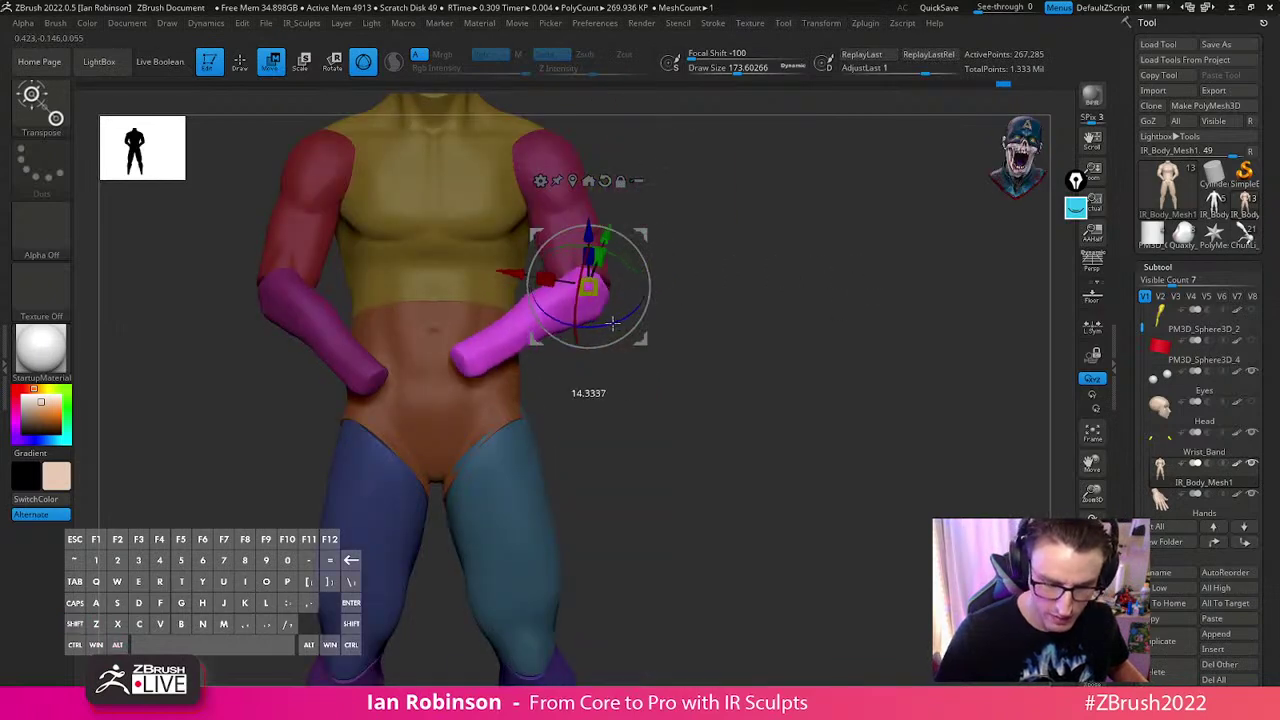
{"action": "key", "text": "ctrl+z"}
Try to isolate the left thigh and invert its visibility with the lasso selection, and restore the whole body
{"action": "key", "text": "q"}
{"action": "mouse_move", "coordinate": [792, 395]}
{"action": "left_mouse_down", "text": "alt"}
{"action": "mouse_move", "coordinate": [791, 366]}
{"action": "mouse_move", "coordinate": [808, 390]}
{"action": "left_mouse_up", "text": "alt"}
{"action": "left_click_drag", "start_coordinate": [808, 420], "coordinate": [822, 355], "text": "alt"}
{"action": "mouse_move", "coordinate": [822, 360]}
{"action": "left_mouse_down"}
{"action": "mouse_move", "coordinate": [768, 375]}
{"action": "mouse_move", "coordinate": [843, 429]}
{"action": "mouse_move", "coordinate": [788, 294]}
{"action": "left_mouse_up"}
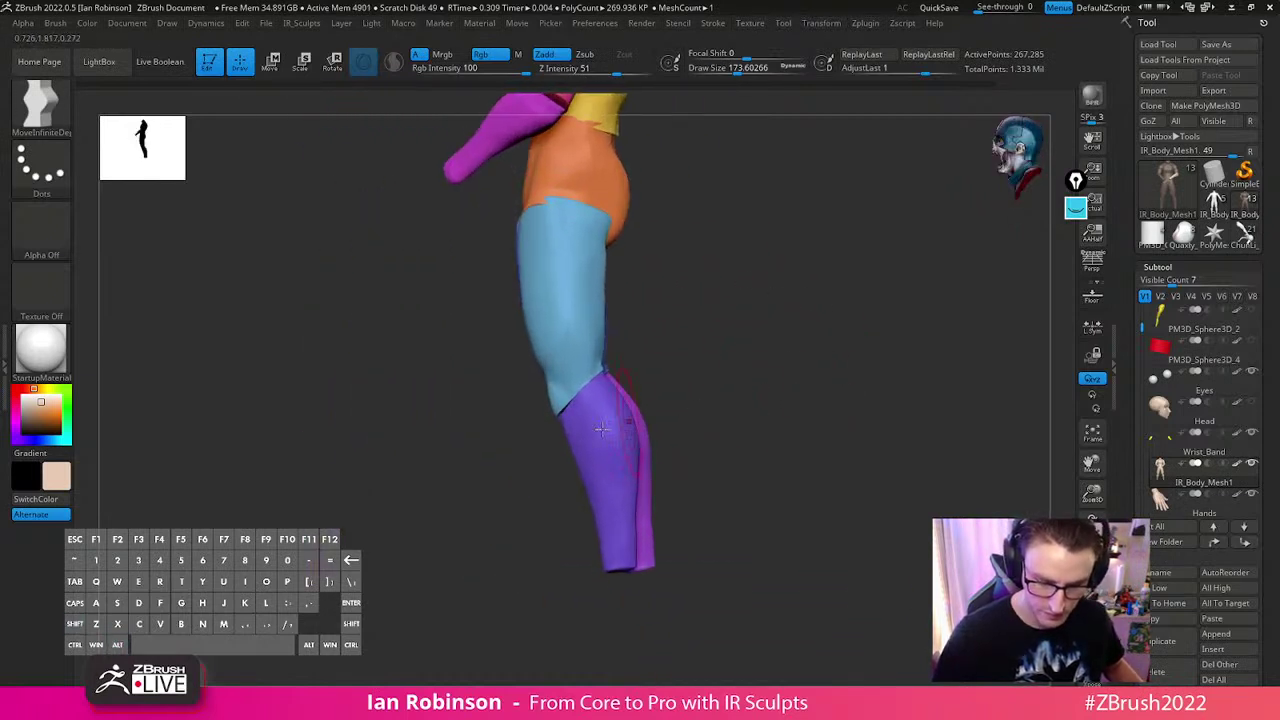
{"action": "left_click", "coordinate": [576, 374], "text": "ctrl+shift"}
{"action": "left_click_drag", "start_coordinate": [686, 354], "coordinate": [648, 366], "text": "ctrl+shift"}
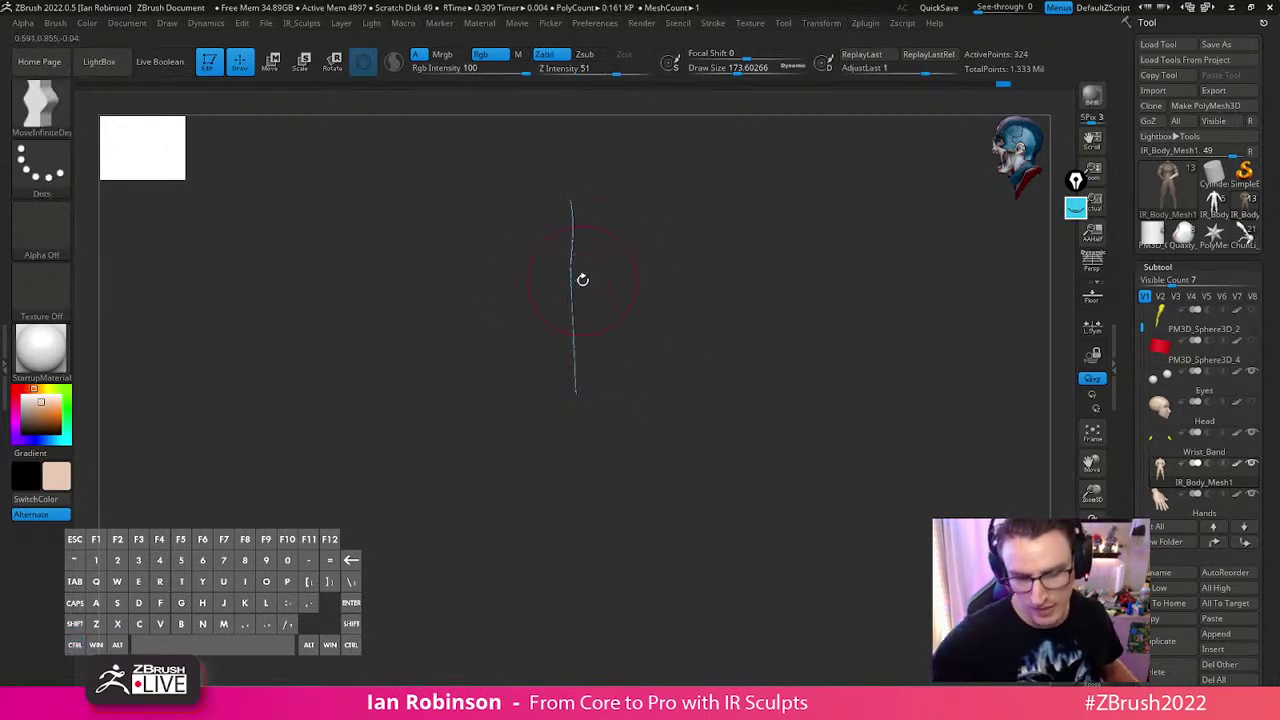
{"action": "left_click", "coordinate": [816, 272], "text": "ctrl+shift"}
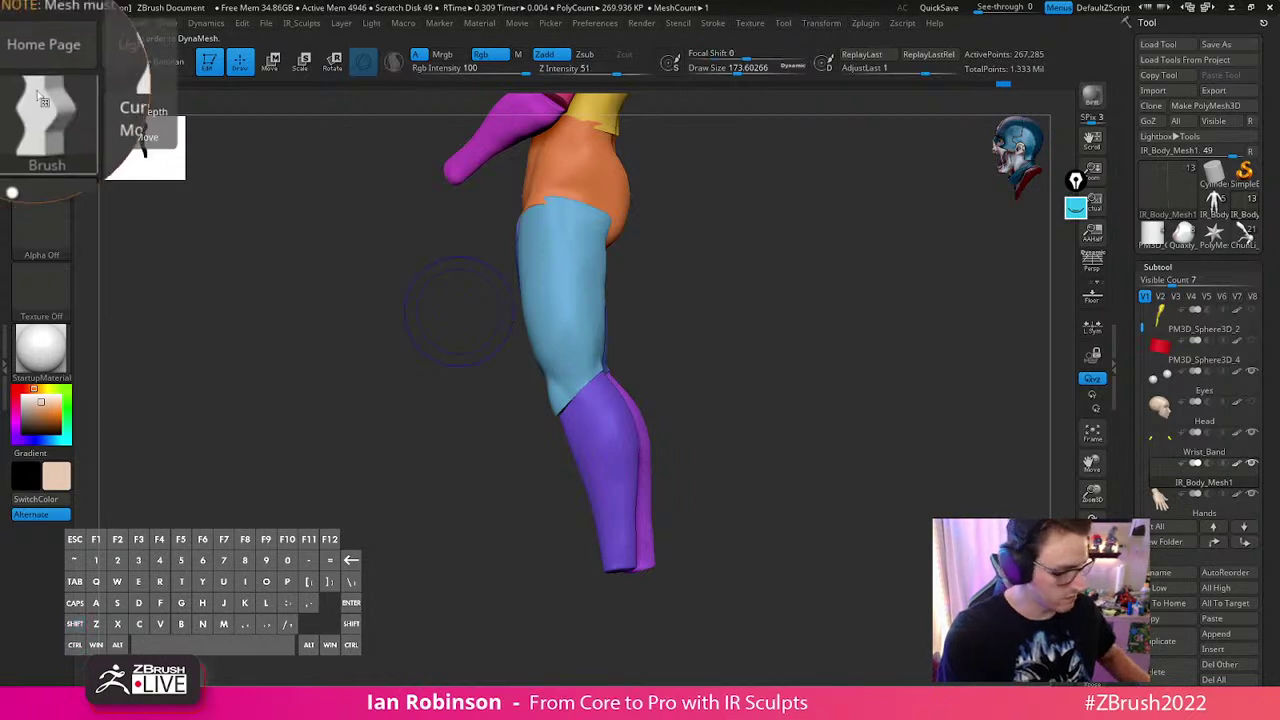
Try to hide the left lower leg with the lasso selection, and show the whole body again
{"action": "mouse_move", "coordinate": [55, 115]}
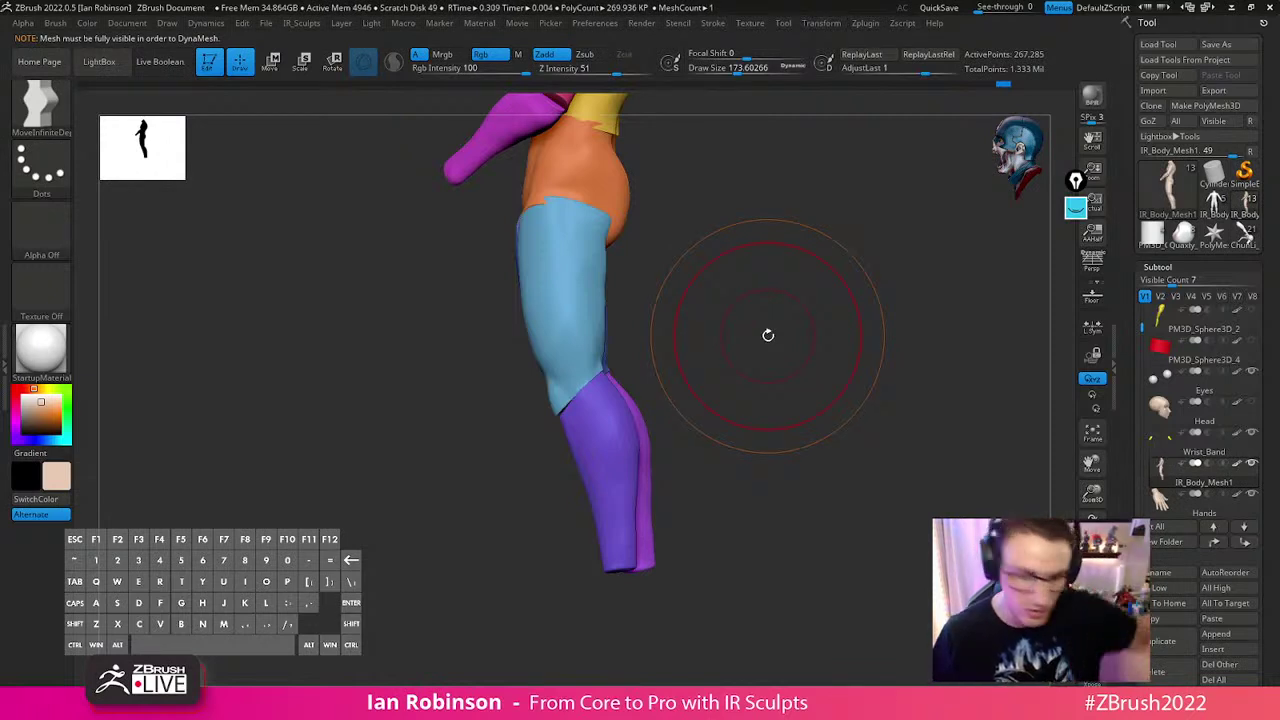
{"action": "key", "text": "ctrl+shift"}
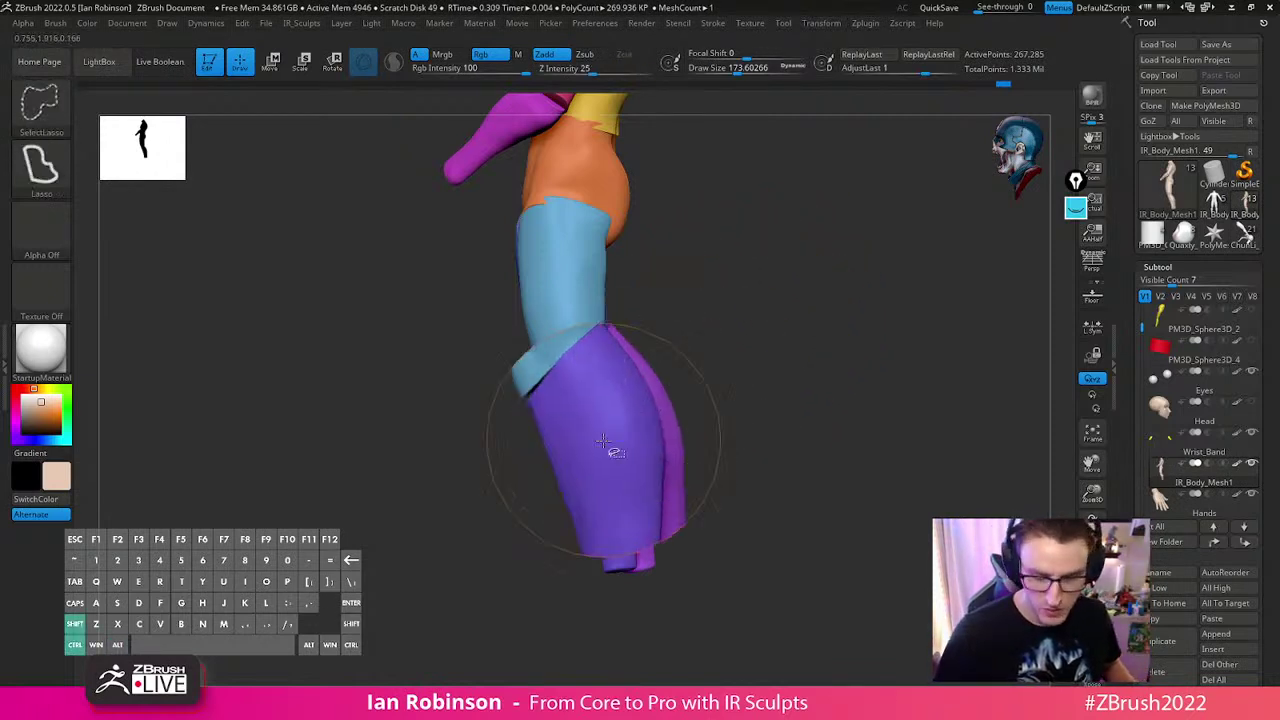
{"action": "left_click", "coordinate": [634, 457], "text": "ctrl+shift"}
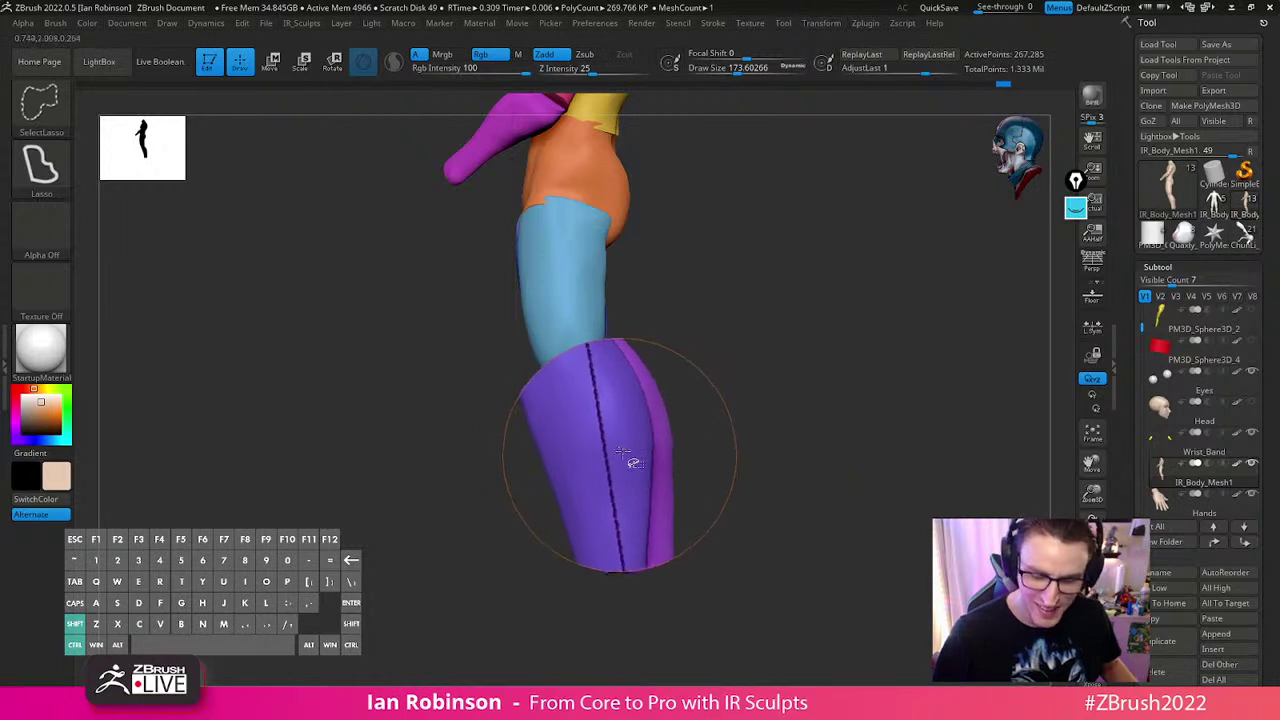
{"action": "left_click", "coordinate": [624, 465], "text": "ctrl+shift"}
{"action": "left_click", "coordinate": [628, 479], "text": "ctrl+shift"}
{"action": "left_click", "coordinate": [655, 446], "text": "ctrl+shift"}
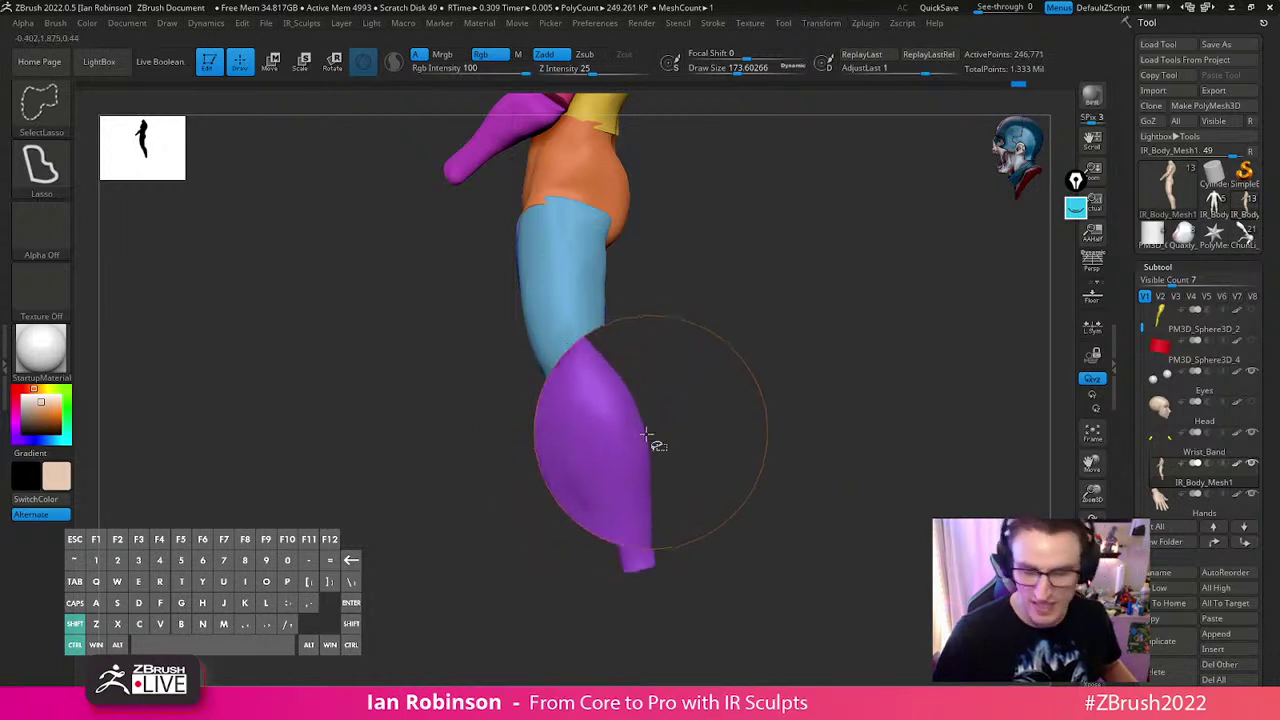
{"action": "left_click", "coordinate": [618, 450], "text": "ctrl+shift"}
{"action": "left_click", "coordinate": [685, 430], "text": "ctrl+shift"}
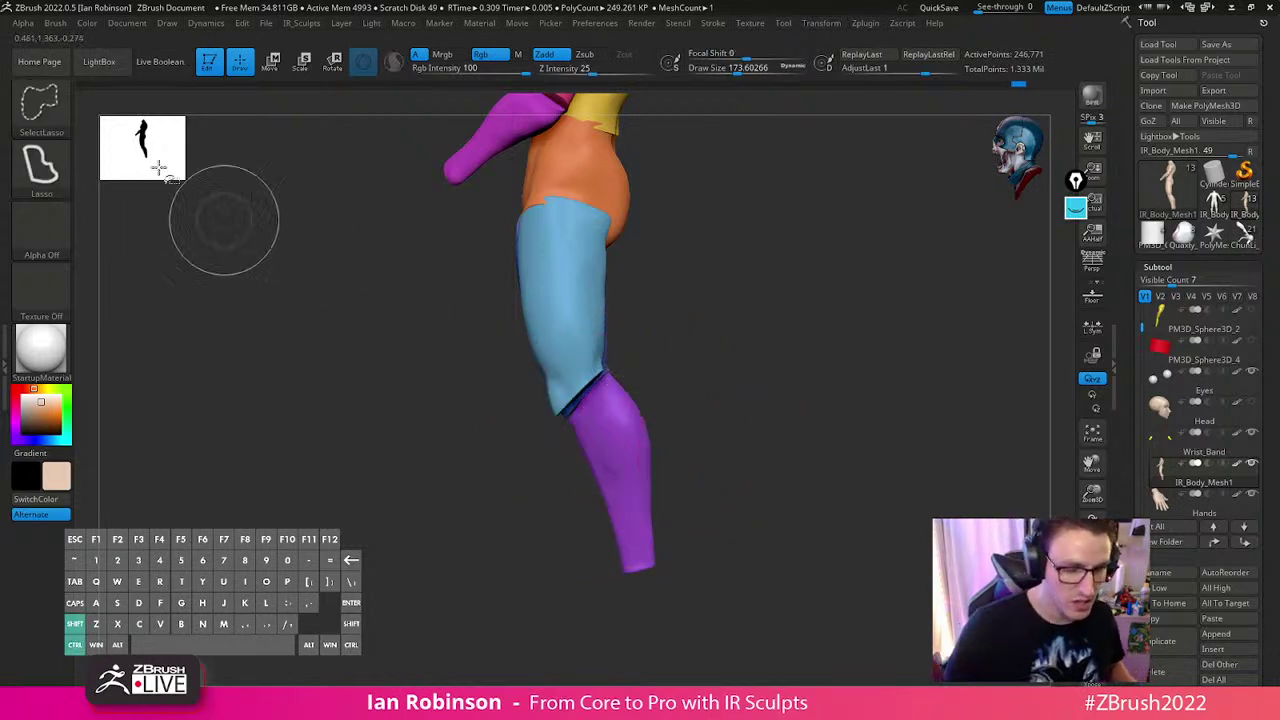
{"action": "left_click", "coordinate": [760, 422], "text": "ctrl+shift"}
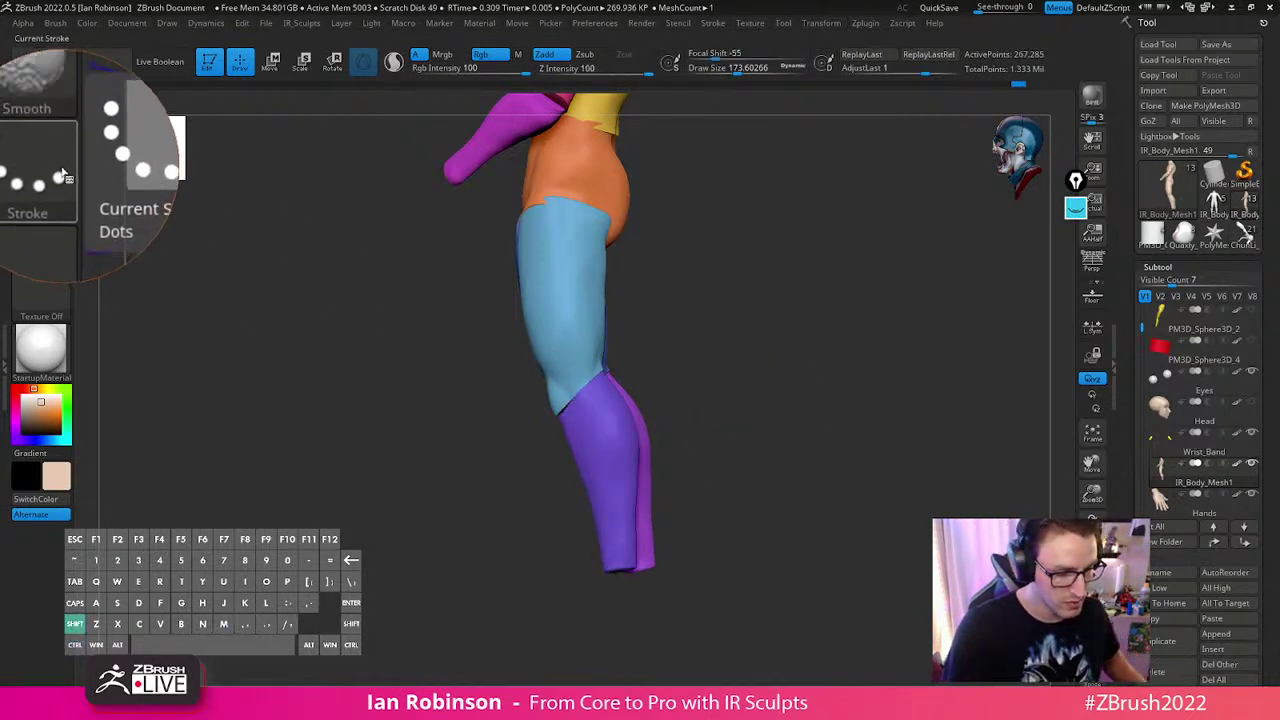
Change the selection brush to SelectRect with the Rect stroke
{"action": "key", "text": "ctrl+shift"}
{"action": "left_click", "coordinate": [45, 172]}
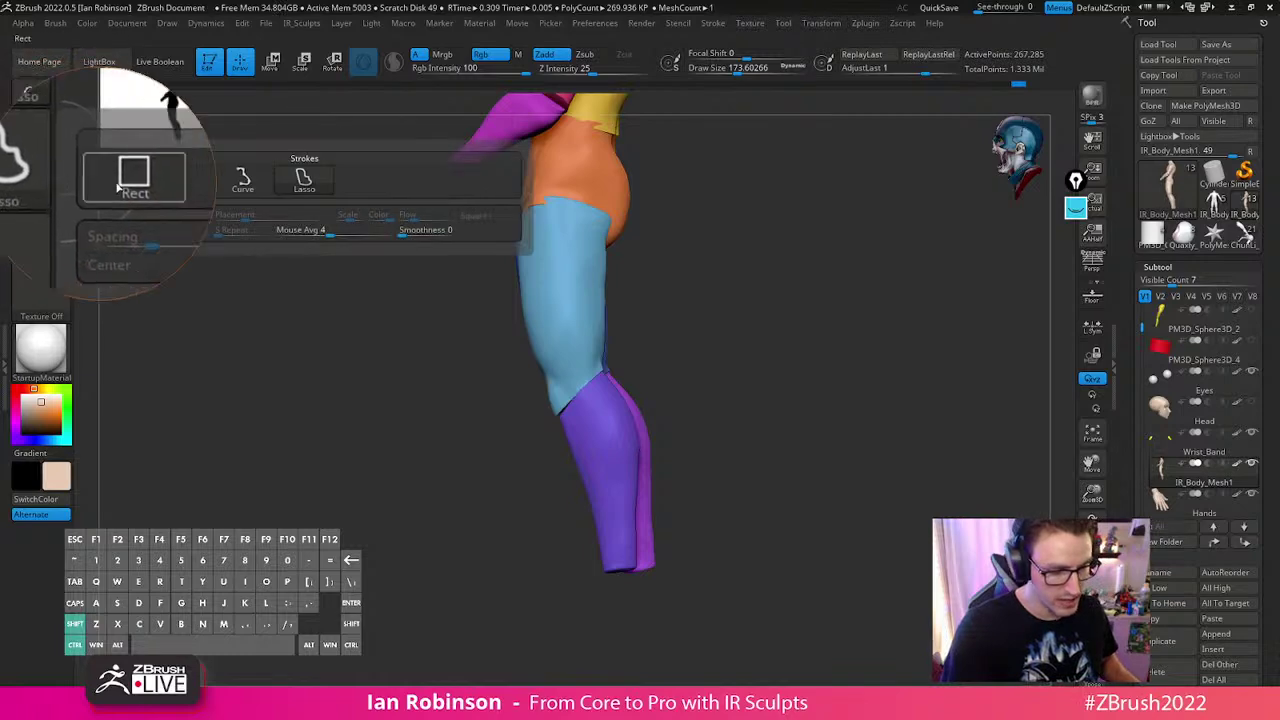
{"action": "left_click", "coordinate": [204, 180]}
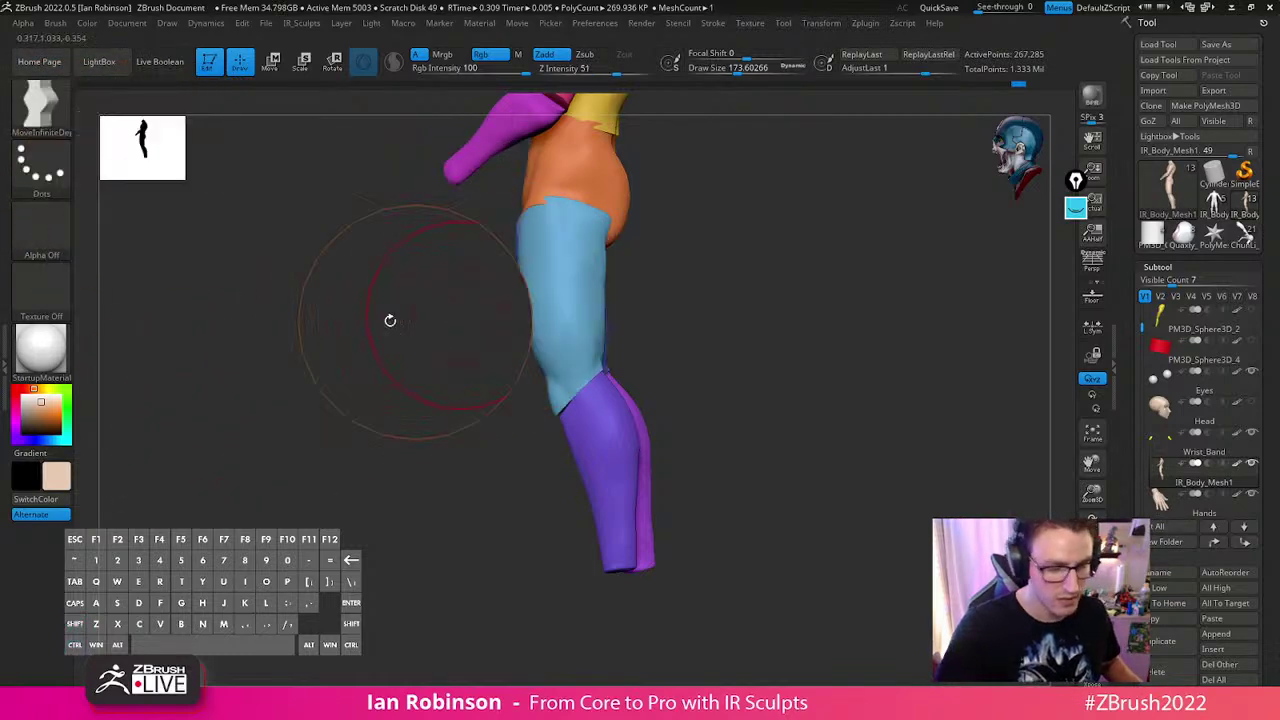
{"action": "left_click", "coordinate": [45, 105]}
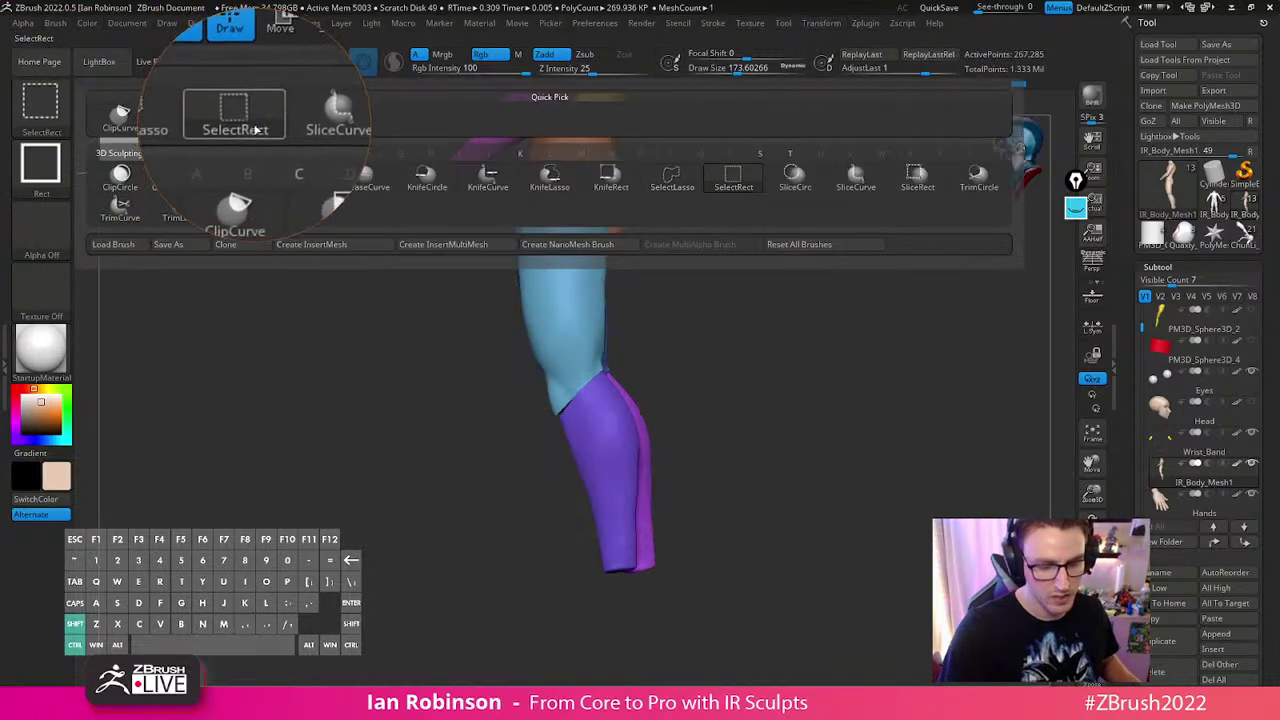
{"action": "left_click", "coordinate": [248, 120]}
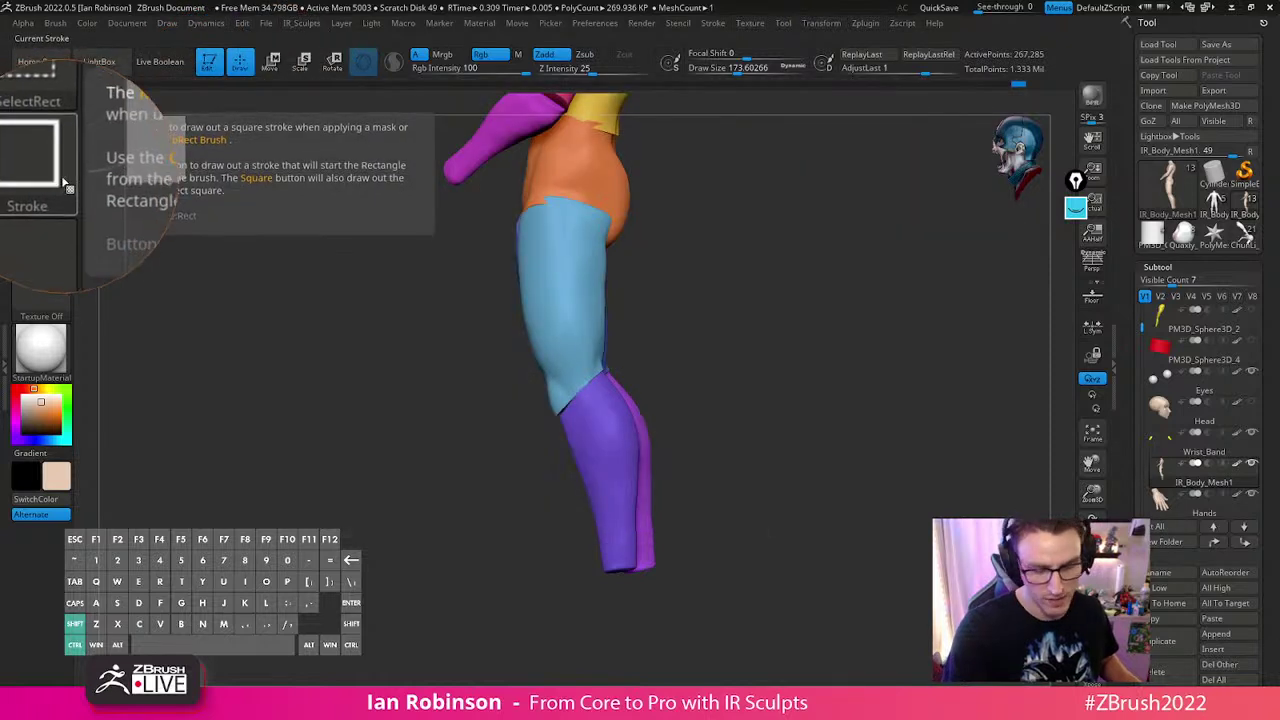
Hide the left and right lower legs with the rectangular selection, keeping the rest of the body visible
{"action": "left_click", "coordinate": [625, 447], "text": "ctrl+shift"}
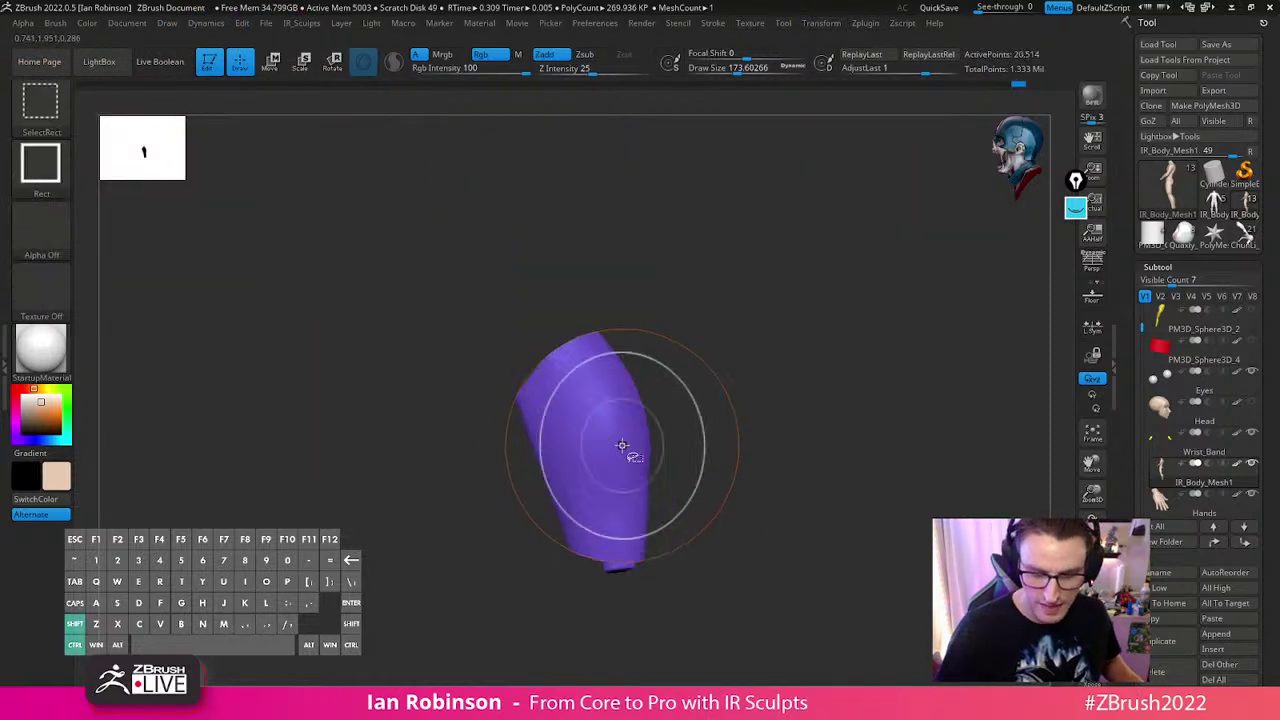
{"action": "left_click_drag", "start_coordinate": [729, 412], "coordinate": [753, 468], "text": "ctrl+shift"}
{"action": "left_click", "coordinate": [625, 415], "text": "ctrl+alt+shift"}
{"action": "key", "text": "g"}
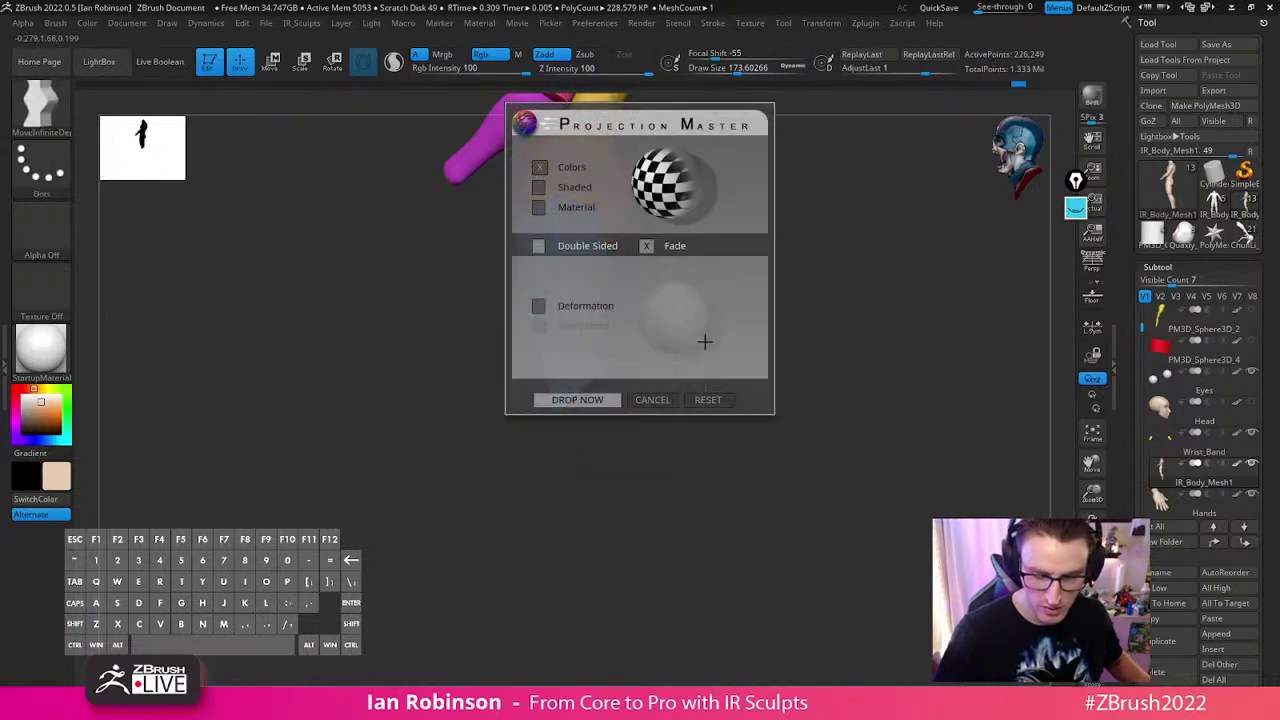
{"action": "left_click", "coordinate": [665, 399]}
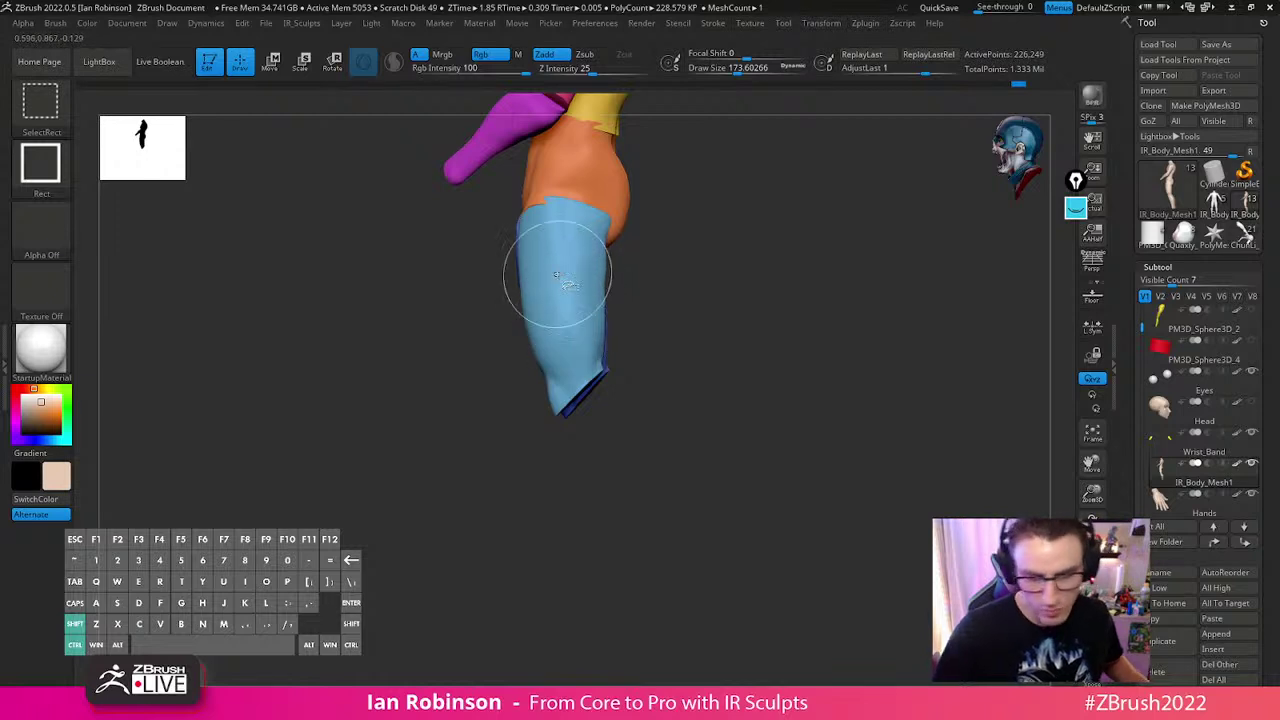
Hide the left thigh, show the whole body again, and change the selection brush to SelectLasso
{"action": "left_click", "coordinate": [568, 301], "text": "ctrl+shift"}
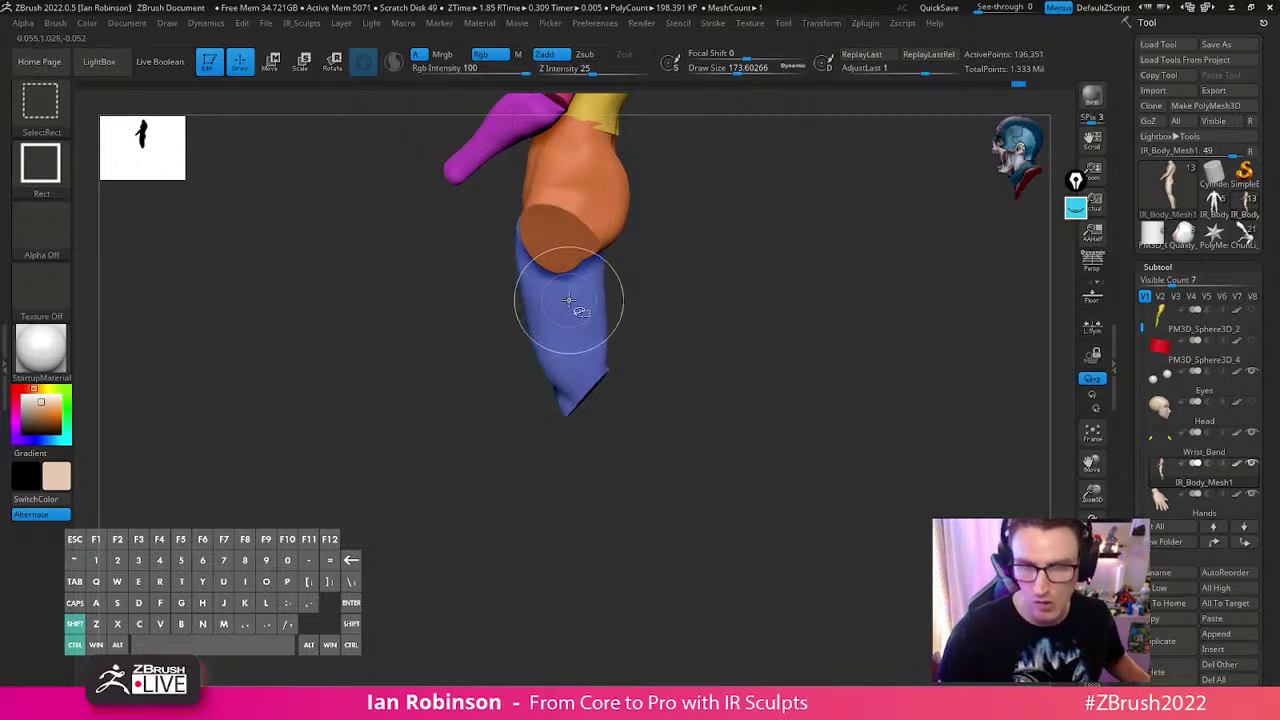
{"action": "left_click", "coordinate": [745, 408], "text": "ctrl+shift"}
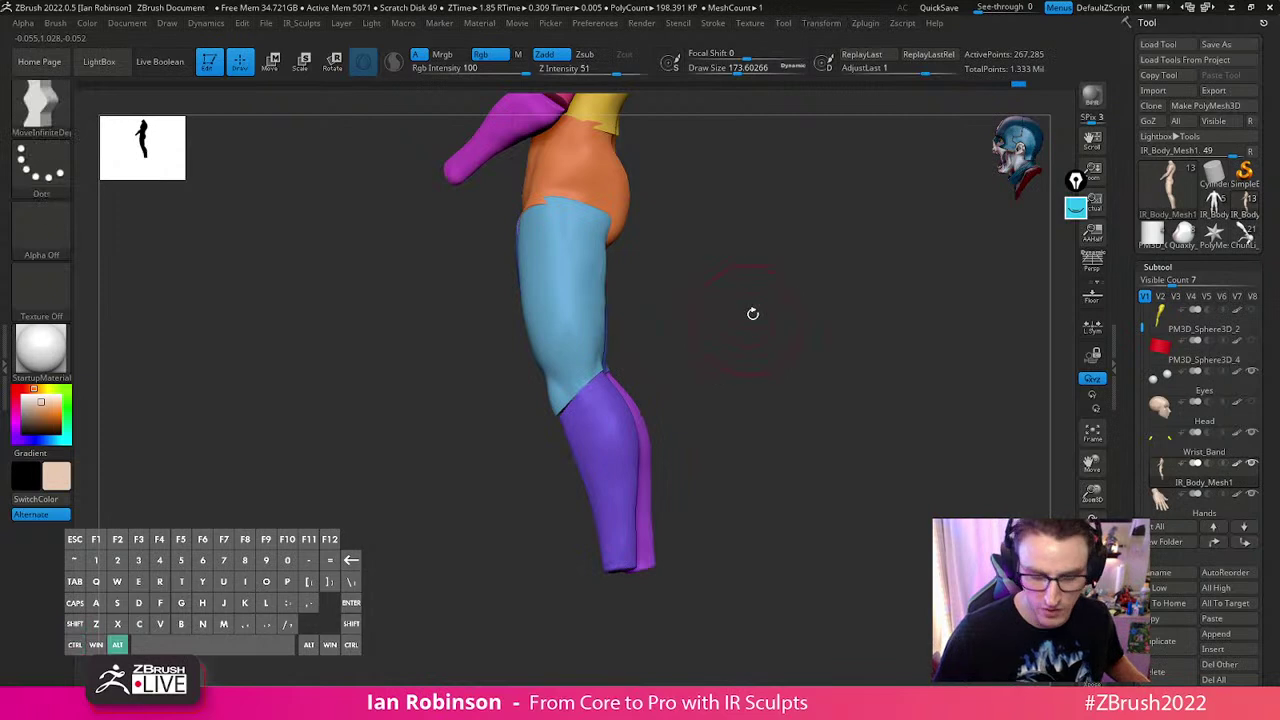
{"action": "left_click", "coordinate": [40, 100], "text": "ctrl+shift"}
{"action": "left_click", "coordinate": [182, 120]}
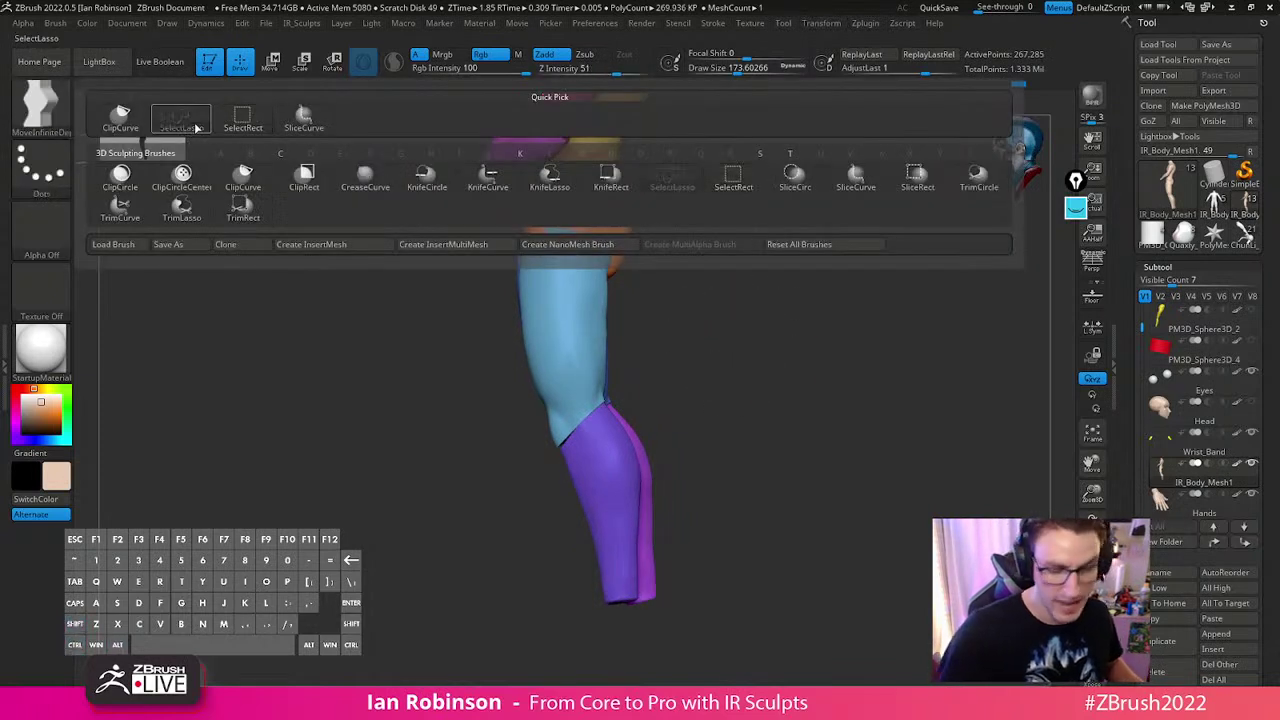
Try isolating the left lower leg and the left thigh by polygroup, and restore the whole body
{"action": "left_click", "coordinate": [620, 470], "text": "ctrl+shift"}
{"action": "left_click", "coordinate": [667, 413], "text": "ctrl+shift"}
{"action": "left_click", "coordinate": [577, 361], "text": "ctrl+shift"}
{"action": "left_click_drag", "start_coordinate": [572, 255], "coordinate": [572, 255]}
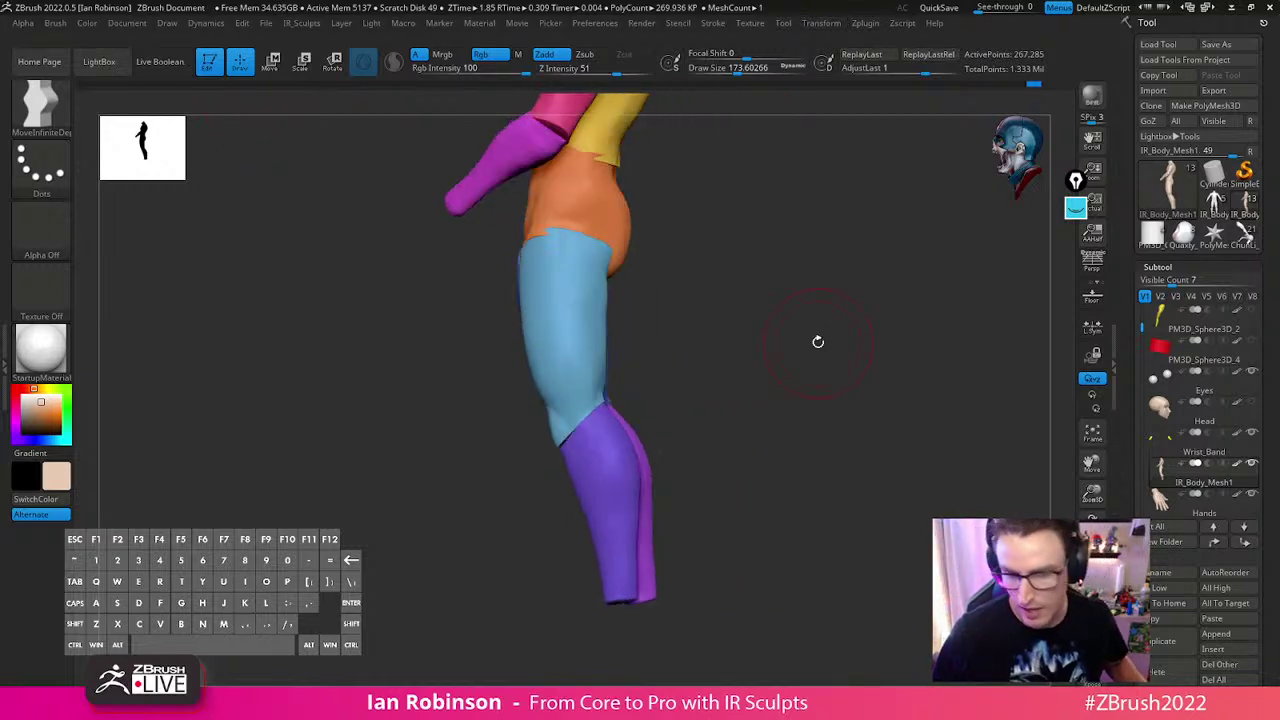
Isolate the torso polygroup, mask it, show the whole body and invert the mask so only the torso is editable
{"action": "left_click_drag", "start_coordinate": [818, 342], "coordinate": [841, 370], "text": "alt"}
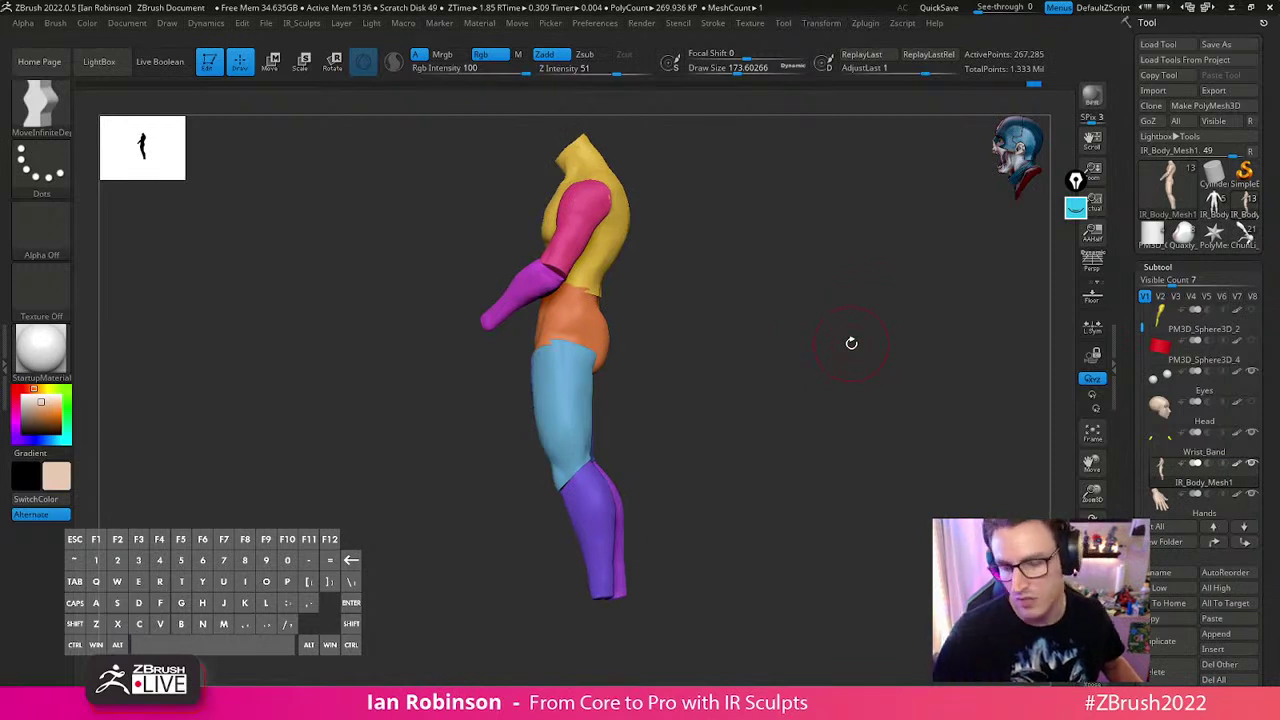
{"action": "left_click_drag", "start_coordinate": [890, 378], "coordinate": [812, 362]}
{"action": "left_click_drag", "start_coordinate": [812, 385], "coordinate": [752, 414], "text": "shift"}
{"action": "left_click_drag", "start_coordinate": [750, 352], "coordinate": [783, 475], "text": "alt"}
{"action": "left_click_drag", "start_coordinate": [723, 415], "coordinate": [777, 465], "text": "alt"}
{"action": "left_click", "coordinate": [606, 337], "text": "ctrl+shift"}
{"action": "left_click", "coordinate": [690, 351], "text": "ctrl"}
{"action": "left_click", "coordinate": [690, 351], "text": "ctrl+shift"}
{"action": "left_click", "coordinate": [689, 349], "text": "ctrl"}
Adjust the torso's outline at the waist and neck with the MoveInfiniteDepth brush at draw size about 107, undoing the unwanted stroke
{"action": "left_click_drag", "start_coordinate": [600, 360], "coordinate": [596, 366]}
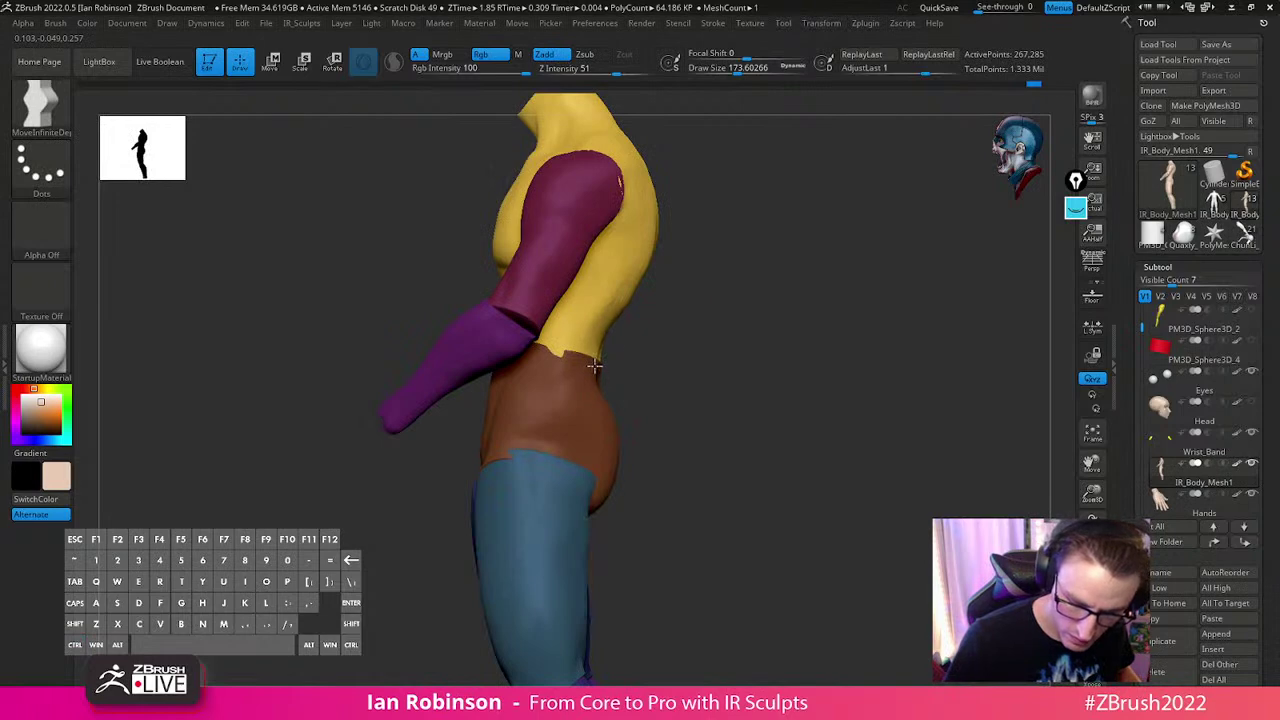
{"action": "mouse_move", "coordinate": [671, 309]}
{"action": "left_mouse_down", "text": "alt"}
{"action": "mouse_move", "coordinate": [672, 329]}
{"action": "mouse_move", "coordinate": [643, 312]}
{"action": "left_mouse_up", "text": "alt"}
{"action": "key", "text": "s"}
{"action": "left_click_drag", "start_coordinate": [711, 241], "coordinate": [588, 263]}
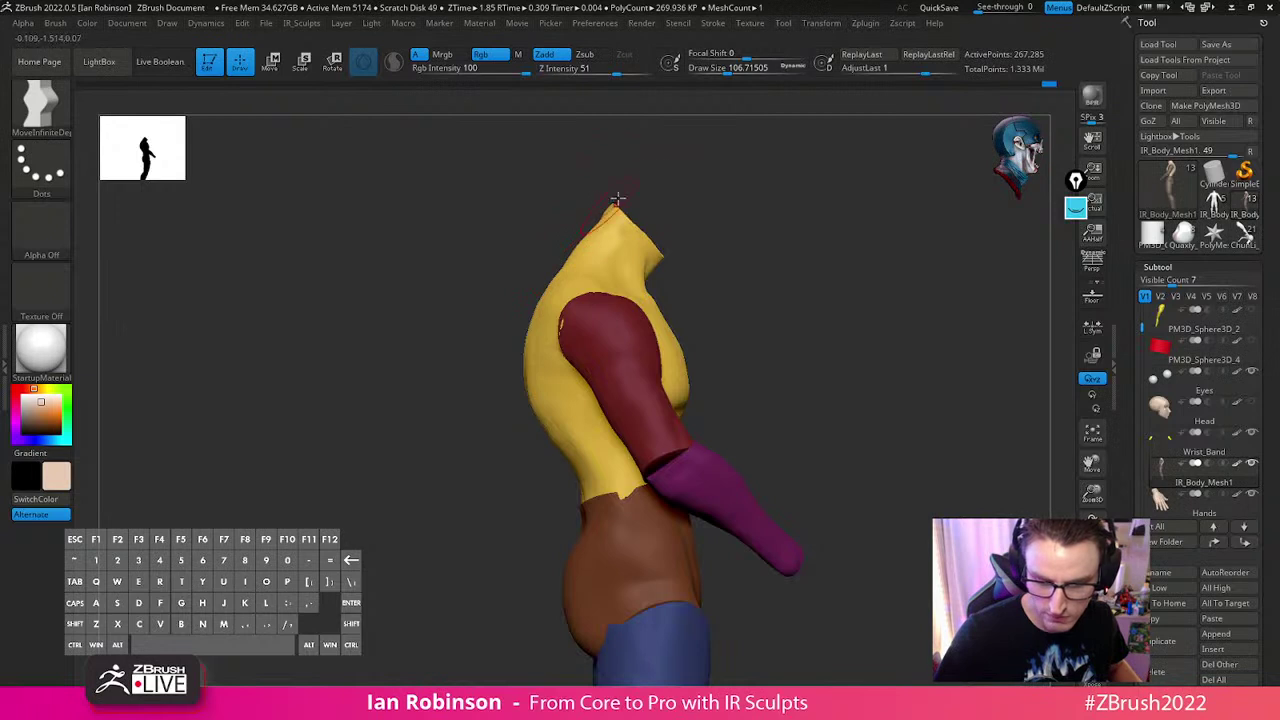
{"action": "mouse_move", "coordinate": [752, 263]}
{"action": "left_mouse_down"}
{"action": "mouse_move", "coordinate": [709, 277]}
{"action": "mouse_move", "coordinate": [809, 260]}
{"action": "left_mouse_up"}
{"action": "mouse_move", "coordinate": [867, 335]}
{"action": "left_mouse_down", "text": "alt"}
{"action": "mouse_move", "coordinate": [871, 291]}
{"action": "mouse_move", "coordinate": [800, 298]}
{"action": "left_mouse_up", "text": "alt"}
{"action": "key", "text": "ctrl+z"}
{"action": "mouse_move", "coordinate": [579, 385]}
{"action": "left_mouse_down", "text": "shift"}
{"action": "mouse_move", "coordinate": [609, 391]}
{"action": "mouse_move", "coordinate": [575, 380]}
{"action": "mouse_move", "coordinate": [610, 376]}
{"action": "left_mouse_up", "text": "shift"}
{"action": "mouse_move", "coordinate": [835, 343]}
{"action": "left_mouse_down", "text": "shift"}
{"action": "mouse_move", "coordinate": [871, 343]}
{"action": "mouse_move", "coordinate": [811, 344]}
{"action": "mouse_move", "coordinate": [591, 400]}
{"action": "mouse_move", "coordinate": [829, 280]}
{"action": "mouse_move", "coordinate": [853, 307]}
{"action": "mouse_move", "coordinate": [837, 277]}
{"action": "mouse_move", "coordinate": [837, 217]}
{"action": "mouse_move", "coordinate": [817, 212]}
{"action": "mouse_move", "coordinate": [840, 211]}
{"action": "mouse_move", "coordinate": [731, 243]}
{"action": "mouse_move", "coordinate": [831, 265]}
{"action": "mouse_move", "coordinate": [834, 414]}
{"action": "mouse_move", "coordinate": [720, 437]}
{"action": "left_mouse_up", "text": "shift"}
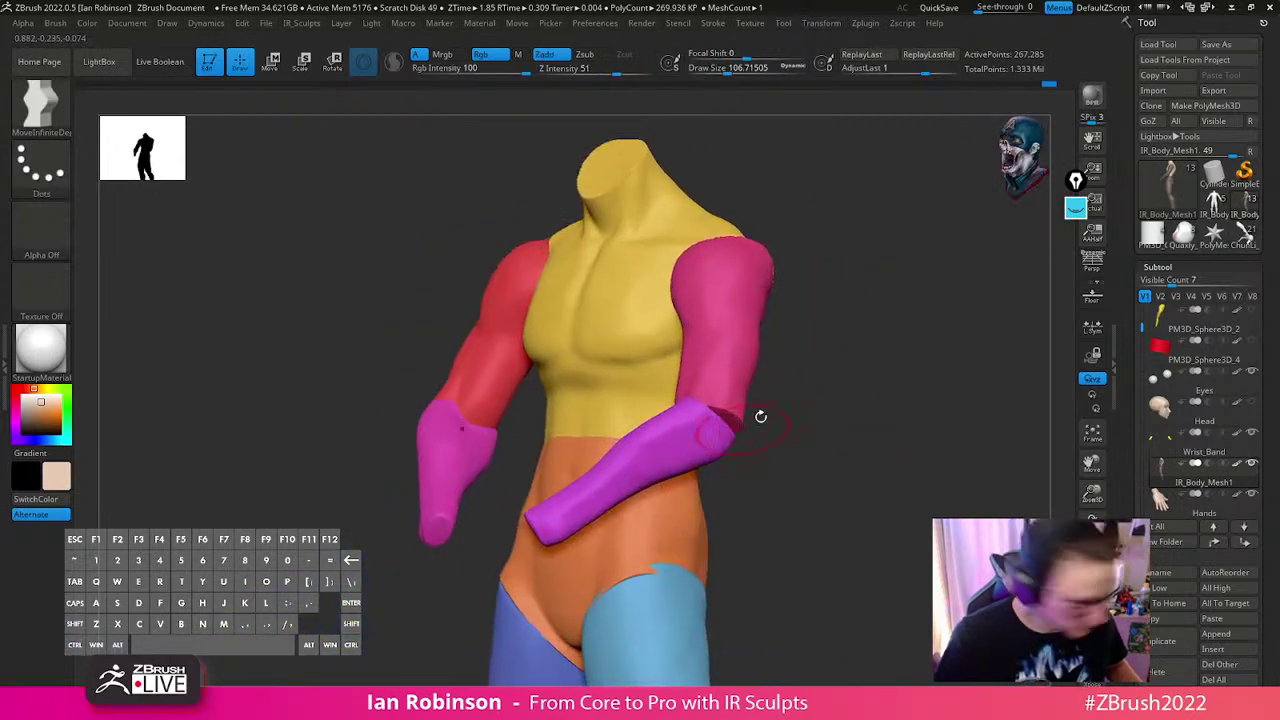
Switch to the Move brush, then isolate and mask the left forearm and show the whole body again
{"action": "key", "text": "b"}
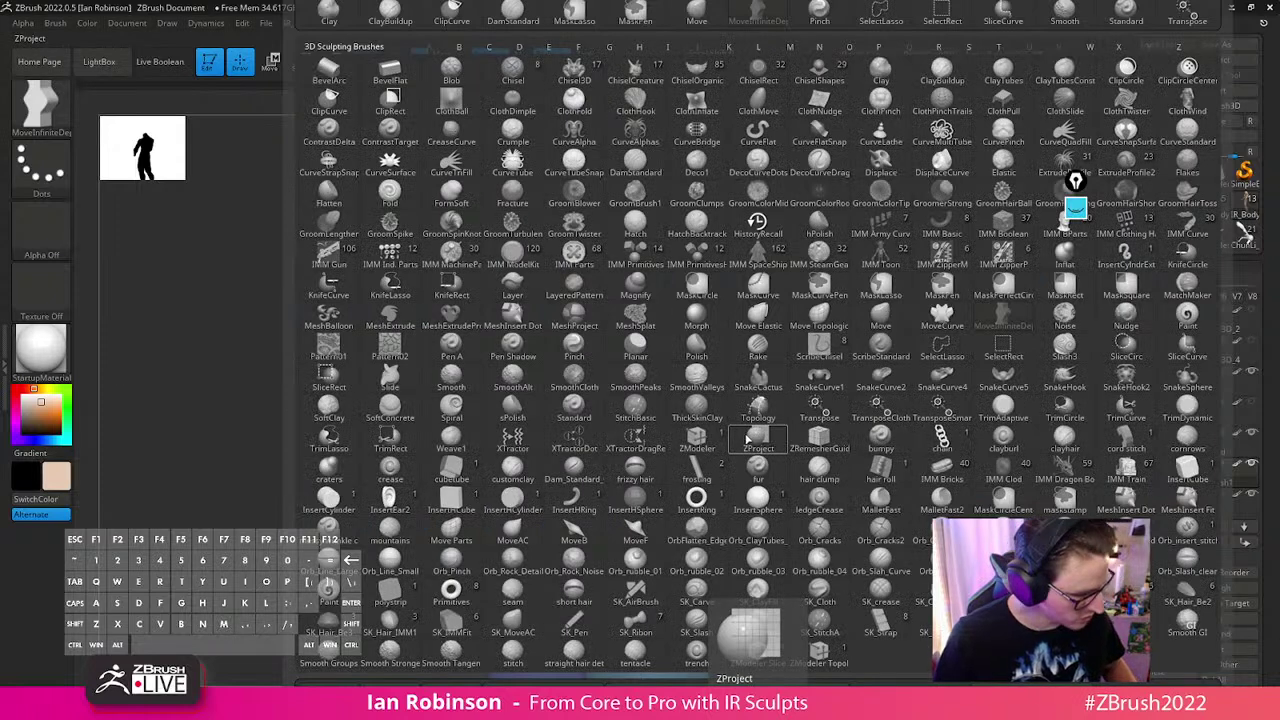
{"action": "key", "text": "m"}
{"action": "key", "text": "l"}
{"action": "left_click", "coordinate": [714, 443], "text": "ctrl+shift"}
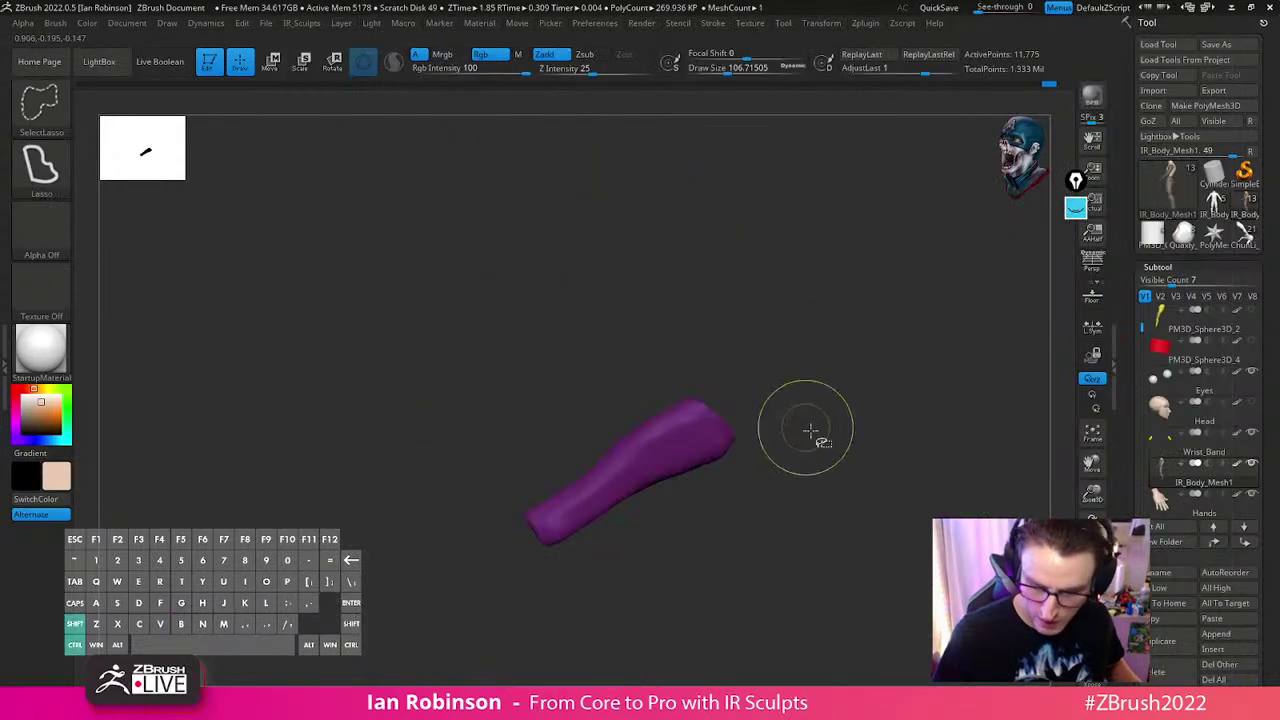
{"action": "left_click", "coordinate": [807, 431], "text": "ctrl"}
{"action": "left_click", "coordinate": [815, 424], "text": "ctrl+shift"}
Adjust the left elbow seam with the Move brush, inverting the mask so the left forearm can be edited too
{"action": "left_click_drag", "start_coordinate": [820, 420], "coordinate": [609, 440], "text": "alt"}
{"action": "left_click_drag", "start_coordinate": [707, 418], "coordinate": [791, 402]}
{"action": "mouse_move", "coordinate": [900, 345]}
{"action": "left_mouse_down"}
{"action": "mouse_move", "coordinate": [850, 370]}
{"action": "mouse_move", "coordinate": [903, 334]}
{"action": "left_mouse_up"}
{"action": "mouse_move", "coordinate": [875, 271]}
{"action": "left_mouse_down"}
{"action": "mouse_move", "coordinate": [935, 285]}
{"action": "mouse_move", "coordinate": [890, 305]}
{"action": "left_mouse_up"}
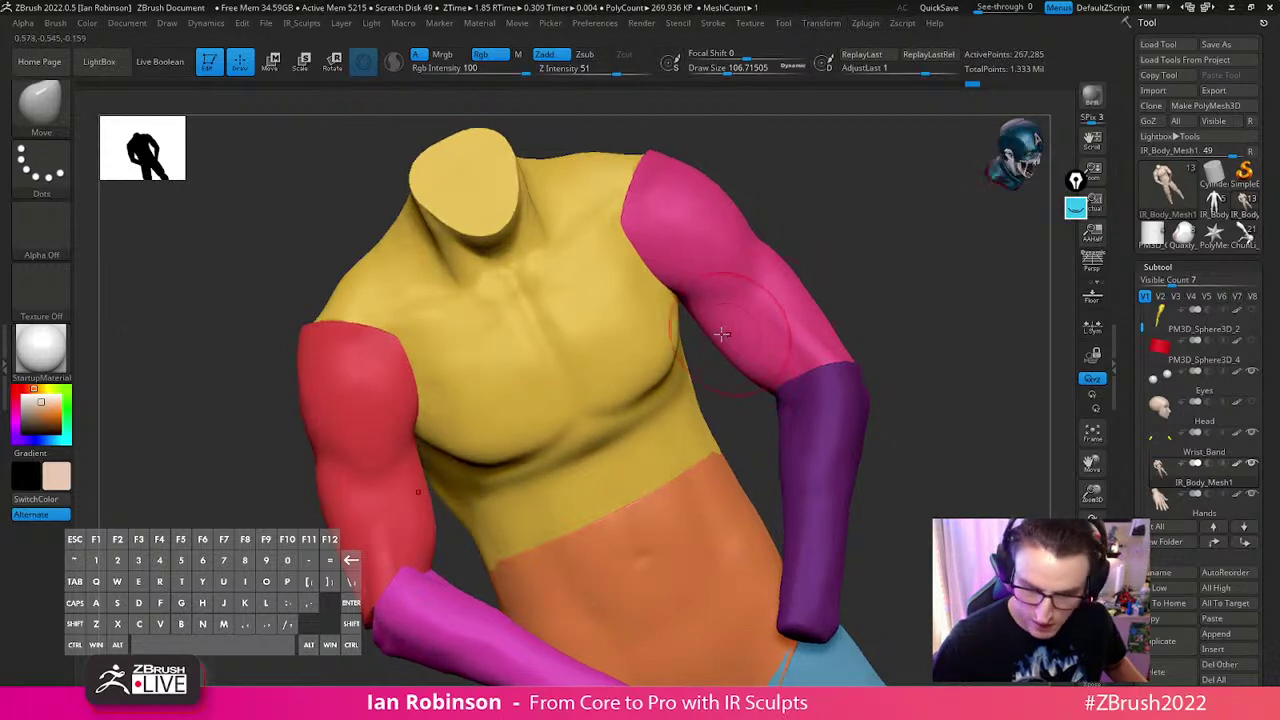
{"action": "left_click_drag", "start_coordinate": [870, 290], "coordinate": [921, 333]}
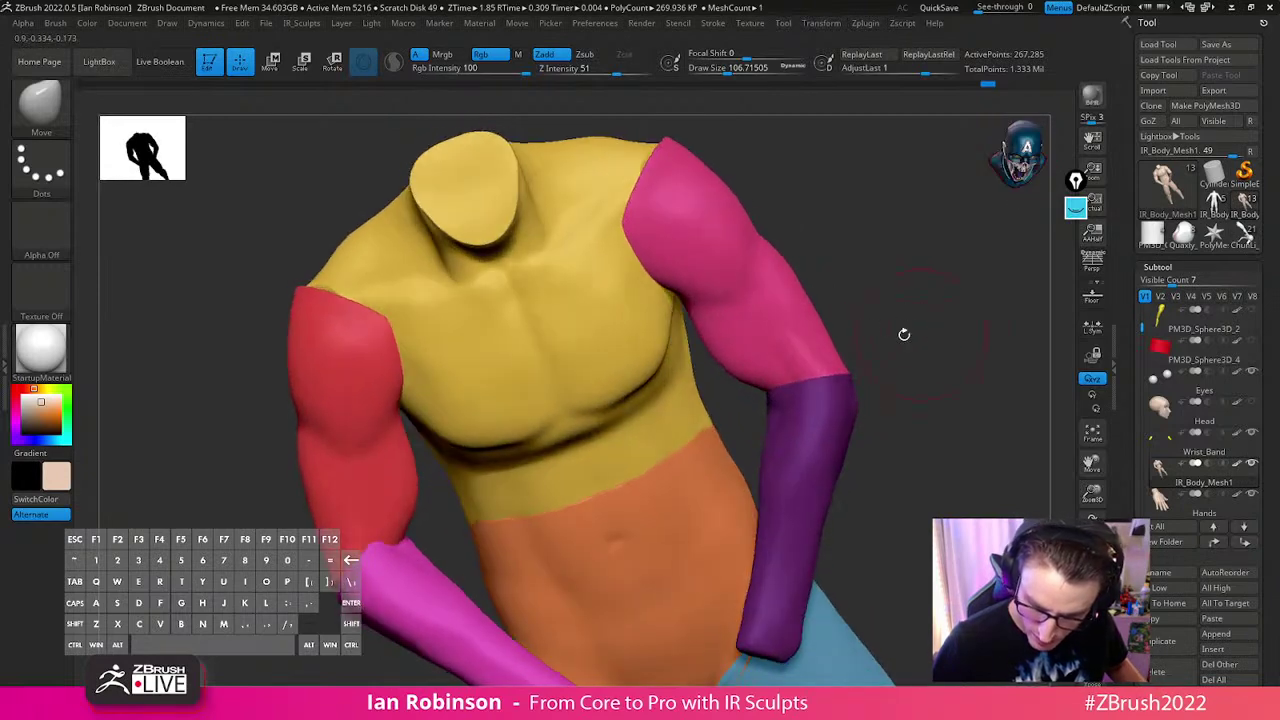
{"action": "left_click", "coordinate": [775, 388], "text": "alt"}
{"action": "left_click_drag", "start_coordinate": [775, 388], "coordinate": [779, 387]}
{"action": "mouse_move", "coordinate": [886, 349]}
{"action": "left_mouse_down"}
{"action": "mouse_move", "coordinate": [846, 362]}
{"action": "mouse_move", "coordinate": [949, 334]}
{"action": "mouse_move", "coordinate": [893, 323]}
{"action": "mouse_move", "coordinate": [940, 336]}
{"action": "mouse_move", "coordinate": [845, 359]}
{"action": "mouse_move", "coordinate": [880, 300]}
{"action": "left_mouse_up"}
{"action": "key", "text": "s"}
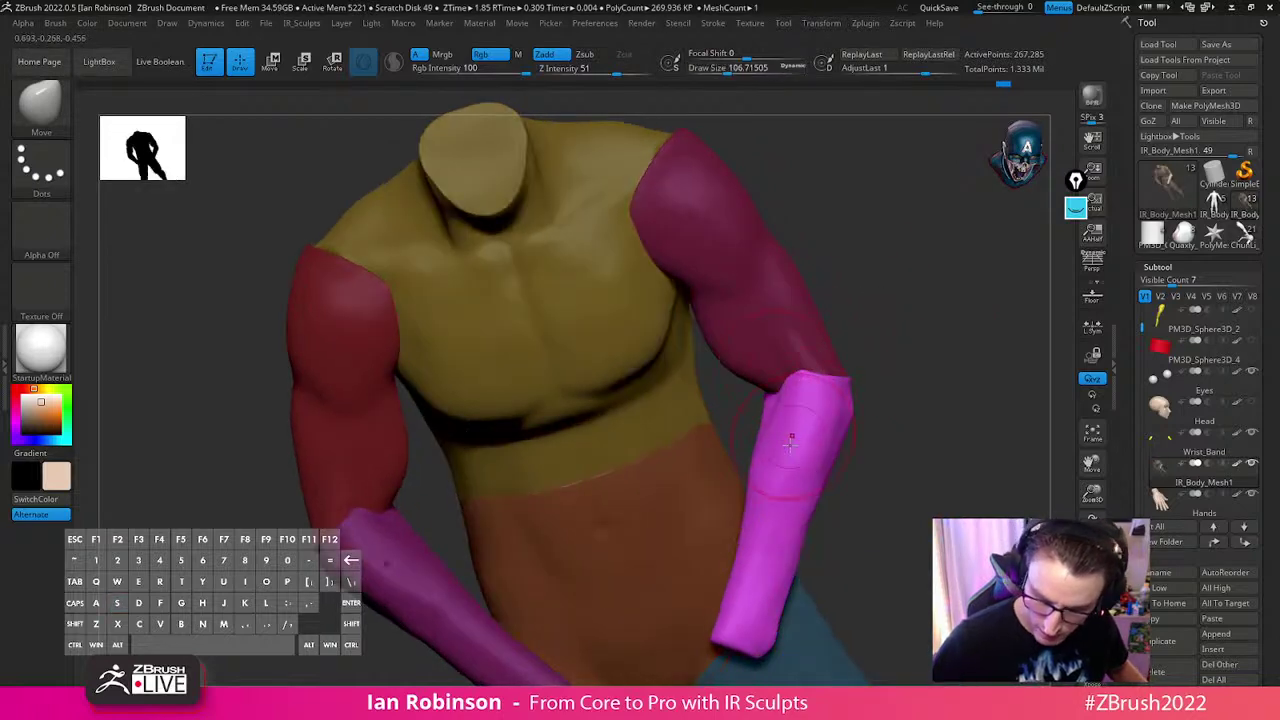
{"action": "left_click_drag", "start_coordinate": [894, 349], "coordinate": [591, 514]}
Try to create a new polygroup from the mask, and undo it
{"action": "left_click", "coordinate": [974, 331], "text": "ctrl"}
{"action": "key", "text": "ctrl+w"}
{"action": "key", "text": "ctrl+z"}
{"action": "key", "text": "ctrl+z"}
Isolate and mask the left upper arm, show the whole body and invert the mask so only that arm is editable
{"action": "left_click", "coordinate": [808, 384], "text": "ctrl+shift"}
{"action": "left_click", "coordinate": [934, 342], "text": "ctrl"}
{"action": "left_click", "coordinate": [936, 339], "text": "ctrl+shift"}
{"action": "left_click", "coordinate": [936, 338], "text": "ctrl"}
Try to reshape the left upper arm around the shoulder with the Move brush, raising the draw size to about 119
{"action": "mouse_move", "coordinate": [938, 336]}
{"action": "left_mouse_down", "text": "shift"}
{"action": "mouse_move", "coordinate": [980, 324]}
{"action": "mouse_move", "coordinate": [880, 325]}
{"action": "mouse_move", "coordinate": [551, 480]}
{"action": "mouse_move", "coordinate": [659, 295]}
{"action": "mouse_move", "coordinate": [618, 293]}
{"action": "mouse_move", "coordinate": [691, 298]}
{"action": "left_mouse_up", "text": "shift"}
{"action": "key", "text": "s"}
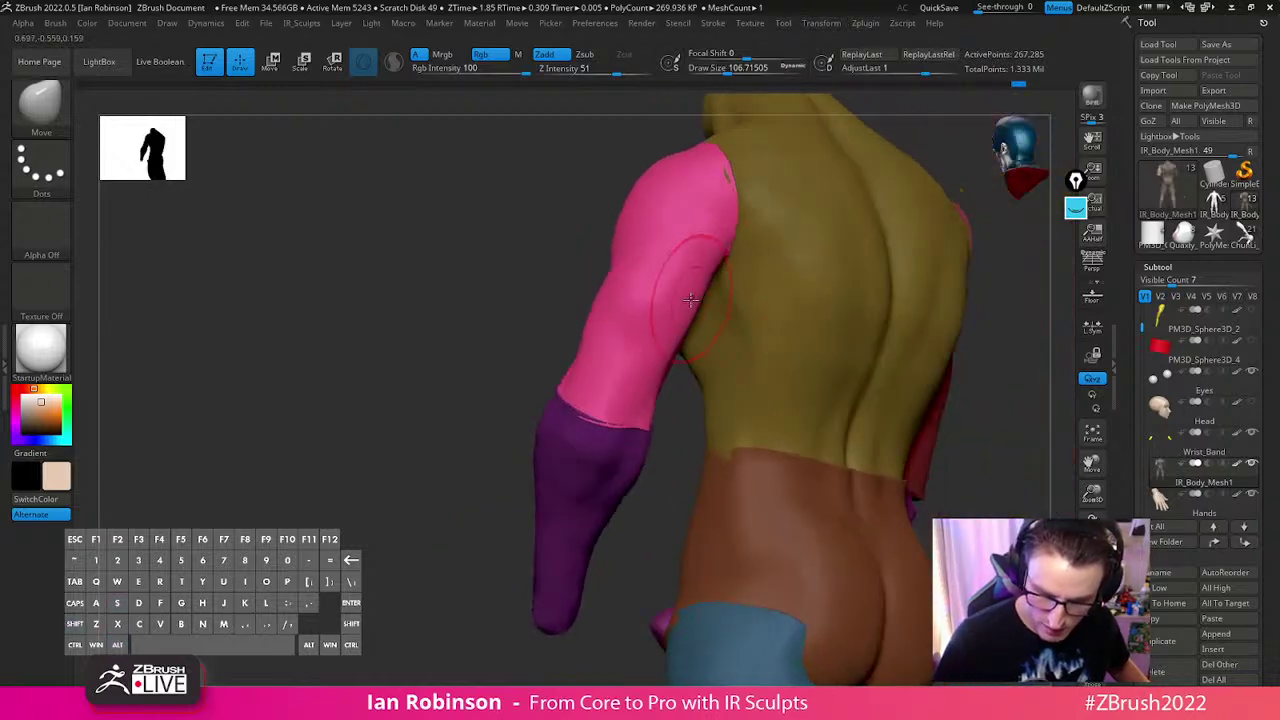
{"action": "mouse_move", "coordinate": [980, 242]}
{"action": "left_mouse_down"}
{"action": "mouse_move", "coordinate": [1050, 262]}
{"action": "mouse_move", "coordinate": [1014, 273]}
{"action": "left_mouse_up"}
{"action": "left_click_drag", "start_coordinate": [907, 320], "coordinate": [990, 316]}
{"action": "mouse_move", "coordinate": [737, 286]}
{"action": "left_mouse_down"}
{"action": "mouse_move", "coordinate": [809, 278]}
{"action": "mouse_move", "coordinate": [815, 306]}
{"action": "mouse_move", "coordinate": [709, 286]}
{"action": "mouse_move", "coordinate": [783, 318]}
{"action": "mouse_move", "coordinate": [889, 291]}
{"action": "mouse_move", "coordinate": [825, 303]}
{"action": "left_mouse_up"}
{"action": "key", "text": "ctrl+z"}
{"action": "key", "text": "s"}
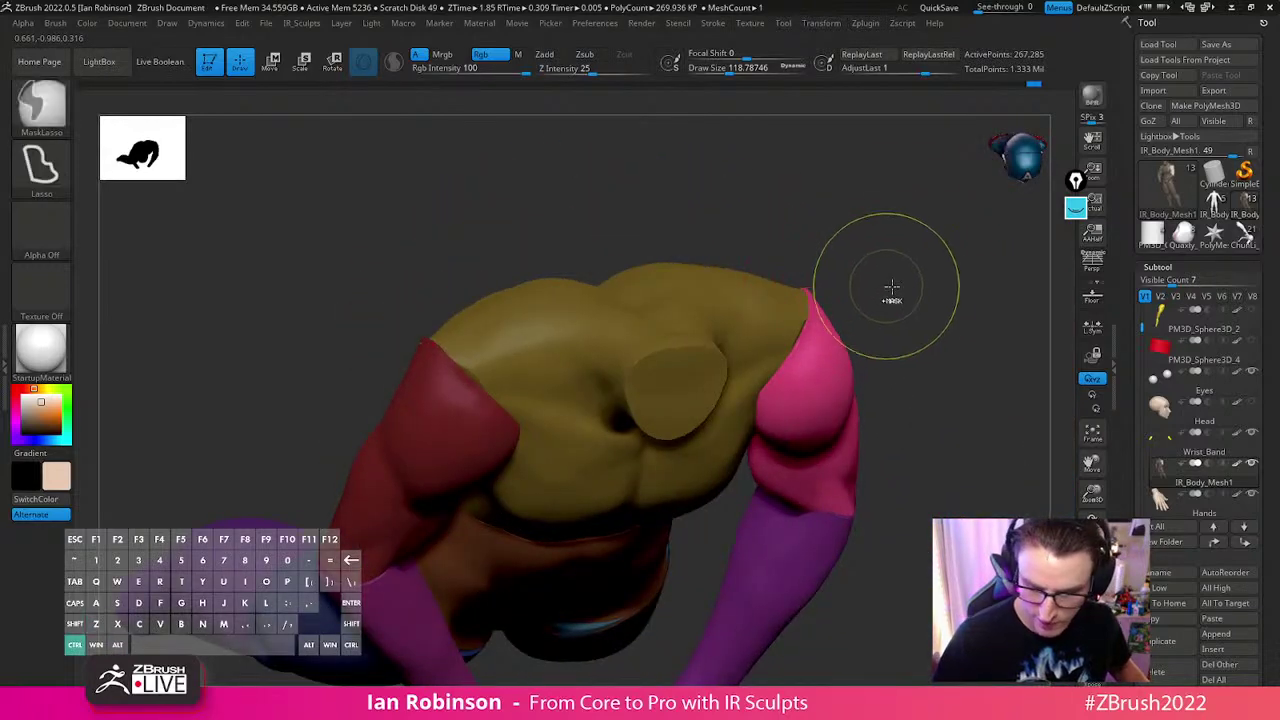
Undo the recent left upper arm edits back to the isolated, masked upper arm
{"action": "left_click_drag", "start_coordinate": [909, 303], "coordinate": [858, 197], "text": "shift"}
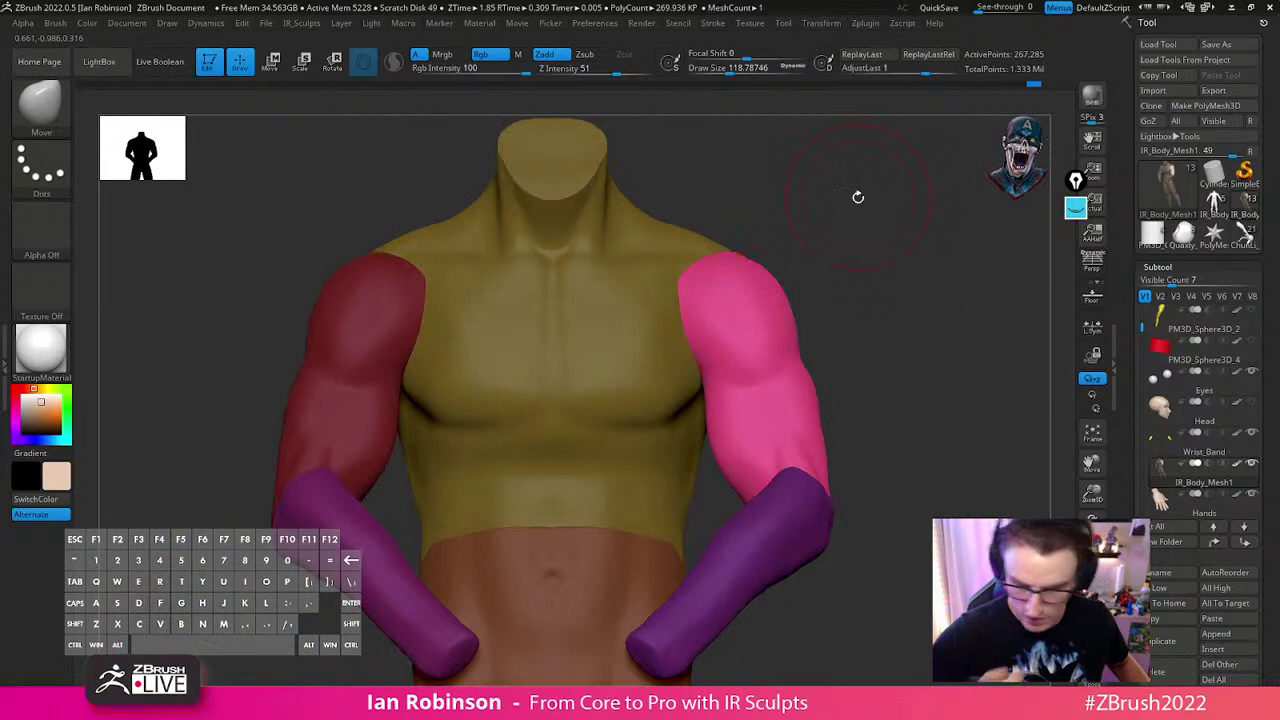
{"action": "key", "text": "ctrl+z"}
{"action": "key", "text": "ctrl+z"}
{"action": "key", "text": "ctrl+z"}
{"action": "key", "text": "ctrl+z"}
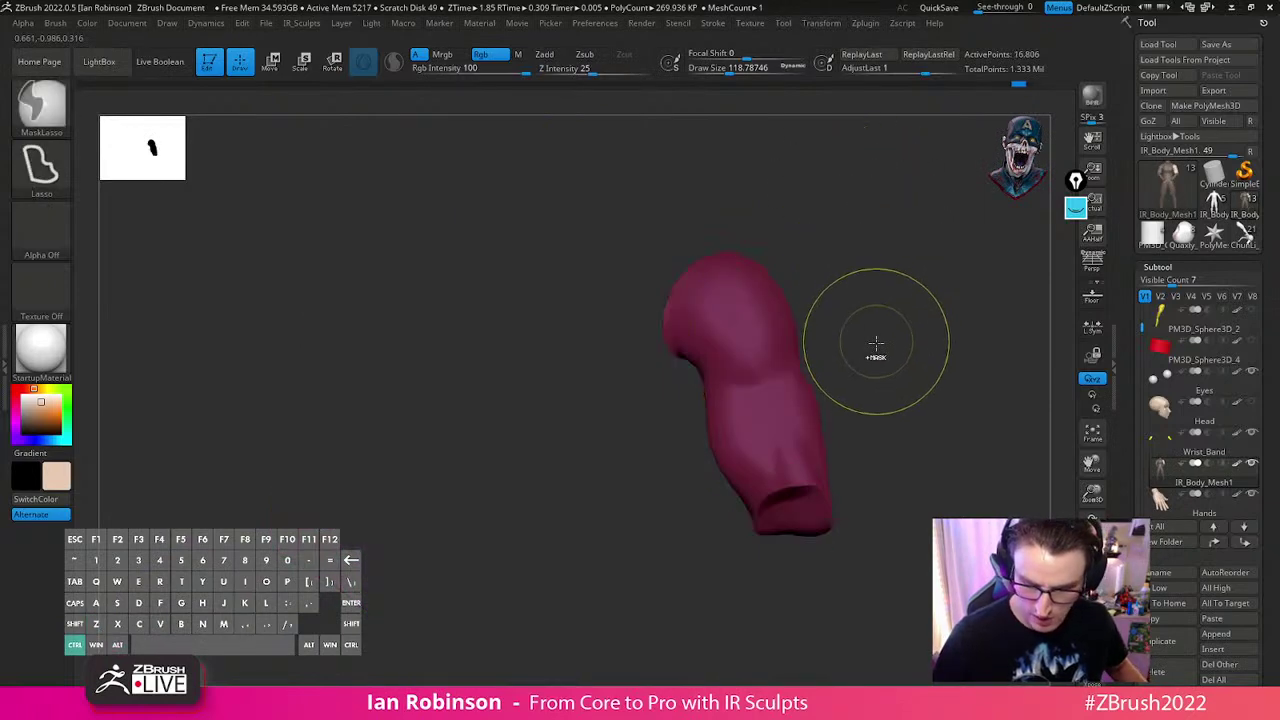
Undo the upper-arm isolation and the recent polygroup changes on the forearms to bring back the whole body
{"action": "key", "text": "ctrl+z"}
{"action": "key", "text": "ctrl+z"}
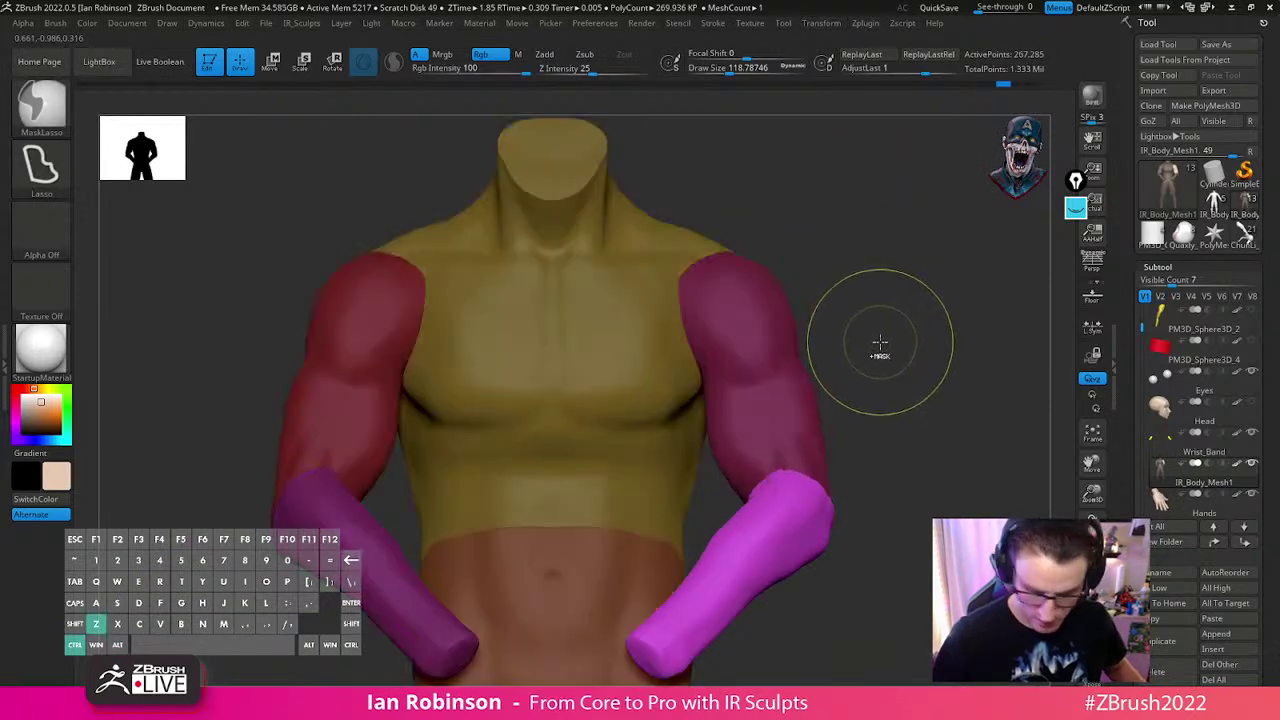
{"action": "key", "text": "ctrl+z"}
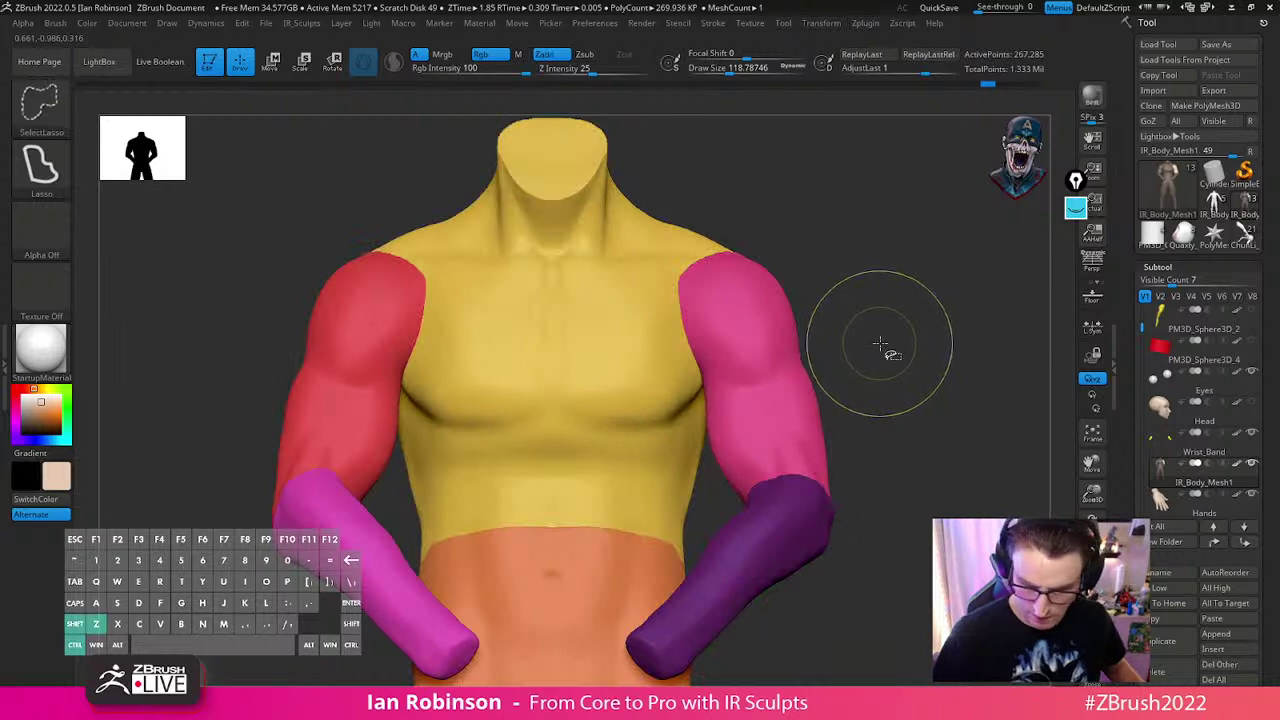
{"action": "key", "text": "ctrl+shift+z"}
{"action": "key", "text": "ctrl+z"}
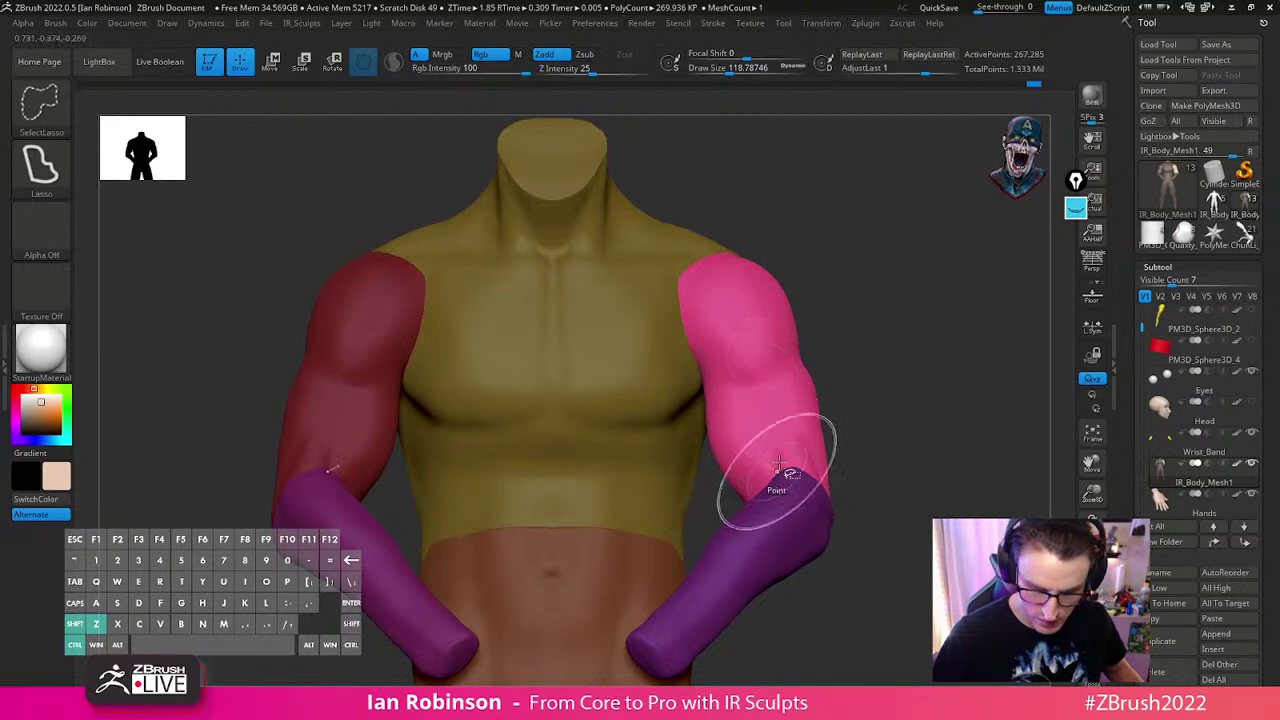
Isolate the pink upper arm with its attached forearm and split them from the body mesh into their own subtool
{"action": "key", "text": "alt"}
{"action": "left_click_drag", "start_coordinate": [899, 412], "coordinate": [806, 399], "text": "alt"}
{"action": "left_click_drag", "start_coordinate": [808, 402], "coordinate": [826, 425], "text": "ctrl"}
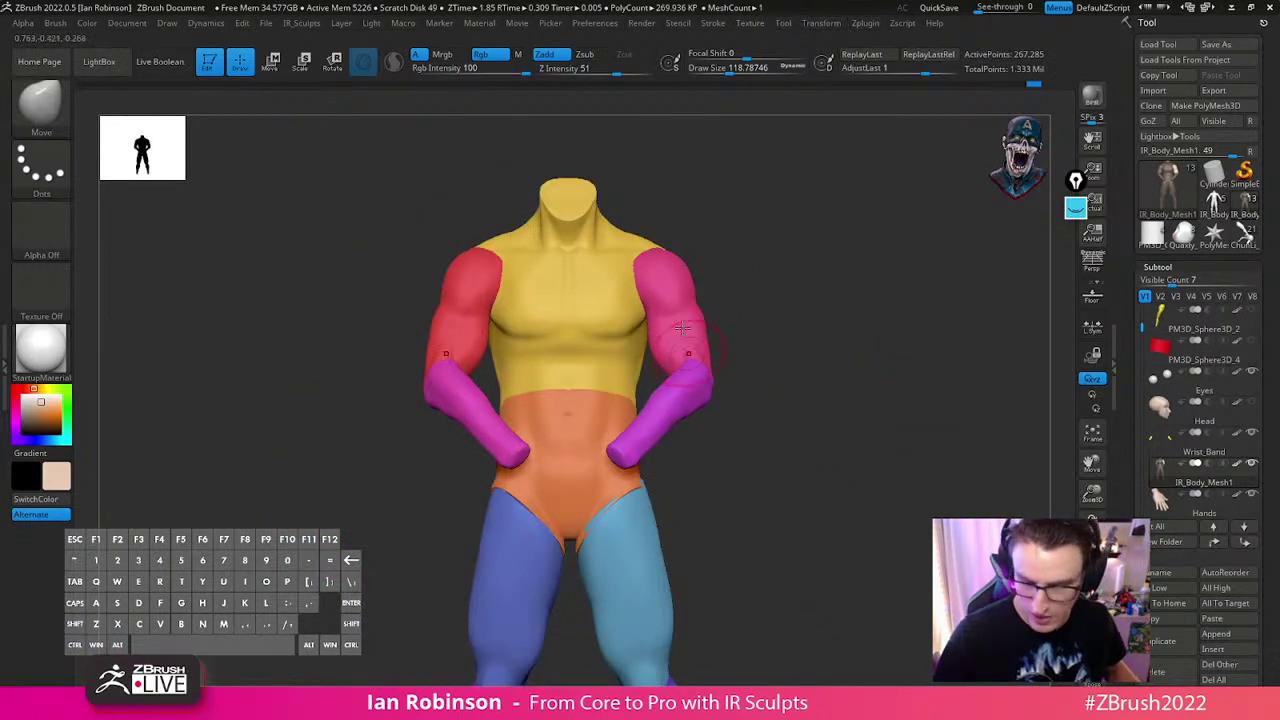
{"action": "left_click_drag", "start_coordinate": [771, 366], "coordinate": [777, 269]}
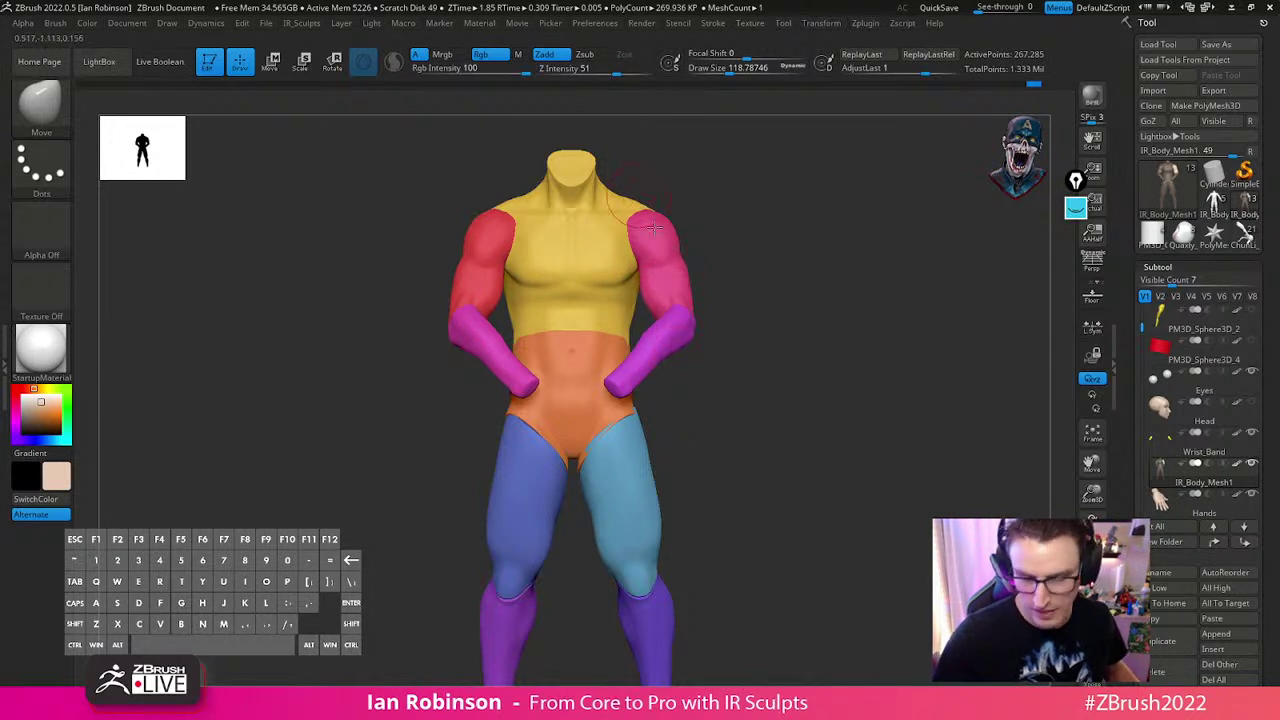
{"action": "left_click", "coordinate": [657, 296], "text": "ctrl+shift"}
{"action": "left_click_drag", "start_coordinate": [777, 276], "coordinate": [800, 315], "text": "ctrl+shift"}
{"action": "left_click", "coordinate": [687, 326], "text": "ctrl+shift"}
{"action": "key", "text": "2"}
{"action": "left_click", "coordinate": [811, 271]}
{"action": "left_click", "coordinate": [814, 286]}
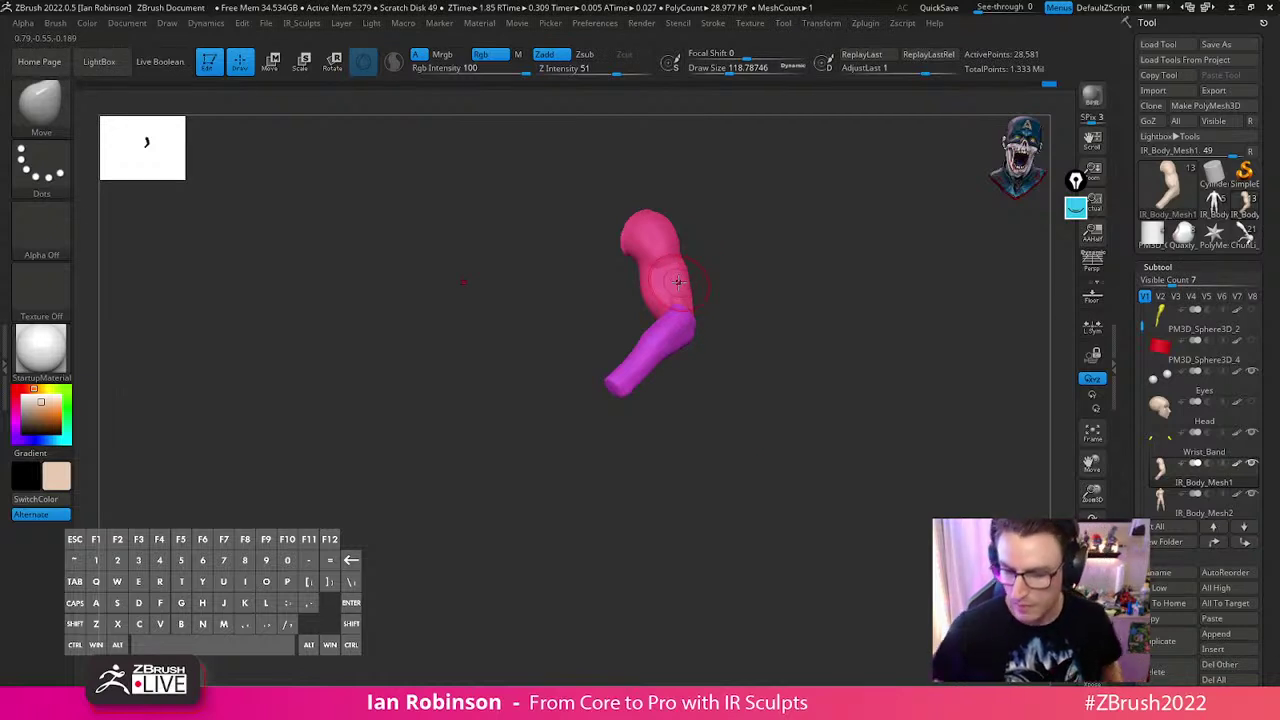
Turn on the floor grid for the separated arm
{"action": "key", "text": "shift+p"}
{"action": "left_click_drag", "start_coordinate": [806, 334], "coordinate": [829, 296]}
{"action": "key", "text": "shift"}
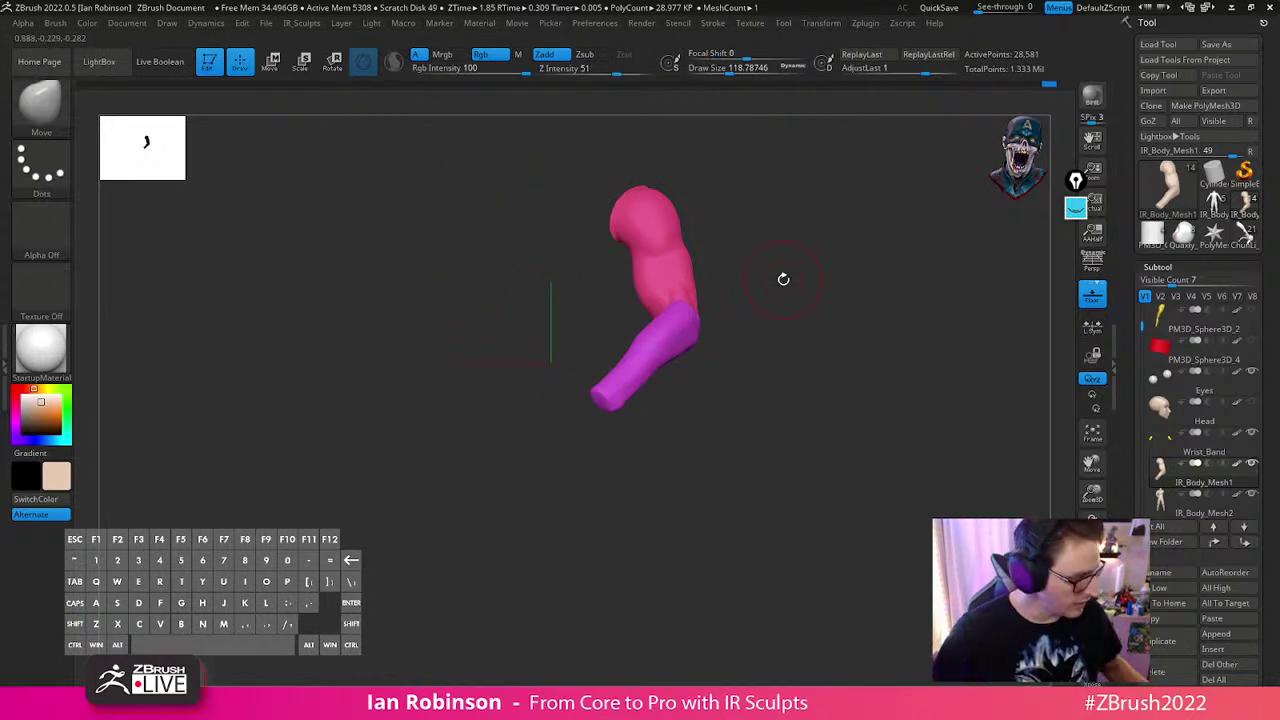
{"action": "key", "text": "2"}
{"action": "key", "text": "ctrl+shift"}
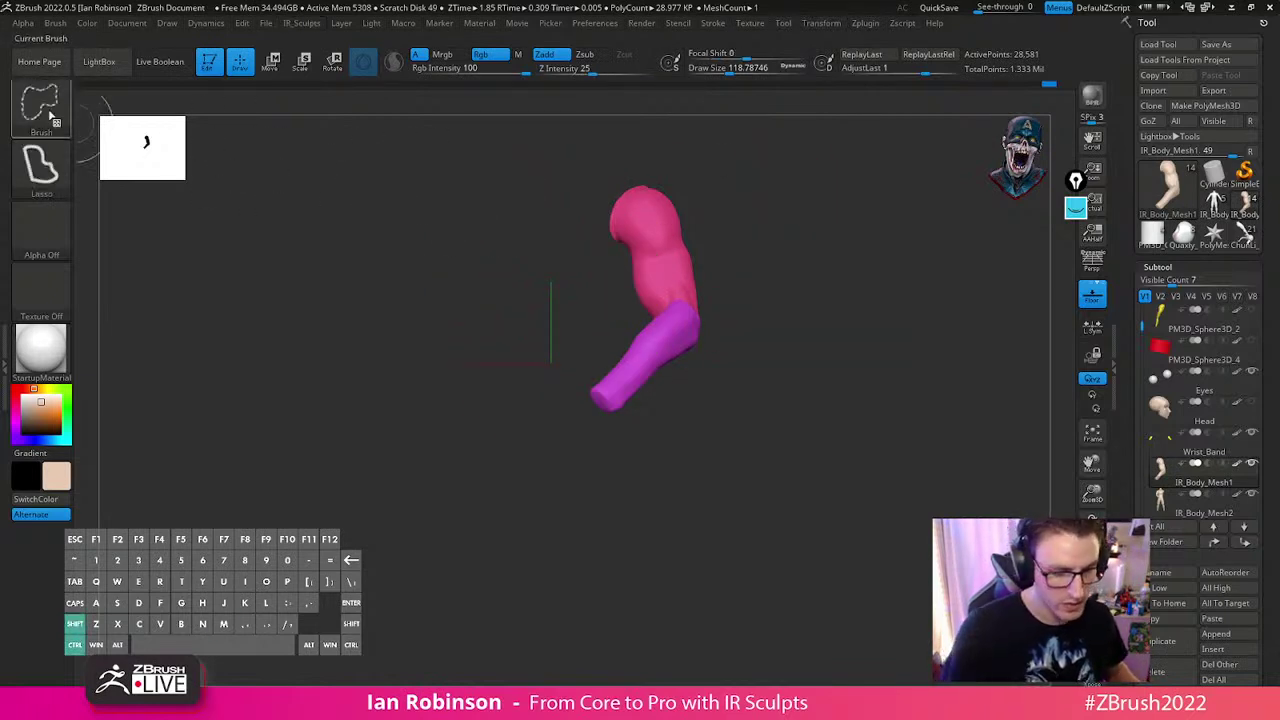
{"action": "mouse_move", "coordinate": [414, 253]}
{"action": "left_mouse_down", "text": "ctrl+shift"}
{"action": "mouse_move", "coordinate": [214, 371]}
{"action": "mouse_move", "coordinate": [232, 440]}
{"action": "mouse_move", "coordinate": [290, 425]}
{"action": "mouse_move", "coordinate": [300, 366]}
{"action": "left_mouse_up", "text": "ctrl+shift"}
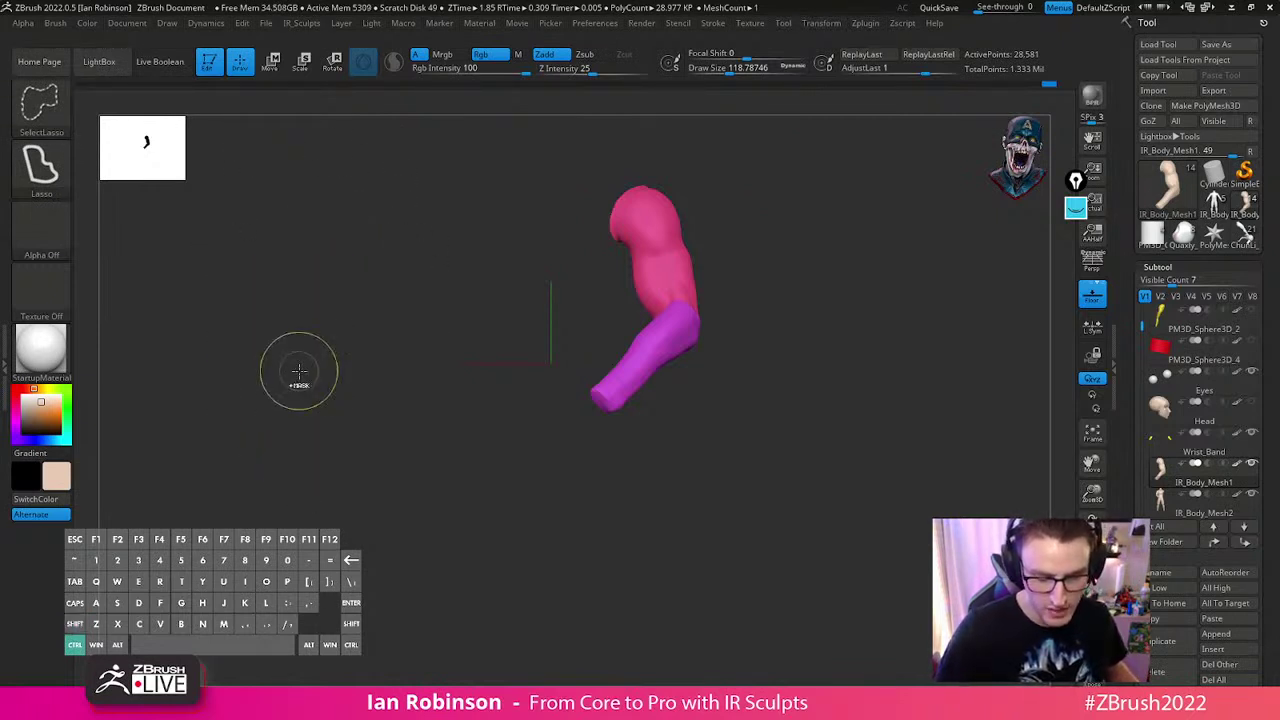
{"action": "mouse_move", "coordinate": [229, 246]}
{"action": "left_mouse_down", "text": "ctrl+shift"}
{"action": "mouse_move", "coordinate": [403, 182]}
{"action": "mouse_move", "coordinate": [577, 243]}
{"action": "mouse_move", "coordinate": [737, 163]}
{"action": "mouse_move", "coordinate": [706, 189]}
{"action": "mouse_move", "coordinate": [401, 160]}
{"action": "left_mouse_up", "text": "ctrl+shift"}
{"action": "mouse_move", "coordinate": [399, 176]}
{"action": "left_mouse_down", "text": "ctrl+shift"}
{"action": "mouse_move", "coordinate": [697, 220]}
{"action": "mouse_move", "coordinate": [660, 143]}
{"action": "mouse_move", "coordinate": [711, 186]}
{"action": "mouse_move", "coordinate": [380, 192]}
{"action": "left_mouse_up", "text": "ctrl+shift"}
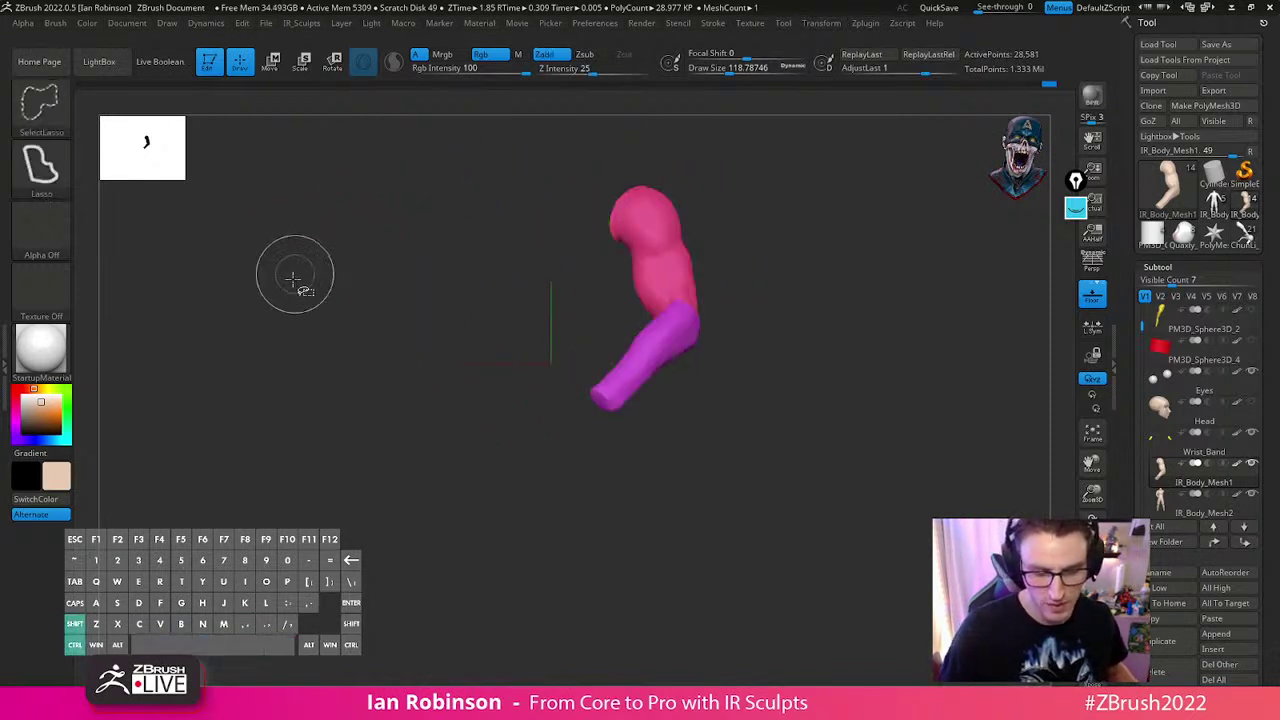
{"action": "mouse_move", "coordinate": [278, 278]}
{"action": "left_mouse_down", "text": "ctrl+shift"}
{"action": "mouse_move", "coordinate": [606, 156]}
{"action": "mouse_move", "coordinate": [336, 180]}
{"action": "mouse_move", "coordinate": [305, 200]}
{"action": "mouse_move", "coordinate": [250, 338]}
{"action": "left_mouse_up", "text": "ctrl+shift"}
{"action": "mouse_move", "coordinate": [301, 265]}
{"action": "left_mouse_down", "text": "ctrl+shift"}
{"action": "mouse_move", "coordinate": [457, 194]}
{"action": "mouse_move", "coordinate": [545, 200]}
{"action": "mouse_move", "coordinate": [622, 258]}
{"action": "mouse_move", "coordinate": [440, 228]}
{"action": "mouse_move", "coordinate": [322, 292]}
{"action": "mouse_move", "coordinate": [331, 298]}
{"action": "left_mouse_up", "text": "ctrl+shift"}
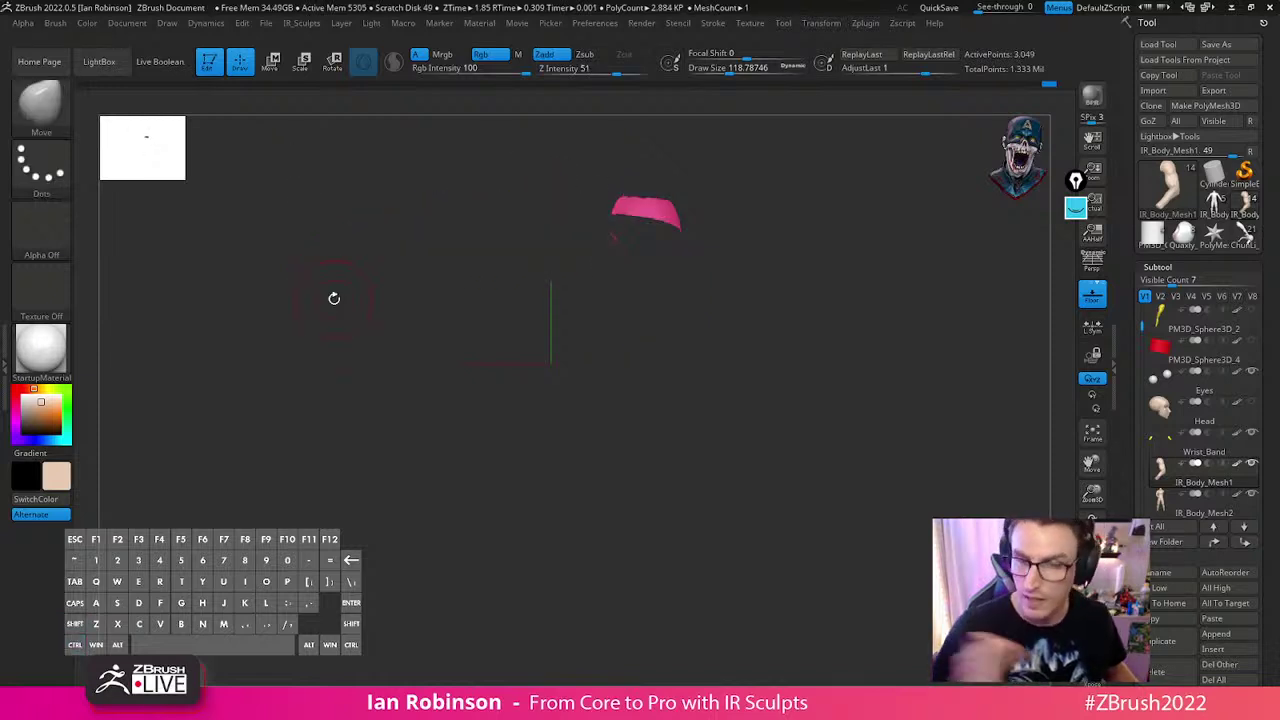
{"action": "left_click_drag", "start_coordinate": [373, 155], "coordinate": [474, 304], "text": "ctrl+shift"}
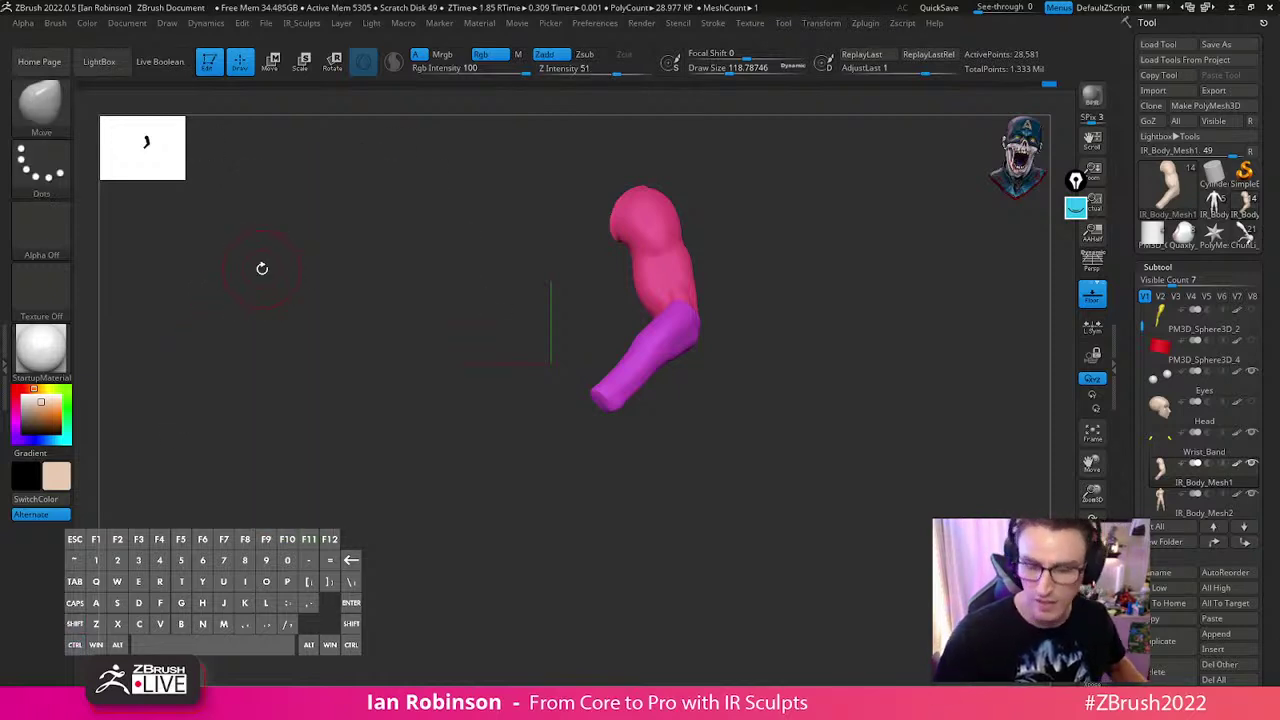
Try copying the separated arm to the opposite side with Mirror And Weld and undo the result
{"action": "key", "text": "space"}
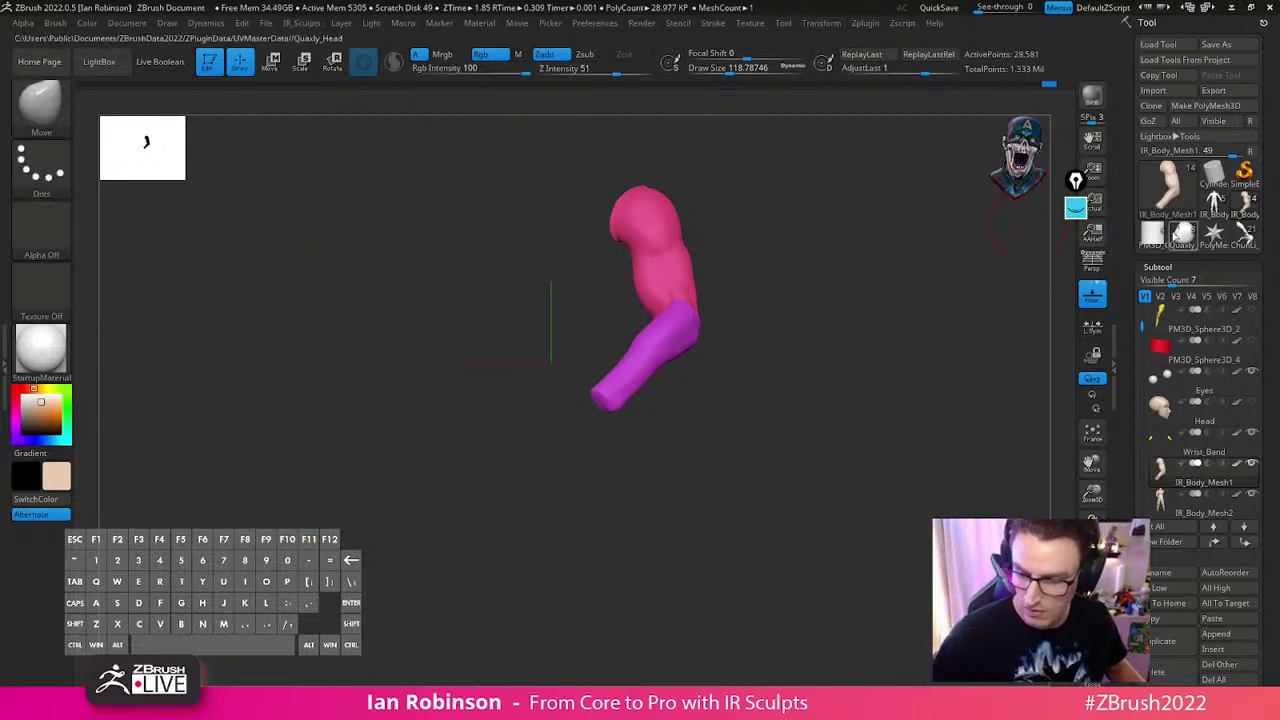
{"action": "key", "text": "space"}
{"action": "left_click", "coordinate": [851, 241]}
{"action": "left_click", "coordinate": [870, 255]}
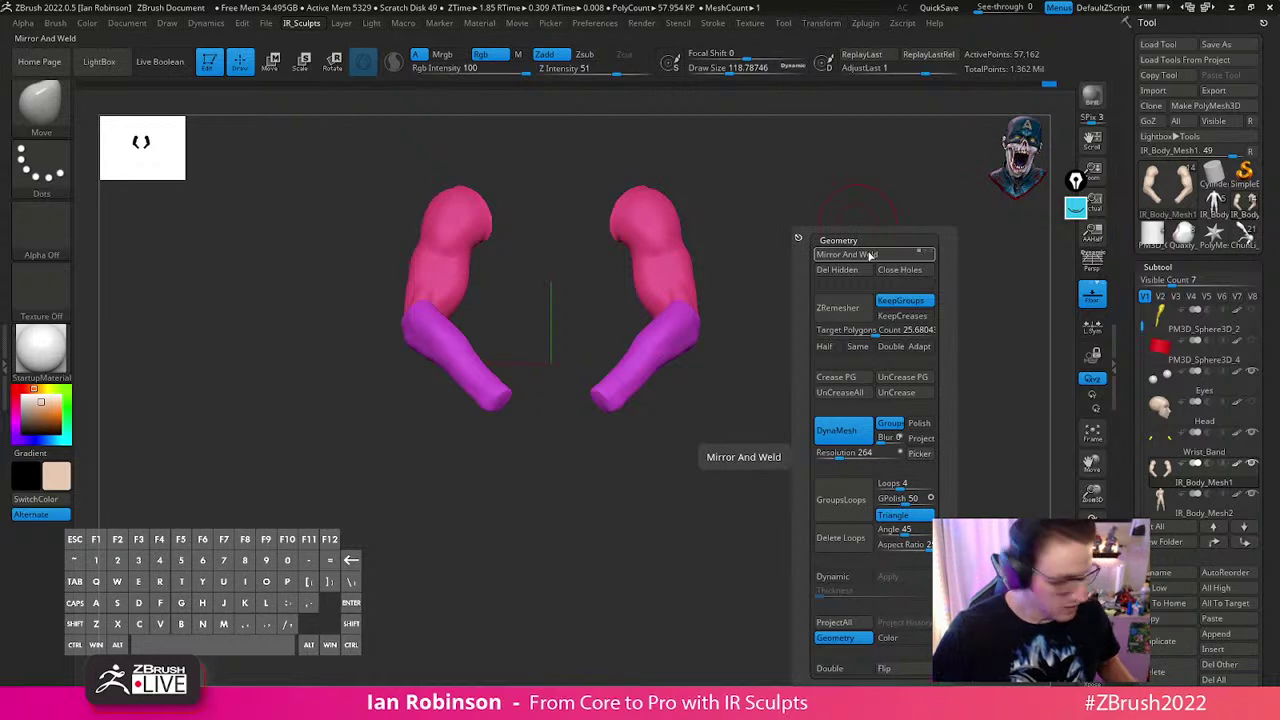
{"action": "key", "text": "ctrl+z"}
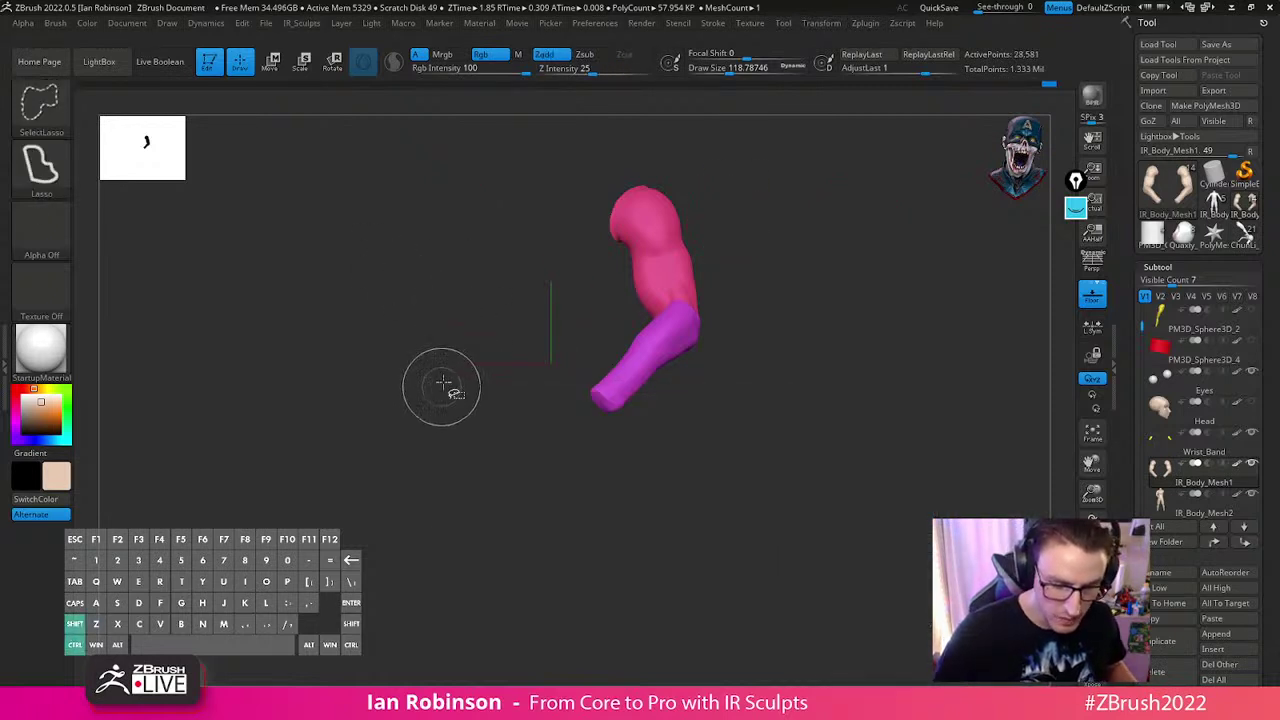
Look through the Deformation and Geometry settings and the Mirror options of SubTool Master
{"action": "left_click", "coordinate": [1187, 268]}
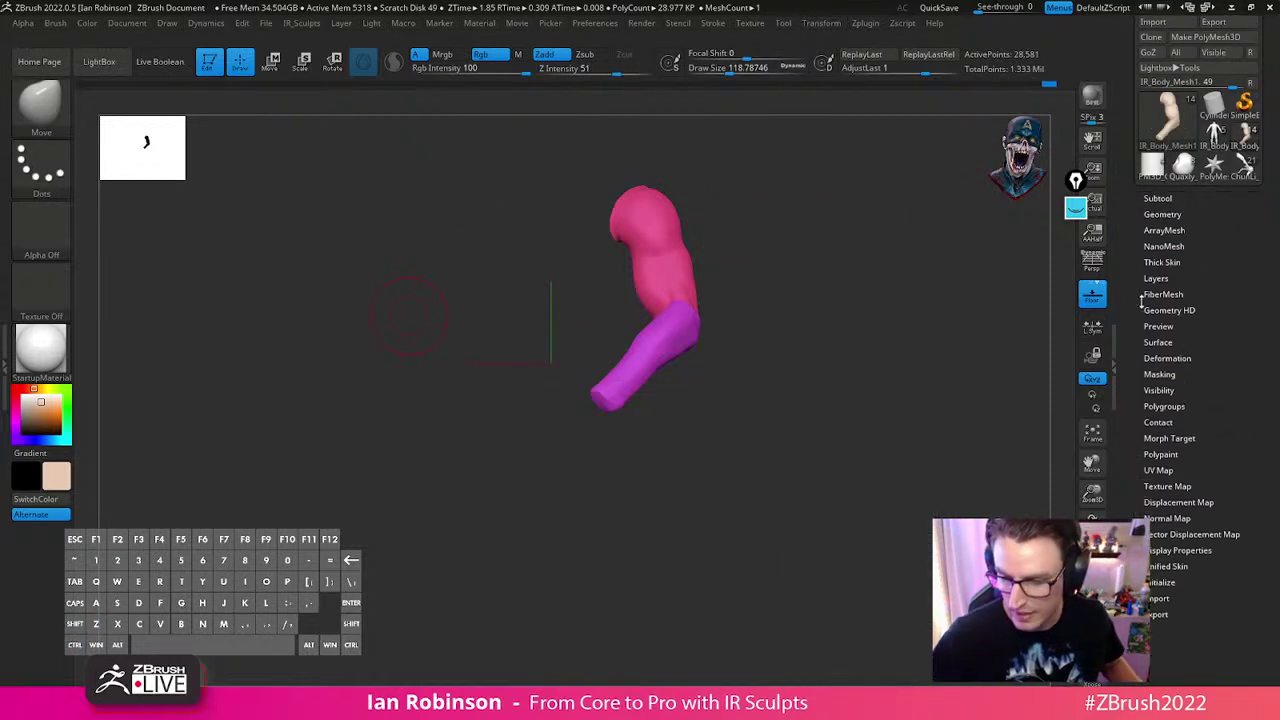
{"action": "scroll", "coordinate": [1221, 360], "scroll_direction": "down", "scroll_amount": 2}
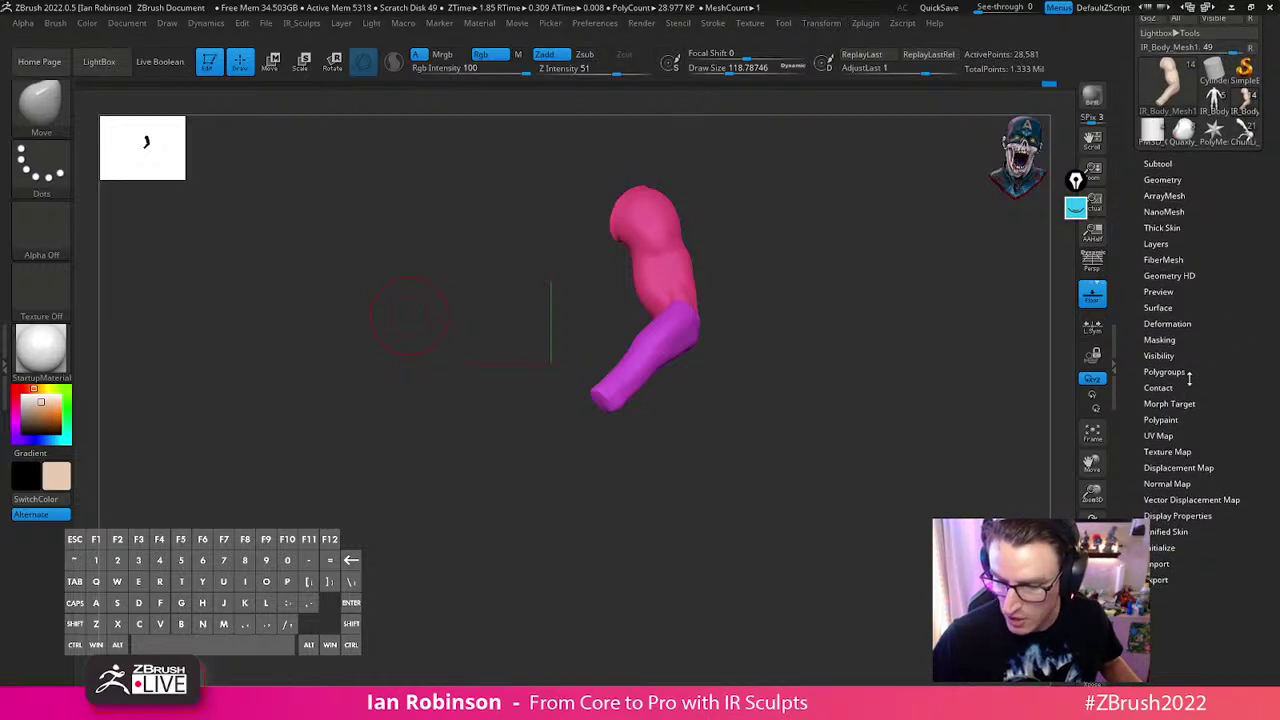
{"action": "left_click", "coordinate": [1184, 325]}
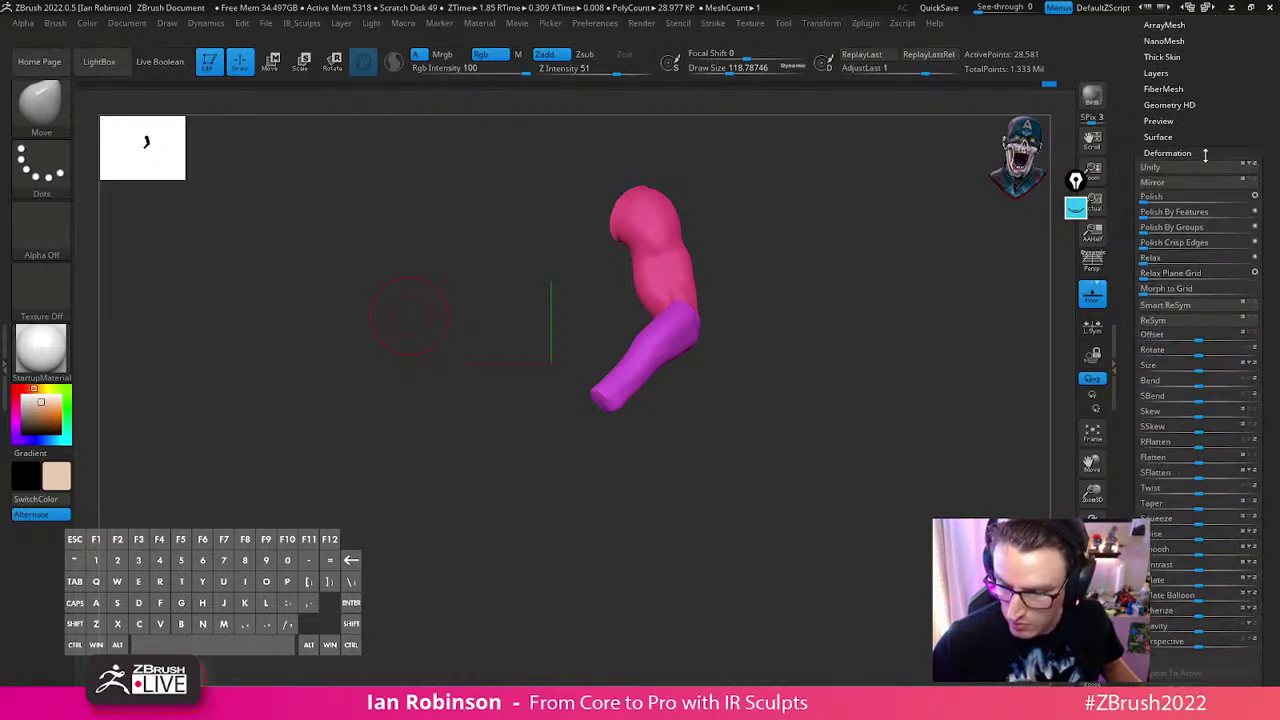
{"action": "scroll", "coordinate": [1196, 88], "scroll_direction": "up", "scroll_amount": 3}
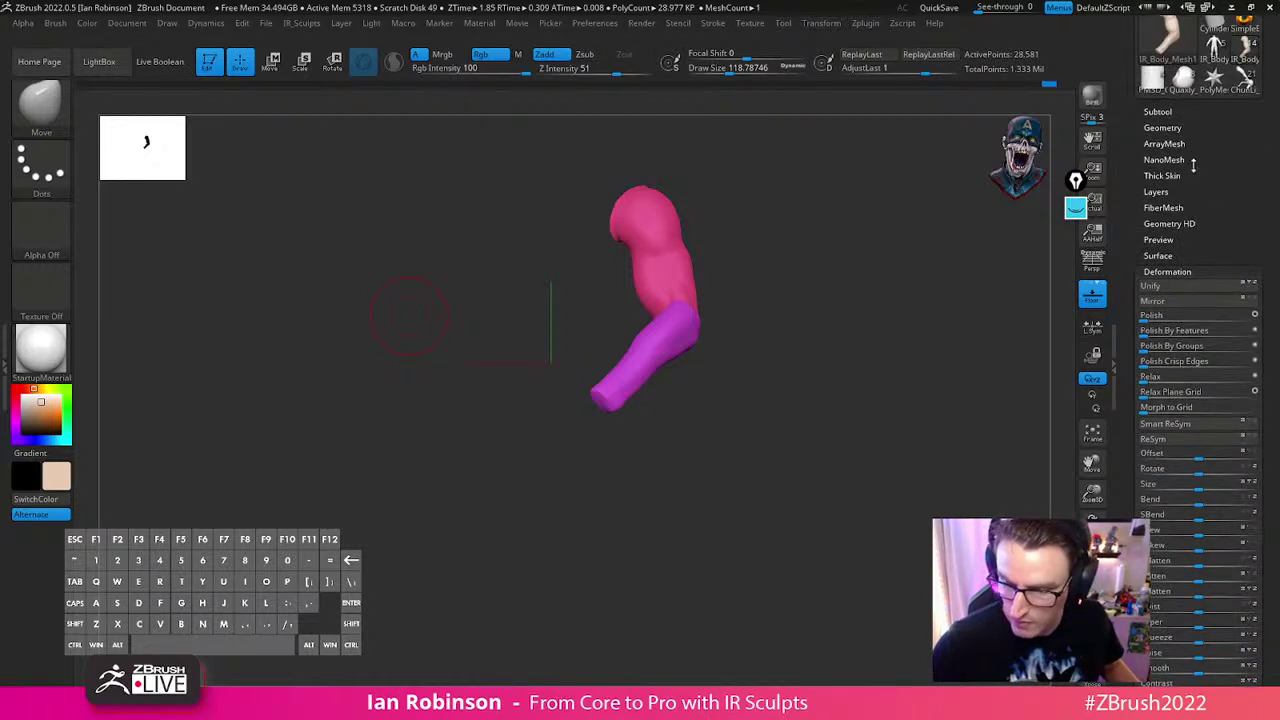
{"action": "left_click", "coordinate": [1182, 270]}
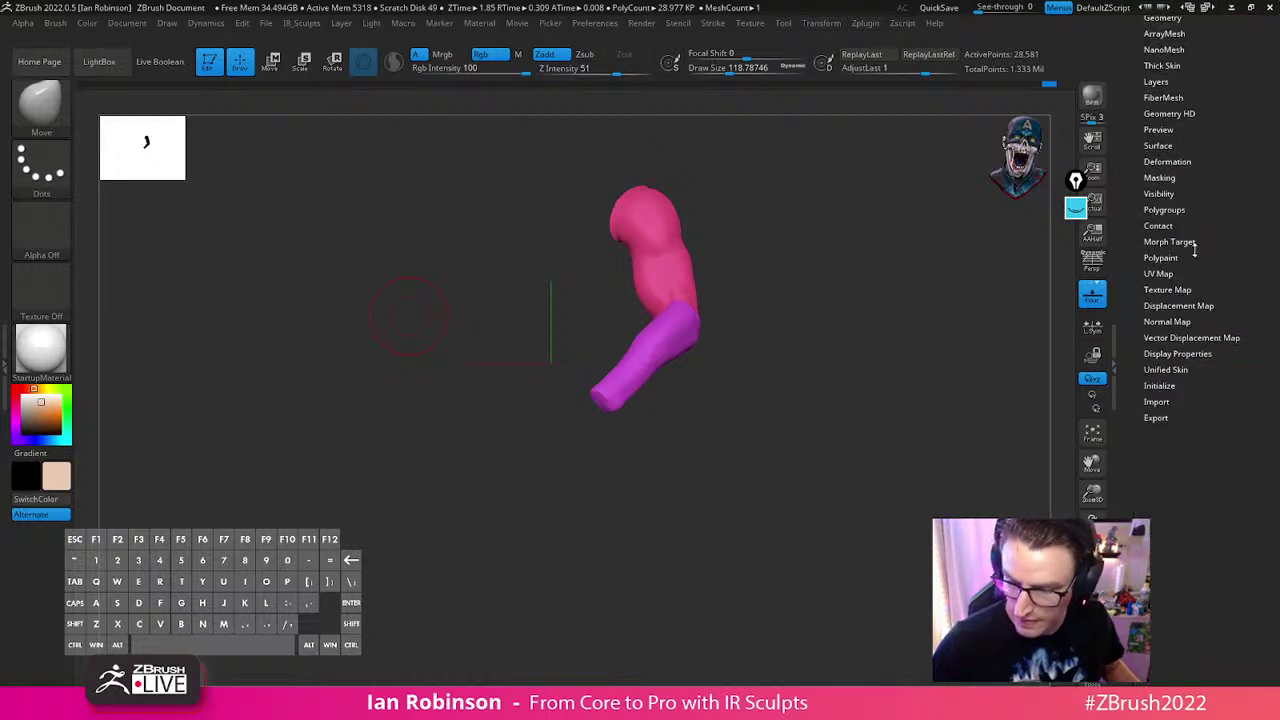
{"action": "left_click_drag", "start_coordinate": [1211, 199], "coordinate": [1211, 285]}
{"action": "left_click", "coordinate": [1182, 106]}
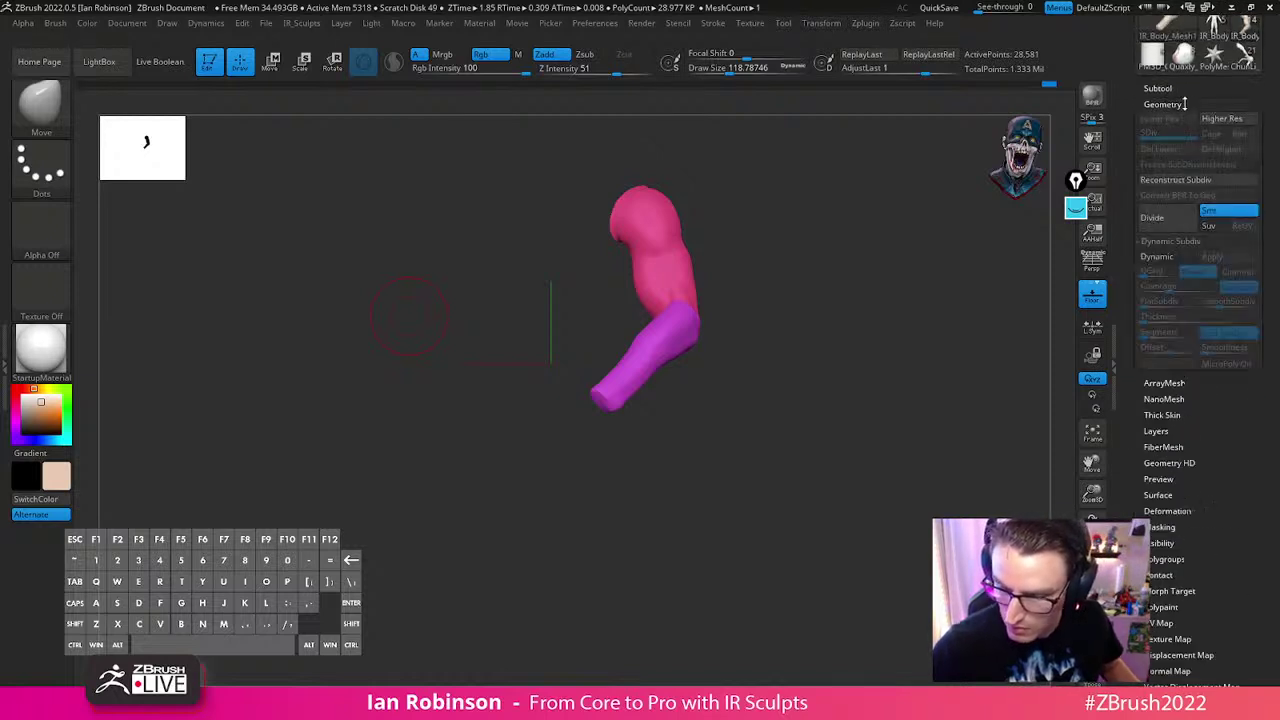
{"action": "left_click_drag", "start_coordinate": [1271, 484], "coordinate": [1271, 363]}
{"action": "left_click", "coordinate": [865, 22]}
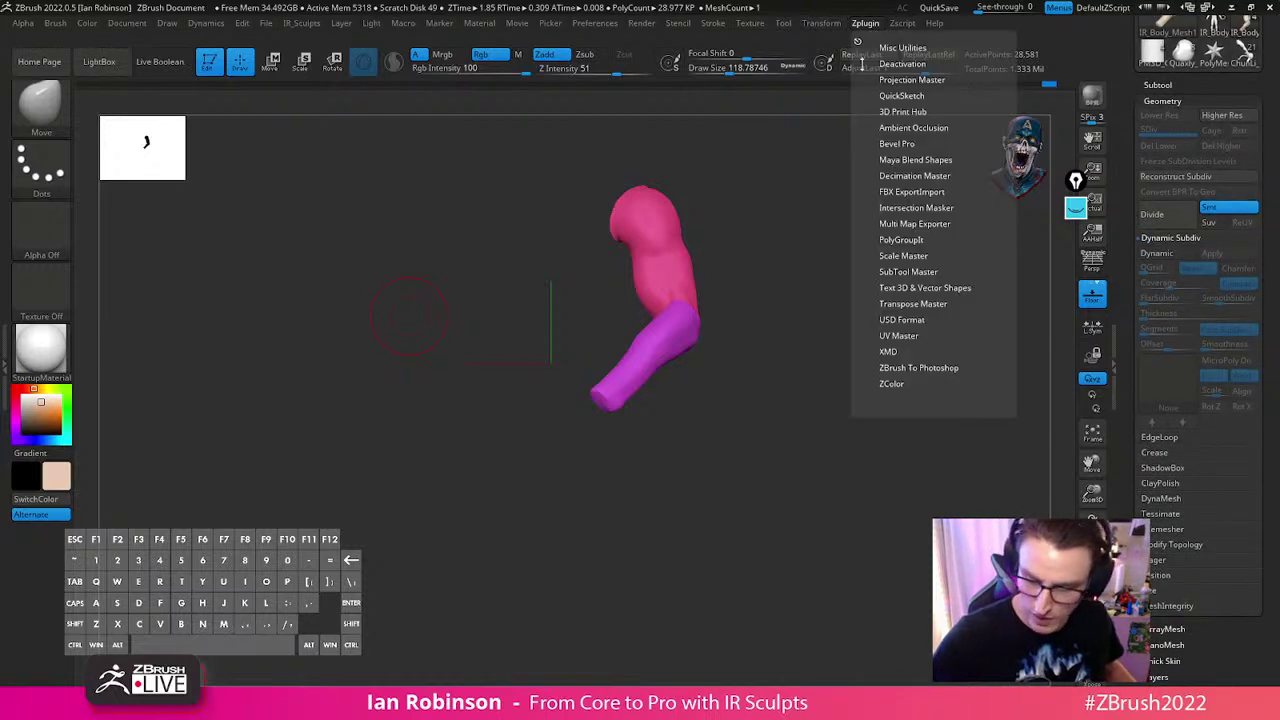
{"action": "left_click", "coordinate": [908, 271]}
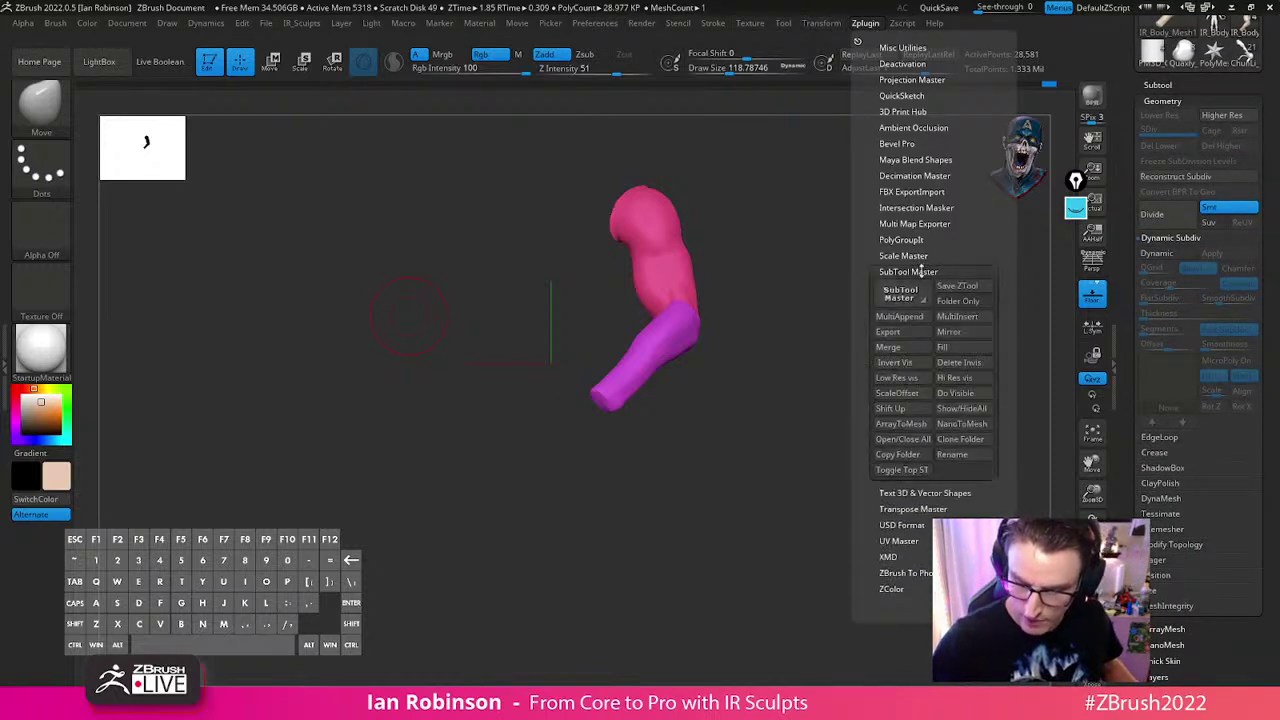
{"action": "left_click", "coordinate": [949, 331]}
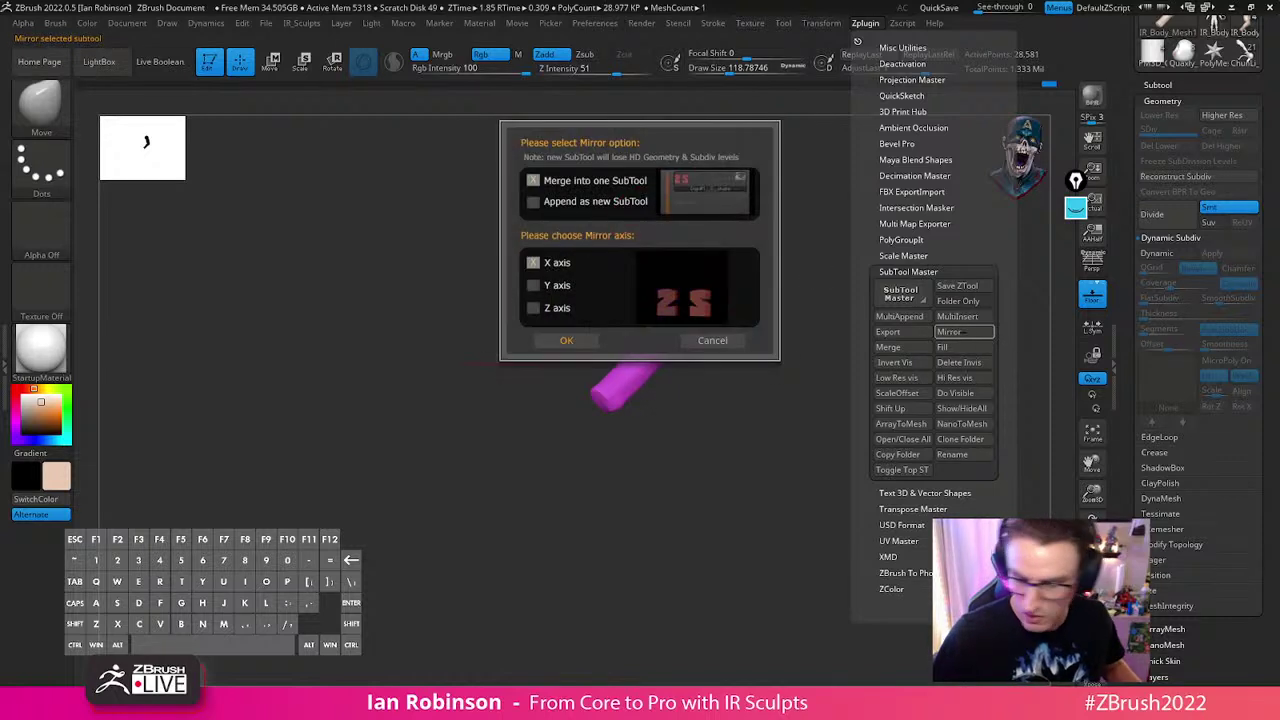
{"action": "left_click", "coordinate": [712, 340]}
Flip the arm with the Deformation Mirror, try Mirror And Weld on the flipped arm, and undo both
{"action": "left_click", "coordinate": [1166, 101]}
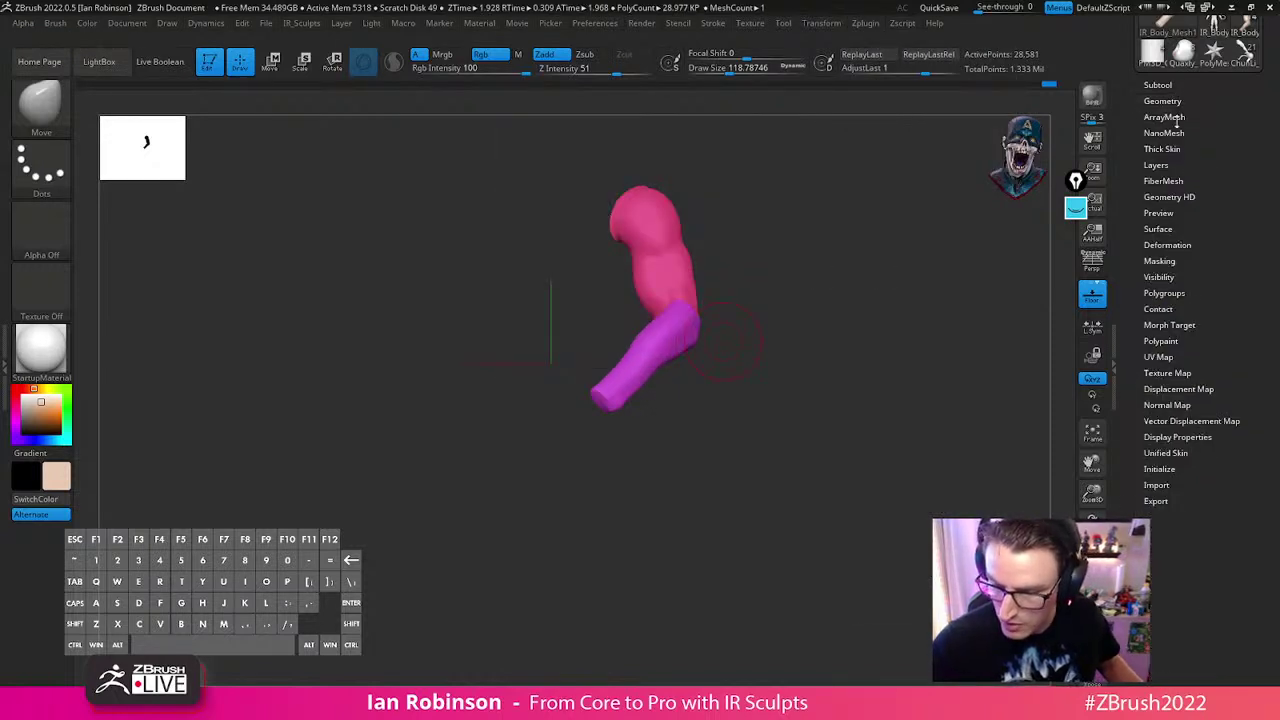
{"action": "left_click", "coordinate": [1179, 245]}
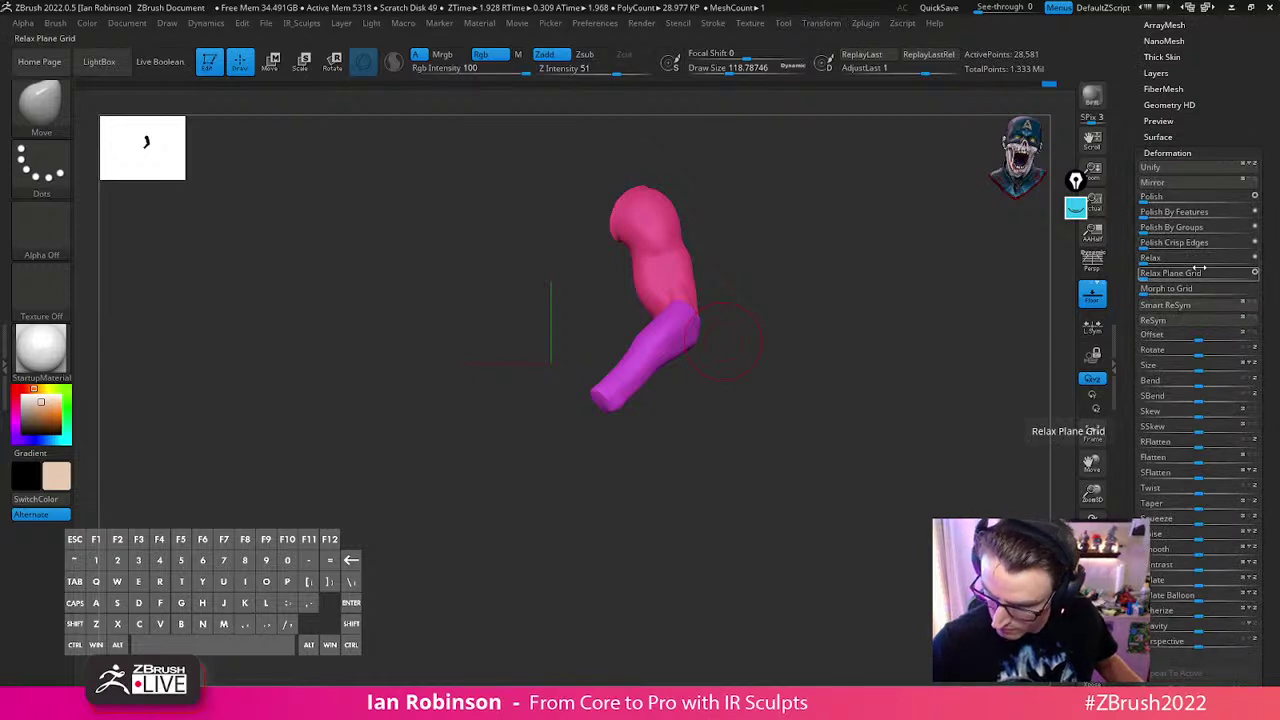
{"action": "left_click", "coordinate": [1190, 185]}
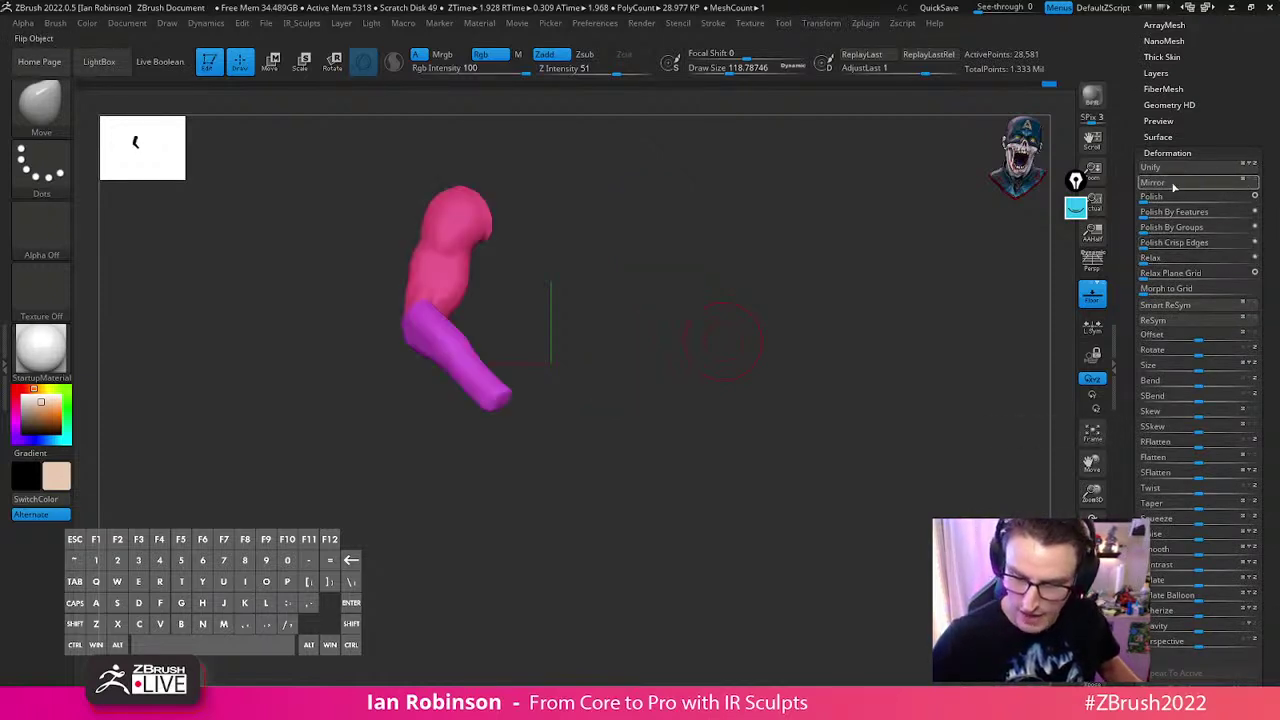
{"action": "key", "text": "2"}
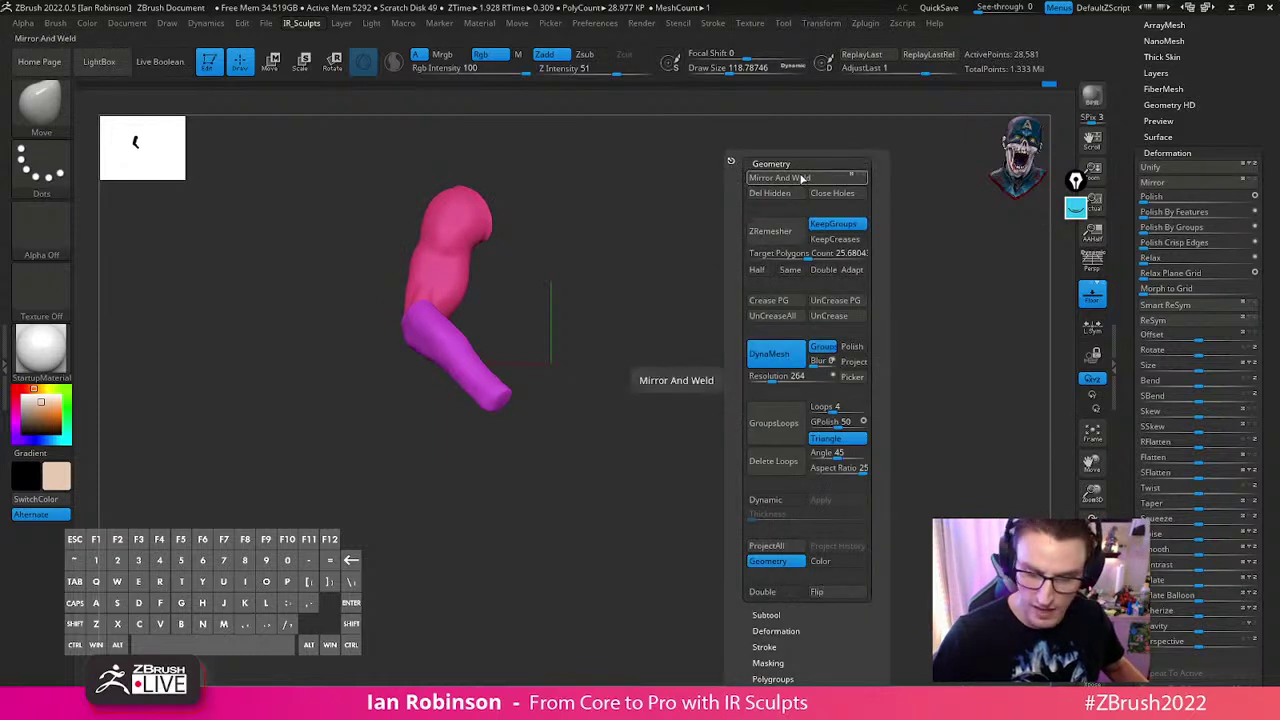
{"action": "left_click", "coordinate": [802, 178]}
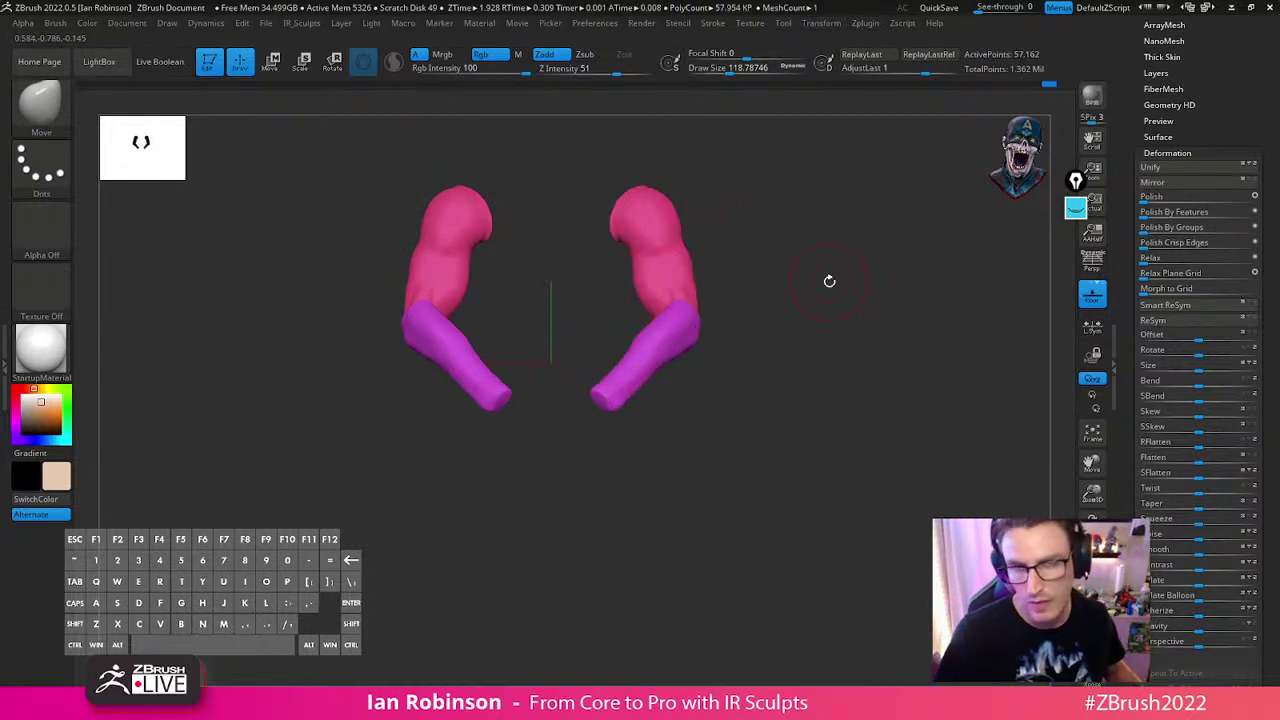
{"action": "key", "text": "ctrl+z"}
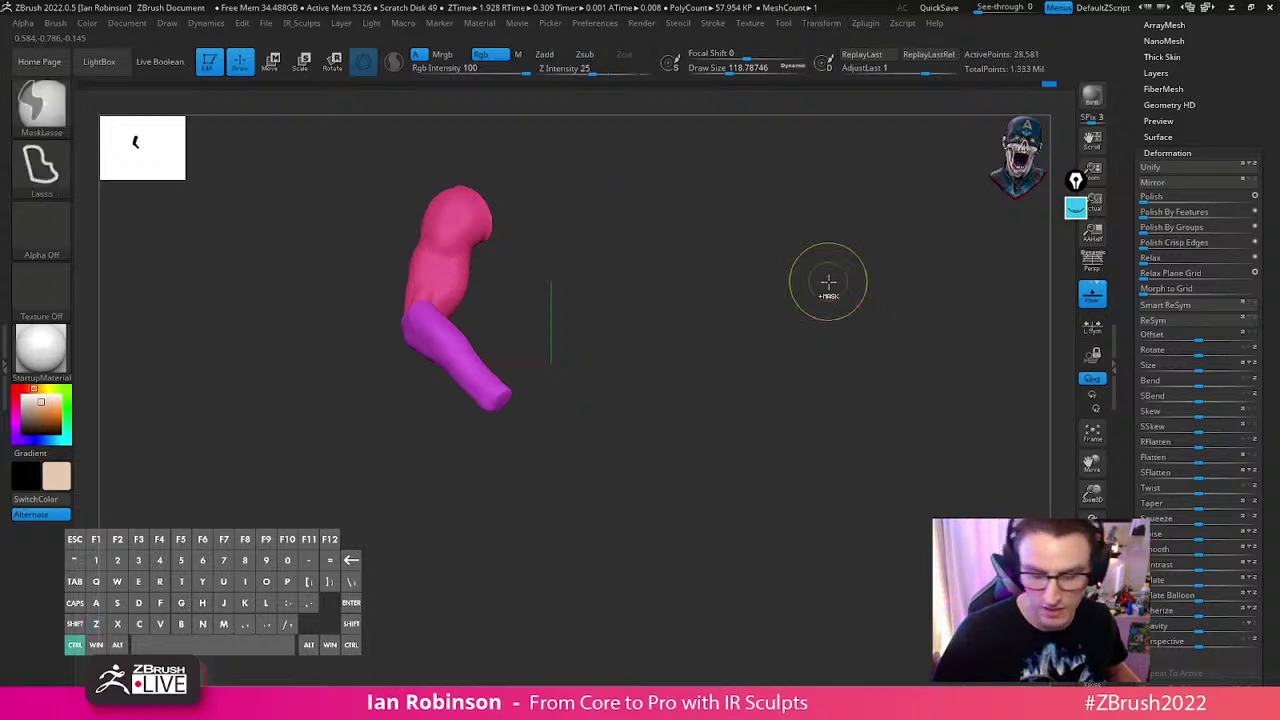
{"action": "key", "text": "ctrl+z"}
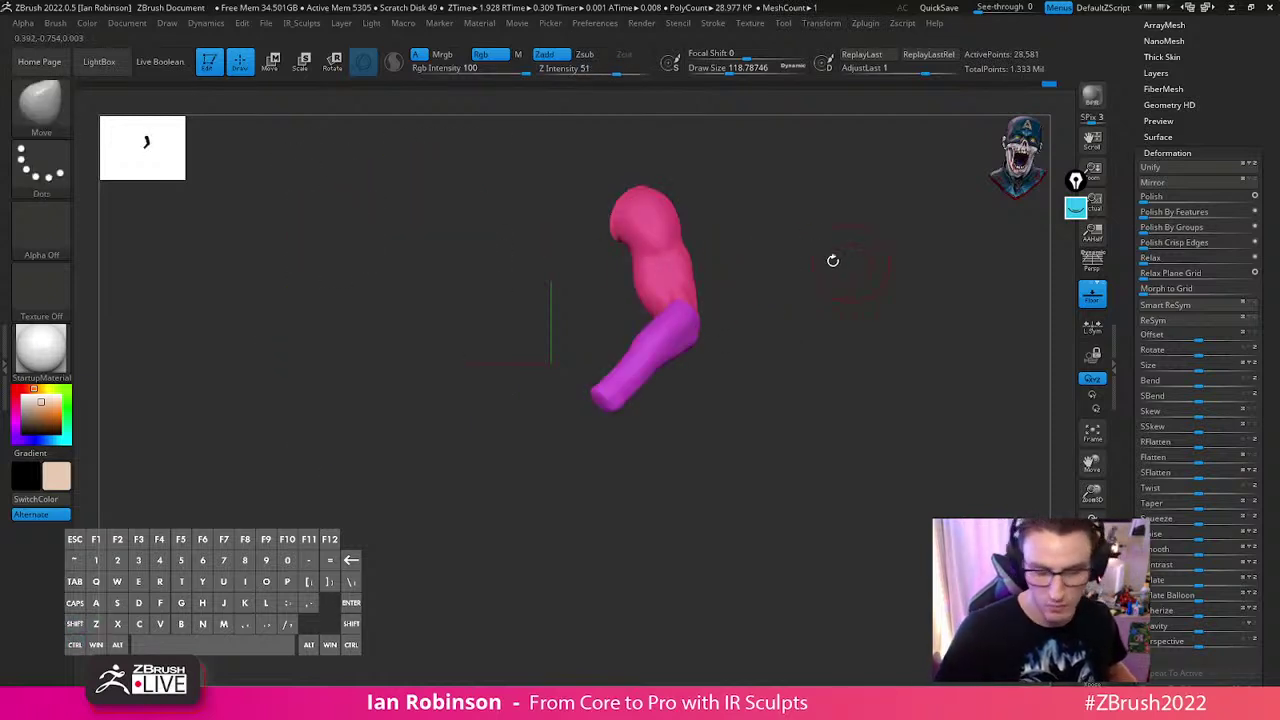
Mirror and weld the separated arm across the body to create a matching arm on the opposite side
{"action": "key", "text": "2"}
{"action": "left_click", "coordinate": [864, 179]}
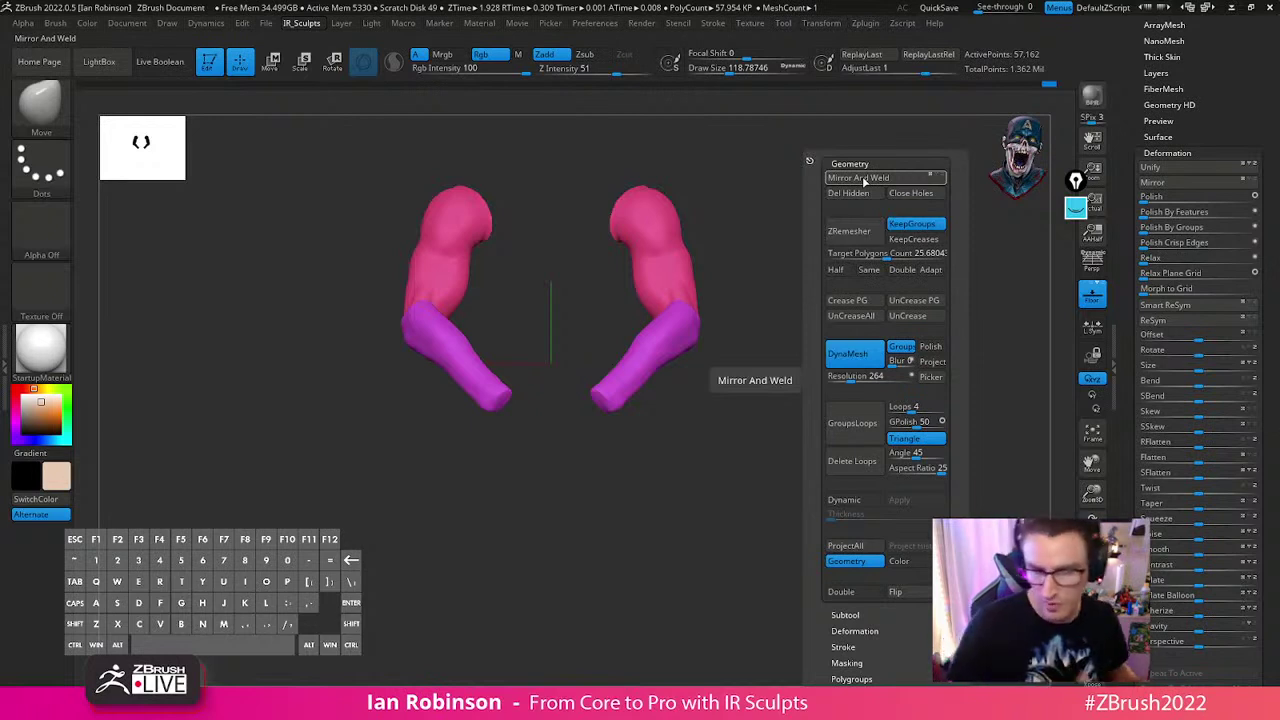
{"action": "key", "text": "f"}
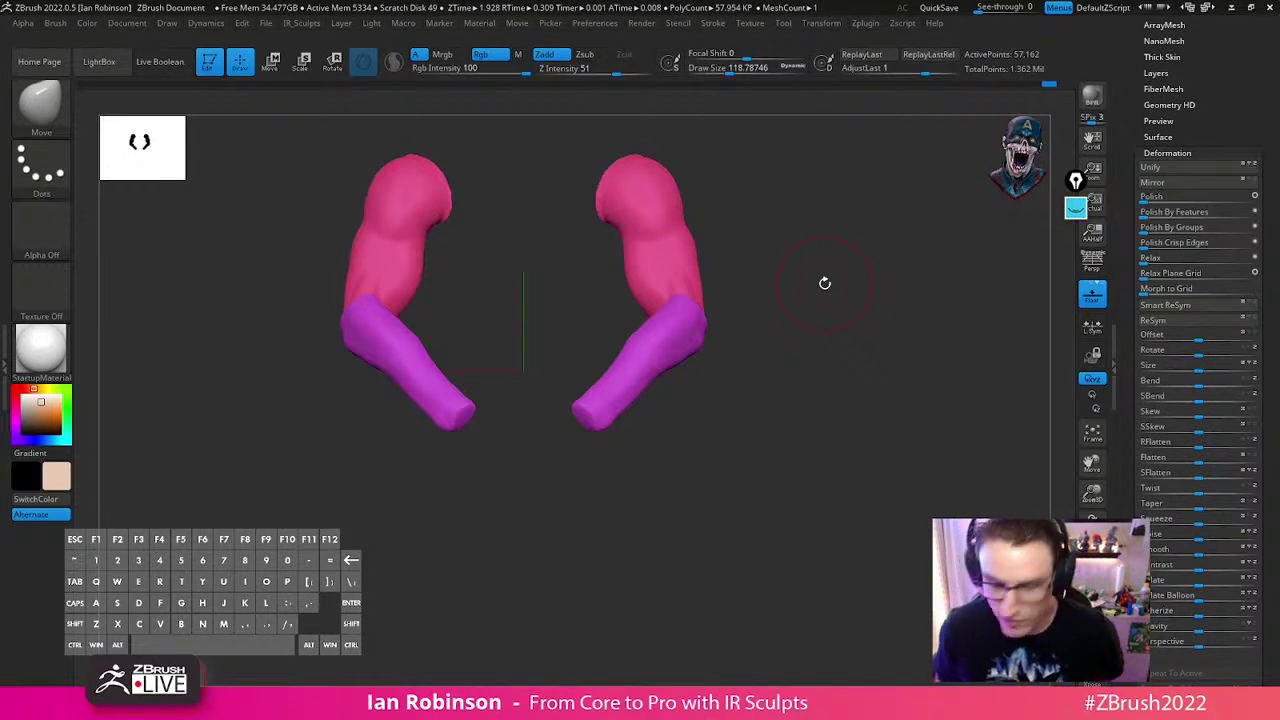
Show the body mesh again and hide the old upper arm and forearm polygroups with the SelectRect brush
{"action": "left_click", "coordinate": [1092, 648]}
{"action": "left_click_drag", "start_coordinate": [935, 414], "coordinate": [896, 432]}
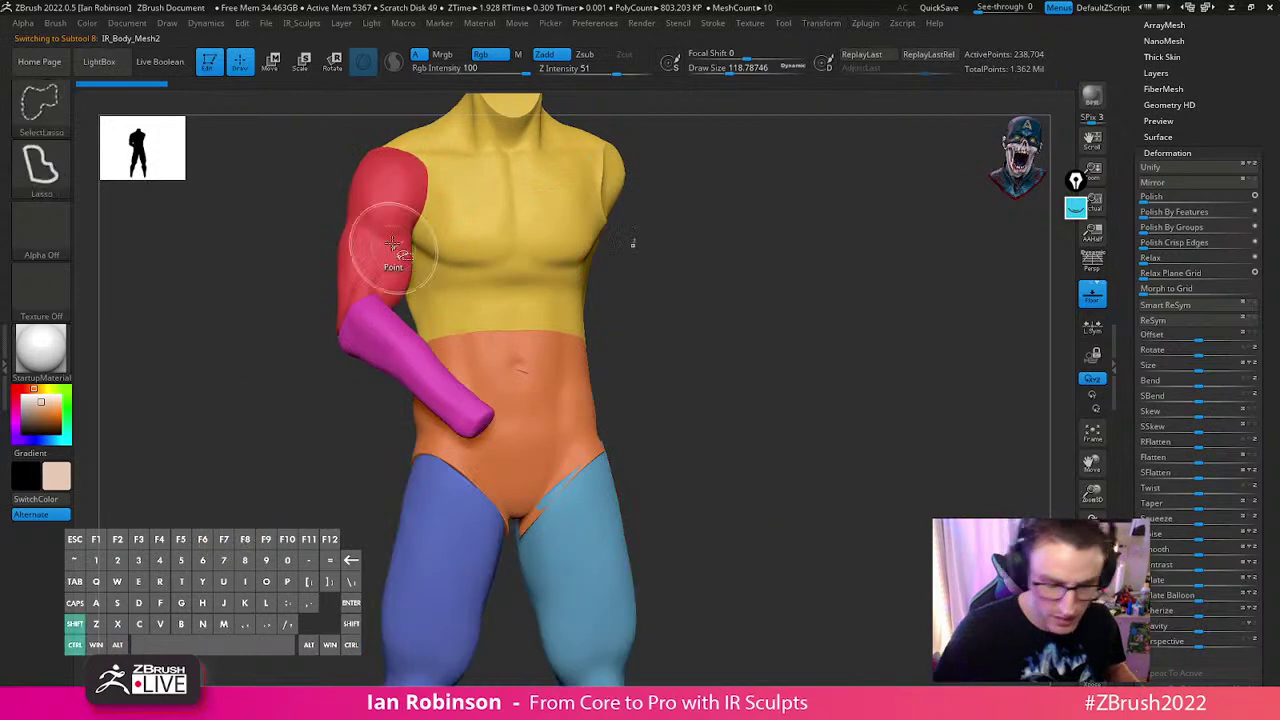
{"action": "left_click", "coordinate": [400, 275], "text": "ctrl+shift"}
{"action": "left_click_drag", "start_coordinate": [762, 207], "coordinate": [766, 238], "text": "ctrl+shift"}
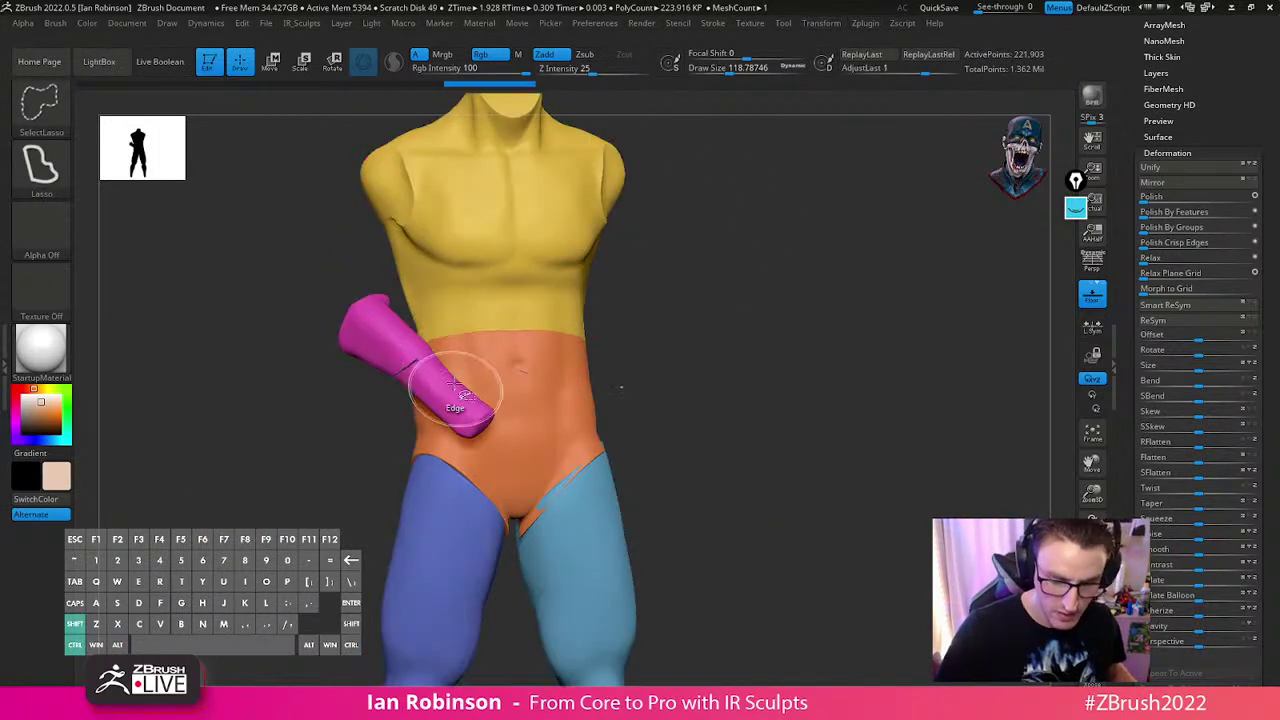
{"action": "left_click", "coordinate": [680, 400], "text": "ctrl+shift"}
{"action": "left_click", "coordinate": [42, 106], "text": "ctrl+shift"}
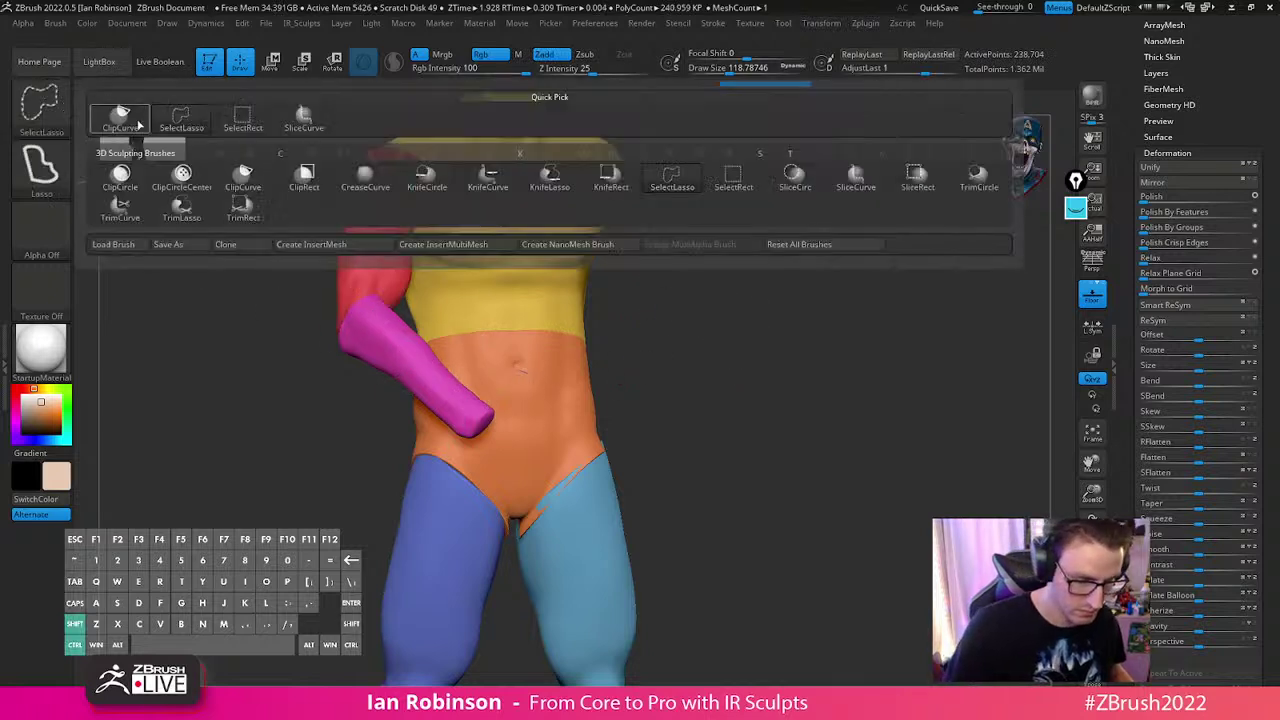
{"action": "left_click", "coordinate": [244, 123], "text": "ctrl+shift"}
{"action": "left_click", "coordinate": [402, 306], "text": "ctrl+shift"}
{"action": "left_click_drag", "start_coordinate": [405, 353], "coordinate": [409, 347], "text": "ctrl+shift"}
{"action": "left_click", "coordinate": [402, 348], "text": "ctrl+shift"}
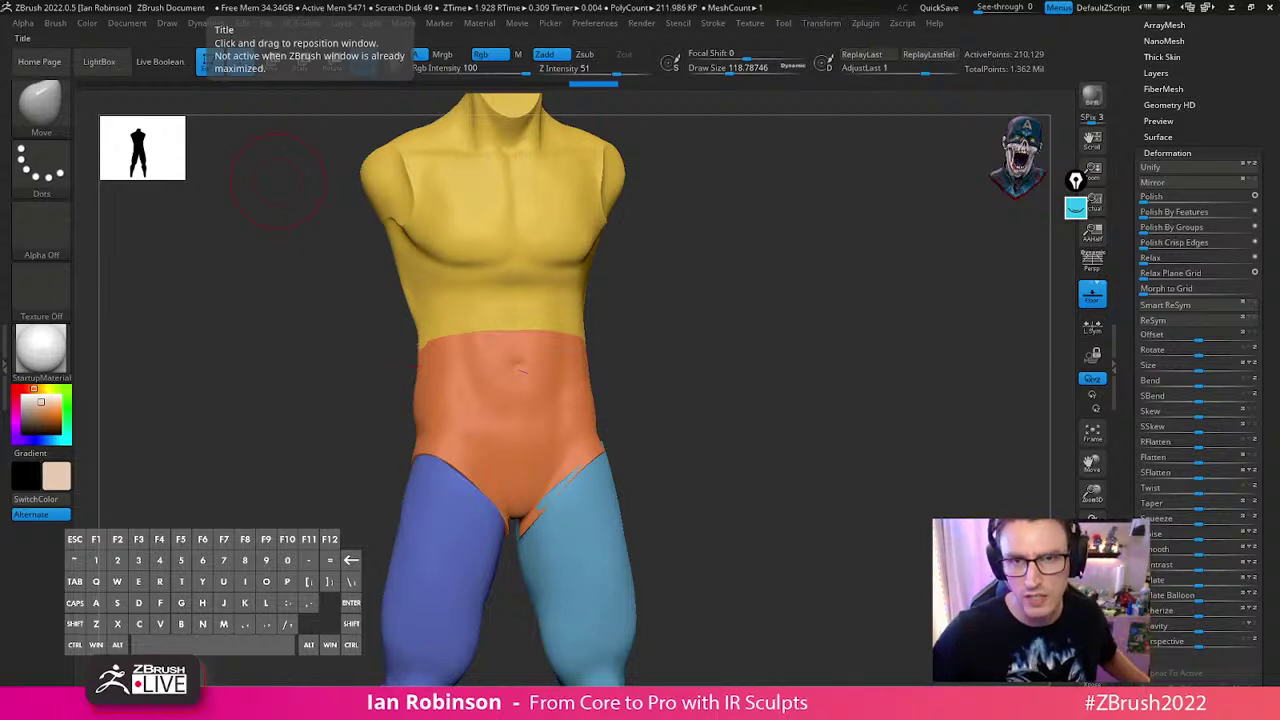
{"action": "key", "text": "i"}
{"action": "key", "text": "l"}
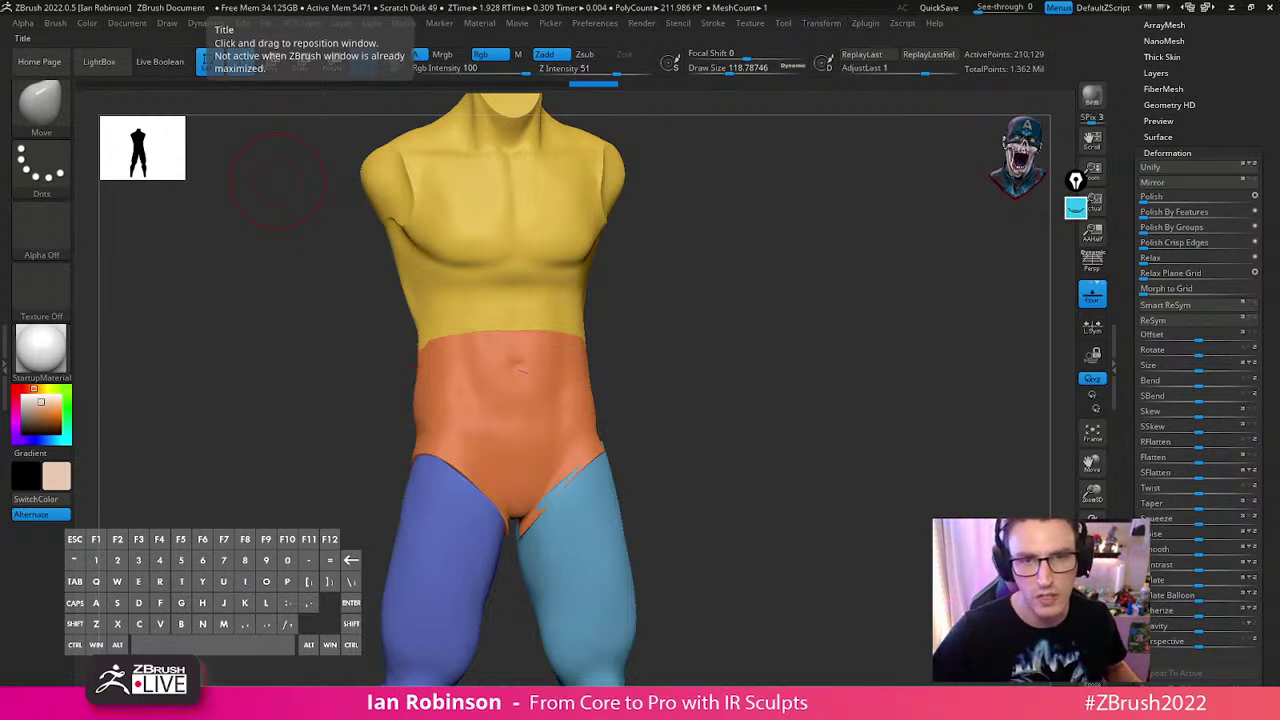
{"action": "key", "text": "y"}
{"action": "key", "text": "t"}
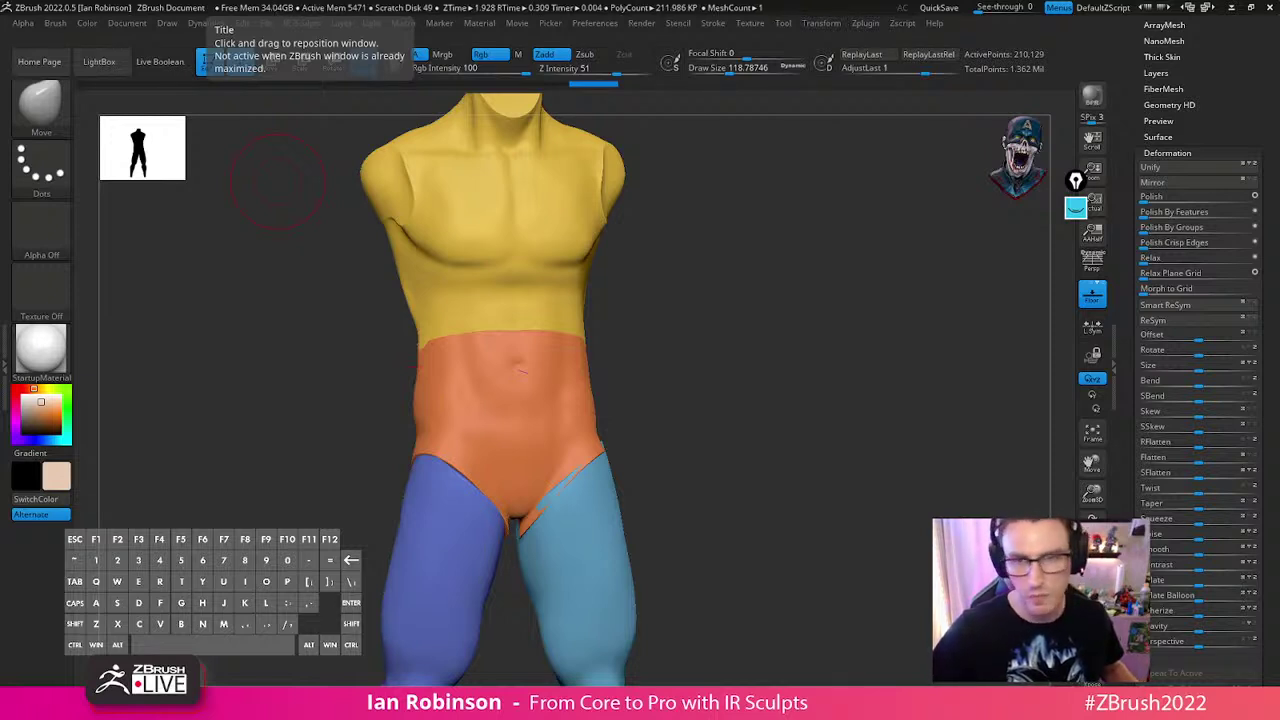
{"action": "key", "text": "i"}
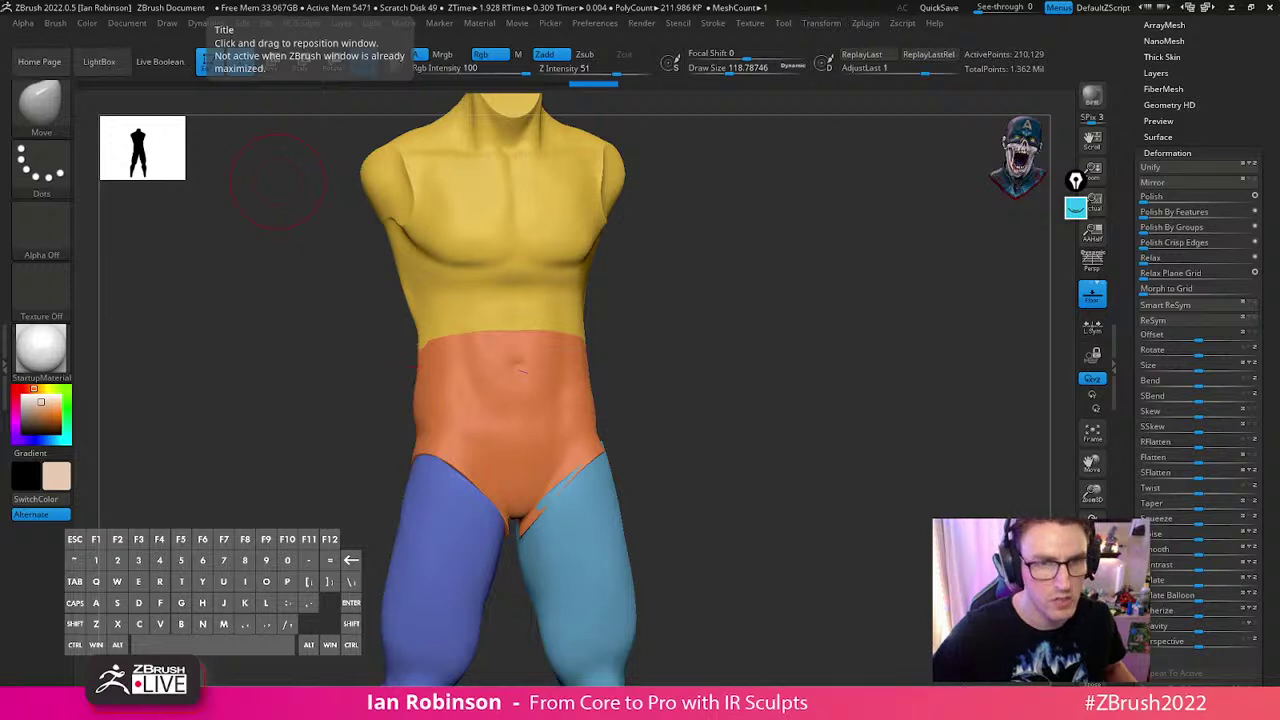
{"action": "key", "text": "ctrl+c"}
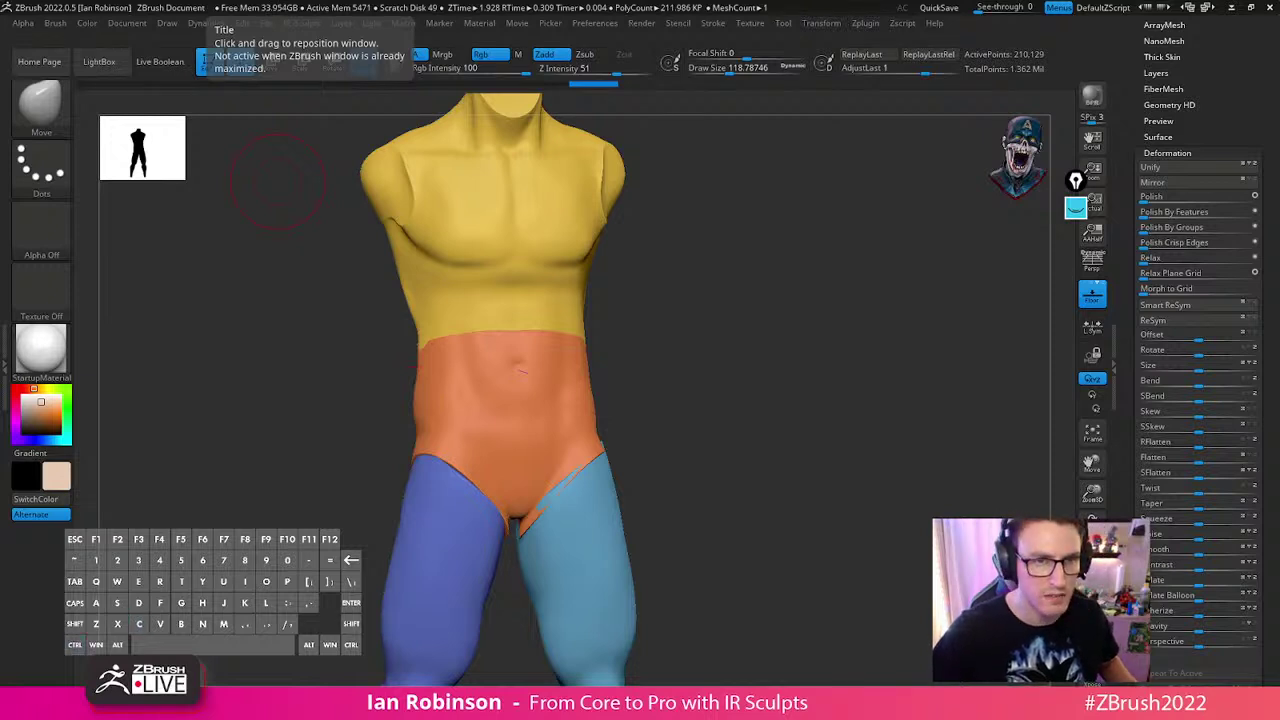
{"action": "key", "text": "ctrl"}
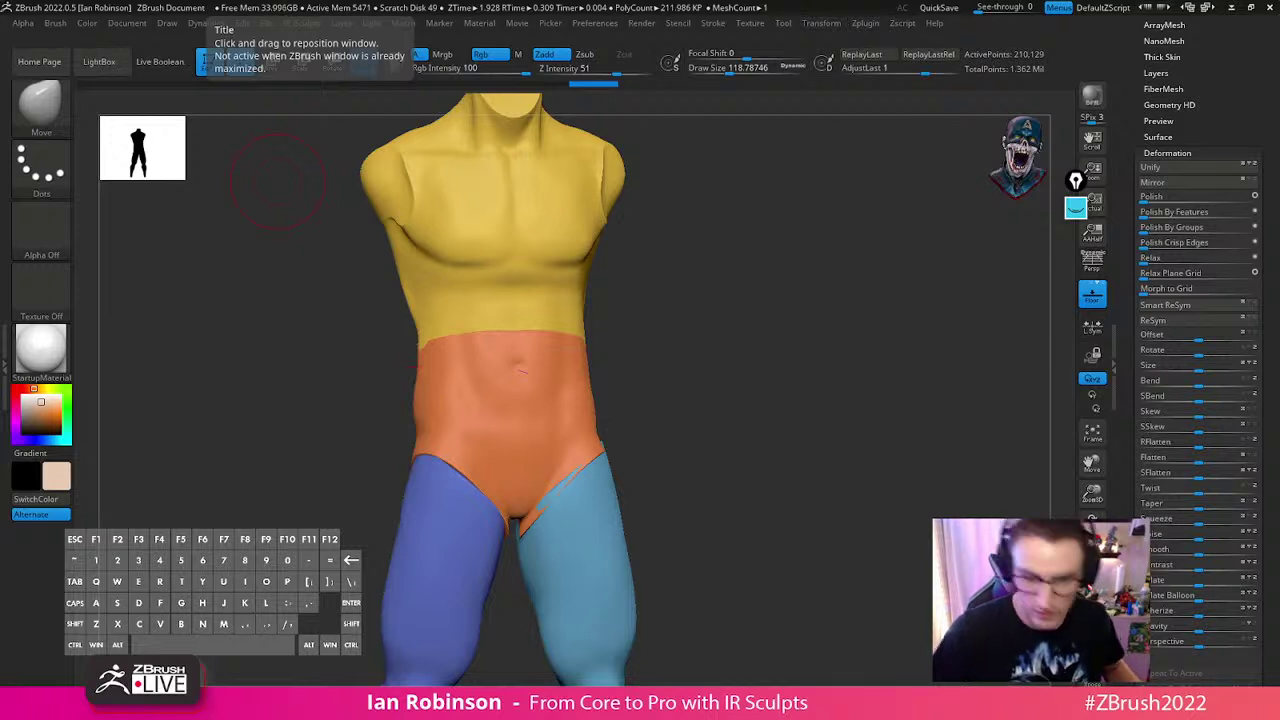
Delete the hidden old arm geometry from the body mesh
{"action": "mouse_move", "coordinate": [795, 385]}
{"action": "left_mouse_down", "text": "alt"}
{"action": "mouse_move", "coordinate": [800, 357]}
{"action": "mouse_move", "coordinate": [788, 398]}
{"action": "left_mouse_up", "text": "alt"}
{"action": "left_click_drag", "start_coordinate": [703, 357], "coordinate": [724, 401], "text": "ctrl+shift"}
{"action": "key", "text": "1"}
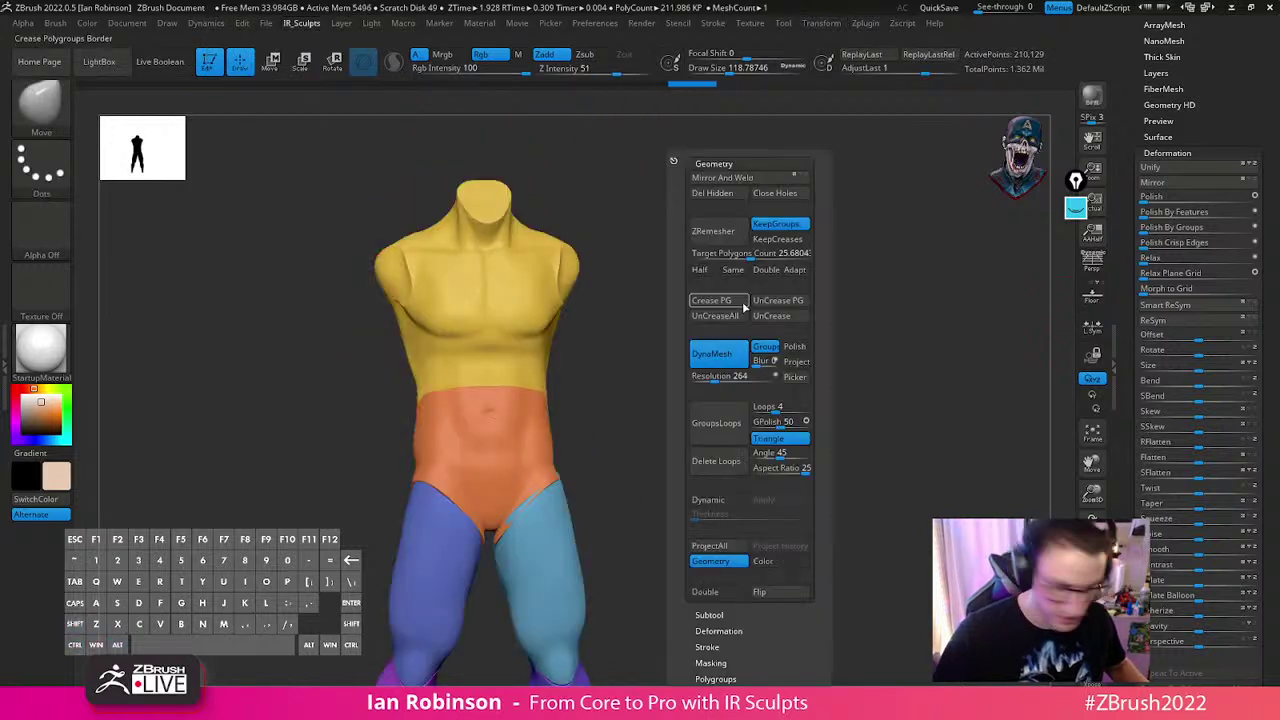
{"action": "left_click", "coordinate": [726, 197]}
Select the mirrored arms subtool IR_Body_Mesh1 and display only it together with the armless body IR_Body_Mesh2
{"action": "left_click_drag", "start_coordinate": [1234, 106], "coordinate": [1228, 372]}
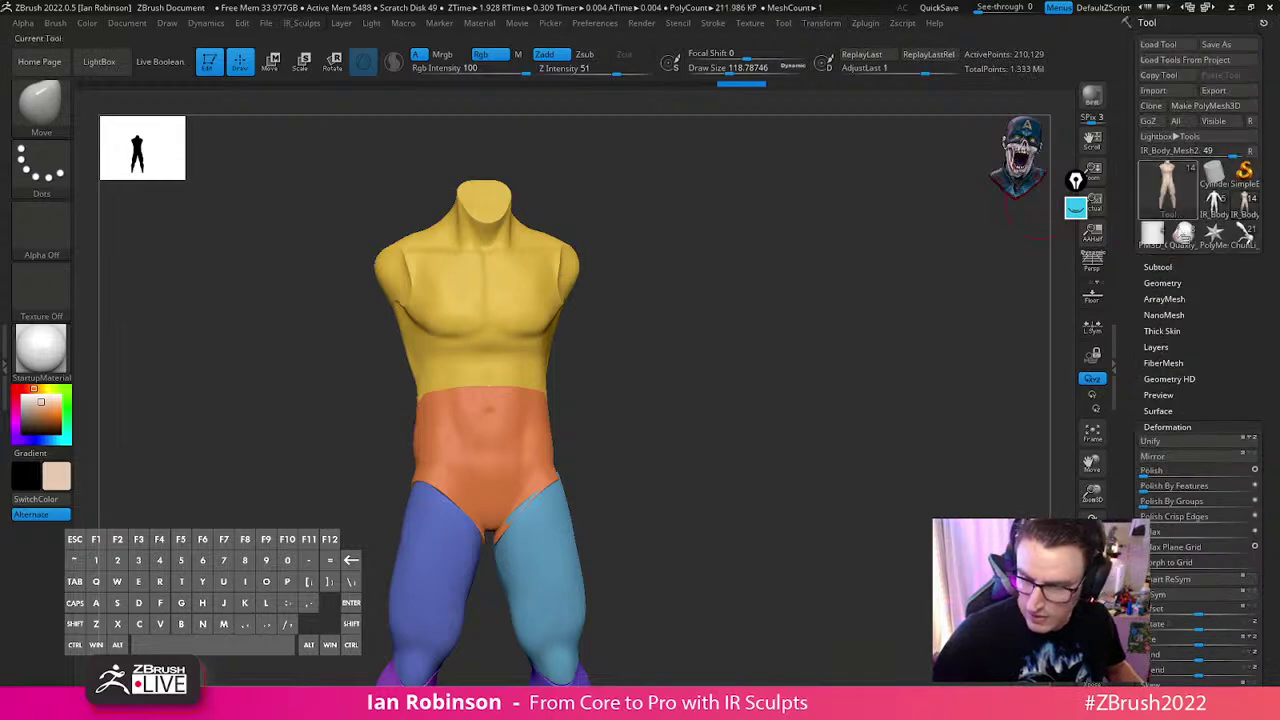
{"action": "left_click", "coordinate": [1172, 264]}
{"action": "left_click", "coordinate": [1178, 229]}
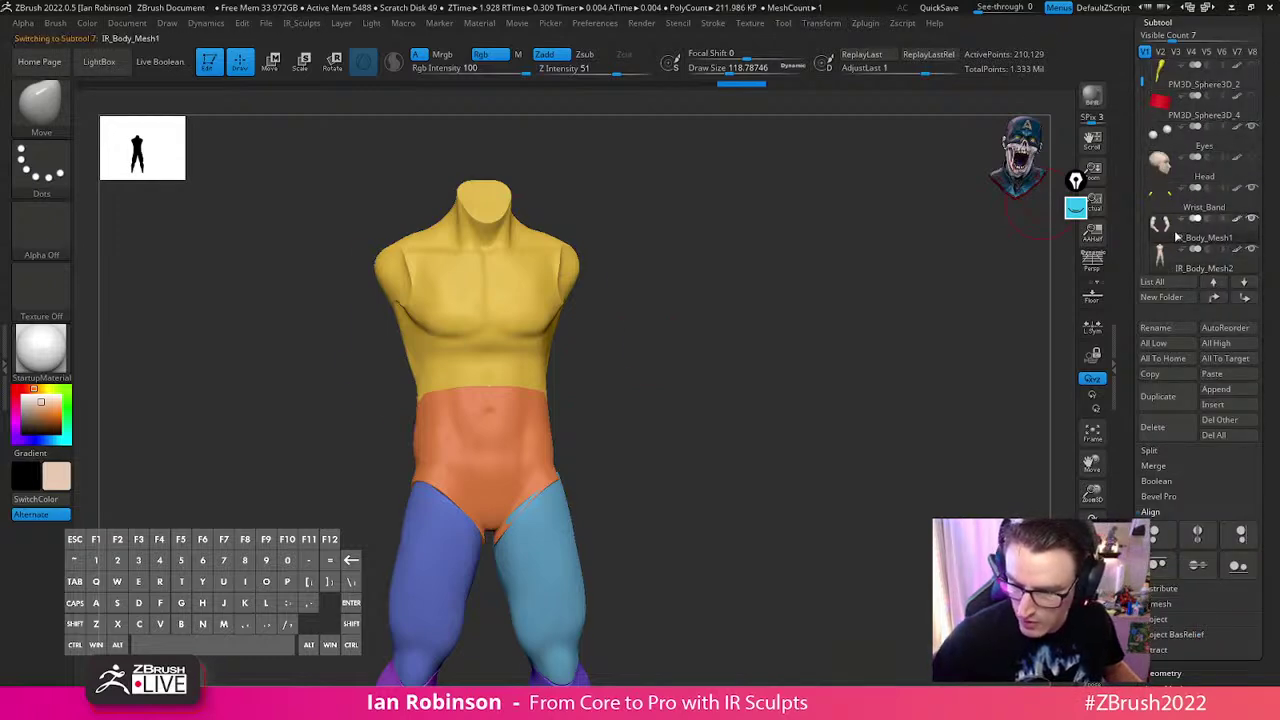
{"action": "left_click_drag", "start_coordinate": [877, 426], "coordinate": [868, 429], "text": "shift"}
{"action": "left_click", "coordinate": [1092, 645]}
{"action": "left_click_drag", "start_coordinate": [903, 489], "coordinate": [874, 451], "text": "shift"}
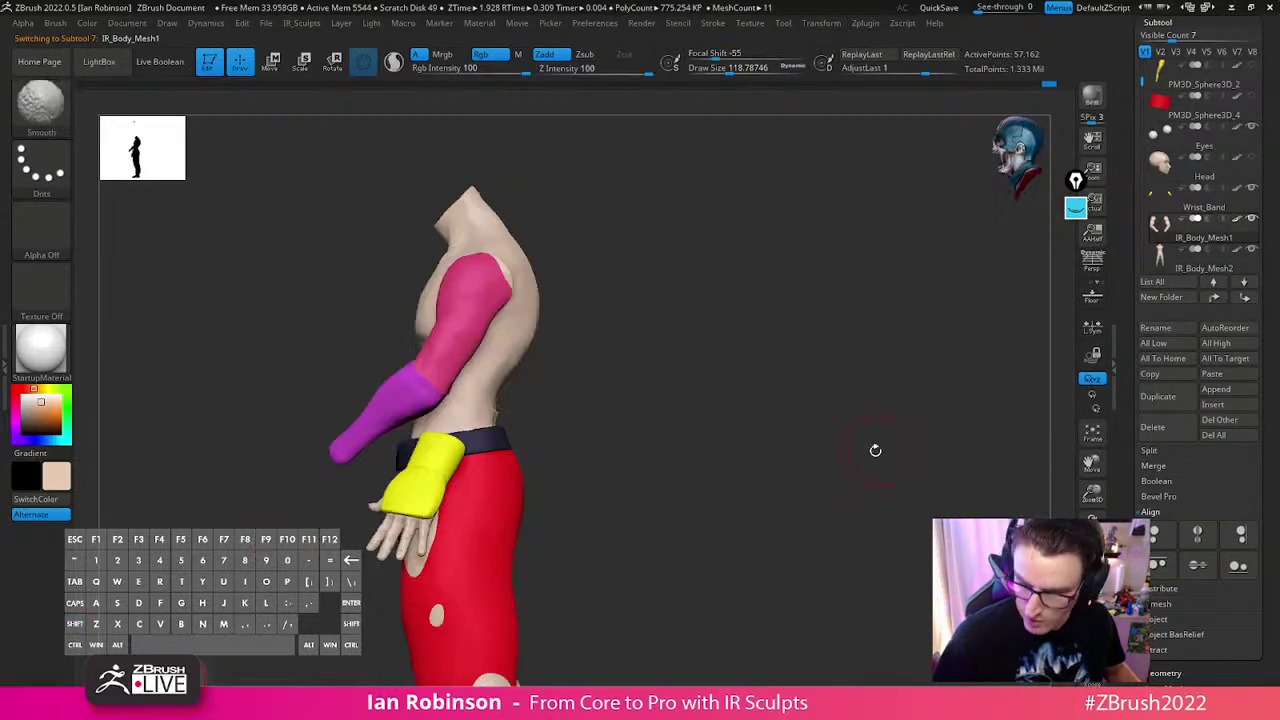
{"action": "left_click", "coordinate": [1251, 222]}
{"action": "left_click", "coordinate": [1251, 249]}
{"action": "left_click_drag", "start_coordinate": [735, 375], "coordinate": [630, 377]}
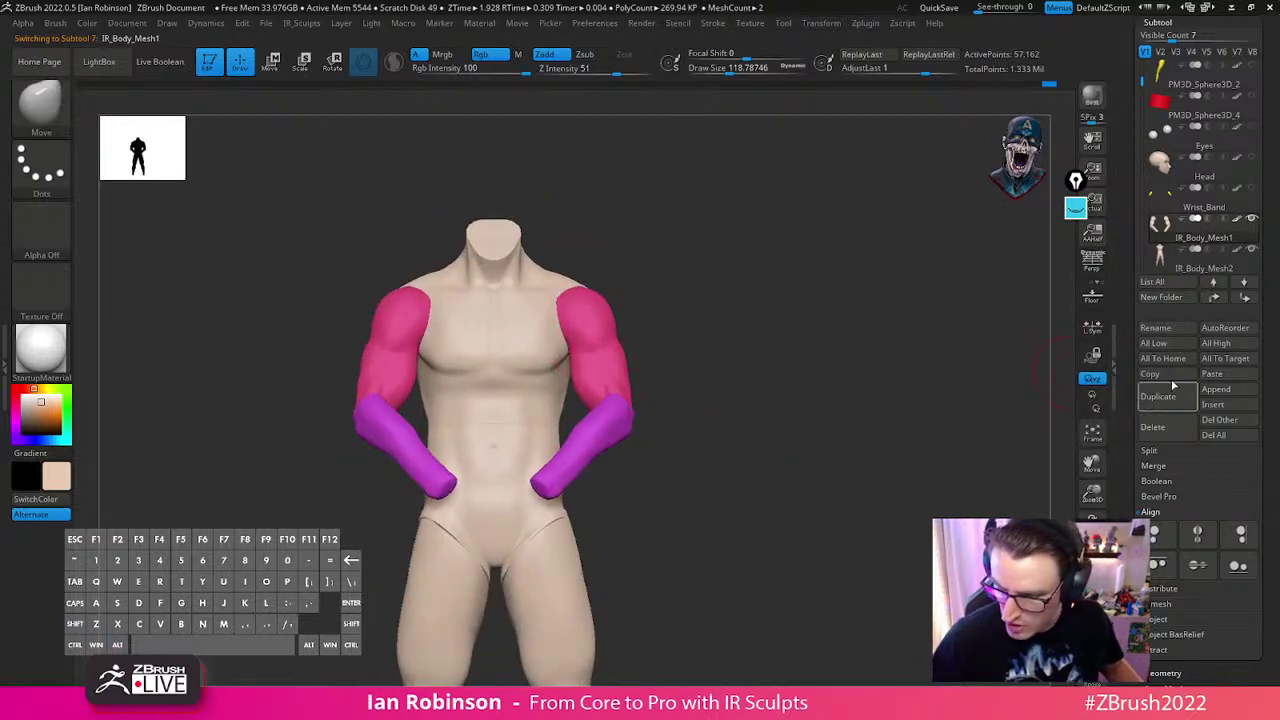
Merge the arms subtool down into the body mesh subtool below it
{"action": "left_click", "coordinate": [1158, 466]}
{"action": "left_click", "coordinate": [1163, 482]}
{"action": "left_click", "coordinate": [995, 522]}
{"action": "left_click_drag", "start_coordinate": [837, 457], "coordinate": [591, 277]}
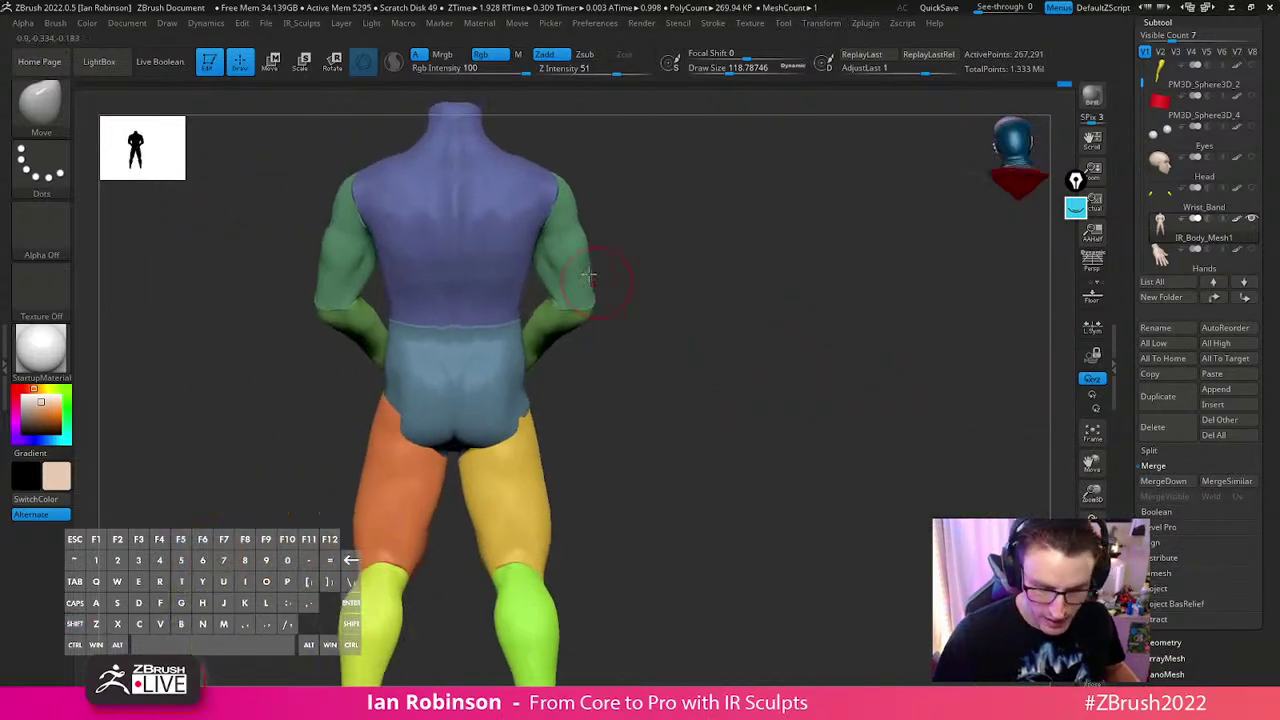
Mask everything except the torso polygroup and check the shoulder joins from the back and side
{"action": "left_click_drag", "start_coordinate": [737, 248], "coordinate": [785, 404], "text": "alt"}
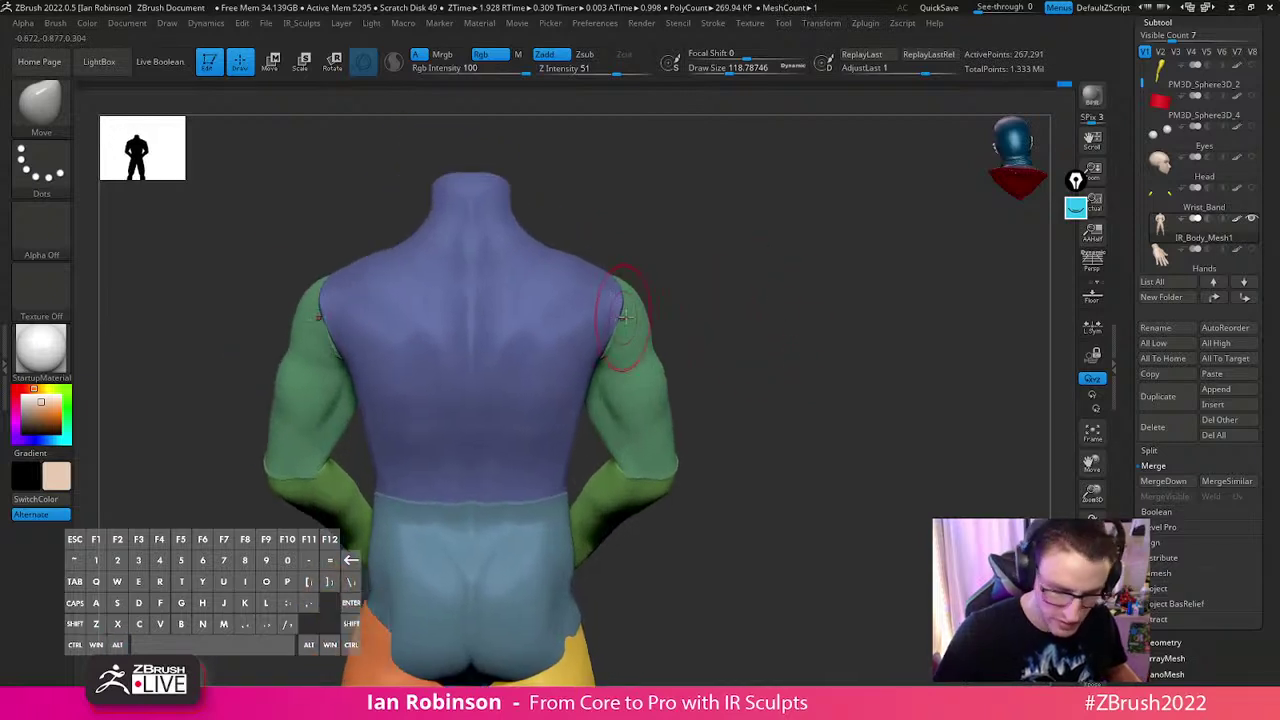
{"action": "mouse_move", "coordinate": [643, 249]}
{"action": "left_mouse_down"}
{"action": "mouse_move", "coordinate": [720, 311]}
{"action": "mouse_move", "coordinate": [498, 268]}
{"action": "left_mouse_up"}
{"action": "key", "text": "ctrl+shift"}
{"action": "left_click", "coordinate": [500, 268], "text": "ctrl+shift"}
{"action": "left_click", "coordinate": [672, 256], "text": "ctrl"}
{"action": "left_click", "coordinate": [697, 266], "text": "ctrl+shift"}
{"action": "left_click", "coordinate": [697, 266], "text": "ctrl"}
{"action": "left_click_drag", "start_coordinate": [697, 266], "coordinate": [635, 240]}
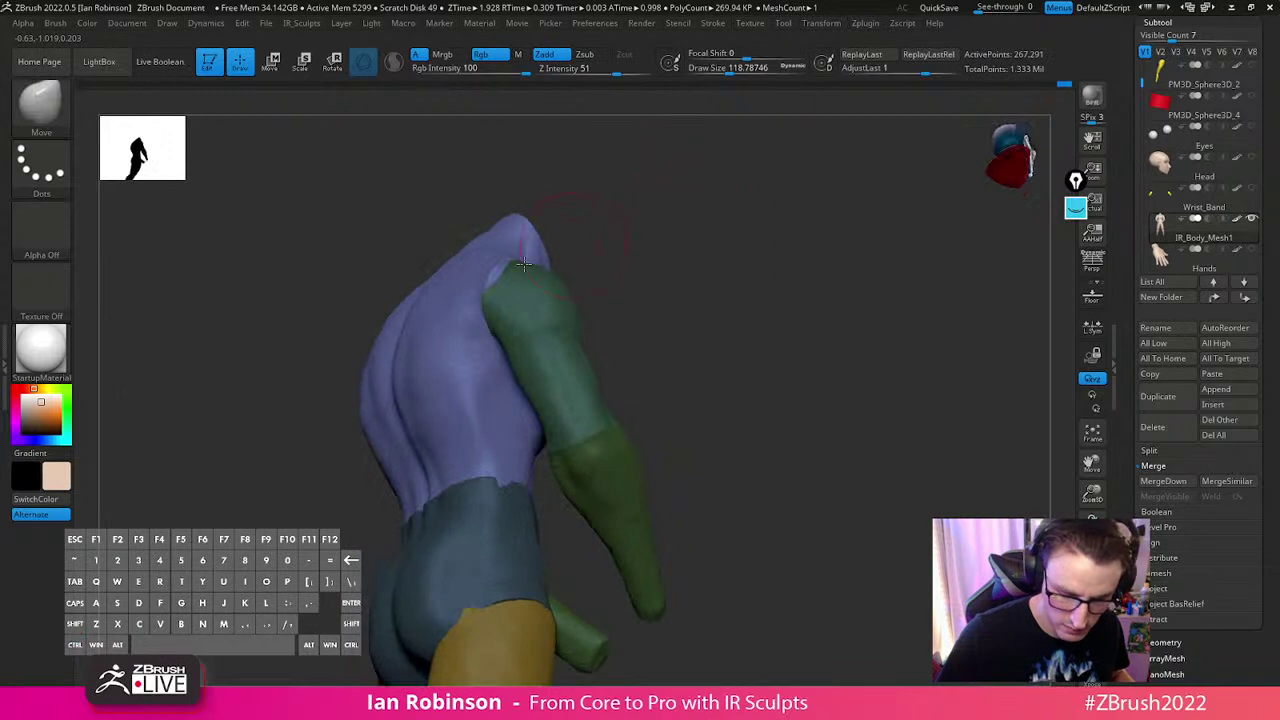
{"action": "left_click_drag", "start_coordinate": [723, 246], "coordinate": [793, 328]}
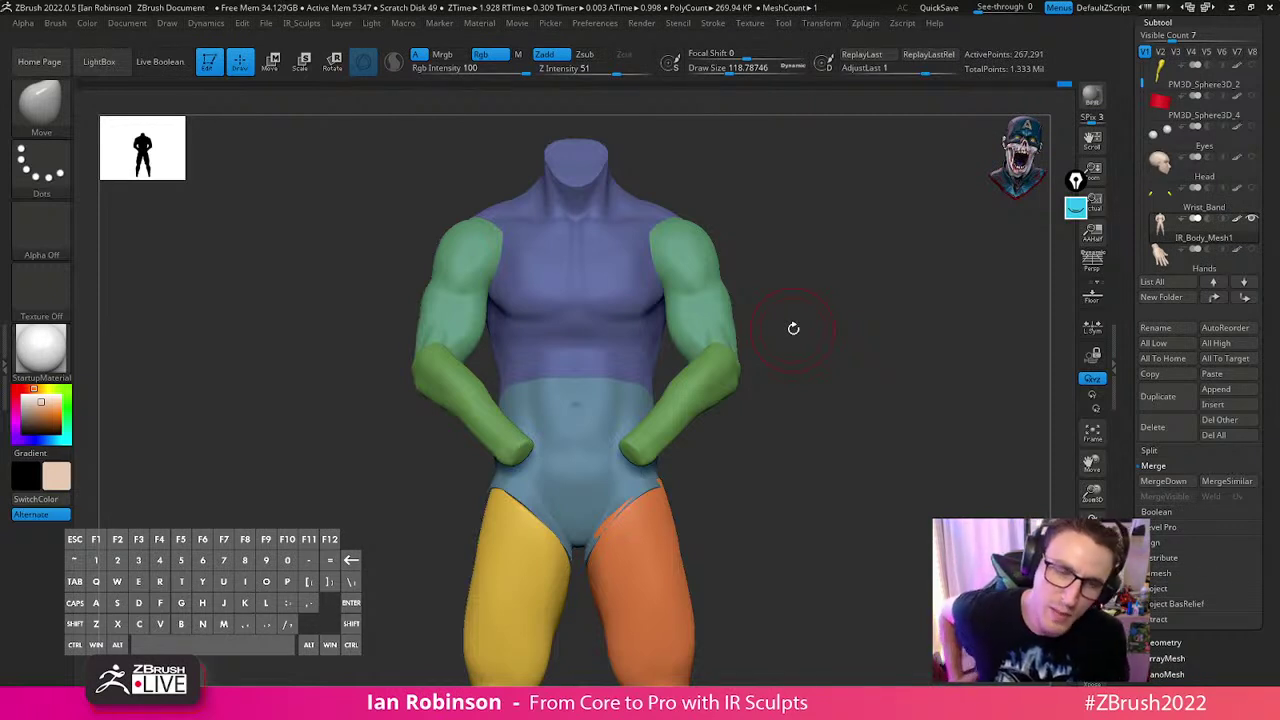
Isolate the pelvis polygroup and mask the rest of the body around it
{"action": "left_click_drag", "start_coordinate": [793, 328], "coordinate": [837, 363]}
{"action": "left_click_drag", "start_coordinate": [731, 408], "coordinate": [837, 363], "text": "alt"}
{"action": "mouse_move", "coordinate": [763, 329]}
{"action": "left_mouse_down", "text": "alt"}
{"action": "mouse_move", "coordinate": [749, 363]}
{"action": "mouse_move", "coordinate": [805, 318]}
{"action": "left_mouse_up", "text": "alt"}
{"action": "left_click", "coordinate": [529, 349], "text": "ctrl+shift"}
{"action": "left_click", "coordinate": [636, 330], "text": "ctrl"}
{"action": "left_click", "coordinate": [697, 346], "text": "ctrl+shift"}
{"action": "left_click", "coordinate": [700, 348], "text": "ctrl"}
Set the Move brush draw size to about 169 and reshape the front of the pelvis near the thigh joint
{"action": "key", "text": "s"}
{"action": "left_click_drag", "start_coordinate": [680, 339], "coordinate": [682, 339]}
{"action": "left_click_drag", "start_coordinate": [684, 340], "coordinate": [708, 344]}
{"action": "left_click_drag", "start_coordinate": [485, 374], "coordinate": [490, 372]}
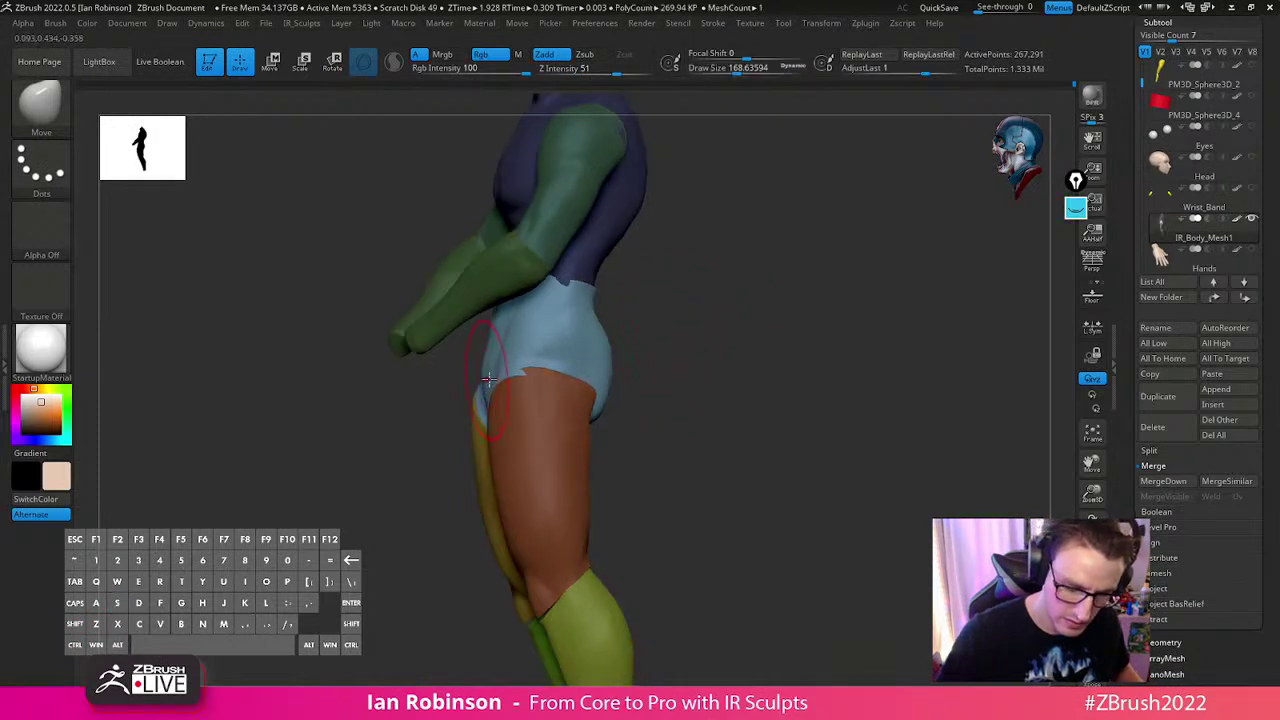
{"action": "left_click_drag", "start_coordinate": [757, 383], "coordinate": [749, 371]}
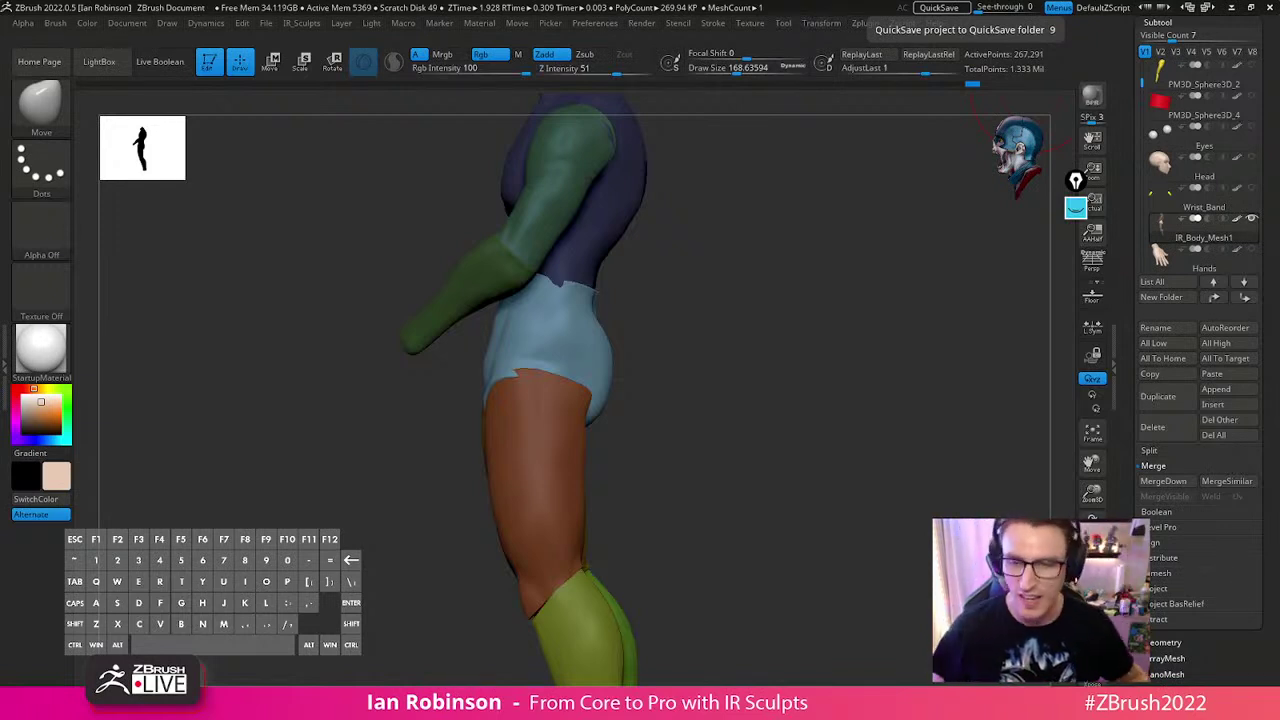
Inspect the merged body from several angles with the polygroup colours switched off and on
{"action": "left_click_drag", "start_coordinate": [815, 384], "coordinate": [851, 383]}
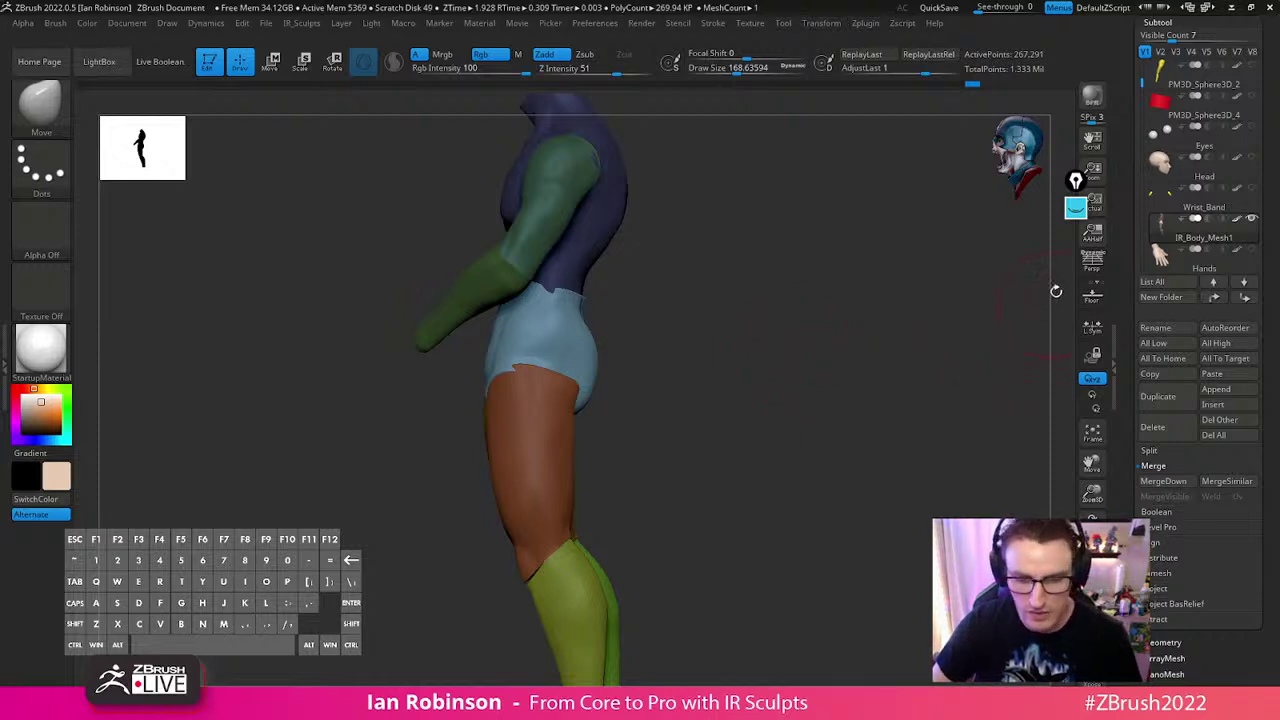
{"action": "scroll", "coordinate": [1178, 245], "scroll_direction": "down", "scroll_amount": 1}
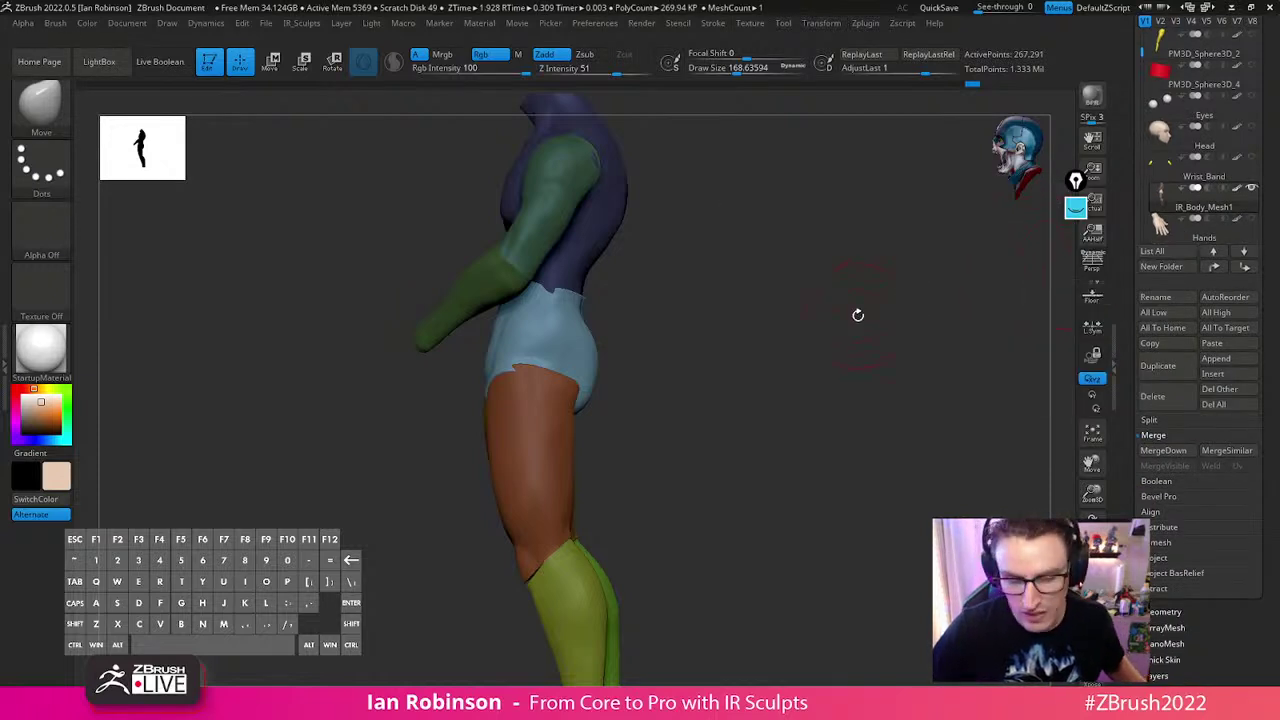
{"action": "left_click_drag", "start_coordinate": [738, 291], "coordinate": [663, 329]}
{"action": "key", "text": "shift+f"}
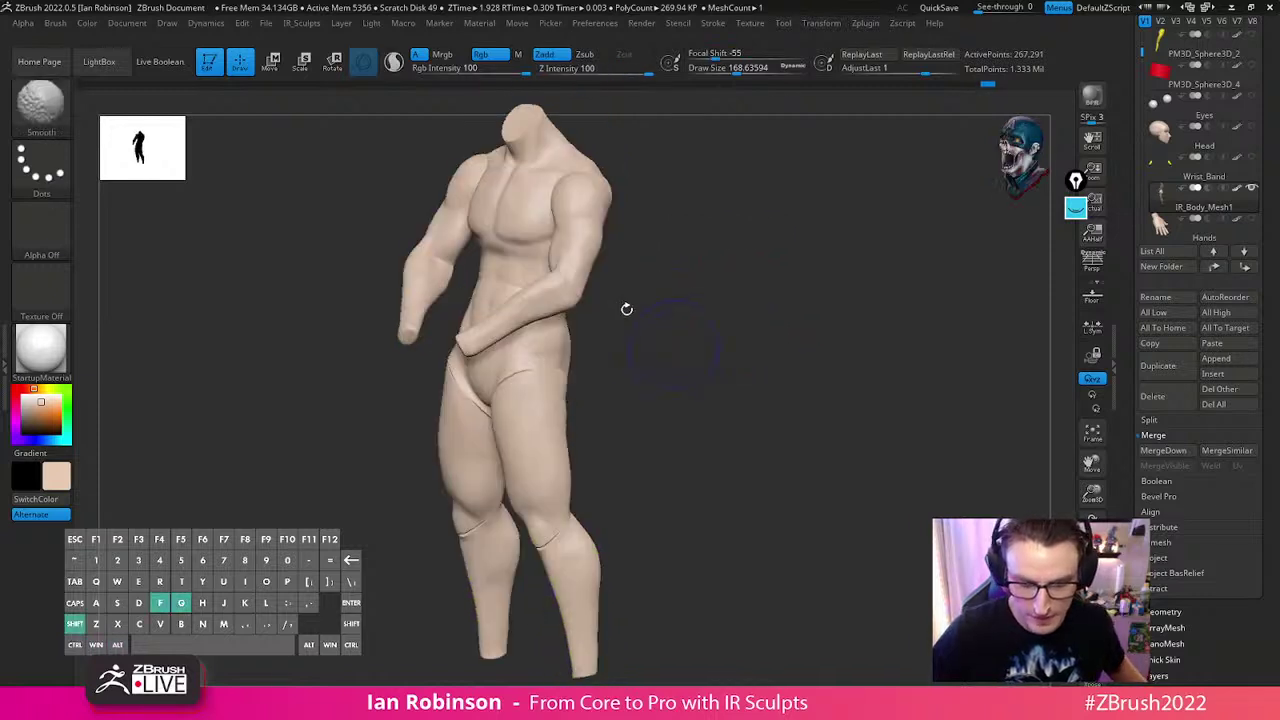
{"action": "key", "text": "shift+f"}
{"action": "key", "text": "g"}
{"action": "key", "text": "Escape"}
{"action": "left_click_drag", "start_coordinate": [888, 448], "coordinate": [669, 343], "text": "shift"}
{"action": "key", "text": "shift+f"}
{"action": "left_click_drag", "start_coordinate": [725, 291], "coordinate": [651, 266]}
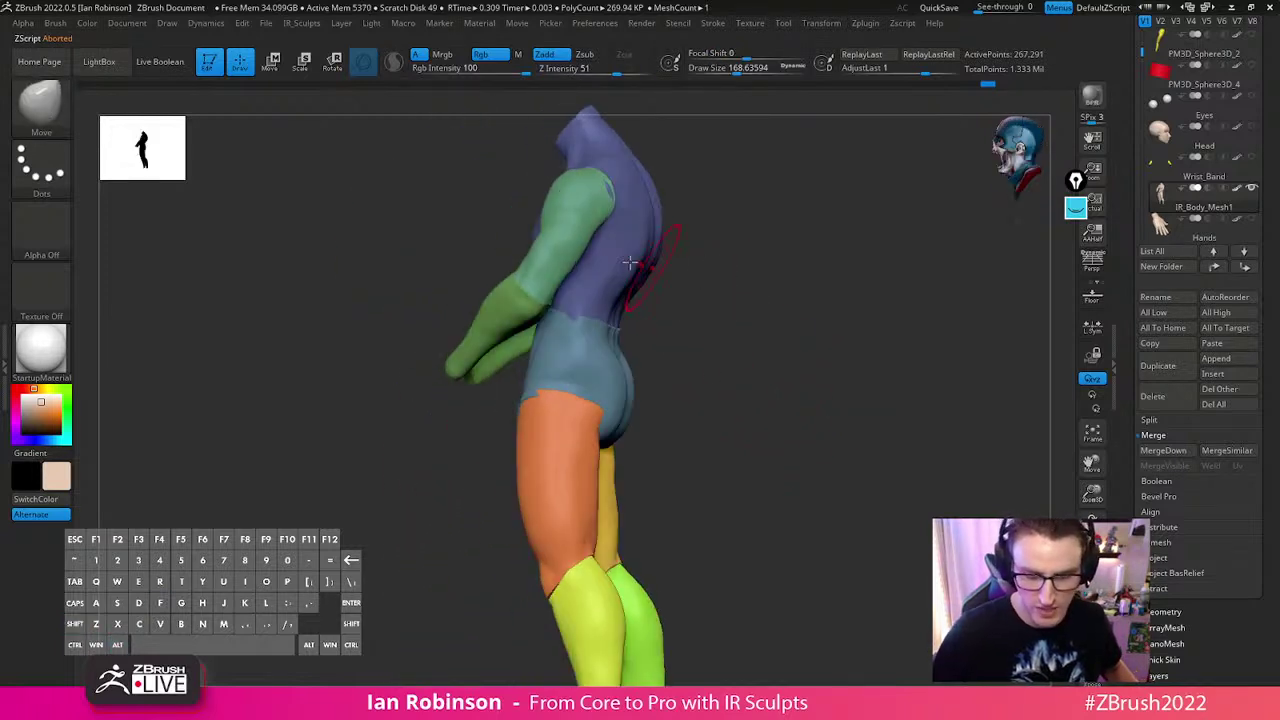
Isolate the upper arm polygroups, examine them from behind, and show the whole body again
{"action": "left_click", "coordinate": [586, 225], "text": "ctrl+shift"}
{"action": "left_click_drag", "start_coordinate": [849, 270], "coordinate": [656, 191]}
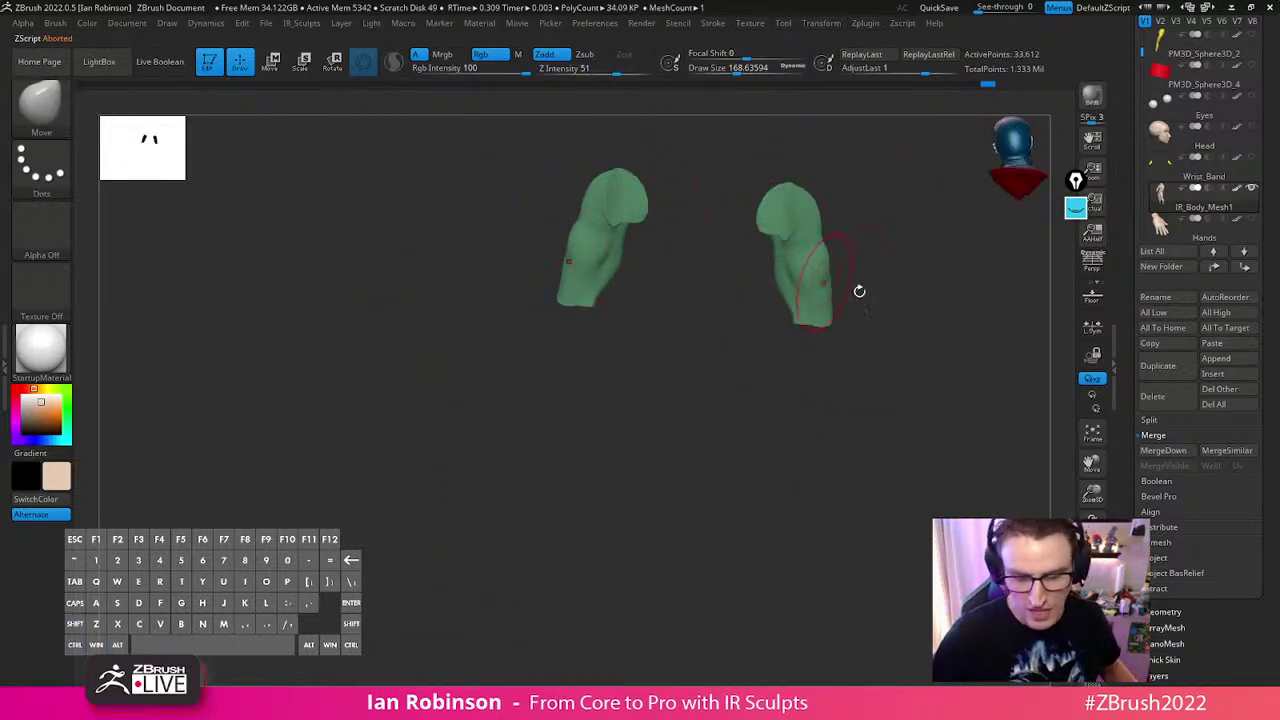
{"action": "left_click_drag", "start_coordinate": [891, 363], "coordinate": [788, 314], "text": "shift"}
{"action": "left_click", "coordinate": [897, 383], "text": "ctrl+shift"}
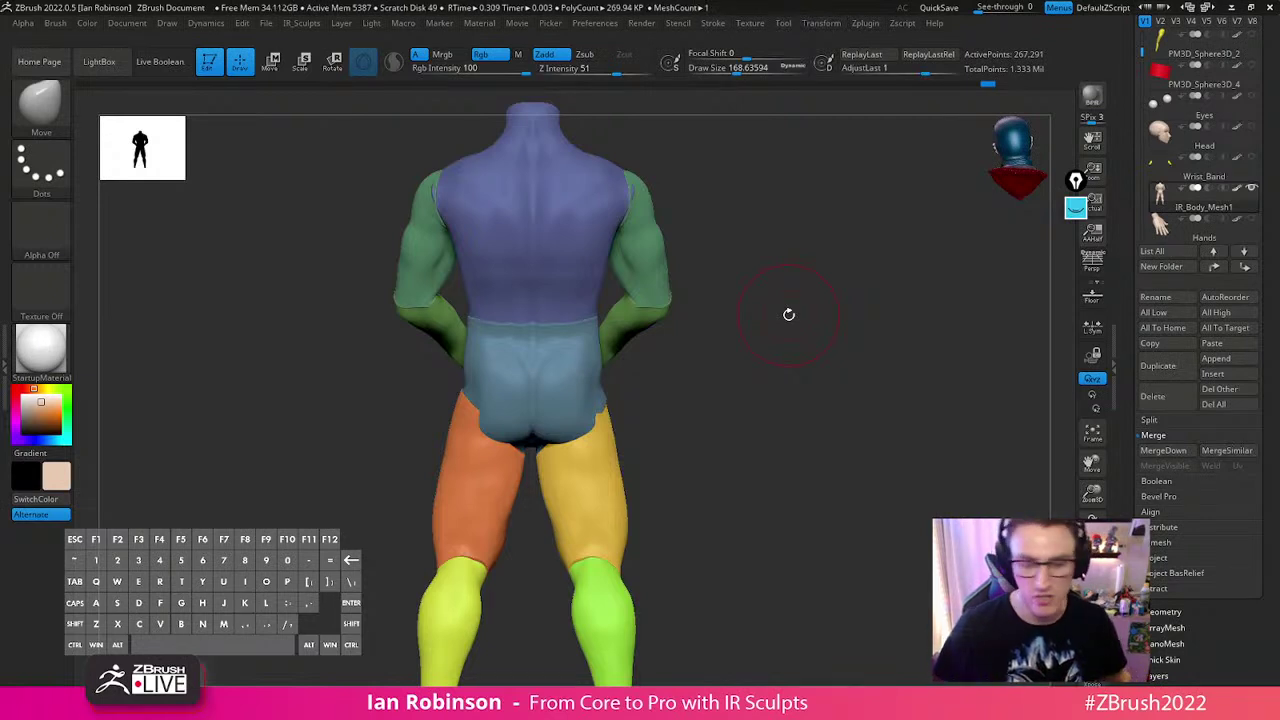
Remesh the merged body with DynaMesh at resolution 264 with Groups enabled
{"action": "left_click_drag", "start_coordinate": [789, 315], "coordinate": [762, 305]}
{"action": "key", "text": "space"}
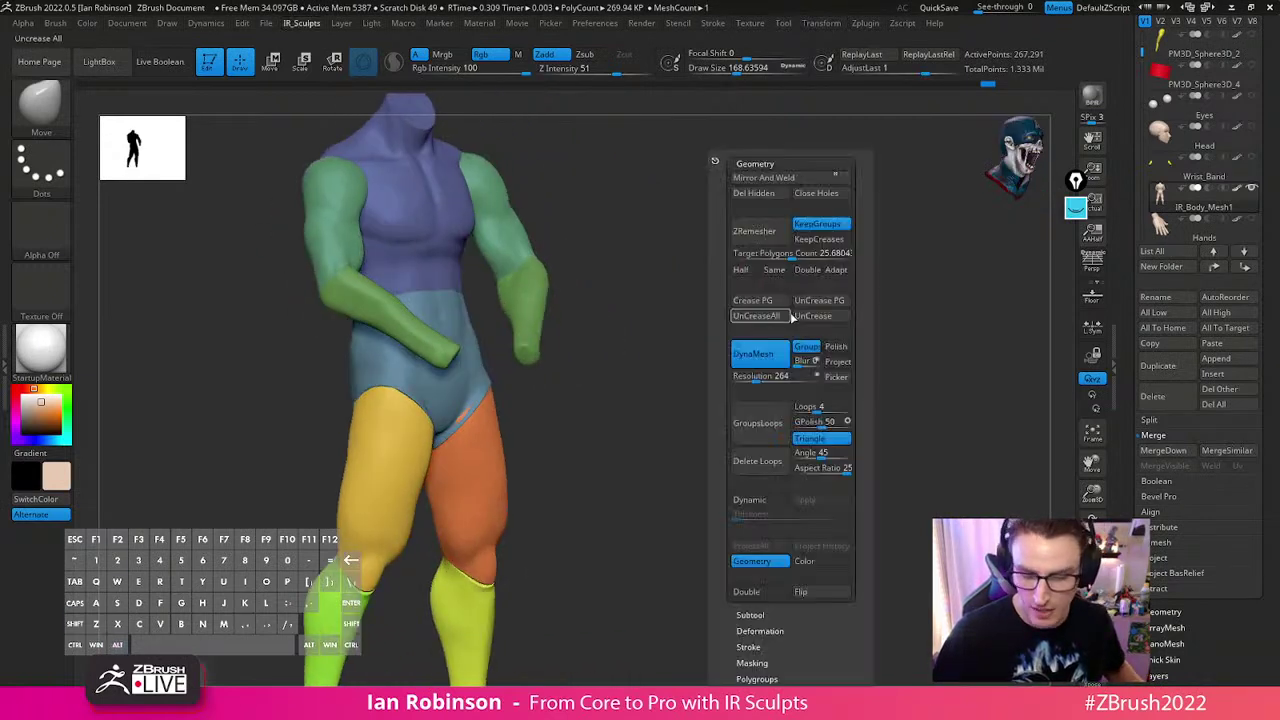
{"action": "key", "text": "shift+m"}
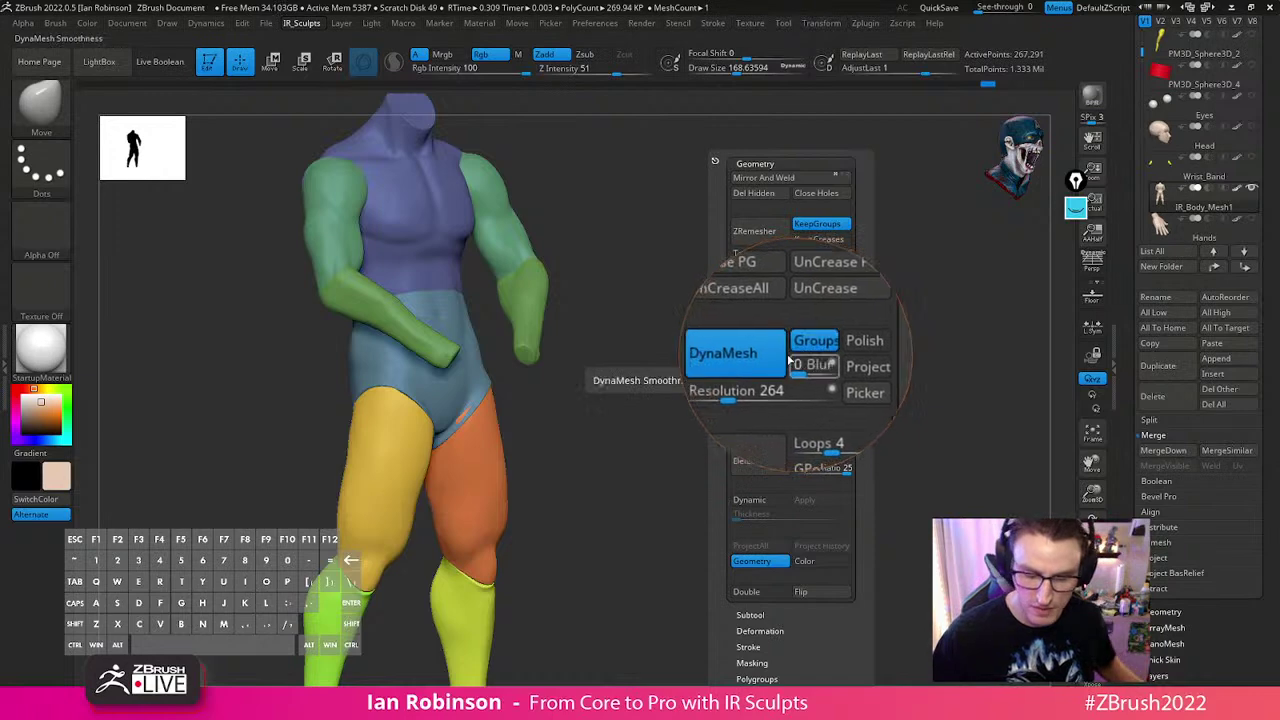
{"action": "key", "text": "super+Escape"}
{"action": "key", "text": "ctrl"}
{"action": "left_click_drag", "start_coordinate": [704, 377], "coordinate": [743, 366], "text": "ctrl"}
Try another DynaMesh remesh of the body with the Groups option toggled off, and undo it
{"action": "mouse_move", "coordinate": [530, 262]}
{"action": "left_mouse_down"}
{"action": "mouse_move", "coordinate": [566, 220]}
{"action": "mouse_move", "coordinate": [516, 256]}
{"action": "left_mouse_up"}
{"action": "key", "text": "2"}
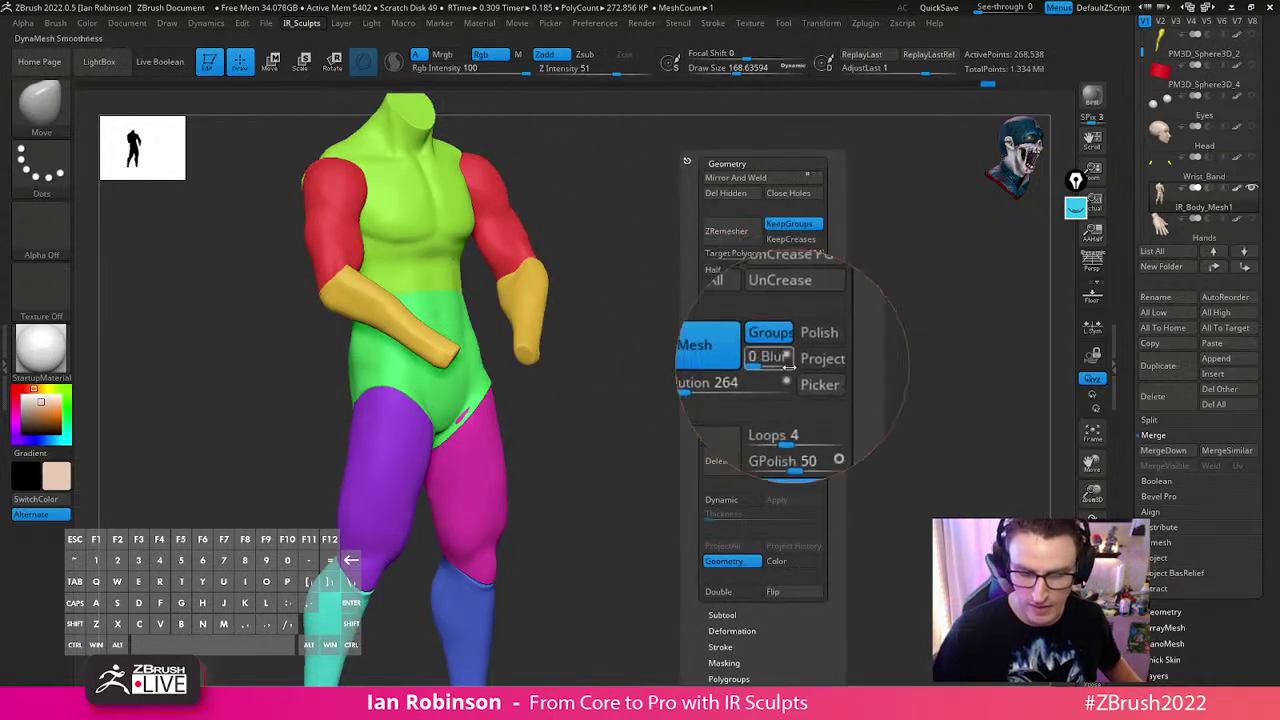
{"action": "left_click", "coordinate": [775, 345]}
{"action": "key", "text": "super+Escape"}
{"action": "left_click_drag", "start_coordinate": [700, 423], "coordinate": [764, 356], "text": "ctrl"}
{"action": "key", "text": "ctrl+z"}
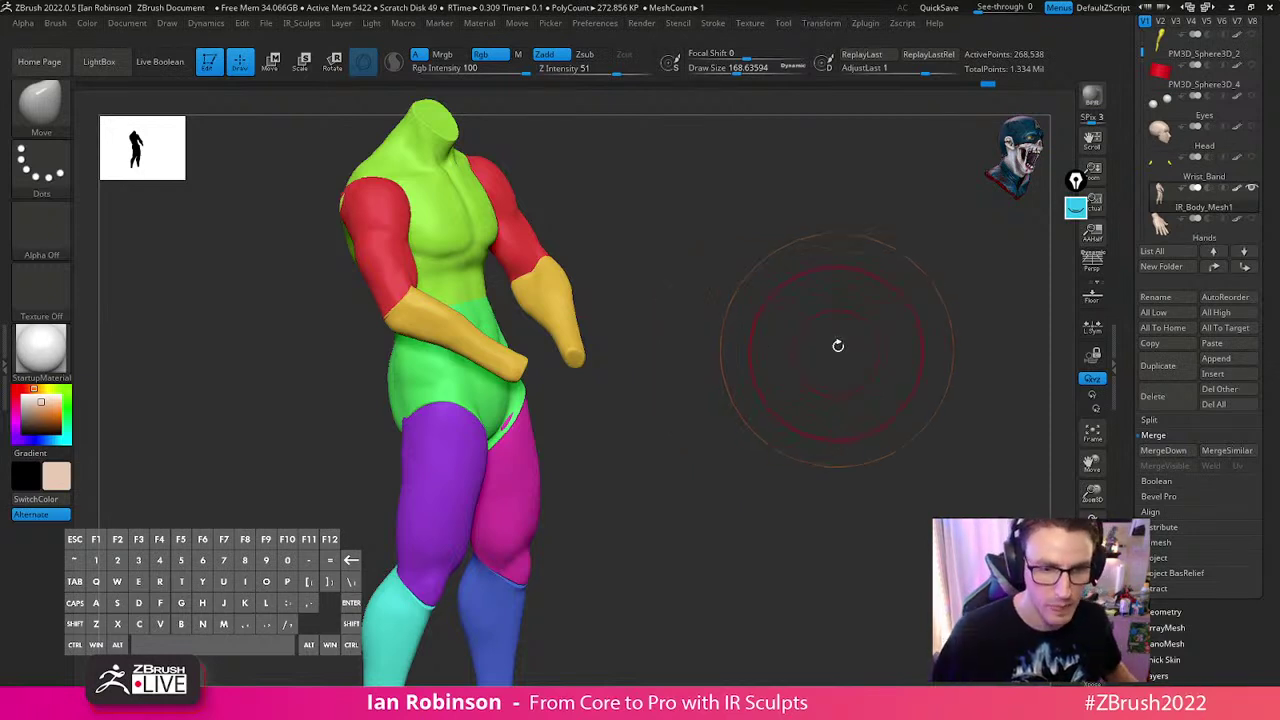
Mask everything except the pelvis polygroup on the remeshed body
{"action": "mouse_move", "coordinate": [803, 346]}
{"action": "left_mouse_down", "text": "shift"}
{"action": "mouse_move", "coordinate": [773, 347]}
{"action": "mouse_move", "coordinate": [846, 337]}
{"action": "mouse_move", "coordinate": [821, 324]}
{"action": "mouse_move", "coordinate": [823, 383]}
{"action": "mouse_move", "coordinate": [854, 363]}
{"action": "mouse_move", "coordinate": [810, 373]}
{"action": "left_mouse_up", "text": "shift"}
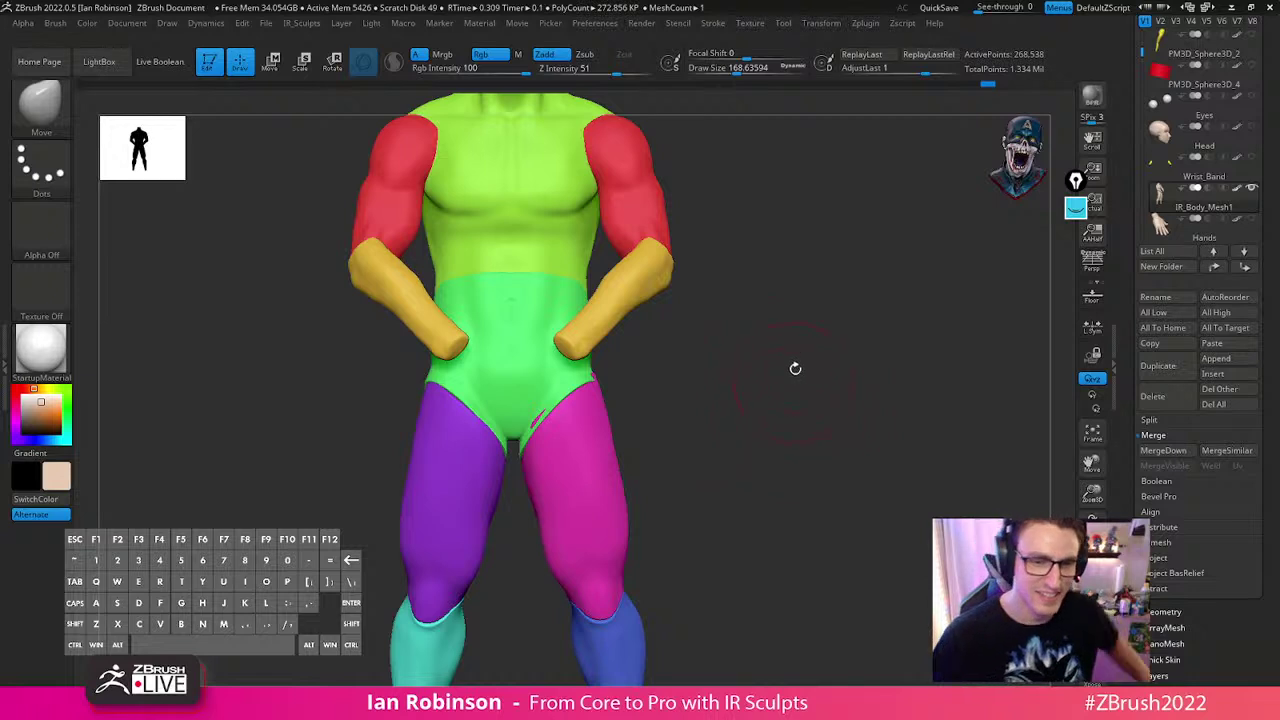
{"action": "mouse_move", "coordinate": [814, 337]}
{"action": "left_mouse_down", "text": "alt"}
{"action": "mouse_move", "coordinate": [791, 329]}
{"action": "mouse_move", "coordinate": [777, 346]}
{"action": "mouse_move", "coordinate": [805, 346]}
{"action": "mouse_move", "coordinate": [706, 366]}
{"action": "mouse_move", "coordinate": [786, 294]}
{"action": "left_mouse_up", "text": "alt"}
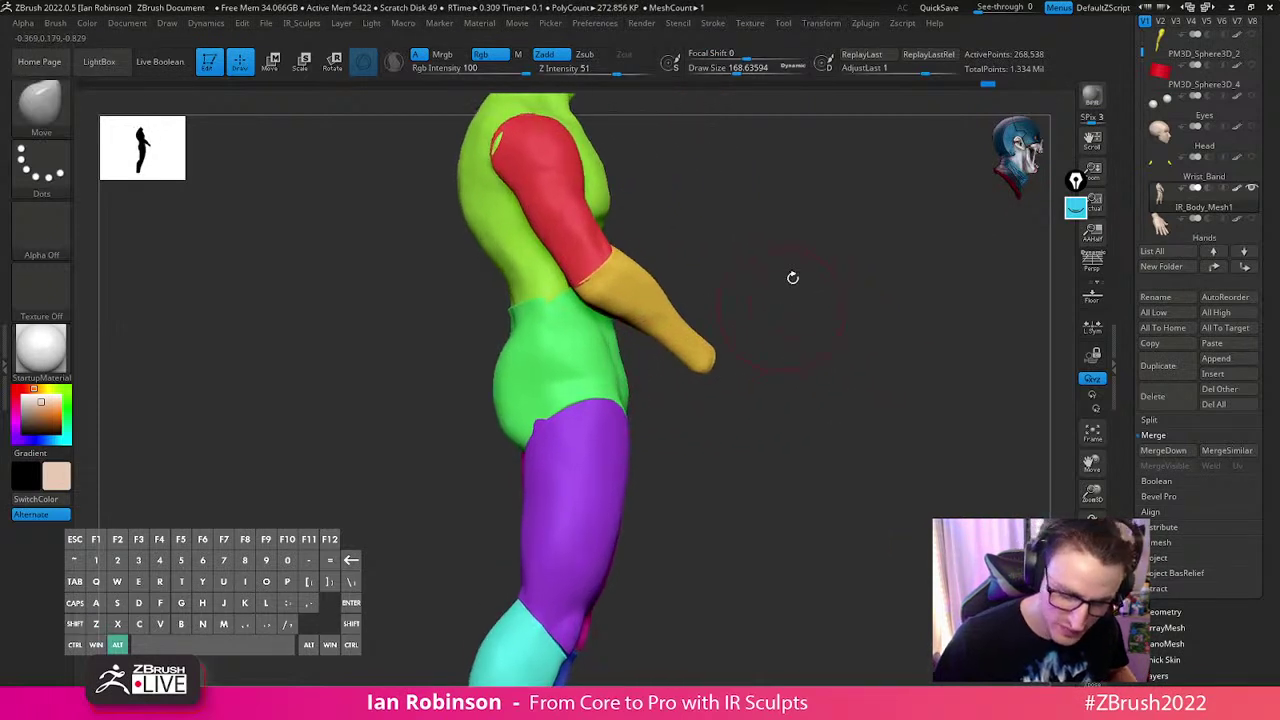
{"action": "left_click_drag", "start_coordinate": [684, 168], "coordinate": [665, 366], "text": "alt"}
{"action": "left_click", "coordinate": [502, 515], "text": "ctrl+shift"}
{"action": "left_click", "coordinate": [715, 415], "text": "ctrl"}
{"action": "left_click", "coordinate": [710, 413], "text": "ctrl+shift"}
{"action": "left_click", "coordinate": [705, 400], "text": "ctrl"}
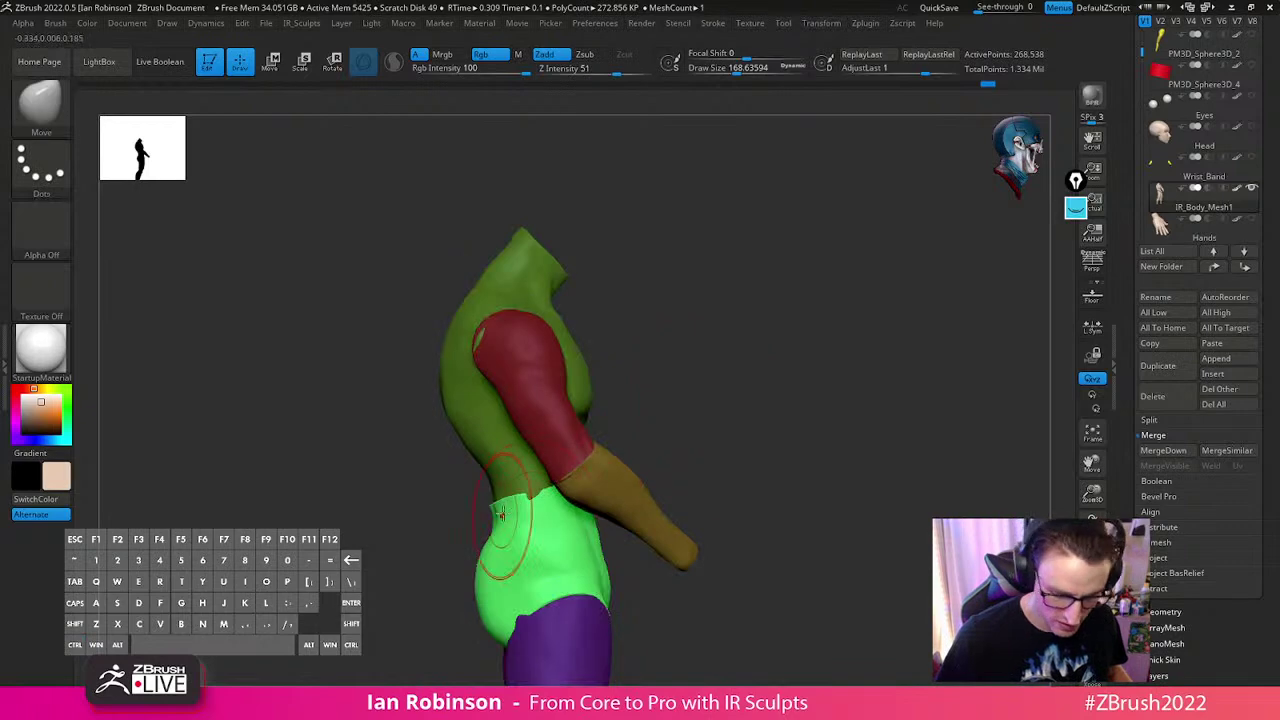
Reshape the pelvis's rear waist edge with the MoveInfiniteDepth brush at a draw size of about 127
{"action": "key", "text": "b"}
{"action": "key", "text": "m"}
{"action": "key", "text": "i"}
{"action": "key", "text": "s"}
{"action": "left_click_drag", "start_coordinate": [529, 488], "coordinate": [494, 503]}
{"action": "left_click_drag", "start_coordinate": [666, 417], "coordinate": [551, 457]}
{"action": "left_click_drag", "start_coordinate": [617, 409], "coordinate": [789, 423]}
{"action": "right_click_drag", "start_coordinate": [789, 423], "coordinate": [580, 374]}
{"action": "right_click_drag", "start_coordinate": [633, 418], "coordinate": [638, 380]}
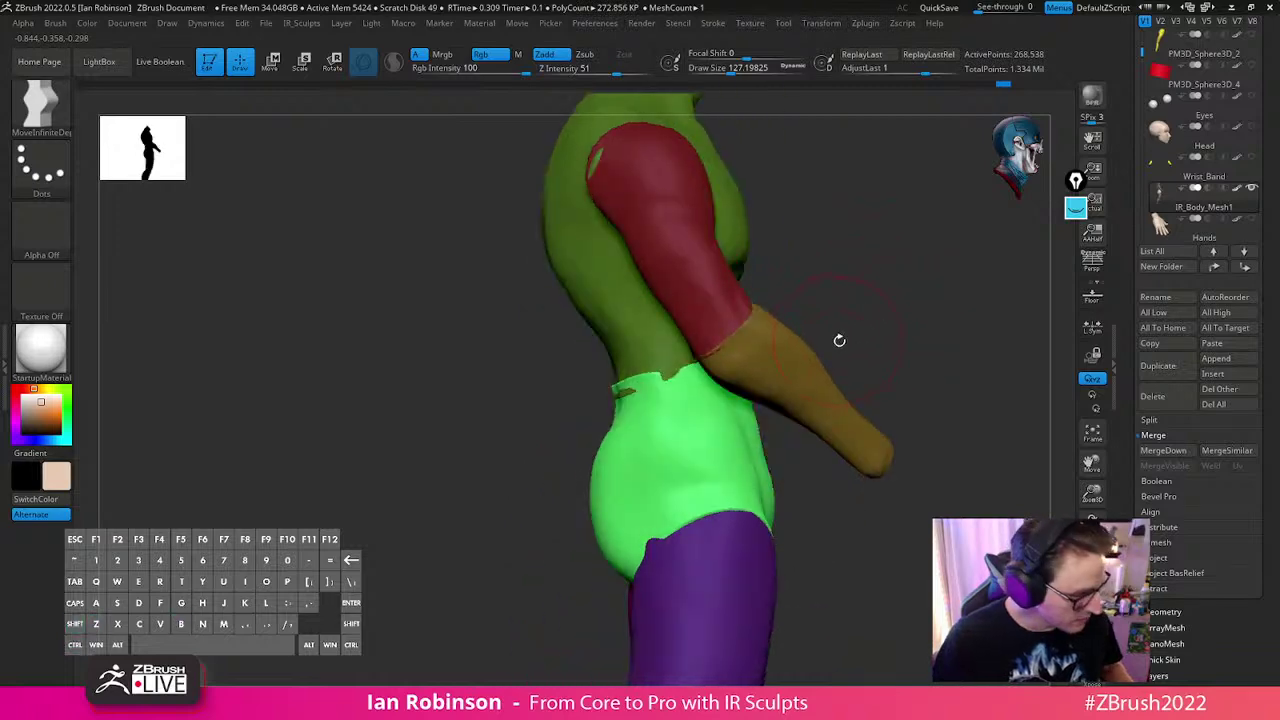
Reshape the rear waist edge of the pelvis polygroup with the Move brush at a draw size of about 81
{"action": "key", "text": "b"}
{"action": "key", "text": "m"}
{"action": "key", "text": "v"}
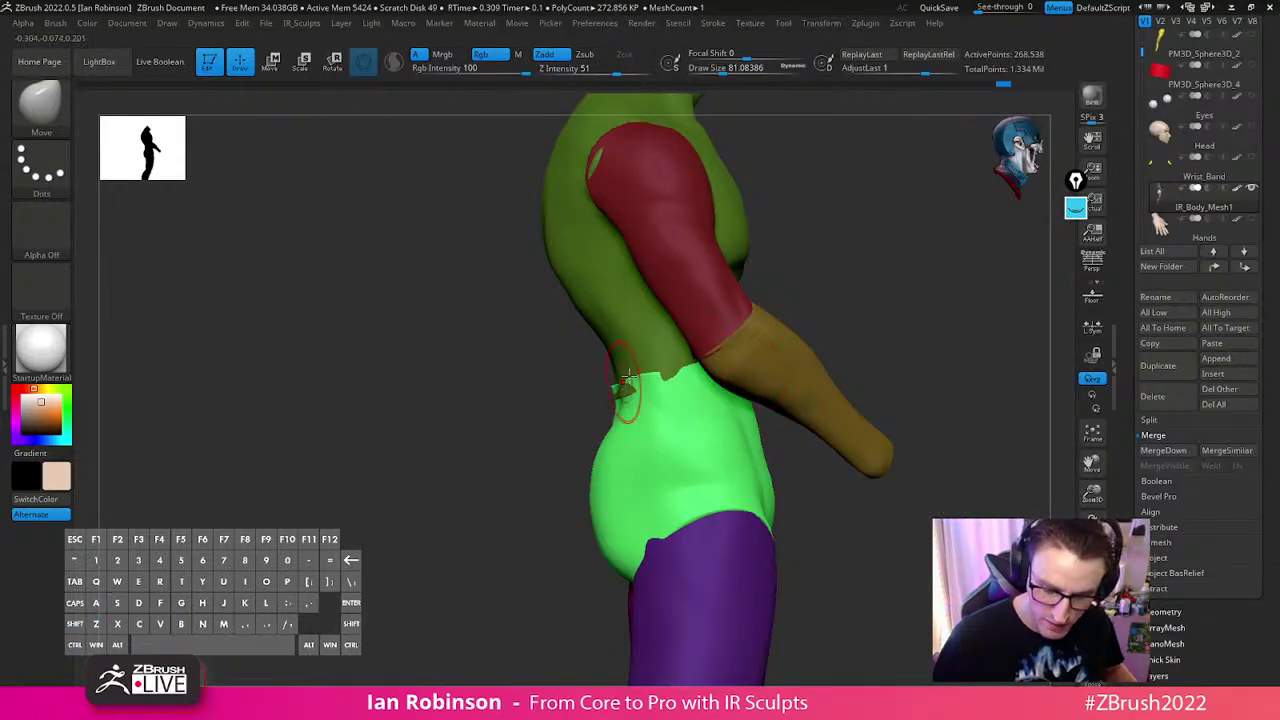
{"action": "right_click_drag", "start_coordinate": [651, 378], "coordinate": [801, 426]}
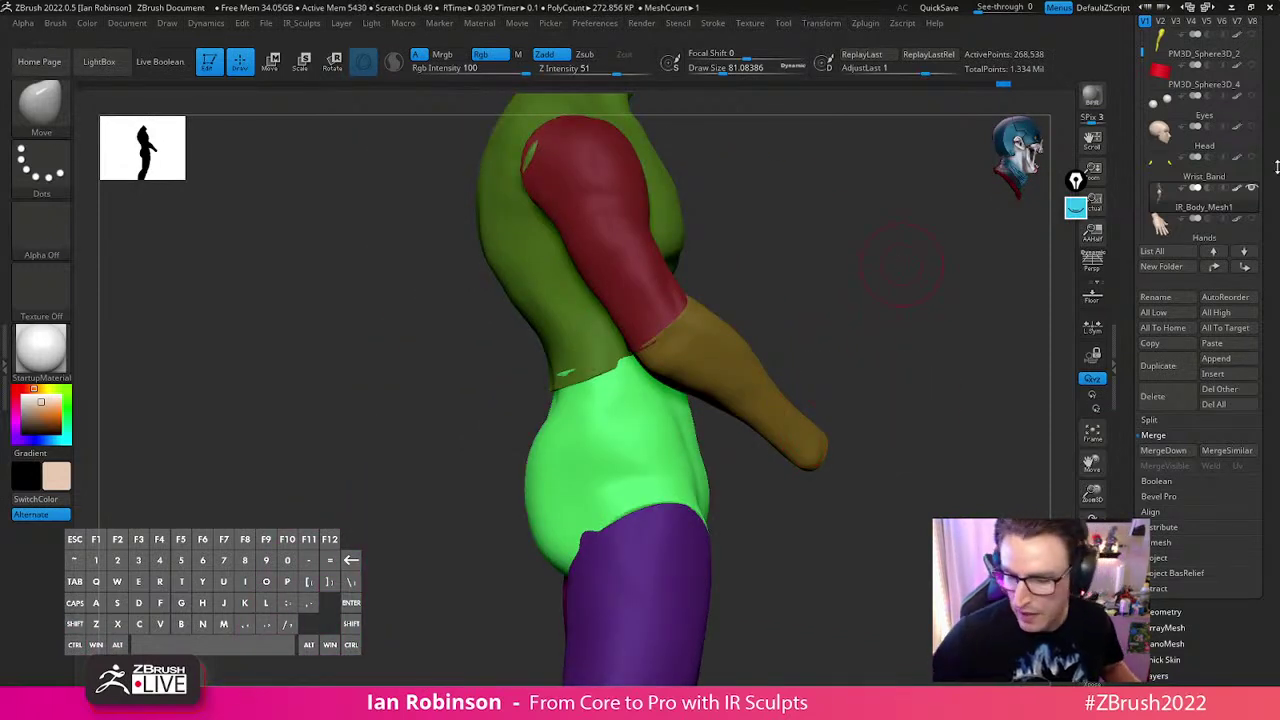
{"action": "left_click_drag", "start_coordinate": [1268, 182], "coordinate": [1268, 178]}
{"action": "right_click_drag", "start_coordinate": [868, 275], "coordinate": [849, 366], "text": "ctrl"}
{"action": "right_click_drag", "start_coordinate": [849, 366], "coordinate": [774, 360], "text": "alt"}
Try a DynaMesh resolution of 296 for the body and undo the change
{"action": "key", "text": "space"}
{"action": "left_click", "coordinate": [765, 376]}
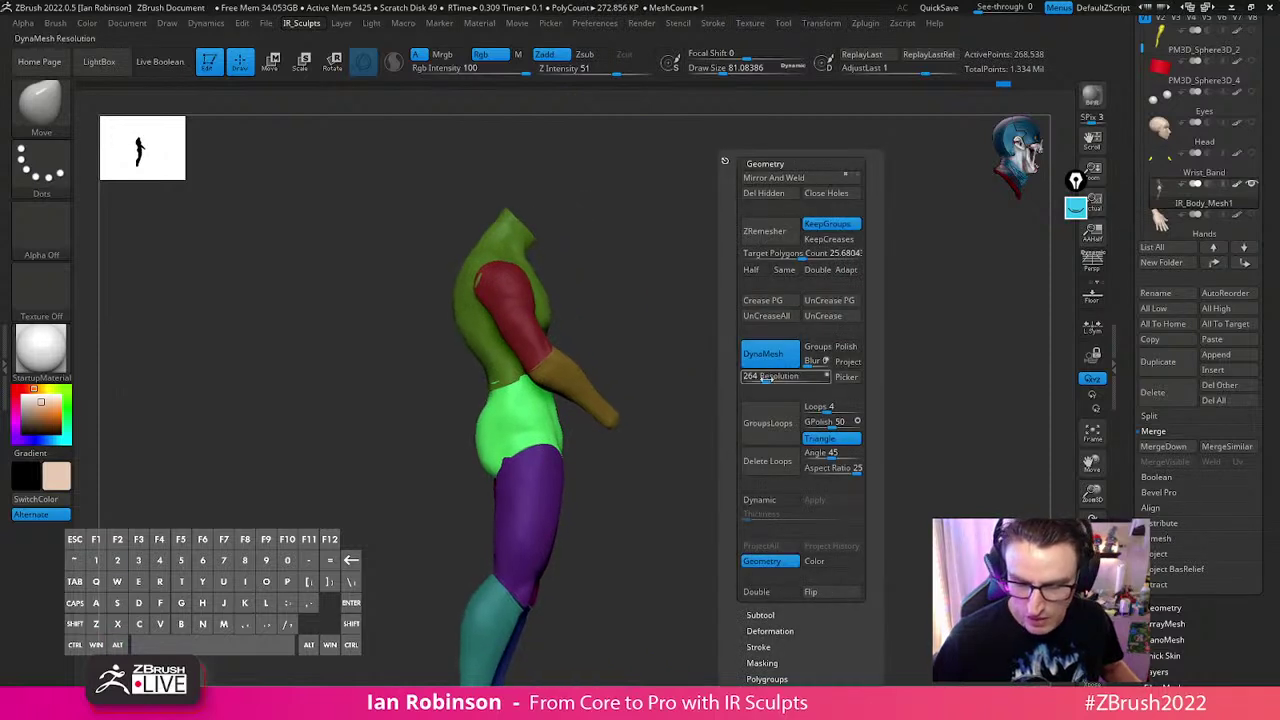
{"action": "type", "text": "144"}
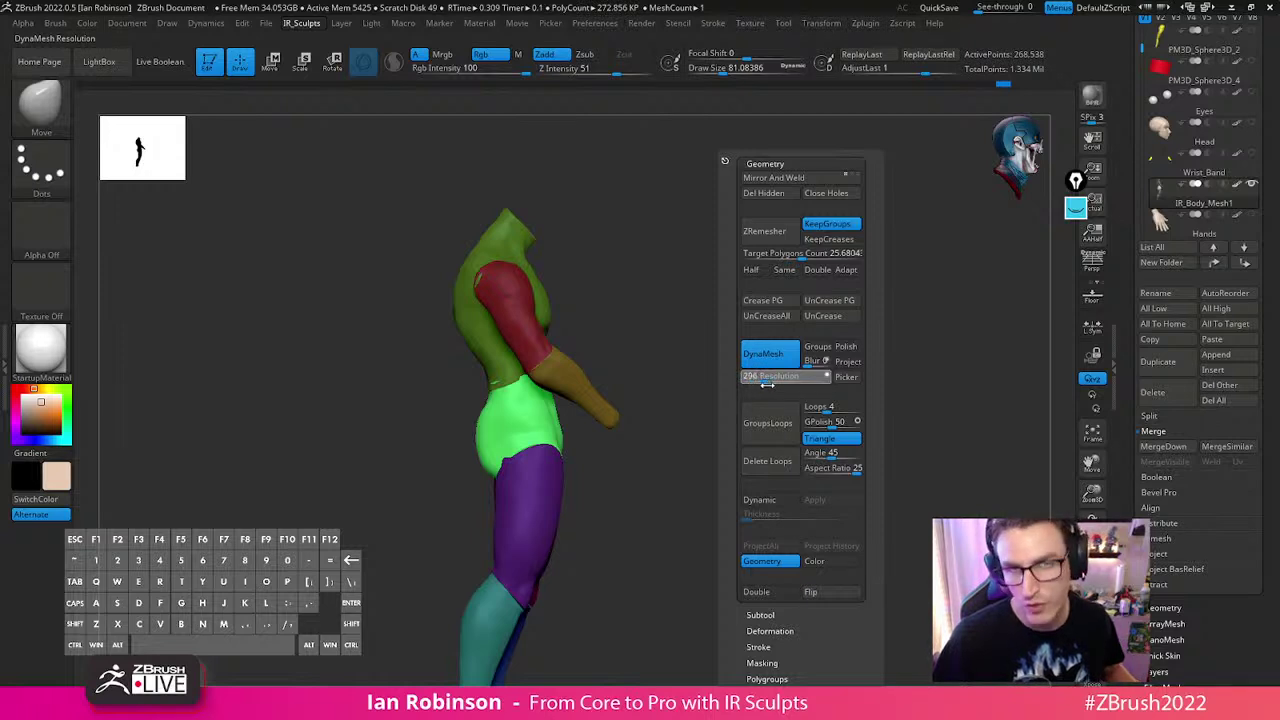
{"action": "key", "text": "ctrl+z"}
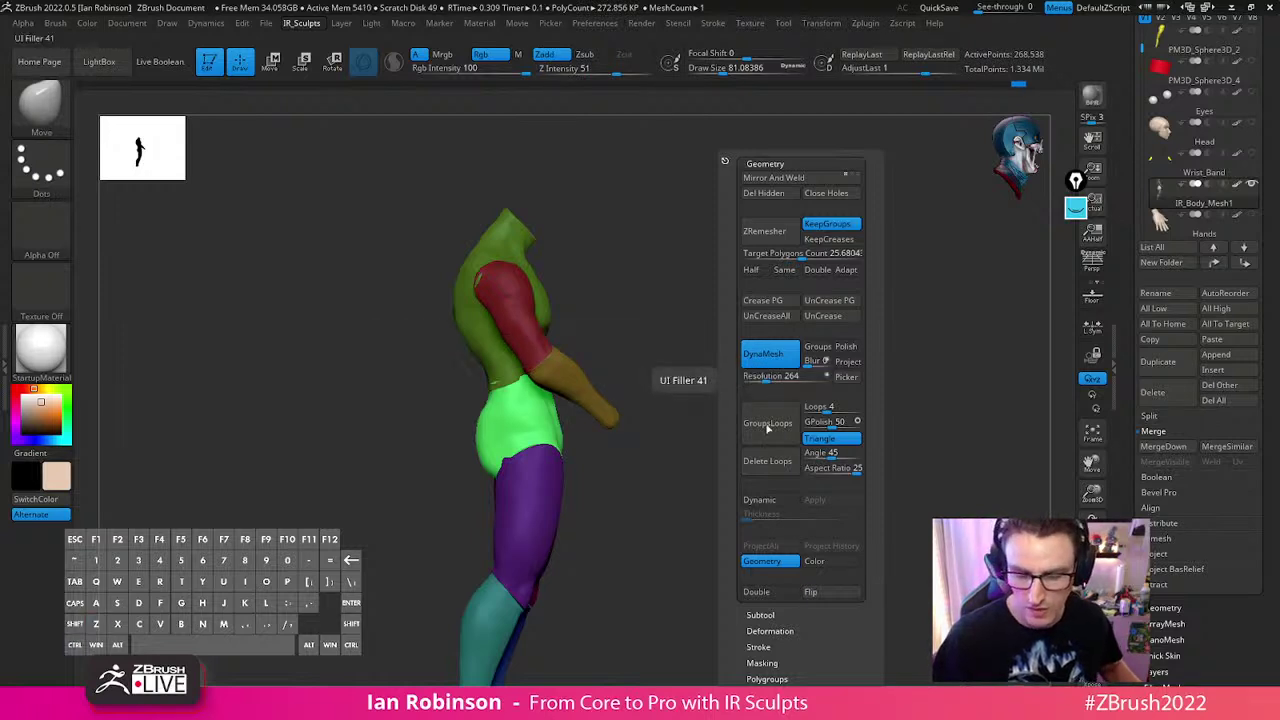
{"action": "key", "text": "space"}
{"action": "left_click", "coordinate": [778, 378]}
Clear the mask, show the polyframe and remesh the body with DynaMesh
{"action": "key", "text": "shift+f"}
{"action": "key", "text": "shift+f"}
{"action": "key", "text": "shift+f"}
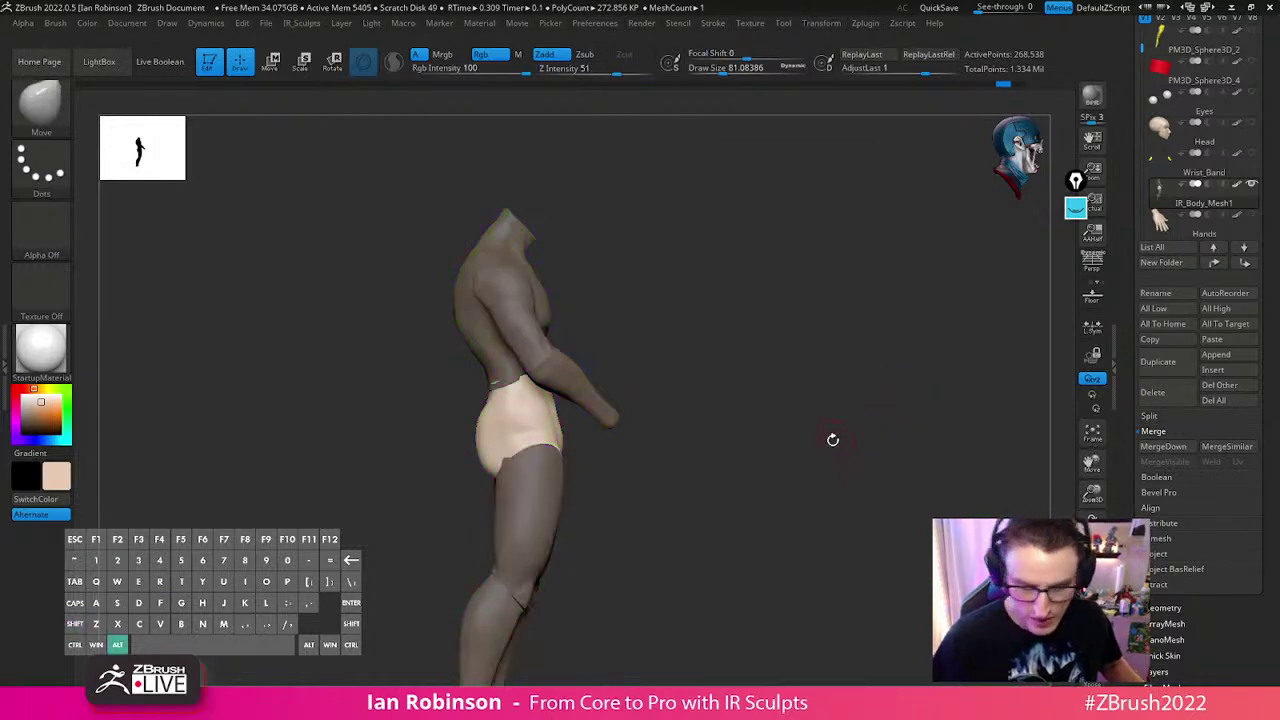
{"action": "key", "text": "shift+f"}
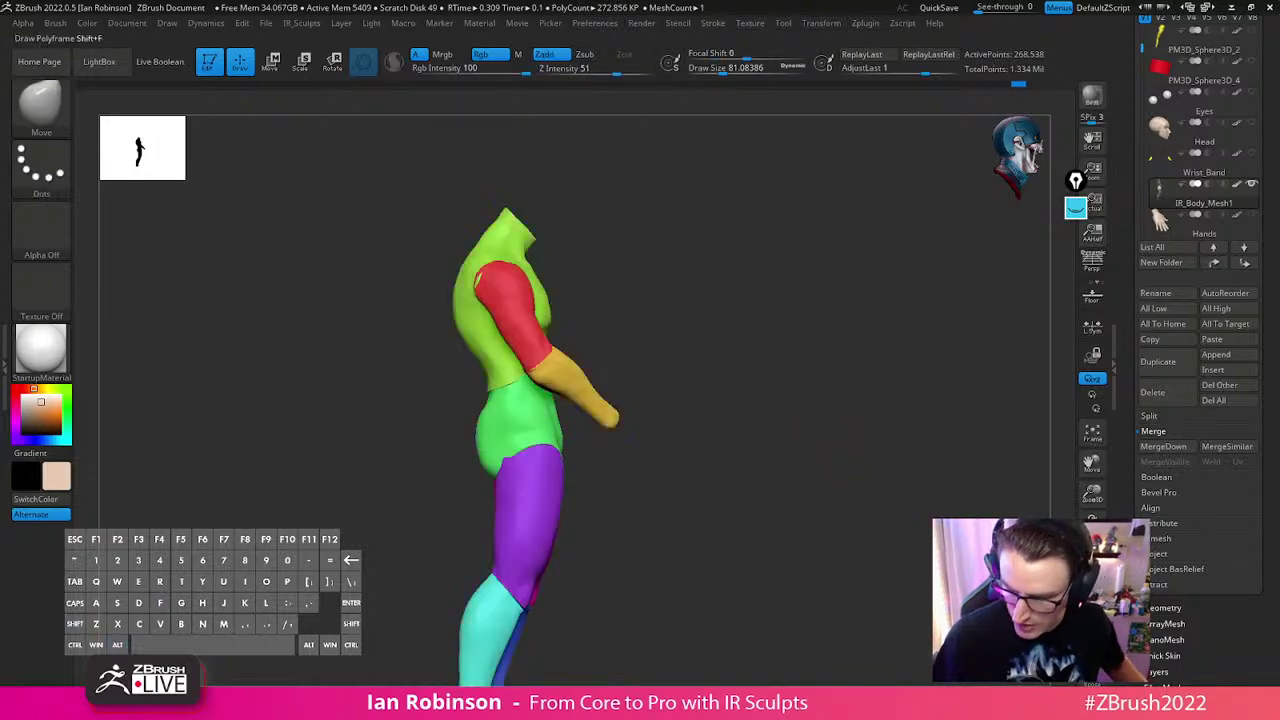
{"action": "left_click_drag", "start_coordinate": [850, 456], "coordinate": [820, 379]}
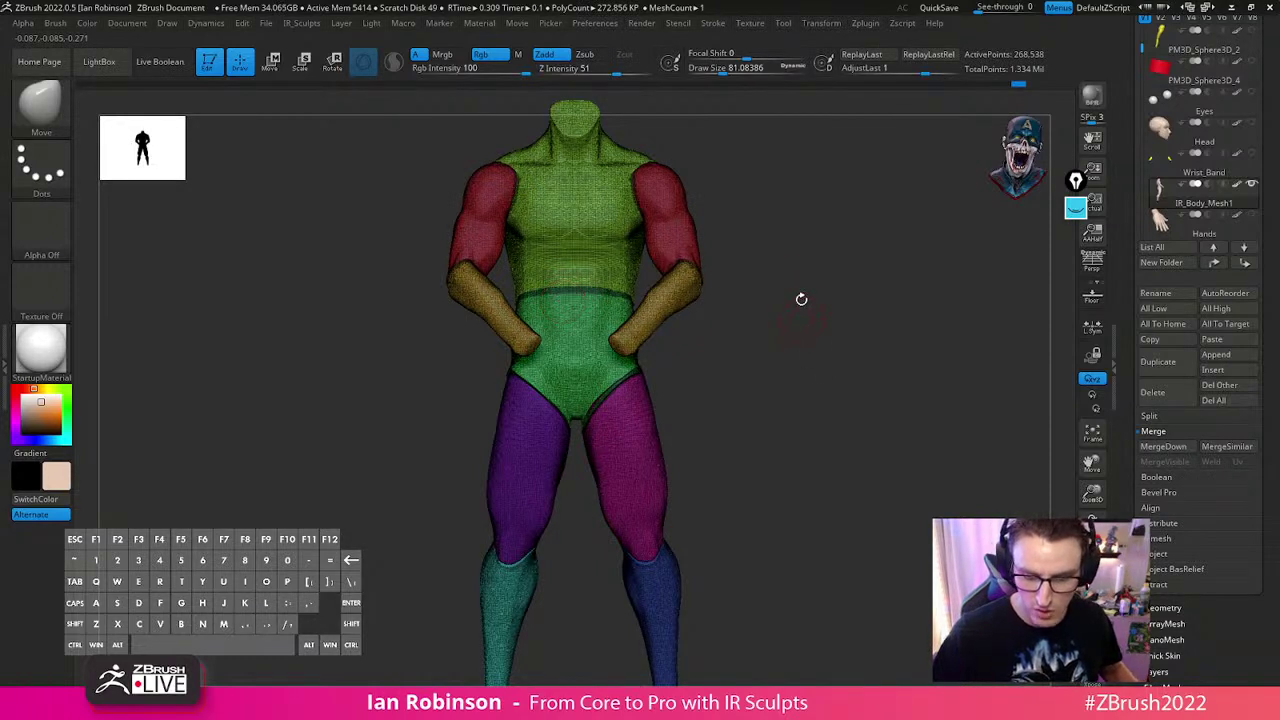
{"action": "key", "text": "ctrl+w"}
{"action": "key", "text": "ctrl+z"}
{"action": "key", "text": "space"}
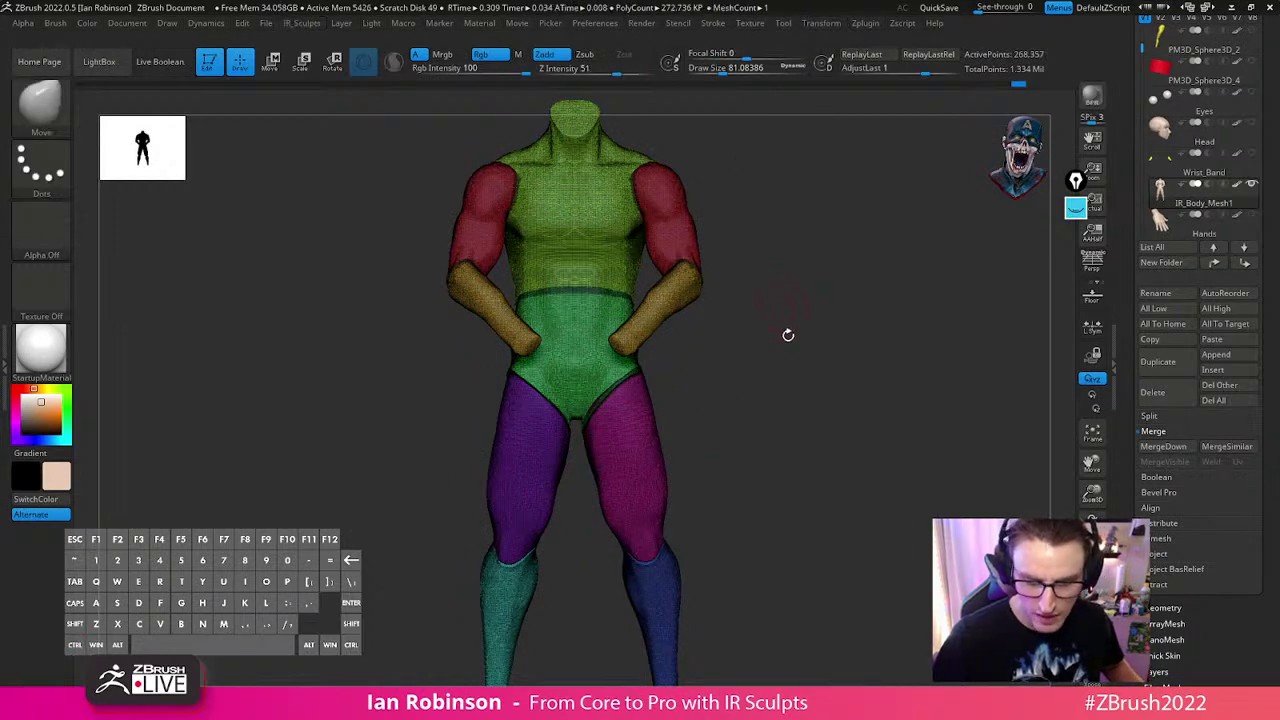
Try a much denser remesh of the body and undo it
{"action": "left_click_drag", "start_coordinate": [819, 394], "coordinate": [791, 320], "text": "alt"}
{"action": "key", "text": "w"}
{"action": "left_click", "coordinate": [654, 226], "text": "alt"}
{"action": "left_click", "coordinate": [622, 226], "text": "alt"}
{"action": "left_click_drag", "start_coordinate": [795, 205], "coordinate": [828, 300], "text": "alt"}
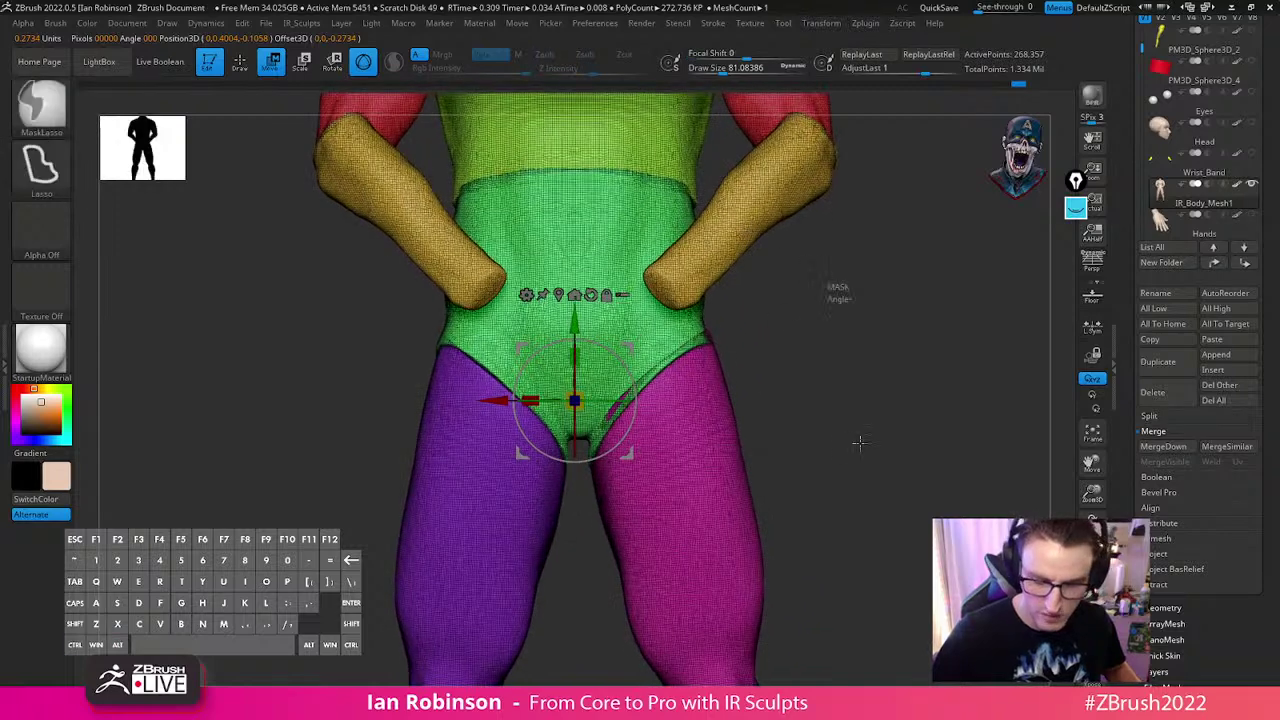
{"action": "key", "text": "q"}
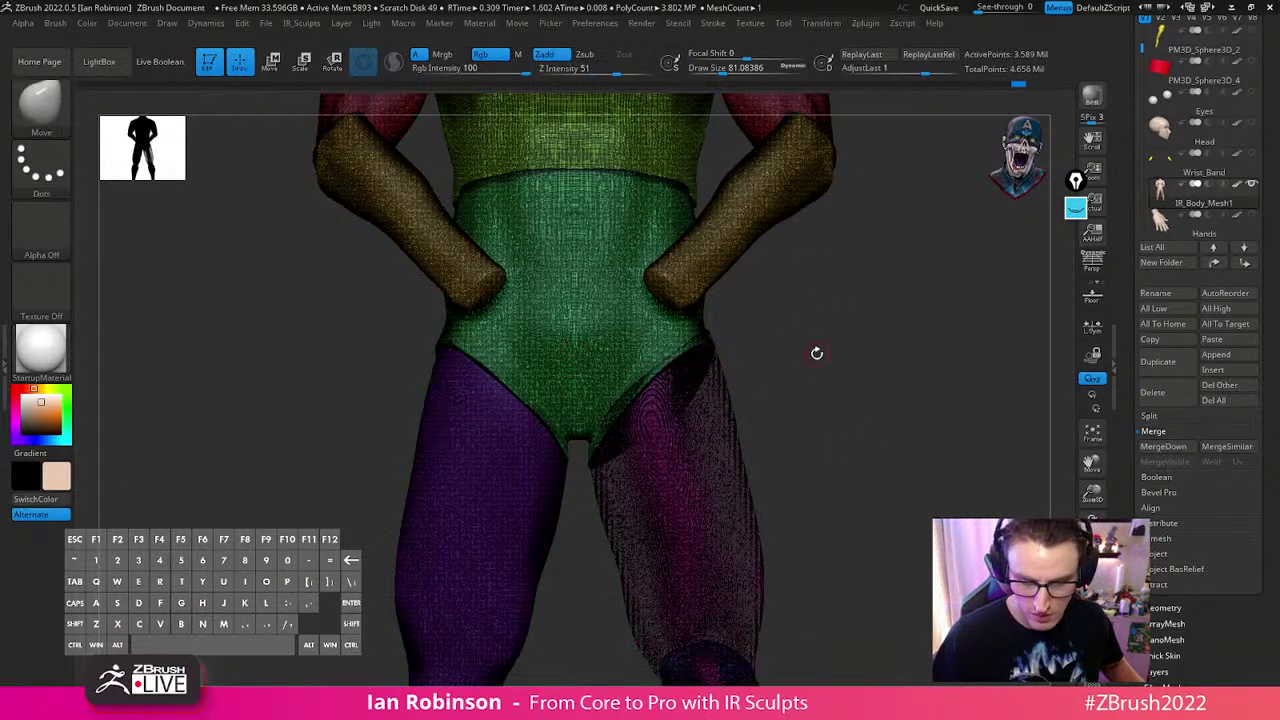
{"action": "key", "text": "shift+f"}
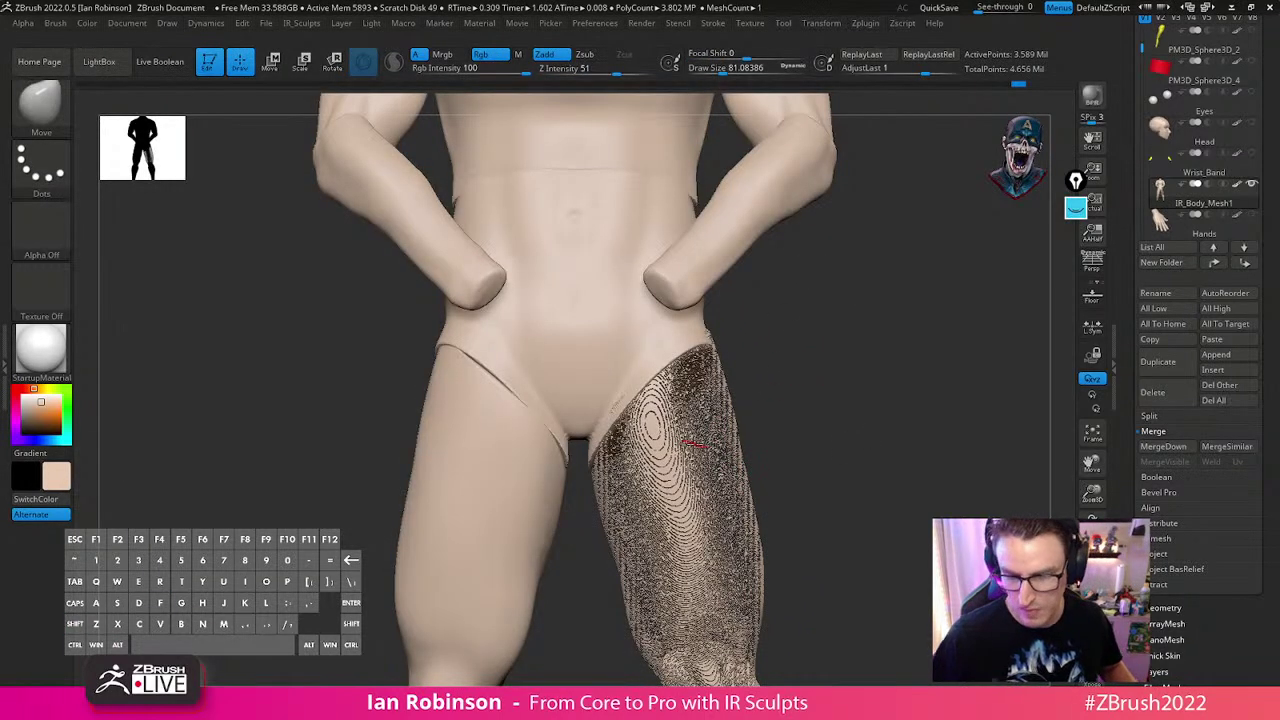
{"action": "key", "text": "ctrl+z"}
Examine the joins between the body parts at the groin, knees and shoulders without the polyframe
{"action": "key", "text": "f"}
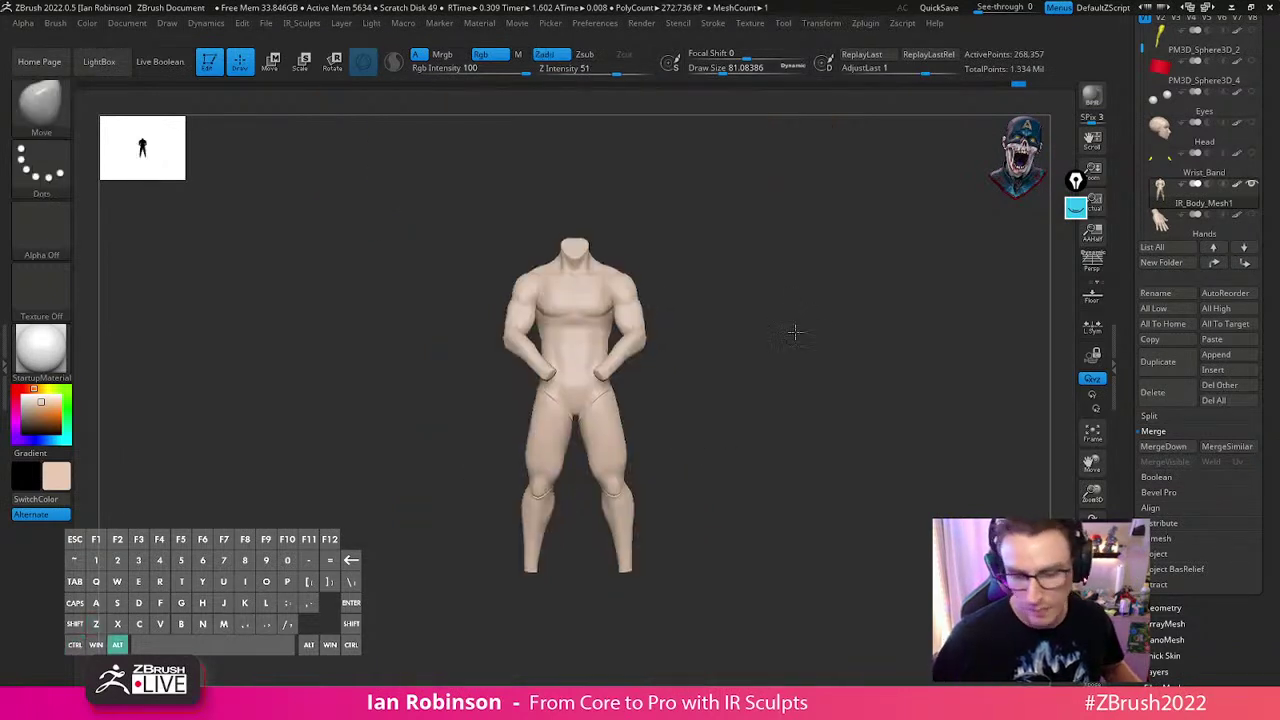
{"action": "left_click_drag", "start_coordinate": [797, 320], "coordinate": [742, 510], "text": "alt"}
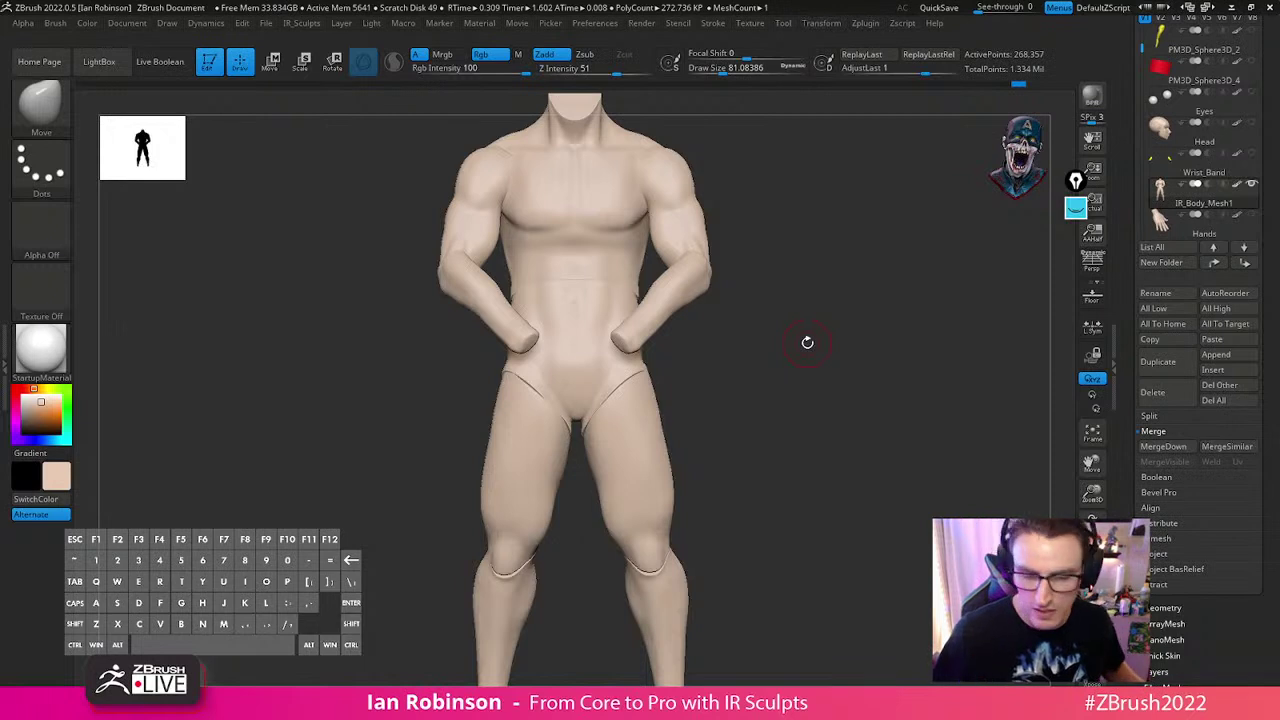
{"action": "key", "text": "w"}
{"action": "left_click_drag", "start_coordinate": [574, 400], "coordinate": [535, 541]}
{"action": "key", "text": "q"}
{"action": "left_click_drag", "start_coordinate": [697, 395], "coordinate": [727, 325], "text": "shift"}
{"action": "key", "text": "f"}
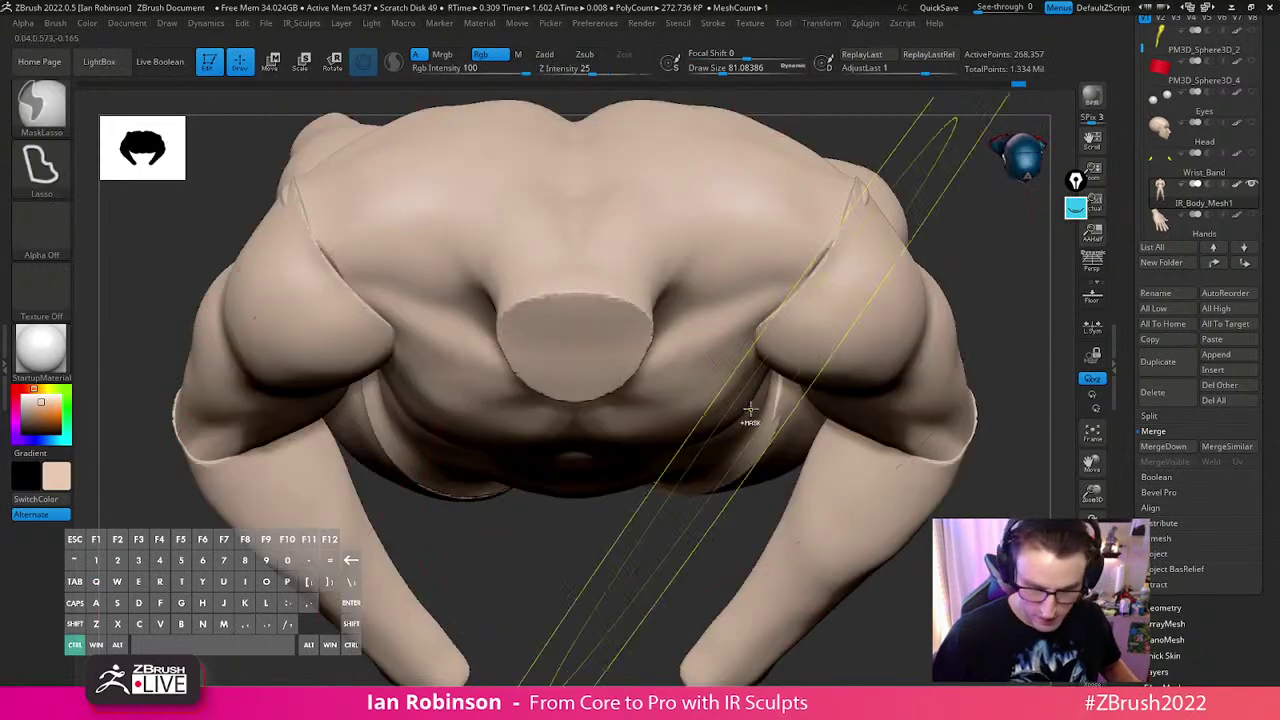
Try a low-poly remesh of the body that keeps its polygroups, and undo it
{"action": "key", "text": "shift+d"}
{"action": "key", "text": "shift+d"}
{"action": "key", "text": "shift+d"}
{"action": "key", "text": "shift+f"}
{"action": "key", "text": "space"}
{"action": "key", "text": "2"}
{"action": "left_click_drag", "start_coordinate": [584, 515], "coordinate": [571, 609]}
{"action": "key", "text": "f"}
{"action": "left_click_drag", "start_coordinate": [873, 418], "coordinate": [822, 404], "text": "shift"}
{"action": "key", "text": "s"}
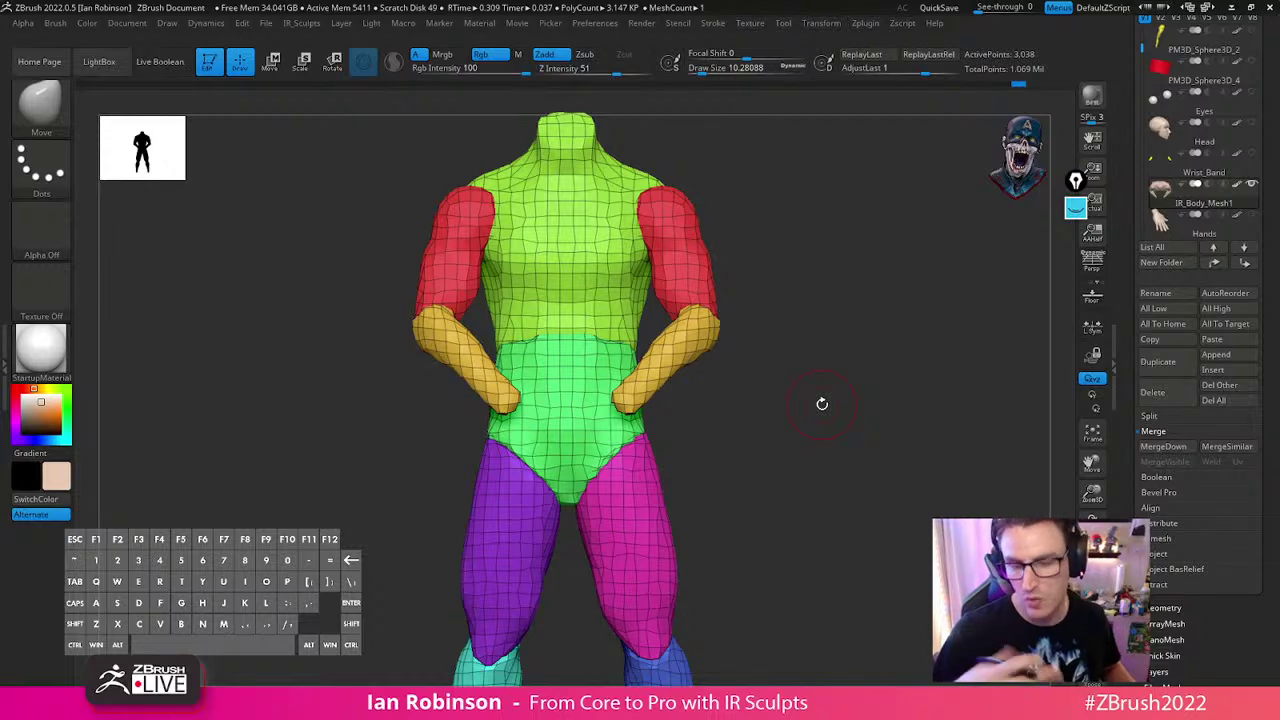
{"action": "key", "text": "ctrl+z"}
{"action": "key", "text": "ctrl+z"}
{"action": "key", "text": "f"}
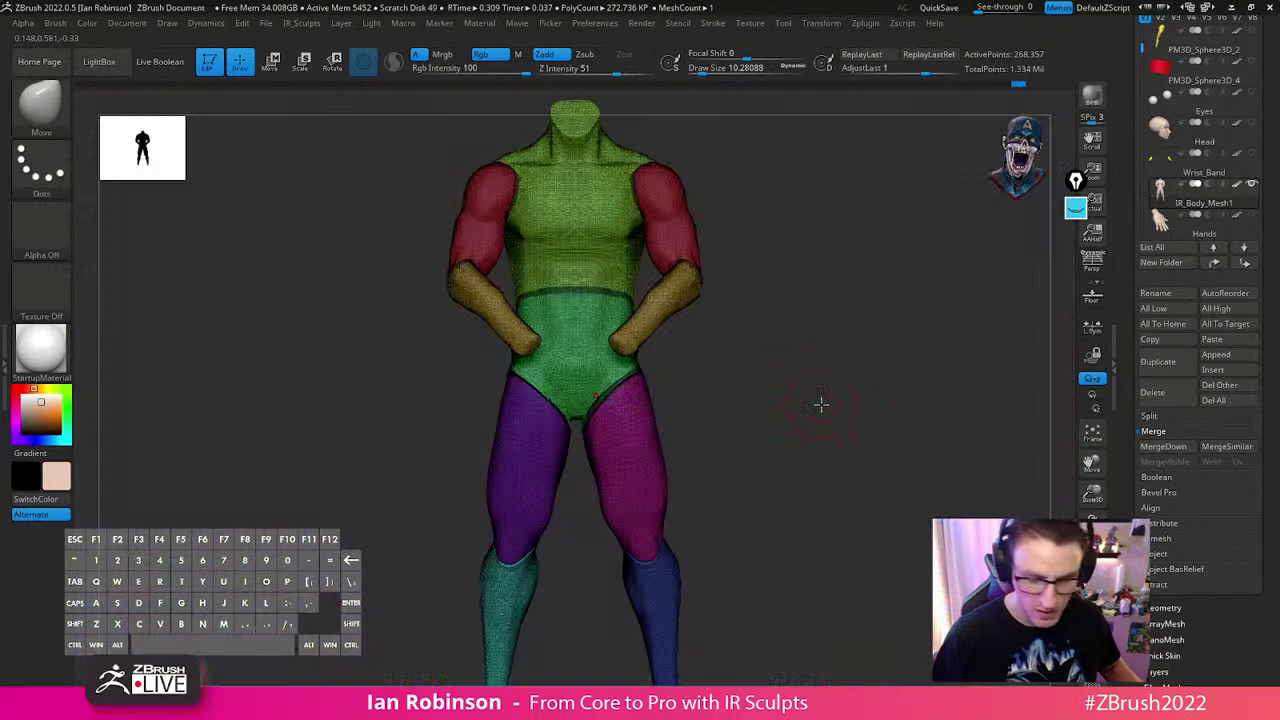
Isolate the pelvis polygroup and mask everything else on the body
{"action": "left_click_drag", "start_coordinate": [808, 423], "coordinate": [766, 405], "text": "shift"}
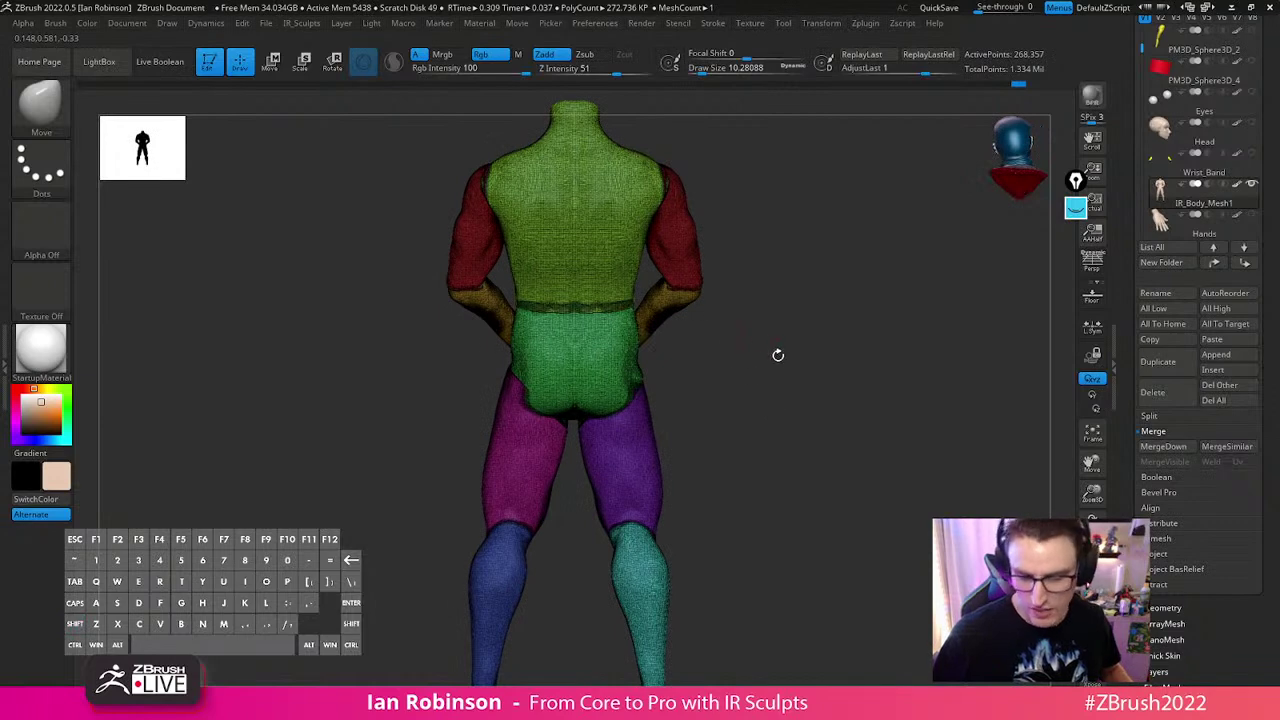
{"action": "key", "text": "space"}
{"action": "mouse_move", "coordinate": [895, 349]}
{"action": "left_mouse_down"}
{"action": "mouse_move", "coordinate": [846, 334]}
{"action": "mouse_move", "coordinate": [834, 371]}
{"action": "mouse_move", "coordinate": [851, 351]}
{"action": "mouse_move", "coordinate": [833, 356]}
{"action": "left_mouse_up"}
{"action": "key", "text": "s"}
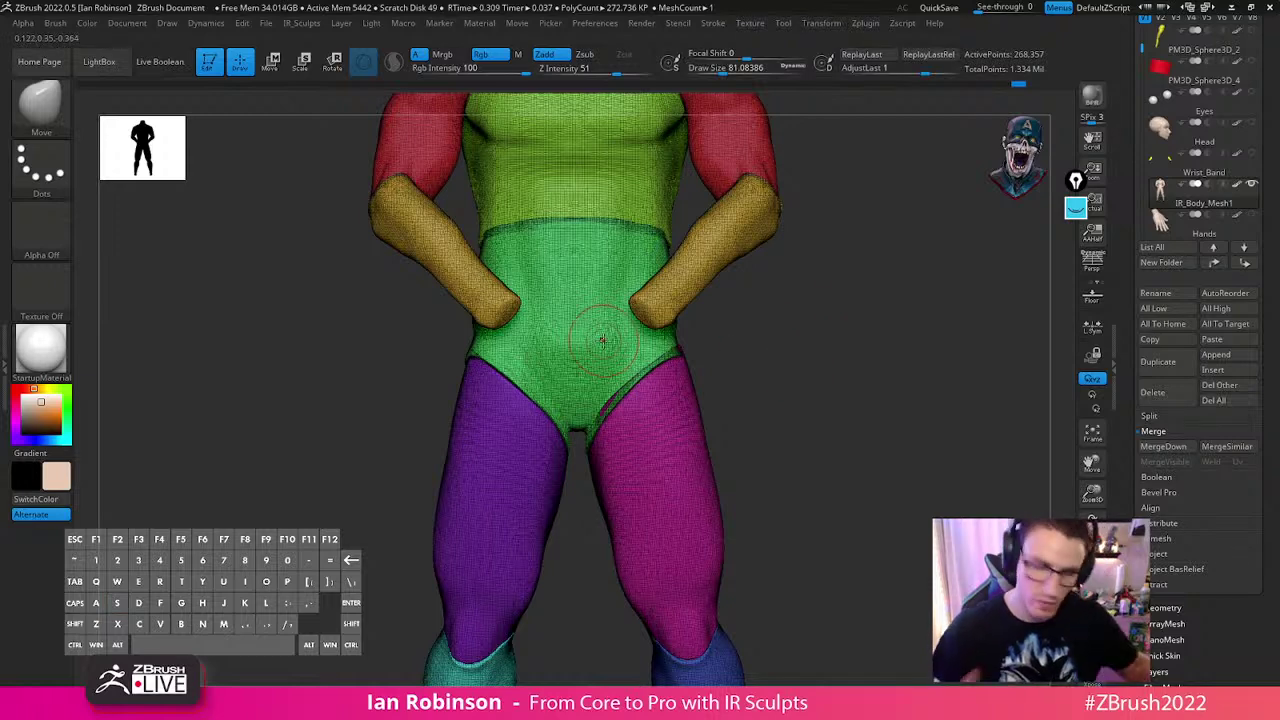
{"action": "left_click", "coordinate": [607, 336], "text": "ctrl+shift"}
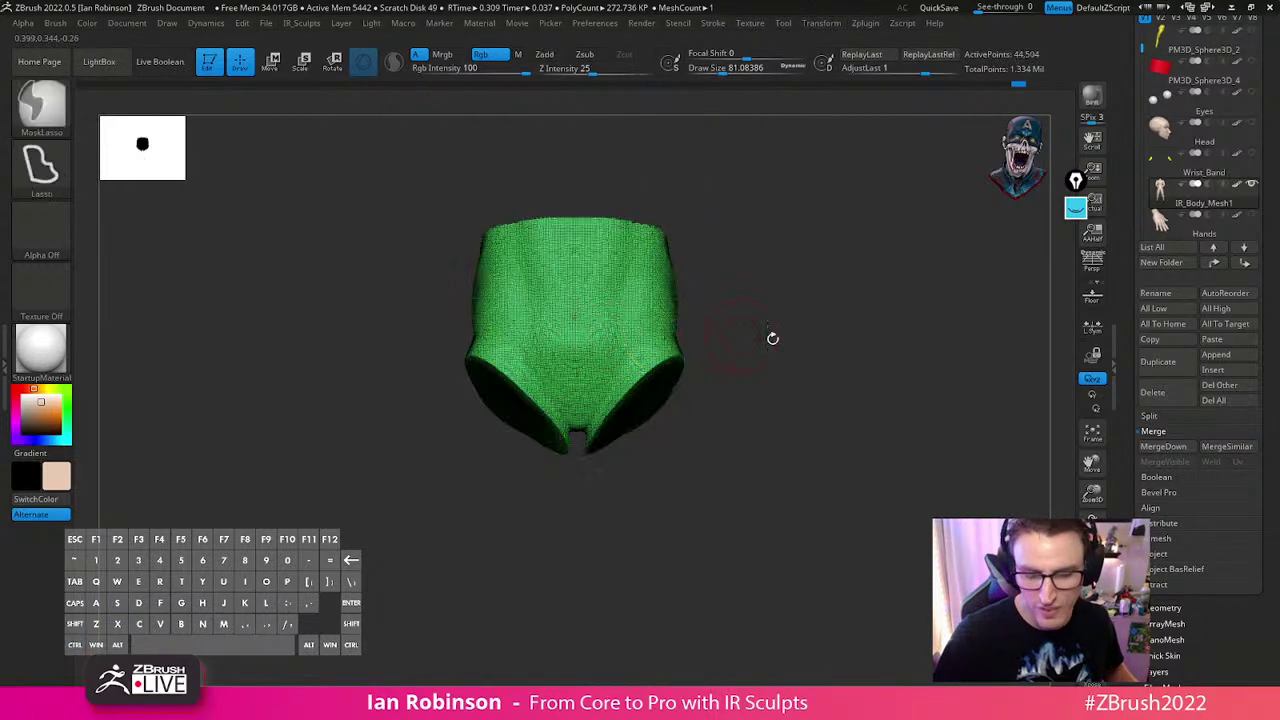
{"action": "left_click", "coordinate": [785, 344], "text": "ctrl"}
{"action": "left_click", "coordinate": [803, 349], "text": "ctrl+shift"}
{"action": "left_click", "coordinate": [808, 348], "text": "ctrl"}
Adjust the edges of the unmasked pelvis polygroup with the Move brush
{"action": "left_click_drag", "start_coordinate": [850, 346], "coordinate": [795, 340]}
{"action": "key", "text": "s"}
{"action": "left_click_drag", "start_coordinate": [704, 288], "coordinate": [726, 288]}
{"action": "left_click_drag", "start_coordinate": [832, 306], "coordinate": [789, 300]}
{"action": "left_click_drag", "start_coordinate": [789, 300], "coordinate": [825, 405], "text": "alt"}
{"action": "left_click_drag", "start_coordinate": [821, 329], "coordinate": [848, 303]}
Clear the current mask and mask everything except the torso polygroup
{"action": "left_click_drag", "start_coordinate": [847, 354], "coordinate": [838, 370], "text": "ctrl"}
{"action": "left_click", "coordinate": [614, 306], "text": "ctrl+shift"}
{"action": "left_click", "coordinate": [841, 298], "text": "ctrl"}
{"action": "left_click", "coordinate": [838, 310], "text": "ctrl+shift"}
{"action": "left_click", "coordinate": [838, 310], "text": "ctrl"}
Reshape the torso's front waist edge over the pelvis with the Move brush at a draw size of about 194
{"action": "left_click_drag", "start_coordinate": [830, 310], "coordinate": [785, 308]}
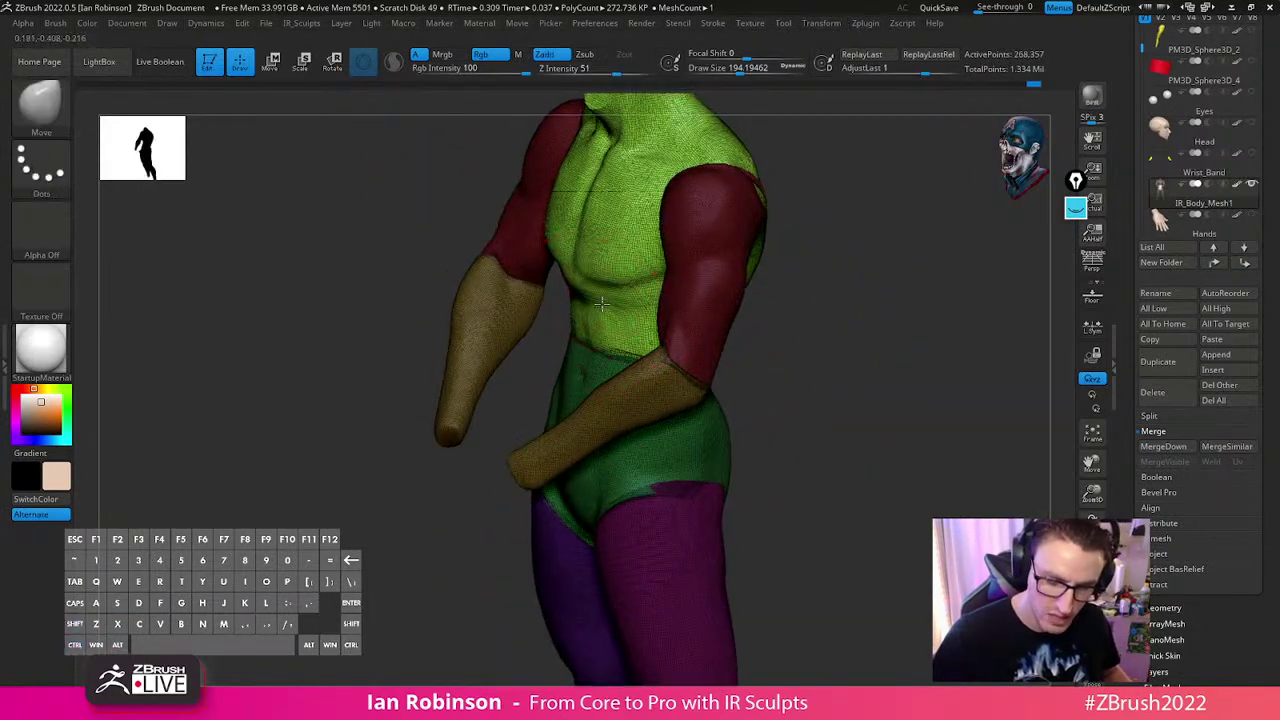
{"action": "left_click_drag", "start_coordinate": [515, 350], "coordinate": [603, 360]}
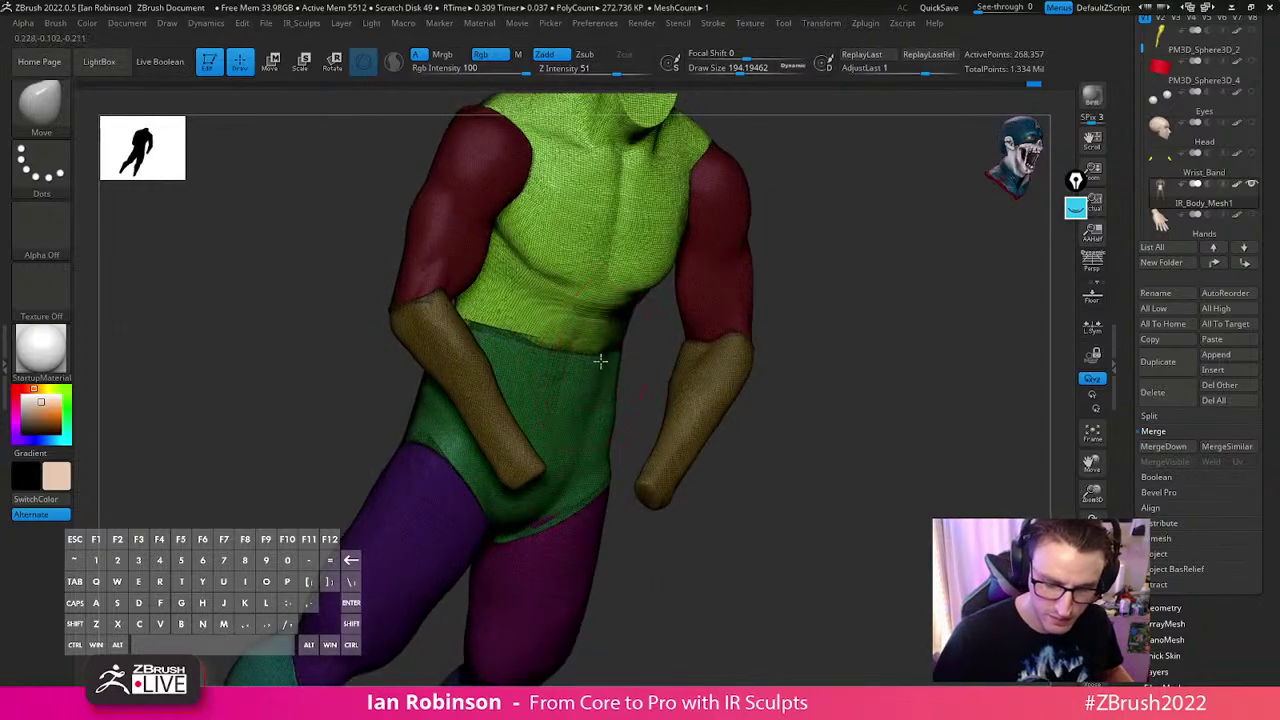
{"action": "left_click_drag", "start_coordinate": [775, 362], "coordinate": [614, 364]}
{"action": "key", "text": "s"}
{"action": "mouse_move", "coordinate": [790, 250]}
{"action": "left_mouse_down"}
{"action": "mouse_move", "coordinate": [700, 268]}
{"action": "mouse_move", "coordinate": [775, 300]}
{"action": "left_mouse_up"}
{"action": "mouse_move", "coordinate": [612, 236]}
{"action": "right_mouse_down"}
{"action": "mouse_move", "coordinate": [700, 280]}
{"action": "mouse_move", "coordinate": [843, 314]}
{"action": "mouse_move", "coordinate": [777, 330]}
{"action": "mouse_move", "coordinate": [519, 291]}
{"action": "right_mouse_up"}
{"action": "mouse_move", "coordinate": [580, 240]}
{"action": "right_mouse_down"}
{"action": "mouse_move", "coordinate": [531, 206]}
{"action": "mouse_move", "coordinate": [550, 290]}
{"action": "mouse_move", "coordinate": [576, 314]}
{"action": "right_mouse_up"}
Refine the torso's edge at the back of the shoulder with the Move brush at a draw size of about 74
{"action": "key", "text": "s"}
{"action": "key", "text": "s"}
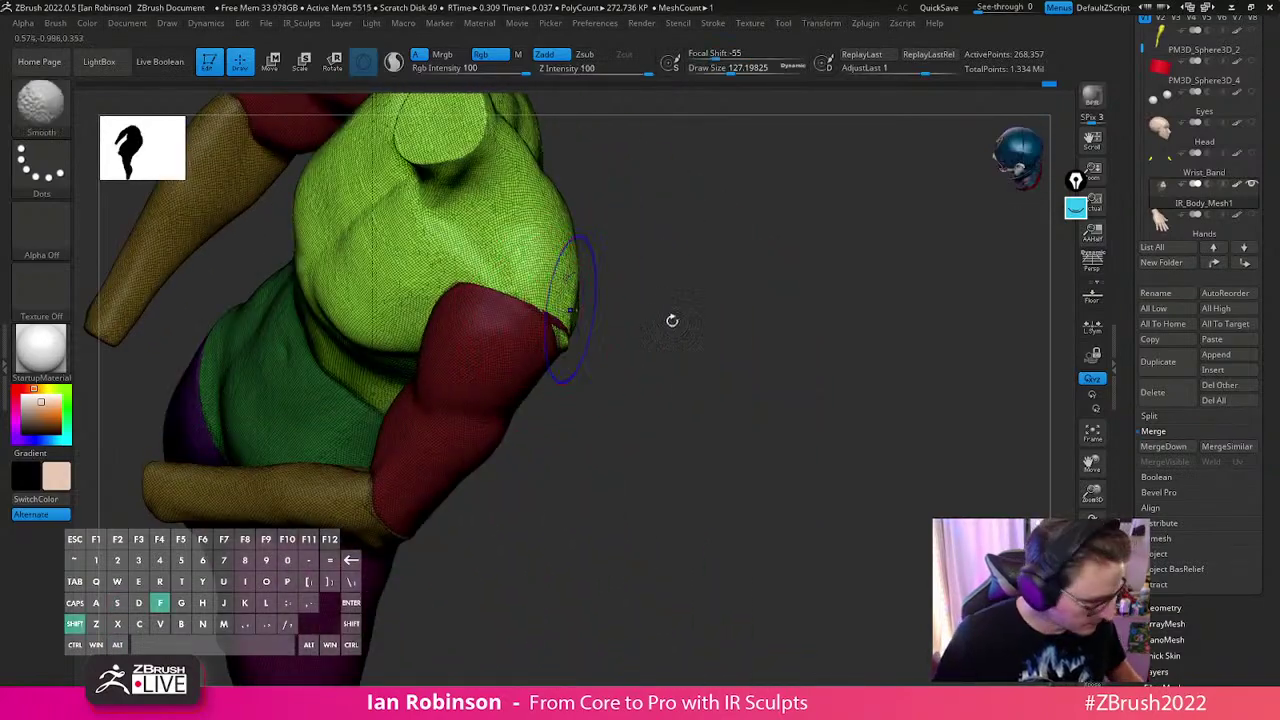
{"action": "key", "text": "shift+f"}
{"action": "right_click_drag", "start_coordinate": [669, 323], "coordinate": [606, 320]}
{"action": "key", "text": "s"}
{"action": "left_click_drag", "start_coordinate": [606, 320], "coordinate": [582, 318]}
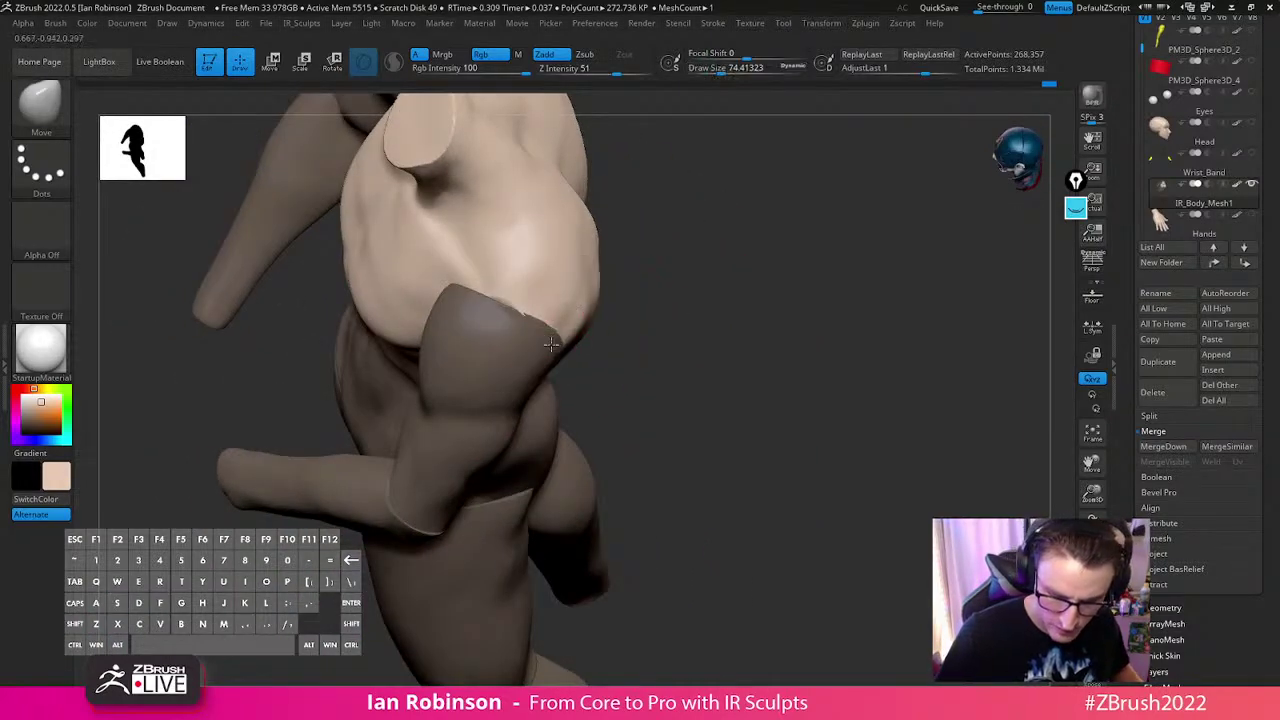
Adjust the torso's shoulder and rear waist edges with the Move brush at a draw size of about 205
{"action": "mouse_move", "coordinate": [733, 281]}
{"action": "right_mouse_down"}
{"action": "mouse_move", "coordinate": [797, 280]}
{"action": "mouse_move", "coordinate": [885, 355]}
{"action": "mouse_move", "coordinate": [900, 386]}
{"action": "mouse_move", "coordinate": [720, 378]}
{"action": "right_mouse_up"}
{"action": "key", "text": "s"}
{"action": "left_click", "coordinate": [703, 378]}
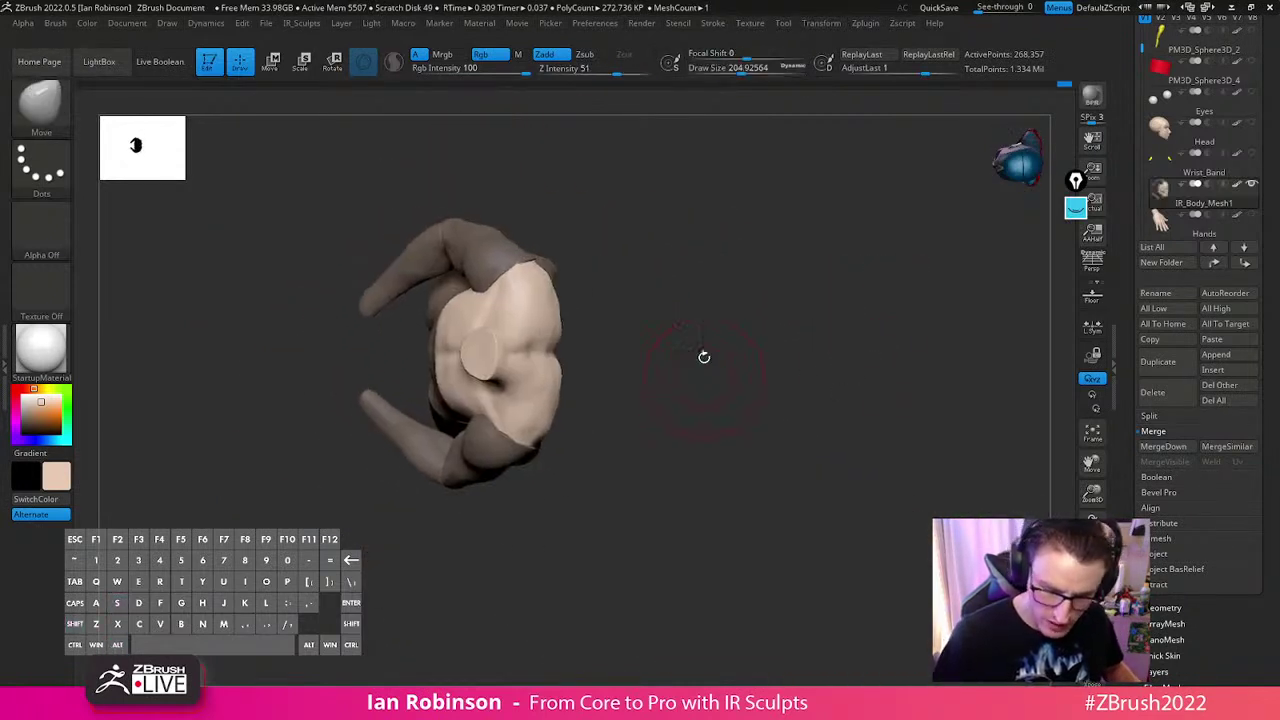
{"action": "right_click_drag", "start_coordinate": [524, 258], "coordinate": [755, 362]}
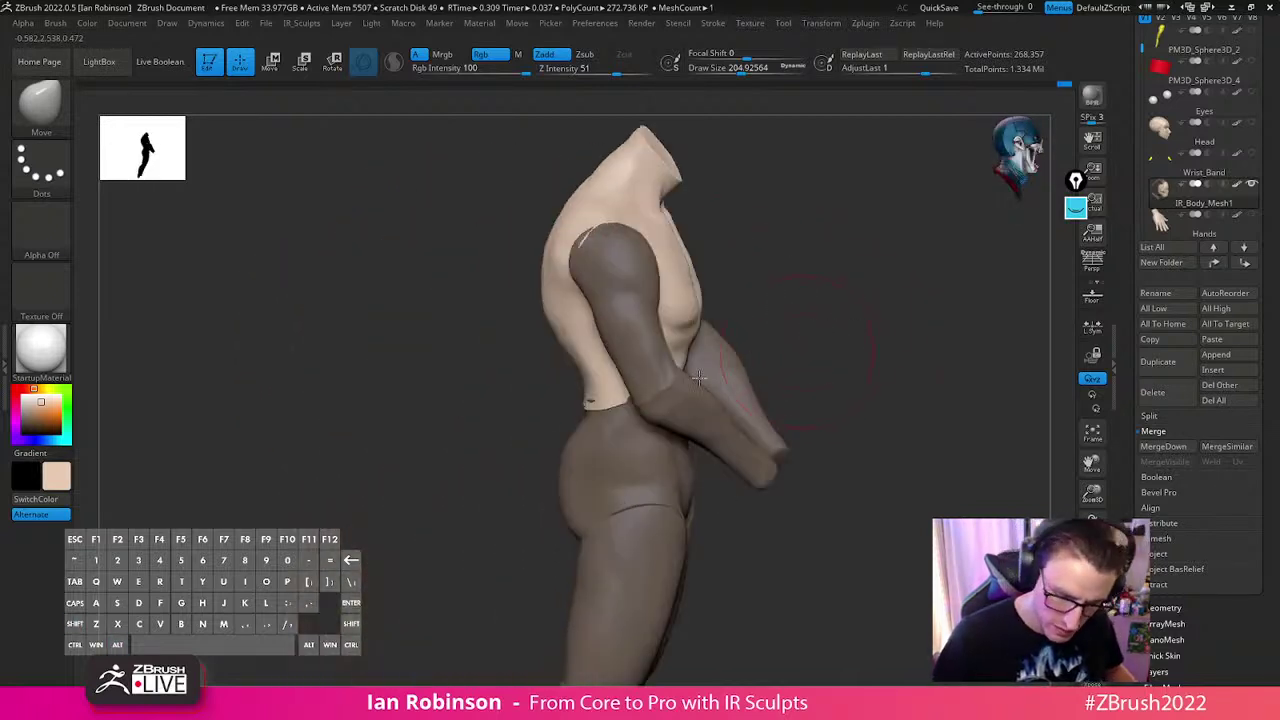
{"action": "right_click_drag", "start_coordinate": [597, 420], "coordinate": [636, 397]}
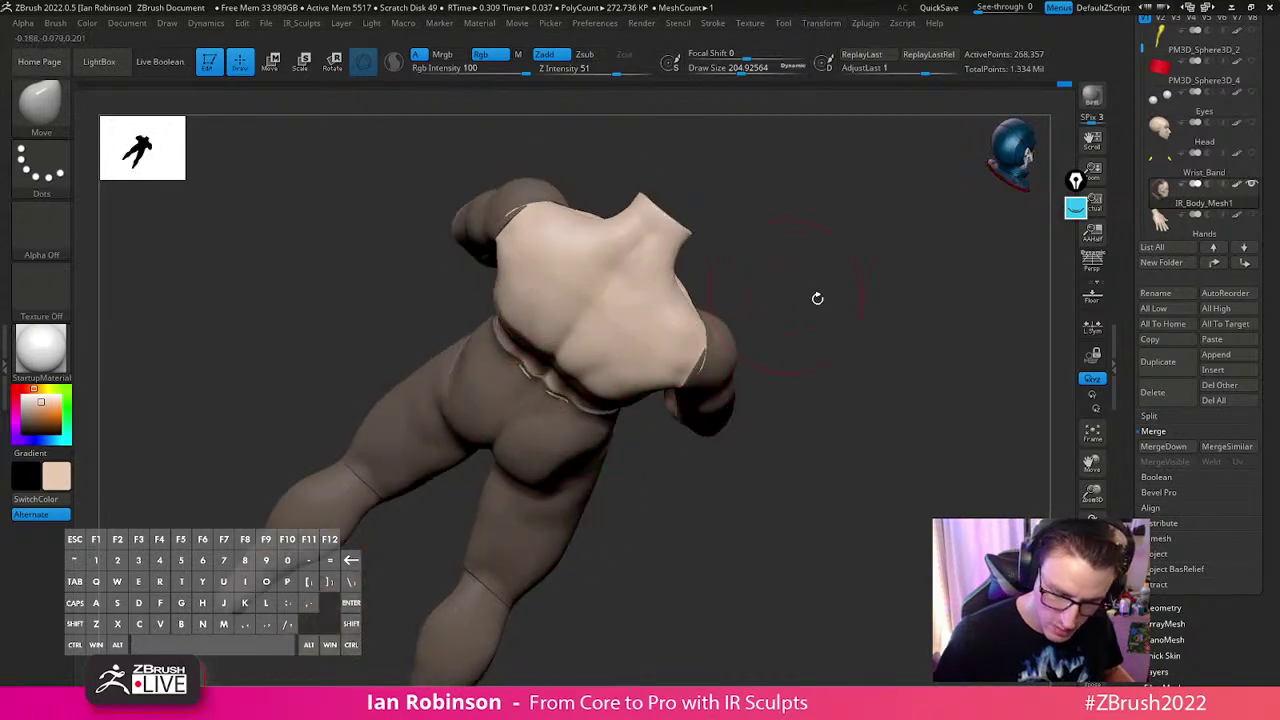
{"action": "key", "text": "s"}
{"action": "key", "text": "s"}
{"action": "left_click_drag", "start_coordinate": [813, 309], "coordinate": [800, 313]}
{"action": "right_click_drag", "start_coordinate": [820, 305], "coordinate": [802, 416]}
{"action": "right_click_drag", "start_coordinate": [872, 353], "coordinate": [862, 378]}
Replace the torso mask with one covering everything except the pelvis polygroup
{"action": "left_click_drag", "start_coordinate": [773, 382], "coordinate": [720, 381], "text": "ctrl"}
{"action": "left_click", "coordinate": [590, 375], "text": "ctrl+shift"}
{"action": "left_click", "coordinate": [776, 382], "text": "ctrl+shift"}
{"action": "left_click", "coordinate": [786, 394], "text": "ctrl"}
Reshape the pelvis's edges around the upper thighs with the Move brush at a draw size of about 119
{"action": "right_click_drag", "start_coordinate": [786, 394], "coordinate": [671, 300]}
{"action": "mouse_move", "coordinate": [853, 326]}
{"action": "right_mouse_down"}
{"action": "mouse_move", "coordinate": [843, 369]}
{"action": "mouse_move", "coordinate": [671, 357]}
{"action": "mouse_move", "coordinate": [677, 326]}
{"action": "right_mouse_up"}
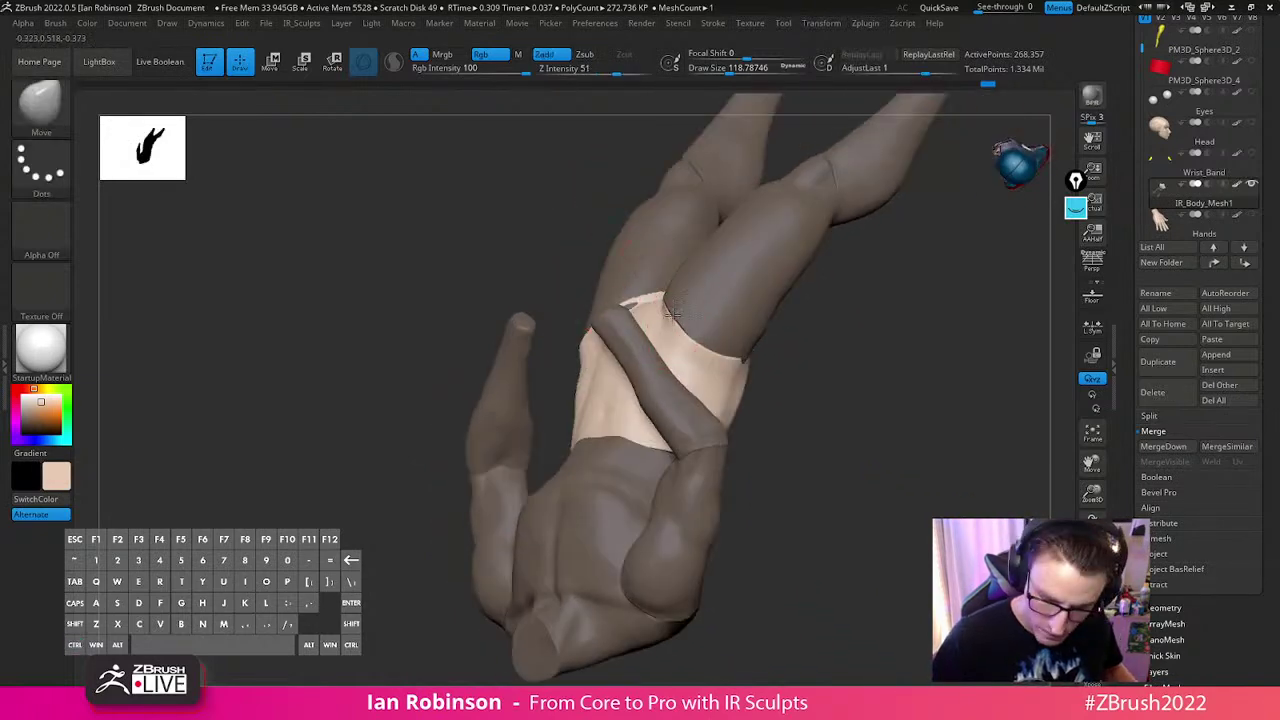
{"action": "mouse_move", "coordinate": [823, 327]}
{"action": "right_mouse_down", "text": "shift"}
{"action": "mouse_move", "coordinate": [914, 357]}
{"action": "mouse_move", "coordinate": [889, 389]}
{"action": "mouse_move", "coordinate": [940, 346]}
{"action": "mouse_move", "coordinate": [946, 360]}
{"action": "mouse_move", "coordinate": [889, 437]}
{"action": "right_mouse_up", "text": "shift"}
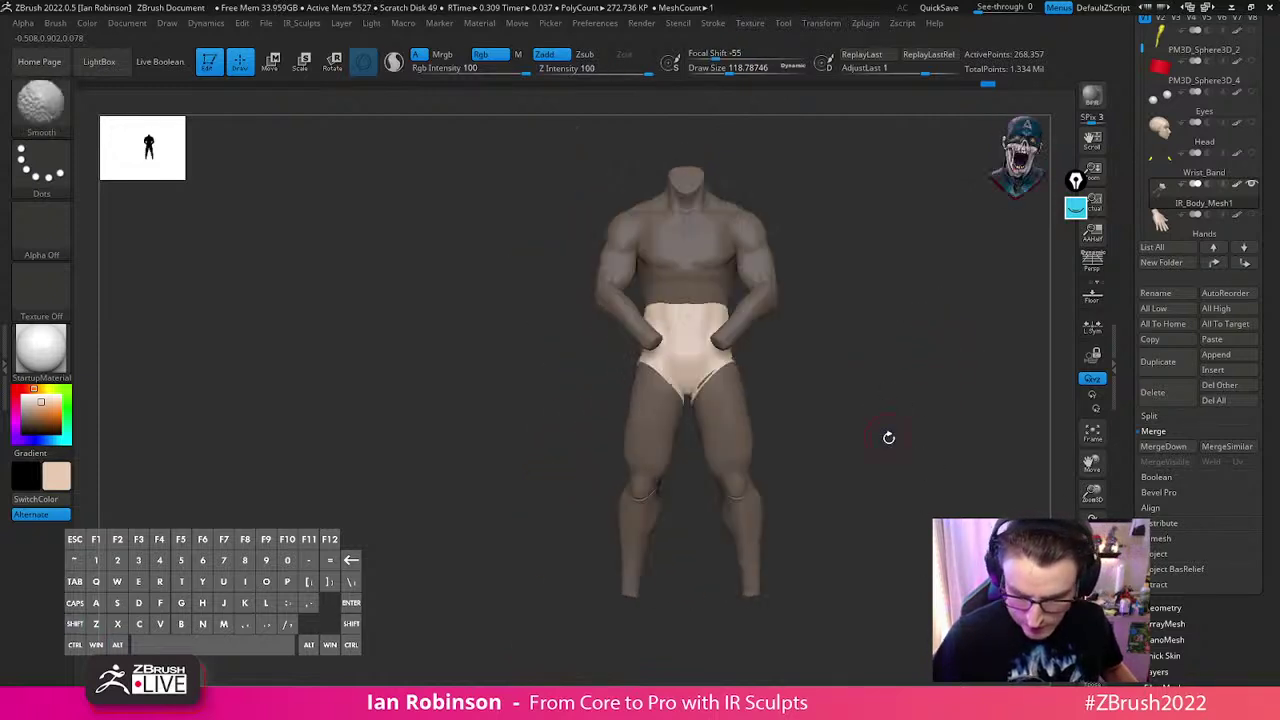
In the Hands subtool, hide the character's left hand and delete the hidden geometry
{"action": "left_click", "coordinate": [1238, 229]}
{"action": "right_click_drag", "start_coordinate": [705, 370], "coordinate": [640, 441], "text": "alt"}
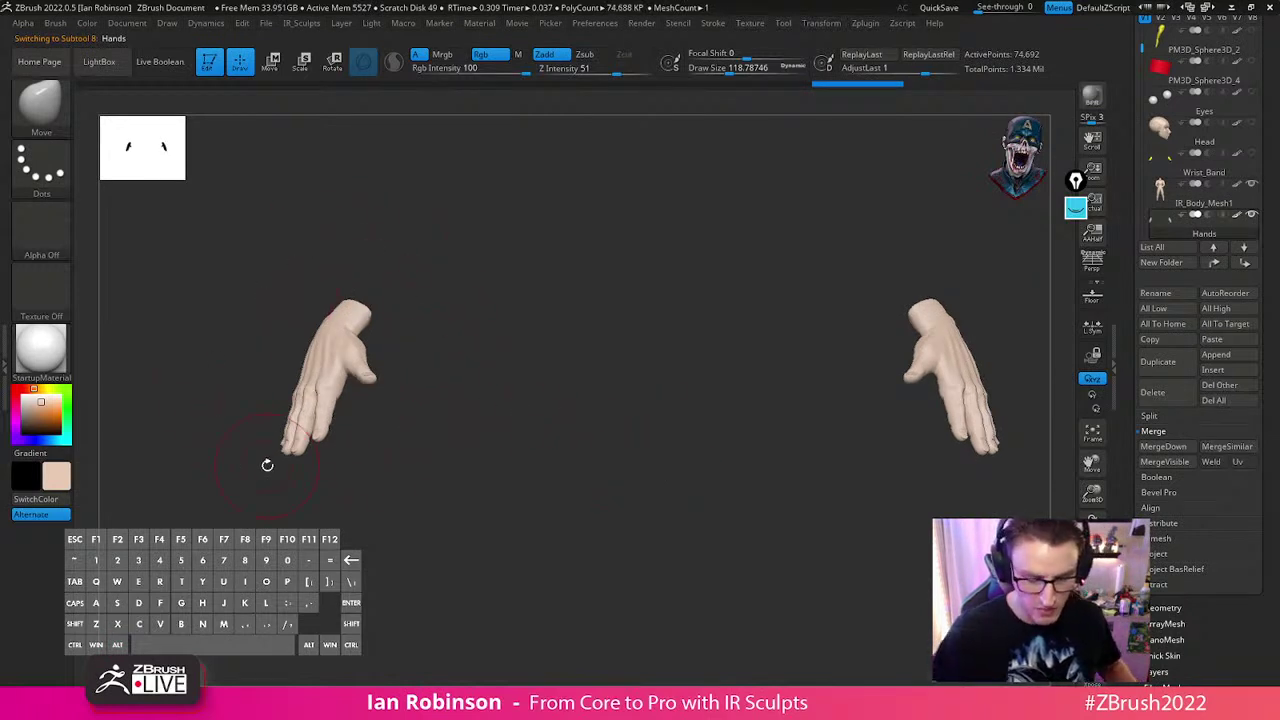
{"action": "left_click_drag", "start_coordinate": [267, 465], "coordinate": [576, 505]}
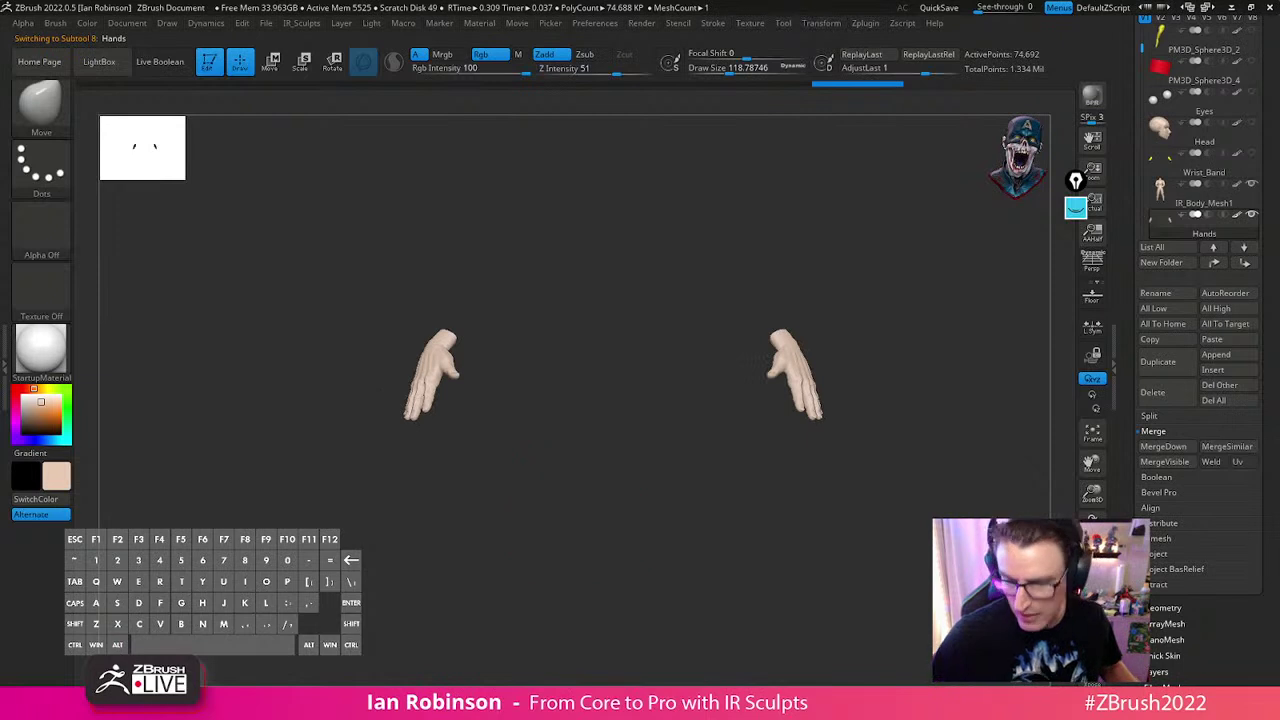
{"action": "left_click_drag", "start_coordinate": [898, 295], "coordinate": [716, 511], "text": "ctrl+alt+shift"}
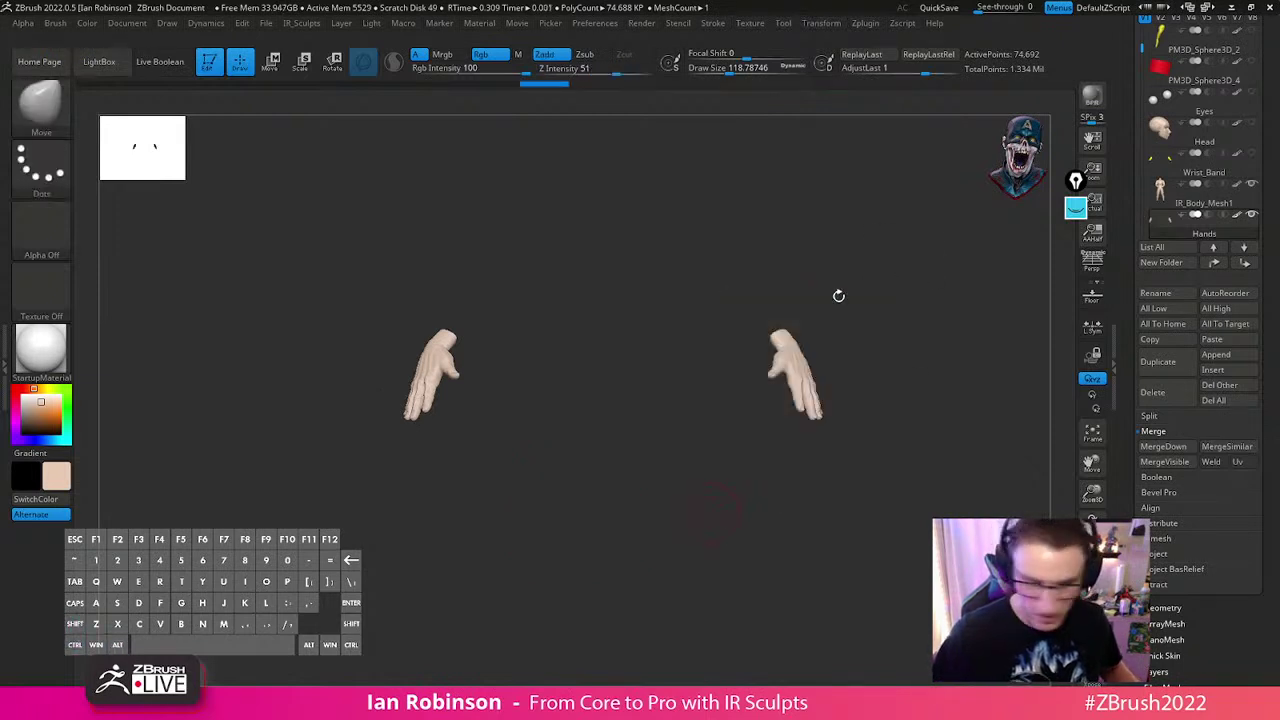
{"action": "left_click_drag", "start_coordinate": [889, 261], "coordinate": [705, 486], "text": "ctrl+alt+shift"}
{"action": "key", "text": "2"}
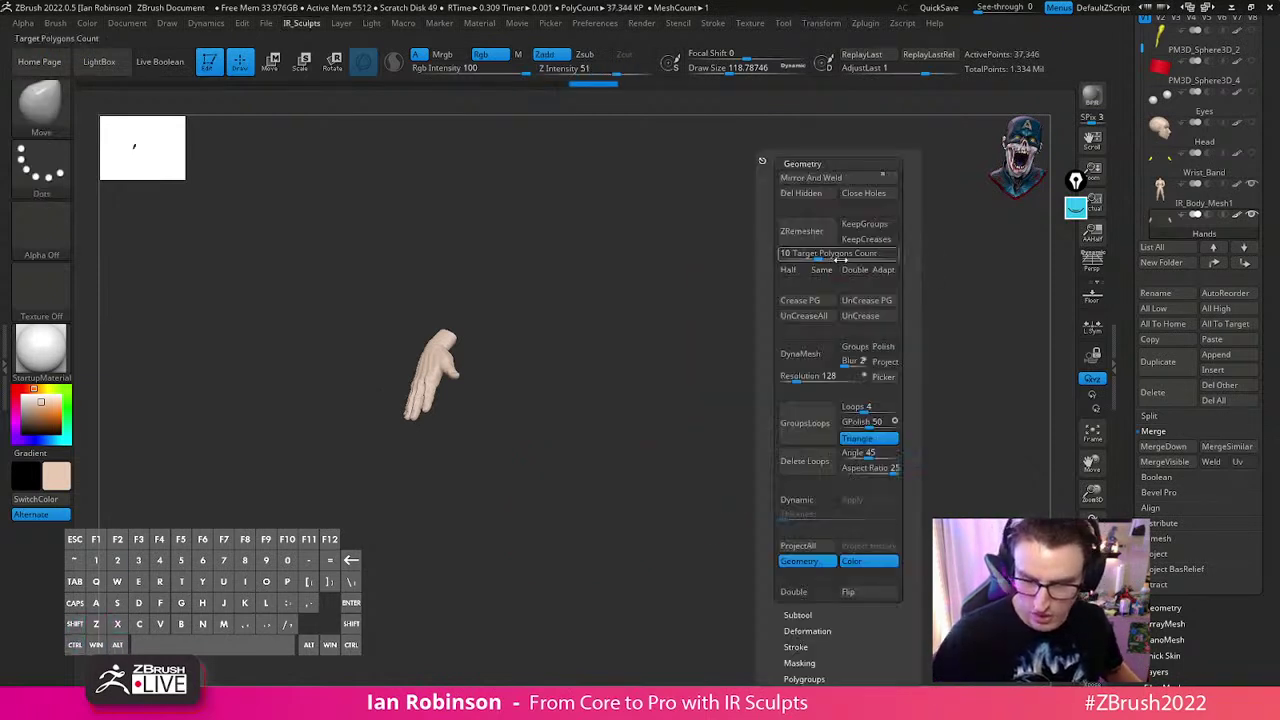
{"action": "left_click", "coordinate": [811, 192]}
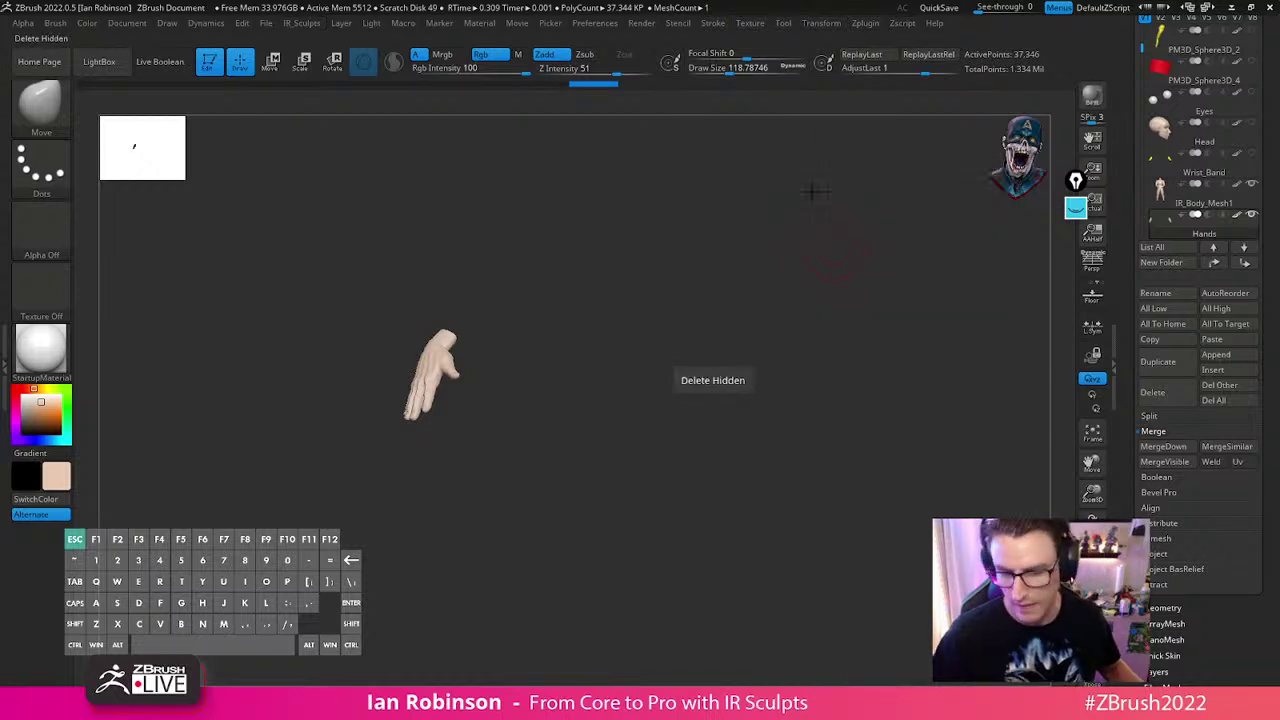
{"action": "left_click_drag", "start_coordinate": [1266, 114], "coordinate": [1268, 161]}
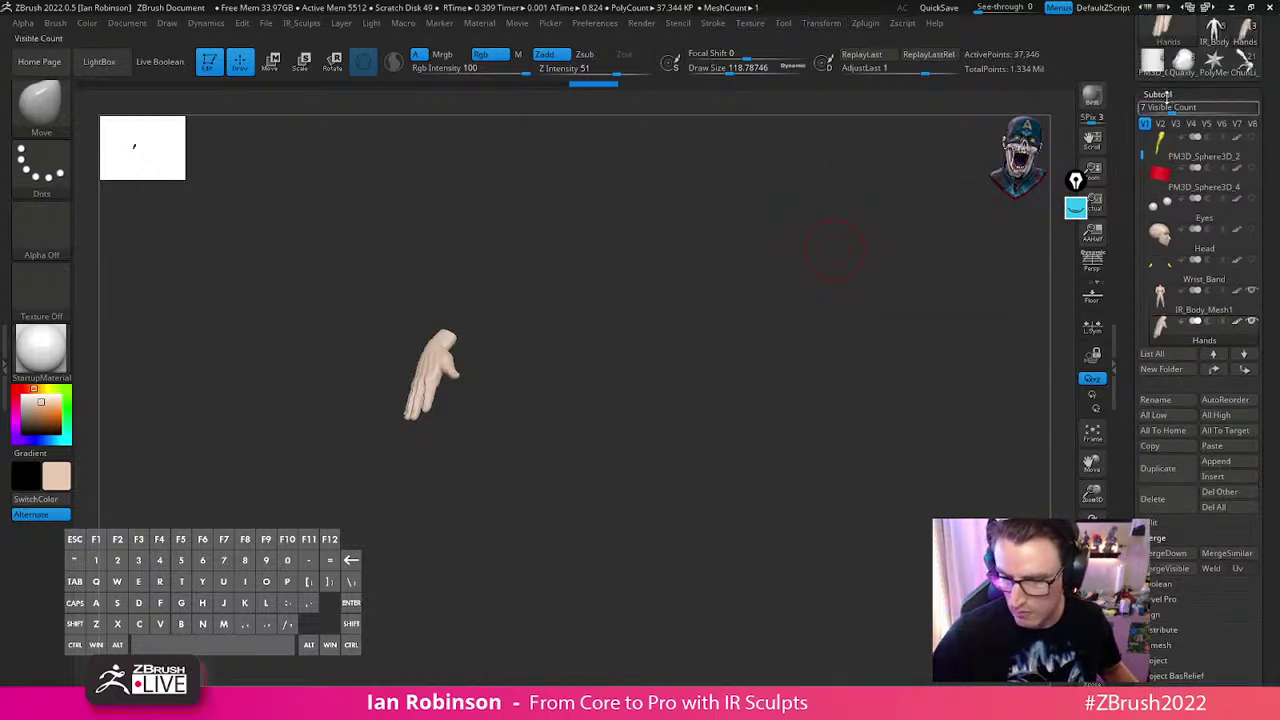
Lower the Hands subtool to subdivision level 1, then delete its higher subdivision levels and hidden geometry
{"action": "scroll", "coordinate": [1178, 437], "scroll_direction": "down", "scroll_amount": 5}
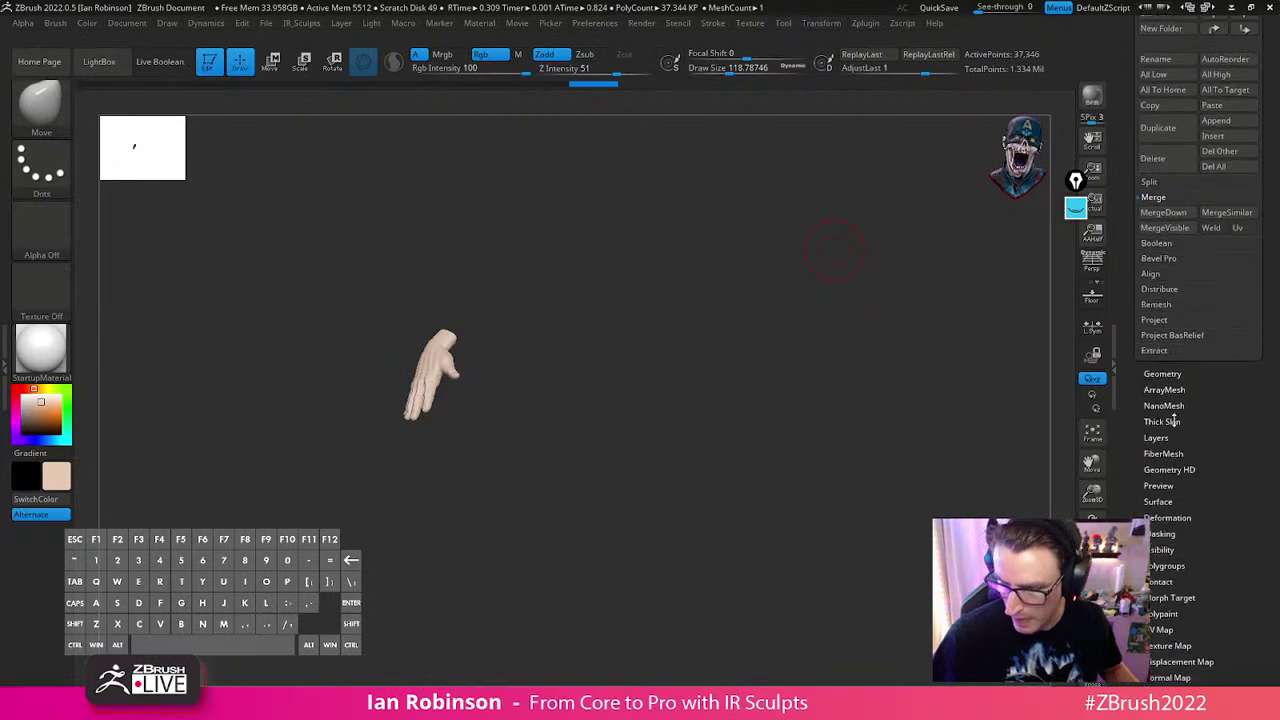
{"action": "left_click", "coordinate": [1166, 371]}
{"action": "key", "text": "shift+d"}
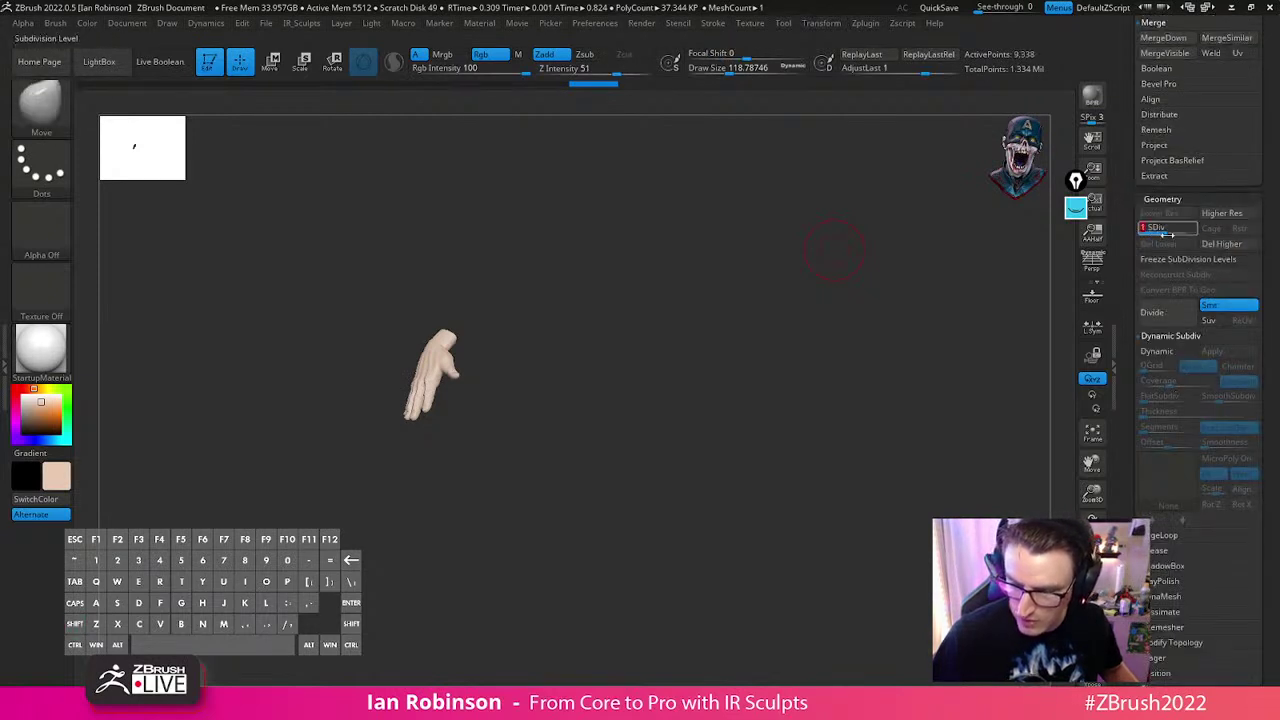
{"action": "left_click", "coordinate": [1210, 247]}
{"action": "key", "text": "shift+f"}
{"action": "key", "text": "shift+f"}
{"action": "key", "text": "space"}
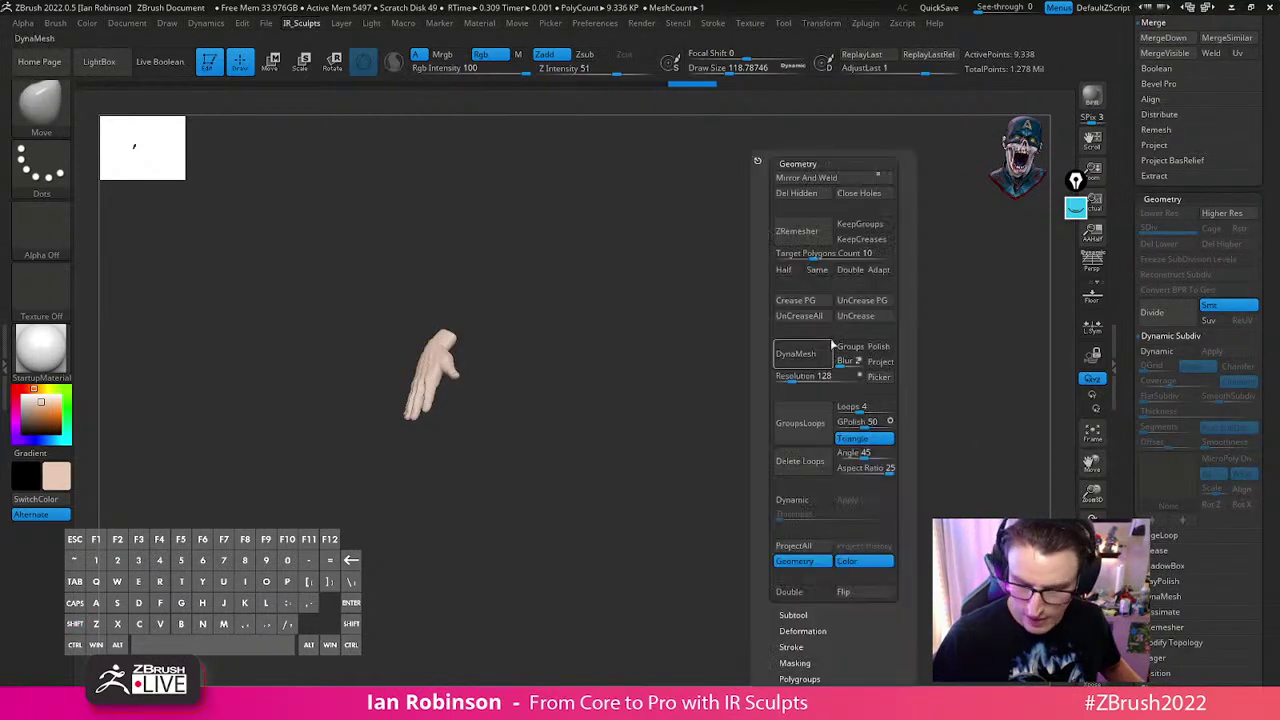
{"action": "left_click", "coordinate": [816, 195]}
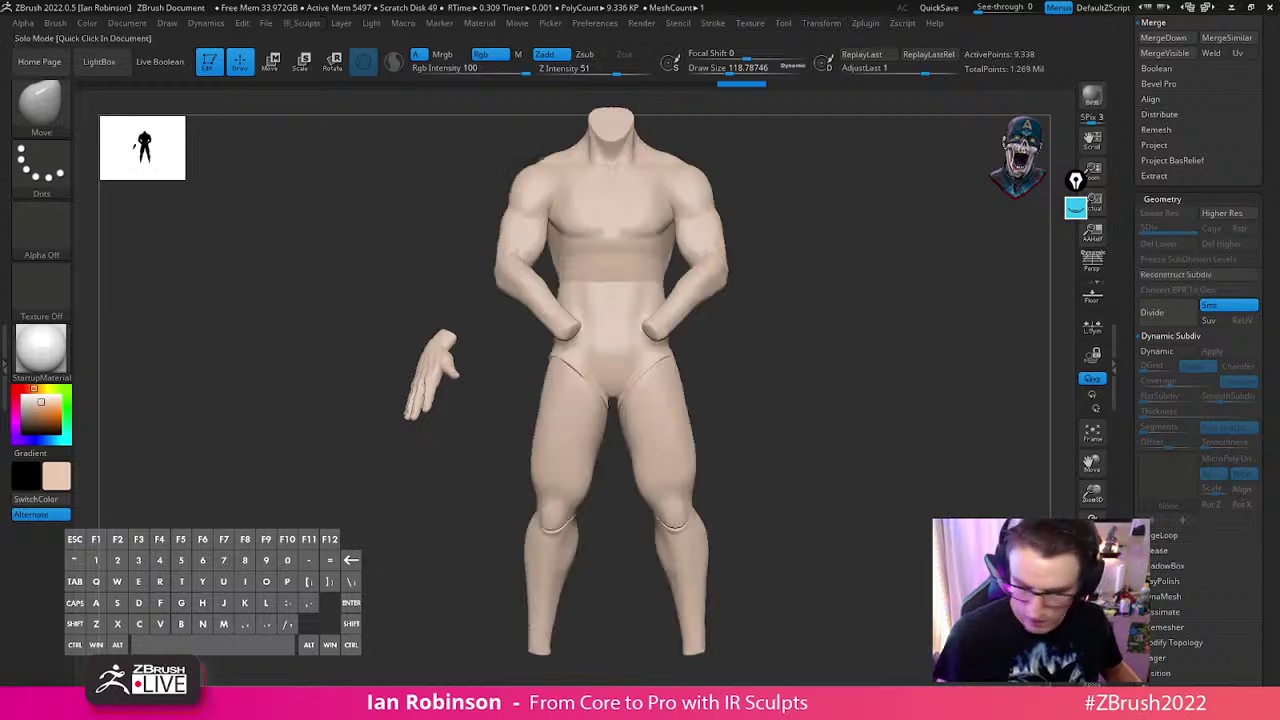
Show the whole figure again and delete the old Legs subtool, keeping the separate feet in Legs1
{"action": "scroll", "coordinate": [1274, 195], "scroll_direction": "up", "scroll_amount": 5}
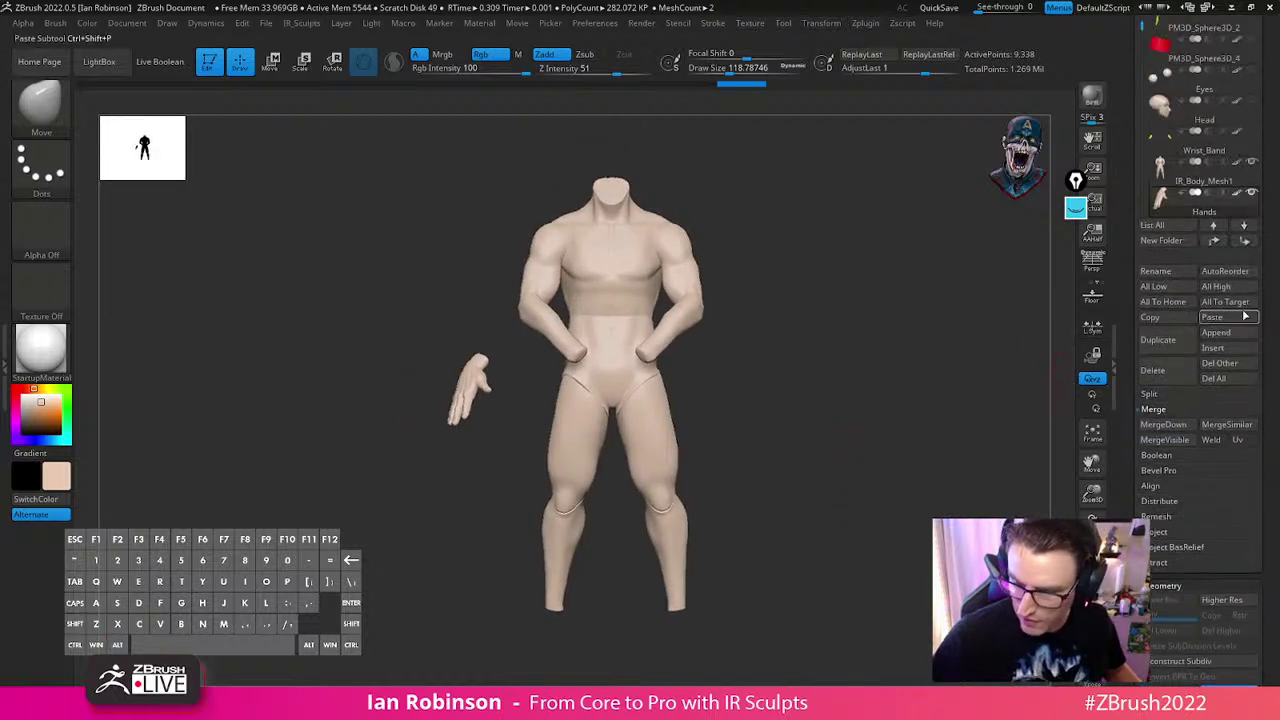
{"action": "mouse_move", "coordinate": [1183, 178]}
{"action": "scroll", "coordinate": [1192, 182], "scroll_direction": "down", "scroll_amount": 2}
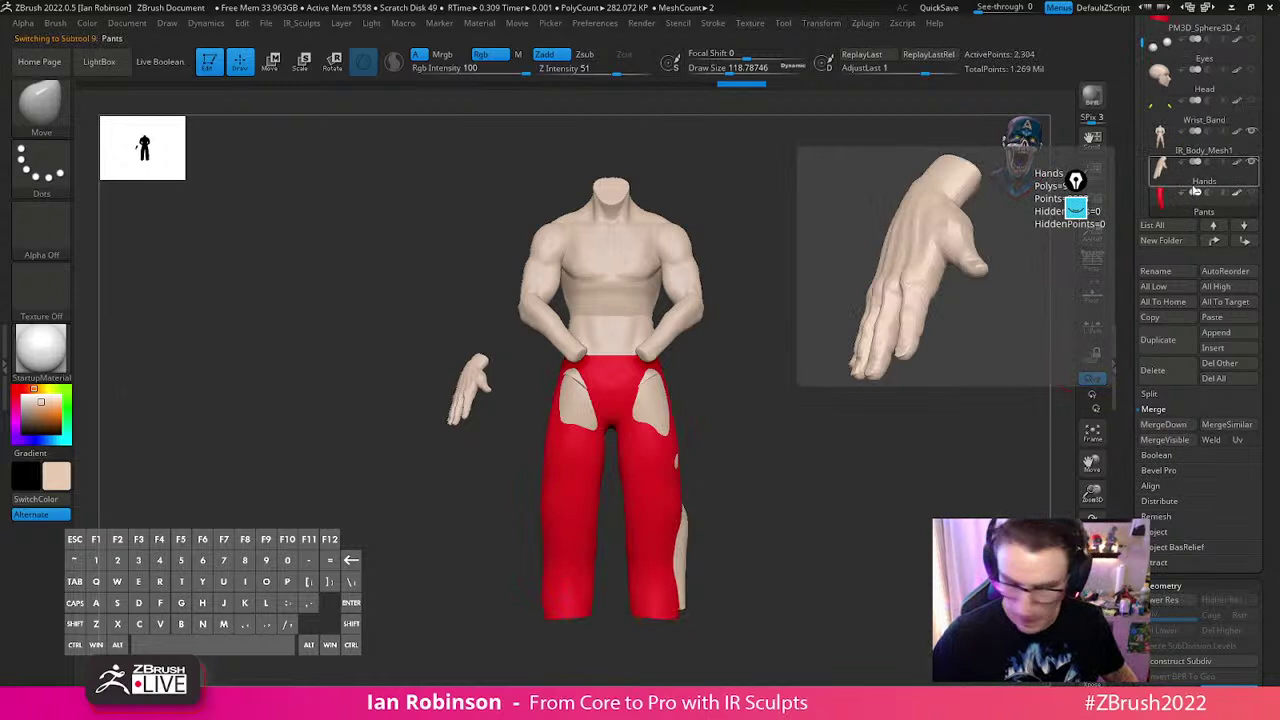
{"action": "left_click", "coordinate": [1188, 195]}
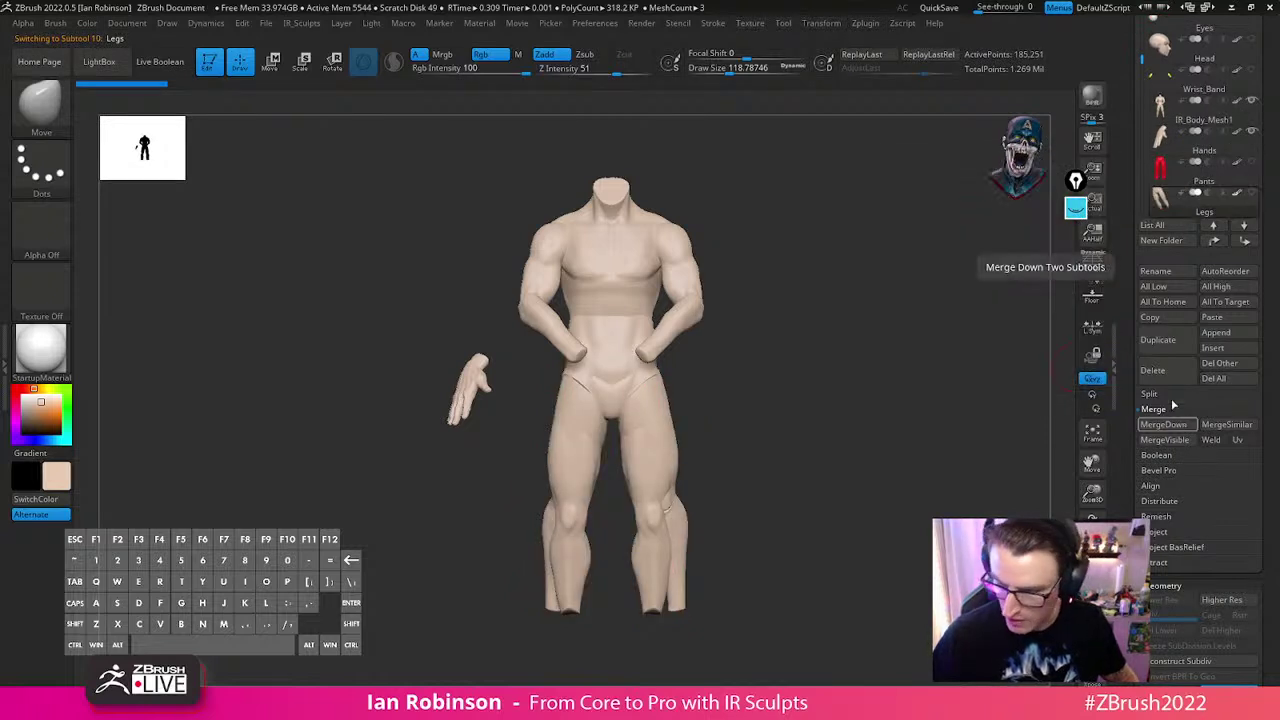
{"action": "left_click", "coordinate": [1153, 370]}
{"action": "left_click", "coordinate": [1045, 395]}
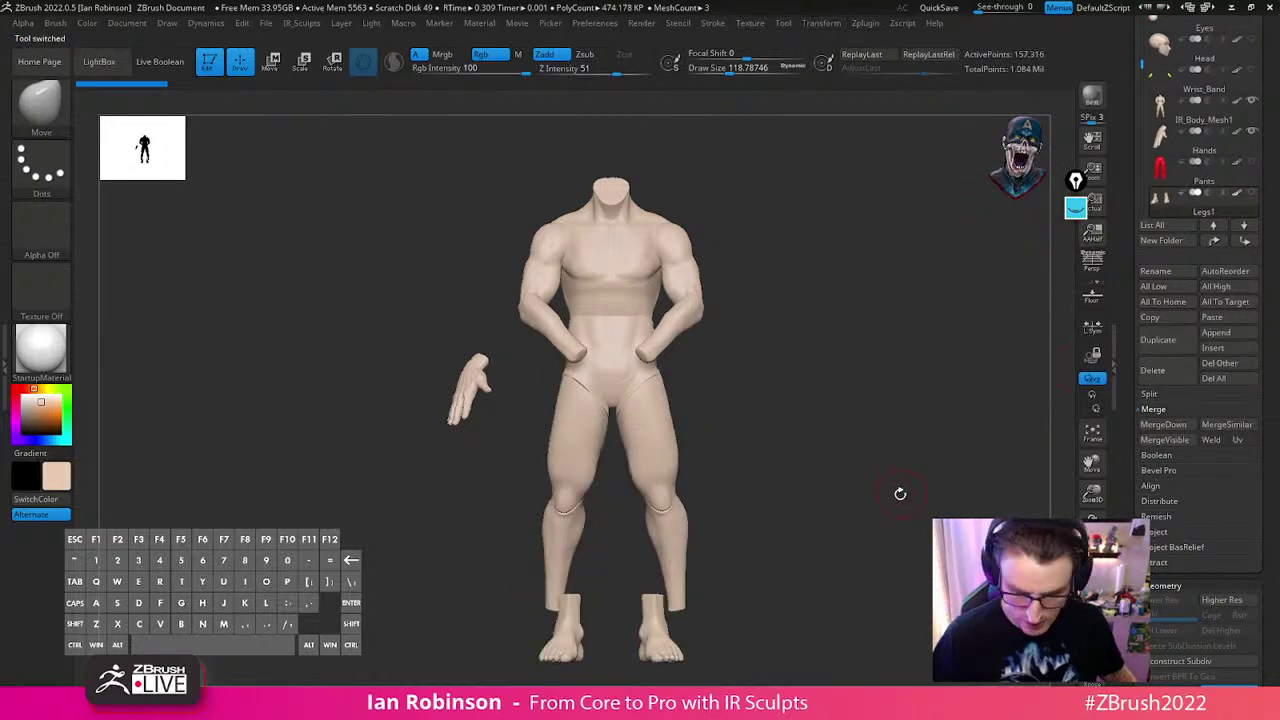
Reset the gizmo's orientation and centre it on the Legs1 feet
{"action": "left_click_drag", "start_coordinate": [767, 561], "coordinate": [824, 564], "text": "shift"}
{"action": "key", "text": "w"}
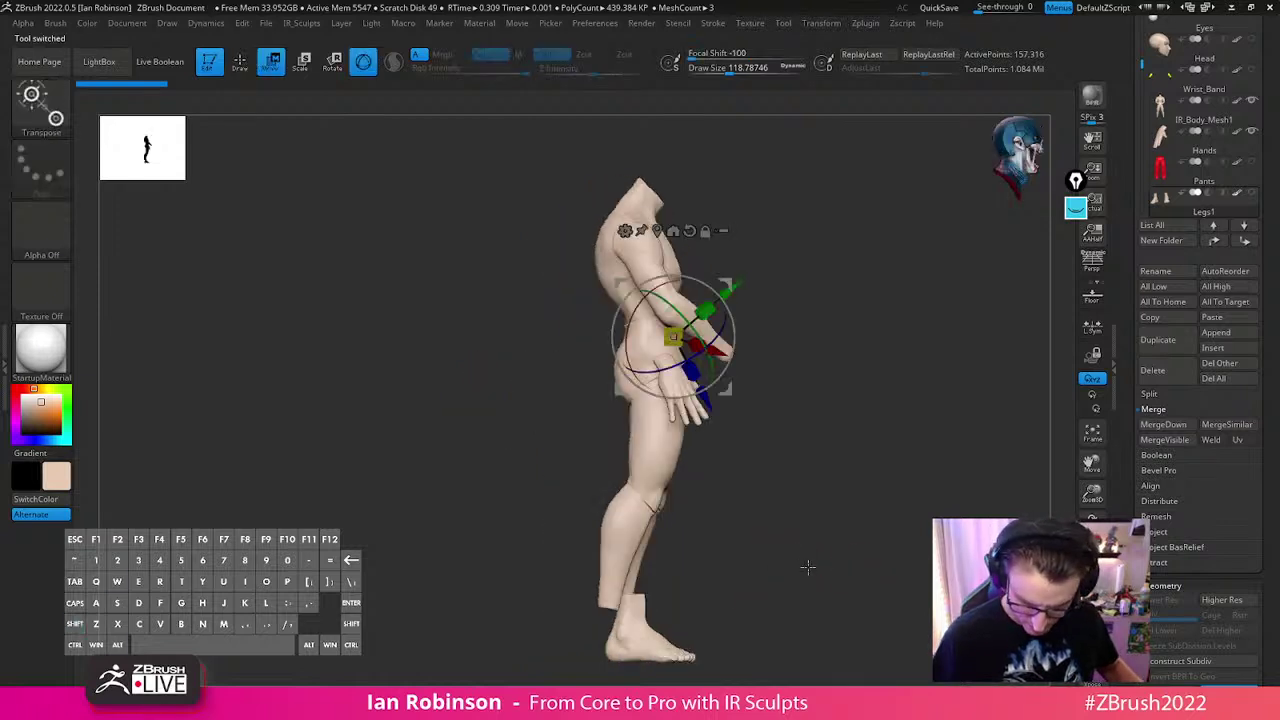
{"action": "left_click", "coordinate": [690, 230], "text": "alt"}
{"action": "left_click", "coordinate": [657, 230], "text": "alt"}
Hide the character's left foot in Legs1 and delete the hidden geometry
{"action": "left_click_drag", "start_coordinate": [940, 404], "coordinate": [912, 408], "text": "shift"}
{"action": "left_click_drag", "start_coordinate": [706, 594], "coordinate": [738, 519]}
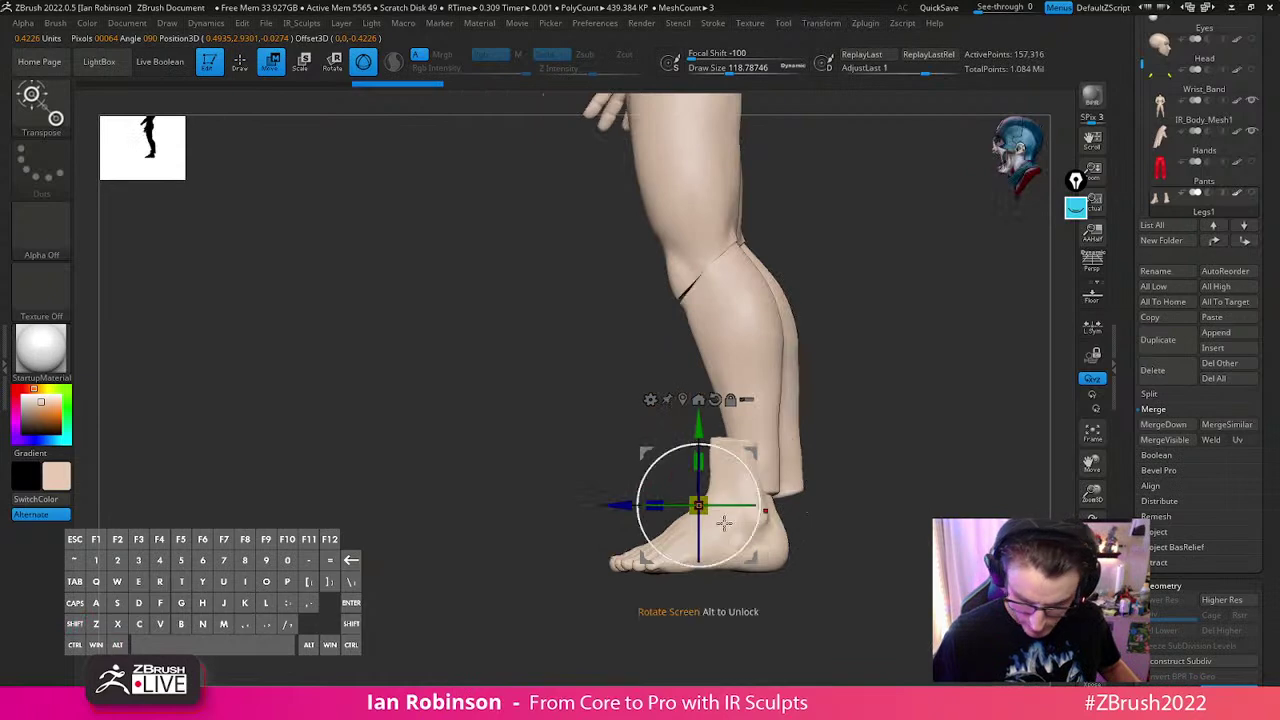
{"action": "left_click_drag", "start_coordinate": [618, 508], "coordinate": [753, 473], "text": "shift"}
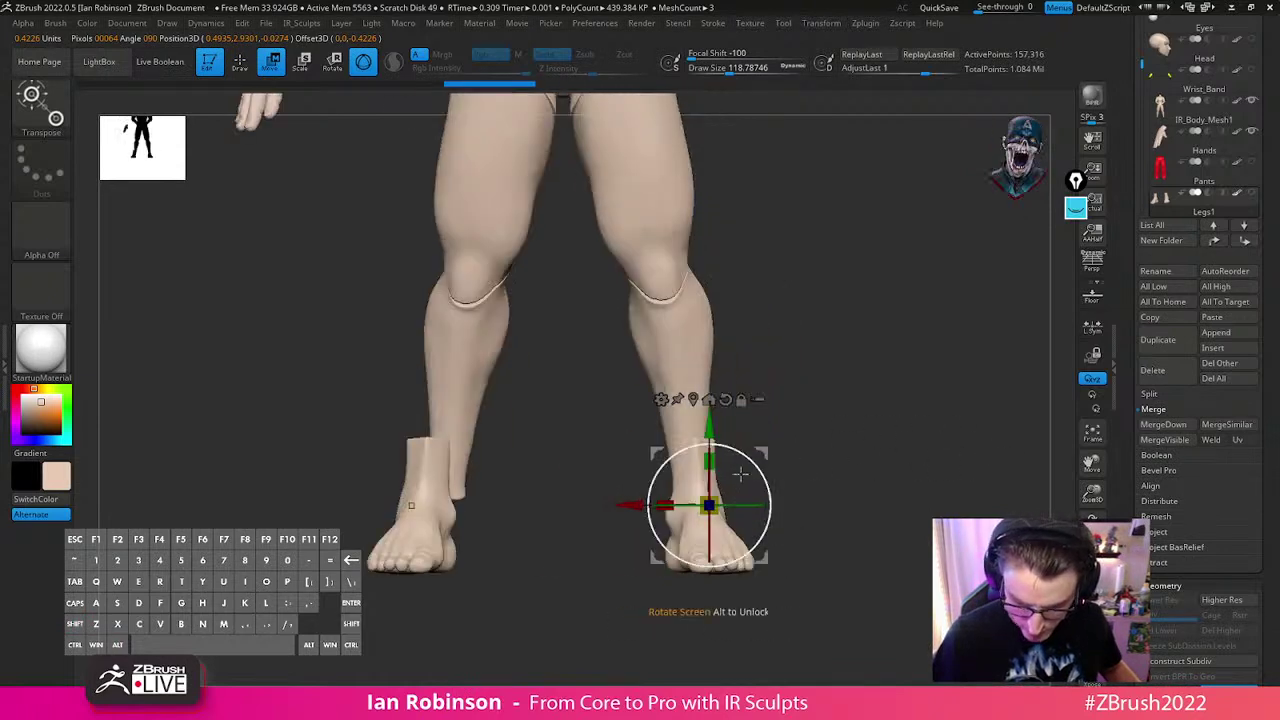
{"action": "key", "text": "q"}
{"action": "left_click_drag", "start_coordinate": [877, 336], "coordinate": [604, 641], "text": "ctrl+alt+shift"}
{"action": "key", "text": "3"}
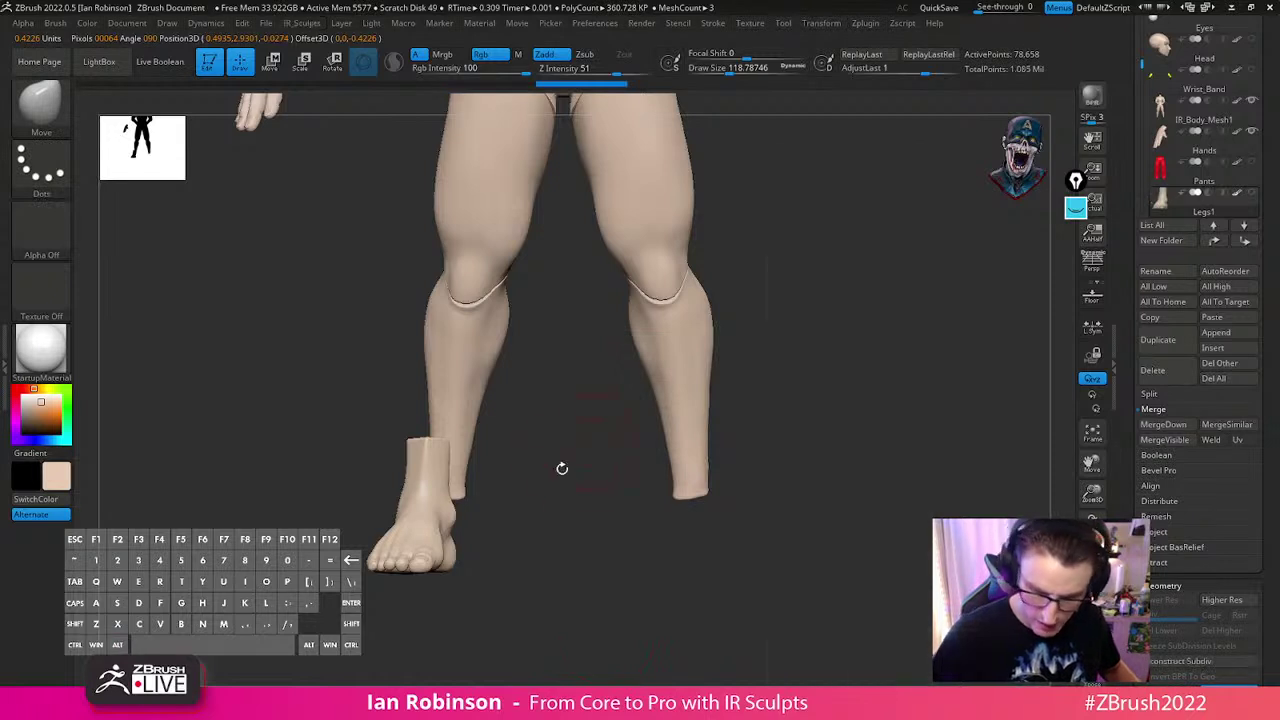
Move the character's right foot backward along Z toward the lower leg and display its polygroups
{"action": "left_click_drag", "start_coordinate": [573, 472], "coordinate": [620, 472], "text": "alt"}
{"action": "key", "text": "w"}
{"action": "left_click_drag", "start_coordinate": [534, 443], "coordinate": [660, 465], "text": "shift"}
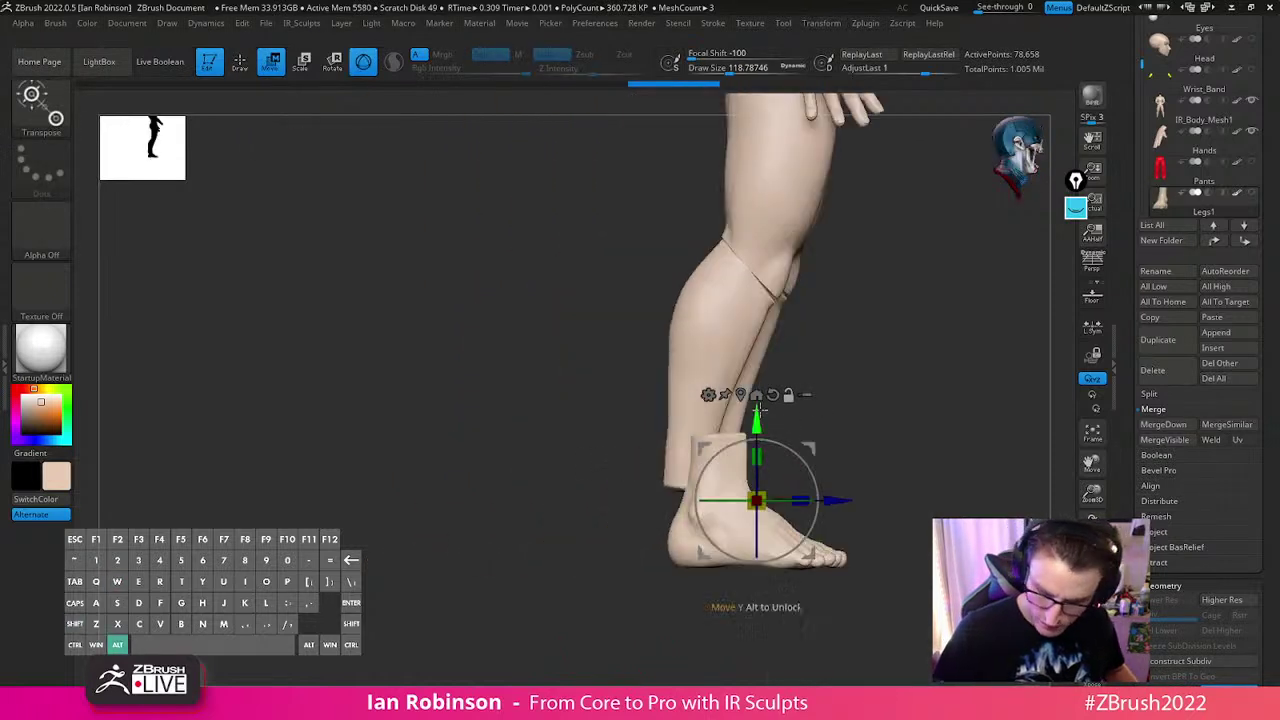
{"action": "left_click_drag", "start_coordinate": [842, 500], "coordinate": [802, 505]}
{"action": "left_click_drag", "start_coordinate": [1025, 467], "coordinate": [838, 472], "text": "shift"}
{"action": "left_click_drag", "start_coordinate": [909, 451], "coordinate": [857, 480]}
{"action": "key", "text": "shift+f"}
{"action": "key", "text": "shift+f"}
{"action": "key", "text": "shift+f"}
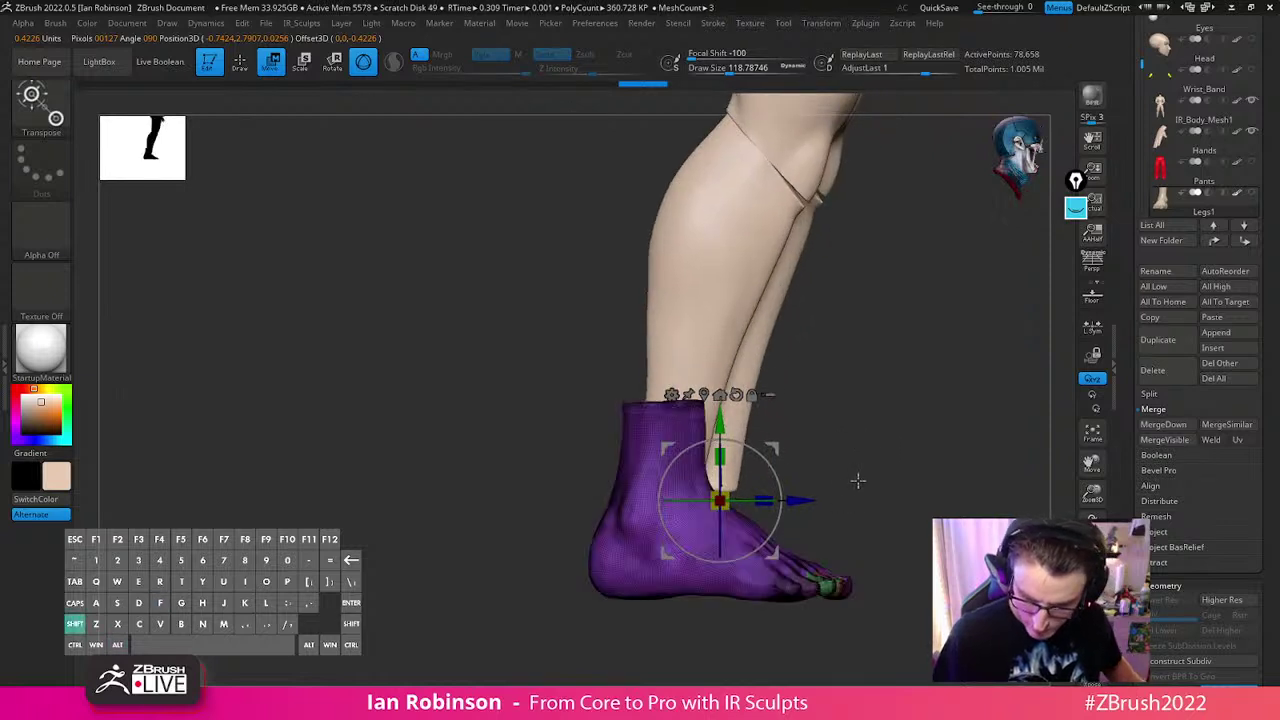
Isolate the foot, lasso-mask everything below the ankle, soften the mask's edge, and reselect the Move brush
{"action": "key", "text": "q"}
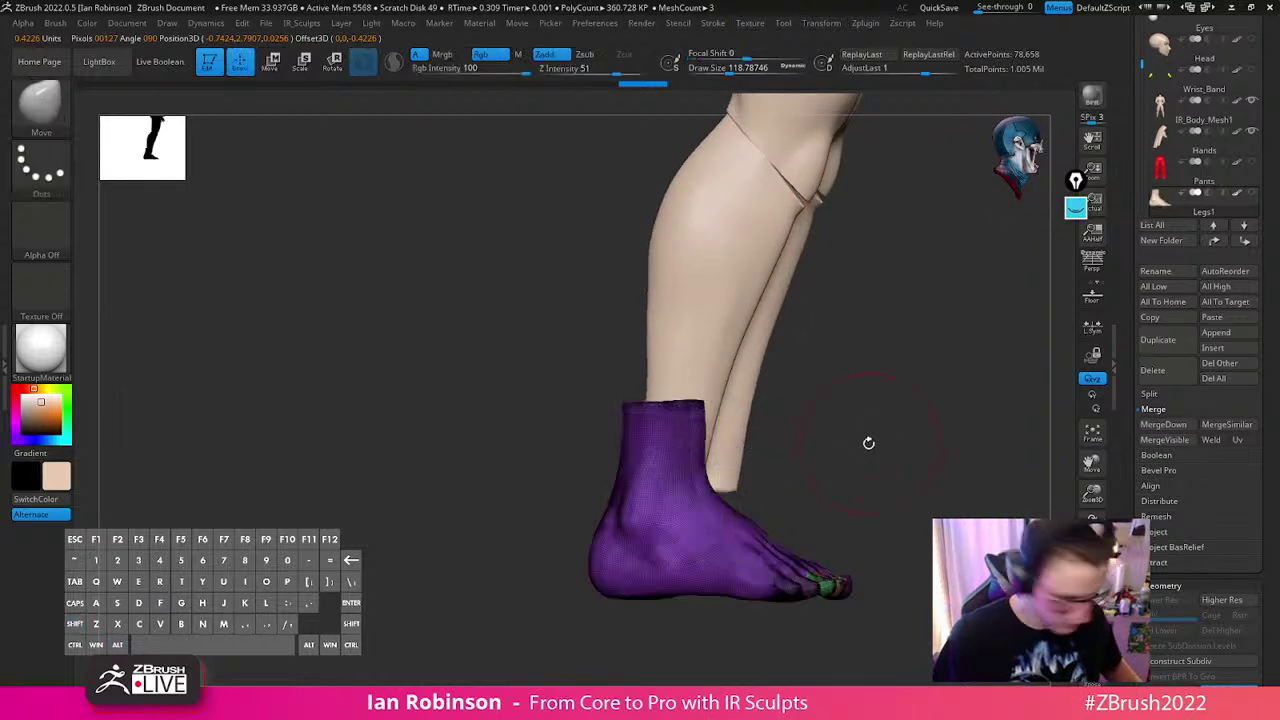
{"action": "mouse_move", "coordinate": [733, 482]}
{"action": "left_mouse_down", "text": "ctrl"}
{"action": "mouse_move", "coordinate": [656, 534]}
{"action": "mouse_move", "coordinate": [614, 504]}
{"action": "mouse_move", "coordinate": [800, 498]}
{"action": "mouse_move", "coordinate": [793, 518]}
{"action": "left_mouse_up", "text": "ctrl"}
{"action": "left_click_drag", "start_coordinate": [881, 472], "coordinate": [850, 432], "text": "alt"}
{"action": "mouse_move", "coordinate": [850, 432]}
{"action": "left_mouse_down"}
{"action": "mouse_move", "coordinate": [885, 451]}
{"action": "mouse_move", "coordinate": [577, 497]}
{"action": "mouse_move", "coordinate": [774, 449]}
{"action": "left_mouse_up"}
{"action": "mouse_move", "coordinate": [528, 526]}
{"action": "left_mouse_down", "text": "ctrl"}
{"action": "mouse_move", "coordinate": [443, 434]}
{"action": "mouse_move", "coordinate": [610, 192]}
{"action": "left_mouse_up", "text": "ctrl"}
{"action": "left_click", "coordinate": [664, 426], "text": "ctrl"}
{"action": "left_click", "coordinate": [593, 481], "text": "ctrl"}
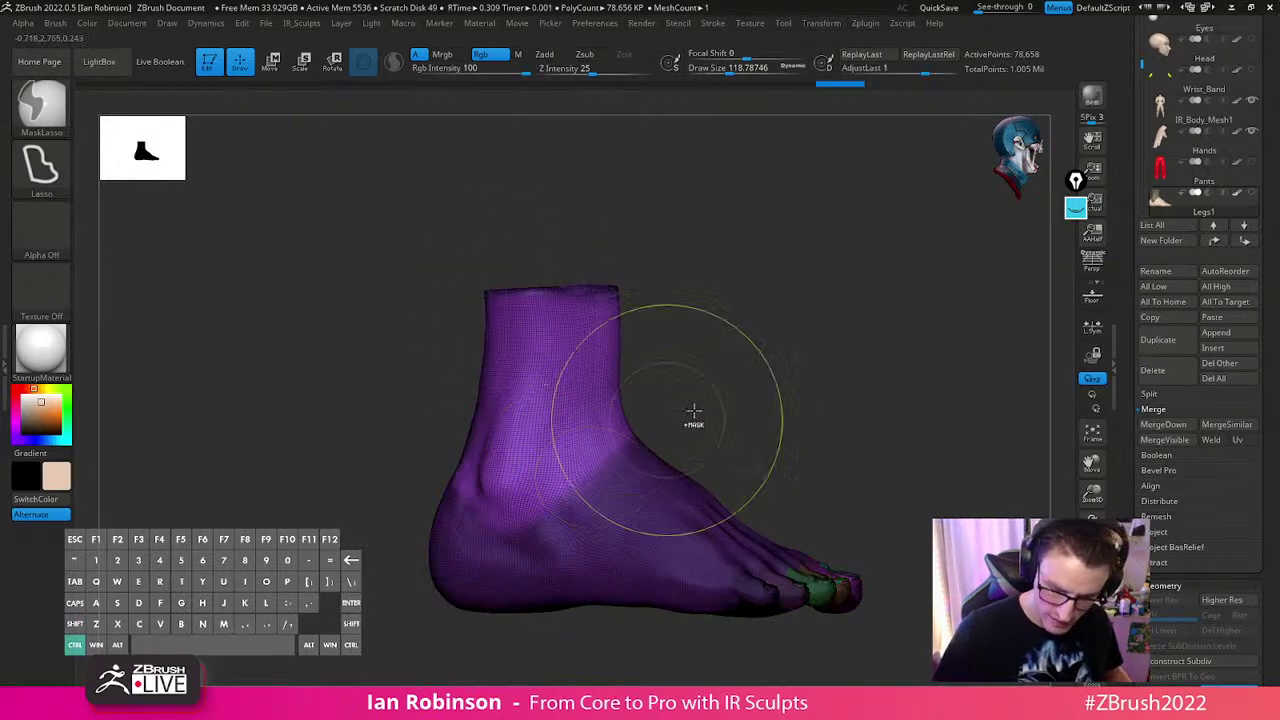
{"action": "left_click", "coordinate": [675, 418], "text": "ctrl"}
{"action": "left_click", "coordinate": [583, 488], "text": "ctrl"}
{"action": "left_click", "coordinate": [692, 410], "text": "ctrl"}
{"action": "key", "text": "b"}
{"action": "key", "text": "m"}
{"action": "key", "text": "v"}
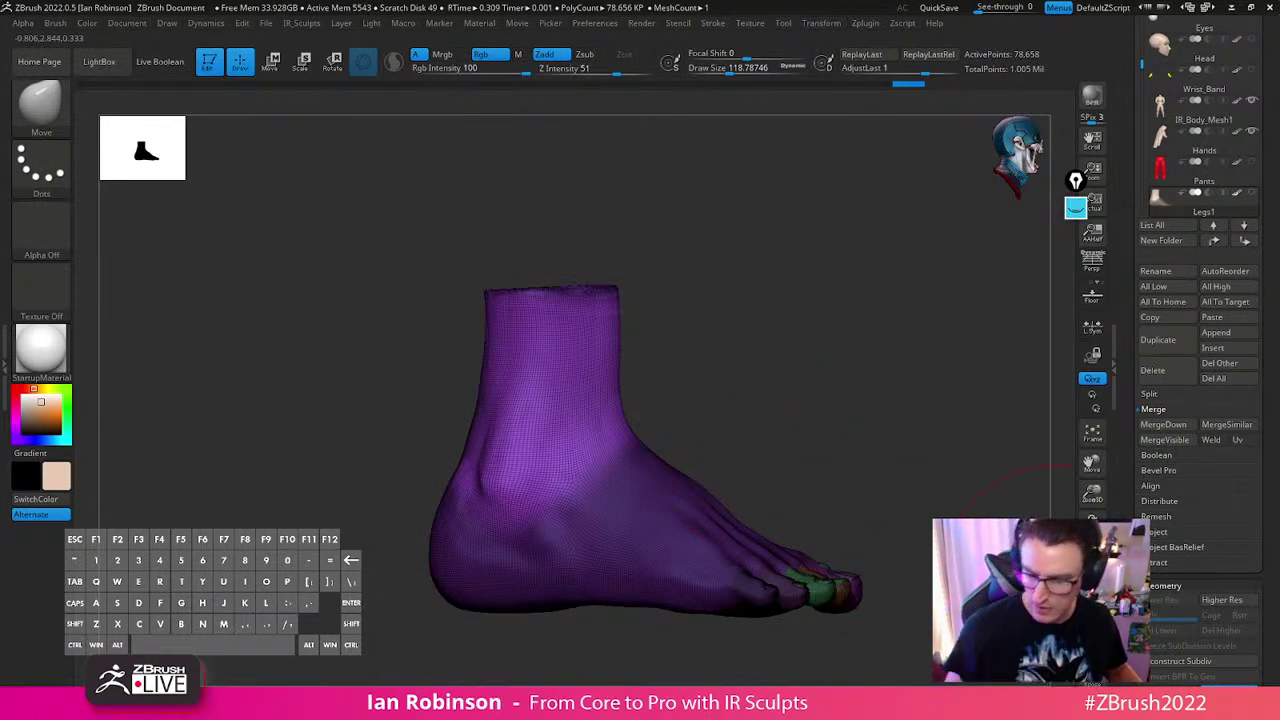
Show the body again, rotate the unmasked ankle to follow the lower leg's angle, and refine the foot's mask
{"action": "left_click", "coordinate": [1092, 642]}
{"action": "key", "text": "w"}
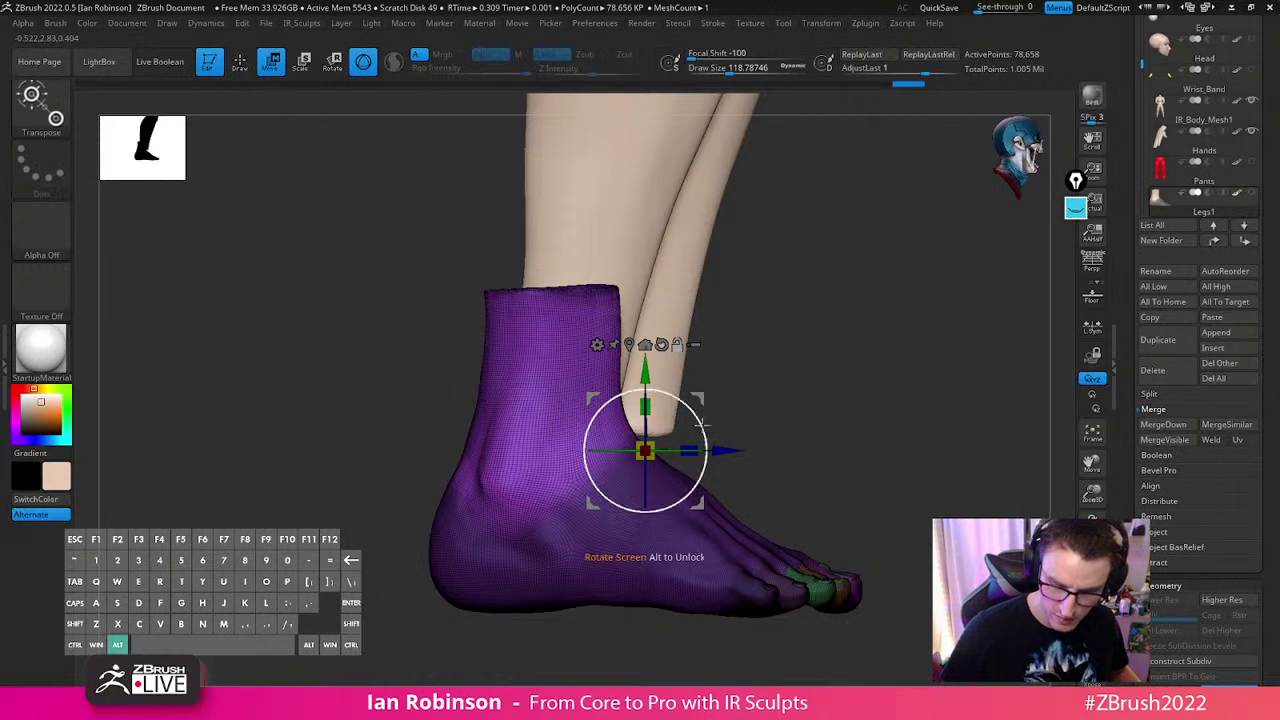
{"action": "left_click", "coordinate": [536, 451]}
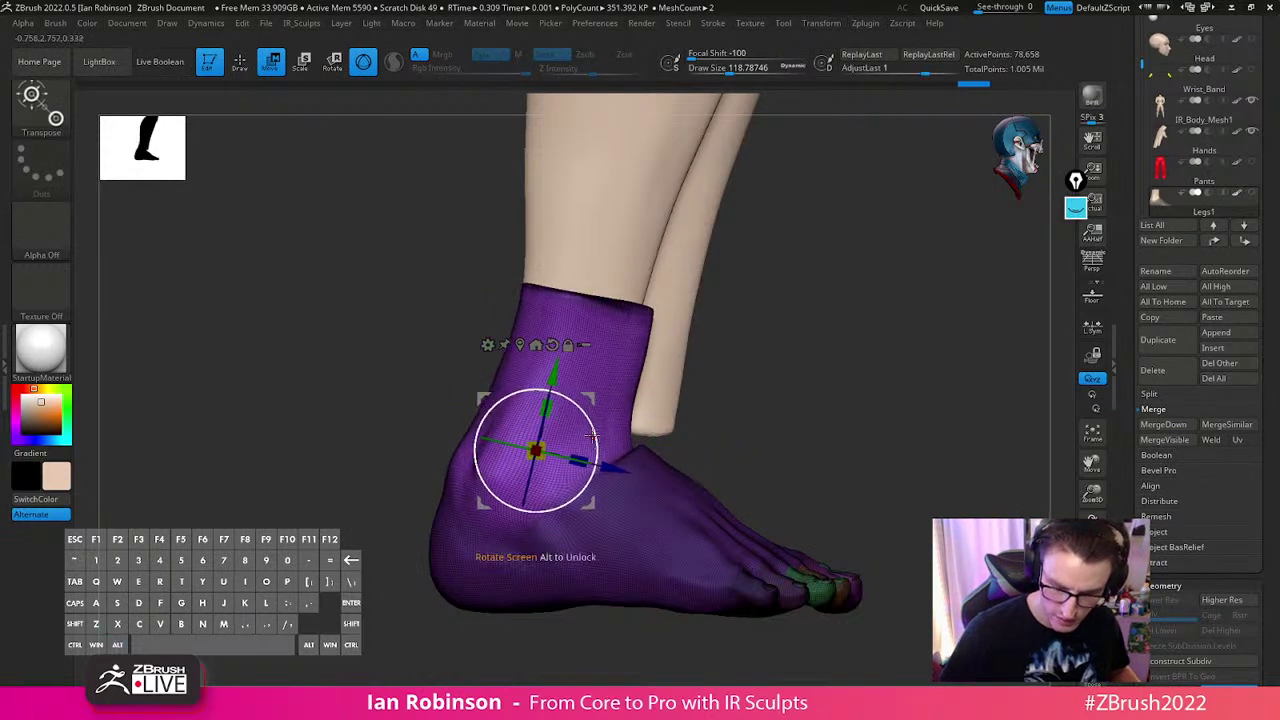
{"action": "key", "text": "q"}
{"action": "key", "text": "ctrl"}
{"action": "left_click", "coordinate": [717, 457], "text": "ctrl"}
{"action": "left_click", "coordinate": [666, 497], "text": "ctrl"}
{"action": "key", "text": "w"}
{"action": "left_click", "coordinate": [745, 444], "text": "ctrl"}
Try rotating and shifting the foot in side and rear views, and undo the adjustments
{"action": "left_click_drag", "start_coordinate": [594, 429], "coordinate": [604, 439]}
{"action": "mouse_move", "coordinate": [743, 420]}
{"action": "left_mouse_down"}
{"action": "mouse_move", "coordinate": [863, 429]}
{"action": "mouse_move", "coordinate": [711, 426]}
{"action": "mouse_move", "coordinate": [737, 417]}
{"action": "left_mouse_up"}
{"action": "left_click_drag", "start_coordinate": [641, 453], "coordinate": [597, 451]}
{"action": "key", "text": "ctrl+z"}
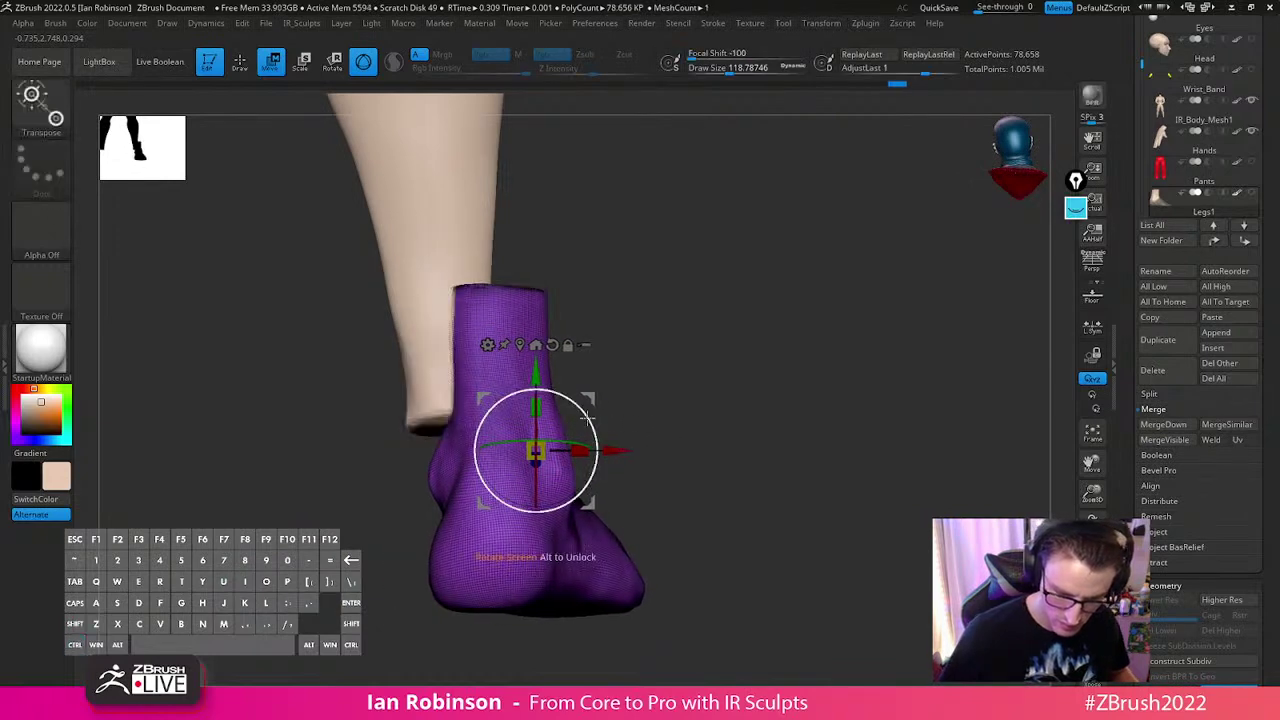
{"action": "key", "text": "ctrl+z"}
{"action": "left_click_drag", "start_coordinate": [596, 438], "coordinate": [578, 447]}
{"action": "key", "text": "ctrl+z"}
Nudge the right foot with the gizmo so its ankle lines up with the end of the lower leg
{"action": "left_click_drag", "start_coordinate": [717, 432], "coordinate": [654, 451]}
{"action": "left_click_drag", "start_coordinate": [542, 469], "coordinate": [549, 470]}
{"action": "key", "text": "q"}
{"action": "mouse_move", "coordinate": [651, 466]}
{"action": "left_mouse_down"}
{"action": "mouse_move", "coordinate": [669, 366]}
{"action": "mouse_move", "coordinate": [659, 523]}
{"action": "left_mouse_up"}
{"action": "right_click_drag", "start_coordinate": [541, 300], "coordinate": [670, 276]}
{"action": "right_click_drag", "start_coordinate": [690, 186], "coordinate": [838, 273]}
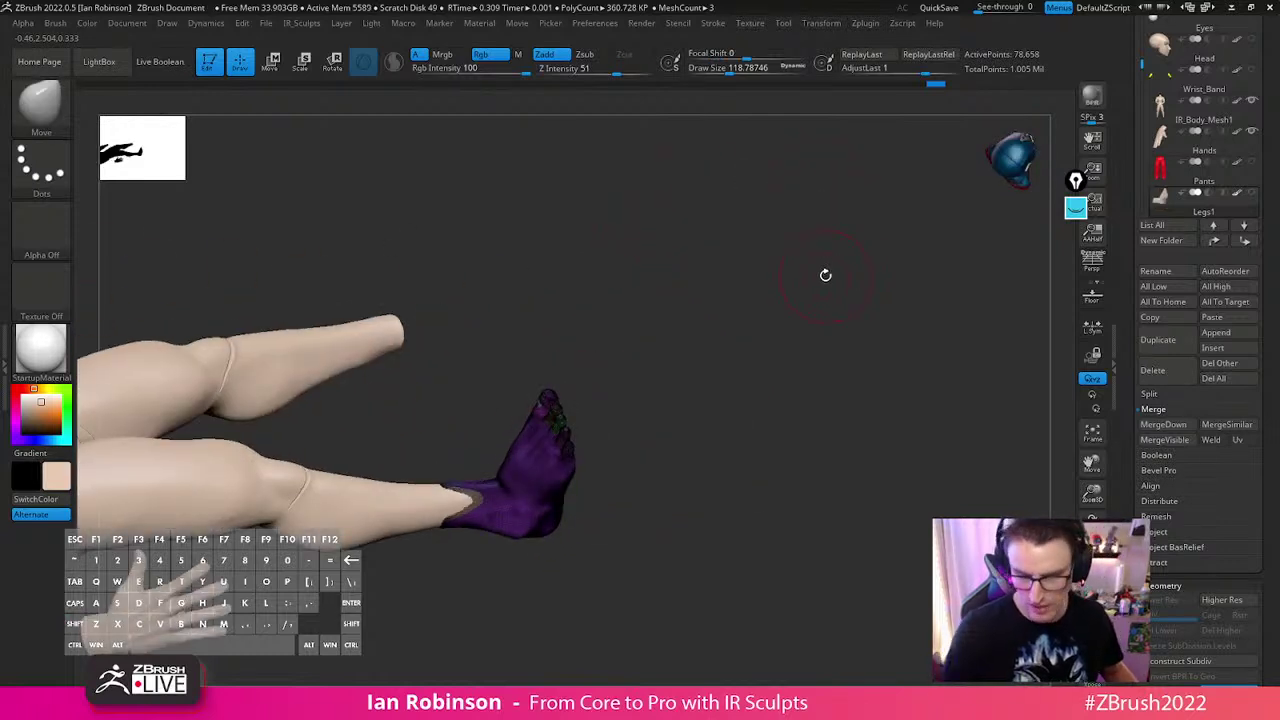
{"action": "right_click_drag", "start_coordinate": [825, 274], "coordinate": [586, 437]}
{"action": "key", "text": "w"}
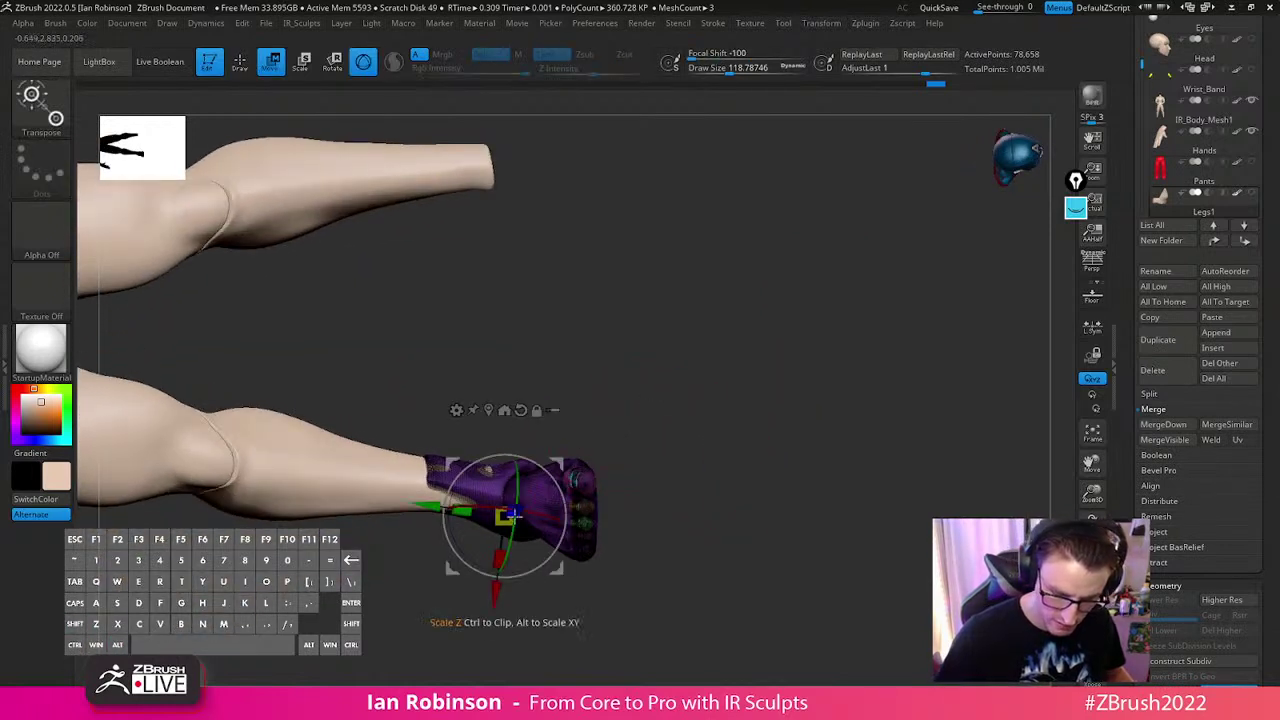
{"action": "left_click_drag", "start_coordinate": [504, 516], "coordinate": [498, 522]}
{"action": "key", "text": "q"}
{"action": "right_click_drag", "start_coordinate": [678, 434], "coordinate": [745, 331]}
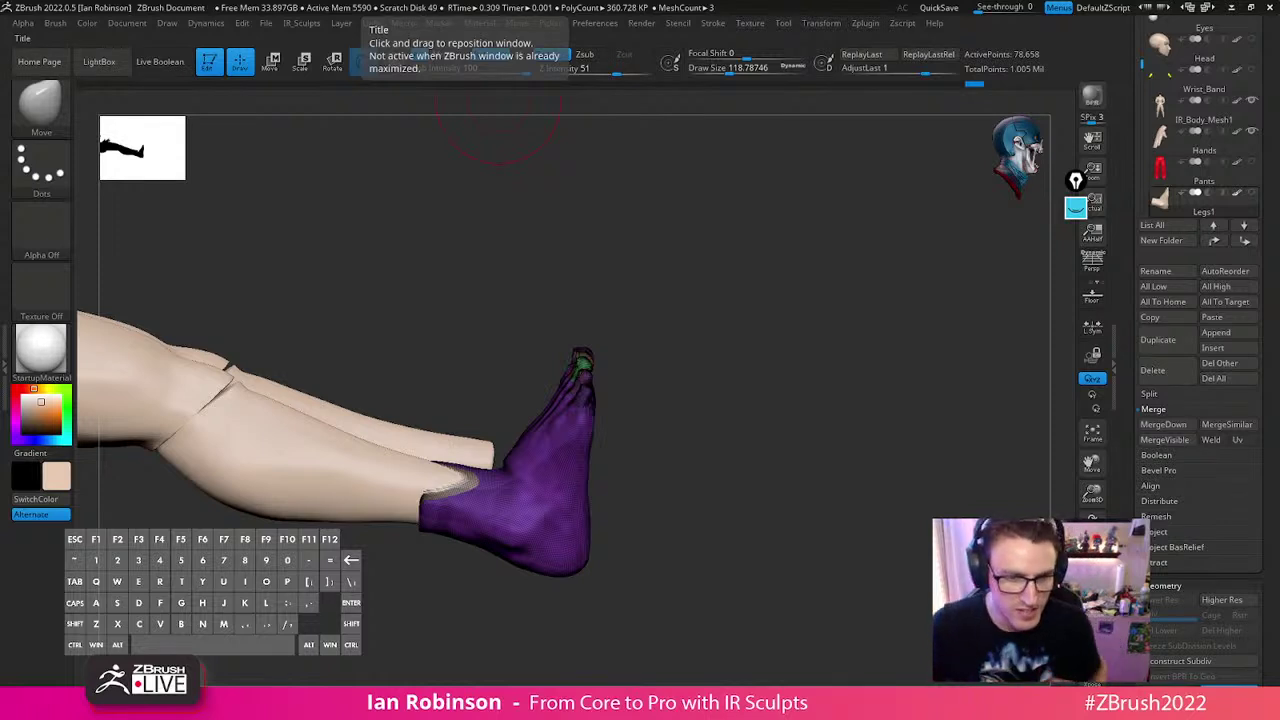
Reshape and smooth the front of the right ankle at a draw size of about 81
{"action": "mouse_move", "coordinate": [760, 380]}
{"action": "left_mouse_down"}
{"action": "mouse_move", "coordinate": [806, 534]}
{"action": "mouse_move", "coordinate": [561, 397]}
{"action": "mouse_move", "coordinate": [680, 392]}
{"action": "mouse_move", "coordinate": [820, 352]}
{"action": "mouse_move", "coordinate": [840, 323]}
{"action": "mouse_move", "coordinate": [831, 403]}
{"action": "mouse_move", "coordinate": [554, 419]}
{"action": "left_mouse_up"}
{"action": "key", "text": "s"}
{"action": "left_click_drag", "start_coordinate": [665, 361], "coordinate": [557, 432]}
{"action": "mouse_move", "coordinate": [728, 346]}
{"action": "left_mouse_down"}
{"action": "mouse_move", "coordinate": [786, 286]}
{"action": "mouse_move", "coordinate": [754, 321]}
{"action": "mouse_move", "coordinate": [581, 418]}
{"action": "left_mouse_up"}
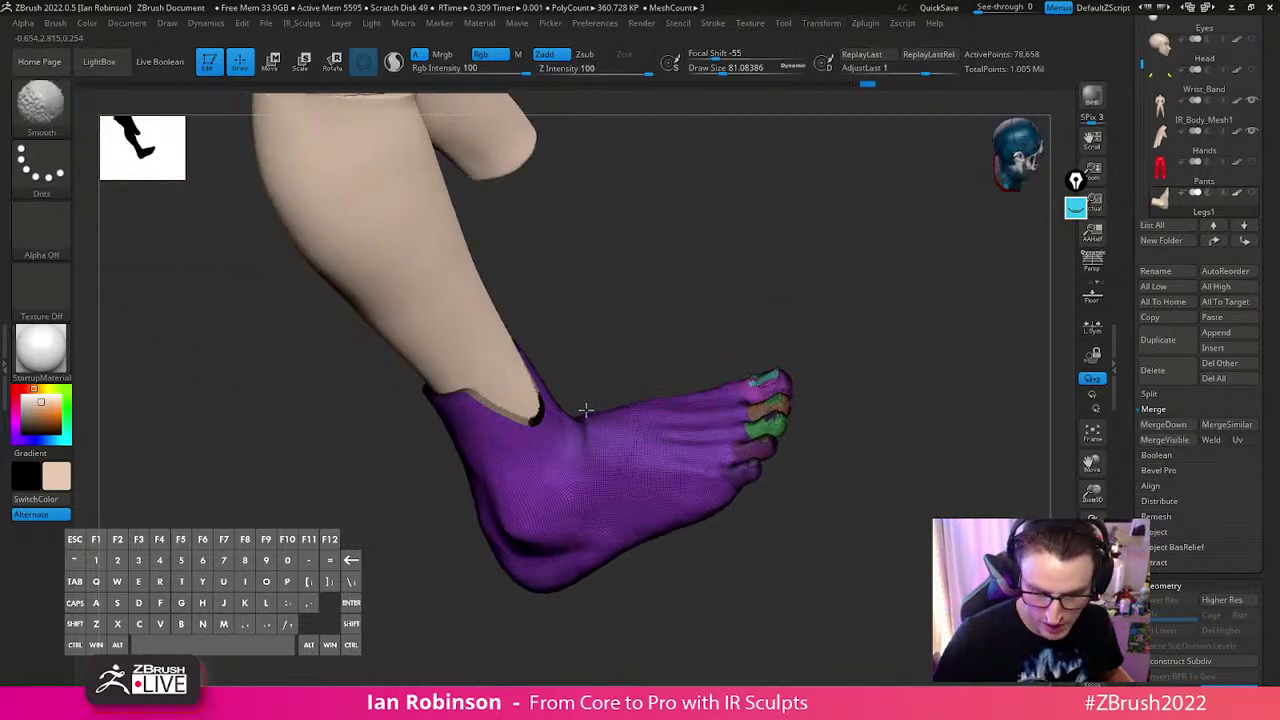
{"action": "left_click_drag", "start_coordinate": [690, 335], "coordinate": [583, 428]}
{"action": "mouse_move", "coordinate": [760, 292]}
{"action": "left_mouse_down"}
{"action": "mouse_move", "coordinate": [698, 385]}
{"action": "mouse_move", "coordinate": [590, 412]}
{"action": "mouse_move", "coordinate": [820, 263]}
{"action": "mouse_move", "coordinate": [706, 321]}
{"action": "left_mouse_up"}
Refine and smooth the inner side of the right ankle at a draw size of about 65
{"action": "key", "text": "s"}
{"action": "mouse_move", "coordinate": [594, 405]}
{"action": "left_mouse_down"}
{"action": "mouse_move", "coordinate": [706, 386]}
{"action": "mouse_move", "coordinate": [690, 404]}
{"action": "left_mouse_up"}
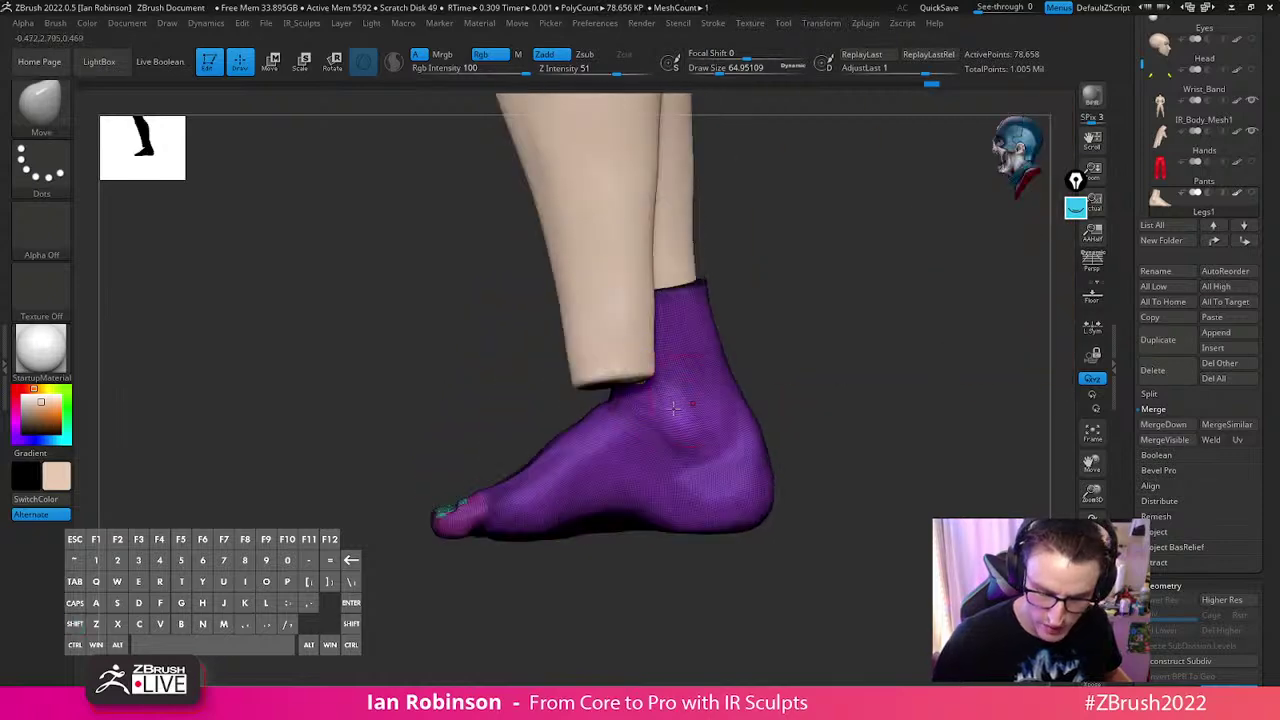
{"action": "right_click_drag", "start_coordinate": [657, 403], "coordinate": [677, 457], "text": "alt"}
{"action": "left_click_drag", "start_coordinate": [614, 440], "coordinate": [600, 450], "text": "shift"}
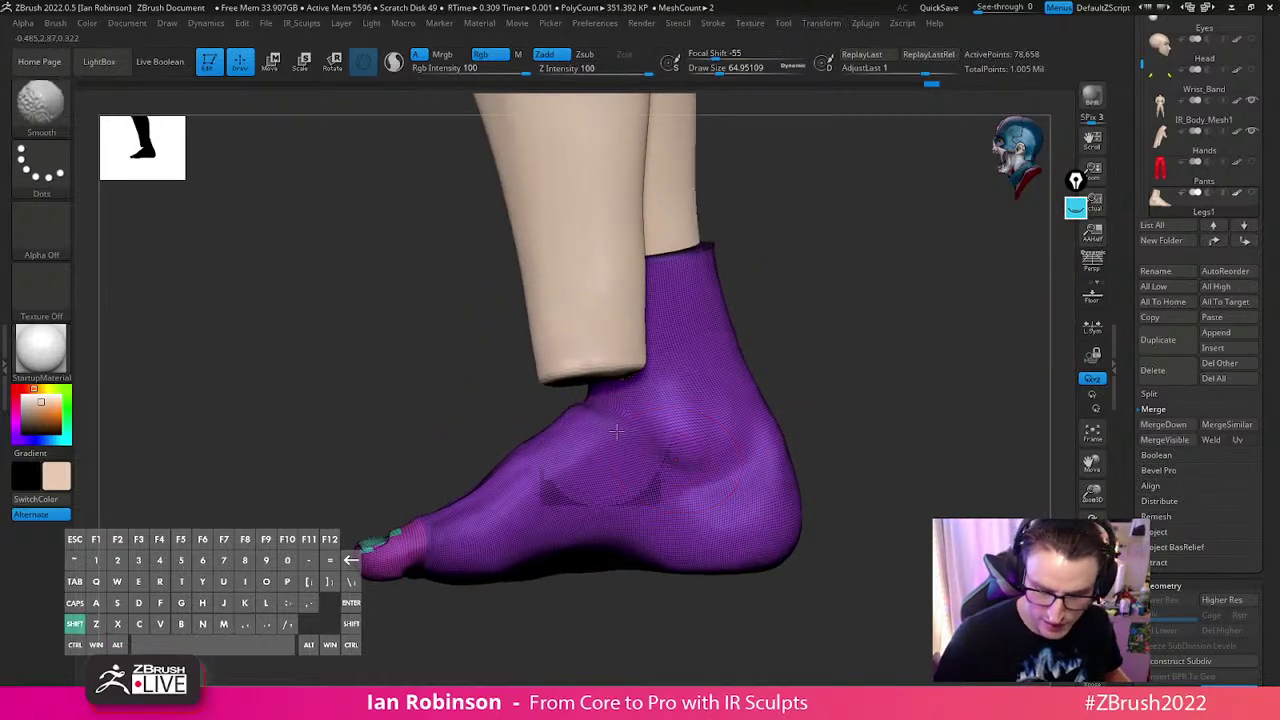
Fit the right foot's ankle around the lower leg with the Move brush and smooth the reshaped area
{"action": "right_click_drag", "start_coordinate": [606, 440], "coordinate": [910, 369]}
{"action": "mouse_move", "coordinate": [909, 369]}
{"action": "left_mouse_down"}
{"action": "mouse_move", "coordinate": [677, 397]}
{"action": "mouse_move", "coordinate": [693, 425]}
{"action": "mouse_move", "coordinate": [760, 409]}
{"action": "mouse_move", "coordinate": [700, 442]}
{"action": "mouse_move", "coordinate": [624, 456]}
{"action": "mouse_move", "coordinate": [826, 369]}
{"action": "mouse_move", "coordinate": [809, 417]}
{"action": "mouse_move", "coordinate": [725, 440]}
{"action": "left_mouse_up"}
{"action": "key", "text": "s"}
{"action": "key", "text": "s"}
{"action": "key", "text": "s"}
{"action": "mouse_move", "coordinate": [862, 357]}
{"action": "left_mouse_down"}
{"action": "mouse_move", "coordinate": [781, 335]}
{"action": "mouse_move", "coordinate": [965, 325]}
{"action": "left_mouse_up"}
{"action": "key", "text": "s"}
{"action": "key", "text": "s"}
{"action": "mouse_move", "coordinate": [579, 278]}
{"action": "left_mouse_down"}
{"action": "mouse_move", "coordinate": [602, 278]}
{"action": "mouse_move", "coordinate": [577, 294]}
{"action": "left_mouse_up"}
{"action": "left_click_drag", "start_coordinate": [765, 325], "coordinate": [818, 324]}
{"action": "key", "text": "s"}
{"action": "left_click_drag", "start_coordinate": [723, 326], "coordinate": [715, 326]}
{"action": "left_click_drag", "start_coordinate": [718, 316], "coordinate": [792, 307]}
{"action": "left_click_drag", "start_coordinate": [703, 288], "coordinate": [678, 283], "text": "shift"}
Shift the right foot slightly with the gizmo to refine its fit under the lower leg
{"action": "key", "text": "w"}
{"action": "left_click_drag", "start_coordinate": [698, 421], "coordinate": [665, 404]}
{"action": "key", "text": "q"}
{"action": "mouse_move", "coordinate": [807, 380]}
{"action": "left_mouse_down"}
{"action": "mouse_move", "coordinate": [751, 455]}
{"action": "mouse_move", "coordinate": [763, 426]}
{"action": "mouse_move", "coordinate": [780, 533]}
{"action": "mouse_move", "coordinate": [757, 407]}
{"action": "mouse_move", "coordinate": [750, 450]}
{"action": "left_mouse_up"}
{"action": "key", "text": "s"}
Isolate the toes, regroup them with Auto Groups, and show the whole foot again
{"action": "left_click", "coordinate": [630, 487], "text": "ctrl+shift"}
{"action": "key", "text": "1"}
{"action": "key", "text": "1"}
{"action": "key", "text": "g"}
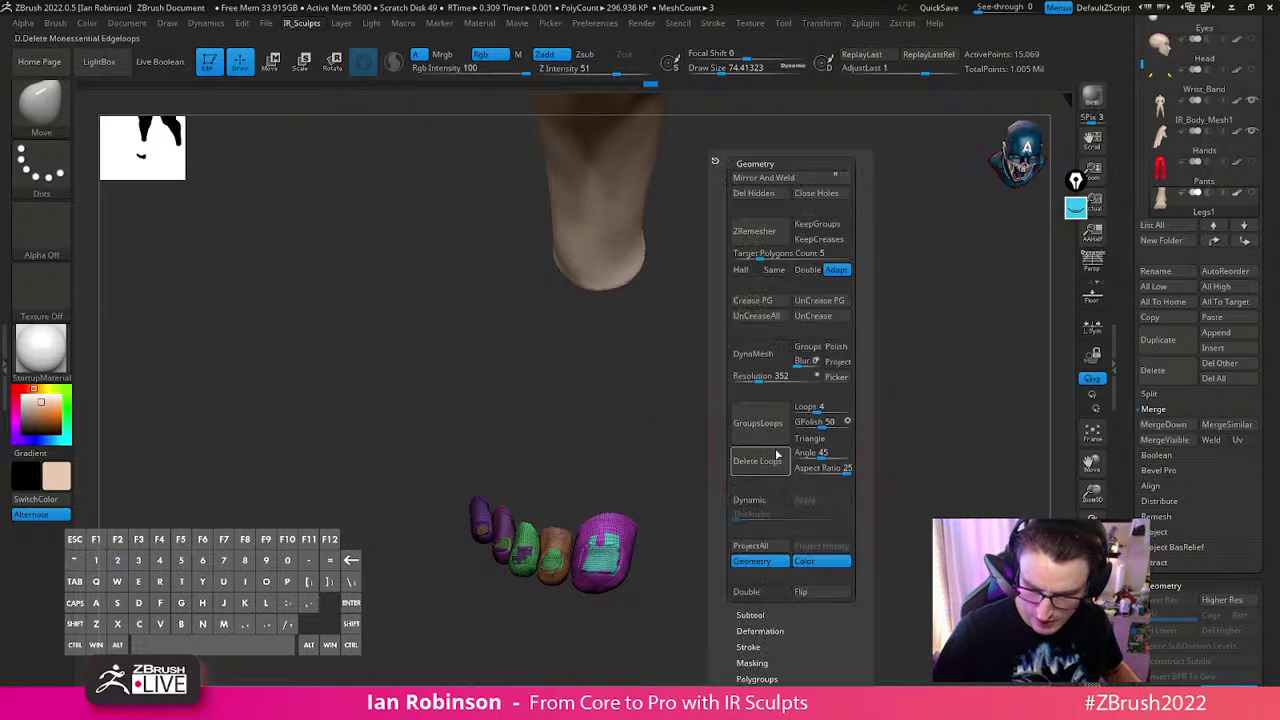
{"action": "left_click", "coordinate": [766, 164]}
{"action": "left_click", "coordinate": [766, 243]}
{"action": "left_click", "coordinate": [769, 260]}
{"action": "left_click", "coordinate": [748, 517], "text": "ctrl+shift"}
{"action": "left_click_drag", "start_coordinate": [748, 517], "coordinate": [820, 500]}
Duplicate the Legs1 foot, isolate the copy, and apply Mirror And Weld to create the opposite foot
{"action": "key", "text": "g"}
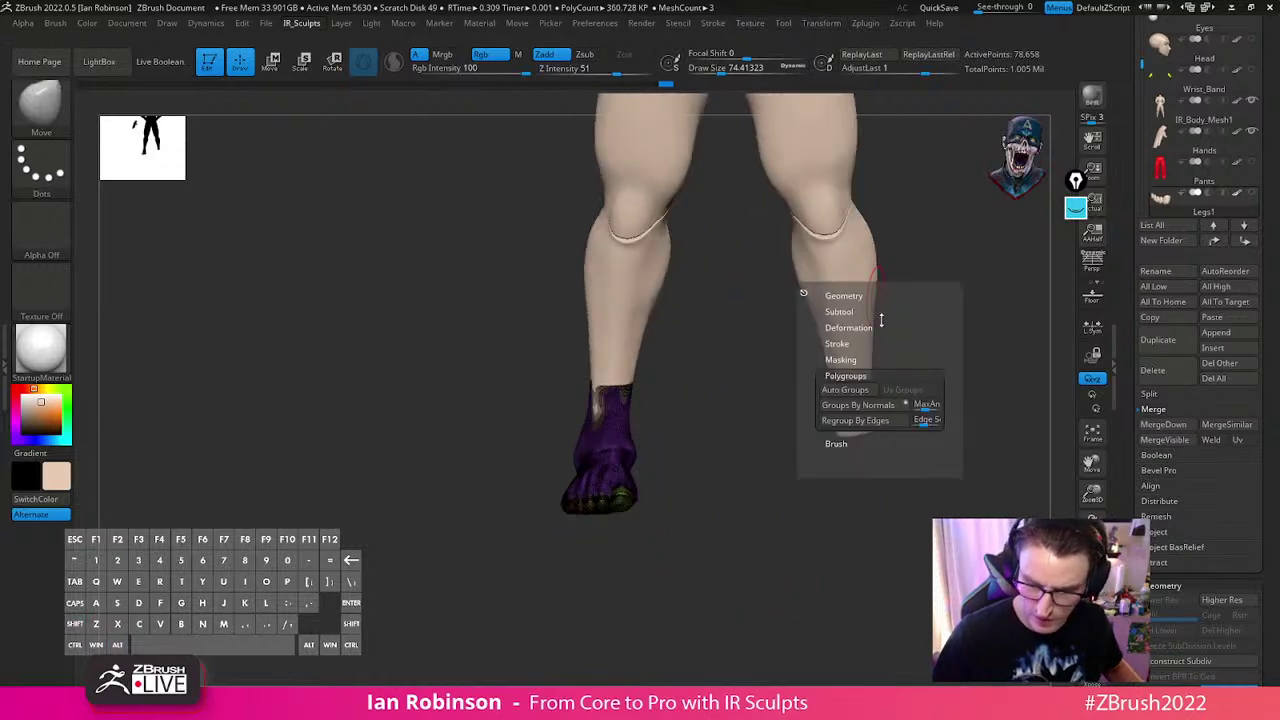
{"action": "key", "text": "ctrl+shift+d"}
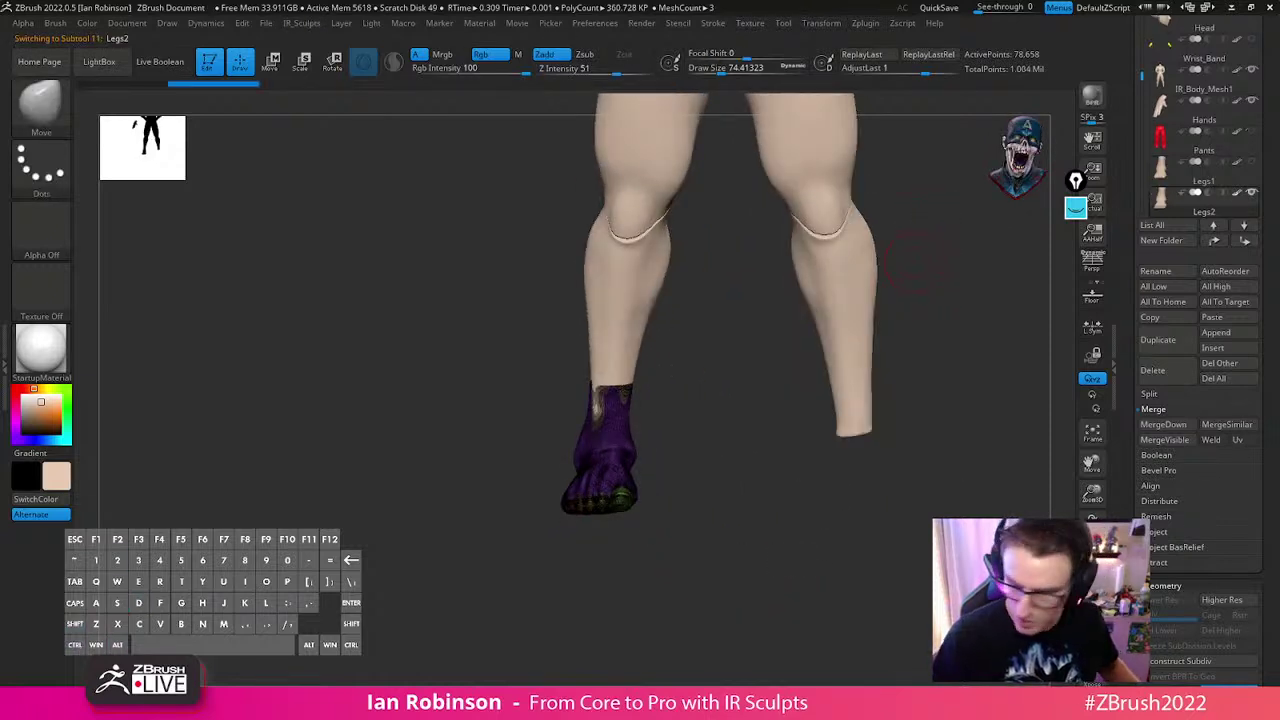
{"action": "left_click", "coordinate": [1092, 648]}
{"action": "mouse_move", "coordinate": [828, 407]}
{"action": "left_mouse_down", "text": "alt"}
{"action": "mouse_move", "coordinate": [761, 324]}
{"action": "mouse_move", "coordinate": [800, 574]}
{"action": "mouse_move", "coordinate": [921, 589]}
{"action": "left_mouse_up", "text": "alt"}
{"action": "key", "text": "g"}
{"action": "left_click", "coordinate": [755, 304]}
{"action": "left_click", "coordinate": [768, 323]}
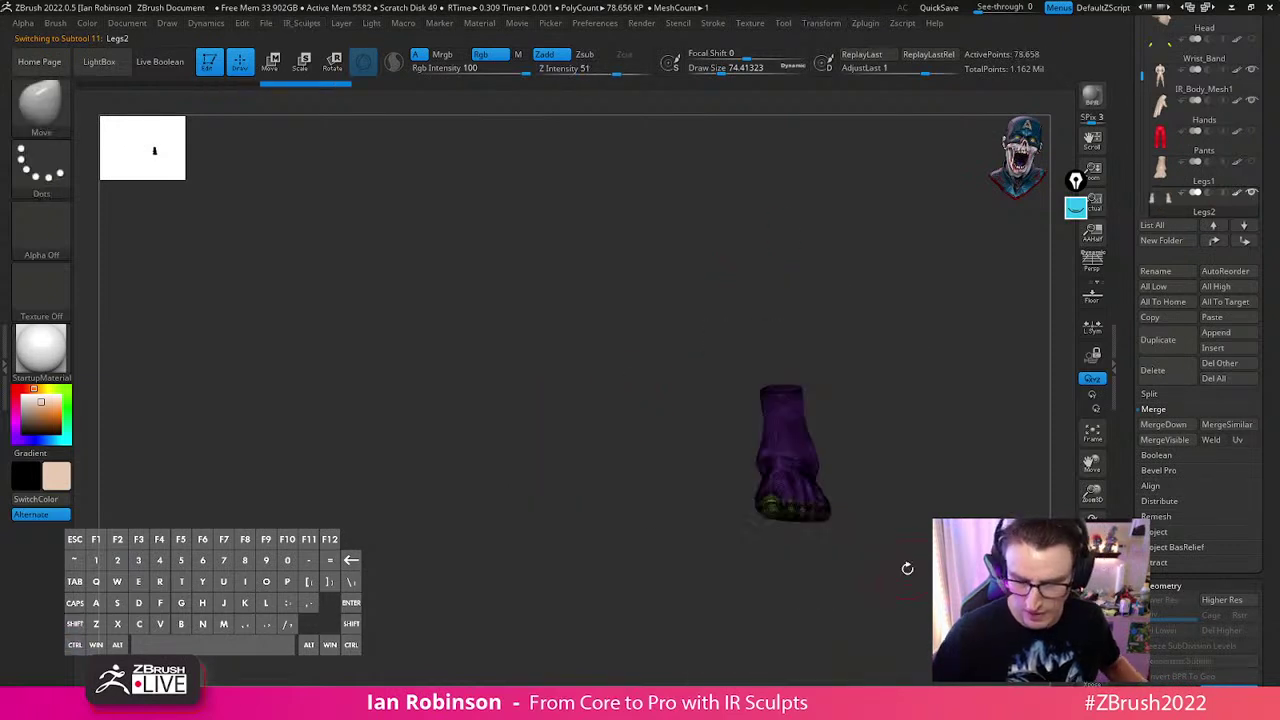
Delete the hidden original foot from Legs2 and show the rest of the body again
{"action": "key", "text": "g"}
{"action": "left_click", "coordinate": [877, 197]}
{"action": "left_click", "coordinate": [1092, 648]}
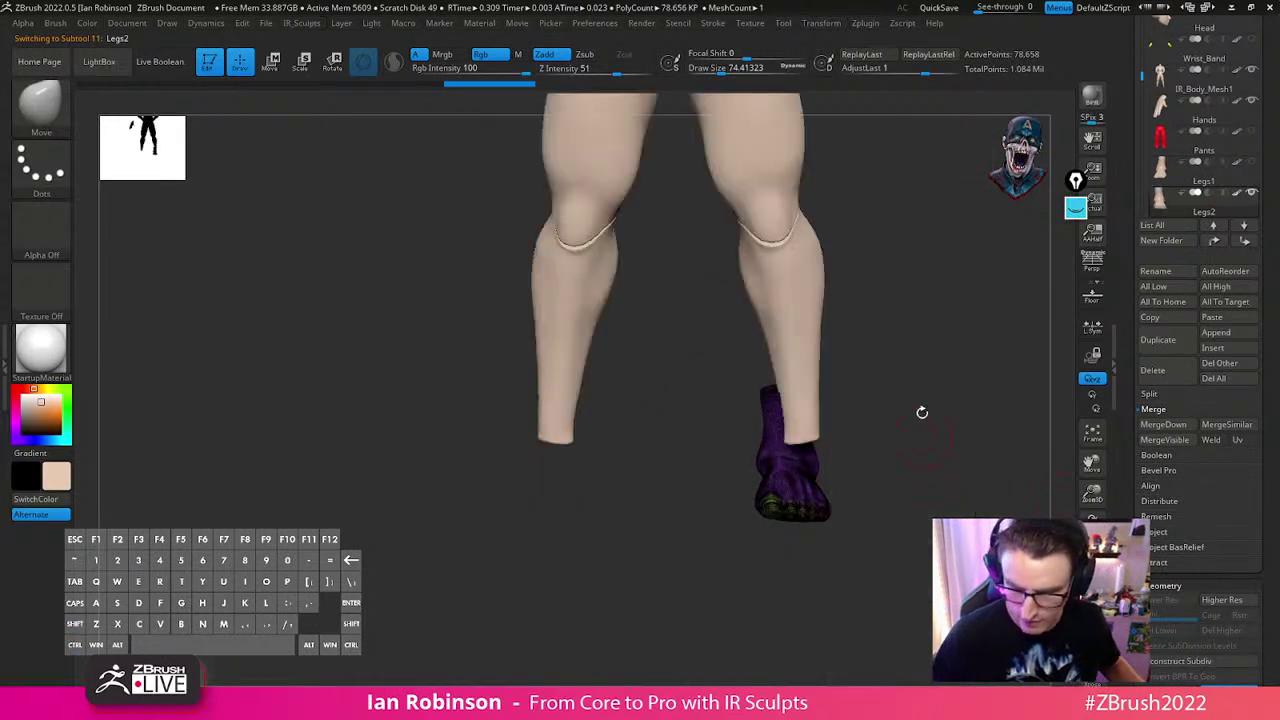
Move the mirrored left foot forward along Z toward the left lower leg
{"action": "left_click_drag", "start_coordinate": [923, 420], "coordinate": [857, 420], "text": "shift"}
{"action": "key", "text": "g"}
{"action": "key", "text": "w"}
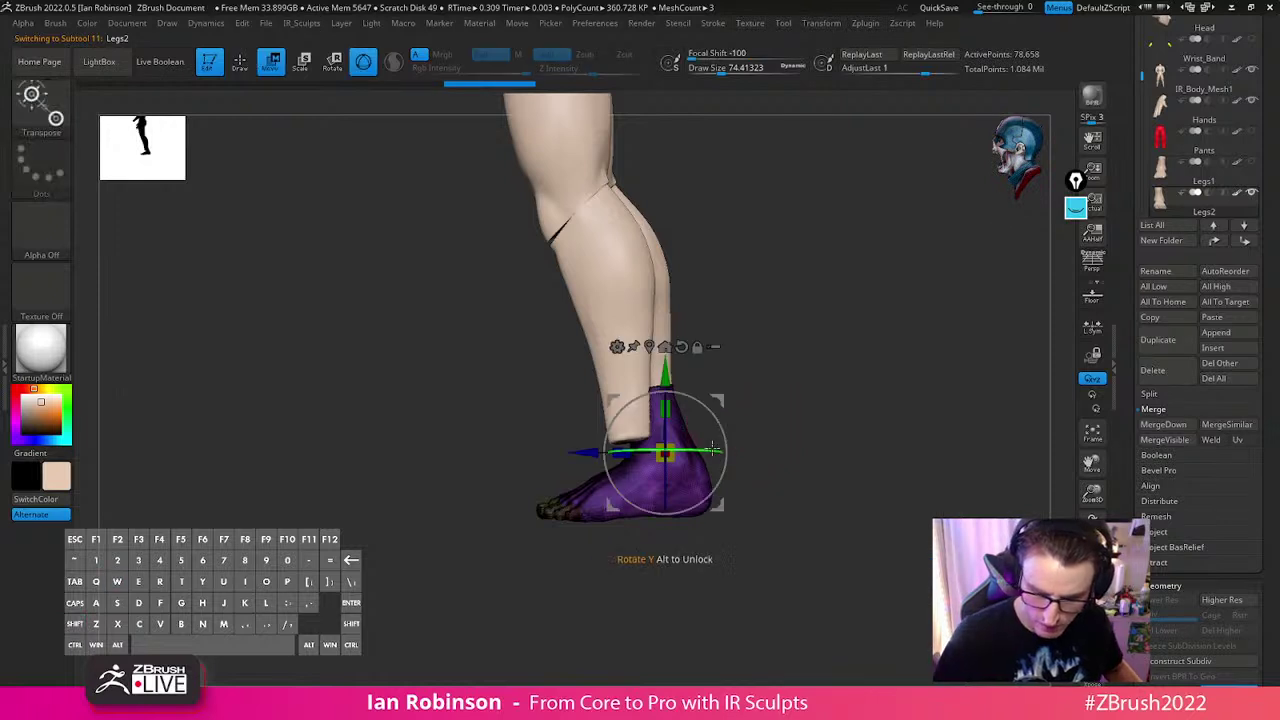
{"action": "left_click_drag", "start_coordinate": [574, 459], "coordinate": [548, 466]}
{"action": "key", "text": "q"}
Mask the left foot below the ankle with a softened edge, leaving the ankle unmasked
{"action": "mouse_move", "coordinate": [820, 355]}
{"action": "left_mouse_down", "text": "alt"}
{"action": "mouse_move", "coordinate": [829, 399]}
{"action": "mouse_move", "coordinate": [664, 521]}
{"action": "left_mouse_up", "text": "alt"}
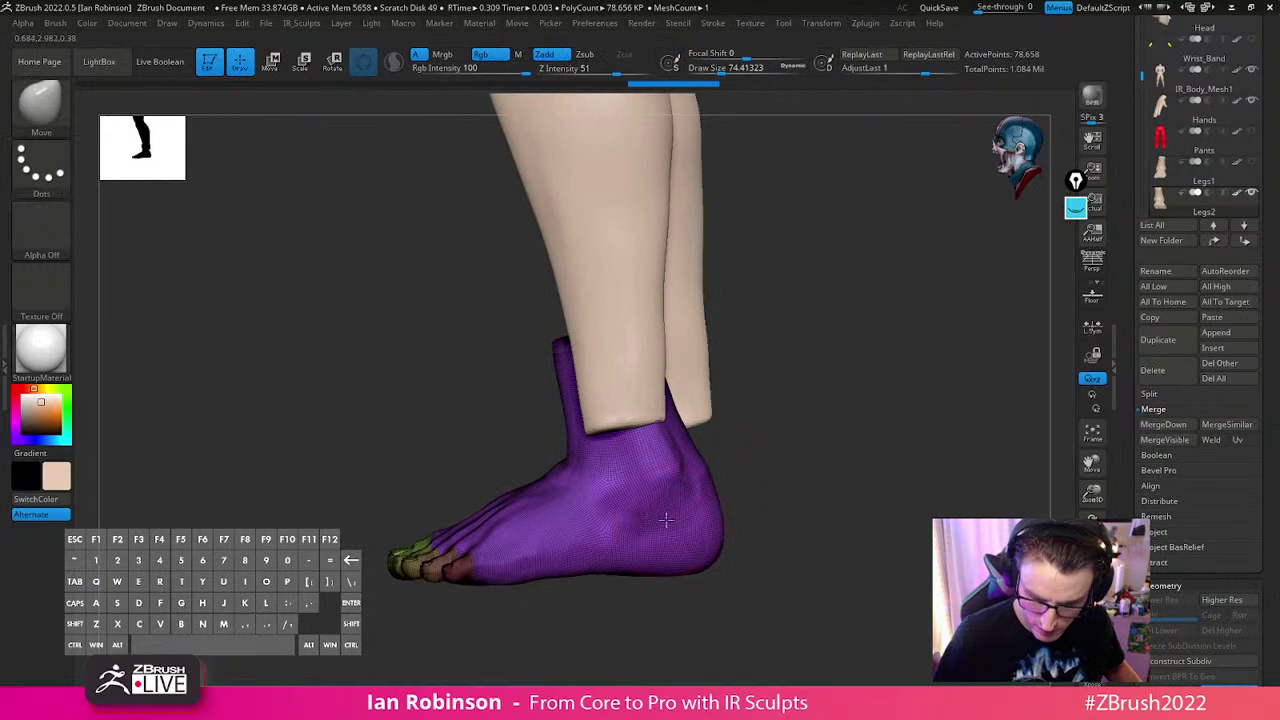
{"action": "mouse_move", "coordinate": [559, 449]}
{"action": "left_mouse_down", "text": "ctrl"}
{"action": "mouse_move", "coordinate": [690, 515]}
{"action": "mouse_move", "coordinate": [642, 270]}
{"action": "mouse_move", "coordinate": [482, 346]}
{"action": "left_mouse_up", "text": "ctrl"}
{"action": "left_click", "coordinate": [662, 494], "text": "ctrl"}
{"action": "left_click", "coordinate": [683, 504], "text": "ctrl"}
{"action": "key", "text": "ctrl+i"}
Move the left foot sideways along X so its ankle lines up with the lower left leg
{"action": "key", "text": "w"}
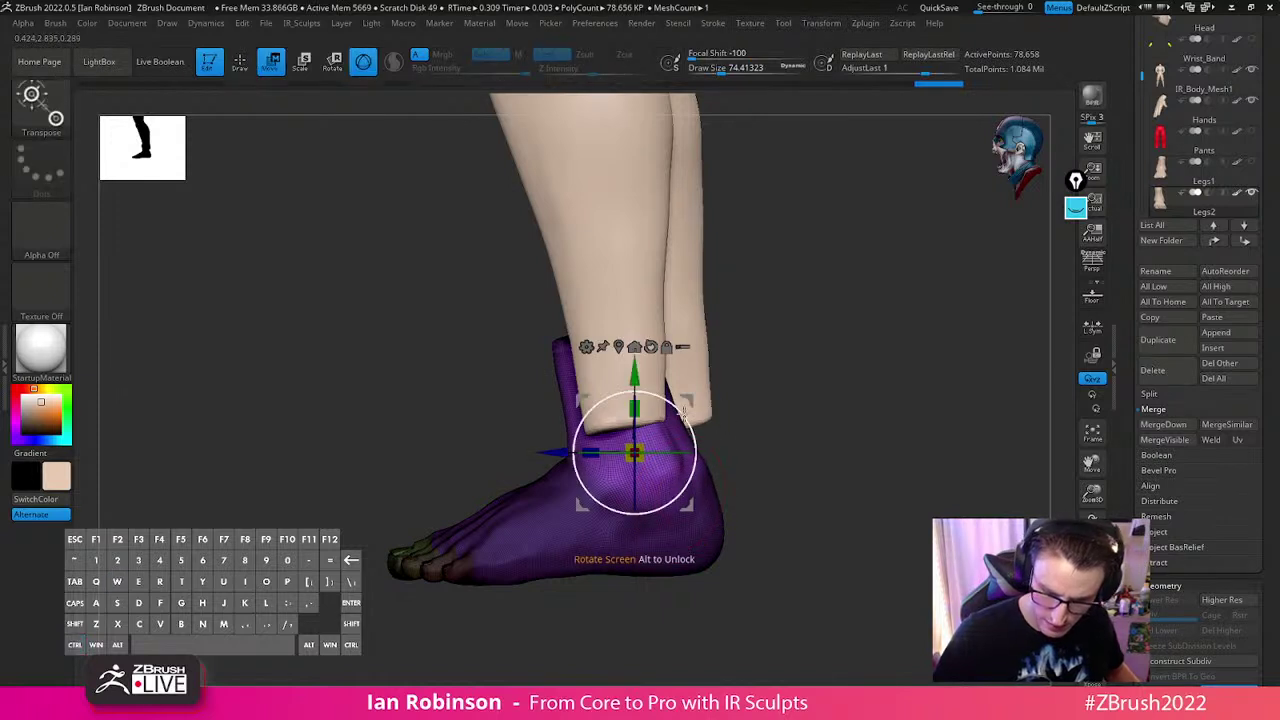
{"action": "left_click_drag", "start_coordinate": [690, 425], "coordinate": [898, 390]}
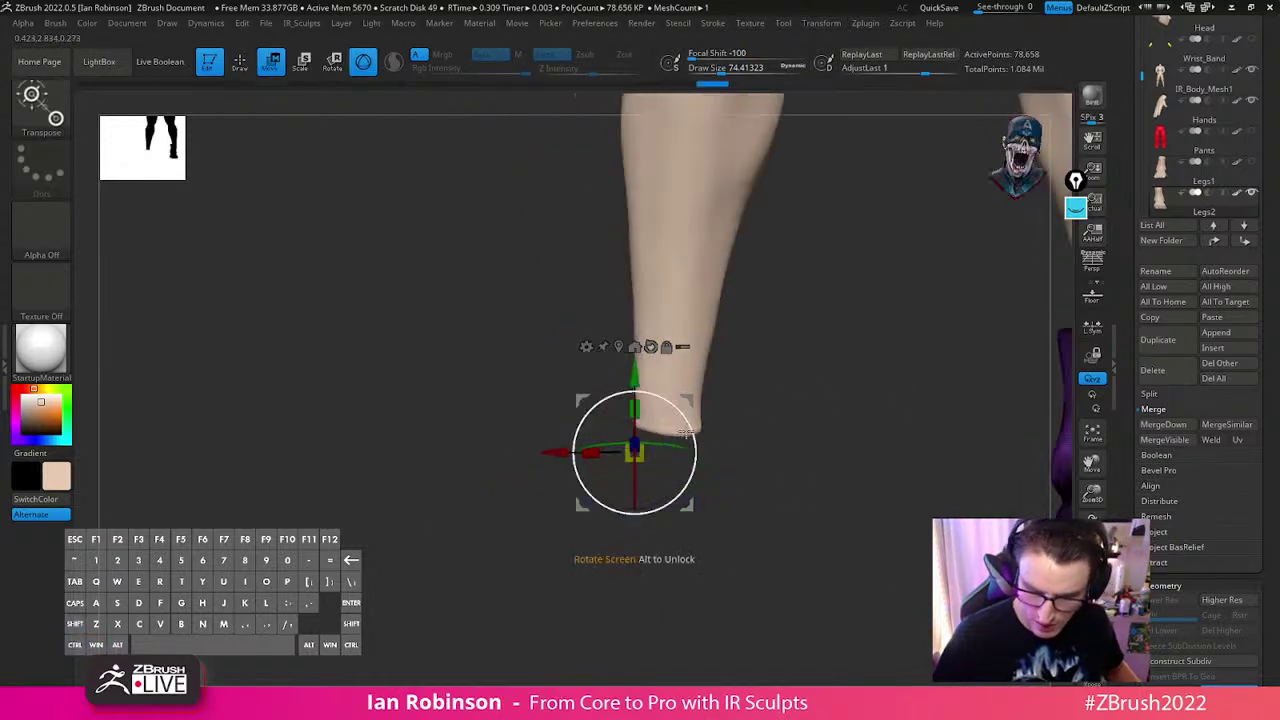
{"action": "key", "text": "f"}
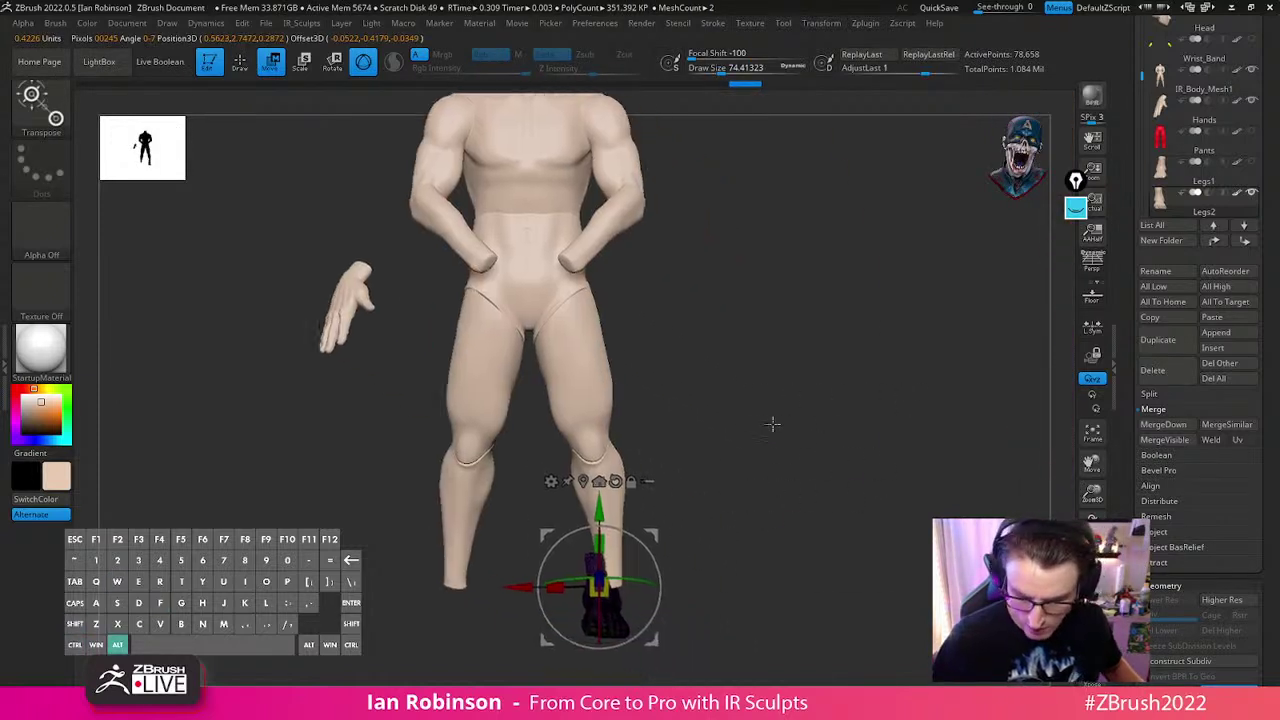
{"action": "key", "text": "f"}
{"action": "mouse_move", "coordinate": [834, 449]}
{"action": "left_mouse_down", "text": "alt"}
{"action": "mouse_move", "coordinate": [860, 446]}
{"action": "mouse_move", "coordinate": [829, 440]}
{"action": "mouse_move", "coordinate": [829, 470]}
{"action": "left_mouse_up", "text": "alt"}
{"action": "left_click_drag", "start_coordinate": [458, 386], "coordinate": [498, 388]}
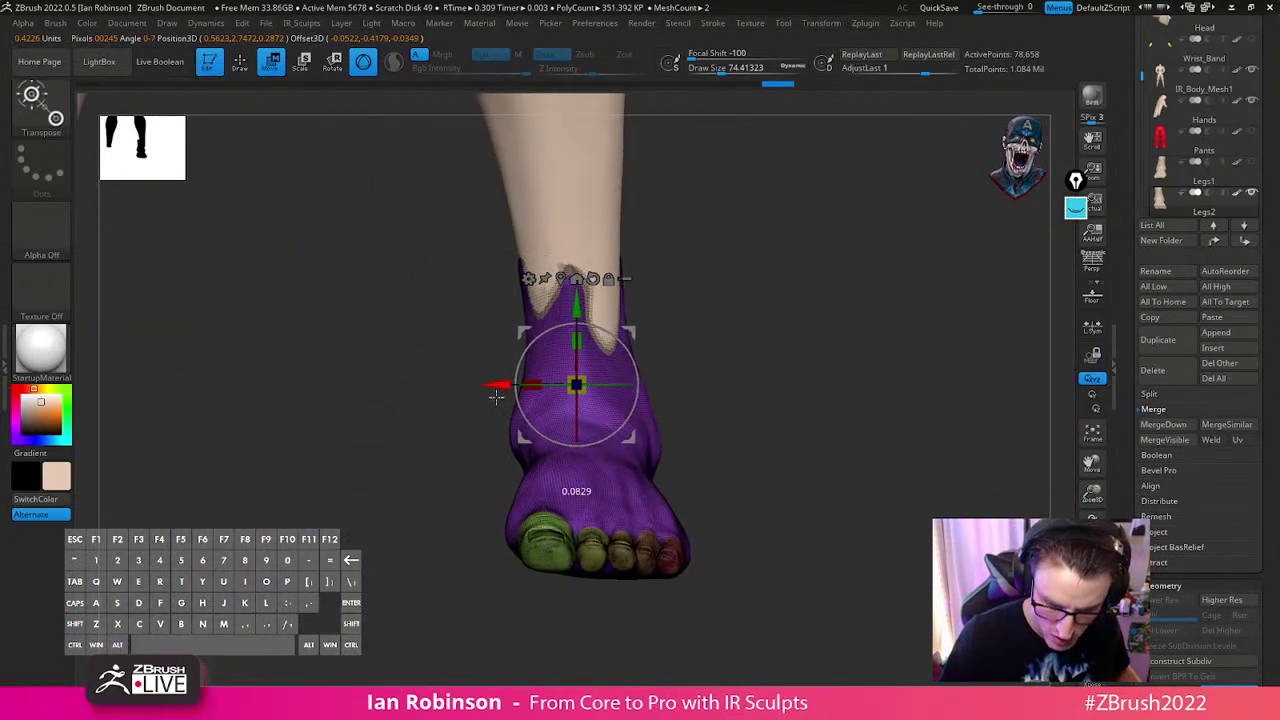
{"action": "left_click_drag", "start_coordinate": [900, 362], "coordinate": [754, 354]}
{"action": "left_click_drag", "start_coordinate": [498, 384], "coordinate": [493, 384]}
Fit the open top edge of the left ankle to the lower leg with the Move brush
{"action": "key", "text": "q"}
{"action": "mouse_move", "coordinate": [872, 308]}
{"action": "left_mouse_down"}
{"action": "mouse_move", "coordinate": [645, 302]}
{"action": "mouse_move", "coordinate": [822, 290]}
{"action": "left_mouse_up"}
{"action": "key", "text": "s"}
{"action": "key", "text": "s"}
{"action": "left_click", "coordinate": [628, 330]}
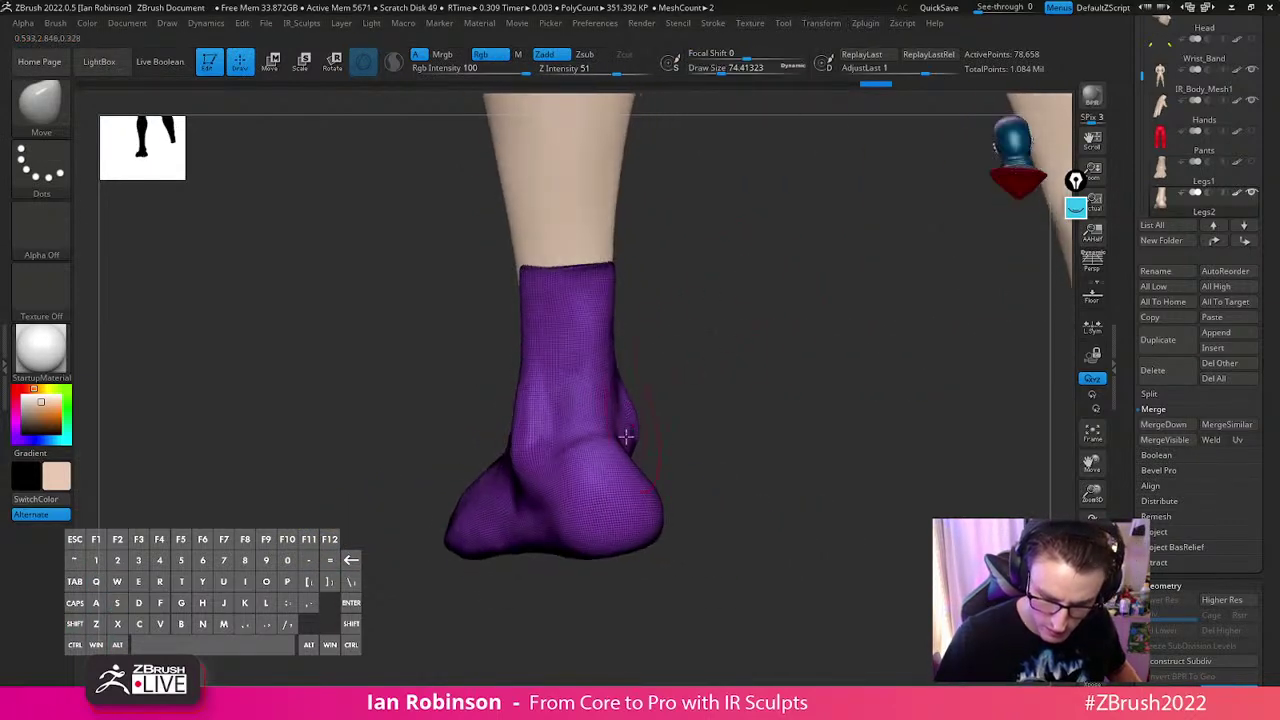
{"action": "mouse_move", "coordinate": [628, 438]}
{"action": "left_mouse_down"}
{"action": "mouse_move", "coordinate": [622, 447]}
{"action": "mouse_move", "coordinate": [763, 306]}
{"action": "mouse_move", "coordinate": [563, 286]}
{"action": "left_mouse_up"}
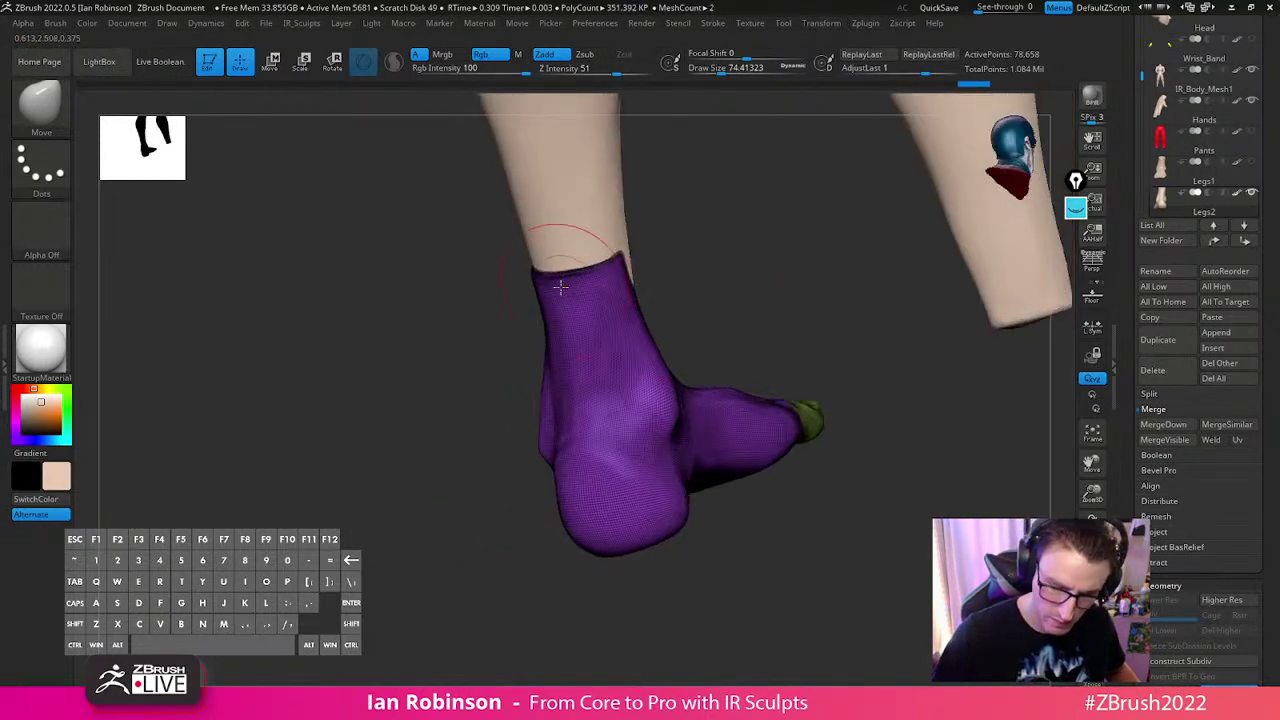
Rotate the left foot about 6 degrees around its vertical axis so the toes point outward
{"action": "key", "text": "w"}
{"action": "left_click_drag", "start_coordinate": [775, 286], "coordinate": [751, 368]}
{"action": "left_click_drag", "start_coordinate": [634, 374], "coordinate": [662, 374]}
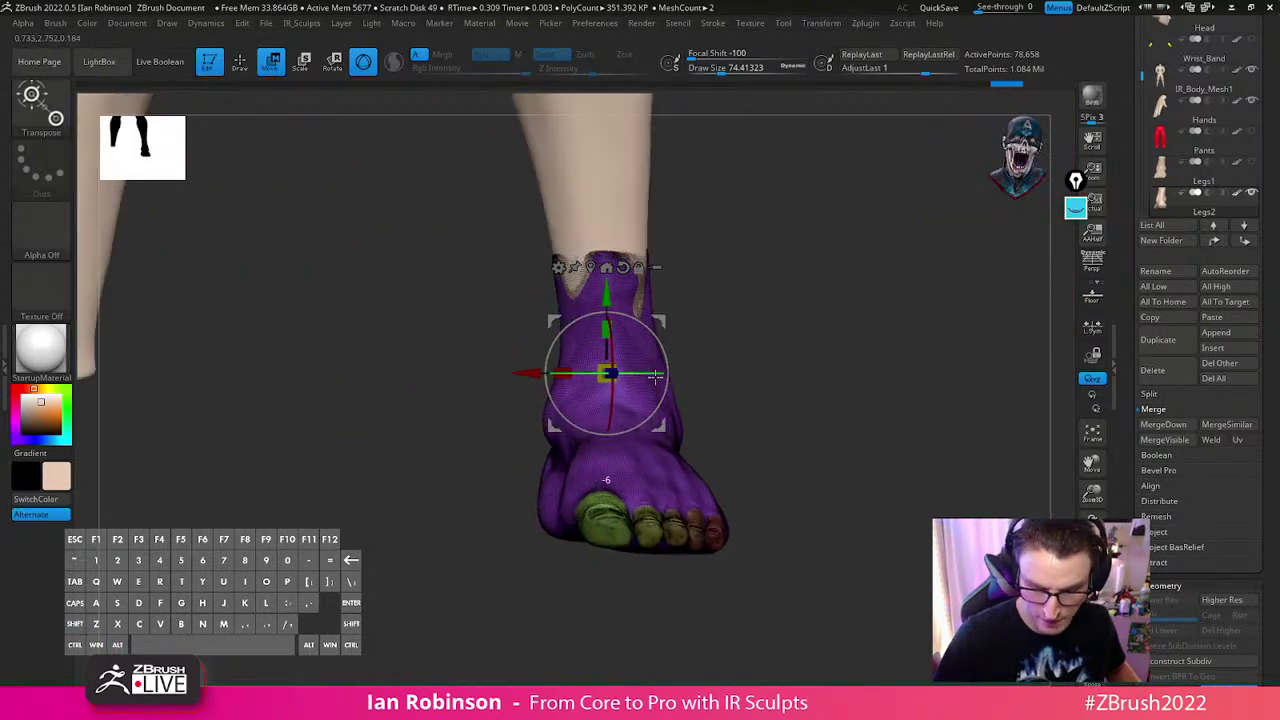
{"action": "key", "text": "q"}
{"action": "mouse_move", "coordinate": [831, 414]}
{"action": "left_mouse_down", "text": "alt"}
{"action": "mouse_move", "coordinate": [818, 368]}
{"action": "mouse_move", "coordinate": [824, 387]}
{"action": "left_mouse_up", "text": "alt"}
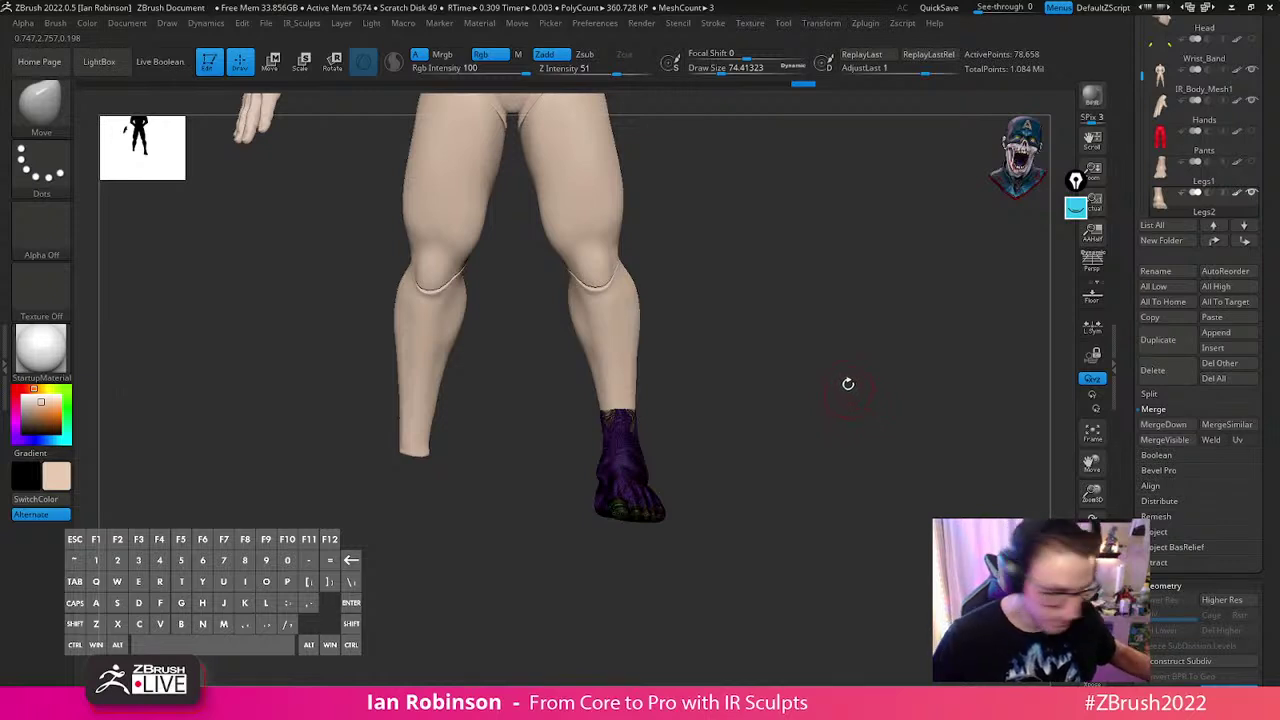
Show the Legs1 foot again beside the fitted left foot
{"action": "left_click_drag", "start_coordinate": [843, 409], "coordinate": [765, 388]}
{"action": "left_click_drag", "start_coordinate": [908, 446], "coordinate": [745, 463], "text": "alt"}
{"action": "left_click", "coordinate": [1251, 162]}
{"action": "left_click_drag", "start_coordinate": [899, 412], "coordinate": [826, 391], "text": "shift"}
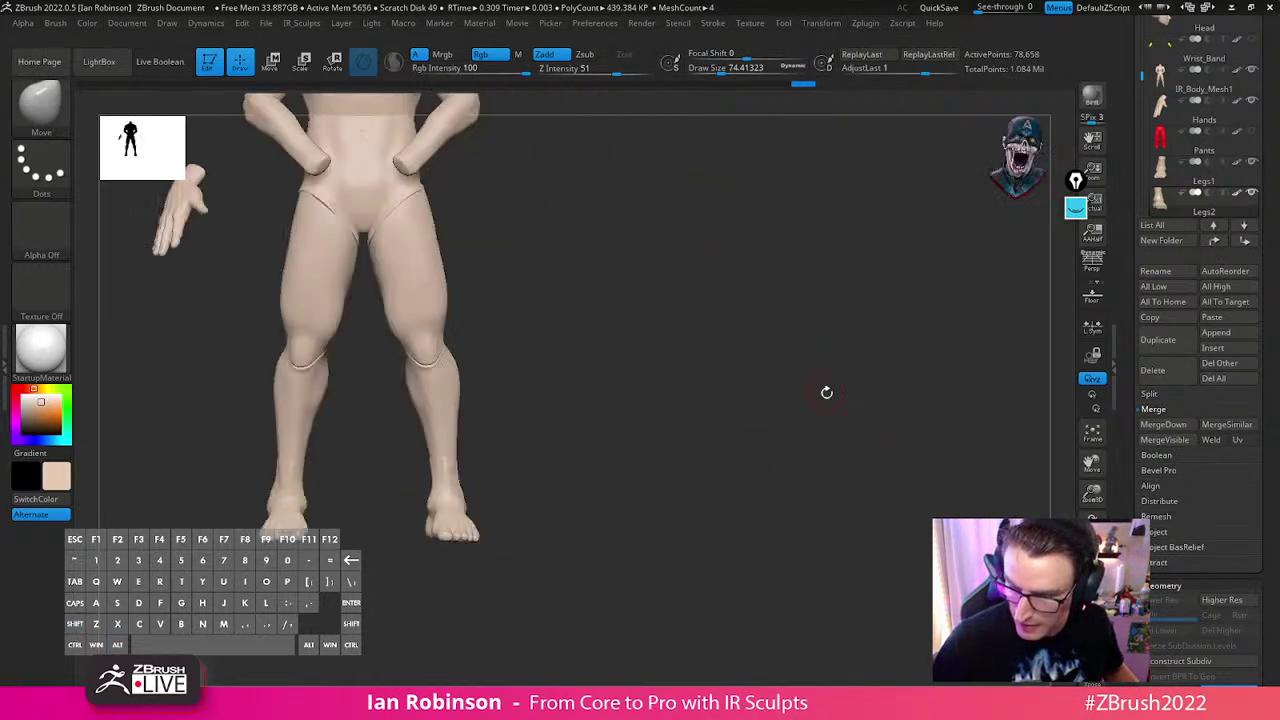
Rename the Legs2 subtool to L_Foot and the Legs1 subtool to R_Foot
{"action": "left_click", "coordinate": [1174, 269]}
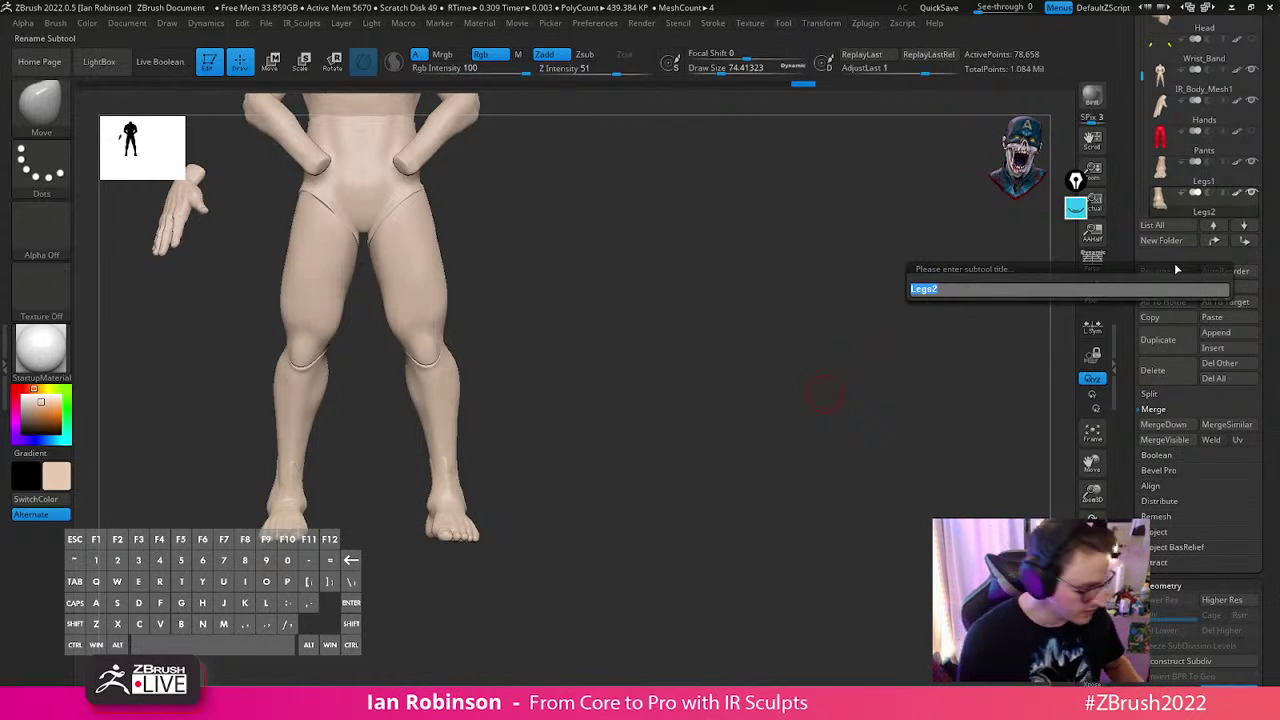
{"action": "type", "text": "L_Foot"}
{"action": "key", "text": "Return"}
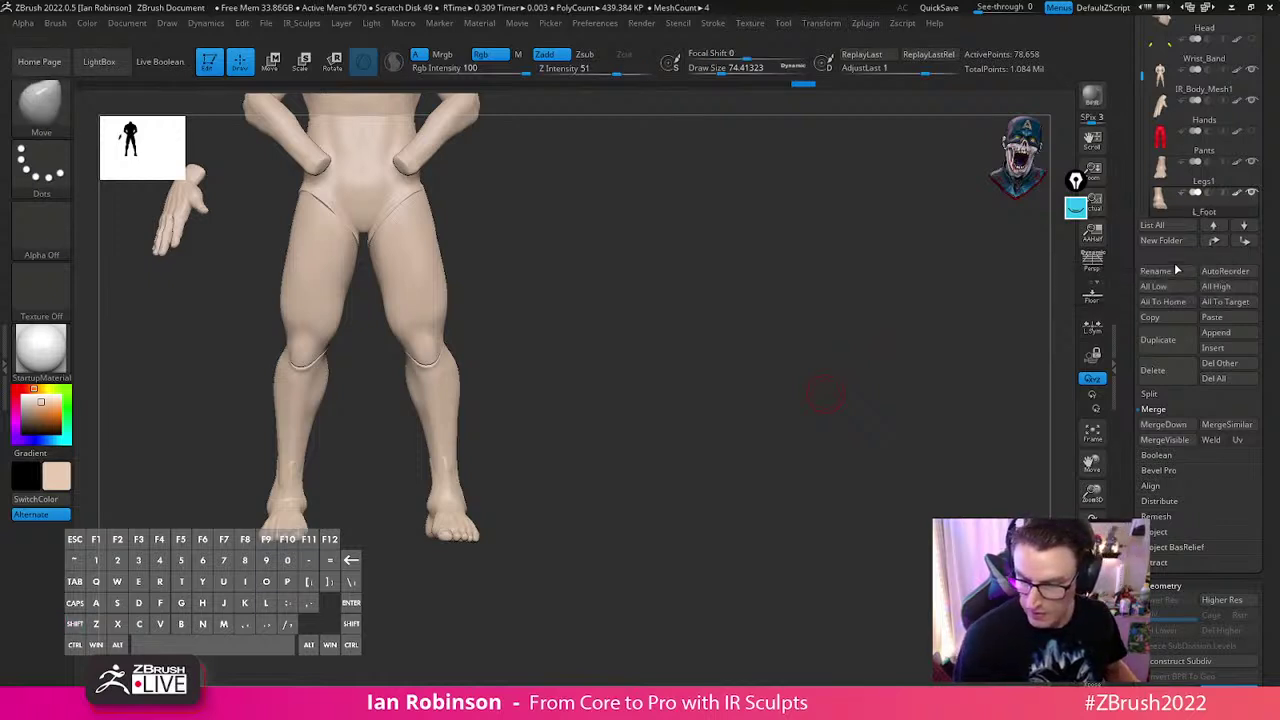
{"action": "left_click", "coordinate": [1170, 271]}
{"action": "type", "text": "R_Foot"}
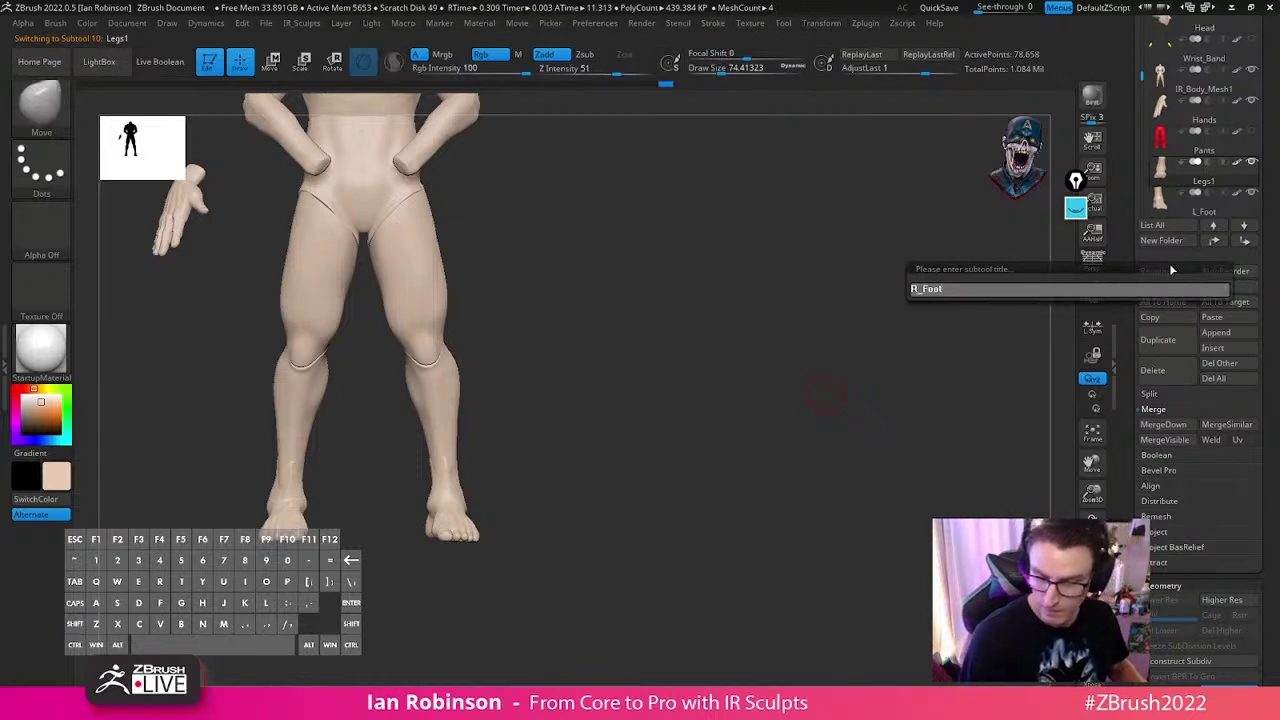
{"action": "key", "text": "Return"}
Turn off PolyFrame and rename the Hands subtool to R_Hand
{"action": "left_click", "coordinate": [1177, 117]}
{"action": "left_click_drag", "start_coordinate": [792, 279], "coordinate": [849, 392], "text": "alt"}
{"action": "key", "text": "shift+f"}
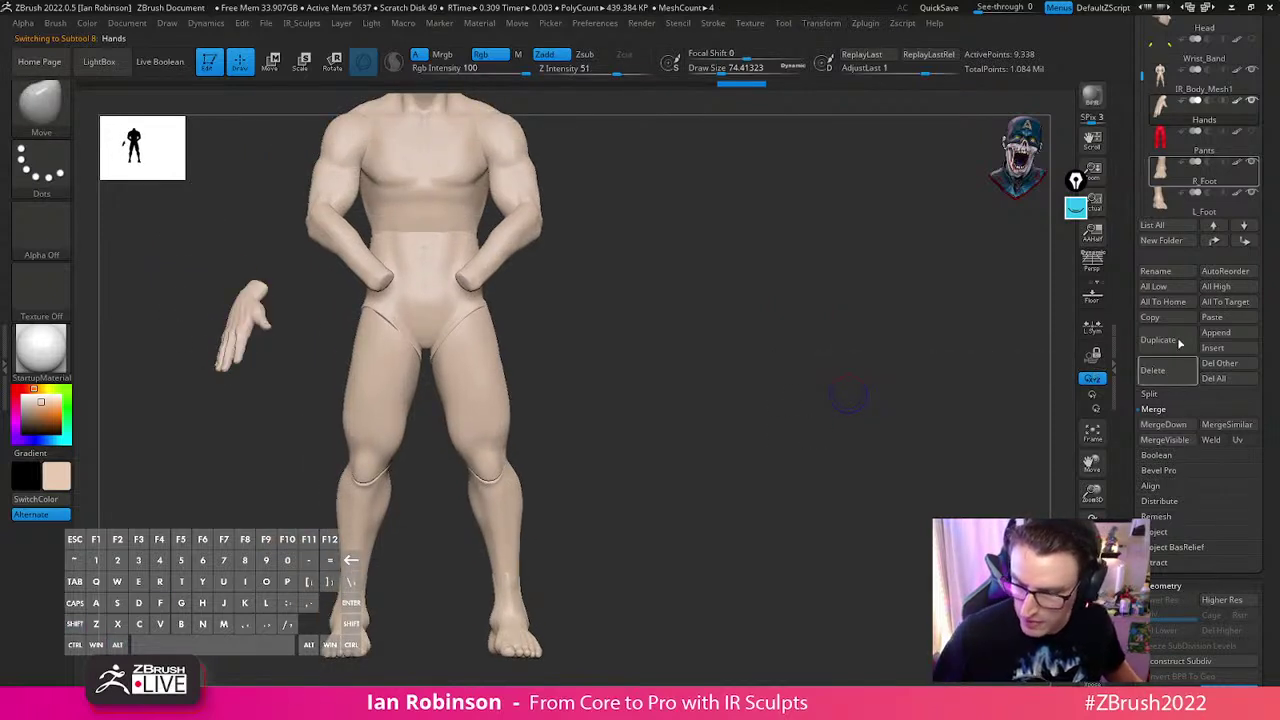
{"action": "left_click", "coordinate": [1175, 270]}
{"action": "type", "text": "R"}
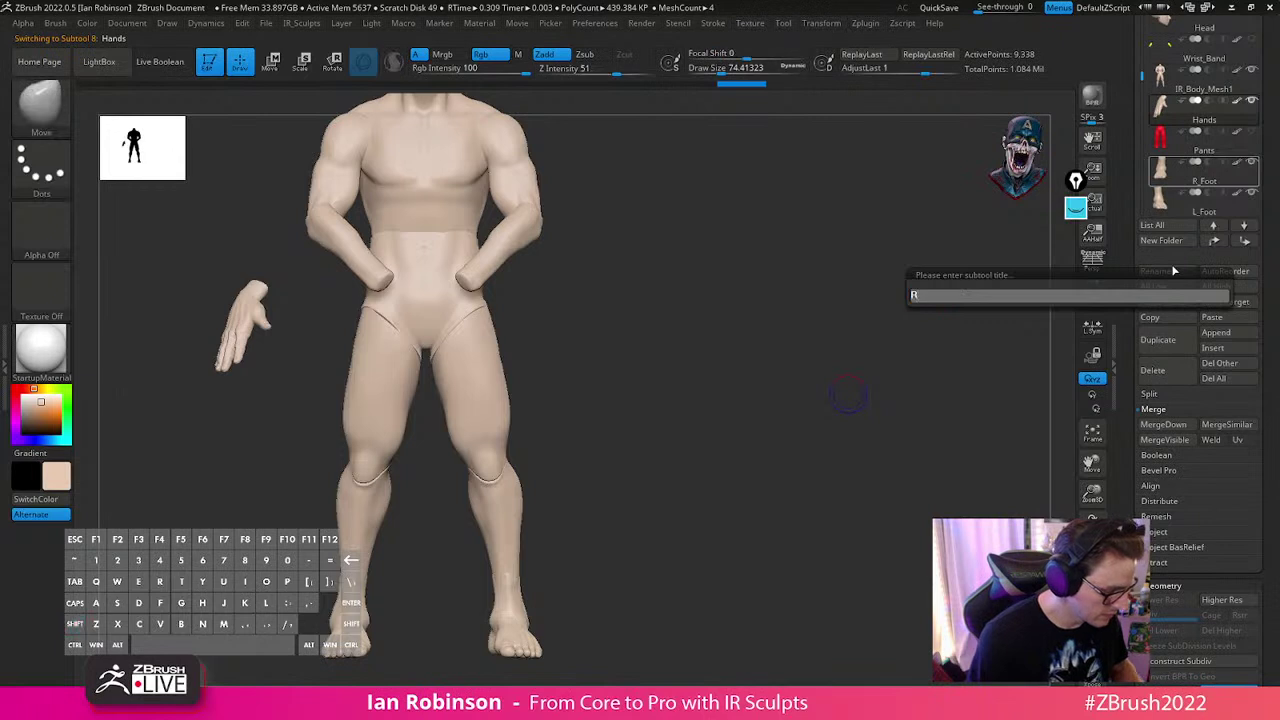
{"action": "type", "text": "ight"}
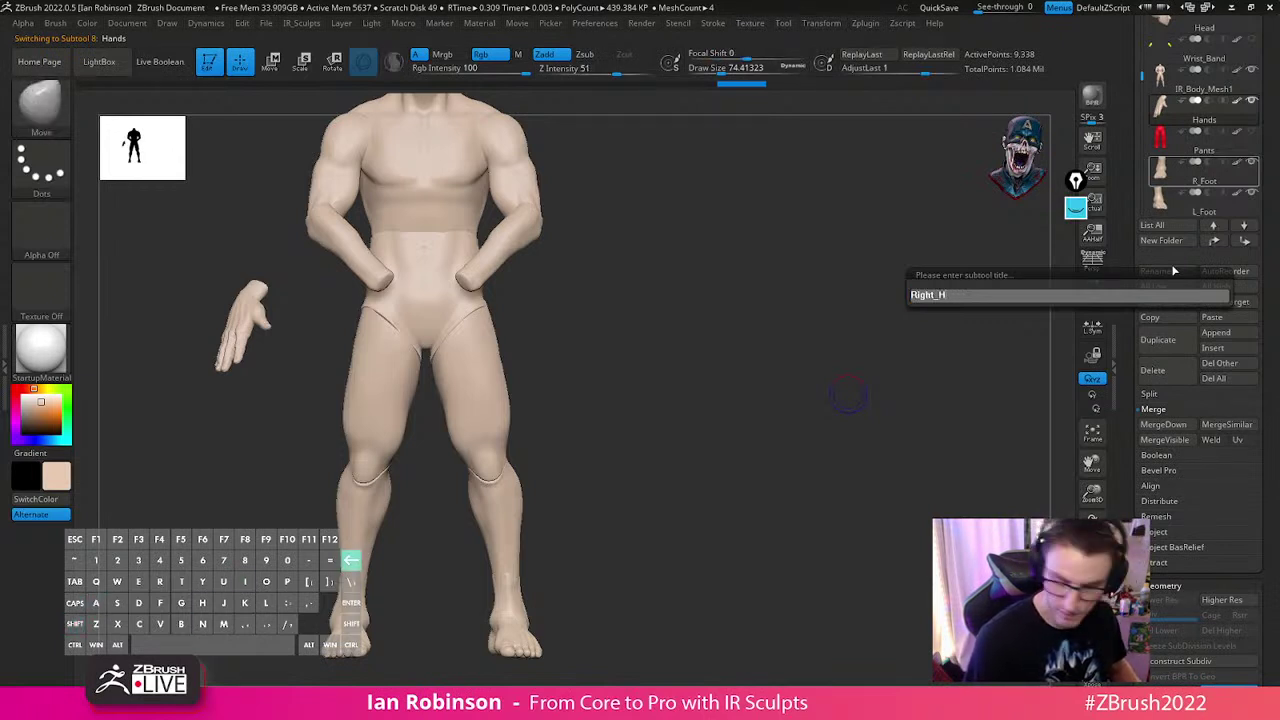
{"action": "type", "text": "_H"}
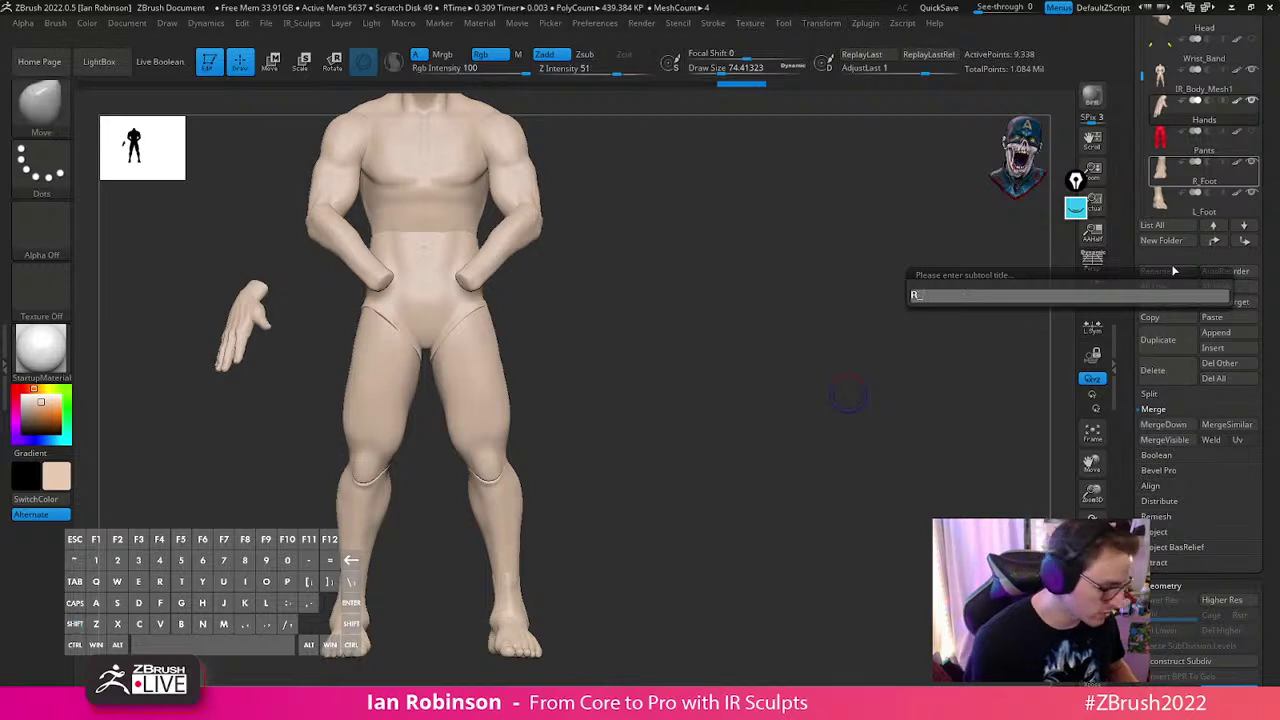
{"action": "type", "text": "and"}
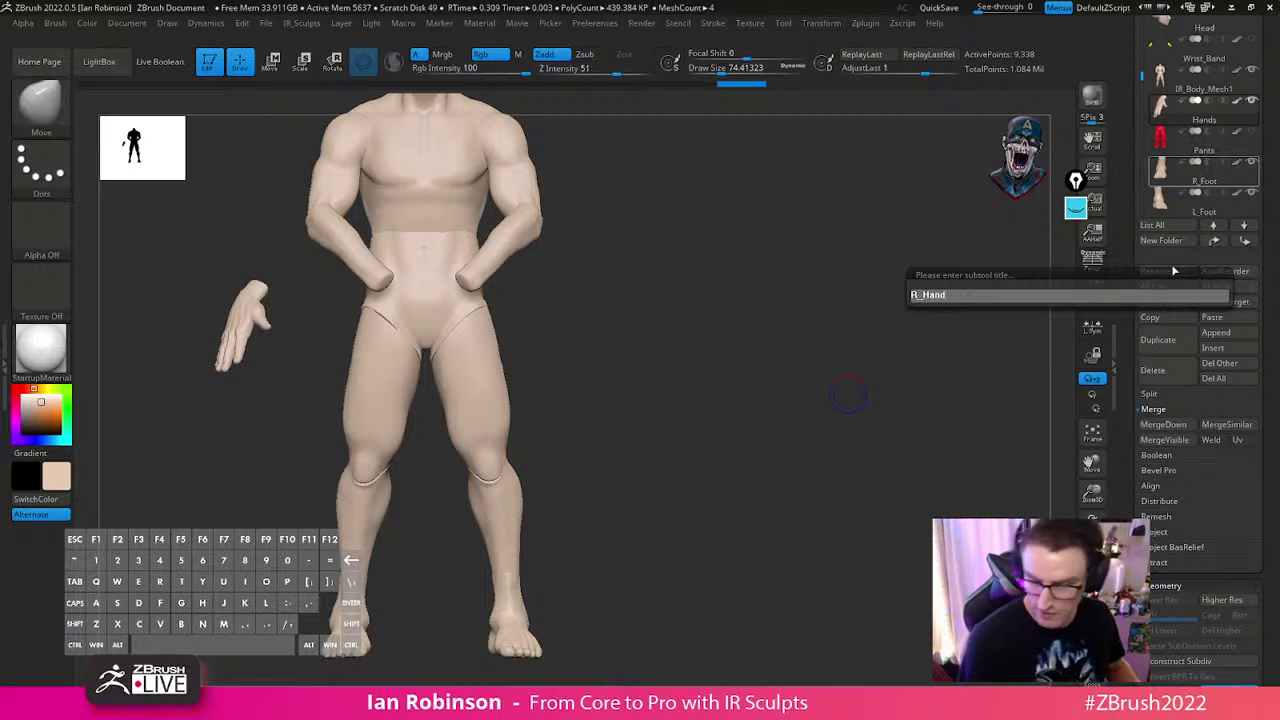
{"action": "key", "text": "Return"}
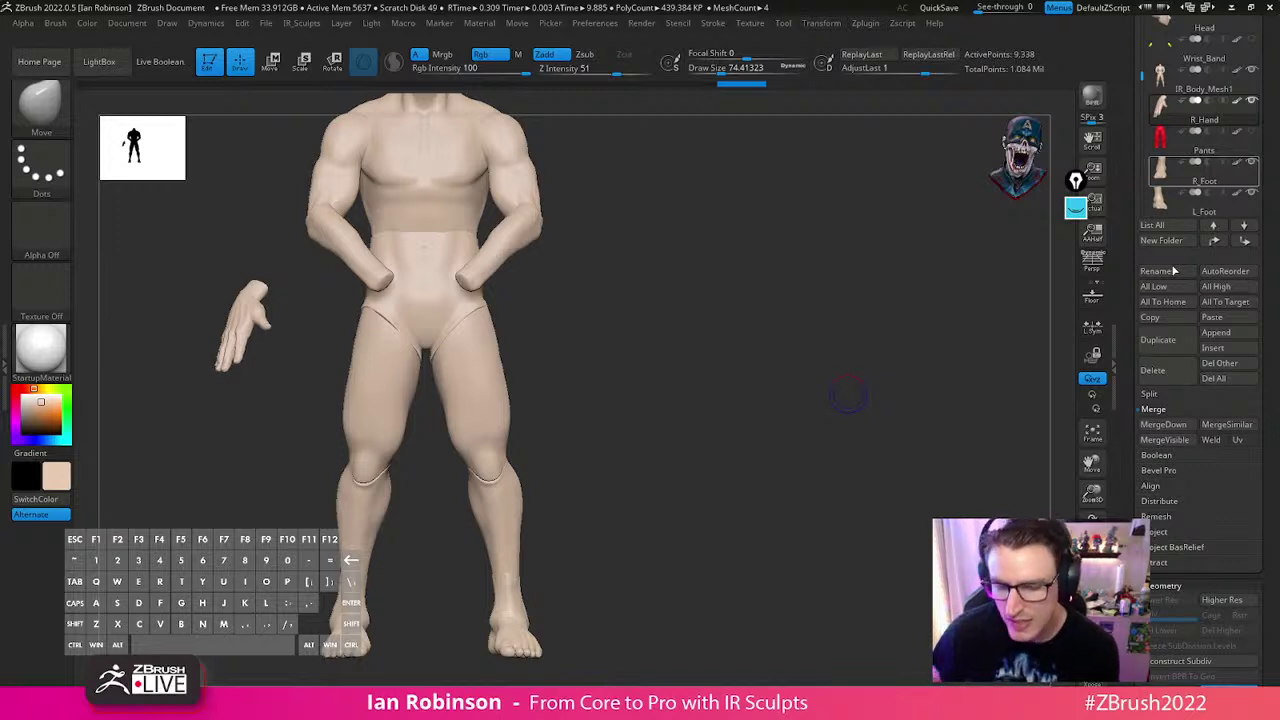
Switch to the IR_Body_Mesh tool and make a separate PolyMesh3D copy of its body subtool
{"action": "scroll", "coordinate": [1175, 270], "scroll_direction": "up", "scroll_amount": 5}
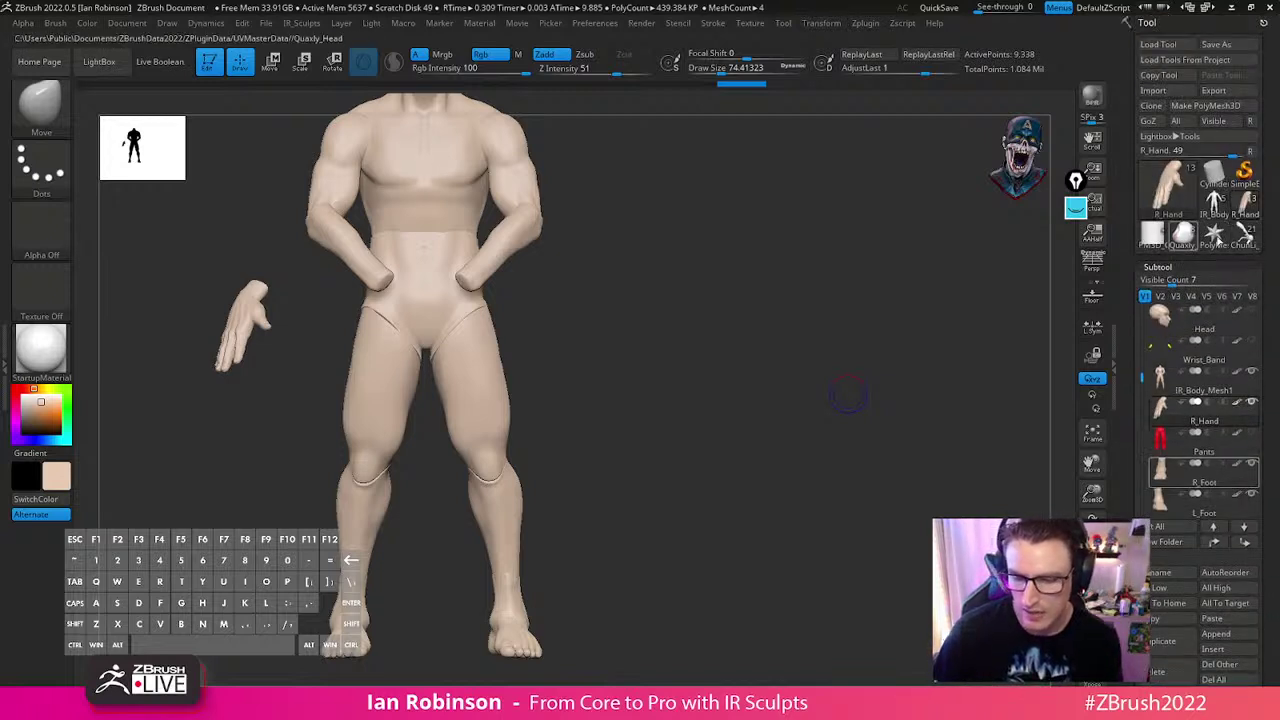
{"action": "mouse_move", "coordinate": [1214, 205]}
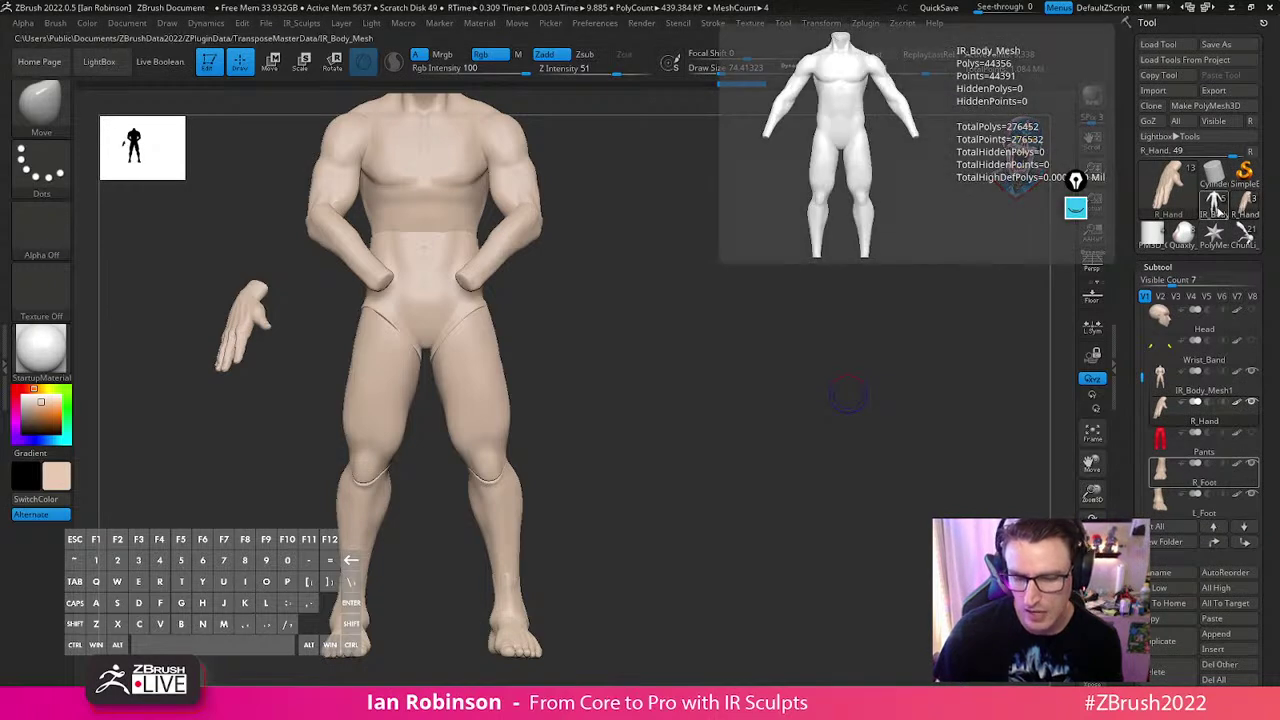
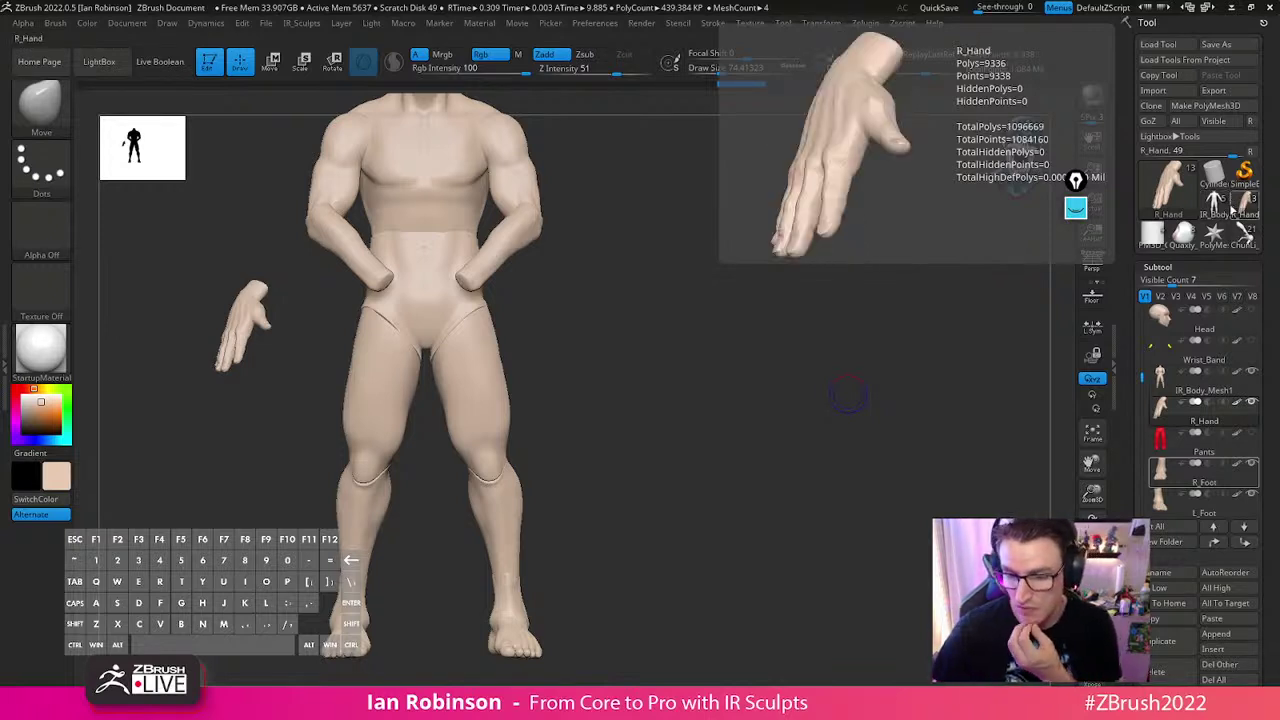
{"action": "left_click", "coordinate": [1168, 183]}
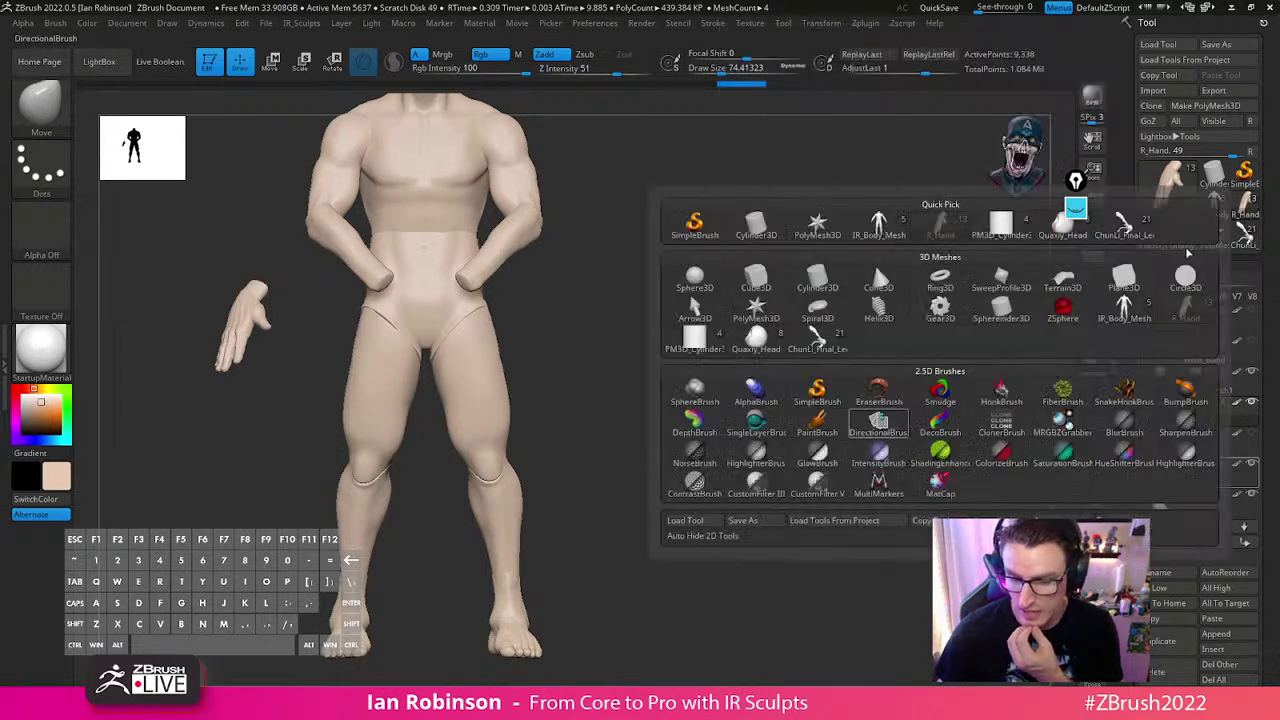
{"action": "left_click", "coordinate": [875, 228]}
{"action": "left_click_drag", "start_coordinate": [791, 355], "coordinate": [848, 504], "text": "alt"}
{"action": "left_click", "coordinate": [869, 543], "text": "alt"}
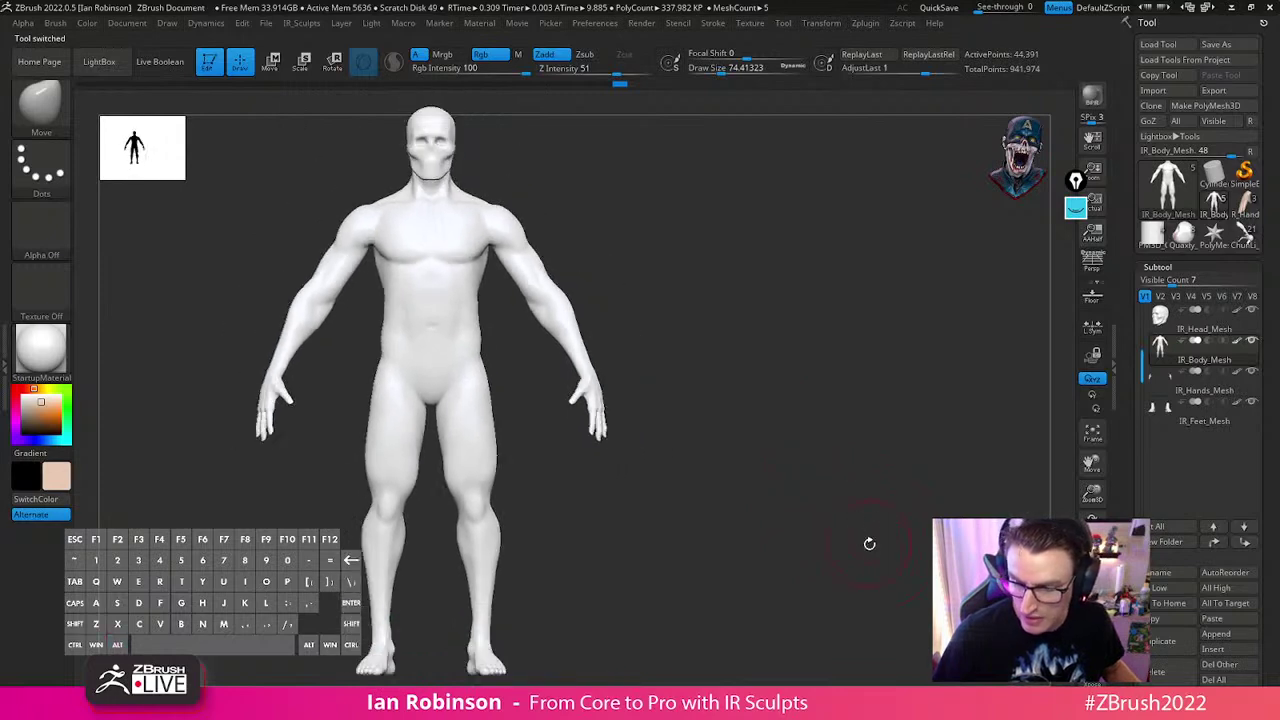
{"action": "left_click", "coordinate": [1172, 386]}
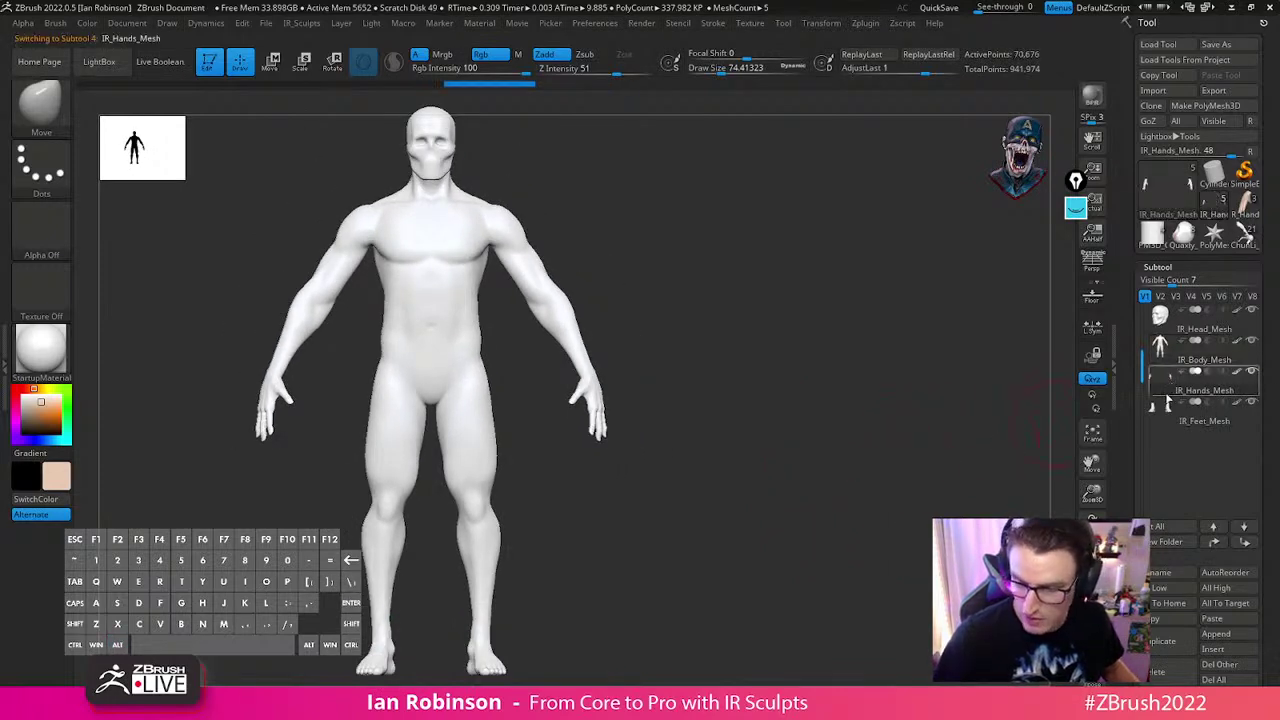
{"action": "left_click", "coordinate": [1200, 345]}
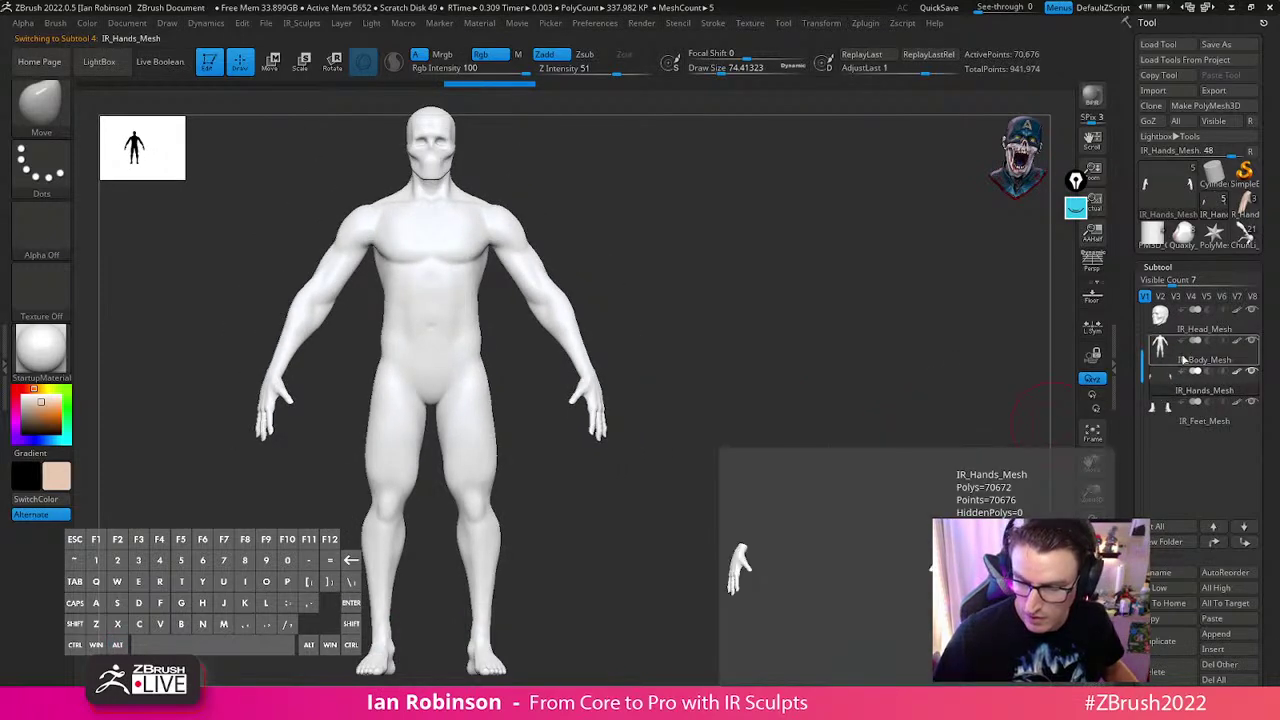
{"action": "left_click", "coordinate": [1218, 105]}
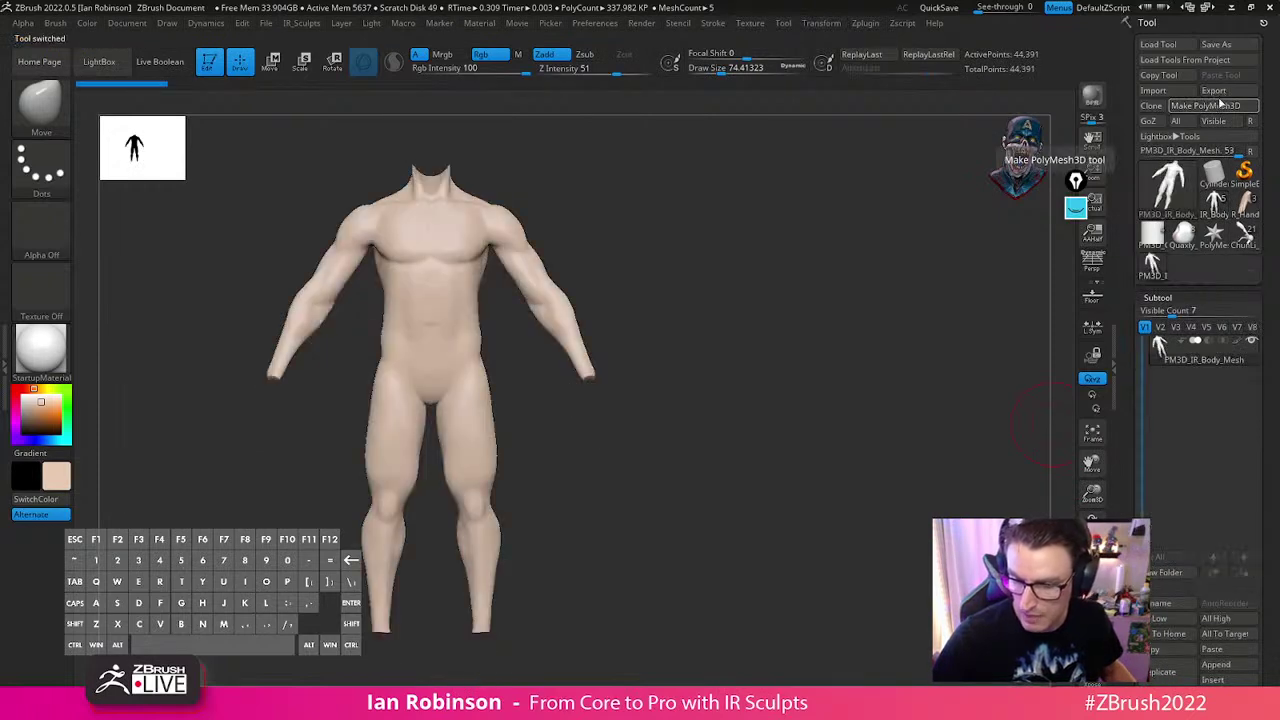
Copy IR_Hands_Mesh from the original figure and paste it into the PM3D_IR_Body_Mesh tool
{"action": "left_click", "coordinate": [1213, 202]}
{"action": "left_click", "coordinate": [1175, 415]}
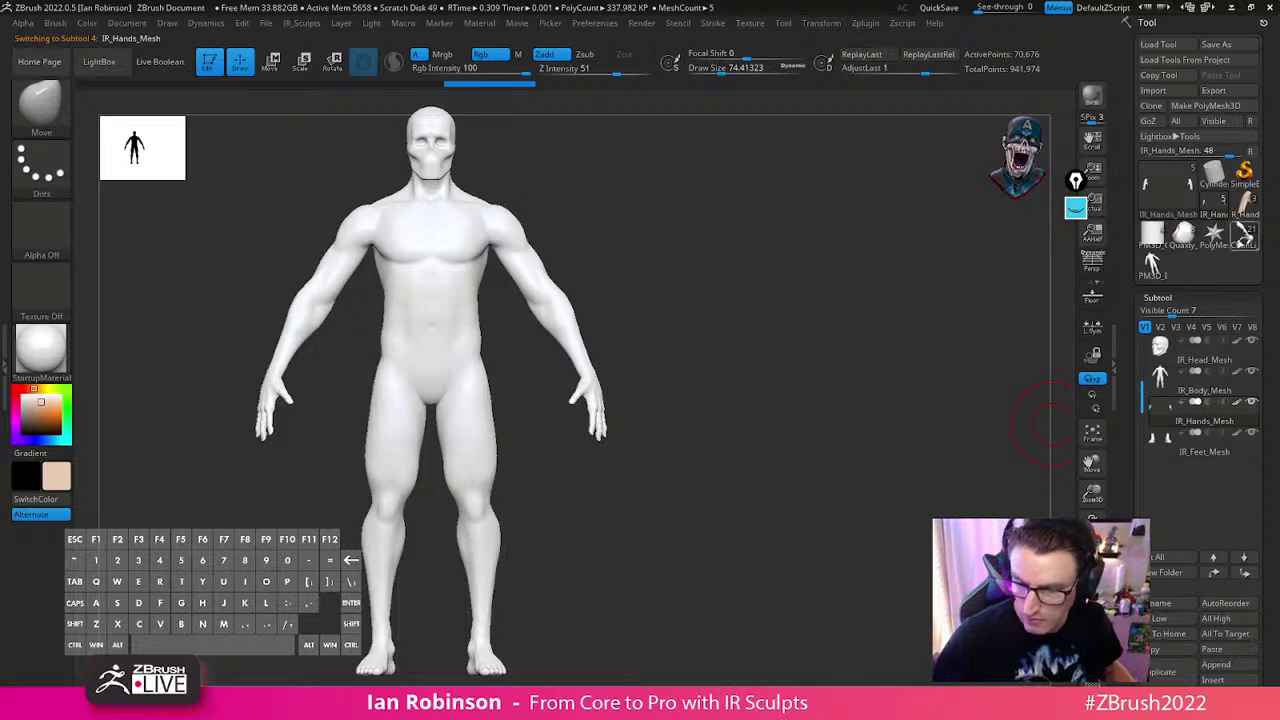
{"action": "left_click", "coordinate": [1219, 210]}
{"action": "left_click", "coordinate": [1164, 275]}
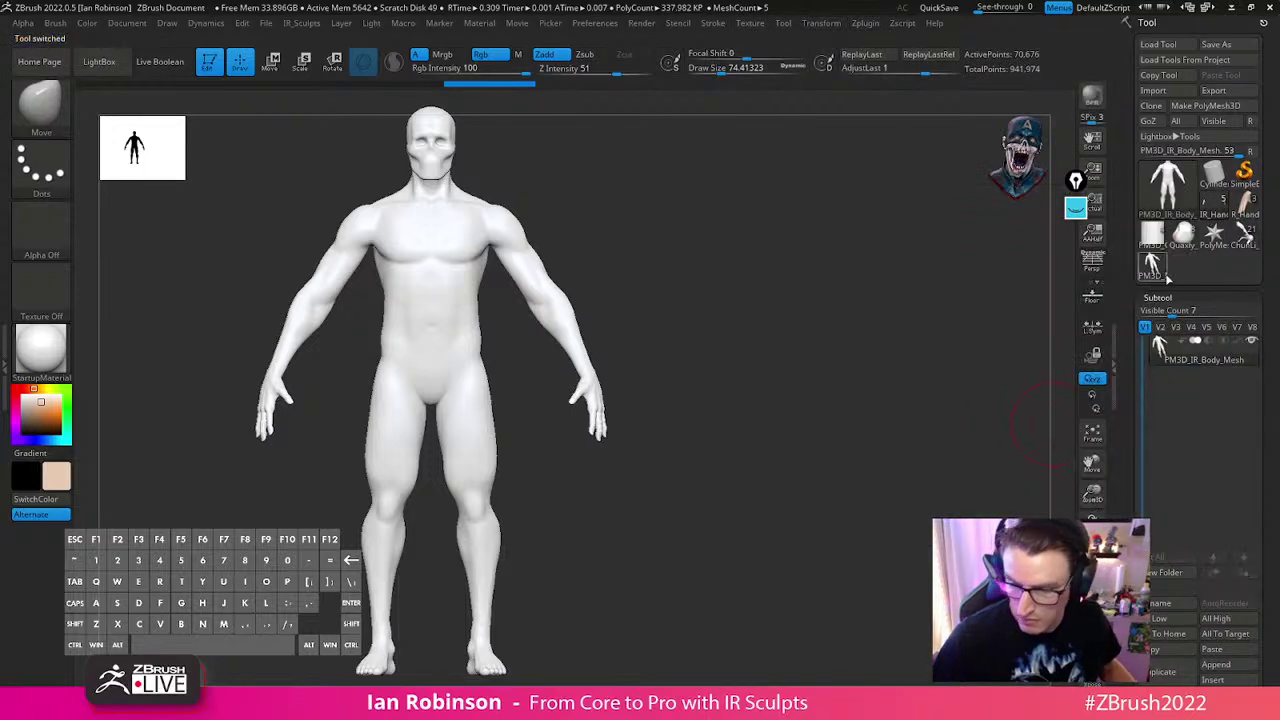
{"action": "left_click", "coordinate": [1215, 652]}
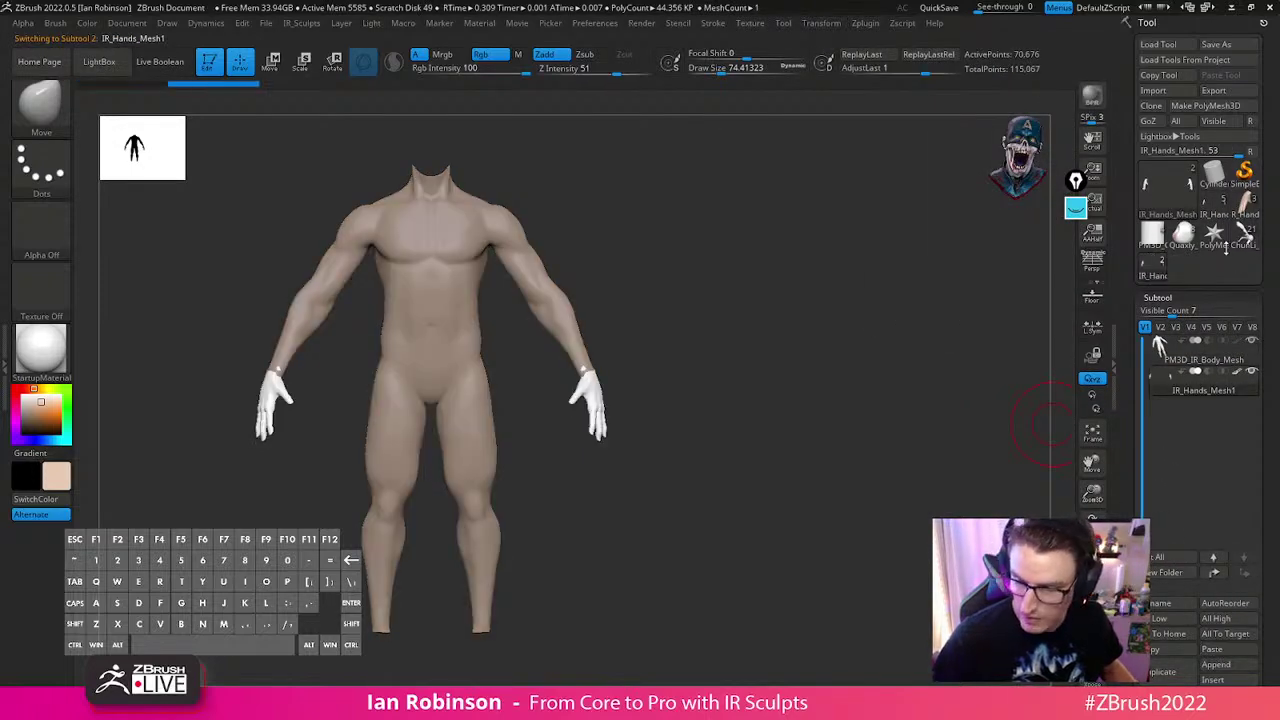
Back in the original figure's IR_Hands_Mesh, mask the right hand and rotate the left hand outward at the wrist
{"action": "left_click", "coordinate": [1215, 208]}
{"action": "left_click_drag", "start_coordinate": [642, 410], "coordinate": [710, 447], "text": "alt"}
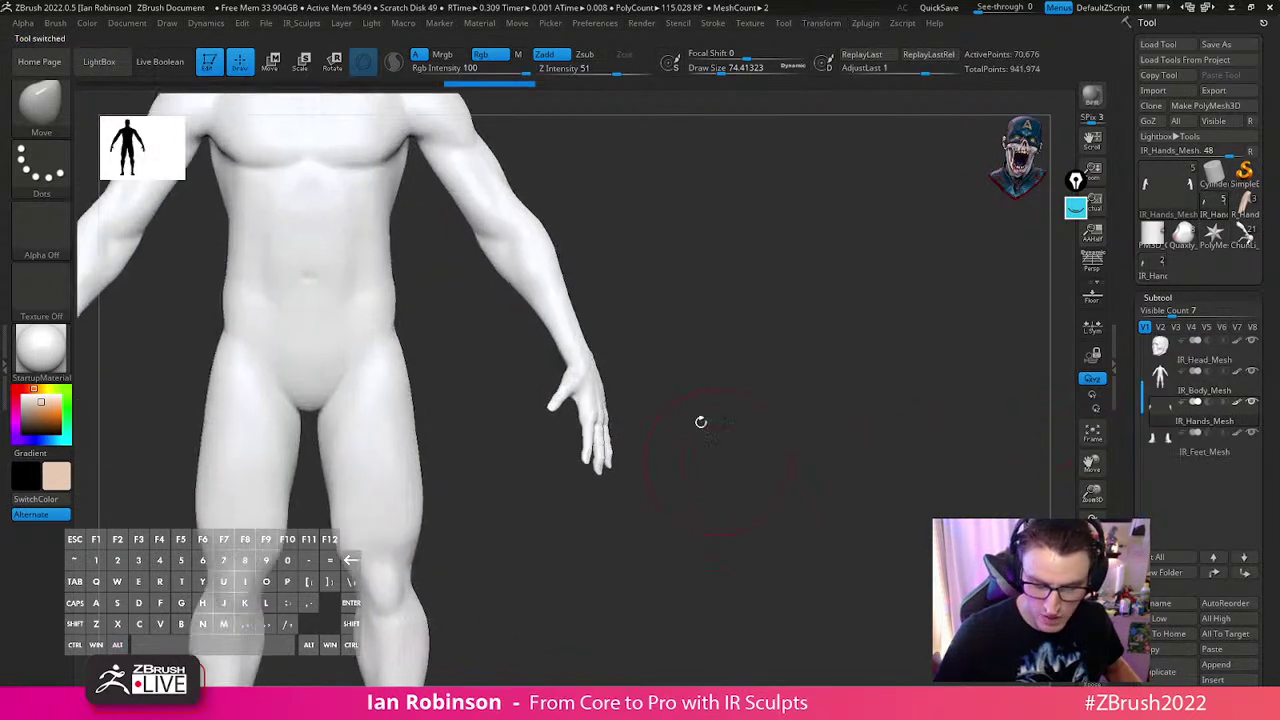
{"action": "key", "text": "f"}
{"action": "key", "text": "w"}
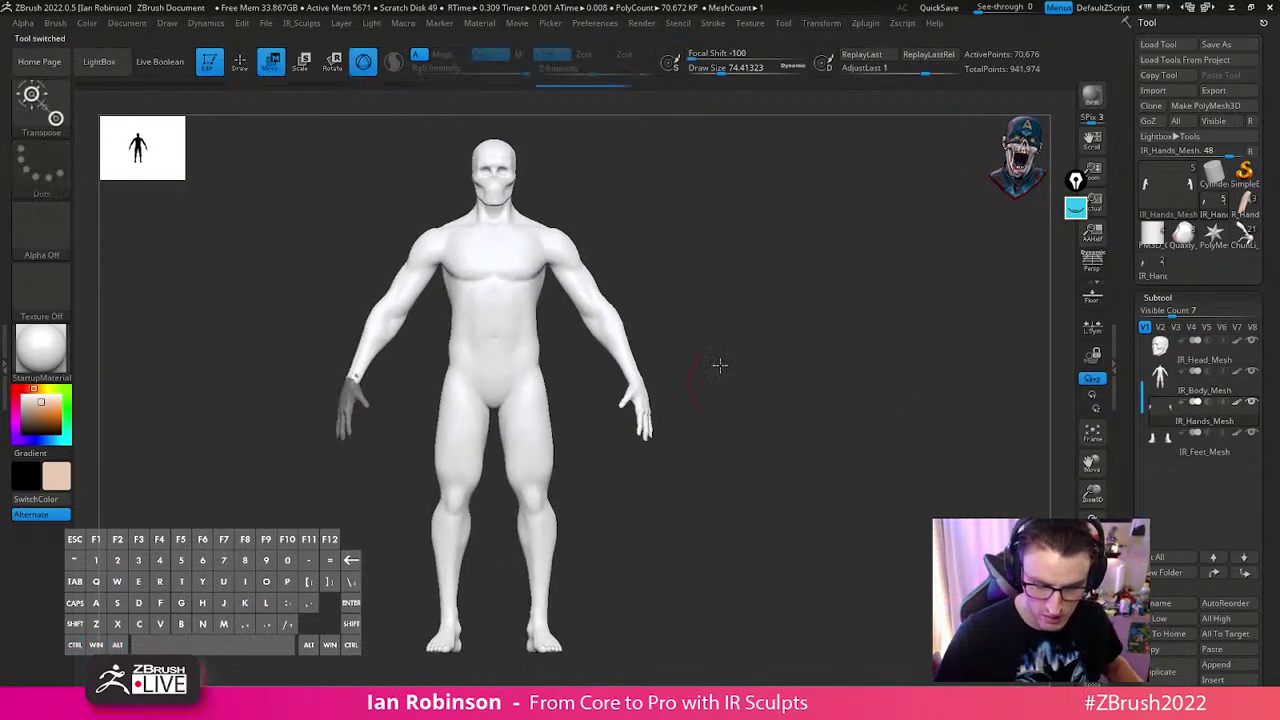
{"action": "left_click", "coordinate": [656, 274], "text": "alt"}
{"action": "mouse_move", "coordinate": [693, 337]}
{"action": "left_mouse_down"}
{"action": "mouse_move", "coordinate": [693, 365]}
{"action": "mouse_move", "coordinate": [743, 277]}
{"action": "left_mouse_up"}
{"action": "key", "text": "q"}
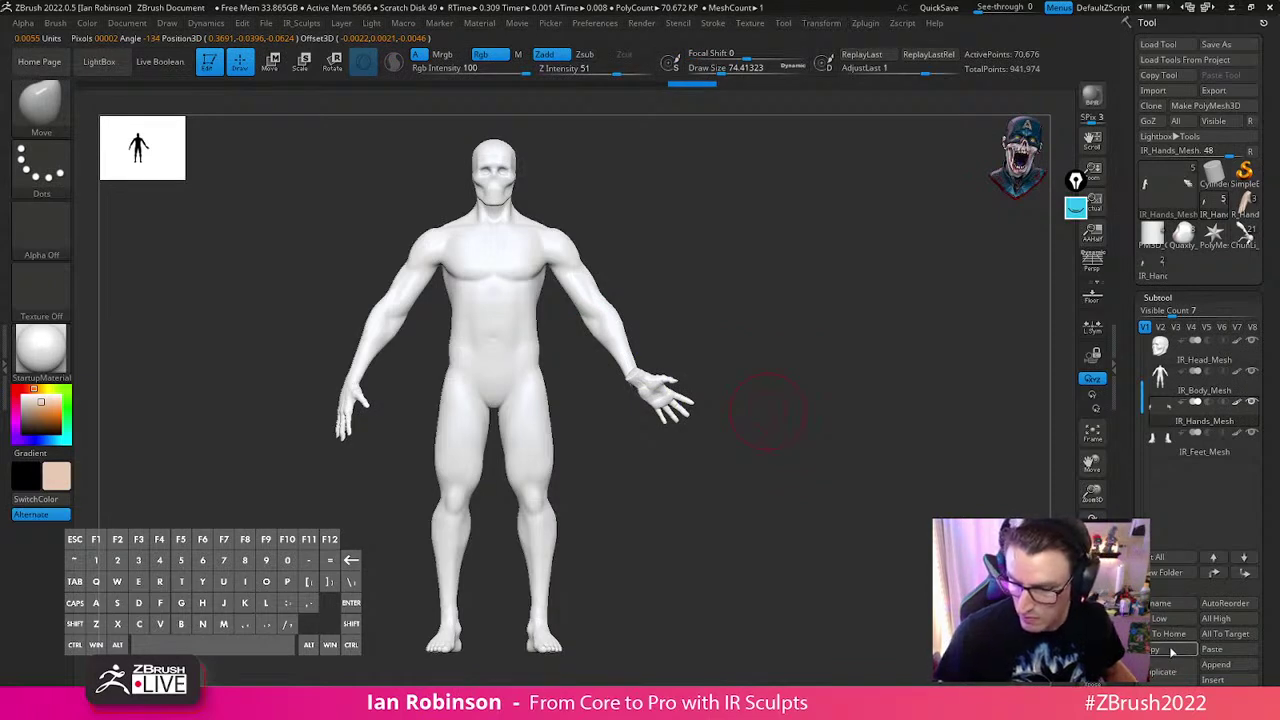
Paste the posed IR_Hands_Mesh into the PolyMesh3D body tool and delete the earlier unposed hands copy
{"action": "left_click", "coordinate": [1158, 270]}
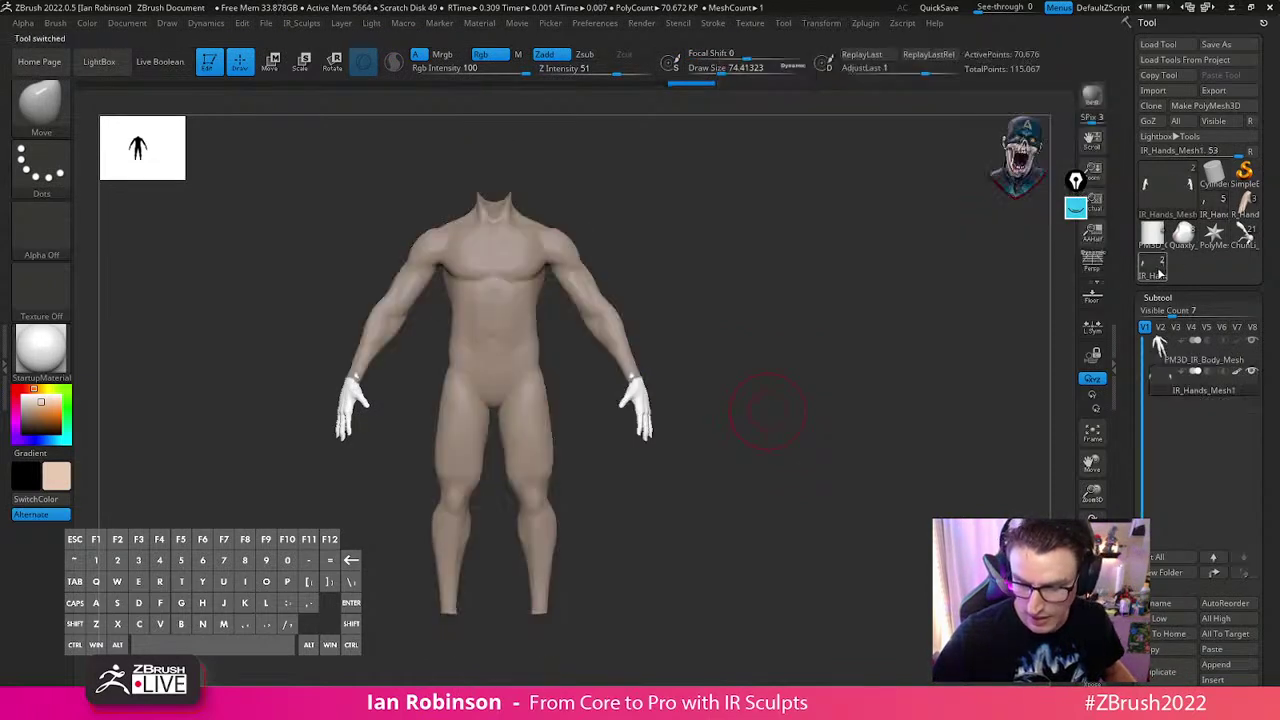
{"action": "left_click", "coordinate": [1212, 649]}
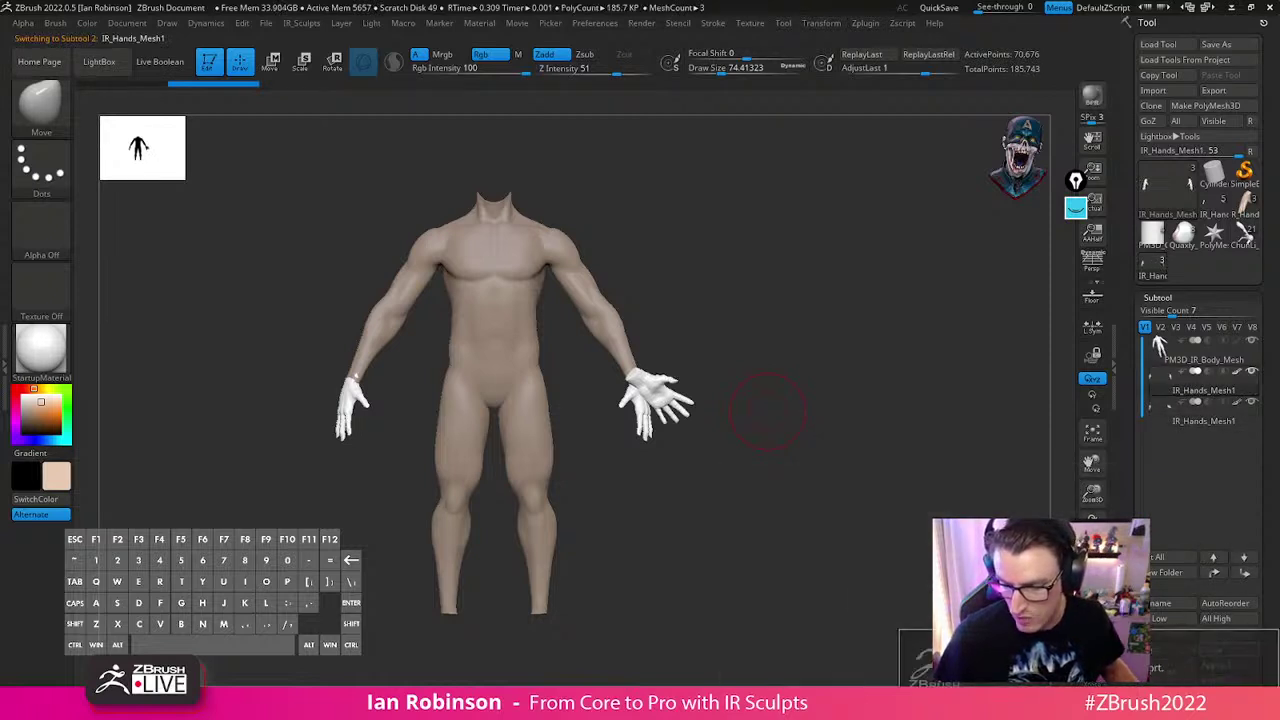
{"action": "left_click", "coordinate": [1000, 698]}
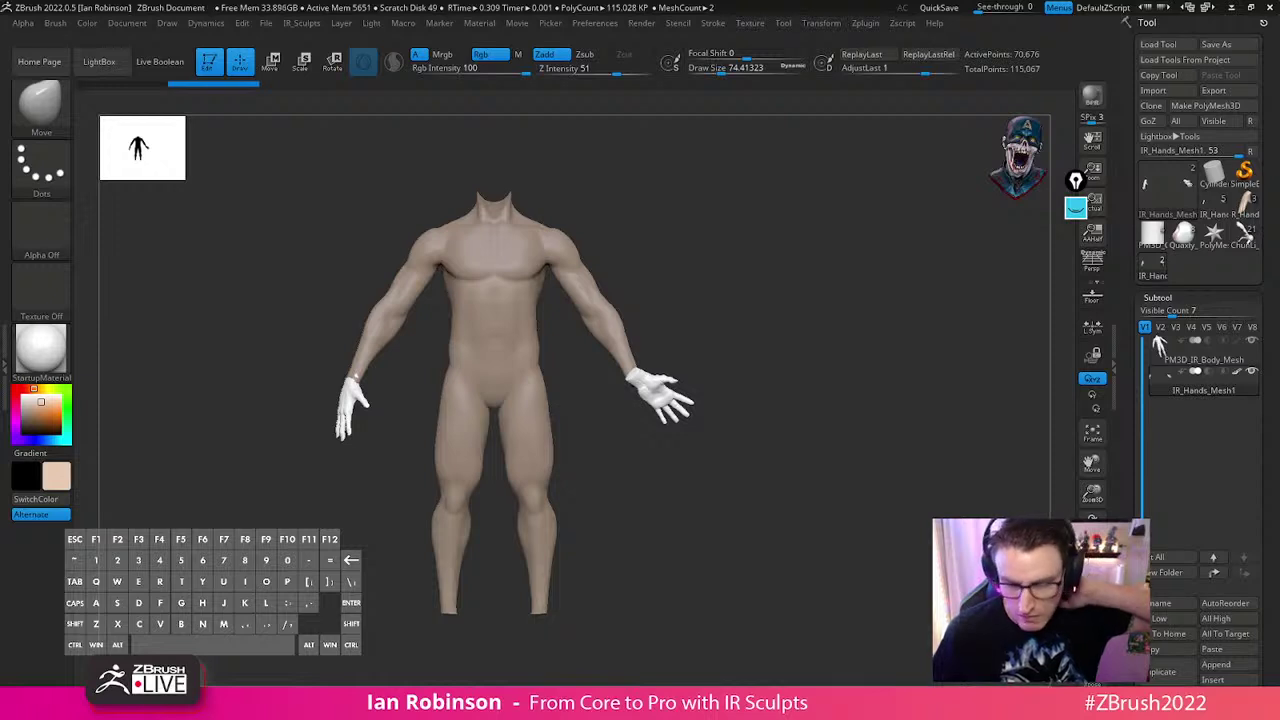
Delete all subtools of the tool that holds PM3D_IR_Body_Mesh and IR_Hands_Mesh1
{"action": "left_click", "coordinate": [1152, 236]}
{"action": "left_click", "coordinate": [1183, 236]}
{"action": "left_click", "coordinate": [1152, 265]}
{"action": "mouse_move", "coordinate": [1163, 268]}
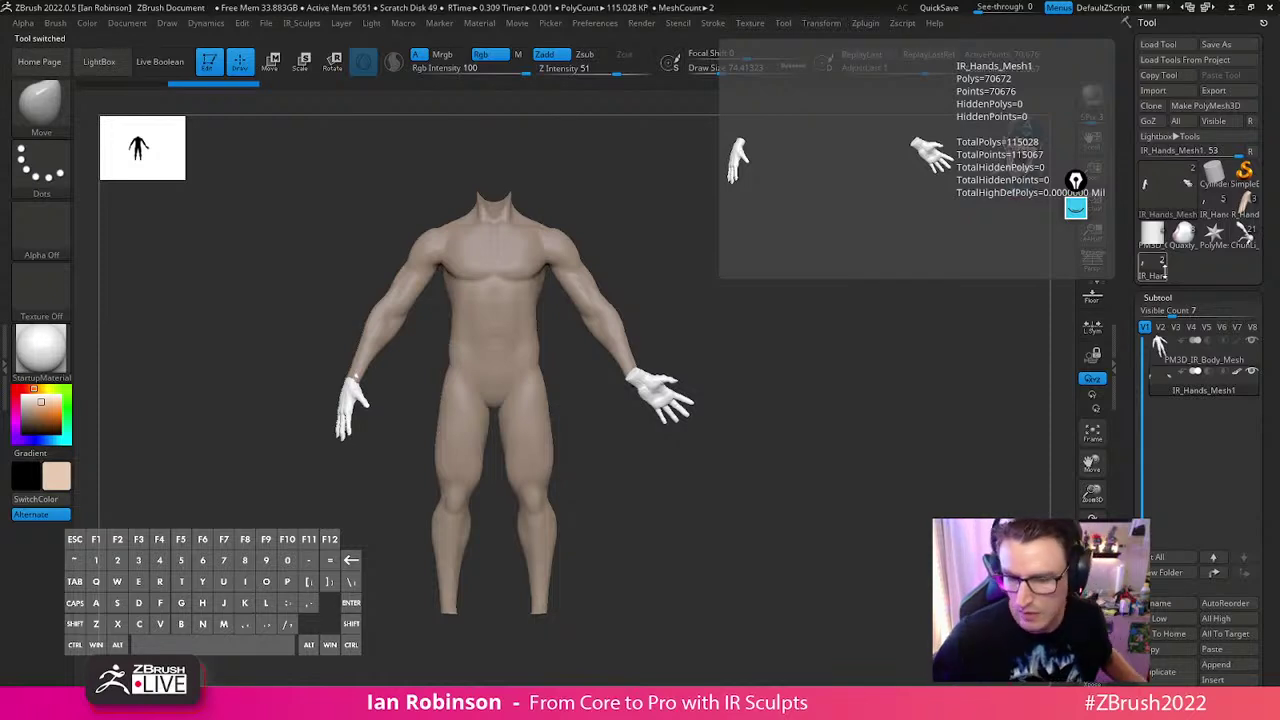
{"action": "left_click_drag", "start_coordinate": [900, 403], "coordinate": [904, 400]}
{"action": "key", "text": "ctrl+z"}
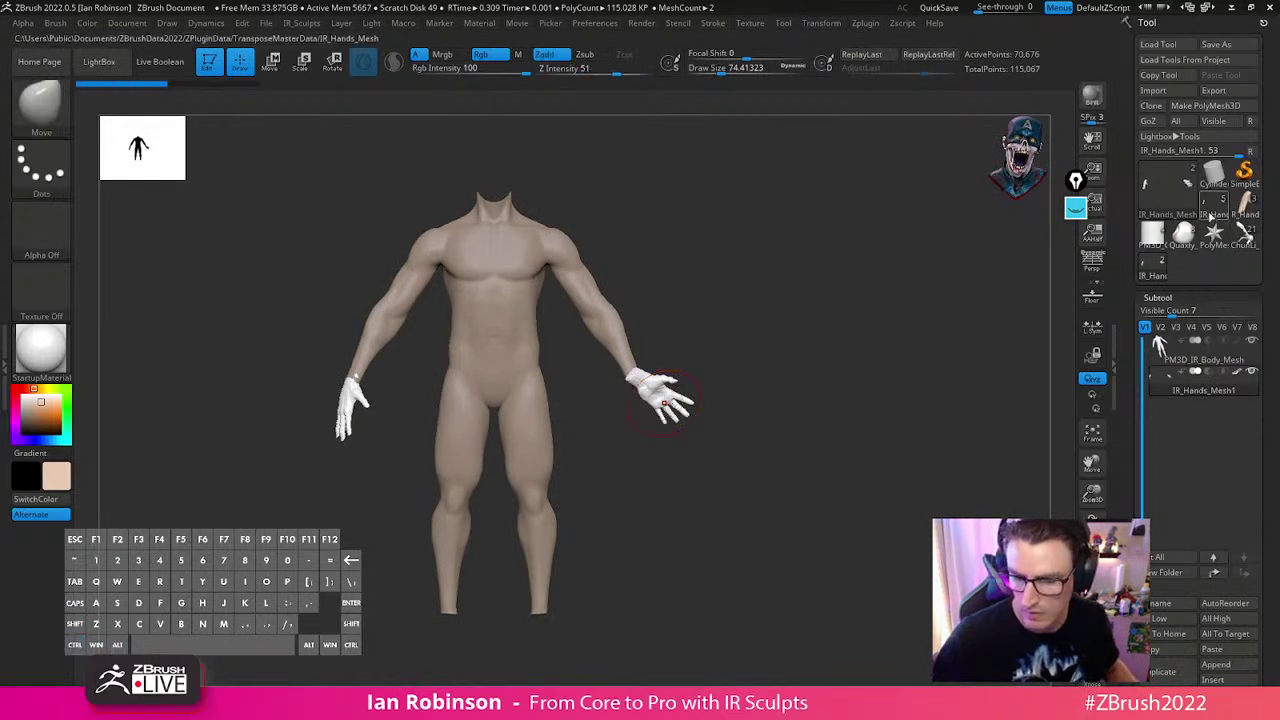
{"action": "scroll", "coordinate": [1253, 580], "scroll_direction": "down", "scroll_amount": 3}
{"action": "left_click", "coordinate": [1222, 545]}
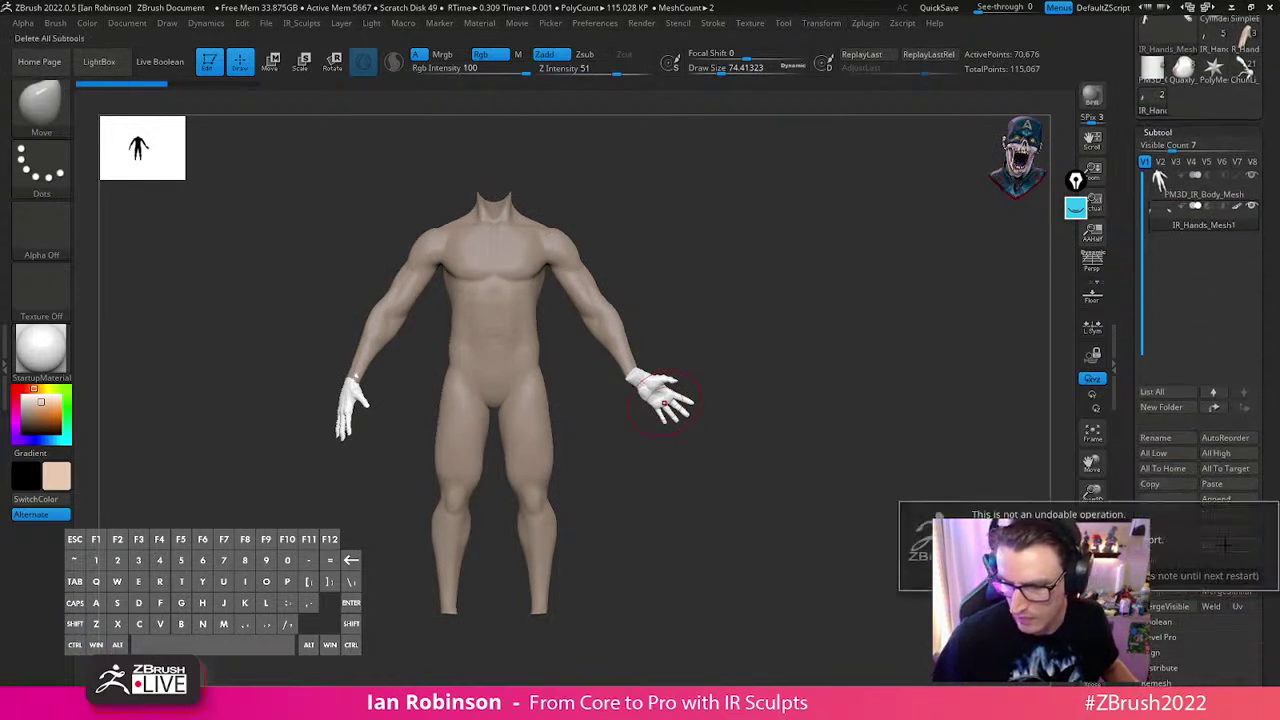
{"action": "left_click", "coordinate": [965, 556]}
{"action": "left_click_drag", "start_coordinate": [1265, 187], "coordinate": [1265, 322]}
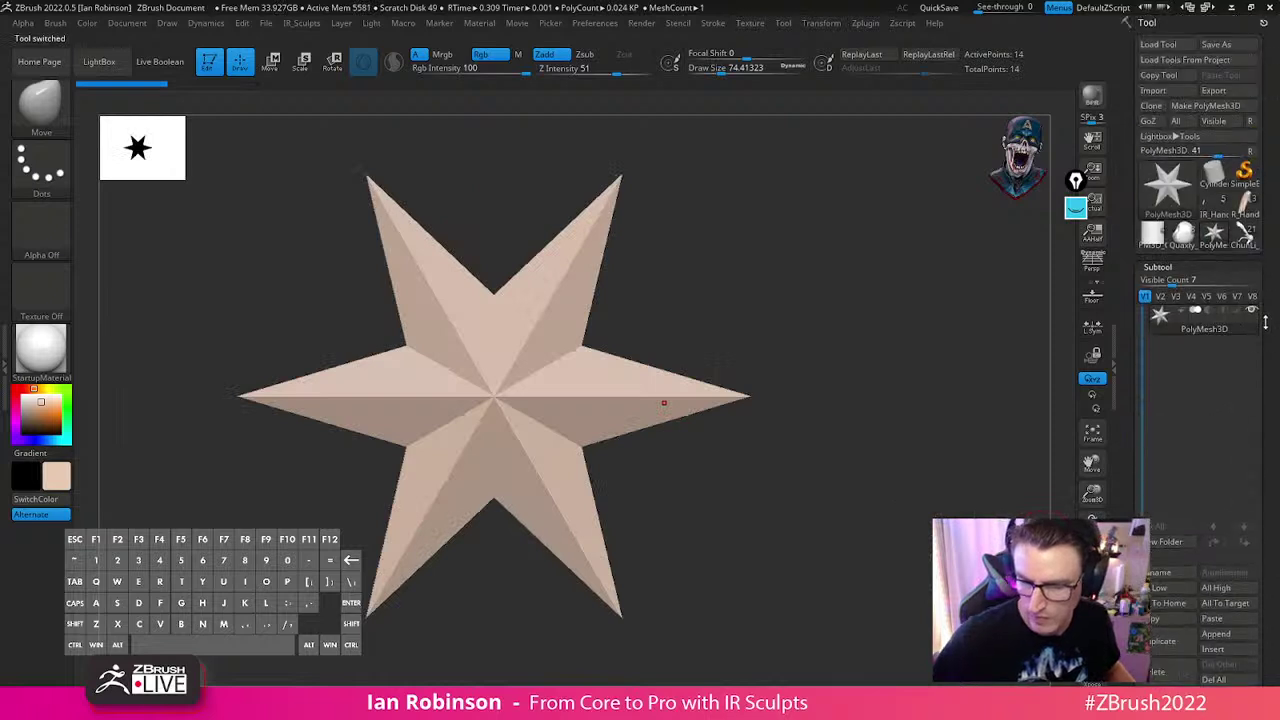
Switch to the ChunLi tool and delete all of its subtools
{"action": "left_click", "coordinate": [1243, 234]}
{"action": "left_click_drag", "start_coordinate": [823, 413], "coordinate": [825, 425]}
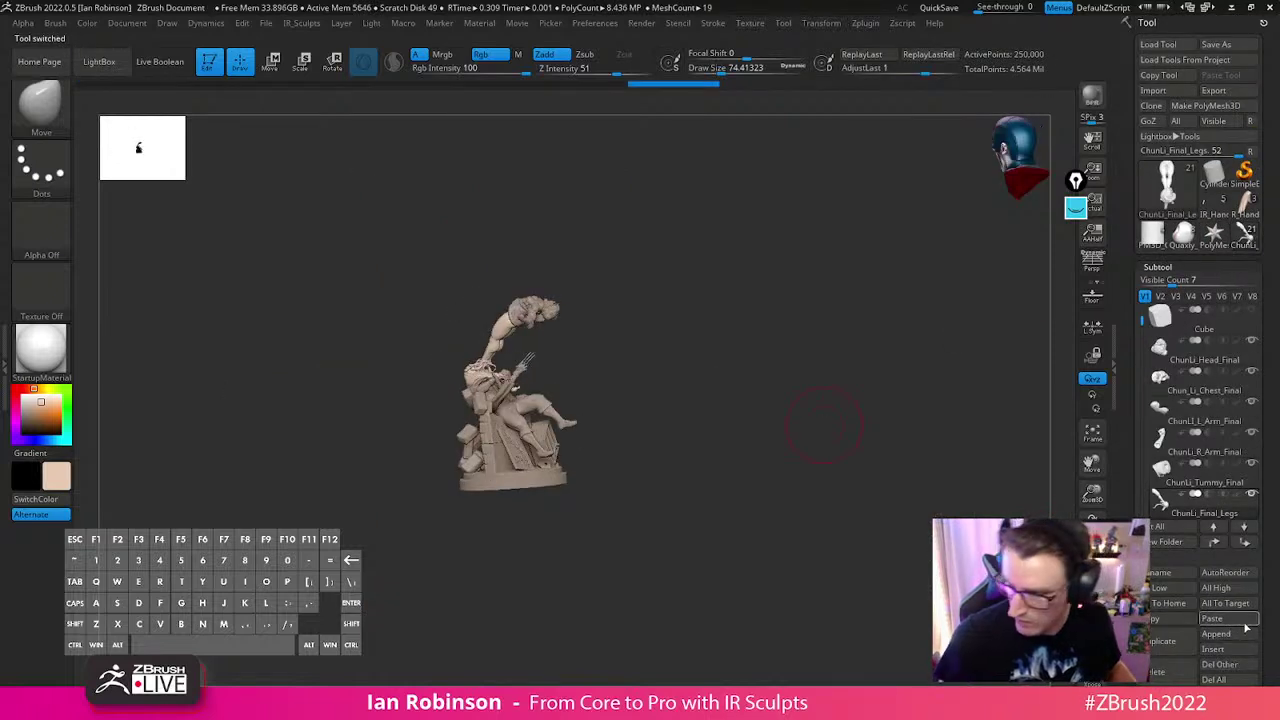
{"action": "left_click", "coordinate": [1218, 679]}
{"action": "left_click", "coordinate": [965, 685]}
Delete all subtools of the Quaxly tool and of the PM3D_Cylinder3D tool
{"action": "left_click", "coordinate": [1183, 236]}
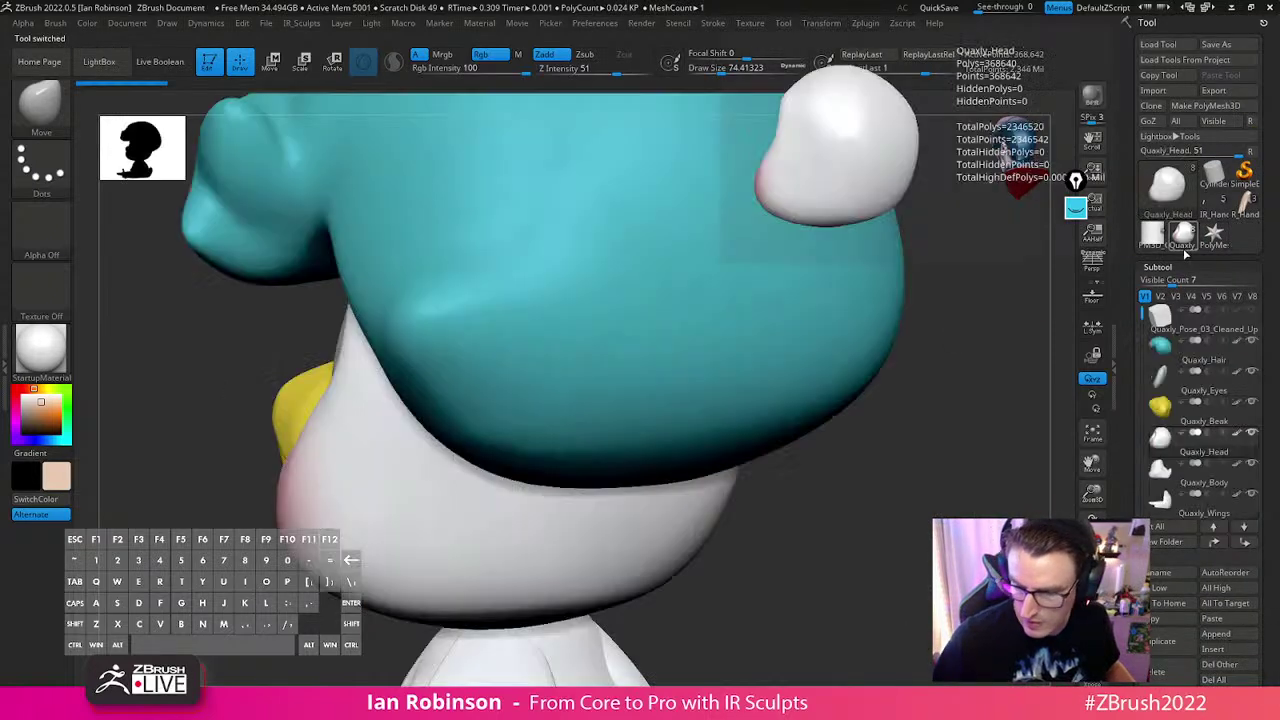
{"action": "left_click", "coordinate": [1213, 679]}
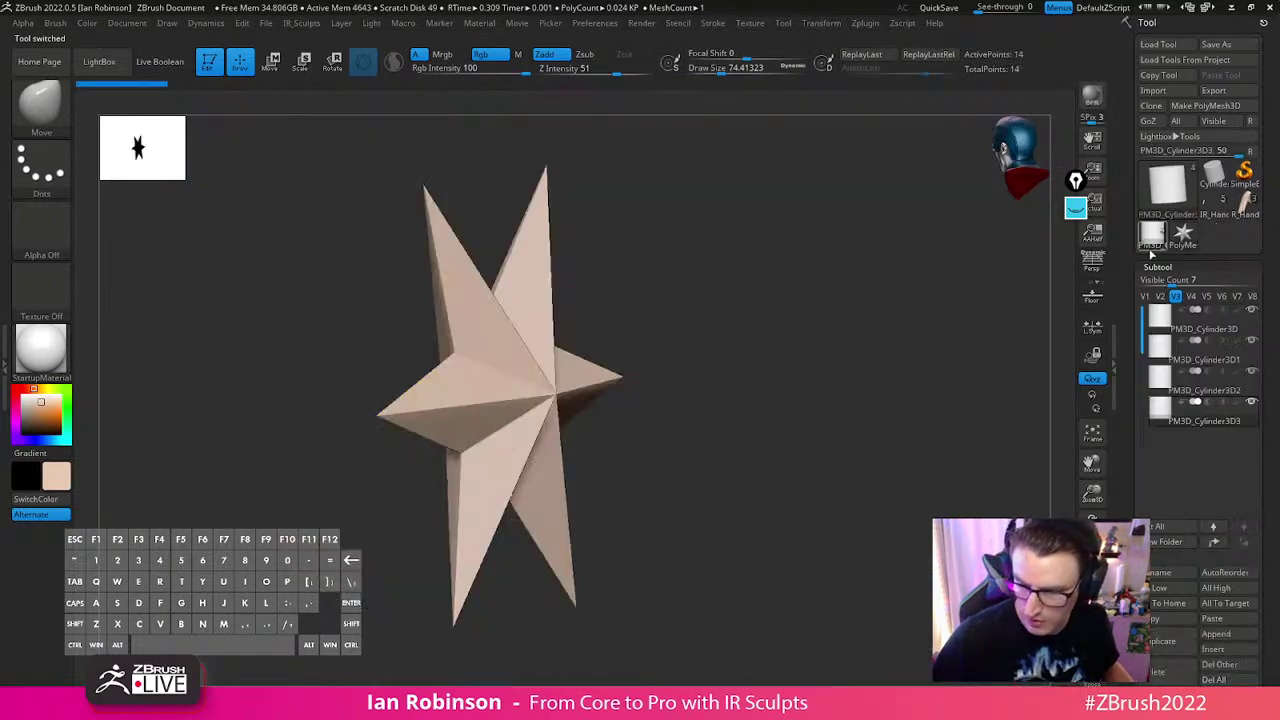
{"action": "left_click", "coordinate": [1155, 238]}
{"action": "left_click", "coordinate": [1213, 679]}
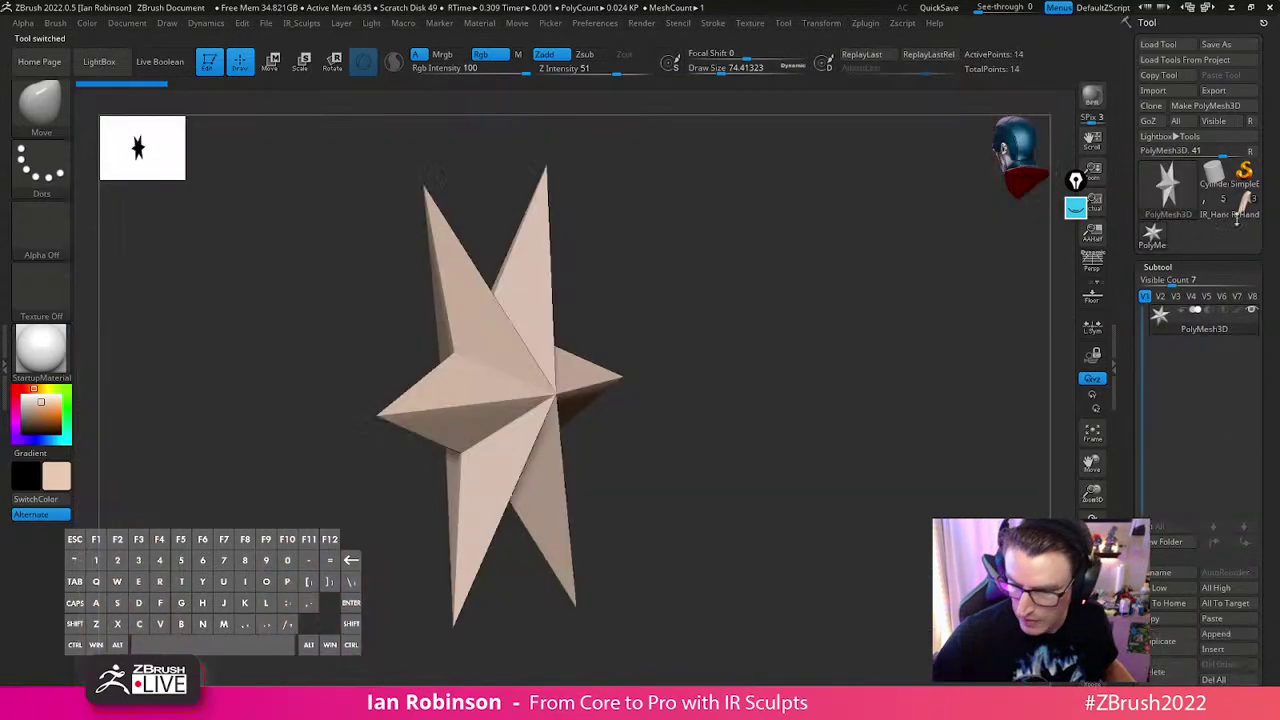
Switch to the R_Hand tool, isolate its R_Hand subtool and show the polygroup wireframe
{"action": "left_click", "coordinate": [1244, 205]}
{"action": "left_click_drag", "start_coordinate": [884, 436], "coordinate": [862, 190], "text": "shift"}
{"action": "left_click_drag", "start_coordinate": [862, 190], "coordinate": [809, 555], "text": "shift"}
{"action": "left_click", "coordinate": [262, 462], "text": "alt"}
{"action": "left_click", "coordinate": [1092, 643]}
{"action": "mouse_move", "coordinate": [850, 503]}
{"action": "left_mouse_down", "text": "alt"}
{"action": "mouse_move", "coordinate": [1000, 470]}
{"action": "mouse_move", "coordinate": [960, 575]}
{"action": "left_mouse_up", "text": "alt"}
{"action": "left_click_drag", "start_coordinate": [465, 520], "coordinate": [528, 517]}
{"action": "key", "text": "s"}
{"action": "key", "text": "shift+f"}
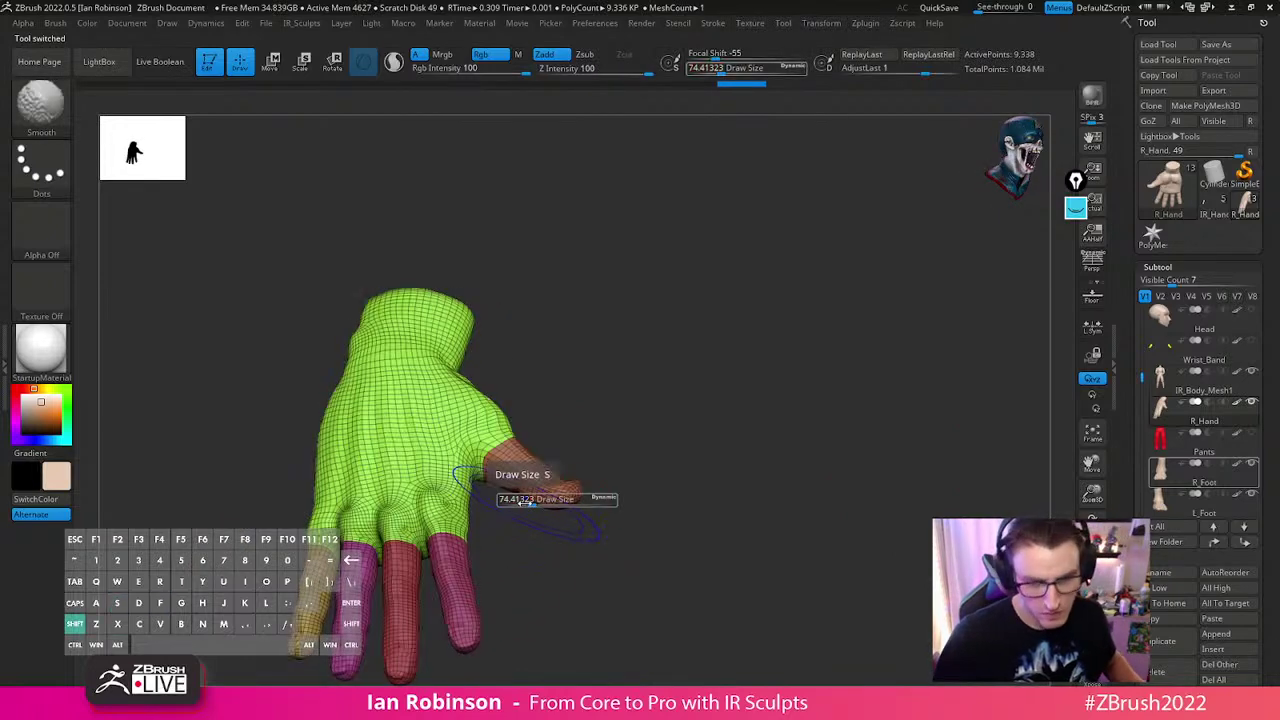
{"action": "mouse_move", "coordinate": [700, 406]}
{"action": "left_mouse_down"}
{"action": "mouse_move", "coordinate": [726, 337]}
{"action": "mouse_move", "coordinate": [726, 390]}
{"action": "left_mouse_up"}
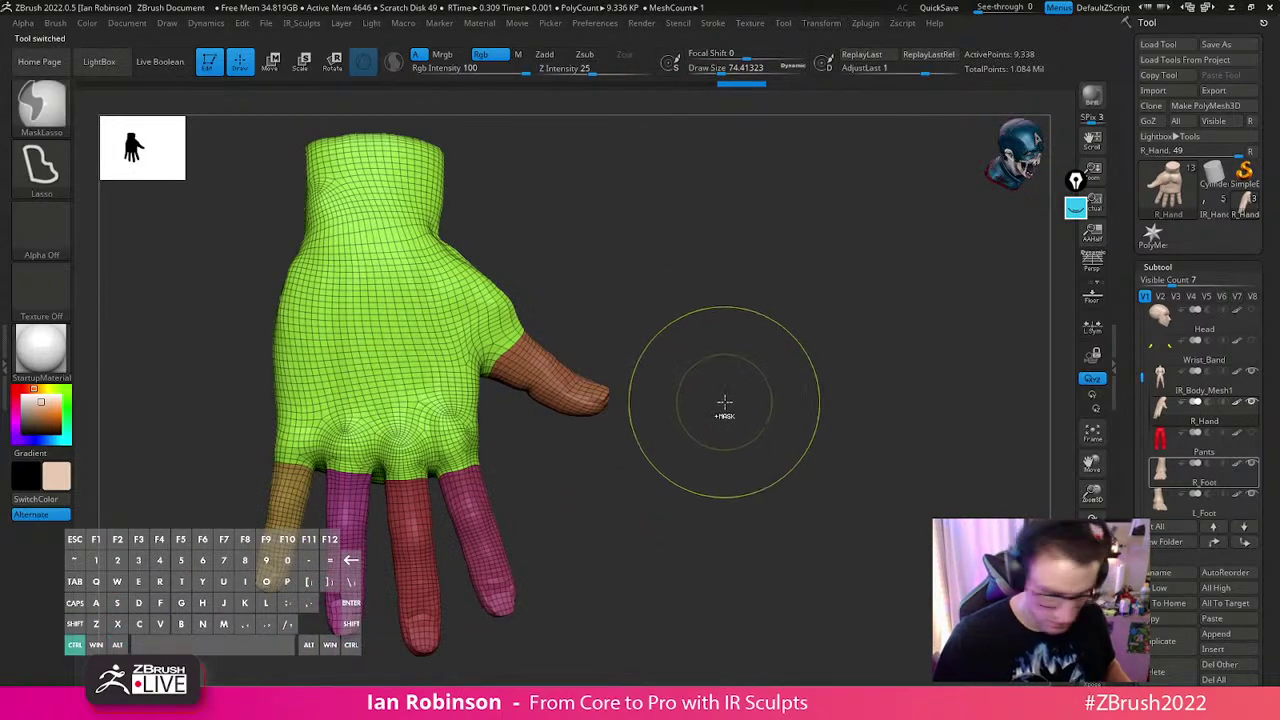
Put the hand on its middle subdivision level and delete the higher and lower levels
{"action": "key", "text": "shift+f"}
{"action": "key", "text": "d"}
{"action": "key", "text": "d"}
{"action": "key", "text": "shift+f"}
{"action": "mouse_move", "coordinate": [686, 460]}
{"action": "left_mouse_down"}
{"action": "mouse_move", "coordinate": [700, 457]}
{"action": "mouse_move", "coordinate": [674, 442]}
{"action": "left_mouse_up"}
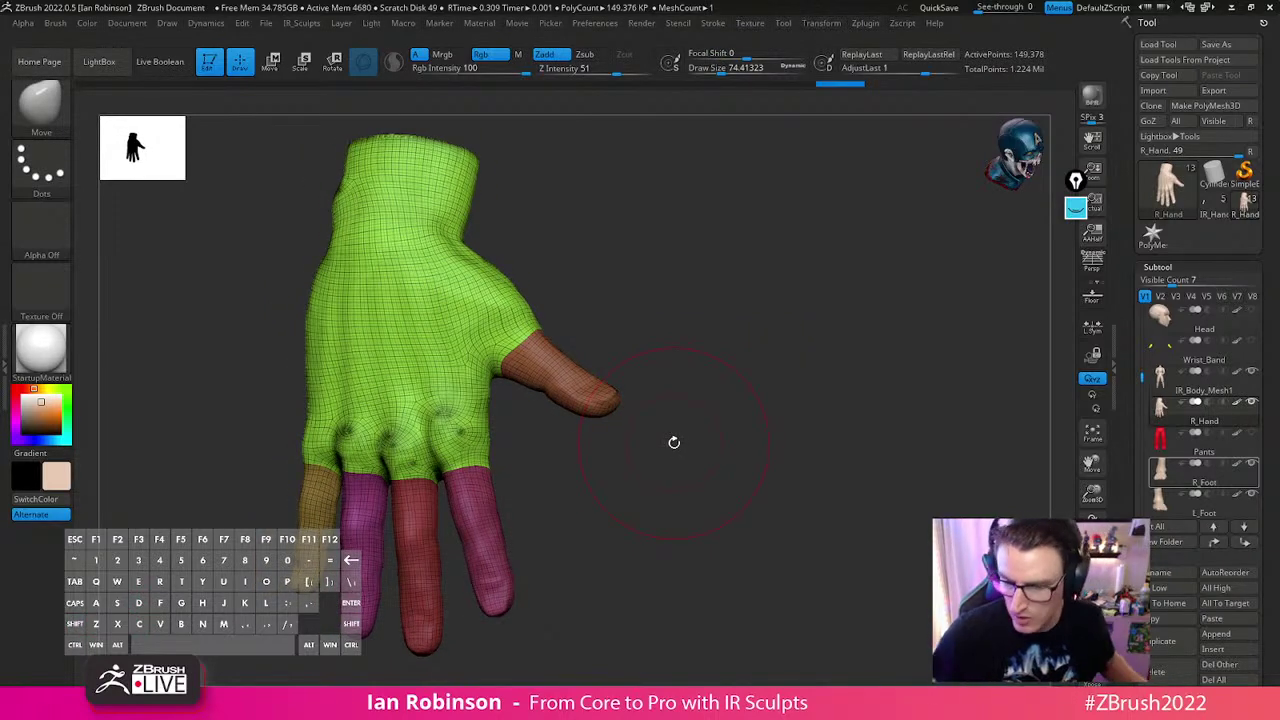
{"action": "left_click", "coordinate": [1176, 267]}
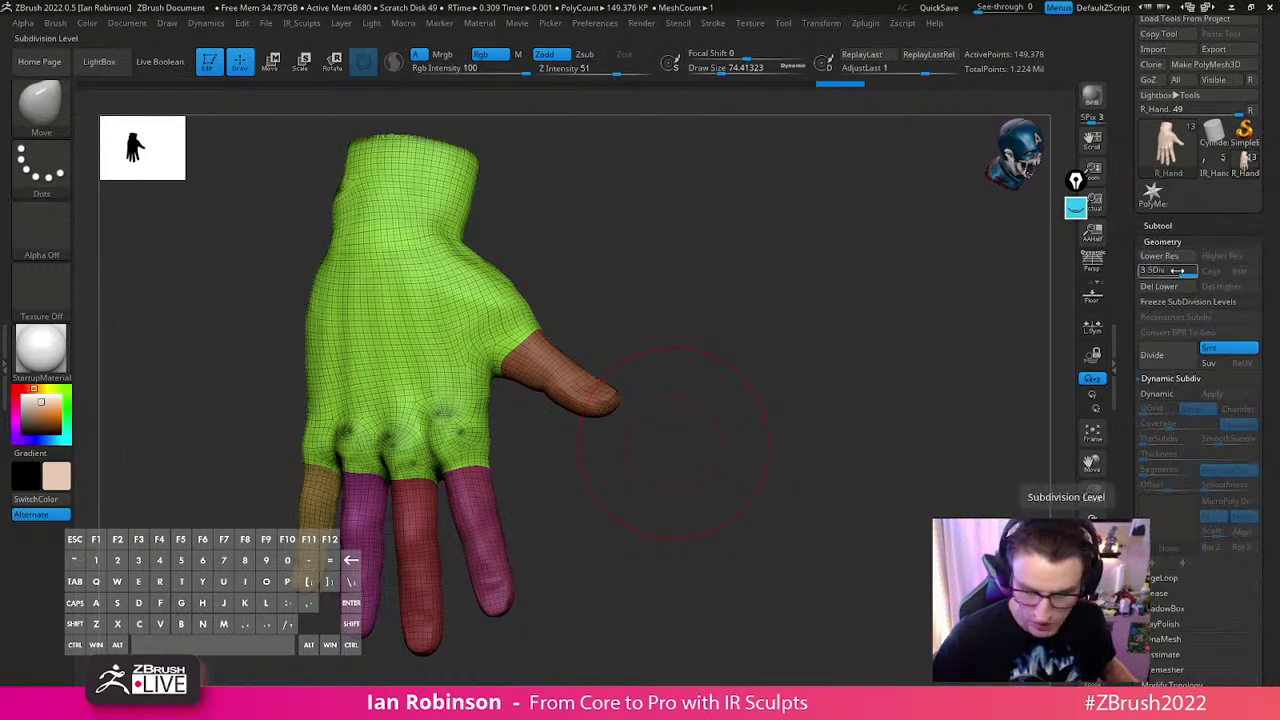
{"action": "left_click", "coordinate": [1179, 273]}
{"action": "left_click", "coordinate": [1216, 291]}
{"action": "left_click", "coordinate": [1179, 289]}
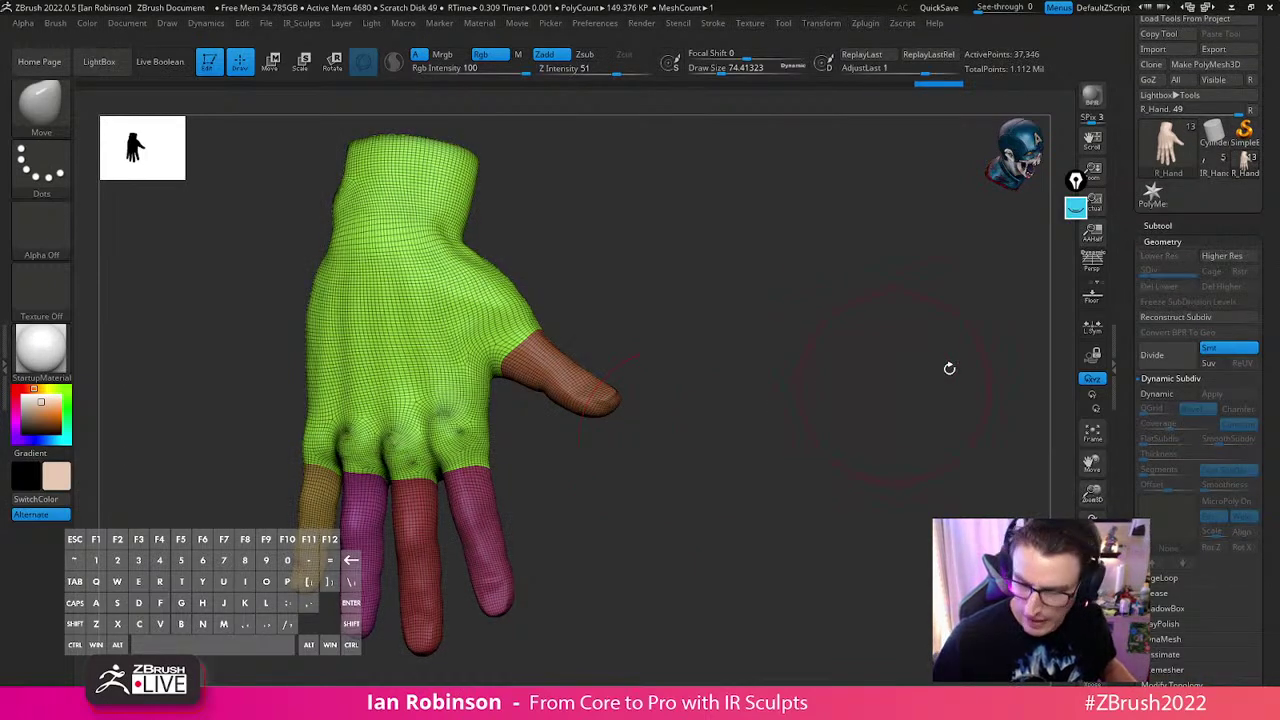
Try to DynaMesh the hand at resolution 504 without preserving its polygroups
{"action": "left_click_drag", "start_coordinate": [916, 378], "coordinate": [831, 343]}
{"action": "key", "text": "space"}
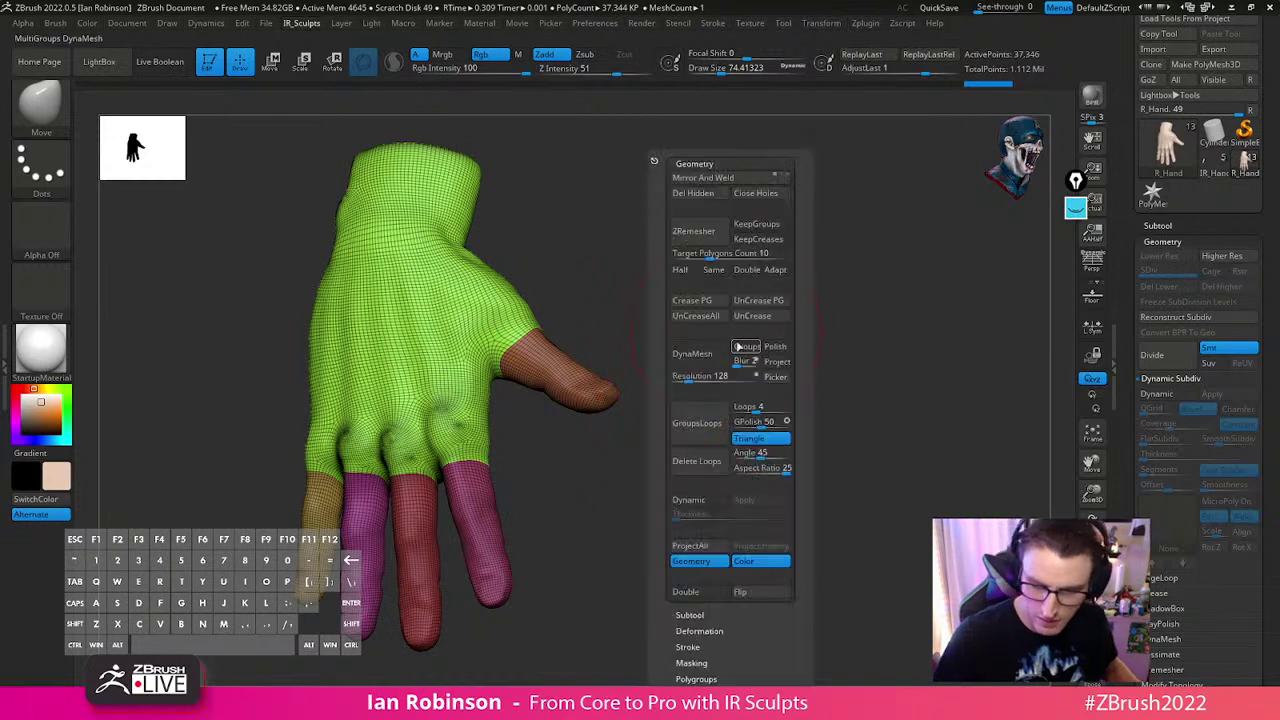
{"action": "left_click", "coordinate": [745, 346]}
{"action": "left_click_drag", "start_coordinate": [752, 361], "coordinate": [734, 361]}
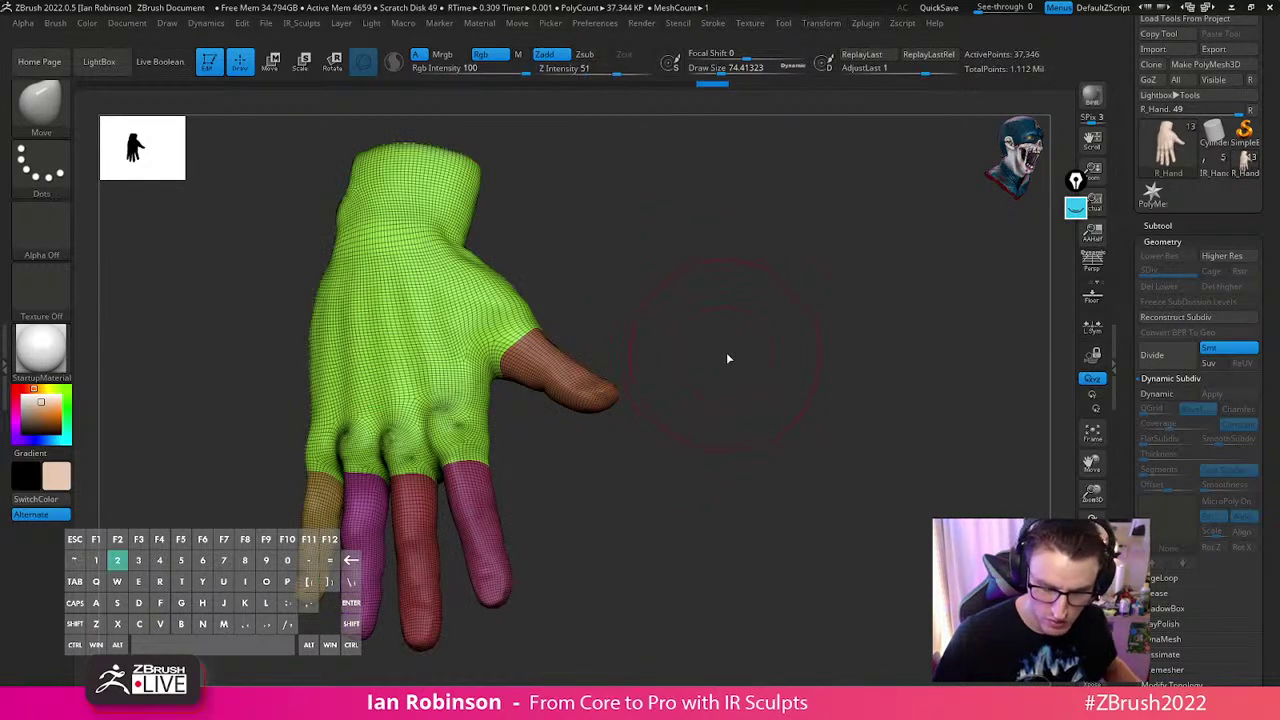
{"action": "key", "text": "g"}
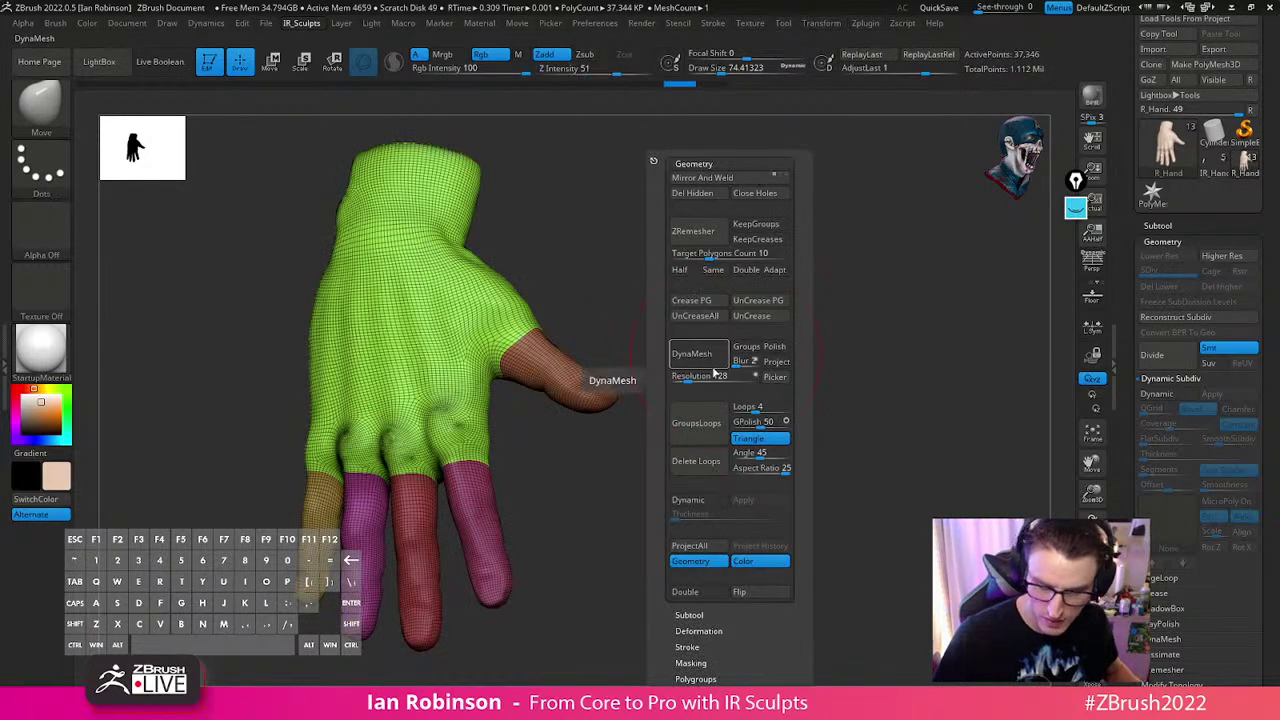
{"action": "left_click", "coordinate": [712, 377]}
{"action": "type", "text": "504"}
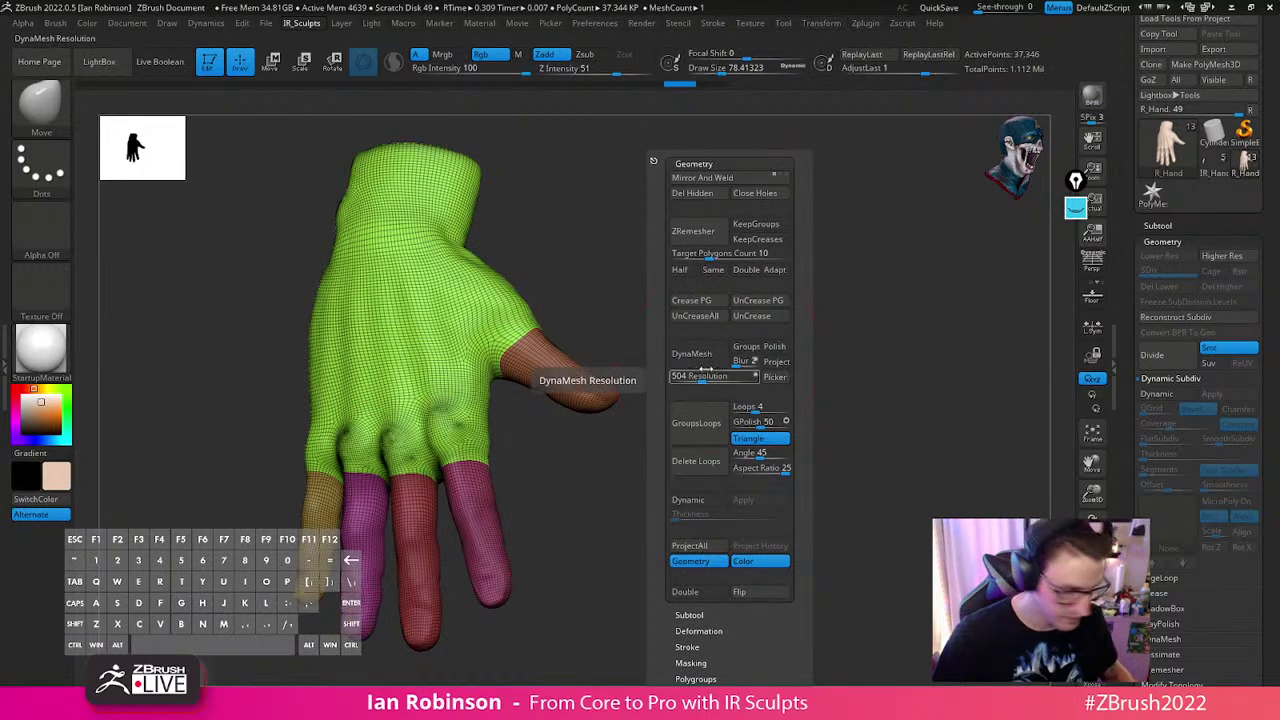
{"action": "left_click", "coordinate": [708, 351]}
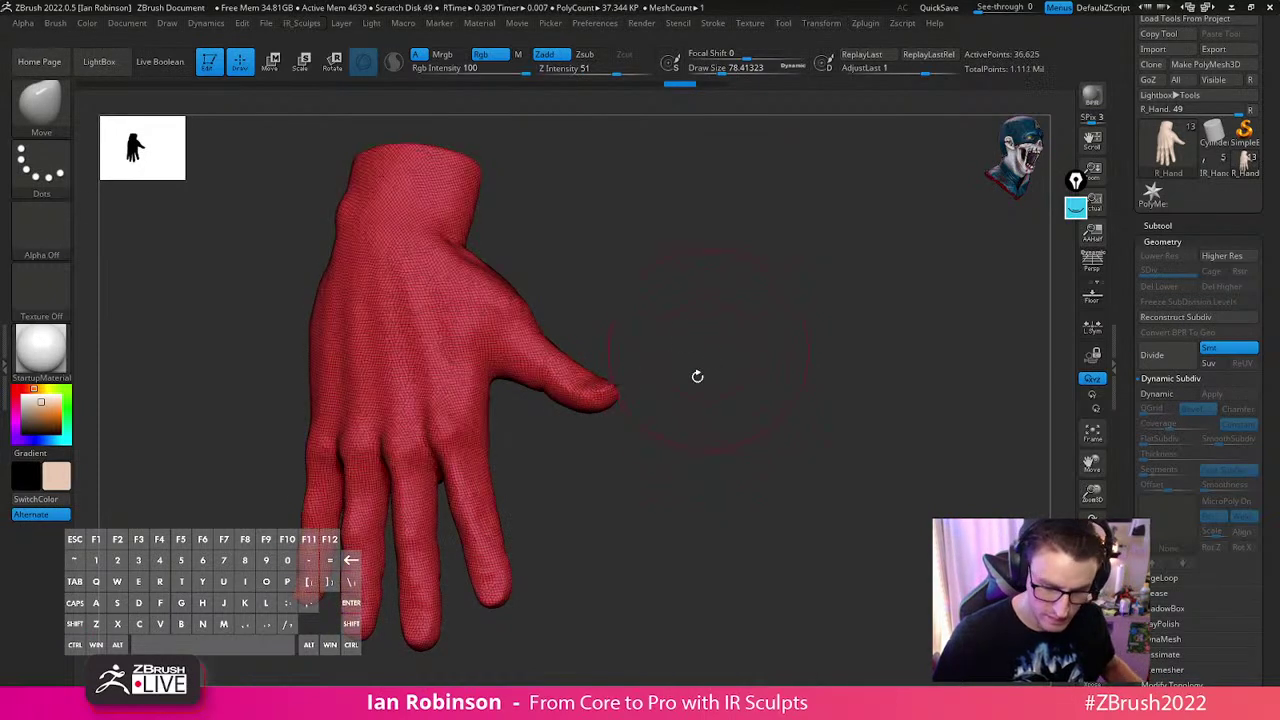
{"action": "key", "text": "ctrl+z"}
DynaMesh the hand with Groups enabled so the palm and each finger stay separate pieces
{"action": "key", "text": "g"}
{"action": "left_click", "coordinate": [682, 377]}
{"action": "left_click", "coordinate": [674, 376]}
{"action": "left_click", "coordinate": [712, 347]}
{"action": "left_click_drag", "start_coordinate": [706, 362], "coordinate": [791, 373]}
{"action": "left_click", "coordinate": [686, 354]}
{"action": "left_click_drag", "start_coordinate": [778, 414], "coordinate": [778, 331], "text": "alt"}
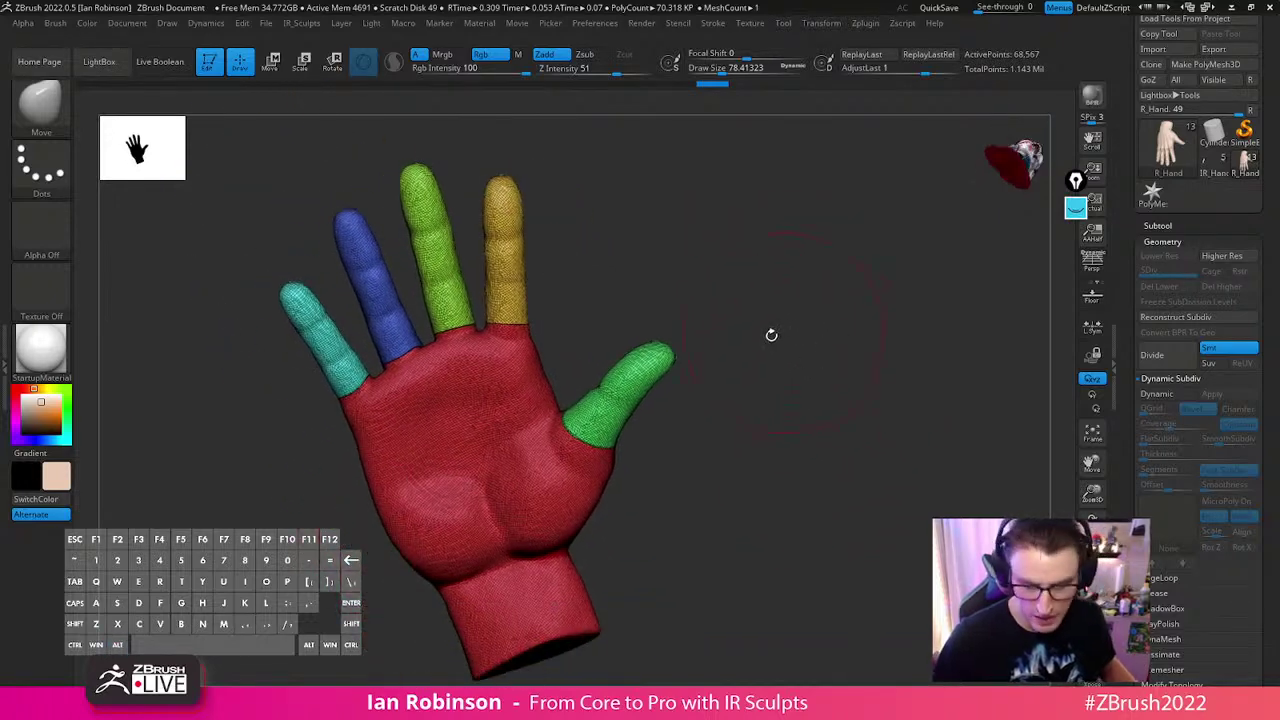
Hide the little, ring and middle fingers, delete the hidden geometry and close the holes
{"action": "left_click", "coordinate": [440, 265], "text": "ctrl+shift"}
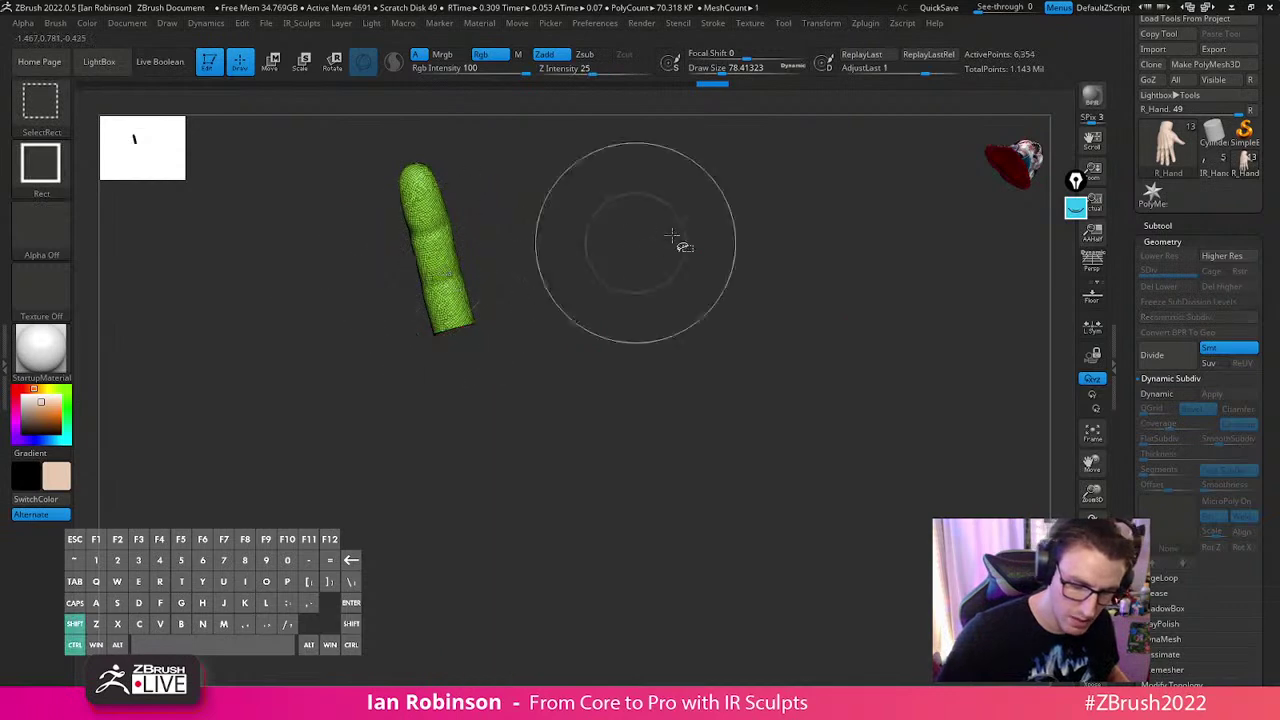
{"action": "left_click", "coordinate": [686, 277], "text": "ctrl+shift"}
{"action": "left_click", "coordinate": [393, 312], "text": "ctrl+alt+shift"}
{"action": "left_click", "coordinate": [338, 345], "text": "ctrl+shift"}
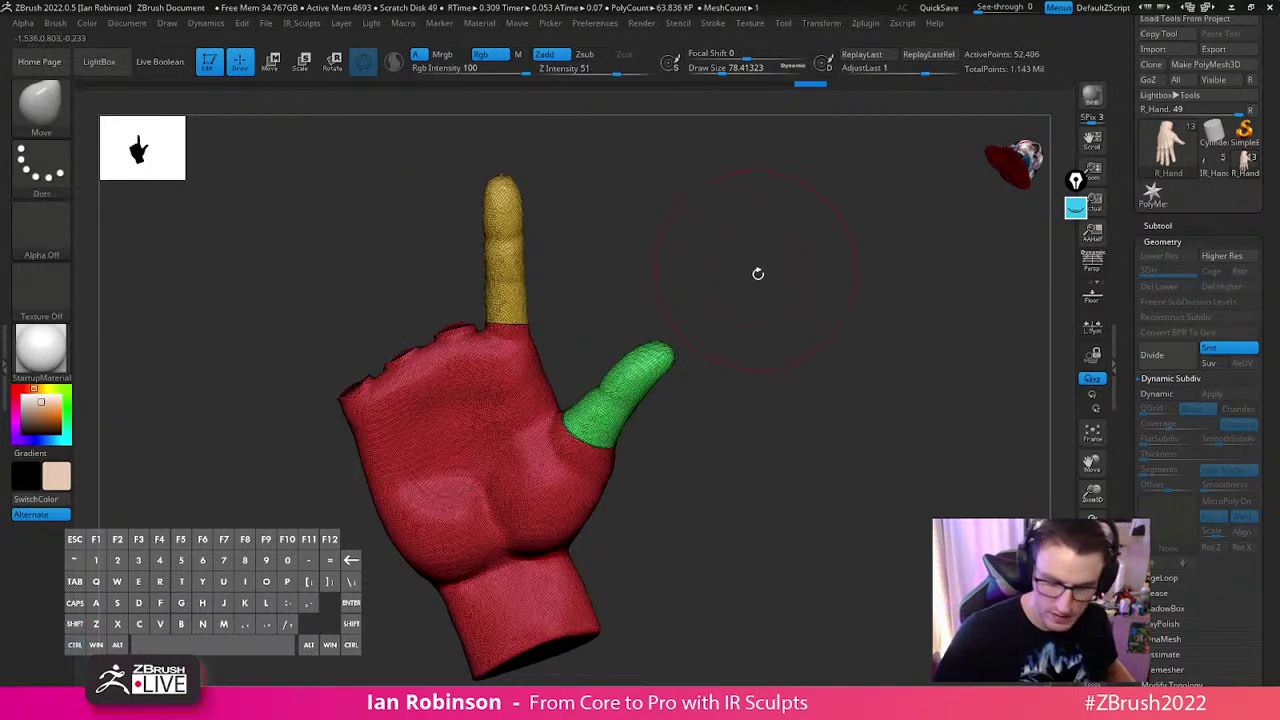
{"action": "key", "text": "1"}
{"action": "left_click", "coordinate": [750, 194]}
{"action": "left_click_drag", "start_coordinate": [904, 310], "coordinate": [938, 354], "text": "alt"}
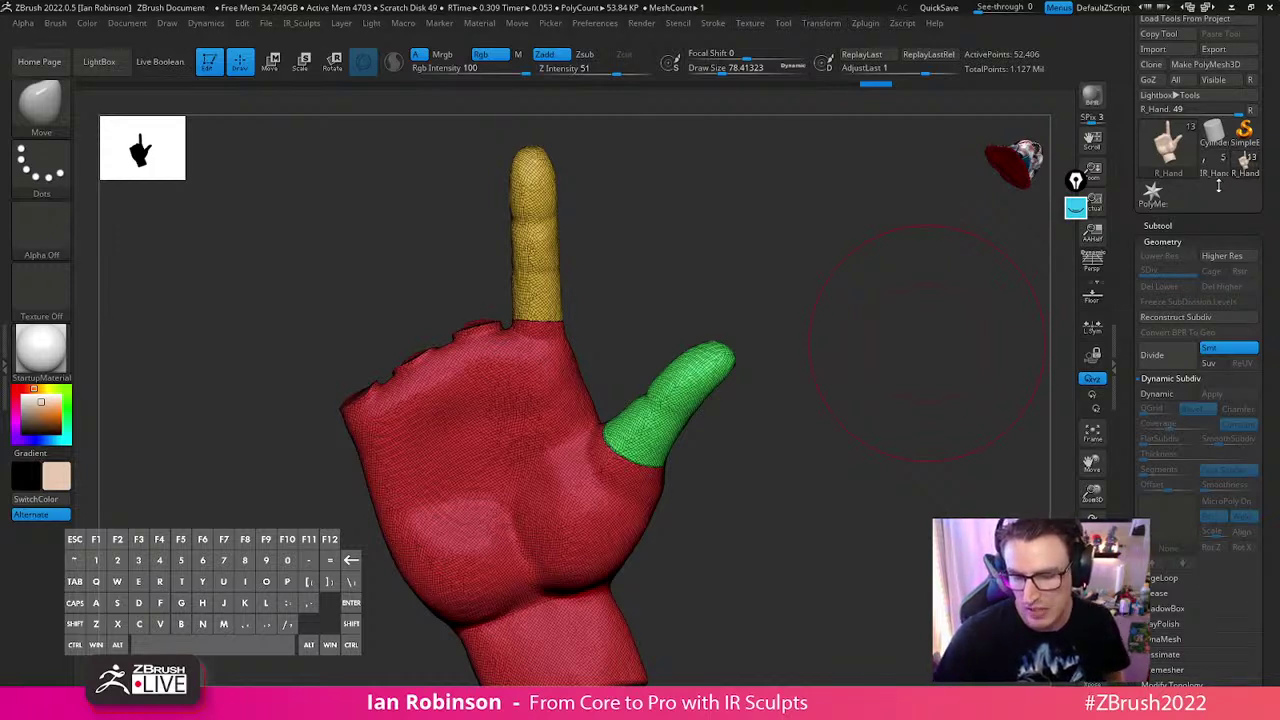
Isolate the index finger, slice it into three sections at the joints with SliceCurve, and update the hand's DynaMesh
{"action": "mouse_move", "coordinate": [1223, 177]}
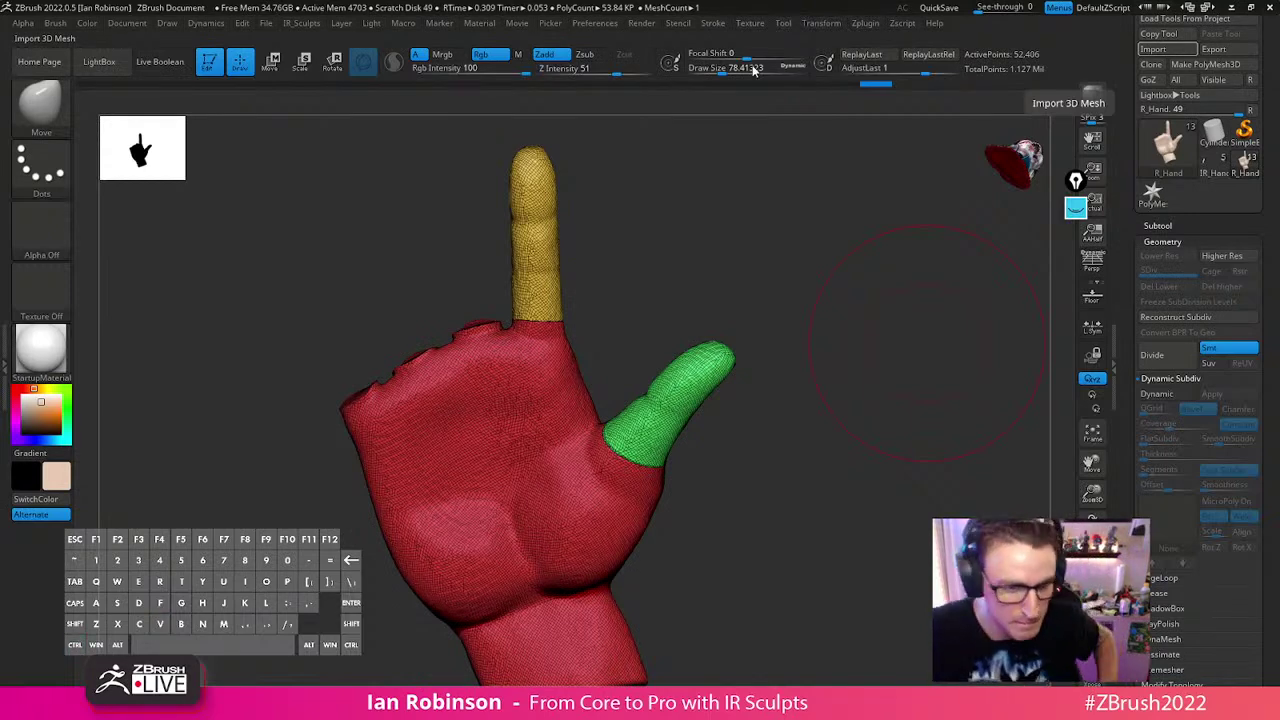
{"action": "mouse_move", "coordinate": [826, 371]}
{"action": "left_mouse_down"}
{"action": "mouse_move", "coordinate": [871, 371]}
{"action": "mouse_move", "coordinate": [840, 409]}
{"action": "mouse_move", "coordinate": [714, 377]}
{"action": "mouse_move", "coordinate": [572, 381]}
{"action": "mouse_move", "coordinate": [755, 378]}
{"action": "mouse_move", "coordinate": [820, 397]}
{"action": "mouse_move", "coordinate": [689, 380]}
{"action": "mouse_move", "coordinate": [815, 422]}
{"action": "mouse_move", "coordinate": [820, 411]}
{"action": "left_mouse_up"}
{"action": "key", "text": "s"}
{"action": "left_click", "coordinate": [640, 342], "text": "ctrl+shift"}
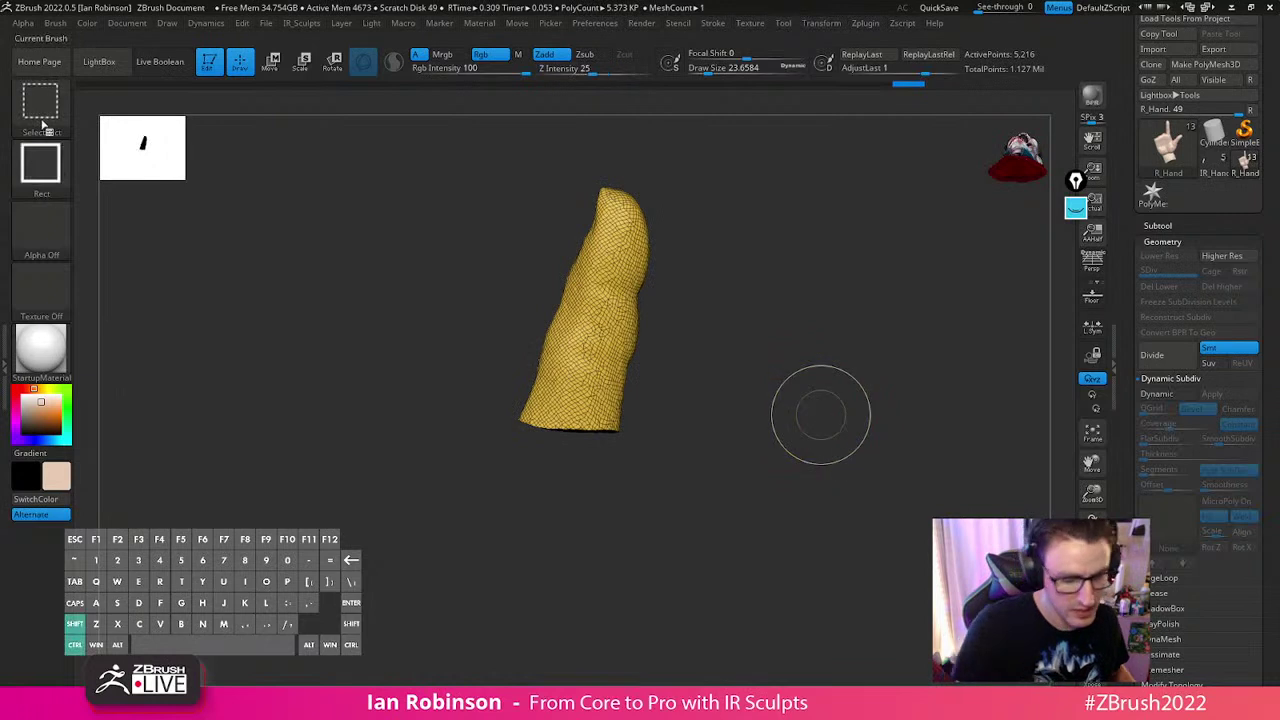
{"action": "left_click", "coordinate": [41, 100], "text": "ctrl+shift"}
{"action": "left_click", "coordinate": [303, 115], "text": "ctrl+shift"}
{"action": "mouse_move", "coordinate": [478, 332]}
{"action": "left_mouse_down", "text": "ctrl+shift"}
{"action": "mouse_move", "coordinate": [700, 371]}
{"action": "mouse_move", "coordinate": [713, 340]}
{"action": "mouse_move", "coordinate": [671, 409]}
{"action": "mouse_move", "coordinate": [758, 389]}
{"action": "mouse_move", "coordinate": [746, 389]}
{"action": "left_mouse_up", "text": "ctrl+shift"}
{"action": "mouse_move", "coordinate": [549, 234]}
{"action": "left_mouse_down", "text": "ctrl+shift"}
{"action": "mouse_move", "coordinate": [663, 303]}
{"action": "mouse_move", "coordinate": [666, 321]}
{"action": "left_mouse_up", "text": "ctrl+shift"}
{"action": "left_click", "coordinate": [767, 329], "text": "ctrl+shift"}
{"action": "left_click_drag", "start_coordinate": [767, 325], "coordinate": [866, 354], "text": "ctrl"}
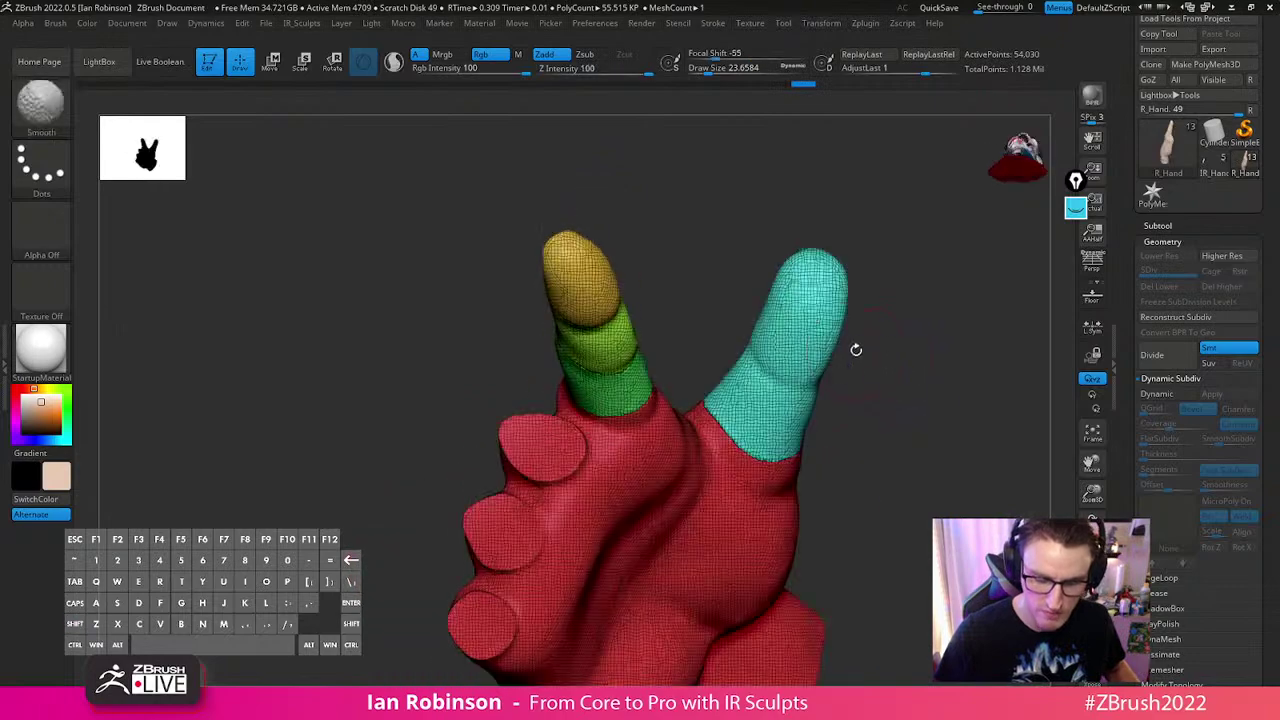
Mask the whole hand except the index finger's tip section and activate the Move gizmo
{"action": "left_click_drag", "start_coordinate": [909, 400], "coordinate": [829, 323]}
{"action": "left_click", "coordinate": [629, 256], "text": "ctrl+shift"}
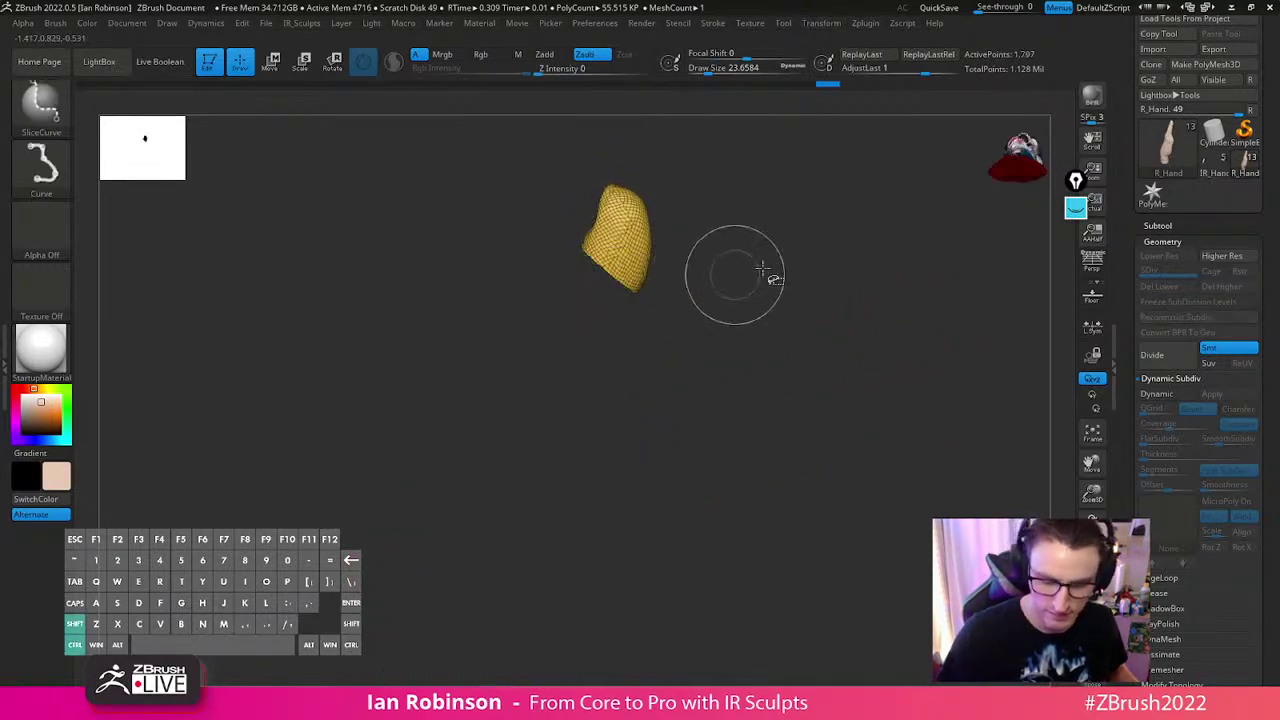
{"action": "left_click_drag", "start_coordinate": [768, 262], "coordinate": [784, 299], "text": "ctrl+shift"}
{"action": "left_click", "coordinate": [718, 298], "text": "ctrl"}
{"action": "left_click", "coordinate": [735, 301], "text": "ctrl"}
{"action": "key", "text": "w"}
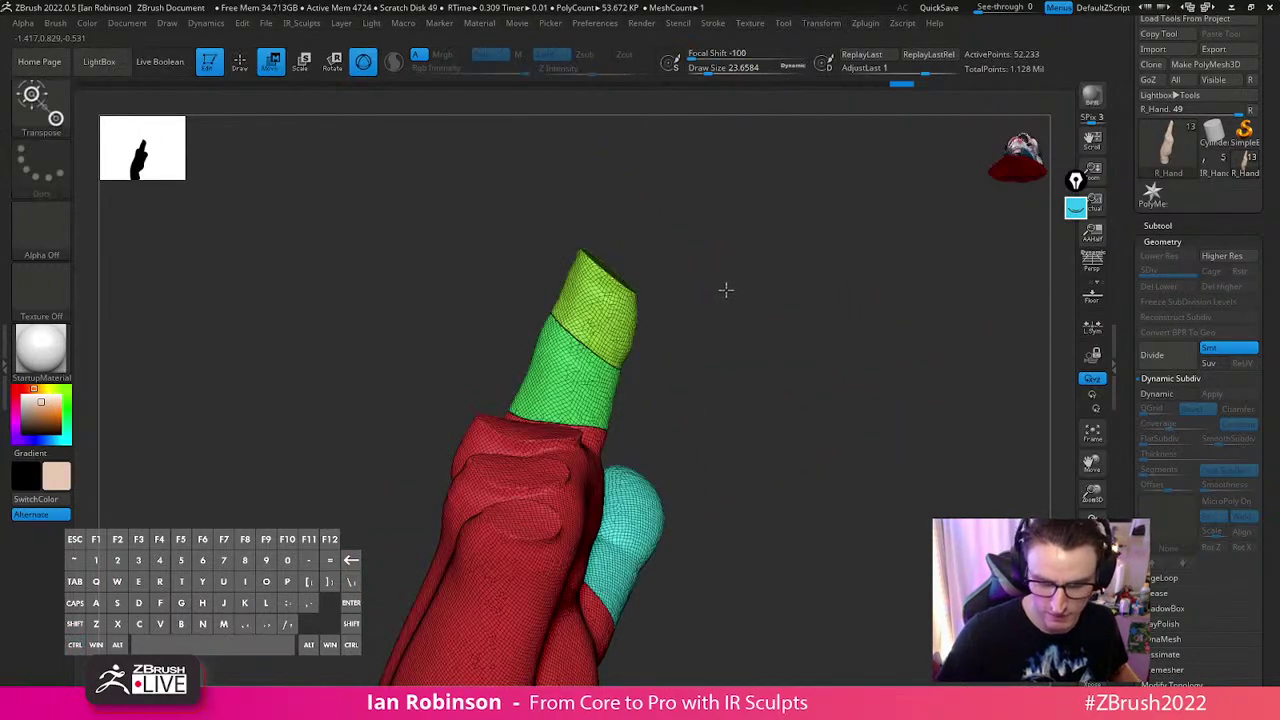
{"action": "left_click", "coordinate": [785, 307], "text": "ctrl+shift"}
{"action": "left_click", "coordinate": [782, 304], "text": "ctrl"}
{"action": "left_click", "coordinate": [760, 292], "text": "ctrl"}
{"action": "key", "text": "ctrl+shift+z"}
{"action": "left_click", "coordinate": [762, 297], "text": "ctrl"}
{"action": "left_click", "coordinate": [768, 302], "text": "ctrl+shift"}
{"action": "left_click_drag", "start_coordinate": [769, 302], "coordinate": [740, 311]}
{"action": "left_click_drag", "start_coordinate": [590, 376], "coordinate": [744, 269], "text": "alt"}
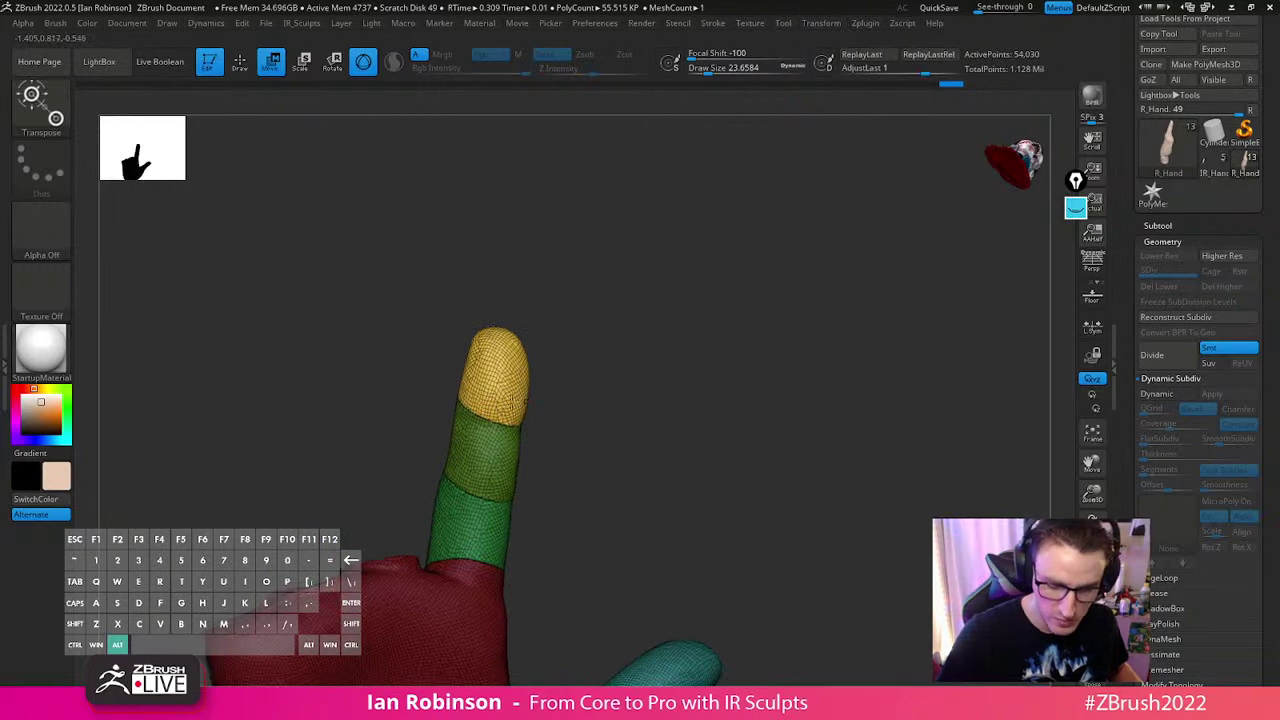
Place the gizmo pivot at the index finger's last joint and bend the tip section forward
{"action": "left_click_drag", "start_coordinate": [688, 391], "coordinate": [706, 432]}
{"action": "left_click_drag", "start_coordinate": [565, 437], "coordinate": [562, 411], "text": "alt"}
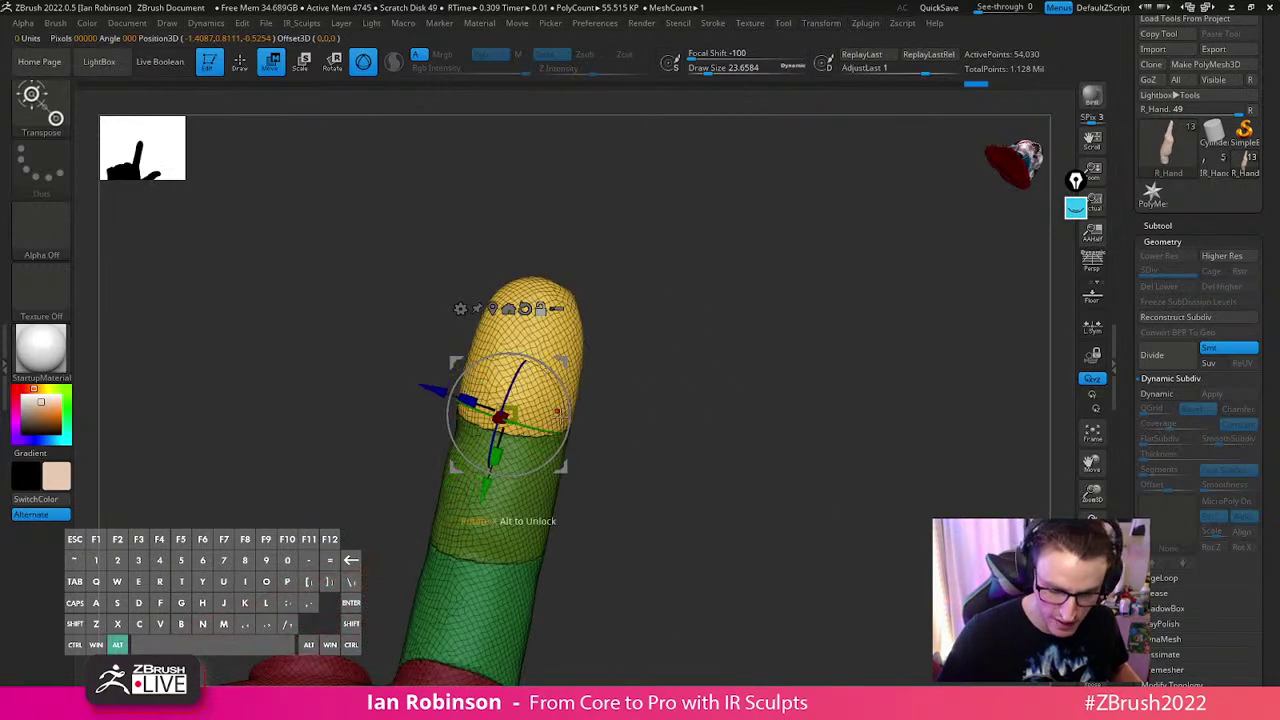
{"action": "left_click_drag", "start_coordinate": [562, 466], "coordinate": [569, 464], "text": "alt"}
{"action": "left_click_drag", "start_coordinate": [601, 425], "coordinate": [653, 406]}
{"action": "left_click_drag", "start_coordinate": [443, 417], "coordinate": [506, 420], "text": "alt"}
{"action": "left_click_drag", "start_coordinate": [558, 360], "coordinate": [519, 434]}
{"action": "left_click_drag", "start_coordinate": [717, 363], "coordinate": [697, 385]}
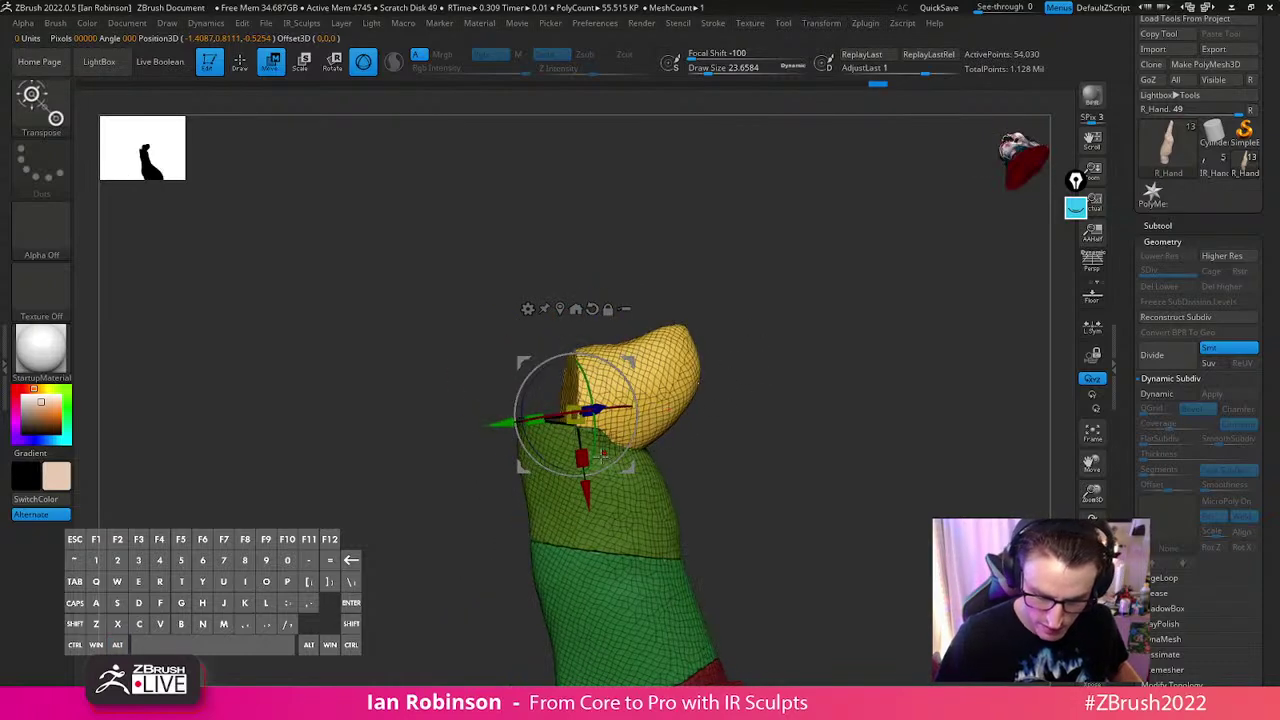
Move the tip section out in front of the finger and rotate it further until it points down
{"action": "left_click_drag", "start_coordinate": [596, 448], "coordinate": [697, 454]}
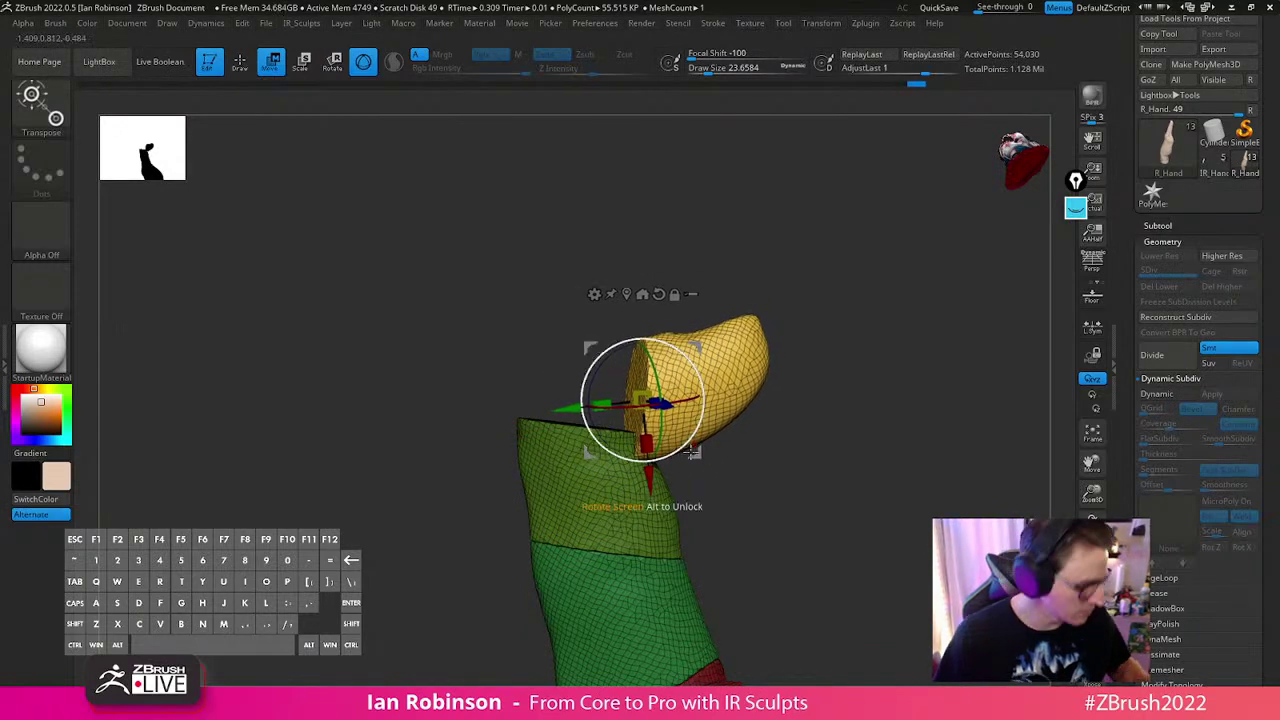
{"action": "left_click_drag", "start_coordinate": [681, 354], "coordinate": [694, 452]}
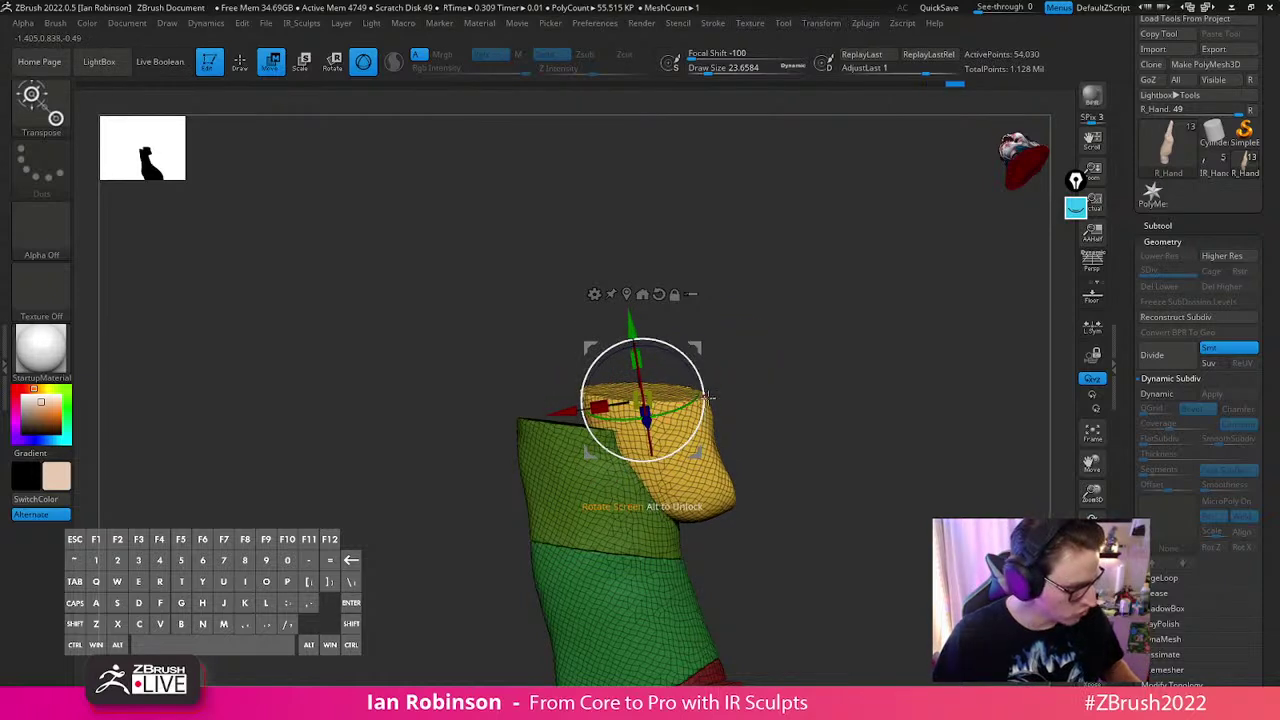
{"action": "left_click_drag", "start_coordinate": [706, 398], "coordinate": [846, 532]}
{"action": "left_click_drag", "start_coordinate": [860, 491], "coordinate": [802, 378], "text": "alt"}
{"action": "left_click_drag", "start_coordinate": [812, 385], "coordinate": [708, 452]}
{"action": "left_click_drag", "start_coordinate": [774, 363], "coordinate": [840, 300]}
Mask everything except the index finger's middle section and place the gizmo pivot at the joint above the base section
{"action": "left_click", "coordinate": [840, 300], "text": "ctrl"}
{"action": "left_click", "coordinate": [575, 380], "text": "ctrl"}
{"action": "left_click_drag", "start_coordinate": [743, 317], "coordinate": [751, 294]}
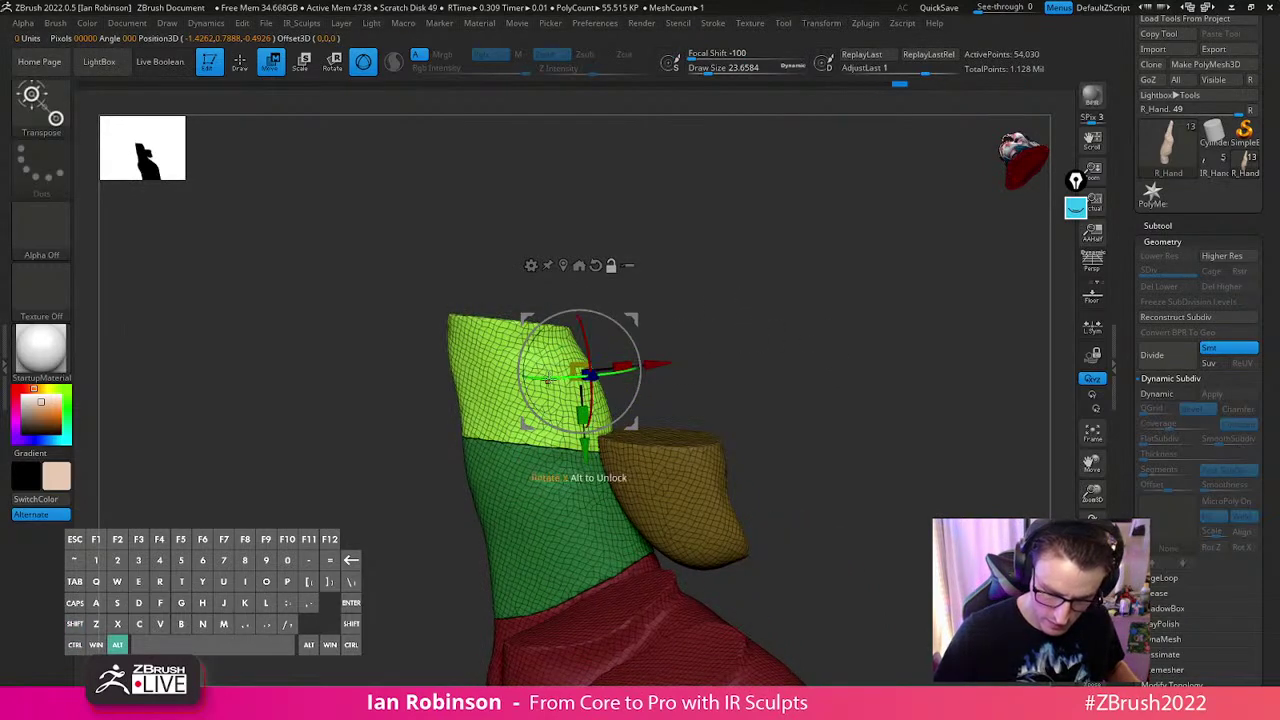
Bend the index finger's middle section forward and reposition it across the end of the base section
{"action": "left_click_drag", "start_coordinate": [618, 313], "coordinate": [670, 442]}
{"action": "left_click_drag", "start_coordinate": [763, 323], "coordinate": [686, 393]}
{"action": "left_click_drag", "start_coordinate": [768, 344], "coordinate": [836, 345]}
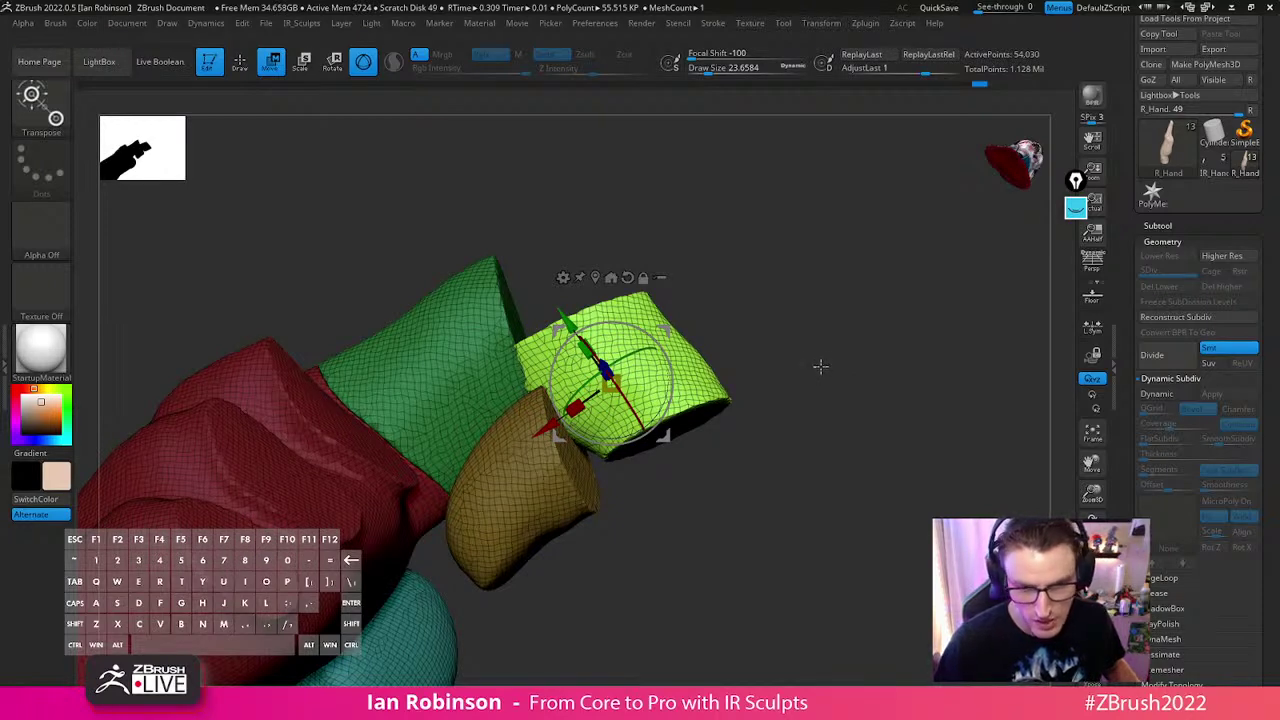
{"action": "key", "text": "q"}
{"action": "key", "text": "s"}
{"action": "key", "text": "w"}
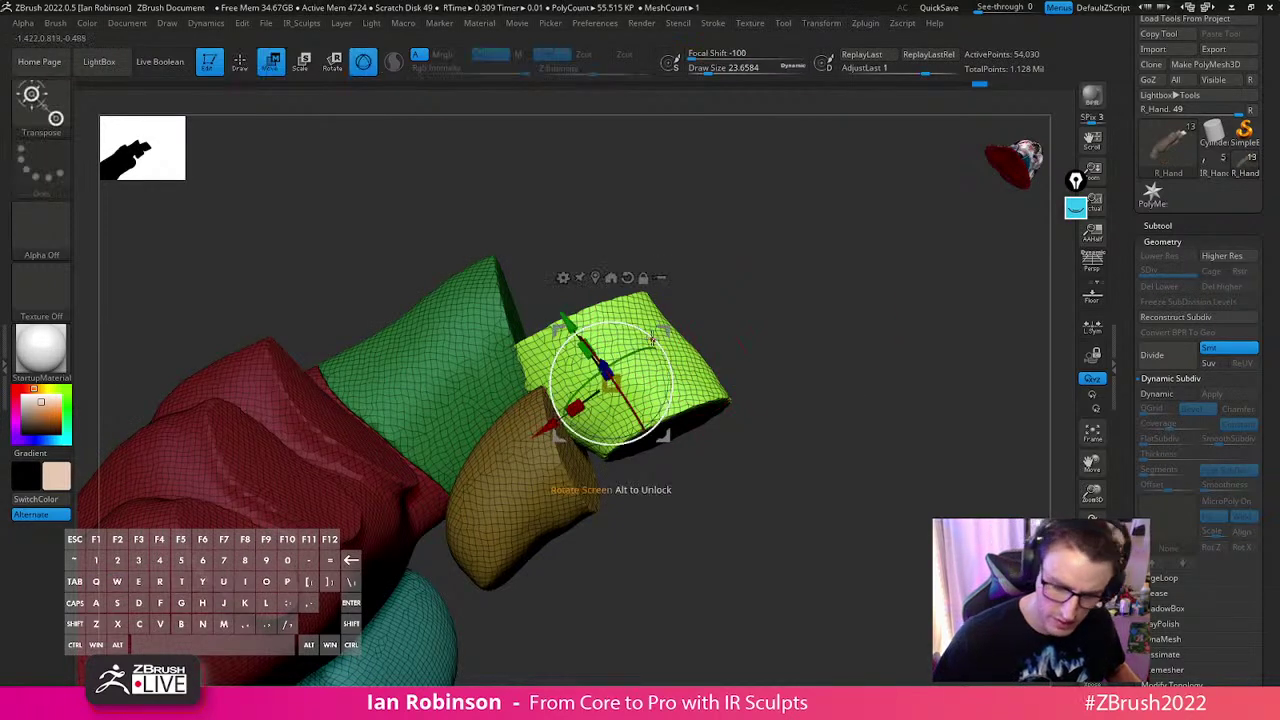
{"action": "left_click_drag", "start_coordinate": [589, 350], "coordinate": [578, 335]}
With the MoveInfiniteDepth brush at a draw size of about 31, pull the middle section's upper back edge against the base section
{"action": "key", "text": "q"}
{"action": "key", "text": "s"}
{"action": "left_click_drag", "start_coordinate": [676, 306], "coordinate": [717, 276]}
{"action": "key", "text": "b"}
{"action": "key", "text": "m"}
{"action": "key", "text": "i"}
{"action": "mouse_move", "coordinate": [623, 282]}
{"action": "left_mouse_down"}
{"action": "mouse_move", "coordinate": [537, 240]}
{"action": "mouse_move", "coordinate": [626, 223]}
{"action": "mouse_move", "coordinate": [577, 248]}
{"action": "mouse_move", "coordinate": [532, 240]}
{"action": "left_mouse_up"}
{"action": "mouse_move", "coordinate": [580, 276]}
{"action": "left_mouse_down"}
{"action": "mouse_move", "coordinate": [593, 264]}
{"action": "mouse_move", "coordinate": [522, 237]}
{"action": "left_mouse_up"}
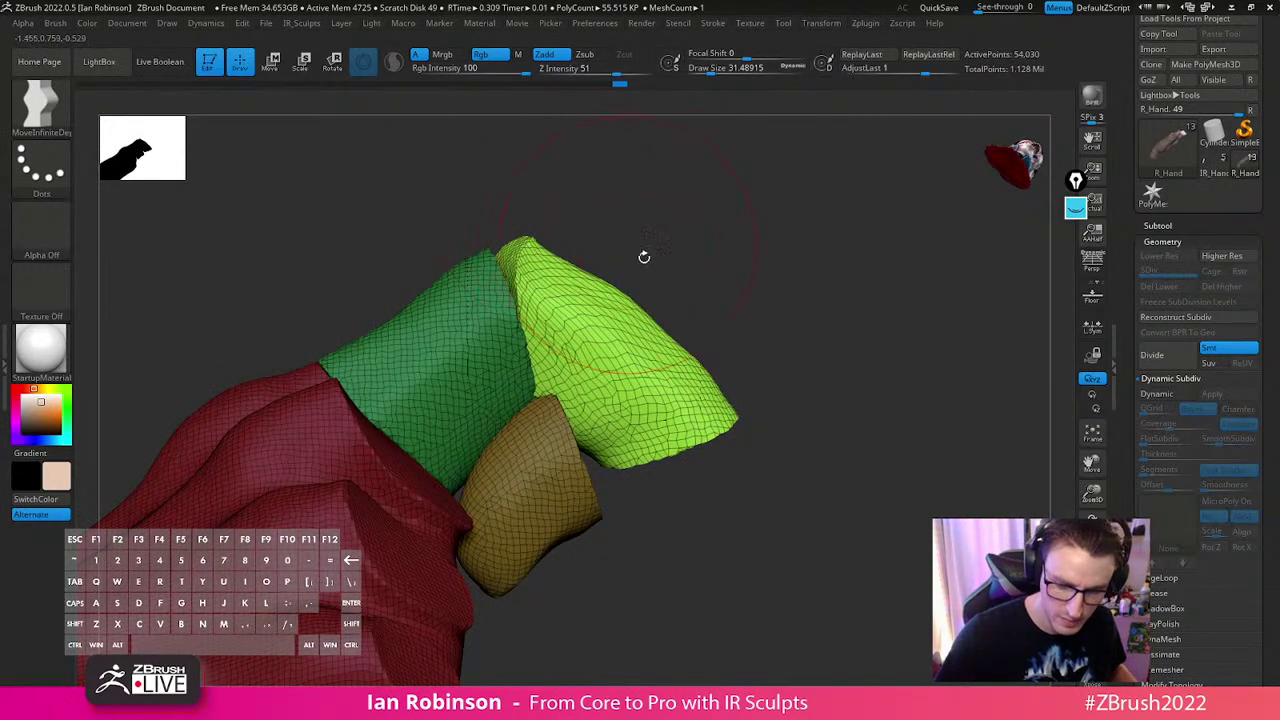
Stretch the middle section's front end outward over the tip section, shaping it from both sides of the finger
{"action": "left_click_drag", "start_coordinate": [637, 254], "coordinate": [618, 252]}
{"action": "mouse_move", "coordinate": [655, 441]}
{"action": "left_mouse_down"}
{"action": "mouse_move", "coordinate": [660, 428]}
{"action": "mouse_move", "coordinate": [700, 424]}
{"action": "left_mouse_up"}
{"action": "mouse_move", "coordinate": [765, 455]}
{"action": "left_mouse_down"}
{"action": "mouse_move", "coordinate": [672, 460]}
{"action": "mouse_move", "coordinate": [660, 420]}
{"action": "left_mouse_up"}
{"action": "left_click_drag", "start_coordinate": [932, 333], "coordinate": [768, 286]}
{"action": "left_click_drag", "start_coordinate": [701, 534], "coordinate": [711, 535]}
{"action": "mouse_move", "coordinate": [714, 352]}
{"action": "left_mouse_down"}
{"action": "mouse_move", "coordinate": [723, 366]}
{"action": "mouse_move", "coordinate": [738, 350]}
{"action": "left_mouse_up"}
{"action": "left_click_drag", "start_coordinate": [688, 531], "coordinate": [778, 474]}
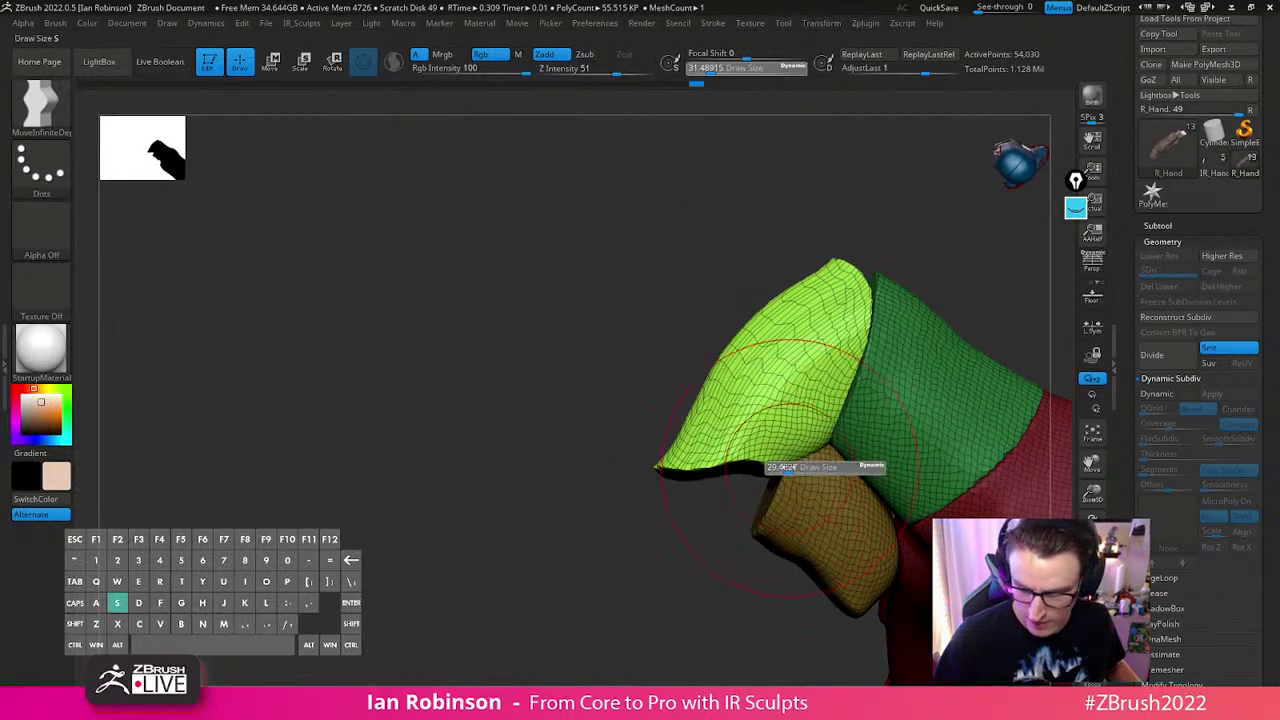
{"action": "left_click_drag", "start_coordinate": [880, 272], "coordinate": [689, 531]}
Set the draw size to about 34 and flatten the outer side of the index finger's middle section
{"action": "key", "text": "s"}
{"action": "left_click_drag", "start_coordinate": [634, 463], "coordinate": [645, 469]}
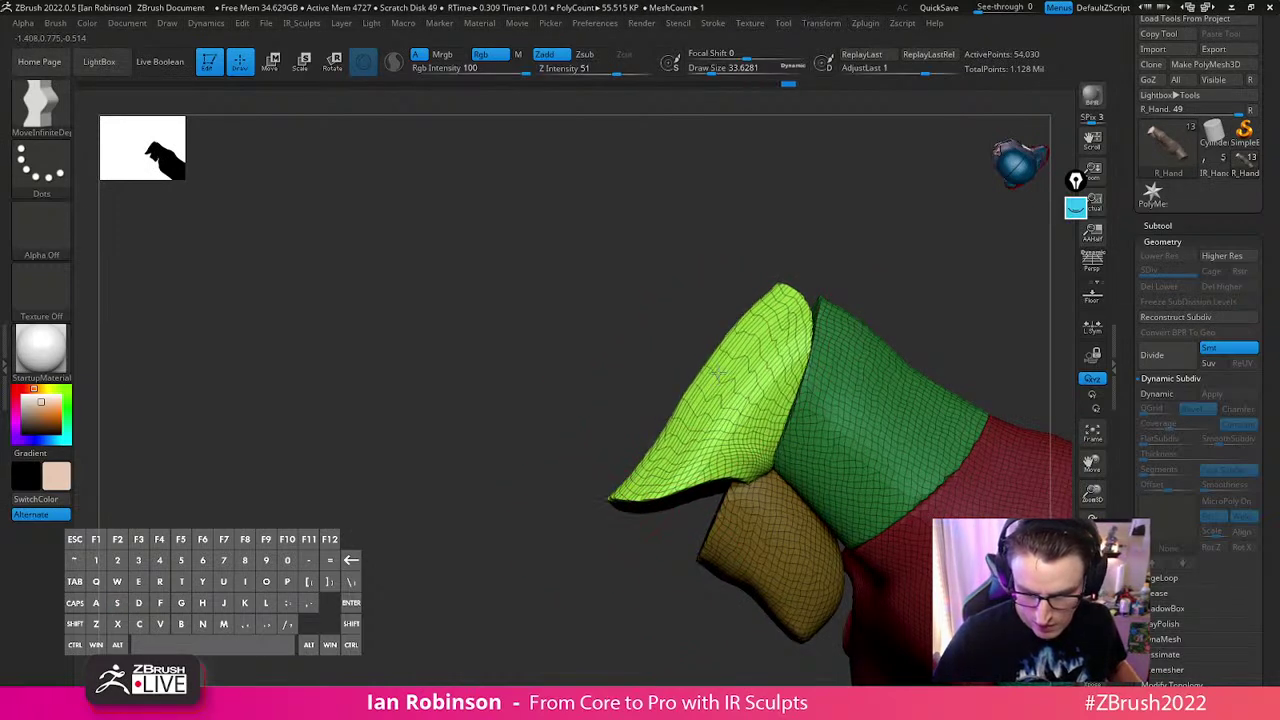
{"action": "left_click_drag", "start_coordinate": [765, 317], "coordinate": [767, 320]}
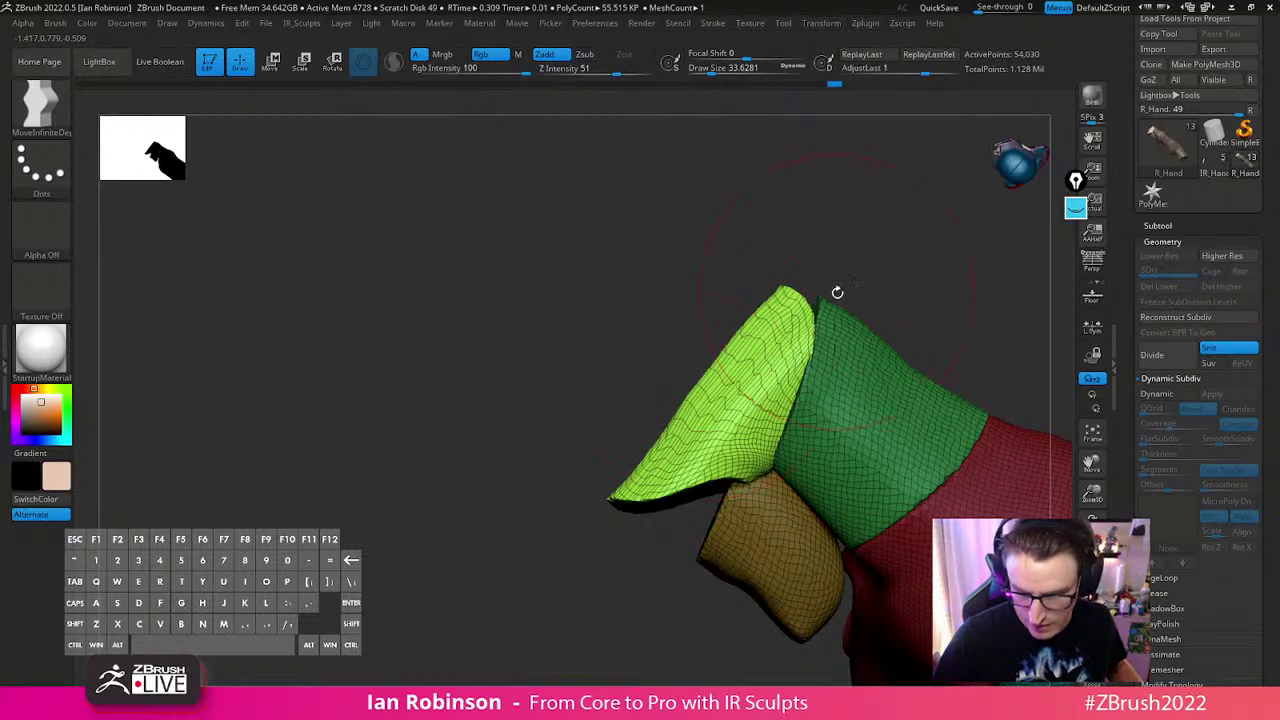
{"action": "mouse_move", "coordinate": [829, 286]}
{"action": "left_mouse_down"}
{"action": "mouse_move", "coordinate": [937, 266]}
{"action": "mouse_move", "coordinate": [923, 294]}
{"action": "mouse_move", "coordinate": [869, 328]}
{"action": "mouse_move", "coordinate": [886, 303]}
{"action": "mouse_move", "coordinate": [790, 387]}
{"action": "mouse_move", "coordinate": [700, 369]}
{"action": "left_mouse_up"}
Clear the mask and update the hand's DynaMesh
{"action": "key", "text": "w"}
{"action": "key", "text": "q"}
{"action": "mouse_move", "coordinate": [795, 385]}
{"action": "left_mouse_down"}
{"action": "mouse_move", "coordinate": [871, 363]}
{"action": "mouse_move", "coordinate": [862, 352]}
{"action": "mouse_move", "coordinate": [897, 291]}
{"action": "left_mouse_up"}
{"action": "left_click_drag", "start_coordinate": [897, 291], "coordinate": [874, 409], "text": "ctrl"}
{"action": "left_click_drag", "start_coordinate": [840, 320], "coordinate": [860, 440], "text": "ctrl"}
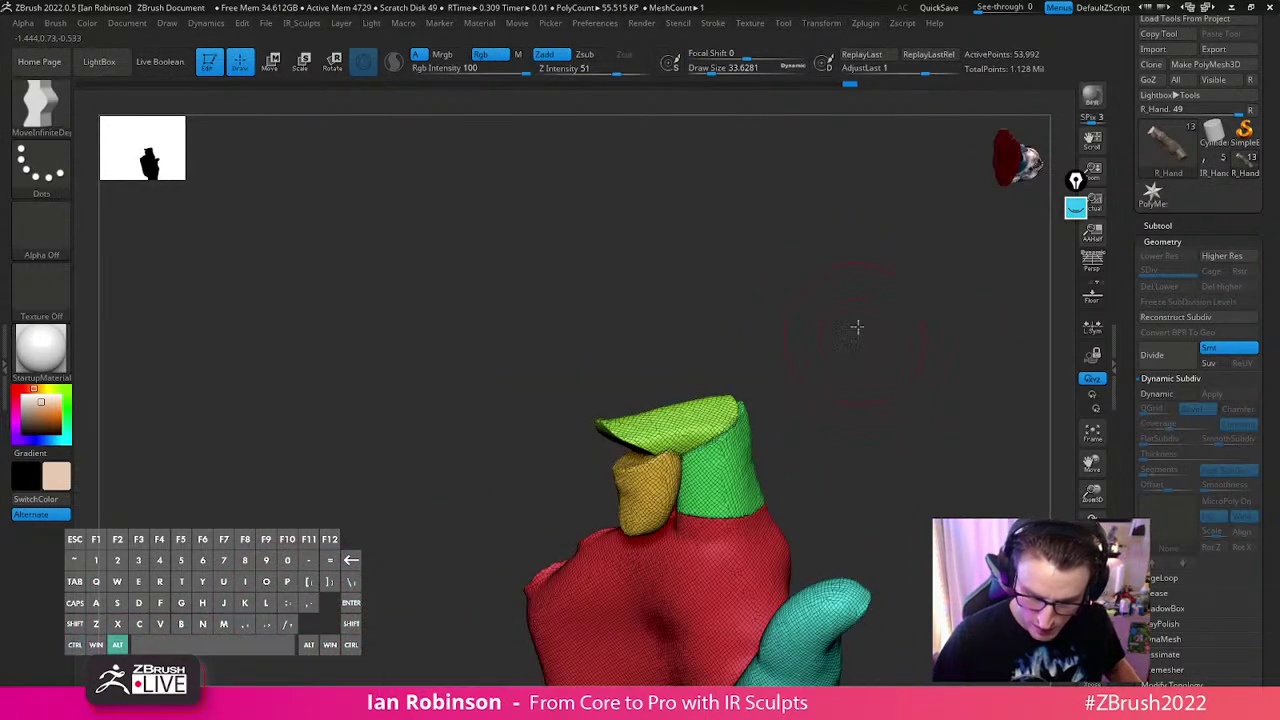
Switch to the Move brush, leave only the index finger's middle section unmasked, and adjust its front edge
{"action": "left_click_drag", "start_coordinate": [857, 320], "coordinate": [850, 398], "text": "alt"}
{"action": "key", "text": "b"}
{"action": "key", "text": "m"}
{"action": "key", "text": "v"}
{"action": "left_click", "coordinate": [654, 466], "text": "ctrl+shift"}
{"action": "left_click", "coordinate": [660, 364], "text": "ctrl"}
{"action": "left_click", "coordinate": [663, 366], "text": "ctrl+shift"}
{"action": "left_click", "coordinate": [655, 364], "text": "ctrl"}
{"action": "key", "text": "s"}
{"action": "left_click_drag", "start_coordinate": [571, 430], "coordinate": [555, 414]}
Isolate the index finger's tip section to mask it on its own, and clear that mask again
{"action": "left_click", "coordinate": [748, 324], "text": "ctrl"}
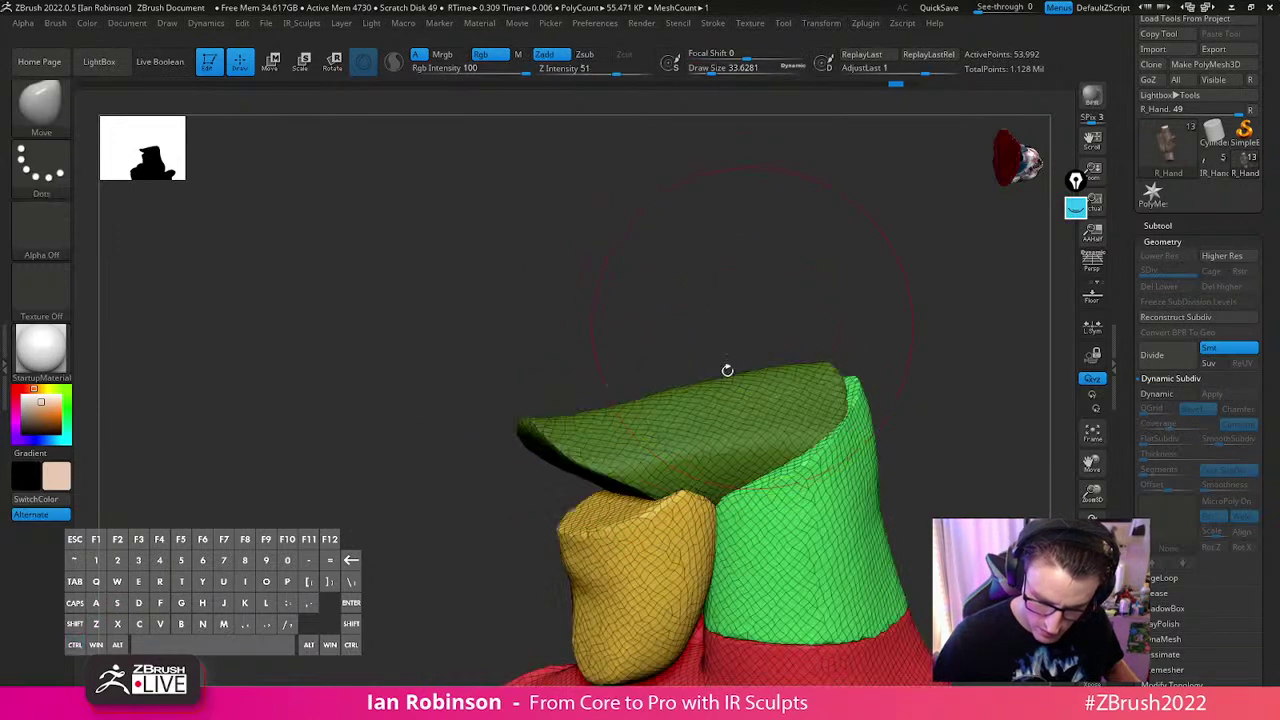
{"action": "left_click", "coordinate": [682, 520], "text": "ctrl+shift"}
{"action": "left_click", "coordinate": [885, 396], "text": "ctrl"}
{"action": "left_click", "coordinate": [914, 390], "text": "ctrl+shift"}
{"action": "left_click", "coordinate": [690, 538], "text": "ctrl+shift"}
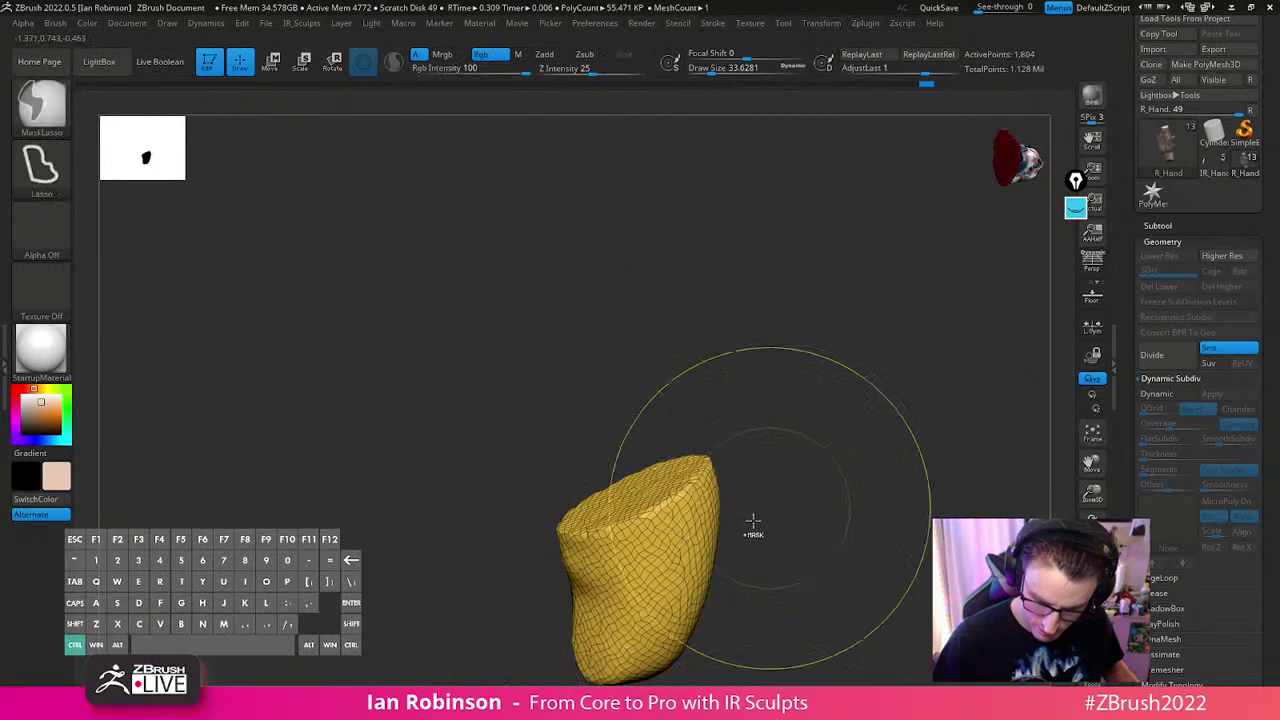
{"action": "left_click", "coordinate": [940, 409], "text": "ctrl+shift"}
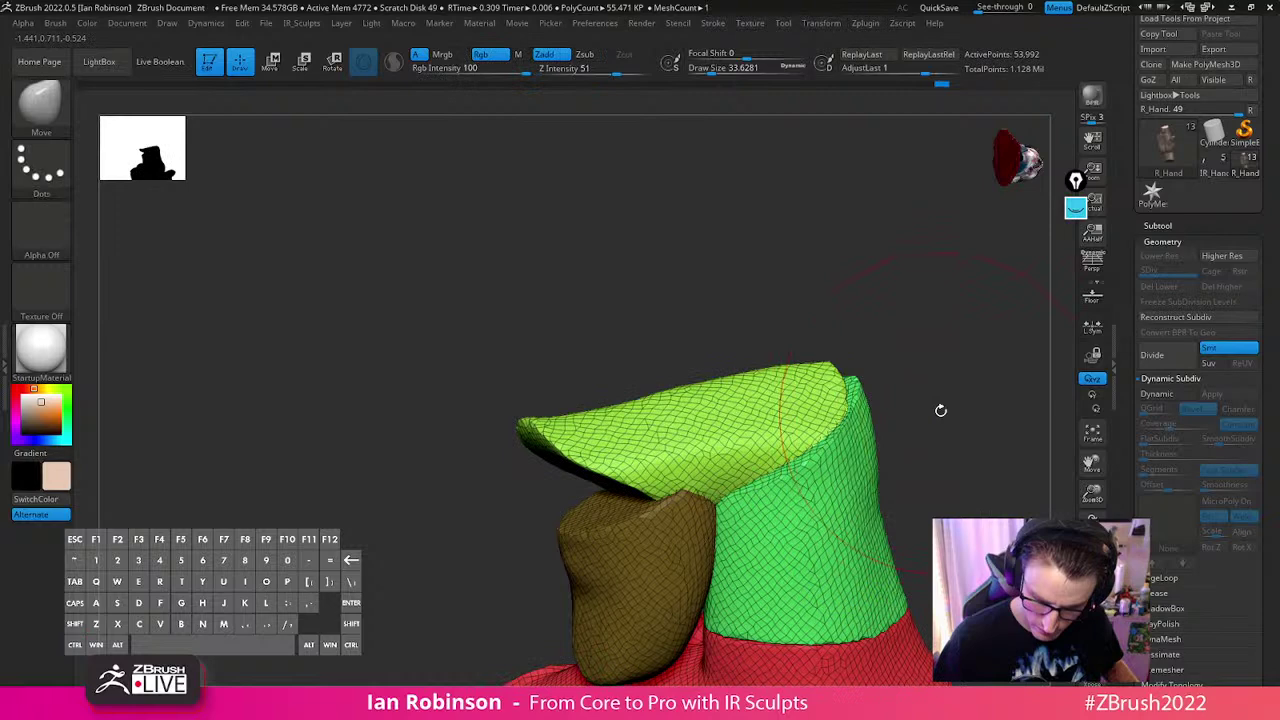
{"action": "left_click", "coordinate": [561, 478], "text": "ctrl"}
{"action": "left_click_drag", "start_coordinate": [598, 385], "coordinate": [644, 440]}
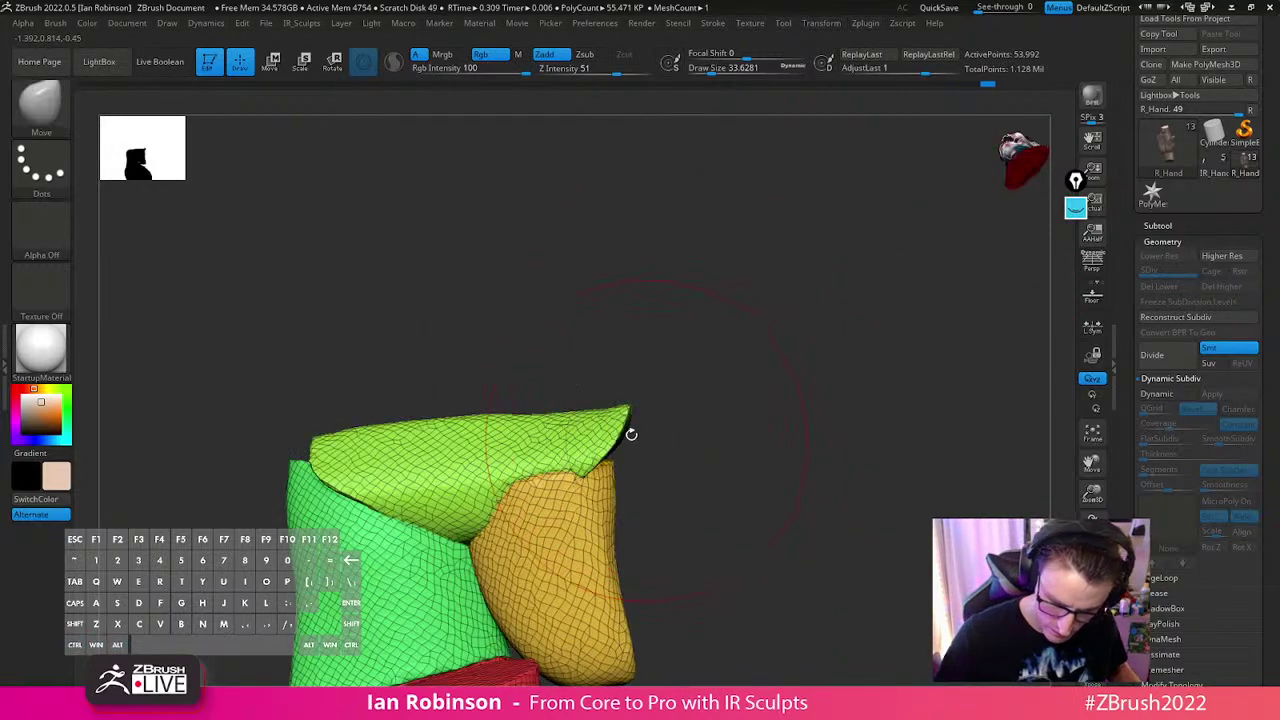
Mask everything except the middle section and reshape its front end over the tip section, reducing the draw size to about 11
{"action": "left_click", "coordinate": [614, 432], "text": "ctrl+shift"}
{"action": "left_click", "coordinate": [667, 434], "text": "ctrl"}
{"action": "left_click", "coordinate": [675, 430], "text": "ctrl+shift"}
{"action": "left_click", "coordinate": [677, 429], "text": "ctrl"}
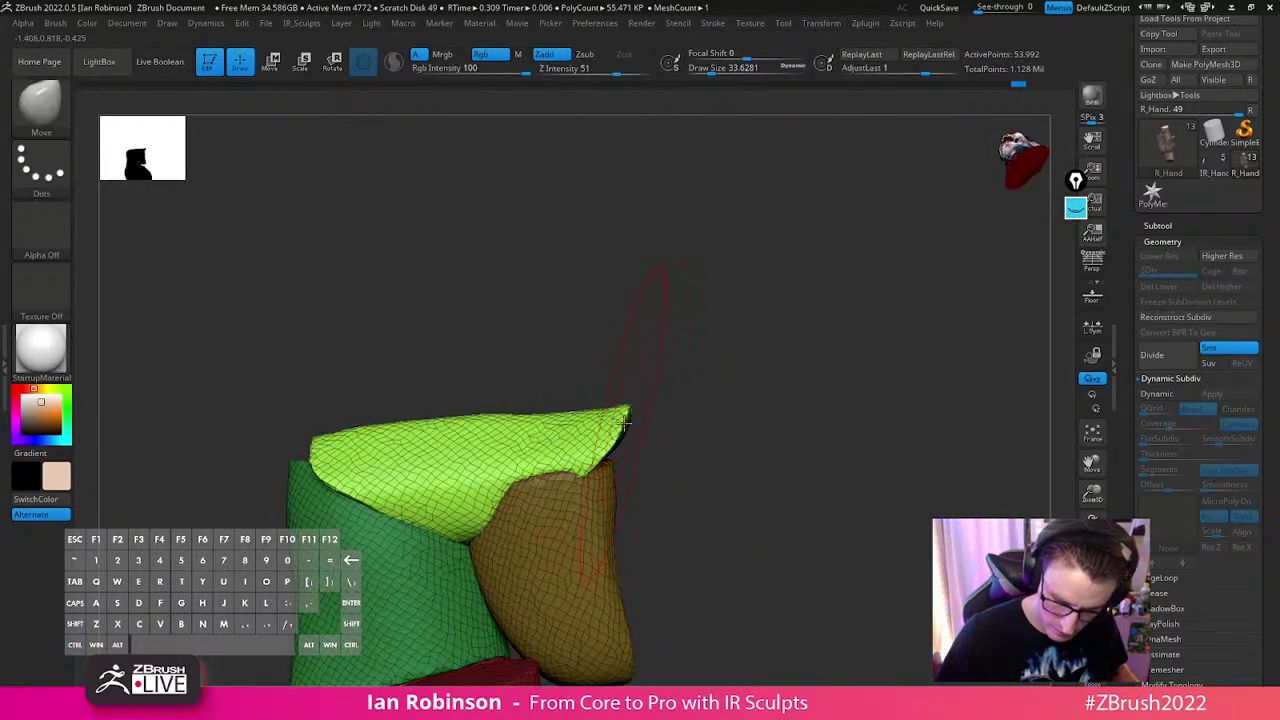
{"action": "mouse_move", "coordinate": [585, 465]}
{"action": "left_mouse_down"}
{"action": "mouse_move", "coordinate": [582, 478]}
{"action": "mouse_move", "coordinate": [595, 464]}
{"action": "mouse_move", "coordinate": [567, 427]}
{"action": "mouse_move", "coordinate": [603, 420]}
{"action": "mouse_move", "coordinate": [578, 434]}
{"action": "left_mouse_up"}
{"action": "key", "text": "s"}
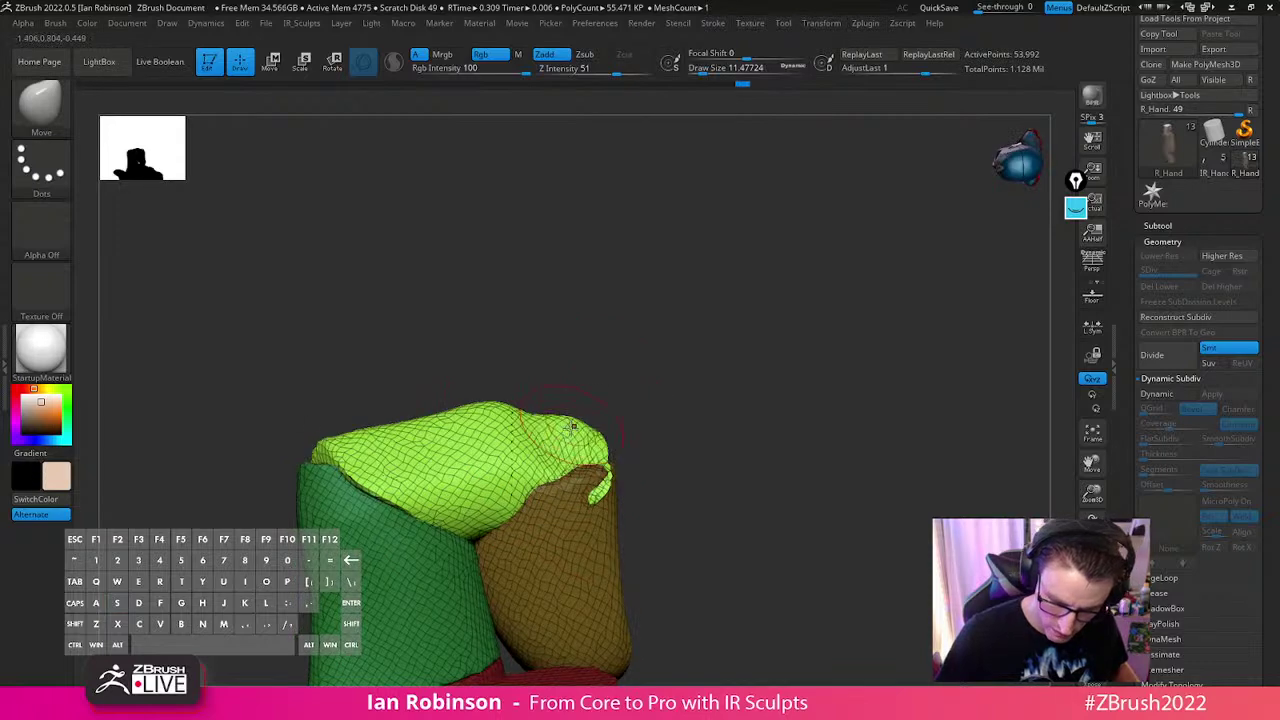
{"action": "left_click_drag", "start_coordinate": [642, 397], "coordinate": [692, 383]}
Raise the draw size to about 26 and shape the middle section into a blockier knuckle segment around the tip section
{"action": "key", "text": "s"}
{"action": "right_click_drag", "start_coordinate": [712, 362], "coordinate": [650, 280]}
{"action": "left_click_drag", "start_coordinate": [645, 271], "coordinate": [654, 251]}
{"action": "key", "text": "s"}
{"action": "mouse_move", "coordinate": [724, 344]}
{"action": "left_mouse_down"}
{"action": "mouse_move", "coordinate": [720, 322]}
{"action": "mouse_move", "coordinate": [737, 316]}
{"action": "mouse_move", "coordinate": [736, 370]}
{"action": "left_mouse_up"}
{"action": "left_click_drag", "start_coordinate": [592, 494], "coordinate": [575, 503]}
{"action": "right_click_drag", "start_coordinate": [620, 468], "coordinate": [674, 417], "text": "alt"}
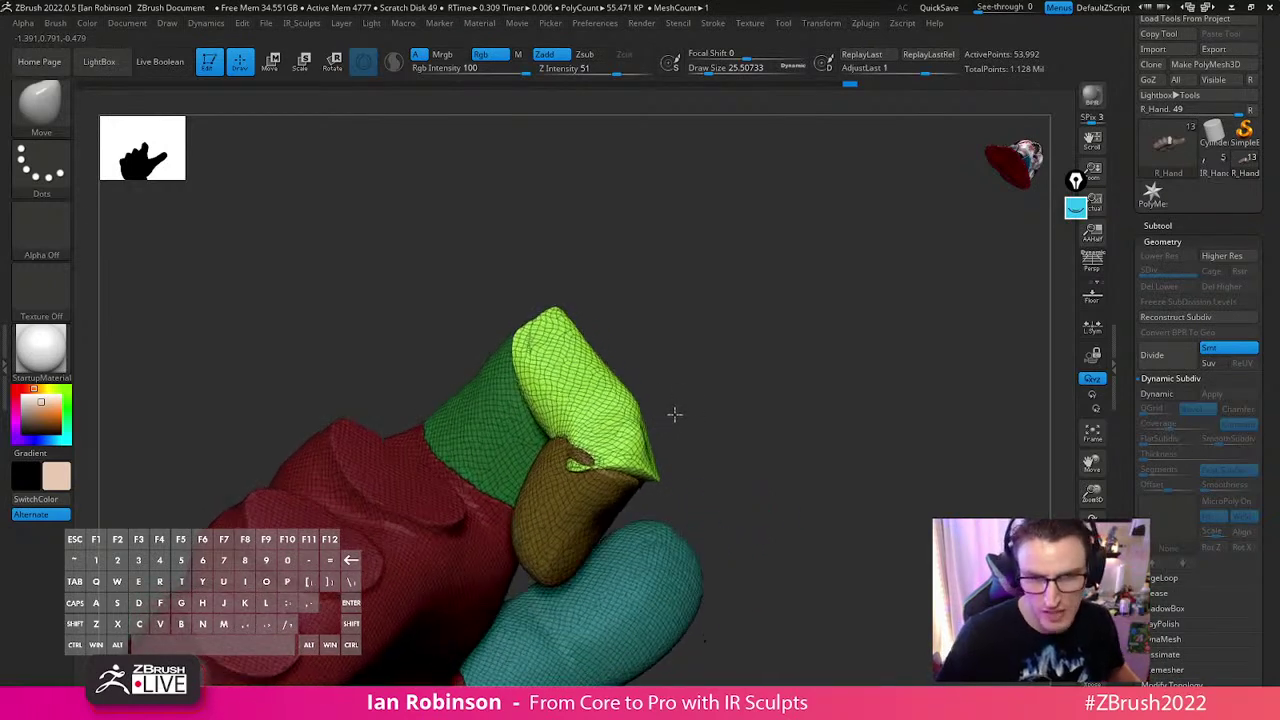
Set the draw size to about 14 and refine the front contour of the middle section where it meets the tip
{"action": "right_click_drag", "start_coordinate": [751, 349], "coordinate": [525, 460]}
{"action": "key", "text": "s"}
{"action": "left_click_drag", "start_coordinate": [482, 452], "coordinate": [476, 452]}
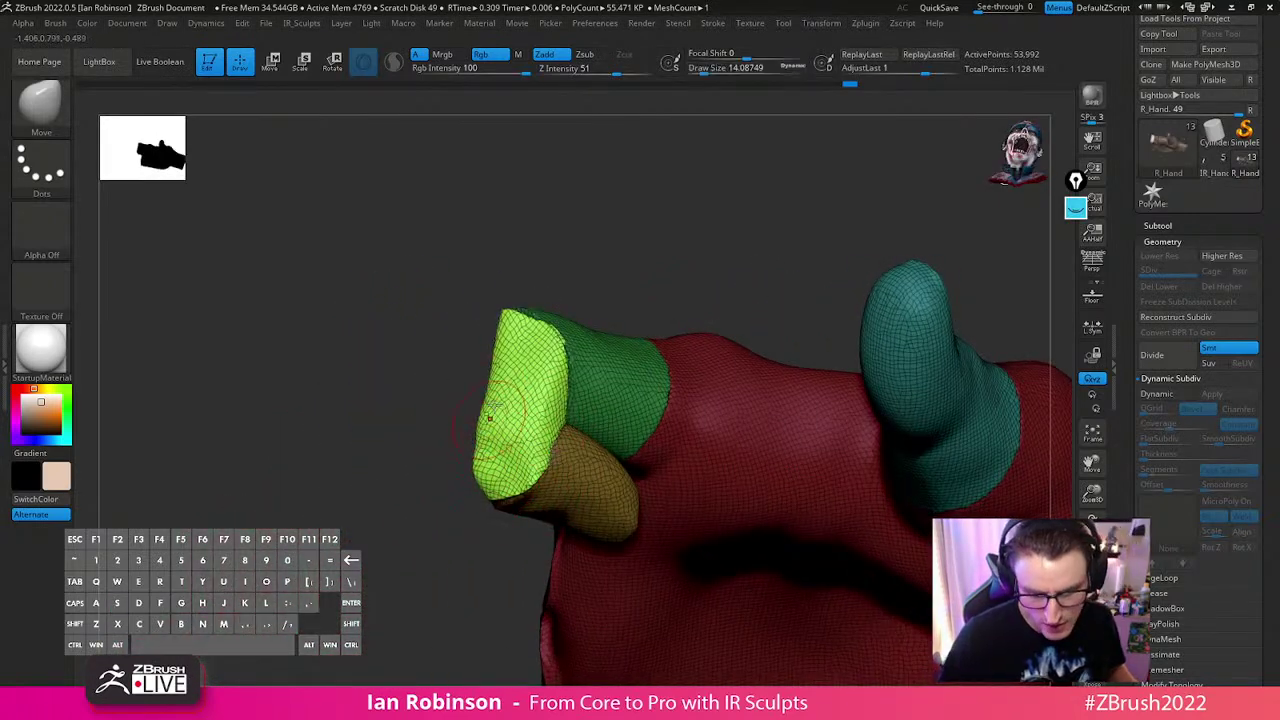
{"action": "mouse_move", "coordinate": [482, 435]}
{"action": "right_mouse_down"}
{"action": "mouse_move", "coordinate": [497, 490]}
{"action": "mouse_move", "coordinate": [510, 445]}
{"action": "right_mouse_up"}
{"action": "left_click_drag", "start_coordinate": [514, 470], "coordinate": [518, 454], "text": "alt"}
Set the draw size to about 29 and push the middle section's upper edge into a sharper knuckle corner
{"action": "right_click_drag", "start_coordinate": [677, 305], "coordinate": [683, 390]}
{"action": "key", "text": "s"}
{"action": "left_click_drag", "start_coordinate": [543, 411], "coordinate": [550, 411]}
{"action": "right_click_drag", "start_coordinate": [568, 384], "coordinate": [552, 380]}
{"action": "left_click_drag", "start_coordinate": [524, 402], "coordinate": [521, 389]}
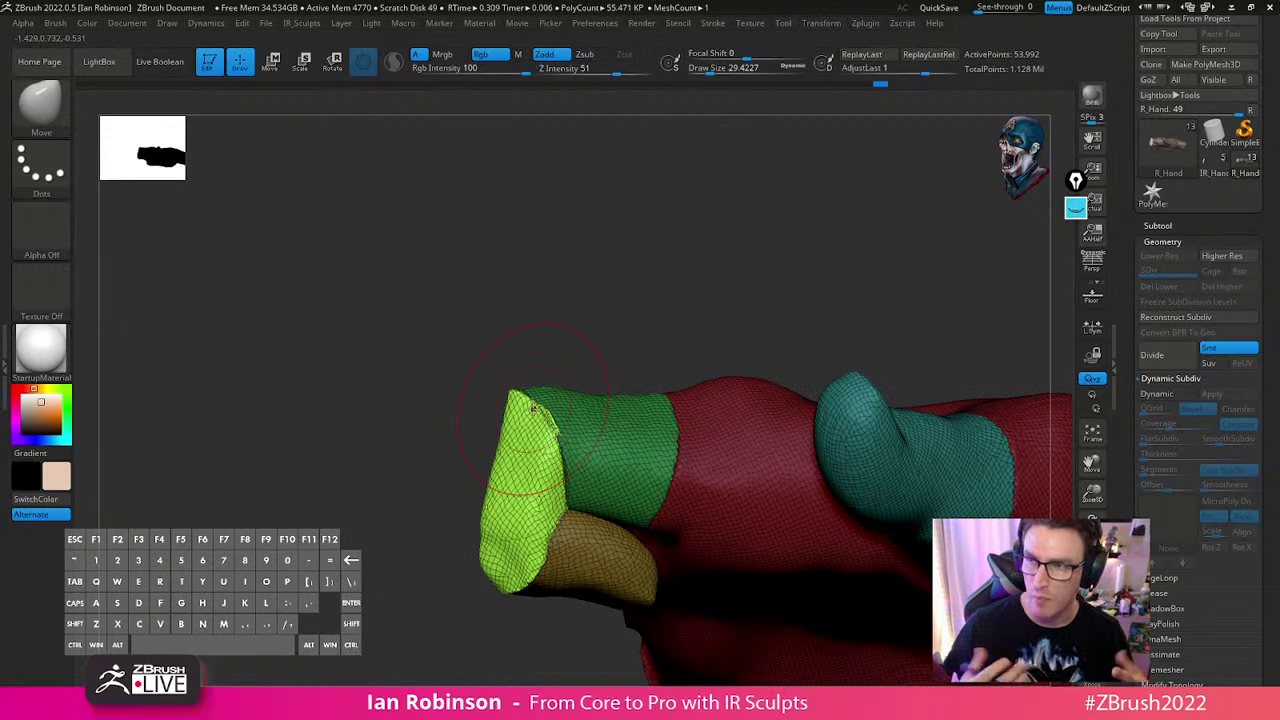
Turn Solo off to examine the posed hand with the other subtools, and turn Solo back on
{"action": "left_click", "coordinate": [1214, 171]}
{"action": "left_click", "coordinate": [1245, 172]}
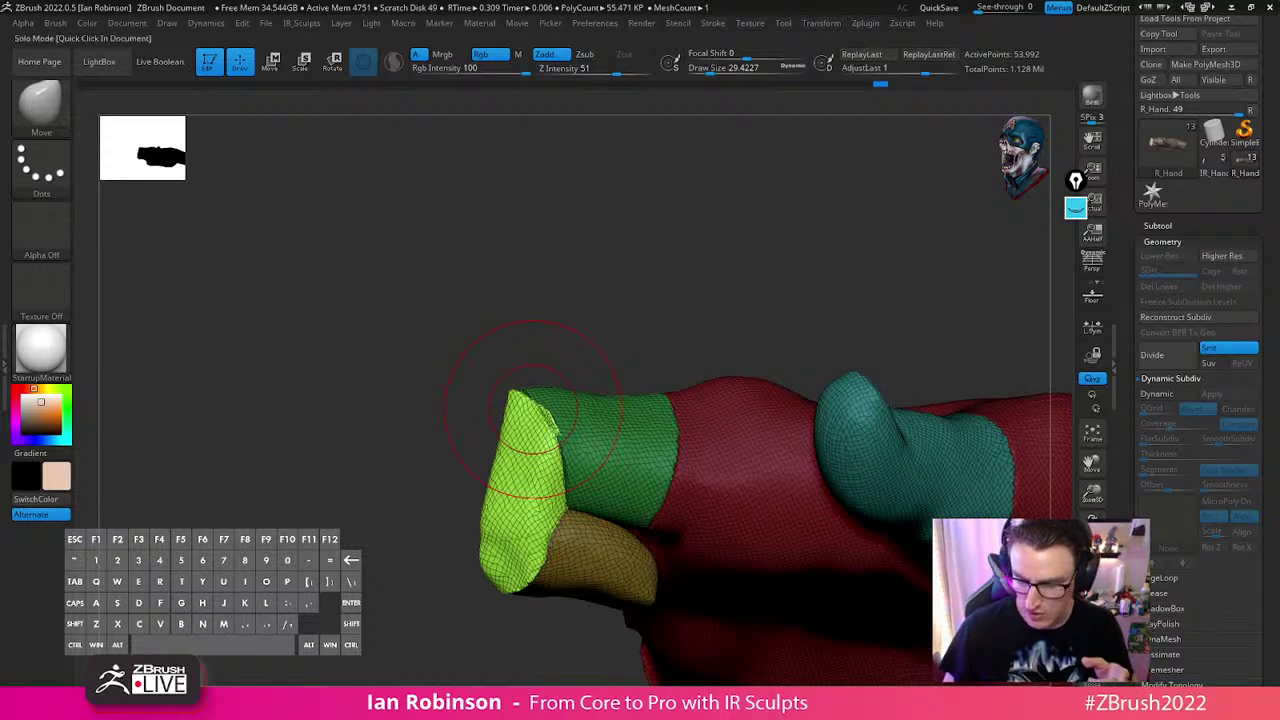
{"action": "left_click_drag", "start_coordinate": [907, 325], "coordinate": [755, 198], "text": "alt"}
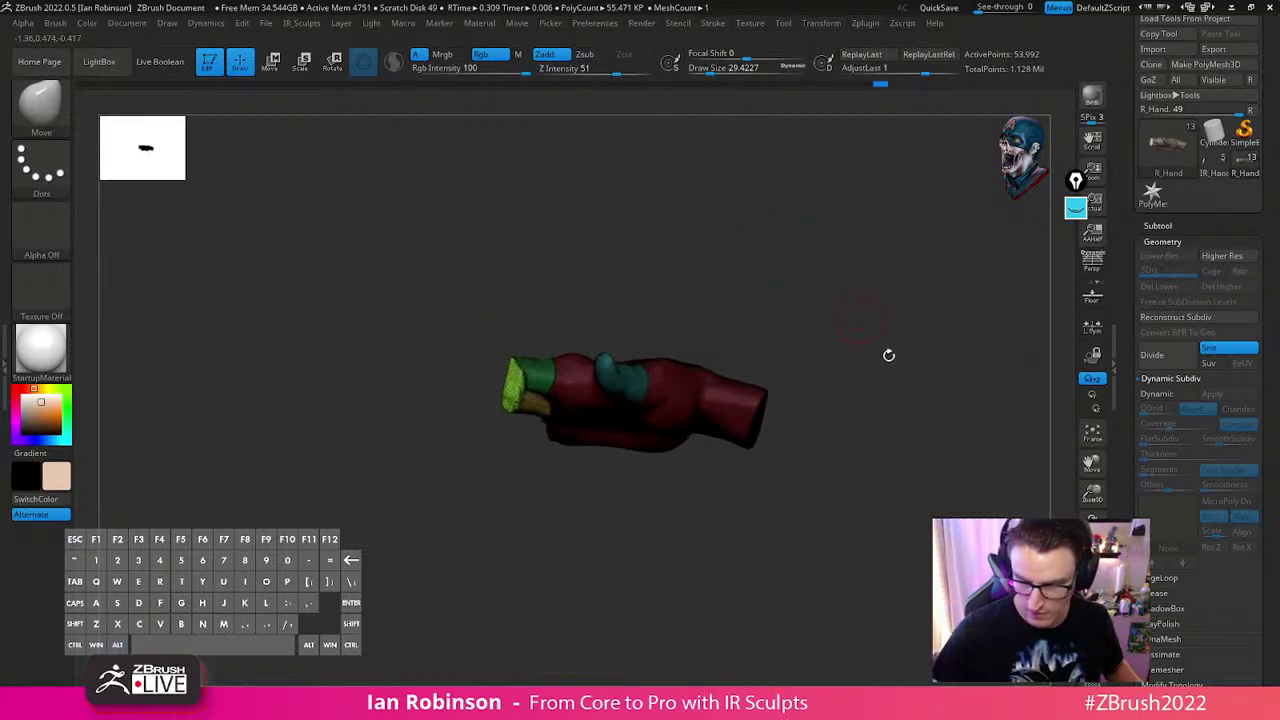
{"action": "left_click", "coordinate": [1092, 652]}
{"action": "left_click_drag", "start_coordinate": [785, 500], "coordinate": [590, 500]}
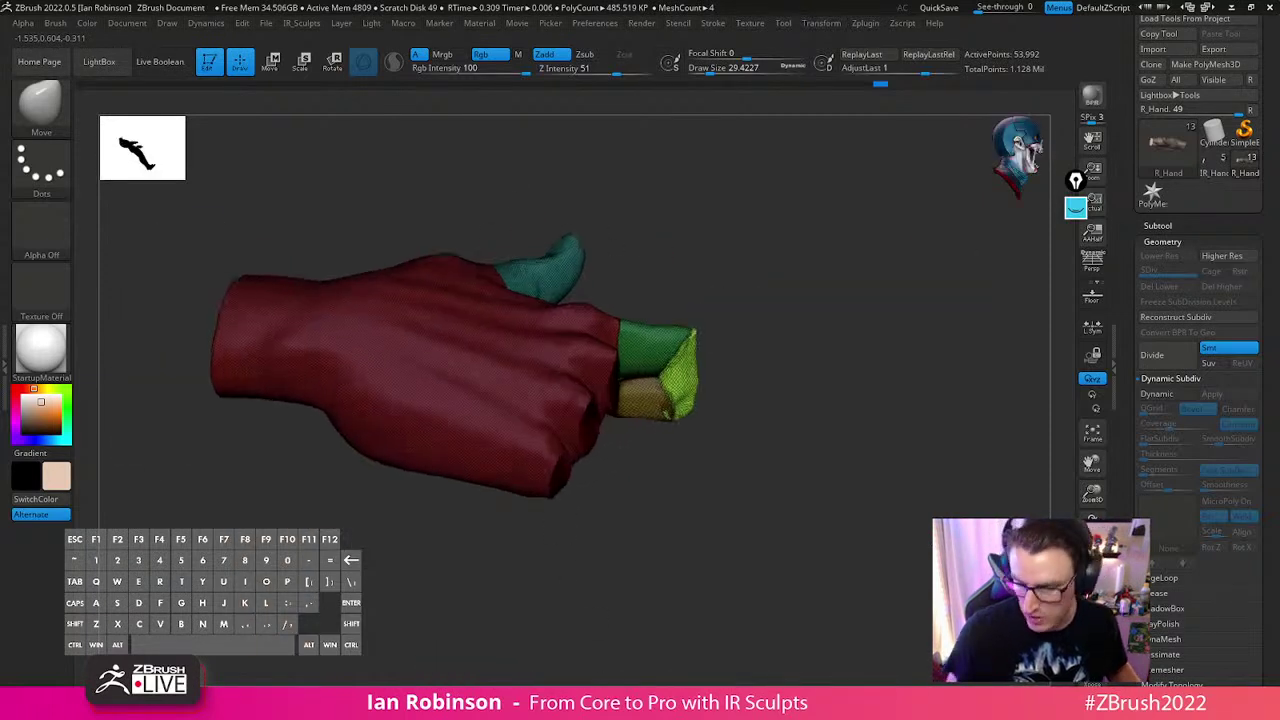
{"action": "left_click", "coordinate": [905, 583]}
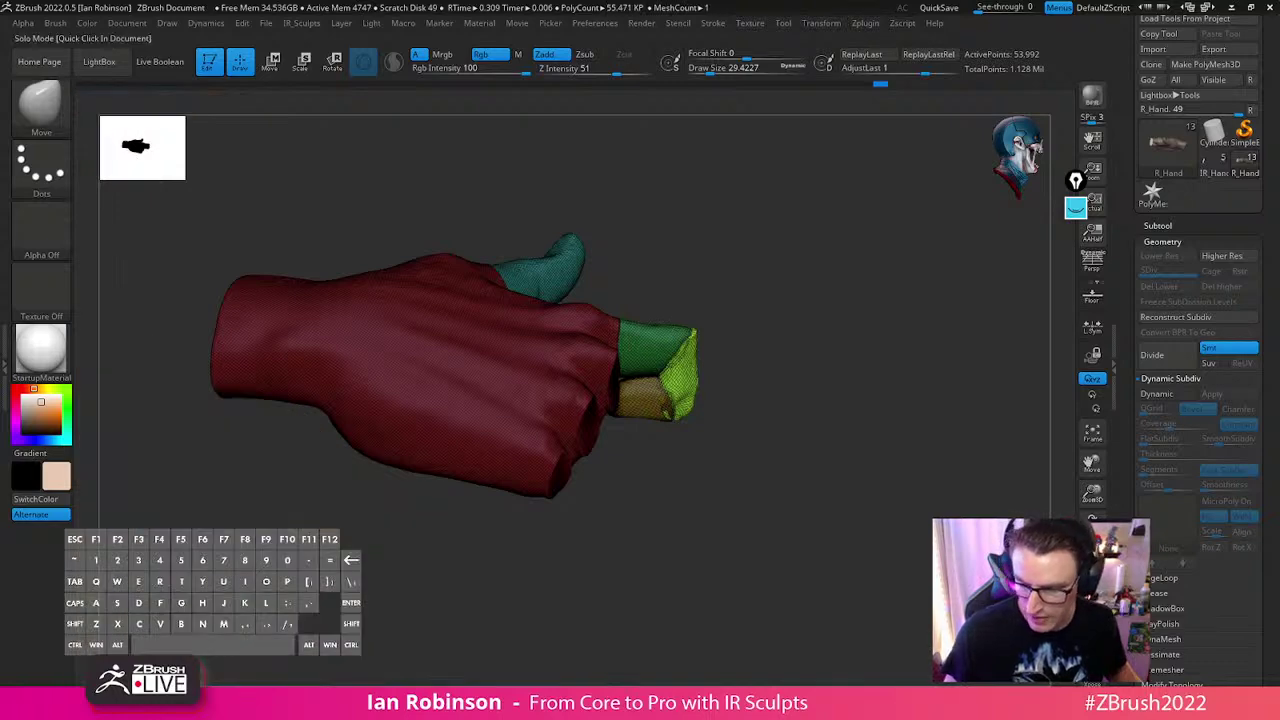
{"action": "left_click_drag", "start_coordinate": [903, 514], "coordinate": [876, 405], "text": "alt"}
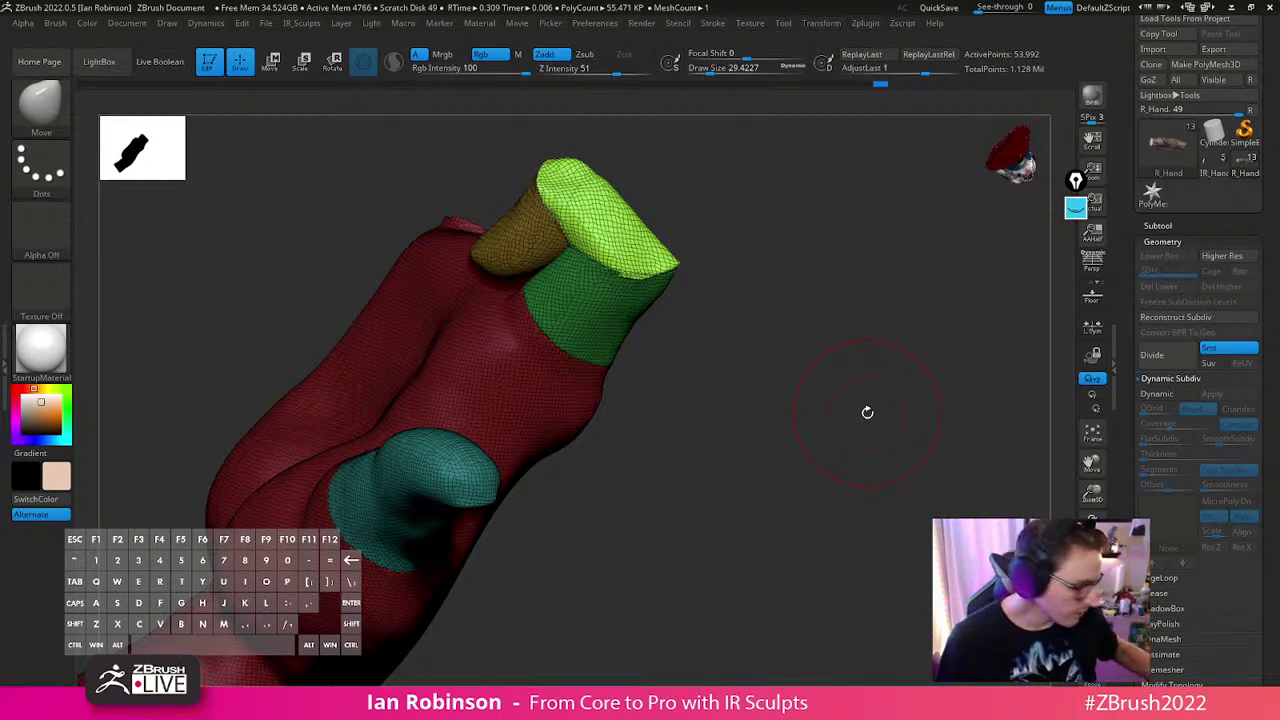
{"action": "mouse_move", "coordinate": [867, 412]}
{"action": "left_mouse_down"}
{"action": "mouse_move", "coordinate": [797, 357]}
{"action": "mouse_move", "coordinate": [894, 426]}
{"action": "mouse_move", "coordinate": [920, 345]}
{"action": "left_mouse_up"}
Save the tool over the existing KenMaster_Blockout_07_Posed.ztl file
{"action": "scroll", "coordinate": [1200, 150], "scroll_direction": "up", "scroll_amount": 2}
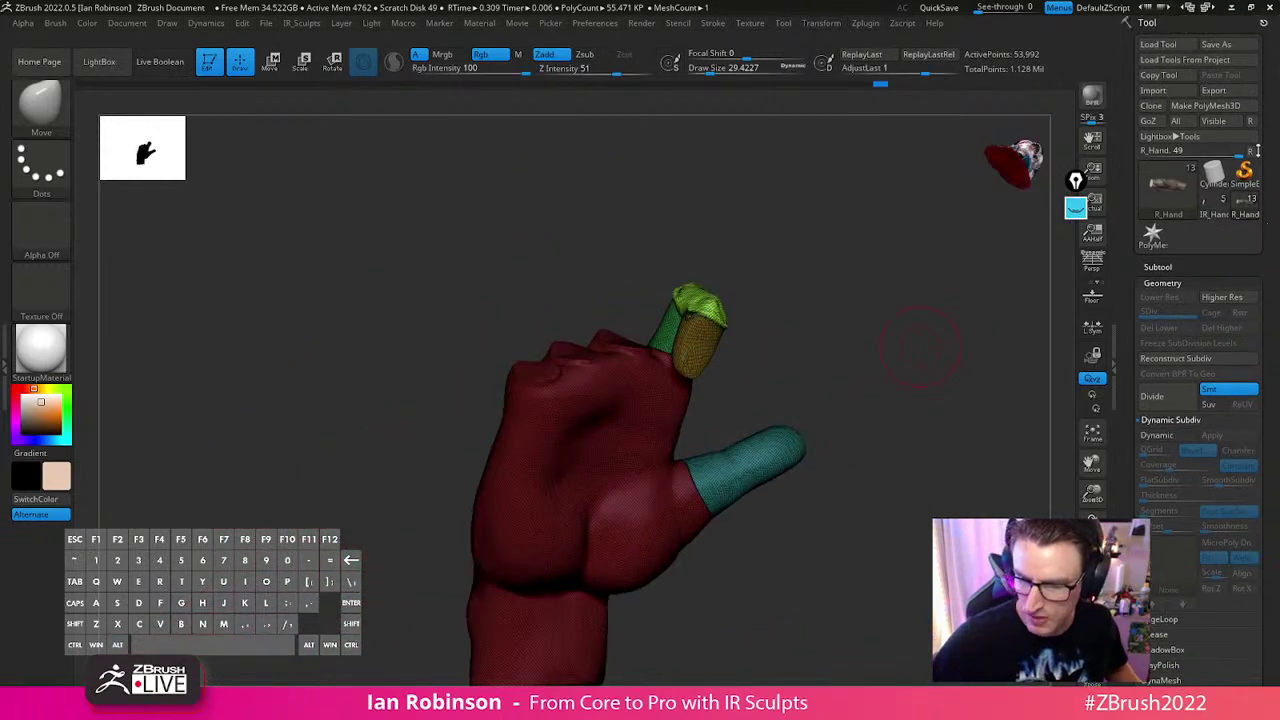
{"action": "left_click", "coordinate": [1217, 44]}
{"action": "key", "text": "Return"}
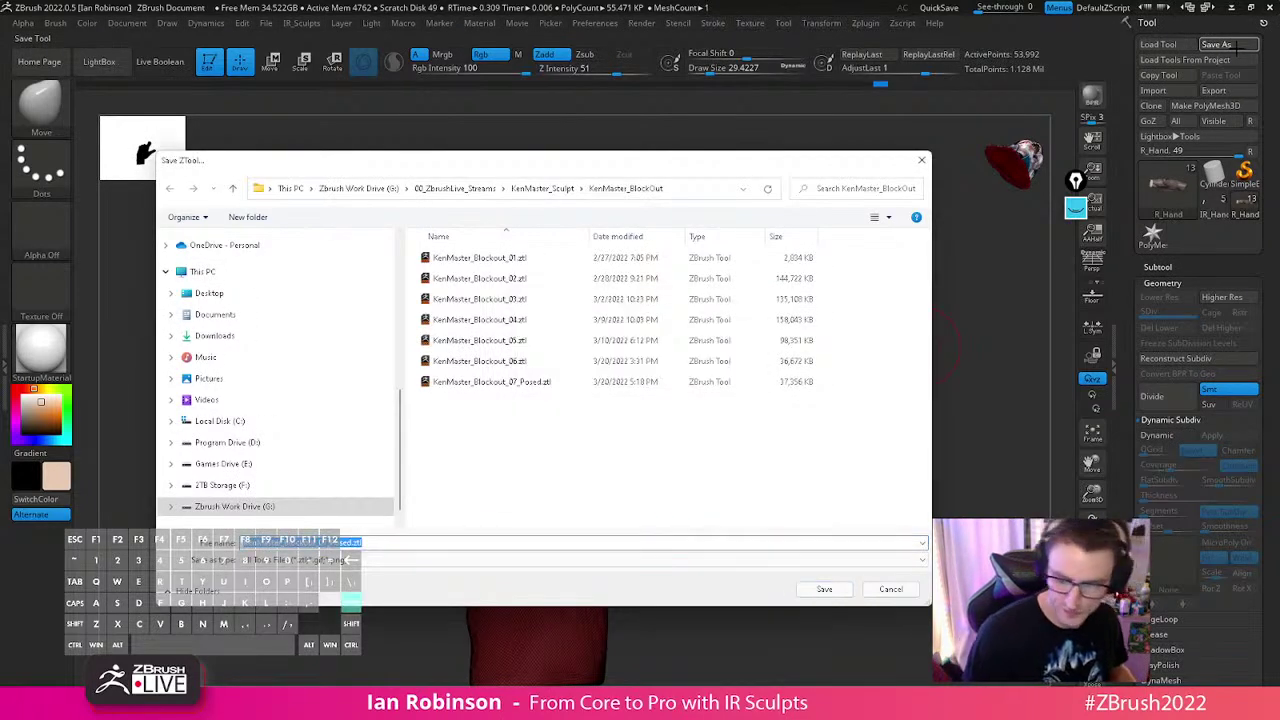
{"action": "key", "text": "y"}
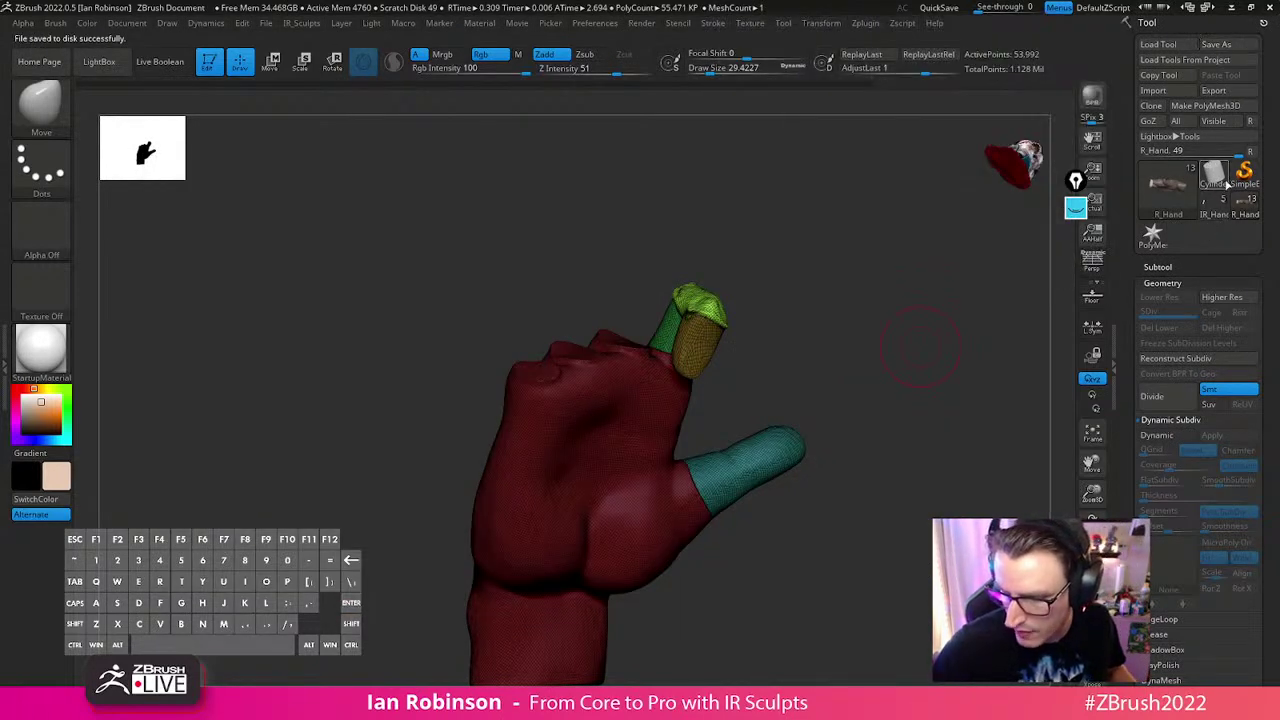
Switch to the Cylinder3D tool, convert it to a PolyMesh3D, and frame it in a straight front view
{"action": "left_click", "coordinate": [1170, 267]}
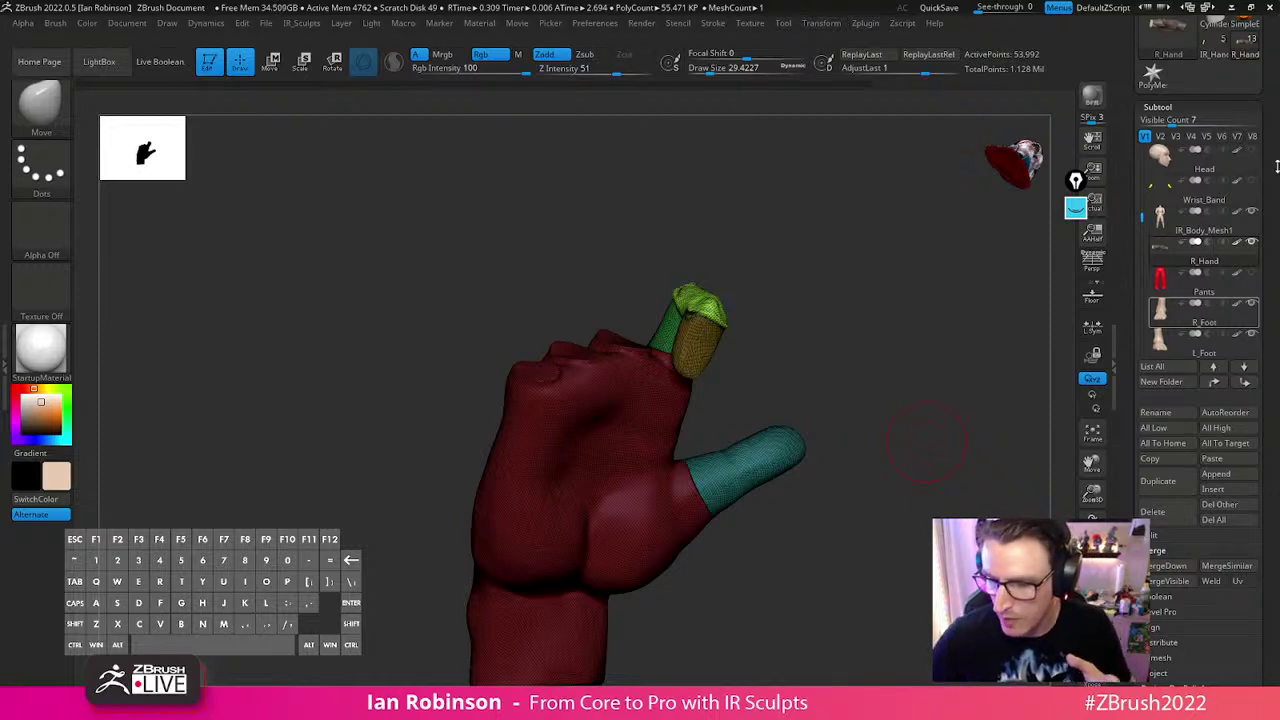
{"action": "left_click_drag", "start_coordinate": [1278, 166], "coordinate": [1270, 291]}
{"action": "left_click", "coordinate": [1220, 180]}
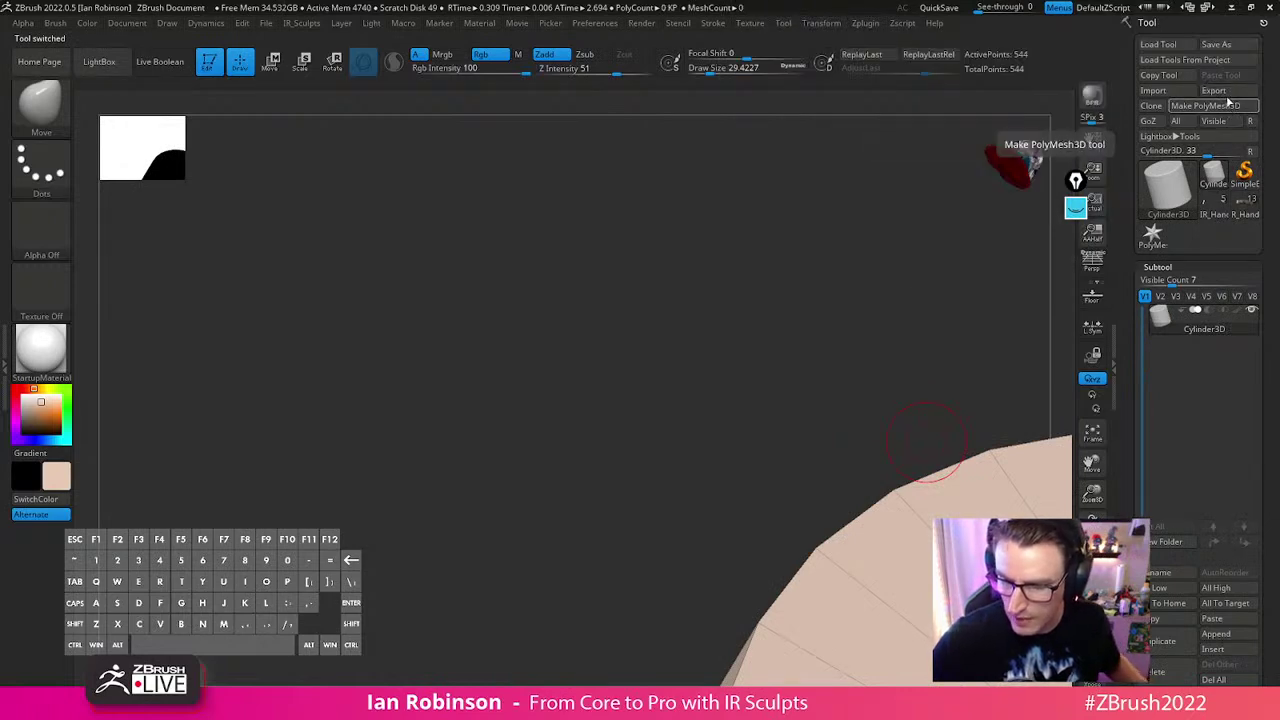
{"action": "left_click", "coordinate": [1226, 105]}
{"action": "key", "text": "f"}
{"action": "key", "text": "f"}
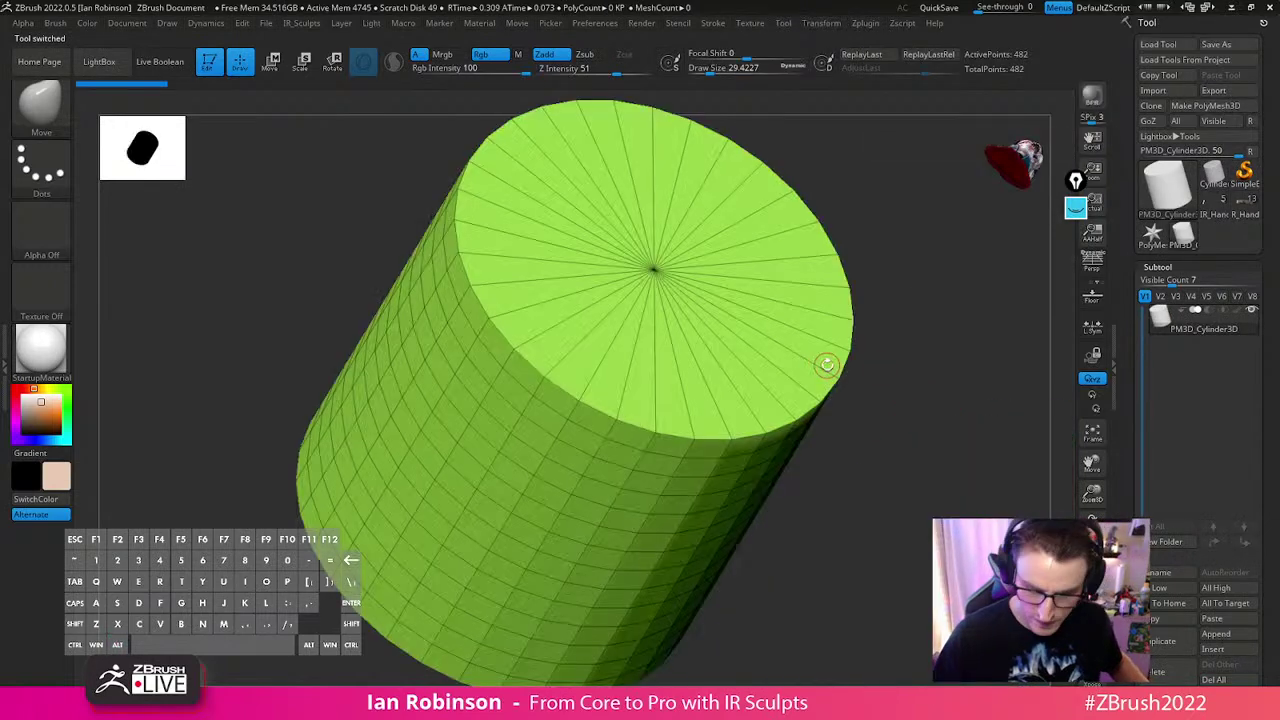
{"action": "left_click_drag", "start_coordinate": [888, 391], "coordinate": [957, 406], "text": "shift"}
Remove the cylinder's unneeded horizontal loops with the EdgeLoop Delete Loops command
{"action": "left_click", "coordinate": [1173, 268]}
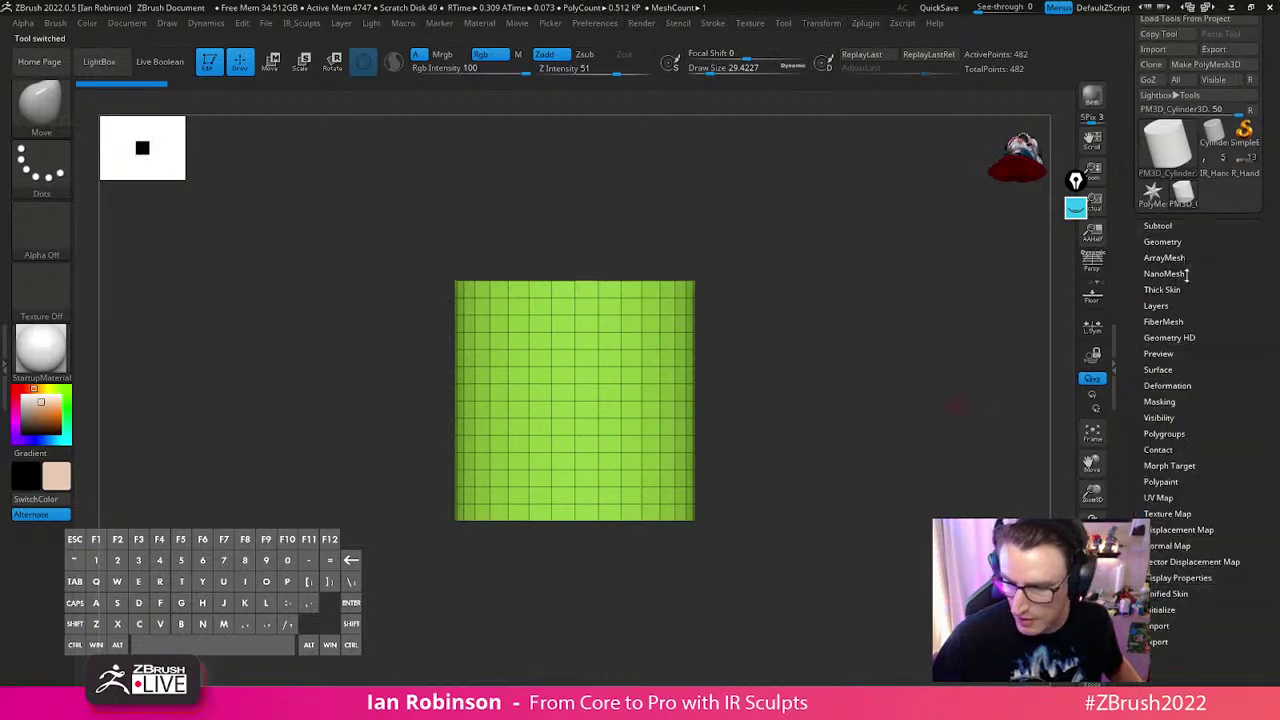
{"action": "left_click", "coordinate": [1159, 225]}
{"action": "left_click_drag", "start_coordinate": [1265, 432], "coordinate": [1278, 330]}
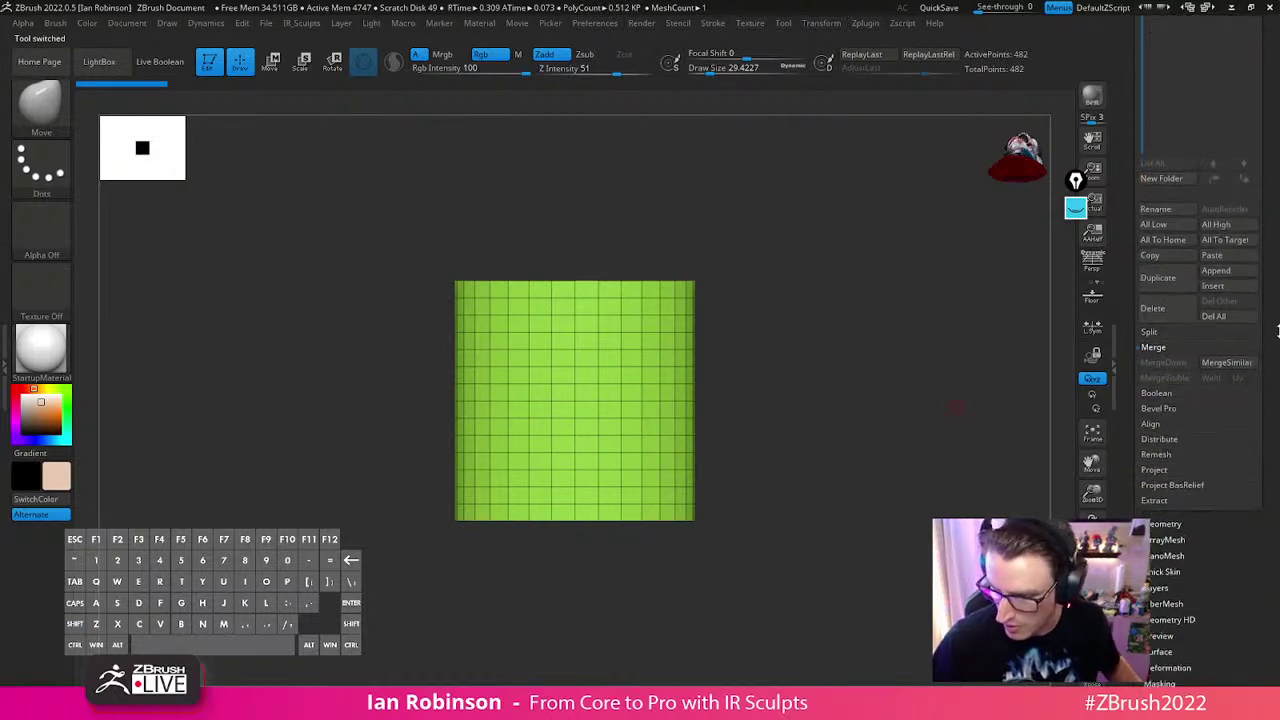
{"action": "left_click", "coordinate": [1176, 524]}
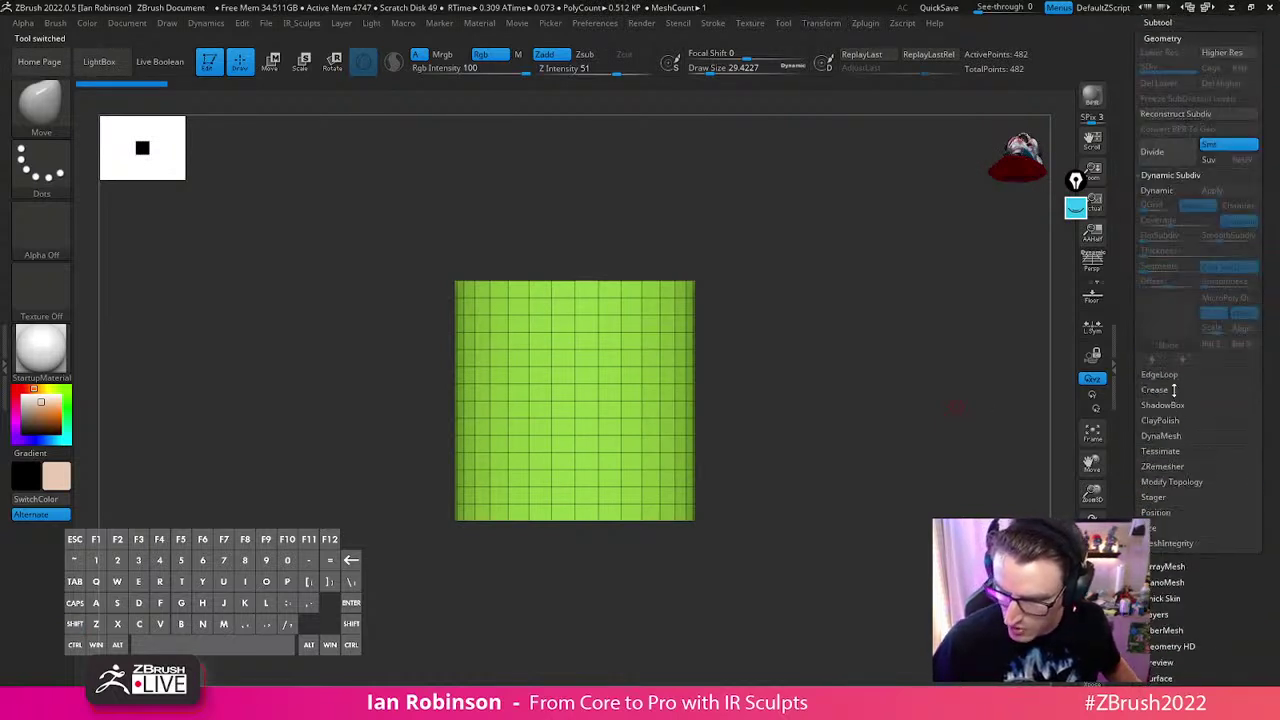
{"action": "left_click", "coordinate": [1163, 374]}
{"action": "left_click", "coordinate": [1164, 437]}
Stretch the cylinder along its height with the gizmo and look at it end-on
{"action": "key", "text": "w"}
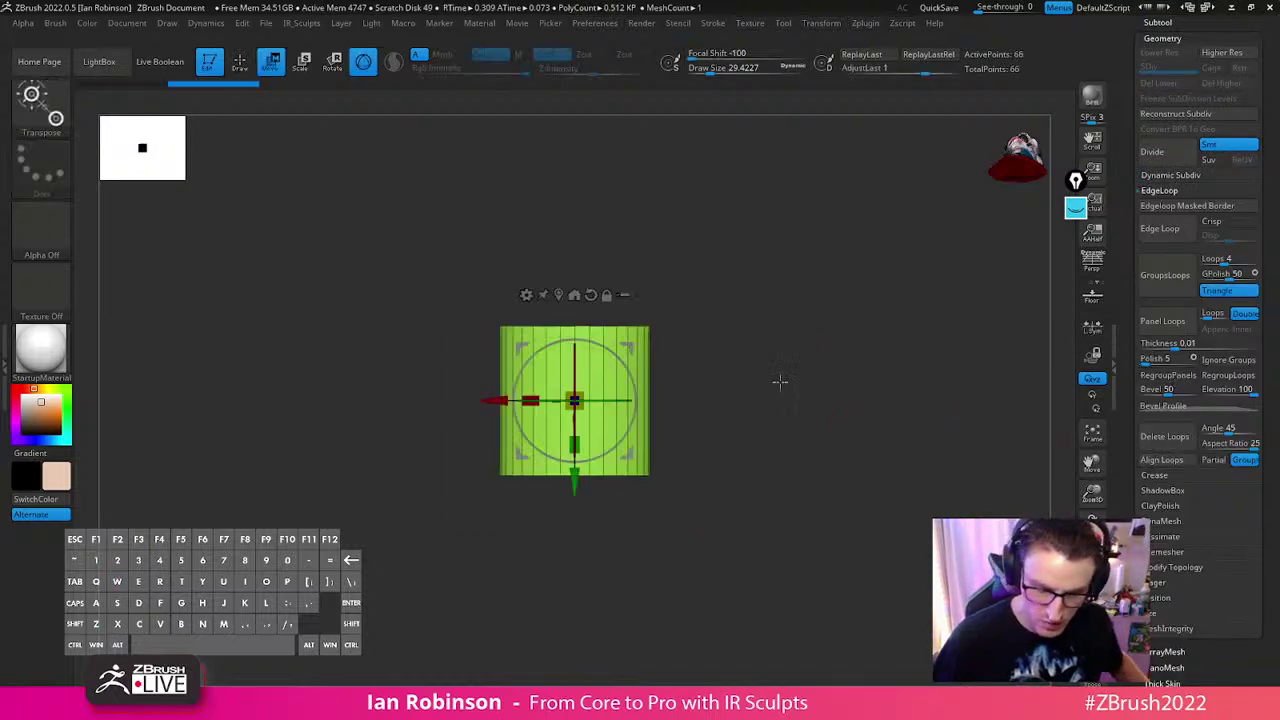
{"action": "left_click_drag", "start_coordinate": [574, 446], "coordinate": [576, 655]}
{"action": "left_click_drag", "start_coordinate": [769, 415], "coordinate": [745, 395], "text": "alt"}
{"action": "left_click_drag", "start_coordinate": [700, 397], "coordinate": [750, 409]}
{"action": "left_click_drag", "start_coordinate": [574, 444], "coordinate": [577, 529]}
{"action": "left_click_drag", "start_coordinate": [789, 369], "coordinate": [746, 437], "text": "shift"}
Duplicate the cylinder beside itself with the gizmo, and duplicate the pair to form a two-by-two block of cylinders
{"action": "left_click_drag", "start_coordinate": [494, 401], "coordinate": [580, 401], "text": "ctrl"}
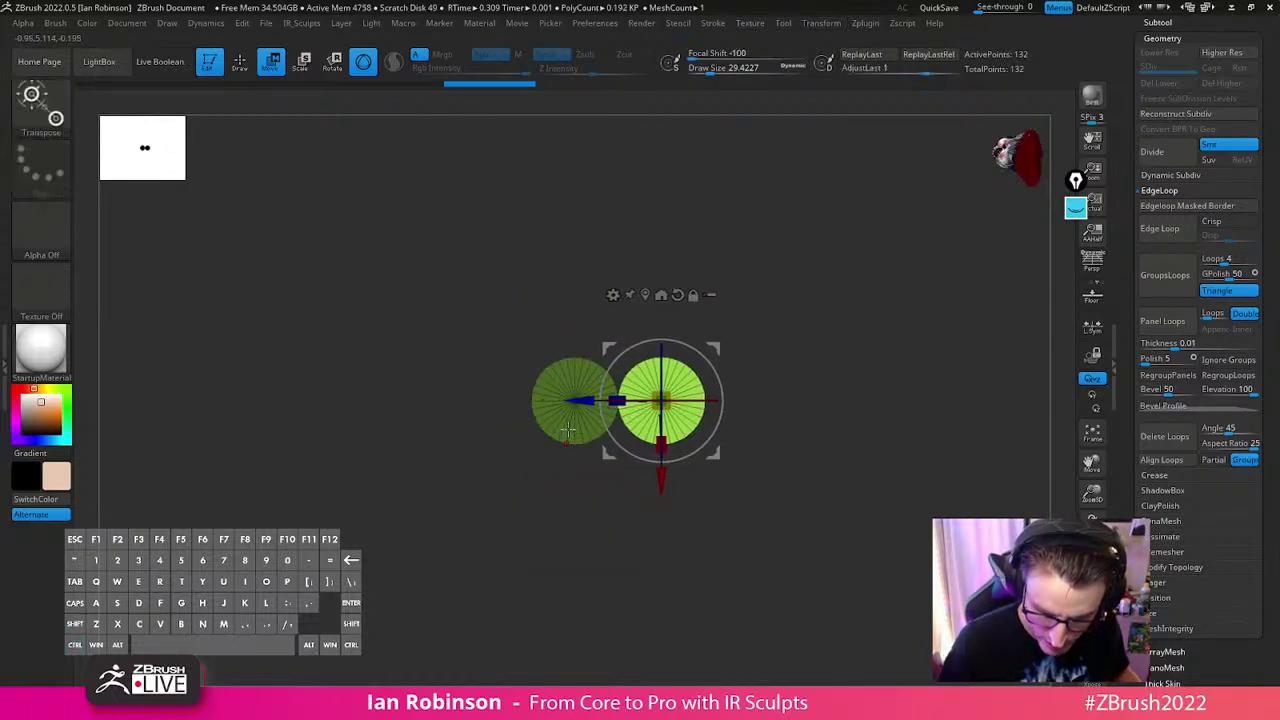
{"action": "left_click", "coordinate": [600, 580], "text": "ctrl"}
{"action": "left_click_drag", "start_coordinate": [660, 478], "coordinate": [661, 395], "text": "ctrl"}
{"action": "left_click", "coordinate": [846, 474], "text": "ctrl"}
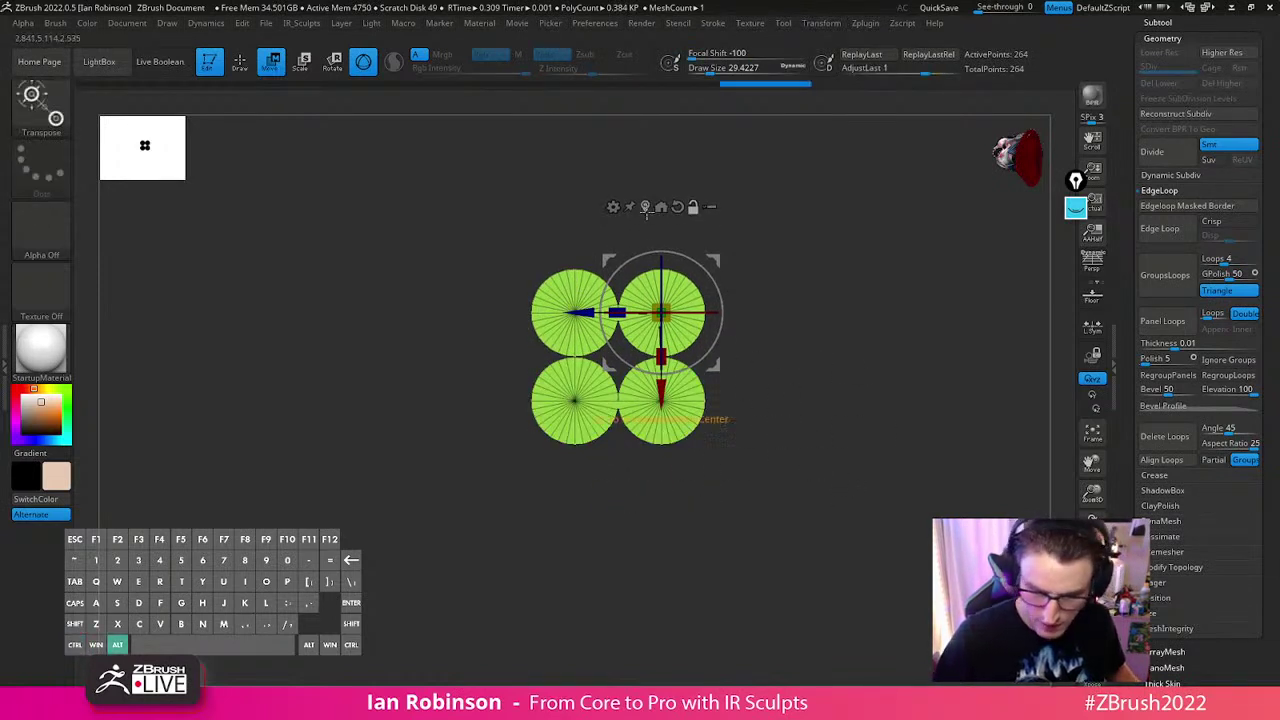
Undo the cylinder duplications back to a single cylinder
{"action": "left_click_drag", "start_coordinate": [834, 449], "coordinate": [866, 377], "text": "shift"}
{"action": "left_click_drag", "start_coordinate": [933, 425], "coordinate": [842, 537]}
{"action": "key", "text": "ctrl+z"}
{"action": "key", "text": "ctrl+z"}
{"action": "key", "text": "ctrl+z"}
{"action": "key", "text": "ctrl+z"}
{"action": "key", "text": "ctrl+z"}
{"action": "key", "text": "ctrl+z"}
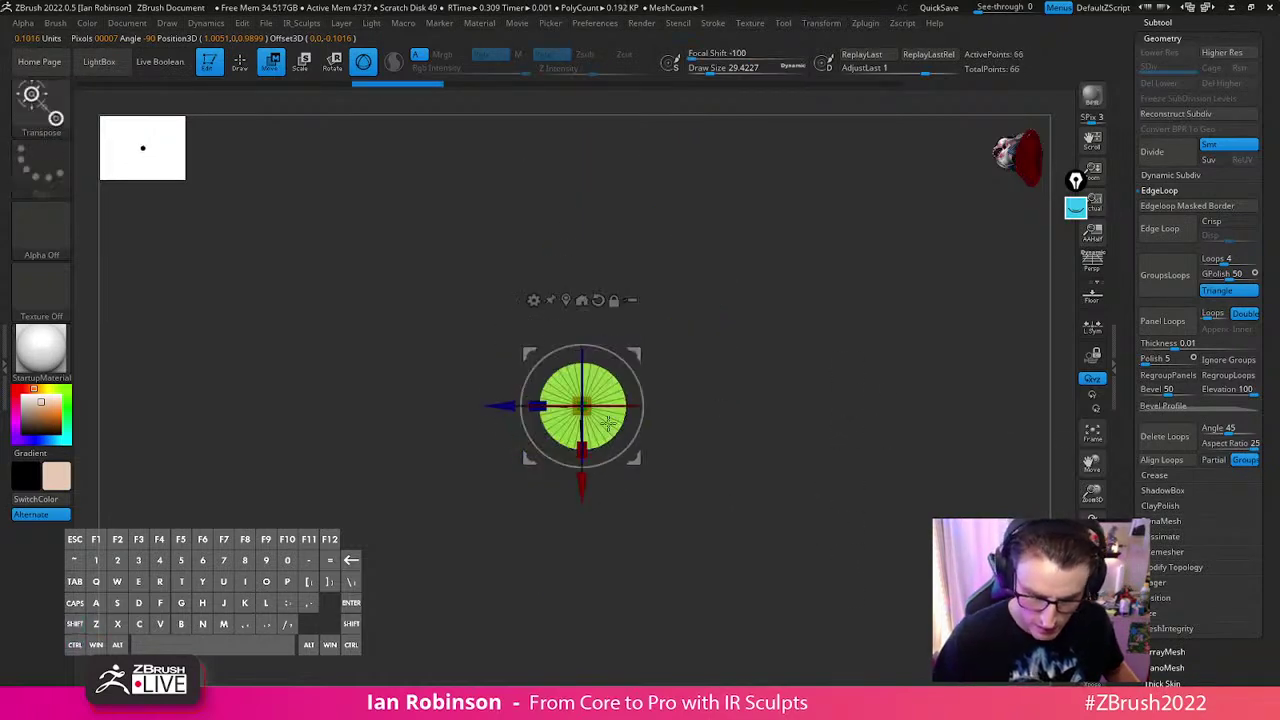
Duplicate the cylinder beside itself, and duplicate the pair to form a two-by-two bundle of slightly overlapping cylinders
{"action": "left_click_drag", "start_coordinate": [489, 405], "coordinate": [540, 430], "text": "ctrl"}
{"action": "left_click_drag", "start_coordinate": [730, 510], "coordinate": [628, 437], "text": "ctrl"}
{"action": "left_click_drag", "start_coordinate": [795, 513], "coordinate": [794, 436], "text": "shift"}
Open the Deformation settings for the cylinder bundle and activate the move gizmo
{"action": "mouse_move", "coordinate": [1278, 404]}
{"action": "left_mouse_down"}
{"action": "mouse_move", "coordinate": [1279, 367]}
{"action": "mouse_move", "coordinate": [1278, 433]}
{"action": "left_mouse_up"}
{"action": "key", "text": "q"}
{"action": "left_click_drag", "start_coordinate": [886, 420], "coordinate": [957, 443], "text": "shift"}
{"action": "left_click_drag", "start_coordinate": [1274, 477], "coordinate": [1270, 156]}
{"action": "left_click_drag", "start_coordinate": [1237, 427], "coordinate": [1181, 347]}
{"action": "left_click", "coordinate": [1167, 383]}
{"action": "key", "text": "w"}
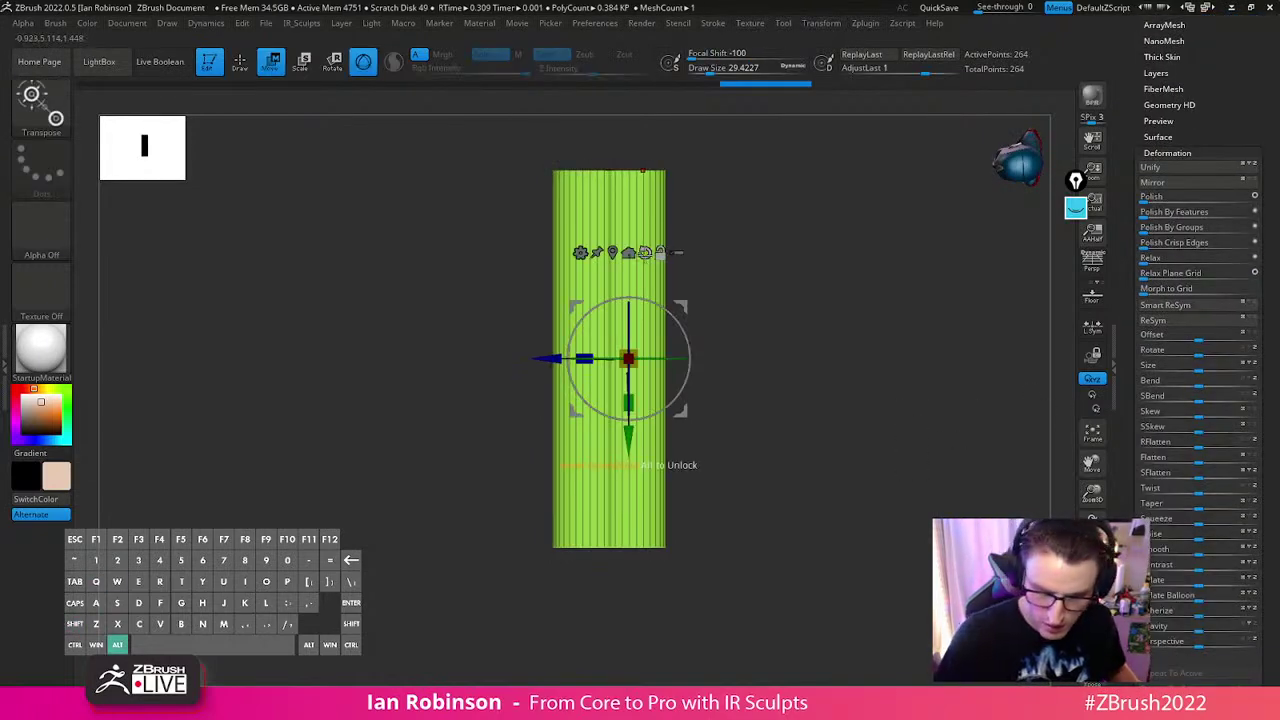
Try the Twist deformation on the cylinder bundle, recentering the gizmo between attempts, and undo the twists
{"action": "mouse_move", "coordinate": [1202, 493]}
{"action": "left_mouse_down"}
{"action": "mouse_move", "coordinate": [1237, 492]}
{"action": "mouse_move", "coordinate": [1217, 490]}
{"action": "left_mouse_up"}
{"action": "key", "text": "ctrl+z"}
{"action": "key", "text": "ctrl+z"}
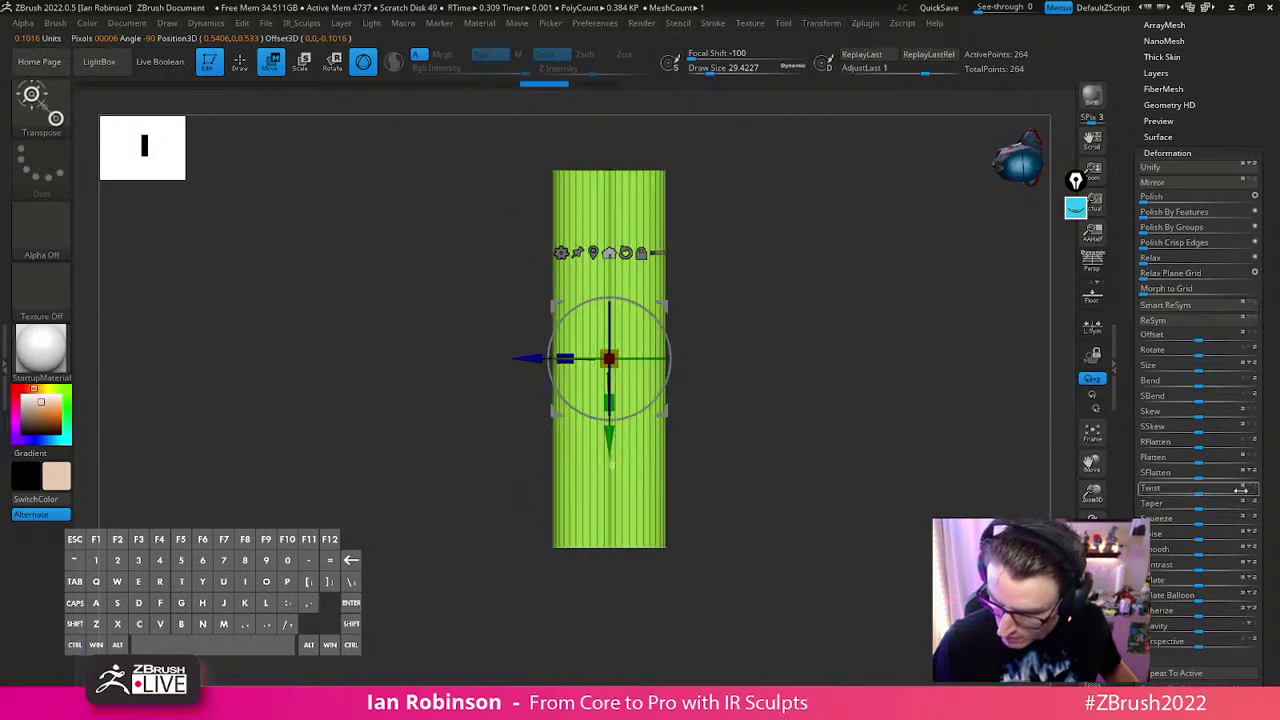
{"action": "left_click_drag", "start_coordinate": [1199, 493], "coordinate": [1226, 488]}
{"action": "key", "text": "ctrl+z"}
{"action": "left_click", "coordinate": [609, 253]}
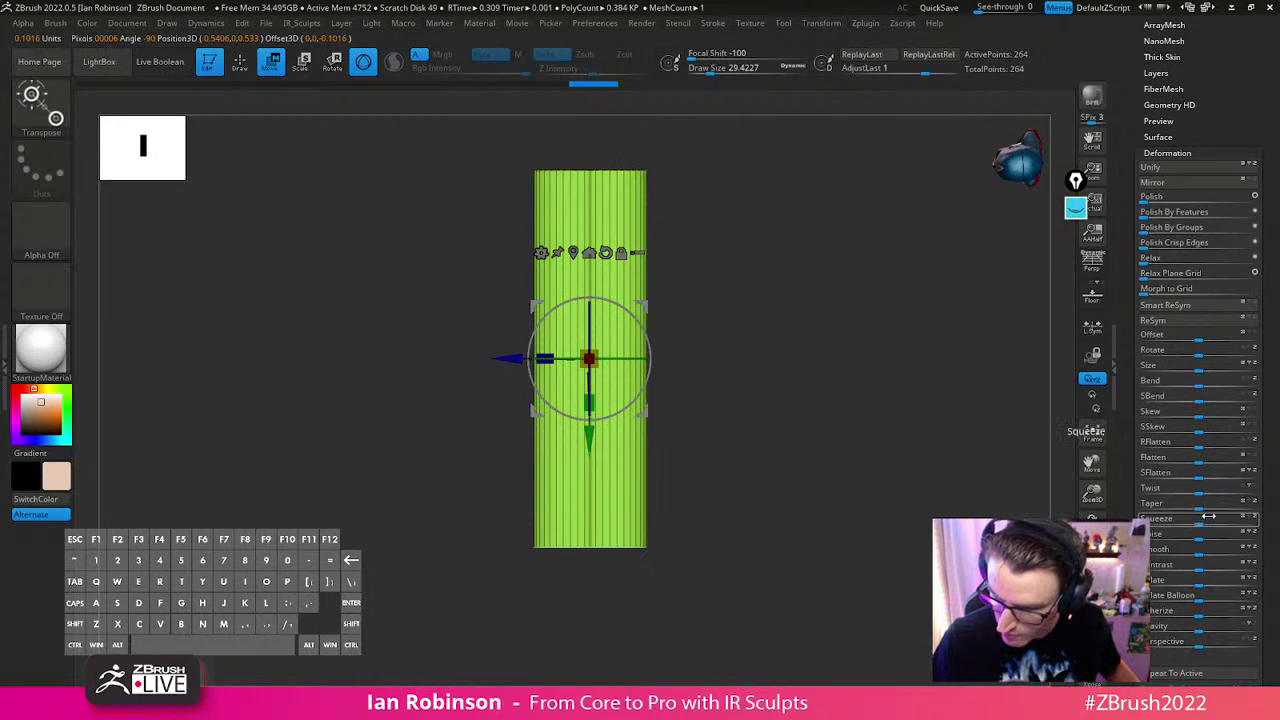
{"action": "mouse_move", "coordinate": [1203, 503]}
{"action": "left_mouse_down"}
{"action": "mouse_move", "coordinate": [1226, 499]}
{"action": "mouse_move", "coordinate": [1204, 496]}
{"action": "left_mouse_up"}
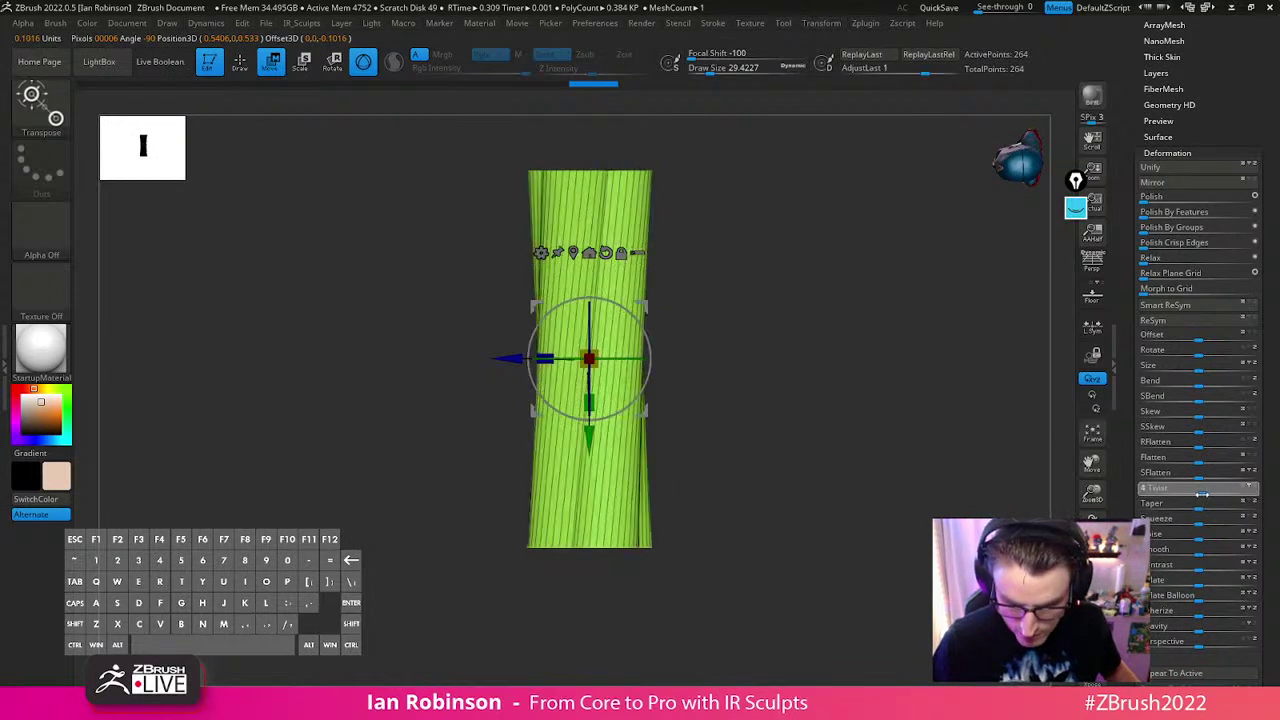
{"action": "key", "text": "ctrl+z"}
Move the gizmo pivot to the top end of the cylinder bundle and return to Draw mode
{"action": "left_click_drag", "start_coordinate": [589, 438], "coordinate": [589, 252], "text": "alt"}
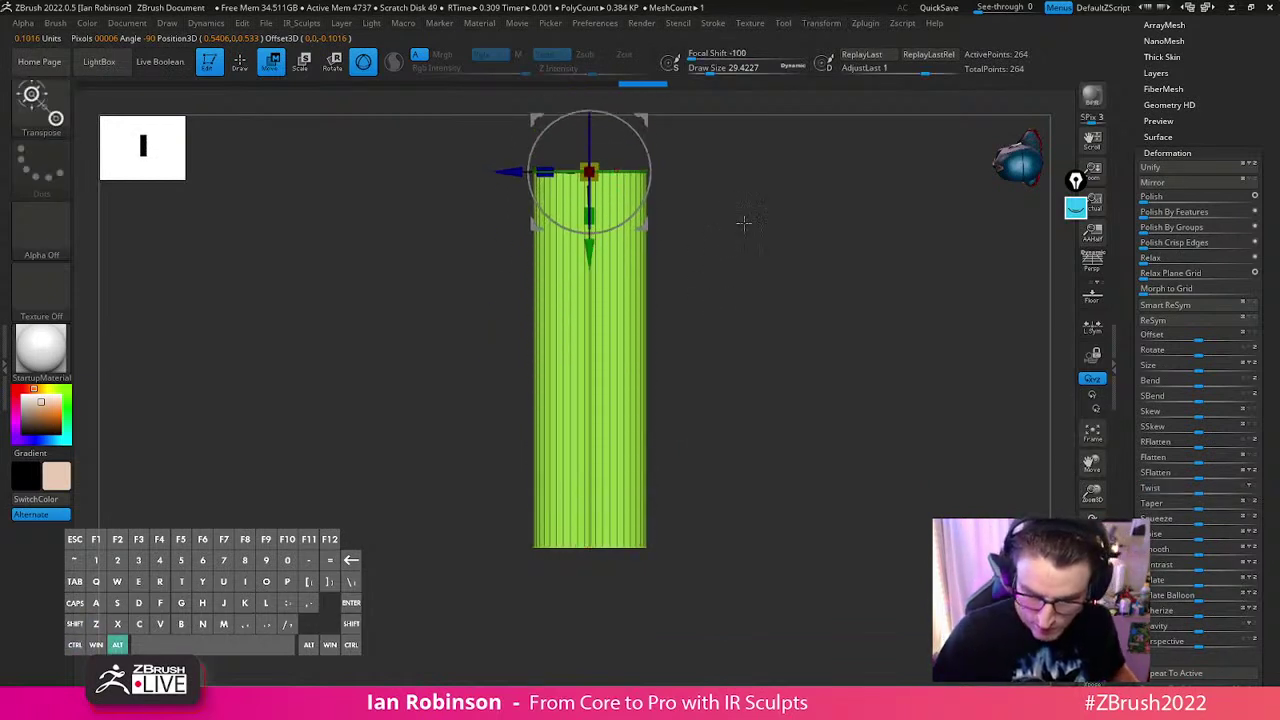
{"action": "left_click_drag", "start_coordinate": [740, 214], "coordinate": [734, 285], "text": "alt"}
{"action": "key", "text": "q"}
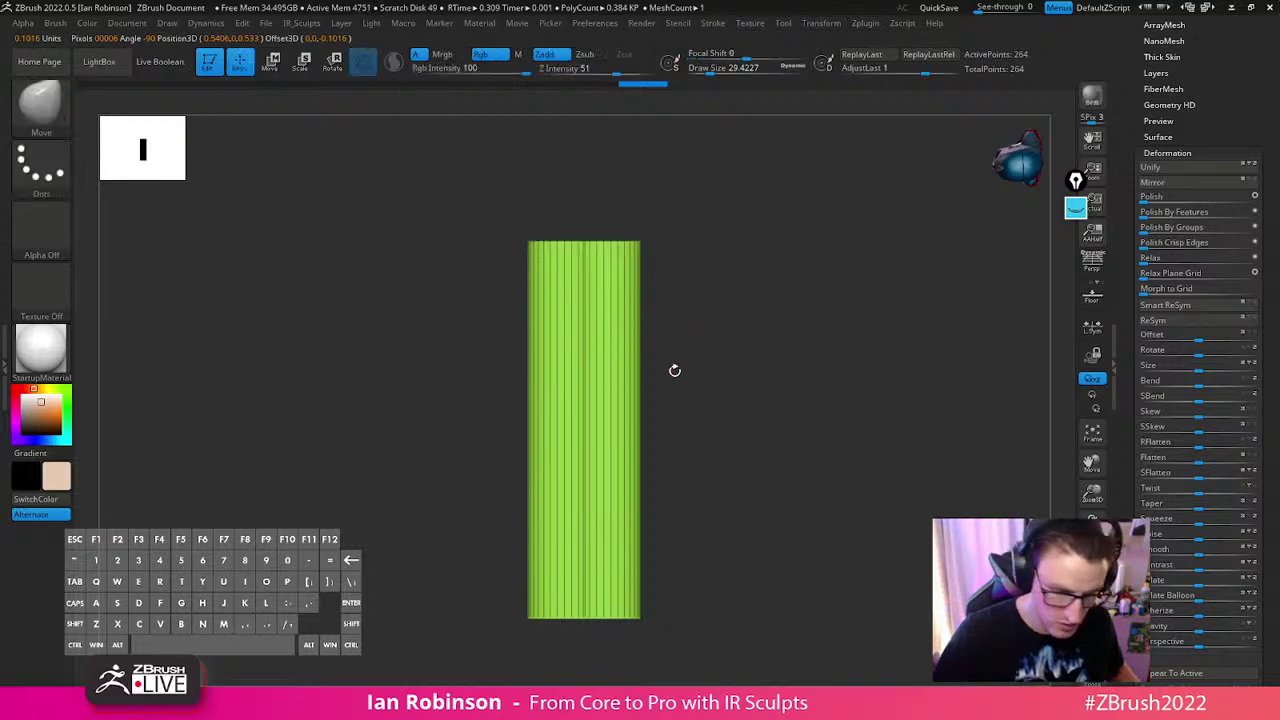
{"action": "left_click", "coordinate": [743, 383], "text": "ctrl"}
{"action": "key", "text": "ctrl+i"}
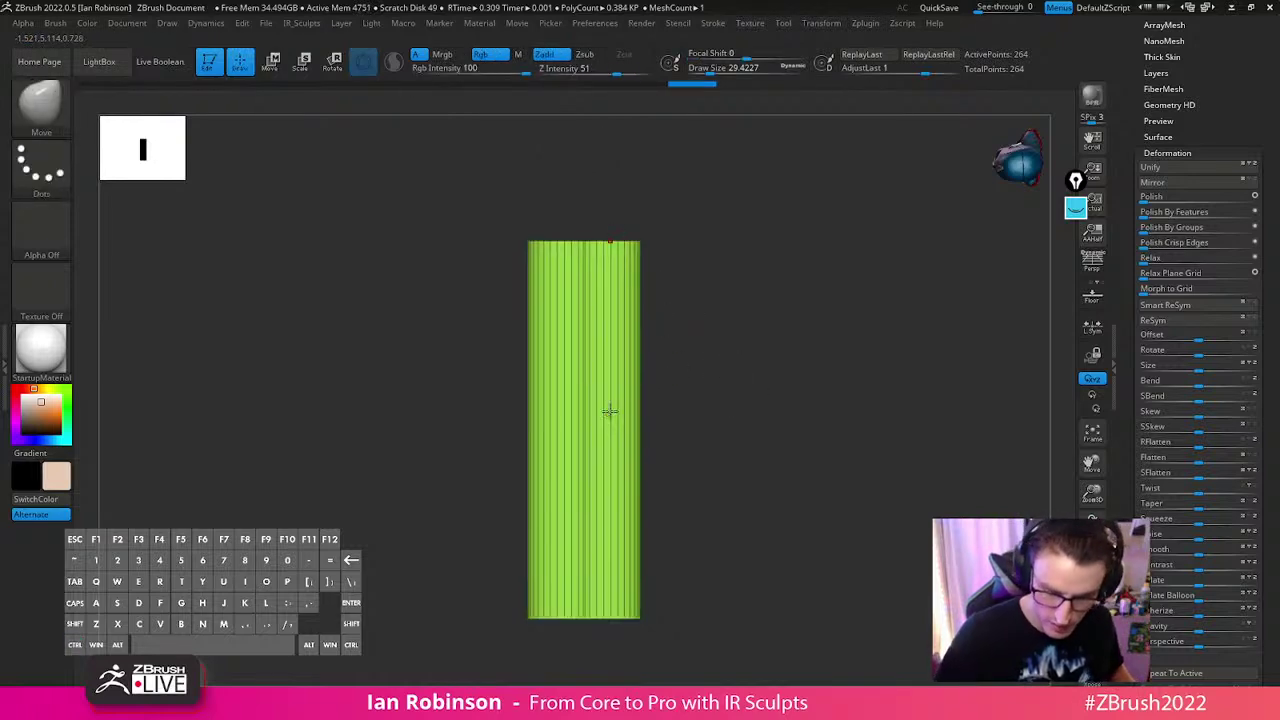
Switch to the ZModeler brush and set its edge Insert action to Multiple EdgeLoops, undoing the trial single loop
{"action": "key", "text": "b"}
{"action": "key", "text": "z"}
{"action": "key", "text": "m"}
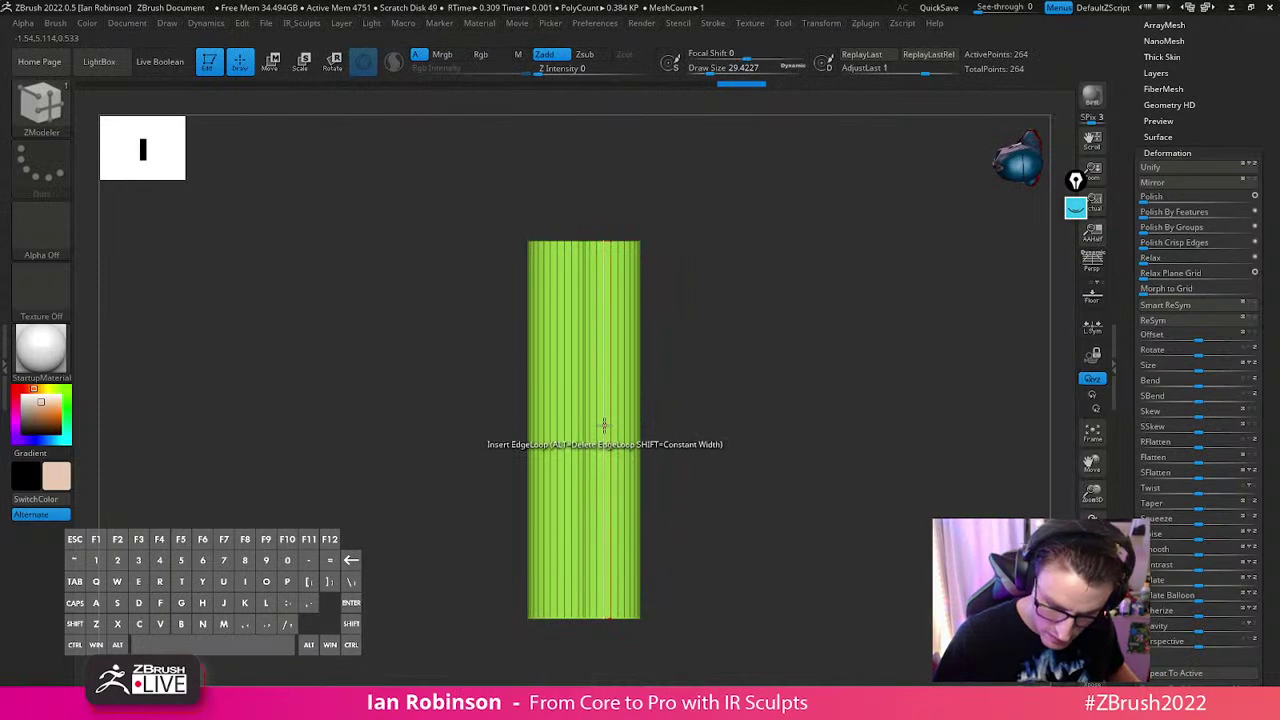
{"action": "left_click", "coordinate": [604, 427]}
{"action": "key", "text": "space"}
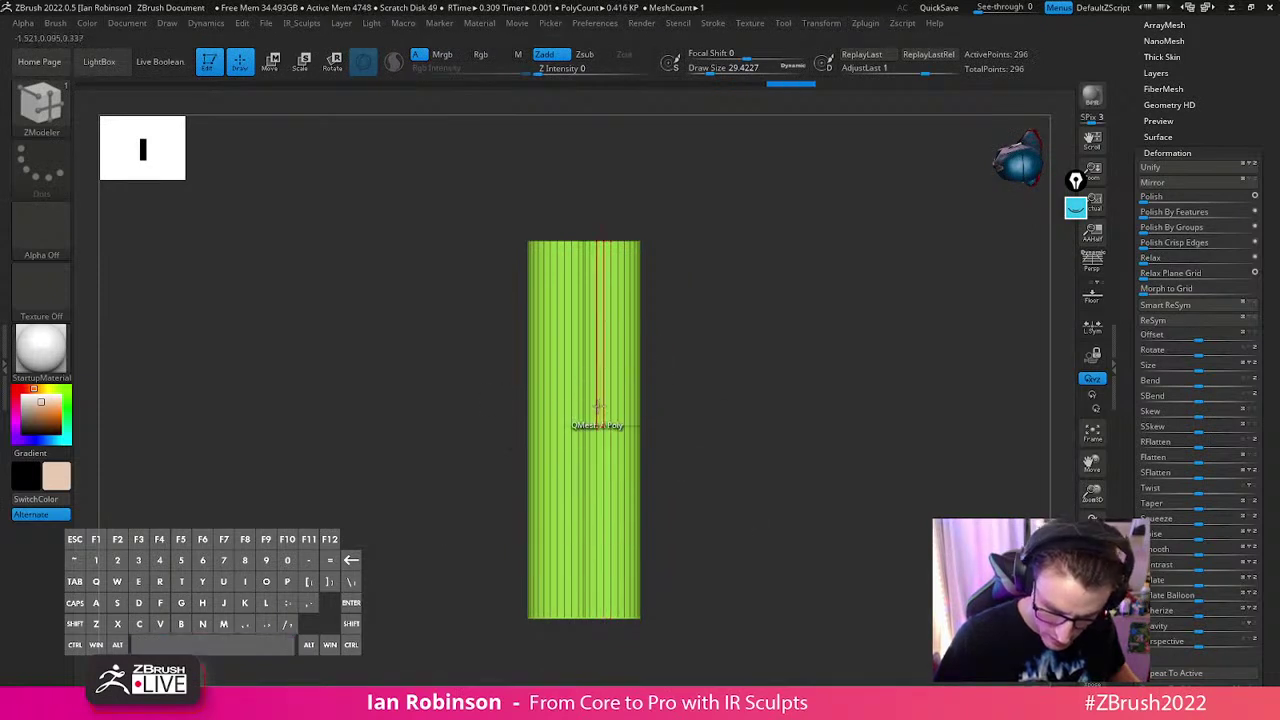
{"action": "key", "text": "ctrl+z"}
{"action": "key", "text": "space"}
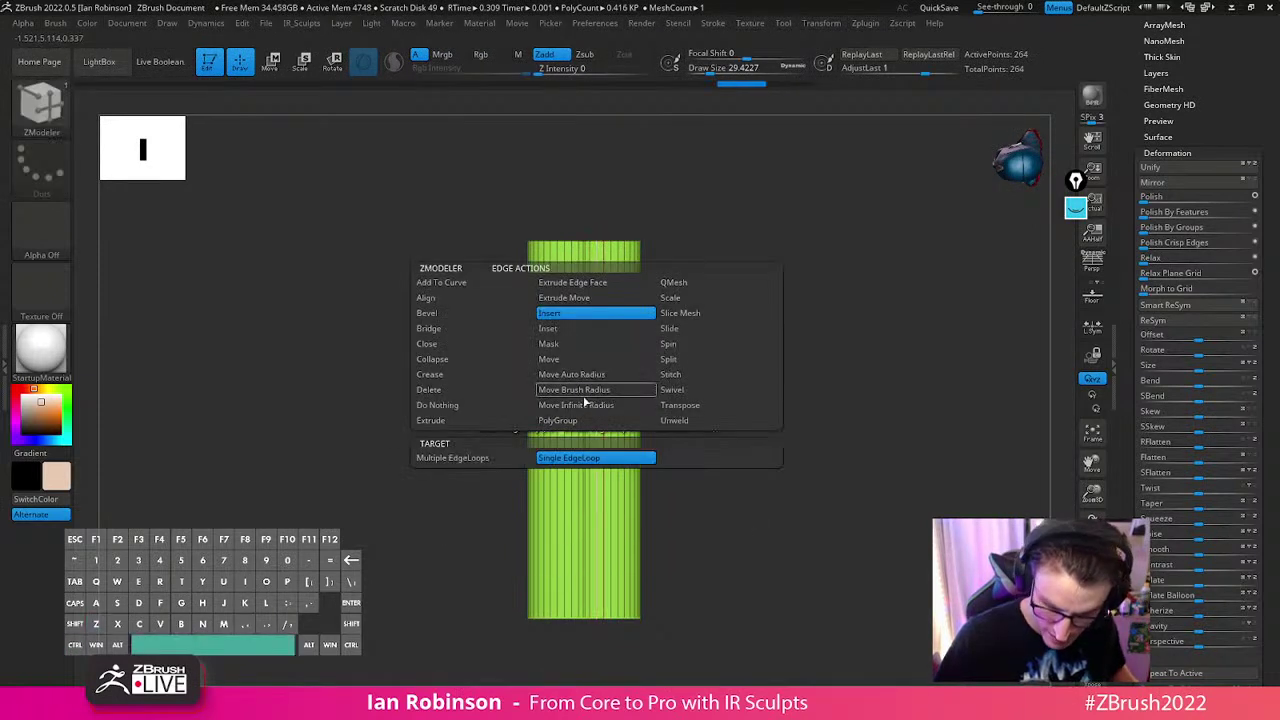
{"action": "left_click", "coordinate": [509, 458]}
Insert evenly spaced horizontal edge loops along the full height of all four cylinders
{"action": "left_click", "coordinate": [608, 395]}
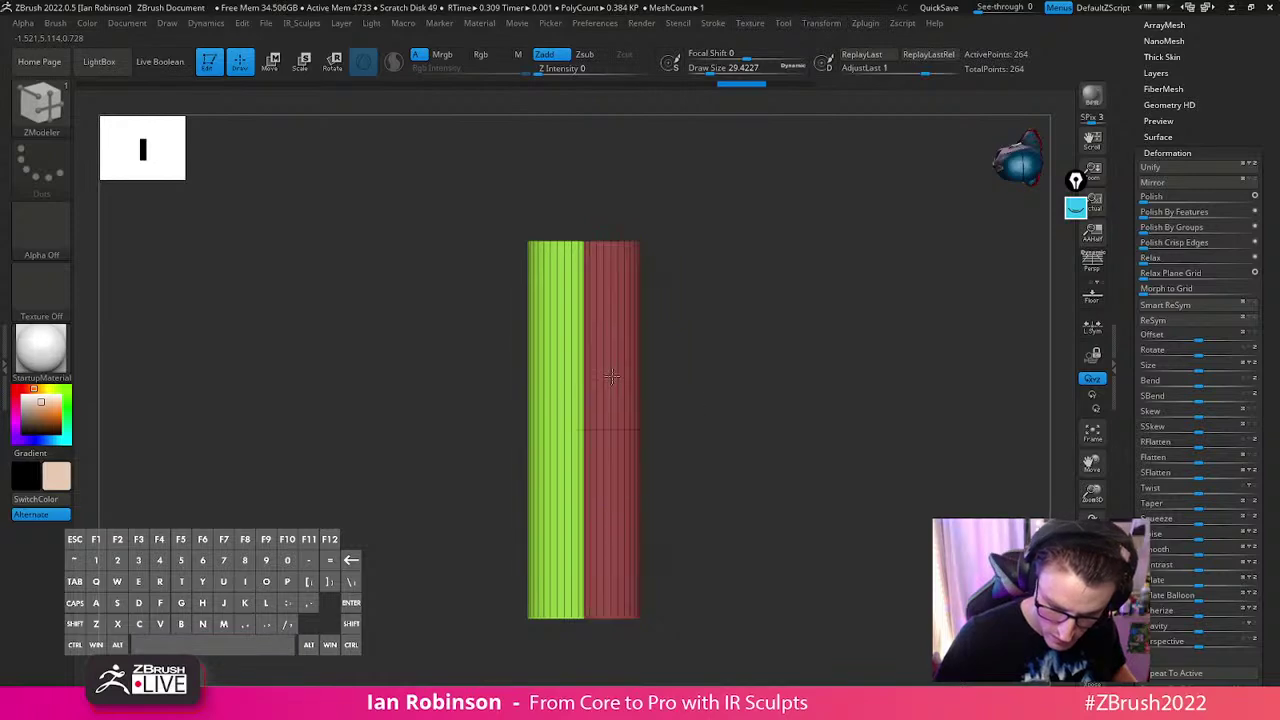
{"action": "left_click", "coordinate": [613, 346]}
{"action": "left_click", "coordinate": [522, 438]}
{"action": "left_click_drag", "start_coordinate": [803, 343], "coordinate": [640, 306]}
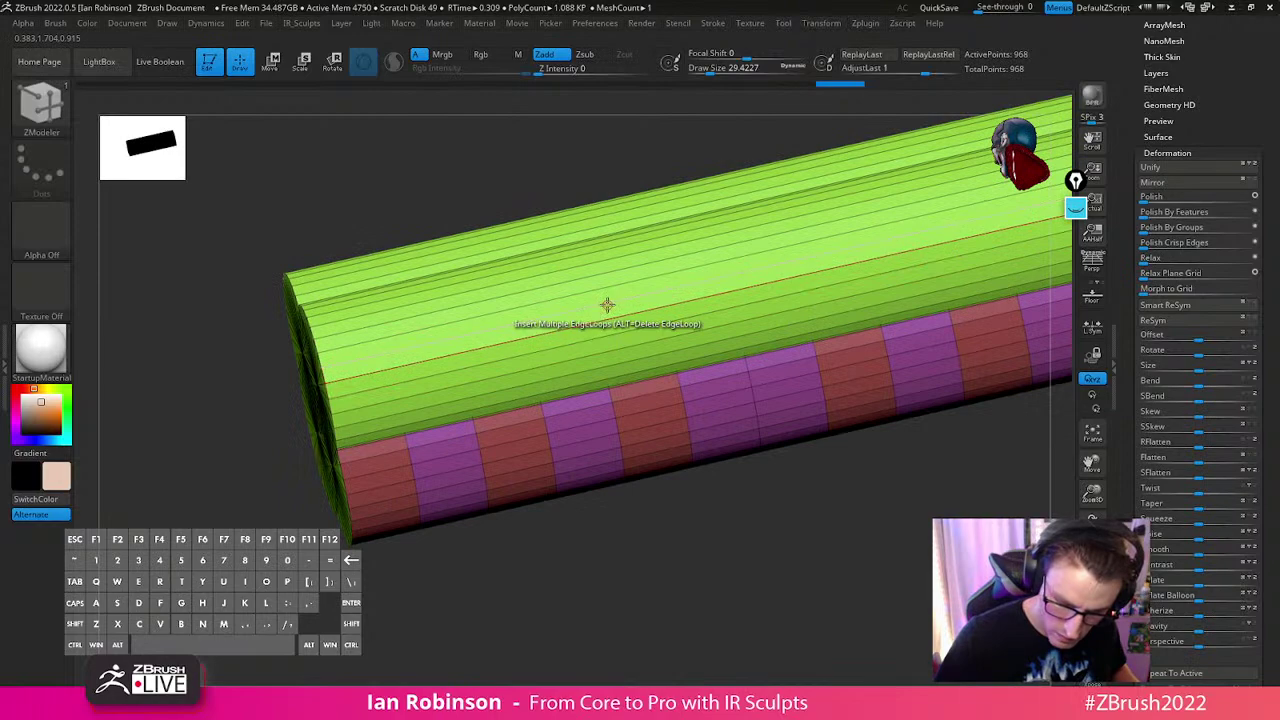
{"action": "left_click", "coordinate": [607, 305]}
{"action": "left_click_drag", "start_coordinate": [611, 127], "coordinate": [640, 192]}
{"action": "left_click", "coordinate": [599, 220]}
Combine the banded cylinders into a single polygroup
{"action": "left_click_drag", "start_coordinate": [790, 500], "coordinate": [823, 451]}
{"action": "left_click_drag", "start_coordinate": [791, 340], "coordinate": [785, 347], "text": "alt"}
{"action": "key", "text": "2"}
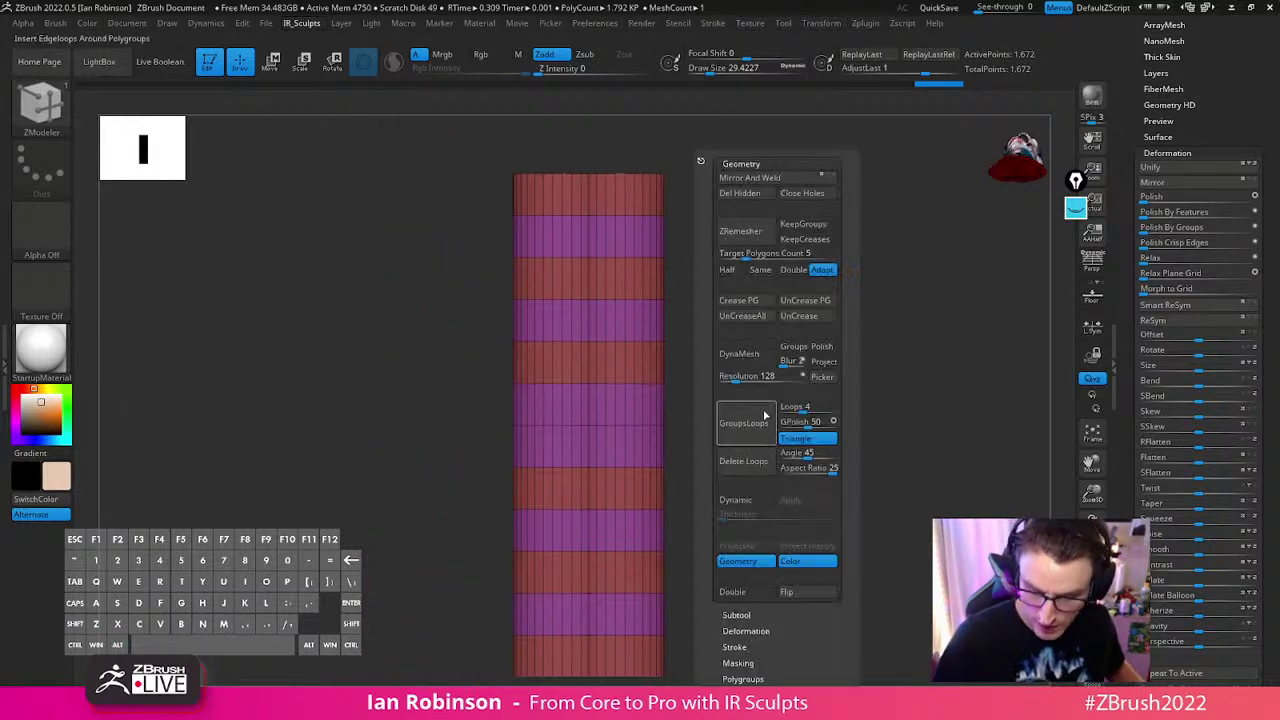
{"action": "key", "text": "ctrl+w"}
{"action": "left_click_drag", "start_coordinate": [895, 321], "coordinate": [778, 396], "text": "alt"}
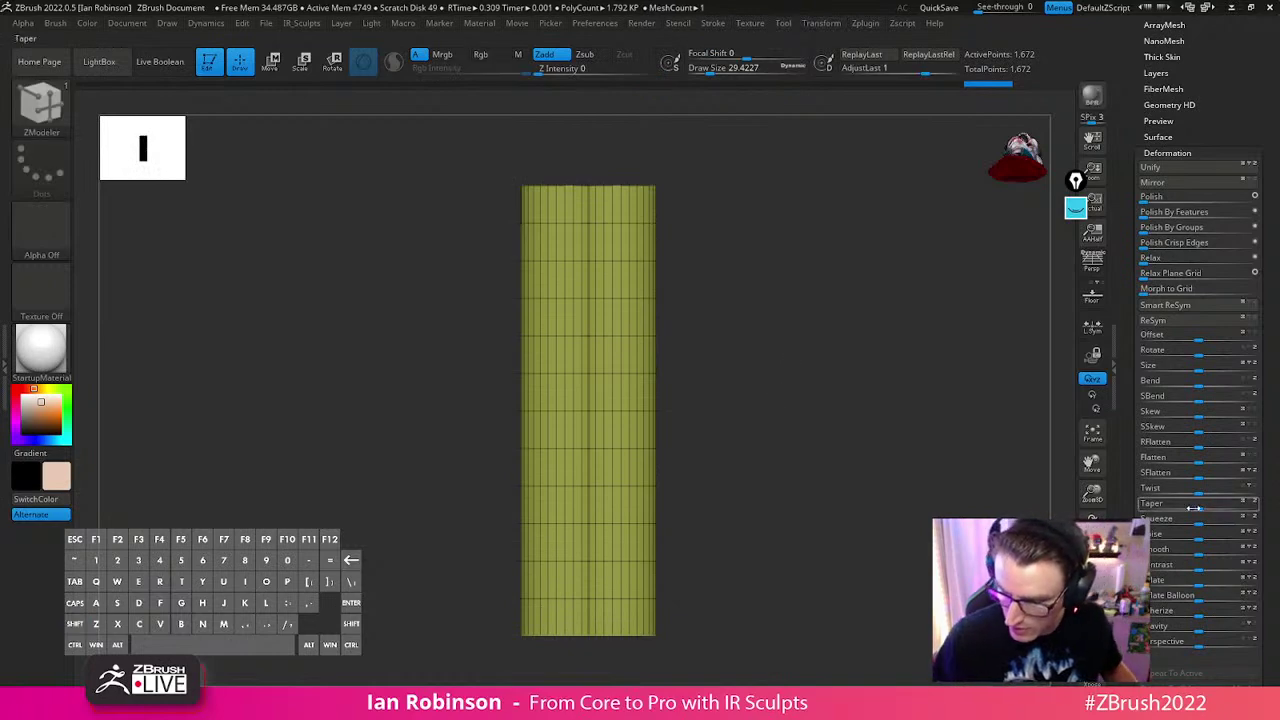
Twist the cylinder bundle several turns about its length with the Twist deformation to form a rope
{"action": "key", "text": "w"}
{"action": "left_click_drag", "start_coordinate": [1198, 492], "coordinate": [1249, 492]}
{"action": "key", "text": "q"}
{"action": "mouse_move", "coordinate": [849, 471]}
{"action": "left_mouse_down", "text": "alt"}
{"action": "mouse_move", "coordinate": [814, 391]}
{"action": "mouse_move", "coordinate": [823, 433]}
{"action": "mouse_move", "coordinate": [866, 420]}
{"action": "mouse_move", "coordinate": [869, 397]}
{"action": "left_mouse_up", "text": "alt"}
{"action": "key", "text": "shift+f"}
{"action": "key", "text": "shift+f"}
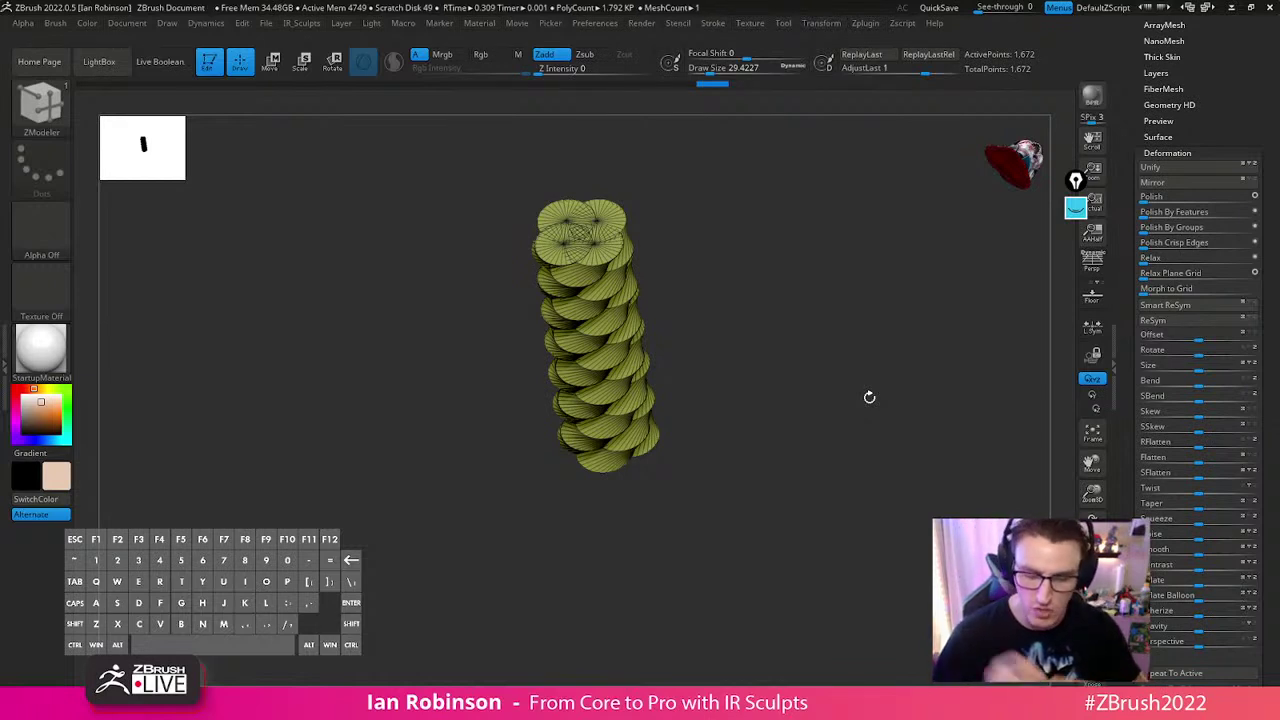
{"action": "scroll", "coordinate": [1152, 265], "scroll_direction": "up", "scroll_amount": 3}
{"action": "left_click", "coordinate": [1163, 182]}
{"action": "mouse_move", "coordinate": [854, 406]}
{"action": "left_mouse_down", "text": "shift"}
{"action": "mouse_move", "coordinate": [871, 349]}
{"action": "mouse_move", "coordinate": [850, 393]}
{"action": "left_mouse_up", "text": "shift"}
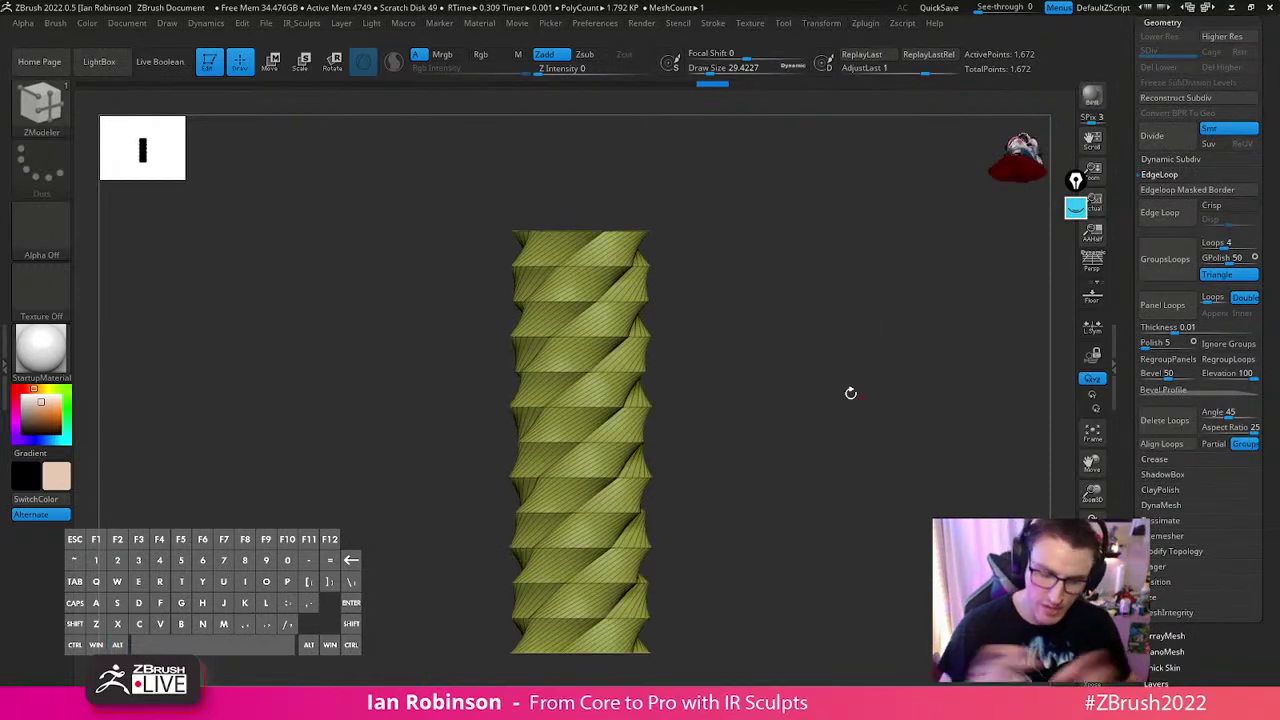
{"action": "left_click_drag", "start_coordinate": [1265, 402], "coordinate": [1258, 250]}
{"action": "left_click_drag", "start_coordinate": [1261, 471], "coordinate": [1259, 401]}
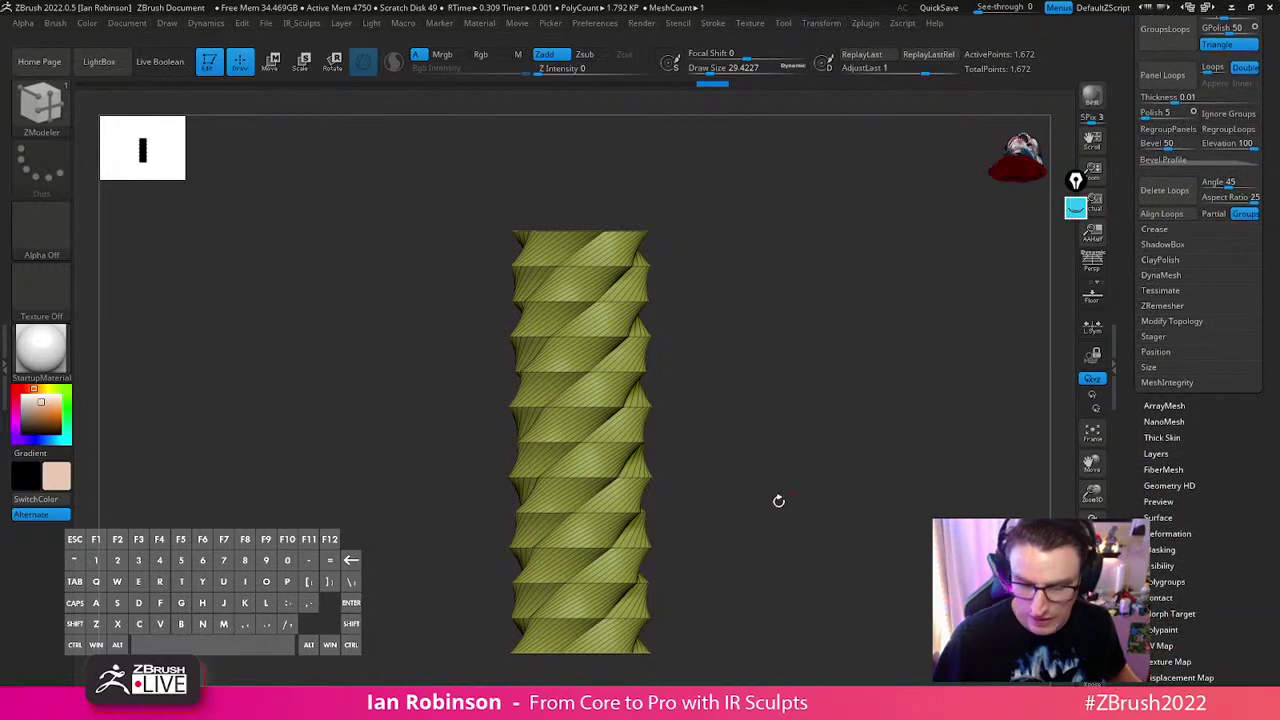
Change the selection brush from SliceCurve to SelectRect
{"action": "mouse_move", "coordinate": [779, 500]}
{"action": "left_mouse_down"}
{"action": "mouse_move", "coordinate": [805, 419]}
{"action": "mouse_move", "coordinate": [786, 434]}
{"action": "mouse_move", "coordinate": [792, 488]}
{"action": "left_mouse_up"}
{"action": "key", "text": "ctrl+shift"}
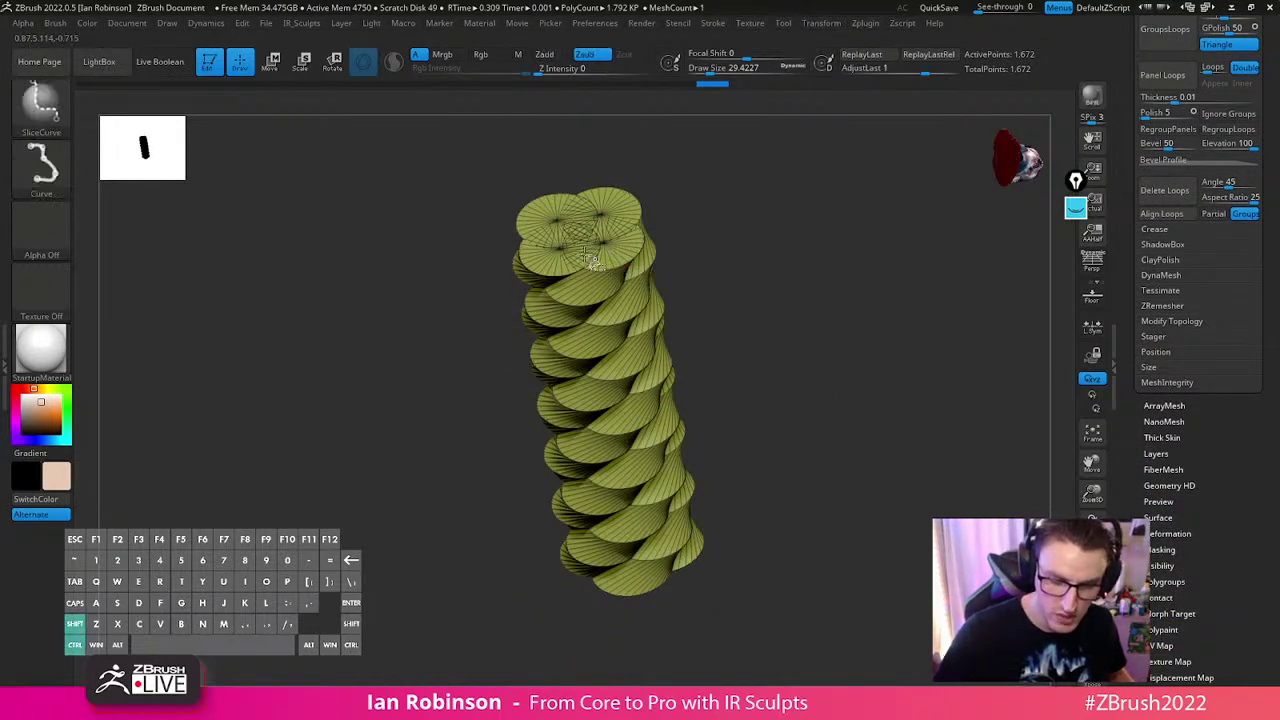
{"action": "left_click", "coordinate": [48, 108], "text": "ctrl+shift"}
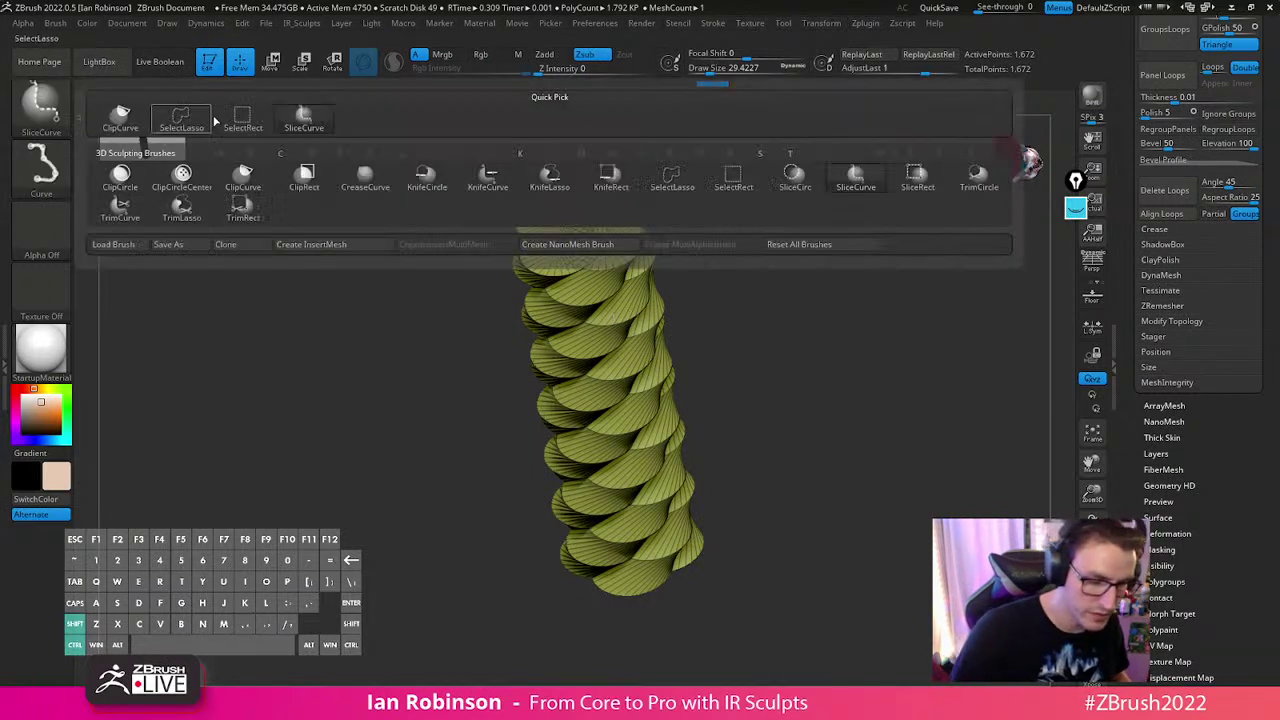
{"action": "left_click", "coordinate": [246, 122], "text": "ctrl+shift"}
{"action": "key", "text": "ctrl+shift"}
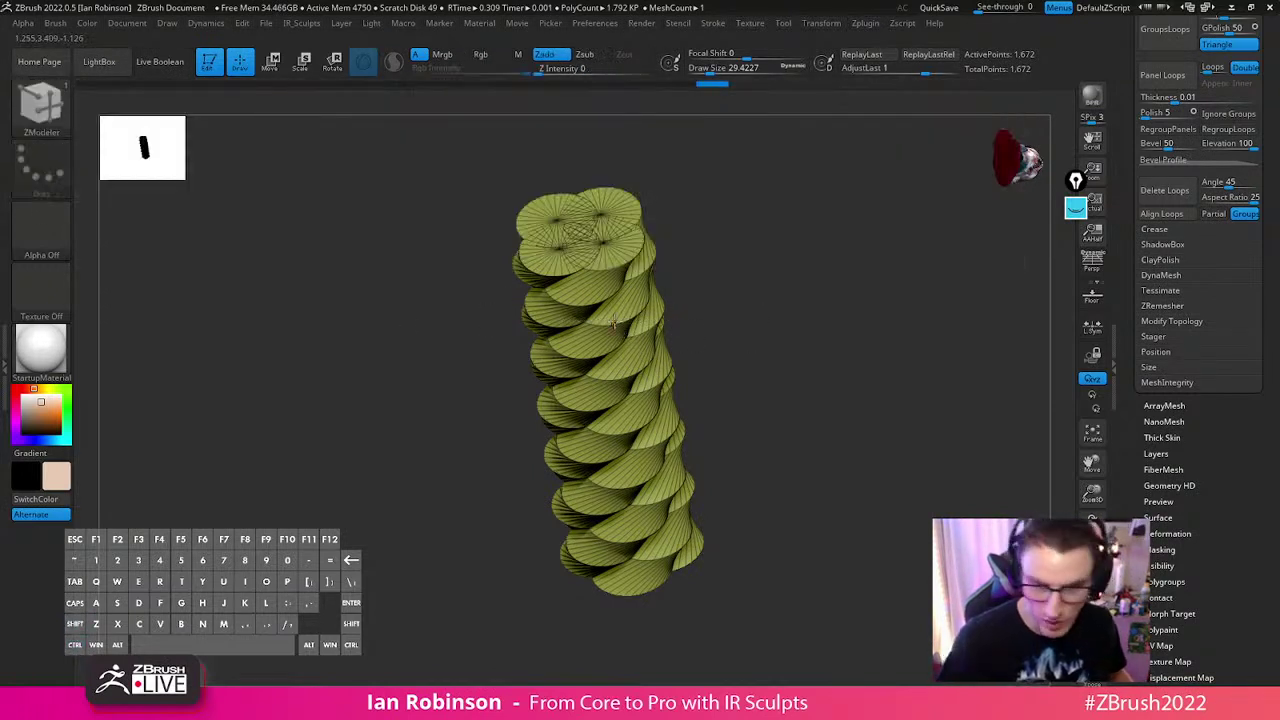
Give each twisted strand its own polygroup with Auto Groups
{"action": "left_click_drag", "start_coordinate": [1268, 398], "coordinate": [1231, 451]}
{"action": "scroll", "coordinate": [1210, 350], "scroll_direction": "up", "scroll_amount": 5}
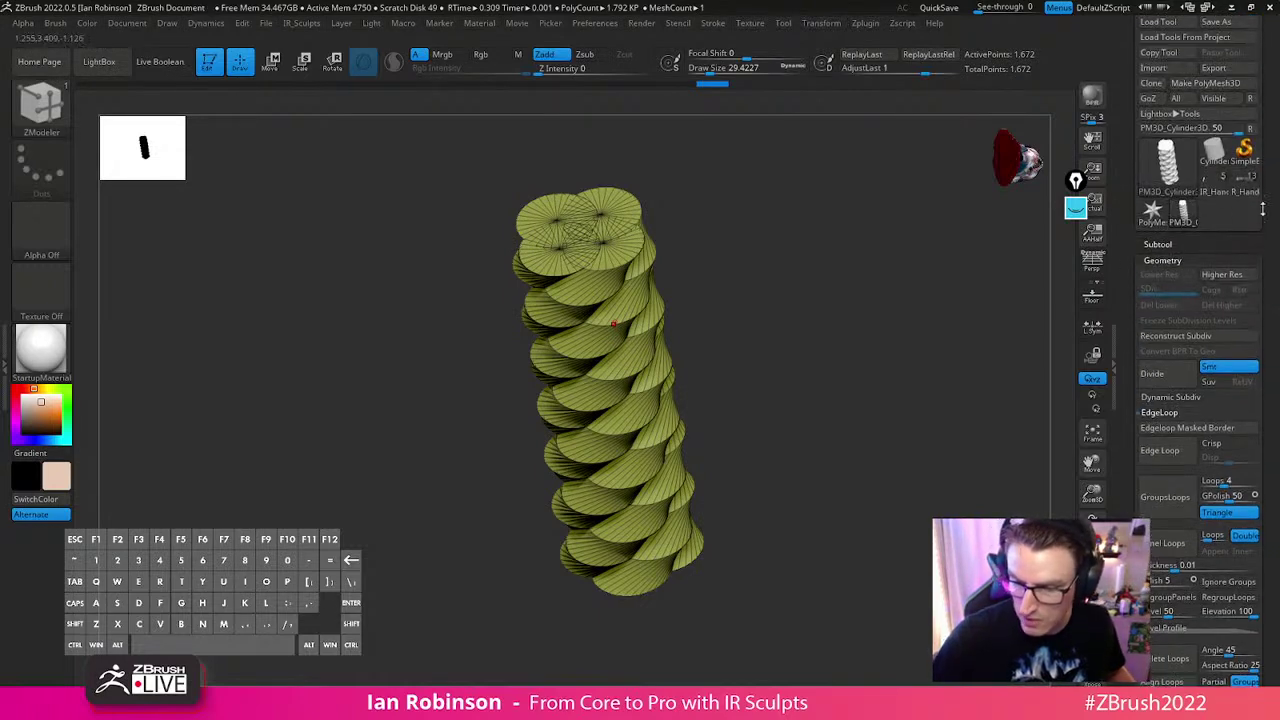
{"action": "left_click", "coordinate": [1176, 233]}
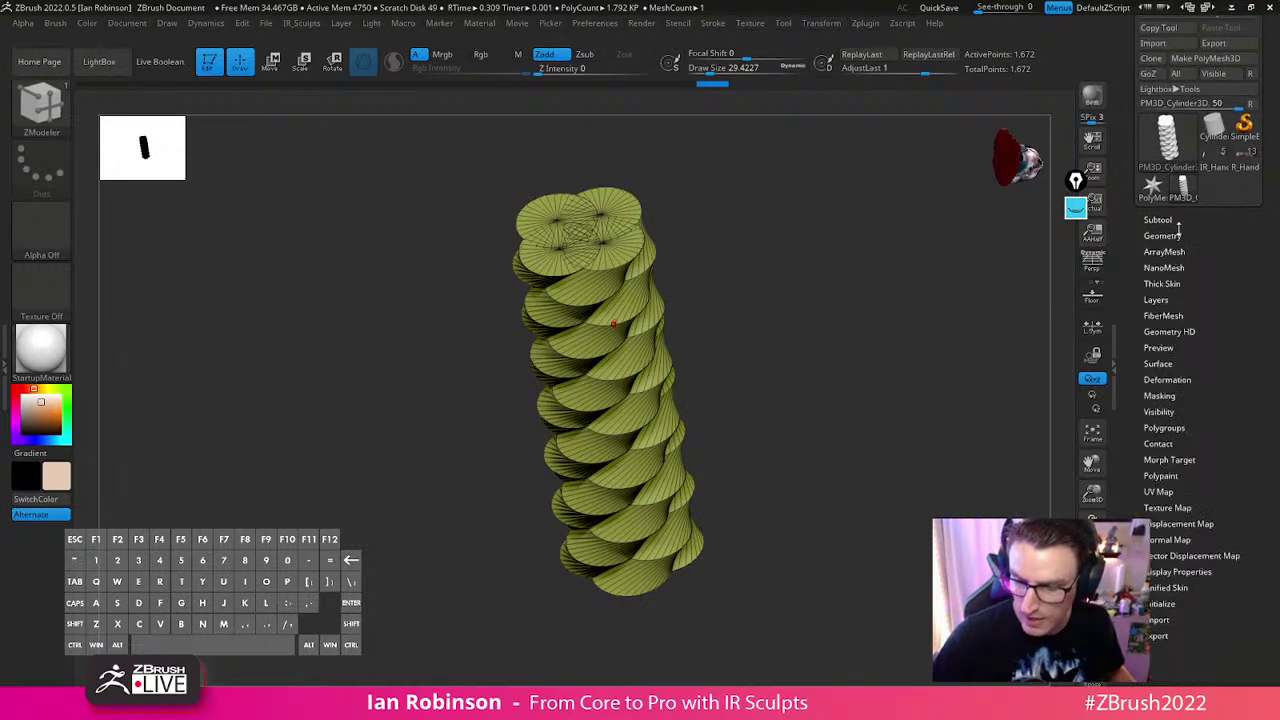
{"action": "left_click", "coordinate": [1188, 427]}
{"action": "left_click", "coordinate": [1178, 371]}
{"action": "left_click_drag", "start_coordinate": [895, 415], "coordinate": [877, 374]}
{"action": "left_click_drag", "start_coordinate": [837, 320], "coordinate": [812, 404], "text": "alt"}
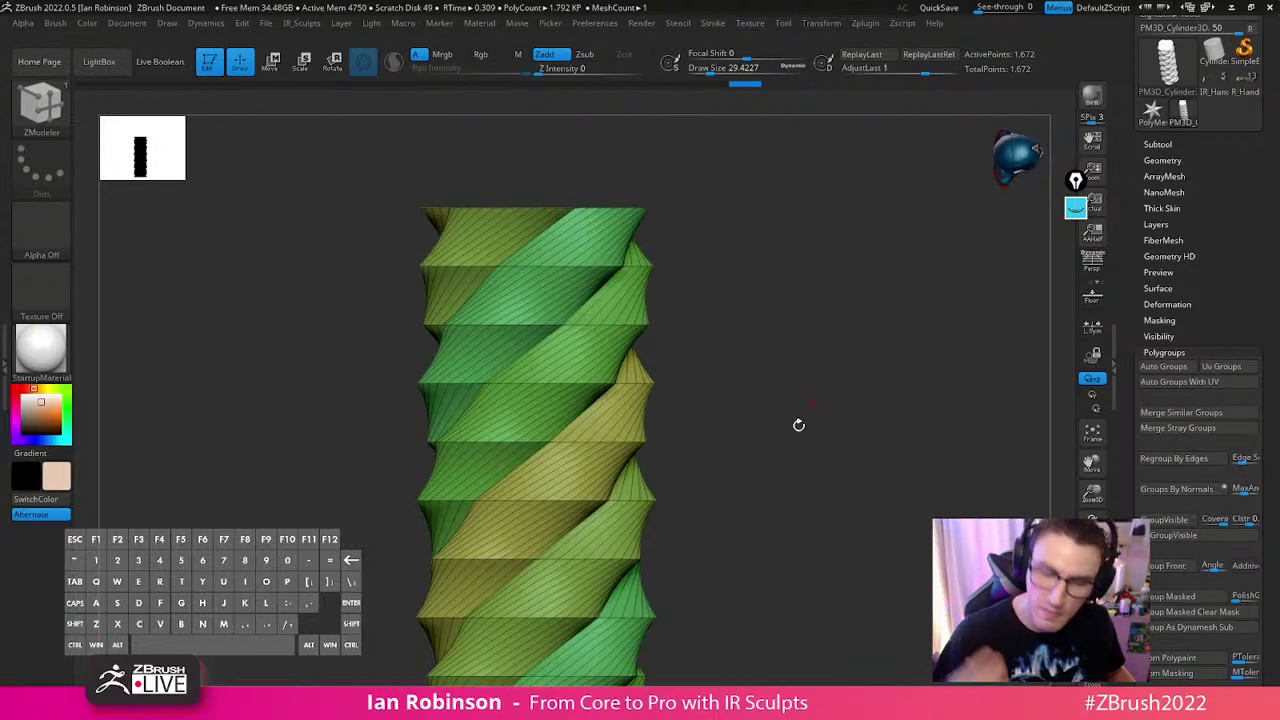
Isolate one strand of the rope and examine its spiral shape on its own
{"action": "left_click", "coordinate": [609, 267], "text": "ctrl+shift"}
{"action": "left_click_drag", "start_coordinate": [790, 340], "coordinate": [840, 342]}
{"action": "key", "text": "ctrl+z"}
{"action": "key", "text": "ctrl+z"}
{"action": "key", "text": "ctrl+z"}
{"action": "key", "text": "ctrl+z"}
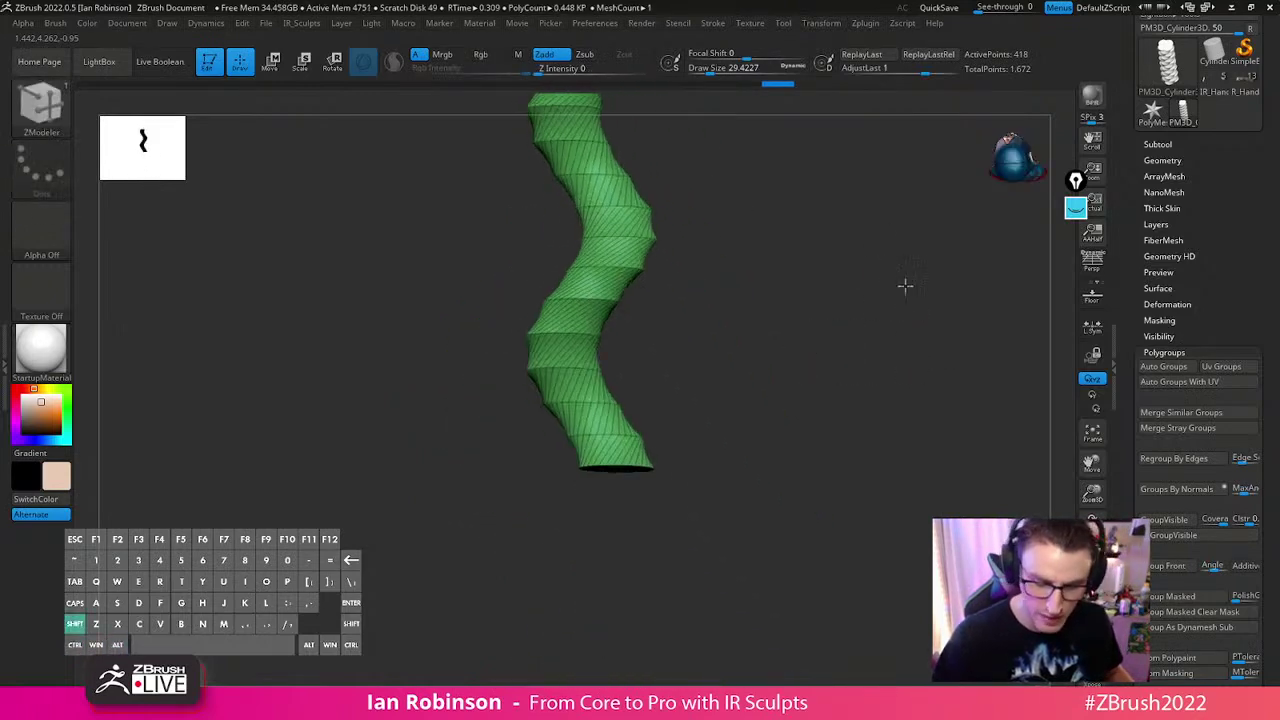
{"action": "key", "text": "ctrl+shift+z"}
{"action": "key", "text": "ctrl+shift+z"}
{"action": "key", "text": "ctrl+shift+z"}
{"action": "key", "text": "ctrl+shift+z"}
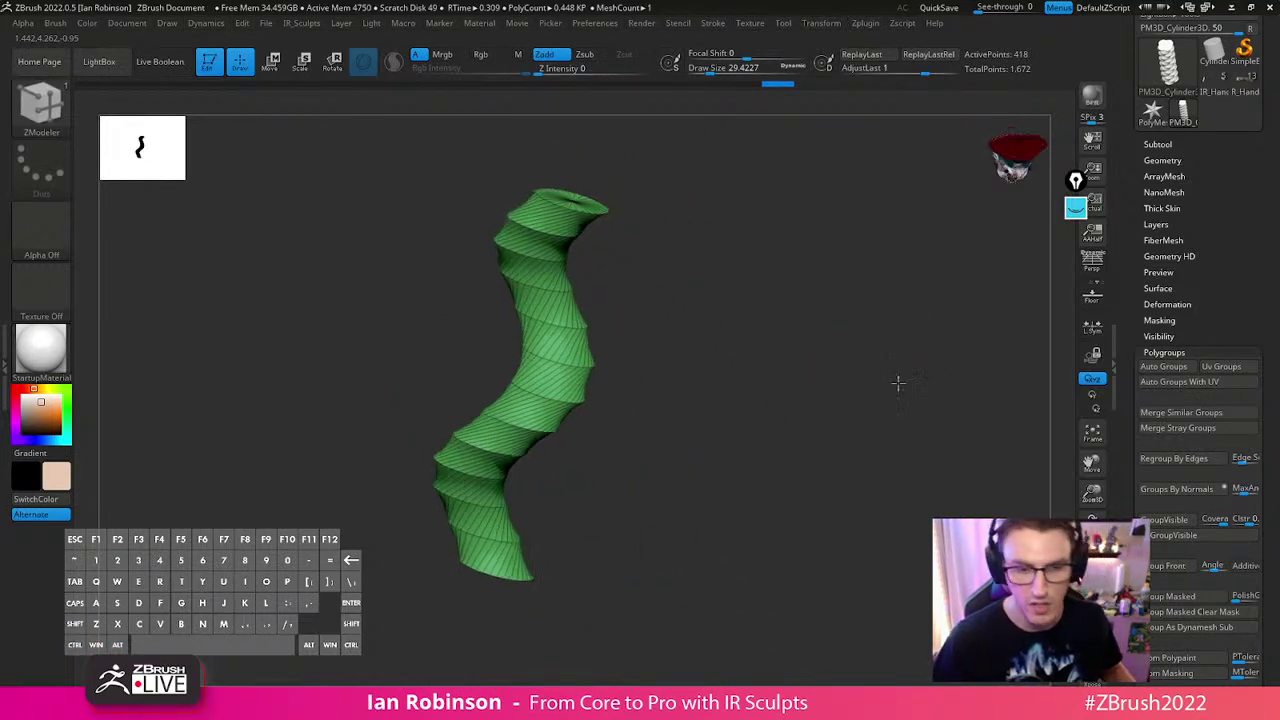
Restore all the strands and undo the automatic polygrouping of the rope
{"action": "key", "text": "ctrl+shift+z"}
{"action": "key", "text": "ctrl+shift+z"}
{"action": "key", "text": "ctrl+shift+z"}
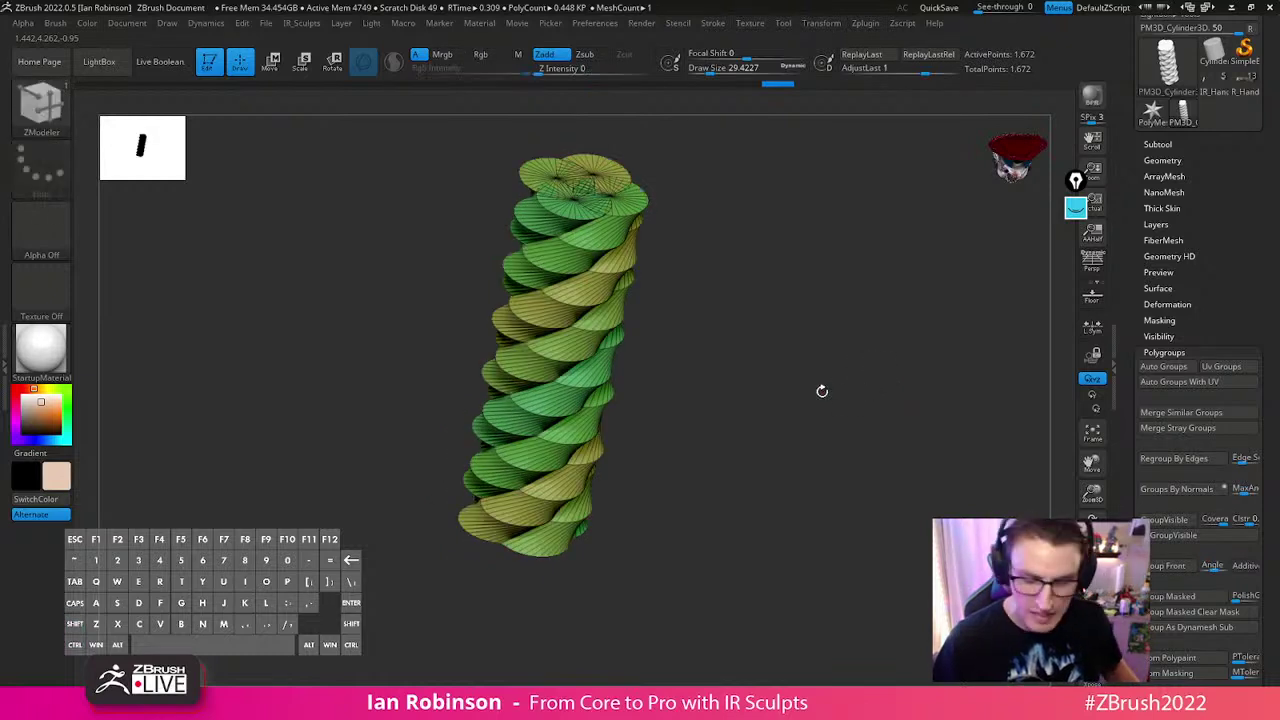
{"action": "key", "text": "ctrl+z"}
{"action": "key", "text": "ctrl+shift+z"}
{"action": "key", "text": "ctrl+shift+z"}
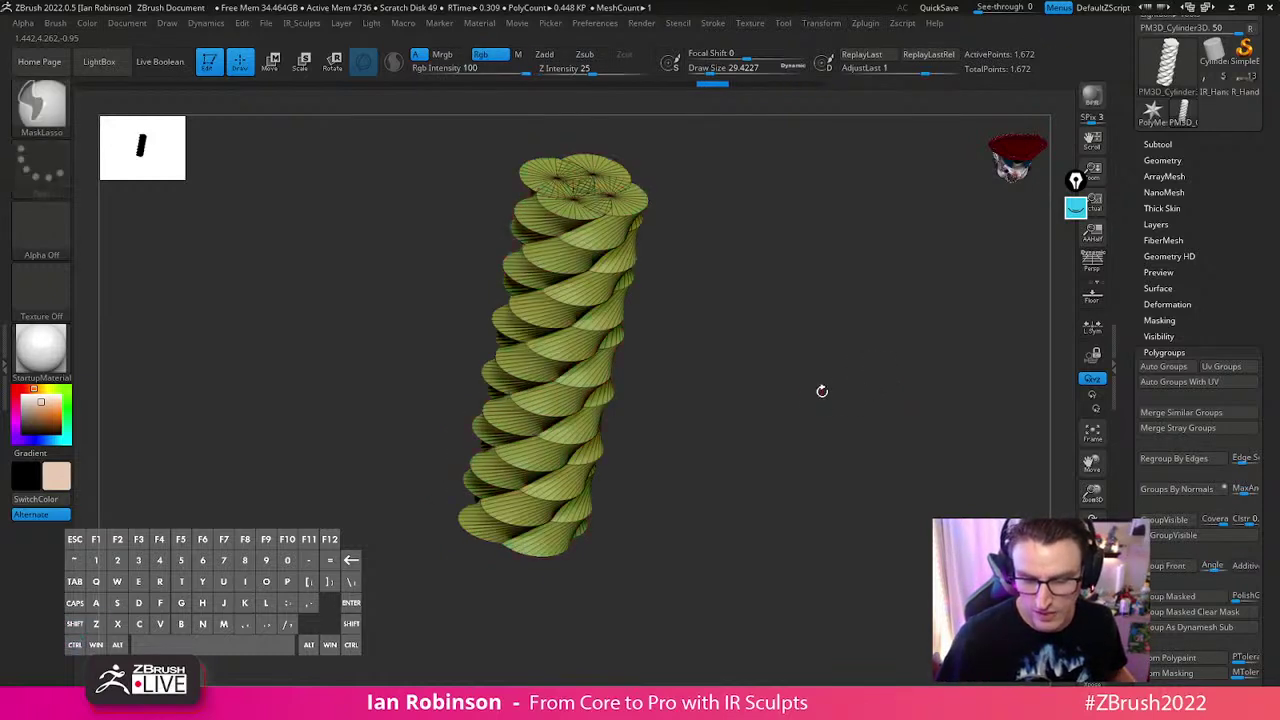
{"action": "key", "text": "ctrl+shift+z"}
{"action": "left_click_drag", "start_coordinate": [1260, 209], "coordinate": [1260, 224]}
{"action": "left_click", "coordinate": [1186, 175]}
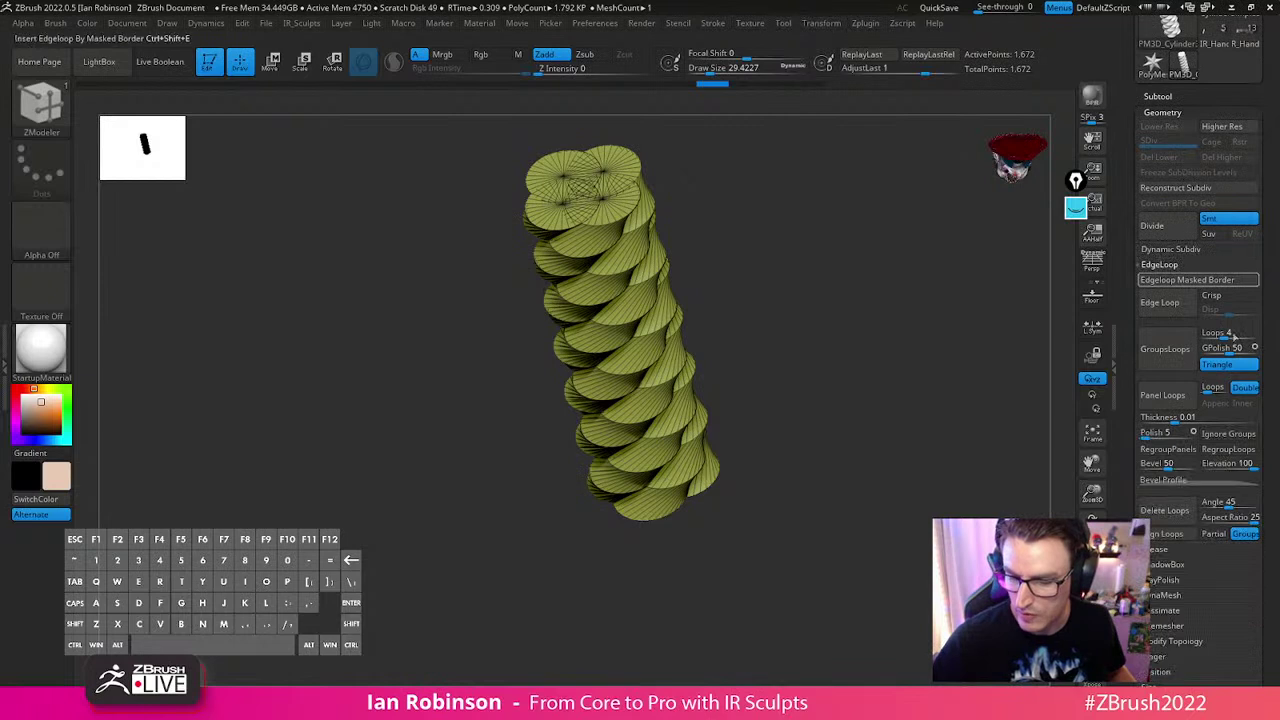
{"action": "left_click_drag", "start_coordinate": [1266, 484], "coordinate": [1265, 301]}
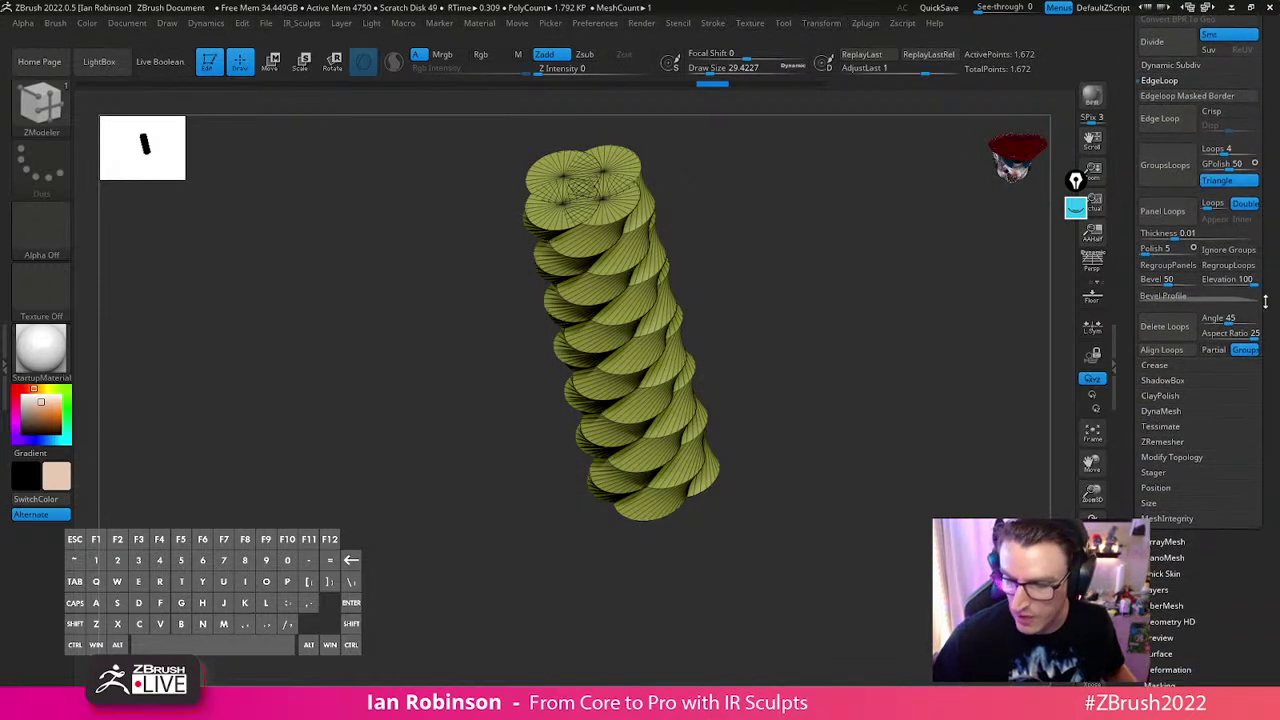
{"action": "left_click", "coordinate": [1177, 441]}
{"action": "left_click", "coordinate": [1172, 342]}
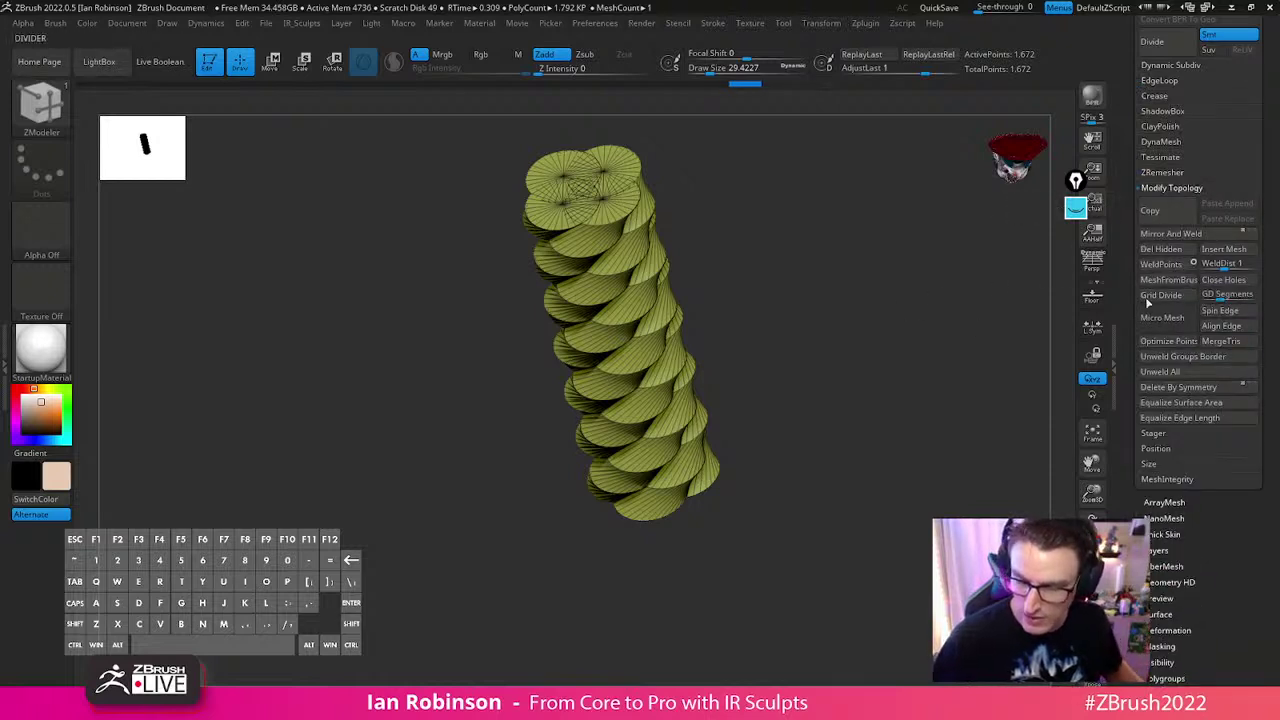
Apply Auto Groups to the ungrouped rope so every strand becomes a separate polygroup
{"action": "left_click", "coordinate": [1186, 490]}
{"action": "left_click", "coordinate": [1164, 228]}
{"action": "left_click_drag", "start_coordinate": [860, 269], "coordinate": [830, 345]}
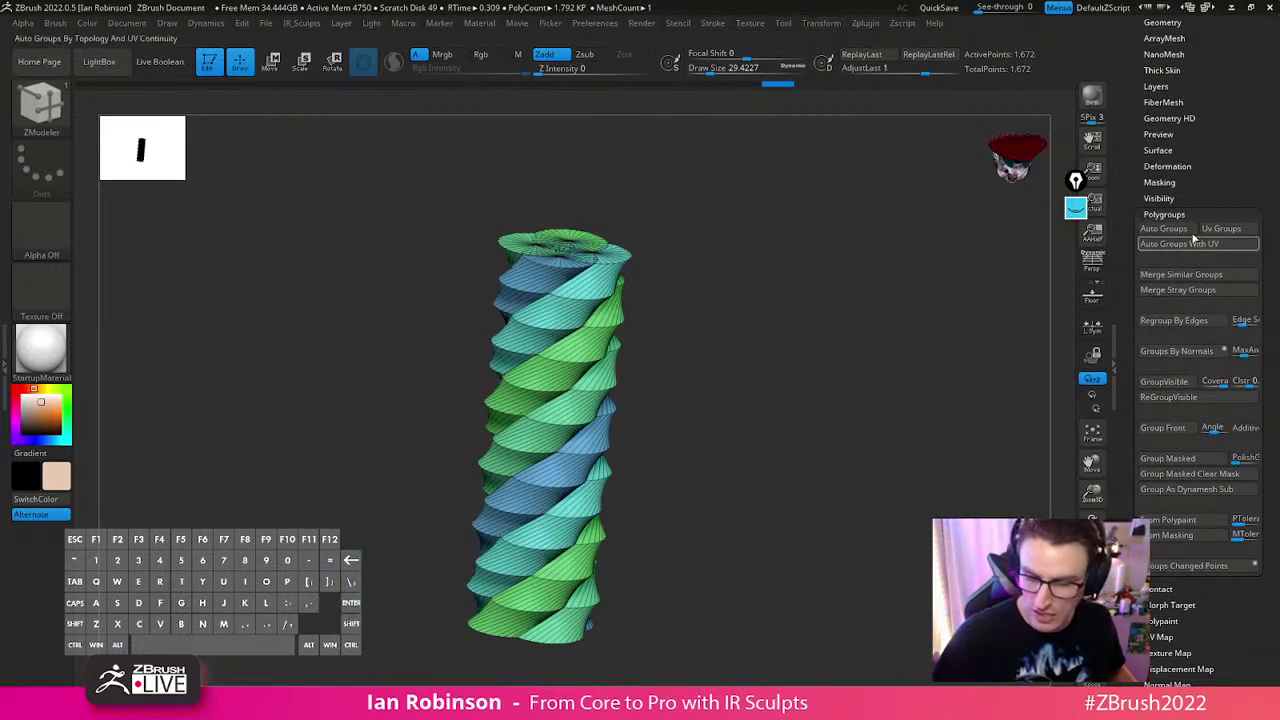
Isolate the strand near the rope's upper end to examine it, and show the whole rope again
{"action": "left_click", "coordinate": [618, 276], "text": "ctrl+shift"}
{"action": "mouse_move", "coordinate": [800, 290]}
{"action": "left_mouse_down"}
{"action": "mouse_move", "coordinate": [870, 321]}
{"action": "mouse_move", "coordinate": [789, 296]}
{"action": "left_mouse_up"}
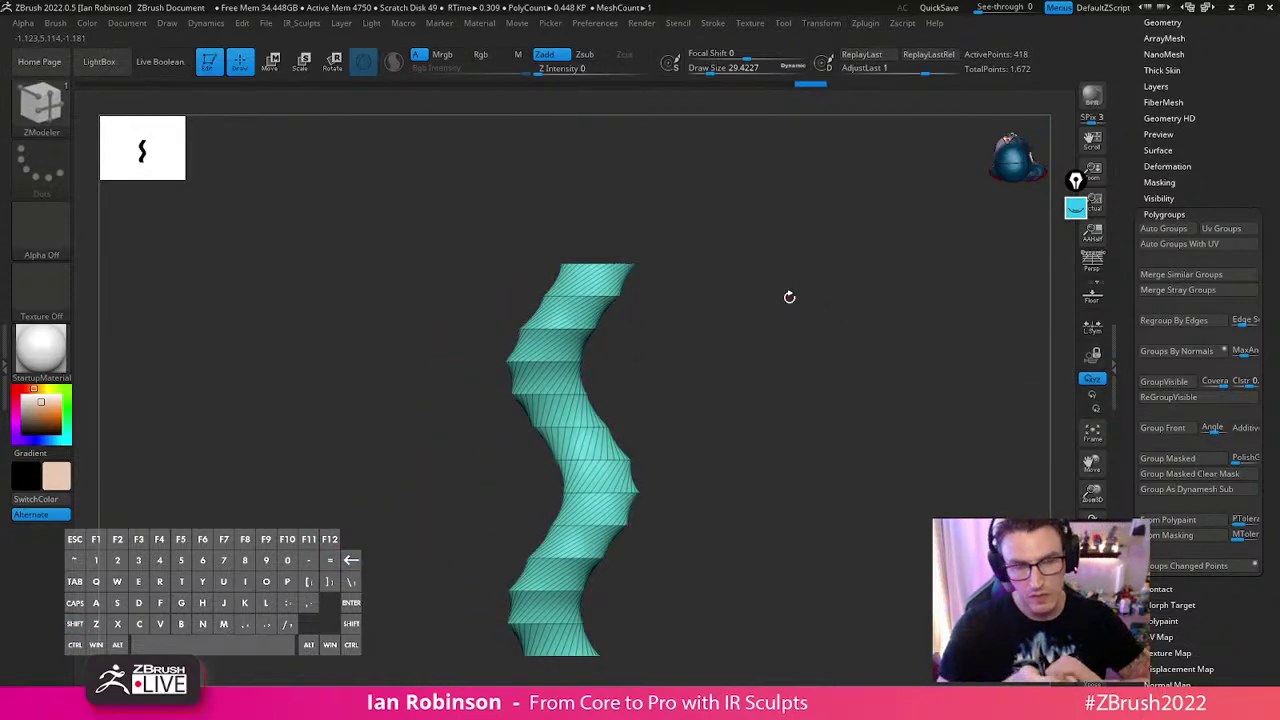
{"action": "left_click", "coordinate": [823, 335], "text": "ctrl+shift"}
{"action": "left_click", "coordinate": [823, 333], "text": "ctrl+shift"}
{"action": "left_click", "coordinate": [820, 313], "text": "ctrl+shift"}
Merge all strands into one polygroup, and undo the merge to restore the separate strand groups
{"action": "key", "text": "ctrl+w"}
{"action": "left_click_drag", "start_coordinate": [817, 314], "coordinate": [854, 303]}
{"action": "key", "text": "w"}
{"action": "key", "text": "q"}
{"action": "key", "text": "w"}
{"action": "key", "text": "ctrl"}
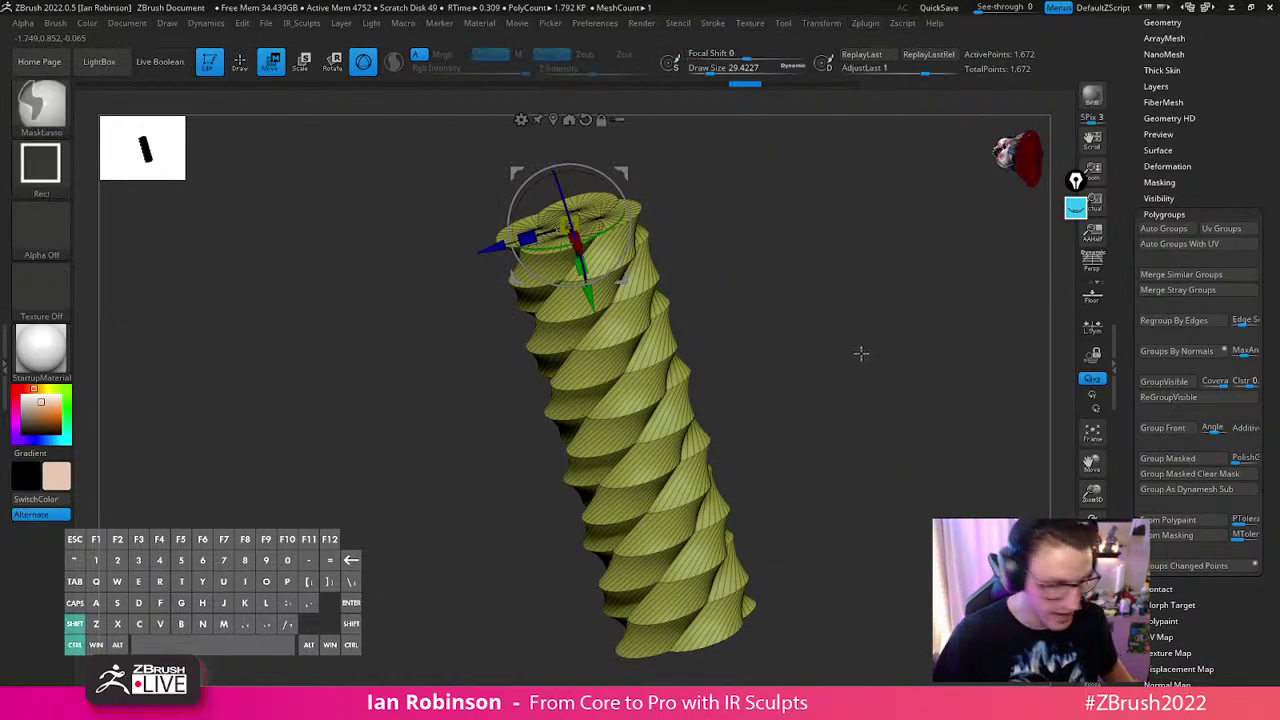
{"action": "key", "text": "ctrl+shift+z"}
{"action": "key", "text": "q"}
Enable Groups for DynaMesh and remesh the twisted rope at resolution 128
{"action": "right_click", "coordinate": [829, 294]}
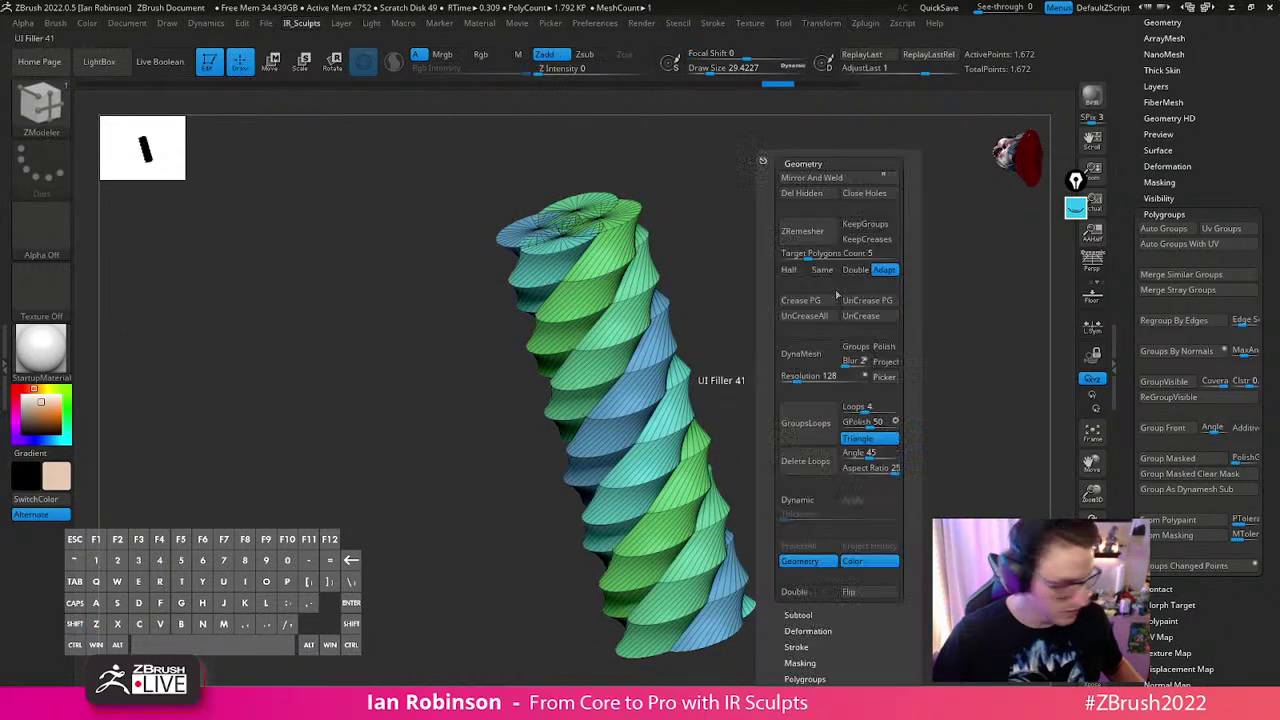
{"action": "left_click", "coordinate": [854, 348]}
{"action": "left_click", "coordinate": [828, 357]}
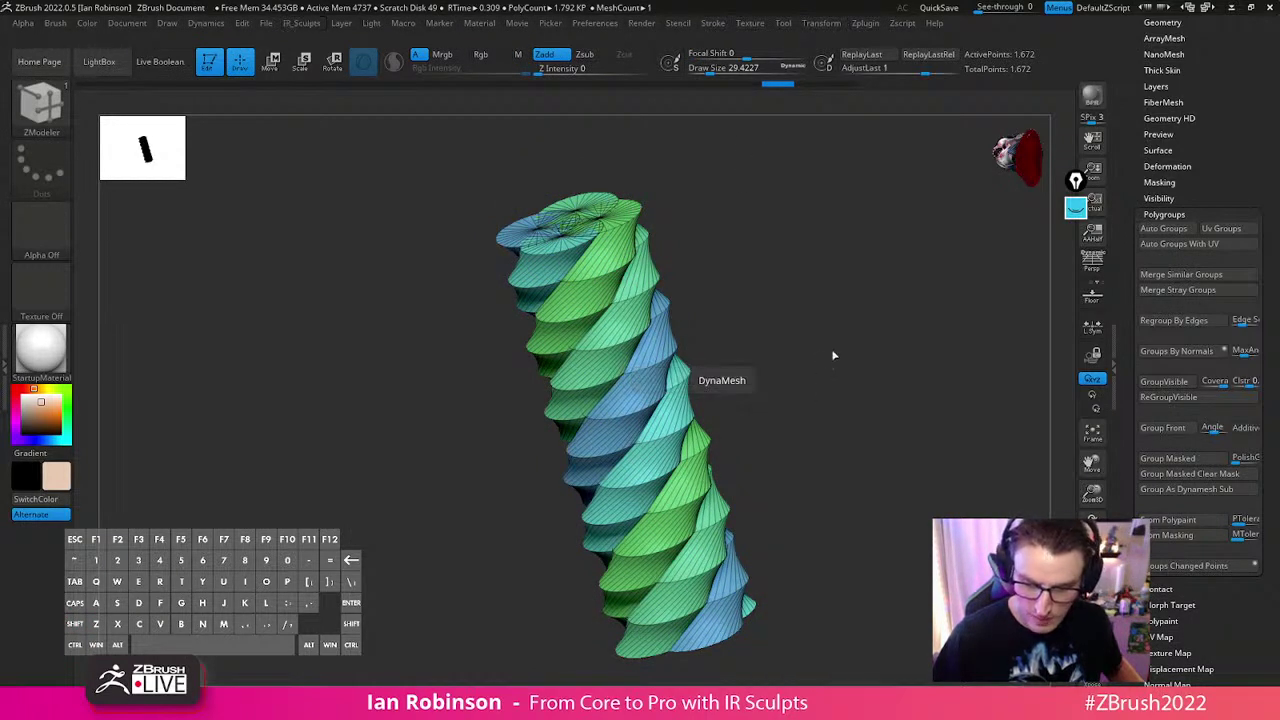
Turn off Groups for DynaMesh, remesh the twisted rope, and isolate one blue strand's polygroup
{"action": "key", "text": "2"}
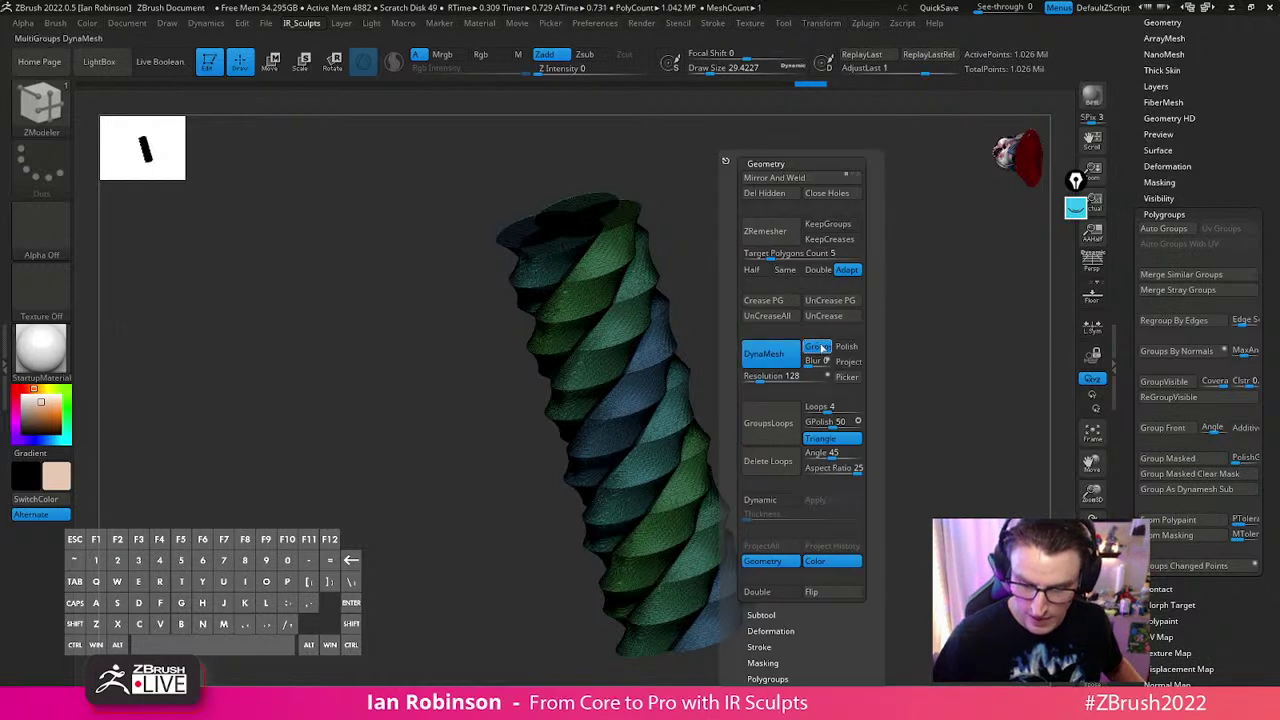
{"action": "left_click", "coordinate": [820, 348]}
{"action": "left_click_drag", "start_coordinate": [706, 300], "coordinate": [561, 352], "text": "ctrl"}
{"action": "key", "text": "shift+f"}
{"action": "left_click", "coordinate": [663, 354], "text": "ctrl+shift"}
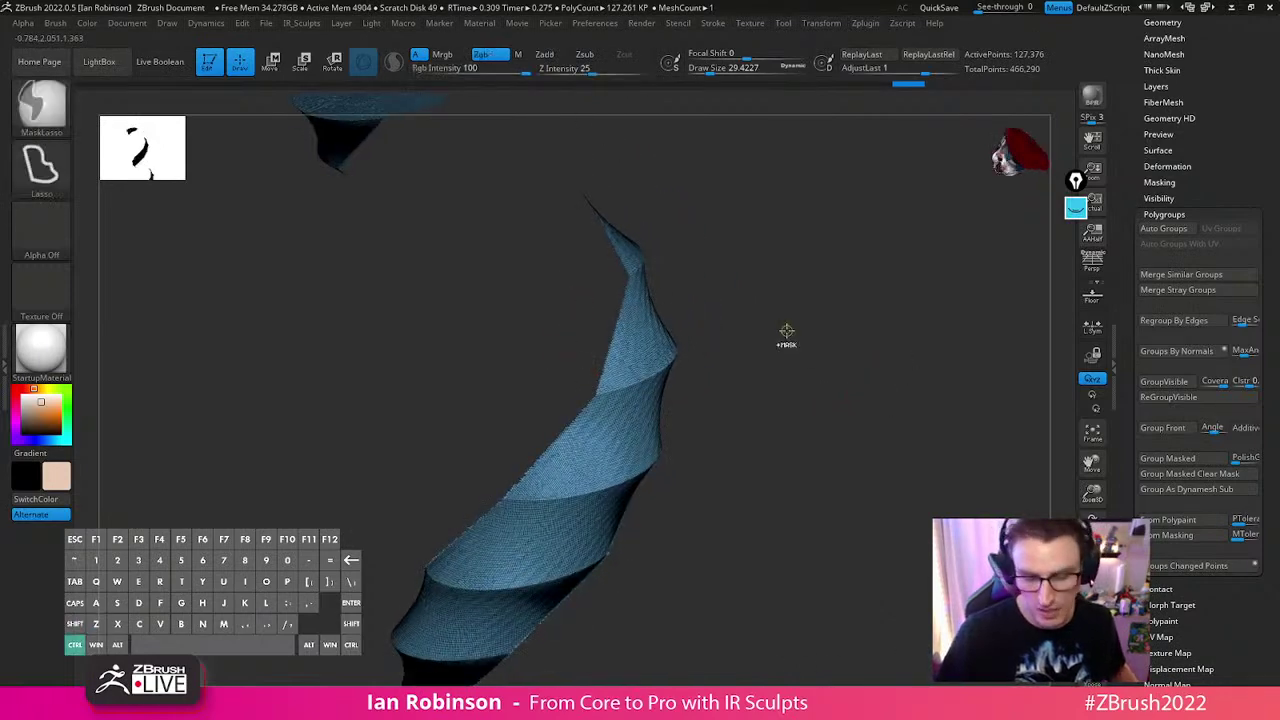
Undo the ungrouped remesh and merge the DynaMeshed rope into a single polygroup with the ZModeler brush active
{"action": "key", "text": "ctrl+z"}
{"action": "key", "text": "ctrl+z"}
{"action": "left_click_drag", "start_coordinate": [823, 403], "coordinate": [809, 350], "text": "alt"}
{"action": "key", "text": "shift+f"}
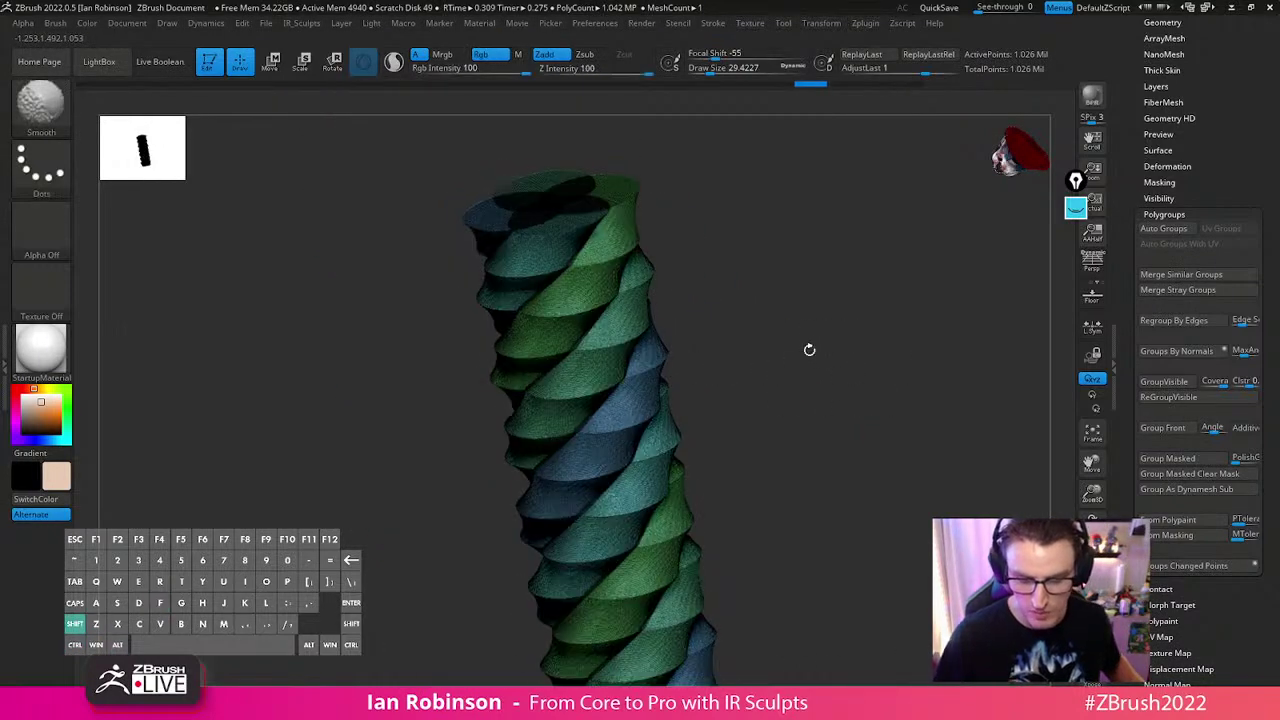
{"action": "key", "text": "b"}
{"action": "key", "text": "z"}
{"action": "key", "text": "m"}
{"action": "key", "text": "ctrl+w"}
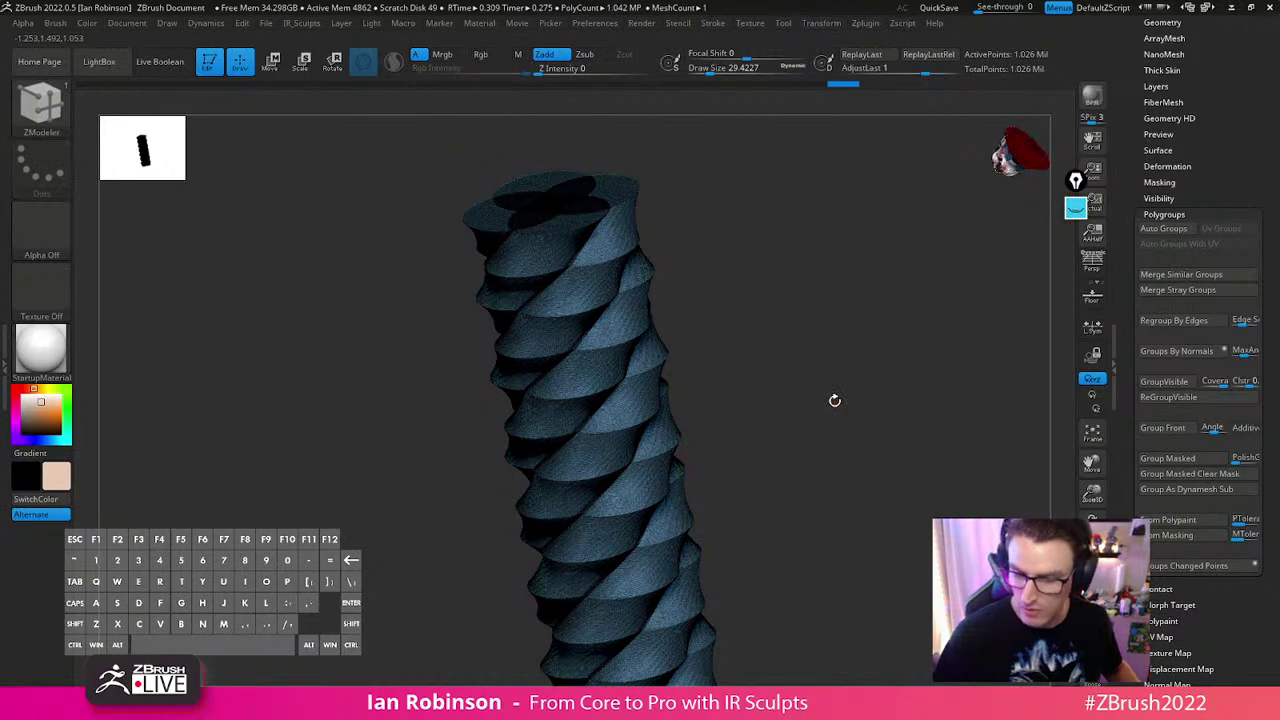
Apply Auto Groups to the DynaMeshed rope and inspect its surface with the wireframe toggled off and on
{"action": "left_click", "coordinate": [1164, 228]}
{"action": "left_click_drag", "start_coordinate": [812, 413], "coordinate": [700, 370], "text": "alt"}
{"action": "key", "text": "shift+f"}
{"action": "key", "text": "shift+f"}
{"action": "left_click_drag", "start_coordinate": [648, 403], "coordinate": [851, 440]}
Undo the regrouping and the DynaMesh remesh to restore the low-poly twisted rope
{"action": "key", "text": "ctrl+z"}
{"action": "key", "text": "ctrl+z"}
{"action": "key", "text": "ctrl+z"}
{"action": "key", "text": "ctrl+z"}
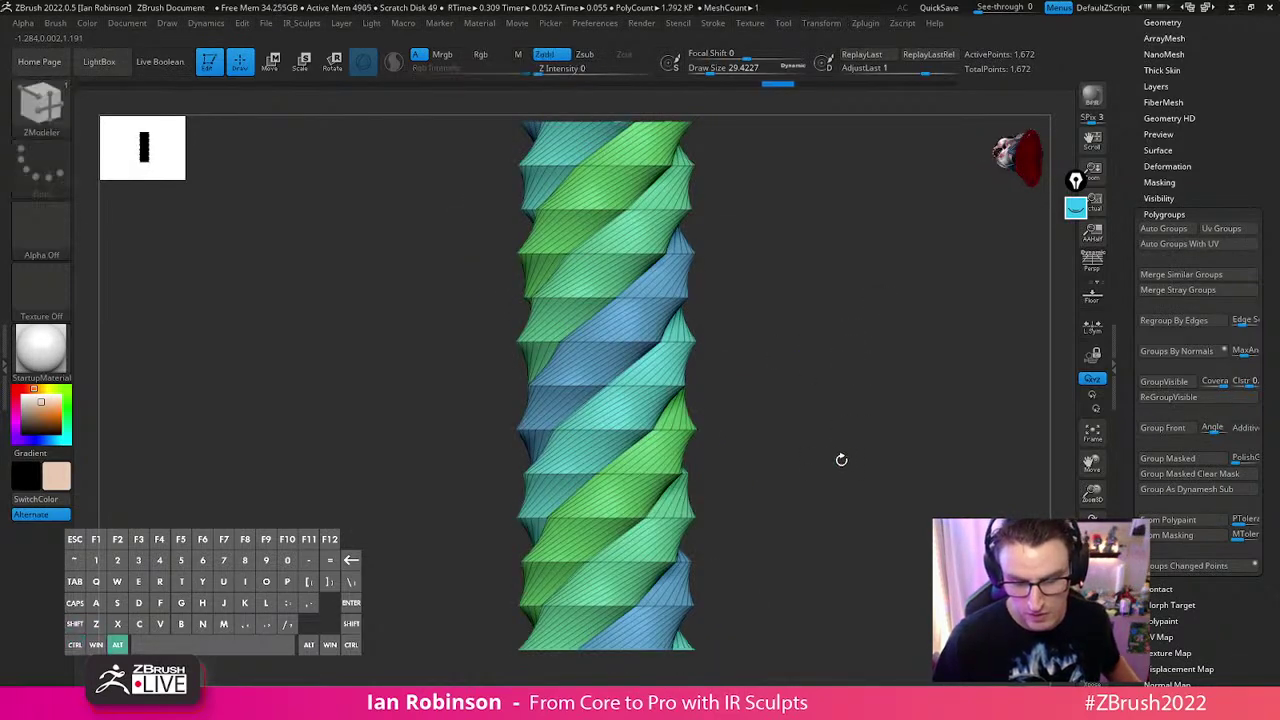
{"action": "key", "text": "ctrl+z"}
{"action": "key", "text": "ctrl+z"}
{"action": "key", "text": "ctrl+z"}
{"action": "key", "text": "ctrl+z"}
Remesh the low-poly rope's strands with the gizmo's Remesh By Union
{"action": "left_click_drag", "start_coordinate": [847, 436], "coordinate": [763, 299], "text": "alt"}
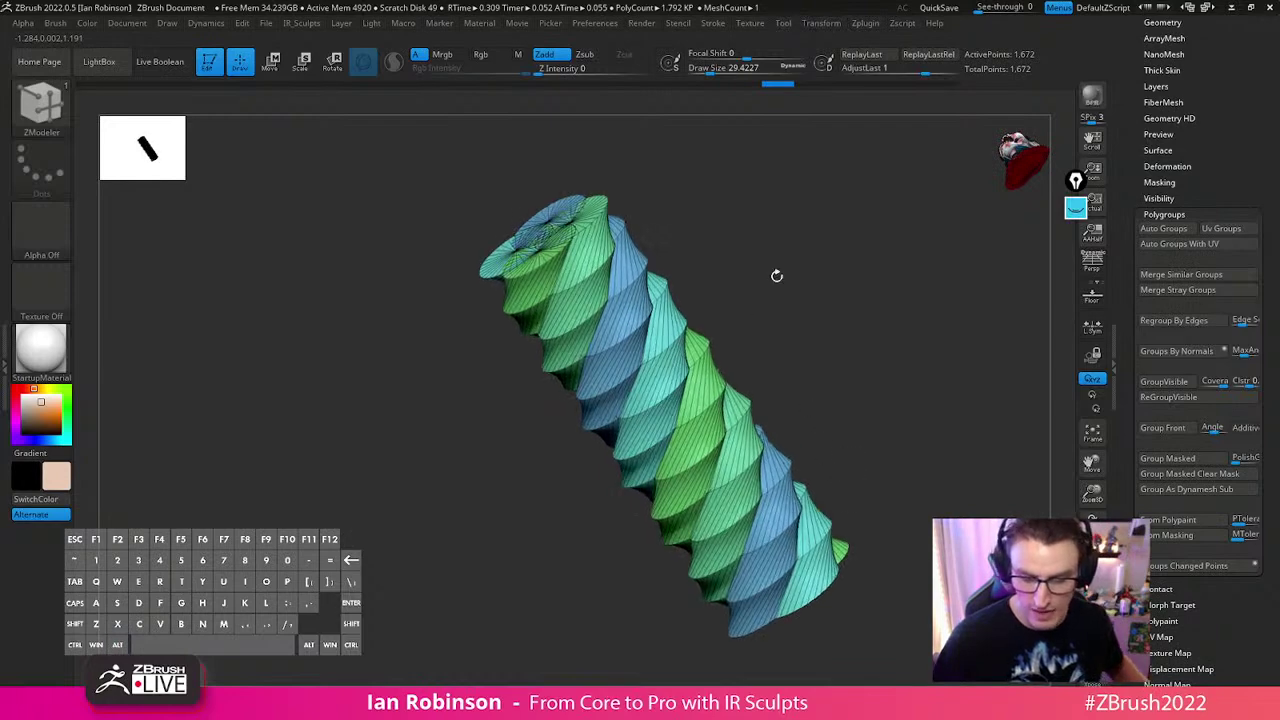
{"action": "key", "text": "space"}
{"action": "left_click", "coordinate": [755, 162]}
{"action": "left_click_drag", "start_coordinate": [656, 276], "coordinate": [636, 298], "text": "alt"}
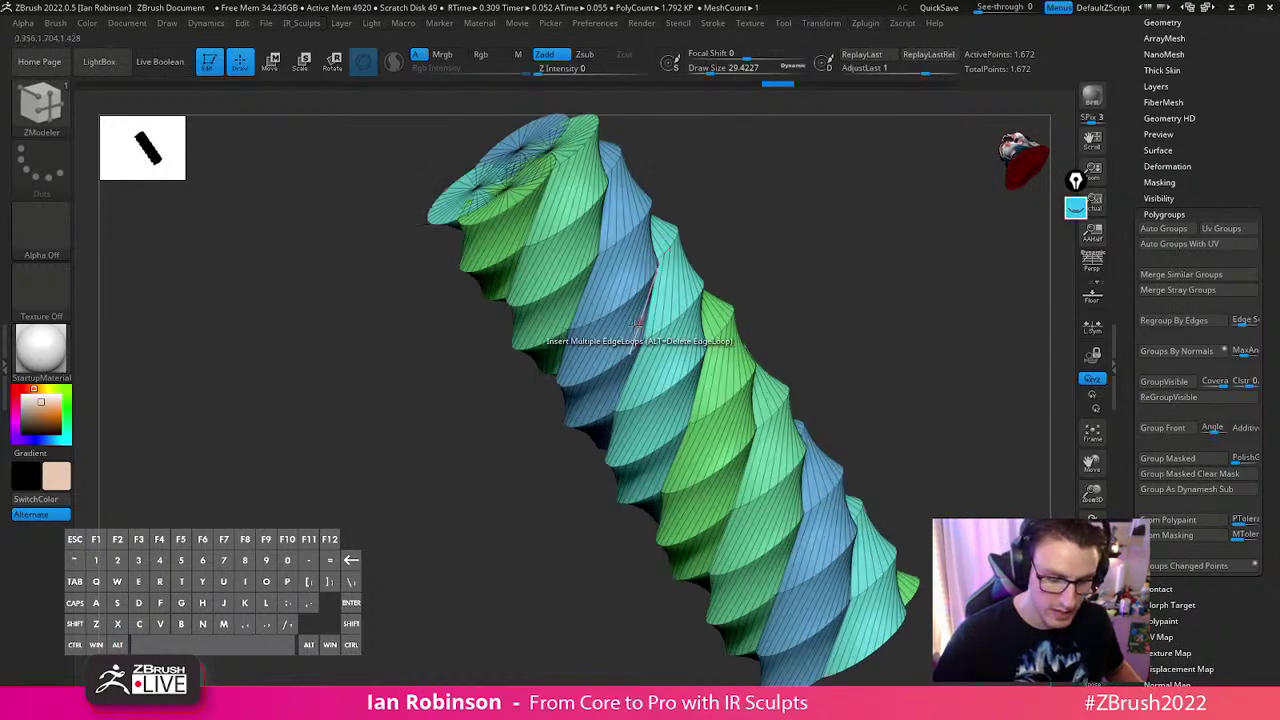
{"action": "key", "text": "w"}
{"action": "left_click_drag", "start_coordinate": [737, 199], "coordinate": [768, 323], "text": "alt"}
{"action": "left_click", "coordinate": [543, 193], "text": "alt"}
{"action": "left_click", "coordinate": [657, 420]}
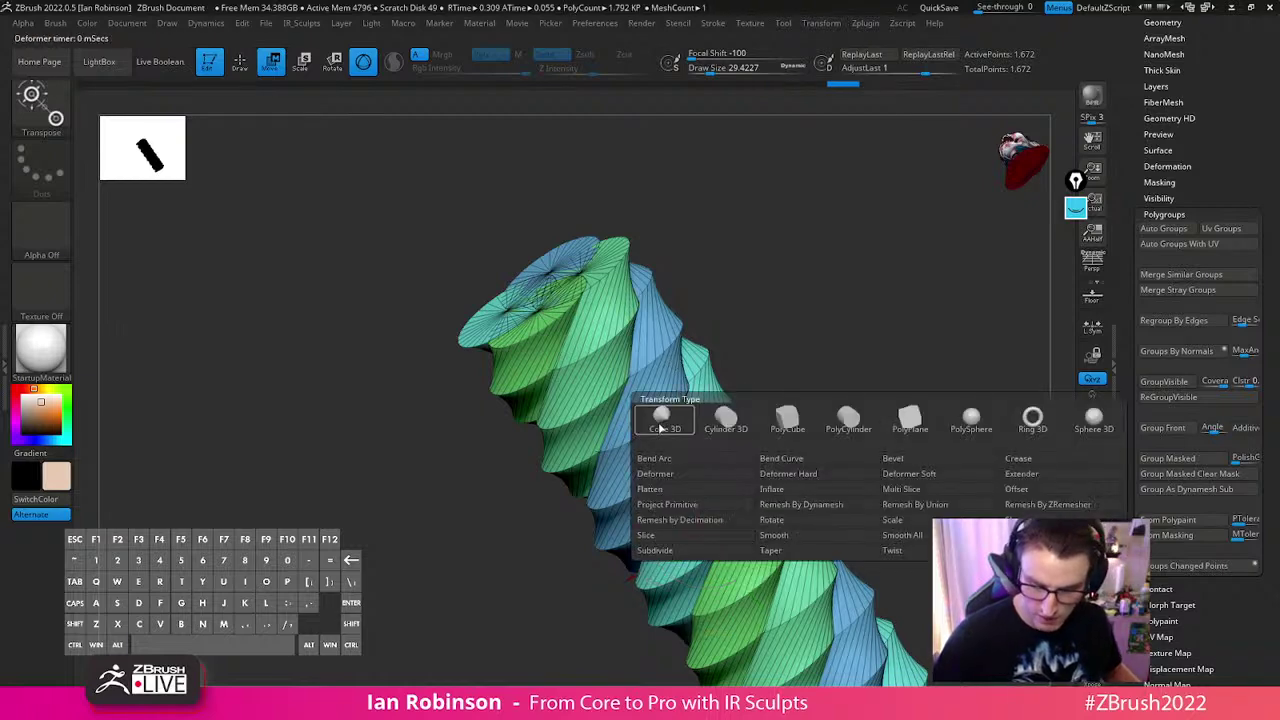
{"action": "left_click", "coordinate": [932, 506]}
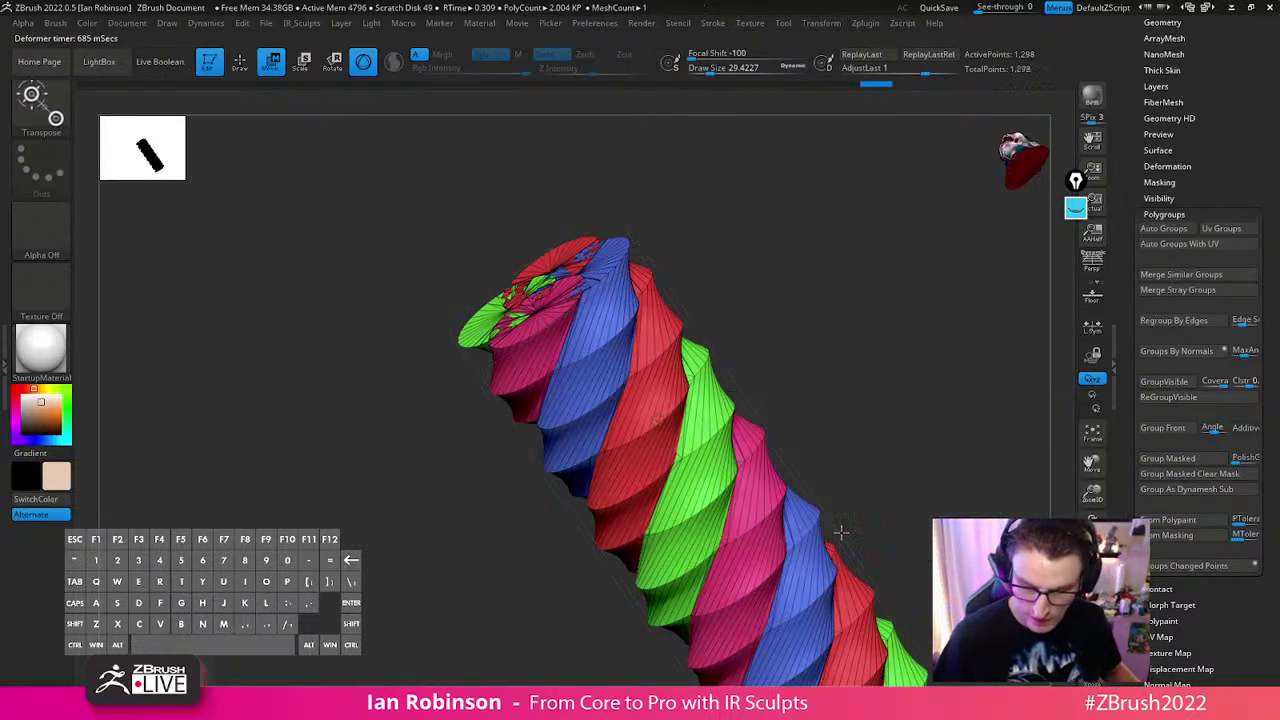
Merge the united rope into one polygroup and apply Auto Groups With UV to it
{"action": "key", "text": "q"}
{"action": "mouse_move", "coordinate": [856, 386]}
{"action": "left_mouse_down", "text": "alt"}
{"action": "mouse_move", "coordinate": [863, 414]}
{"action": "mouse_move", "coordinate": [960, 386]}
{"action": "left_mouse_up", "text": "alt"}
{"action": "key", "text": "ctrl+w"}
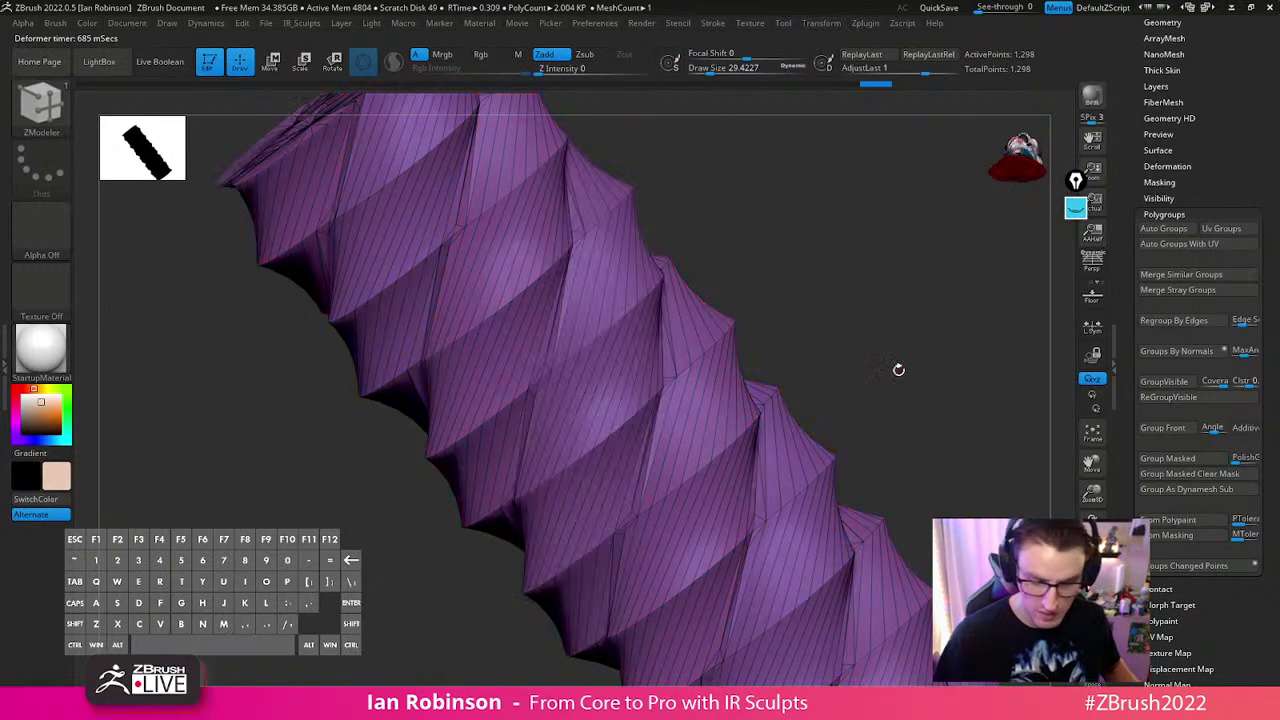
{"action": "left_click", "coordinate": [1166, 244]}
{"action": "mouse_move", "coordinate": [858, 232]}
{"action": "left_mouse_down", "text": "alt"}
{"action": "mouse_move", "coordinate": [855, 397]}
{"action": "mouse_move", "coordinate": [920, 338]}
{"action": "mouse_move", "coordinate": [905, 355]}
{"action": "left_mouse_up", "text": "alt"}
Undo the union remesh and its regrouping to restore the separate strand polygroups
{"action": "key", "text": "ctrl+z"}
{"action": "key", "text": "ctrl+z"}
{"action": "key", "text": "ctrl+z"}
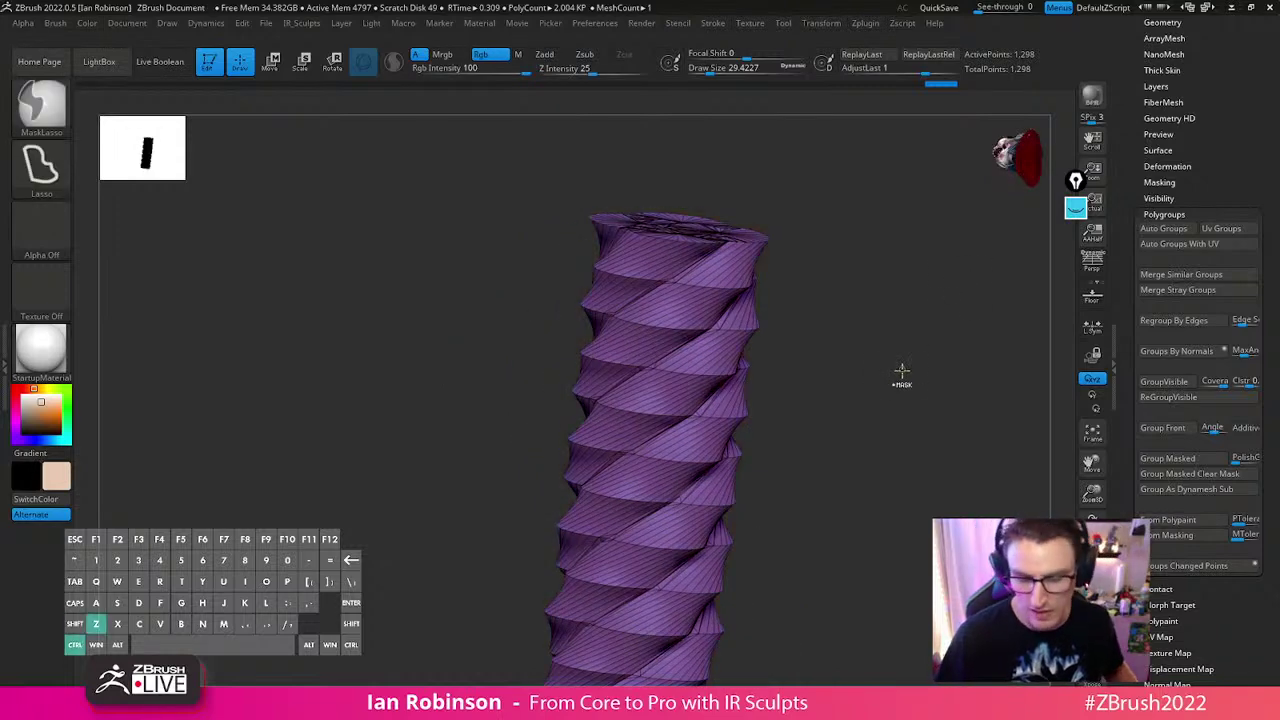
{"action": "left_click_drag", "start_coordinate": [890, 378], "coordinate": [820, 300], "text": "shift"}
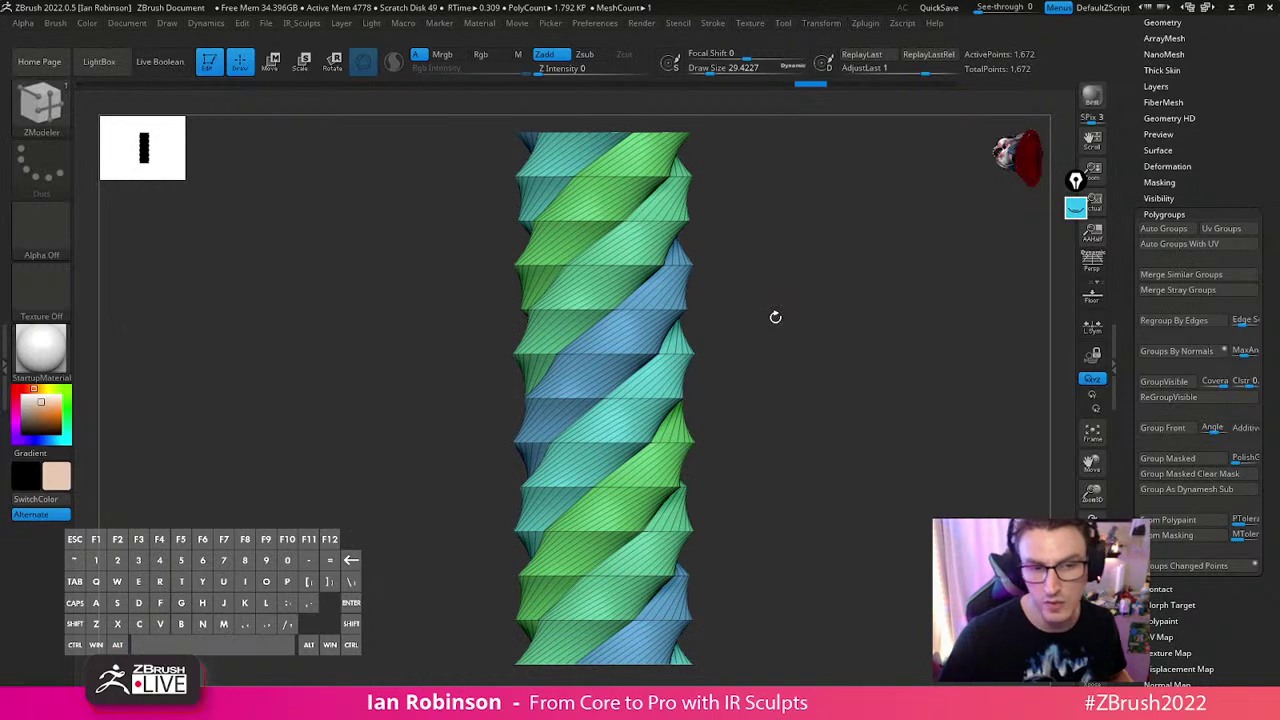
Isolate the cyan strand to examine it, and show the whole rope again
{"action": "mouse_move", "coordinate": [842, 351]}
{"action": "left_mouse_down"}
{"action": "mouse_move", "coordinate": [820, 400]}
{"action": "mouse_move", "coordinate": [825, 350]}
{"action": "left_mouse_up"}
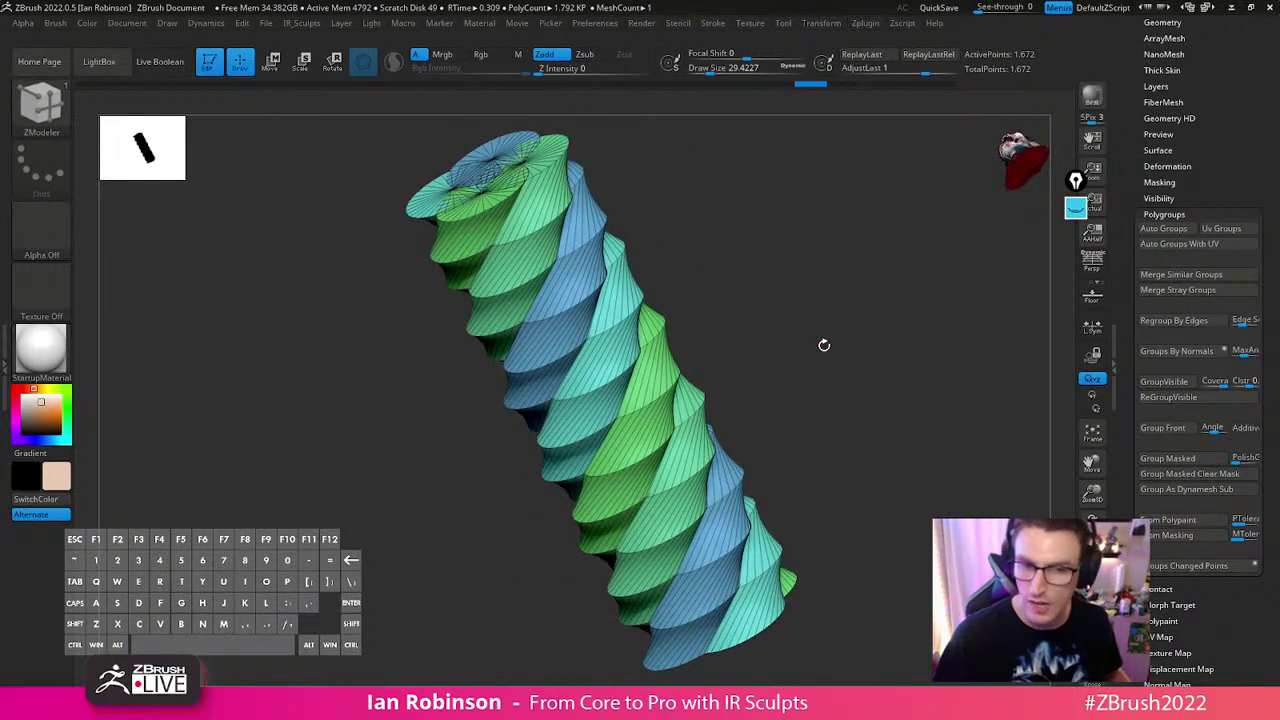
{"action": "left_click", "coordinate": [632, 362], "text": "ctrl+shift"}
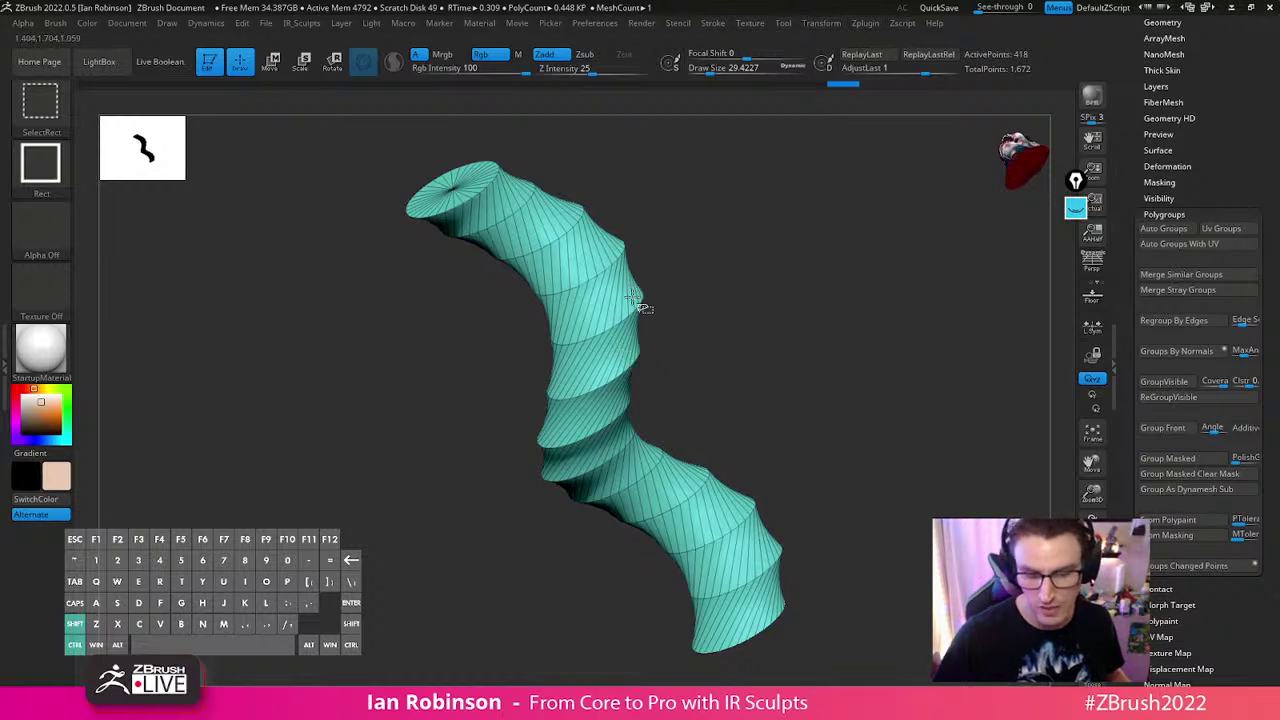
{"action": "left_click", "coordinate": [849, 391], "text": "ctrl+shift"}
Isolate the cyan strand, move it sideways out of the rope, and show all strands again
{"action": "left_click_drag", "start_coordinate": [874, 420], "coordinate": [791, 409]}
{"action": "left_click", "coordinate": [624, 368], "text": "ctrl+shift"}
{"action": "key", "text": "w"}
{"action": "left_click_drag", "start_coordinate": [636, 262], "coordinate": [940, 277]}
{"action": "left_click", "coordinate": [770, 450], "text": "ctrl+shift"}
Isolate the blue strand, move it out to the rope's opposite side and slightly lower, and show all strands
{"action": "key", "text": "q"}
{"action": "mouse_move", "coordinate": [691, 597]}
{"action": "left_mouse_down", "text": "alt"}
{"action": "mouse_move", "coordinate": [700, 557]}
{"action": "mouse_move", "coordinate": [680, 654]}
{"action": "mouse_move", "coordinate": [726, 504]}
{"action": "left_mouse_up", "text": "alt"}
{"action": "left_click", "coordinate": [690, 463], "text": "ctrl+shift"}
{"action": "key", "text": "w"}
{"action": "left_click_drag", "start_coordinate": [840, 278], "coordinate": [453, 416]}
{"action": "left_click", "coordinate": [668, 528], "text": "ctrl+shift"}
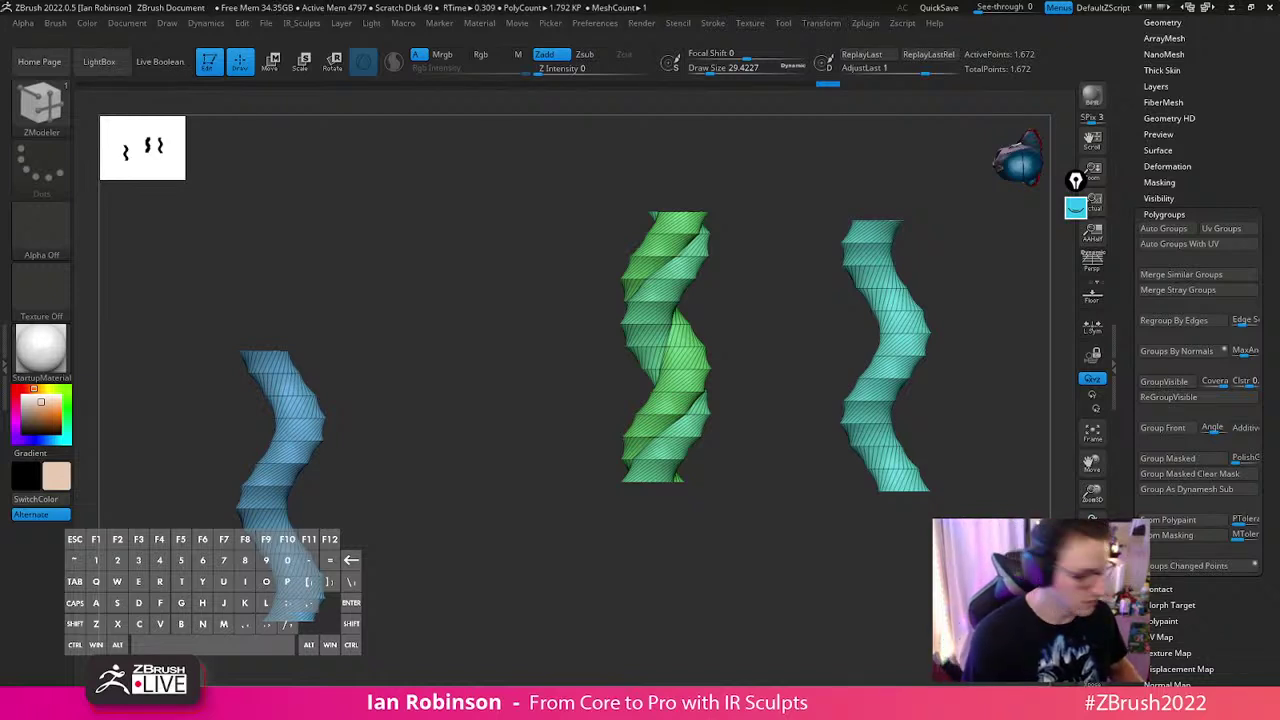
{"action": "key", "text": "BackSpace"}
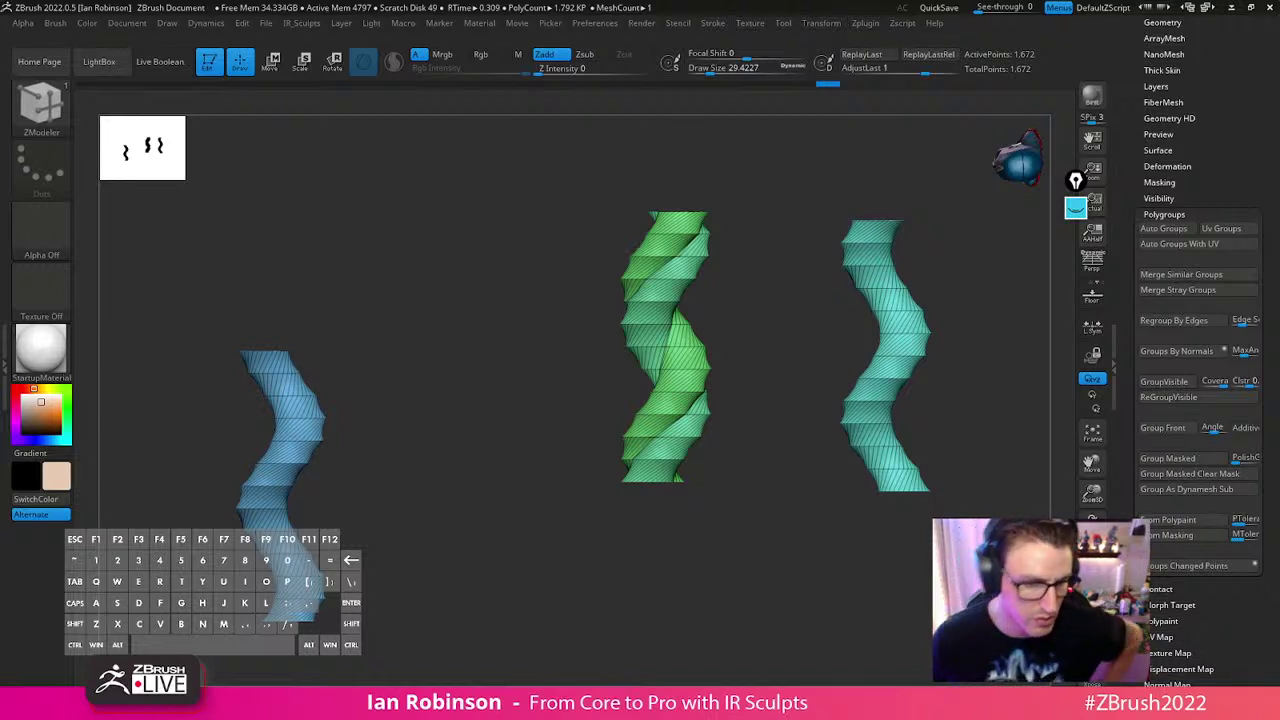
Undo the strand moves and the rope construction back to the single straight cylinder
{"action": "key", "text": "ctrl+z"}
{"action": "key", "text": "ctrl+z"}
{"action": "key", "text": "ctrl+z"}
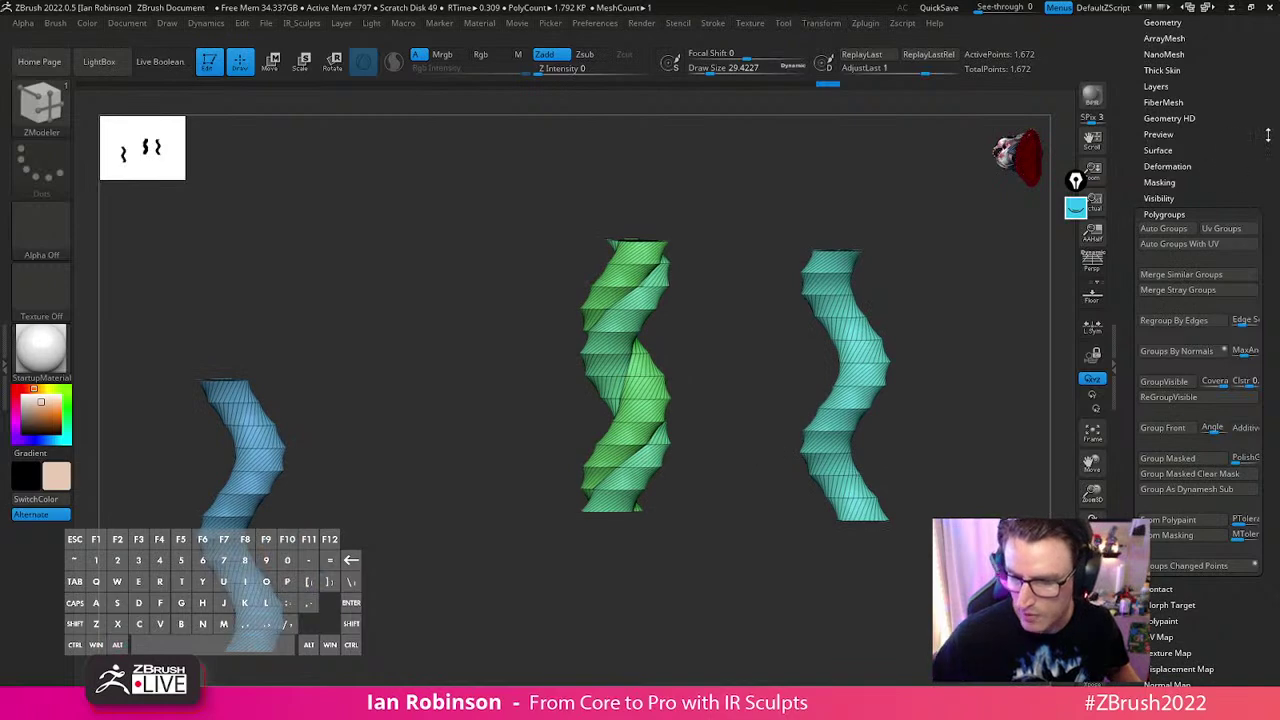
{"action": "key", "text": "ctrl+z"}
{"action": "key", "text": "ctrl+z"}
{"action": "key", "text": "ctrl+z"}
{"action": "key", "text": "ctrl+z"}
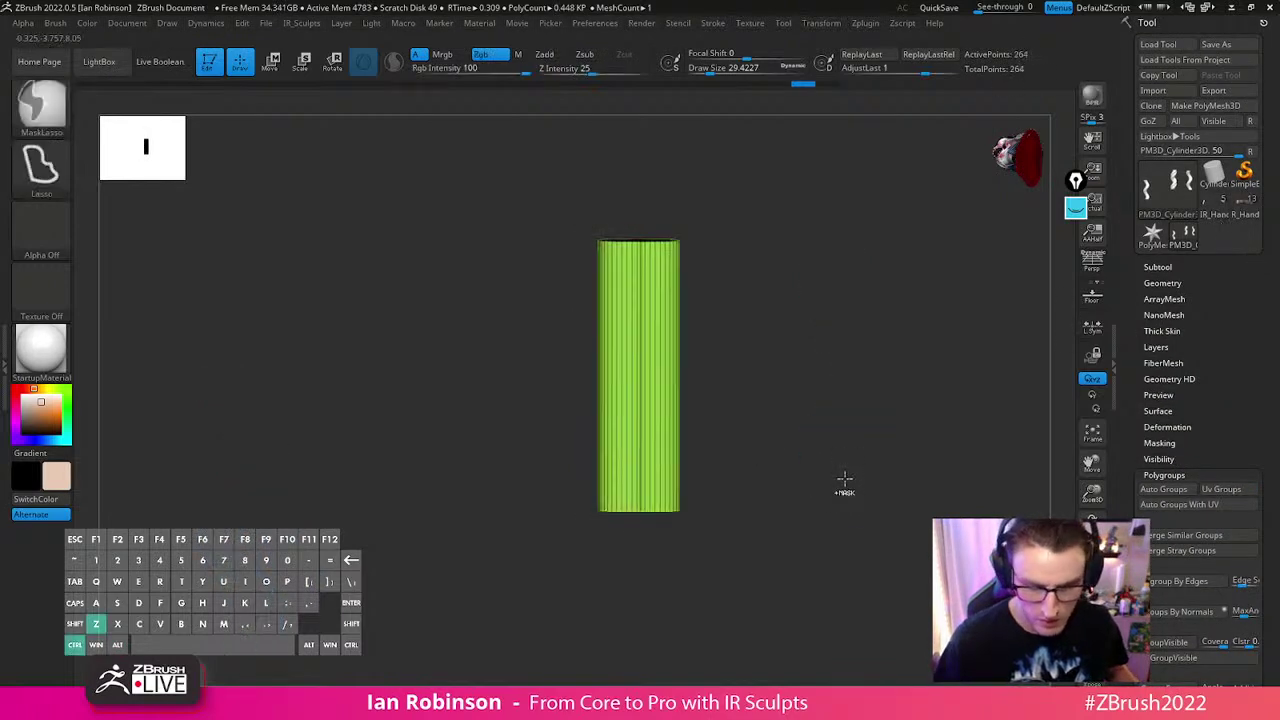
Insert concentric edge loops into the cylinder's end cap with ZModeler, accepting the replacement of the undo history
{"action": "left_click_drag", "start_coordinate": [812, 410], "coordinate": [823, 541]}
{"action": "left_click_drag", "start_coordinate": [817, 366], "coordinate": [757, 548], "text": "alt"}
{"action": "left_click_drag", "start_coordinate": [843, 383], "coordinate": [814, 380]}
{"action": "key", "text": "f"}
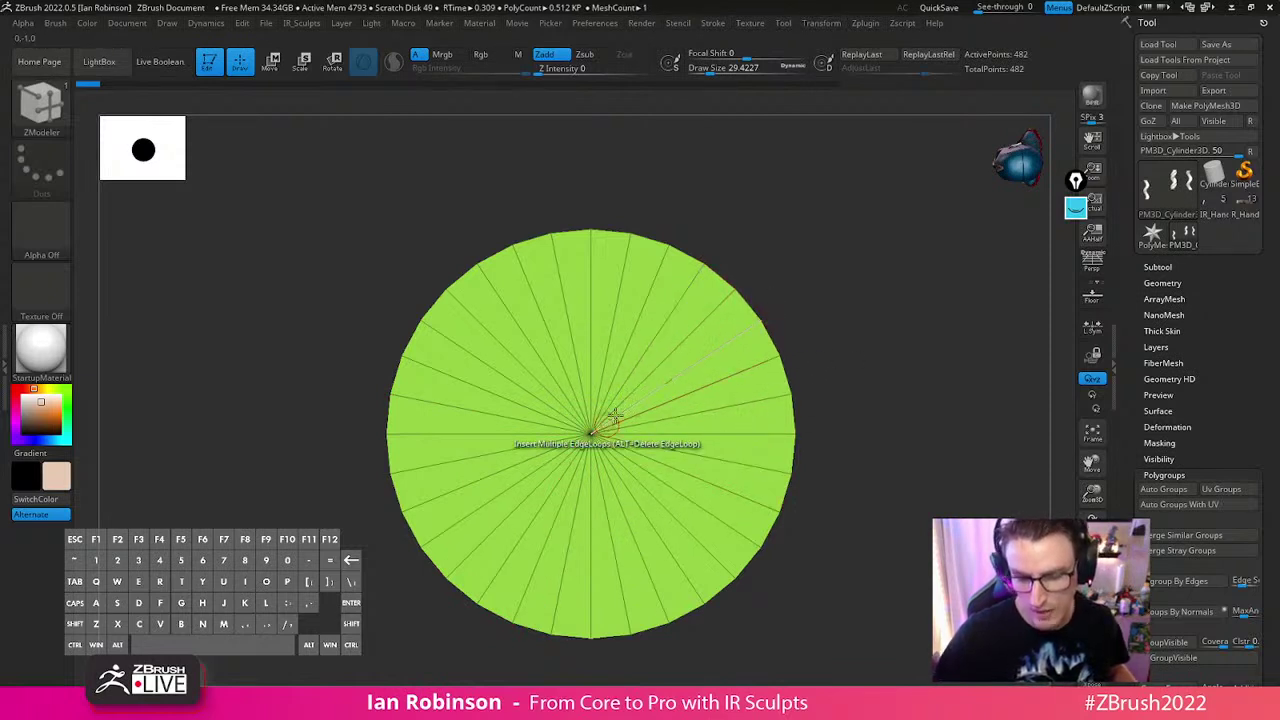
{"action": "key", "text": "space"}
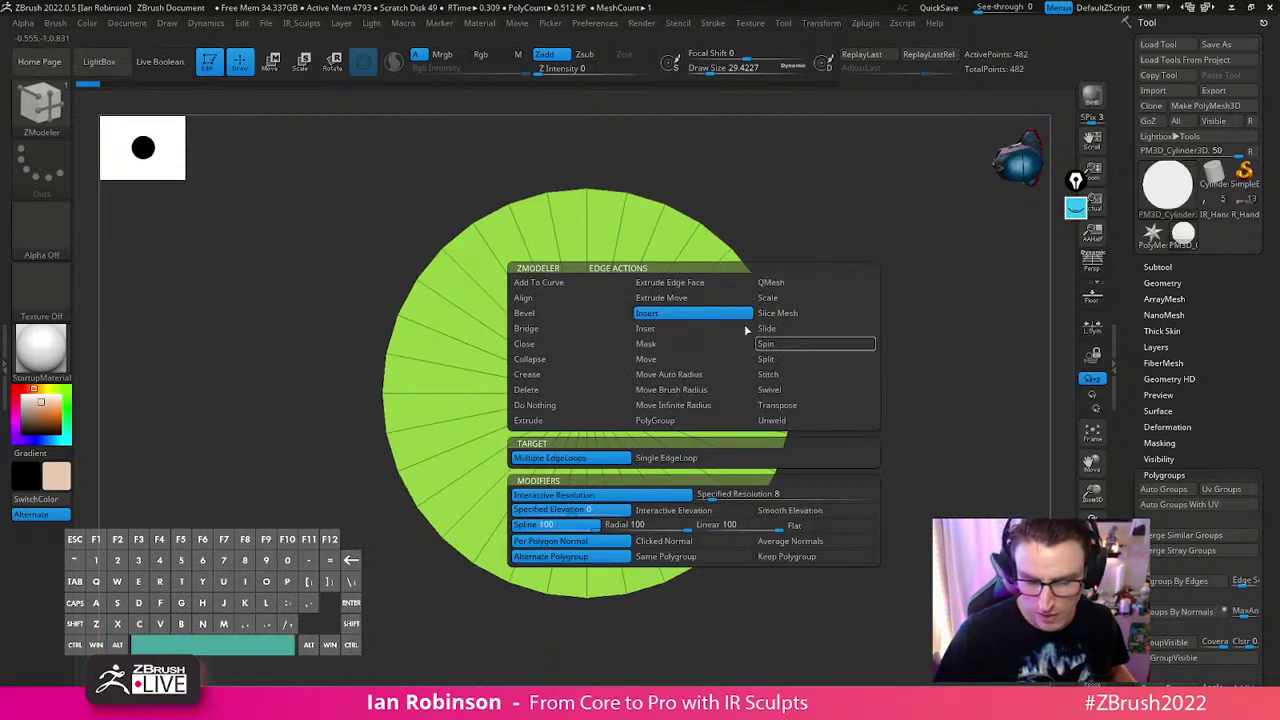
{"action": "left_click", "coordinate": [665, 458]}
{"action": "key", "text": "space"}
{"action": "left_click", "coordinate": [677, 299]}
{"action": "left_click", "coordinate": [686, 327]}
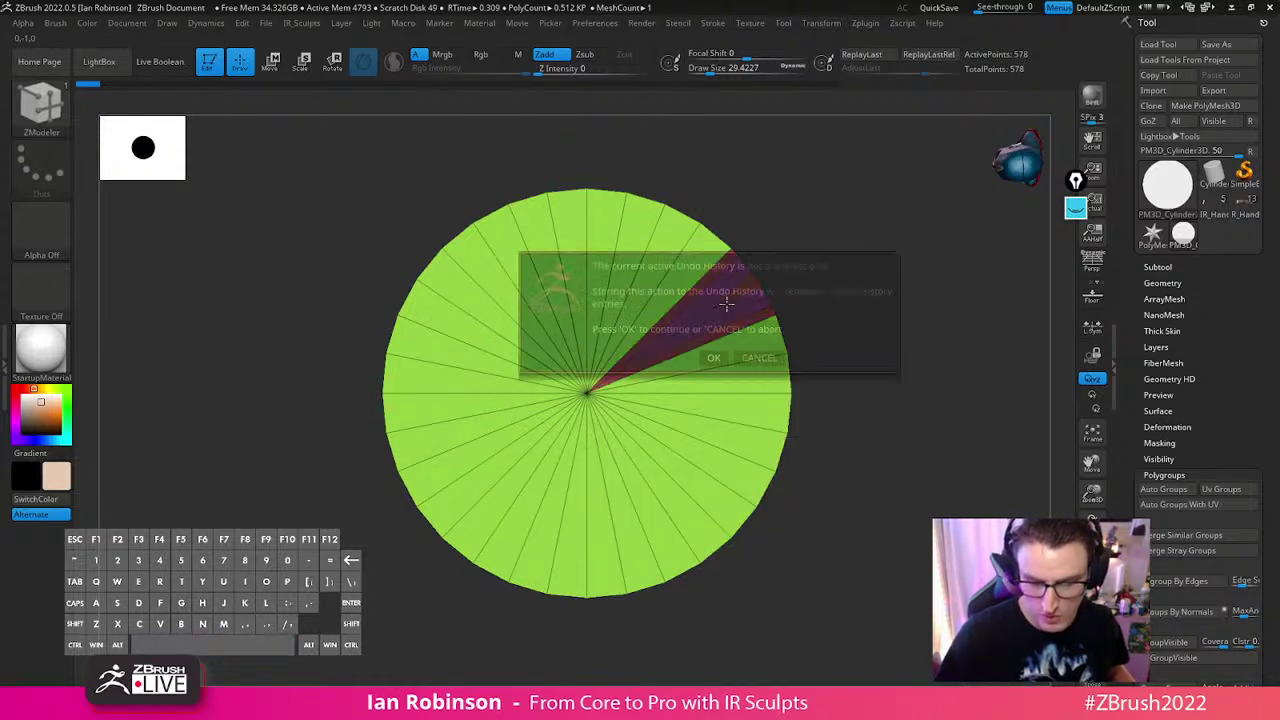
{"action": "left_click", "coordinate": [714, 352]}
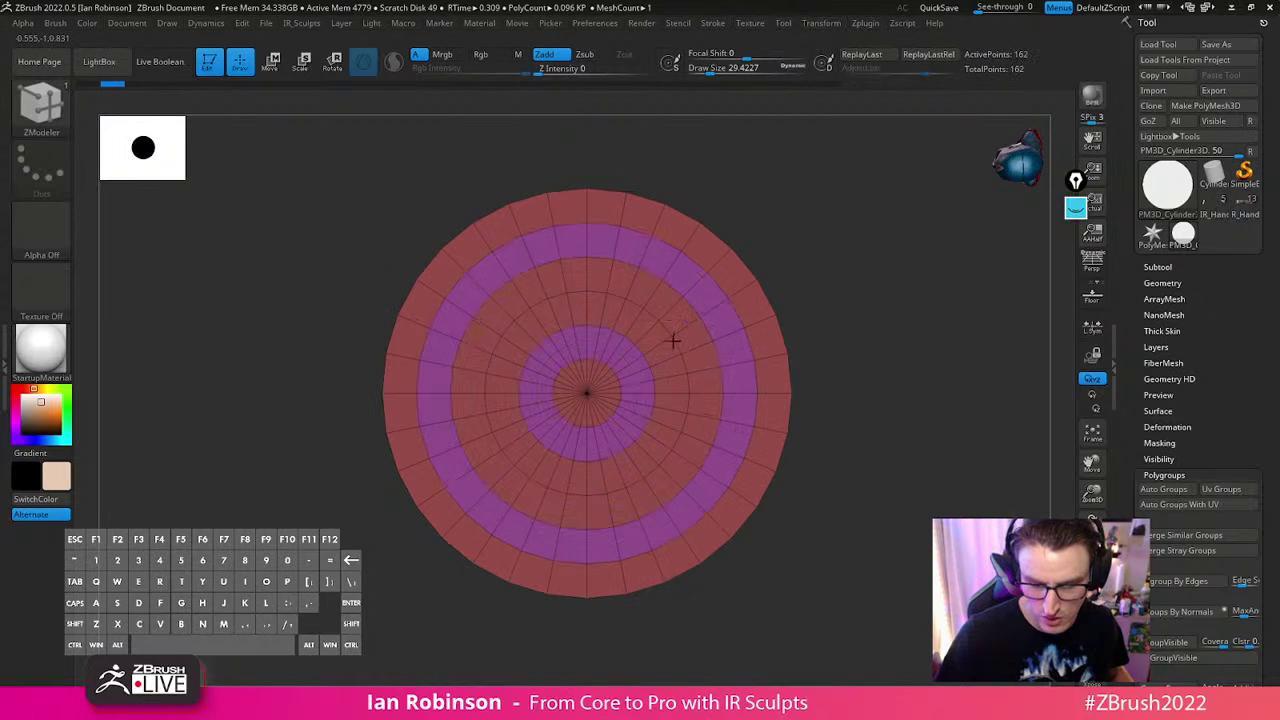
Insert more concentric loops in the end cap and multiple edge loops around the cylinder's side
{"action": "left_click_drag", "start_coordinate": [667, 346], "coordinate": [668, 347]}
{"action": "left_click", "coordinate": [668, 390]}
{"action": "left_click_drag", "start_coordinate": [903, 341], "coordinate": [842, 276]}
{"action": "left_click", "coordinate": [756, 418]}
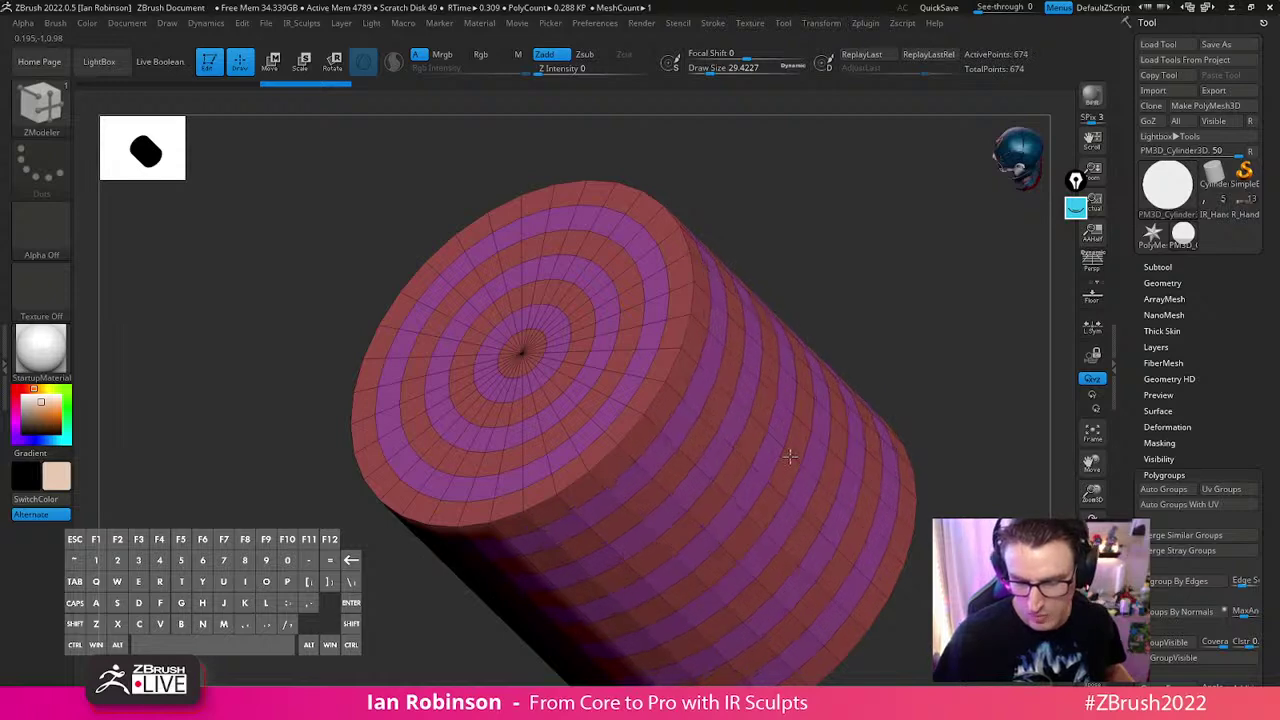
{"action": "left_click_drag", "start_coordinate": [790, 456], "coordinate": [791, 457]}
{"action": "mouse_move", "coordinate": [911, 323]}
{"action": "left_mouse_down", "text": "alt"}
{"action": "mouse_move", "coordinate": [854, 289]}
{"action": "mouse_move", "coordinate": [771, 328]}
{"action": "mouse_move", "coordinate": [928, 411]}
{"action": "mouse_move", "coordinate": [876, 309]}
{"action": "left_mouse_up", "text": "alt"}
Reselect the ZModeler brush and undo the loops inserted in the cylinder's cap and side
{"action": "key", "text": "b"}
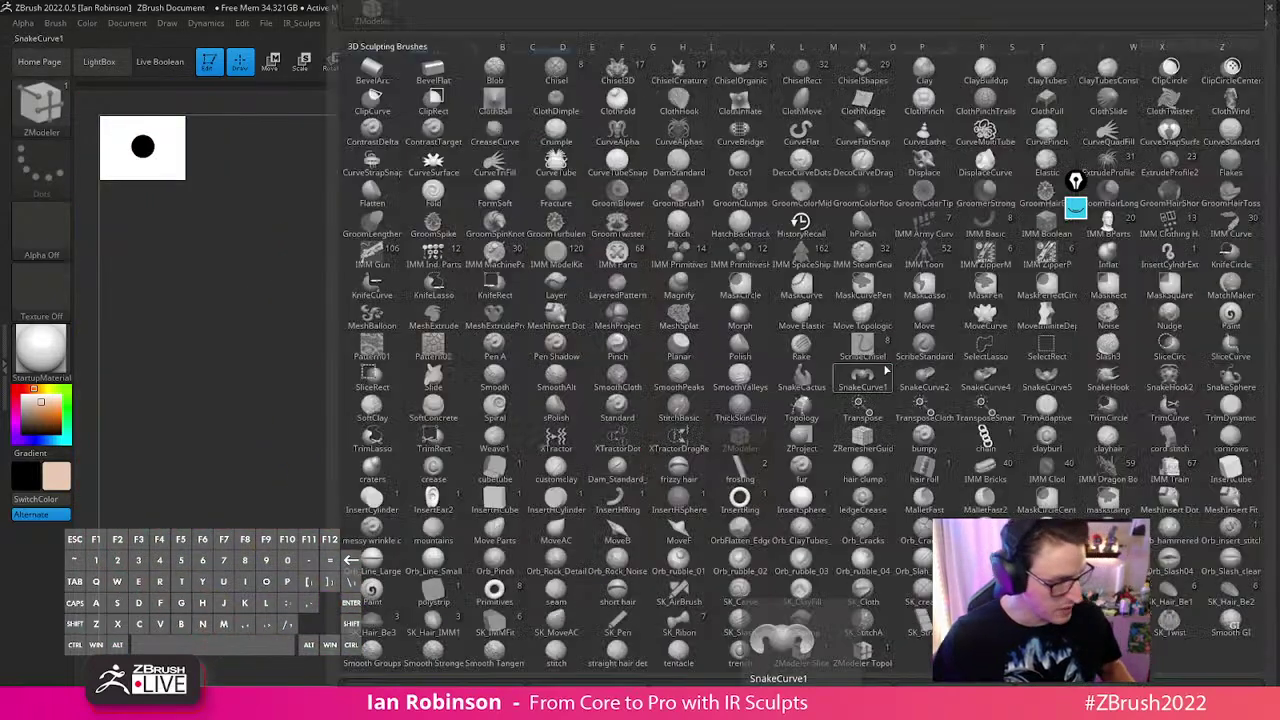
{"action": "key", "text": "z"}
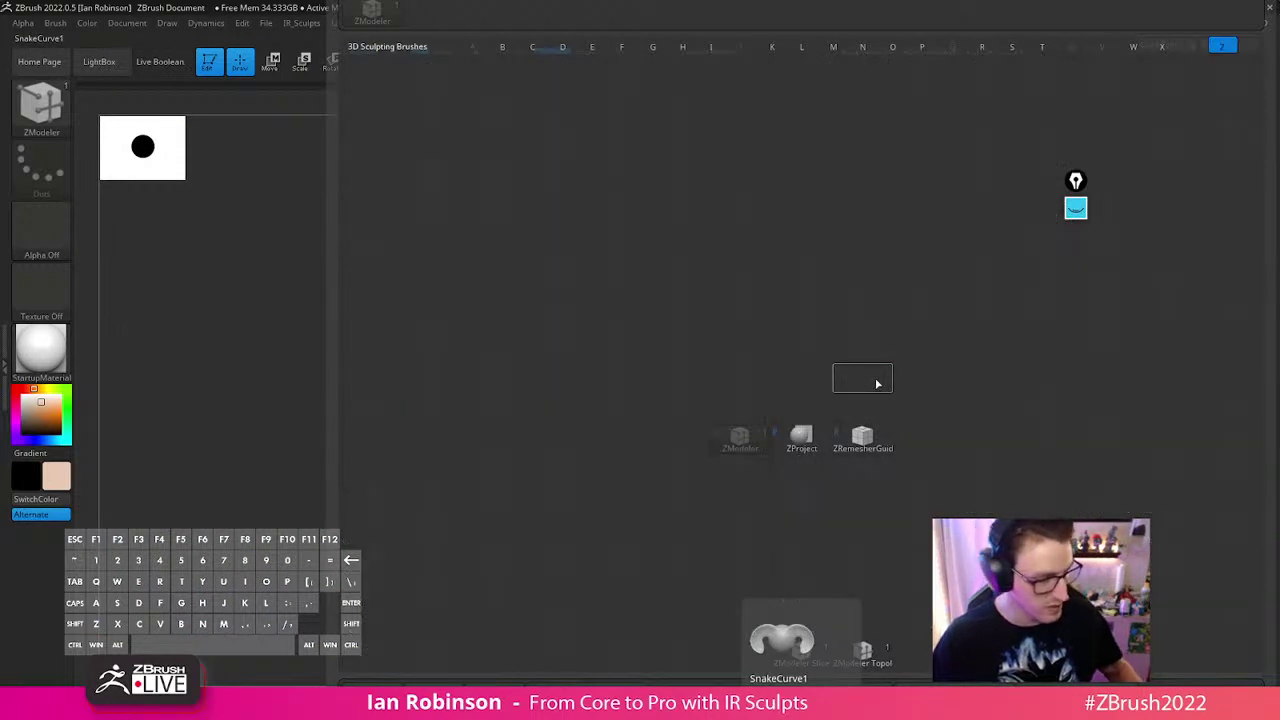
{"action": "key", "text": "m"}
{"action": "mouse_move", "coordinate": [868, 334]}
{"action": "left_mouse_down", "text": "alt"}
{"action": "mouse_move", "coordinate": [861, 374]}
{"action": "mouse_move", "coordinate": [851, 269]}
{"action": "mouse_move", "coordinate": [833, 301]}
{"action": "mouse_move", "coordinate": [776, 267]}
{"action": "left_mouse_up", "text": "alt"}
{"action": "key", "text": "ctrl+z"}
{"action": "key", "text": "ctrl+z"}
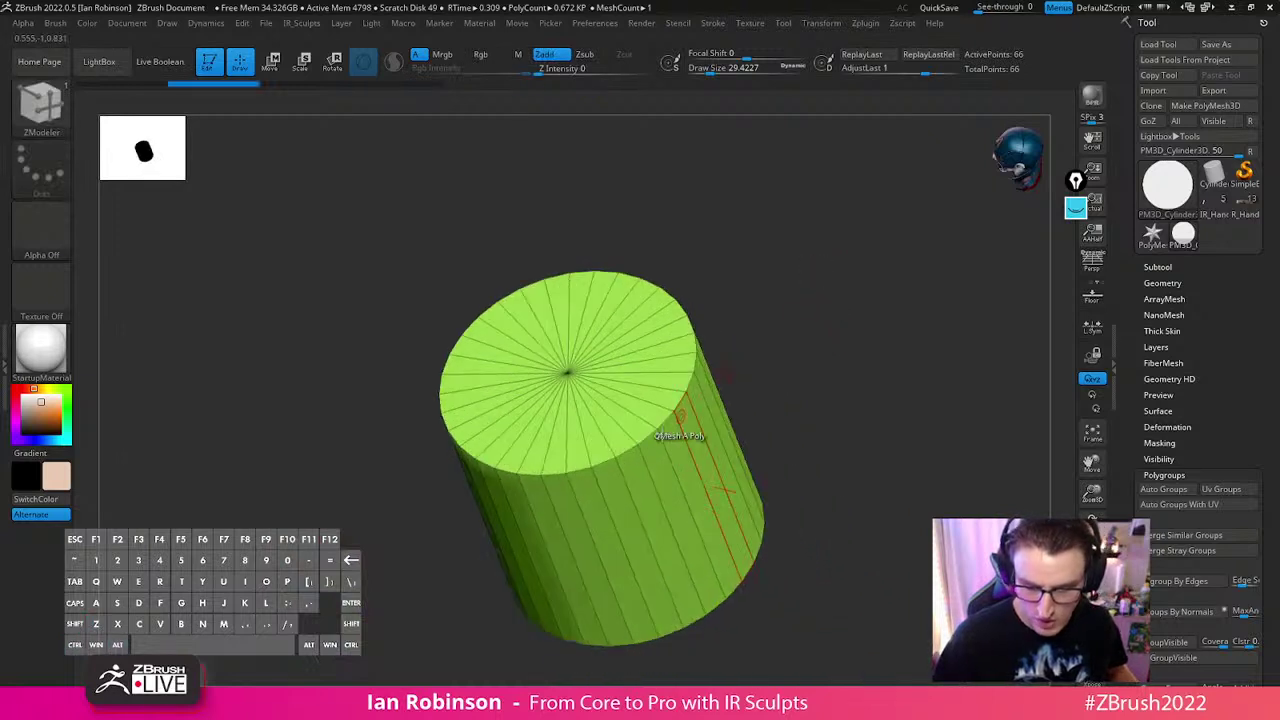
Examine the ZModeler edge and point action options at the cylinder's rim
{"action": "scroll", "coordinate": [668, 428], "scroll_direction": "up", "scroll_amount": 3}
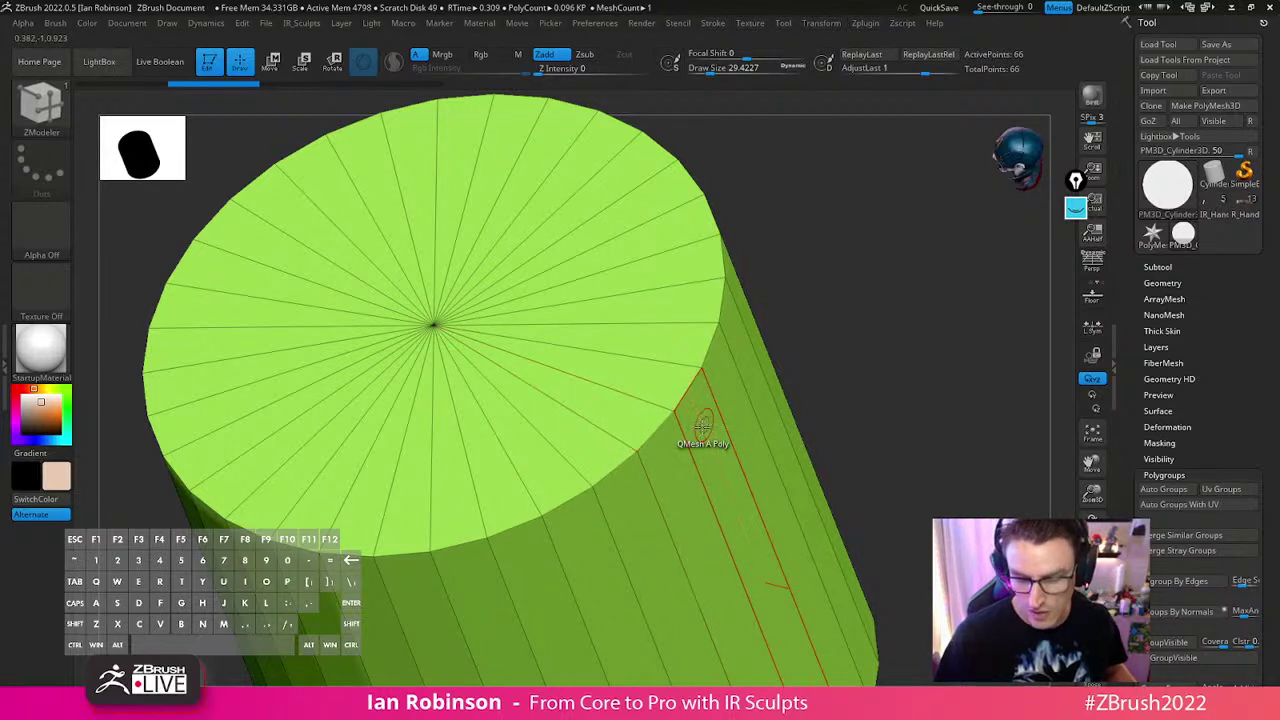
{"action": "key", "text": "space"}
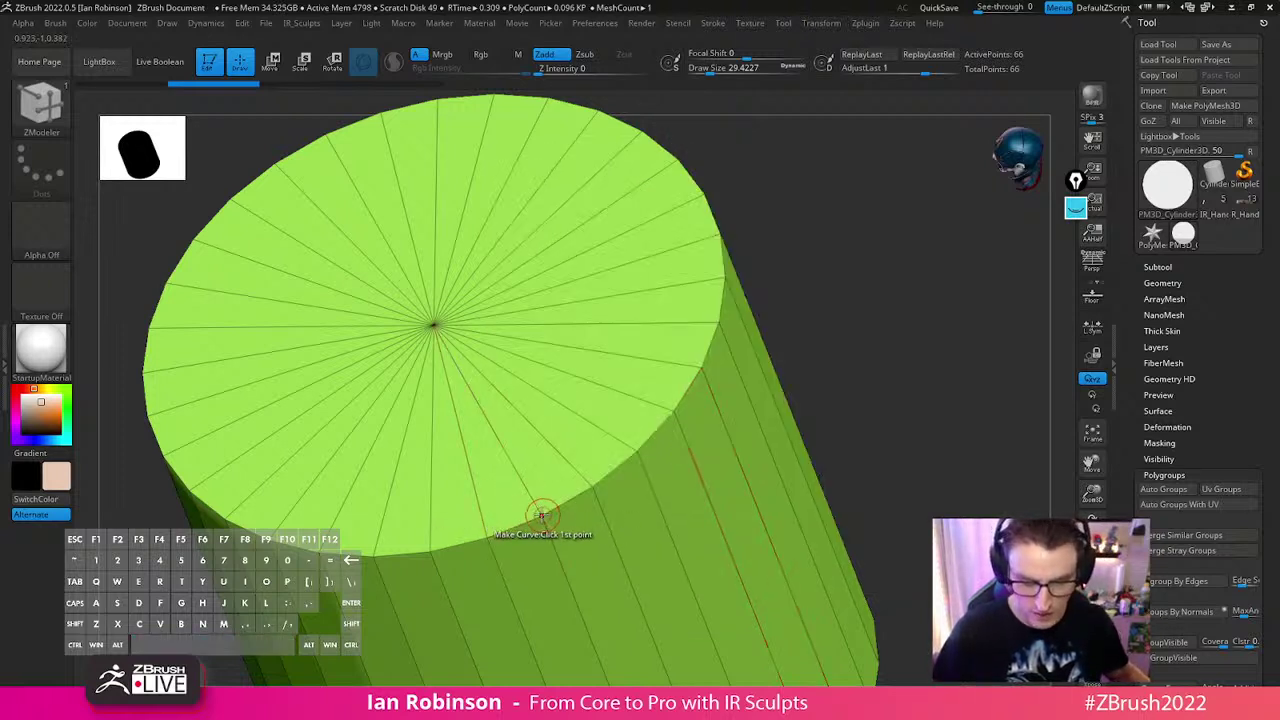
{"action": "key", "text": "space"}
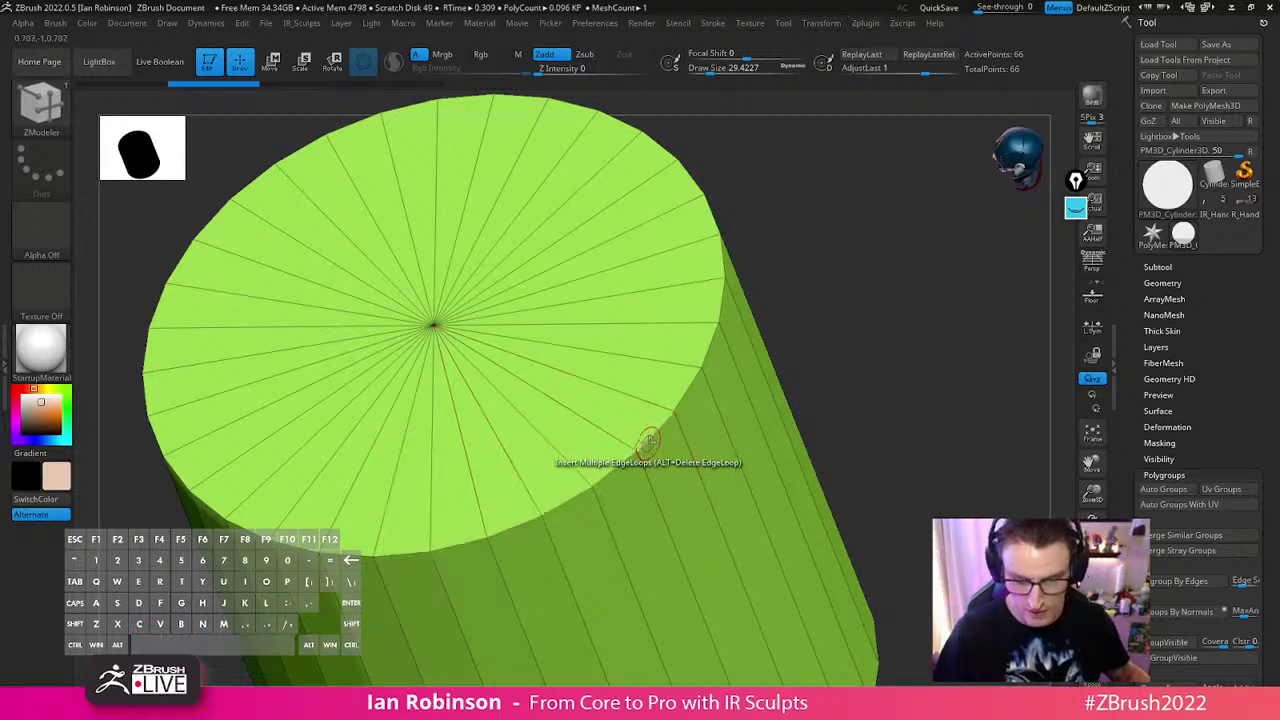
{"action": "key", "text": "space"}
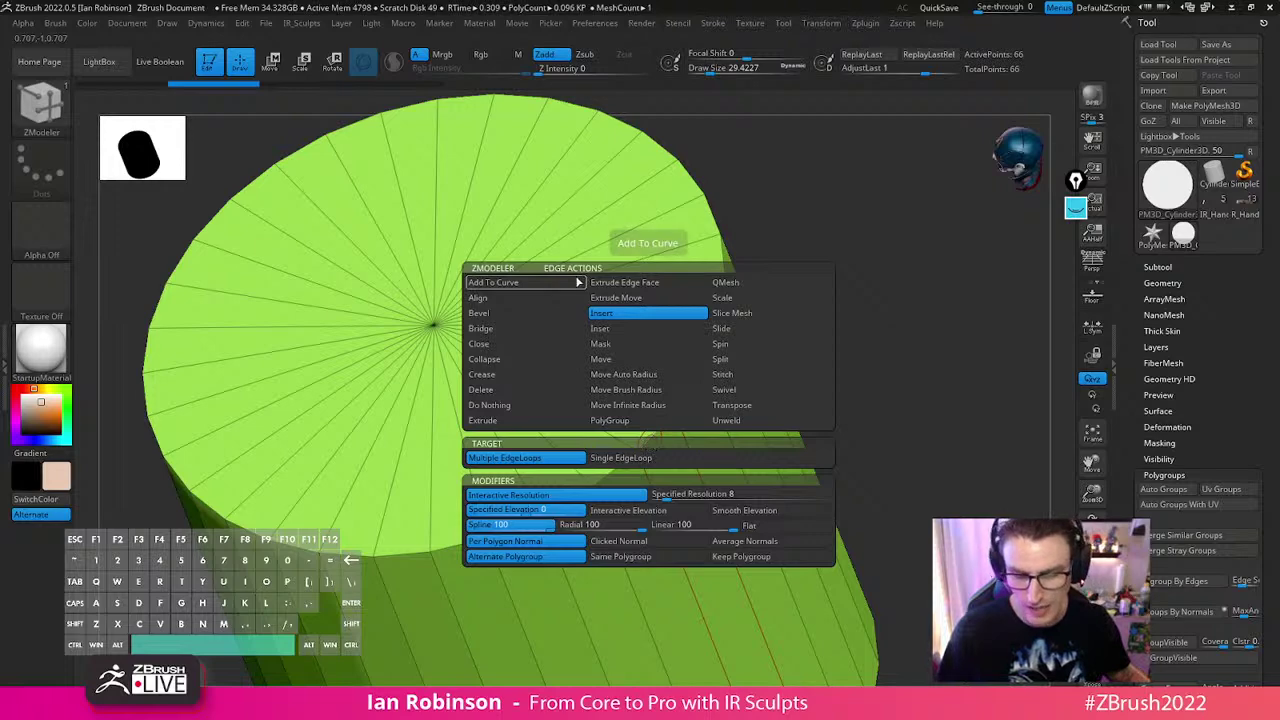
{"action": "key", "text": "space"}
{"action": "key", "text": "space"}
{"action": "key", "text": "space"}
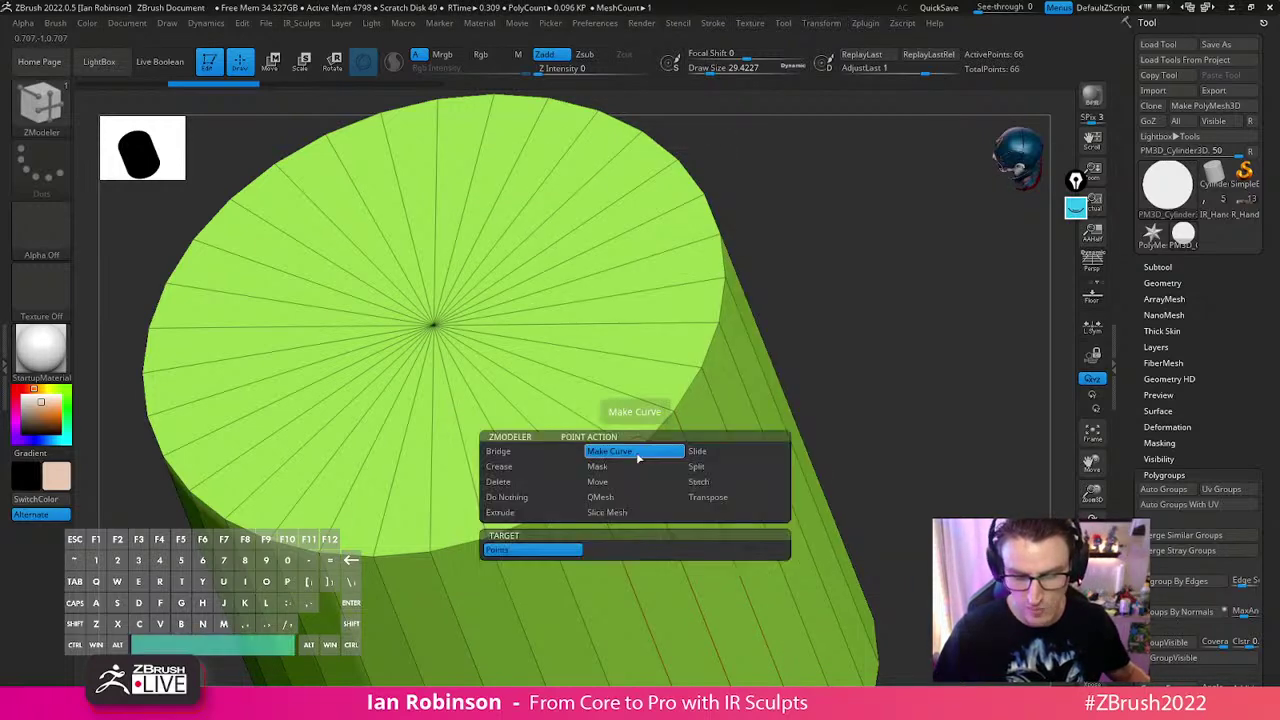
Insert multiple edge loops around the cylinder's side, undo them, and check the ZModeler edge actions again
{"action": "left_click_drag", "start_coordinate": [876, 345], "coordinate": [687, 329], "text": "alt"}
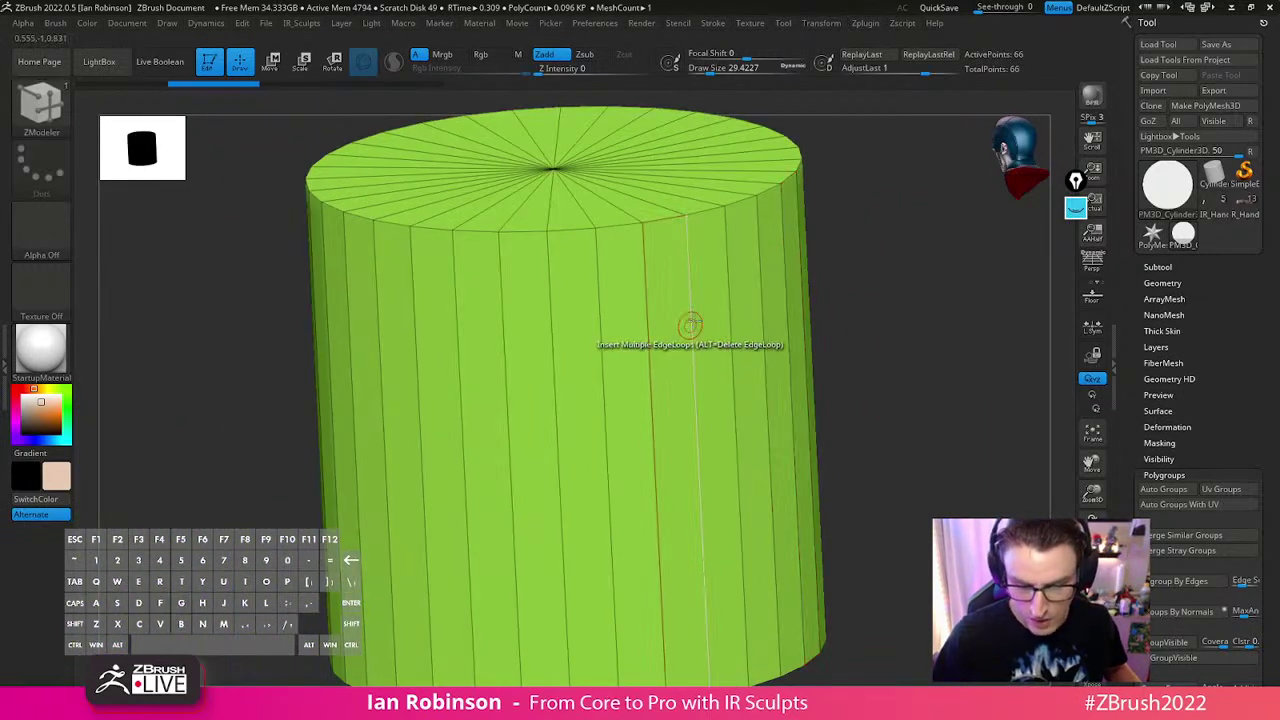
{"action": "key", "text": "space"}
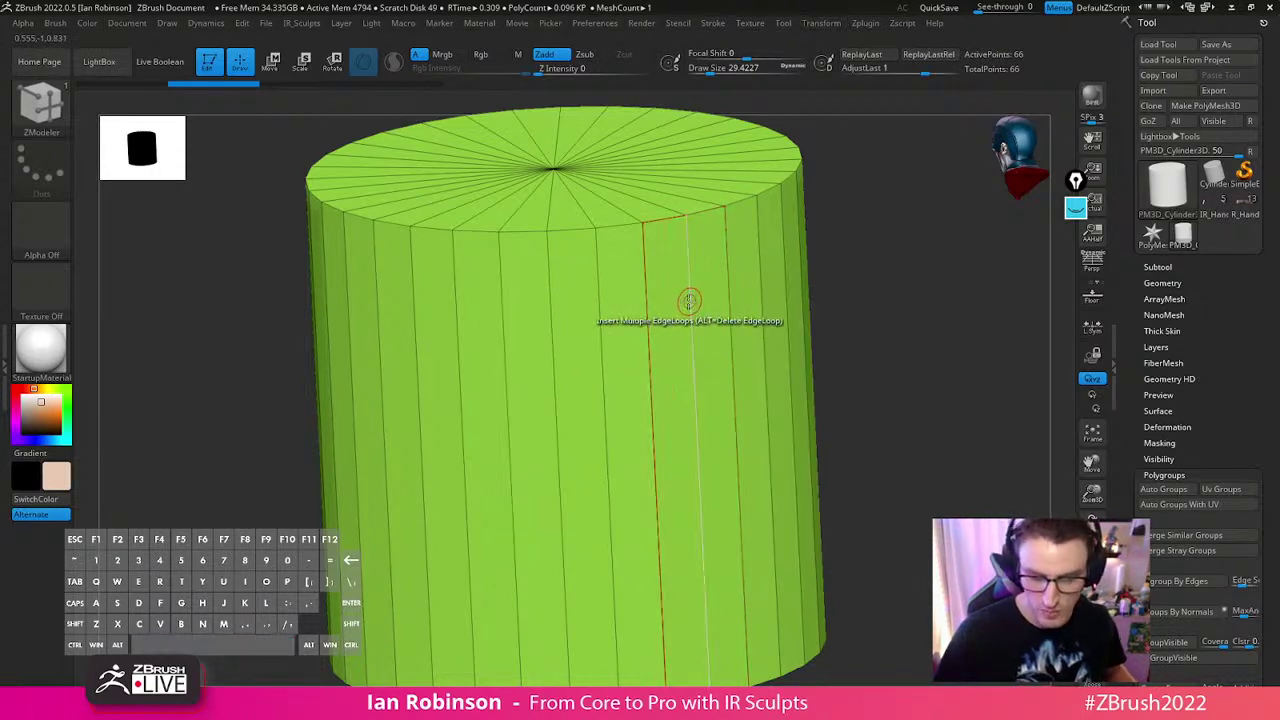
{"action": "left_click", "coordinate": [686, 298]}
{"action": "left_click_drag", "start_coordinate": [702, 375], "coordinate": [702, 371]}
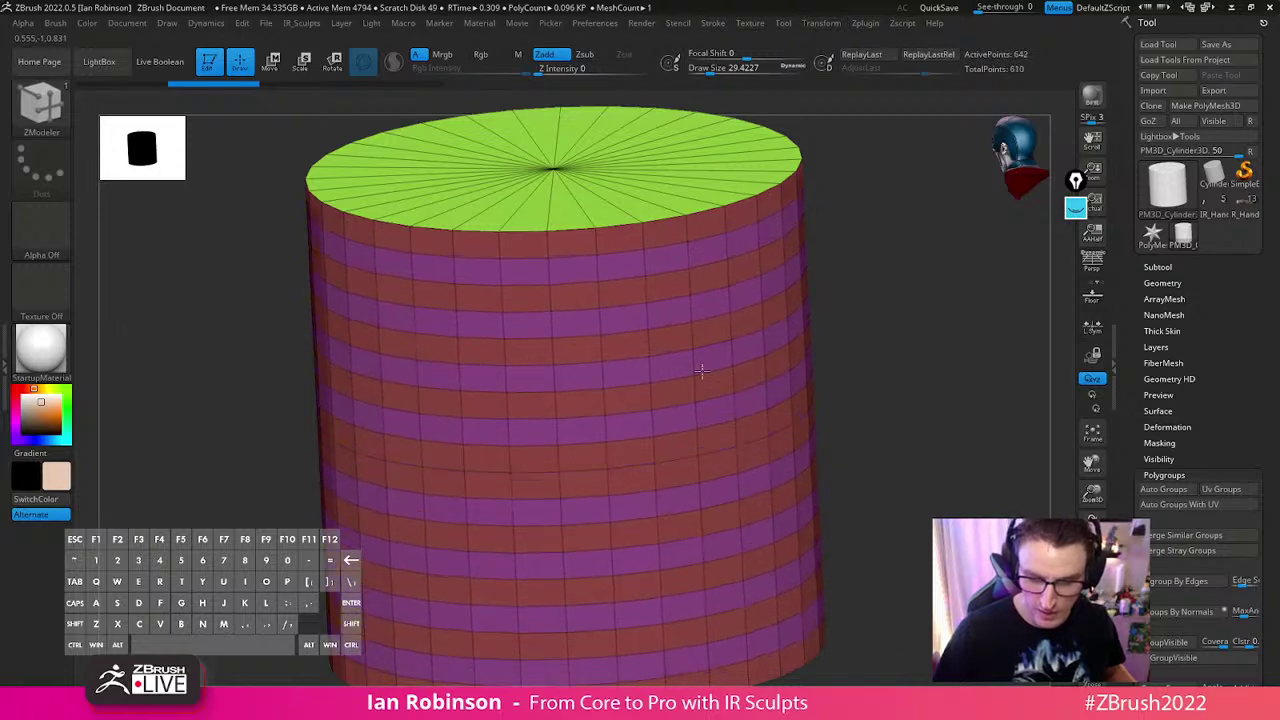
{"action": "key", "text": "ctrl+z"}
{"action": "key", "text": "space"}
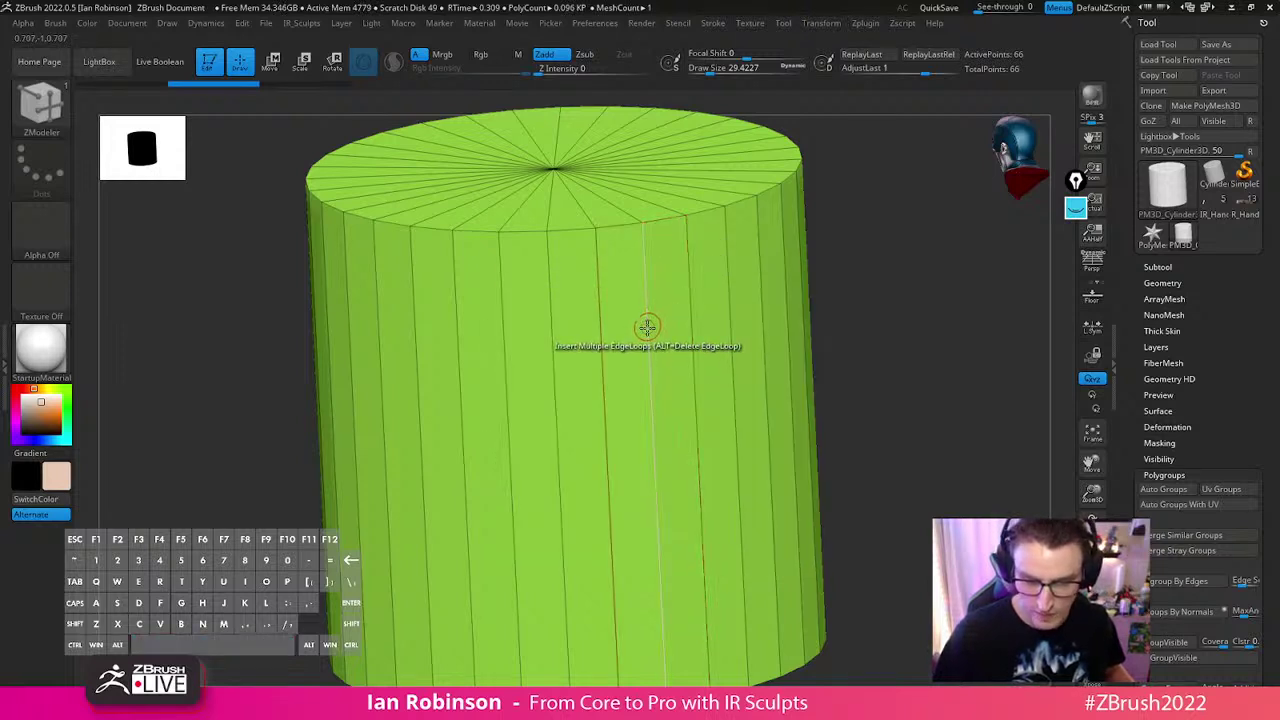
Try inserting multiple edge loops around the cylinder's side with alternating polygroups, and undo them
{"action": "left_click", "coordinate": [650, 370]}
{"action": "left_click_drag", "start_coordinate": [650, 373], "coordinate": [652, 412]}
{"action": "key", "text": "ctrl+z"}
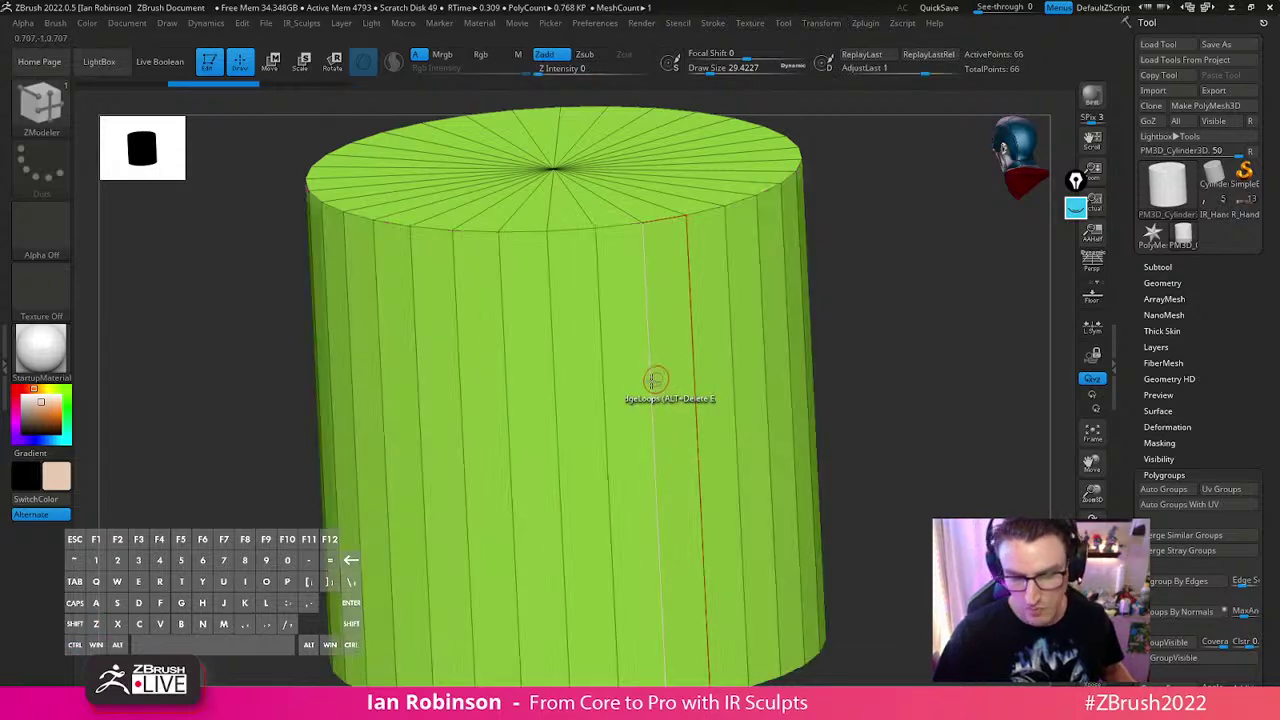
Set the edge Insert action to Keep Polygroup and insert multiple edge loops around the cylinder's side
{"action": "key", "text": "space"}
{"action": "mouse_move", "coordinate": [653, 392]}
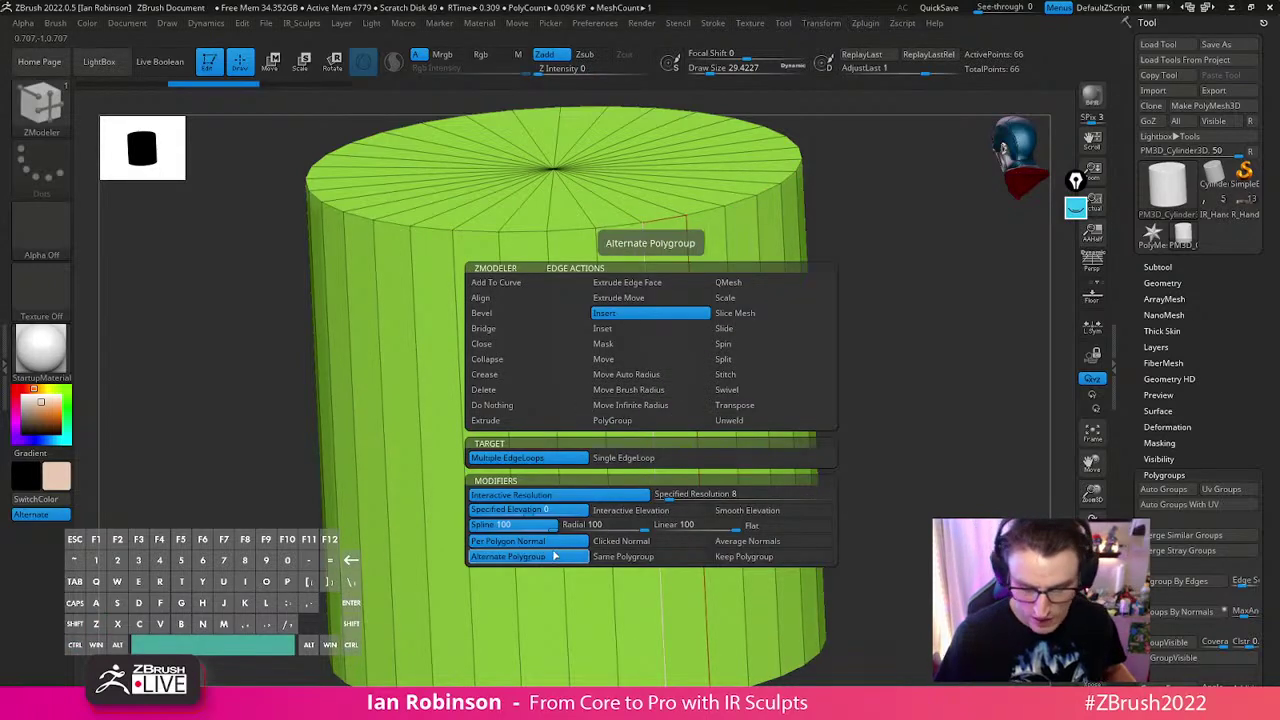
{"action": "left_click", "coordinate": [737, 558]}
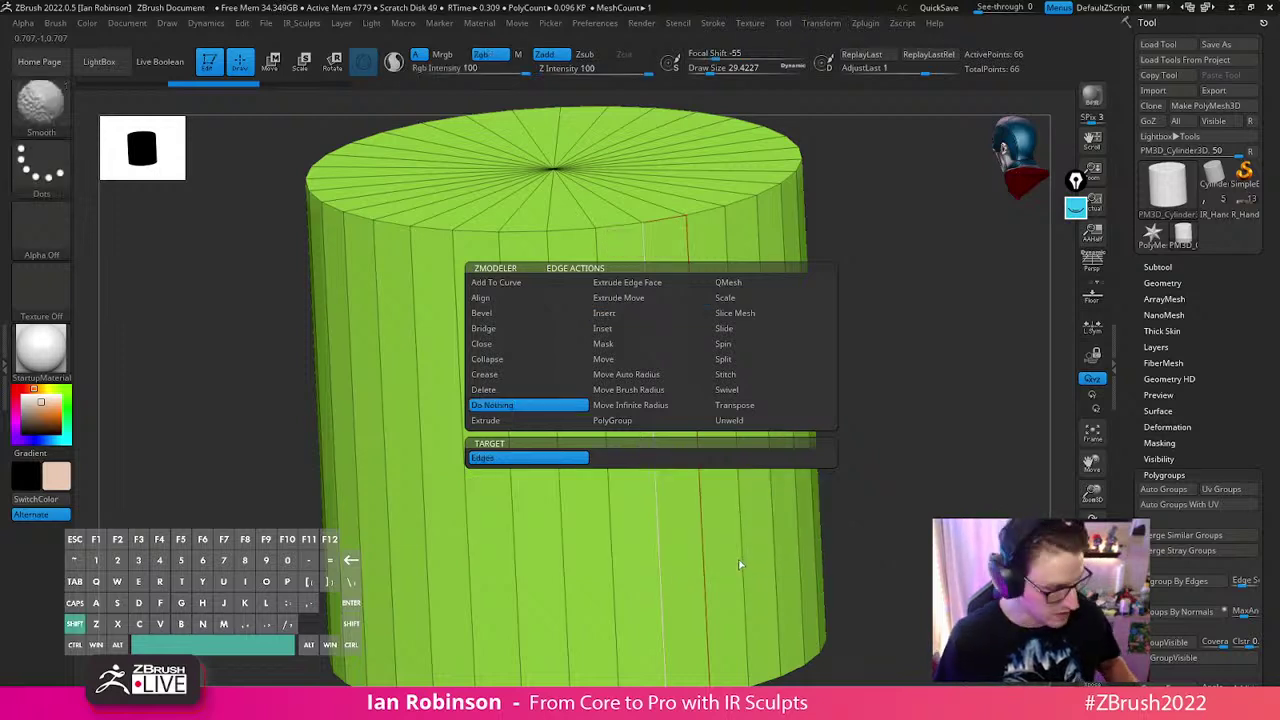
{"action": "key", "text": "space"}
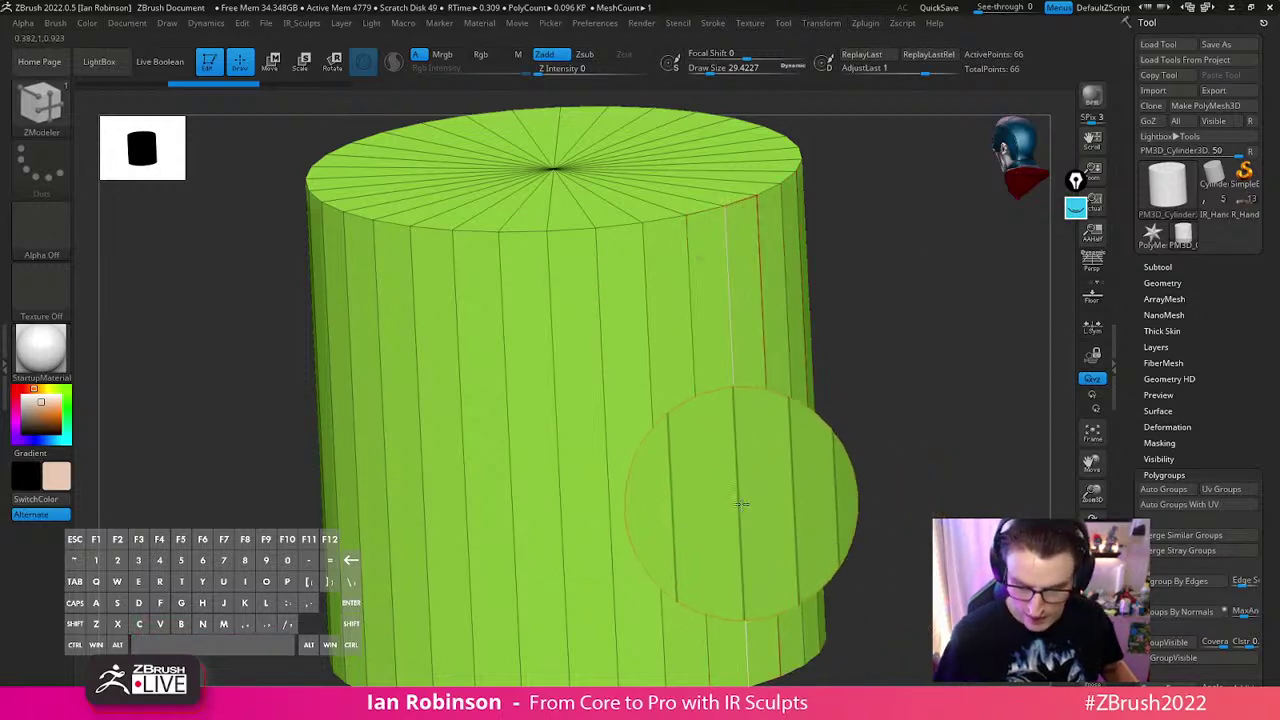
{"action": "left_click_drag", "start_coordinate": [740, 503], "coordinate": [734, 449]}
{"action": "key", "text": "ctrl"}
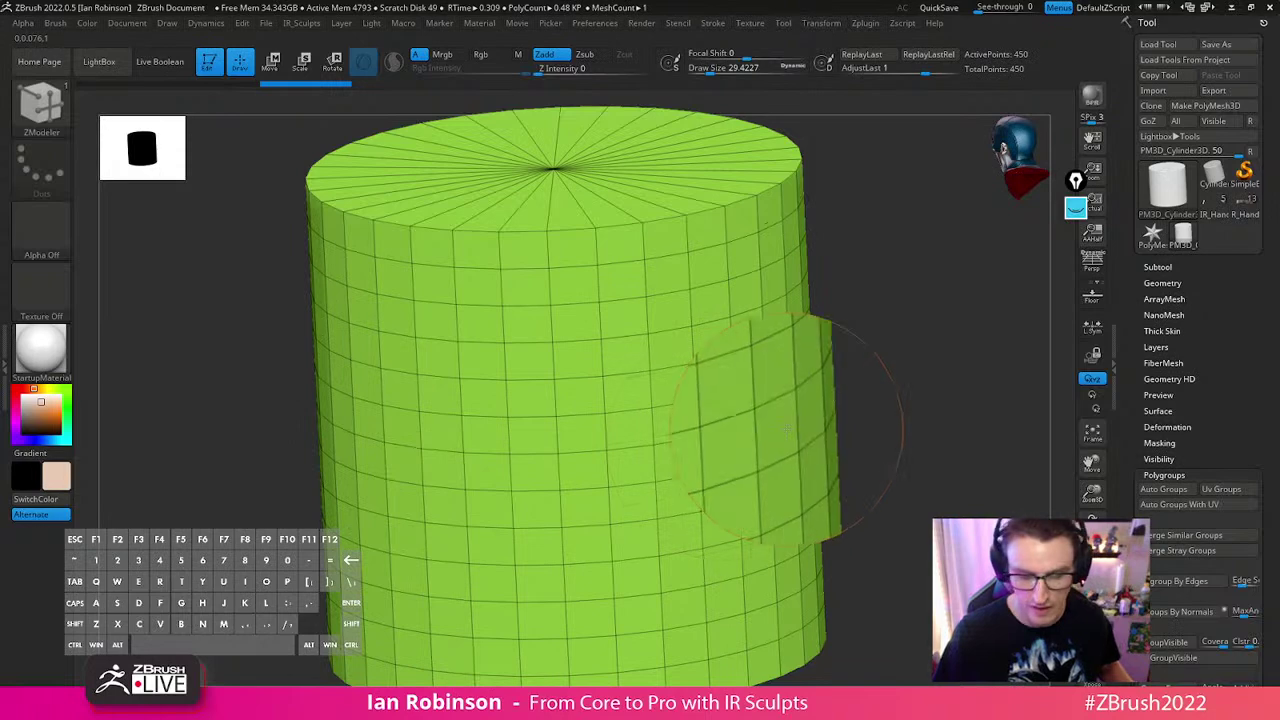
Set the ZModeler edge action to PolyGroup and assign a new polygroup to one horizontal polyloop near the cylinder's mid-height
{"action": "key", "text": "m"}
{"action": "key", "text": "shift"}
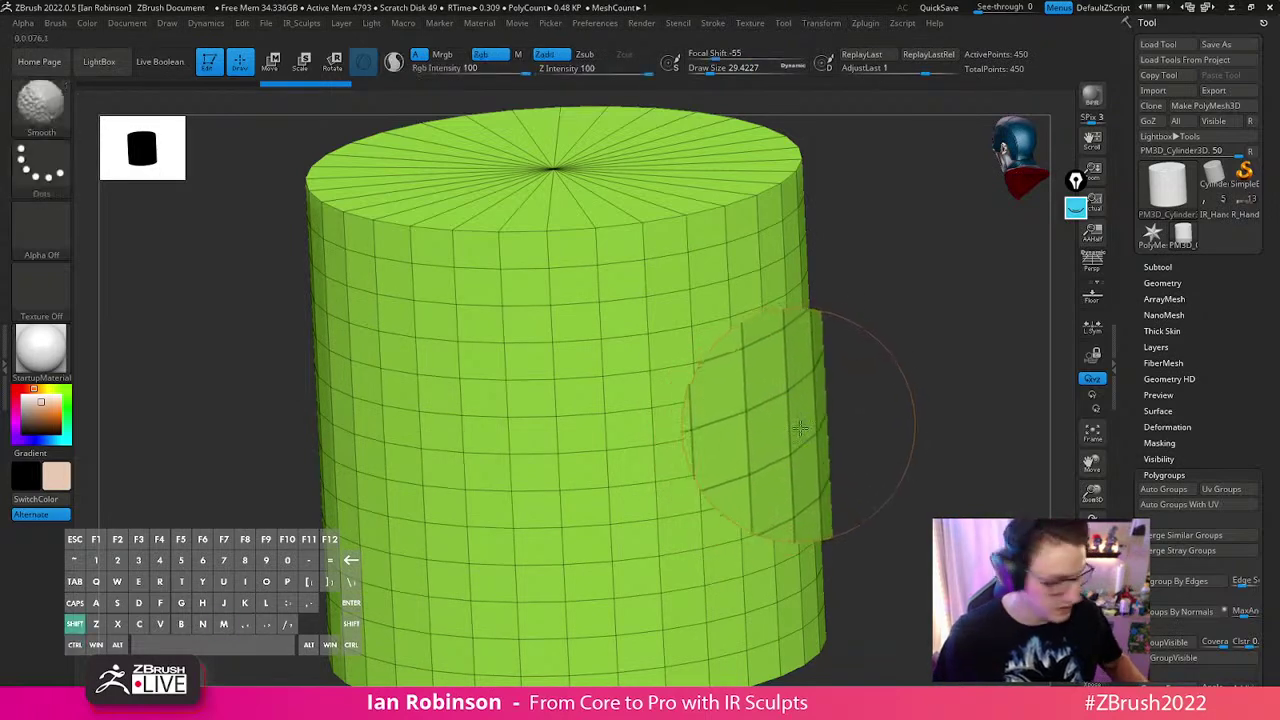
{"action": "left_click_drag", "start_coordinate": [868, 398], "coordinate": [674, 420]}
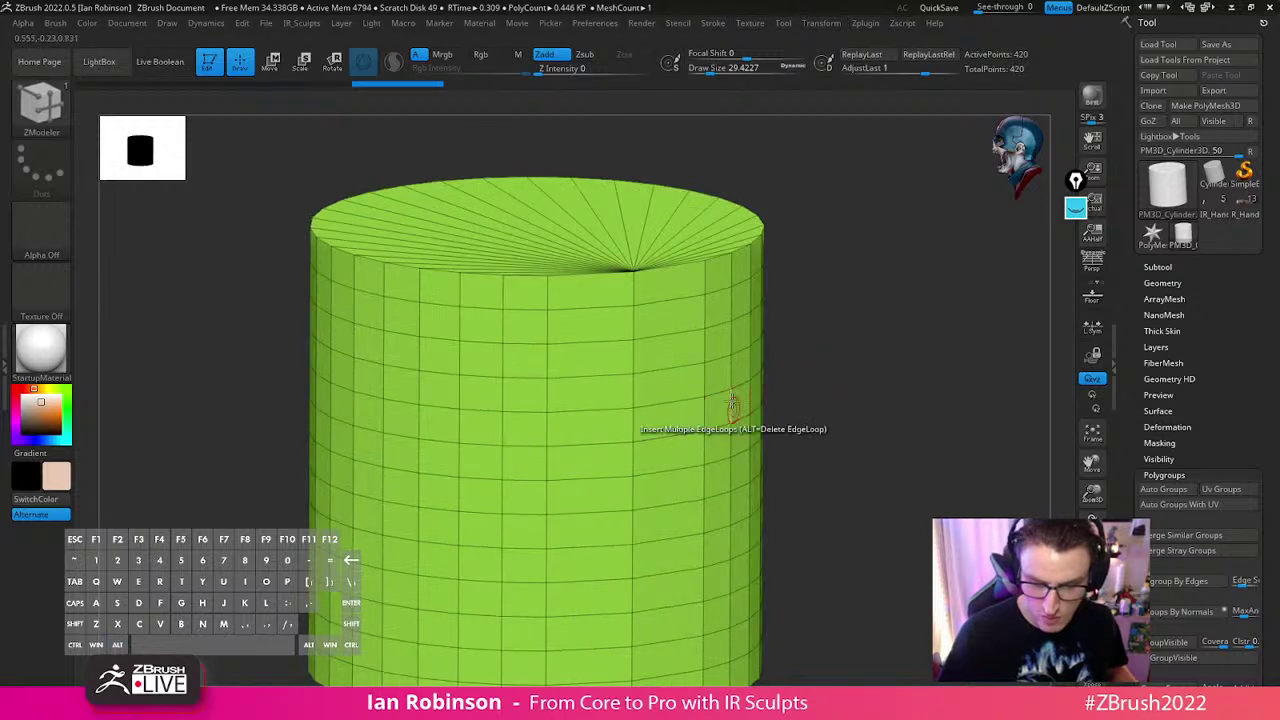
{"action": "left_click_drag", "start_coordinate": [826, 380], "coordinate": [714, 420], "text": "shift"}
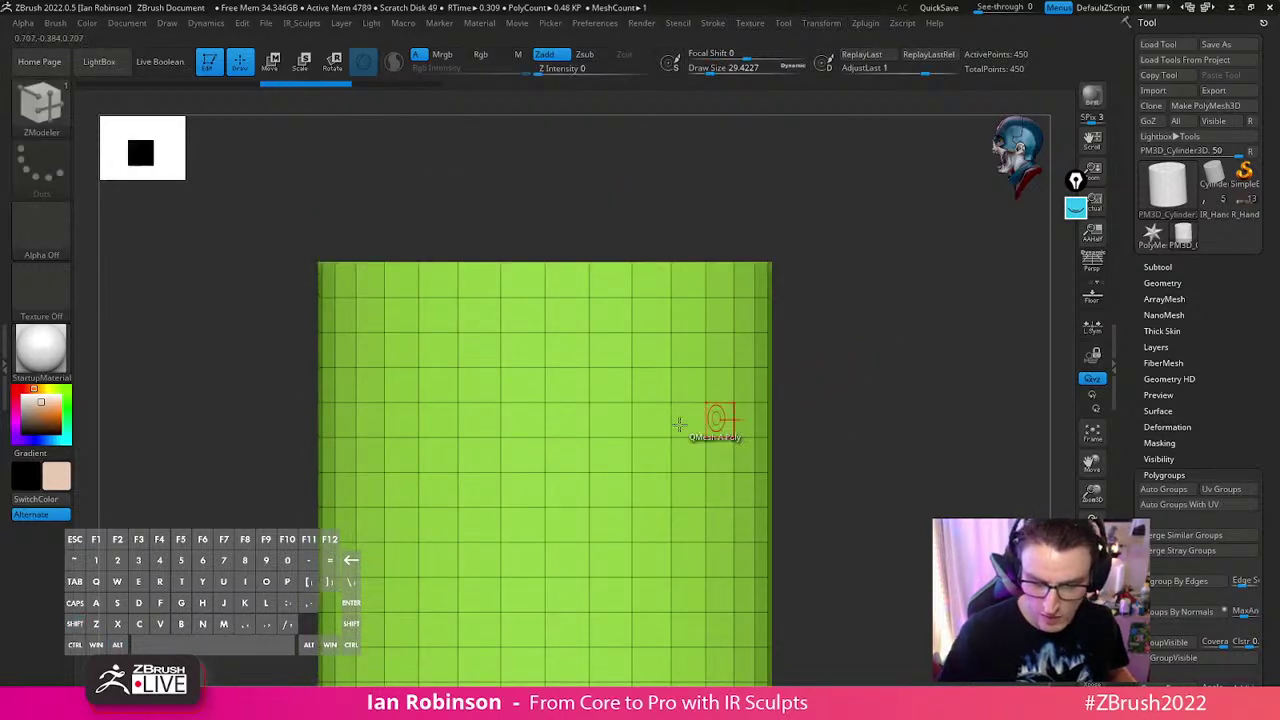
{"action": "key", "text": "space"}
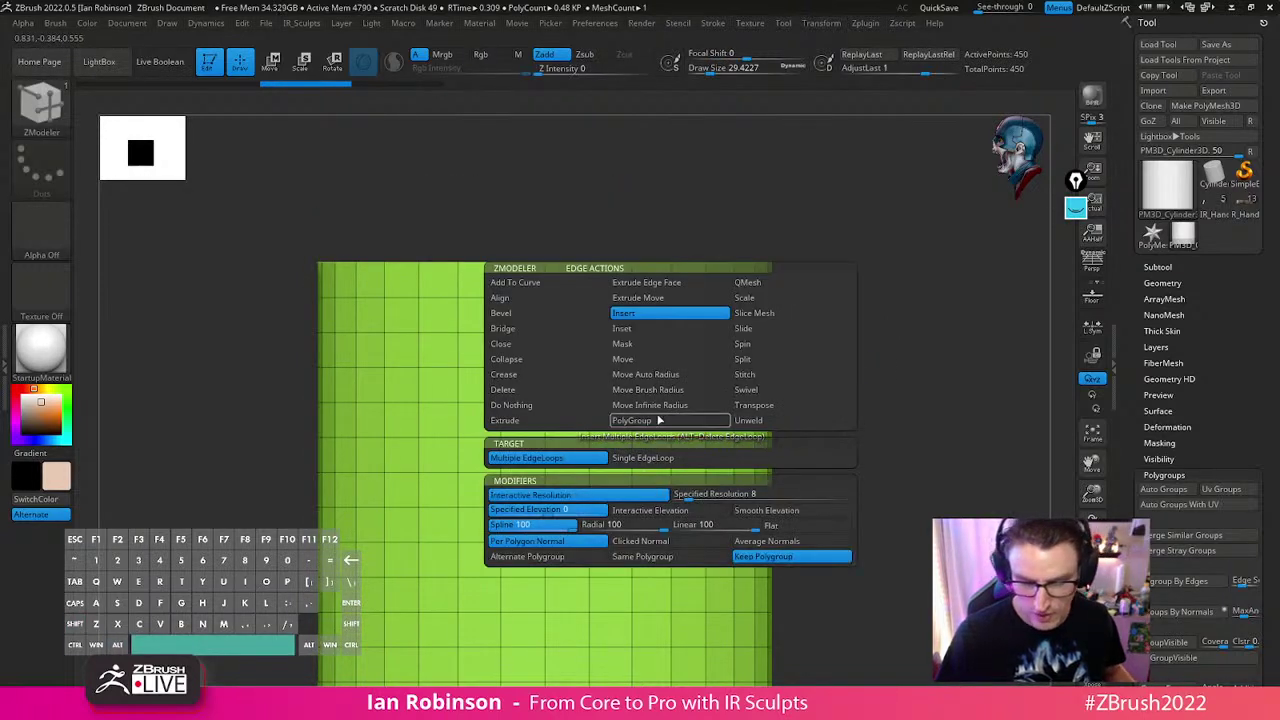
{"action": "left_click", "coordinate": [662, 421]}
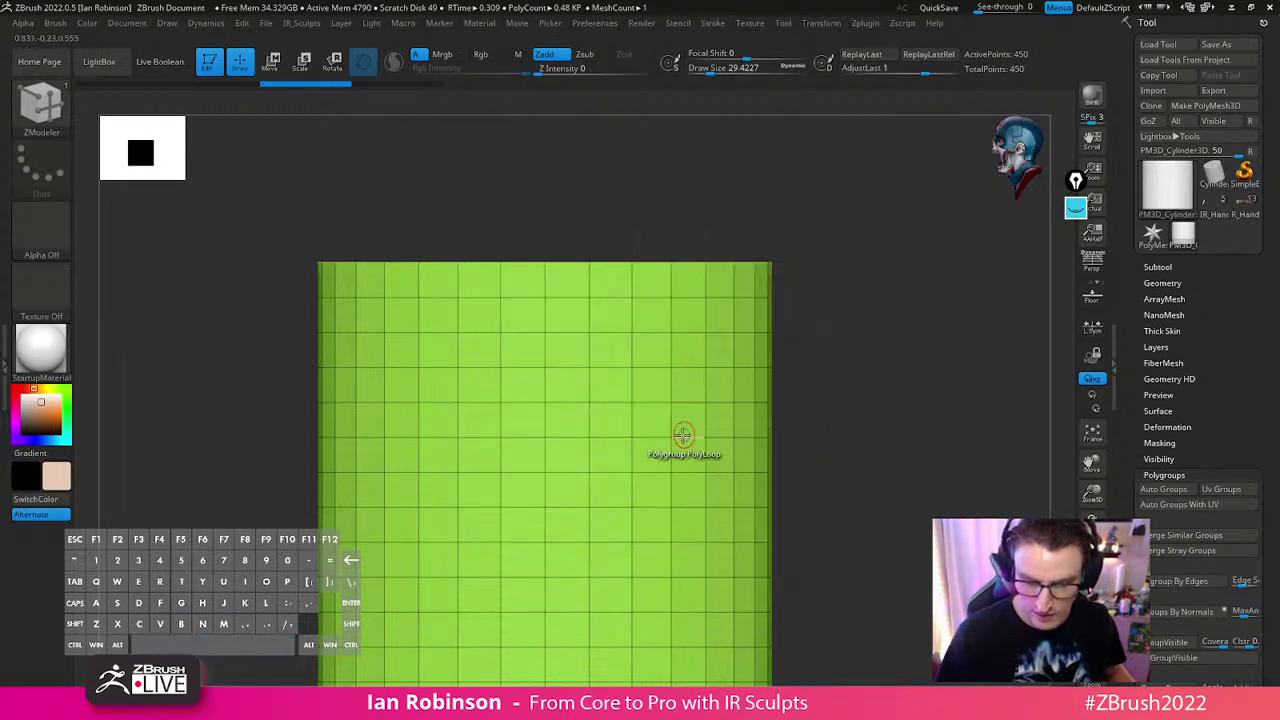
{"action": "left_click", "coordinate": [666, 448]}
{"action": "left_click", "coordinate": [668, 451], "text": "alt"}
{"action": "left_click", "coordinate": [669, 451]}
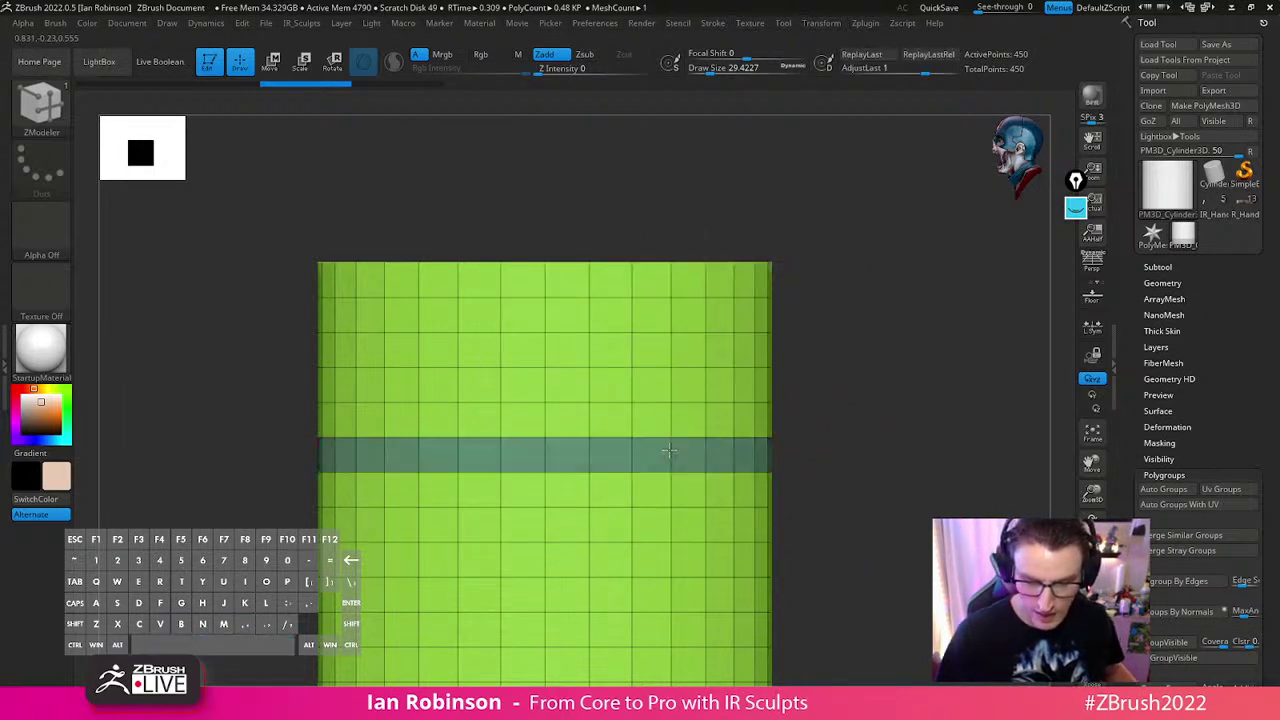
Cycle the new polyloop's polygroup color until it is blue
{"action": "key", "text": "alt"}
{"action": "key", "text": "alt"}
{"action": "key", "text": "alt"}
{"action": "key", "text": "alt"}
{"action": "key", "text": "alt"}
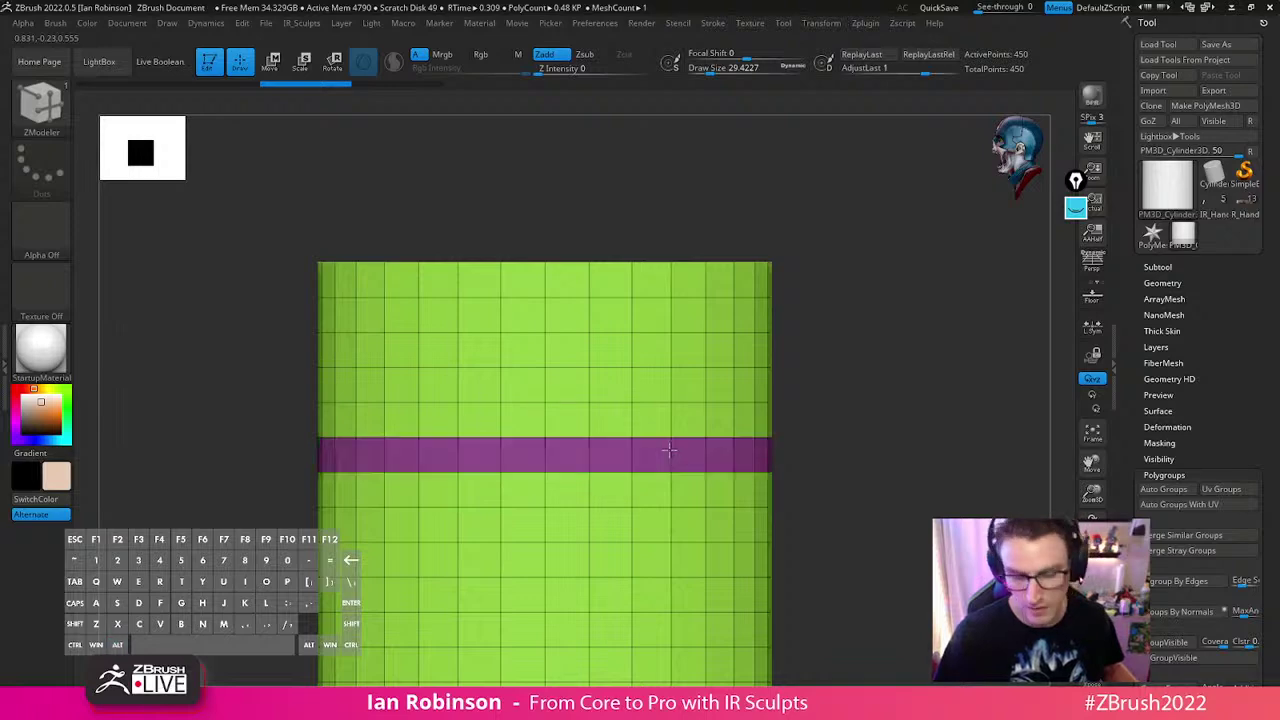
{"action": "left_click", "coordinate": [668, 451], "text": "alt"}
Paint a new polygroup over a rectangular block of polygons three rows high above the blue loop, cycling its color to purple
{"action": "mouse_move", "coordinate": [843, 420]}
{"action": "left_mouse_down"}
{"action": "mouse_move", "coordinate": [843, 445]}
{"action": "mouse_move", "coordinate": [843, 433]}
{"action": "mouse_move", "coordinate": [822, 449]}
{"action": "left_mouse_up"}
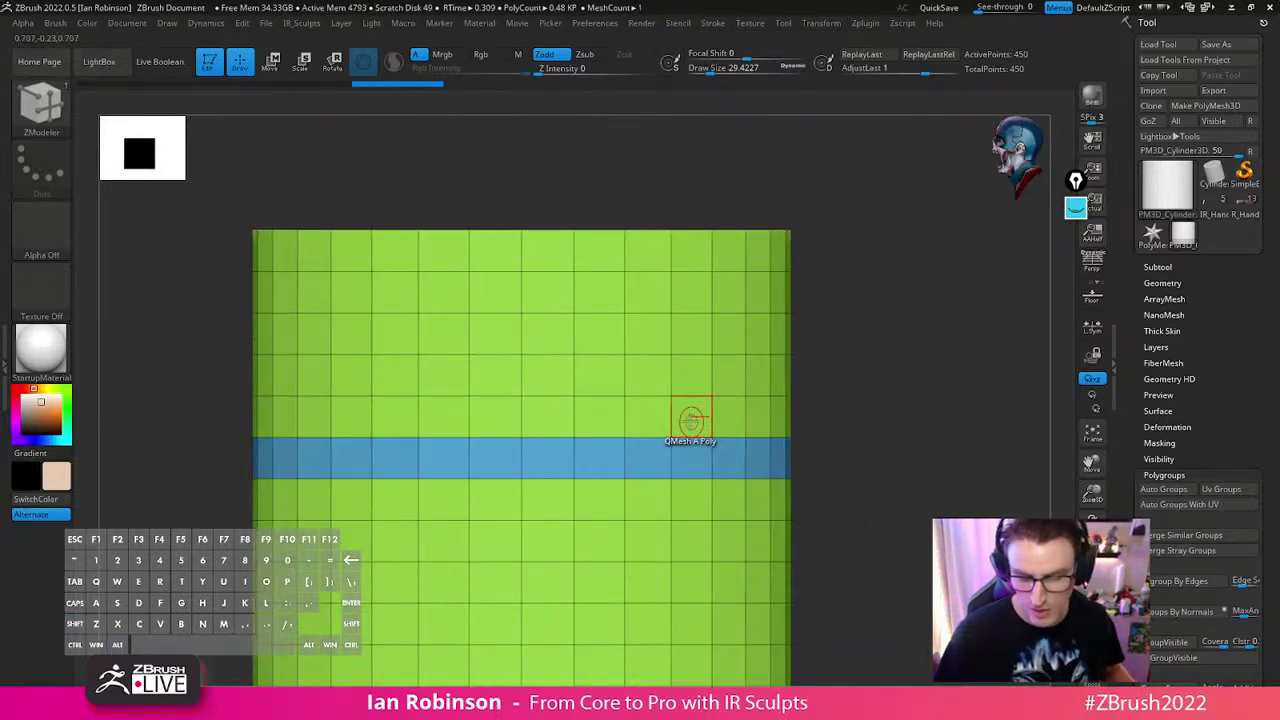
{"action": "left_click_drag", "start_coordinate": [801, 250], "coordinate": [800, 282]}
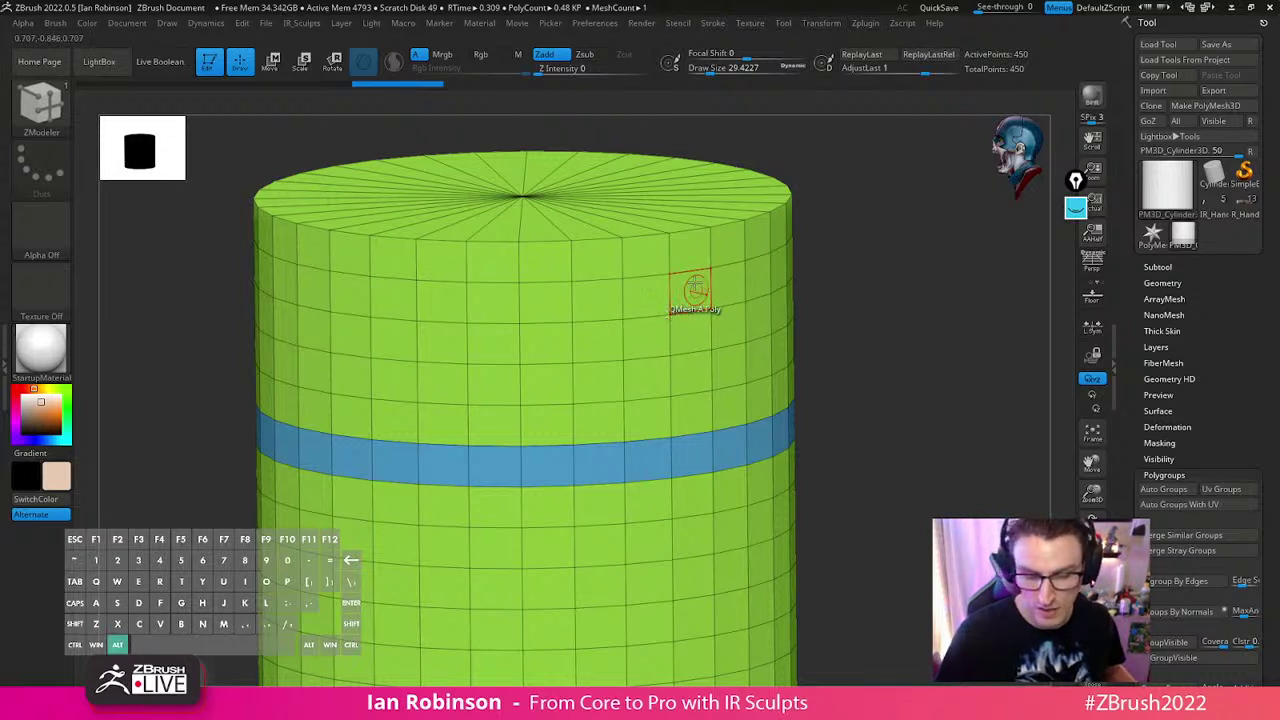
{"action": "left_click", "coordinate": [694, 291], "text": "alt"}
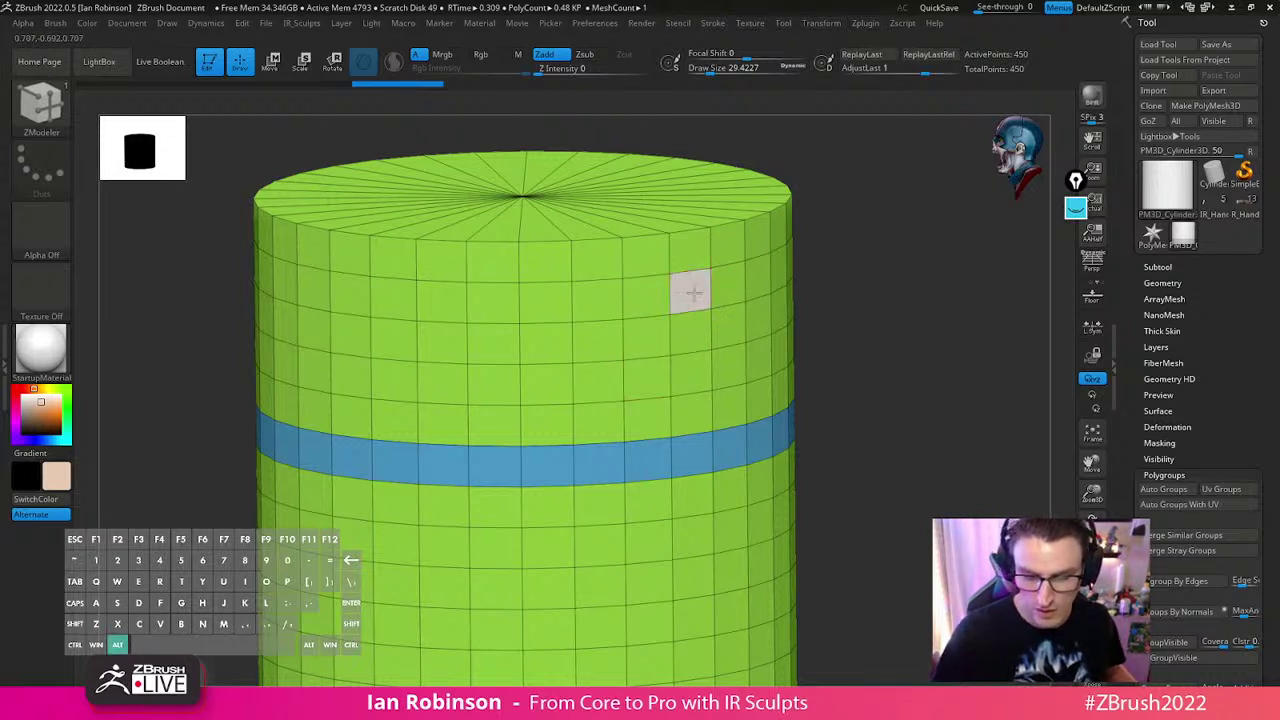
{"action": "mouse_move", "coordinate": [692, 371]}
{"action": "left_mouse_down", "text": "alt"}
{"action": "mouse_move", "coordinate": [654, 323]}
{"action": "mouse_move", "coordinate": [600, 309]}
{"action": "mouse_move", "coordinate": [598, 393]}
{"action": "left_mouse_up", "text": "alt"}
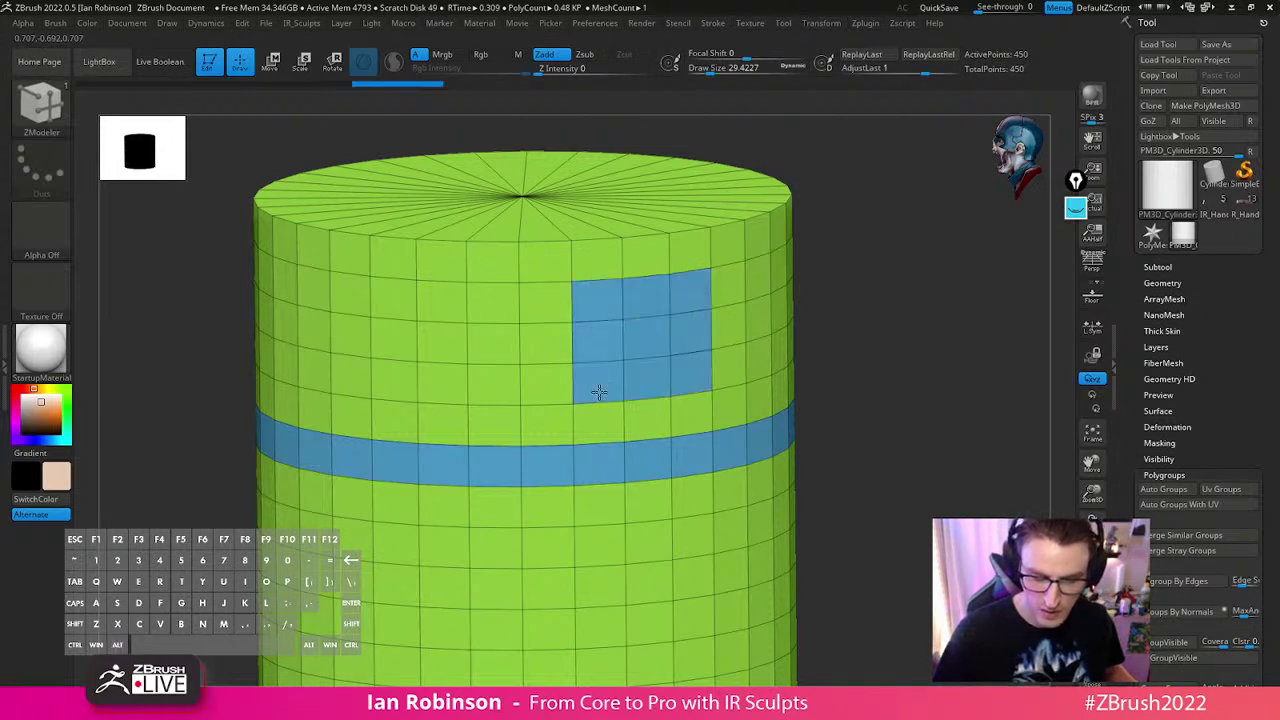
{"action": "key", "text": "alt"}
{"action": "key", "text": "alt"}
{"action": "key", "text": "alt"}
{"action": "key", "text": "alt"}
{"action": "key", "text": "alt"}
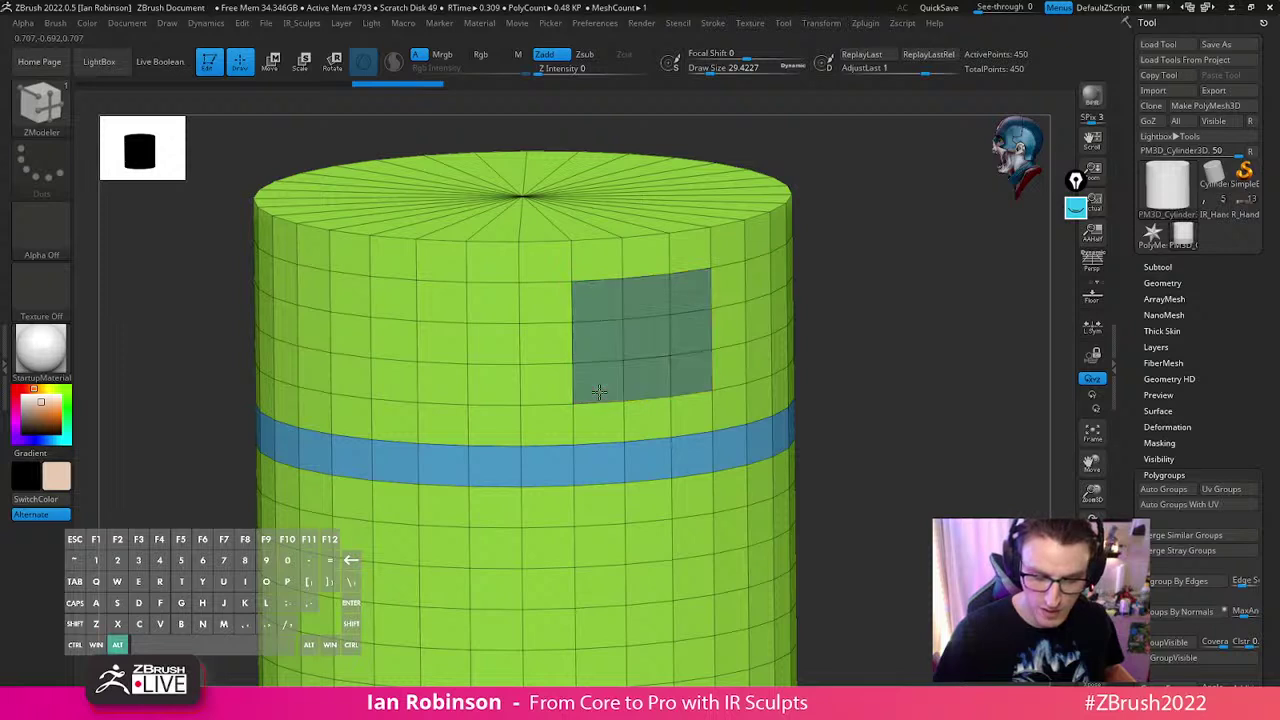
{"action": "mouse_move", "coordinate": [598, 392]}
{"action": "left_mouse_down"}
{"action": "mouse_move", "coordinate": [543, 380]}
{"action": "mouse_move", "coordinate": [525, 300]}
{"action": "mouse_move", "coordinate": [475, 387]}
{"action": "mouse_move", "coordinate": [443, 336]}
{"action": "mouse_move", "coordinate": [393, 354]}
{"action": "mouse_move", "coordinate": [355, 298]}
{"action": "left_mouse_up"}
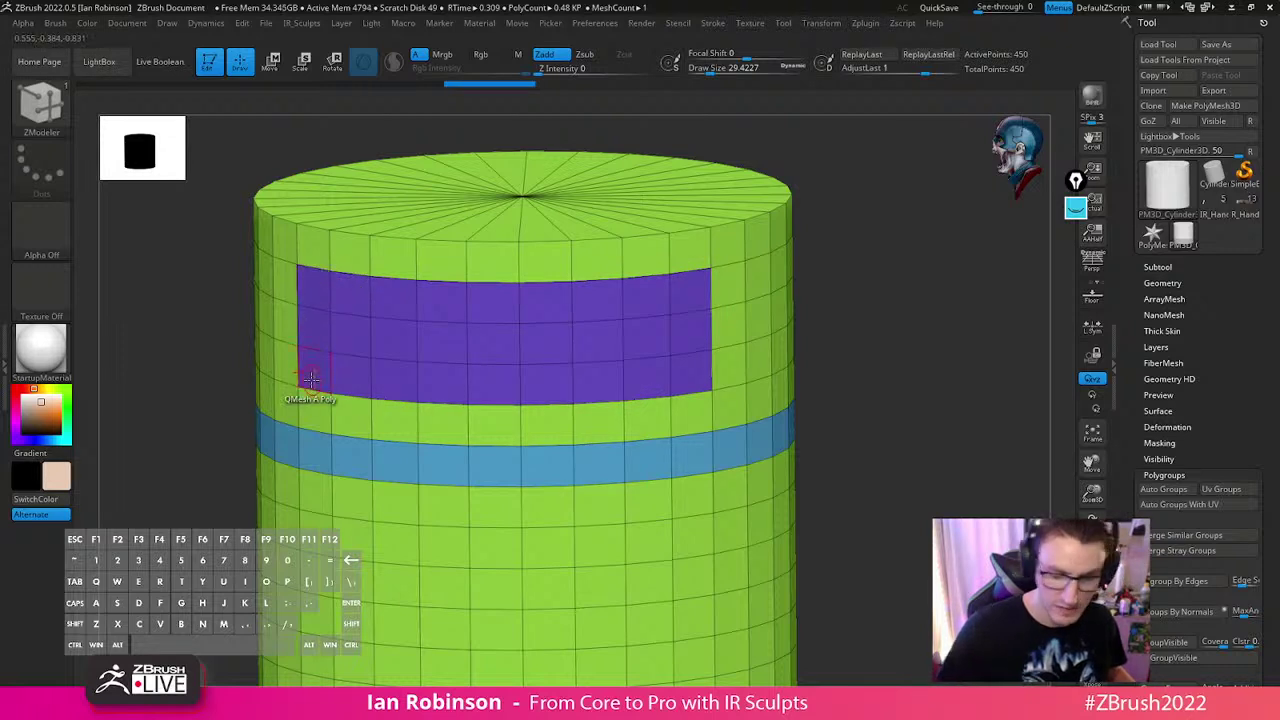
Try painting polygroups on polygons within and beneath the purple block, undoing the attempts
{"action": "key", "text": "shift"}
{"action": "left_click", "coordinate": [692, 374], "text": "alt"}
{"action": "left_click", "coordinate": [694, 377]}
{"action": "key", "text": "ctrl+z"}
{"action": "left_click", "coordinate": [694, 413], "text": "alt"}
{"action": "mouse_move", "coordinate": [692, 412]}
{"action": "left_mouse_down", "text": "alt"}
{"action": "mouse_move", "coordinate": [690, 395]}
{"action": "mouse_move", "coordinate": [625, 385]}
{"action": "mouse_move", "coordinate": [380, 385]}
{"action": "mouse_move", "coordinate": [410, 345]}
{"action": "left_mouse_up", "text": "alt"}
{"action": "key", "text": "ctrl+z"}
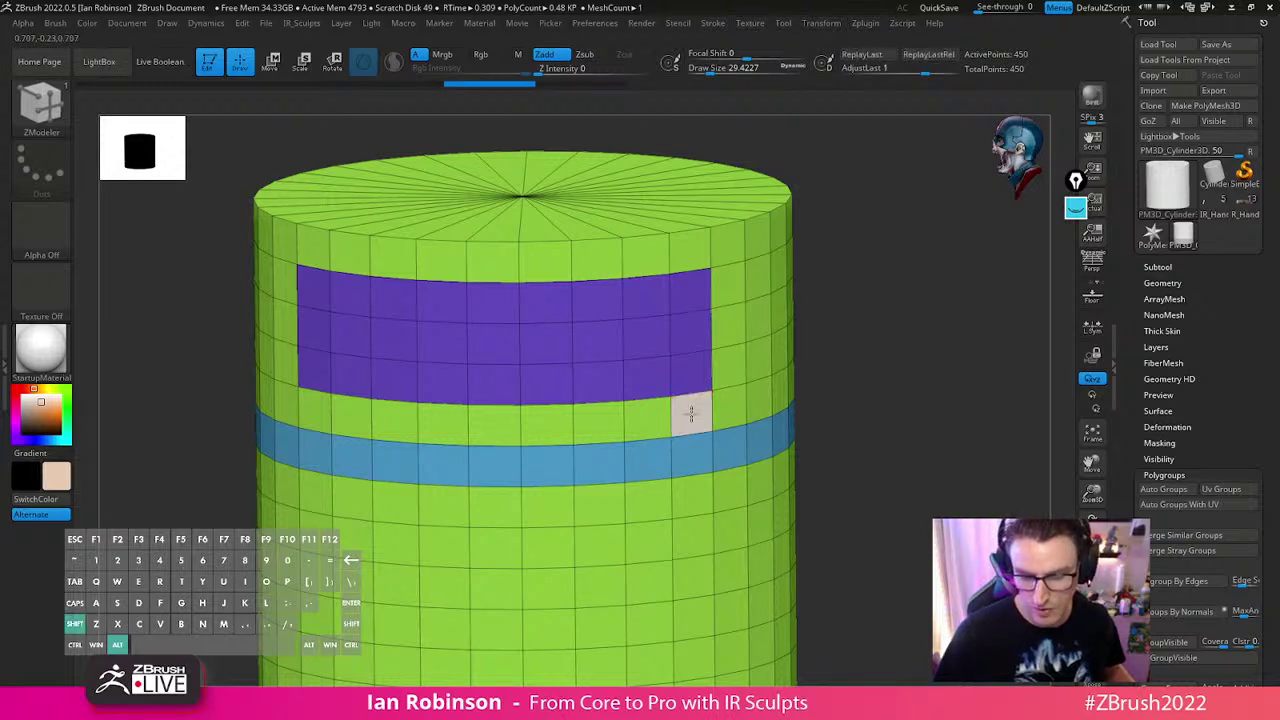
Paint the green polygroup over the purple block and the front part of the blue loop
{"action": "mouse_move", "coordinate": [690, 412]}
{"action": "left_mouse_down", "text": "alt"}
{"action": "mouse_move", "coordinate": [632, 382]}
{"action": "mouse_move", "coordinate": [395, 378]}
{"action": "mouse_move", "coordinate": [325, 340]}
{"action": "mouse_move", "coordinate": [597, 347]}
{"action": "mouse_move", "coordinate": [680, 306]}
{"action": "mouse_move", "coordinate": [290, 290]}
{"action": "left_mouse_up", "text": "alt"}
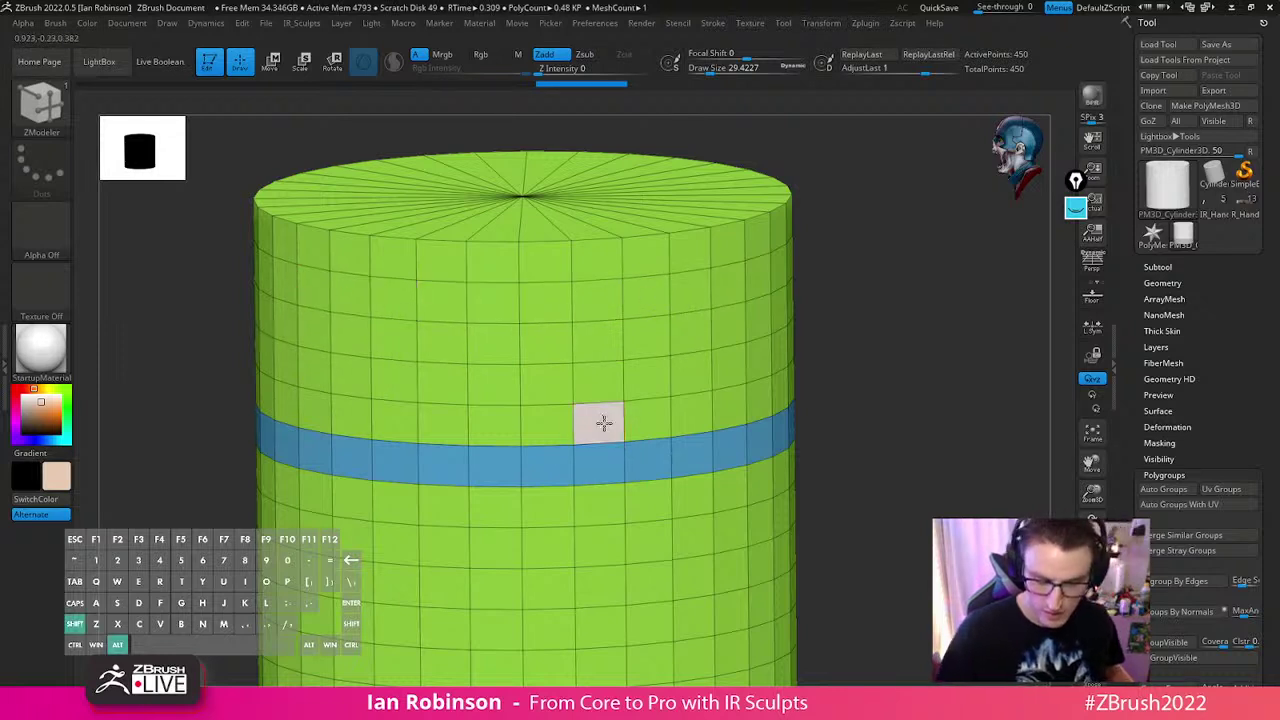
{"action": "mouse_move", "coordinate": [600, 428]}
{"action": "left_mouse_down"}
{"action": "mouse_move", "coordinate": [752, 455]}
{"action": "mouse_move", "coordinate": [290, 462]}
{"action": "left_mouse_up"}
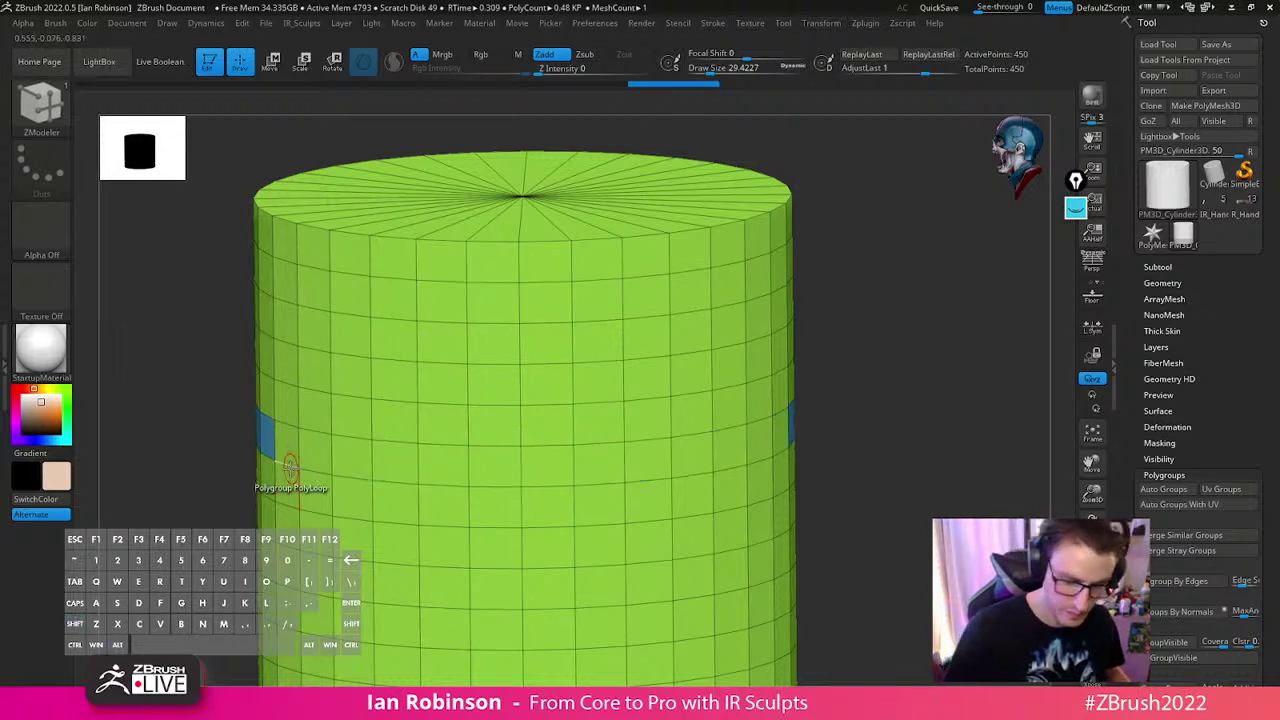
Try reassigning the polygroup of the whole partly blue polyloop through its edges, undoing each result
{"action": "left_click_drag", "start_coordinate": [917, 467], "coordinate": [880, 482]}
{"action": "left_click", "coordinate": [806, 424]}
{"action": "left_click", "coordinate": [803, 424]}
{"action": "left_click", "coordinate": [810, 457]}
{"action": "key", "text": "ctrl+z"}
{"action": "left_click", "coordinate": [813, 452]}
{"action": "key", "text": "ctrl+z"}
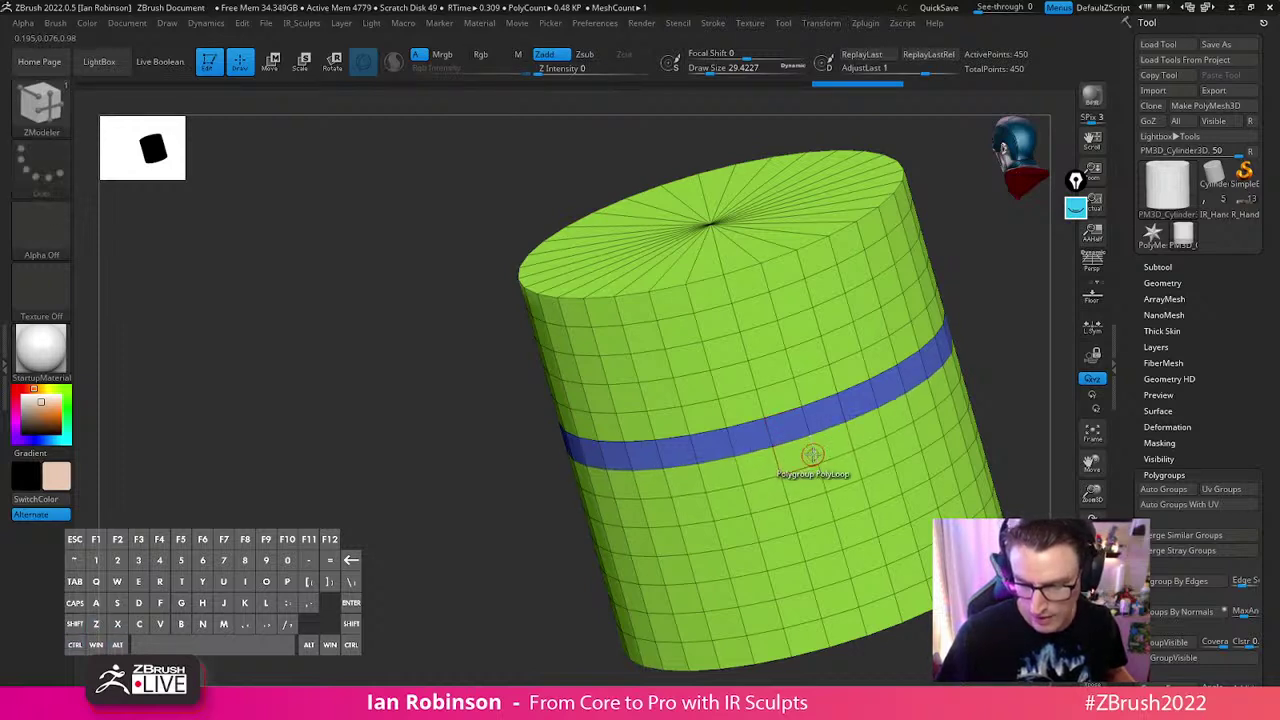
{"action": "left_click", "coordinate": [811, 453]}
{"action": "key", "text": "ctrl+z"}
{"action": "key", "text": "ctrl+z"}
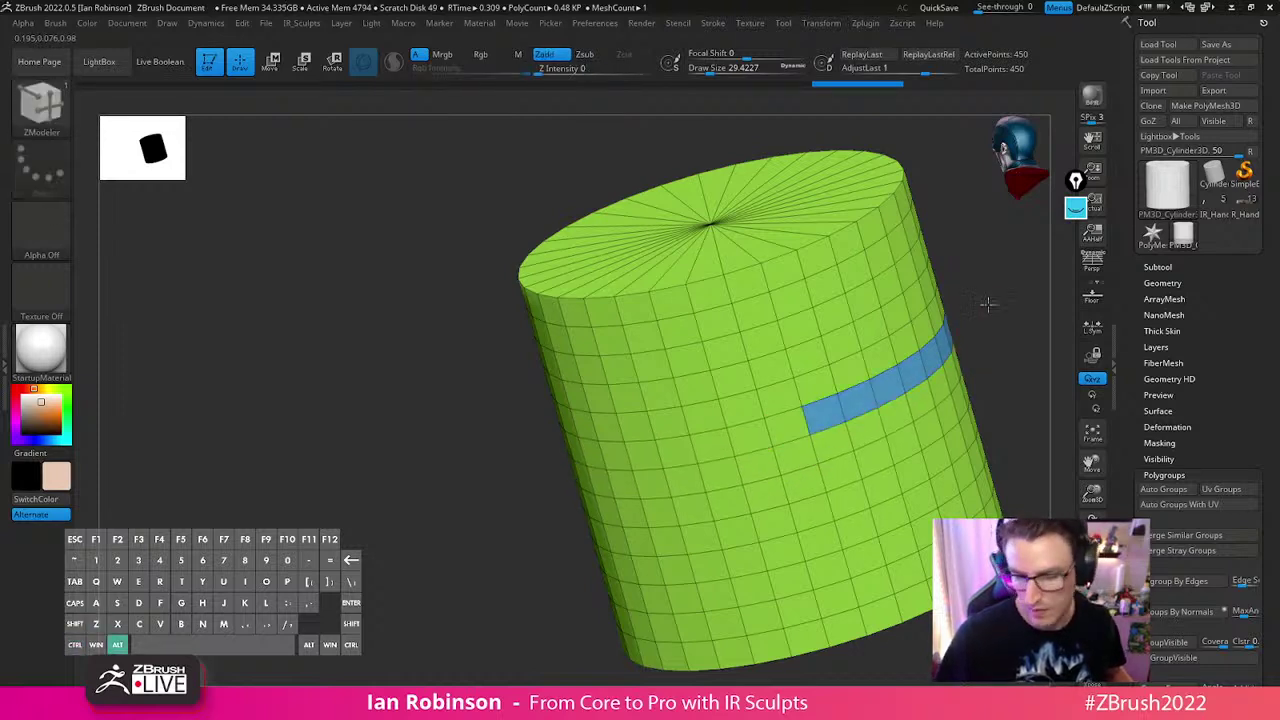
Switch to the R_Hand tool and select the Move brush
{"action": "left_click_drag", "start_coordinate": [994, 306], "coordinate": [918, 327], "text": "alt"}
{"action": "left_click_drag", "start_coordinate": [566, 580], "coordinate": [610, 565], "text": "shift"}
{"action": "left_click_drag", "start_coordinate": [912, 360], "coordinate": [891, 380], "text": "alt"}
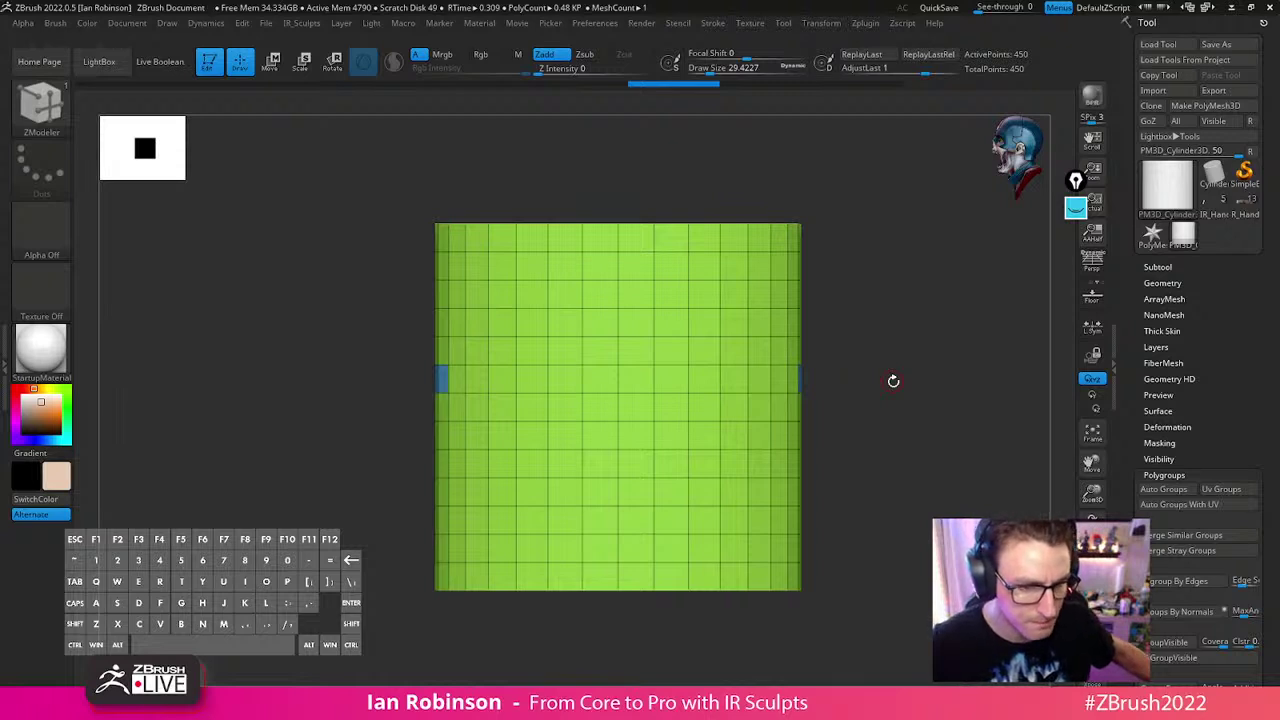
{"action": "left_click_drag", "start_coordinate": [893, 381], "coordinate": [917, 318], "text": "alt"}
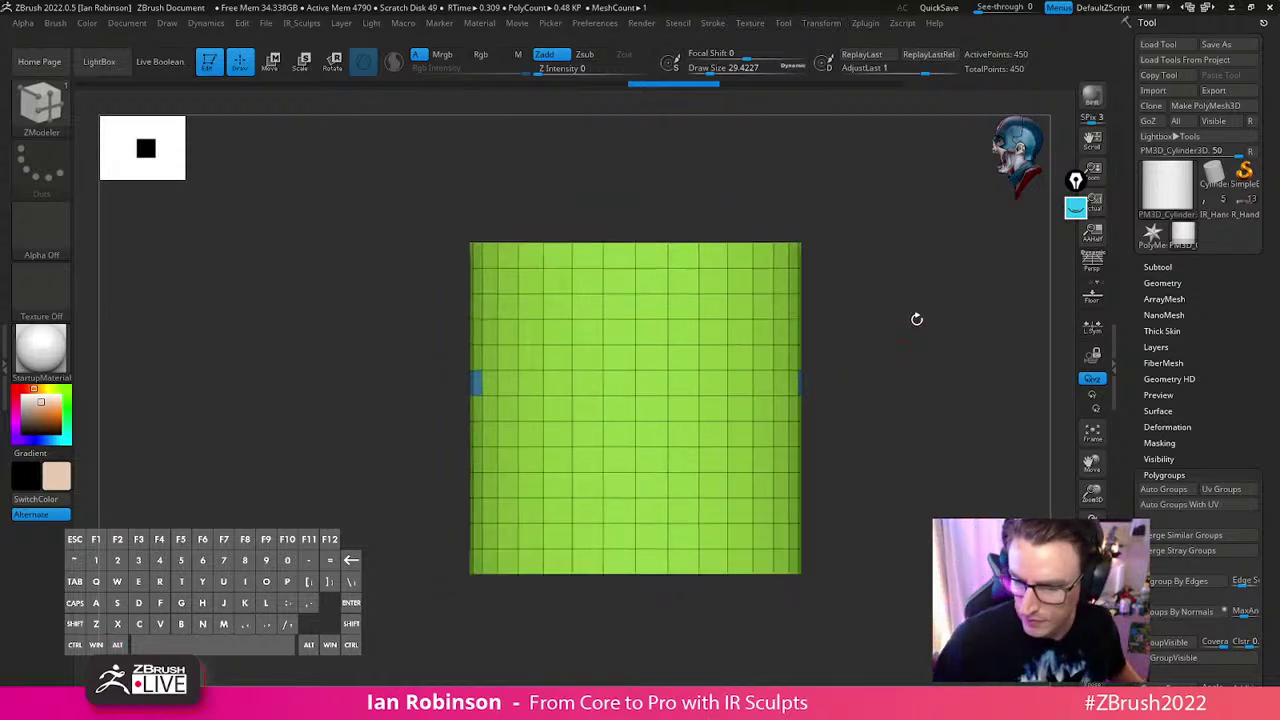
{"action": "left_click", "coordinate": [1248, 212]}
{"action": "mouse_move", "coordinate": [779, 395]}
{"action": "left_mouse_down", "text": "alt"}
{"action": "mouse_move", "coordinate": [777, 554]}
{"action": "mouse_move", "coordinate": [809, 391]}
{"action": "mouse_move", "coordinate": [891, 483]}
{"action": "mouse_move", "coordinate": [834, 351]}
{"action": "mouse_move", "coordinate": [809, 337]}
{"action": "mouse_move", "coordinate": [891, 307]}
{"action": "mouse_move", "coordinate": [669, 249]}
{"action": "mouse_move", "coordinate": [505, 318]}
{"action": "mouse_move", "coordinate": [463, 360]}
{"action": "mouse_move", "coordinate": [514, 376]}
{"action": "left_mouse_up", "text": "alt"}
{"action": "key", "text": "b"}
{"action": "key", "text": "m"}
{"action": "key", "text": "v"}
Smooth the corners of the bent finger's lime segment and nudge the joint where it meets the brown fingertip
{"action": "mouse_move", "coordinate": [473, 326]}
{"action": "right_mouse_down"}
{"action": "mouse_move", "coordinate": [514, 314]}
{"action": "mouse_move", "coordinate": [540, 370]}
{"action": "right_mouse_up"}
{"action": "left_click_drag", "start_coordinate": [392, 408], "coordinate": [425, 367], "text": "shift"}
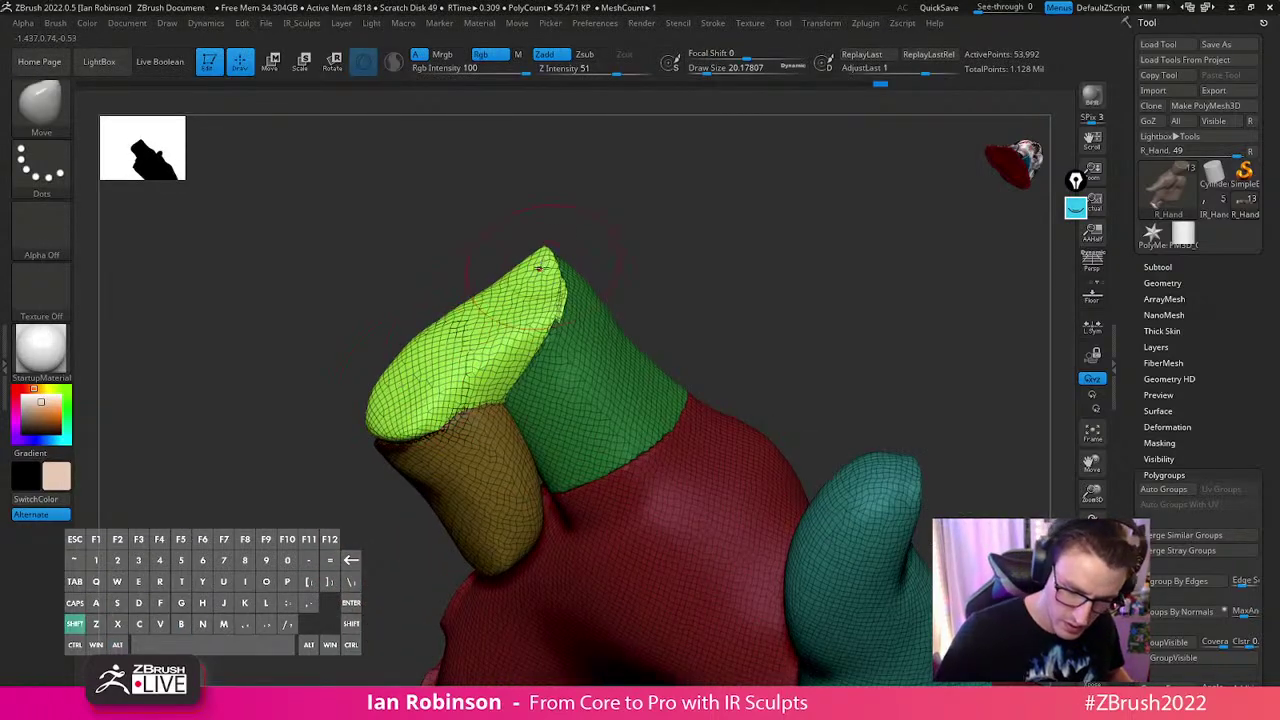
{"action": "mouse_move", "coordinate": [564, 240]}
{"action": "right_mouse_down"}
{"action": "mouse_move", "coordinate": [763, 197]}
{"action": "mouse_move", "coordinate": [806, 214]}
{"action": "mouse_move", "coordinate": [690, 250]}
{"action": "right_mouse_up"}
{"action": "left_click_drag", "start_coordinate": [512, 256], "coordinate": [522, 277], "text": "shift"}
{"action": "right_click_drag", "start_coordinate": [620, 272], "coordinate": [711, 251]}
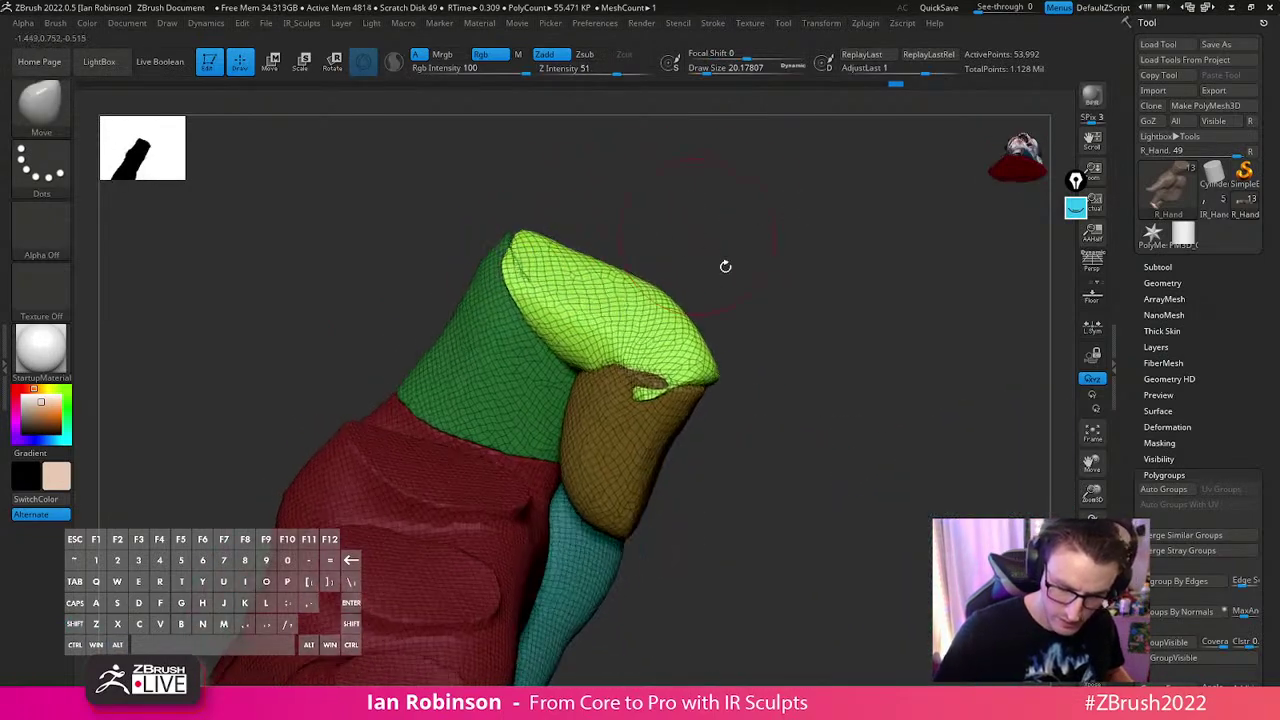
{"action": "left_click_drag", "start_coordinate": [690, 376], "coordinate": [691, 383]}
{"action": "right_click_drag", "start_coordinate": [684, 378], "coordinate": [831, 339]}
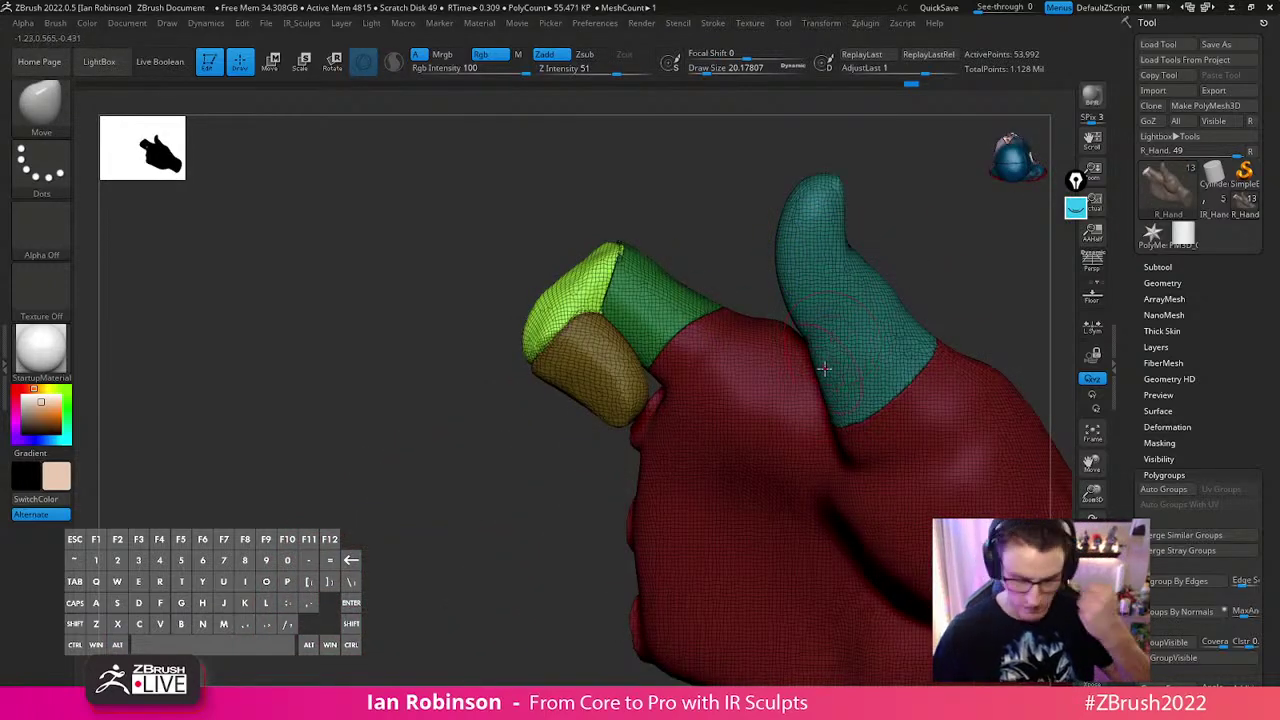
{"action": "mouse_move", "coordinate": [725, 305]}
{"action": "right_mouse_down"}
{"action": "mouse_move", "coordinate": [970, 462]}
{"action": "mouse_move", "coordinate": [800, 237]}
{"action": "right_mouse_up"}
Mask the palm and thumb by isolating polygroups, leaving the bent index finger unmasked, and activate the Move gizmo
{"action": "key", "text": "ctrl+shift"}
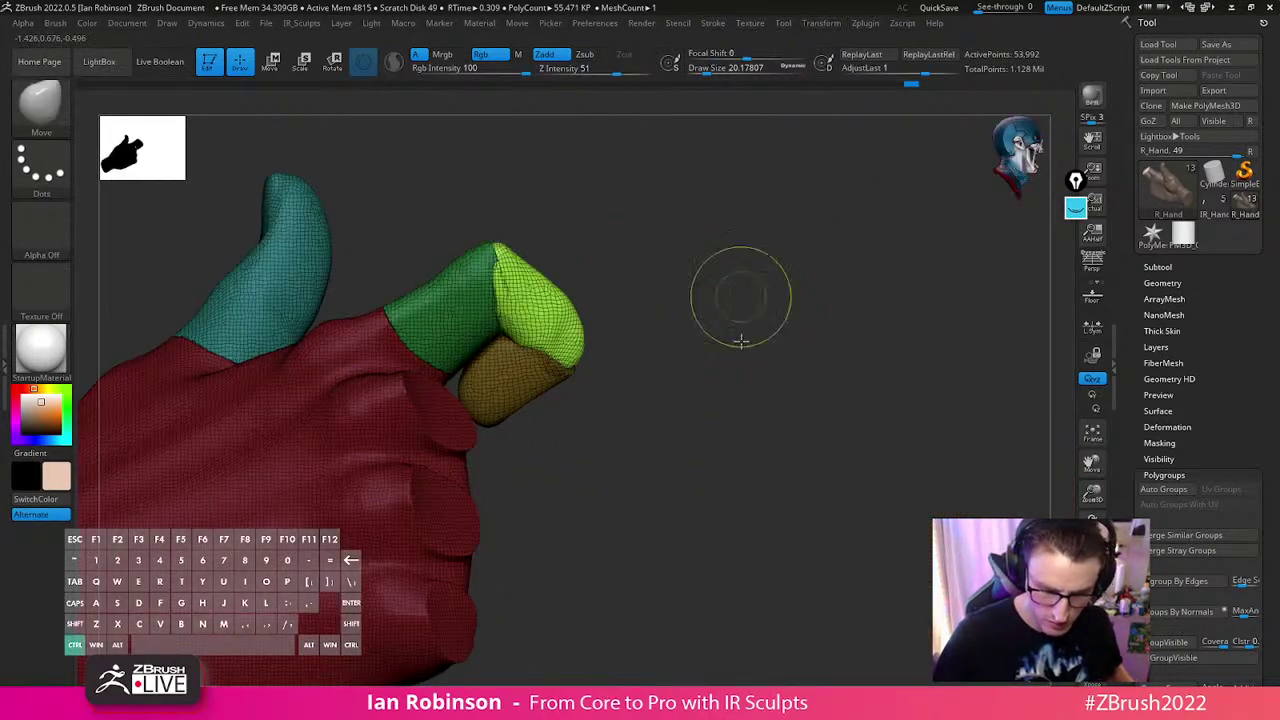
{"action": "left_click", "coordinate": [434, 457], "text": "ctrl+shift"}
{"action": "left_click", "coordinate": [480, 195], "text": "ctrl+shift"}
{"action": "left_click", "coordinate": [298, 264], "text": "ctrl+shift"}
{"action": "left_click", "coordinate": [590, 220], "text": "ctrl"}
{"action": "left_click", "coordinate": [640, 235], "text": "ctrl+shift"}
{"action": "right_click_drag", "start_coordinate": [706, 257], "coordinate": [951, 414]}
{"action": "left_click", "coordinate": [760, 267], "text": "ctrl"}
{"action": "key", "text": "w"}
{"action": "right_click_drag", "start_coordinate": [711, 229], "coordinate": [662, 405]}
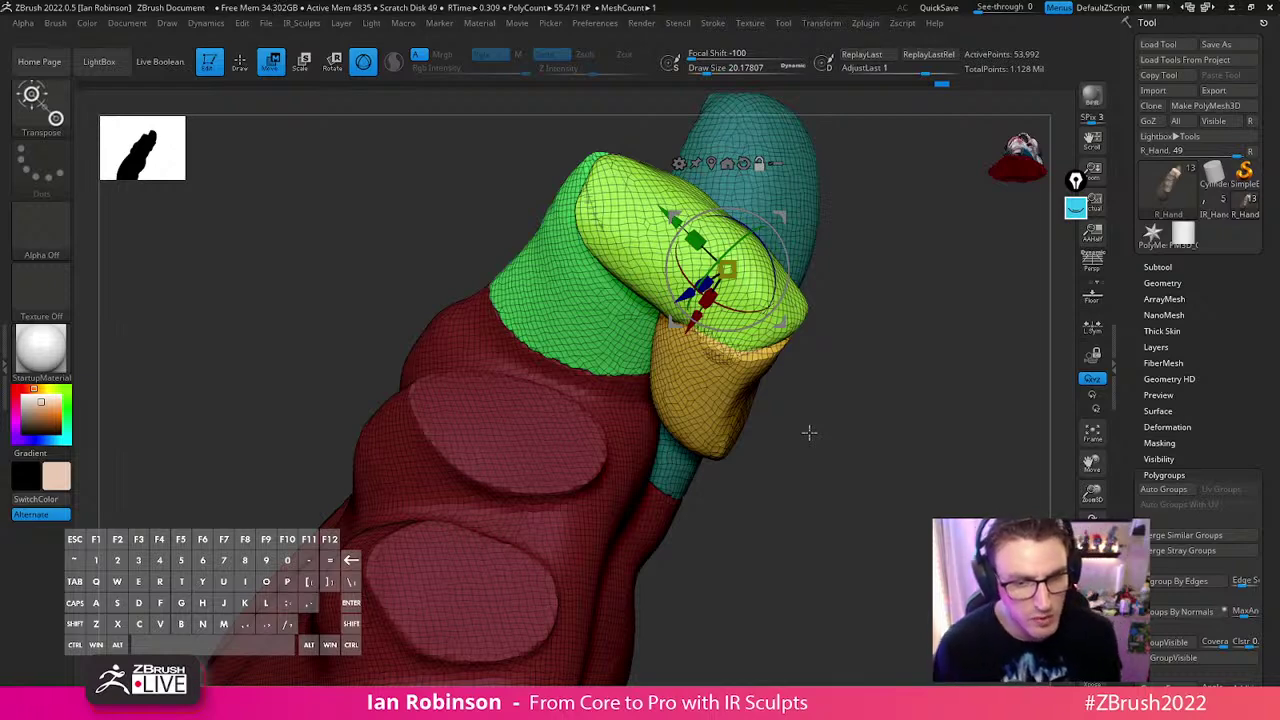
{"action": "right_click_drag", "start_coordinate": [809, 432], "coordinate": [777, 214], "text": "alt"}
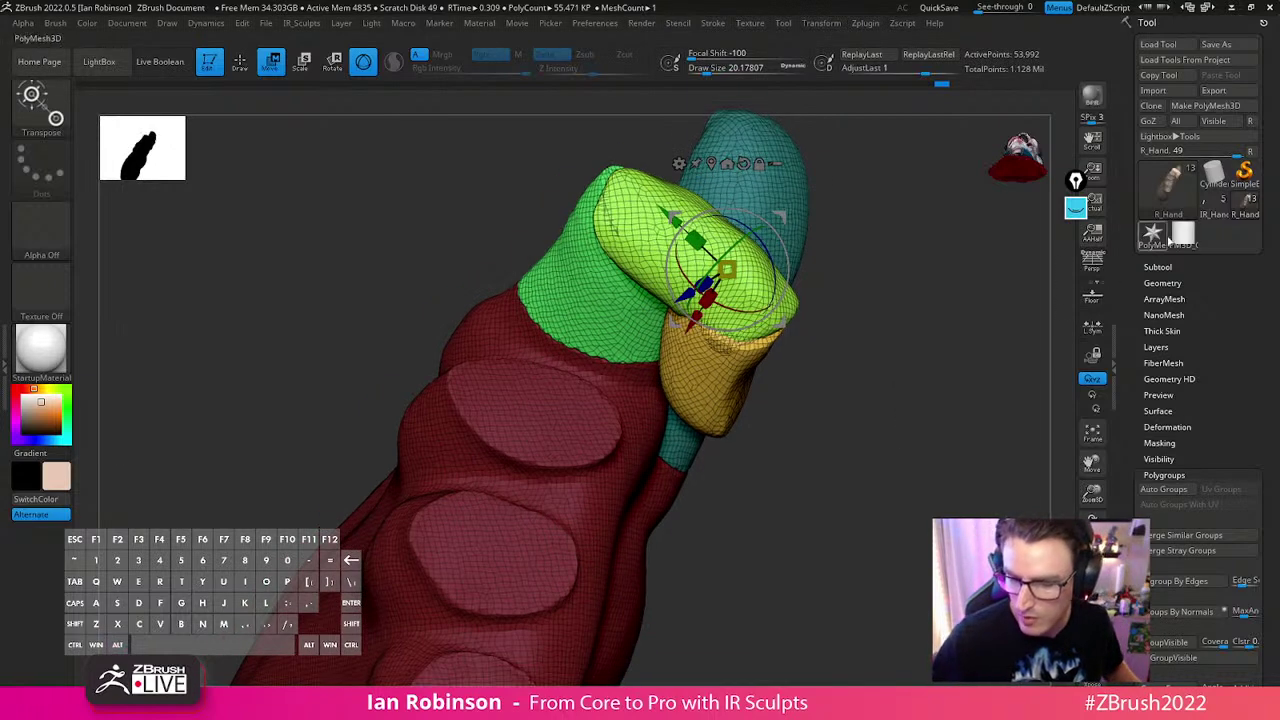
Switch back to the PM3D_Cylinder3D tool and select the ZModeler brush
{"action": "left_click", "coordinate": [1183, 232]}
{"action": "right_click_drag", "start_coordinate": [801, 431], "coordinate": [791, 357], "text": "alt"}
{"action": "left_click_drag", "start_coordinate": [790, 357], "coordinate": [690, 480], "text": "alt"}
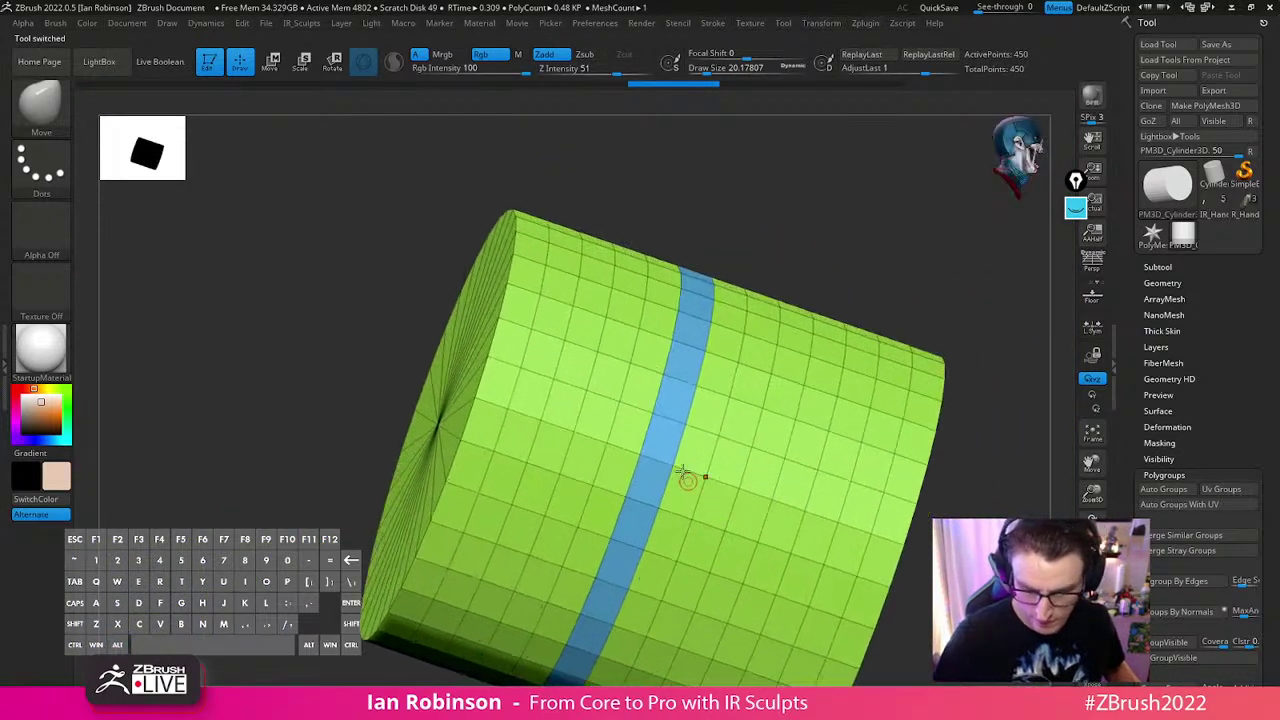
{"action": "key", "text": "b"}
{"action": "key", "text": "z"}
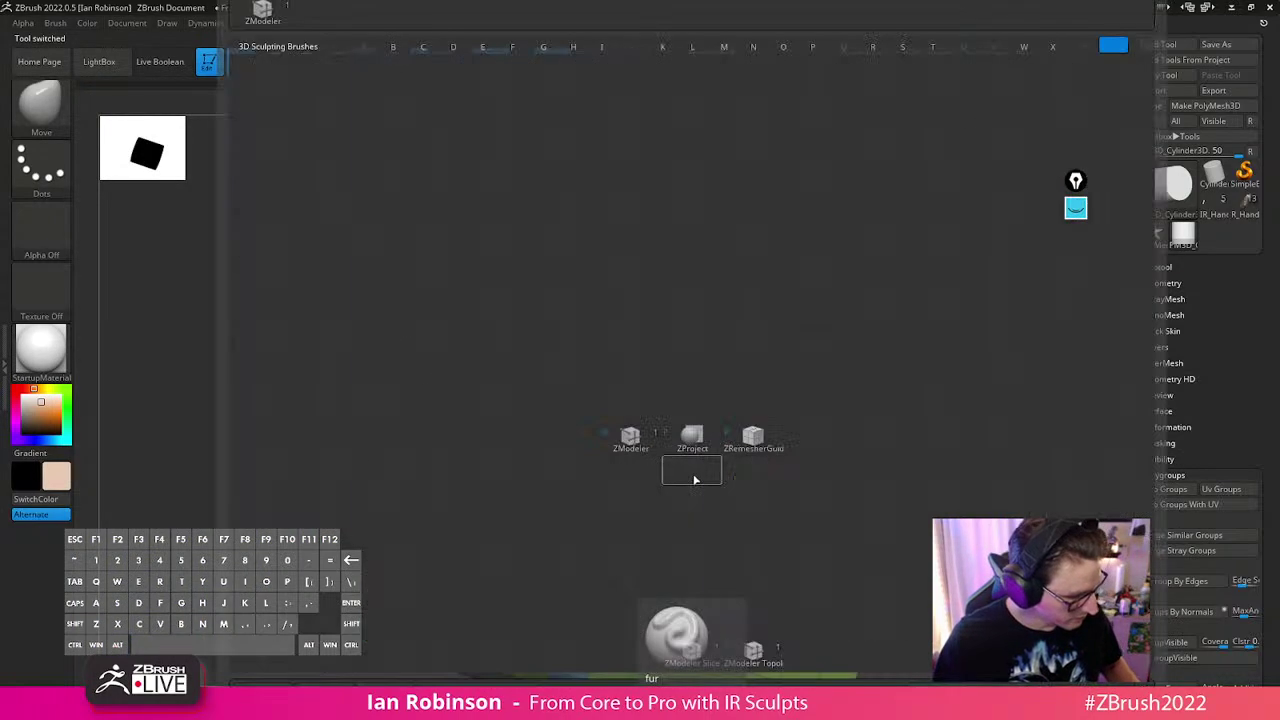
{"action": "key", "text": "m"}
Isolate the blue polyloop and the three green loops beside it on the cylinder, hiding the rest
{"action": "mouse_move", "coordinate": [703, 477]}
{"action": "right_mouse_down"}
{"action": "mouse_move", "coordinate": [691, 484]}
{"action": "mouse_move", "coordinate": [886, 297]}
{"action": "mouse_move", "coordinate": [834, 229]}
{"action": "right_mouse_up"}
{"action": "right_click_drag", "start_coordinate": [657, 200], "coordinate": [651, 180], "text": "alt"}
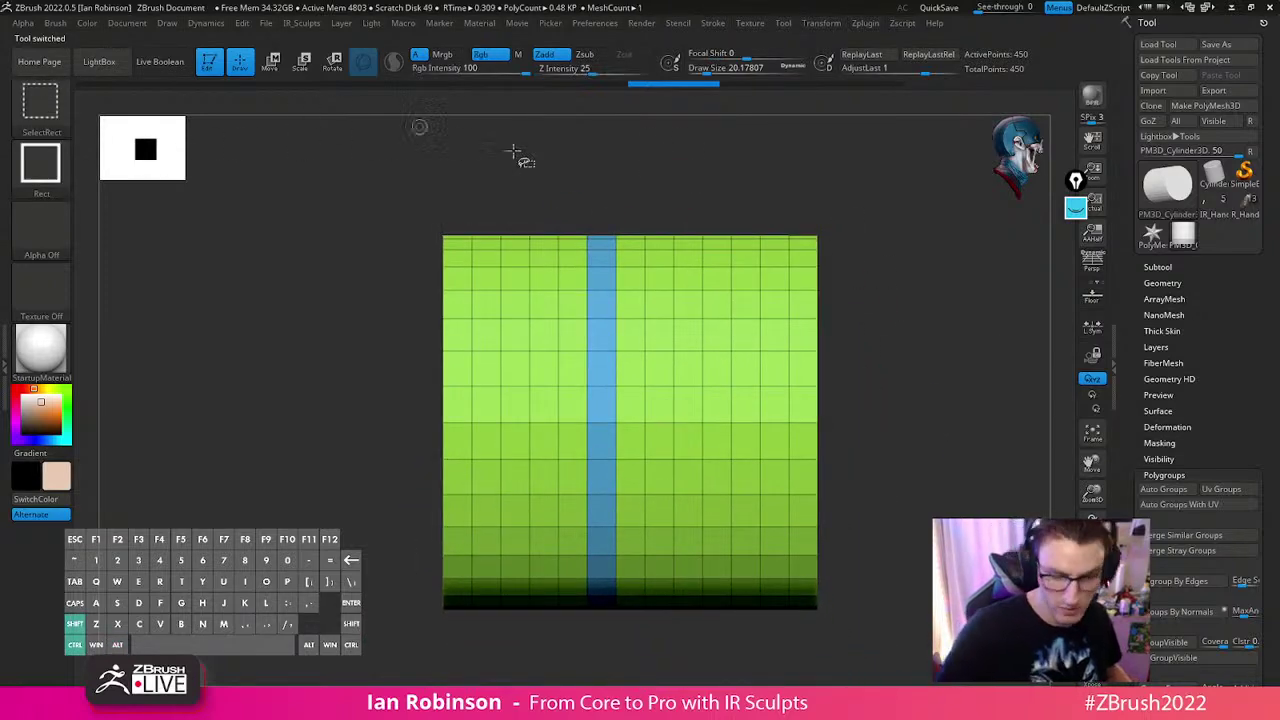
{"action": "mouse_move", "coordinate": [570, 194]}
{"action": "left_mouse_down", "text": "ctrl+shift"}
{"action": "mouse_move", "coordinate": [640, 643]}
{"action": "mouse_move", "coordinate": [714, 651]}
{"action": "left_mouse_up", "text": "ctrl+shift"}
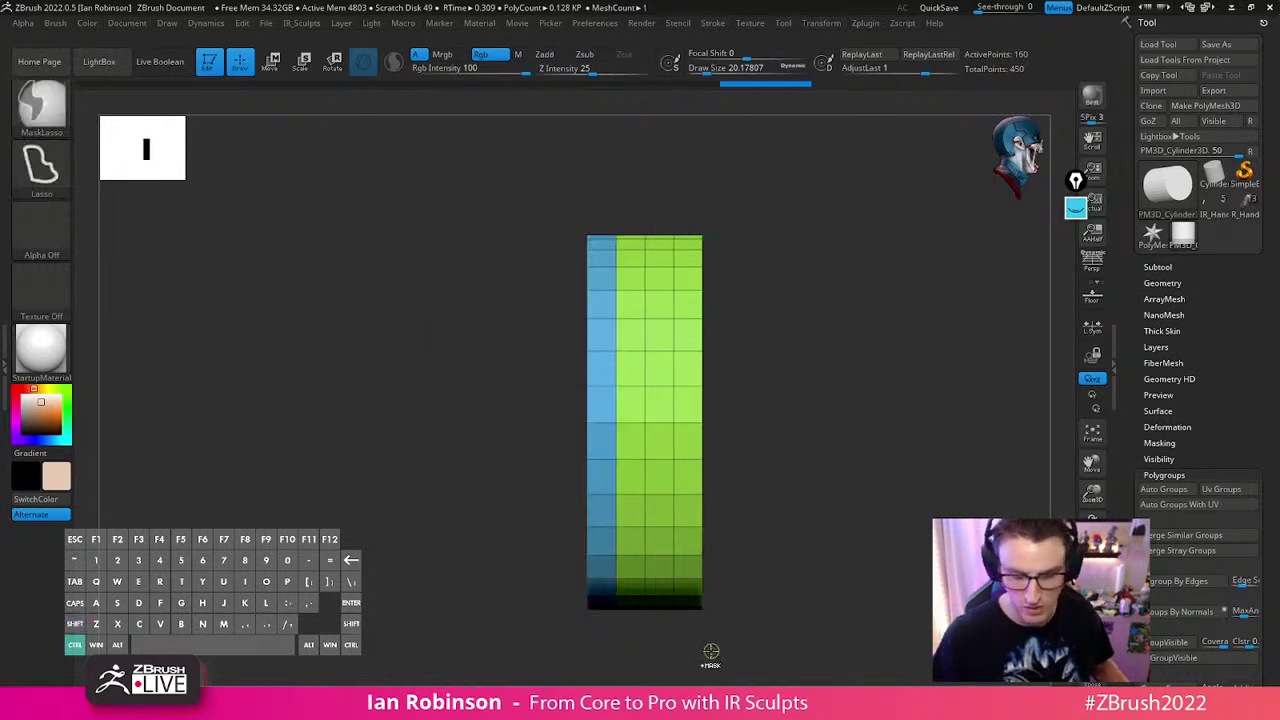
Assign the isolated loops to one new polygroup and show the whole cylinder again
{"action": "key", "text": "ctrl+w"}
{"action": "key", "text": "ctrl+w"}
{"action": "key", "text": "ctrl+w"}
{"action": "left_click", "coordinate": [918, 428], "text": "ctrl+shift"}
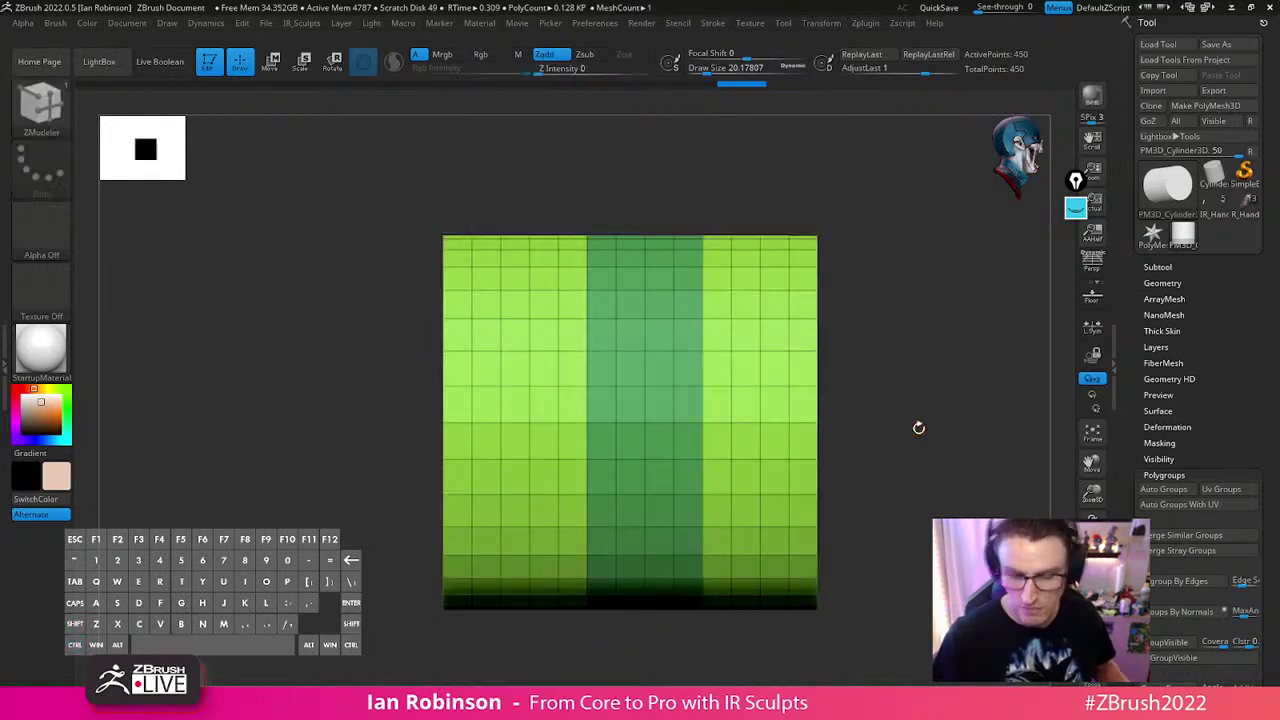
Isolate the regrouped middle band, undo its grouping and bring back the full cylinder
{"action": "left_click", "coordinate": [690, 312], "text": "ctrl+shift"}
{"action": "left_click_drag", "start_coordinate": [880, 277], "coordinate": [872, 333], "text": "alt"}
{"action": "key", "text": "ctrl+z"}
{"action": "key", "text": "ctrl+z"}
{"action": "key", "text": "ctrl+z"}
{"action": "key", "text": "ctrl+z"}
{"action": "key", "text": "ctrl+z"}
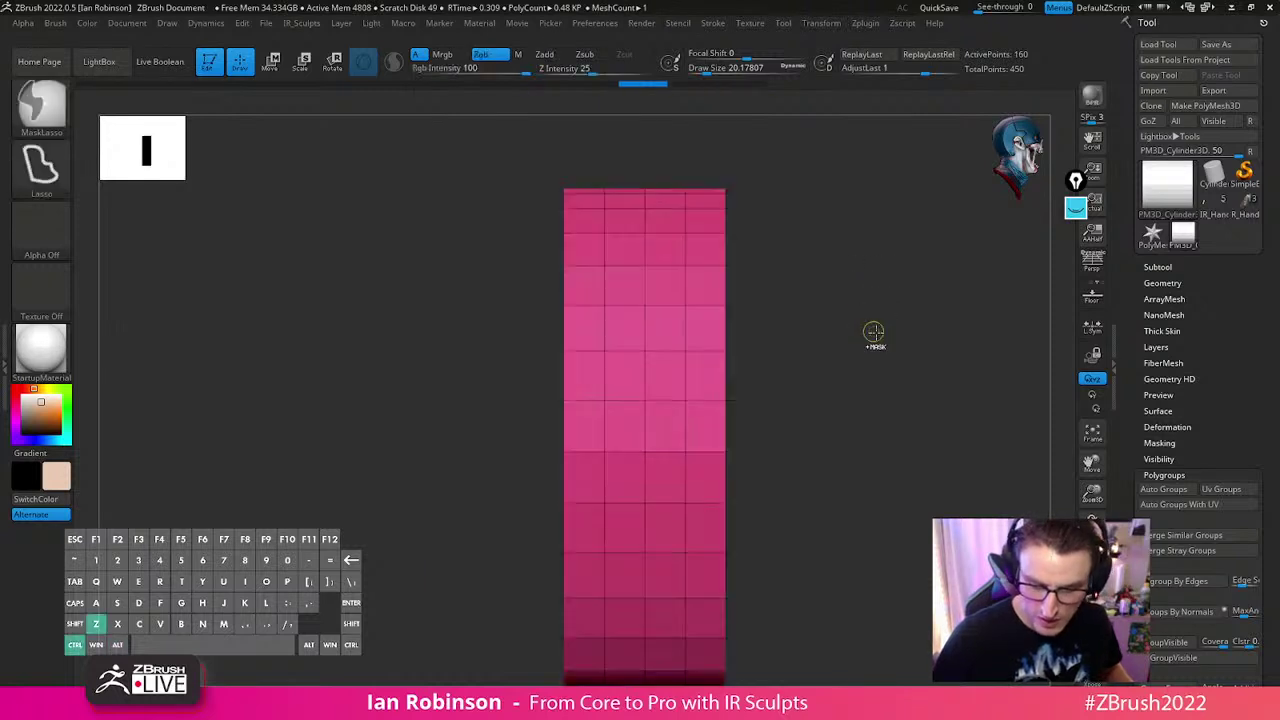
{"action": "left_click", "coordinate": [873, 340], "text": "ctrl+shift"}
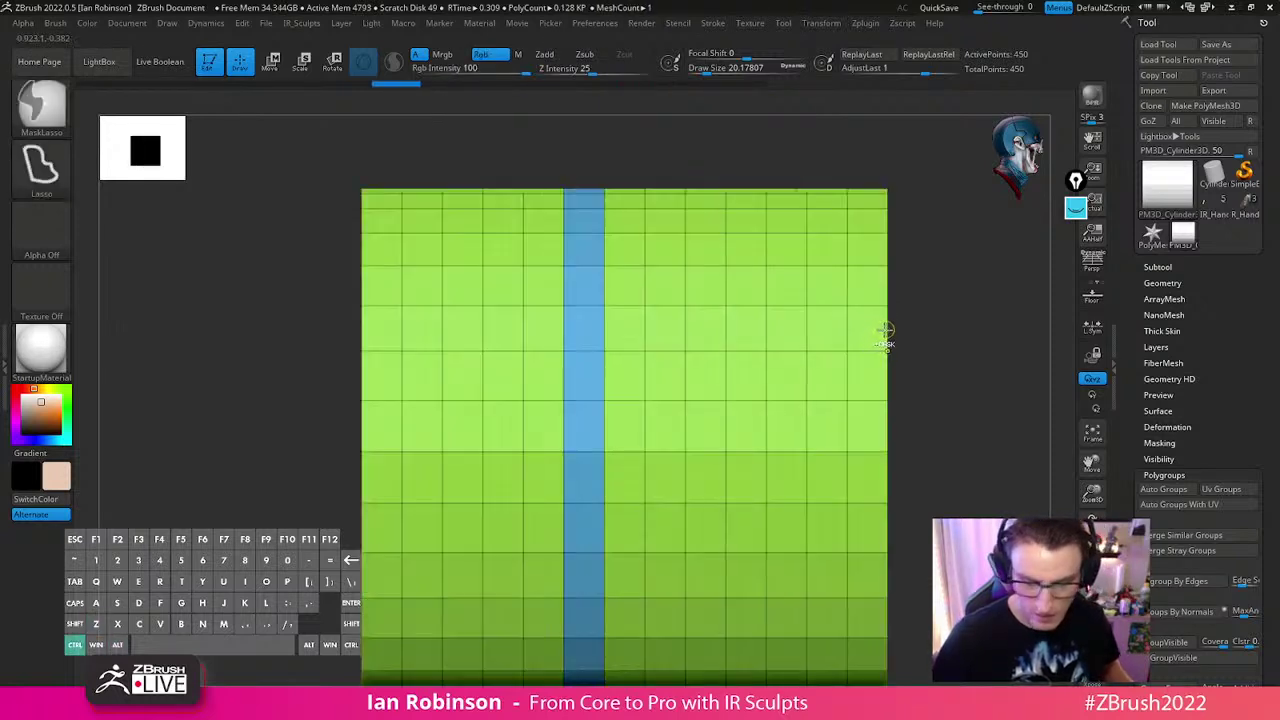
Merge the whole cylinder into one polygroup and set ZModeler's edge action to PolyGroup on Polyloop with the Overwrite modifier
{"action": "key", "text": "ctrl+w"}
{"action": "key", "text": "b"}
{"action": "key", "text": "z"}
{"action": "key", "text": "m"}
{"action": "key", "text": "space"}
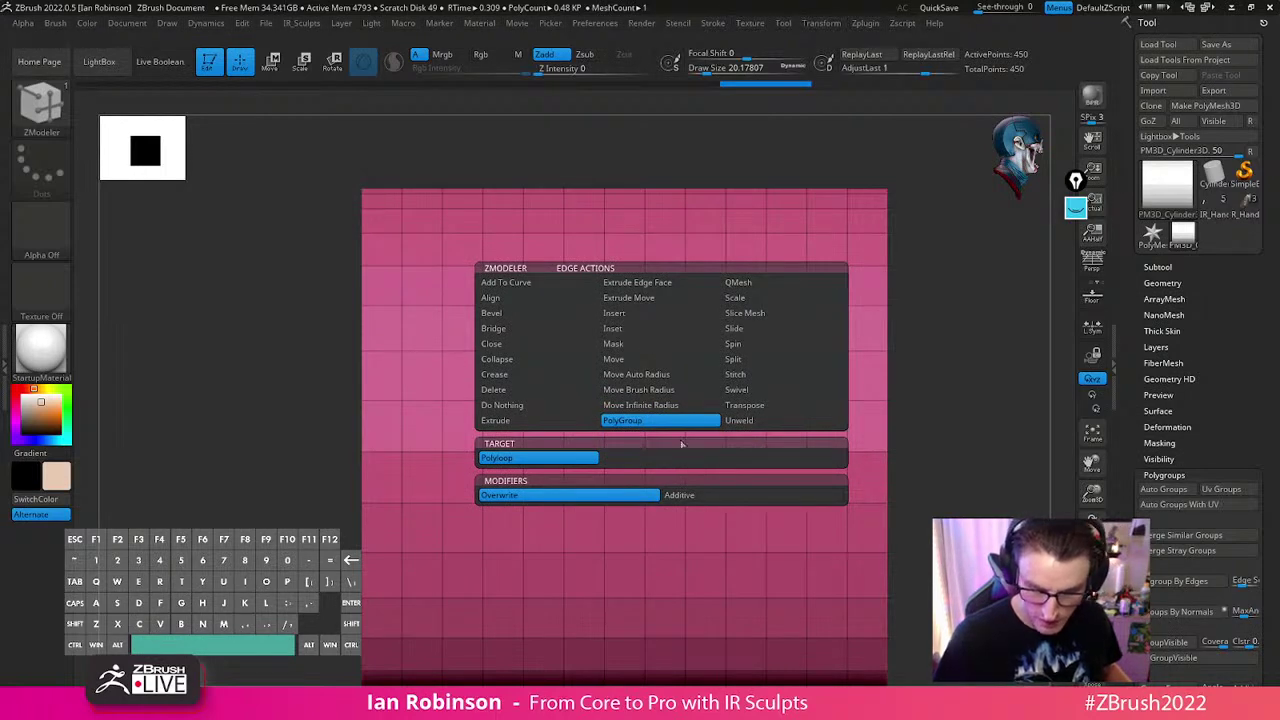
{"action": "left_click", "coordinate": [700, 495]}
{"action": "key", "text": "space"}
{"action": "key", "text": "space"}
{"action": "left_click", "coordinate": [622, 492]}
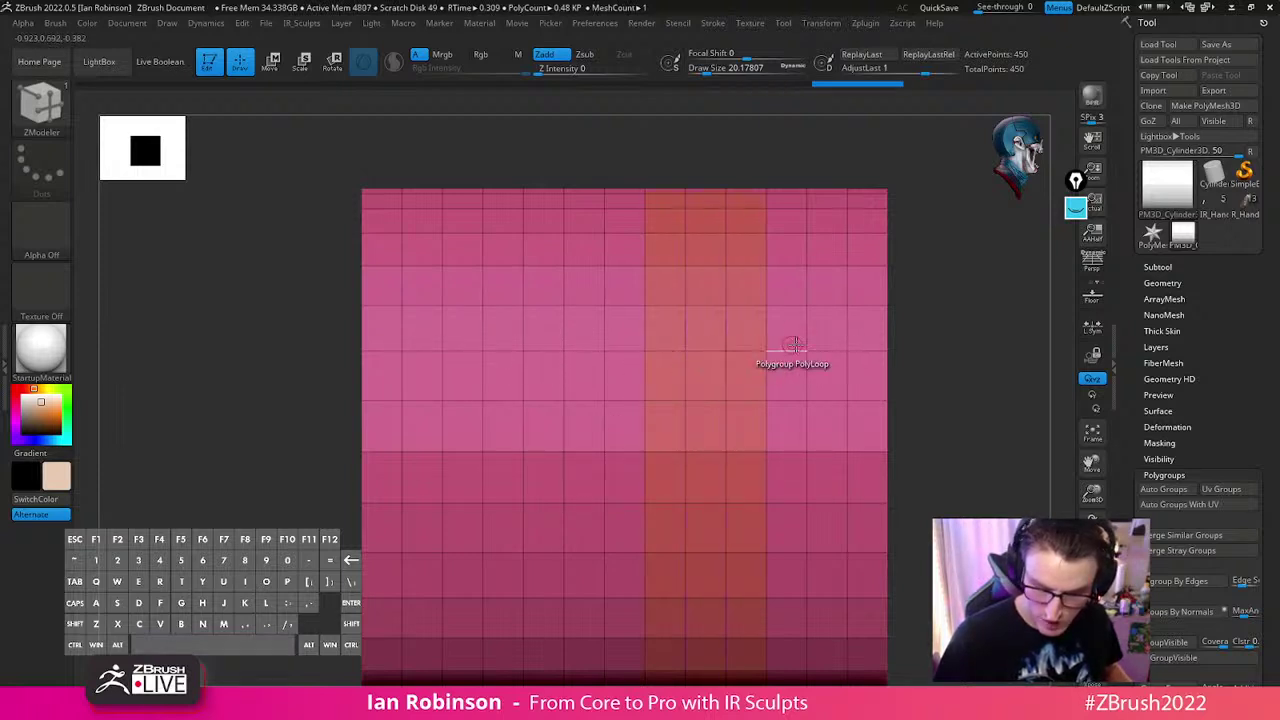
Paint additional neighbouring polyloops on the cylinder wall into the orange polygroup with ZModeler
{"action": "left_click", "coordinate": [627, 348]}
{"action": "left_click", "coordinate": [580, 349]}
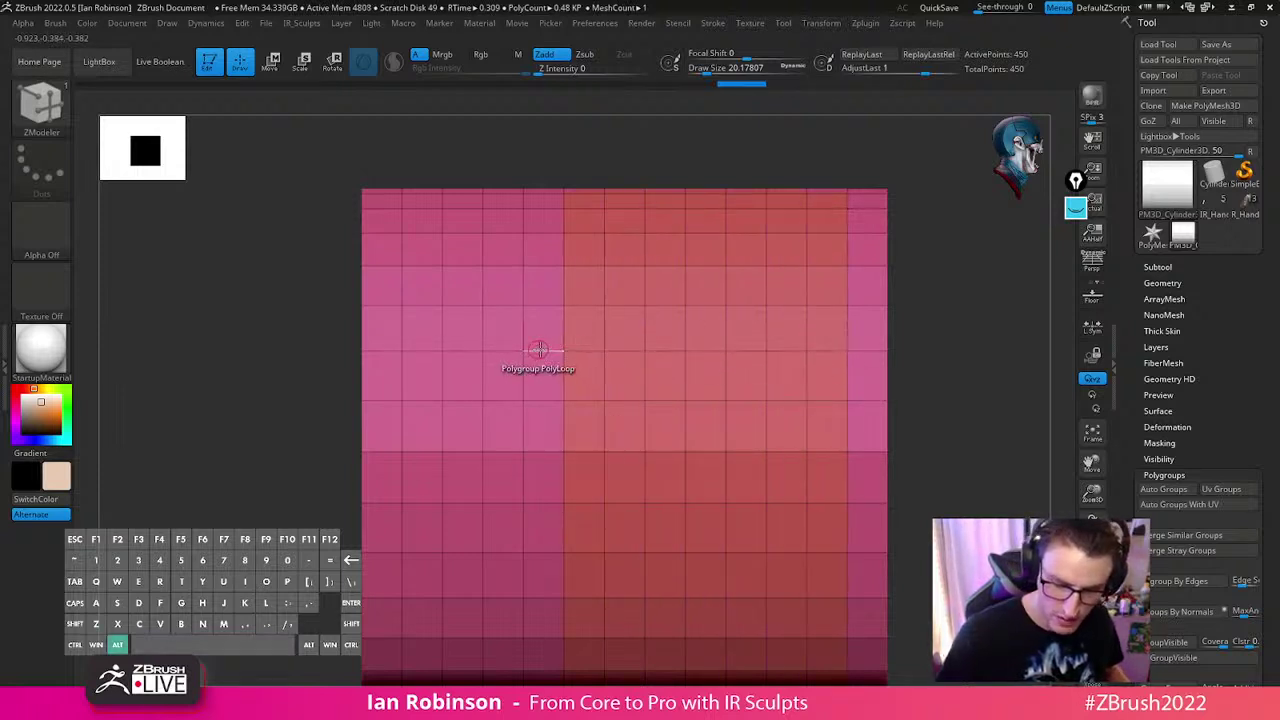
{"action": "mouse_move", "coordinate": [535, 352]}
{"action": "right_mouse_down", "text": "alt"}
{"action": "mouse_move", "coordinate": [456, 338]}
{"action": "mouse_move", "coordinate": [478, 395]}
{"action": "right_mouse_up", "text": "alt"}
{"action": "left_click", "coordinate": [483, 360]}
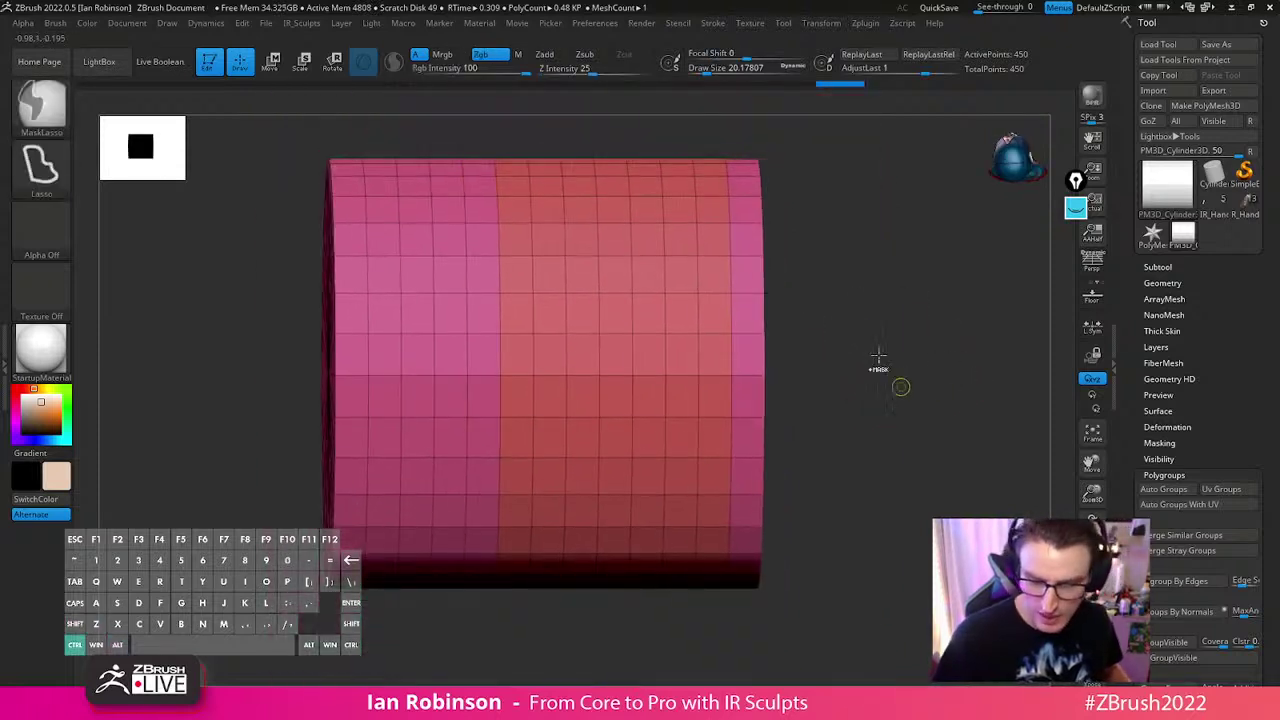
Undo the polyloop painting so the cylinder is a single polygroup again
{"action": "key", "text": "ctrl+z"}
{"action": "key", "text": "ctrl+z"}
{"action": "key", "text": "ctrl+z"}
{"action": "key", "text": "ctrl+z"}
{"action": "key", "text": "ctrl+z"}
{"action": "key", "text": "ctrl+z"}
{"action": "key", "text": "ctrl+z"}
{"action": "key", "text": "ctrl+shift+z"}
Insert multiple concentric edge loops across the cylinder's end cap, using the Same Polygroup modifier and a separate green polygroup
{"action": "right_click_drag", "start_coordinate": [878, 363], "coordinate": [608, 471]}
{"action": "key", "text": "space"}
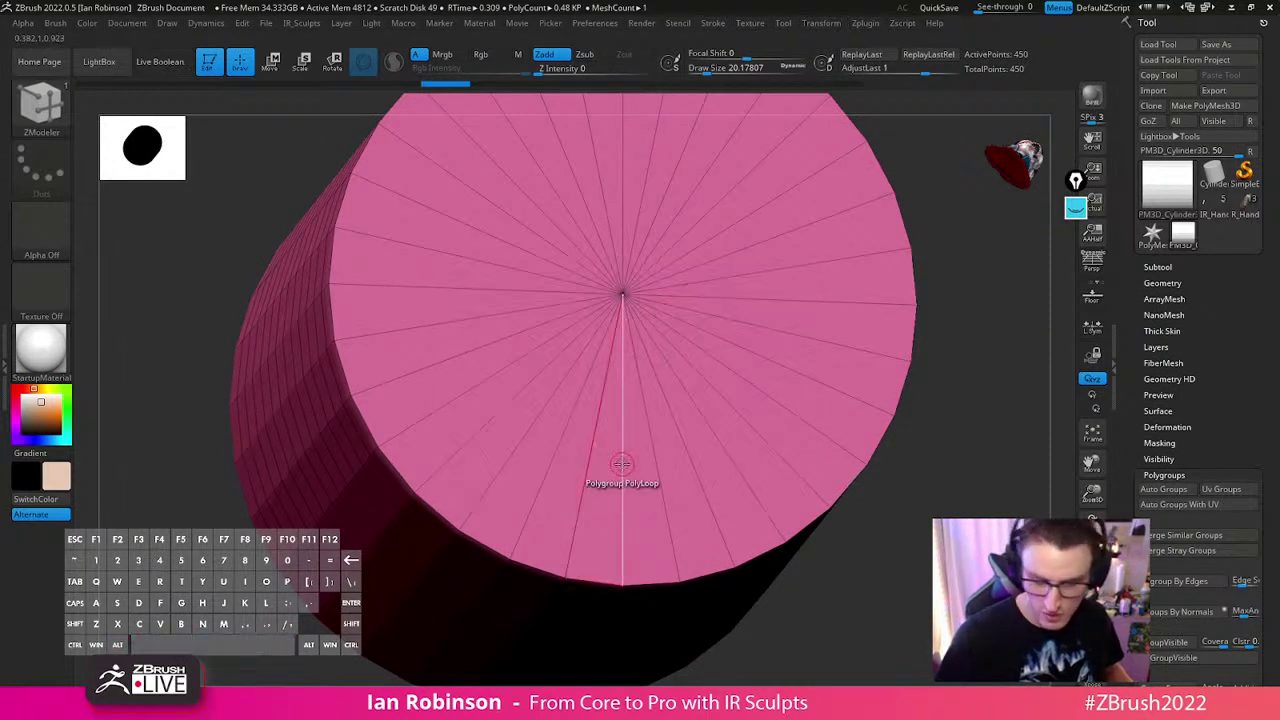
{"action": "key", "text": "space"}
{"action": "left_click", "coordinate": [604, 313]}
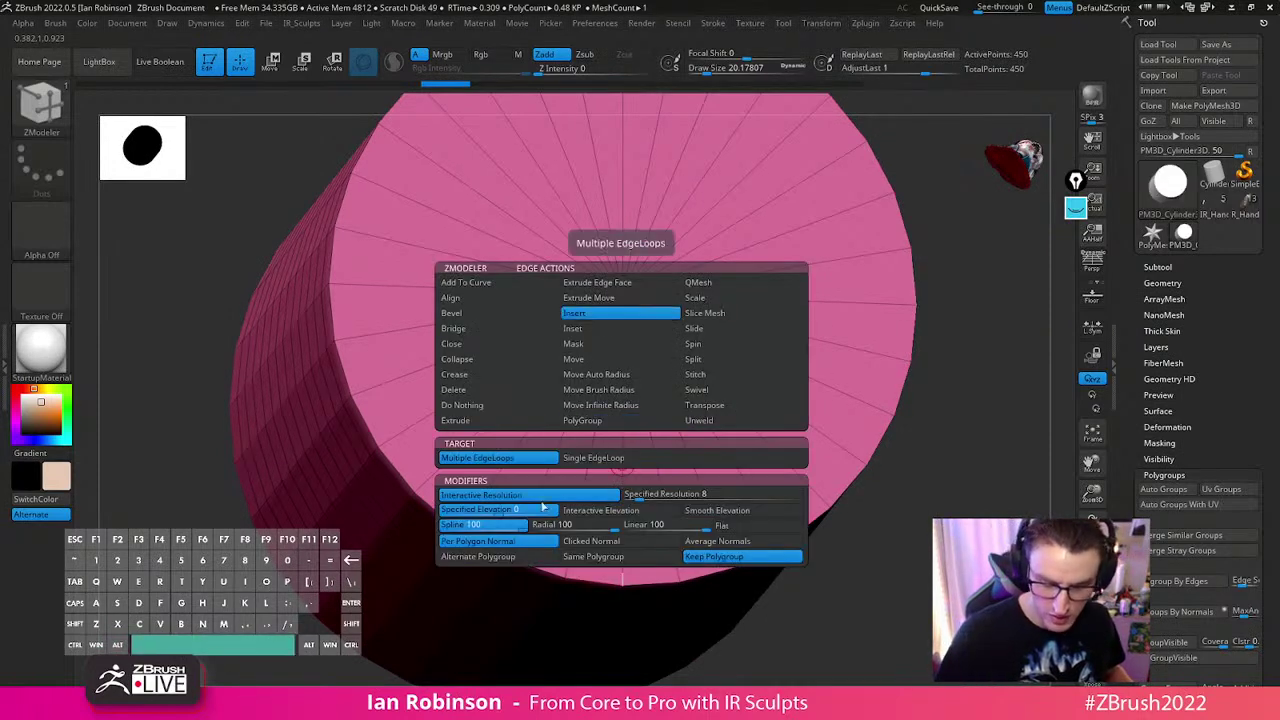
{"action": "left_click", "coordinate": [617, 558]}
{"action": "left_click_drag", "start_coordinate": [618, 550], "coordinate": [623, 404]}
{"action": "key", "text": "alt"}
{"action": "key", "text": "alt"}
{"action": "left_click_drag", "start_coordinate": [903, 517], "coordinate": [872, 433], "text": "alt"}
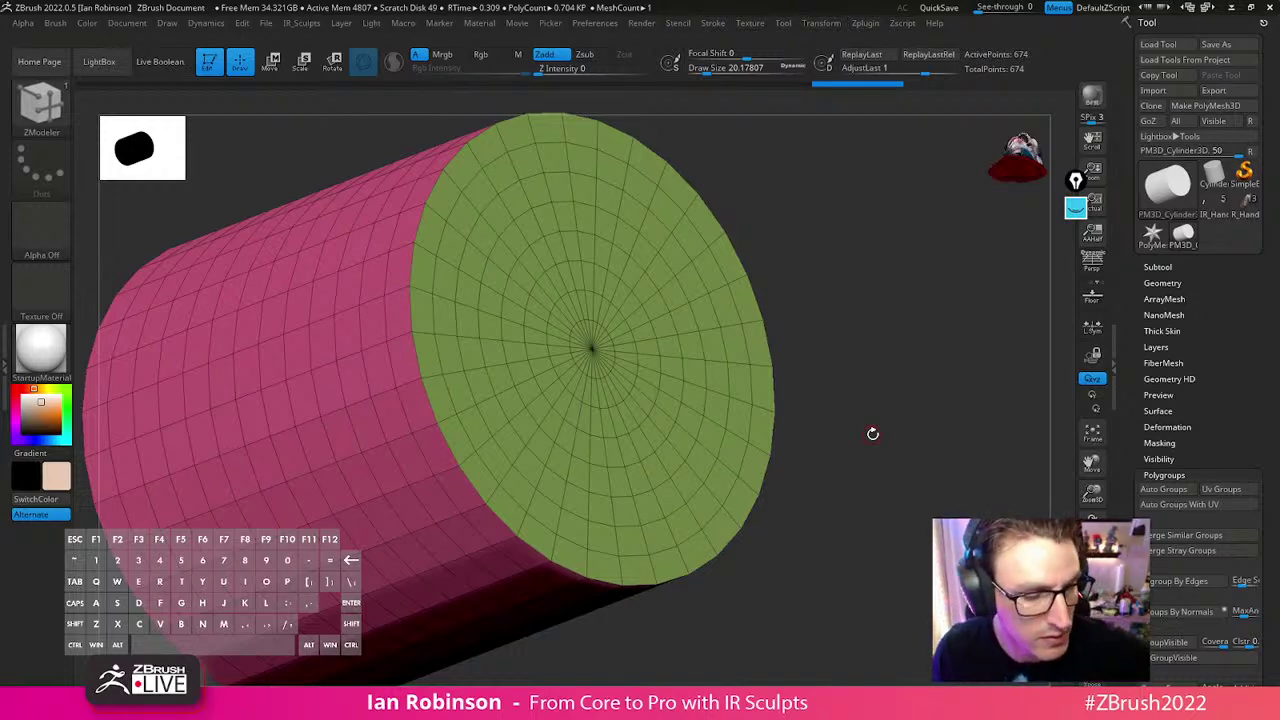
Switch the selection brush to SelectLasso and hide adjacent polyloops one by one in the middle of the cylinder wall
{"action": "mouse_move", "coordinate": [872, 433]}
{"action": "left_mouse_down"}
{"action": "mouse_move", "coordinate": [880, 337]}
{"action": "mouse_move", "coordinate": [891, 346]}
{"action": "mouse_move", "coordinate": [880, 277]}
{"action": "mouse_move", "coordinate": [809, 365]}
{"action": "mouse_move", "coordinate": [811, 451]}
{"action": "mouse_move", "coordinate": [815, 369]}
{"action": "mouse_move", "coordinate": [885, 388]}
{"action": "left_mouse_up"}
{"action": "left_click", "coordinate": [57, 110], "text": "ctrl+shift"}
{"action": "left_click", "coordinate": [189, 128], "text": "ctrl+shift"}
{"action": "left_click", "coordinate": [442, 289], "text": "ctrl+shift"}
{"action": "left_click", "coordinate": [478, 286], "text": "ctrl+shift"}
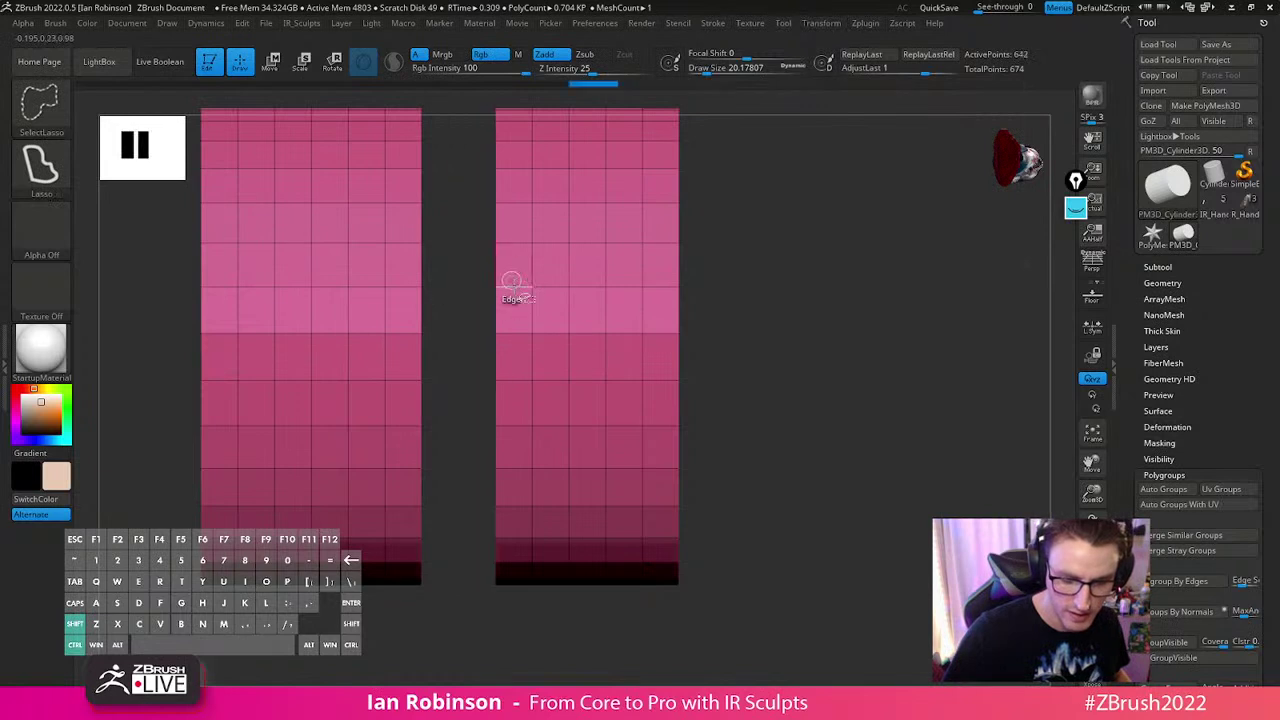
{"action": "left_click", "coordinate": [513, 285], "text": "ctrl+shift"}
{"action": "left_click", "coordinate": [551, 288], "text": "ctrl+shift"}
{"action": "left_click", "coordinate": [588, 288], "text": "ctrl+shift"}
Undo the last two loop hides, then hide one adjoining loop and three separate loops on both sides of the gap
{"action": "key", "text": "ctrl+z"}
{"action": "key", "text": "ctrl+z"}
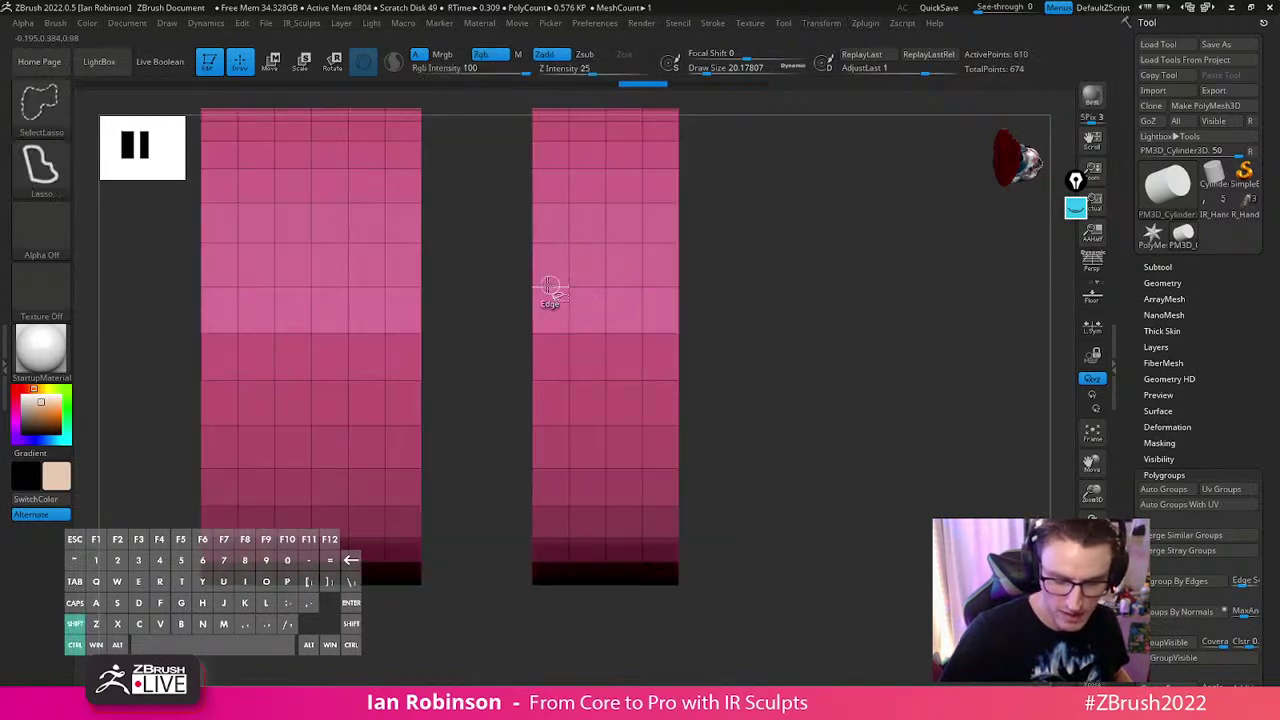
{"action": "left_click", "coordinate": [557, 290], "text": "ctrl+alt+shift"}
{"action": "left_click", "coordinate": [622, 290], "text": "ctrl+alt+shift"}
{"action": "left_click", "coordinate": [328, 289], "text": "ctrl+alt+shift"}
{"action": "left_click", "coordinate": [263, 291], "text": "ctrl+alt+shift"}
Invert the visibility, assign the revealed loops to a new polygroup and show the full cylinder to check the stripes
{"action": "left_click_drag", "start_coordinate": [800, 308], "coordinate": [853, 340], "text": "ctrl+shift"}
{"action": "key", "text": "ctrl+w"}
{"action": "left_click", "coordinate": [862, 400], "text": "ctrl+shift"}
{"action": "left_click_drag", "start_coordinate": [862, 404], "coordinate": [873, 457]}
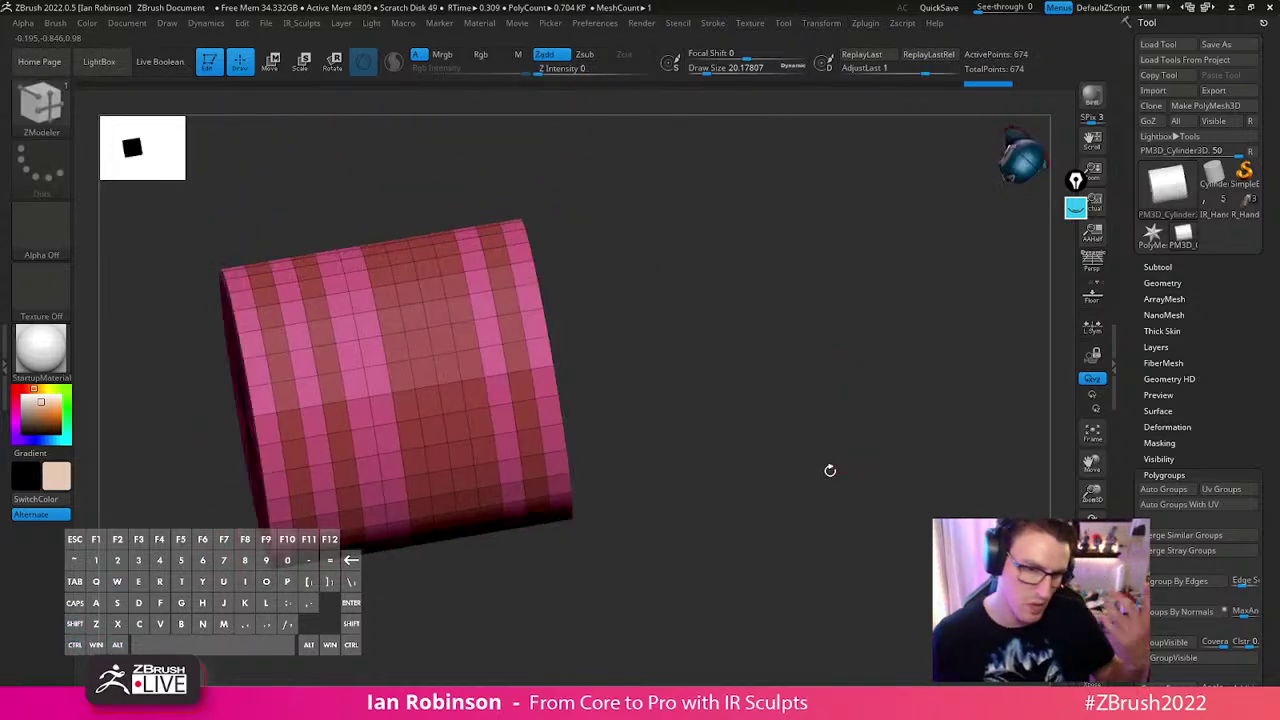
{"action": "left_click_drag", "start_coordinate": [844, 377], "coordinate": [809, 463]}
Undo the striped polygroup, the loop hiding and the cap's edge-loop insertion, and centre the plain cylinder upright
{"action": "key", "text": "ctrl+z"}
{"action": "key", "text": "ctrl+z"}
{"action": "key", "text": "ctrl+z"}
{"action": "key", "text": "ctrl+z"}
{"action": "key", "text": "ctrl+z"}
{"action": "key", "text": "ctrl+z"}
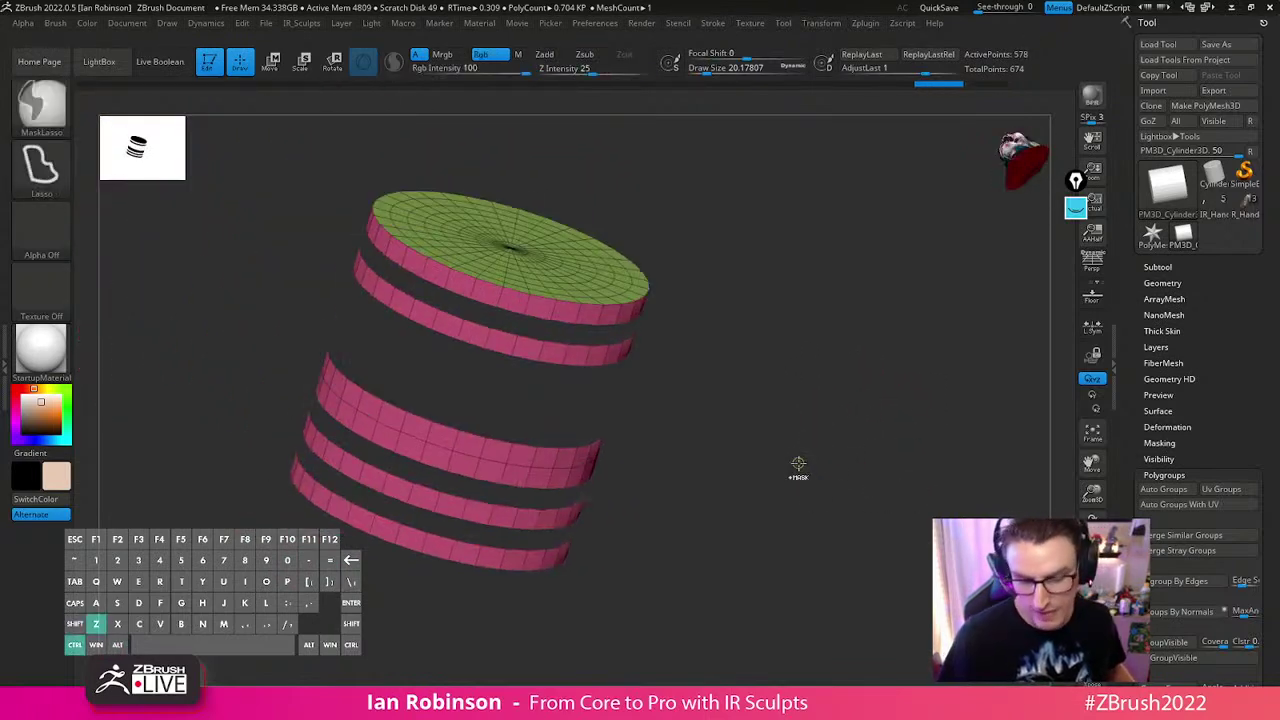
{"action": "key", "text": "ctrl+z"}
{"action": "key", "text": "ctrl+z"}
{"action": "key", "text": "ctrl+z"}
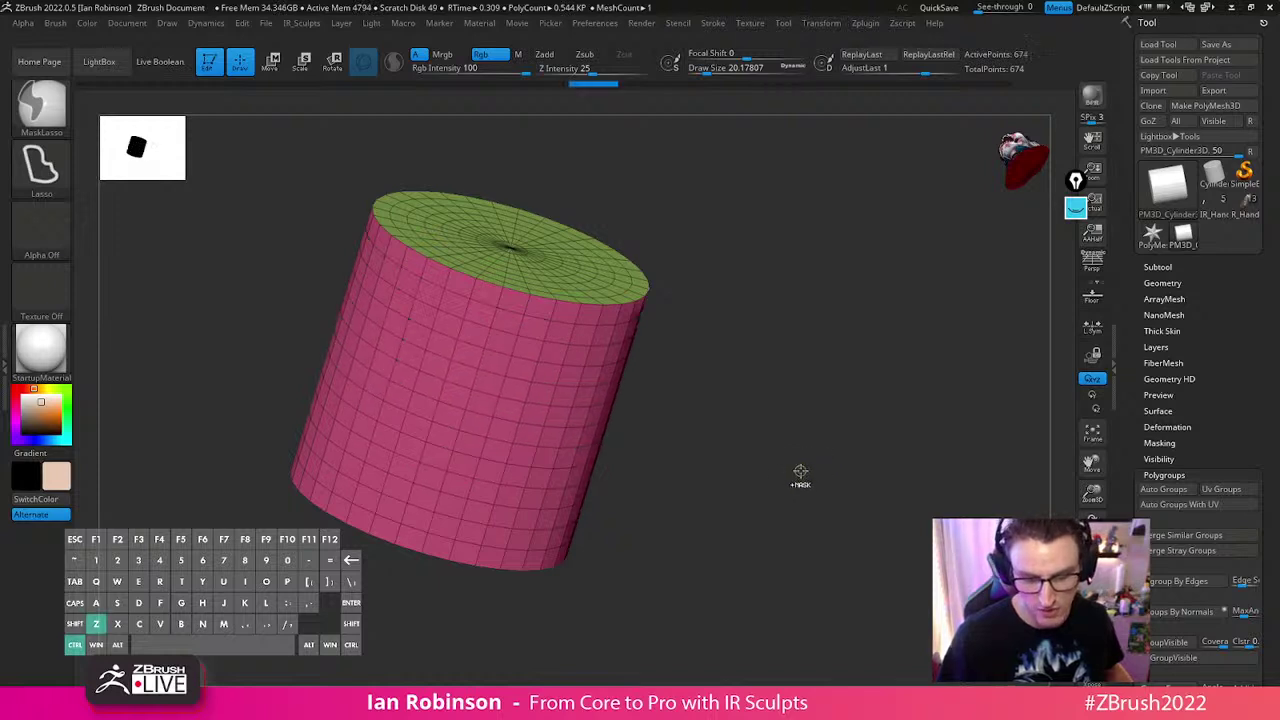
{"action": "left_click_drag", "start_coordinate": [814, 460], "coordinate": [830, 355], "text": "alt"}
{"action": "left_click_drag", "start_coordinate": [812, 398], "coordinate": [800, 400], "text": "shift"}
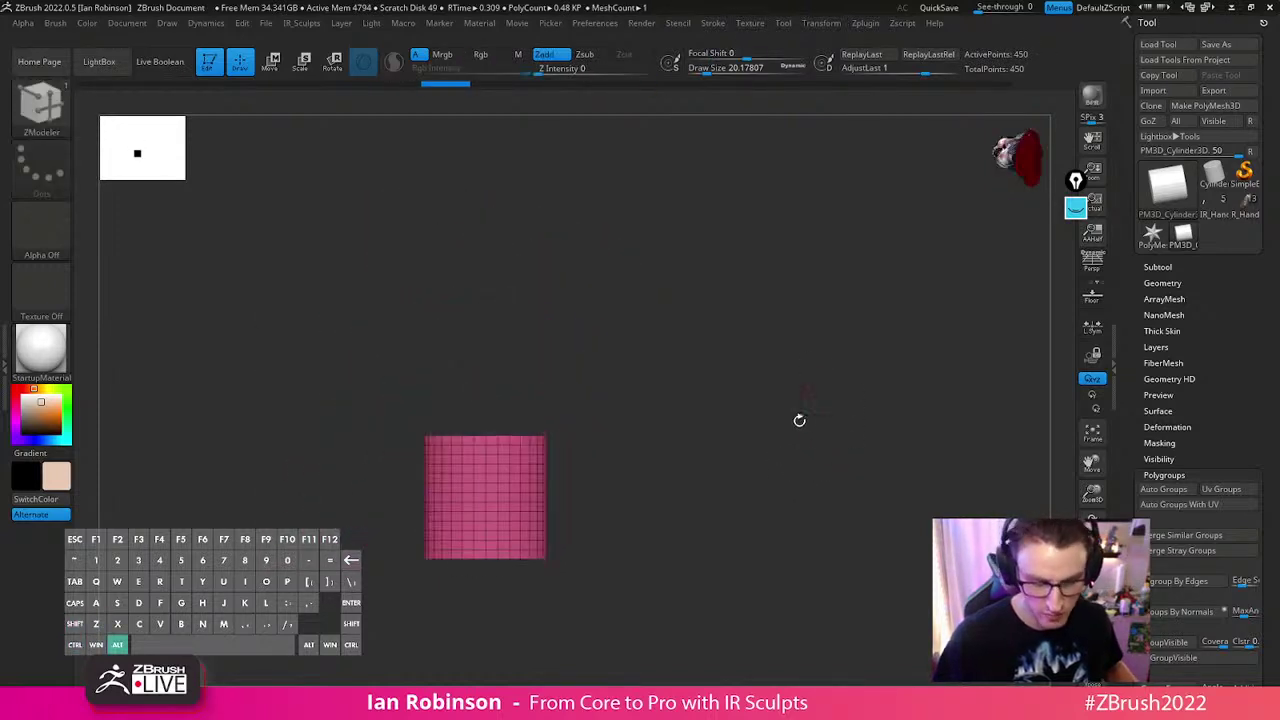
{"action": "left_click_drag", "start_coordinate": [690, 510], "coordinate": [698, 392], "text": "alt"}
{"action": "key", "text": "ctrl"}
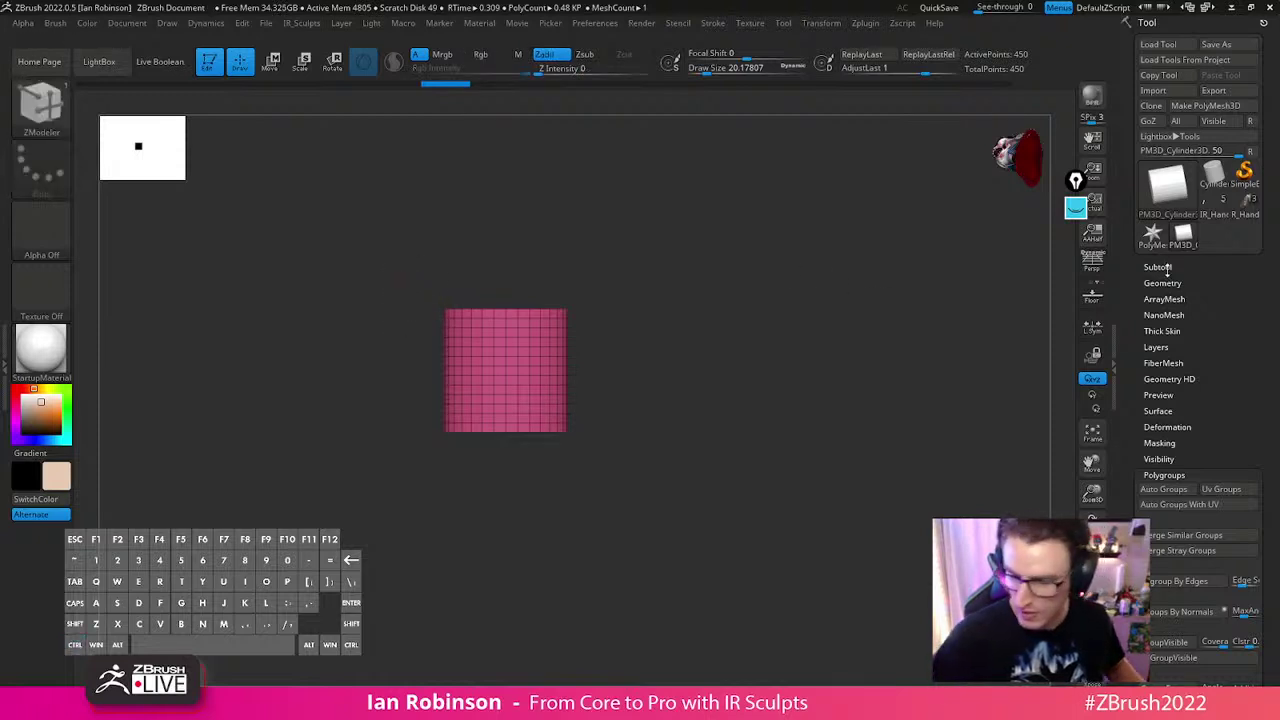
Open the tool's Subtool options and its Geometry options, bringing the Modify Topology commands into view
{"action": "left_click", "coordinate": [1178, 266]}
{"action": "left_click_drag", "start_coordinate": [1249, 188], "coordinate": [1264, 131]}
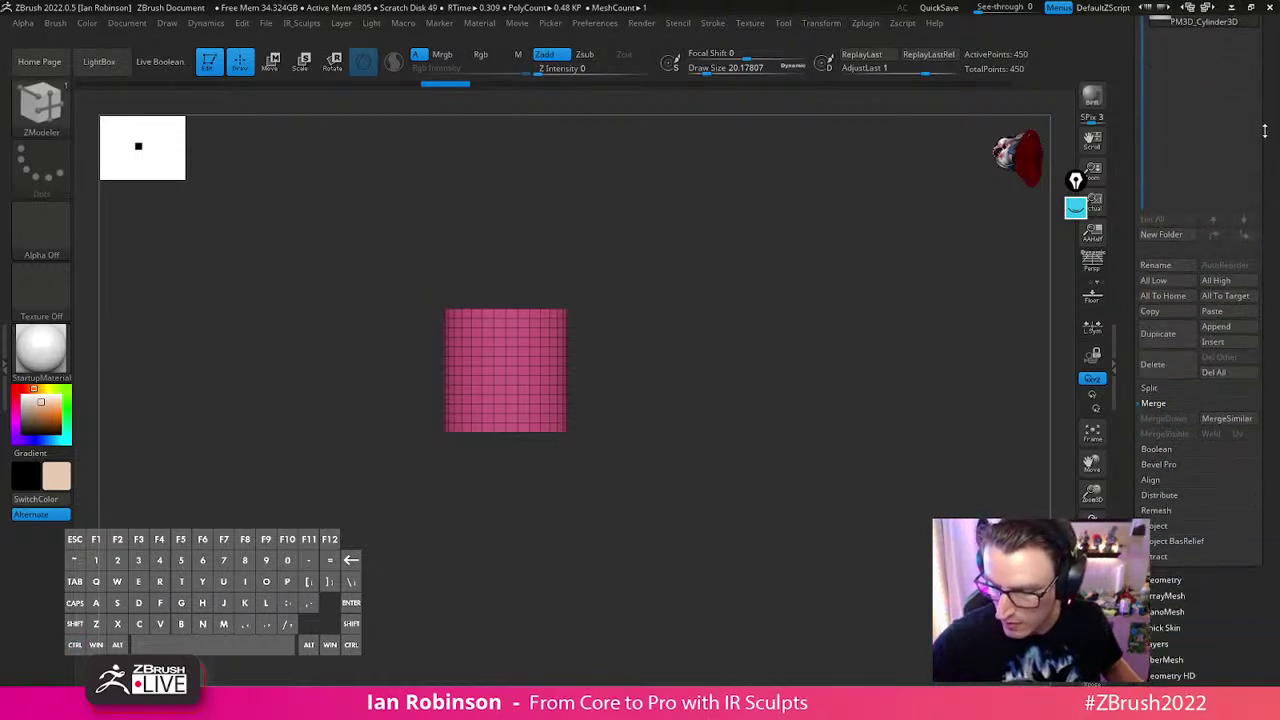
{"action": "left_click_drag", "start_coordinate": [1180, 556], "coordinate": [1208, 511]}
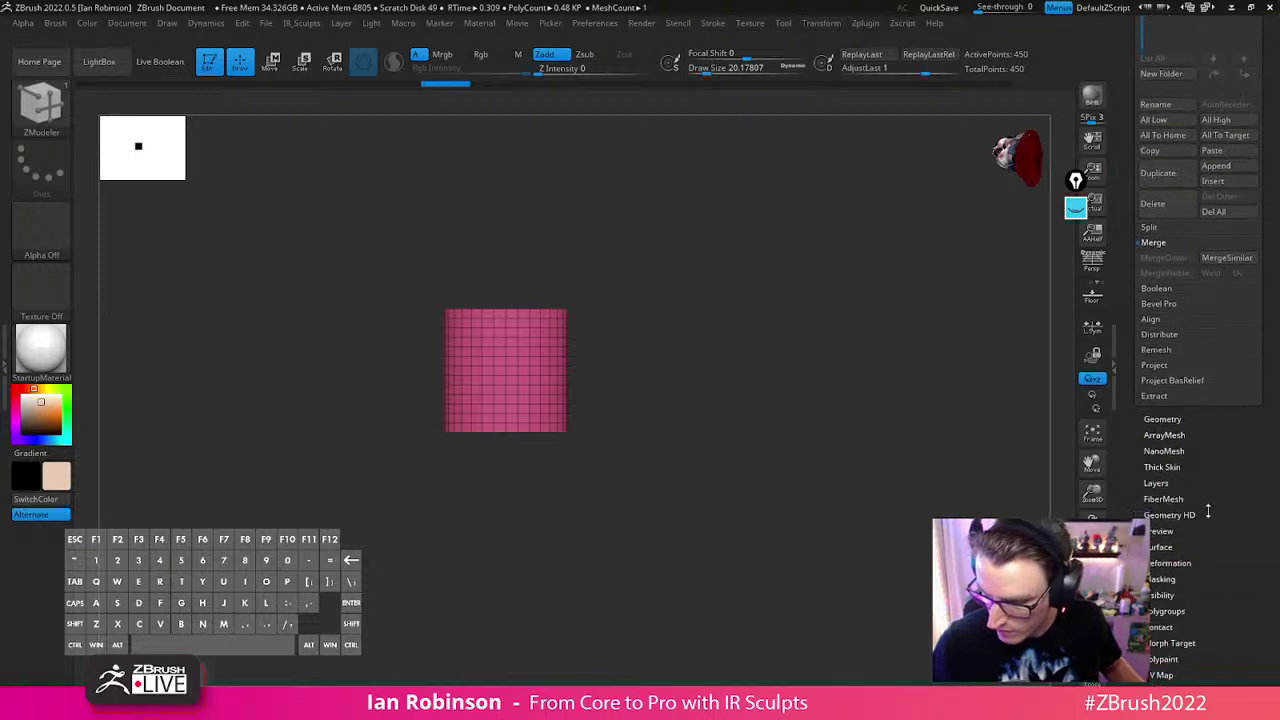
{"action": "left_click", "coordinate": [1168, 419]}
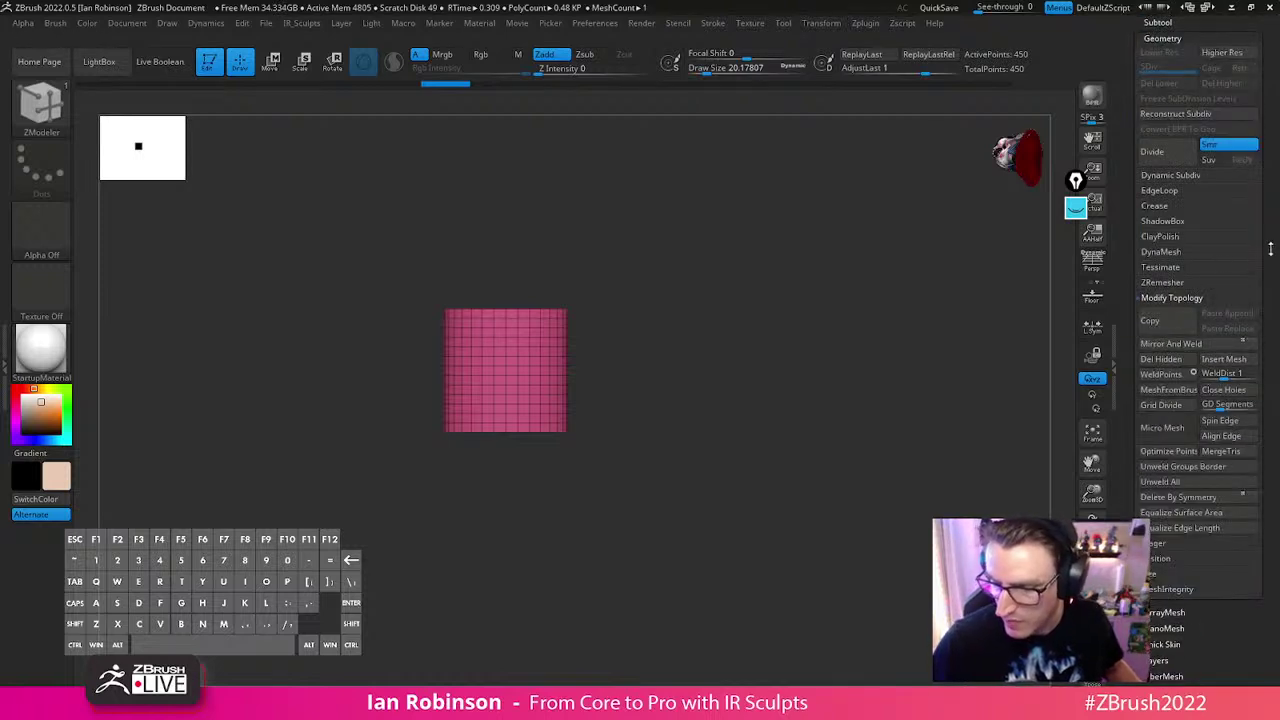
{"action": "left_click_drag", "start_coordinate": [1271, 251], "coordinate": [1262, 268]}
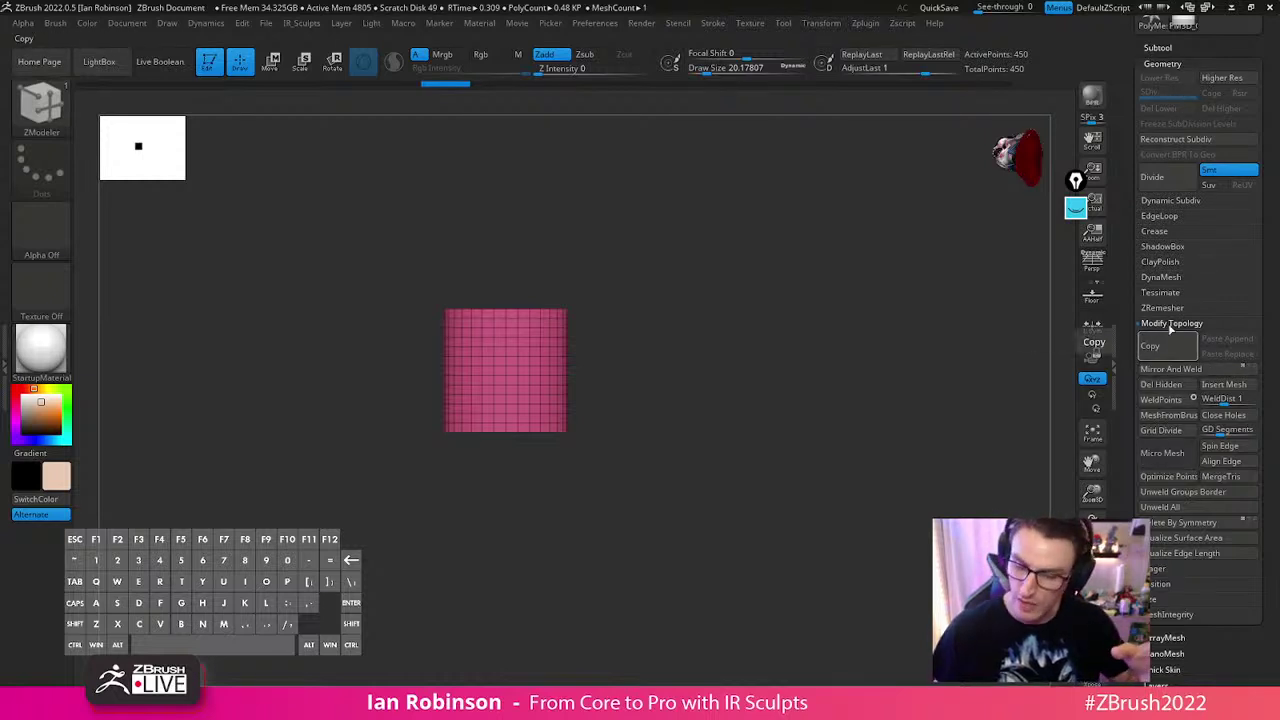
Remove the cylinder's redundant edge loops with the EdgeLoop Delete Loops operation
{"action": "left_click", "coordinate": [1159, 216]}
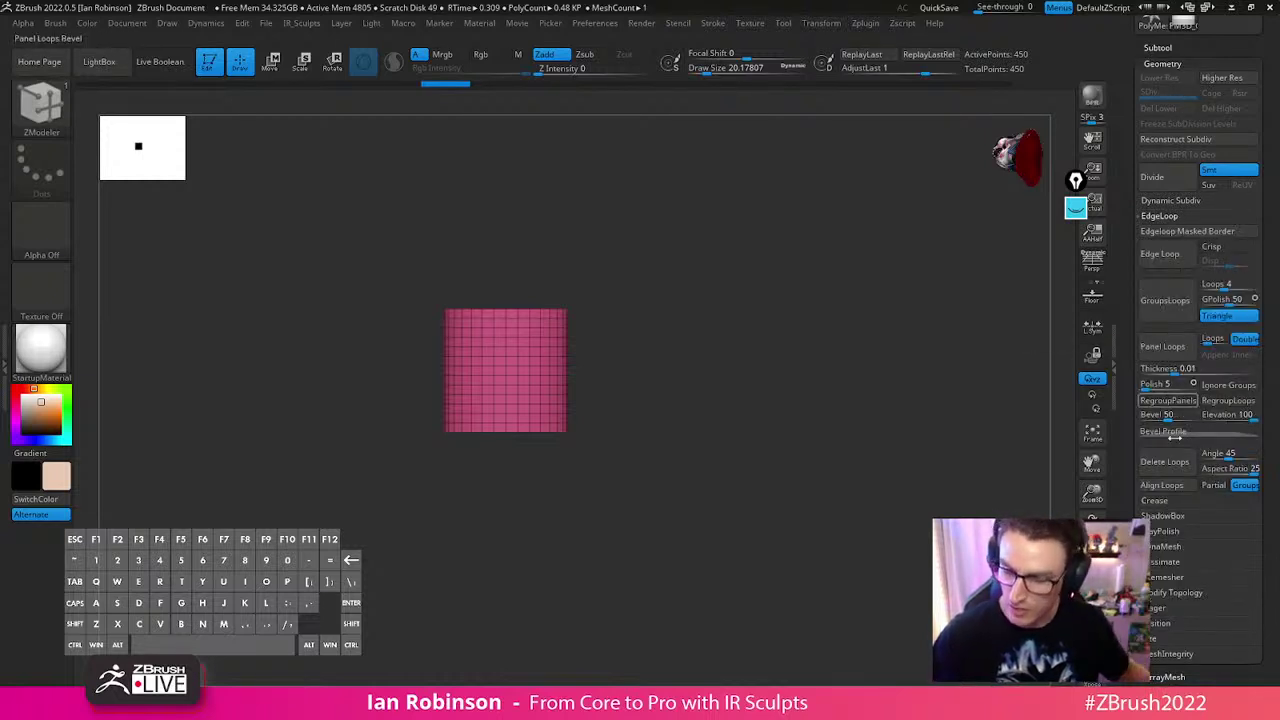
{"action": "left_click", "coordinate": [1164, 461]}
{"action": "mouse_move", "coordinate": [755, 338]}
{"action": "left_mouse_down", "text": "alt"}
{"action": "mouse_move", "coordinate": [752, 392]}
{"action": "mouse_move", "coordinate": [737, 372]}
{"action": "mouse_move", "coordinate": [757, 407]}
{"action": "left_mouse_up", "text": "alt"}
Stretch the cylinder upward with its lower end masked and scale the upper end down into a taper
{"action": "mouse_move", "coordinate": [425, 328]}
{"action": "left_mouse_down", "text": "ctrl"}
{"action": "mouse_move", "coordinate": [739, 340]}
{"action": "mouse_move", "coordinate": [731, 314]}
{"action": "left_mouse_up", "text": "ctrl"}
{"action": "key", "text": "w"}
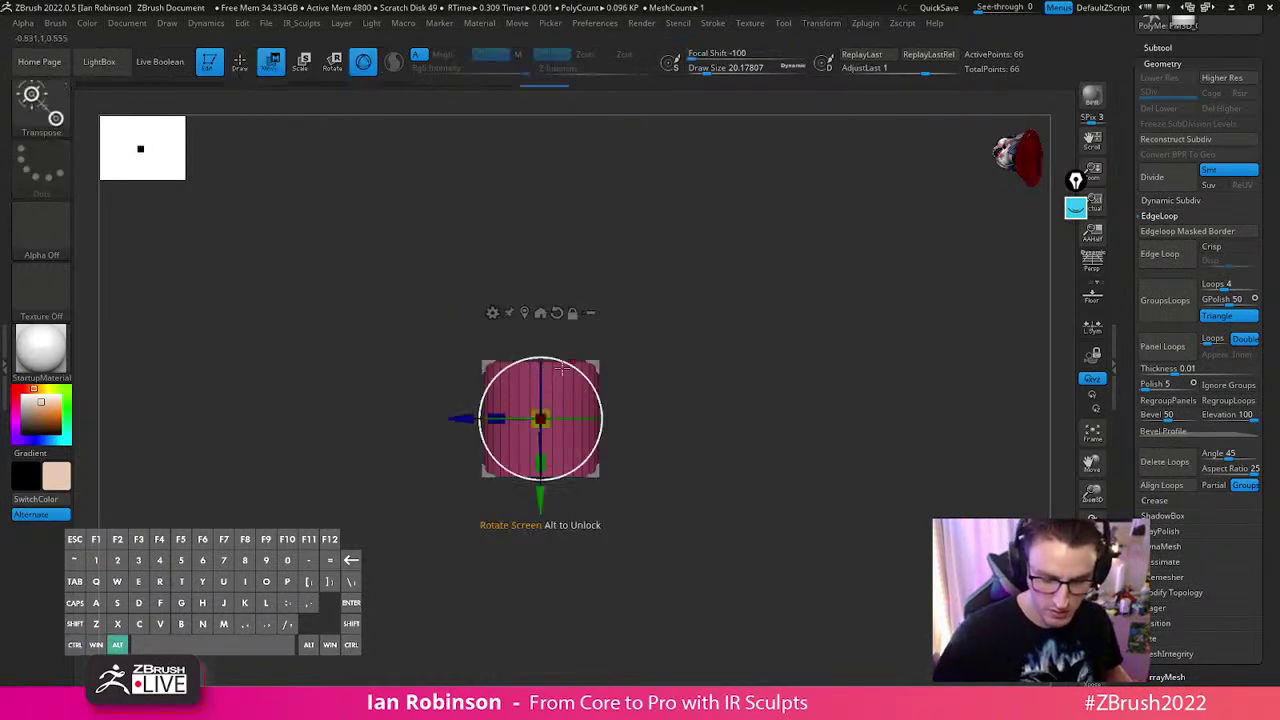
{"action": "left_click_drag", "start_coordinate": [541, 482], "coordinate": [547, 358]}
{"action": "left_click_drag", "start_coordinate": [540, 294], "coordinate": [518, 335]}
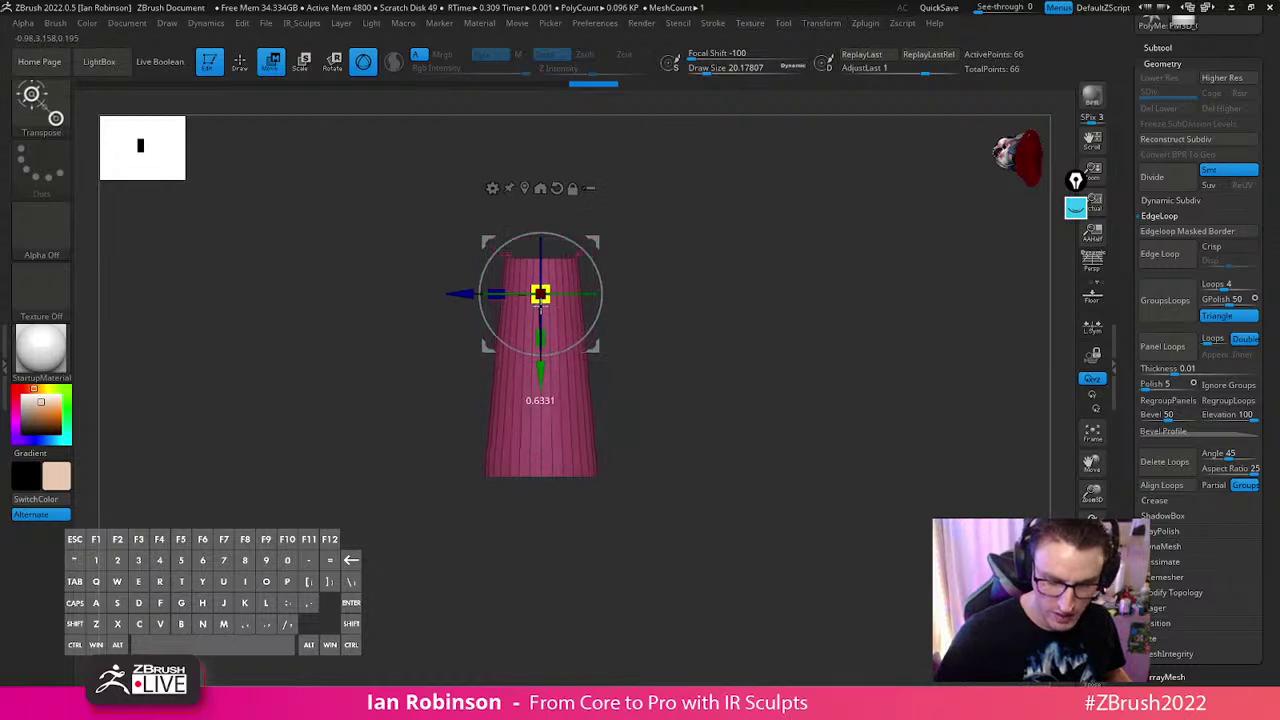
{"action": "key", "text": "q"}
{"action": "left_click_drag", "start_coordinate": [711, 323], "coordinate": [726, 345], "text": "ctrl"}
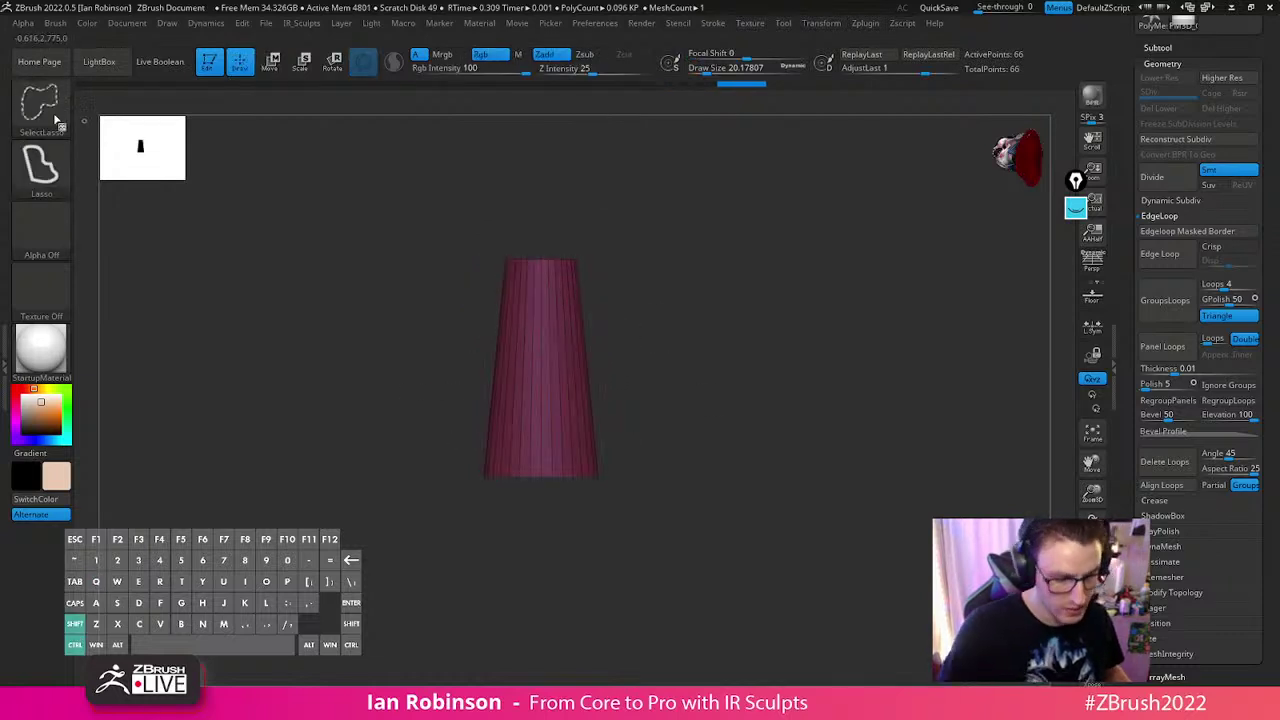
Cut a horizontal edge loop across the middle of the tapered cylinder with the SliceCurve brush
{"action": "left_click", "coordinate": [58, 112], "text": "ctrl+shift"}
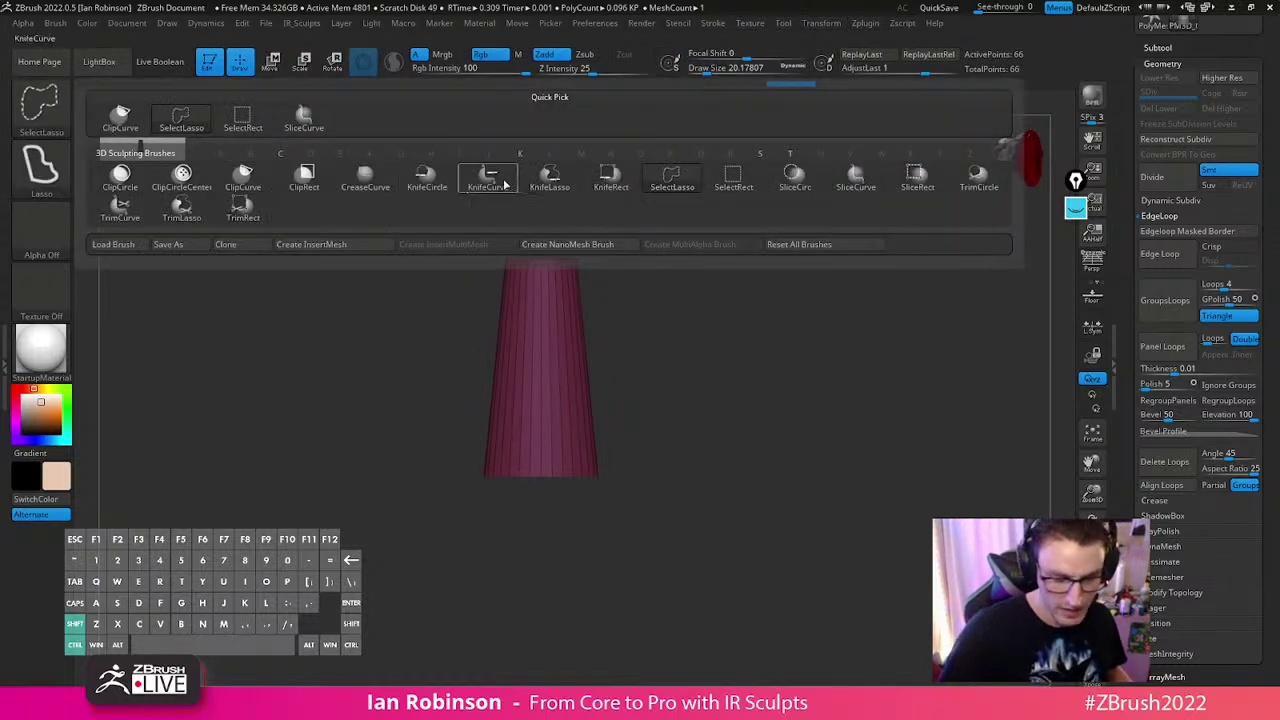
{"action": "left_click", "coordinate": [304, 118], "text": "ctrl+shift"}
{"action": "mouse_move", "coordinate": [340, 342]}
{"action": "left_mouse_down", "text": "ctrl+shift"}
{"action": "mouse_move", "coordinate": [874, 371]}
{"action": "mouse_move", "coordinate": [881, 357]}
{"action": "mouse_move", "coordinate": [877, 369]}
{"action": "left_mouse_up", "text": "ctrl+shift"}
{"action": "left_click_drag", "start_coordinate": [643, 320], "coordinate": [707, 367], "text": "ctrl"}
{"action": "key", "text": "w"}
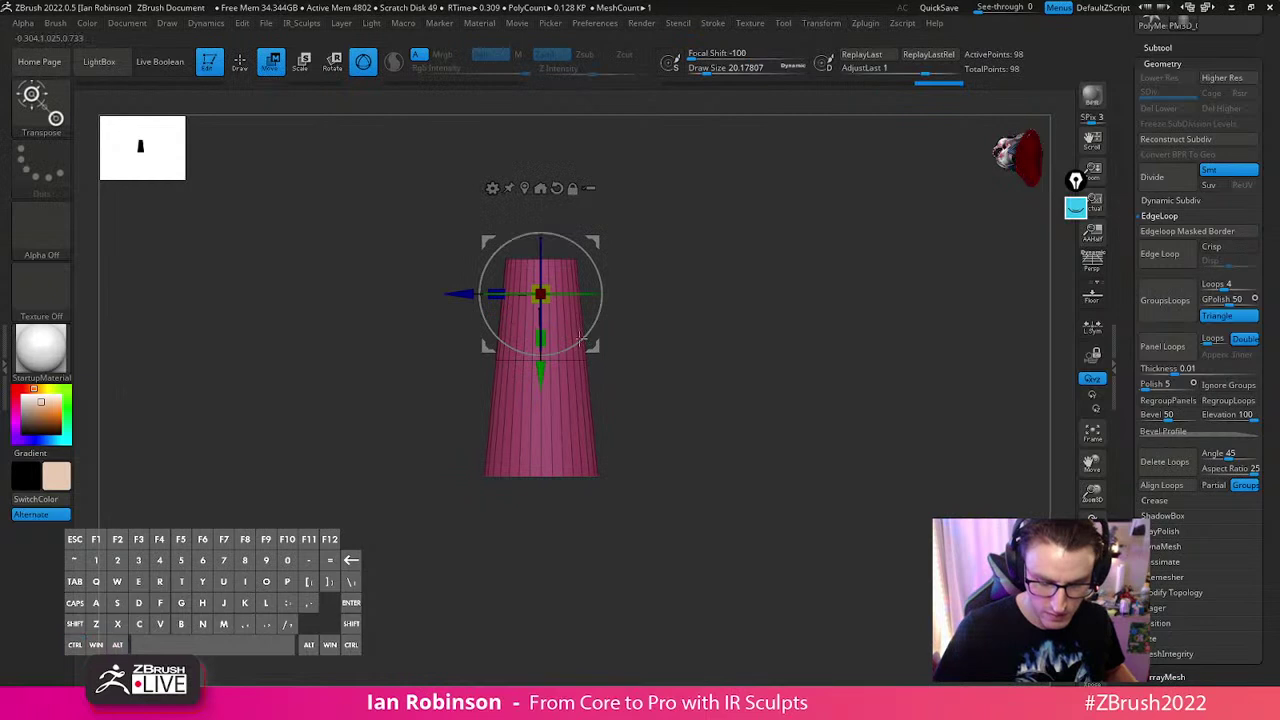
{"action": "left_click", "coordinate": [524, 189], "text": "alt"}
{"action": "left_click_drag", "start_coordinate": [544, 365], "coordinate": [570, 348]}
{"action": "key", "text": "ctrl+z"}
{"action": "key", "text": "q"}
Pull the lower end of the shape downward and narrow it so the body tapers below the sliced loop
{"action": "left_click_drag", "start_coordinate": [711, 371], "coordinate": [711, 339], "text": "alt"}
{"action": "mouse_move", "coordinate": [639, 402]}
{"action": "left_mouse_down", "text": "ctrl"}
{"action": "mouse_move", "coordinate": [403, 520]}
{"action": "mouse_move", "coordinate": [677, 463]}
{"action": "mouse_move", "coordinate": [700, 440]}
{"action": "left_mouse_up", "text": "ctrl"}
{"action": "key", "text": "w"}
{"action": "left_click", "coordinate": [523, 230], "text": "alt"}
{"action": "left_click_drag", "start_coordinate": [539, 522], "coordinate": [539, 630]}
{"action": "left_click_drag", "start_coordinate": [604, 573], "coordinate": [562, 462], "text": "alt"}
{"action": "left_click_drag", "start_coordinate": [624, 502], "coordinate": [664, 450]}
{"action": "left_click_drag", "start_coordinate": [595, 475], "coordinate": [719, 463]}
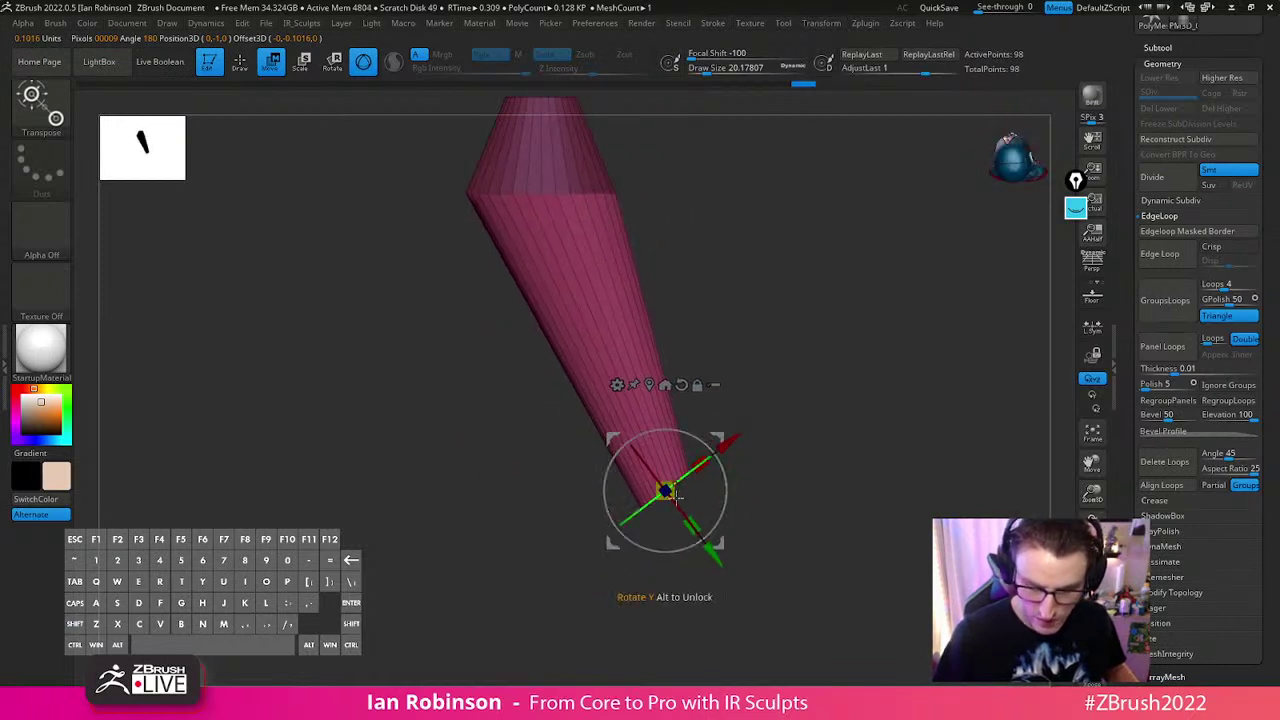
Slice another edge loop across the lower half of the long section and mask the part above it
{"action": "key", "text": "q"}
{"action": "left_click_drag", "start_coordinate": [536, 396], "coordinate": [750, 392], "text": "ctrl"}
{"action": "left_click", "coordinate": [714, 314], "text": "ctrl"}
{"action": "left_click_drag", "start_coordinate": [527, 373], "coordinate": [829, 237], "text": "ctrl+shift"}
{"action": "left_click", "coordinate": [729, 314], "text": "ctrl"}
{"action": "mouse_move", "coordinate": [709, 290]}
{"action": "left_mouse_down", "text": "ctrl"}
{"action": "mouse_move", "coordinate": [544, 455]}
{"action": "mouse_move", "coordinate": [727, 318]}
{"action": "left_mouse_up", "text": "ctrl"}
{"action": "left_click", "coordinate": [761, 325], "text": "ctrl"}
Shift the unmasked lower end sideways to bend the shape like an arm, and clear the mask
{"action": "key", "text": "w"}
{"action": "left_click_drag", "start_coordinate": [732, 431], "coordinate": [678, 504]}
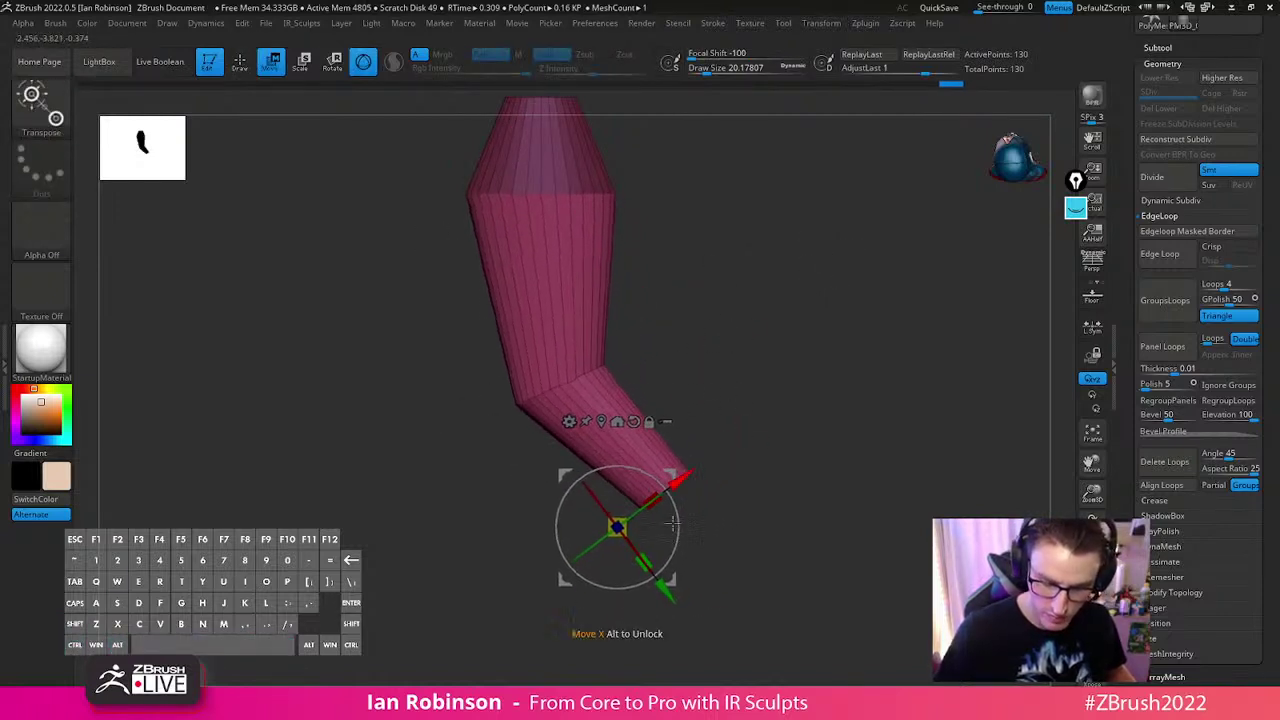
{"action": "left_click_drag", "start_coordinate": [671, 580], "coordinate": [663, 563]}
{"action": "key", "text": "q"}
{"action": "mouse_move", "coordinate": [716, 492]}
{"action": "left_mouse_down", "text": "ctrl"}
{"action": "mouse_move", "coordinate": [760, 432]}
{"action": "mouse_move", "coordinate": [767, 490]}
{"action": "left_mouse_up", "text": "ctrl"}
{"action": "mouse_move", "coordinate": [767, 451]}
{"action": "left_mouse_down"}
{"action": "mouse_move", "coordinate": [791, 397]}
{"action": "mouse_move", "coordinate": [745, 377]}
{"action": "mouse_move", "coordinate": [680, 317]}
{"action": "mouse_move", "coordinate": [743, 366]}
{"action": "left_mouse_up"}
{"action": "key", "text": "s"}
{"action": "left_click_drag", "start_coordinate": [660, 186], "coordinate": [640, 254], "text": "alt"}
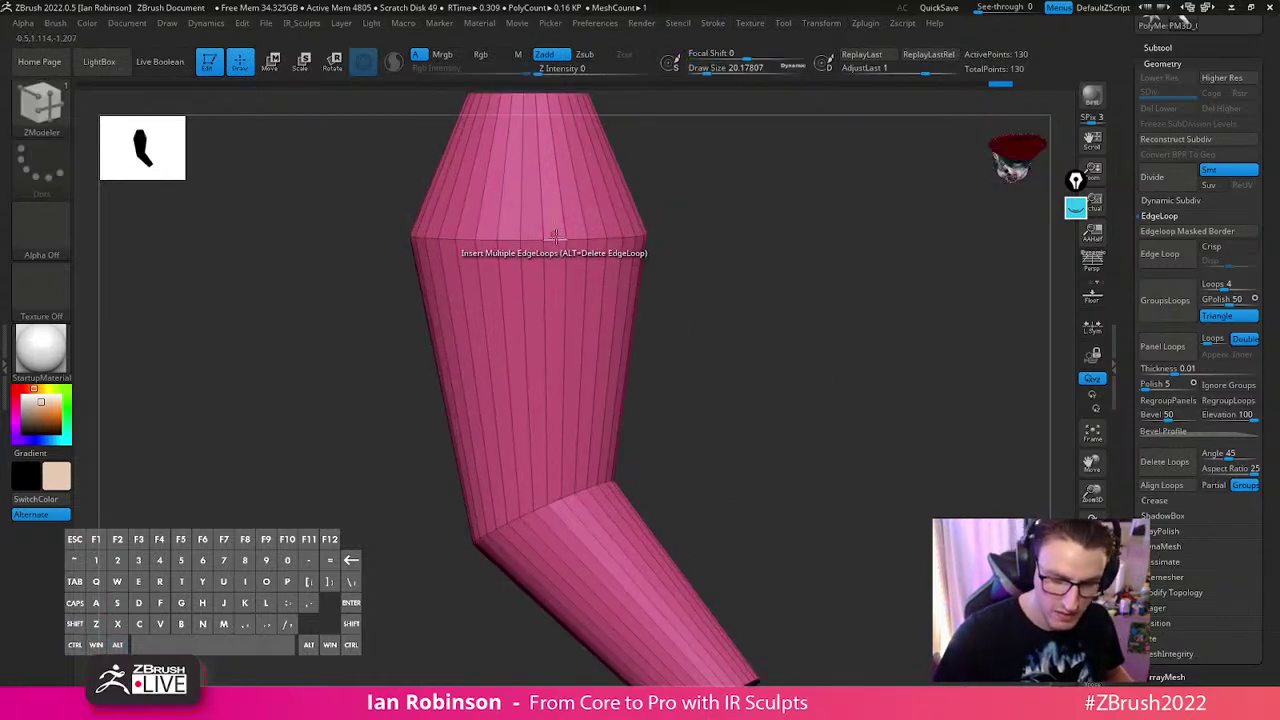
{"action": "key", "text": "space"}
{"action": "left_click_drag", "start_coordinate": [730, 215], "coordinate": [720, 270], "text": "alt"}
{"action": "left_click_drag", "start_coordinate": [720, 270], "coordinate": [748, 312]}
{"action": "key", "text": "grave"}
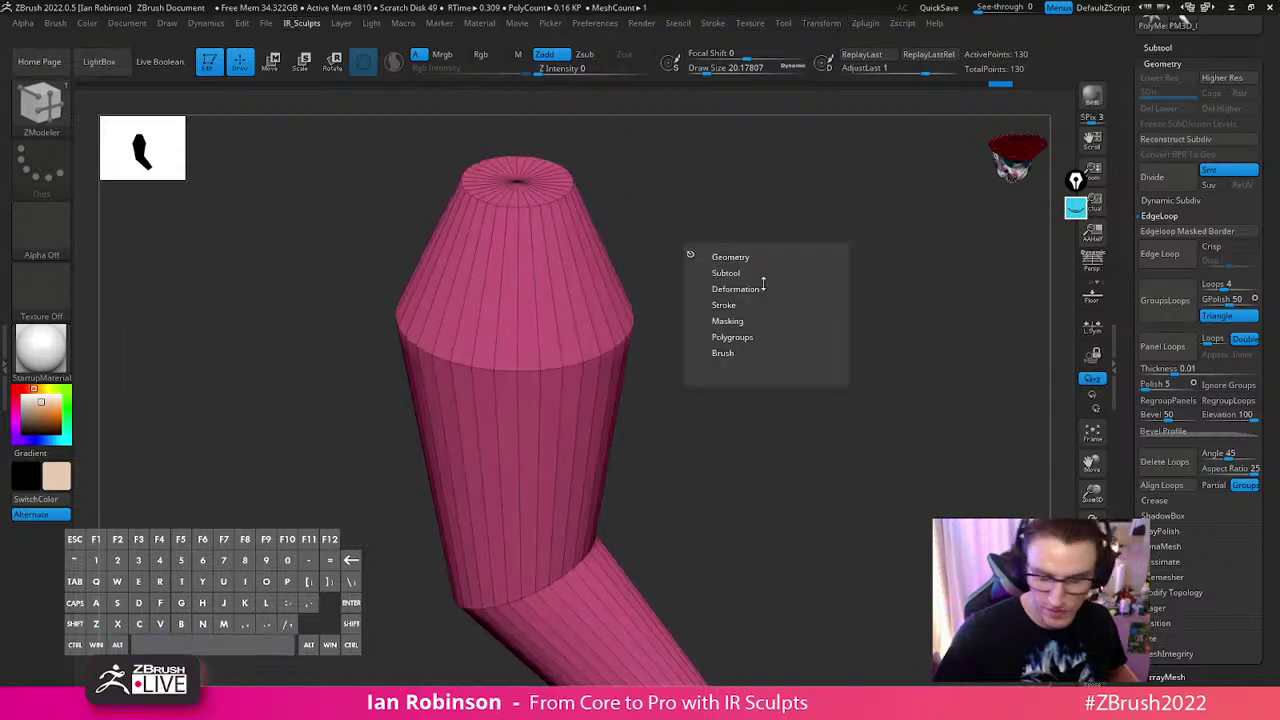
{"action": "left_click", "coordinate": [738, 261]}
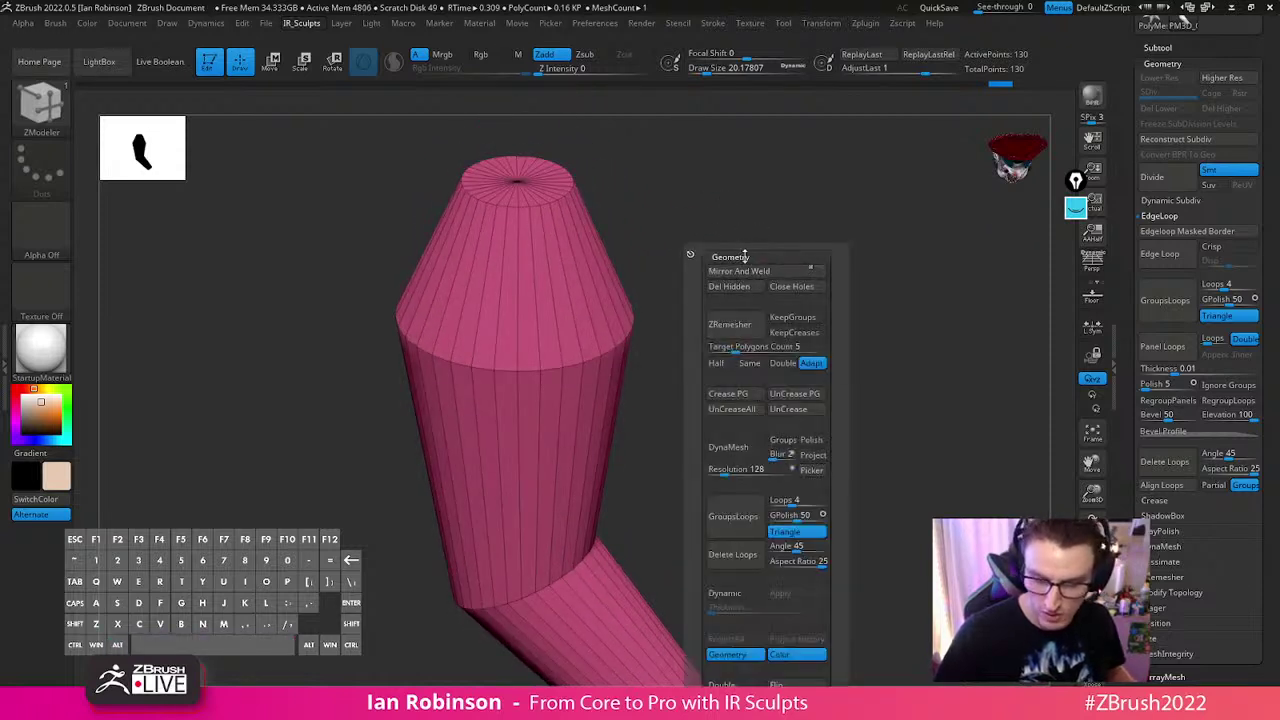
Create polygroups with Groups By Normals and show only the limb's side walls without the end caps
{"action": "left_click_drag", "start_coordinate": [1273, 403], "coordinate": [1272, 156]}
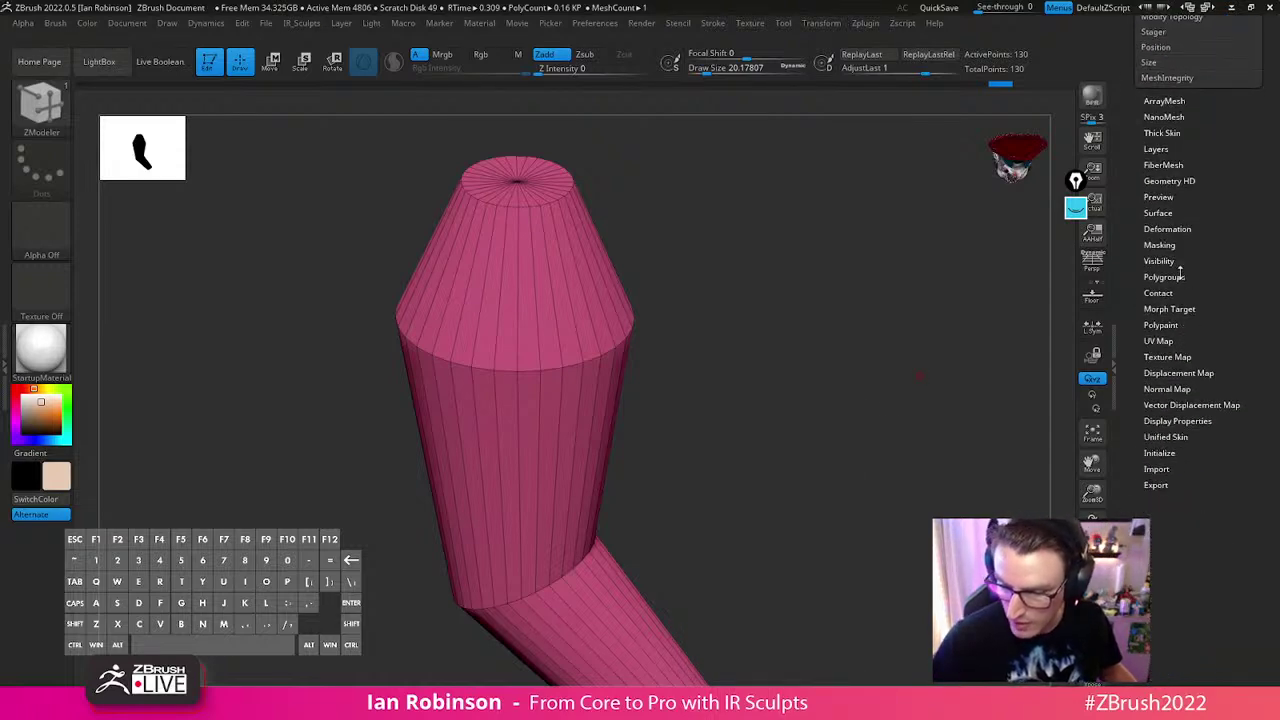
{"action": "left_click", "coordinate": [1183, 276]}
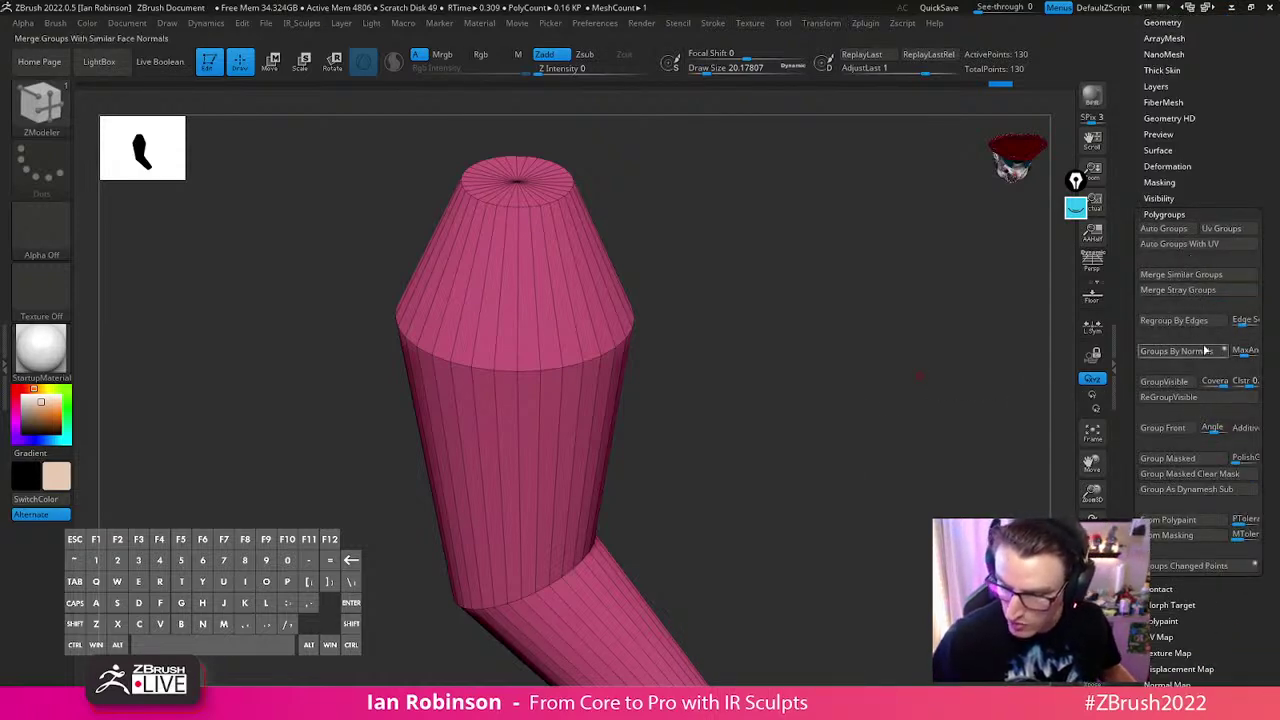
{"action": "left_click", "coordinate": [1207, 351]}
{"action": "key", "text": "f"}
{"action": "left_click_drag", "start_coordinate": [823, 397], "coordinate": [745, 320]}
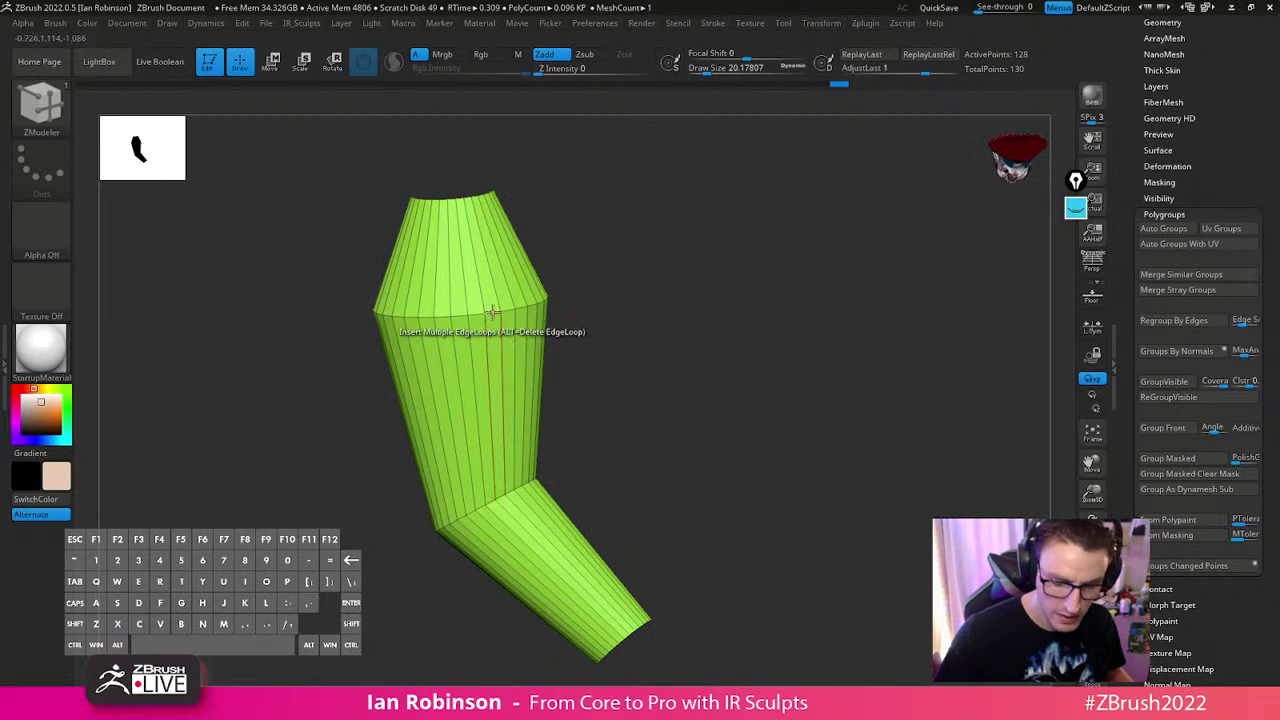
Set the ZModeler edge action to Polygroup PolyLoop and try it on lengthwise strips of the limb
{"action": "key", "text": "space"}
{"action": "left_click", "coordinate": [482, 420]}
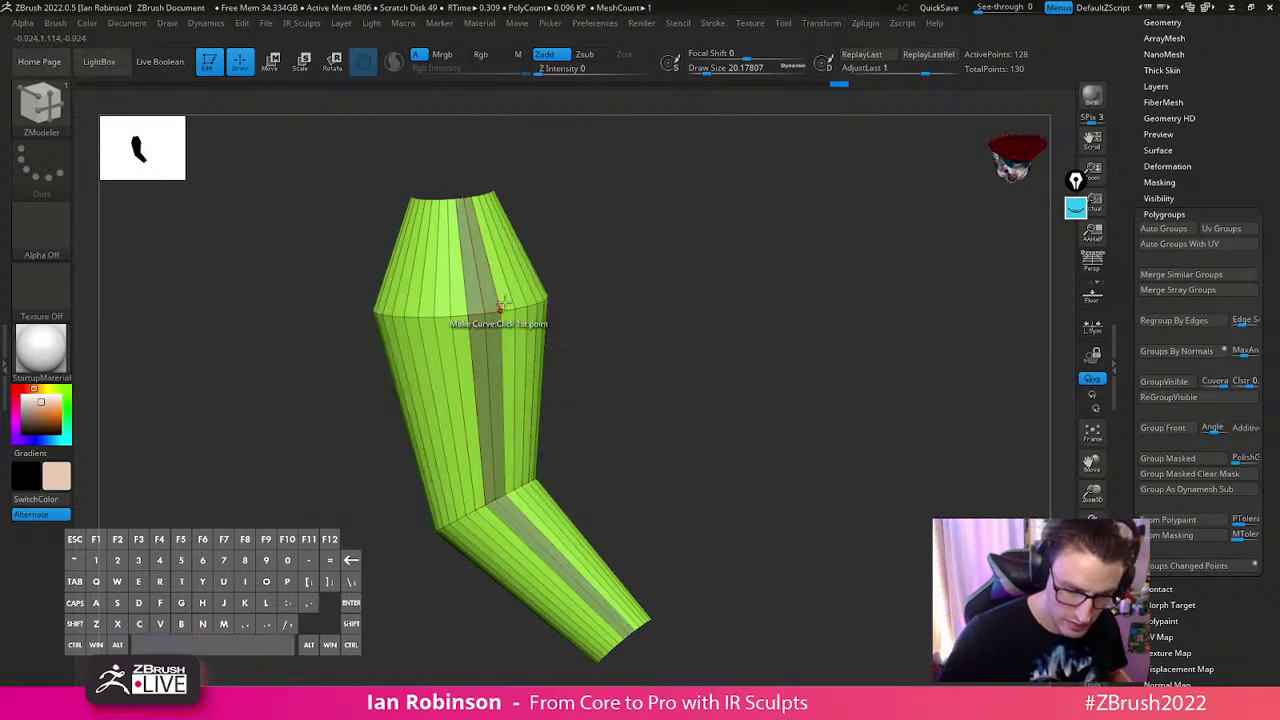
{"action": "left_click_drag", "start_coordinate": [595, 290], "coordinate": [537, 298]}
{"action": "left_click", "coordinate": [531, 306]}
{"action": "left_click_drag", "start_coordinate": [637, 274], "coordinate": [595, 286]}
{"action": "key", "text": "ctrl+z"}
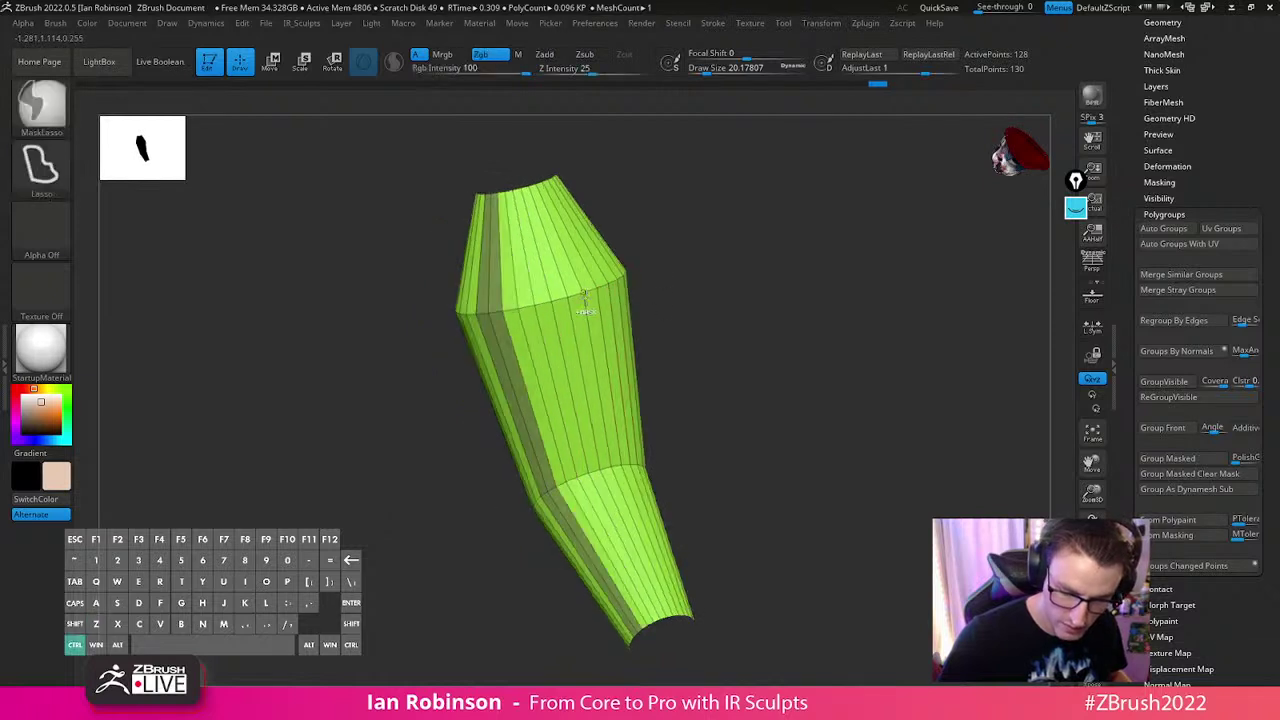
{"action": "key", "text": "ctrl+z"}
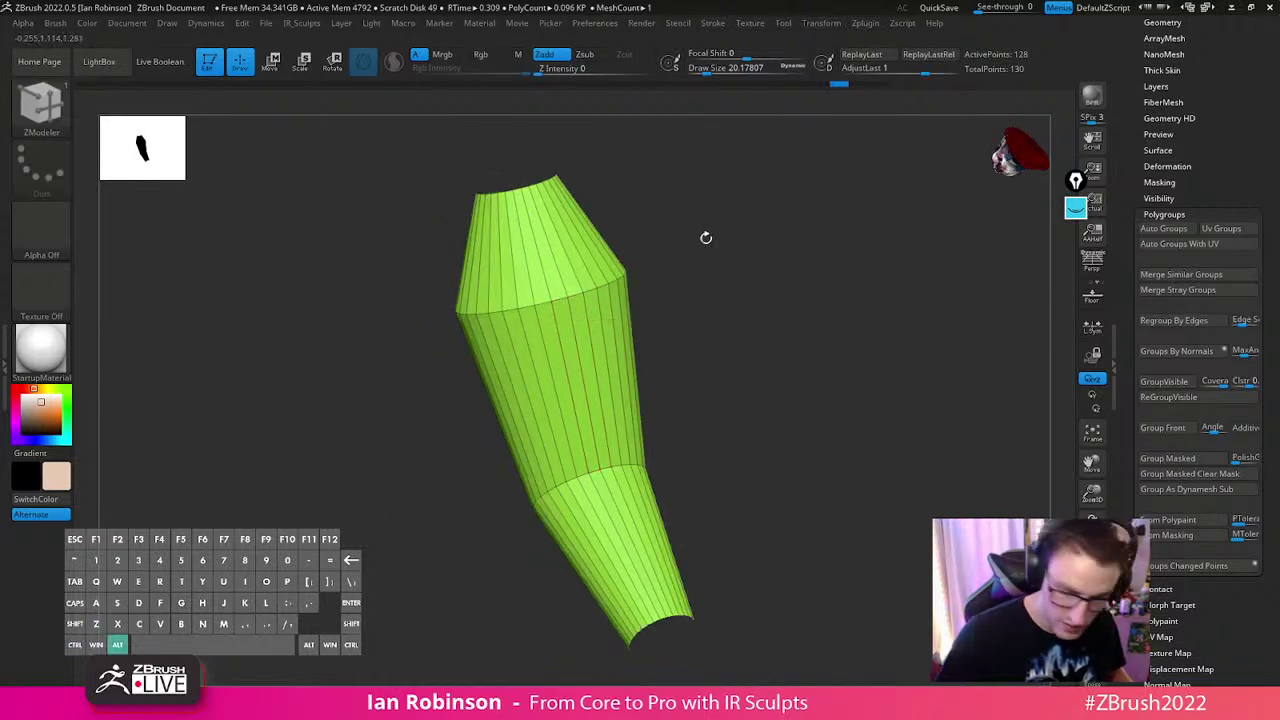
Assign a new polygroup to alternating lengthwise strips around the isolated side walls
{"action": "left_click_drag", "start_coordinate": [687, 241], "coordinate": [684, 305], "text": "alt"}
{"action": "left_click", "coordinate": [591, 300]}
{"action": "left_click_drag", "start_coordinate": [735, 265], "coordinate": [815, 262]}
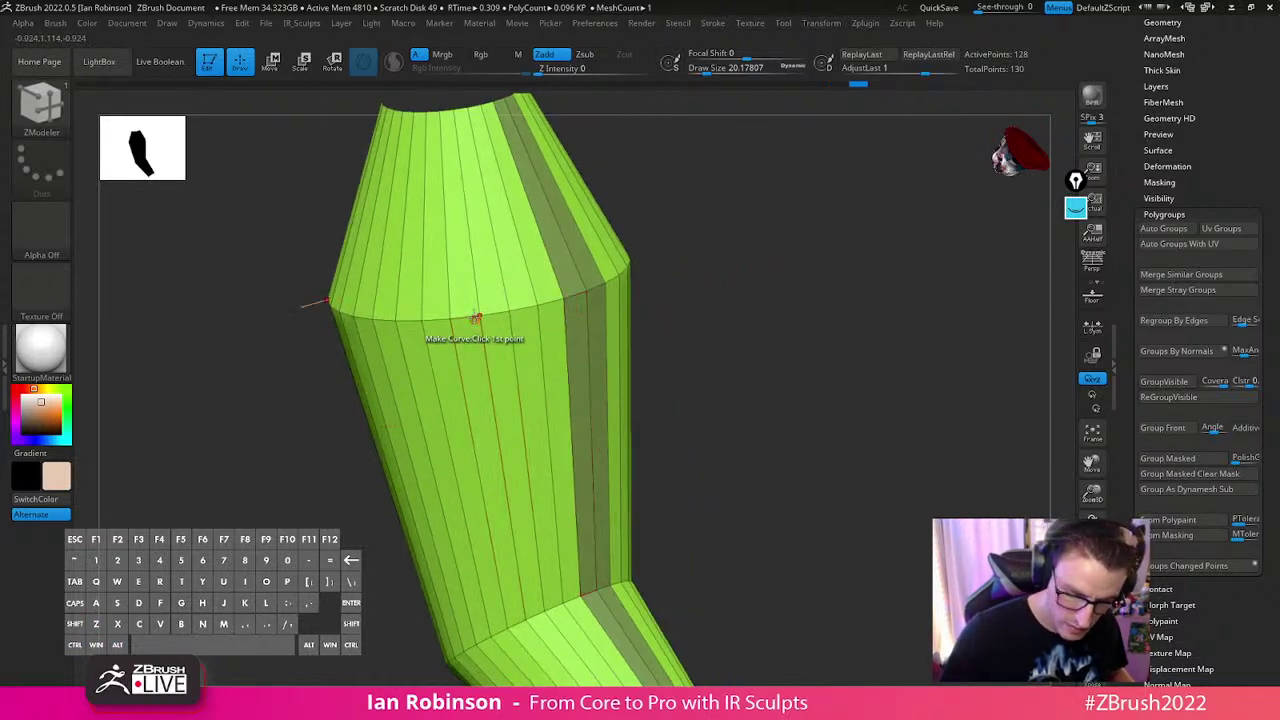
{"action": "left_click", "coordinate": [471, 321]}
{"action": "left_click_drag", "start_coordinate": [626, 242], "coordinate": [464, 318]}
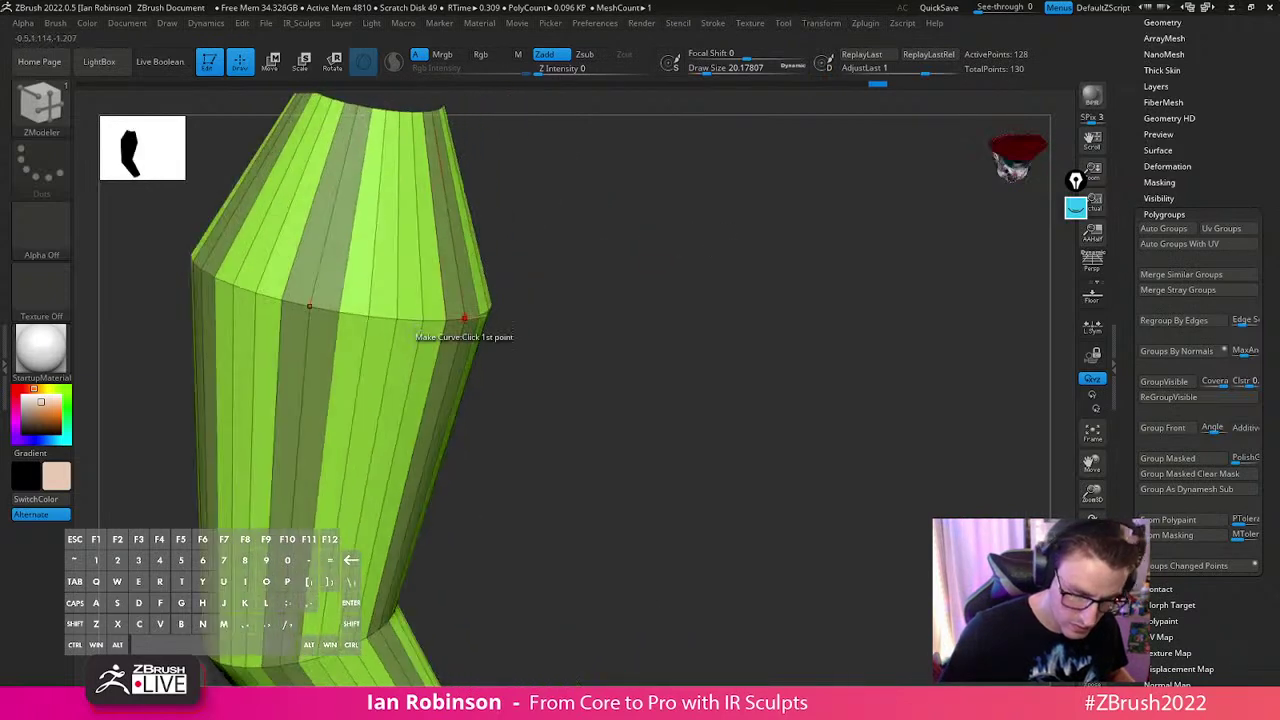
{"action": "left_click", "coordinate": [382, 318]}
{"action": "left_click_drag", "start_coordinate": [674, 294], "coordinate": [630, 248]}
{"action": "left_click_drag", "start_coordinate": [640, 290], "coordinate": [628, 247]}
{"action": "left_click", "coordinate": [552, 272]}
{"action": "left_click", "coordinate": [573, 241]}
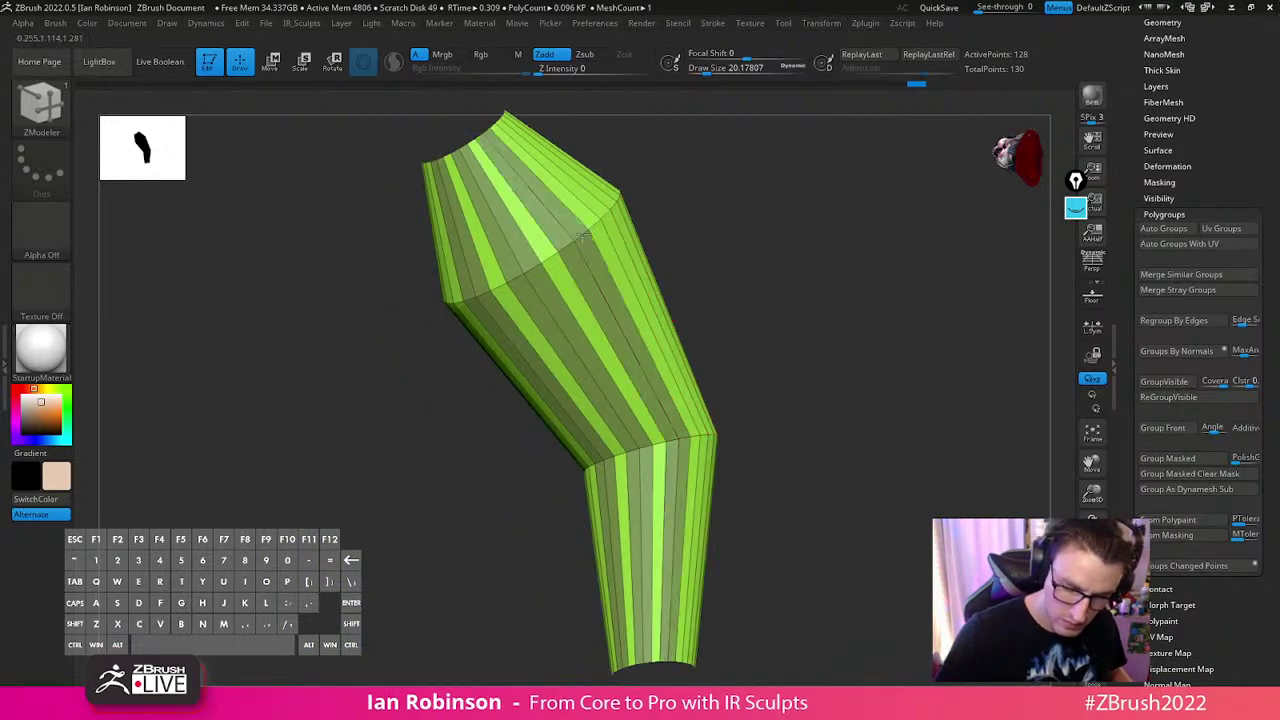
Undo the strip polygroups on the side walls and make the hidden end caps visible again
{"action": "left_click_drag", "start_coordinate": [712, 236], "coordinate": [710, 310]}
{"action": "left_click_drag", "start_coordinate": [775, 235], "coordinate": [733, 267], "text": "alt"}
{"action": "left_click", "coordinate": [869, 206], "text": "ctrl+shift"}
{"action": "key", "text": "ctrl+z"}
{"action": "key", "text": "ctrl+z"}
{"action": "key", "text": "ctrl+z"}
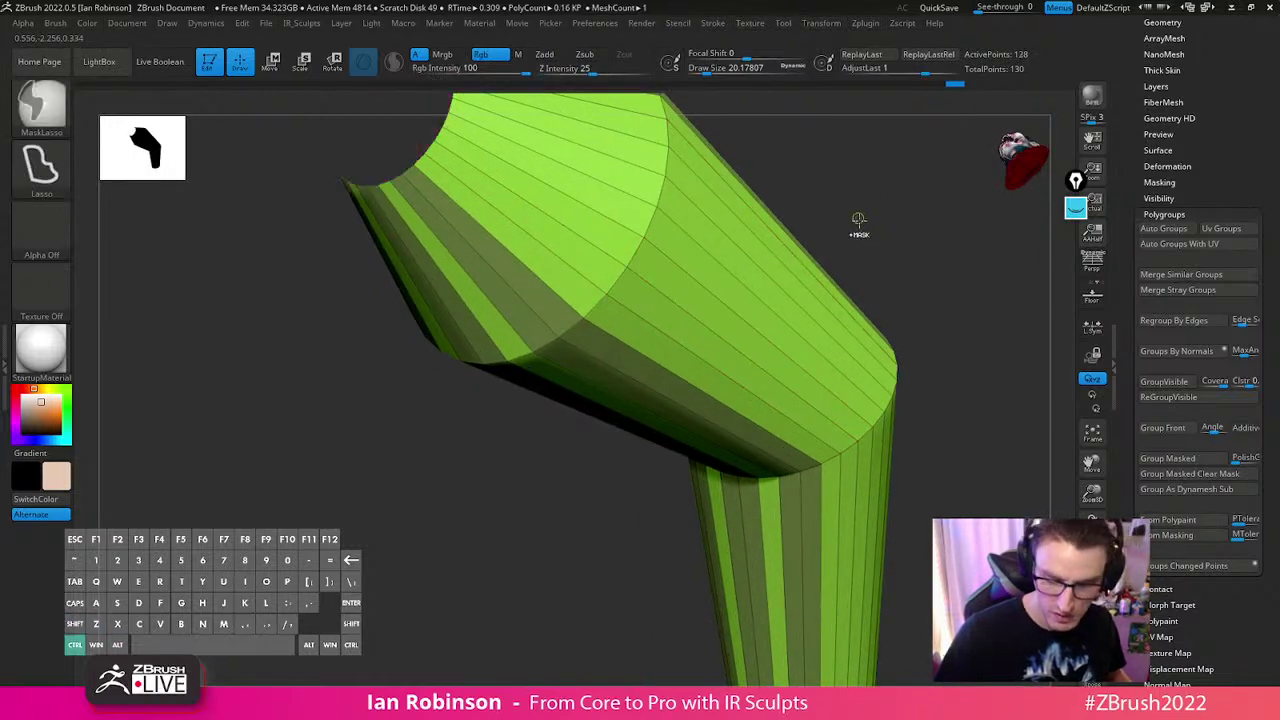
{"action": "left_click", "coordinate": [859, 220], "text": "ctrl"}
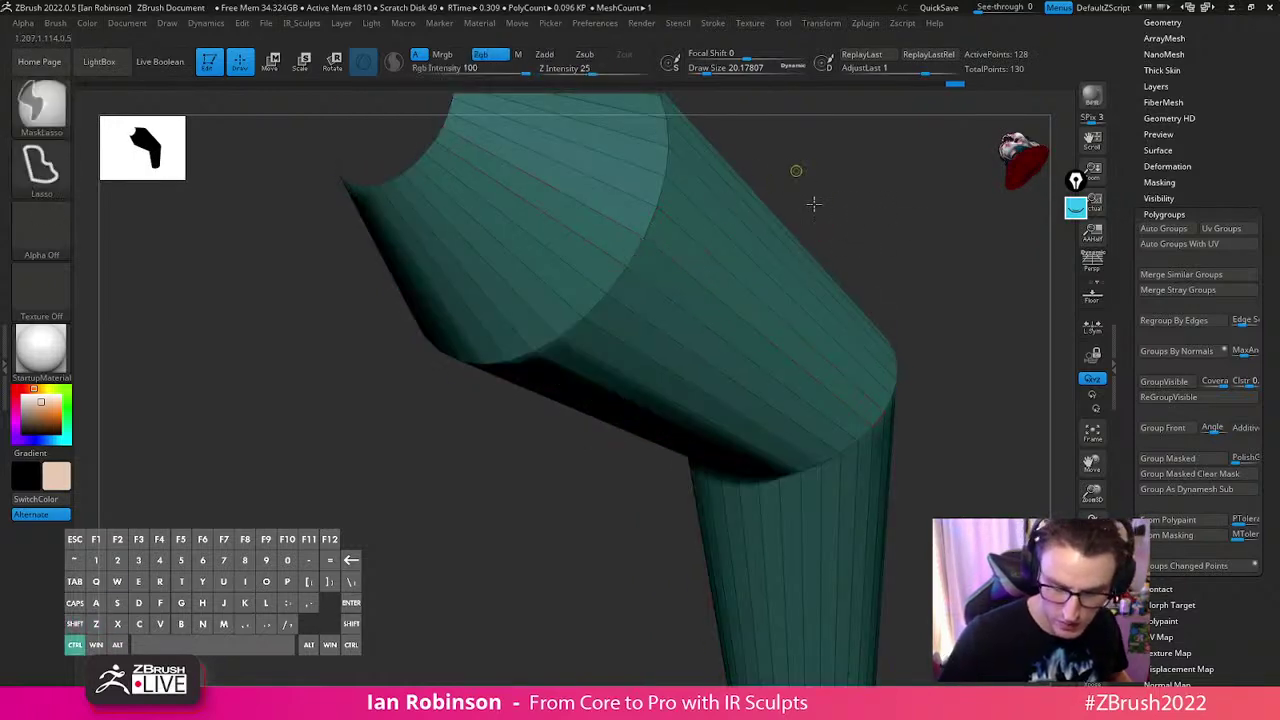
{"action": "left_click", "coordinate": [799, 172], "text": "ctrl"}
{"action": "left_click", "coordinate": [783, 166], "text": "ctrl+shift"}
Assign a separate polygroup to the first lengthwise polyloop strips of the complete limb, leaving gaps between them
{"action": "left_click", "coordinate": [641, 271]}
{"action": "left_click_drag", "start_coordinate": [768, 230], "coordinate": [699, 339], "text": "alt"}
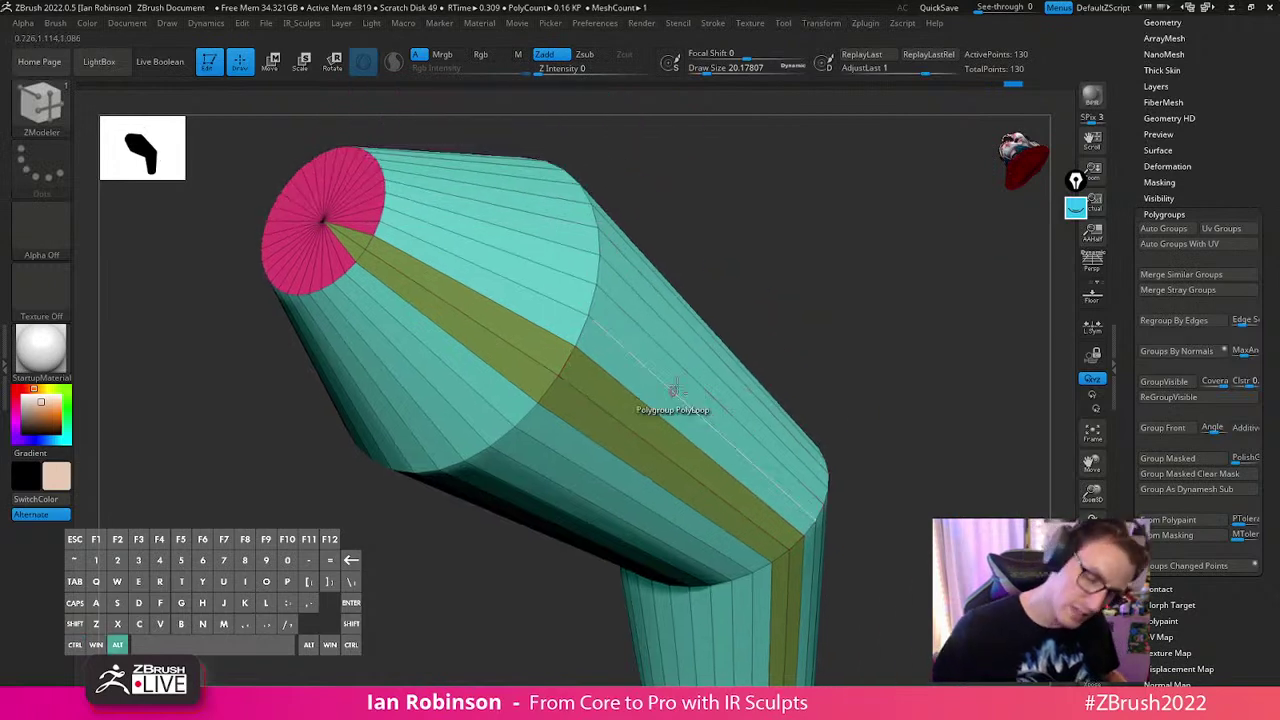
{"action": "right_click_drag", "start_coordinate": [695, 387], "coordinate": [652, 408]}
{"action": "left_click", "coordinate": [600, 273]}
{"action": "right_click_drag", "start_coordinate": [600, 274], "coordinate": [590, 440]}
{"action": "left_click", "coordinate": [593, 369]}
{"action": "right_click_drag", "start_coordinate": [609, 314], "coordinate": [589, 272]}
Continue the alternating strip polygroups around the remaining sides of the limb
{"action": "key", "text": "ctrl+z"}
{"action": "key", "text": "ctrl+z"}
{"action": "key", "text": "ctrl+z"}
{"action": "key", "text": "ctrl+z"}
{"action": "key", "text": "ctrl+z"}
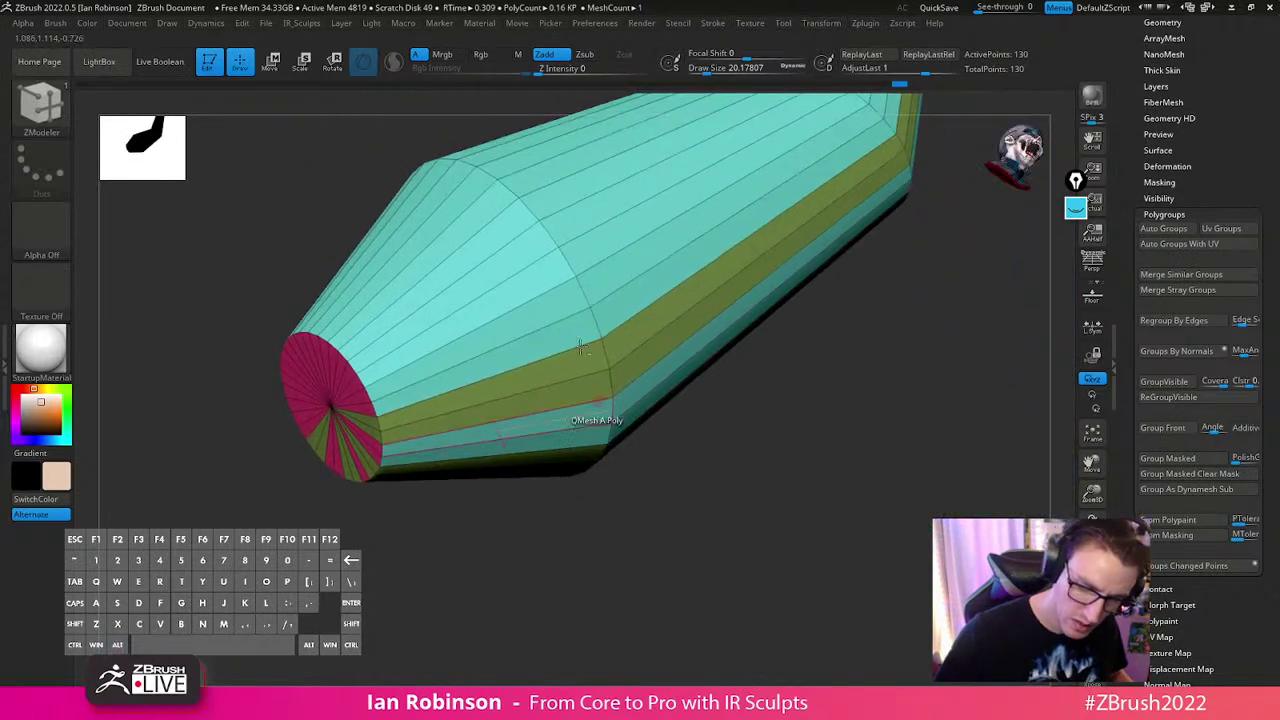
{"action": "key", "text": "ctrl+z"}
{"action": "key", "text": "ctrl+z"}
{"action": "key", "text": "ctrl+z"}
{"action": "key", "text": "ctrl+z"}
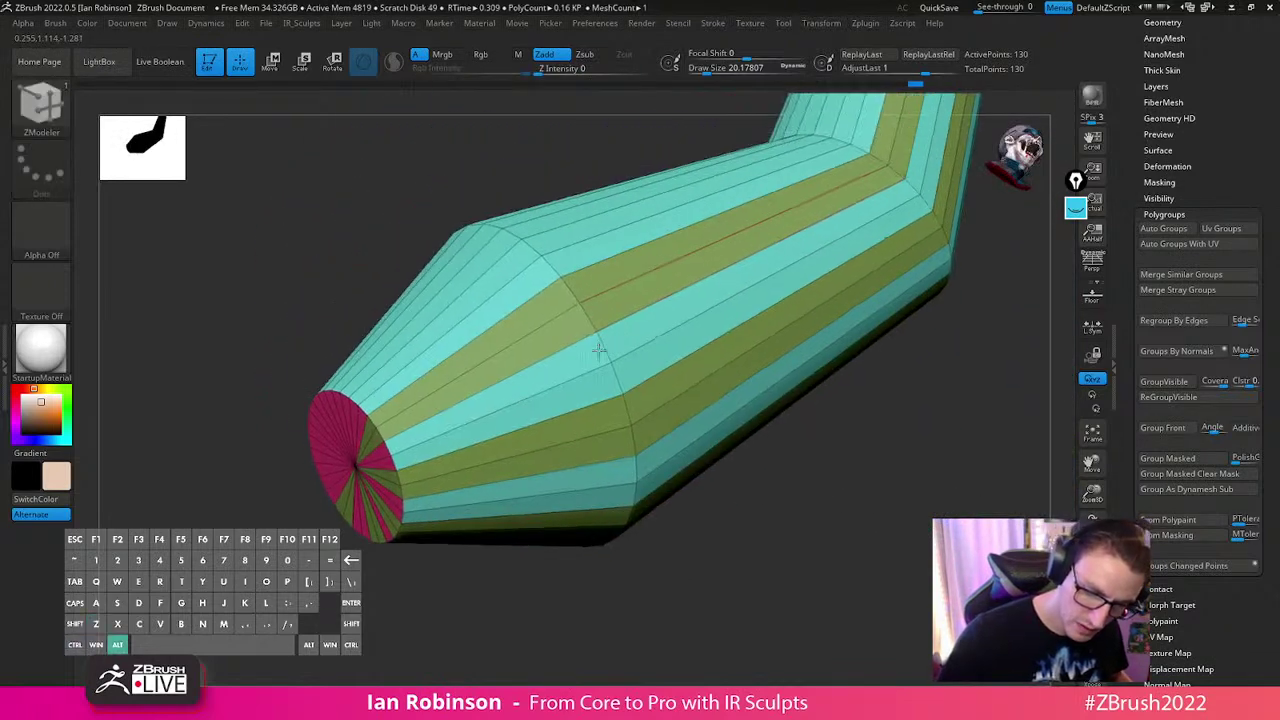
{"action": "key", "text": "ctrl+z"}
{"action": "key", "text": "ctrl+z"}
{"action": "key", "text": "ctrl+z"}
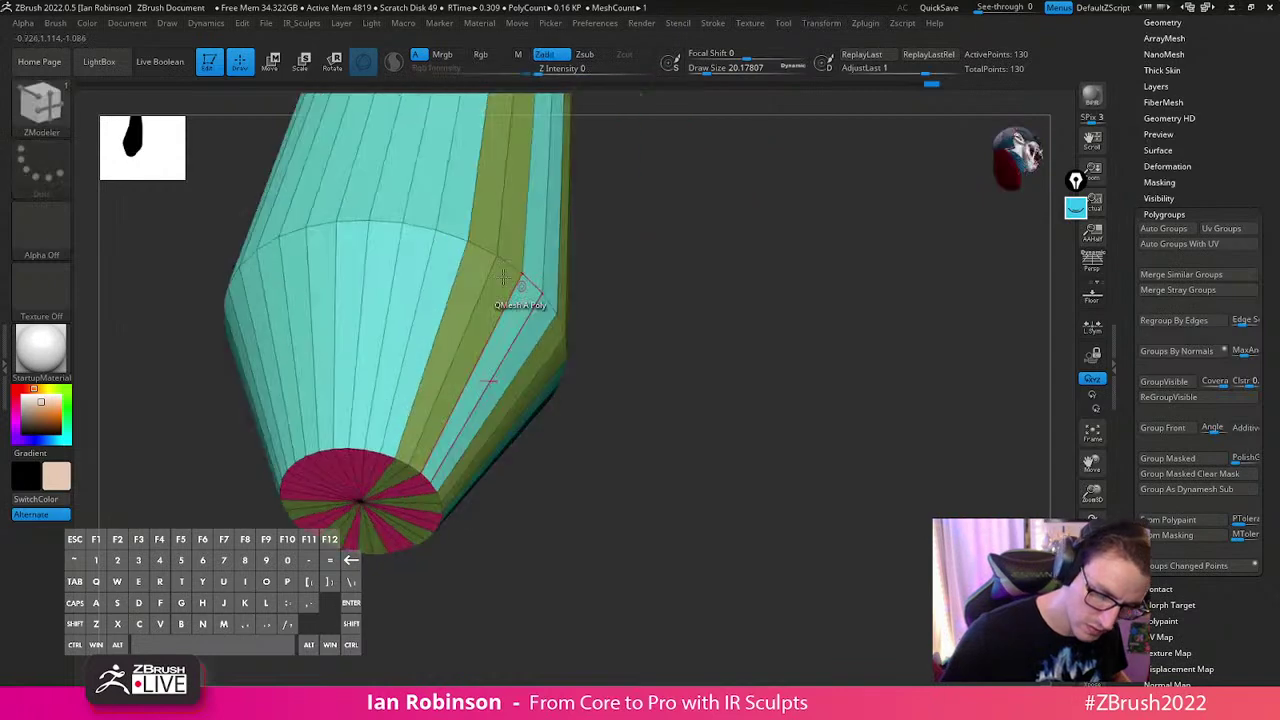
{"action": "key", "text": "ctrl+z"}
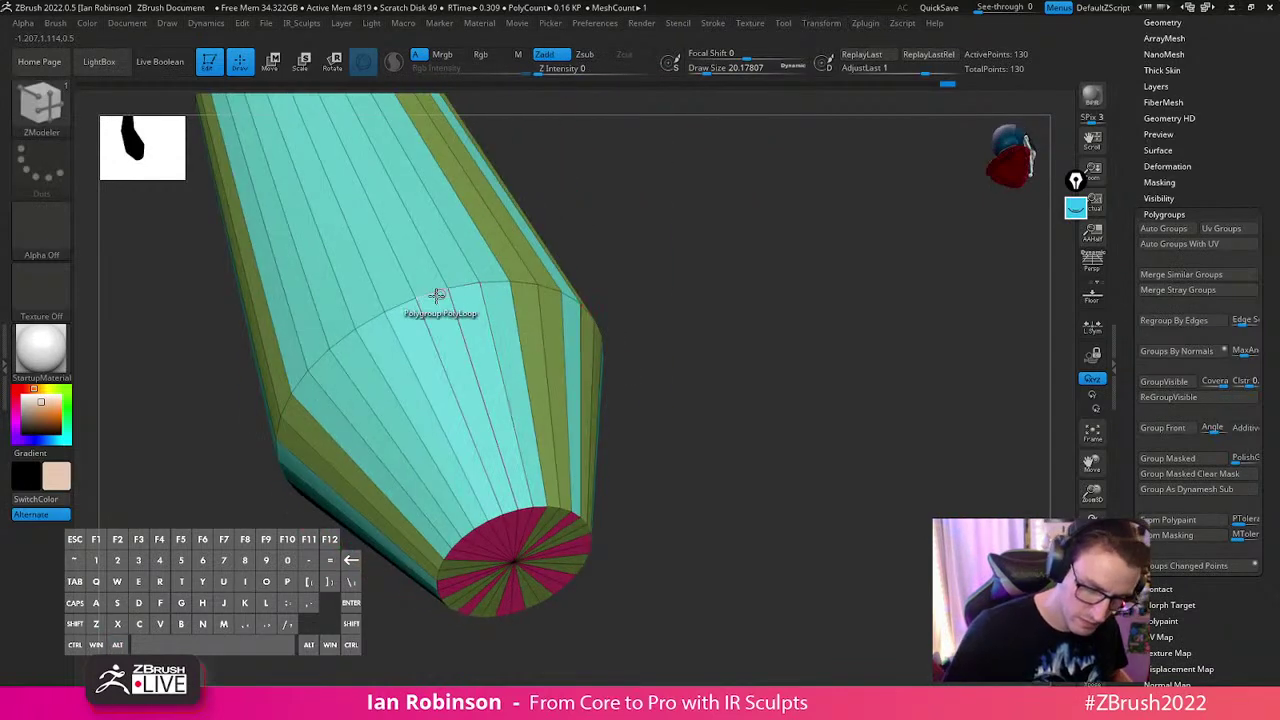
{"action": "left_click", "coordinate": [347, 340]}
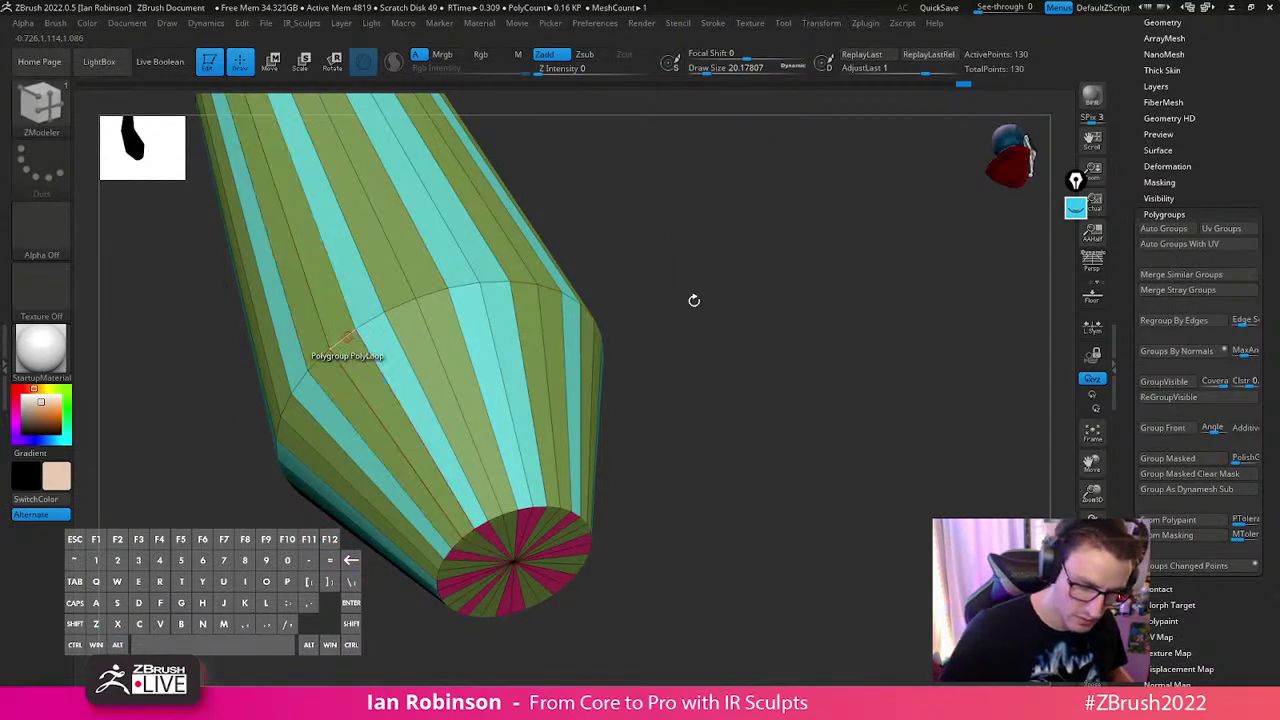
{"action": "left_click_drag", "start_coordinate": [655, 295], "coordinate": [845, 206]}
Set Frame Mesh in the stroke's Curve Functions to use only polygroup borders, and try isolating the end cap's polygroup
{"action": "left_click", "coordinate": [866, 23]}
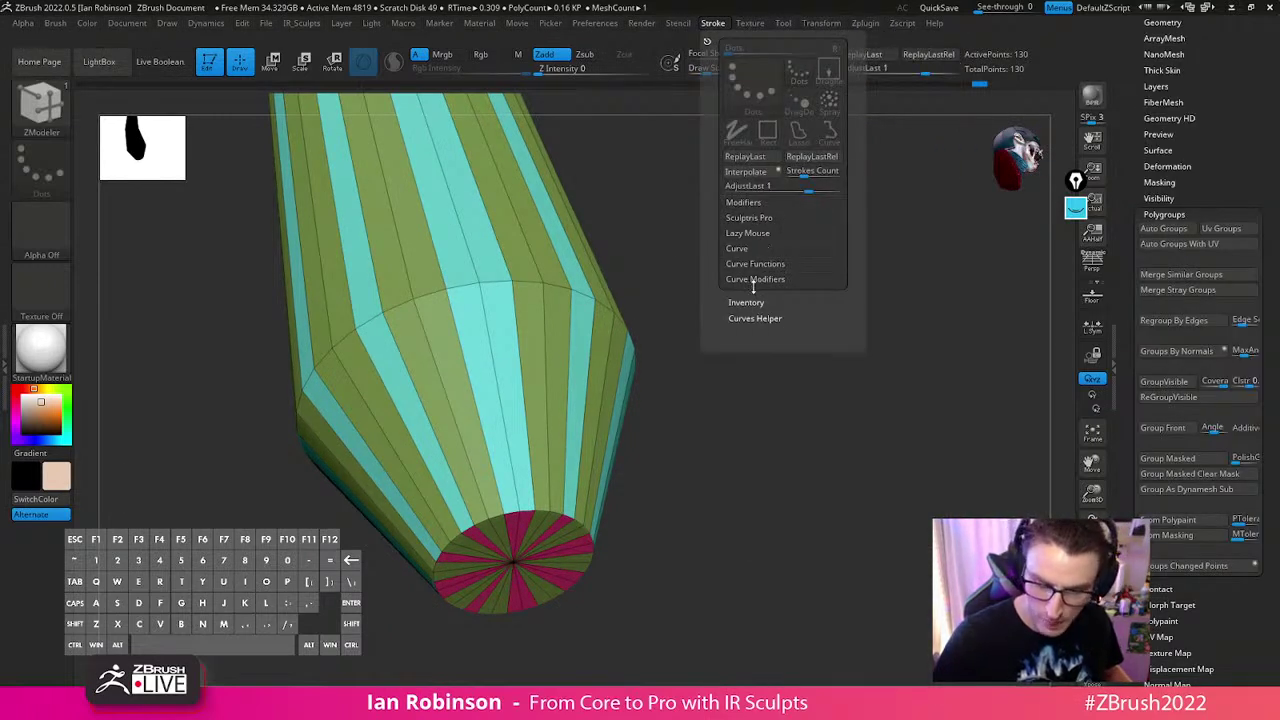
{"action": "left_click", "coordinate": [756, 263]}
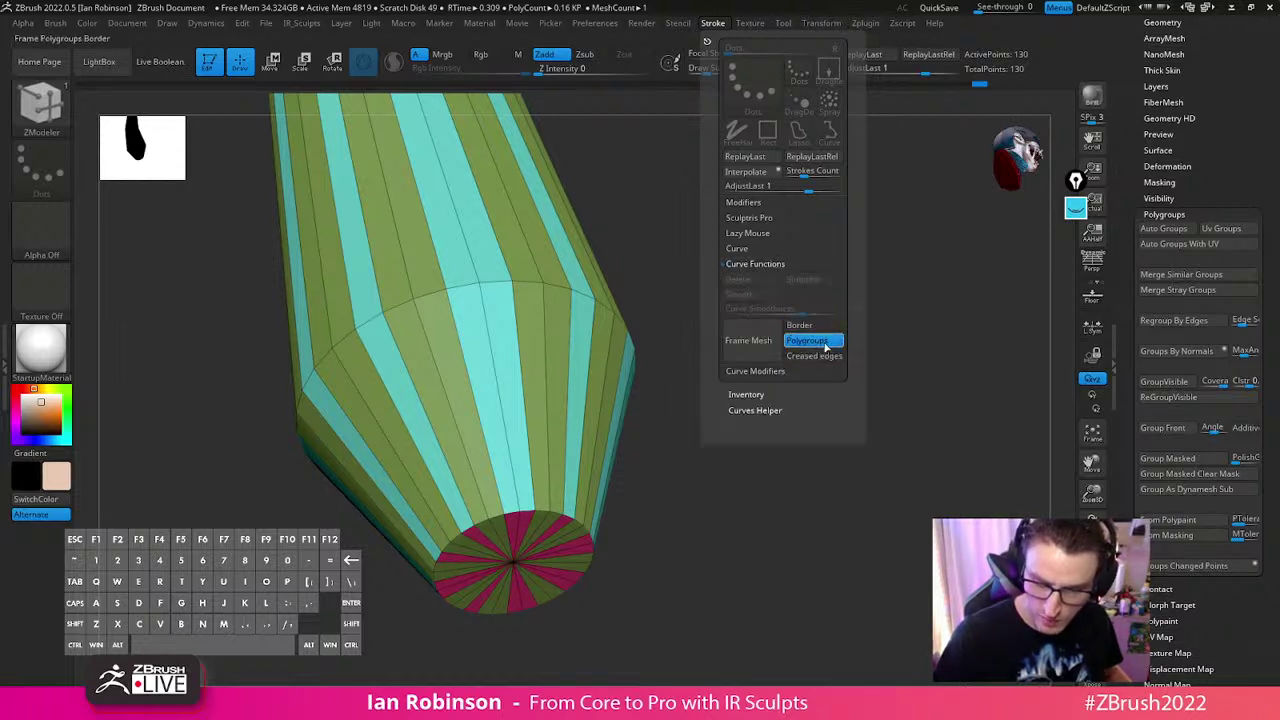
{"action": "key", "text": "ctrl+shift"}
{"action": "key", "text": "ctrl+shift"}
{"action": "left_click", "coordinate": [557, 525], "text": "ctrl+shift"}
{"action": "key", "text": "ctrl+z"}
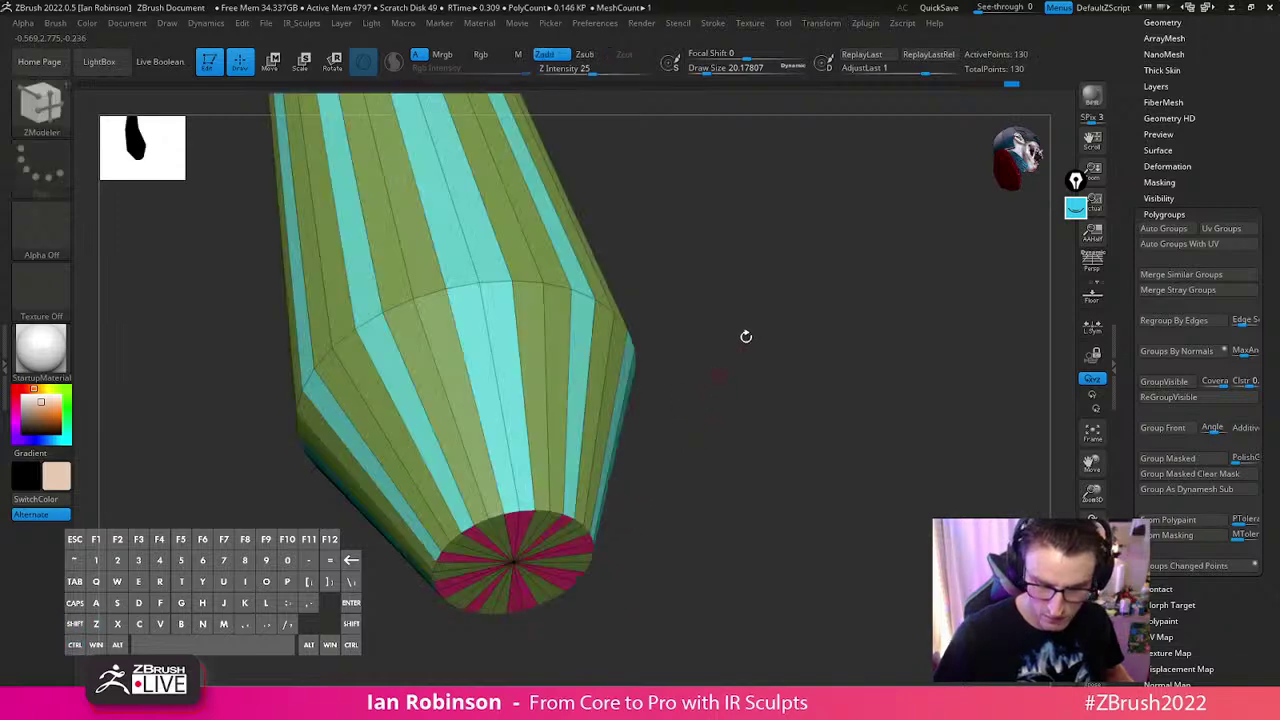
{"action": "key", "text": "1"}
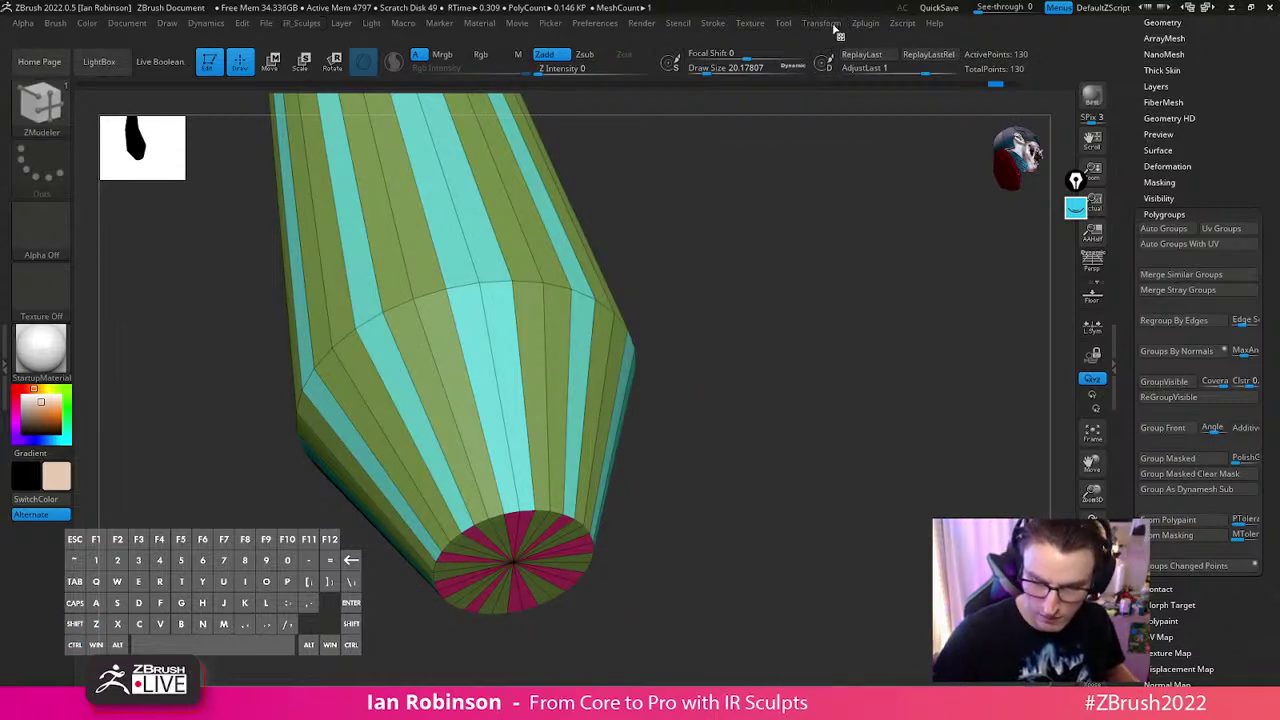
Try to generate Frame Mesh curves along the limb's polygroup borders
{"action": "left_click", "coordinate": [862, 24]}
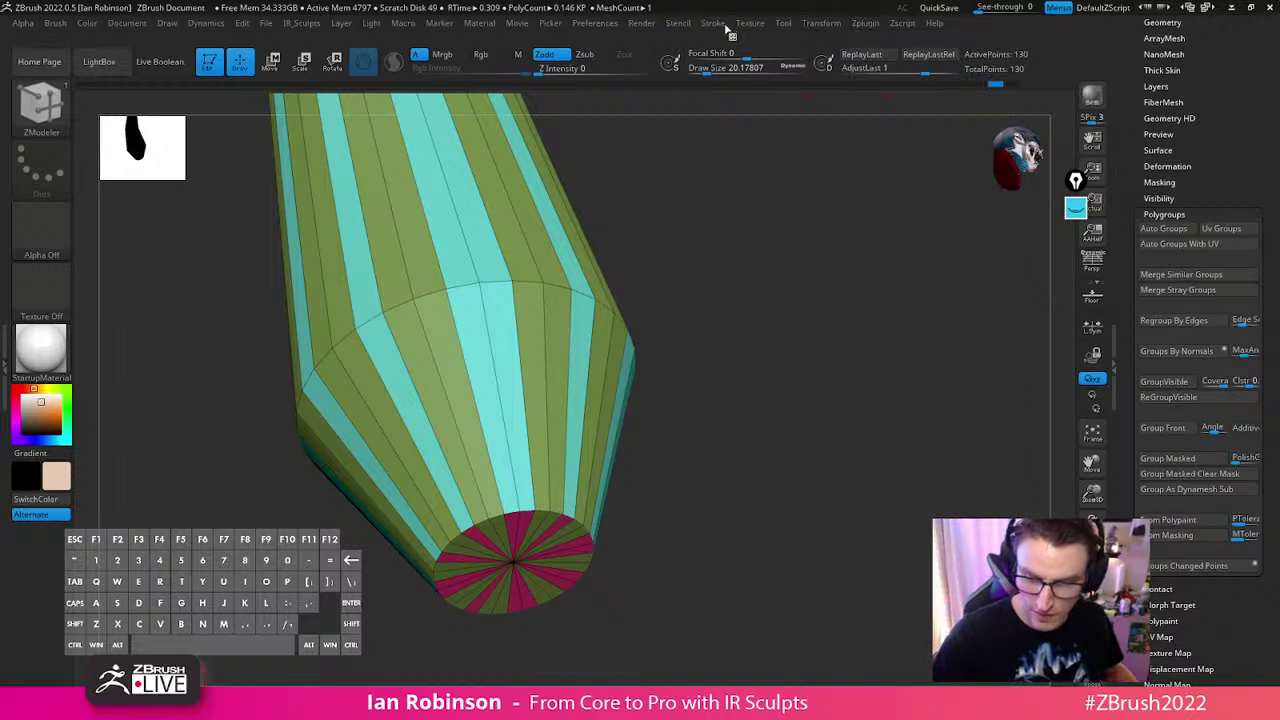
{"action": "mouse_move", "coordinate": [715, 25]}
{"action": "left_click", "coordinate": [752, 338]}
{"action": "left_click_drag", "start_coordinate": [689, 474], "coordinate": [757, 466]}
{"action": "left_click_drag", "start_coordinate": [486, 367], "coordinate": [650, 398]}
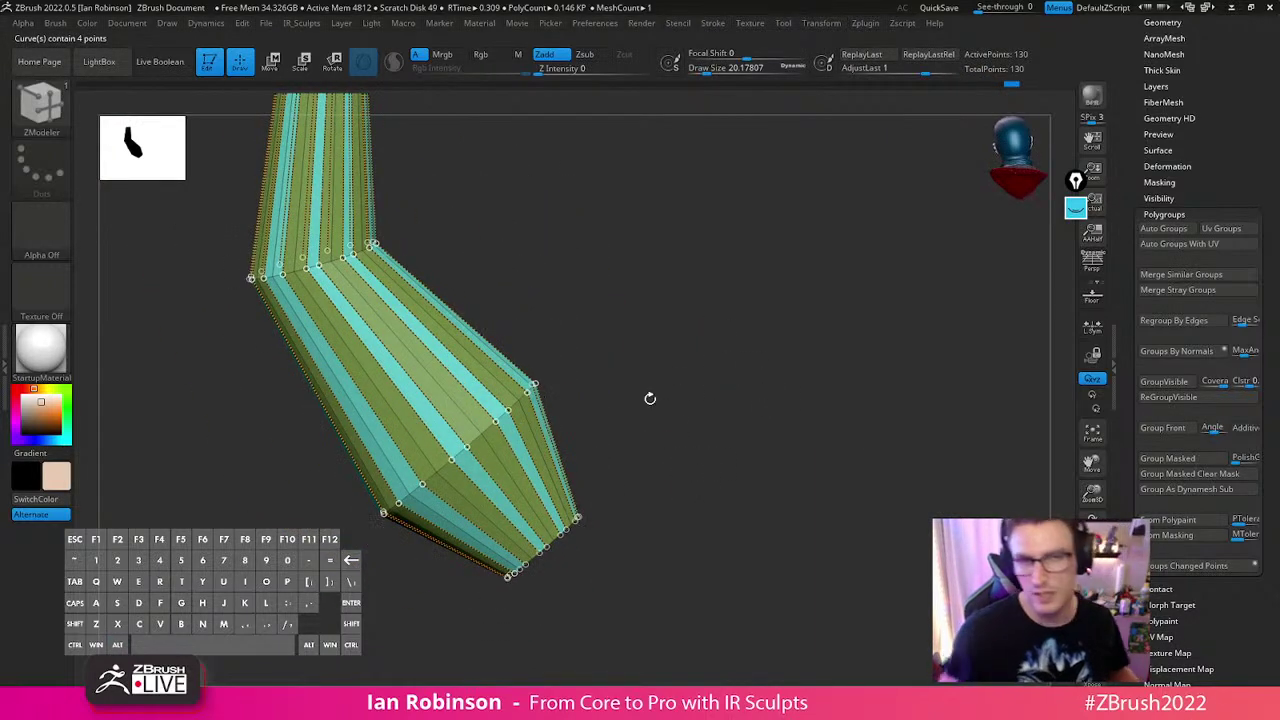
{"action": "key", "text": "ctrl+z"}
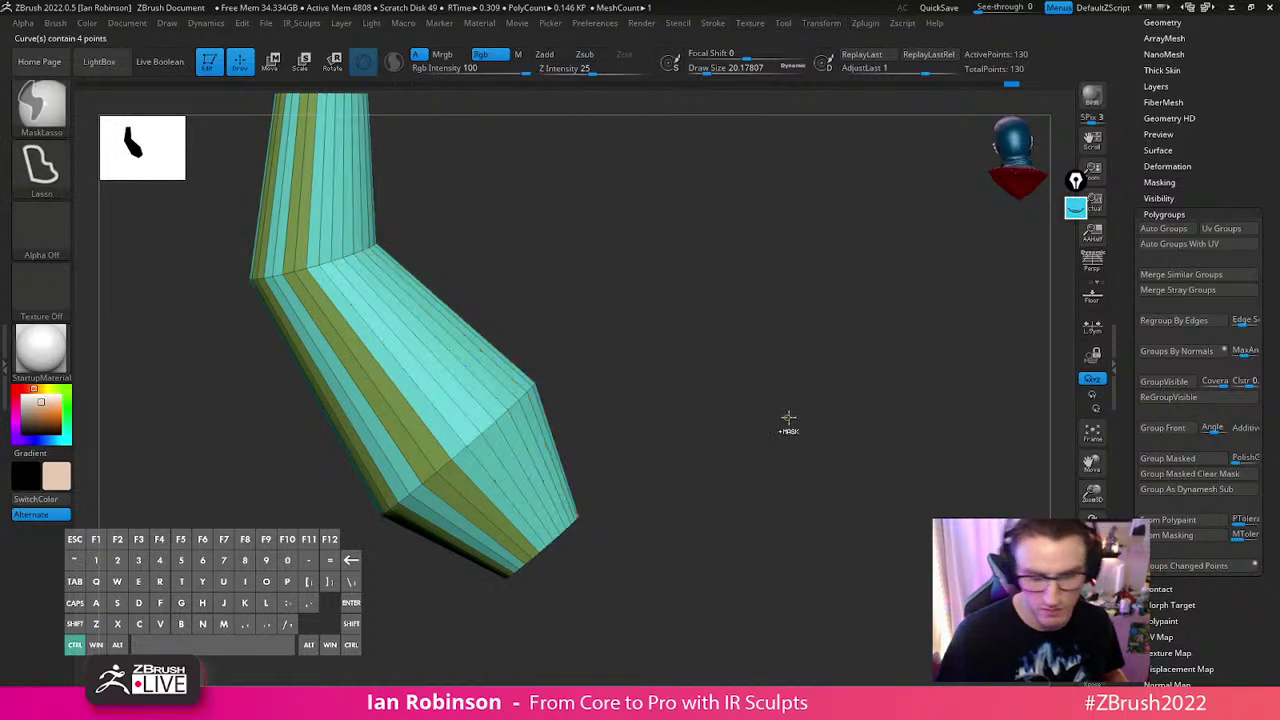
Undo the Frame Mesh curves and the alternating strip polygroups on the limb
{"action": "key", "text": "ctrl+z"}
{"action": "mouse_move", "coordinate": [806, 449]}
{"action": "left_mouse_down"}
{"action": "mouse_move", "coordinate": [766, 317]}
{"action": "mouse_move", "coordinate": [794, 397]}
{"action": "left_mouse_up"}
{"action": "left_click_drag", "start_coordinate": [837, 457], "coordinate": [828, 324]}
{"action": "scroll", "coordinate": [1190, 280], "scroll_direction": "up", "scroll_amount": 5}
{"action": "left_click_drag", "start_coordinate": [908, 377], "coordinate": [915, 344]}
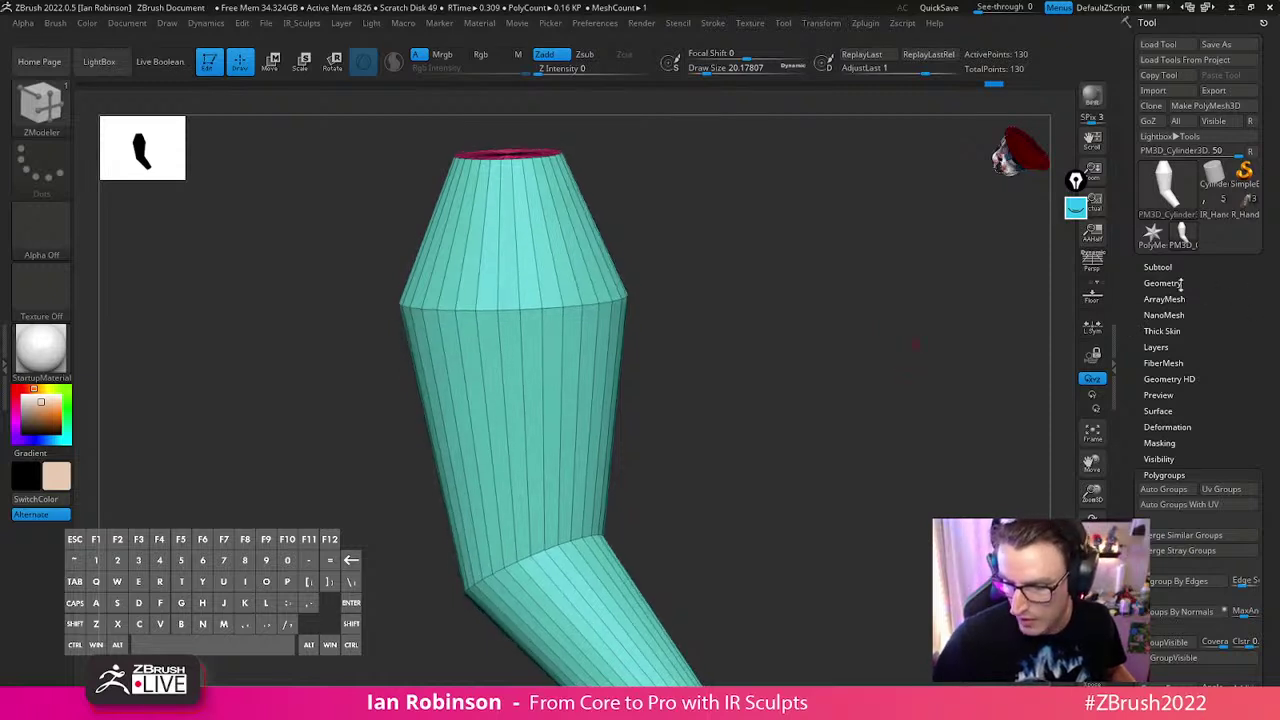
Switch to the R_Hand tool, frame the hand and reposition its unmasked index finger segments with the Move gizmo
{"action": "left_click", "coordinate": [1236, 212]}
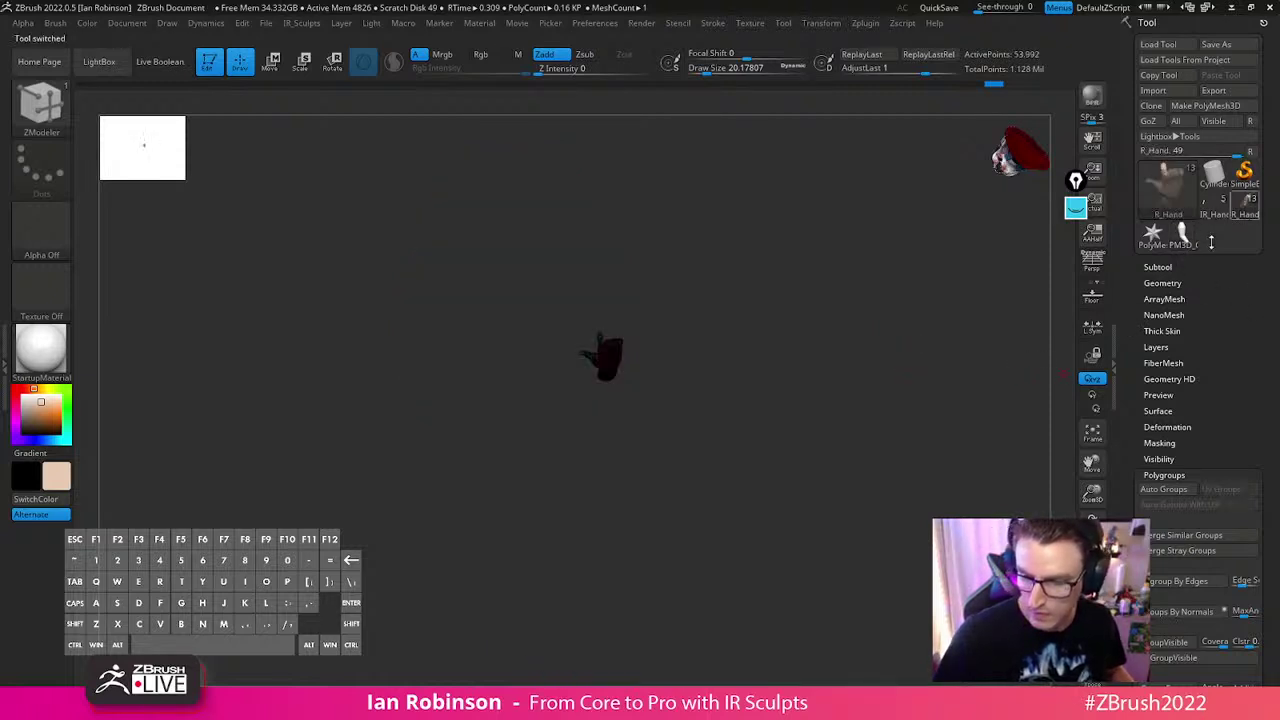
{"action": "left_click", "coordinate": [1244, 215]}
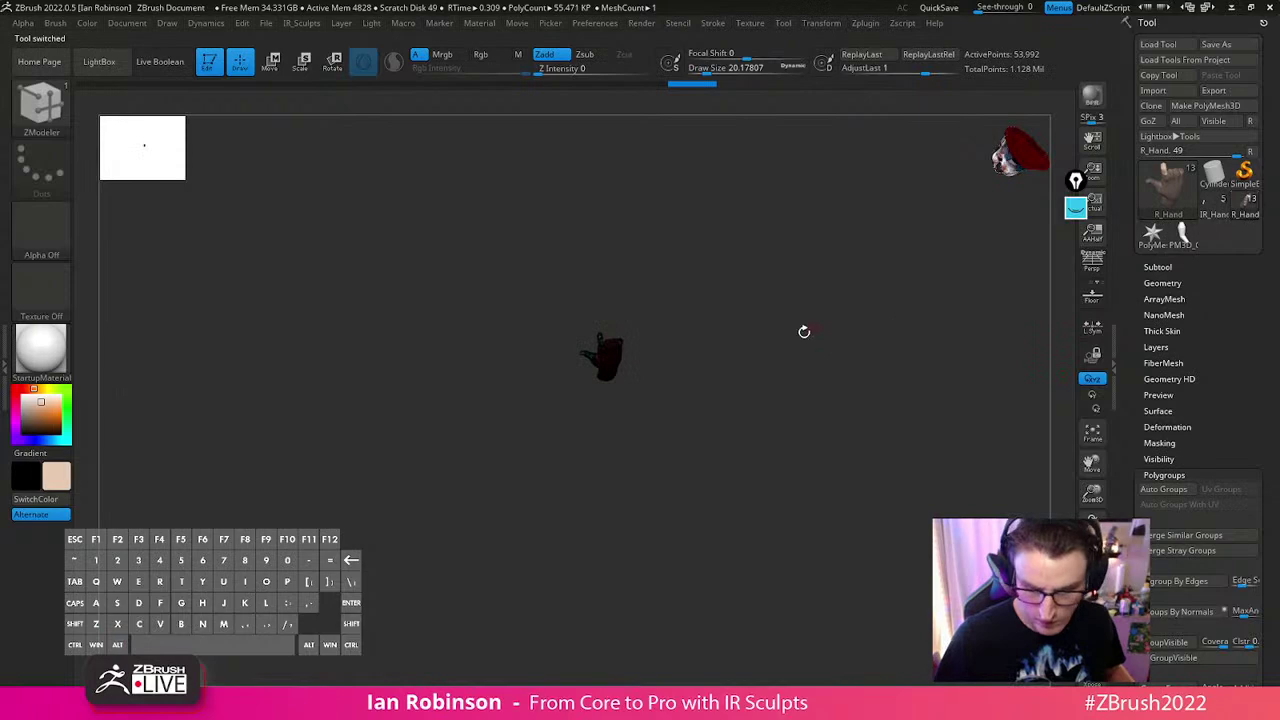
{"action": "key", "text": "f"}
{"action": "left_click_drag", "start_coordinate": [860, 423], "coordinate": [731, 280]}
{"action": "key", "text": "w"}
{"action": "left_click_drag", "start_coordinate": [642, 238], "coordinate": [661, 264], "text": "alt"}
{"action": "left_click_drag", "start_coordinate": [660, 355], "coordinate": [587, 362]}
{"action": "left_click_drag", "start_coordinate": [756, 346], "coordinate": [885, 312]}
{"action": "left_click_drag", "start_coordinate": [553, 346], "coordinate": [588, 301]}
{"action": "key", "text": "q"}
{"action": "left_click_drag", "start_coordinate": [678, 239], "coordinate": [720, 188]}
Nudge the index finger's upper joint with the Move brush at draw size about 24, and reposition the finger with the gizmo
{"action": "key", "text": "s"}
{"action": "key", "text": "b"}
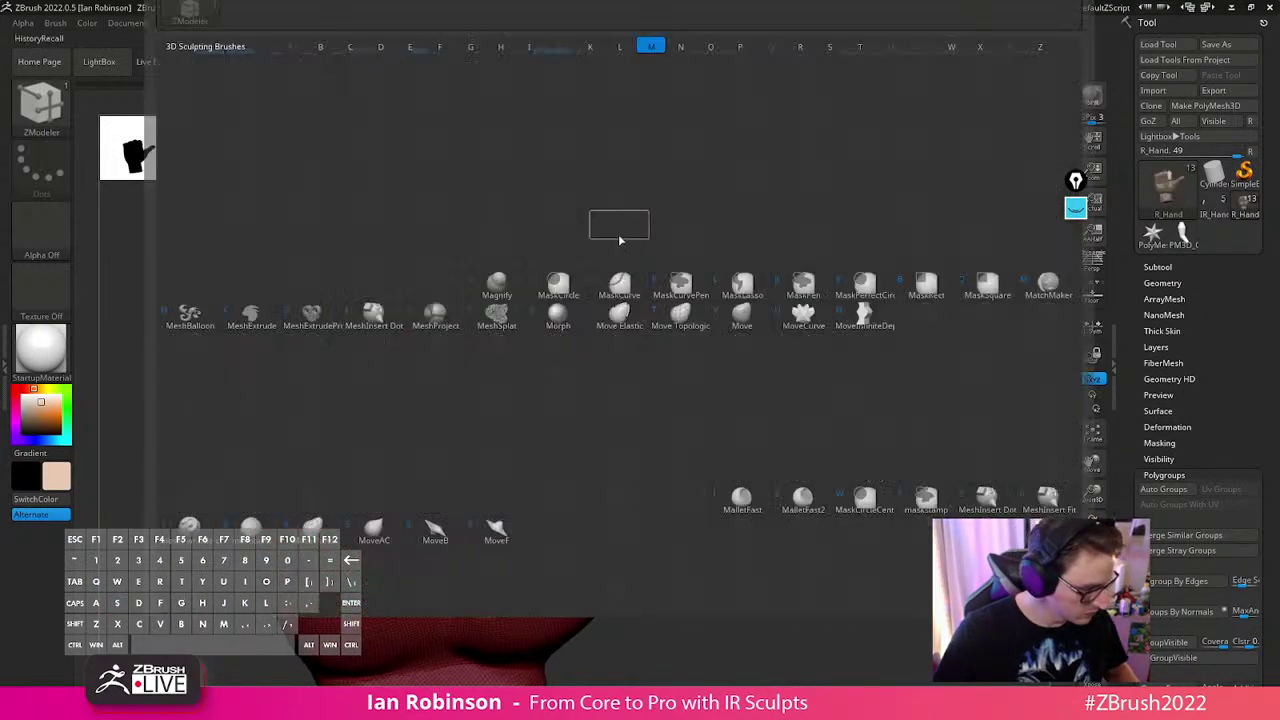
{"action": "key", "text": "m"}
{"action": "key", "text": "v"}
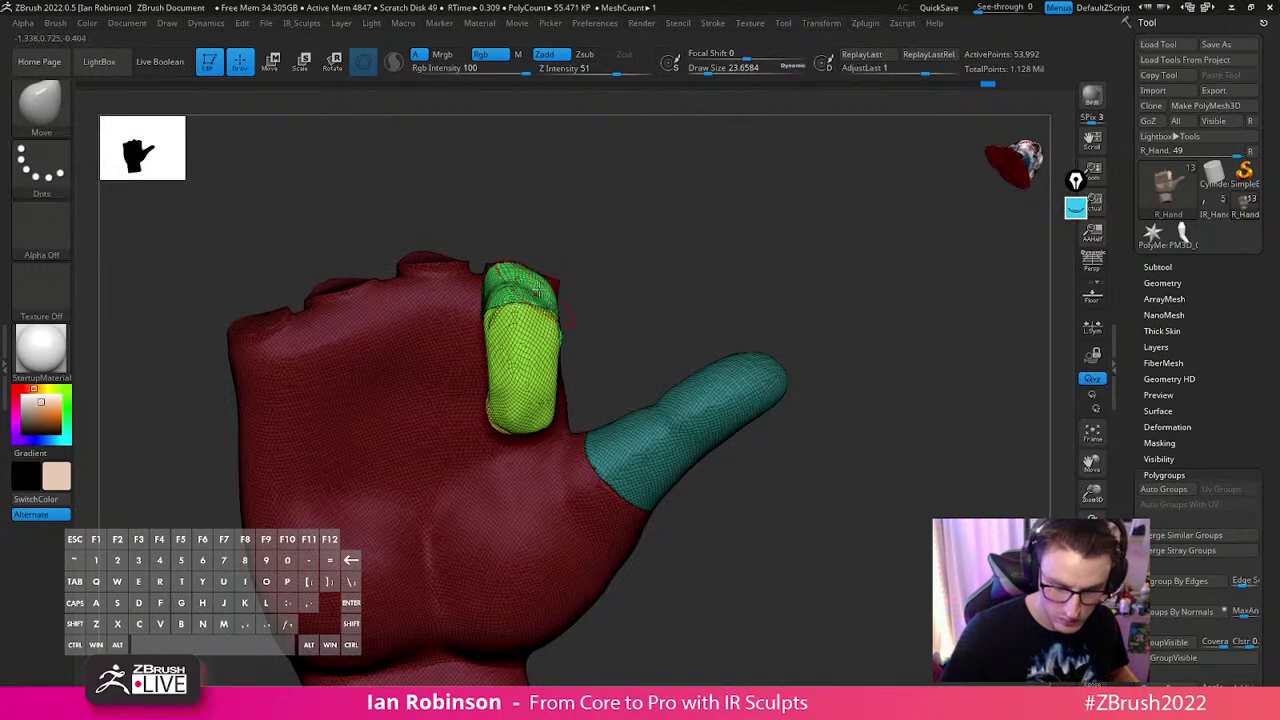
{"action": "left_click_drag", "start_coordinate": [544, 283], "coordinate": [547, 274]}
{"action": "left_click_drag", "start_coordinate": [590, 218], "coordinate": [573, 275]}
{"action": "mouse_move", "coordinate": [604, 214]}
{"action": "left_mouse_down"}
{"action": "mouse_move", "coordinate": [749, 266]}
{"action": "mouse_move", "coordinate": [794, 317]}
{"action": "mouse_move", "coordinate": [777, 409]}
{"action": "mouse_move", "coordinate": [794, 289]}
{"action": "mouse_move", "coordinate": [837, 265]}
{"action": "mouse_move", "coordinate": [646, 551]}
{"action": "left_mouse_up"}
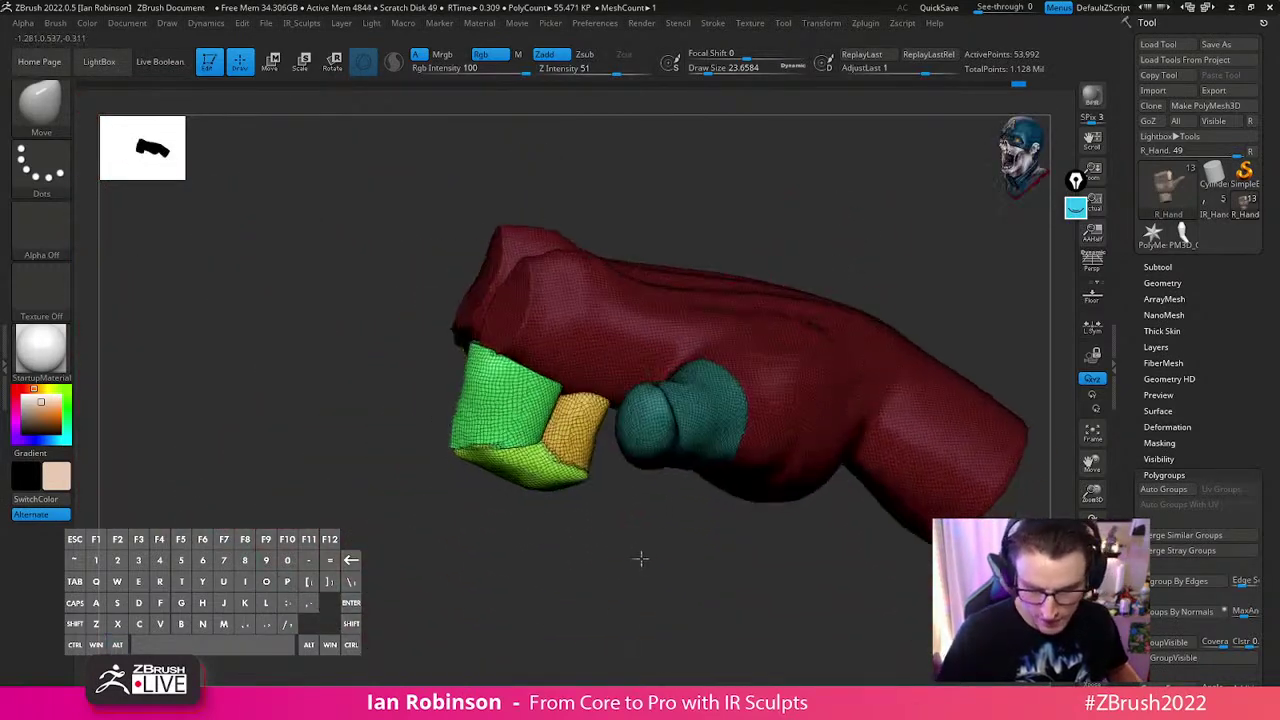
{"action": "key", "text": "w"}
{"action": "left_click_drag", "start_coordinate": [530, 300], "coordinate": [483, 461]}
{"action": "key", "text": "q"}
Clear the mask and isolate the red palm polygroup of the hand
{"action": "mouse_move", "coordinate": [650, 560]}
{"action": "left_mouse_down"}
{"action": "mouse_move", "coordinate": [689, 557]}
{"action": "mouse_move", "coordinate": [720, 462]}
{"action": "left_mouse_up"}
{"action": "left_click_drag", "start_coordinate": [690, 515], "coordinate": [718, 550], "text": "ctrl"}
{"action": "left_click", "coordinate": [771, 391], "text": "ctrl+shift"}
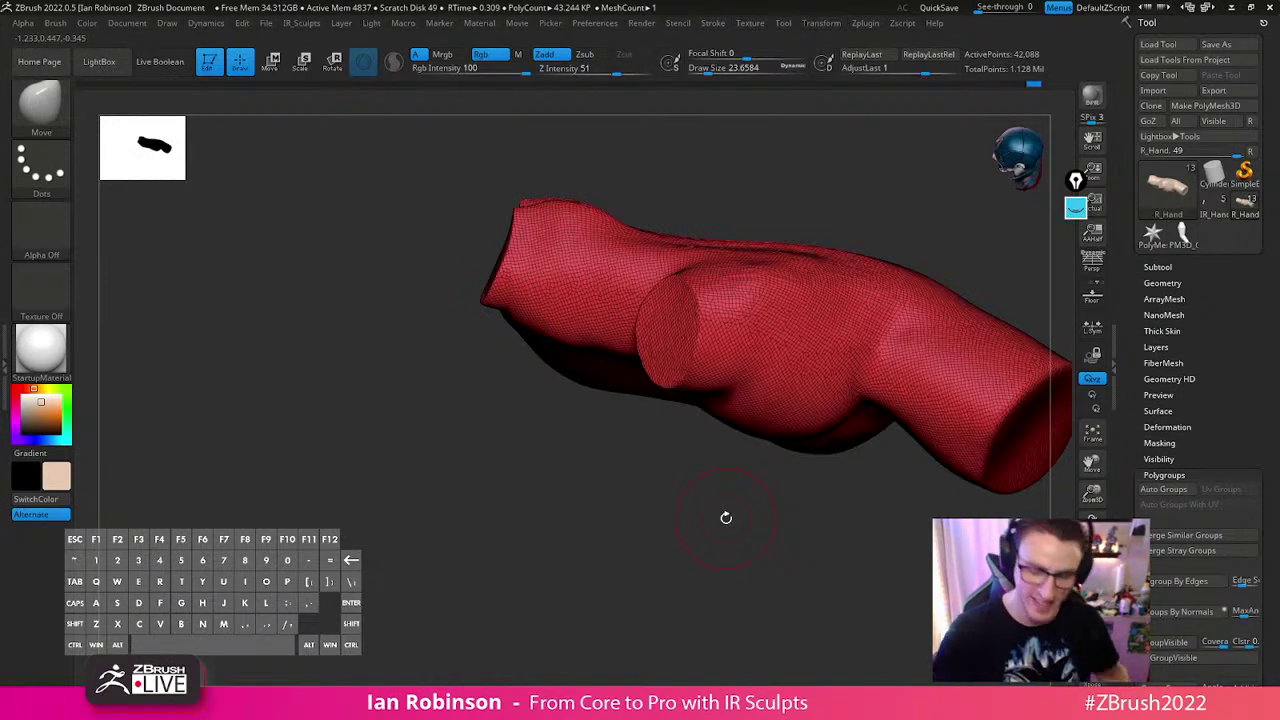
Mask the palm and wrist behind the knuckles, leaving the finger bases unmasked
{"action": "mouse_move", "coordinate": [660, 485]}
{"action": "left_mouse_down"}
{"action": "mouse_move", "coordinate": [640, 568]}
{"action": "mouse_move", "coordinate": [526, 426]}
{"action": "left_mouse_up"}
{"action": "key", "text": "ctrl"}
{"action": "mouse_move", "coordinate": [586, 196]}
{"action": "left_mouse_down", "text": "ctrl"}
{"action": "mouse_move", "coordinate": [526, 480]}
{"action": "mouse_move", "coordinate": [520, 108]}
{"action": "left_mouse_up", "text": "ctrl"}
{"action": "left_click", "coordinate": [615, 284], "text": "ctrl"}
{"action": "key", "text": "ctrl+i"}
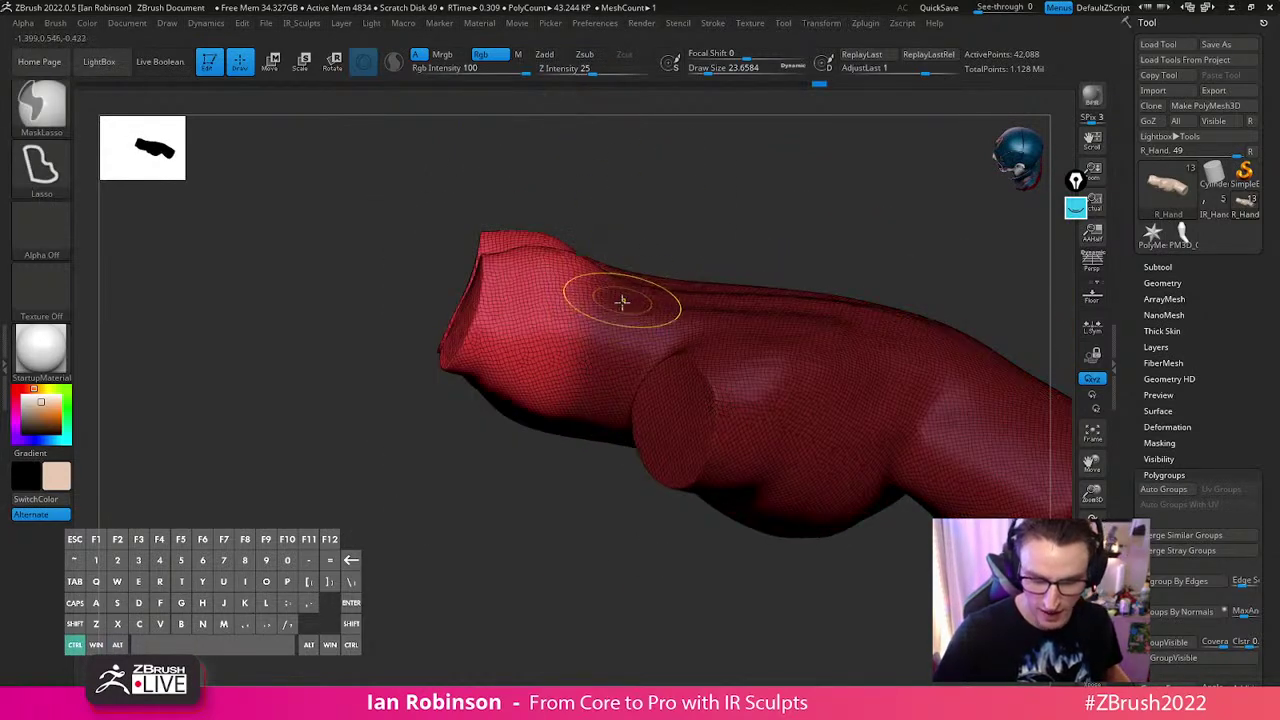
Try to bend the finger bases down with the gizmo centred on the knuckles, and undo the bend
{"action": "key", "text": "w"}
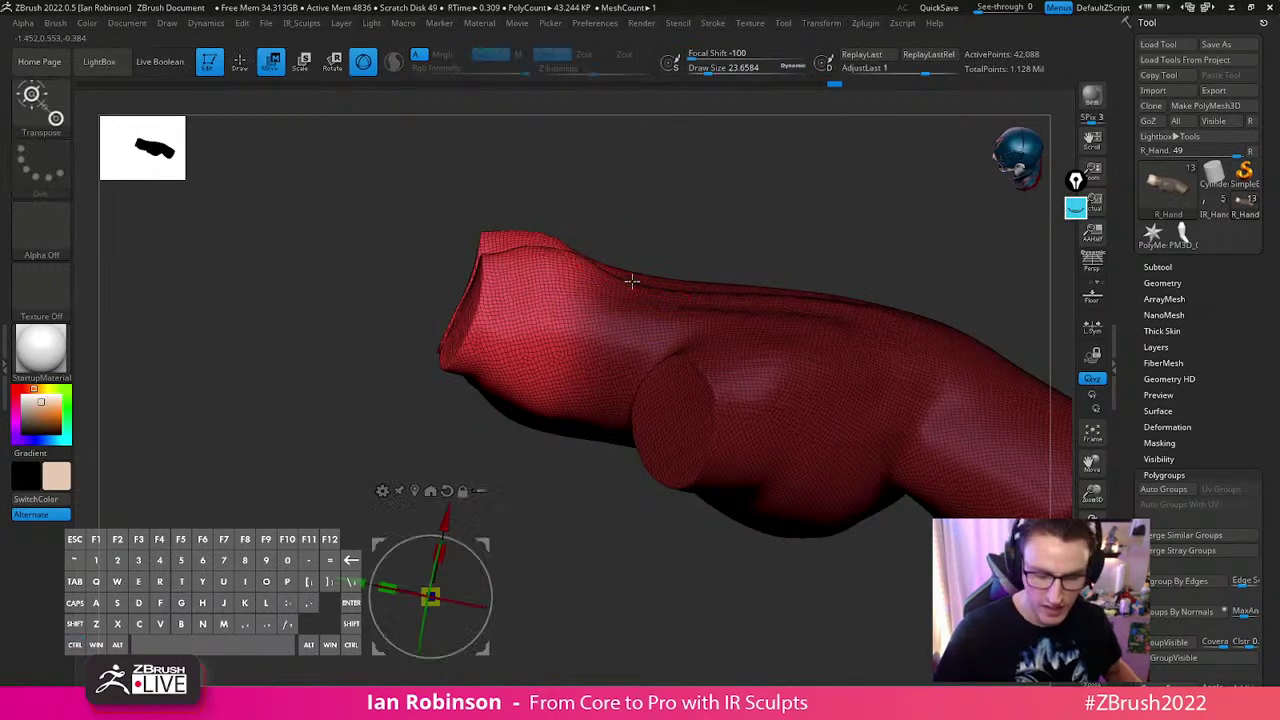
{"action": "left_click", "coordinate": [528, 390], "text": "alt"}
{"action": "mouse_move", "coordinate": [729, 191]}
{"action": "left_mouse_down"}
{"action": "mouse_move", "coordinate": [766, 232]}
{"action": "mouse_move", "coordinate": [715, 198]}
{"action": "left_mouse_up"}
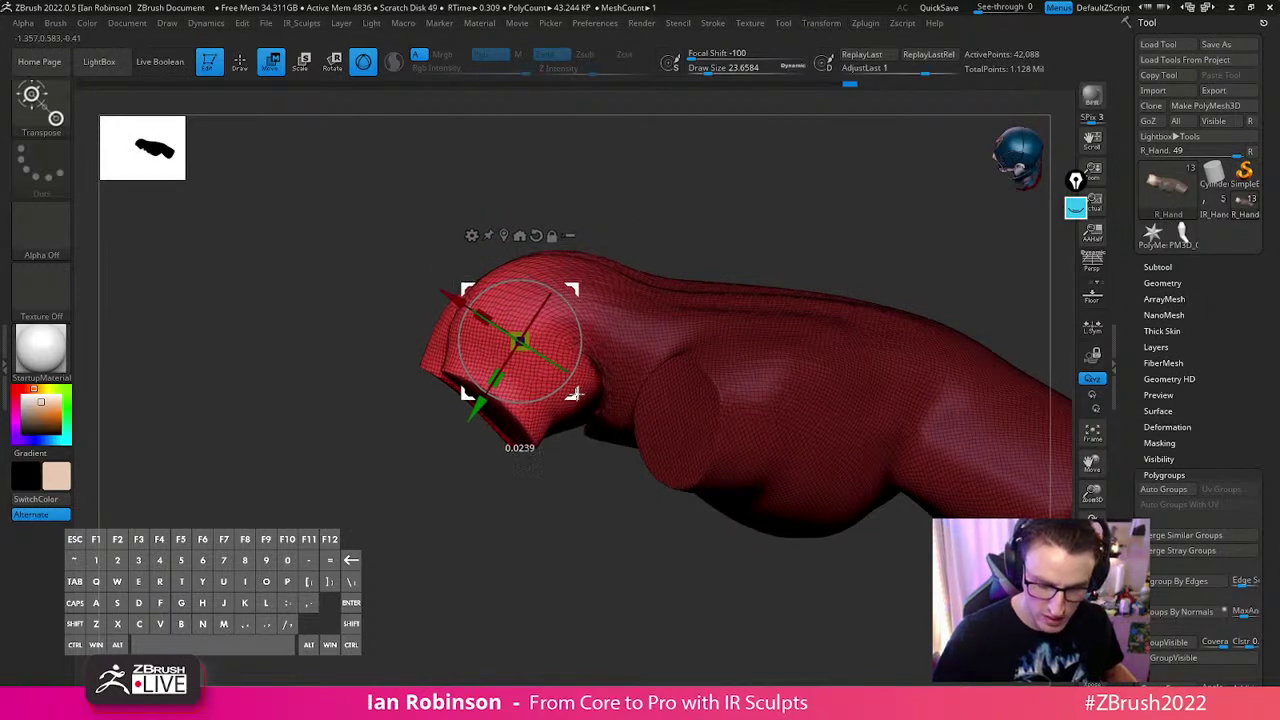
{"action": "key", "text": "q"}
{"action": "mouse_move", "coordinate": [574, 540]}
{"action": "left_mouse_down"}
{"action": "mouse_move", "coordinate": [610, 536]}
{"action": "mouse_move", "coordinate": [663, 471]}
{"action": "mouse_move", "coordinate": [814, 363]}
{"action": "mouse_move", "coordinate": [791, 391]}
{"action": "mouse_move", "coordinate": [747, 329]}
{"action": "mouse_move", "coordinate": [829, 311]}
{"action": "mouse_move", "coordinate": [814, 357]}
{"action": "mouse_move", "coordinate": [811, 314]}
{"action": "mouse_move", "coordinate": [829, 343]}
{"action": "mouse_move", "coordinate": [836, 332]}
{"action": "left_mouse_up"}
{"action": "key", "text": "ctrl+z"}
{"action": "key", "text": "ctrl+z"}
{"action": "key", "text": "ctrl+z"}
{"action": "key", "text": "ctrl+z"}
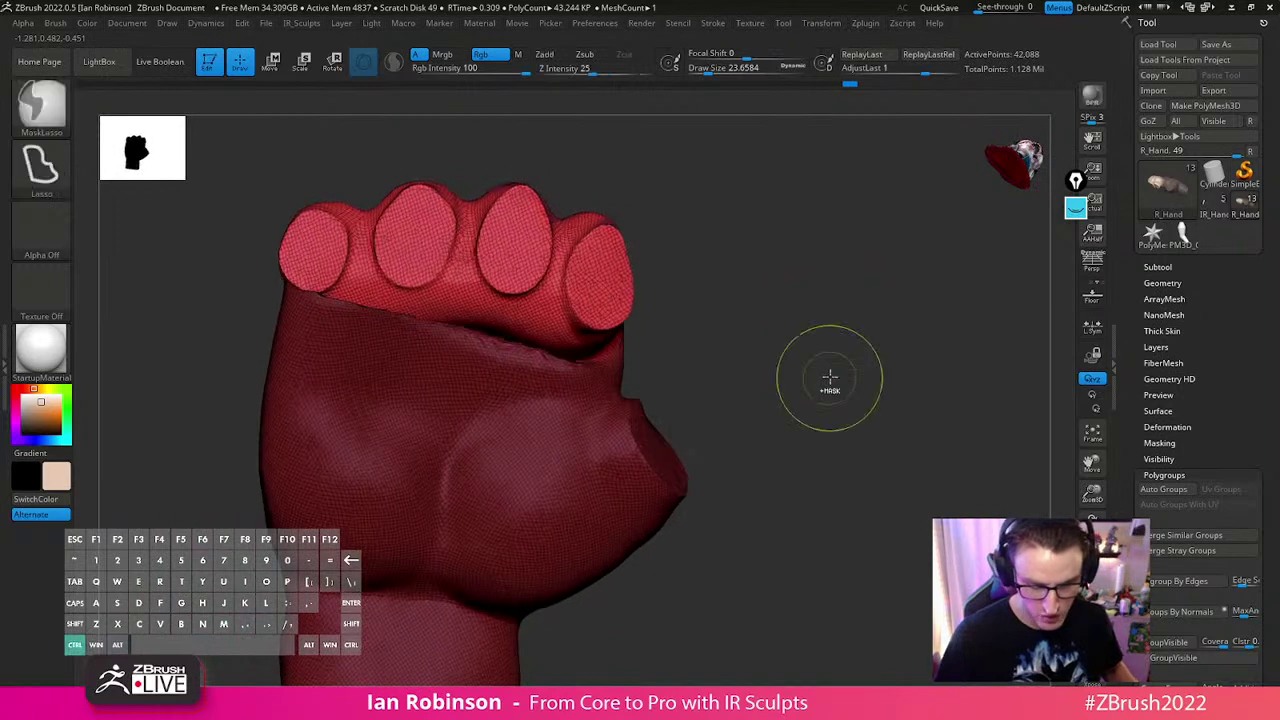
Extend the mask across the palm towards the knuckles and soften its edge
{"action": "left_click_drag", "start_coordinate": [771, 366], "coordinate": [783, 360], "text": "alt"}
{"action": "mouse_move", "coordinate": [328, 299]}
{"action": "left_mouse_down", "text": "ctrl"}
{"action": "mouse_move", "coordinate": [820, 260]}
{"action": "mouse_move", "coordinate": [560, 328]}
{"action": "left_mouse_up", "text": "ctrl"}
{"action": "left_click", "coordinate": [562, 335], "text": "ctrl"}
{"action": "left_click", "coordinate": [562, 335], "text": "ctrl"}
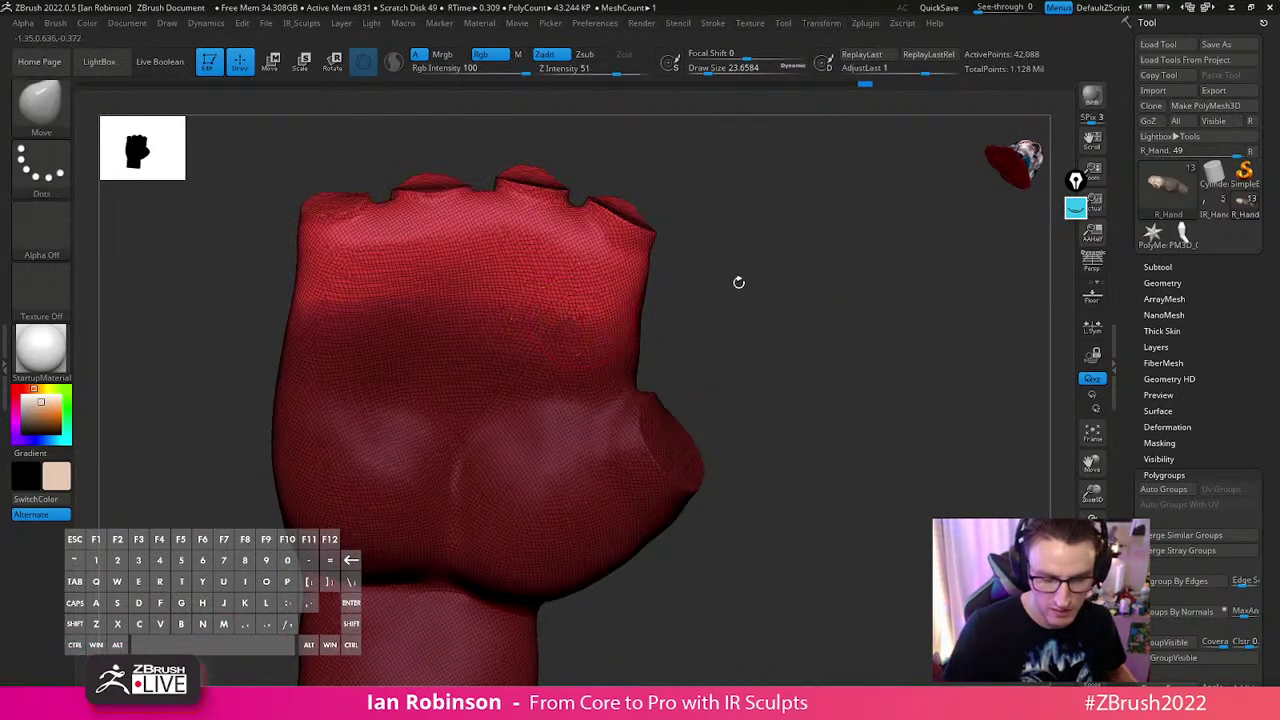
Rotate and shift the unmasked finger bases with the gizmo to curl the knuckles towards the palm
{"action": "key", "text": "w"}
{"action": "left_click", "coordinate": [478, 273], "text": "alt"}
{"action": "left_click_drag", "start_coordinate": [533, 245], "coordinate": [505, 298]}
{"action": "left_click_drag", "start_coordinate": [492, 253], "coordinate": [450, 344]}
{"action": "left_click_drag", "start_coordinate": [484, 302], "coordinate": [472, 314]}
{"action": "left_click_drag", "start_coordinate": [637, 226], "coordinate": [600, 271]}
{"action": "left_click_drag", "start_coordinate": [505, 316], "coordinate": [615, 429]}
{"action": "left_click_drag", "start_coordinate": [478, 450], "coordinate": [486, 442]}
{"action": "key", "text": "q"}
{"action": "mouse_move", "coordinate": [758, 471]}
{"action": "left_mouse_down"}
{"action": "mouse_move", "coordinate": [786, 469]}
{"action": "mouse_move", "coordinate": [808, 401]}
{"action": "mouse_move", "coordinate": [773, 453]}
{"action": "mouse_move", "coordinate": [828, 437]}
{"action": "left_mouse_up"}
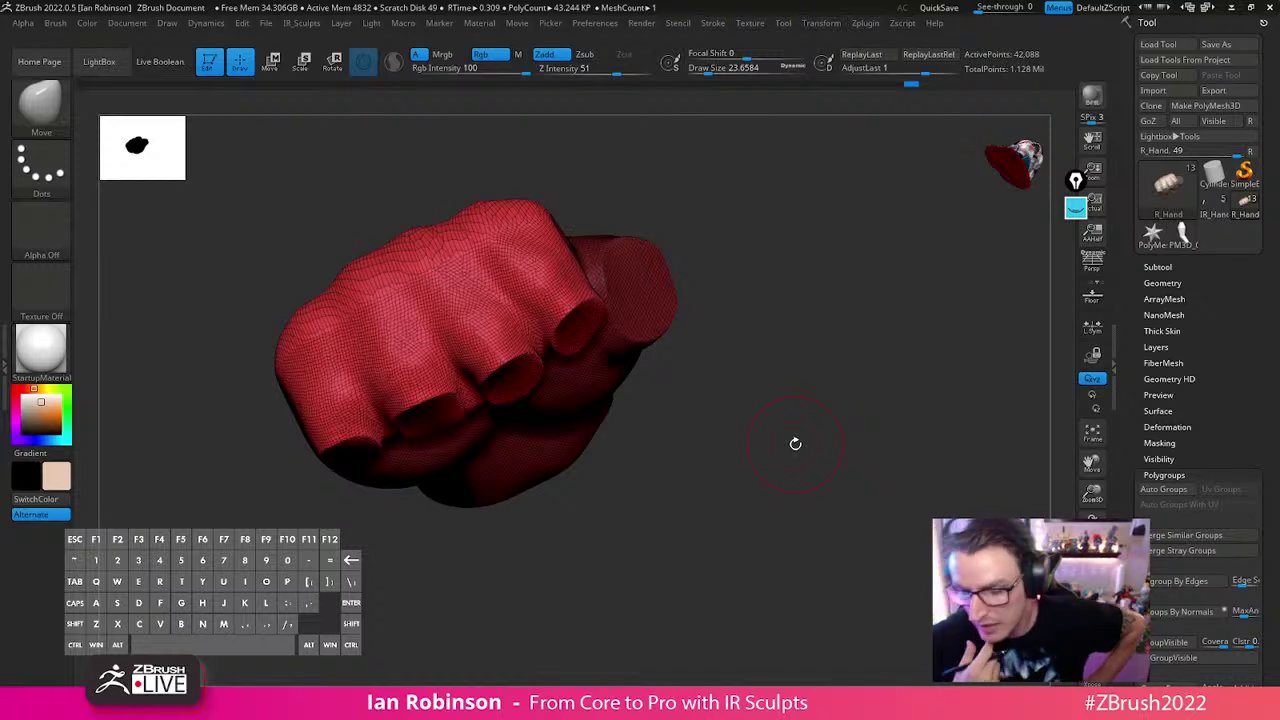
Show all subtools to compare the curled hand with the full figure, and isolate the hand again
{"action": "left_click", "coordinate": [1157, 267]}
{"action": "left_click_drag", "start_coordinate": [883, 443], "coordinate": [871, 354], "text": "alt"}
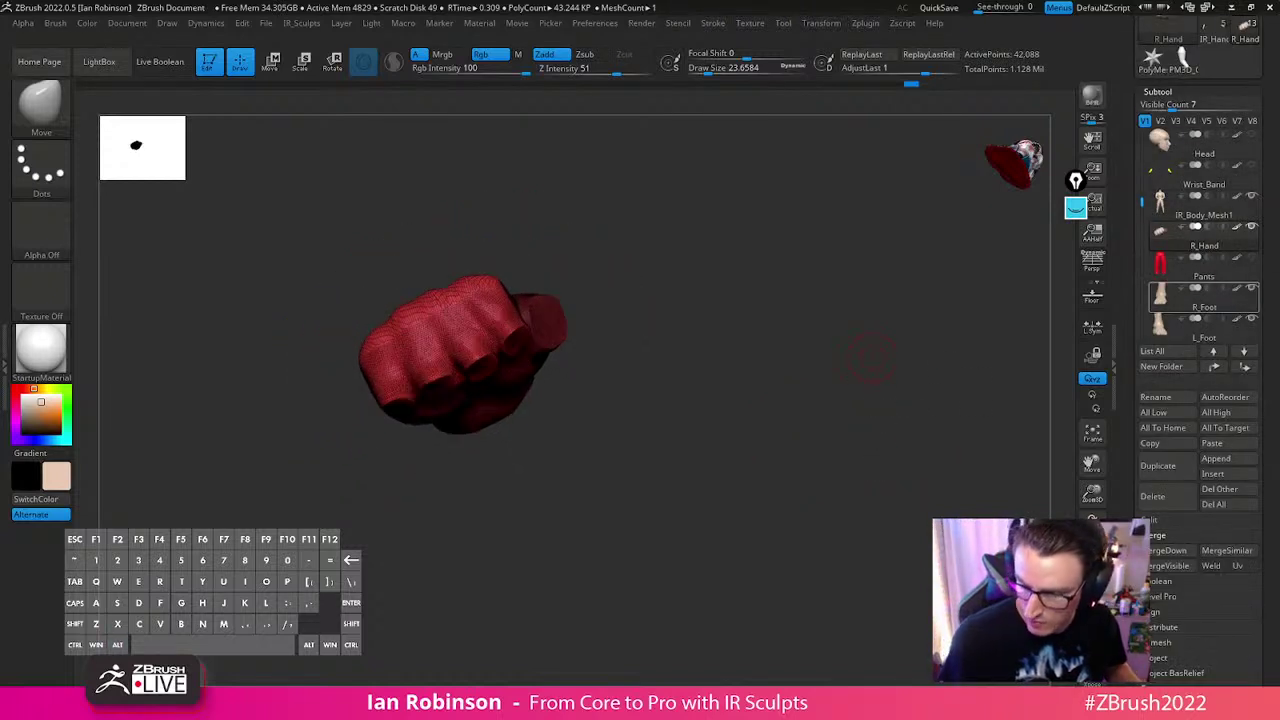
{"action": "left_click", "coordinate": [1092, 621]}
{"action": "left_click", "coordinate": [1249, 260], "text": "shift"}
{"action": "left_click_drag", "start_coordinate": [526, 603], "coordinate": [902, 392], "text": "alt"}
{"action": "left_click_drag", "start_coordinate": [744, 434], "coordinate": [687, 426]}
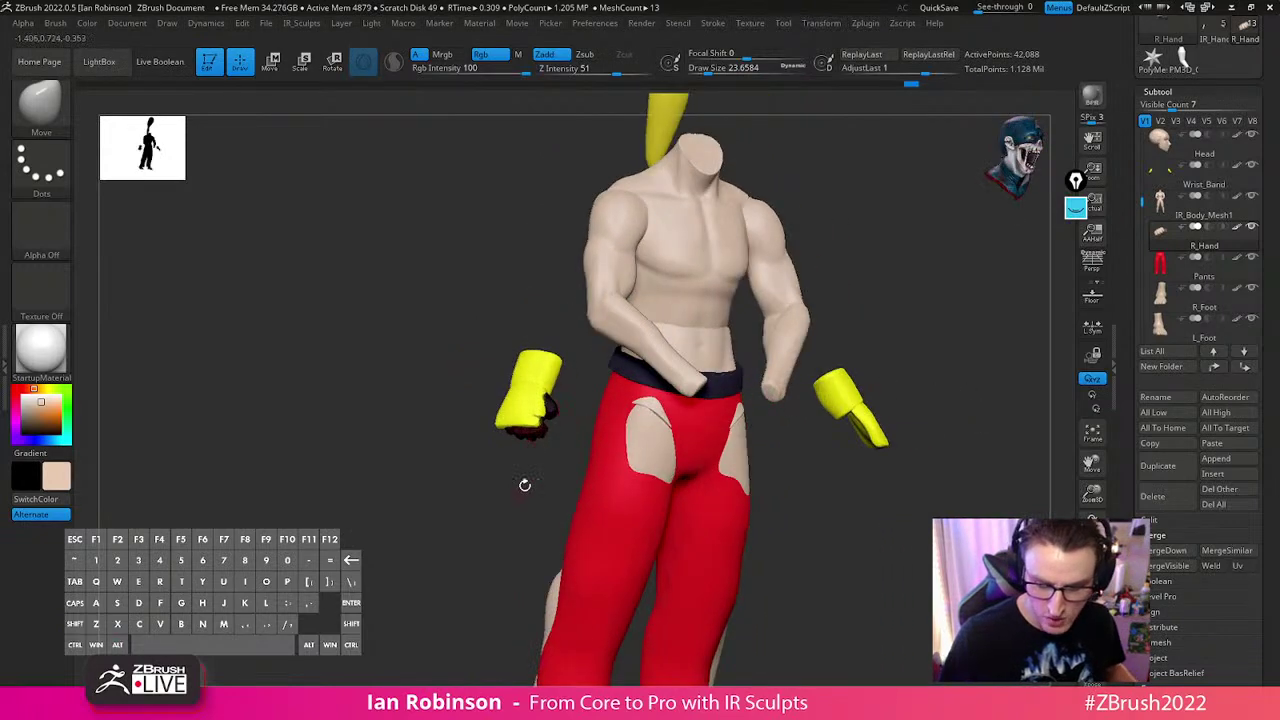
{"action": "left_click_drag", "start_coordinate": [518, 493], "coordinate": [530, 432]}
{"action": "left_click", "coordinate": [1092, 645]}
{"action": "mouse_move", "coordinate": [786, 609]}
{"action": "left_mouse_down", "text": "alt"}
{"action": "mouse_move", "coordinate": [771, 437]}
{"action": "mouse_move", "coordinate": [777, 480]}
{"action": "mouse_move", "coordinate": [832, 467]}
{"action": "mouse_move", "coordinate": [637, 386]}
{"action": "mouse_move", "coordinate": [570, 385]}
{"action": "mouse_move", "coordinate": [640, 311]}
{"action": "mouse_move", "coordinate": [794, 249]}
{"action": "mouse_move", "coordinate": [646, 237]}
{"action": "mouse_move", "coordinate": [868, 393]}
{"action": "mouse_move", "coordinate": [597, 289]}
{"action": "left_mouse_up", "text": "alt"}
Reshape the curled knuckles and finger bases with the Move brush at draw sizes about 48 and 56
{"action": "key", "text": "s"}
{"action": "left_click", "coordinate": [641, 386]}
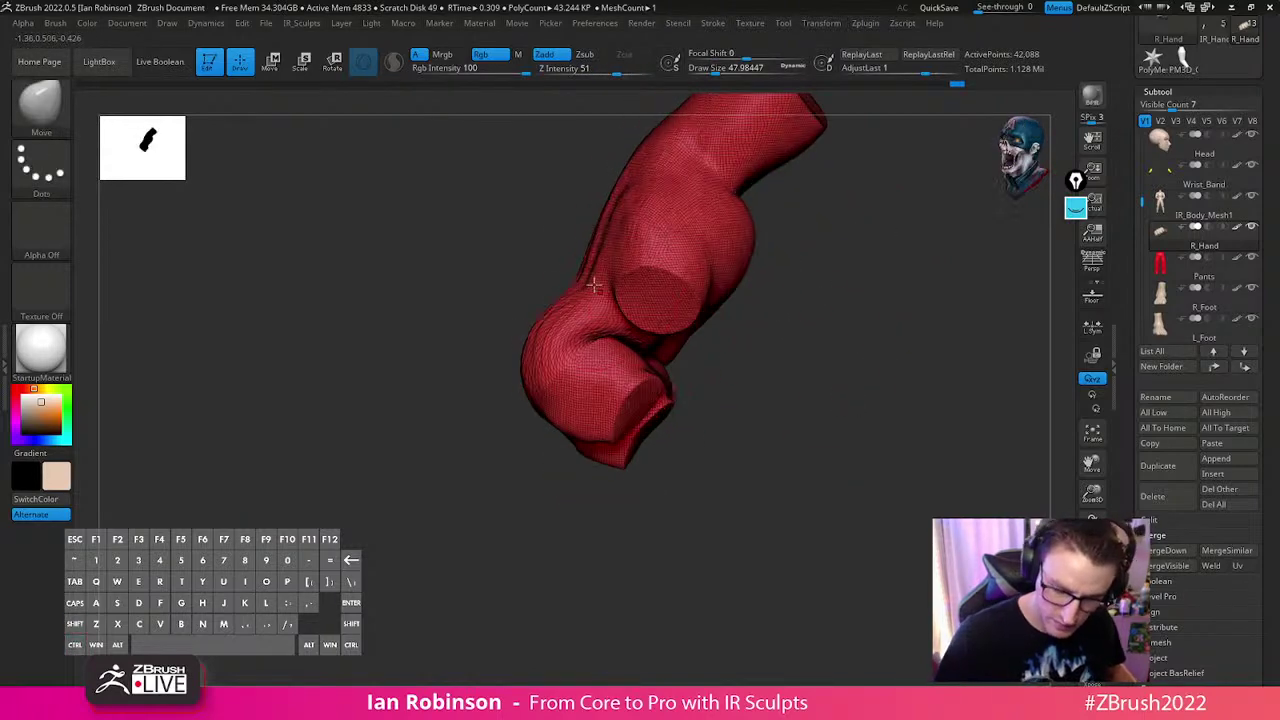
{"action": "key", "text": "s"}
{"action": "left_click", "coordinate": [546, 400]}
{"action": "mouse_move", "coordinate": [518, 452]}
{"action": "left_mouse_down"}
{"action": "mouse_move", "coordinate": [537, 463]}
{"action": "mouse_move", "coordinate": [640, 310]}
{"action": "mouse_move", "coordinate": [602, 257]}
{"action": "mouse_move", "coordinate": [616, 331]}
{"action": "left_mouse_up"}
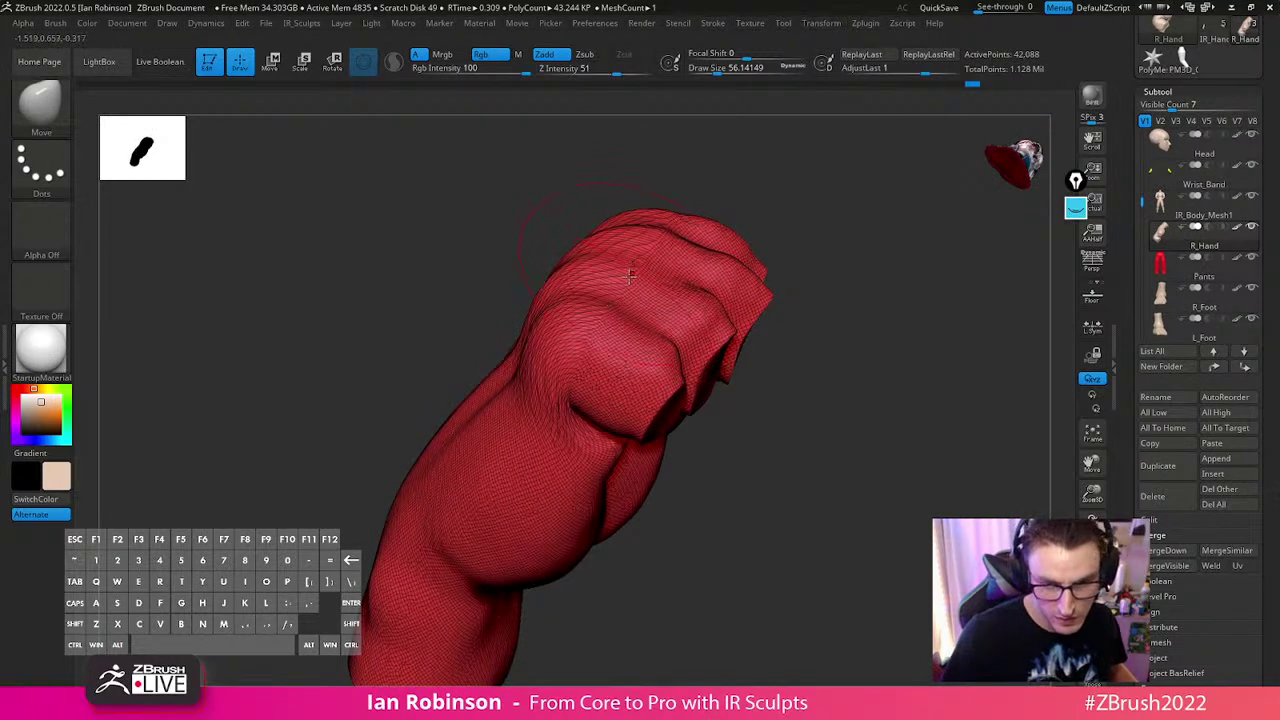
{"action": "left_click_drag", "start_coordinate": [848, 269], "coordinate": [804, 316]}
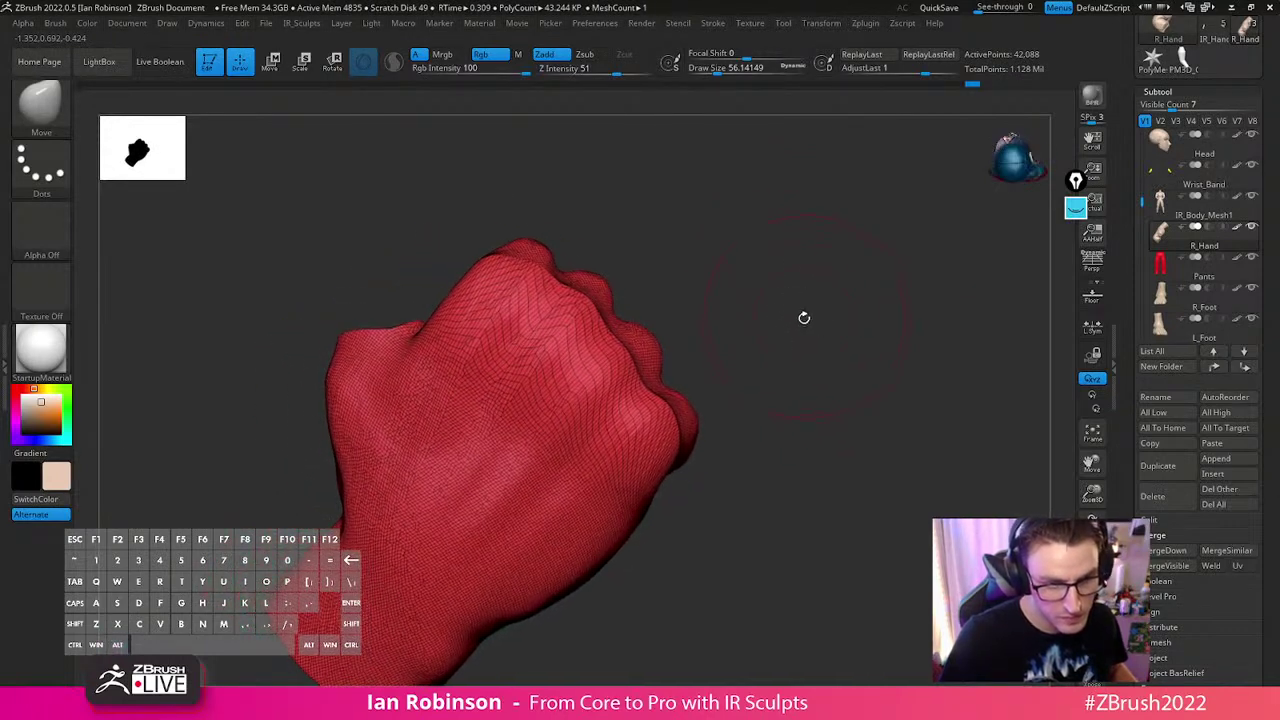
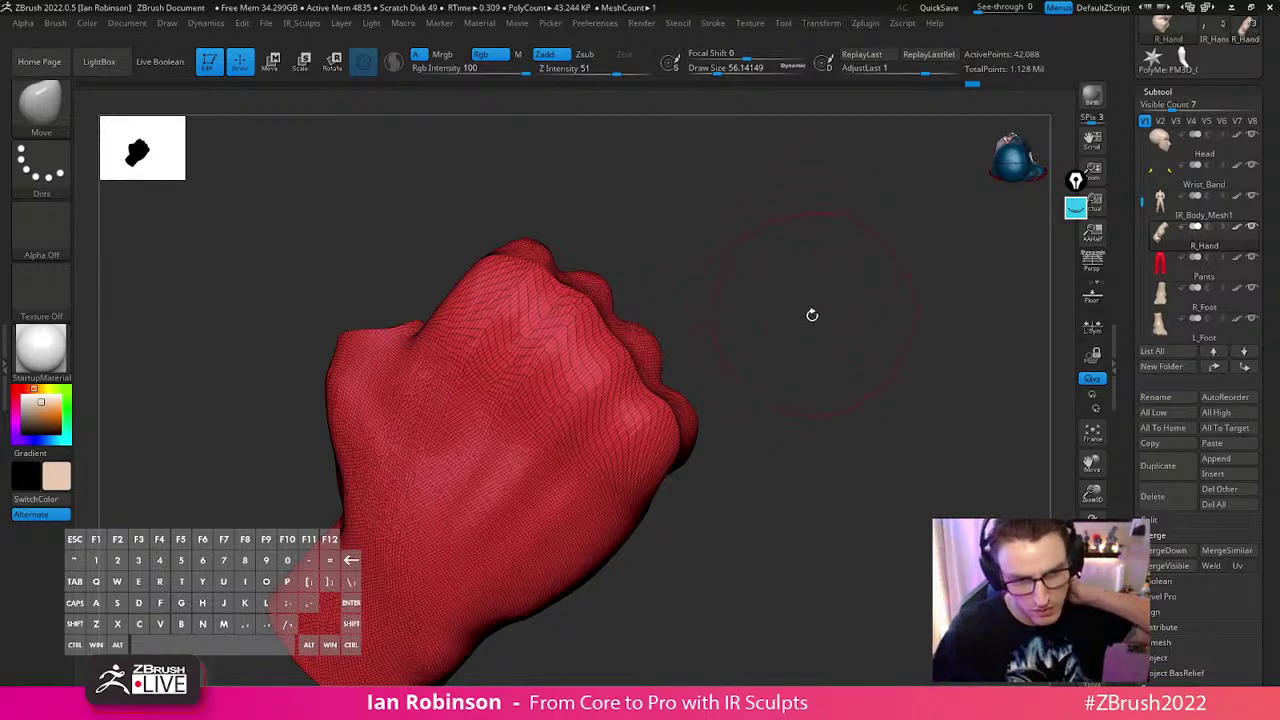
{"action": "left_click_drag", "start_coordinate": [824, 326], "coordinate": [723, 344]}
{"action": "mouse_move", "coordinate": [750, 290]}
{"action": "left_mouse_down"}
{"action": "mouse_move", "coordinate": [746, 317]}
{"action": "mouse_move", "coordinate": [809, 291]}
{"action": "mouse_move", "coordinate": [780, 286]}
{"action": "mouse_move", "coordinate": [749, 429]}
{"action": "mouse_move", "coordinate": [797, 243]}
{"action": "mouse_move", "coordinate": [771, 266]}
{"action": "mouse_move", "coordinate": [754, 329]}
{"action": "mouse_move", "coordinate": [650, 365]}
{"action": "left_mouse_up"}
{"action": "key", "text": "s"}
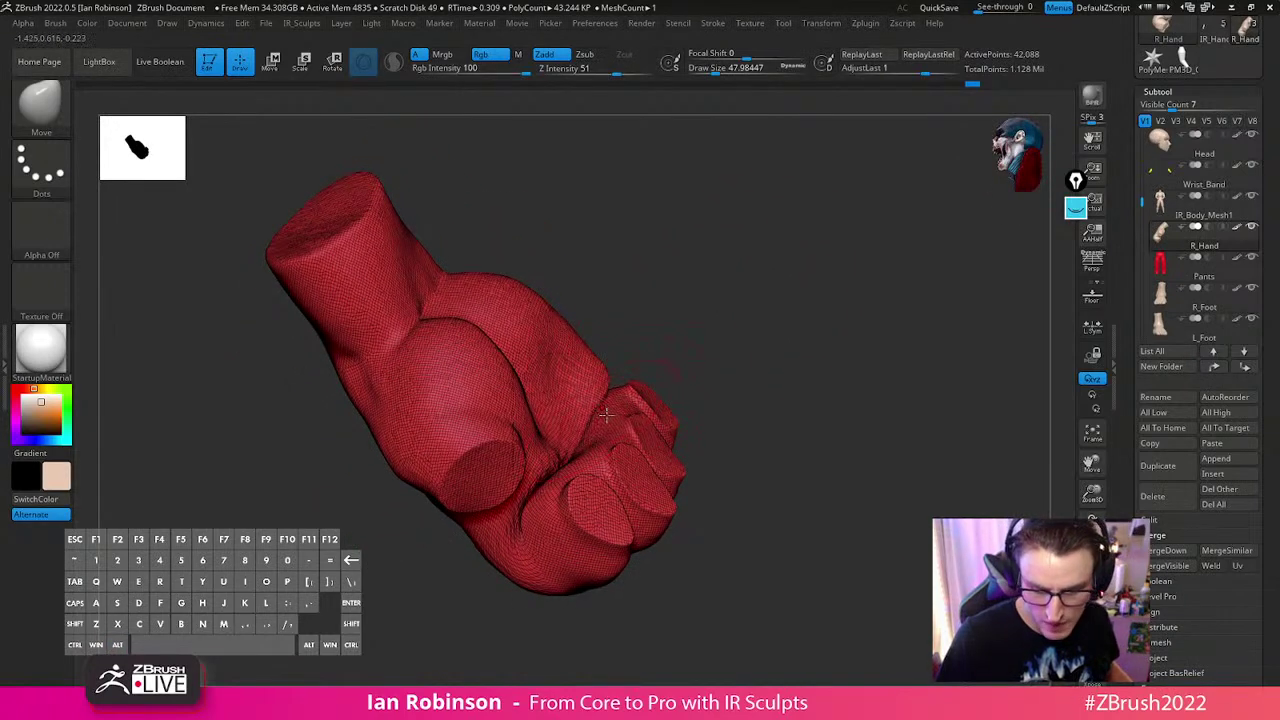
{"action": "mouse_move", "coordinate": [703, 366]}
{"action": "left_mouse_down"}
{"action": "mouse_move", "coordinate": [757, 369]}
{"action": "mouse_move", "coordinate": [723, 383]}
{"action": "mouse_move", "coordinate": [659, 369]}
{"action": "left_mouse_up"}
{"action": "left_click_drag", "start_coordinate": [1255, 680], "coordinate": [1255, 309]}
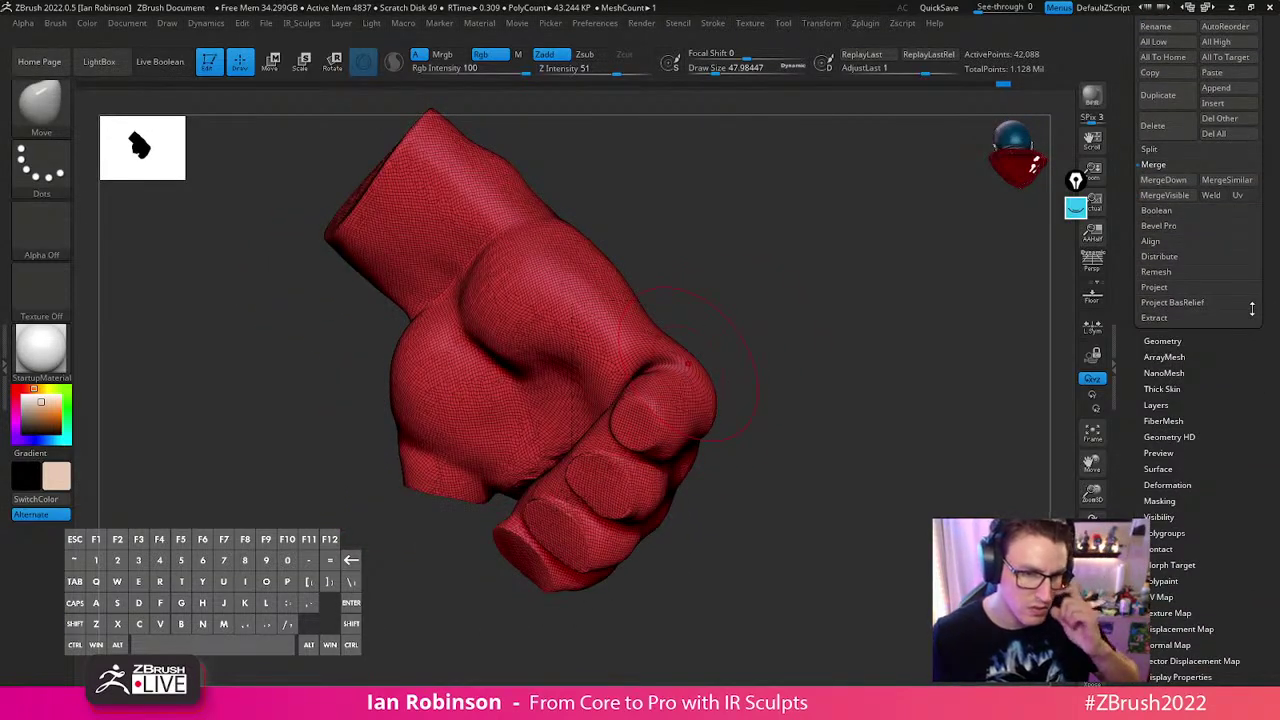
Push the back of the hand and the outer knuckles into a fuller fist shape with the Move brush, enlarging it to about 81
{"action": "mouse_move", "coordinate": [831, 474]}
{"action": "left_mouse_down"}
{"action": "mouse_move", "coordinate": [857, 403]}
{"action": "mouse_move", "coordinate": [777, 399]}
{"action": "left_mouse_up"}
{"action": "key", "text": "s"}
{"action": "mouse_move", "coordinate": [695, 351]}
{"action": "left_mouse_down"}
{"action": "mouse_move", "coordinate": [706, 391]}
{"action": "mouse_move", "coordinate": [669, 358]}
{"action": "mouse_move", "coordinate": [886, 366]}
{"action": "mouse_move", "coordinate": [863, 294]}
{"action": "left_mouse_up"}
{"action": "key", "text": "s"}
{"action": "left_click_drag", "start_coordinate": [641, 442], "coordinate": [645, 443]}
{"action": "mouse_move", "coordinate": [455, 418]}
{"action": "left_mouse_down"}
{"action": "mouse_move", "coordinate": [641, 440]}
{"action": "mouse_move", "coordinate": [580, 450]}
{"action": "left_mouse_up"}
{"action": "left_click_drag", "start_coordinate": [960, 345], "coordinate": [830, 321]}
{"action": "mouse_move", "coordinate": [830, 321]}
{"action": "left_mouse_down", "text": "alt"}
{"action": "mouse_move", "coordinate": [787, 323]}
{"action": "mouse_move", "coordinate": [553, 447]}
{"action": "left_mouse_up", "text": "alt"}
{"action": "left_click_drag", "start_coordinate": [493, 420], "coordinate": [565, 443]}
{"action": "key", "text": "s"}
{"action": "left_click_drag", "start_coordinate": [557, 459], "coordinate": [550, 447]}
{"action": "left_click_drag", "start_coordinate": [718, 340], "coordinate": [717, 335]}
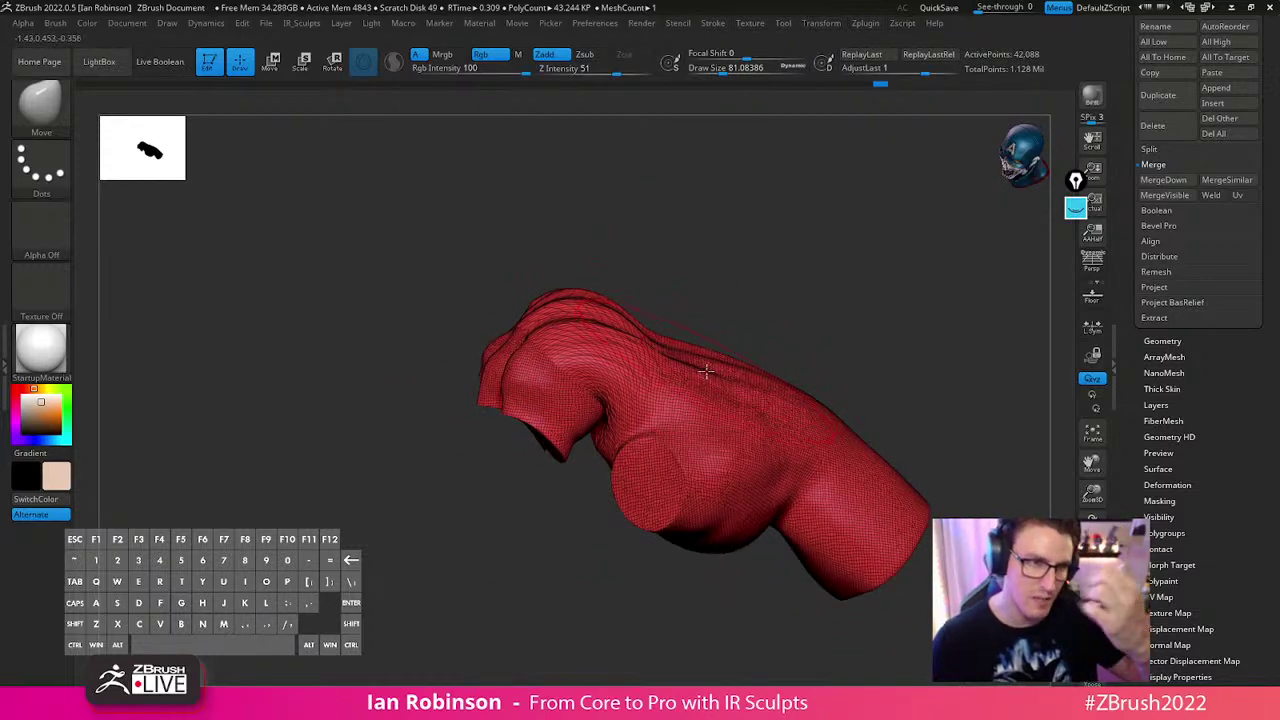
Refine the knuckle line and finger bases with smaller Move strokes, and reduce the draw size to about 45
{"action": "left_click_drag", "start_coordinate": [737, 331], "coordinate": [766, 329]}
{"action": "key", "text": "s"}
{"action": "left_click_drag", "start_coordinate": [640, 323], "coordinate": [630, 323]}
{"action": "mouse_move", "coordinate": [670, 316]}
{"action": "left_mouse_down"}
{"action": "mouse_move", "coordinate": [700, 314]}
{"action": "mouse_move", "coordinate": [756, 375]}
{"action": "mouse_move", "coordinate": [547, 463]}
{"action": "left_mouse_up"}
{"action": "left_click_drag", "start_coordinate": [683, 374], "coordinate": [647, 385]}
{"action": "left_click_drag", "start_coordinate": [567, 466], "coordinate": [611, 424]}
{"action": "left_click_drag", "start_coordinate": [514, 434], "coordinate": [499, 436]}
{"action": "key", "text": "s"}
{"action": "left_click", "coordinate": [522, 412]}
Select the IR_Body_Mesh1 subtool and examine its polygroups and the DynaMesh Groups setting
{"action": "mouse_move", "coordinate": [803, 381]}
{"action": "left_mouse_down", "text": "alt"}
{"action": "mouse_move", "coordinate": [818, 391]}
{"action": "mouse_move", "coordinate": [766, 404]}
{"action": "mouse_move", "coordinate": [906, 529]}
{"action": "mouse_move", "coordinate": [871, 457]}
{"action": "mouse_move", "coordinate": [917, 480]}
{"action": "mouse_move", "coordinate": [935, 440]}
{"action": "left_mouse_up", "text": "alt"}
{"action": "left_click_drag", "start_coordinate": [1275, 231], "coordinate": [1270, 588]}
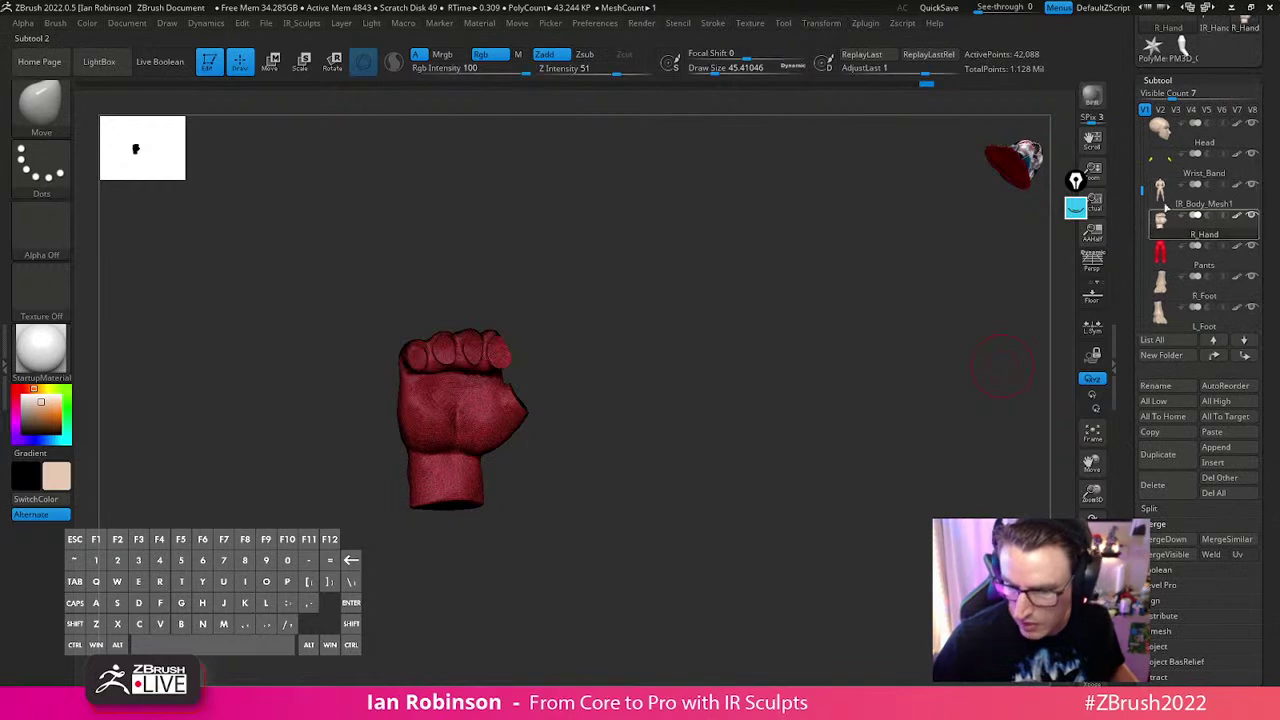
{"action": "left_click", "coordinate": [1180, 190]}
{"action": "left_click_drag", "start_coordinate": [797, 334], "coordinate": [1007, 411]}
{"action": "left_click_drag", "start_coordinate": [818, 398], "coordinate": [832, 442], "text": "alt"}
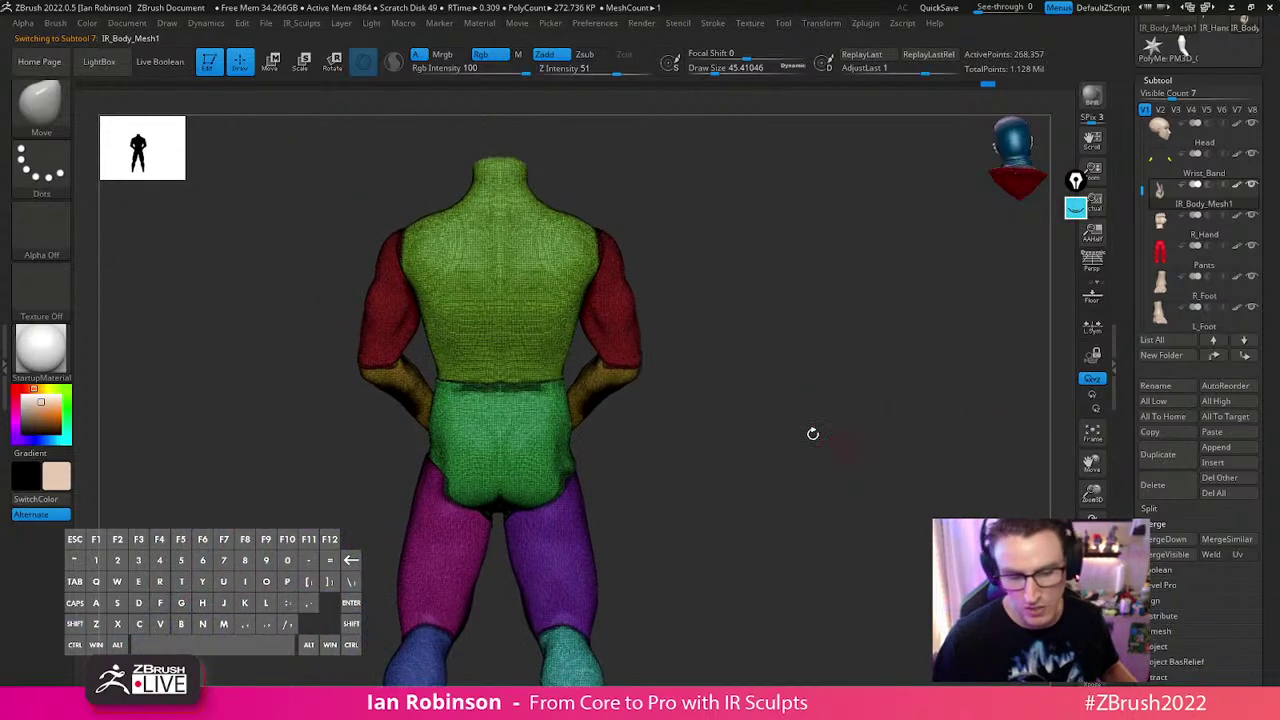
{"action": "key", "text": "shift+f"}
{"action": "key", "text": "space"}
{"action": "key", "text": "shift+f"}
{"action": "left_click_drag", "start_coordinate": [638, 350], "coordinate": [716, 486], "text": "alt"}
{"action": "key", "text": "2"}
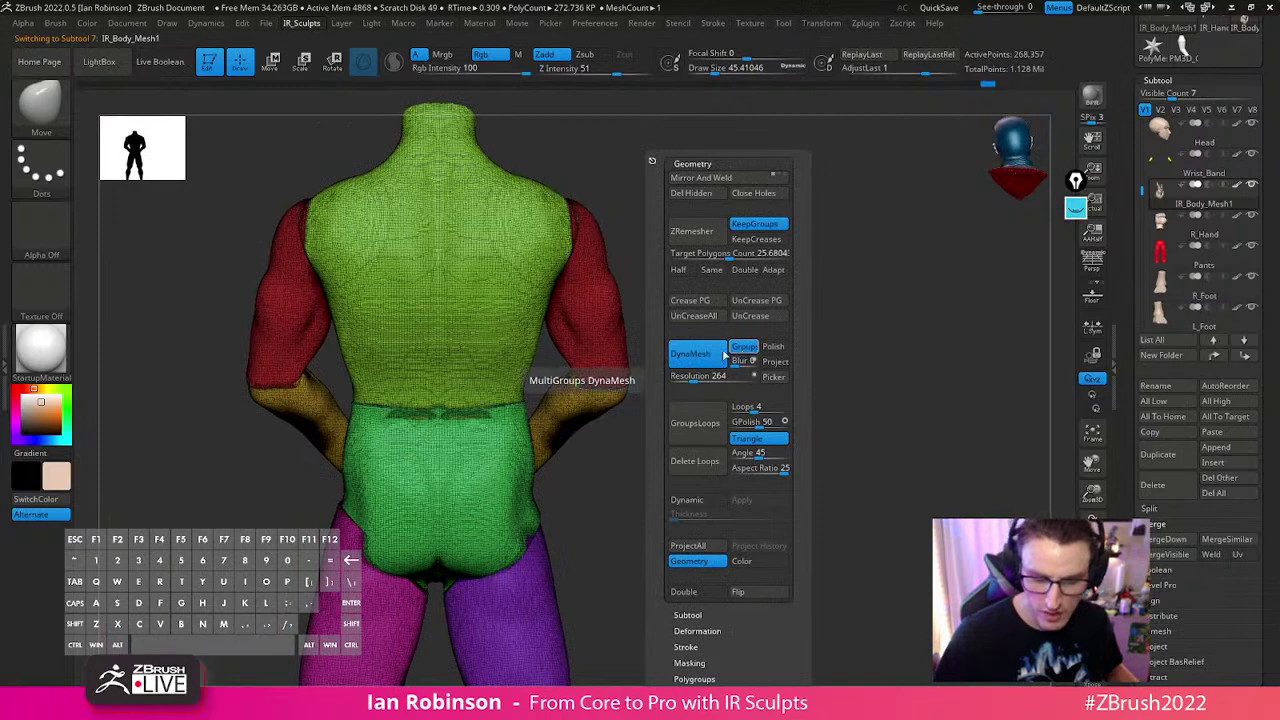
{"action": "left_click", "coordinate": [623, 322], "text": "ctrl+shift"}
{"action": "left_click_drag", "start_coordinate": [692, 335], "coordinate": [717, 360]}
{"action": "left_click", "coordinate": [718, 363], "text": "ctrl+shift"}
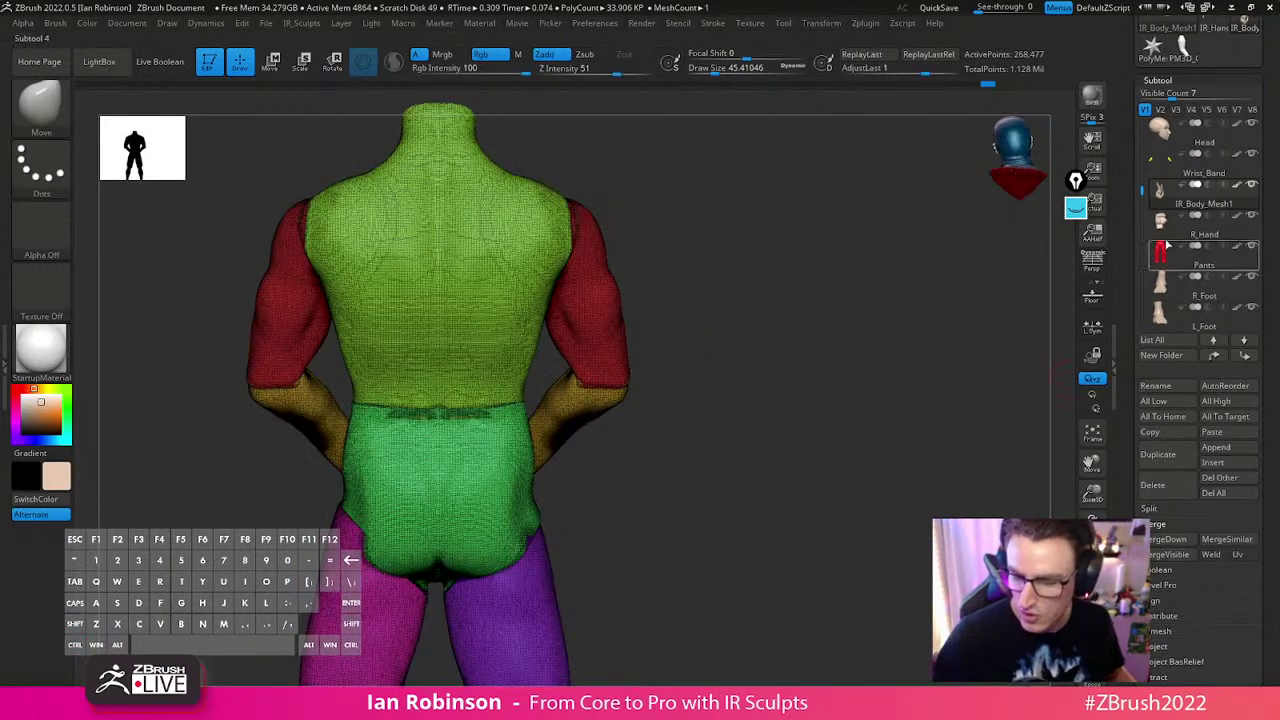
Return to the R_Hand subtool, reveal all its polygroups and examine the index finger's position against the bent knuckles
{"action": "left_click", "coordinate": [1172, 229]}
{"action": "left_click_drag", "start_coordinate": [895, 388], "coordinate": [872, 333]}
{"action": "left_click_drag", "start_coordinate": [871, 487], "coordinate": [411, 406]}
{"action": "left_click_drag", "start_coordinate": [450, 533], "coordinate": [745, 348]}
{"action": "right_click_drag", "start_coordinate": [689, 307], "coordinate": [734, 303]}
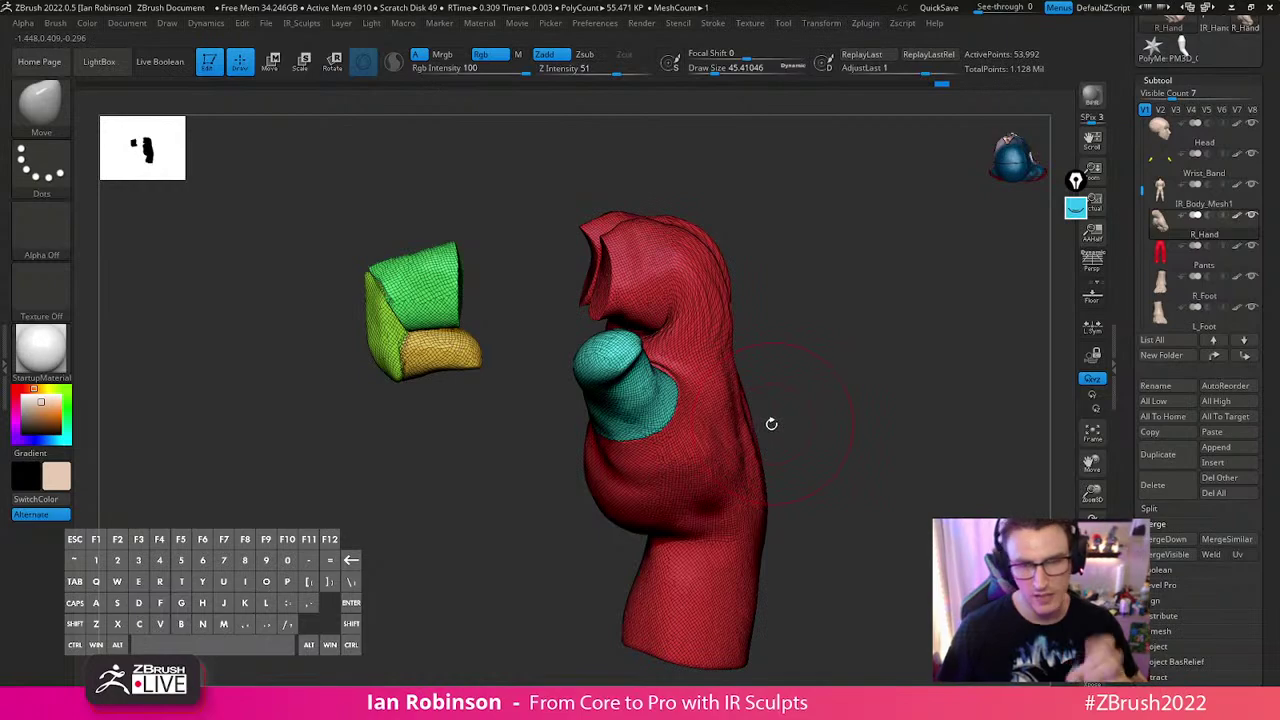
{"action": "left_click_drag", "start_coordinate": [773, 416], "coordinate": [690, 290]}
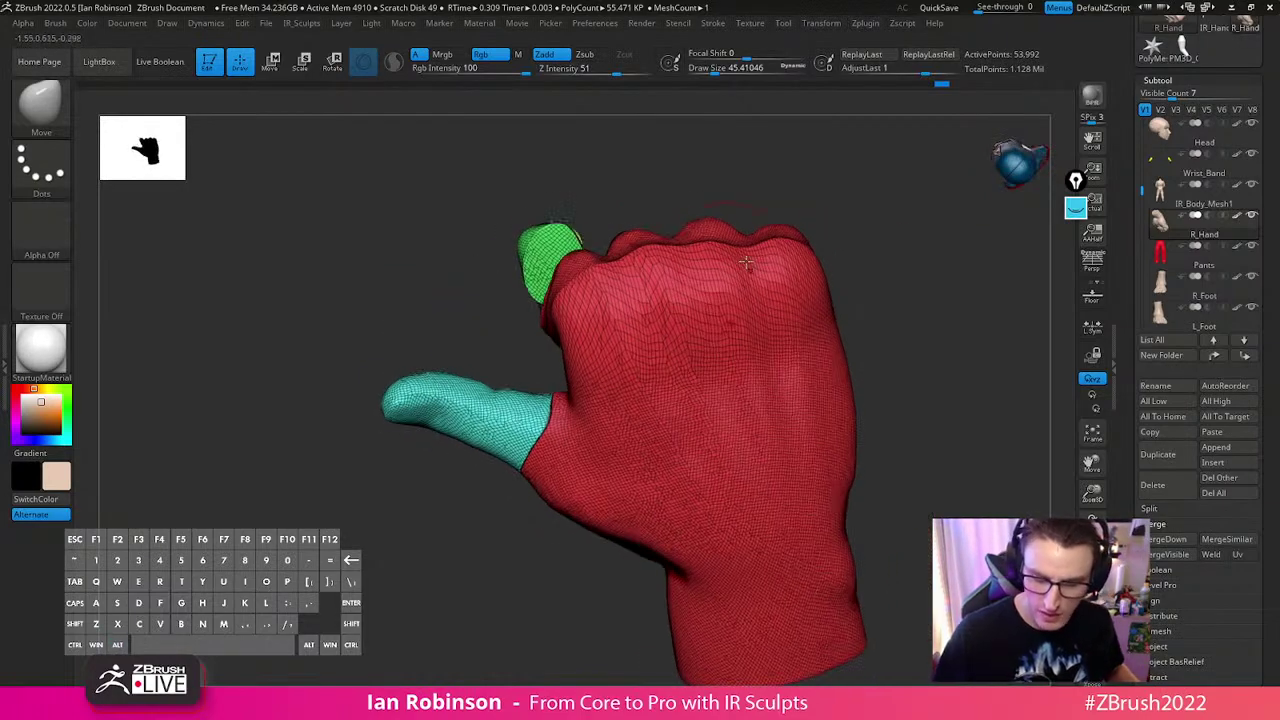
{"action": "left_click_drag", "start_coordinate": [860, 318], "coordinate": [690, 348]}
{"action": "left_click", "coordinate": [846, 239], "text": "ctrl+shift"}
{"action": "left_click", "coordinate": [903, 343], "text": "ctrl+shift"}
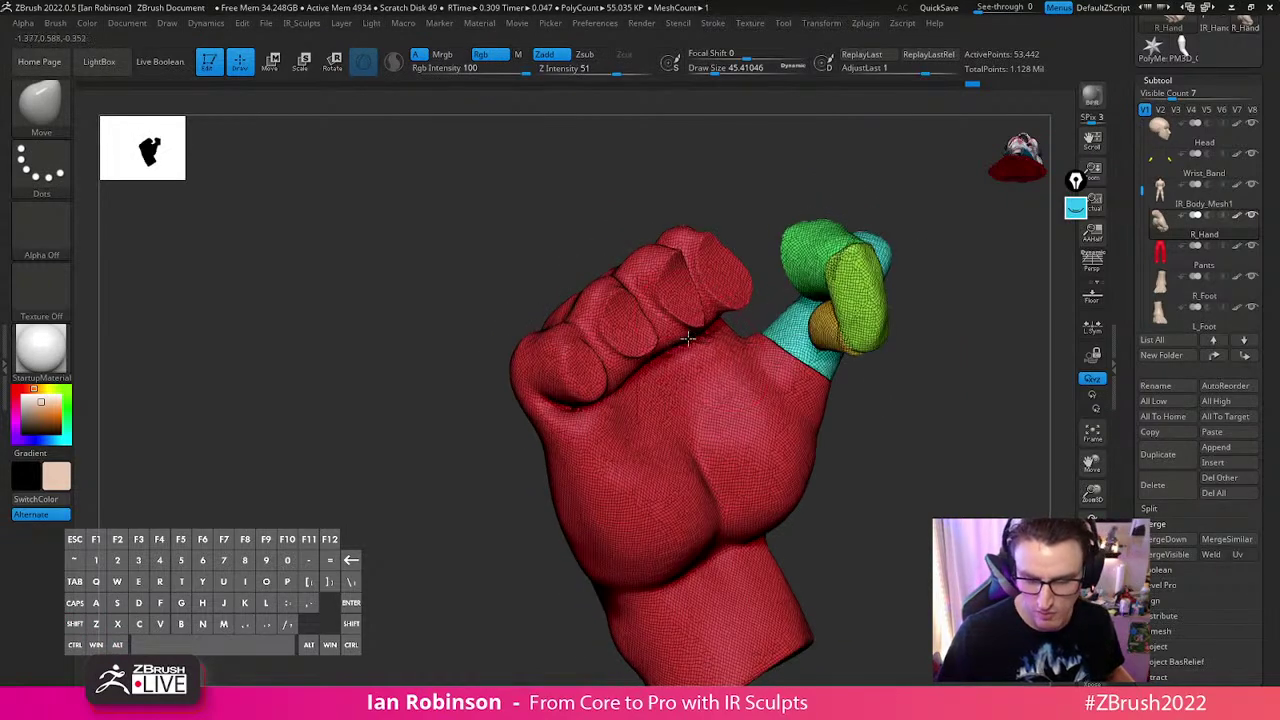
Adjust the curled finger bases with the Move brush and reduce the draw size to about 25.5
{"action": "left_click_drag", "start_coordinate": [635, 400], "coordinate": [691, 337]}
{"action": "mouse_move", "coordinate": [890, 329]}
{"action": "left_mouse_down"}
{"action": "mouse_move", "coordinate": [671, 354]}
{"action": "mouse_move", "coordinate": [820, 294]}
{"action": "mouse_move", "coordinate": [819, 231]}
{"action": "mouse_move", "coordinate": [592, 369]}
{"action": "mouse_move", "coordinate": [545, 357]}
{"action": "left_mouse_up"}
{"action": "key", "text": "s"}
{"action": "left_click", "coordinate": [693, 318]}
{"action": "mouse_move", "coordinate": [870, 310]}
{"action": "left_mouse_down"}
{"action": "mouse_move", "coordinate": [940, 371]}
{"action": "mouse_move", "coordinate": [890, 340]}
{"action": "mouse_move", "coordinate": [923, 314]}
{"action": "left_mouse_up"}
Mask everything except the index finger segments and centre the Move gizmo on the finger
{"action": "left_click", "coordinate": [790, 293], "text": "ctrl+shift"}
{"action": "left_click", "coordinate": [802, 300], "text": "ctrl+shift"}
{"action": "mouse_move", "coordinate": [849, 170]}
{"action": "left_mouse_down", "text": "ctrl"}
{"action": "mouse_move", "coordinate": [706, 209]}
{"action": "mouse_move", "coordinate": [886, 286]}
{"action": "mouse_move", "coordinate": [928, 353]}
{"action": "left_mouse_up", "text": "ctrl"}
{"action": "left_click", "coordinate": [928, 353], "text": "ctrl"}
{"action": "key", "text": "w"}
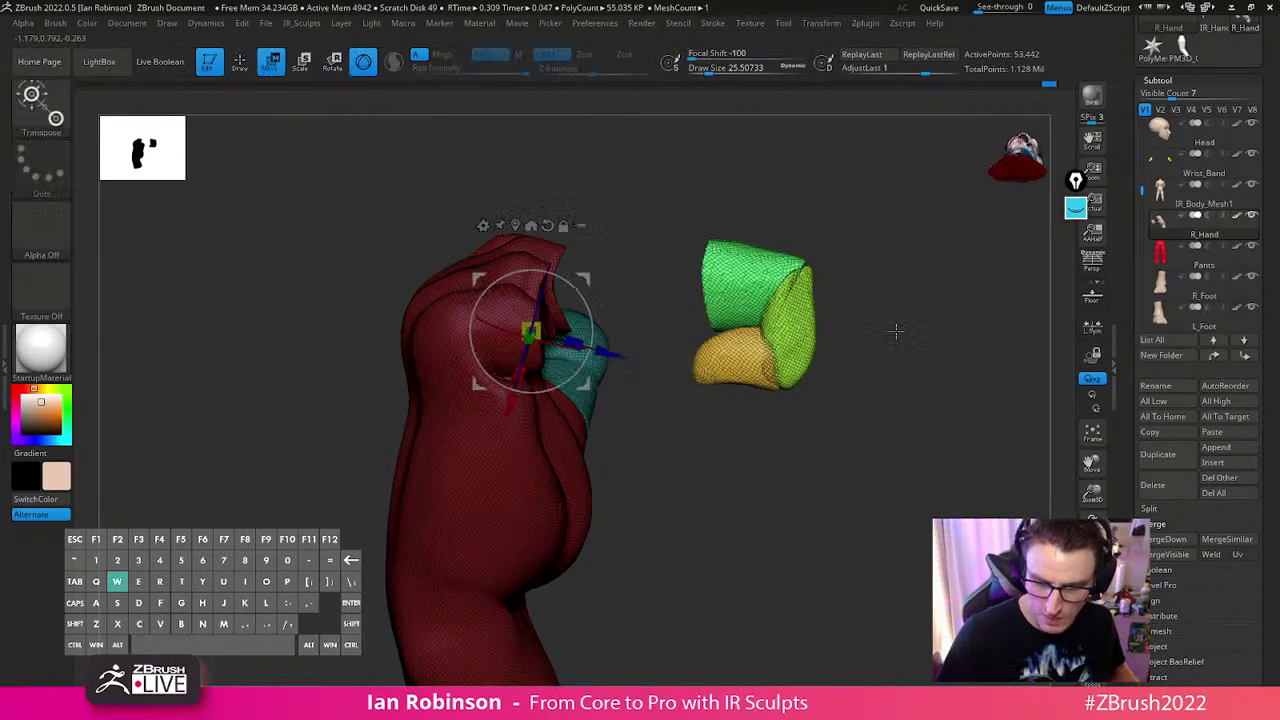
{"action": "left_click", "coordinate": [547, 226], "text": "alt"}
{"action": "left_click", "coordinate": [515, 226], "text": "alt"}
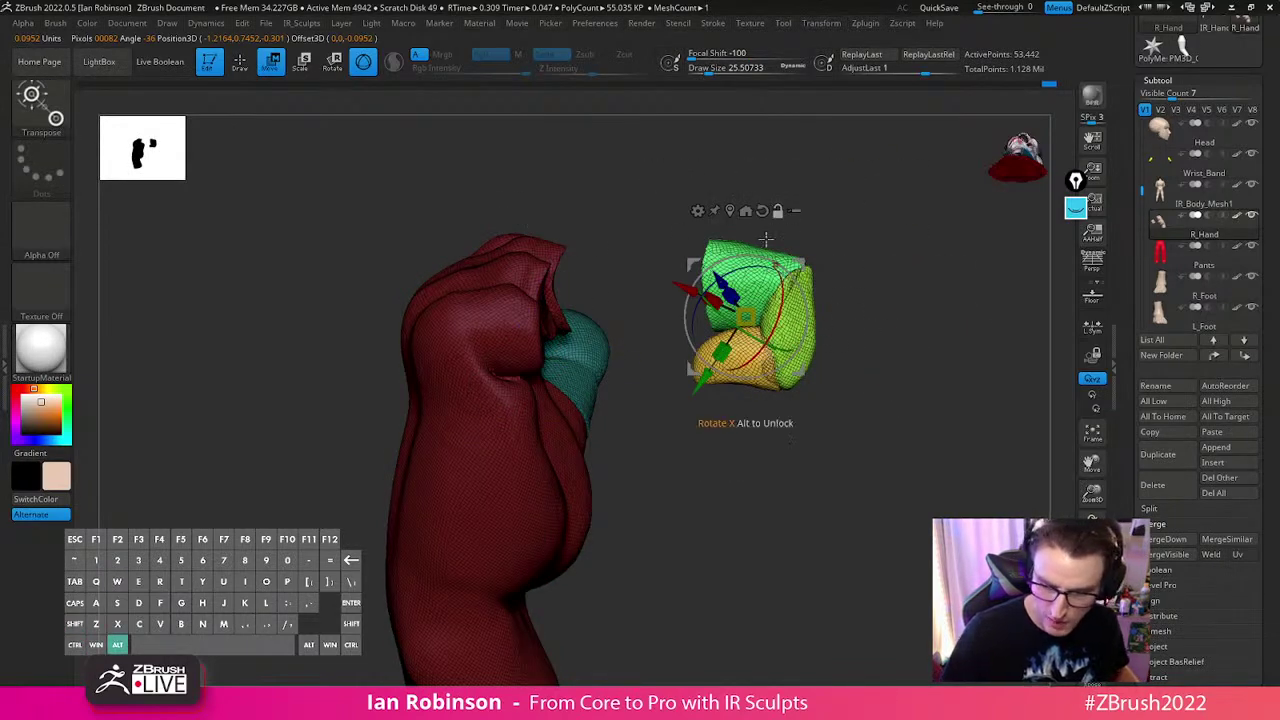
Move the index finger segments onto the knuckle stub beside the thumb
{"action": "left_click_drag", "start_coordinate": [938, 299], "coordinate": [978, 252]}
{"action": "left_click_drag", "start_coordinate": [718, 411], "coordinate": [568, 518], "text": "alt"}
{"action": "left_click_drag", "start_coordinate": [700, 480], "coordinate": [781, 372]}
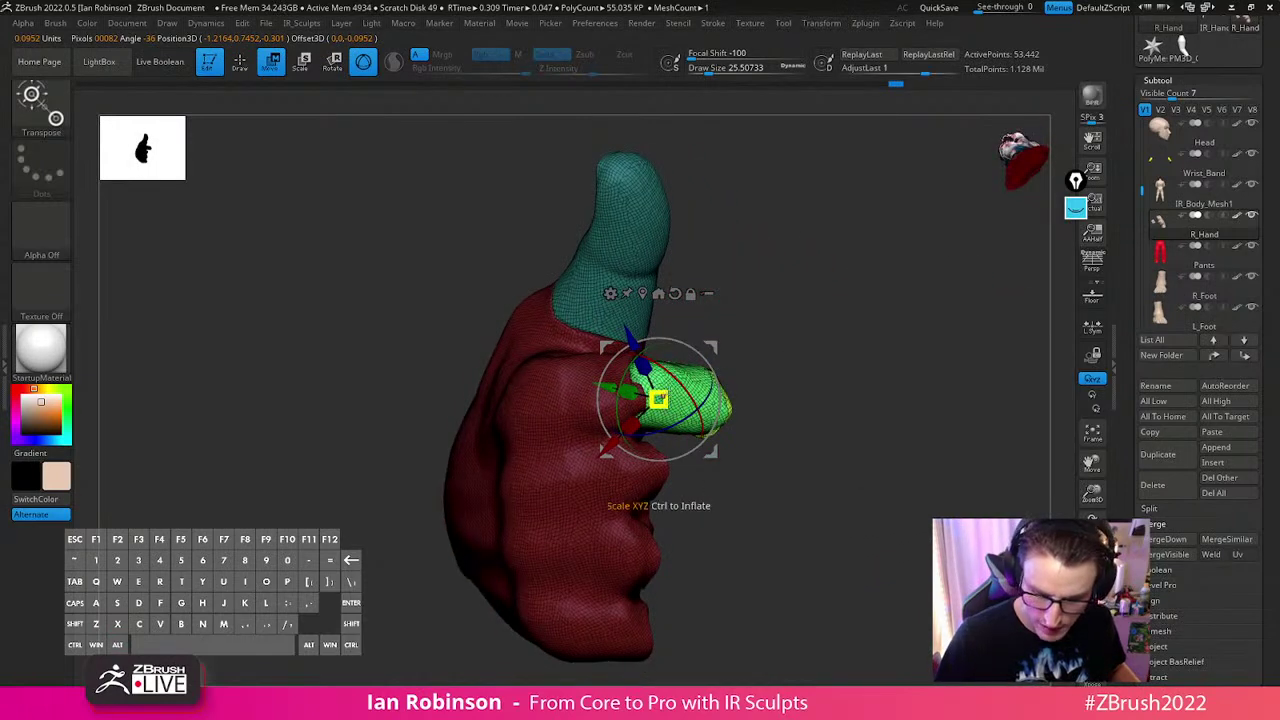
Reposition the gizmo at the index finger's base and rotate the finger to line up with its knuckle
{"action": "left_click_drag", "start_coordinate": [800, 420], "coordinate": [825, 505]}
{"action": "left_click_drag", "start_coordinate": [702, 410], "coordinate": [668, 399], "text": "alt"}
{"action": "right_click_drag", "start_coordinate": [655, 385], "coordinate": [688, 467]}
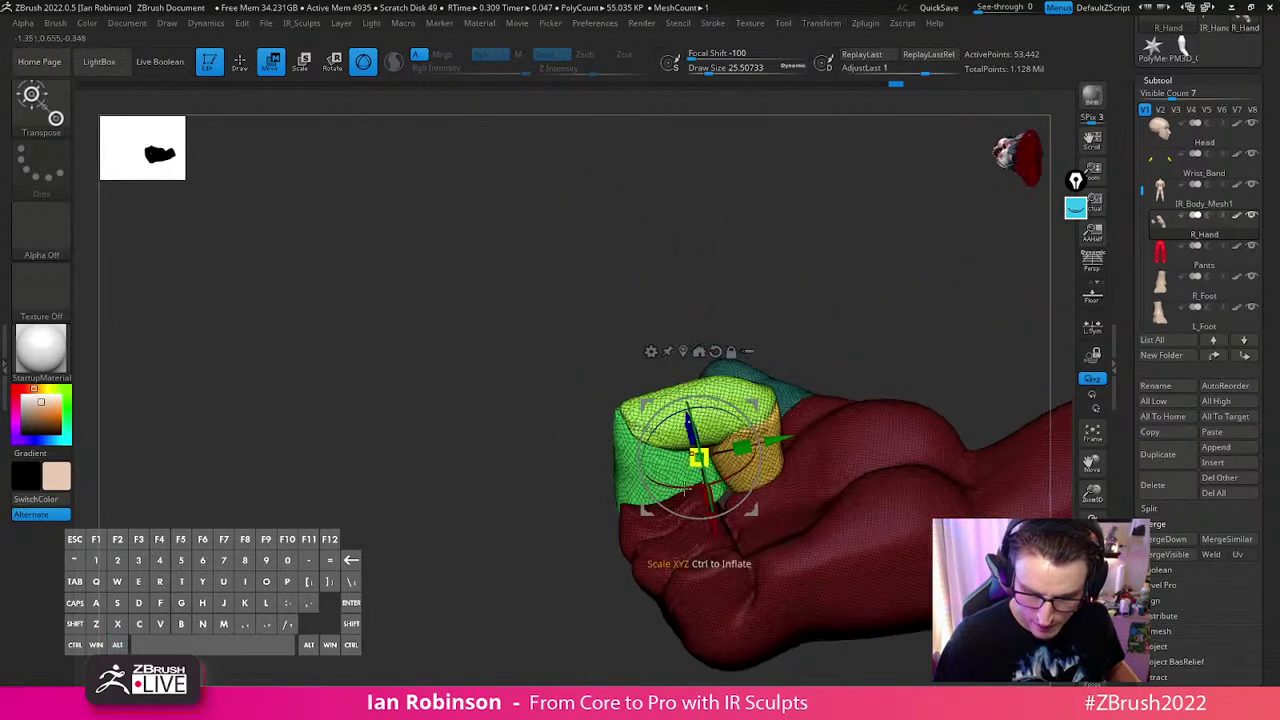
{"action": "left_click_drag", "start_coordinate": [714, 531], "coordinate": [718, 553], "text": "alt"}
{"action": "left_click_drag", "start_coordinate": [742, 498], "coordinate": [738, 508]}
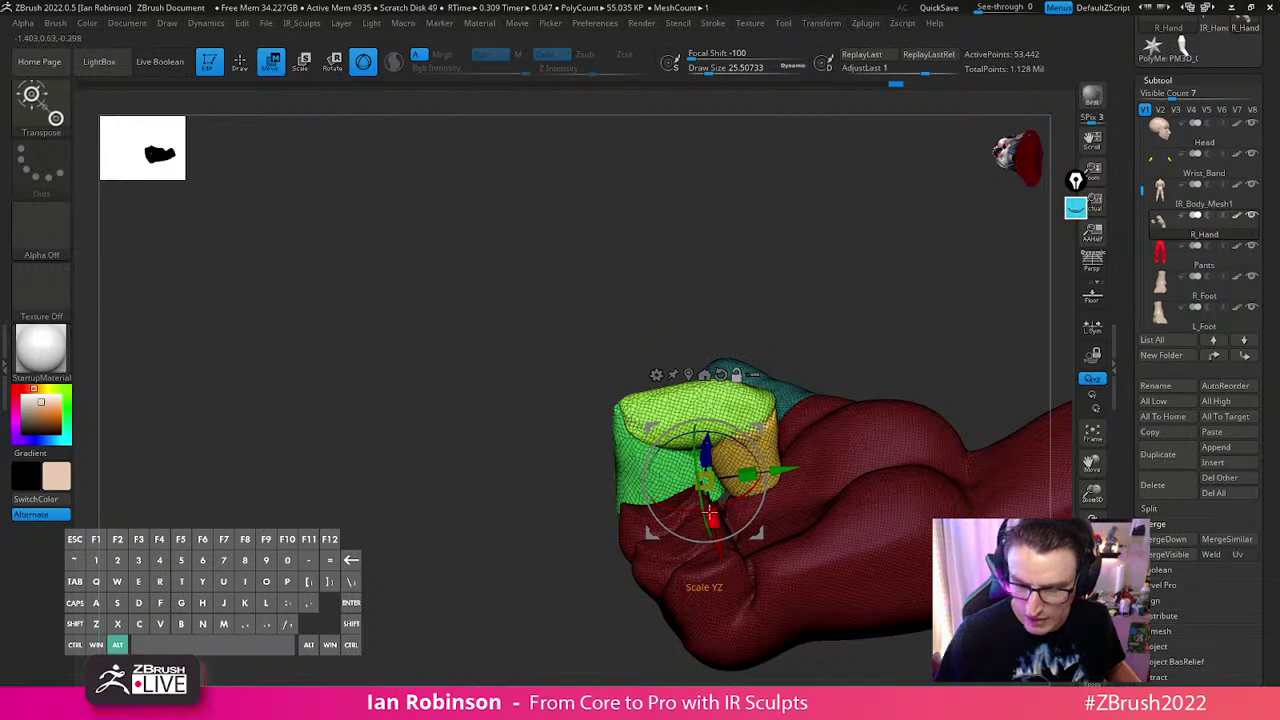
{"action": "right_click_drag", "start_coordinate": [738, 508], "coordinate": [684, 515]}
{"action": "left_click_drag", "start_coordinate": [683, 515], "coordinate": [673, 510]}
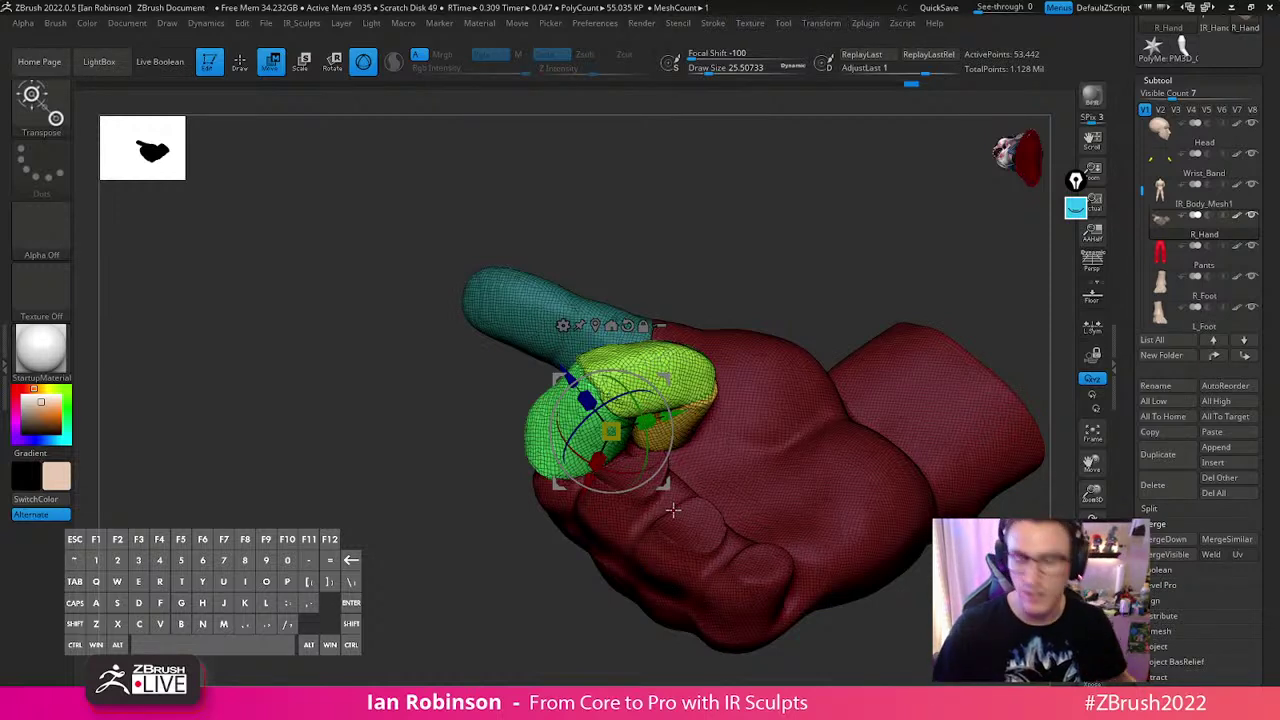
Inspect the index finger's fit on its knuckle from several sides and nudge it into the joint with the gizmo
{"action": "left_click_drag", "start_coordinate": [728, 288], "coordinate": [862, 351]}
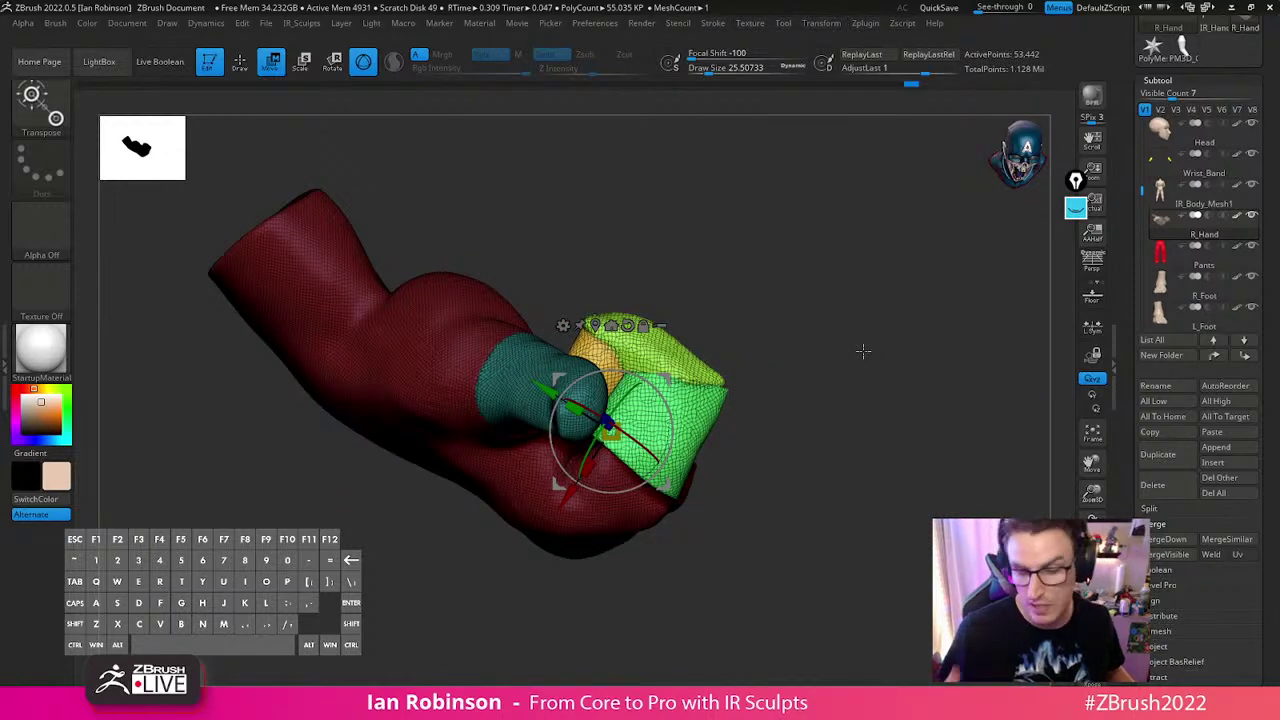
{"action": "left_click_drag", "start_coordinate": [863, 350], "coordinate": [792, 527]}
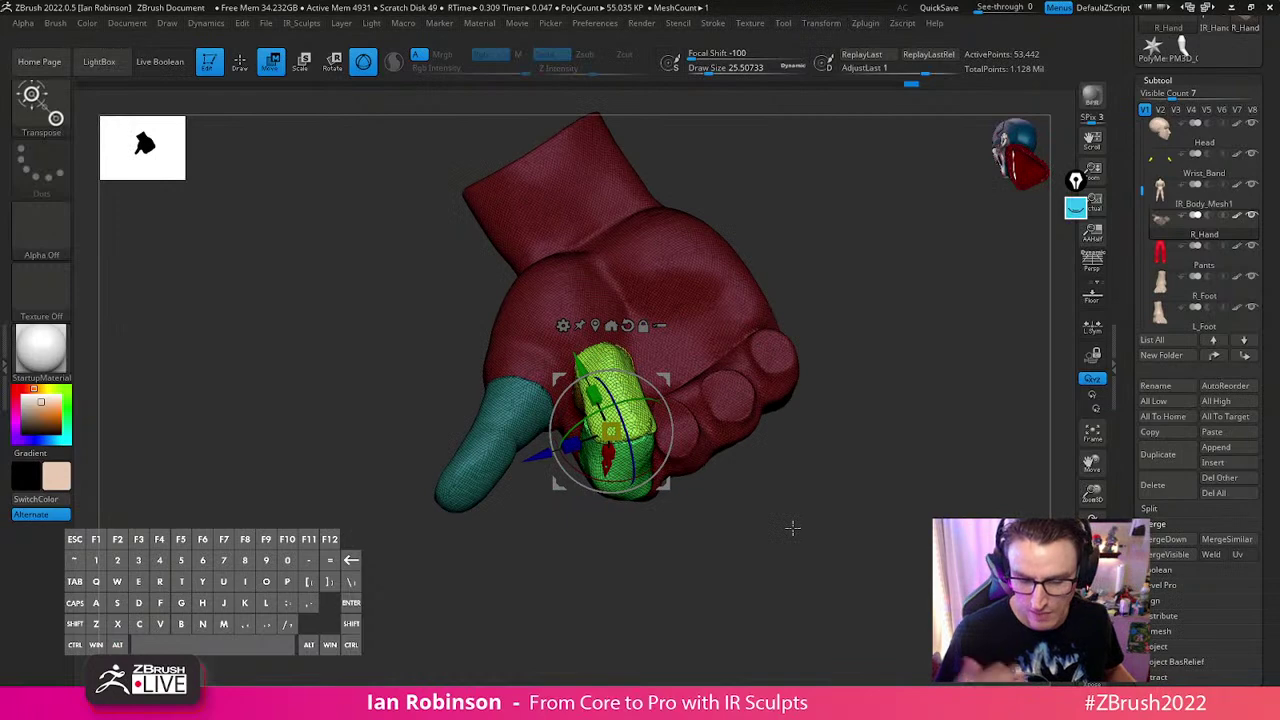
{"action": "left_click_drag", "start_coordinate": [872, 484], "coordinate": [894, 357]}
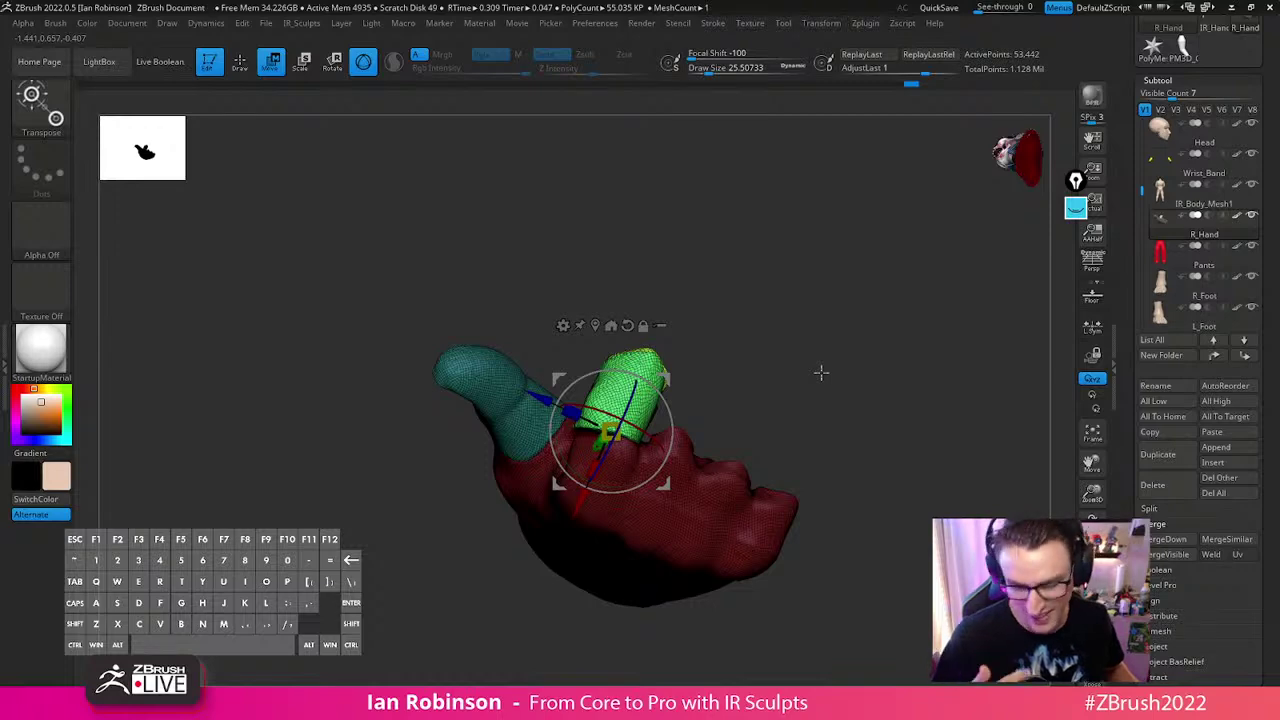
{"action": "left_click_drag", "start_coordinate": [821, 373], "coordinate": [917, 360]}
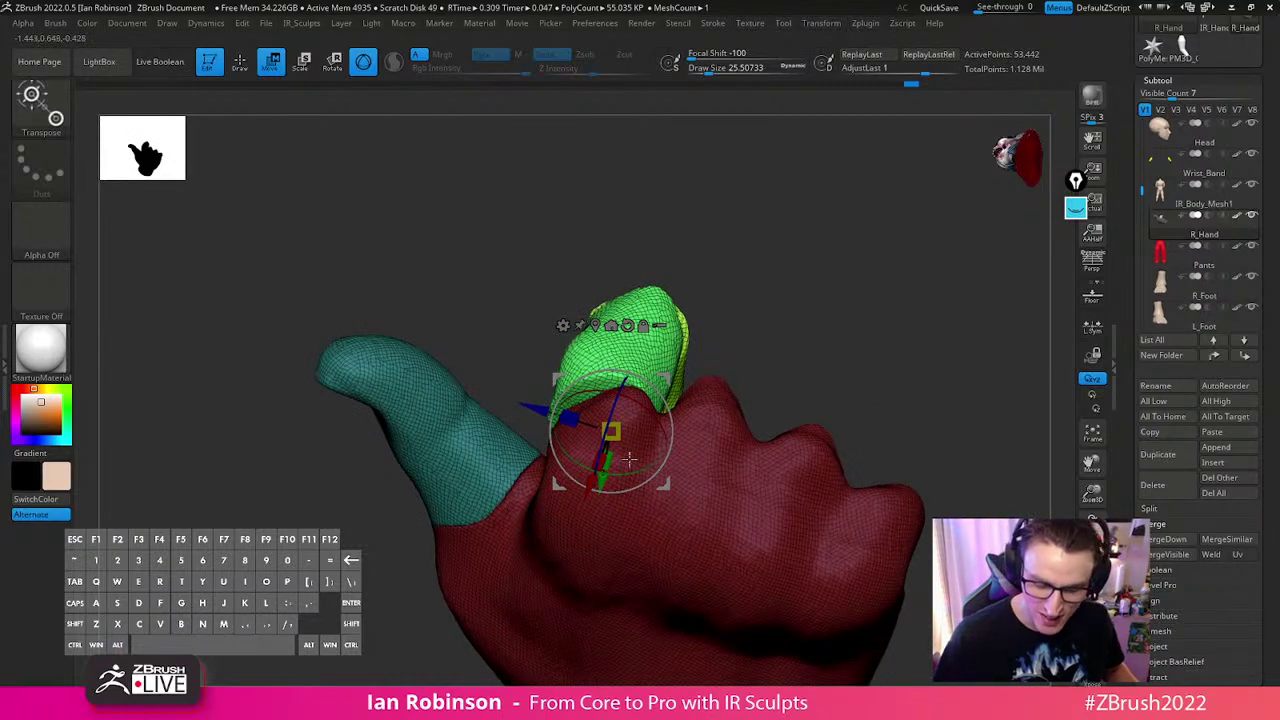
{"action": "left_click_drag", "start_coordinate": [603, 480], "coordinate": [601, 498]}
Mask everything except the index finger's first segment and adjust that segment with the Move brush around the knuckle
{"action": "mouse_move", "coordinate": [860, 400]}
{"action": "left_mouse_down"}
{"action": "mouse_move", "coordinate": [903, 329]}
{"action": "mouse_move", "coordinate": [940, 377]}
{"action": "mouse_move", "coordinate": [894, 397]}
{"action": "mouse_move", "coordinate": [858, 455]}
{"action": "mouse_move", "coordinate": [846, 369]}
{"action": "mouse_move", "coordinate": [866, 412]}
{"action": "mouse_move", "coordinate": [886, 379]}
{"action": "left_mouse_up"}
{"action": "key", "text": "q"}
{"action": "left_click", "coordinate": [589, 419], "text": "ctrl+shift"}
{"action": "left_click", "coordinate": [781, 364], "text": "ctrl"}
{"action": "left_click", "coordinate": [792, 366], "text": "ctrl+shift"}
{"action": "mouse_move", "coordinate": [804, 366]}
{"action": "left_mouse_down", "text": "ctrl"}
{"action": "mouse_move", "coordinate": [819, 425]}
{"action": "mouse_move", "coordinate": [855, 347]}
{"action": "left_mouse_up", "text": "ctrl"}
{"action": "left_click", "coordinate": [582, 420], "text": "ctrl+shift"}
{"action": "left_click", "coordinate": [769, 369], "text": "ctrl"}
{"action": "left_click", "coordinate": [776, 381], "text": "ctrl+shift"}
{"action": "left_click", "coordinate": [776, 381], "text": "ctrl"}
{"action": "left_click_drag", "start_coordinate": [869, 359], "coordinate": [792, 408]}
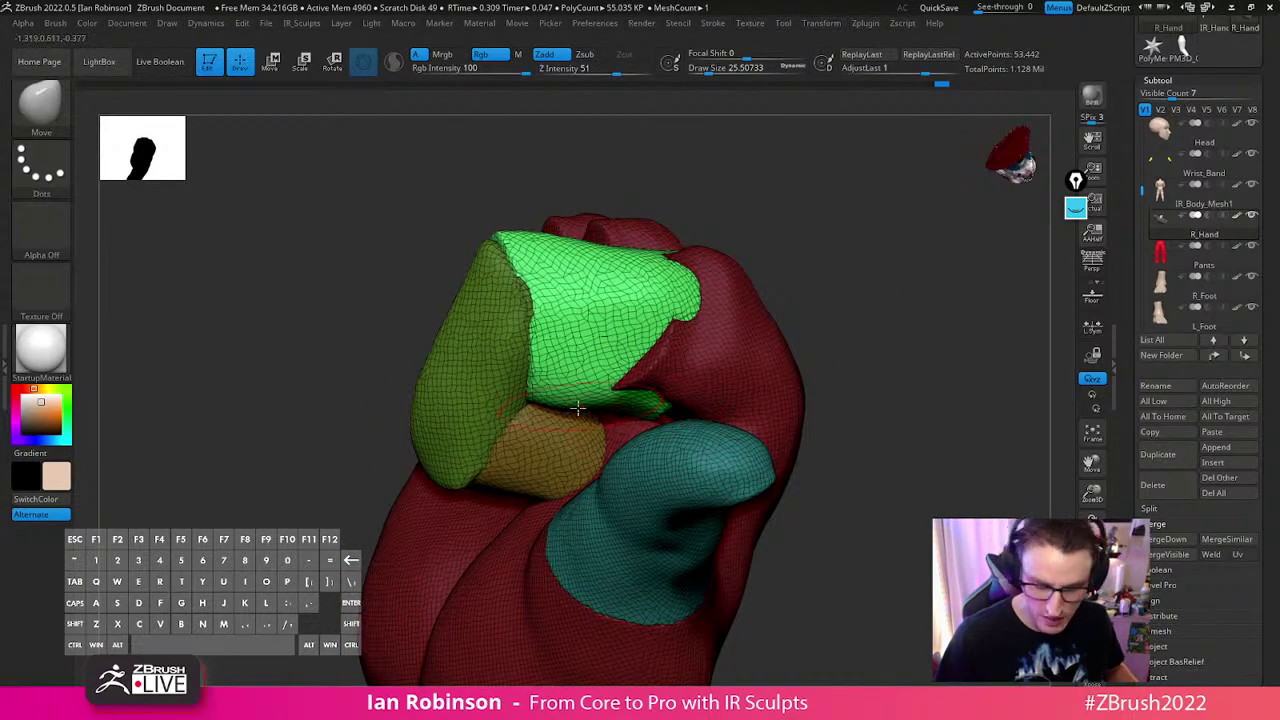
{"action": "left_click_drag", "start_coordinate": [585, 383], "coordinate": [869, 297]}
Unmask all the index finger segments and reposition the whole finger with the gizmo to align it with its knuckle
{"action": "key", "text": "w"}
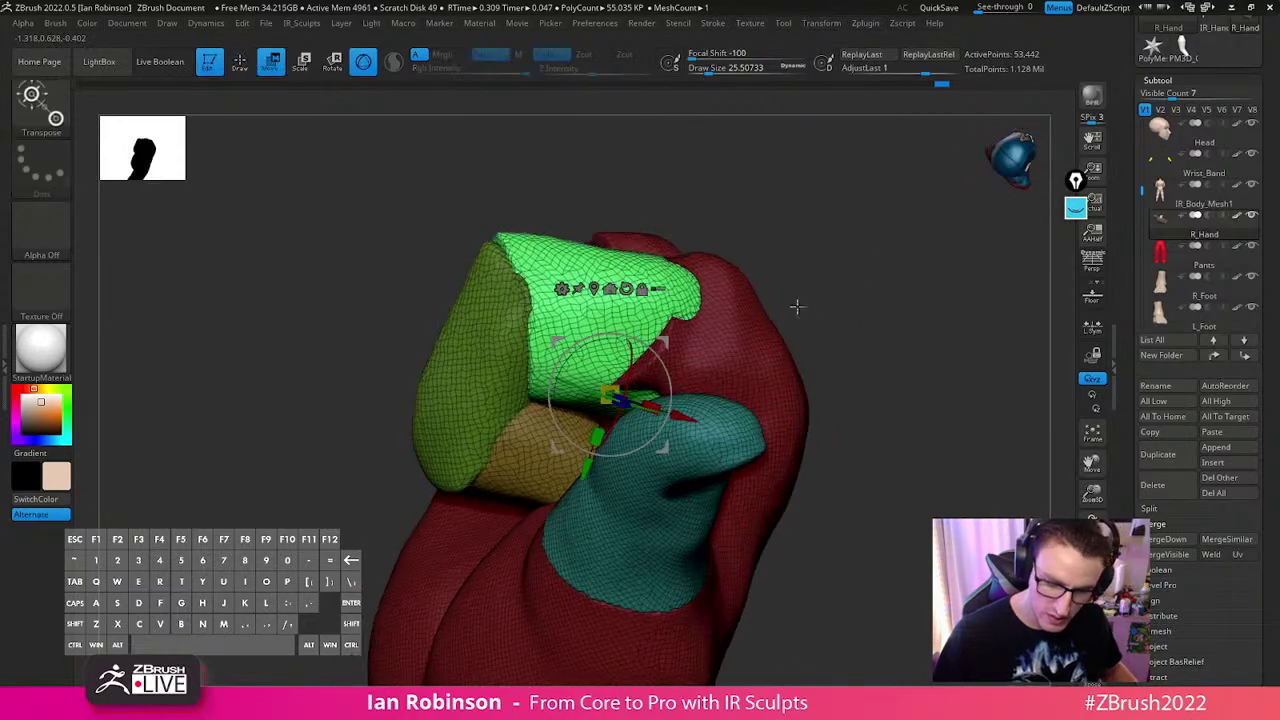
{"action": "key", "text": "q"}
{"action": "mouse_move", "coordinate": [843, 349]}
{"action": "left_mouse_down"}
{"action": "mouse_move", "coordinate": [894, 329]}
{"action": "mouse_move", "coordinate": [866, 386]}
{"action": "mouse_move", "coordinate": [884, 372]}
{"action": "mouse_move", "coordinate": [878, 328]}
{"action": "left_mouse_up"}
{"action": "left_click", "coordinate": [628, 360], "text": "ctrl+shift"}
{"action": "mouse_move", "coordinate": [784, 281]}
{"action": "left_mouse_down", "text": "ctrl+shift"}
{"action": "mouse_move", "coordinate": [817, 360]}
{"action": "mouse_move", "coordinate": [823, 300]}
{"action": "mouse_move", "coordinate": [874, 326]}
{"action": "mouse_move", "coordinate": [878, 292]}
{"action": "mouse_move", "coordinate": [837, 317]}
{"action": "mouse_move", "coordinate": [923, 349]}
{"action": "mouse_move", "coordinate": [903, 346]}
{"action": "mouse_move", "coordinate": [816, 249]}
{"action": "left_mouse_up", "text": "ctrl+shift"}
{"action": "left_click", "coordinate": [606, 453], "text": "ctrl+shift"}
{"action": "left_click", "coordinate": [808, 336], "text": "ctrl+shift"}
{"action": "key", "text": "w"}
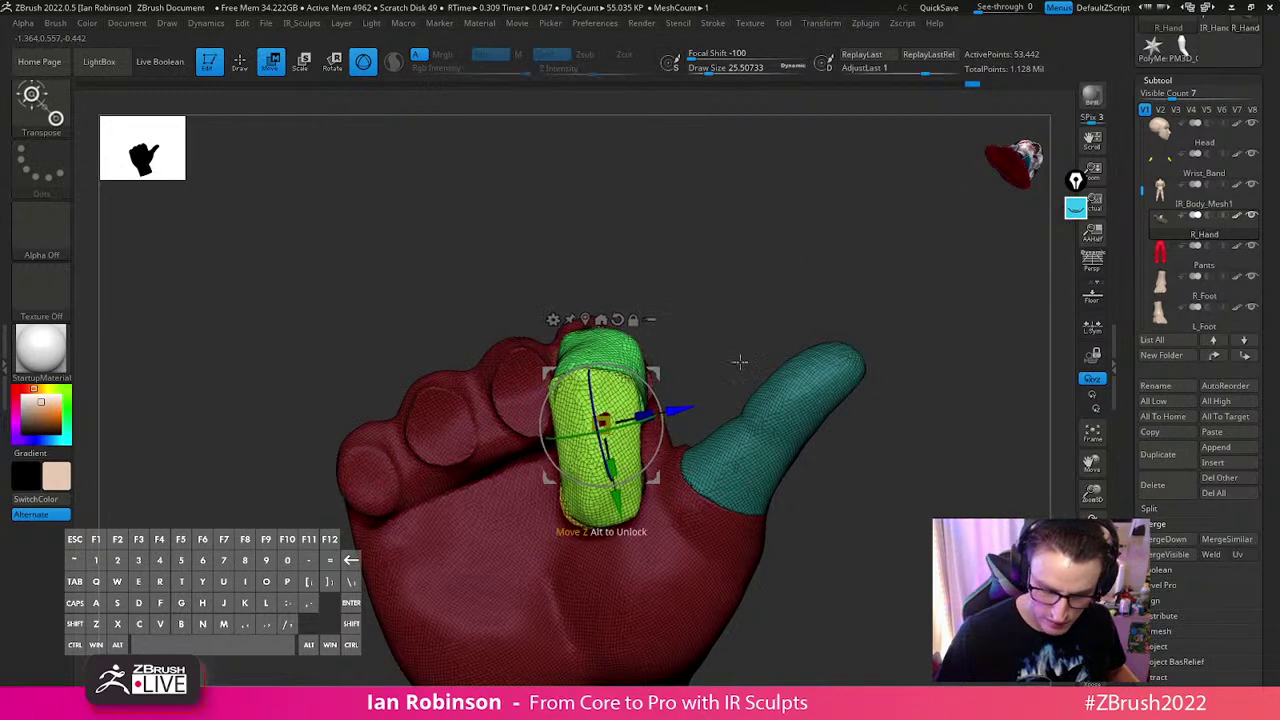
{"action": "left_click_drag", "start_coordinate": [713, 383], "coordinate": [724, 354]}
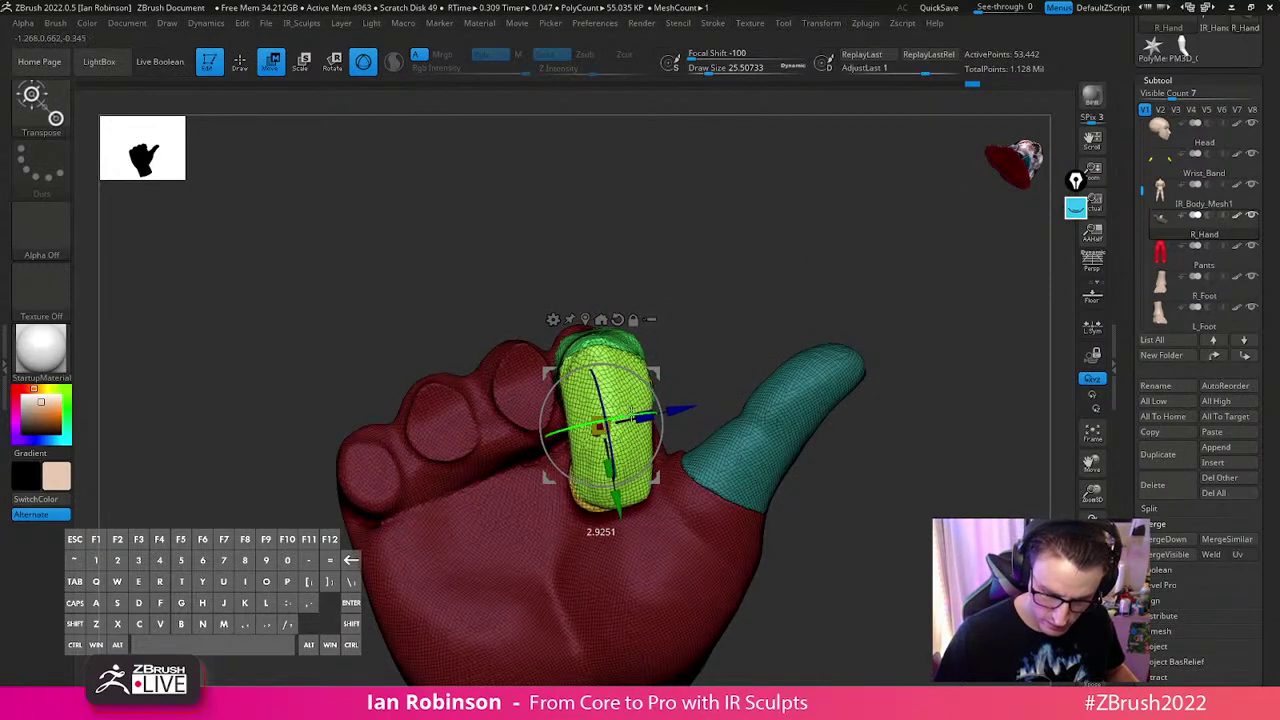
Duplicate the index finger onto the middle and ring knuckles, adjusting each copy's position and angle to fit
{"action": "left_click_drag", "start_coordinate": [824, 309], "coordinate": [575, 452]}
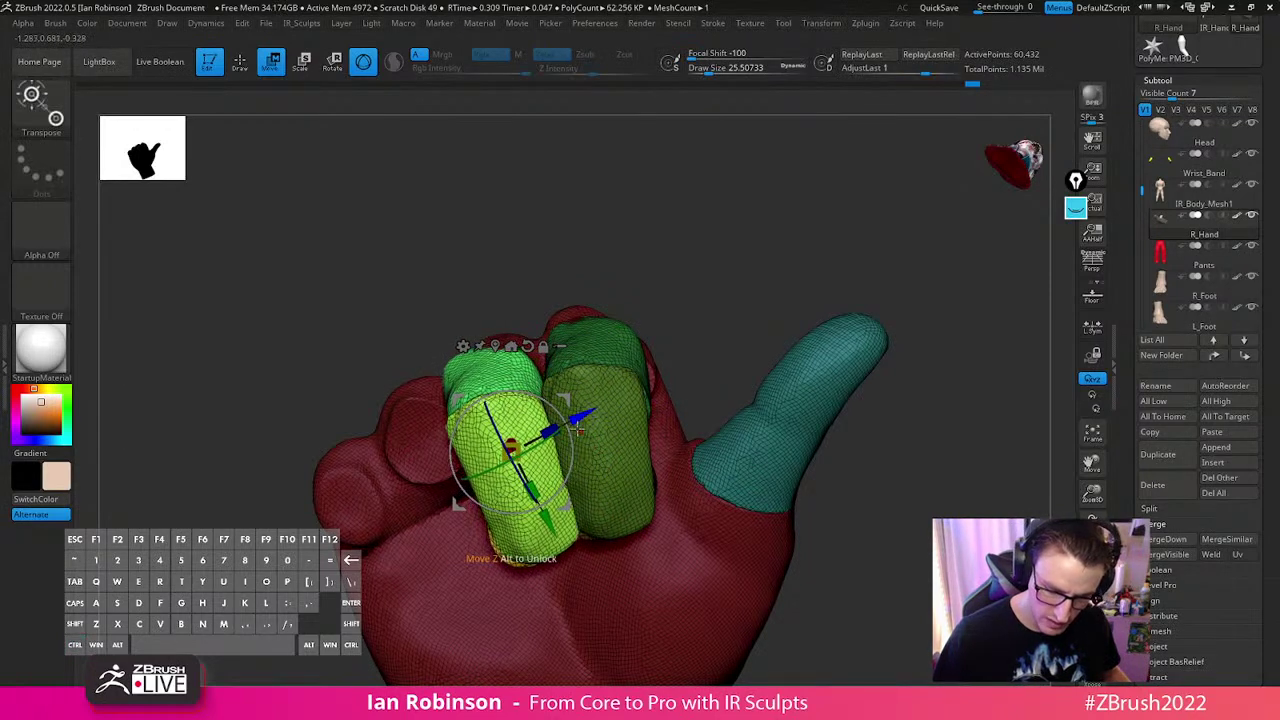
{"action": "left_click_drag", "start_coordinate": [691, 308], "coordinate": [775, 272]}
{"action": "left_click_drag", "start_coordinate": [517, 427], "coordinate": [762, 308]}
{"action": "left_click_drag", "start_coordinate": [532, 464], "coordinate": [514, 476]}
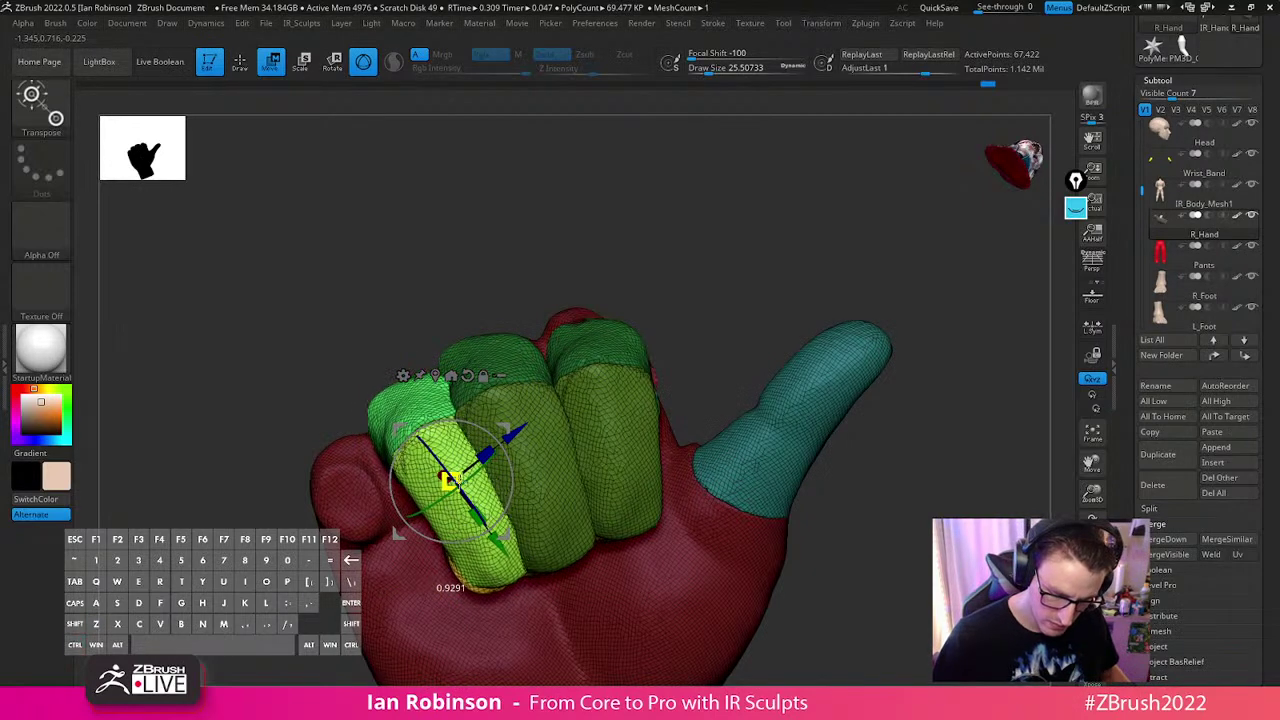
{"action": "right_click_drag", "start_coordinate": [501, 495], "coordinate": [492, 530]}
{"action": "right_click_drag", "start_coordinate": [709, 306], "coordinate": [672, 320], "text": "alt"}
Duplicate the finger onto the little finger's knuckle and scale the copy down to fit
{"action": "left_click_drag", "start_coordinate": [495, 432], "coordinate": [440, 476]}
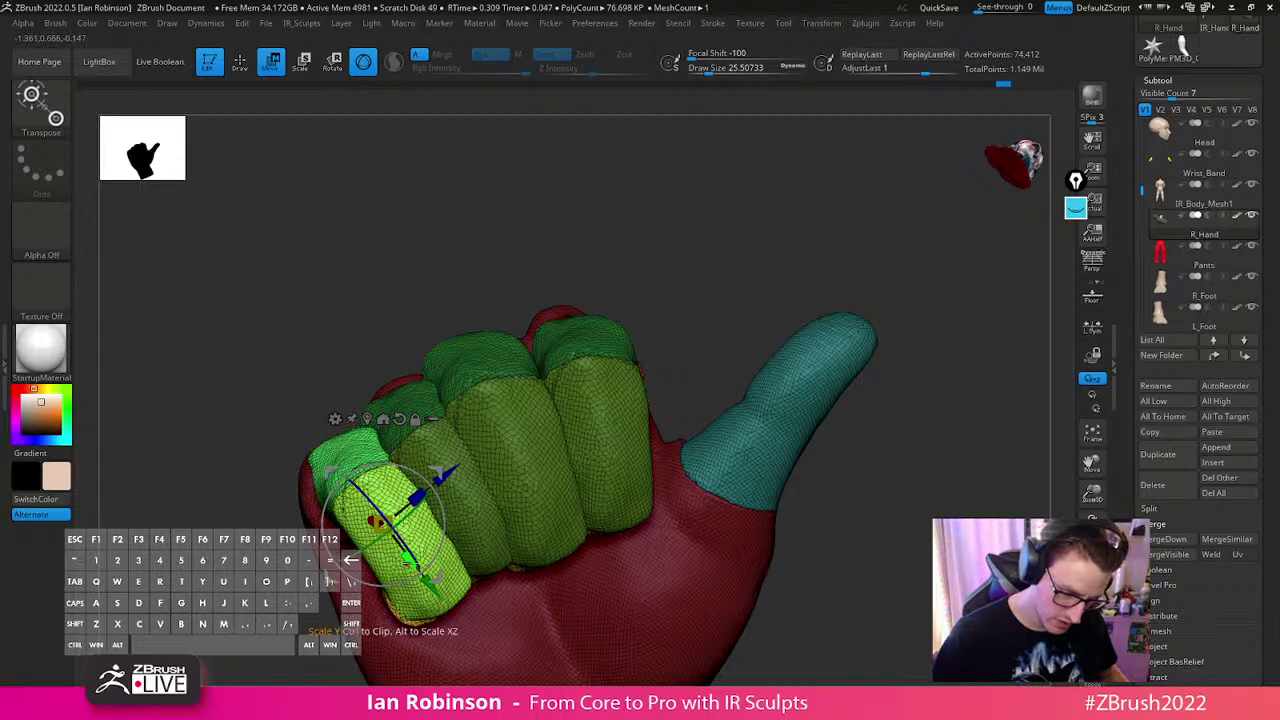
{"action": "left_click_drag", "start_coordinate": [378, 520], "coordinate": [377, 521]}
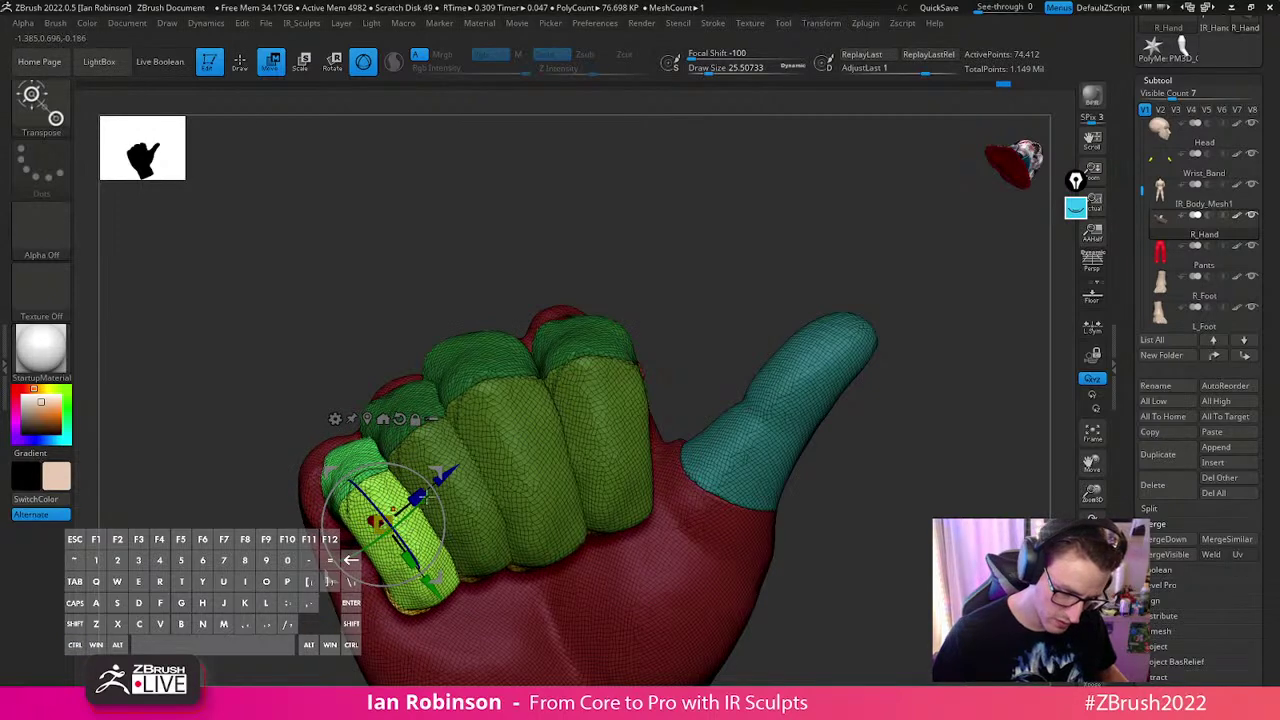
{"action": "left_click_drag", "start_coordinate": [437, 578], "coordinate": [426, 577]}
Clear the mask, remesh the assembled hand and regroup its separate finger pieces into individual polygroups
{"action": "key", "text": "q"}
{"action": "left_click_drag", "start_coordinate": [820, 500], "coordinate": [800, 440], "text": "alt"}
{"action": "mouse_move", "coordinate": [790, 455]}
{"action": "left_mouse_down"}
{"action": "mouse_move", "coordinate": [923, 466]}
{"action": "mouse_move", "coordinate": [866, 431]}
{"action": "mouse_move", "coordinate": [803, 423]}
{"action": "mouse_move", "coordinate": [875, 437]}
{"action": "mouse_move", "coordinate": [891, 368]}
{"action": "left_mouse_up"}
{"action": "key", "text": "1"}
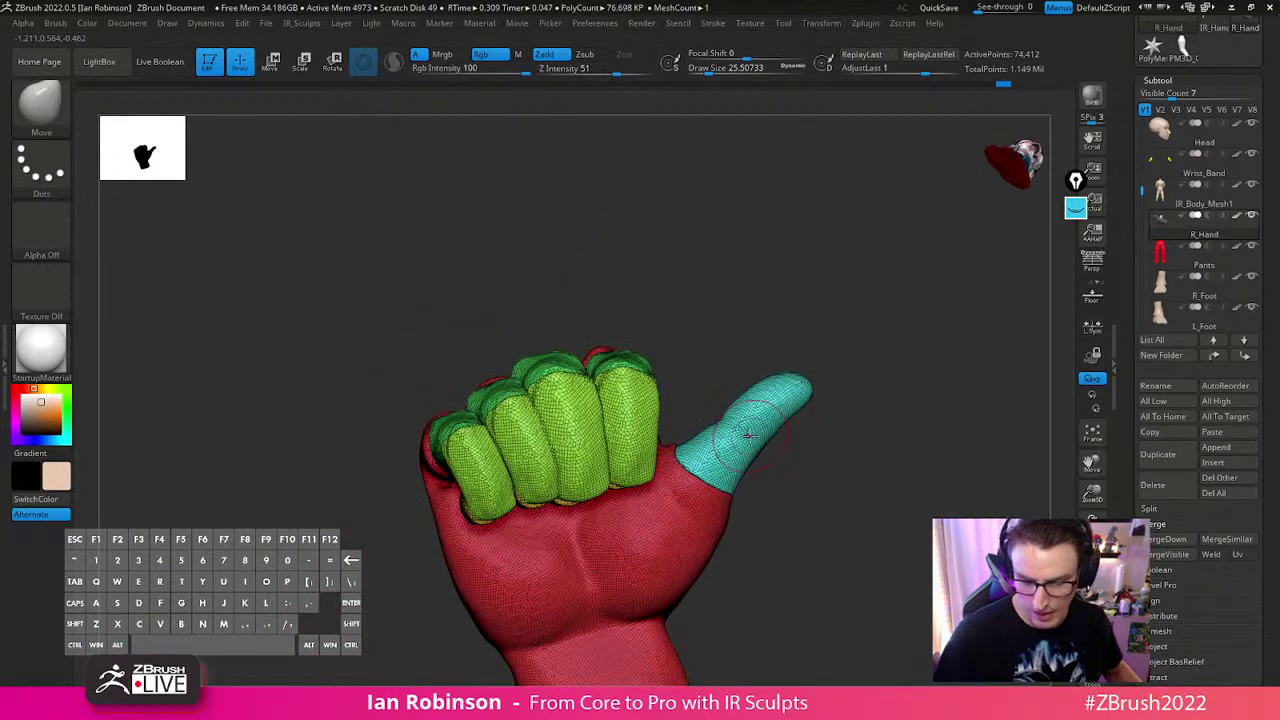
{"action": "key", "text": "1"}
{"action": "key", "text": "g"}
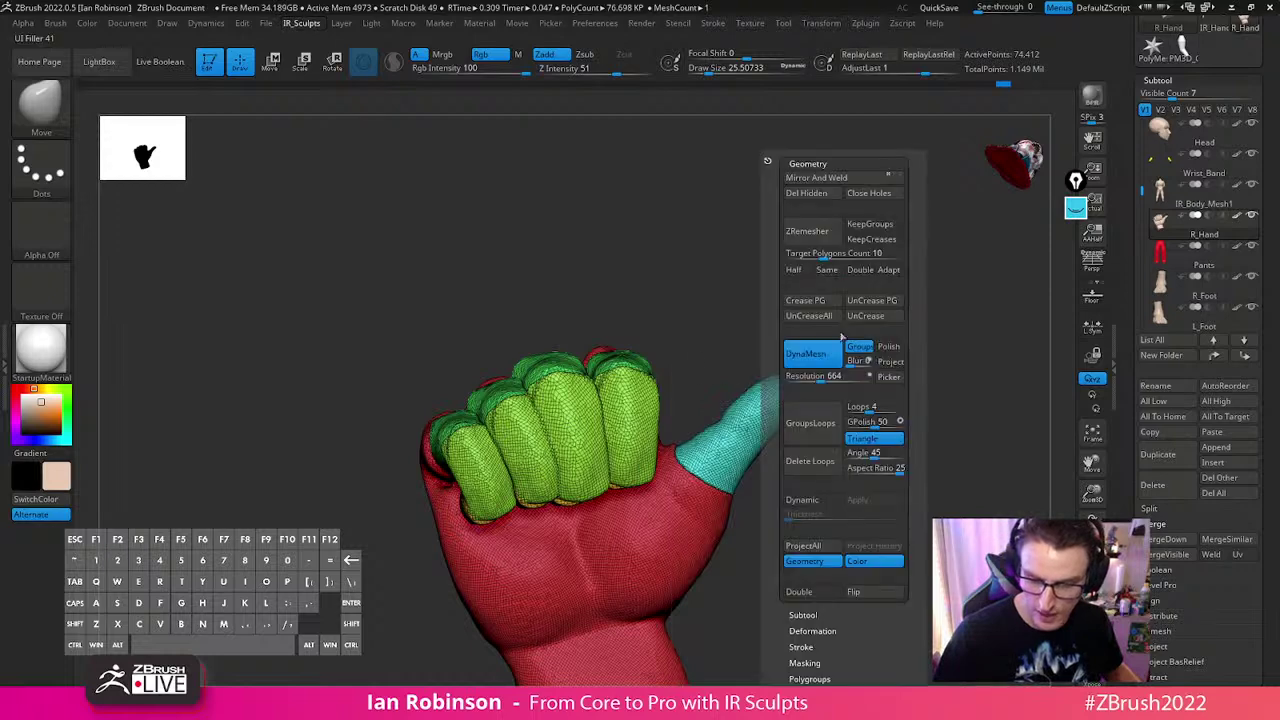
{"action": "left_click", "coordinate": [820, 164]}
{"action": "left_click", "coordinate": [809, 244]}
{"action": "left_click", "coordinate": [812, 276]}
Enlarge the draw size to about 78 and push the knuckles along the back of the hand with the Move brush
{"action": "mouse_move", "coordinate": [854, 379]}
{"action": "left_mouse_down"}
{"action": "mouse_move", "coordinate": [943, 394]}
{"action": "mouse_move", "coordinate": [940, 463]}
{"action": "mouse_move", "coordinate": [477, 523]}
{"action": "mouse_move", "coordinate": [687, 340]}
{"action": "mouse_move", "coordinate": [606, 414]}
{"action": "mouse_move", "coordinate": [695, 403]}
{"action": "left_mouse_up"}
{"action": "key", "text": "s"}
{"action": "mouse_move", "coordinate": [718, 358]}
{"action": "left_mouse_down"}
{"action": "mouse_move", "coordinate": [734, 369]}
{"action": "mouse_move", "coordinate": [738, 450]}
{"action": "left_mouse_up"}
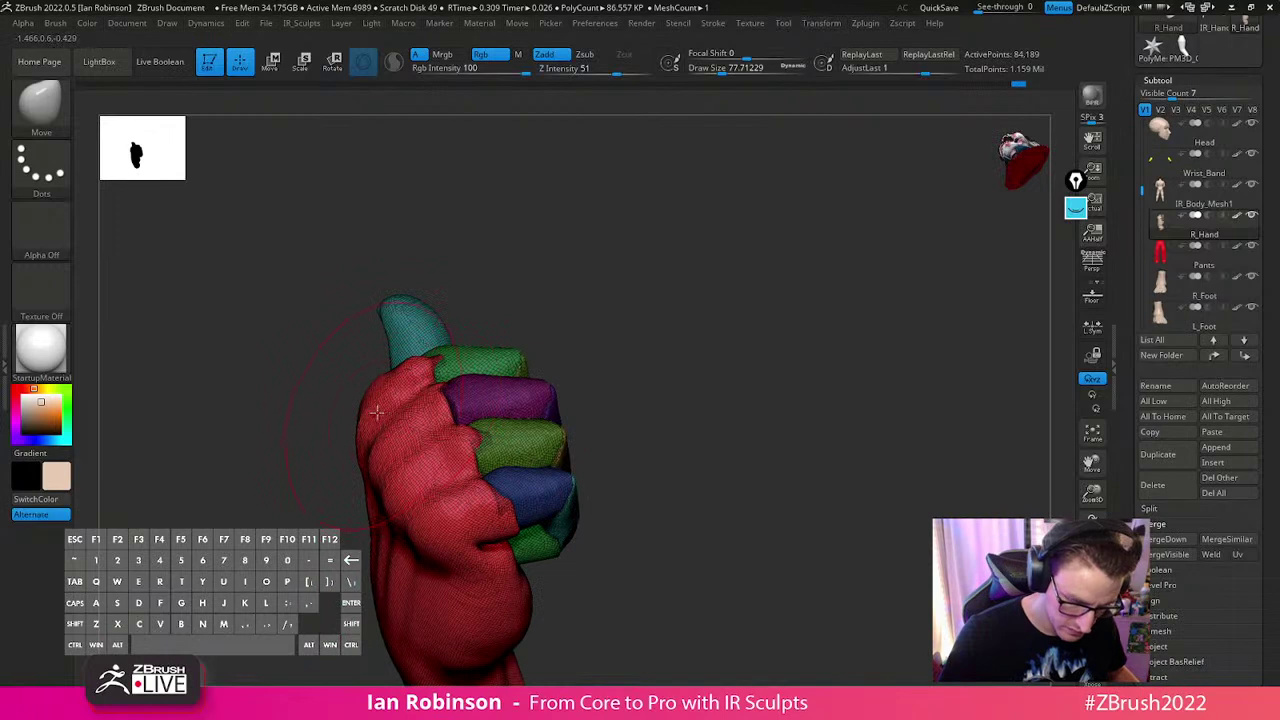
{"action": "left_click_drag", "start_coordinate": [375, 415], "coordinate": [391, 402]}
{"action": "left_click_drag", "start_coordinate": [413, 478], "coordinate": [429, 500]}
{"action": "mouse_move", "coordinate": [714, 417]}
{"action": "left_mouse_down", "text": "alt"}
{"action": "mouse_move", "coordinate": [759, 335]}
{"action": "mouse_move", "coordinate": [820, 380]}
{"action": "left_mouse_up", "text": "alt"}
Work on the index and middle knuckle edges with the Move brush at a draw size of about 36, undoing the last stroke
{"action": "key", "text": "s"}
{"action": "left_click_drag", "start_coordinate": [671, 388], "coordinate": [661, 388]}
{"action": "mouse_move", "coordinate": [668, 385]}
{"action": "left_mouse_down"}
{"action": "mouse_move", "coordinate": [674, 449]}
{"action": "mouse_move", "coordinate": [680, 398]}
{"action": "mouse_move", "coordinate": [560, 345]}
{"action": "left_mouse_up"}
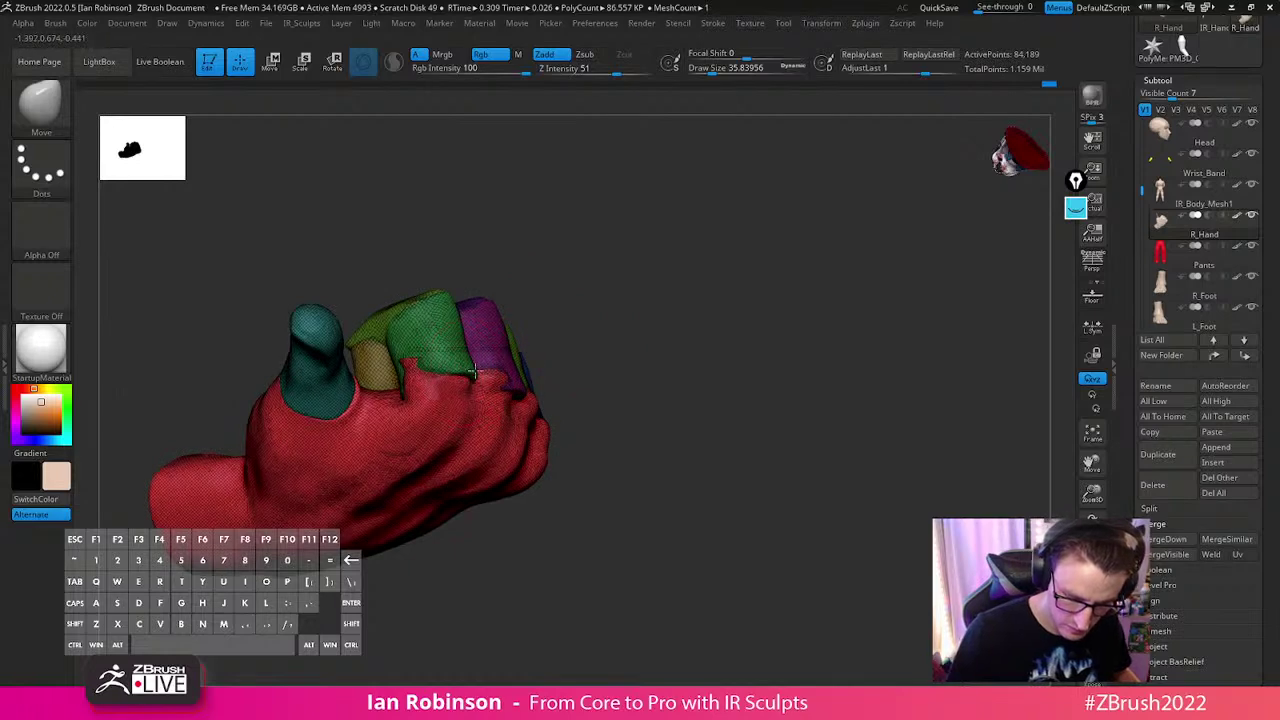
{"action": "left_click_drag", "start_coordinate": [500, 374], "coordinate": [520, 405]}
{"action": "key", "text": "ctrl+z"}
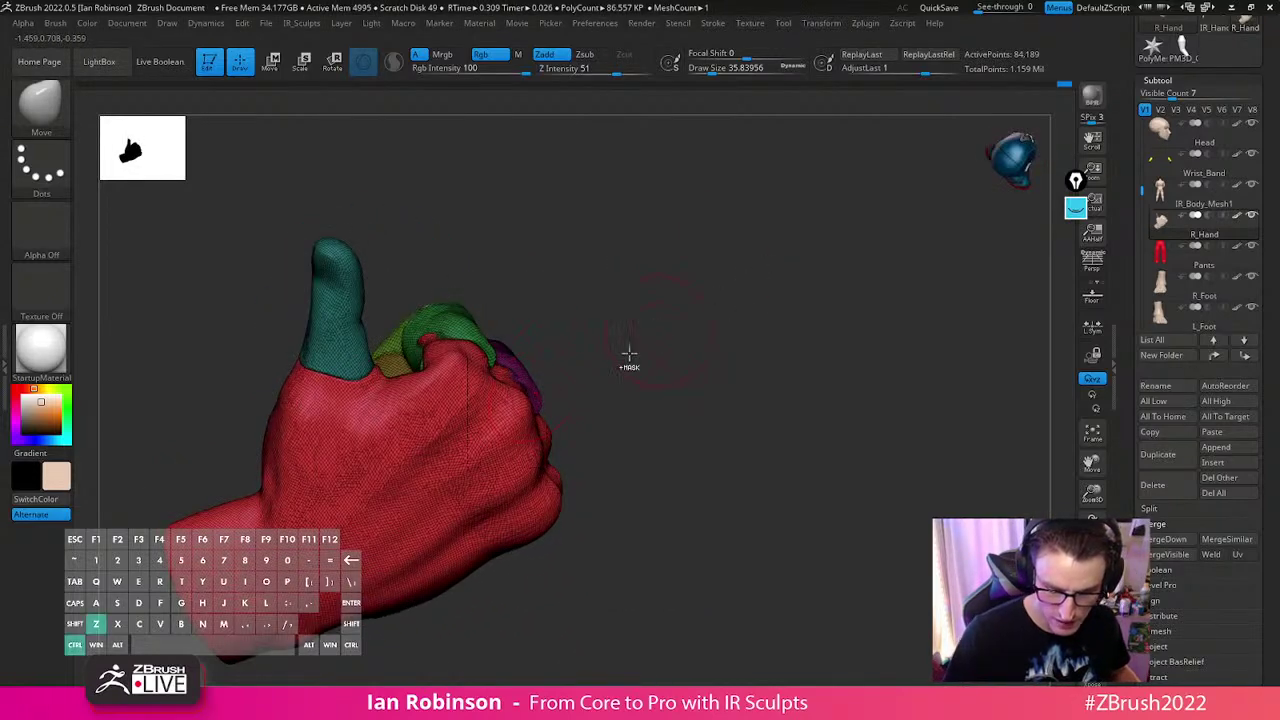
Set the draw size to about 45 and shape the row of knuckles across the fist with the Move brush
{"action": "key", "text": "s"}
{"action": "left_click_drag", "start_coordinate": [616, 359], "coordinate": [620, 359]}
{"action": "mouse_move", "coordinate": [532, 327]}
{"action": "left_mouse_down"}
{"action": "mouse_move", "coordinate": [494, 347]}
{"action": "mouse_move", "coordinate": [606, 297]}
{"action": "mouse_move", "coordinate": [600, 380]}
{"action": "mouse_move", "coordinate": [567, 414]}
{"action": "left_mouse_up"}
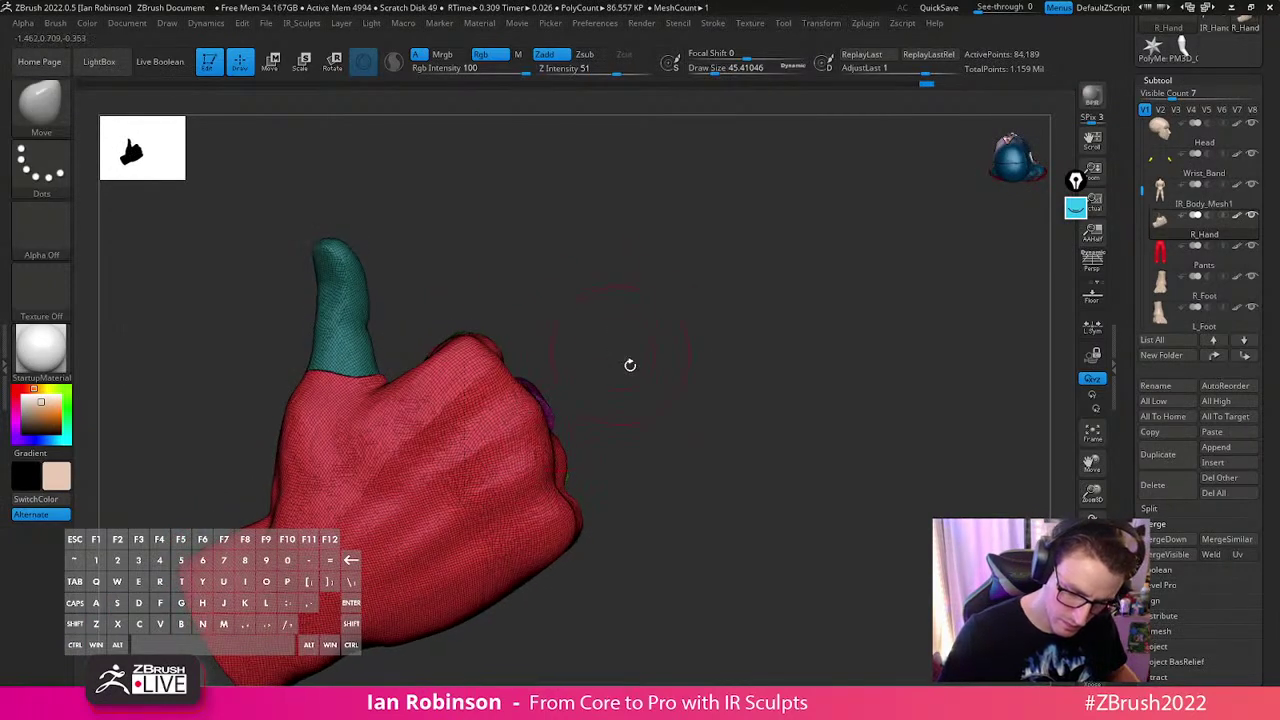
{"action": "left_click_drag", "start_coordinate": [624, 354], "coordinate": [485, 347]}
{"action": "left_click_drag", "start_coordinate": [622, 290], "coordinate": [487, 326]}
{"action": "left_click_drag", "start_coordinate": [664, 266], "coordinate": [562, 352]}
{"action": "left_click_drag", "start_coordinate": [575, 400], "coordinate": [603, 386]}
{"action": "mouse_move", "coordinate": [603, 386]}
{"action": "right_mouse_down"}
{"action": "mouse_move", "coordinate": [602, 470]}
{"action": "mouse_move", "coordinate": [604, 394]}
{"action": "right_mouse_up"}
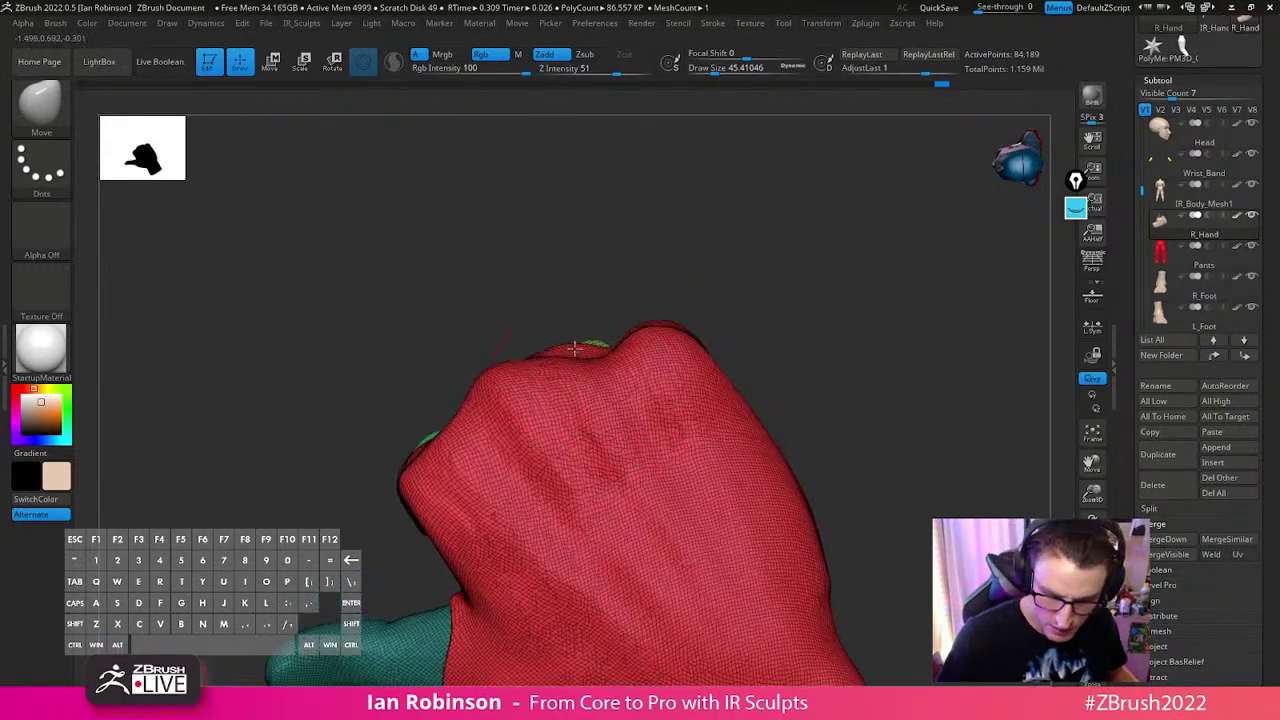
{"action": "left_click_drag", "start_coordinate": [564, 356], "coordinate": [566, 347]}
{"action": "mouse_move", "coordinate": [590, 350]}
{"action": "right_mouse_down"}
{"action": "mouse_move", "coordinate": [717, 323]}
{"action": "mouse_move", "coordinate": [729, 354]}
{"action": "mouse_move", "coordinate": [647, 354]}
{"action": "mouse_move", "coordinate": [582, 378]}
{"action": "right_mouse_up"}
Refine the knuckles and the back of the hand with broader Move strokes, raising the draw size to about 111
{"action": "key", "text": "s"}
{"action": "left_click", "coordinate": [672, 358]}
{"action": "key", "text": "s"}
{"action": "left_click", "coordinate": [586, 378]}
{"action": "mouse_move", "coordinate": [608, 328]}
{"action": "left_mouse_down"}
{"action": "mouse_move", "coordinate": [726, 251]}
{"action": "mouse_move", "coordinate": [695, 274]}
{"action": "mouse_move", "coordinate": [655, 275]}
{"action": "left_mouse_up"}
{"action": "key", "text": "s"}
{"action": "key", "text": "s"}
{"action": "left_click_drag", "start_coordinate": [521, 311], "coordinate": [547, 289]}
{"action": "left_click_drag", "start_coordinate": [687, 245], "coordinate": [790, 362]}
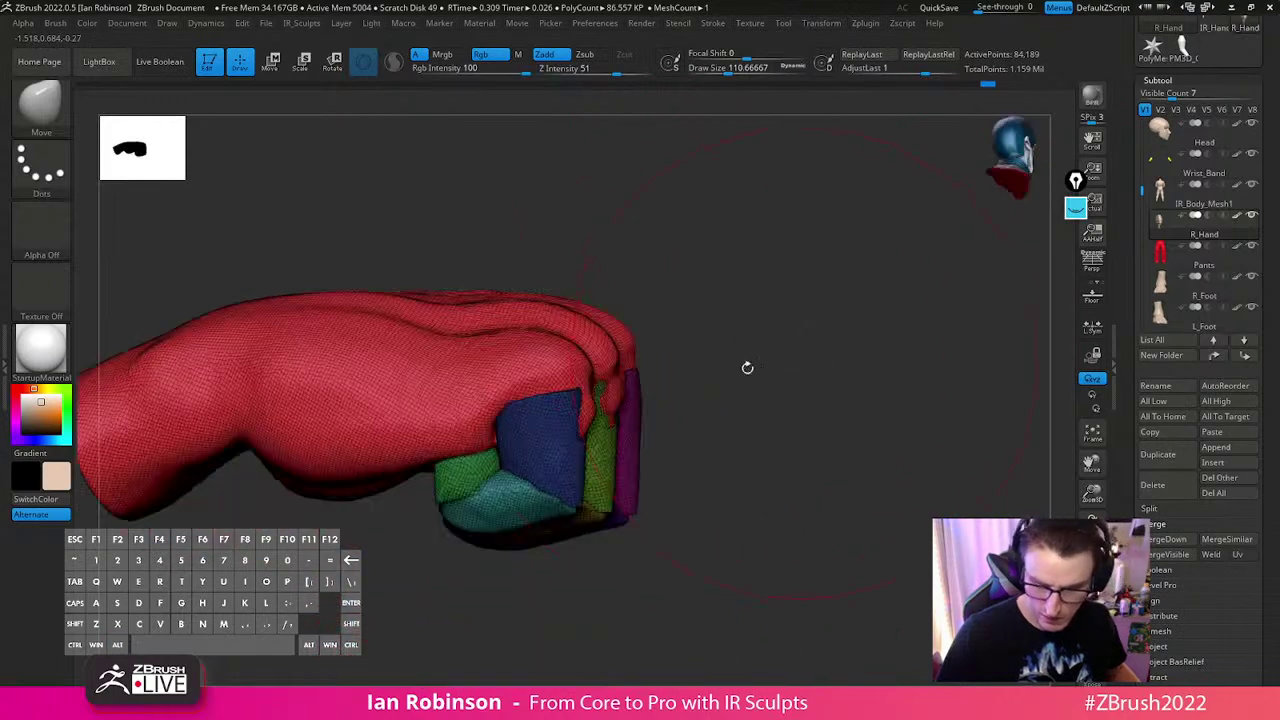
Reduce the draw size to about 65 and adjust the fist's overall shape with the Move brush
{"action": "key", "text": "s"}
{"action": "left_click_drag", "start_coordinate": [616, 402], "coordinate": [604, 402]}
{"action": "mouse_move", "coordinate": [714, 329]}
{"action": "left_mouse_down"}
{"action": "mouse_move", "coordinate": [640, 257]}
{"action": "mouse_move", "coordinate": [577, 273]}
{"action": "mouse_move", "coordinate": [628, 352]}
{"action": "left_mouse_up"}
{"action": "left_click_drag", "start_coordinate": [745, 405], "coordinate": [722, 320], "text": "alt"}
{"action": "left_click_drag", "start_coordinate": [722, 320], "coordinate": [860, 377]}
Leave a snapshot of the thumbs-up fist on the canvas and save the tool to disk
{"action": "left_click_drag", "start_coordinate": [1255, 178], "coordinate": [1253, 365]}
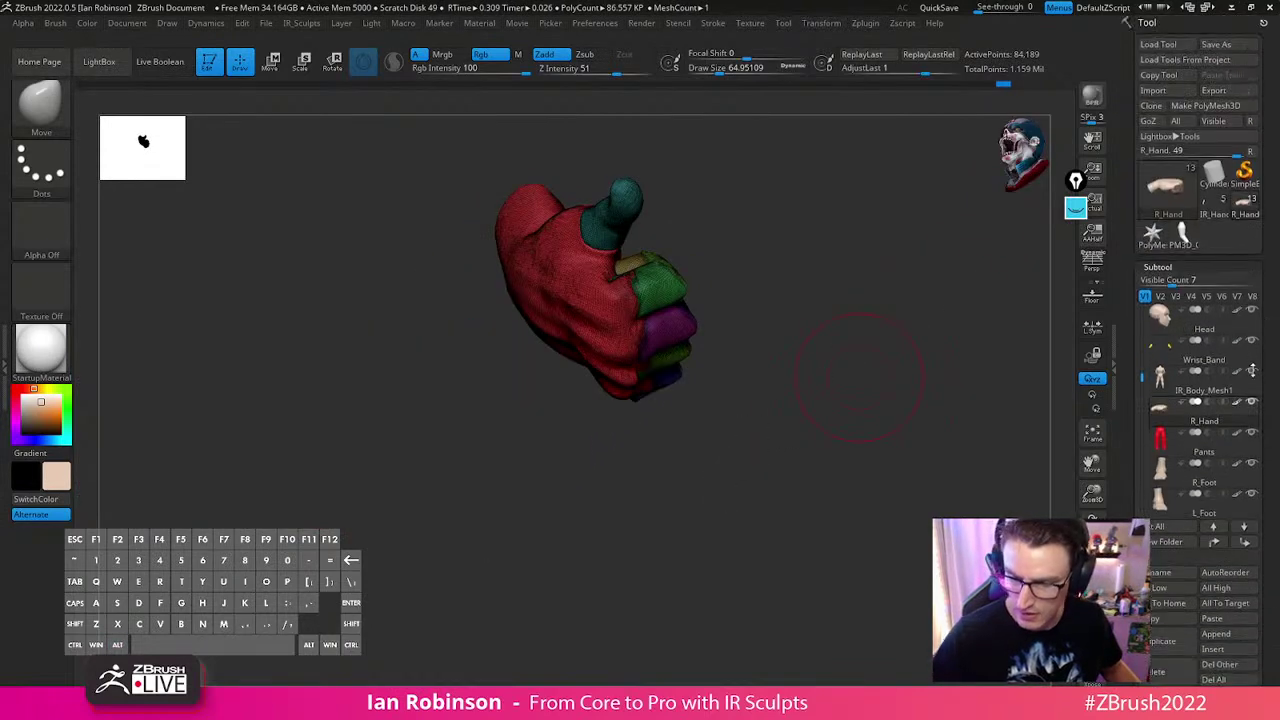
{"action": "left_click_drag", "start_coordinate": [931, 337], "coordinate": [915, 430]}
{"action": "left_click", "coordinate": [718, 450], "text": "ctrl"}
{"action": "key", "text": "shift+s"}
{"action": "left_click_drag", "start_coordinate": [915, 430], "coordinate": [949, 457]}
{"action": "left_click", "coordinate": [1241, 46]}
{"action": "key", "text": "Return"}
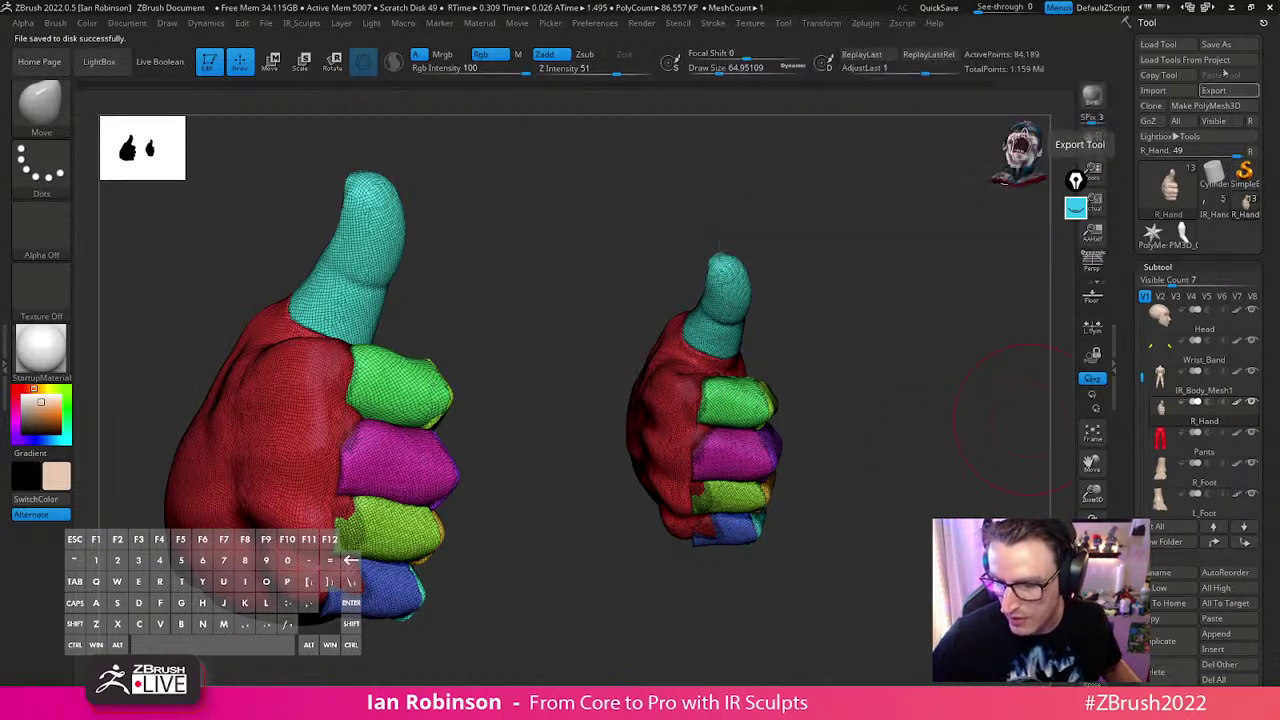
Insert a ZSphere as a new subtool below the Belt1 subtool
{"action": "mouse_move", "coordinate": [1221, 216]}
{"action": "scroll", "coordinate": [1177, 420], "scroll_direction": "down", "scroll_amount": 4}
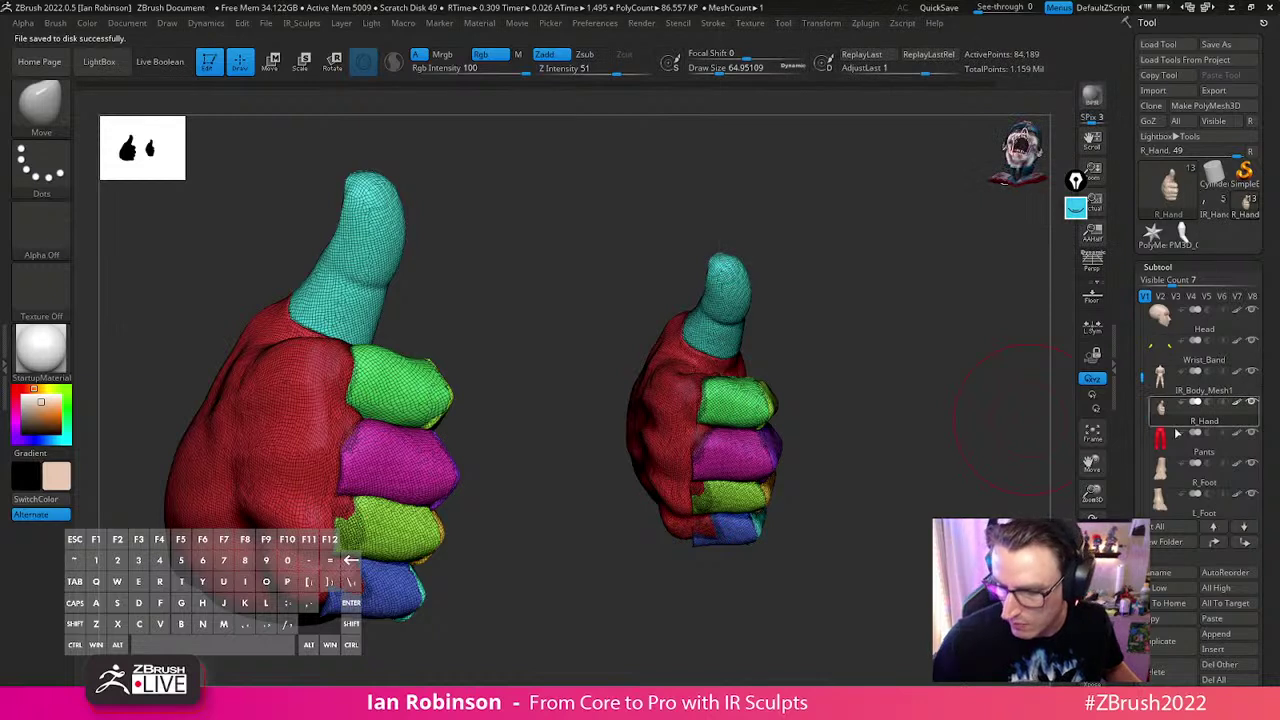
{"action": "left_click", "coordinate": [1178, 453]}
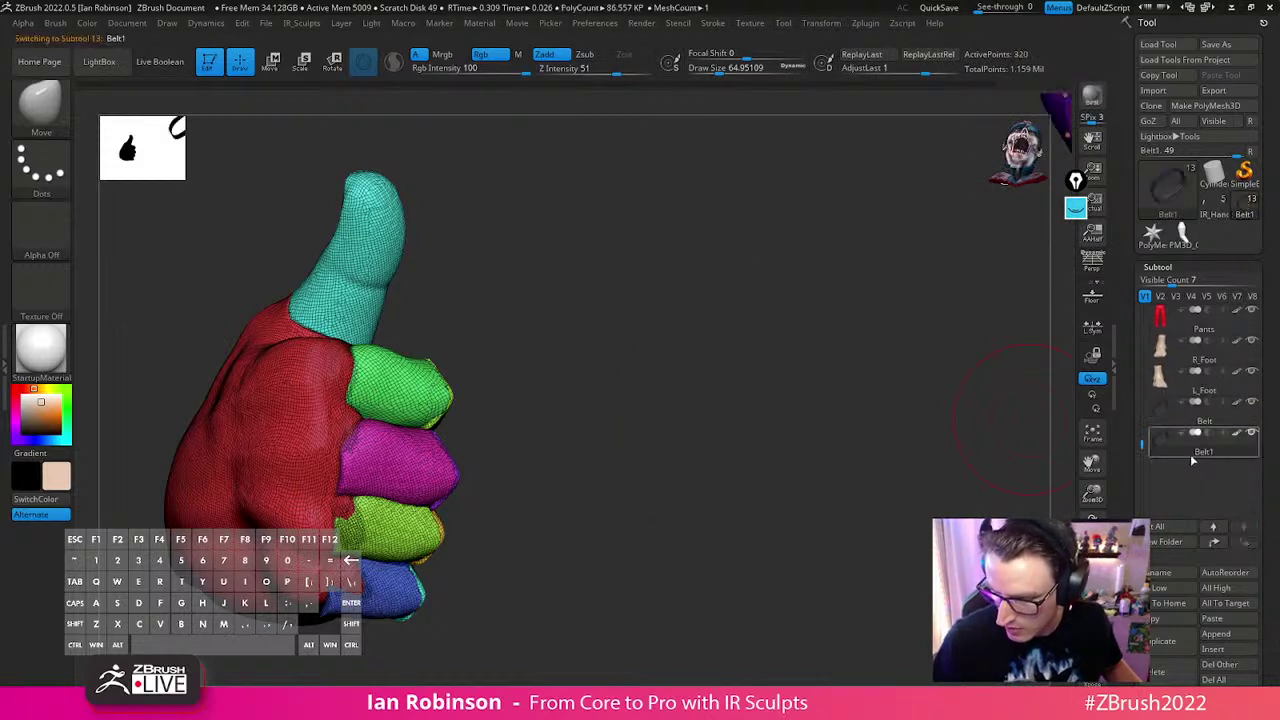
{"action": "left_click", "coordinate": [1214, 650]}
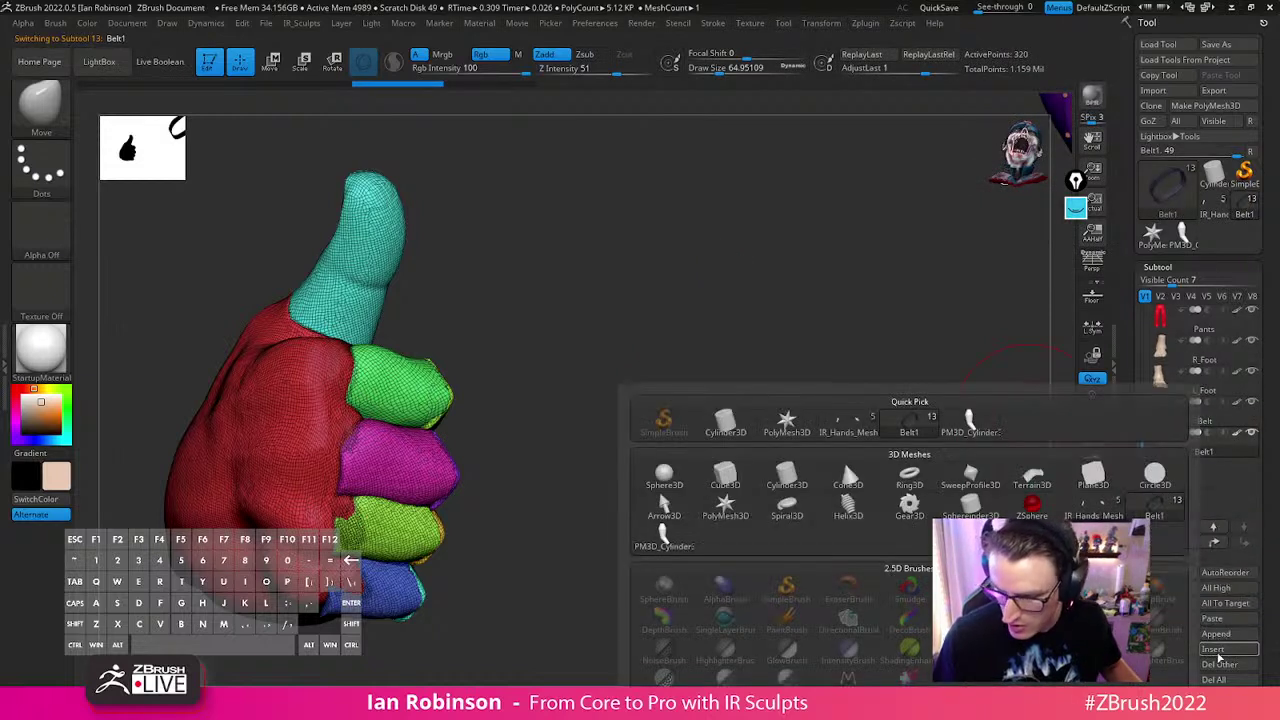
{"action": "left_click", "coordinate": [1031, 507]}
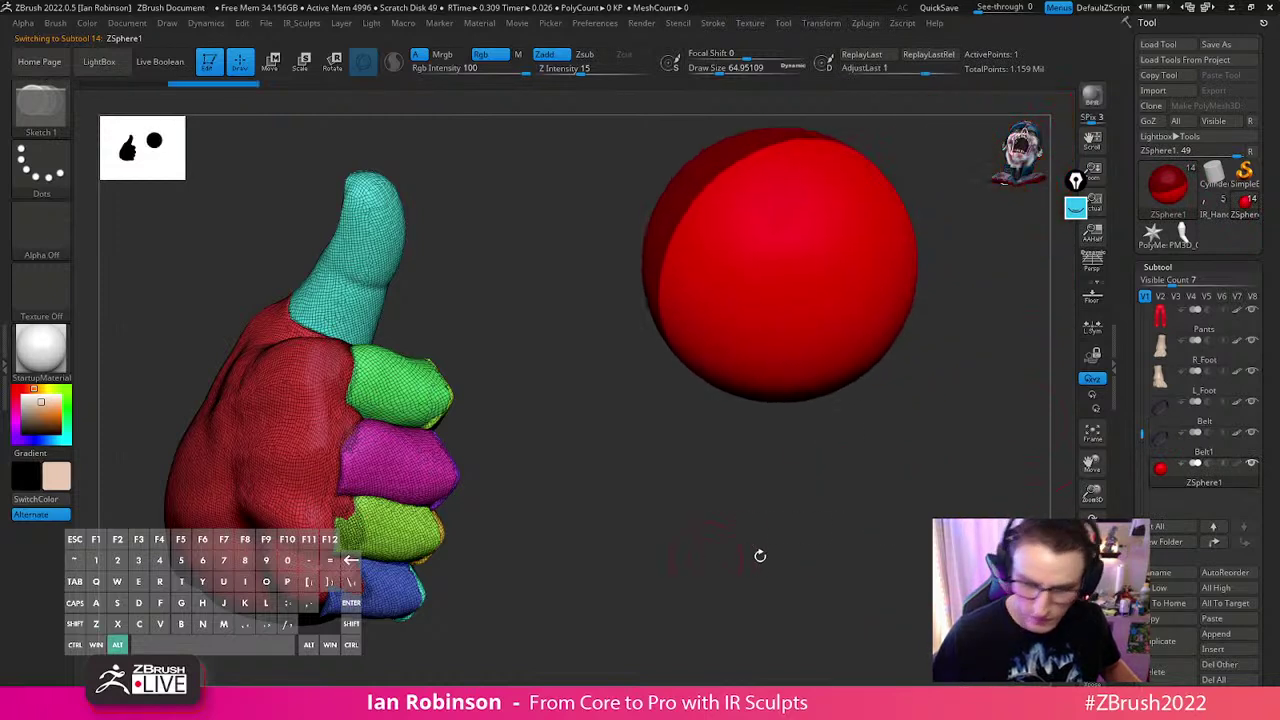
{"action": "key", "text": "shift+a"}
{"action": "left_click_drag", "start_coordinate": [815, 471], "coordinate": [858, 497], "text": "alt"}
{"action": "left_click_drag", "start_coordinate": [805, 359], "coordinate": [929, 409]}
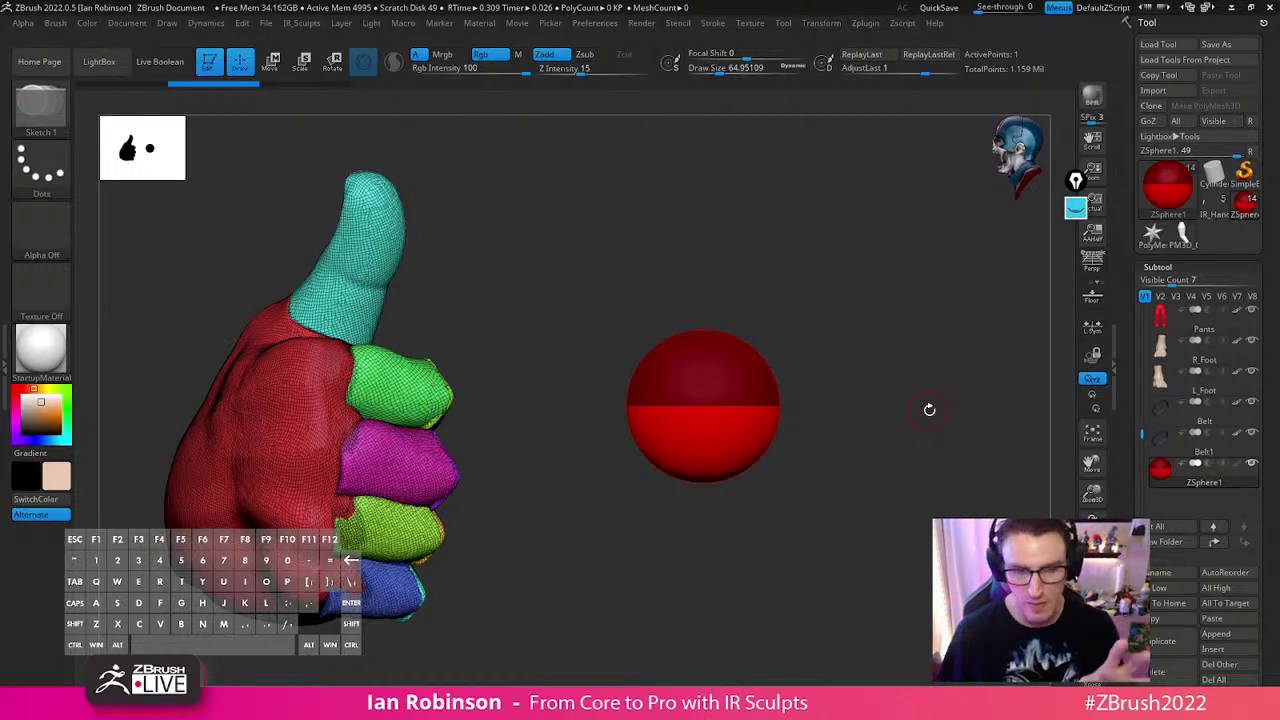
Preview the ZSphere's adaptive skin mesh, inspect its shape from another angle and return to the ZSphere
{"action": "key", "text": "a"}
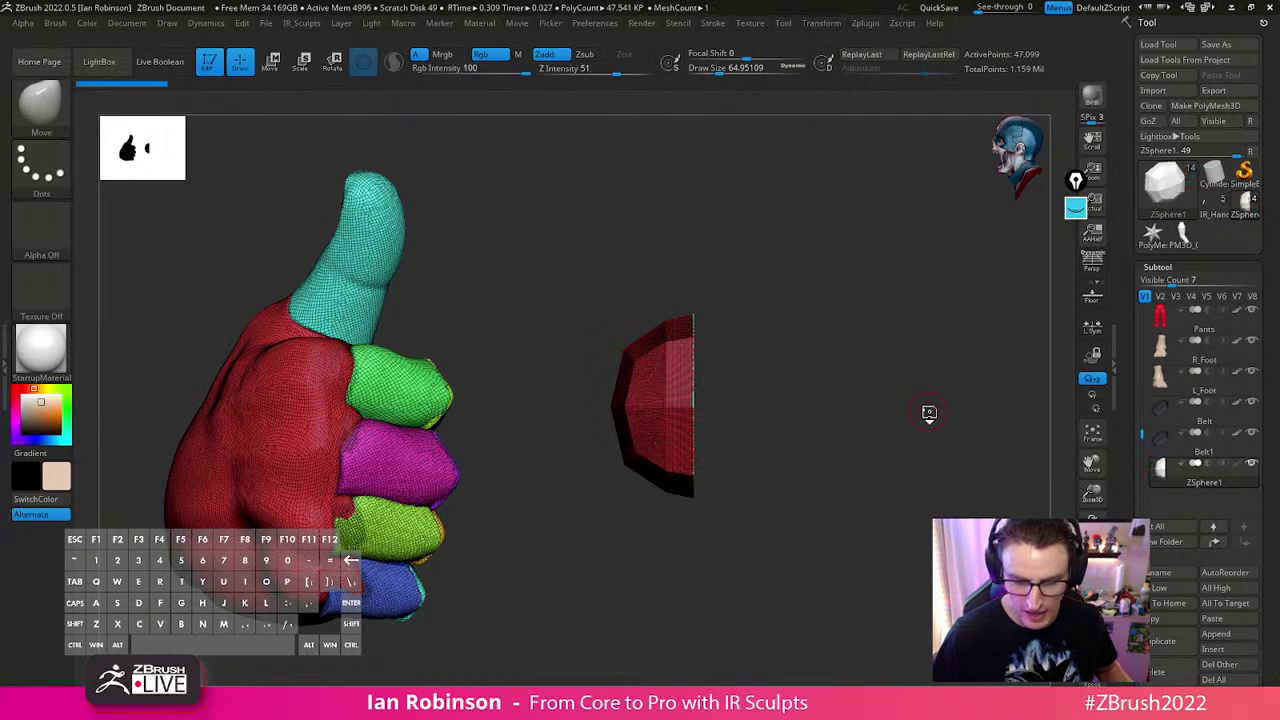
{"action": "key", "text": "a"}
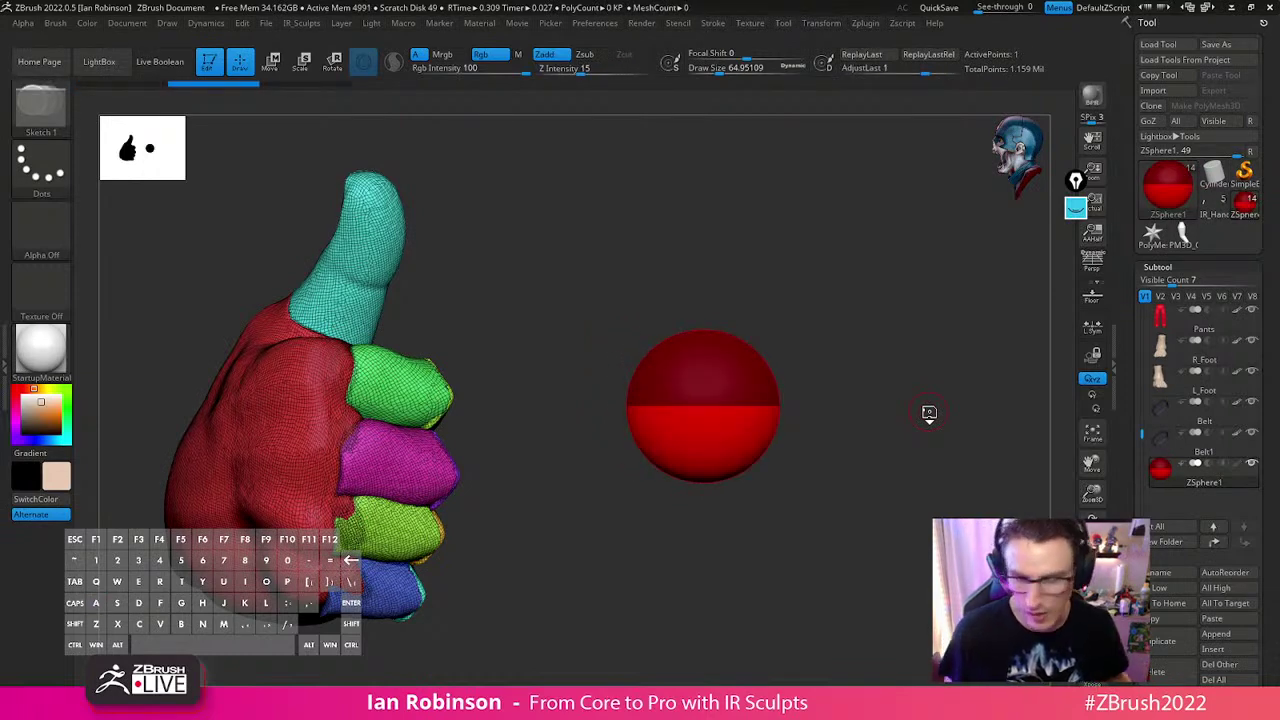
{"action": "scroll", "coordinate": [1260, 300], "scroll_direction": "down", "scroll_amount": 5}
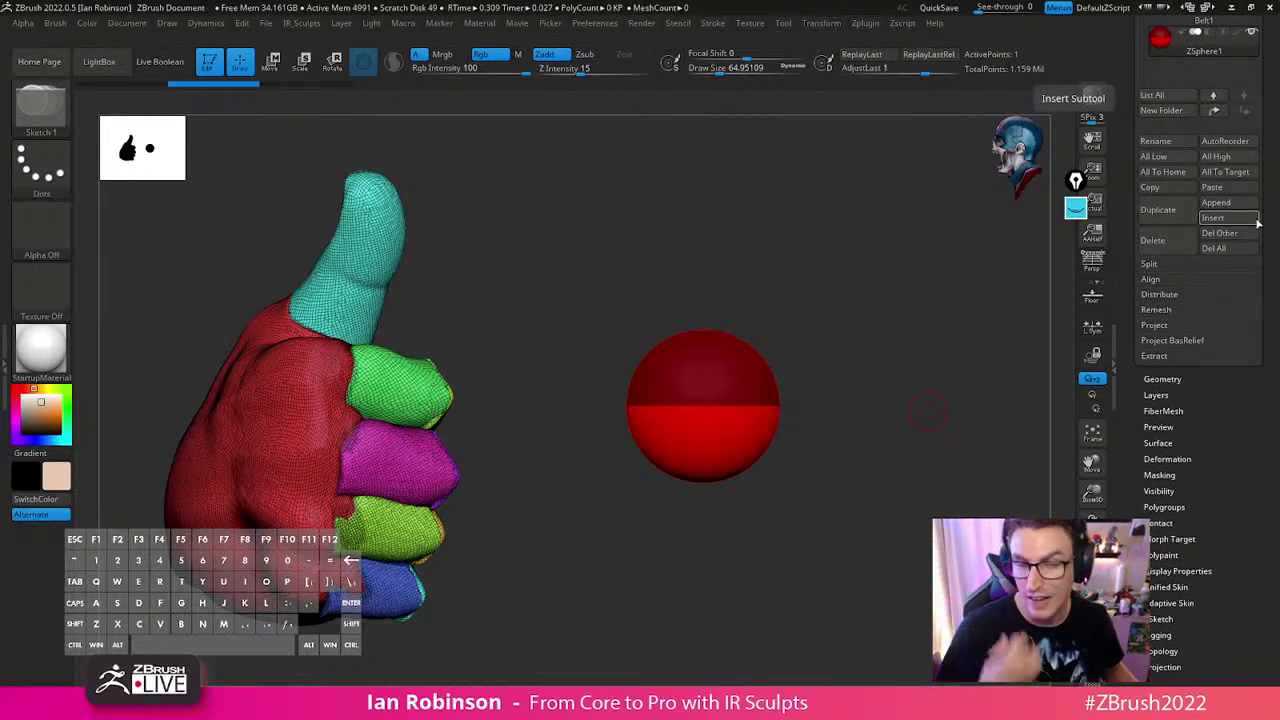
{"action": "key", "text": "a"}
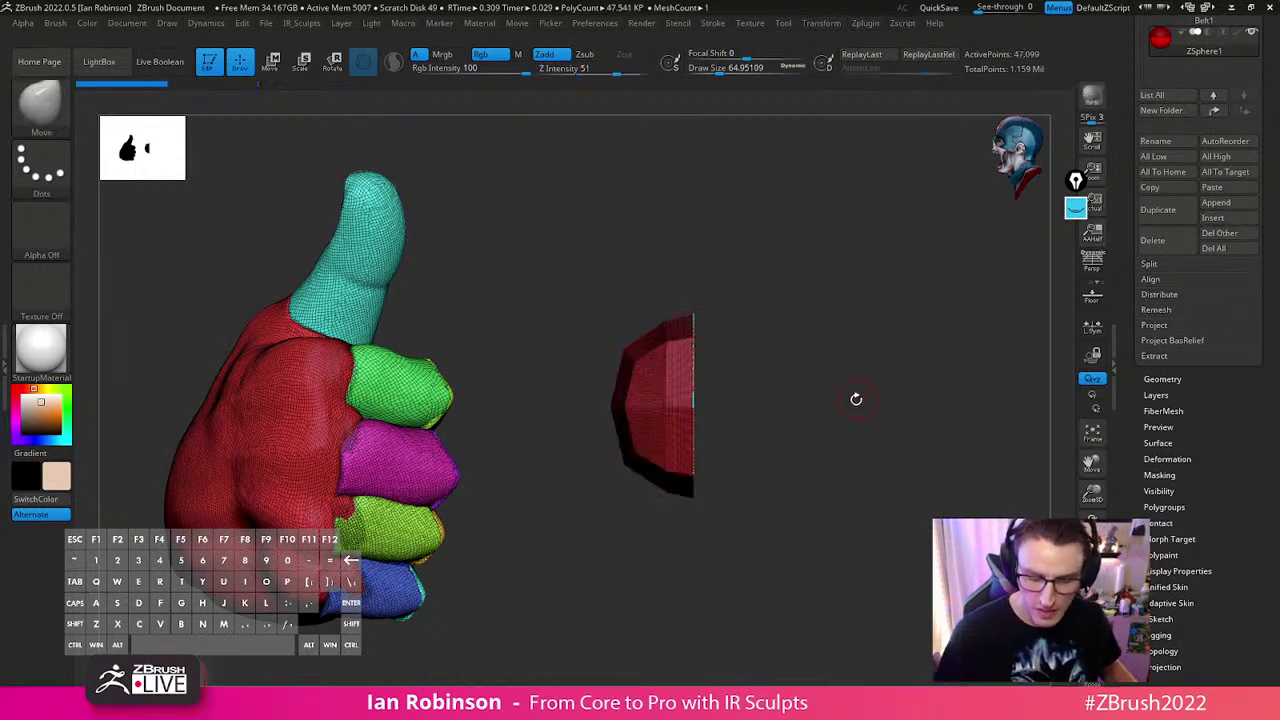
{"action": "left_click_drag", "start_coordinate": [856, 399], "coordinate": [871, 465]}
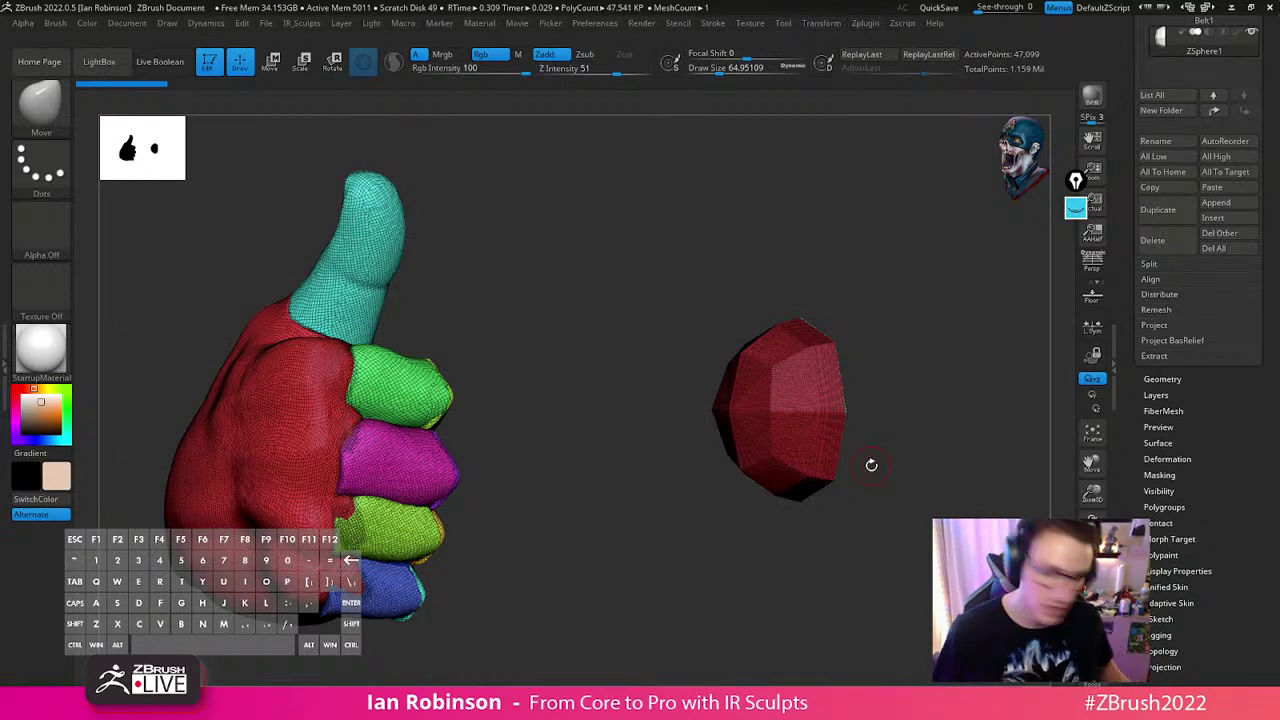
{"action": "key", "text": "ctrl"}
{"action": "mouse_move", "coordinate": [904, 398]}
{"action": "left_mouse_down", "text": "shift"}
{"action": "mouse_move", "coordinate": [908, 387]}
{"action": "mouse_move", "coordinate": [901, 411]}
{"action": "left_mouse_up", "text": "shift"}
{"action": "key", "text": "a"}
Try drawing a child ZSphere on the root and moving the root sphere, undoing each change
{"action": "mouse_move", "coordinate": [820, 288]}
{"action": "left_mouse_down", "text": "alt"}
{"action": "mouse_move", "coordinate": [849, 280]}
{"action": "mouse_move", "coordinate": [835, 283]}
{"action": "left_mouse_up", "text": "alt"}
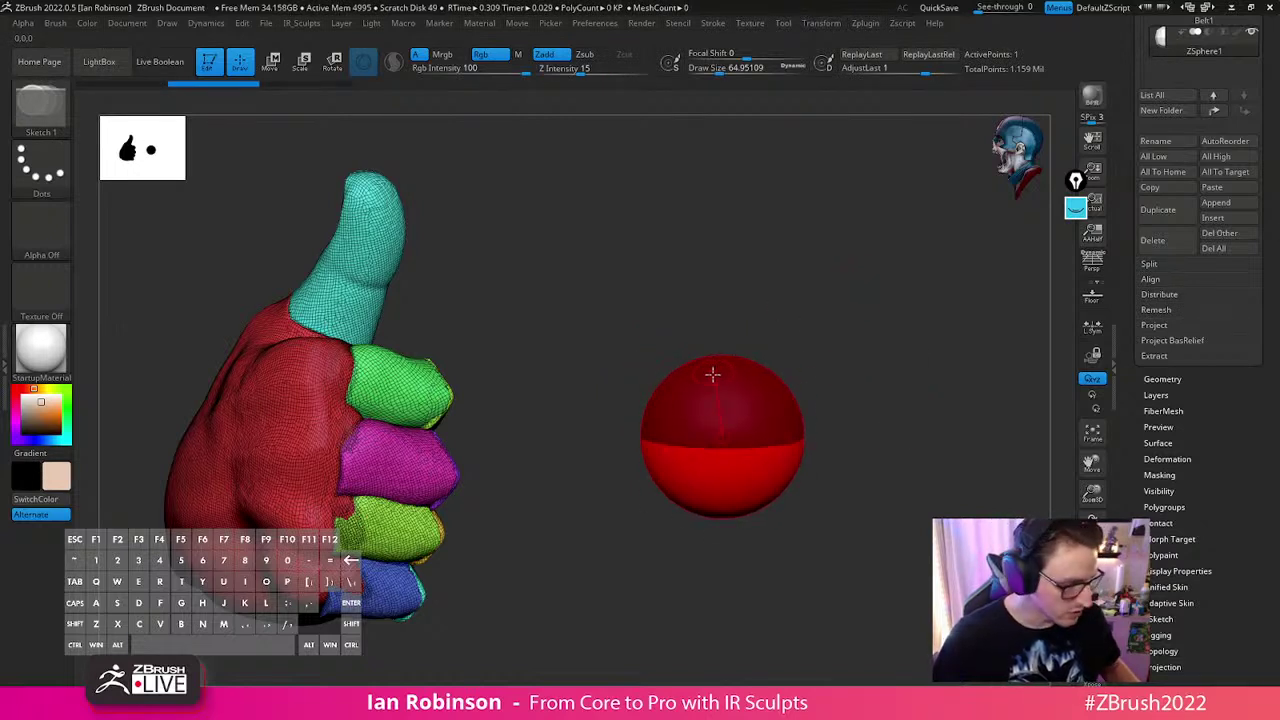
{"action": "left_click_drag", "start_coordinate": [715, 374], "coordinate": [737, 306]}
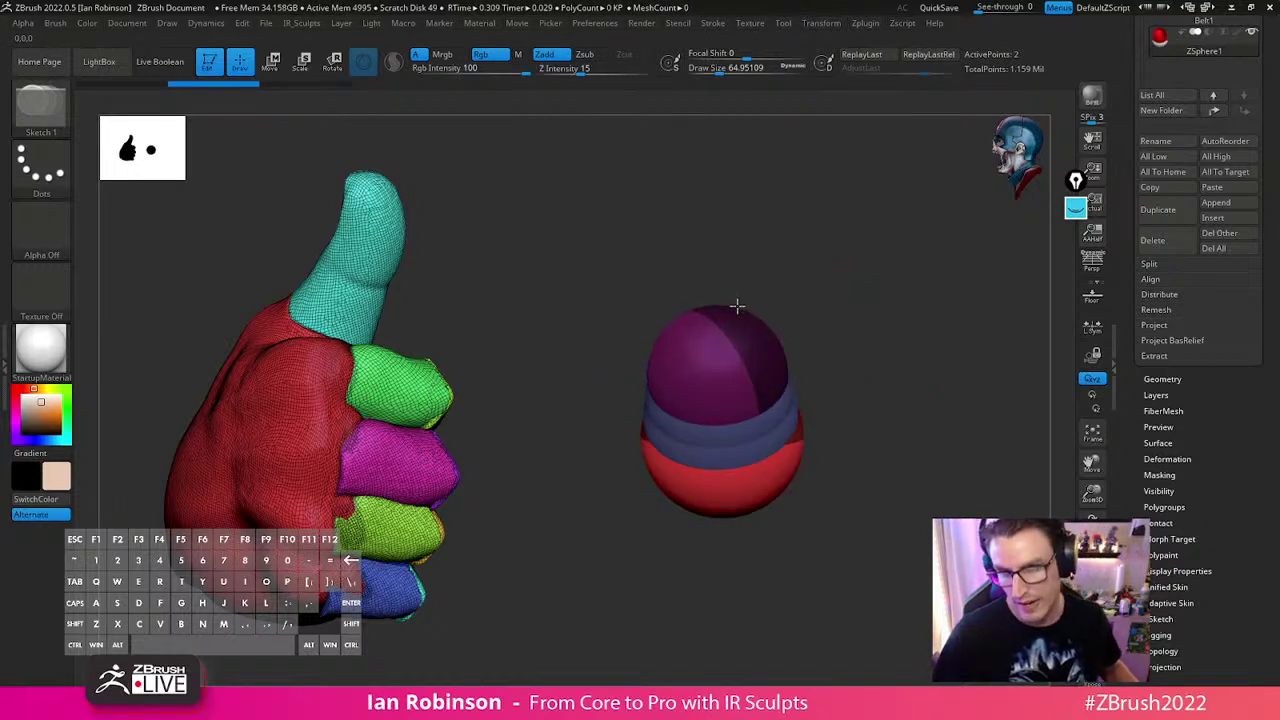
{"action": "key", "text": "ctrl+z"}
{"action": "key", "text": "w"}
{"action": "left_click_drag", "start_coordinate": [730, 348], "coordinate": [751, 297]}
{"action": "key", "text": "ctrl+z"}
Draw a child ZSphere above the root sphere and pull it upward to stretch the two into a chain
{"action": "key", "text": "e"}
{"action": "left_click_drag", "start_coordinate": [734, 403], "coordinate": [792, 343]}
{"action": "key", "text": "r"}
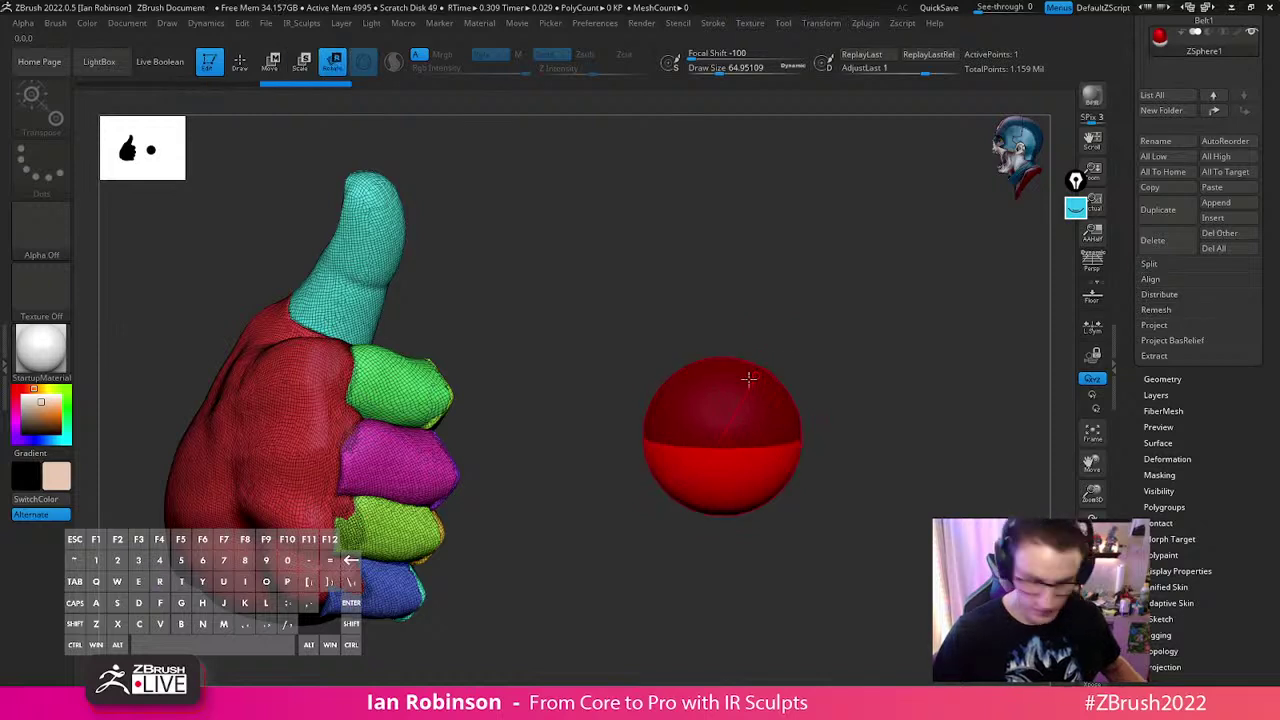
{"action": "key", "text": "q"}
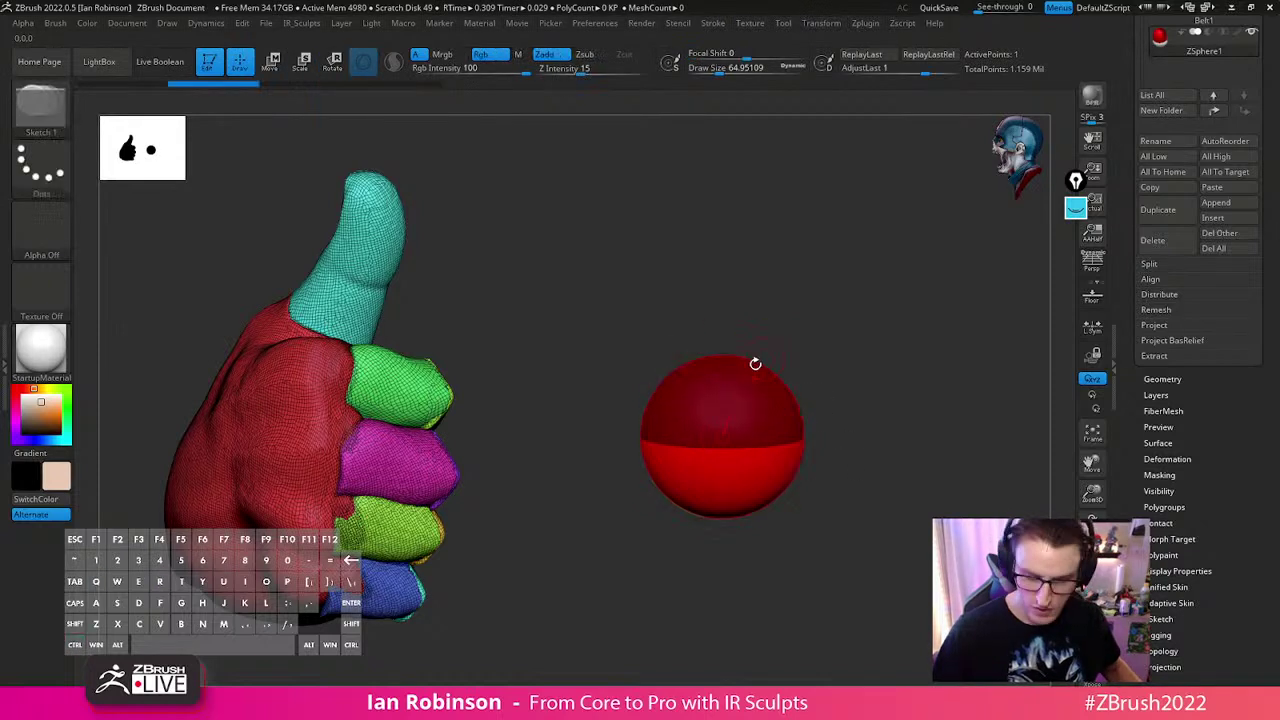
{"action": "left_click_drag", "start_coordinate": [722, 366], "coordinate": [720, 303]}
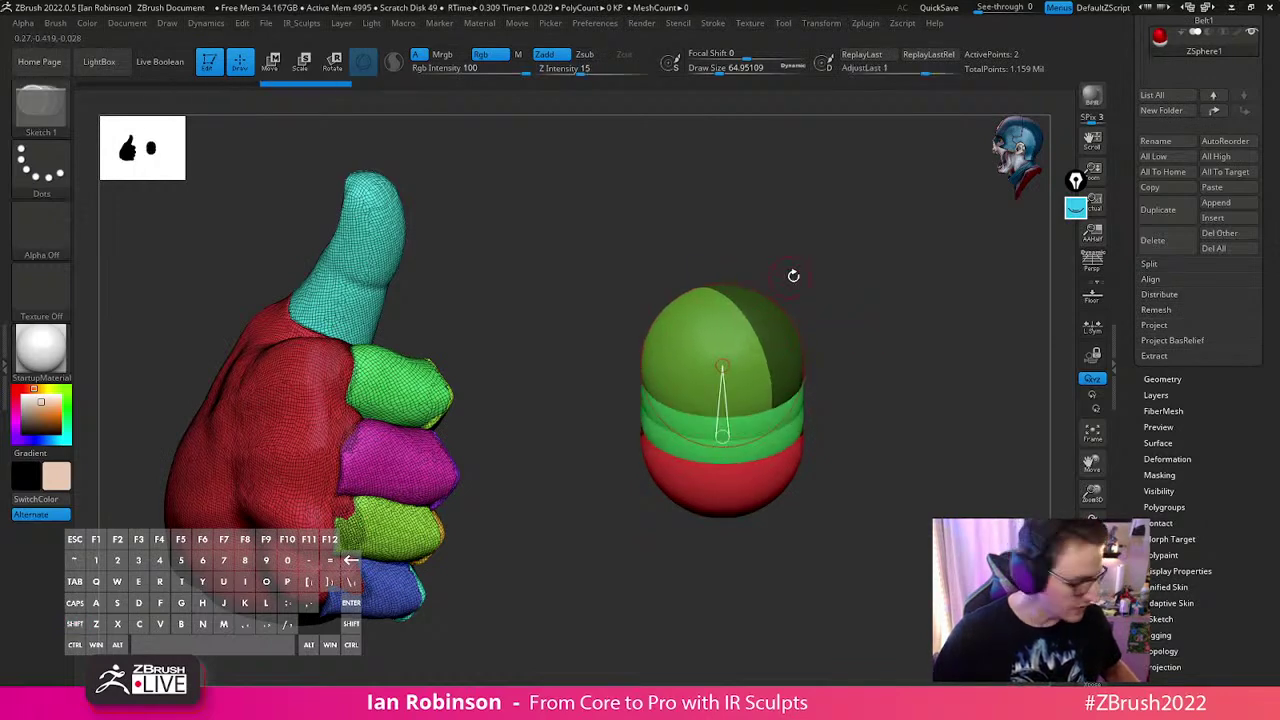
{"action": "key", "text": "w"}
{"action": "mouse_move", "coordinate": [791, 277]}
{"action": "left_mouse_down"}
{"action": "mouse_move", "coordinate": [732, 207]}
{"action": "mouse_move", "coordinate": [744, 169]}
{"action": "left_mouse_up"}
{"action": "left_click_drag", "start_coordinate": [871, 239], "coordinate": [859, 375], "text": "alt"}
Try drawing another ZSphere off the upper end of the chain, undoing the attempts
{"action": "key", "text": "q"}
{"action": "left_click_drag", "start_coordinate": [838, 332], "coordinate": [788, 340]}
{"action": "left_click_drag", "start_coordinate": [742, 350], "coordinate": [797, 363]}
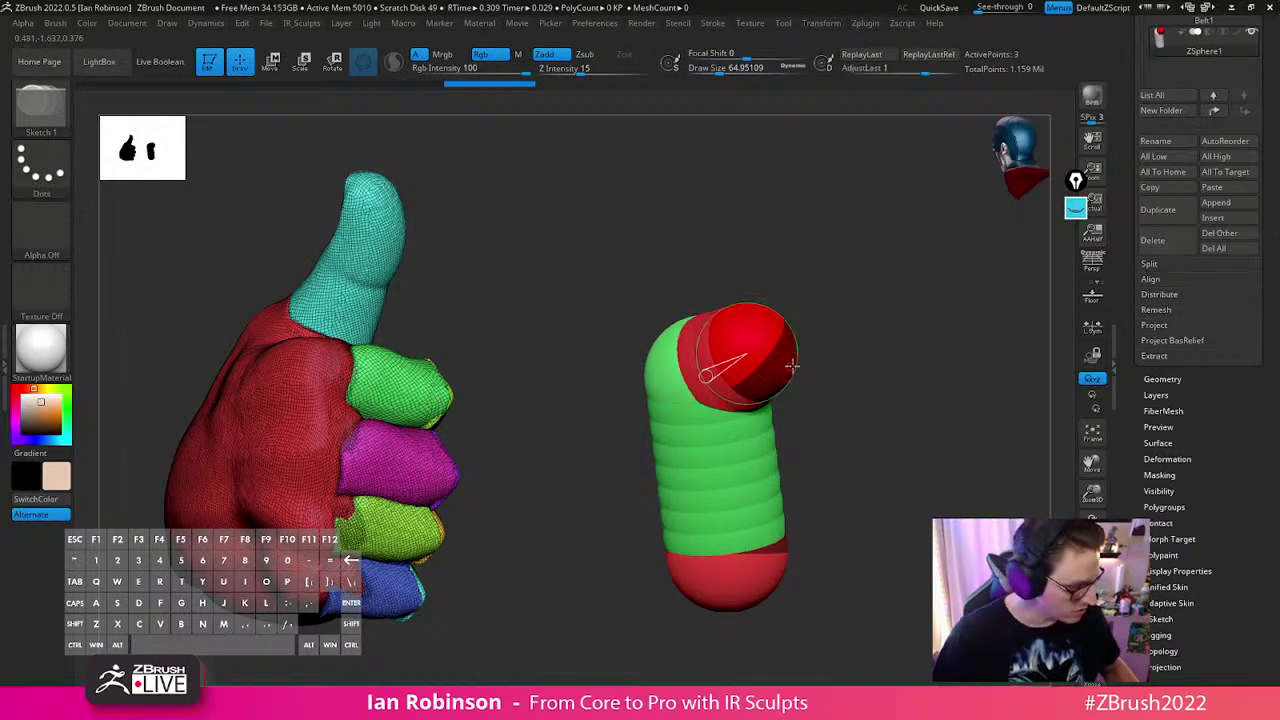
{"action": "key", "text": "ctrl+z"}
{"action": "left_click_drag", "start_coordinate": [746, 345], "coordinate": [777, 367]}
{"action": "mouse_move", "coordinate": [860, 418]}
{"action": "left_mouse_down"}
{"action": "mouse_move", "coordinate": [876, 431]}
{"action": "mouse_move", "coordinate": [834, 391]}
{"action": "mouse_move", "coordinate": [876, 391]}
{"action": "left_mouse_up"}
{"action": "key", "text": "ctrl+z"}
Shape a U-shaped ZSphere armature with two mirrored branches from the root and a long upright arm on each
{"action": "mouse_move", "coordinate": [870, 447]}
{"action": "left_mouse_down"}
{"action": "mouse_move", "coordinate": [849, 386]}
{"action": "mouse_move", "coordinate": [729, 466]}
{"action": "mouse_move", "coordinate": [749, 495]}
{"action": "mouse_move", "coordinate": [900, 490]}
{"action": "mouse_move", "coordinate": [923, 450]}
{"action": "mouse_move", "coordinate": [909, 486]}
{"action": "mouse_move", "coordinate": [825, 486]}
{"action": "left_mouse_up"}
{"action": "key", "text": "w"}
{"action": "mouse_move", "coordinate": [796, 452]}
{"action": "left_mouse_down"}
{"action": "mouse_move", "coordinate": [817, 484]}
{"action": "mouse_move", "coordinate": [864, 294]}
{"action": "left_mouse_up"}
{"action": "key", "text": "q"}
{"action": "key", "text": "w"}
{"action": "left_click_drag", "start_coordinate": [936, 364], "coordinate": [944, 505]}
Preview the U-shaped armature's adaptive skin, turn it to face straight on and return to the ZSpheres
{"action": "key", "text": "a"}
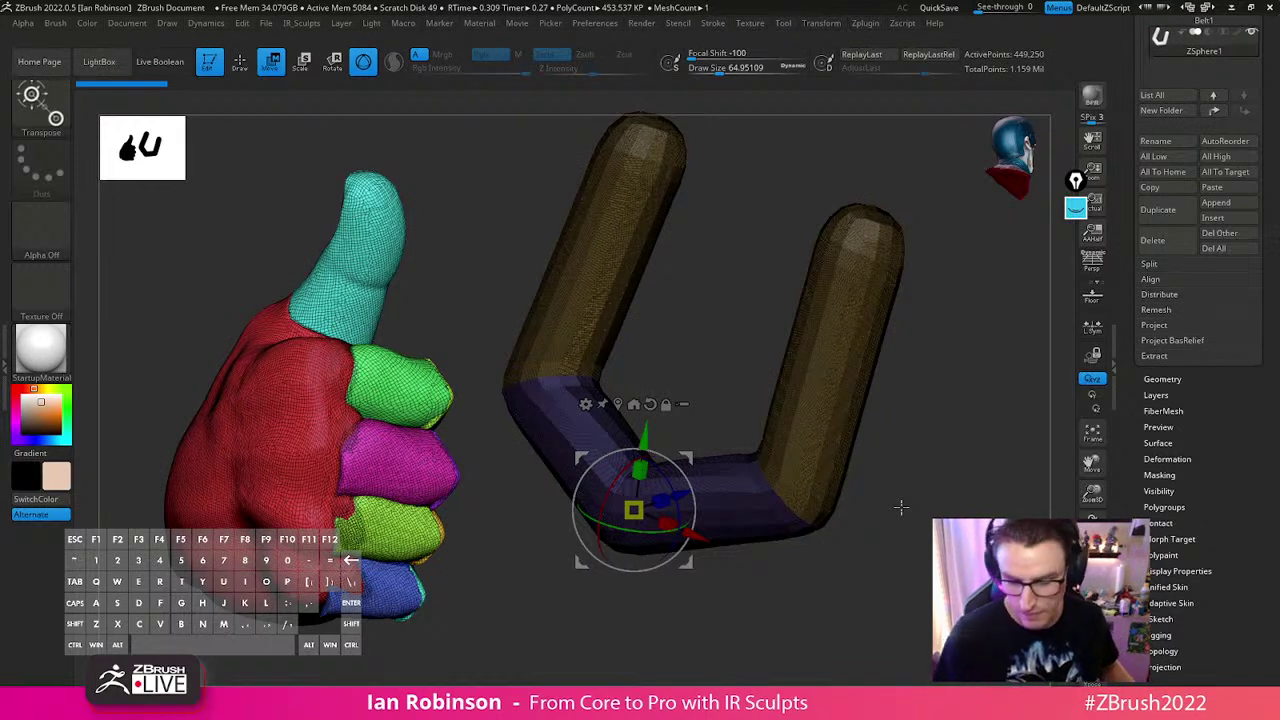
{"action": "left_click_drag", "start_coordinate": [901, 508], "coordinate": [933, 458]}
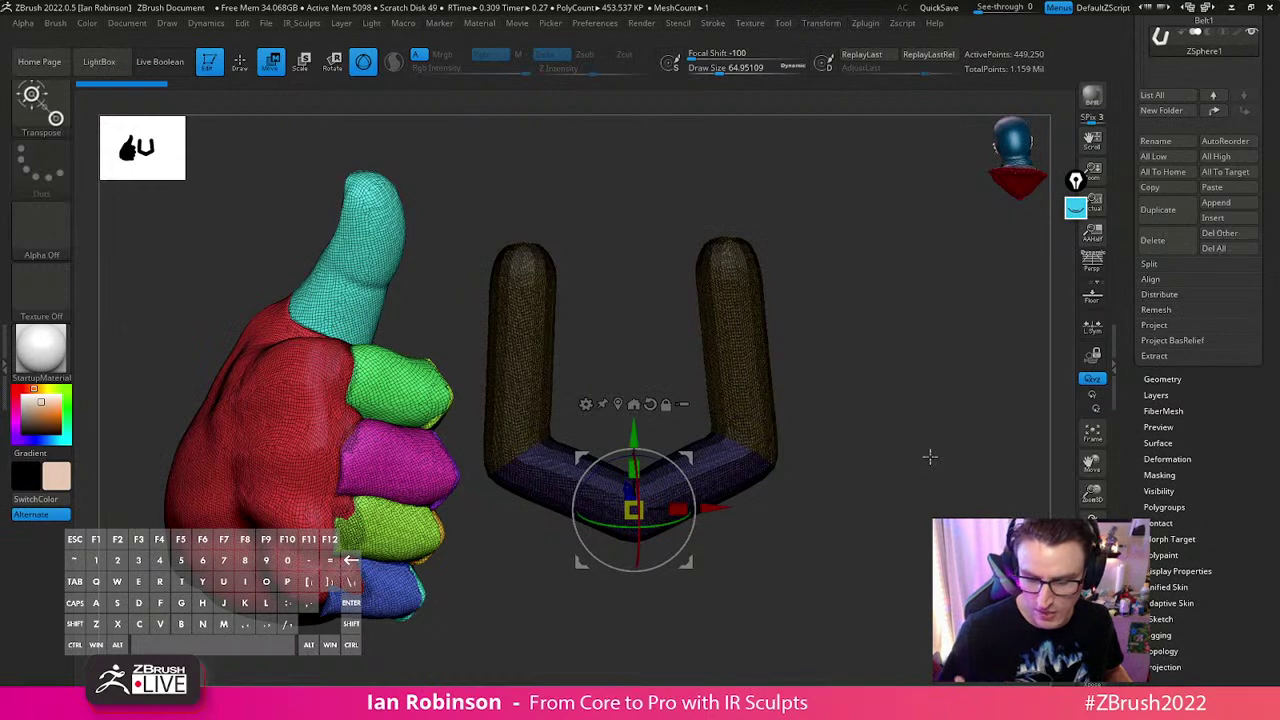
{"action": "key", "text": "a"}
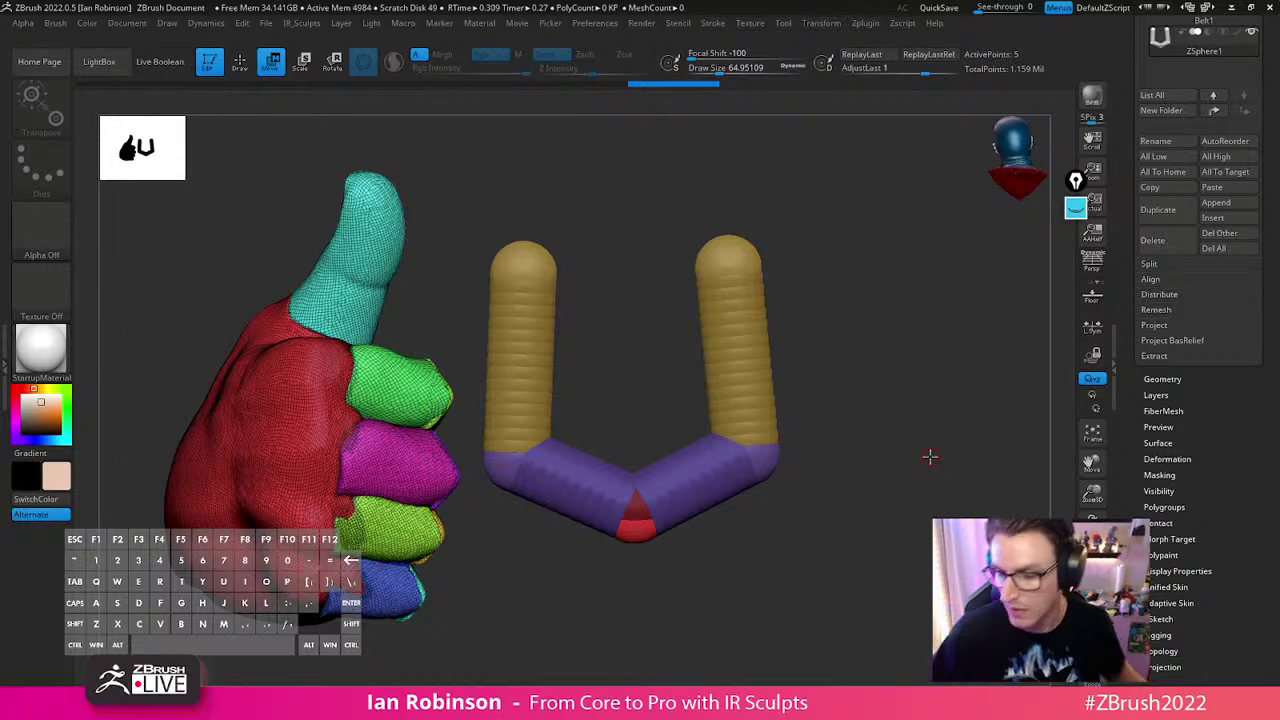
Open the Adaptive Skin settings and toggle the skin preview on and off to compare it with the ZSpheres
{"action": "left_click_drag", "start_coordinate": [1223, 469], "coordinate": [1223, 360]}
{"action": "left_click_drag", "start_coordinate": [914, 467], "coordinate": [879, 439]}
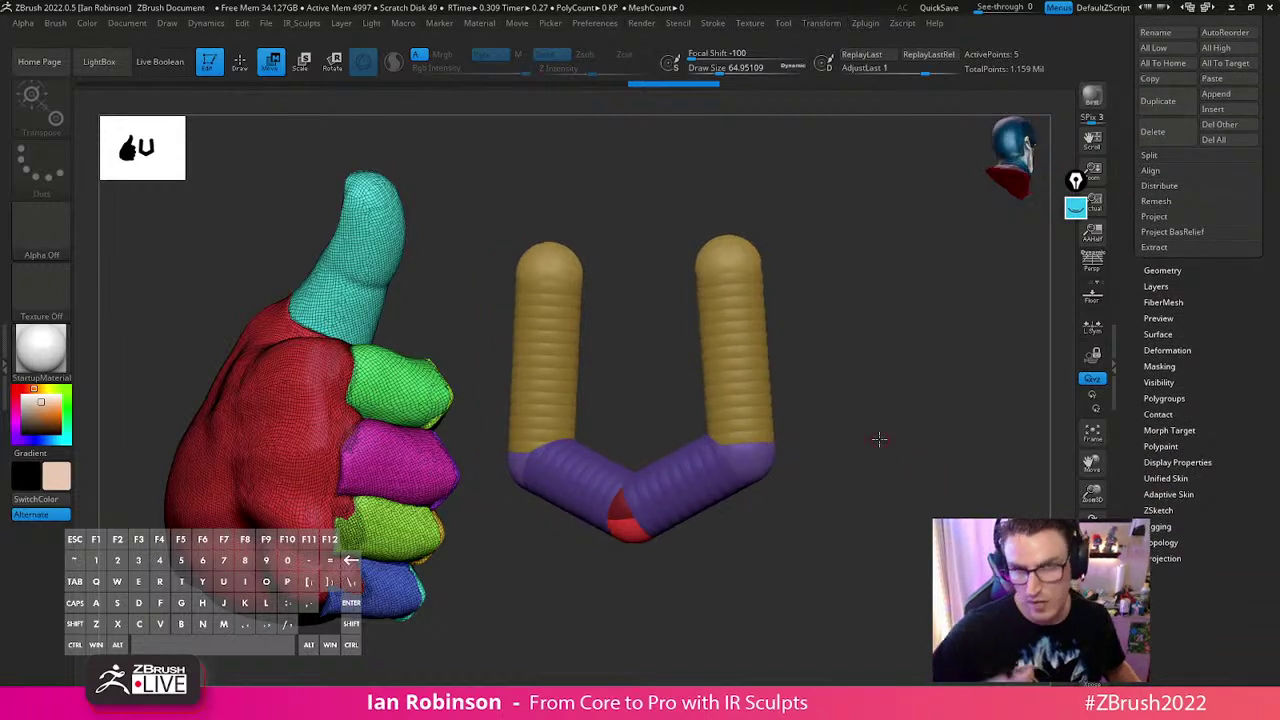
{"action": "left_click", "coordinate": [1218, 384]}
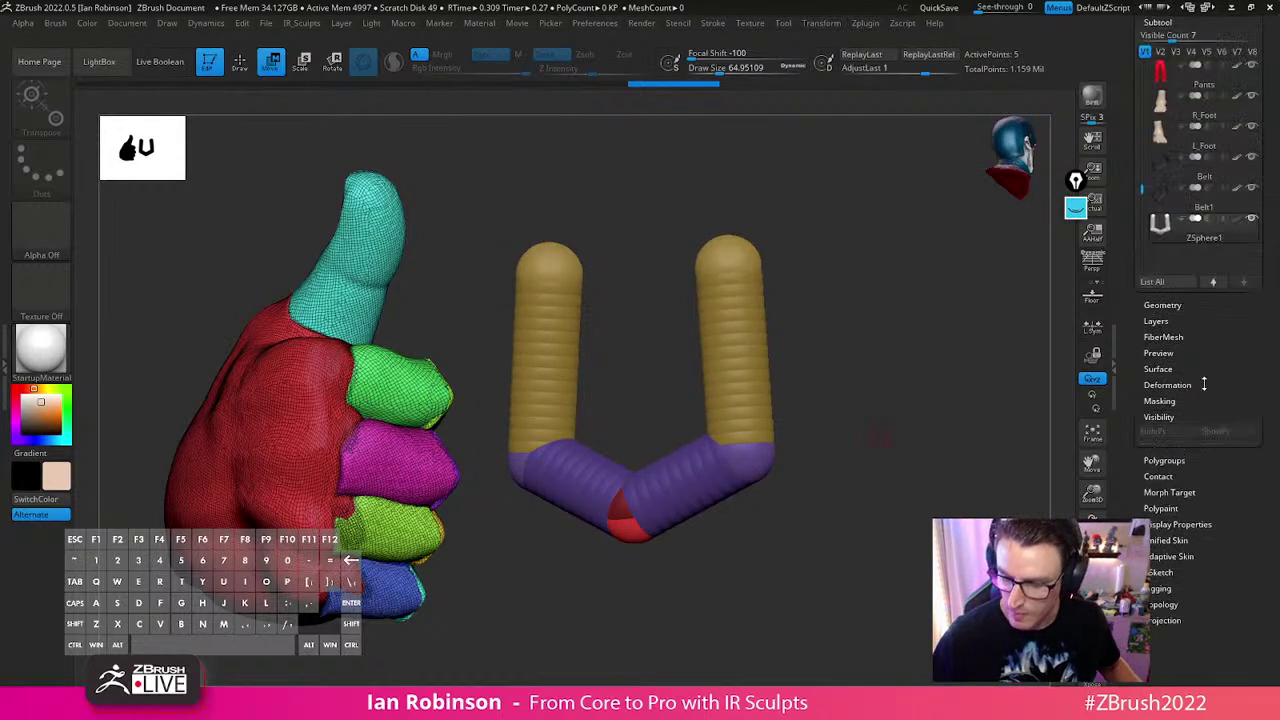
{"action": "left_click", "coordinate": [1170, 330]}
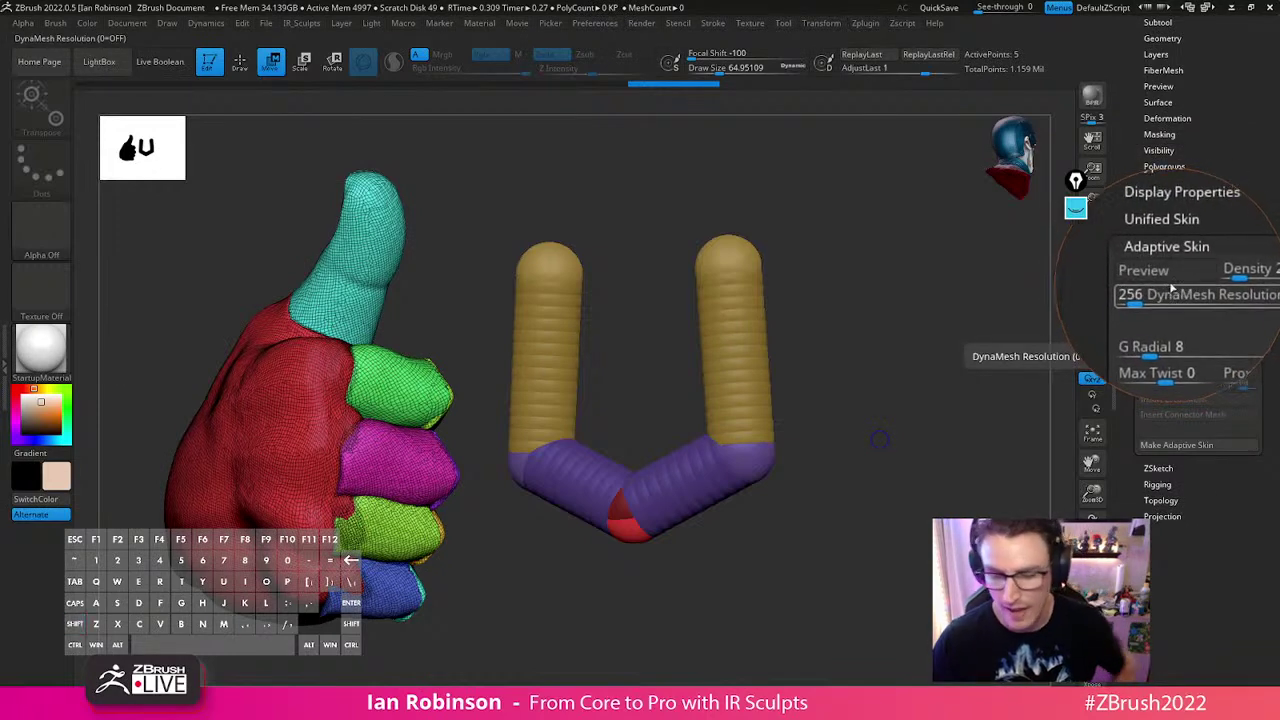
{"action": "left_click", "coordinate": [1158, 278]}
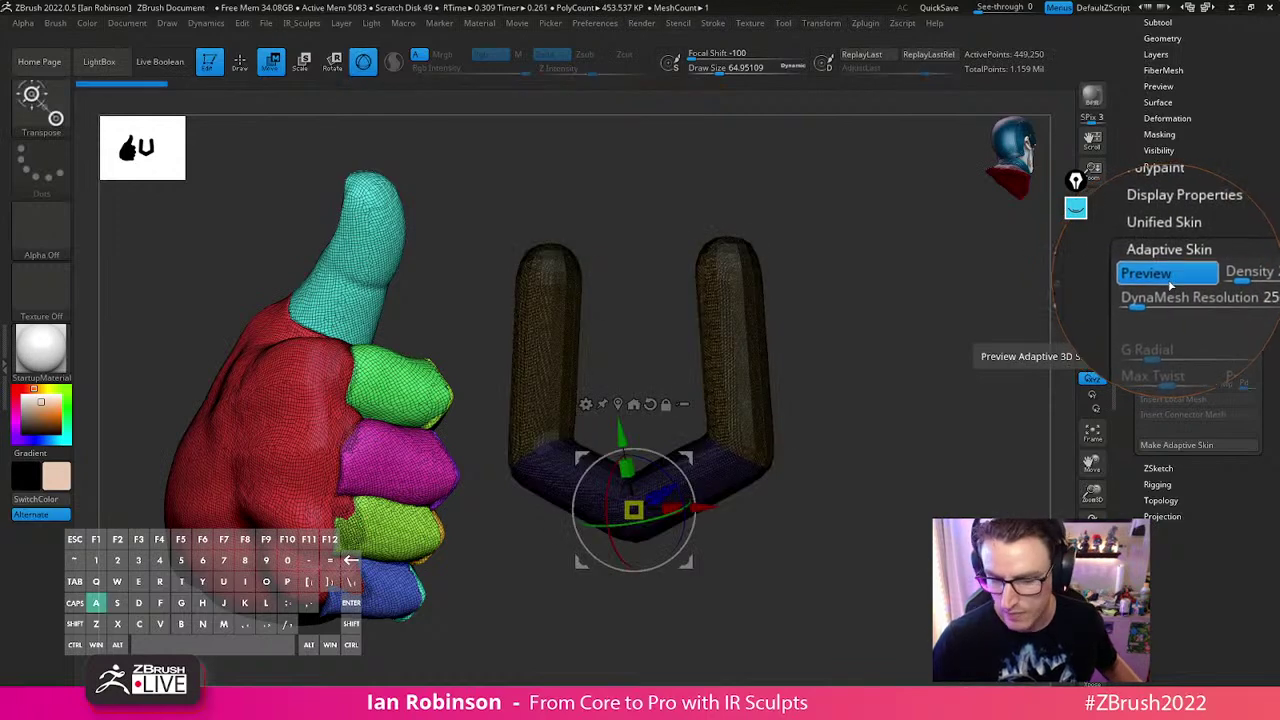
{"action": "left_click", "coordinate": [1158, 278]}
{"action": "left_click", "coordinate": [1158, 278]}
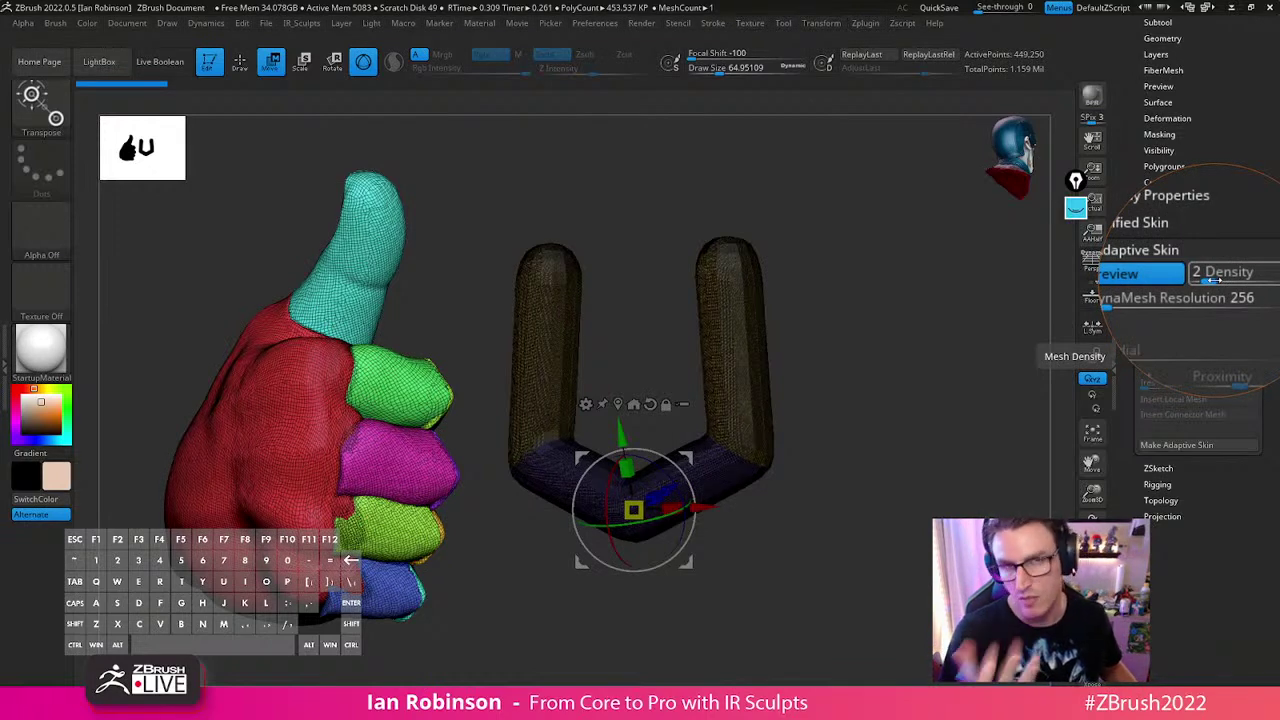
{"action": "key", "text": "a"}
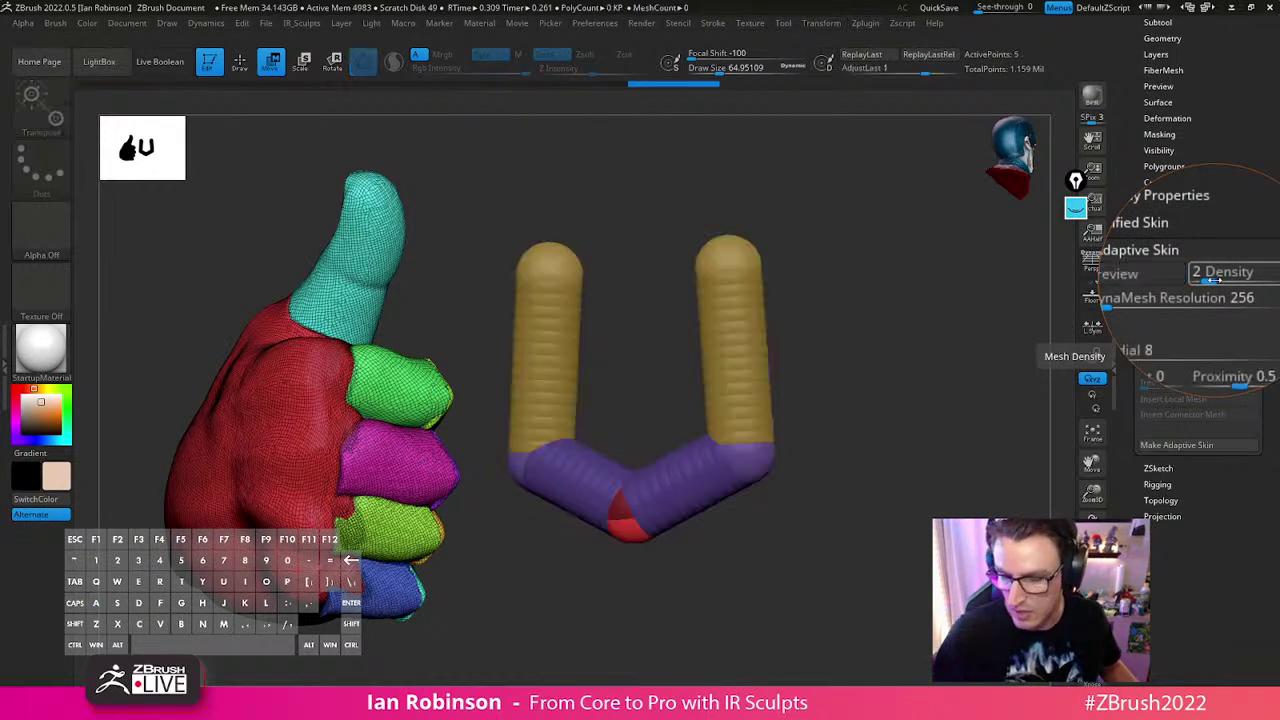
Compare the adaptive skin preview at Density 2 and Density 1, leaving the Density at 1
{"action": "key", "text": "a"}
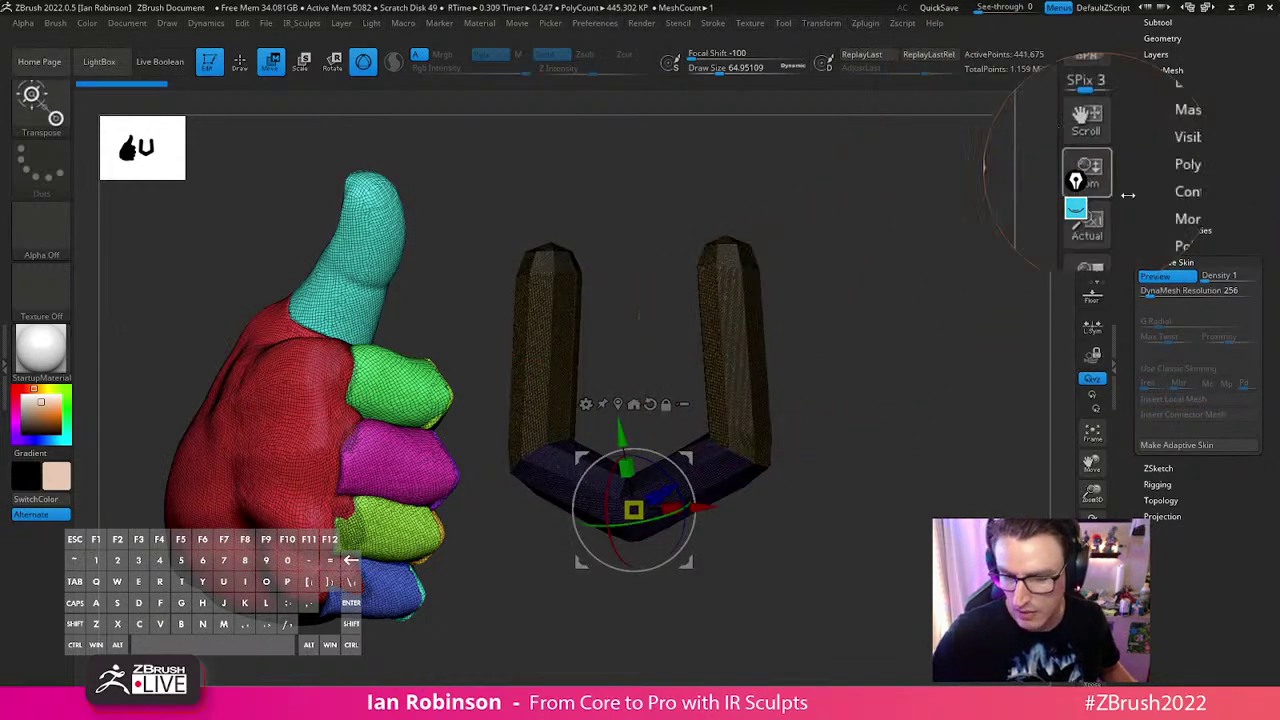
{"action": "key", "text": "a"}
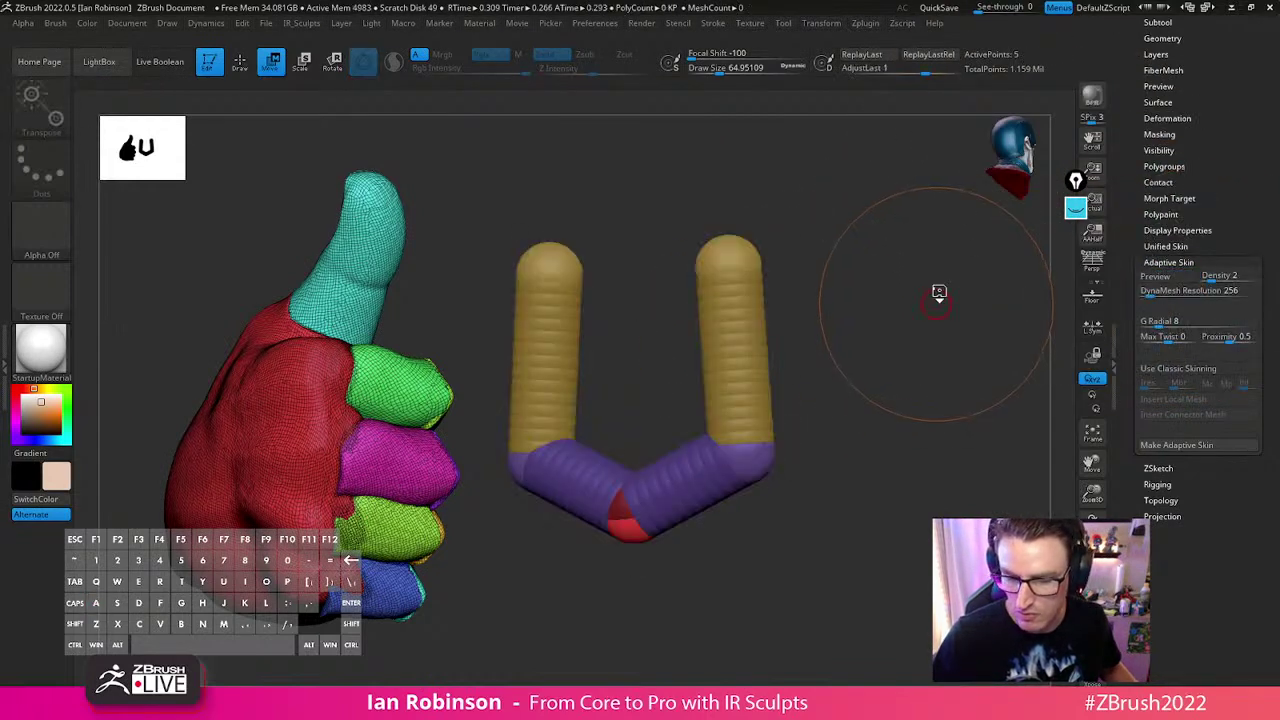
{"action": "key", "text": "a"}
{"action": "key", "text": "a"}
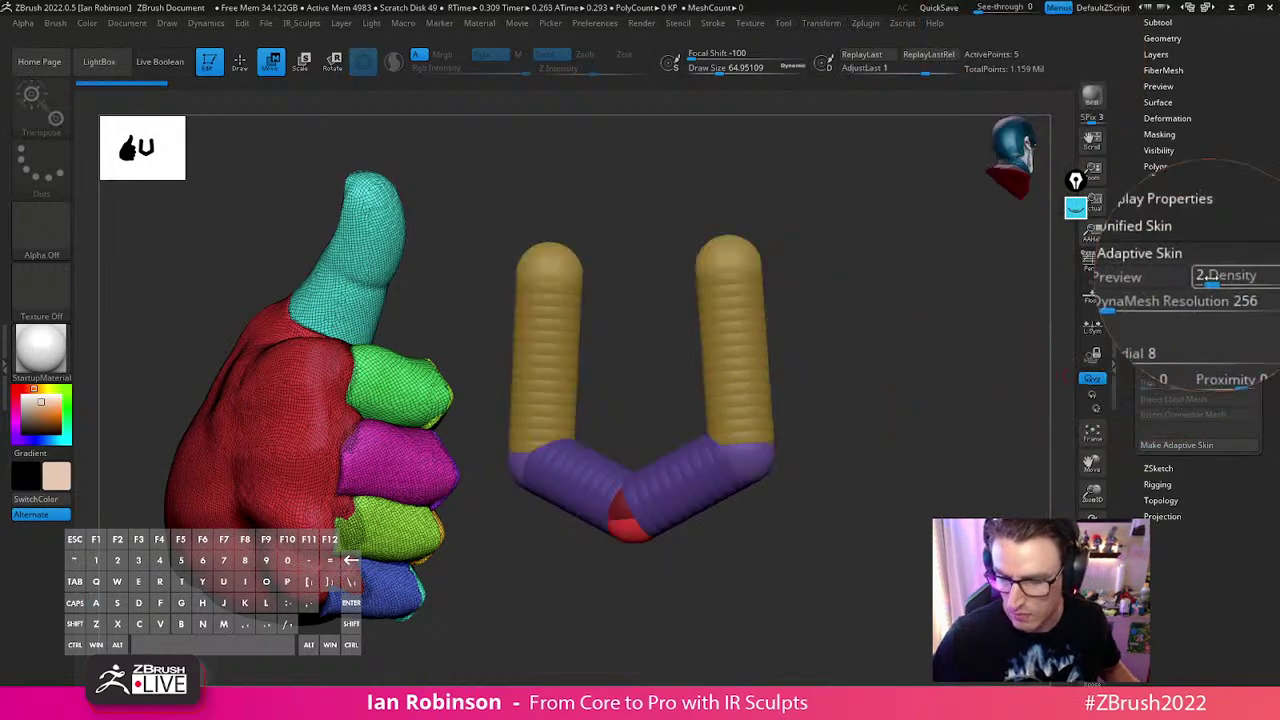
{"action": "key", "text": "a"}
{"action": "key", "text": "a"}
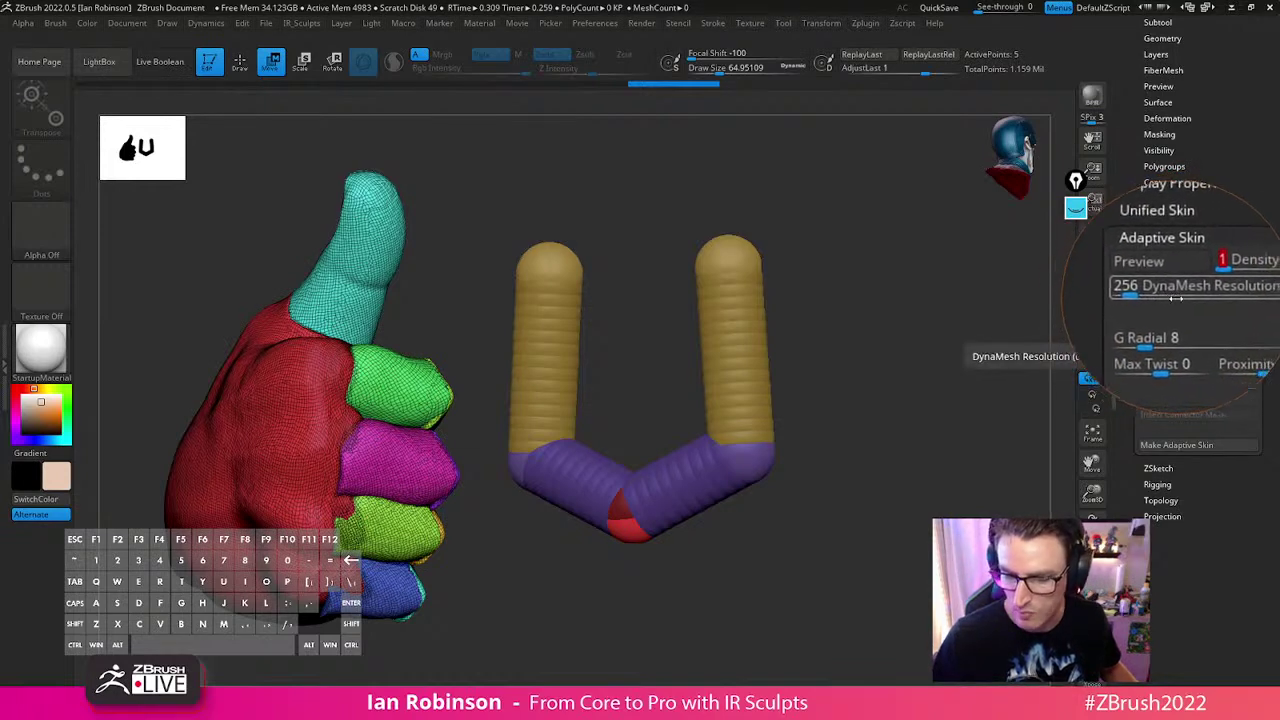
{"action": "key", "text": "a"}
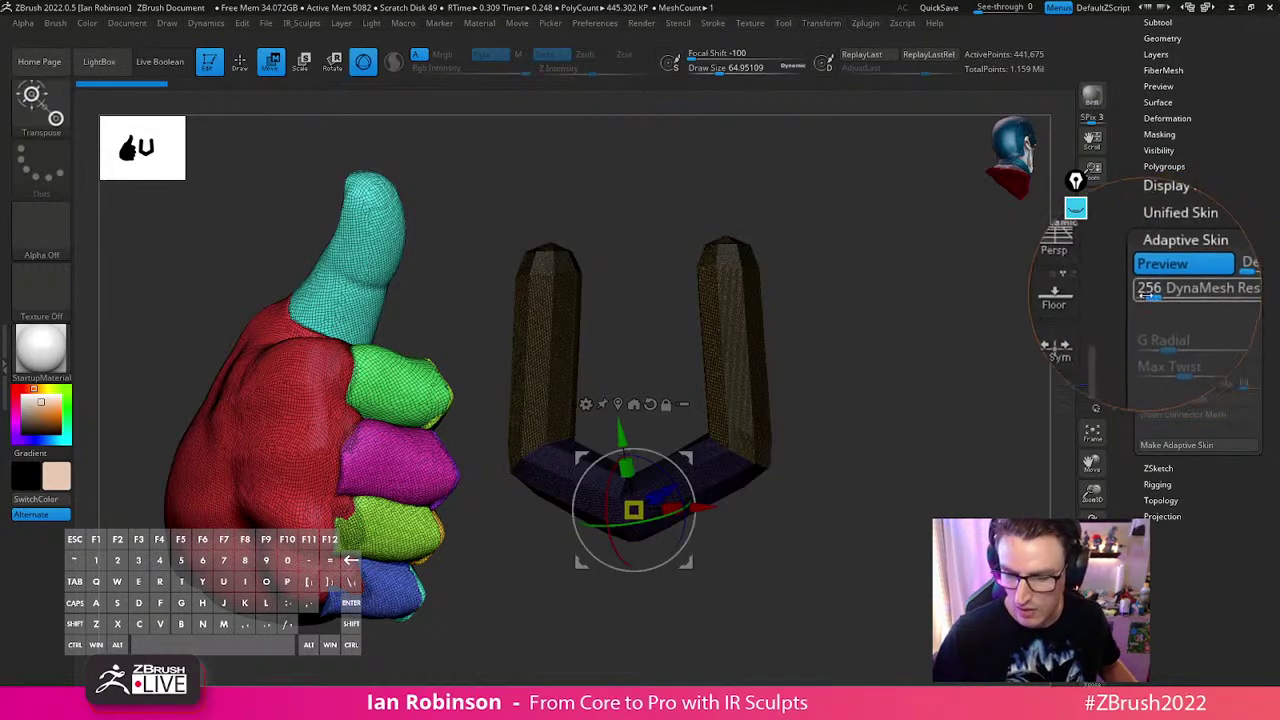
Raise the adaptive skin's DynaMesh Resolution to 592 and preview the denser mesh
{"action": "key", "text": "a"}
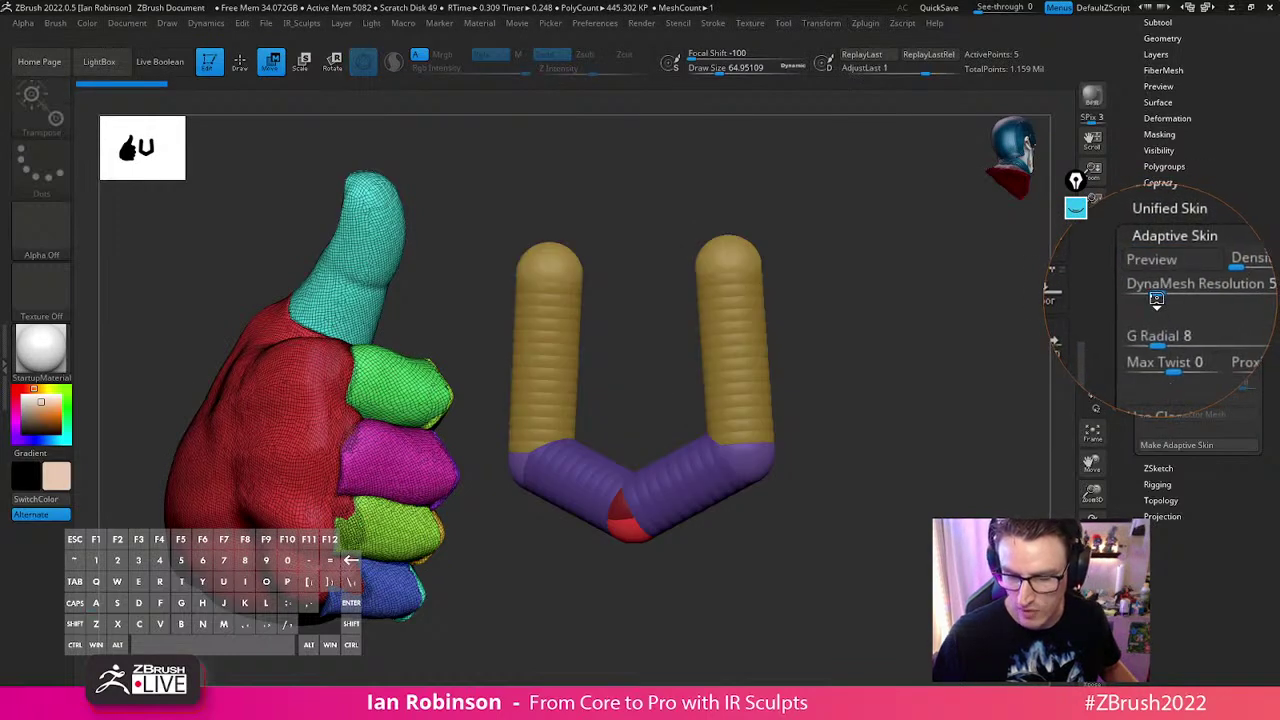
{"action": "key", "text": "a"}
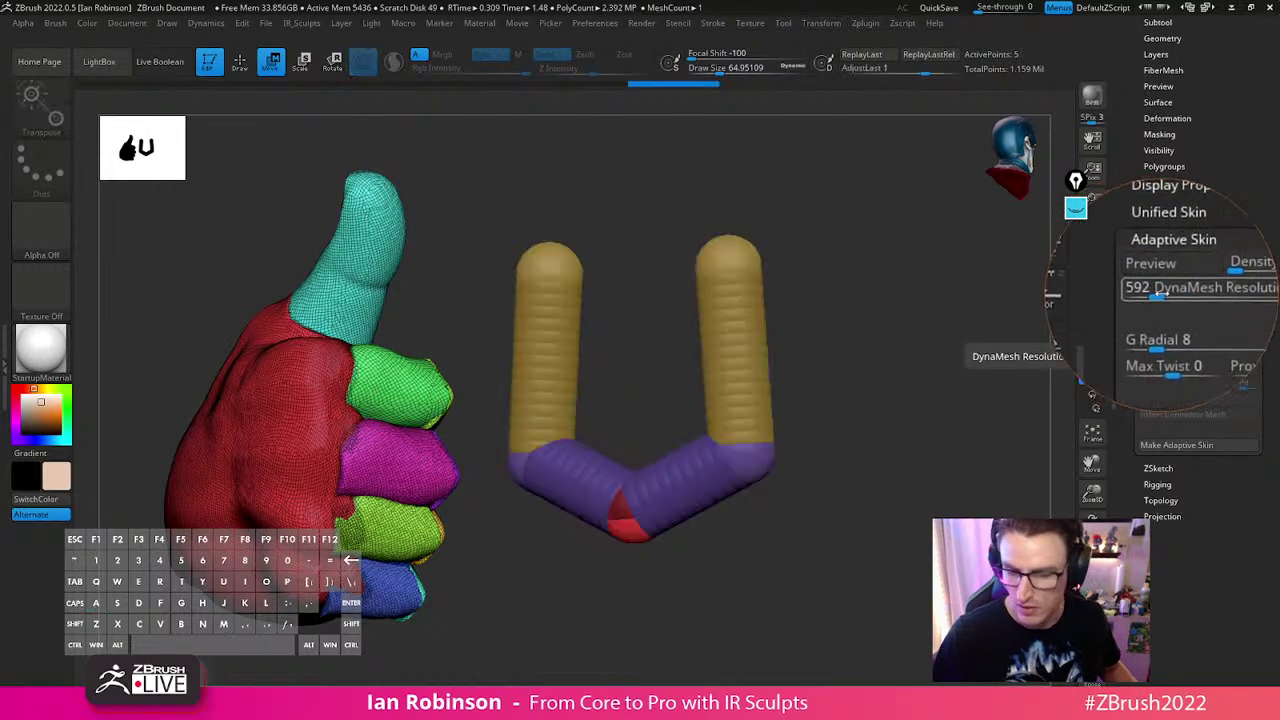
{"action": "key", "text": "a"}
Set the DynaMesh Resolution to 0 and preview the low-poly skin from the opposite side
{"action": "left_click_drag", "start_coordinate": [1155, 296], "coordinate": [1132, 304]}
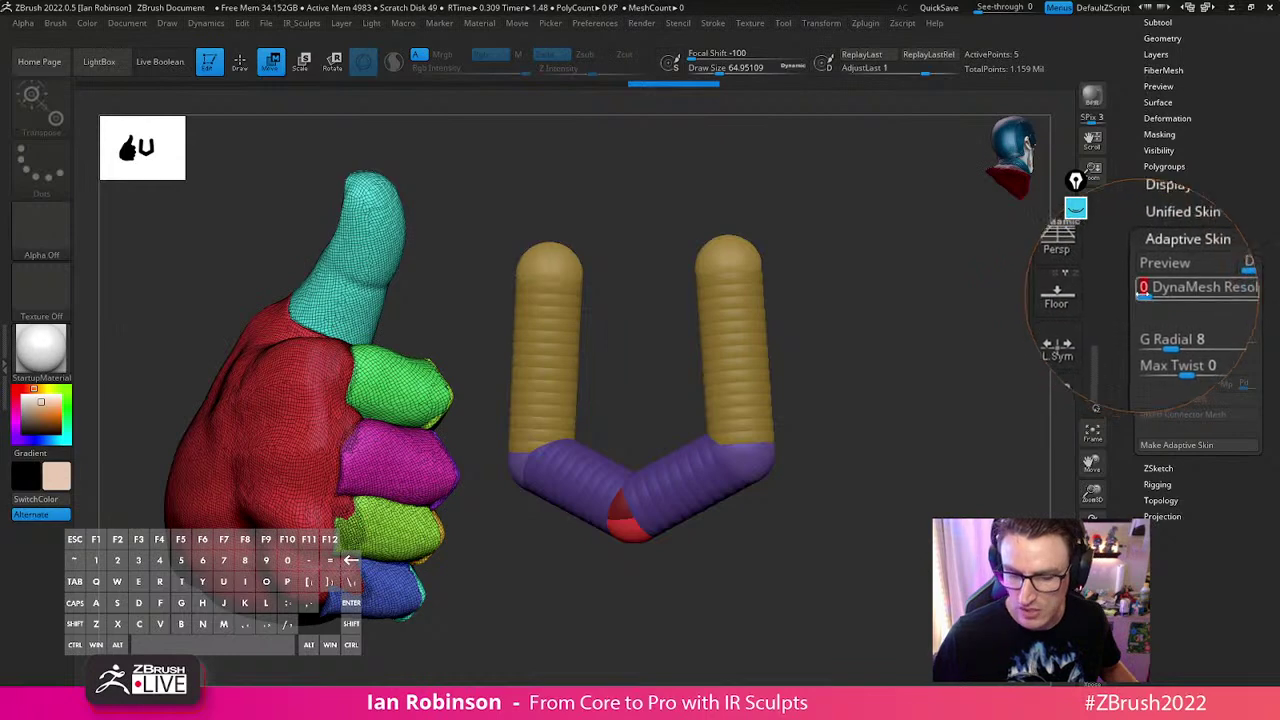
{"action": "left_click", "coordinate": [1150, 275]}
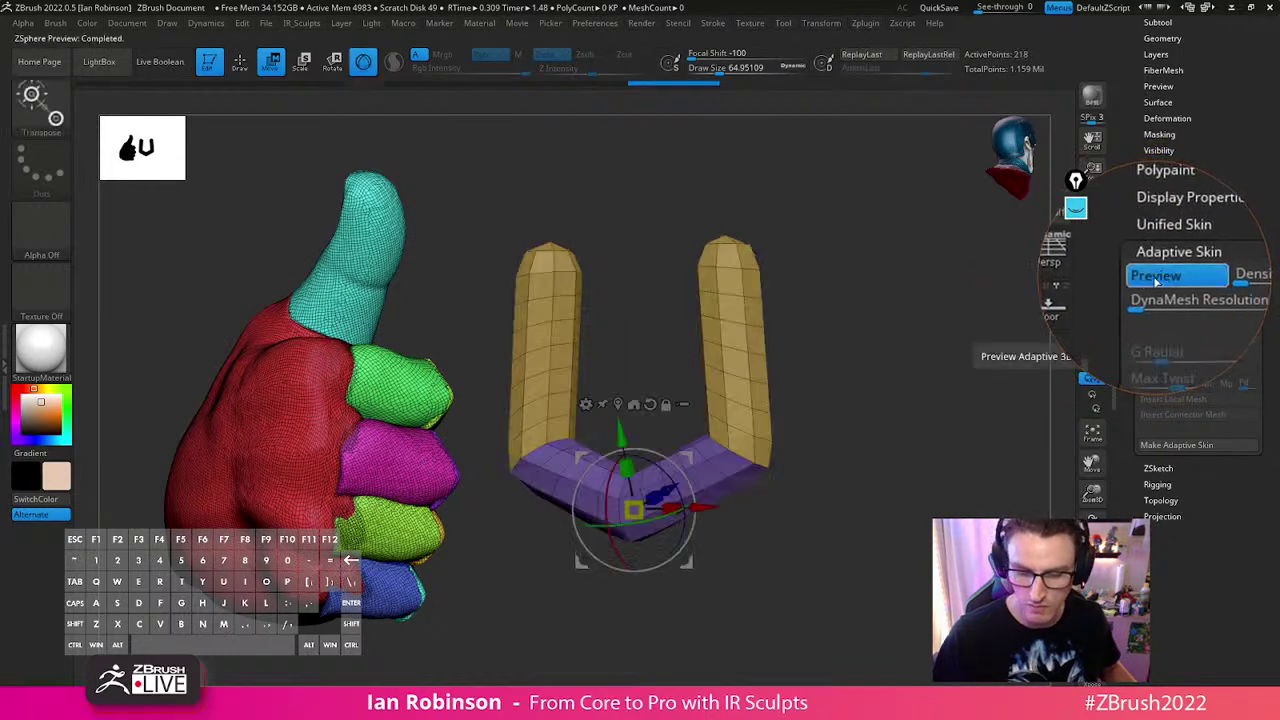
{"action": "left_click_drag", "start_coordinate": [877, 412], "coordinate": [936, 468]}
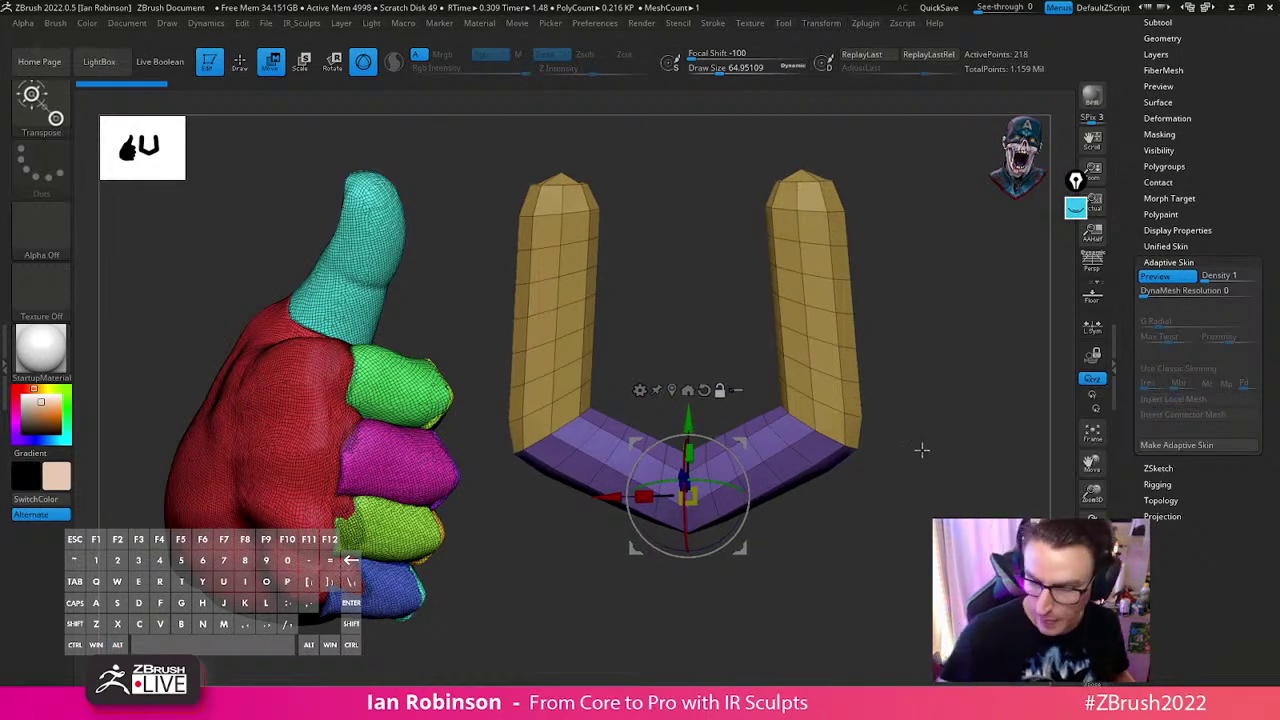
Try a G Radial value of 7 in the skin preview and undo the trial changes
{"action": "key", "text": "a"}
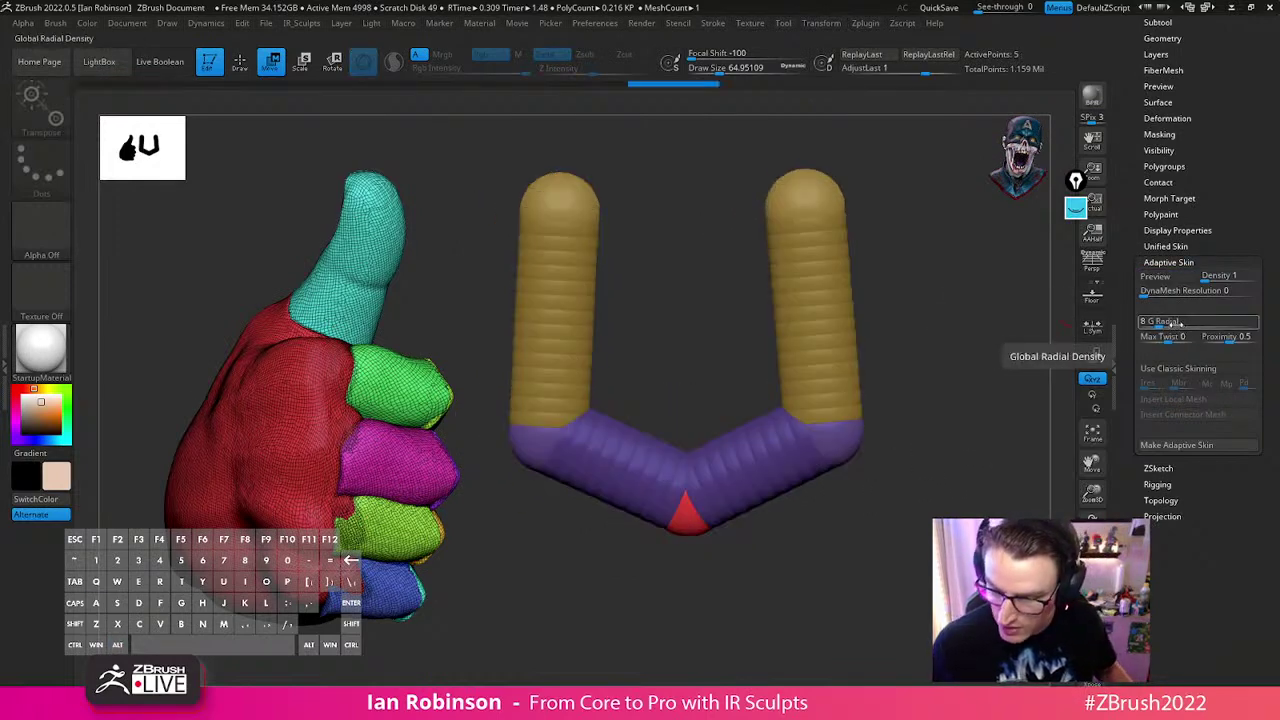
{"action": "left_click_drag", "start_coordinate": [1162, 325], "coordinate": [1155, 331]}
{"action": "key", "text": "a"}
{"action": "key", "text": "a"}
{"action": "key", "text": "a"}
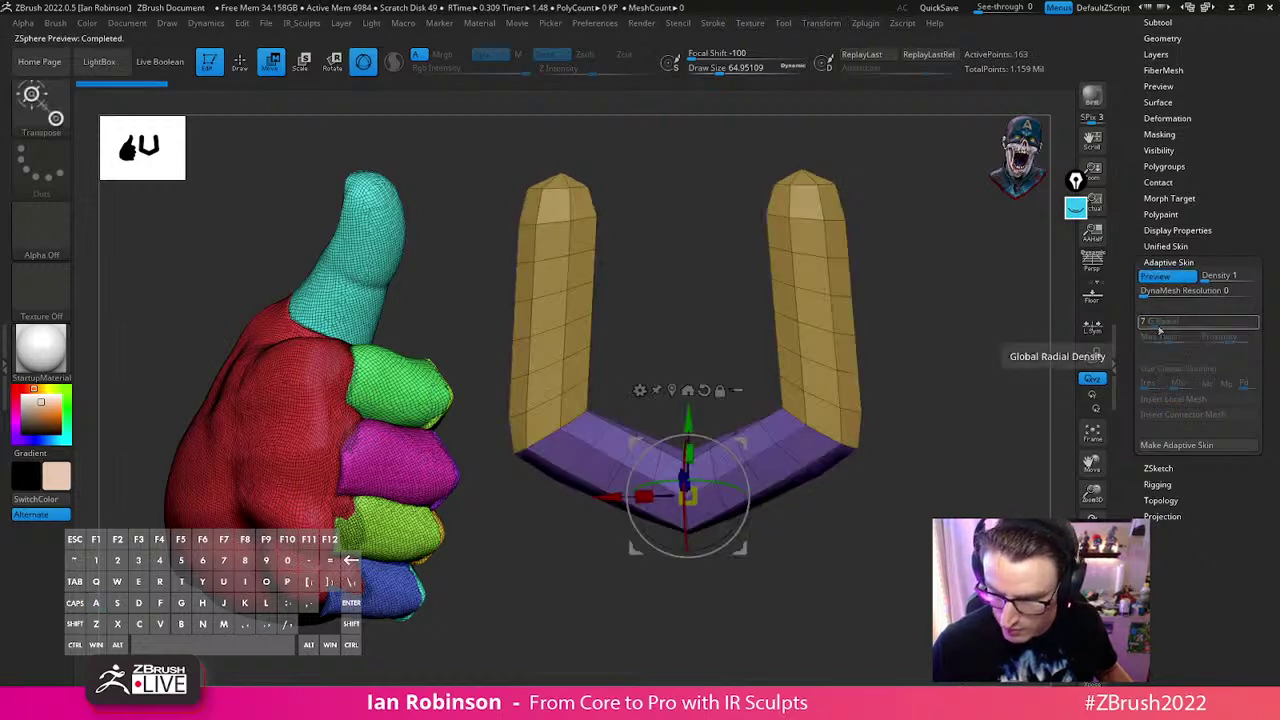
{"action": "key", "text": "a"}
{"action": "key", "text": "Return"}
{"action": "key", "text": "a"}
{"action": "key", "text": "a"}
{"action": "key", "text": "ctrl+z"}
{"action": "key", "text": "ctrl+z"}
{"action": "key", "text": "ctrl+z"}
Switch Classic Skinning on and back off, and preview the adaptive skin again
{"action": "left_click", "coordinate": [1175, 369]}
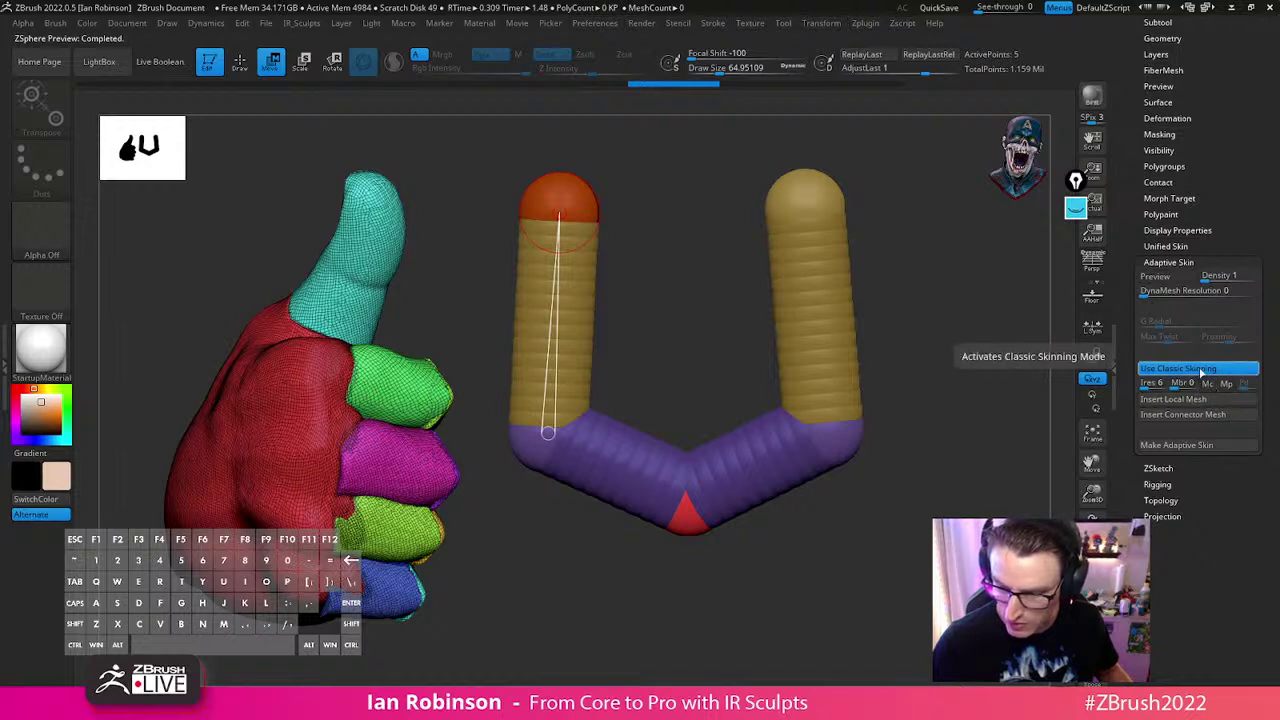
{"action": "left_click", "coordinate": [1176, 368]}
{"action": "key", "text": "a"}
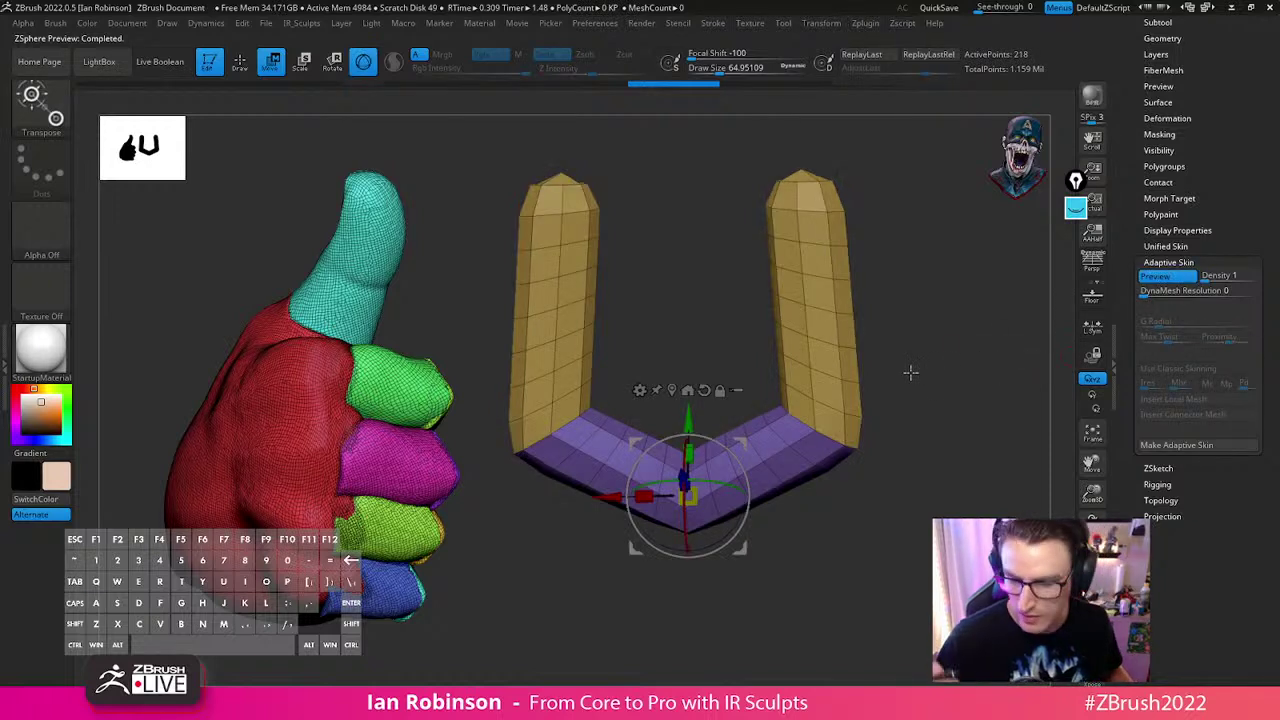
Make an adaptive skin mesh from the U-shaped armature at Density 1 and DynaMesh Resolution 0
{"action": "left_click_drag", "start_coordinate": [934, 406], "coordinate": [902, 371], "text": "alt"}
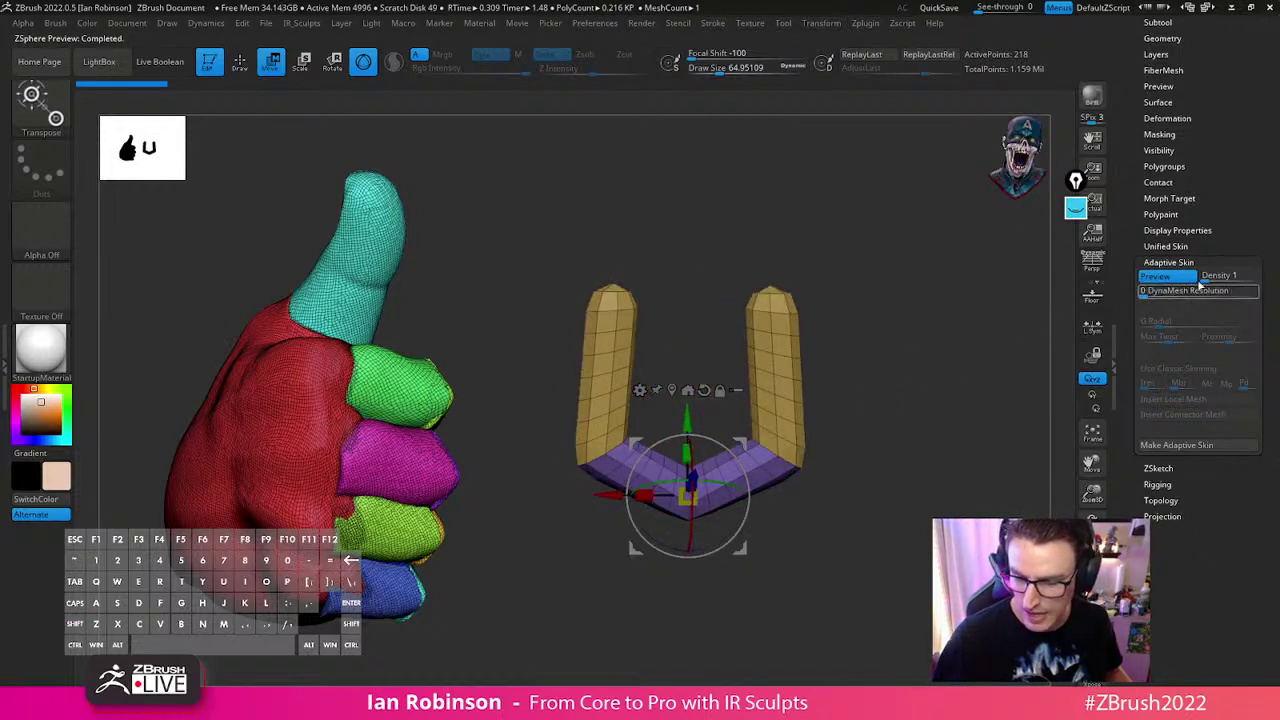
{"action": "left_click", "coordinate": [1164, 446]}
{"action": "scroll", "coordinate": [1257, 198], "scroll_direction": "up", "scroll_amount": 5}
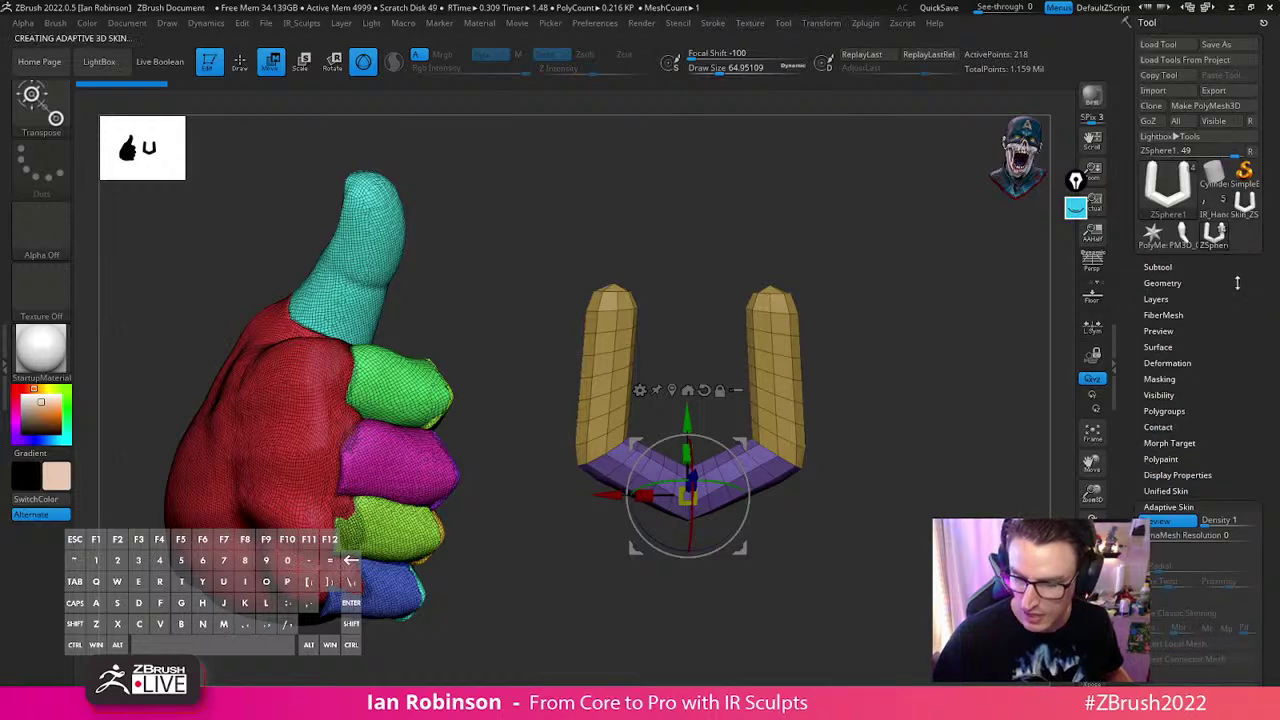
Switch to the generated low-poly skin tool with the Move brush, inspect it from another side and open its subtool list
{"action": "left_click", "coordinate": [1244, 205]}
{"action": "key", "text": "shift+m"}
{"action": "left_click_drag", "start_coordinate": [808, 386], "coordinate": [730, 384]}
{"action": "left_click", "coordinate": [1170, 267]}
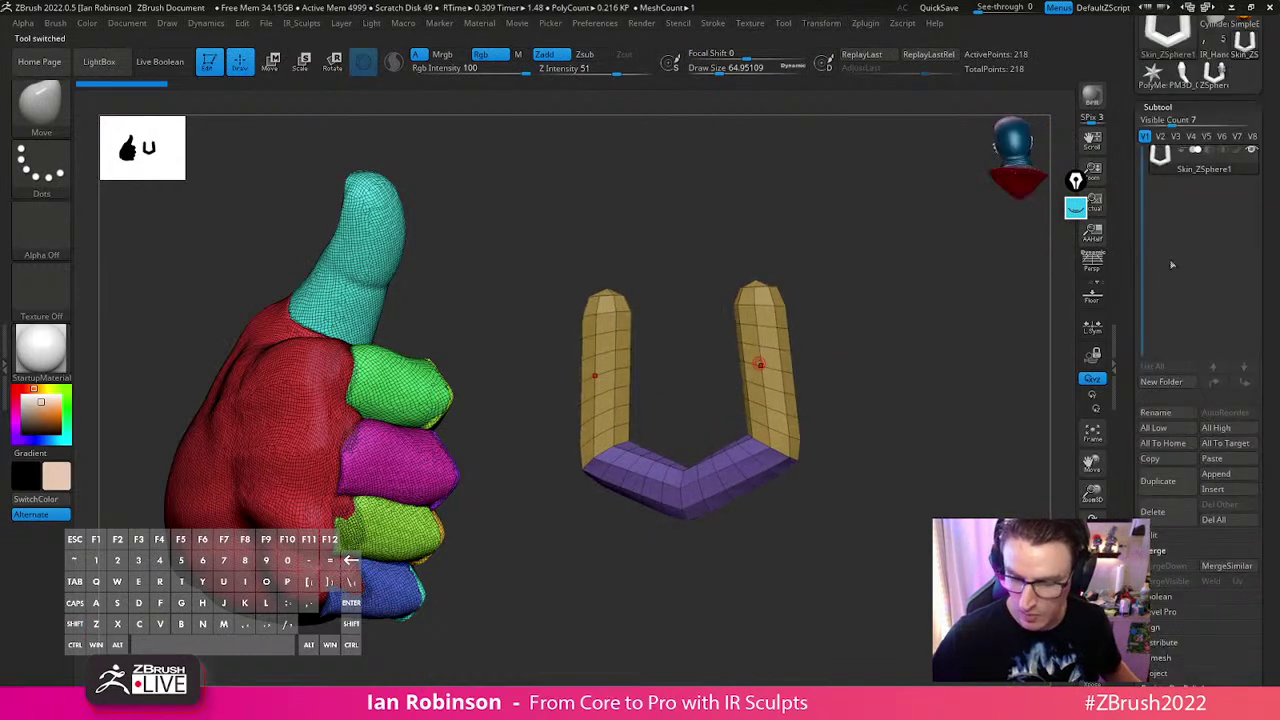
{"action": "left_click_drag", "start_coordinate": [874, 367], "coordinate": [867, 361], "text": "alt"}
Return to the ZSphere1 tool, set its DynaMesh Resolution to 224 and make another adaptive skin from it
{"action": "left_click", "coordinate": [1214, 76]}
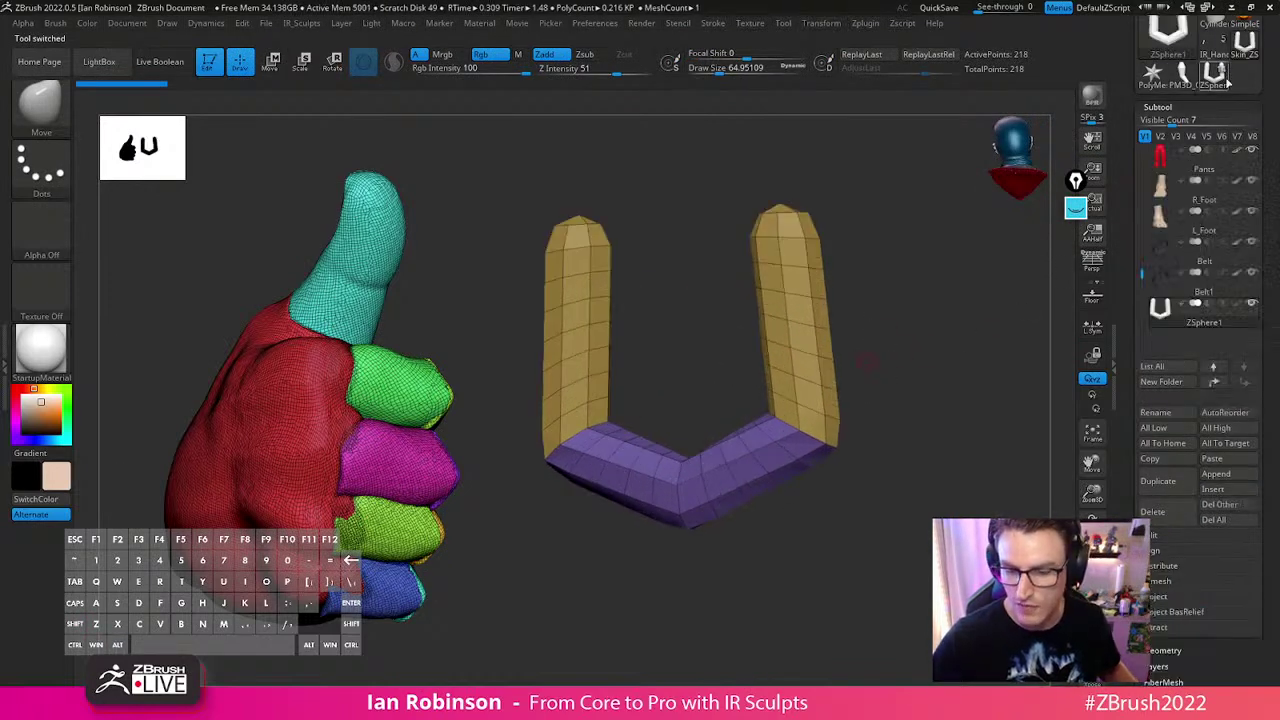
{"action": "left_click_drag", "start_coordinate": [1273, 450], "coordinate": [1275, 311]}
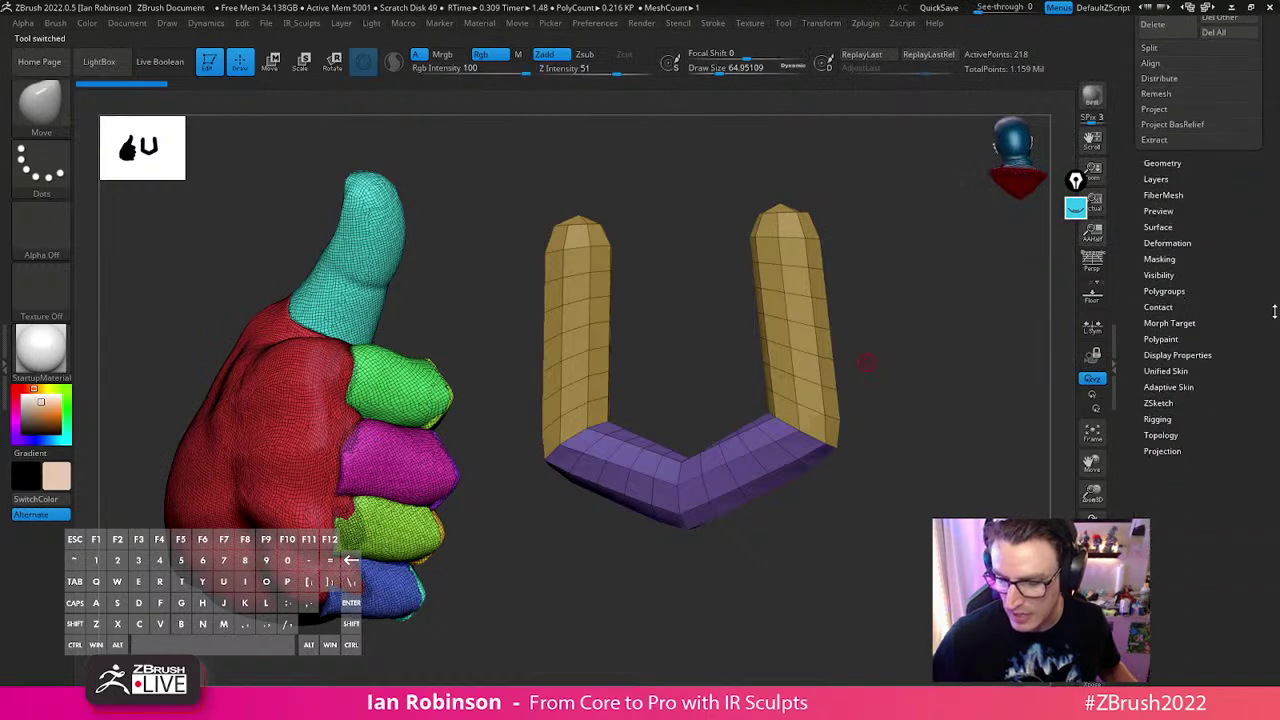
{"action": "left_click", "coordinate": [1168, 387]}
{"action": "key", "text": "Return"}
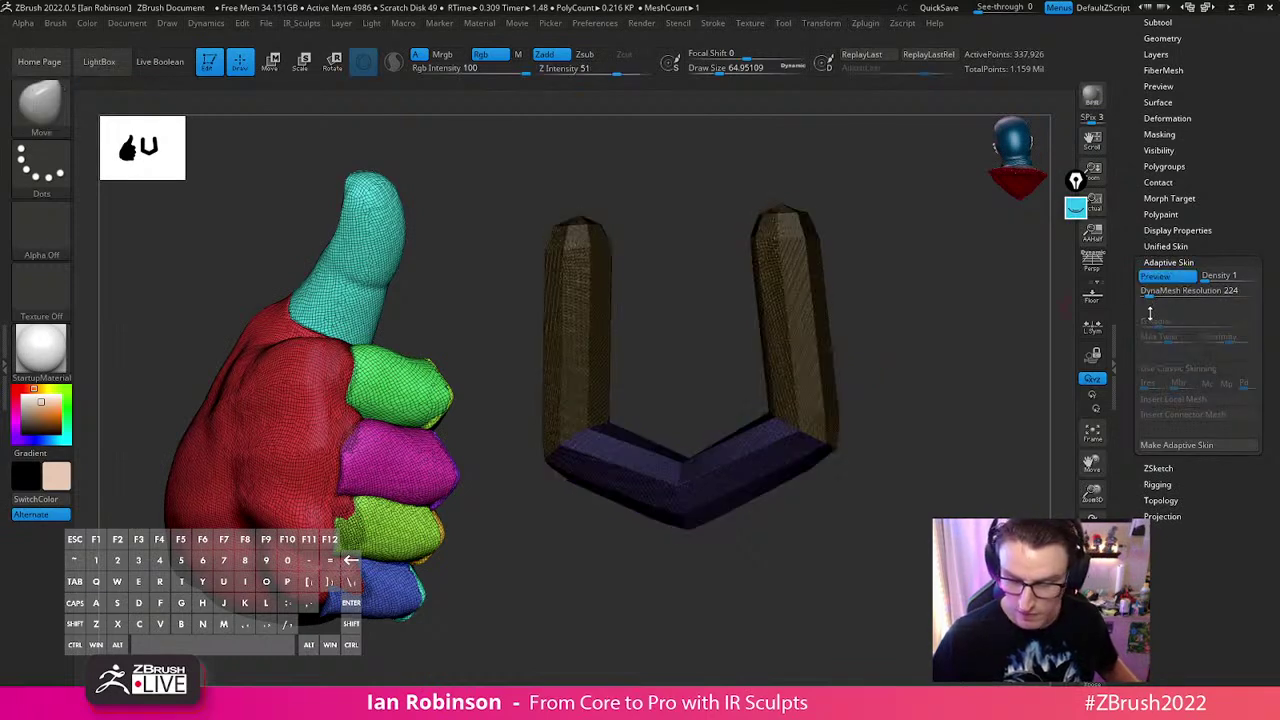
{"action": "left_click", "coordinate": [1172, 444]}
Switch to the Skin_ZSphere2 tool and bring up the custom pop-up with its geometry and polygroup commands
{"action": "left_click_drag", "start_coordinate": [1245, 192], "coordinate": [1224, 282]}
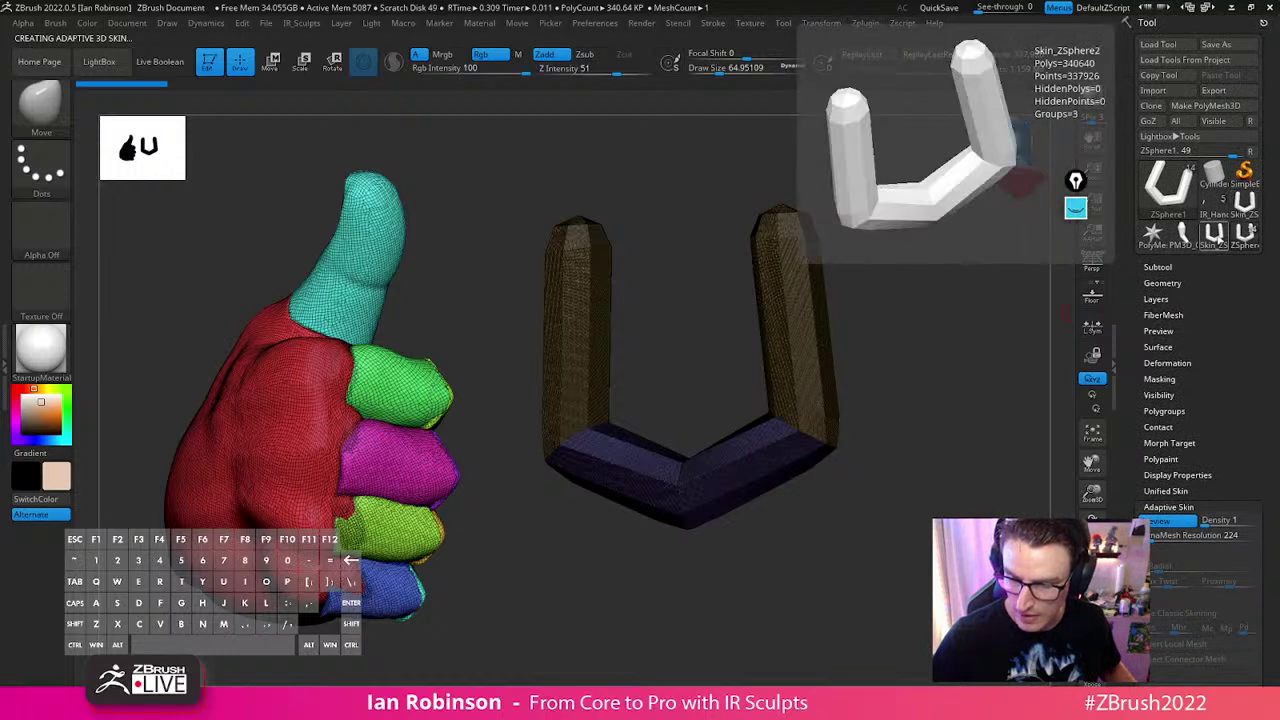
{"action": "left_click", "coordinate": [1245, 206]}
{"action": "key", "text": "shift"}
{"action": "key", "text": "2"}
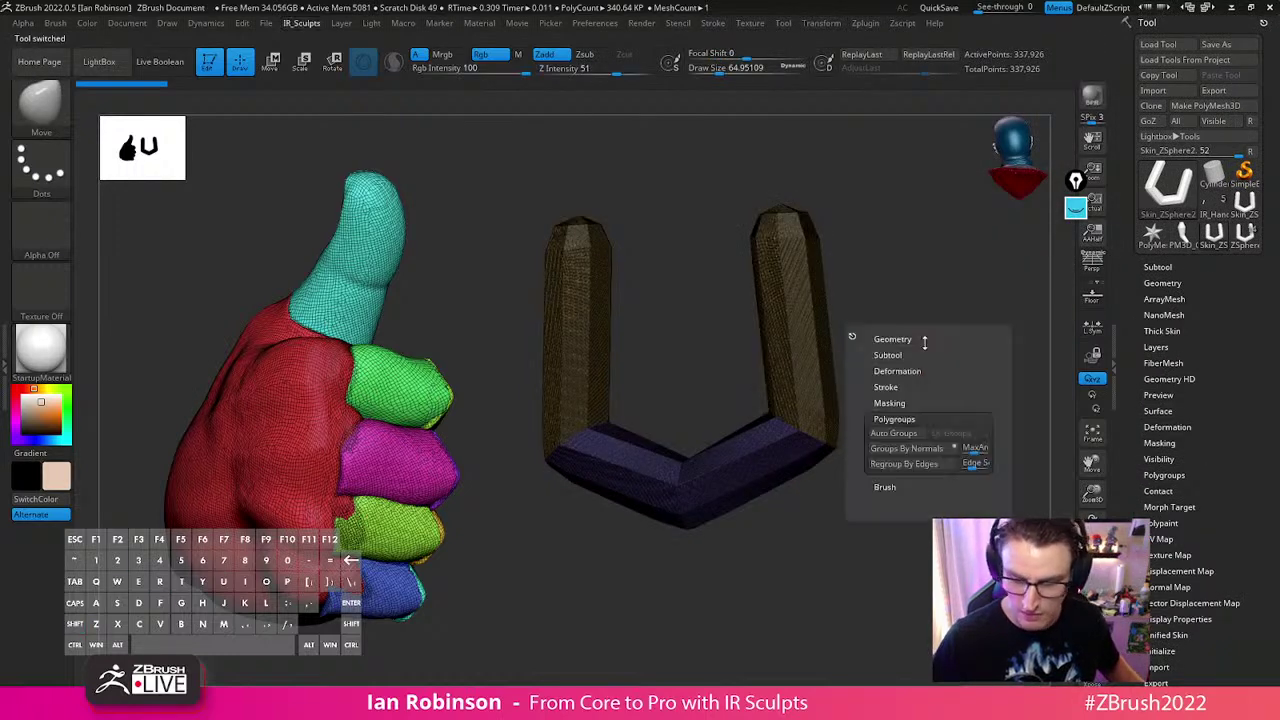
Try re-DynaMeshing the U-shaped skin mesh at resolution 224, undo it, and bring up the tool's geometry settings
{"action": "left_click", "coordinate": [900, 339]}
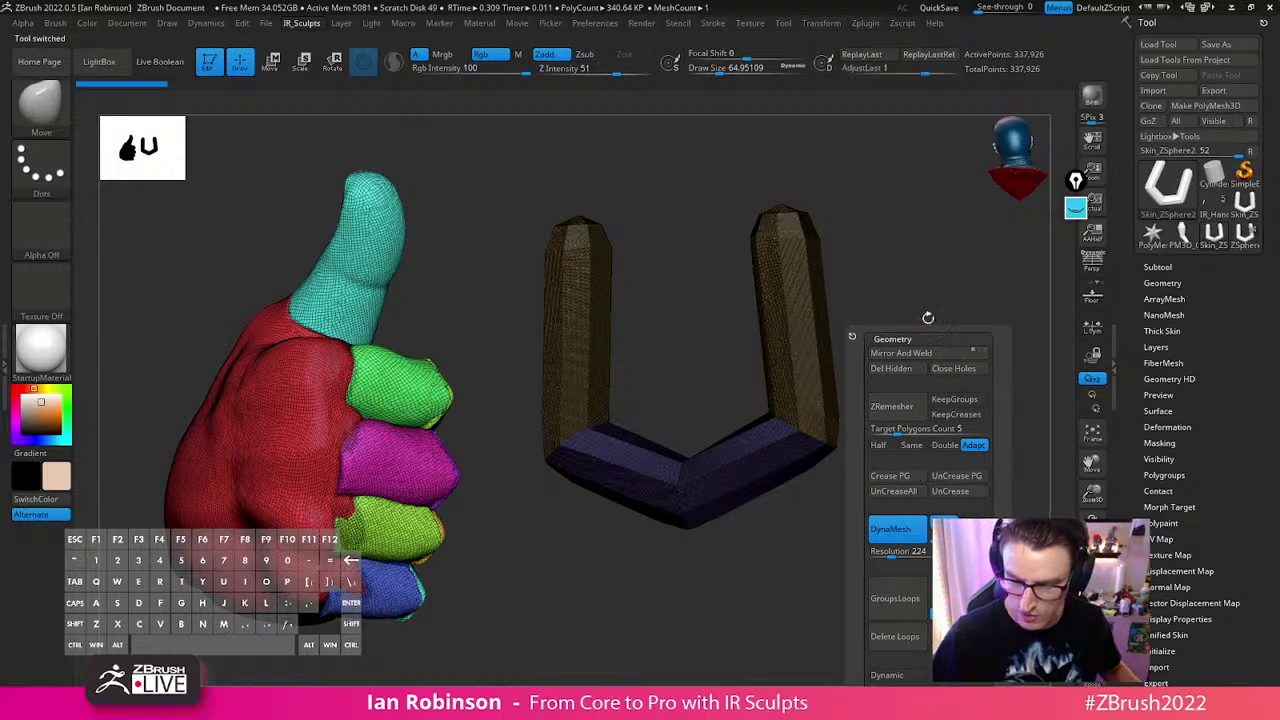
{"action": "key", "text": "ctrl+z"}
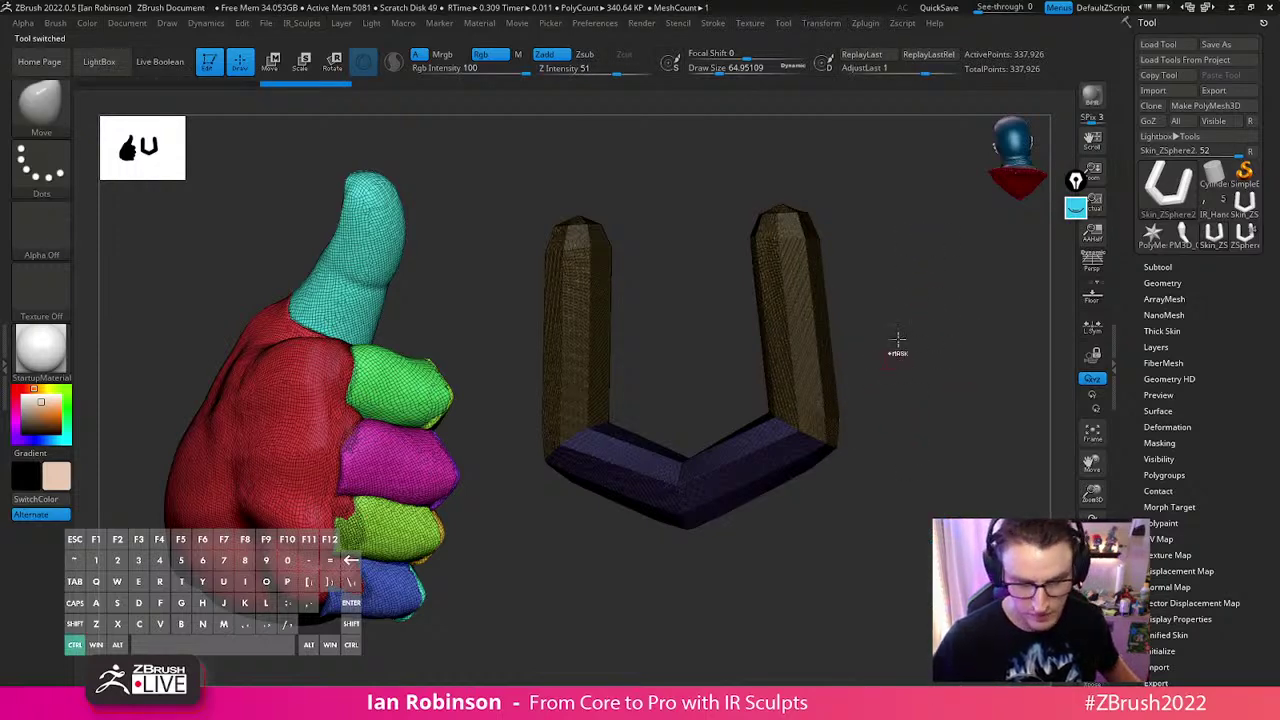
{"action": "key", "text": "shift+f"}
{"action": "key", "text": "2"}
{"action": "left_click", "coordinate": [928, 361]}
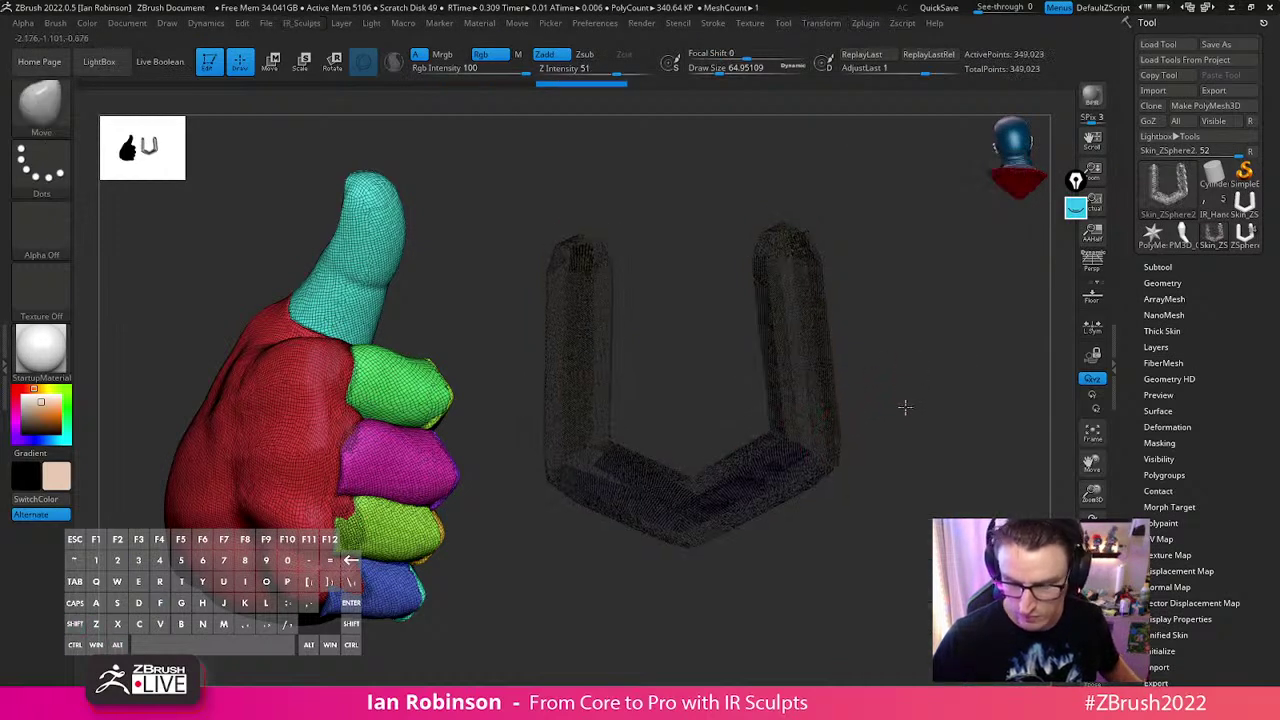
{"action": "left_click", "coordinate": [1173, 286]}
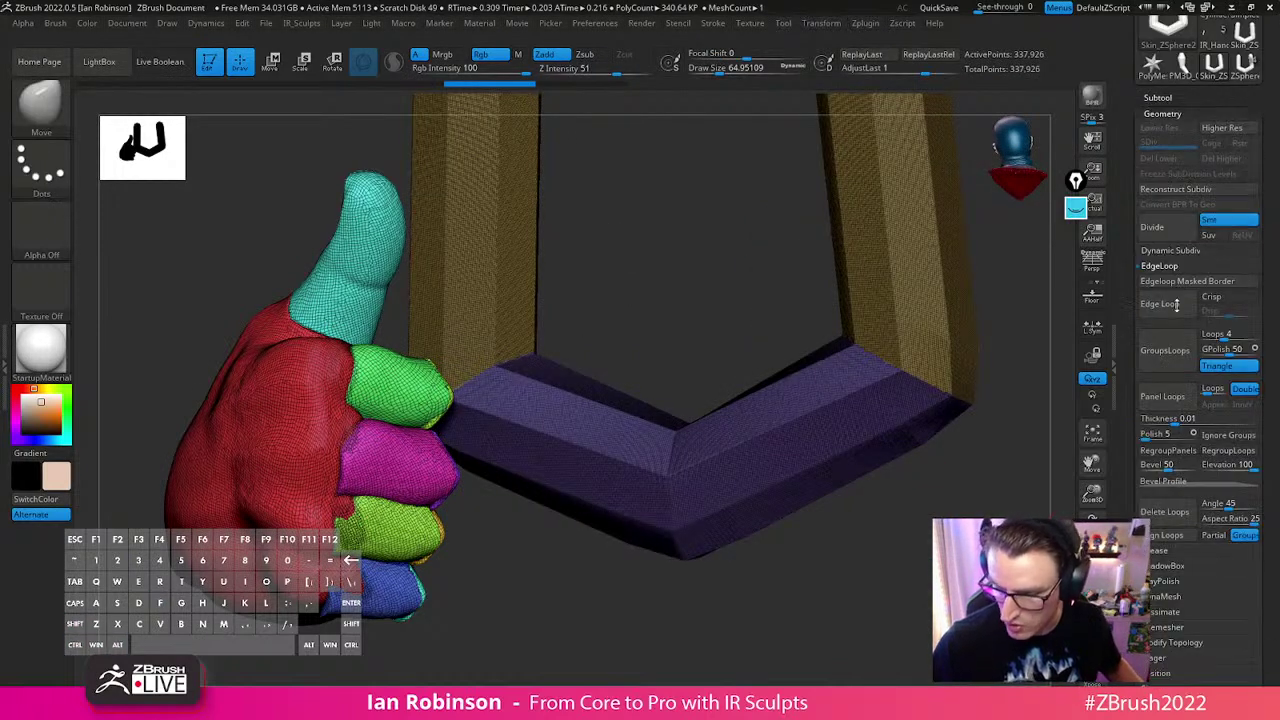
{"action": "left_click_drag", "start_coordinate": [1271, 471], "coordinate": [1271, 419]}
{"action": "key", "text": "ctrl+z"}
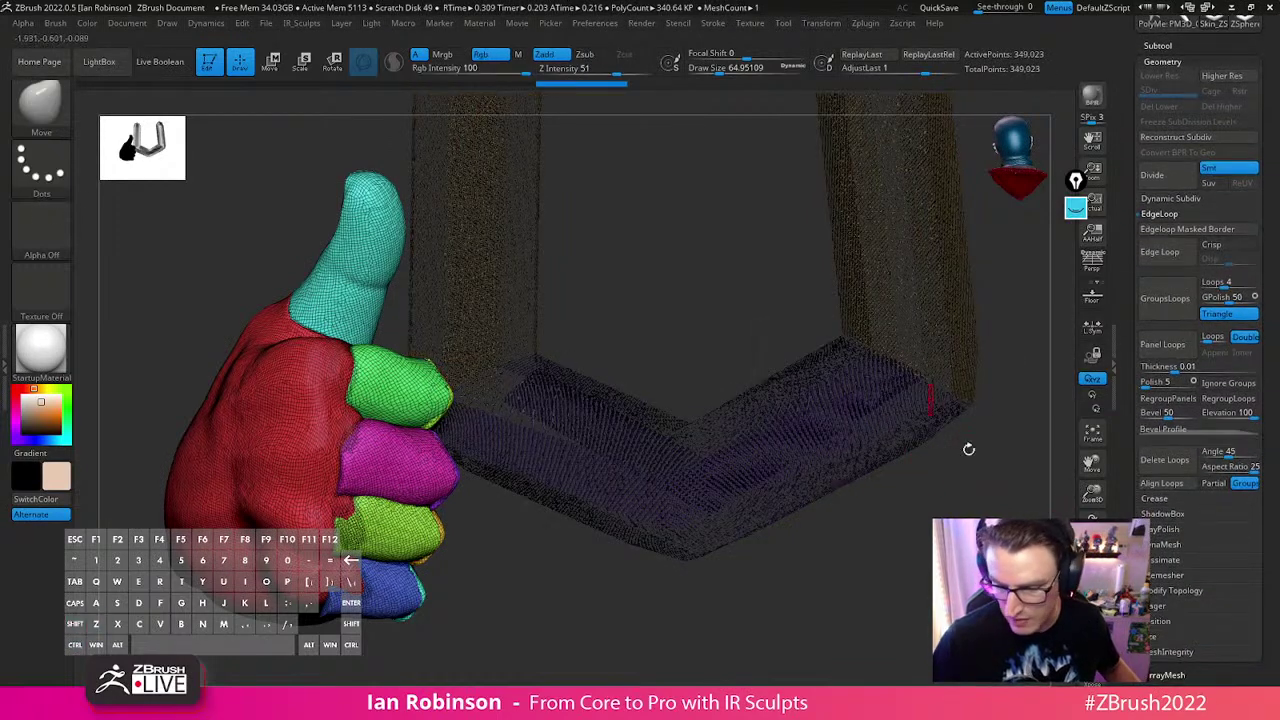
Run the mesh integrity check on the U-shaped skin mesh and re-DynaMesh it
{"action": "left_click", "coordinate": [1180, 652]}
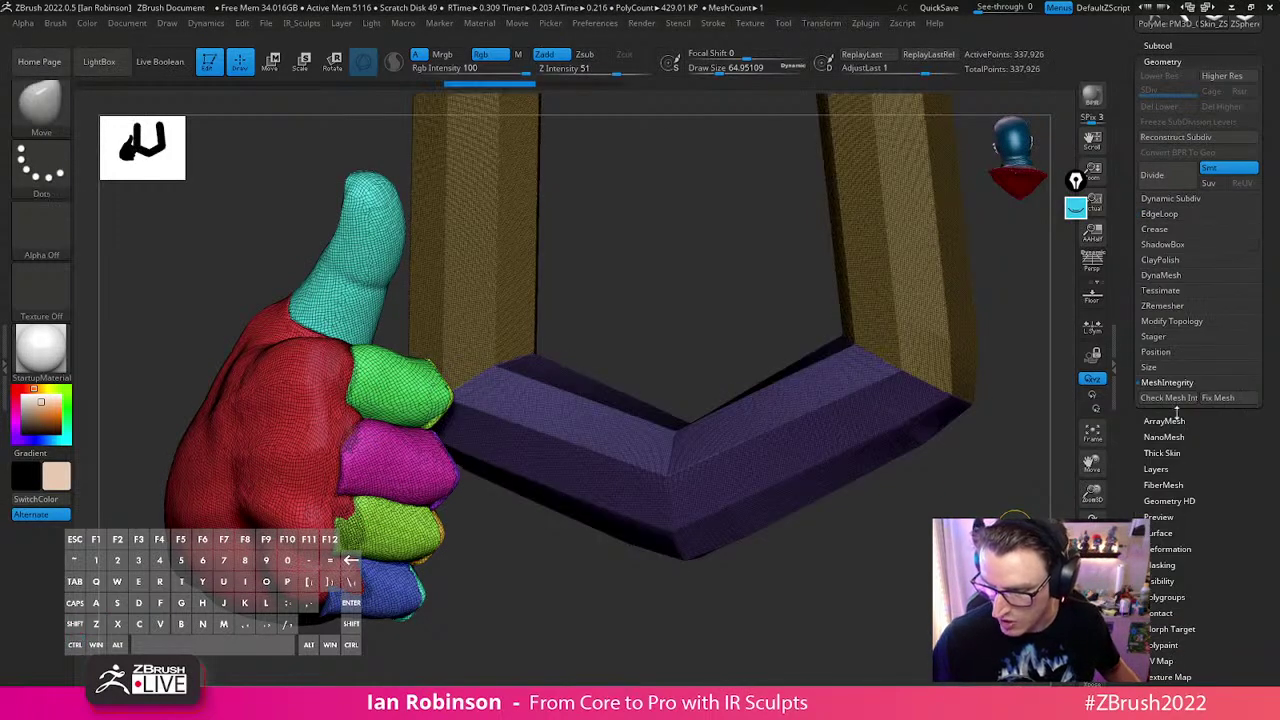
{"action": "left_click", "coordinate": [1172, 399]}
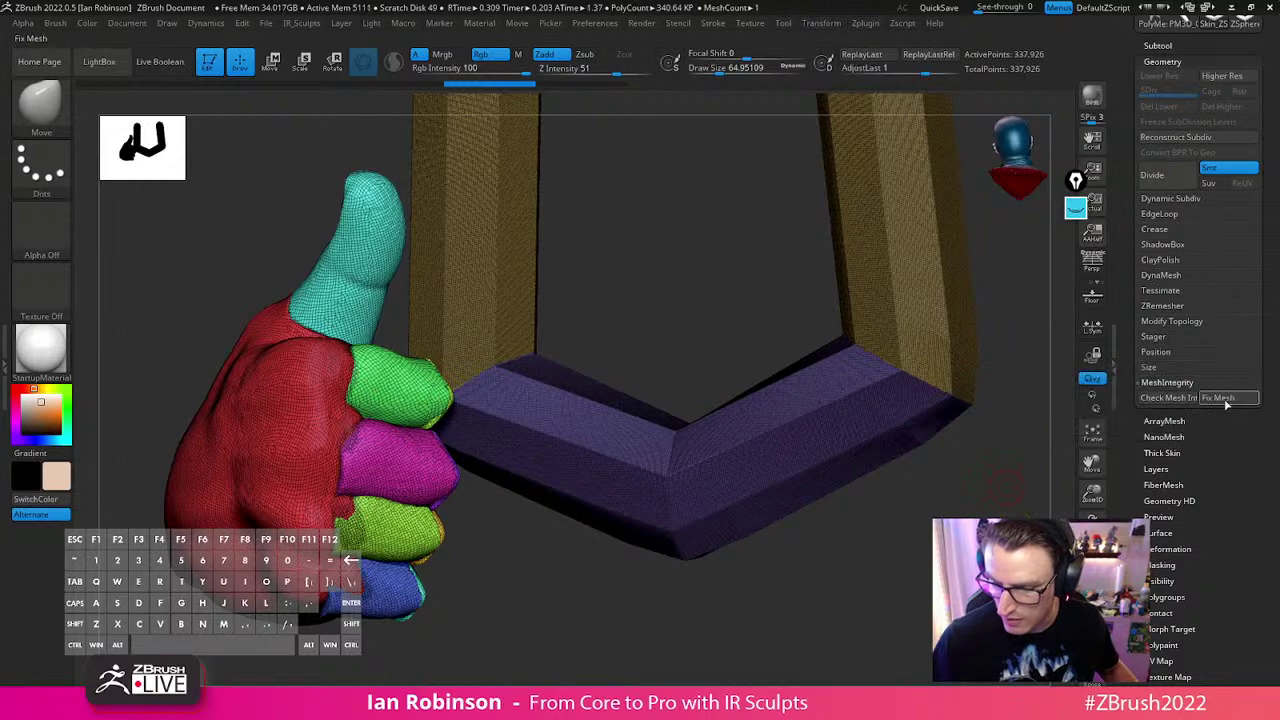
{"action": "key", "text": "ctrl"}
{"action": "left_click_drag", "start_coordinate": [980, 504], "coordinate": [960, 460], "text": "alt"}
{"action": "key", "text": "1"}
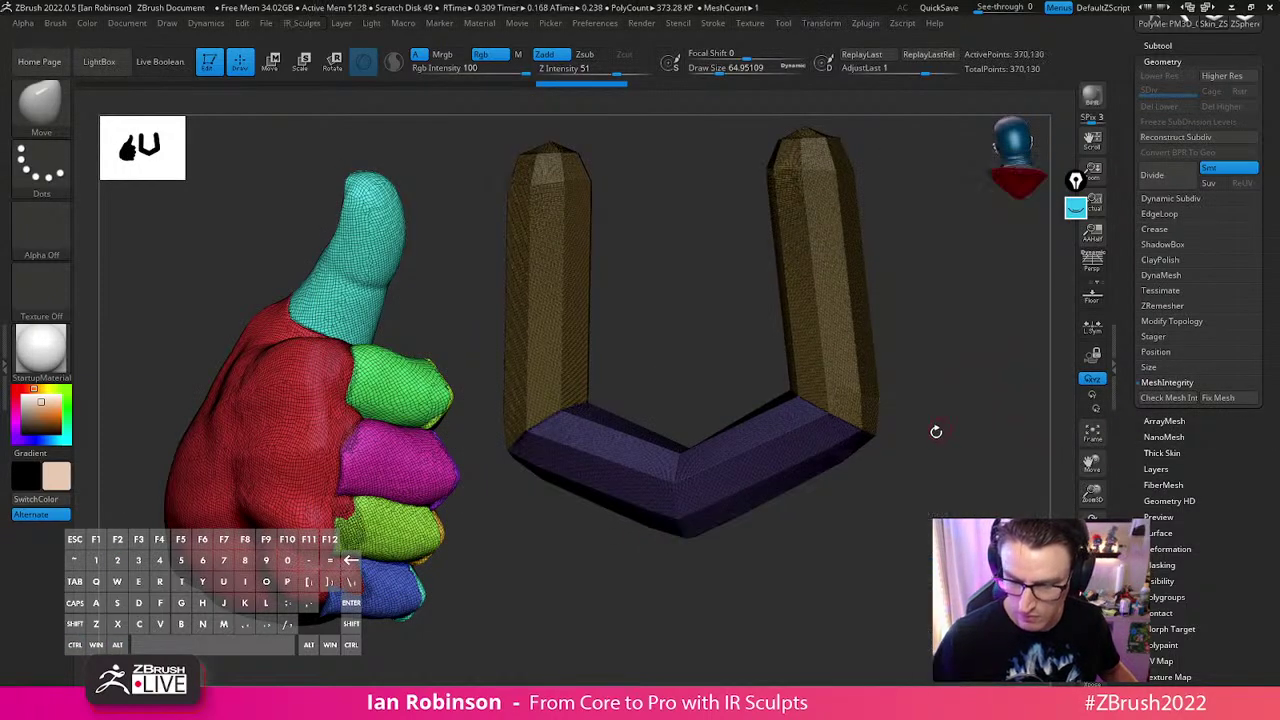
Isolate the polygroup of the two upright arms, inspect their lower ends, and show the whole mesh again
{"action": "left_click", "coordinate": [843, 317], "text": "ctrl+shift"}
{"action": "left_click_drag", "start_coordinate": [946, 390], "coordinate": [960, 346]}
{"action": "key", "text": "shift+f"}
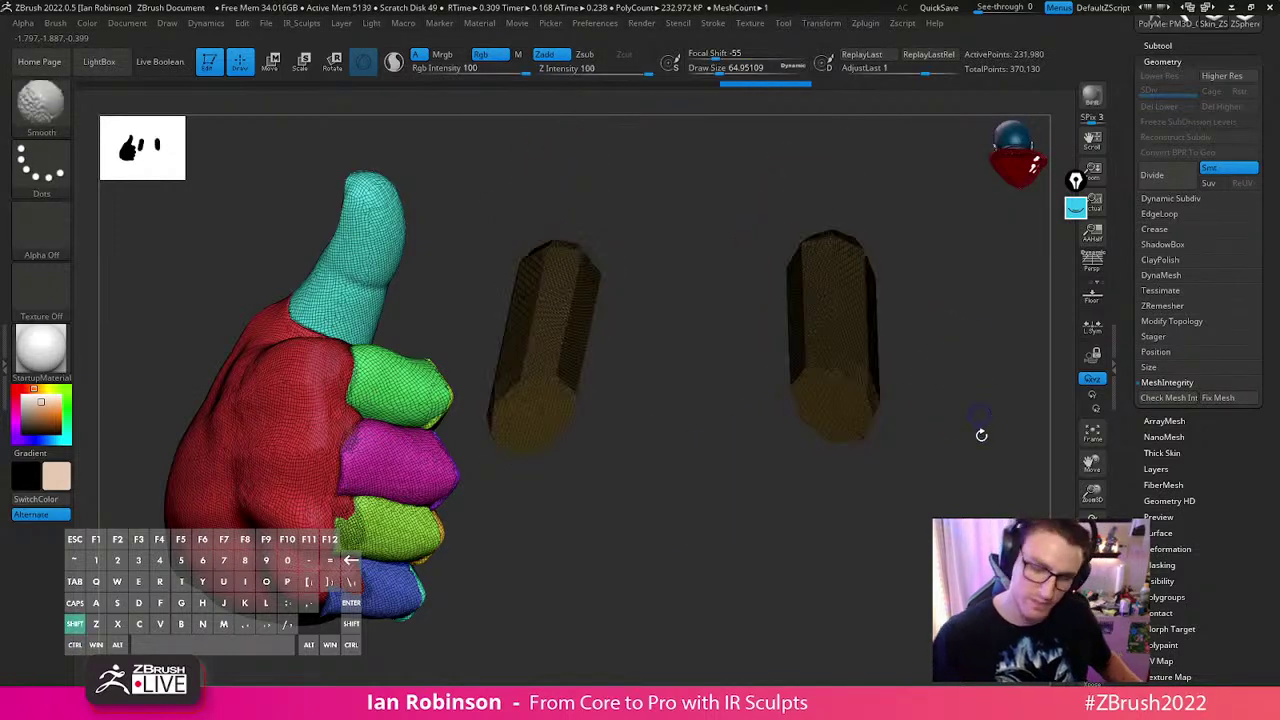
{"action": "left_click_drag", "start_coordinate": [971, 400], "coordinate": [947, 435]}
{"action": "left_click", "coordinate": [967, 412], "text": "ctrl+shift"}
{"action": "key", "text": "shift+f"}
Switch back to the ZSphere1 tool and examine its U-shaped armature from the side
{"action": "left_click", "coordinate": [1173, 46]}
{"action": "left_click_drag", "start_coordinate": [1240, 484], "coordinate": [1241, 312]}
{"action": "left_click_drag", "start_coordinate": [1262, 460], "coordinate": [1274, 419]}
{"action": "left_click_drag", "start_coordinate": [1213, 312], "coordinate": [1213, 545]}
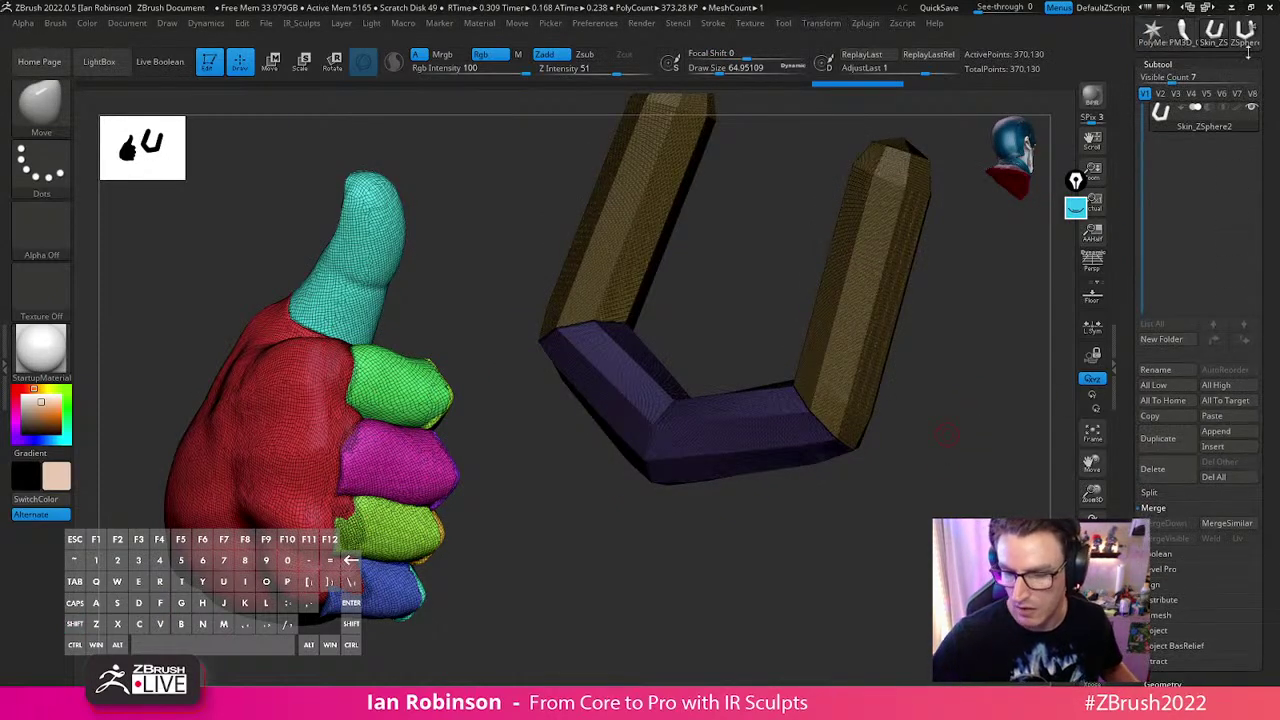
{"action": "left_click", "coordinate": [1244, 33]}
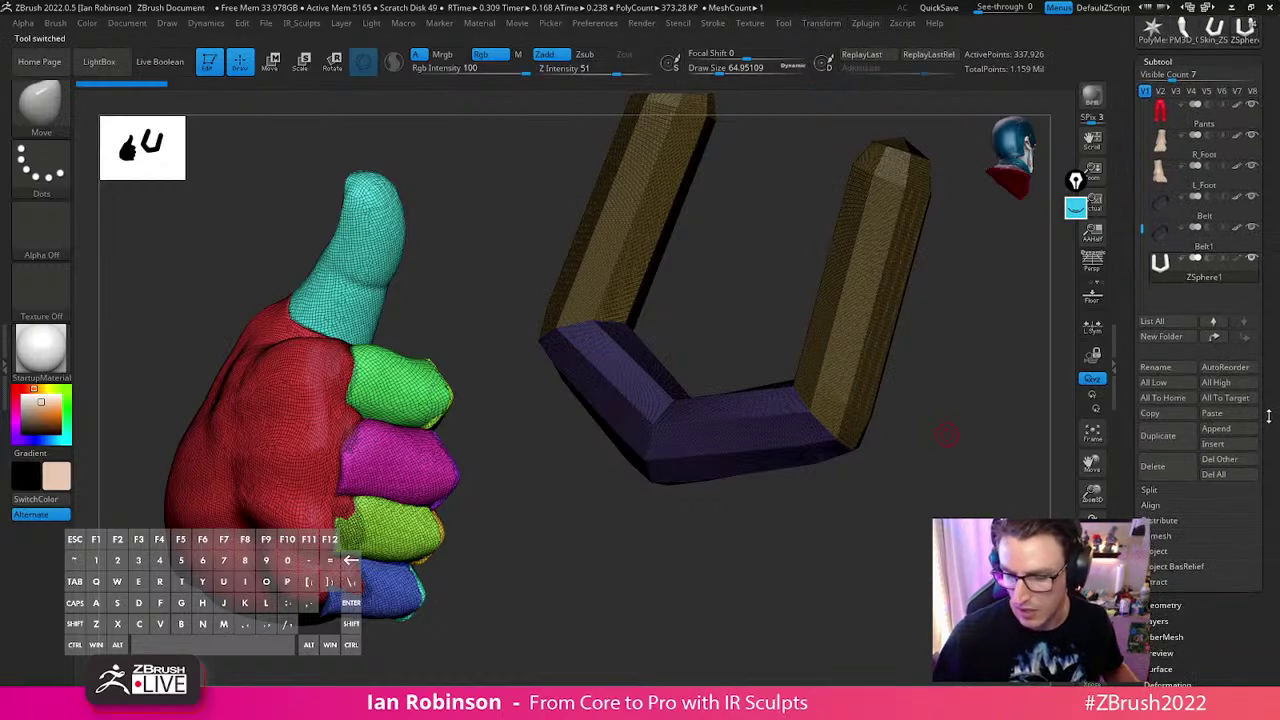
{"action": "left_click_drag", "start_coordinate": [870, 448], "coordinate": [868, 414]}
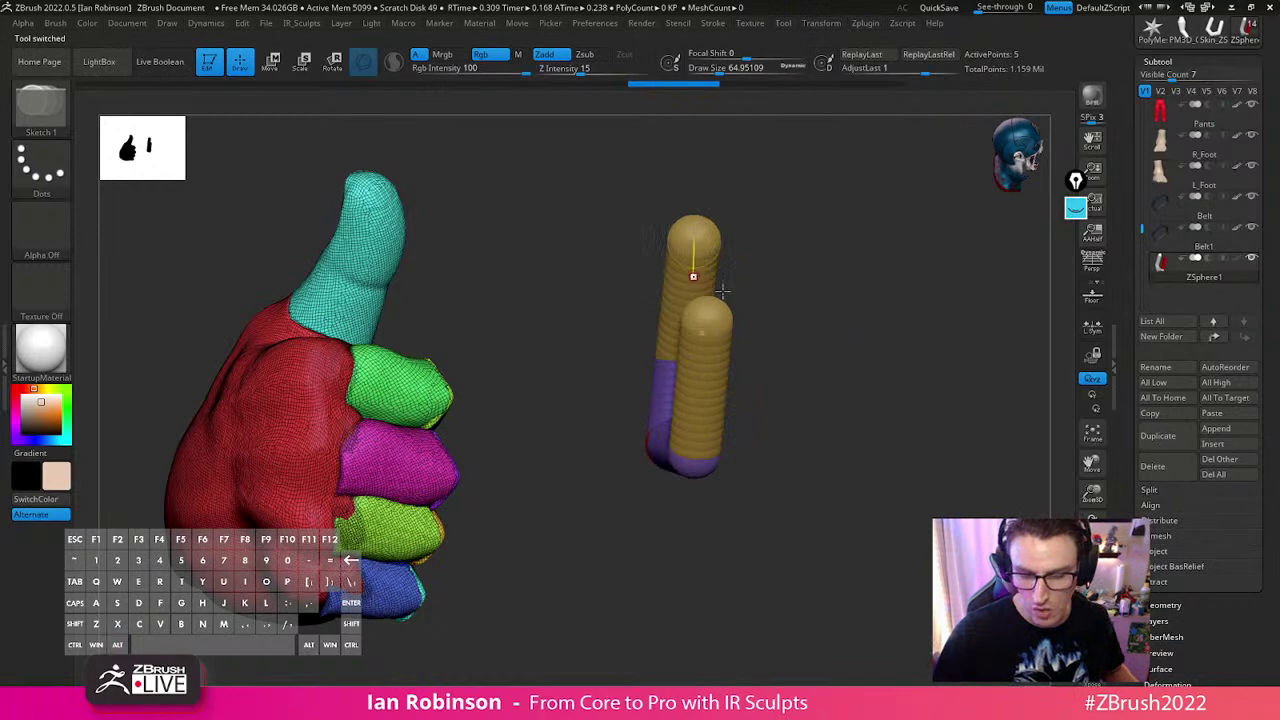
{"action": "left_click_drag", "start_coordinate": [831, 308], "coordinate": [760, 339]}
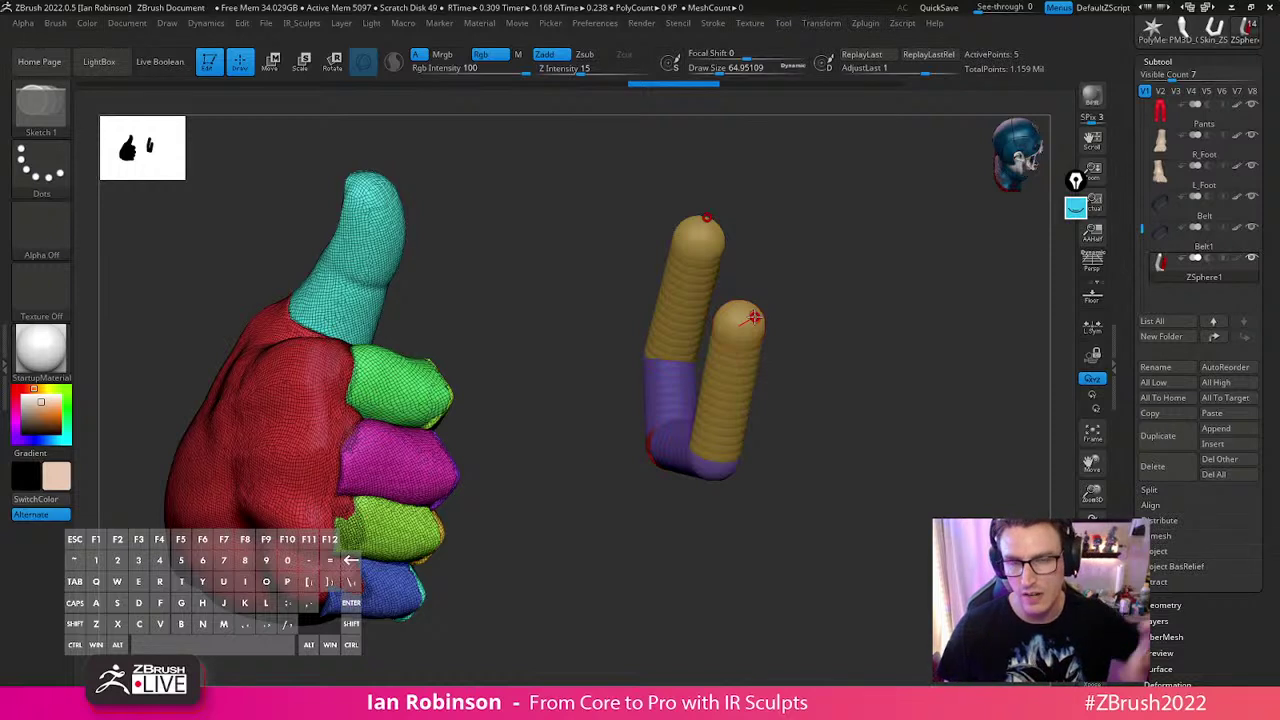
{"action": "left_click_drag", "start_coordinate": [858, 396], "coordinate": [873, 374]}
Undo the U-shaped armature's construction back to the single root ZSphere
{"action": "key", "text": "ctrl+z"}
{"action": "key", "text": "ctrl+z"}
{"action": "key", "text": "ctrl+z"}
{"action": "key", "text": "ctrl+z"}
{"action": "key", "text": "ctrl+z"}
{"action": "key", "text": "ctrl+z"}
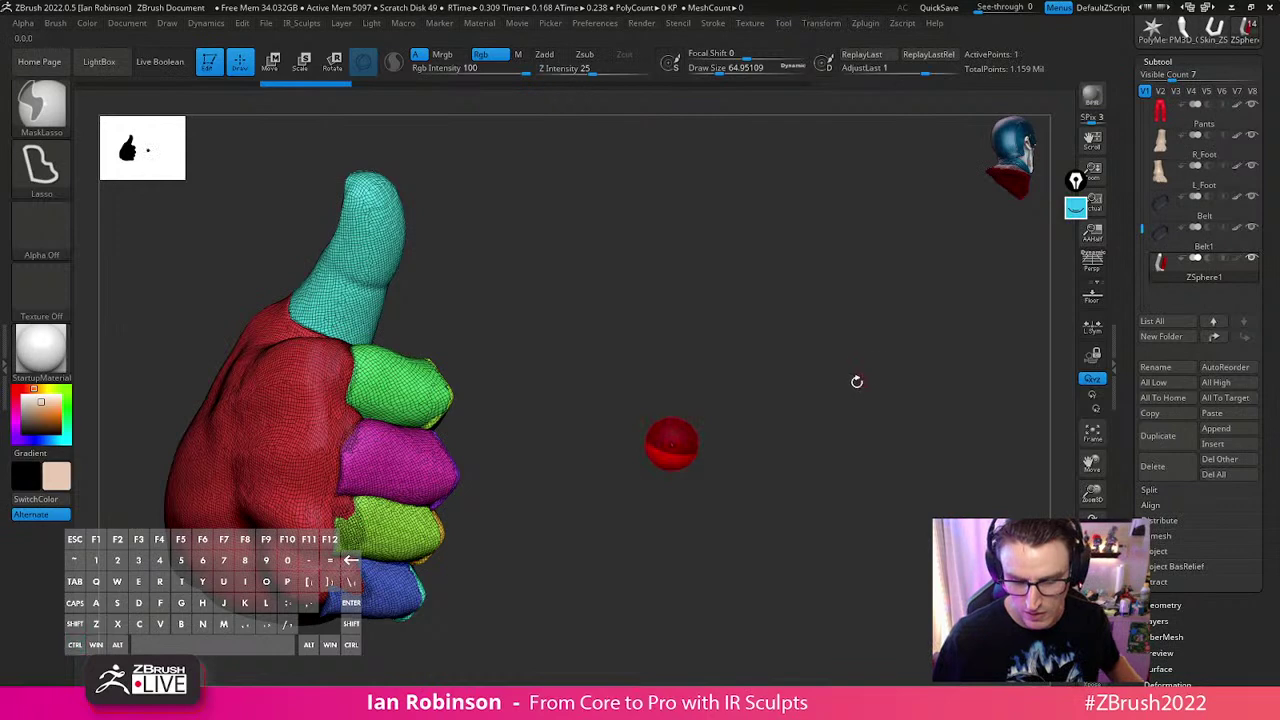
{"action": "key", "text": "ctrl+z"}
{"action": "key", "text": "ctrl+shift+z"}
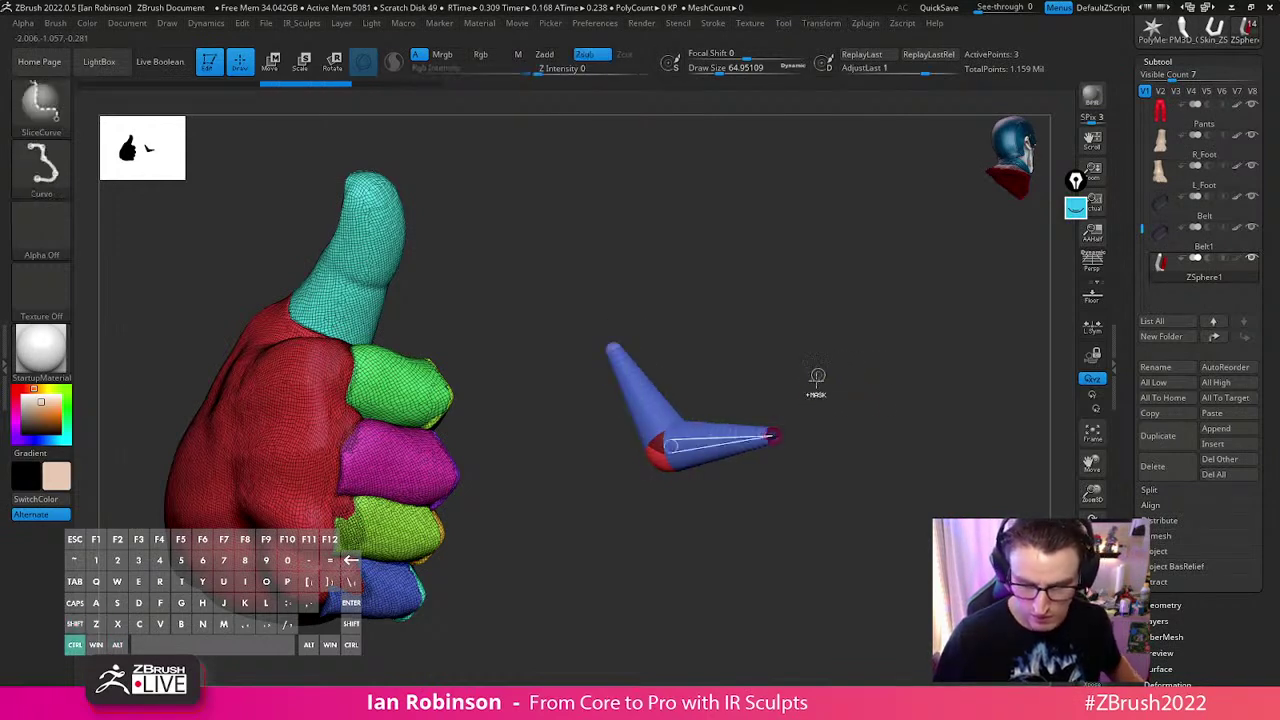
{"action": "key", "text": "ctrl+z"}
Build a straight vertical ZSphere chain upward from the root, with one extra sphere inserted midway
{"action": "mouse_move", "coordinate": [837, 369]}
{"action": "left_mouse_down", "text": "shift"}
{"action": "mouse_move", "coordinate": [807, 378]}
{"action": "mouse_move", "coordinate": [808, 412]}
{"action": "left_mouse_up", "text": "shift"}
{"action": "left_click_drag", "start_coordinate": [808, 412], "coordinate": [809, 482]}
{"action": "mouse_move", "coordinate": [670, 414]}
{"action": "left_mouse_down"}
{"action": "mouse_move", "coordinate": [672, 308]}
{"action": "mouse_move", "coordinate": [709, 338]}
{"action": "mouse_move", "coordinate": [672, 228]}
{"action": "mouse_move", "coordinate": [715, 263]}
{"action": "left_mouse_up"}
{"action": "key", "text": "w"}
{"action": "key", "text": "q"}
{"action": "left_click", "coordinate": [695, 262]}
{"action": "key", "text": "ctrl+z"}
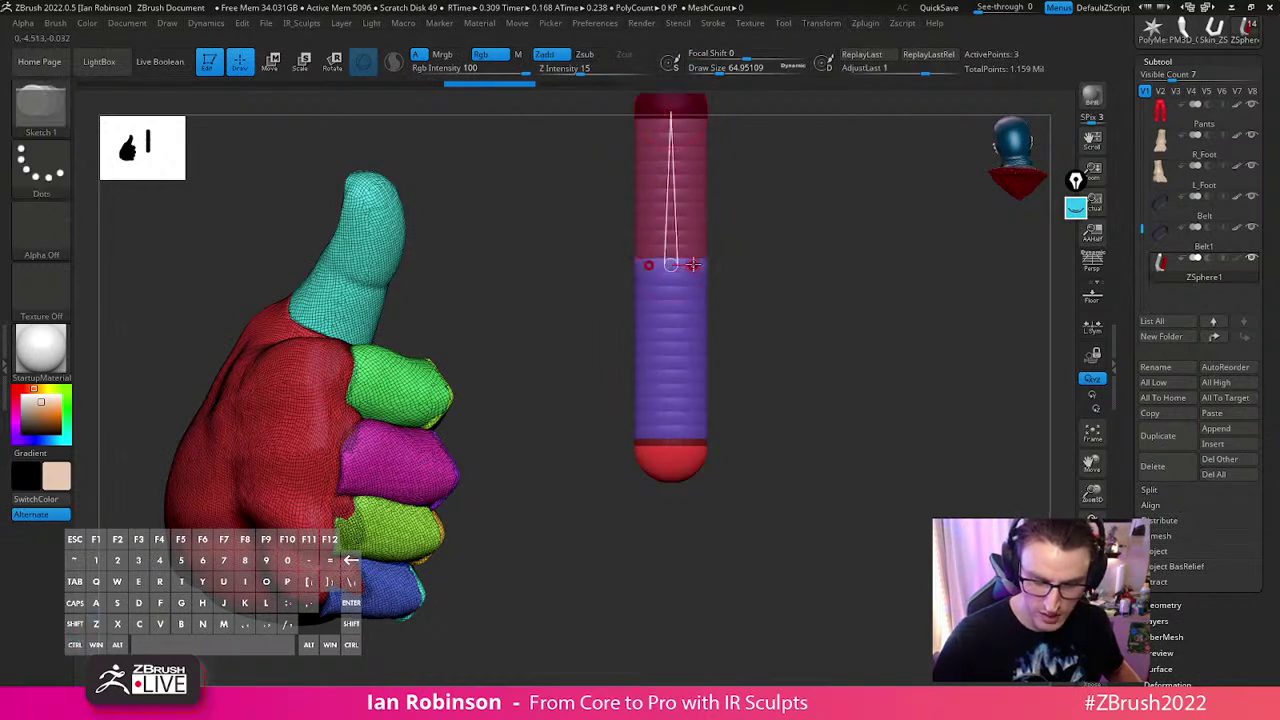
Move the middle ZSphere sideways, insert one sphere in each half, and offset both the opposite way into a zigzag
{"action": "key", "text": "e"}
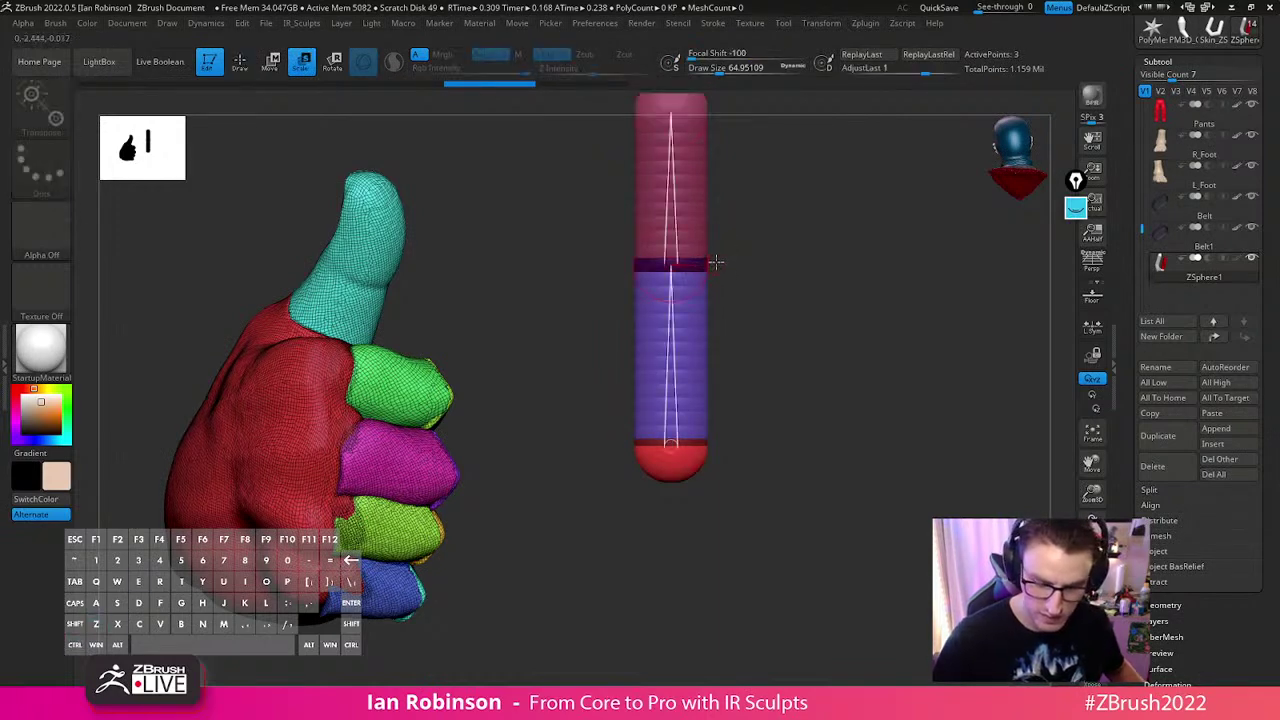
{"action": "key", "text": "w"}
{"action": "left_click_drag", "start_coordinate": [700, 262], "coordinate": [739, 265]}
{"action": "left_click_drag", "start_coordinate": [770, 333], "coordinate": [766, 312], "text": "alt"}
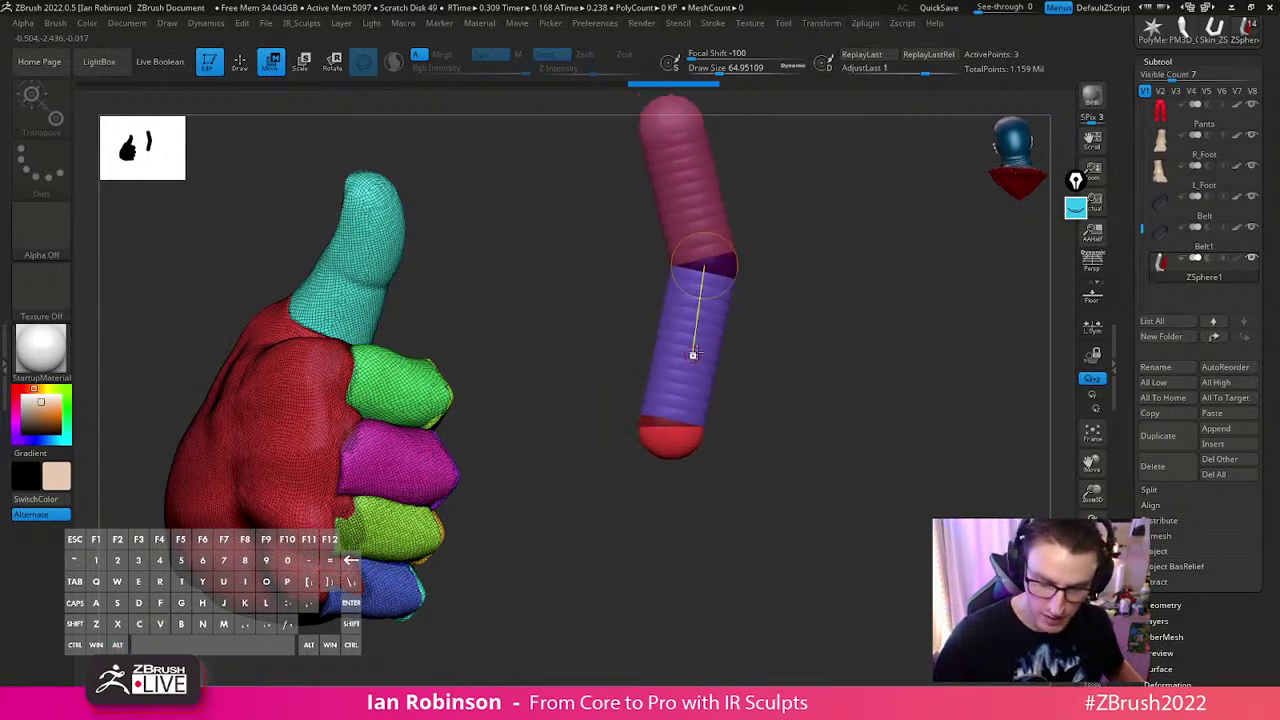
{"action": "key", "text": "q"}
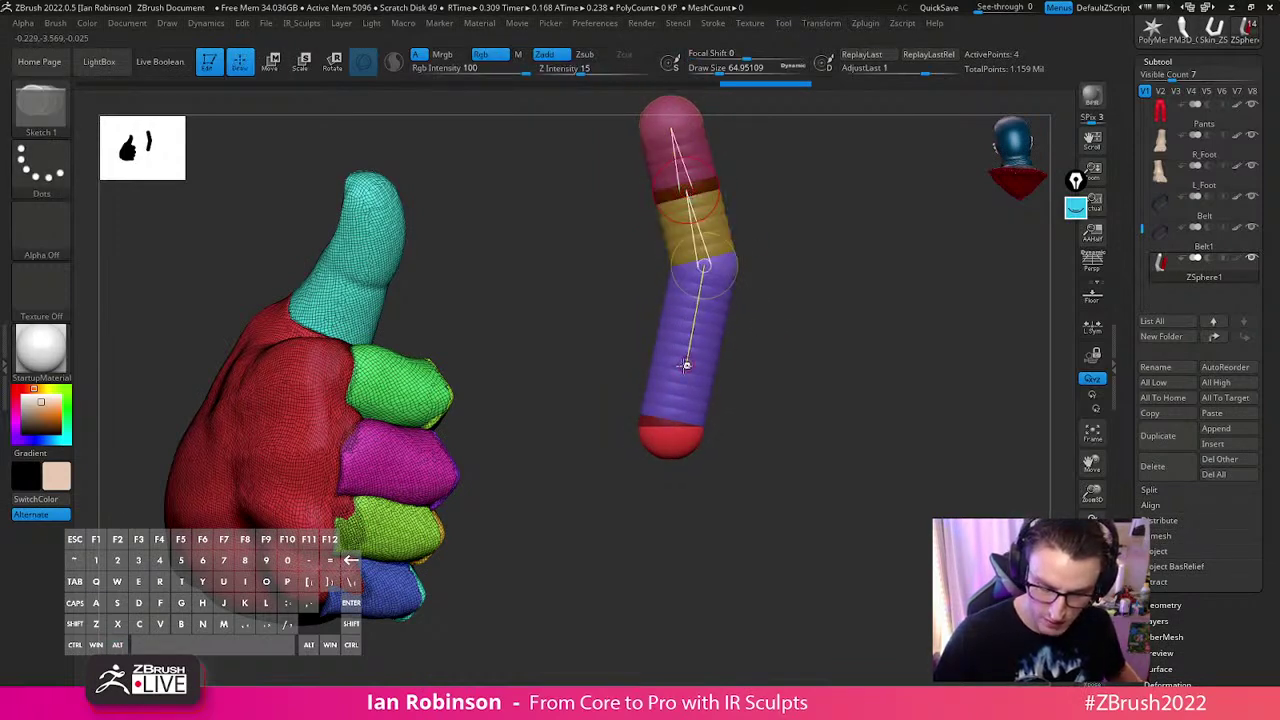
{"action": "left_click", "coordinate": [687, 366]}
{"action": "key", "text": "w"}
{"action": "left_click_drag", "start_coordinate": [702, 365], "coordinate": [670, 364]}
{"action": "left_click_drag", "start_coordinate": [694, 186], "coordinate": [669, 194]}
Preview the zigzag armature's adaptive skin and set its DynaMesh Resolution to 0
{"action": "left_click_drag", "start_coordinate": [848, 266], "coordinate": [881, 429]}
{"action": "left_click_drag", "start_coordinate": [1265, 416], "coordinate": [1263, 302]}
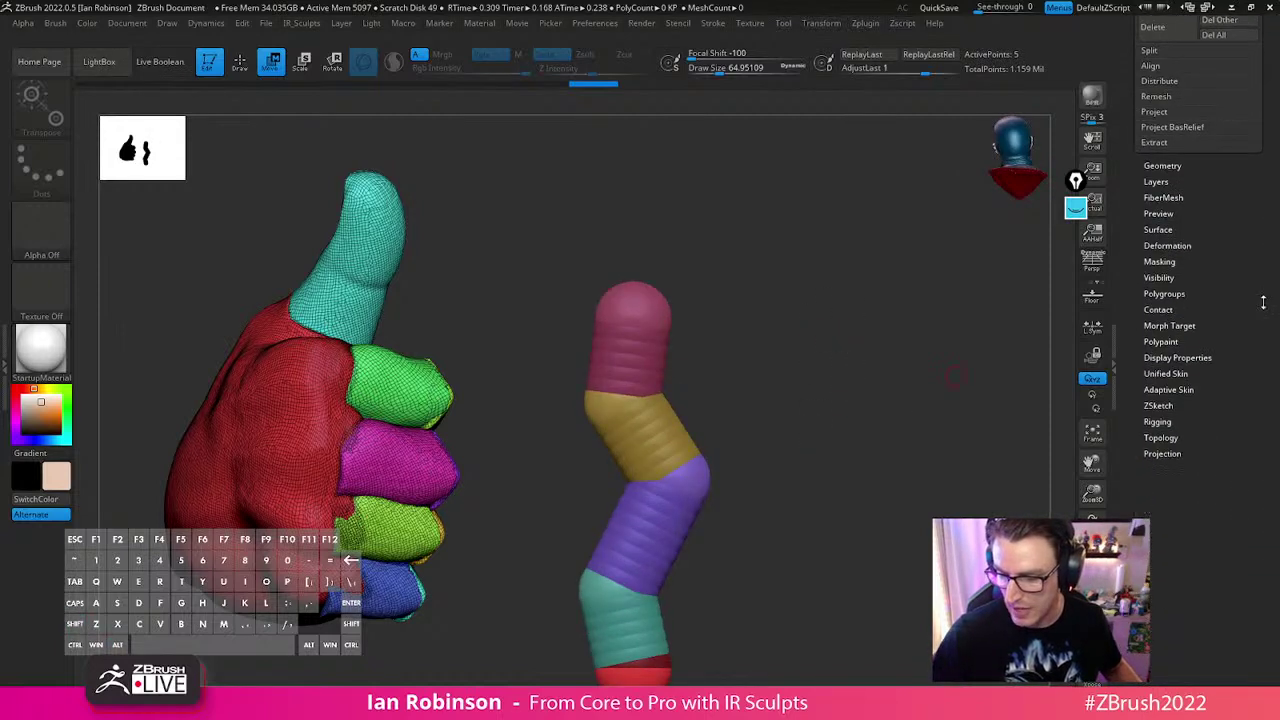
{"action": "left_click", "coordinate": [1170, 389]}
{"action": "left_click", "coordinate": [1170, 278]}
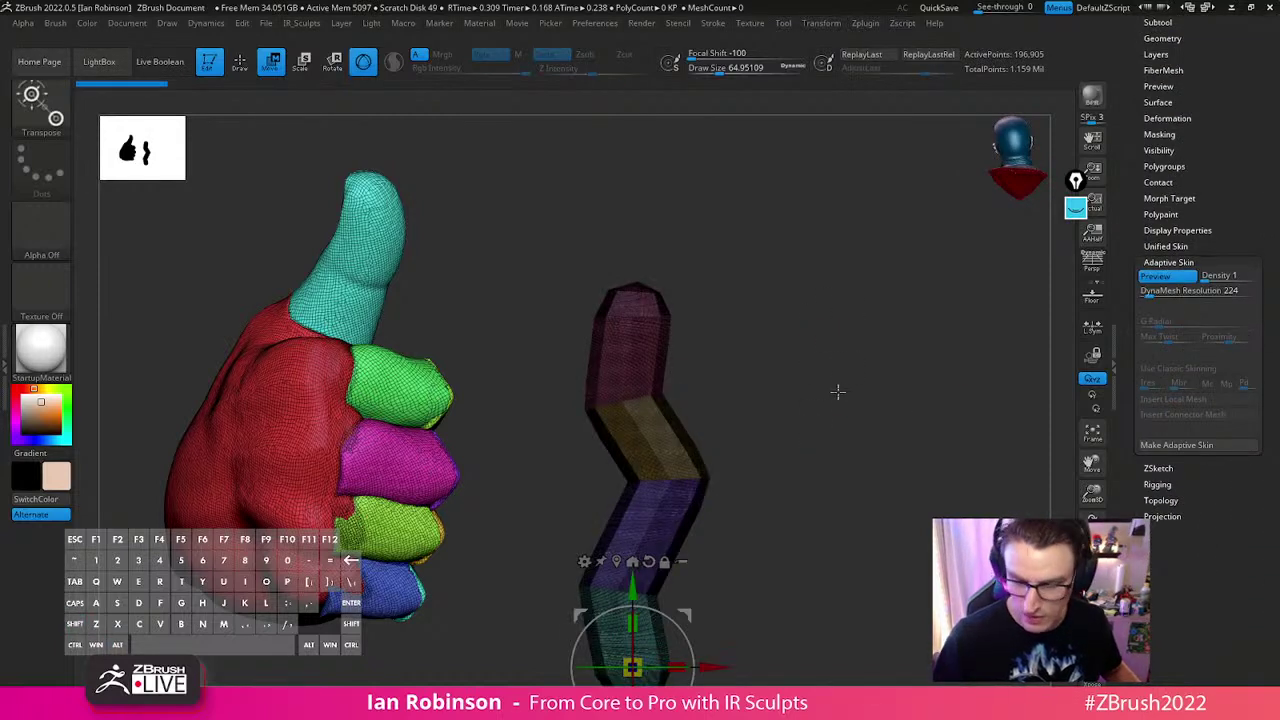
{"action": "left_click_drag", "start_coordinate": [1150, 290], "coordinate": [1137, 290]}
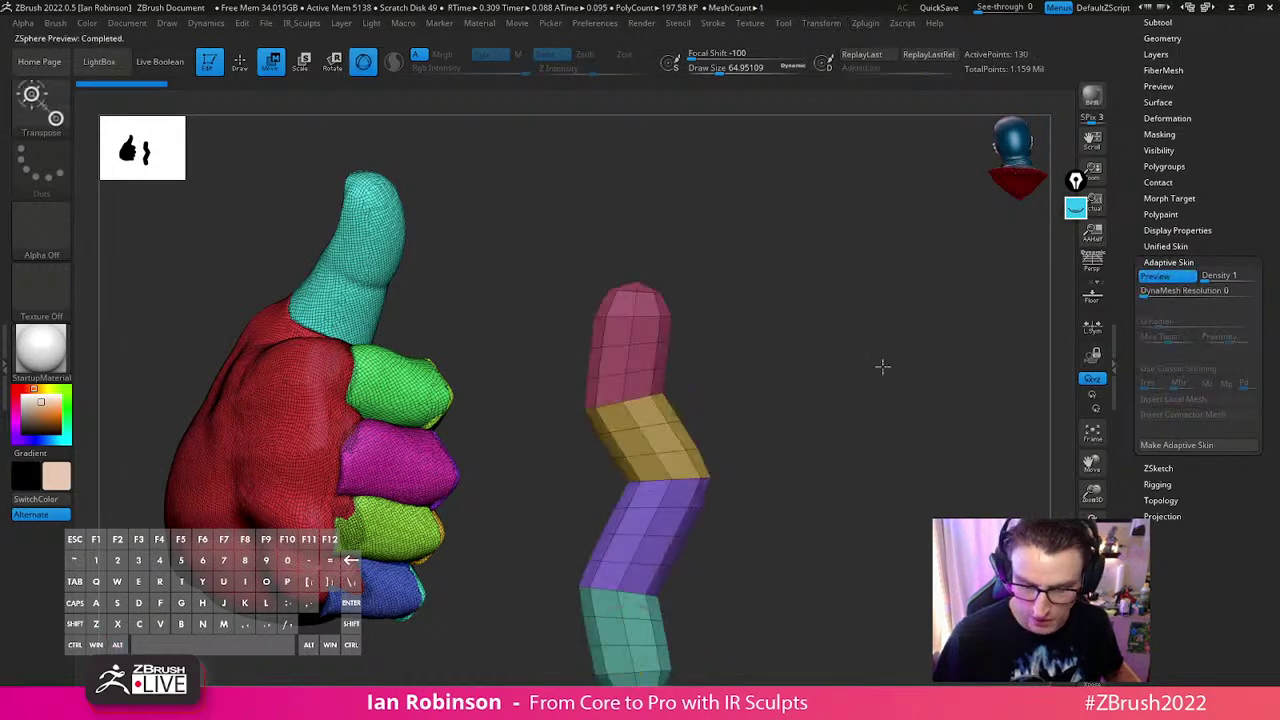
Duplicate the preview mesh beside the original along the blue axis and store the modified preview as a new PolyMesh3D
{"action": "left_click_drag", "start_coordinate": [898, 366], "coordinate": [840, 338]}
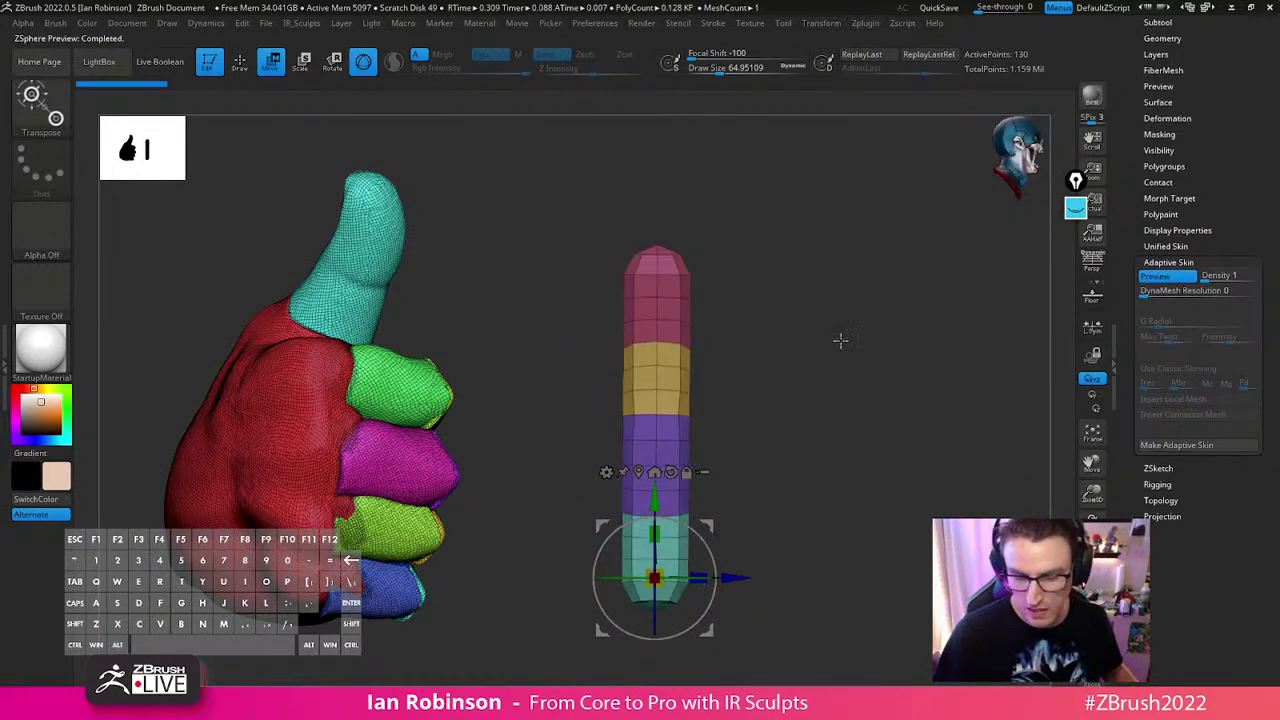
{"action": "left_click_drag", "start_coordinate": [755, 577], "coordinate": [893, 572], "text": "ctrl"}
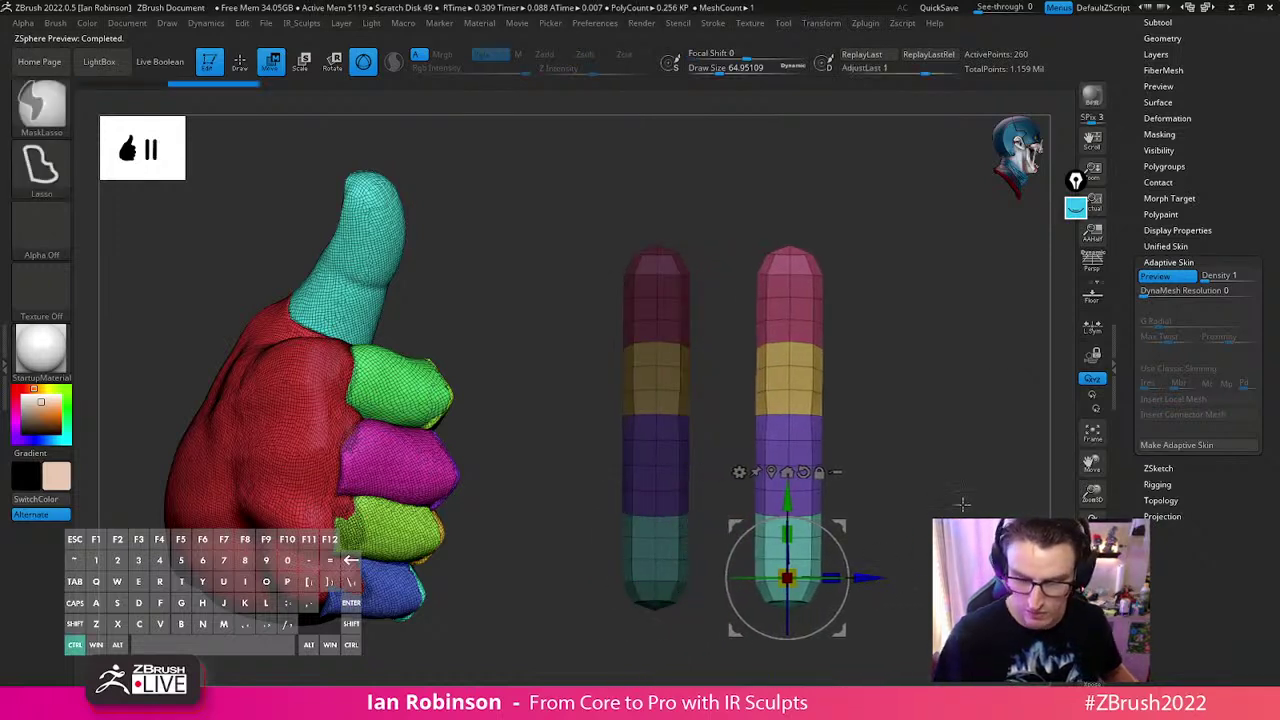
{"action": "left_click_drag", "start_coordinate": [963, 503], "coordinate": [958, 492], "text": "ctrl"}
{"action": "key", "text": "a"}
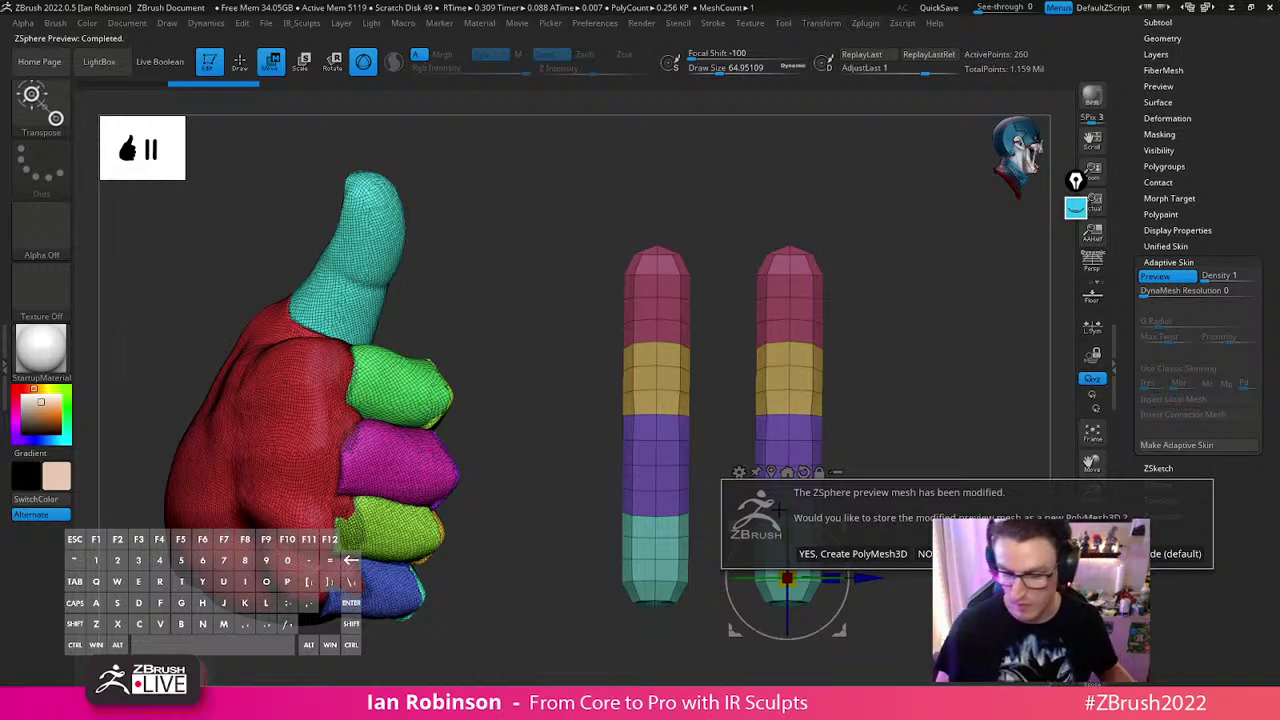
{"action": "left_click", "coordinate": [876, 551]}
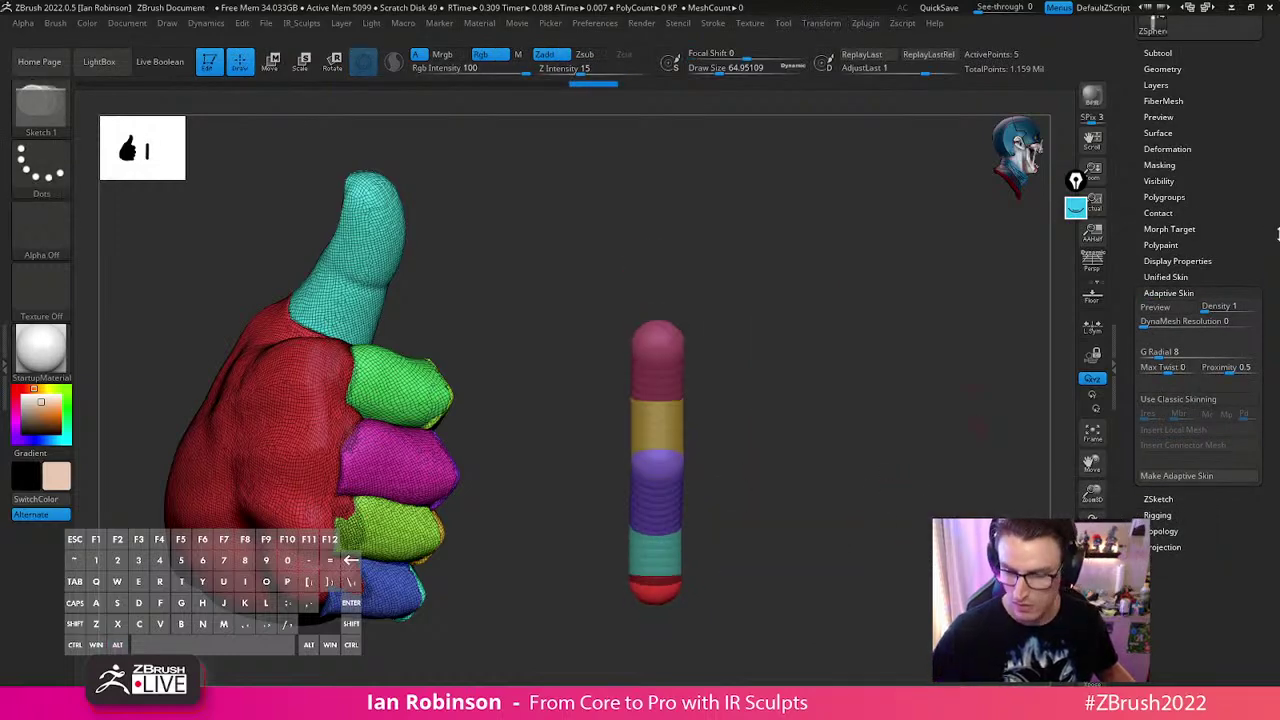
Switch to the Skin_ZSphere3 tool and turn on its polyframe display
{"action": "left_click", "coordinate": [1194, 299]}
{"action": "left_click", "coordinate": [1245, 125]}
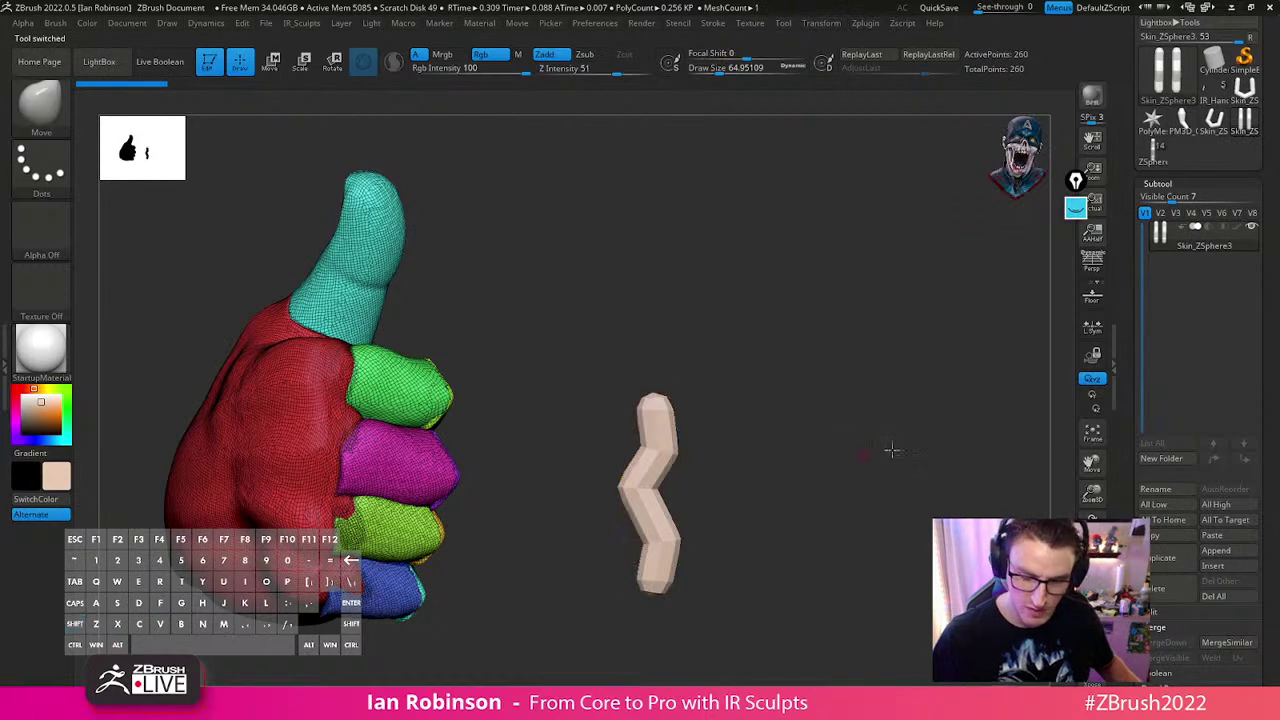
{"action": "left_click_drag", "start_coordinate": [924, 456], "coordinate": [926, 506]}
{"action": "key", "text": "shift+f"}
Apply Auto Groups to give each of the two separate zigzag meshes its own polygroup
{"action": "key", "text": "g"}
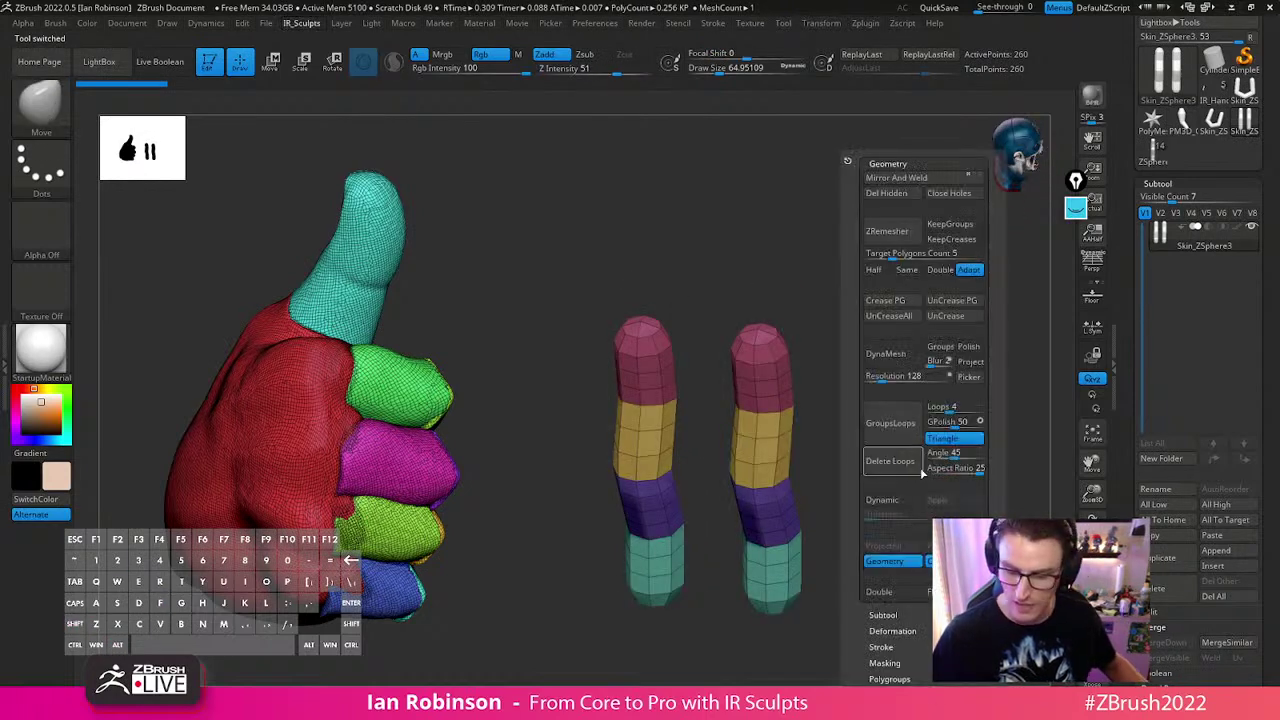
{"action": "left_click", "coordinate": [902, 164]}
{"action": "left_click", "coordinate": [891, 243]}
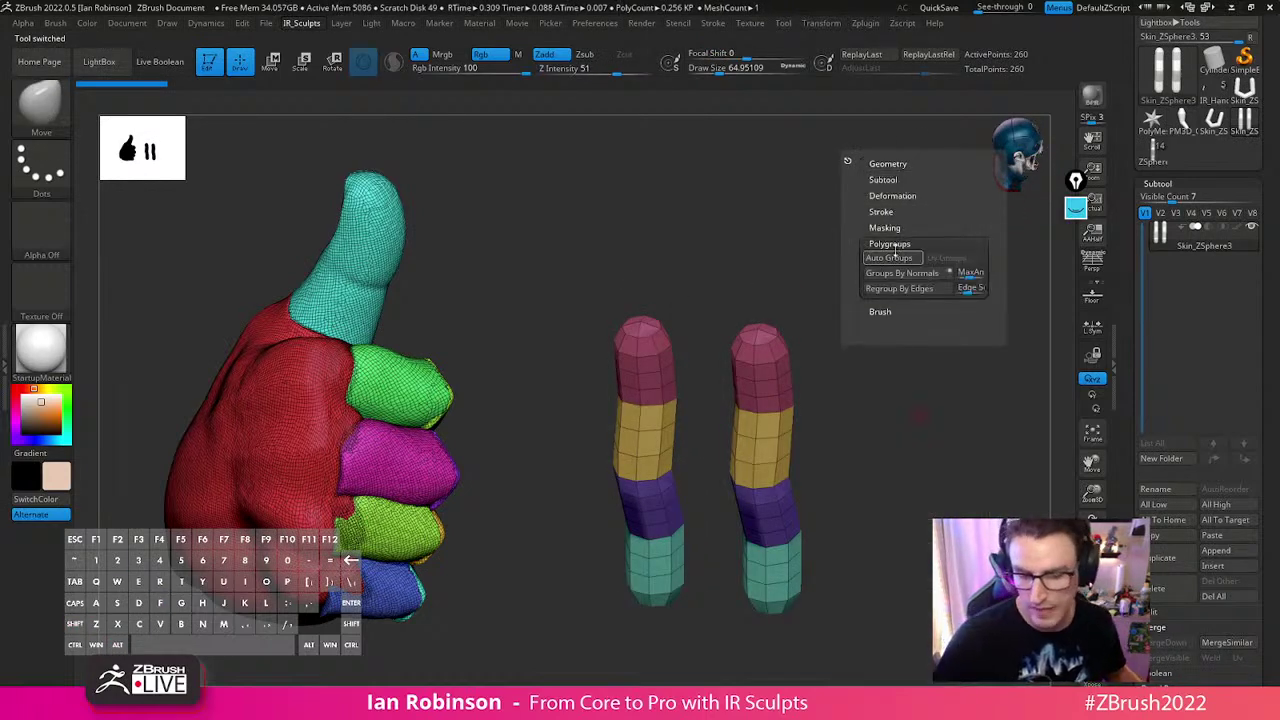
{"action": "left_click", "coordinate": [893, 256]}
{"action": "left_click_drag", "start_coordinate": [871, 471], "coordinate": [914, 403], "text": "shift"}
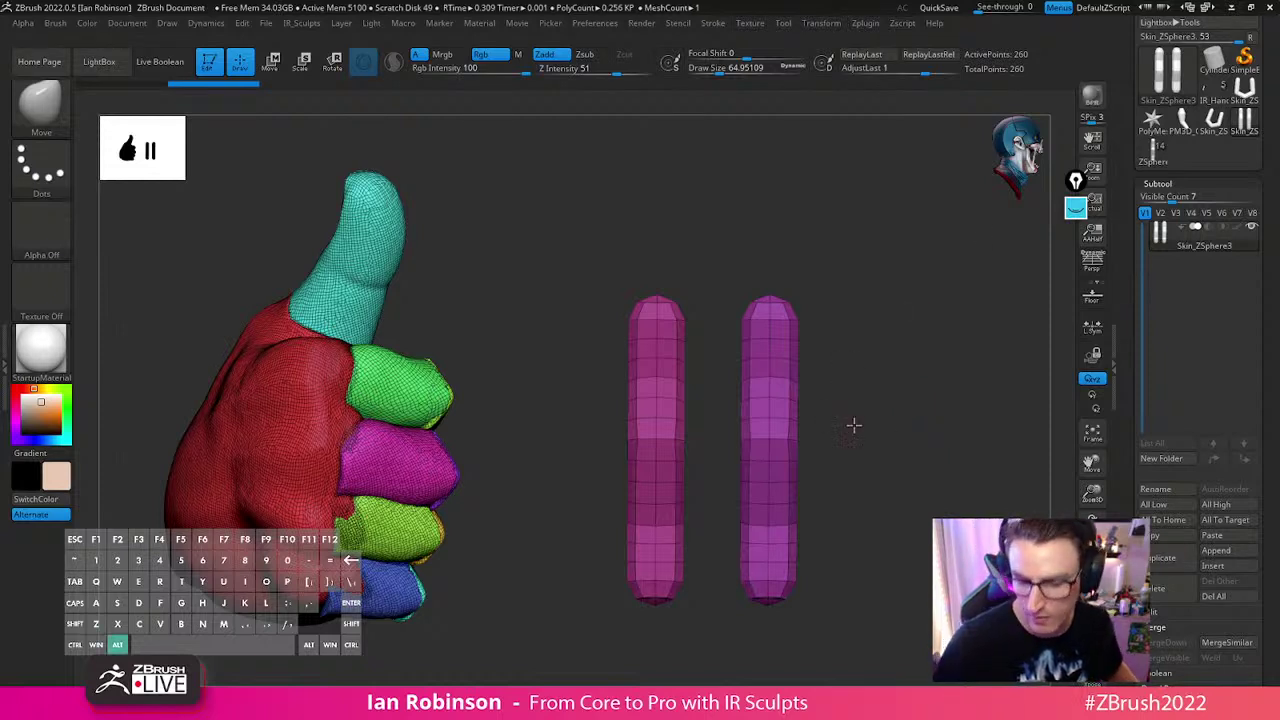
Switch to the Cylinder3D tool
{"action": "left_click_drag", "start_coordinate": [859, 432], "coordinate": [868, 390], "text": "alt"}
{"action": "left_click", "coordinate": [1214, 60]}
{"action": "mouse_move", "coordinate": [923, 466]}
{"action": "left_mouse_down", "text": "alt"}
{"action": "mouse_move", "coordinate": [931, 506]}
{"action": "mouse_move", "coordinate": [900, 466]}
{"action": "left_mouse_up", "text": "alt"}
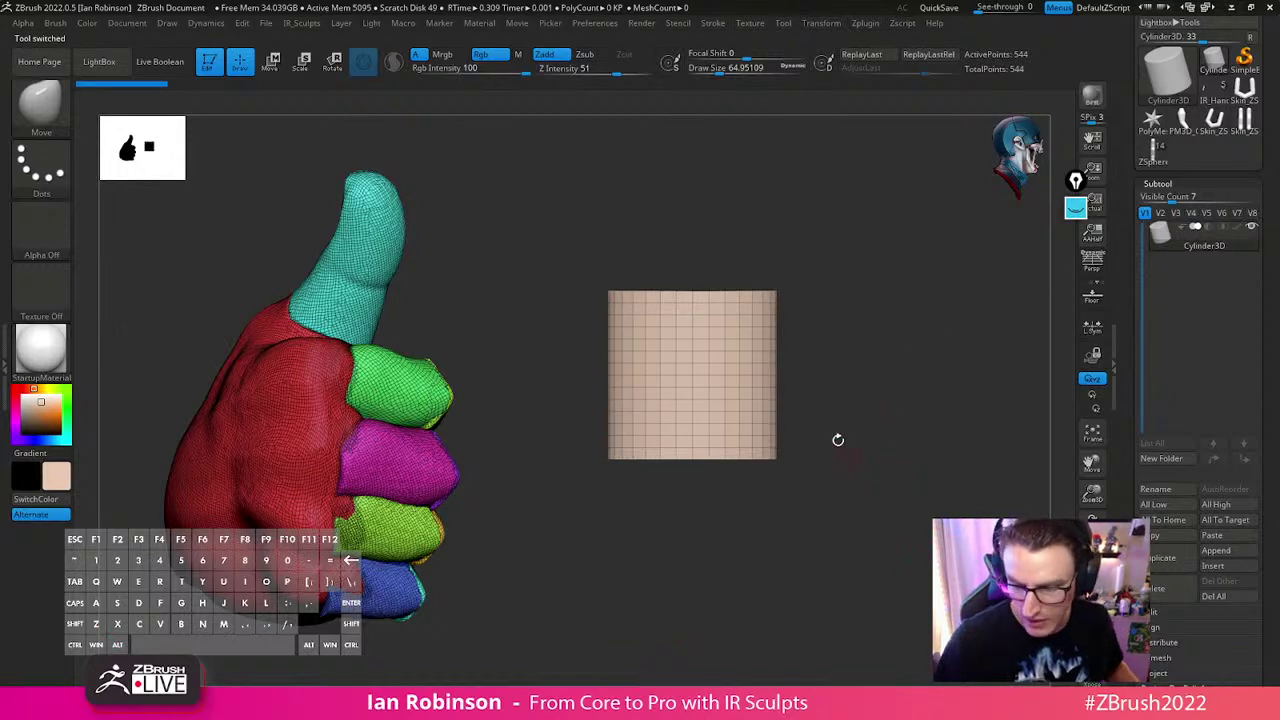
{"action": "left_click_drag", "start_coordinate": [1263, 461], "coordinate": [1270, 299]}
{"action": "left_click_drag", "start_coordinate": [1258, 220], "coordinate": [1264, 450]}
Switch to the SimpleBrush tool and clear the hand and the cylinder from the canvas
{"action": "left_click", "coordinate": [1222, 183]}
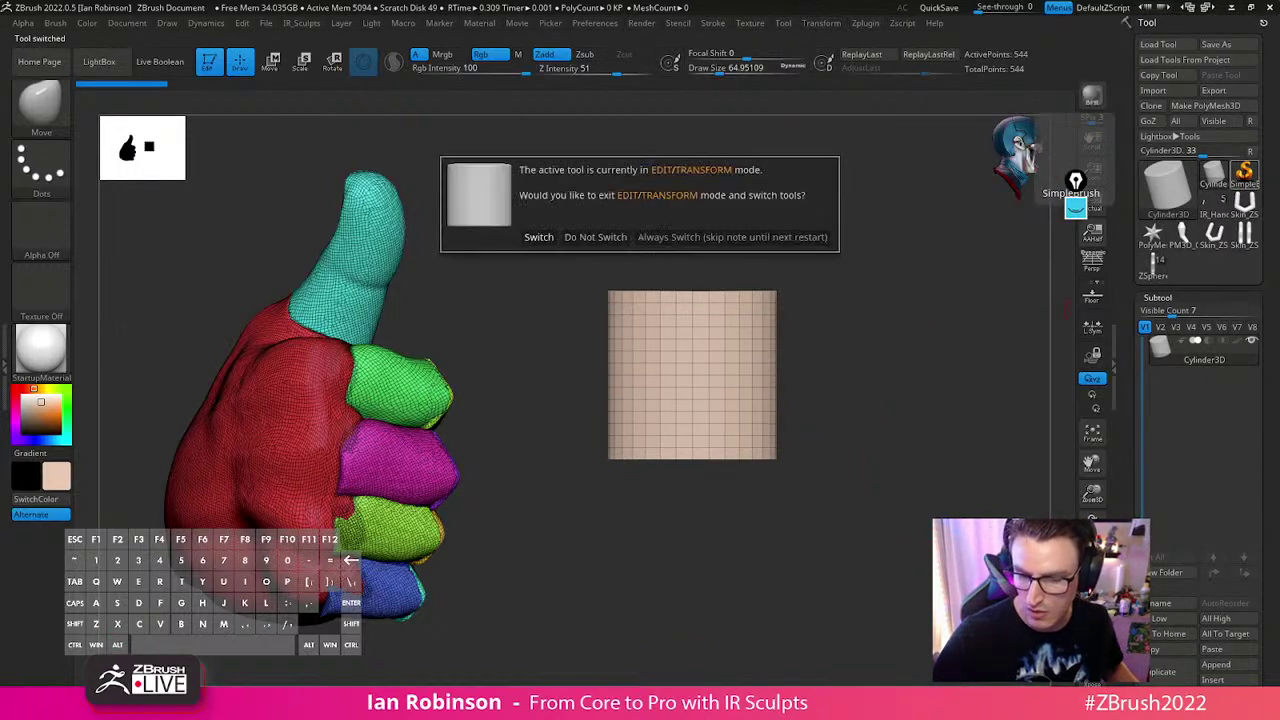
{"action": "left_click", "coordinate": [540, 237]}
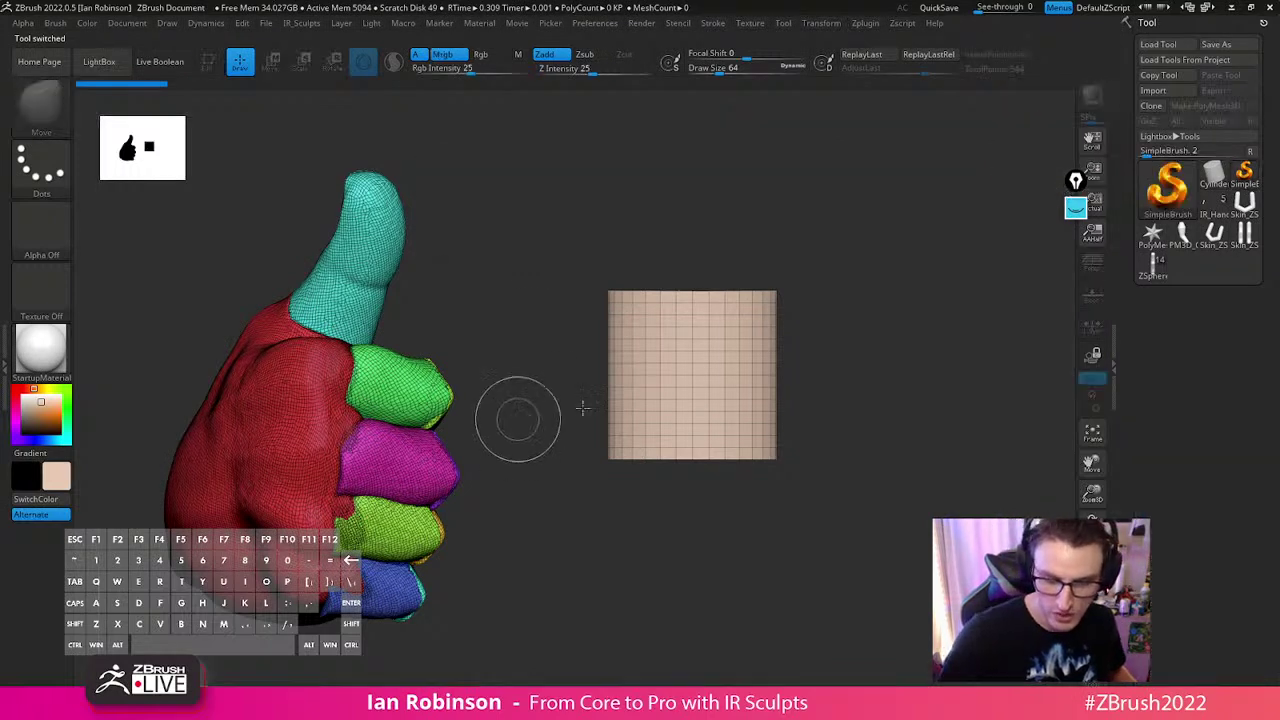
{"action": "key", "text": "ctrl+n"}
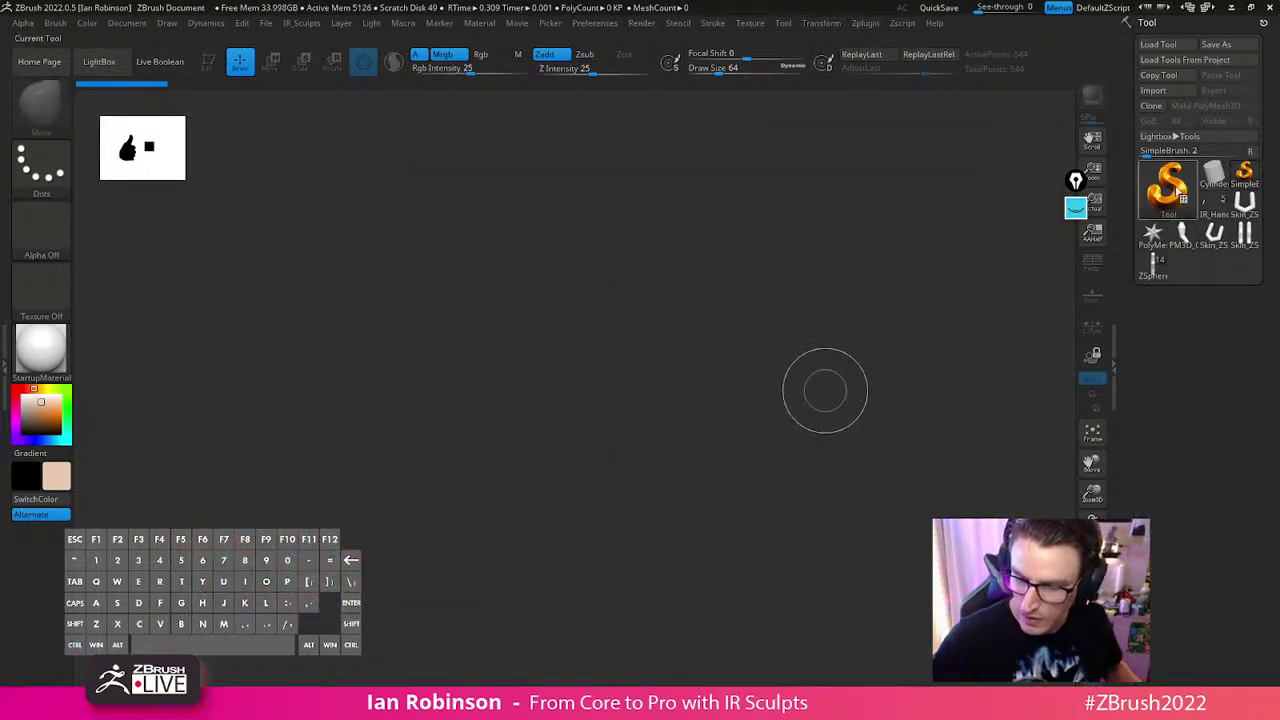
Draw a Cube3D on the empty canvas, clear it, draw a second cube and undo that one
{"action": "left_click", "coordinate": [1168, 185]}
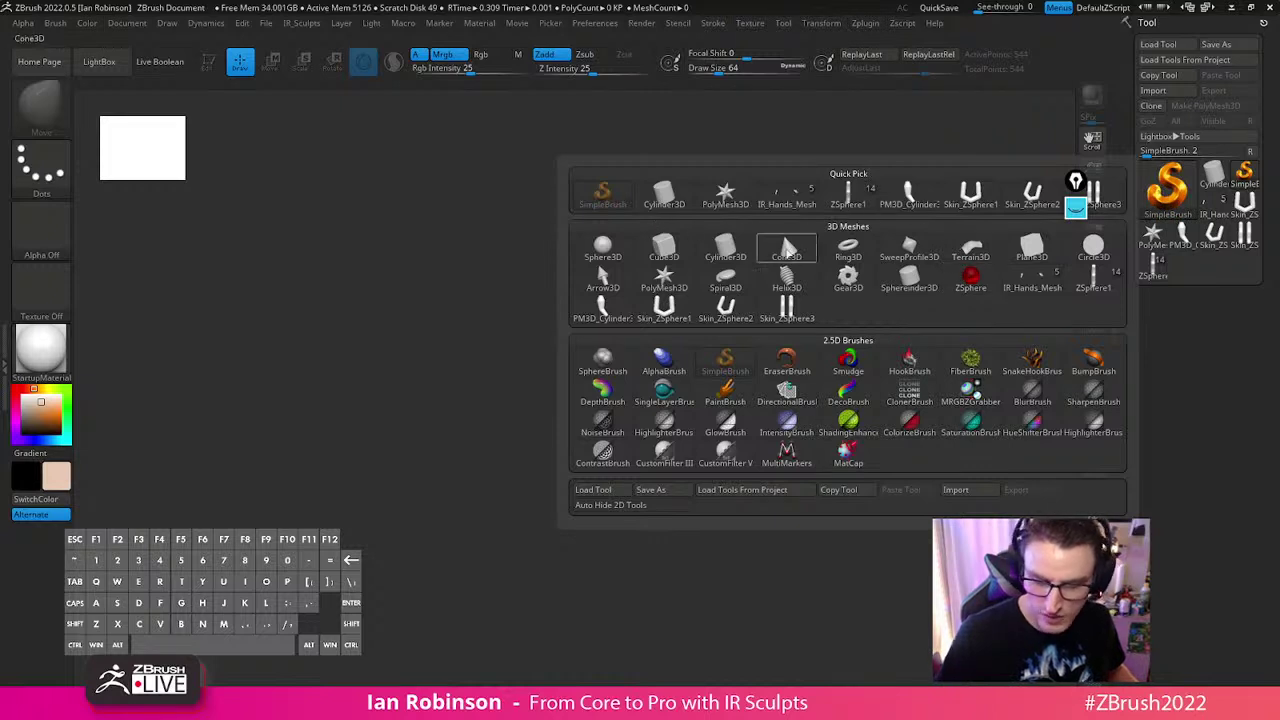
{"action": "left_click", "coordinate": [663, 247]}
{"action": "left_click_drag", "start_coordinate": [569, 328], "coordinate": [564, 544], "text": "shift"}
{"action": "left_click_drag", "start_coordinate": [864, 373], "coordinate": [834, 433]}
{"action": "key", "text": "ctrl+z"}
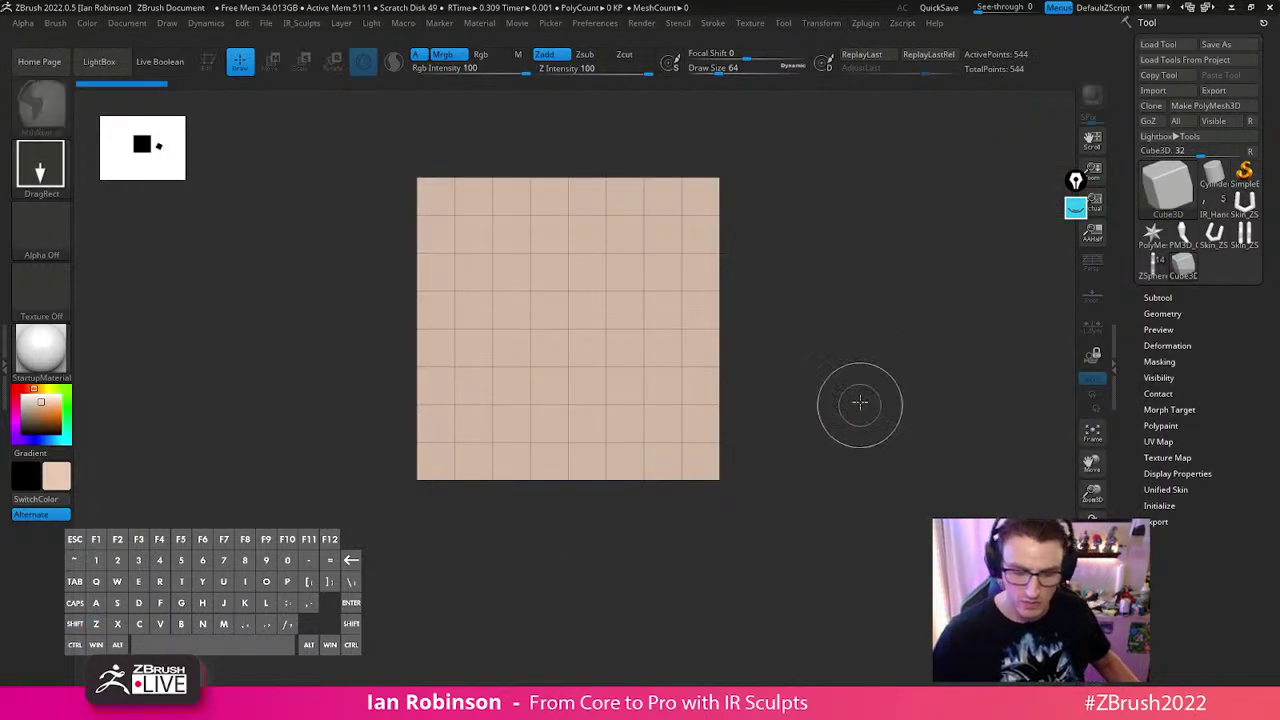
{"action": "key", "text": "ctrl+n"}
{"action": "left_click_drag", "start_coordinate": [571, 347], "coordinate": [564, 531], "text": "shift"}
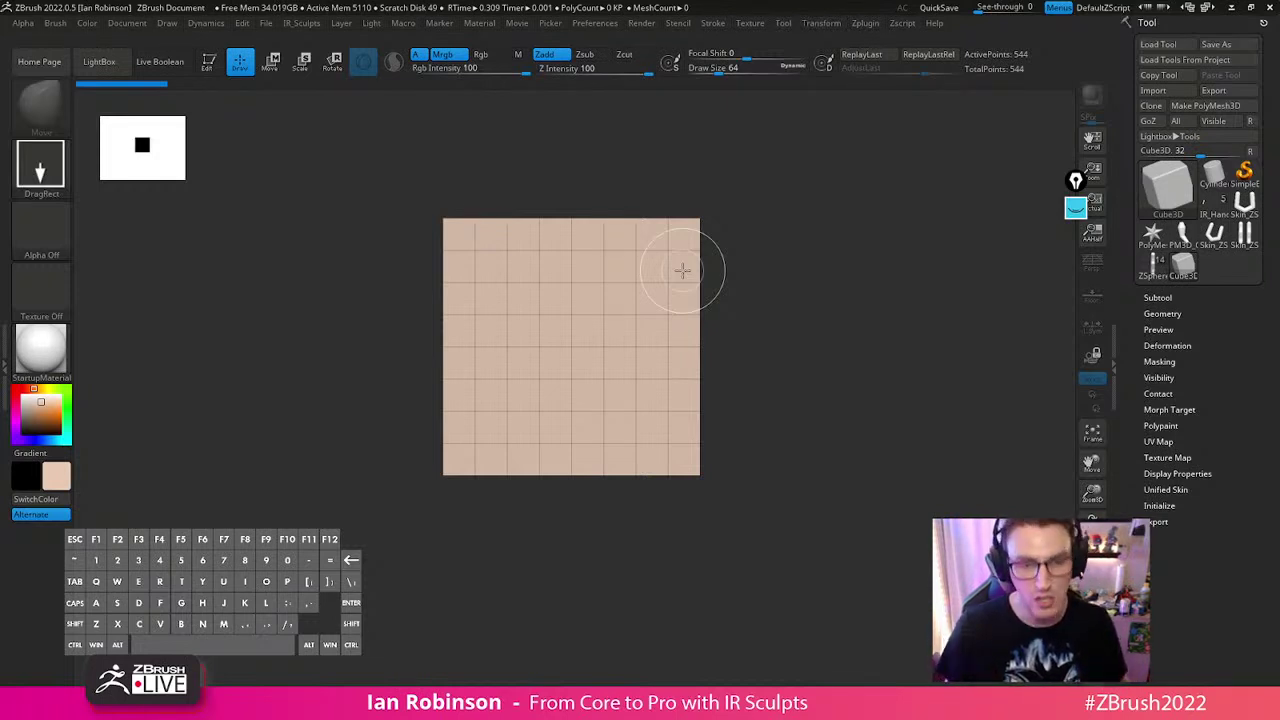
{"action": "key", "text": "ctrl+z"}
Switch to SimpleBrush, draw a Ring3D primitive on the canvas and undo it
{"action": "left_click", "coordinate": [1242, 175]}
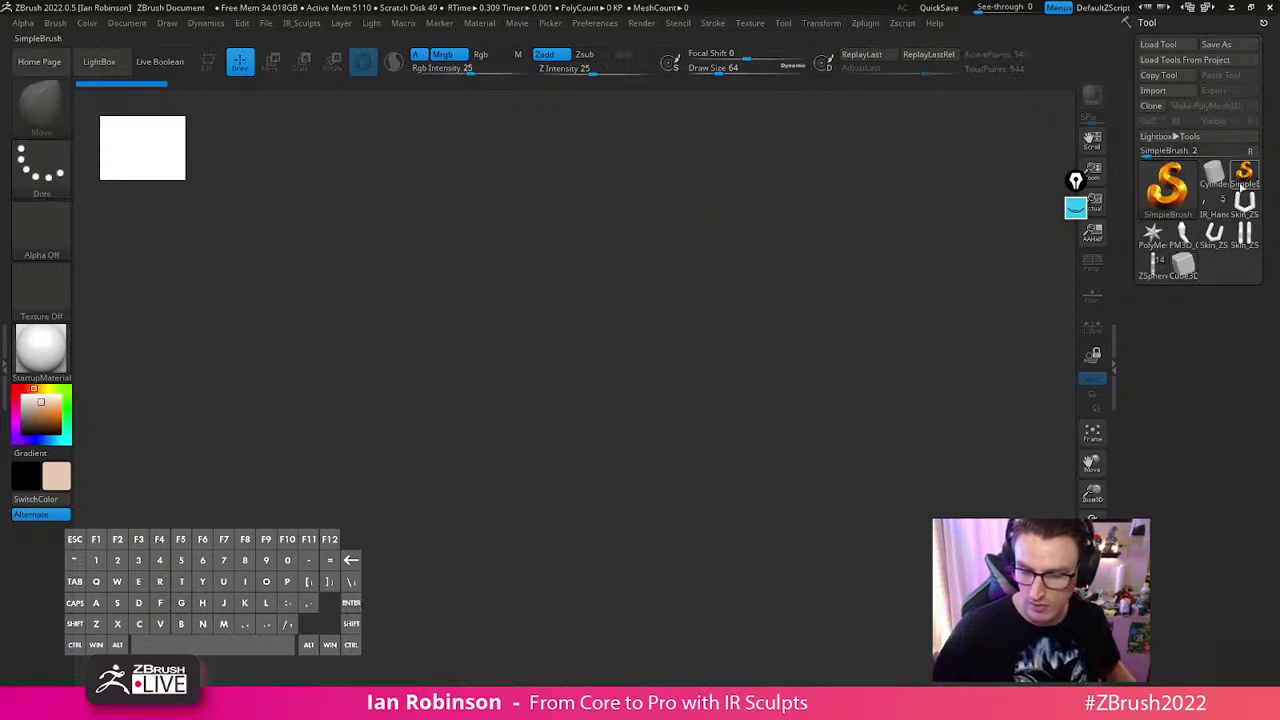
{"action": "left_click", "coordinate": [1168, 190]}
{"action": "left_click", "coordinate": [848, 280]}
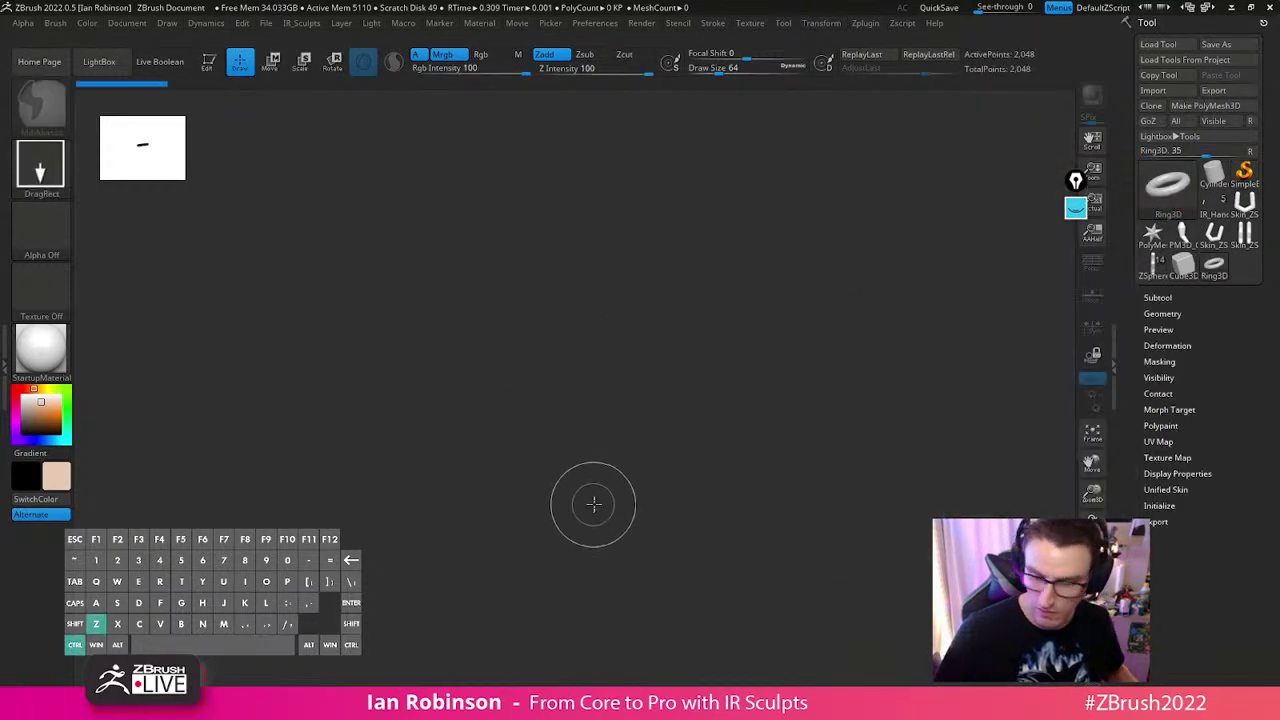
Draw a Terrain3D primitive on the canvas and undo it
{"action": "left_click", "coordinate": [1168, 190]}
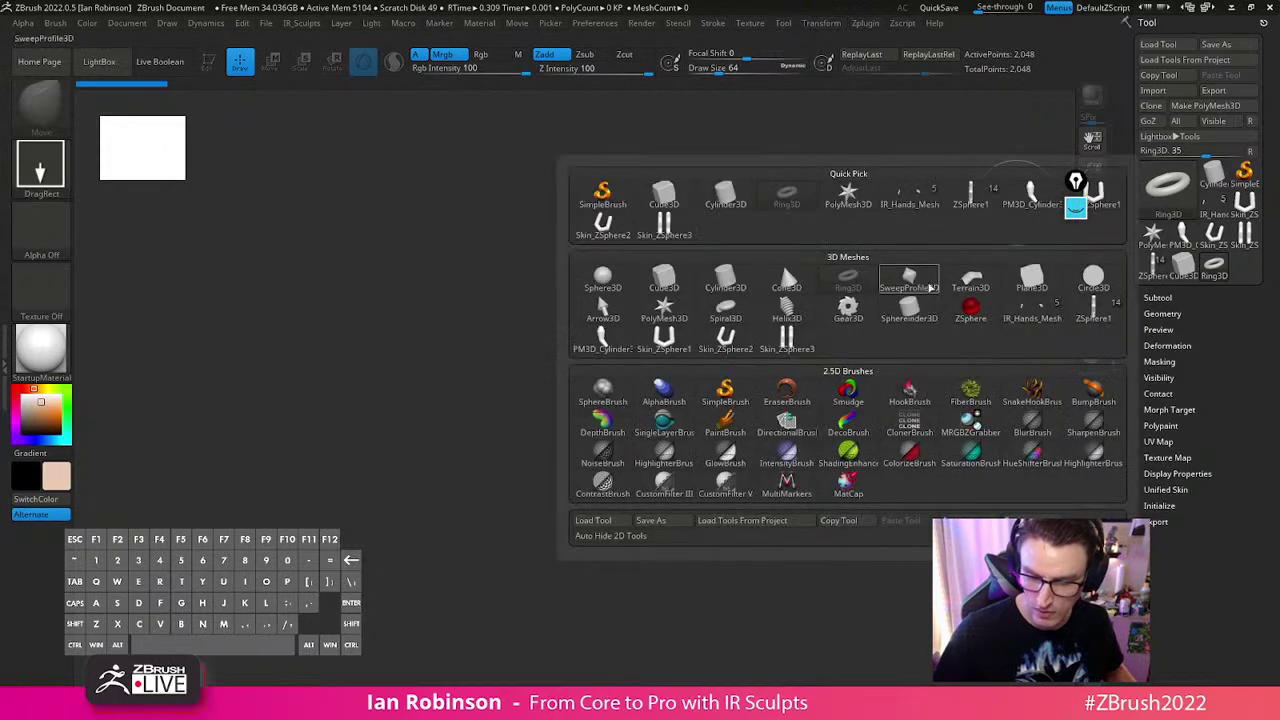
{"action": "left_click", "coordinate": [973, 281]}
{"action": "left_click_drag", "start_coordinate": [619, 323], "coordinate": [642, 564]}
{"action": "key", "text": "ctrl+z"}
Draw another Cube3D primitive on the canvas and clear it away
{"action": "left_click", "coordinate": [1164, 206]}
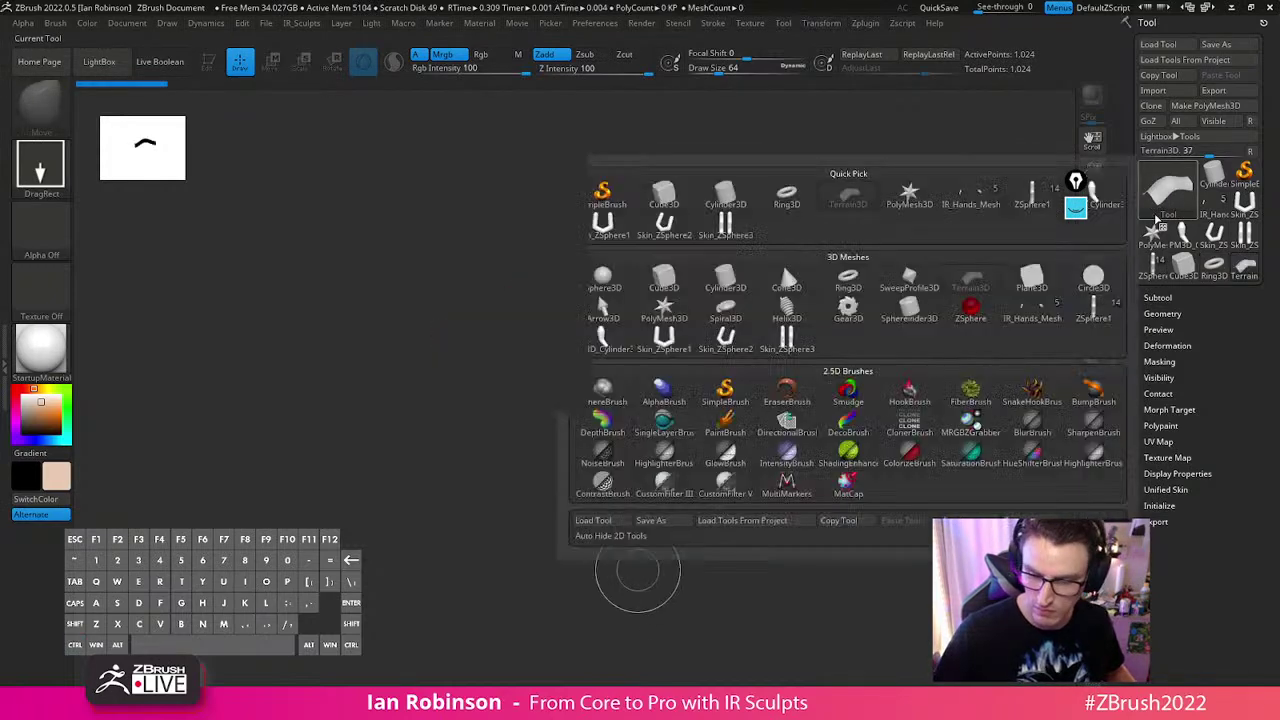
{"action": "left_click", "coordinate": [1152, 212]}
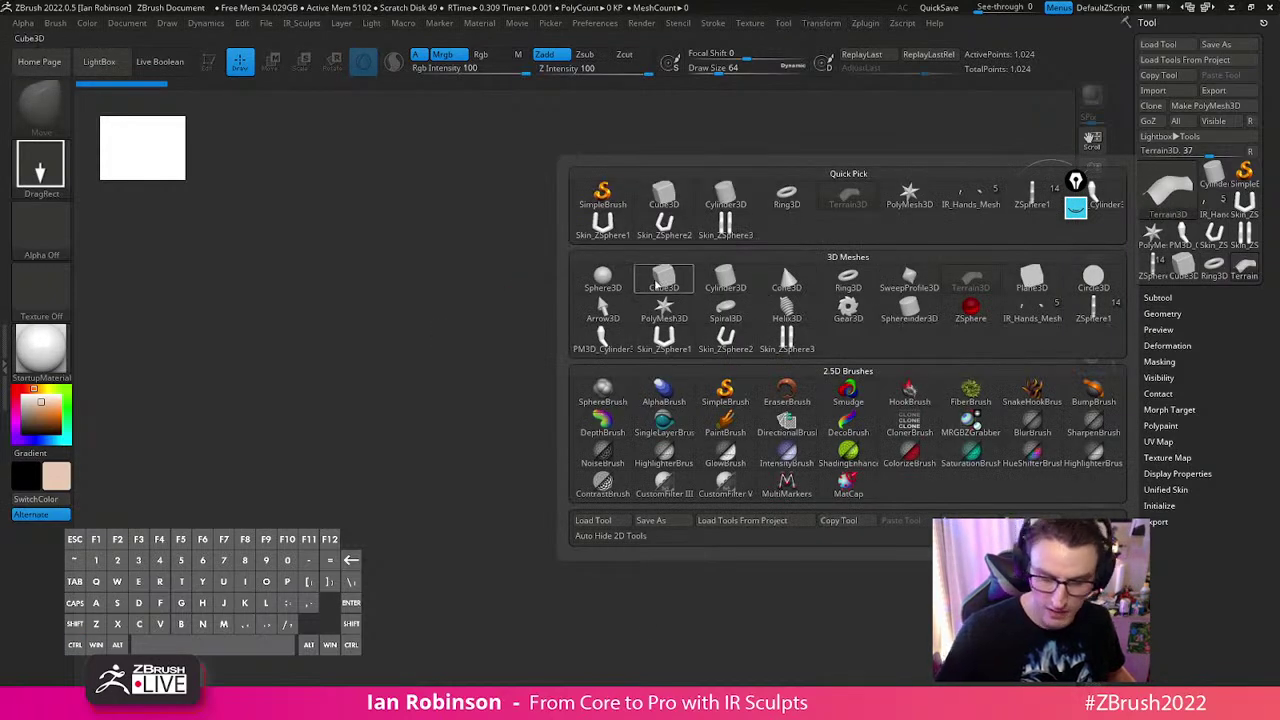
{"action": "left_click", "coordinate": [663, 285]}
{"action": "left_click_drag", "start_coordinate": [629, 292], "coordinate": [591, 571]}
{"action": "left_click", "coordinate": [1162, 192]}
{"action": "key", "text": "ctrl+n"}
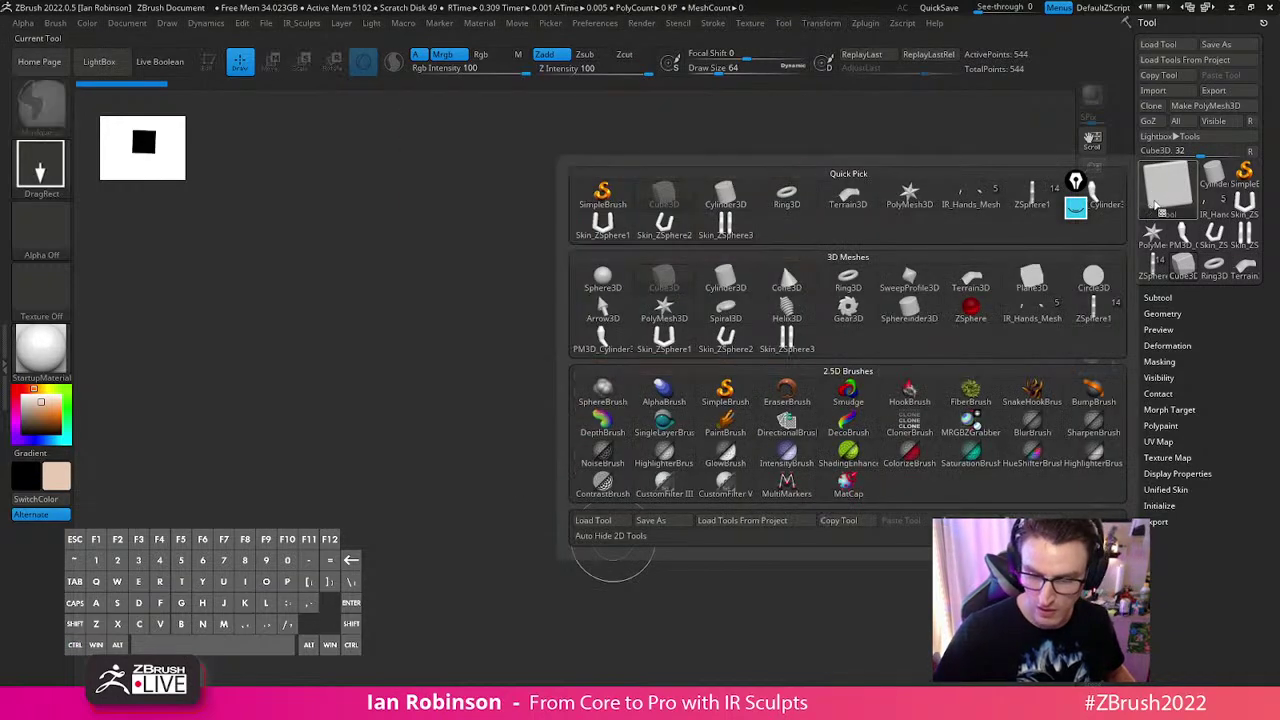
Draw a large Sphere3D primitive in the middle of the canvas and put it into Edit mode
{"action": "left_click", "coordinate": [602, 282]}
{"action": "mouse_move", "coordinate": [582, 338]}
{"action": "left_mouse_down"}
{"action": "mouse_move", "coordinate": [584, 552]}
{"action": "mouse_move", "coordinate": [558, 621]}
{"action": "left_mouse_up"}
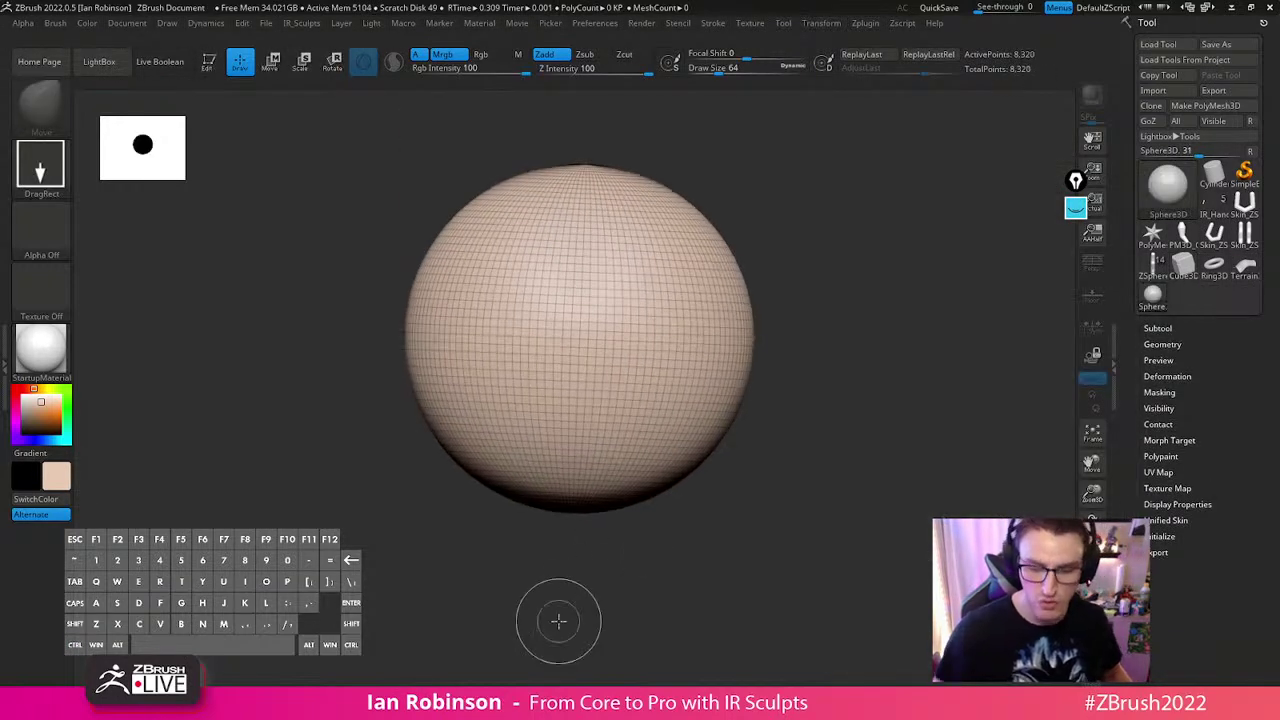
{"action": "key", "text": "ctrl"}
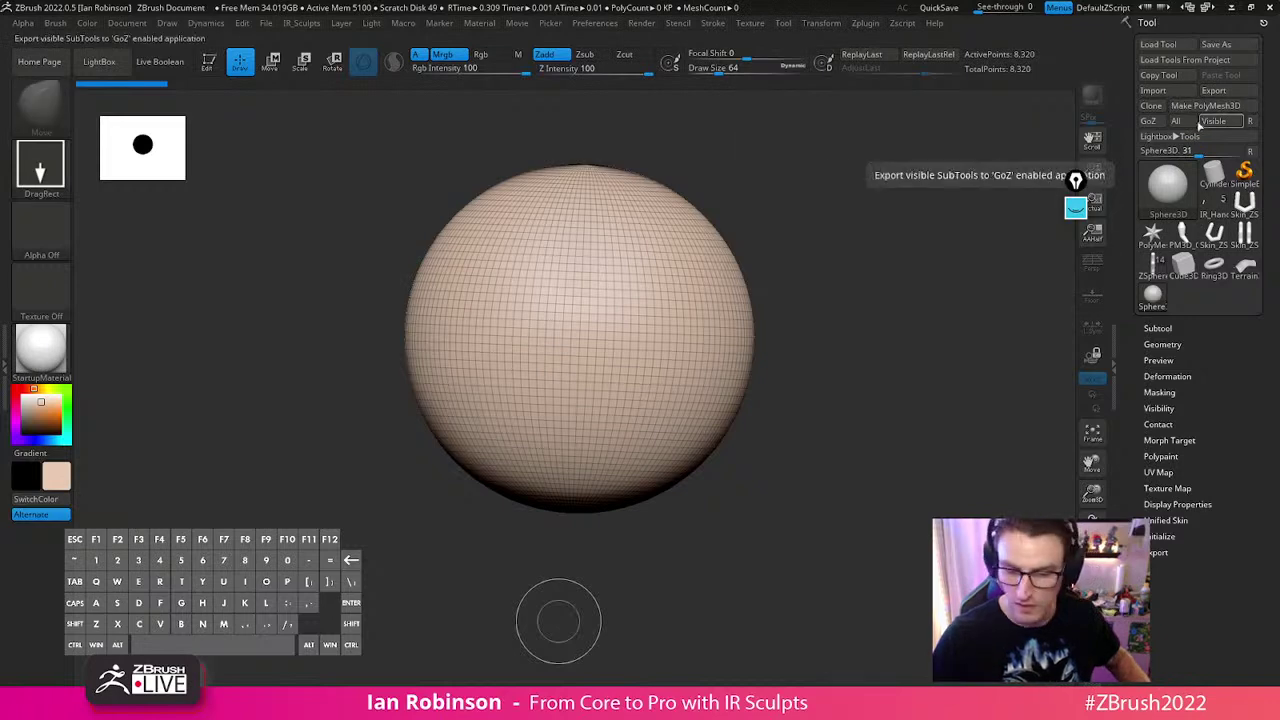
{"action": "key", "text": "shift"}
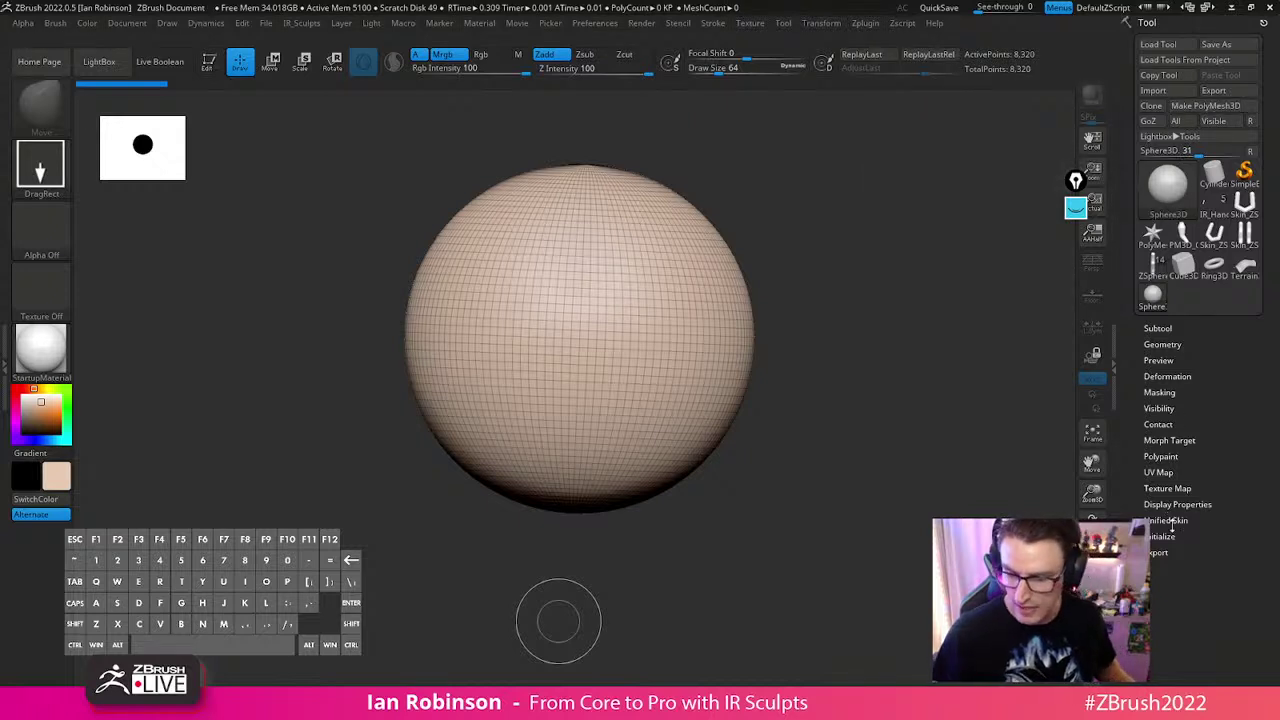
{"action": "left_click", "coordinate": [1165, 537]}
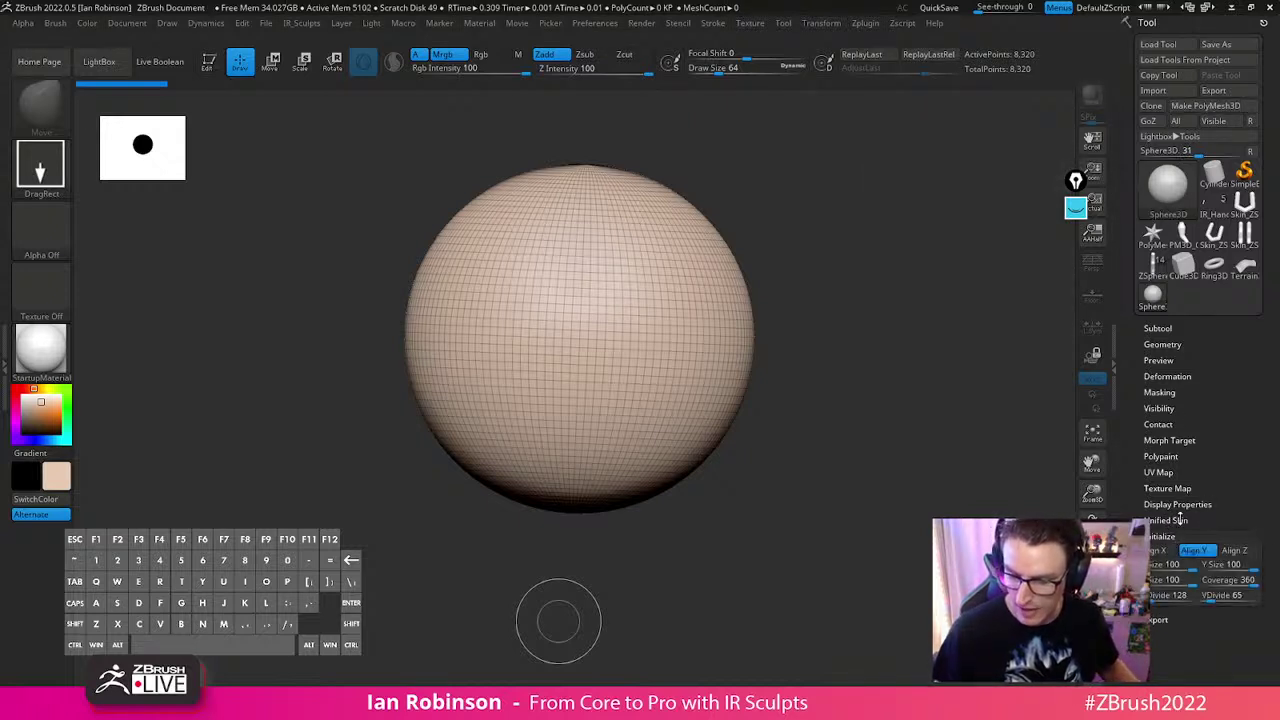
{"action": "left_click", "coordinate": [1180, 520]}
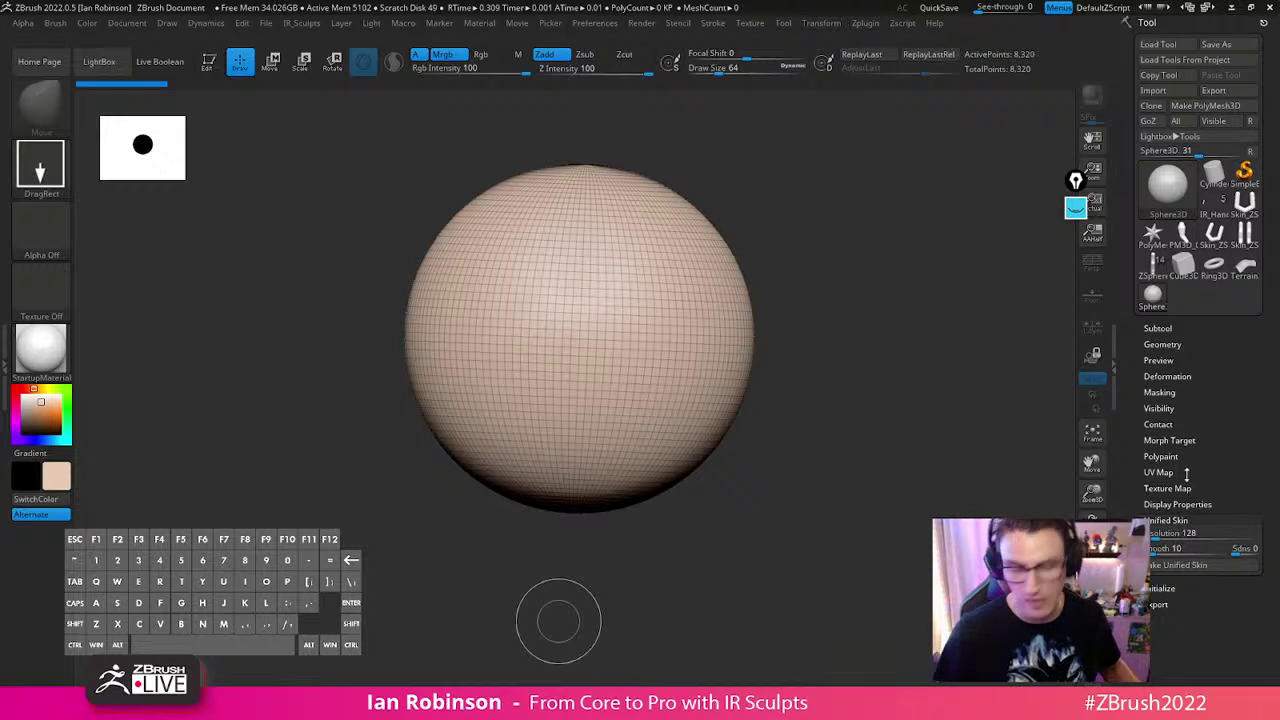
{"action": "key", "text": "t"}
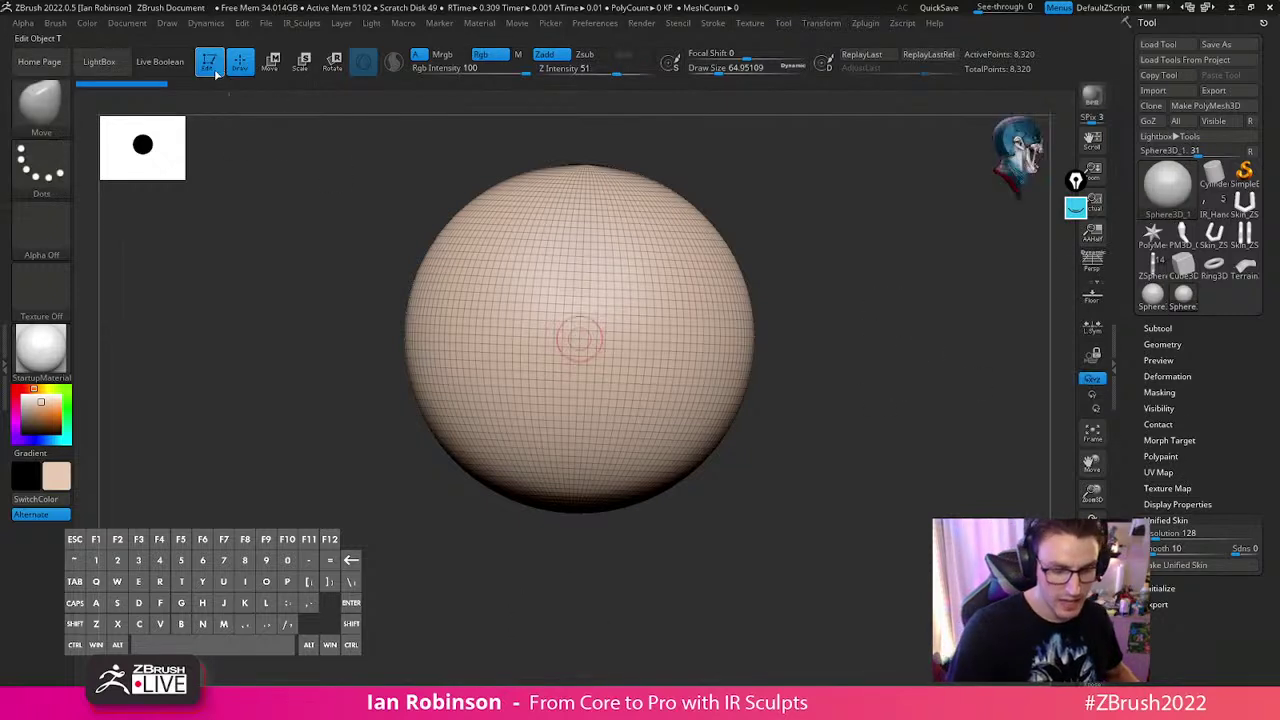
Set the sphere's VDivide to 3 and HDivide to 31 in its Initialize settings
{"action": "left_click", "coordinate": [1190, 520]}
{"action": "left_click", "coordinate": [1190, 537]}
{"action": "left_click_drag", "start_coordinate": [1186, 569], "coordinate": [1148, 598]}
{"action": "key", "text": "ctrl+z"}
{"action": "key", "text": "ctrl+z"}
{"action": "left_click_drag", "start_coordinate": [1240, 595], "coordinate": [1204, 603]}
{"action": "left_click", "coordinate": [1160, 596]}
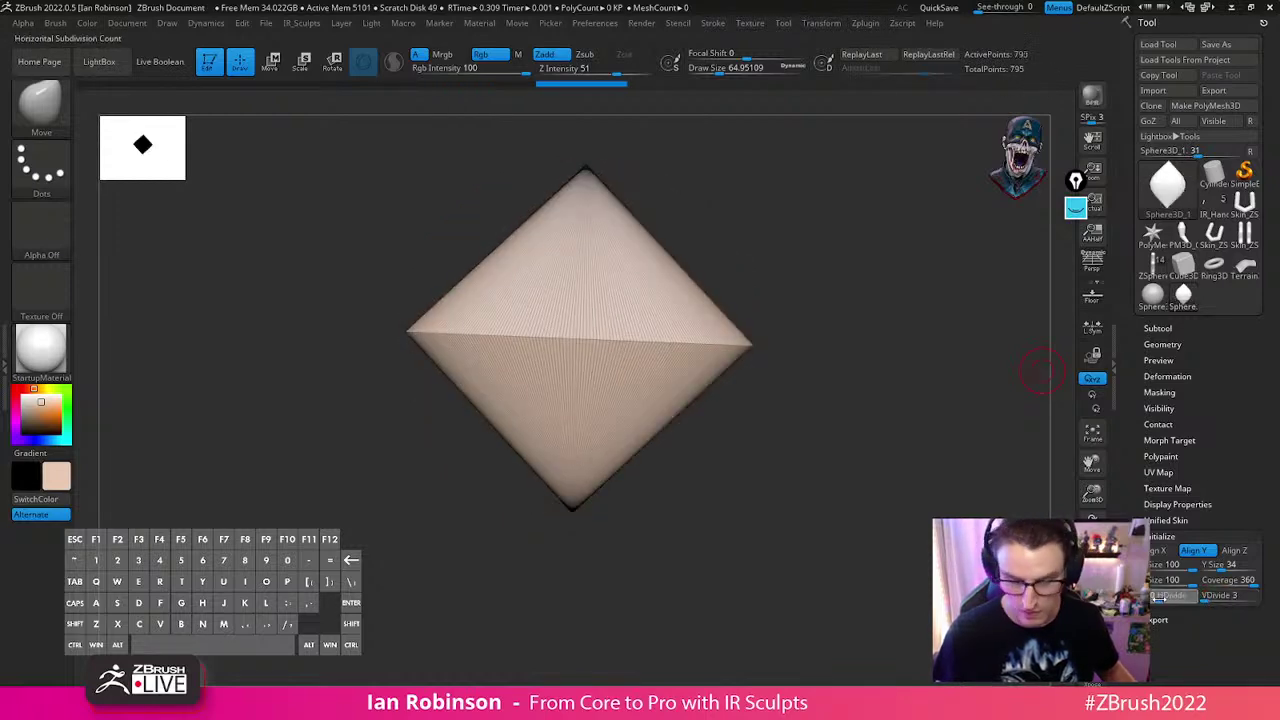
{"action": "left_click", "coordinate": [1160, 596]}
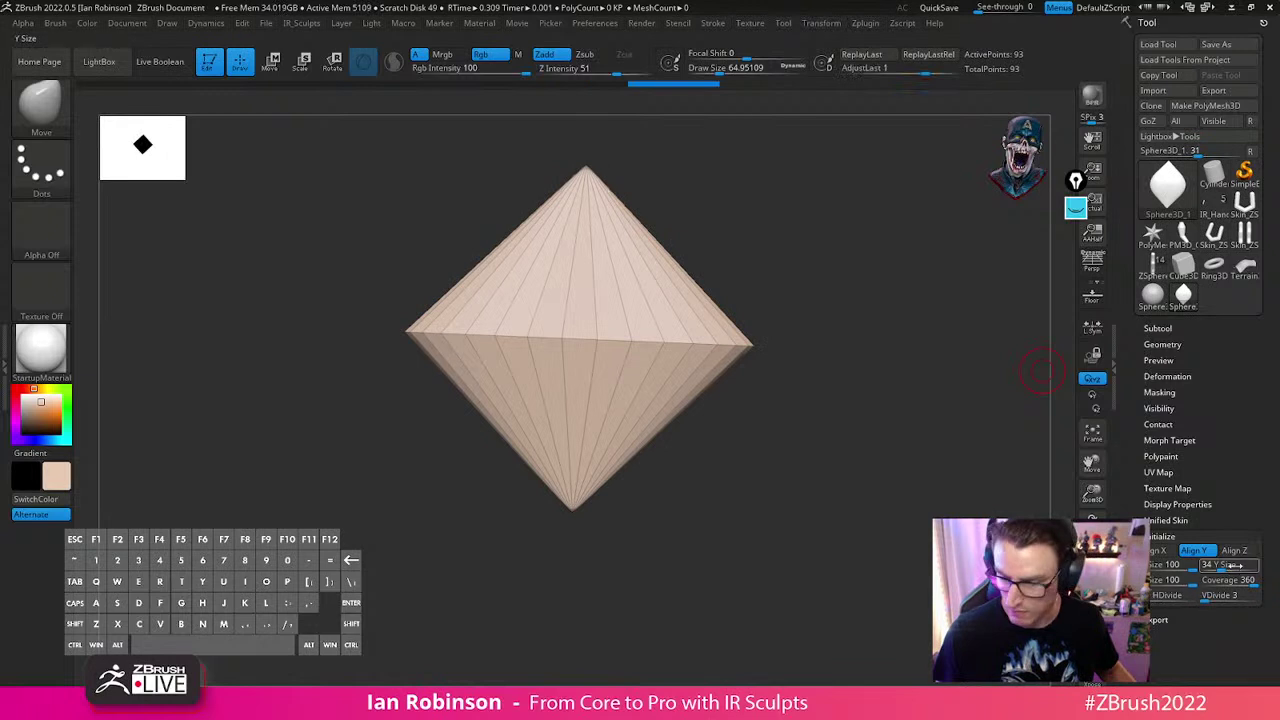
Flatten the faceted primitive with a Y Size of 8, check its thickness, and set Y Size to 100
{"action": "left_click_drag", "start_coordinate": [1236, 566], "coordinate": [1233, 568]}
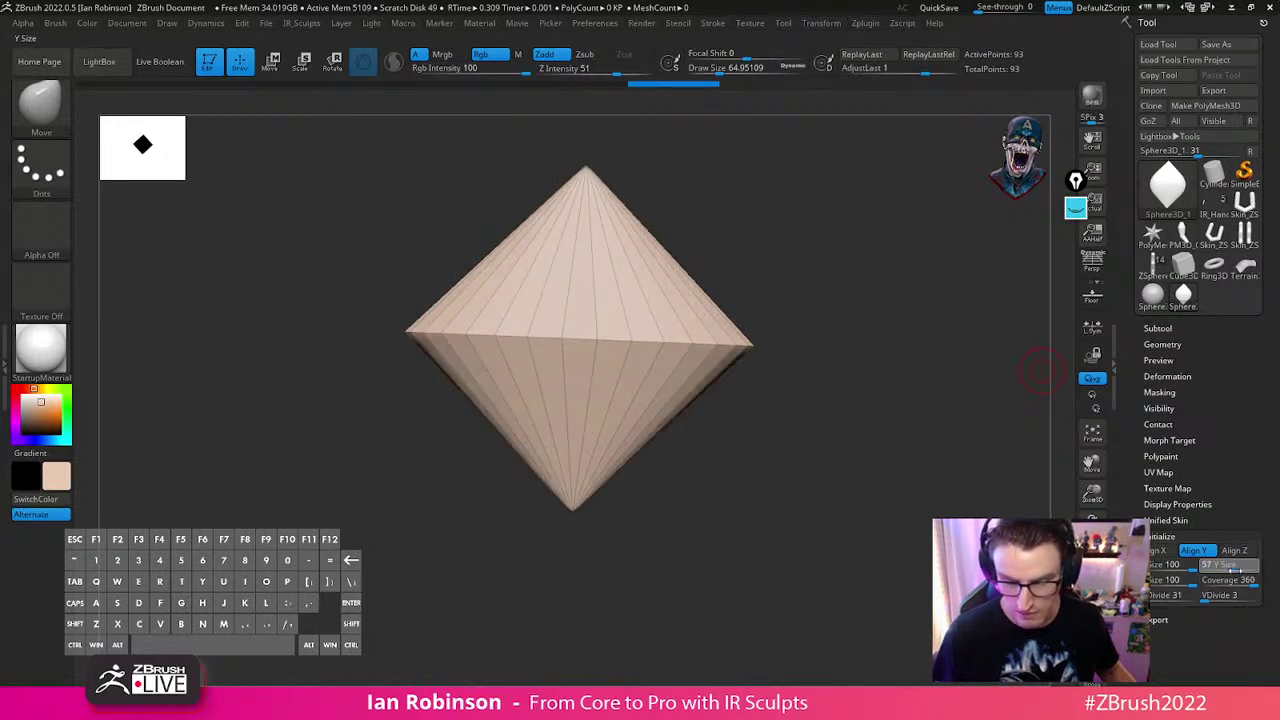
{"action": "left_click_drag", "start_coordinate": [880, 457], "coordinate": [837, 500]}
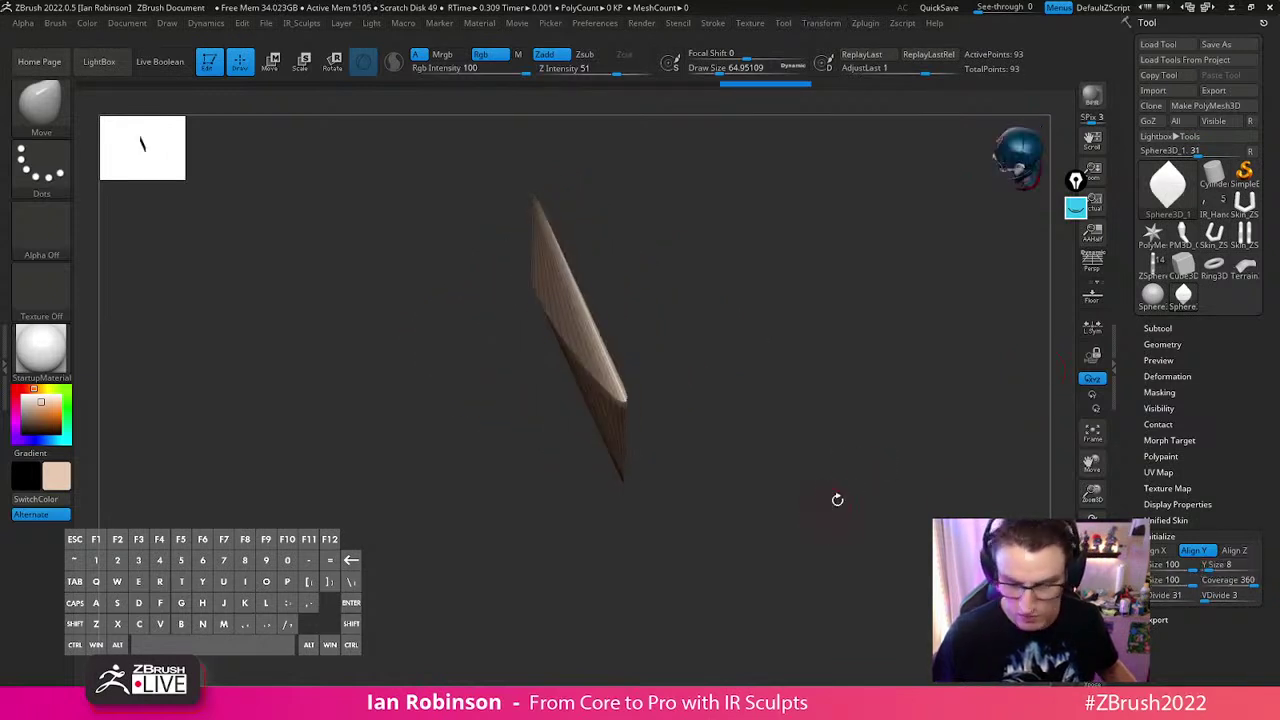
{"action": "left_click_drag", "start_coordinate": [1216, 563], "coordinate": [1264, 568]}
{"action": "mouse_move", "coordinate": [872, 508]}
{"action": "left_mouse_down"}
{"action": "mouse_move", "coordinate": [880, 471]}
{"action": "mouse_move", "coordinate": [868, 500]}
{"action": "left_mouse_up"}
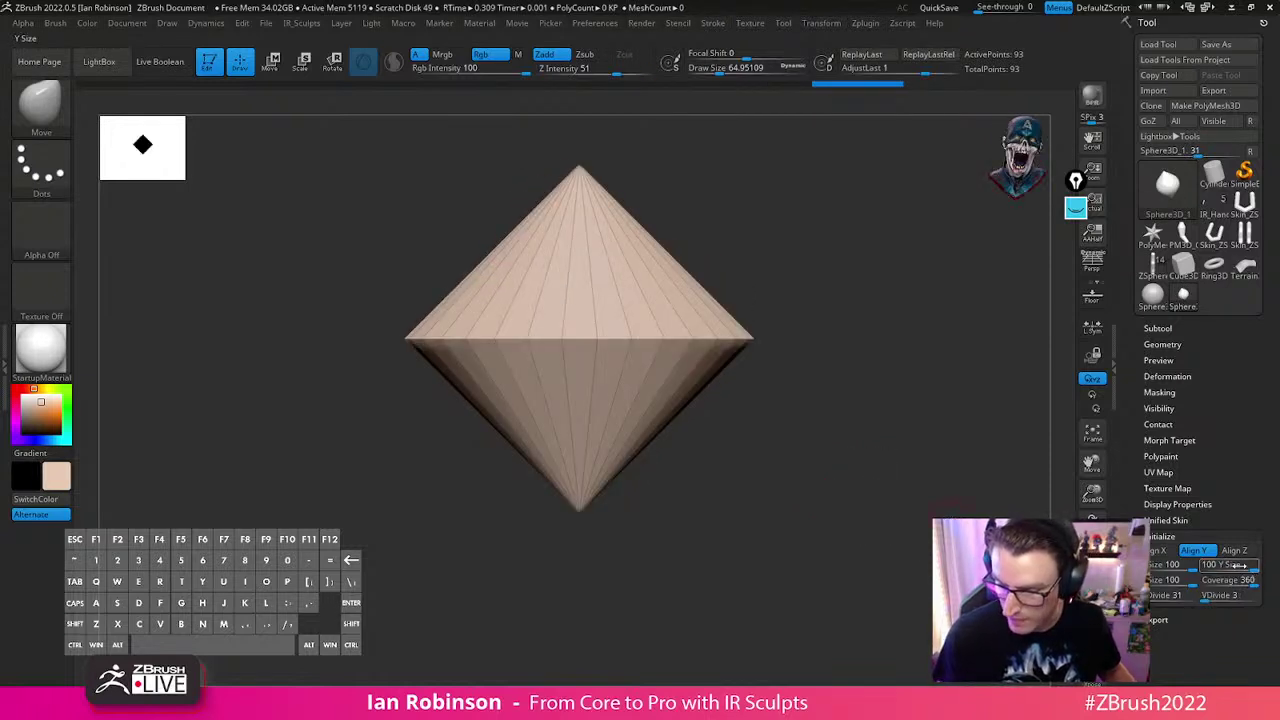
Set the primitive's VDivide to 175 and HDivide to 17, and convert it to a PolyMesh3D
{"action": "left_click_drag", "start_coordinate": [1215, 598], "coordinate": [1149, 601]}
{"action": "left_click_drag", "start_coordinate": [880, 430], "coordinate": [909, 466]}
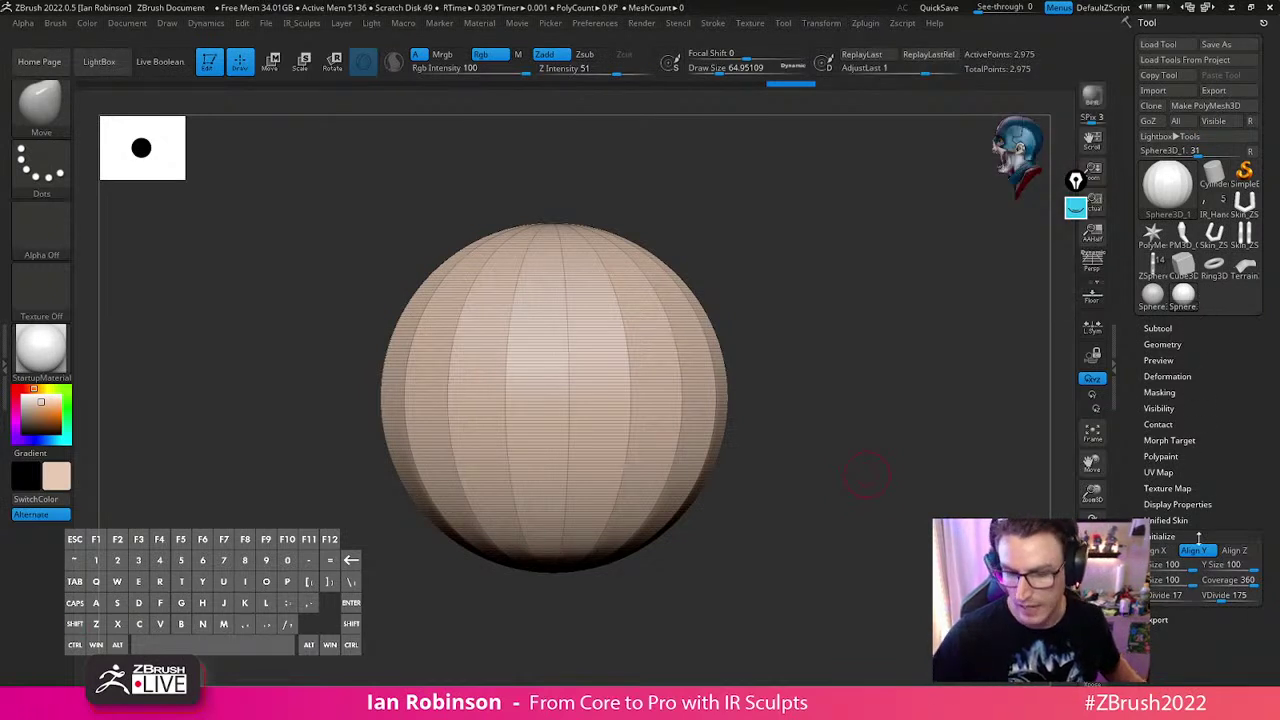
{"action": "left_click", "coordinate": [1210, 106]}
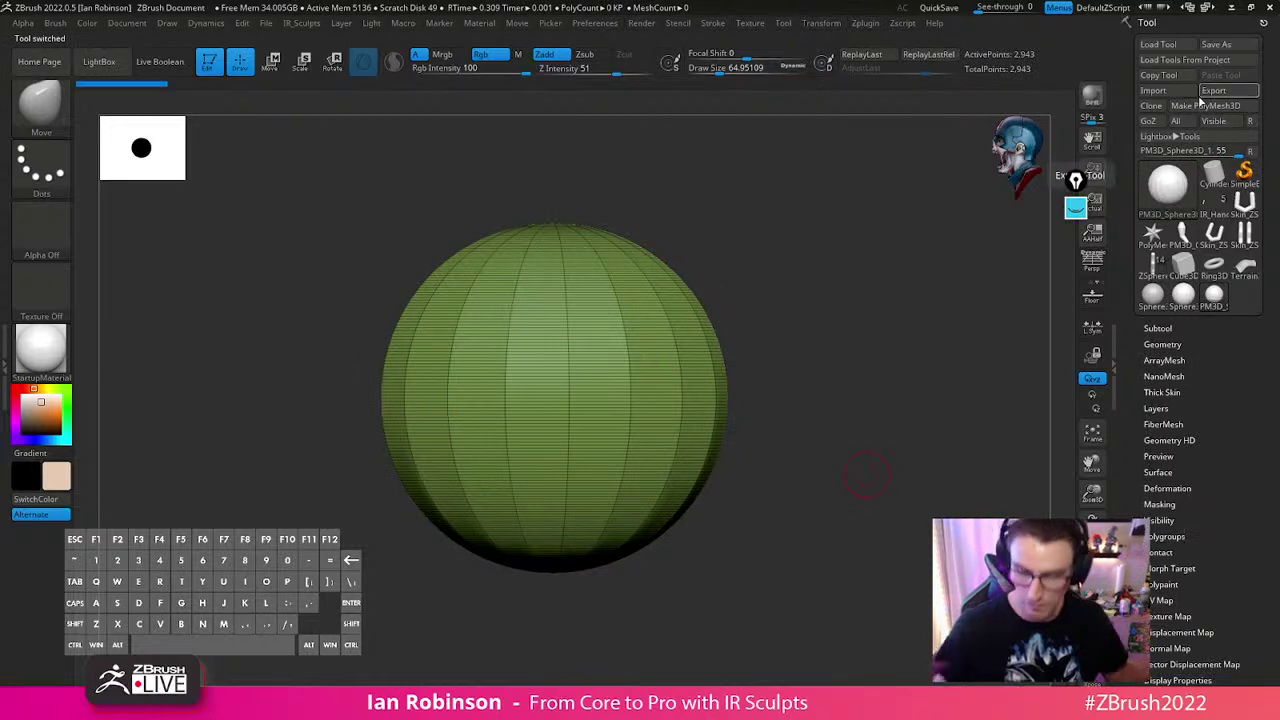
{"action": "scroll", "coordinate": [1222, 312], "scroll_direction": "down", "scroll_amount": 5}
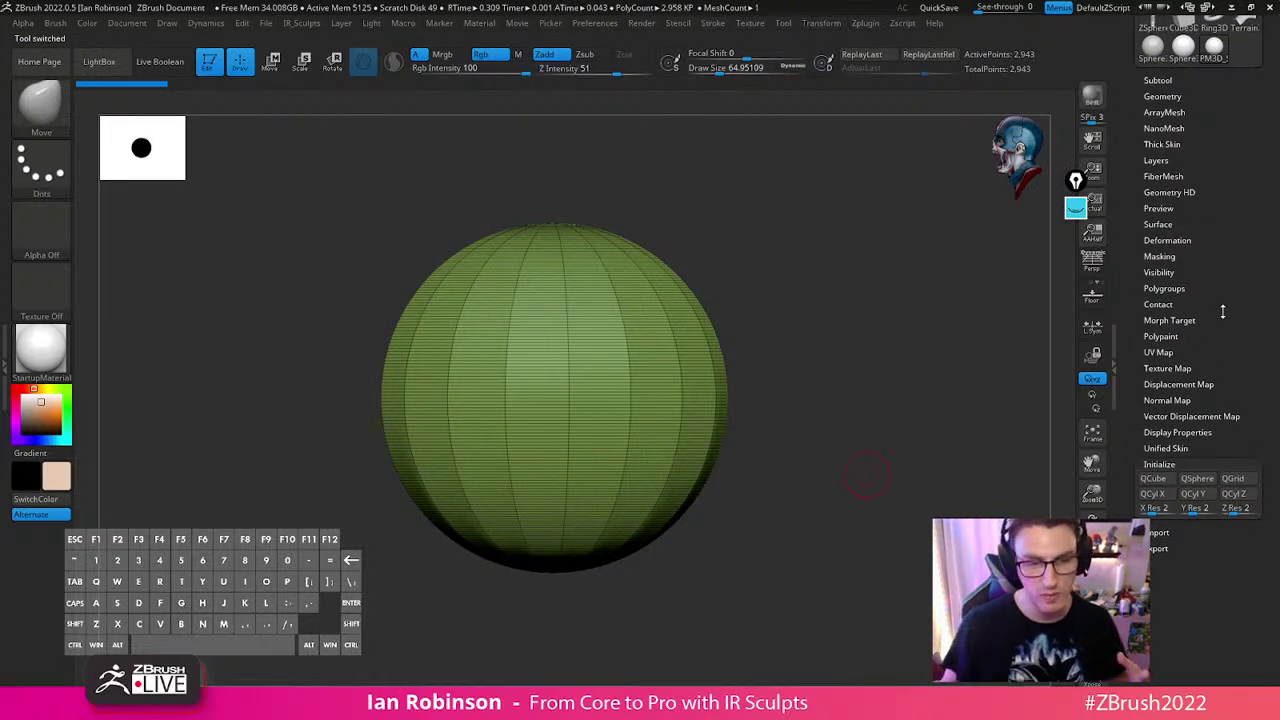
{"action": "left_click_drag", "start_coordinate": [854, 345], "coordinate": [846, 414], "text": "alt"}
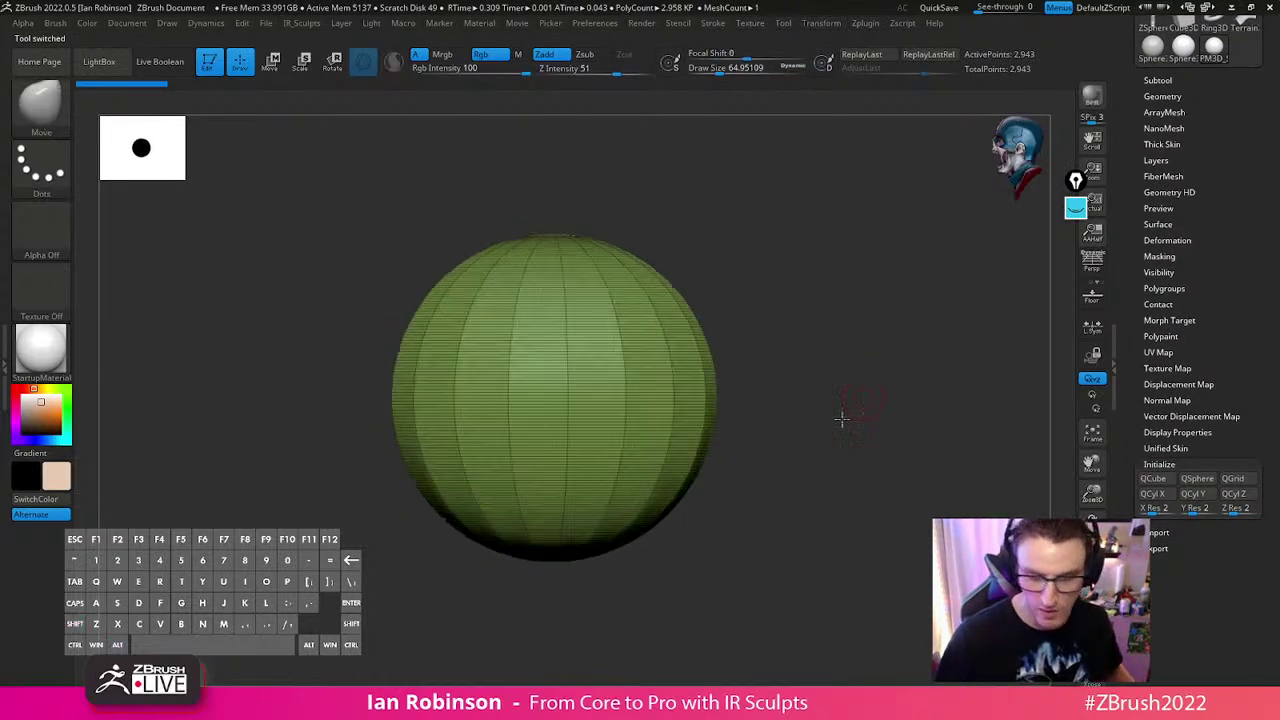
{"action": "left_click_drag", "start_coordinate": [1215, 161], "coordinate": [1214, 185]}
{"action": "scroll", "coordinate": [1213, 184], "scroll_direction": "up", "scroll_amount": 5}
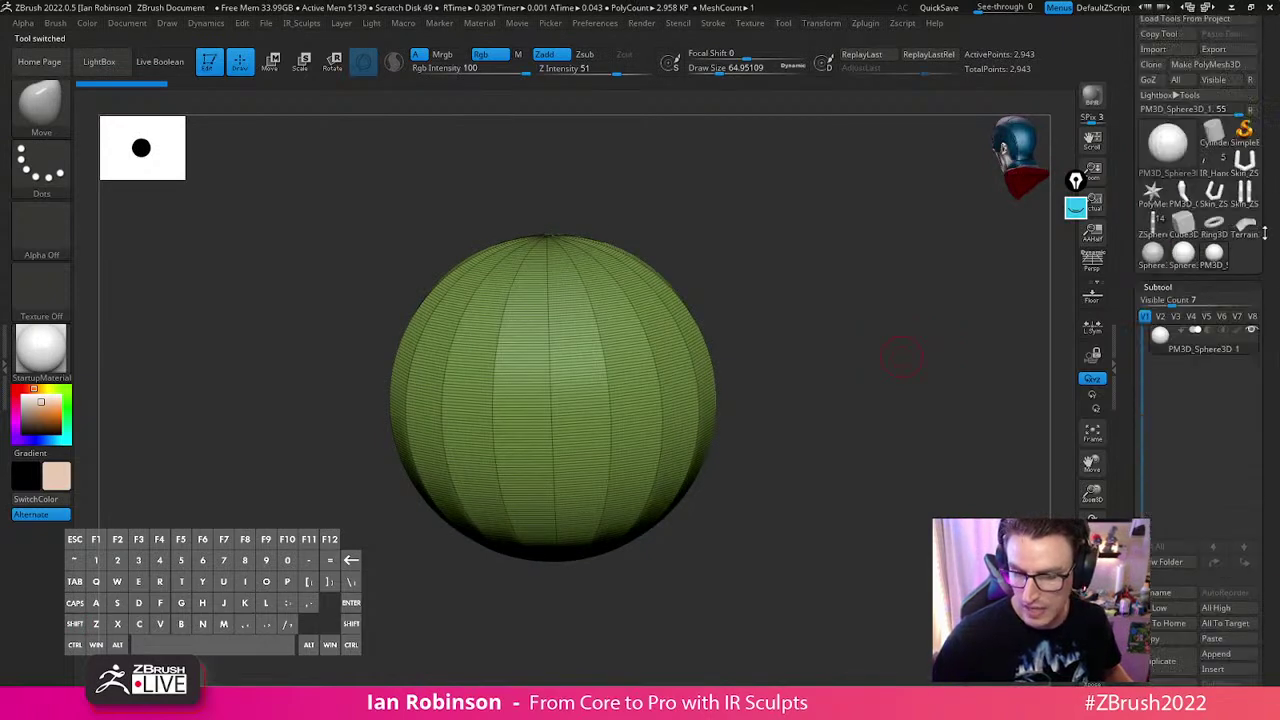
Switch to the SimpleBrush tool and clear the green polymesh sphere from the canvas
{"action": "left_click", "coordinate": [1242, 175]}
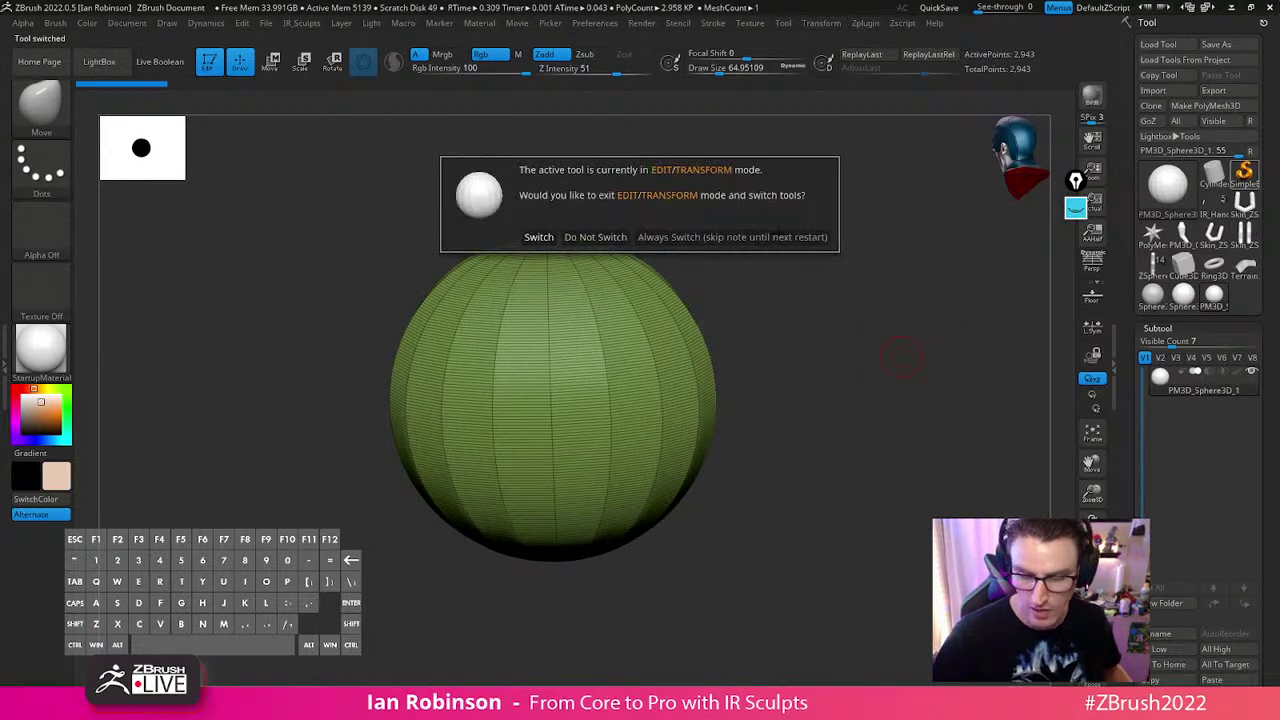
{"action": "key", "text": "Return"}
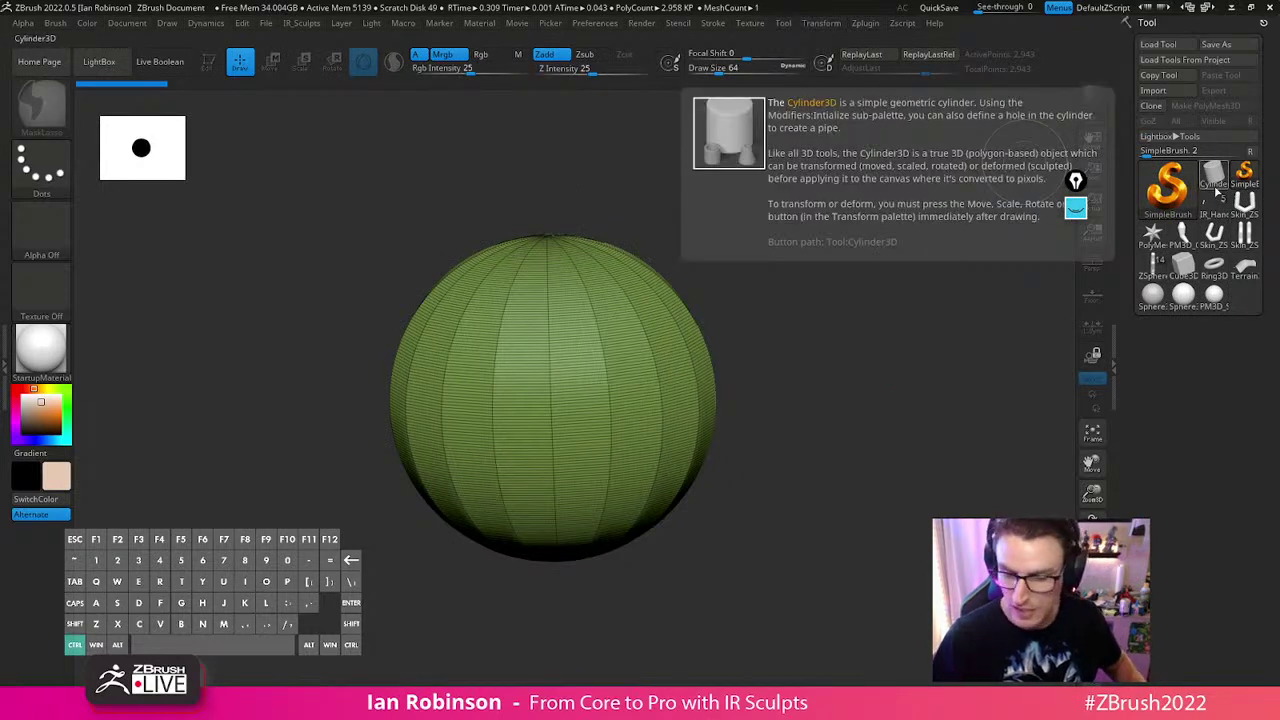
{"action": "key", "text": "ctrl+n"}
Draw a Ring3D primitive in the middle of the canvas and put it into Edit mode
{"action": "left_click", "coordinate": [1175, 195]}
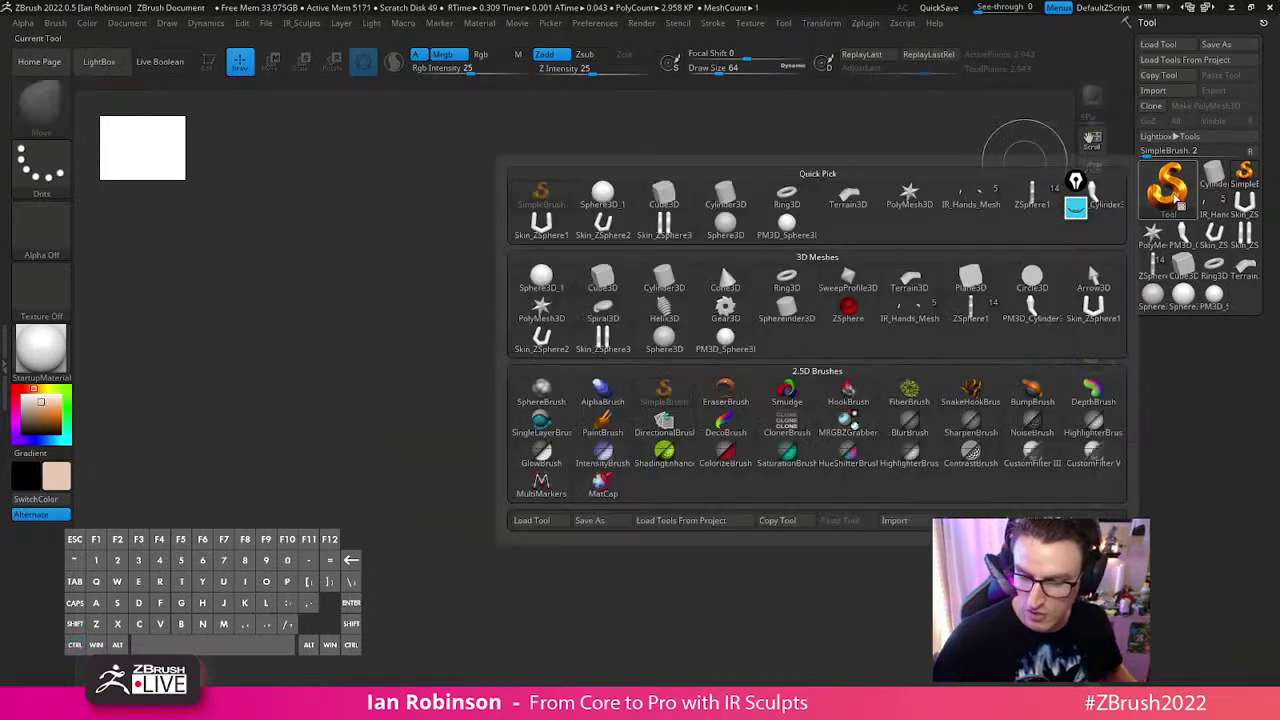
{"action": "left_click", "coordinate": [786, 281]}
{"action": "left_click_drag", "start_coordinate": [590, 336], "coordinate": [561, 641]}
{"action": "left_click", "coordinate": [208, 62]}
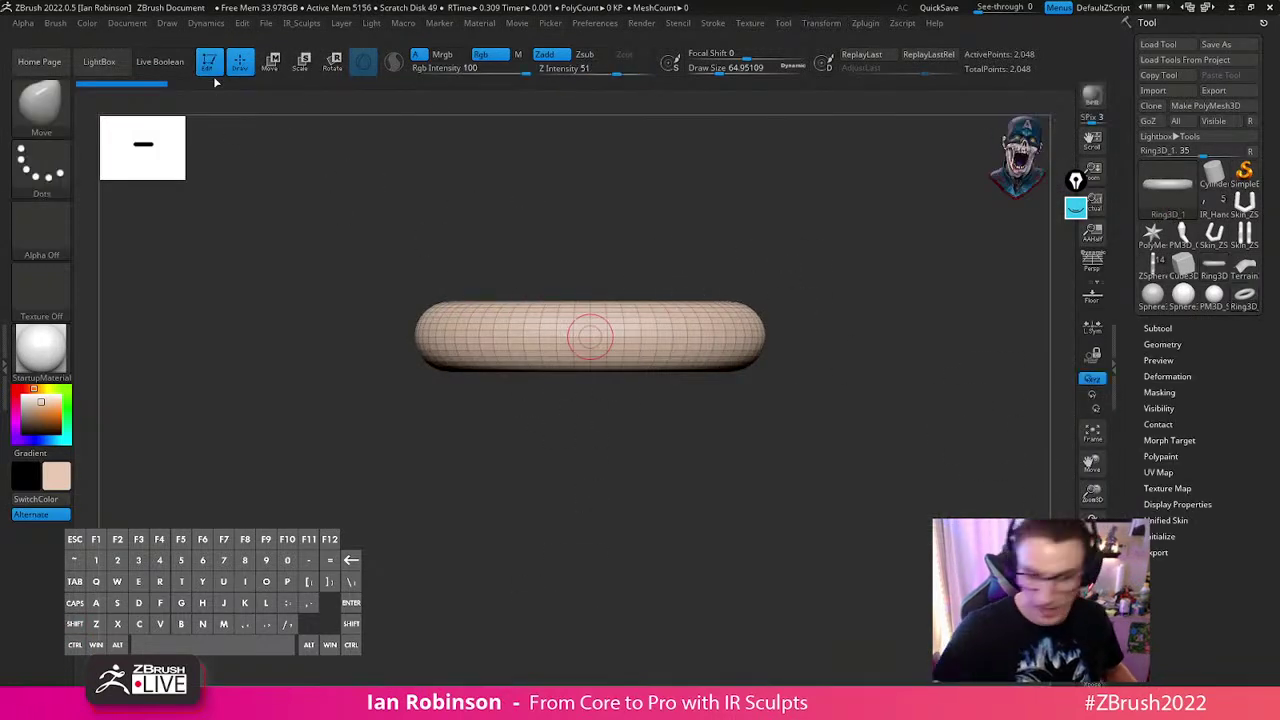
Try an SDivide of 8 and an initial twist of 106 on the ring, and undo both changes
{"action": "left_click", "coordinate": [1168, 535]}
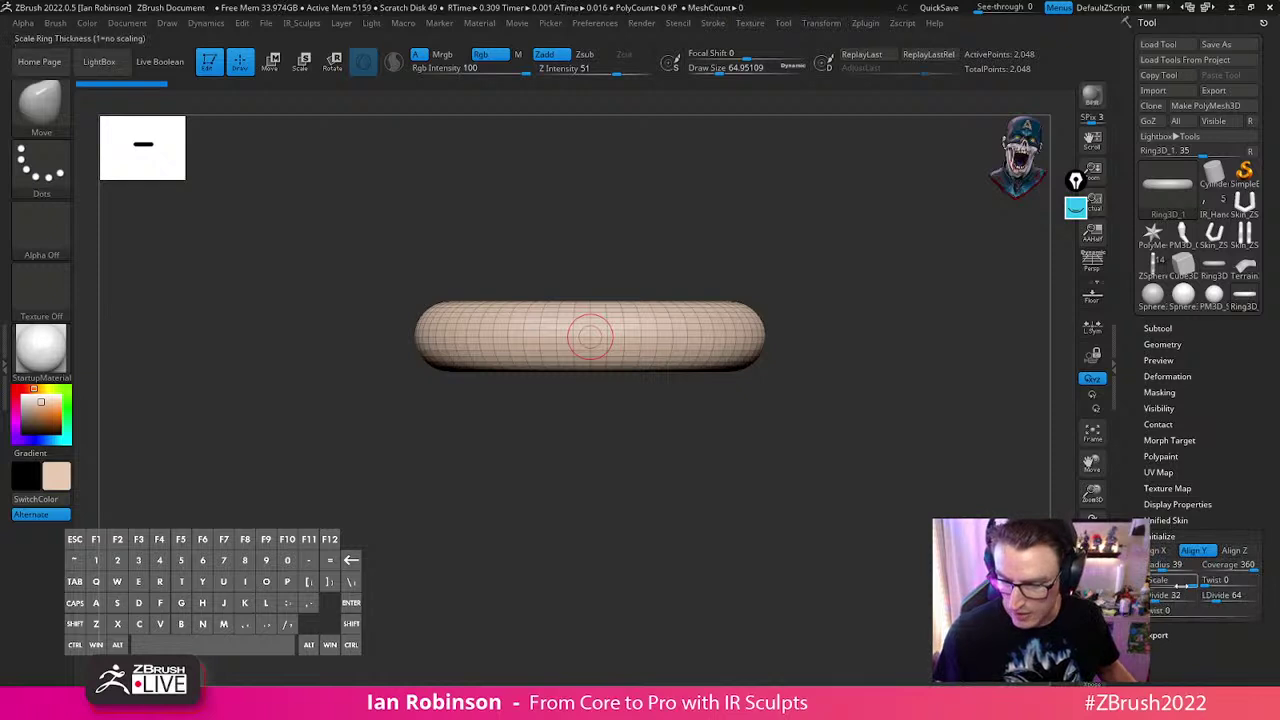
{"action": "mouse_move", "coordinate": [1160, 603]}
{"action": "left_mouse_down"}
{"action": "mouse_move", "coordinate": [1150, 600]}
{"action": "mouse_move", "coordinate": [1175, 612]}
{"action": "left_mouse_up"}
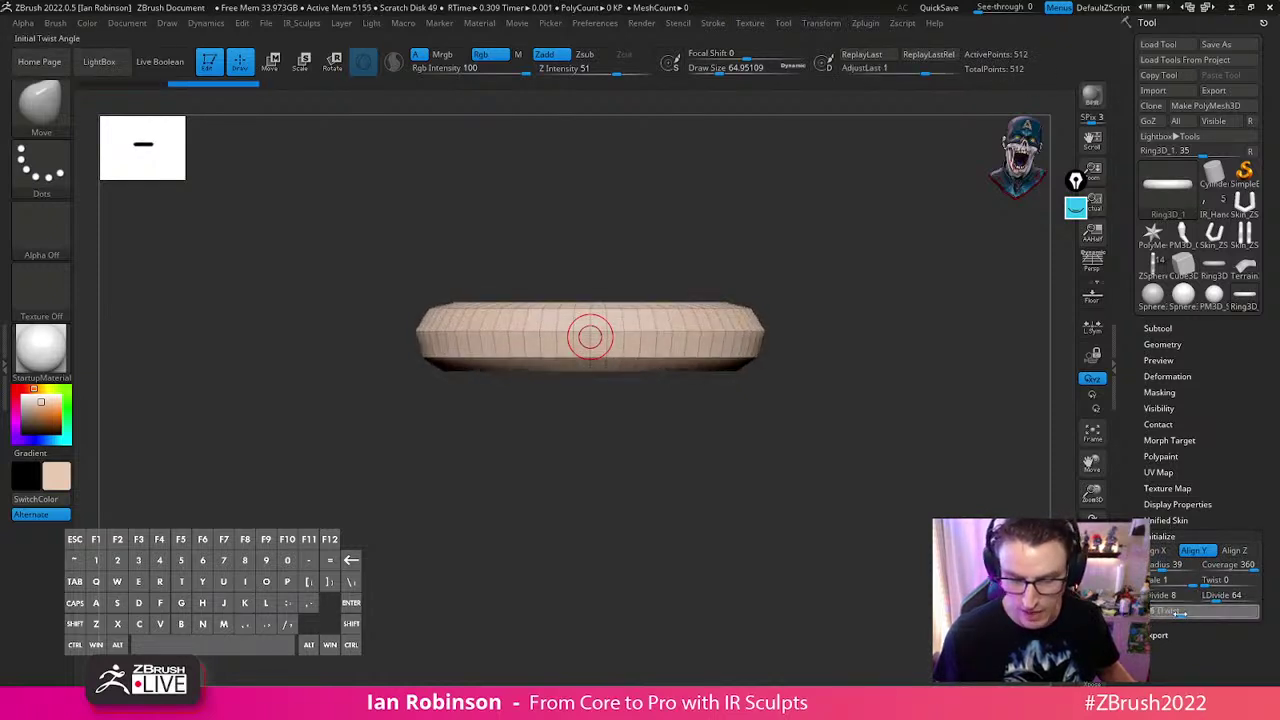
{"action": "key", "text": "ctrl+z"}
{"action": "key", "text": "ctrl+z"}
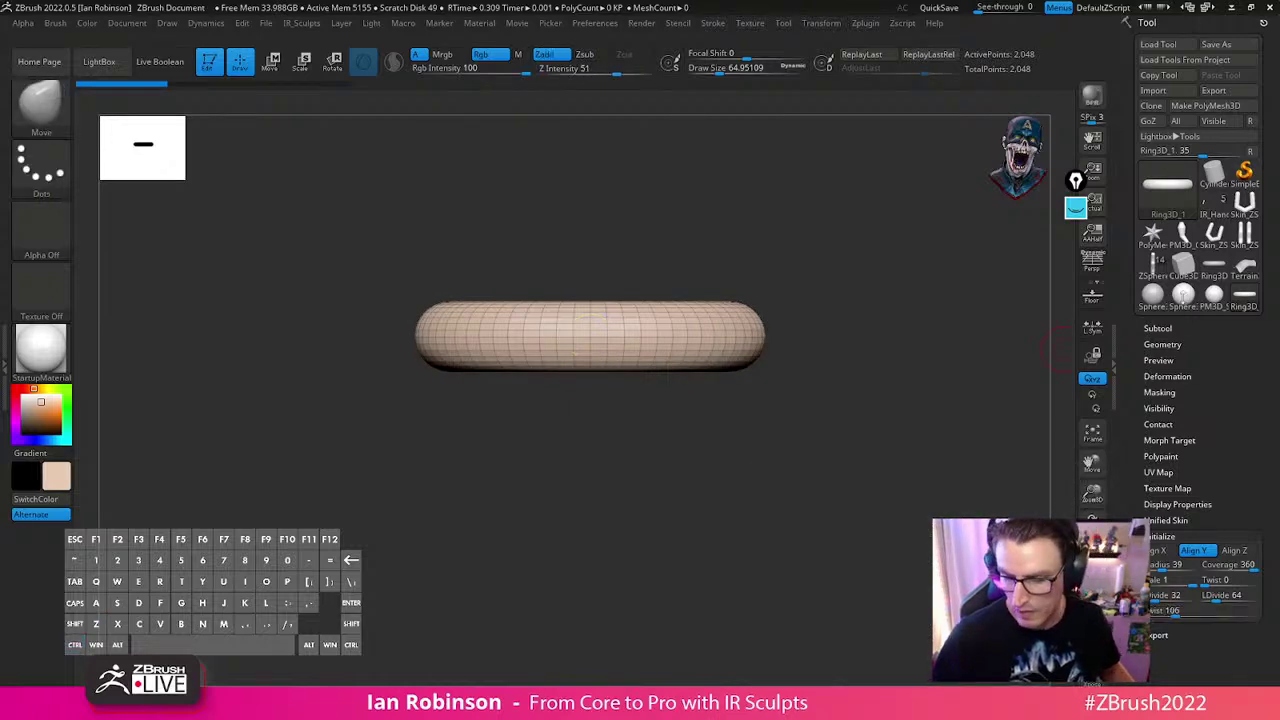
Switch from the ring to the Helix3D primitive and set its SDivide to 22, keeping it aligned to Y
{"action": "left_click", "coordinate": [1176, 200]}
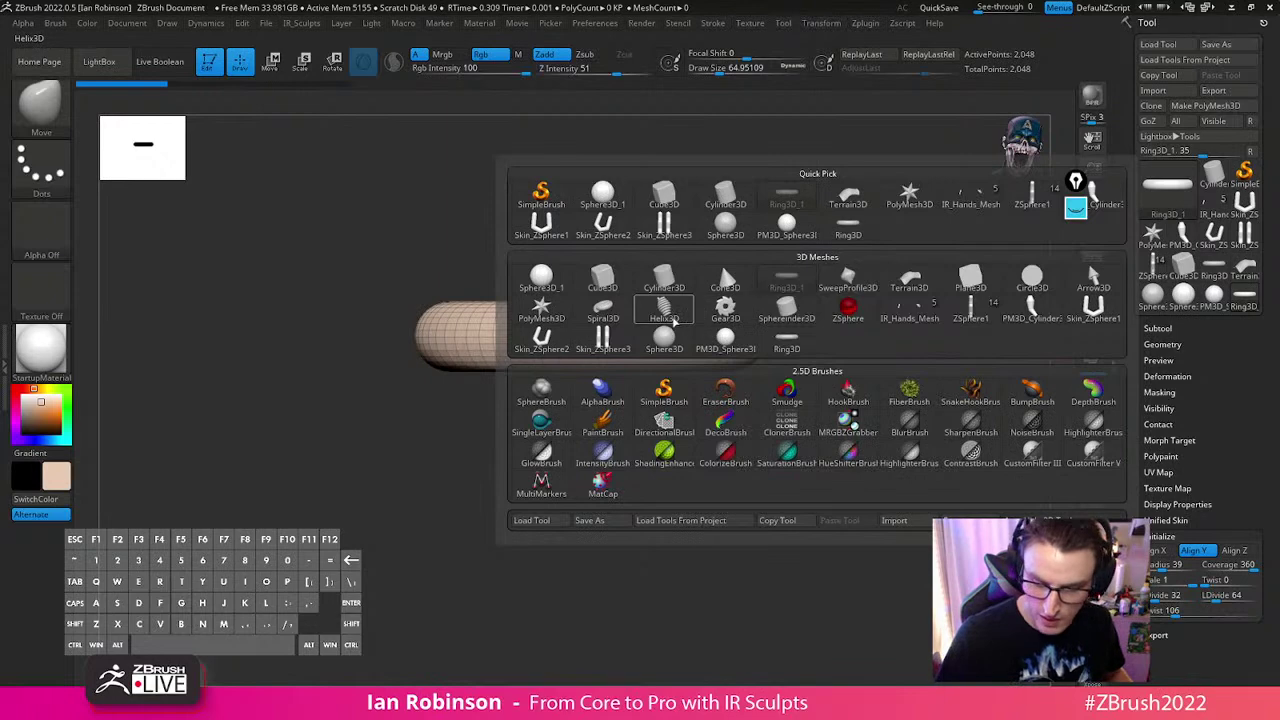
{"action": "left_click", "coordinate": [664, 310]}
{"action": "left_click_drag", "start_coordinate": [1273, 452], "coordinate": [1252, 377]}
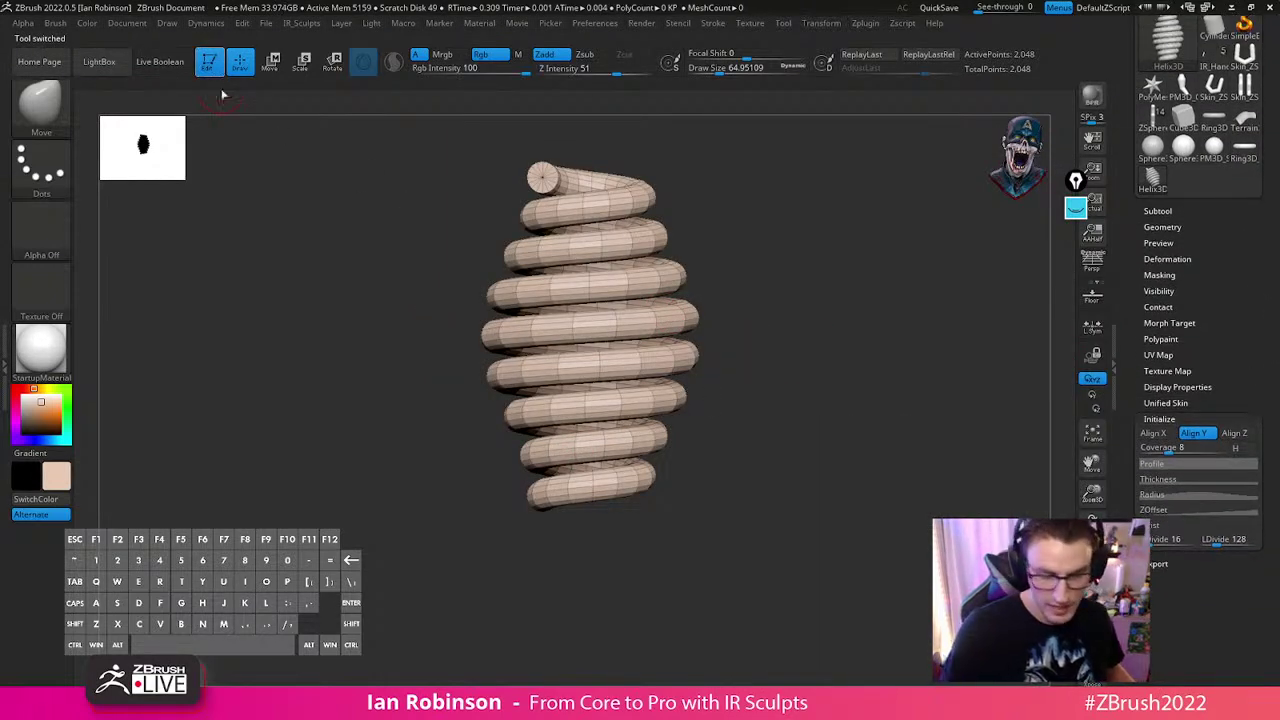
{"action": "left_click_drag", "start_coordinate": [1273, 467], "coordinate": [1267, 442]}
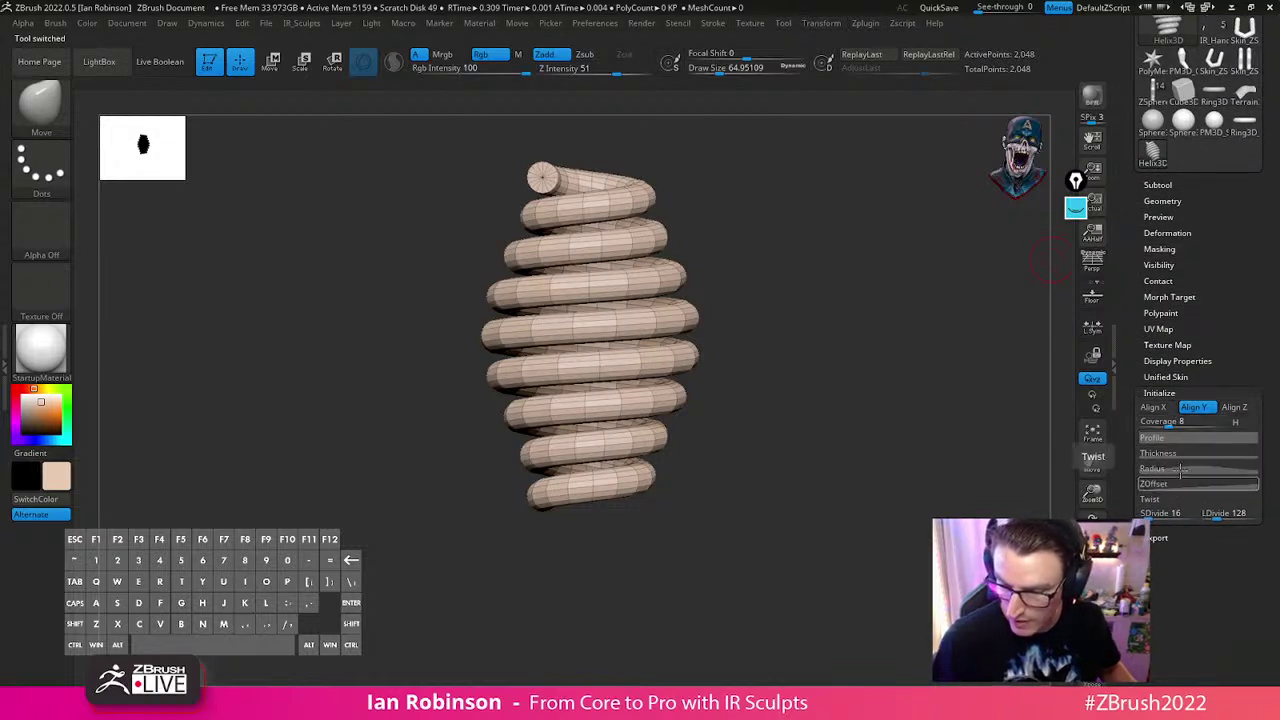
{"action": "left_click_drag", "start_coordinate": [1188, 512], "coordinate": [1198, 512]}
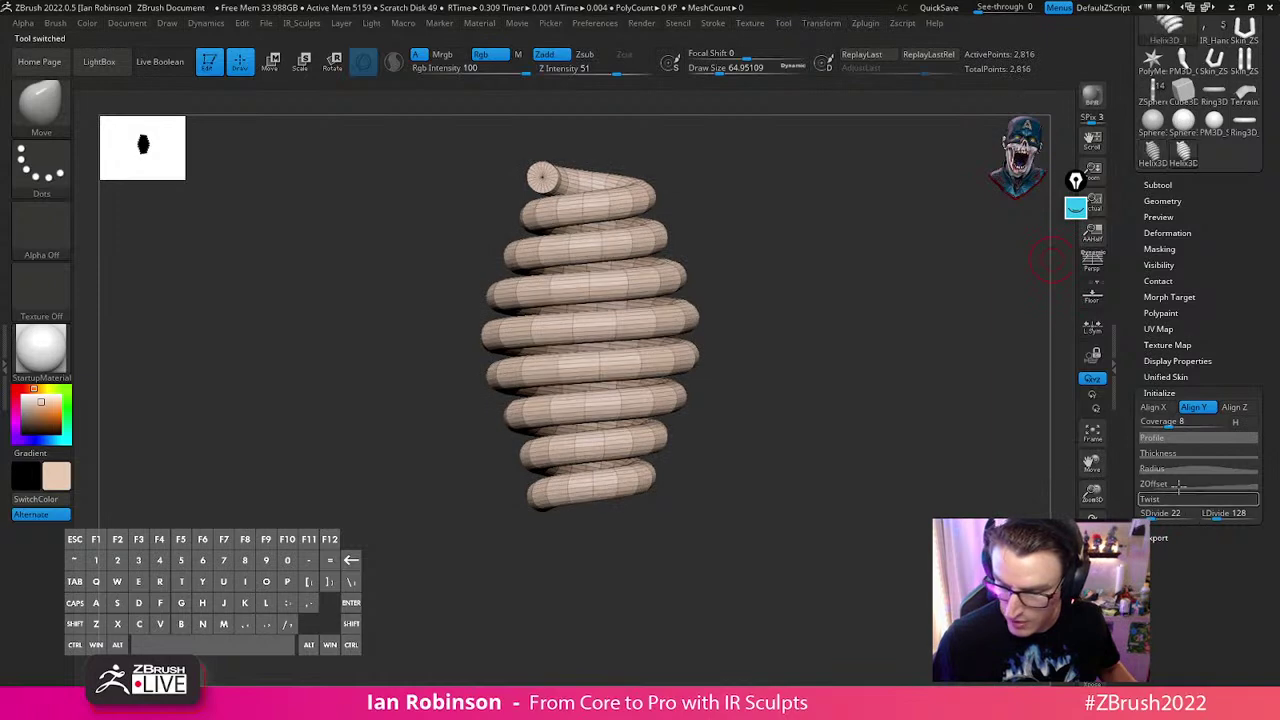
{"action": "left_click", "coordinate": [1158, 407]}
{"action": "left_click", "coordinate": [1195, 407]}
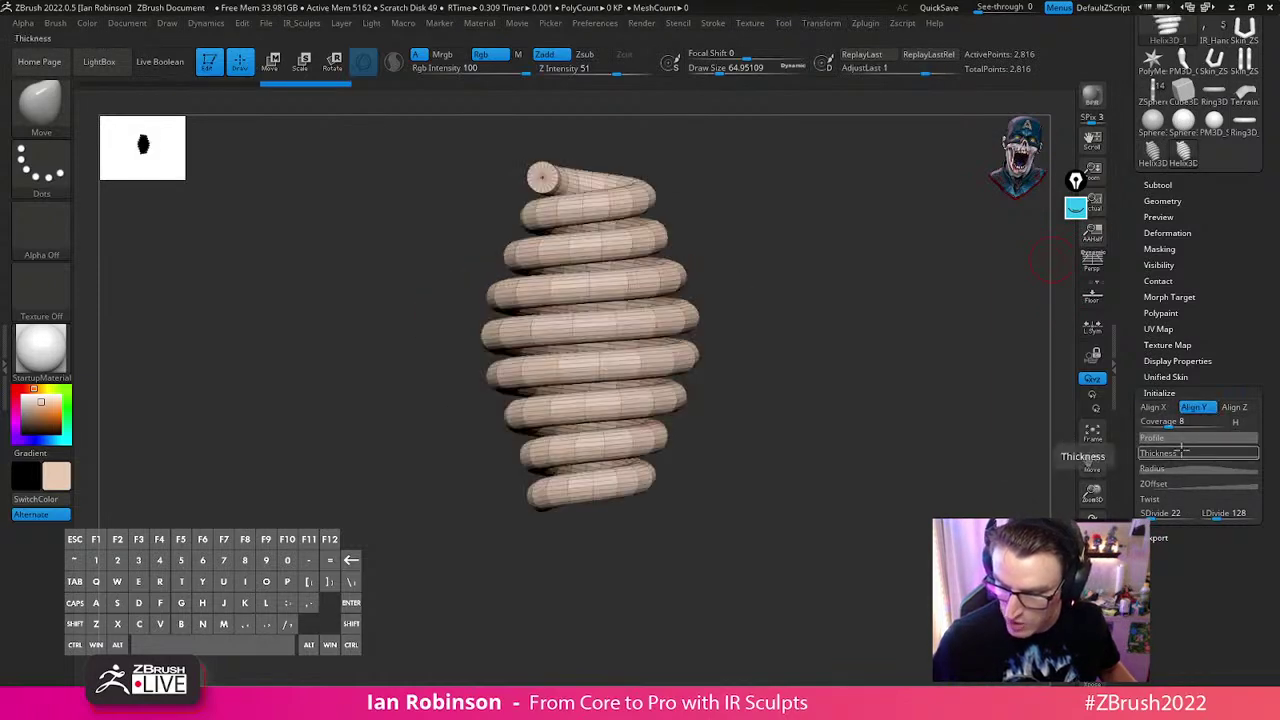
Set the helix's Coverage to 2.70833 and flatten its Radius curve by removing the middle point
{"action": "left_click_drag", "start_coordinate": [1190, 422], "coordinate": [1153, 424]}
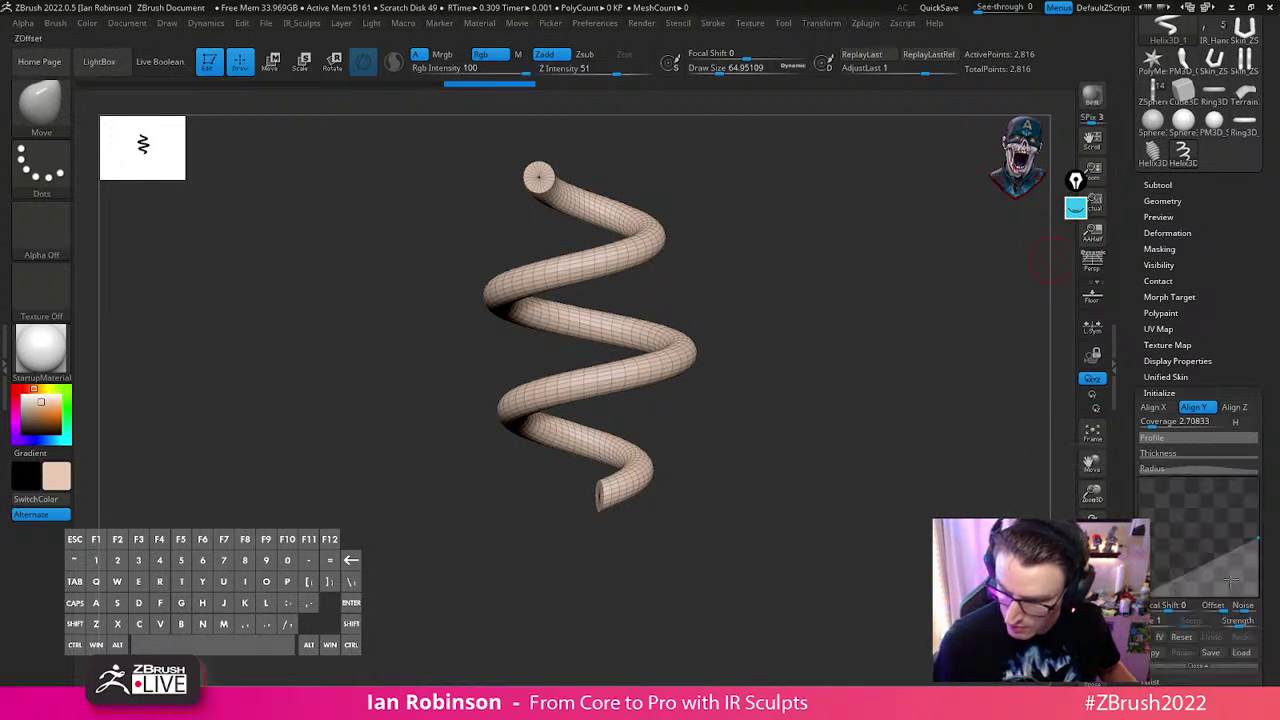
{"action": "left_click", "coordinate": [1188, 456]}
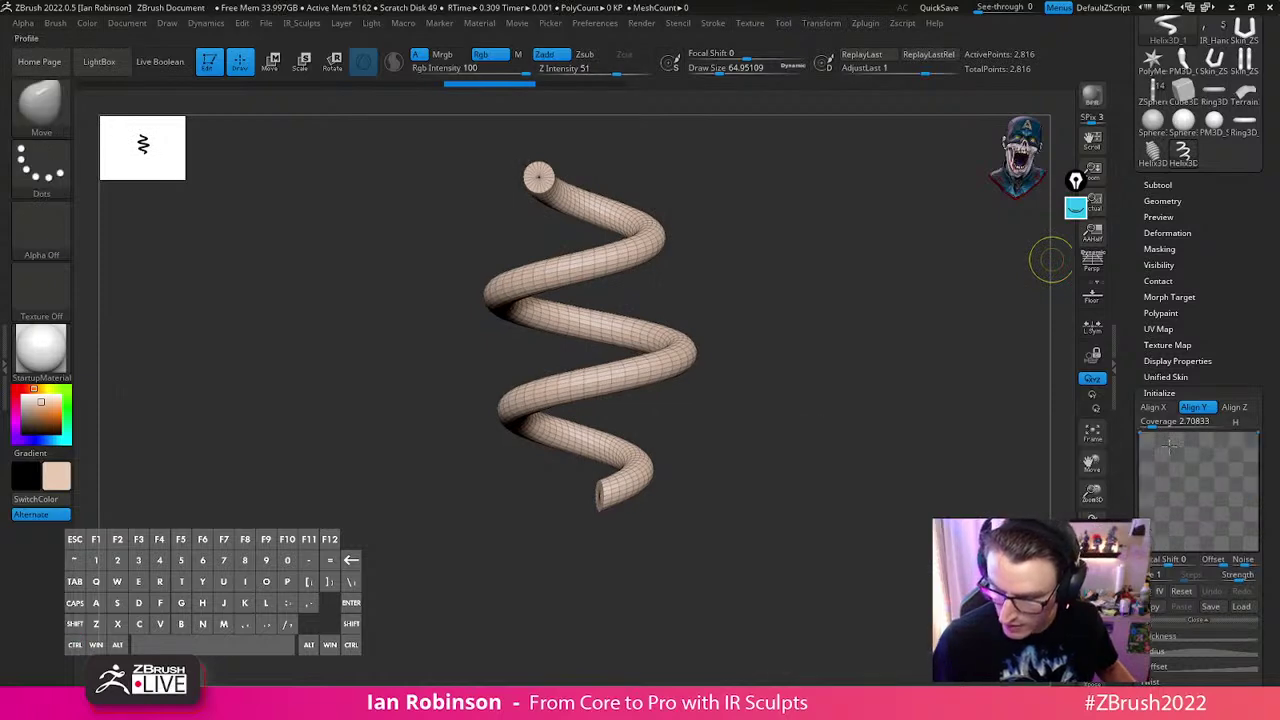
{"action": "scroll", "coordinate": [1182, 431], "scroll_direction": "down", "scroll_amount": 5}
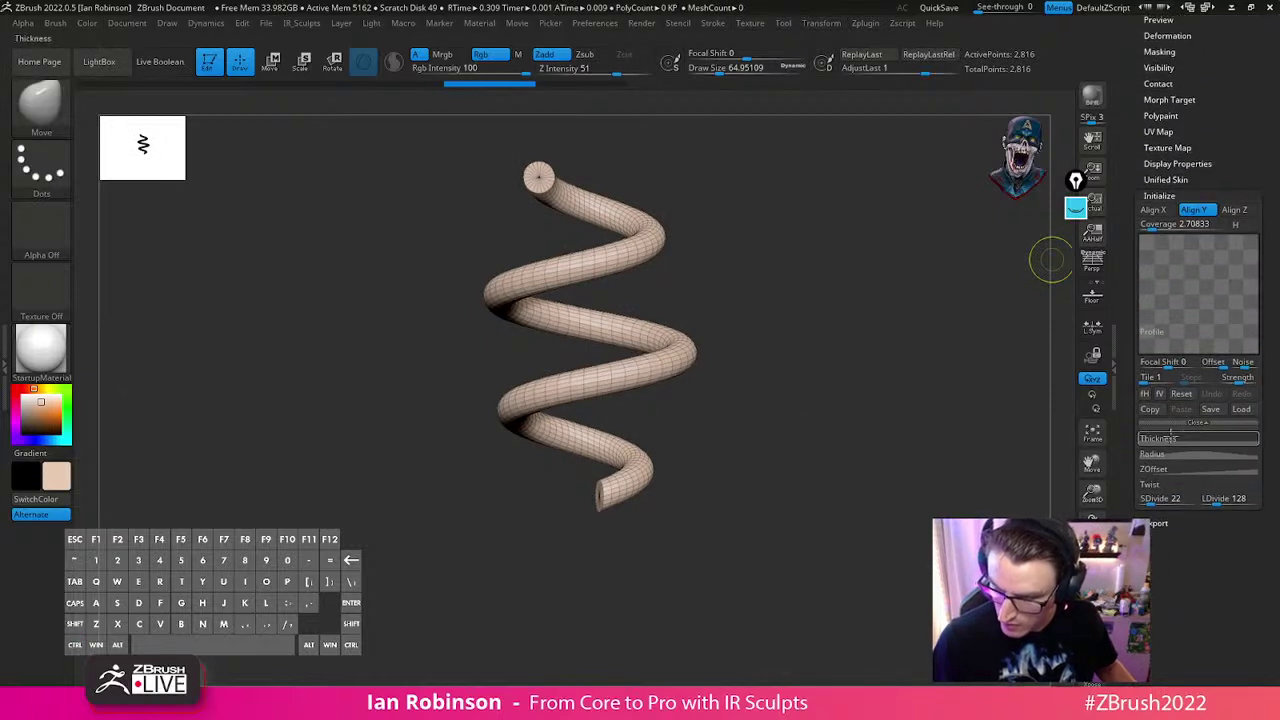
{"action": "left_click", "coordinate": [1173, 453]}
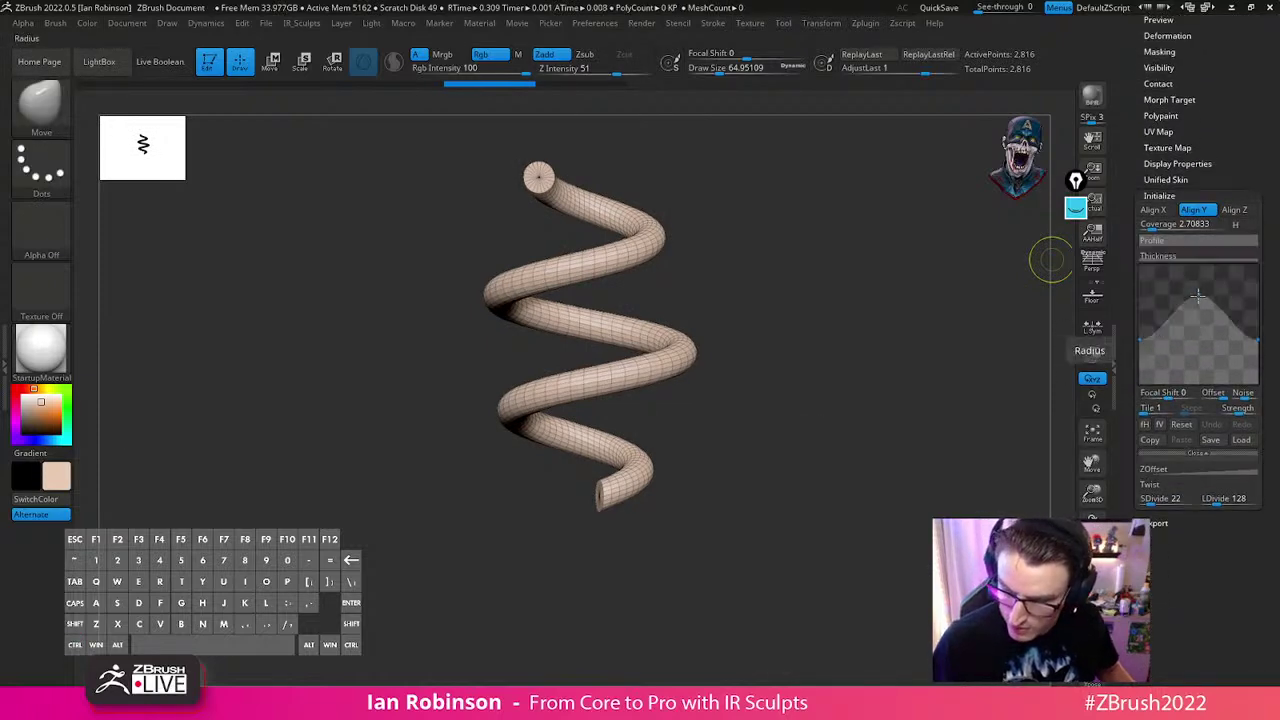
{"action": "left_click_drag", "start_coordinate": [1198, 295], "coordinate": [970, 465]}
{"action": "left_click_drag", "start_coordinate": [815, 312], "coordinate": [832, 276], "text": "shift"}
{"action": "left_click_drag", "start_coordinate": [833, 354], "coordinate": [807, 373], "text": "alt"}
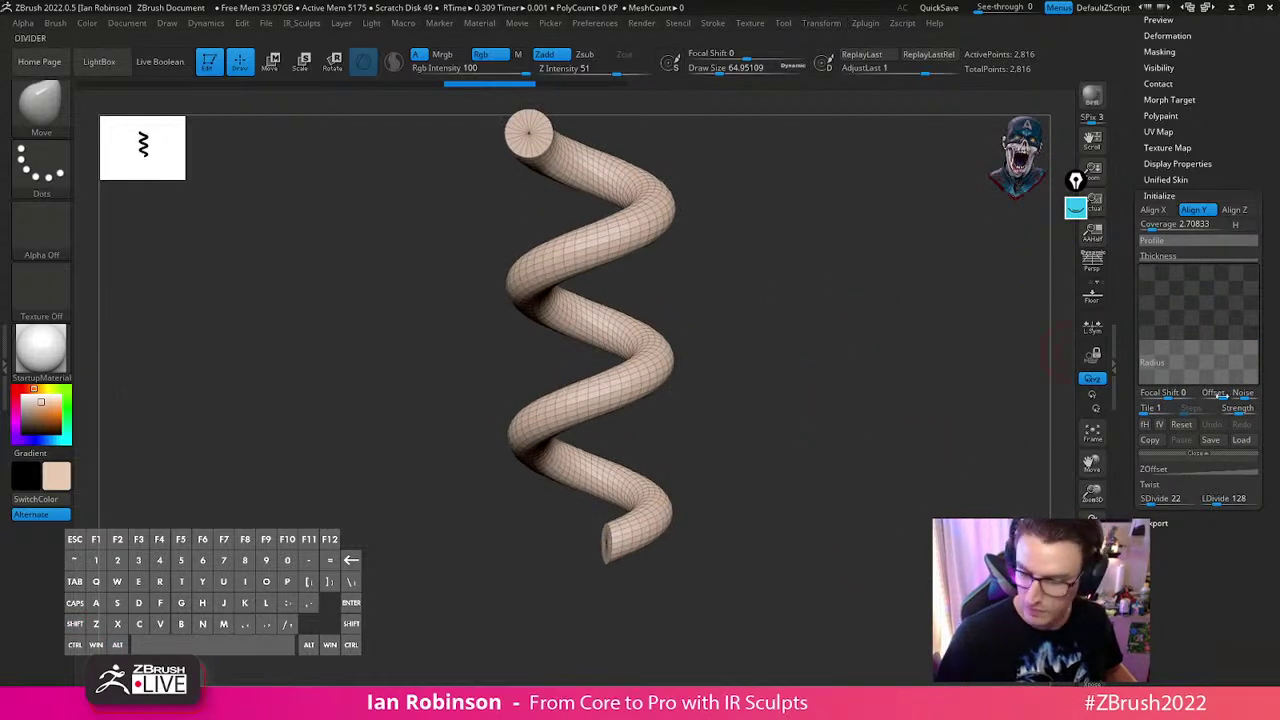
Set the helix's SDivide to 10 and LDivide to 37, and undo a trial edit of its Twist curve
{"action": "left_click_drag", "start_coordinate": [1155, 500], "coordinate": [1206, 504]}
{"action": "mouse_move", "coordinate": [878, 483]}
{"action": "left_mouse_down", "text": "alt"}
{"action": "mouse_move", "coordinate": [871, 437]}
{"action": "mouse_move", "coordinate": [877, 506]}
{"action": "mouse_move", "coordinate": [911, 463]}
{"action": "mouse_move", "coordinate": [867, 472]}
{"action": "mouse_move", "coordinate": [865, 460]}
{"action": "left_mouse_up", "text": "alt"}
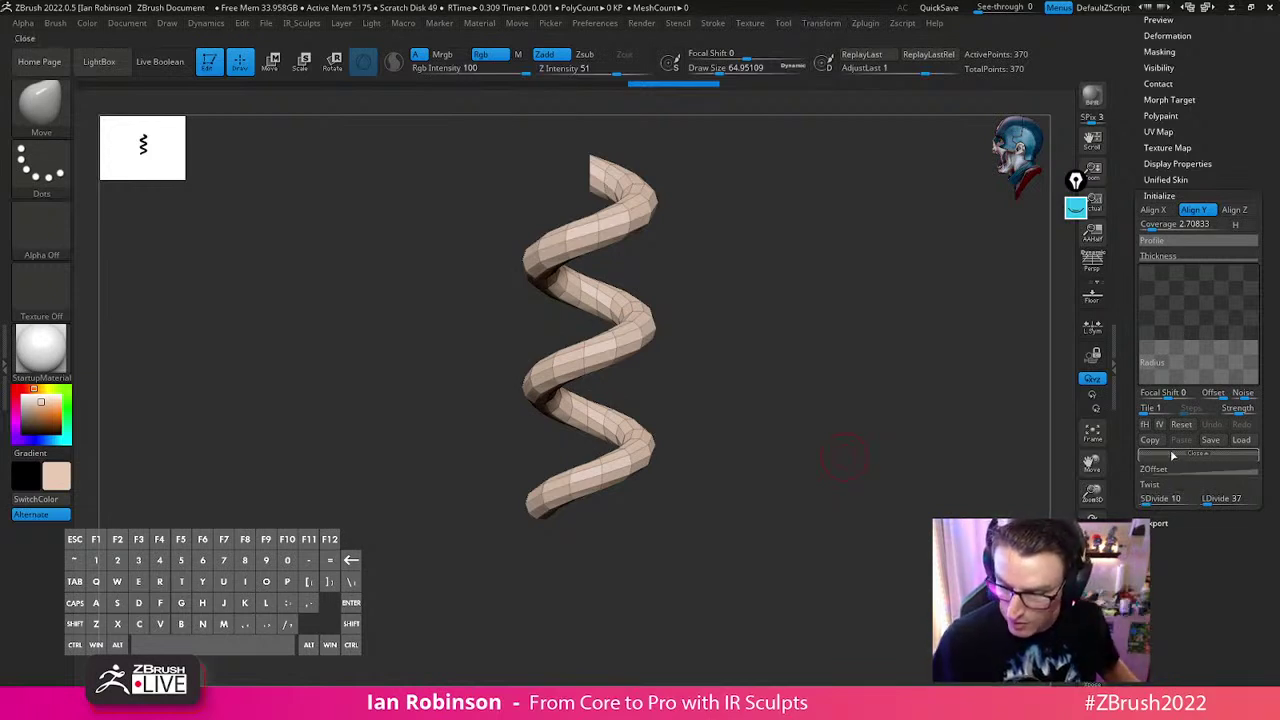
{"action": "left_click", "coordinate": [1155, 486]}
{"action": "left_click_drag", "start_coordinate": [1140, 414], "coordinate": [1140, 406]}
{"action": "key", "text": "ctrl+z"}
Adjust the end of the helix's Twist curve, and set SDivide to 32 and Coverage to 6.04166
{"action": "left_click_drag", "start_coordinate": [1155, 228], "coordinate": [1155, 226]}
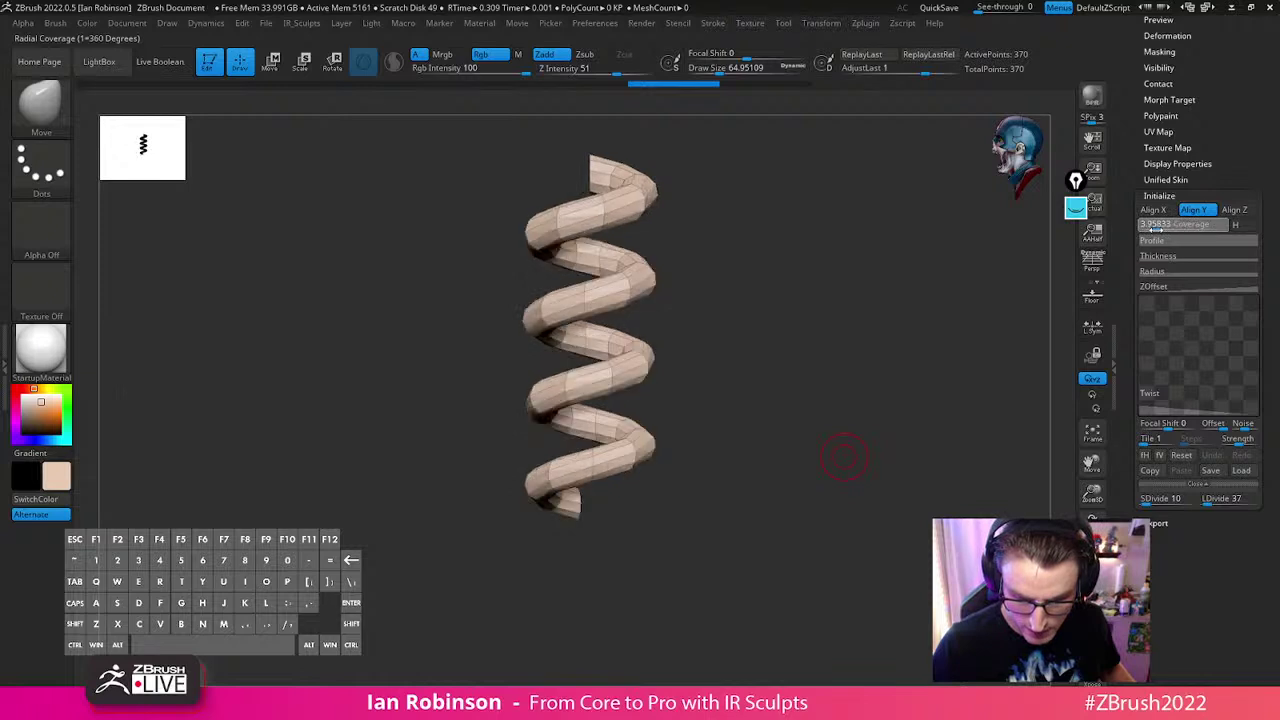
{"action": "mouse_move", "coordinate": [1150, 501]}
{"action": "left_mouse_down"}
{"action": "mouse_move", "coordinate": [1219, 517]}
{"action": "mouse_move", "coordinate": [1212, 504]}
{"action": "mouse_move", "coordinate": [1161, 503]}
{"action": "left_mouse_up"}
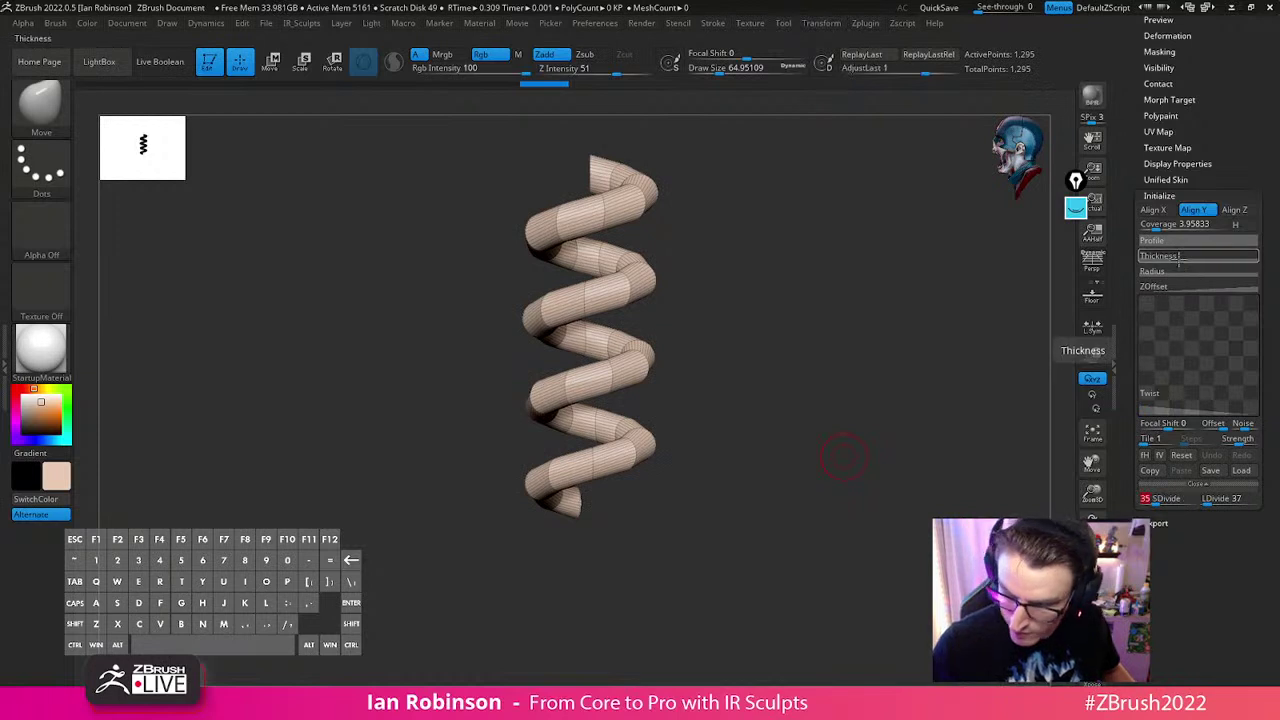
{"action": "mouse_move", "coordinate": [1257, 413]}
{"action": "left_mouse_down"}
{"action": "mouse_move", "coordinate": [1266, 391]}
{"action": "mouse_move", "coordinate": [1264, 430]}
{"action": "left_mouse_up"}
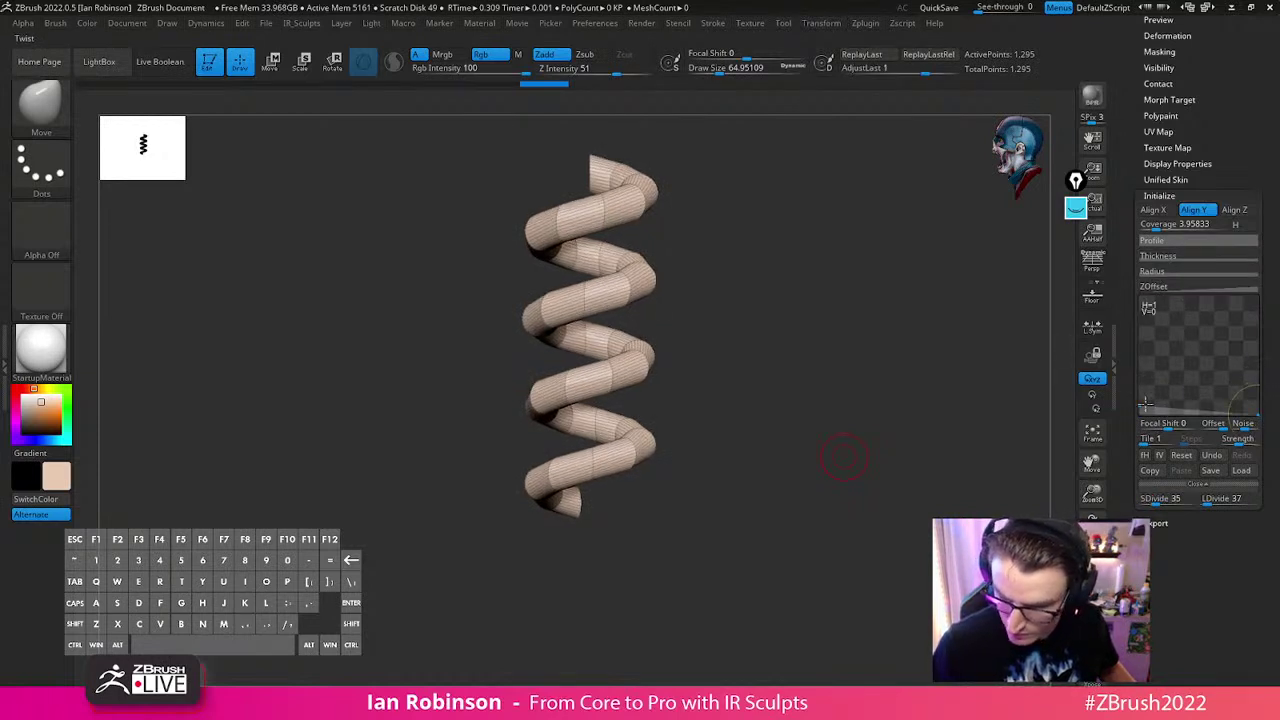
{"action": "left_click_drag", "start_coordinate": [1154, 499], "coordinate": [1158, 503]}
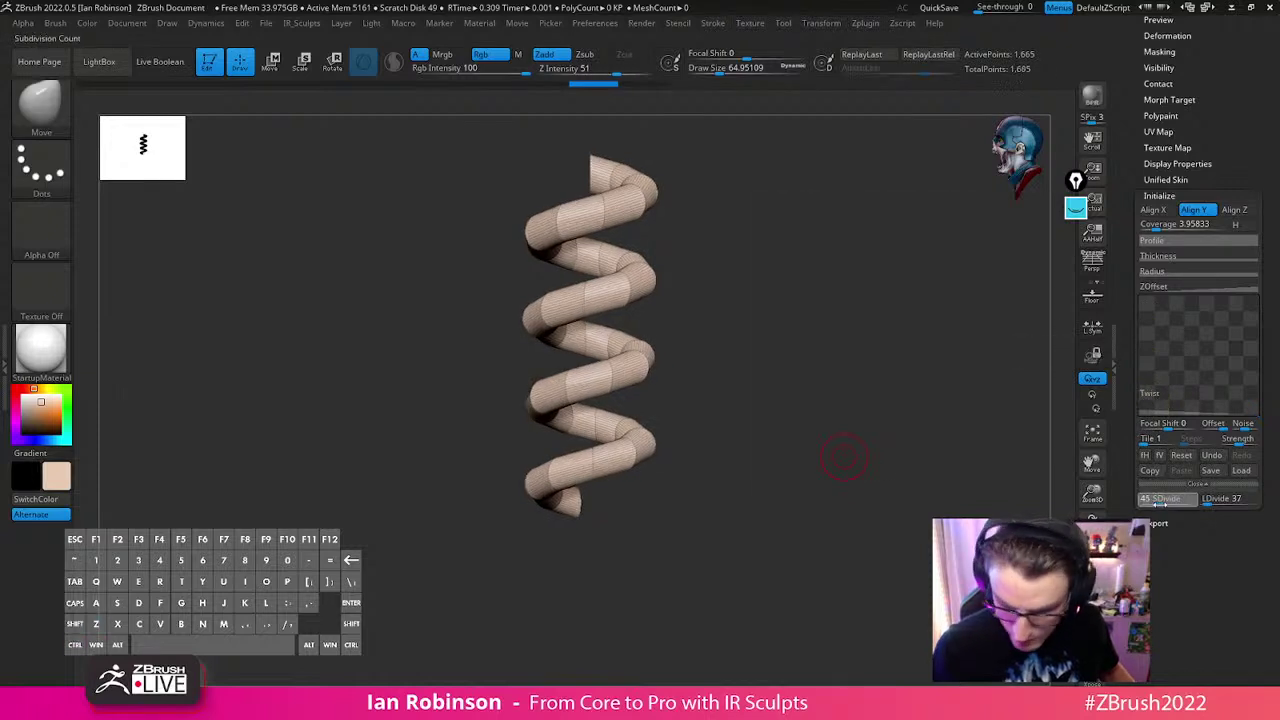
{"action": "left_click_drag", "start_coordinate": [1157, 225], "coordinate": [1160, 226]}
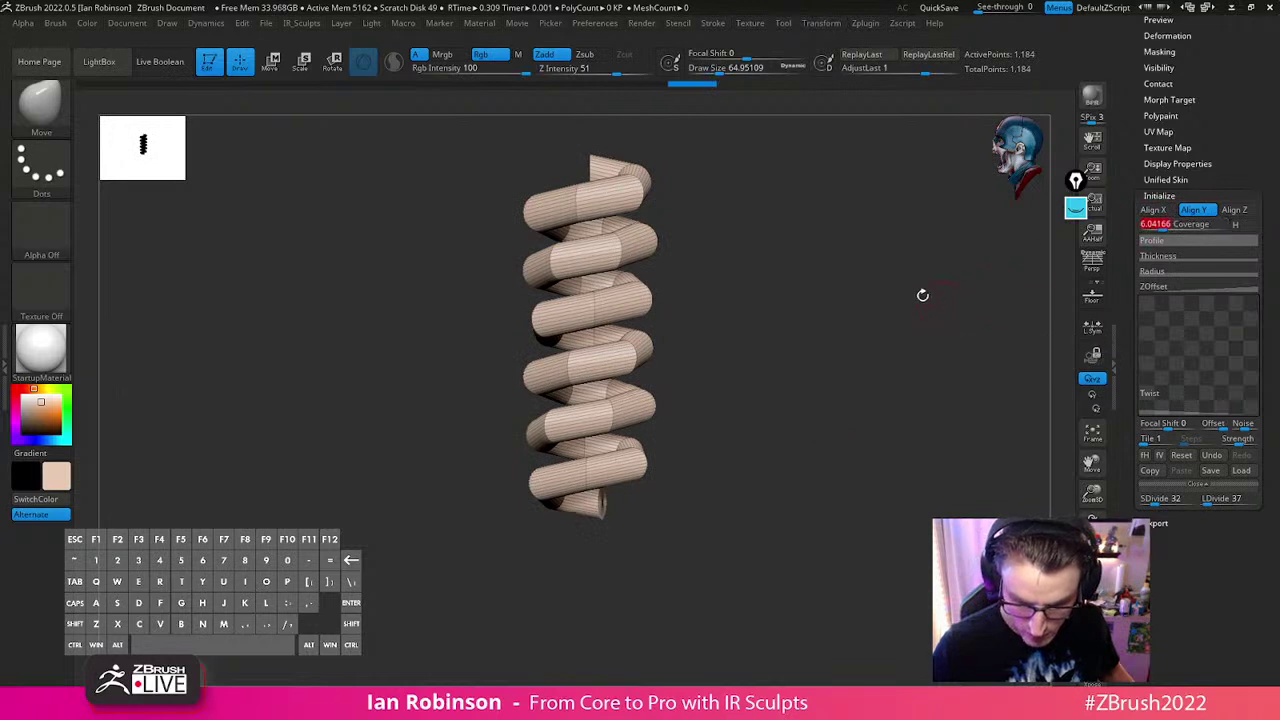
{"action": "left_click_drag", "start_coordinate": [936, 306], "coordinate": [880, 479]}
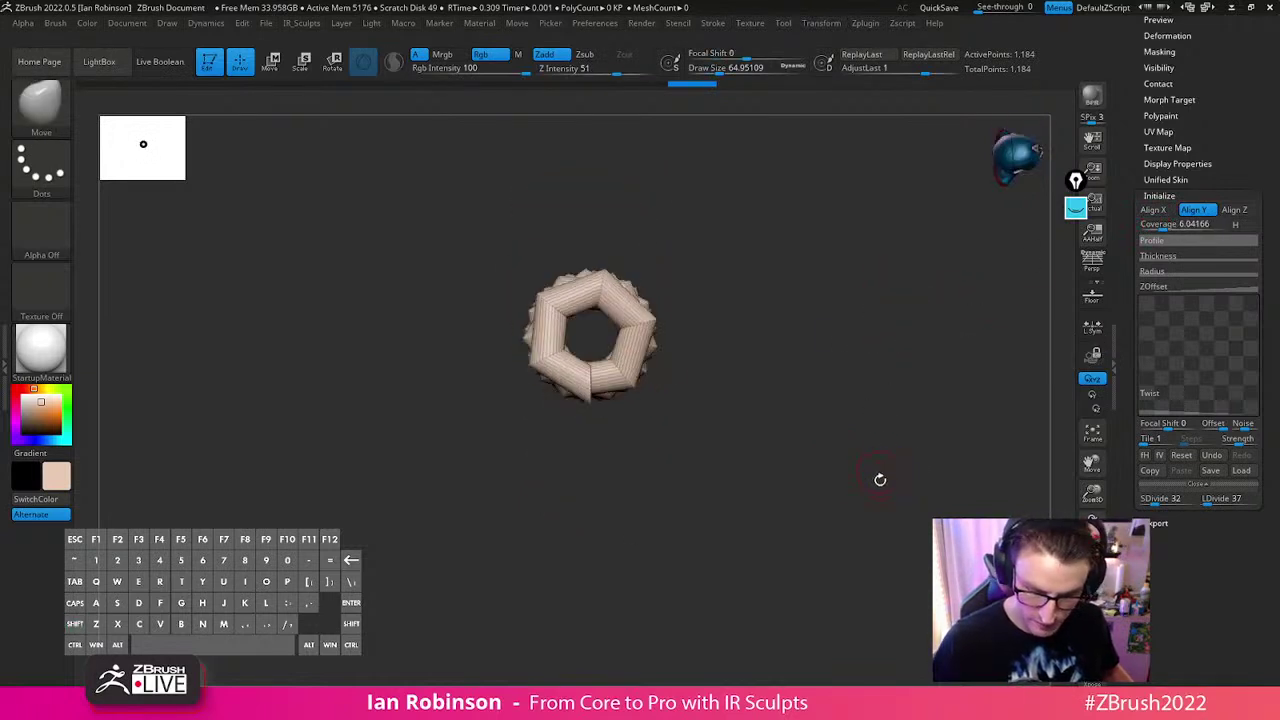
Check the helix's Radius, Thickness and Twist curves, and set LDivide to 99 and SDivide to 8
{"action": "left_click", "coordinate": [1168, 274]}
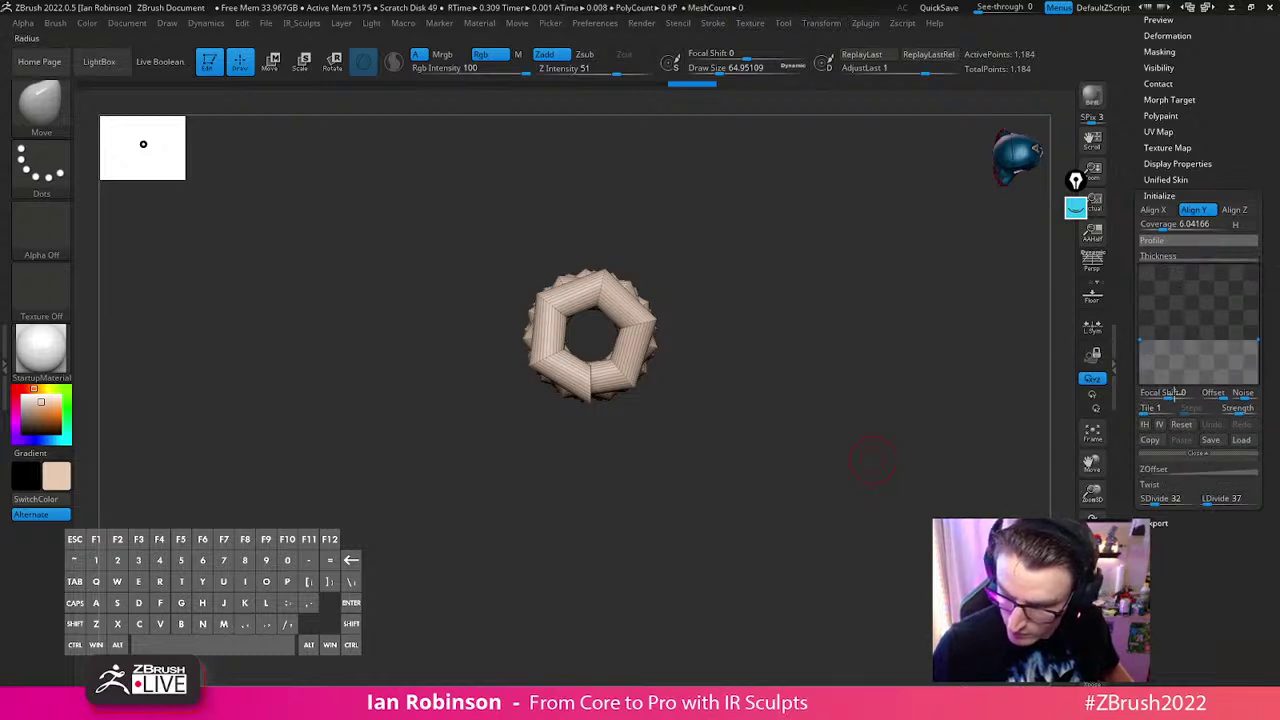
{"action": "left_click", "coordinate": [1172, 241]}
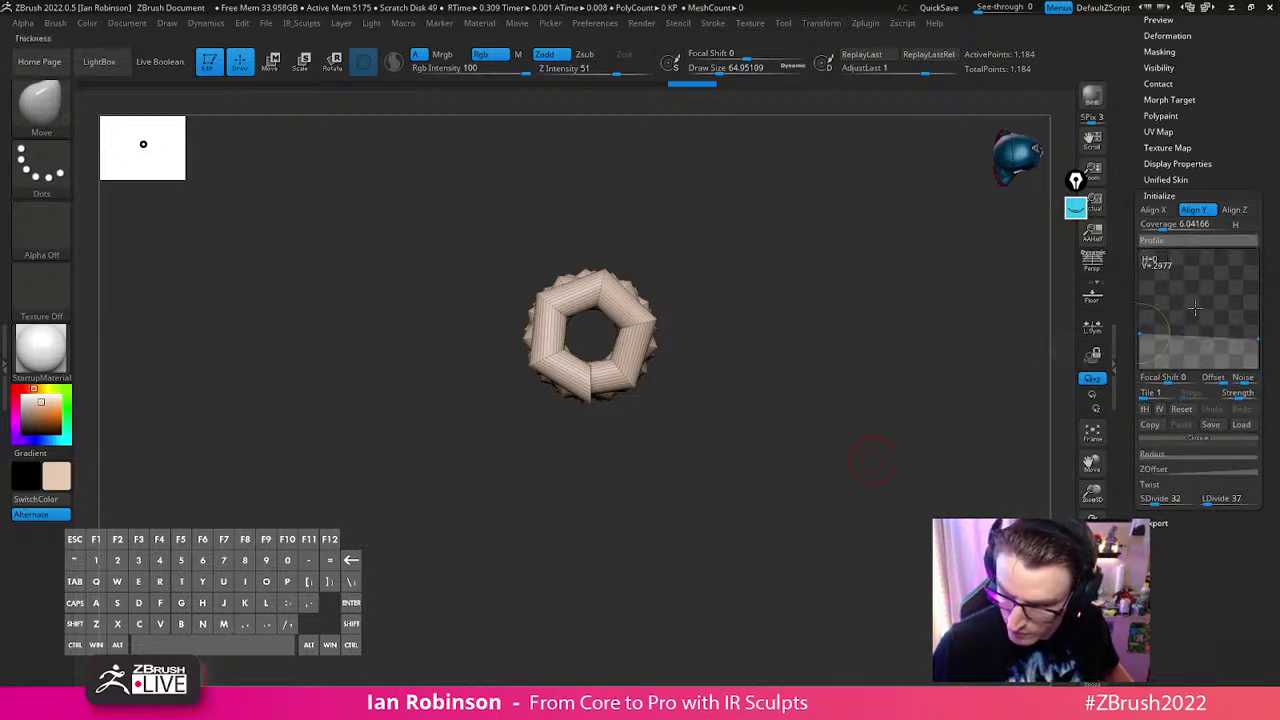
{"action": "left_click", "coordinate": [1172, 484]}
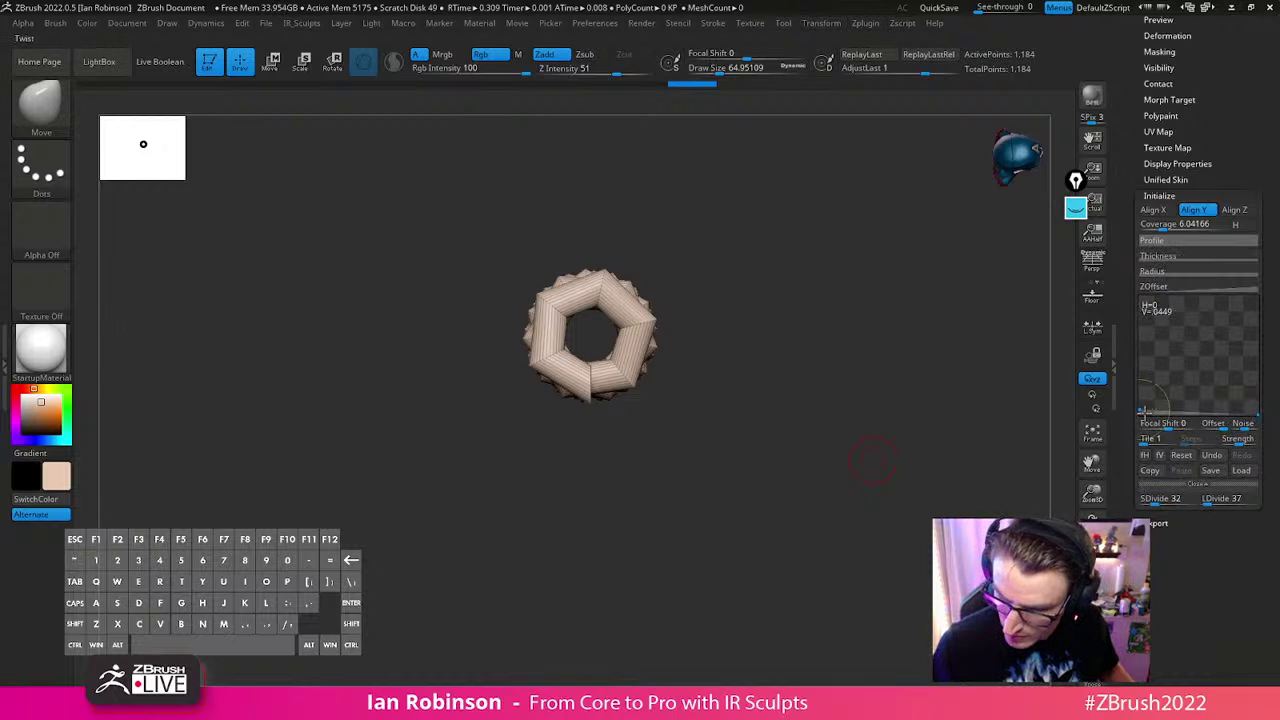
{"action": "left_click", "coordinate": [1172, 271]}
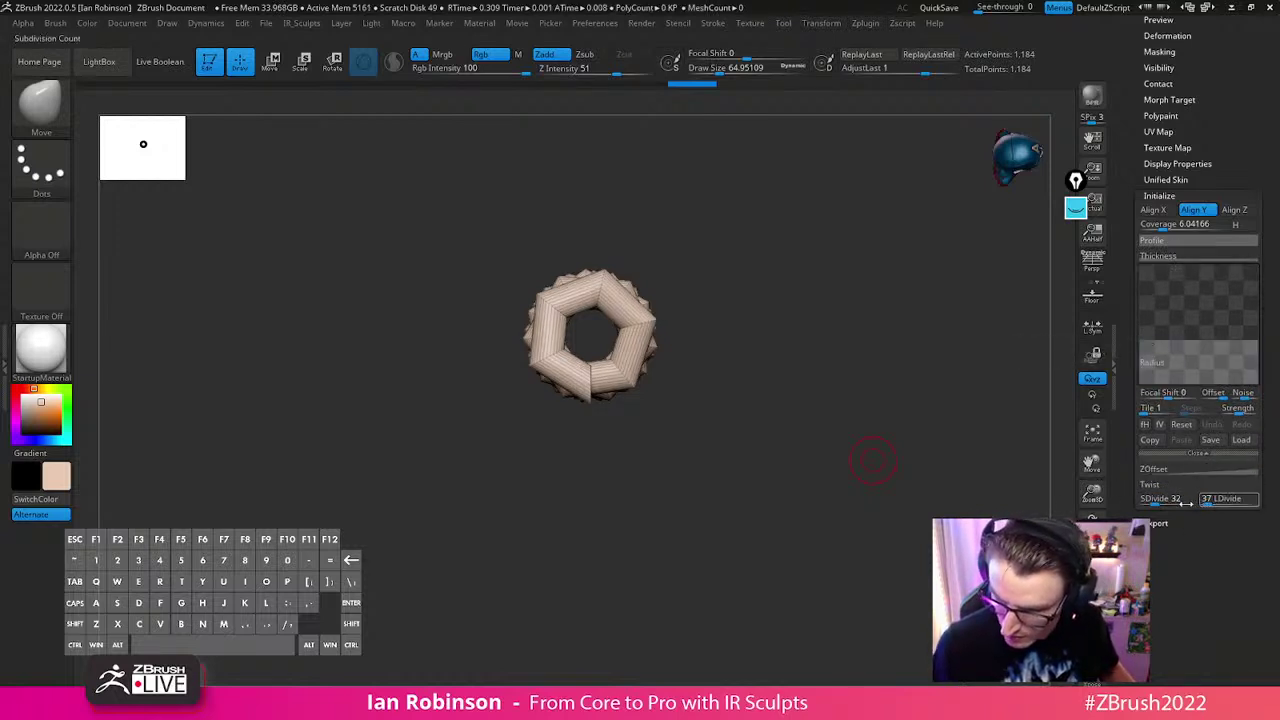
{"action": "left_click_drag", "start_coordinate": [1155, 504], "coordinate": [1213, 504]}
{"action": "left_click", "coordinate": [1155, 507]}
Try to isolate the helix primitive with a selection rectangle, and frame it in the view
{"action": "left_click_drag", "start_coordinate": [862, 456], "coordinate": [776, 394]}
{"action": "mouse_move", "coordinate": [590, 120]}
{"action": "left_mouse_down", "text": "ctrl+shift"}
{"action": "mouse_move", "coordinate": [580, 600]}
{"action": "mouse_move", "coordinate": [747, 589]}
{"action": "left_mouse_up", "text": "ctrl+shift"}
{"action": "left_click_drag", "start_coordinate": [848, 430], "coordinate": [850, 372], "text": "alt"}
{"action": "left_click_drag", "start_coordinate": [850, 372], "coordinate": [871, 331]}
{"action": "key", "text": "f"}
Convert the six-turn helix primitive to a PolyMesh3D
{"action": "mouse_move", "coordinate": [1273, 233]}
{"action": "left_mouse_down"}
{"action": "mouse_move", "coordinate": [1272, 286]}
{"action": "mouse_move", "coordinate": [1272, 247]}
{"action": "left_mouse_up"}
{"action": "scroll", "coordinate": [1268, 173], "scroll_direction": "up", "scroll_amount": 5}
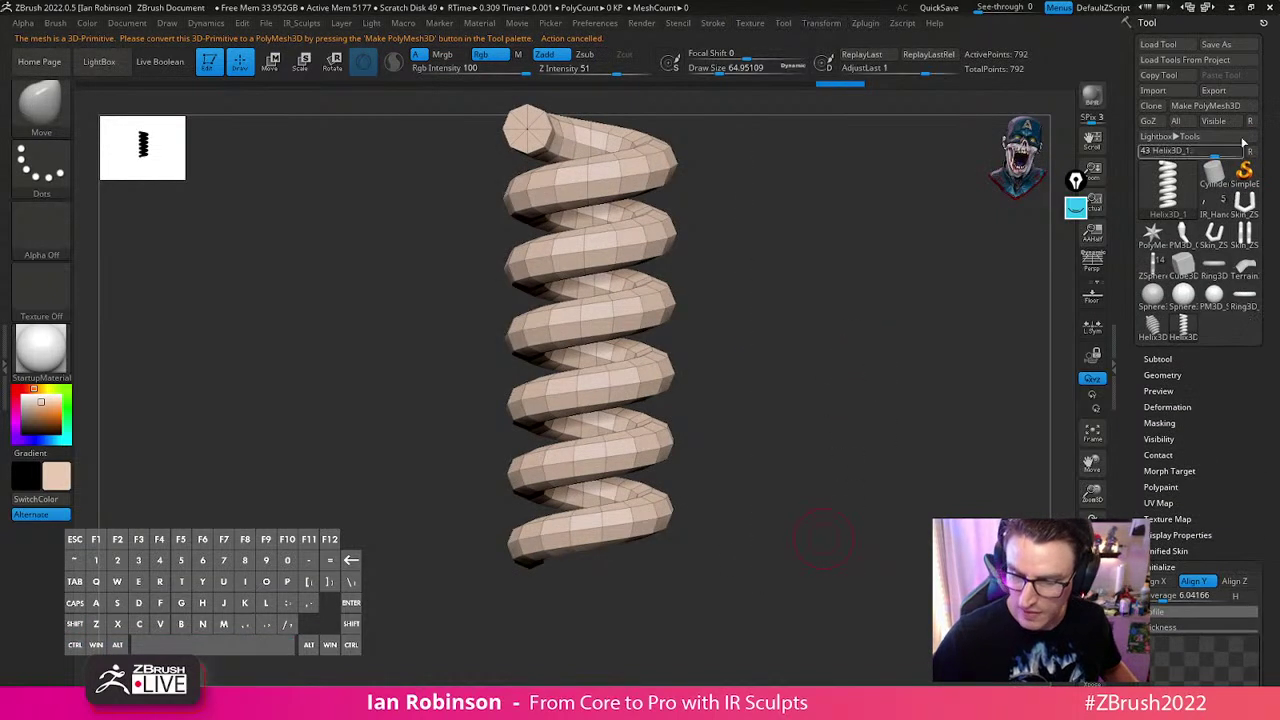
{"action": "left_click", "coordinate": [1222, 105]}
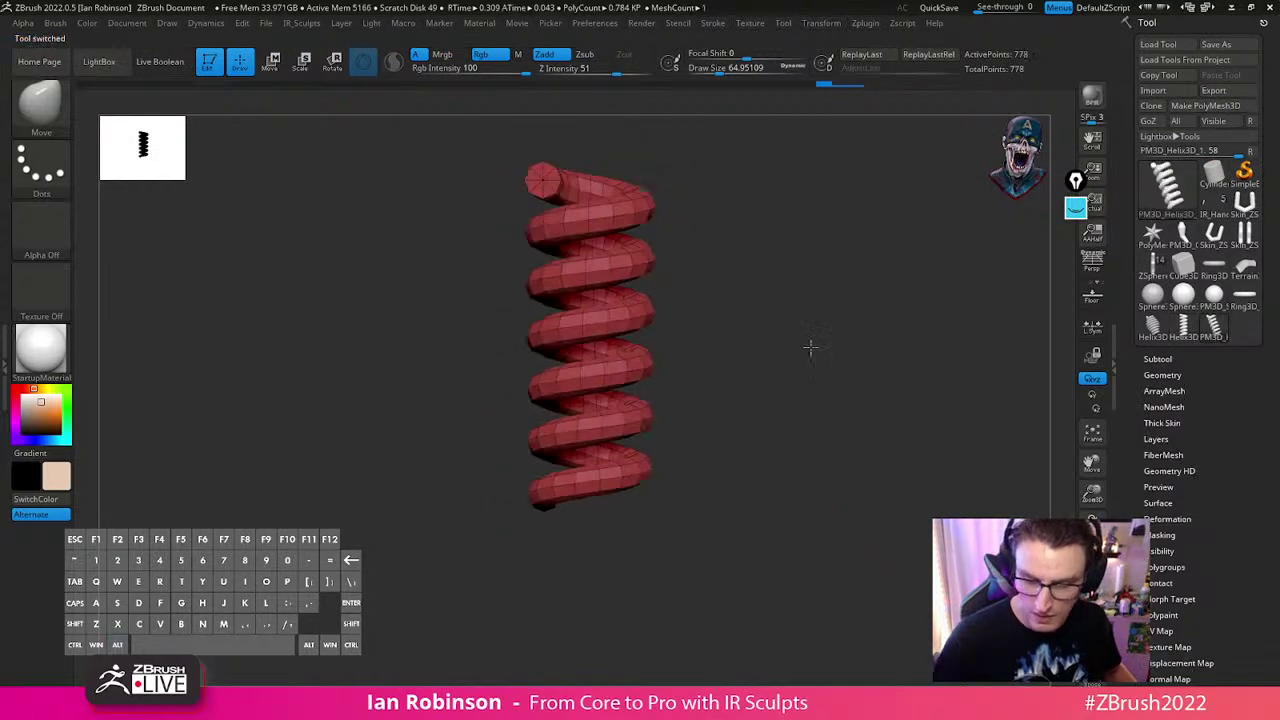
Return to the Helix3D primitive and raise the middle of its Thickness curve to bulge the coil
{"action": "left_click", "coordinate": [1185, 327]}
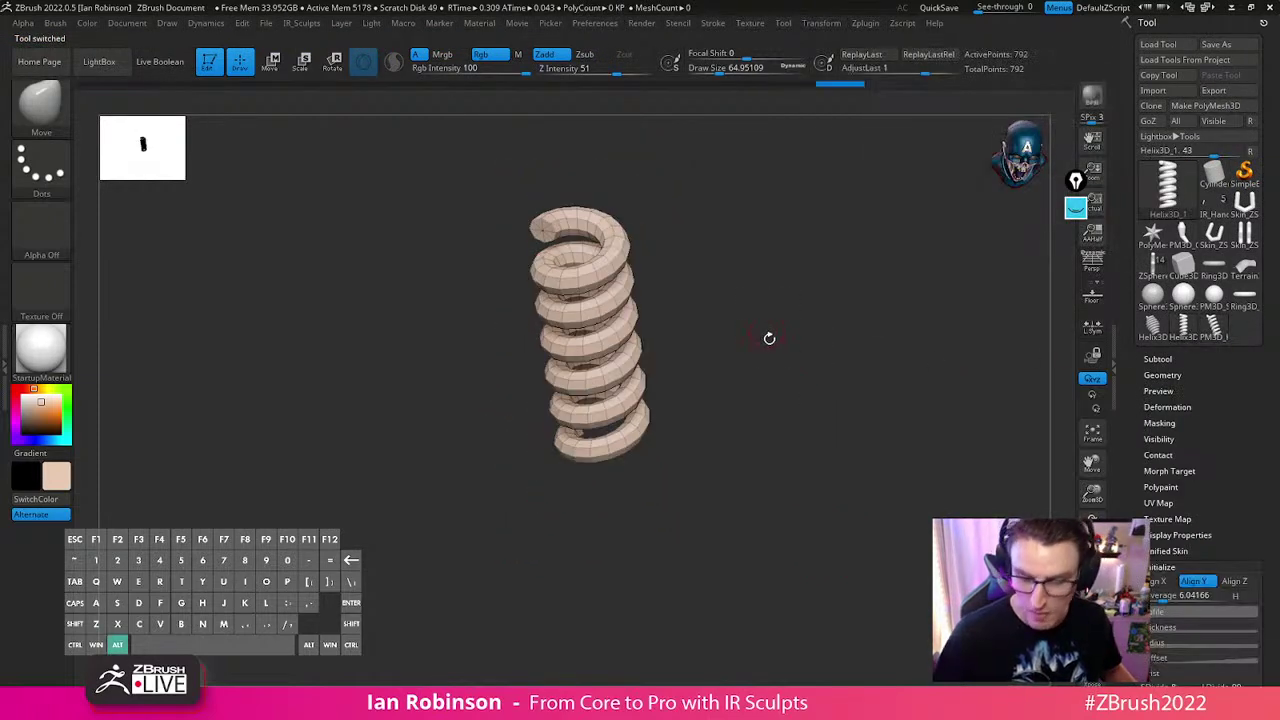
{"action": "scroll", "coordinate": [1272, 461], "scroll_direction": "down", "scroll_amount": 5}
{"action": "mouse_move", "coordinate": [1148, 409]}
{"action": "left_mouse_down"}
{"action": "mouse_move", "coordinate": [1166, 409]}
{"action": "mouse_move", "coordinate": [1147, 409]}
{"action": "left_mouse_up"}
{"action": "scroll", "coordinate": [1272, 197], "scroll_direction": "up", "scroll_amount": 1}
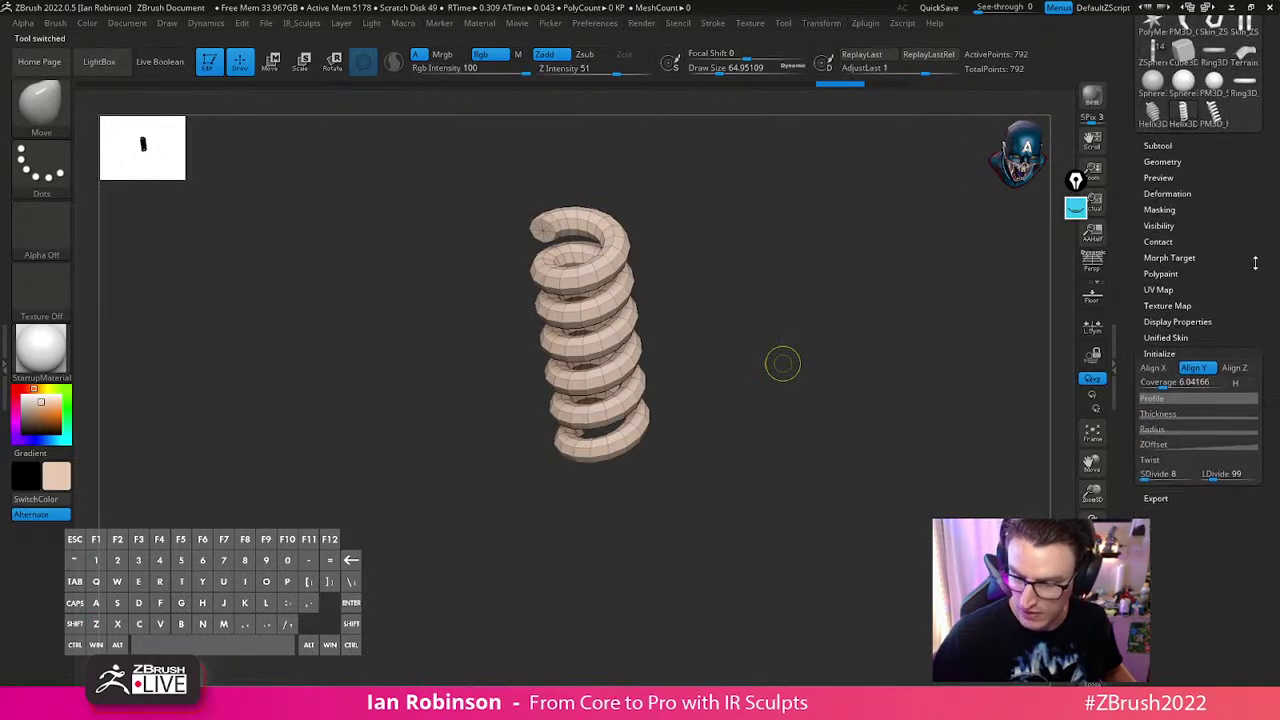
{"action": "left_click", "coordinate": [1178, 400]}
{"action": "left_click_drag", "start_coordinate": [1167, 497], "coordinate": [1210, 434]}
Convert the bulged helix to a PolyMesh3D, and switch to the first helix polymesh with its Subtool list open
{"action": "left_click_drag", "start_coordinate": [1264, 286], "coordinate": [1261, 499]}
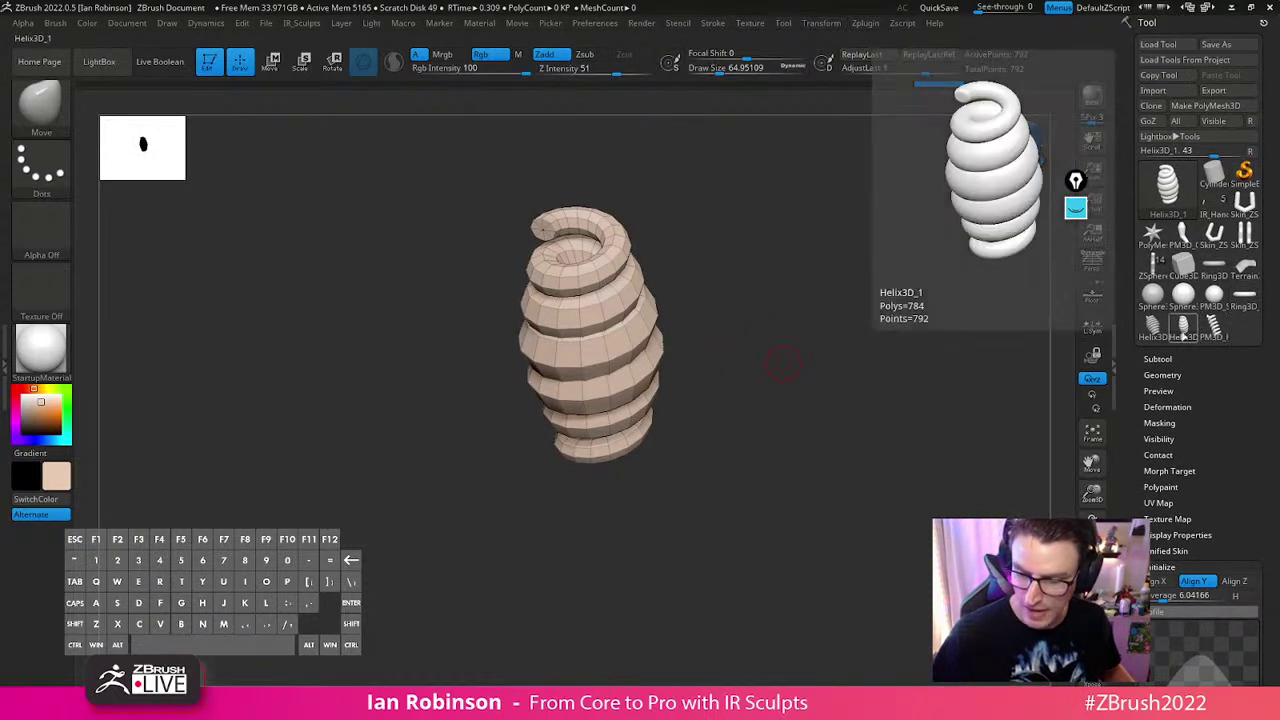
{"action": "left_click", "coordinate": [1222, 106]}
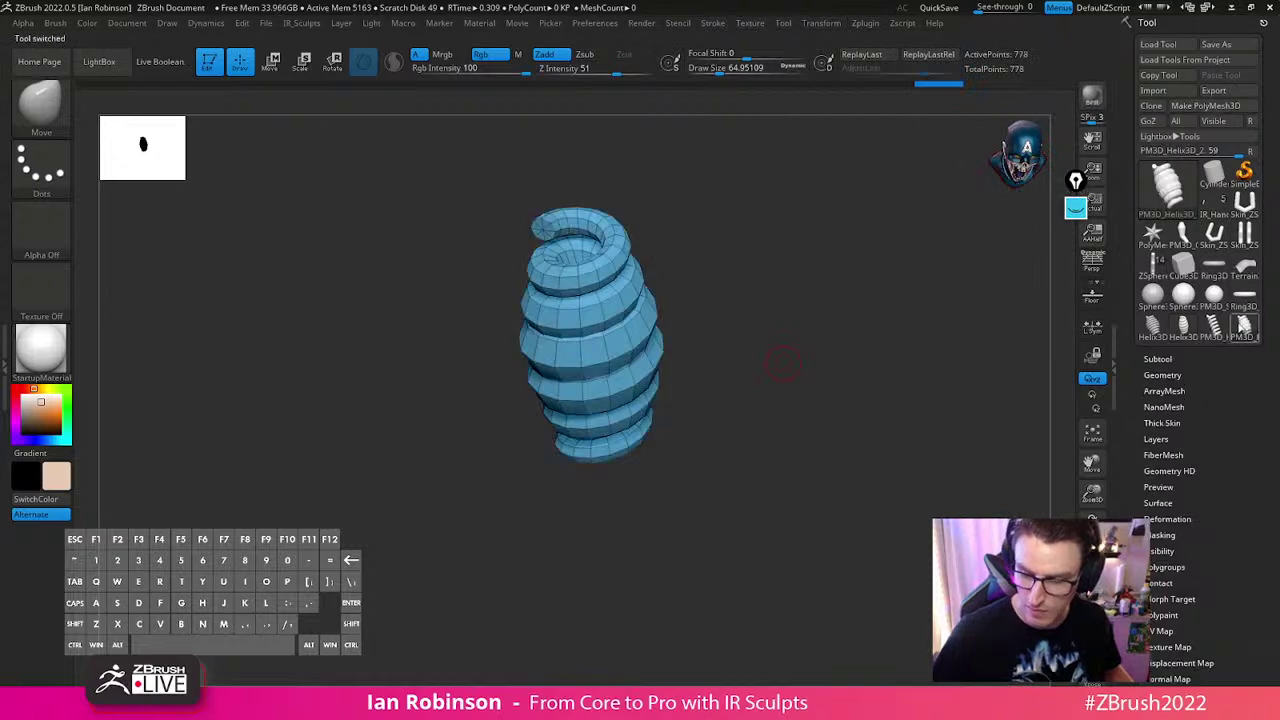
{"action": "left_click", "coordinate": [1214, 327]}
{"action": "left_click", "coordinate": [1158, 358]}
{"action": "left_click_drag", "start_coordinate": [783, 363], "coordinate": [852, 388]}
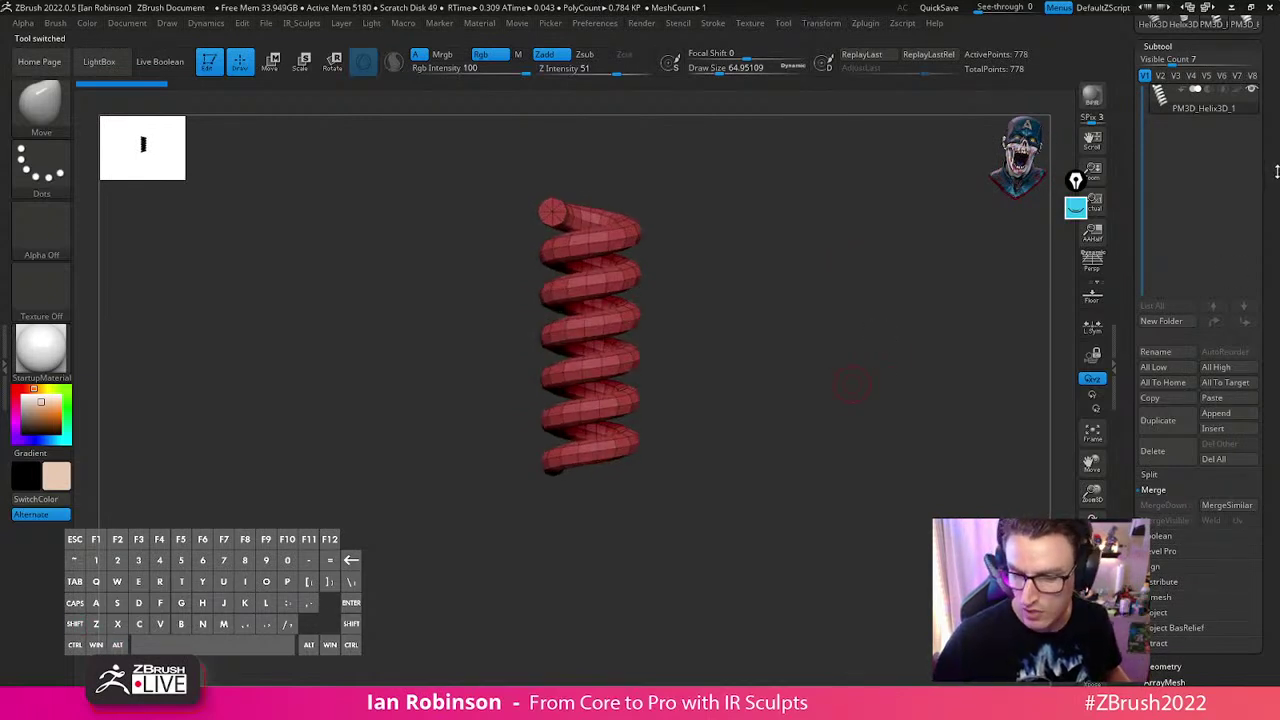
Switch to the Cylinder3D primitive and open its Initialize settings
{"action": "scroll", "coordinate": [1246, 266], "scroll_direction": "up", "scroll_amount": 5}
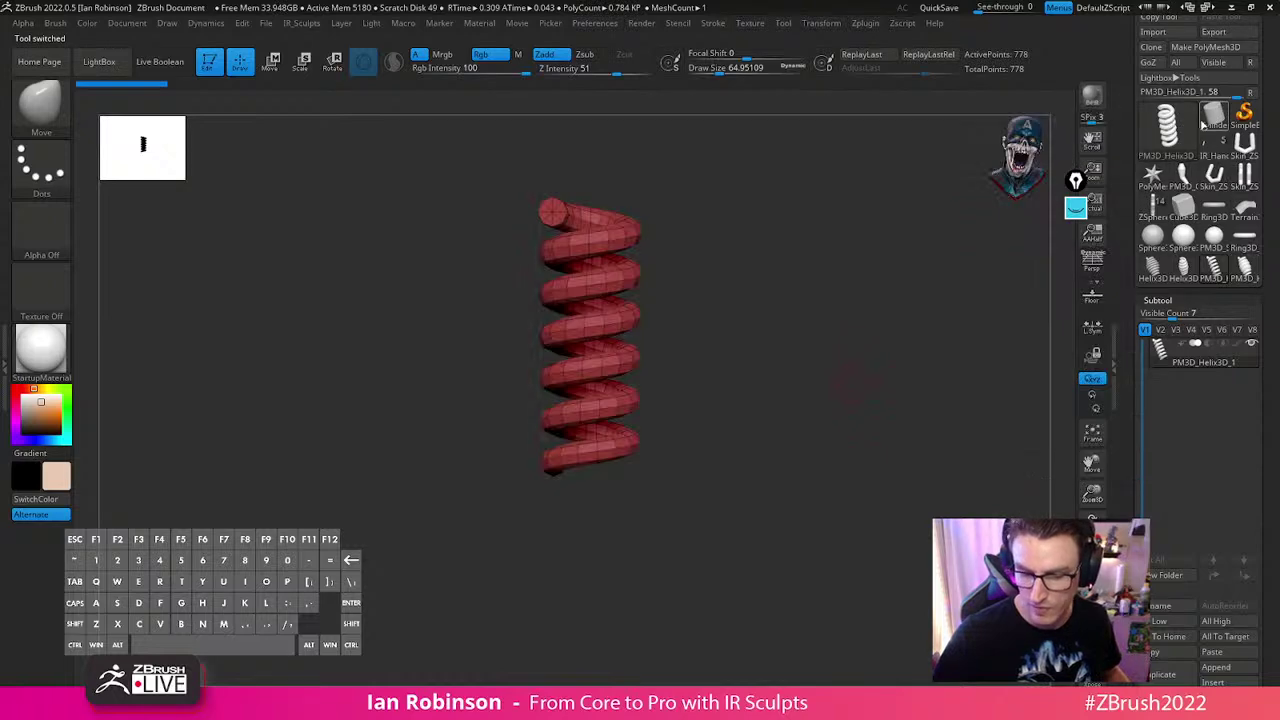
{"action": "left_click", "coordinate": [1208, 124]}
{"action": "left_click", "coordinate": [1192, 129]}
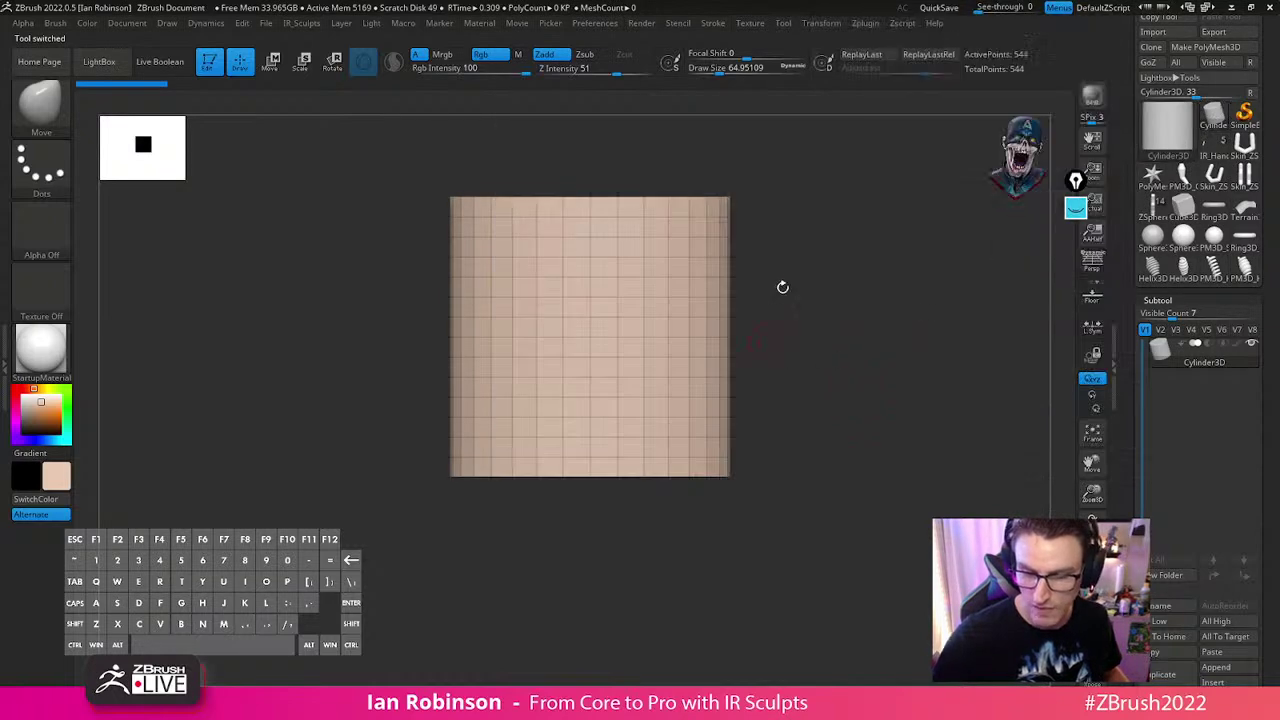
{"action": "scroll", "coordinate": [1230, 420], "scroll_direction": "down", "scroll_amount": 11}
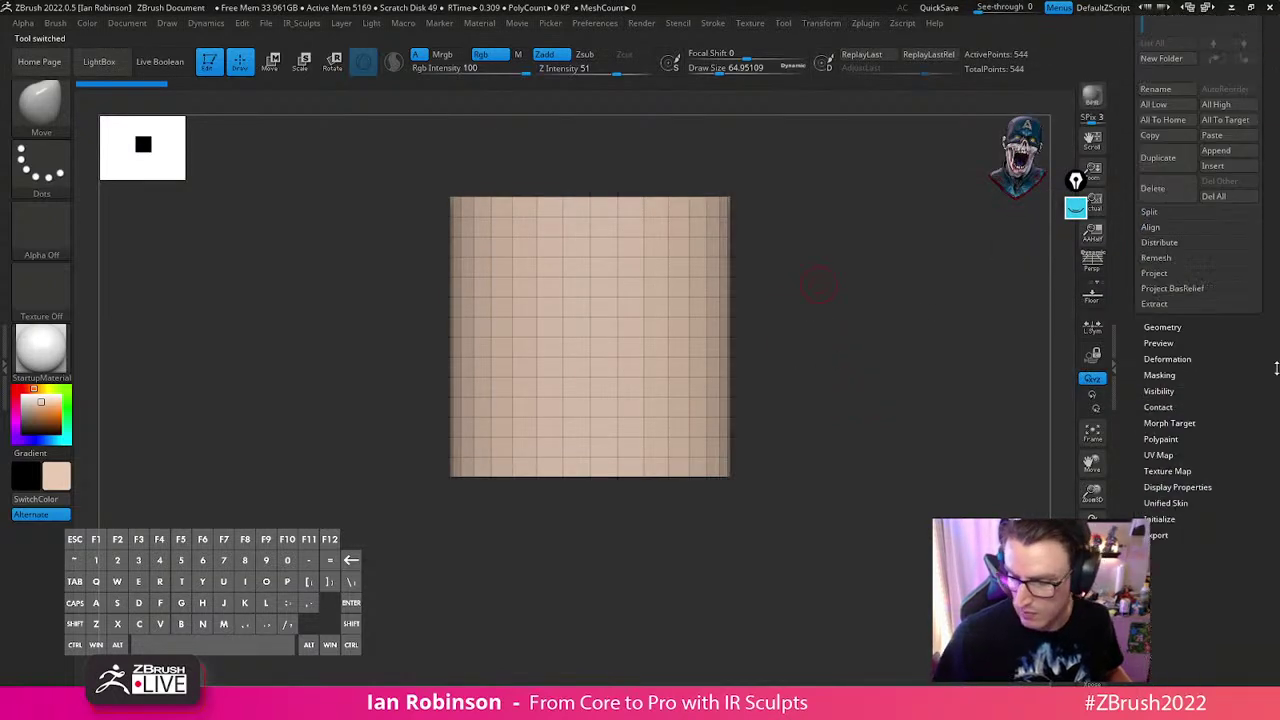
{"action": "left_click", "coordinate": [1200, 461]}
Set the cylinder's Y Size to 30, Inner Radius to 31, HDivide to 6, VDivide to 52 and TaperTop to 32
{"action": "mouse_move", "coordinate": [1146, 305]}
{"action": "left_mouse_down"}
{"action": "mouse_move", "coordinate": [1175, 307]}
{"action": "mouse_move", "coordinate": [1152, 307]}
{"action": "left_mouse_up"}
{"action": "left_click_drag", "start_coordinate": [1210, 338], "coordinate": [1219, 292]}
{"action": "left_click_drag", "start_coordinate": [1003, 361], "coordinate": [894, 458]}
{"action": "left_click_drag", "start_coordinate": [1160, 336], "coordinate": [809, 407]}
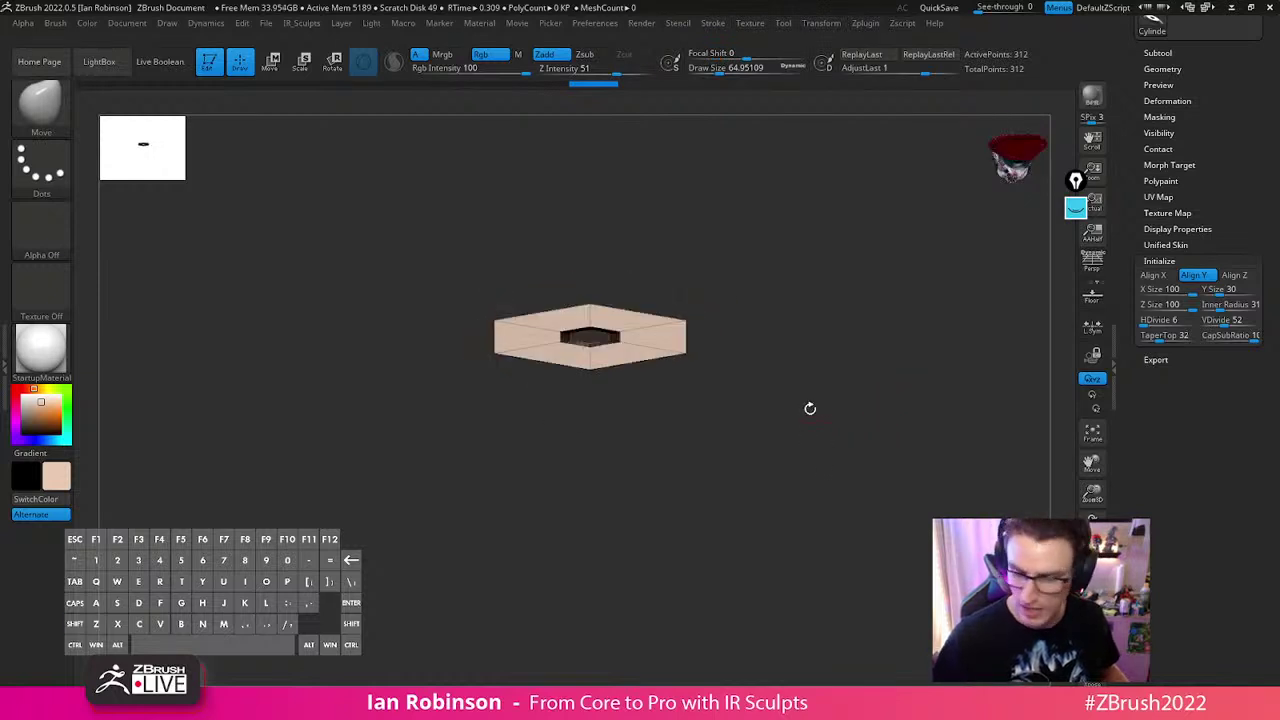
Convert the hollow tapered cylinder to a PolyMesh3D and open its Geometry settings
{"action": "left_click_drag", "start_coordinate": [1266, 167], "coordinate": [1259, 391]}
{"action": "left_click", "coordinate": [1228, 107]}
{"action": "left_click_drag", "start_coordinate": [811, 414], "coordinate": [853, 474]}
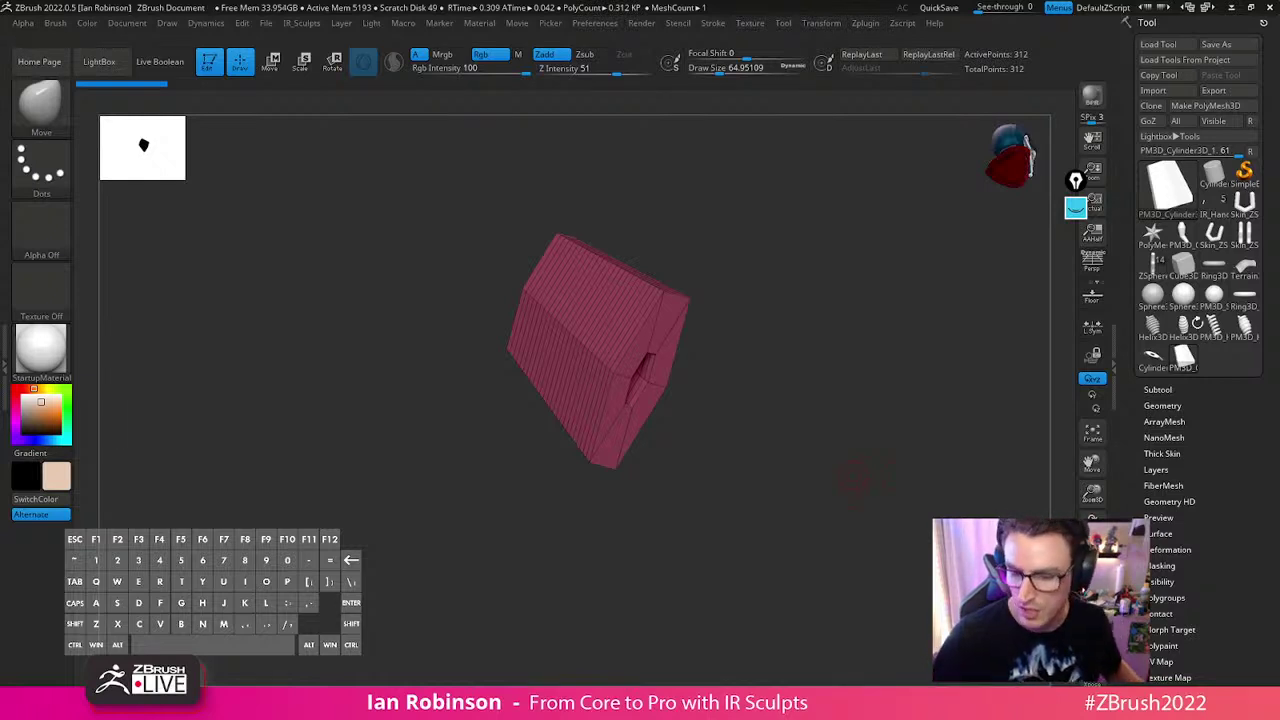
{"action": "scroll", "coordinate": [1229, 377], "scroll_direction": "down", "scroll_amount": 2}
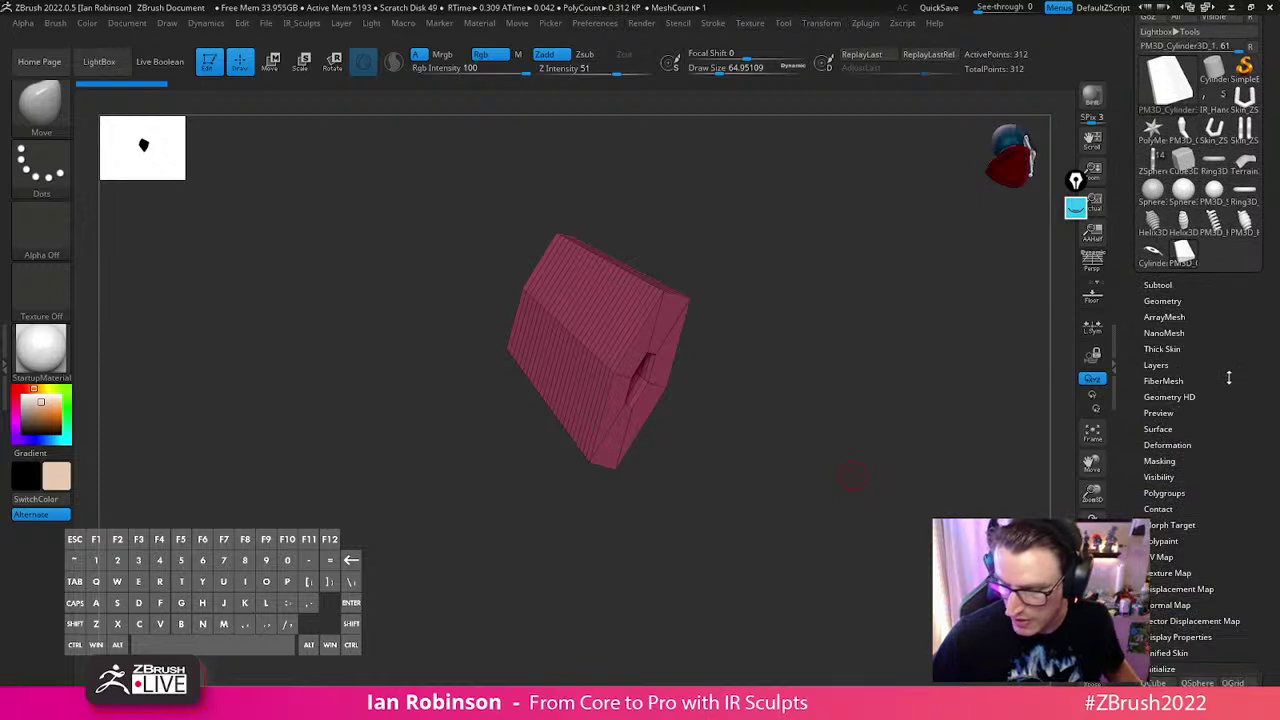
{"action": "left_click", "coordinate": [1175, 300]}
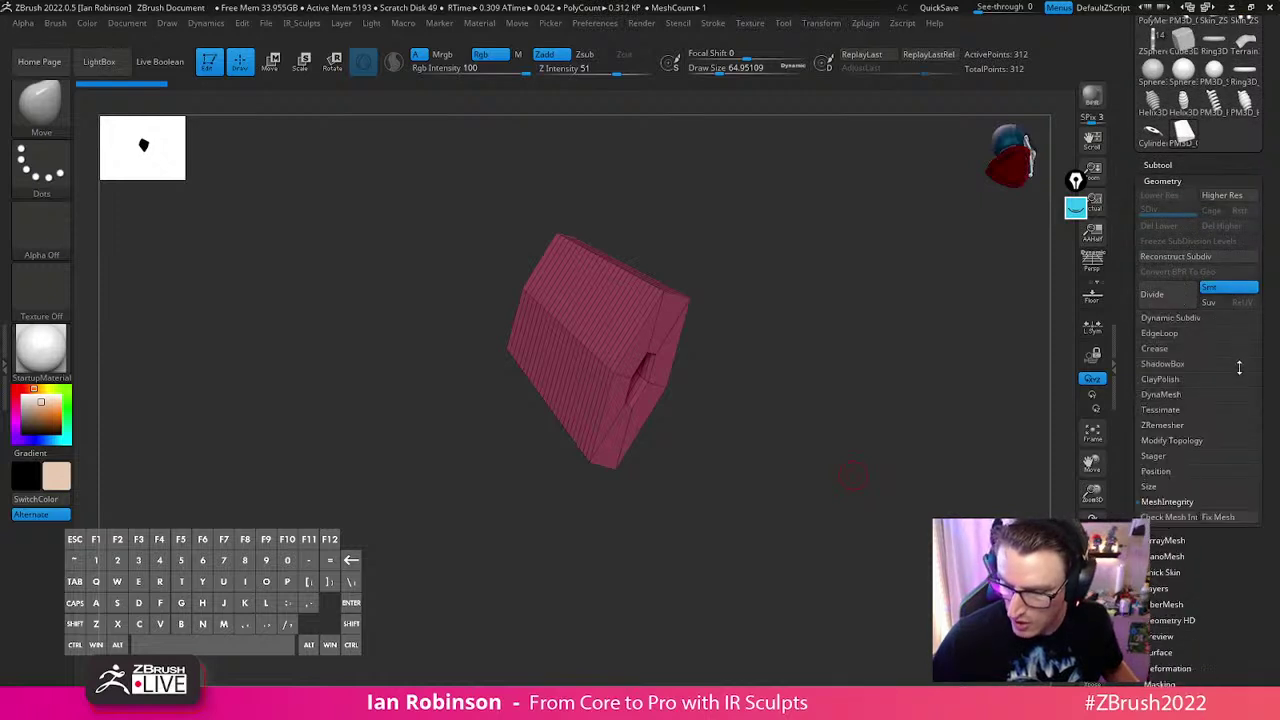
Delete all subtools of the PM3D_Cylinder3D_1 and Cylinder3D_1 tools, suppressing the confirmation note until the next restart
{"action": "left_click", "coordinate": [1160, 165]}
{"action": "left_click", "coordinate": [1226, 520]}
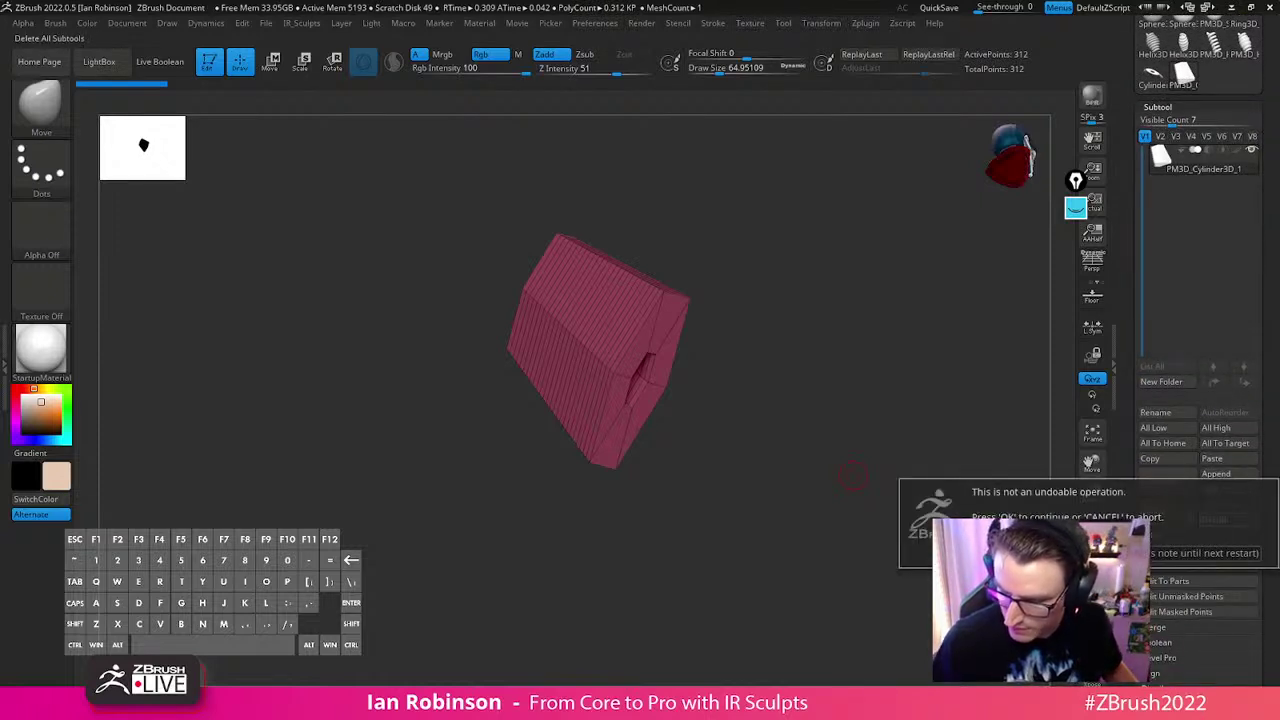
{"action": "left_click", "coordinate": [1200, 553]}
{"action": "left_click", "coordinate": [1153, 75]}
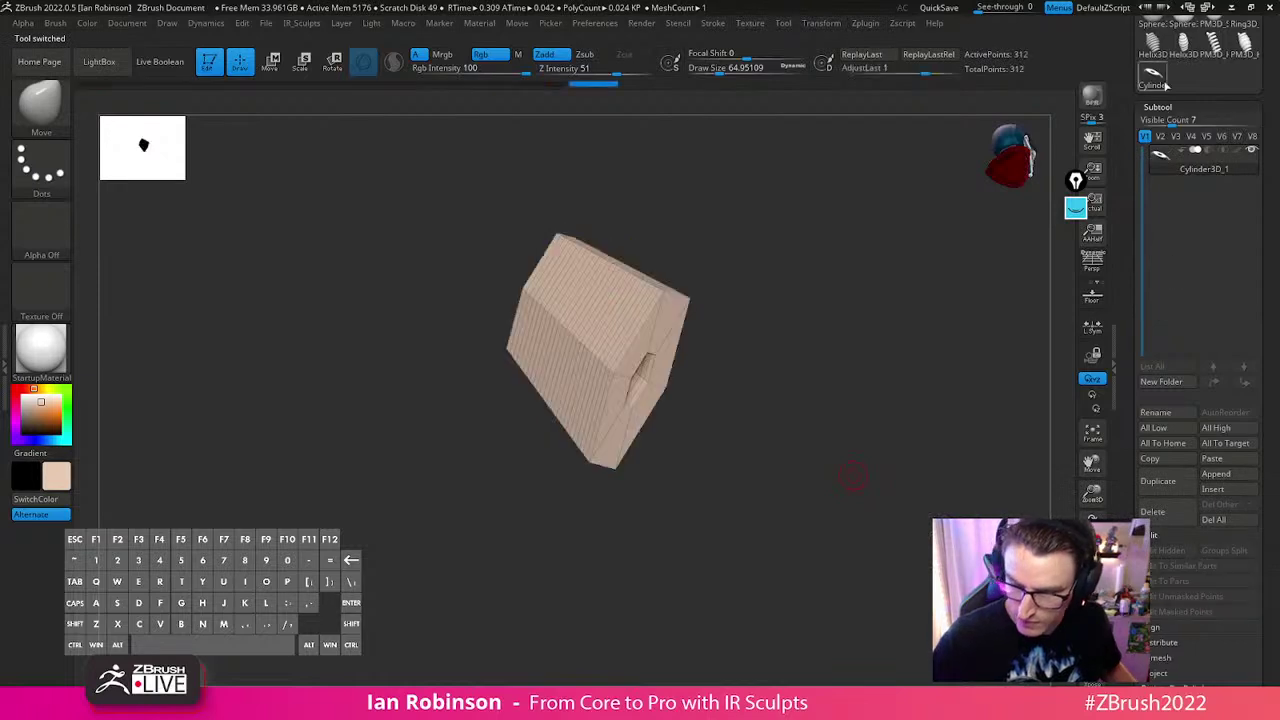
{"action": "left_click", "coordinate": [1226, 520]}
Delete the two helix polymeshes and the Helix3D_1 primitive from the loaded tools
{"action": "left_click", "coordinate": [1240, 52]}
{"action": "left_click", "coordinate": [1220, 493]}
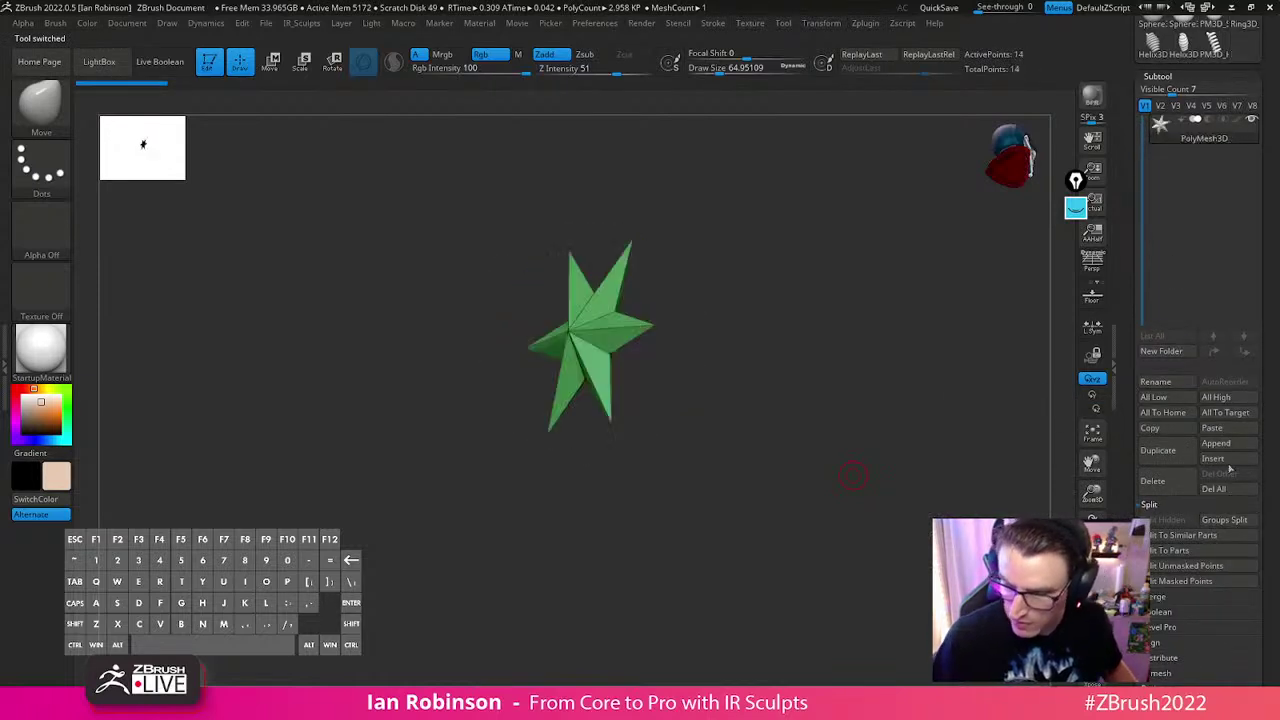
{"action": "left_click", "coordinate": [1218, 57]}
{"action": "left_click", "coordinate": [1221, 490]}
{"action": "left_click", "coordinate": [1184, 48]}
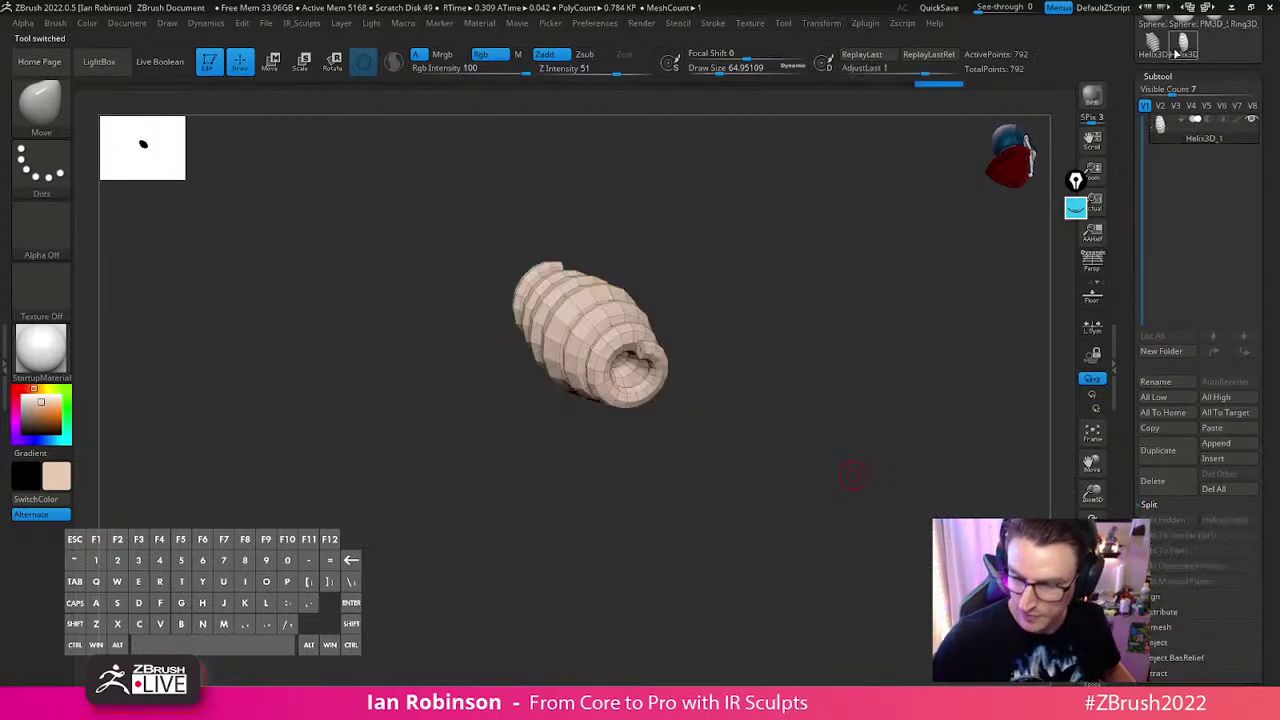
{"action": "left_click", "coordinate": [1228, 490]}
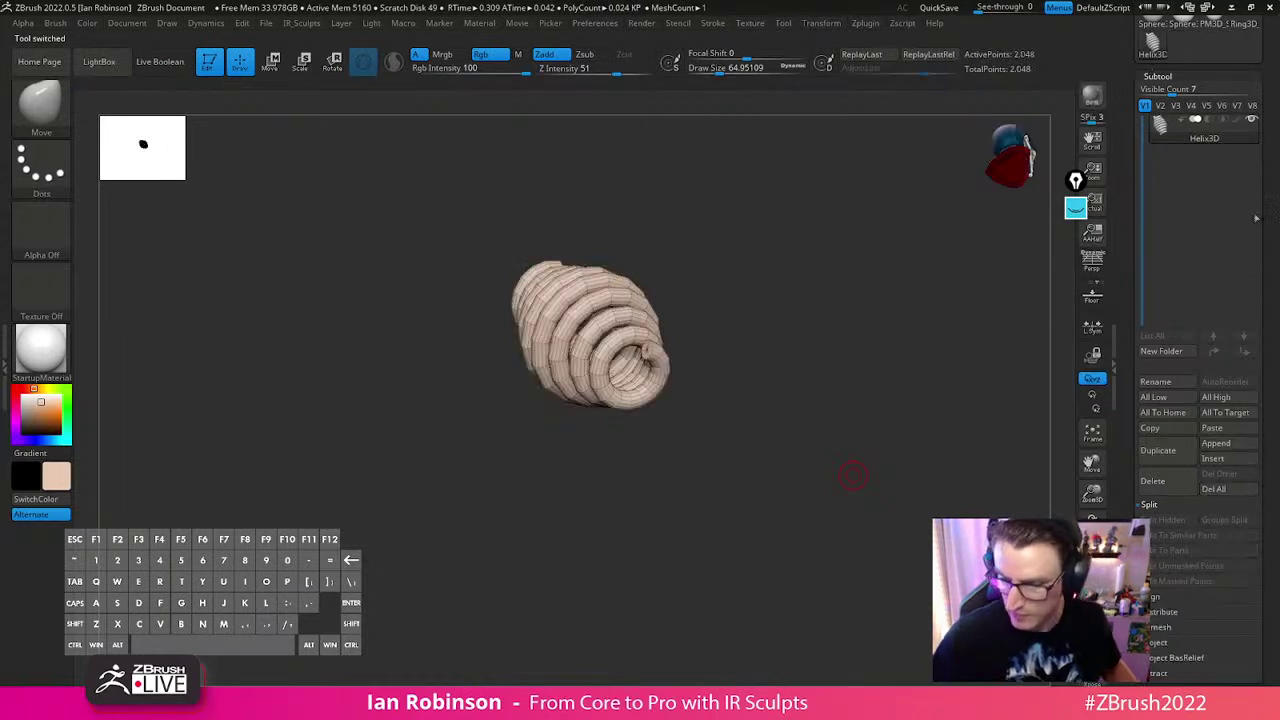
Delete the Ring3D_1 primitive and the PM3D_Sphere3D_1 polymesh
{"action": "scroll", "coordinate": [1253, 225], "scroll_direction": "up", "scroll_amount": 3}
{"action": "left_click", "coordinate": [1245, 298]}
{"action": "scroll", "coordinate": [1245, 300], "scroll_direction": "down", "scroll_amount": 1}
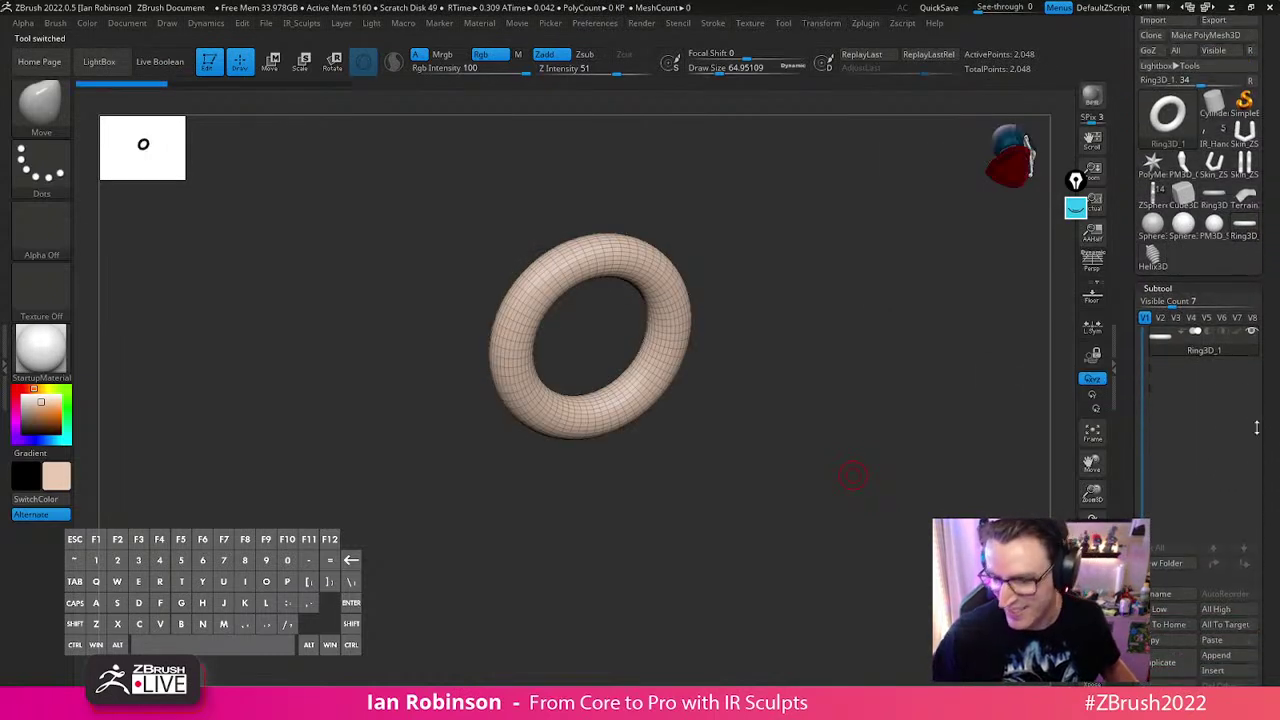
{"action": "left_click", "coordinate": [1214, 701]}
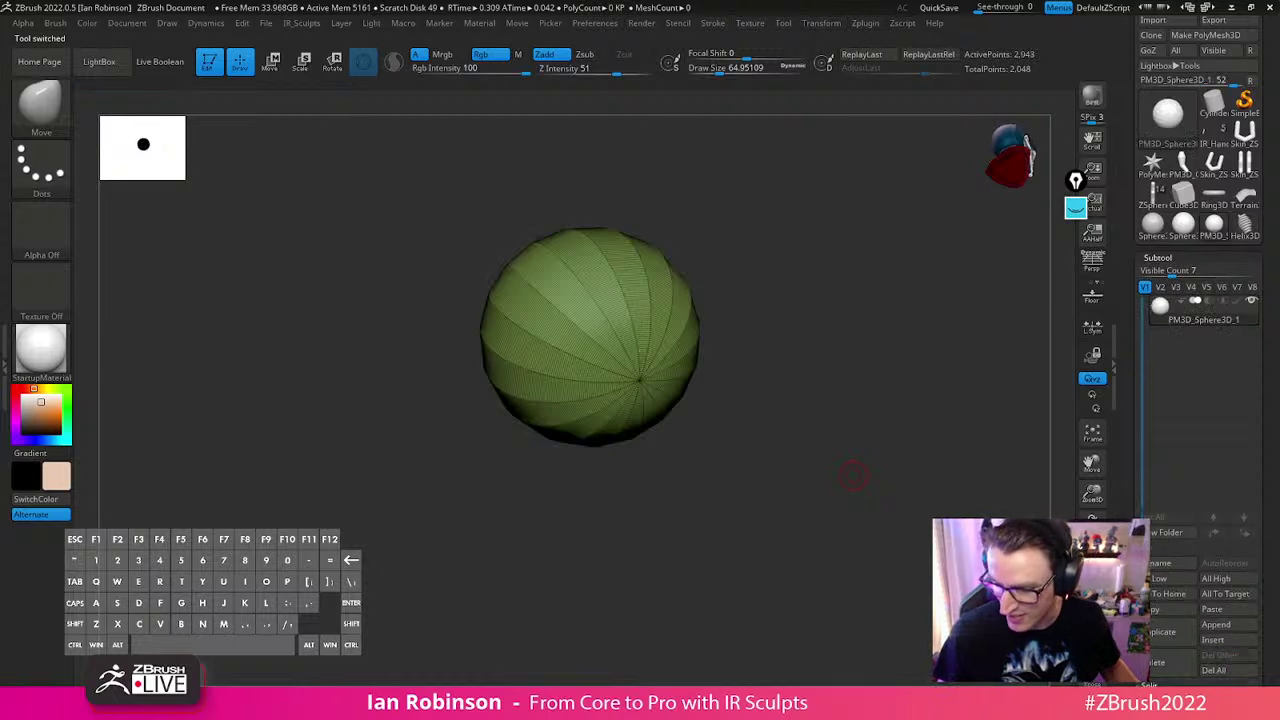
{"action": "left_click", "coordinate": [1228, 676]}
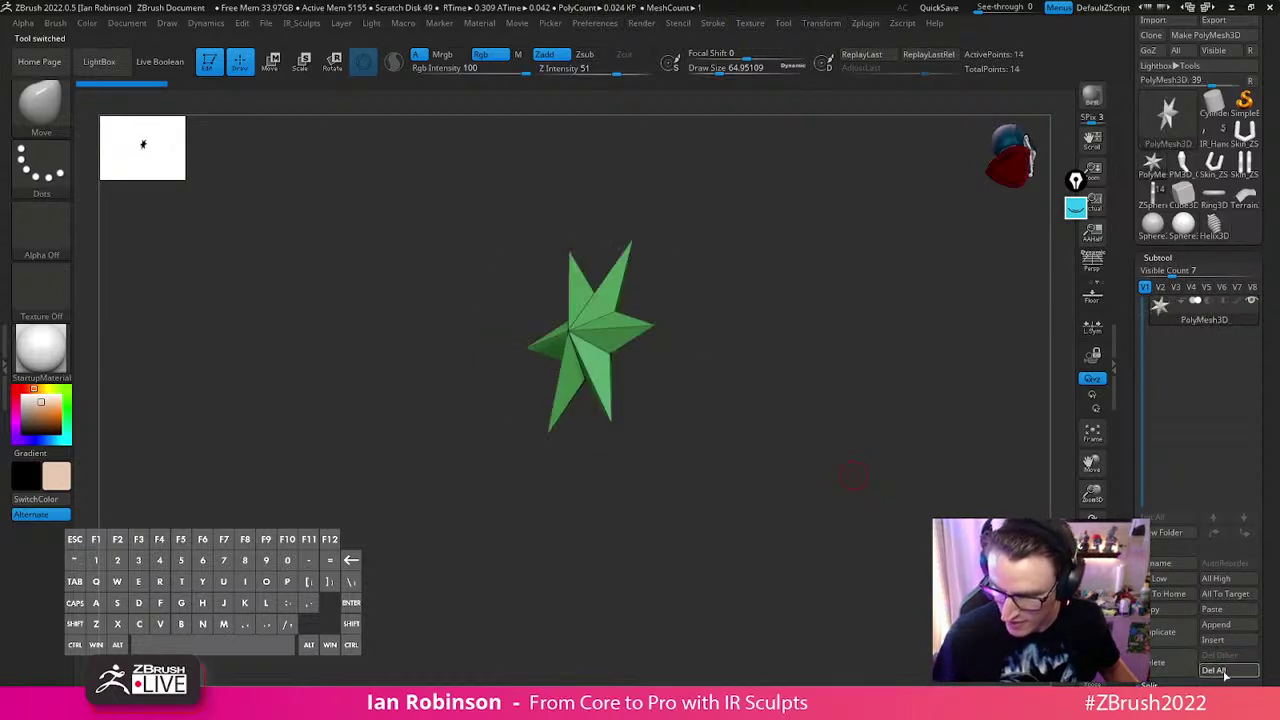
Delete all subtools of the loaded tool that holds 14 subtools
{"action": "left_click", "coordinate": [1214, 224]}
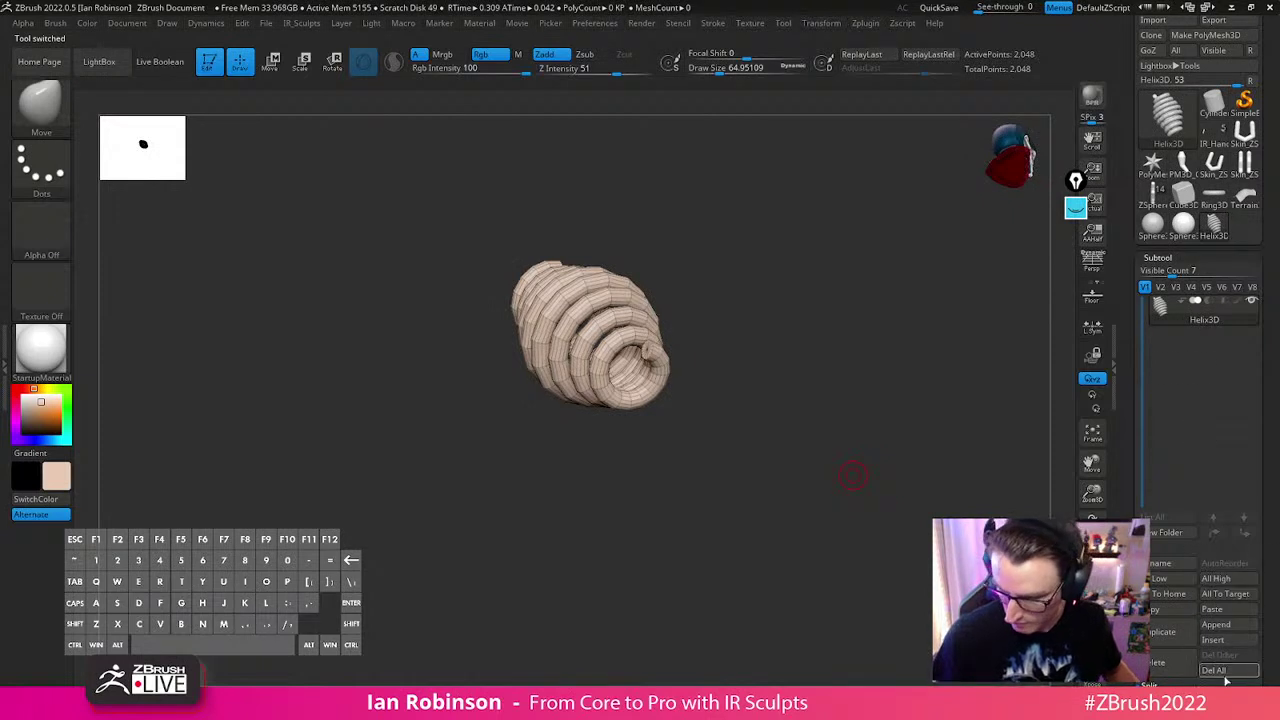
{"action": "left_click", "coordinate": [1216, 164]}
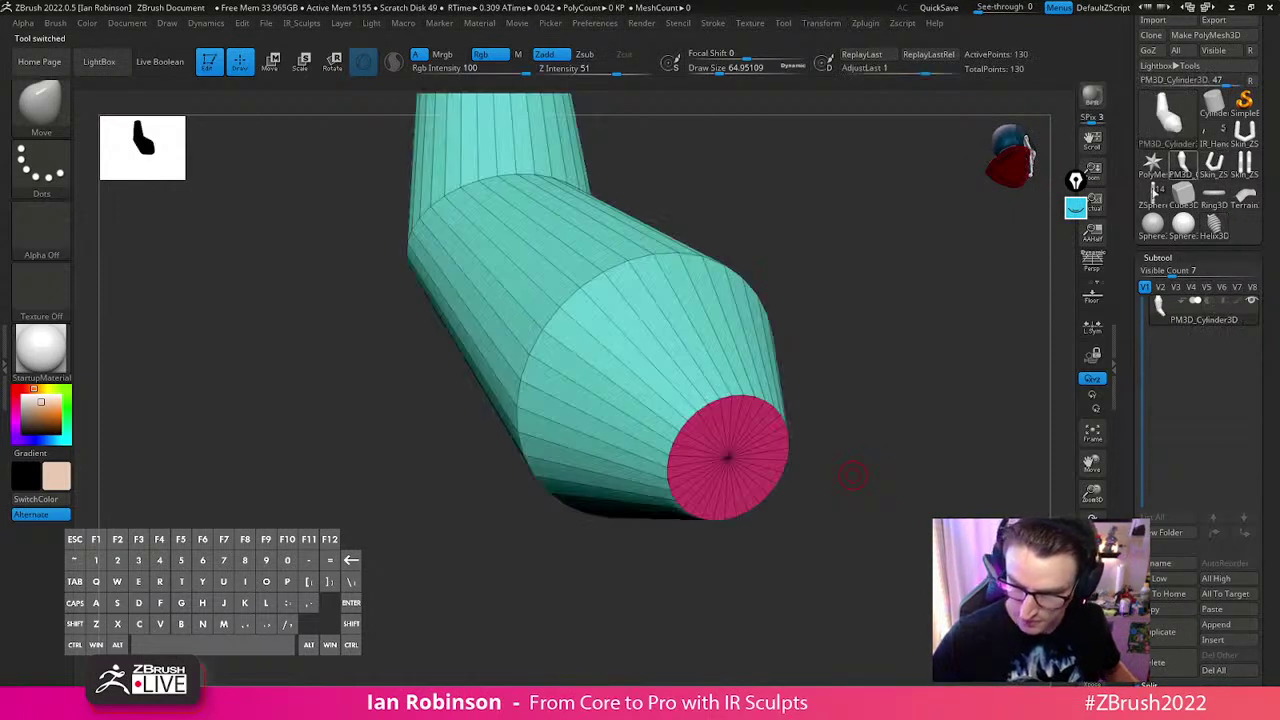
{"action": "left_click", "coordinate": [1154, 193]}
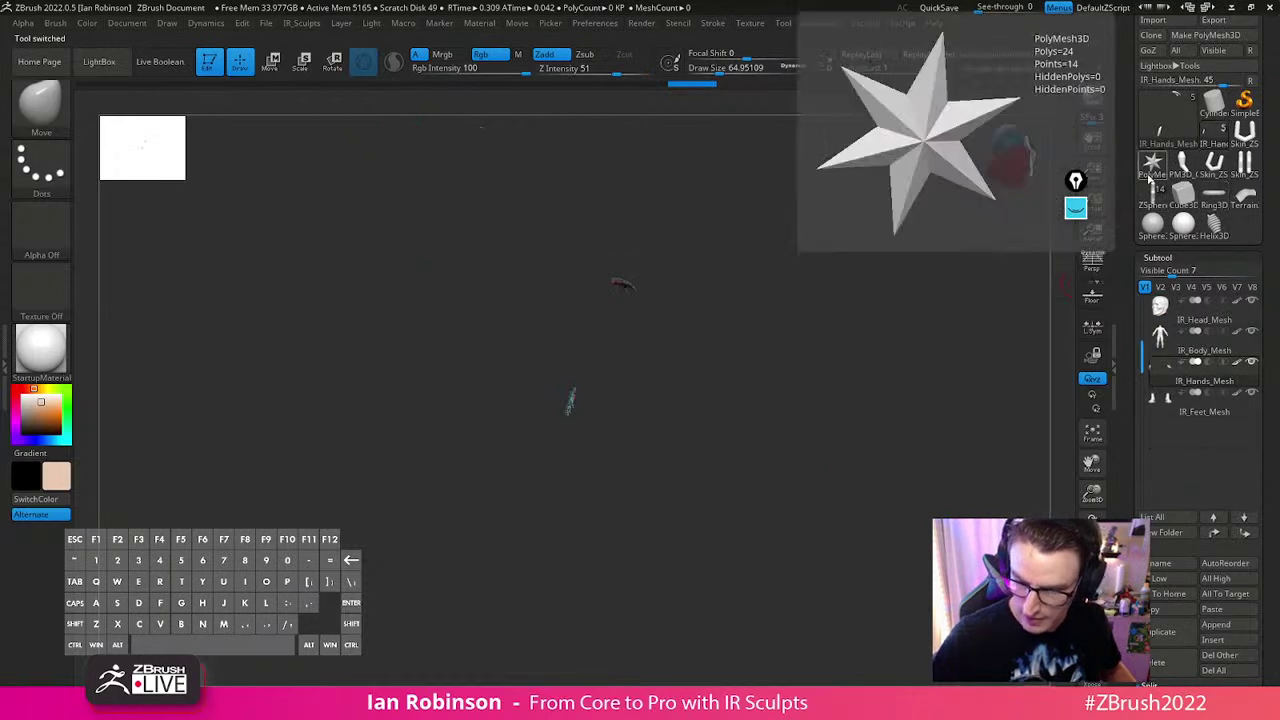
{"action": "left_click", "coordinate": [1215, 670]}
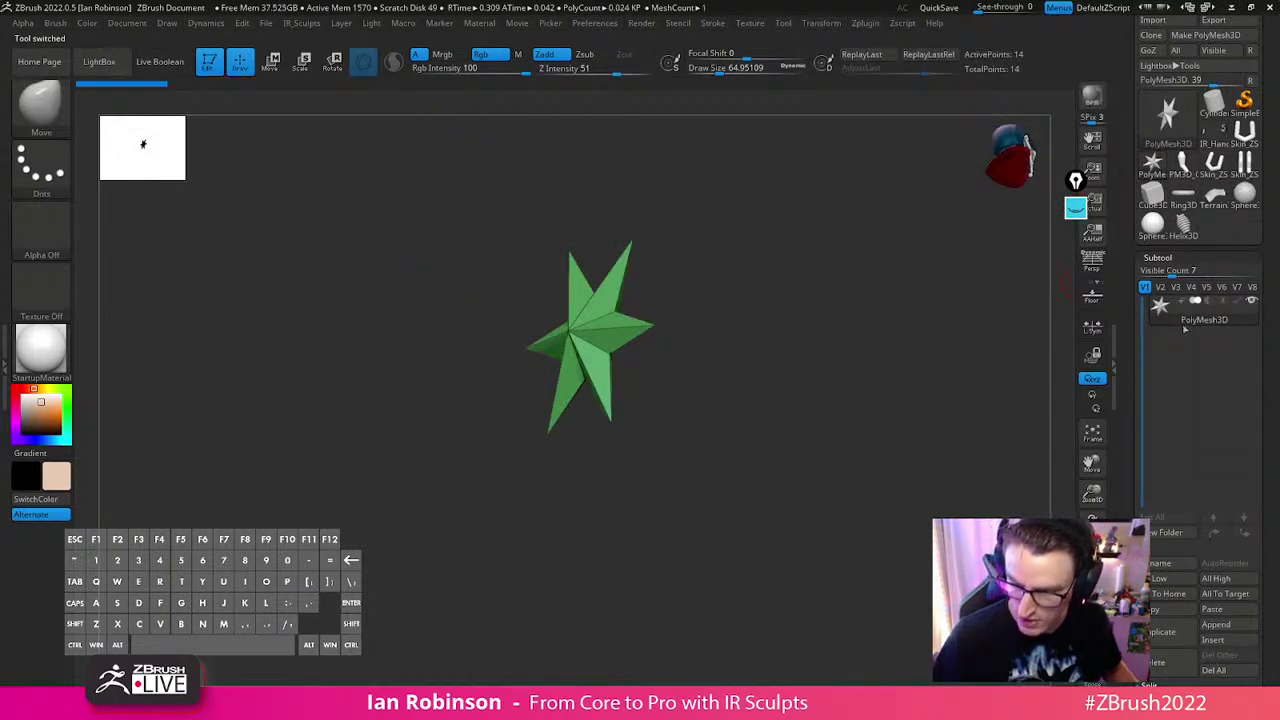
Load KenMaster_Blockout_07_Posed.ztl from the KenMaster_BlockOut folder and frame its R_Hand subtool
{"action": "scroll", "coordinate": [1196, 55], "scroll_direction": "up", "scroll_amount": 2}
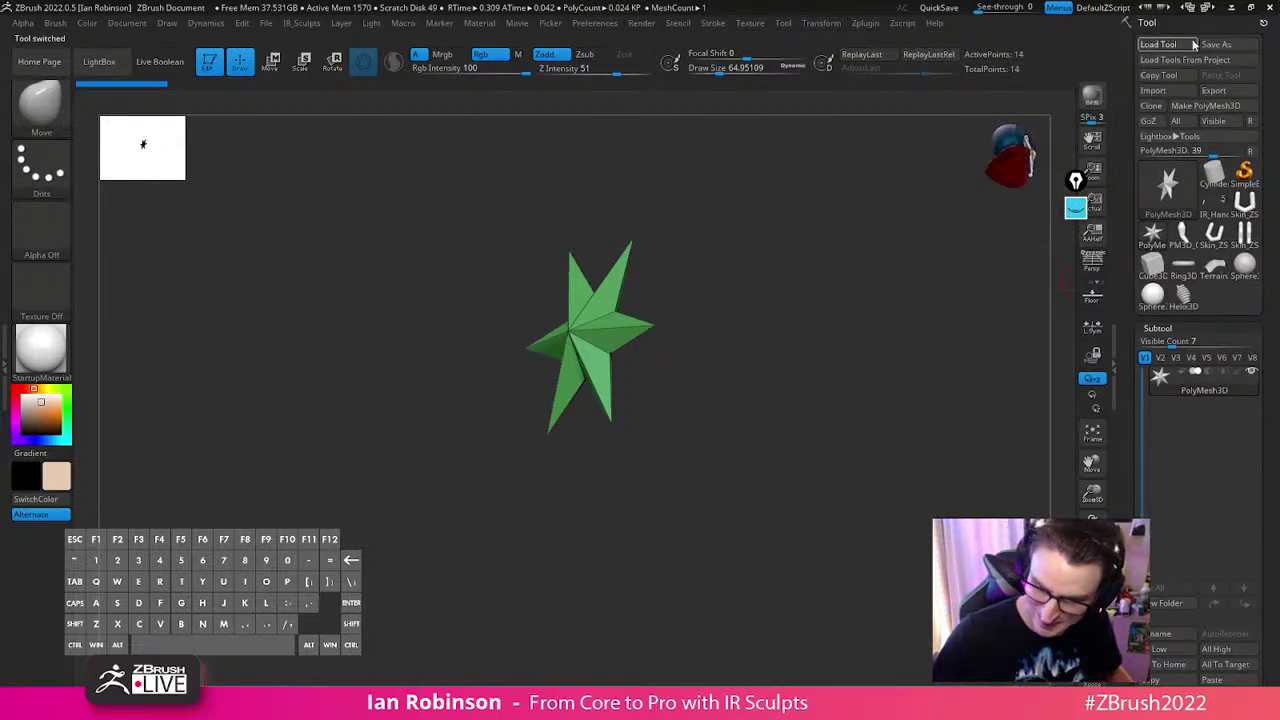
{"action": "left_click", "coordinate": [1193, 44]}
{"action": "left_click", "coordinate": [515, 382]}
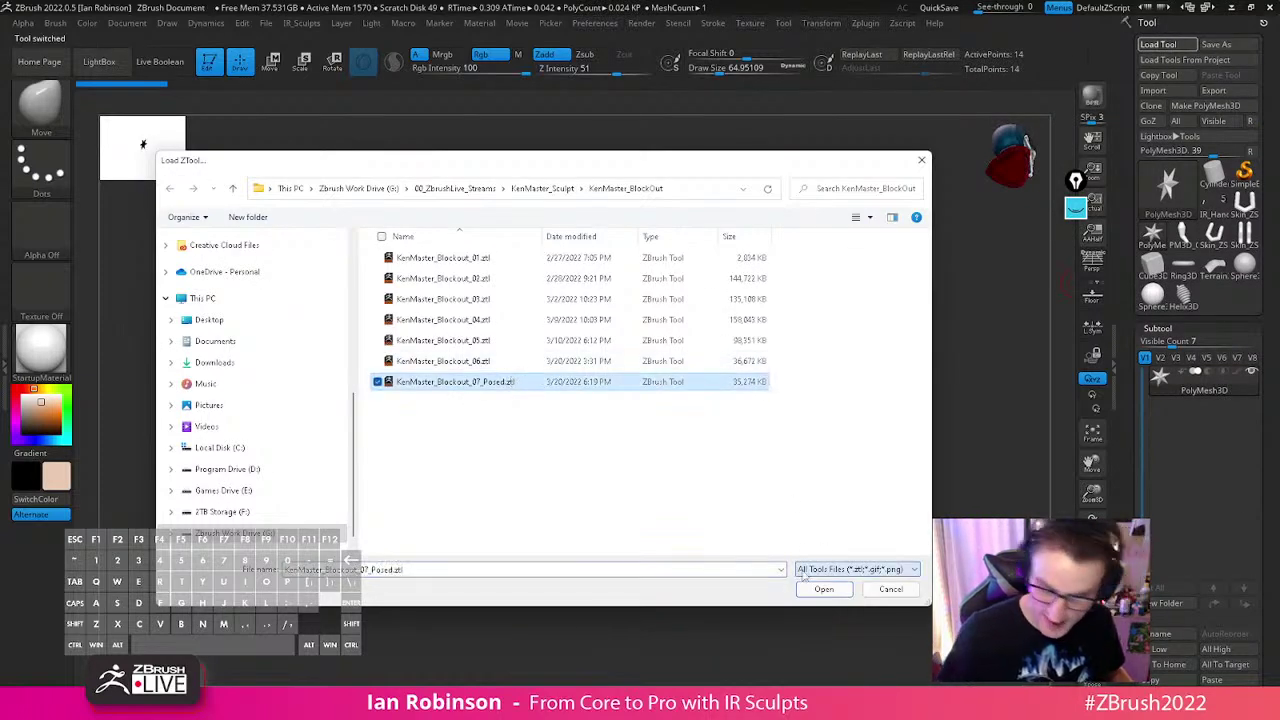
{"action": "left_click", "coordinate": [818, 589]}
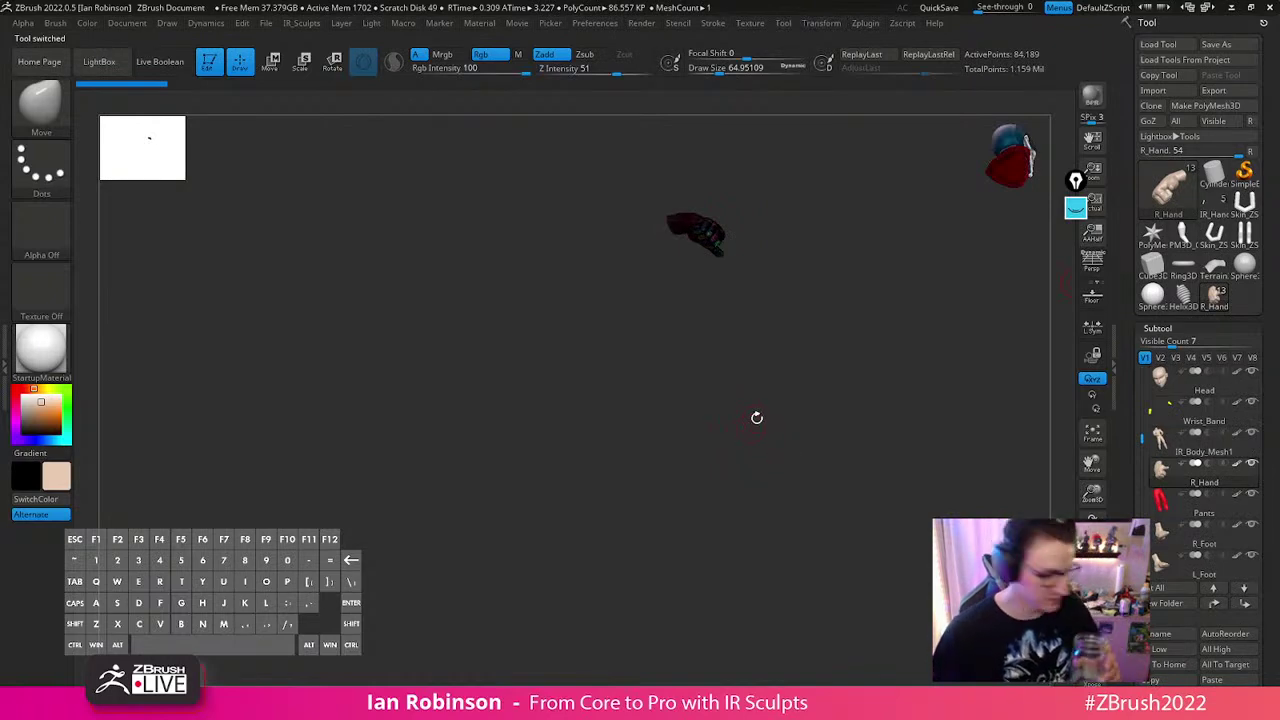
{"action": "key", "text": "f"}
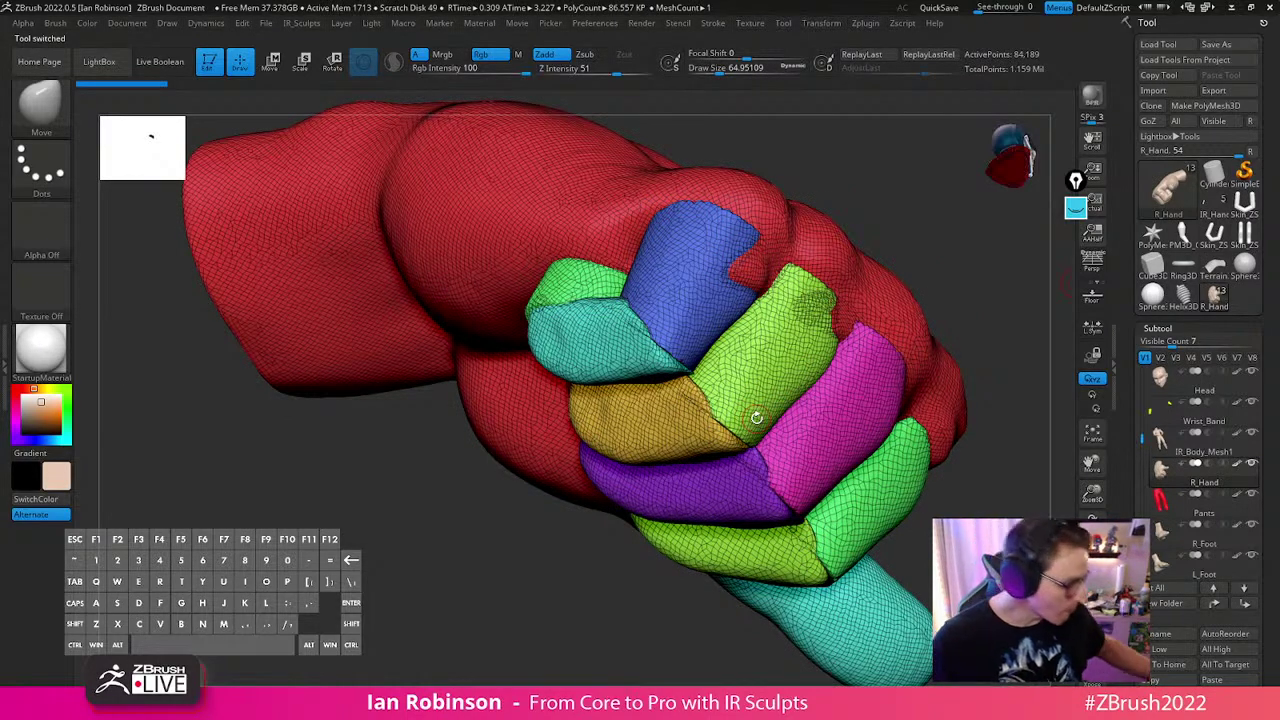
Isolate the palm's red polygroup, switch the selection brush to SelectRect, and show the full hand again
{"action": "left_click_drag", "start_coordinate": [1001, 476], "coordinate": [771, 329]}
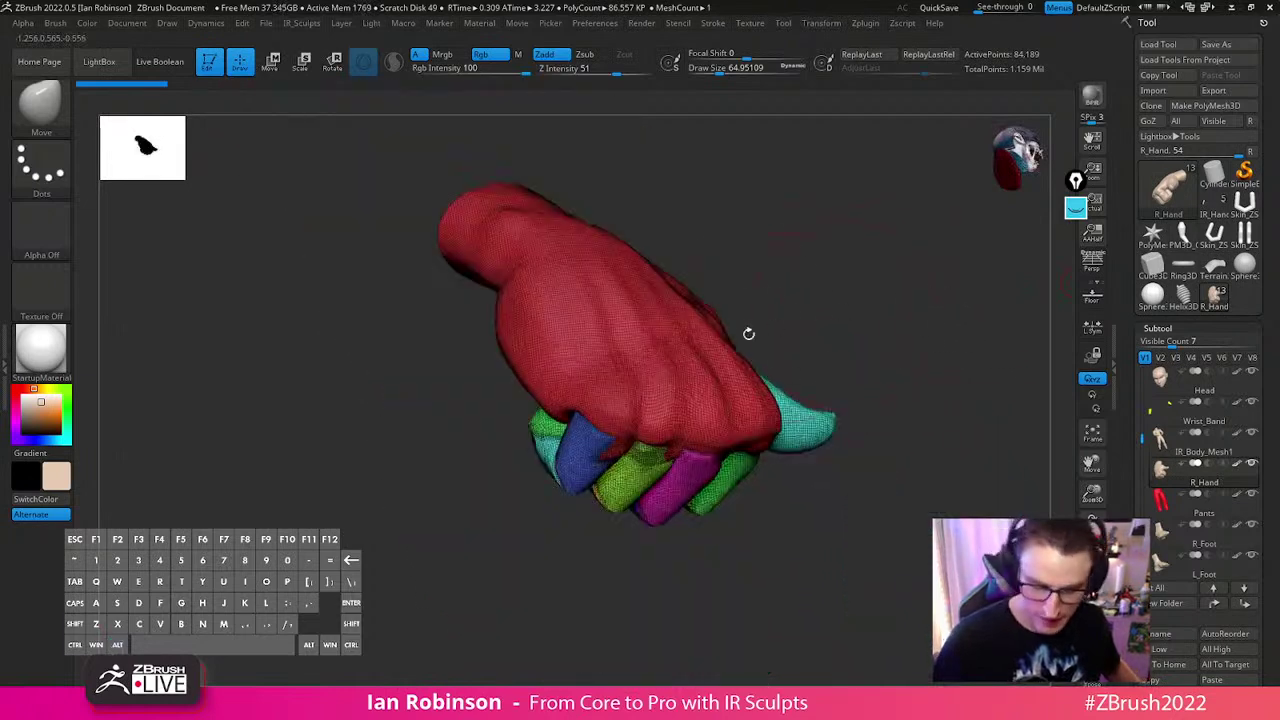
{"action": "left_click", "coordinate": [730, 360], "text": "ctrl+shift"}
{"action": "left_click", "coordinate": [41, 100], "text": "ctrl+shift"}
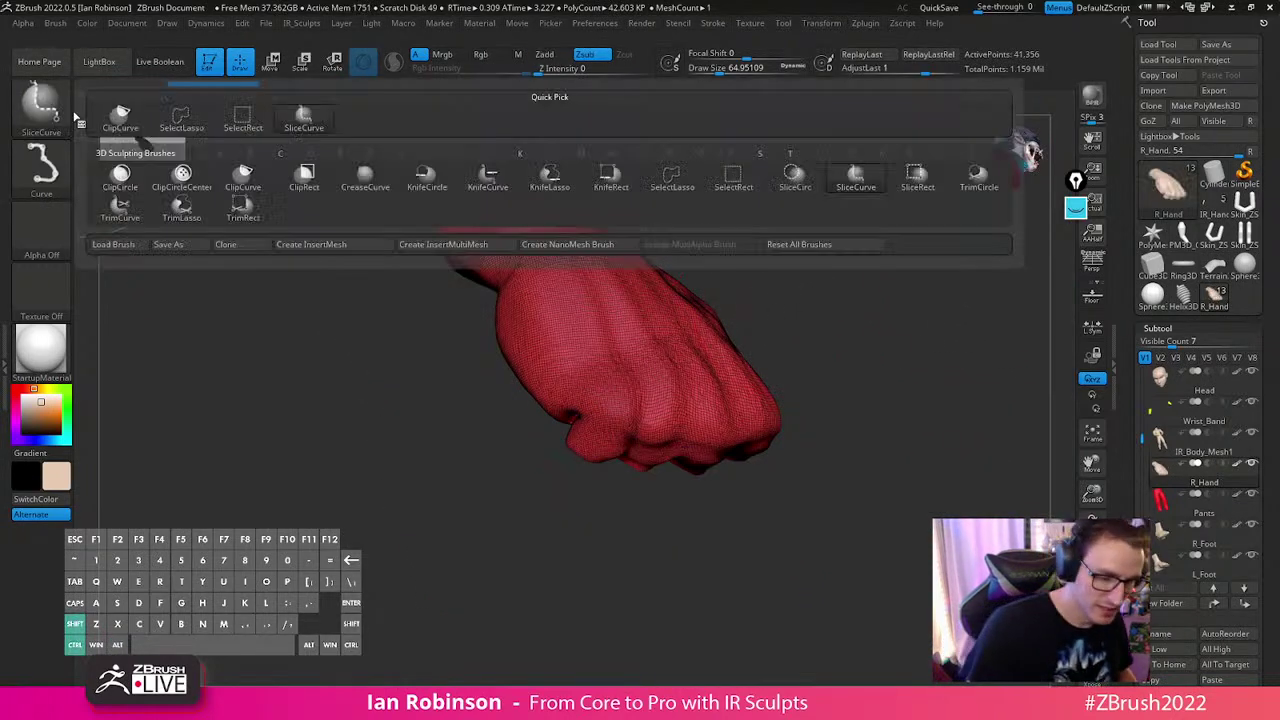
{"action": "left_click", "coordinate": [250, 124]}
{"action": "mouse_move", "coordinate": [881, 353]}
{"action": "left_mouse_down"}
{"action": "mouse_move", "coordinate": [874, 363]}
{"action": "mouse_move", "coordinate": [886, 326]}
{"action": "mouse_move", "coordinate": [820, 277]}
{"action": "mouse_move", "coordinate": [672, 305]}
{"action": "left_mouse_up"}
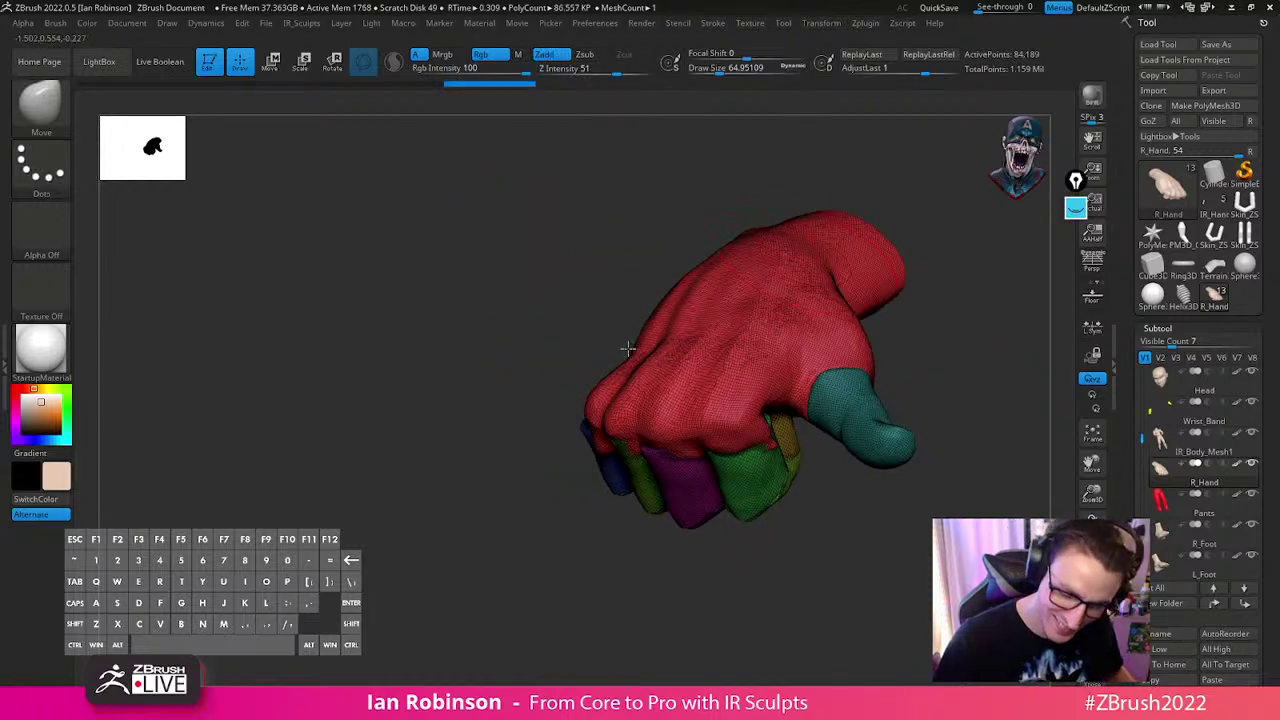
Isolate the thumb's polygroup on R_Hand
{"action": "left_click_drag", "start_coordinate": [962, 295], "coordinate": [650, 256]}
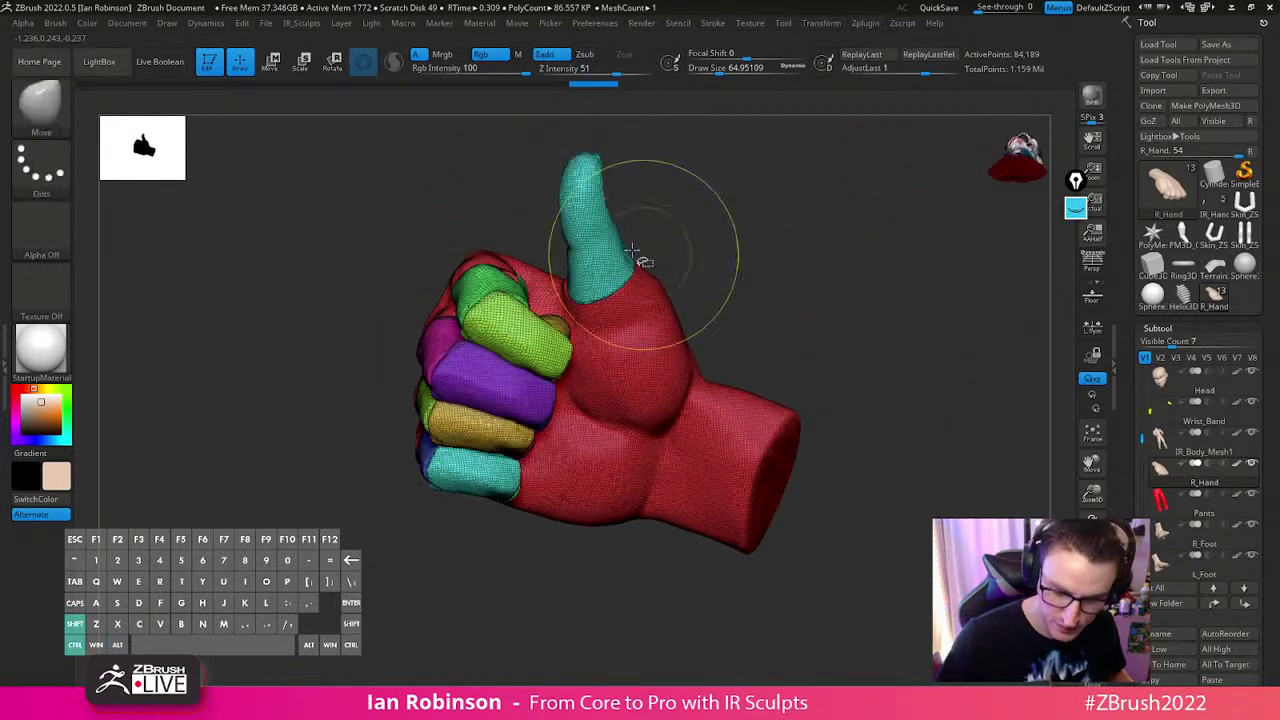
{"action": "left_click", "coordinate": [650, 256], "text": "ctrl+shift"}
{"action": "left_click_drag", "start_coordinate": [766, 220], "coordinate": [780, 354]}
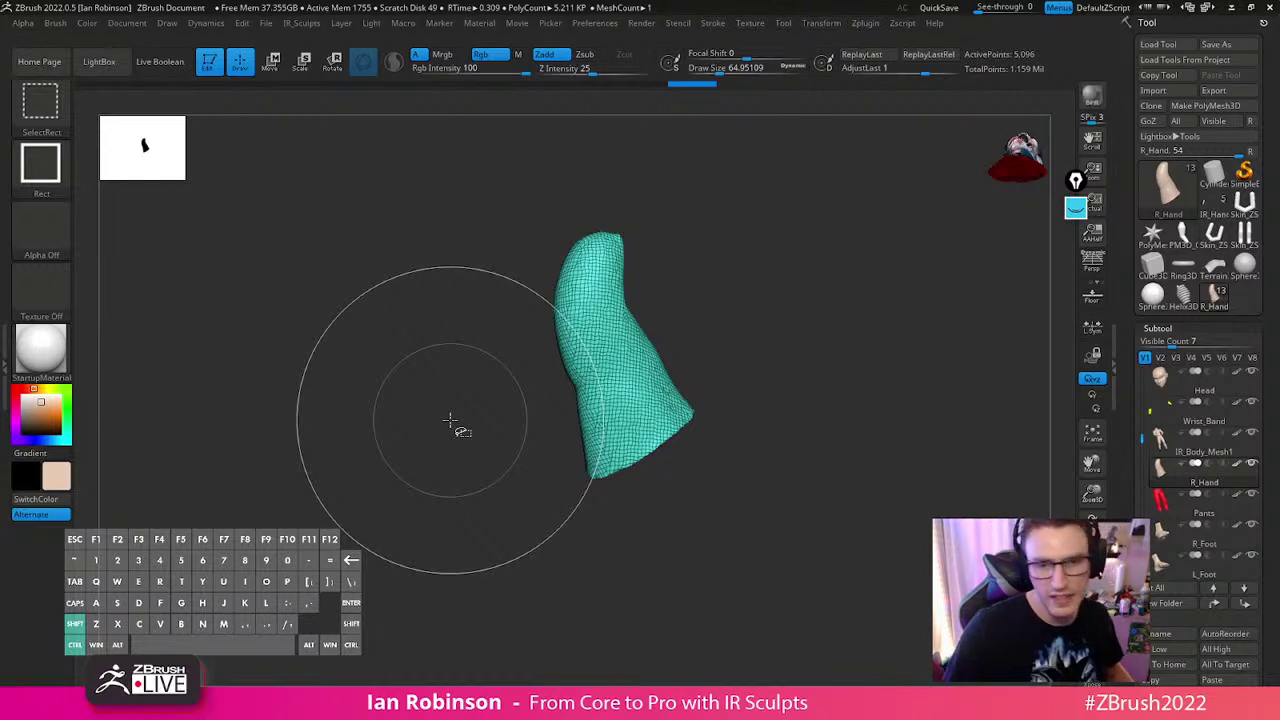
Slice the thumb diagonally across its middle with SliceCurve and give its lower segment a separate polygroup
{"action": "left_click", "coordinate": [45, 105]}
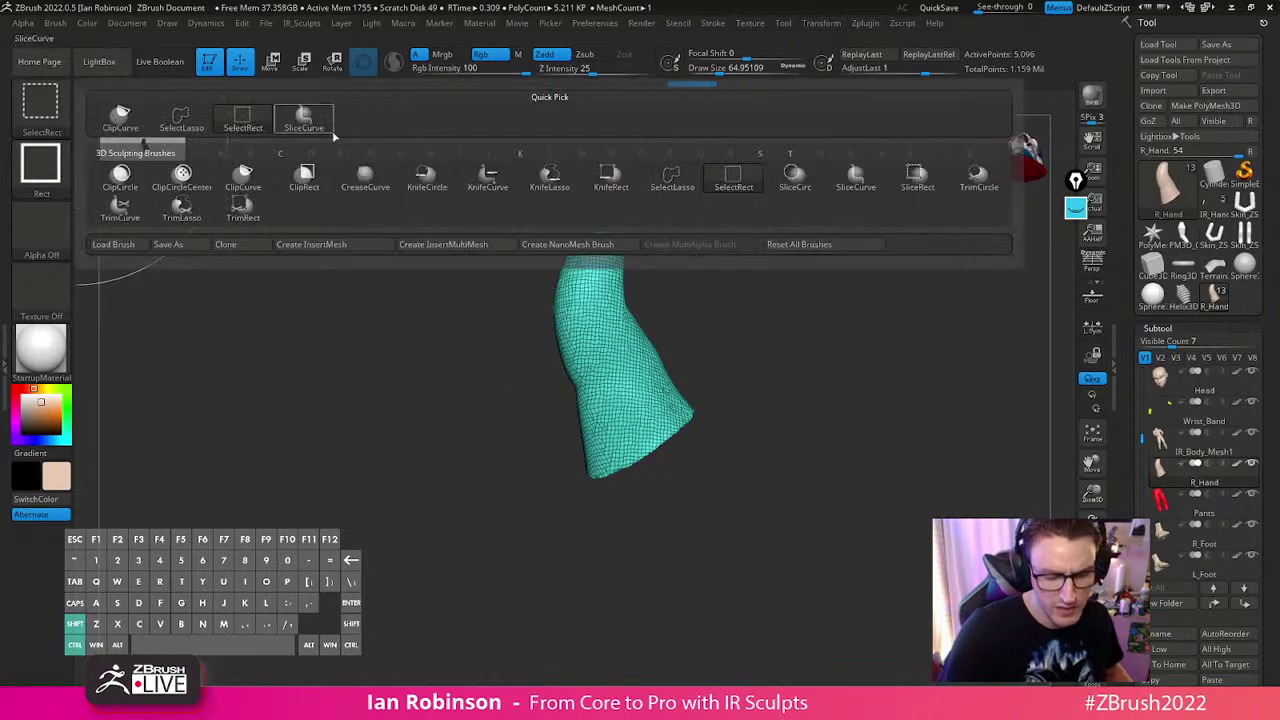
{"action": "left_click", "coordinate": [857, 183]}
{"action": "left_click_drag", "start_coordinate": [645, 297], "coordinate": [548, 422], "text": "ctrl+shift"}
{"action": "left_click", "coordinate": [751, 357], "text": "ctrl+shift"}
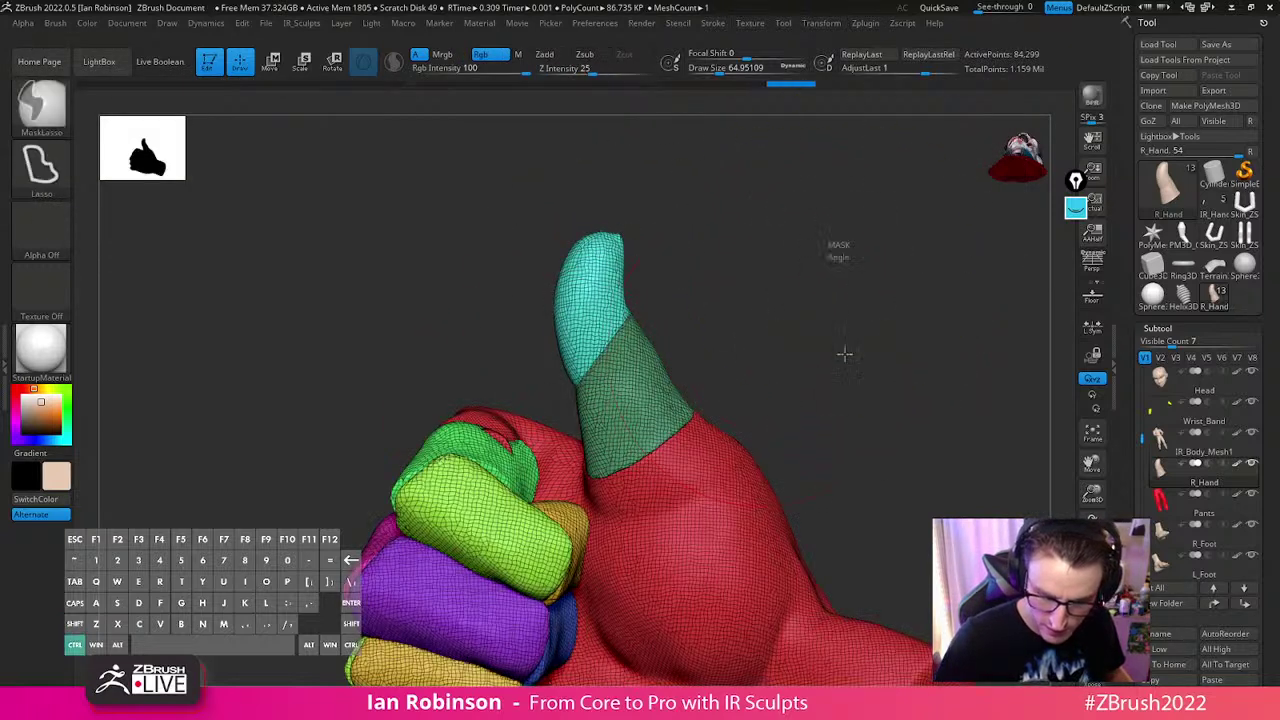
{"action": "key", "text": "ctrl+w"}
Isolate the palm's polygroup and mask the thumb's base with MaskLasso, softening the mask edge
{"action": "left_click_drag", "start_coordinate": [764, 377], "coordinate": [756, 332], "text": "alt"}
{"action": "left_click_drag", "start_coordinate": [624, 357], "coordinate": [829, 307]}
{"action": "left_click", "coordinate": [672, 397], "text": "ctrl+shift"}
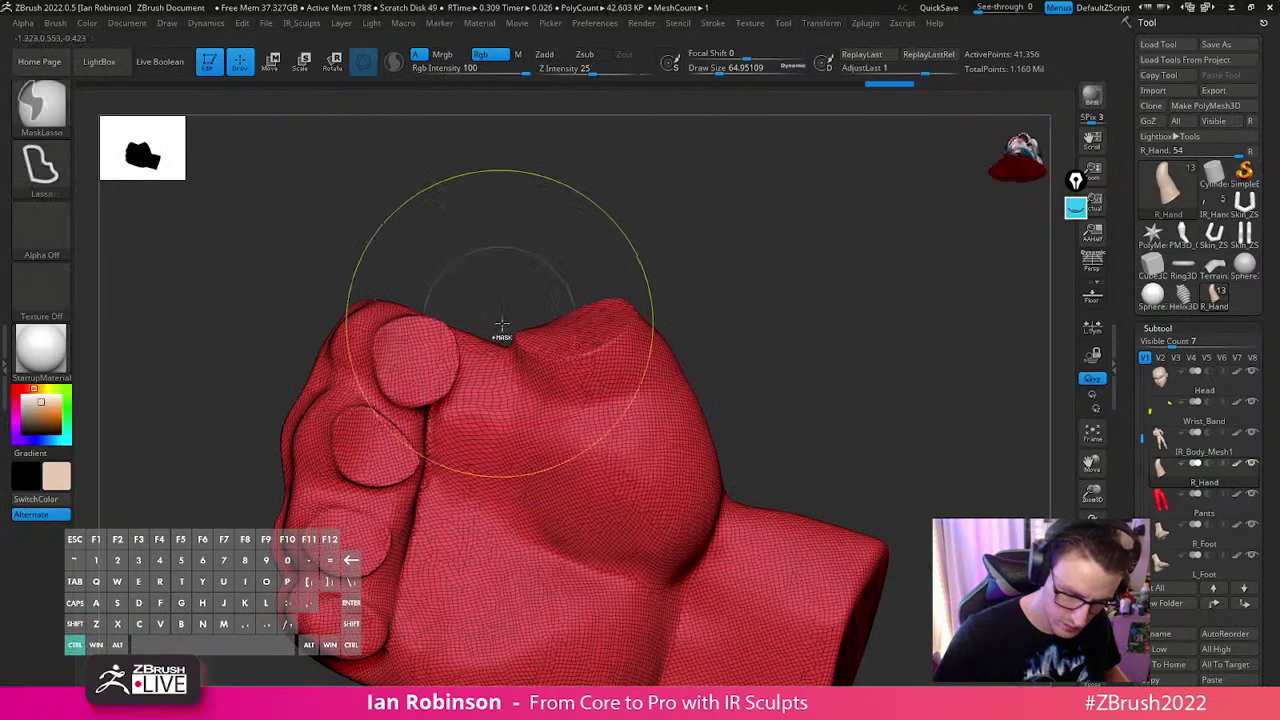
{"action": "mouse_move", "coordinate": [506, 334]}
{"action": "left_mouse_down", "text": "ctrl"}
{"action": "mouse_move", "coordinate": [675, 432]}
{"action": "mouse_move", "coordinate": [702, 296]}
{"action": "mouse_move", "coordinate": [755, 320]}
{"action": "left_mouse_up", "text": "ctrl"}
{"action": "mouse_move", "coordinate": [704, 361]}
{"action": "left_mouse_down", "text": "ctrl"}
{"action": "mouse_move", "coordinate": [502, 368]}
{"action": "mouse_move", "coordinate": [725, 270]}
{"action": "left_mouse_up", "text": "ctrl"}
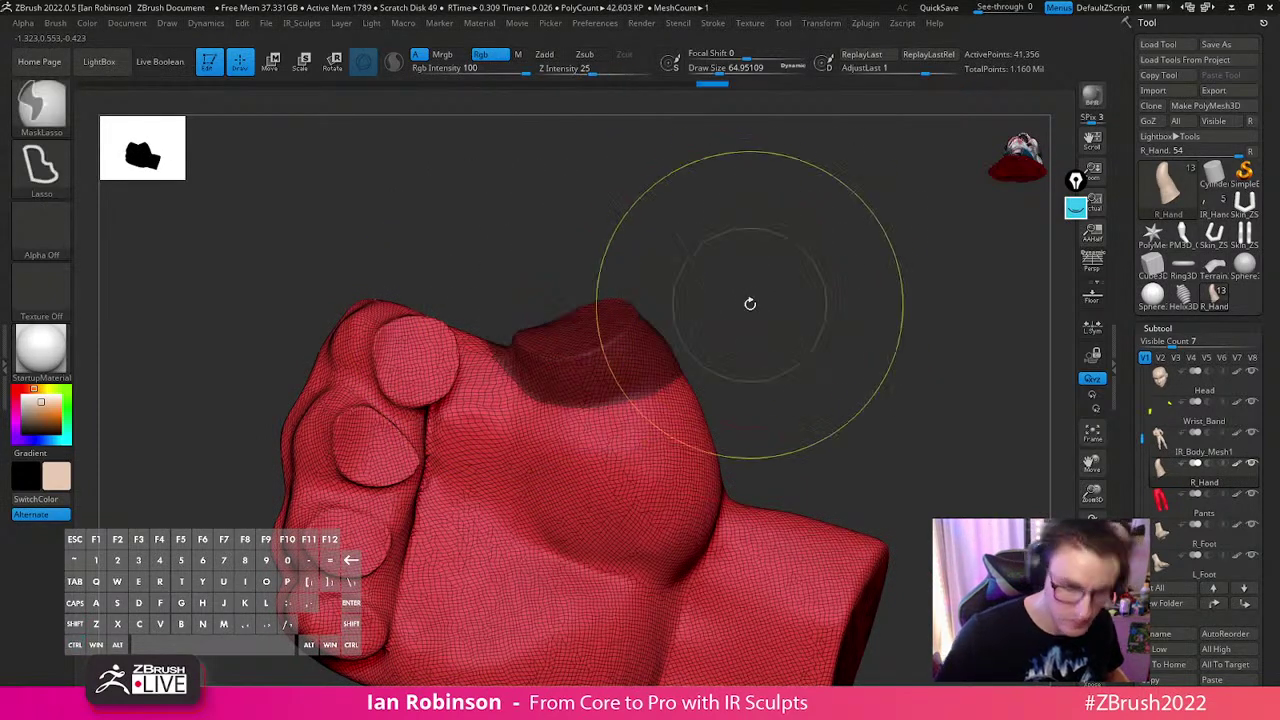
{"action": "left_click", "coordinate": [663, 381], "text": "ctrl"}
Refine the lasso mask around the thumb's base on the palm side and blur its edge
{"action": "mouse_move", "coordinate": [749, 333]}
{"action": "left_mouse_down"}
{"action": "mouse_move", "coordinate": [760, 463]}
{"action": "mouse_move", "coordinate": [740, 514]}
{"action": "mouse_move", "coordinate": [760, 514]}
{"action": "mouse_move", "coordinate": [723, 463]}
{"action": "mouse_move", "coordinate": [776, 446]}
{"action": "mouse_move", "coordinate": [765, 435]}
{"action": "left_mouse_up"}
{"action": "mouse_move", "coordinate": [502, 497]}
{"action": "left_mouse_down", "text": "ctrl"}
{"action": "mouse_move", "coordinate": [543, 451]}
{"action": "mouse_move", "coordinate": [424, 560]}
{"action": "mouse_move", "coordinate": [470, 560]}
{"action": "left_mouse_up", "text": "ctrl"}
{"action": "left_click", "coordinate": [651, 465], "text": "ctrl"}
{"action": "mouse_move", "coordinate": [790, 530]}
{"action": "left_mouse_down"}
{"action": "mouse_move", "coordinate": [822, 430]}
{"action": "mouse_move", "coordinate": [820, 321]}
{"action": "left_mouse_up"}
Show the whole hand again and invert the mask so only the thumb and its base stay editable
{"action": "left_click", "coordinate": [828, 396], "text": "ctrl"}
{"action": "left_click", "coordinate": [834, 394], "text": "ctrl+shift"}
{"action": "key", "text": "ctrl+z"}
{"action": "key", "text": "ctrl+z"}
{"action": "left_click", "coordinate": [831, 371], "text": "ctrl"}
{"action": "key", "text": "ctrl+z"}
{"action": "left_click", "coordinate": [840, 375], "text": "ctrl+shift"}
{"action": "left_click", "coordinate": [842, 378], "text": "ctrl"}
Activate the Move gizmo and position it on the thumb's base
{"action": "key", "text": "w"}
{"action": "left_click_drag", "start_coordinate": [780, 372], "coordinate": [766, 303], "text": "alt"}
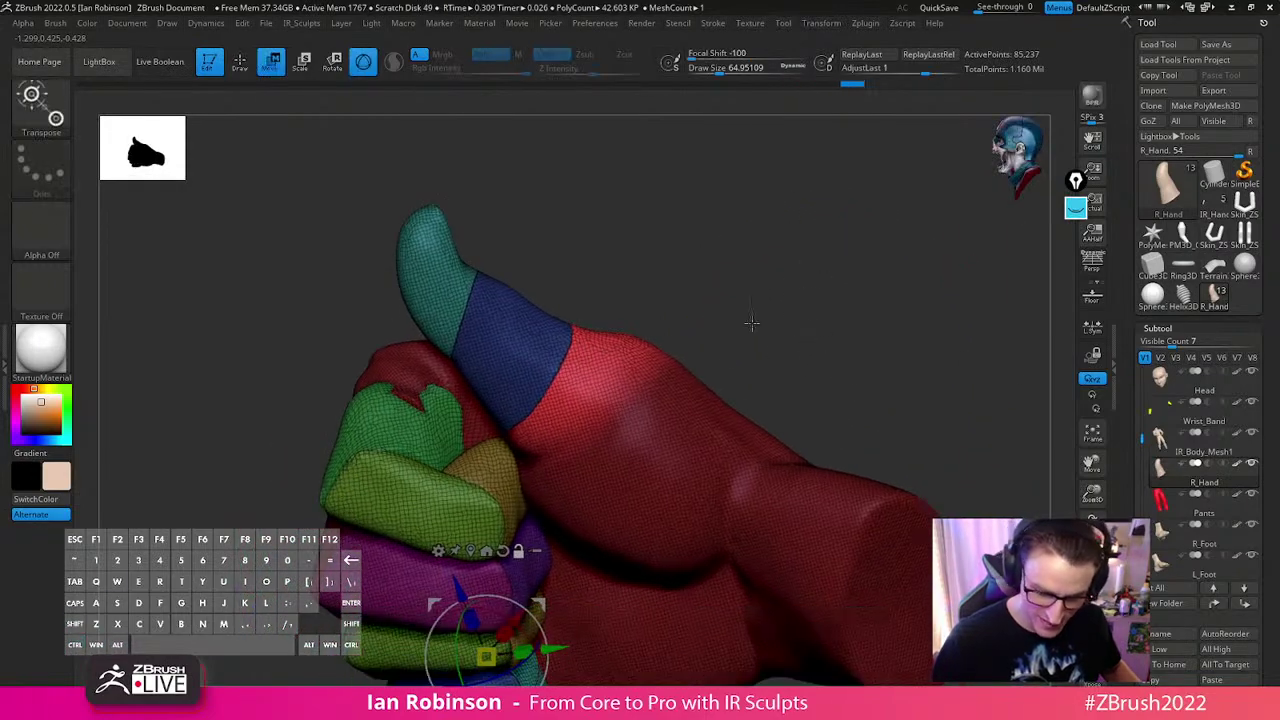
{"action": "left_click_drag", "start_coordinate": [540, 599], "coordinate": [630, 338], "text": "alt"}
{"action": "left_click", "coordinate": [591, 294]}
{"action": "left_click_drag", "start_coordinate": [780, 272], "coordinate": [791, 314]}
{"action": "left_click_drag", "start_coordinate": [637, 450], "coordinate": [697, 466], "text": "alt"}
Try to reposition the thumb from its base with the gizmo, and undo the change
{"action": "left_click_drag", "start_coordinate": [693, 464], "coordinate": [594, 400]}
{"action": "left_click_drag", "start_coordinate": [800, 285], "coordinate": [849, 314]}
{"action": "key", "text": "ctrl+z"}
Recenter the gizmo on the thumb's base, swing the thumb outward from the fist, and return to Draw mode
{"action": "left_click_drag", "start_coordinate": [727, 405], "coordinate": [572, 382], "text": "alt"}
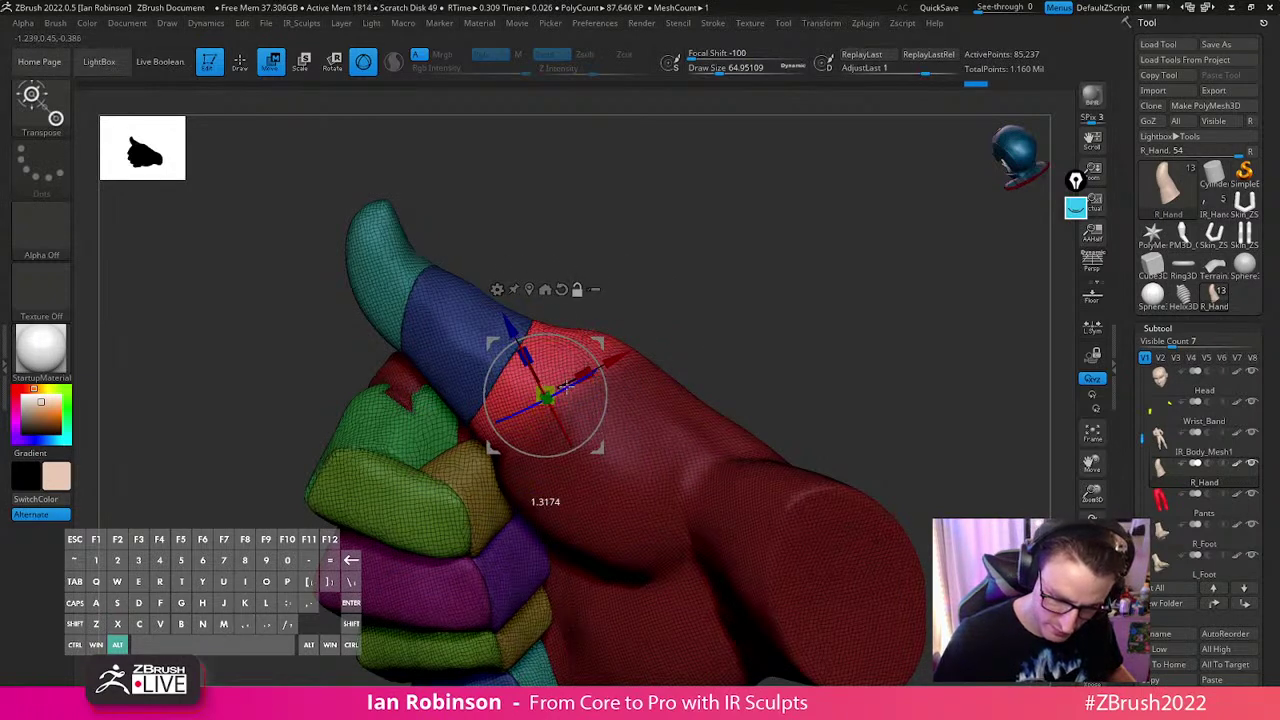
{"action": "left_click_drag", "start_coordinate": [620, 290], "coordinate": [648, 266]}
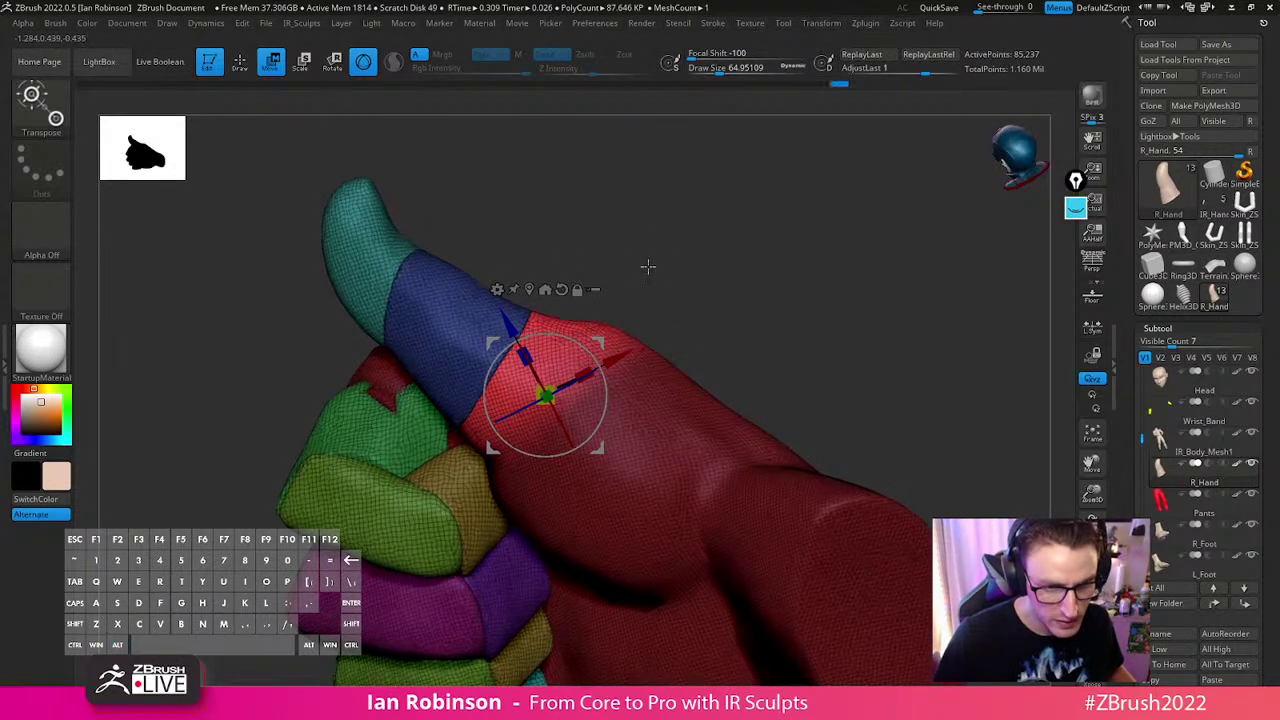
{"action": "left_click_drag", "start_coordinate": [578, 348], "coordinate": [535, 337]}
{"action": "left_click_drag", "start_coordinate": [600, 446], "coordinate": [555, 482]}
{"action": "key", "text": "q"}
{"action": "mouse_move", "coordinate": [800, 300]}
{"action": "left_mouse_down"}
{"action": "mouse_move", "coordinate": [814, 289]}
{"action": "mouse_move", "coordinate": [803, 400]}
{"action": "mouse_move", "coordinate": [862, 389]}
{"action": "left_mouse_up"}
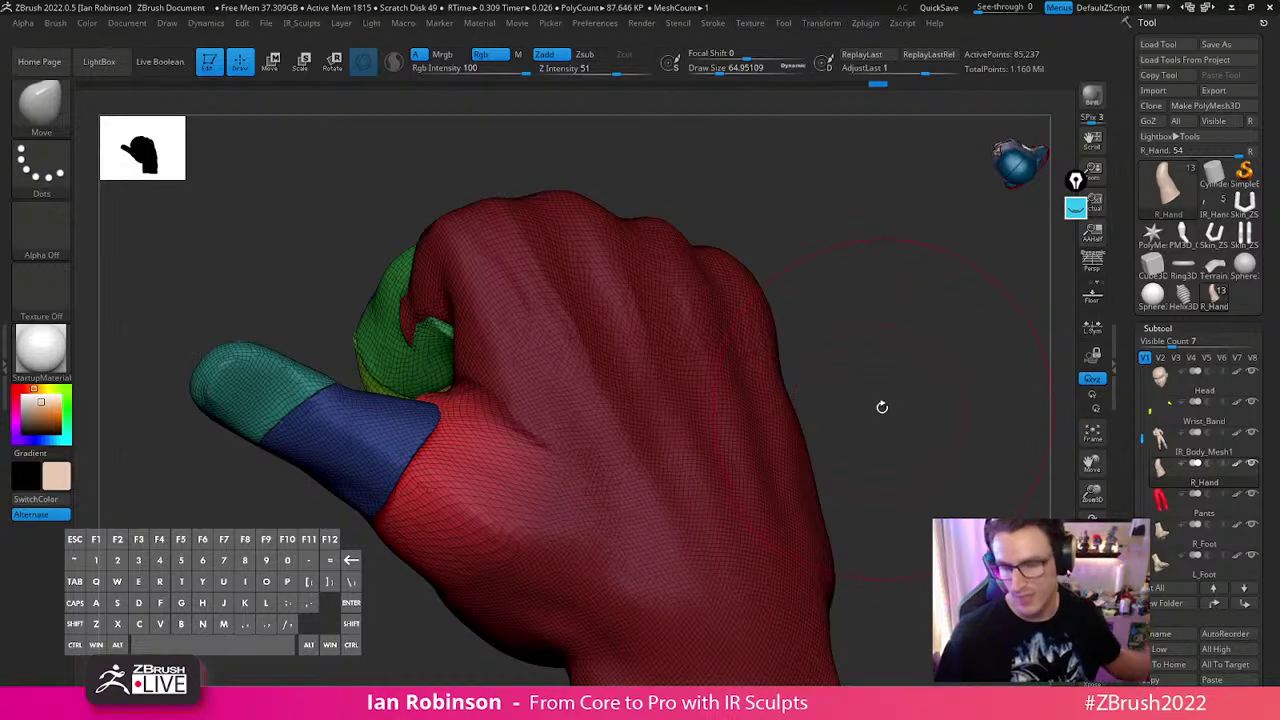
{"action": "left_click_drag", "start_coordinate": [886, 358], "coordinate": [572, 420]}
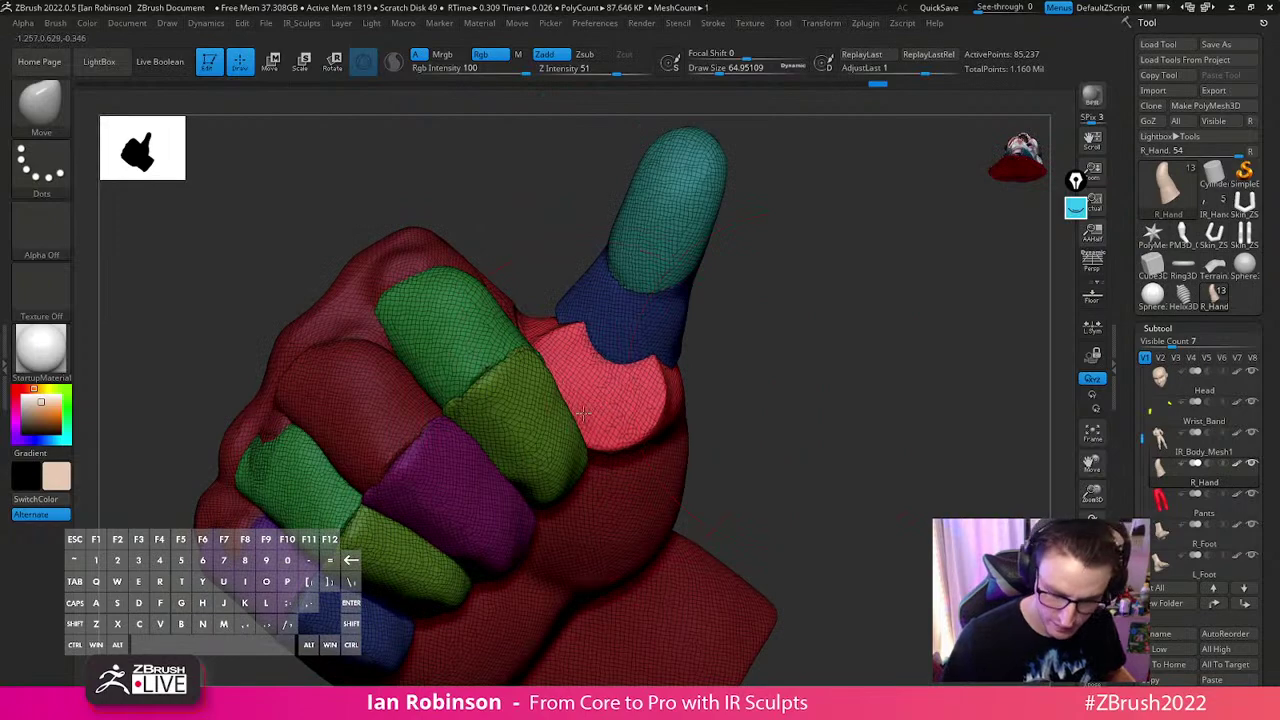
Isolate the palm's polygroup again and lasso-mask the thumb mound down to the heel of the palm
{"action": "left_click_drag", "start_coordinate": [760, 320], "coordinate": [885, 400]}
{"action": "left_click", "coordinate": [690, 440], "text": "ctrl+shift"}
{"action": "left_click_drag", "start_coordinate": [775, 385], "coordinate": [826, 406]}
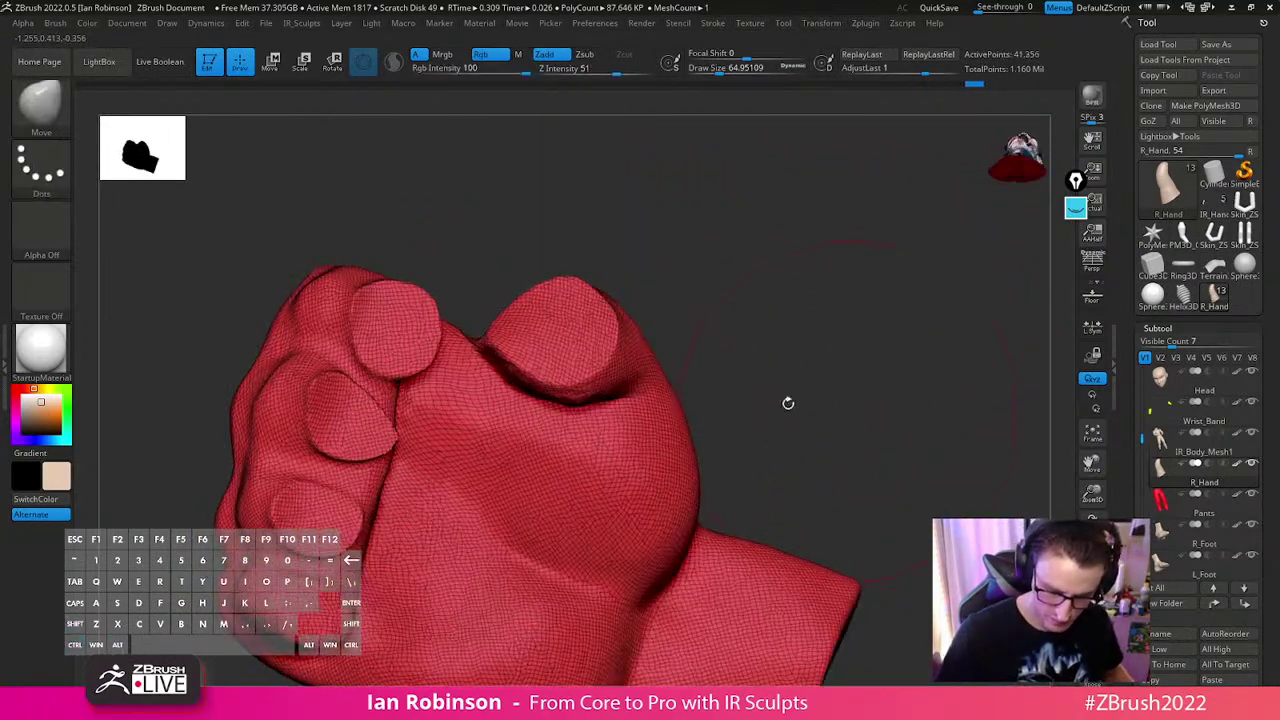
{"action": "mouse_move", "coordinate": [508, 498]}
{"action": "left_mouse_down", "text": "ctrl"}
{"action": "mouse_move", "coordinate": [531, 231]}
{"action": "mouse_move", "coordinate": [600, 543]}
{"action": "left_mouse_up", "text": "ctrl"}
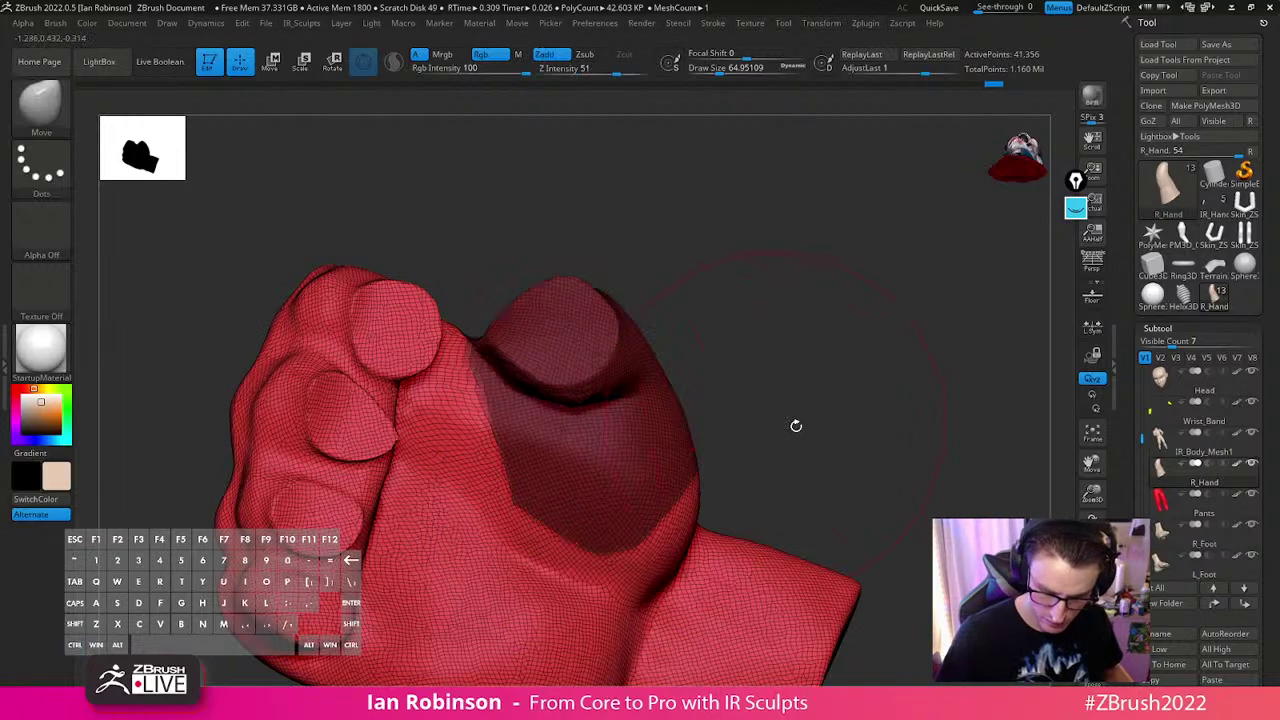
Adjust the mask's outline around the thumb mound and soften its edge
{"action": "left_click_drag", "start_coordinate": [794, 420], "coordinate": [826, 418]}
{"action": "left_click_drag", "start_coordinate": [737, 505], "coordinate": [708, 410], "text": "ctrl"}
{"action": "mouse_move", "coordinate": [532, 512]}
{"action": "left_mouse_down", "text": "ctrl"}
{"action": "mouse_move", "coordinate": [548, 538]}
{"action": "mouse_move", "coordinate": [700, 450]}
{"action": "left_mouse_up", "text": "ctrl"}
{"action": "left_click_drag", "start_coordinate": [503, 479], "coordinate": [505, 482], "text": "ctrl"}
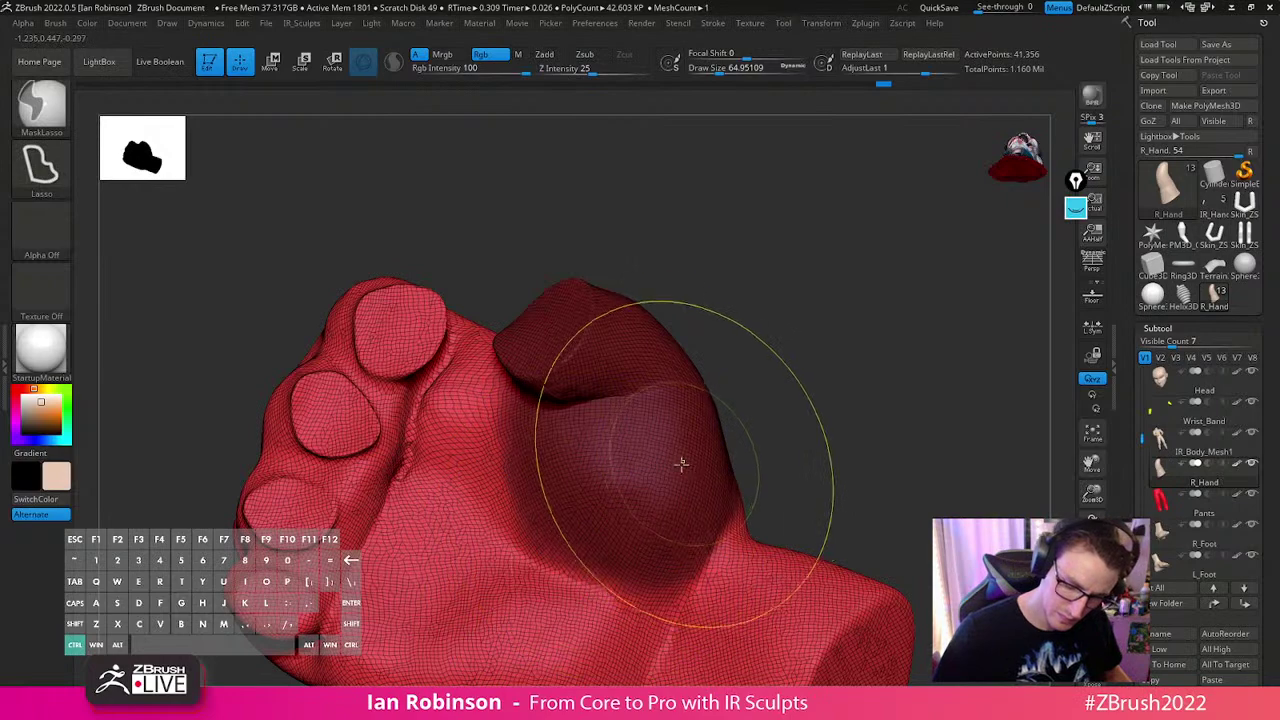
{"action": "key", "text": "ctrl+i"}
{"action": "key", "text": "ctrl+i"}
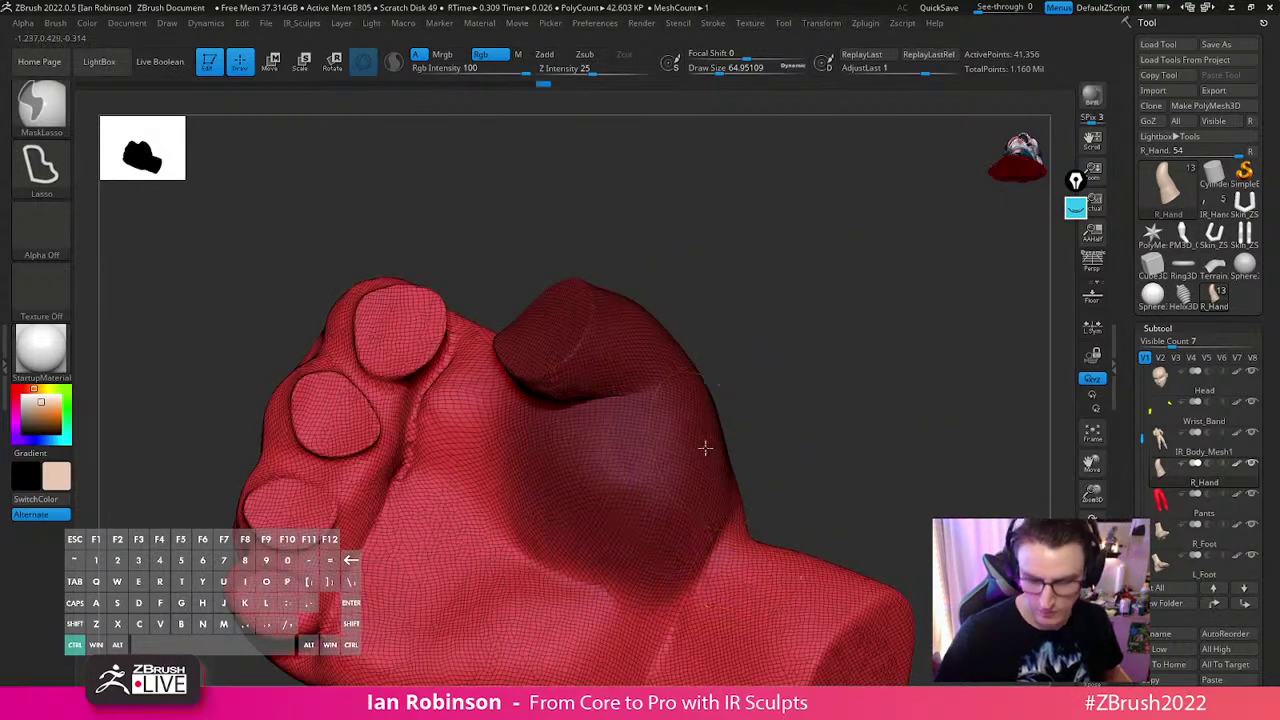
Show the full hand, invert the mask to free the thumb and its mound, and activate the Move gizmo
{"action": "left_click", "coordinate": [771, 409], "text": "ctrl+shift"}
{"action": "left_click", "coordinate": [765, 407], "text": "ctrl"}
{"action": "key", "text": "w"}
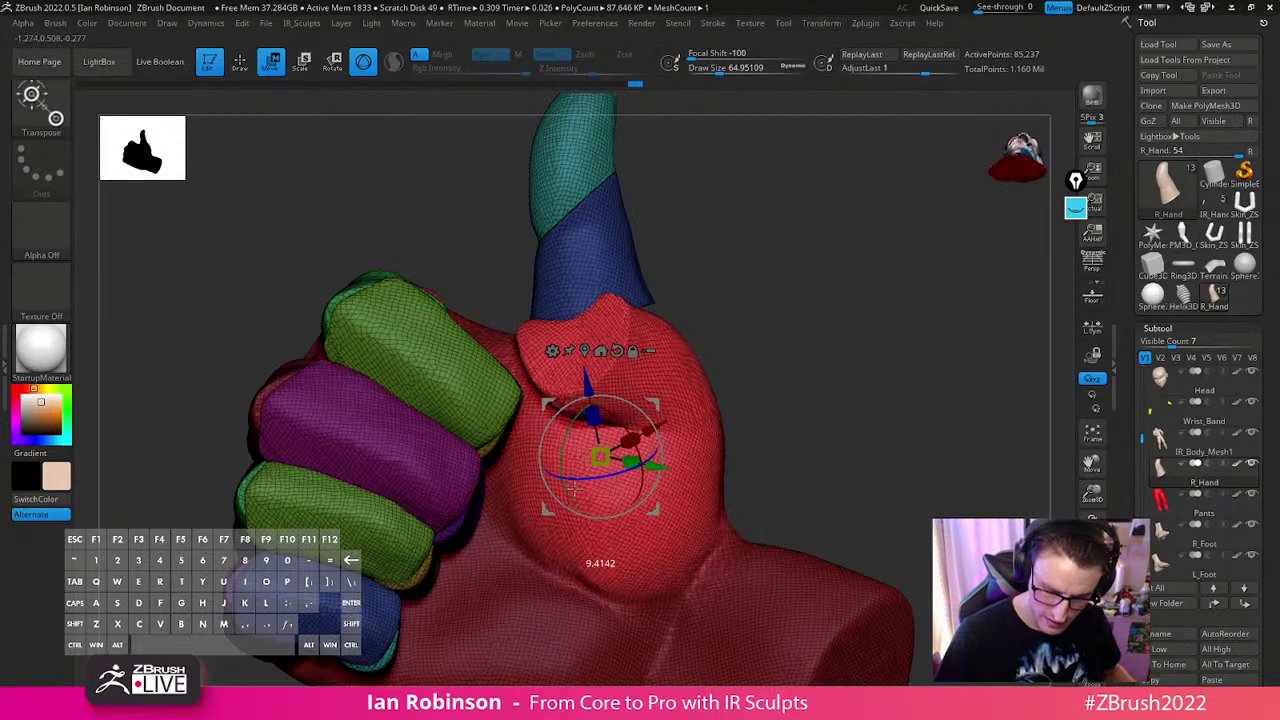
Rotate the freed thumb mound from several angles to fold it toward the palm, and return to Draw mode
{"action": "mouse_move", "coordinate": [843, 365]}
{"action": "left_mouse_down"}
{"action": "mouse_move", "coordinate": [774, 400]}
{"action": "mouse_move", "coordinate": [847, 361]}
{"action": "left_mouse_up"}
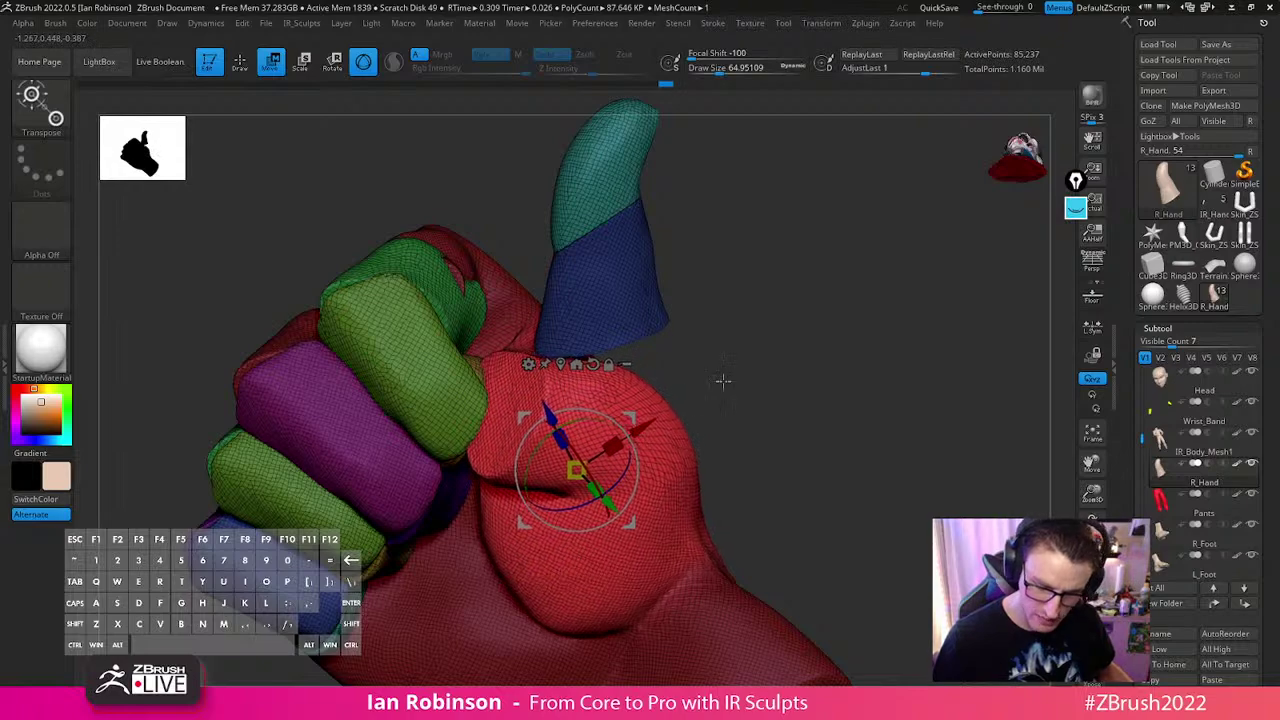
{"action": "left_click_drag", "start_coordinate": [692, 395], "coordinate": [645, 459]}
{"action": "left_click_drag", "start_coordinate": [774, 443], "coordinate": [636, 490]}
{"action": "left_click_drag", "start_coordinate": [845, 405], "coordinate": [568, 498]}
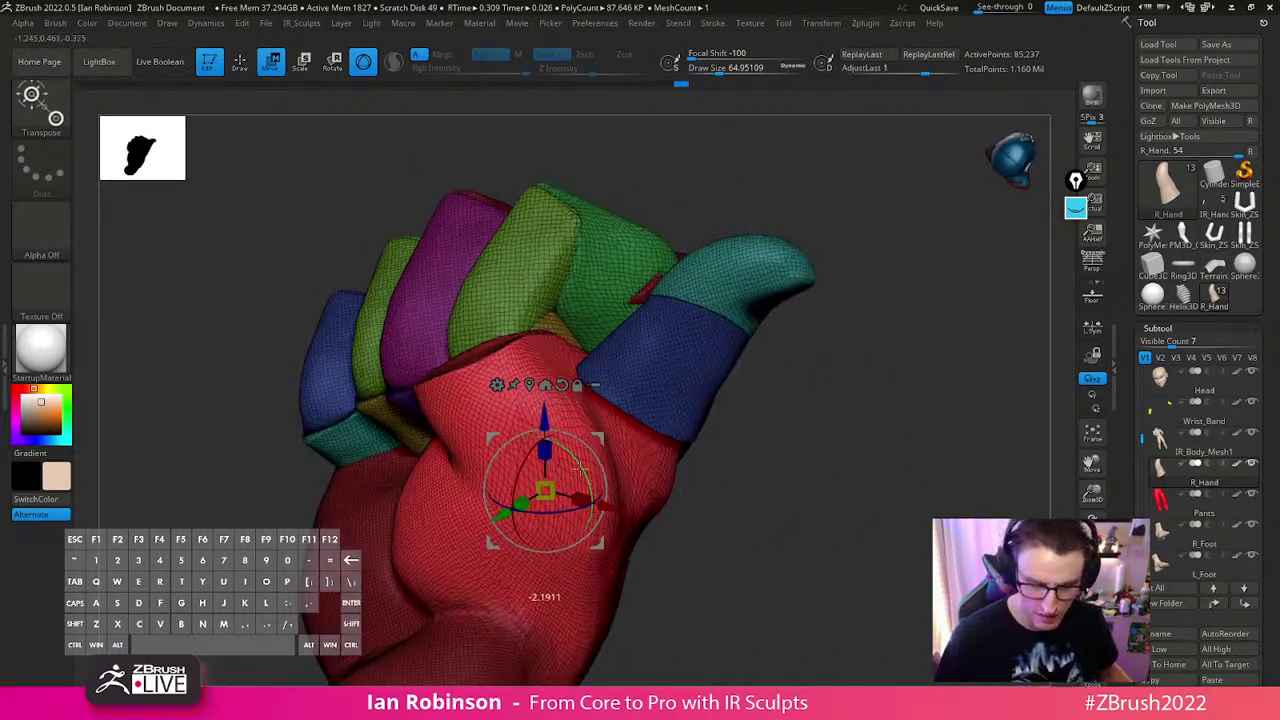
{"action": "left_click_drag", "start_coordinate": [575, 545], "coordinate": [630, 470]}
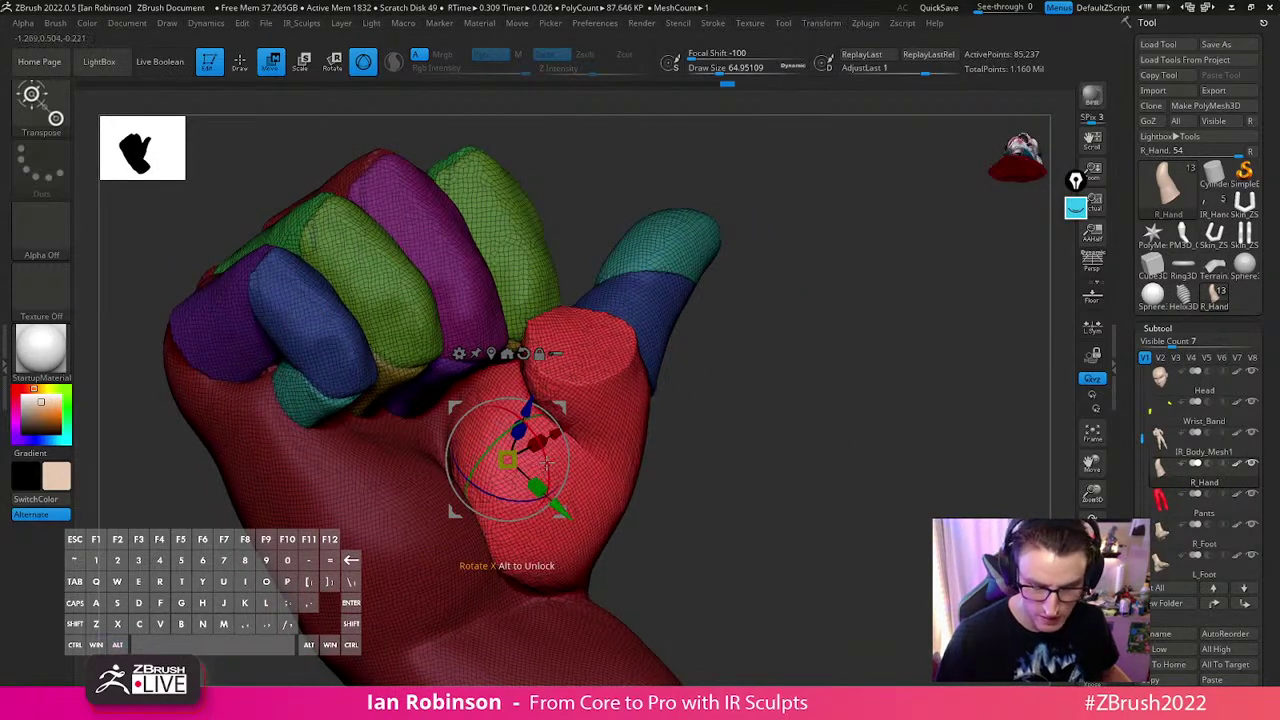
{"action": "key", "text": "q"}
Isolate the palm's polygroup and set the Move brush's draw size to about 29
{"action": "mouse_move", "coordinate": [757, 460]}
{"action": "left_mouse_down"}
{"action": "mouse_move", "coordinate": [797, 437]}
{"action": "mouse_move", "coordinate": [712, 465]}
{"action": "left_mouse_up"}
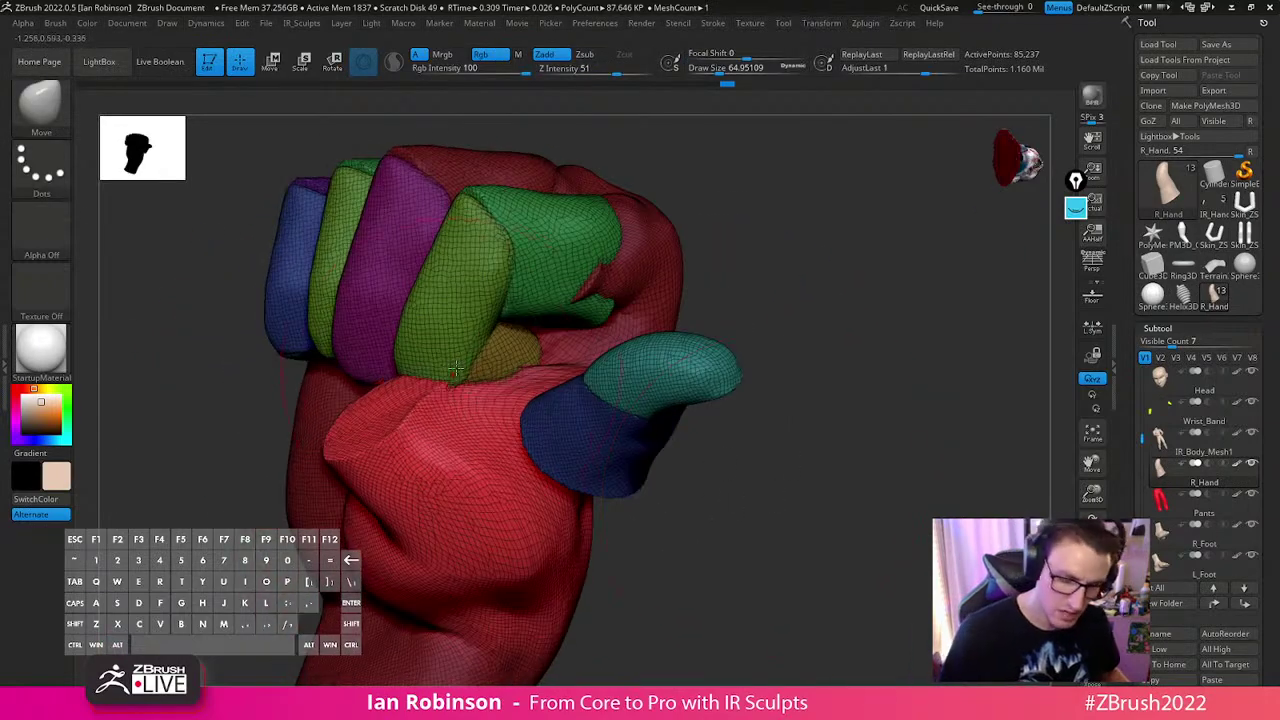
{"action": "mouse_move", "coordinate": [719, 389]}
{"action": "left_mouse_down"}
{"action": "mouse_move", "coordinate": [831, 403]}
{"action": "mouse_move", "coordinate": [854, 389]}
{"action": "mouse_move", "coordinate": [829, 337]}
{"action": "mouse_move", "coordinate": [862, 344]}
{"action": "mouse_move", "coordinate": [880, 400]}
{"action": "mouse_move", "coordinate": [851, 363]}
{"action": "mouse_move", "coordinate": [649, 403]}
{"action": "left_mouse_up"}
{"action": "key", "text": "ctrl+shift"}
{"action": "left_click", "coordinate": [500, 448], "text": "ctrl+shift"}
{"action": "mouse_move", "coordinate": [690, 300]}
{"action": "left_mouse_down"}
{"action": "mouse_move", "coordinate": [814, 280]}
{"action": "mouse_move", "coordinate": [740, 374]}
{"action": "mouse_move", "coordinate": [665, 370]}
{"action": "mouse_move", "coordinate": [640, 448]}
{"action": "left_mouse_up"}
{"action": "key", "text": "s"}
Smooth and reshape the isolated thumb mound, clear the mask and show the full hand
{"action": "key", "text": "shift"}
{"action": "left_click_drag", "start_coordinate": [601, 331], "coordinate": [499, 433]}
{"action": "left_click_drag", "start_coordinate": [548, 531], "coordinate": [499, 407]}
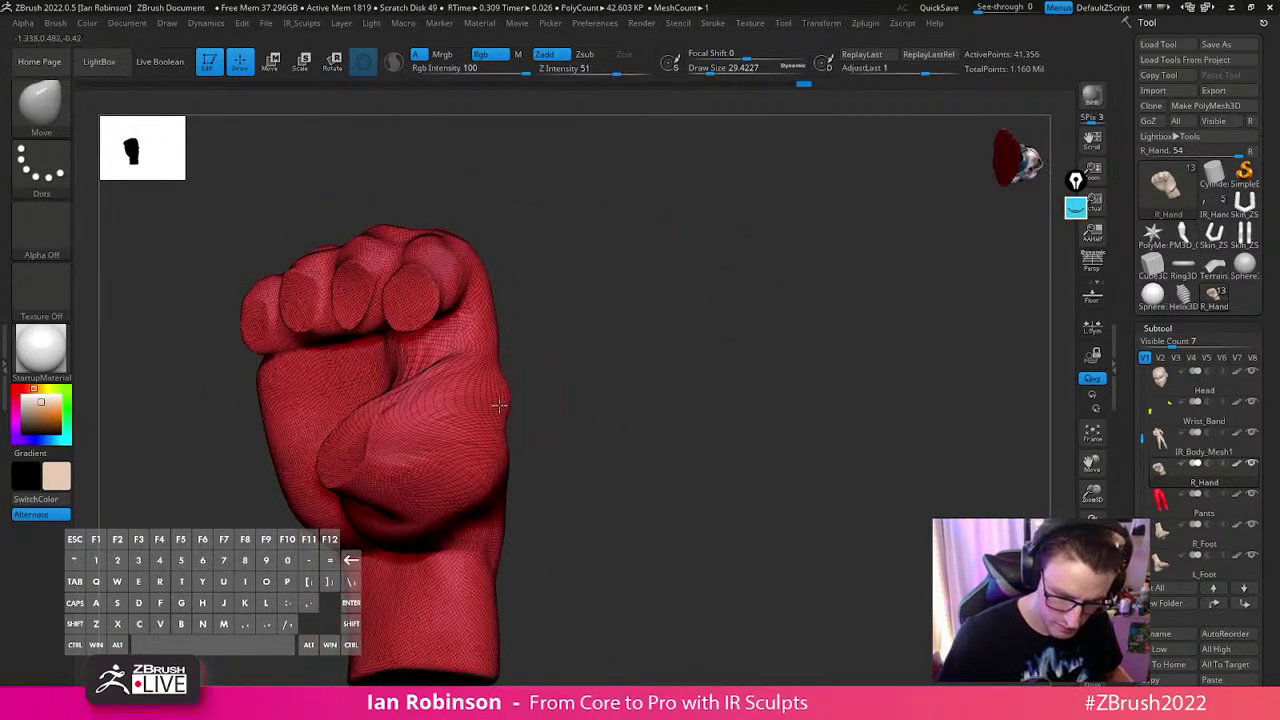
{"action": "mouse_move", "coordinate": [655, 360]}
{"action": "left_mouse_down", "text": "alt"}
{"action": "mouse_move", "coordinate": [677, 397]}
{"action": "mouse_move", "coordinate": [688, 393]}
{"action": "mouse_move", "coordinate": [629, 371]}
{"action": "mouse_move", "coordinate": [676, 365]}
{"action": "left_mouse_up", "text": "alt"}
{"action": "left_click_drag", "start_coordinate": [690, 378], "coordinate": [762, 464], "text": "ctrl"}
{"action": "left_click", "coordinate": [735, 415], "text": "ctrl+shift"}
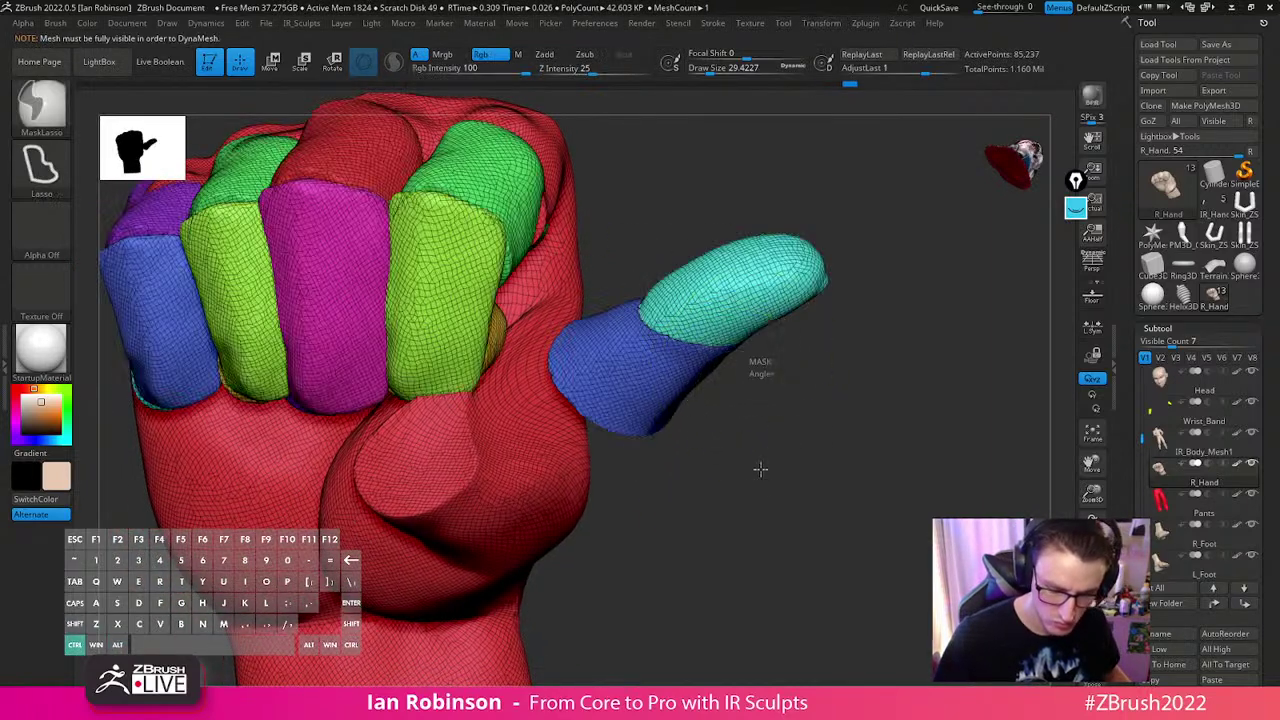
Isolate the palm to refine the thumb mound with the Move brush, and show the full hand with draw size about 15.5
{"action": "left_click", "coordinate": [566, 469], "text": "ctrl+shift"}
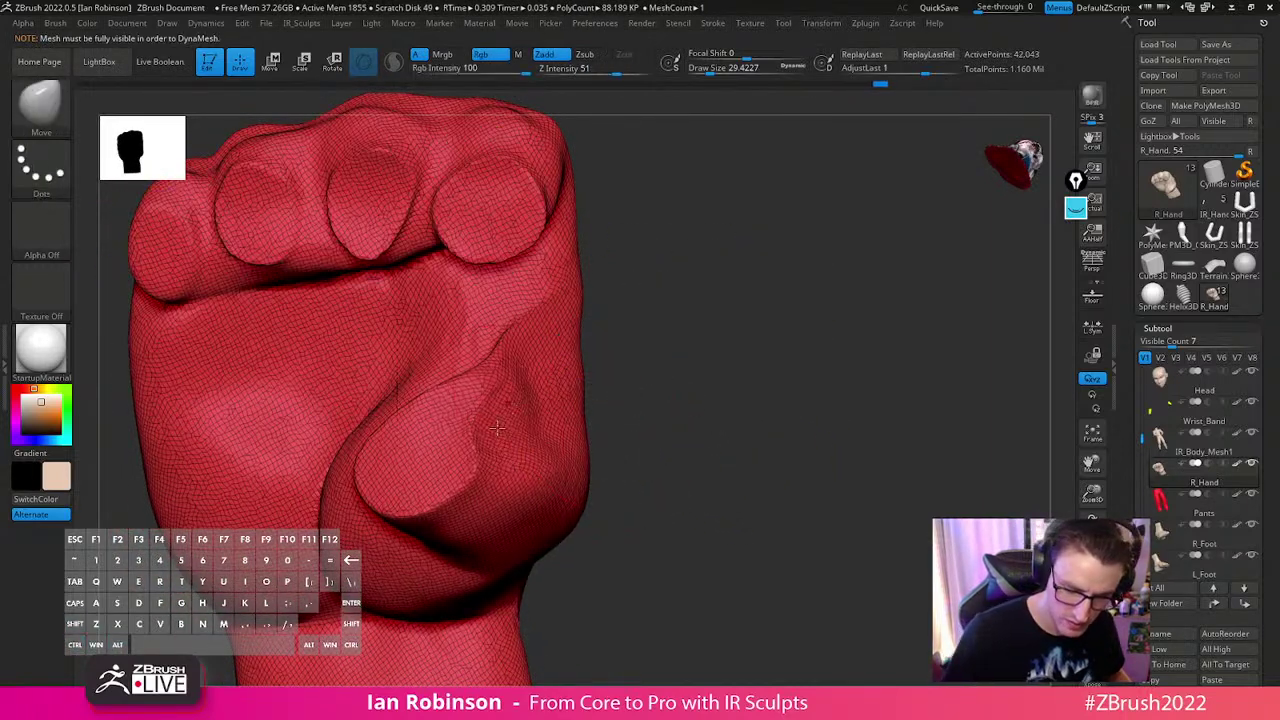
{"action": "key", "text": "s"}
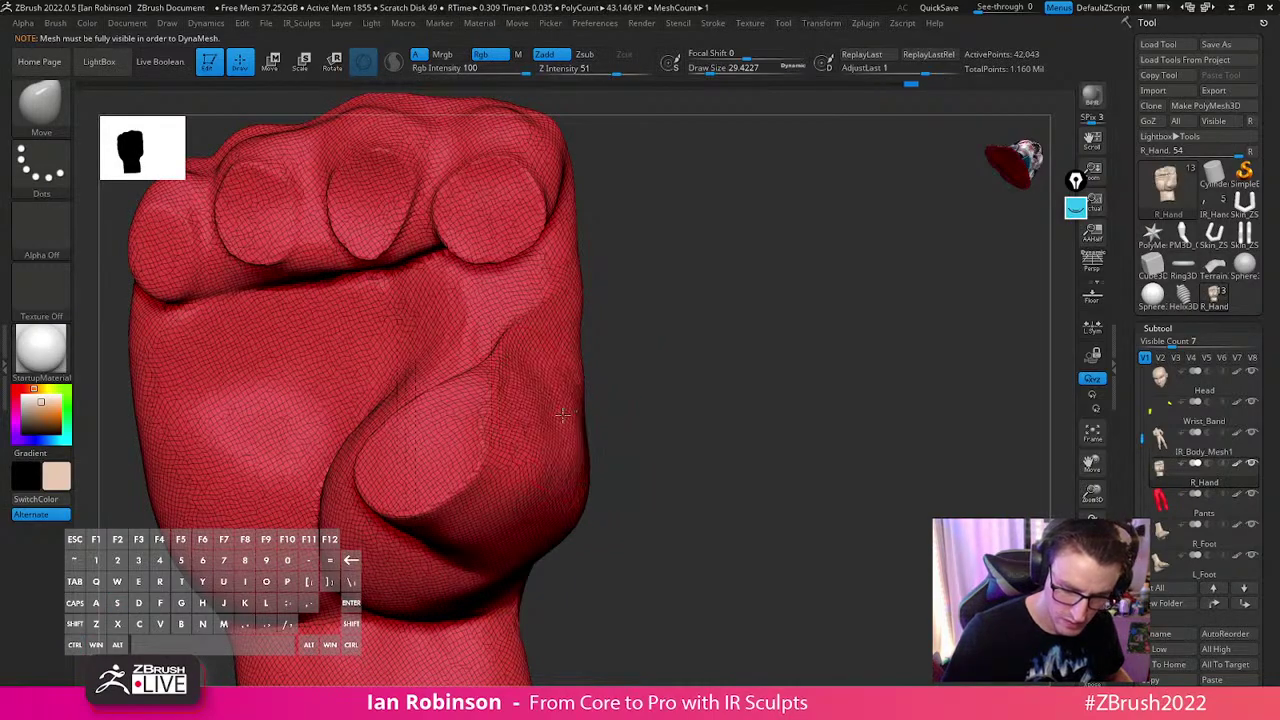
{"action": "left_click_drag", "start_coordinate": [613, 415], "coordinate": [603, 373]}
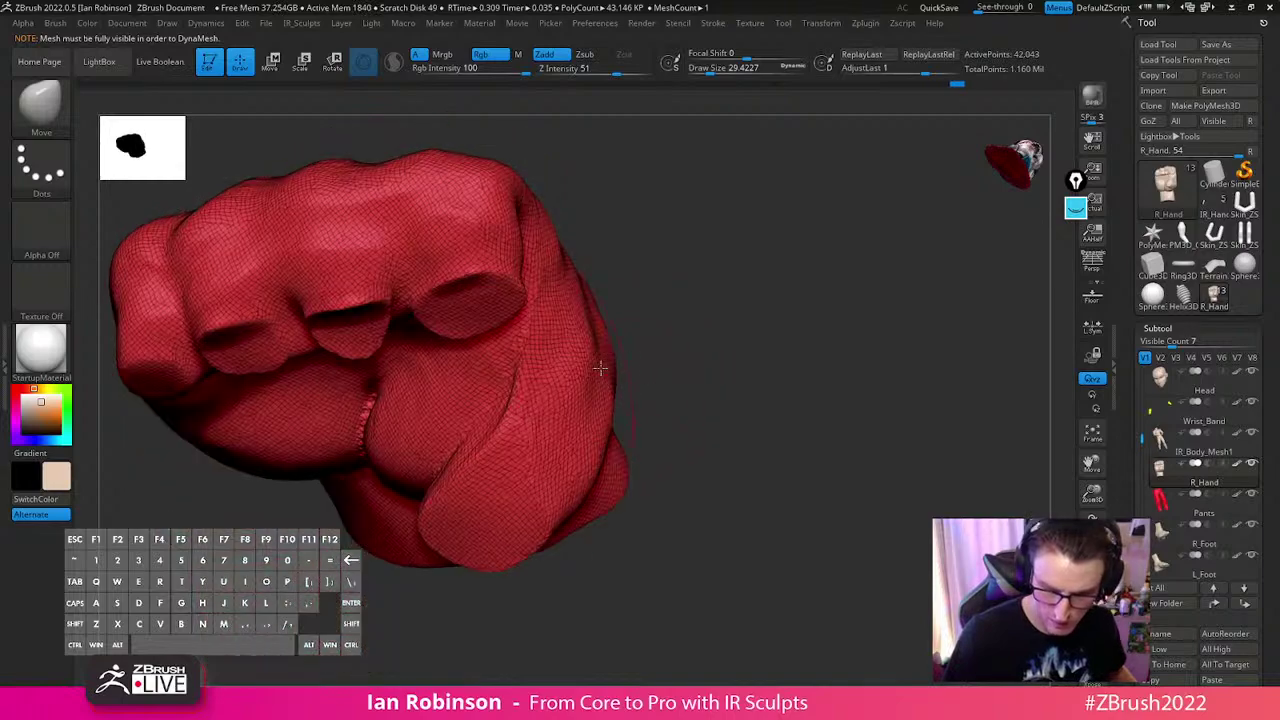
{"action": "left_click_drag", "start_coordinate": [773, 328], "coordinate": [837, 346]}
{"action": "left_click", "coordinate": [838, 350], "text": "ctrl+shift"}
{"action": "mouse_move", "coordinate": [842, 417]}
{"action": "left_mouse_down"}
{"action": "mouse_move", "coordinate": [826, 351]}
{"action": "mouse_move", "coordinate": [831, 394]}
{"action": "mouse_move", "coordinate": [826, 377]}
{"action": "left_mouse_up"}
{"action": "key", "text": "s"}
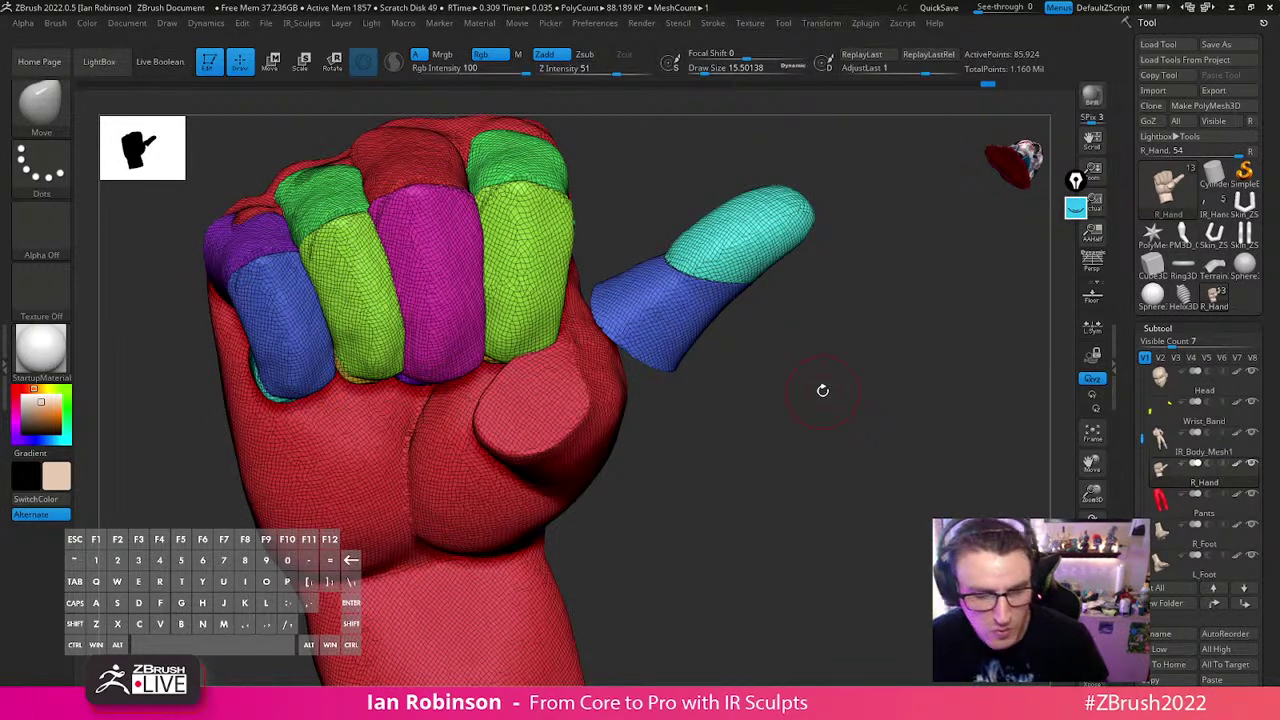
Mask everything except the thumb's two detached segments by isolating their polygroups, masking them and inverting the mask
{"action": "left_click", "coordinate": [680, 314], "text": "ctrl+shift"}
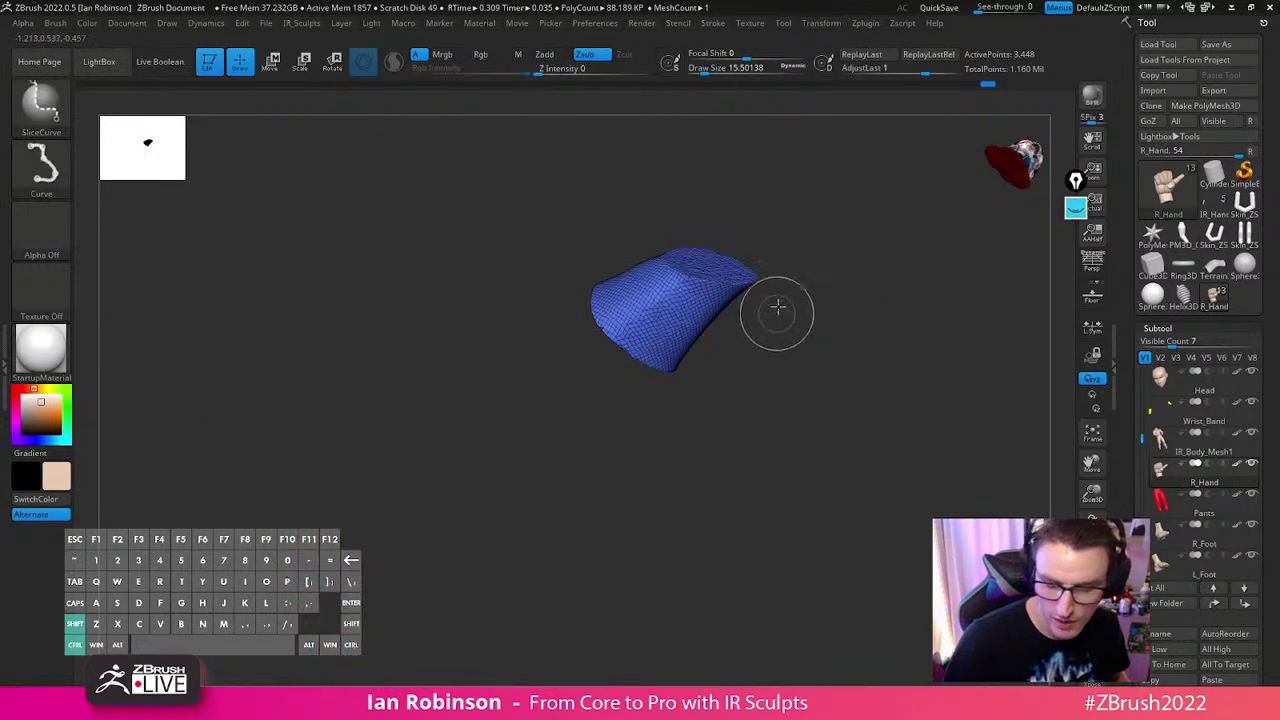
{"action": "left_click", "coordinate": [771, 293], "text": "ctrl+shift"}
{"action": "left_click", "coordinate": [760, 277], "text": "ctrl+shift"}
{"action": "left_click", "coordinate": [767, 301], "text": "ctrl"}
{"action": "left_click", "coordinate": [767, 342], "text": "ctrl+shift"}
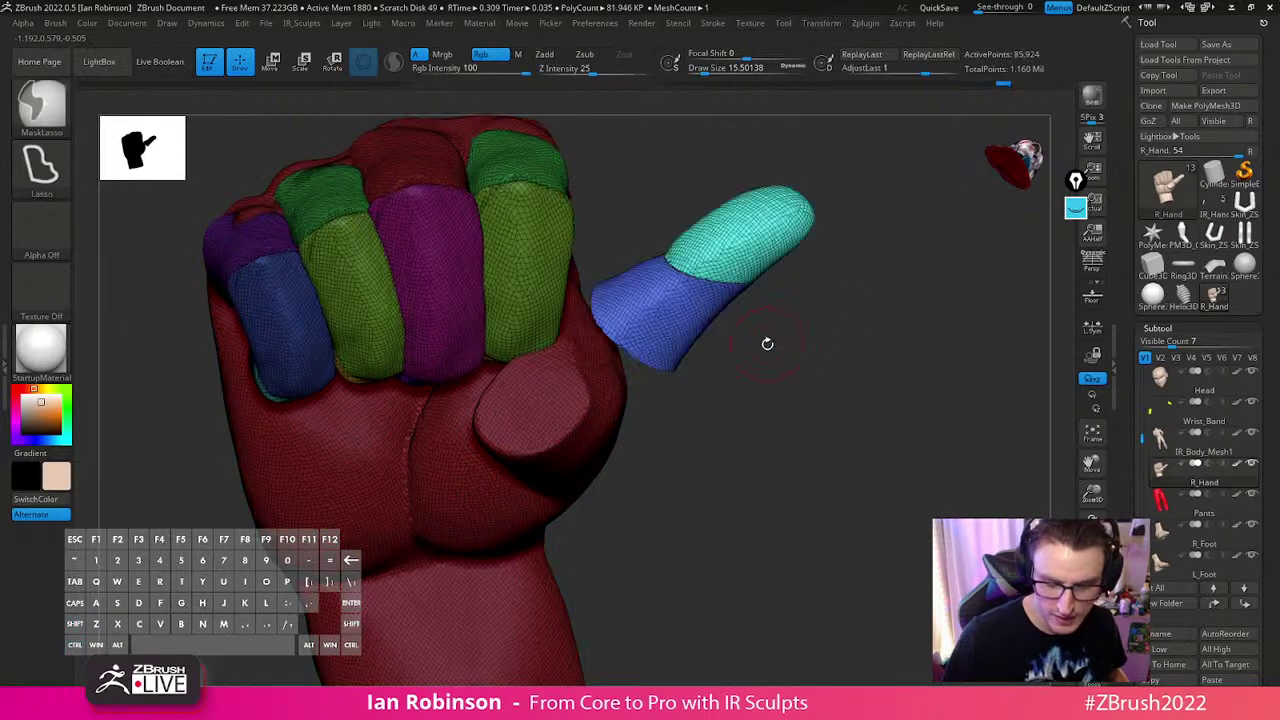
Activate the Move gizmo and recenter it on the unmasked thumb segments
{"action": "key", "text": "w"}
{"action": "left_click", "coordinate": [516, 303], "text": "alt"}
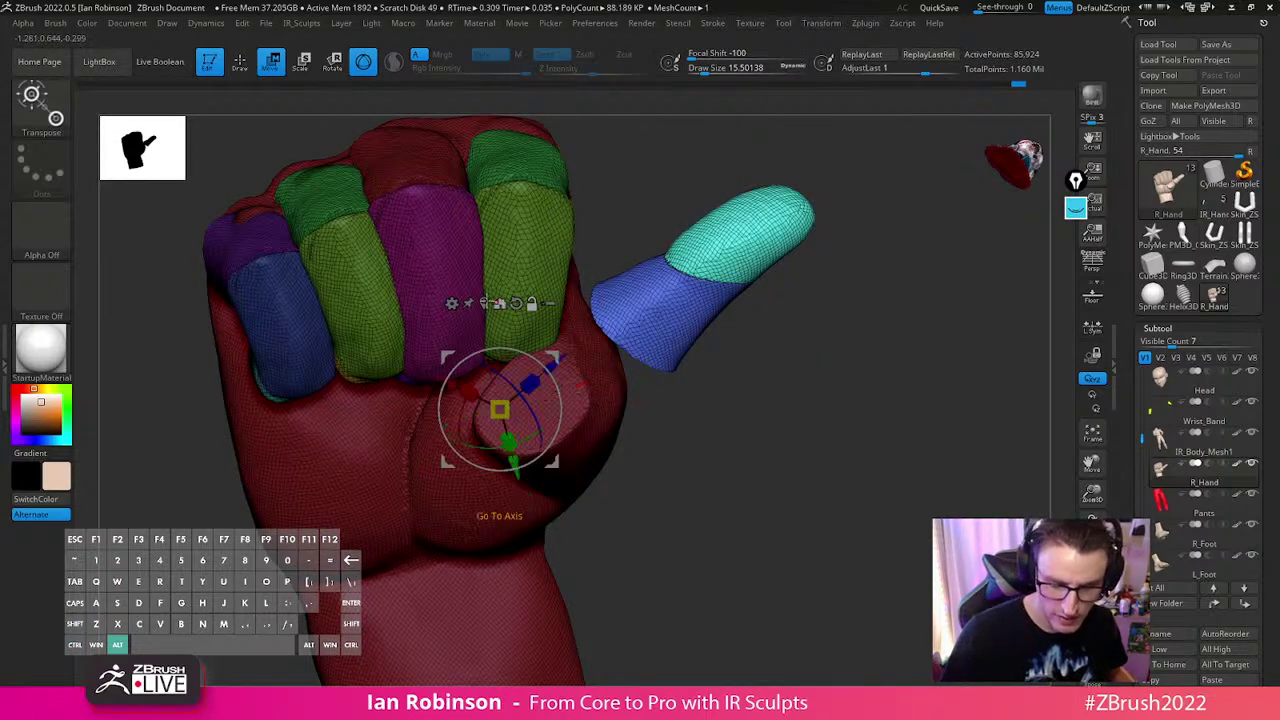
{"action": "left_click", "coordinate": [484, 303], "text": "alt"}
Move and rotate the two thumb segments over the curled fingers above the thumb mound, and return to Draw mode
{"action": "left_click_drag", "start_coordinate": [694, 222], "coordinate": [648, 243]}
{"action": "left_click_drag", "start_coordinate": [845, 350], "coordinate": [489, 243]}
{"action": "left_click_drag", "start_coordinate": [803, 234], "coordinate": [915, 375], "text": "alt"}
{"action": "left_click_drag", "start_coordinate": [543, 321], "coordinate": [545, 276]}
{"action": "left_click_drag", "start_coordinate": [728, 266], "coordinate": [975, 272]}
{"action": "left_click_drag", "start_coordinate": [583, 362], "coordinate": [720, 313]}
{"action": "left_click_drag", "start_coordinate": [575, 382], "coordinate": [575, 351]}
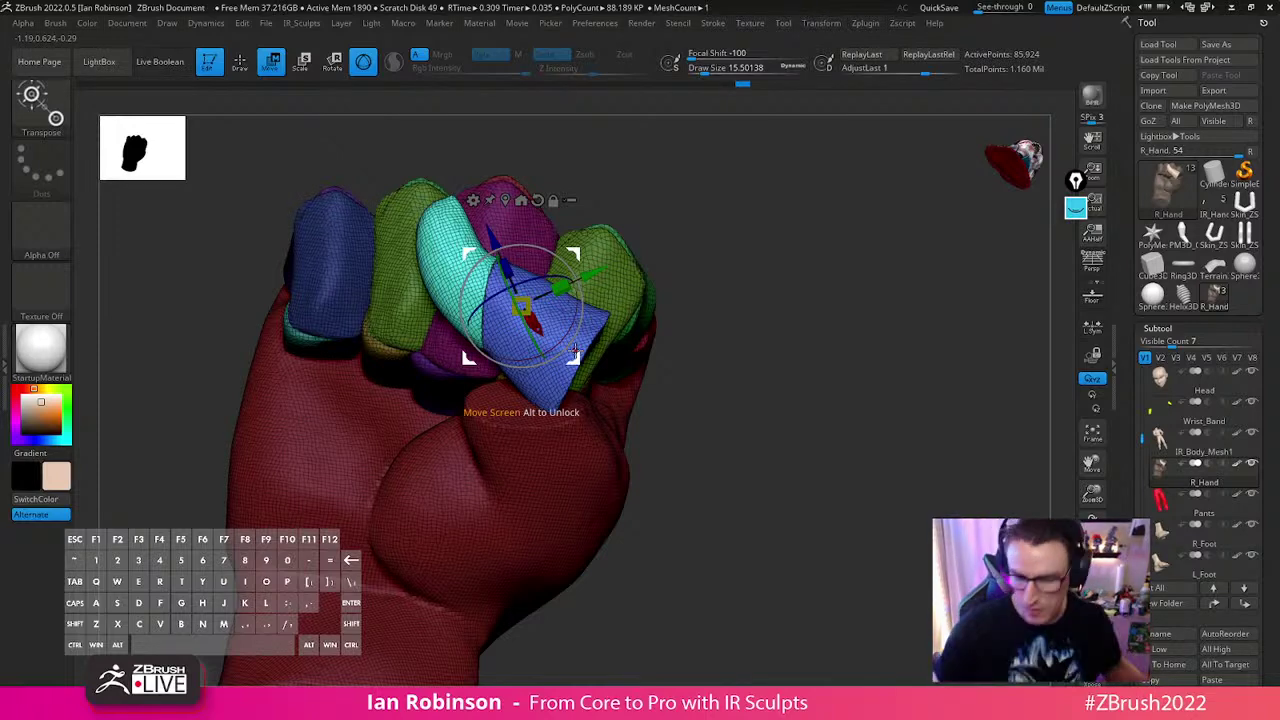
{"action": "mouse_move", "coordinate": [846, 503]}
{"action": "left_mouse_down", "text": "alt"}
{"action": "mouse_move", "coordinate": [791, 446]}
{"action": "mouse_move", "coordinate": [1045, 500]}
{"action": "left_mouse_up", "text": "alt"}
{"action": "left_click_drag", "start_coordinate": [930, 545], "coordinate": [880, 511], "text": "alt"}
{"action": "key", "text": "q"}
{"action": "mouse_move", "coordinate": [805, 445]}
{"action": "left_mouse_down", "text": "alt"}
{"action": "mouse_move", "coordinate": [825, 434]}
{"action": "mouse_move", "coordinate": [807, 471]}
{"action": "left_mouse_up", "text": "alt"}
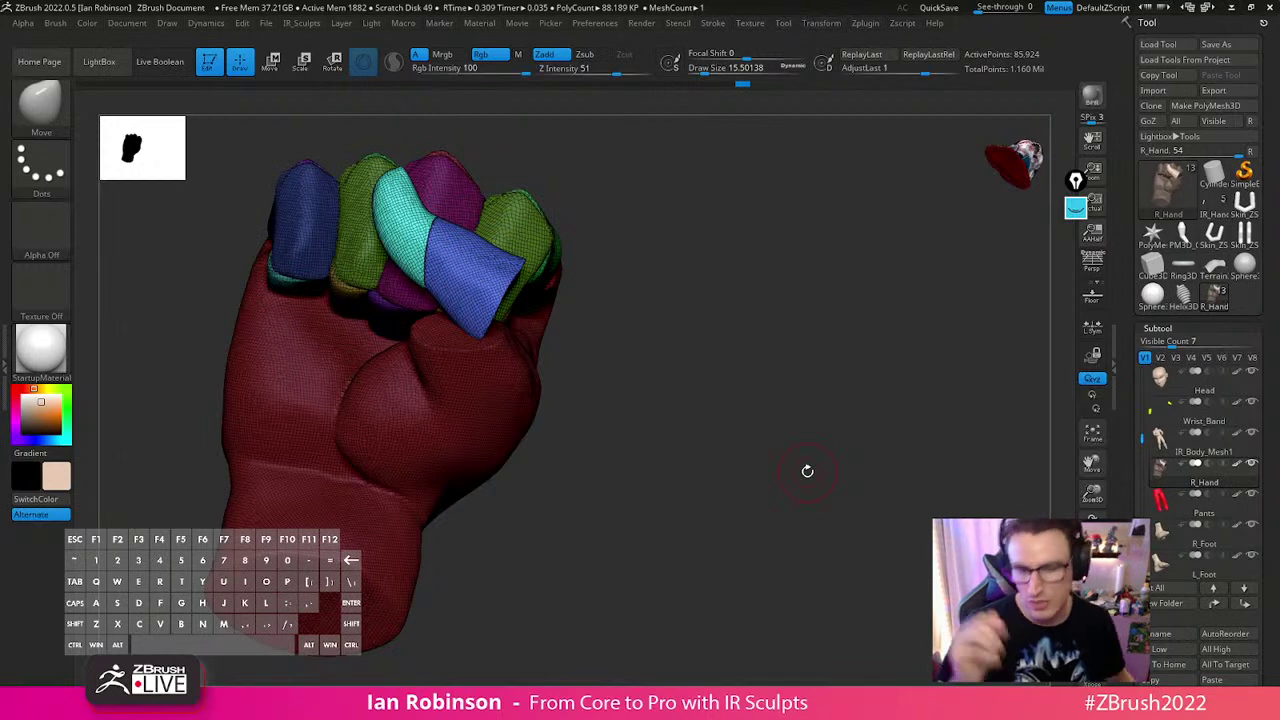
Make the left foot the active subtool and frame it on its own
{"action": "left_click_drag", "start_coordinate": [807, 471], "coordinate": [668, 660]}
{"action": "left_click_drag", "start_coordinate": [572, 338], "coordinate": [662, 653], "text": "alt"}
{"action": "right_click_drag", "start_coordinate": [437, 422], "coordinate": [600, 680]}
{"action": "left_click", "coordinate": [485, 322], "text": "alt"}
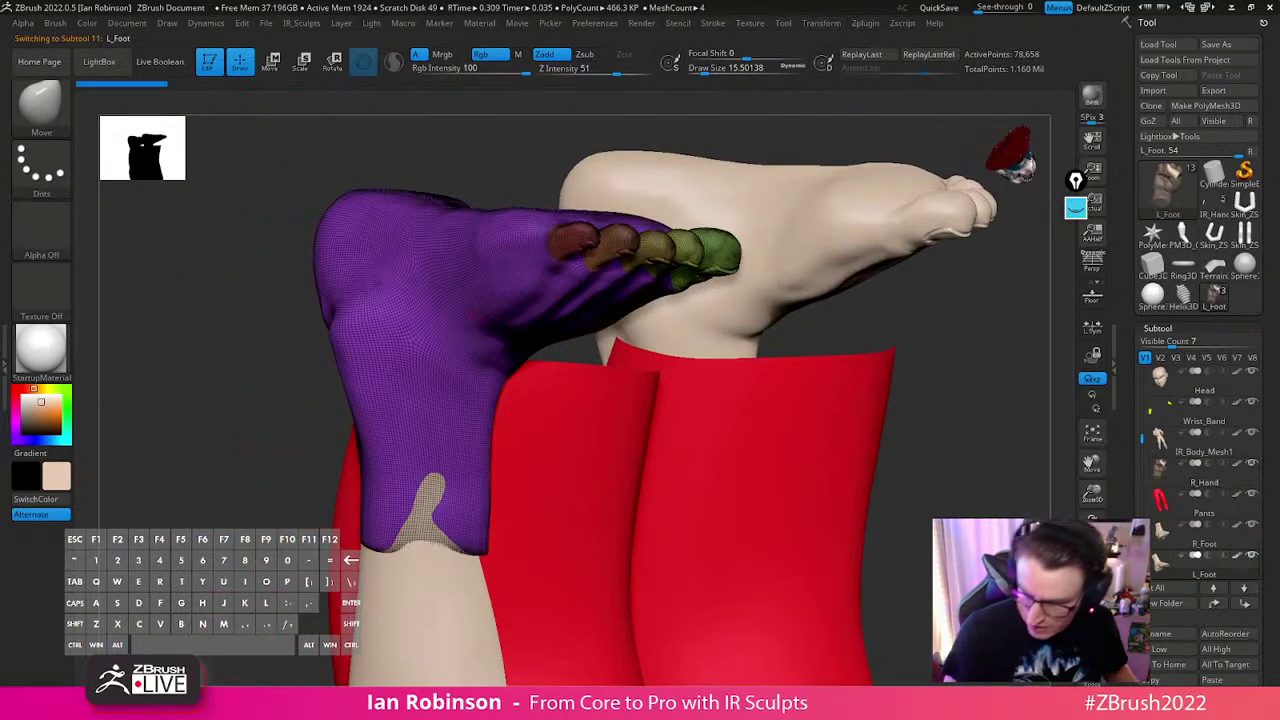
{"action": "right_click_drag", "start_coordinate": [588, 362], "coordinate": [600, 442], "text": "alt"}
{"action": "right_click_drag", "start_coordinate": [696, 505], "coordinate": [694, 536], "text": "alt"}
{"action": "key", "text": "f"}
{"action": "key", "text": "f"}
{"action": "right_click_drag", "start_coordinate": [563, 416], "coordinate": [532, 435]}
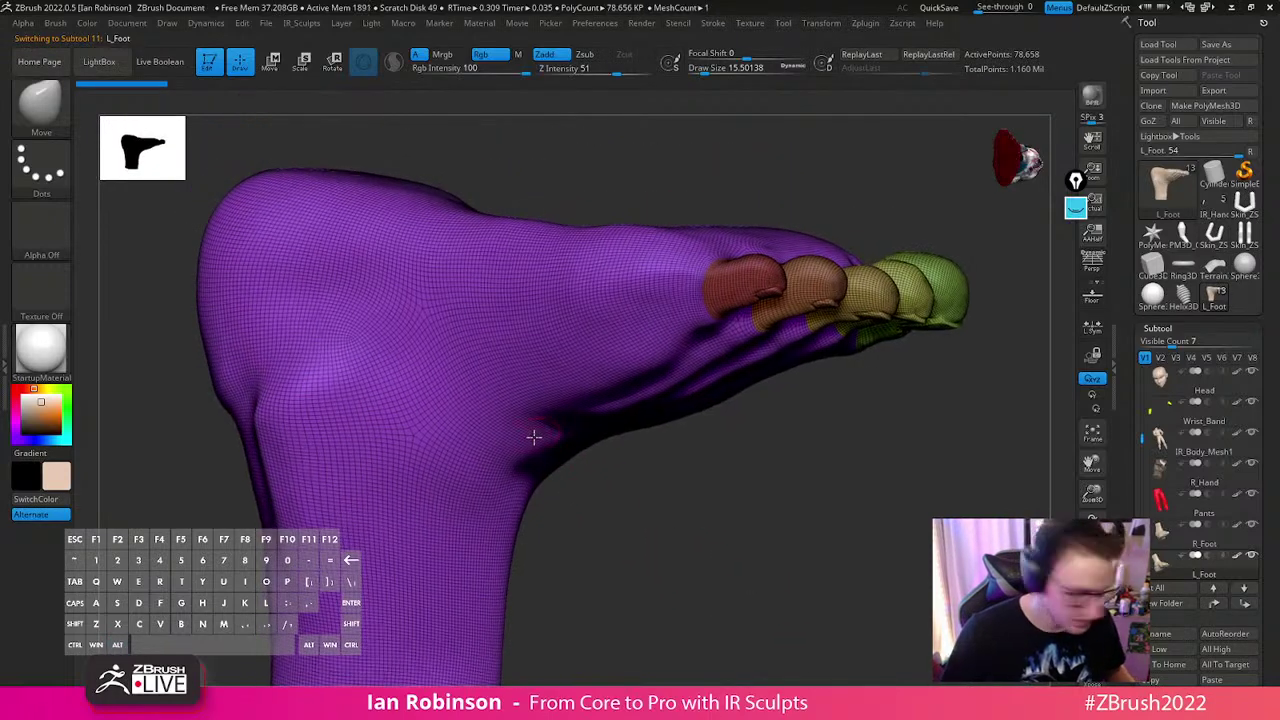
Switch to the ZModeler brush for the left foot
{"action": "key", "text": "b"}
{"action": "key", "text": "z"}
{"action": "key", "text": "m"}
{"action": "mouse_move", "coordinate": [622, 472]}
{"action": "right_mouse_down"}
{"action": "mouse_move", "coordinate": [618, 458]}
{"action": "mouse_move", "coordinate": [635, 503]}
{"action": "mouse_move", "coordinate": [535, 500]}
{"action": "mouse_move", "coordinate": [617, 537]}
{"action": "right_mouse_up"}
{"action": "key", "text": "b"}
{"action": "key", "text": "z"}
{"action": "key", "text": "m"}
Hide several polygon loops along the left foot and ankle, and restore the foot's full visibility
{"action": "left_click", "coordinate": [414, 461], "text": "ctrl+shift"}
{"action": "mouse_move", "coordinate": [440, 440]}
{"action": "right_mouse_down", "text": "alt"}
{"action": "mouse_move", "coordinate": [436, 546]}
{"action": "mouse_move", "coordinate": [571, 546]}
{"action": "mouse_move", "coordinate": [700, 586]}
{"action": "mouse_move", "coordinate": [809, 571]}
{"action": "mouse_move", "coordinate": [688, 557]}
{"action": "mouse_move", "coordinate": [734, 580]}
{"action": "mouse_move", "coordinate": [786, 563]}
{"action": "mouse_move", "coordinate": [845, 531]}
{"action": "mouse_move", "coordinate": [829, 531]}
{"action": "mouse_move", "coordinate": [857, 494]}
{"action": "mouse_move", "coordinate": [841, 480]}
{"action": "right_mouse_up", "text": "alt"}
{"action": "left_click", "coordinate": [404, 475], "text": "ctrl+shift"}
{"action": "left_click", "coordinate": [392, 461], "text": "ctrl+shift"}
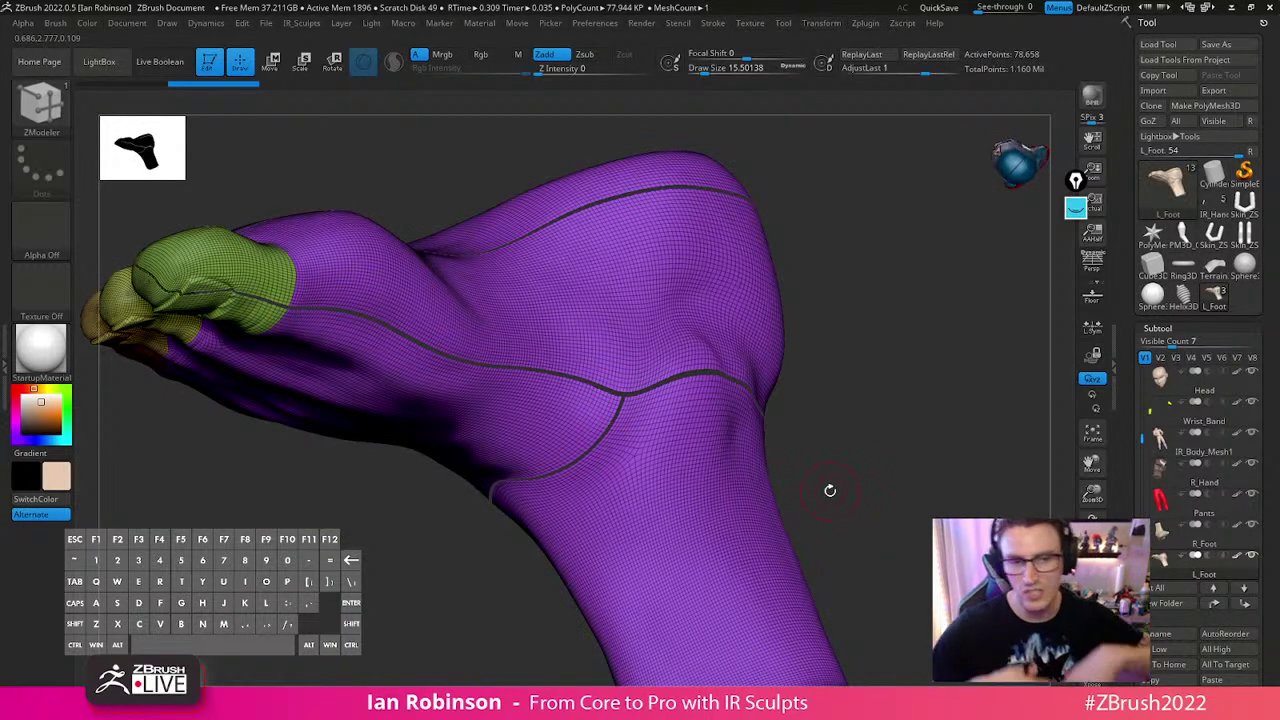
{"action": "left_click", "coordinate": [899, 431], "text": "ctrl+shift"}
Show the other subtools again, make the right hand the active subtool and frame it
{"action": "right_click_drag", "start_coordinate": [897, 431], "coordinate": [845, 393], "text": "ctrl"}
{"action": "left_click", "coordinate": [1092, 648]}
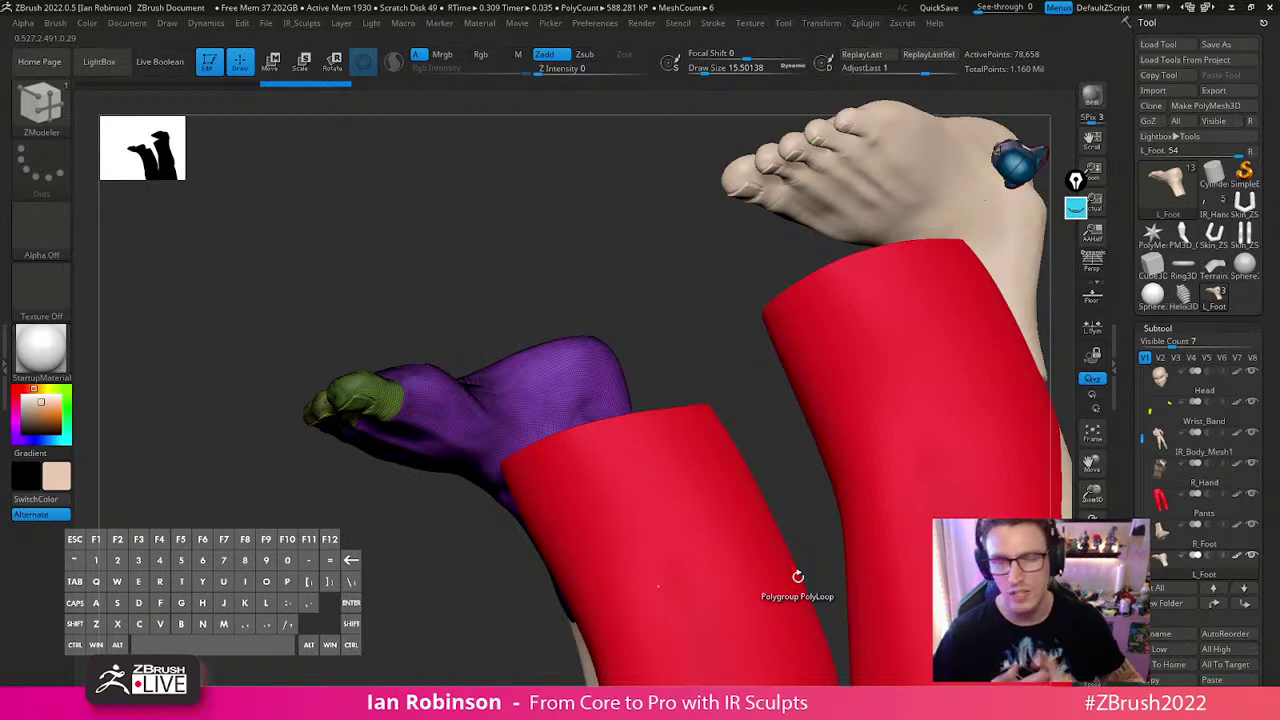
{"action": "right_click_drag", "start_coordinate": [797, 577], "coordinate": [642, 480]}
{"action": "left_click", "coordinate": [642, 480], "text": "alt"}
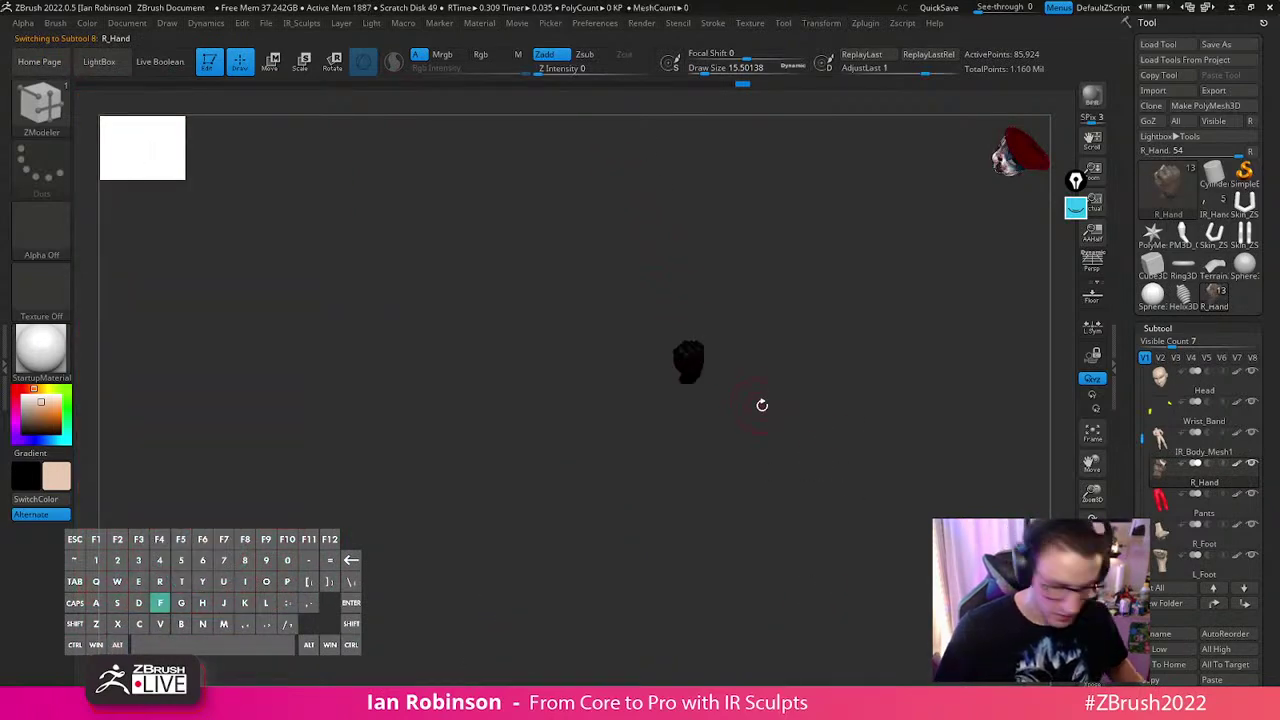
{"action": "key", "text": "f"}
Tilt the thumb segments with the Move gizmo to follow the curled fingers, and return to Draw mode
{"action": "right_click_drag", "start_coordinate": [766, 428], "coordinate": [681, 441]}
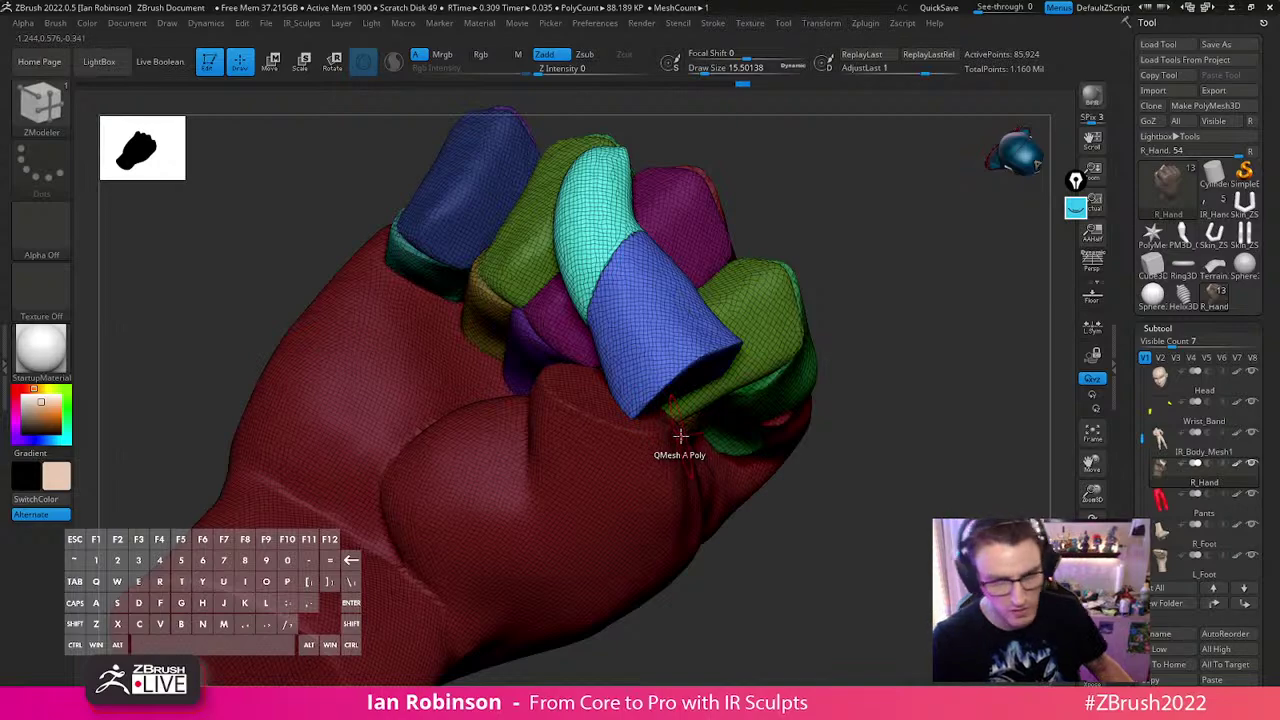
{"action": "mouse_move", "coordinate": [871, 397]}
{"action": "right_mouse_down"}
{"action": "mouse_move", "coordinate": [889, 389]}
{"action": "mouse_move", "coordinate": [866, 323]}
{"action": "mouse_move", "coordinate": [903, 358]}
{"action": "mouse_move", "coordinate": [910, 396]}
{"action": "mouse_move", "coordinate": [891, 391]}
{"action": "right_mouse_up"}
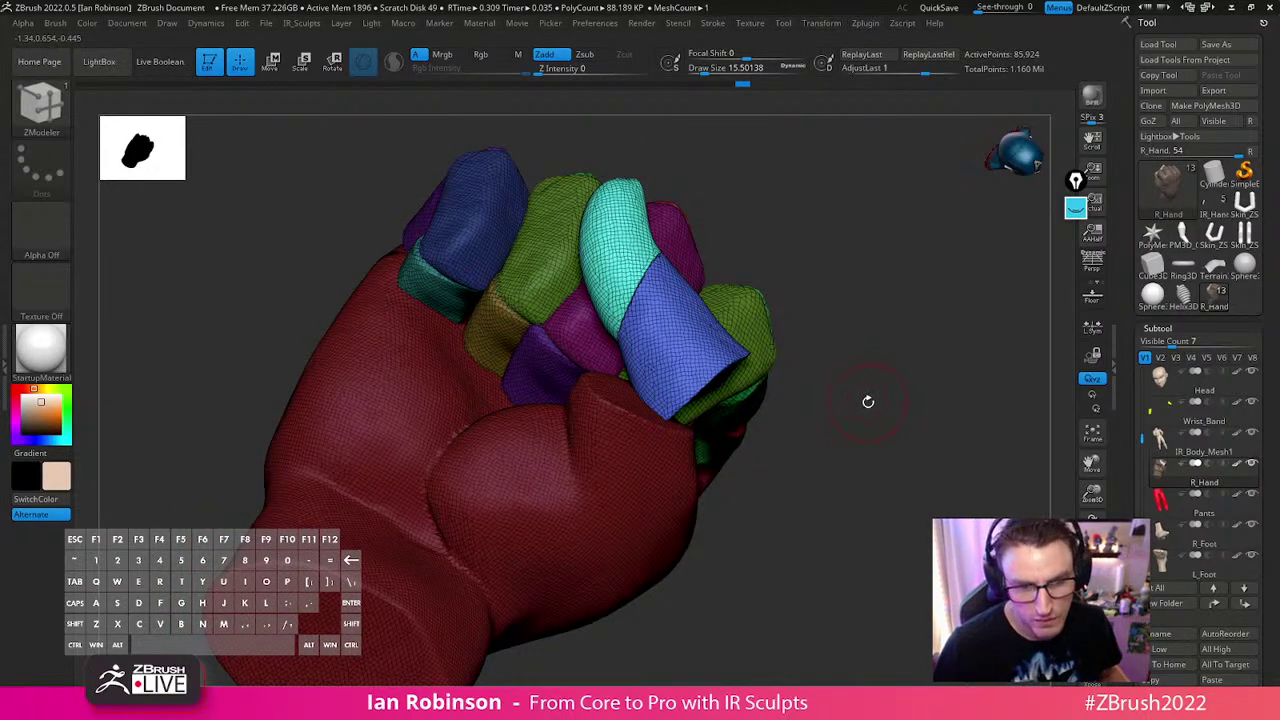
{"action": "right_click_drag", "start_coordinate": [884, 381], "coordinate": [894, 380]}
{"action": "key", "text": "w"}
{"action": "right_click_drag", "start_coordinate": [792, 302], "coordinate": [697, 403]}
{"action": "left_click_drag", "start_coordinate": [650, 428], "coordinate": [658, 402]}
{"action": "right_click_drag", "start_coordinate": [669, 389], "coordinate": [738, 394]}
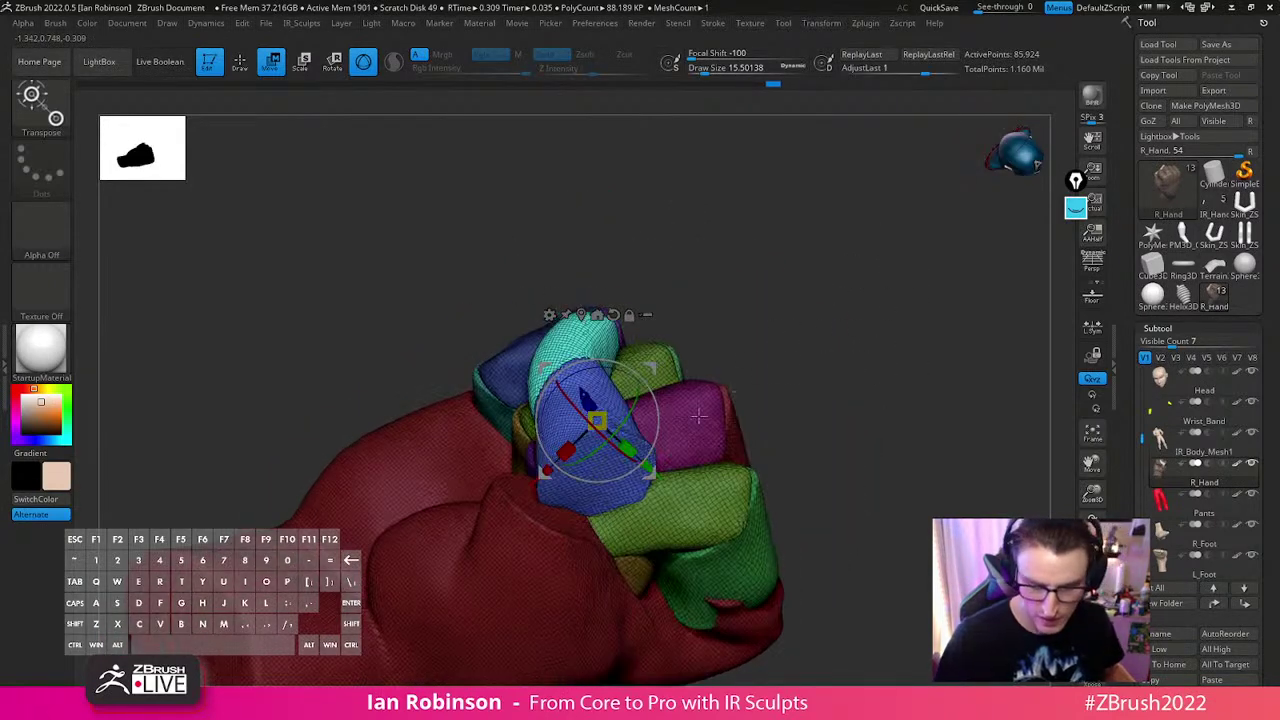
{"action": "left_click_drag", "start_coordinate": [648, 481], "coordinate": [637, 470]}
{"action": "key", "text": "q"}
Rotate the thumb segments upright so the lower one's open end faces the thumb mound
{"action": "right_click_drag", "start_coordinate": [843, 380], "coordinate": [860, 404], "text": "alt"}
{"action": "mouse_move", "coordinate": [860, 404]}
{"action": "right_mouse_down"}
{"action": "mouse_move", "coordinate": [880, 400]}
{"action": "mouse_move", "coordinate": [861, 413]}
{"action": "right_mouse_up"}
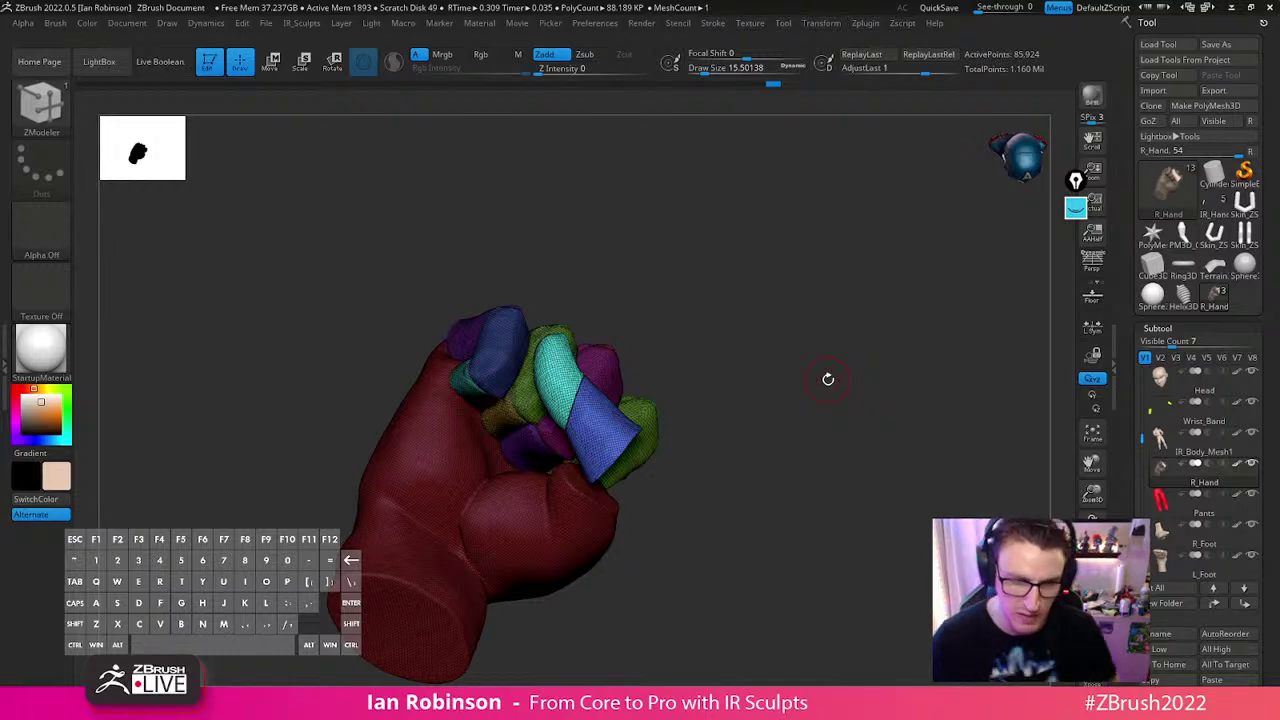
{"action": "left_click_drag", "start_coordinate": [828, 379], "coordinate": [894, 364]}
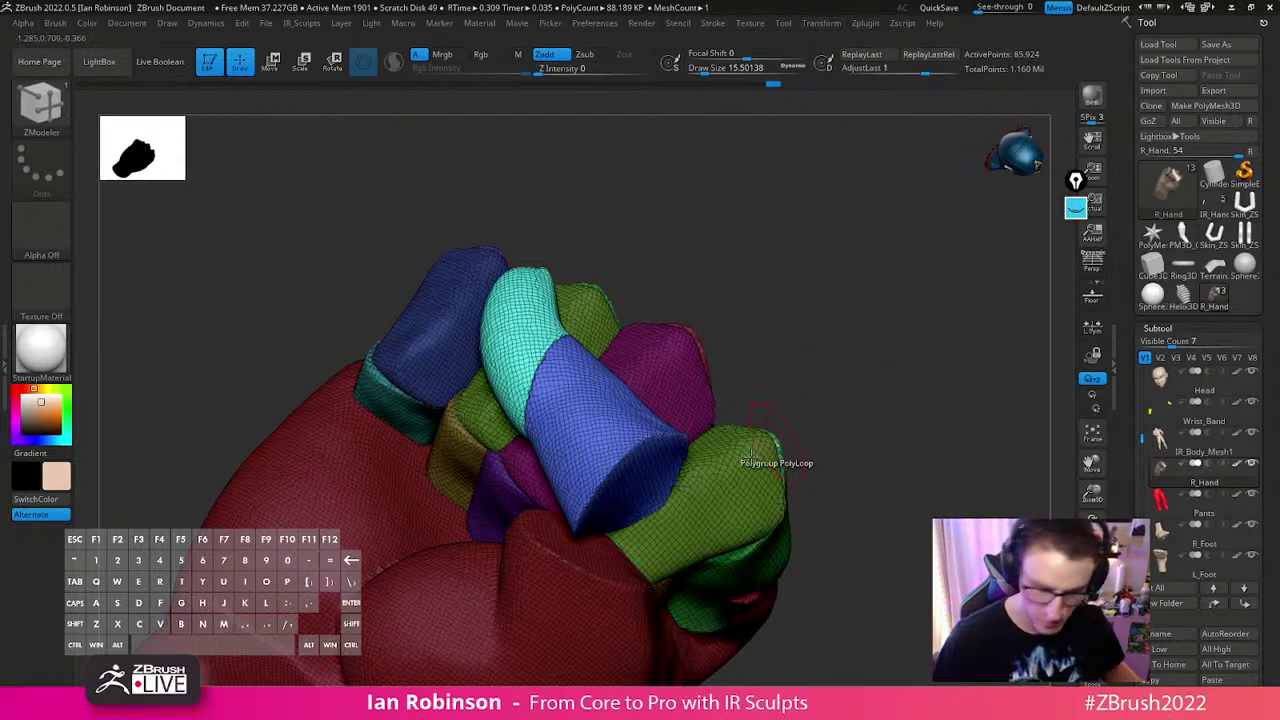
{"action": "key", "text": "w"}
{"action": "left_click_drag", "start_coordinate": [622, 462], "coordinate": [584, 503]}
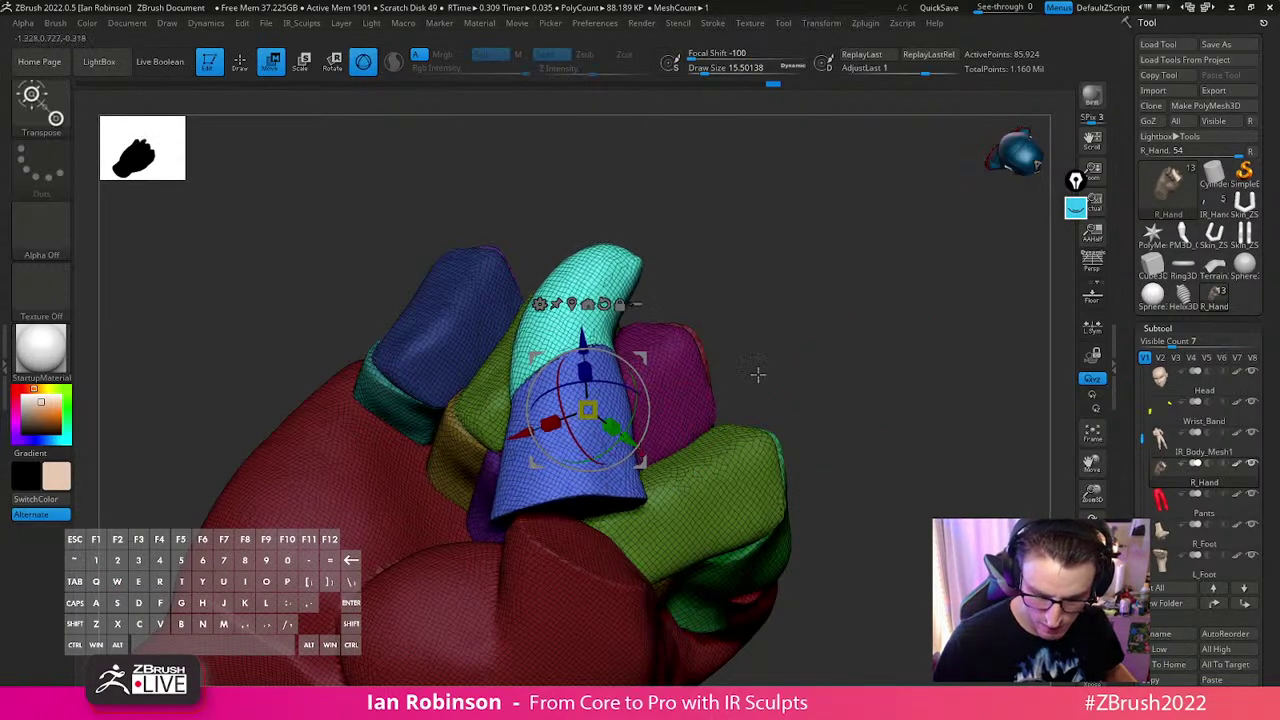
{"action": "left_click_drag", "start_coordinate": [731, 374], "coordinate": [790, 382]}
{"action": "left_click_drag", "start_coordinate": [642, 462], "coordinate": [695, 502]}
{"action": "left_click_drag", "start_coordinate": [786, 423], "coordinate": [696, 424]}
Fine-tune the thumb's placement over its mound from the side and front, and return to Draw mode
{"action": "key", "text": "alt"}
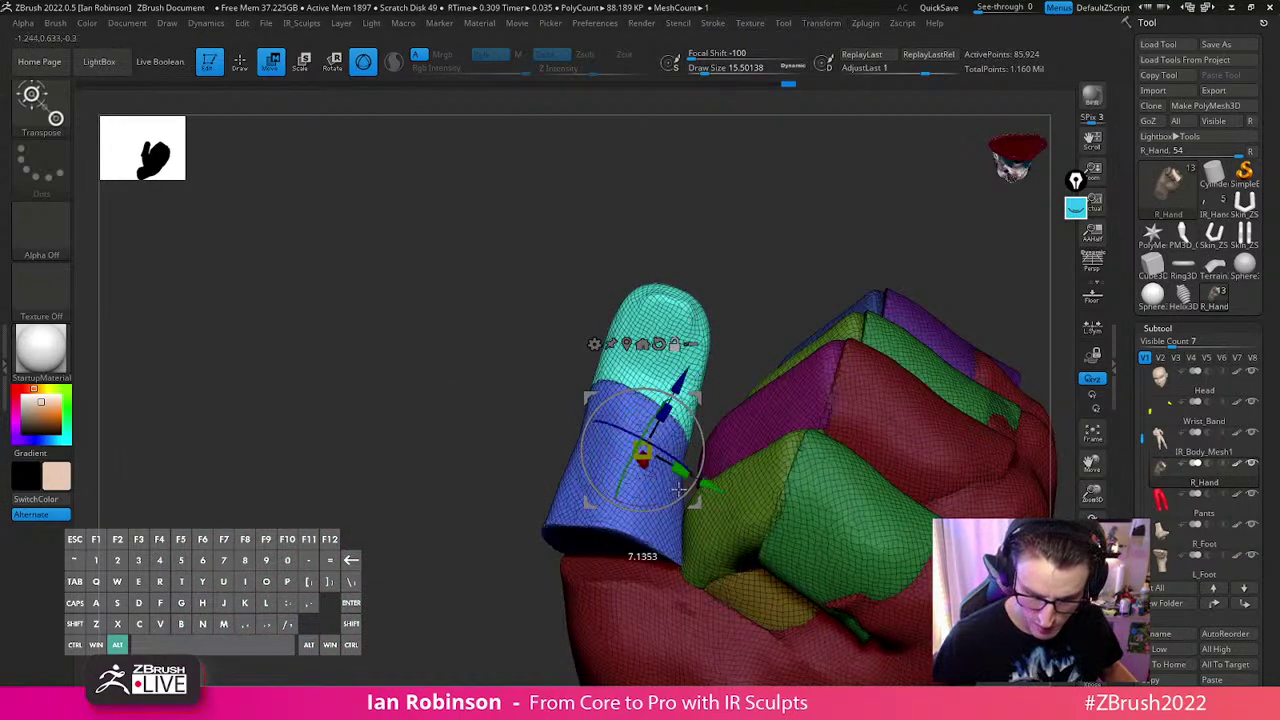
{"action": "left_click_drag", "start_coordinate": [629, 492], "coordinate": [633, 475]}
{"action": "left_click_drag", "start_coordinate": [515, 430], "coordinate": [772, 438]}
{"action": "left_click_drag", "start_coordinate": [669, 502], "coordinate": [662, 493]}
{"action": "left_click_drag", "start_coordinate": [774, 426], "coordinate": [670, 444]}
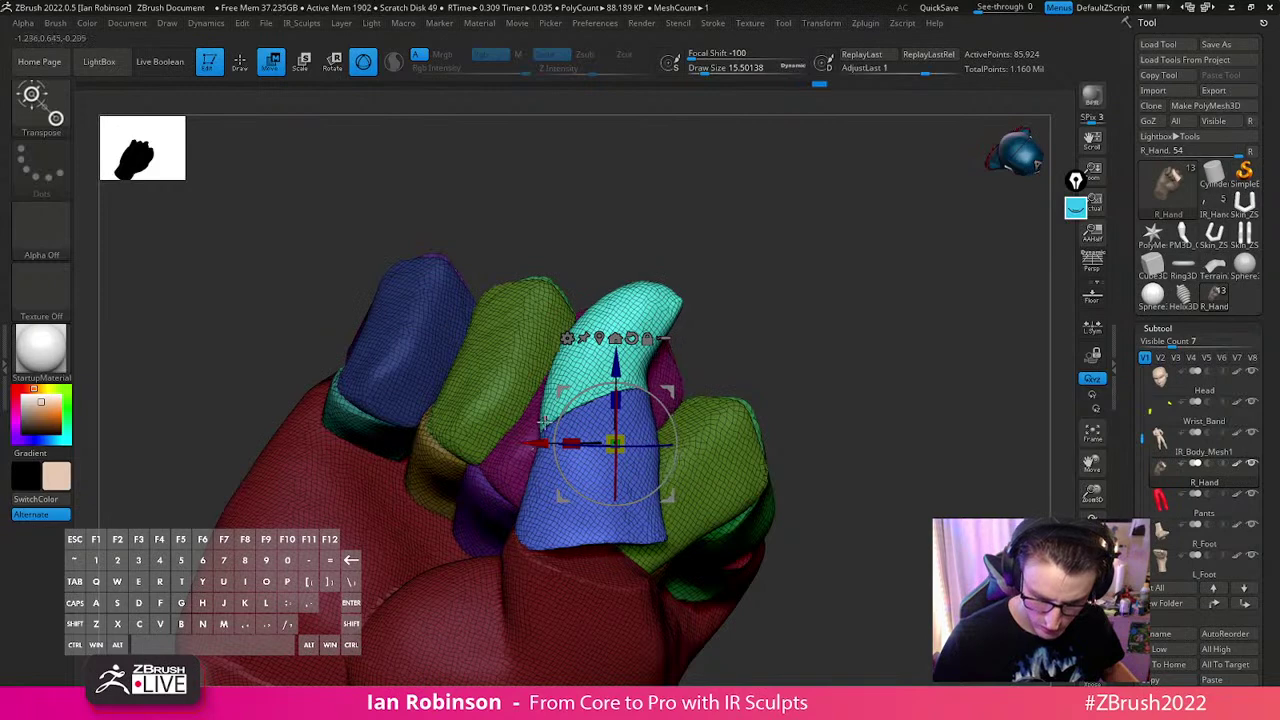
{"action": "key", "text": "q"}
Clear the mask and mask everything except the thumb tip by isolating its polygroup and inverting its mask
{"action": "key", "text": "ctrl"}
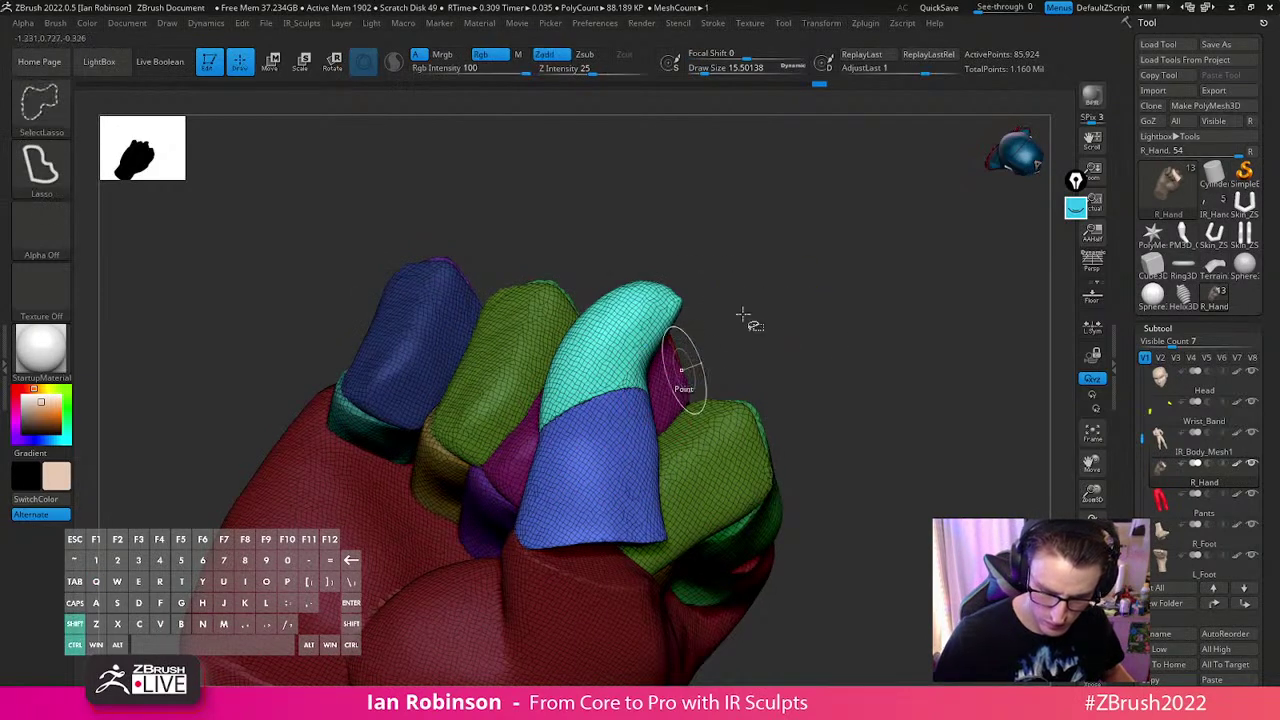
{"action": "left_click_drag", "start_coordinate": [708, 349], "coordinate": [722, 362], "text": "ctrl"}
{"action": "left_click", "coordinate": [648, 361], "text": "ctrl+shift"}
{"action": "left_click", "coordinate": [777, 317], "text": "ctrl"}
{"action": "left_click", "coordinate": [779, 321], "text": "ctrl+shift"}
{"action": "left_click", "coordinate": [781, 328], "text": "ctrl"}
Bend the thumb tip inward over the fingers with the gizmo, and return to Draw mode
{"action": "key", "text": "w"}
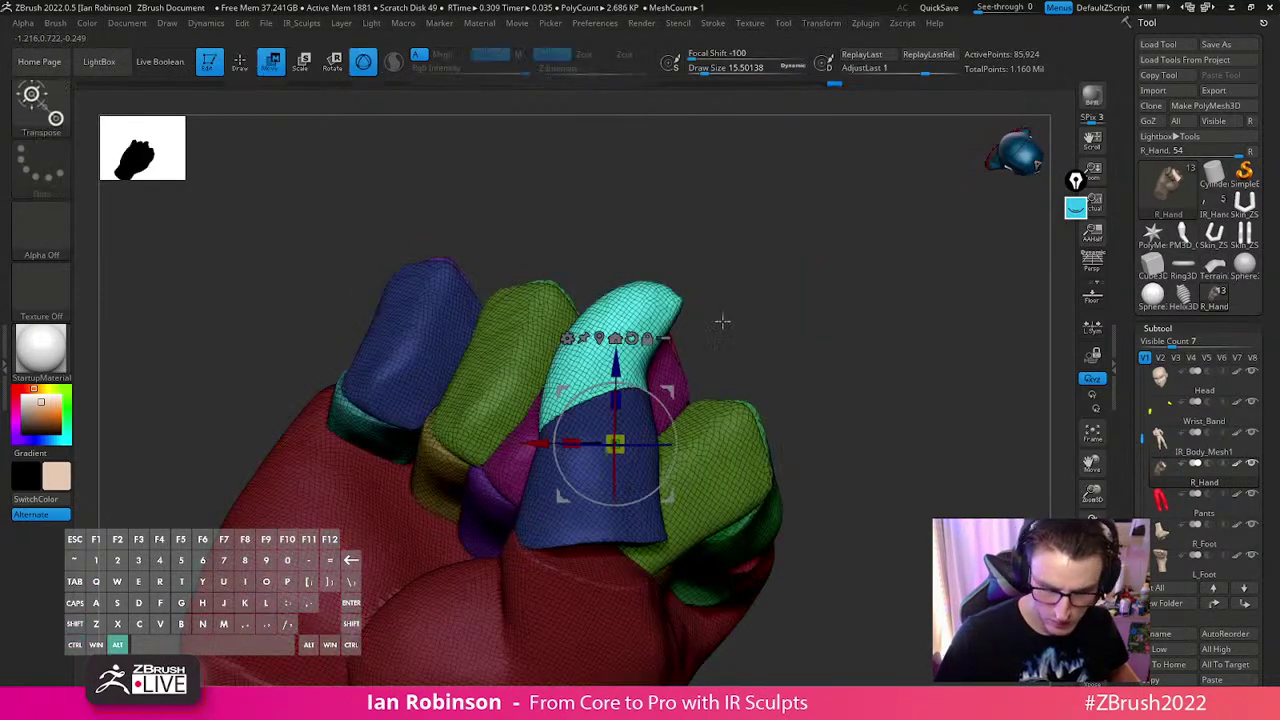
{"action": "mouse_move", "coordinate": [653, 430]}
{"action": "left_mouse_down"}
{"action": "mouse_move", "coordinate": [620, 418]}
{"action": "mouse_move", "coordinate": [646, 410]}
{"action": "left_mouse_up"}
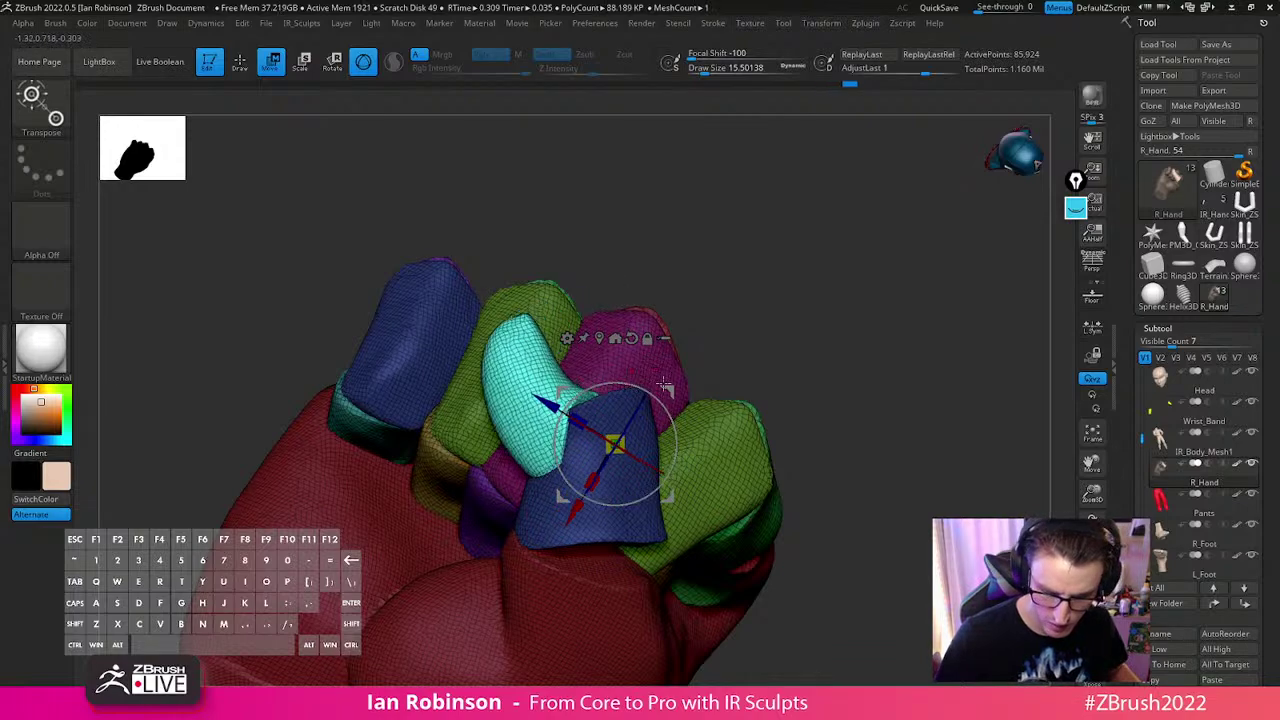
{"action": "key", "text": "q"}
Free both thumb segments again by showing only their polygroups and masking the rest of the hand
{"action": "mouse_move", "coordinate": [760, 395]}
{"action": "left_mouse_down"}
{"action": "mouse_move", "coordinate": [843, 374]}
{"action": "mouse_move", "coordinate": [786, 369]}
{"action": "mouse_move", "coordinate": [814, 366]}
{"action": "mouse_move", "coordinate": [882, 408]}
{"action": "left_mouse_up"}
{"action": "left_click", "coordinate": [552, 413], "text": "ctrl+shift"}
{"action": "left_click_drag", "start_coordinate": [820, 301], "coordinate": [804, 370], "text": "ctrl+shift"}
{"action": "left_click", "coordinate": [618, 452], "text": "ctrl+shift"}
{"action": "left_click", "coordinate": [860, 393], "text": "ctrl"}
{"action": "left_click", "coordinate": [859, 393], "text": "ctrl+shift"}
Move and rotate both thumb segments across the front of the fist, and clear the mask
{"action": "key", "text": "w"}
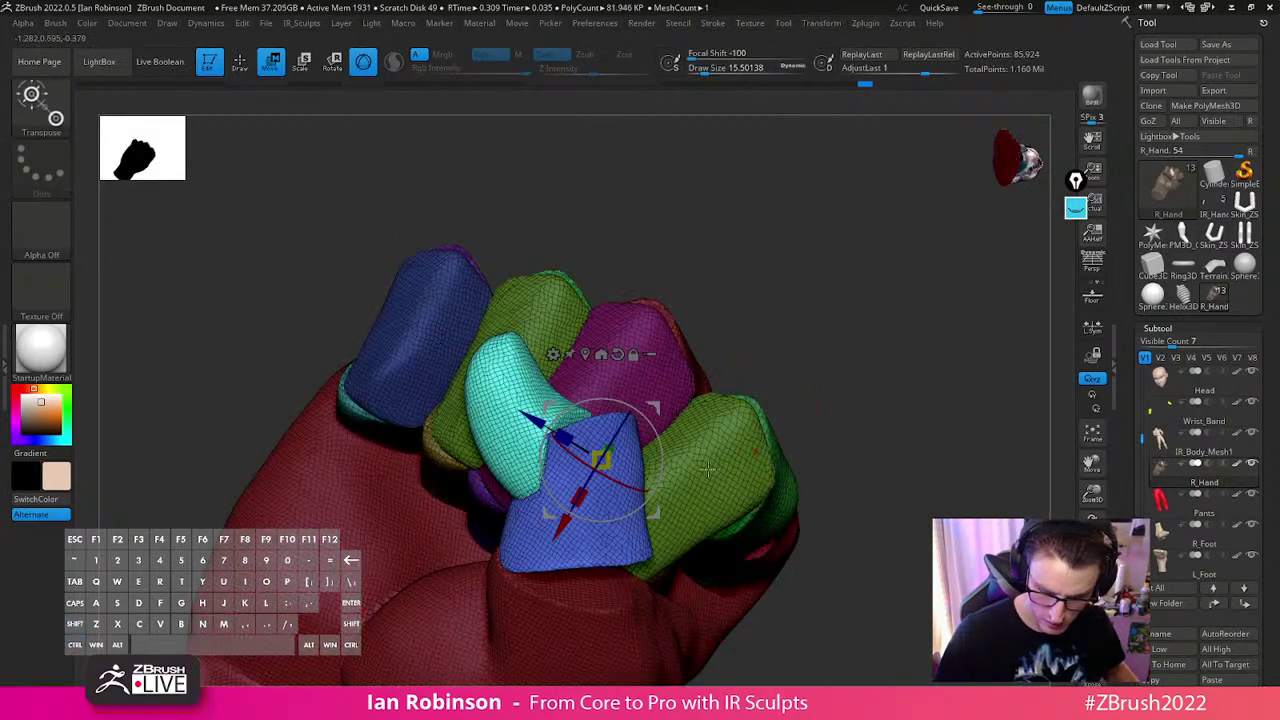
{"action": "left_click_drag", "start_coordinate": [859, 393], "coordinate": [844, 420]}
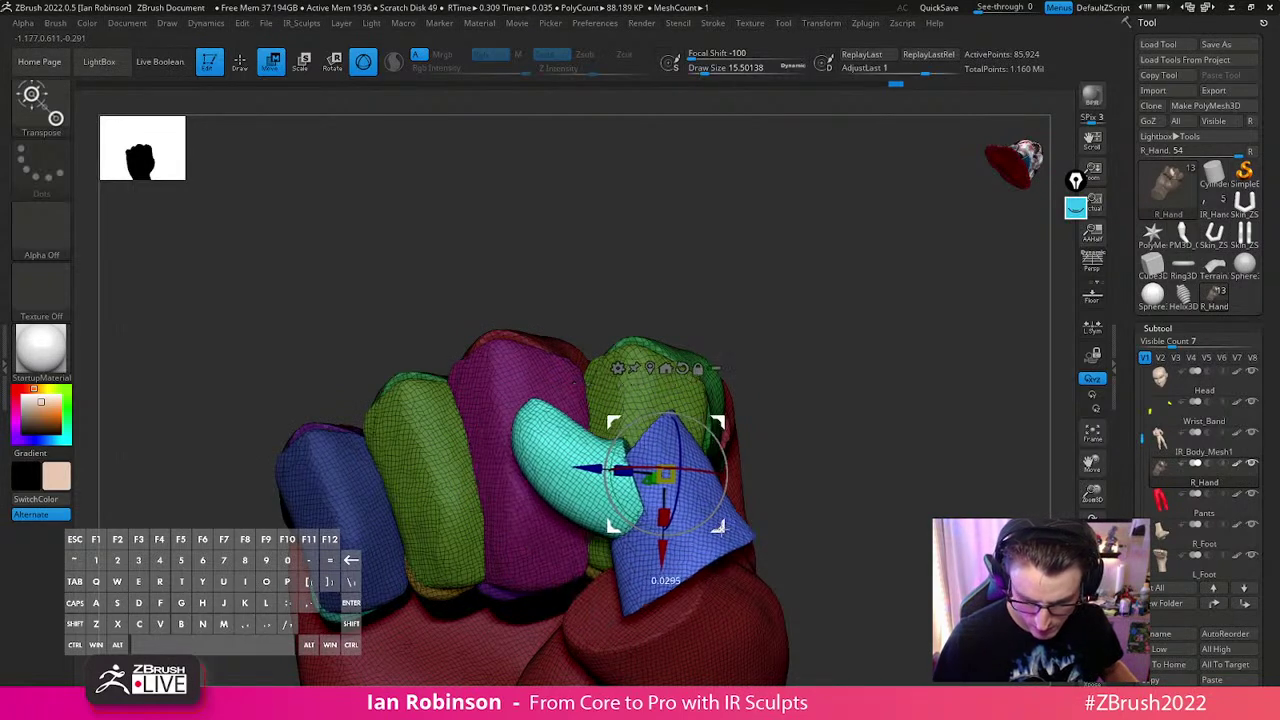
{"action": "left_click_drag", "start_coordinate": [858, 415], "coordinate": [868, 440]}
{"action": "left_click_drag", "start_coordinate": [862, 448], "coordinate": [846, 474], "text": "ctrl"}
Isolate the thumb tip's polygroup in Draw mode, mask it, show the full hand and invert the mask
{"action": "key", "text": "q"}
{"action": "left_click", "coordinate": [600, 495], "text": "ctrl+shift"}
{"action": "left_click", "coordinate": [862, 415], "text": "ctrl"}
{"action": "left_click", "coordinate": [862, 415], "text": "ctrl"}
{"action": "left_click", "coordinate": [603, 455], "text": "ctrl+shift"}
{"action": "left_click", "coordinate": [828, 420], "text": "ctrl"}
{"action": "left_click", "coordinate": [828, 427], "text": "ctrl+shift"}
{"action": "left_click", "coordinate": [832, 432], "text": "ctrl"}
Adjust the thumb tip's angle against the fingers with the Move gizmo, and return to Draw mode
{"action": "key", "text": "w"}
{"action": "mouse_move", "coordinate": [837, 437]}
{"action": "left_mouse_down"}
{"action": "mouse_move", "coordinate": [765, 458]}
{"action": "mouse_move", "coordinate": [791, 443]}
{"action": "mouse_move", "coordinate": [783, 434]}
{"action": "left_mouse_up"}
{"action": "key", "text": "q"}
Reshape the thumb segments against the front of the fist with the Move brush at a draw size of about 31
{"action": "key", "text": "s"}
{"action": "left_click_drag", "start_coordinate": [556, 446], "coordinate": [554, 447]}
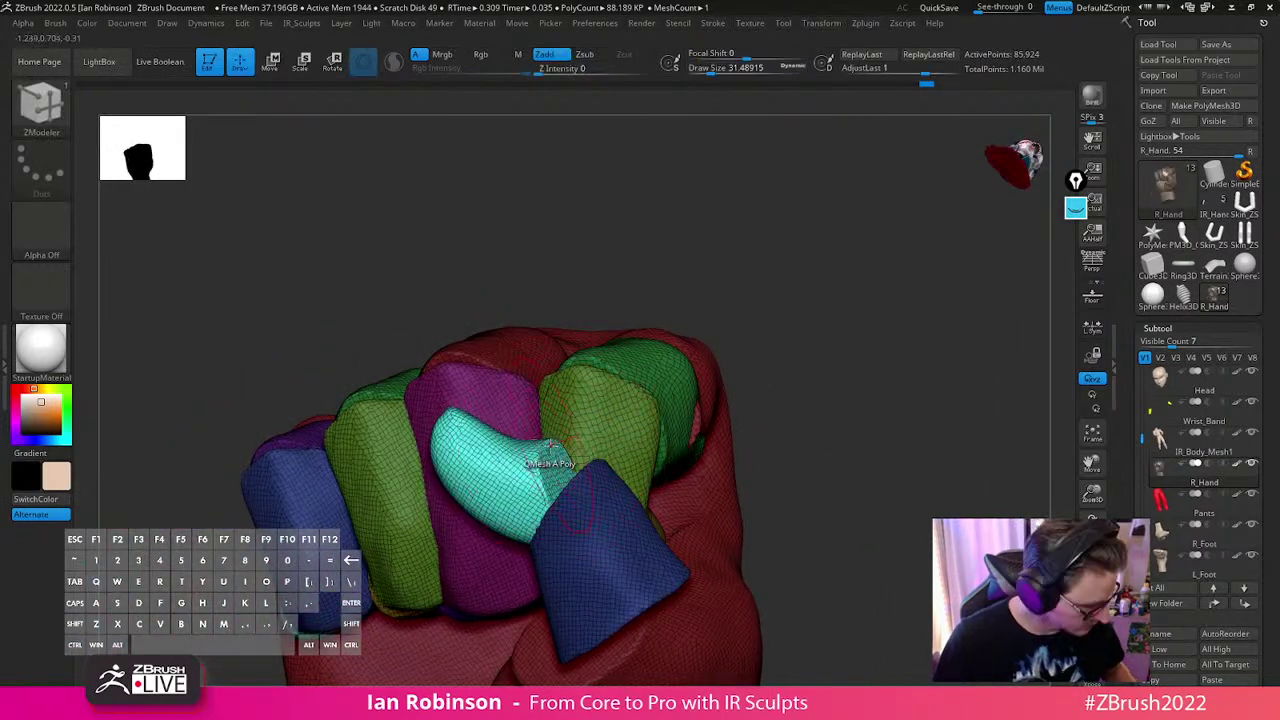
{"action": "key", "text": "b"}
{"action": "key", "text": "m"}
{"action": "key", "text": "v"}
{"action": "left_click_drag", "start_coordinate": [790, 402], "coordinate": [799, 492]}
{"action": "left_click_drag", "start_coordinate": [602, 422], "coordinate": [718, 385]}
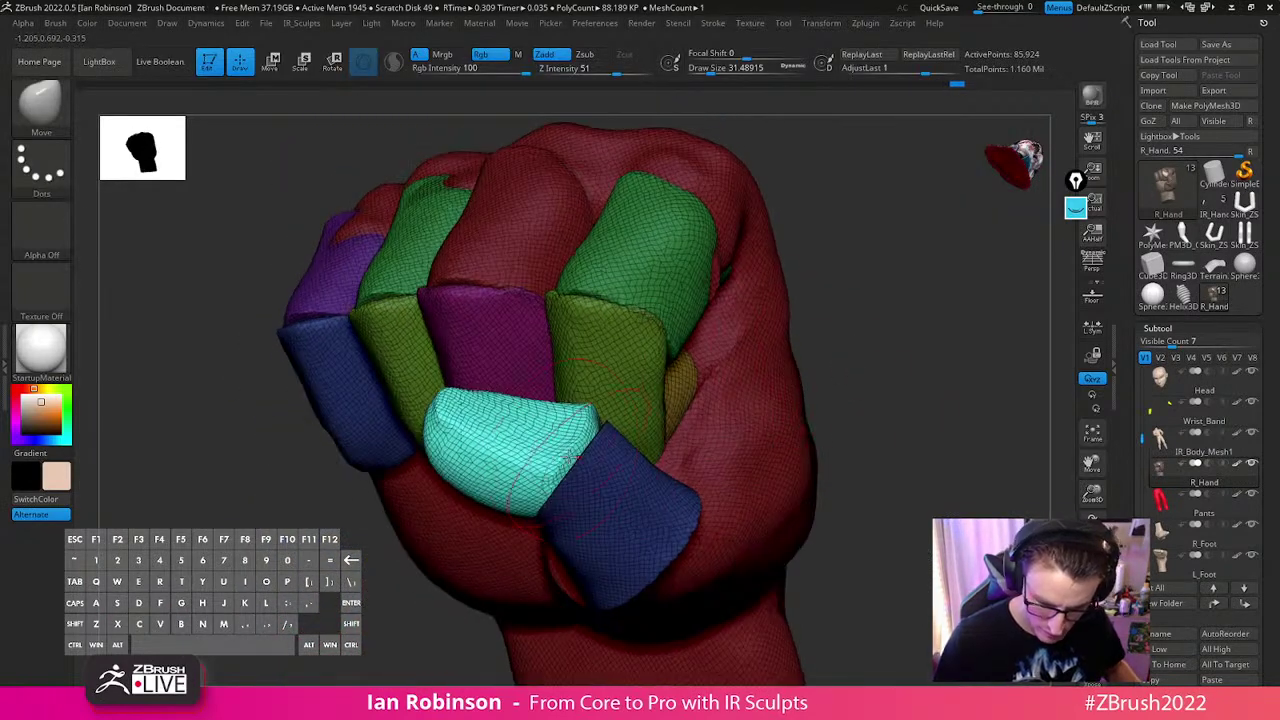
{"action": "left_click_drag", "start_coordinate": [825, 368], "coordinate": [624, 390]}
{"action": "mouse_move", "coordinate": [628, 437]}
{"action": "left_mouse_down"}
{"action": "mouse_move", "coordinate": [777, 320]}
{"action": "mouse_move", "coordinate": [840, 334]}
{"action": "mouse_move", "coordinate": [675, 410]}
{"action": "left_mouse_up"}
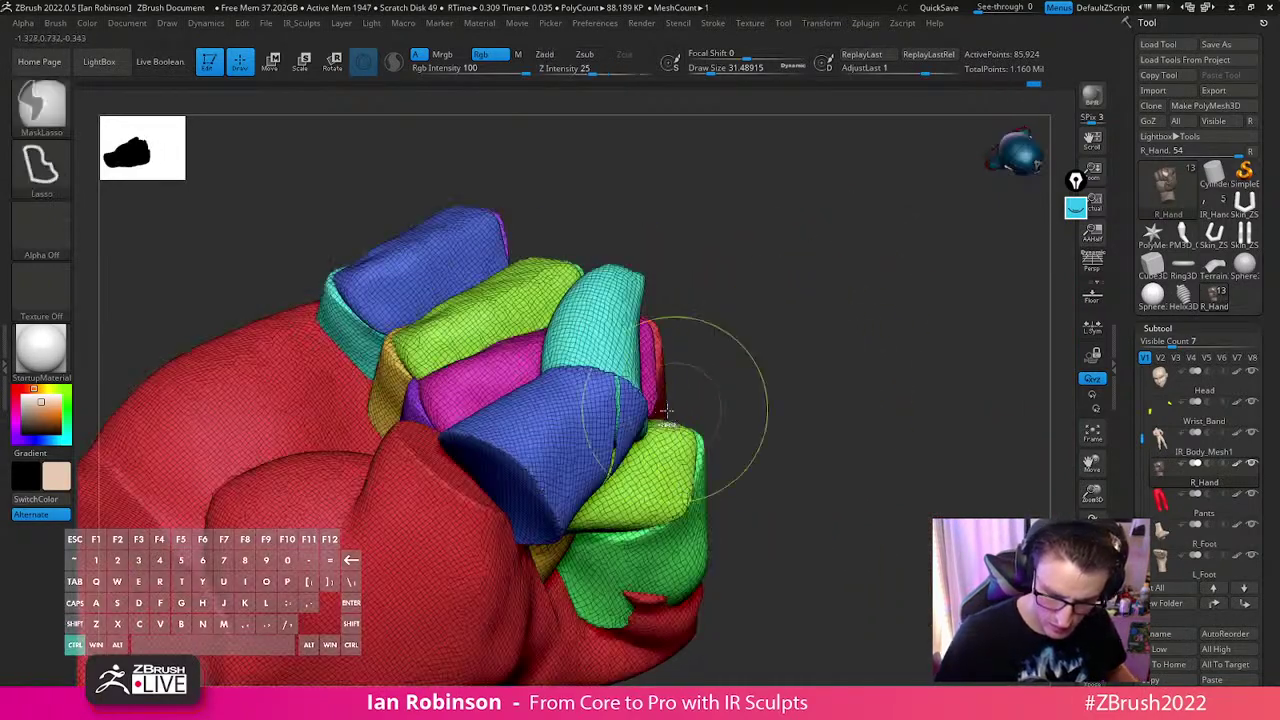
Free the thumb's lower segment by isolating its polygroup and masking the rest of the hand, and adjust its fit
{"action": "left_click", "coordinate": [628, 421], "text": "ctrl+shift"}
{"action": "left_click", "coordinate": [735, 401], "text": "ctrl"}
{"action": "left_click", "coordinate": [761, 403], "text": "ctrl+shift"}
{"action": "left_click", "coordinate": [763, 403], "text": "ctrl"}
{"action": "mouse_move", "coordinate": [763, 400]}
{"action": "left_mouse_down"}
{"action": "mouse_move", "coordinate": [738, 329]}
{"action": "mouse_move", "coordinate": [786, 352]}
{"action": "left_mouse_up"}
{"action": "left_click_drag", "start_coordinate": [668, 450], "coordinate": [686, 462]}
{"action": "mouse_move", "coordinate": [800, 386]}
{"action": "left_mouse_down"}
{"action": "mouse_move", "coordinate": [756, 412]}
{"action": "mouse_move", "coordinate": [851, 346]}
{"action": "mouse_move", "coordinate": [897, 391]}
{"action": "mouse_move", "coordinate": [820, 354]}
{"action": "mouse_move", "coordinate": [760, 442]}
{"action": "left_mouse_up"}
{"action": "key", "text": "w"}
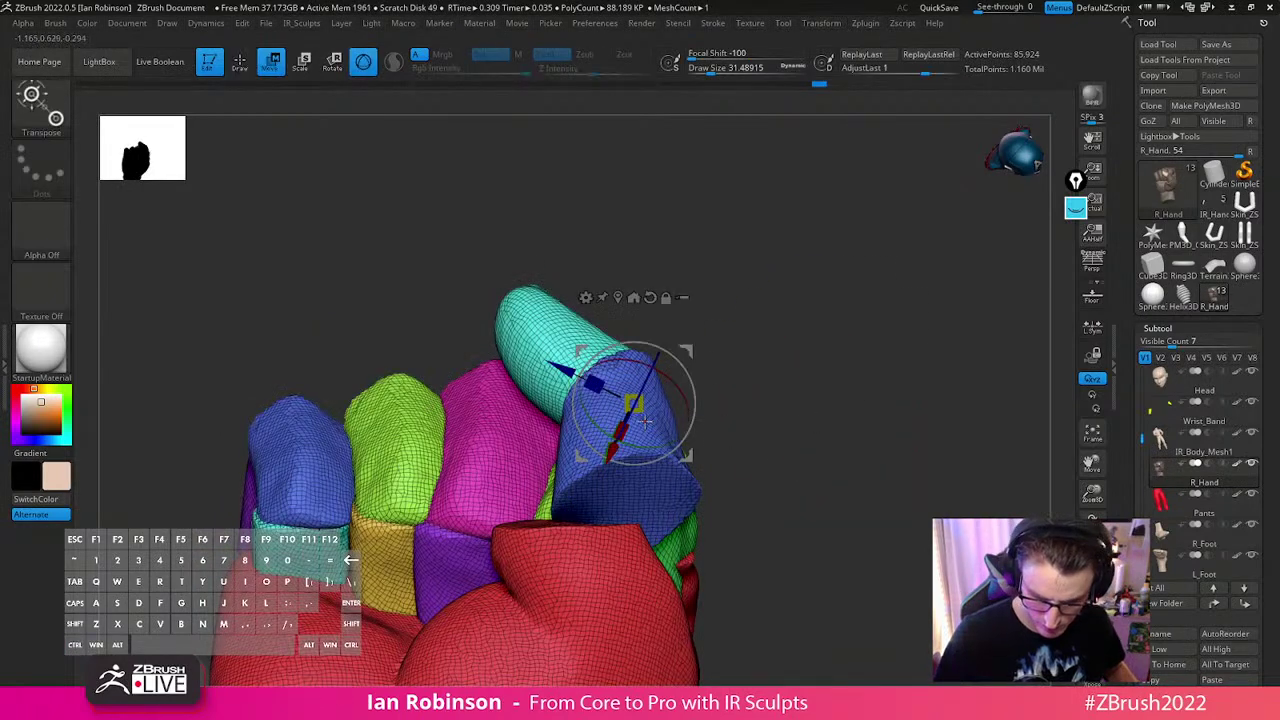
Free both thumb segments by isolating their polygroups and masking the rest of the hand, ready for the Move gizmo
{"action": "key", "text": "q"}
{"action": "key", "text": "ctrl"}
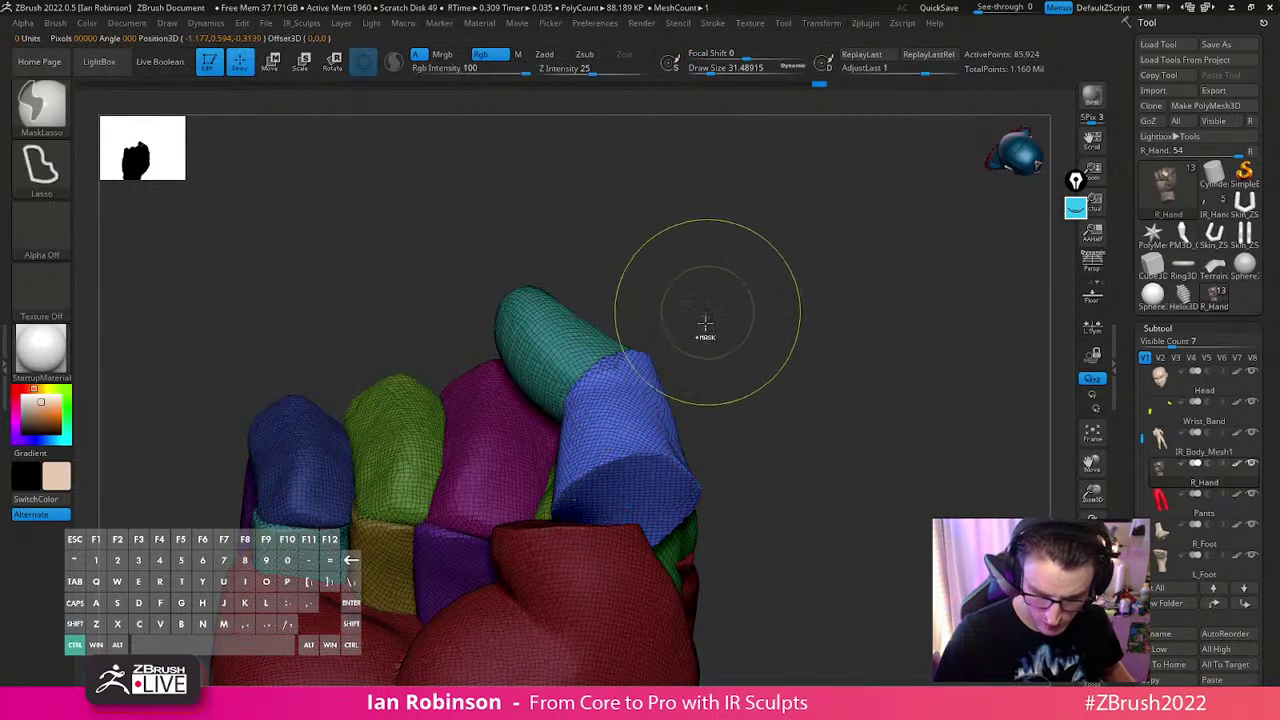
{"action": "mouse_move", "coordinate": [657, 380]}
{"action": "left_mouse_down", "text": "ctrl+shift"}
{"action": "mouse_move", "coordinate": [686, 357]}
{"action": "mouse_move", "coordinate": [742, 357]}
{"action": "left_mouse_up", "text": "ctrl+shift"}
{"action": "left_click", "coordinate": [744, 372], "text": "ctrl+shift"}
{"action": "left_click", "coordinate": [771, 390], "text": "ctrl"}
{"action": "left_click", "coordinate": [773, 391], "text": "ctrl"}
{"action": "left_click", "coordinate": [776, 391], "text": "ctrl"}
{"action": "key", "text": "w"}
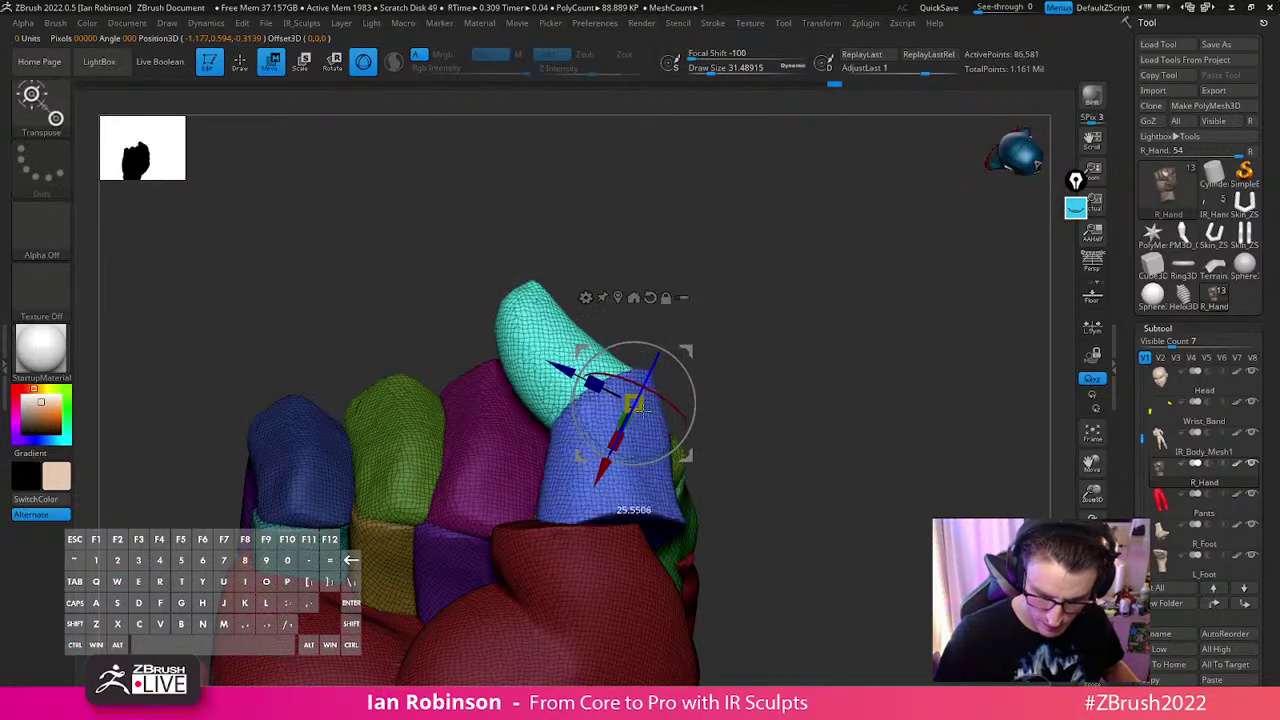
Rotate and move both thumb segments together across the front of the fist with the gizmo
{"action": "left_click_drag", "start_coordinate": [692, 455], "coordinate": [664, 452]}
{"action": "left_click_drag", "start_coordinate": [840, 450], "coordinate": [621, 453]}
{"action": "left_click_drag", "start_coordinate": [611, 381], "coordinate": [660, 438]}
{"action": "left_click_drag", "start_coordinate": [900, 341], "coordinate": [925, 395]}
{"action": "mouse_move", "coordinate": [678, 427]}
{"action": "left_mouse_down"}
{"action": "mouse_move", "coordinate": [696, 423]}
{"action": "mouse_move", "coordinate": [697, 436]}
{"action": "left_mouse_up"}
{"action": "left_click_drag", "start_coordinate": [848, 353], "coordinate": [700, 353]}
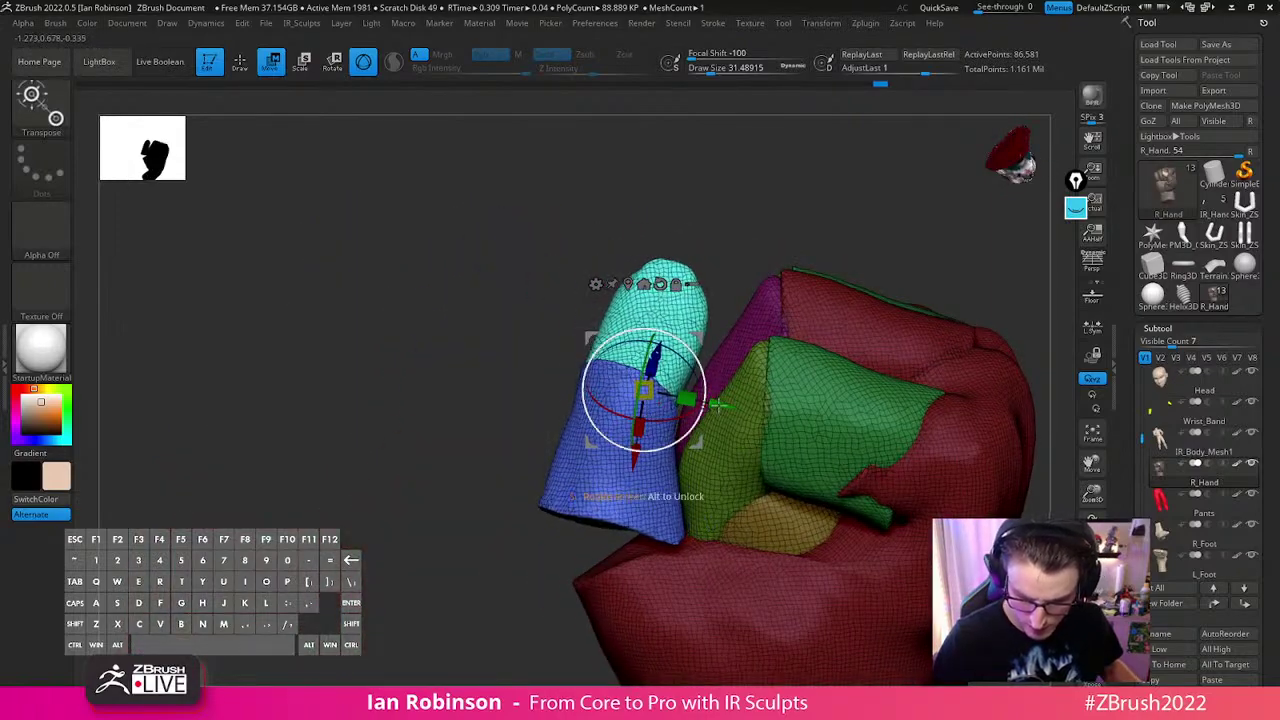
{"action": "mouse_move", "coordinate": [733, 406]}
{"action": "left_mouse_down"}
{"action": "mouse_move", "coordinate": [780, 380]}
{"action": "mouse_move", "coordinate": [829, 323]}
{"action": "mouse_move", "coordinate": [917, 331]}
{"action": "mouse_move", "coordinate": [930, 406]}
{"action": "mouse_move", "coordinate": [914, 400]}
{"action": "mouse_move", "coordinate": [914, 466]}
{"action": "mouse_move", "coordinate": [880, 397]}
{"action": "mouse_move", "coordinate": [701, 463]}
{"action": "left_mouse_up"}
Leave only the thumb tip unmasked using its polygroup, and adjust its position against the fingers with the gizmo
{"action": "key", "text": "q"}
{"action": "left_click", "coordinate": [668, 463], "text": "ctrl+shift"}
{"action": "left_click", "coordinate": [795, 403], "text": "ctrl+shift"}
{"action": "left_click", "coordinate": [676, 375], "text": "ctrl+shift"}
{"action": "left_click", "coordinate": [778, 388], "text": "ctrl+shift"}
{"action": "key", "text": "w"}
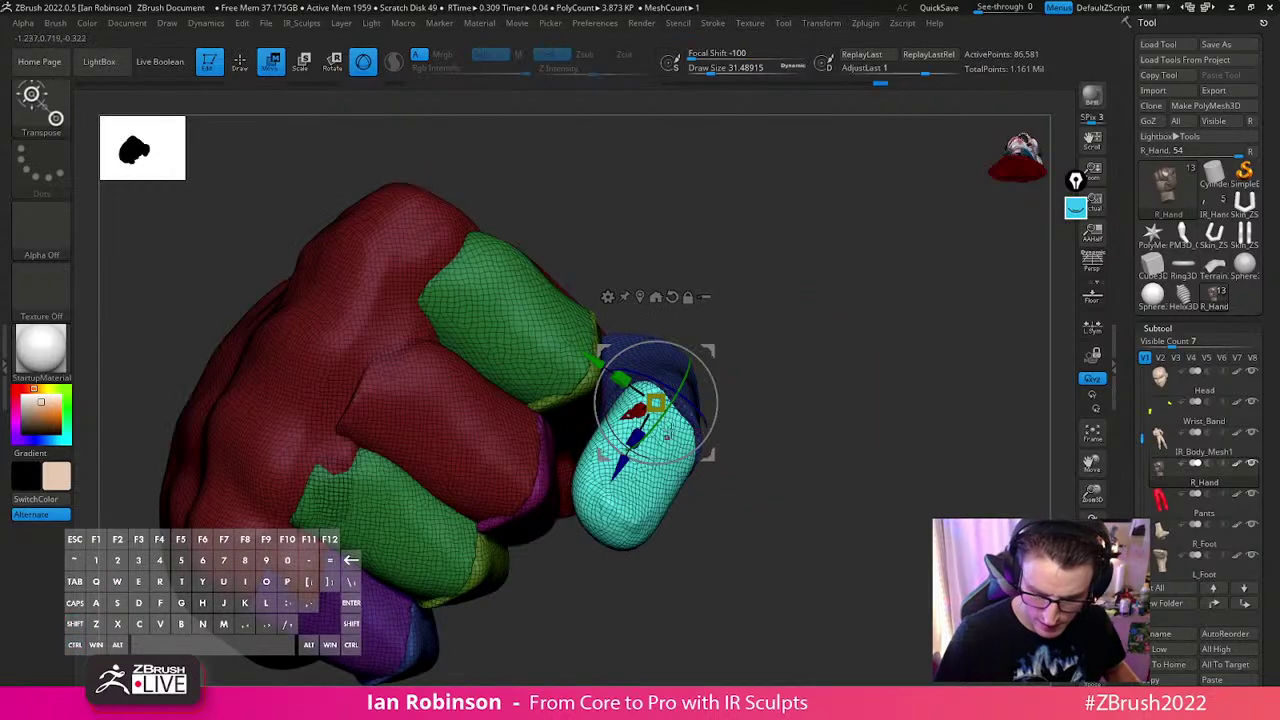
{"action": "mouse_move", "coordinate": [831, 351]}
{"action": "left_mouse_down"}
{"action": "mouse_move", "coordinate": [800, 289]}
{"action": "mouse_move", "coordinate": [857, 294]}
{"action": "mouse_move", "coordinate": [858, 354]}
{"action": "mouse_move", "coordinate": [880, 338]}
{"action": "left_mouse_up"}
{"action": "left_click_drag", "start_coordinate": [709, 352], "coordinate": [646, 350]}
Undo the stray mask, isolate and mask the thumb's lower segment, and invert the mask on the full hand
{"action": "key", "text": "q"}
{"action": "mouse_move", "coordinate": [881, 354]}
{"action": "left_mouse_down", "text": "alt"}
{"action": "mouse_move", "coordinate": [884, 335]}
{"action": "mouse_move", "coordinate": [872, 368]}
{"action": "left_mouse_up", "text": "alt"}
{"action": "mouse_move", "coordinate": [655, 420]}
{"action": "left_mouse_down", "text": "ctrl"}
{"action": "mouse_move", "coordinate": [702, 450]}
{"action": "mouse_move", "coordinate": [752, 440]}
{"action": "left_mouse_up", "text": "ctrl"}
{"action": "key", "text": "ctrl+z"}
{"action": "left_click", "coordinate": [726, 436], "text": "ctrl+shift"}
{"action": "left_click", "coordinate": [789, 410], "text": "ctrl"}
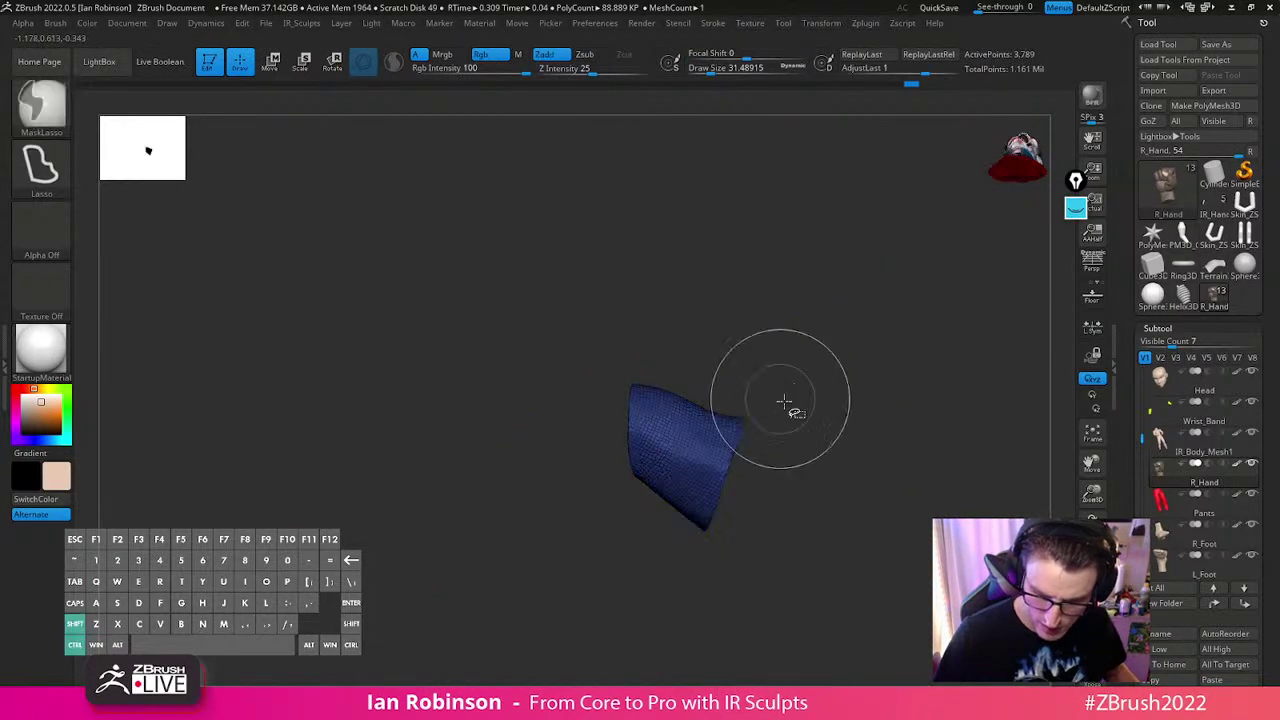
{"action": "left_click", "coordinate": [796, 404], "text": "ctrl+shift"}
{"action": "left_click", "coordinate": [828, 378], "text": "ctrl"}
{"action": "key", "text": "w"}
Shift the thumb's lower segment with the gizmo so it lines up between the thumb base and tip
{"action": "mouse_move", "coordinate": [846, 363]}
{"action": "left_mouse_down"}
{"action": "mouse_move", "coordinate": [883, 364]}
{"action": "mouse_move", "coordinate": [850, 372]}
{"action": "left_mouse_up"}
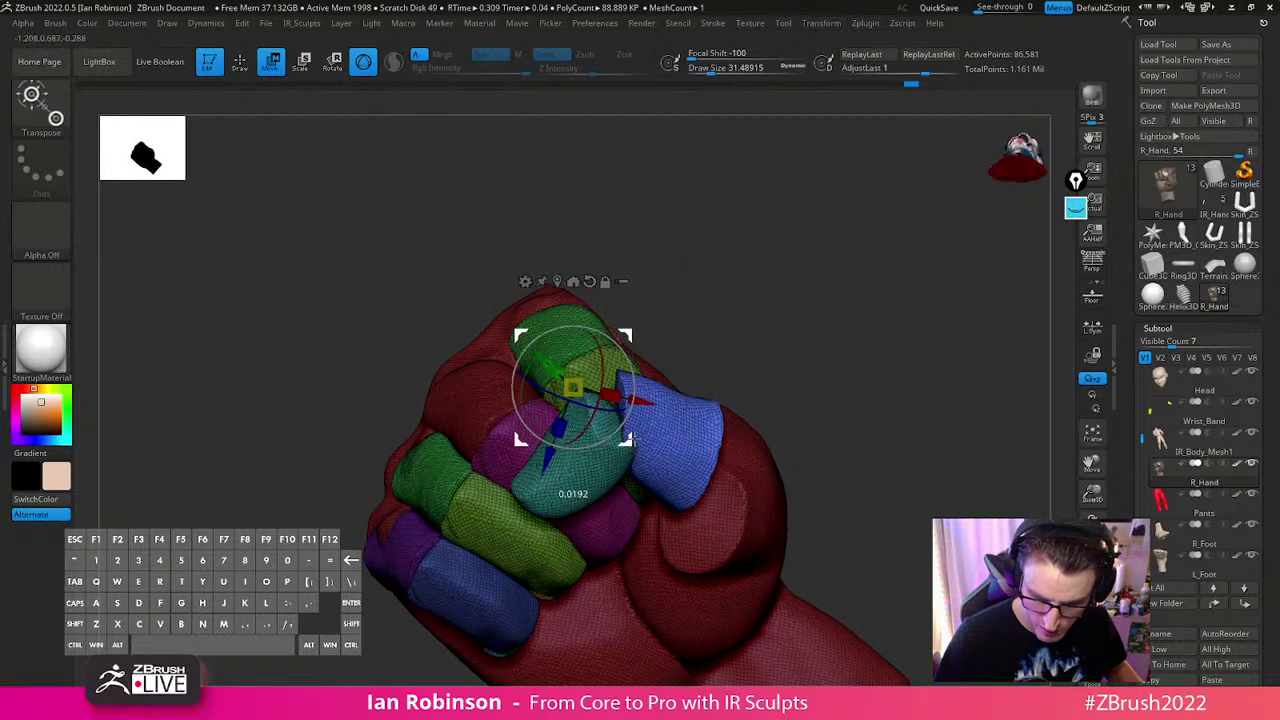
{"action": "mouse_move", "coordinate": [820, 332]}
{"action": "left_mouse_down"}
{"action": "mouse_move", "coordinate": [811, 320]}
{"action": "mouse_move", "coordinate": [837, 329]}
{"action": "mouse_move", "coordinate": [840, 357]}
{"action": "mouse_move", "coordinate": [868, 302]}
{"action": "mouse_move", "coordinate": [837, 329]}
{"action": "left_mouse_up"}
{"action": "left_click_drag", "start_coordinate": [745, 331], "coordinate": [631, 405]}
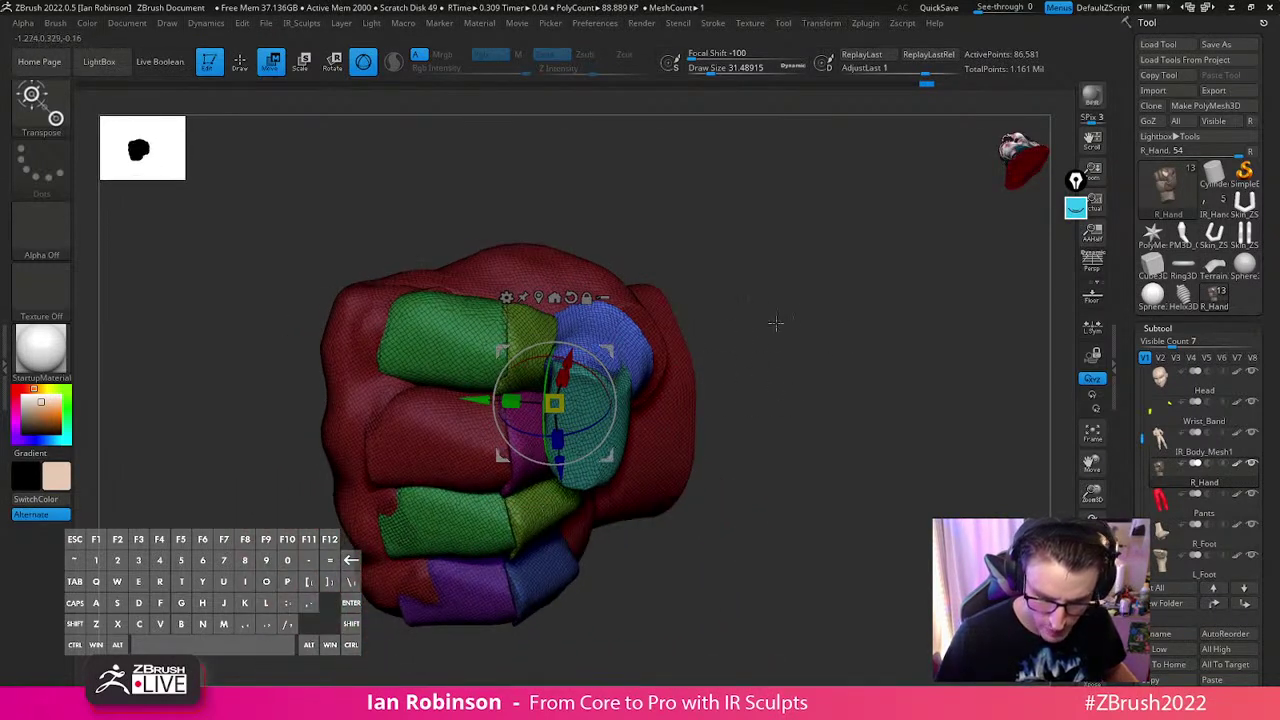
{"action": "left_click_drag", "start_coordinate": [763, 323], "coordinate": [611, 421]}
Mask the thumb segment and reshape the thumb base to meet it with the Move brush at a draw size of about 74
{"action": "key", "text": "q"}
{"action": "mouse_move", "coordinate": [820, 346]}
{"action": "left_mouse_down"}
{"action": "mouse_move", "coordinate": [811, 409]}
{"action": "mouse_move", "coordinate": [874, 412]}
{"action": "mouse_move", "coordinate": [846, 411]}
{"action": "mouse_move", "coordinate": [846, 463]}
{"action": "mouse_move", "coordinate": [838, 452]}
{"action": "left_mouse_up"}
{"action": "left_click", "coordinate": [874, 412], "text": "ctrl"}
{"action": "left_click", "coordinate": [603, 320], "text": "ctrl+shift"}
{"action": "left_click", "coordinate": [689, 311], "text": "ctrl"}
{"action": "left_click", "coordinate": [703, 312], "text": "ctrl+shift"}
{"action": "mouse_move", "coordinate": [686, 329]}
{"action": "left_mouse_down"}
{"action": "mouse_move", "coordinate": [596, 372]}
{"action": "mouse_move", "coordinate": [602, 393]}
{"action": "left_mouse_up"}
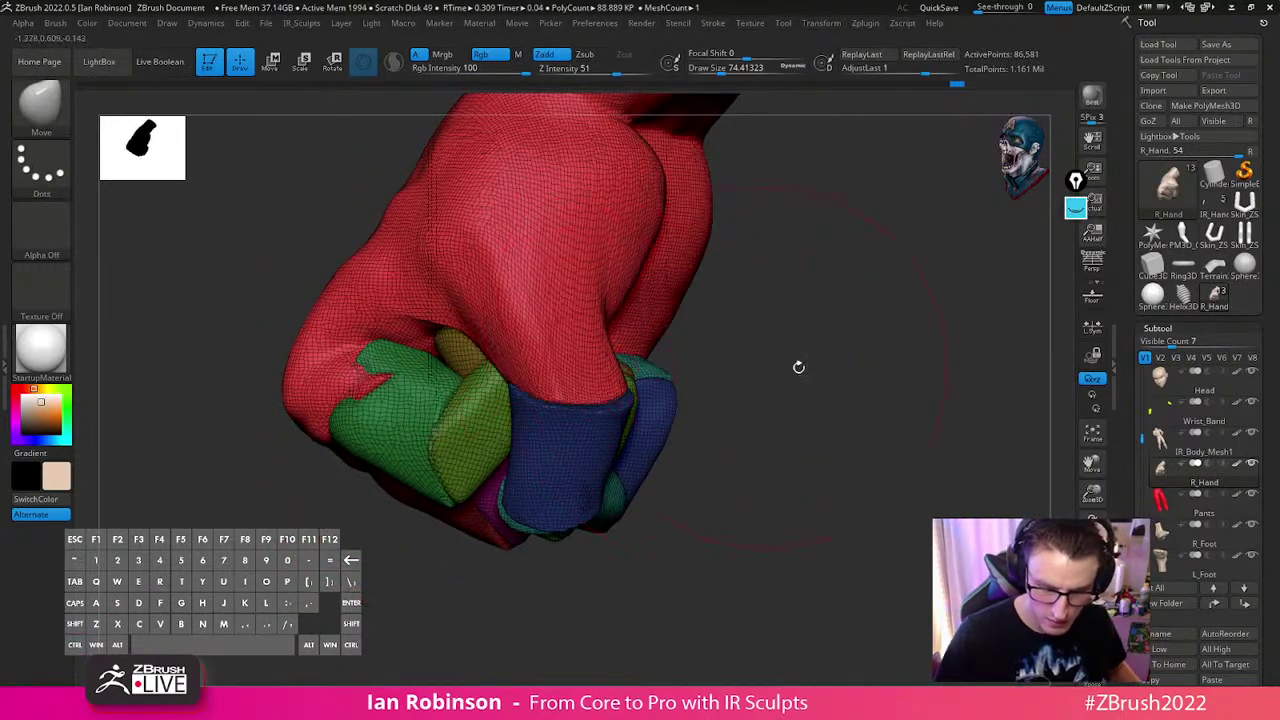
{"action": "left_click_drag", "start_coordinate": [771, 366], "coordinate": [688, 308]}
{"action": "mouse_move", "coordinate": [572, 622]}
{"action": "left_mouse_down", "text": "alt"}
{"action": "mouse_move", "coordinate": [554, 610]}
{"action": "mouse_move", "coordinate": [602, 628]}
{"action": "mouse_move", "coordinate": [603, 674]}
{"action": "mouse_move", "coordinate": [777, 463]}
{"action": "mouse_move", "coordinate": [900, 465]}
{"action": "mouse_move", "coordinate": [714, 309]}
{"action": "mouse_move", "coordinate": [726, 270]}
{"action": "mouse_move", "coordinate": [714, 300]}
{"action": "mouse_move", "coordinate": [729, 357]}
{"action": "mouse_move", "coordinate": [771, 257]}
{"action": "mouse_move", "coordinate": [771, 340]}
{"action": "mouse_move", "coordinate": [816, 417]}
{"action": "mouse_move", "coordinate": [820, 540]}
{"action": "left_mouse_up", "text": "alt"}
Save the hand tool to disk, and reduce the draw size to about 34
{"action": "key", "text": "s"}
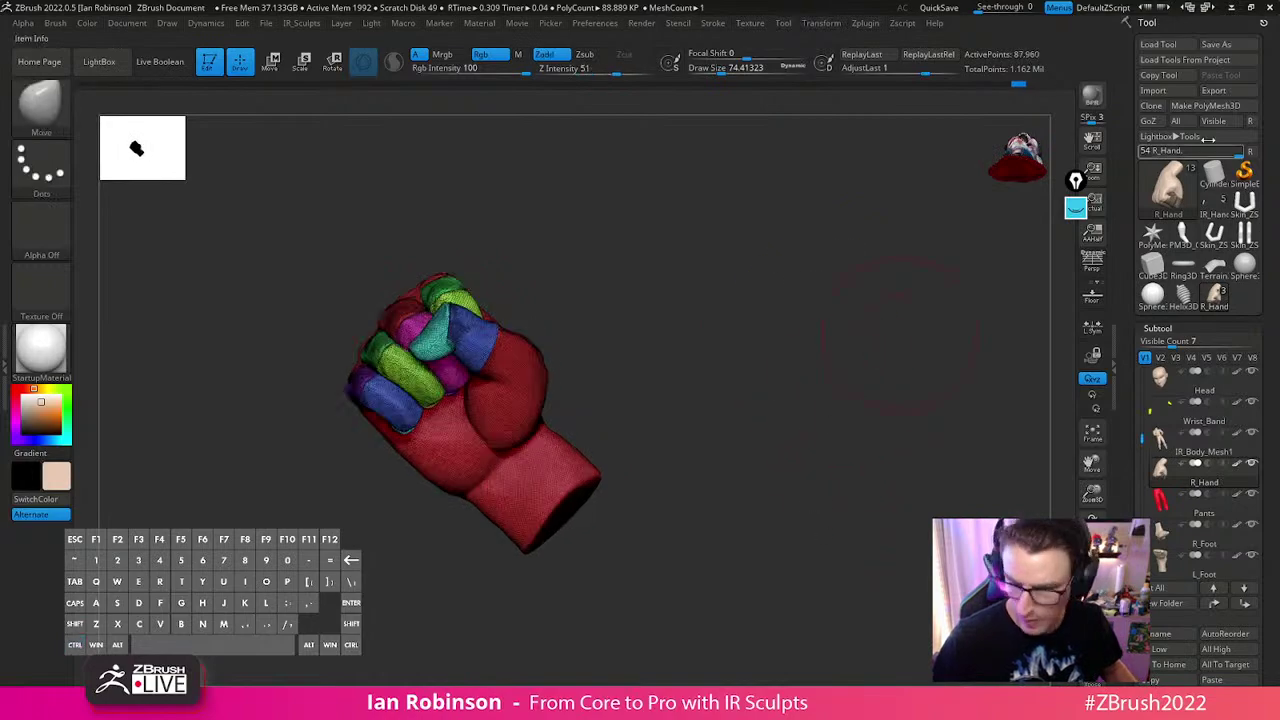
{"action": "left_click", "coordinate": [1216, 44]}
{"action": "key", "text": "y"}
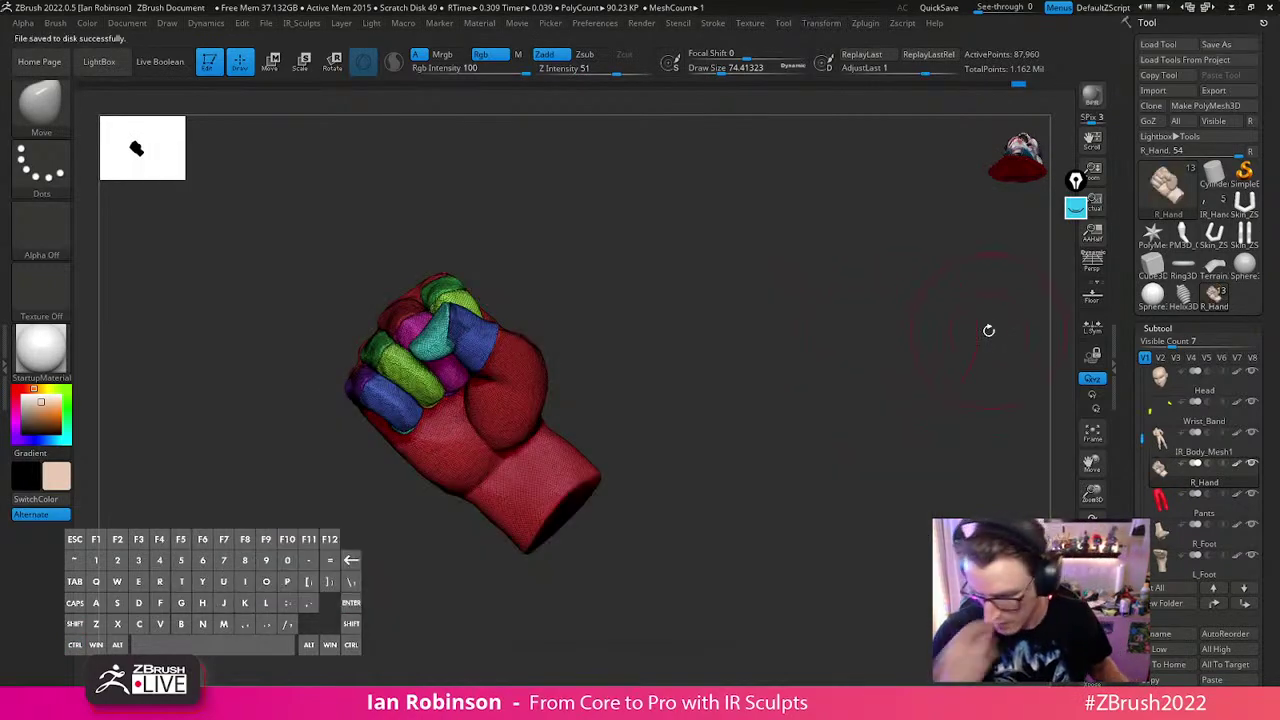
{"action": "mouse_move", "coordinate": [827, 364]}
{"action": "left_mouse_down"}
{"action": "mouse_move", "coordinate": [798, 467]}
{"action": "mouse_move", "coordinate": [823, 391]}
{"action": "mouse_move", "coordinate": [765, 306]}
{"action": "mouse_move", "coordinate": [753, 302]}
{"action": "mouse_move", "coordinate": [748, 337]}
{"action": "mouse_move", "coordinate": [723, 323]}
{"action": "mouse_move", "coordinate": [806, 394]}
{"action": "mouse_move", "coordinate": [788, 424]}
{"action": "left_mouse_up"}
{"action": "key", "text": "s"}
Store a morph target of the hand's current geometry
{"action": "scroll", "coordinate": [1190, 380], "scroll_direction": "down", "scroll_amount": 10}
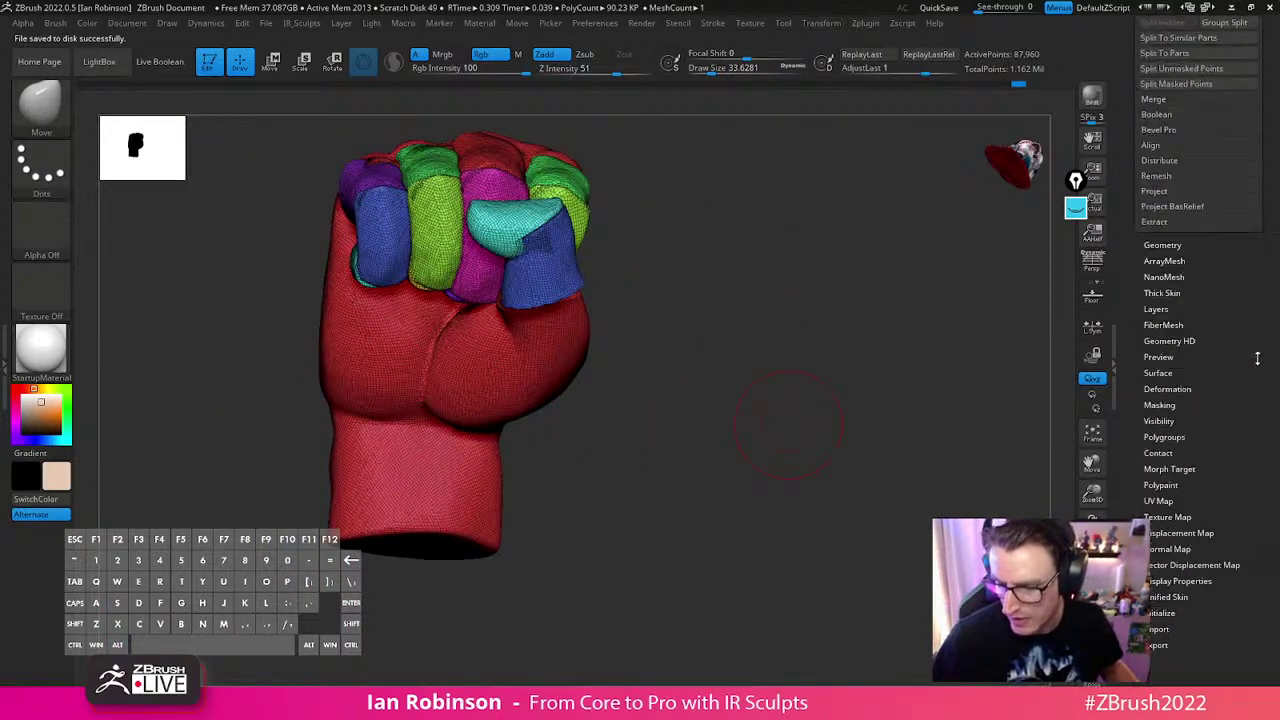
{"action": "left_click", "coordinate": [1174, 259]}
{"action": "left_click_drag", "start_coordinate": [1274, 268], "coordinate": [1277, 314]}
{"action": "key", "text": "ctrl"}
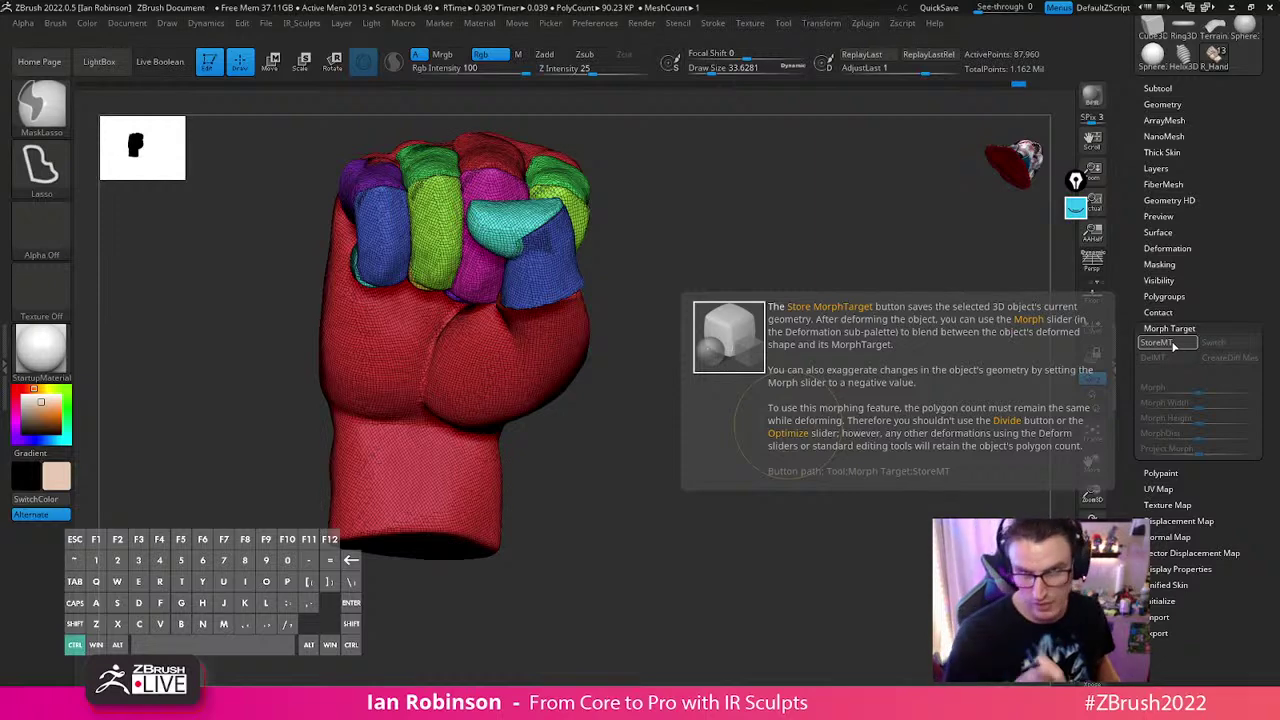
{"action": "left_click", "coordinate": [1170, 343]}
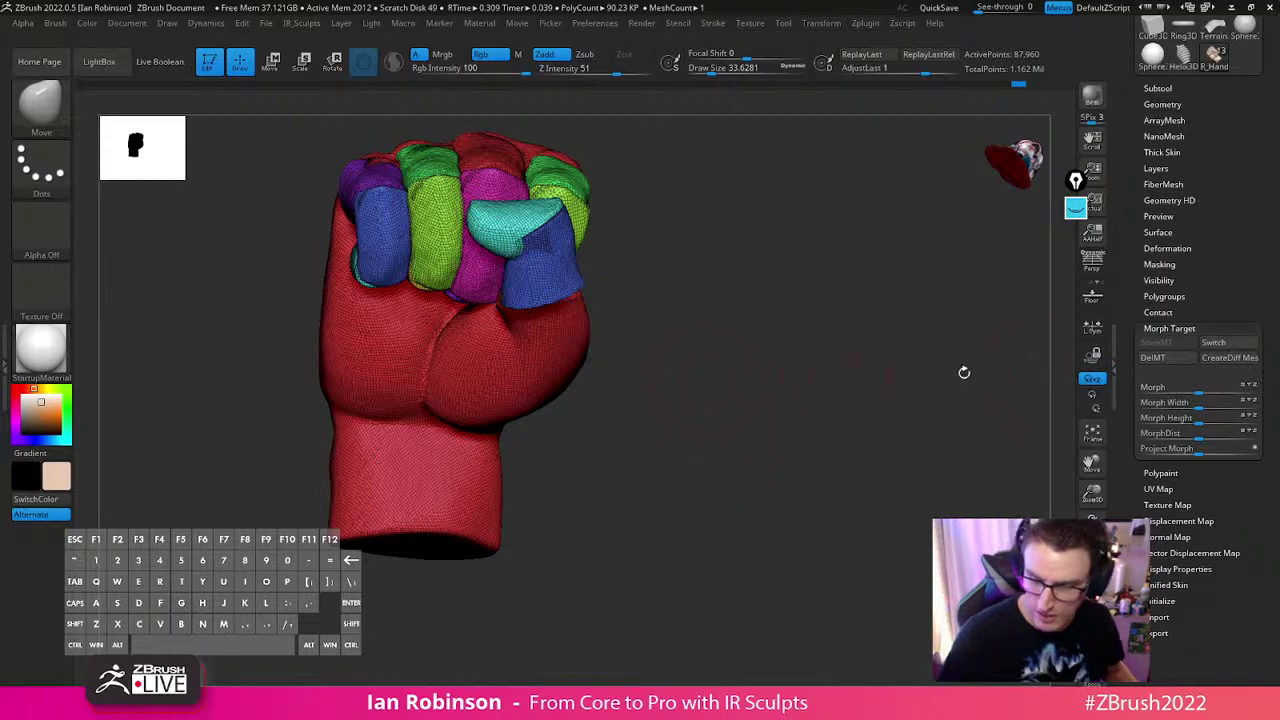
{"action": "left_click_drag", "start_coordinate": [734, 363], "coordinate": [805, 323]}
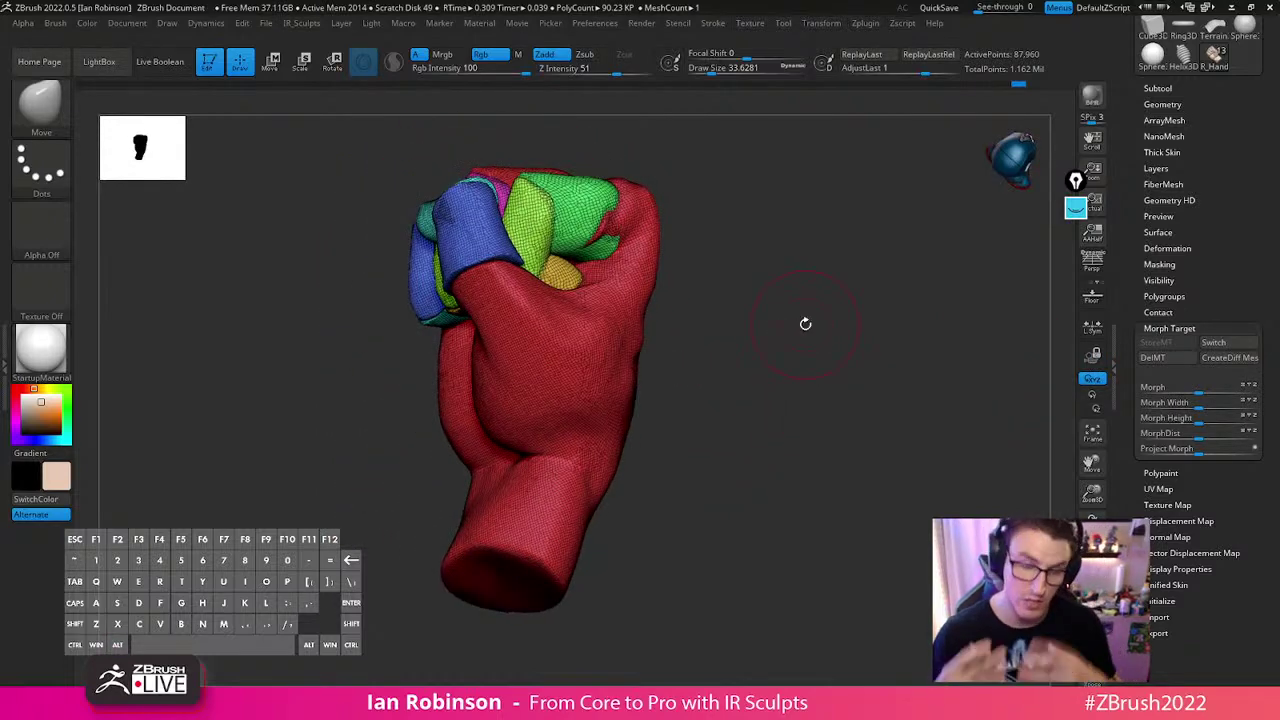
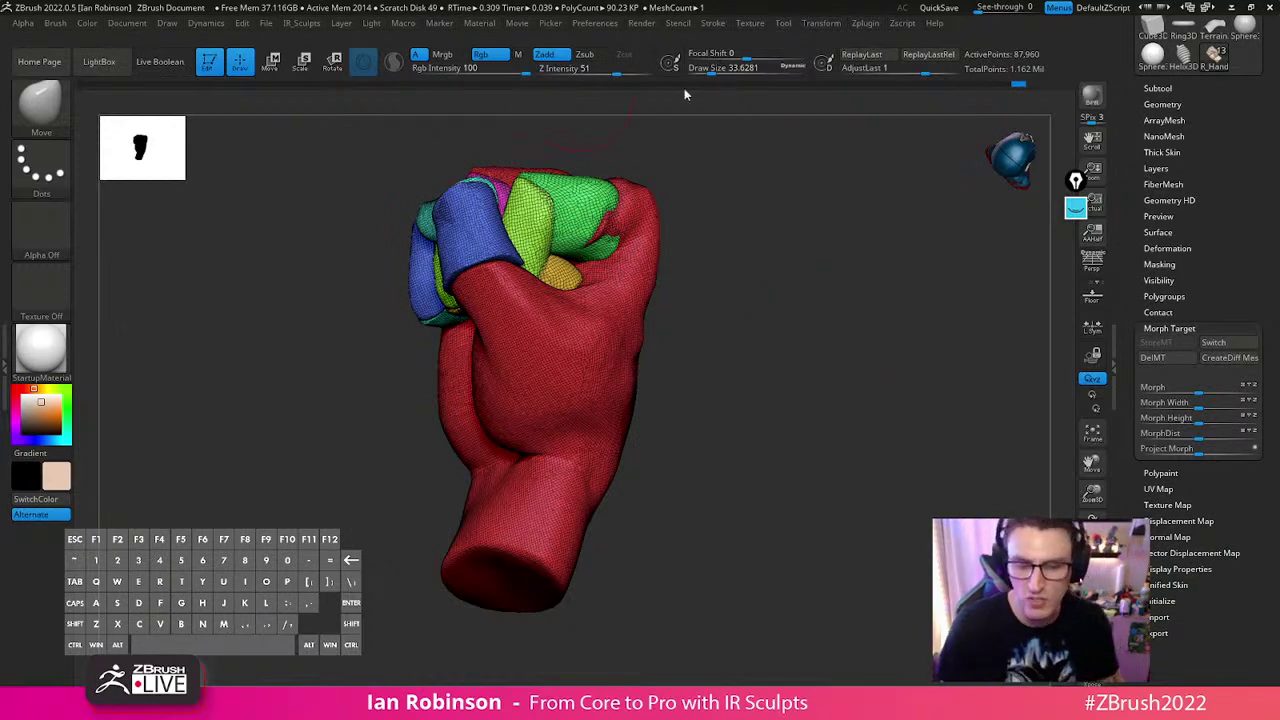
Undo the stored morph target and store it again for the same hand geometry
{"action": "left_click_drag", "start_coordinate": [827, 366], "coordinate": [799, 468]}
{"action": "key", "text": "ctrl"}
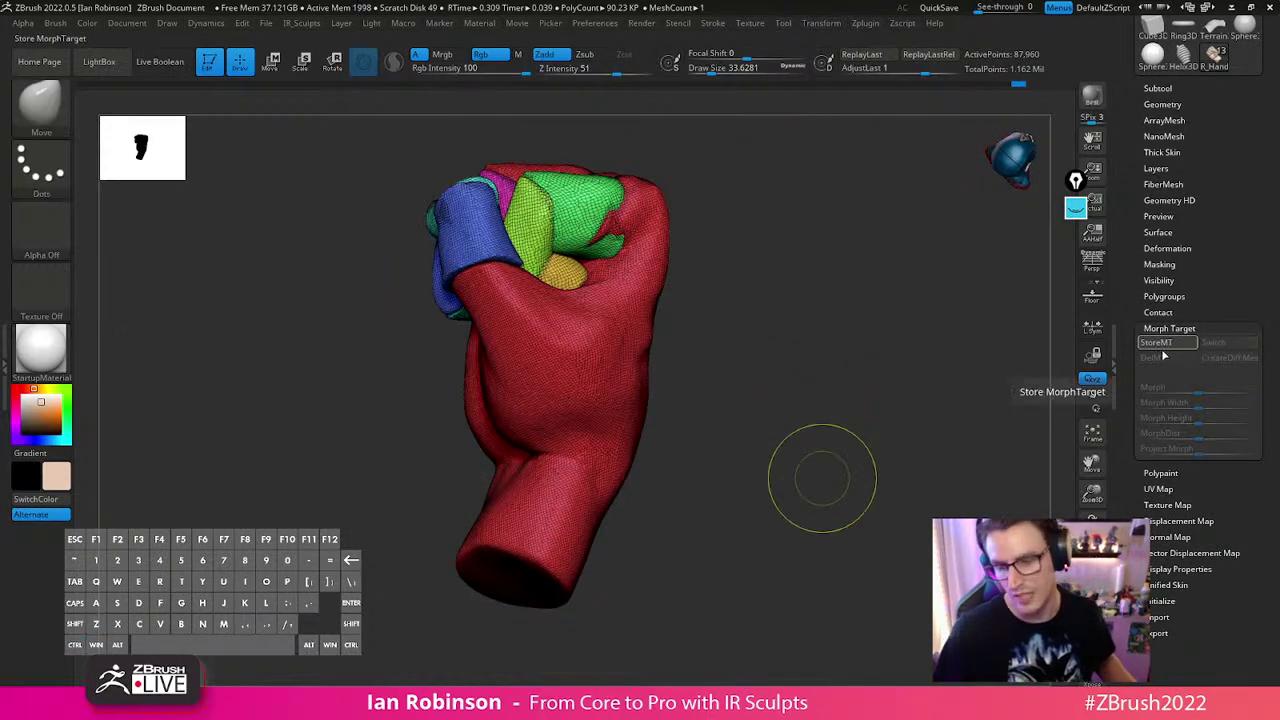
{"action": "left_click", "coordinate": [1176, 344]}
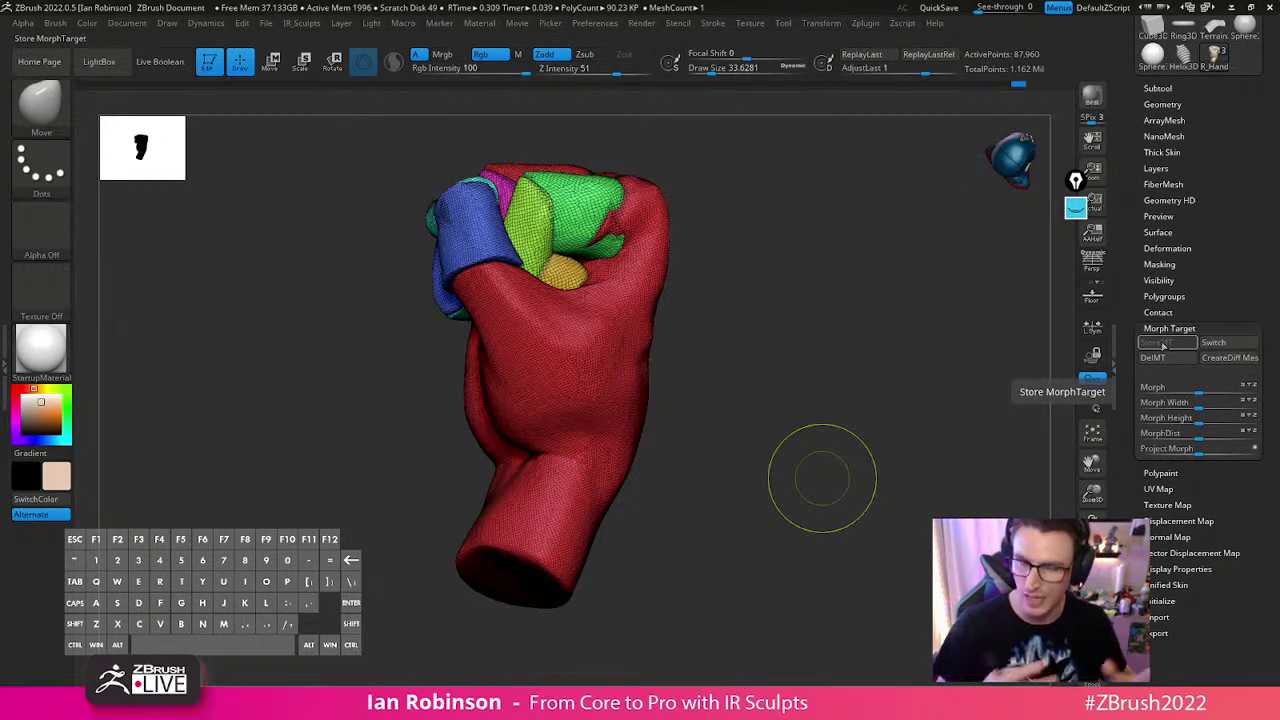
{"action": "left_click_drag", "start_coordinate": [1000, 345], "coordinate": [692, 352]}
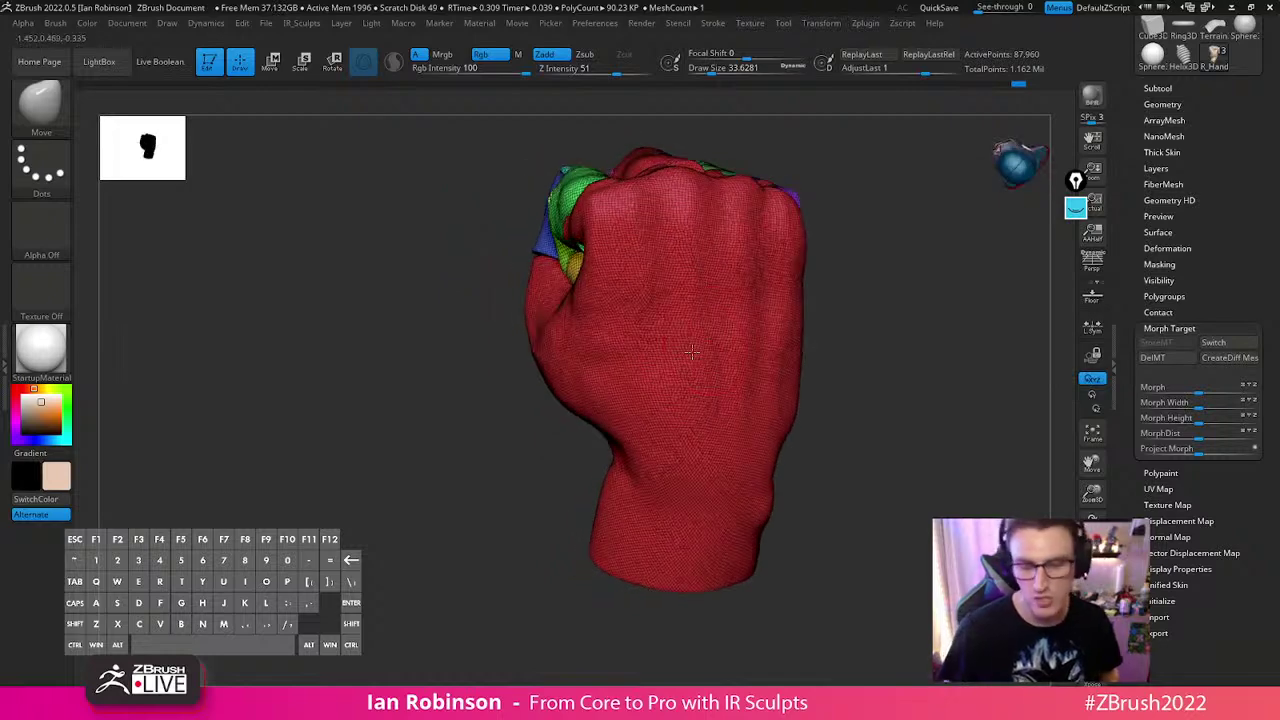
{"action": "key", "text": "ctrl+z"}
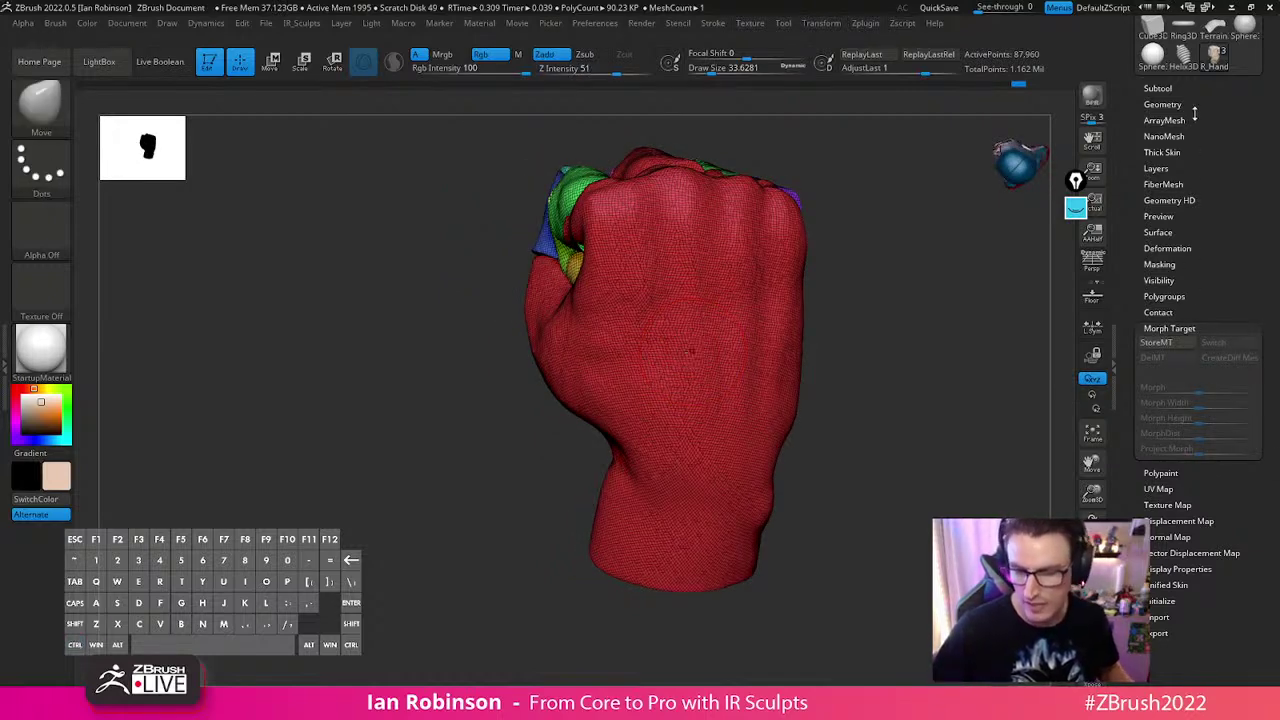
{"action": "left_click", "coordinate": [1176, 343]}
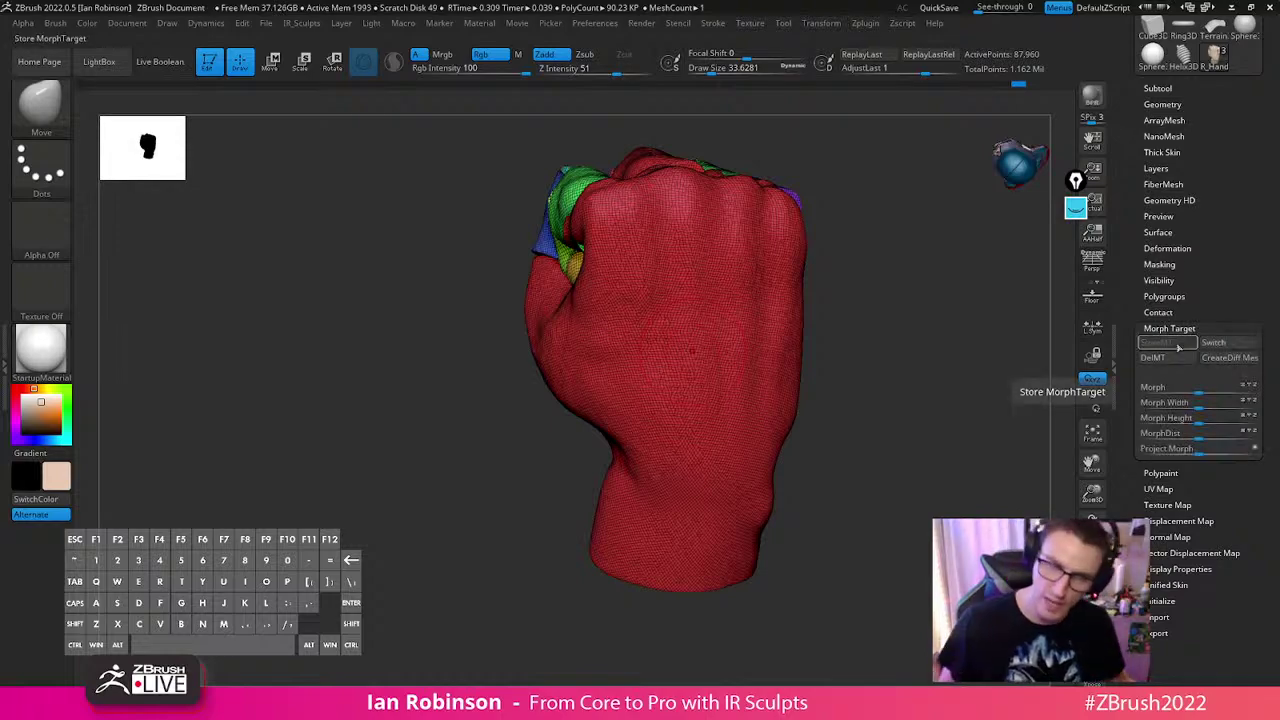
Turn off the polyframe display and swap the main and secondary colors
{"action": "mouse_move", "coordinate": [835, 405]}
{"action": "left_mouse_down"}
{"action": "mouse_move", "coordinate": [891, 414]}
{"action": "mouse_move", "coordinate": [851, 423]}
{"action": "mouse_move", "coordinate": [763, 377]}
{"action": "mouse_move", "coordinate": [797, 381]}
{"action": "mouse_move", "coordinate": [714, 343]}
{"action": "mouse_move", "coordinate": [709, 326]}
{"action": "mouse_move", "coordinate": [744, 357]}
{"action": "left_mouse_up"}
{"action": "key", "text": "s"}
{"action": "left_click", "coordinate": [691, 341]}
{"action": "key", "text": "shift+f"}
{"action": "key", "text": "v"}
Carve branching cracks across the back of the hand with the Orb_Cracks brush at a draw size of about 13
{"action": "key", "text": "b"}
{"action": "left_click", "coordinate": [713, 386]}
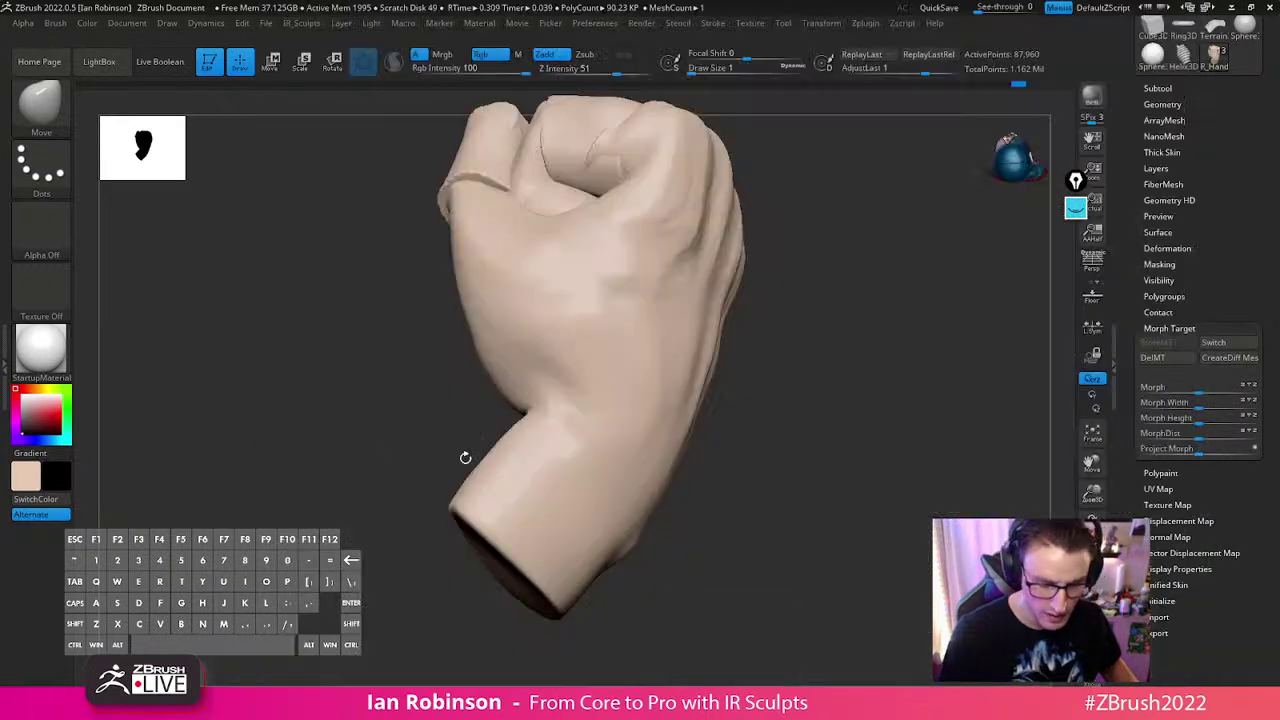
{"action": "key", "text": "b"}
{"action": "key", "text": "o"}
{"action": "left_click", "coordinate": [768, 536]}
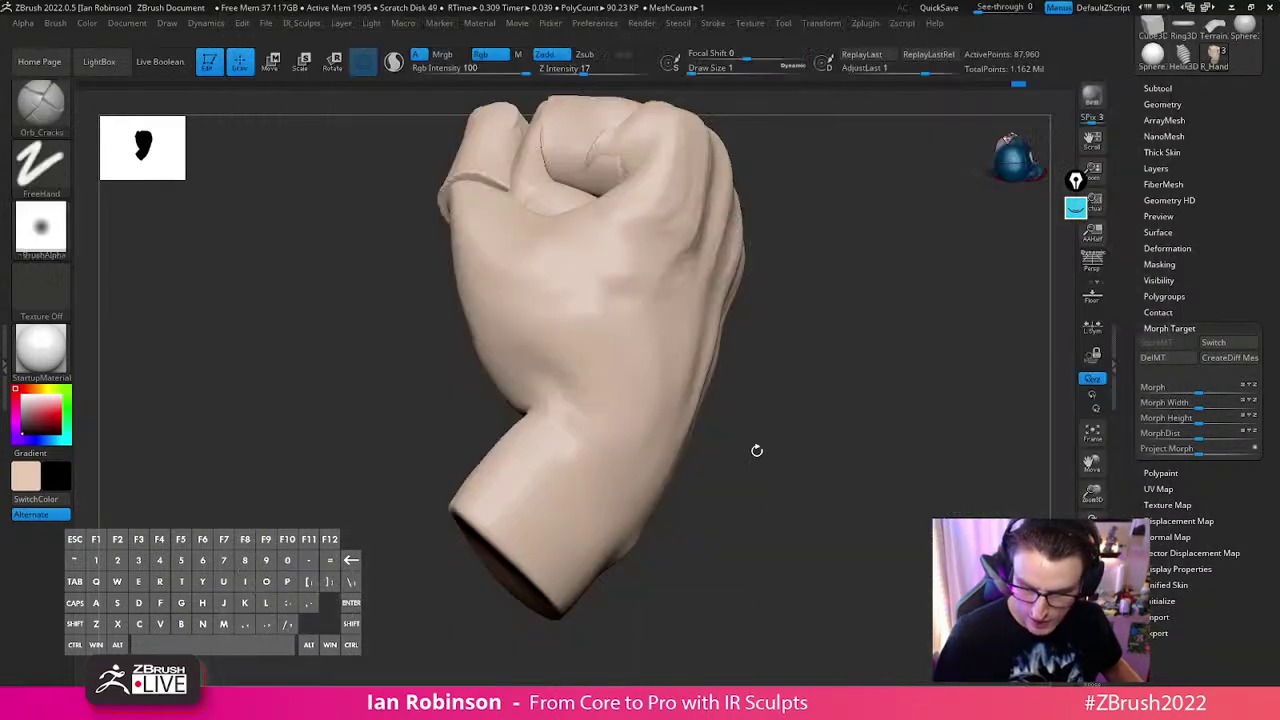
{"action": "left_click_drag", "start_coordinate": [752, 439], "coordinate": [694, 434]}
{"action": "key", "text": "s"}
{"action": "left_click_drag", "start_coordinate": [656, 384], "coordinate": [668, 381]}
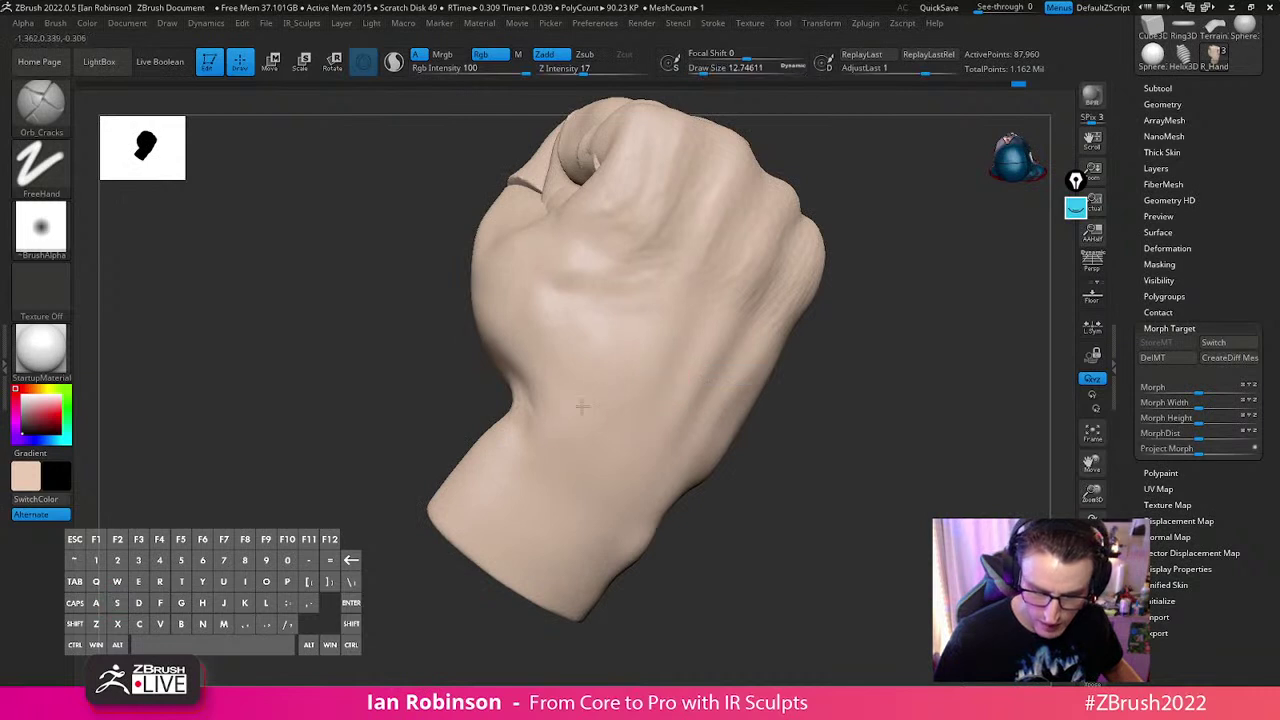
{"action": "key", "text": "1"}
{"action": "key", "text": "1"}
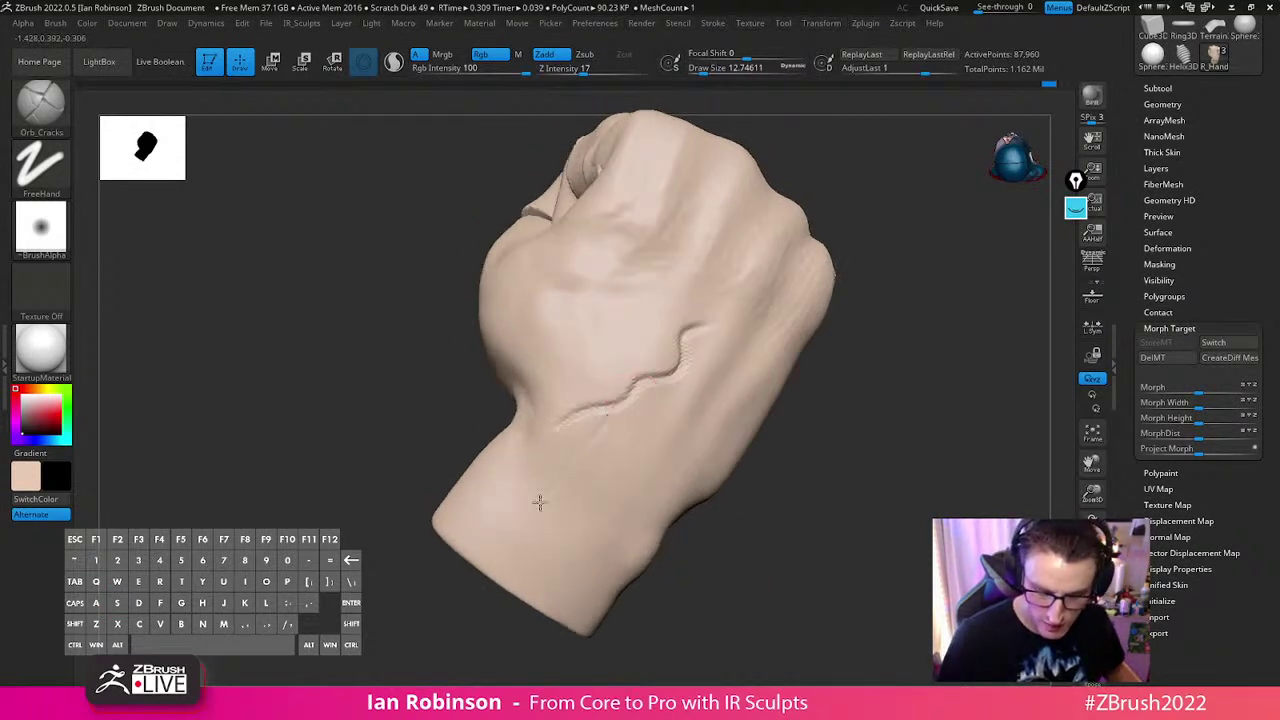
{"action": "left_click_drag", "start_coordinate": [795, 468], "coordinate": [844, 492]}
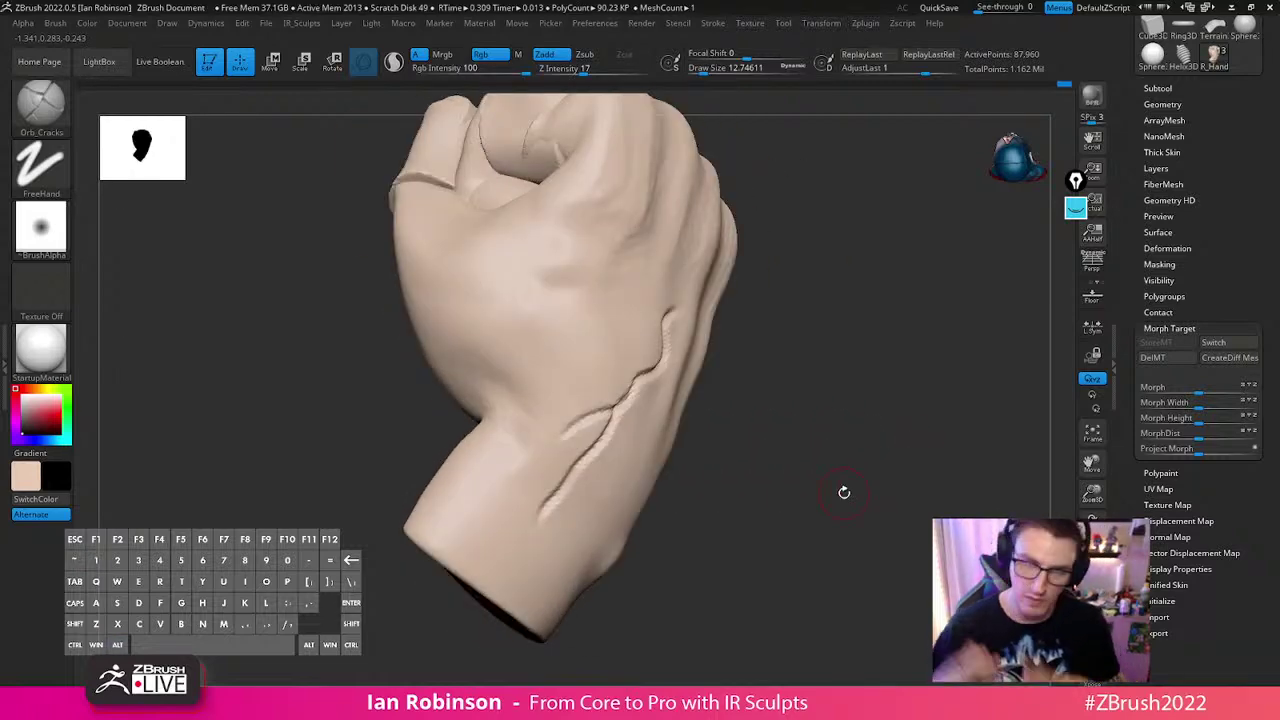
Choose the Morph brush, turn off Rgb, and brush the cracks away from the back of the hand
{"action": "key", "text": "b"}
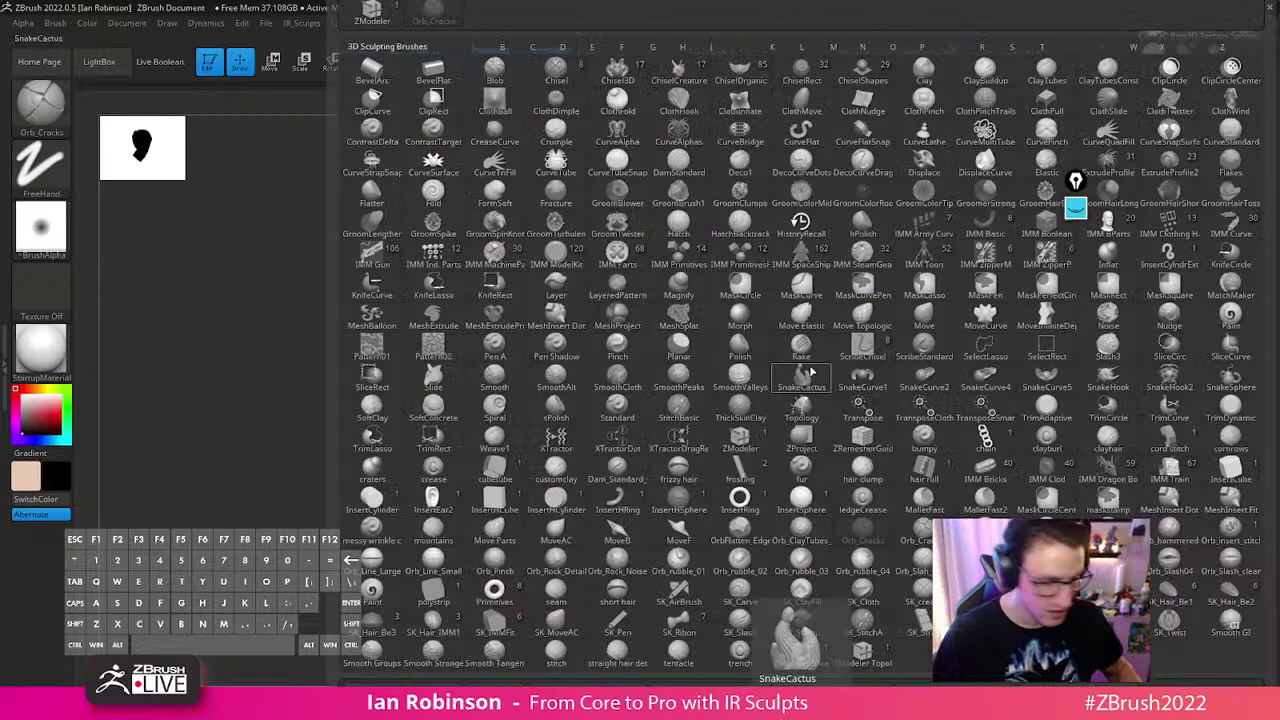
{"action": "key", "text": "m"}
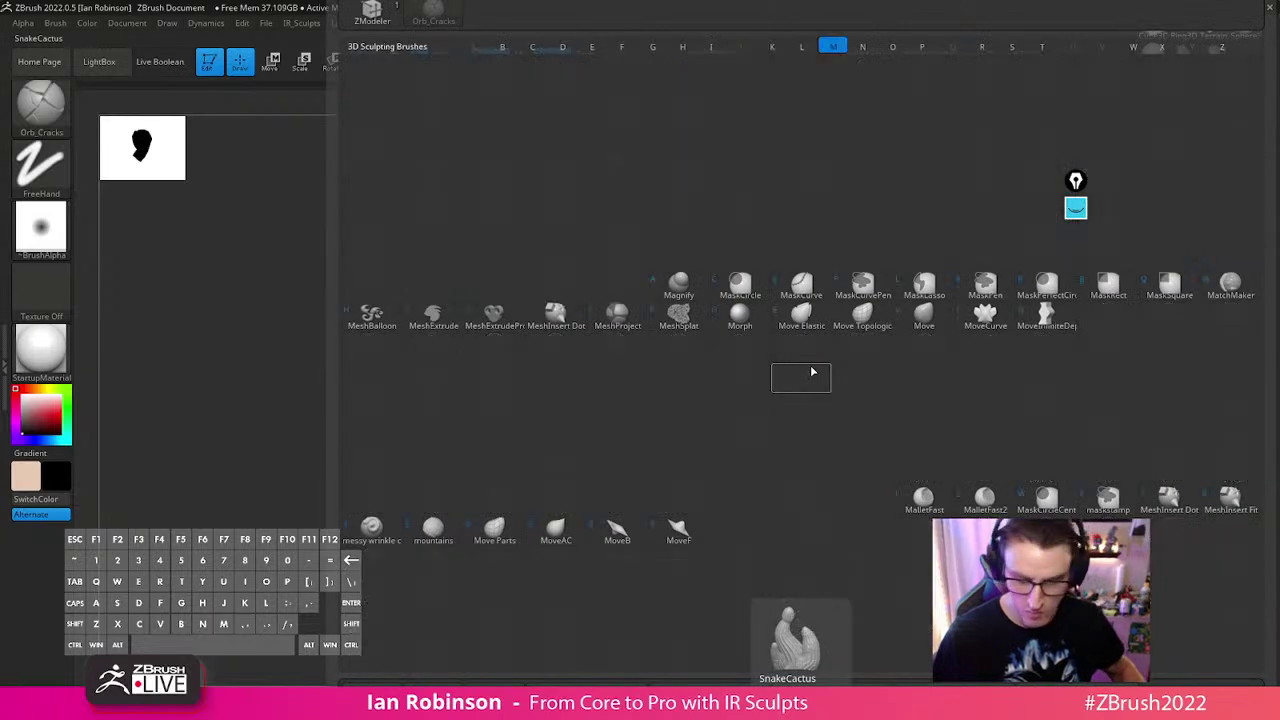
{"action": "left_click", "coordinate": [747, 327]}
{"action": "left_click_drag", "start_coordinate": [787, 356], "coordinate": [735, 350]}
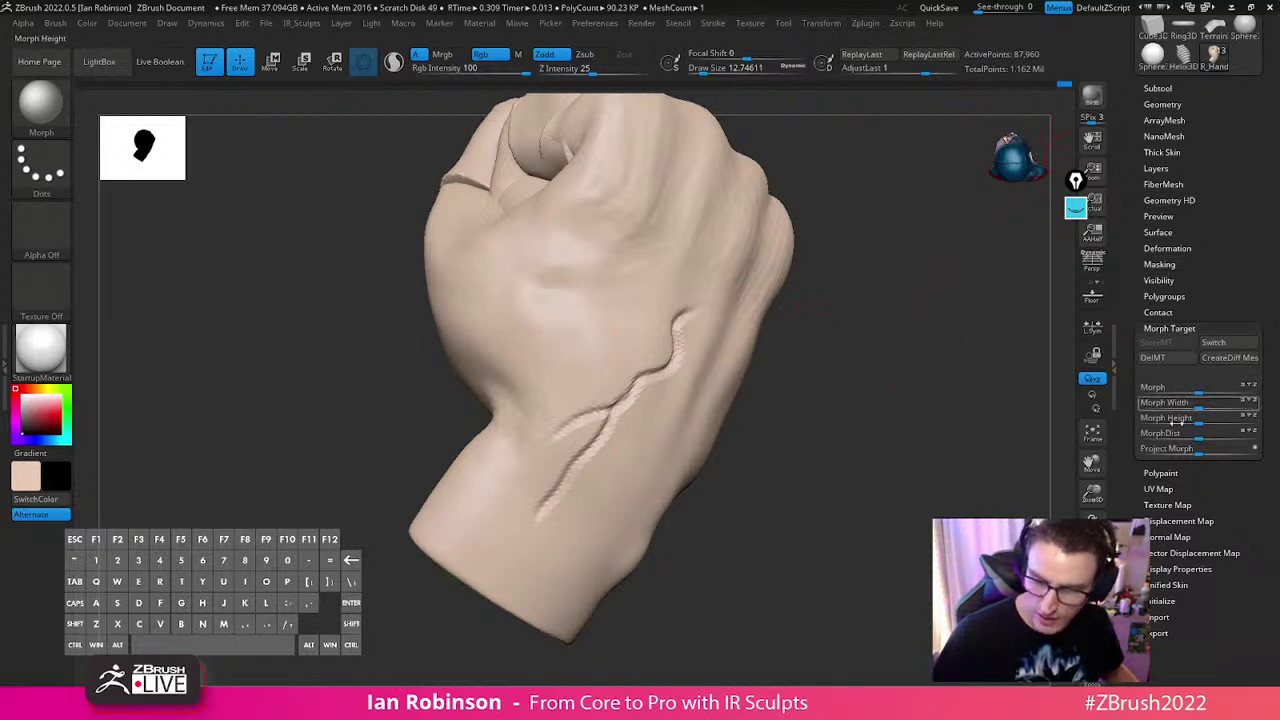
{"action": "left_click_drag", "start_coordinate": [668, 372], "coordinate": [686, 311]}
{"action": "key", "text": "ctrl+z"}
{"action": "key", "text": "space"}
{"action": "left_click", "coordinate": [802, 457]}
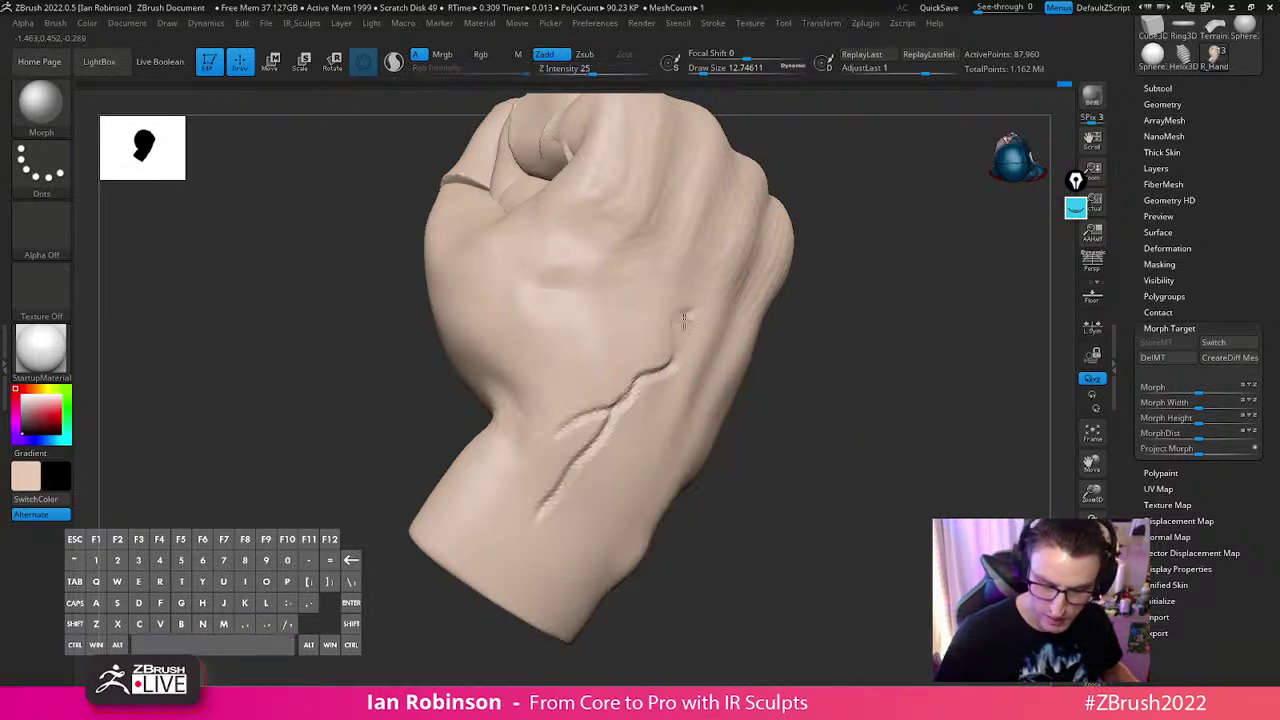
{"action": "mouse_move", "coordinate": [658, 372]}
{"action": "left_mouse_down"}
{"action": "mouse_move", "coordinate": [622, 402]}
{"action": "mouse_move", "coordinate": [663, 368]}
{"action": "mouse_move", "coordinate": [626, 388]}
{"action": "mouse_move", "coordinate": [568, 470]}
{"action": "mouse_move", "coordinate": [600, 412]}
{"action": "left_mouse_up"}
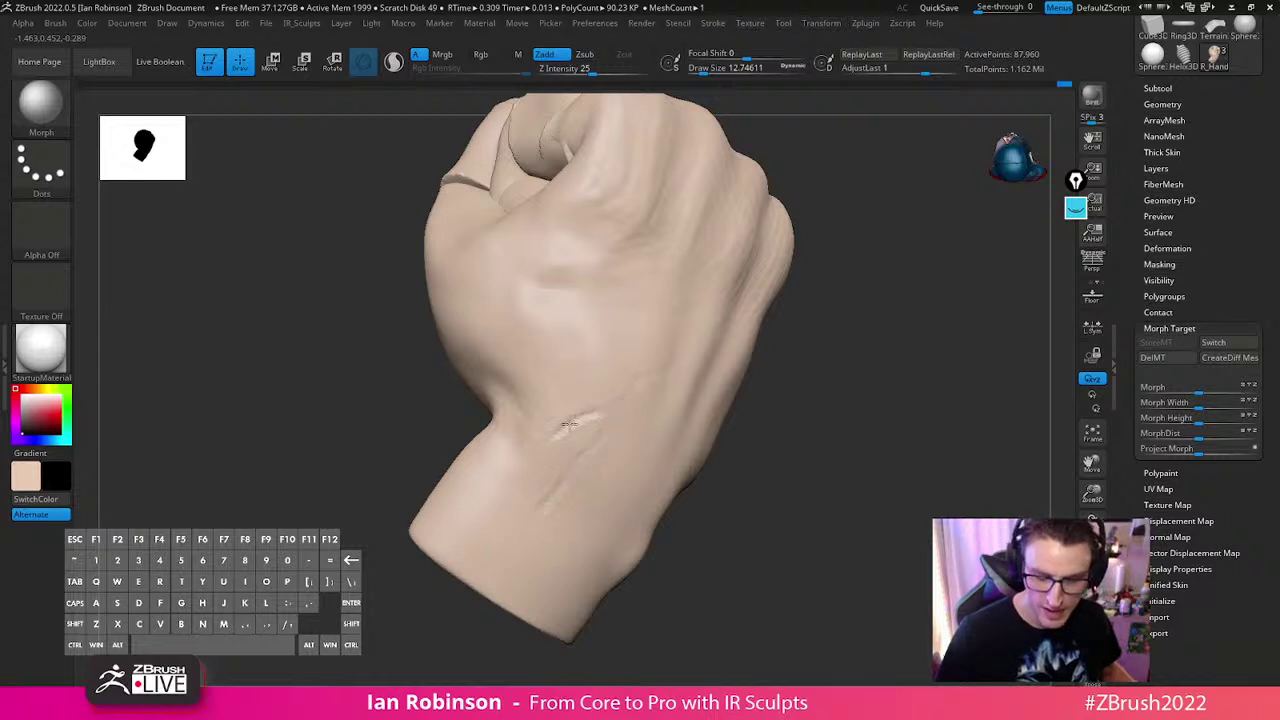
{"action": "left_click_drag", "start_coordinate": [787, 440], "coordinate": [766, 429]}
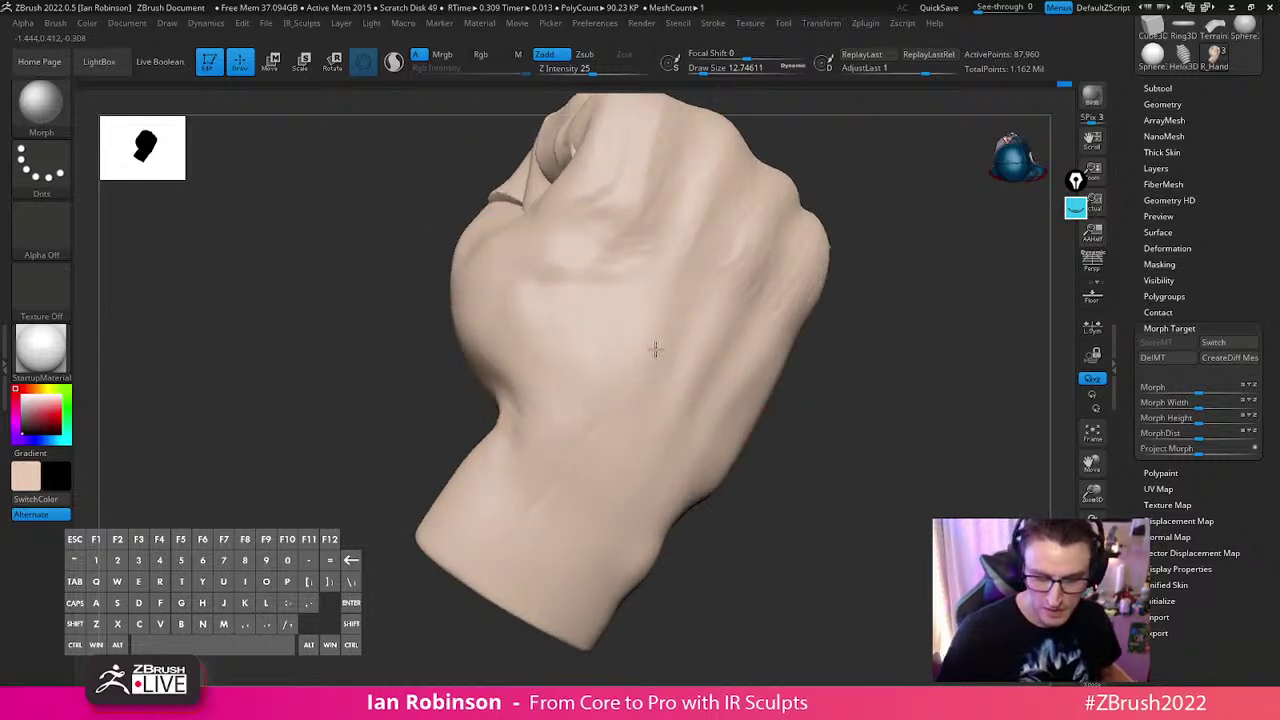
Delete the morph target stored on the right hand
{"action": "left_click_drag", "start_coordinate": [800, 448], "coordinate": [770, 473], "text": "alt"}
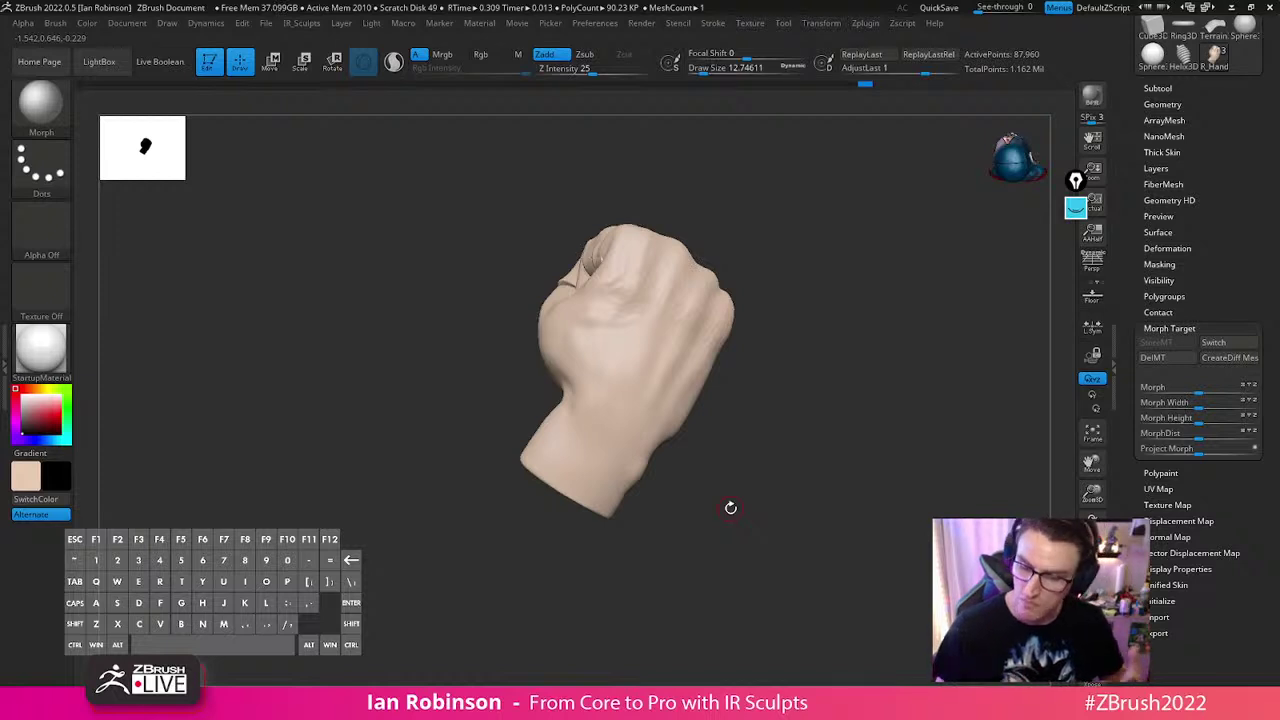
{"action": "left_click", "coordinate": [1153, 357]}
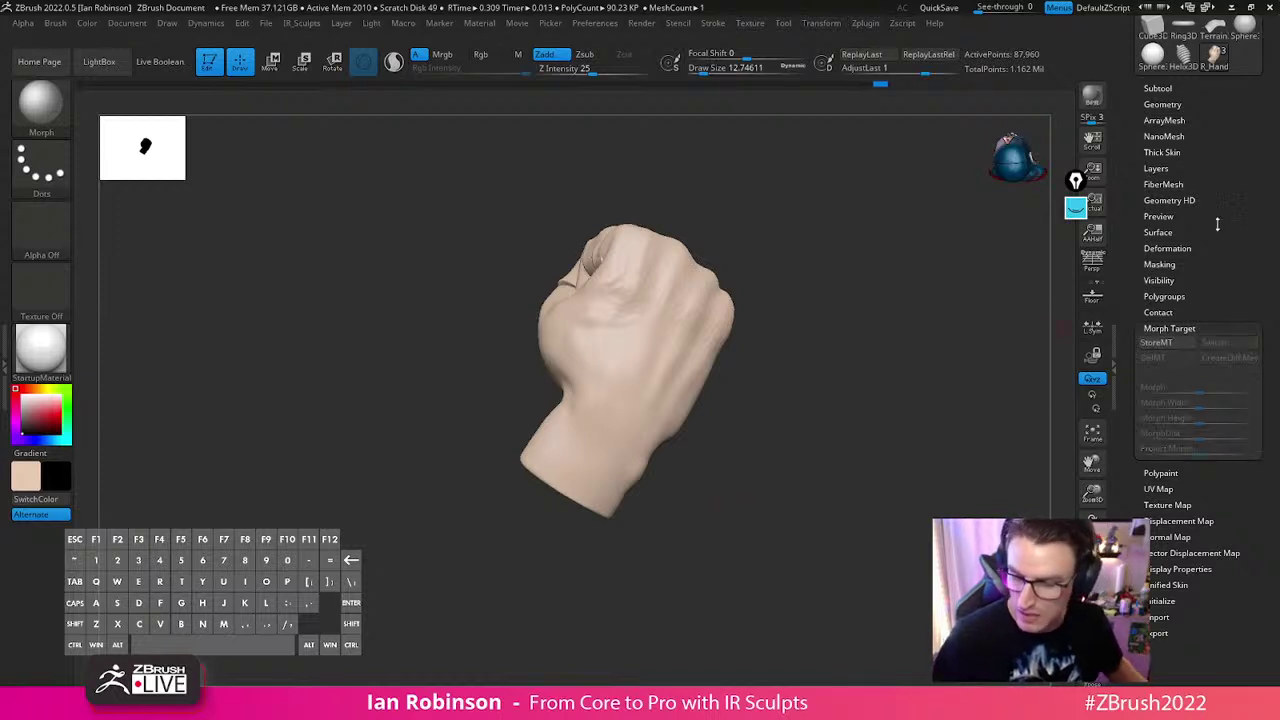
Make IR_Body_Mesh1 the active subtool and store a morph target for it
{"action": "left_click", "coordinate": [1163, 87]}
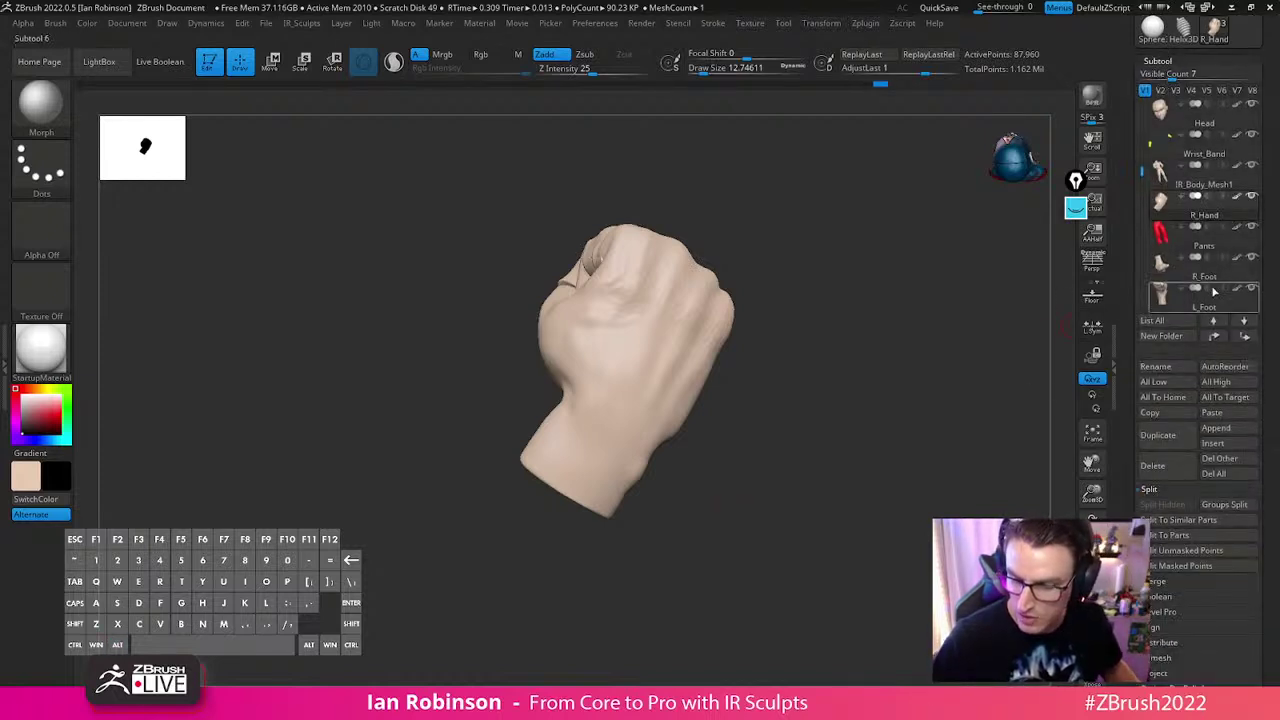
{"action": "left_click", "coordinate": [1176, 214]}
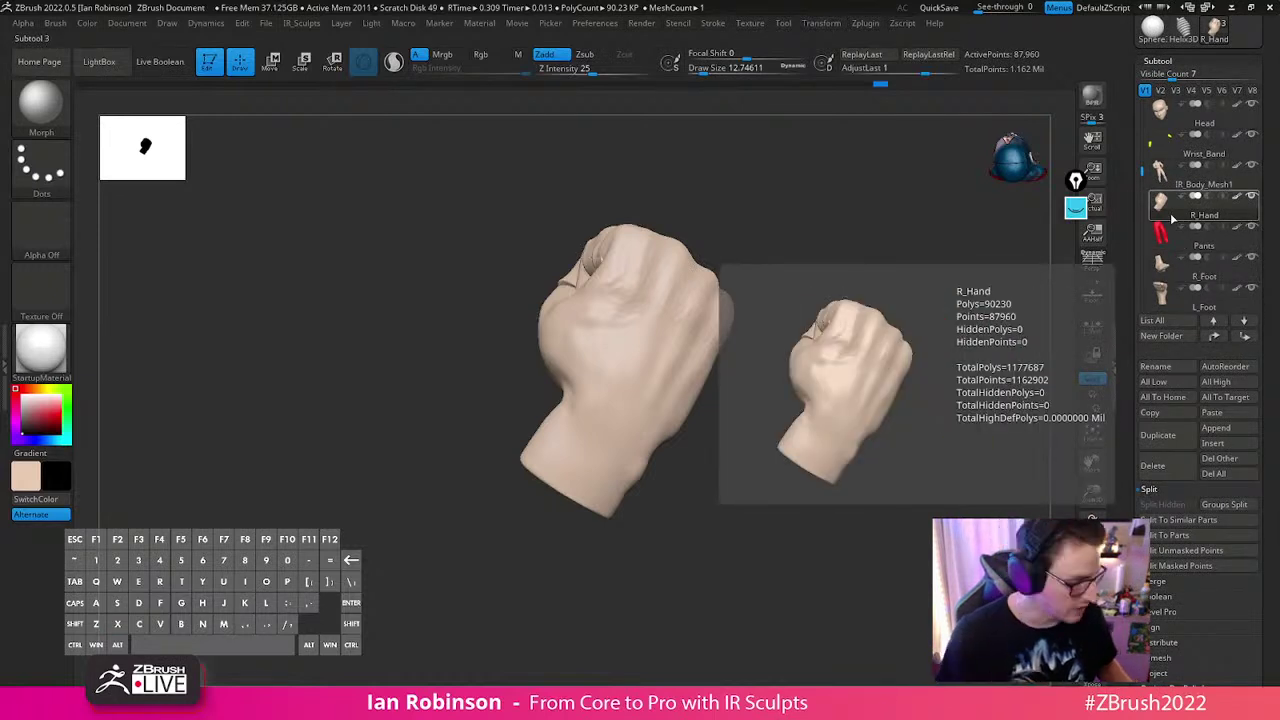
{"action": "scroll", "coordinate": [1176, 260], "scroll_direction": "down", "scroll_amount": 6}
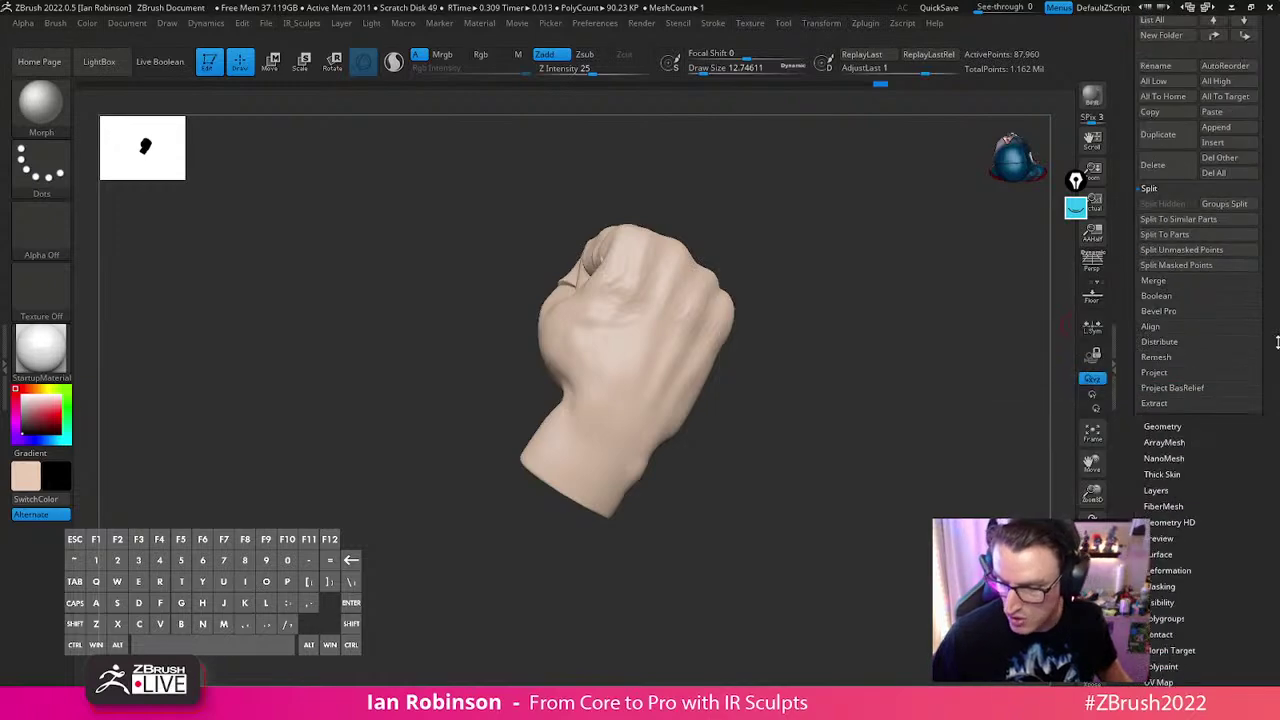
{"action": "key", "text": "shift"}
{"action": "left_click", "coordinate": [1169, 395]}
{"action": "left_click", "coordinate": [1166, 410]}
{"action": "scroll", "coordinate": [1198, 273], "scroll_direction": "up", "scroll_amount": 6}
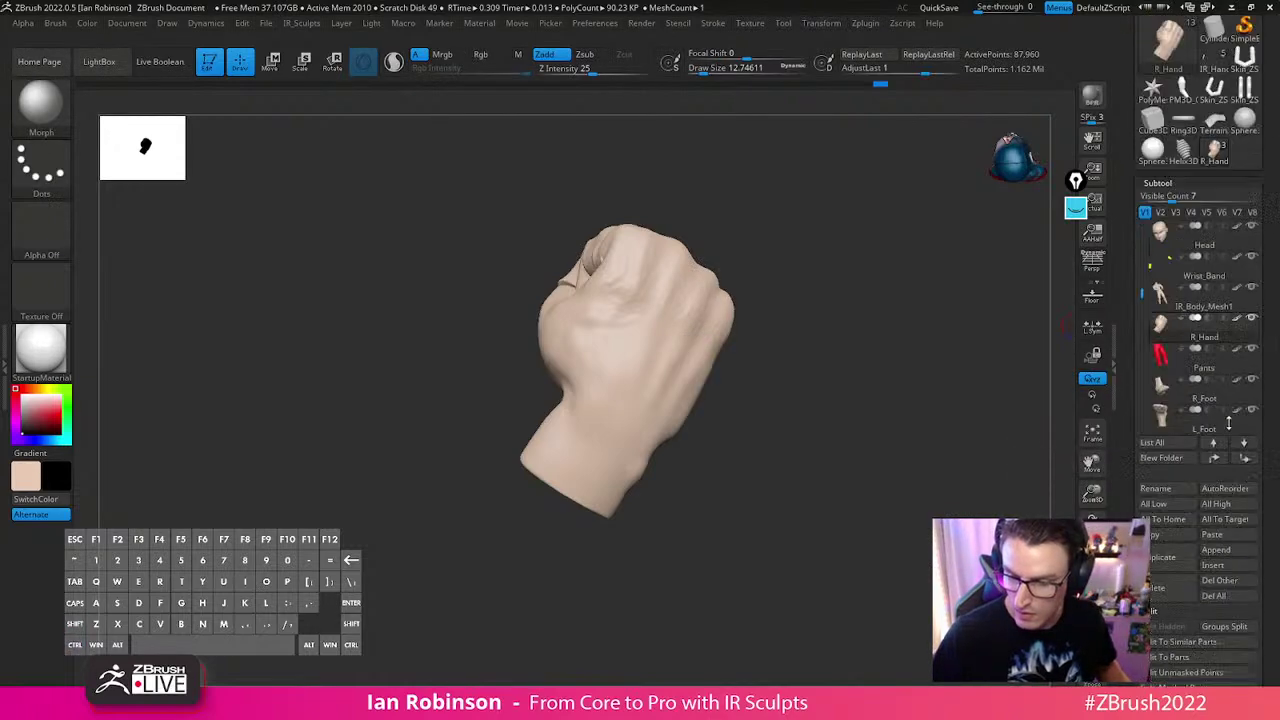
{"action": "left_click", "coordinate": [1188, 331]}
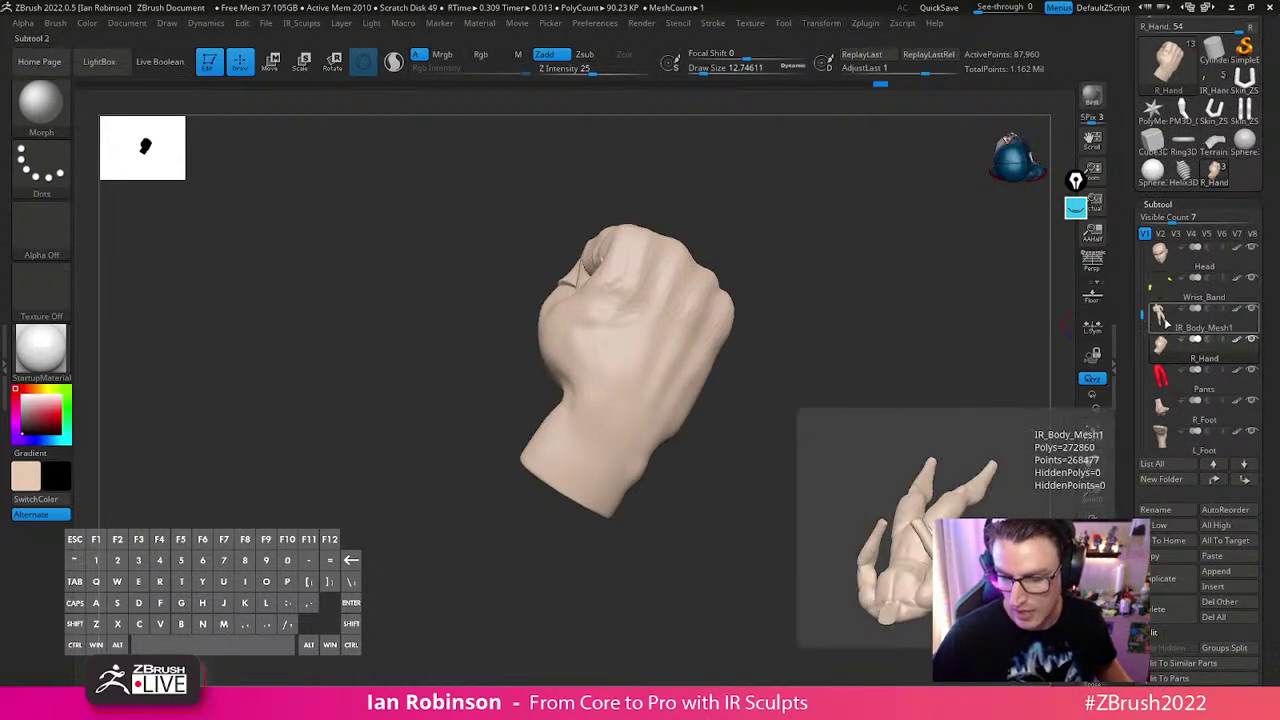
{"action": "left_click", "coordinate": [1162, 318]}
{"action": "scroll", "coordinate": [1180, 266], "scroll_direction": "down", "scroll_amount": 10}
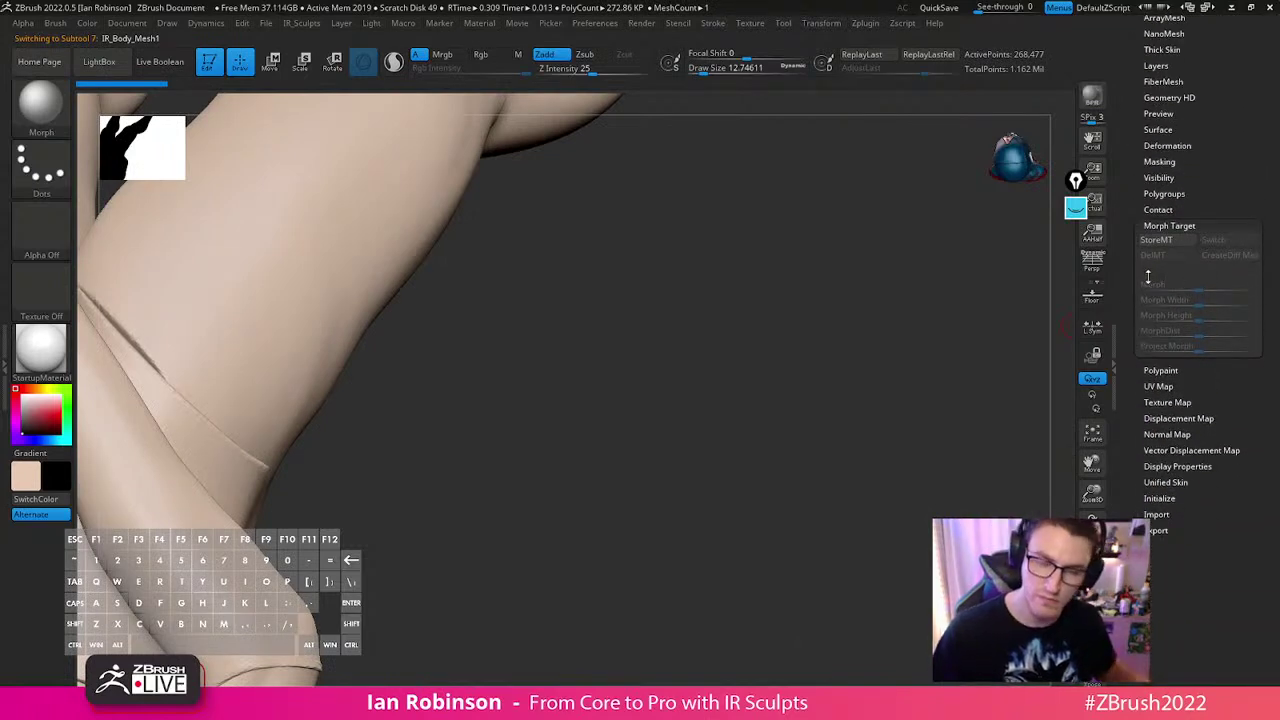
{"action": "left_click", "coordinate": [1160, 240]}
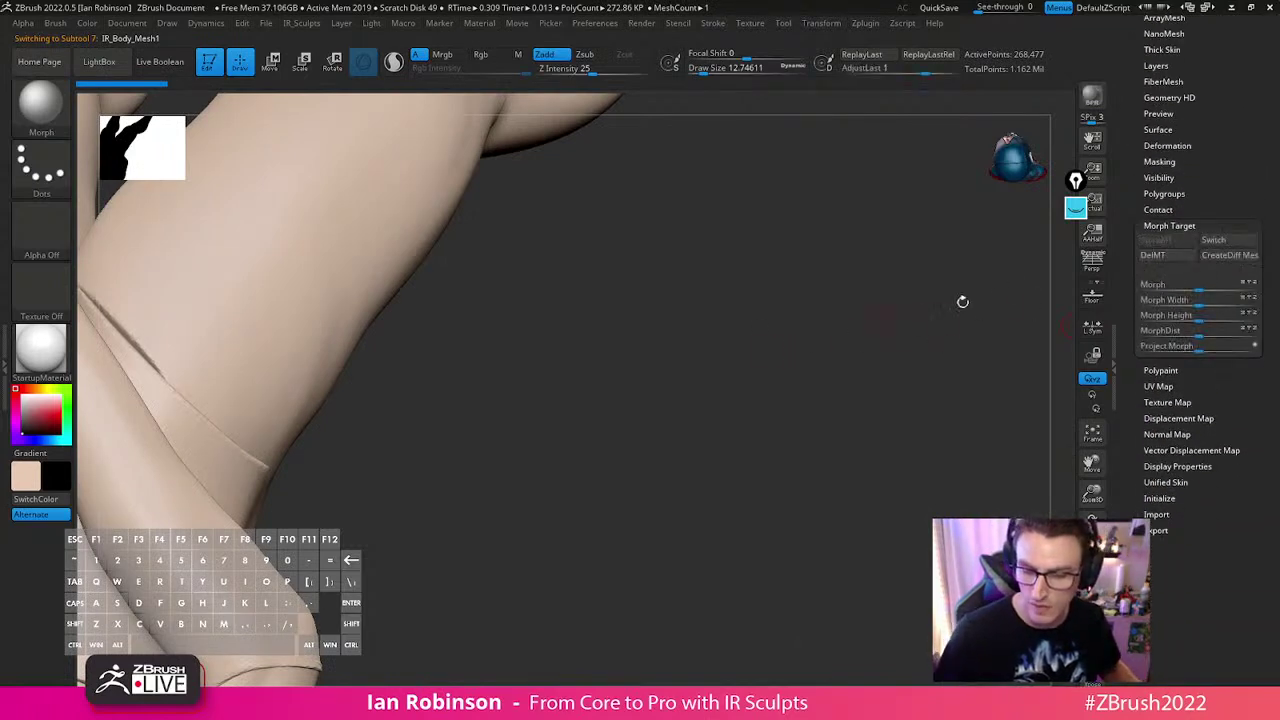
Set the Morph brush draw size to about 45 and return to the R_Hand subtool
{"action": "key", "text": "s"}
{"action": "mouse_move", "coordinate": [495, 347]}
{"action": "left_mouse_down"}
{"action": "mouse_move", "coordinate": [507, 347]}
{"action": "mouse_move", "coordinate": [518, 264]}
{"action": "mouse_move", "coordinate": [505, 269]}
{"action": "left_mouse_up"}
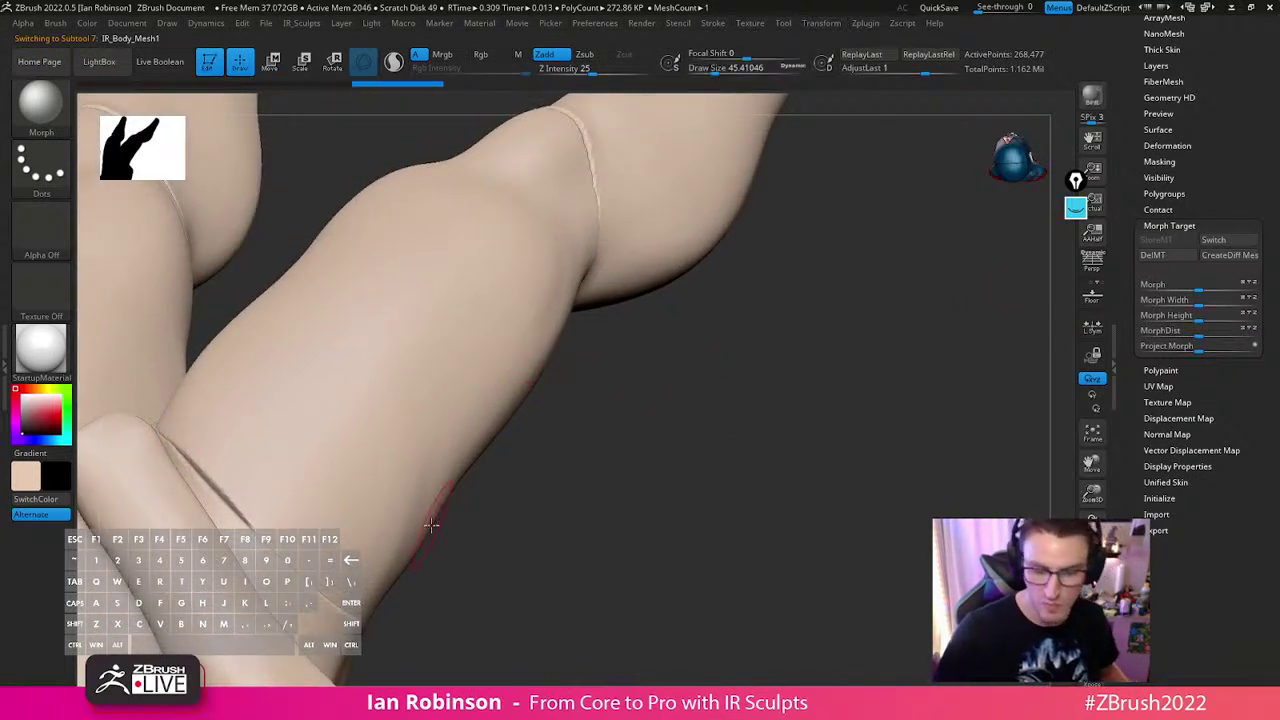
{"action": "left_click_drag", "start_coordinate": [1273, 238], "coordinate": [1263, 348]}
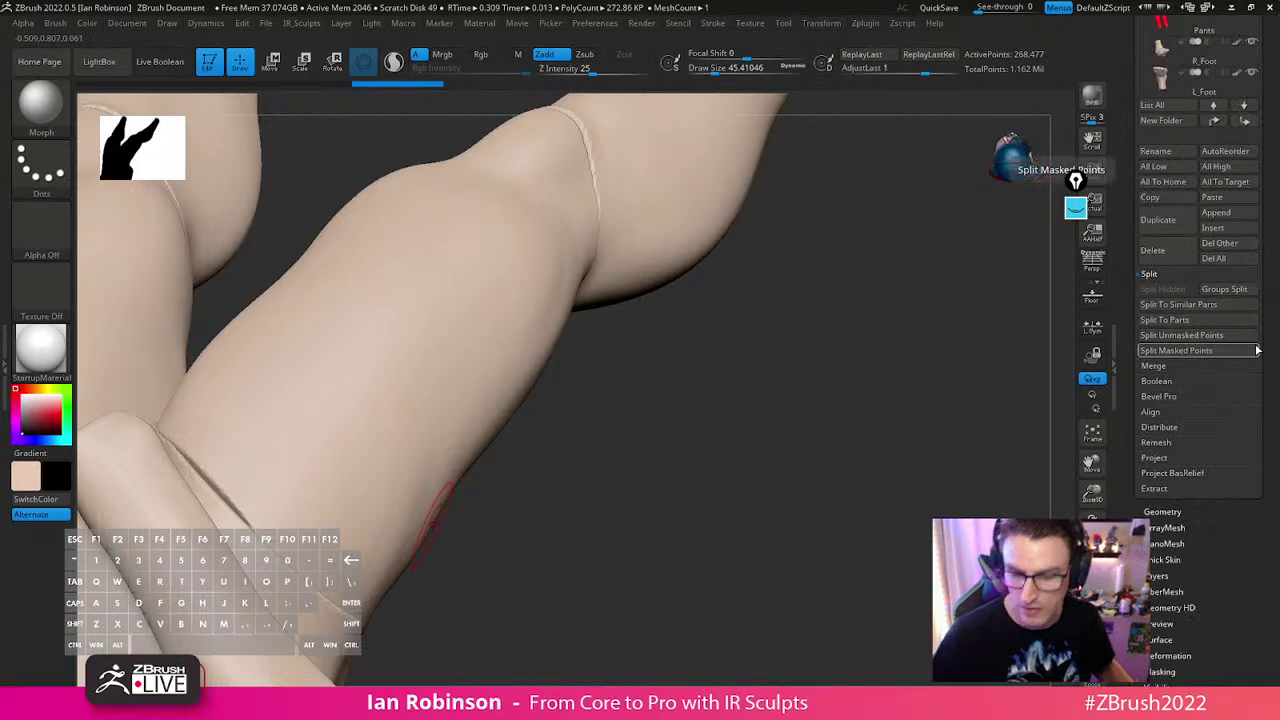
{"action": "scroll", "coordinate": [1262, 348], "scroll_direction": "up", "scroll_amount": 10}
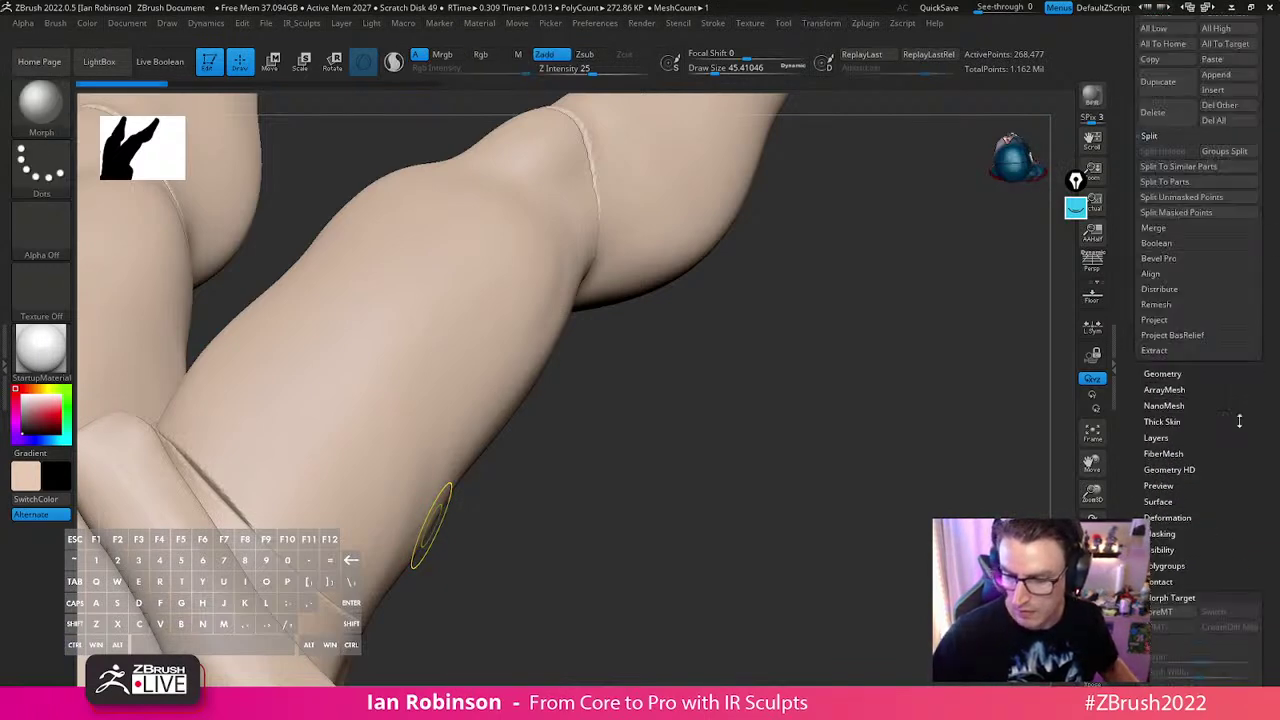
{"action": "left_click", "coordinate": [1155, 368]}
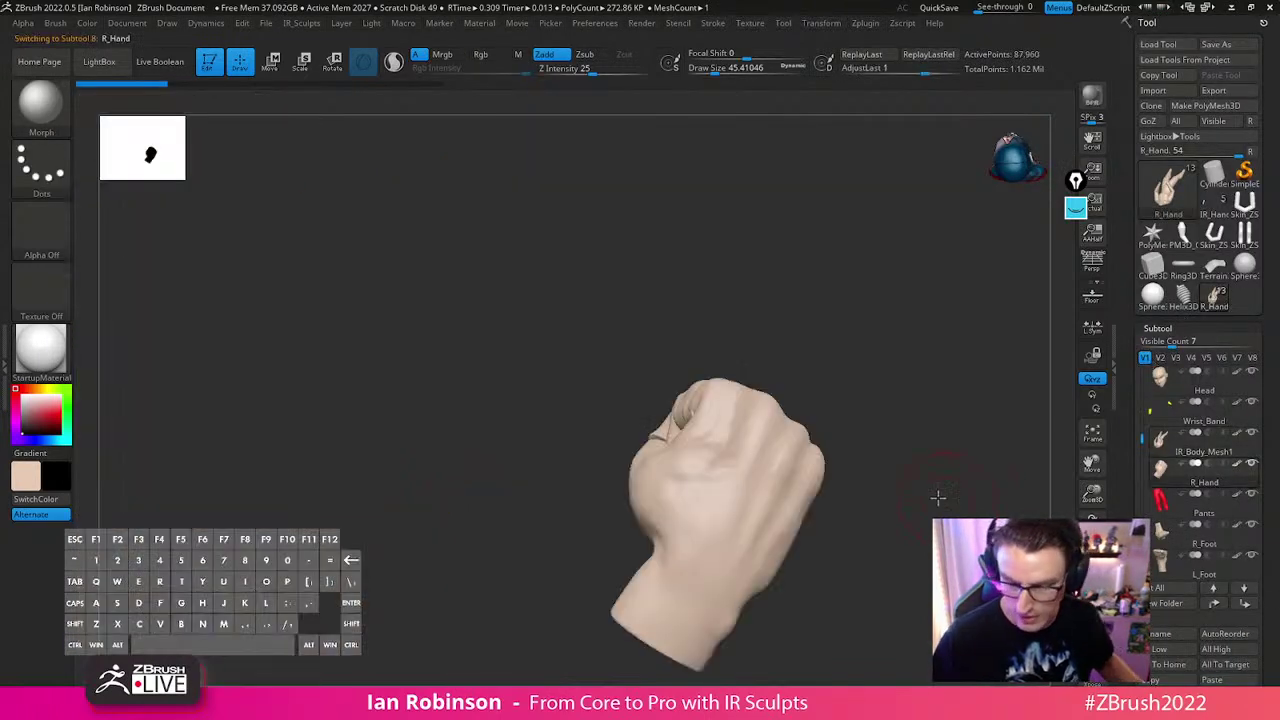
{"action": "left_click_drag", "start_coordinate": [942, 498], "coordinate": [963, 480]}
{"action": "scroll", "coordinate": [1216, 425], "scroll_direction": "down", "scroll_amount": 10}
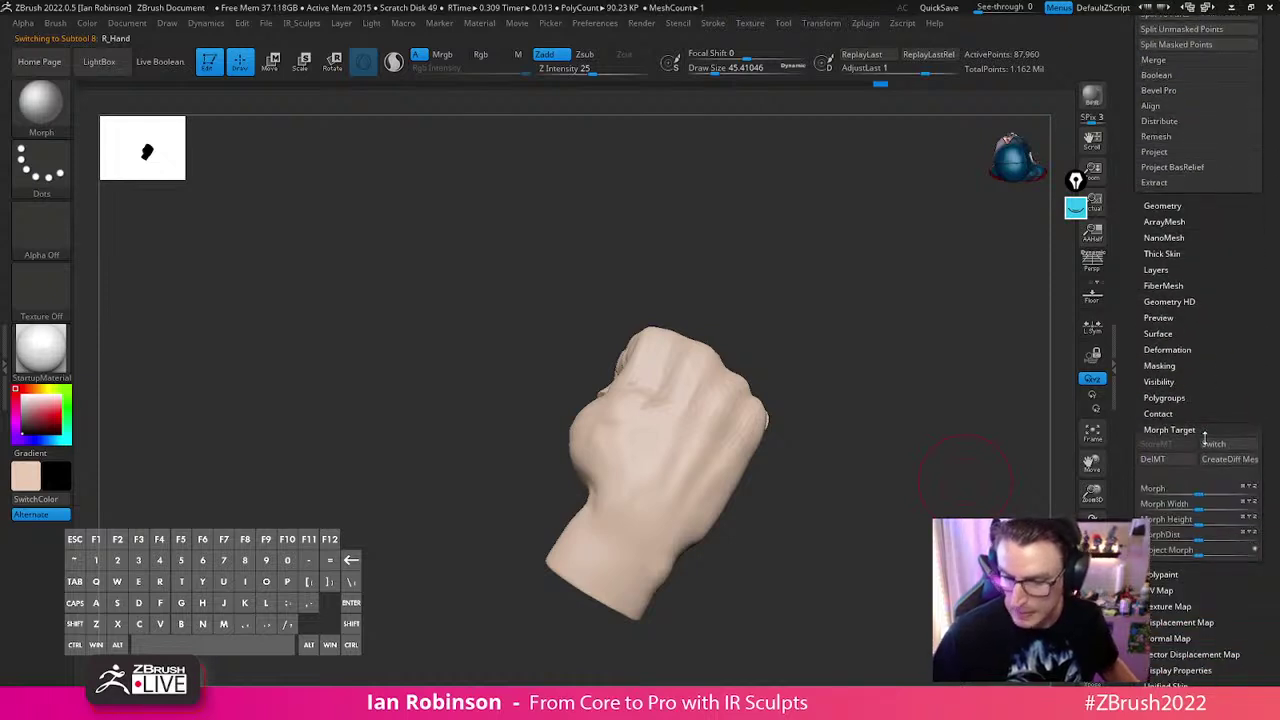
{"action": "left_click_drag", "start_coordinate": [849, 426], "coordinate": [806, 390], "text": "alt"}
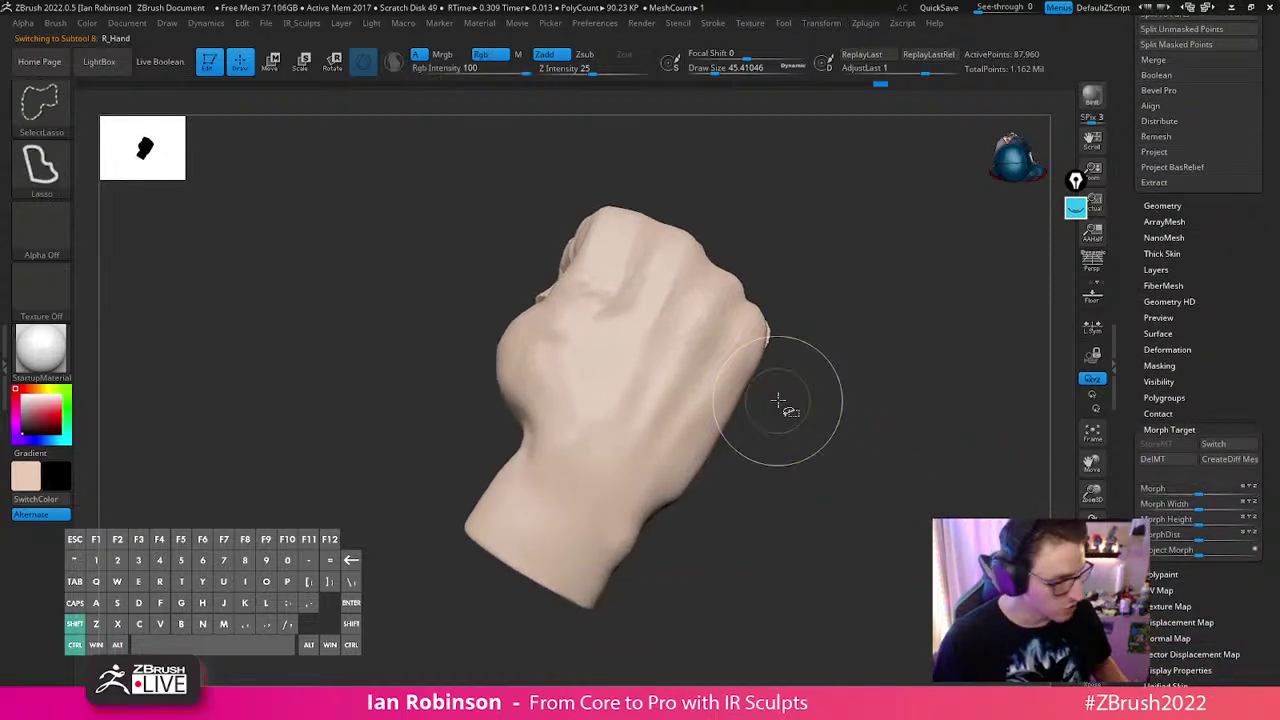
Duplicate the right hand subtool and try switching the copy's geometry with its morph target
{"action": "left_click", "coordinate": [779, 401], "text": "ctrl+shift"}
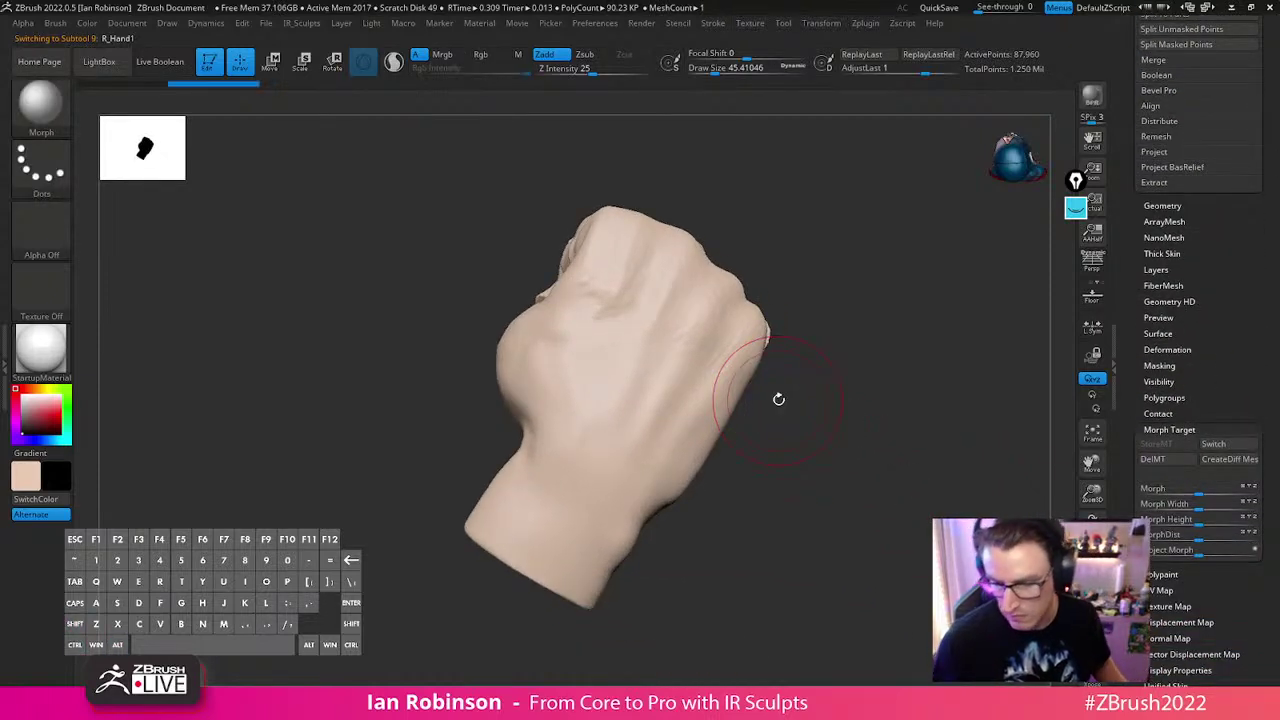
{"action": "left_click", "coordinate": [1231, 445]}
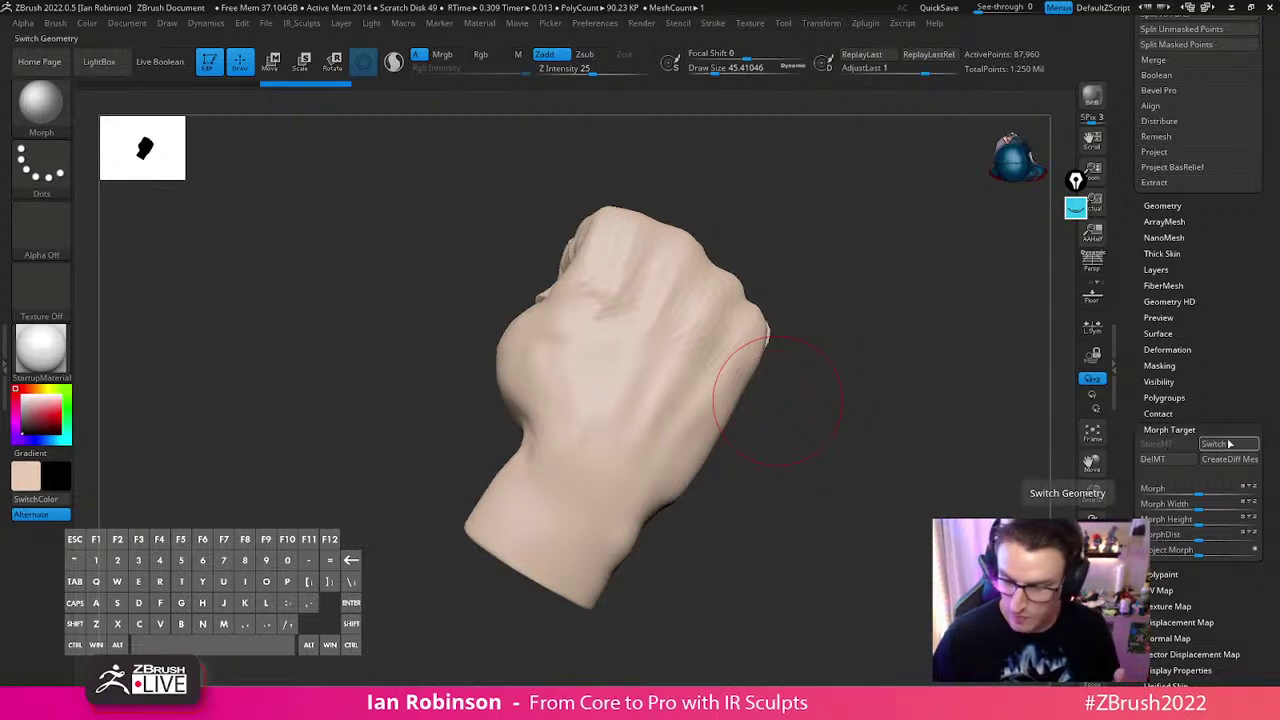
{"action": "key", "text": "ctrl"}
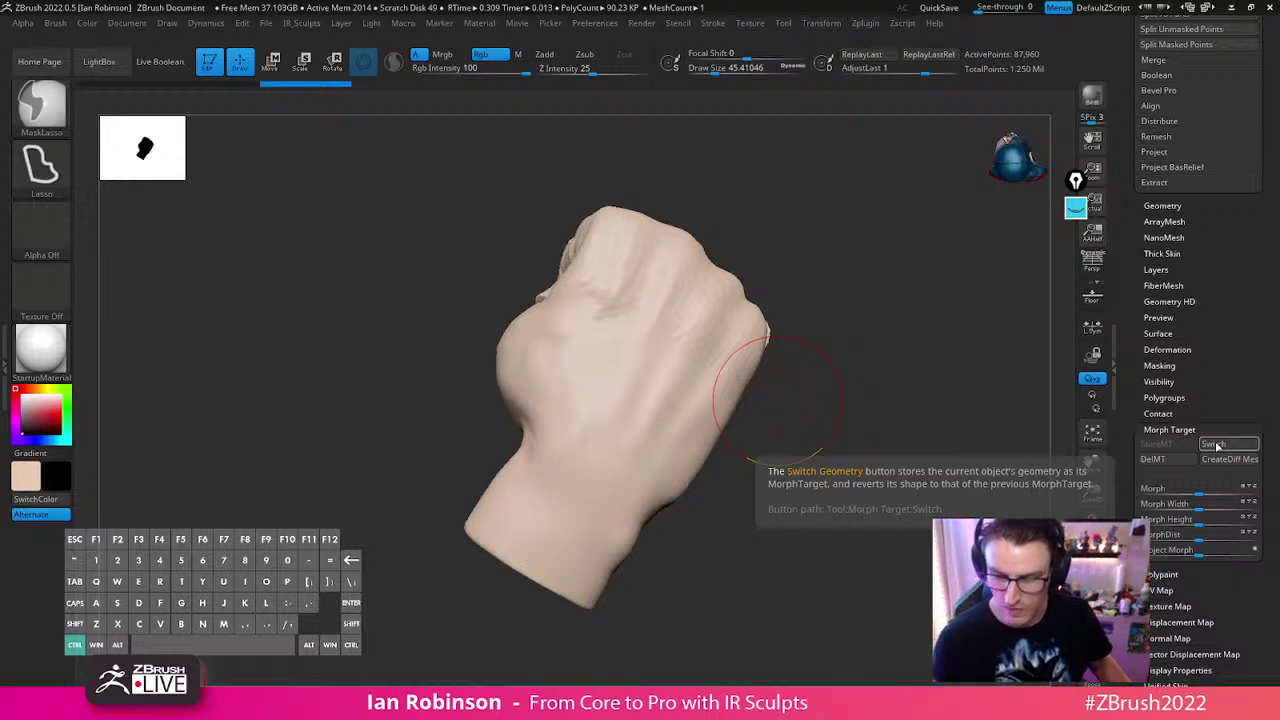
{"action": "key", "text": "ctrl"}
{"action": "key", "text": "a"}
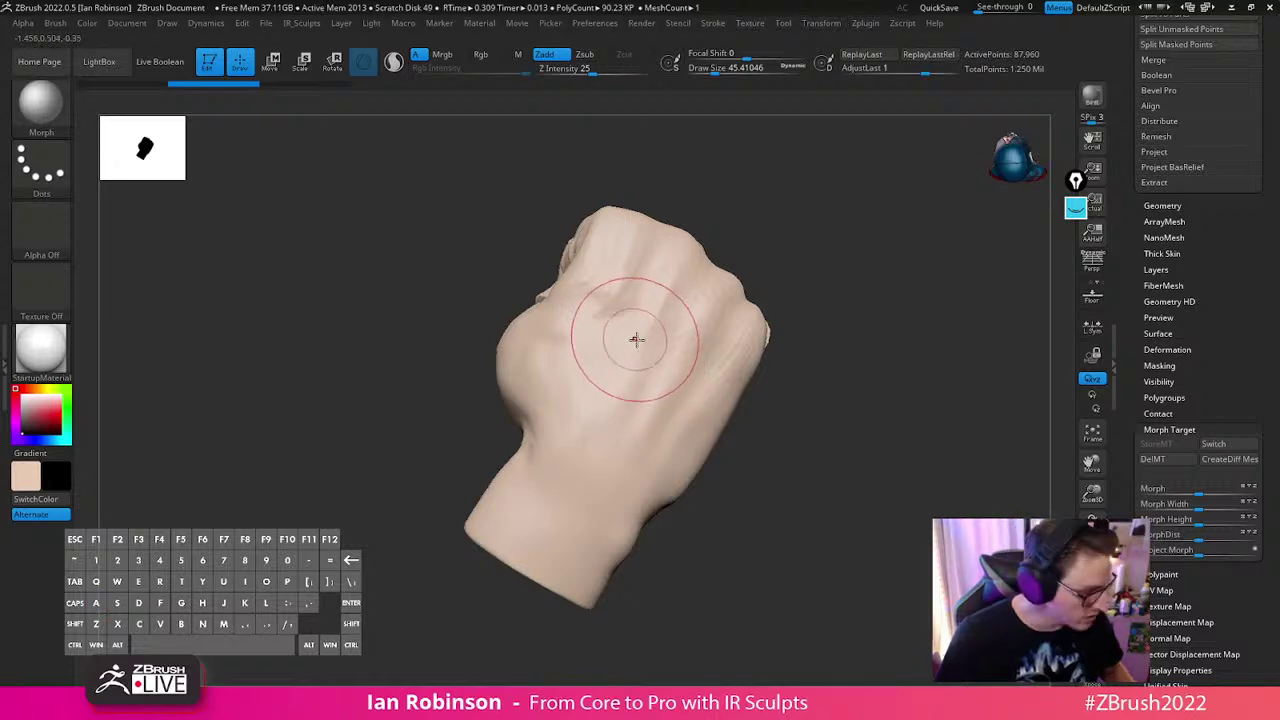
Carve a curved groove from the back of the hand to the wrist with DamStandard at about 45 draw size, and replay the stroke to deepen it
{"action": "key", "text": "b"}
{"action": "key", "text": "d"}
{"action": "key", "text": "s"}
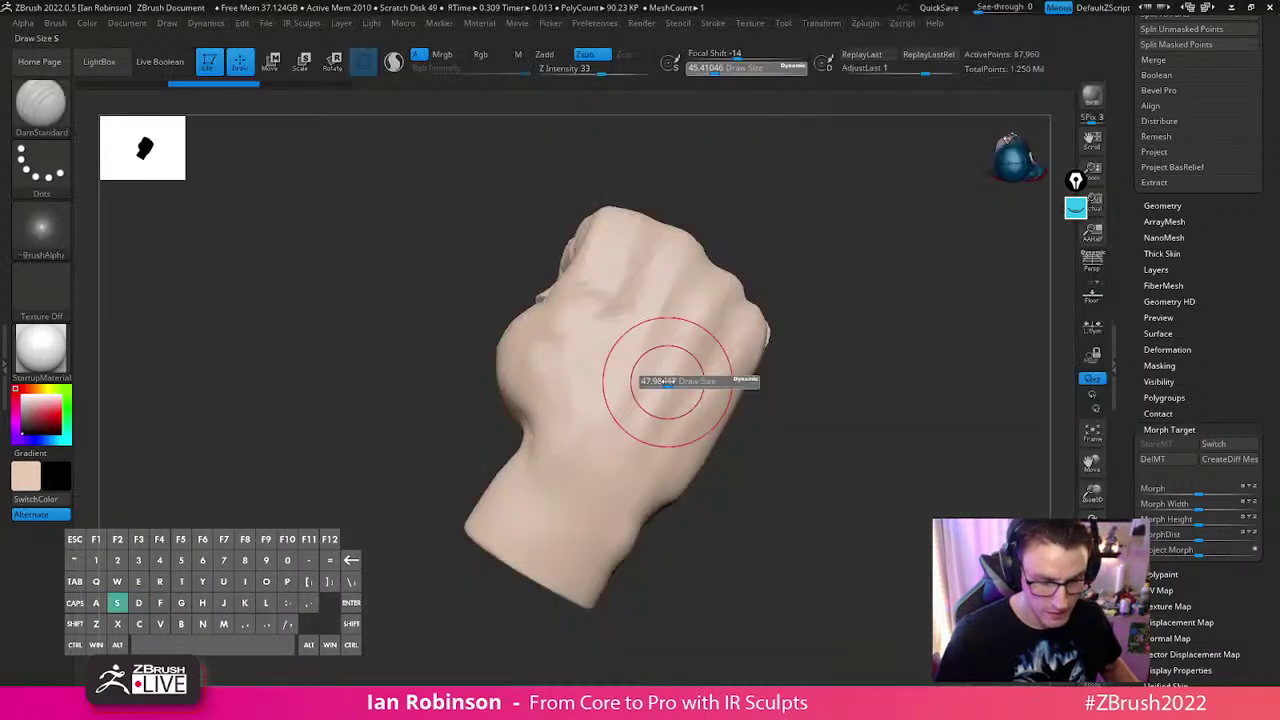
{"action": "mouse_move", "coordinate": [624, 344]}
{"action": "left_mouse_down"}
{"action": "mouse_move", "coordinate": [626, 508]}
{"action": "mouse_move", "coordinate": [557, 529]}
{"action": "left_mouse_up"}
{"action": "key", "text": "1"}
{"action": "key", "text": "1"}
{"action": "key", "text": "1"}
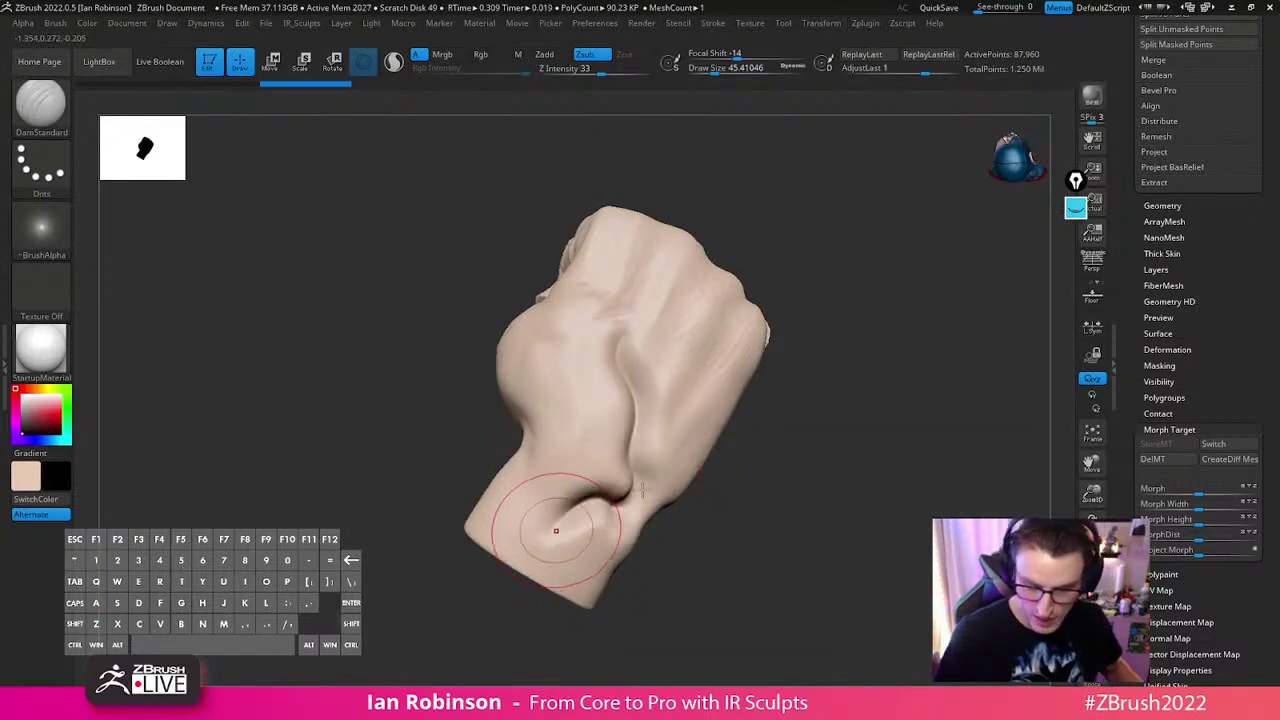
Switch repeatedly between the hand's sculpted shape and its stored morph target to compare them
{"action": "left_click", "coordinate": [1220, 447]}
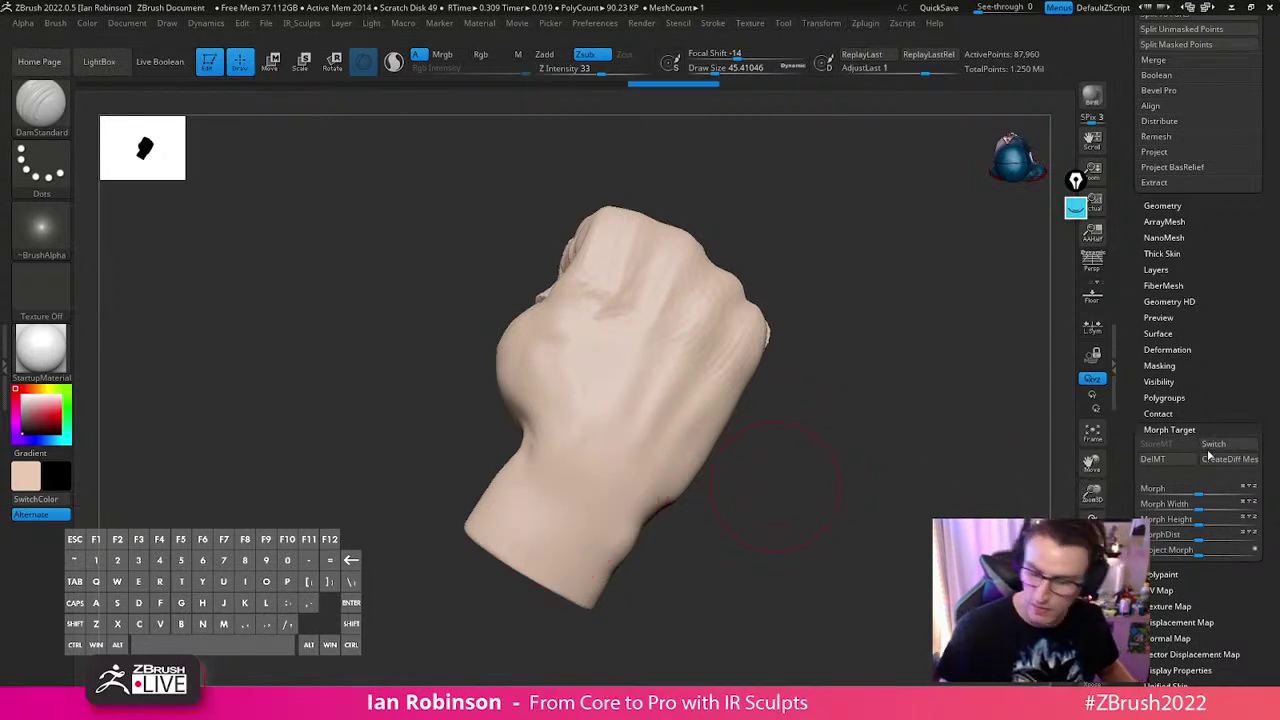
{"action": "left_click", "coordinate": [1228, 446]}
{"action": "left_click", "coordinate": [1225, 445]}
{"action": "left_click", "coordinate": [1225, 445]}
{"action": "left_click", "coordinate": [1225, 445]}
{"action": "left_click", "coordinate": [1225, 445]}
{"action": "left_click", "coordinate": [1226, 446]}
{"action": "left_click", "coordinate": [1225, 445]}
{"action": "left_click", "coordinate": [1225, 445]}
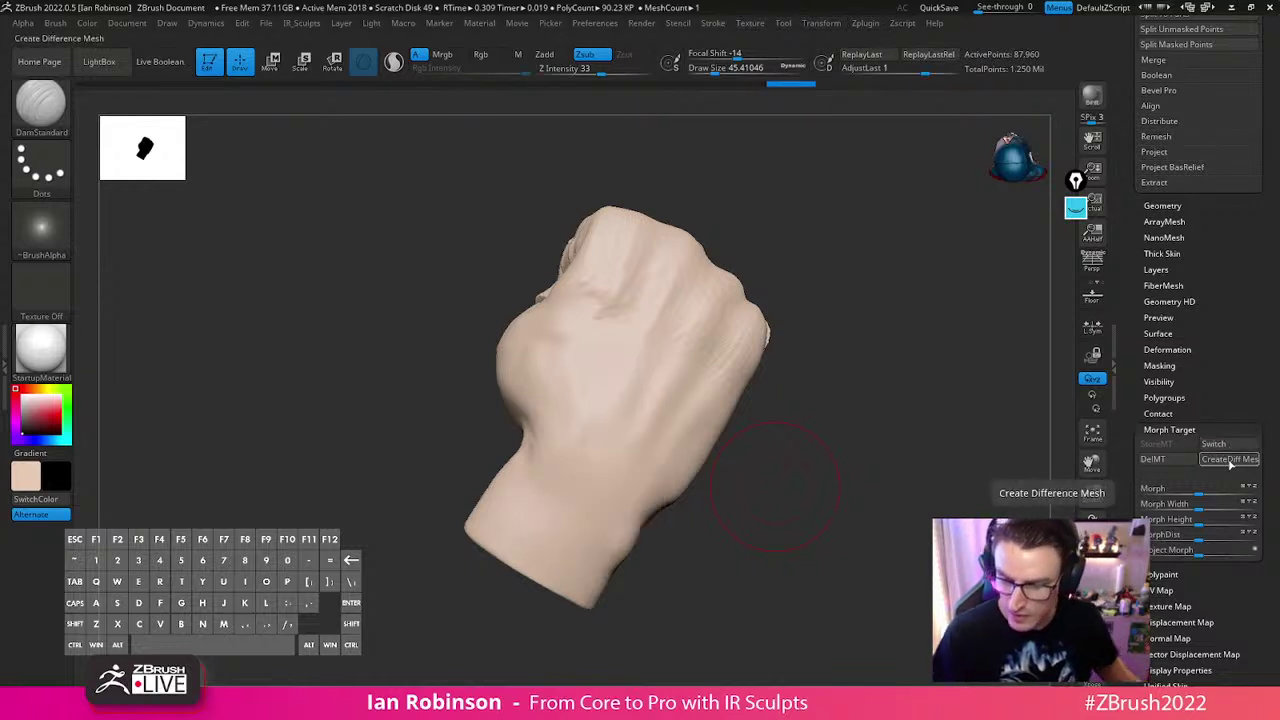
Create a difference mesh from the hand's morph target and check the meshes available to insert as a subtool
{"action": "key", "text": "ctrl"}
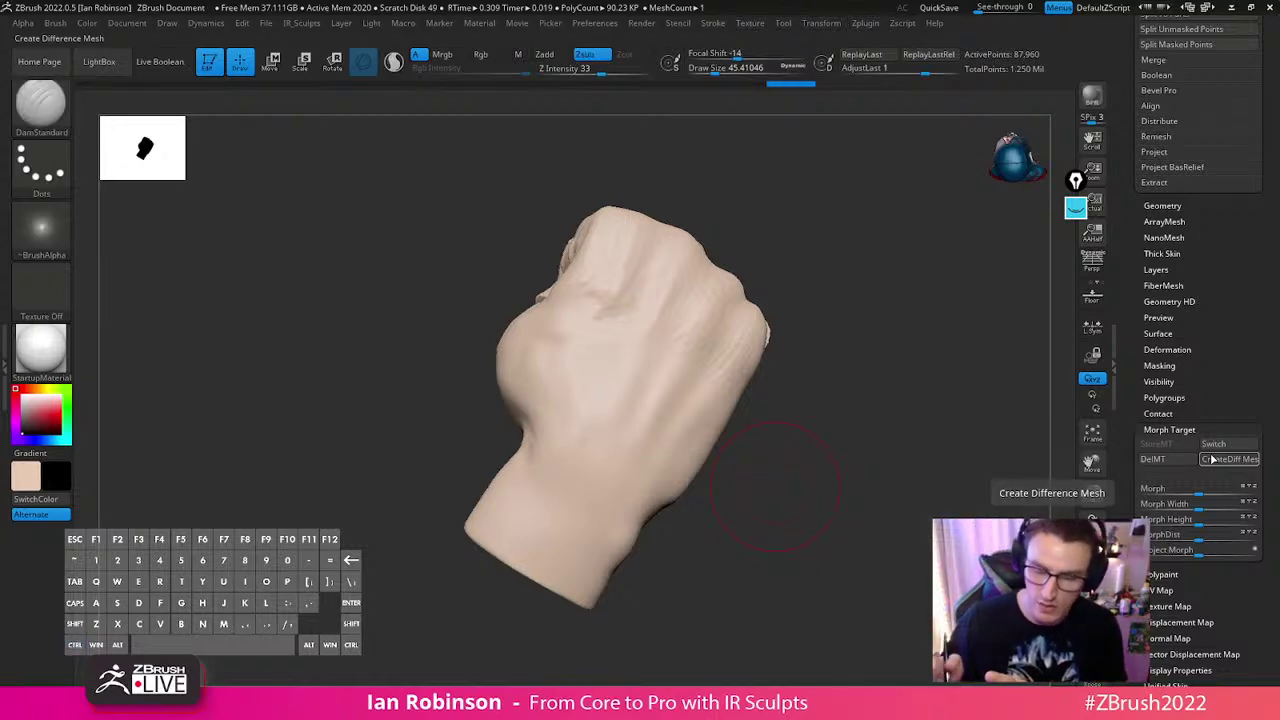
{"action": "left_click", "coordinate": [1212, 458]}
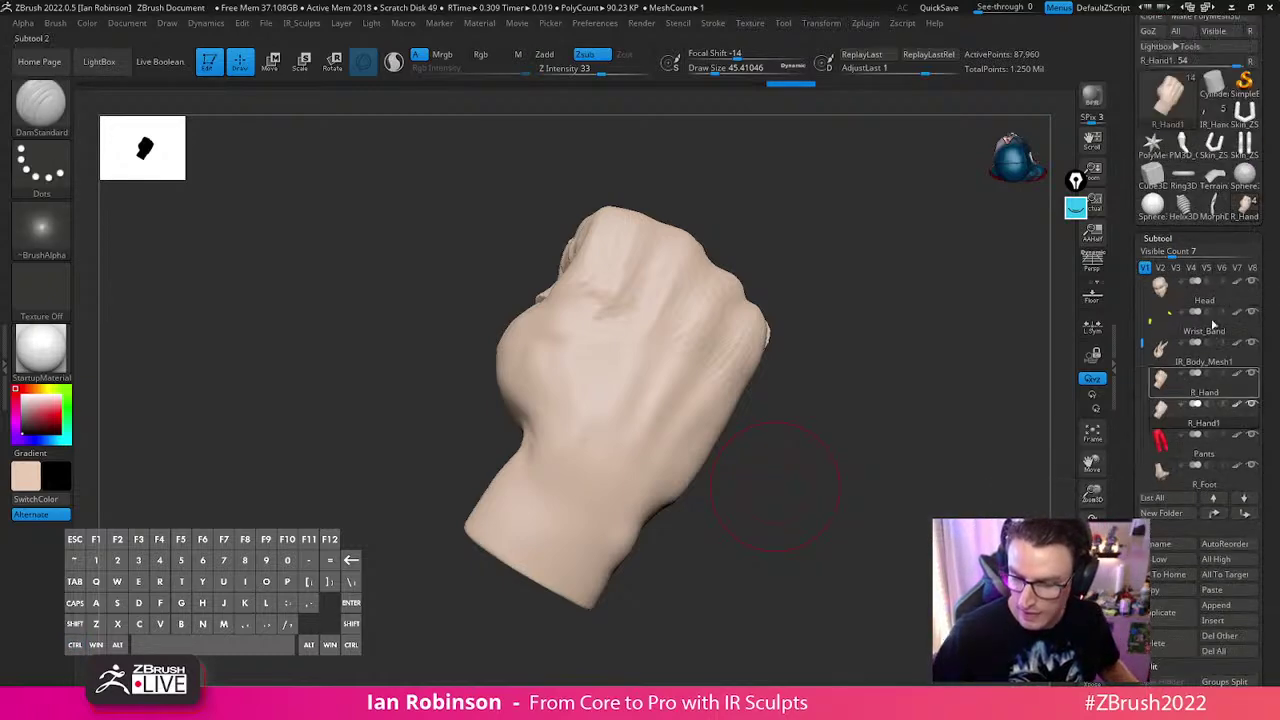
{"action": "mouse_move", "coordinate": [1258, 270]}
{"action": "left_mouse_down"}
{"action": "mouse_move", "coordinate": [1258, 157]}
{"action": "mouse_move", "coordinate": [1258, 251]}
{"action": "left_mouse_up"}
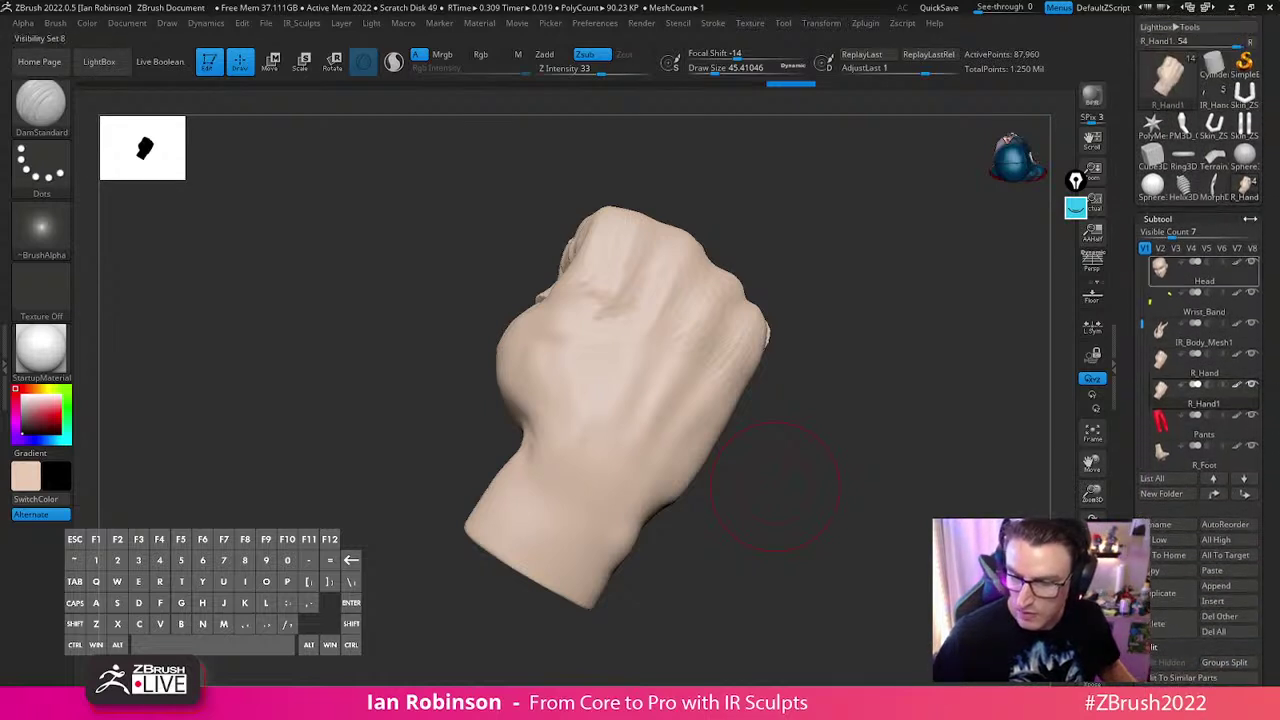
{"action": "left_click", "coordinate": [1226, 604]}
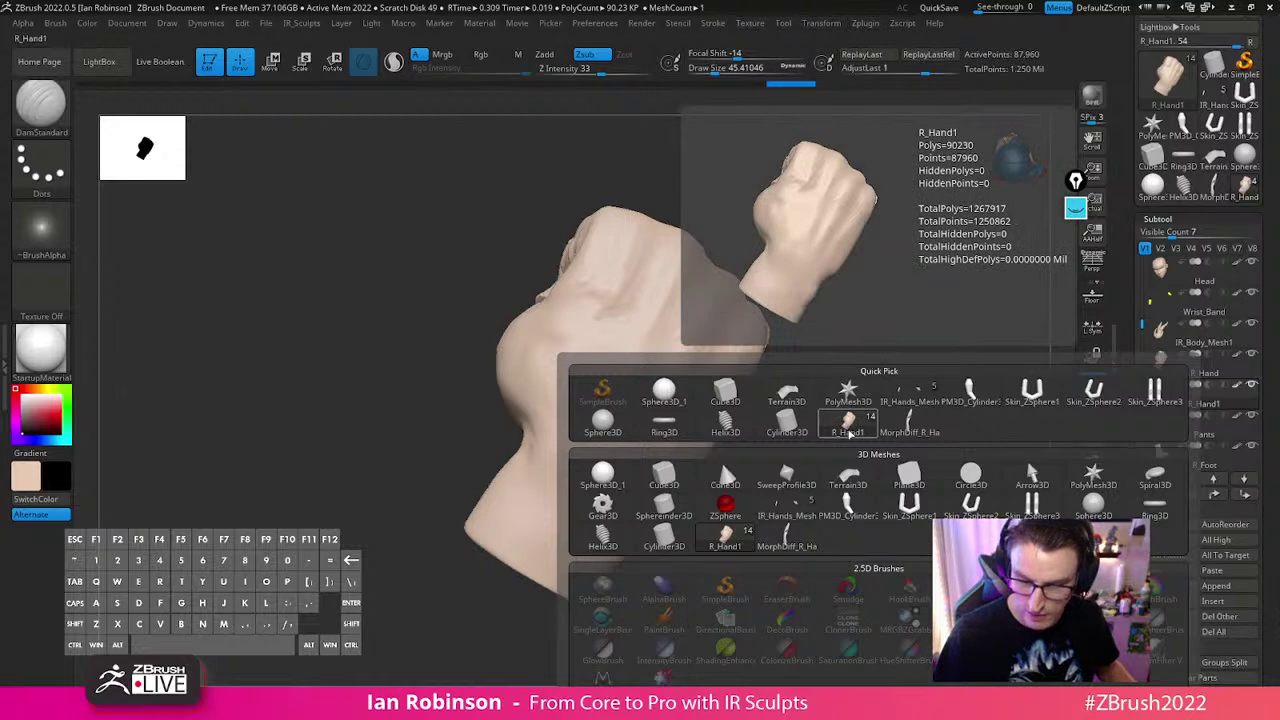
{"action": "left_click", "coordinate": [849, 428]}
Delete the stored morph target of the R_Hand1 subtool
{"action": "left_click_drag", "start_coordinate": [1265, 444], "coordinate": [1269, 203]}
{"action": "left_click_drag", "start_coordinate": [1251, 395], "coordinate": [1235, 428]}
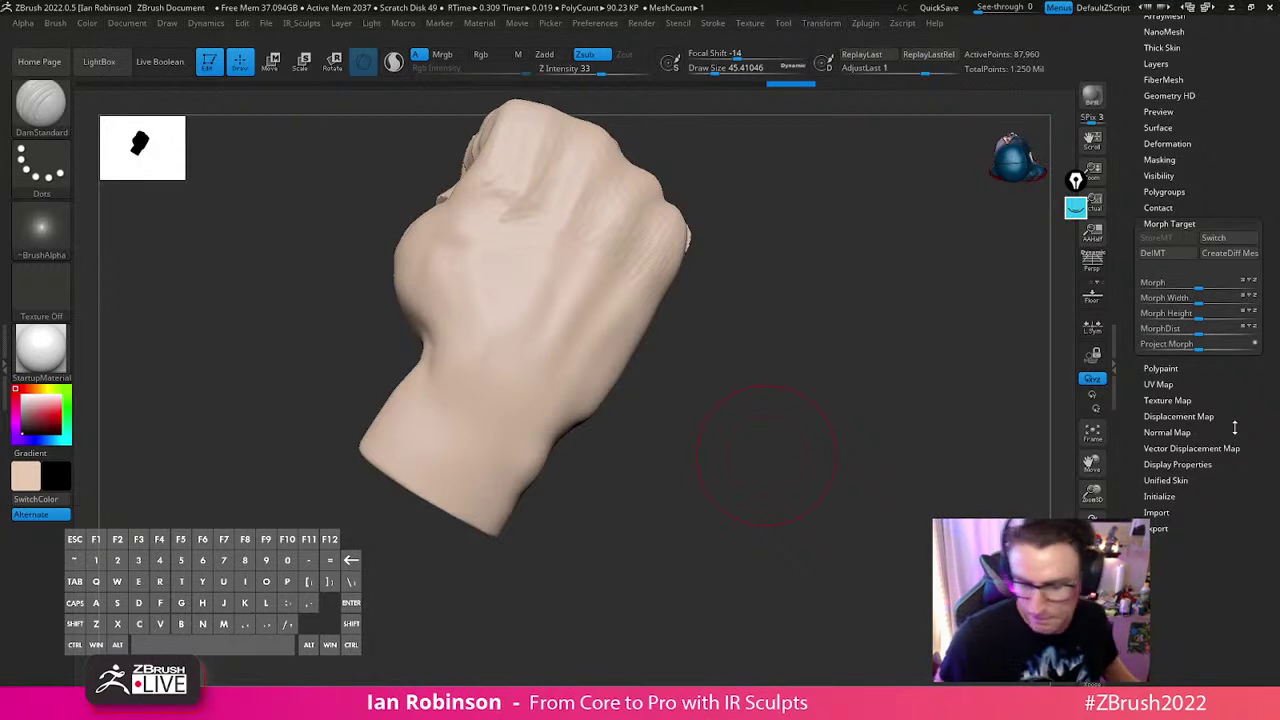
{"action": "left_click_drag", "start_coordinate": [814, 434], "coordinate": [780, 460]}
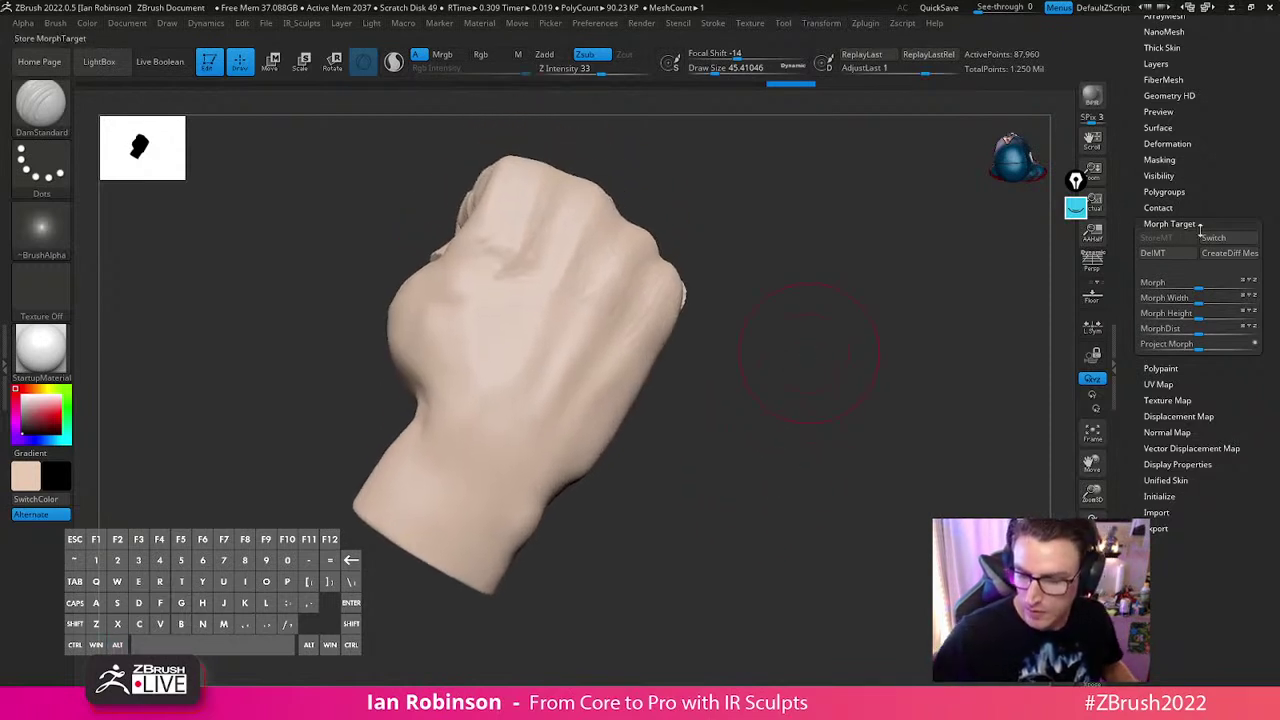
{"action": "left_click", "coordinate": [1166, 253]}
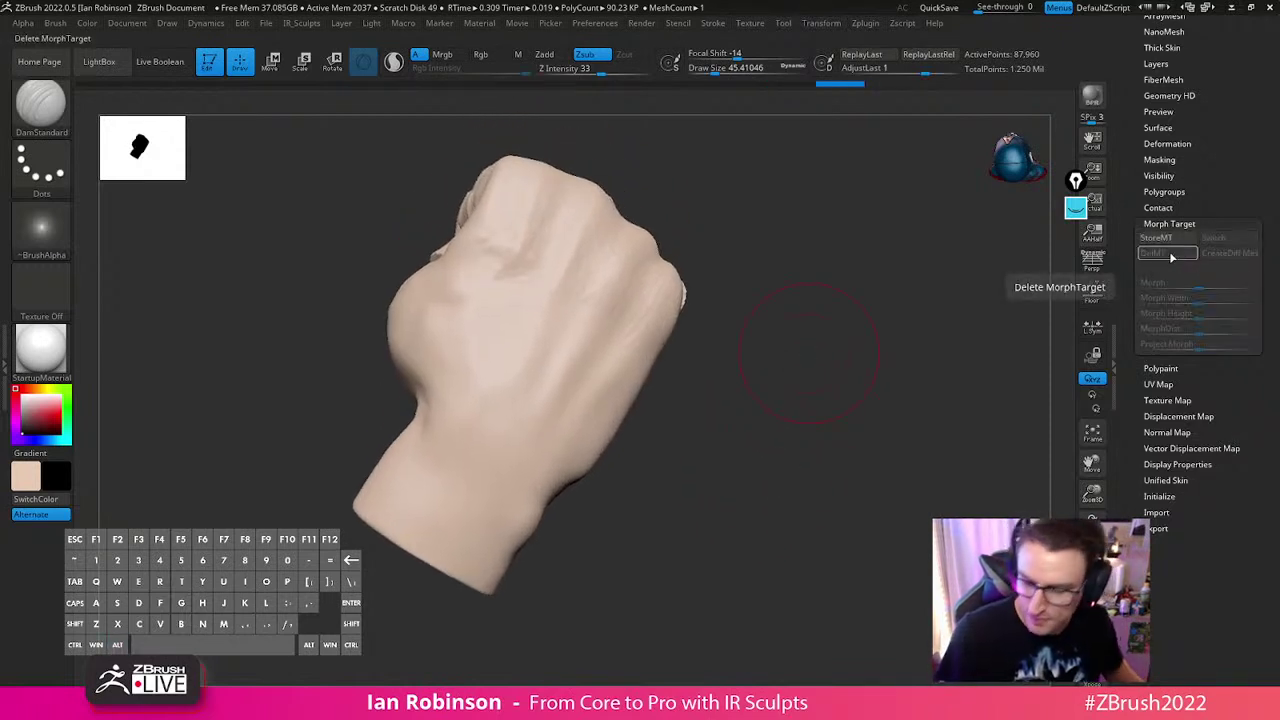
Delete the duplicate R_Hand1 subtool and make R_Hand the active subtool
{"action": "left_click_drag", "start_coordinate": [853, 513], "coordinate": [889, 546]}
{"action": "key", "text": "shift+f"}
{"action": "key", "text": "shift+f"}
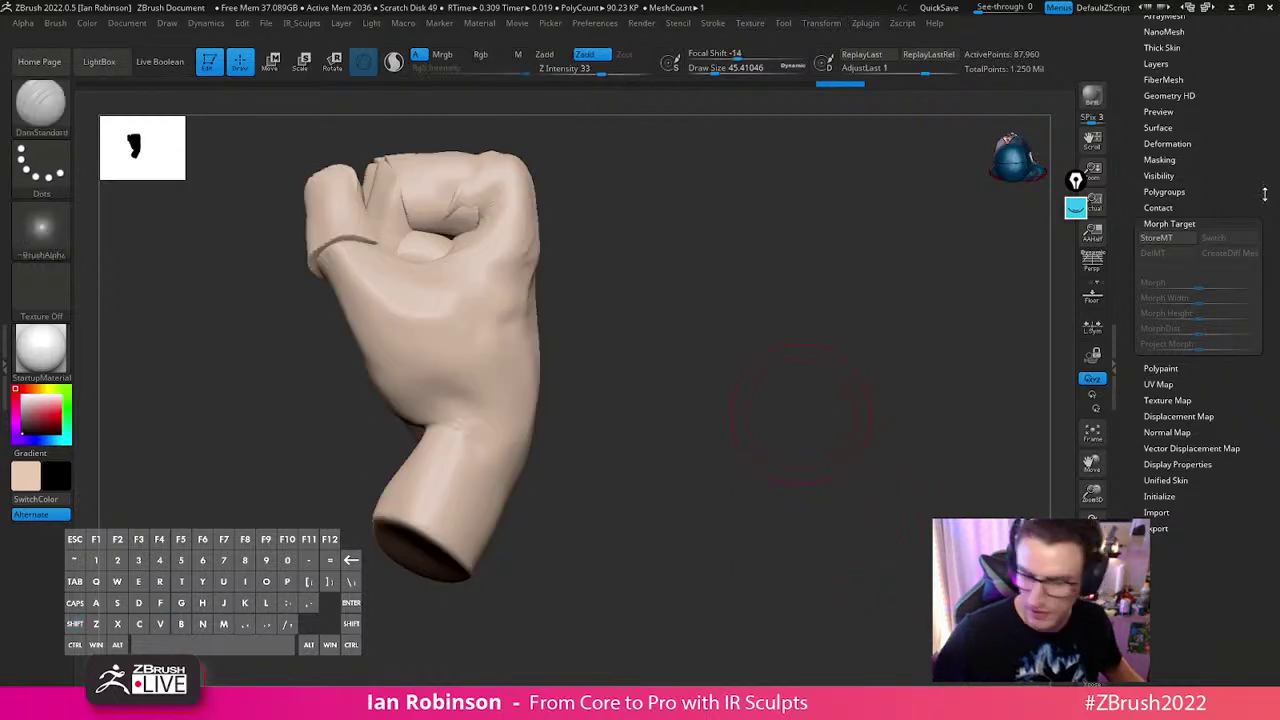
{"action": "scroll", "coordinate": [1260, 206], "scroll_direction": "up", "scroll_amount": 10}
{"action": "scroll", "coordinate": [1262, 328], "scroll_direction": "up", "scroll_amount": 5}
{"action": "scroll", "coordinate": [1256, 362], "scroll_direction": "down", "scroll_amount": 5}
{"action": "mouse_move", "coordinate": [1247, 336]}
{"action": "left_mouse_down"}
{"action": "mouse_move", "coordinate": [1246, 374]}
{"action": "mouse_move", "coordinate": [1244, 356]}
{"action": "left_mouse_up"}
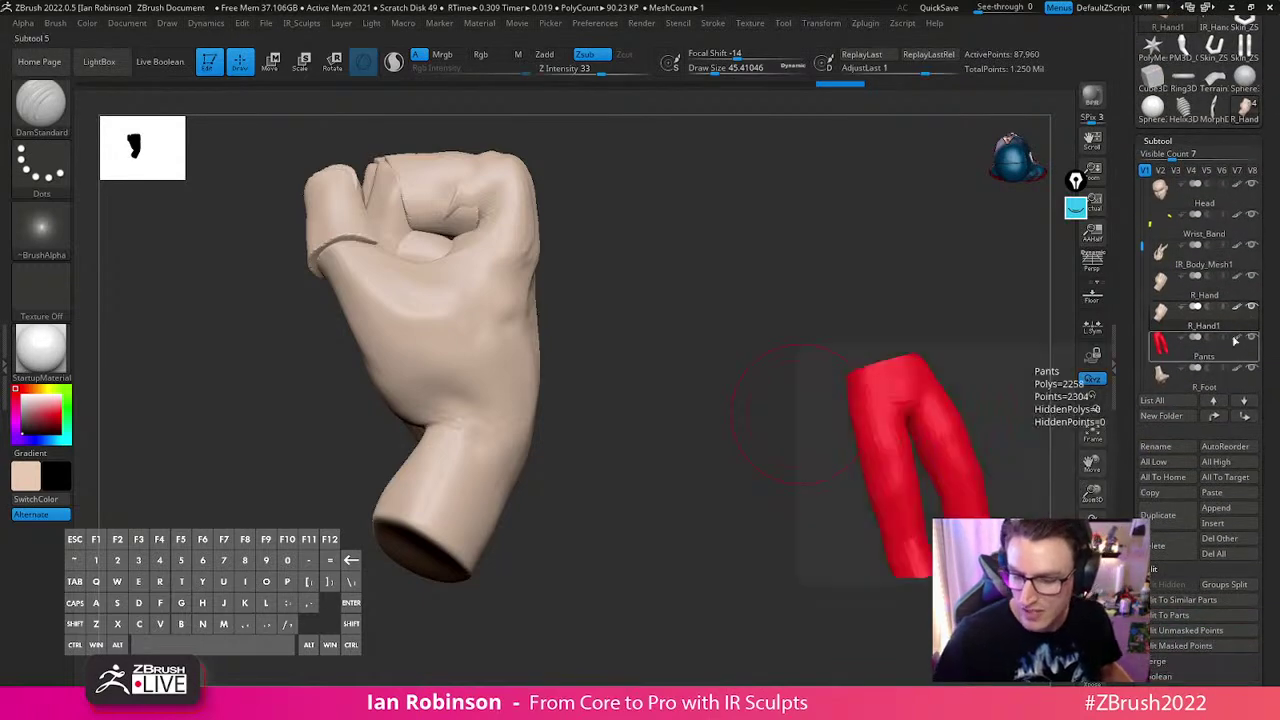
{"action": "left_click", "coordinate": [1165, 545]}
{"action": "left_click", "coordinate": [983, 578]}
{"action": "left_click", "coordinate": [1170, 291]}
Isolate the palm and wrist polygroup of R_Hand and mask all fingers and thumb segments, leaving the palm unmasked
{"action": "mouse_move", "coordinate": [704, 330]}
{"action": "left_mouse_down", "text": "alt"}
{"action": "mouse_move", "coordinate": [715, 354]}
{"action": "mouse_move", "coordinate": [707, 343]}
{"action": "left_mouse_up", "text": "alt"}
{"action": "key", "text": "s"}
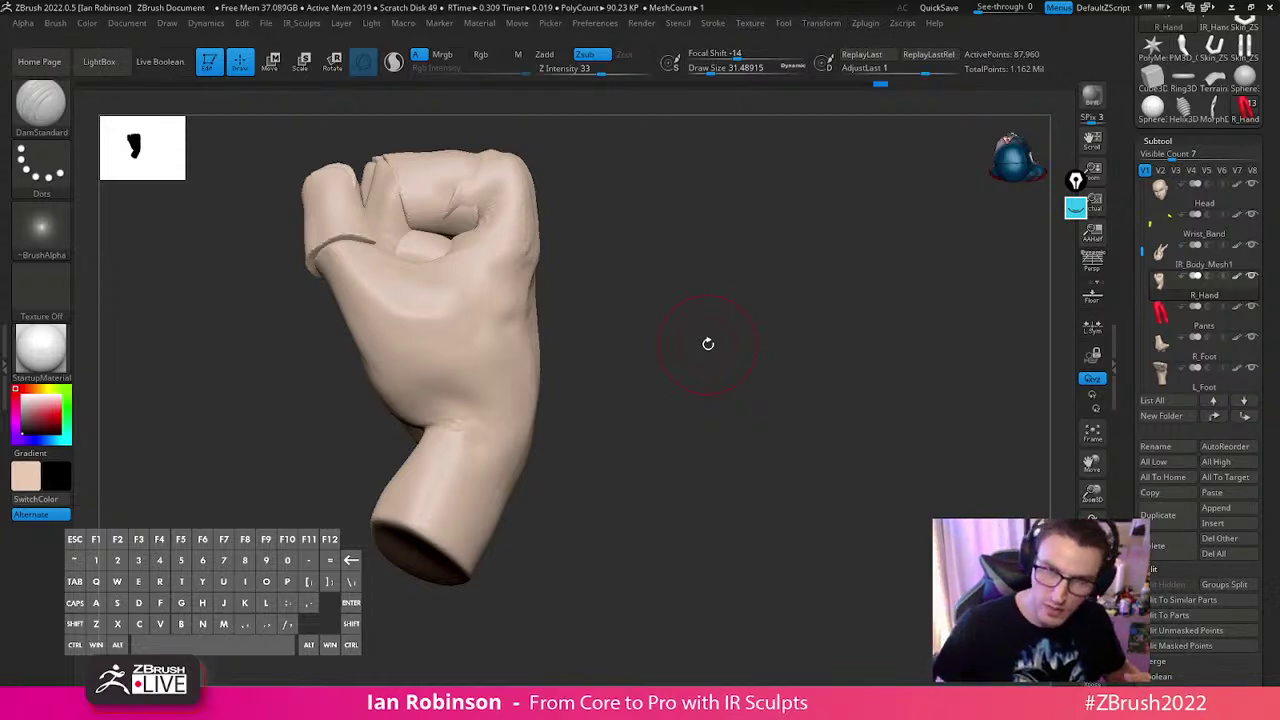
{"action": "mouse_move", "coordinate": [708, 343]}
{"action": "left_mouse_down"}
{"action": "mouse_move", "coordinate": [857, 326]}
{"action": "mouse_move", "coordinate": [831, 380]}
{"action": "mouse_move", "coordinate": [809, 360]}
{"action": "mouse_move", "coordinate": [593, 432]}
{"action": "left_mouse_up"}
{"action": "key", "text": "ctrl+shift"}
{"action": "left_click", "coordinate": [593, 432], "text": "ctrl+shift"}
{"action": "left_click", "coordinate": [760, 400], "text": "ctrl"}
{"action": "left_click", "coordinate": [764, 401], "text": "ctrl+shift"}
{"action": "left_click", "coordinate": [790, 407], "text": "ctrl"}
Reshape the unmasked palm and thumb base with the Move brush at a draw size of about 68
{"action": "left_click_drag", "start_coordinate": [797, 409], "coordinate": [690, 395]}
{"action": "key", "text": "s"}
{"action": "left_click_drag", "start_coordinate": [582, 391], "coordinate": [588, 390]}
{"action": "left_click_drag", "start_coordinate": [790, 385], "coordinate": [700, 370]}
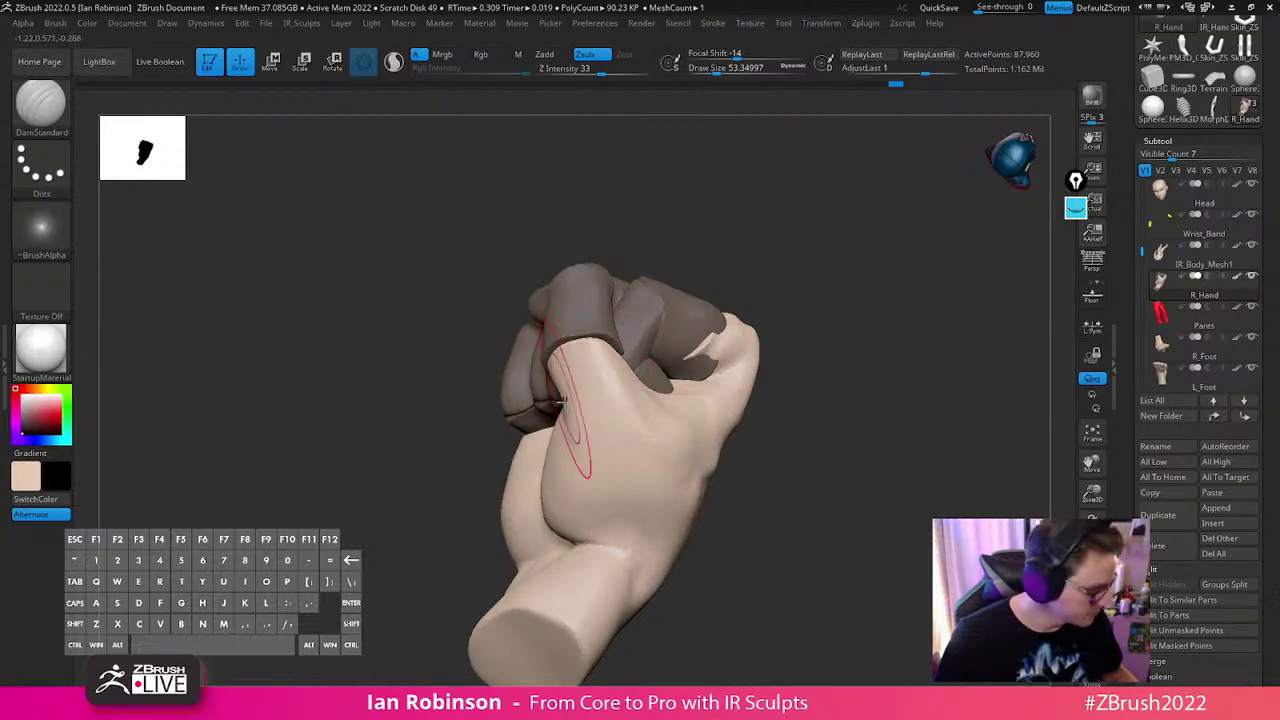
{"action": "right_click_drag", "start_coordinate": [556, 409], "coordinate": [612, 385]}
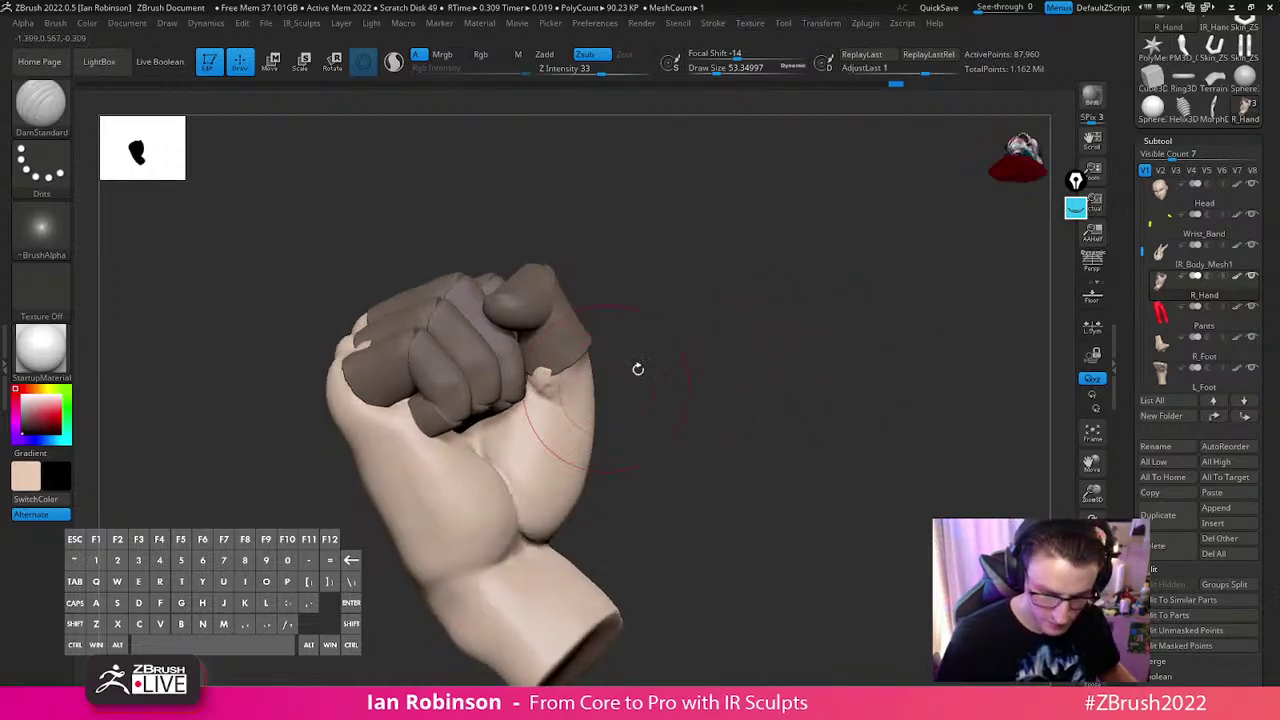
{"action": "key", "text": "b"}
{"action": "key", "text": "m"}
{"action": "key", "text": "v"}
{"action": "left_click_drag", "start_coordinate": [752, 348], "coordinate": [743, 374]}
{"action": "key", "text": "s"}
{"action": "left_click_drag", "start_coordinate": [641, 388], "coordinate": [646, 387]}
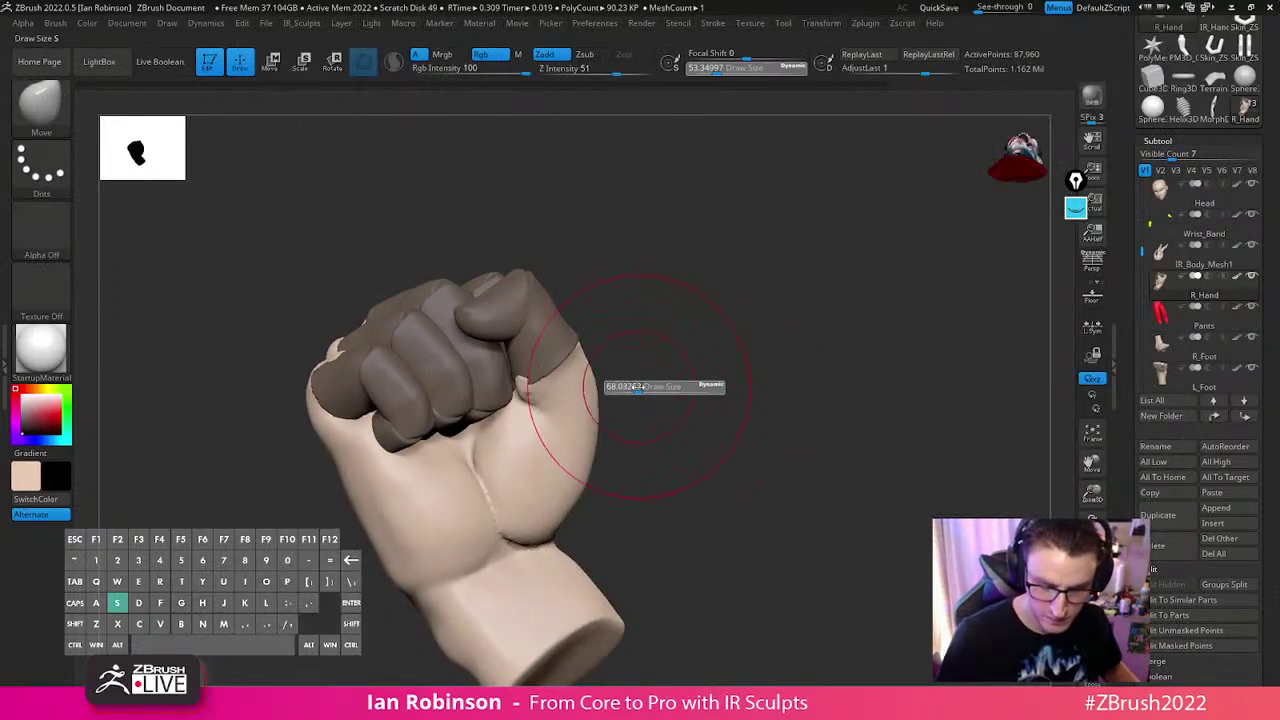
{"action": "left_click_drag", "start_coordinate": [800, 405], "coordinate": [634, 446]}
{"action": "mouse_move", "coordinate": [634, 447]}
{"action": "right_mouse_down"}
{"action": "mouse_move", "coordinate": [615, 385]}
{"action": "mouse_move", "coordinate": [590, 385]}
{"action": "mouse_move", "coordinate": [586, 371]}
{"action": "mouse_move", "coordinate": [789, 251]}
{"action": "mouse_move", "coordinate": [797, 269]}
{"action": "mouse_move", "coordinate": [743, 277]}
{"action": "mouse_move", "coordinate": [668, 344]}
{"action": "mouse_move", "coordinate": [563, 402]}
{"action": "mouse_move", "coordinate": [771, 329]}
{"action": "mouse_move", "coordinate": [731, 371]}
{"action": "mouse_move", "coordinate": [823, 349]}
{"action": "mouse_move", "coordinate": [557, 437]}
{"action": "right_mouse_up"}
Refine the palm around the thumb base and knuckle with the Move brush at a draw size of about 27
{"action": "key", "text": "s"}
{"action": "left_click_drag", "start_coordinate": [557, 437], "coordinate": [534, 454]}
{"action": "mouse_move", "coordinate": [534, 454]}
{"action": "right_mouse_down"}
{"action": "mouse_move", "coordinate": [517, 418]}
{"action": "mouse_move", "coordinate": [643, 394]}
{"action": "mouse_move", "coordinate": [477, 450]}
{"action": "right_mouse_up"}
{"action": "right_click_drag", "start_coordinate": [585, 390], "coordinate": [394, 427]}
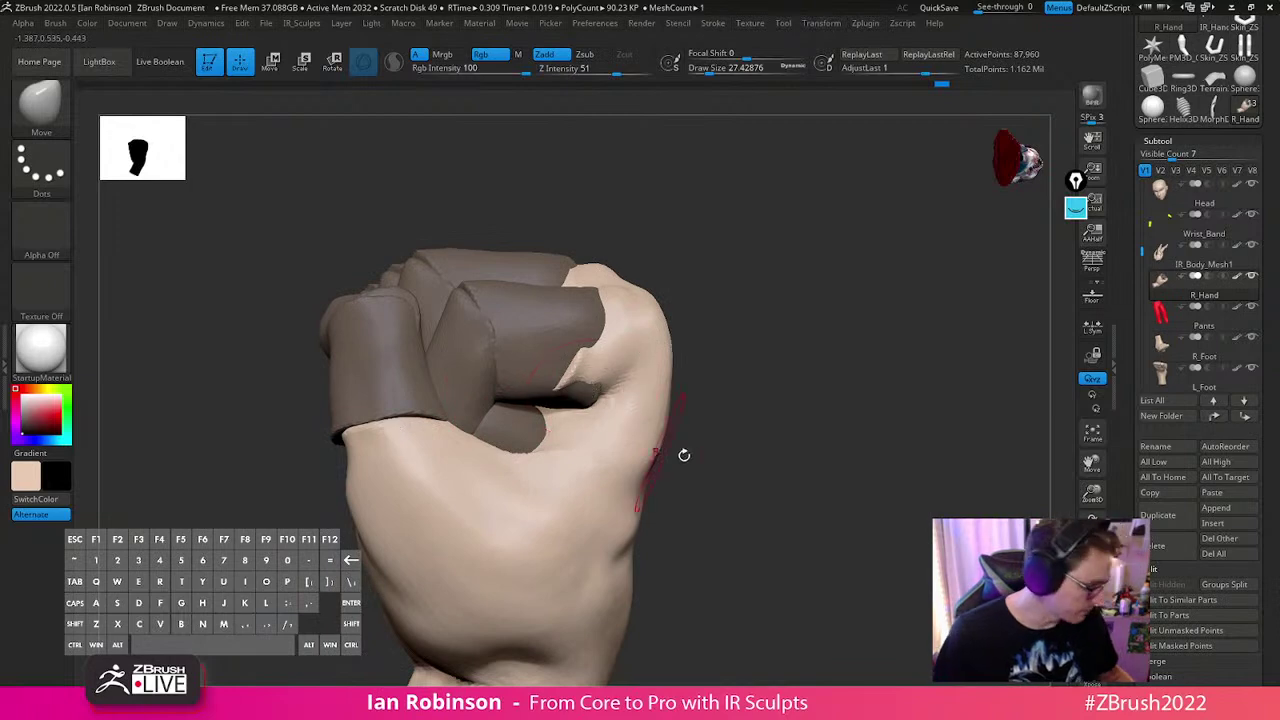
{"action": "mouse_move", "coordinate": [760, 424]}
{"action": "right_mouse_down"}
{"action": "mouse_move", "coordinate": [774, 477]}
{"action": "mouse_move", "coordinate": [831, 466]}
{"action": "mouse_move", "coordinate": [854, 434]}
{"action": "mouse_move", "coordinate": [689, 454]}
{"action": "mouse_move", "coordinate": [752, 438]}
{"action": "right_mouse_up"}
Clear the mask, then mask the whole hand except the thumb's two segments using their polygroups
{"action": "left_click_drag", "start_coordinate": [735, 450], "coordinate": [695, 469], "text": "ctrl"}
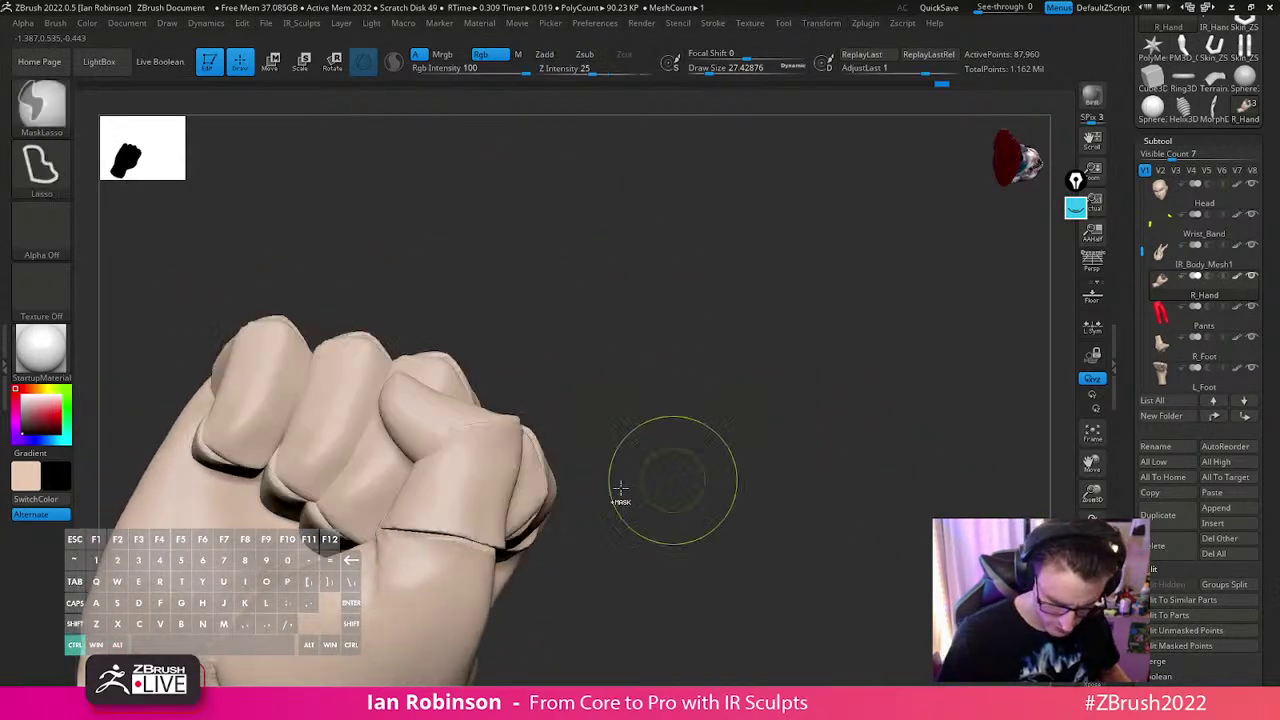
{"action": "left_click", "coordinate": [484, 480], "text": "ctrl+shift"}
{"action": "left_click", "coordinate": [658, 438], "text": "ctrl"}
{"action": "left_click", "coordinate": [665, 437], "text": "ctrl+shift"}
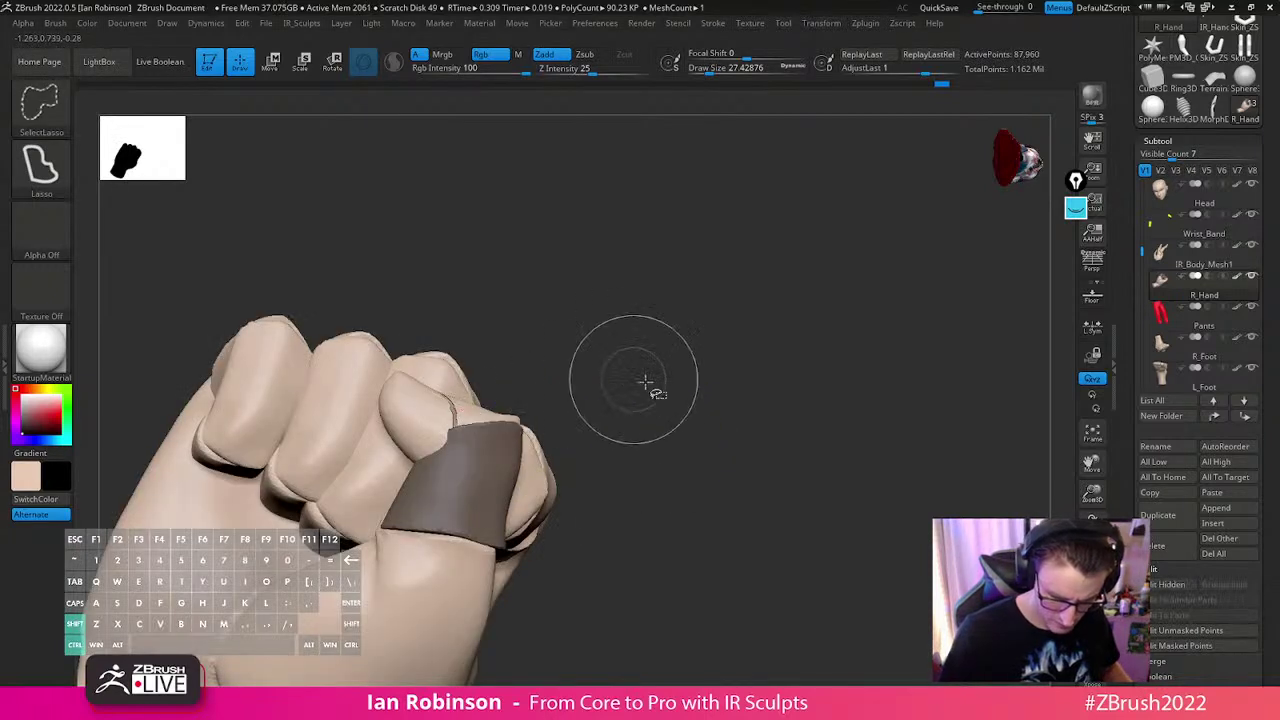
{"action": "left_click", "coordinate": [472, 408], "text": "ctrl+shift"}
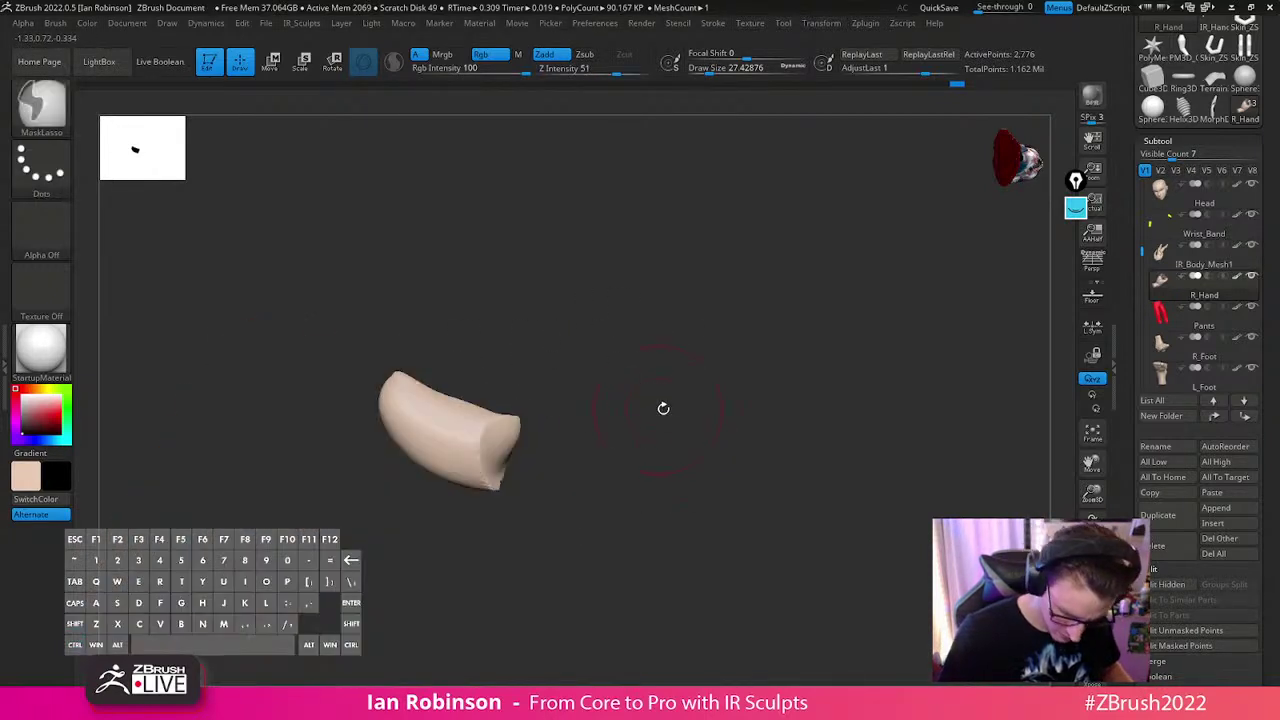
{"action": "left_click", "coordinate": [682, 414], "text": "ctrl"}
{"action": "left_click", "coordinate": [694, 418], "text": "ctrl+shift"}
{"action": "key", "text": "w"}
{"action": "left_click", "coordinate": [585, 434], "text": "ctrl"}
Place the transform gizmo on the unmasked thumb and adjust the thumb's position against the hand
{"action": "left_click_drag", "start_coordinate": [549, 438], "coordinate": [523, 568], "text": "alt"}
{"action": "left_click_drag", "start_coordinate": [521, 548], "coordinate": [515, 522]}
{"action": "left_click_drag", "start_coordinate": [709, 406], "coordinate": [513, 477]}
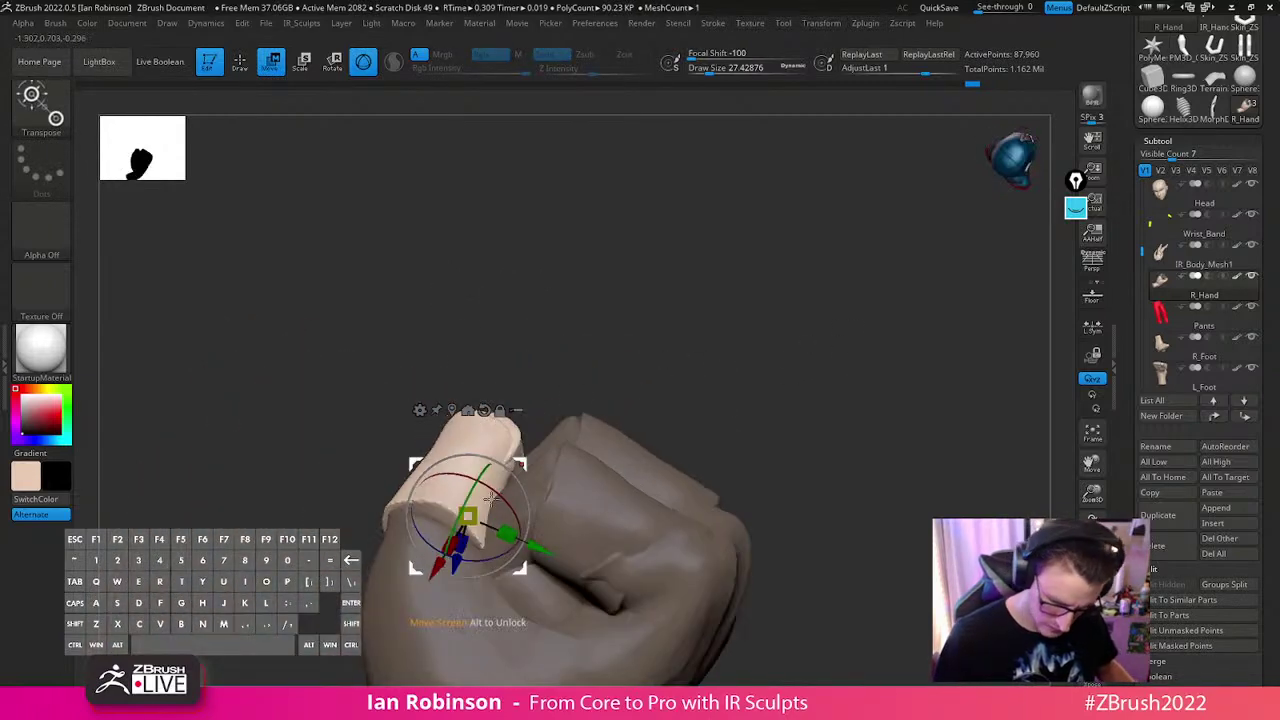
{"action": "mouse_move", "coordinate": [654, 366]}
{"action": "left_mouse_down"}
{"action": "mouse_move", "coordinate": [790, 375]}
{"action": "mouse_move", "coordinate": [800, 449]}
{"action": "mouse_move", "coordinate": [806, 420]}
{"action": "mouse_move", "coordinate": [712, 458]}
{"action": "left_mouse_up"}
Hide the curled finger segments facing the thumb and mask the rest of the hand, leaving those segments editable
{"action": "key", "text": "ctrl+shift"}
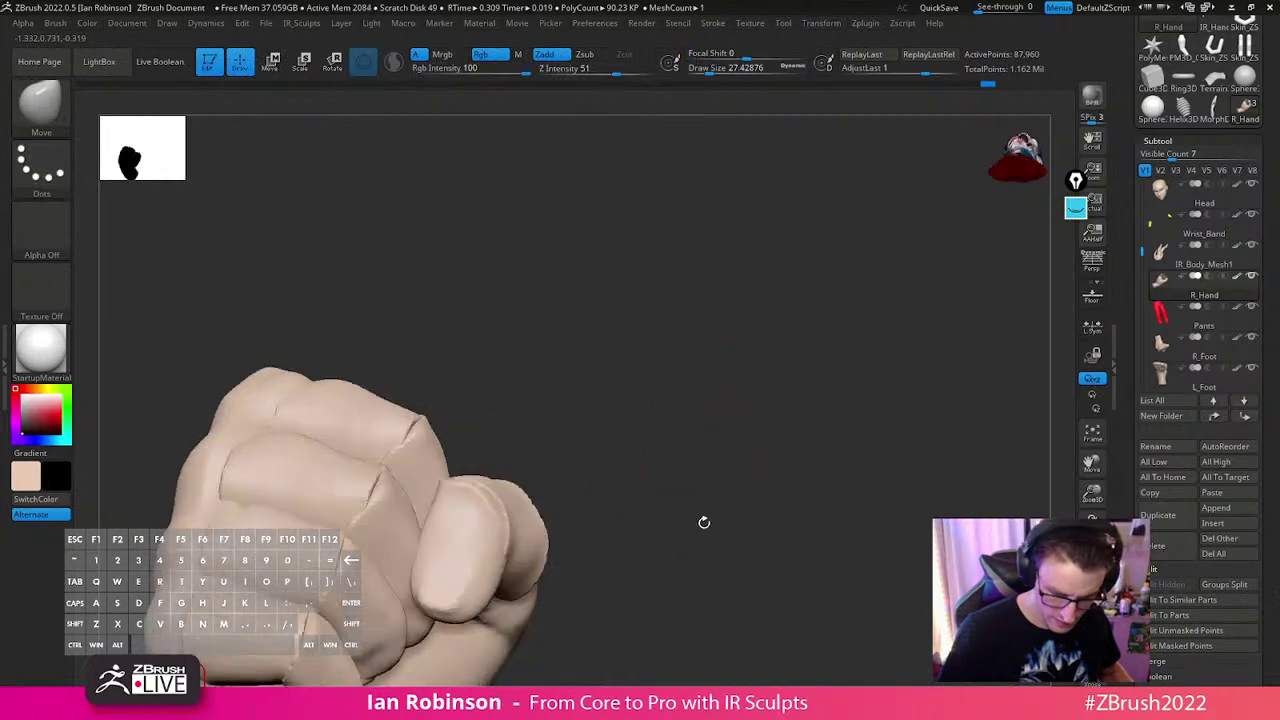
{"action": "left_click", "coordinate": [332, 656], "text": "ctrl+shift"}
{"action": "left_click_drag", "start_coordinate": [634, 490], "coordinate": [597, 522], "text": "alt"}
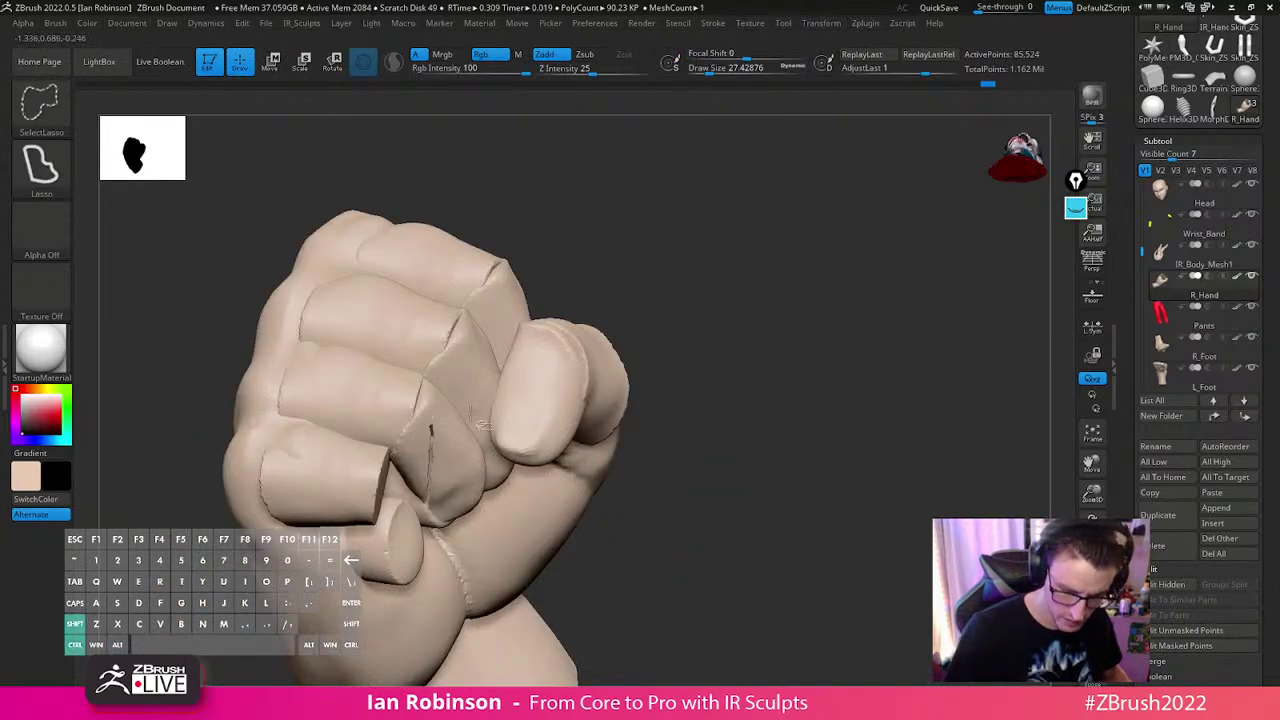
{"action": "left_click", "coordinate": [468, 414], "text": "ctrl+shift"}
{"action": "left_click", "coordinate": [480, 362], "text": "ctrl+shift"}
{"action": "left_click", "coordinate": [501, 312], "text": "ctrl+shift"}
{"action": "left_click", "coordinate": [731, 373], "text": "ctrl"}
{"action": "left_click", "coordinate": [750, 377], "text": "ctrl+shift"}
Pull the unmasked finger segments inward, away from the thumb, with the Move brush at a draw size of about 51
{"action": "mouse_move", "coordinate": [783, 375]}
{"action": "left_mouse_down"}
{"action": "mouse_move", "coordinate": [603, 432]}
{"action": "mouse_move", "coordinate": [615, 431]}
{"action": "left_mouse_up"}
{"action": "key", "text": "s"}
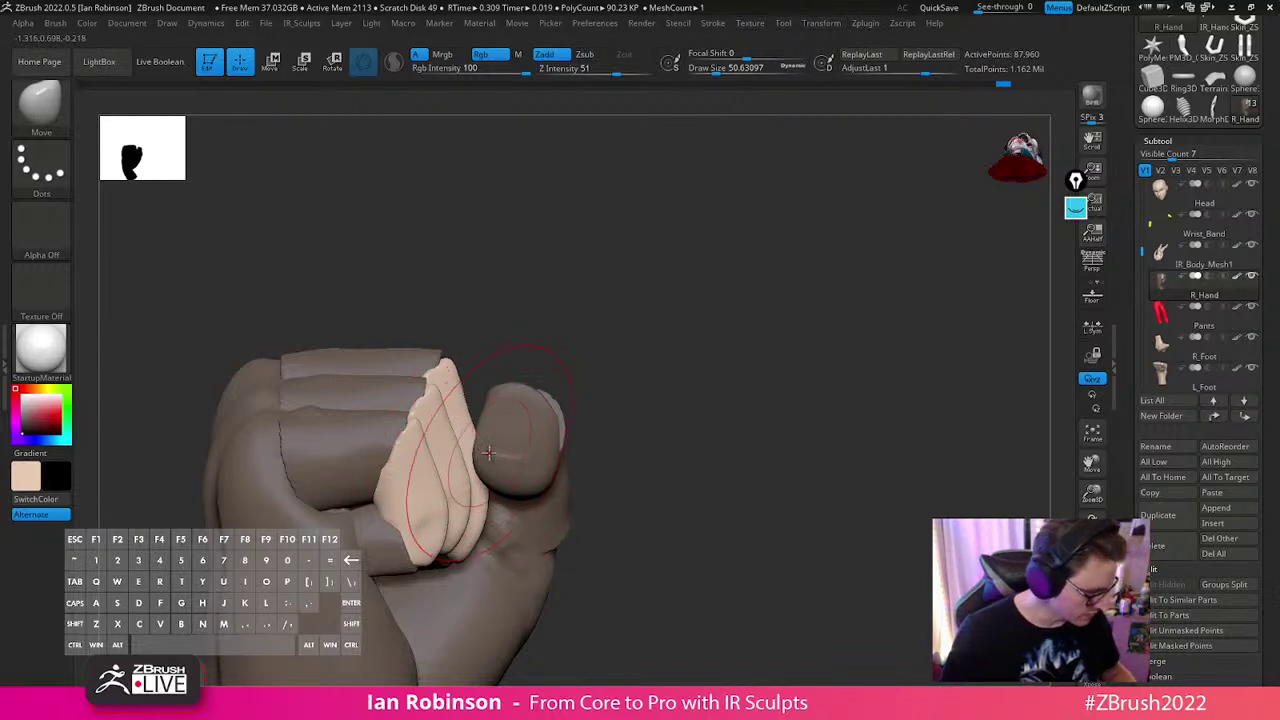
{"action": "right_click_drag", "start_coordinate": [510, 468], "coordinate": [482, 485]}
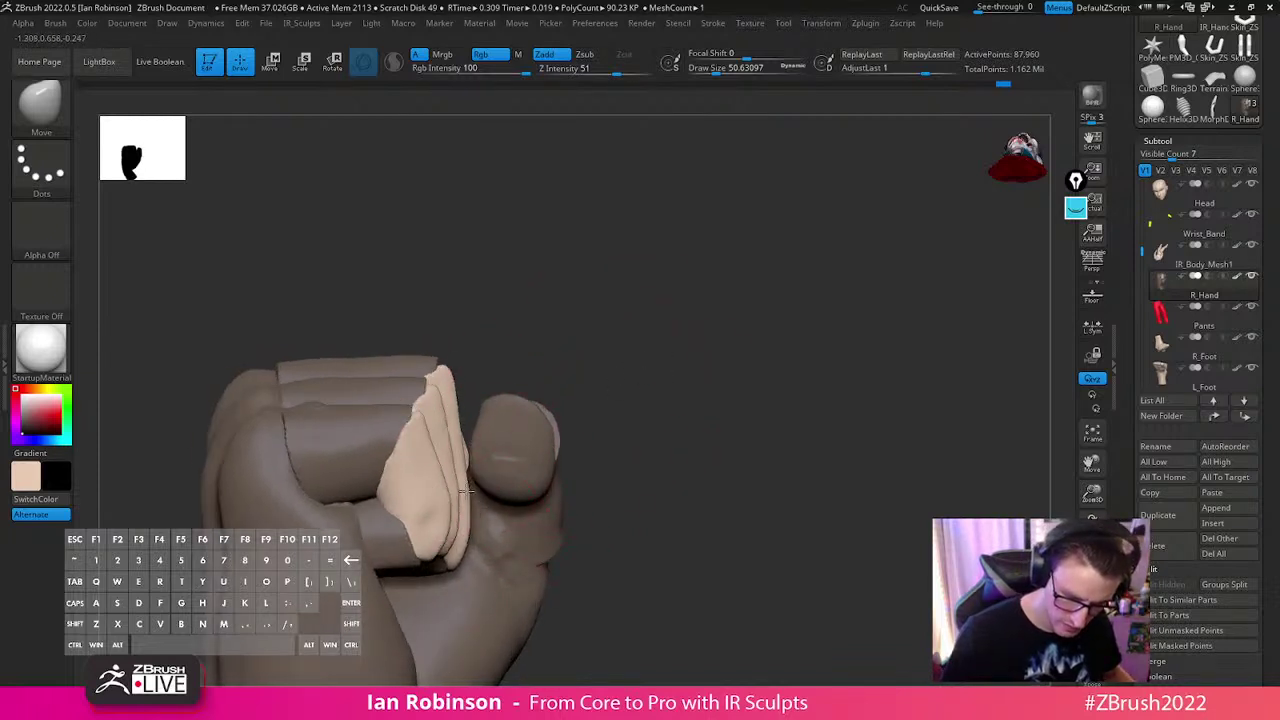
{"action": "left_click_drag", "start_coordinate": [435, 502], "coordinate": [432, 508]}
{"action": "mouse_move", "coordinate": [561, 394]}
{"action": "right_mouse_down"}
{"action": "mouse_move", "coordinate": [569, 331]}
{"action": "mouse_move", "coordinate": [509, 437]}
{"action": "mouse_move", "coordinate": [517, 420]}
{"action": "mouse_move", "coordinate": [923, 512]}
{"action": "mouse_move", "coordinate": [857, 471]}
{"action": "mouse_move", "coordinate": [851, 486]}
{"action": "mouse_move", "coordinate": [834, 480]}
{"action": "mouse_move", "coordinate": [795, 600]}
{"action": "right_mouse_up"}
Adjust the curled fingers with the Move brush, clear the mask and raise the draw size to about 65
{"action": "key", "text": "s"}
{"action": "left_click_drag", "start_coordinate": [572, 411], "coordinate": [567, 411]}
{"action": "mouse_move", "coordinate": [680, 405]}
{"action": "right_mouse_down"}
{"action": "mouse_move", "coordinate": [783, 403]}
{"action": "mouse_move", "coordinate": [804, 365]}
{"action": "mouse_move", "coordinate": [837, 391]}
{"action": "mouse_move", "coordinate": [539, 463]}
{"action": "right_mouse_up"}
{"action": "mouse_move", "coordinate": [360, 467]}
{"action": "right_mouse_down"}
{"action": "mouse_move", "coordinate": [769, 346]}
{"action": "mouse_move", "coordinate": [683, 397]}
{"action": "right_mouse_up"}
{"action": "key", "text": "s"}
{"action": "left_click_drag", "start_coordinate": [540, 441], "coordinate": [544, 441]}
{"action": "mouse_move", "coordinate": [683, 378]}
{"action": "left_mouse_down"}
{"action": "mouse_move", "coordinate": [755, 277]}
{"action": "mouse_move", "coordinate": [719, 341]}
{"action": "left_mouse_up"}
{"action": "key", "text": "s"}
{"action": "mouse_move", "coordinate": [745, 335]}
{"action": "right_mouse_down"}
{"action": "mouse_move", "coordinate": [723, 257]}
{"action": "mouse_move", "coordinate": [362, 398]}
{"action": "right_mouse_up"}
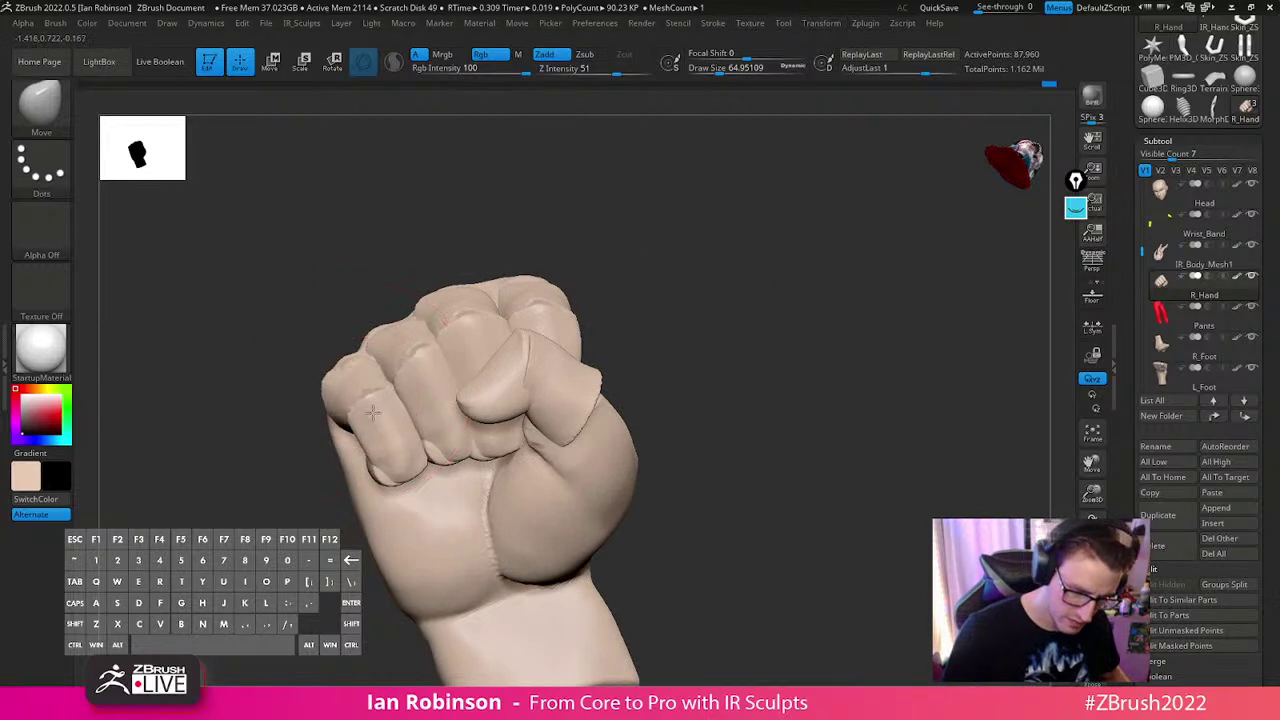
Reshape the little-finger side of the fist with the MoveInfiniteDepth brush at a draw size of about 119
{"action": "mouse_move", "coordinate": [390, 475]}
{"action": "right_mouse_down"}
{"action": "mouse_move", "coordinate": [794, 286]}
{"action": "mouse_move", "coordinate": [769, 269]}
{"action": "mouse_move", "coordinate": [791, 311]}
{"action": "mouse_move", "coordinate": [764, 393]}
{"action": "mouse_move", "coordinate": [451, 466]}
{"action": "mouse_move", "coordinate": [574, 451]}
{"action": "mouse_move", "coordinate": [571, 475]}
{"action": "right_mouse_up"}
{"action": "key", "text": "b"}
{"action": "key", "text": "m"}
{"action": "key", "text": "i"}
{"action": "key", "text": "s"}
{"action": "left_click_drag", "start_coordinate": [452, 491], "coordinate": [463, 491]}
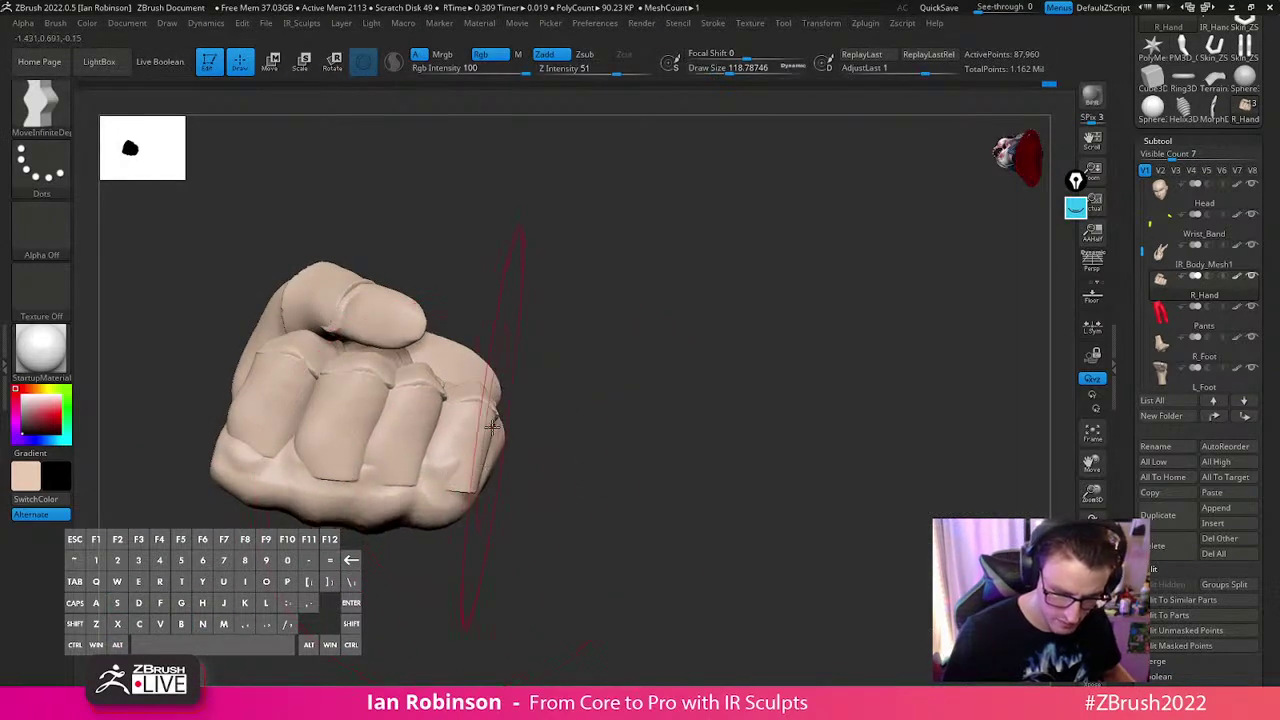
Adjust the fist's index-finger side and knuckles with the MoveInfiniteDepth brush at a draw size of about 62
{"action": "key", "text": "s"}
{"action": "mouse_move", "coordinate": [328, 475]}
{"action": "left_mouse_down"}
{"action": "mouse_move", "coordinate": [306, 473]}
{"action": "mouse_move", "coordinate": [290, 511]}
{"action": "left_mouse_up"}
{"action": "key", "text": "s"}
{"action": "mouse_move", "coordinate": [302, 457]}
{"action": "left_mouse_down"}
{"action": "mouse_move", "coordinate": [272, 455]}
{"action": "mouse_move", "coordinate": [234, 412]}
{"action": "left_mouse_up"}
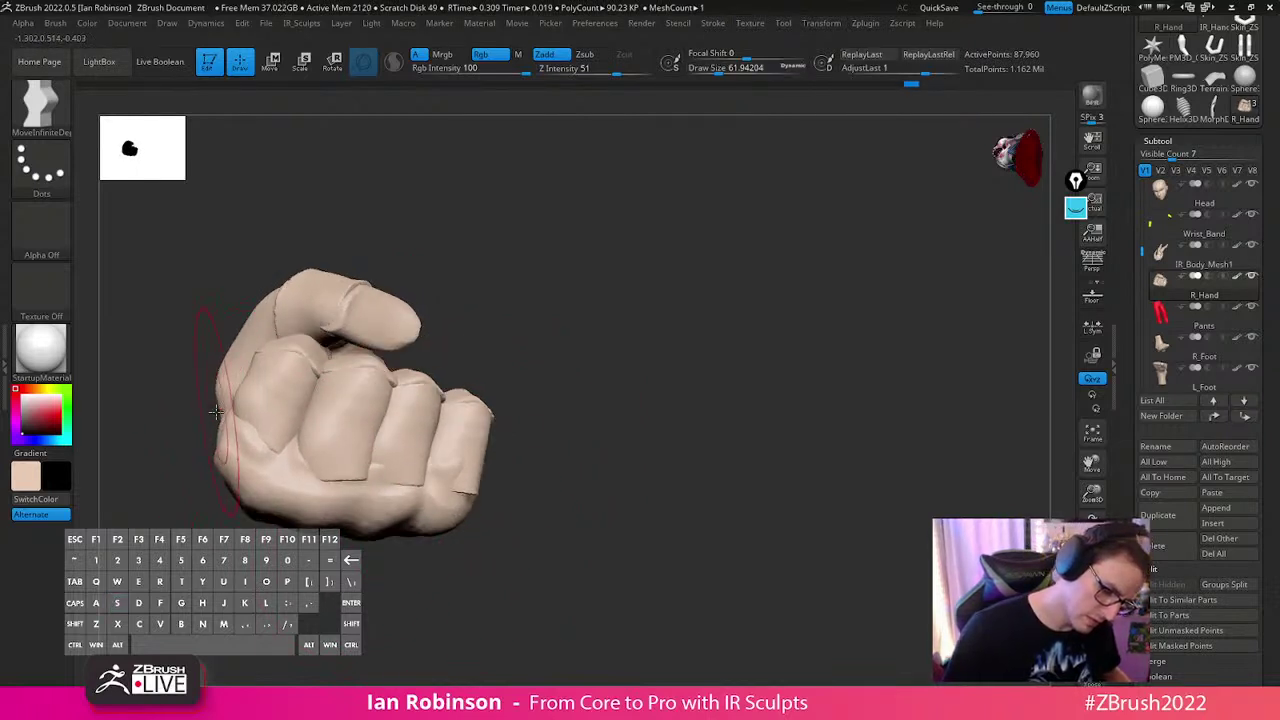
{"action": "left_click_drag", "start_coordinate": [565, 404], "coordinate": [566, 424]}
{"action": "mouse_move", "coordinate": [382, 528]}
{"action": "left_mouse_down"}
{"action": "mouse_move", "coordinate": [384, 515]}
{"action": "mouse_move", "coordinate": [467, 494]}
{"action": "left_mouse_up"}
Shape the crease between the thumb base and the outer palm with the Move brush at a draw size of about 36
{"action": "key", "text": "s"}
{"action": "left_click_drag", "start_coordinate": [513, 457], "coordinate": [486, 460]}
{"action": "mouse_move", "coordinate": [529, 403]}
{"action": "left_mouse_down"}
{"action": "mouse_move", "coordinate": [586, 423]}
{"action": "mouse_move", "coordinate": [588, 443]}
{"action": "mouse_move", "coordinate": [645, 385]}
{"action": "left_mouse_up"}
{"action": "mouse_move", "coordinate": [645, 385]}
{"action": "left_mouse_down", "text": "alt"}
{"action": "mouse_move", "coordinate": [687, 330]}
{"action": "mouse_move", "coordinate": [370, 402]}
{"action": "left_mouse_up", "text": "alt"}
{"action": "key", "text": "b"}
{"action": "key", "text": "m"}
{"action": "key", "text": "v"}
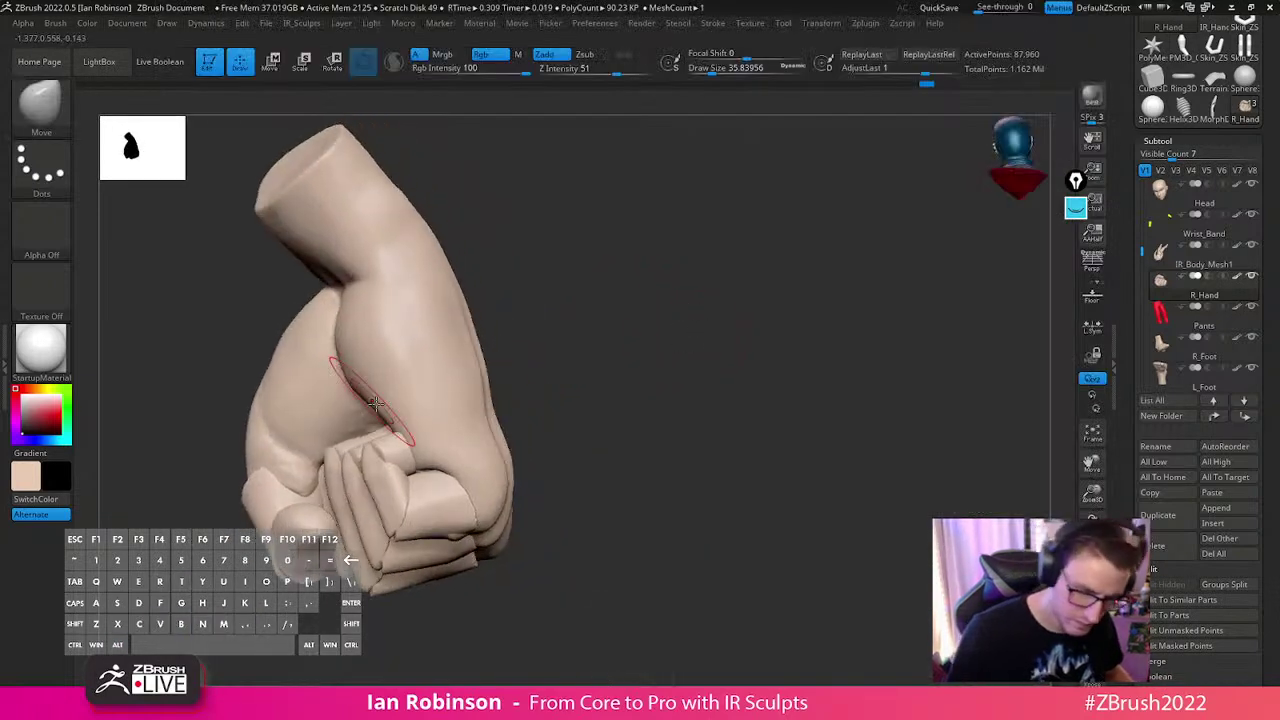
{"action": "left_click_drag", "start_coordinate": [517, 327], "coordinate": [517, 341]}
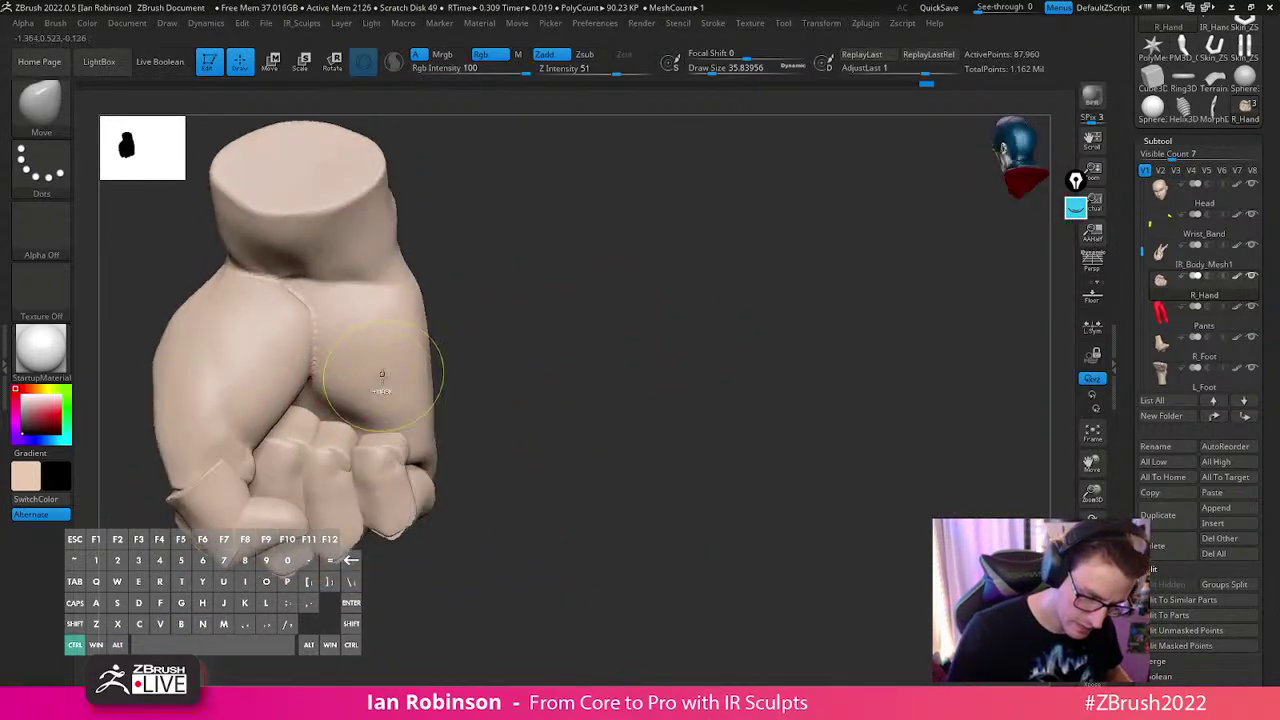
Mask the fingers and thumb segments again so that only the palm and wrist polygroup stays unmasked
{"action": "left_click_drag", "start_coordinate": [322, 383], "coordinate": [383, 378], "text": "ctrl"}
{"action": "mouse_move", "coordinate": [477, 349]}
{"action": "left_mouse_down", "text": "ctrl"}
{"action": "mouse_move", "coordinate": [505, 370]}
{"action": "mouse_move", "coordinate": [450, 362]}
{"action": "mouse_move", "coordinate": [460, 350]}
{"action": "mouse_move", "coordinate": [440, 395]}
{"action": "mouse_move", "coordinate": [389, 408]}
{"action": "left_mouse_up", "text": "ctrl"}
{"action": "left_click", "coordinate": [395, 376], "text": "ctrl+shift"}
{"action": "left_click", "coordinate": [496, 350], "text": "ctrl"}
{"action": "left_click", "coordinate": [500, 350], "text": "ctrl+shift"}
{"action": "left_click", "coordinate": [507, 351], "text": "ctrl"}
Shape the fleshy thumb base and palm with the Move brush at a draw size of about 59
{"action": "mouse_move", "coordinate": [511, 336]}
{"action": "left_mouse_down"}
{"action": "mouse_move", "coordinate": [586, 306]}
{"action": "mouse_move", "coordinate": [505, 335]}
{"action": "left_mouse_up"}
{"action": "key", "text": "s"}
{"action": "left_click_drag", "start_coordinate": [364, 346], "coordinate": [371, 346]}
{"action": "mouse_move", "coordinate": [490, 350]}
{"action": "left_mouse_down"}
{"action": "mouse_move", "coordinate": [344, 377]}
{"action": "mouse_move", "coordinate": [634, 309]}
{"action": "mouse_move", "coordinate": [689, 351]}
{"action": "mouse_move", "coordinate": [649, 331]}
{"action": "left_mouse_up"}
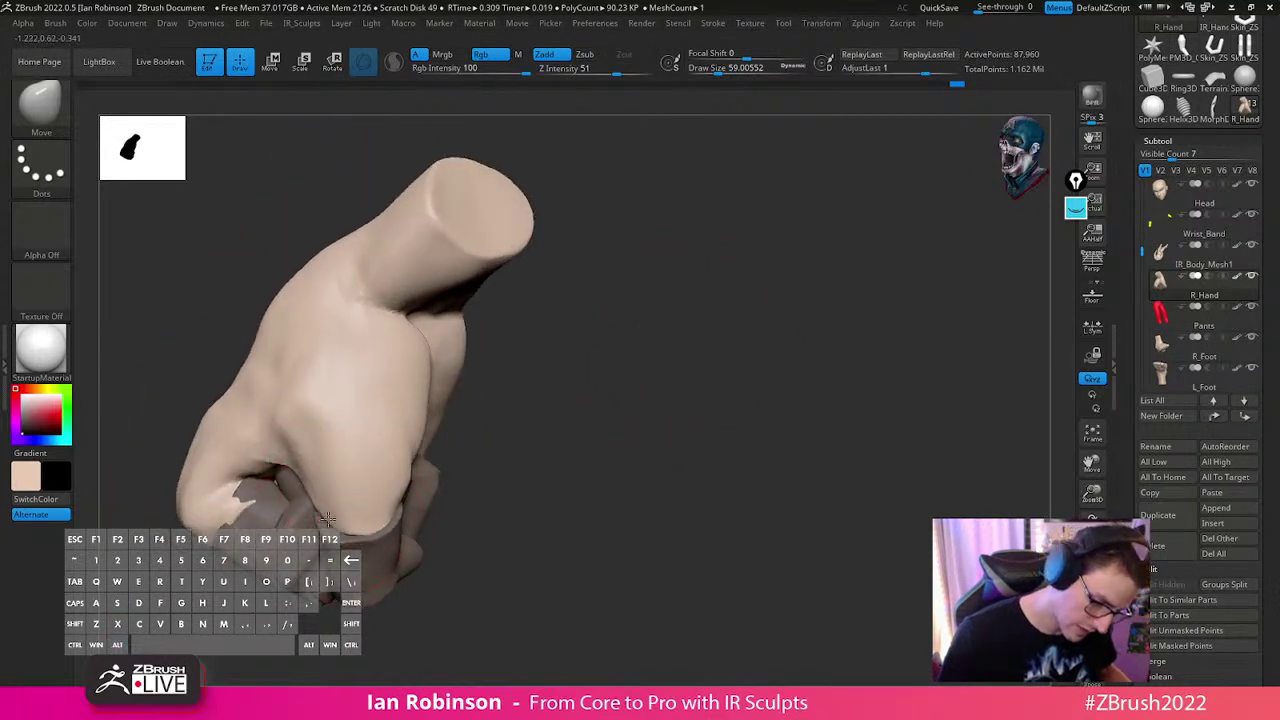
{"action": "left_click_drag", "start_coordinate": [332, 515], "coordinate": [585, 423]}
Refine the thumb base where it meets the palm with the Move brush at draw sizes of about 19 and 43
{"action": "key", "text": "s"}
{"action": "left_click_drag", "start_coordinate": [368, 492], "coordinate": [356, 492]}
{"action": "mouse_move", "coordinate": [486, 474]}
{"action": "left_mouse_down"}
{"action": "mouse_move", "coordinate": [537, 469]}
{"action": "mouse_move", "coordinate": [520, 476]}
{"action": "left_mouse_up"}
{"action": "key", "text": "s"}
{"action": "left_click_drag", "start_coordinate": [368, 486], "coordinate": [380, 486]}
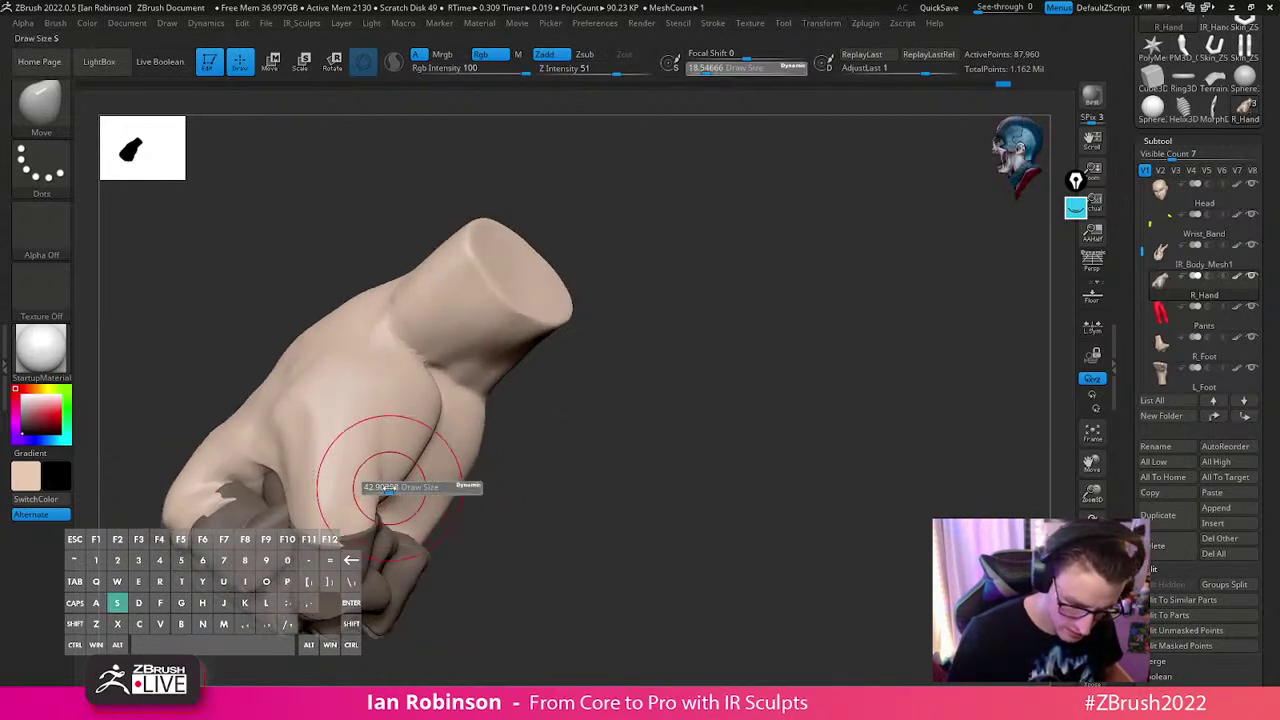
{"action": "left_click_drag", "start_coordinate": [500, 474], "coordinate": [484, 470]}
{"action": "left_click_drag", "start_coordinate": [411, 454], "coordinate": [419, 442]}
Adjust the wrist and the heel of the palm with the Move brush at a draw size of about 20
{"action": "left_click_drag", "start_coordinate": [630, 374], "coordinate": [684, 405], "text": "alt"}
{"action": "mouse_move", "coordinate": [684, 405]}
{"action": "left_mouse_down"}
{"action": "mouse_move", "coordinate": [709, 398]}
{"action": "mouse_move", "coordinate": [708, 355]}
{"action": "mouse_move", "coordinate": [719, 363]}
{"action": "left_mouse_up"}
{"action": "key", "text": "s"}
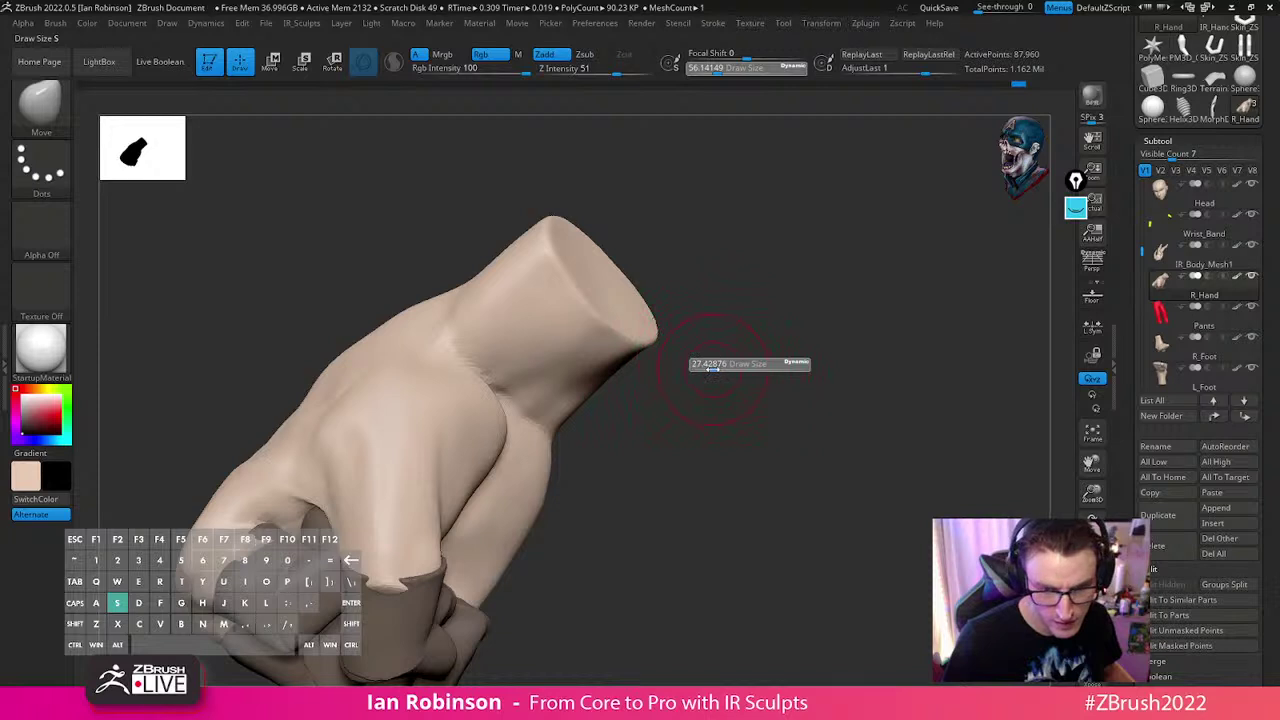
{"action": "left_click_drag", "start_coordinate": [711, 370], "coordinate": [708, 370]}
{"action": "mouse_move", "coordinate": [727, 368]}
{"action": "left_mouse_down"}
{"action": "mouse_move", "coordinate": [674, 336]}
{"action": "mouse_move", "coordinate": [646, 342]}
{"action": "left_mouse_up"}
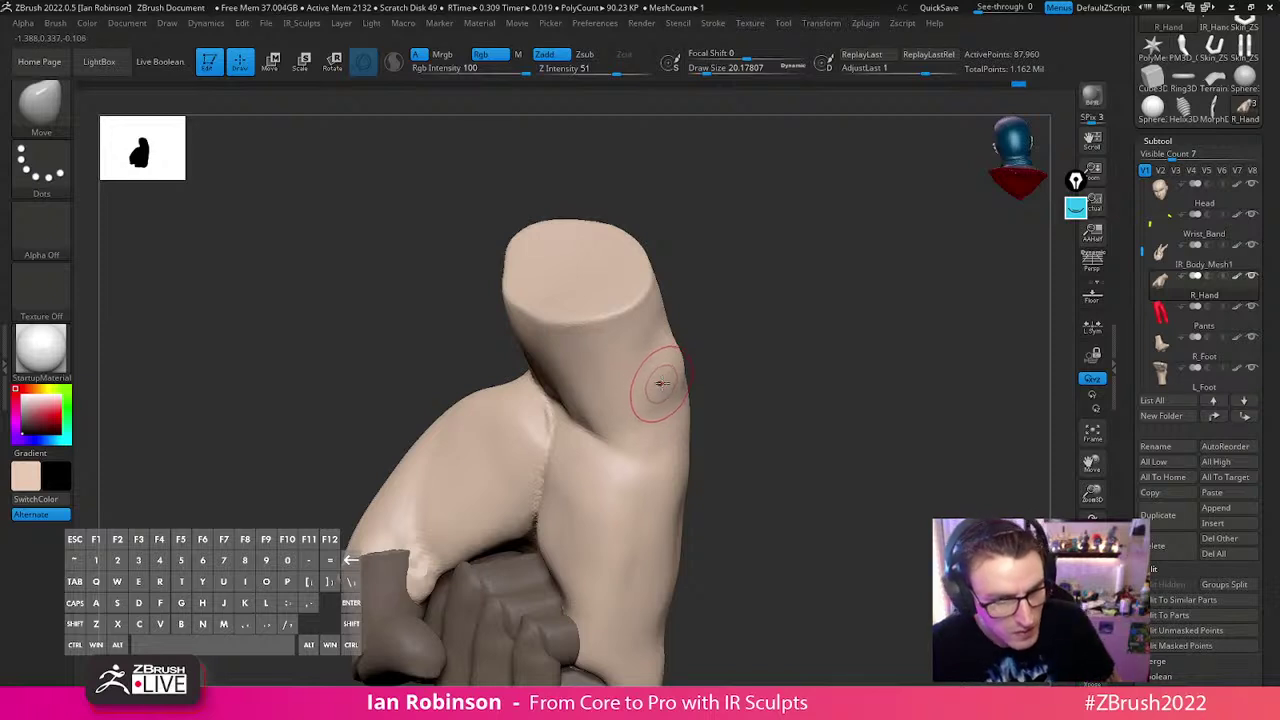
{"action": "mouse_move", "coordinate": [700, 372]}
{"action": "left_mouse_down"}
{"action": "mouse_move", "coordinate": [803, 346]}
{"action": "mouse_move", "coordinate": [770, 370]}
{"action": "mouse_move", "coordinate": [831, 389]}
{"action": "mouse_move", "coordinate": [843, 380]}
{"action": "mouse_move", "coordinate": [523, 466]}
{"action": "mouse_move", "coordinate": [571, 480]}
{"action": "left_mouse_up"}
Reshape the thumb base's inner edge and outer contour with the Move brush at a draw size of about 48
{"action": "key", "text": "s"}
{"action": "mouse_move", "coordinate": [745, 392]}
{"action": "left_mouse_down"}
{"action": "mouse_move", "coordinate": [791, 357]}
{"action": "mouse_move", "coordinate": [779, 370]}
{"action": "left_mouse_up"}
{"action": "key", "text": "s"}
{"action": "mouse_move", "coordinate": [779, 370]}
{"action": "left_mouse_down"}
{"action": "mouse_move", "coordinate": [833, 347]}
{"action": "mouse_move", "coordinate": [822, 356]}
{"action": "left_mouse_up"}
{"action": "left_click_drag", "start_coordinate": [502, 514], "coordinate": [480, 513]}
{"action": "left_click_drag", "start_coordinate": [645, 450], "coordinate": [573, 413]}
{"action": "left_click_drag", "start_coordinate": [531, 457], "coordinate": [524, 472]}
{"action": "key", "text": "s"}
{"action": "mouse_move", "coordinate": [645, 396]}
{"action": "left_mouse_down"}
{"action": "mouse_move", "coordinate": [530, 412]}
{"action": "mouse_move", "coordinate": [557, 394]}
{"action": "mouse_move", "coordinate": [452, 403]}
{"action": "left_mouse_up"}
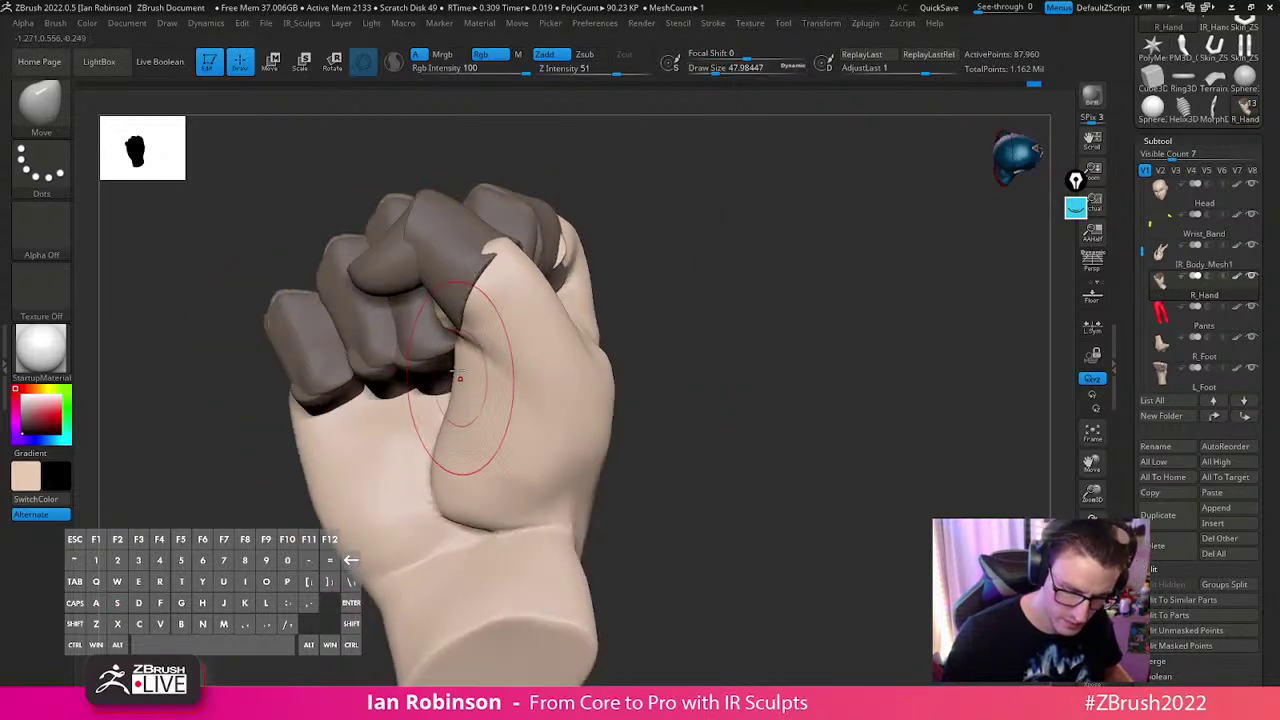
{"action": "left_click_drag", "start_coordinate": [742, 307], "coordinate": [702, 348]}
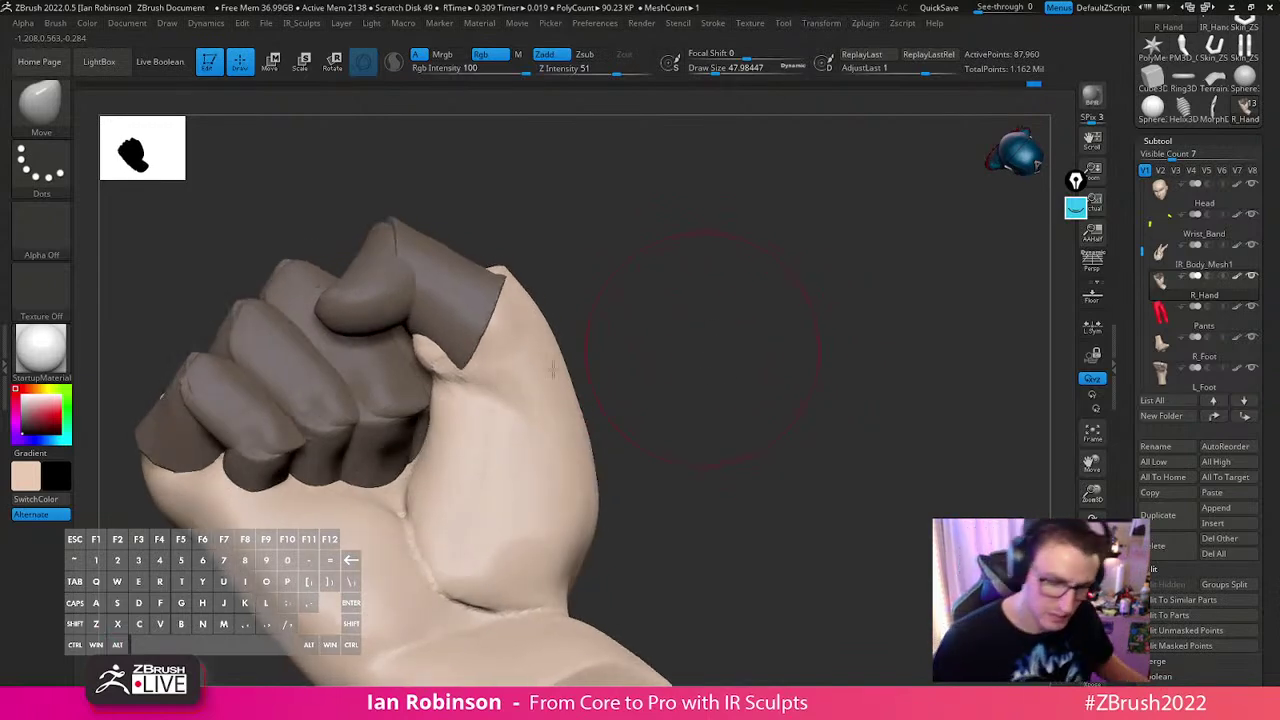
Adjust the fold of the thumb base beside the fingers and its outer contour with the Move brush, enlarging the draw size to about 53
{"action": "key", "text": "s"}
{"action": "mouse_move", "coordinate": [468, 354]}
{"action": "left_mouse_down"}
{"action": "mouse_move", "coordinate": [514, 349]}
{"action": "mouse_move", "coordinate": [508, 372]}
{"action": "mouse_move", "coordinate": [434, 360]}
{"action": "left_mouse_up"}
{"action": "key", "text": "s"}
{"action": "mouse_move", "coordinate": [591, 274]}
{"action": "left_mouse_down"}
{"action": "mouse_move", "coordinate": [586, 308]}
{"action": "mouse_move", "coordinate": [743, 349]}
{"action": "mouse_move", "coordinate": [565, 360]}
{"action": "mouse_move", "coordinate": [557, 380]}
{"action": "left_mouse_up"}
{"action": "right_click_drag", "start_coordinate": [557, 380], "coordinate": [630, 418]}
{"action": "mouse_move", "coordinate": [858, 351]}
{"action": "left_mouse_down"}
{"action": "mouse_move", "coordinate": [629, 409]}
{"action": "mouse_move", "coordinate": [686, 400]}
{"action": "left_mouse_up"}
Reshape the web between the thumb and index finger with the Move brush at a draw size of about 38
{"action": "key", "text": "s"}
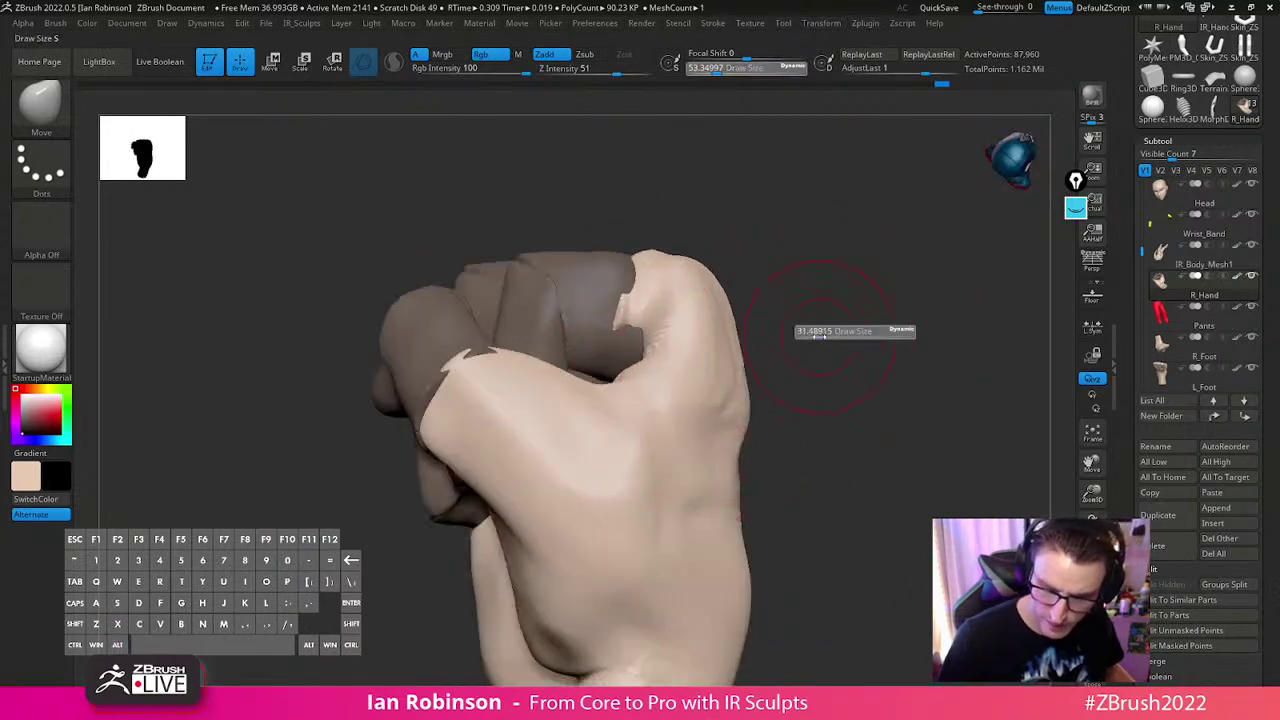
{"action": "mouse_move", "coordinate": [820, 331]}
{"action": "left_mouse_down"}
{"action": "mouse_move", "coordinate": [791, 283]}
{"action": "mouse_move", "coordinate": [774, 309]}
{"action": "mouse_move", "coordinate": [731, 315]}
{"action": "mouse_move", "coordinate": [774, 360]}
{"action": "mouse_move", "coordinate": [620, 306]}
{"action": "mouse_move", "coordinate": [580, 313]}
{"action": "left_mouse_up"}
{"action": "key", "text": "s"}
{"action": "key", "text": "s"}
{"action": "mouse_move", "coordinate": [860, 283]}
{"action": "left_mouse_down"}
{"action": "mouse_move", "coordinate": [778, 262]}
{"action": "mouse_move", "coordinate": [866, 243]}
{"action": "left_mouse_up"}
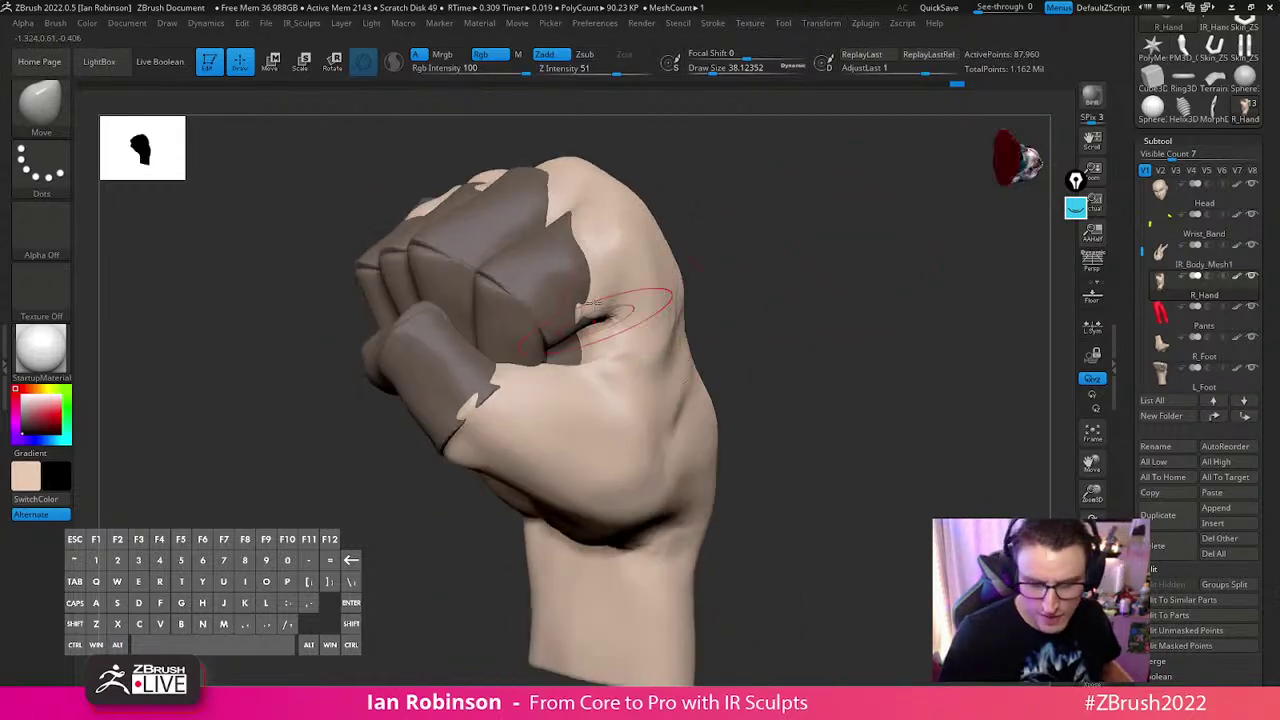
{"action": "left_click_drag", "start_coordinate": [618, 316], "coordinate": [577, 314]}
{"action": "mouse_move", "coordinate": [781, 360]}
{"action": "left_mouse_down"}
{"action": "mouse_move", "coordinate": [800, 266]}
{"action": "mouse_move", "coordinate": [800, 309]}
{"action": "mouse_move", "coordinate": [691, 374]}
{"action": "left_mouse_up"}
Refine the back of the hand and its outer contour toward the wrist with the Move brush at a draw size of about 45
{"action": "key", "text": "s"}
{"action": "left_click_drag", "start_coordinate": [622, 410], "coordinate": [626, 411]}
{"action": "left_click_drag", "start_coordinate": [694, 434], "coordinate": [660, 448]}
{"action": "left_click_drag", "start_coordinate": [636, 508], "coordinate": [626, 505]}
{"action": "mouse_move", "coordinate": [760, 482]}
{"action": "left_mouse_down", "text": "alt"}
{"action": "mouse_move", "coordinate": [714, 423]}
{"action": "mouse_move", "coordinate": [618, 414]}
{"action": "left_mouse_up", "text": "alt"}
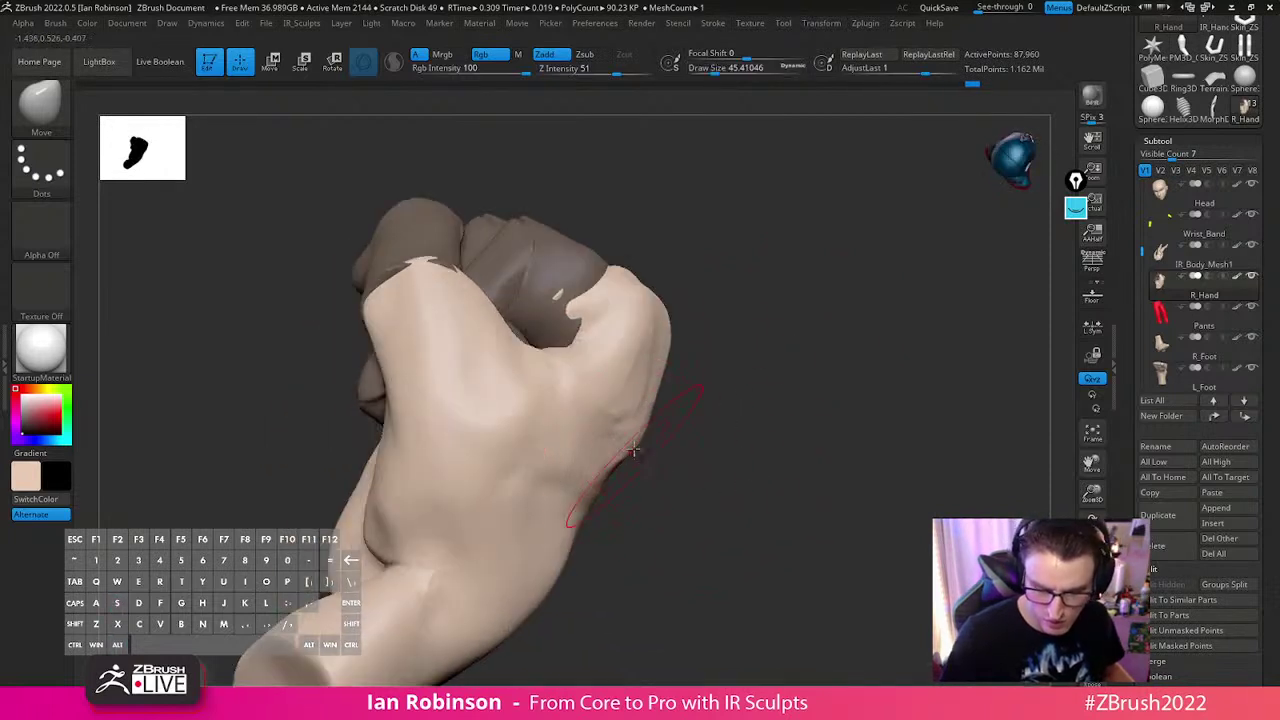
{"action": "left_click_drag", "start_coordinate": [753, 390], "coordinate": [784, 354]}
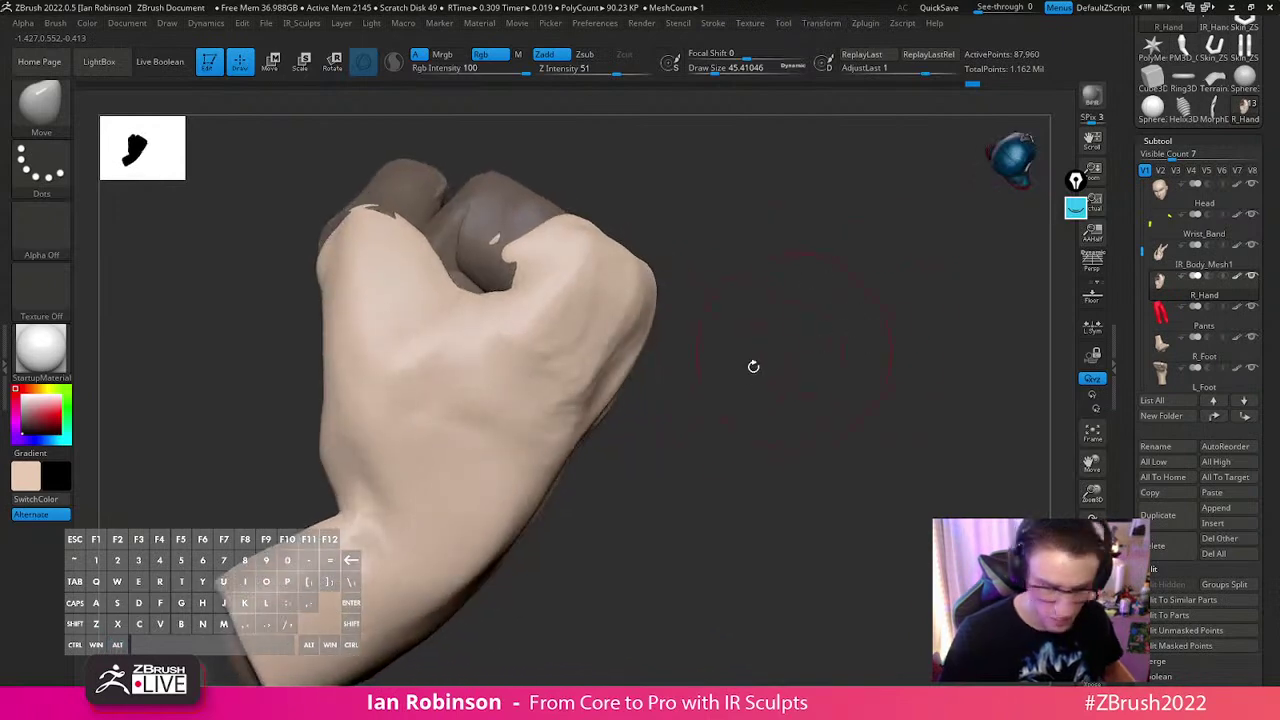
Flatten and smooth the back of the hand with the hPolish brush at a draw size of about 62
{"action": "key", "text": "b"}
{"action": "key", "text": "h"}
{"action": "key", "text": "p"}
{"action": "key", "text": "s"}
{"action": "left_click_drag", "start_coordinate": [716, 391], "coordinate": [640, 408]}
{"action": "mouse_move", "coordinate": [584, 405]}
{"action": "left_mouse_down"}
{"action": "mouse_move", "coordinate": [567, 433]}
{"action": "mouse_move", "coordinate": [575, 388]}
{"action": "left_mouse_up"}
{"action": "mouse_move", "coordinate": [829, 389]}
{"action": "left_mouse_down", "text": "alt"}
{"action": "mouse_move", "coordinate": [814, 417]}
{"action": "mouse_move", "coordinate": [748, 408]}
{"action": "left_mouse_up", "text": "alt"}
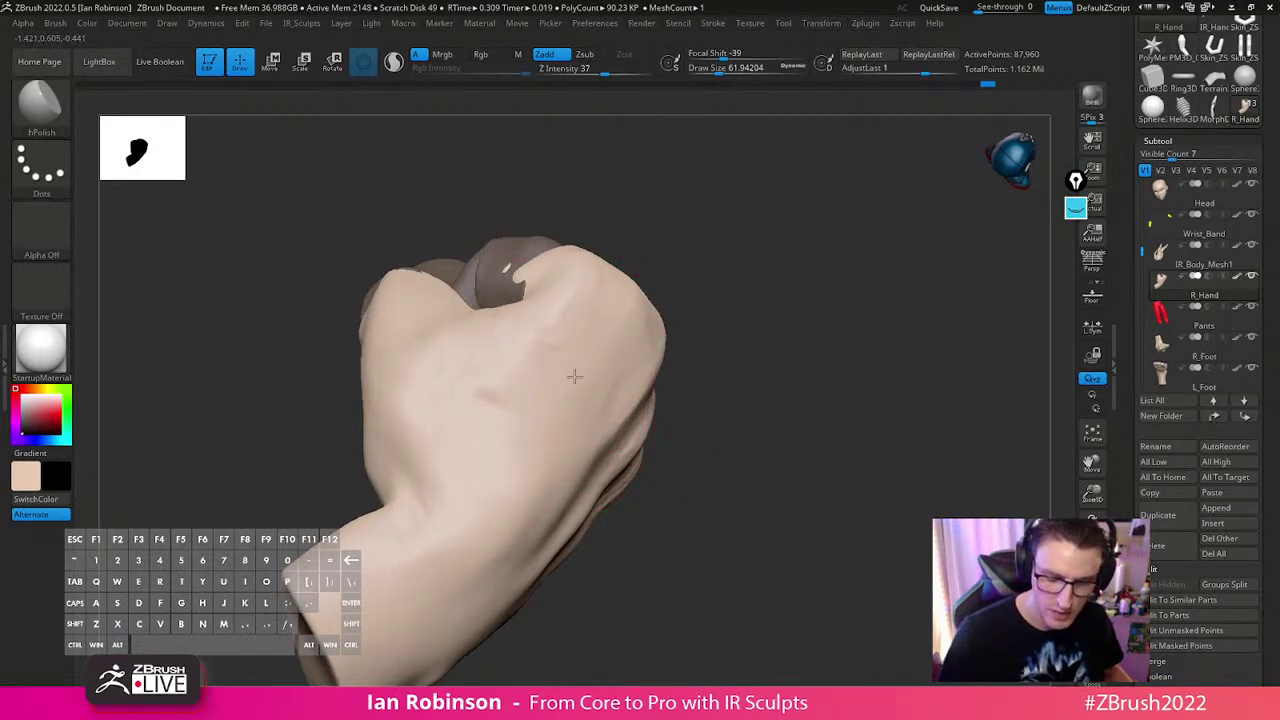
{"action": "left_click_drag", "start_coordinate": [630, 407], "coordinate": [838, 508]}
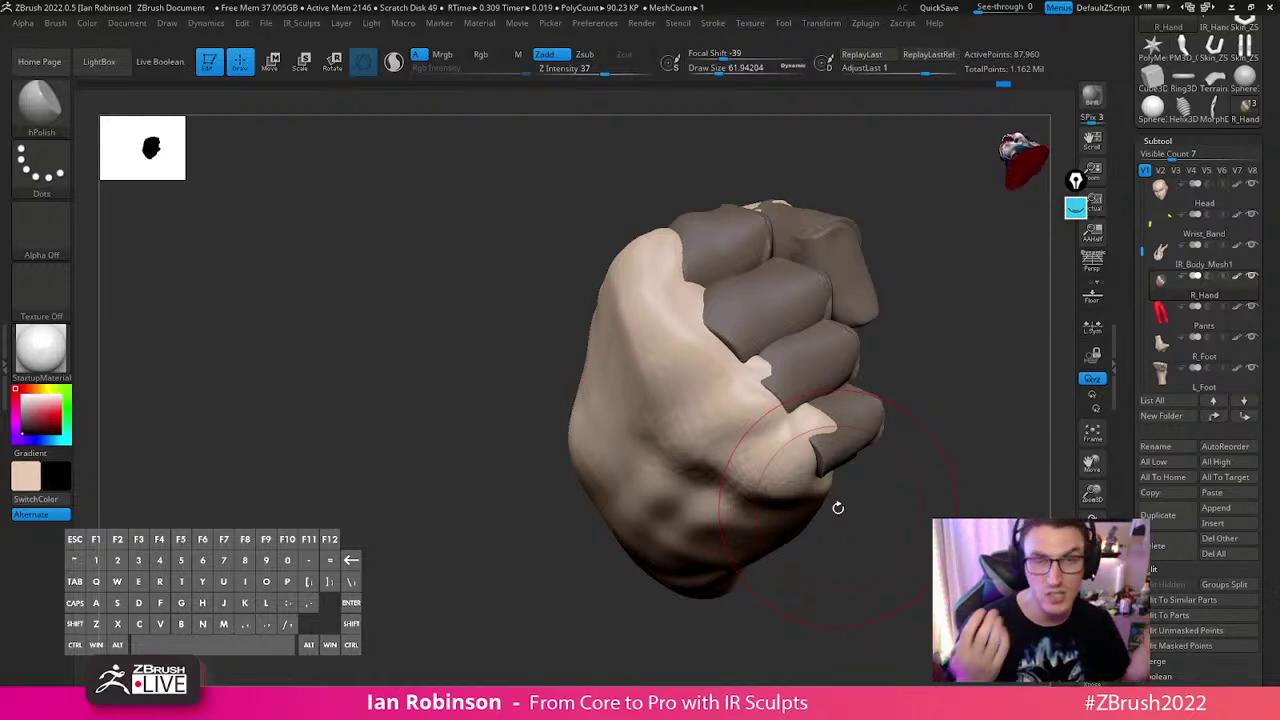
Polish the knuckles beside the masked fingers with the hPolish brush at a draw size of about 43
{"action": "mouse_move", "coordinate": [935, 426]}
{"action": "left_mouse_down"}
{"action": "mouse_move", "coordinate": [957, 434]}
{"action": "mouse_move", "coordinate": [772, 458]}
{"action": "left_mouse_up"}
{"action": "left_click_drag", "start_coordinate": [772, 458], "coordinate": [860, 471], "text": "alt"}
{"action": "key", "text": "s"}
{"action": "left_click_drag", "start_coordinate": [650, 414], "coordinate": [641, 414]}
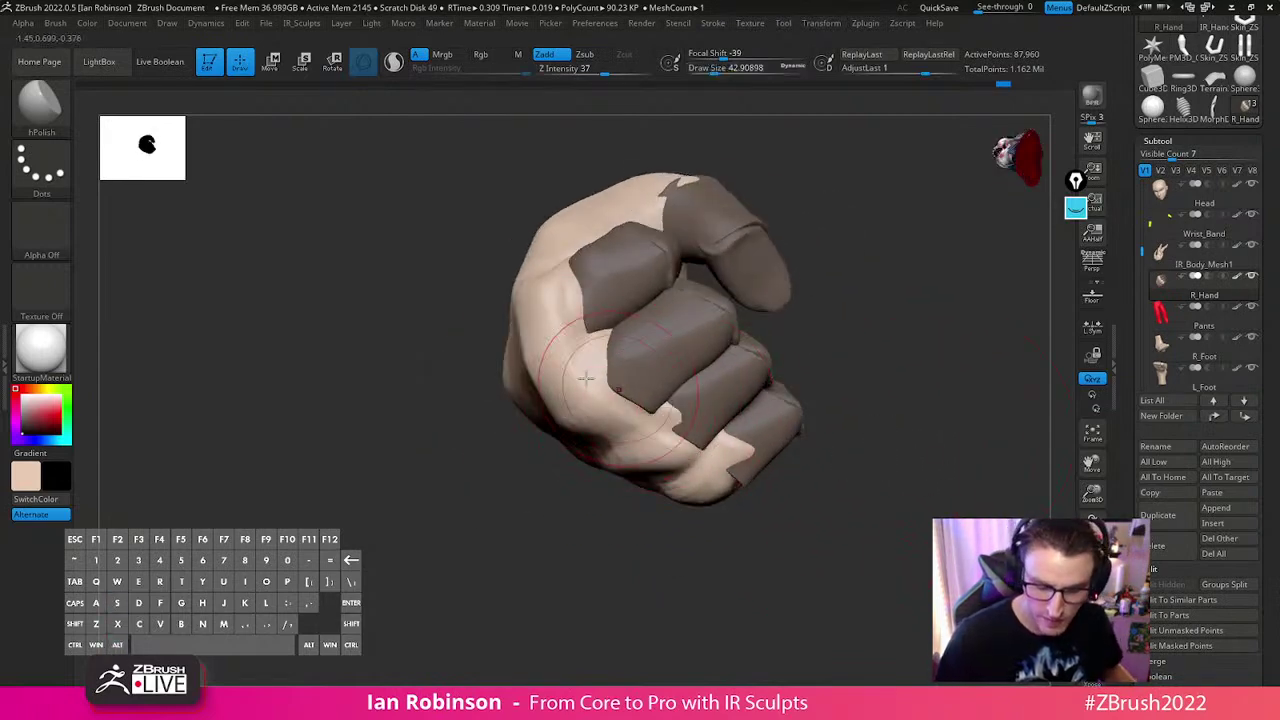
{"action": "mouse_move", "coordinate": [554, 354]}
{"action": "left_mouse_down"}
{"action": "mouse_move", "coordinate": [534, 363]}
{"action": "mouse_move", "coordinate": [540, 318]}
{"action": "left_mouse_up"}
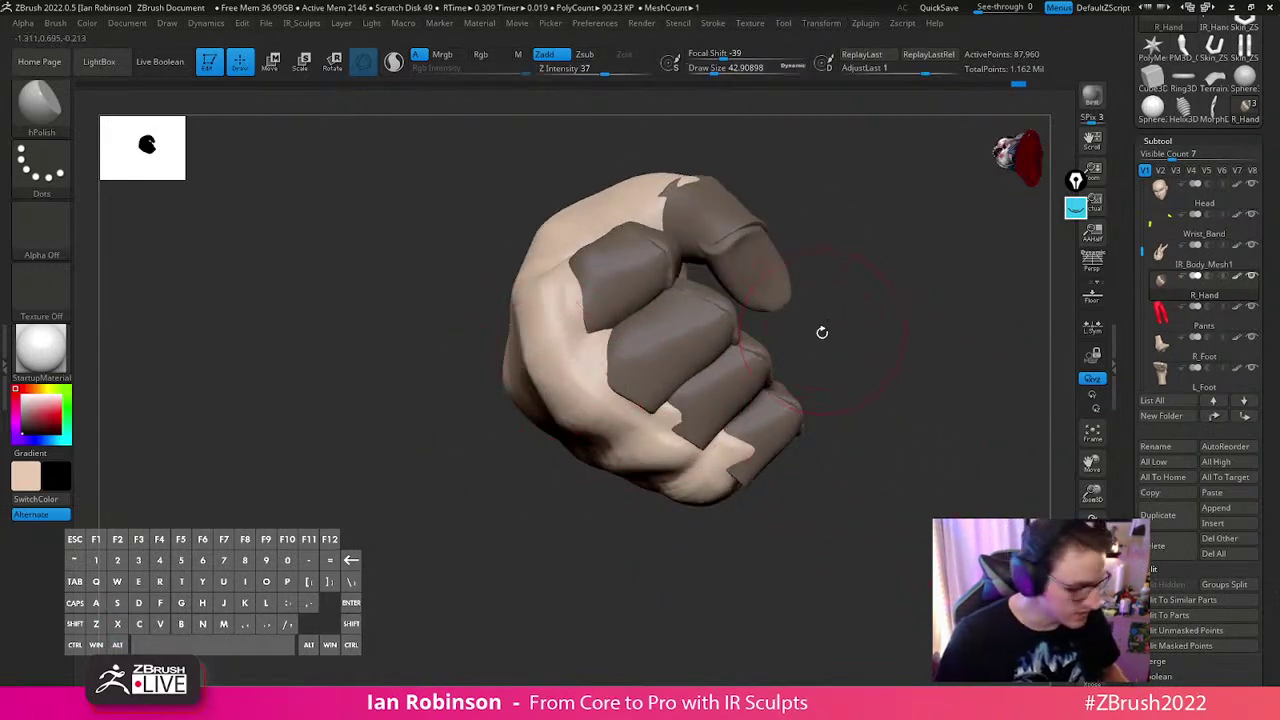
Switch from hPolish back to the Move brush for the knuckle area
{"action": "key", "text": "b"}
{"action": "key", "text": "m"}
{"action": "key", "text": "v"}
{"action": "left_click_drag", "start_coordinate": [838, 334], "coordinate": [885, 338]}
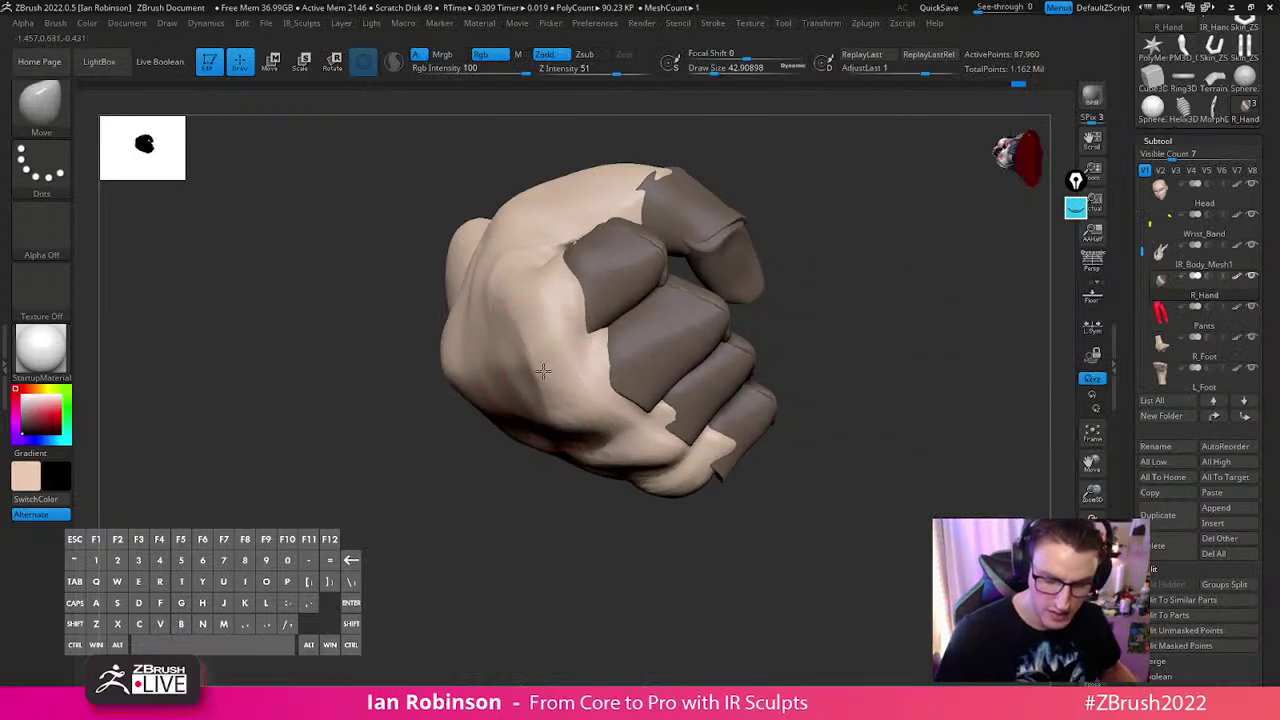
{"action": "left_click_drag", "start_coordinate": [869, 414], "coordinate": [897, 416]}
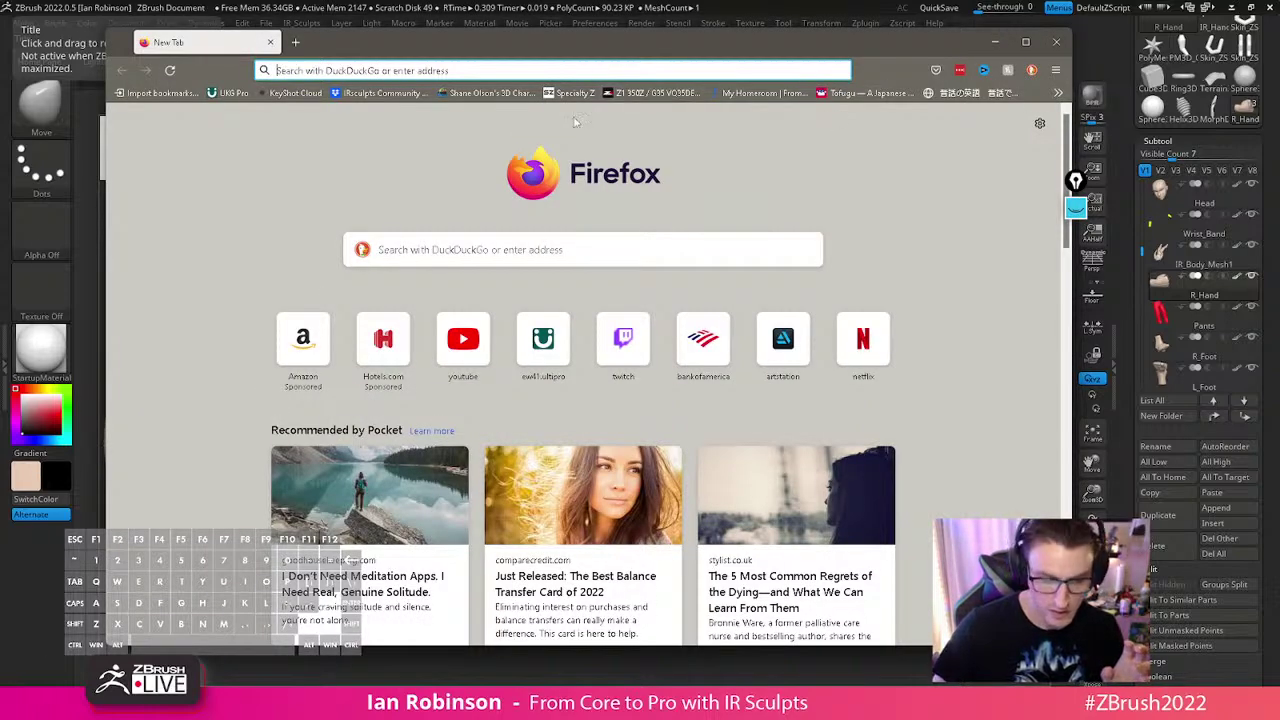
Switch to Firefox, open the artist's own ArtStation profile in a maximized window and show the portfolio thumbnails
{"action": "left_click", "coordinate": [785, 340]}
{"action": "left_click", "coordinate": [1007, 119]}
{"action": "left_click", "coordinate": [890, 156]}
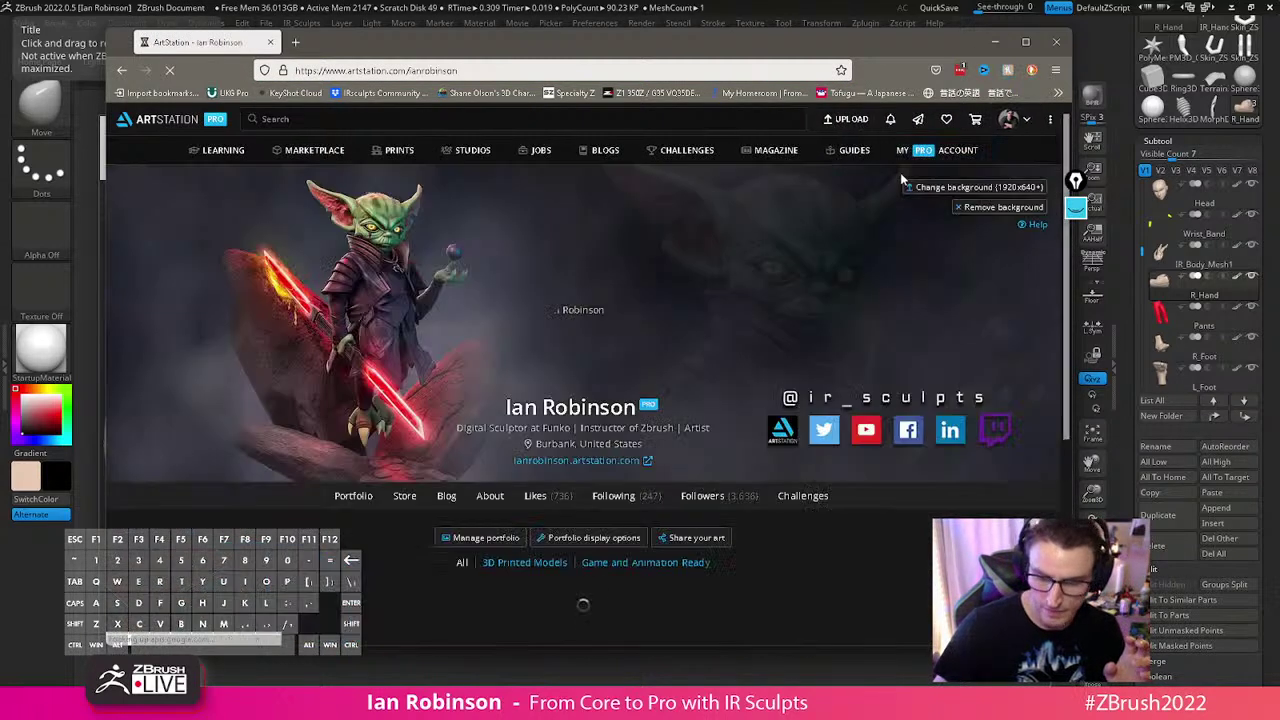
{"action": "left_click", "coordinate": [1025, 42]}
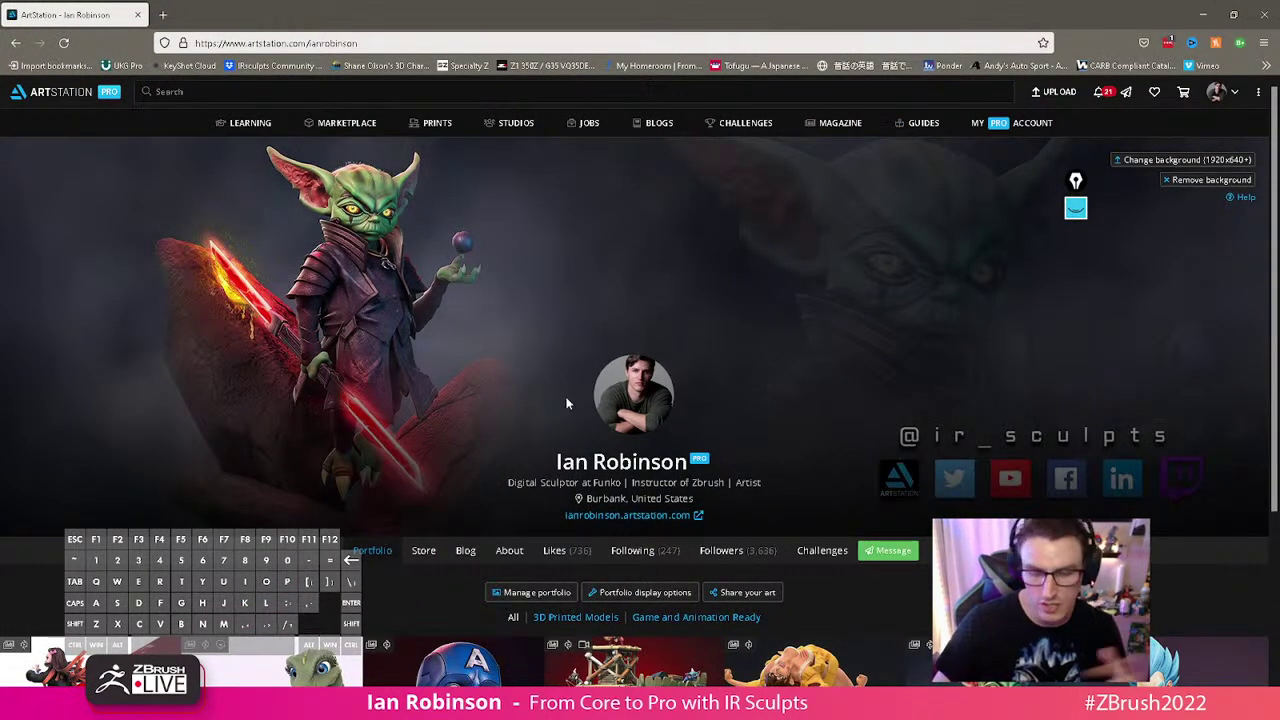
{"action": "scroll", "coordinate": [585, 375], "scroll_direction": "down", "scroll_amount": 3}
{"action": "scroll", "coordinate": [571, 362], "scroll_direction": "up", "scroll_amount": 3}
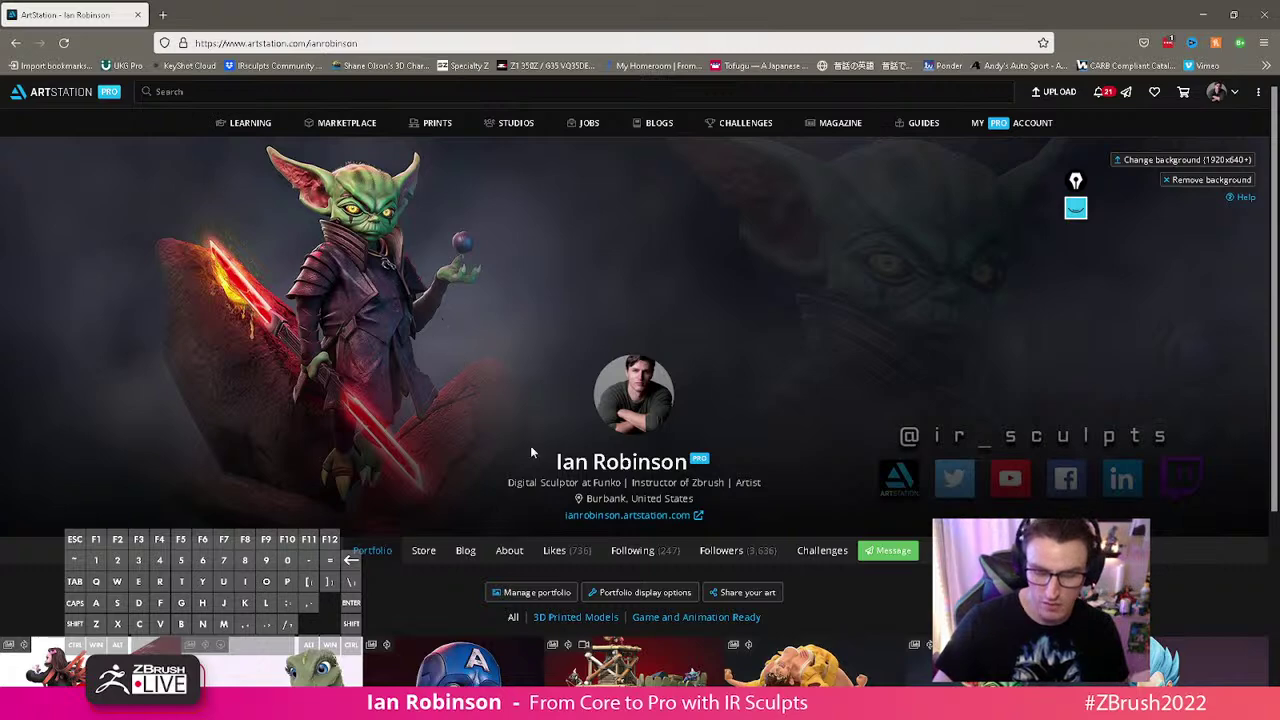
{"action": "scroll", "coordinate": [712, 440], "scroll_direction": "down", "scroll_amount": 3}
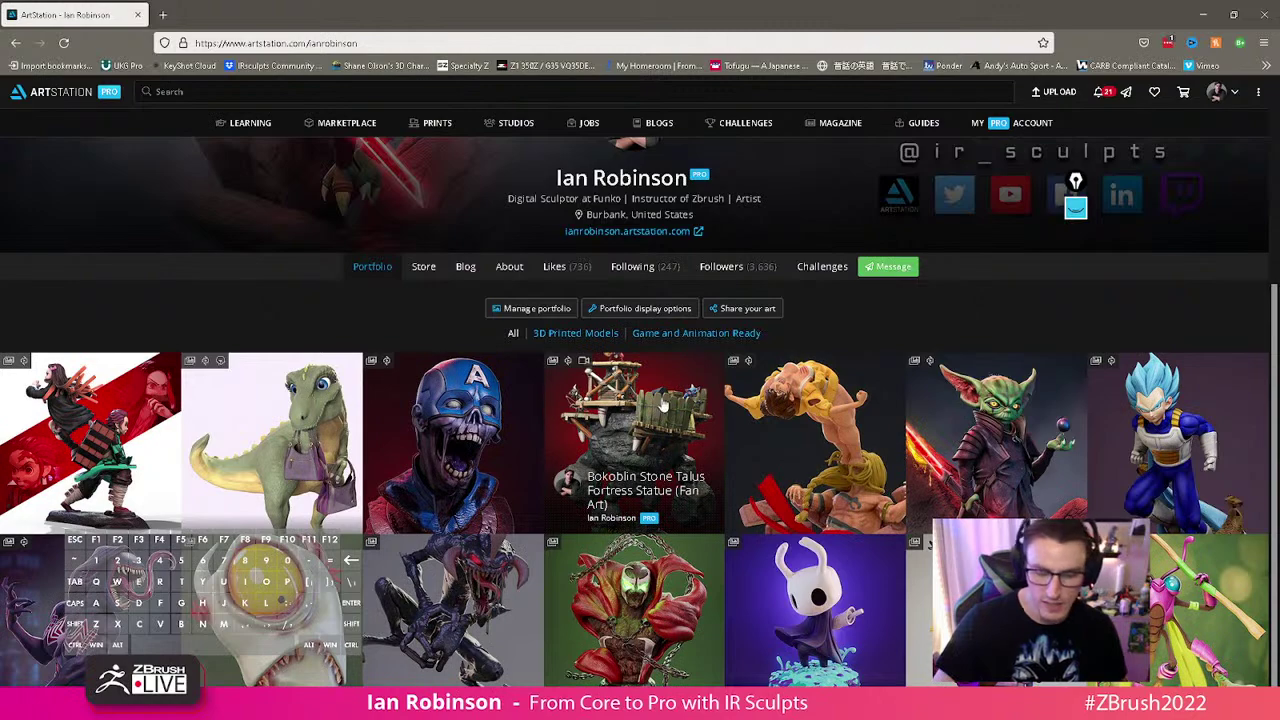
Open the Zombie Captain America Bust artwork, examine its print breakdown, printed photos and turntables, and return to the portfolio
{"action": "left_click", "coordinate": [621, 419]}
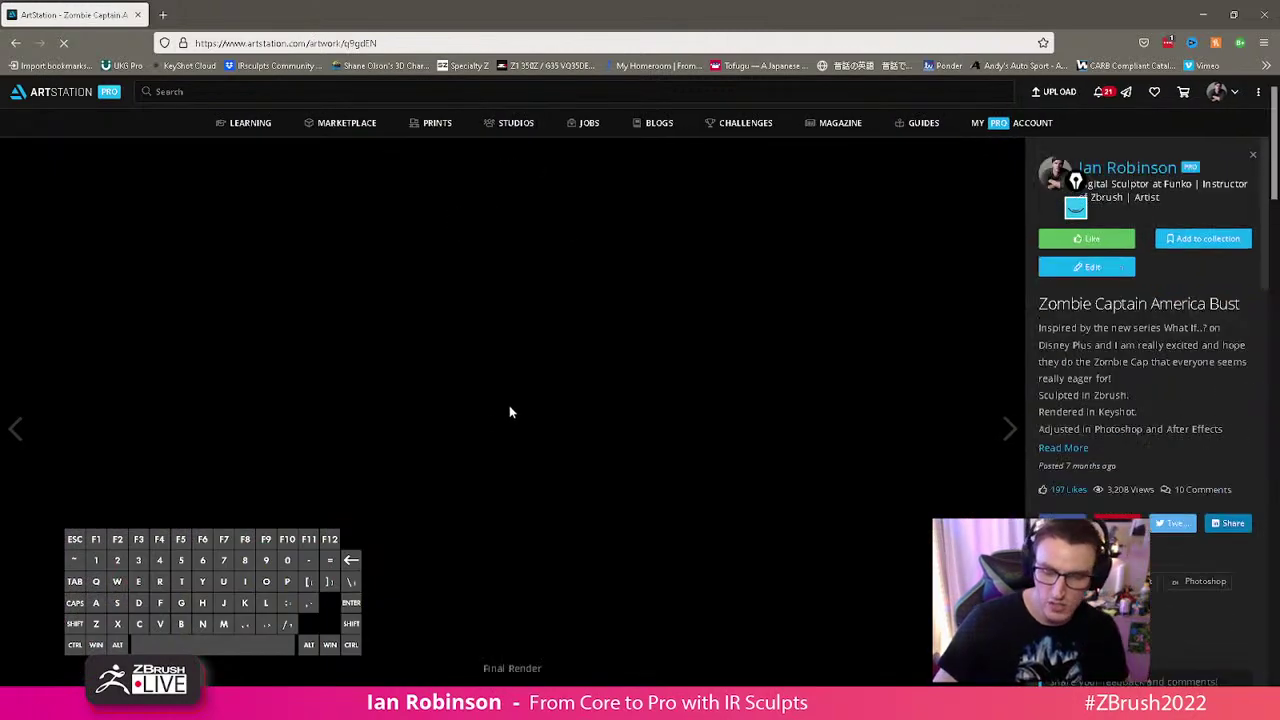
{"action": "scroll", "coordinate": [583, 424], "scroll_direction": "down", "scroll_amount": 1}
{"action": "scroll", "coordinate": [580, 420], "scroll_direction": "down", "scroll_amount": 4}
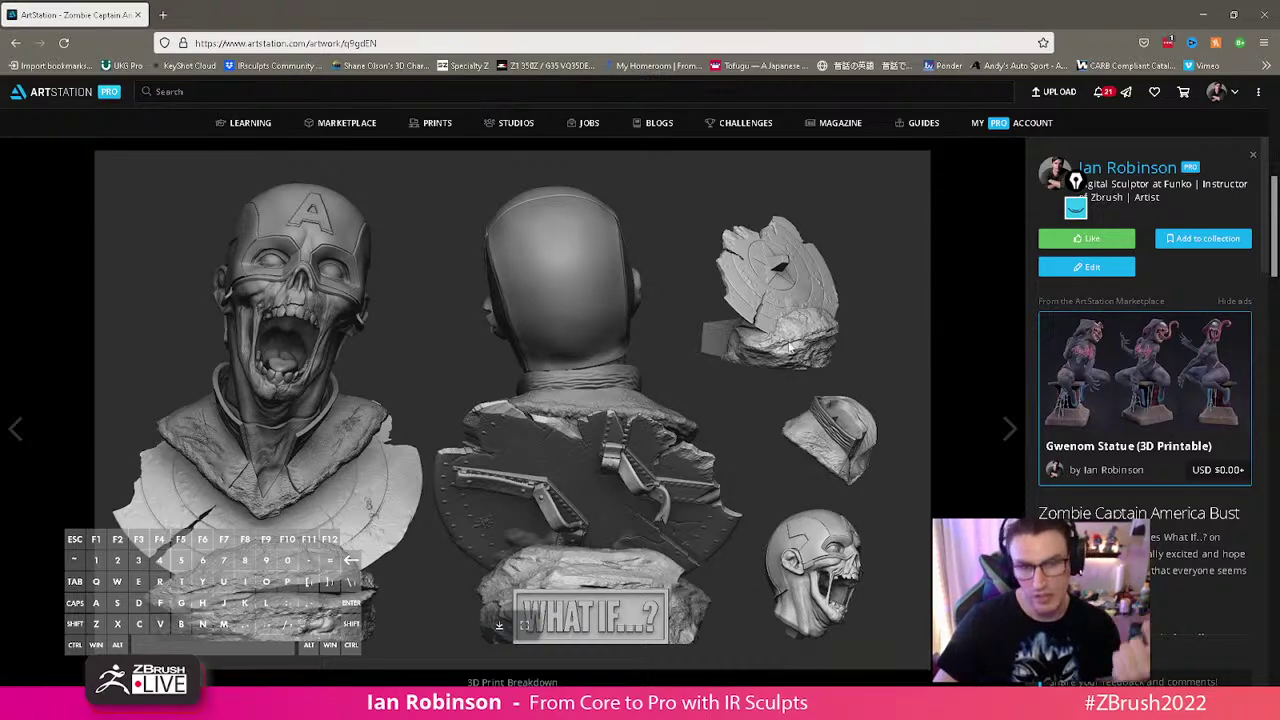
{"action": "scroll", "coordinate": [798, 355], "scroll_direction": "down", "scroll_amount": 5}
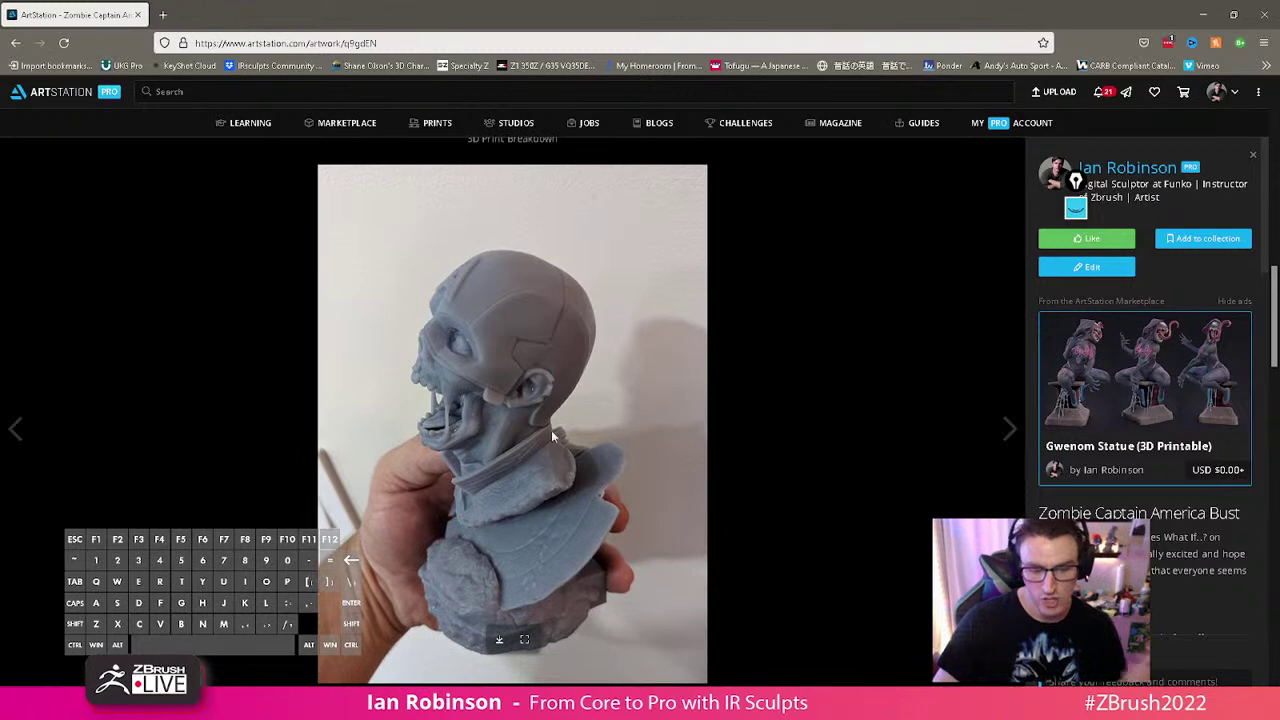
{"action": "scroll", "coordinate": [550, 320], "scroll_direction": "down", "scroll_amount": 4}
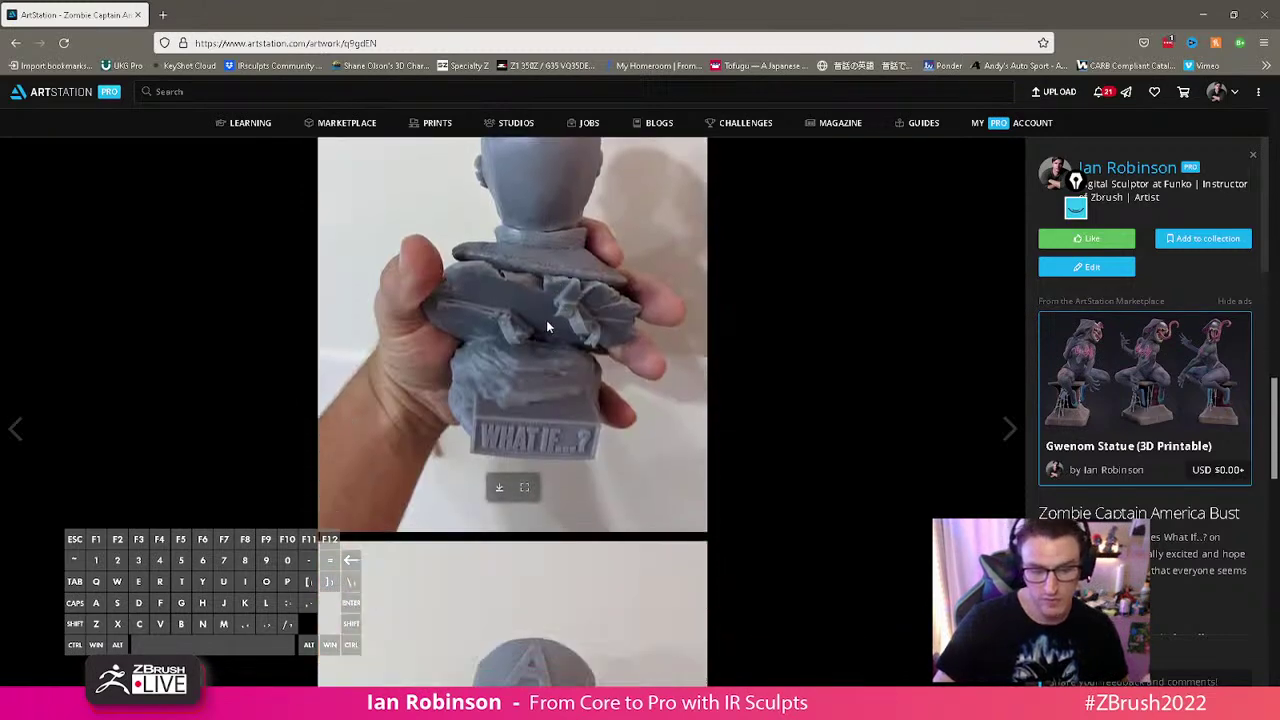
{"action": "scroll", "coordinate": [547, 314], "scroll_direction": "down", "scroll_amount": 2}
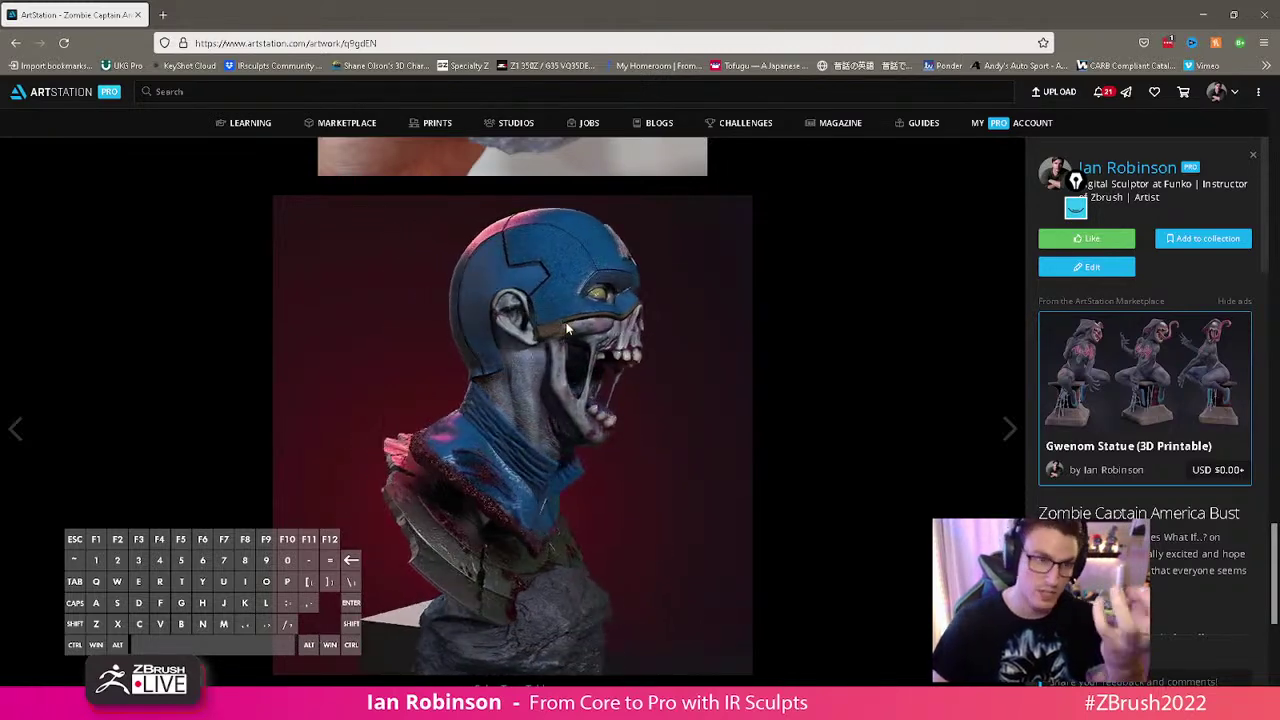
{"action": "scroll", "coordinate": [565, 380], "scroll_direction": "down", "scroll_amount": 5}
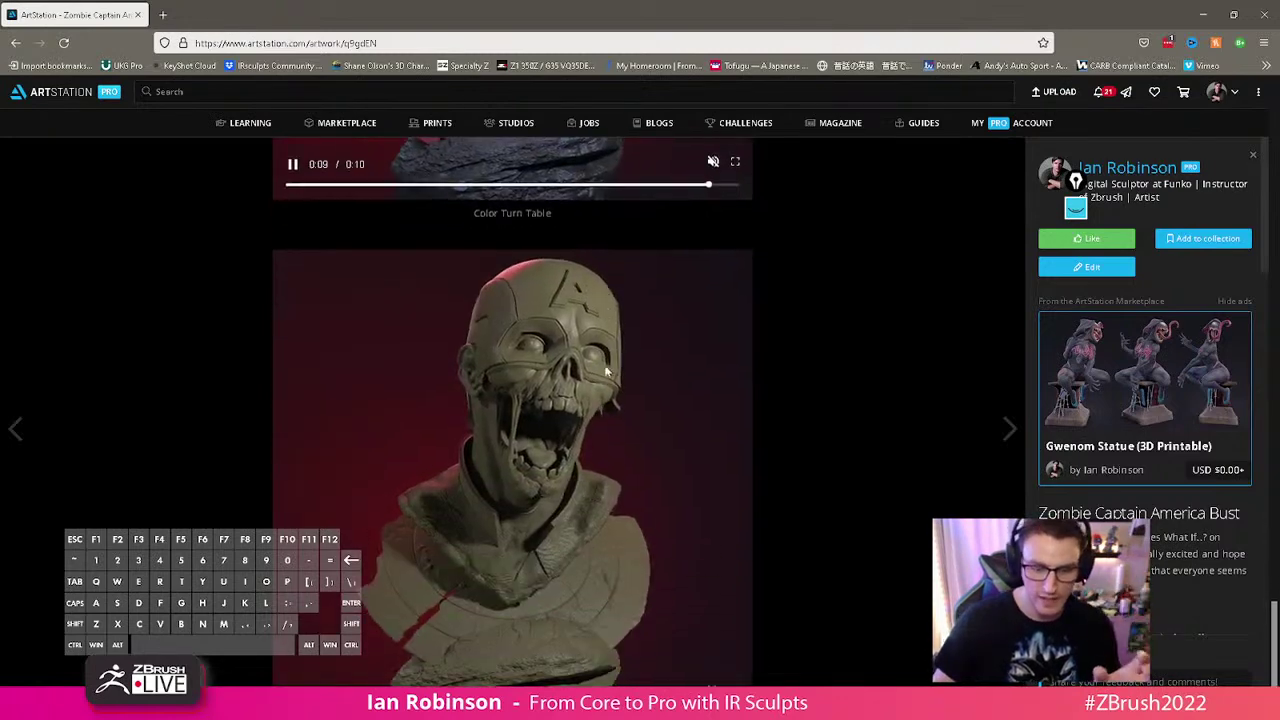
{"action": "scroll", "coordinate": [628, 428], "scroll_direction": "up", "scroll_amount": 5}
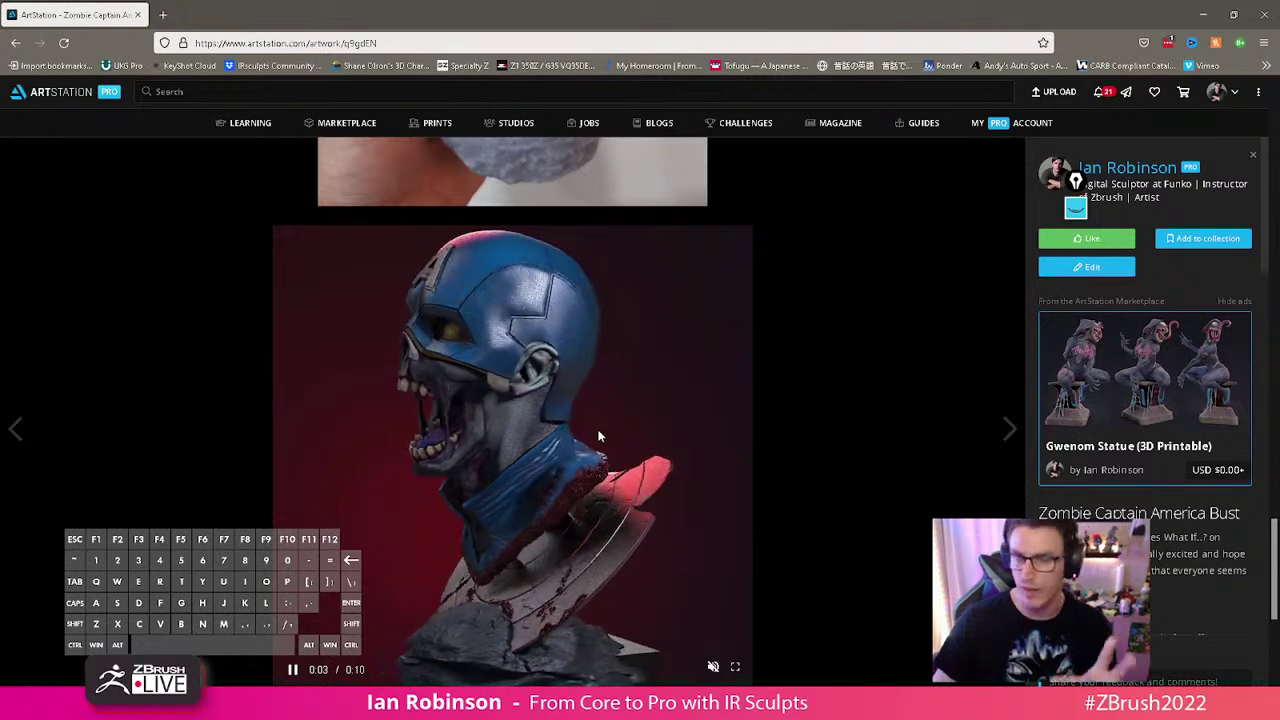
{"action": "scroll", "coordinate": [645, 440], "scroll_direction": "down", "scroll_amount": 5}
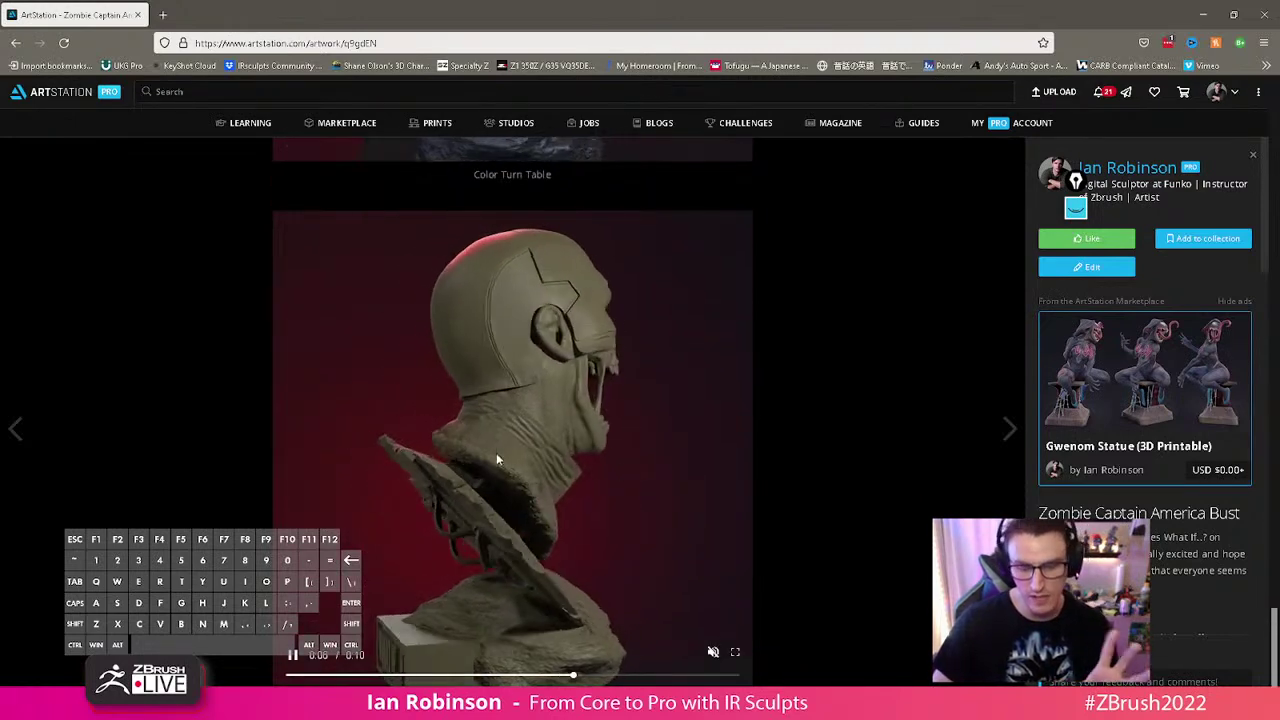
{"action": "scroll", "coordinate": [522, 497], "scroll_direction": "down", "scroll_amount": 15}
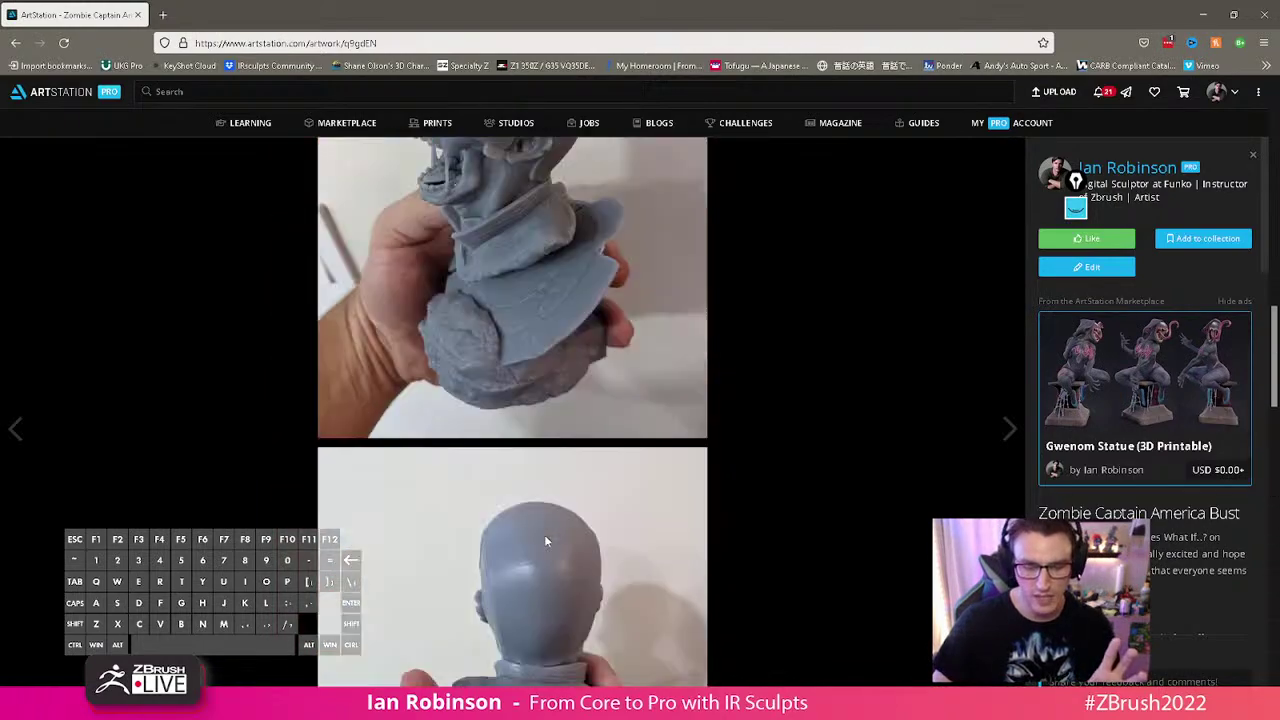
{"action": "scroll", "coordinate": [248, 477], "scroll_direction": "down", "scroll_amount": 1}
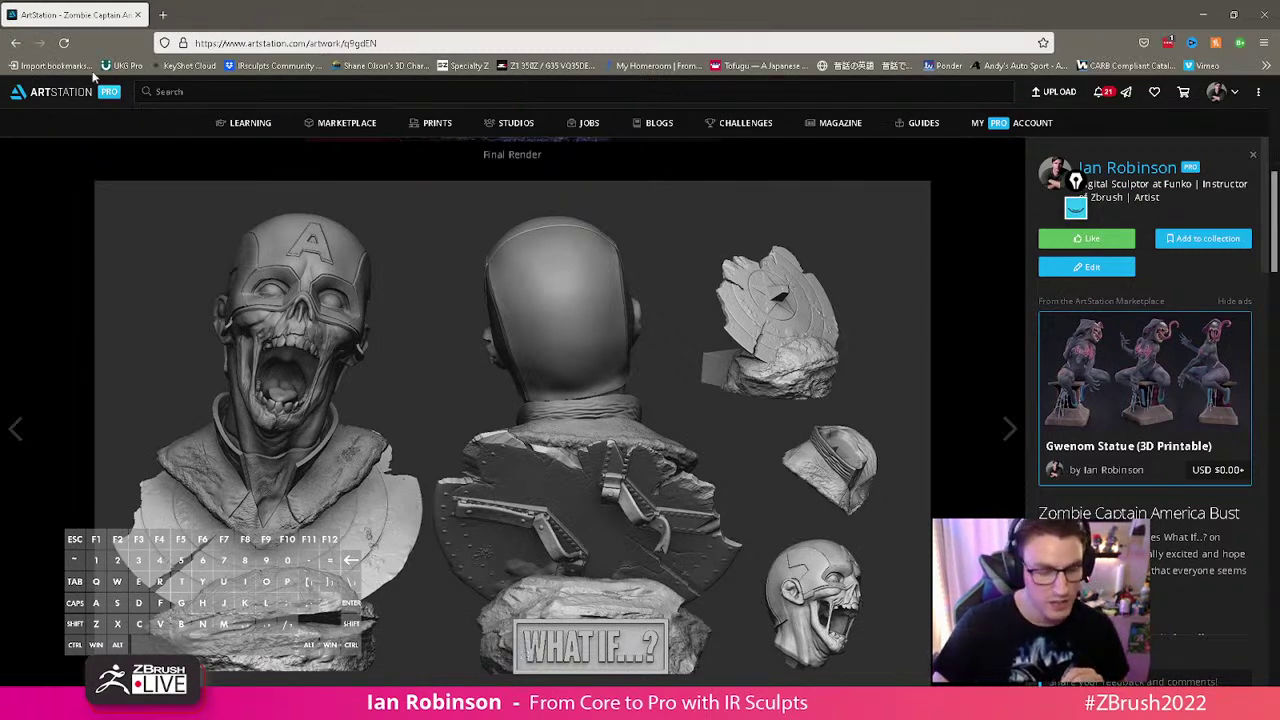
{"action": "left_click", "coordinate": [12, 42]}
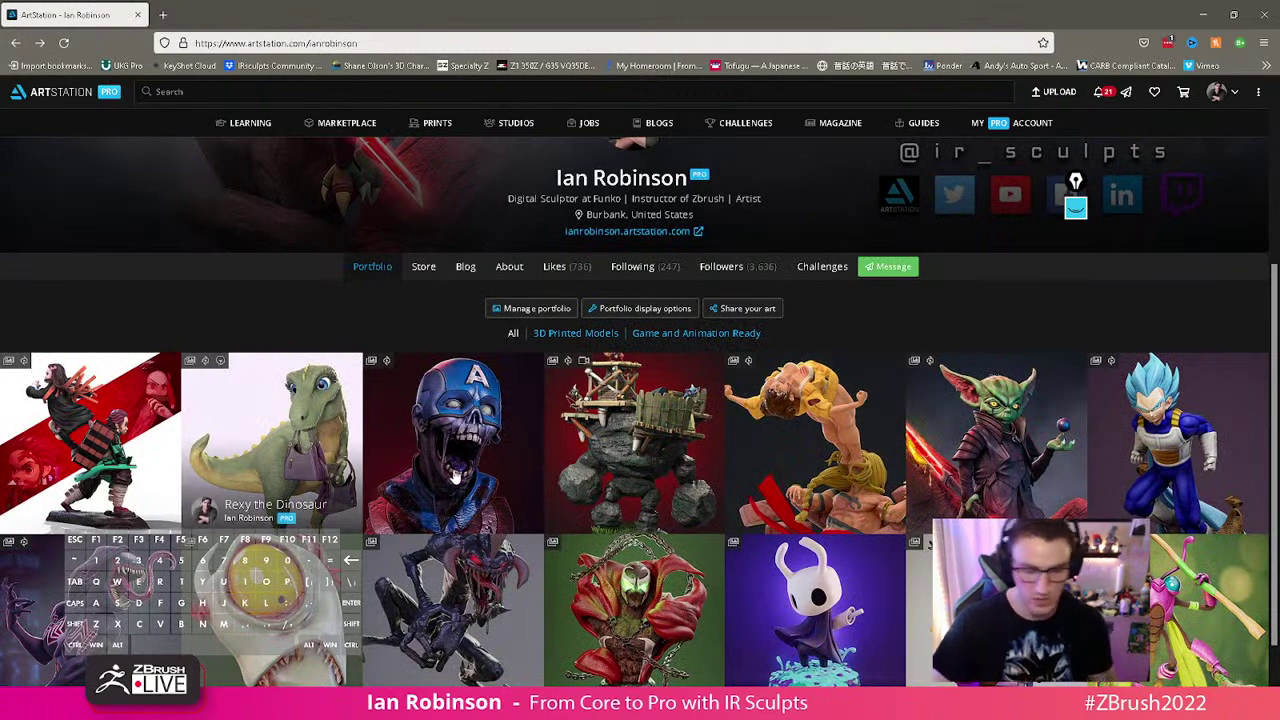
Open the Demon Slayer (Fan Art Statue) artwork, examine its color and clay turntables and renders, and return to the portfolio
{"action": "left_click", "coordinate": [114, 400]}
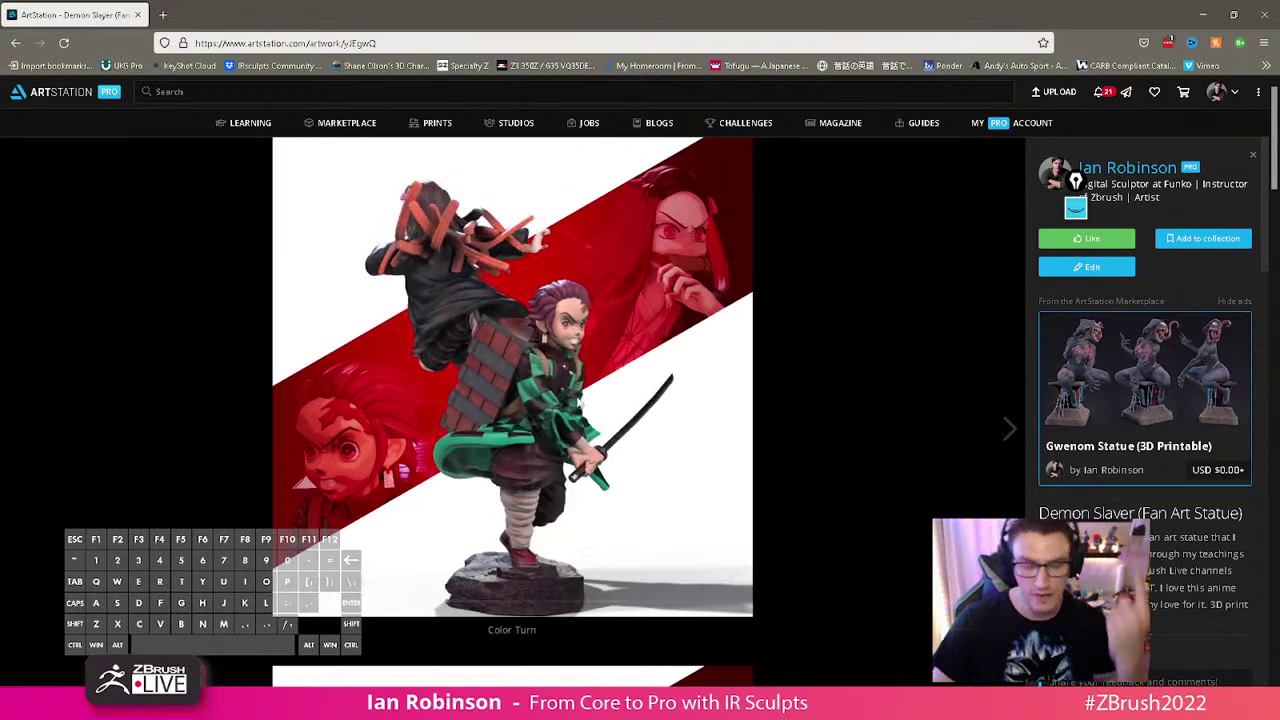
{"action": "scroll", "coordinate": [561, 395], "scroll_direction": "down", "scroll_amount": 4}
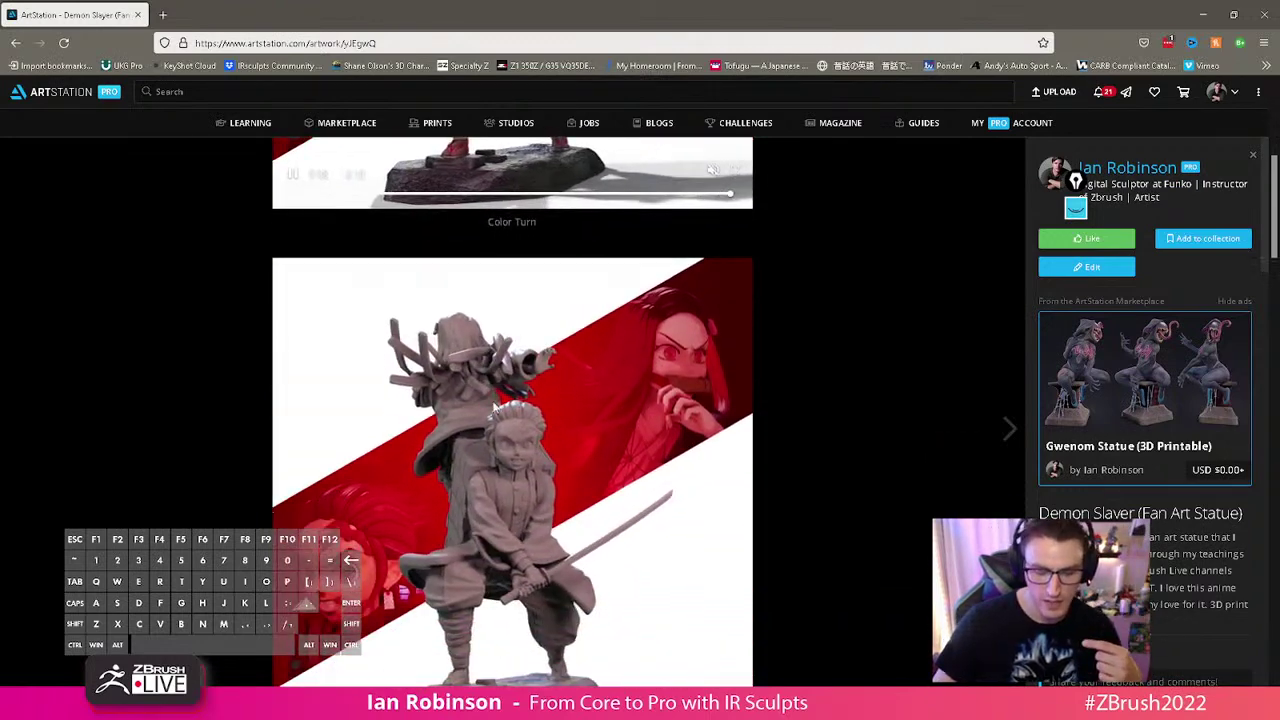
{"action": "scroll", "coordinate": [520, 430], "scroll_direction": "down", "scroll_amount": 1}
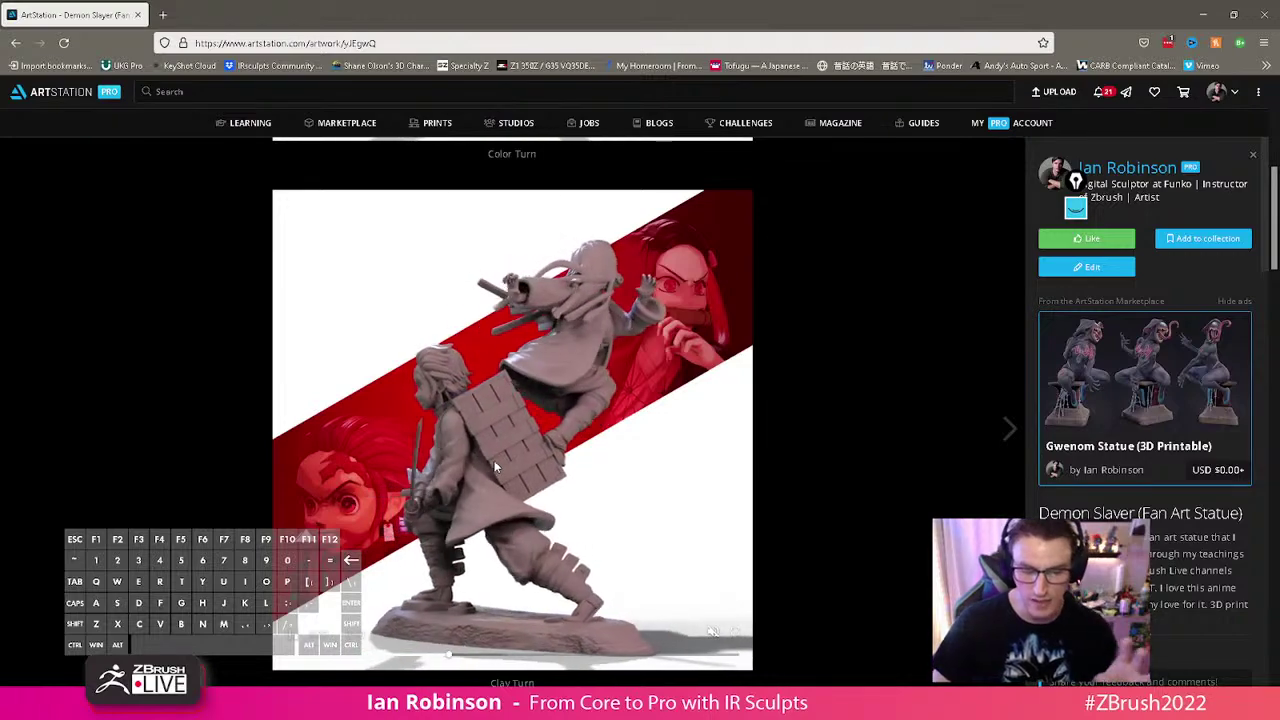
{"action": "scroll", "coordinate": [585, 495], "scroll_direction": "down", "scroll_amount": 3}
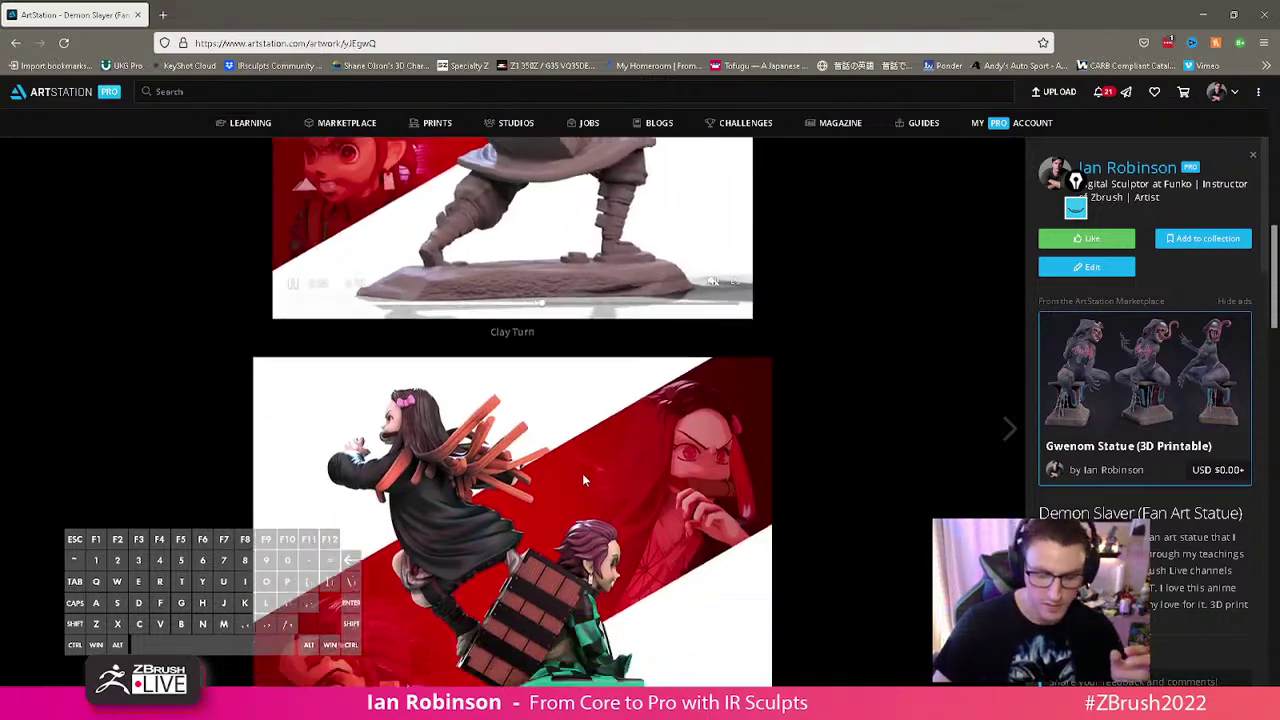
{"action": "scroll", "coordinate": [584, 481], "scroll_direction": "down", "scroll_amount": 10}
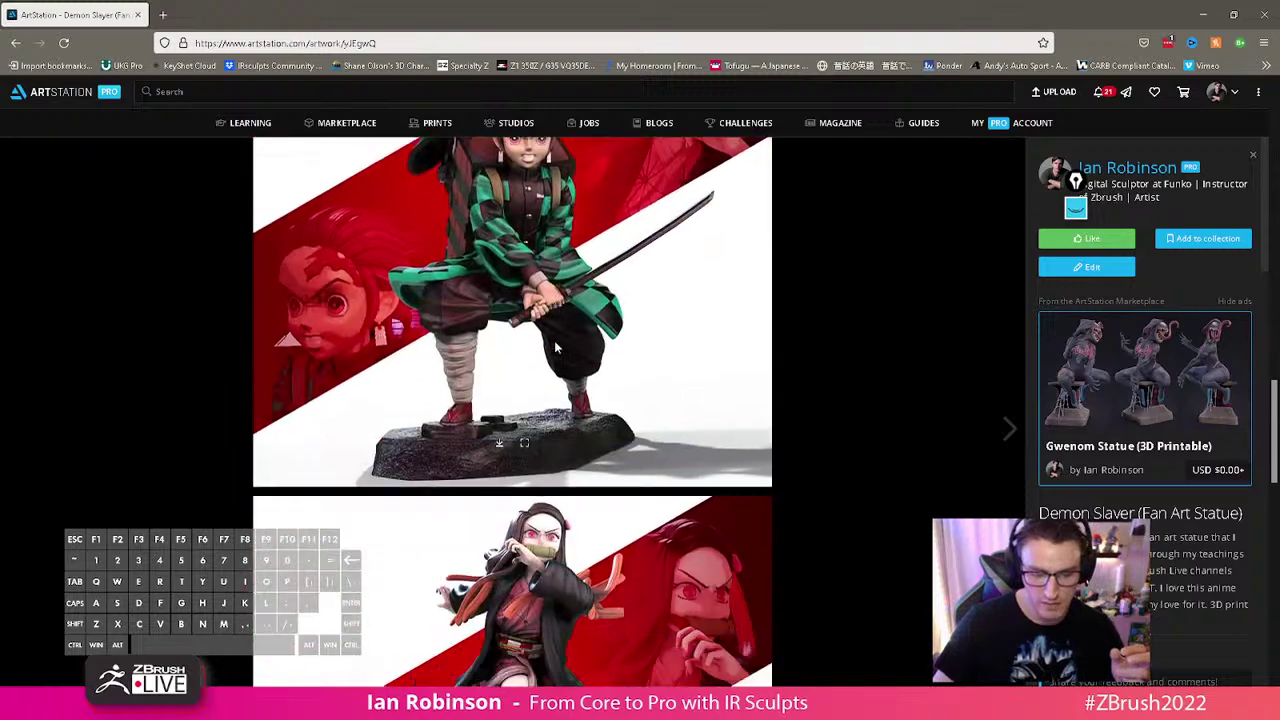
{"action": "scroll", "coordinate": [556, 347], "scroll_direction": "down", "scroll_amount": 12}
{"action": "scroll", "coordinate": [553, 345], "scroll_direction": "down", "scroll_amount": 6}
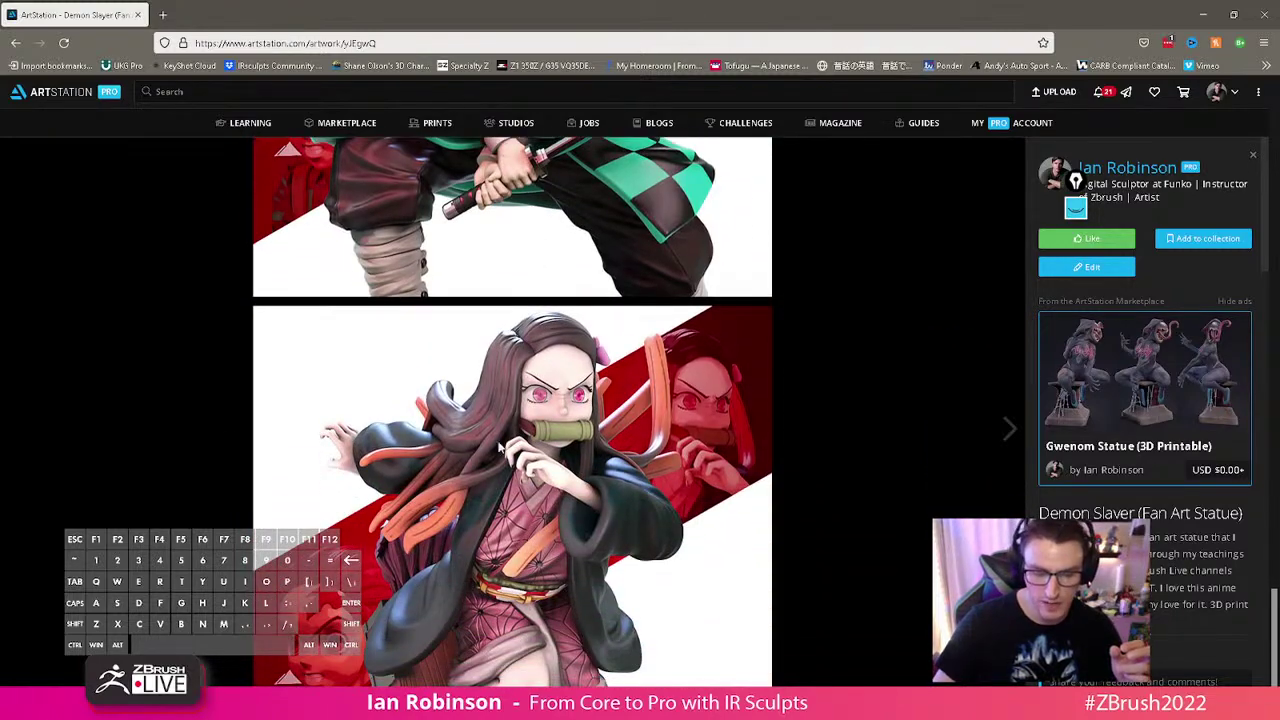
{"action": "scroll", "coordinate": [487, 432], "scroll_direction": "up", "scroll_amount": 5}
{"action": "scroll", "coordinate": [528, 352], "scroll_direction": "down", "scroll_amount": 6}
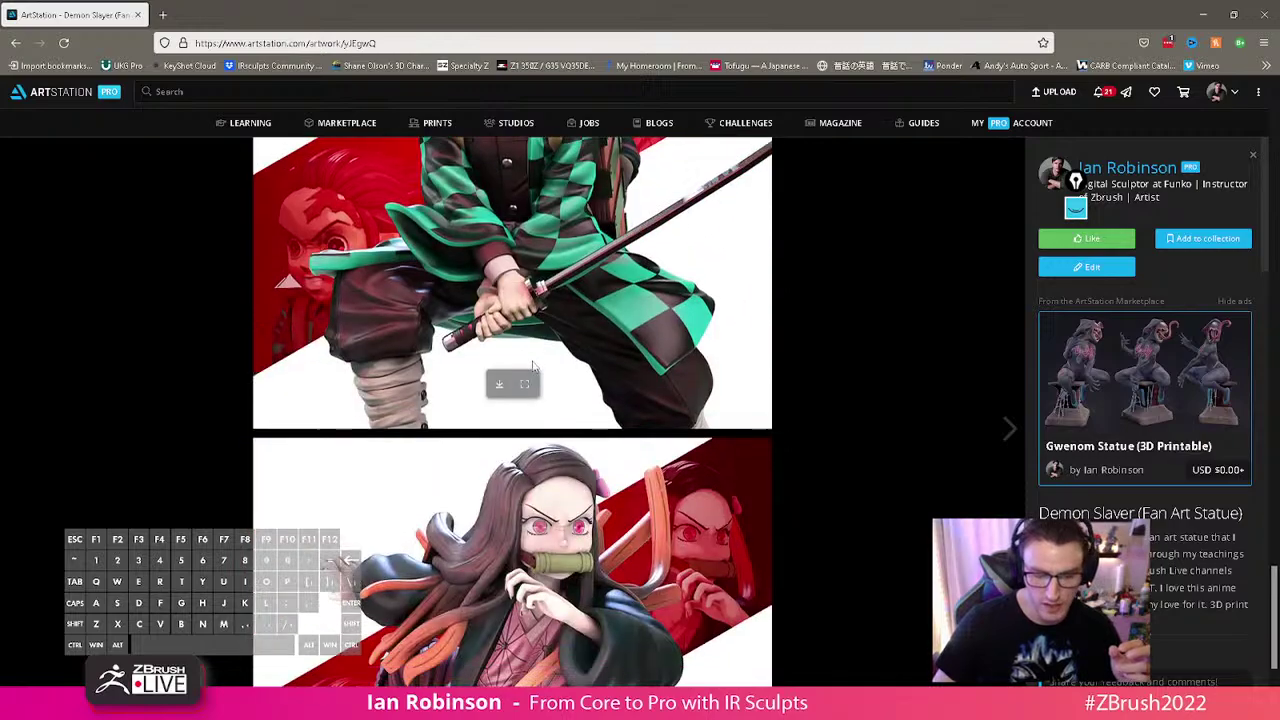
{"action": "scroll", "coordinate": [640, 497], "scroll_direction": "up", "scroll_amount": 5}
{"action": "scroll", "coordinate": [655, 490], "scroll_direction": "up", "scroll_amount": 18}
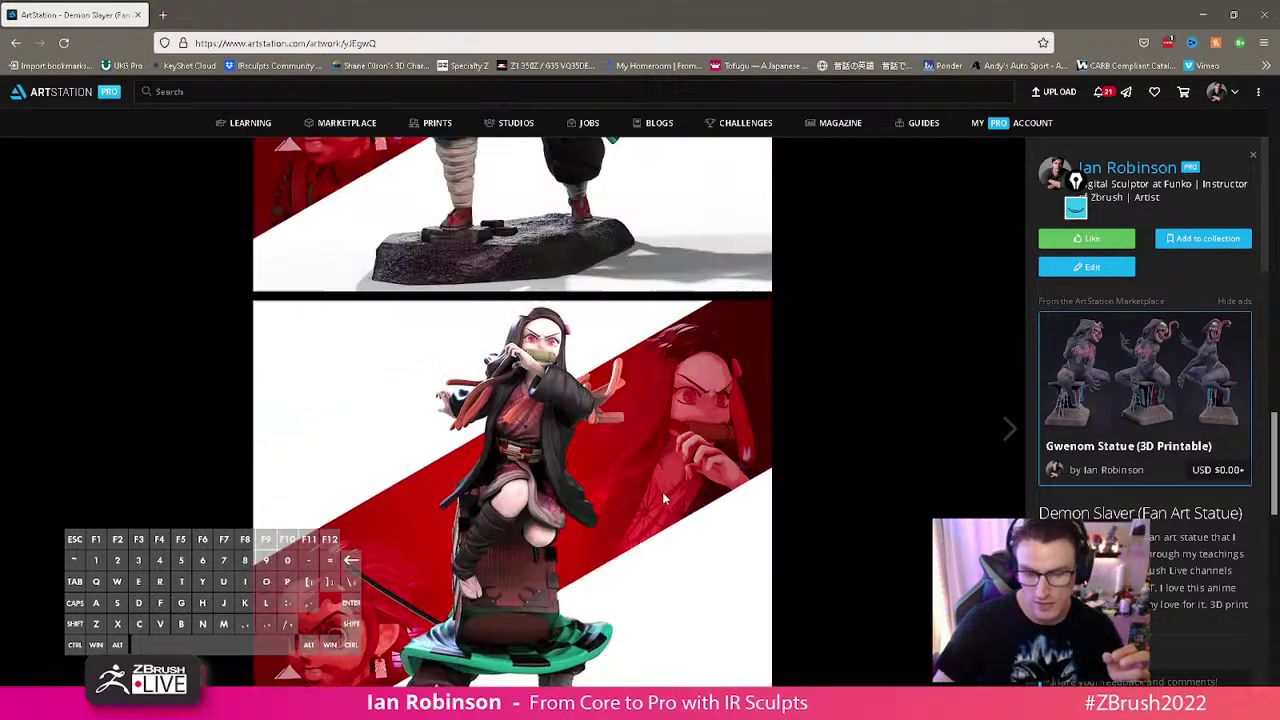
{"action": "scroll", "coordinate": [663, 491], "scroll_direction": "down", "scroll_amount": 4}
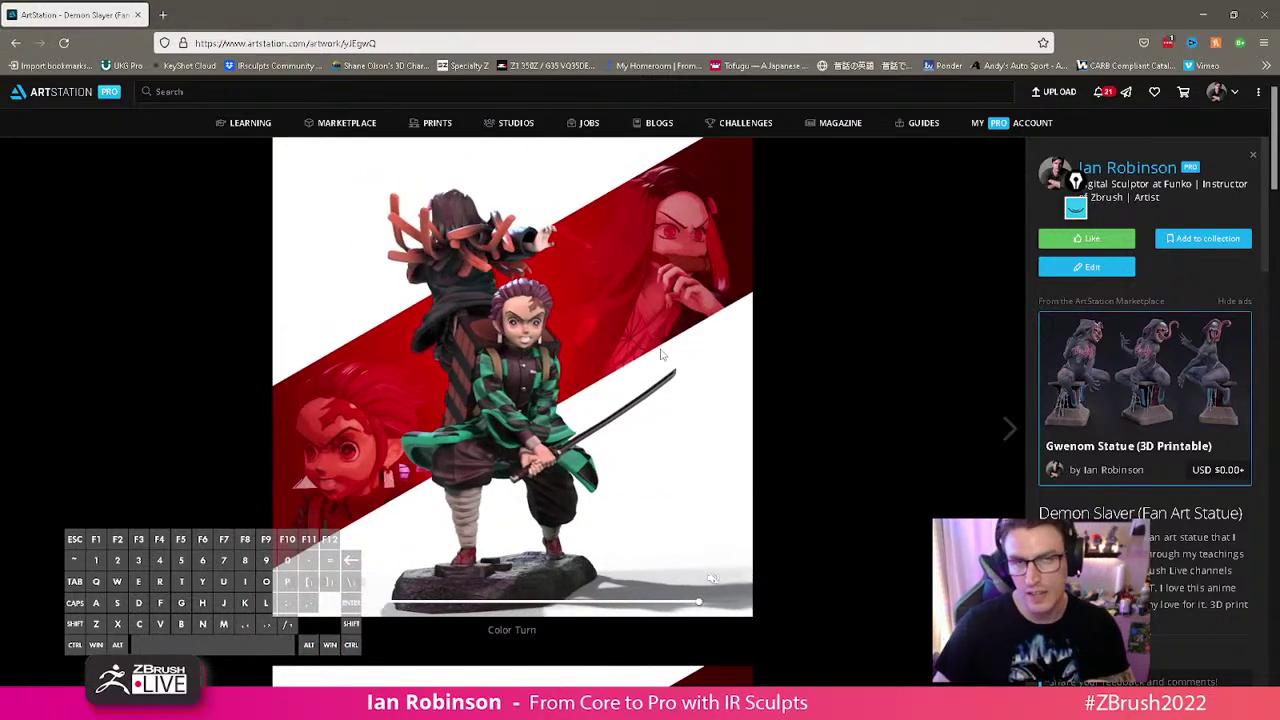
{"action": "left_click", "coordinate": [14, 46]}
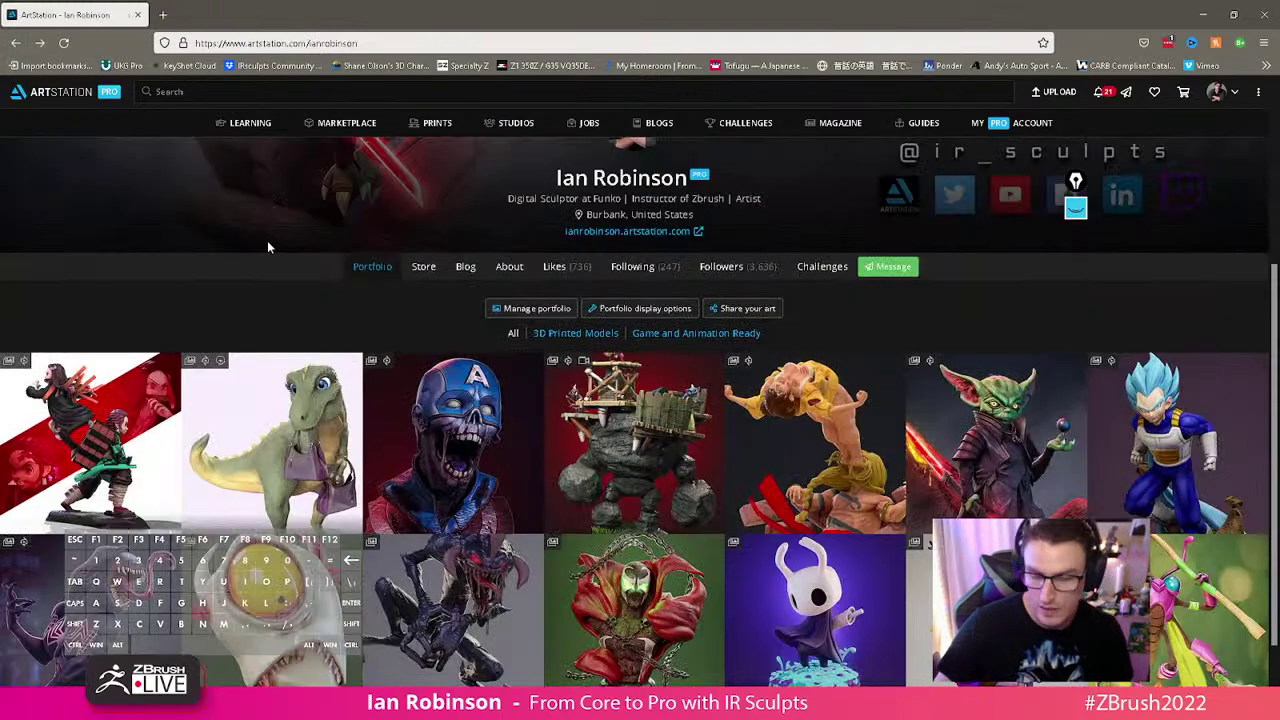
Reopen the Demon Slayer (Fan Art Statue) artwork, expand its description, go back to the portfolio and return to ZBrush
{"action": "left_click", "coordinate": [120, 436]}
{"action": "scroll", "coordinate": [1169, 538], "scroll_direction": "down", "scroll_amount": 2}
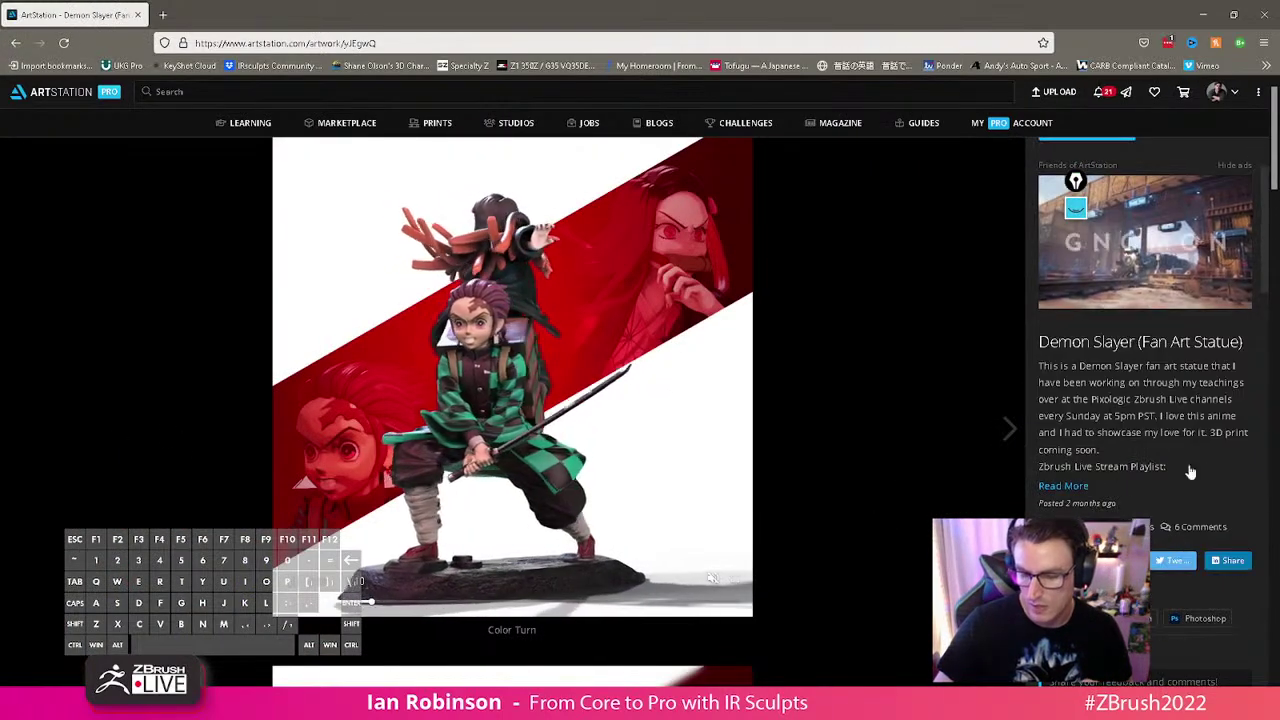
{"action": "left_click", "coordinate": [1070, 486]}
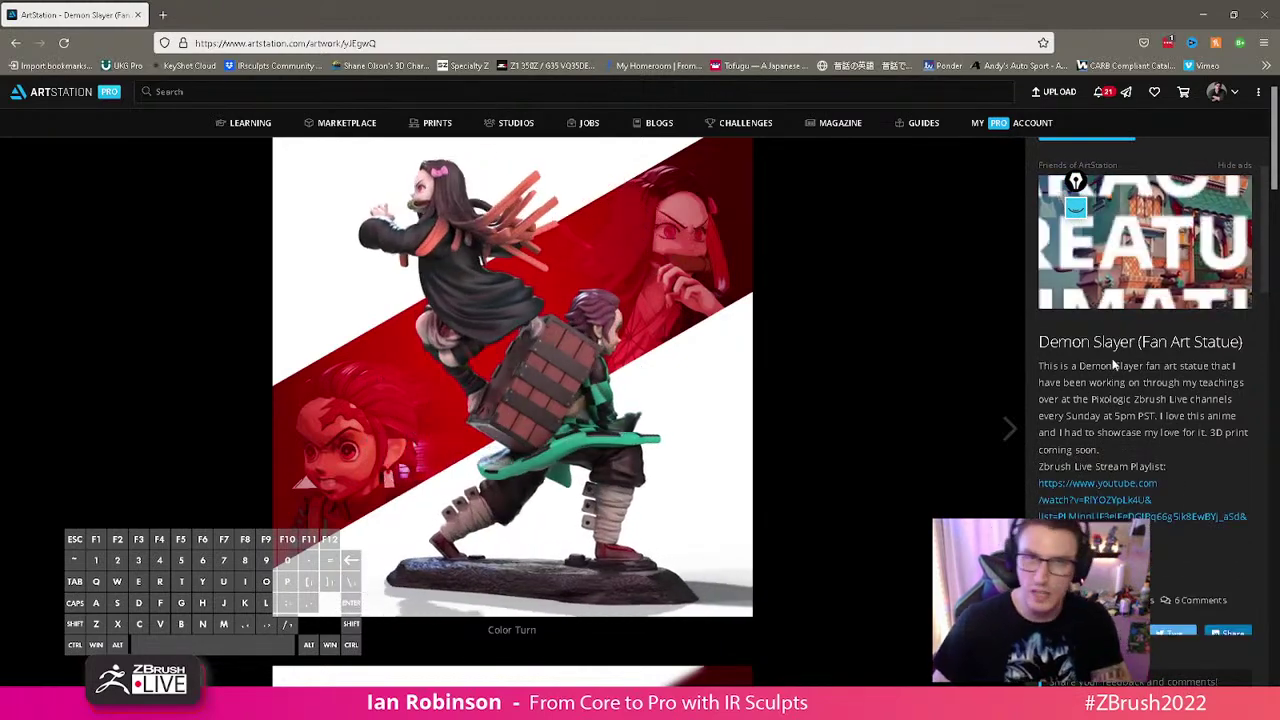
{"action": "left_click", "coordinate": [15, 43]}
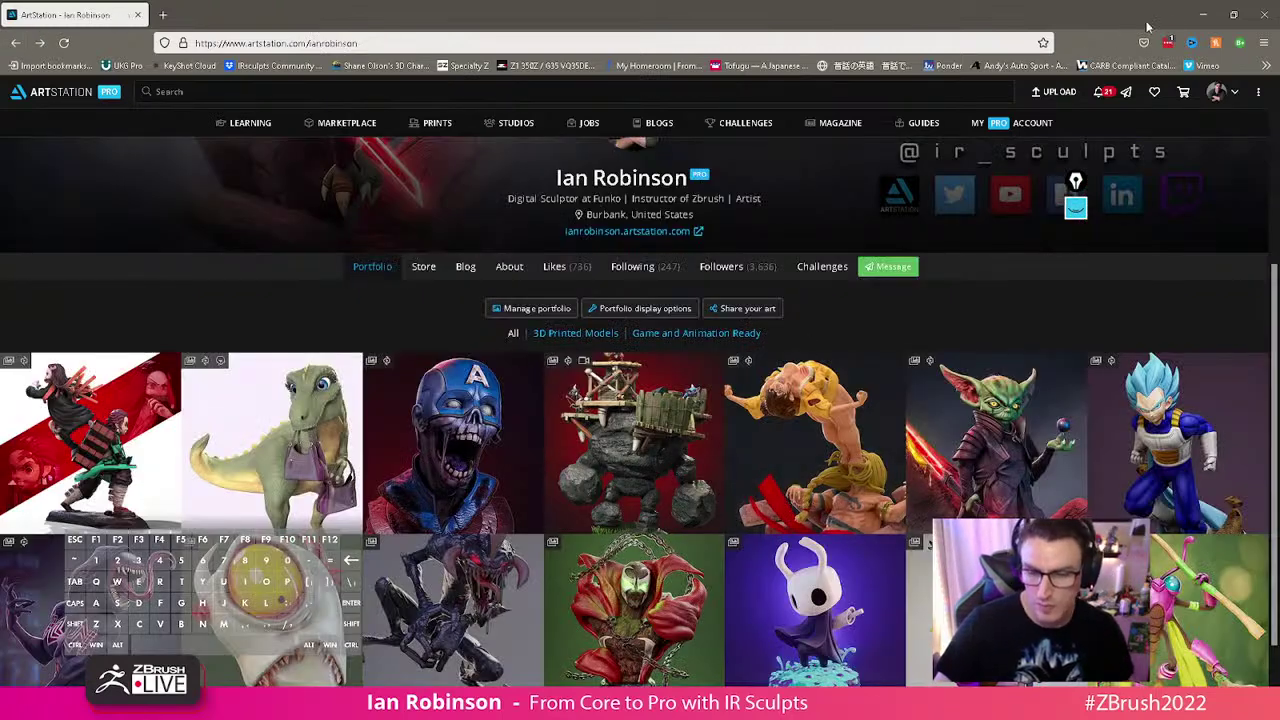
{"action": "left_click", "coordinate": [1204, 15]}
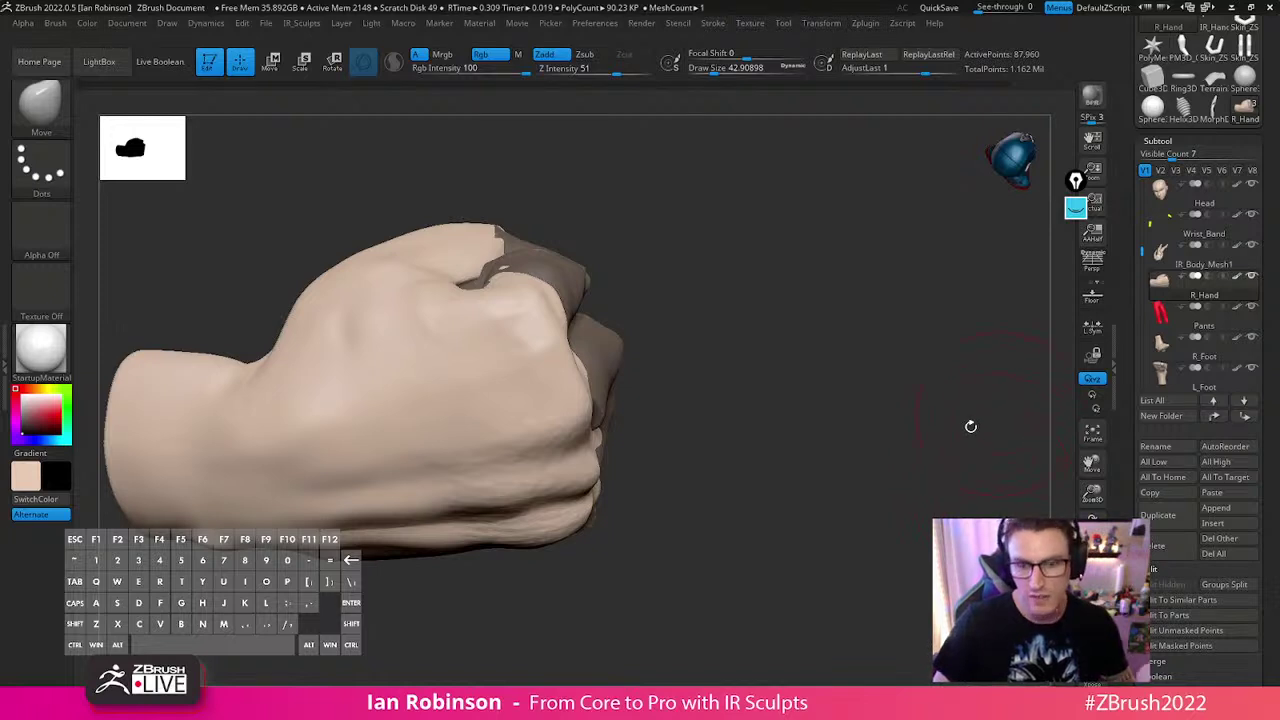
Adjust the knuckles below the masked fingers with the Move brush, enlarging the draw size to about 59
{"action": "left_click_drag", "start_coordinate": [986, 414], "coordinate": [874, 394]}
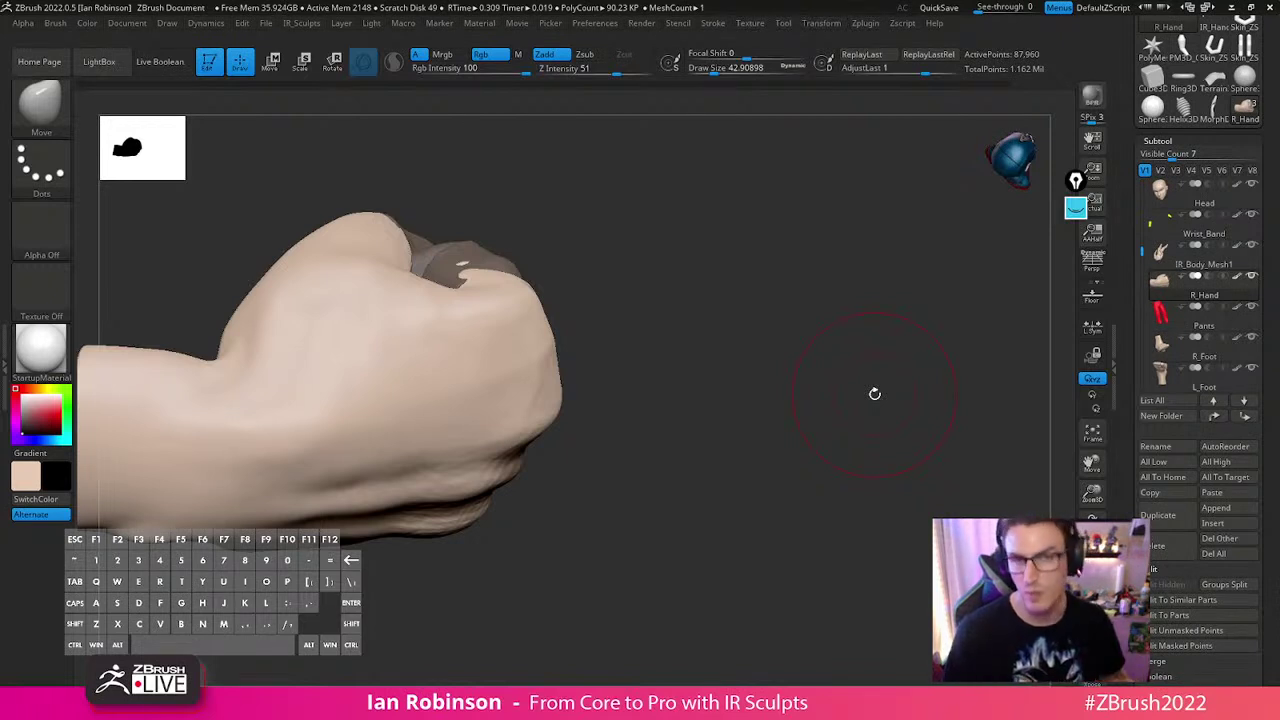
{"action": "left_click_drag", "start_coordinate": [874, 393], "coordinate": [580, 333]}
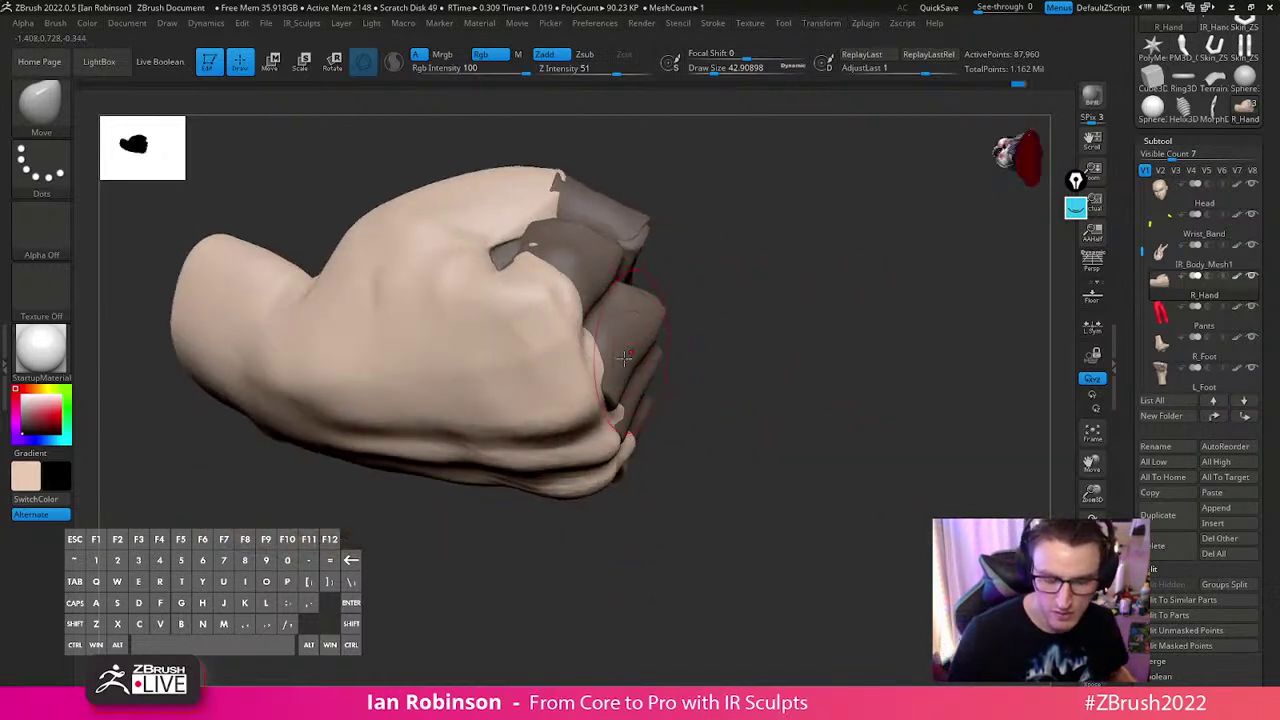
{"action": "mouse_move", "coordinate": [612, 398]}
{"action": "left_mouse_down"}
{"action": "mouse_move", "coordinate": [871, 383]}
{"action": "mouse_move", "coordinate": [834, 300]}
{"action": "mouse_move", "coordinate": [874, 329]}
{"action": "mouse_move", "coordinate": [624, 478]}
{"action": "mouse_move", "coordinate": [817, 429]}
{"action": "mouse_move", "coordinate": [657, 371]}
{"action": "mouse_move", "coordinate": [638, 386]}
{"action": "left_mouse_up"}
{"action": "key", "text": "s"}
{"action": "mouse_move", "coordinate": [636, 401]}
{"action": "right_mouse_down"}
{"action": "mouse_move", "coordinate": [671, 363]}
{"action": "mouse_move", "coordinate": [672, 333]}
{"action": "right_mouse_up"}
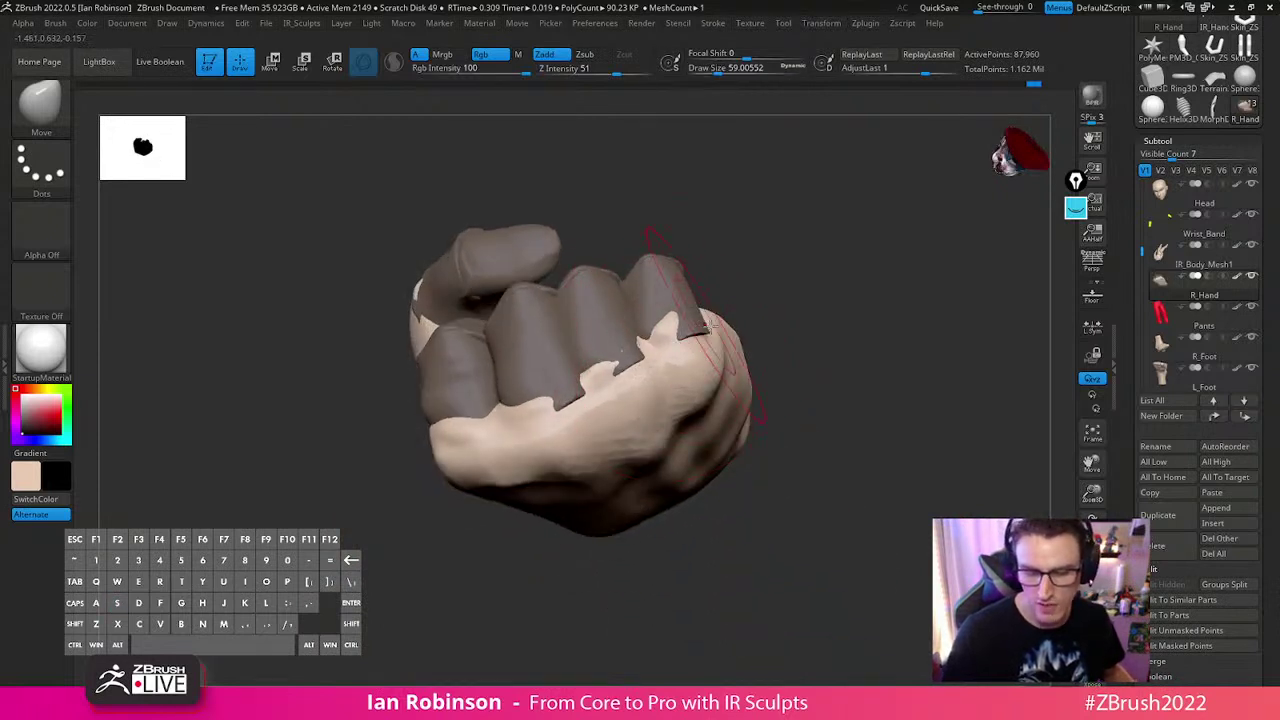
{"action": "left_click_drag", "start_coordinate": [772, 432], "coordinate": [880, 430]}
{"action": "left_click_drag", "start_coordinate": [676, 360], "coordinate": [738, 328]}
{"action": "left_click_drag", "start_coordinate": [580, 378], "coordinate": [545, 335]}
{"action": "left_click_drag", "start_coordinate": [748, 314], "coordinate": [729, 314]}
Refine the knuckle line of the fist with the Move brush, reducing the draw size to about 38
{"action": "key", "text": "s"}
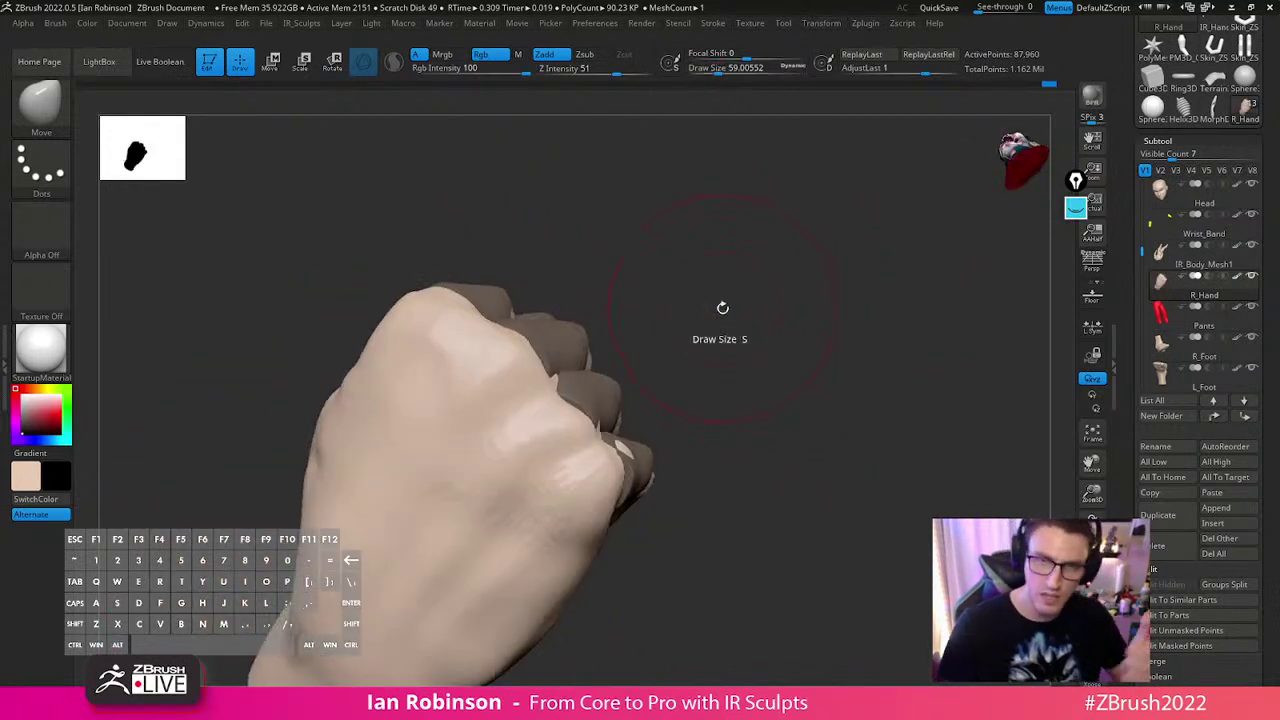
{"action": "left_click_drag", "start_coordinate": [768, 338], "coordinate": [646, 404]}
{"action": "left_click_drag", "start_coordinate": [610, 445], "coordinate": [786, 374]}
{"action": "left_click_drag", "start_coordinate": [574, 375], "coordinate": [811, 350]}
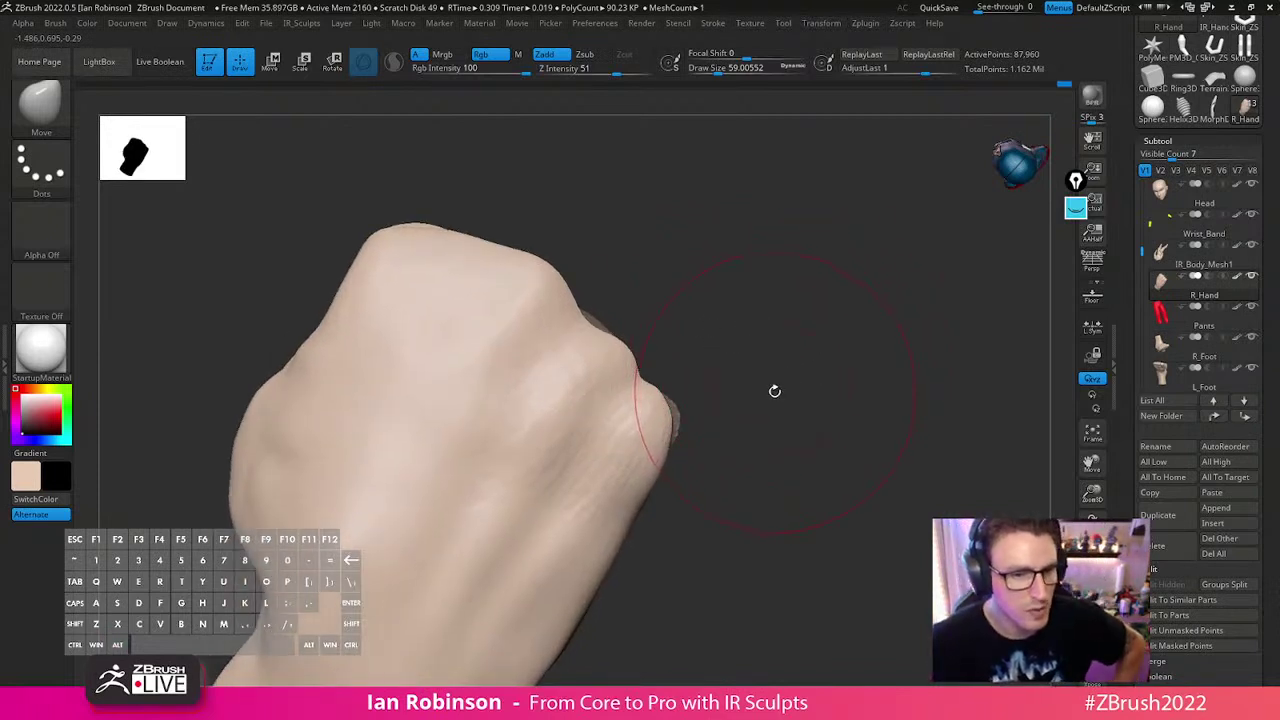
{"action": "left_click_drag", "start_coordinate": [826, 398], "coordinate": [548, 283]}
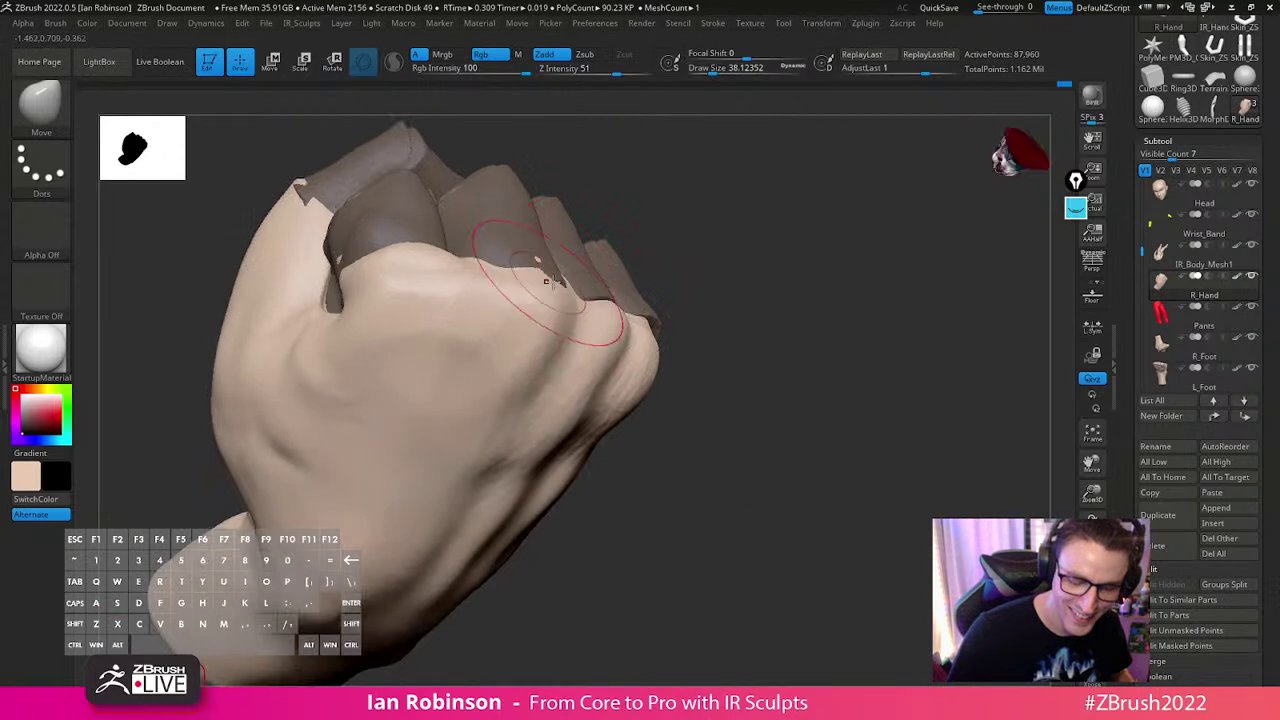
{"action": "mouse_move", "coordinate": [660, 222]}
{"action": "left_mouse_down"}
{"action": "mouse_move", "coordinate": [771, 283]}
{"action": "mouse_move", "coordinate": [587, 348]}
{"action": "left_mouse_up"}
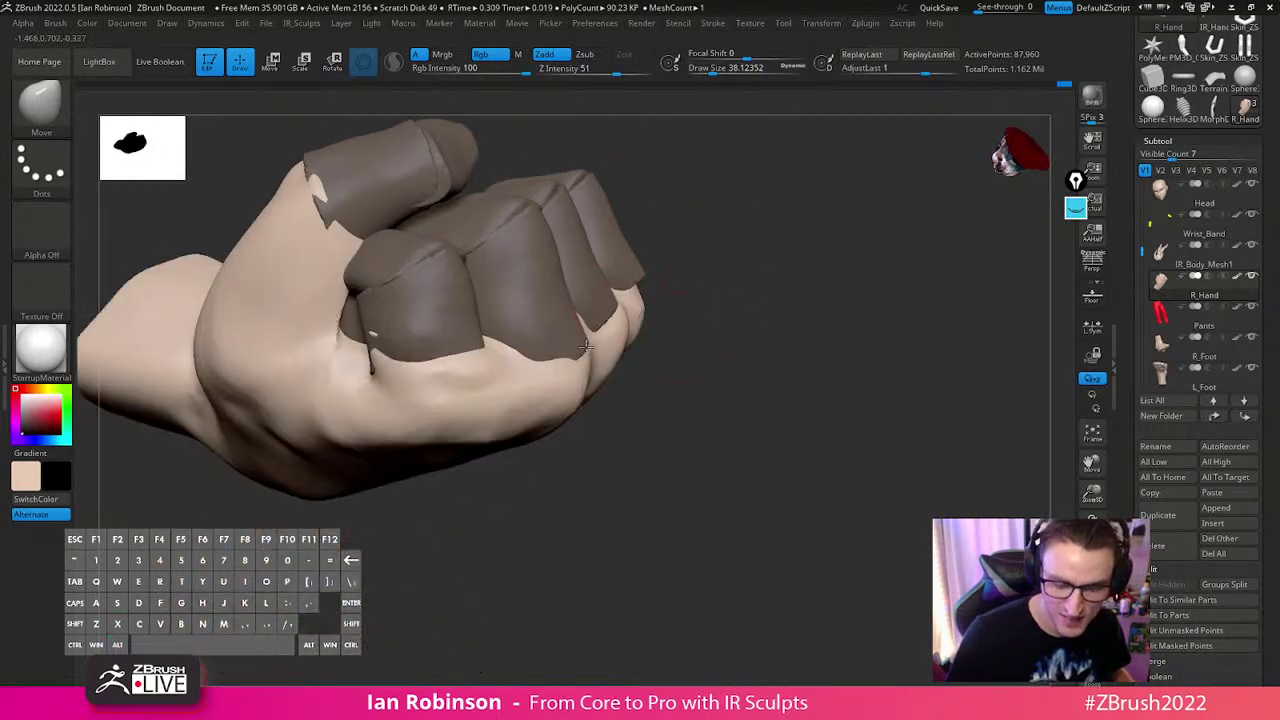
{"action": "left_click_drag", "start_coordinate": [864, 418], "coordinate": [754, 436]}
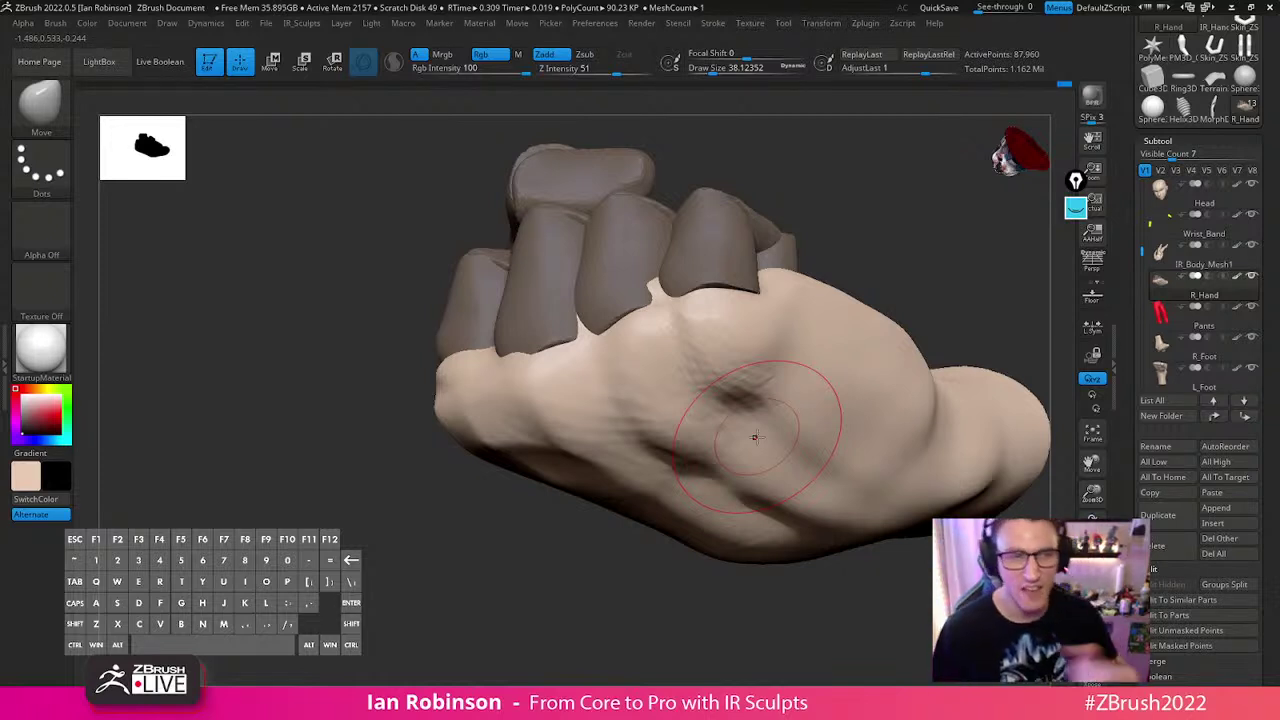
Clear the finger mask and mask the whole hand except the pinky's segments by temporarily hiding them
{"action": "left_click_drag", "start_coordinate": [754, 436], "coordinate": [712, 388]}
{"action": "left_click", "coordinate": [665, 314], "text": "ctrl+shift"}
{"action": "key", "text": "ctrl+z"}
{"action": "left_click", "coordinate": [631, 312], "text": "ctrl+shift"}
{"action": "left_click", "coordinate": [730, 318], "text": "ctrl+shift"}
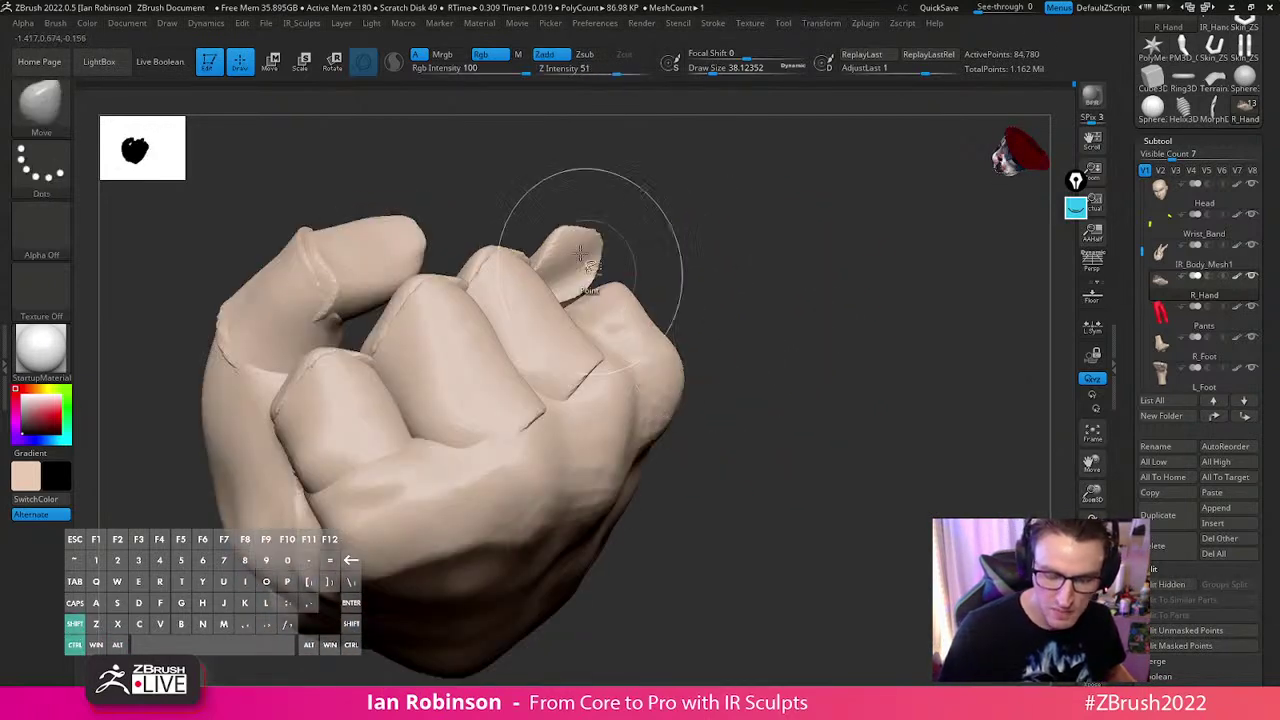
{"action": "left_click", "coordinate": [765, 308], "text": "ctrl"}
{"action": "left_click", "coordinate": [771, 311], "text": "ctrl+shift"}
Reposition the unmasked pinky segments with the reoriented Move gizmo and return to the Move brush
{"action": "key", "text": "w"}
{"action": "left_click_drag", "start_coordinate": [734, 321], "coordinate": [722, 347]}
{"action": "left_click", "coordinate": [621, 323], "text": "alt"}
{"action": "left_click_drag", "start_coordinate": [654, 374], "coordinate": [634, 384], "text": "alt"}
{"action": "left_click_drag", "start_coordinate": [643, 290], "coordinate": [641, 297]}
{"action": "key", "text": "q"}
Replace the mask so that only the pinky's fingertip segment is left unmasked
{"action": "mouse_move", "coordinate": [765, 330]}
{"action": "left_mouse_down"}
{"action": "mouse_move", "coordinate": [771, 385]}
{"action": "mouse_move", "coordinate": [649, 520]}
{"action": "mouse_move", "coordinate": [672, 477]}
{"action": "mouse_move", "coordinate": [668, 487]}
{"action": "left_mouse_up"}
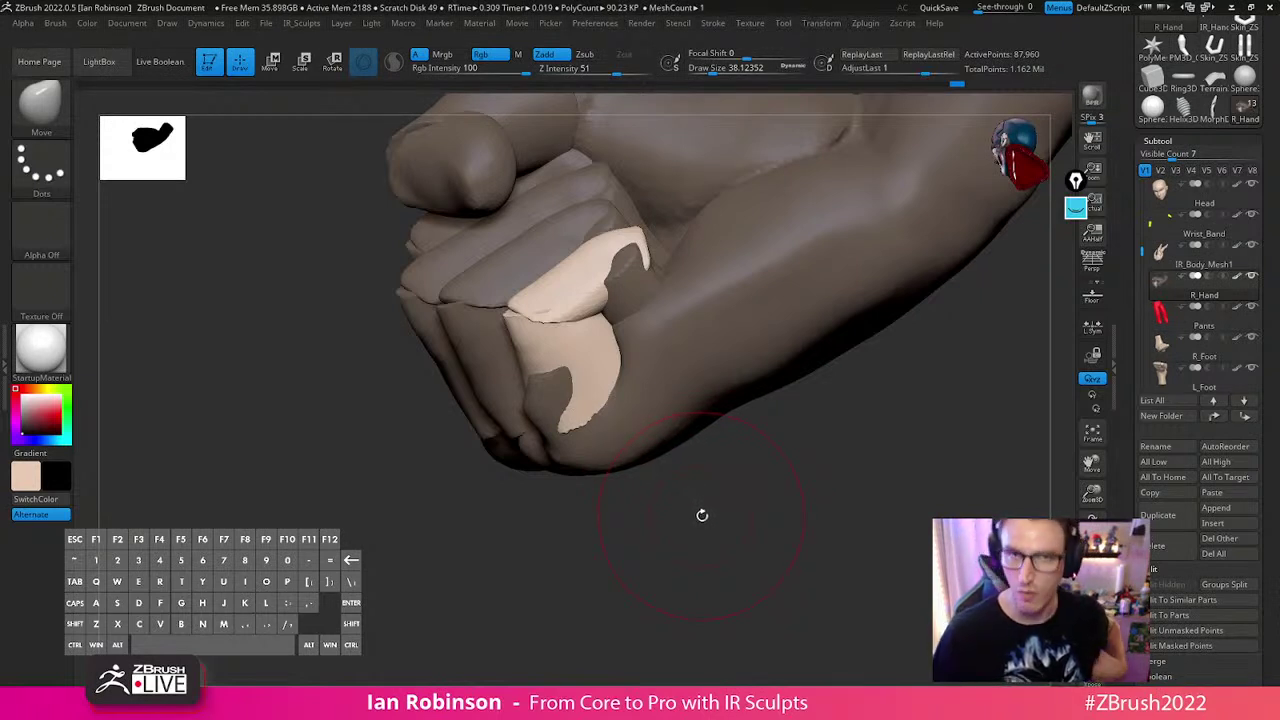
{"action": "left_click_drag", "start_coordinate": [718, 533], "coordinate": [754, 415]}
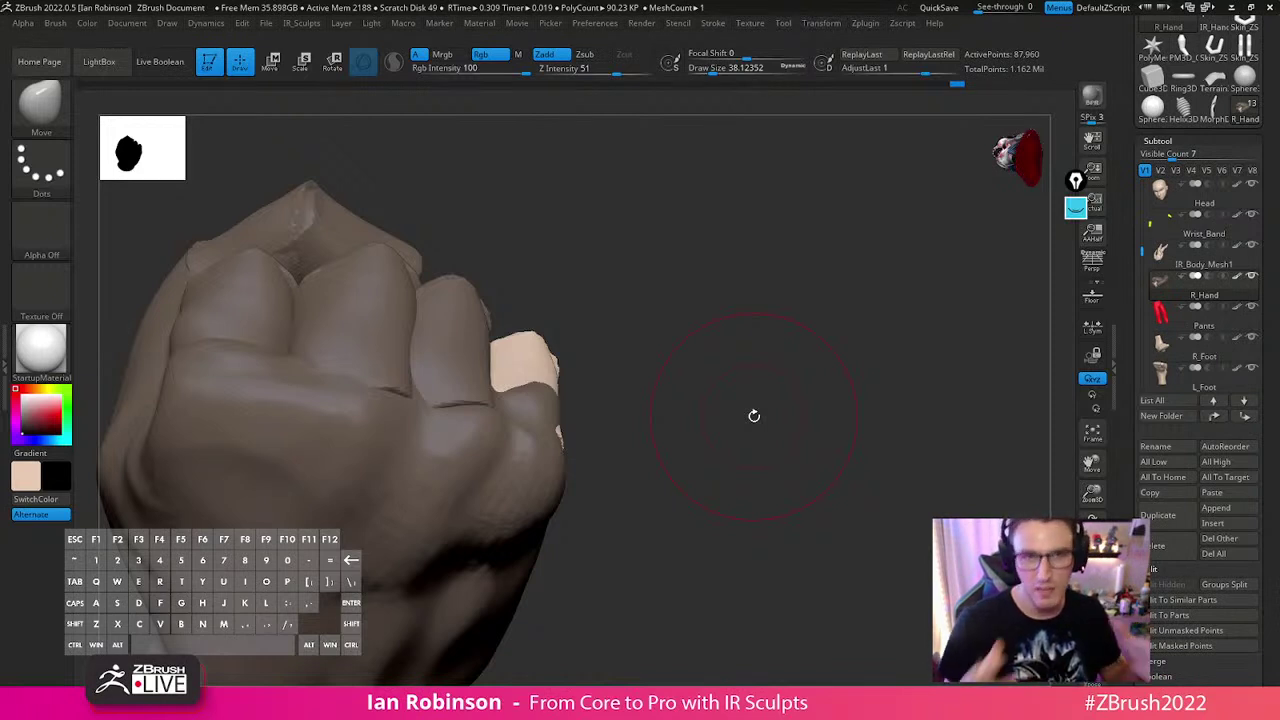
{"action": "left_click_drag", "start_coordinate": [754, 415], "coordinate": [663, 374]}
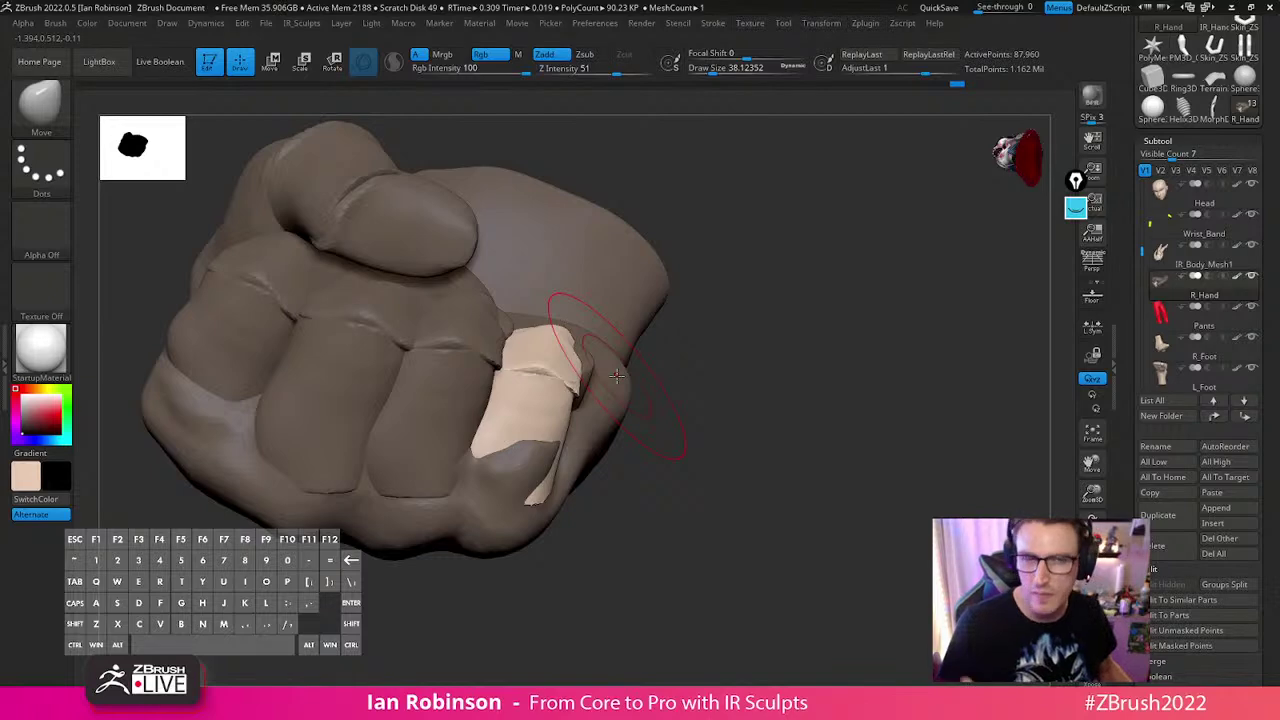
{"action": "left_click_drag", "start_coordinate": [680, 379], "coordinate": [784, 390]}
{"action": "left_click_drag", "start_coordinate": [889, 333], "coordinate": [850, 440]}
{"action": "left_click_drag", "start_coordinate": [792, 507], "coordinate": [763, 477], "text": "ctrl"}
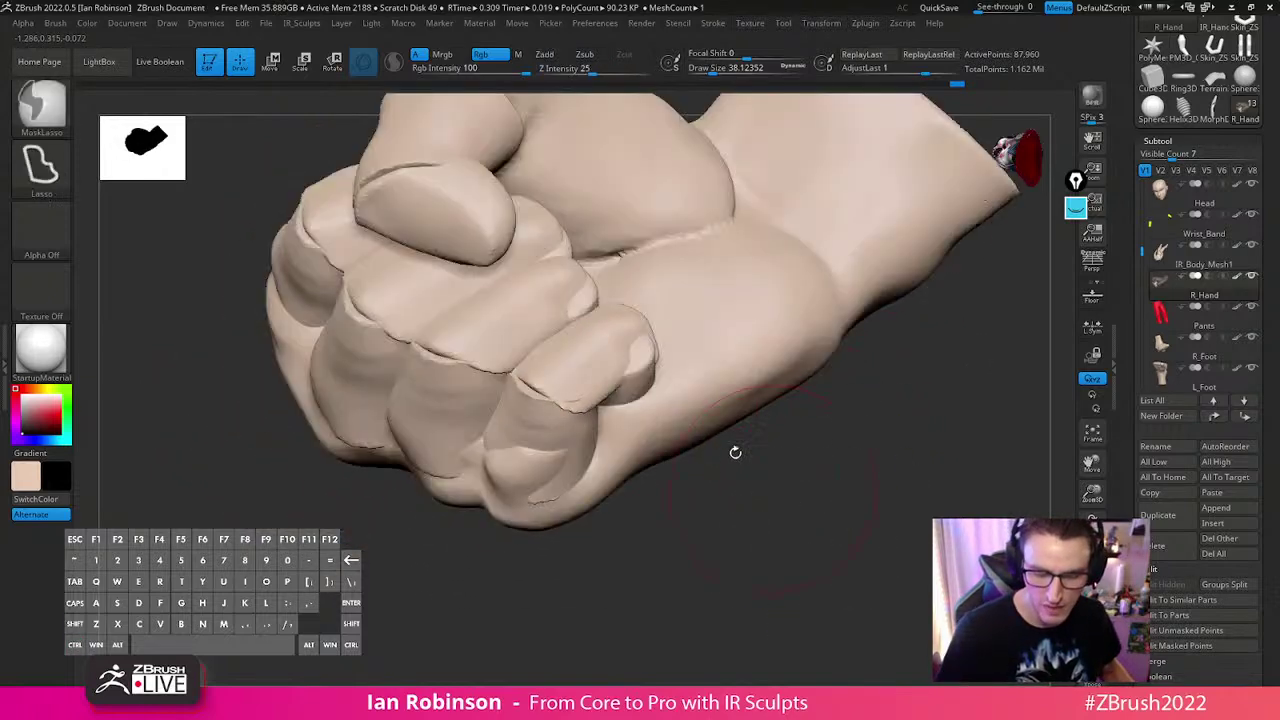
{"action": "key", "text": "ctrl+z"}
{"action": "left_click", "coordinate": [643, 399], "text": "ctrl+shift"}
{"action": "left_click", "coordinate": [753, 488], "text": "ctrl"}
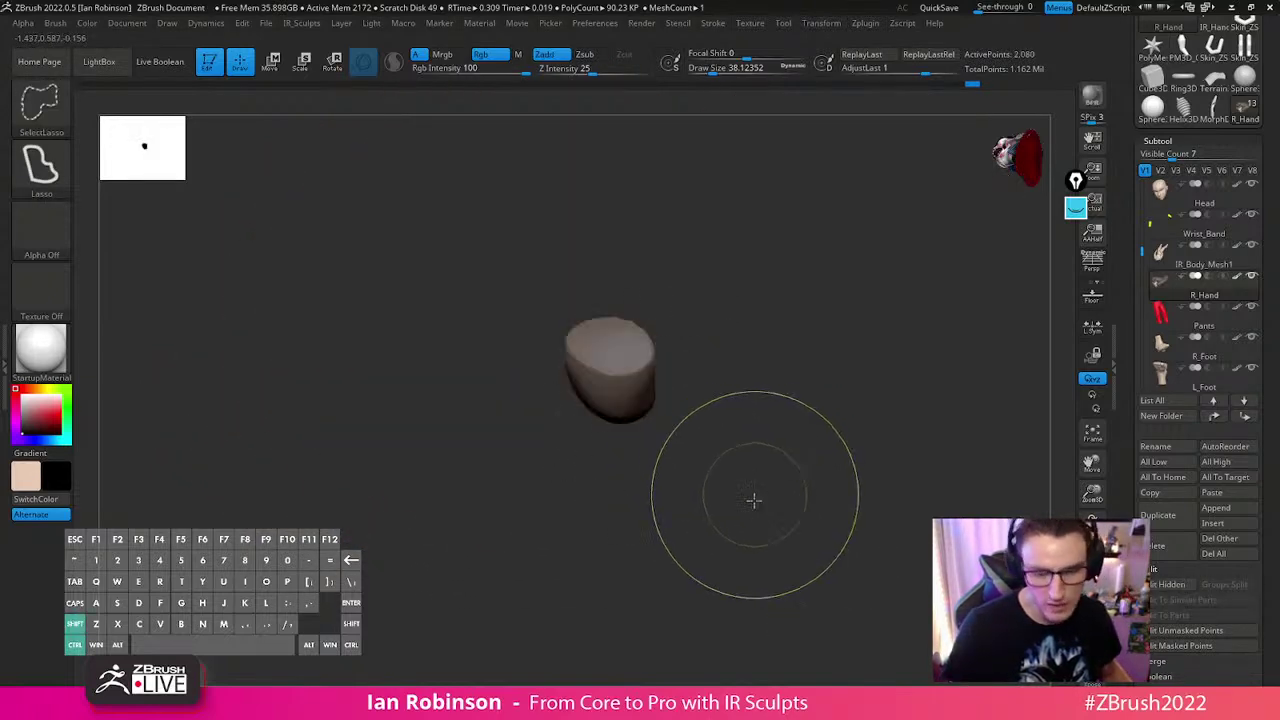
{"action": "left_click", "coordinate": [756, 496], "text": "ctrl+shift"}
{"action": "left_click", "coordinate": [751, 484], "text": "ctrl"}
Center the Move gizmo on the pinky fingertip with its orientation reset and shift the tip along the gizmo axis
{"action": "key", "text": "w"}
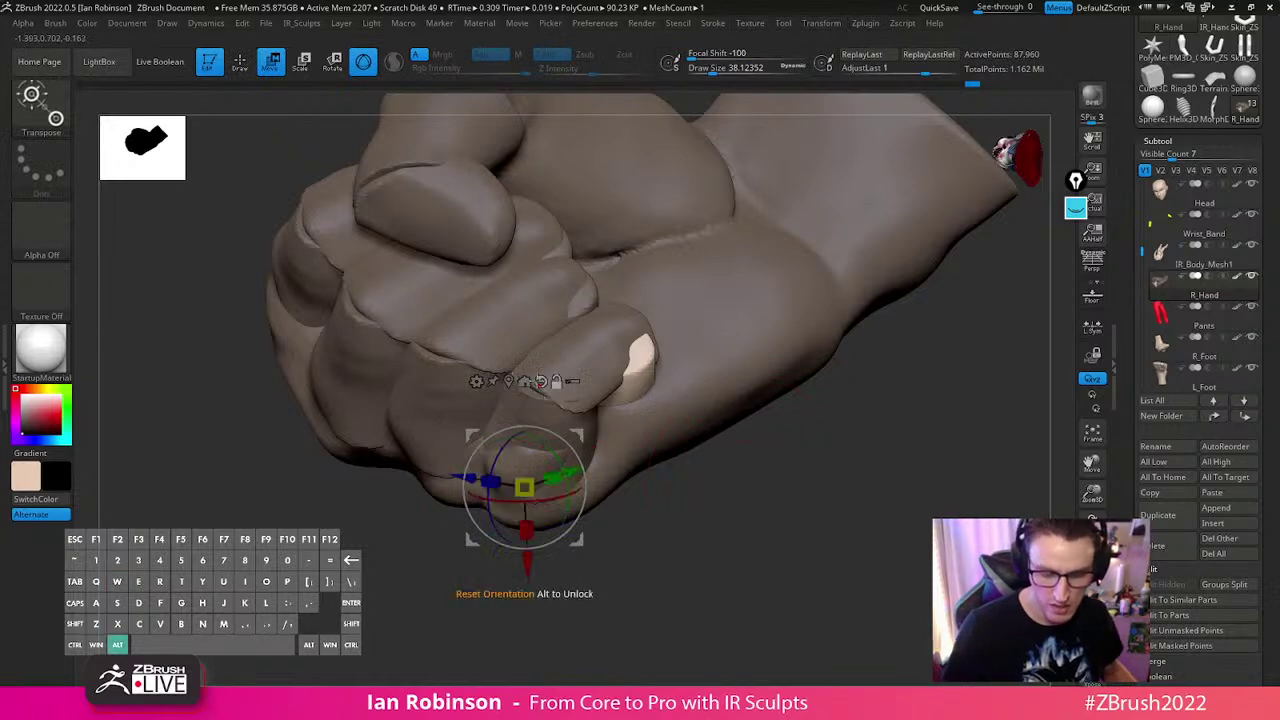
{"action": "left_click", "coordinate": [540, 383], "text": "alt"}
{"action": "left_click_drag", "start_coordinate": [777, 391], "coordinate": [778, 435], "text": "alt"}
{"action": "left_click_drag", "start_coordinate": [544, 363], "coordinate": [525, 368]}
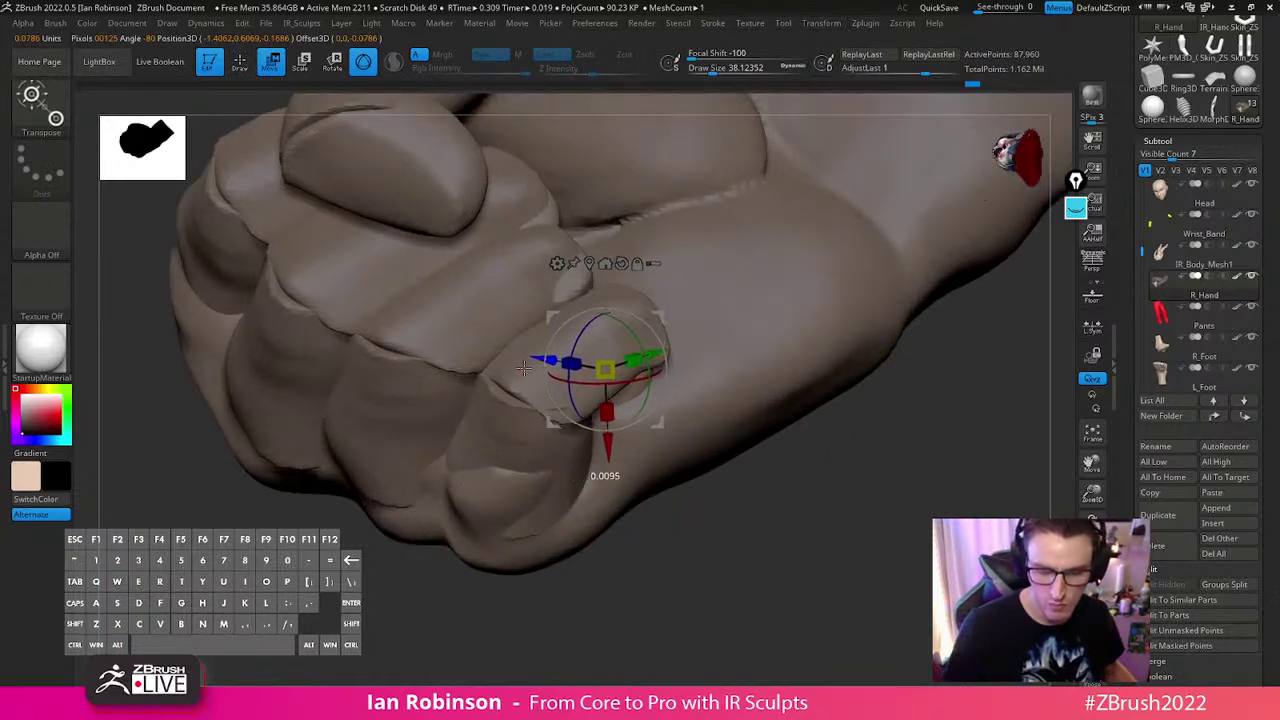
Return to the Move brush and redo the mask so that only the pinky segment next to the tip stays editable
{"action": "key", "text": "q"}
{"action": "mouse_move", "coordinate": [854, 486]}
{"action": "left_mouse_down"}
{"action": "mouse_move", "coordinate": [666, 434]}
{"action": "mouse_move", "coordinate": [580, 543]}
{"action": "mouse_move", "coordinate": [586, 456]}
{"action": "mouse_move", "coordinate": [640, 400]}
{"action": "left_mouse_up"}
{"action": "right_click_drag", "start_coordinate": [633, 395], "coordinate": [556, 440], "text": "alt"}
{"action": "left_click_drag", "start_coordinate": [554, 508], "coordinate": [568, 528], "text": "ctrl"}
{"action": "left_click", "coordinate": [590, 412], "text": "ctrl+shift"}
{"action": "left_click", "coordinate": [572, 524], "text": "ctrl"}
{"action": "left_click", "coordinate": [574, 537], "text": "ctrl+shift"}
{"action": "left_click", "coordinate": [560, 556], "text": "ctrl"}
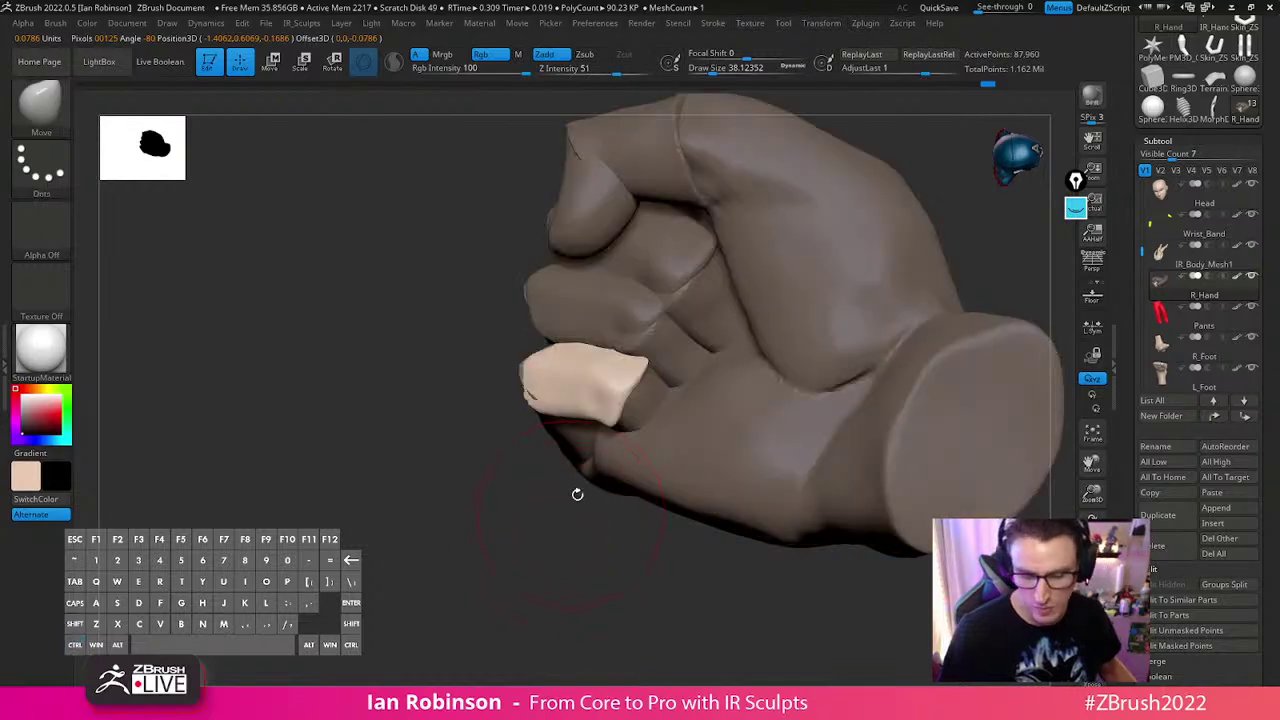
Shape the unmasked pinky segment around its joint and tip with the Move brush at a draw size of about 15.5
{"action": "right_click_drag", "start_coordinate": [604, 425], "coordinate": [656, 436], "text": "alt"}
{"action": "key", "text": "s"}
{"action": "mouse_move", "coordinate": [656, 432]}
{"action": "left_mouse_down"}
{"action": "mouse_move", "coordinate": [636, 432]}
{"action": "mouse_move", "coordinate": [632, 411]}
{"action": "left_mouse_up"}
{"action": "right_click_drag", "start_coordinate": [631, 411], "coordinate": [702, 392]}
{"action": "right_click_drag", "start_coordinate": [622, 410], "coordinate": [611, 420]}
{"action": "mouse_move", "coordinate": [638, 355]}
{"action": "right_mouse_down"}
{"action": "mouse_move", "coordinate": [657, 375]}
{"action": "mouse_move", "coordinate": [631, 374]}
{"action": "right_mouse_up"}
{"action": "right_click_drag", "start_coordinate": [875, 303], "coordinate": [745, 343]}
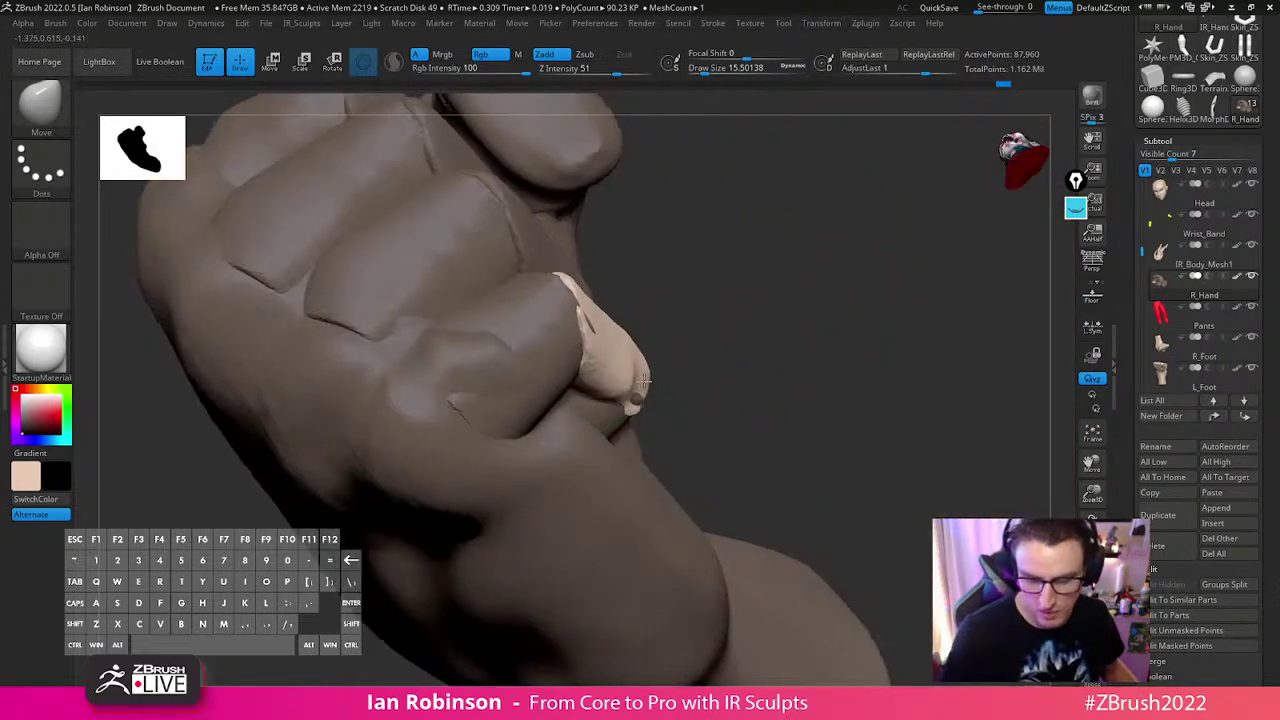
{"action": "right_click_drag", "start_coordinate": [643, 381], "coordinate": [751, 374]}
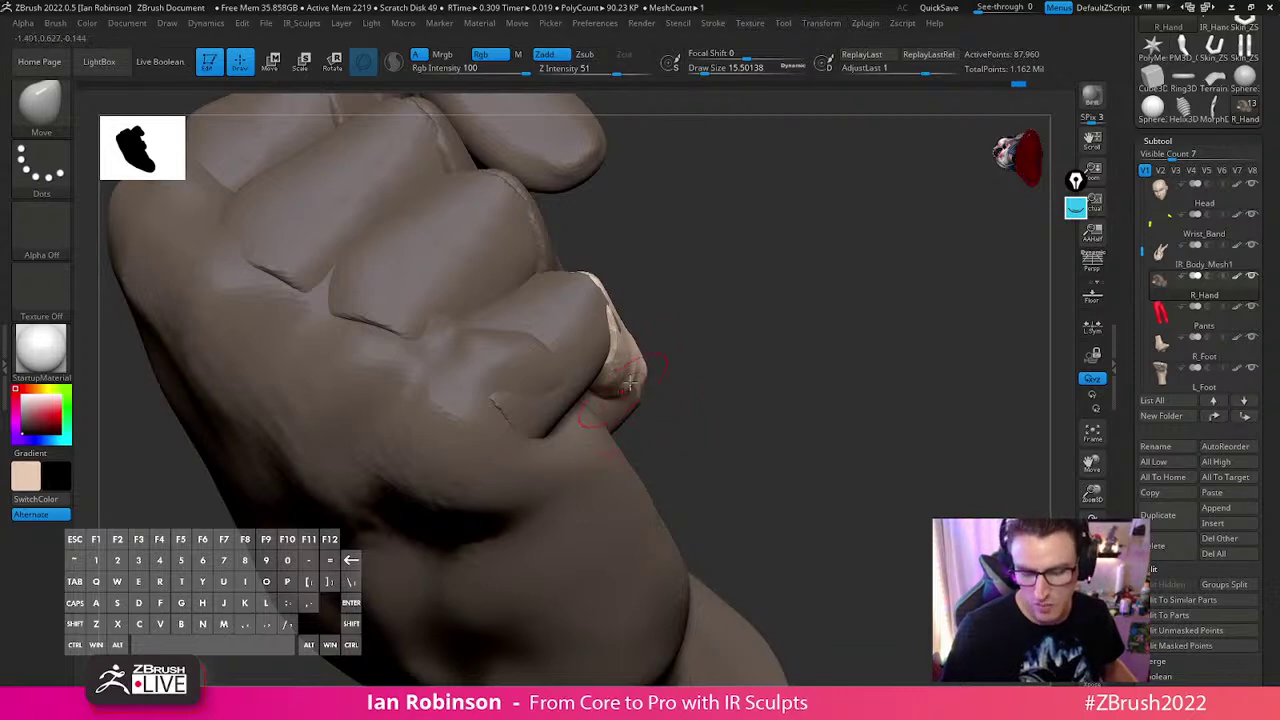
{"action": "right_click_drag", "start_coordinate": [621, 390], "coordinate": [679, 390]}
{"action": "right_click_drag", "start_coordinate": [620, 472], "coordinate": [664, 434]}
{"action": "right_click_drag", "start_coordinate": [590, 537], "coordinate": [636, 370]}
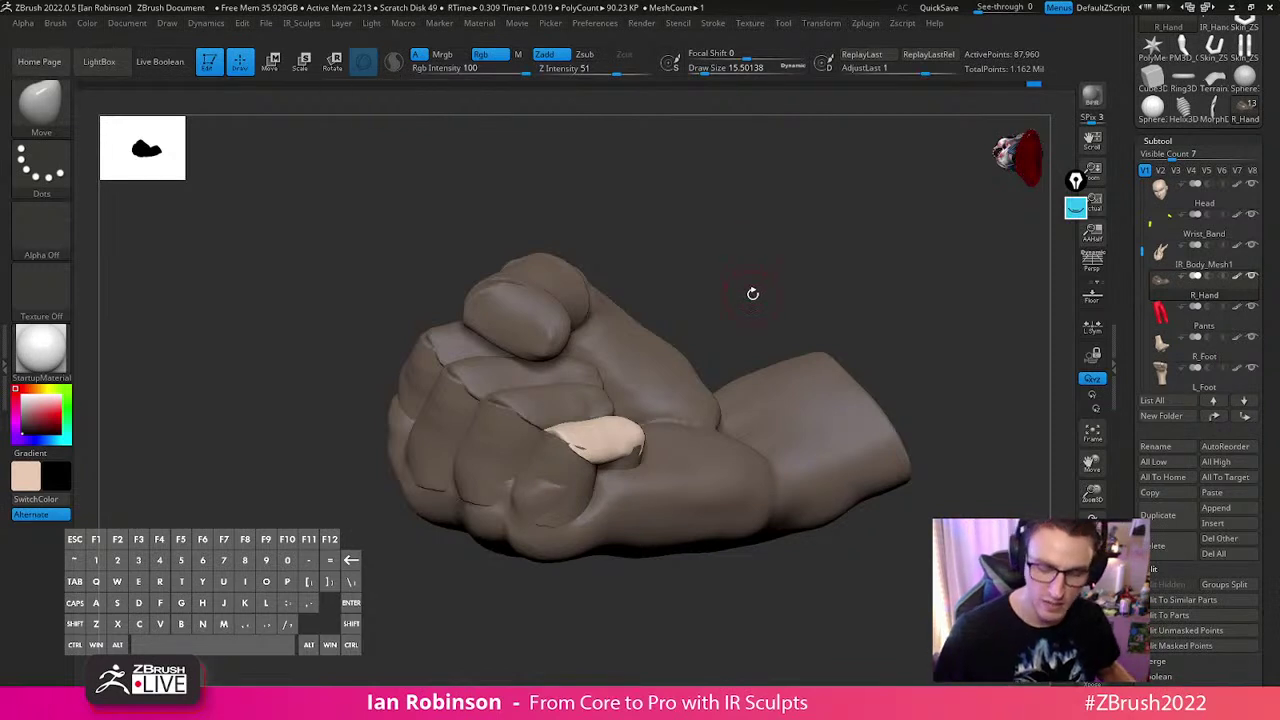
Clear the hand's mask and enlarge the Move brush to a draw size of about 25.5 for the thumb base
{"action": "right_click_drag", "start_coordinate": [751, 294], "coordinate": [789, 274]}
{"action": "left_click_drag", "start_coordinate": [797, 286], "coordinate": [826, 294], "text": "ctrl"}
{"action": "right_click_drag", "start_coordinate": [826, 294], "coordinate": [551, 420]}
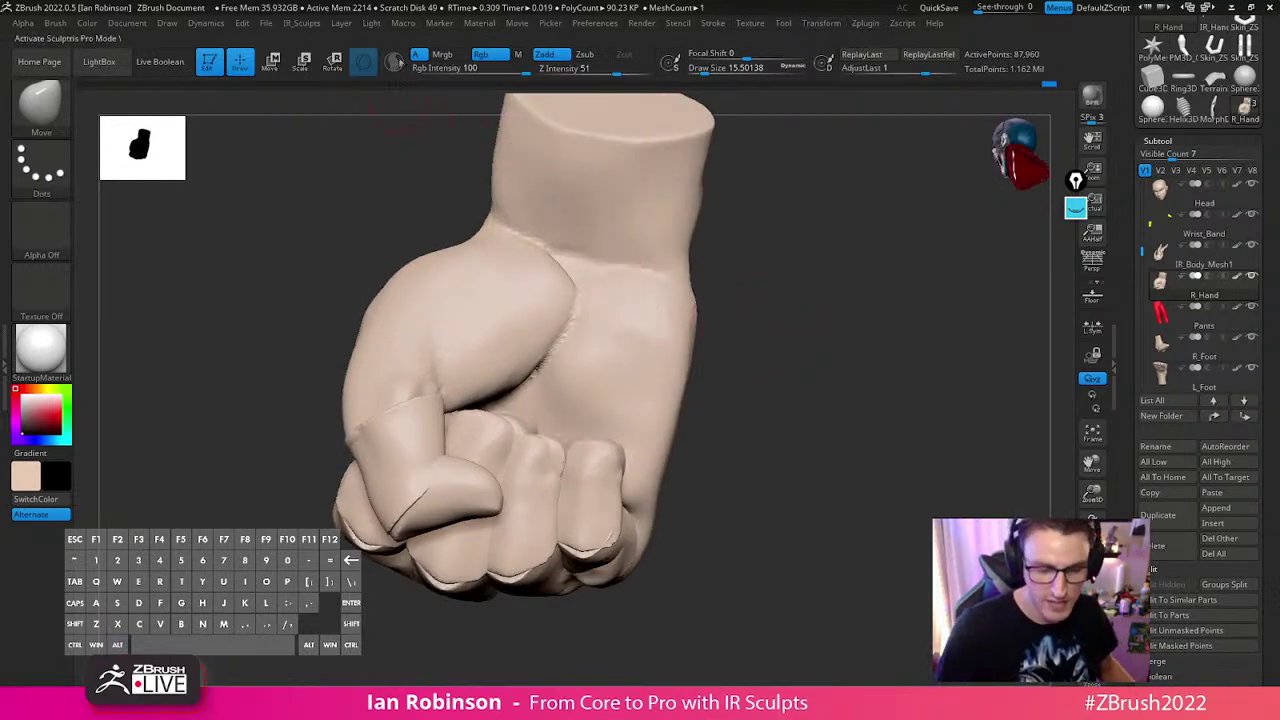
{"action": "right_click_drag", "start_coordinate": [524, 140], "coordinate": [816, 355]}
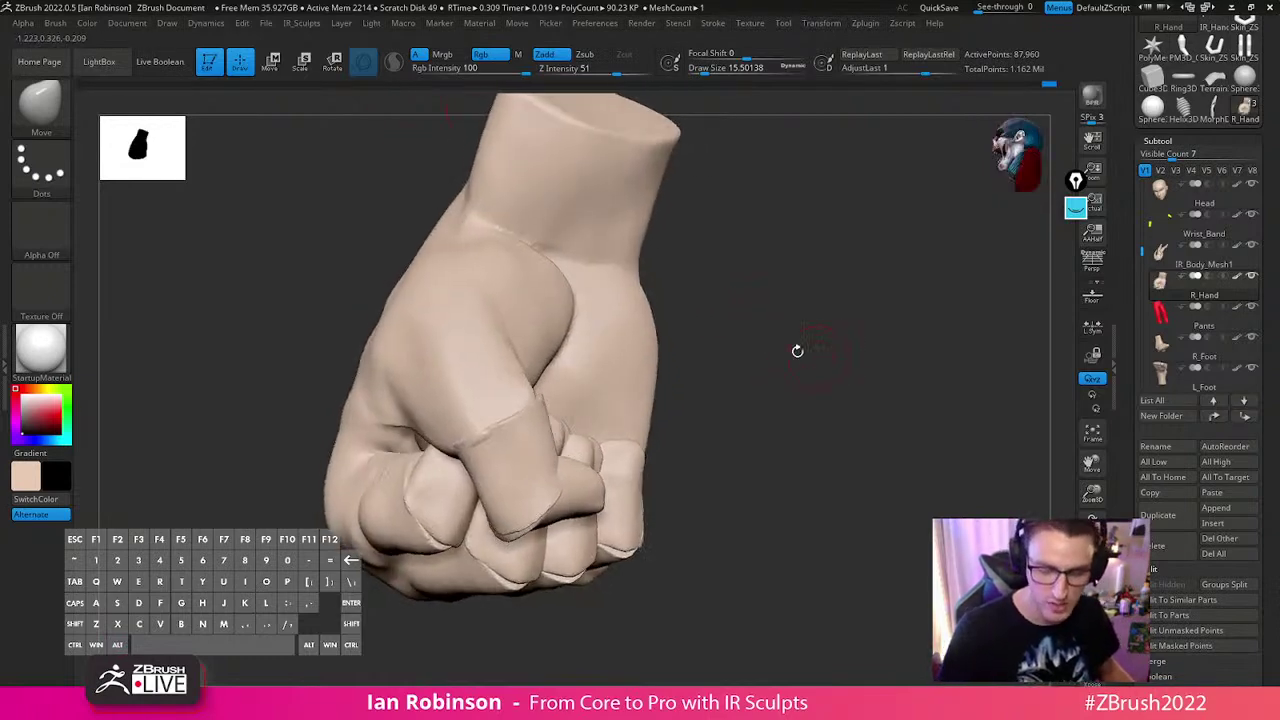
{"action": "key", "text": "s"}
{"action": "left_click_drag", "start_coordinate": [798, 360], "coordinate": [803, 363]}
{"action": "right_click_drag", "start_coordinate": [748, 357], "coordinate": [855, 354]}
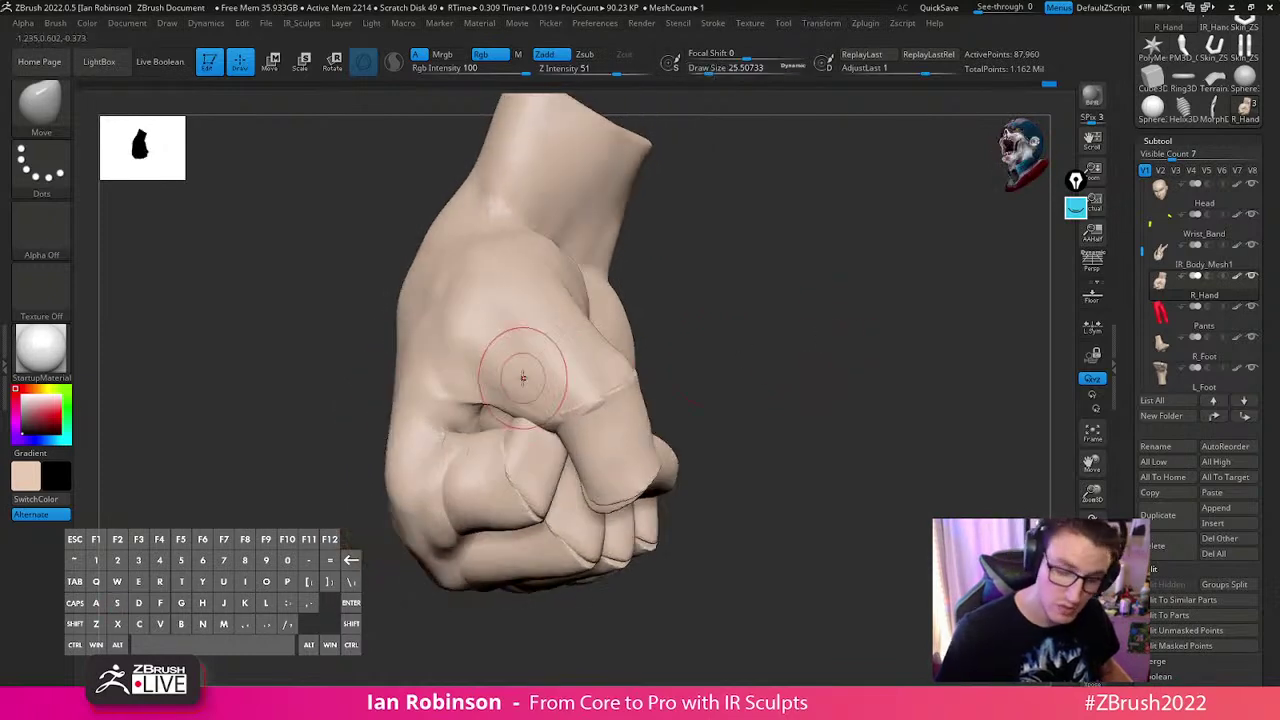
{"action": "right_click_drag", "start_coordinate": [523, 383], "coordinate": [664, 401]}
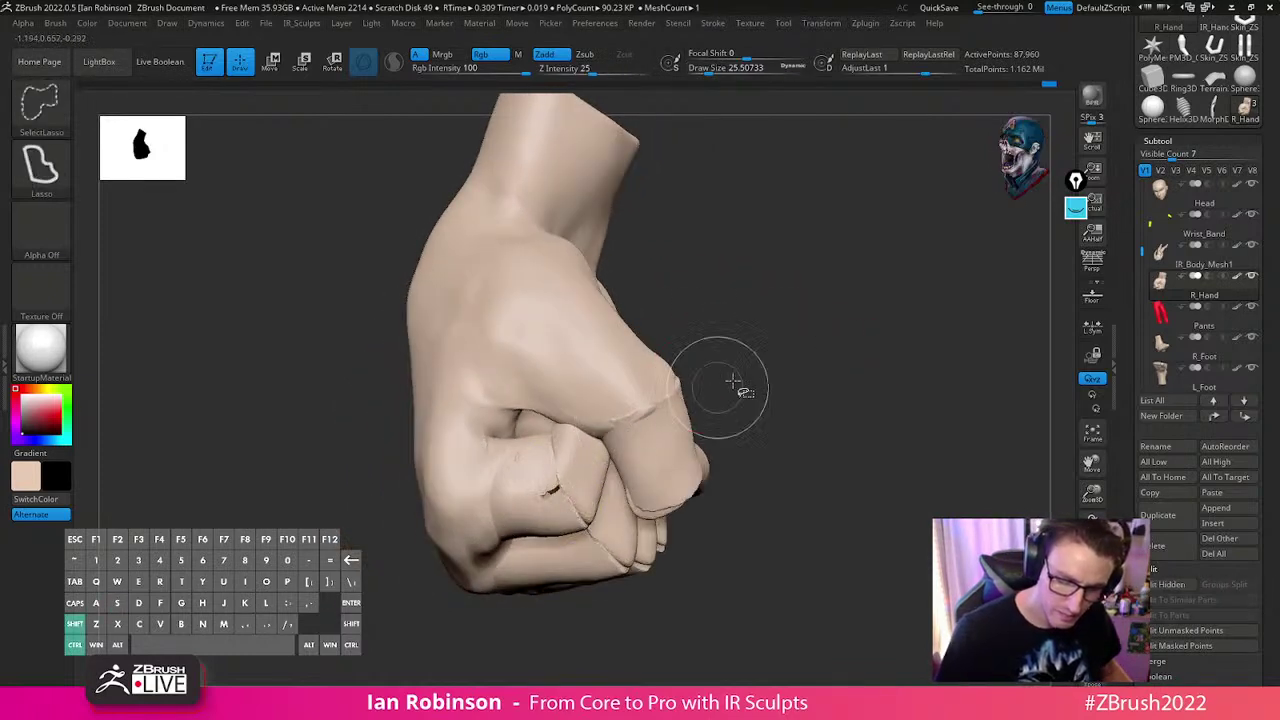
Mask the whole hand except the index finger's segments by hiding them, masking the rest and restoring full visibility
{"action": "left_click", "coordinate": [538, 485], "text": "ctrl+shift"}
{"action": "left_click", "coordinate": [700, 363], "text": "ctrl+shift"}
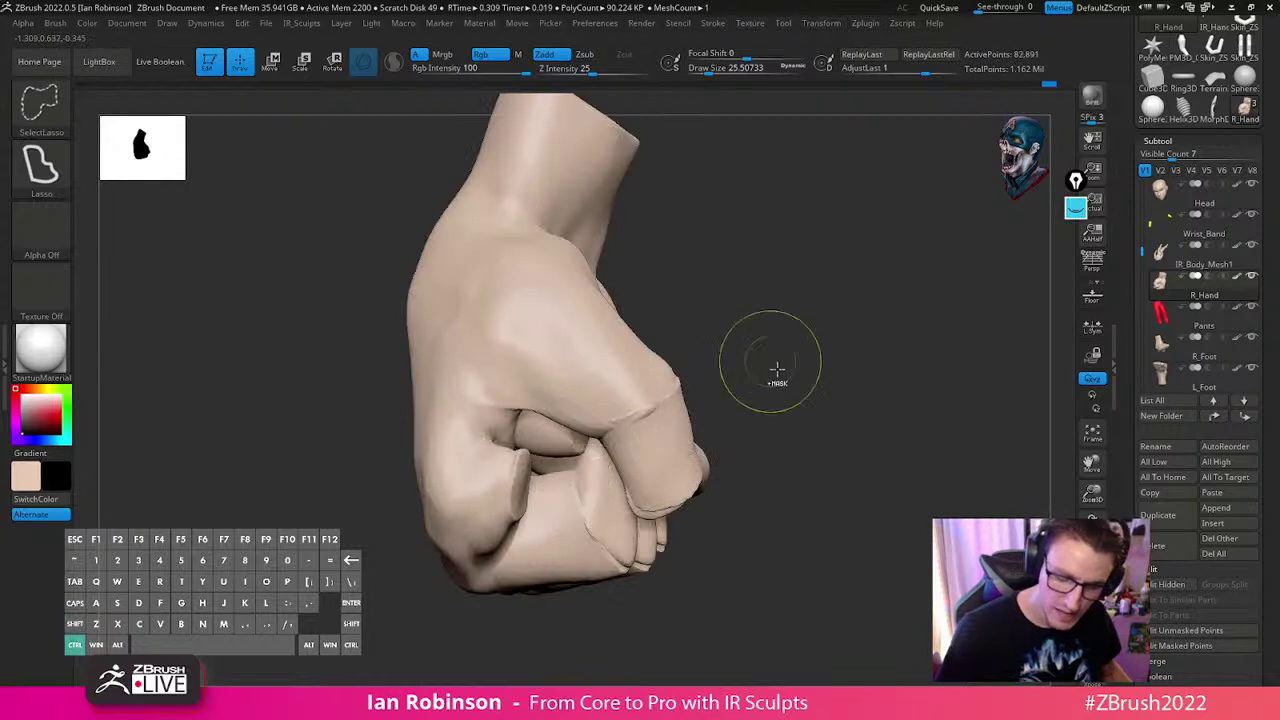
{"action": "left_click", "coordinate": [785, 382], "text": "ctrl"}
{"action": "left_click", "coordinate": [791, 387], "text": "ctrl+shift"}
{"action": "right_click_drag", "start_coordinate": [791, 387], "coordinate": [850, 378]}
Try to move the unmasked index finger segments with the Move gizmo, undo it and return to the Move brush
{"action": "key", "text": "w"}
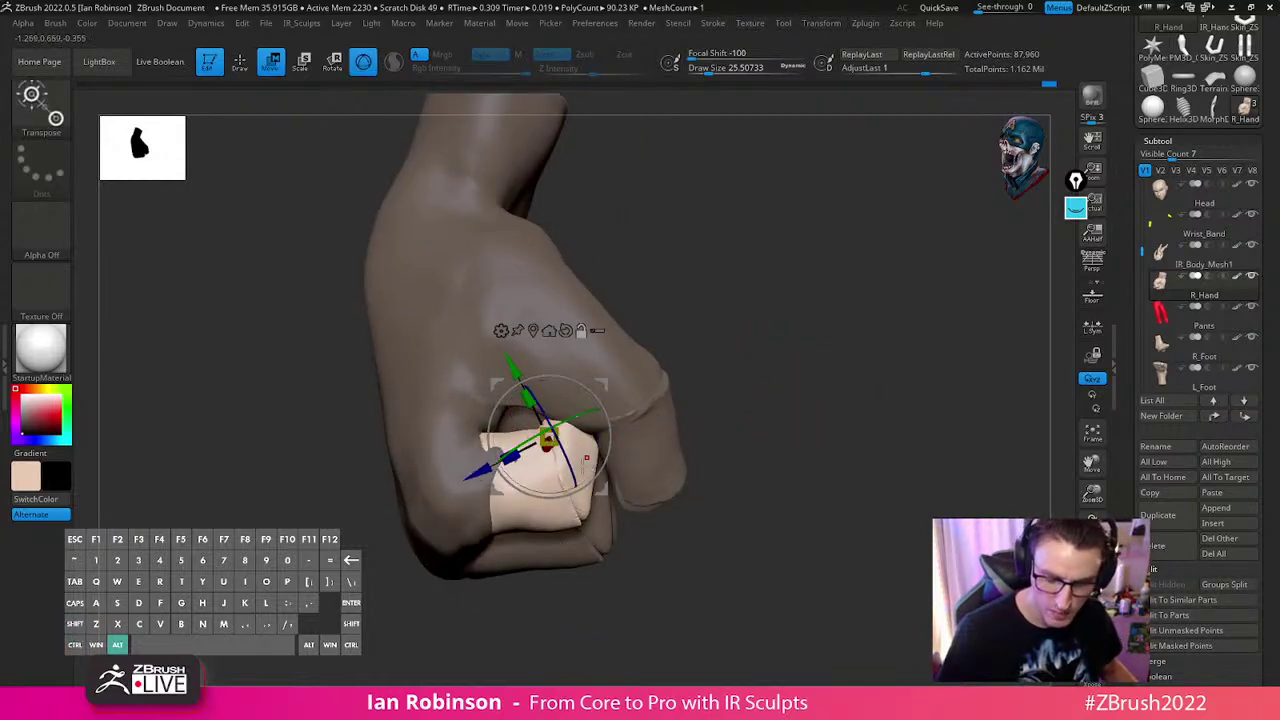
{"action": "left_click_drag", "start_coordinate": [587, 453], "coordinate": [584, 509]}
{"action": "key", "text": "ctrl+z"}
{"action": "key", "text": "q"}
{"action": "right_click_drag", "start_coordinate": [691, 414], "coordinate": [745, 430]}
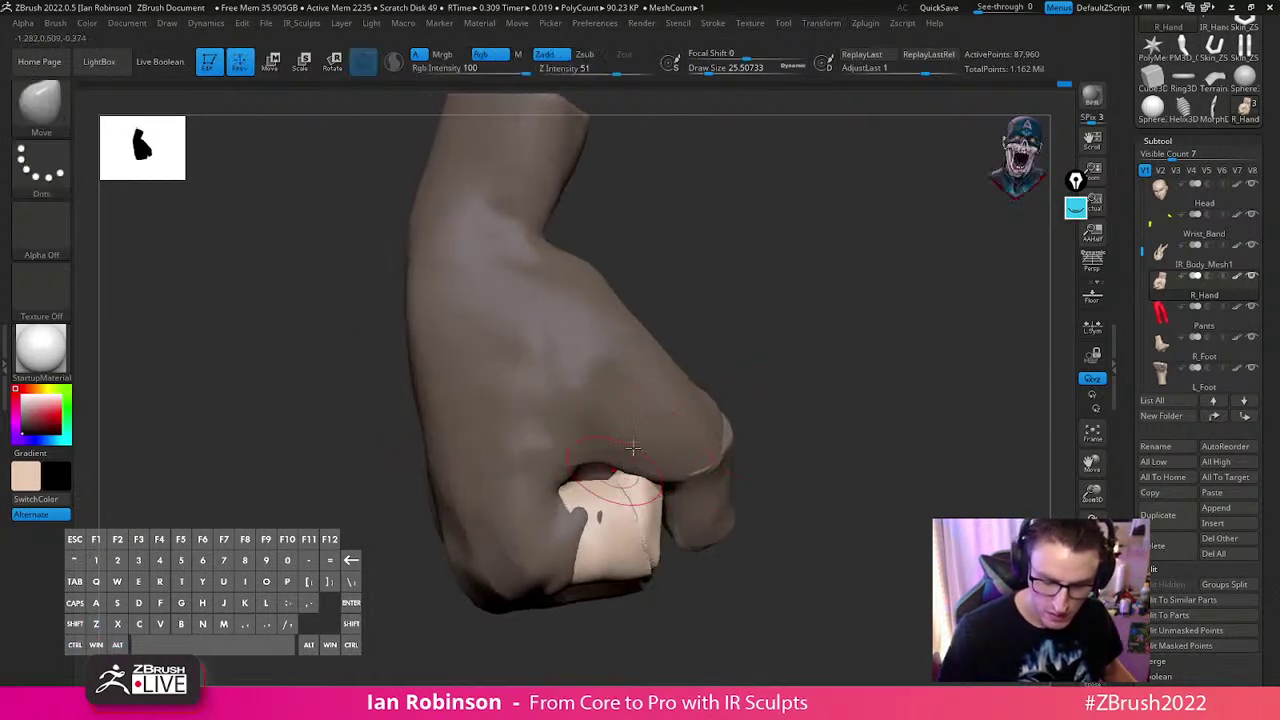
Clear the mask, isolate one index finger segment and invert the visibility to hide only that segment
{"action": "left_click_drag", "start_coordinate": [768, 425], "coordinate": [785, 440], "text": "ctrl"}
{"action": "left_click", "coordinate": [614, 471], "text": "ctrl+shift"}
{"action": "right_click_drag", "start_coordinate": [763, 377], "coordinate": [758, 436]}
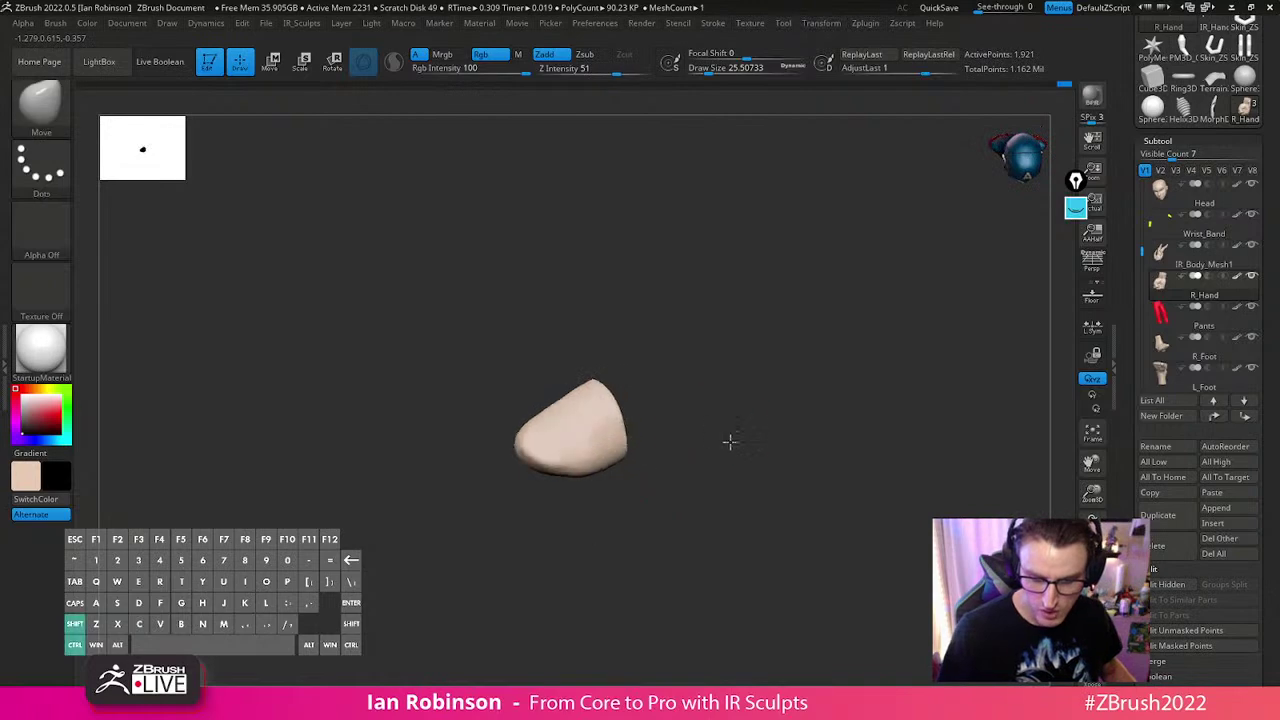
{"action": "left_click", "coordinate": [737, 405], "text": "ctrl+shift"}
{"action": "right_click_drag", "start_coordinate": [643, 486], "coordinate": [839, 380]}
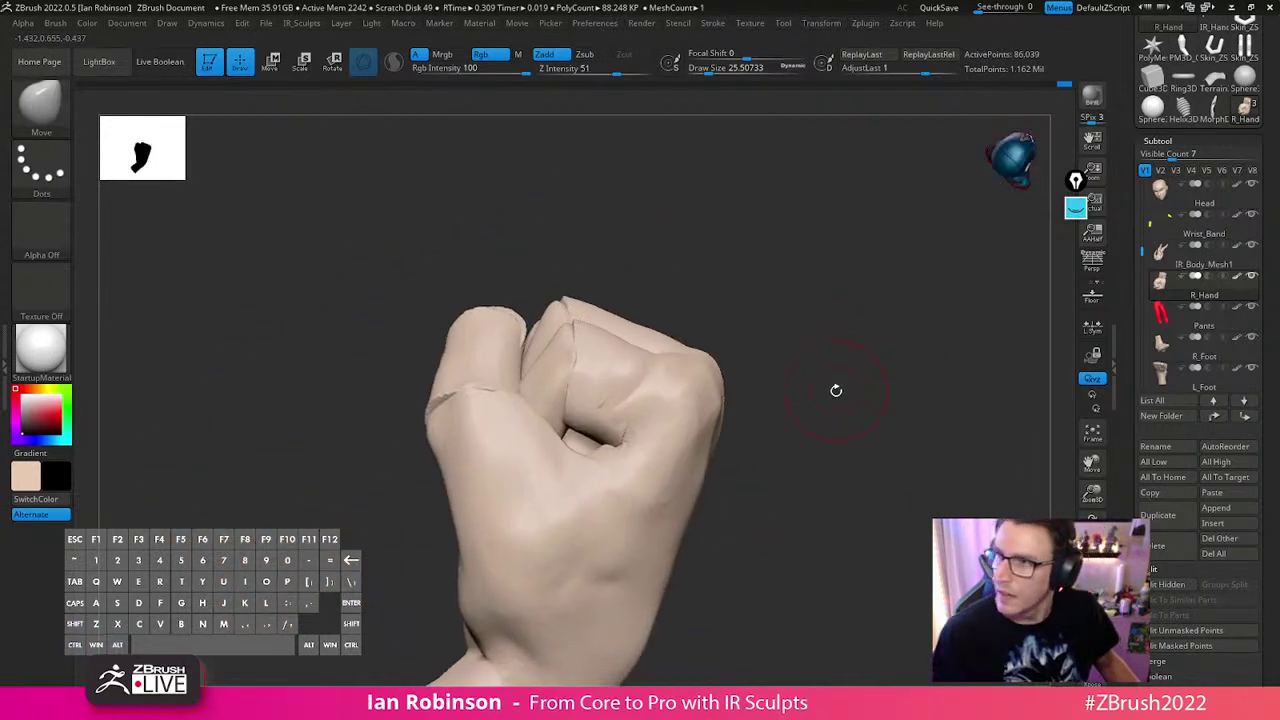
{"action": "right_click_drag", "start_coordinate": [761, 401], "coordinate": [740, 368]}
Mask the whole hand except the index finger's two outer segments by hiding them, masking the rest and restoring full visibility
{"action": "left_click_drag", "start_coordinate": [727, 334], "coordinate": [734, 353], "text": "ctrl+shift"}
{"action": "left_click_drag", "start_coordinate": [641, 332], "coordinate": [650, 348], "text": "ctrl+shift"}
{"action": "left_click", "coordinate": [556, 366], "text": "ctrl+shift"}
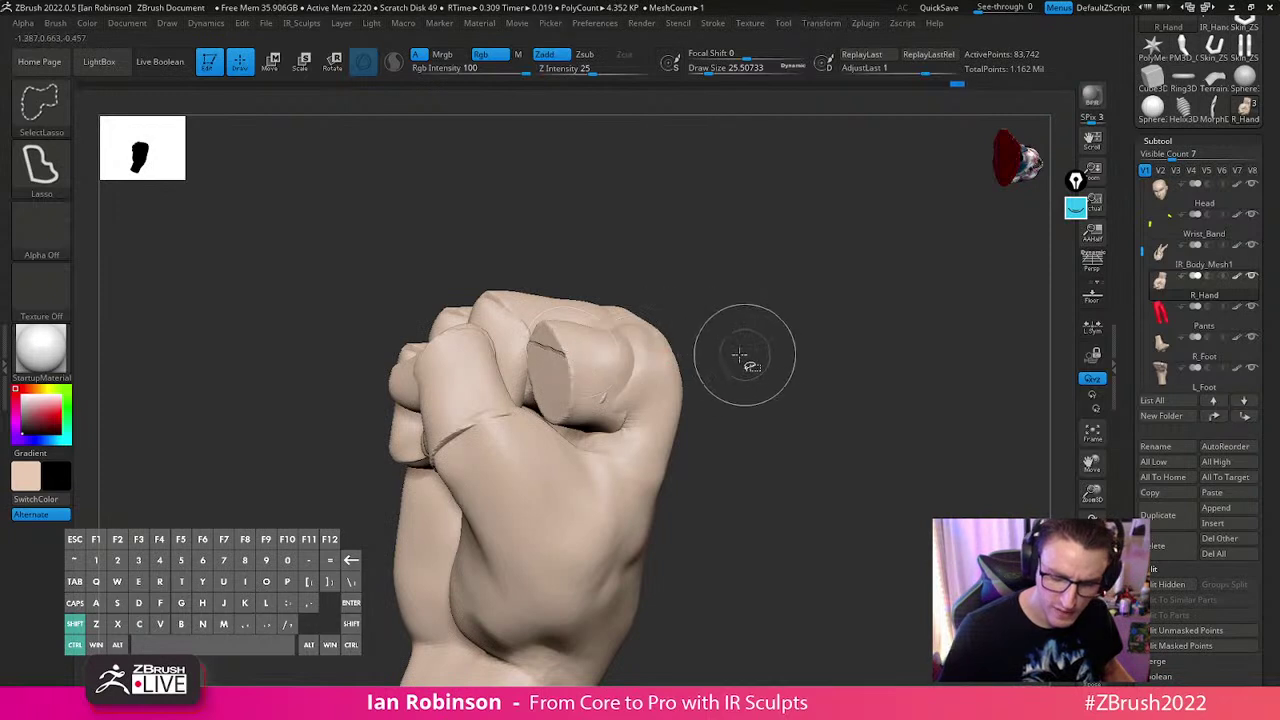
{"action": "left_click", "coordinate": [591, 362], "text": "ctrl+shift"}
{"action": "key", "text": "ctrl+z"}
{"action": "left_click", "coordinate": [590, 370], "text": "ctrl+shift"}
{"action": "left_click", "coordinate": [621, 354], "text": "ctrl+shift"}
{"action": "left_click", "coordinate": [610, 377], "text": "ctrl+shift"}
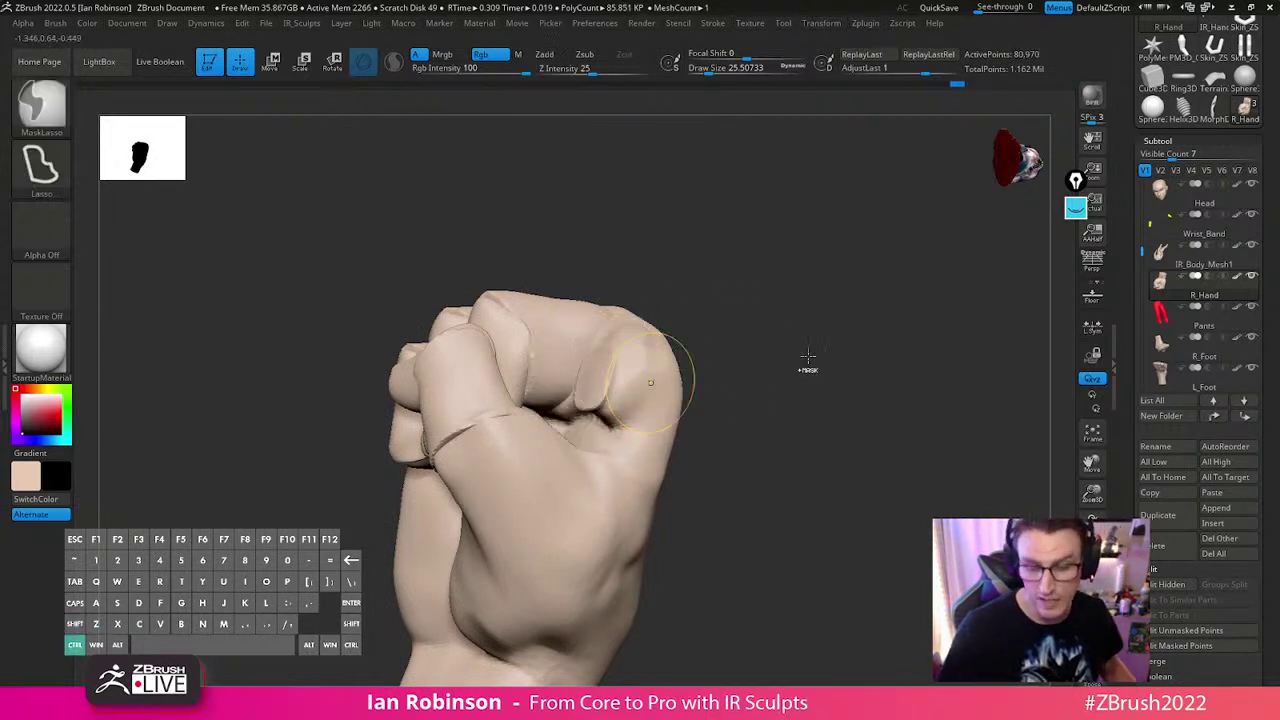
{"action": "left_click", "coordinate": [800, 370], "text": "ctrl"}
{"action": "left_click", "coordinate": [816, 370], "text": "ctrl+shift"}
Rotate the unmasked index finger segments by about 11 degrees and shift them slightly with the gizmo
{"action": "mouse_move", "coordinate": [816, 370]}
{"action": "left_mouse_down"}
{"action": "mouse_move", "coordinate": [791, 366]}
{"action": "mouse_move", "coordinate": [767, 450]}
{"action": "left_mouse_up"}
{"action": "key", "text": "w"}
{"action": "left_click", "coordinate": [368, 267], "text": "alt"}
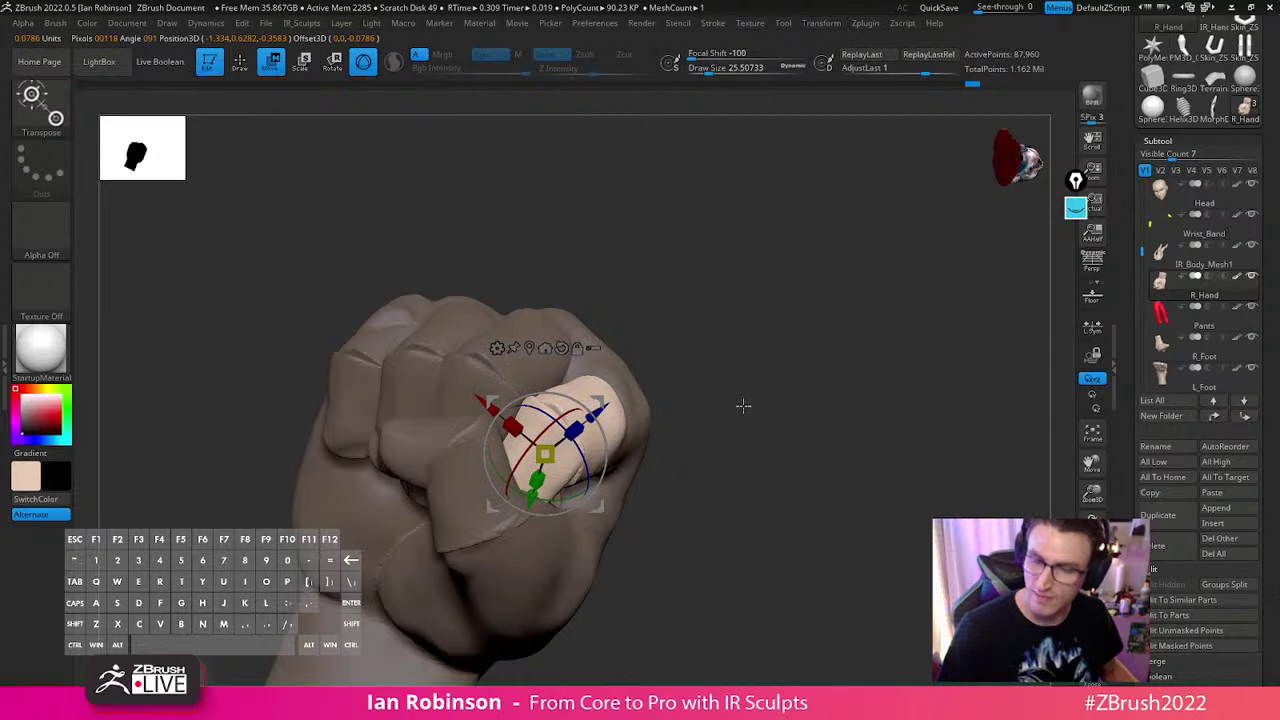
{"action": "mouse_move", "coordinate": [749, 407]}
{"action": "left_mouse_down"}
{"action": "mouse_move", "coordinate": [743, 466]}
{"action": "mouse_move", "coordinate": [651, 466]}
{"action": "left_mouse_up"}
{"action": "key", "text": "q"}
{"action": "left_click_drag", "start_coordinate": [745, 415], "coordinate": [760, 340]}
{"action": "key", "text": "w"}
{"action": "left_click_drag", "start_coordinate": [592, 426], "coordinate": [588, 418]}
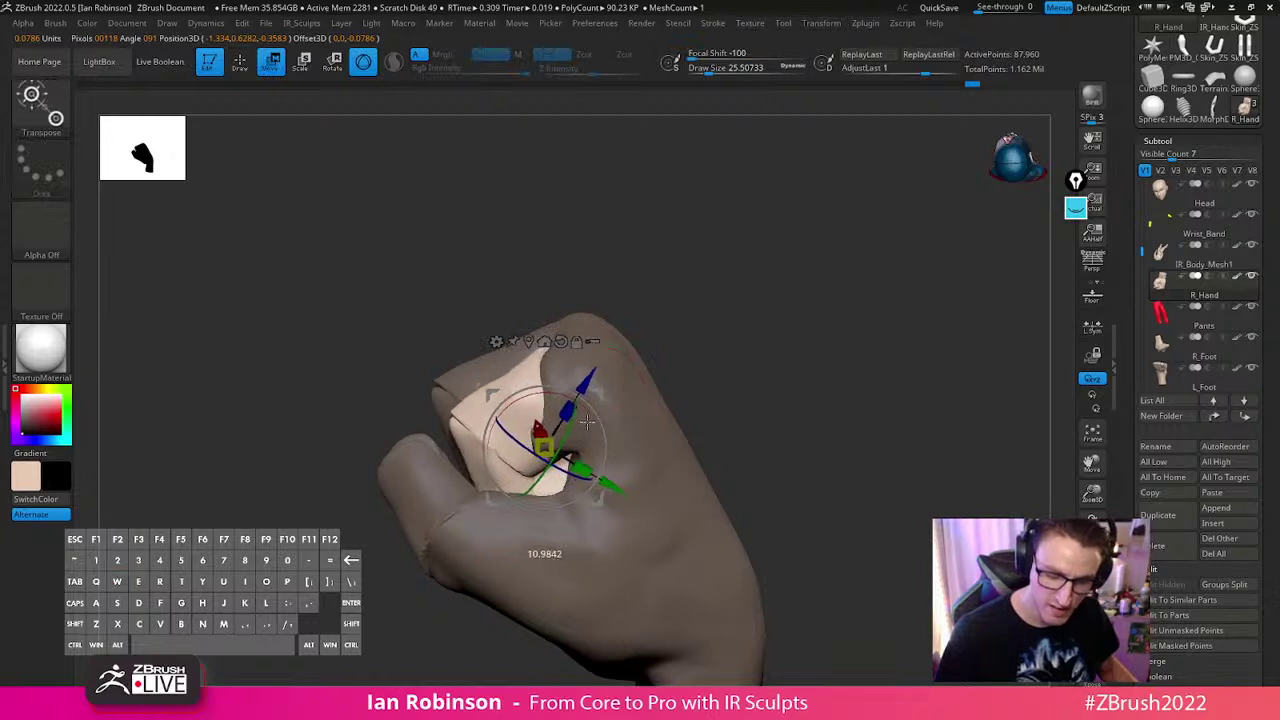
{"action": "left_click_drag", "start_coordinate": [599, 501], "coordinate": [591, 506]}
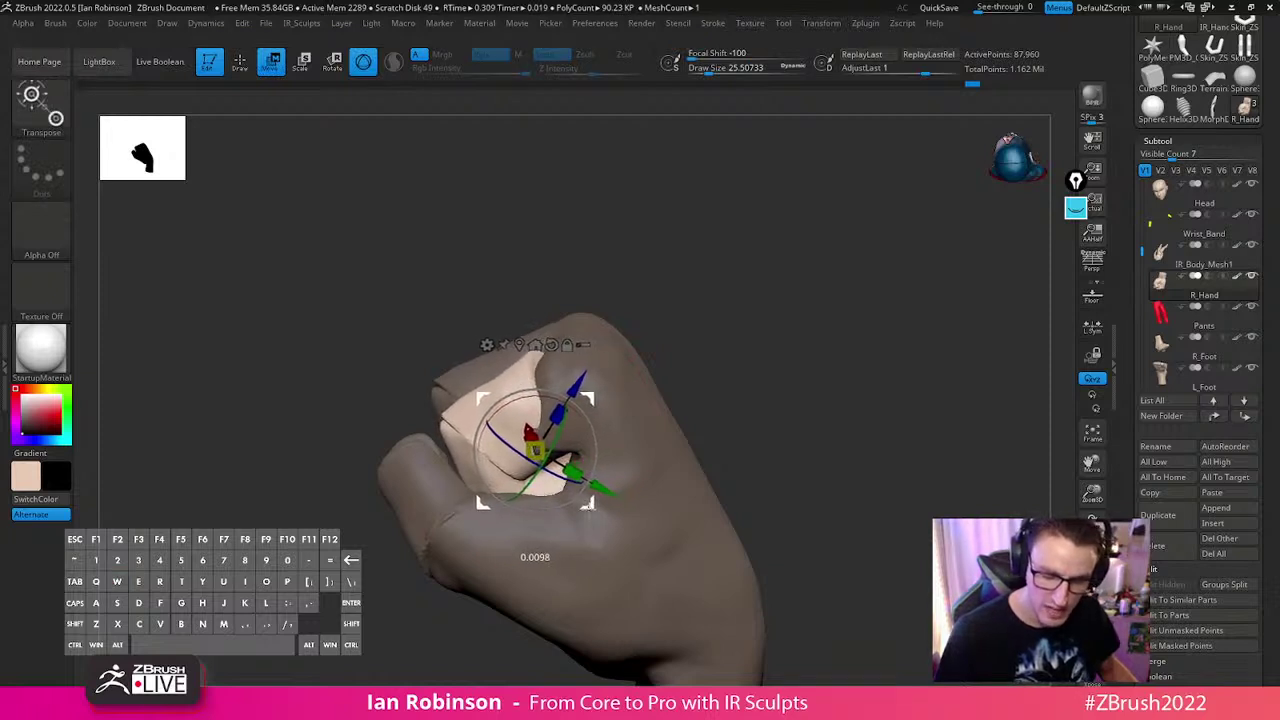
Reshape the unmasked index finger segments using the Move brush at a draw size of about 31.5
{"action": "key", "text": "q"}
{"action": "key", "text": "s"}
{"action": "mouse_move", "coordinate": [677, 314]}
{"action": "left_mouse_down"}
{"action": "mouse_move", "coordinate": [545, 368]}
{"action": "mouse_move", "coordinate": [740, 343]}
{"action": "mouse_move", "coordinate": [658, 365]}
{"action": "mouse_move", "coordinate": [746, 331]}
{"action": "mouse_move", "coordinate": [683, 300]}
{"action": "mouse_move", "coordinate": [545, 358]}
{"action": "left_mouse_up"}
{"action": "left_click_drag", "start_coordinate": [664, 299], "coordinate": [656, 357]}
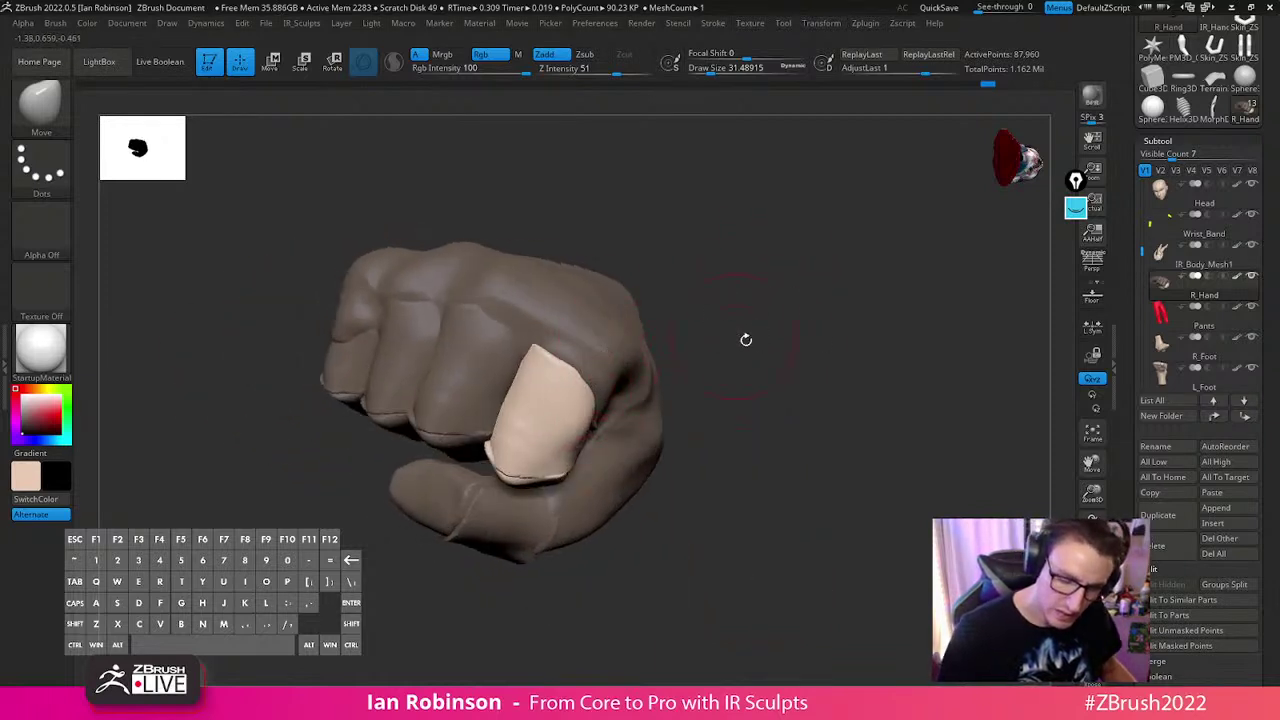
{"action": "left_click_drag", "start_coordinate": [737, 334], "coordinate": [590, 425]}
Enlarge the Move brush to a draw size of about 42.9, refine the index finger's upper edge and clear the mask
{"action": "key", "text": "s"}
{"action": "left_click", "coordinate": [632, 375]}
{"action": "mouse_move", "coordinate": [680, 356]}
{"action": "left_mouse_down"}
{"action": "mouse_move", "coordinate": [615, 370]}
{"action": "mouse_move", "coordinate": [663, 383]}
{"action": "mouse_move", "coordinate": [612, 374]}
{"action": "mouse_move", "coordinate": [626, 376]}
{"action": "left_mouse_up"}
{"action": "key", "text": "s"}
{"action": "key", "text": "s"}
{"action": "left_click_drag", "start_coordinate": [643, 297], "coordinate": [612, 329]}
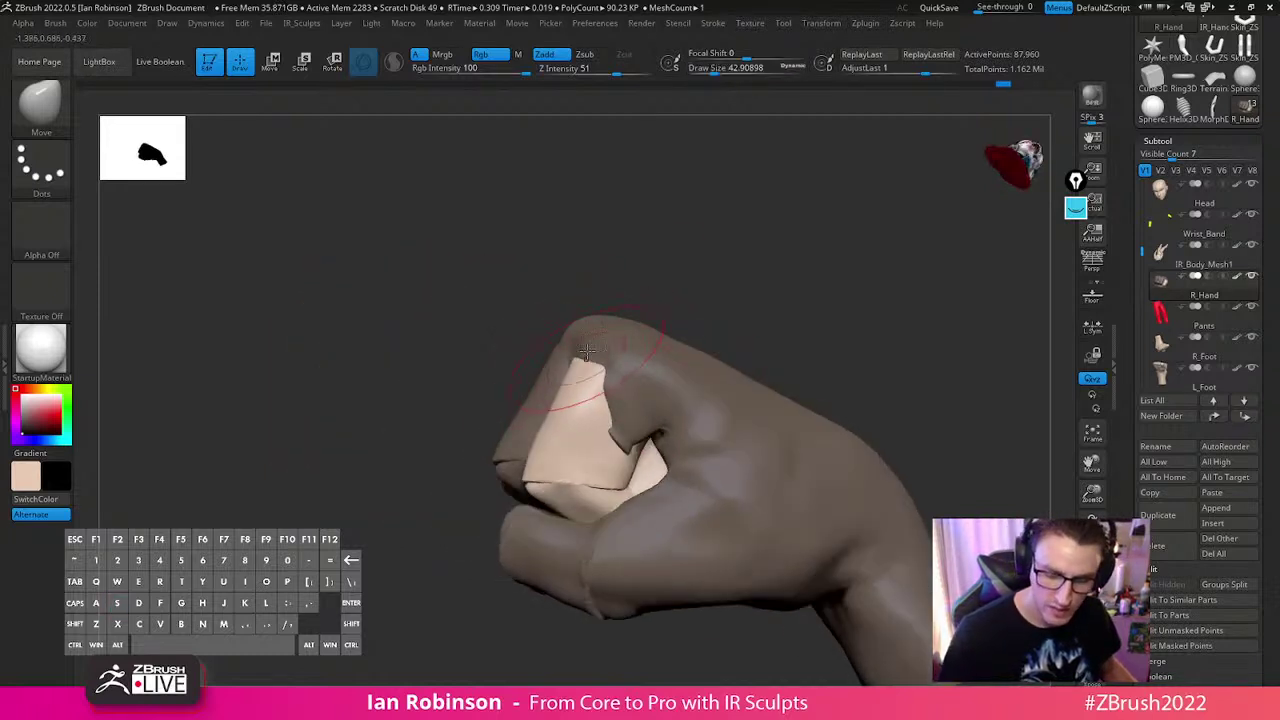
{"action": "mouse_move", "coordinate": [820, 334]}
{"action": "left_mouse_down"}
{"action": "mouse_move", "coordinate": [871, 343]}
{"action": "mouse_move", "coordinate": [836, 342]}
{"action": "left_mouse_up"}
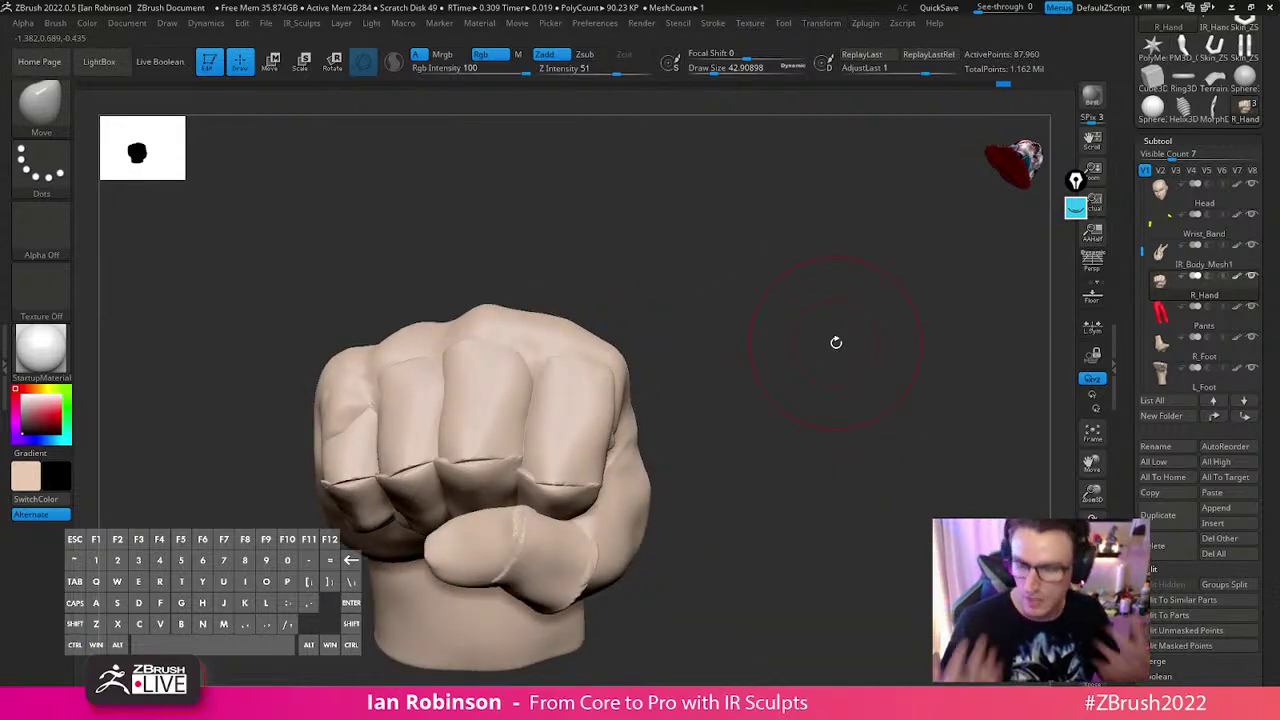
Mask one little finger segment by isolating it and restoring the hand's full visibility
{"action": "mouse_move", "coordinate": [761, 399]}
{"action": "left_mouse_down"}
{"action": "mouse_move", "coordinate": [794, 417]}
{"action": "mouse_move", "coordinate": [803, 400]}
{"action": "mouse_move", "coordinate": [790, 395]}
{"action": "left_mouse_up"}
{"action": "left_click", "coordinate": [499, 407], "text": "ctrl+shift"}
{"action": "left_click", "coordinate": [646, 358], "text": "ctrl+shift"}
{"action": "key", "text": "ctrl+z"}
{"action": "left_click", "coordinate": [646, 370], "text": "ctrl"}
{"action": "left_click", "coordinate": [657, 372], "text": "ctrl+shift"}
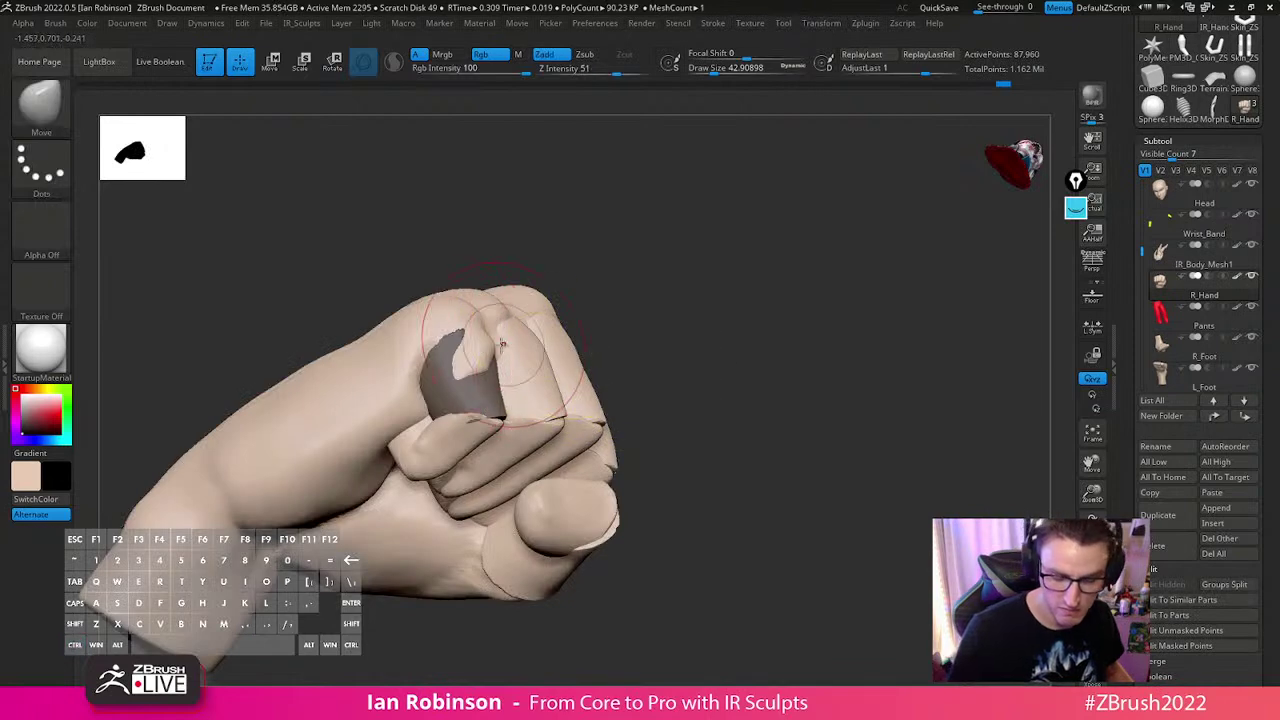
Adjust the finger area beside the masked segment using the Move brush at a draw size of about 33.6 and clear the mask
{"action": "mouse_move", "coordinate": [688, 298]}
{"action": "left_mouse_down"}
{"action": "mouse_move", "coordinate": [731, 403]}
{"action": "mouse_move", "coordinate": [522, 348]}
{"action": "left_mouse_up"}
{"action": "key", "text": "s"}
{"action": "key", "text": "s"}
{"action": "mouse_move", "coordinate": [571, 283]}
{"action": "left_mouse_down"}
{"action": "mouse_move", "coordinate": [500, 362]}
{"action": "mouse_move", "coordinate": [614, 414]}
{"action": "left_mouse_up"}
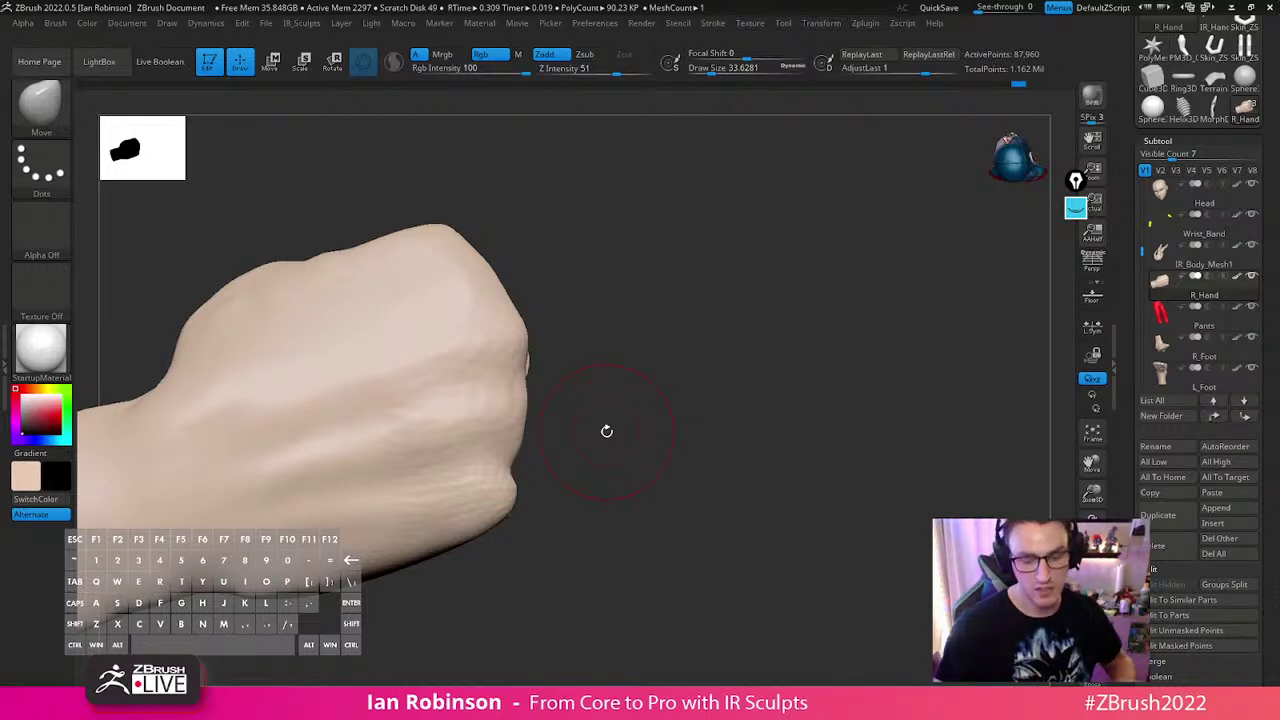
Enlarge the Move brush to a draw size of about 56 and smooth the index knuckle's outline inward
{"action": "key", "text": "s"}
{"action": "left_click_drag", "start_coordinate": [515, 250], "coordinate": [498, 252]}
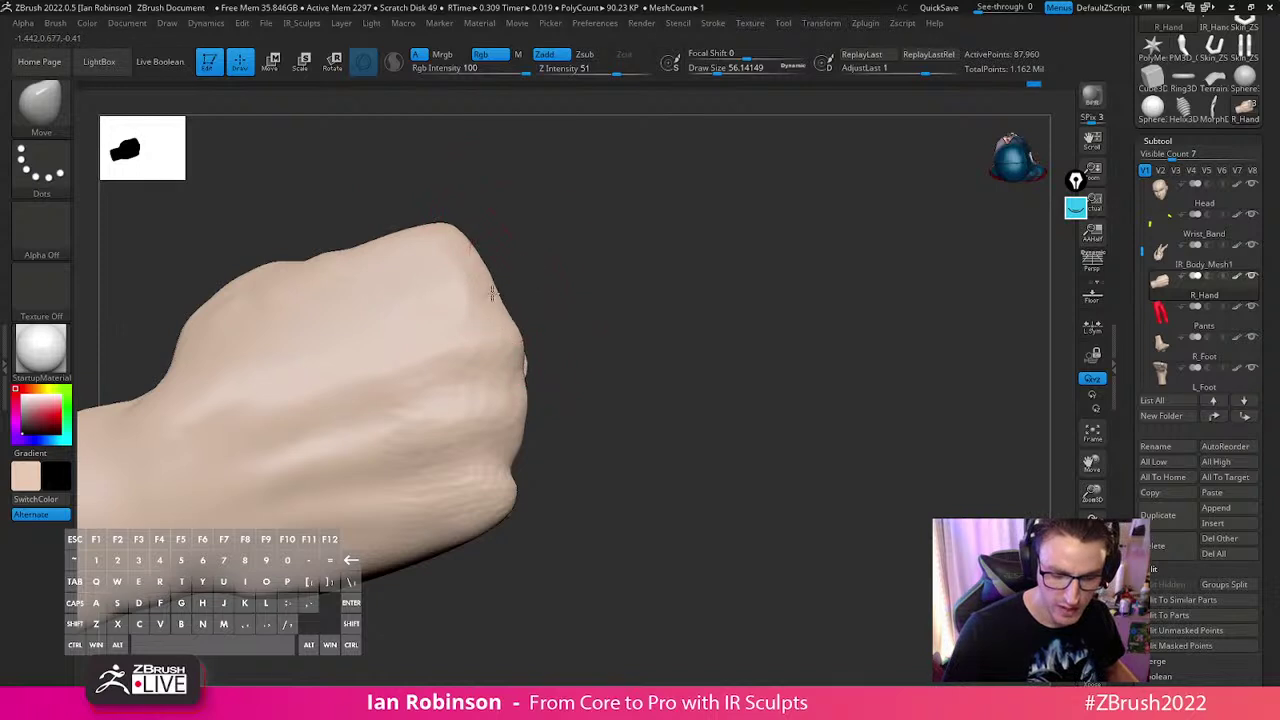
{"action": "left_click_drag", "start_coordinate": [700, 351], "coordinate": [502, 587]}
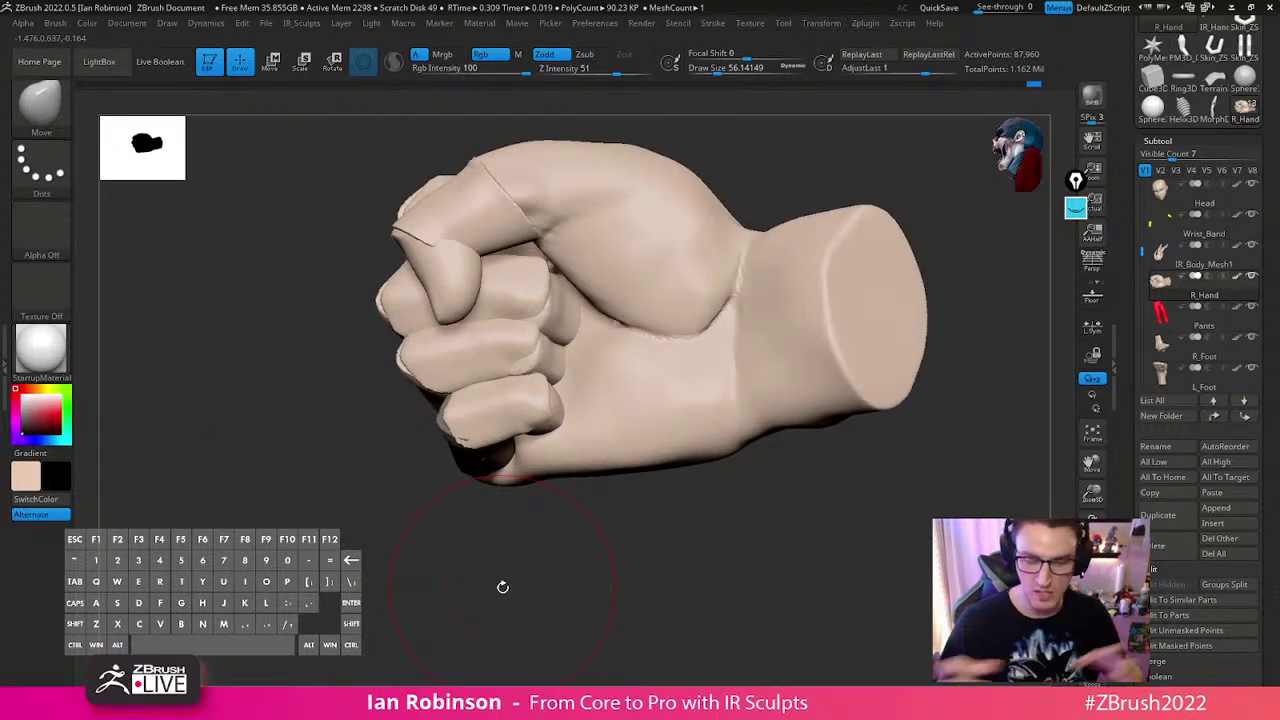
{"action": "left_click_drag", "start_coordinate": [678, 565], "coordinate": [613, 588]}
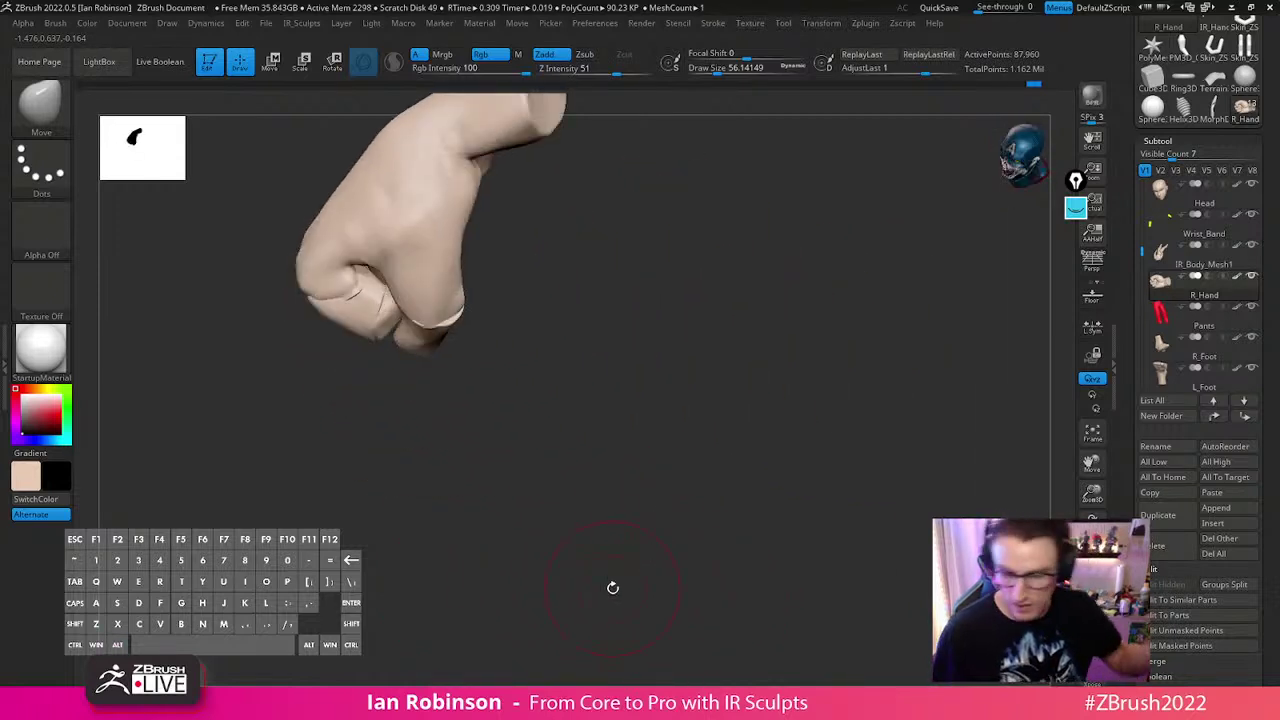
{"action": "left_click_drag", "start_coordinate": [764, 421], "coordinate": [738, 419]}
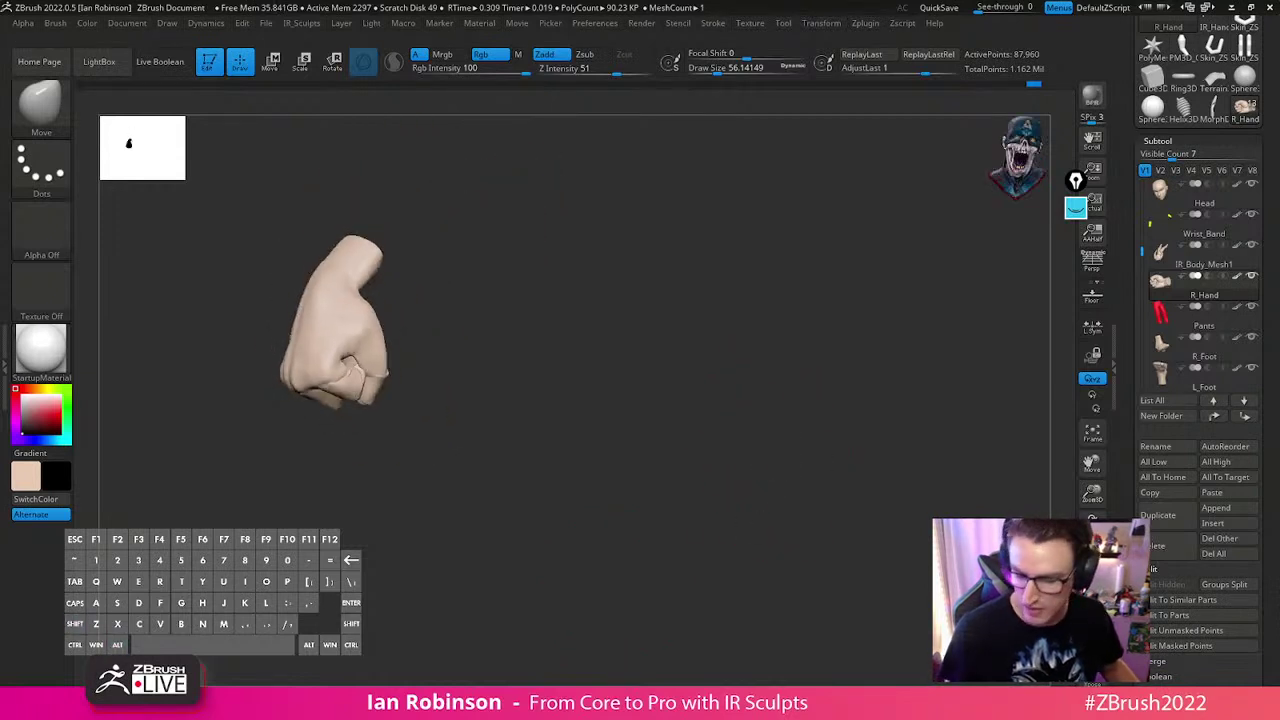
Turn off Solo to show the whole character and activate the Move gizmo on the right hand
{"action": "left_click", "coordinate": [1092, 645]}
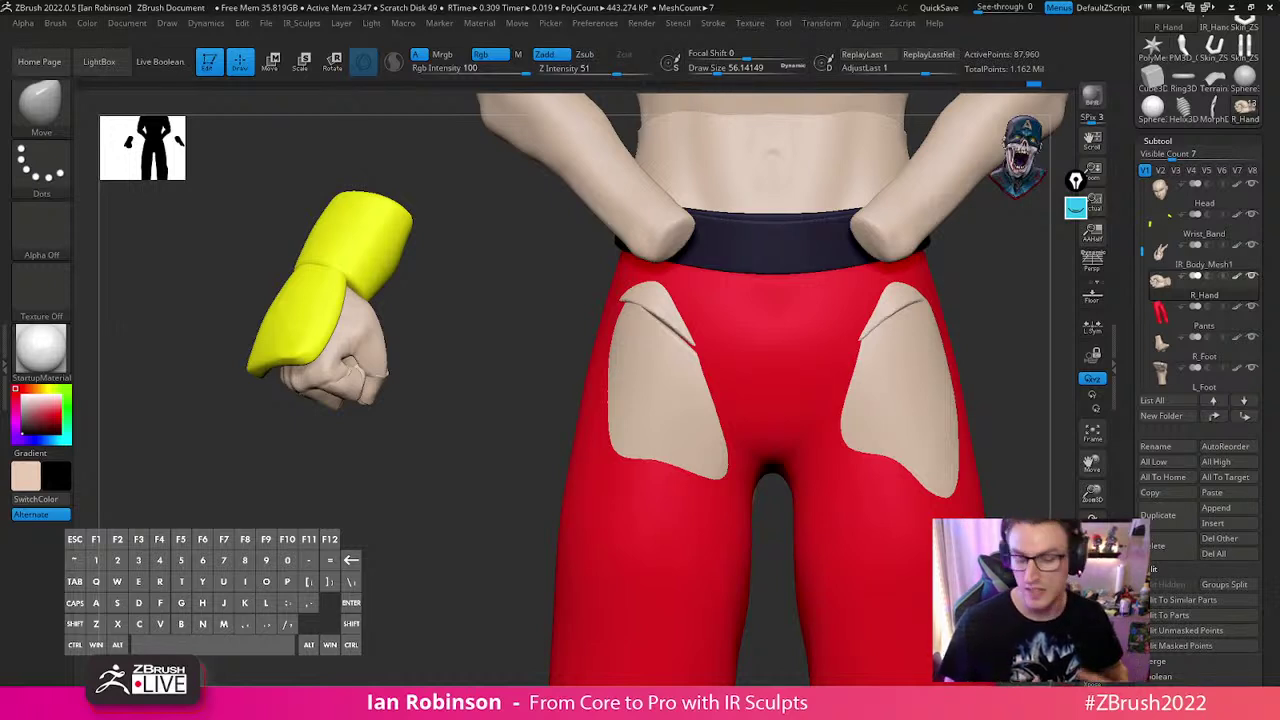
{"action": "left_click_drag", "start_coordinate": [445, 545], "coordinate": [489, 609], "text": "alt"}
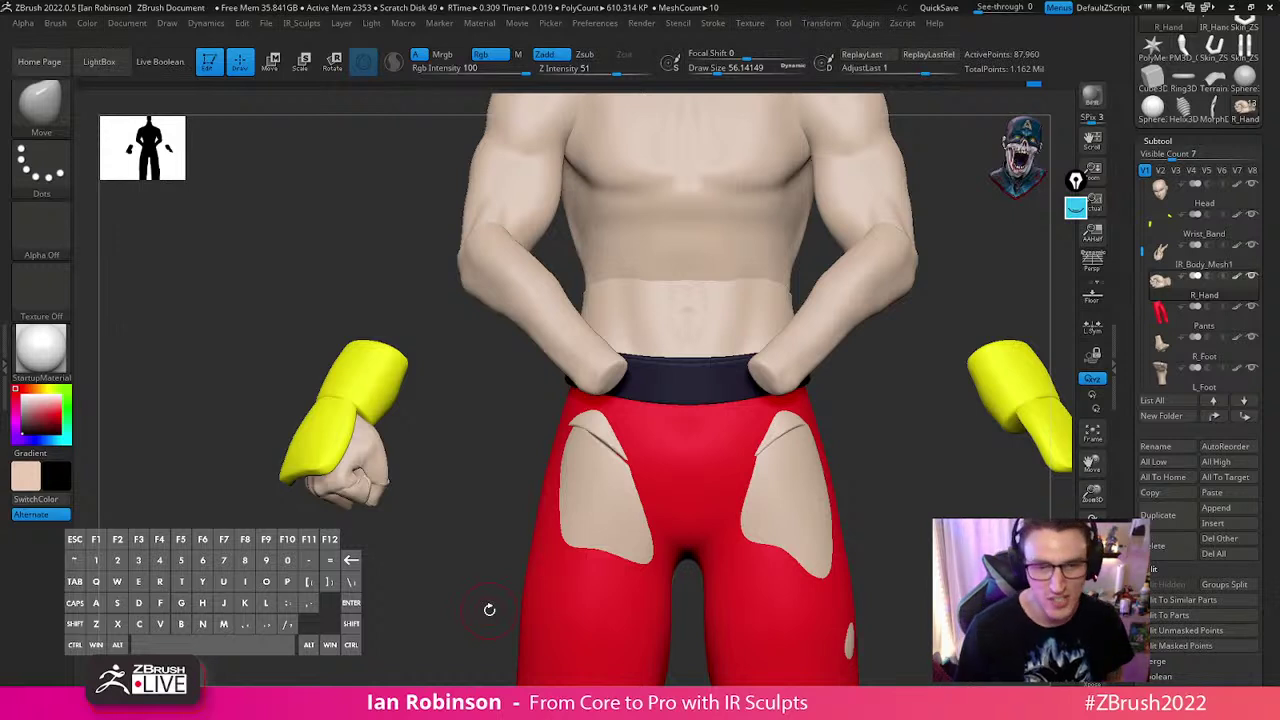
{"action": "mouse_move", "coordinate": [910, 456]}
{"action": "left_mouse_down", "text": "alt"}
{"action": "mouse_move", "coordinate": [820, 437]}
{"action": "mouse_move", "coordinate": [834, 443]}
{"action": "mouse_move", "coordinate": [801, 495]}
{"action": "mouse_move", "coordinate": [829, 480]}
{"action": "mouse_move", "coordinate": [755, 484]}
{"action": "mouse_move", "coordinate": [820, 466]}
{"action": "mouse_move", "coordinate": [814, 480]}
{"action": "mouse_move", "coordinate": [846, 440]}
{"action": "left_mouse_up", "text": "alt"}
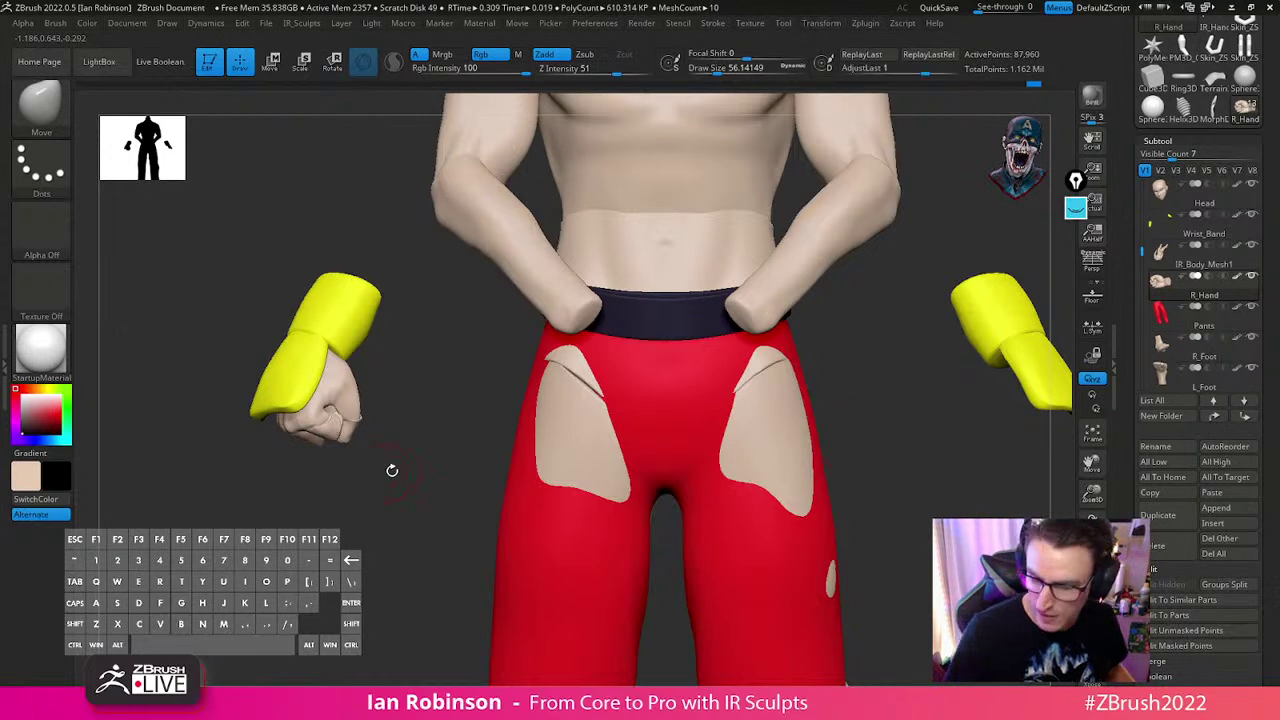
{"action": "key", "text": "w"}
{"action": "left_click_drag", "start_coordinate": [851, 420], "coordinate": [834, 480], "text": "shift"}
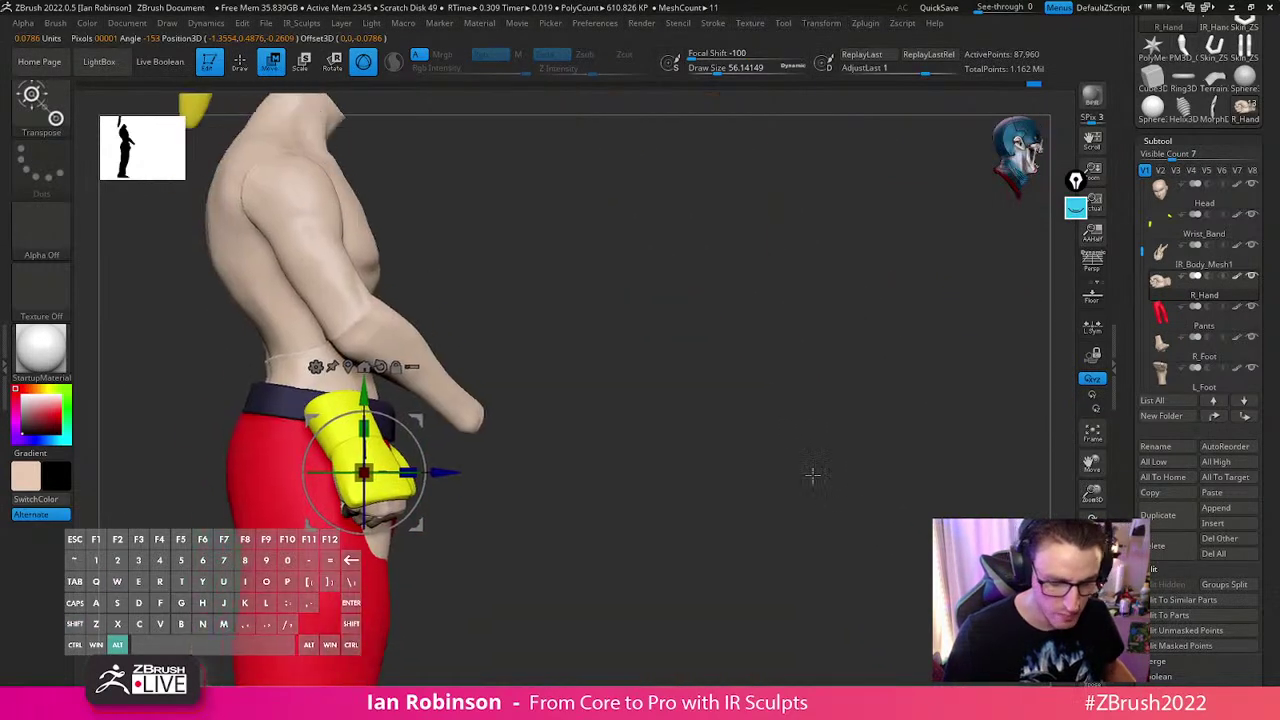
{"action": "left_click_drag", "start_coordinate": [431, 448], "coordinate": [440, 443], "text": "alt"}
{"action": "left_click_drag", "start_coordinate": [678, 394], "coordinate": [595, 405]}
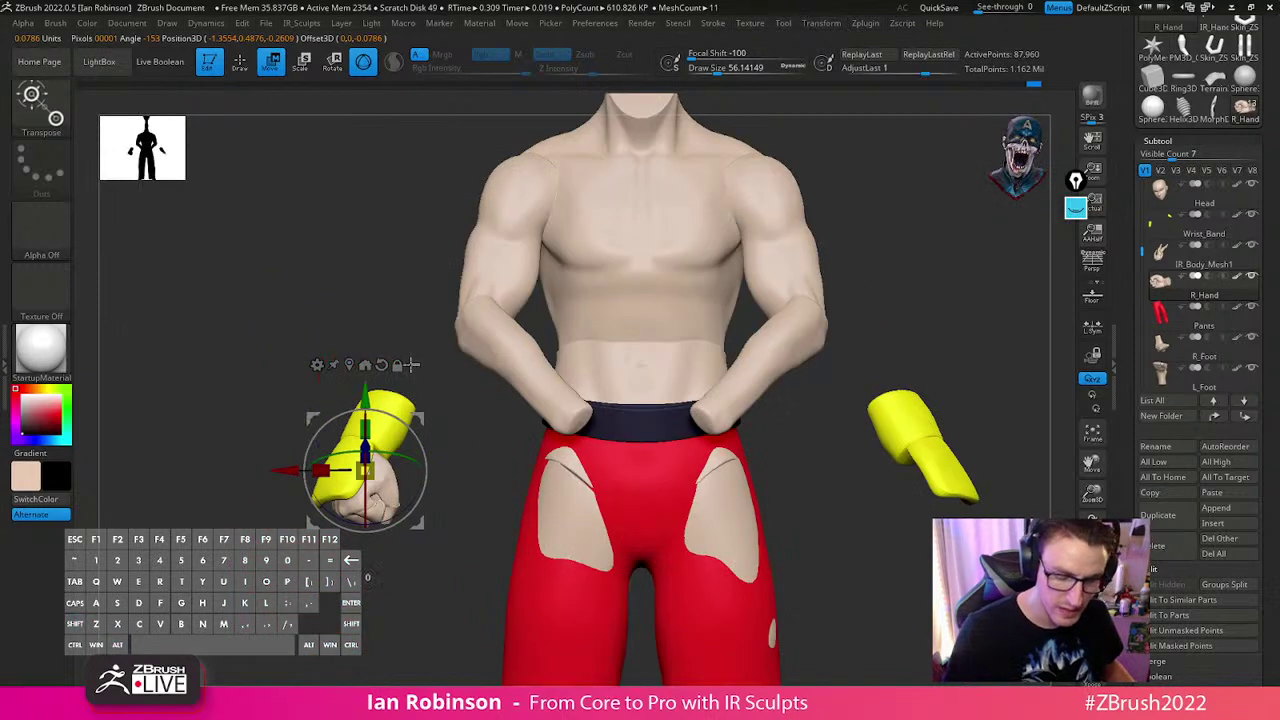
Enable transposing of all selected subtools and include the right hand and the wrist bands in the selection
{"action": "left_click", "coordinate": [414, 365]}
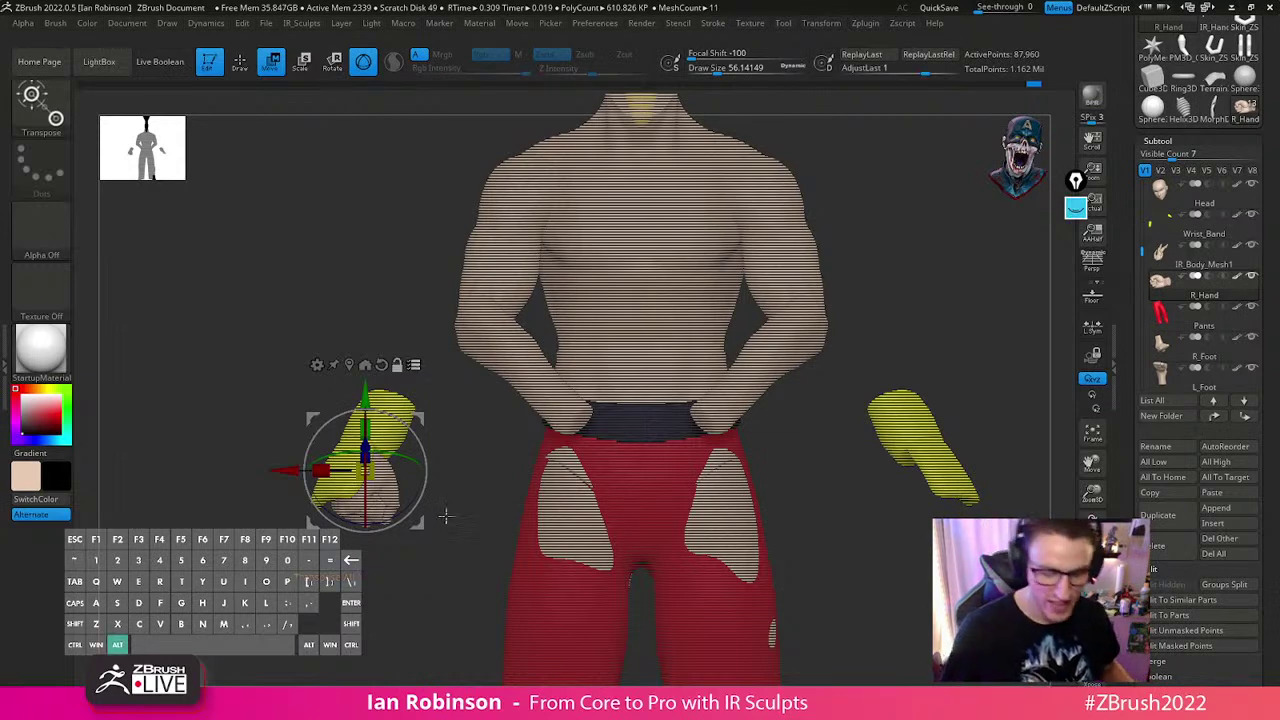
{"action": "left_click_drag", "start_coordinate": [439, 517], "coordinate": [438, 478], "text": "alt"}
{"action": "left_click", "coordinate": [379, 490], "text": "ctrl+shift"}
{"action": "left_click", "coordinate": [391, 432], "text": "ctrl+shift"}
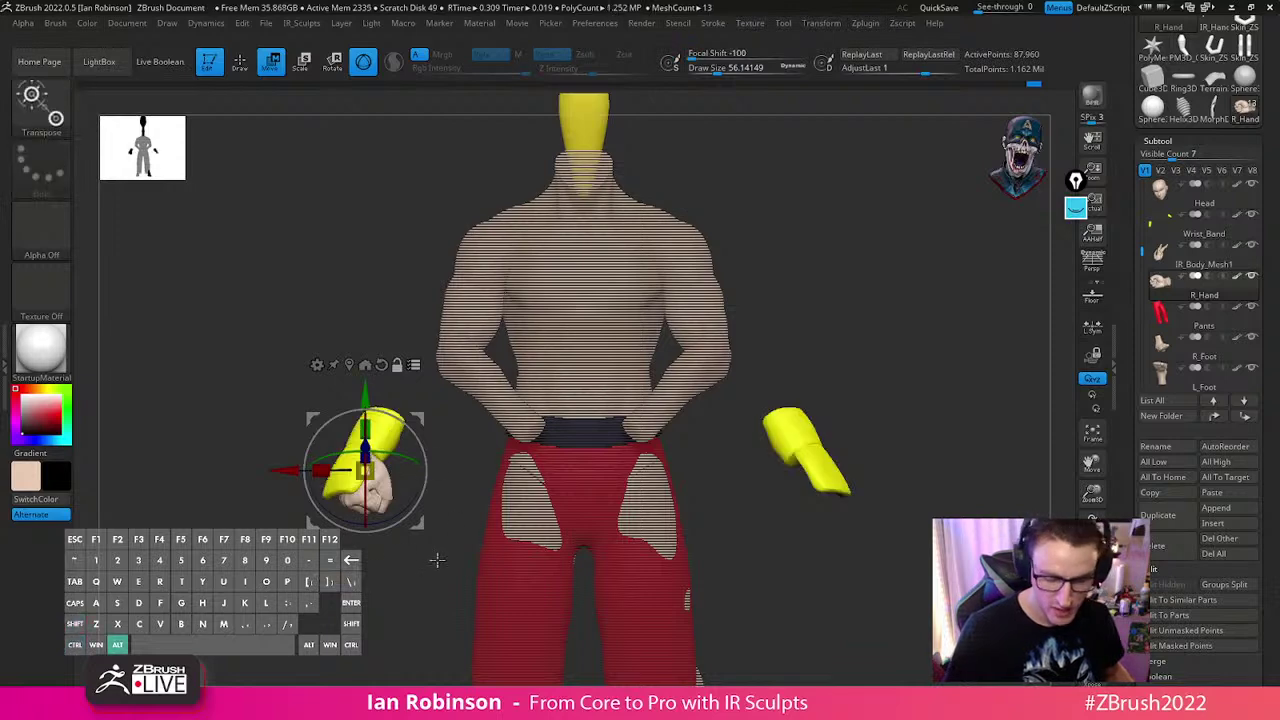
Exclude the yellow ponytail pieces from the multi-subtool selection
{"action": "left_click_drag", "start_coordinate": [440, 557], "coordinate": [406, 517]}
{"action": "left_click_drag", "start_coordinate": [775, 350], "coordinate": [712, 432], "text": "alt"}
{"action": "left_click", "coordinate": [527, 254], "text": "ctrl+shift"}
{"action": "left_click", "coordinate": [532, 298], "text": "ctrl+shift"}
{"action": "left_click_drag", "start_coordinate": [752, 360], "coordinate": [791, 437]}
{"action": "left_click_drag", "start_coordinate": [860, 546], "coordinate": [831, 482], "text": "shift"}
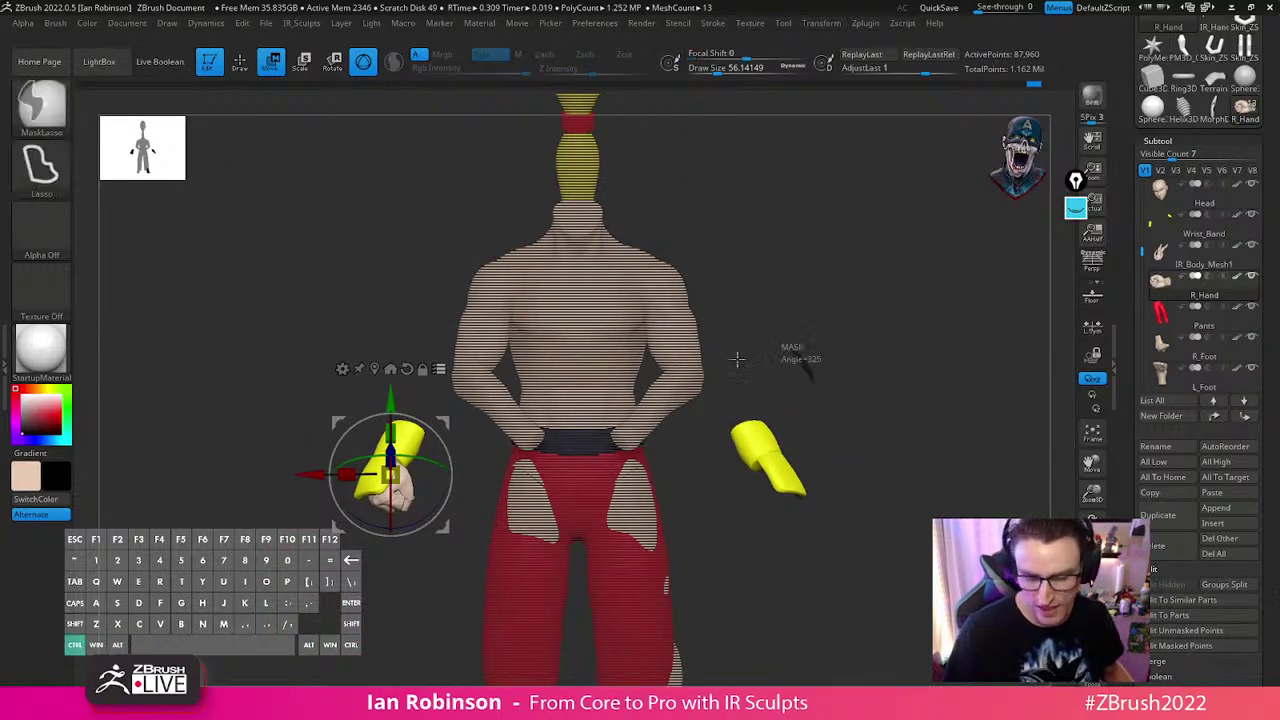
Make the wrist bands the active subtool and mask the character's left wrist band
{"action": "left_click", "coordinate": [770, 460], "text": "alt"}
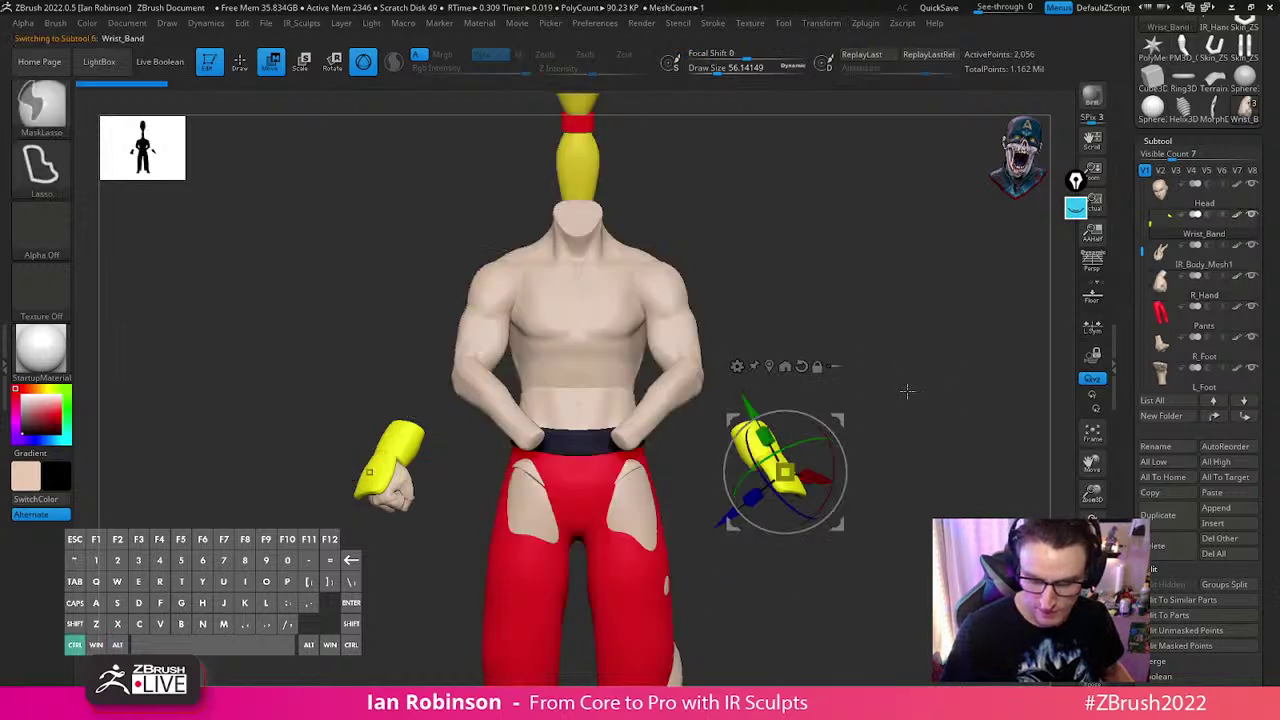
{"action": "key", "text": "q"}
{"action": "mouse_move", "coordinate": [824, 344]}
{"action": "left_mouse_down", "text": "ctrl"}
{"action": "mouse_move", "coordinate": [703, 528]}
{"action": "mouse_move", "coordinate": [920, 400]}
{"action": "left_mouse_up", "text": "ctrl"}
{"action": "mouse_move", "coordinate": [803, 415]}
{"action": "left_mouse_down", "text": "ctrl"}
{"action": "mouse_move", "coordinate": [823, 378]}
{"action": "mouse_move", "coordinate": [866, 366]}
{"action": "left_mouse_up", "text": "ctrl"}
{"action": "key", "text": "w"}
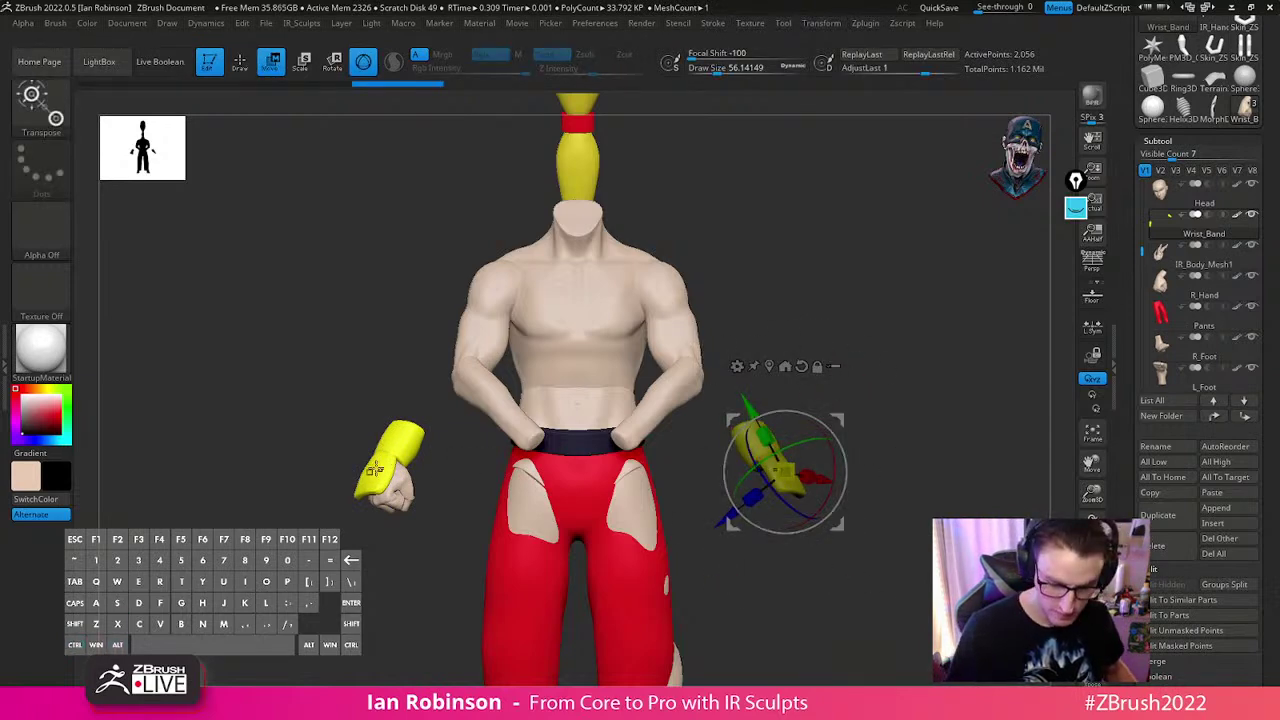
Place the gizmo on the right wrist band and enable transposing of all selected subtools again
{"action": "left_click", "coordinate": [380, 469]}
{"action": "left_click", "coordinate": [425, 367]}
{"action": "left_click_drag", "start_coordinate": [889, 336], "coordinate": [903, 298], "text": "alt"}
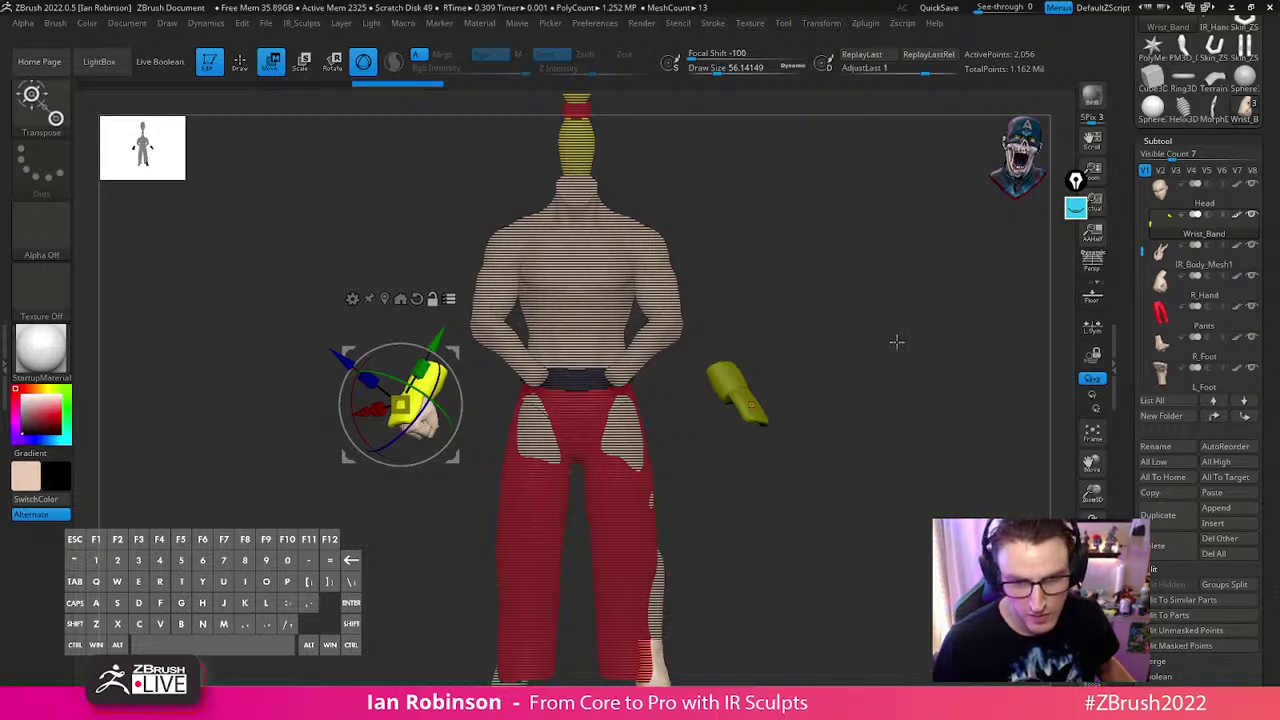
{"action": "left_click_drag", "start_coordinate": [897, 341], "coordinate": [835, 446], "text": "alt"}
Try to move the right hand and its wrist band into place at the end of the right forearm
{"action": "left_click_drag", "start_coordinate": [392, 496], "coordinate": [554, 467]}
{"action": "left_click_drag", "start_coordinate": [837, 303], "coordinate": [970, 308]}
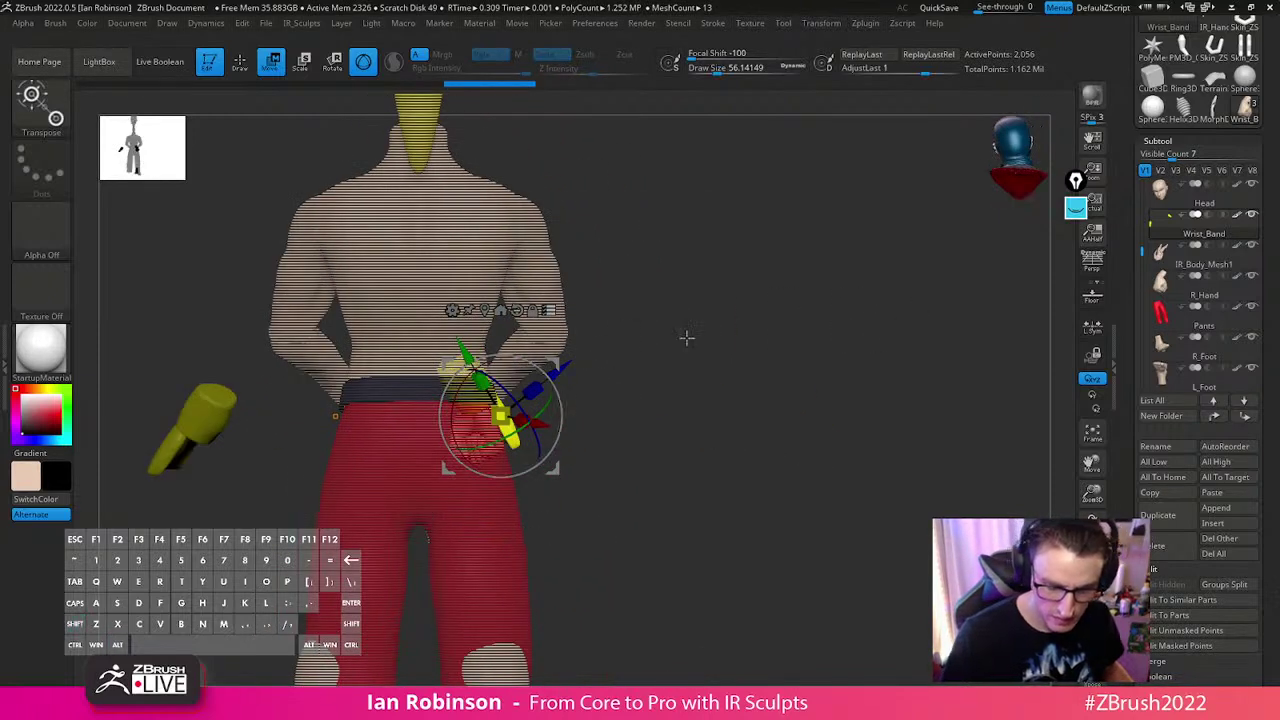
{"action": "left_click_drag", "start_coordinate": [677, 338], "coordinate": [600, 340], "text": "shift"}
{"action": "left_click_drag", "start_coordinate": [444, 435], "coordinate": [540, 422]}
{"action": "left_click_drag", "start_coordinate": [642, 371], "coordinate": [717, 389]}
{"action": "key", "text": "ctrl+z"}
{"action": "left_click_drag", "start_coordinate": [642, 371], "coordinate": [566, 377]}
{"action": "left_click_drag", "start_coordinate": [860, 350], "coordinate": [811, 331]}
{"action": "key", "text": "ctrl+z"}
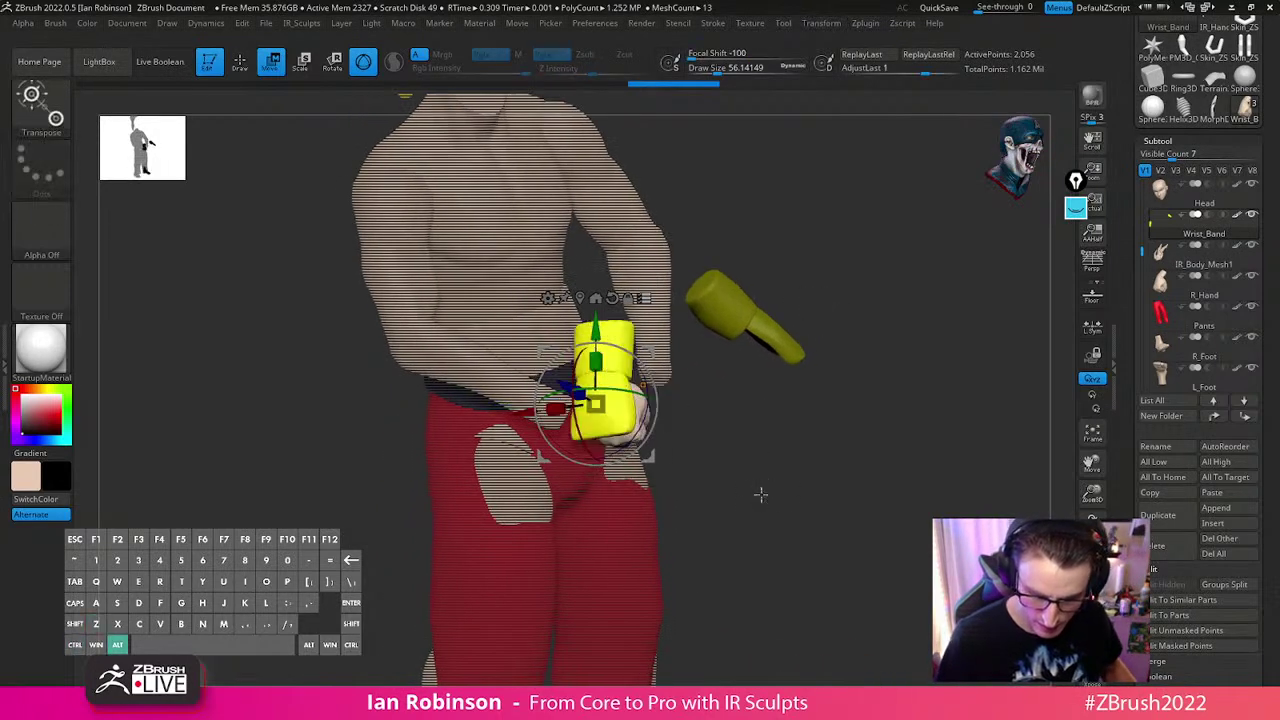
Try rotating the right hand and wrist band to line up with the forearm and undo the whole placement
{"action": "left_click_drag", "start_coordinate": [636, 393], "coordinate": [580, 406]}
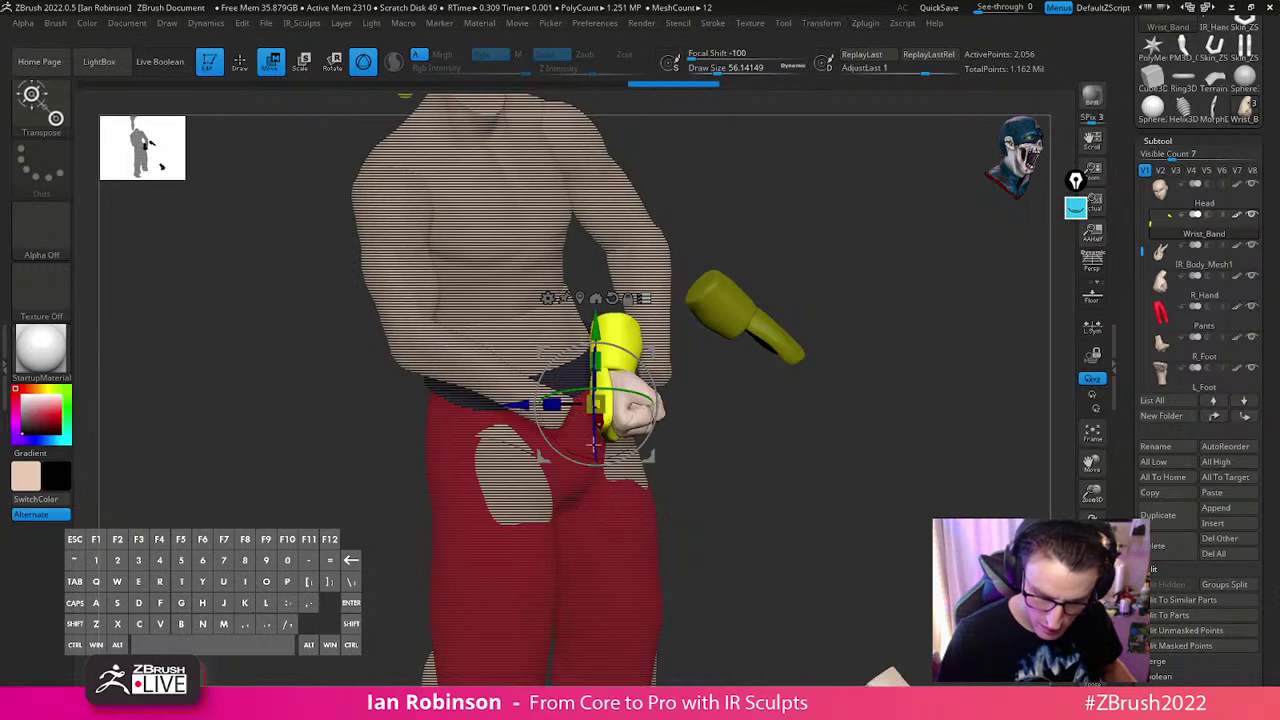
{"action": "left_click_drag", "start_coordinate": [612, 462], "coordinate": [638, 410]}
{"action": "right_click_drag", "start_coordinate": [787, 532], "coordinate": [712, 501], "text": "alt"}
{"action": "left_click_drag", "start_coordinate": [711, 501], "coordinate": [734, 506], "text": "shift"}
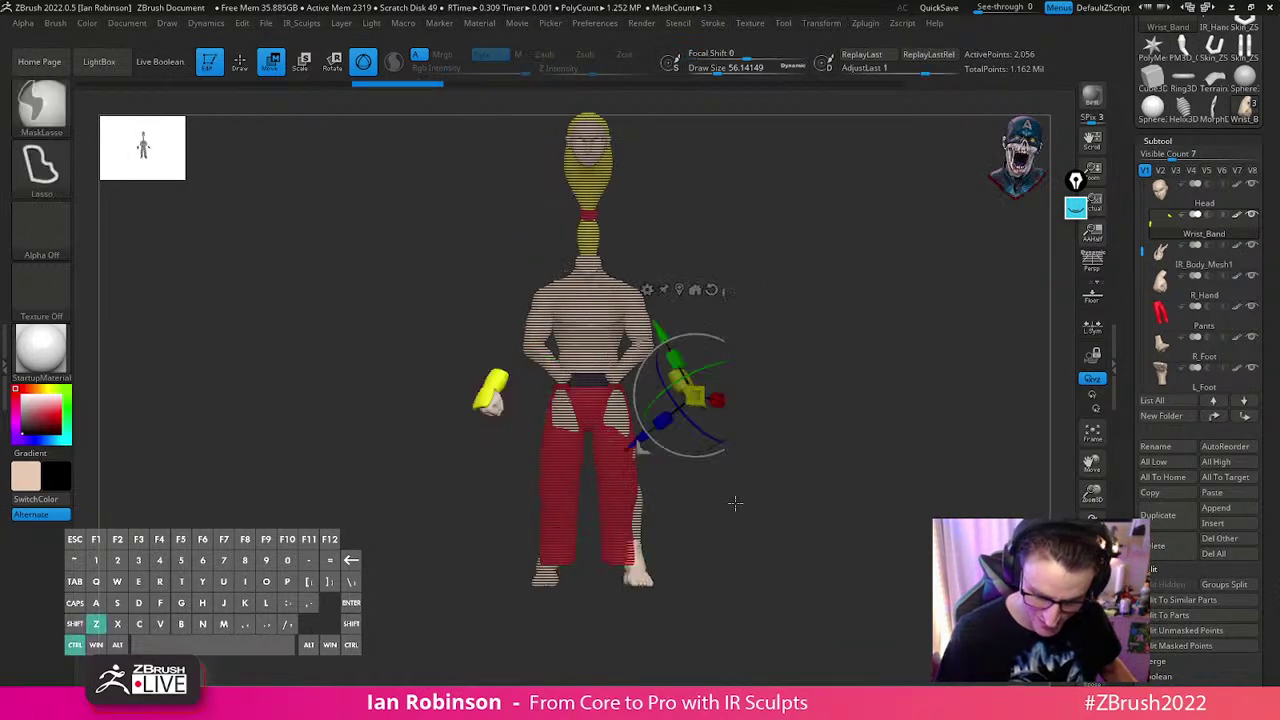
Exclude the left foot from the multi-subtool selection and make the right hand the active subtool
{"action": "left_click", "coordinate": [637, 575], "text": "ctrl"}
{"action": "key", "text": "ctrl+z"}
{"action": "left_click", "coordinate": [637, 572], "text": "ctrl+shift"}
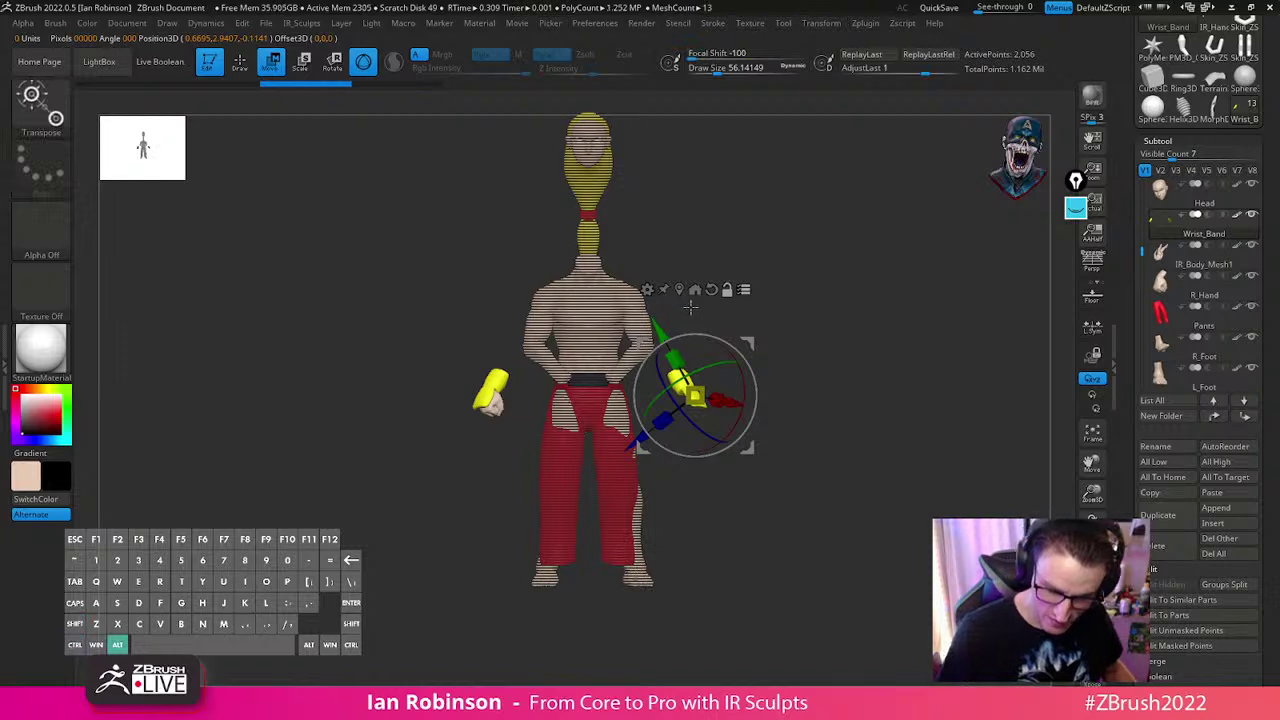
{"action": "left_click", "coordinate": [494, 398], "text": "alt"}
{"action": "left_click", "coordinate": [497, 403], "text": "alt"}
Move the right hand with its wrist band to the end of the right forearm and rotate it in line with the arm
{"action": "left_click_drag", "start_coordinate": [760, 350], "coordinate": [765, 425], "text": "alt"}
{"action": "left_click_drag", "start_coordinate": [546, 456], "coordinate": [651, 403]}
{"action": "left_click_drag", "start_coordinate": [811, 498], "coordinate": [807, 462], "text": "alt"}
{"action": "left_click_drag", "start_coordinate": [678, 422], "coordinate": [708, 350]}
{"action": "left_click_drag", "start_coordinate": [762, 312], "coordinate": [876, 430], "text": "shift"}
{"action": "left_click_drag", "start_coordinate": [704, 364], "coordinate": [772, 338]}
{"action": "left_click_drag", "start_coordinate": [862, 385], "coordinate": [766, 440]}
{"action": "left_click_drag", "start_coordinate": [626, 447], "coordinate": [589, 483], "text": "alt"}
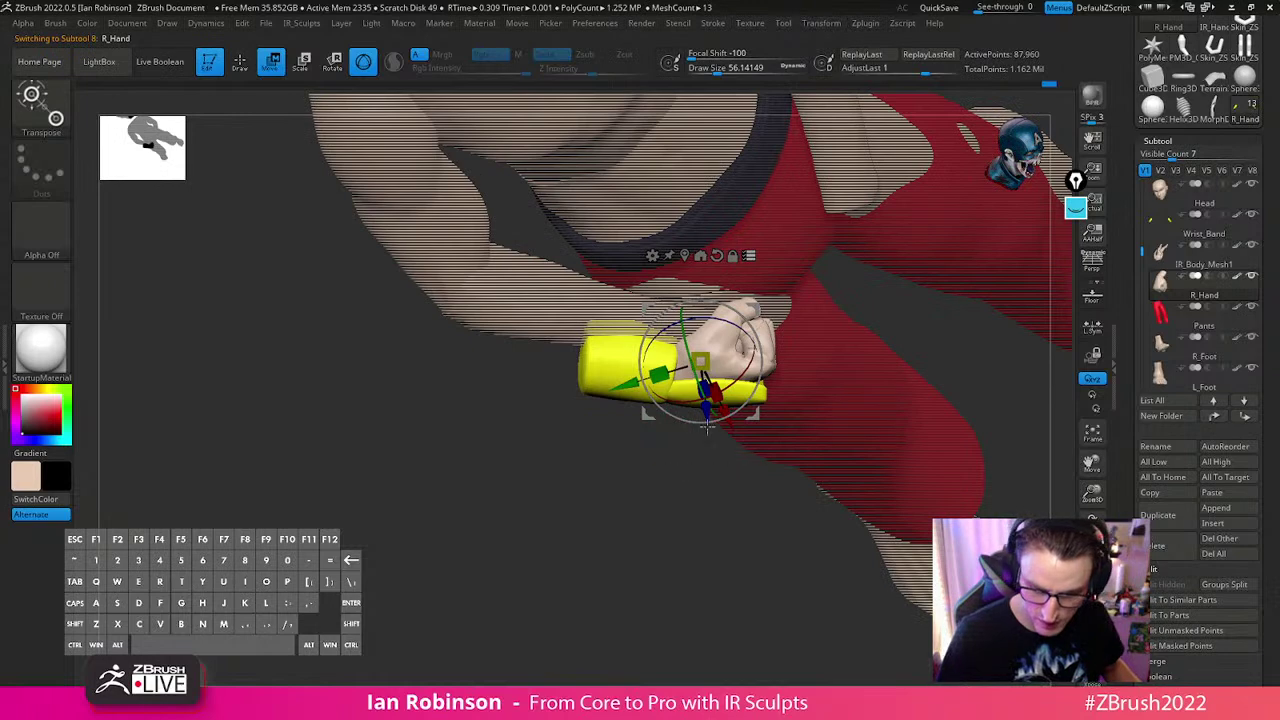
Fine-tune the fit of the hand and wrist band against the right forearm and return to the Move brush
{"action": "left_click_drag", "start_coordinate": [722, 424], "coordinate": [716, 402]}
{"action": "left_click_drag", "start_coordinate": [671, 449], "coordinate": [710, 406]}
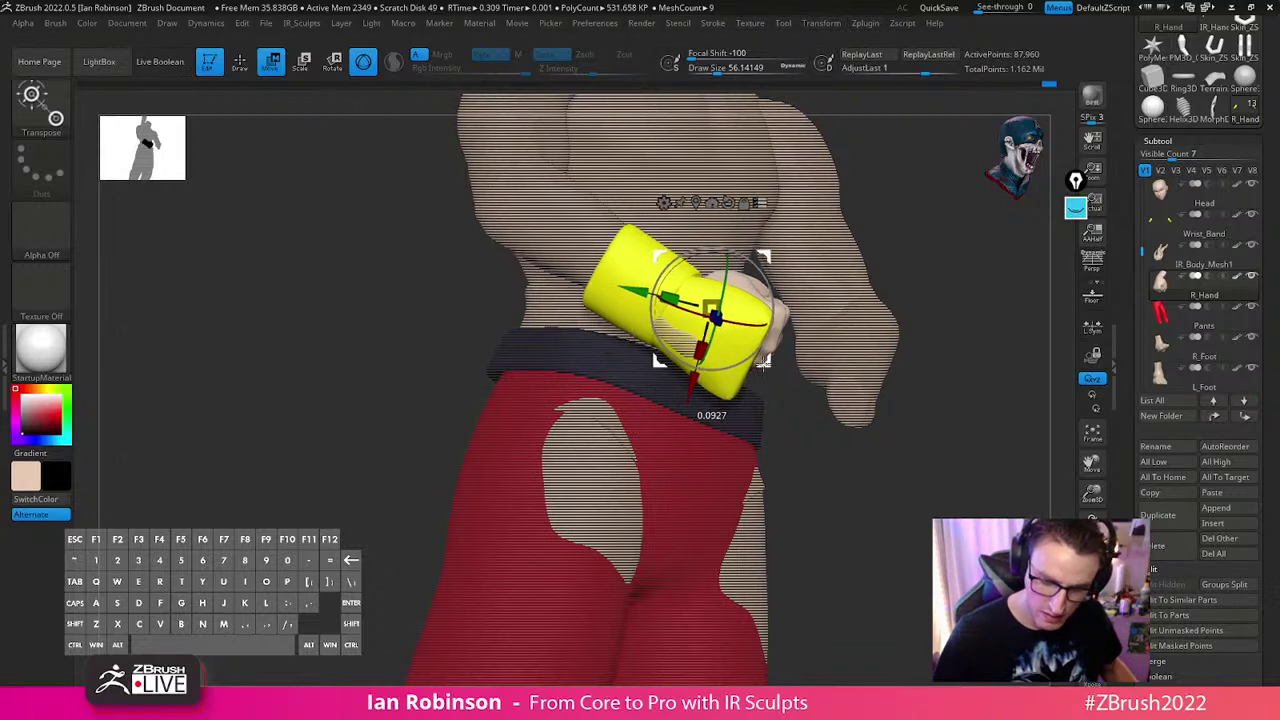
{"action": "left_click_drag", "start_coordinate": [943, 306], "coordinate": [864, 422]}
{"action": "left_click_drag", "start_coordinate": [500, 479], "coordinate": [448, 571]}
{"action": "left_click_drag", "start_coordinate": [667, 494], "coordinate": [669, 508]}
{"action": "key", "text": "q"}
{"action": "mouse_move", "coordinate": [577, 543]}
{"action": "left_mouse_down", "text": "shift"}
{"action": "mouse_move", "coordinate": [906, 411]}
{"action": "mouse_move", "coordinate": [834, 400]}
{"action": "mouse_move", "coordinate": [917, 486]}
{"action": "mouse_move", "coordinate": [946, 417]}
{"action": "mouse_move", "coordinate": [833, 370]}
{"action": "mouse_move", "coordinate": [857, 426]}
{"action": "mouse_move", "coordinate": [803, 466]}
{"action": "mouse_move", "coordinate": [586, 494]}
{"action": "mouse_move", "coordinate": [562, 590]}
{"action": "mouse_move", "coordinate": [570, 530]}
{"action": "mouse_move", "coordinate": [573, 555]}
{"action": "left_mouse_up", "text": "shift"}
{"action": "mouse_move", "coordinate": [852, 452]}
{"action": "left_mouse_down"}
{"action": "mouse_move", "coordinate": [886, 437]}
{"action": "mouse_move", "coordinate": [622, 507]}
{"action": "left_mouse_up"}
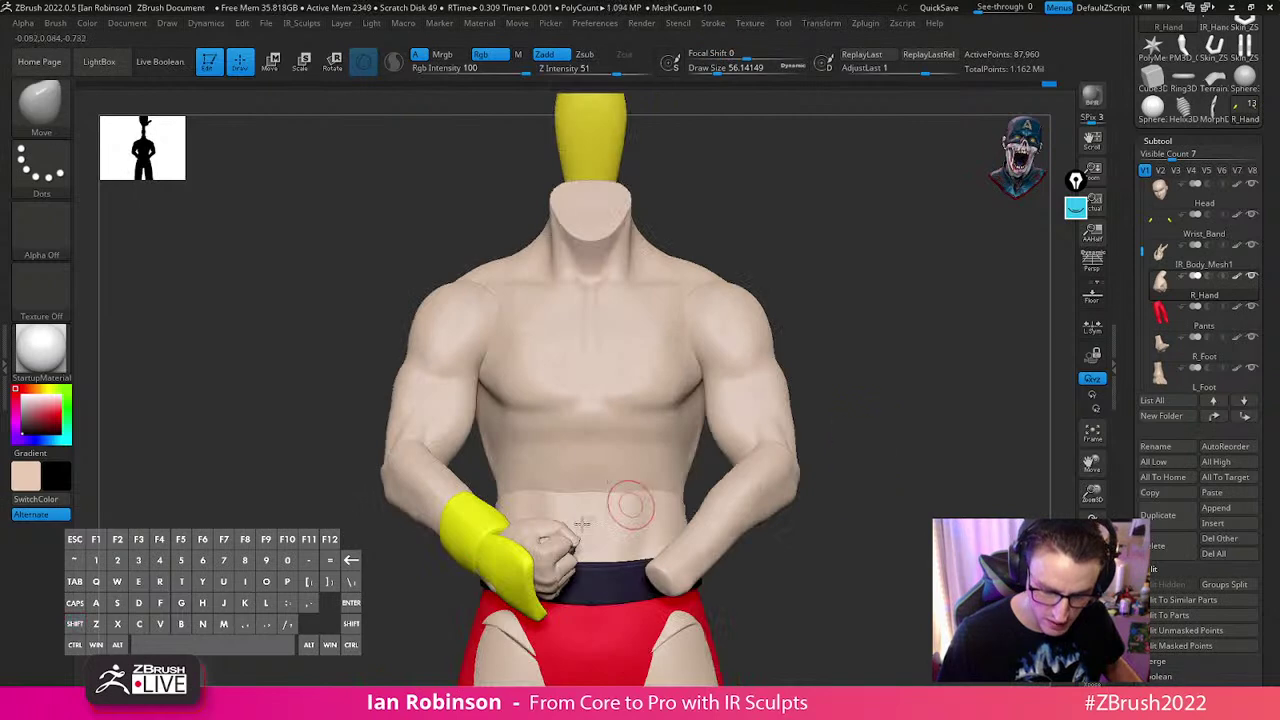
Hide the stray second wrist band in the wrist band subtool and delete the hidden geometry
{"action": "left_click_drag", "start_coordinate": [866, 443], "coordinate": [800, 337], "text": "alt"}
{"action": "left_click_drag", "start_coordinate": [714, 235], "coordinate": [704, 370], "text": "alt"}
{"action": "left_click", "coordinate": [650, 225], "text": "alt"}
{"action": "left_click_drag", "start_coordinate": [772, 143], "coordinate": [501, 330], "text": "ctrl+shift"}
{"action": "key", "text": "1"}
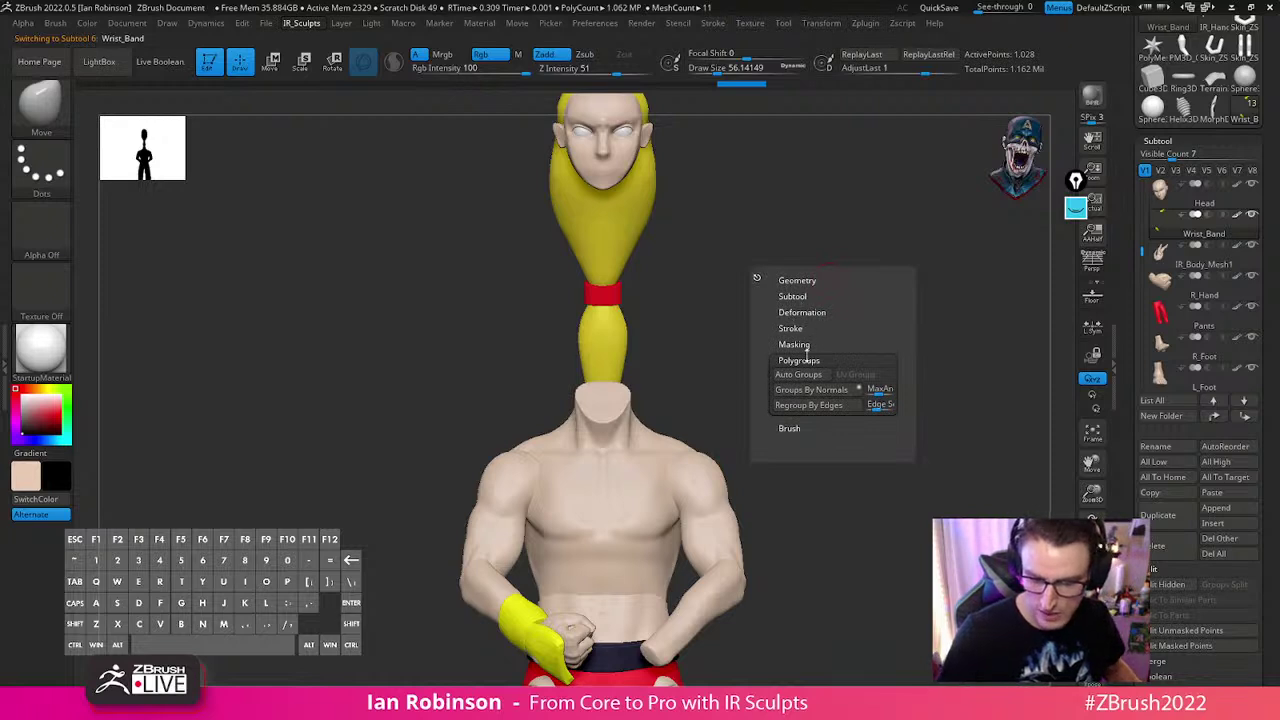
{"action": "left_click", "coordinate": [798, 296]}
{"action": "left_click", "coordinate": [811, 280]}
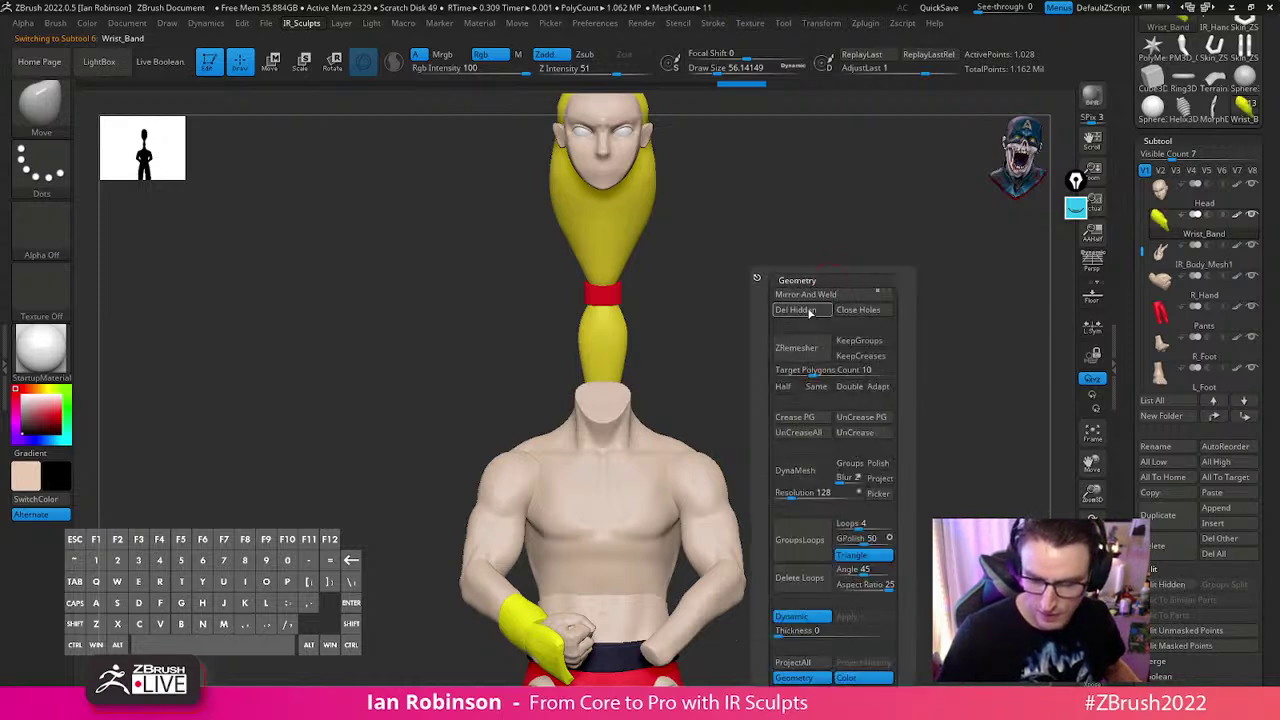
Delete the wrist band's hidden geometry and save the tool over KenMaster_Blockout_07_Posed.ztl
{"action": "left_click", "coordinate": [811, 312]}
{"action": "left_click_drag", "start_coordinate": [706, 383], "coordinate": [835, 445], "text": "alt"}
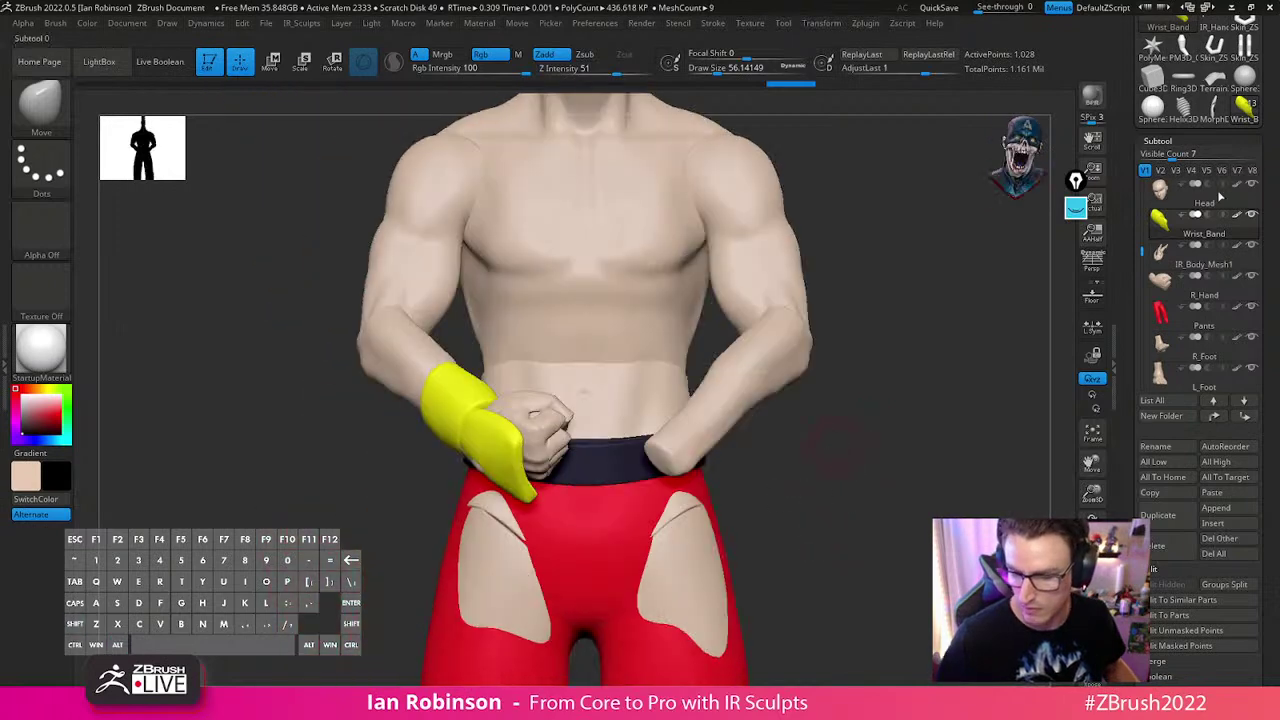
{"action": "left_click_drag", "start_coordinate": [1257, 56], "coordinate": [1256, 243]}
{"action": "left_click", "coordinate": [1234, 48]}
{"action": "key", "text": "Return"}
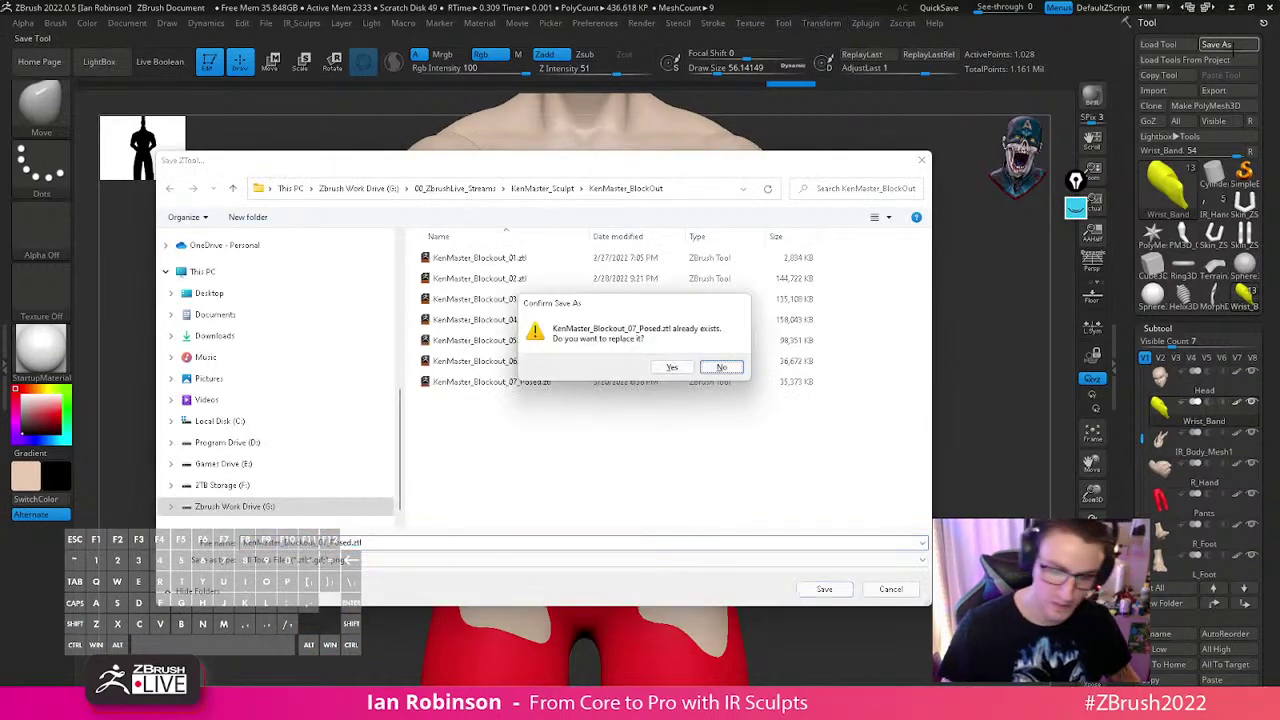
{"action": "key", "text": "Return"}
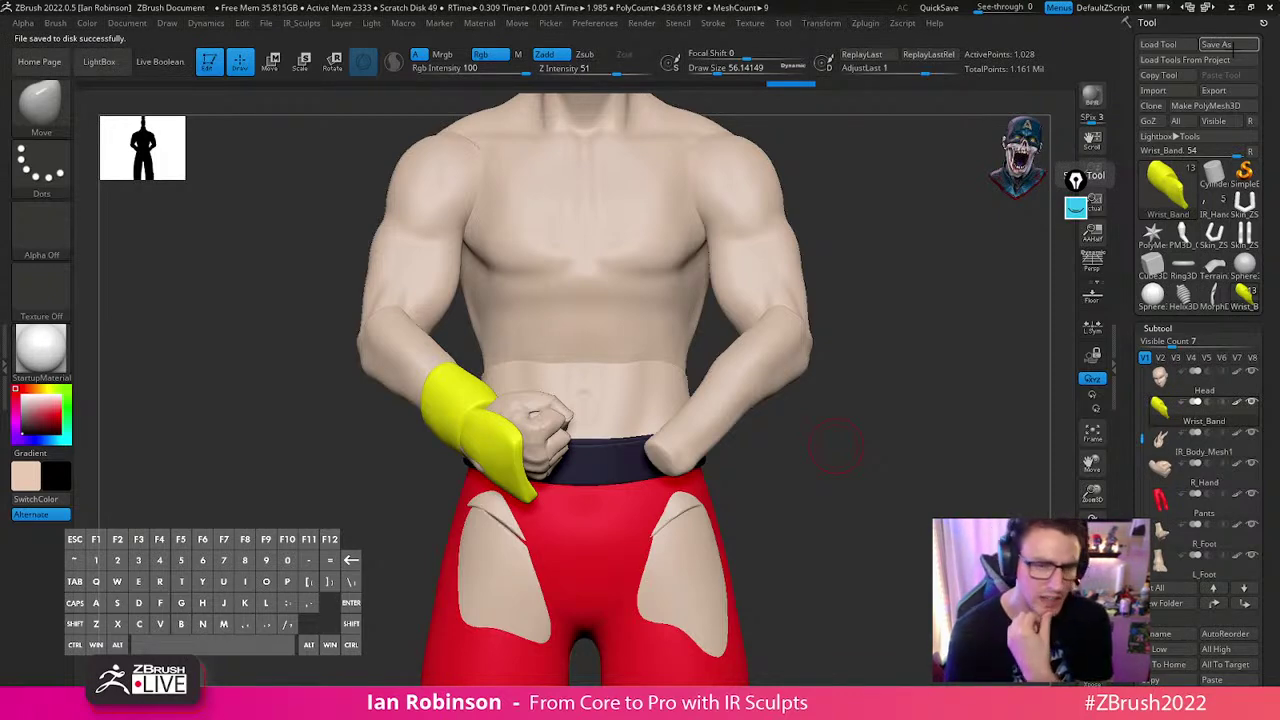
Make the body the active subtool and set up a symmetrical DamStandard brush with a draw size of about 29
{"action": "left_click", "coordinate": [678, 290], "text": "alt"}
{"action": "left_click_drag", "start_coordinate": [865, 360], "coordinate": [704, 637], "text": "alt"}
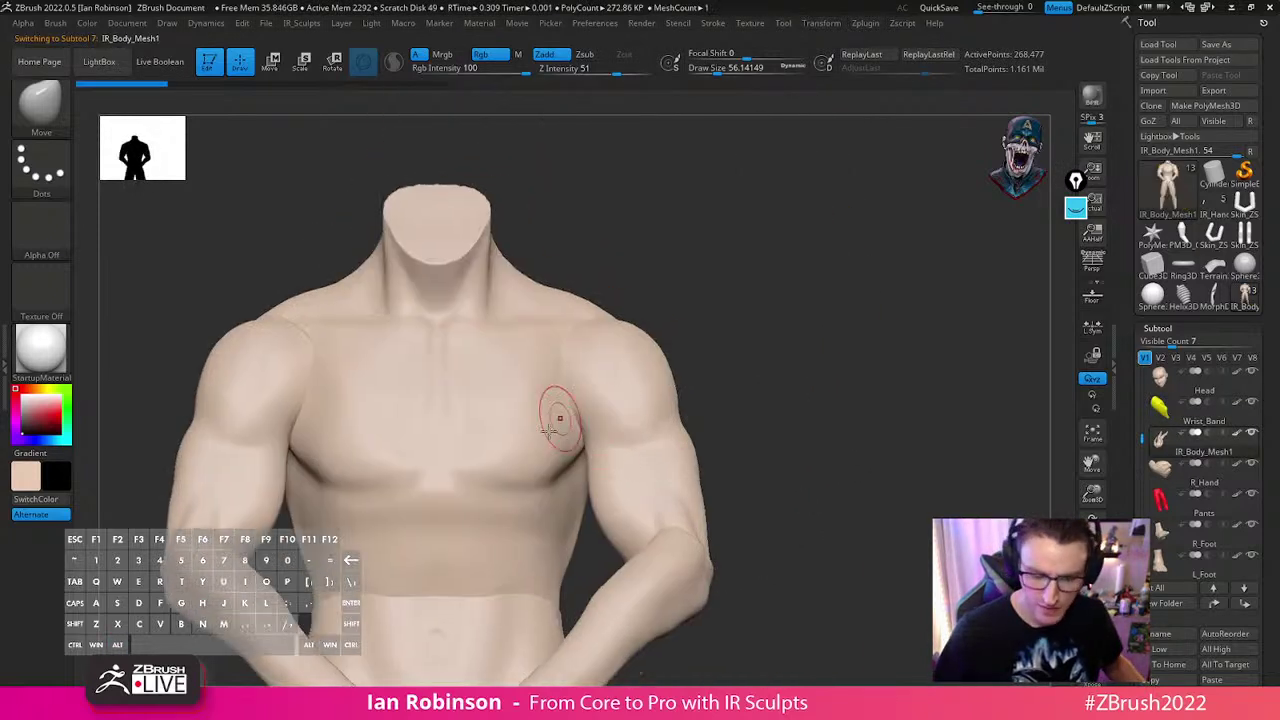
{"action": "key", "text": "s"}
{"action": "left_click_drag", "start_coordinate": [514, 411], "coordinate": [506, 414]}
{"action": "key", "text": "b"}
{"action": "key", "text": "d"}
{"action": "key", "text": "s"}
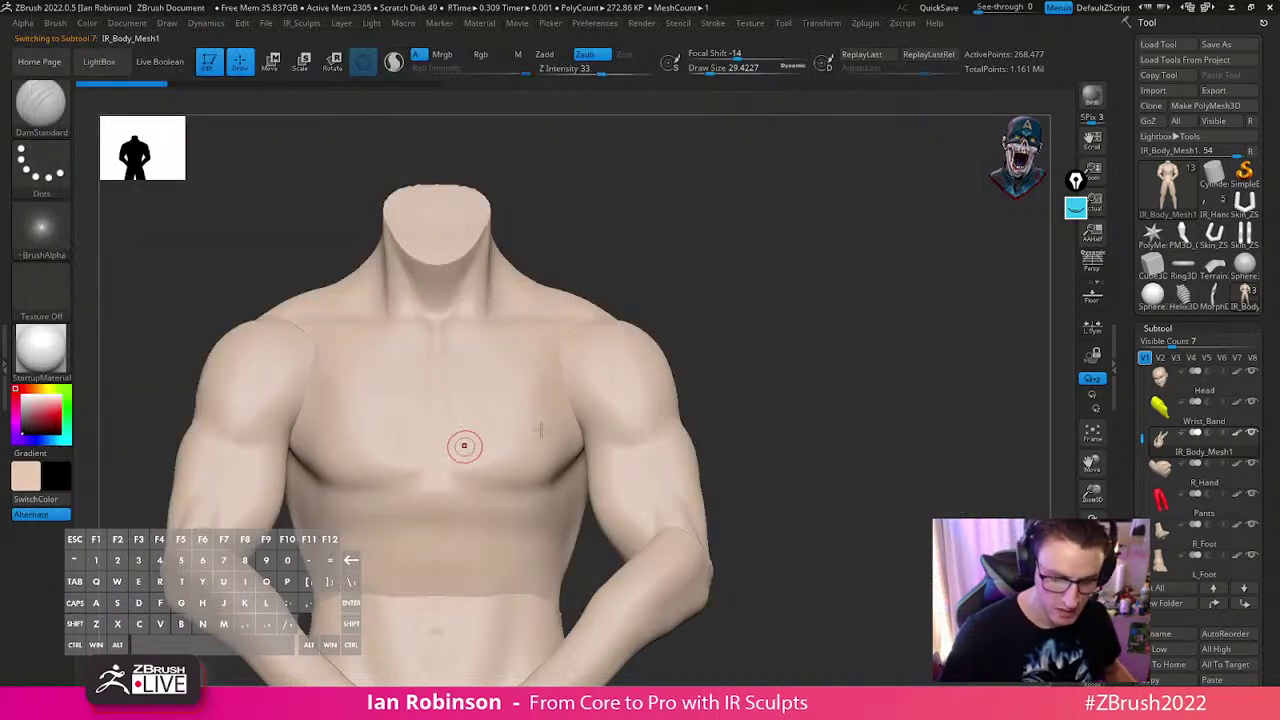
{"action": "key", "text": "x"}
Carve the lower chest edges, the torso's midline and the upper abdominal outlines with the DamStandard brush
{"action": "left_click_drag", "start_coordinate": [443, 494], "coordinate": [560, 484]}
{"action": "left_click_drag", "start_coordinate": [745, 426], "coordinate": [748, 352], "text": "alt"}
{"action": "left_click_drag", "start_coordinate": [444, 522], "coordinate": [441, 574]}
{"action": "left_click_drag", "start_coordinate": [718, 456], "coordinate": [726, 422], "text": "alt"}
{"action": "left_click_drag", "start_coordinate": [745, 430], "coordinate": [694, 441]}
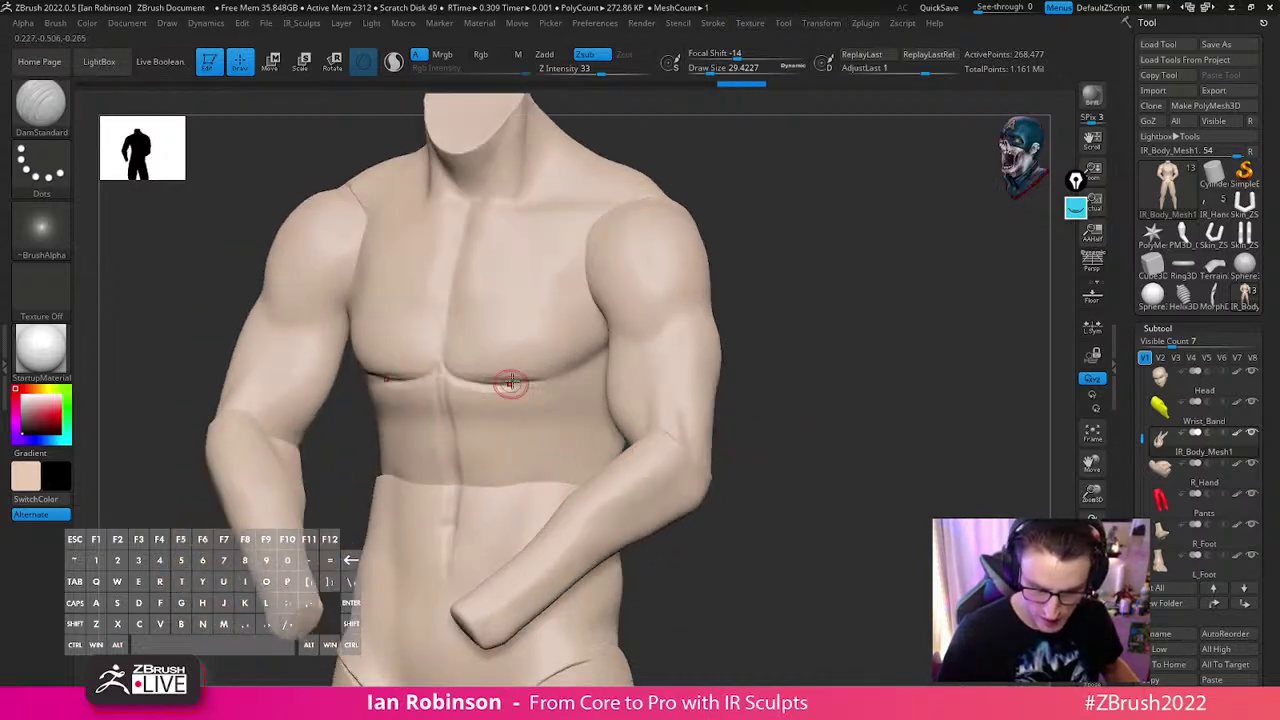
{"action": "mouse_move", "coordinate": [443, 382]}
{"action": "left_mouse_down"}
{"action": "mouse_move", "coordinate": [440, 407]}
{"action": "mouse_move", "coordinate": [494, 423]}
{"action": "mouse_move", "coordinate": [525, 490]}
{"action": "left_mouse_up"}
{"action": "left_click_drag", "start_coordinate": [748, 390], "coordinate": [784, 393]}
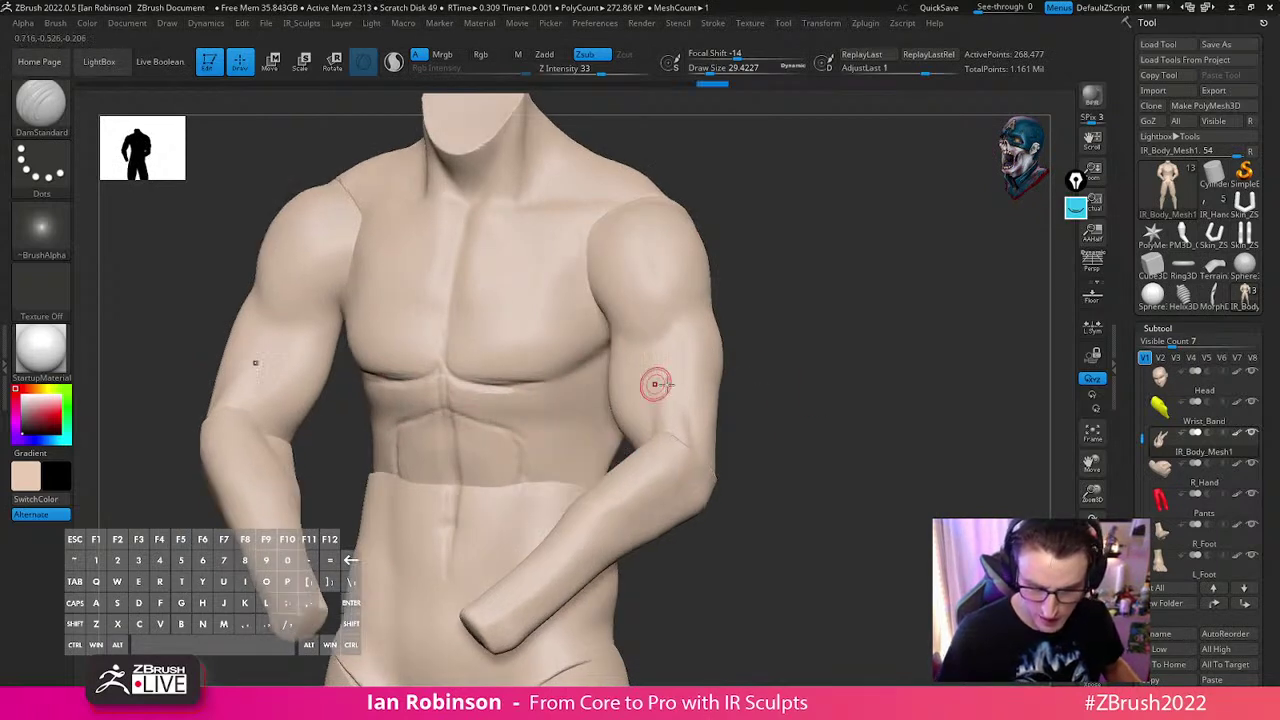
Isolate the torso to carve rib and oblique lines along its sides, restore the full body and carve the lower abdominals
{"action": "left_click", "coordinate": [588, 375], "text": "ctrl+shift"}
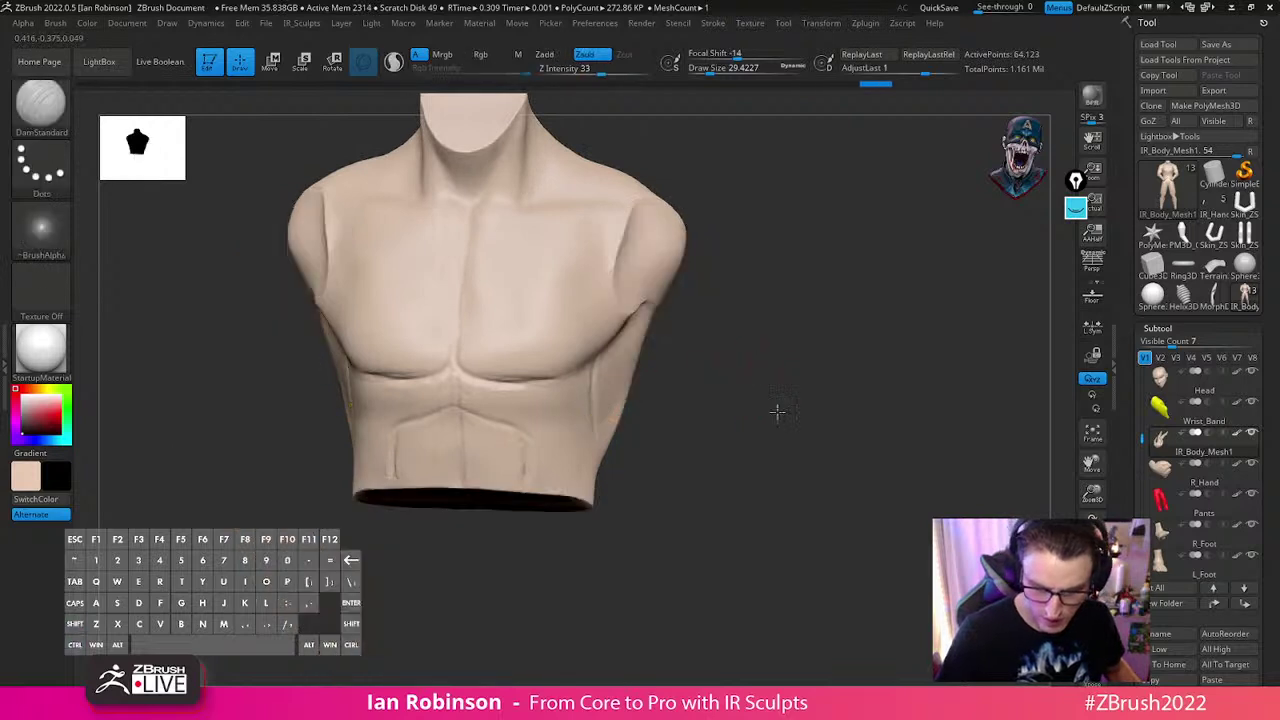
{"action": "left_click_drag", "start_coordinate": [588, 384], "coordinate": [622, 369]}
{"action": "left_click_drag", "start_coordinate": [590, 362], "coordinate": [582, 402]}
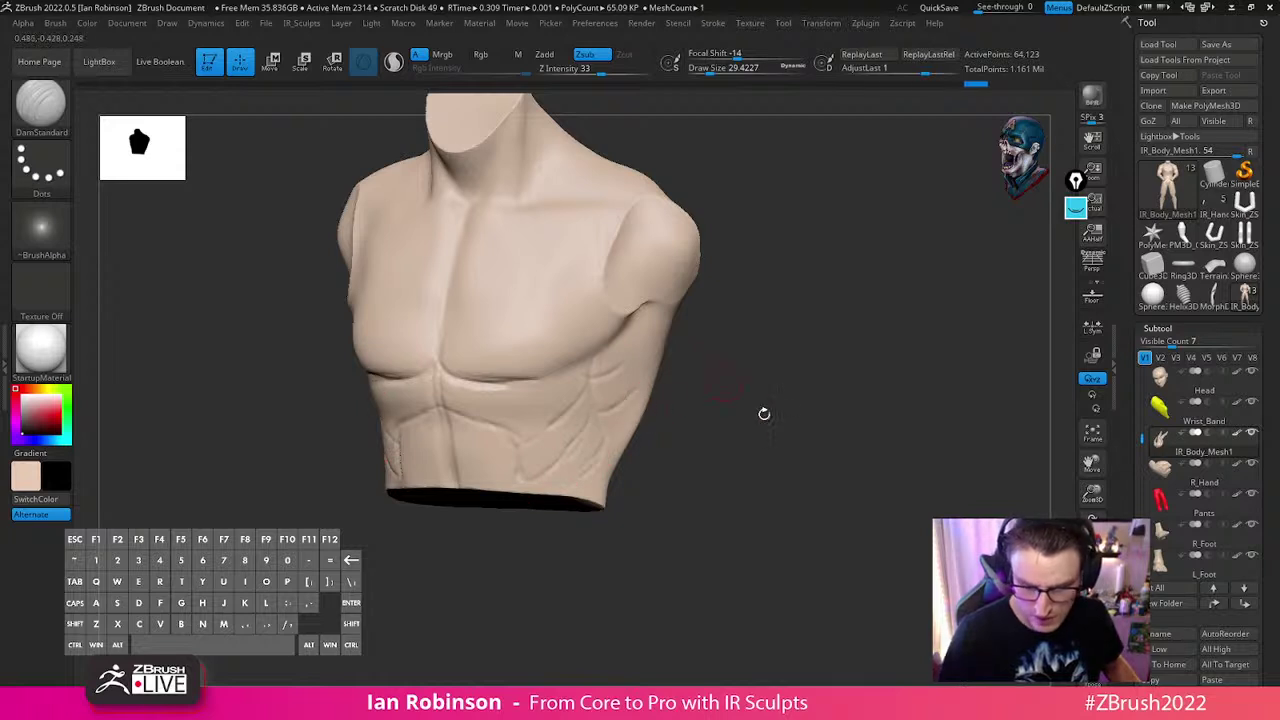
{"action": "left_click_drag", "start_coordinate": [739, 398], "coordinate": [789, 466], "text": "shift"}
{"action": "left_click", "coordinate": [789, 466], "text": "ctrl+shift"}
{"action": "left_click_drag", "start_coordinate": [846, 436], "coordinate": [466, 523], "text": "shift"}
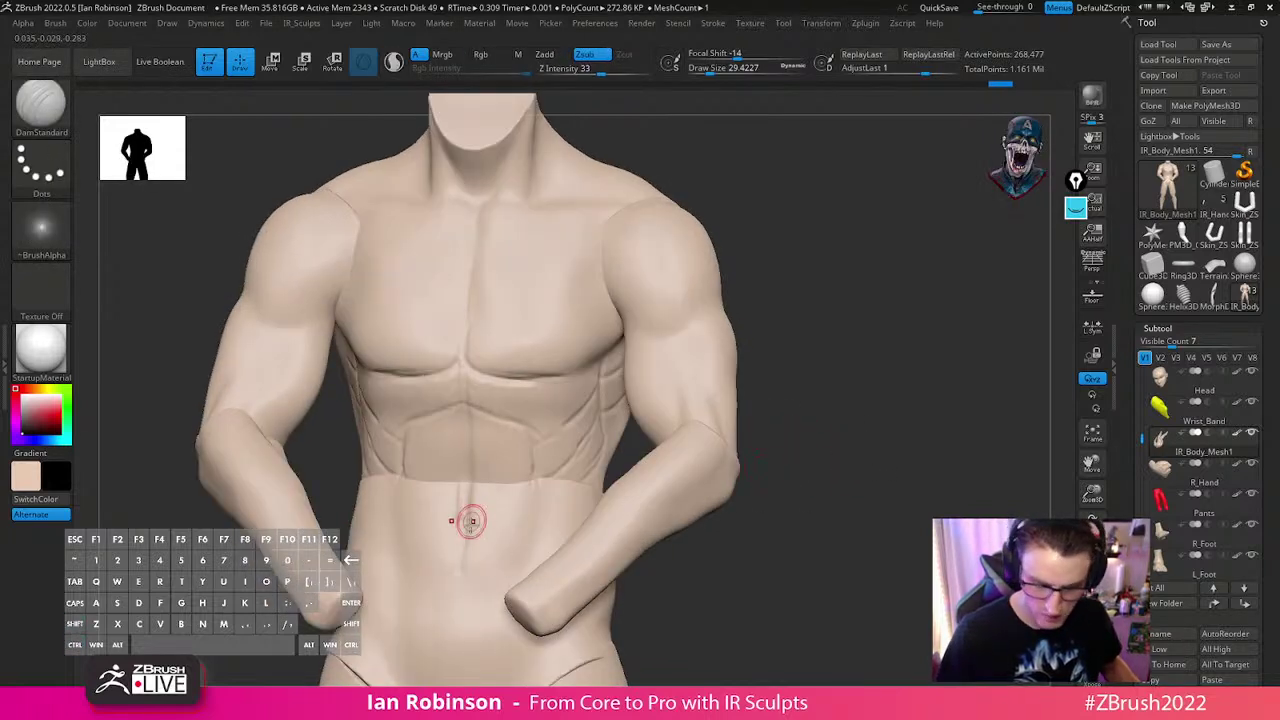
{"action": "left_click_drag", "start_coordinate": [800, 524], "coordinate": [821, 406], "text": "alt"}
Switch to the Paint brush with a draw size of about 11.5 and try strokes on the body
{"action": "key", "text": "b"}
{"action": "key", "text": "p"}
{"action": "key", "text": "a"}
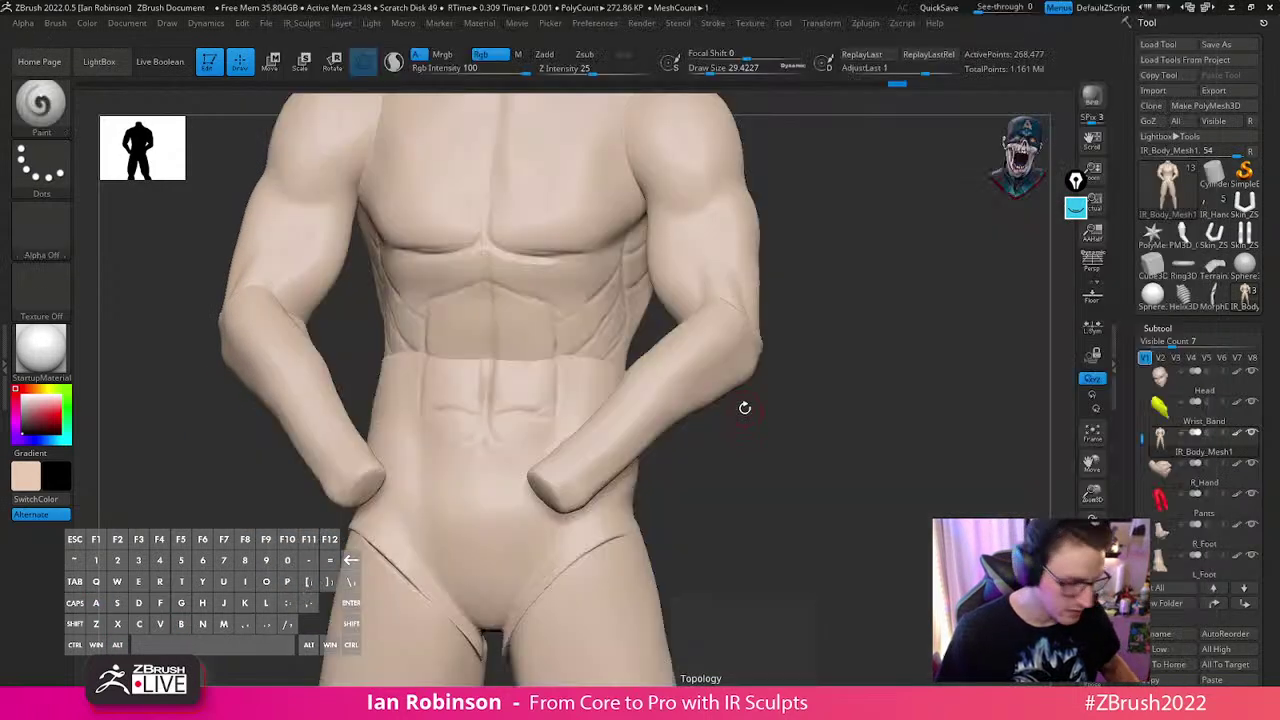
{"action": "left_click_drag", "start_coordinate": [485, 254], "coordinate": [497, 351]}
{"action": "key", "text": "ctrl+z"}
{"action": "key", "text": "s"}
{"action": "left_click_drag", "start_coordinate": [520, 283], "coordinate": [514, 283]}
{"action": "left_click_drag", "start_coordinate": [790, 256], "coordinate": [756, 418], "text": "alt"}
{"action": "left_click_drag", "start_coordinate": [539, 273], "coordinate": [534, 404]}
{"action": "key", "text": "ctrl+z"}
Paint the deltoid's outline around the side and back of the shoulder
{"action": "mouse_move", "coordinate": [597, 298]}
{"action": "left_mouse_down"}
{"action": "mouse_move", "coordinate": [646, 381]}
{"action": "mouse_move", "coordinate": [660, 380]}
{"action": "left_mouse_up"}
{"action": "left_click_drag", "start_coordinate": [825, 360], "coordinate": [686, 354]}
{"action": "right_click_drag", "start_coordinate": [681, 359], "coordinate": [749, 360]}
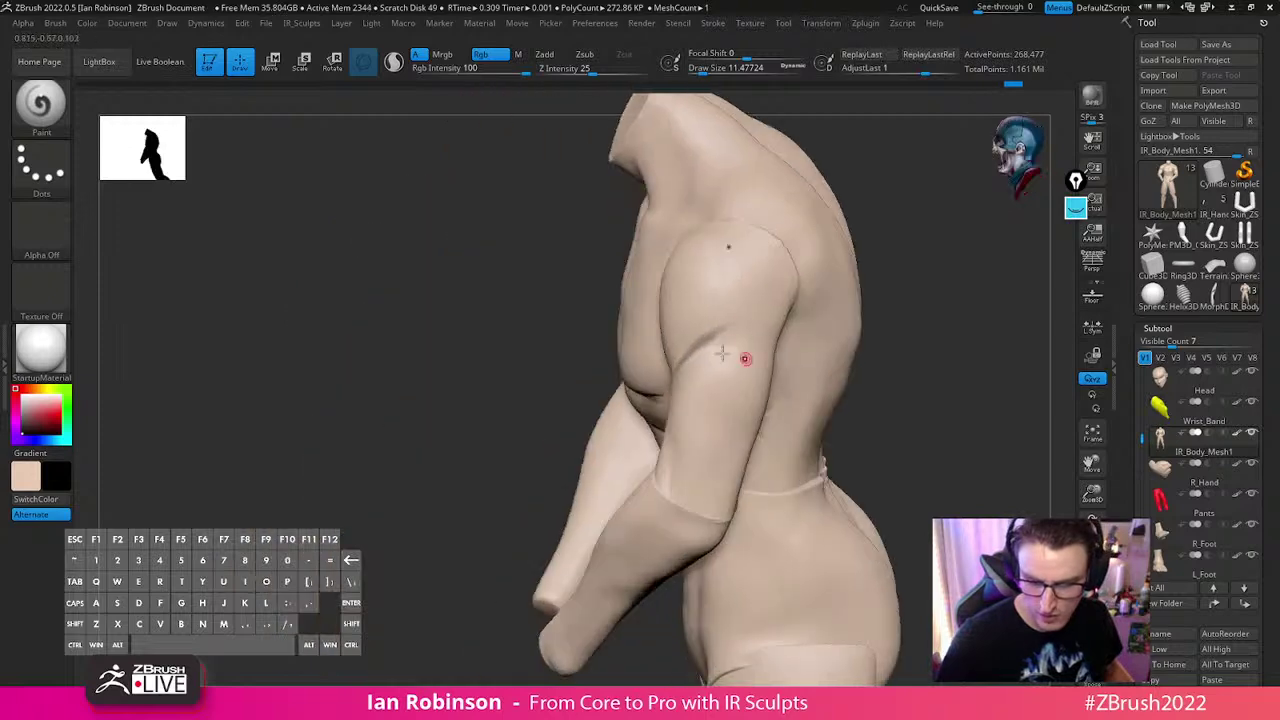
{"action": "right_click_drag", "start_coordinate": [831, 279], "coordinate": [766, 334]}
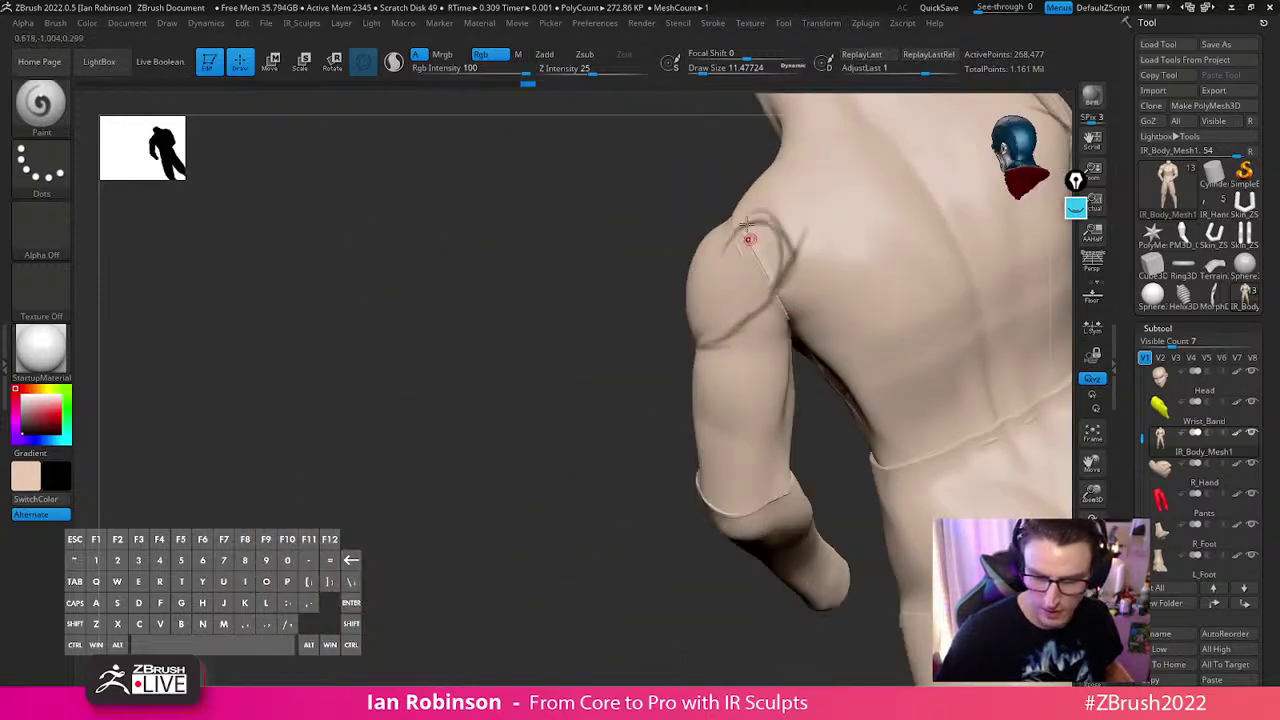
{"action": "right_click_drag", "start_coordinate": [743, 263], "coordinate": [779, 244]}
{"action": "left_click_drag", "start_coordinate": [671, 339], "coordinate": [692, 326]}
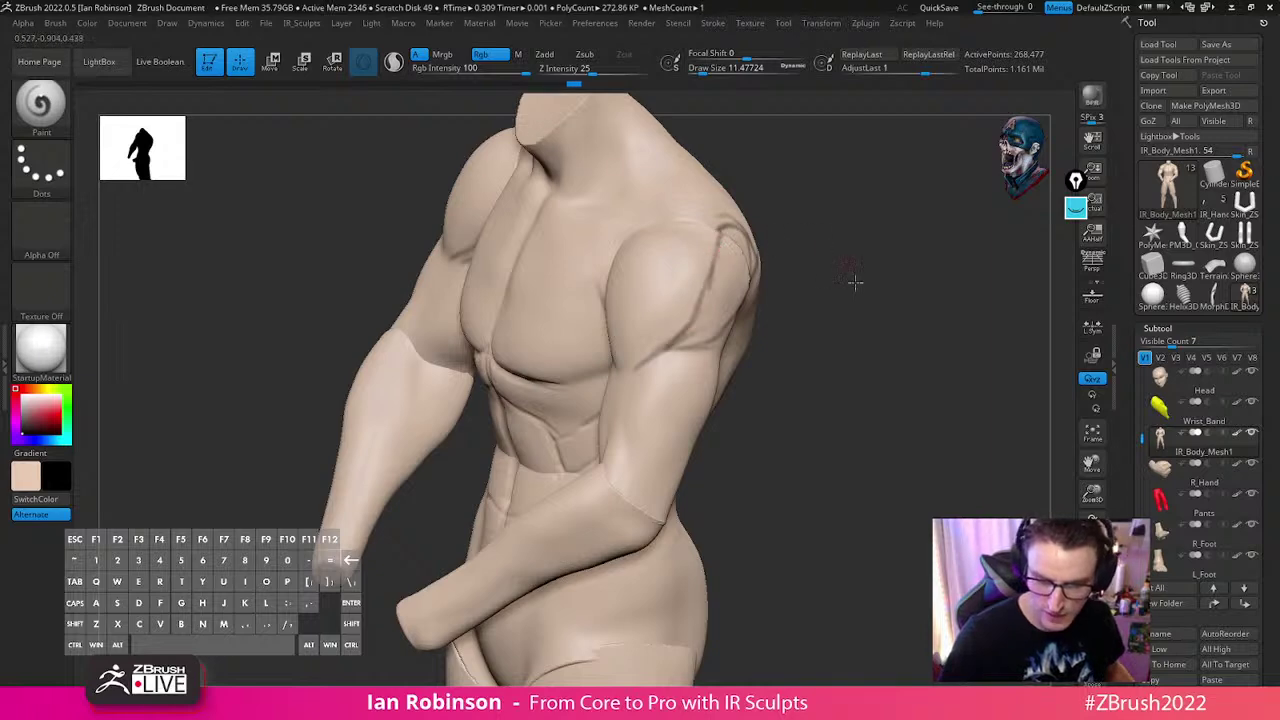
Paint the dividing lines between the front and side heads of the deltoid
{"action": "right_click_drag", "start_coordinate": [852, 266], "coordinate": [842, 302]}
{"action": "mouse_move", "coordinate": [713, 220]}
{"action": "left_mouse_down"}
{"action": "mouse_move", "coordinate": [663, 266]}
{"action": "mouse_move", "coordinate": [648, 347]}
{"action": "left_mouse_up"}
{"action": "right_click_drag", "start_coordinate": [648, 347], "coordinate": [634, 350]}
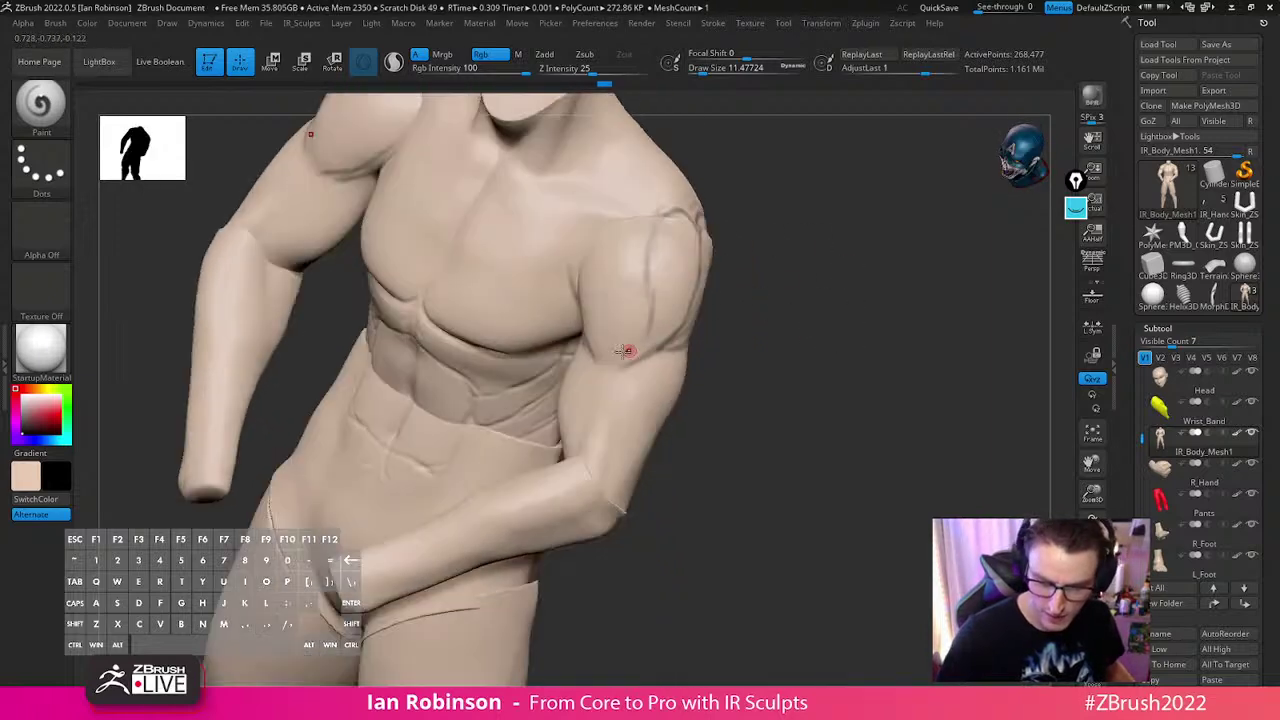
{"action": "mouse_move", "coordinate": [613, 352]}
{"action": "left_mouse_down"}
{"action": "mouse_move", "coordinate": [642, 252]}
{"action": "mouse_move", "coordinate": [633, 280]}
{"action": "left_mouse_up"}
{"action": "right_click_drag", "start_coordinate": [801, 263], "coordinate": [785, 298]}
{"action": "mouse_move", "coordinate": [640, 260]}
{"action": "left_mouse_down"}
{"action": "mouse_move", "coordinate": [598, 209]}
{"action": "mouse_move", "coordinate": [584, 343]}
{"action": "left_mouse_up"}
{"action": "left_click_drag", "start_coordinate": [597, 217], "coordinate": [577, 302]}
Paint the biceps and outer upper arm muscle lines from the deltoid's tip down to the elbow
{"action": "left_click_drag", "start_coordinate": [799, 244], "coordinate": [801, 334], "text": "alt"}
{"action": "right_click_drag", "start_coordinate": [800, 333], "coordinate": [571, 414]}
{"action": "mouse_move", "coordinate": [800, 430]}
{"action": "left_mouse_down", "text": "alt"}
{"action": "mouse_move", "coordinate": [803, 534]}
{"action": "mouse_move", "coordinate": [804, 457]}
{"action": "left_mouse_up", "text": "alt"}
{"action": "mouse_move", "coordinate": [619, 397]}
{"action": "left_mouse_down"}
{"action": "mouse_move", "coordinate": [589, 443]}
{"action": "mouse_move", "coordinate": [572, 524]}
{"action": "left_mouse_up"}
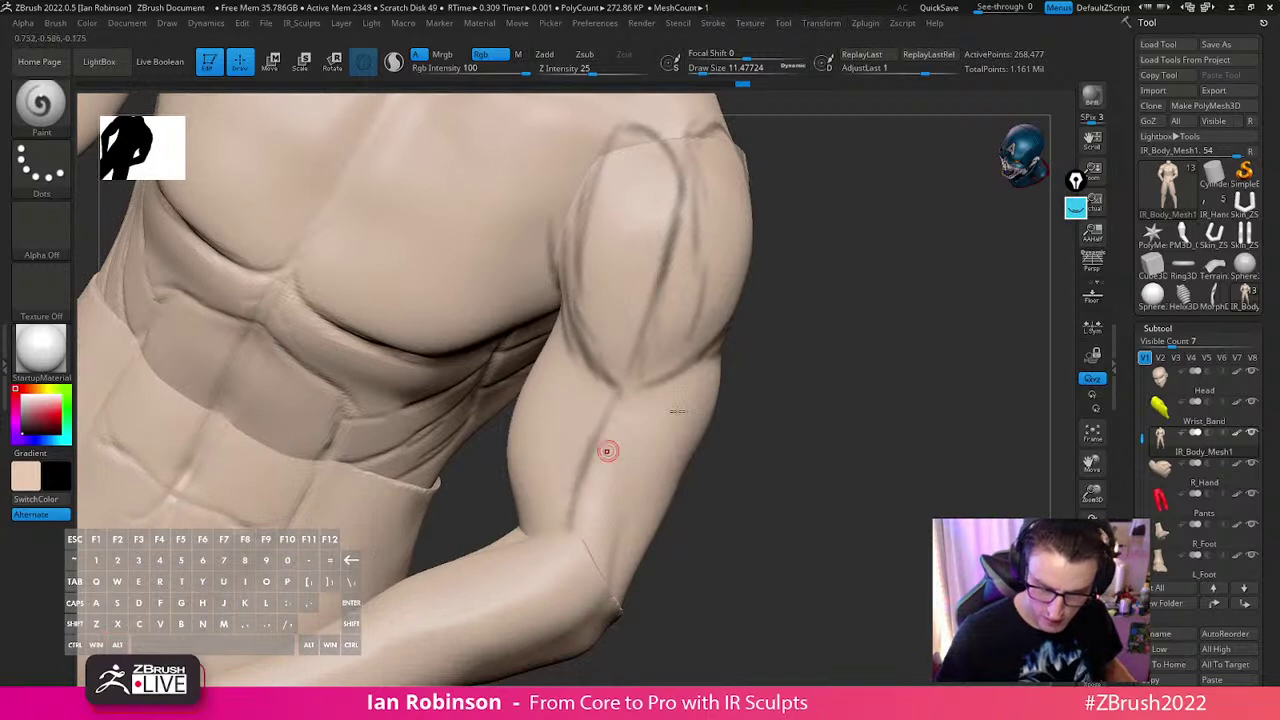
{"action": "right_click_drag", "start_coordinate": [620, 440], "coordinate": [672, 436]}
{"action": "mouse_move", "coordinate": [556, 513]}
{"action": "left_mouse_down"}
{"action": "mouse_move", "coordinate": [518, 530]}
{"action": "mouse_move", "coordinate": [540, 526]}
{"action": "left_mouse_up"}
{"action": "left_click_drag", "start_coordinate": [700, 440], "coordinate": [758, 436]}
{"action": "left_click_drag", "start_coordinate": [540, 318], "coordinate": [503, 477]}
{"action": "mouse_move", "coordinate": [533, 340]}
{"action": "left_mouse_down"}
{"action": "mouse_move", "coordinate": [500, 443]}
{"action": "mouse_move", "coordinate": [499, 525]}
{"action": "left_mouse_up"}
Paint the triceps outlines on the back and outer side of the upper arm
{"action": "mouse_move", "coordinate": [772, 447]}
{"action": "right_mouse_down"}
{"action": "mouse_move", "coordinate": [837, 431]}
{"action": "mouse_move", "coordinate": [531, 358]}
{"action": "mouse_move", "coordinate": [786, 334]}
{"action": "right_mouse_up"}
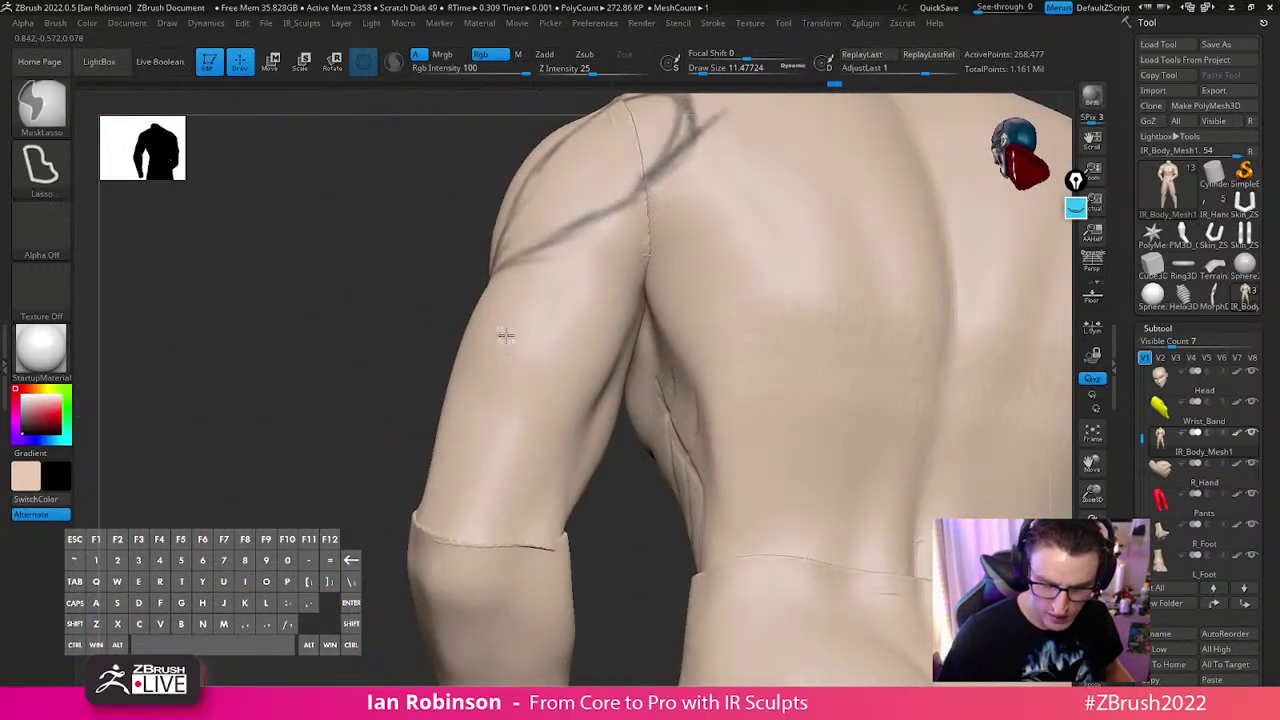
{"action": "left_click_drag", "start_coordinate": [506, 336], "coordinate": [507, 417]}
{"action": "key", "text": "ctrl+z"}
{"action": "left_click_drag", "start_coordinate": [508, 352], "coordinate": [558, 478]}
{"action": "left_click_drag", "start_coordinate": [534, 415], "coordinate": [541, 474]}
{"action": "left_click_drag", "start_coordinate": [620, 522], "coordinate": [650, 505]}
{"action": "left_click_drag", "start_coordinate": [642, 366], "coordinate": [557, 504]}
{"action": "left_click_drag", "start_coordinate": [622, 485], "coordinate": [750, 465]}
{"action": "mouse_move", "coordinate": [640, 362]}
{"action": "left_mouse_down"}
{"action": "mouse_move", "coordinate": [600, 435]}
{"action": "mouse_move", "coordinate": [622, 405]}
{"action": "left_mouse_up"}
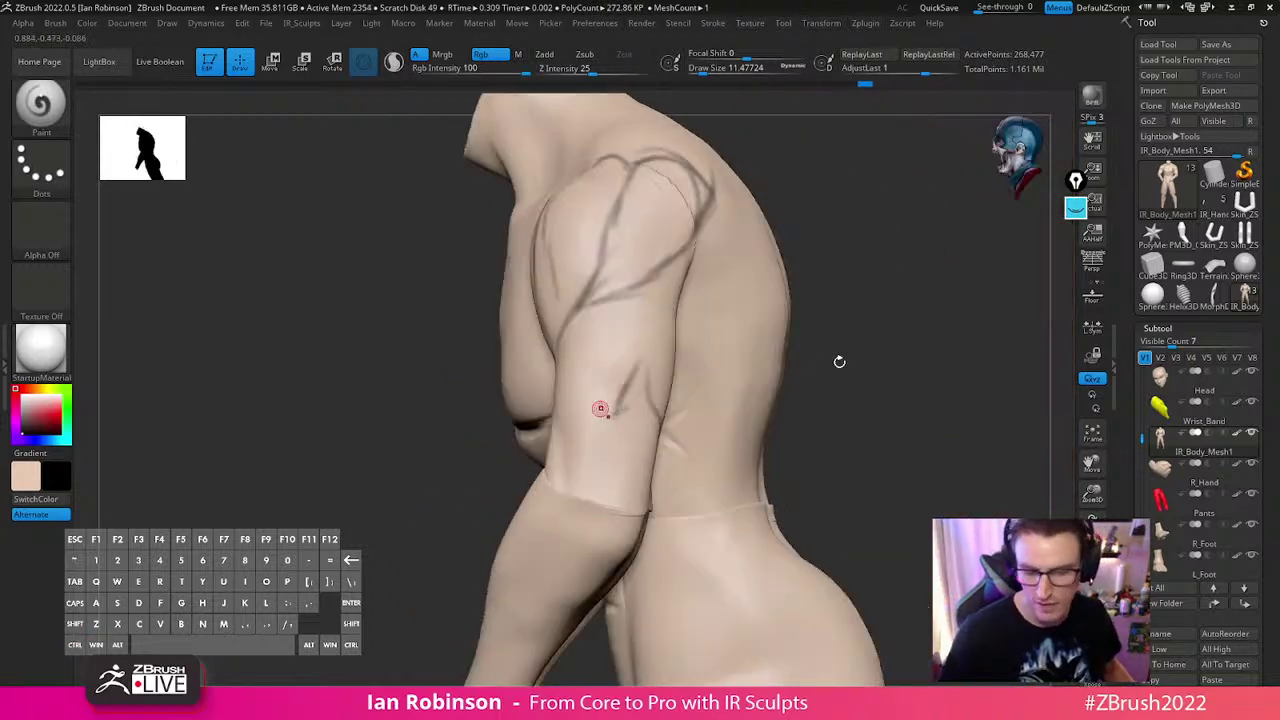
Paint the forearm muscle lines running from the lower upper arm across the elbow toward the wrist
{"action": "left_click_drag", "start_coordinate": [800, 357], "coordinate": [908, 391]}
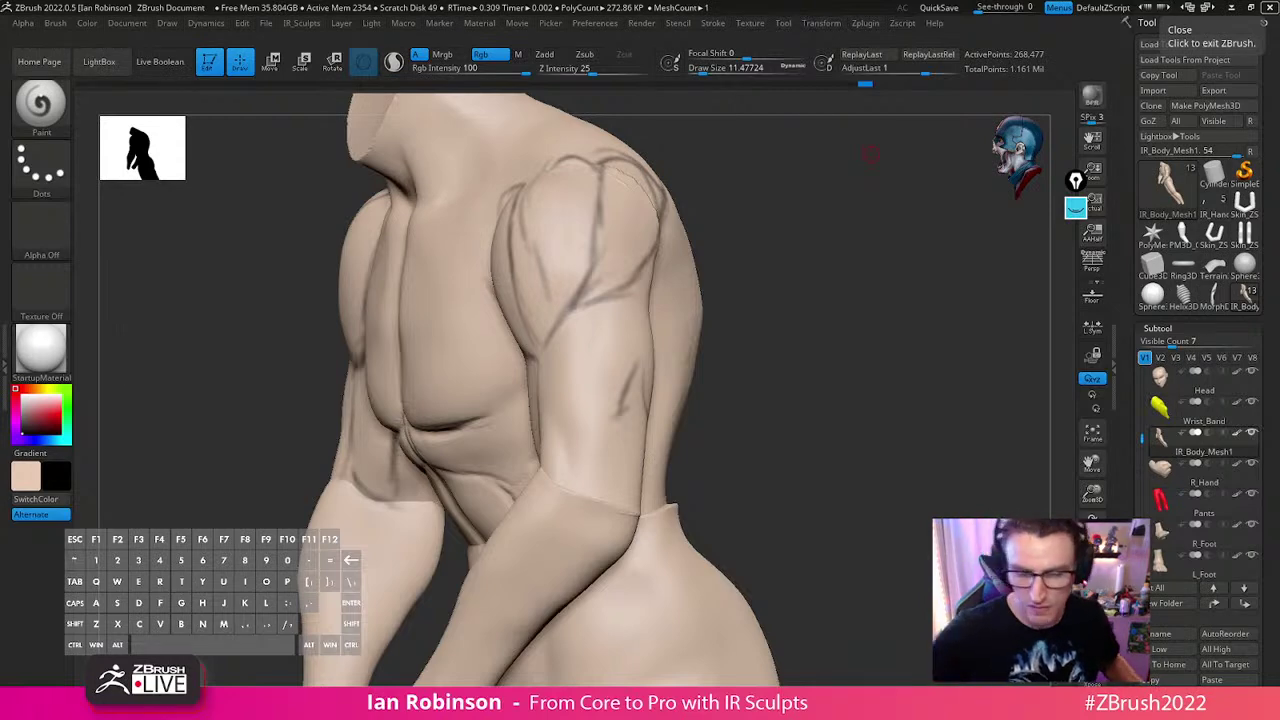
{"action": "left_click_drag", "start_coordinate": [811, 371], "coordinate": [915, 372]}
{"action": "mouse_move", "coordinate": [766, 367]}
{"action": "left_mouse_down"}
{"action": "mouse_move", "coordinate": [774, 355]}
{"action": "mouse_move", "coordinate": [549, 377]}
{"action": "left_mouse_up"}
{"action": "mouse_move", "coordinate": [590, 464]}
{"action": "left_mouse_down"}
{"action": "mouse_move", "coordinate": [612, 405]}
{"action": "mouse_move", "coordinate": [601, 460]}
{"action": "left_mouse_up"}
{"action": "left_click_drag", "start_coordinate": [791, 363], "coordinate": [848, 380]}
{"action": "left_click_drag", "start_coordinate": [697, 476], "coordinate": [734, 400], "text": "alt"}
{"action": "left_click_drag", "start_coordinate": [614, 387], "coordinate": [572, 482]}
{"action": "left_click_drag", "start_coordinate": [779, 448], "coordinate": [828, 450]}
{"action": "left_click_drag", "start_coordinate": [594, 370], "coordinate": [518, 466]}
{"action": "mouse_move", "coordinate": [750, 473]}
{"action": "left_mouse_down", "text": "alt"}
{"action": "mouse_move", "coordinate": [782, 439]}
{"action": "mouse_move", "coordinate": [834, 438]}
{"action": "left_mouse_up", "text": "alt"}
{"action": "left_click_drag", "start_coordinate": [573, 378], "coordinate": [542, 467]}
{"action": "left_click_drag", "start_coordinate": [543, 348], "coordinate": [495, 464]}
{"action": "left_click_drag", "start_coordinate": [514, 403], "coordinate": [489, 510]}
{"action": "left_click_drag", "start_coordinate": [507, 422], "coordinate": [486, 540]}
{"action": "left_click_drag", "start_coordinate": [752, 400], "coordinate": [682, 398]}
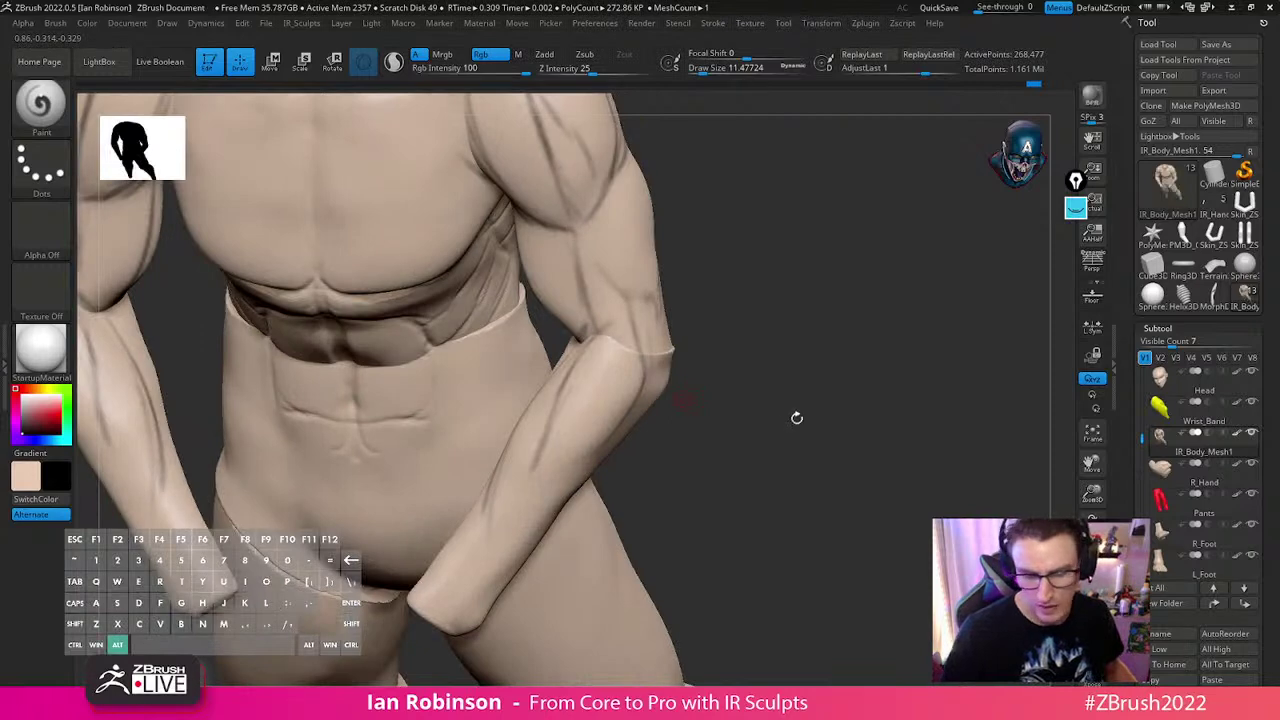
Undo all painted and carved muscle lines on the body
{"action": "left_click_drag", "start_coordinate": [788, 397], "coordinate": [780, 349]}
{"action": "mouse_move", "coordinate": [812, 436]}
{"action": "left_mouse_down", "text": "alt"}
{"action": "mouse_move", "coordinate": [814, 417]}
{"action": "mouse_move", "coordinate": [894, 394]}
{"action": "mouse_move", "coordinate": [820, 409]}
{"action": "left_mouse_up", "text": "alt"}
{"action": "key", "text": "ctrl+z"}
{"action": "key", "text": "ctrl+z"}
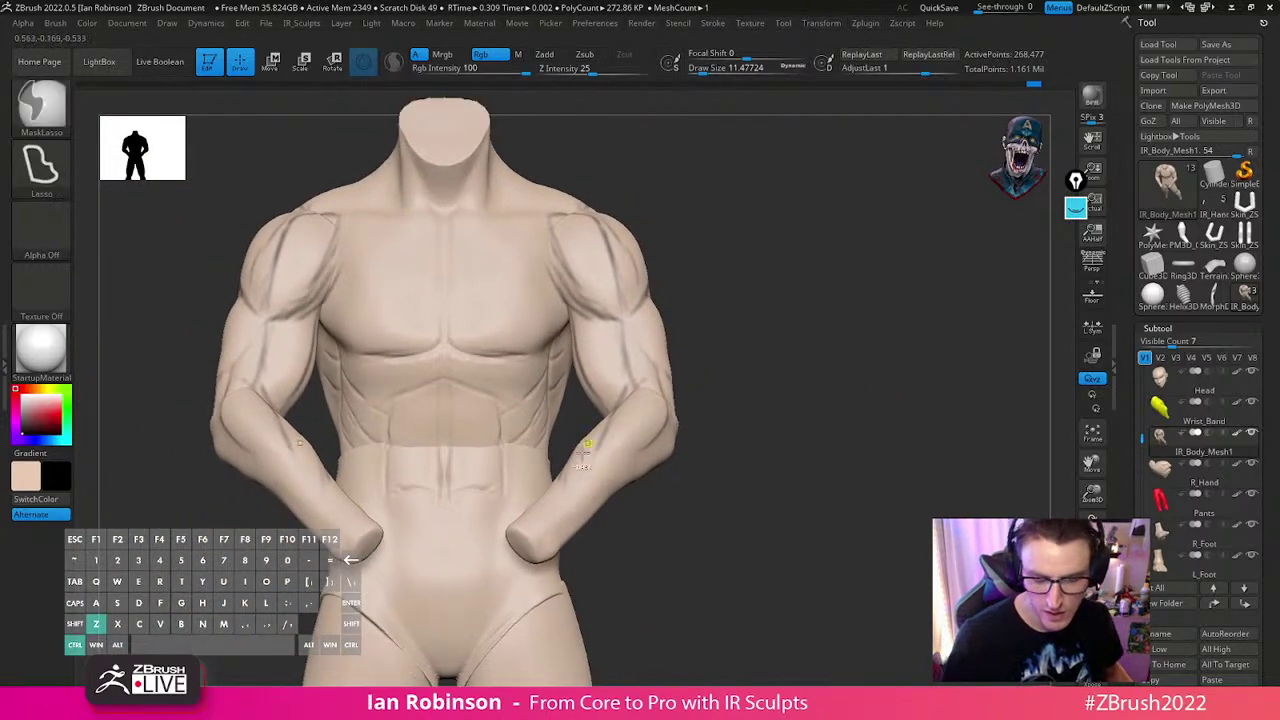
{"action": "key", "text": "ctrl+z"}
{"action": "key", "text": "ctrl+z"}
{"action": "key", "text": "ctrl+z"}
{"action": "key", "text": "ctrl+z"}
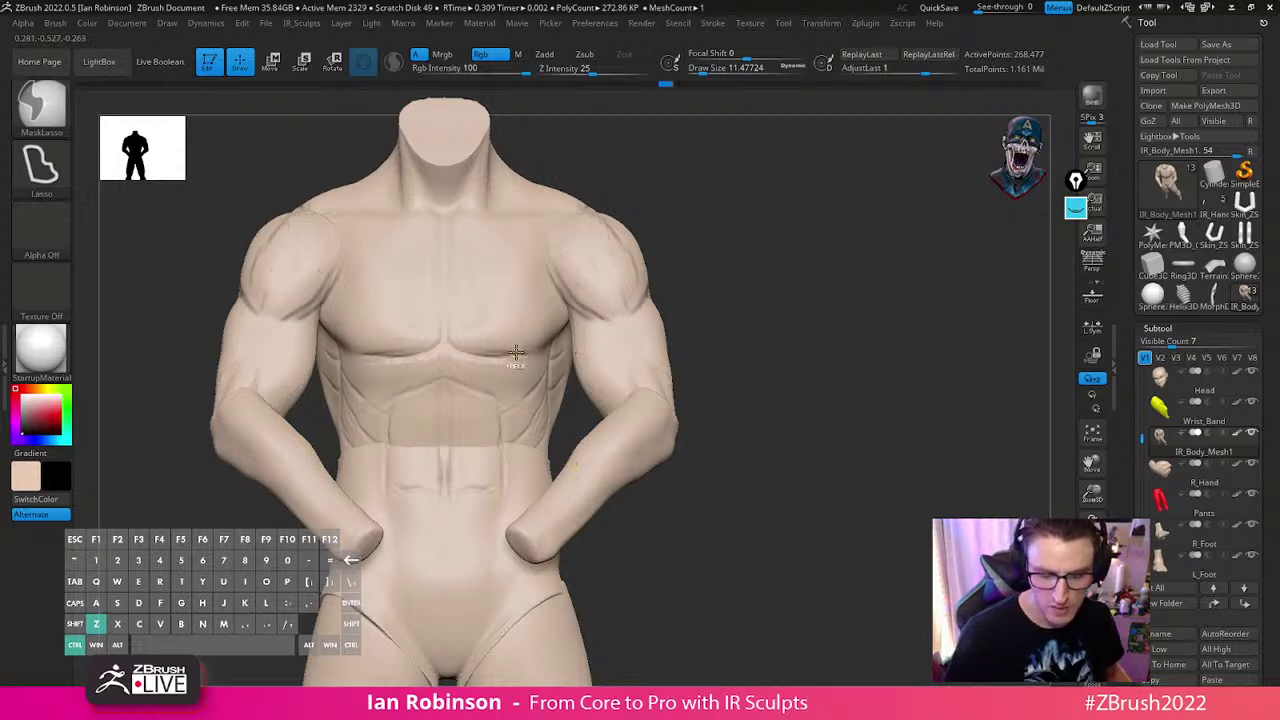
{"action": "key", "text": "ctrl+z"}
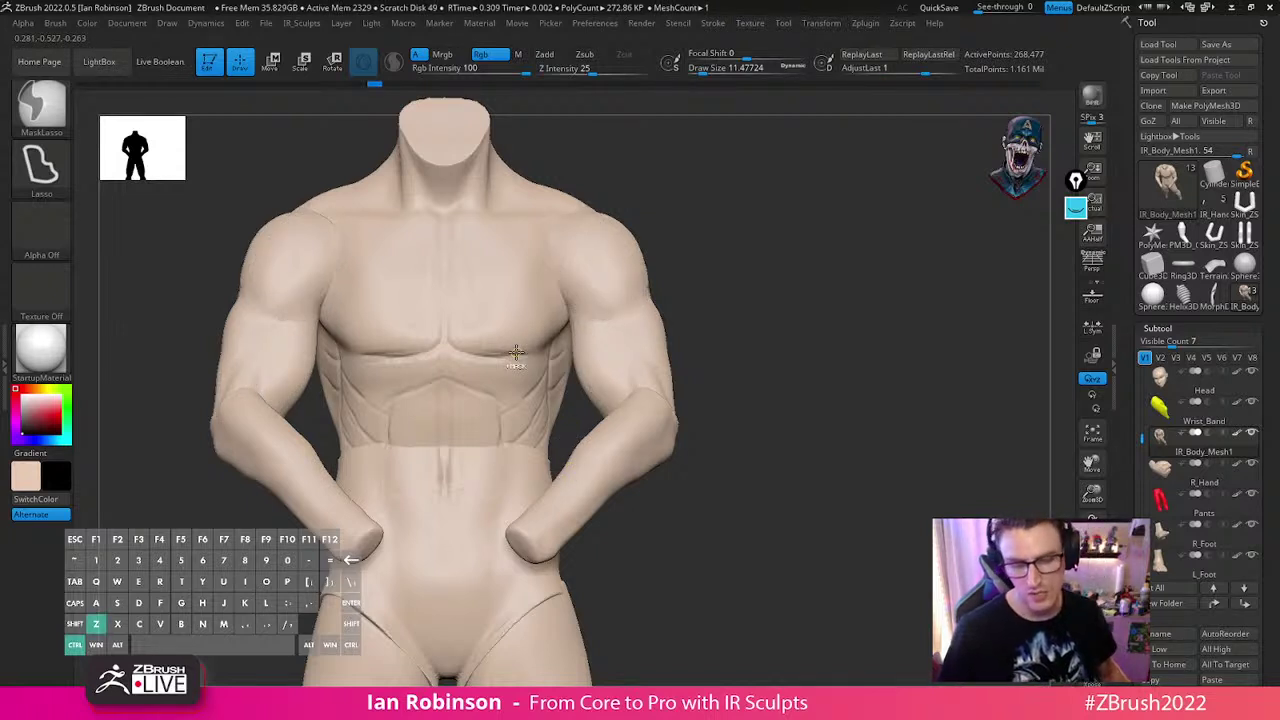
{"action": "key", "text": "ctrl+z"}
{"action": "key", "text": "ctrl+z"}
{"action": "key", "text": "ctrl+z"}
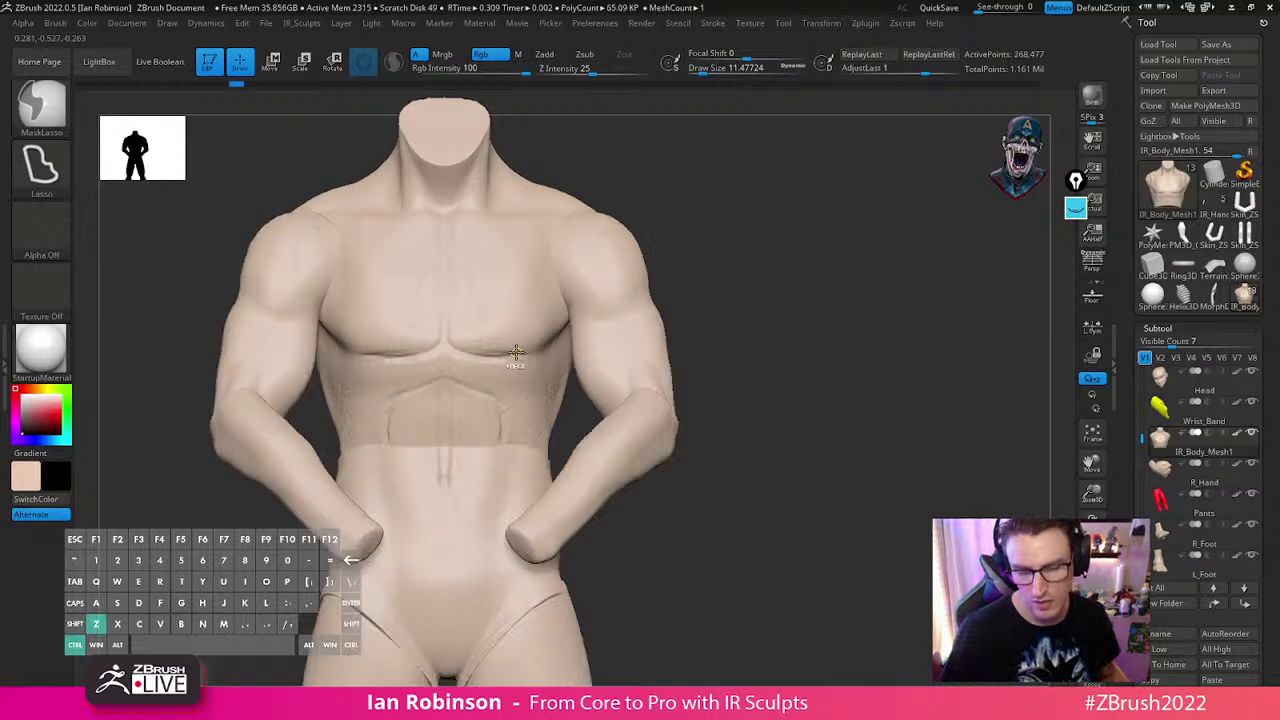
{"action": "key", "text": "ctrl+z"}
{"action": "key", "text": "ctrl+z"}
{"action": "key", "text": "ctrl+z"}
{"action": "key", "text": "ctrl+z"}
{"action": "key", "text": "ctrl+z"}
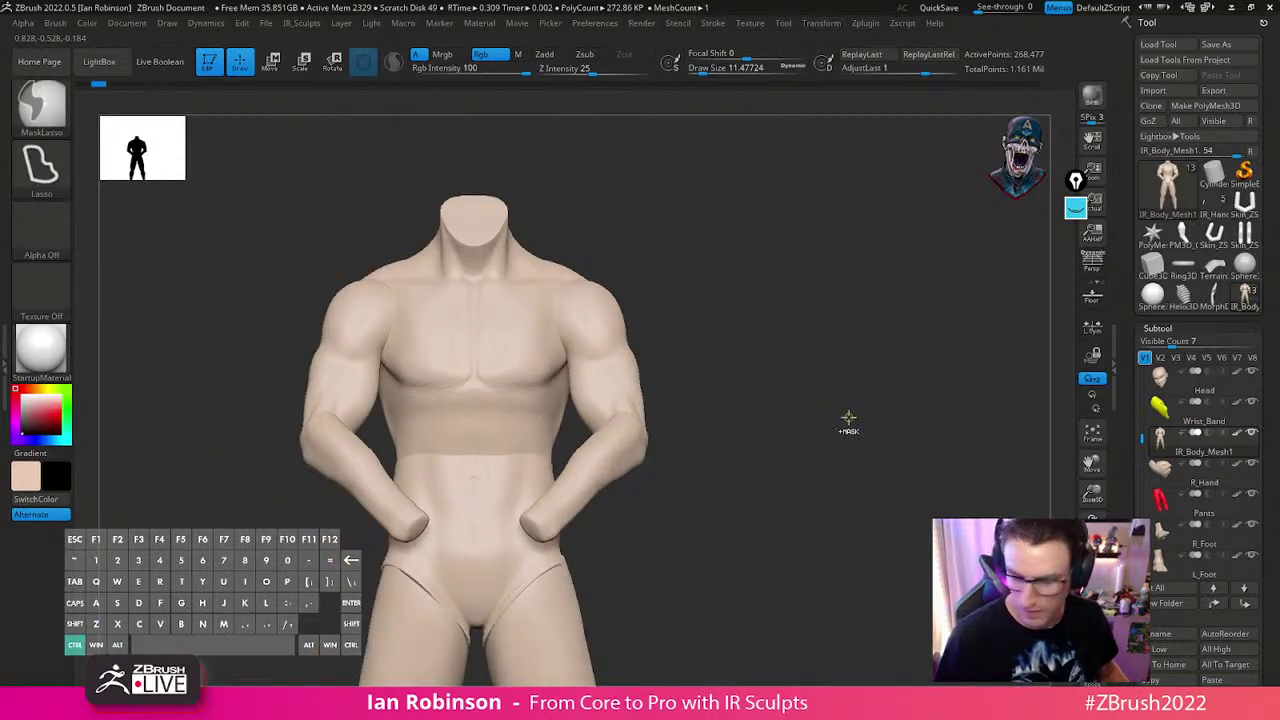
{"action": "key", "text": "ctrl+z"}
{"action": "key", "text": "ctrl+z"}
{"action": "key", "text": "ctrl+z"}
{"action": "key", "text": "ctrl+z"}
{"action": "key", "text": "ctrl+z"}
Isolate and mask the body's arms, bring the whole figure back into view and activate the transform gizmo
{"action": "left_click_drag", "start_coordinate": [837, 434], "coordinate": [834, 482], "text": "shift"}
{"action": "left_click", "coordinate": [744, 299], "text": "ctrl+shift"}
{"action": "left_click", "coordinate": [463, 353]}
{"action": "left_click", "coordinate": [892, 462], "text": "ctrl"}
{"action": "left_click", "coordinate": [893, 462], "text": "ctrl+shift"}
{"action": "left_click", "coordinate": [768, 380], "text": "ctrl+shift"}
{"action": "left_click_drag", "start_coordinate": [906, 454], "coordinate": [842, 444], "text": "alt"}
{"action": "left_click", "coordinate": [862, 435], "text": "ctrl"}
{"action": "left_click", "coordinate": [866, 437], "text": "ctrl+shift"}
{"action": "key", "text": "w"}
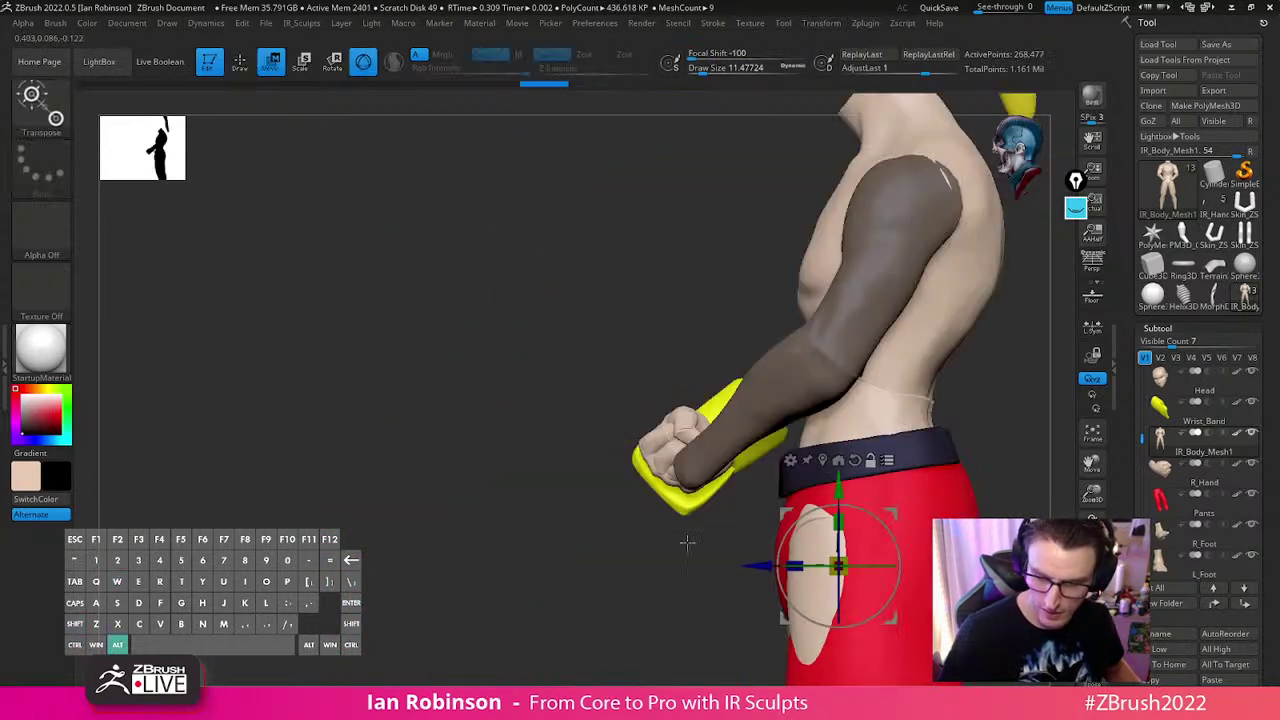
Reset the gizmo's orientation and center it on the body's arms, then invert the mask so only the arms are free
{"action": "left_click_drag", "start_coordinate": [705, 517], "coordinate": [610, 548], "text": "alt"}
{"action": "key", "text": "q"}
{"action": "left_click_drag", "start_coordinate": [914, 435], "coordinate": [902, 463], "text": "alt"}
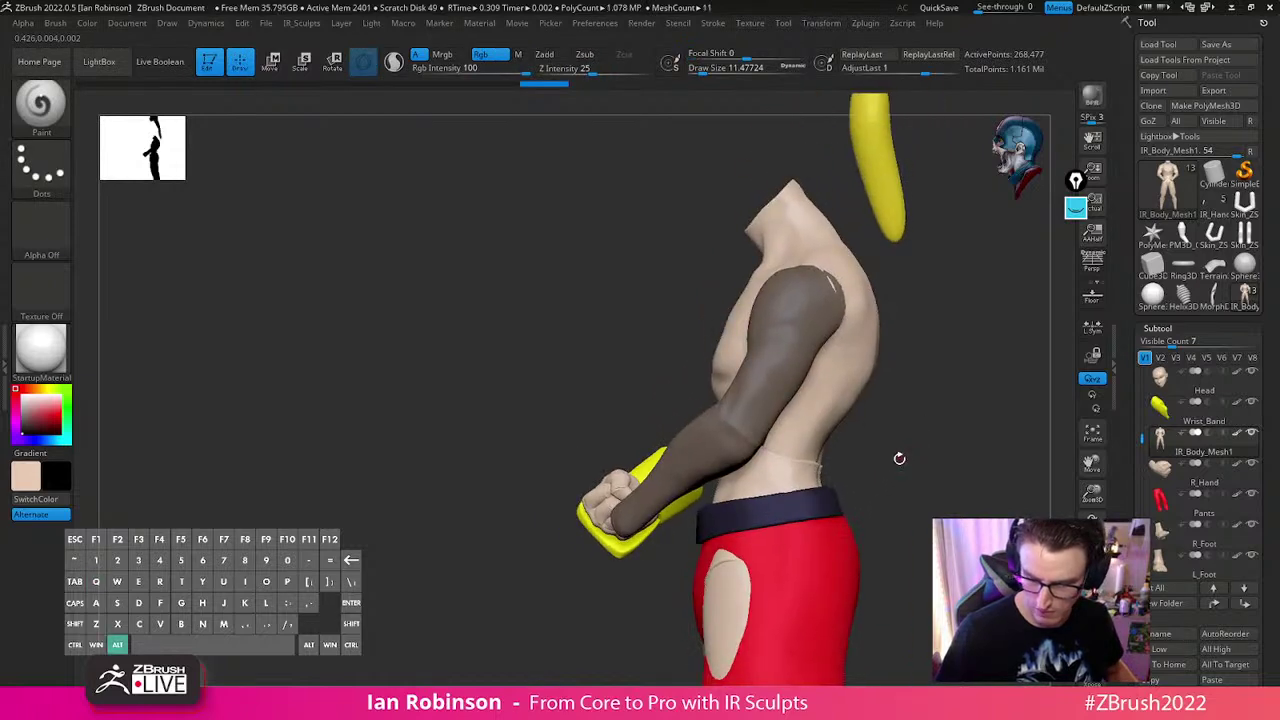
{"action": "key", "text": "w"}
{"action": "left_click", "coordinate": [798, 491], "text": "alt"}
{"action": "left_click", "coordinate": [805, 505], "text": "alt"}
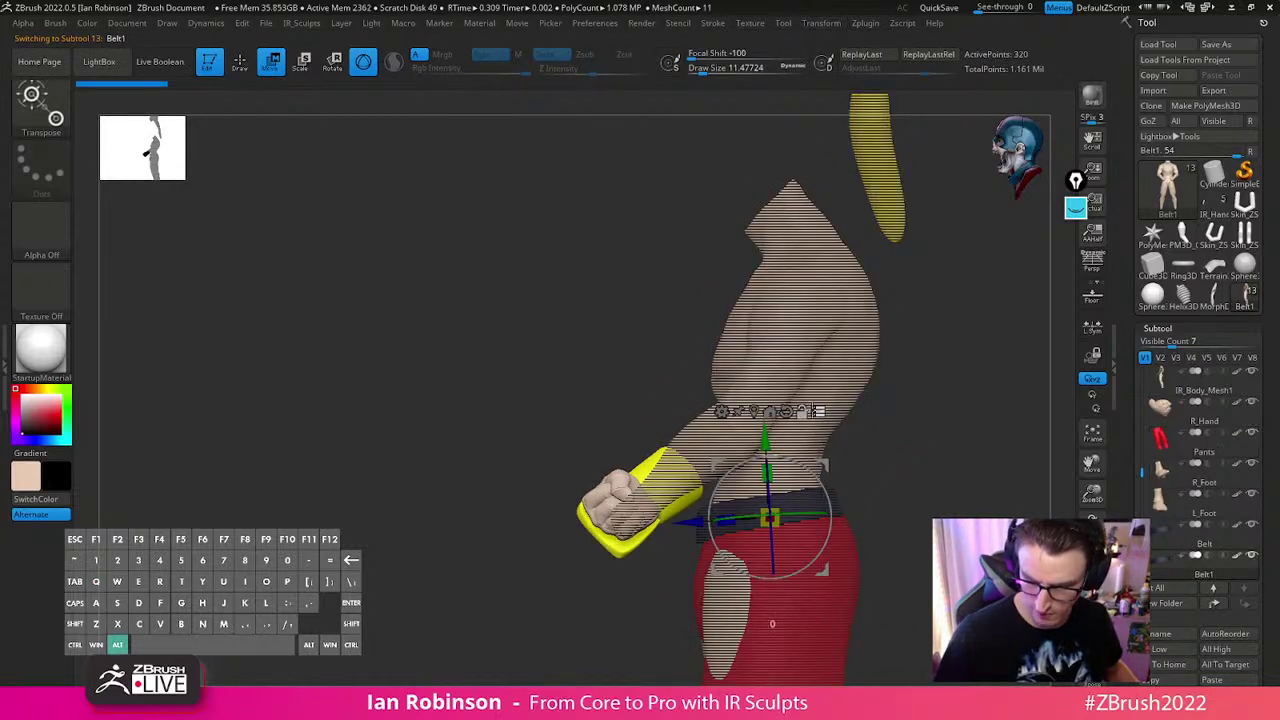
{"action": "left_click", "coordinate": [826, 444], "text": "alt"}
{"action": "left_click_drag", "start_coordinate": [850, 441], "coordinate": [850, 284], "text": "alt"}
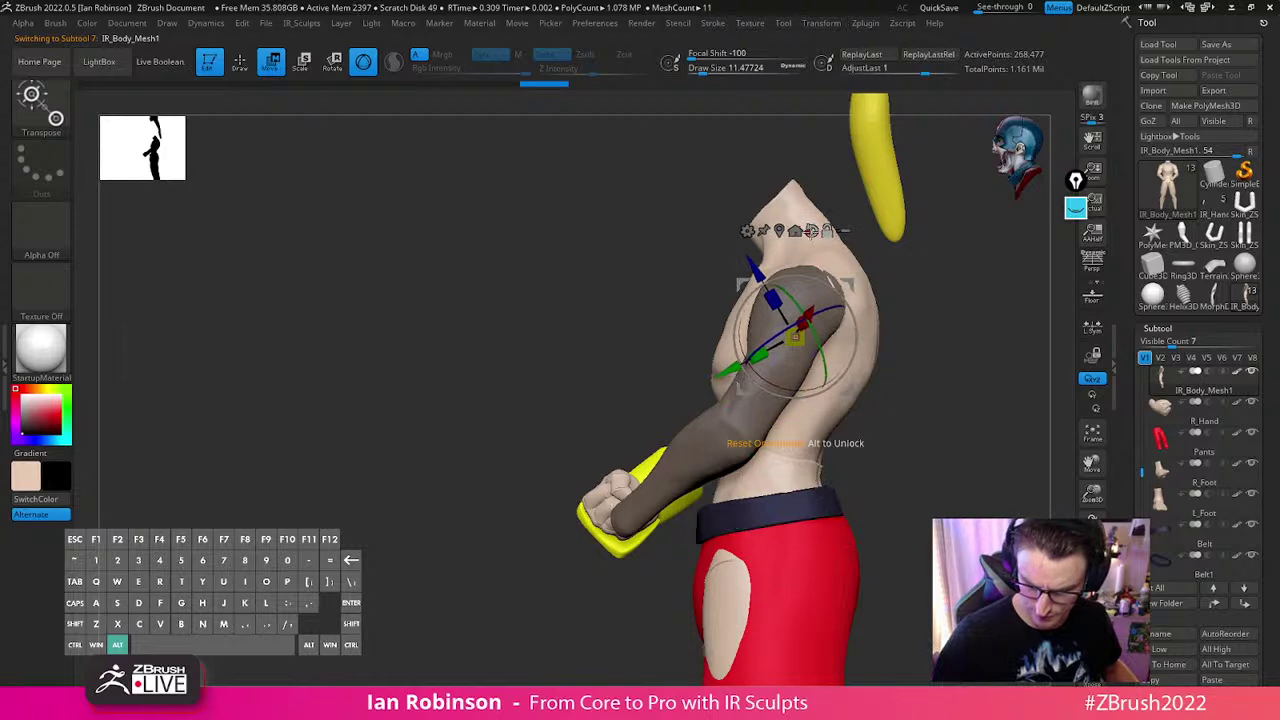
{"action": "left_click", "coordinate": [814, 230], "text": "alt"}
{"action": "left_click", "coordinate": [782, 230], "text": "alt"}
{"action": "left_click", "coordinate": [881, 343], "text": "ctrl"}
Place the gizmo at the shoulder joint and adjust the pose of both arms from the shoulders
{"action": "left_click_drag", "start_coordinate": [842, 546], "coordinate": [863, 248], "text": "alt"}
{"action": "left_click_drag", "start_coordinate": [870, 287], "coordinate": [870, 277]}
{"action": "left_click_drag", "start_coordinate": [920, 342], "coordinate": [986, 361]}
{"action": "left_click_drag", "start_coordinate": [848, 306], "coordinate": [858, 270]}
{"action": "key", "text": "q"}
{"action": "mouse_move", "coordinate": [968, 343]}
{"action": "left_mouse_down", "text": "alt"}
{"action": "mouse_move", "coordinate": [868, 306]}
{"action": "mouse_move", "coordinate": [860, 332]}
{"action": "mouse_move", "coordinate": [960, 338]}
{"action": "left_mouse_up", "text": "alt"}
Mask the whole body except the forearms and adjust the forearms' pose from the elbows
{"action": "left_click", "coordinate": [820, 338], "text": "ctrl+shift"}
{"action": "left_click", "coordinate": [865, 332], "text": "ctrl"}
{"action": "left_click", "coordinate": [873, 328], "text": "ctrl+shift"}
{"action": "key", "text": "w"}
{"action": "left_click", "coordinate": [797, 398], "text": "alt"}
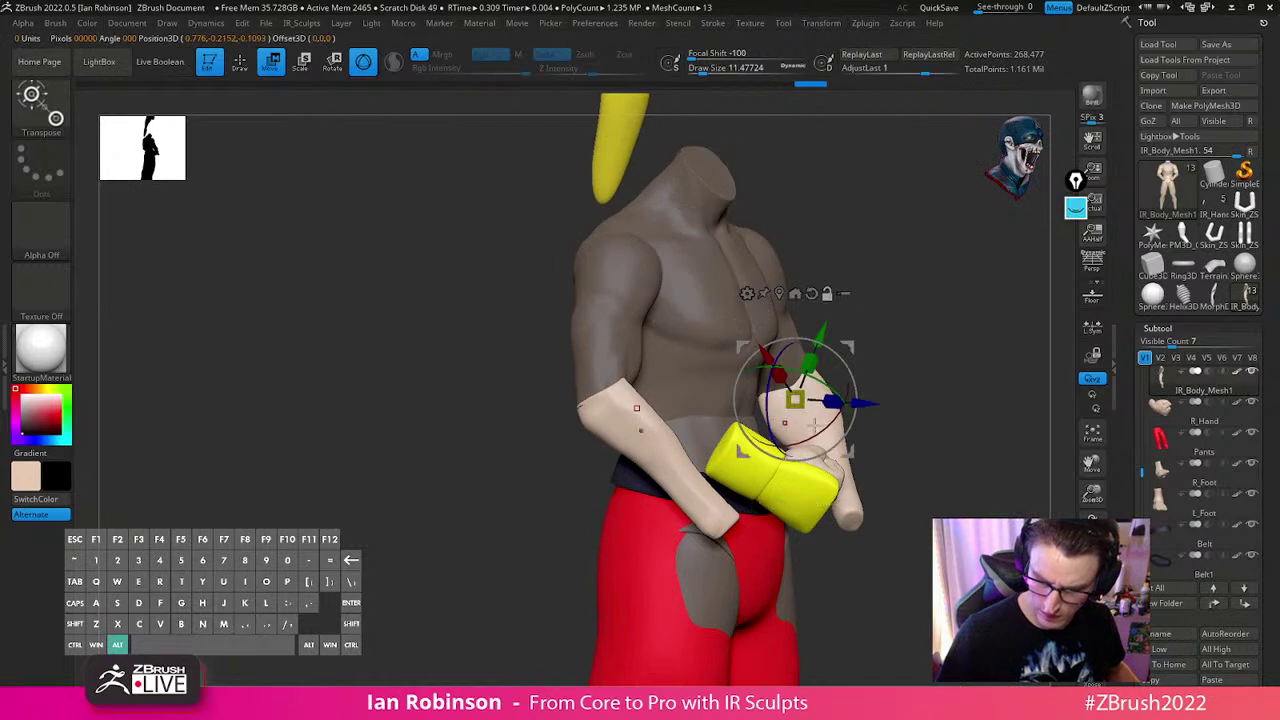
{"action": "left_click_drag", "start_coordinate": [636, 408], "coordinate": [540, 419]}
{"action": "mouse_move", "coordinate": [838, 452]}
{"action": "left_mouse_down"}
{"action": "mouse_move", "coordinate": [882, 443]}
{"action": "mouse_move", "coordinate": [934, 491]}
{"action": "mouse_move", "coordinate": [910, 433]}
{"action": "left_mouse_up"}
{"action": "key", "text": "q"}
{"action": "key", "text": "w"}
{"action": "key", "text": "q"}
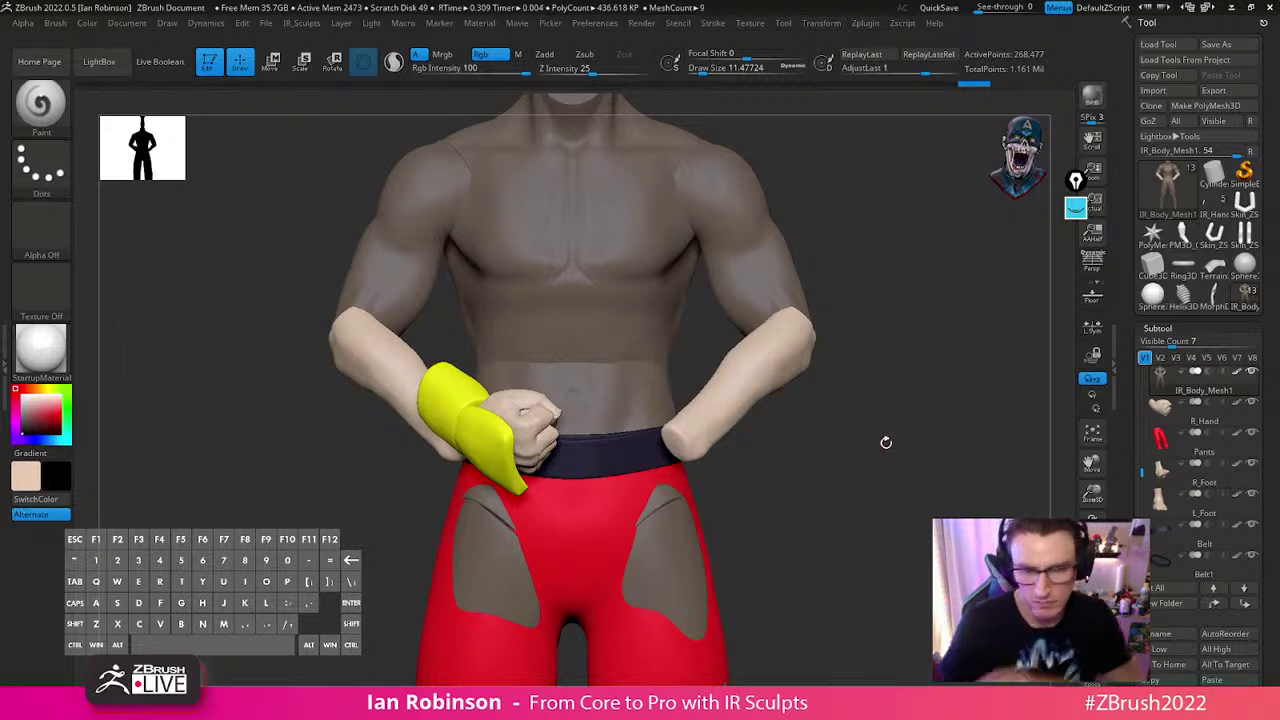
Clear the body's mask and make the right hand the active subtool for transforming
{"action": "mouse_move", "coordinate": [886, 329]}
{"action": "left_mouse_down"}
{"action": "mouse_move", "coordinate": [940, 308]}
{"action": "mouse_move", "coordinate": [900, 318]}
{"action": "left_mouse_up"}
{"action": "left_click_drag", "start_coordinate": [900, 318], "coordinate": [892, 280], "text": "ctrl"}
{"action": "left_click", "coordinate": [603, 347], "text": "alt"}
{"action": "key", "text": "w"}
{"action": "left_click", "coordinate": [606, 239]}
{"action": "left_click_drag", "start_coordinate": [892, 280], "coordinate": [934, 306], "text": "alt"}
Move and rotate the right hand with its wrist band to fit the reposed right forearm
{"action": "left_click_drag", "start_coordinate": [542, 417], "coordinate": [535, 446]}
{"action": "left_click_drag", "start_coordinate": [810, 372], "coordinate": [760, 396]}
{"action": "left_click_drag", "start_coordinate": [610, 429], "coordinate": [590, 439]}
{"action": "left_click_drag", "start_coordinate": [846, 306], "coordinate": [871, 297]}
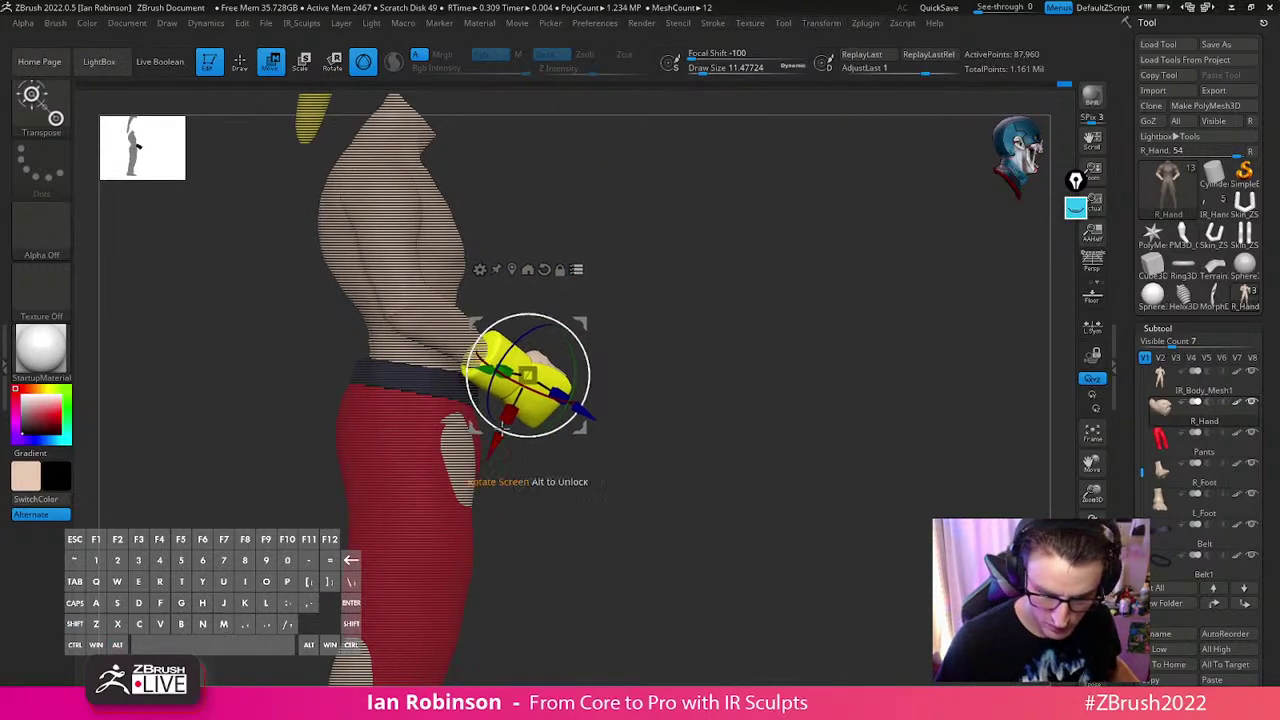
{"action": "left_click_drag", "start_coordinate": [770, 345], "coordinate": [657, 334], "text": "shift"}
{"action": "left_click_drag", "start_coordinate": [854, 271], "coordinate": [838, 307], "text": "alt"}
Choose the Move brush with a draw size of about 111 and make IR_Body_Mesh1 the active subtool
{"action": "key", "text": "q"}
{"action": "mouse_move", "coordinate": [506, 269]}
{"action": "left_mouse_down"}
{"action": "mouse_move", "coordinate": [470, 328]}
{"action": "mouse_move", "coordinate": [463, 422]}
{"action": "left_mouse_up"}
{"action": "key", "text": "s"}
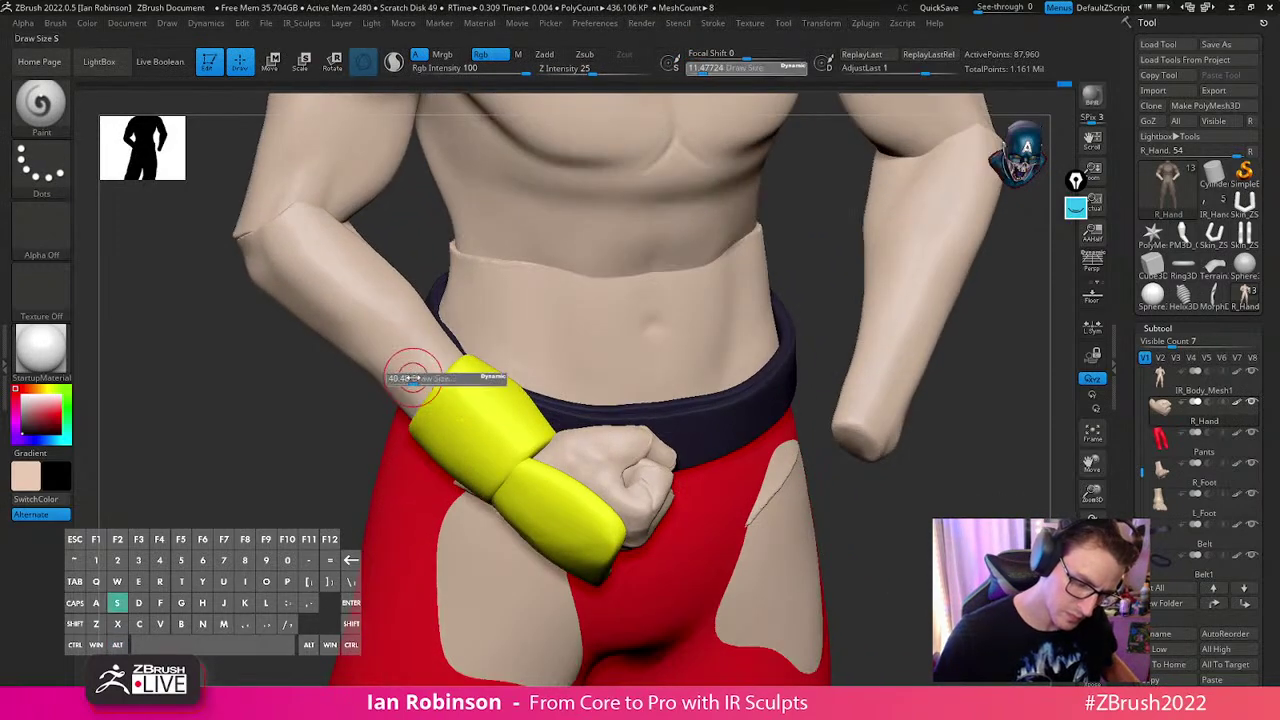
{"action": "key", "text": "b"}
{"action": "key", "text": "m"}
{"action": "key", "text": "v"}
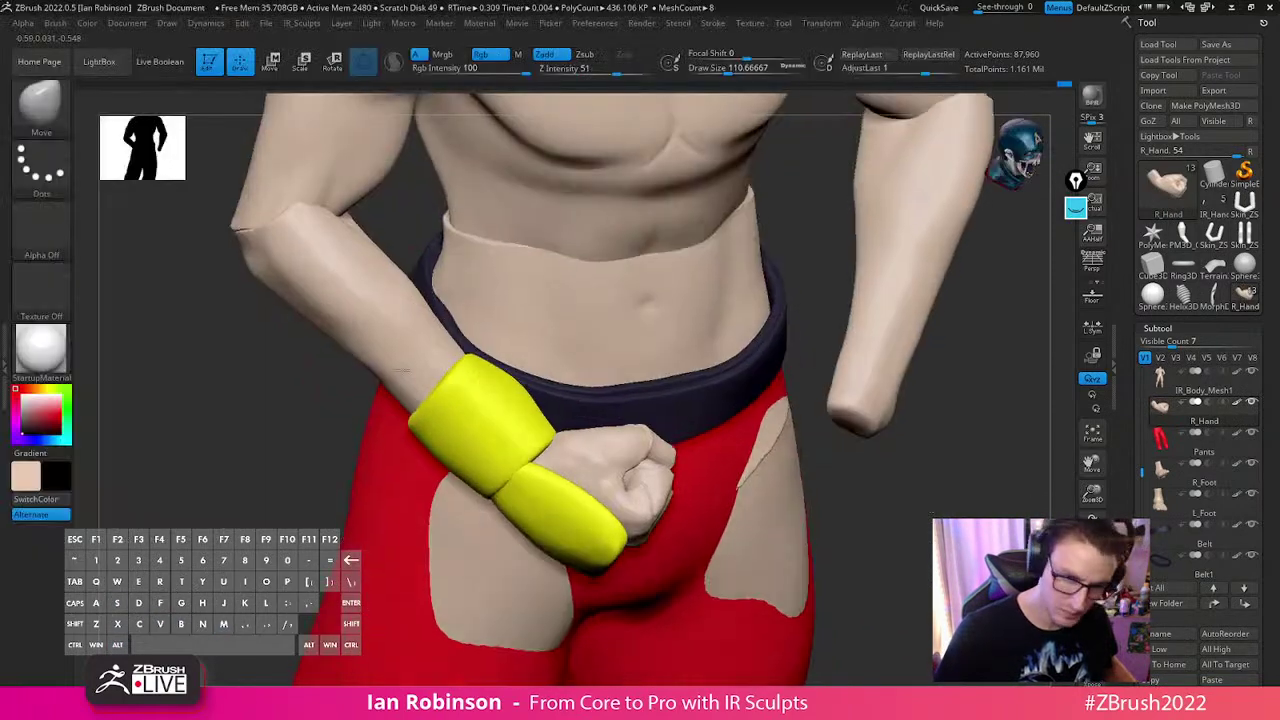
{"action": "left_click", "coordinate": [392, 332], "text": "alt"}
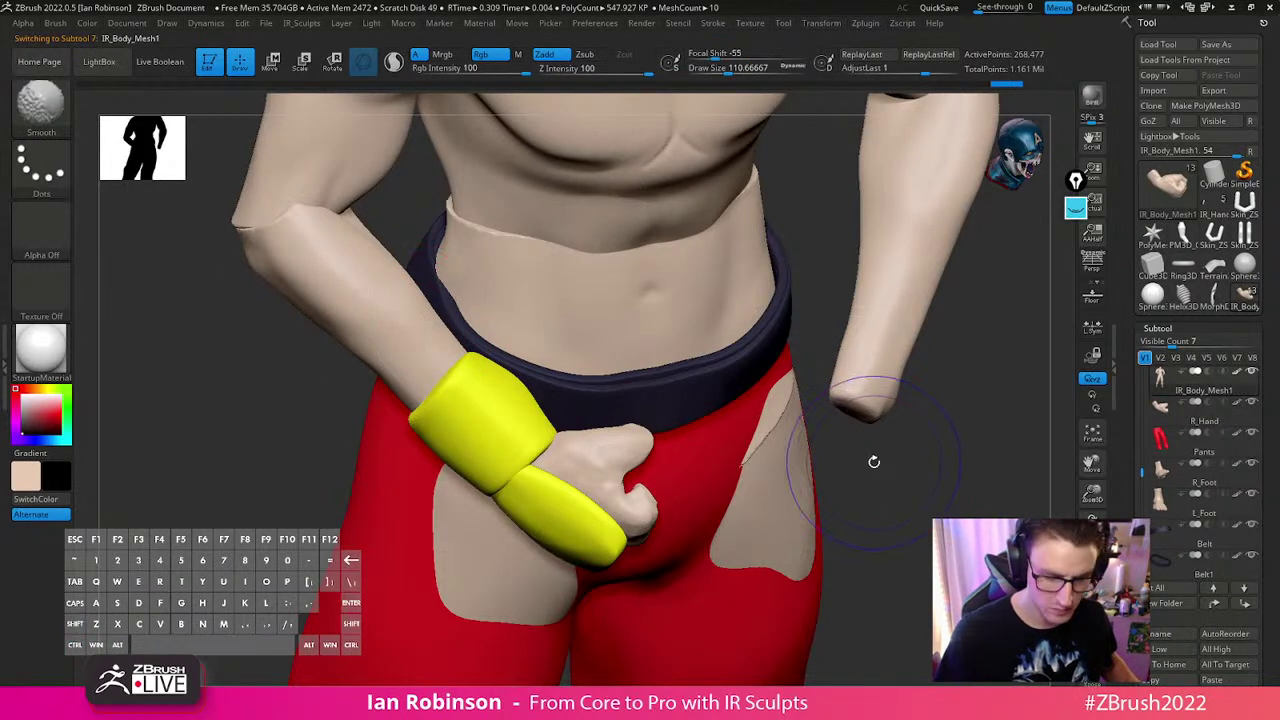
Mask the whole body except the forearms, using the forearm polygroups
{"action": "key", "text": "ctrl+shift"}
{"action": "left_click", "coordinate": [417, 338], "text": "ctrl+shift"}
{"action": "left_click", "coordinate": [937, 506], "text": "ctrl"}
{"action": "left_click", "coordinate": [938, 508], "text": "ctrl+shift"}
{"action": "left_click", "coordinate": [938, 511], "text": "ctrl"}
{"action": "left_click_drag", "start_coordinate": [938, 512], "coordinate": [417, 322], "text": "alt"}
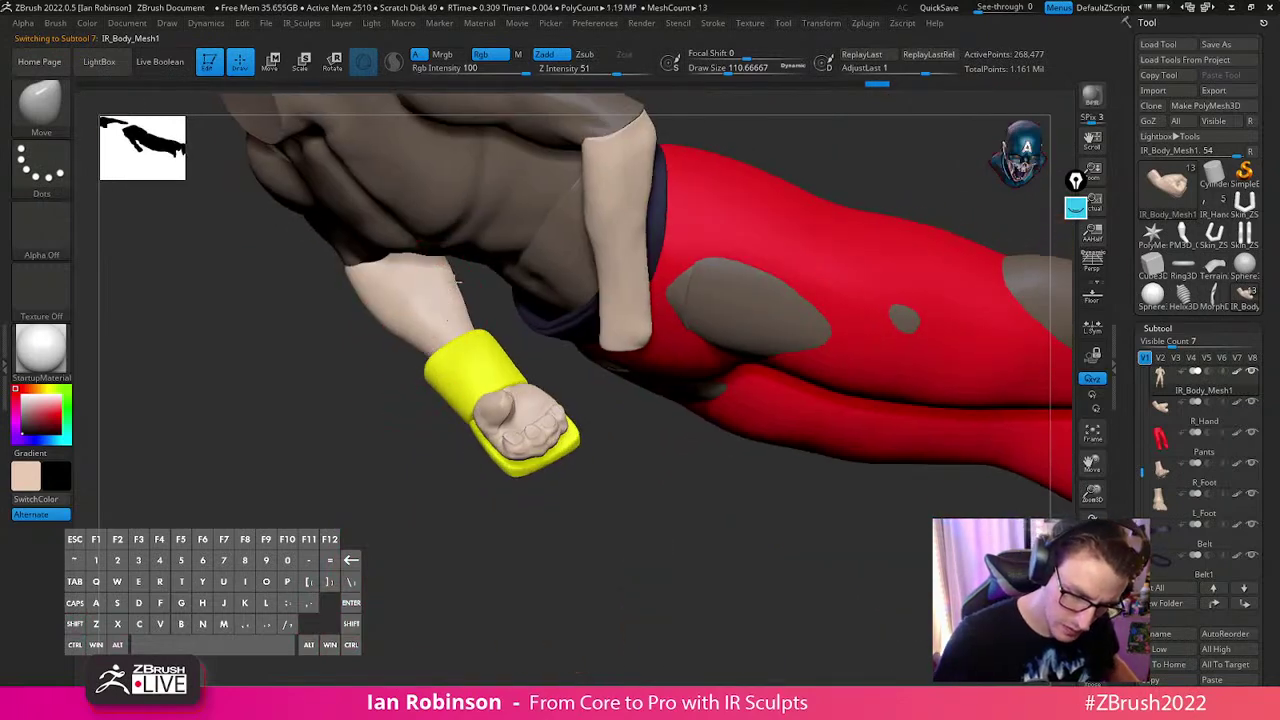
Reshape the right forearm between the elbow and the wrist band with the Move brush
{"action": "left_click_drag", "start_coordinate": [390, 387], "coordinate": [488, 367]}
{"action": "left_click_drag", "start_coordinate": [588, 246], "coordinate": [576, 328]}
{"action": "left_click_drag", "start_coordinate": [660, 332], "coordinate": [553, 363]}
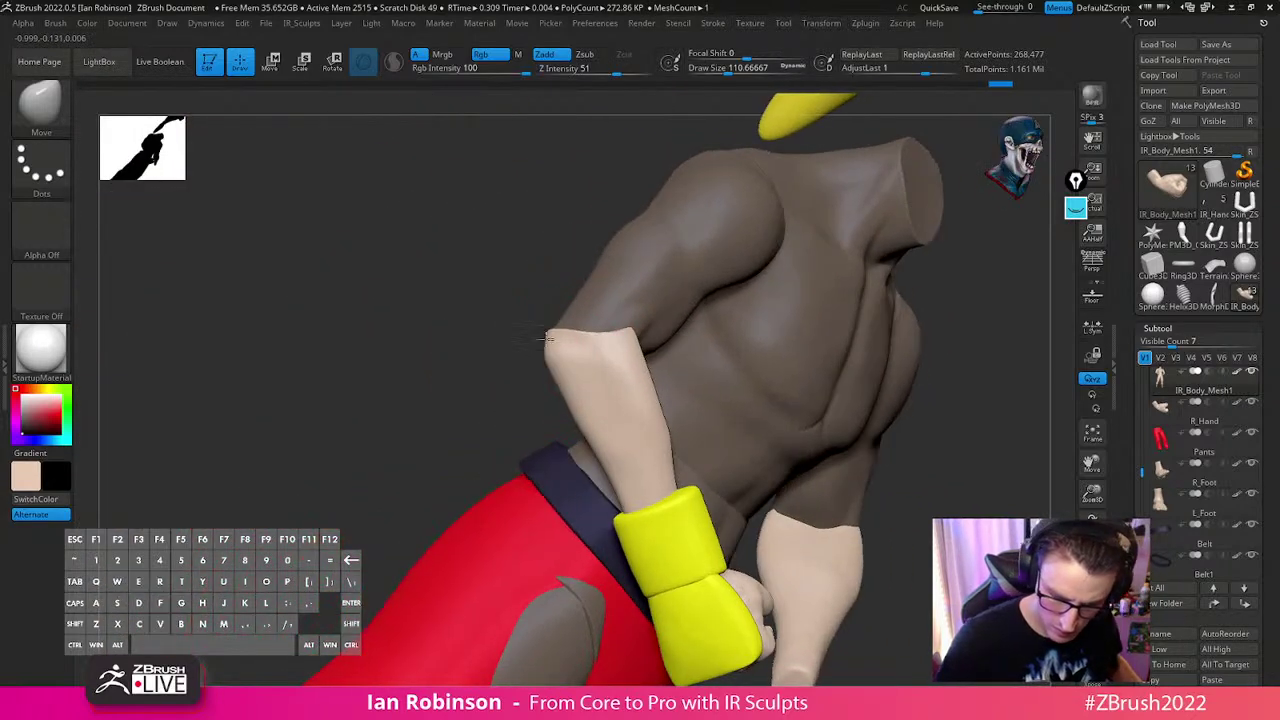
{"action": "mouse_move", "coordinate": [528, 322]}
{"action": "left_mouse_down"}
{"action": "mouse_move", "coordinate": [523, 346]}
{"action": "mouse_move", "coordinate": [581, 334]}
{"action": "mouse_move", "coordinate": [557, 358]}
{"action": "mouse_move", "coordinate": [691, 383]}
{"action": "mouse_move", "coordinate": [743, 360]}
{"action": "mouse_move", "coordinate": [692, 366]}
{"action": "left_mouse_up"}
{"action": "key", "text": "s"}
{"action": "left_click_drag", "start_coordinate": [559, 423], "coordinate": [566, 423]}
{"action": "left_click_drag", "start_coordinate": [578, 432], "coordinate": [590, 442]}
{"action": "mouse_move", "coordinate": [702, 390]}
{"action": "left_mouse_down"}
{"action": "mouse_move", "coordinate": [761, 383]}
{"action": "mouse_move", "coordinate": [764, 423]}
{"action": "mouse_move", "coordinate": [505, 428]}
{"action": "mouse_move", "coordinate": [594, 430]}
{"action": "mouse_move", "coordinate": [547, 404]}
{"action": "mouse_move", "coordinate": [619, 353]}
{"action": "mouse_move", "coordinate": [560, 330]}
{"action": "mouse_move", "coordinate": [620, 300]}
{"action": "mouse_move", "coordinate": [585, 380]}
{"action": "mouse_move", "coordinate": [623, 394]}
{"action": "mouse_move", "coordinate": [609, 358]}
{"action": "mouse_move", "coordinate": [723, 360]}
{"action": "mouse_move", "coordinate": [649, 325]}
{"action": "left_mouse_up"}
{"action": "left_click_drag", "start_coordinate": [746, 330], "coordinate": [514, 357]}
{"action": "mouse_move", "coordinate": [466, 517]}
{"action": "left_mouse_down"}
{"action": "mouse_move", "coordinate": [451, 403]}
{"action": "mouse_move", "coordinate": [395, 360]}
{"action": "mouse_move", "coordinate": [368, 378]}
{"action": "left_mouse_up"}
Reduce the draw size to about 62 and refine the right forearm's contour near the wrist band
{"action": "key", "text": "s"}
{"action": "right_click_drag", "start_coordinate": [368, 378], "coordinate": [374, 369]}
{"action": "key", "text": "s"}
{"action": "left_click_drag", "start_coordinate": [376, 371], "coordinate": [366, 376]}
{"action": "right_click_drag", "start_coordinate": [366, 376], "coordinate": [359, 362]}
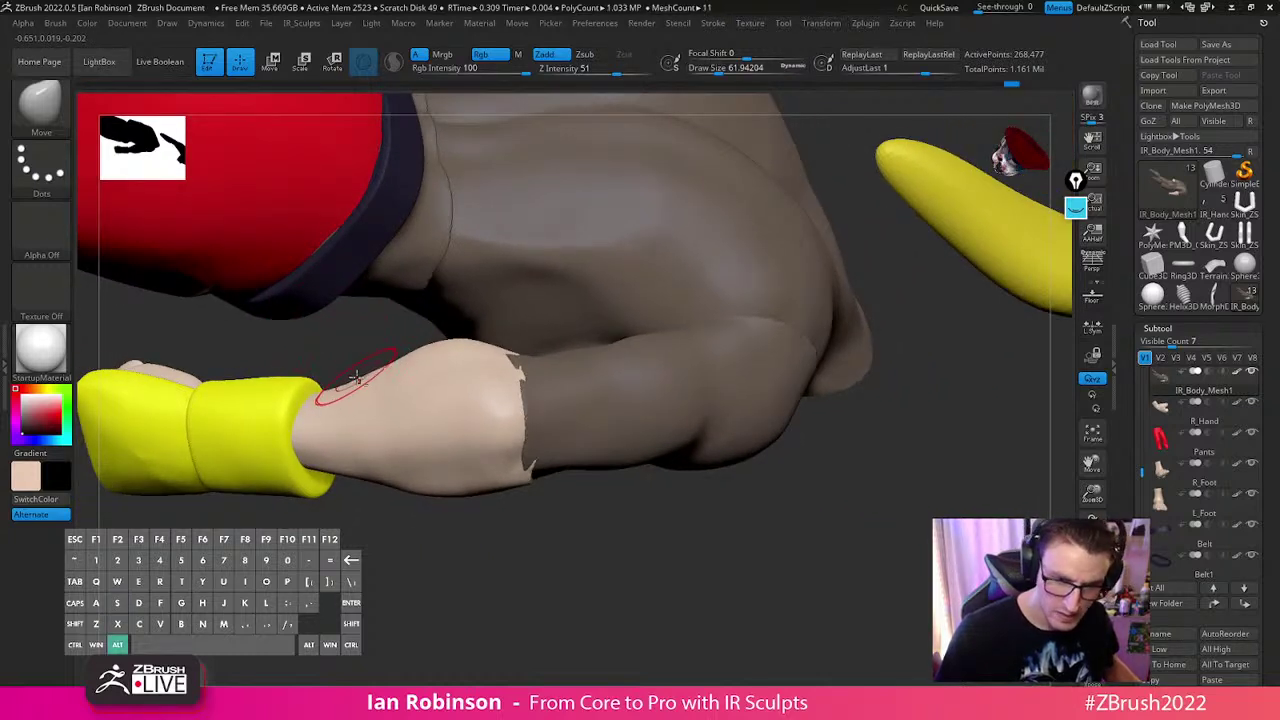
{"action": "left_click_drag", "start_coordinate": [357, 373], "coordinate": [351, 378]}
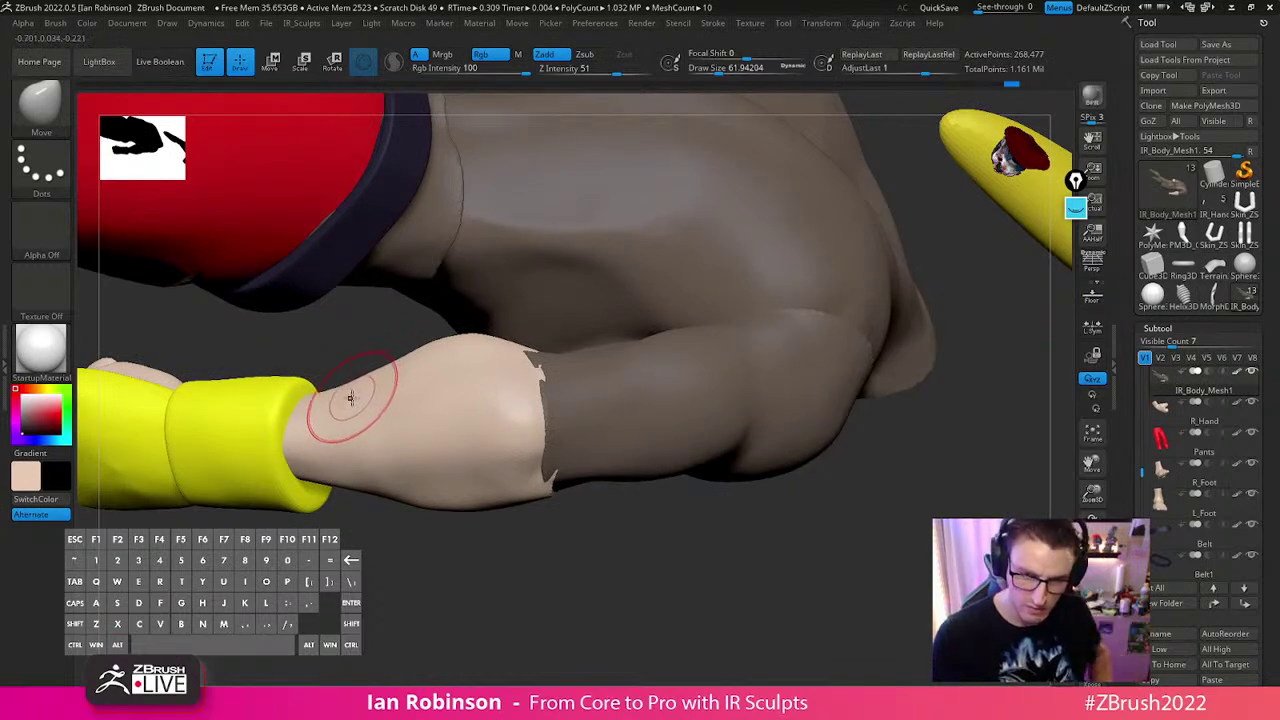
{"action": "left_click_drag", "start_coordinate": [376, 519], "coordinate": [376, 532]}
Set the draw size to about 81 and fit the right wrist into the yellow band from several sides
{"action": "key", "text": "s"}
{"action": "left_click_drag", "start_coordinate": [389, 376], "coordinate": [395, 376]}
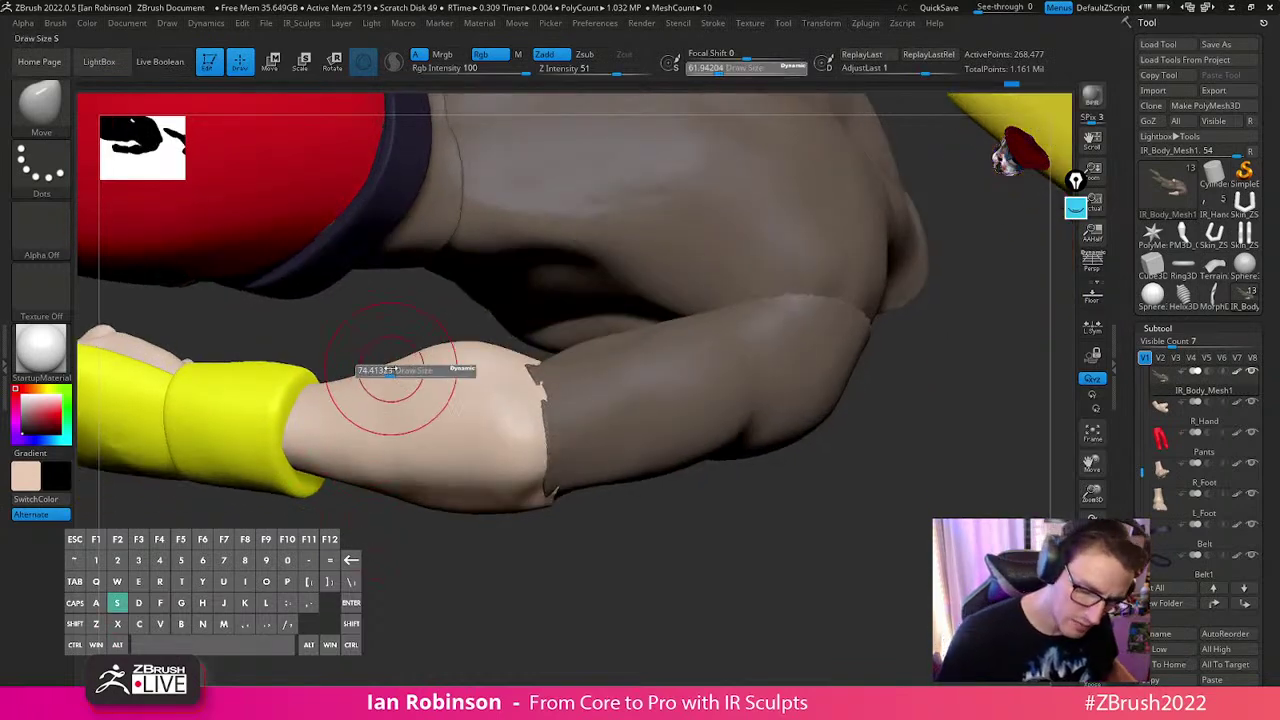
{"action": "left_click_drag", "start_coordinate": [363, 511], "coordinate": [371, 475]}
{"action": "left_click_drag", "start_coordinate": [324, 394], "coordinate": [314, 393]}
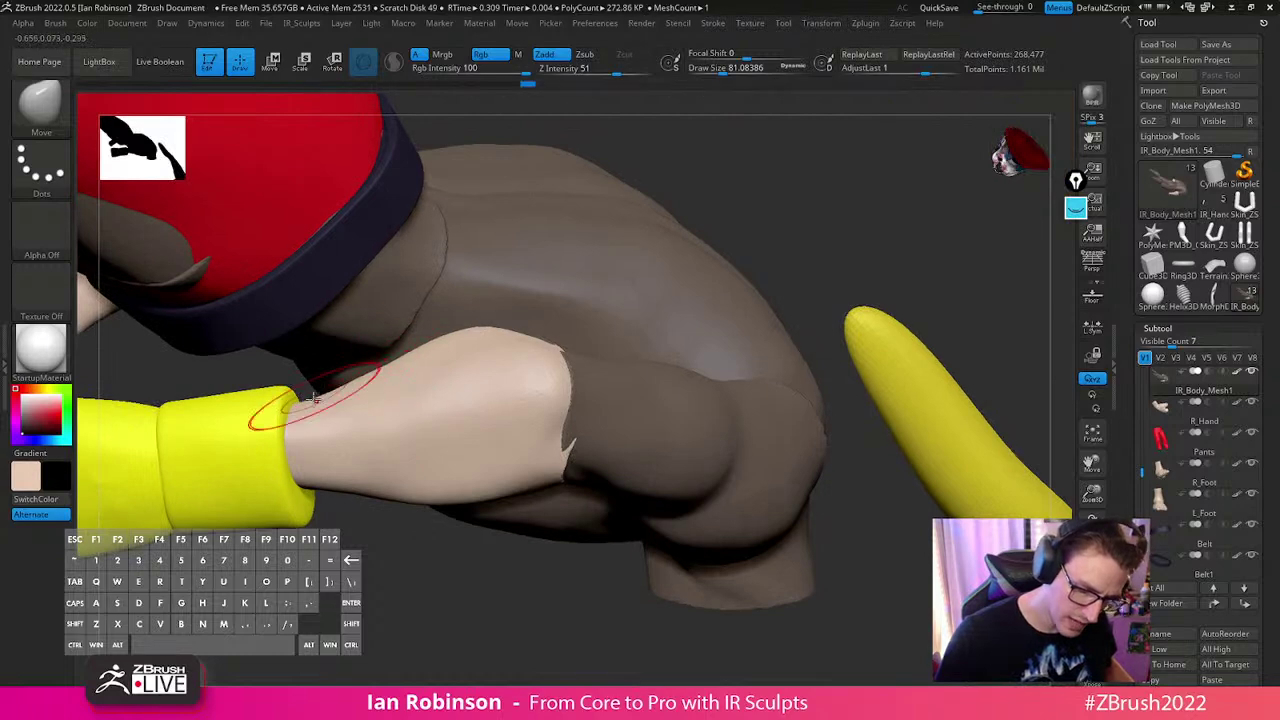
{"action": "mouse_move", "coordinate": [381, 581]}
{"action": "left_mouse_down", "text": "alt"}
{"action": "mouse_move", "coordinate": [371, 443]}
{"action": "mouse_move", "coordinate": [415, 403]}
{"action": "left_mouse_up", "text": "alt"}
{"action": "left_click_drag", "start_coordinate": [315, 510], "coordinate": [303, 488]}
{"action": "left_click_drag", "start_coordinate": [540, 410], "coordinate": [640, 372]}
{"action": "left_click_drag", "start_coordinate": [265, 520], "coordinate": [338, 530]}
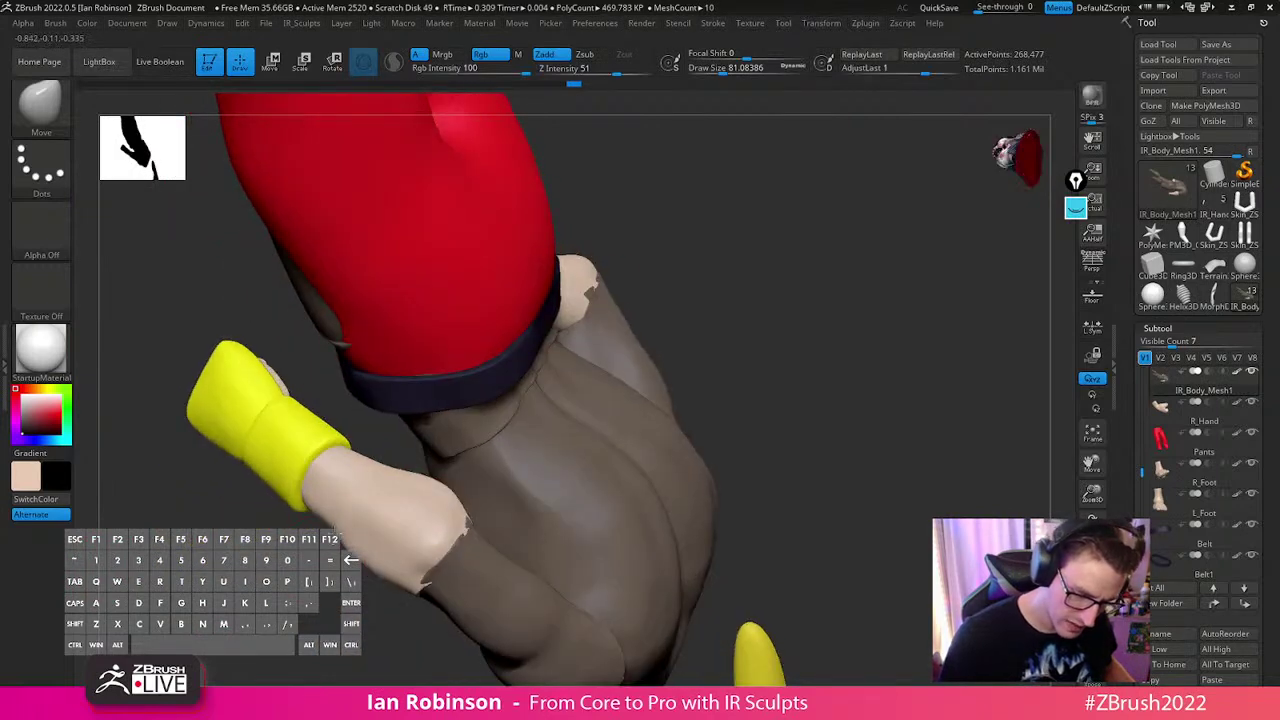
{"action": "right_click_drag", "start_coordinate": [326, 520], "coordinate": [471, 371]}
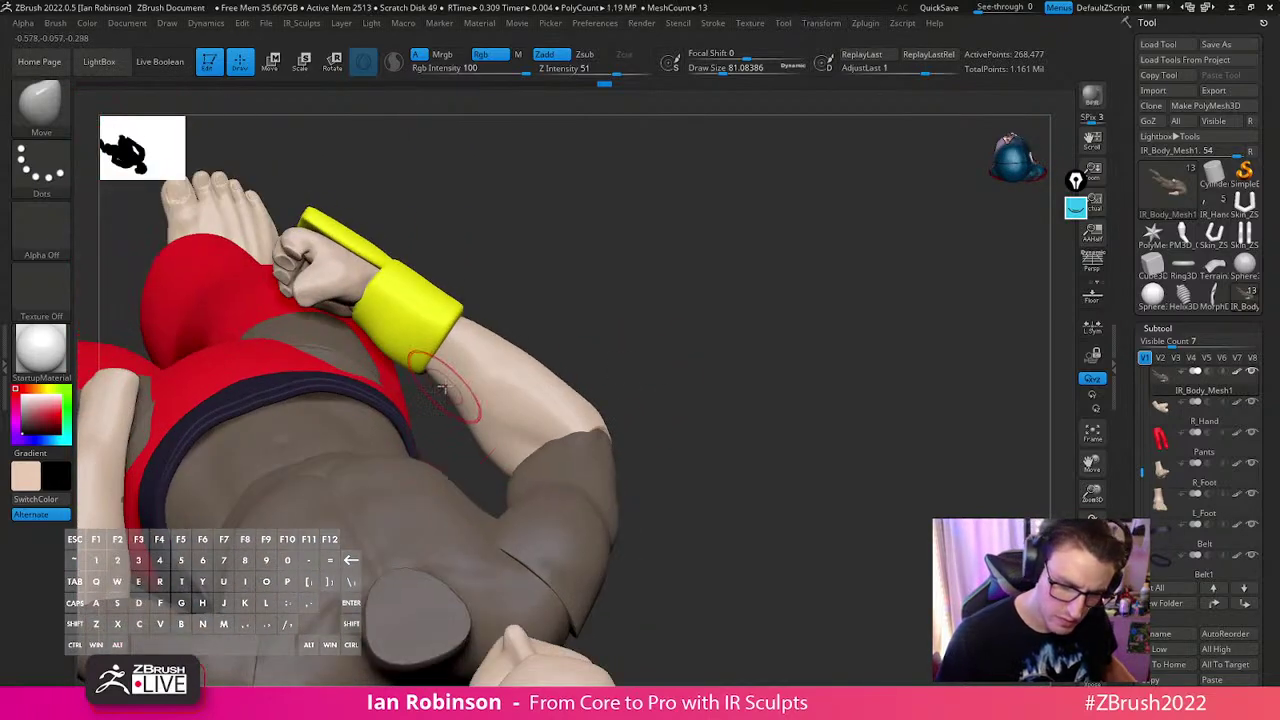
Save the posed character tool over KenMaster_Blockout_07_Posed.ztl
{"action": "right_click_drag", "start_coordinate": [586, 314], "coordinate": [807, 371]}
{"action": "left_click", "coordinate": [1228, 45]}
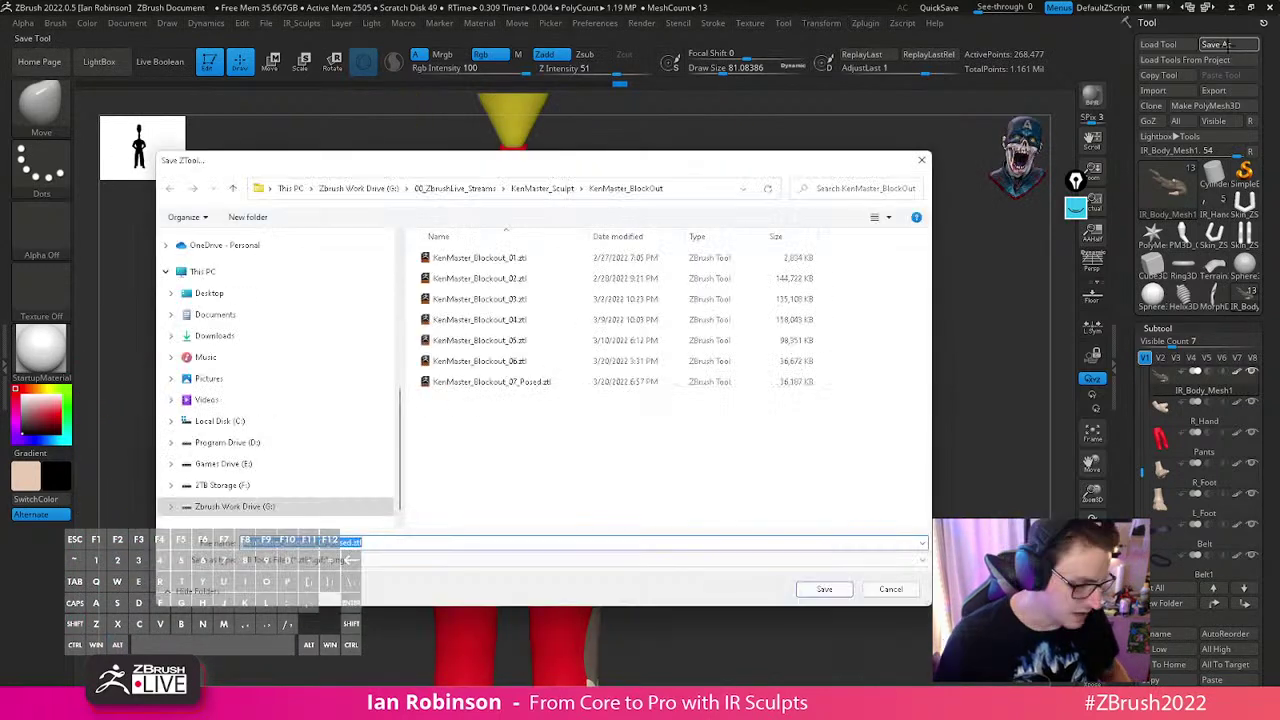
{"action": "key", "text": "Return"}
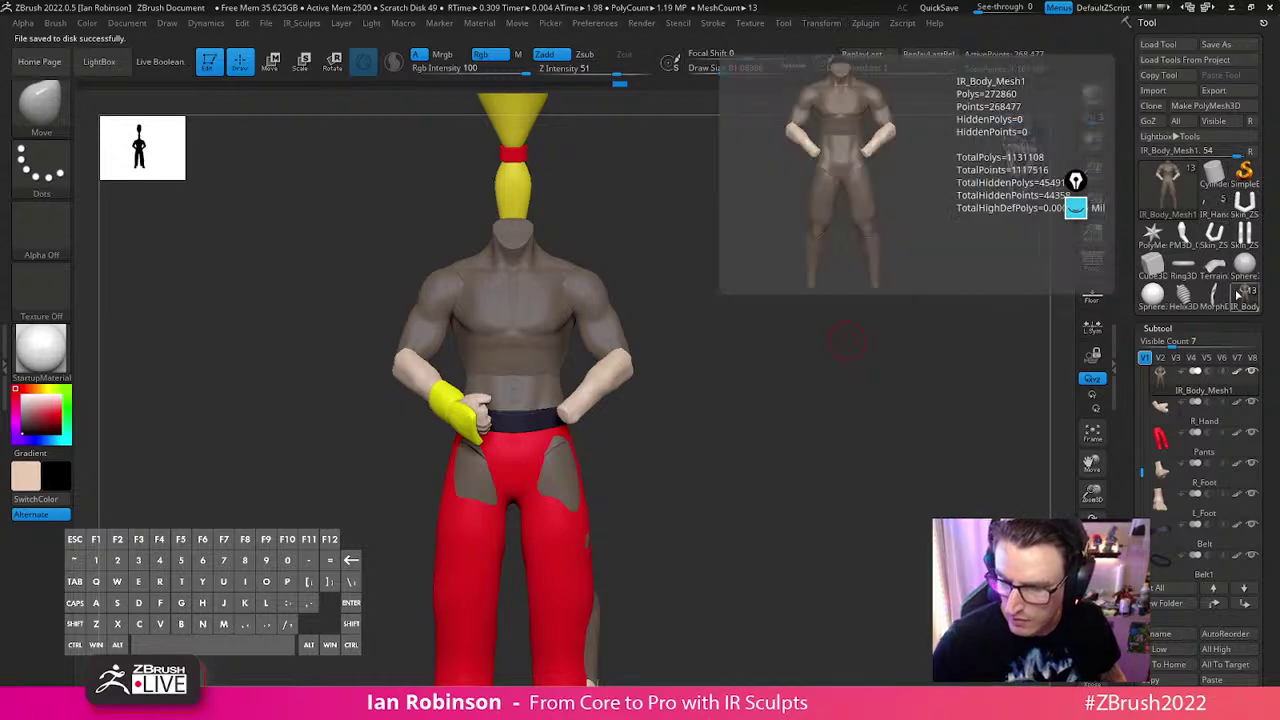
Find the male anatomy study tool on the drives and load it as a reference
{"action": "left_click", "coordinate": [1160, 45]}
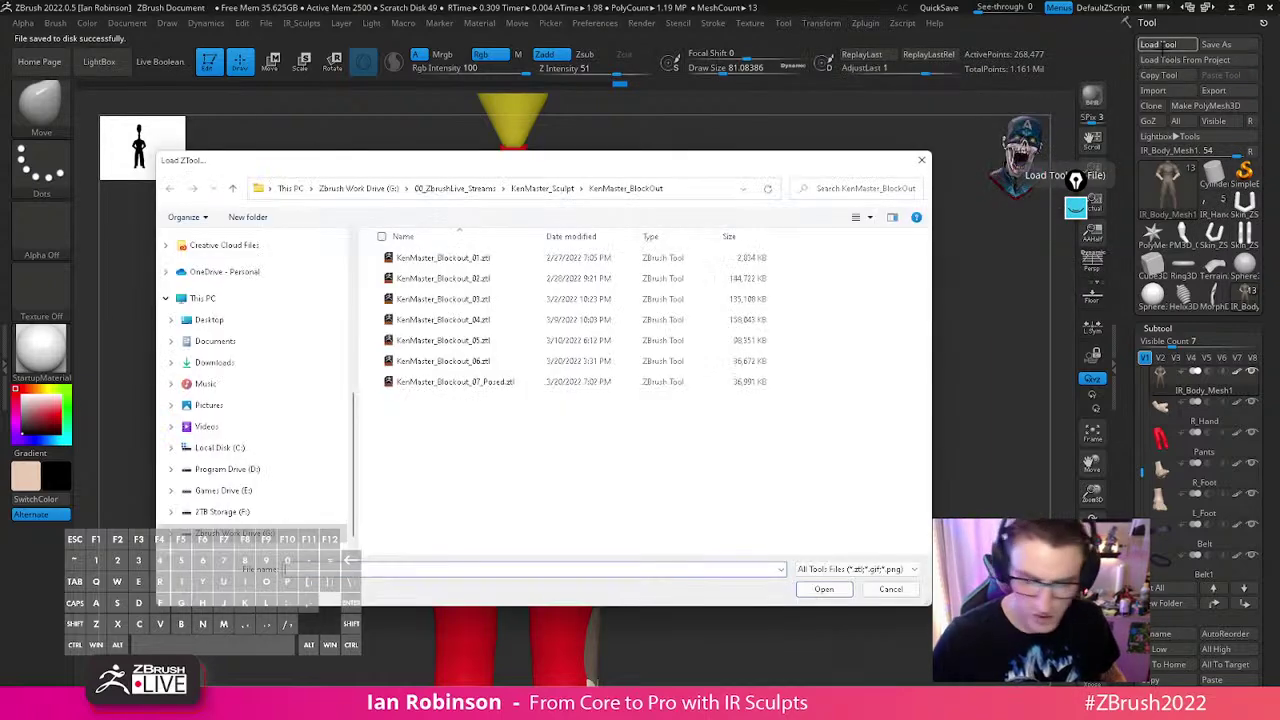
{"action": "left_click", "coordinate": [284, 321]}
{"action": "double_click", "coordinate": [482, 261]}
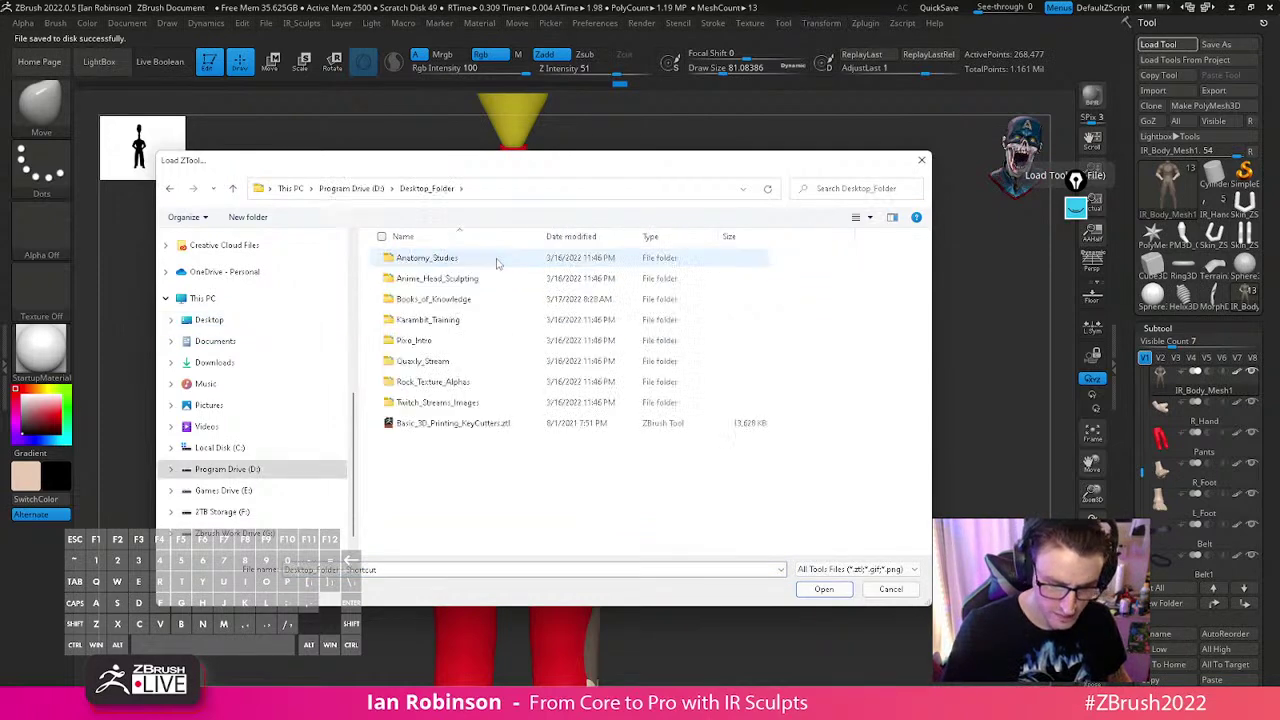
{"action": "double_click", "coordinate": [477, 258]}
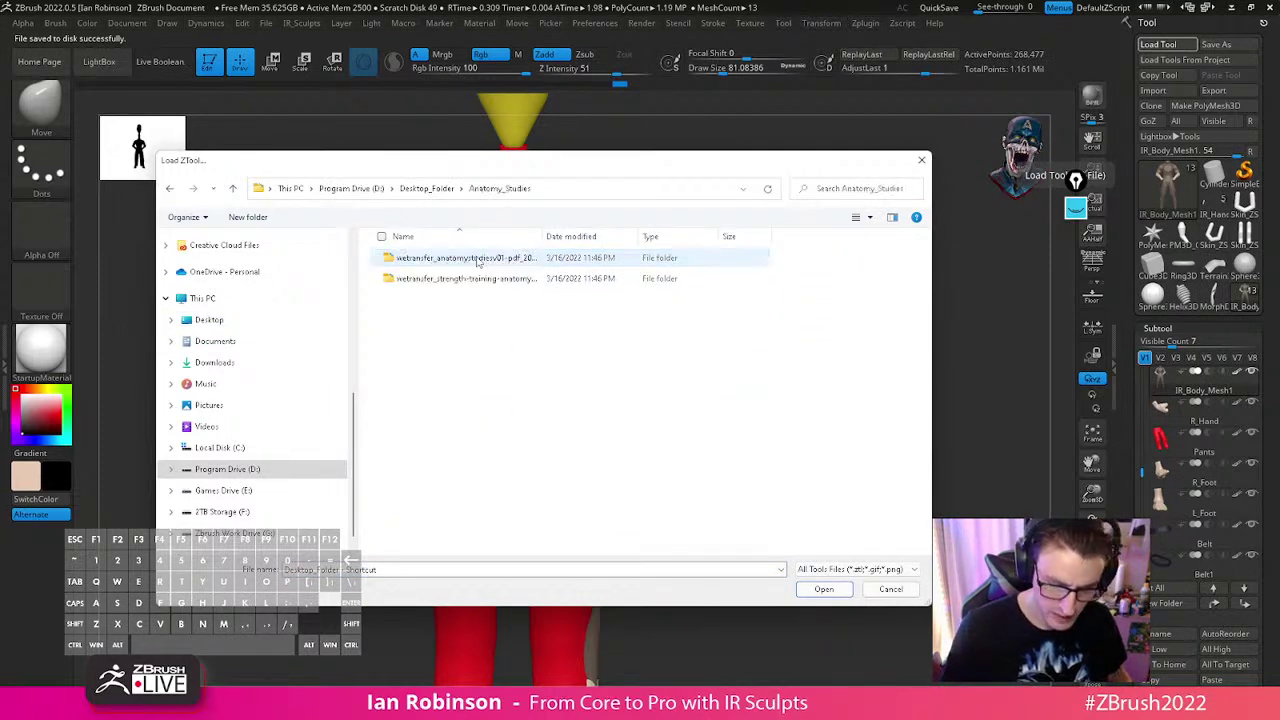
{"action": "left_click", "coordinate": [427, 188]}
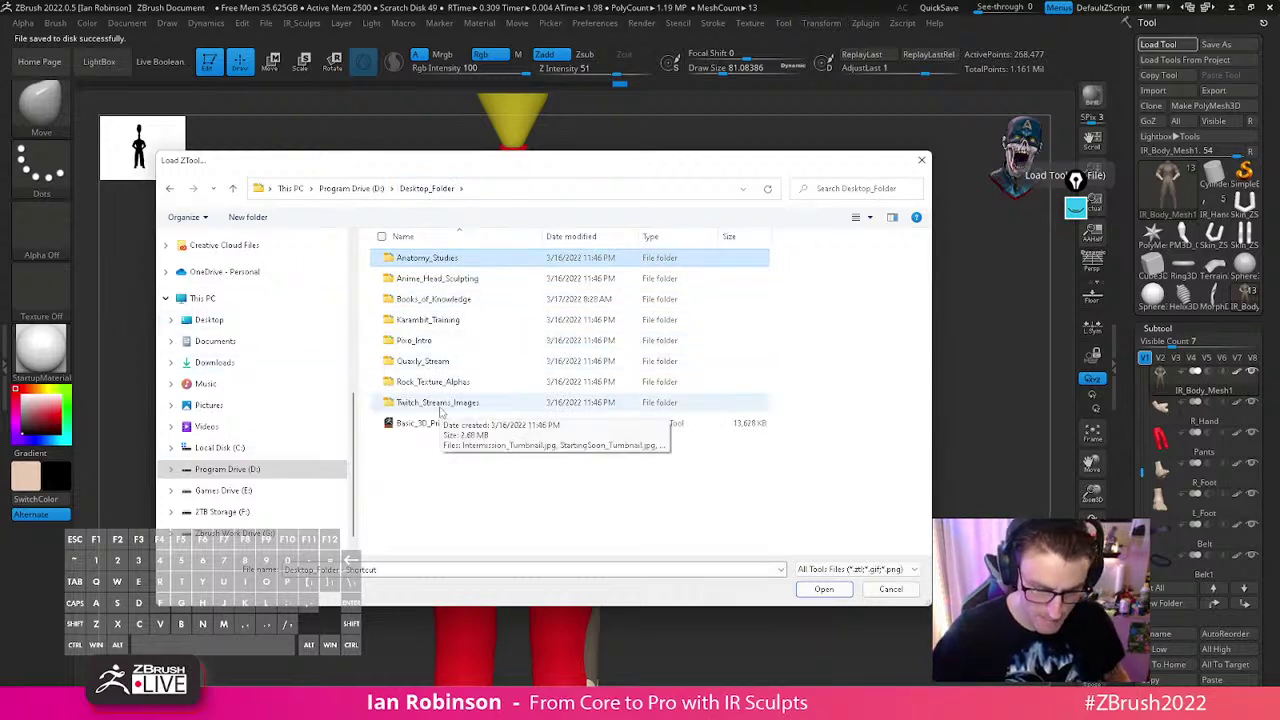
{"action": "left_click", "coordinate": [266, 448]}
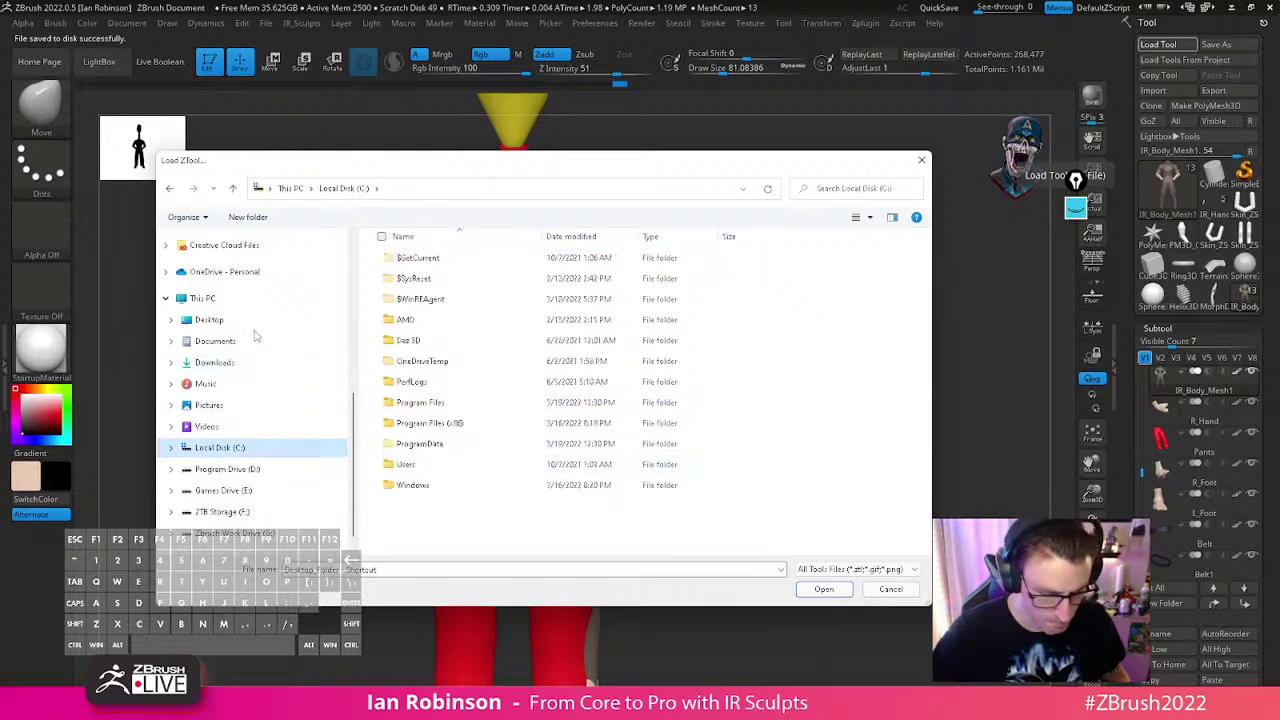
{"action": "left_click", "coordinate": [252, 326]}
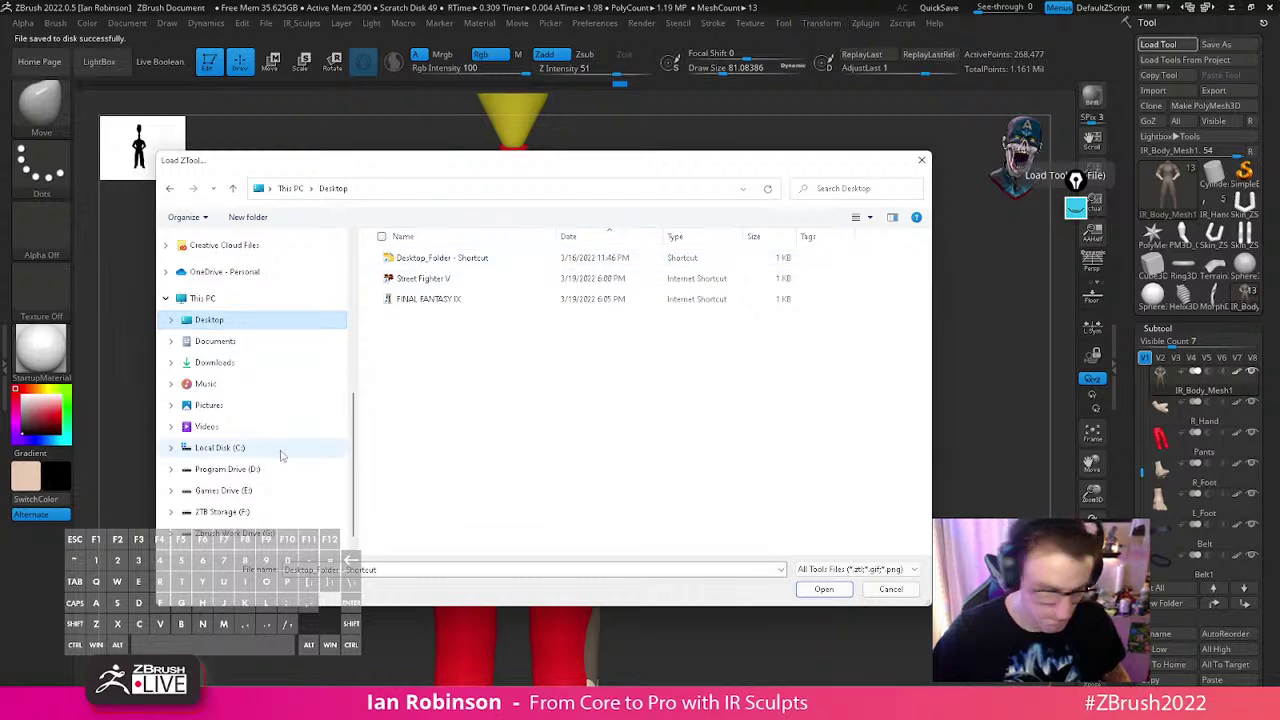
{"action": "scroll", "coordinate": [275, 458], "scroll_direction": "down", "scroll_amount": 1}
{"action": "left_click", "coordinate": [262, 508]}
{"action": "double_click", "coordinate": [462, 302]}
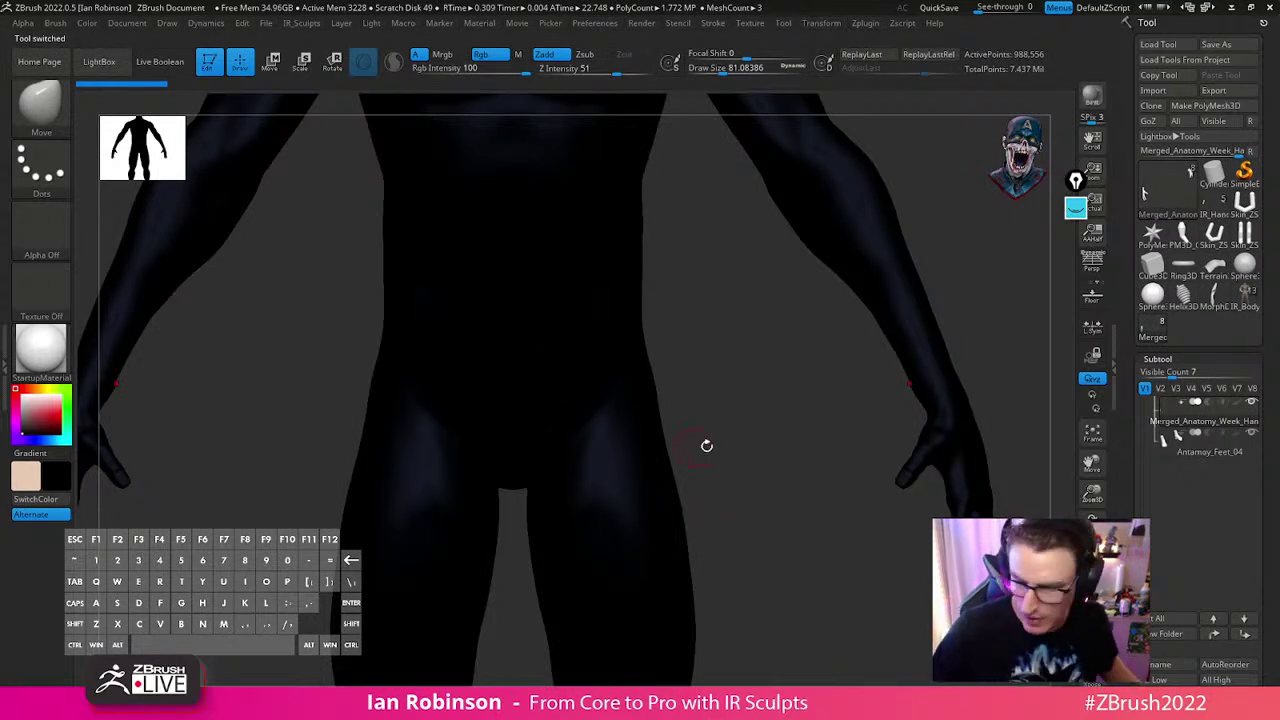
Swap the active colours and show the IR_Male_Anatomy_Study_2022 skeleton subtool alone in Solo mode
{"action": "left_click_drag", "start_coordinate": [706, 446], "coordinate": [831, 371], "text": "alt"}
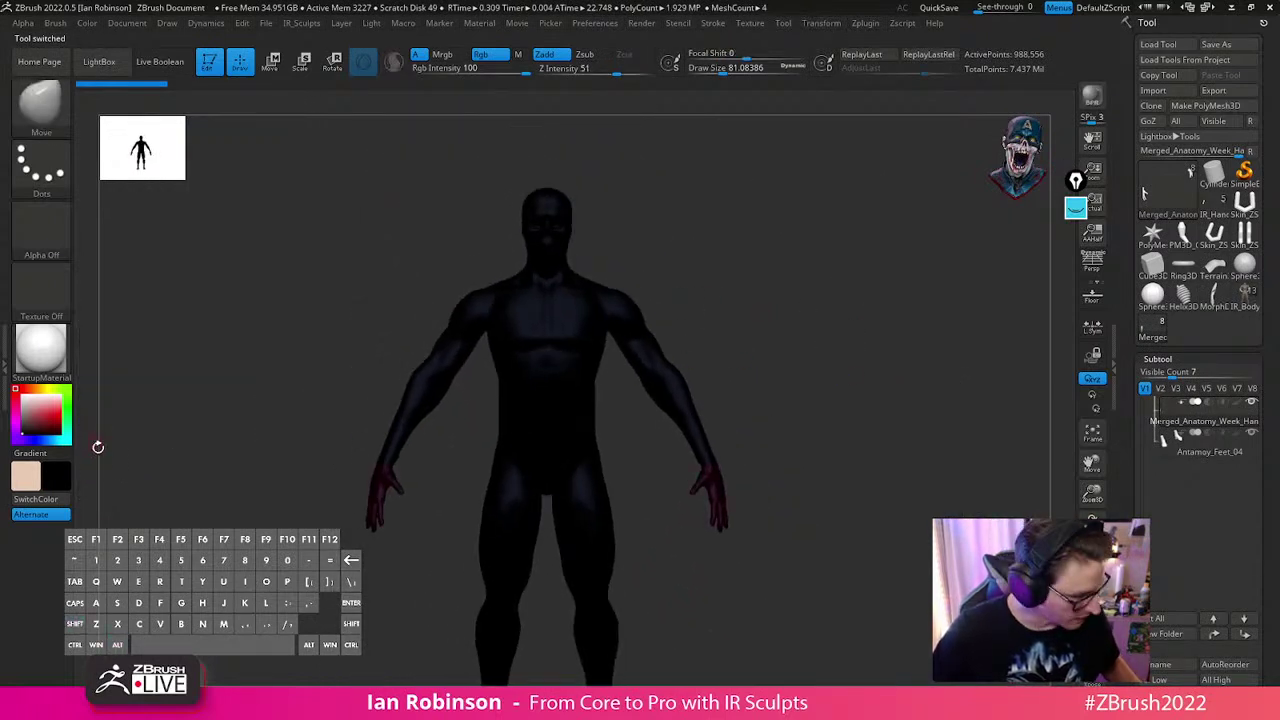
{"action": "key", "text": "v"}
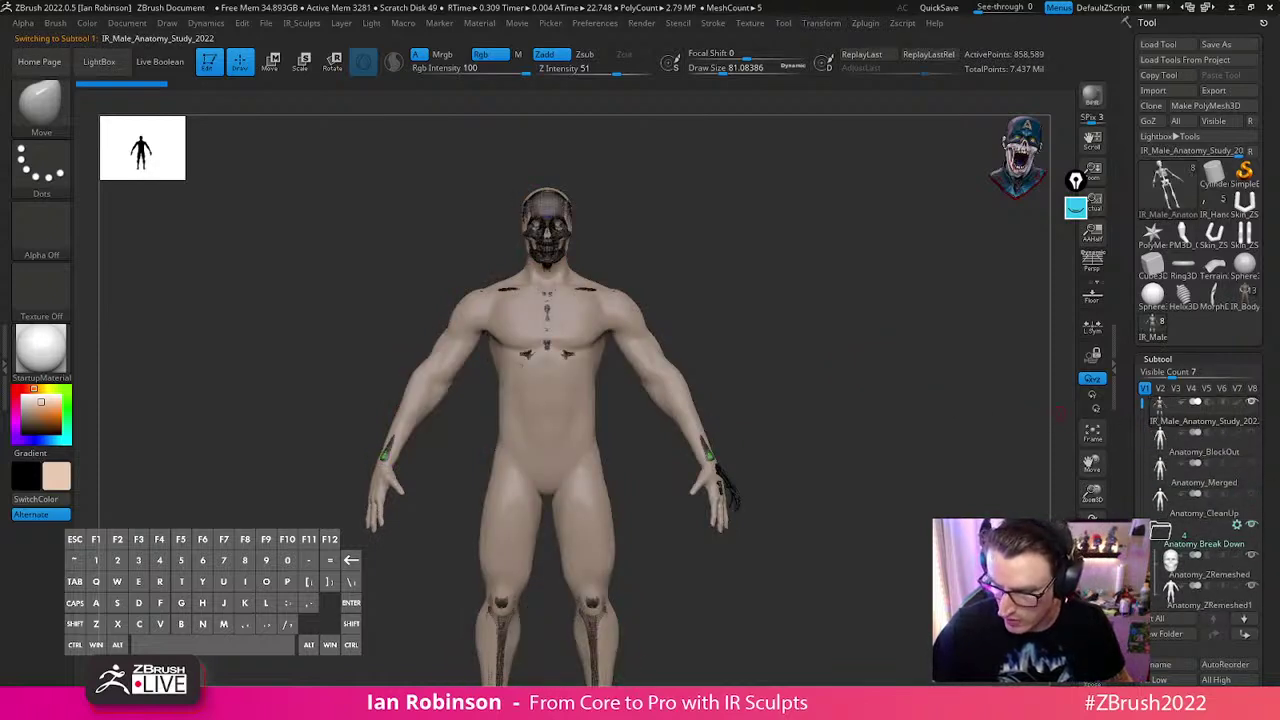
{"action": "left_click", "coordinate": [1092, 645]}
{"action": "left_click_drag", "start_coordinate": [898, 495], "coordinate": [850, 405]}
{"action": "key", "text": "shift+f"}
{"action": "left_click_drag", "start_coordinate": [850, 405], "coordinate": [700, 443], "text": "shift"}
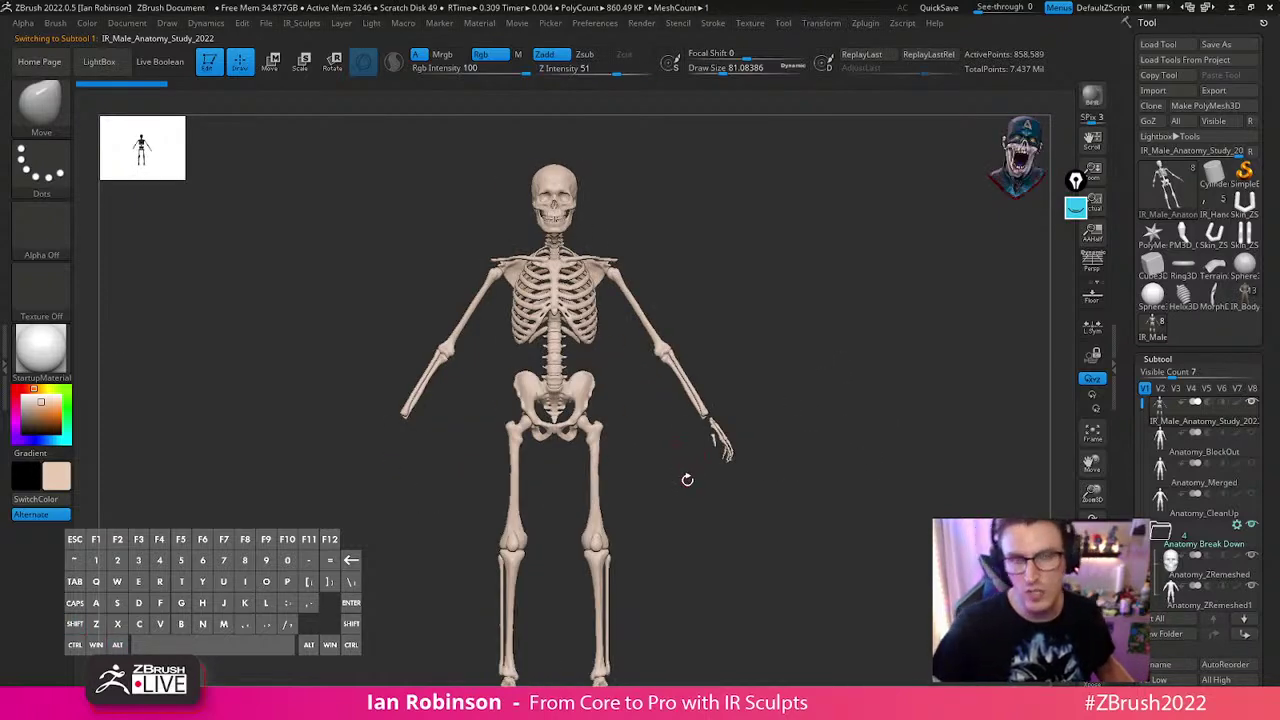
{"action": "left_click_drag", "start_coordinate": [842, 385], "coordinate": [675, 383]}
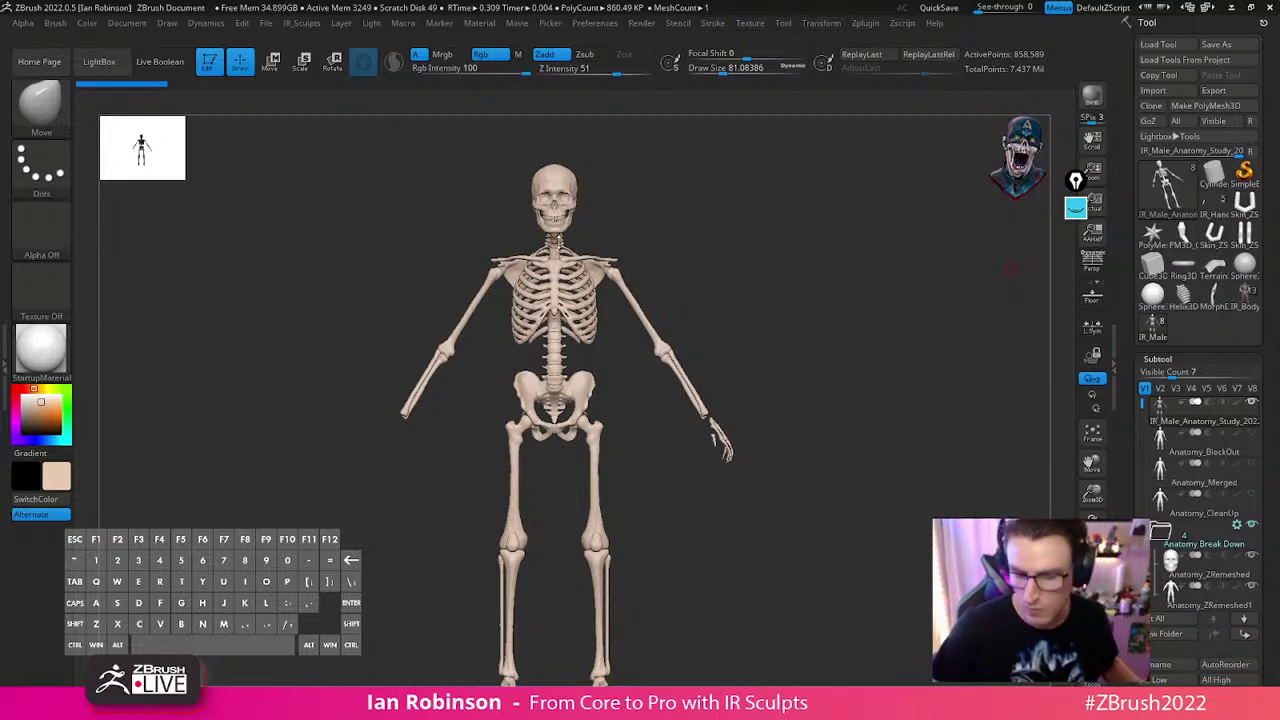
{"action": "left_click_drag", "start_coordinate": [847, 323], "coordinate": [797, 329]}
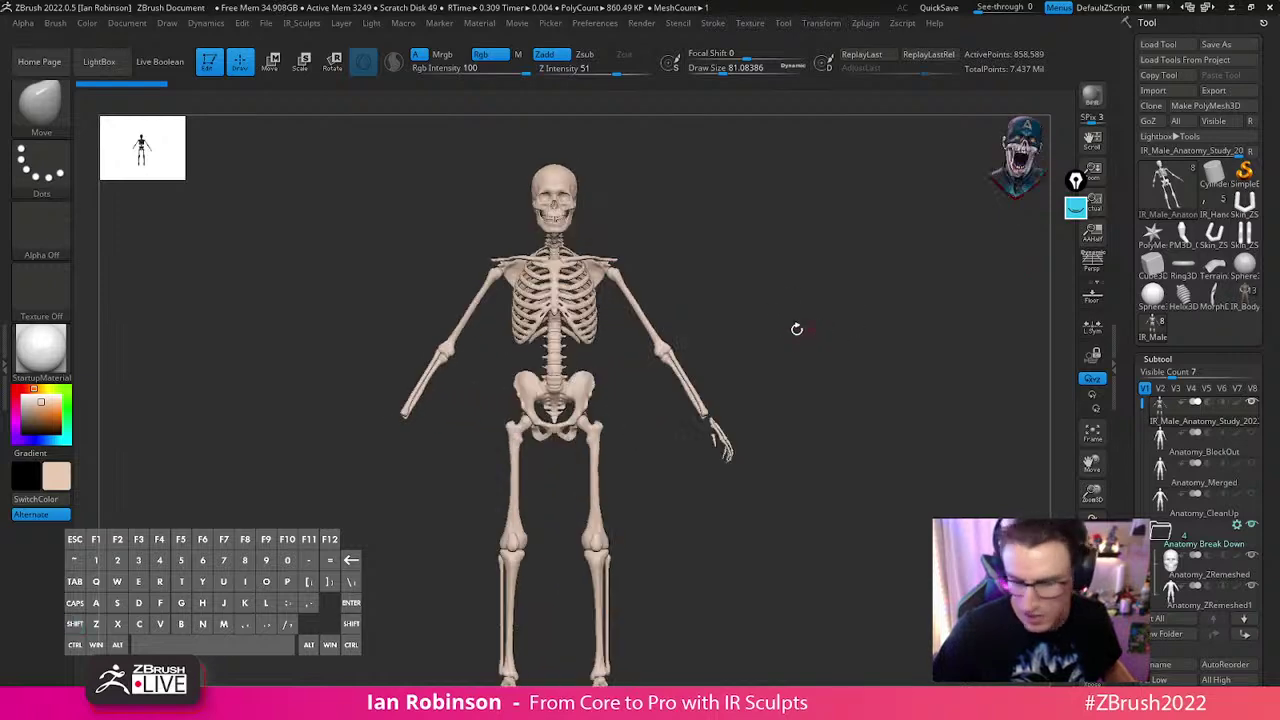
Make Anatomy_BlockOut the active subtool and inspect its muscle polygroups with PolyFrame
{"action": "left_click", "coordinate": [1175, 450]}
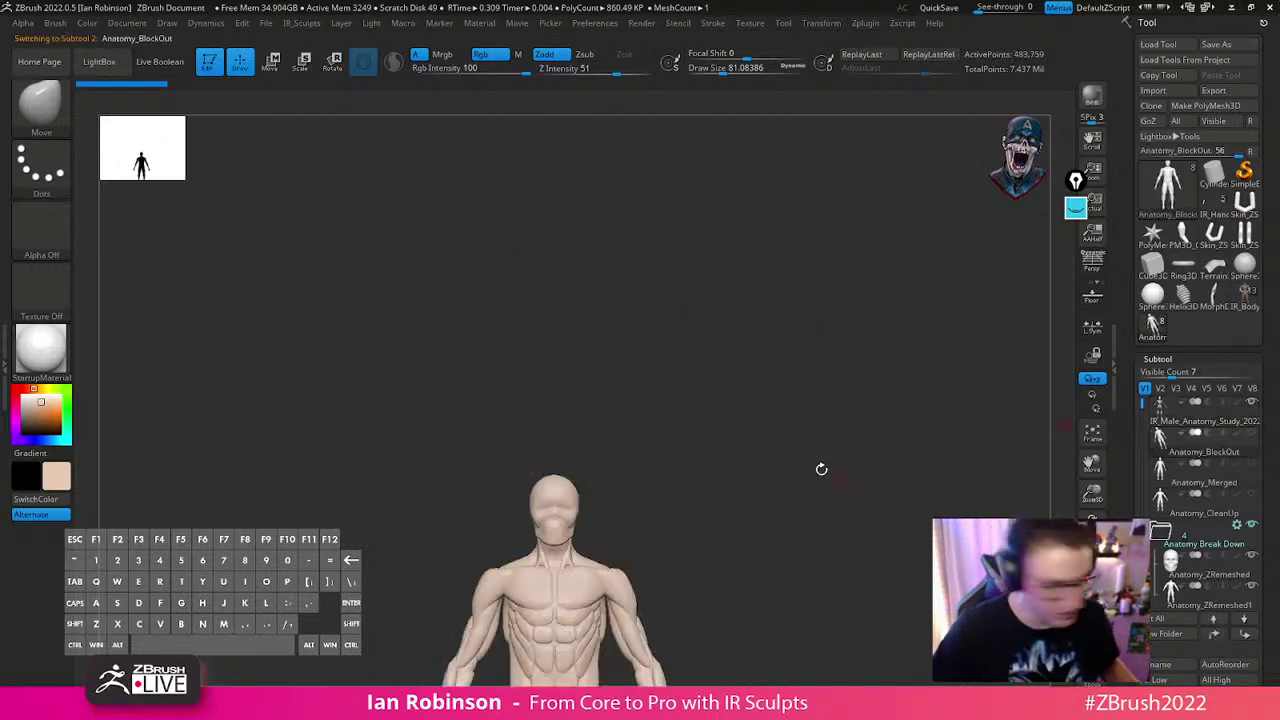
{"action": "key", "text": "f"}
{"action": "mouse_move", "coordinate": [852, 487]}
{"action": "left_mouse_down", "text": "alt"}
{"action": "mouse_move", "coordinate": [857, 534]}
{"action": "mouse_move", "coordinate": [723, 191]}
{"action": "mouse_move", "coordinate": [752, 218]}
{"action": "left_mouse_up", "text": "alt"}
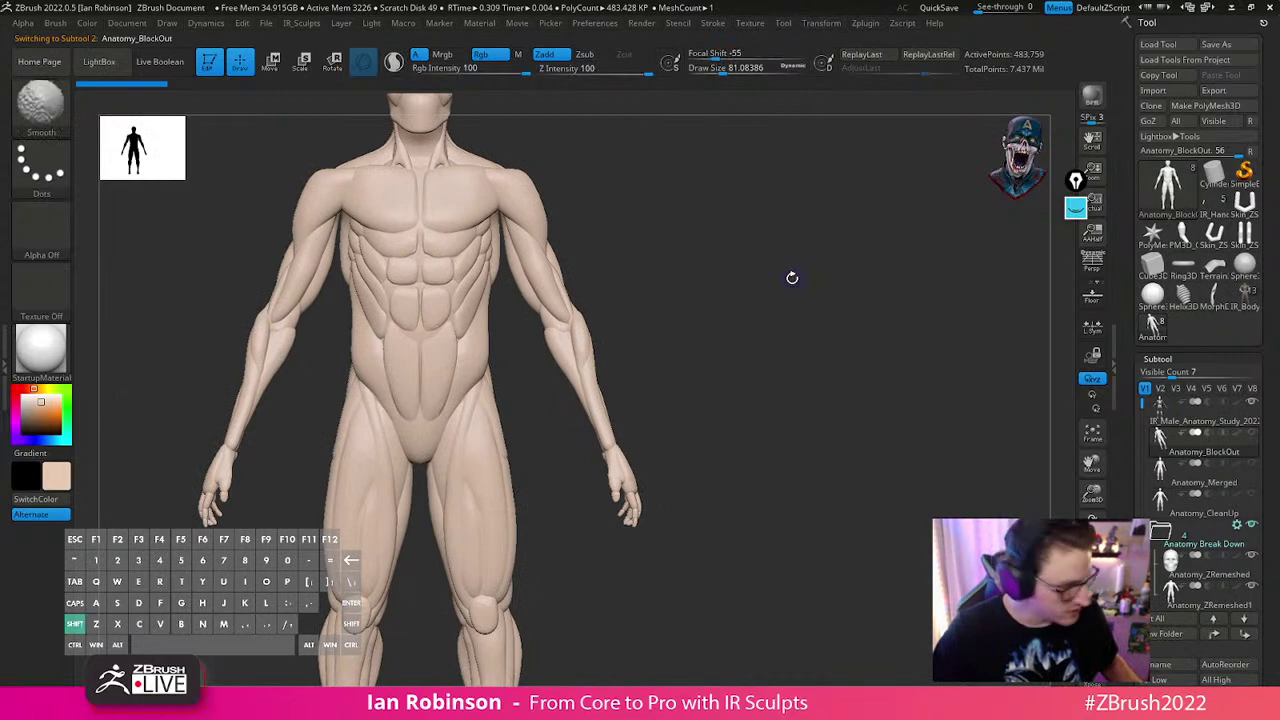
{"action": "key", "text": "shift+f"}
{"action": "left_click_drag", "start_coordinate": [729, 283], "coordinate": [841, 356], "text": "alt"}
{"action": "mouse_move", "coordinate": [841, 356]}
{"action": "left_mouse_down"}
{"action": "mouse_move", "coordinate": [792, 366]}
{"action": "mouse_move", "coordinate": [836, 342]}
{"action": "mouse_move", "coordinate": [809, 437]}
{"action": "mouse_move", "coordinate": [780, 437]}
{"action": "mouse_move", "coordinate": [883, 420]}
{"action": "mouse_move", "coordinate": [866, 397]}
{"action": "left_mouse_up"}
{"action": "key", "text": "shift+f"}
Try isolating and hiding individual arm muscle polygroups on the Anatomy_BlockOut figure
{"action": "left_click", "coordinate": [680, 431], "text": "ctrl+shift"}
{"action": "left_click", "coordinate": [774, 414], "text": "ctrl+shift"}
{"action": "left_click", "coordinate": [680, 413], "text": "ctrl+shift"}
{"action": "key", "text": "shift+f"}
{"action": "key", "text": "shift+f"}
{"action": "left_click", "coordinate": [831, 417], "text": "ctrl+shift"}
{"action": "key", "text": "ctrl+shift"}
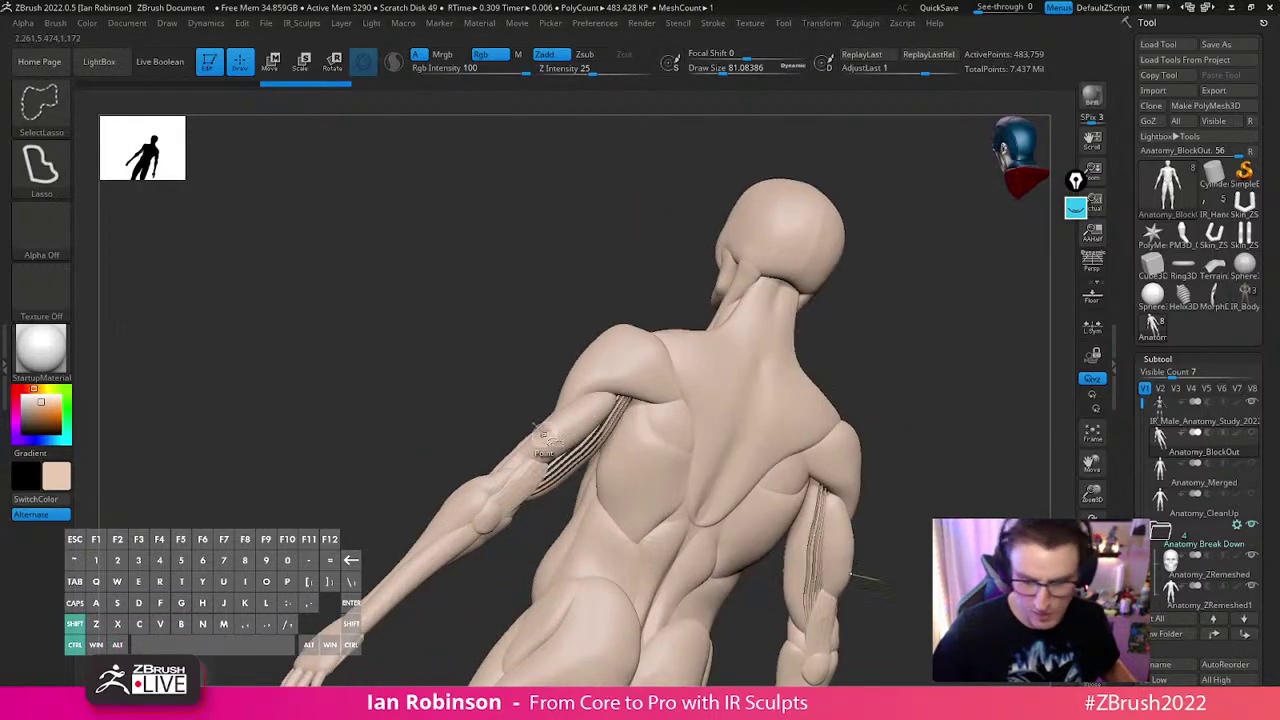
Examine the muscle forms of the Anatomy_BlockOut figure's back, arms and legs from several angles
{"action": "mouse_move", "coordinate": [880, 335]}
{"action": "left_mouse_down"}
{"action": "mouse_move", "coordinate": [977, 303]}
{"action": "mouse_move", "coordinate": [786, 337]}
{"action": "mouse_move", "coordinate": [669, 383]}
{"action": "mouse_move", "coordinate": [694, 400]}
{"action": "mouse_move", "coordinate": [504, 244]}
{"action": "left_mouse_up"}
{"action": "left_click_drag", "start_coordinate": [766, 299], "coordinate": [588, 434]}
{"action": "left_click_drag", "start_coordinate": [880, 359], "coordinate": [752, 353], "text": "alt"}
{"action": "left_click_drag", "start_coordinate": [811, 383], "coordinate": [748, 237]}
{"action": "left_click_drag", "start_coordinate": [716, 512], "coordinate": [598, 410]}
{"action": "left_click_drag", "start_coordinate": [586, 356], "coordinate": [668, 396]}
{"action": "mouse_move", "coordinate": [668, 396]}
{"action": "left_mouse_down"}
{"action": "mouse_move", "coordinate": [570, 348]}
{"action": "mouse_move", "coordinate": [566, 377]}
{"action": "mouse_move", "coordinate": [600, 363]}
{"action": "mouse_move", "coordinate": [432, 400]}
{"action": "mouse_move", "coordinate": [729, 414]}
{"action": "mouse_move", "coordinate": [643, 485]}
{"action": "mouse_move", "coordinate": [702, 410]}
{"action": "left_mouse_up"}
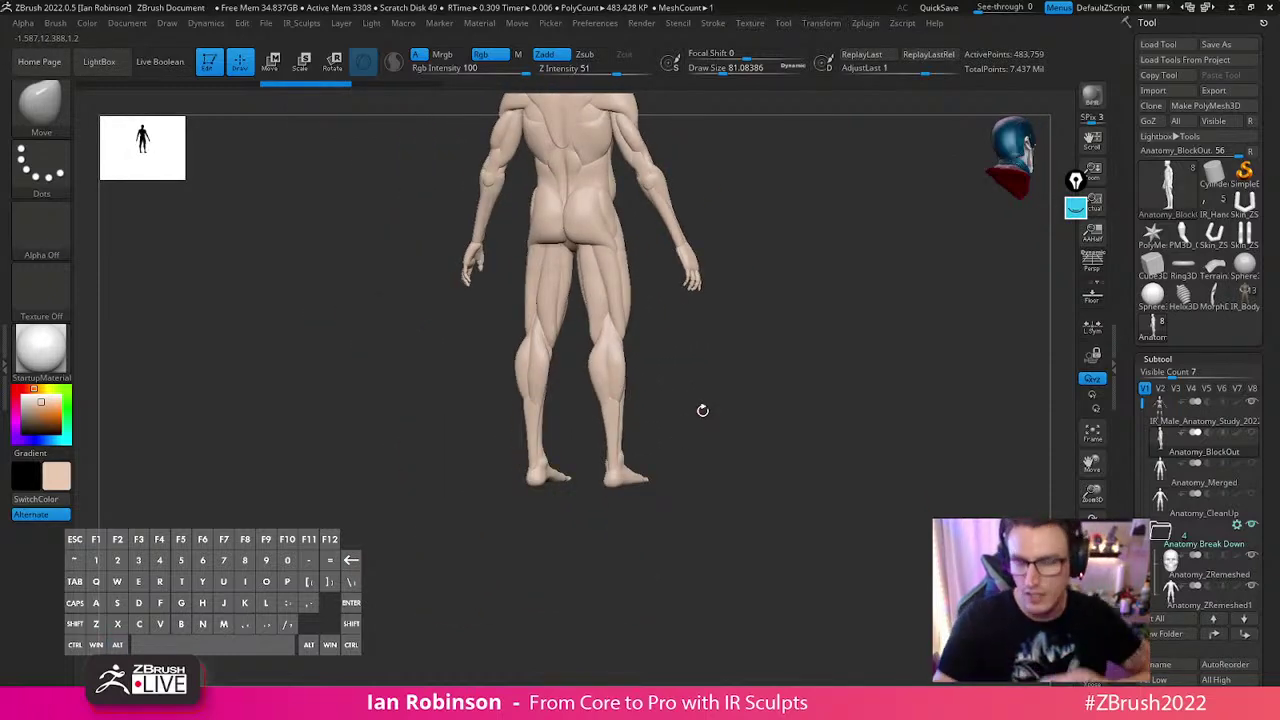
{"action": "left_click_drag", "start_coordinate": [702, 410], "coordinate": [670, 422]}
Compare the Anatomy_Merged and Anatomy_BlockOut subtools with PolyFrame on, ending on Anatomy_CleanUp
{"action": "left_click", "coordinate": [1162, 484]}
{"action": "key", "text": "shift+f"}
{"action": "left_click_drag", "start_coordinate": [771, 440], "coordinate": [759, 520], "text": "alt"}
{"action": "key", "text": "Up"}
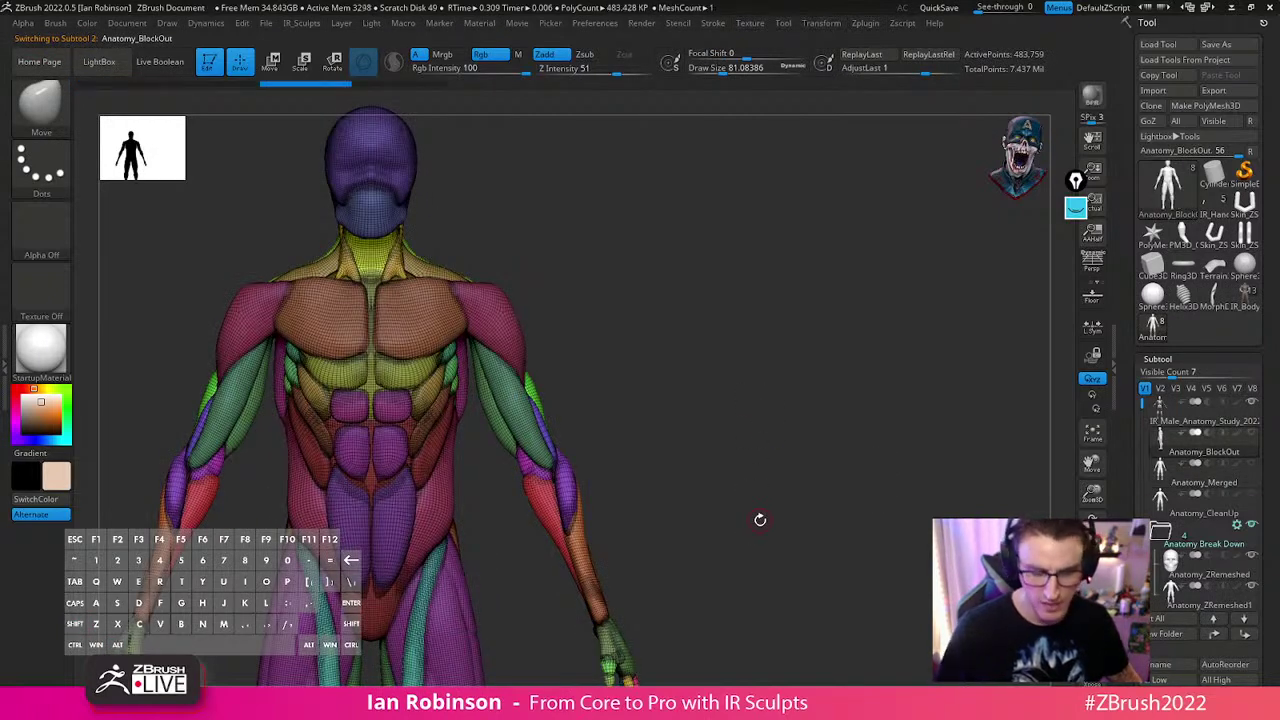
{"action": "key", "text": "f"}
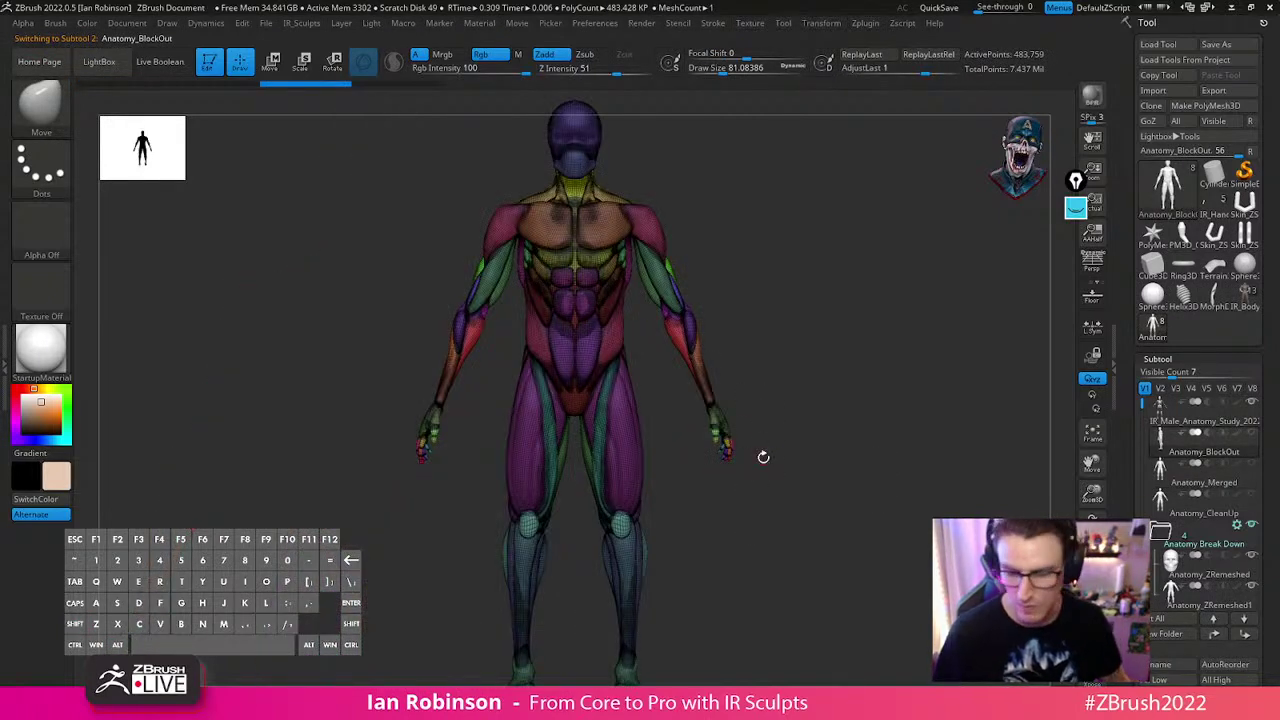
{"action": "key", "text": "Down"}
{"action": "key", "text": "Down"}
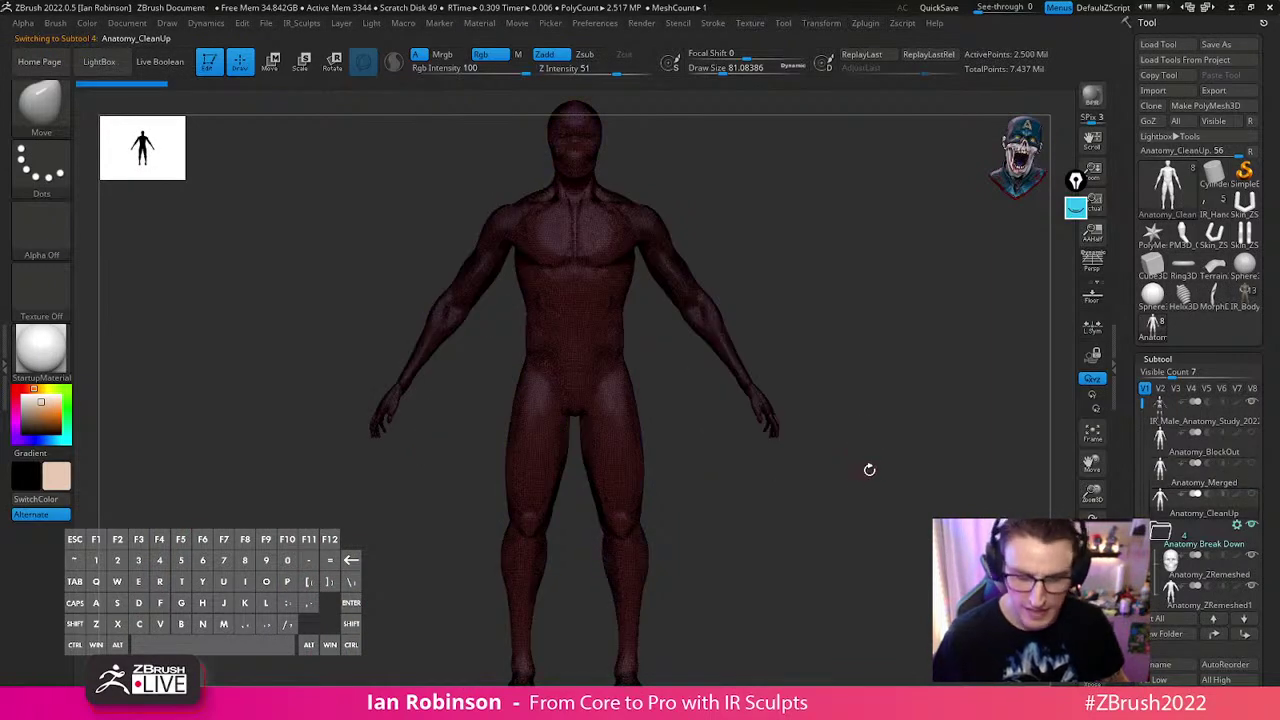
Turn off PolyFrame and examine the Anatomy_CleanUp body's smoothed muscle forms from several sides
{"action": "key", "text": "shift+f"}
{"action": "left_click_drag", "start_coordinate": [920, 477], "coordinate": [792, 466]}
{"action": "left_click_drag", "start_coordinate": [800, 480], "coordinate": [814, 558], "text": "alt"}
{"action": "left_click_drag", "start_coordinate": [846, 514], "coordinate": [820, 511]}
{"action": "left_click_drag", "start_coordinate": [846, 337], "coordinate": [724, 369]}
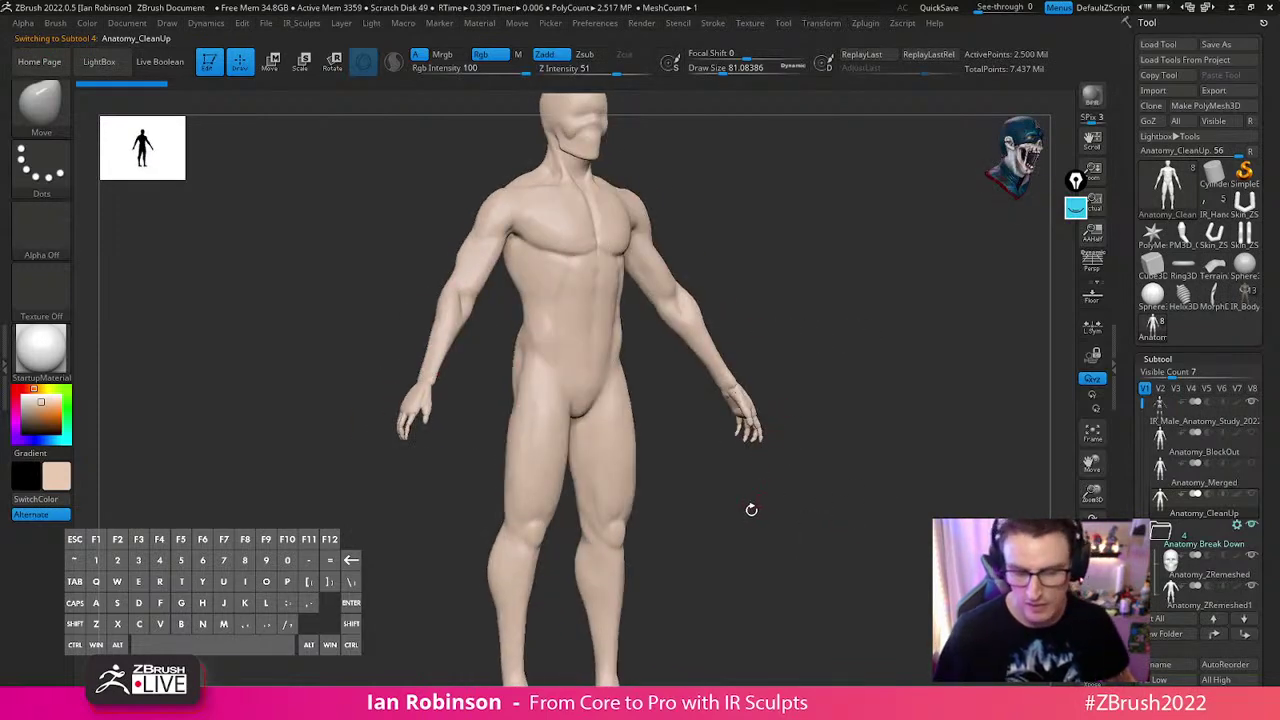
Make Anatomy_ZRemeshed1 the active subtool and examine its topology with PolyFrame
{"action": "key", "text": "alt+Down"}
{"action": "key", "text": "Up"}
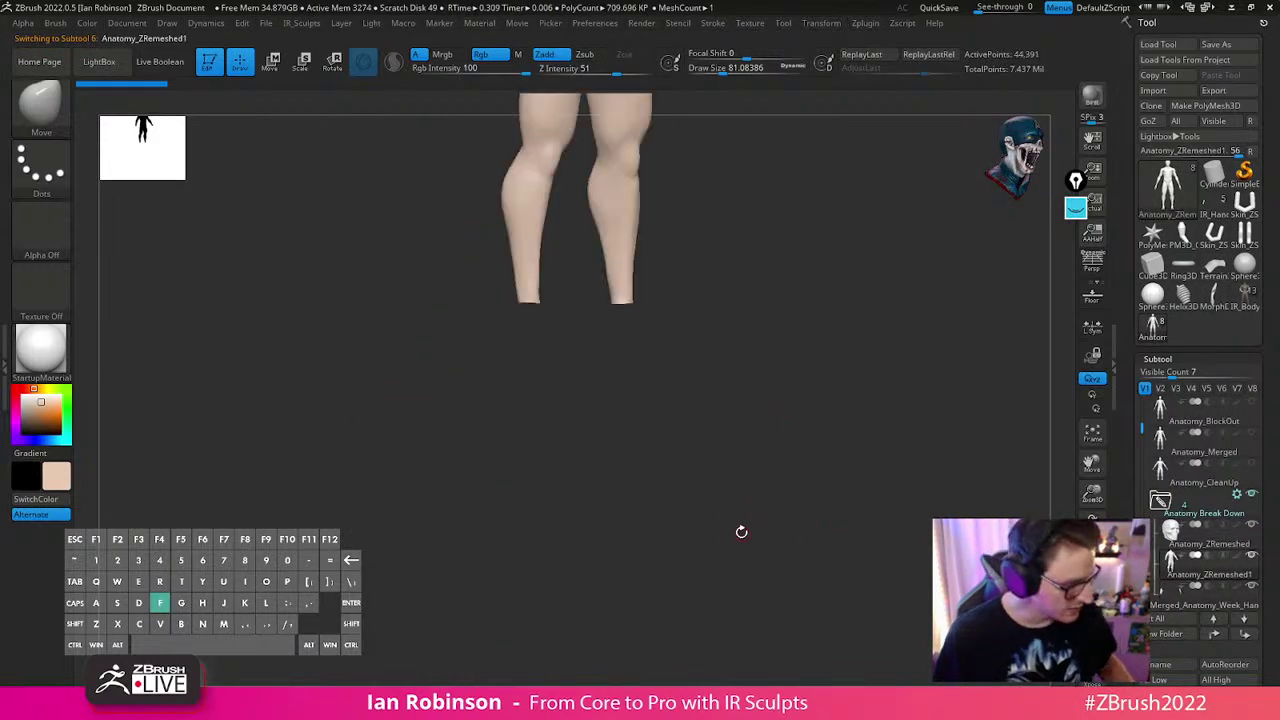
{"action": "key", "text": "f"}
{"action": "key", "text": "shift+f"}
{"action": "mouse_move", "coordinate": [741, 532]}
{"action": "left_mouse_down"}
{"action": "mouse_move", "coordinate": [821, 454]}
{"action": "mouse_move", "coordinate": [831, 529]}
{"action": "mouse_move", "coordinate": [817, 591]}
{"action": "mouse_move", "coordinate": [829, 468]}
{"action": "left_mouse_up"}
{"action": "key", "text": "shift+d"}
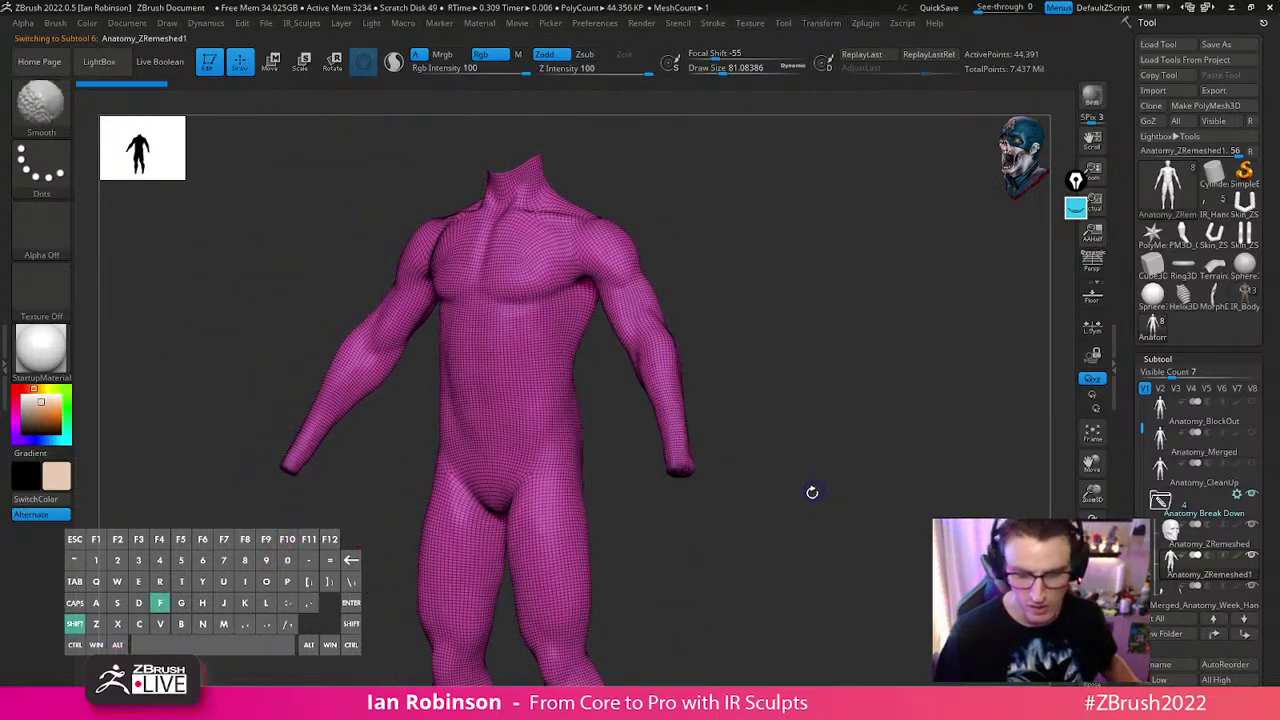
View the Merged_Anatomy_Week_Hands_03 and Antamoy_Feet_04 subtools with PolyFrame on
{"action": "left_click_drag", "start_coordinate": [821, 512], "coordinate": [848, 514], "text": "shift"}
{"action": "key", "text": "Up"}
{"action": "key", "text": "Down"}
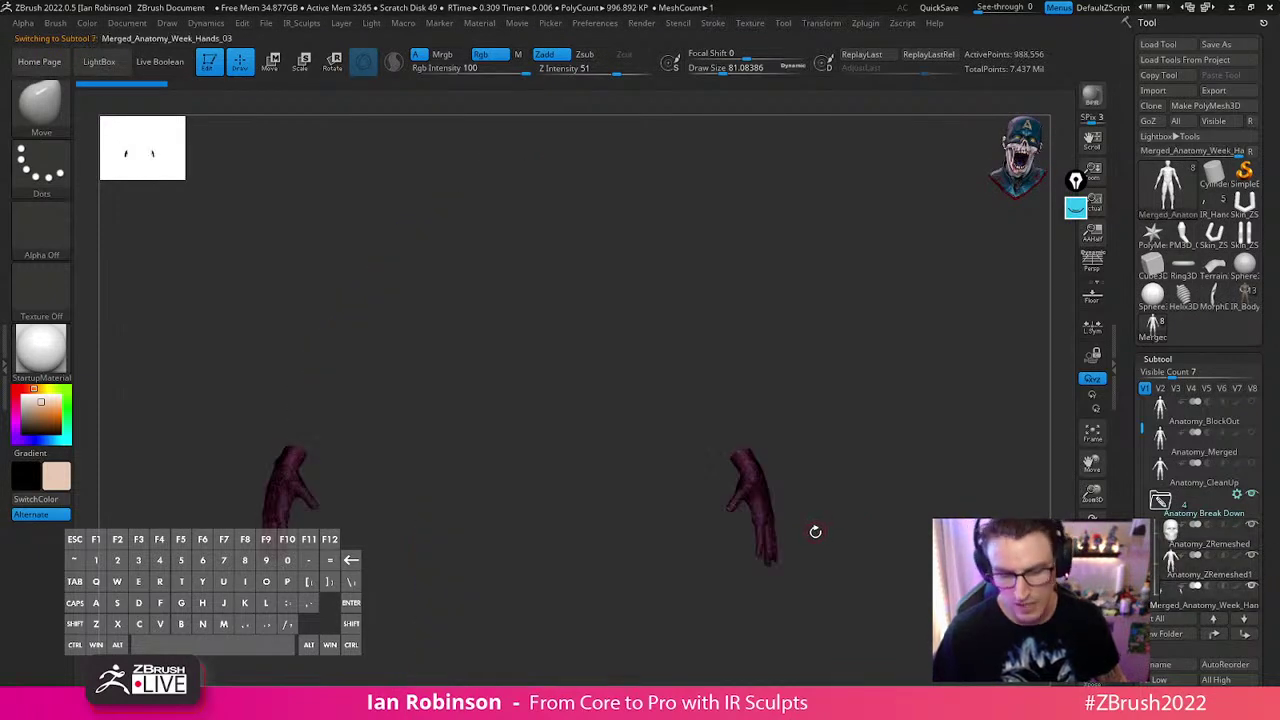
{"action": "key", "text": "Down"}
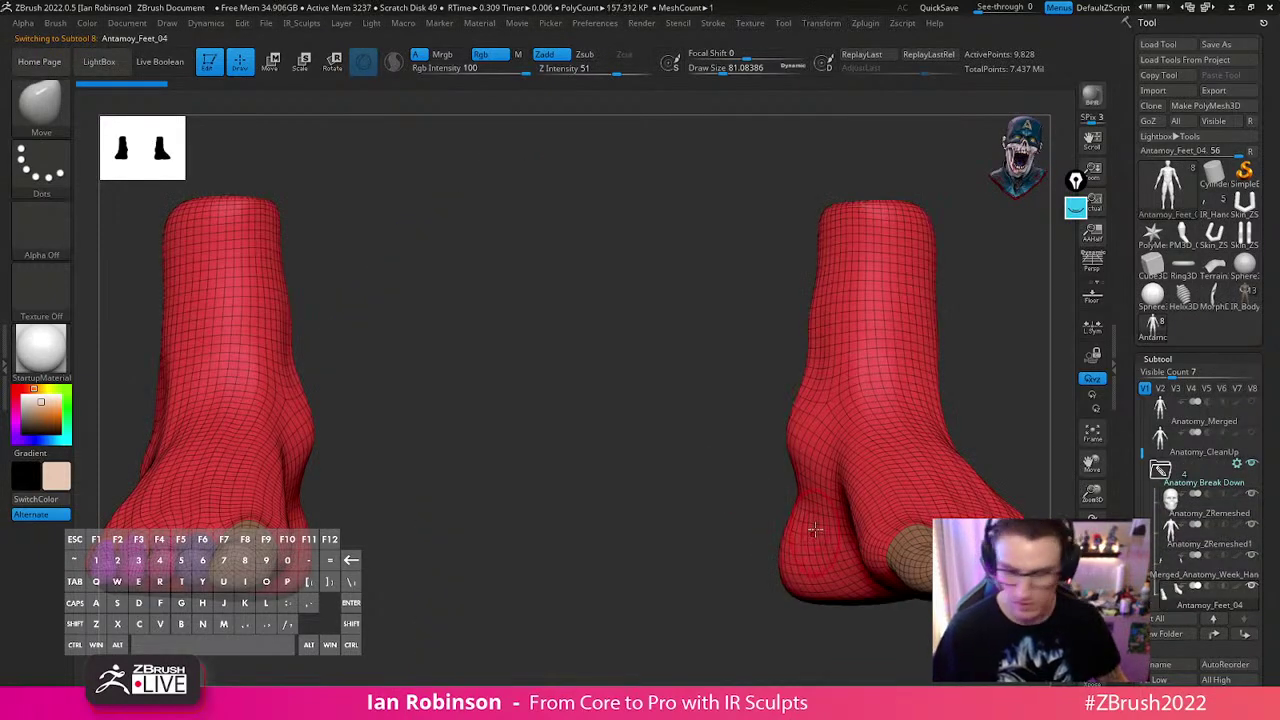
Turn off Solo and PolyFrame and examine the assembled anatomy figure with its head, hands and feet from several sides
{"action": "left_click", "coordinate": [1092, 653]}
{"action": "key", "text": "f"}
{"action": "left_click_drag", "start_coordinate": [866, 571], "coordinate": [832, 502]}
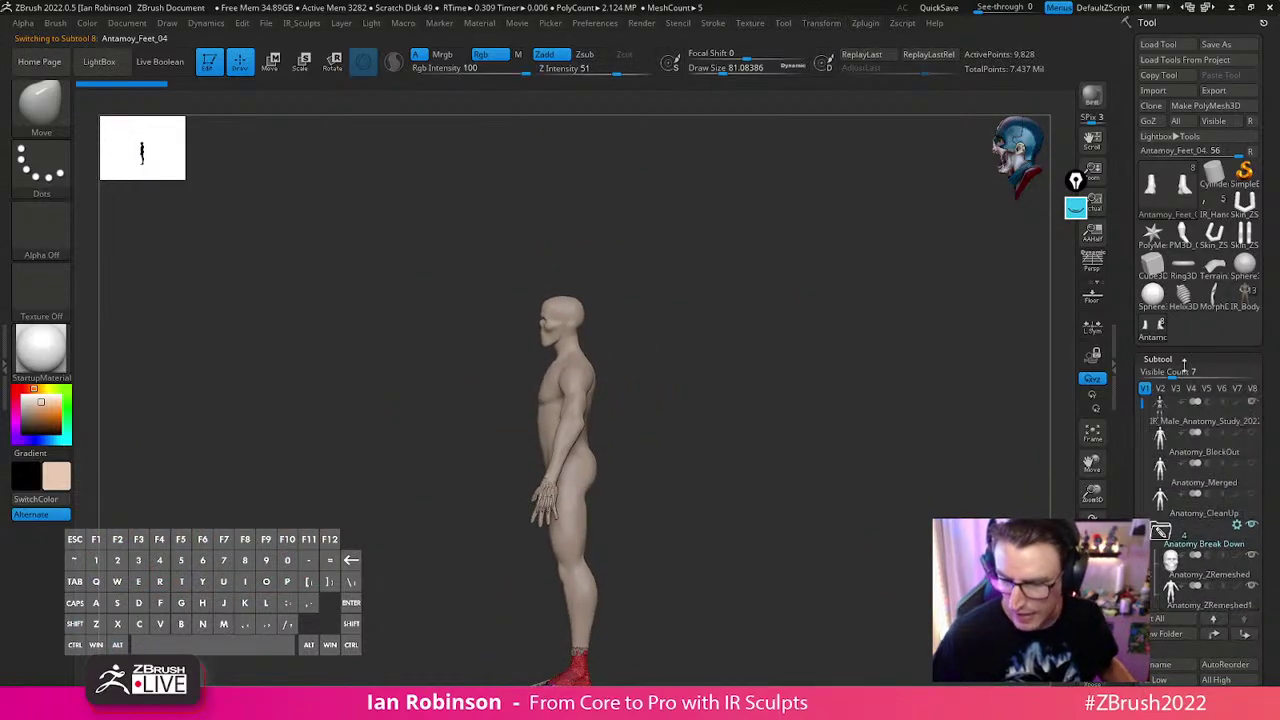
{"action": "left_click_drag", "start_coordinate": [885, 446], "coordinate": [794, 412]}
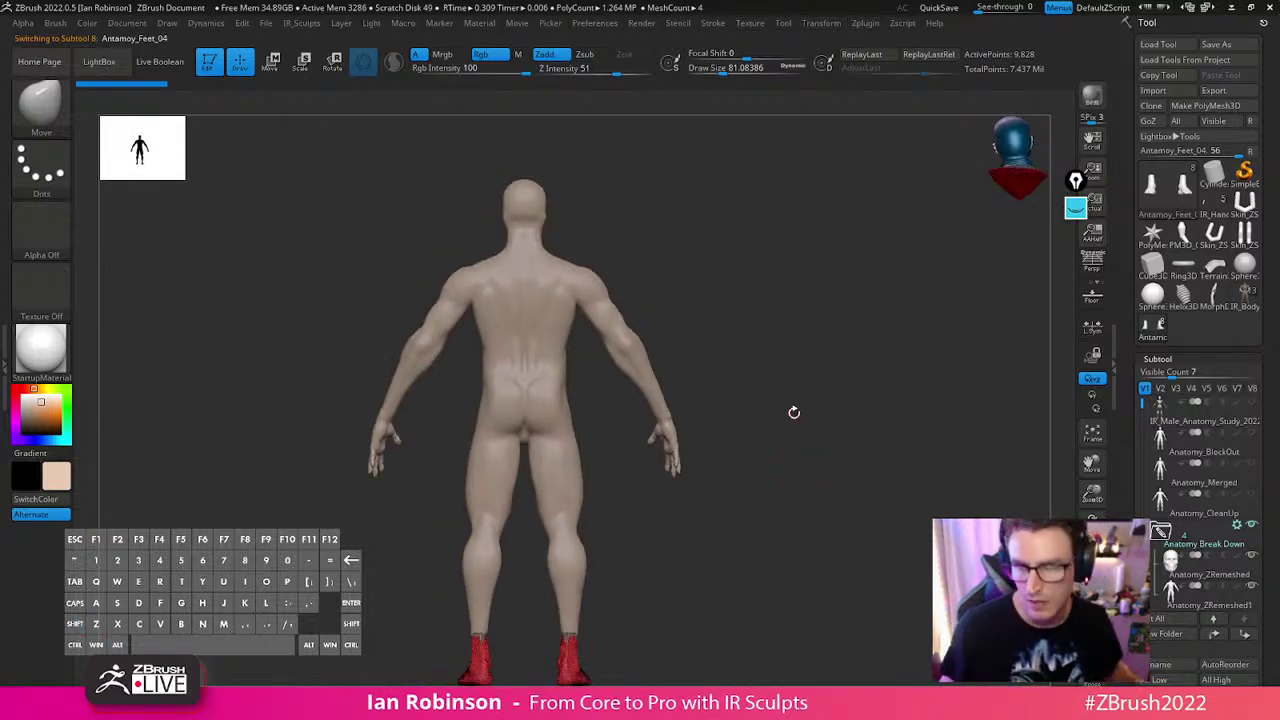
{"action": "left_click_drag", "start_coordinate": [794, 412], "coordinate": [798, 535]}
Make Anatomy_BlockOut the active subtool, show it alone without PolyFrame and review its muscle blocks
{"action": "left_click", "coordinate": [1171, 444]}
{"action": "left_click_drag", "start_coordinate": [846, 434], "coordinate": [814, 480]}
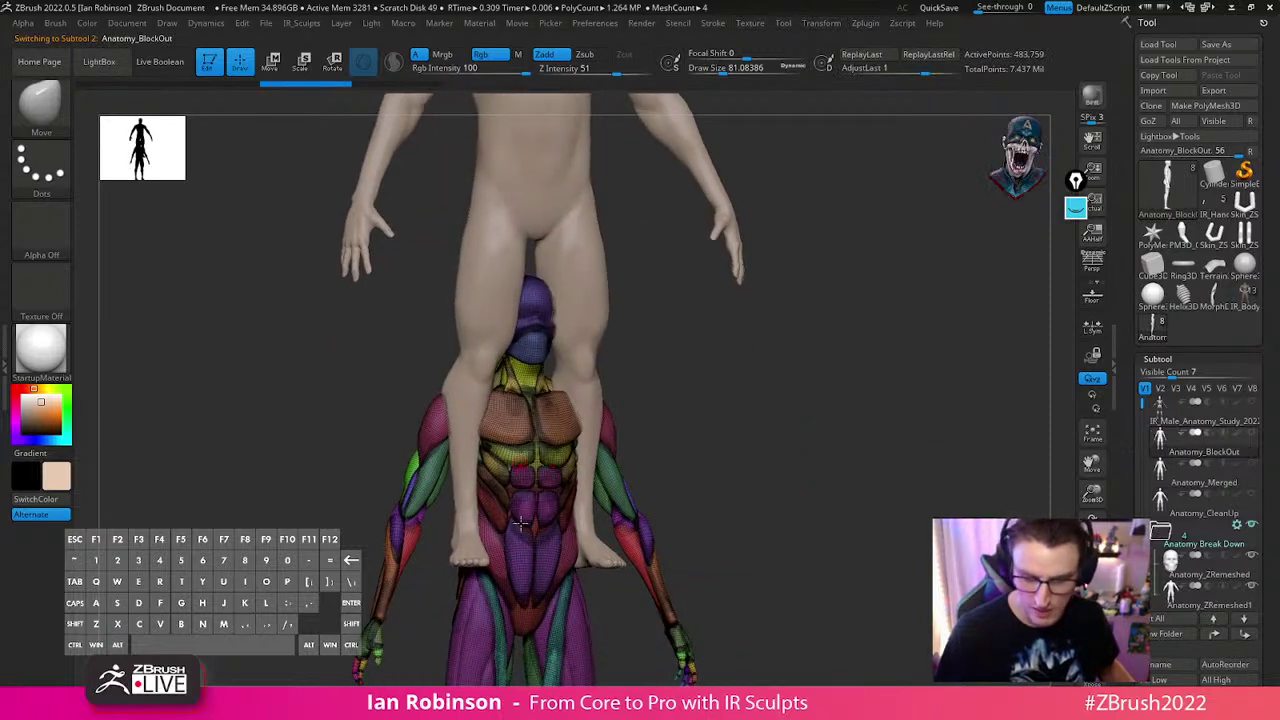
{"action": "left_click", "coordinate": [618, 485], "text": "alt"}
{"action": "key", "text": "shift+f"}
{"action": "left_click_drag", "start_coordinate": [685, 392], "coordinate": [562, 433]}
{"action": "left_click_drag", "start_coordinate": [787, 393], "coordinate": [767, 370], "text": "alt"}
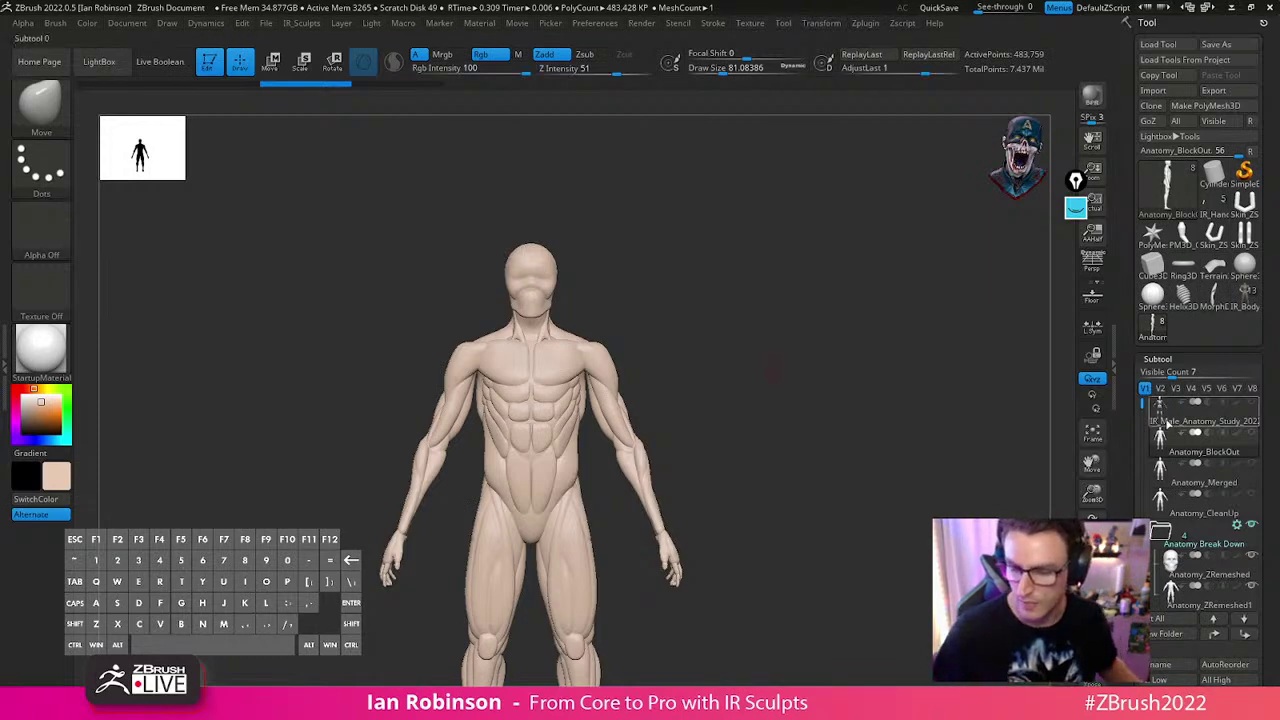
Make the IR_Male_Anatomy_Study_2022 skeleton active and examine it from the front, side and back
{"action": "left_click", "coordinate": [1180, 420]}
{"action": "left_click_drag", "start_coordinate": [857, 400], "coordinate": [808, 518], "text": "alt"}
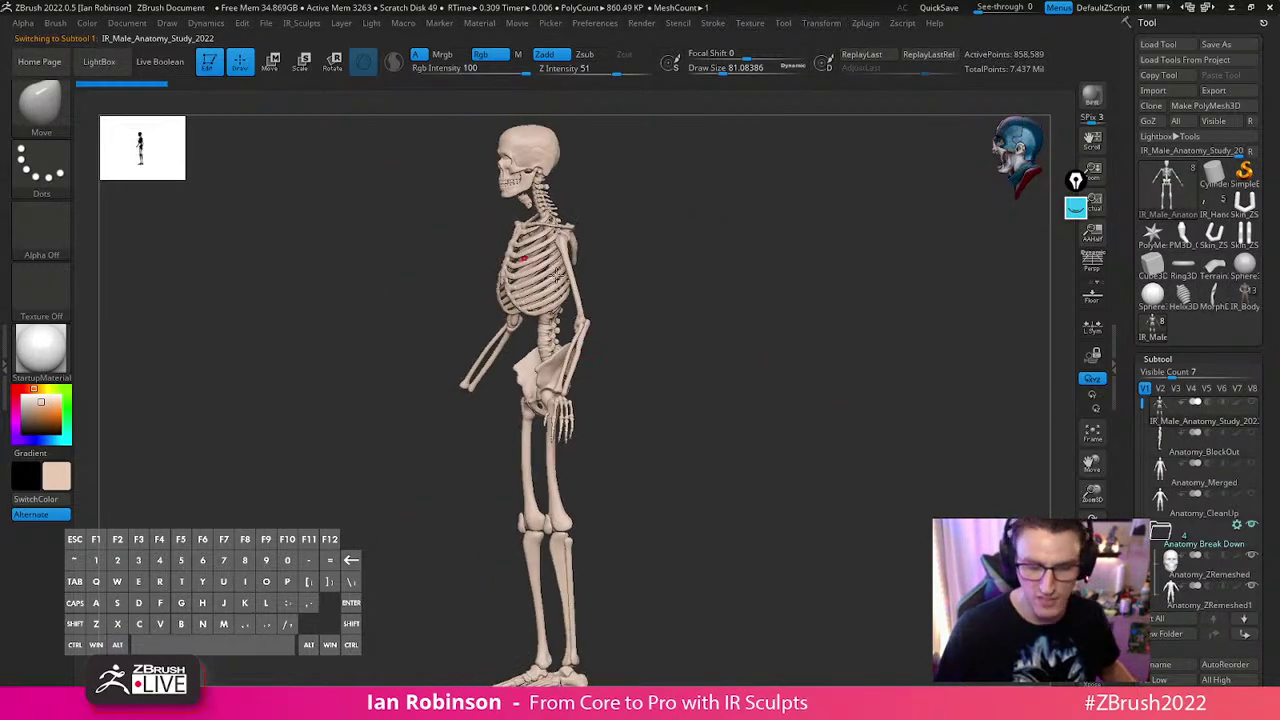
{"action": "left_click_drag", "start_coordinate": [874, 423], "coordinate": [829, 428], "text": "shift"}
{"action": "left_click_drag", "start_coordinate": [743, 491], "coordinate": [707, 441]}
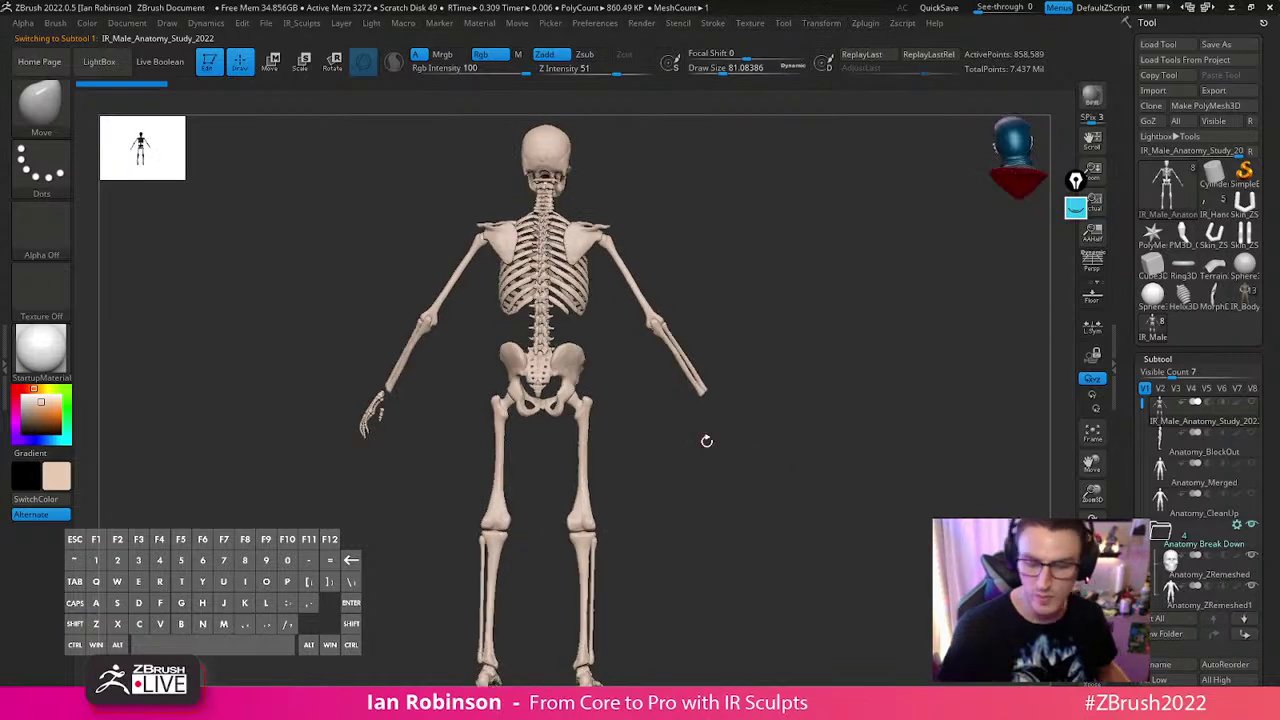
{"action": "left_click_drag", "start_coordinate": [871, 483], "coordinate": [715, 484]}
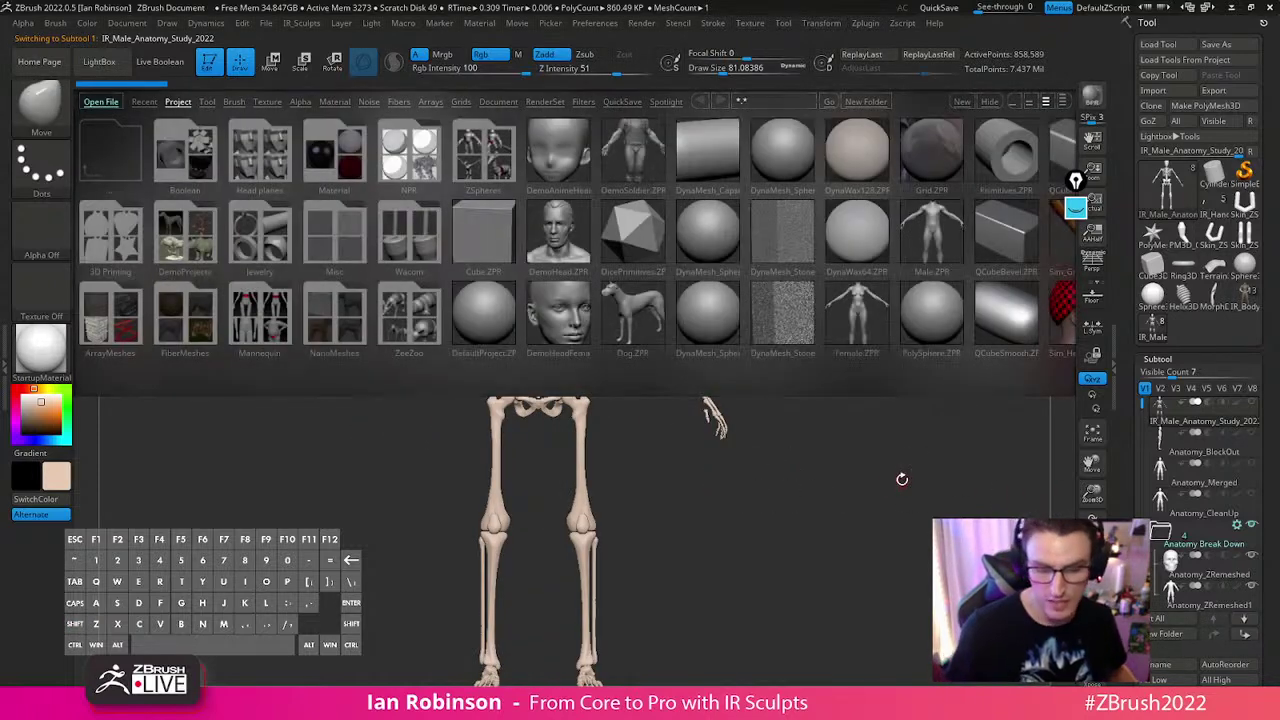
Load the Ryan Kingslien anatomy model from LightBox and examine its skeleton
{"action": "left_click", "coordinate": [207, 101]}
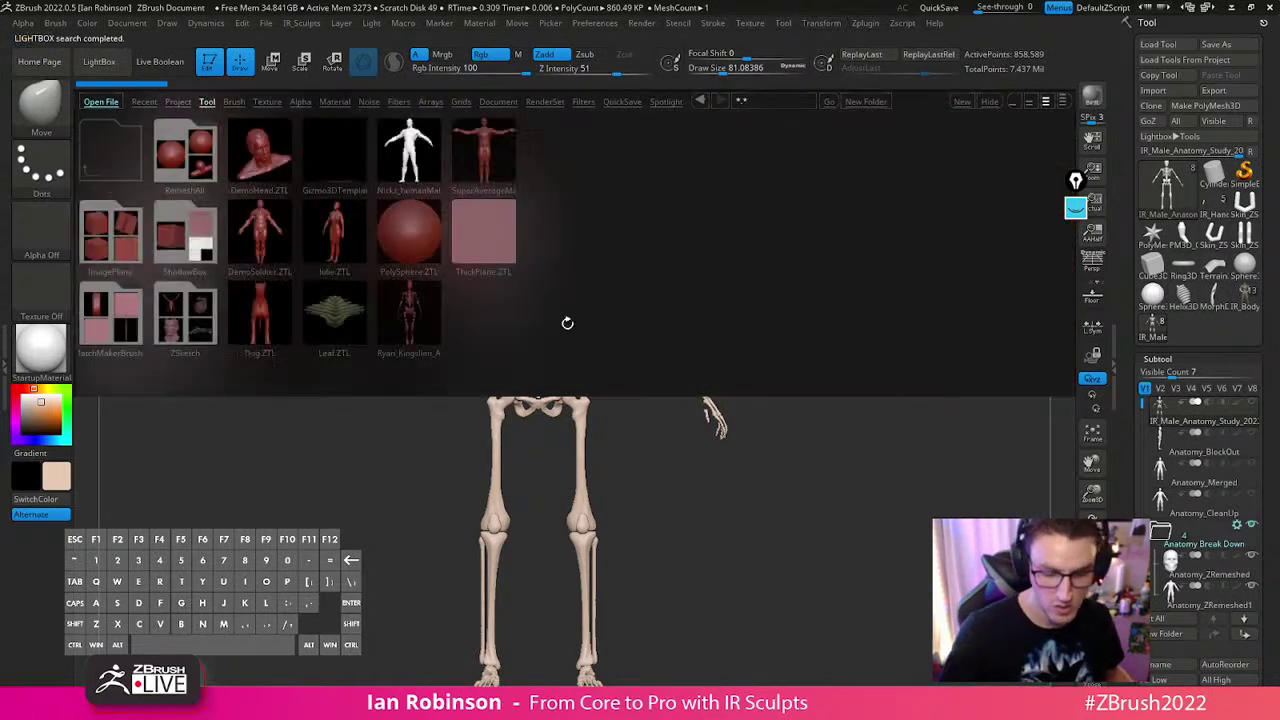
{"action": "key", "text": "shift"}
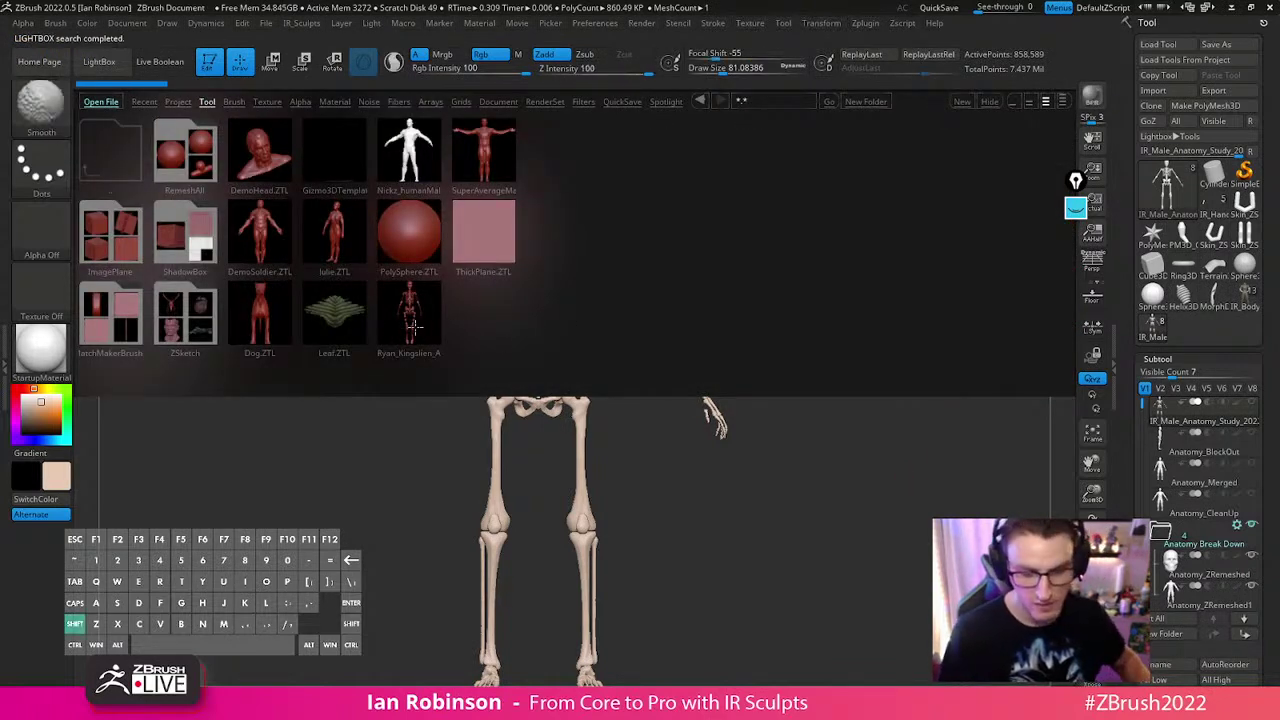
{"action": "double_click", "coordinate": [432, 345]}
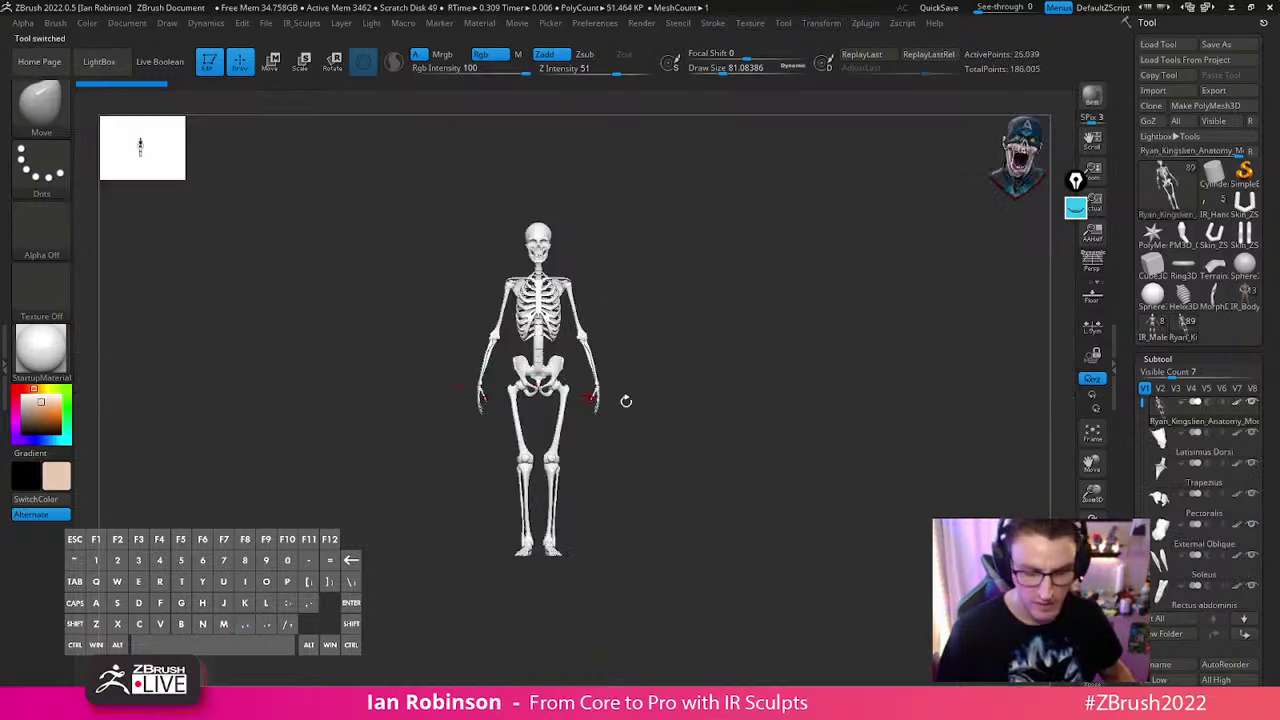
{"action": "left_click_drag", "start_coordinate": [752, 390], "coordinate": [766, 457], "text": "alt"}
{"action": "left_click_drag", "start_coordinate": [614, 263], "coordinate": [796, 370]}
{"action": "left_click_drag", "start_coordinate": [800, 441], "coordinate": [573, 372], "text": "alt"}
{"action": "left_click_drag", "start_coordinate": [794, 383], "coordinate": [802, 376], "text": "alt"}
Switch back to the IR_Male_Anatomy_Study tool and look over its upper skeleton
{"action": "left_click", "coordinate": [1153, 325]}
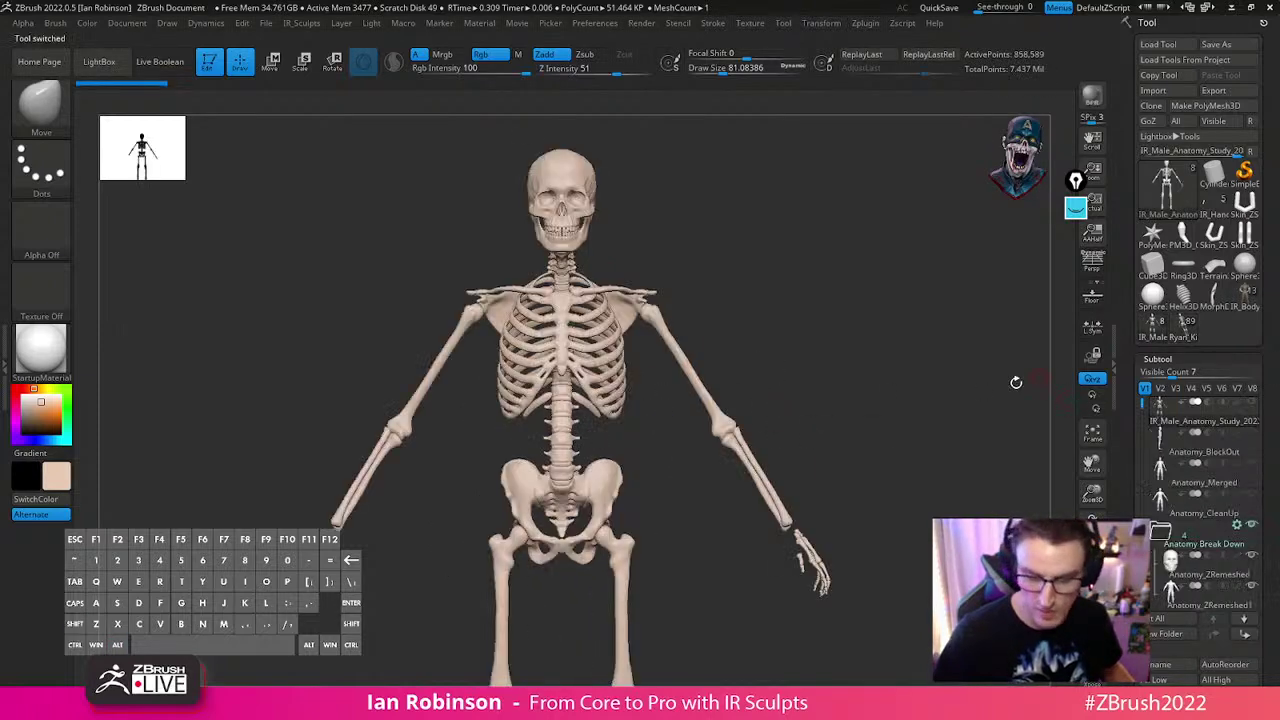
{"action": "left_click_drag", "start_coordinate": [800, 329], "coordinate": [608, 480]}
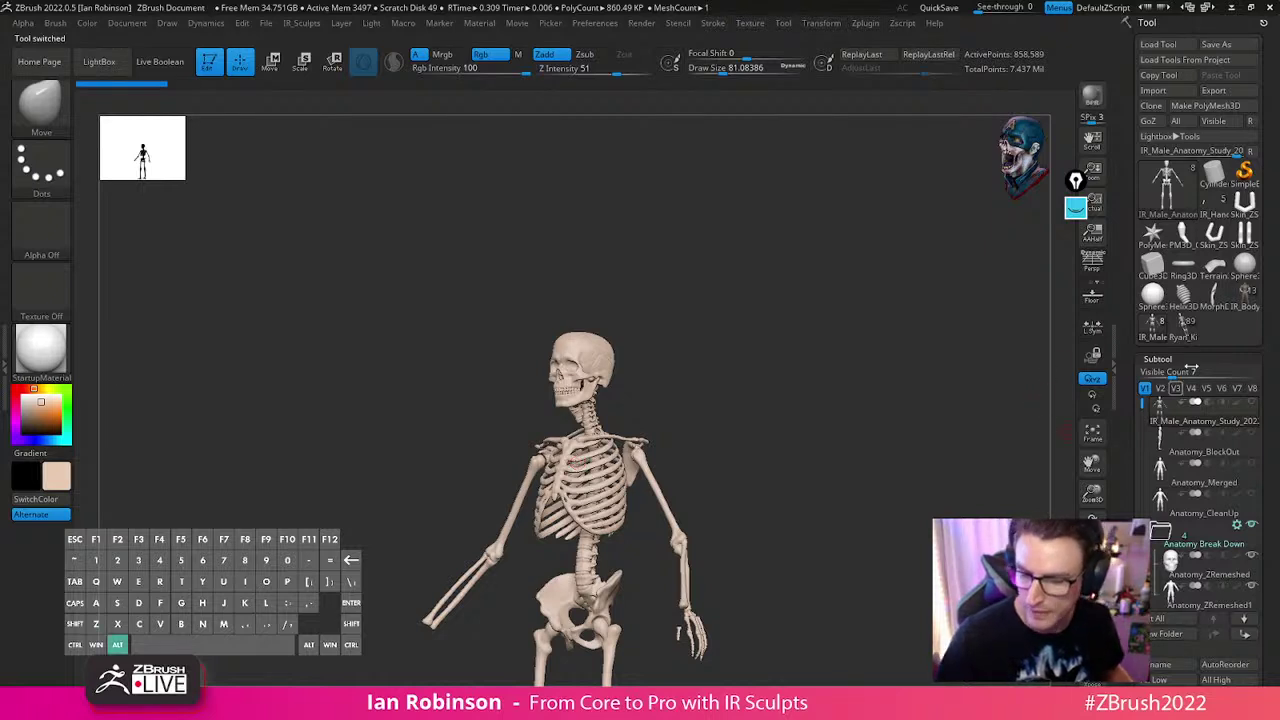
{"action": "mouse_move", "coordinate": [1141, 307]}
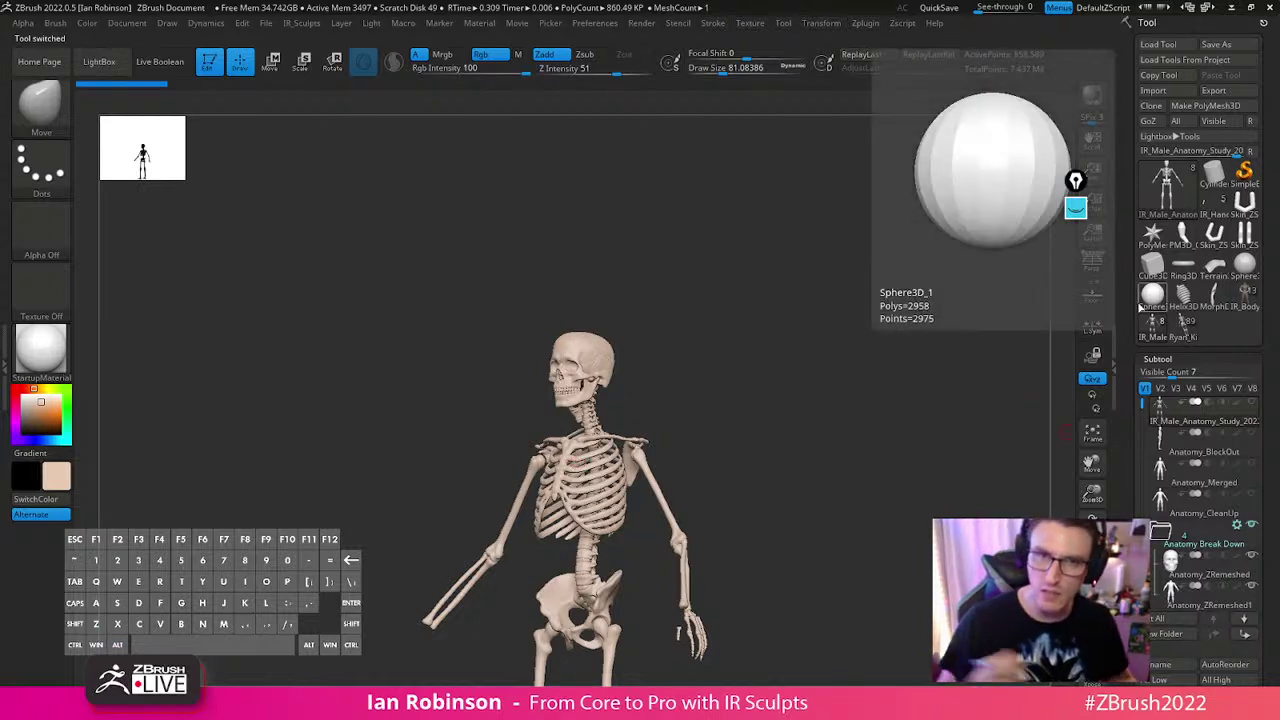
{"action": "left_click_drag", "start_coordinate": [812, 380], "coordinate": [871, 405], "text": "shift"}
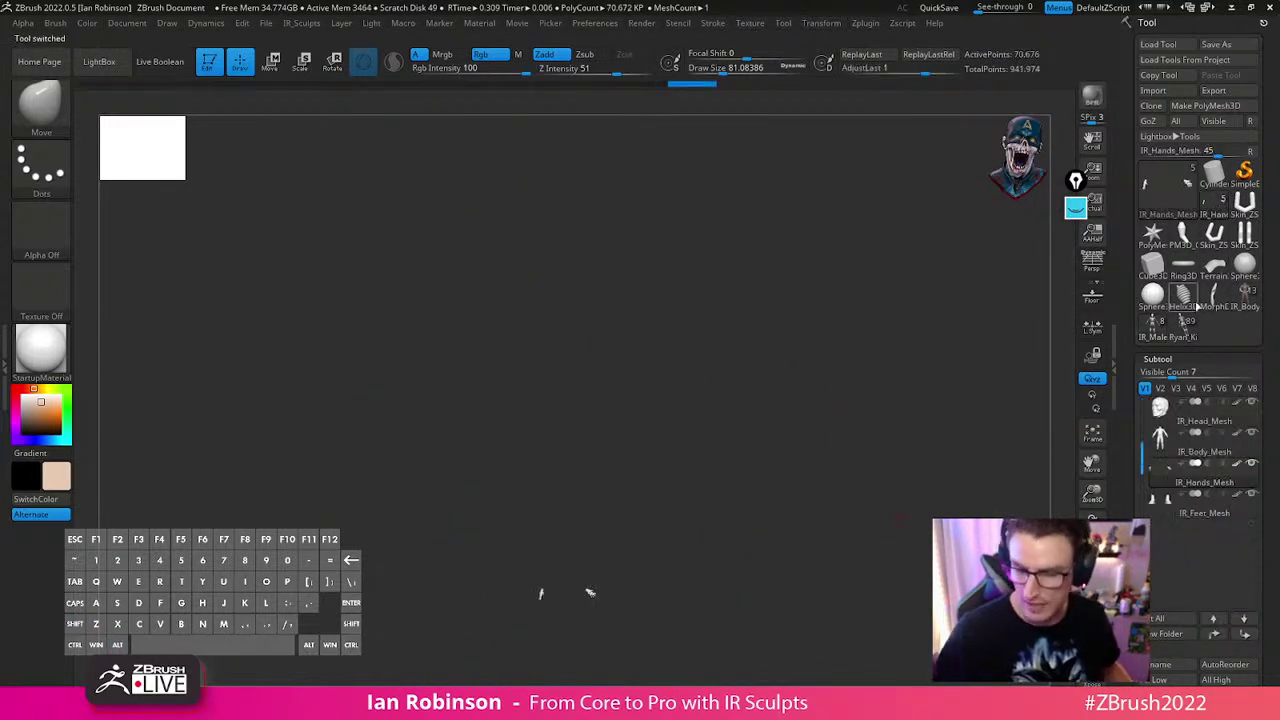
Make the IR_Body_Mesh1 character the active tool, frame it and clear the mask on its body
{"action": "left_click", "coordinate": [1246, 297]}
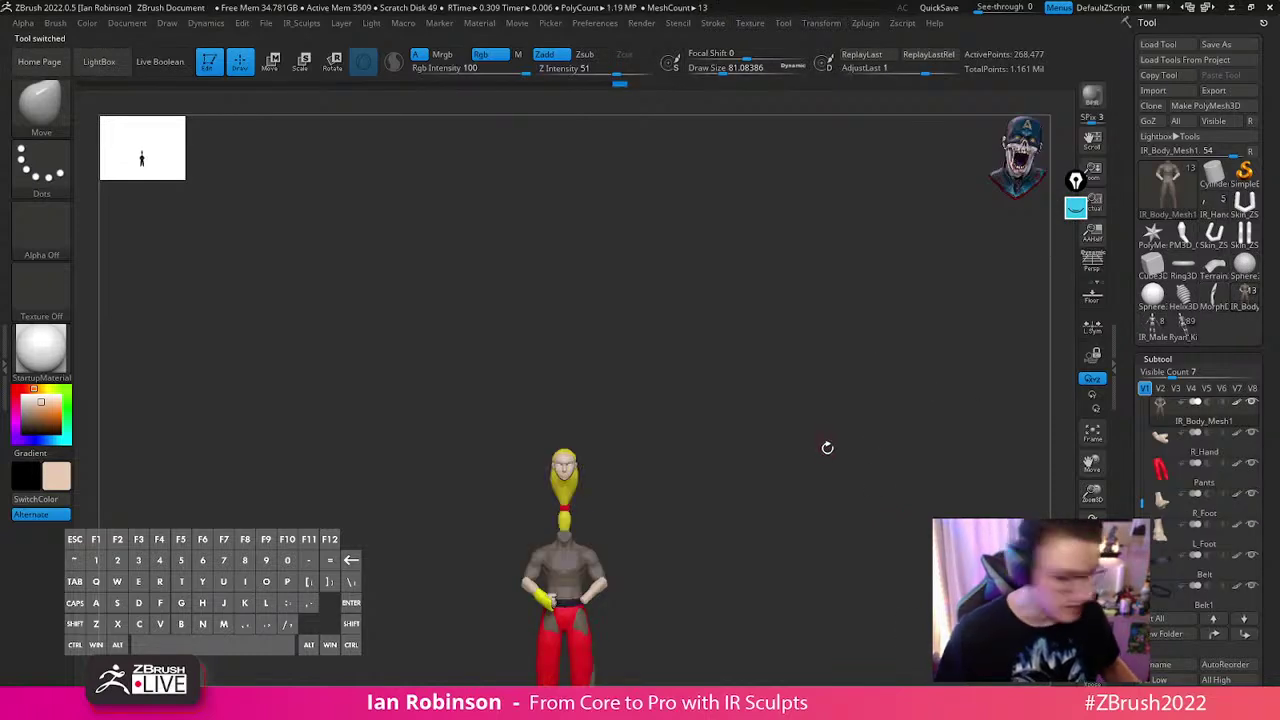
{"action": "key", "text": "f"}
{"action": "left_click_drag", "start_coordinate": [880, 442], "coordinate": [866, 477]}
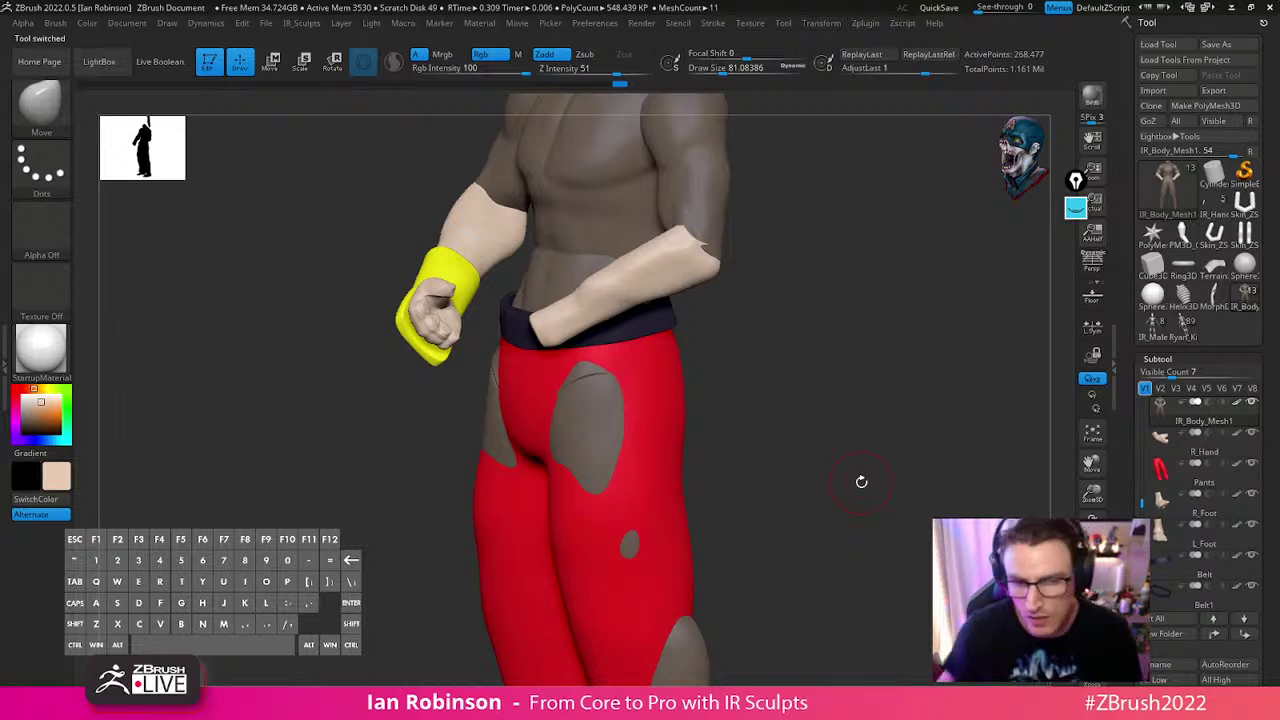
{"action": "left_click", "coordinate": [1092, 648]}
{"action": "left_click_drag", "start_coordinate": [831, 529], "coordinate": [893, 515]}
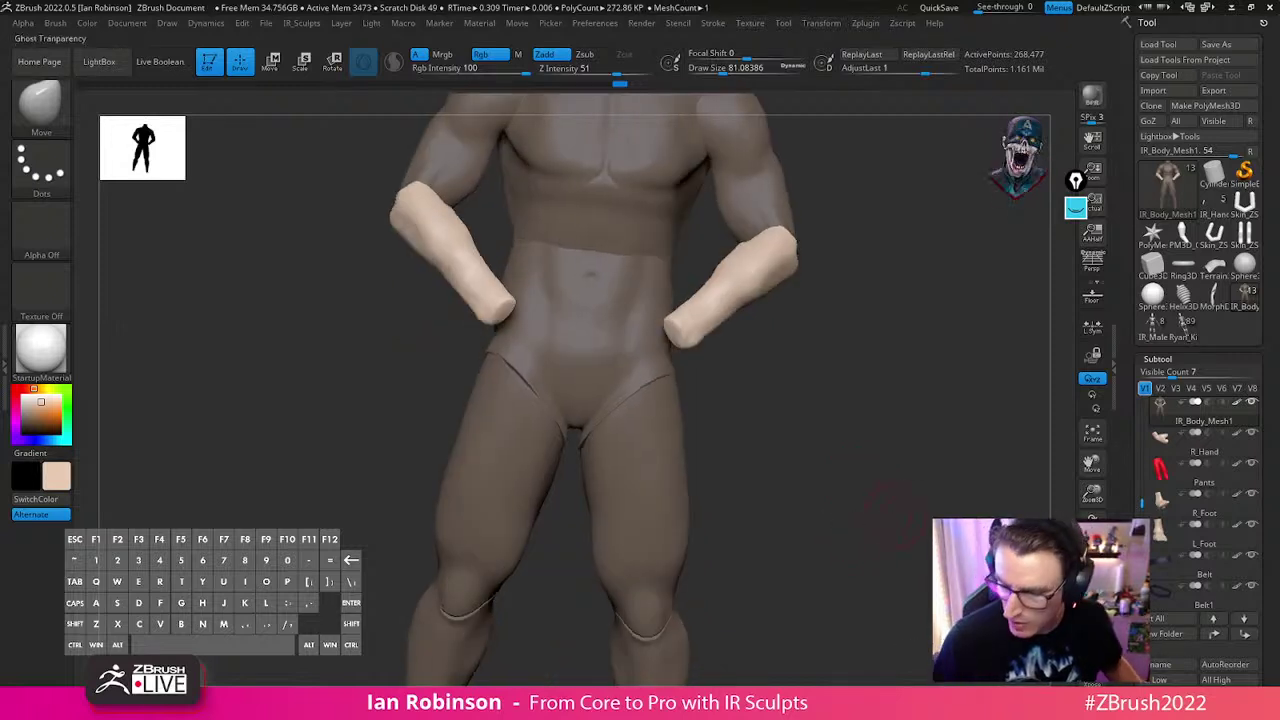
{"action": "left_click_drag", "start_coordinate": [800, 385], "coordinate": [829, 414], "text": "ctrl"}
Make R_Hand the active subtool and show it alone with PolyFrame on
{"action": "left_click", "coordinate": [542, 316], "text": "alt"}
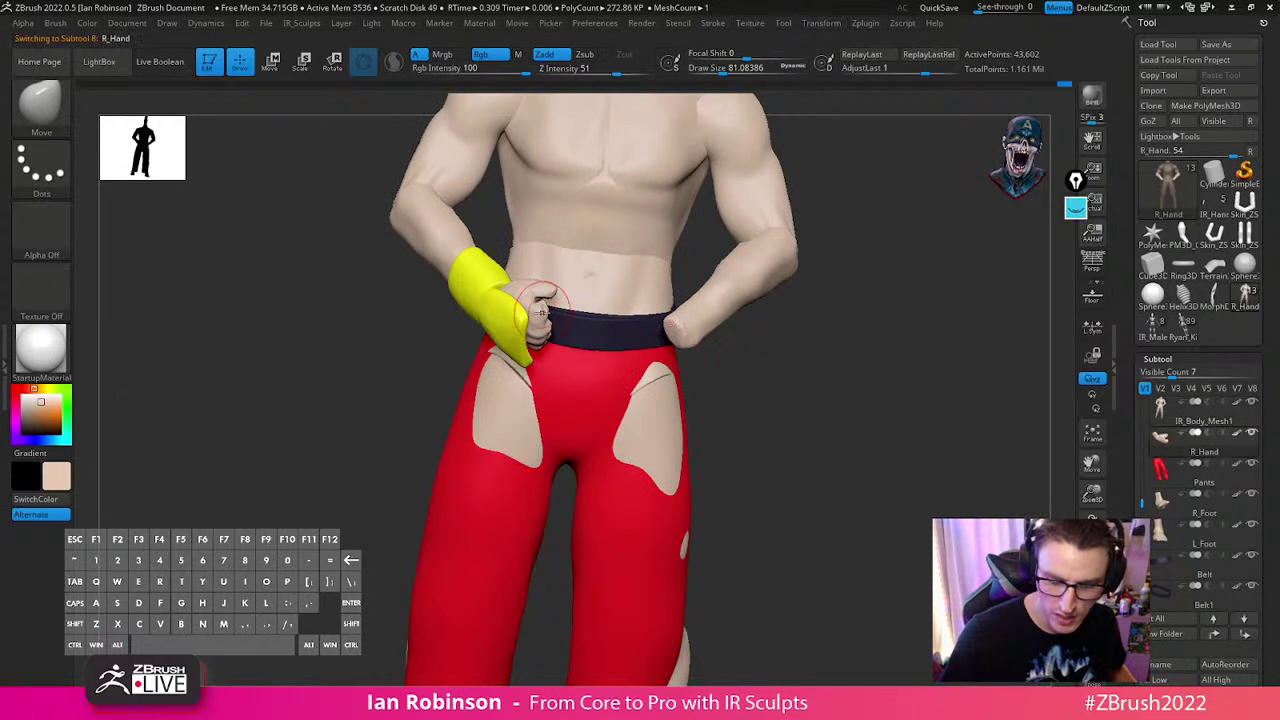
{"action": "left_click", "coordinate": [540, 308], "text": "ctrl+shift"}
{"action": "mouse_move", "coordinate": [874, 477]}
{"action": "left_mouse_down"}
{"action": "mouse_move", "coordinate": [797, 506]}
{"action": "mouse_move", "coordinate": [793, 415]}
{"action": "mouse_move", "coordinate": [763, 469]}
{"action": "mouse_move", "coordinate": [736, 486]}
{"action": "mouse_move", "coordinate": [688, 461]}
{"action": "mouse_move", "coordinate": [846, 471]}
{"action": "mouse_move", "coordinate": [829, 480]}
{"action": "mouse_move", "coordinate": [726, 423]}
{"action": "mouse_move", "coordinate": [603, 420]}
{"action": "left_mouse_up"}
{"action": "left_click", "coordinate": [797, 419], "text": "ctrl+shift"}
{"action": "key", "text": "s"}
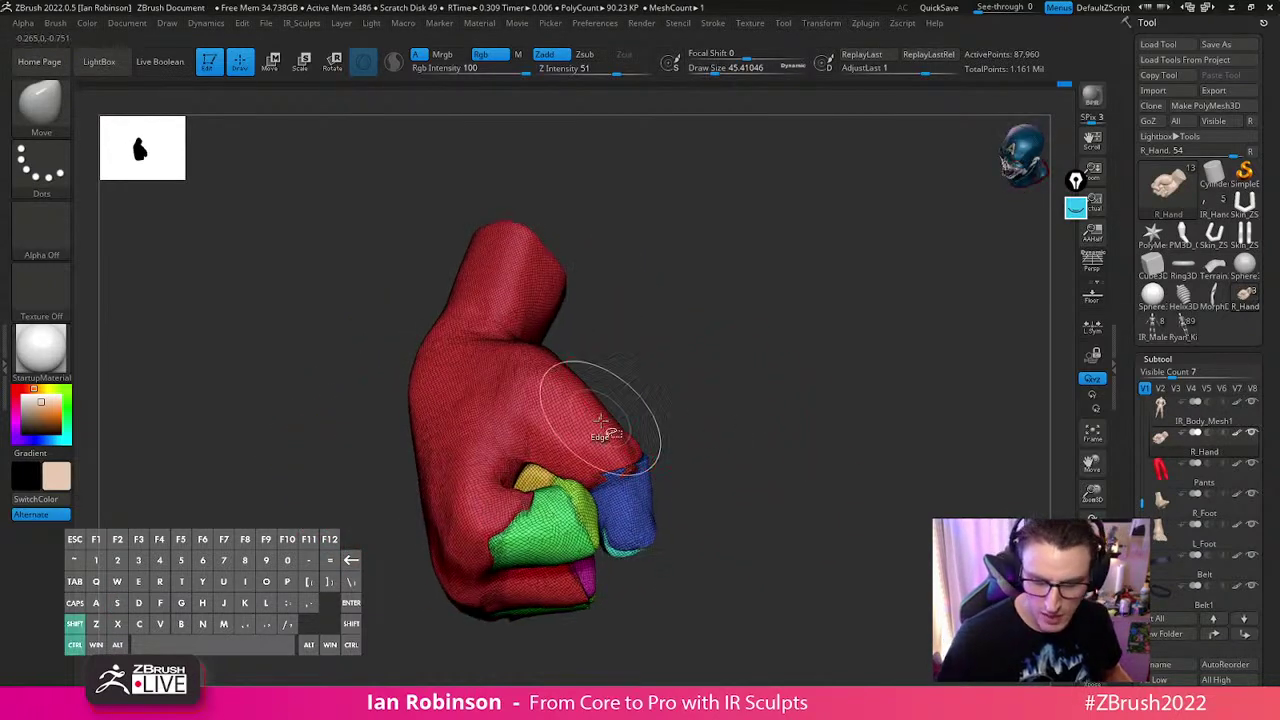
Mask the finger polygroups of R_Hand, leaving the red palm and wrist polygroup unmasked
{"action": "left_click", "coordinate": [600, 419], "text": "ctrl+shift"}
{"action": "left_click", "coordinate": [716, 414], "text": "ctrl"}
{"action": "left_click", "coordinate": [706, 426], "text": "ctrl+shift"}
{"action": "left_click", "coordinate": [694, 420], "text": "ctrl"}
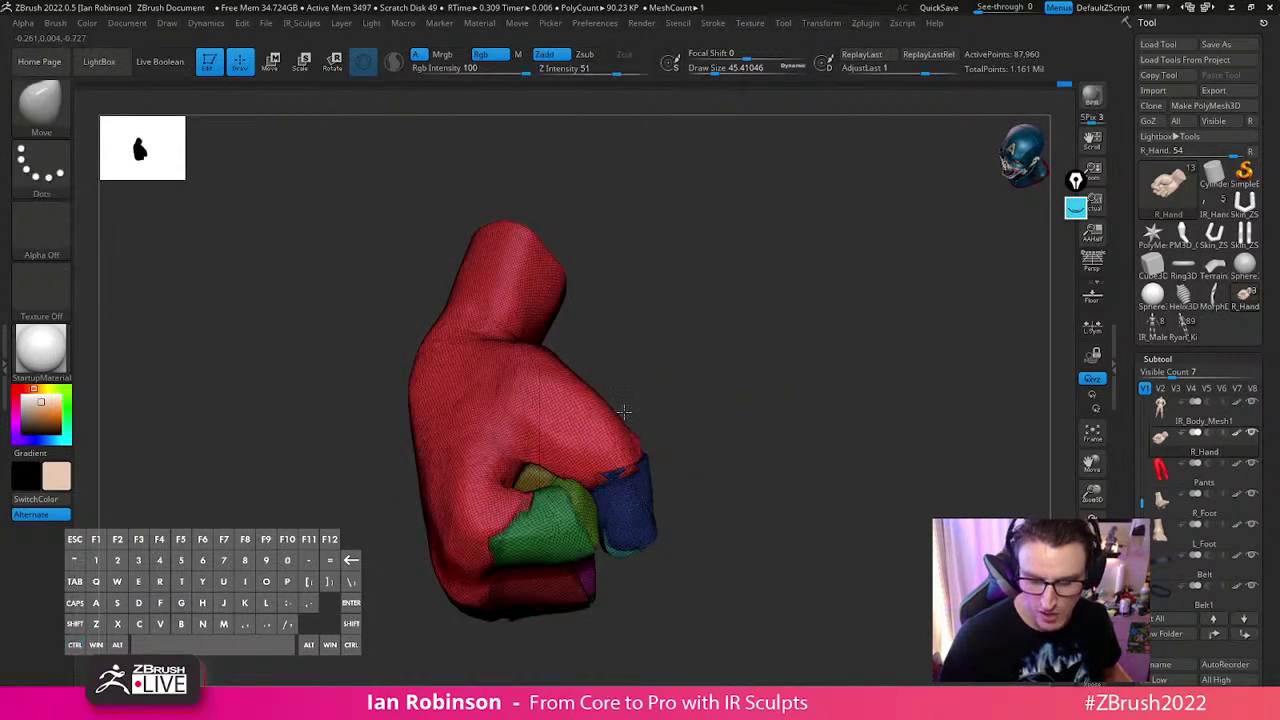
Shape the crease between the right hand's thumb base and palm with the Move brush
{"action": "mouse_move", "coordinate": [766, 437]}
{"action": "left_mouse_down"}
{"action": "mouse_move", "coordinate": [640, 468]}
{"action": "mouse_move", "coordinate": [644, 455]}
{"action": "left_mouse_up"}
{"action": "left_click_drag", "start_coordinate": [840, 430], "coordinate": [700, 425]}
{"action": "left_click_drag", "start_coordinate": [929, 486], "coordinate": [839, 436], "text": "alt"}
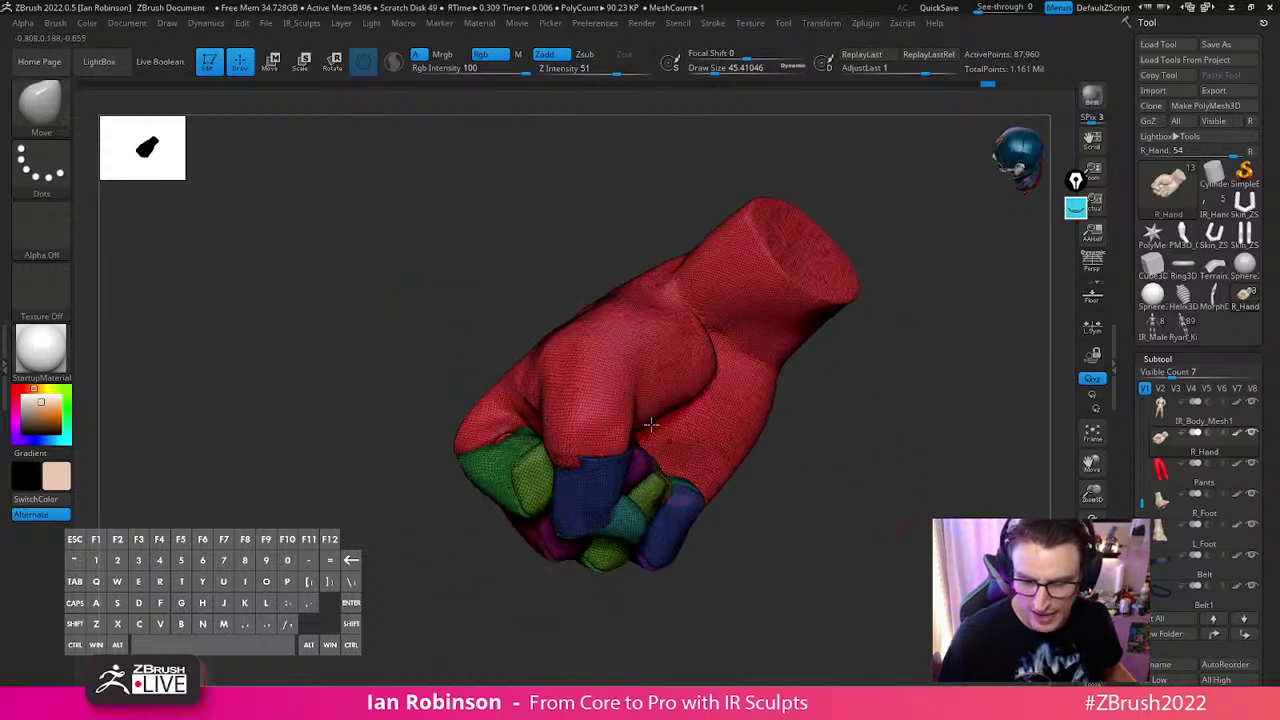
{"action": "mouse_move", "coordinate": [645, 405]}
{"action": "left_mouse_down"}
{"action": "mouse_move", "coordinate": [660, 380]}
{"action": "mouse_move", "coordinate": [808, 443]}
{"action": "mouse_move", "coordinate": [840, 331]}
{"action": "mouse_move", "coordinate": [650, 415]}
{"action": "left_mouse_up"}
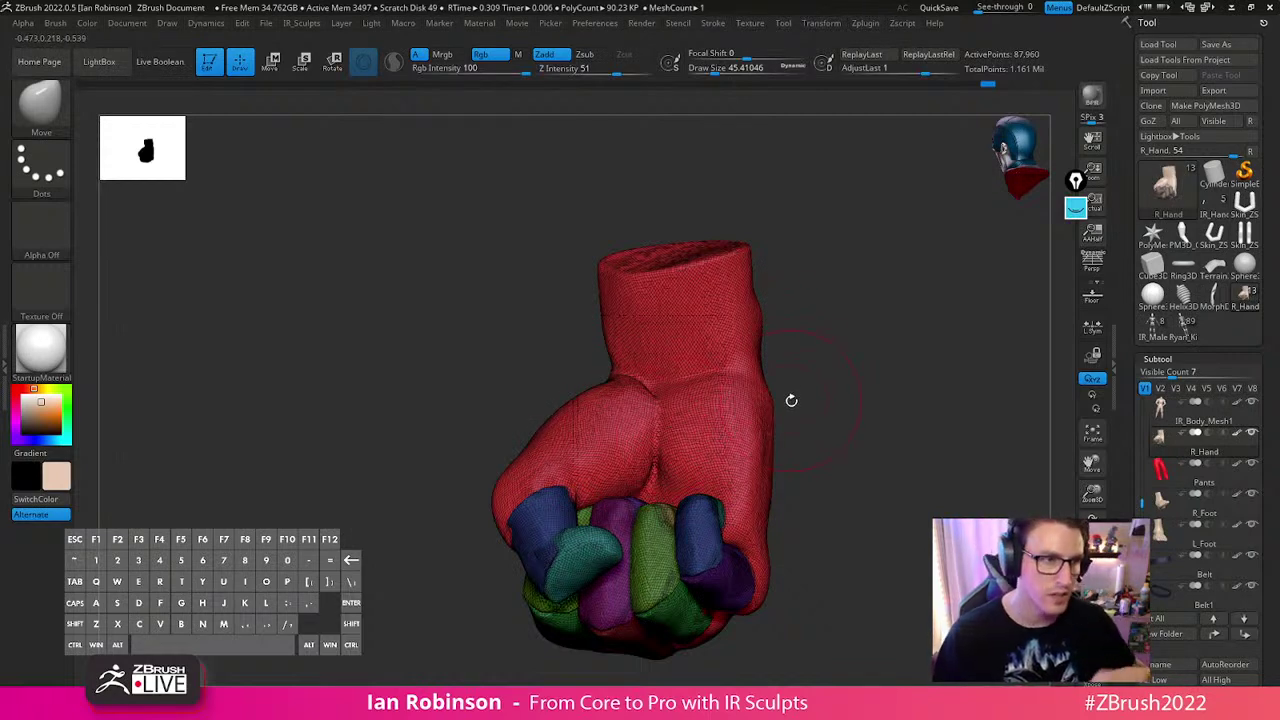
{"action": "left_click_drag", "start_coordinate": [877, 394], "coordinate": [822, 396]}
{"action": "key", "text": "s"}
{"action": "left_click_drag", "start_coordinate": [693, 373], "coordinate": [689, 373]}
Refine the right hand's thumb base and the wrist edge of the palm with the Move brush at draw size about 36
{"action": "left_click_drag", "start_coordinate": [768, 362], "coordinate": [801, 332]}
{"action": "key", "text": "s"}
{"action": "mouse_move", "coordinate": [575, 370]}
{"action": "left_mouse_down"}
{"action": "mouse_move", "coordinate": [587, 371]}
{"action": "mouse_move", "coordinate": [574, 382]}
{"action": "left_mouse_up"}
{"action": "left_click_drag", "start_coordinate": [806, 316], "coordinate": [754, 320]}
{"action": "key", "text": "s"}
{"action": "left_click_drag", "start_coordinate": [668, 369], "coordinate": [657, 369]}
{"action": "left_click_drag", "start_coordinate": [735, 371], "coordinate": [717, 374]}
{"action": "left_click_drag", "start_coordinate": [598, 433], "coordinate": [586, 438]}
{"action": "left_click_drag", "start_coordinate": [817, 395], "coordinate": [781, 402]}
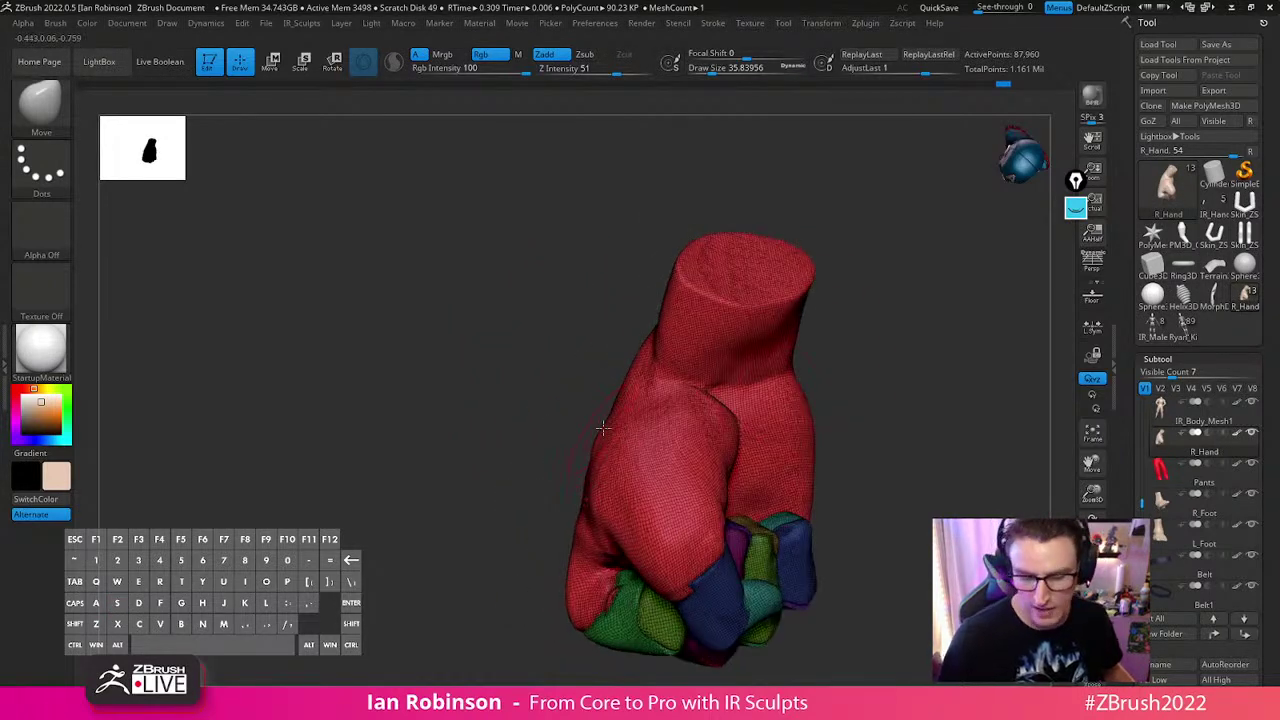
{"action": "left_click_drag", "start_coordinate": [608, 404], "coordinate": [615, 397]}
{"action": "left_click_drag", "start_coordinate": [988, 376], "coordinate": [720, 437]}
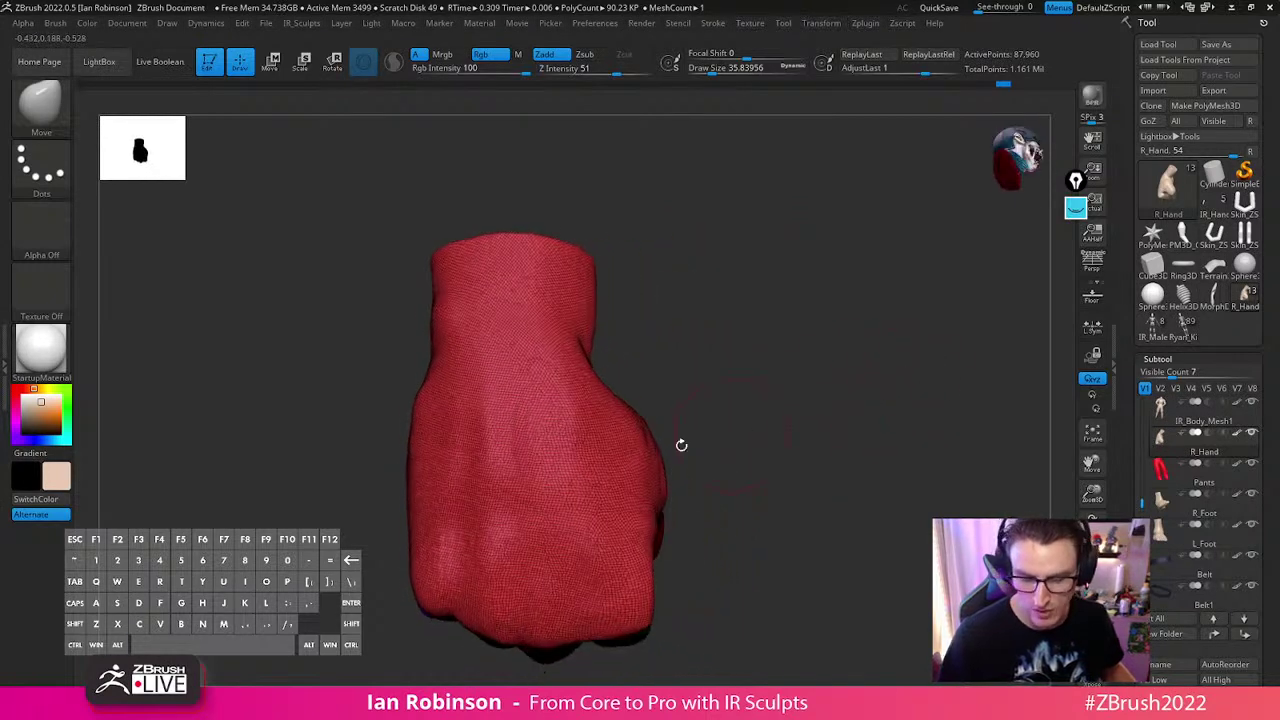
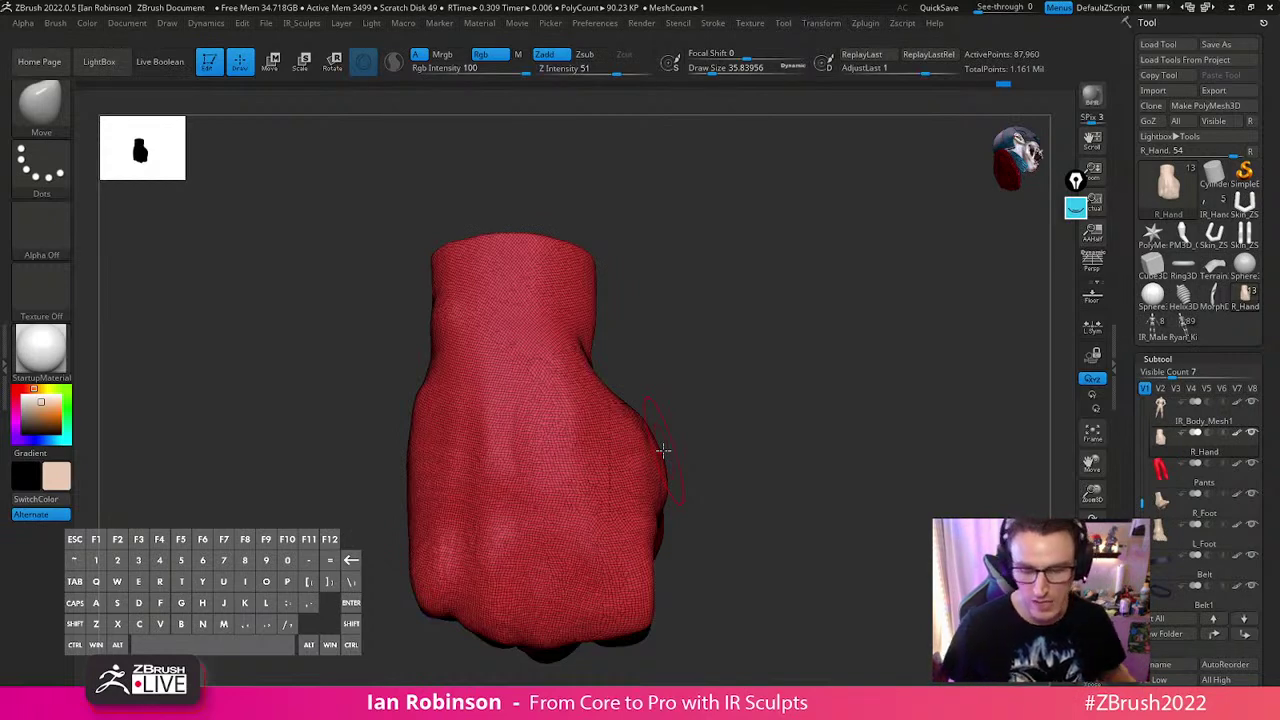
Adjust the folds where the right thumb meets the wrist with the Move brush at draw size about 26
{"action": "left_click_drag", "start_coordinate": [771, 451], "coordinate": [709, 389]}
{"action": "left_click_drag", "start_coordinate": [840, 363], "coordinate": [695, 368]}
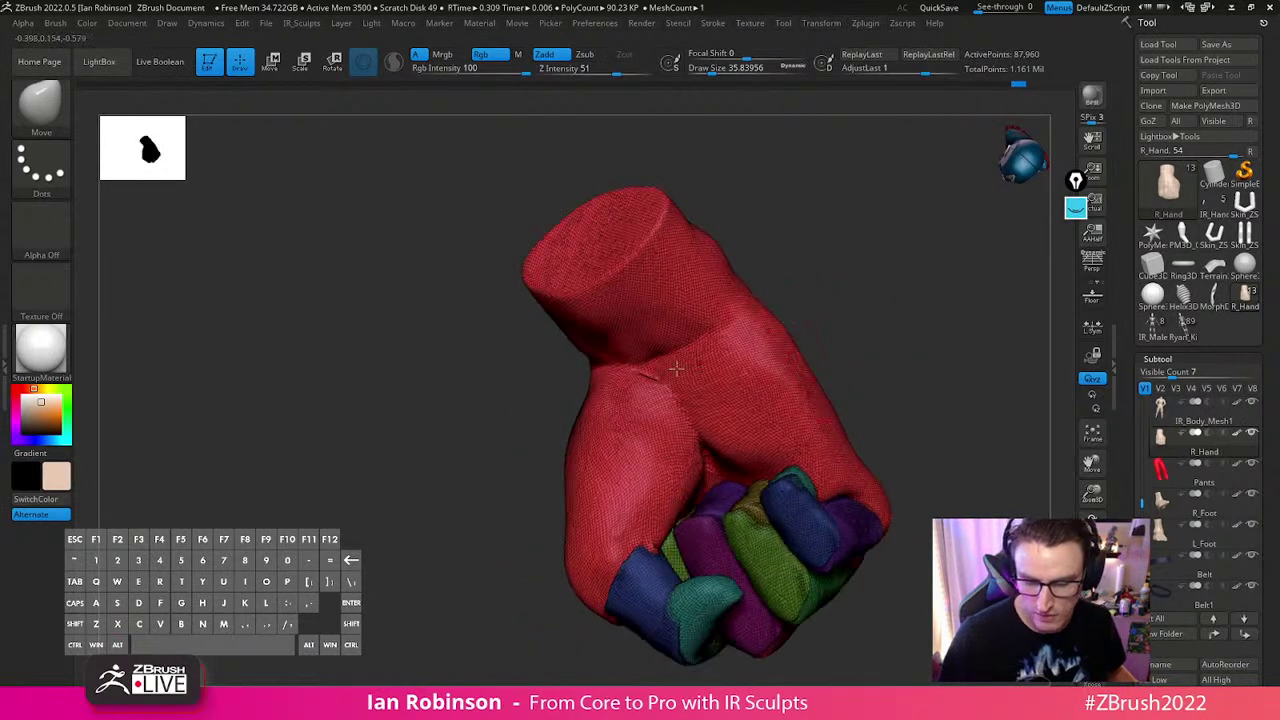
{"action": "mouse_move", "coordinate": [767, 314]}
{"action": "left_mouse_down"}
{"action": "mouse_move", "coordinate": [886, 334]}
{"action": "mouse_move", "coordinate": [891, 323]}
{"action": "mouse_move", "coordinate": [858, 340]}
{"action": "mouse_move", "coordinate": [852, 380]}
{"action": "left_mouse_up"}
{"action": "key", "text": "s"}
{"action": "left_click_drag", "start_coordinate": [500, 432], "coordinate": [511, 432]}
{"action": "mouse_move", "coordinate": [598, 340]}
{"action": "right_mouse_down"}
{"action": "mouse_move", "coordinate": [674, 357]}
{"action": "mouse_move", "coordinate": [629, 354]}
{"action": "mouse_move", "coordinate": [657, 394]}
{"action": "mouse_move", "coordinate": [648, 400]}
{"action": "right_mouse_up"}
{"action": "key", "text": "s"}
{"action": "left_click_drag", "start_coordinate": [646, 398], "coordinate": [631, 397]}
{"action": "mouse_move", "coordinate": [631, 397]}
{"action": "right_mouse_down", "text": "alt"}
{"action": "mouse_move", "coordinate": [588, 392]}
{"action": "mouse_move", "coordinate": [582, 405]}
{"action": "right_mouse_up", "text": "alt"}
{"action": "key", "text": "s"}
{"action": "left_click_drag", "start_coordinate": [556, 380], "coordinate": [552, 380]}
{"action": "right_click_drag", "start_coordinate": [551, 381], "coordinate": [540, 392]}
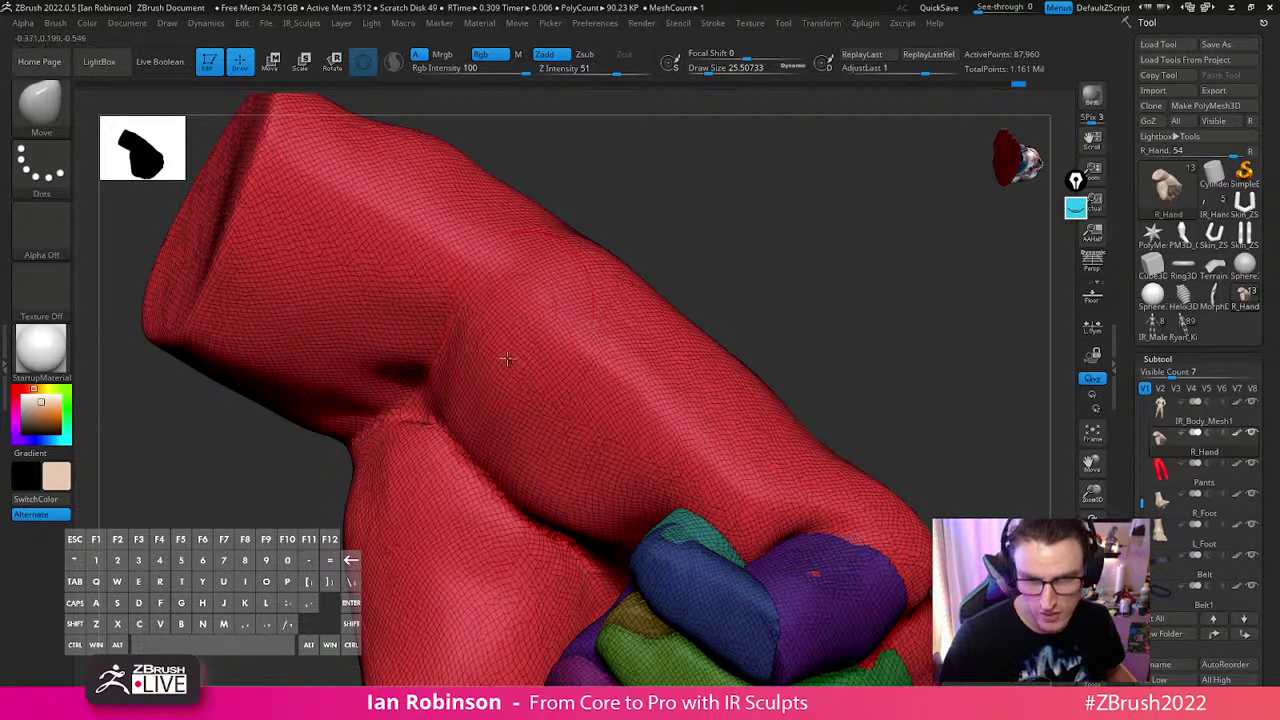
Pull the palm heel and thumb pad into shape along the crease between them with the Move brush
{"action": "right_click_drag", "start_coordinate": [519, 421], "coordinate": [542, 421]}
{"action": "key", "text": "s"}
{"action": "left_click_drag", "start_coordinate": [543, 423], "coordinate": [554, 423]}
{"action": "right_click_drag", "start_coordinate": [560, 430], "coordinate": [591, 466]}
{"action": "left_click_drag", "start_coordinate": [585, 466], "coordinate": [558, 463]}
{"action": "right_click_drag", "start_coordinate": [545, 465], "coordinate": [550, 495]}
{"action": "left_click_drag", "start_coordinate": [660, 475], "coordinate": [664, 457]}
{"action": "right_click_drag", "start_coordinate": [690, 374], "coordinate": [666, 410]}
Refine the outline of the right wrist and back of the hand with the Move brush at draw size about 34
{"action": "left_click_drag", "start_coordinate": [827, 288], "coordinate": [704, 372]}
{"action": "mouse_move", "coordinate": [828, 299]}
{"action": "left_mouse_down", "text": "alt"}
{"action": "mouse_move", "coordinate": [794, 340]}
{"action": "mouse_move", "coordinate": [703, 391]}
{"action": "mouse_move", "coordinate": [661, 403]}
{"action": "mouse_move", "coordinate": [550, 382]}
{"action": "mouse_move", "coordinate": [571, 397]}
{"action": "mouse_move", "coordinate": [806, 357]}
{"action": "mouse_move", "coordinate": [837, 486]}
{"action": "mouse_move", "coordinate": [808, 454]}
{"action": "mouse_move", "coordinate": [843, 511]}
{"action": "mouse_move", "coordinate": [846, 501]}
{"action": "left_mouse_up", "text": "alt"}
{"action": "key", "text": "s"}
{"action": "key", "text": "s"}
{"action": "left_click_drag", "start_coordinate": [368, 447], "coordinate": [479, 368]}
{"action": "left_click_drag", "start_coordinate": [726, 409], "coordinate": [714, 407]}
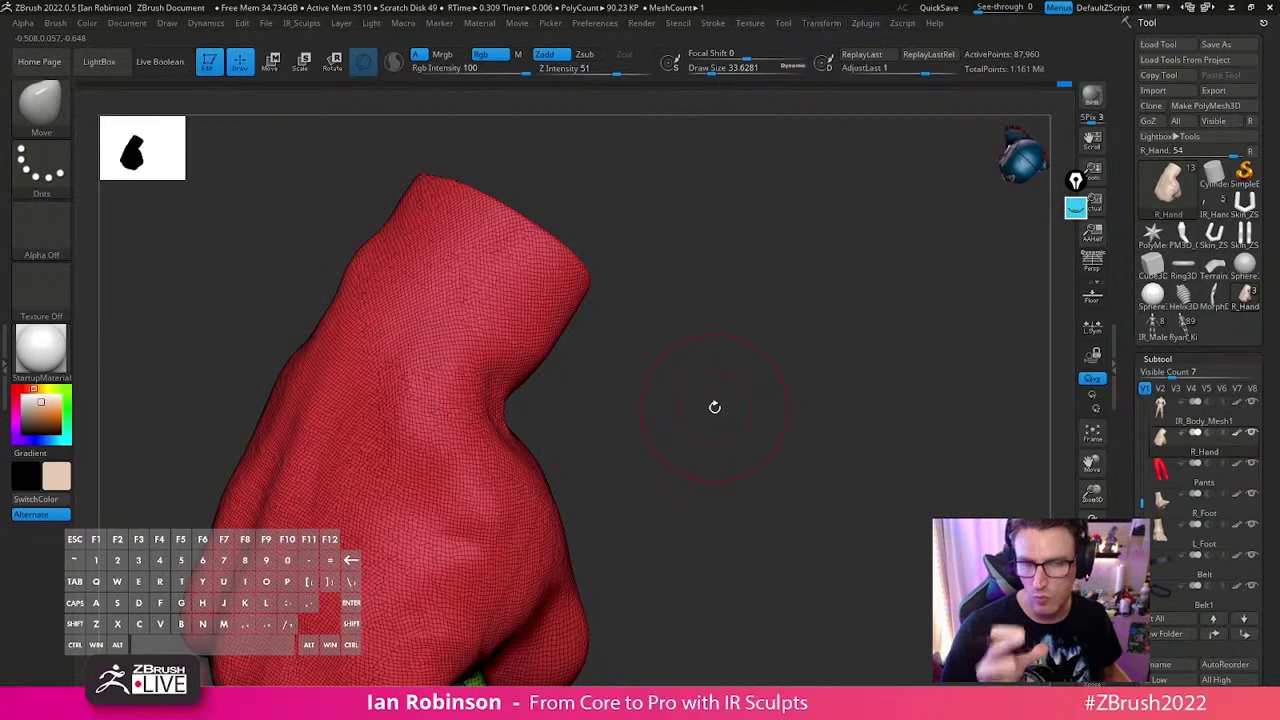
{"action": "left_click_drag", "start_coordinate": [714, 407], "coordinate": [748, 293]}
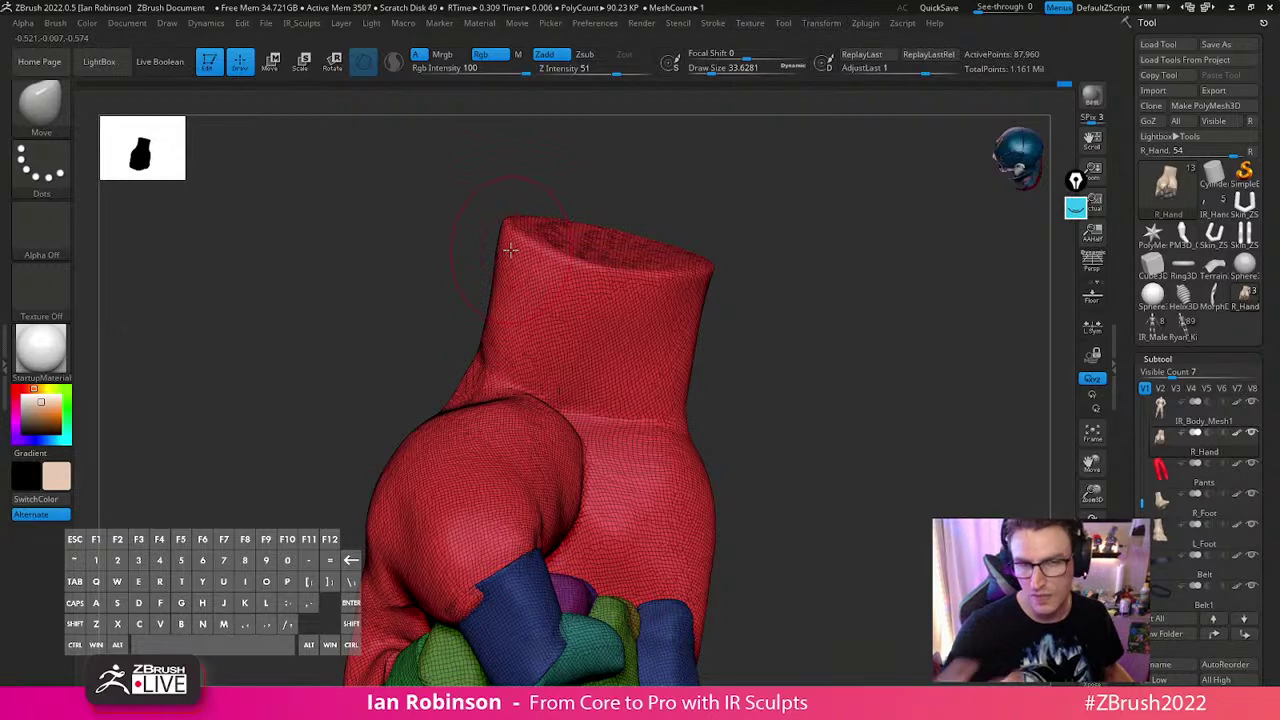
{"action": "left_click_drag", "start_coordinate": [510, 250], "coordinate": [557, 395]}
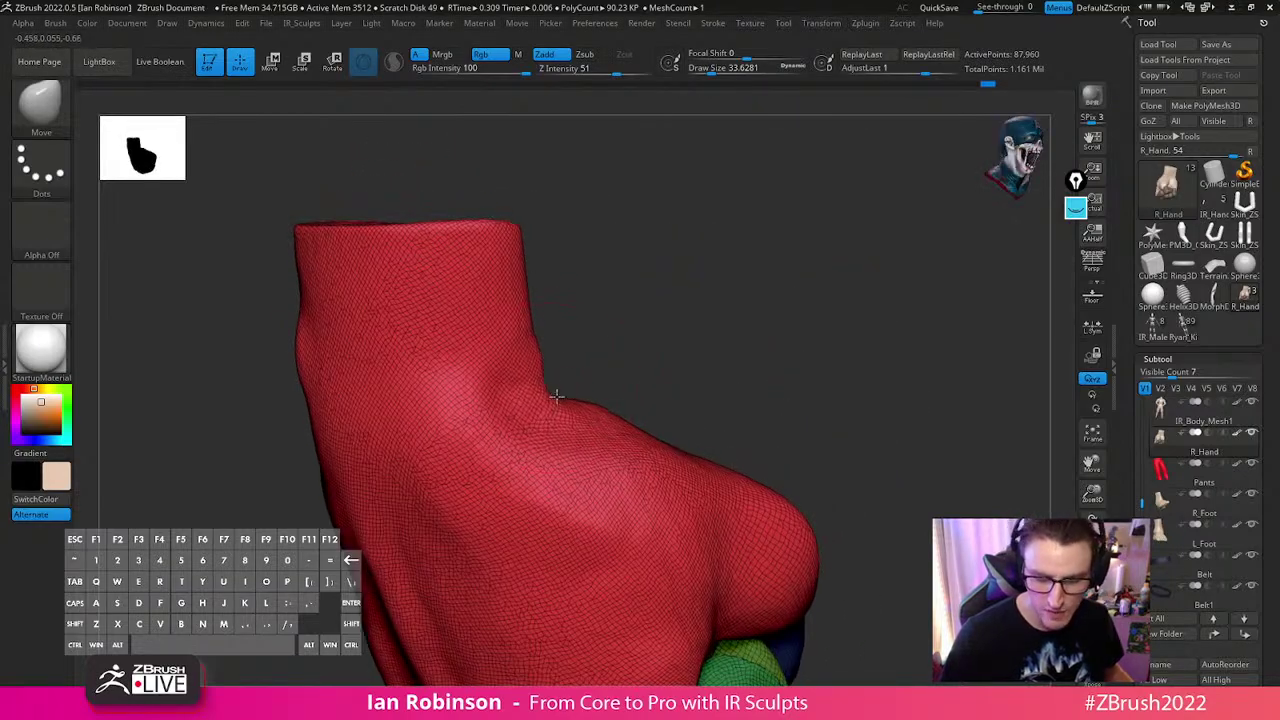
{"action": "left_click_drag", "start_coordinate": [675, 312], "coordinate": [580, 357]}
{"action": "mouse_move", "coordinate": [590, 413]}
{"action": "left_mouse_down"}
{"action": "mouse_move", "coordinate": [594, 446]}
{"action": "mouse_move", "coordinate": [634, 331]}
{"action": "mouse_move", "coordinate": [660, 324]}
{"action": "mouse_move", "coordinate": [666, 306]}
{"action": "mouse_move", "coordinate": [882, 192]}
{"action": "mouse_move", "coordinate": [691, 297]}
{"action": "mouse_move", "coordinate": [700, 232]}
{"action": "mouse_move", "coordinate": [717, 251]}
{"action": "mouse_move", "coordinate": [667, 305]}
{"action": "mouse_move", "coordinate": [780, 480]}
{"action": "mouse_move", "coordinate": [854, 383]}
{"action": "left_mouse_up"}
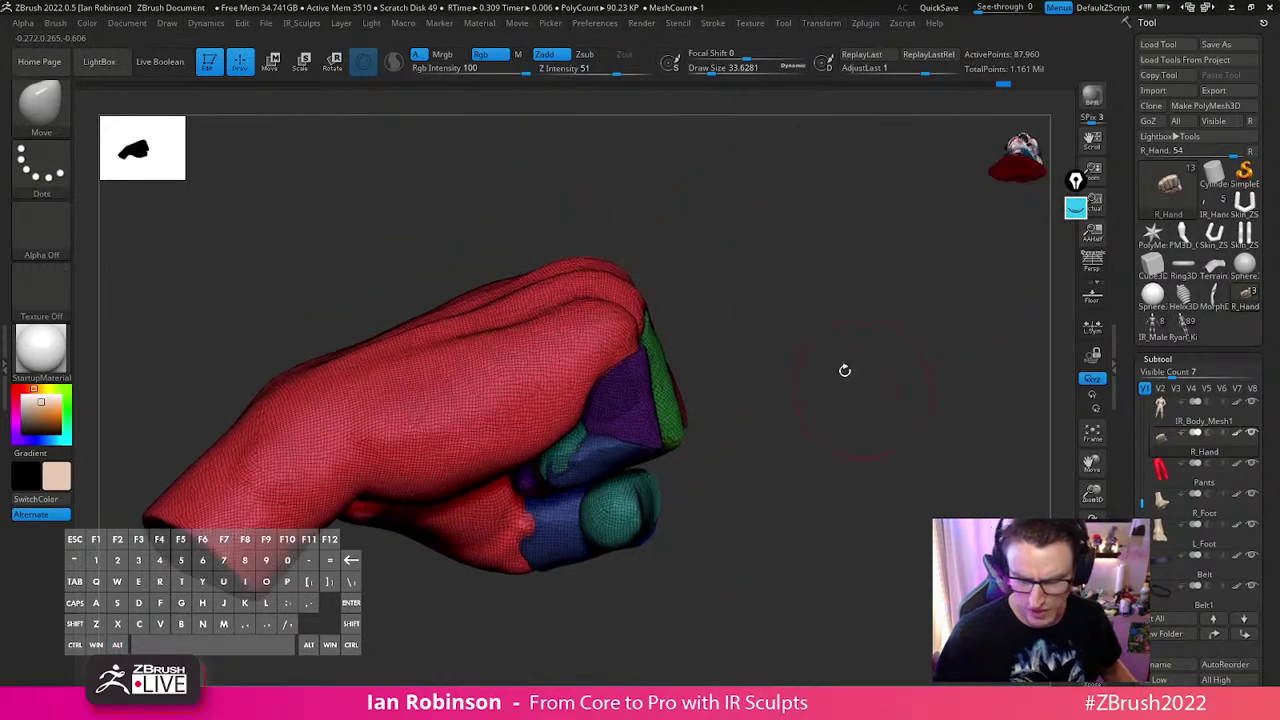
Isolate a finger polygroup of R_Hand to redo the mask, and show the whole hand again
{"action": "key", "text": "ctrl"}
{"action": "left_click", "coordinate": [752, 375], "text": "ctrl"}
{"action": "key", "text": "ctrl+z"}
{"action": "left_click", "coordinate": [646, 409], "text": "ctrl+shift"}
{"action": "left_click", "coordinate": [737, 391], "text": "ctrl"}
{"action": "left_click", "coordinate": [745, 389], "text": "ctrl+shift"}
{"action": "left_click", "coordinate": [755, 387], "text": "ctrl"}
Adjust the right hand's curled fingers with a smaller Move brush
{"action": "left_click_drag", "start_coordinate": [755, 388], "coordinate": [657, 360]}
{"action": "mouse_move", "coordinate": [765, 392]}
{"action": "left_mouse_down"}
{"action": "mouse_move", "coordinate": [680, 385]}
{"action": "mouse_move", "coordinate": [665, 420]}
{"action": "mouse_move", "coordinate": [640, 385]}
{"action": "left_mouse_up"}
{"action": "key", "text": "s"}
{"action": "mouse_move", "coordinate": [653, 380]}
{"action": "left_mouse_down"}
{"action": "mouse_move", "coordinate": [635, 381]}
{"action": "mouse_move", "coordinate": [654, 386]}
{"action": "left_mouse_up"}
{"action": "key", "text": "s"}
{"action": "mouse_move", "coordinate": [705, 384]}
{"action": "right_mouse_down"}
{"action": "mouse_move", "coordinate": [654, 377]}
{"action": "mouse_move", "coordinate": [663, 443]}
{"action": "right_mouse_up"}
{"action": "right_click_drag", "start_coordinate": [745, 445], "coordinate": [709, 399], "text": "alt"}
Mask all of R_Hand except the teal thumb tip polygroup, and show the whole hand
{"action": "right_click_drag", "start_coordinate": [910, 345], "coordinate": [792, 478]}
{"action": "left_click", "coordinate": [596, 402], "text": "ctrl+shift"}
{"action": "left_click", "coordinate": [591, 519], "text": "ctrl+shift"}
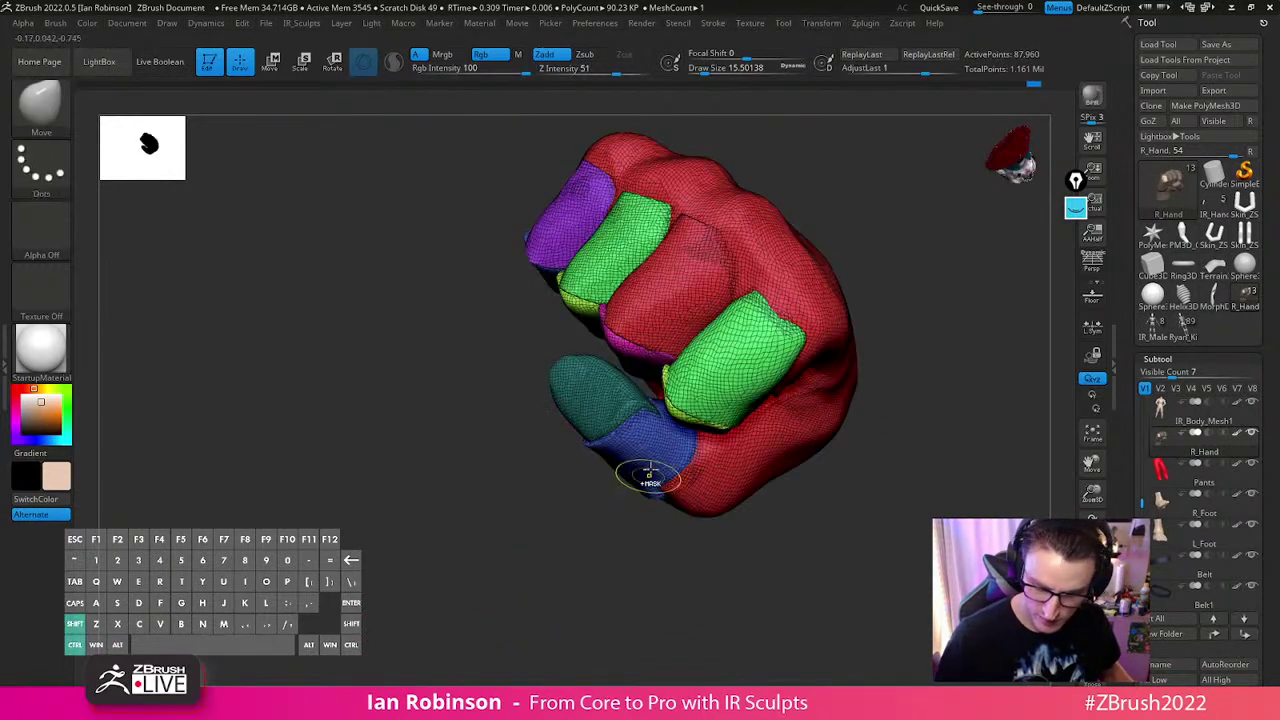
{"action": "left_click", "coordinate": [605, 536], "text": "ctrl"}
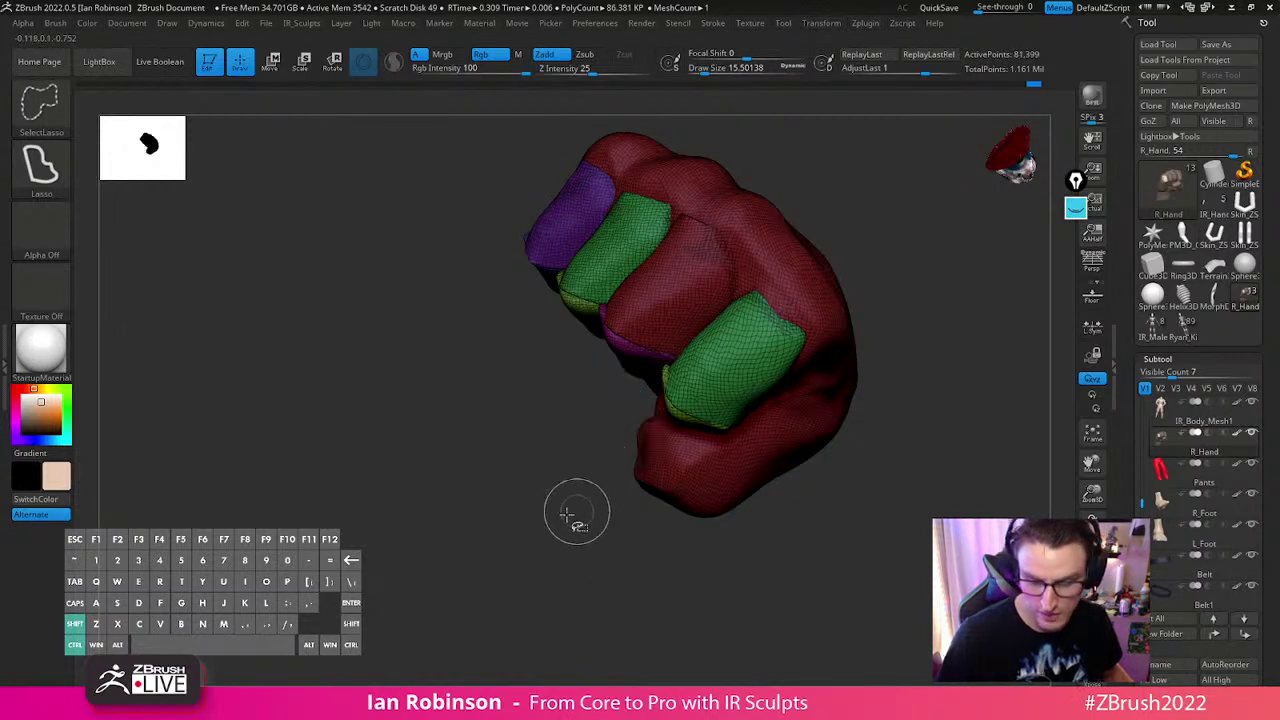
{"action": "left_click_drag", "start_coordinate": [554, 508], "coordinate": [571, 540], "text": "ctrl+shift"}
{"action": "left_click", "coordinate": [692, 557], "text": "ctrl"}
{"action": "key", "text": "ctrl+z"}
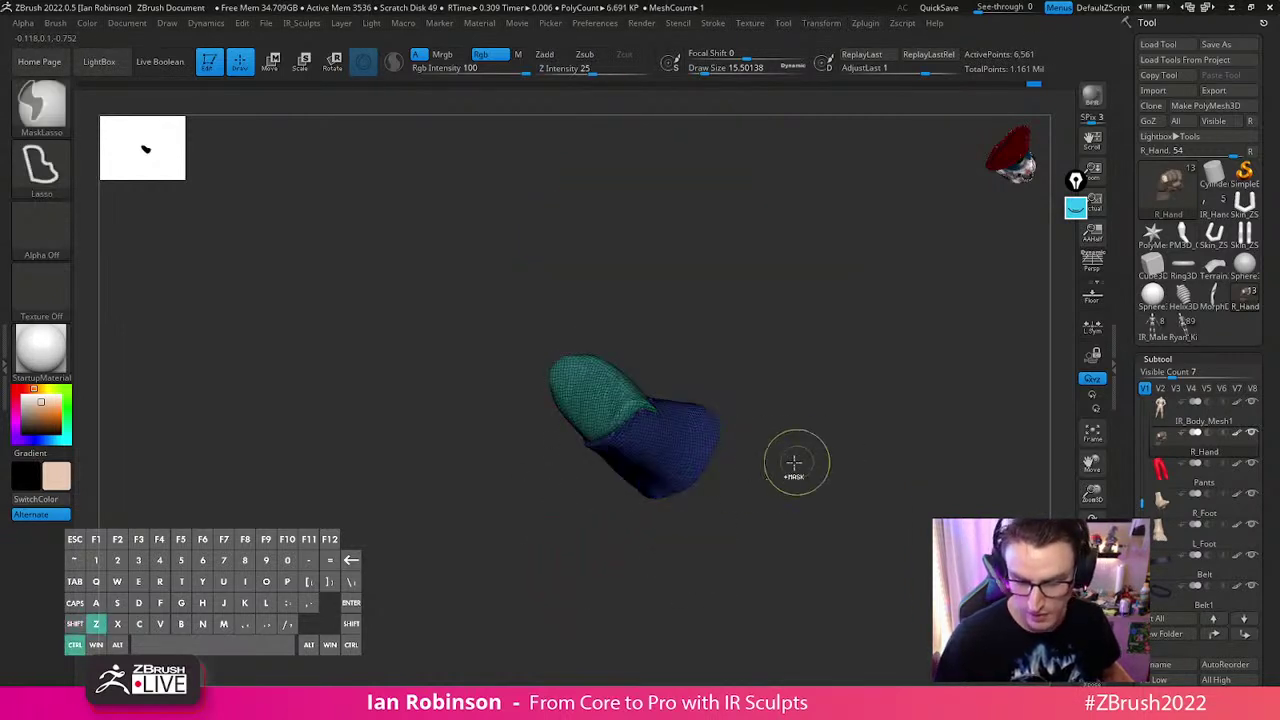
Rotate the unmasked thumb tip with the Gizmo by about -13.9 degrees, and by about 7.2 degrees as seen from the palm side
{"action": "key", "text": "w"}
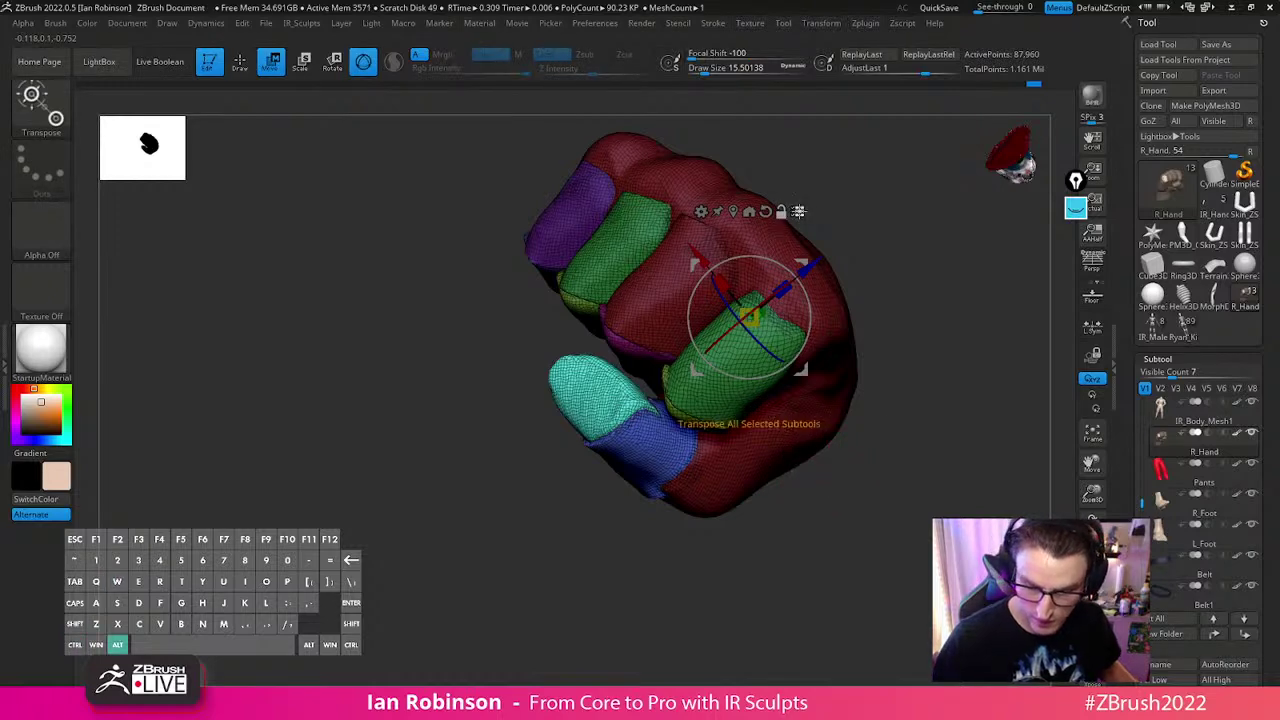
{"action": "left_click_drag", "start_coordinate": [813, 264], "coordinate": [709, 338], "text": "alt"}
{"action": "left_click_drag", "start_coordinate": [646, 400], "coordinate": [655, 398]}
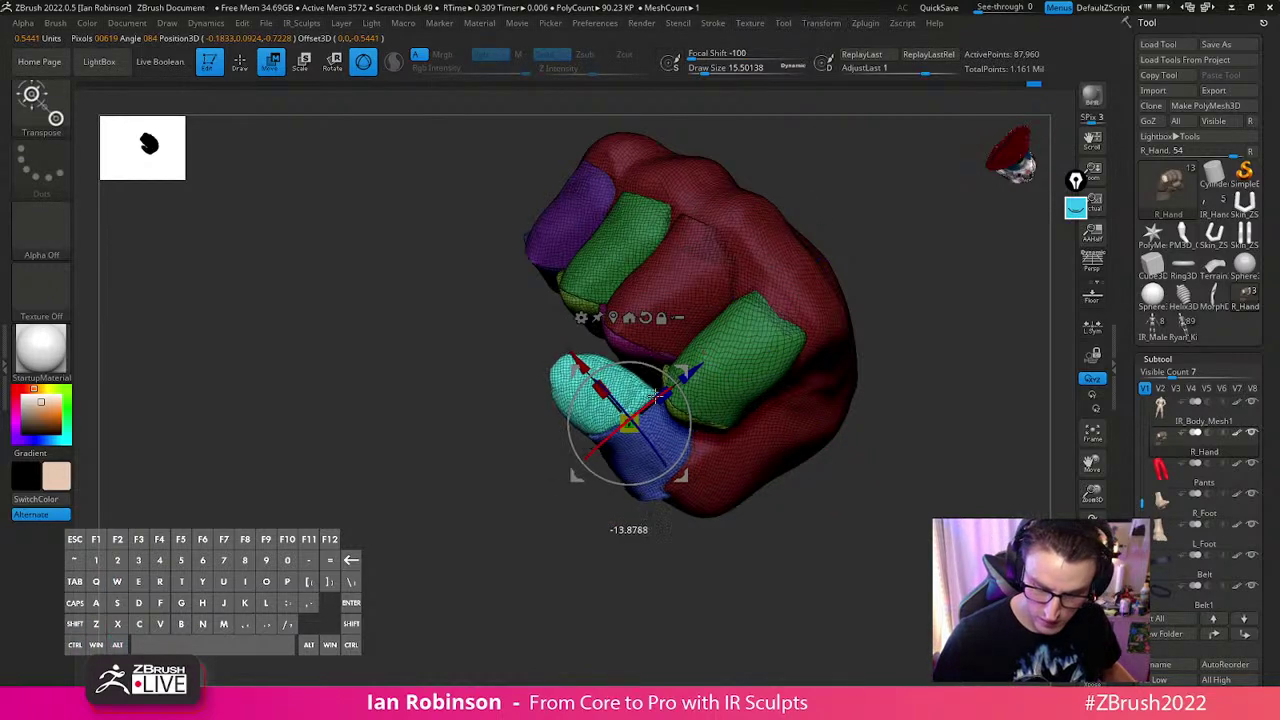
{"action": "key", "text": "q"}
{"action": "mouse_move", "coordinate": [960, 300]}
{"action": "left_mouse_down"}
{"action": "mouse_move", "coordinate": [874, 271]}
{"action": "mouse_move", "coordinate": [938, 289]}
{"action": "mouse_move", "coordinate": [903, 314]}
{"action": "left_mouse_up"}
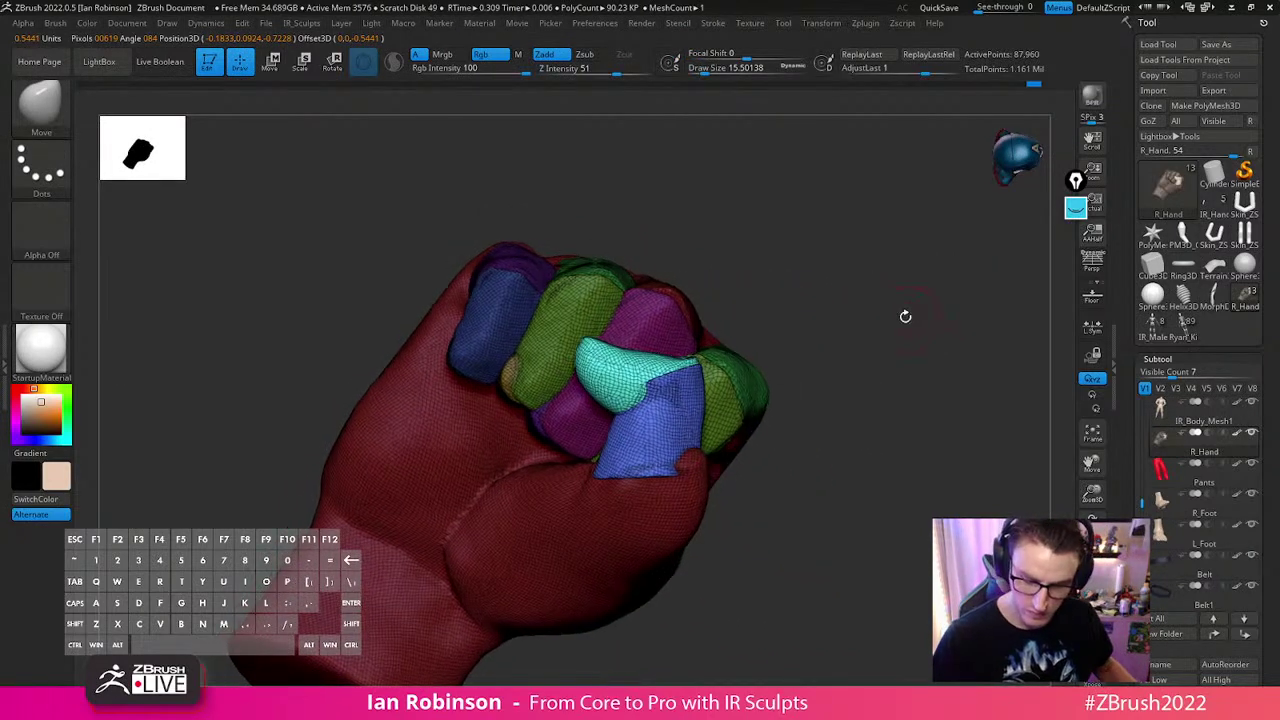
{"action": "key", "text": "w"}
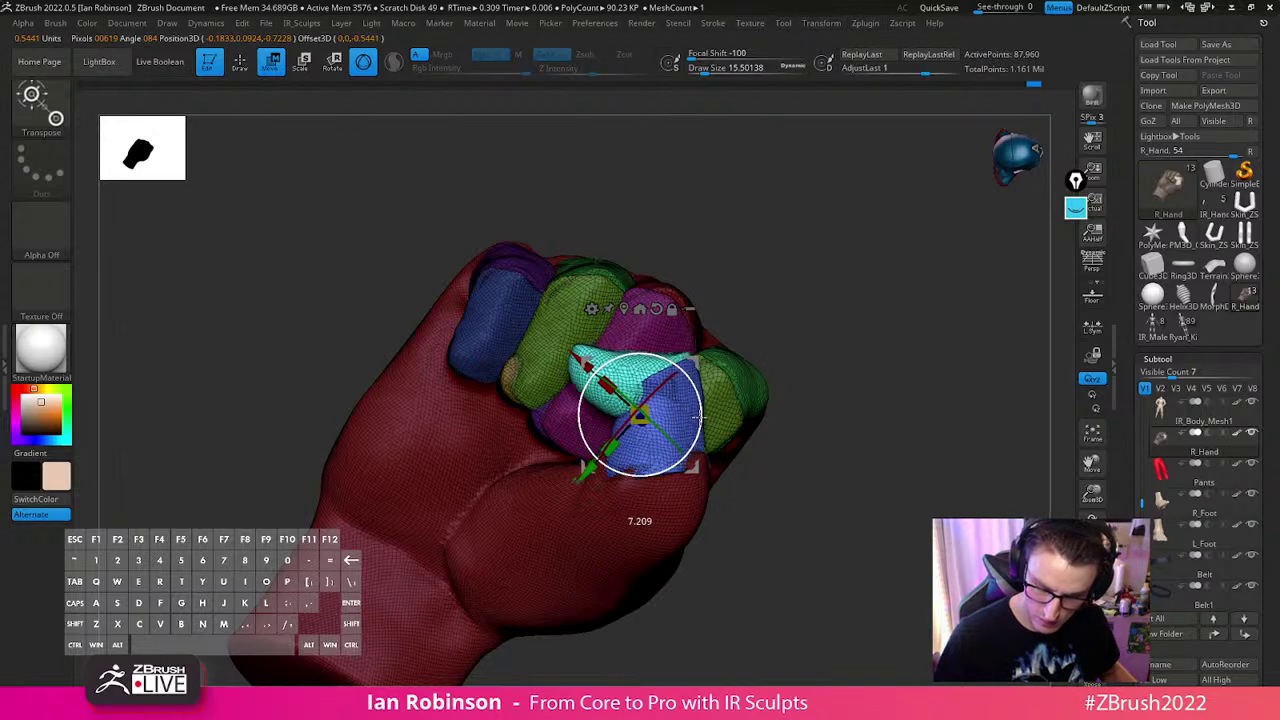
{"action": "left_click_drag", "start_coordinate": [701, 416], "coordinate": [700, 413]}
{"action": "key", "text": "q"}
Clear the mask on R_Hand, isolate its red palm polygroup, and show the whole hand again
{"action": "mouse_move", "coordinate": [905, 385]}
{"action": "left_mouse_down"}
{"action": "mouse_move", "coordinate": [834, 382]}
{"action": "mouse_move", "coordinate": [812, 348]}
{"action": "mouse_move", "coordinate": [788, 349]}
{"action": "mouse_move", "coordinate": [811, 311]}
{"action": "left_mouse_up"}
{"action": "left_click_drag", "start_coordinate": [885, 272], "coordinate": [945, 266]}
{"action": "key", "text": "s"}
{"action": "left_click_drag", "start_coordinate": [906, 398], "coordinate": [922, 416], "text": "ctrl"}
{"action": "left_click", "coordinate": [724, 457], "text": "ctrl+shift"}
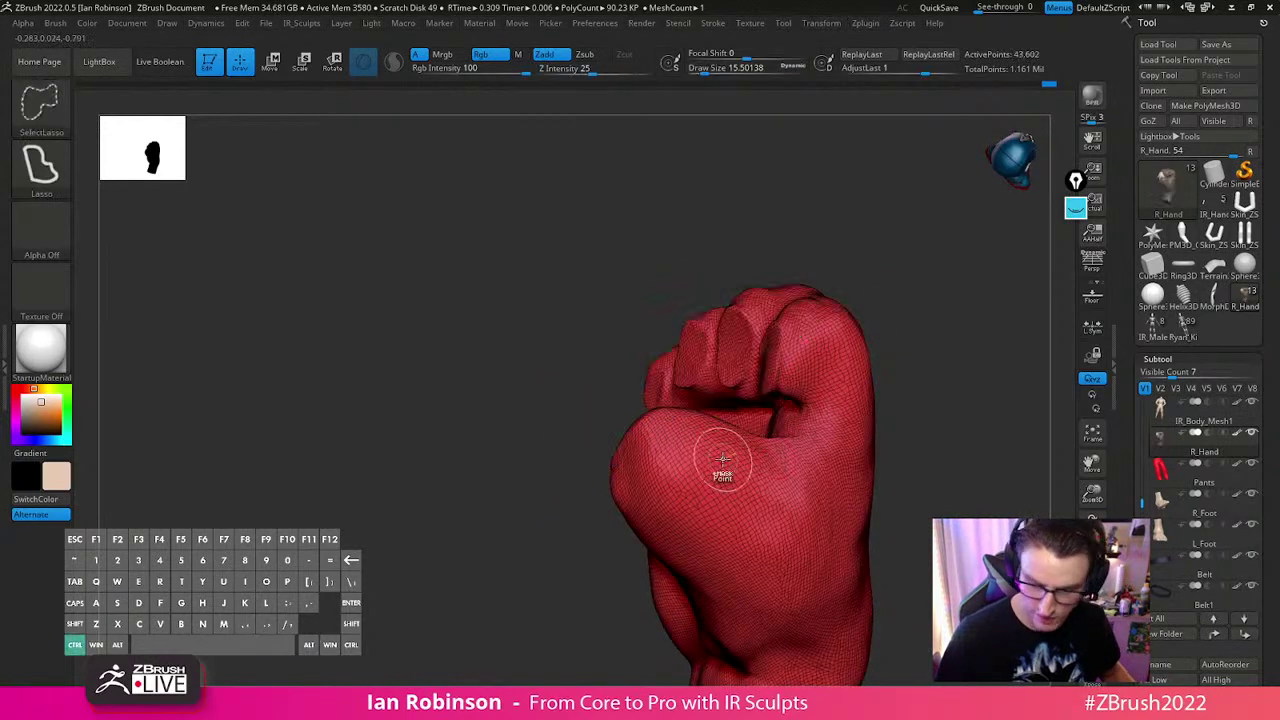
{"action": "key", "text": "s"}
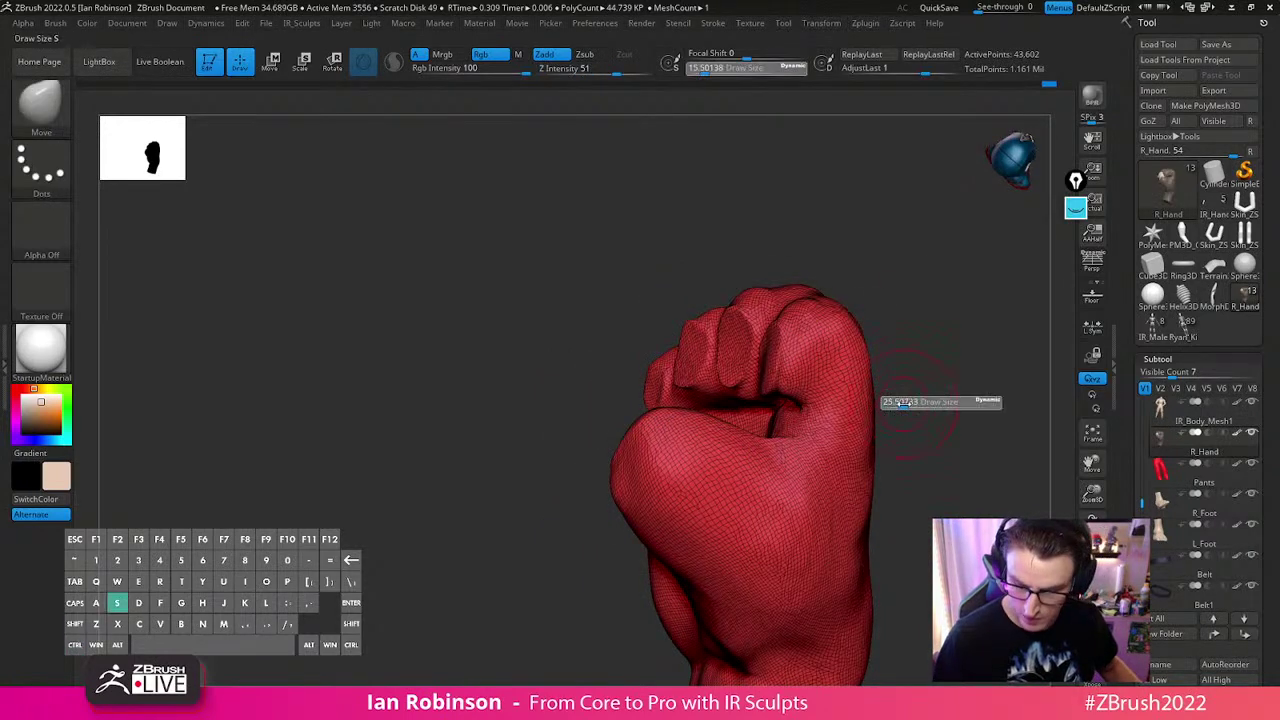
{"action": "left_click", "coordinate": [923, 414], "text": "ctrl+shift"}
Reshape the thumb base and the index-finger side of the right hand with the Move brush at draw size about 62
{"action": "key", "text": "s"}
{"action": "left_click_drag", "start_coordinate": [862, 425], "coordinate": [864, 425]}
{"action": "left_click_drag", "start_coordinate": [914, 418], "coordinate": [930, 366]}
{"action": "left_click_drag", "start_coordinate": [930, 453], "coordinate": [697, 484]}
{"action": "left_click_drag", "start_coordinate": [854, 392], "coordinate": [757, 436]}
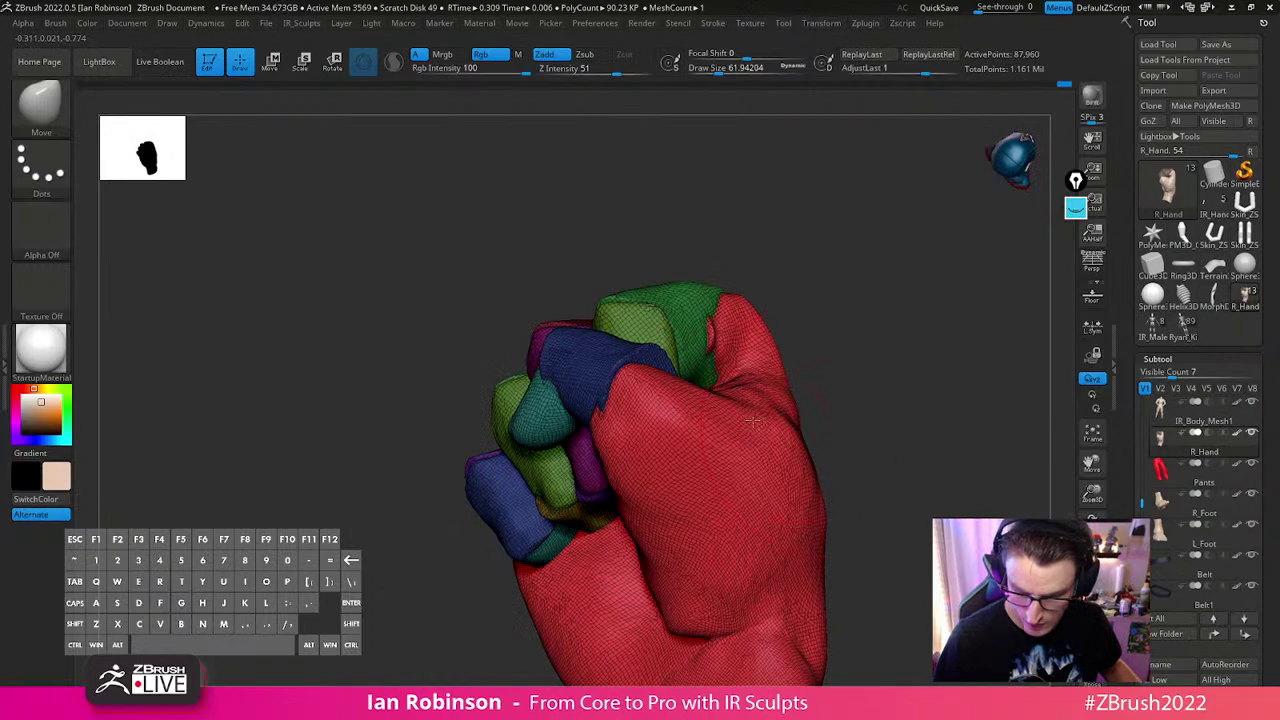
{"action": "left_click_drag", "start_coordinate": [854, 406], "coordinate": [738, 342]}
{"action": "left_click_drag", "start_coordinate": [795, 402], "coordinate": [665, 517]}
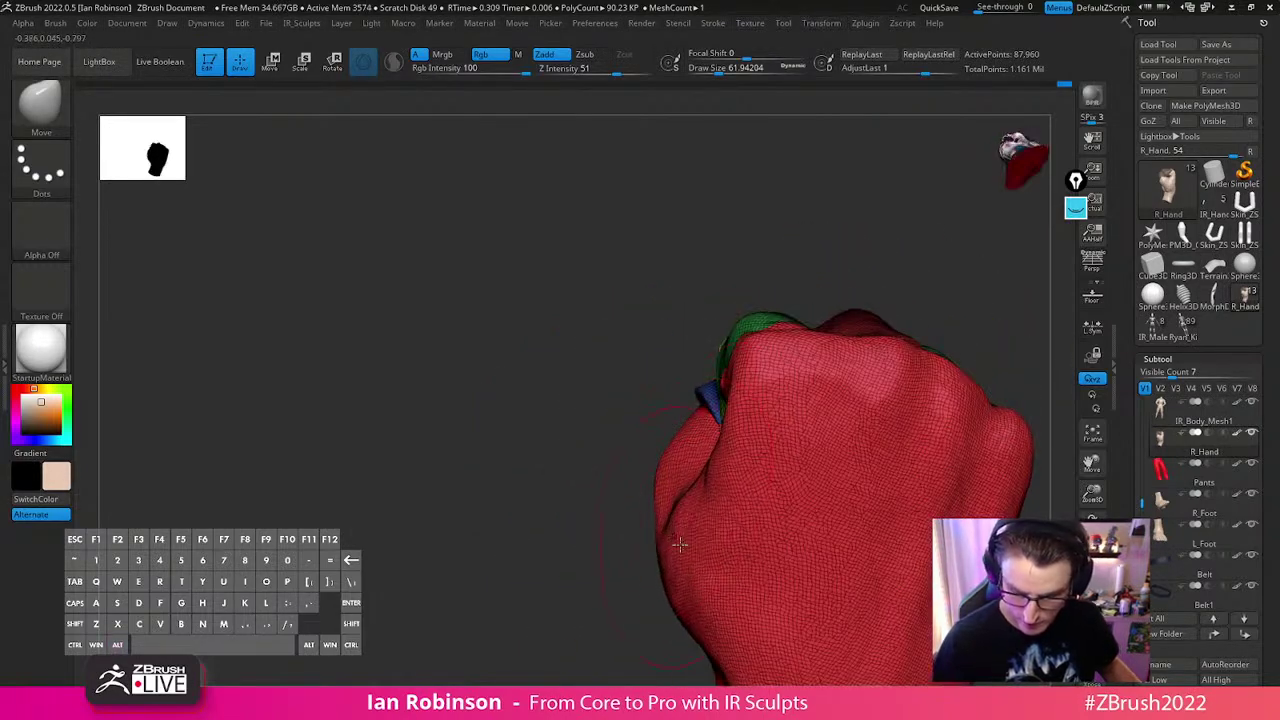
Refine the outer contour of the thumb base with a smaller Move brush at draw size about 29
{"action": "key", "text": "s"}
{"action": "left_click", "coordinate": [724, 507]}
{"action": "right_click_drag", "start_coordinate": [722, 415], "coordinate": [718, 525]}
{"action": "mouse_move", "coordinate": [748, 545]}
{"action": "left_mouse_down"}
{"action": "mouse_move", "coordinate": [680, 534]}
{"action": "mouse_move", "coordinate": [676, 487]}
{"action": "mouse_move", "coordinate": [804, 424]}
{"action": "mouse_move", "coordinate": [788, 386]}
{"action": "left_mouse_up"}
{"action": "key", "text": "s"}
{"action": "key", "text": "s"}
{"action": "left_click_drag", "start_coordinate": [668, 399], "coordinate": [662, 400]}
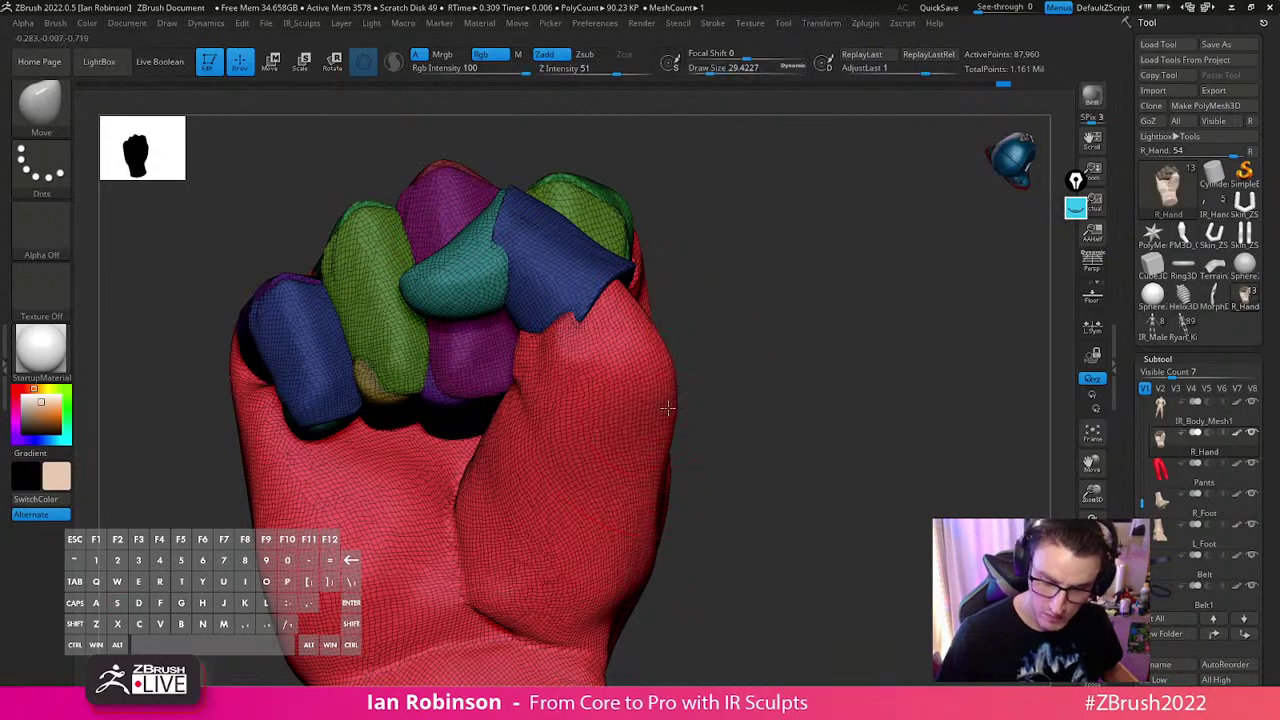
With the rest of the hand masked, pull the outer edge of the blue thumb segment into shape with Move at draw size about 34
{"action": "left_click_drag", "start_coordinate": [764, 375], "coordinate": [604, 424]}
{"action": "right_click_drag", "start_coordinate": [604, 424], "coordinate": [636, 423], "text": "alt"}
{"action": "left_click_drag", "start_coordinate": [636, 423], "coordinate": [752, 328], "text": "alt"}
{"action": "key", "text": "s"}
{"action": "left_click_drag", "start_coordinate": [734, 382], "coordinate": [556, 278]}
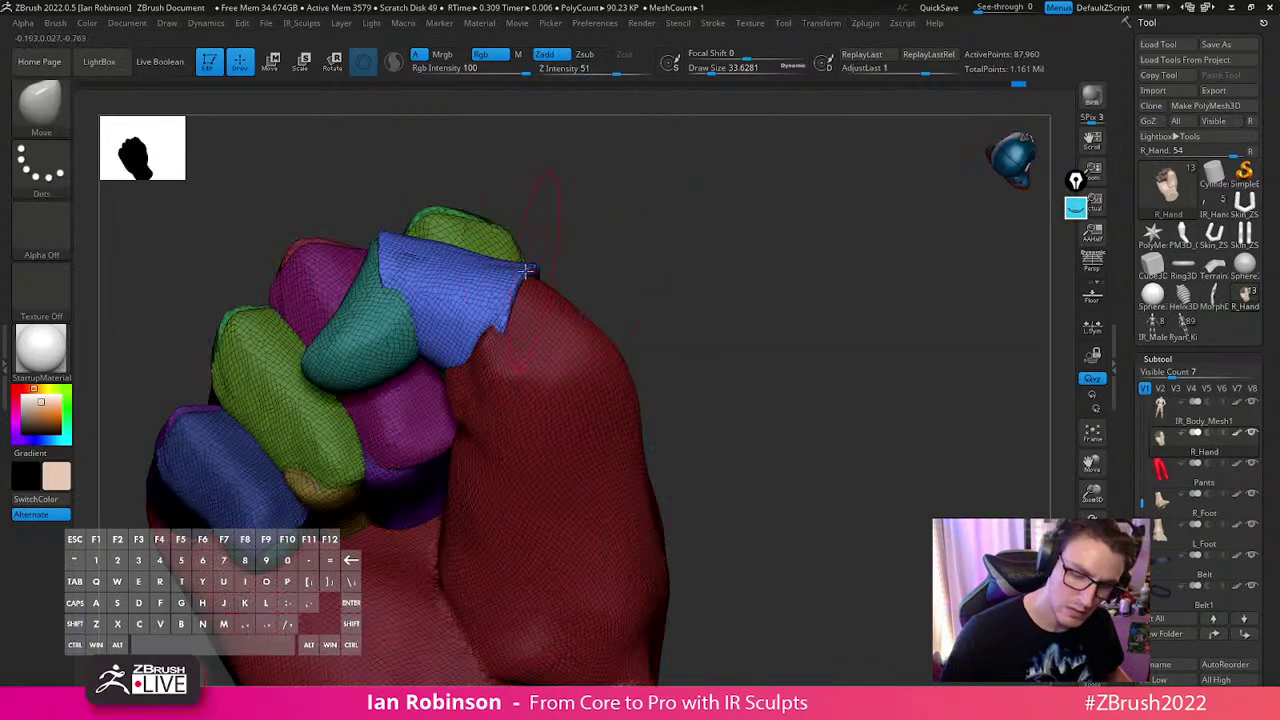
{"action": "left_click_drag", "start_coordinate": [525, 270], "coordinate": [529, 288]}
{"action": "left_click_drag", "start_coordinate": [591, 251], "coordinate": [532, 254]}
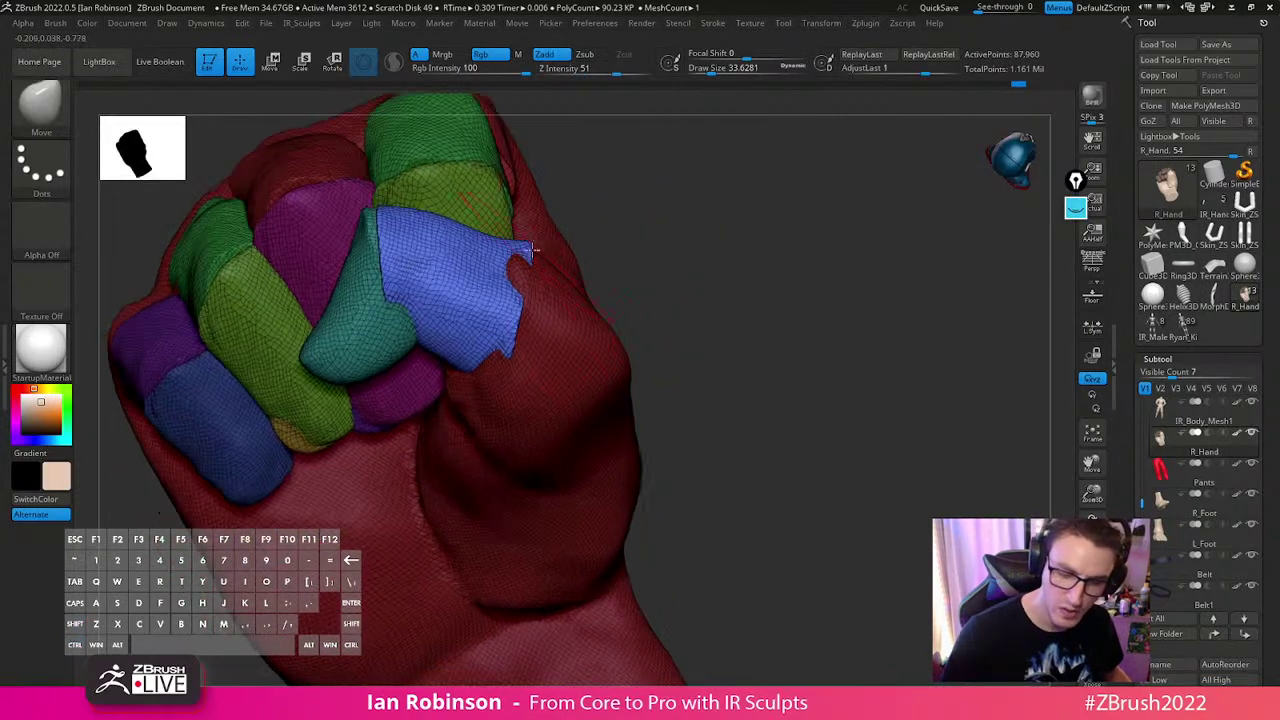
Adjust the blue thumb segment where it meets the thumb base with the Move brush at draw size about 31
{"action": "right_click_drag", "start_coordinate": [545, 263], "coordinate": [524, 328]}
{"action": "key", "text": "s"}
{"action": "mouse_move", "coordinate": [525, 372]}
{"action": "left_mouse_down"}
{"action": "mouse_move", "coordinate": [510, 378]}
{"action": "mouse_move", "coordinate": [538, 340]}
{"action": "left_mouse_up"}
{"action": "key", "text": "s"}
{"action": "mouse_move", "coordinate": [694, 375]}
{"action": "left_mouse_down", "text": "alt"}
{"action": "mouse_move", "coordinate": [694, 403]}
{"action": "mouse_move", "coordinate": [785, 339]}
{"action": "left_mouse_up", "text": "alt"}
{"action": "right_click_drag", "start_coordinate": [785, 339], "coordinate": [490, 395]}
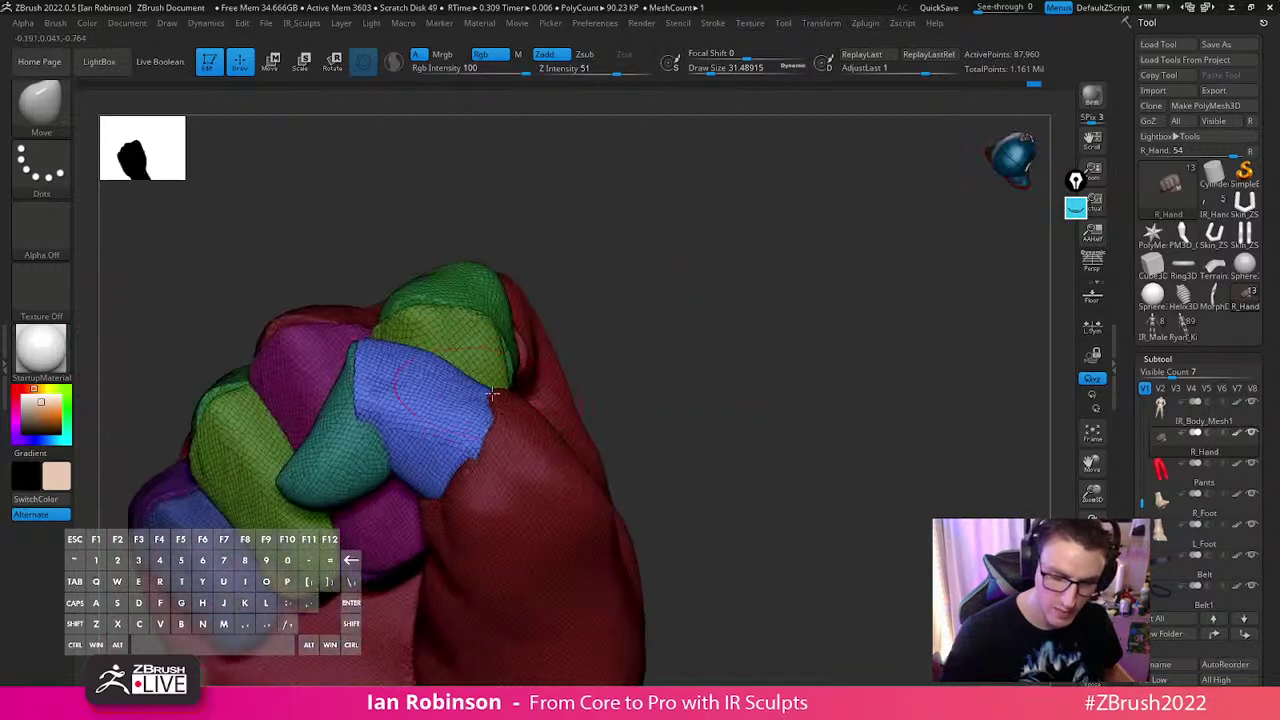
Redo the mask so that only the blue thumb segment stays unmasked, with the whole hand shown
{"action": "left_click", "coordinate": [755, 445], "text": "ctrl"}
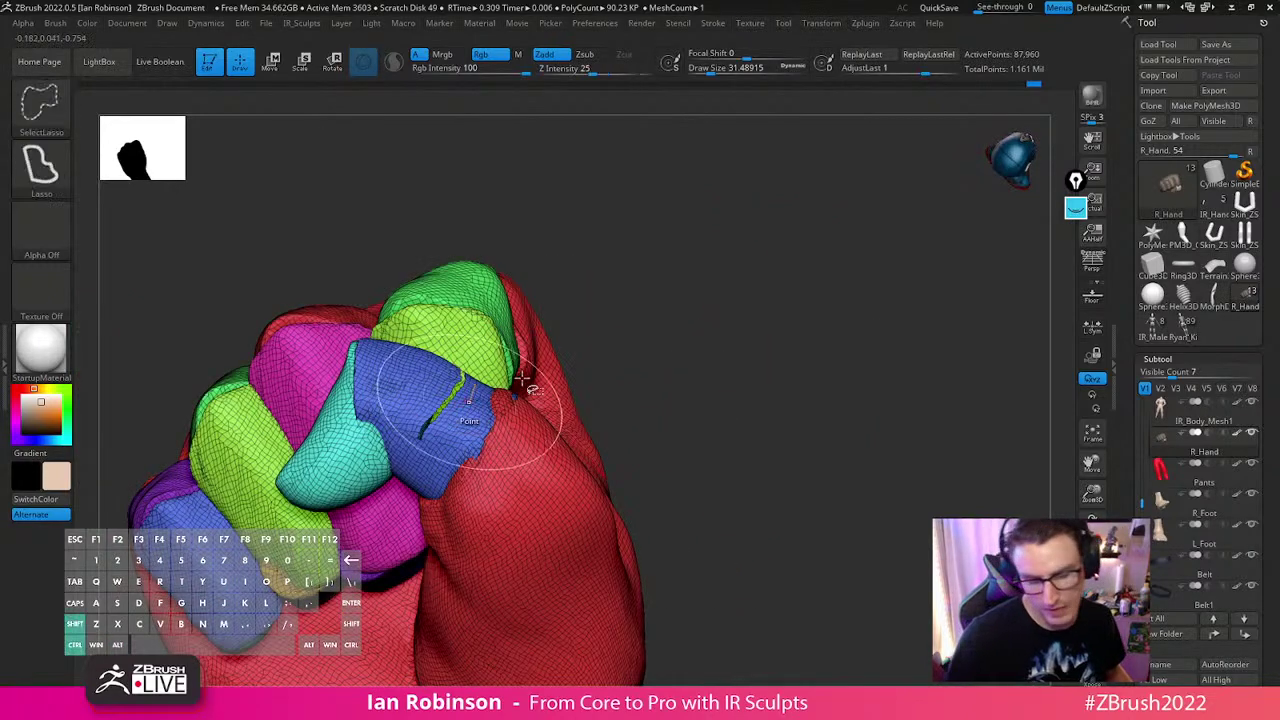
{"action": "left_click", "coordinate": [468, 404], "text": "ctrl+shift"}
{"action": "left_click", "coordinate": [686, 370], "text": "ctrl"}
{"action": "left_click", "coordinate": [700, 382], "text": "ctrl+shift"}
{"action": "left_click", "coordinate": [704, 386], "text": "ctrl"}
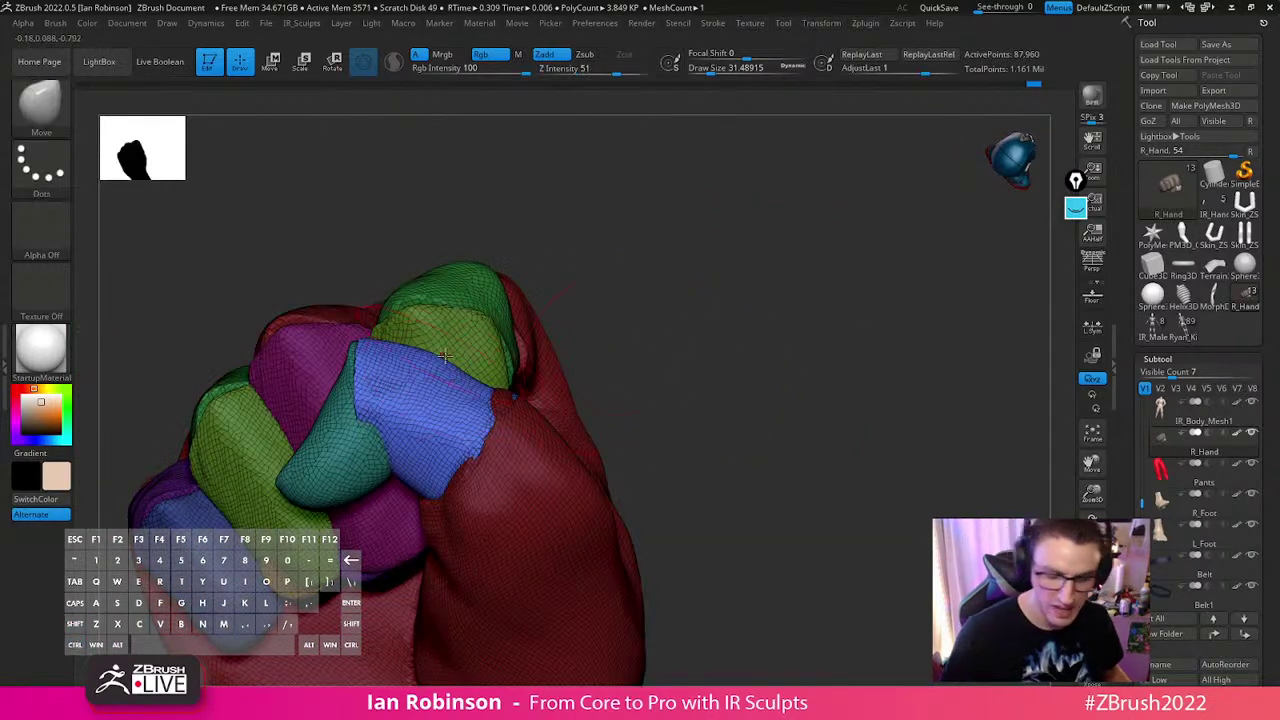
Fine-tune the upper edge of the blue thumb segment with the Move brush and clear the mask
{"action": "right_click_drag", "start_coordinate": [620, 329], "coordinate": [606, 343]}
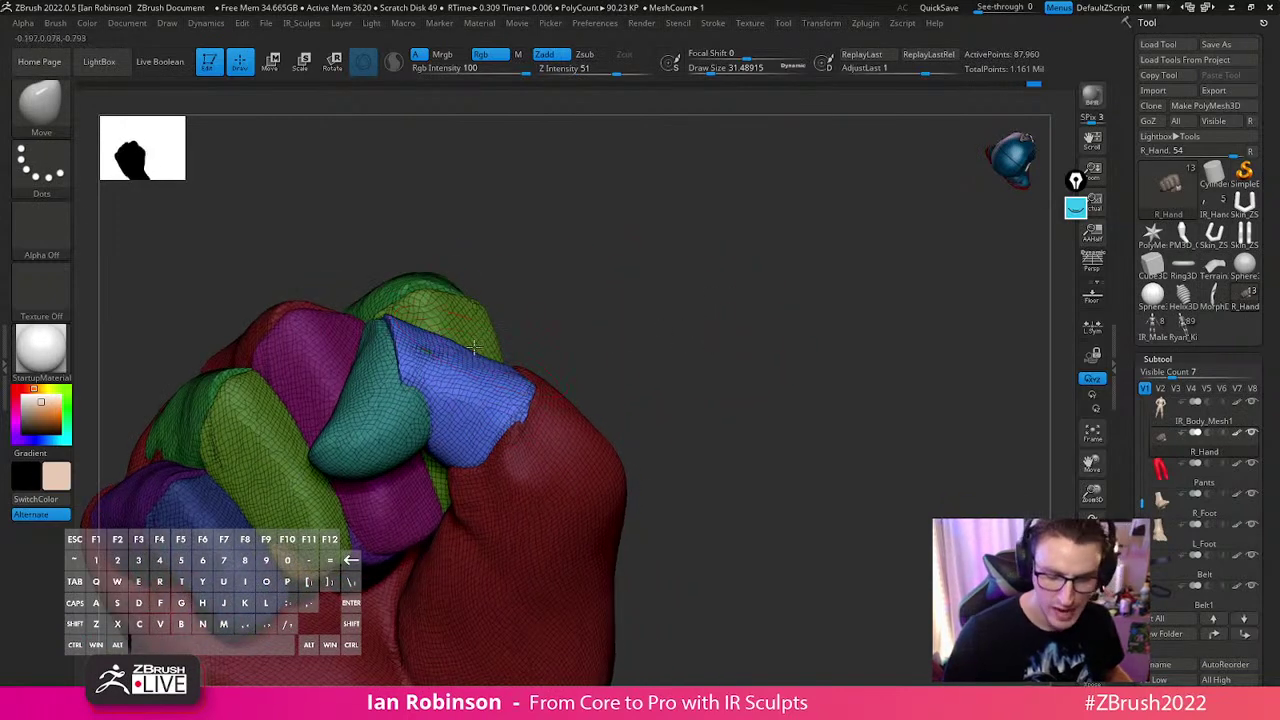
{"action": "left_click_drag", "start_coordinate": [640, 284], "coordinate": [576, 326]}
{"action": "left_click_drag", "start_coordinate": [733, 353], "coordinate": [810, 413]}
{"action": "left_click_drag", "start_coordinate": [769, 371], "coordinate": [614, 434], "text": "ctrl"}
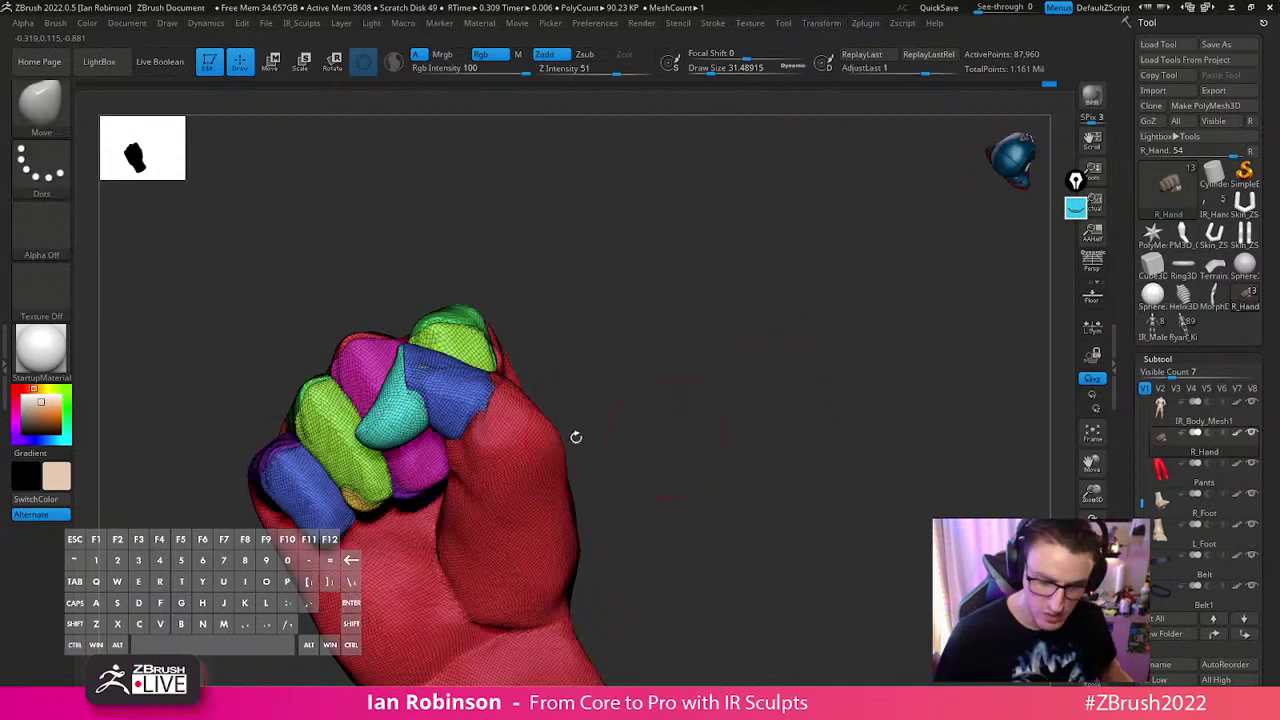
Mask the fingers, leaving the red palm polygroup free, and adjust the thumb knuckle's outline with Move at draw size about 45
{"action": "left_click", "coordinate": [556, 430], "text": "ctrl+shift"}
{"action": "left_click", "coordinate": [618, 420], "text": "ctrl+shift"}
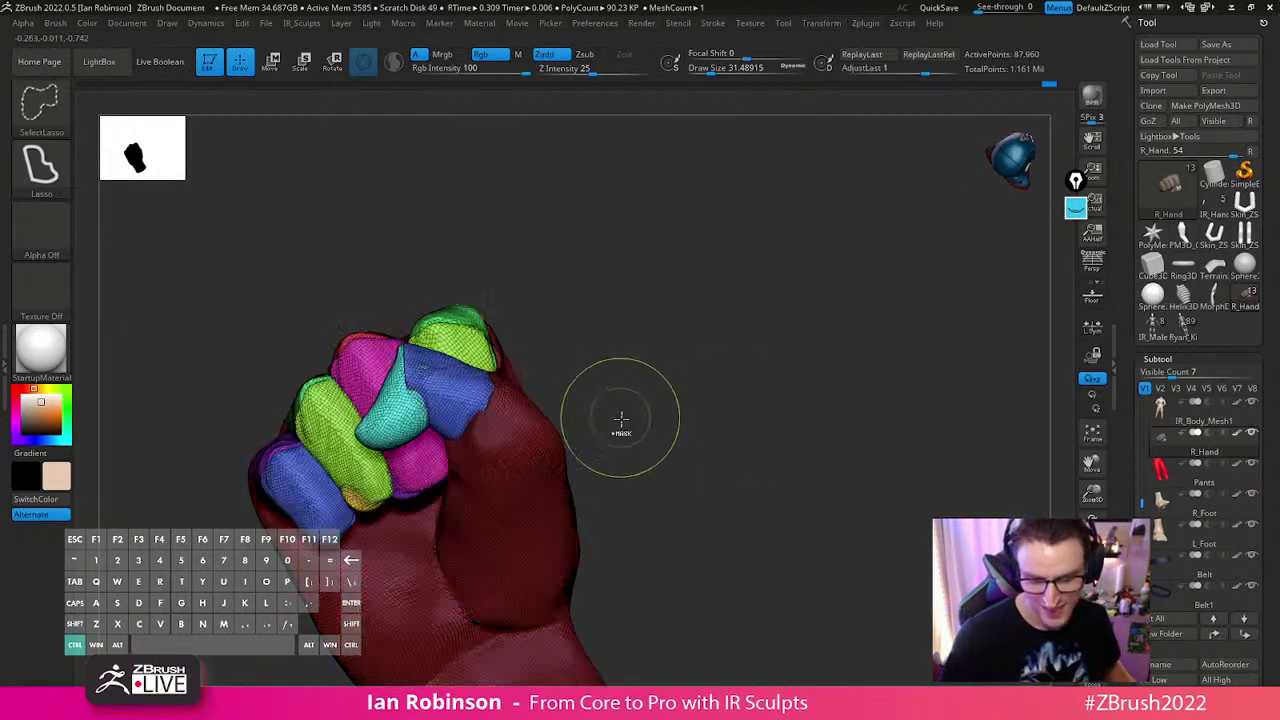
{"action": "key", "text": "s"}
{"action": "left_click_drag", "start_coordinate": [540, 404], "coordinate": [539, 404]}
{"action": "left_click_drag", "start_coordinate": [660, 400], "coordinate": [545, 404]}
{"action": "left_click_drag", "start_coordinate": [740, 390], "coordinate": [566, 400]}
{"action": "right_click_drag", "start_coordinate": [563, 400], "coordinate": [830, 328]}
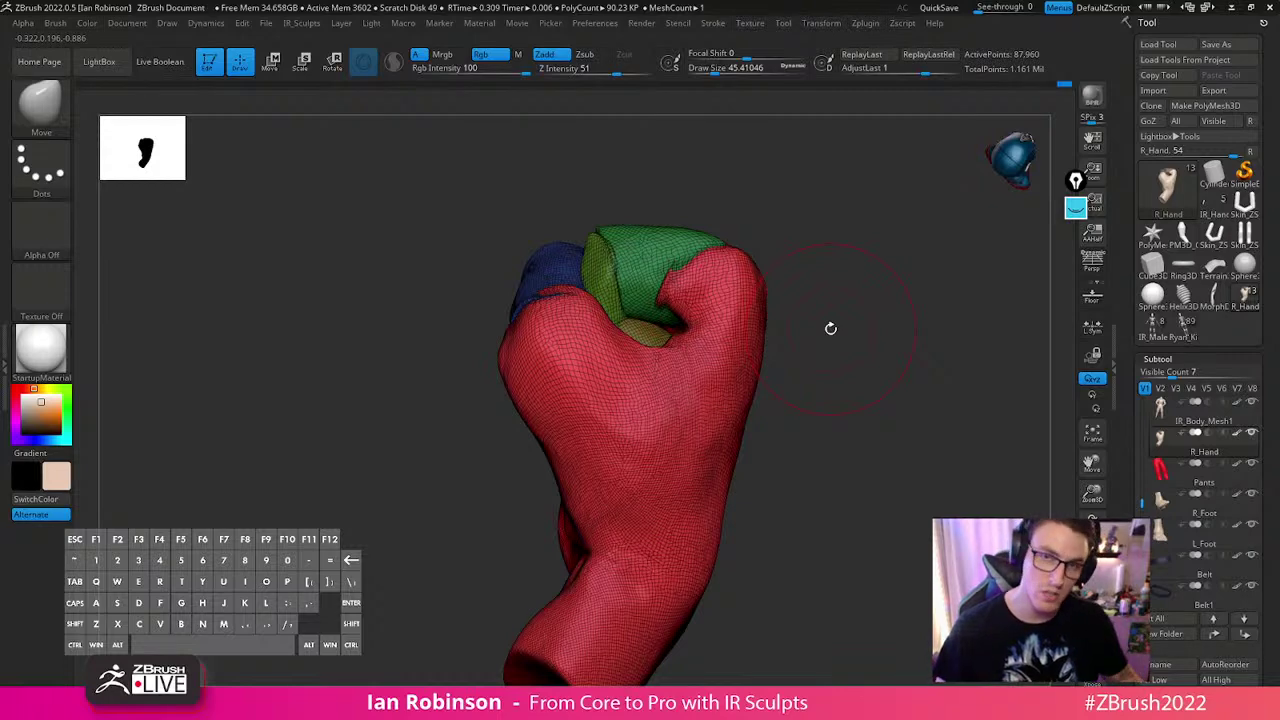
Shape the thumb pad and its transition into the wrist with the Move brush at draw size about 45
{"action": "mouse_move", "coordinate": [830, 328]}
{"action": "left_mouse_down"}
{"action": "mouse_move", "coordinate": [914, 369]}
{"action": "mouse_move", "coordinate": [692, 404]}
{"action": "left_mouse_up"}
{"action": "mouse_move", "coordinate": [616, 444]}
{"action": "left_mouse_down"}
{"action": "mouse_move", "coordinate": [666, 425]}
{"action": "mouse_move", "coordinate": [774, 317]}
{"action": "mouse_move", "coordinate": [595, 407]}
{"action": "left_mouse_up"}
{"action": "left_click_drag", "start_coordinate": [763, 279], "coordinate": [664, 406]}
{"action": "left_click_drag", "start_coordinate": [586, 407], "coordinate": [643, 447]}
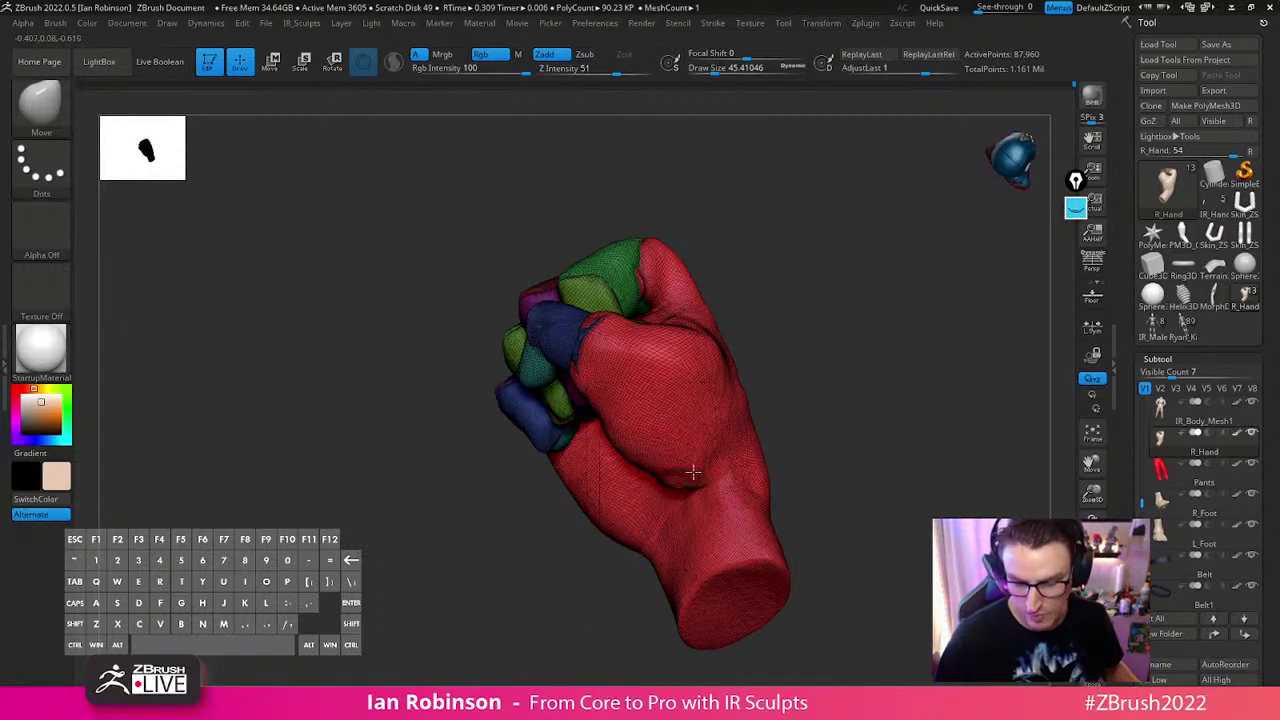
{"action": "left_click_drag", "start_coordinate": [816, 404], "coordinate": [722, 381]}
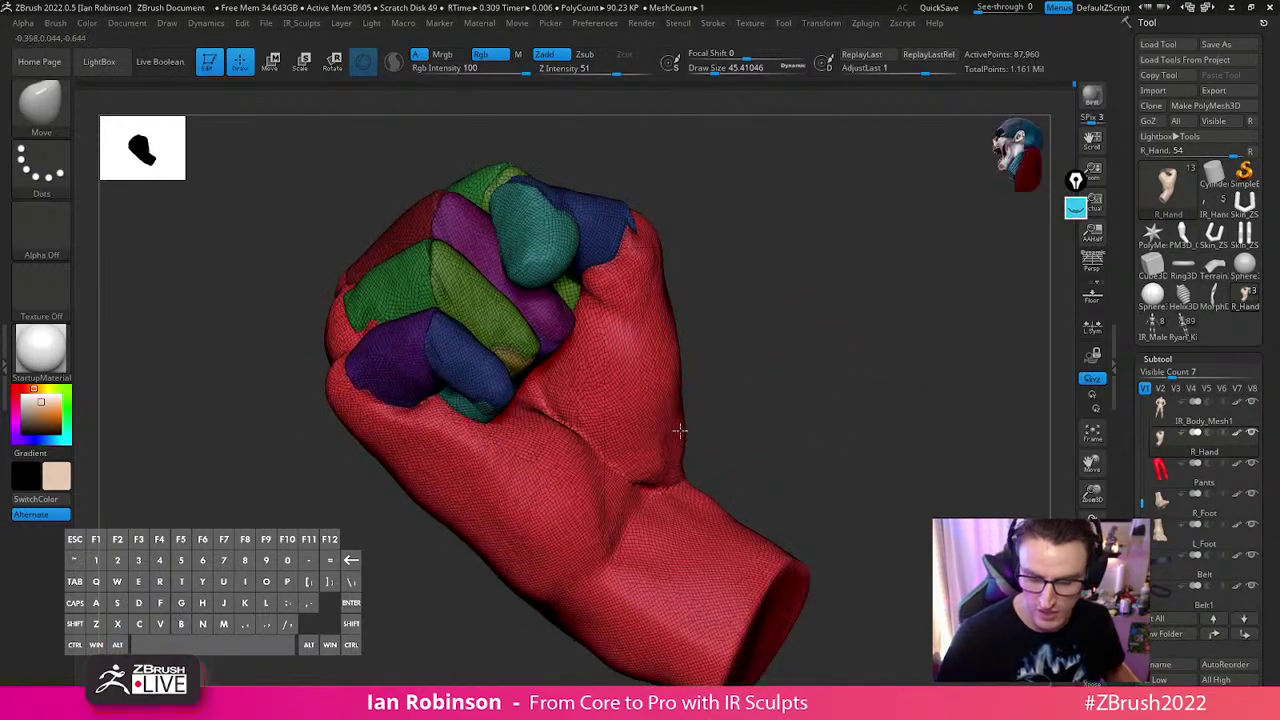
{"action": "mouse_move", "coordinate": [679, 459]}
{"action": "left_mouse_down"}
{"action": "mouse_move", "coordinate": [751, 449]}
{"action": "mouse_move", "coordinate": [691, 463]}
{"action": "mouse_move", "coordinate": [700, 452]}
{"action": "mouse_move", "coordinate": [654, 414]}
{"action": "mouse_move", "coordinate": [651, 460]}
{"action": "mouse_move", "coordinate": [631, 491]}
{"action": "left_mouse_up"}
Reshape and smooth the thumb pad near the wrist at draw size about 48, and clear the mask
{"action": "key", "text": "s"}
{"action": "key", "text": "s"}
{"action": "mouse_move", "coordinate": [650, 457]}
{"action": "right_mouse_down"}
{"action": "mouse_move", "coordinate": [706, 446]}
{"action": "mouse_move", "coordinate": [657, 449]}
{"action": "right_mouse_up"}
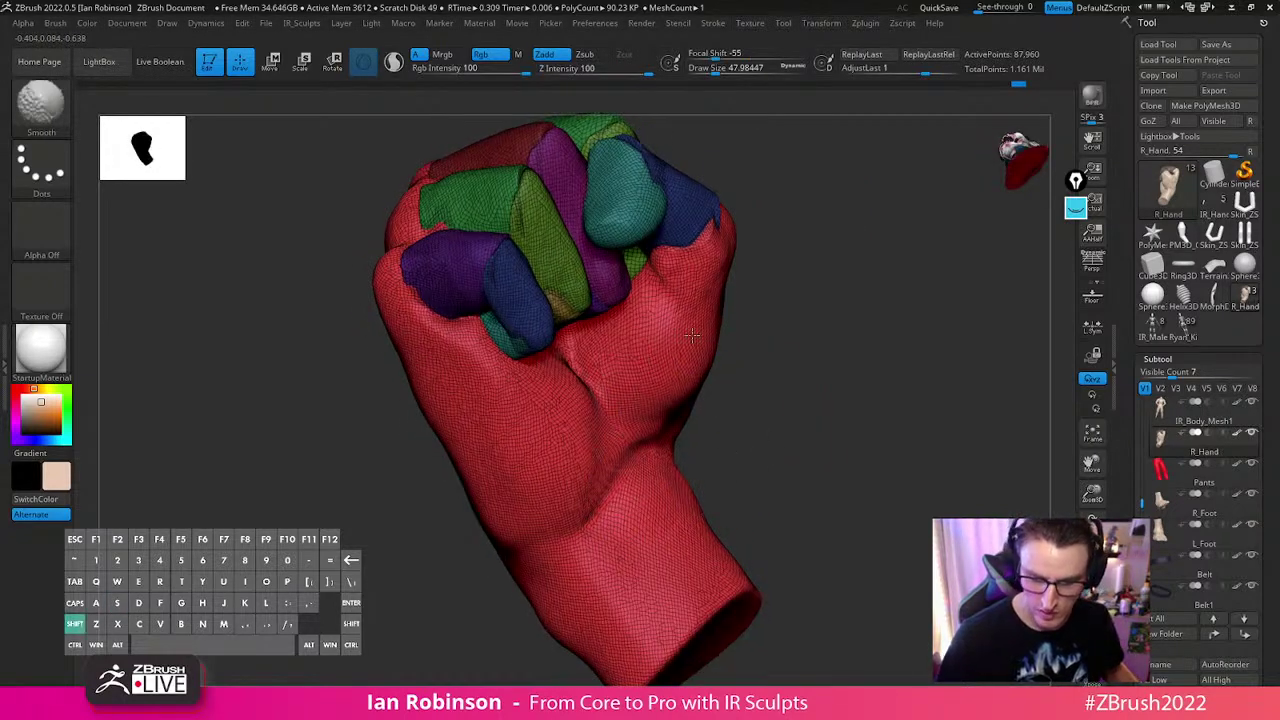
{"action": "mouse_move", "coordinate": [671, 342]}
{"action": "right_mouse_down"}
{"action": "mouse_move", "coordinate": [786, 363]}
{"action": "mouse_move", "coordinate": [615, 425]}
{"action": "right_mouse_up"}
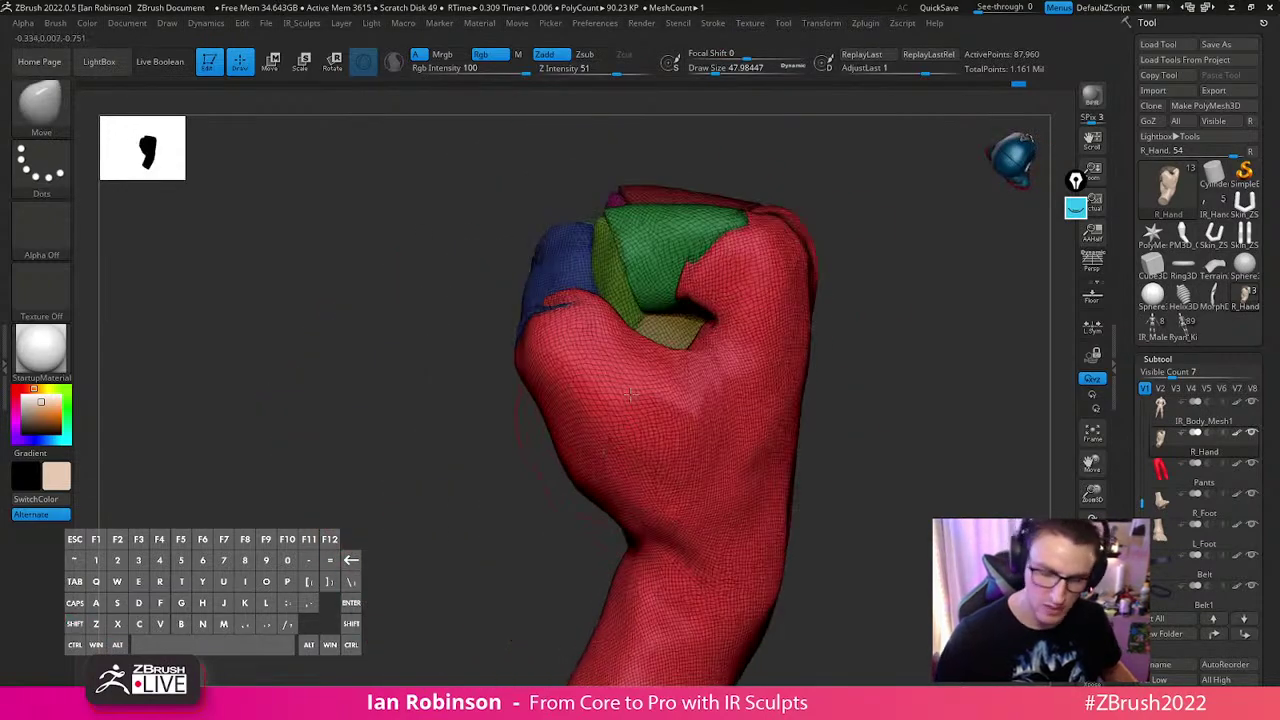
{"action": "right_click_drag", "start_coordinate": [692, 343], "coordinate": [610, 290], "text": "alt"}
{"action": "left_click", "coordinate": [808, 374], "text": "ctrl"}
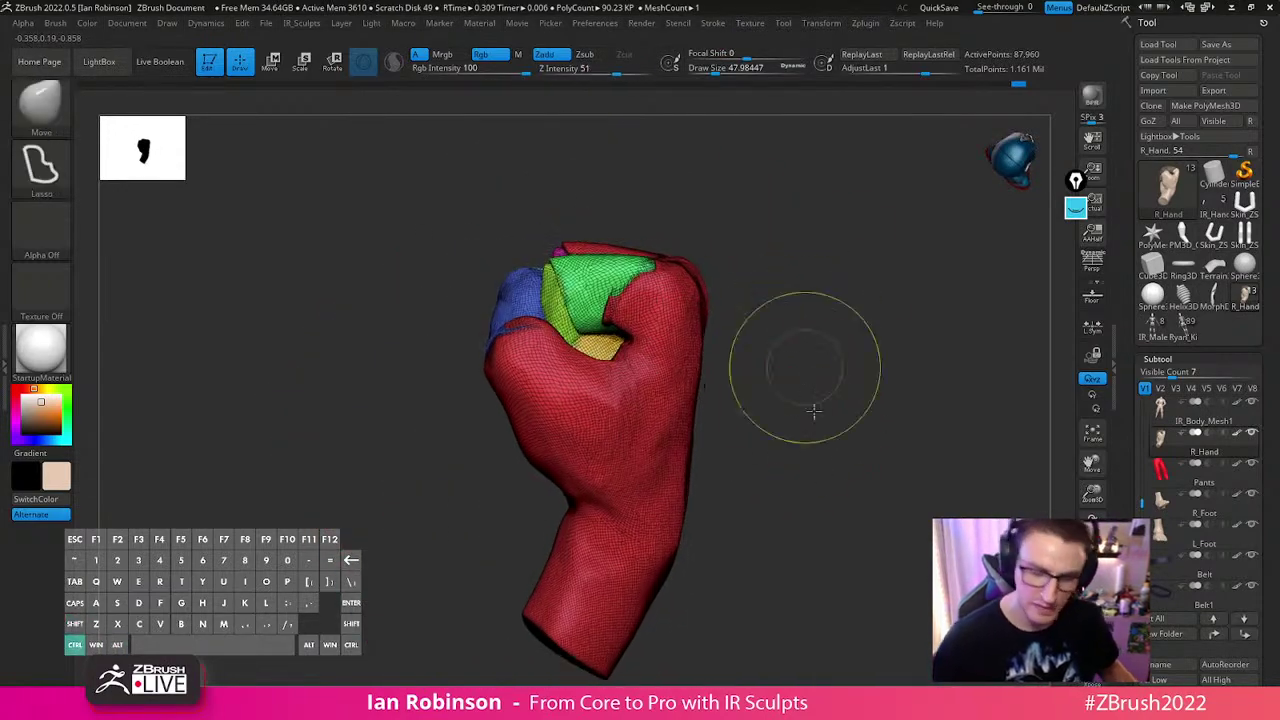
{"action": "right_click_drag", "start_coordinate": [810, 396], "coordinate": [854, 397]}
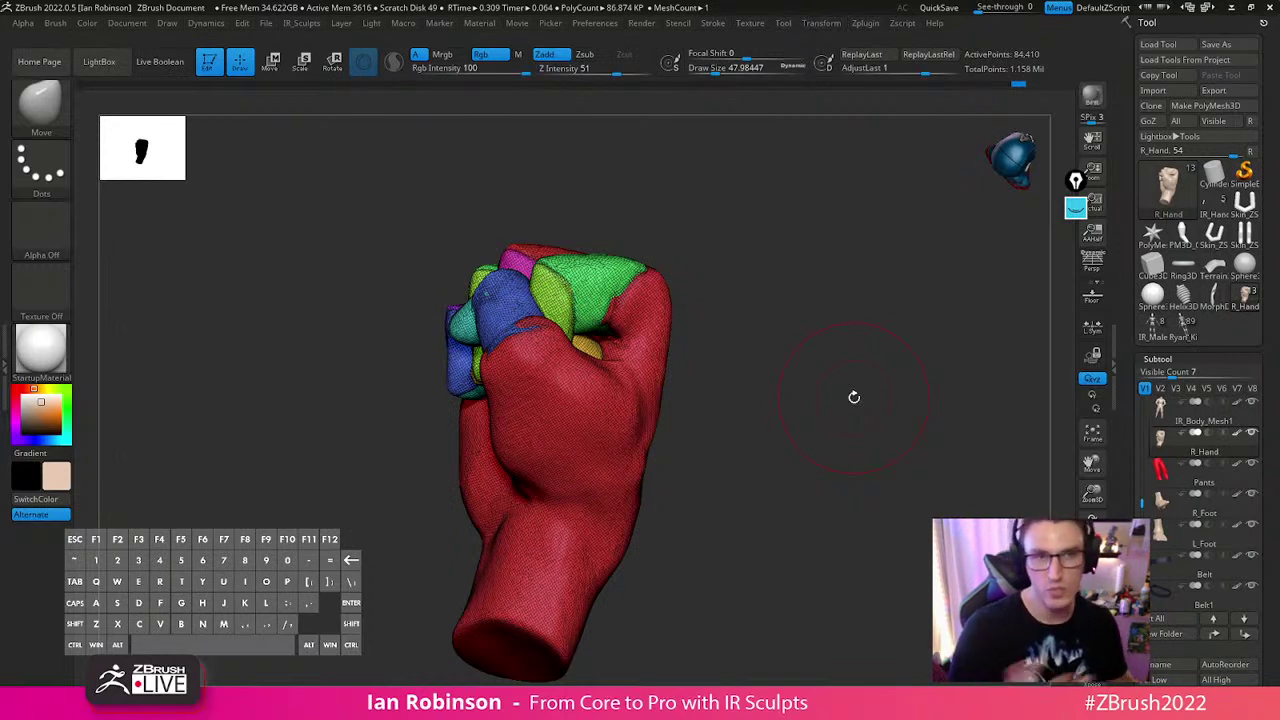
Mask all of R_Hand except the small yellow index fingertip polygroup and switch to the Gizmo
{"action": "left_click_drag", "start_coordinate": [826, 367], "coordinate": [729, 385]}
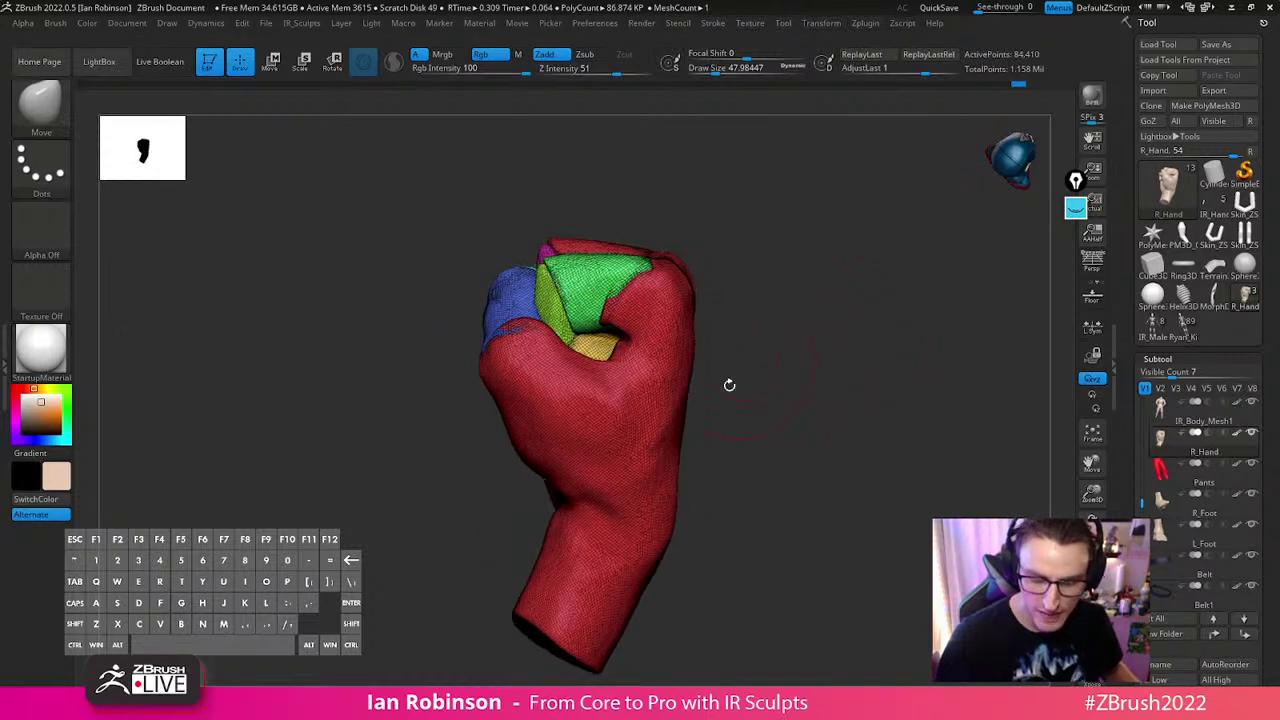
{"action": "left_click_drag", "start_coordinate": [792, 354], "coordinate": [789, 383], "text": "alt"}
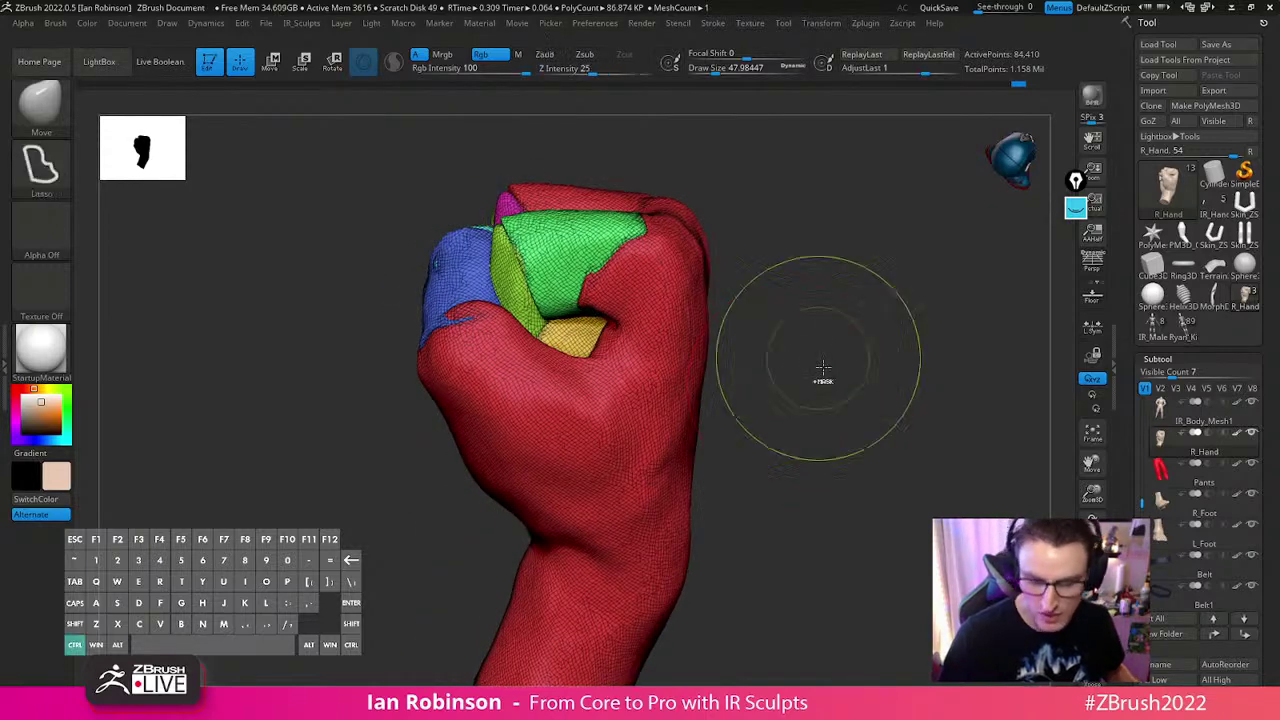
{"action": "left_click", "coordinate": [583, 345], "text": "ctrl+shift"}
{"action": "left_click", "coordinate": [829, 371], "text": "ctrl+shift"}
{"action": "key", "text": "w"}
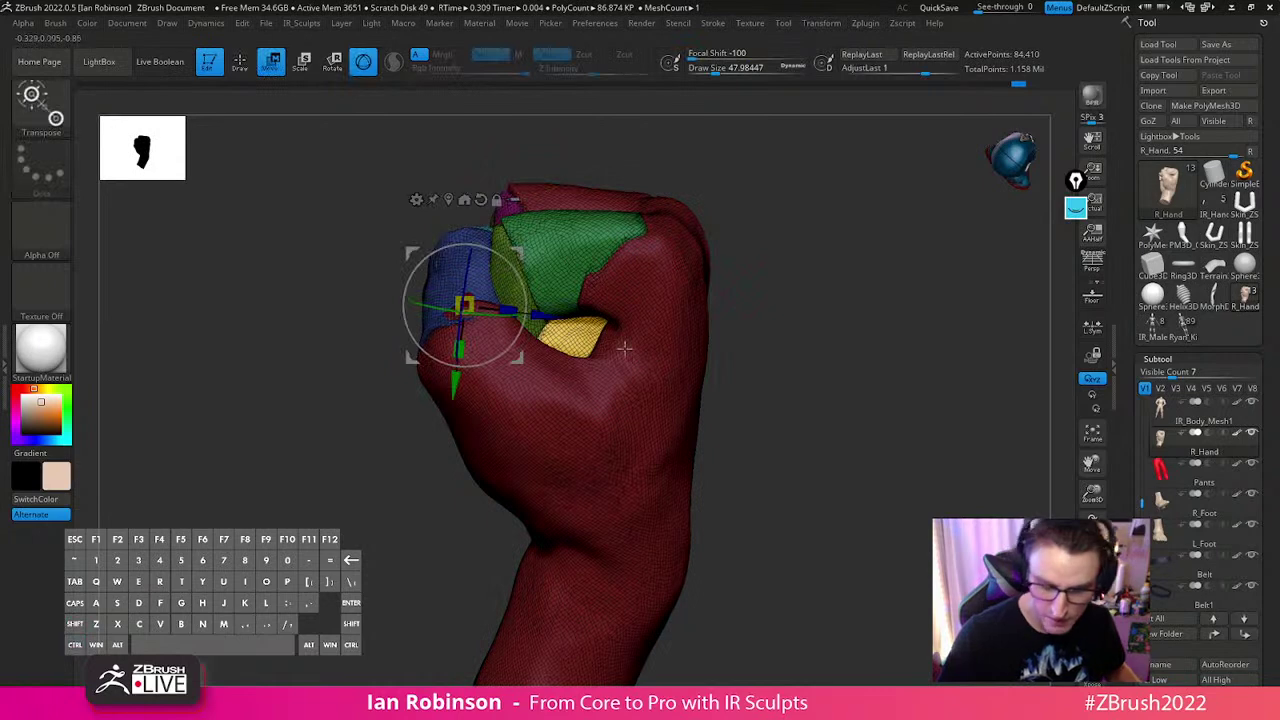
Place the Gizmo at the yellow index fingertip and rotate the fingertip slightly inside the fist
{"action": "left_click_drag", "start_coordinate": [552, 313], "coordinate": [652, 327], "text": "alt"}
{"action": "mouse_move", "coordinate": [604, 366]}
{"action": "left_mouse_down"}
{"action": "mouse_move", "coordinate": [615, 354]}
{"action": "mouse_move", "coordinate": [602, 370]}
{"action": "left_mouse_up"}
{"action": "key", "text": "q"}
{"action": "mouse_move", "coordinate": [770, 373]}
{"action": "left_mouse_down"}
{"action": "mouse_move", "coordinate": [815, 358]}
{"action": "mouse_move", "coordinate": [811, 343]}
{"action": "mouse_move", "coordinate": [771, 363]}
{"action": "mouse_move", "coordinate": [757, 348]}
{"action": "mouse_move", "coordinate": [854, 336]}
{"action": "mouse_move", "coordinate": [803, 323]}
{"action": "mouse_move", "coordinate": [789, 349]}
{"action": "left_mouse_up"}
{"action": "key", "text": "w"}
{"action": "key", "text": "q"}
Isolate the red palm polygroup, mask it, and show the whole hand again
{"action": "key", "text": "ctrl+shift"}
{"action": "left_click", "coordinate": [665, 330], "text": "ctrl+shift"}
{"action": "key", "text": "ctrl+z"}
{"action": "left_click", "coordinate": [699, 347], "text": "ctrl+shift"}
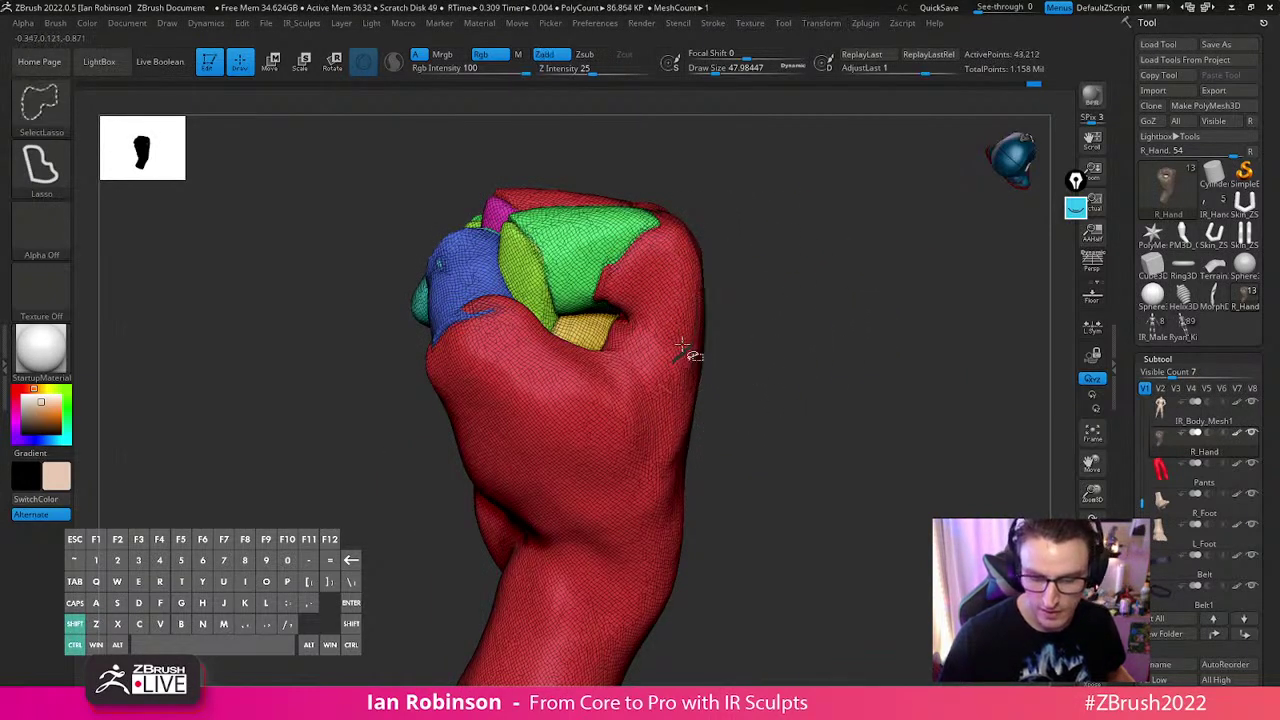
{"action": "left_click", "coordinate": [684, 354], "text": "ctrl+shift"}
{"action": "left_click", "coordinate": [728, 347], "text": "ctrl"}
{"action": "left_click", "coordinate": [742, 350], "text": "ctrl+shift"}
{"action": "left_click", "coordinate": [743, 351], "text": "ctrl"}
Invert the mask and reshape the index finger's base around the fist opening with Move at draw size about 31
{"action": "key", "text": "s"}
{"action": "left_click", "coordinate": [640, 314]}
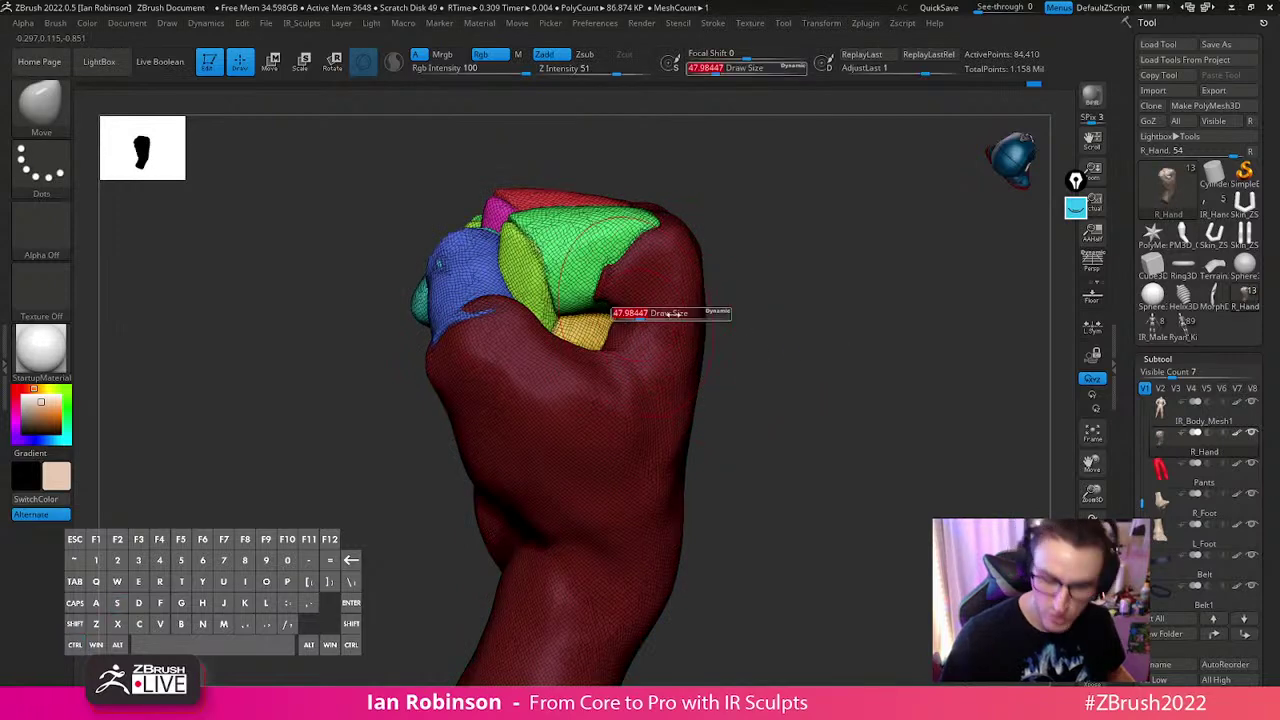
{"action": "left_click", "coordinate": [742, 305], "text": "ctrl"}
{"action": "key", "text": "s"}
{"action": "left_click", "coordinate": [624, 314]}
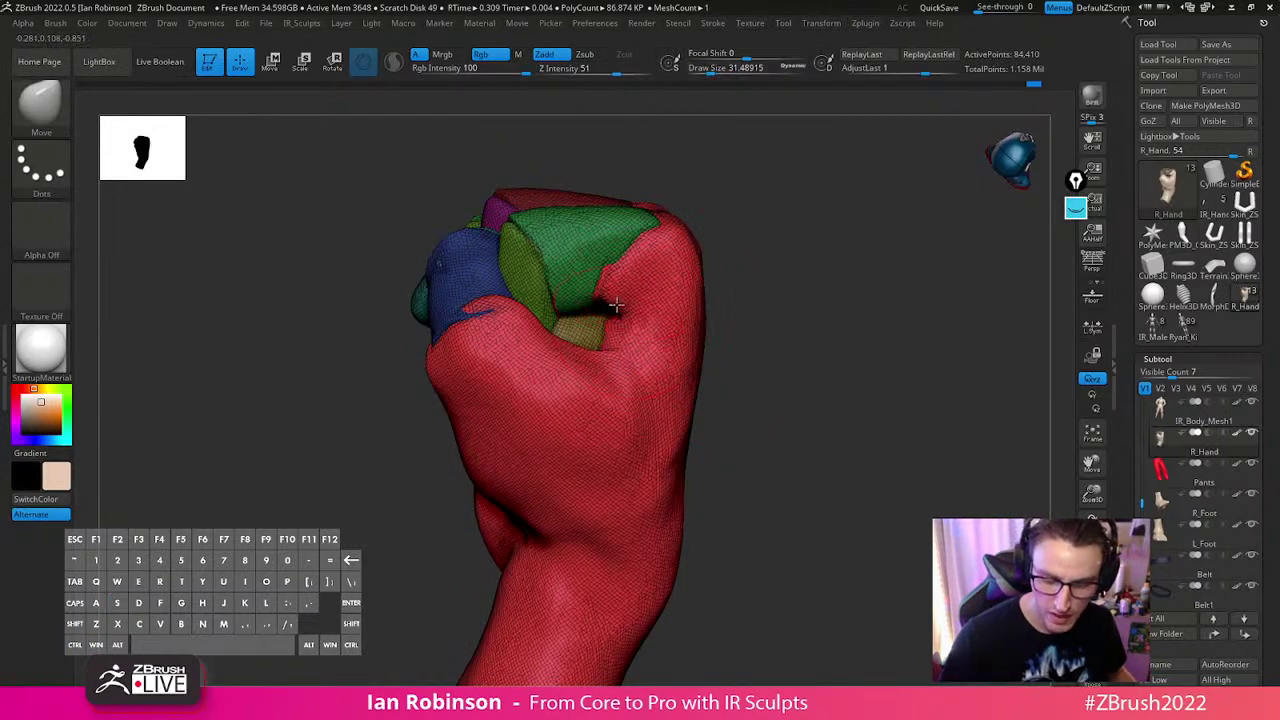
{"action": "left_click_drag", "start_coordinate": [723, 277], "coordinate": [758, 286]}
{"action": "right_click_drag", "start_coordinate": [617, 271], "coordinate": [700, 310]}
{"action": "left_click_drag", "start_coordinate": [612, 316], "coordinate": [617, 300]}
{"action": "right_click_drag", "start_coordinate": [692, 298], "coordinate": [651, 296]}
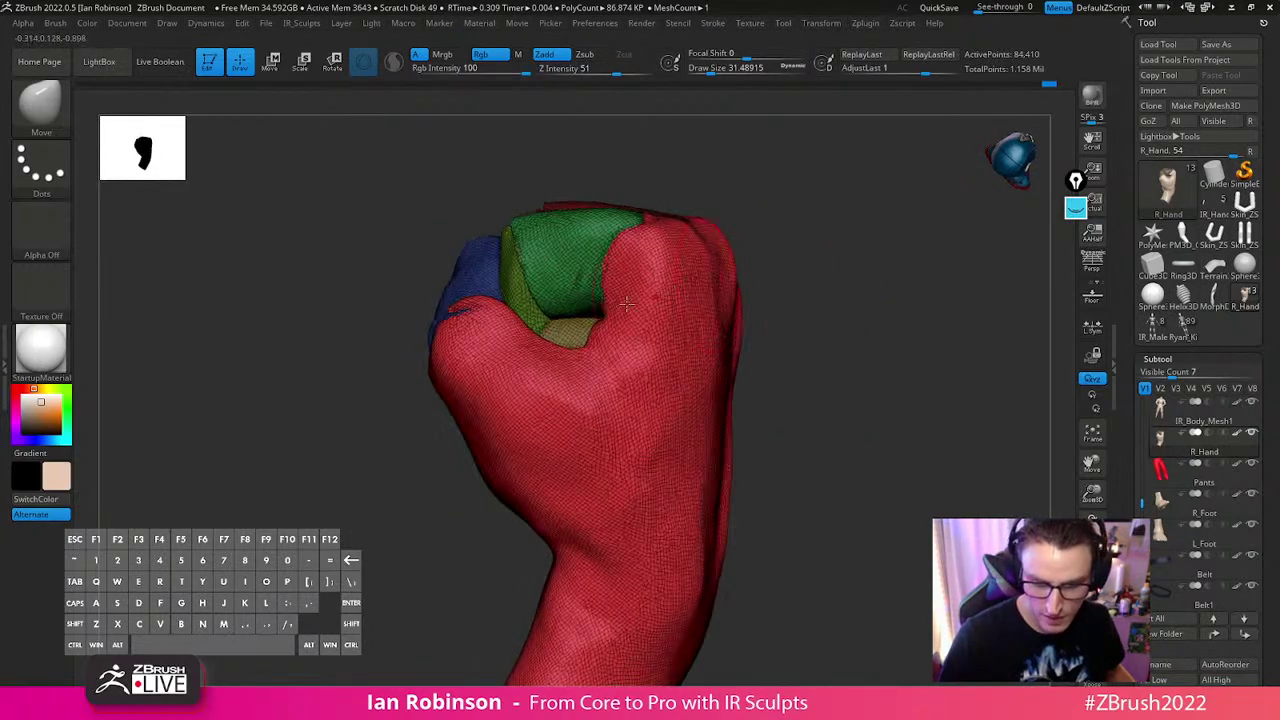
Refine the thumb side and back of the right hand with a larger Move brush at draw size about 62
{"action": "mouse_move", "coordinate": [834, 300]}
{"action": "left_mouse_down"}
{"action": "mouse_move", "coordinate": [809, 400]}
{"action": "mouse_move", "coordinate": [869, 404]}
{"action": "mouse_move", "coordinate": [820, 383]}
{"action": "mouse_move", "coordinate": [580, 385]}
{"action": "mouse_move", "coordinate": [592, 387]}
{"action": "left_mouse_up"}
{"action": "key", "text": "s"}
{"action": "right_click_drag", "start_coordinate": [592, 380], "coordinate": [652, 322]}
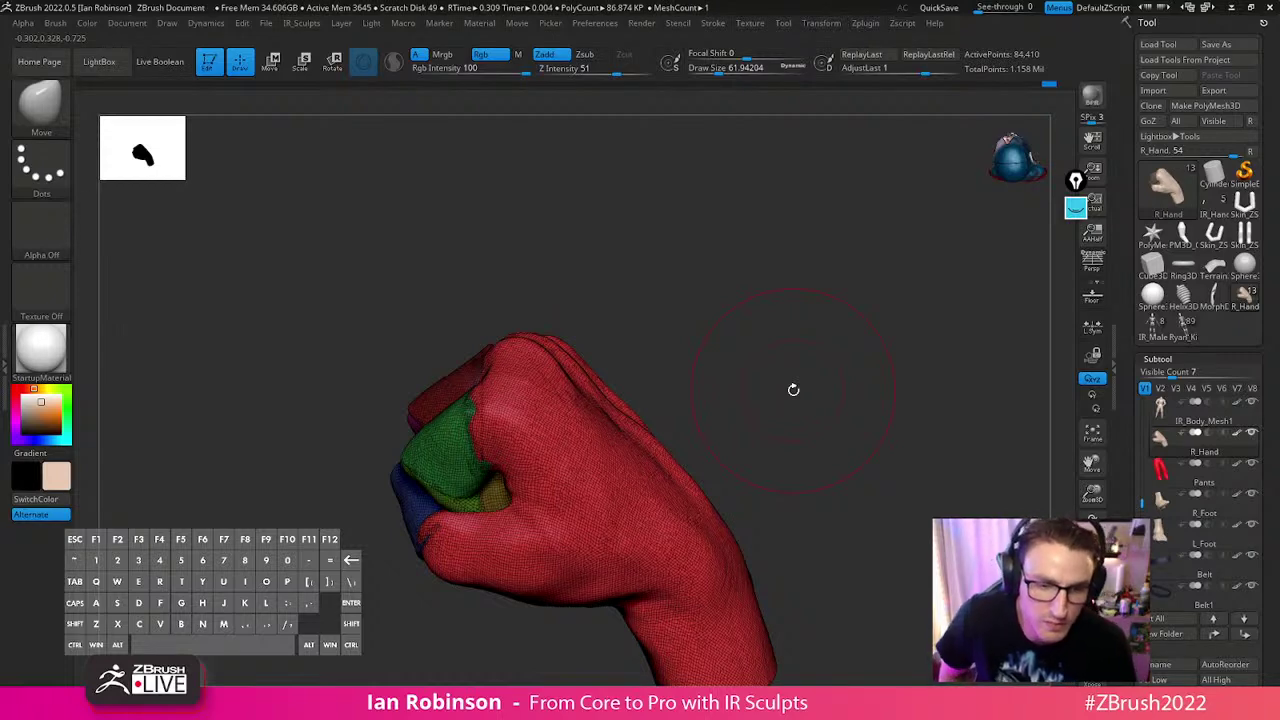
Refine the back of the right hand and its knuckle edge with Move at draw size about 43
{"action": "mouse_move", "coordinate": [793, 389]}
{"action": "left_mouse_down"}
{"action": "mouse_move", "coordinate": [786, 351]}
{"action": "mouse_move", "coordinate": [783, 371]}
{"action": "mouse_move", "coordinate": [622, 400]}
{"action": "left_mouse_up"}
{"action": "key", "text": "s"}
{"action": "mouse_move", "coordinate": [715, 392]}
{"action": "left_mouse_down"}
{"action": "mouse_move", "coordinate": [655, 408]}
{"action": "mouse_move", "coordinate": [611, 361]}
{"action": "mouse_move", "coordinate": [636, 379]}
{"action": "left_mouse_up"}
{"action": "left_click_drag", "start_coordinate": [788, 356], "coordinate": [617, 346]}
{"action": "right_click_drag", "start_coordinate": [841, 296], "coordinate": [651, 349]}
{"action": "key", "text": "s"}
{"action": "mouse_move", "coordinate": [651, 349]}
{"action": "left_mouse_down"}
{"action": "mouse_move", "coordinate": [668, 349]}
{"action": "mouse_move", "coordinate": [641, 379]}
{"action": "left_mouse_up"}
{"action": "right_click_drag", "start_coordinate": [603, 391], "coordinate": [597, 403]}
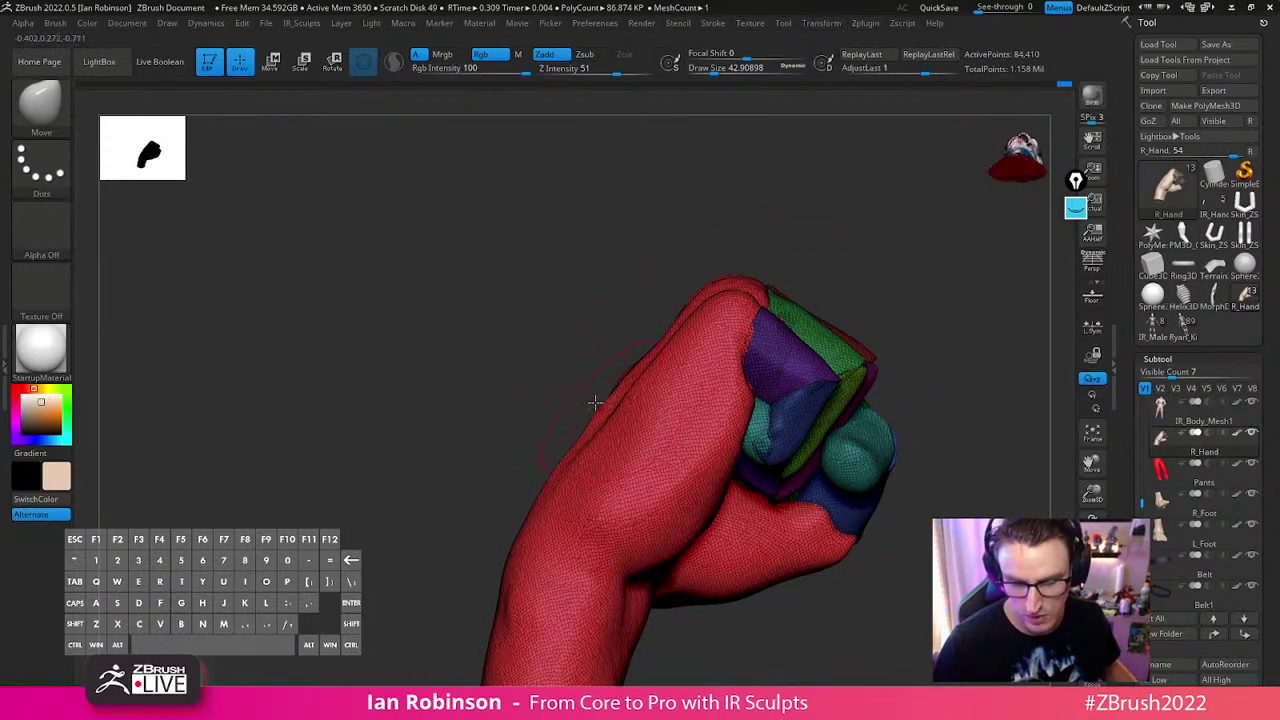
Flatten the back and thumb side of the right hand with hPolish at draw size about 62
{"action": "mouse_move", "coordinate": [684, 383]}
{"action": "right_mouse_down"}
{"action": "mouse_move", "coordinate": [673, 331]}
{"action": "mouse_move", "coordinate": [603, 420]}
{"action": "mouse_move", "coordinate": [777, 354]}
{"action": "mouse_move", "coordinate": [752, 368]}
{"action": "mouse_move", "coordinate": [743, 343]}
{"action": "mouse_move", "coordinate": [746, 371]}
{"action": "mouse_move", "coordinate": [746, 334]}
{"action": "right_mouse_up"}
{"action": "key", "text": "b"}
{"action": "key", "text": "h"}
{"action": "key", "text": "p"}
{"action": "key", "text": "s"}
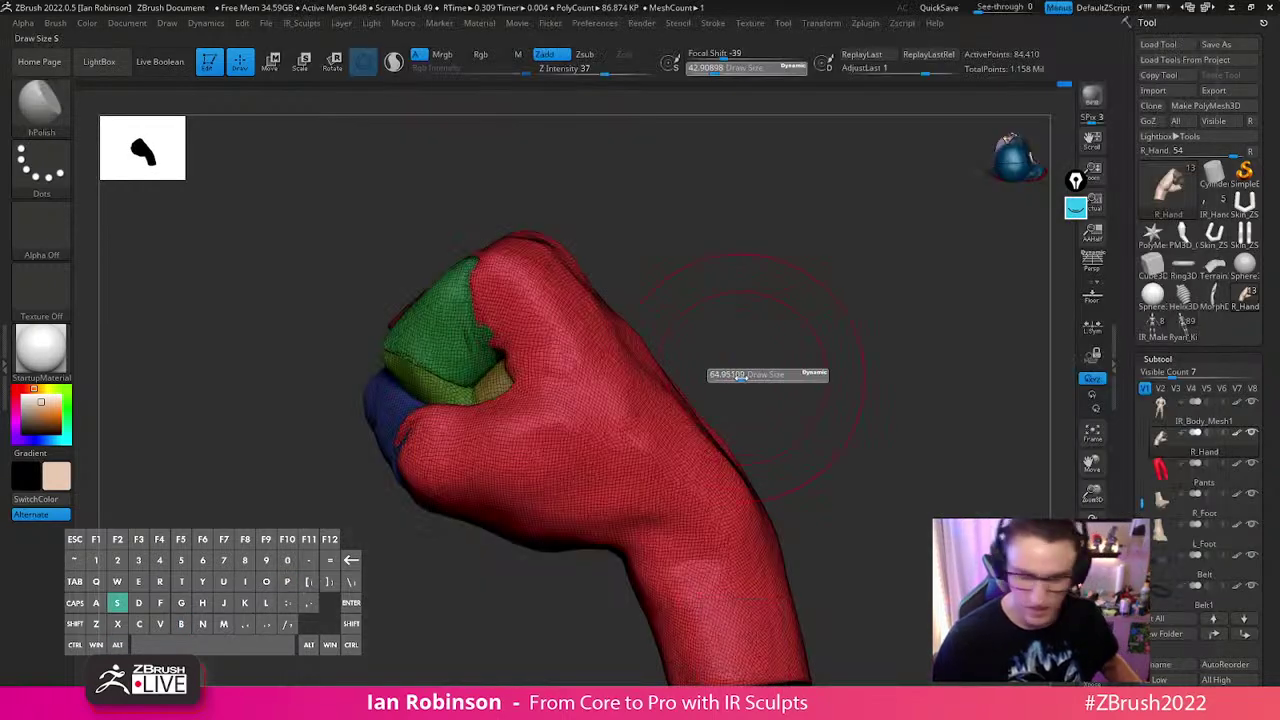
{"action": "left_click_drag", "start_coordinate": [737, 375], "coordinate": [743, 375]}
{"action": "right_click_drag", "start_coordinate": [746, 361], "coordinate": [655, 360]}
{"action": "mouse_move", "coordinate": [690, 420]}
{"action": "left_mouse_down"}
{"action": "mouse_move", "coordinate": [600, 250]}
{"action": "mouse_move", "coordinate": [570, 328]}
{"action": "mouse_move", "coordinate": [672, 306]}
{"action": "mouse_move", "coordinate": [690, 288]}
{"action": "left_mouse_up"}
{"action": "right_click_drag", "start_coordinate": [680, 265], "coordinate": [631, 420]}
{"action": "right_click_drag", "start_coordinate": [891, 423], "coordinate": [821, 425]}
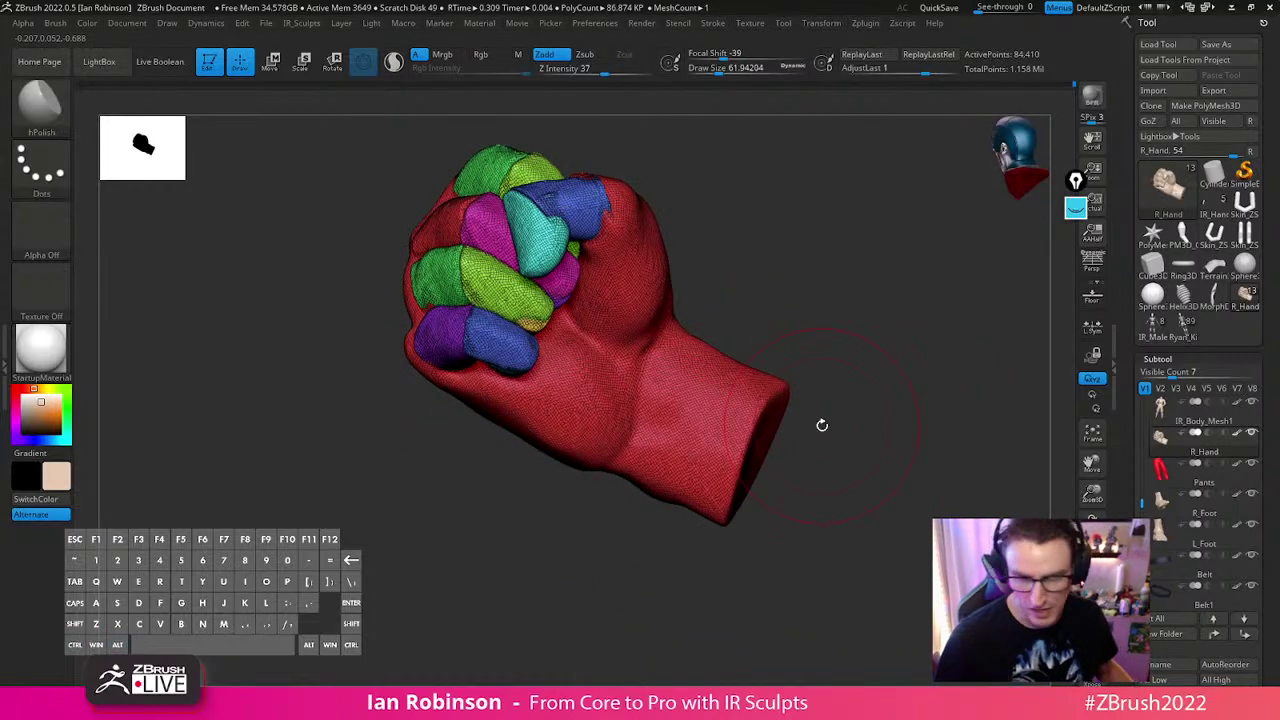
Polish the thumb side of the closed fist with hPolish at a smaller draw size of about 19
{"action": "key", "text": "s"}
{"action": "left_click_drag", "start_coordinate": [872, 395], "coordinate": [860, 397]}
{"action": "mouse_move", "coordinate": [860, 397]}
{"action": "right_mouse_down"}
{"action": "mouse_move", "coordinate": [897, 383]}
{"action": "mouse_move", "coordinate": [859, 434]}
{"action": "mouse_move", "coordinate": [835, 353]}
{"action": "right_mouse_up"}
{"action": "key", "text": "s"}
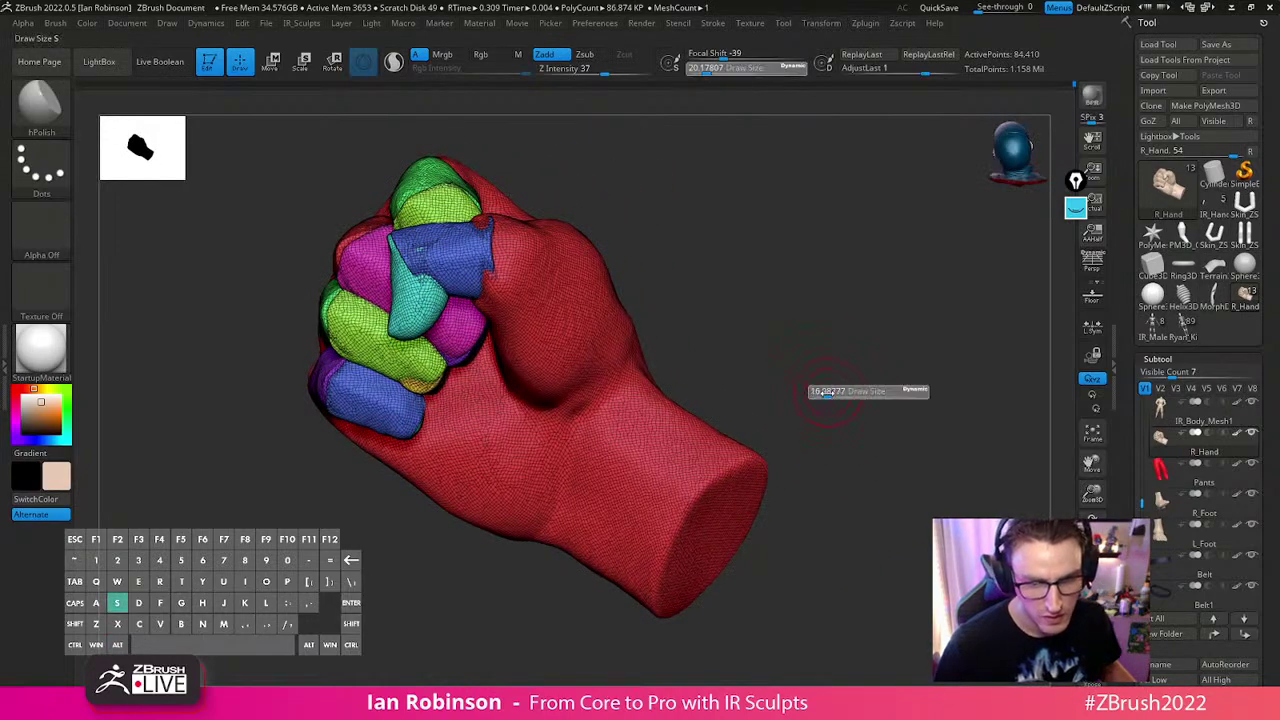
{"action": "left_click_drag", "start_coordinate": [827, 392], "coordinate": [822, 392]}
{"action": "mouse_move", "coordinate": [822, 392]}
{"action": "right_mouse_down"}
{"action": "mouse_move", "coordinate": [837, 371]}
{"action": "mouse_move", "coordinate": [778, 450]}
{"action": "right_mouse_up"}
{"action": "mouse_move", "coordinate": [778, 450]}
{"action": "right_mouse_down"}
{"action": "mouse_move", "coordinate": [860, 288]}
{"action": "mouse_move", "coordinate": [806, 425]}
{"action": "right_mouse_up"}
{"action": "mouse_move", "coordinate": [806, 425]}
{"action": "right_mouse_down"}
{"action": "mouse_move", "coordinate": [747, 341]}
{"action": "mouse_move", "coordinate": [654, 311]}
{"action": "mouse_move", "coordinate": [650, 365]}
{"action": "mouse_move", "coordinate": [620, 329]}
{"action": "right_mouse_up"}
{"action": "key", "text": "s"}
{"action": "left_click_drag", "start_coordinate": [620, 329], "coordinate": [723, 317]}
{"action": "mouse_move", "coordinate": [723, 317]}
{"action": "right_mouse_down"}
{"action": "mouse_move", "coordinate": [723, 263]}
{"action": "mouse_move", "coordinate": [746, 271]}
{"action": "mouse_move", "coordinate": [650, 330]}
{"action": "right_mouse_up"}
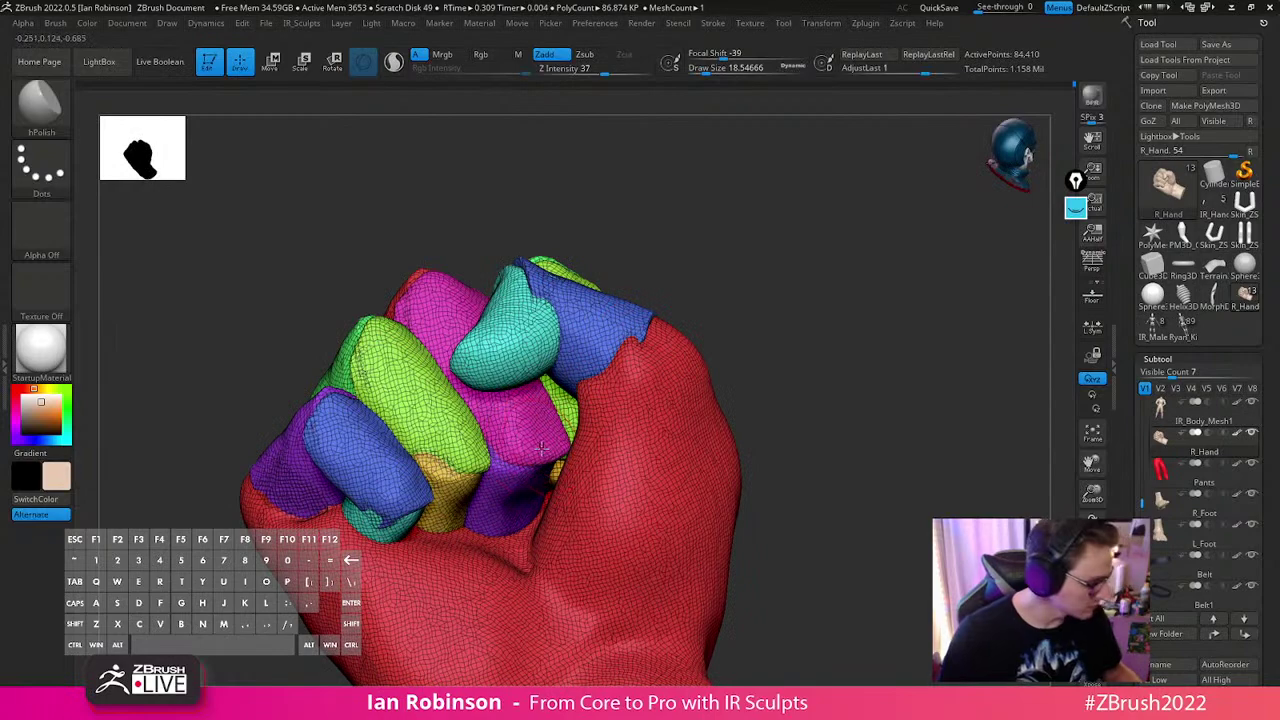
Mask all the finger polygroups so that only the red palm polygroup of the full hand stays editable
{"action": "right_click_drag", "start_coordinate": [720, 395], "coordinate": [786, 411]}
{"action": "right_click_drag", "start_coordinate": [870, 425], "coordinate": [825, 385]}
{"action": "left_click", "coordinate": [635, 496], "text": "ctrl+shift"}
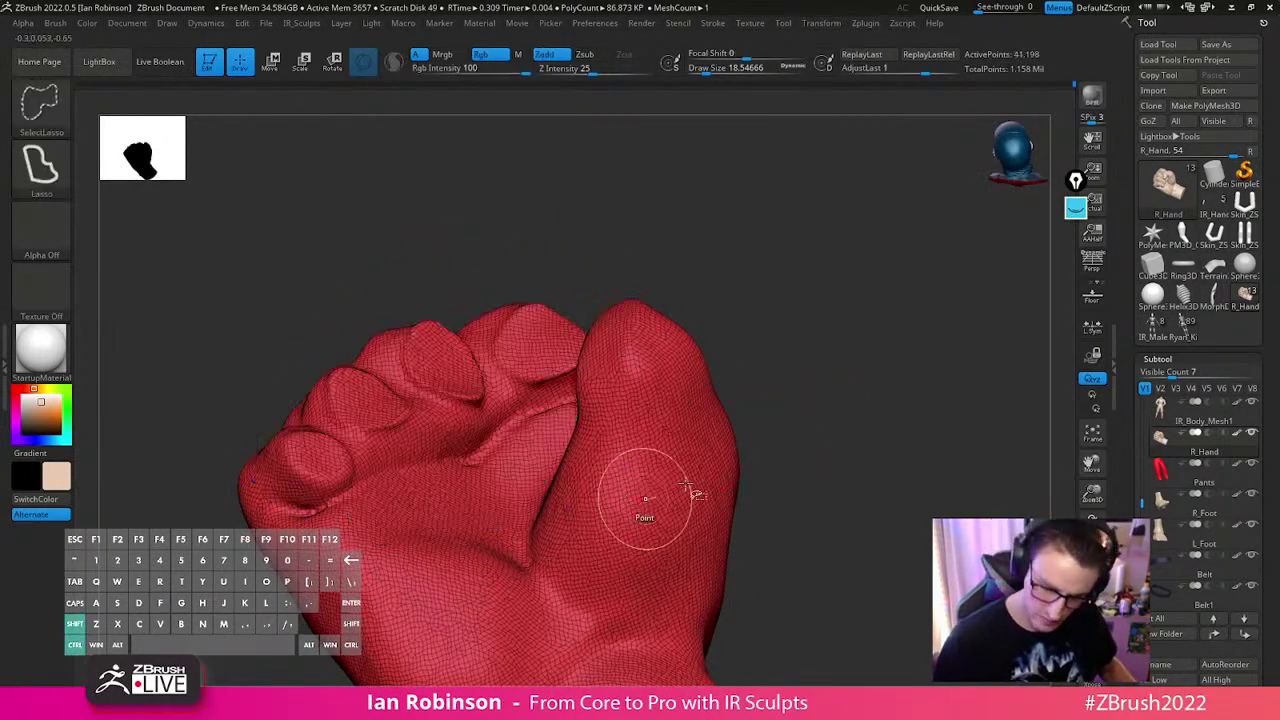
{"action": "left_click", "coordinate": [790, 456], "text": "ctrl"}
{"action": "left_click", "coordinate": [794, 460], "text": "ctrl+shift"}
{"action": "left_click", "coordinate": [788, 458], "text": "ctrl"}
Reshape the thumb base and palm crease with Move at draw size about 74
{"action": "key", "text": "s"}
{"action": "left_click_drag", "start_coordinate": [766, 455], "coordinate": [741, 457]}
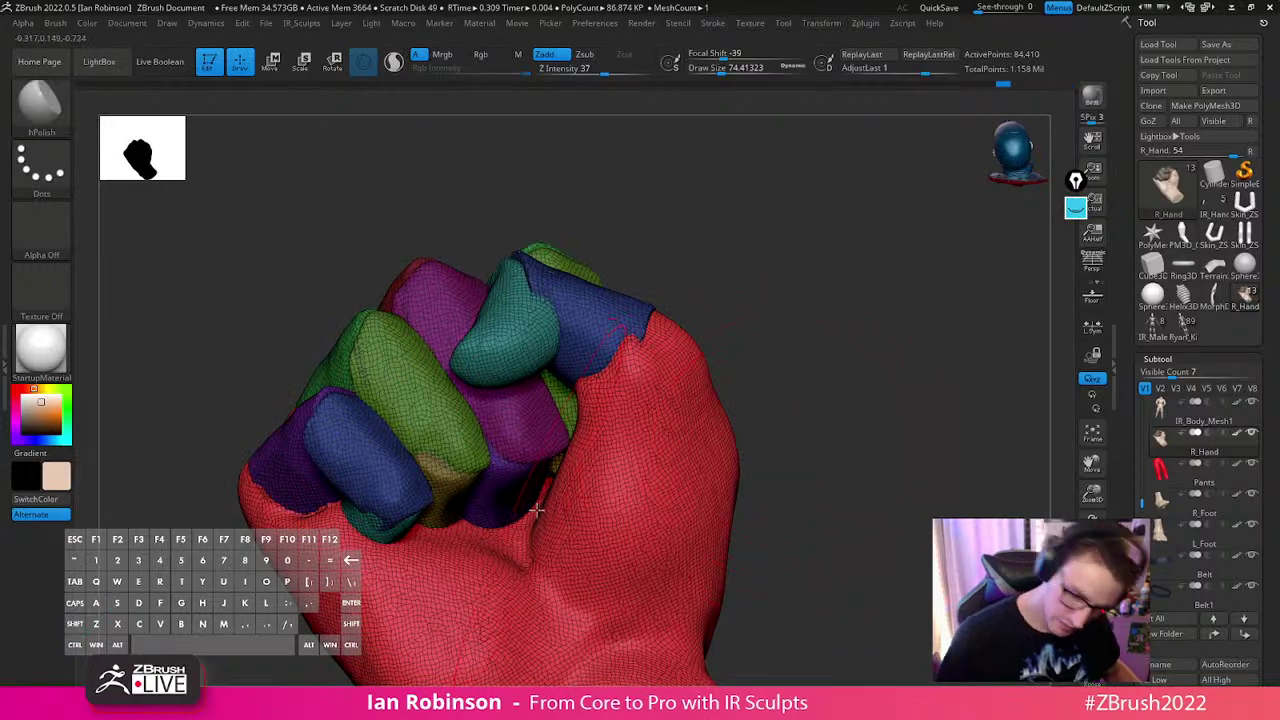
{"action": "key", "text": "b"}
{"action": "key", "text": "m"}
{"action": "key", "text": "v"}
{"action": "left_click_drag", "start_coordinate": [566, 510], "coordinate": [538, 499]}
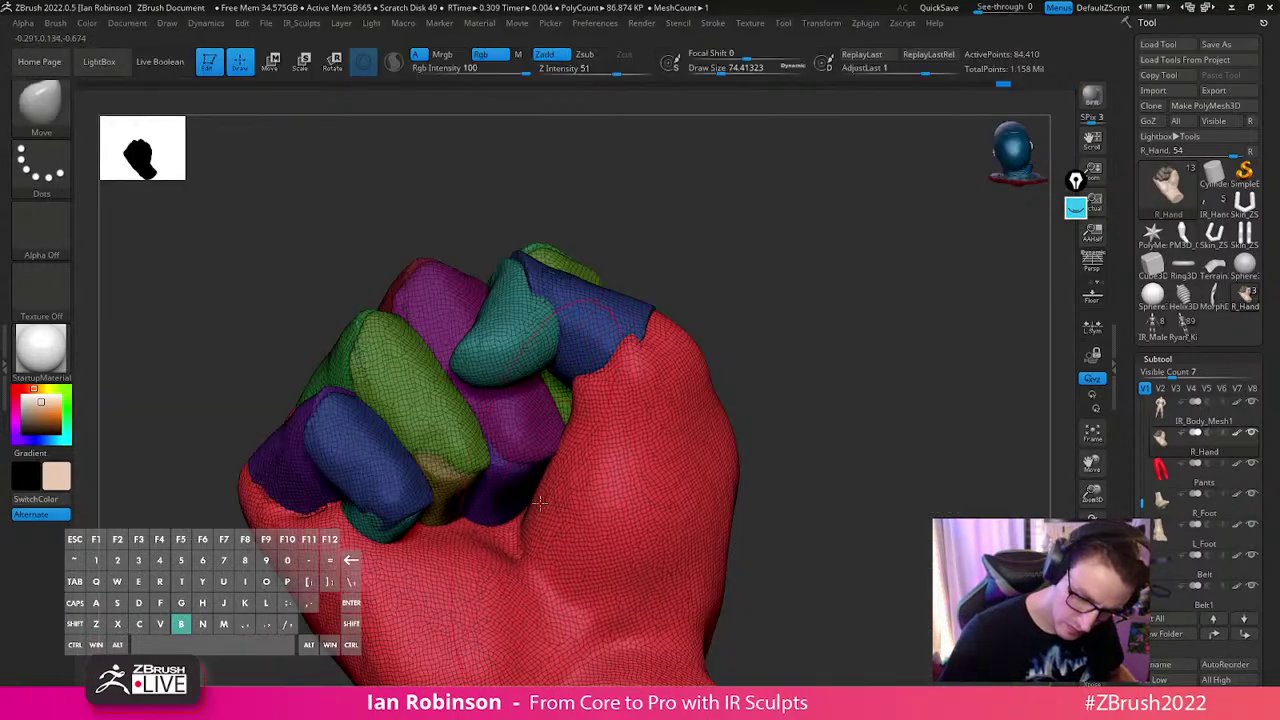
{"action": "left_click_drag", "start_coordinate": [526, 570], "coordinate": [513, 551]}
{"action": "mouse_move", "coordinate": [800, 470]}
{"action": "left_mouse_down"}
{"action": "mouse_move", "coordinate": [823, 466]}
{"action": "mouse_move", "coordinate": [820, 480]}
{"action": "mouse_move", "coordinate": [800, 436]}
{"action": "mouse_move", "coordinate": [791, 337]}
{"action": "mouse_move", "coordinate": [812, 331]}
{"action": "mouse_move", "coordinate": [737, 420]}
{"action": "left_mouse_up"}
Isolate the red palm polygroup and carve the fold at the thumb base with DamStandard at draw size about 16
{"action": "key", "text": "s"}
{"action": "left_click", "coordinate": [574, 405]}
{"action": "left_click", "coordinate": [594, 449], "text": "ctrl+shift"}
{"action": "key", "text": "b"}
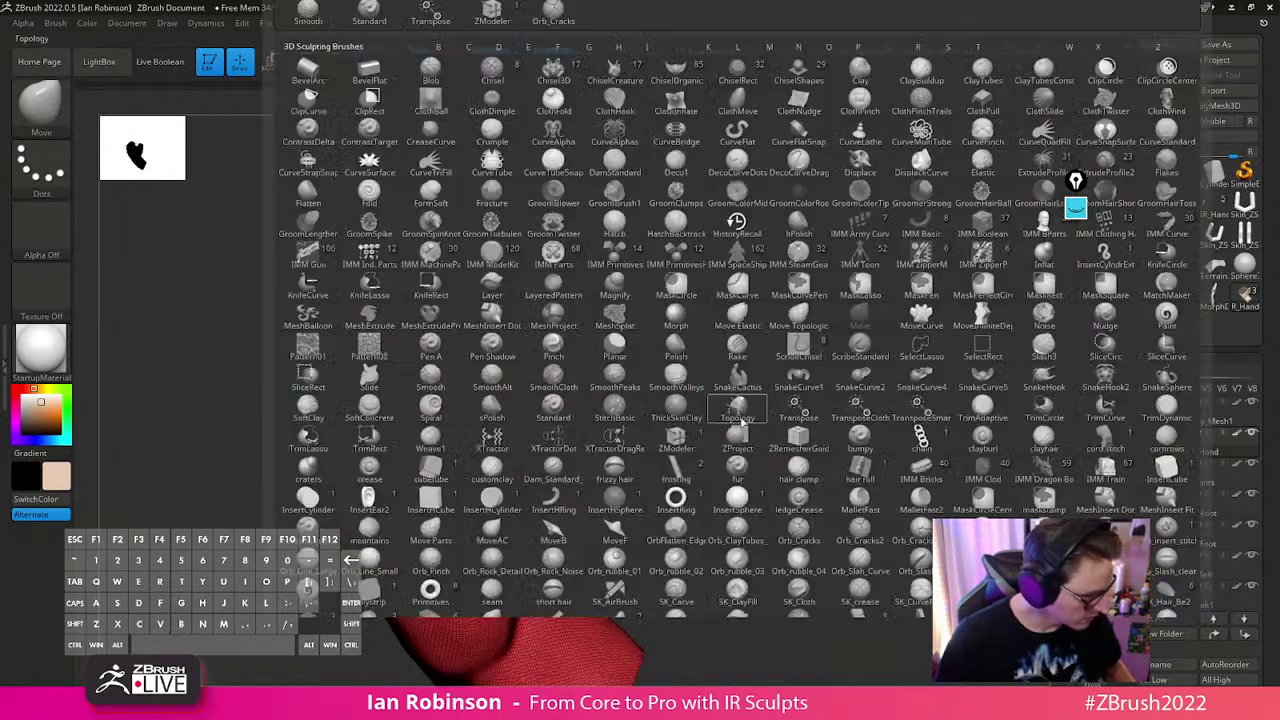
{"action": "key", "text": "d"}
{"action": "key", "text": "s"}
{"action": "key", "text": "s"}
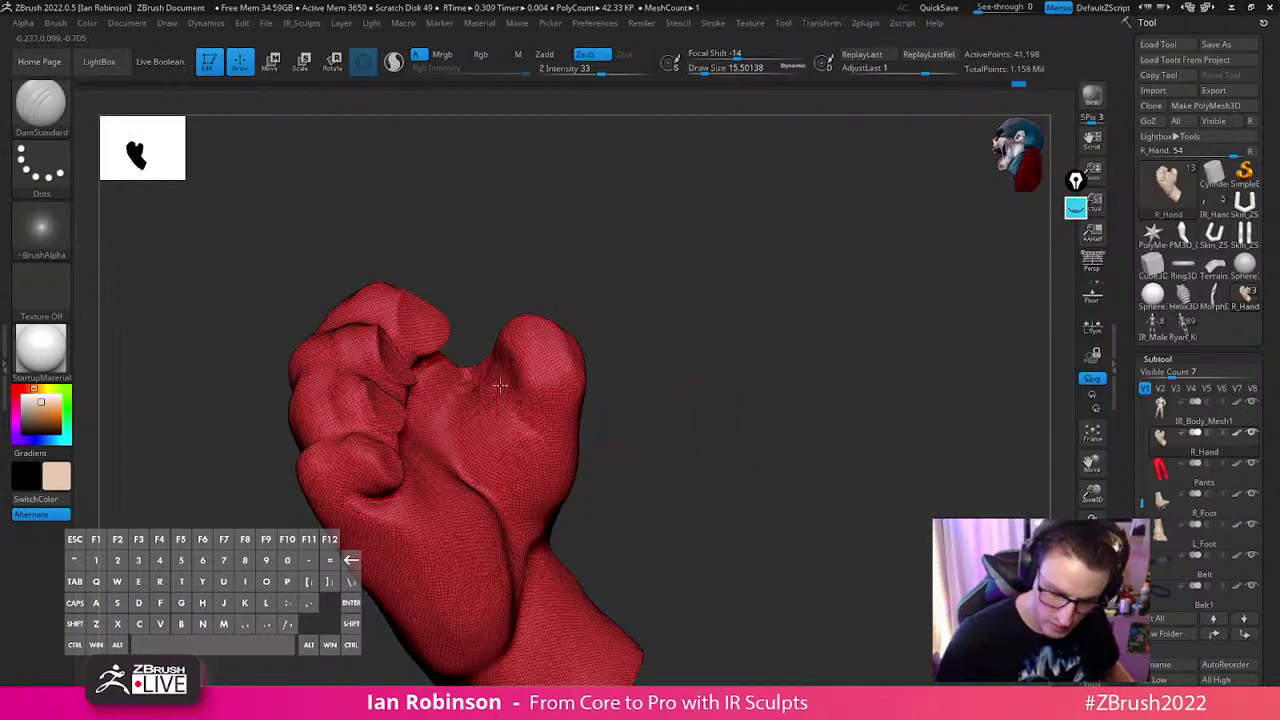
{"action": "mouse_move", "coordinate": [721, 405]}
{"action": "left_mouse_down"}
{"action": "mouse_move", "coordinate": [714, 388]}
{"action": "mouse_move", "coordinate": [774, 426]}
{"action": "mouse_move", "coordinate": [788, 402]}
{"action": "mouse_move", "coordinate": [757, 457]}
{"action": "mouse_move", "coordinate": [538, 406]}
{"action": "mouse_move", "coordinate": [591, 423]}
{"action": "left_mouse_up"}
Deepen the crease below the thumb joint with DamStandard at draw size about 36 on the isolated palm, then show the whole hand
{"action": "left_click", "coordinate": [731, 387], "text": "ctrl+shift"}
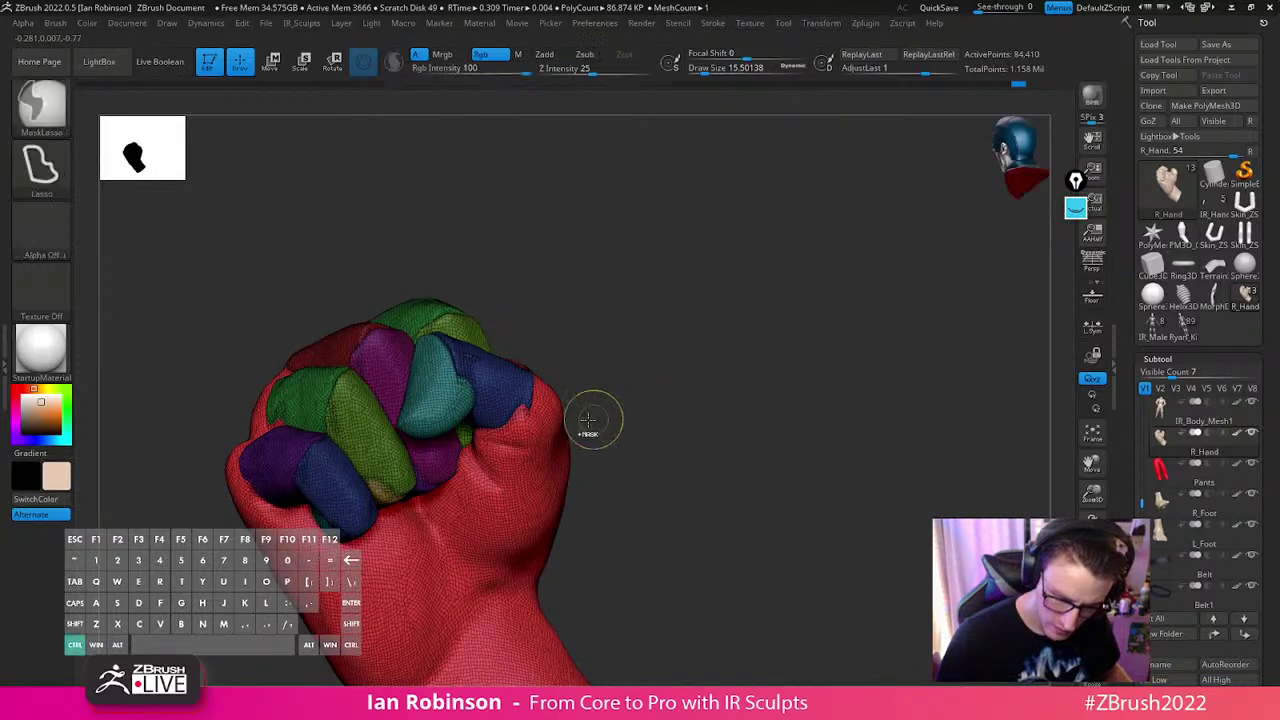
{"action": "left_click", "coordinate": [531, 455], "text": "ctrl+shift"}
{"action": "key", "text": "s"}
{"action": "left_click_drag", "start_coordinate": [522, 447], "coordinate": [530, 446]}
{"action": "key", "text": "s"}
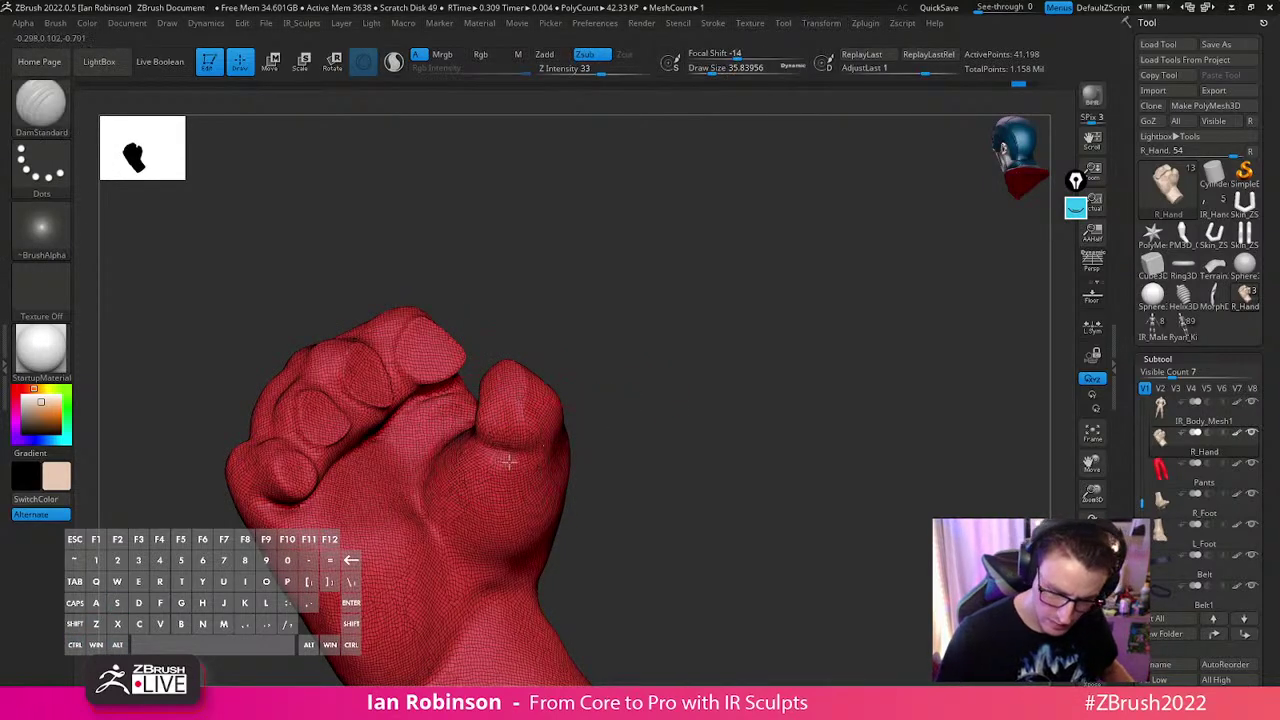
{"action": "mouse_move", "coordinate": [636, 412]}
{"action": "left_mouse_down"}
{"action": "mouse_move", "coordinate": [751, 360]}
{"action": "mouse_move", "coordinate": [770, 385]}
{"action": "mouse_move", "coordinate": [751, 429]}
{"action": "left_mouse_up"}
{"action": "left_click", "coordinate": [731, 360], "text": "ctrl+shift"}
Adjust the thumb base beside the blue thumb segment with Move at draw size about 26
{"action": "key", "text": "b"}
{"action": "key", "text": "m"}
{"action": "key", "text": "v"}
{"action": "key", "text": "s"}
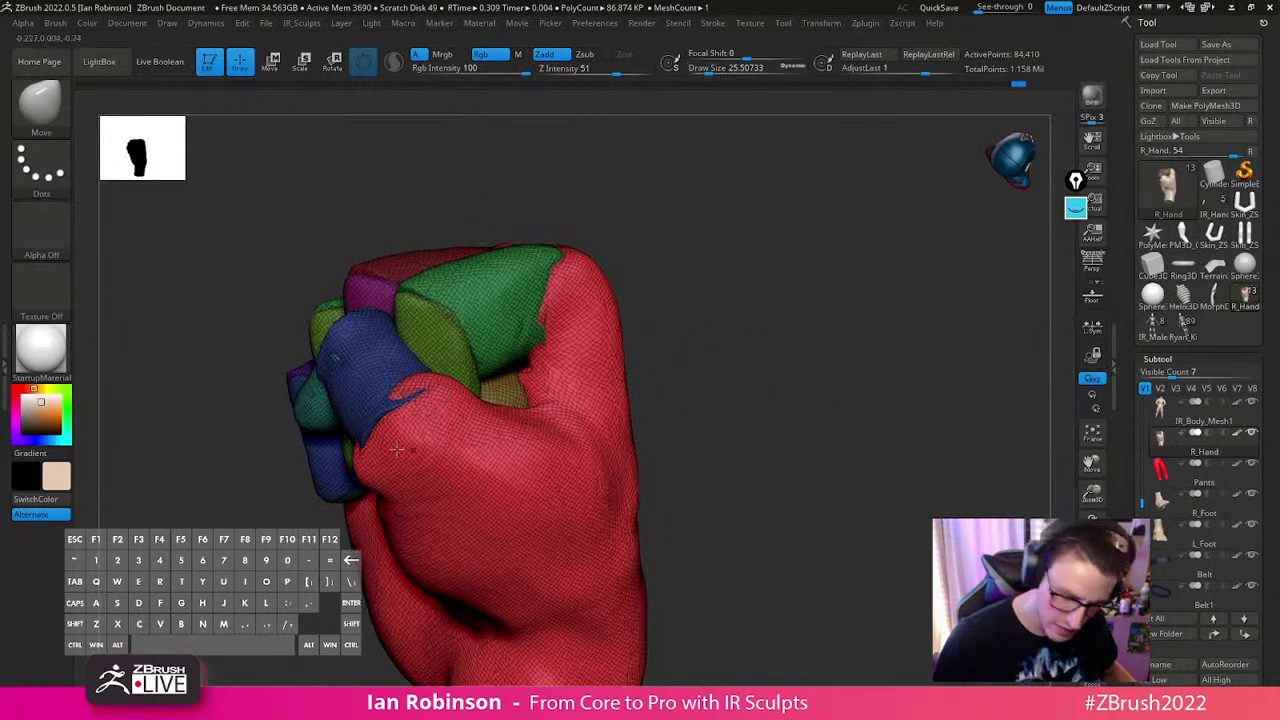
{"action": "mouse_move", "coordinate": [765, 314]}
{"action": "left_mouse_down"}
{"action": "mouse_move", "coordinate": [604, 350]}
{"action": "mouse_move", "coordinate": [592, 370]}
{"action": "left_mouse_up"}
{"action": "key", "text": "s"}
{"action": "left_click_drag", "start_coordinate": [411, 434], "coordinate": [419, 434]}
{"action": "mouse_move", "coordinate": [612, 352]}
{"action": "left_mouse_down"}
{"action": "mouse_move", "coordinate": [645, 356]}
{"action": "mouse_move", "coordinate": [476, 400]}
{"action": "mouse_move", "coordinate": [789, 331]}
{"action": "mouse_move", "coordinate": [754, 331]}
{"action": "mouse_move", "coordinate": [671, 377]}
{"action": "mouse_move", "coordinate": [436, 458]}
{"action": "mouse_move", "coordinate": [729, 380]}
{"action": "mouse_move", "coordinate": [737, 360]}
{"action": "mouse_move", "coordinate": [720, 434]}
{"action": "mouse_move", "coordinate": [634, 451]}
{"action": "mouse_move", "coordinate": [811, 380]}
{"action": "mouse_move", "coordinate": [877, 406]}
{"action": "mouse_move", "coordinate": [868, 497]}
{"action": "mouse_move", "coordinate": [823, 503]}
{"action": "mouse_move", "coordinate": [843, 489]}
{"action": "mouse_move", "coordinate": [843, 417]}
{"action": "mouse_move", "coordinate": [899, 407]}
{"action": "mouse_move", "coordinate": [857, 474]}
{"action": "mouse_move", "coordinate": [803, 517]}
{"action": "mouse_move", "coordinate": [803, 573]}
{"action": "left_mouse_up"}
Turn off the polyframe display and invert the mask on the right hand
{"action": "key", "text": "ctrl"}
{"action": "key", "text": "shift+f"}
{"action": "mouse_move", "coordinate": [843, 523]}
{"action": "left_mouse_down"}
{"action": "mouse_move", "coordinate": [819, 444]}
{"action": "mouse_move", "coordinate": [877, 451]}
{"action": "mouse_move", "coordinate": [837, 457]}
{"action": "mouse_move", "coordinate": [900, 400]}
{"action": "mouse_move", "coordinate": [863, 466]}
{"action": "left_mouse_up"}
{"action": "left_click_drag", "start_coordinate": [779, 396], "coordinate": [768, 485], "text": "alt"}
{"action": "key", "text": "s"}
{"action": "left_click_drag", "start_coordinate": [515, 518], "coordinate": [509, 517]}
{"action": "left_click", "coordinate": [594, 543], "text": "ctrl"}
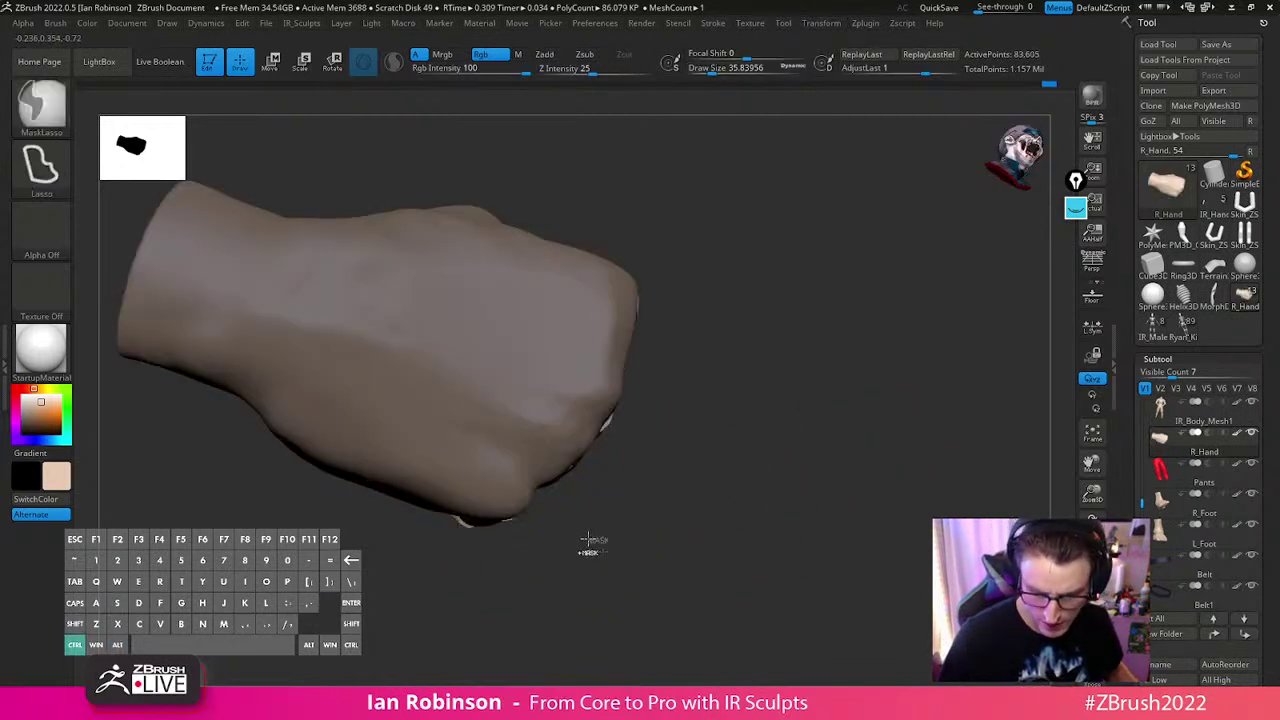
{"action": "left_click", "coordinate": [592, 540], "text": "ctrl"}
Reshape the little-finger knuckle side of the unmasked hand with Move at draw size about 48
{"action": "key", "text": "ctrl+s"}
{"action": "key", "text": "Escape"}
{"action": "key", "text": "s"}
{"action": "mouse_move", "coordinate": [502, 531]}
{"action": "left_mouse_down"}
{"action": "mouse_move", "coordinate": [560, 534]}
{"action": "mouse_move", "coordinate": [786, 369]}
{"action": "mouse_move", "coordinate": [511, 463]}
{"action": "left_mouse_up"}
{"action": "left_click_drag", "start_coordinate": [721, 463], "coordinate": [738, 505]}
{"action": "mouse_move", "coordinate": [640, 430]}
{"action": "left_mouse_down"}
{"action": "mouse_move", "coordinate": [575, 415]}
{"action": "mouse_move", "coordinate": [735, 590]}
{"action": "left_mouse_up"}
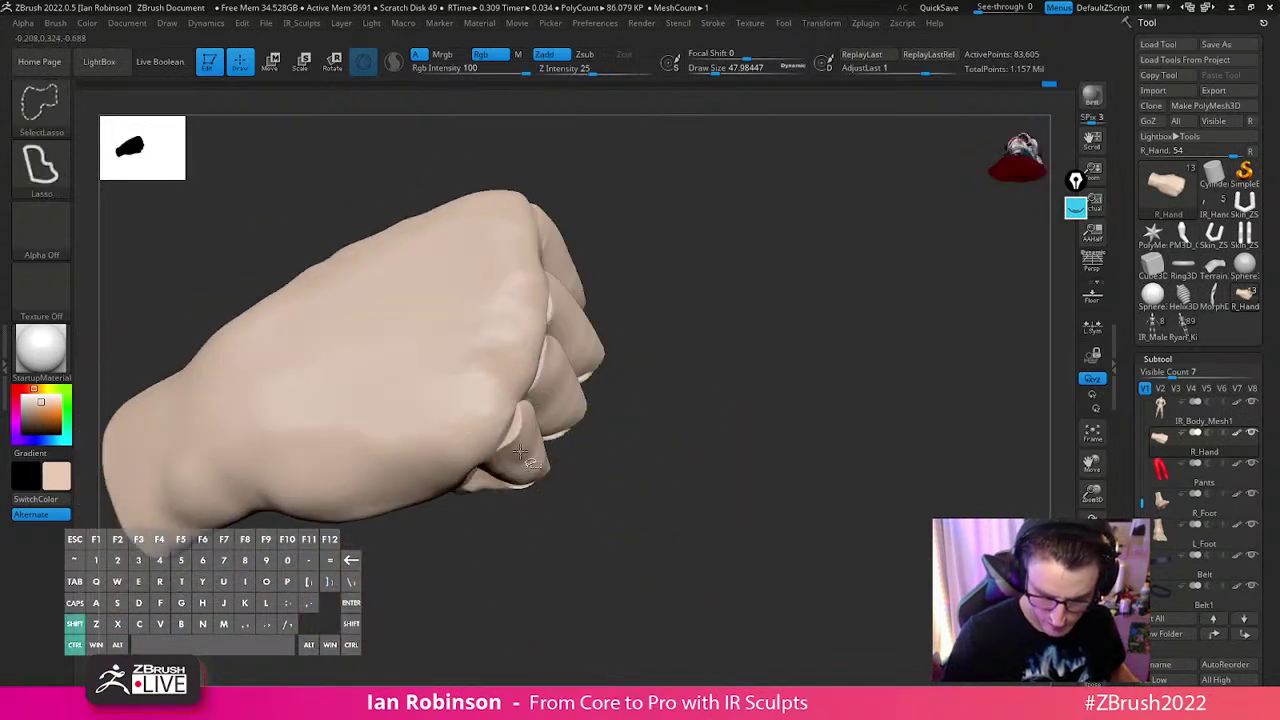
Mask everything except the little finger and nudge the finger into the fist with Move at draw size about 48
{"action": "left_click", "coordinate": [533, 474], "text": "ctrl+shift"}
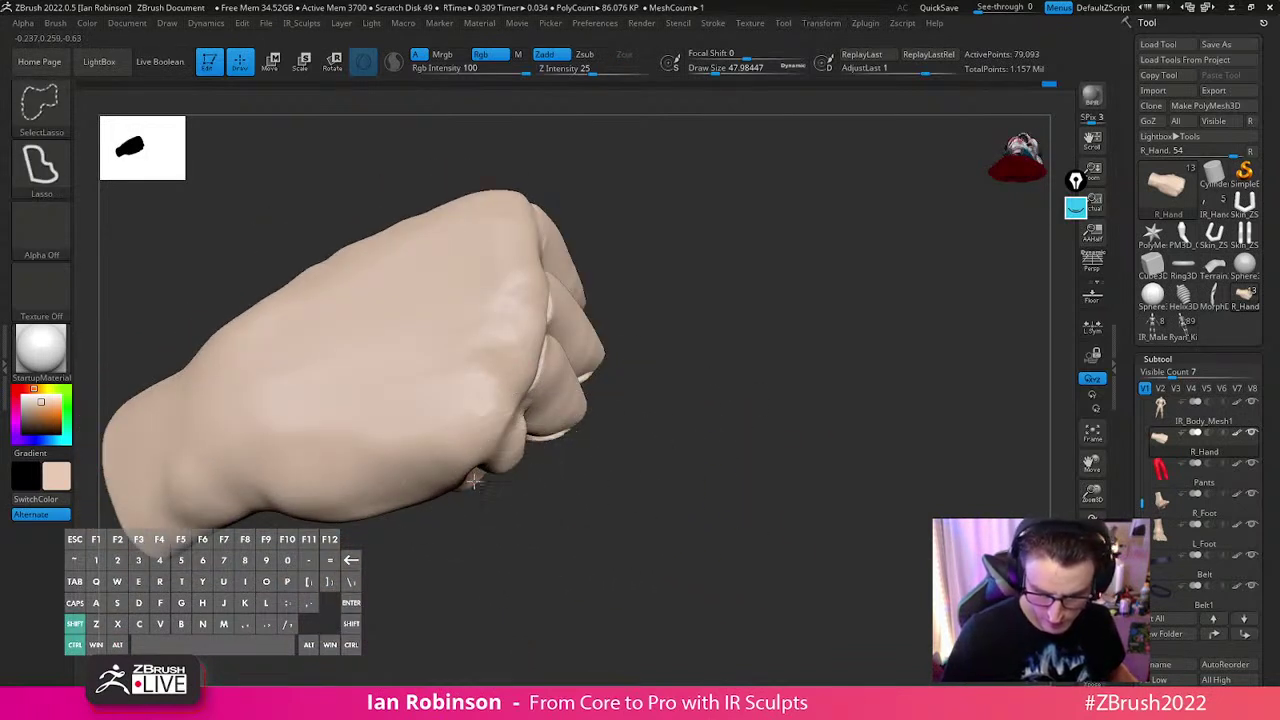
{"action": "left_click", "coordinate": [519, 531], "text": "ctrl"}
{"action": "left_click", "coordinate": [519, 531], "text": "ctrl+shift"}
{"action": "left_click", "coordinate": [530, 529], "text": "ctrl"}
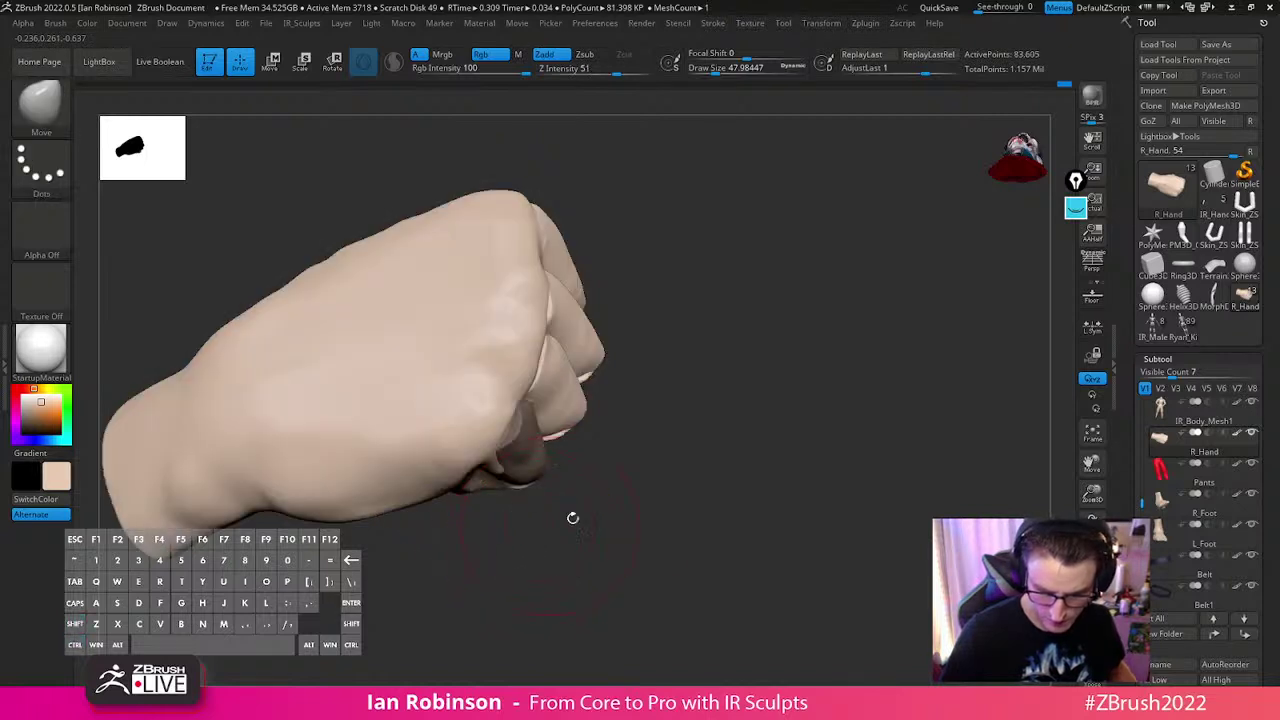
{"action": "left_click", "coordinate": [606, 486], "text": "ctrl"}
{"action": "left_click_drag", "start_coordinate": [606, 486], "coordinate": [566, 463]}
{"action": "left_click_drag", "start_coordinate": [657, 449], "coordinate": [757, 322]}
{"action": "key", "text": "w"}
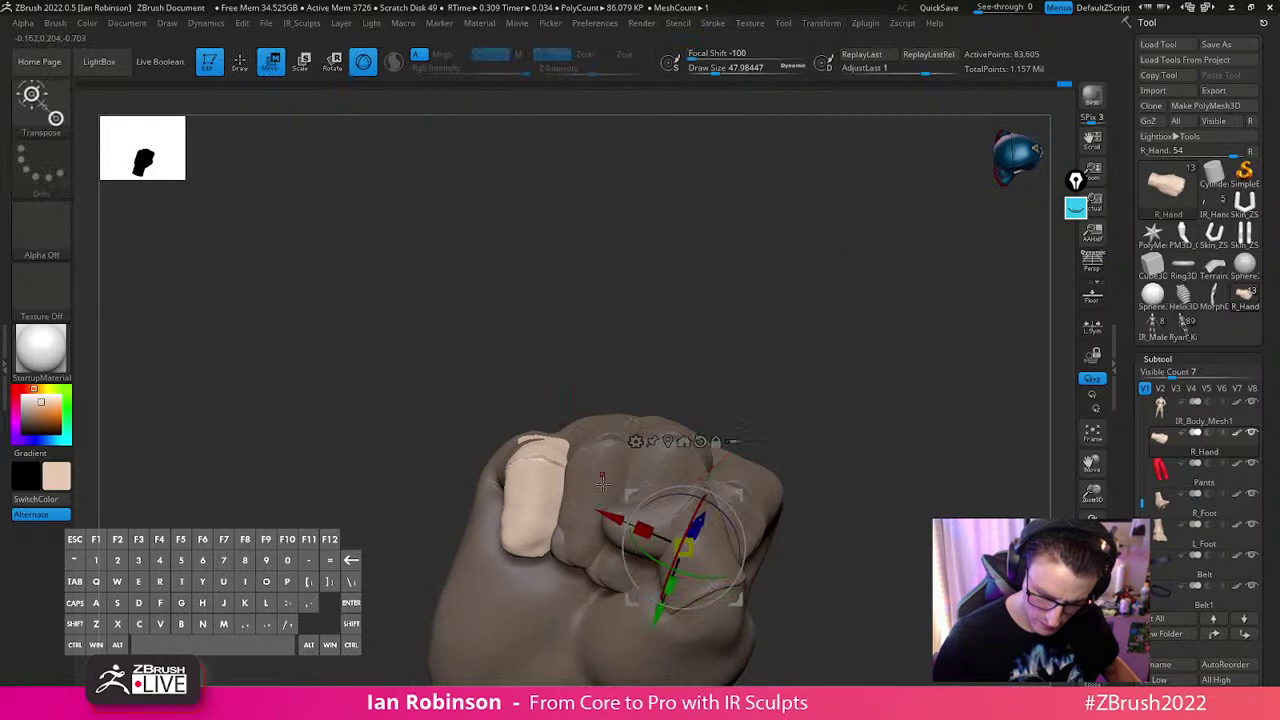
{"action": "key", "text": "q"}
Show the full character, make IR_Body_Mesh1 the active subtool, and set the Move draw size to about 127
{"action": "mouse_move", "coordinate": [770, 385]}
{"action": "left_mouse_down", "text": "alt"}
{"action": "mouse_move", "coordinate": [791, 346]}
{"action": "mouse_move", "coordinate": [822, 385]}
{"action": "left_mouse_up", "text": "alt"}
{"action": "mouse_move", "coordinate": [830, 432]}
{"action": "left_mouse_down", "text": "alt"}
{"action": "mouse_move", "coordinate": [836, 409]}
{"action": "mouse_move", "coordinate": [877, 577]}
{"action": "mouse_move", "coordinate": [863, 614]}
{"action": "mouse_move", "coordinate": [890, 600]}
{"action": "left_mouse_up", "text": "alt"}
{"action": "left_click", "coordinate": [1092, 655]}
{"action": "left_click_drag", "start_coordinate": [925, 530], "coordinate": [868, 370]}
{"action": "key", "text": "2"}
{"action": "left_click", "coordinate": [885, 177]}
{"action": "mouse_move", "coordinate": [803, 503]}
{"action": "left_mouse_down"}
{"action": "mouse_move", "coordinate": [857, 446]}
{"action": "mouse_move", "coordinate": [863, 466]}
{"action": "mouse_move", "coordinate": [886, 472]}
{"action": "mouse_move", "coordinate": [863, 388]}
{"action": "mouse_move", "coordinate": [820, 374]}
{"action": "left_mouse_up"}
{"action": "left_click", "coordinate": [795, 313], "text": "alt"}
{"action": "key", "text": "s"}
{"action": "left_click", "coordinate": [879, 394]}
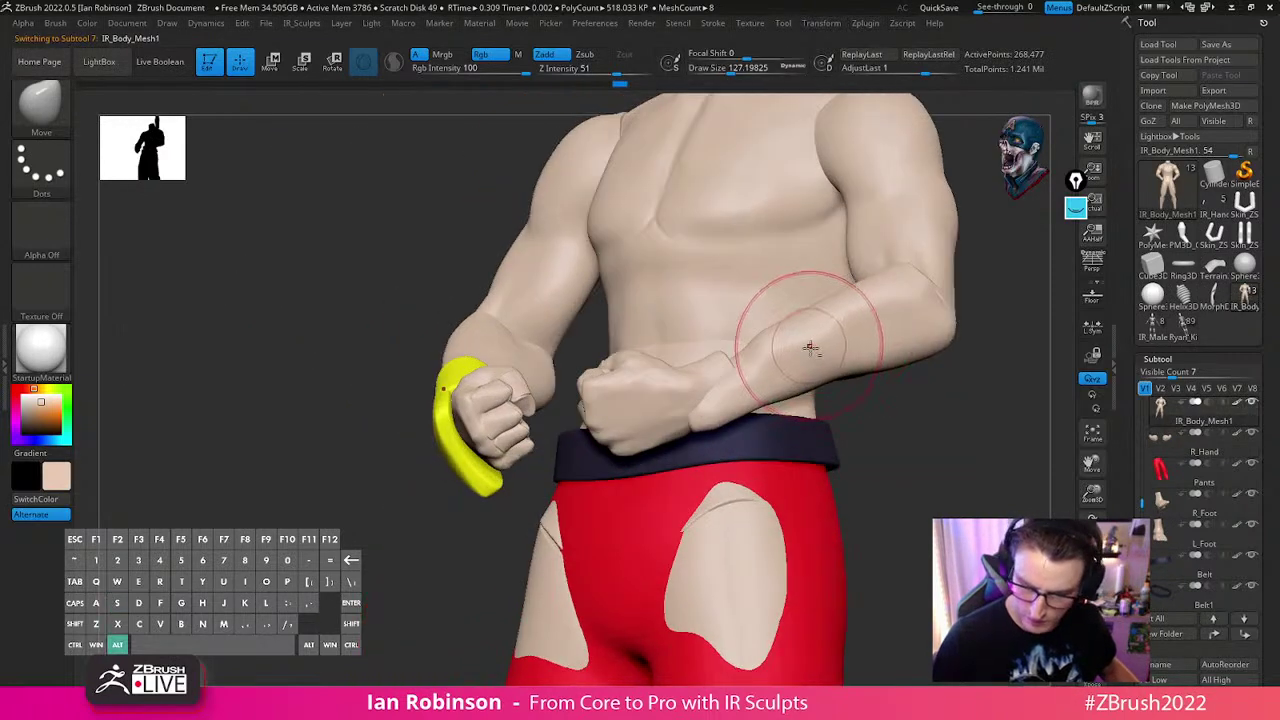
Mask the body except the forearms and adjust them slightly with the Gizmo at the elbow
{"action": "left_click", "coordinate": [854, 346], "text": "ctrl+shift"}
{"action": "left_click", "coordinate": [917, 437], "text": "ctrl"}
{"action": "left_click", "coordinate": [917, 437], "text": "ctrl+shift"}
{"action": "left_click", "coordinate": [914, 428], "text": "ctrl"}
{"action": "key", "text": "w"}
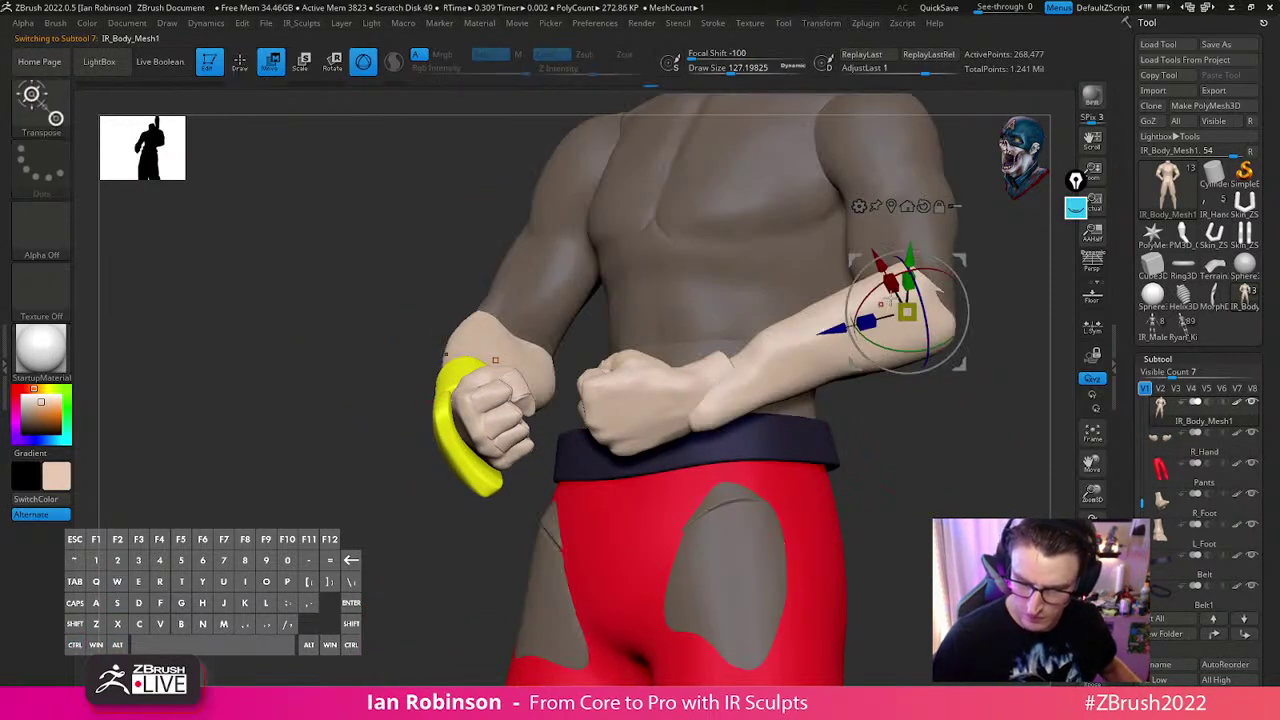
{"action": "left_click_drag", "start_coordinate": [878, 287], "coordinate": [896, 276]}
{"action": "key", "text": "q"}
Reshape the contours of the unmasked forearms with Move at draw sizes of about 159 and 81
{"action": "left_click_drag", "start_coordinate": [929, 465], "coordinate": [789, 484]}
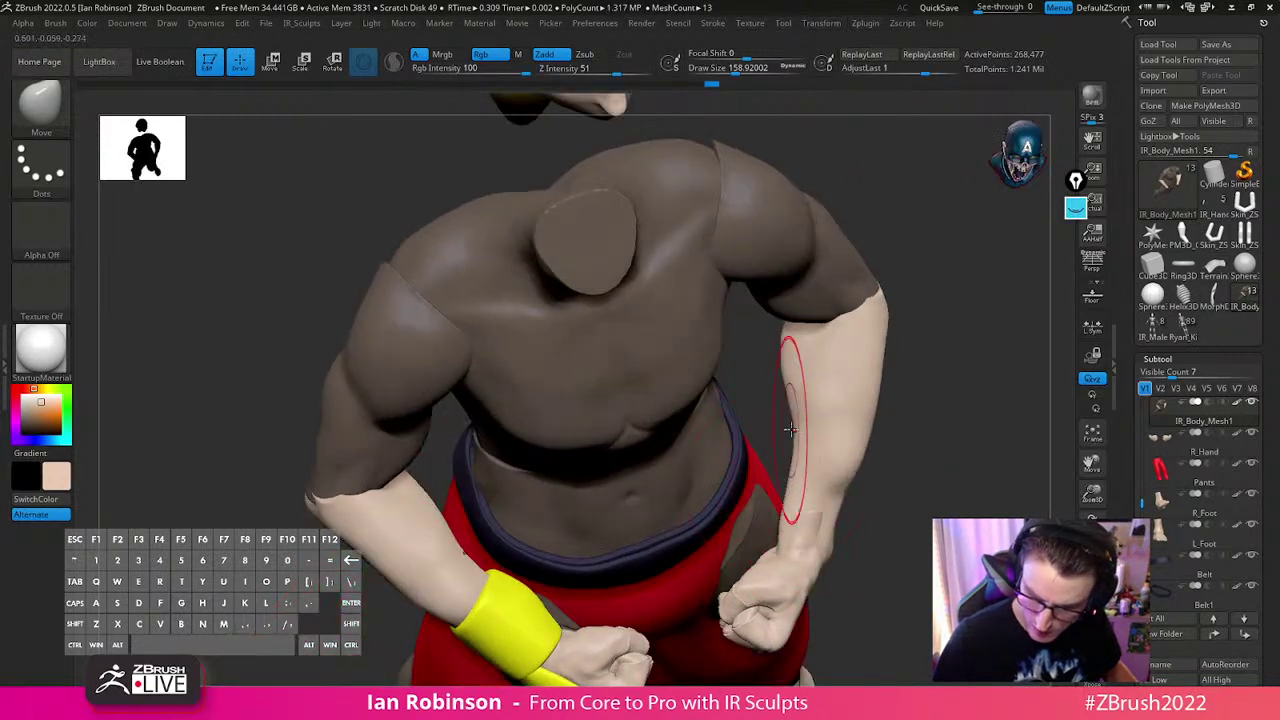
{"action": "left_click_drag", "start_coordinate": [814, 414], "coordinate": [840, 478]}
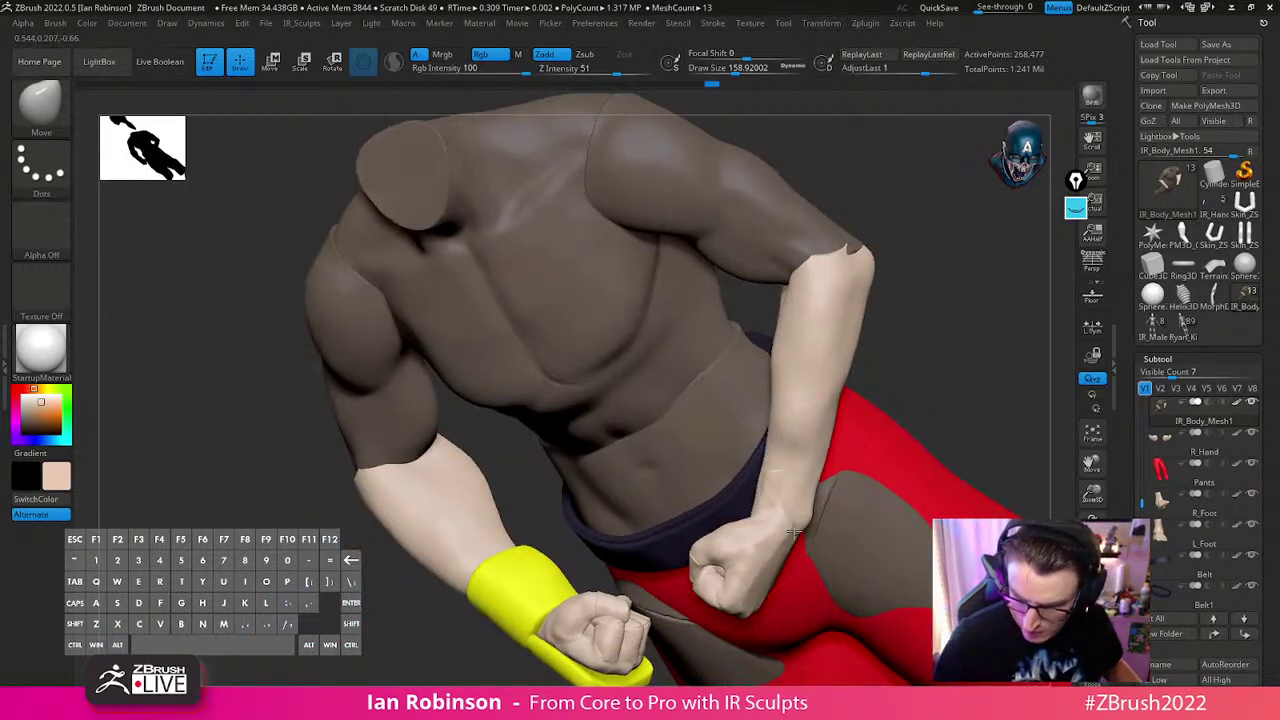
{"action": "key", "text": "s"}
{"action": "mouse_move", "coordinate": [937, 406]}
{"action": "left_mouse_down"}
{"action": "mouse_move", "coordinate": [817, 474]}
{"action": "mouse_move", "coordinate": [794, 414]}
{"action": "mouse_move", "coordinate": [820, 500]}
{"action": "mouse_move", "coordinate": [792, 515]}
{"action": "mouse_move", "coordinate": [766, 500]}
{"action": "mouse_move", "coordinate": [823, 414]}
{"action": "mouse_move", "coordinate": [875, 450]}
{"action": "mouse_move", "coordinate": [794, 423]}
{"action": "mouse_move", "coordinate": [729, 441]}
{"action": "left_mouse_up"}
{"action": "mouse_move", "coordinate": [733, 490]}
{"action": "left_mouse_down"}
{"action": "mouse_move", "coordinate": [793, 512]}
{"action": "mouse_move", "coordinate": [823, 434]}
{"action": "left_mouse_up"}
{"action": "key", "text": "s"}
{"action": "left_click", "coordinate": [817, 441]}
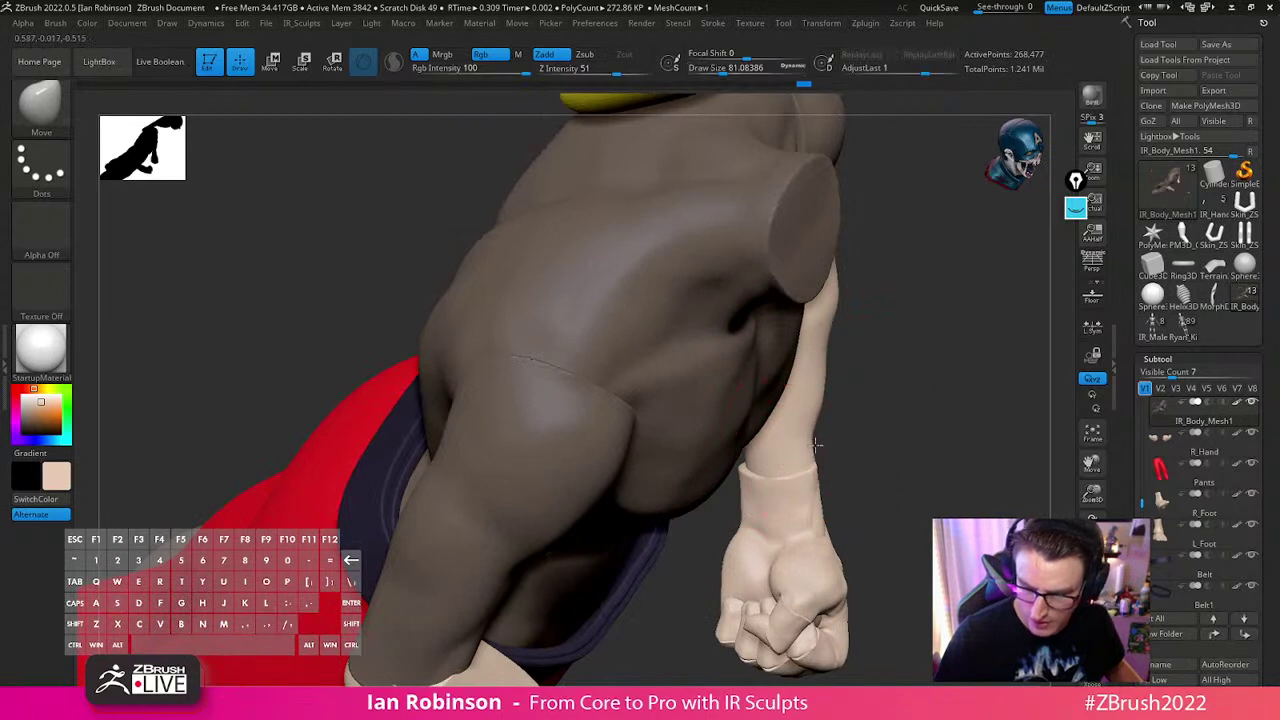
{"action": "key", "text": "shift"}
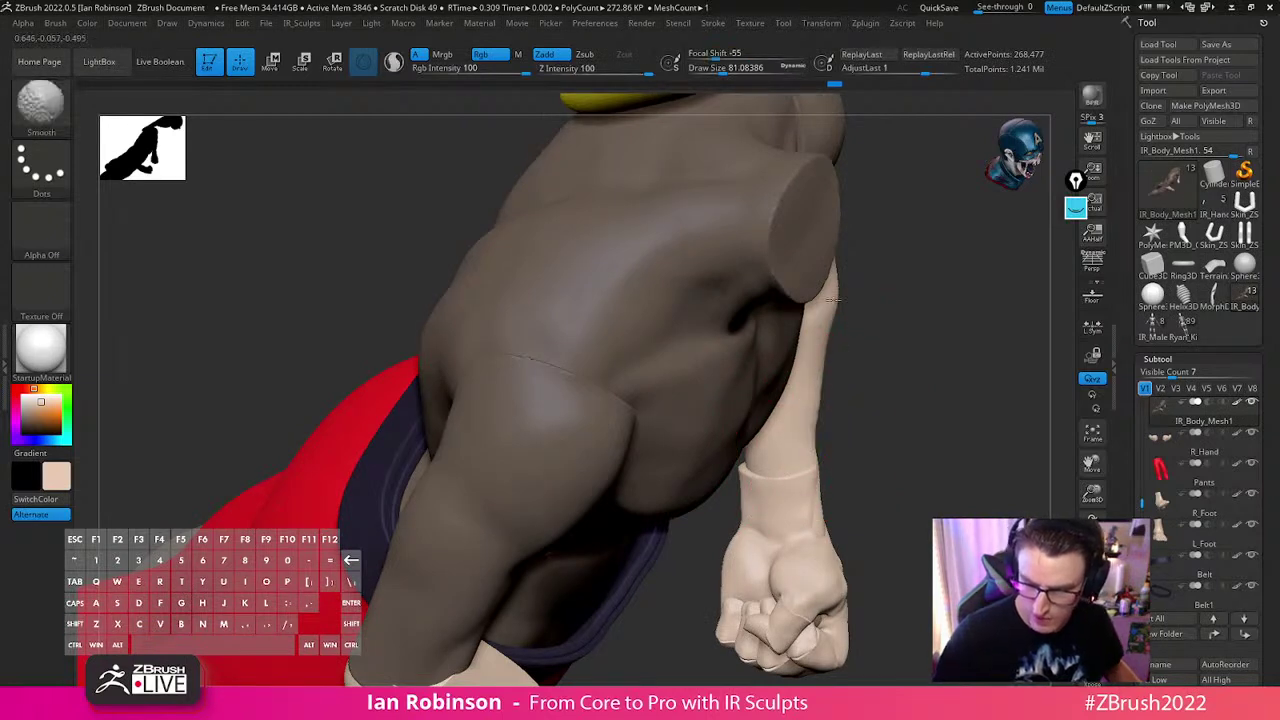
{"action": "mouse_move", "coordinate": [863, 420]}
{"action": "left_mouse_down"}
{"action": "mouse_move", "coordinate": [720, 466]}
{"action": "mouse_move", "coordinate": [563, 556]}
{"action": "mouse_move", "coordinate": [548, 437]}
{"action": "mouse_move", "coordinate": [571, 444]}
{"action": "mouse_move", "coordinate": [506, 444]}
{"action": "mouse_move", "coordinate": [517, 427]}
{"action": "mouse_move", "coordinate": [620, 437]}
{"action": "mouse_move", "coordinate": [609, 516]}
{"action": "mouse_move", "coordinate": [636, 534]}
{"action": "mouse_move", "coordinate": [620, 530]}
{"action": "left_mouse_up"}
Refine the forearm close to the wrist with Move at draw size about 71
{"action": "key", "text": "s"}
{"action": "key", "text": "s"}
{"action": "left_click", "coordinate": [595, 506]}
{"action": "left_click_drag", "start_coordinate": [712, 520], "coordinate": [640, 525]}
{"action": "mouse_move", "coordinate": [640, 522]}
{"action": "right_mouse_down"}
{"action": "mouse_move", "coordinate": [640, 503]}
{"action": "mouse_move", "coordinate": [989, 389]}
{"action": "mouse_move", "coordinate": [823, 383]}
{"action": "mouse_move", "coordinate": [906, 426]}
{"action": "mouse_move", "coordinate": [692, 469]}
{"action": "mouse_move", "coordinate": [471, 477]}
{"action": "mouse_move", "coordinate": [562, 405]}
{"action": "right_mouse_up"}
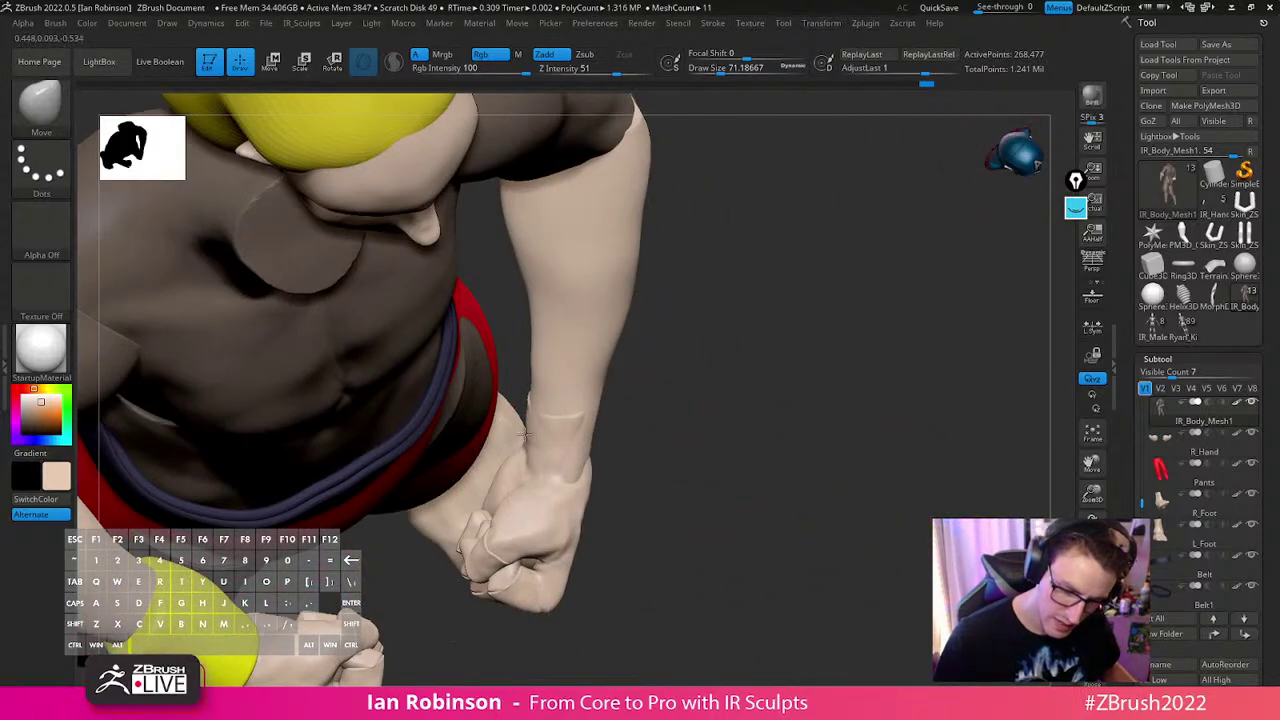
Adjust the forearm's outer silhouette with Move at draw size about 99
{"action": "key", "text": "s"}
{"action": "left_click_drag", "start_coordinate": [600, 383], "coordinate": [609, 383]}
{"action": "mouse_move", "coordinate": [706, 288]}
{"action": "right_mouse_down", "text": "alt"}
{"action": "mouse_move", "coordinate": [671, 411]}
{"action": "mouse_move", "coordinate": [586, 402]}
{"action": "right_mouse_up", "text": "alt"}
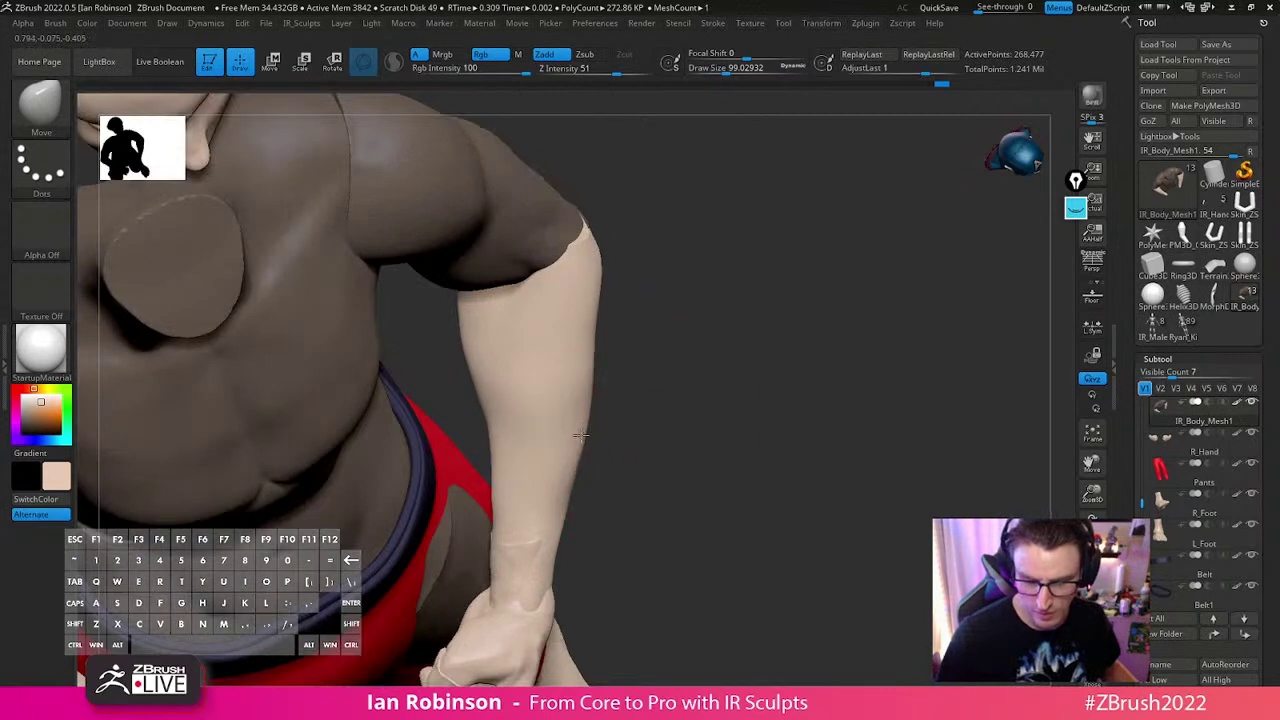
{"action": "mouse_move", "coordinate": [720, 337]}
{"action": "right_mouse_down"}
{"action": "mouse_move", "coordinate": [726, 354]}
{"action": "mouse_move", "coordinate": [640, 331]}
{"action": "mouse_move", "coordinate": [697, 249]}
{"action": "mouse_move", "coordinate": [723, 303]}
{"action": "mouse_move", "coordinate": [791, 231]}
{"action": "mouse_move", "coordinate": [777, 317]}
{"action": "mouse_move", "coordinate": [751, 334]}
{"action": "right_mouse_up"}
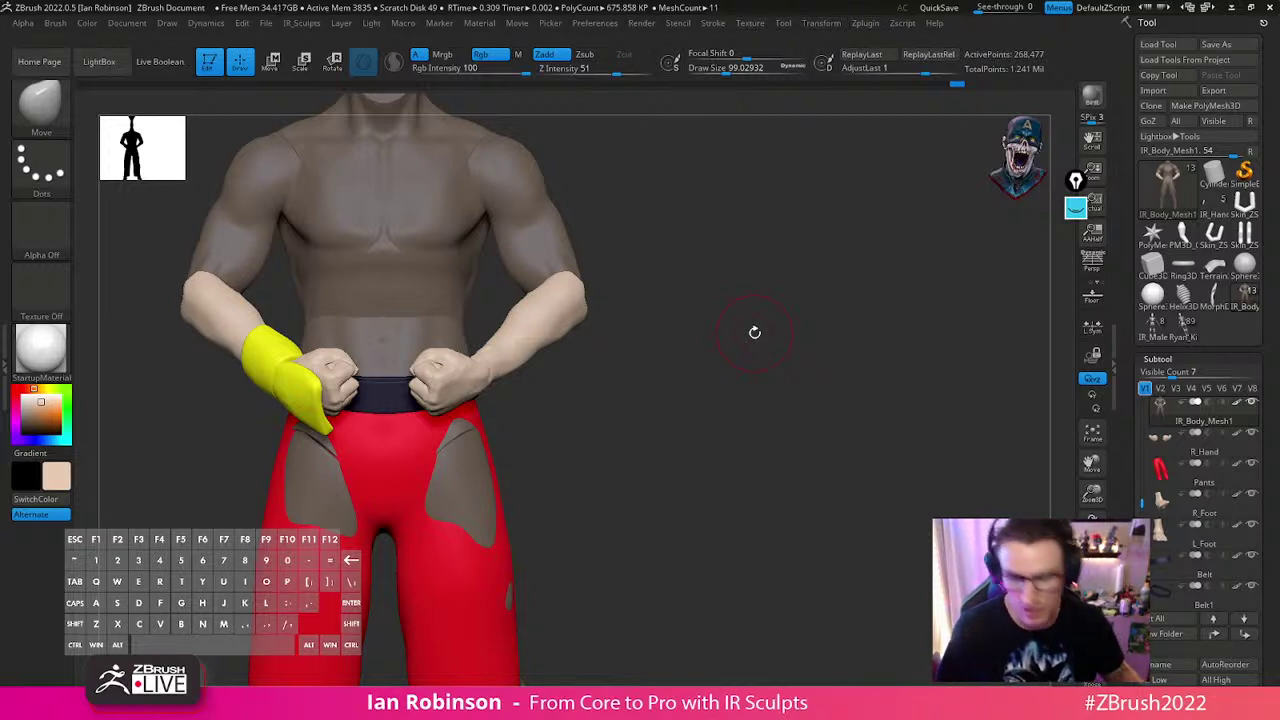
Reshape the elbows where the forearms meet the upper arms with Move, and clear the body mask
{"action": "left_click_drag", "start_coordinate": [754, 332], "coordinate": [689, 380]}
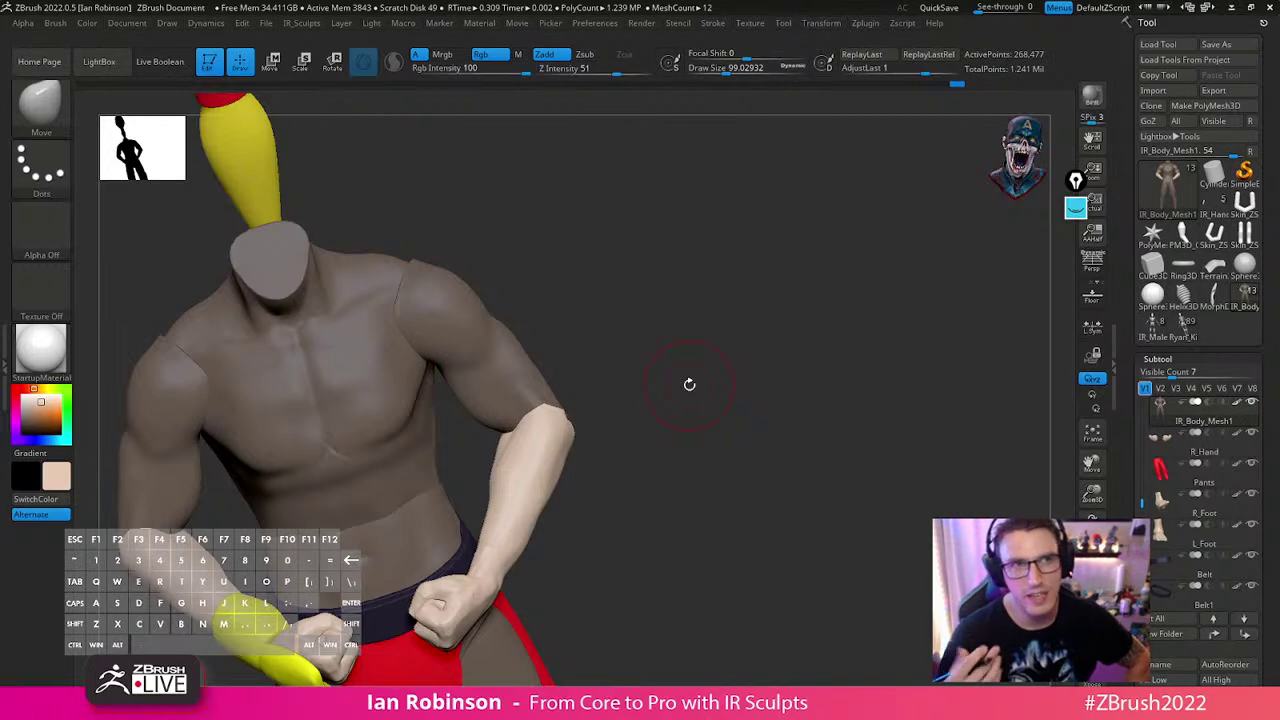
{"action": "left_click_drag", "start_coordinate": [689, 384], "coordinate": [597, 385]}
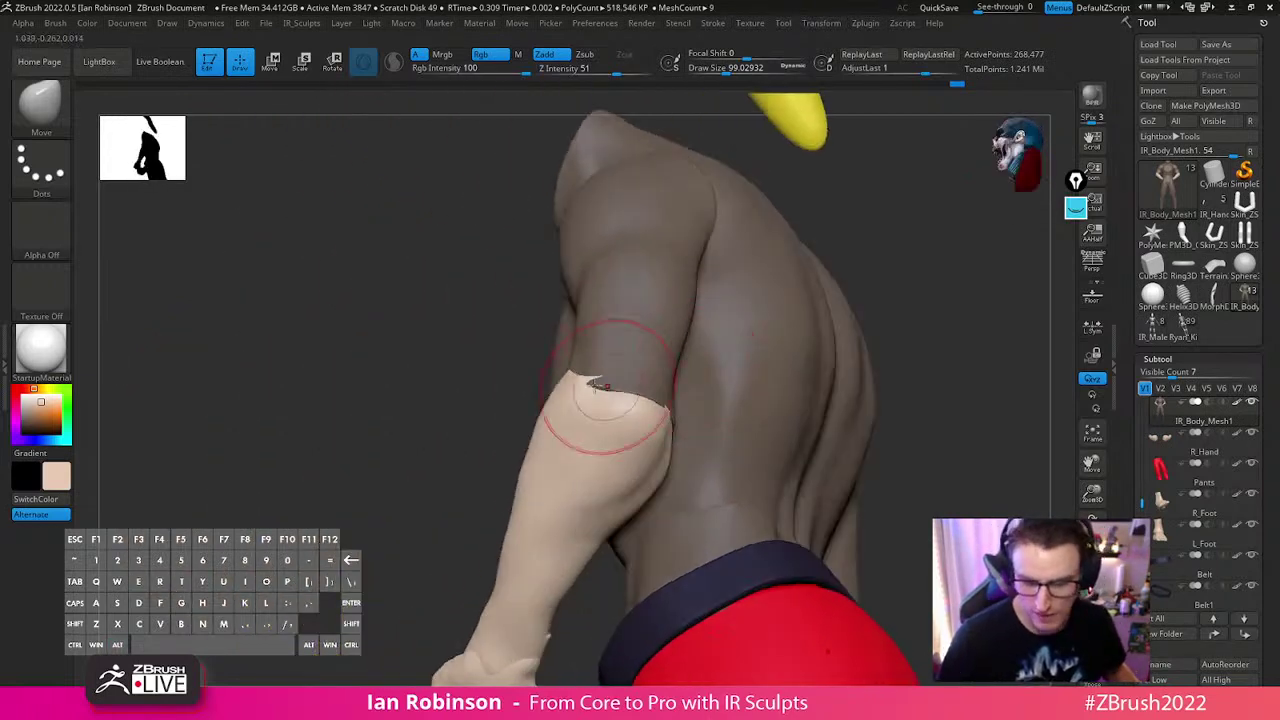
{"action": "right_click_drag", "start_coordinate": [774, 349], "coordinate": [868, 360]}
{"action": "left_click_drag", "start_coordinate": [722, 398], "coordinate": [738, 384]}
{"action": "right_click_drag", "start_coordinate": [860, 377], "coordinate": [740, 382]}
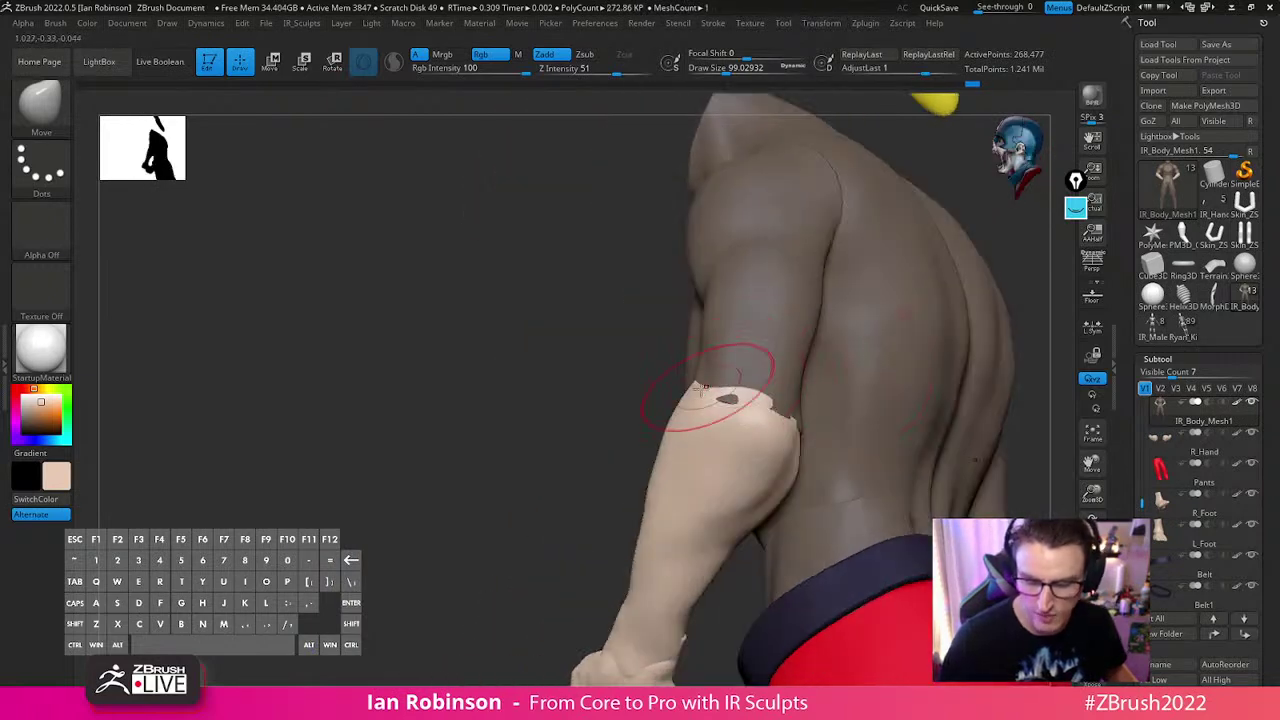
{"action": "left_click_drag", "start_coordinate": [549, 486], "coordinate": [798, 411]}
{"action": "left_click_drag", "start_coordinate": [722, 432], "coordinate": [729, 421]}
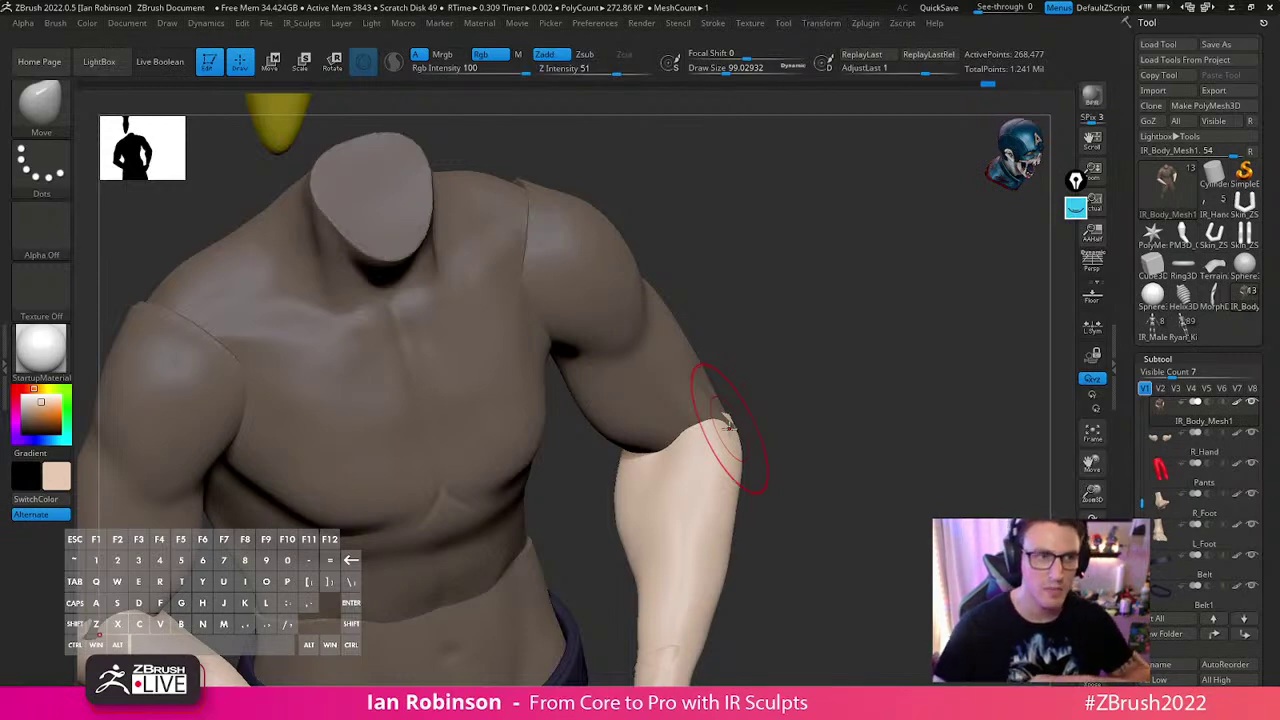
{"action": "mouse_move", "coordinate": [840, 408]}
{"action": "left_mouse_down"}
{"action": "mouse_move", "coordinate": [868, 420]}
{"action": "mouse_move", "coordinate": [837, 357]}
{"action": "mouse_move", "coordinate": [839, 415]}
{"action": "left_mouse_up"}
{"action": "mouse_move", "coordinate": [839, 425]}
{"action": "left_mouse_down", "text": "alt"}
{"action": "mouse_move", "coordinate": [817, 409]}
{"action": "mouse_move", "coordinate": [777, 420]}
{"action": "left_mouse_up", "text": "alt"}
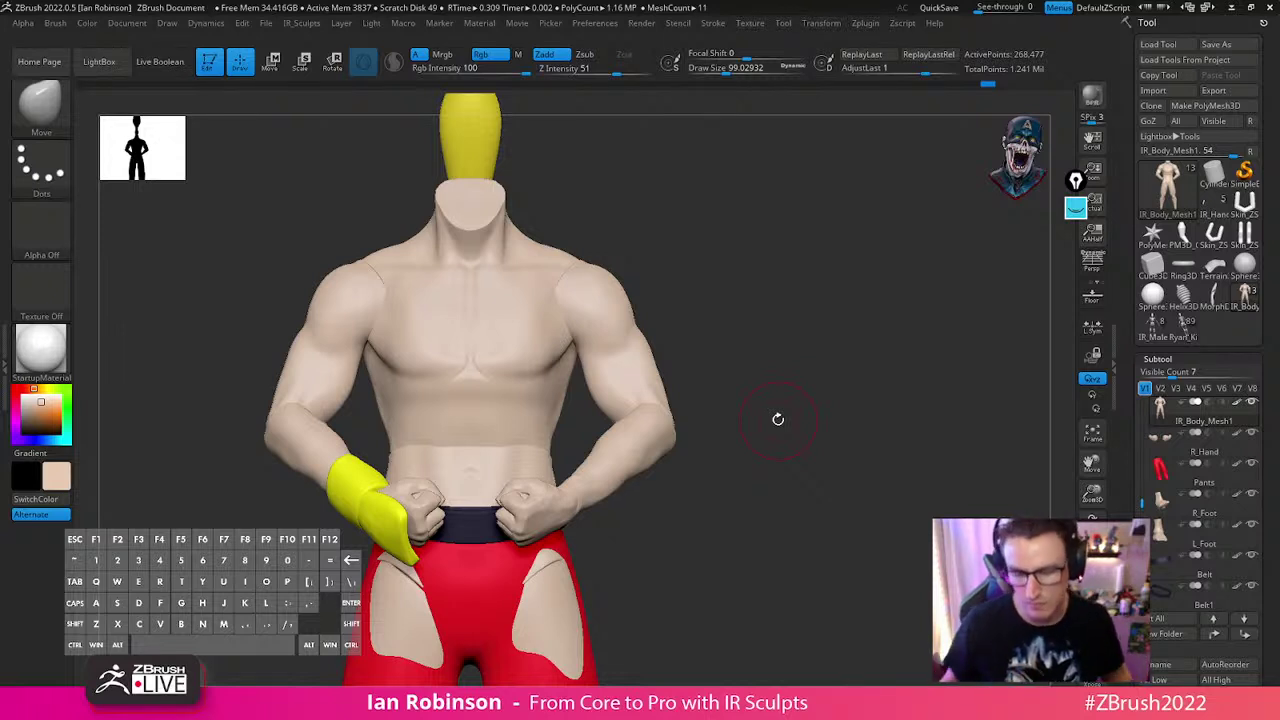
Mask the body mesh so that only the upper arms stay editable
{"action": "left_click_drag", "start_coordinate": [778, 419], "coordinate": [657, 414]}
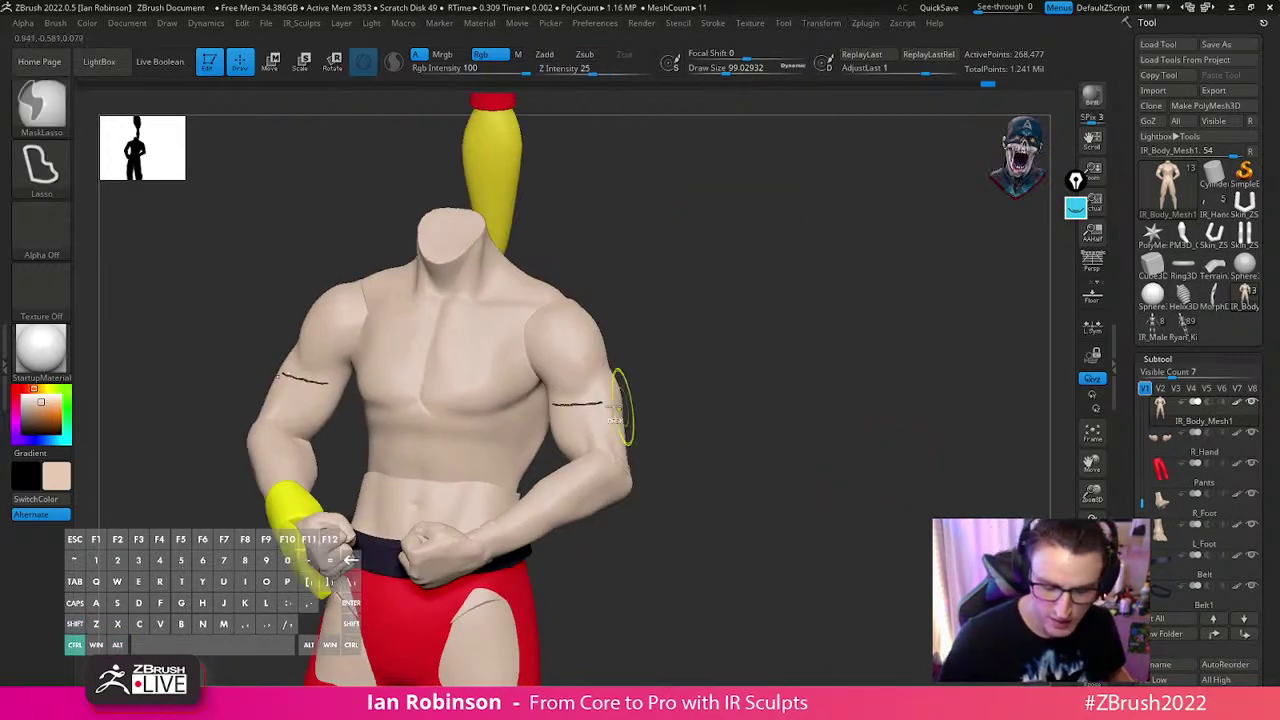
{"action": "left_click", "coordinate": [597, 420], "text": "ctrl+shift"}
{"action": "left_click", "coordinate": [683, 406], "text": "ctrl"}
{"action": "left_click", "coordinate": [686, 404], "text": "ctrl+shift"}
{"action": "left_click", "coordinate": [700, 394], "text": "ctrl"}
{"action": "left_click_drag", "start_coordinate": [727, 380], "coordinate": [690, 389]}
Adjust the unmasked upper arms with the transform gizmo repositioned near the elbow
{"action": "key", "text": "w"}
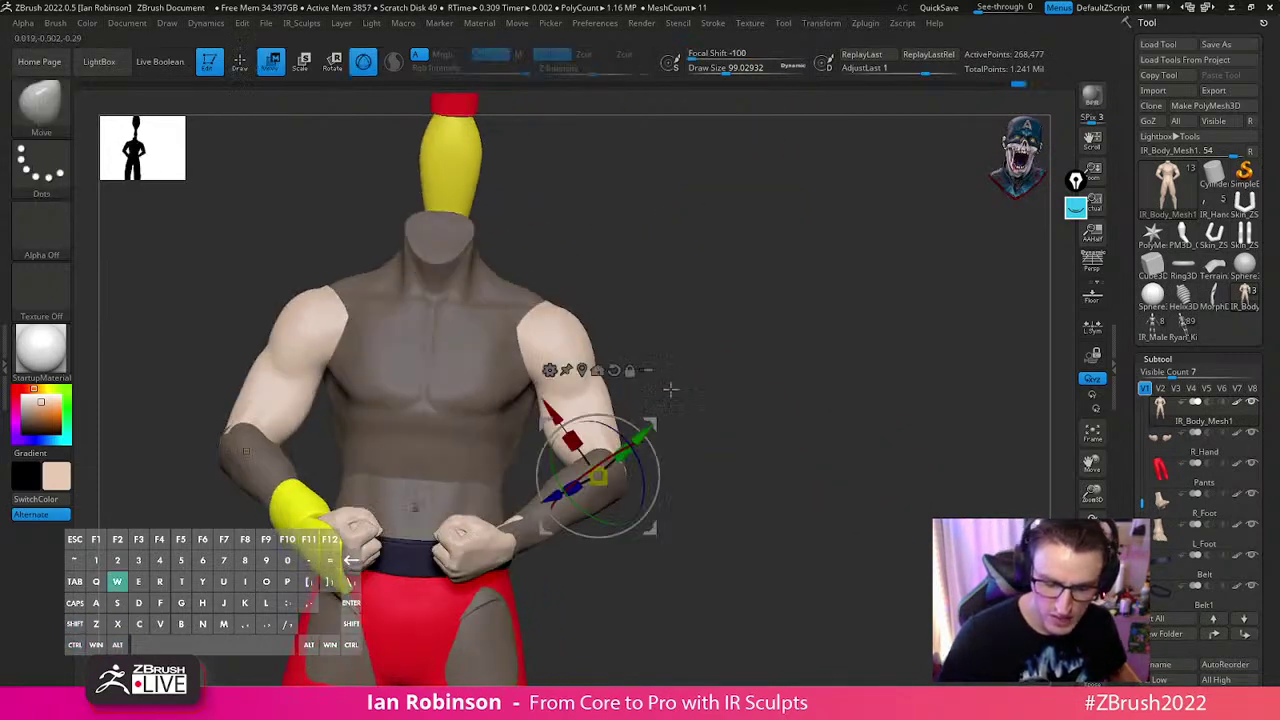
{"action": "left_click", "coordinate": [587, 402], "text": "alt"}
{"action": "left_click_drag", "start_coordinate": [602, 446], "coordinate": [625, 450], "text": "alt"}
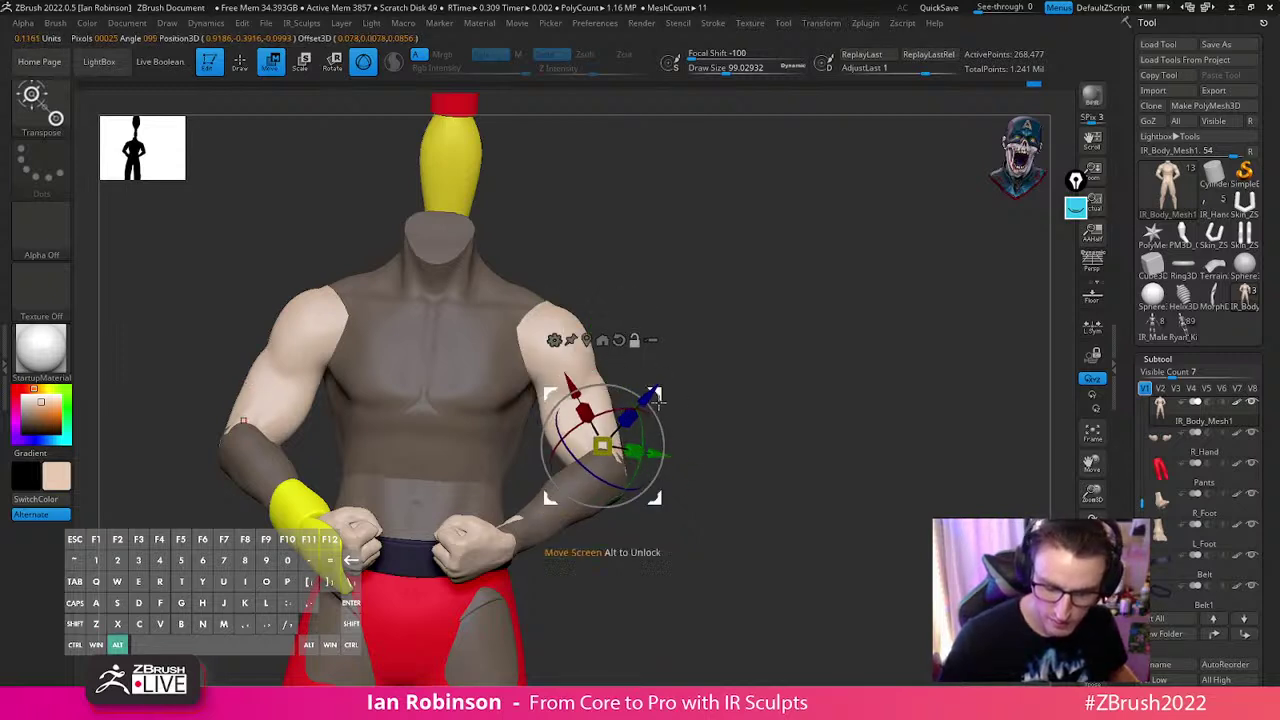
{"action": "left_click_drag", "start_coordinate": [657, 398], "coordinate": [866, 281], "text": "alt"}
{"action": "left_click", "coordinate": [584, 409], "text": "alt"}
{"action": "mouse_move", "coordinate": [608, 398]}
{"action": "left_mouse_down"}
{"action": "mouse_move", "coordinate": [598, 432]}
{"action": "mouse_move", "coordinate": [645, 463]}
{"action": "left_mouse_up"}
{"action": "key", "text": "q"}
Mask the arms on the body mesh, keeping the chest and upper torso editable
{"action": "left_click_drag", "start_coordinate": [807, 400], "coordinate": [830, 464], "text": "shift"}
{"action": "mouse_move", "coordinate": [812, 424]}
{"action": "left_mouse_down", "text": "shift"}
{"action": "mouse_move", "coordinate": [823, 429]}
{"action": "mouse_move", "coordinate": [830, 409]}
{"action": "mouse_move", "coordinate": [831, 434]}
{"action": "mouse_move", "coordinate": [793, 432]}
{"action": "left_mouse_up", "text": "shift"}
{"action": "left_click_drag", "start_coordinate": [854, 432], "coordinate": [533, 488]}
{"action": "left_click", "coordinate": [523, 487], "text": "ctrl+shift"}
{"action": "left_click", "coordinate": [620, 458], "text": "ctrl"}
{"action": "left_click", "coordinate": [614, 462], "text": "ctrl+shift"}
Reshape the torso around the chest and shoulders with Move at draw size about 222
{"action": "key", "text": "s"}
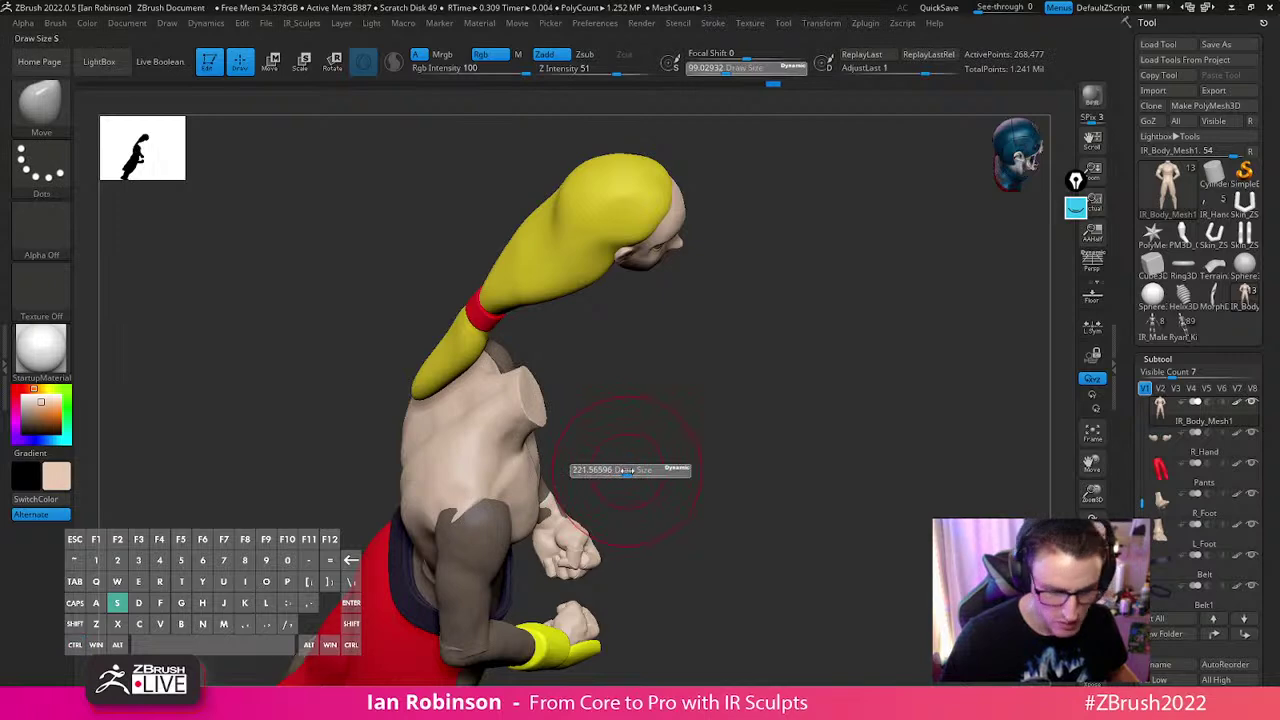
{"action": "left_click_drag", "start_coordinate": [626, 470], "coordinate": [628, 470]}
{"action": "left_click_drag", "start_coordinate": [512, 478], "coordinate": [500, 492]}
{"action": "left_click_drag", "start_coordinate": [700, 452], "coordinate": [574, 474]}
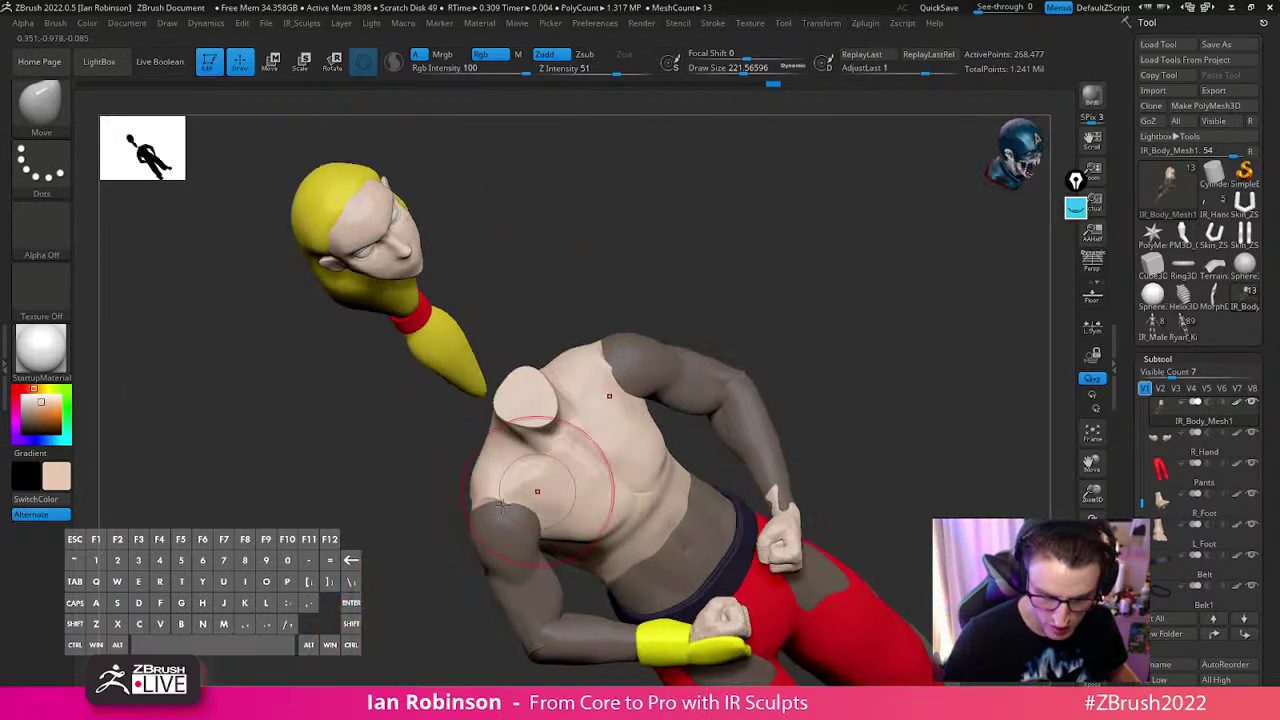
{"action": "mouse_move", "coordinate": [803, 377]}
{"action": "left_mouse_down"}
{"action": "mouse_move", "coordinate": [791, 386]}
{"action": "mouse_move", "coordinate": [806, 383]}
{"action": "left_mouse_up"}
{"action": "left_click_drag", "start_coordinate": [690, 285], "coordinate": [509, 298]}
Refine the torso's profile with Move at draw size about 145
{"action": "key", "text": "s"}
{"action": "mouse_move", "coordinate": [646, 257]}
{"action": "left_mouse_down"}
{"action": "mouse_move", "coordinate": [751, 317]}
{"action": "mouse_move", "coordinate": [769, 488]}
{"action": "left_mouse_up"}
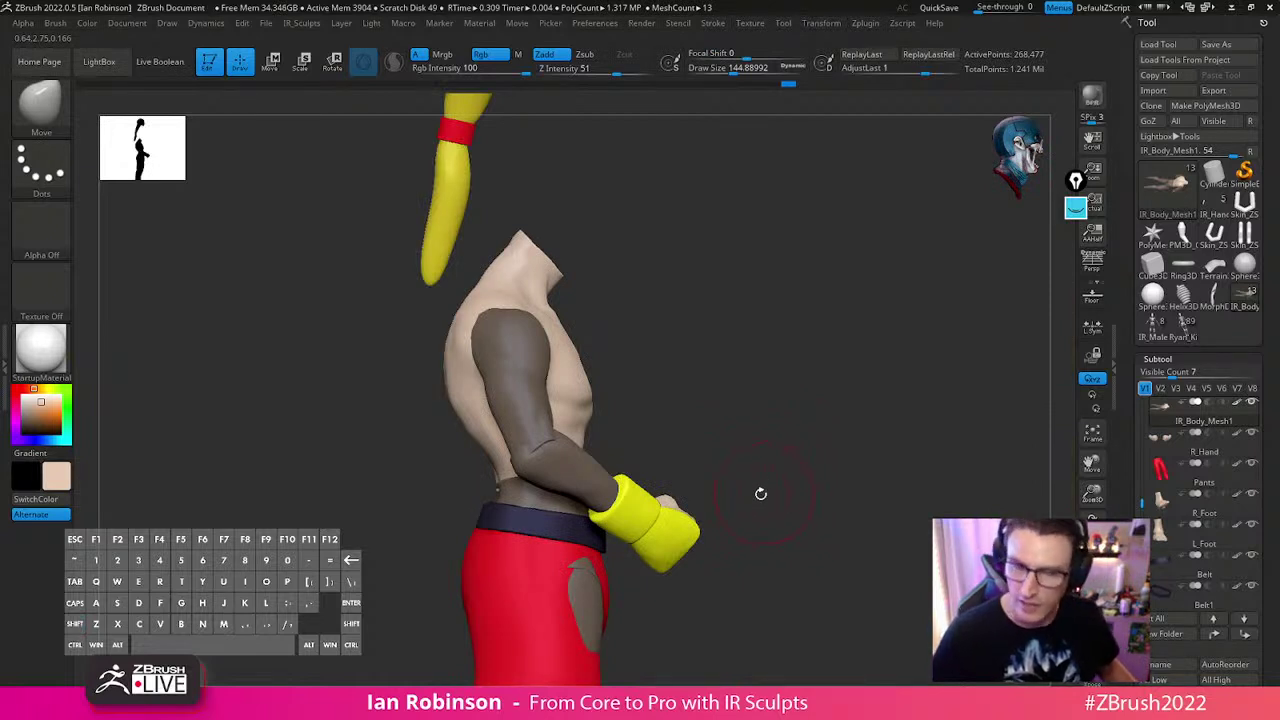
{"action": "left_click_drag", "start_coordinate": [629, 440], "coordinate": [742, 452]}
{"action": "mouse_move", "coordinate": [484, 447]}
{"action": "left_mouse_down"}
{"action": "mouse_move", "coordinate": [729, 406]}
{"action": "mouse_move", "coordinate": [769, 434]}
{"action": "mouse_move", "coordinate": [453, 505]}
{"action": "mouse_move", "coordinate": [384, 537]}
{"action": "left_mouse_up"}
Refine the isolated forearms near the wrist with Move at draw size about 99, and restore the full body's visibility
{"action": "key", "text": "s"}
{"action": "left_click_drag", "start_coordinate": [558, 468], "coordinate": [419, 541], "text": "alt"}
{"action": "left_click_drag", "start_coordinate": [522, 504], "coordinate": [422, 551]}
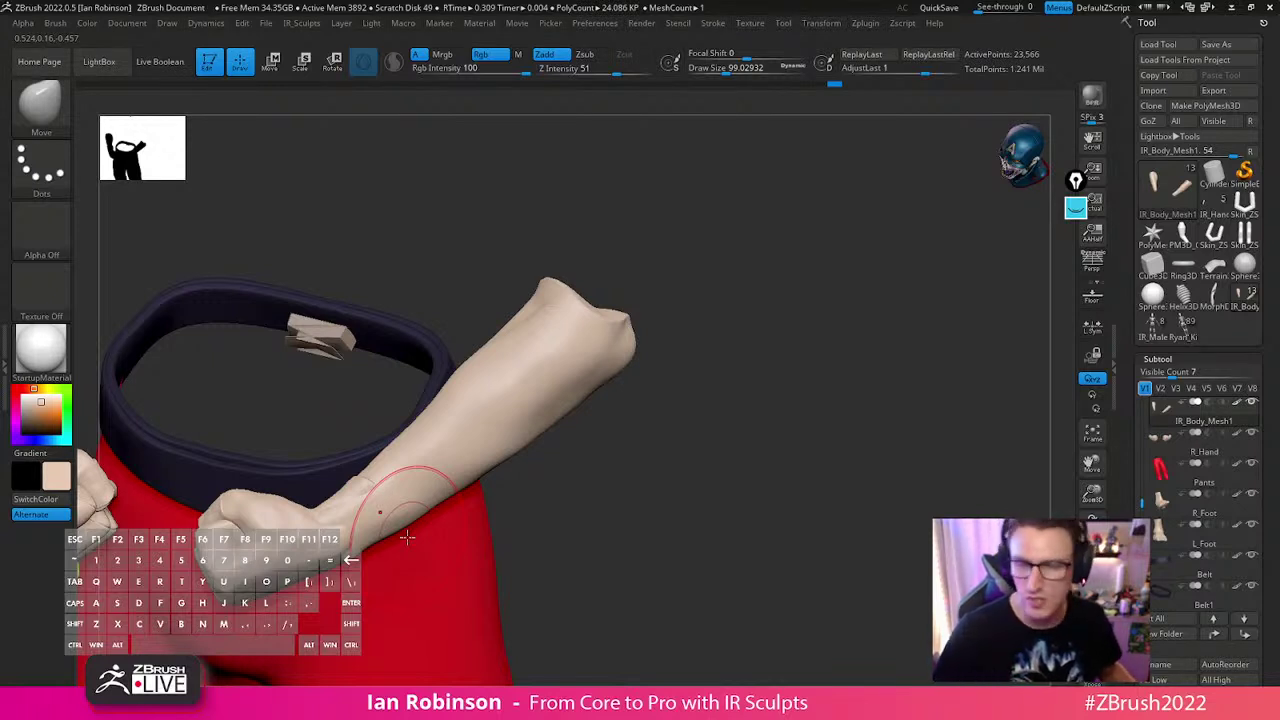
{"action": "left_click", "coordinate": [720, 433], "text": "ctrl+shift"}
{"action": "left_click_drag", "start_coordinate": [762, 388], "coordinate": [748, 345]}
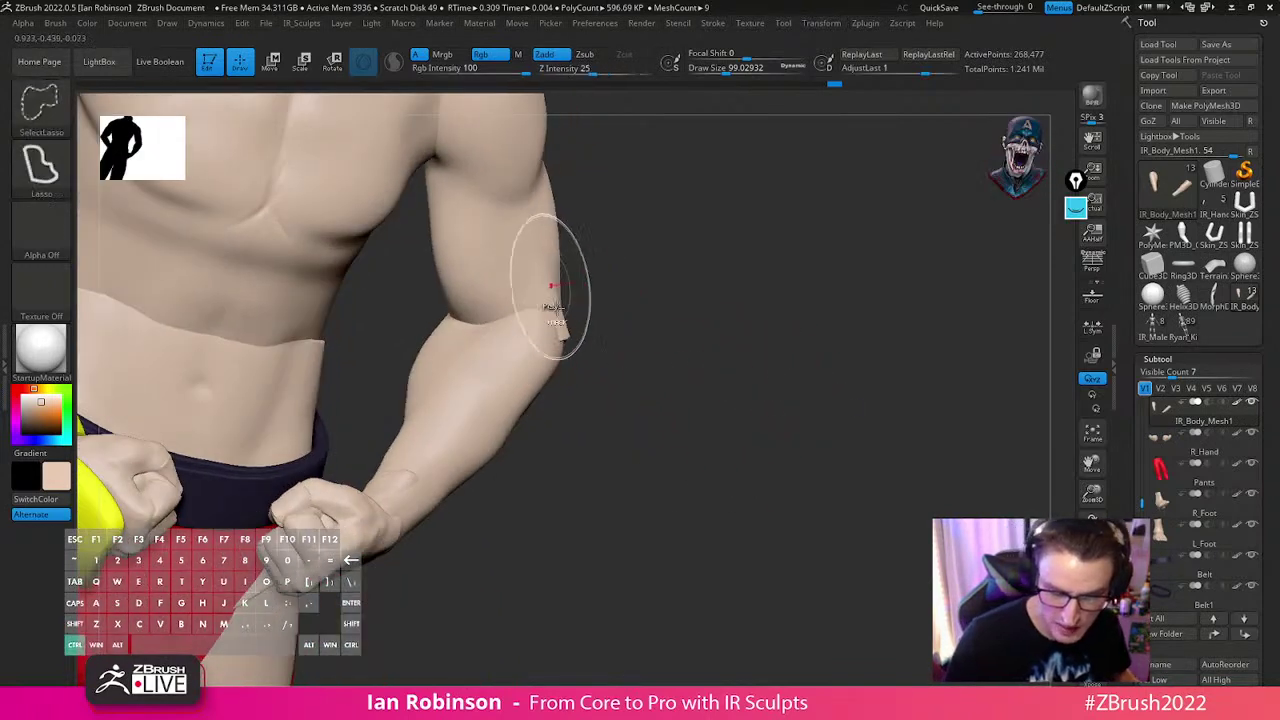
{"action": "left_click_drag", "start_coordinate": [654, 400], "coordinate": [620, 440], "text": "alt"}
Select the wrist band and adjust its fit around the wrist with Move at draw size about 74
{"action": "left_click", "coordinate": [323, 467], "text": "alt"}
{"action": "left_click_drag", "start_coordinate": [671, 381], "coordinate": [379, 549]}
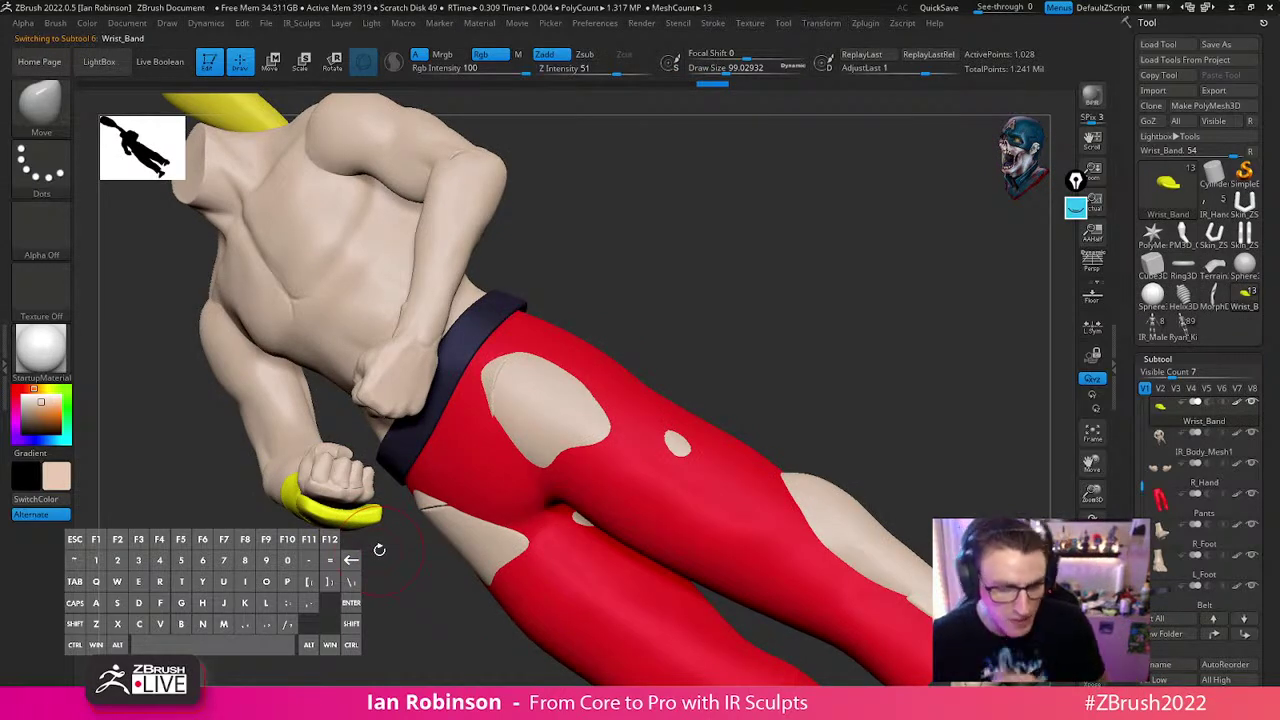
{"action": "left_click_drag", "start_coordinate": [714, 328], "coordinate": [644, 445]}
{"action": "left_click_drag", "start_coordinate": [430, 500], "coordinate": [480, 480]}
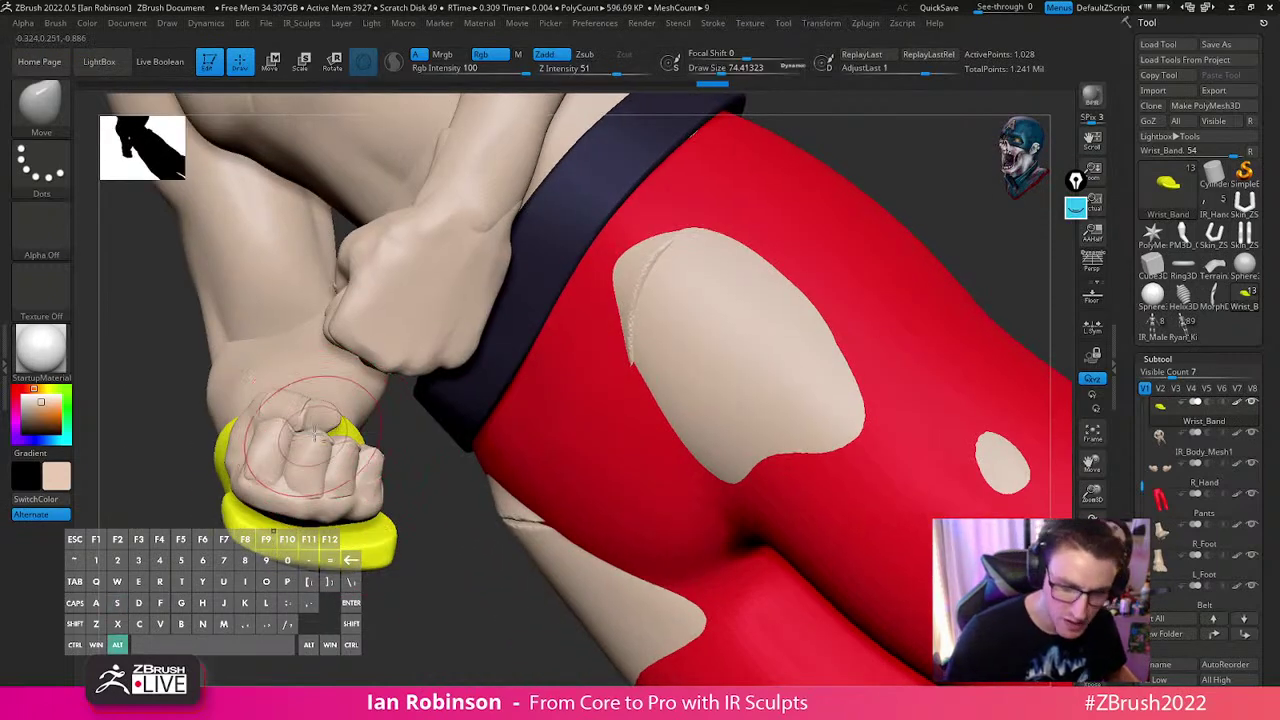
{"action": "left_click", "coordinate": [297, 424], "text": "alt"}
{"action": "mouse_move", "coordinate": [295, 424]}
{"action": "left_mouse_down"}
{"action": "mouse_move", "coordinate": [302, 406]}
{"action": "mouse_move", "coordinate": [337, 443]}
{"action": "left_mouse_up"}
{"action": "mouse_move", "coordinate": [320, 440]}
{"action": "right_mouse_down", "text": "ctrl"}
{"action": "mouse_move", "coordinate": [326, 453]}
{"action": "mouse_move", "coordinate": [340, 405]}
{"action": "right_mouse_up", "text": "ctrl"}
{"action": "left_click_drag", "start_coordinate": [660, 300], "coordinate": [662, 424]}
{"action": "mouse_move", "coordinate": [497, 386]}
{"action": "left_mouse_down"}
{"action": "mouse_move", "coordinate": [654, 286]}
{"action": "mouse_move", "coordinate": [797, 371]}
{"action": "mouse_move", "coordinate": [590, 316]}
{"action": "mouse_move", "coordinate": [791, 366]}
{"action": "mouse_move", "coordinate": [814, 319]}
{"action": "mouse_move", "coordinate": [743, 334]}
{"action": "mouse_move", "coordinate": [694, 366]}
{"action": "mouse_move", "coordinate": [620, 372]}
{"action": "left_mouse_up"}
Select the pants and rotate them about -3.84 degrees around the waist in side view to follow the legs
{"action": "left_click", "coordinate": [514, 363], "text": "alt"}
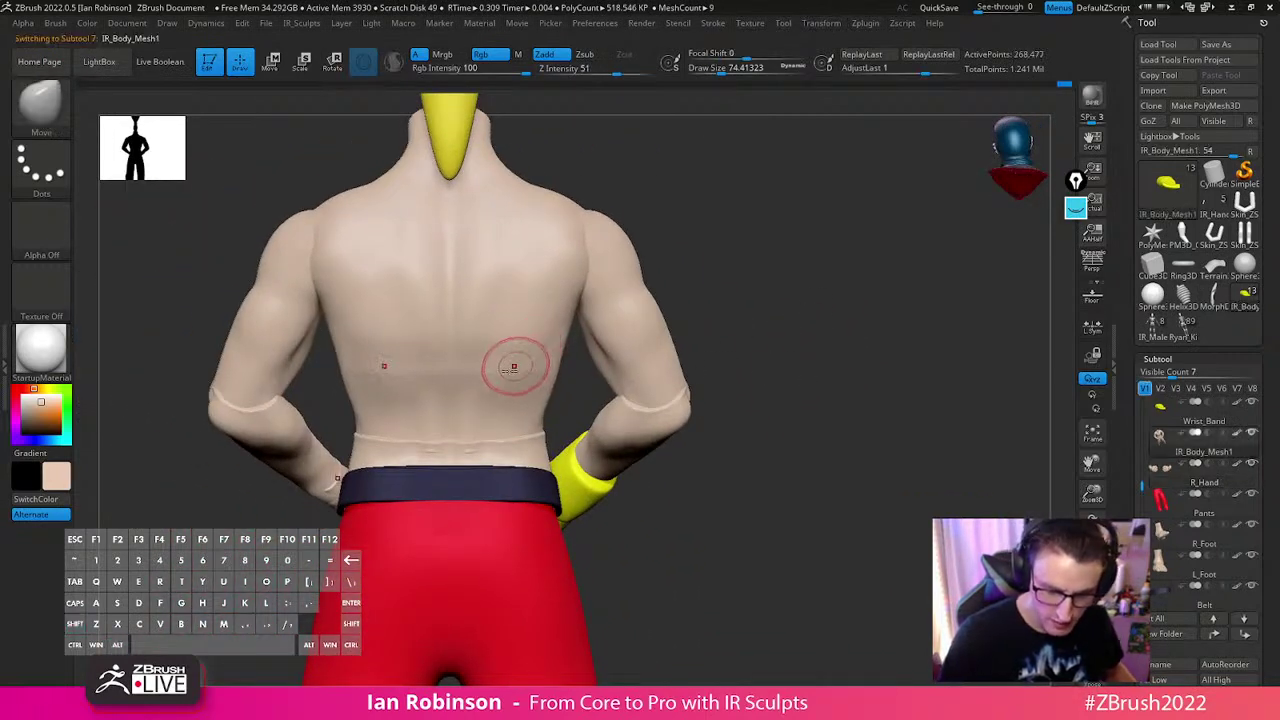
{"action": "left_click_drag", "start_coordinate": [826, 371], "coordinate": [665, 368]}
{"action": "left_click_drag", "start_coordinate": [822, 430], "coordinate": [843, 320], "text": "alt"}
{"action": "left_click_drag", "start_coordinate": [682, 540], "coordinate": [592, 443], "text": "alt"}
{"action": "left_click", "coordinate": [590, 469], "text": "alt"}
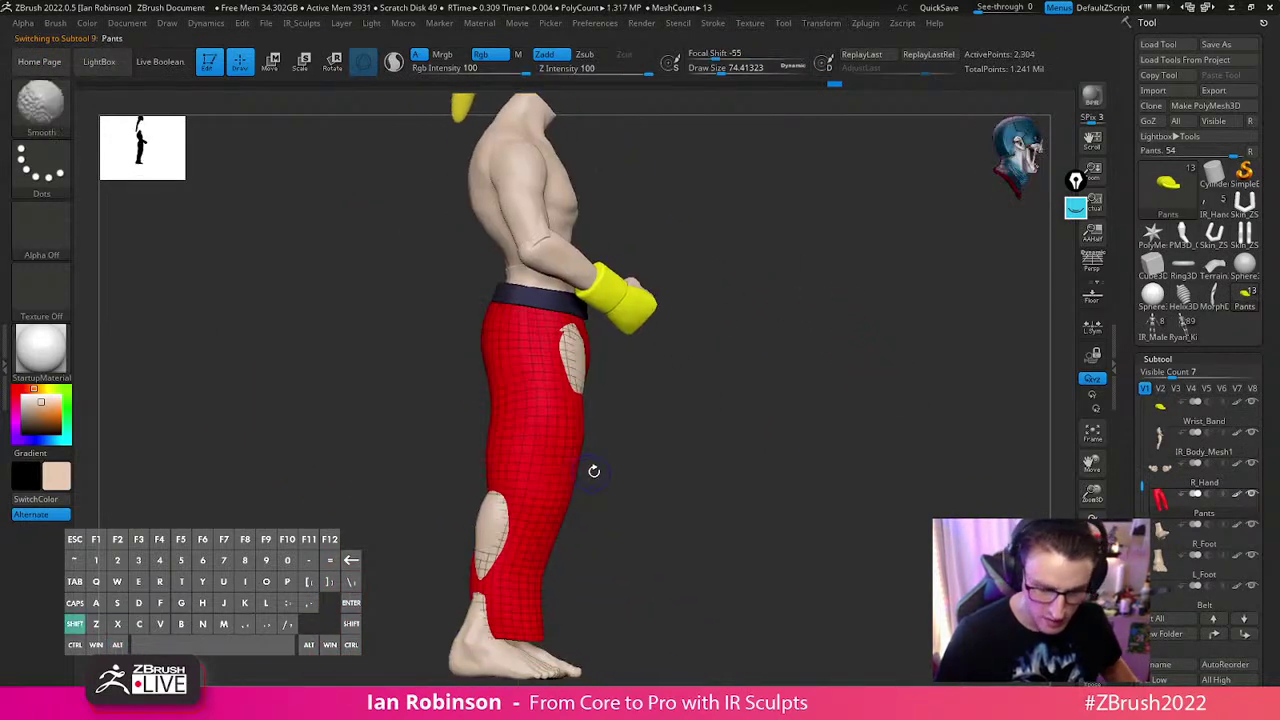
{"action": "key", "text": "w"}
{"action": "left_click_drag", "start_coordinate": [535, 200], "coordinate": [535, 231], "text": "alt"}
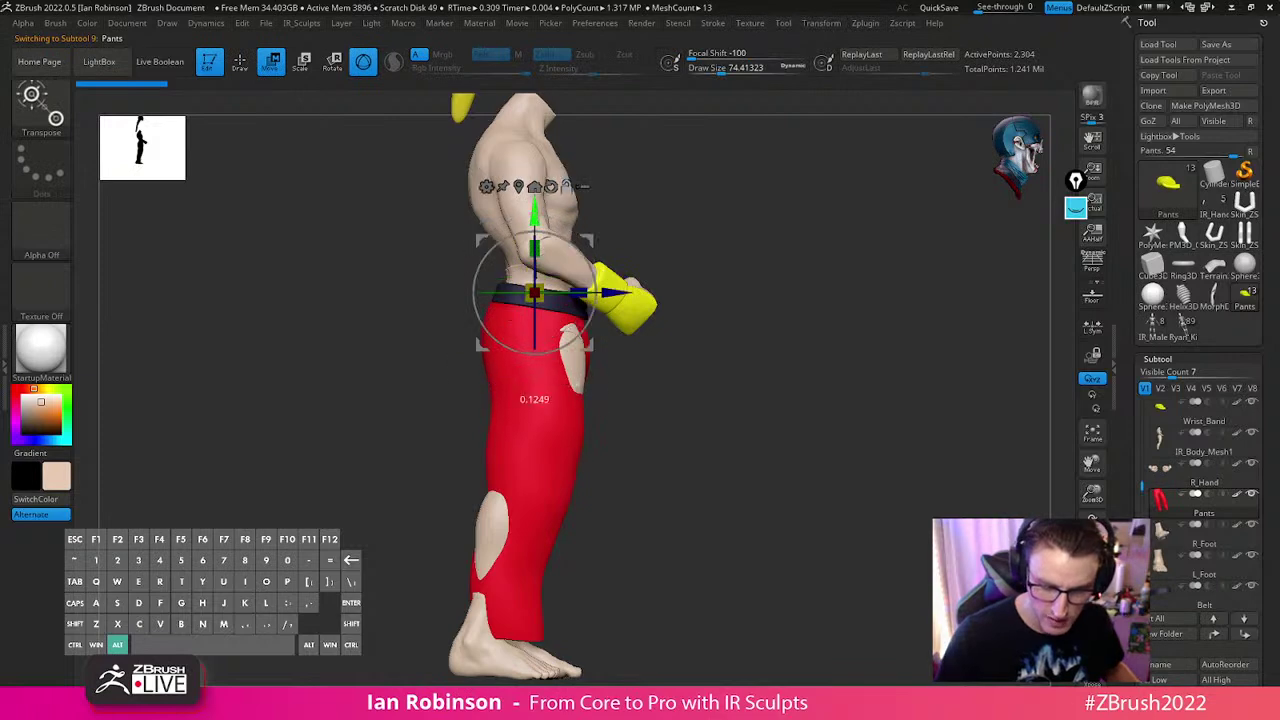
{"action": "mouse_move", "coordinate": [614, 307]}
{"action": "left_mouse_down", "text": "alt"}
{"action": "mouse_move", "coordinate": [625, 307]}
{"action": "mouse_move", "coordinate": [597, 277]}
{"action": "left_mouse_up", "text": "alt"}
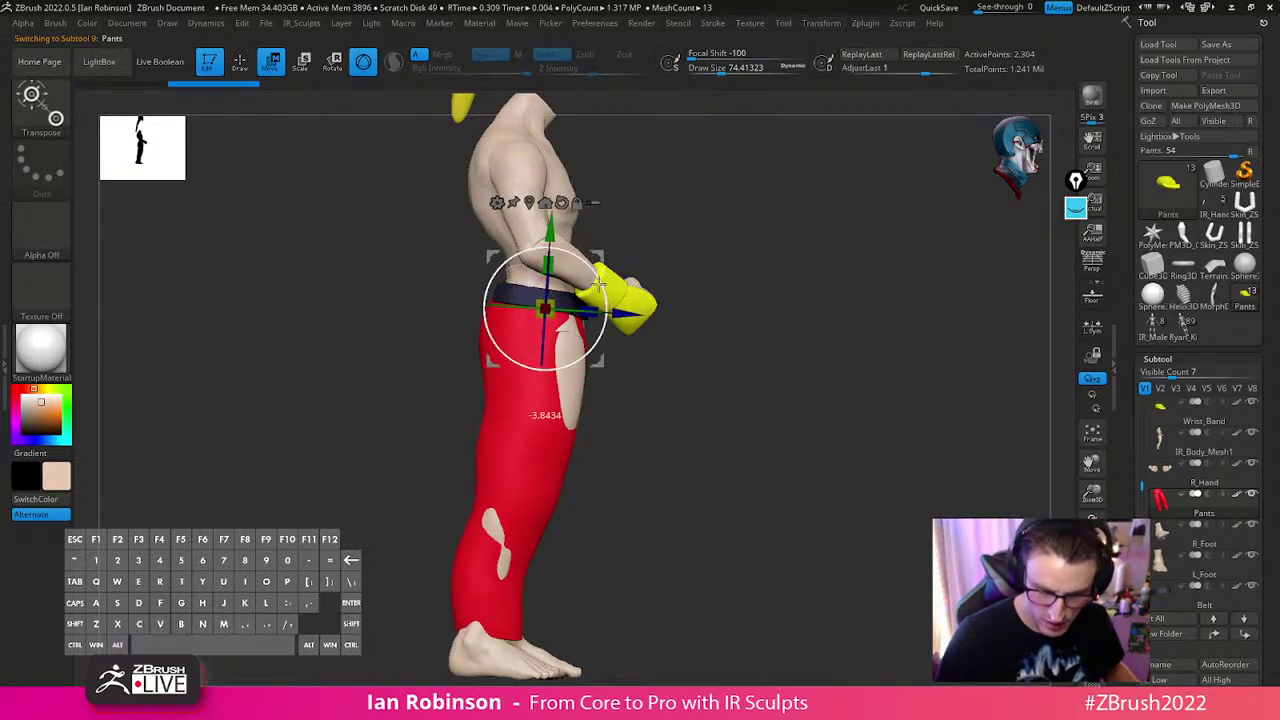
{"action": "key", "text": "q"}
Mask the pants' hip area in front view and spread the unmasked pant legs with the gizmo
{"action": "mouse_move", "coordinate": [683, 392]}
{"action": "left_mouse_down", "text": "shift"}
{"action": "mouse_move", "coordinate": [622, 391]}
{"action": "mouse_move", "coordinate": [634, 392]}
{"action": "left_mouse_up", "text": "shift"}
{"action": "key", "text": "s"}
{"action": "key", "text": "w"}
{"action": "key", "text": "q"}
{"action": "mouse_move", "coordinate": [542, 492]}
{"action": "left_mouse_down", "text": "ctrl"}
{"action": "mouse_move", "coordinate": [706, 434]}
{"action": "mouse_move", "coordinate": [547, 348]}
{"action": "left_mouse_up", "text": "ctrl"}
{"action": "left_click", "coordinate": [664, 409], "text": "ctrl"}
{"action": "key", "text": "w"}
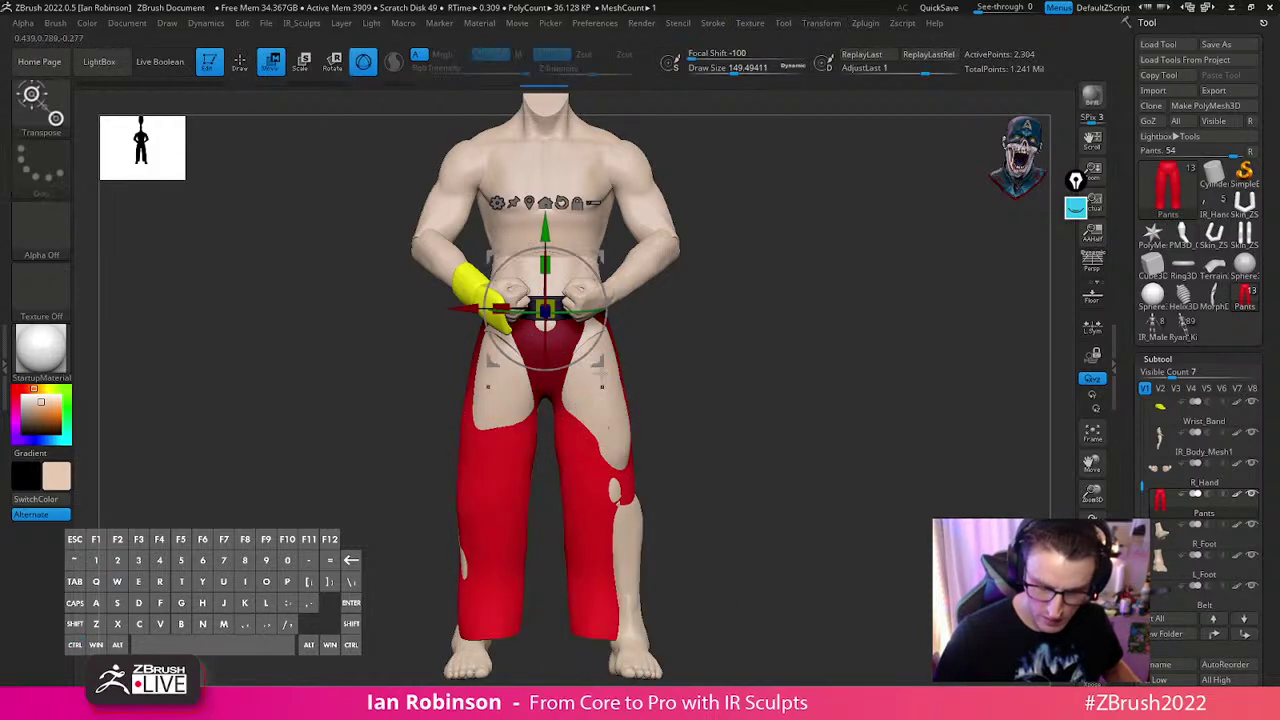
{"action": "mouse_move", "coordinate": [650, 411]}
{"action": "left_mouse_down", "text": "alt"}
{"action": "mouse_move", "coordinate": [652, 424]}
{"action": "mouse_move", "coordinate": [645, 402]}
{"action": "left_mouse_up", "text": "alt"}
{"action": "key", "text": "q"}
Move the lower pant legs over the body's legs, clear the mask, and reshape them with Move at draw size about 356
{"action": "mouse_move", "coordinate": [772, 389]}
{"action": "left_mouse_down"}
{"action": "mouse_move", "coordinate": [749, 391]}
{"action": "mouse_move", "coordinate": [674, 473]}
{"action": "mouse_move", "coordinate": [698, 497]}
{"action": "left_mouse_up"}
{"action": "key", "text": "s"}
{"action": "mouse_move", "coordinate": [631, 588]}
{"action": "left_mouse_down"}
{"action": "mouse_move", "coordinate": [611, 583]}
{"action": "mouse_move", "coordinate": [610, 617]}
{"action": "left_mouse_up"}
{"action": "mouse_move", "coordinate": [712, 344]}
{"action": "left_mouse_down", "text": "ctrl"}
{"action": "mouse_move", "coordinate": [582, 380]}
{"action": "mouse_move", "coordinate": [574, 350]}
{"action": "left_mouse_up", "text": "ctrl"}
{"action": "left_click_drag", "start_coordinate": [752, 374], "coordinate": [868, 394]}
{"action": "left_click_drag", "start_coordinate": [563, 381], "coordinate": [656, 421]}
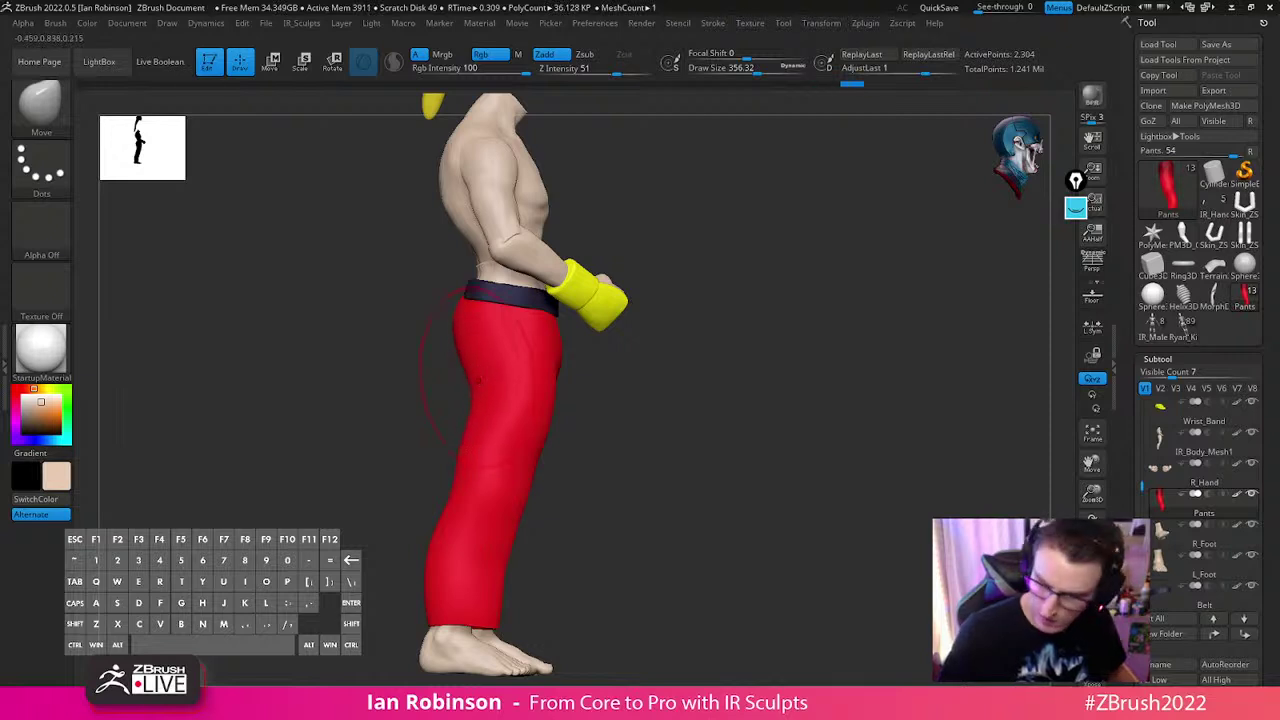
{"action": "left_click_drag", "start_coordinate": [798, 395], "coordinate": [816, 446], "text": "alt"}
Shape the pants' seat and thighs in side view with Move at draw size about 288
{"action": "key", "text": "s"}
{"action": "left_click", "coordinate": [528, 434]}
{"action": "mouse_move", "coordinate": [462, 383]}
{"action": "left_mouse_down"}
{"action": "mouse_move", "coordinate": [600, 350]}
{"action": "mouse_move", "coordinate": [480, 334]}
{"action": "mouse_move", "coordinate": [492, 332]}
{"action": "left_mouse_up"}
{"action": "left_click_drag", "start_coordinate": [622, 396], "coordinate": [640, 397], "text": "shift"}
{"action": "left_click_drag", "start_coordinate": [496, 429], "coordinate": [508, 431]}
Reshape the back of the pants down to the calves with Move at draw size about 227
{"action": "key", "text": "s"}
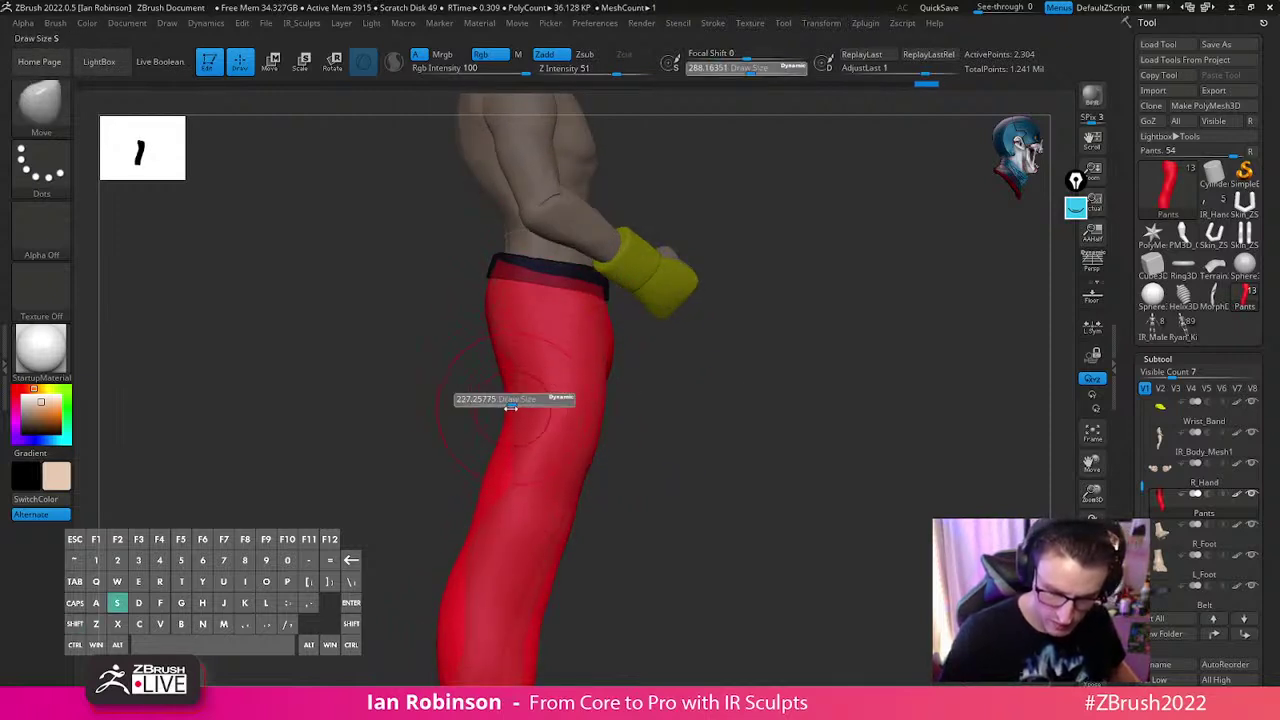
{"action": "left_click", "coordinate": [513, 407]}
{"action": "left_click_drag", "start_coordinate": [640, 398], "coordinate": [650, 338], "text": "alt"}
{"action": "left_click_drag", "start_coordinate": [628, 417], "coordinate": [638, 384], "text": "alt"}
{"action": "left_click_drag", "start_coordinate": [467, 519], "coordinate": [506, 540]}
Refine the pant legs' silhouette in side and front views with Move at draw size about 282
{"action": "key", "text": "s"}
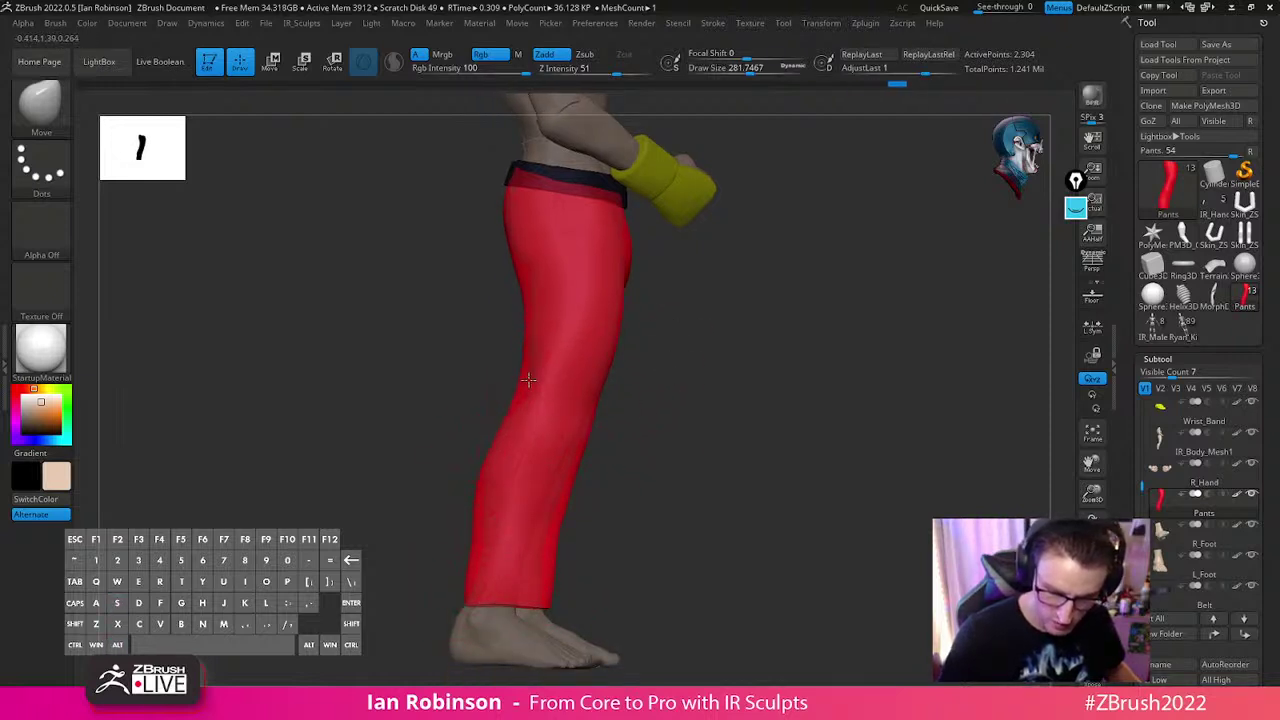
{"action": "left_click_drag", "start_coordinate": [665, 384], "coordinate": [504, 455]}
{"action": "mouse_move", "coordinate": [766, 406]}
{"action": "left_mouse_down"}
{"action": "mouse_move", "coordinate": [723, 414]}
{"action": "mouse_move", "coordinate": [786, 394]}
{"action": "left_mouse_up"}
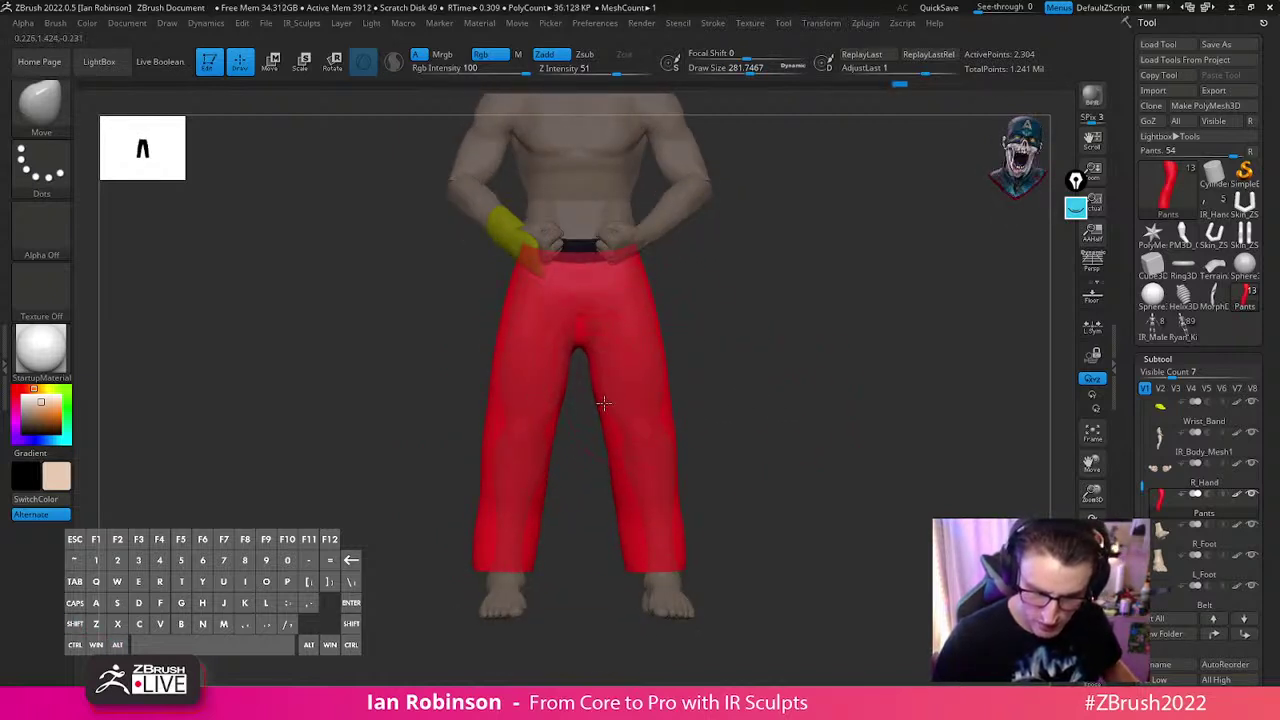
{"action": "left_click_drag", "start_coordinate": [731, 319], "coordinate": [729, 386], "text": "alt"}
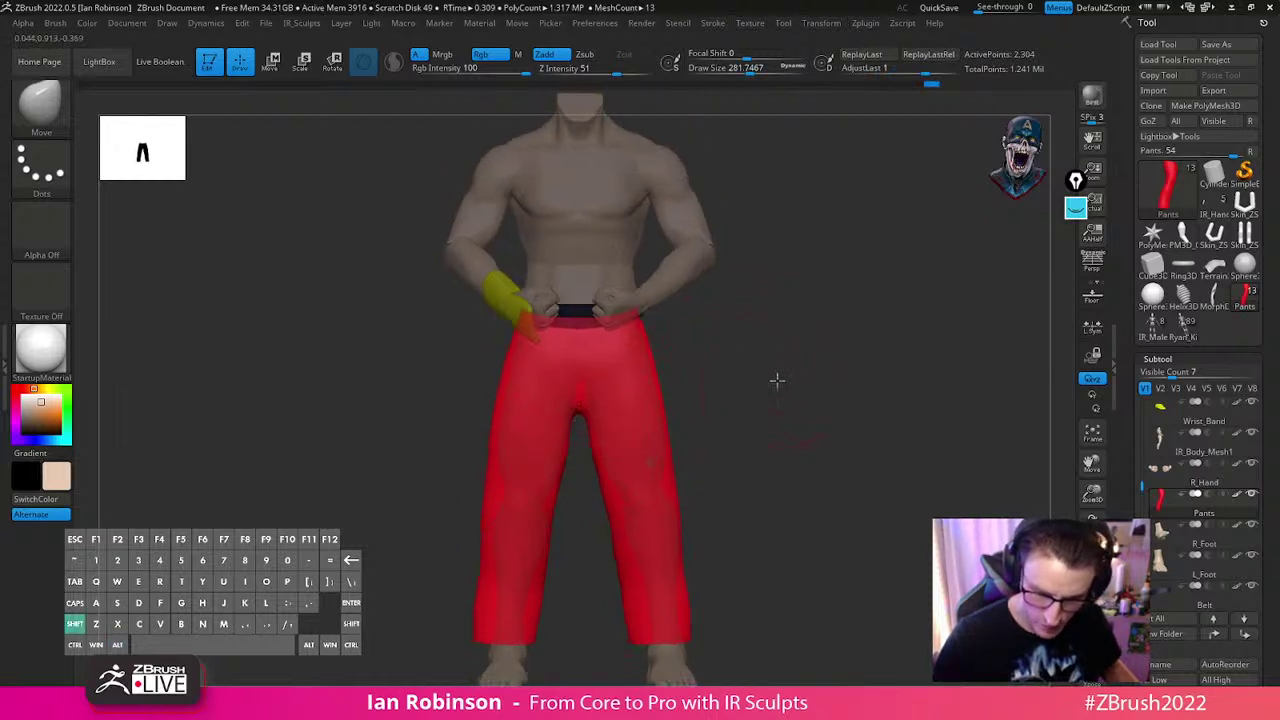
{"action": "left_click_drag", "start_coordinate": [849, 426], "coordinate": [818, 491]}
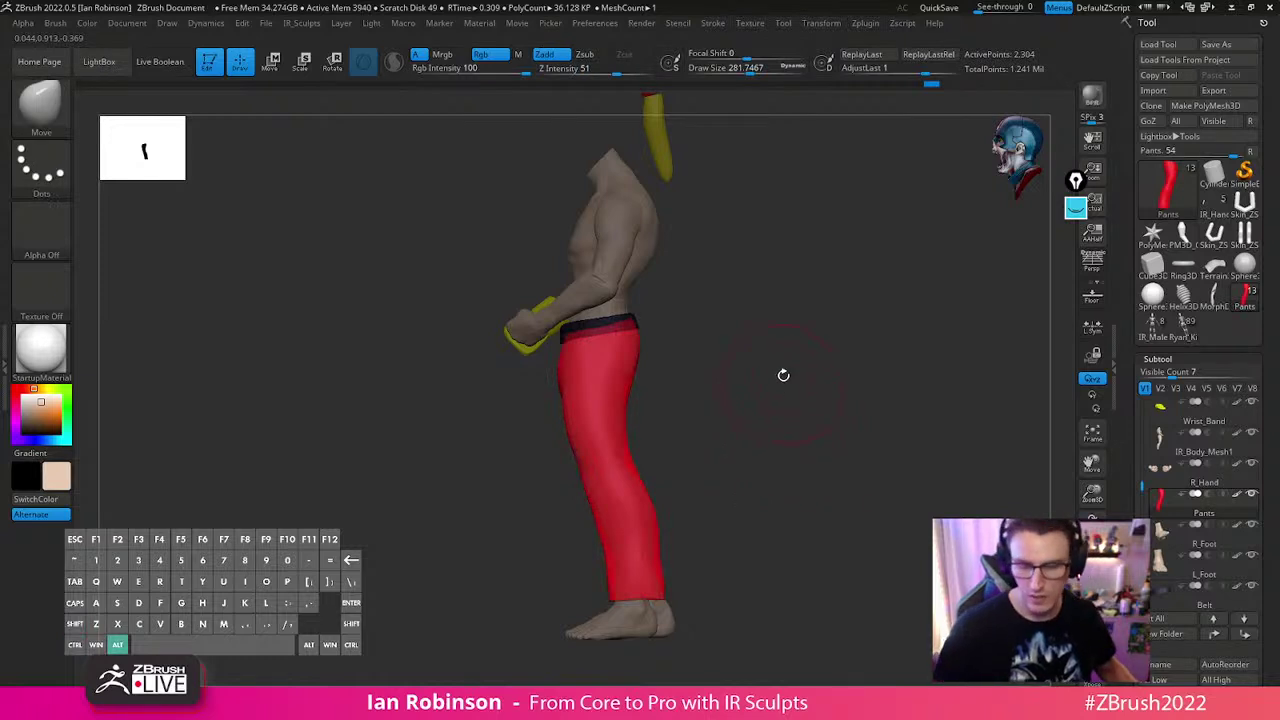
Make the body mesh active, set the draw size to about 154, and check the torso's side profile
{"action": "left_click", "coordinate": [629, 266], "text": "alt"}
{"action": "mouse_move", "coordinate": [731, 263]}
{"action": "left_mouse_down", "text": "alt"}
{"action": "mouse_move", "coordinate": [726, 418]}
{"action": "mouse_move", "coordinate": [749, 391]}
{"action": "mouse_move", "coordinate": [875, 432]}
{"action": "mouse_move", "coordinate": [849, 451]}
{"action": "left_mouse_up", "text": "alt"}
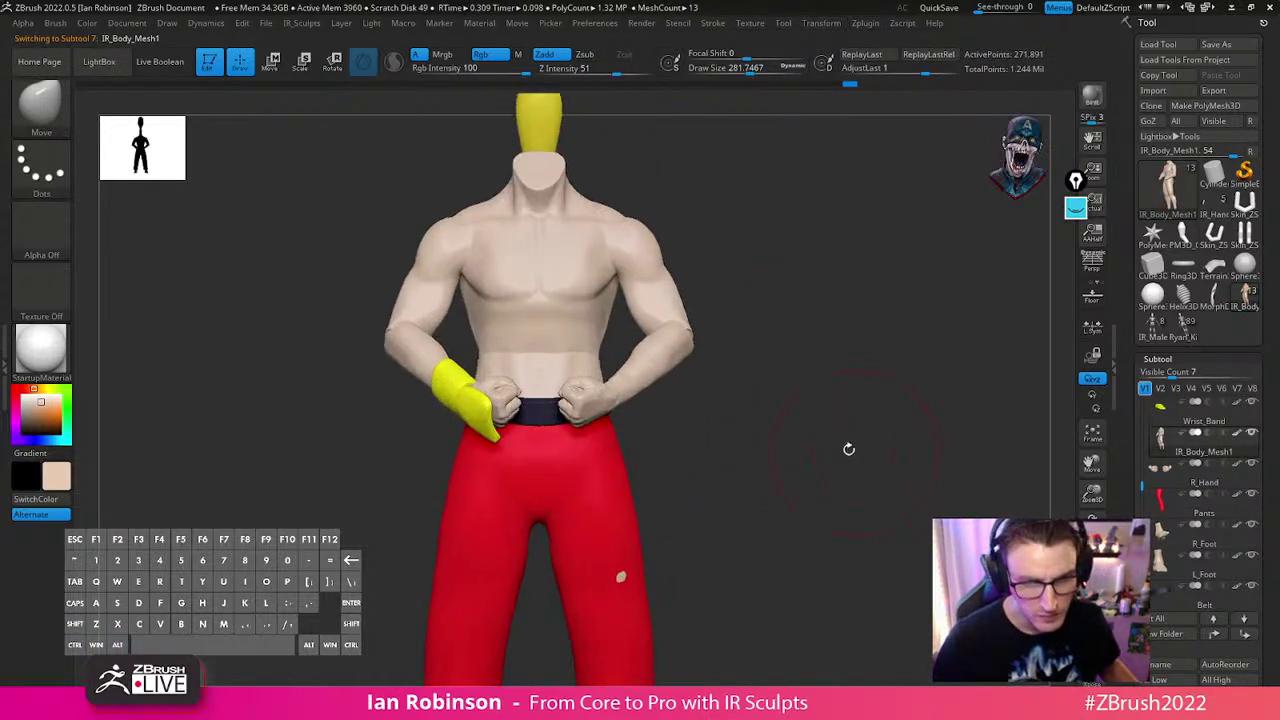
{"action": "key", "text": "s"}
{"action": "left_click_drag", "start_coordinate": [831, 399], "coordinate": [817, 405]}
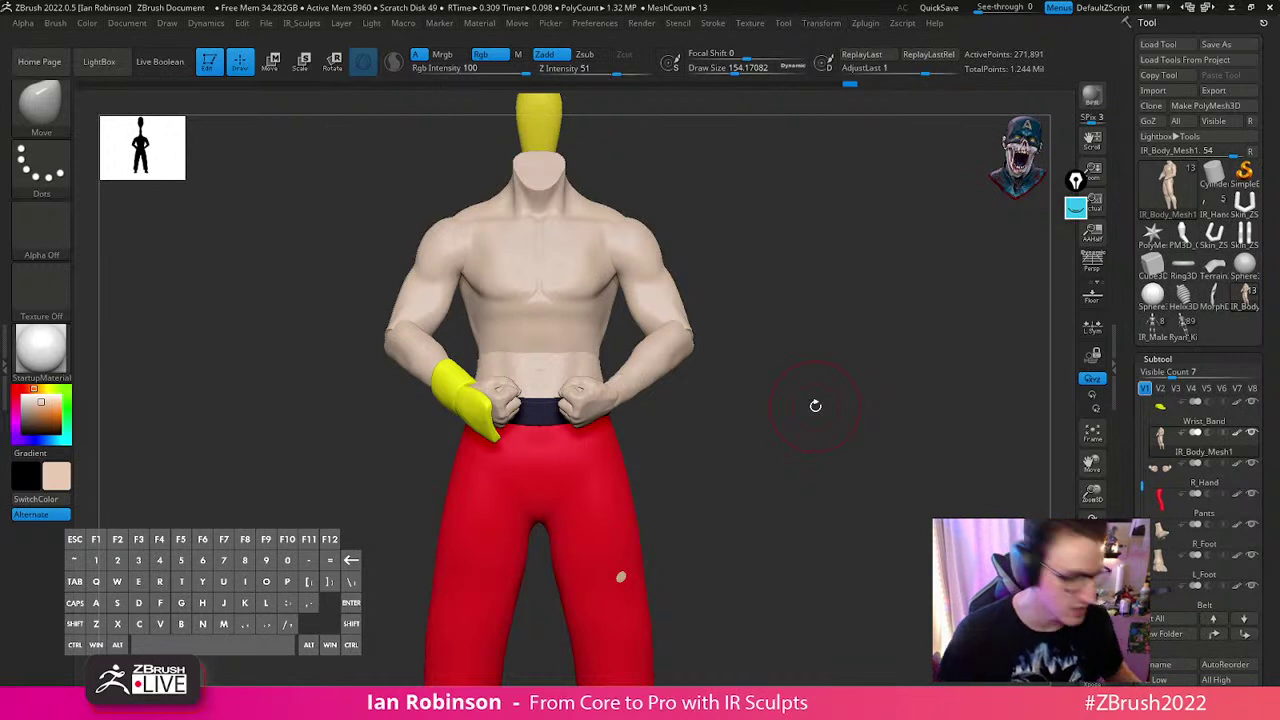
{"action": "left_click_drag", "start_coordinate": [797, 408], "coordinate": [766, 429]}
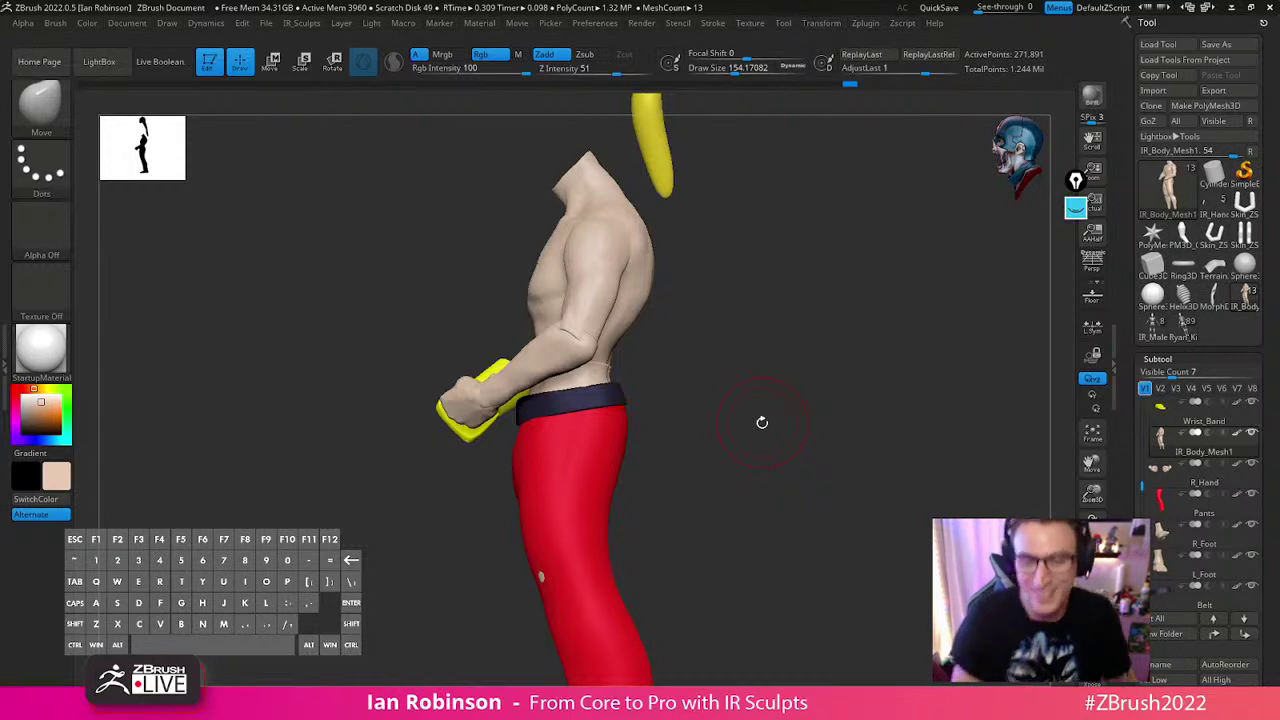
{"action": "left_click_drag", "start_coordinate": [762, 422], "coordinate": [795, 456], "text": "shift"}
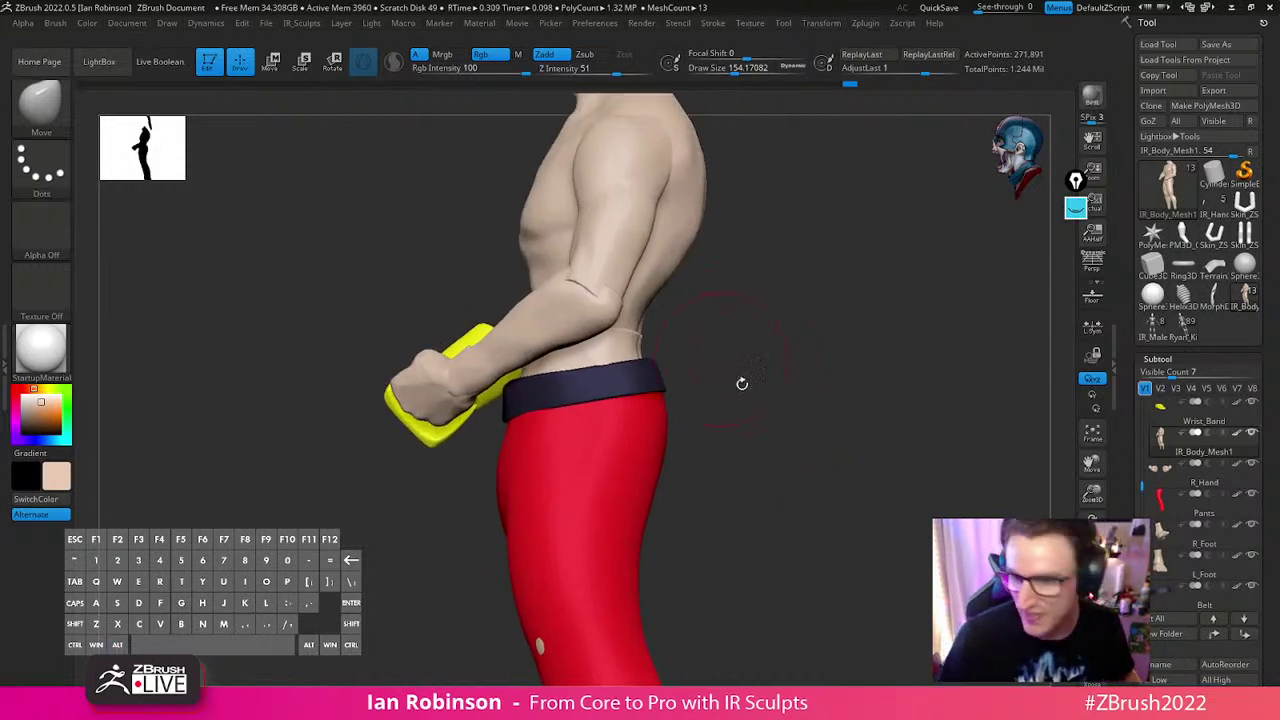
{"action": "left_click_drag", "start_coordinate": [787, 355], "coordinate": [763, 413], "text": "alt"}
Isolate the arms by polygroup, mask them, and restore the whole body mesh's visibility
{"action": "left_click", "coordinate": [613, 376], "text": "ctrl+shift"}
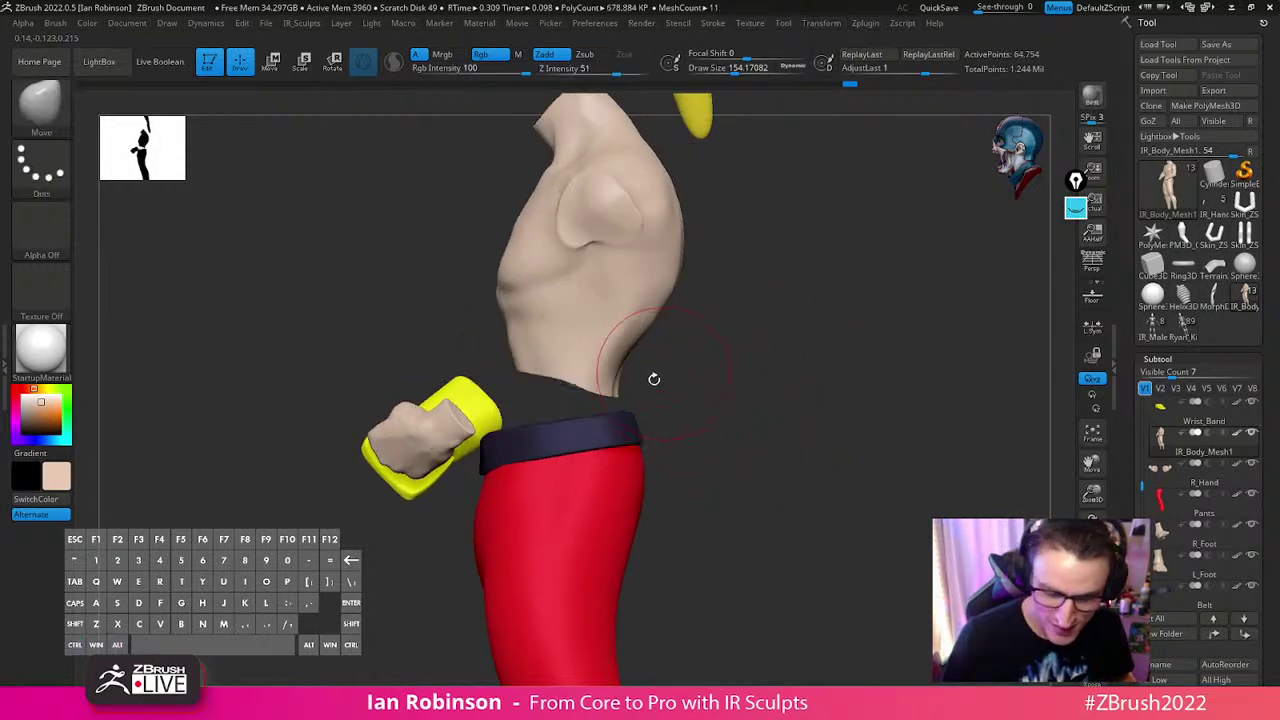
{"action": "left_click", "coordinate": [690, 372], "text": "ctrl+shift"}
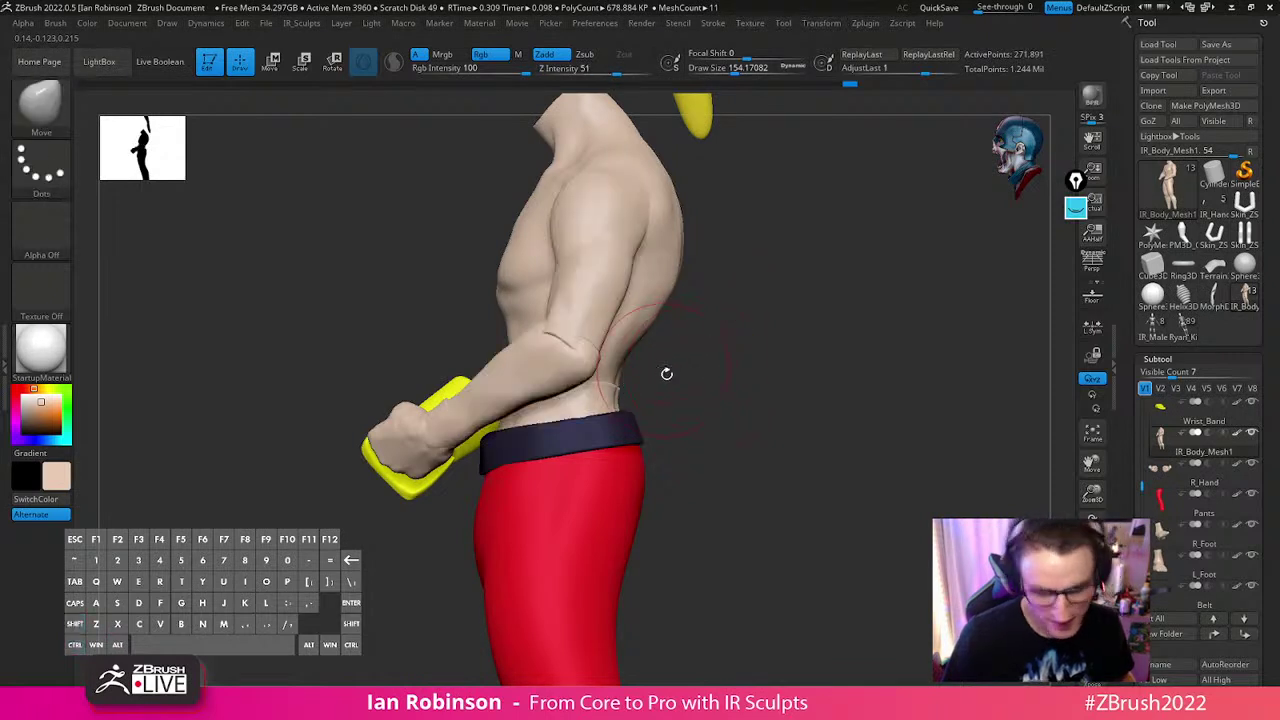
{"action": "left_click", "coordinate": [647, 316], "text": "ctrl+shift"}
{"action": "left_click", "coordinate": [612, 401], "text": "ctrl+shift"}
{"action": "left_click_drag", "start_coordinate": [622, 412], "coordinate": [671, 357], "text": "ctrl+shift"}
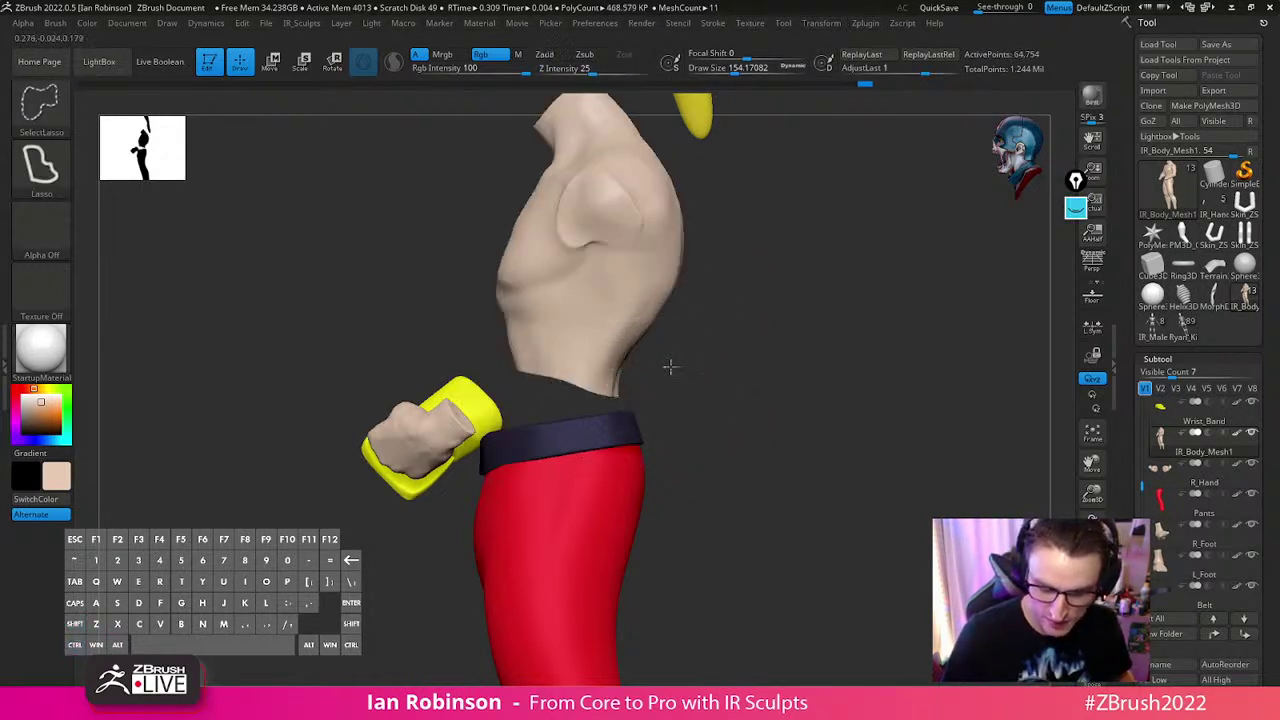
{"action": "left_click", "coordinate": [680, 374], "text": "ctrl+shift"}
{"action": "left_click", "coordinate": [617, 398], "text": "ctrl+shift"}
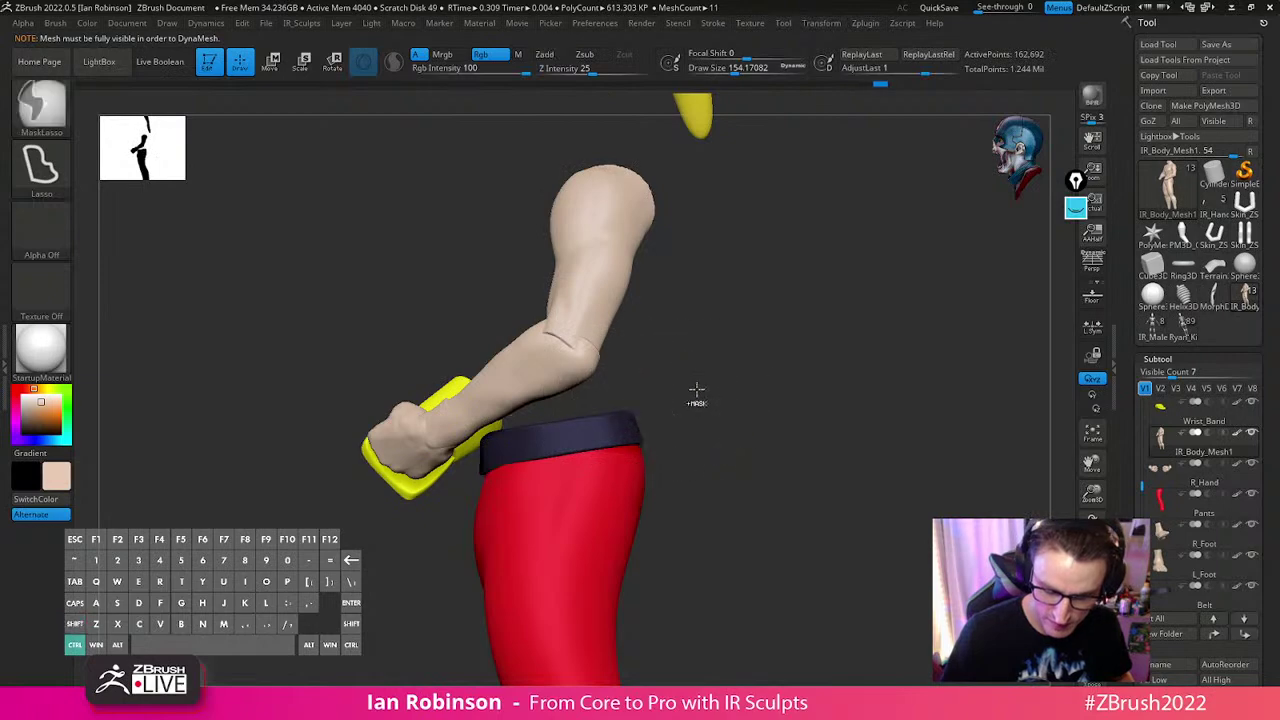
{"action": "left_click", "coordinate": [694, 389], "text": "ctrl"}
{"action": "left_click", "coordinate": [684, 368], "text": "ctrl+shift"}
Reshape the torso's lower back and waist with the MoveInfiniteDepth brush at draw size about 123
{"action": "key", "text": "b"}
{"action": "key", "text": "m"}
{"action": "key", "text": "i"}
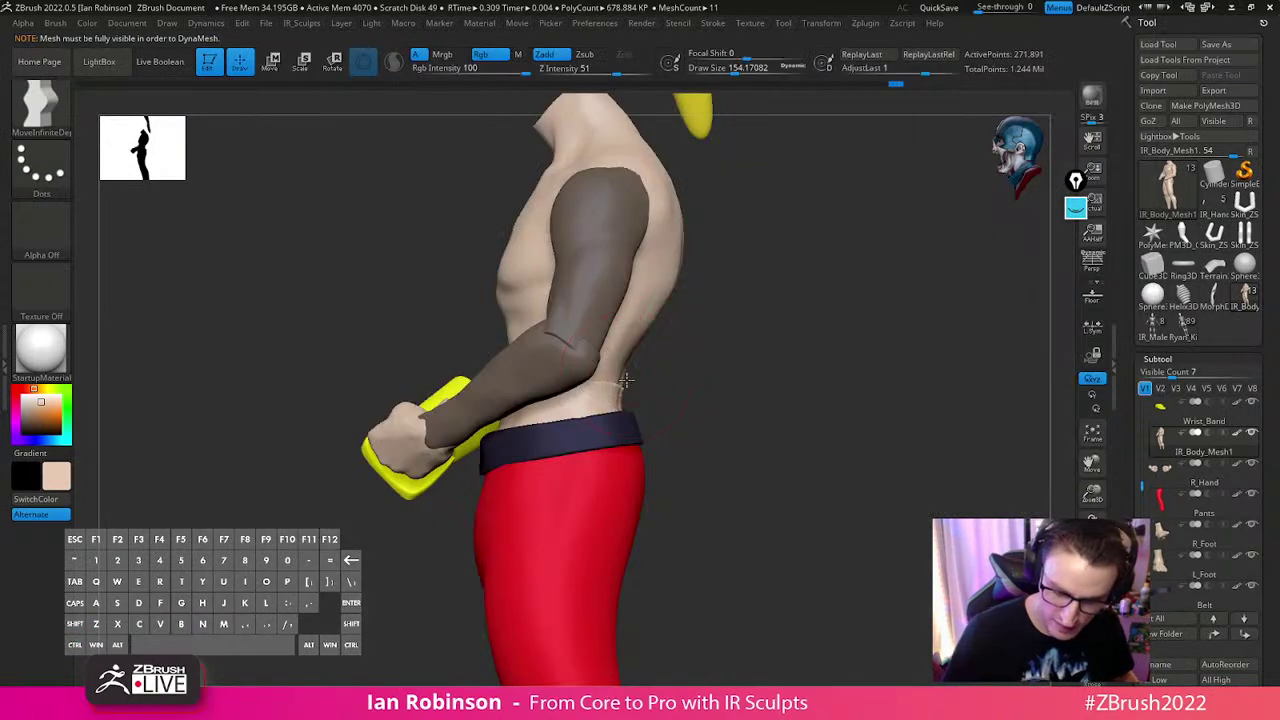
{"action": "left_click_drag", "start_coordinate": [826, 406], "coordinate": [690, 388]}
{"action": "key", "text": "s"}
{"action": "left_click_drag", "start_coordinate": [612, 358], "coordinate": [590, 338]}
{"action": "mouse_move", "coordinate": [836, 292]}
{"action": "left_mouse_down", "text": "alt"}
{"action": "mouse_move", "coordinate": [834, 273]}
{"action": "mouse_move", "coordinate": [851, 429]}
{"action": "left_mouse_up", "text": "alt"}
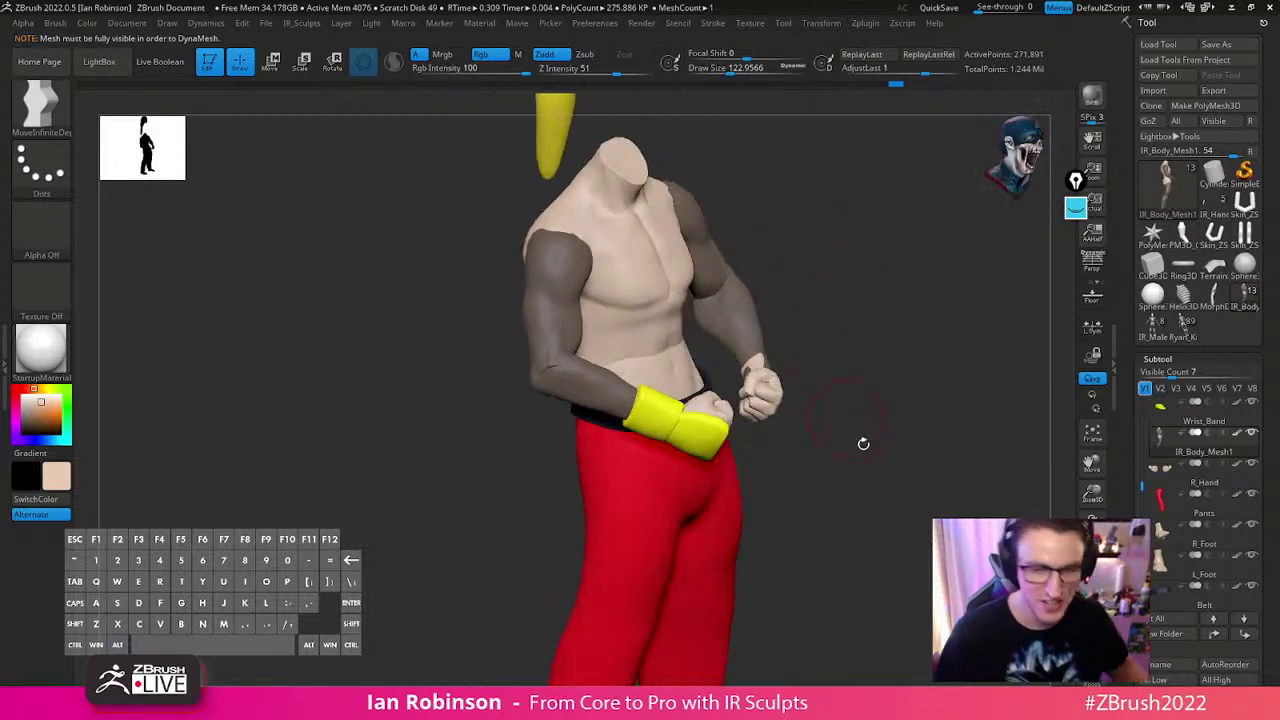
Switch back to the Move brush at draw size about 164 and turn on the PolyFrame display
{"action": "mouse_move", "coordinate": [894, 503]}
{"action": "left_mouse_down"}
{"action": "mouse_move", "coordinate": [883, 517]}
{"action": "mouse_move", "coordinate": [843, 509]}
{"action": "mouse_move", "coordinate": [870, 438]}
{"action": "mouse_move", "coordinate": [840, 417]}
{"action": "mouse_move", "coordinate": [831, 457]}
{"action": "mouse_move", "coordinate": [789, 426]}
{"action": "mouse_move", "coordinate": [871, 437]}
{"action": "mouse_move", "coordinate": [580, 417]}
{"action": "left_mouse_up"}
{"action": "key", "text": "s"}
{"action": "left_click", "coordinate": [628, 463], "text": "shift"}
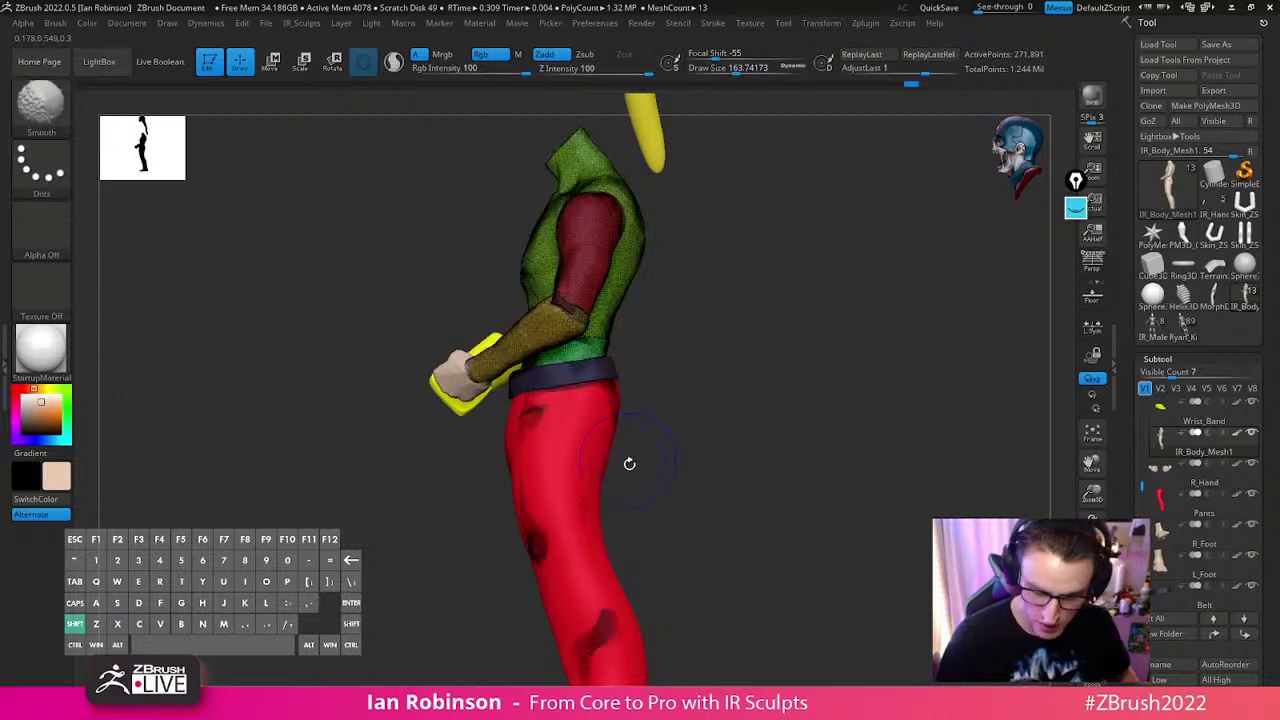
{"action": "key", "text": "b"}
{"action": "key", "text": "m"}
{"action": "key", "text": "v"}
{"action": "key", "text": "shift+f"}
Select the pants and adjust their upper front below the belt with Move at draw size about 164
{"action": "left_click", "coordinate": [508, 431], "text": "alt"}
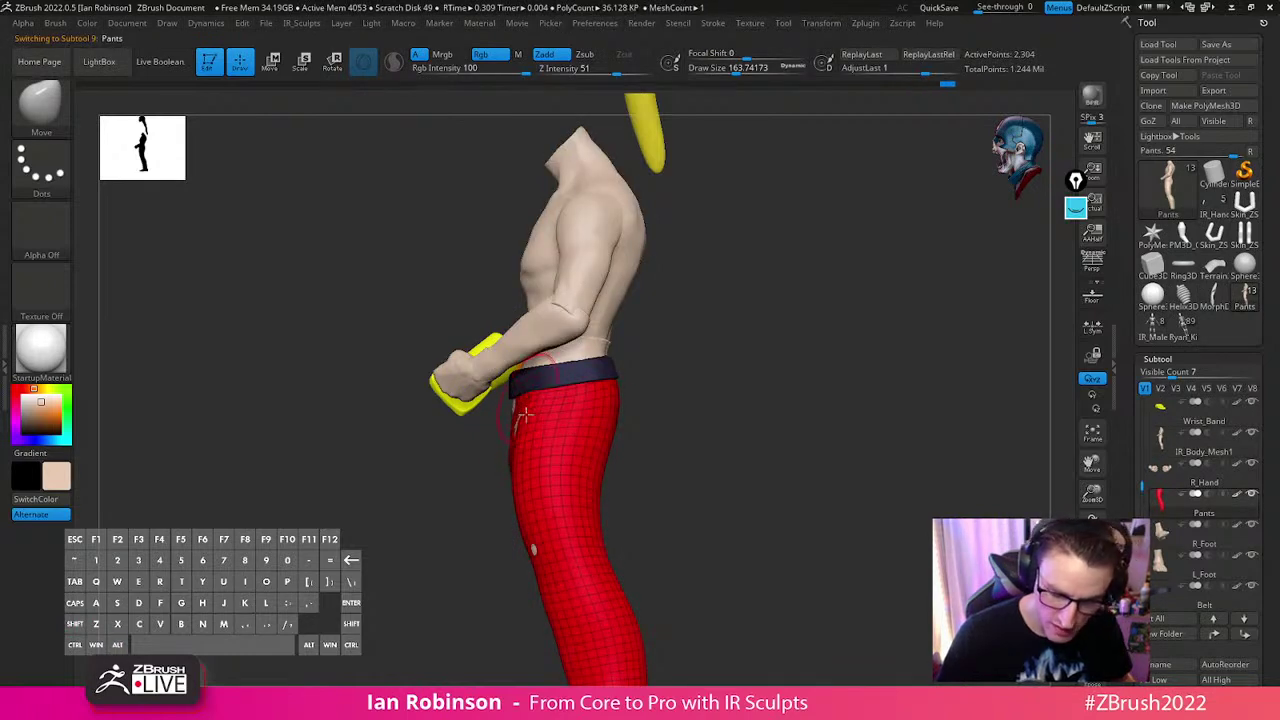
{"action": "mouse_move", "coordinate": [482, 445]}
{"action": "left_mouse_down"}
{"action": "mouse_move", "coordinate": [734, 406]}
{"action": "mouse_move", "coordinate": [714, 404]}
{"action": "left_mouse_up"}
{"action": "left_click_drag", "start_coordinate": [506, 468], "coordinate": [514, 476]}
{"action": "left_click_drag", "start_coordinate": [692, 400], "coordinate": [550, 418]}
{"action": "right_click_drag", "start_coordinate": [549, 420], "coordinate": [594, 431]}
Enlarge the Move brush to a draw size of about 295 and adjust the lower legs of the pants toward the hem
{"action": "left_click_drag", "start_coordinate": [727, 395], "coordinate": [849, 500]}
{"action": "left_click_drag", "start_coordinate": [694, 491], "coordinate": [704, 403], "text": "alt"}
{"action": "key", "text": "s"}
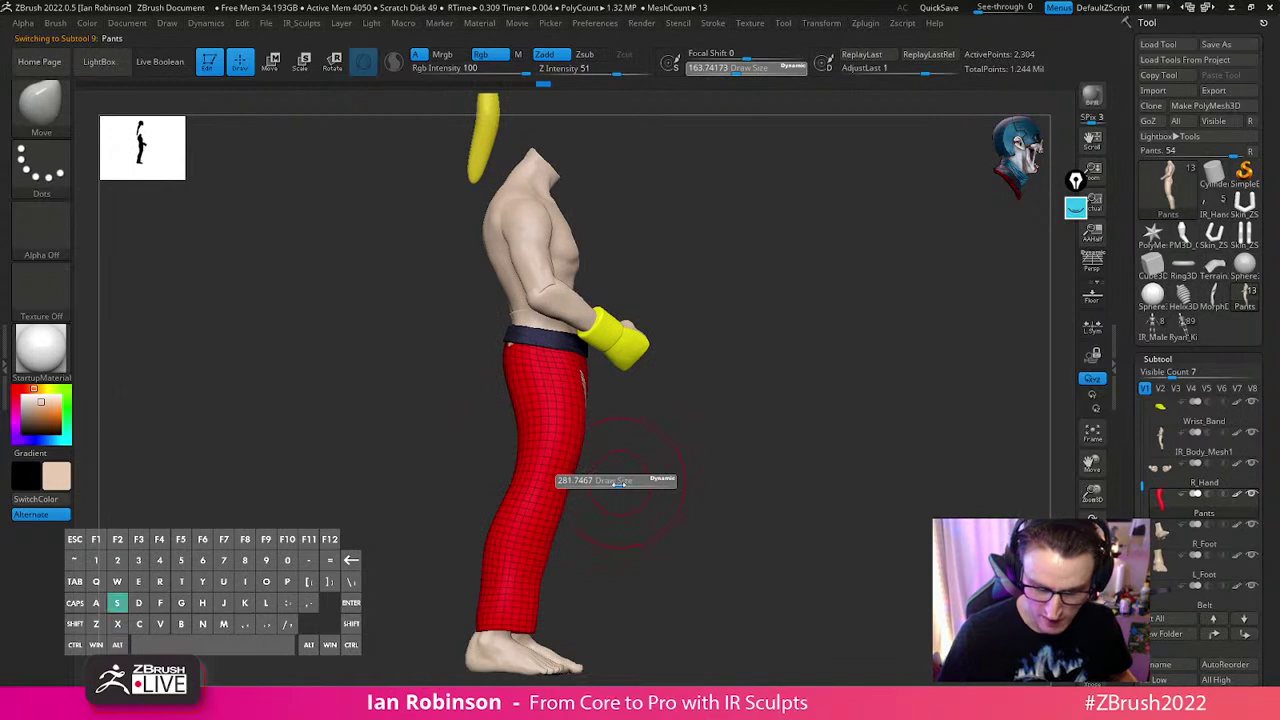
{"action": "left_click_drag", "start_coordinate": [620, 481], "coordinate": [623, 481]}
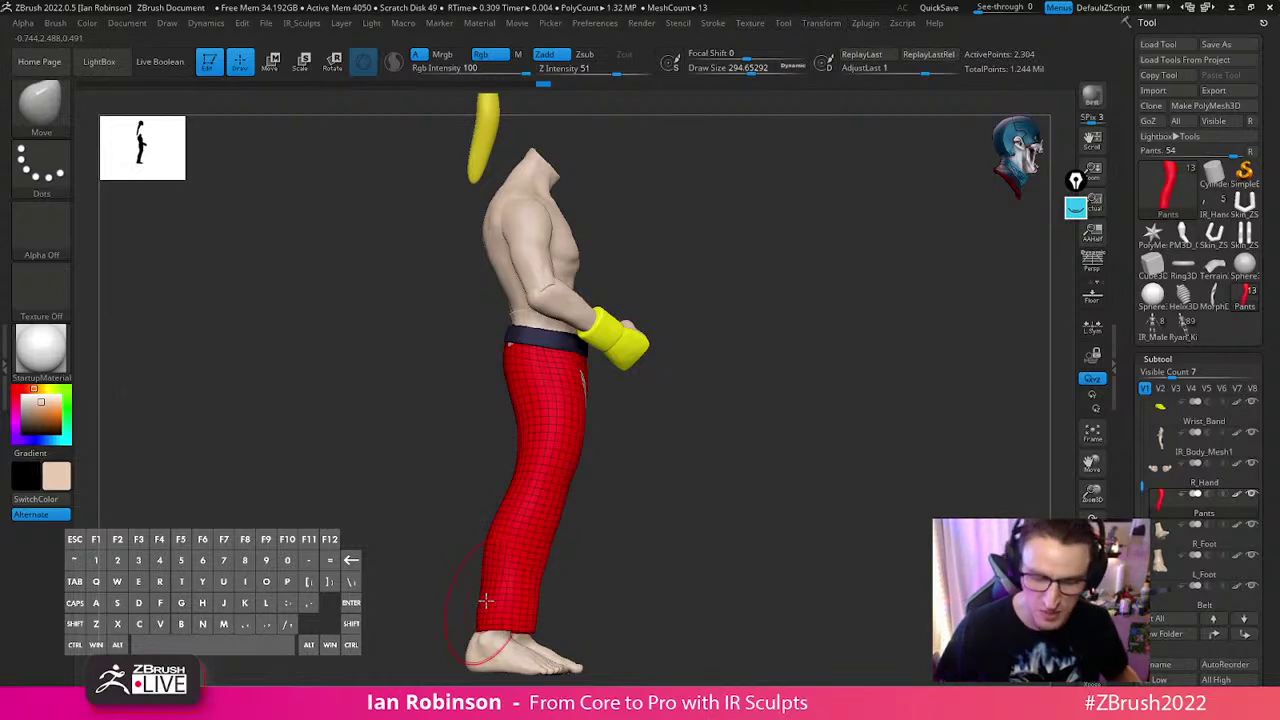
{"action": "right_click_drag", "start_coordinate": [484, 600], "coordinate": [652, 446], "text": "alt"}
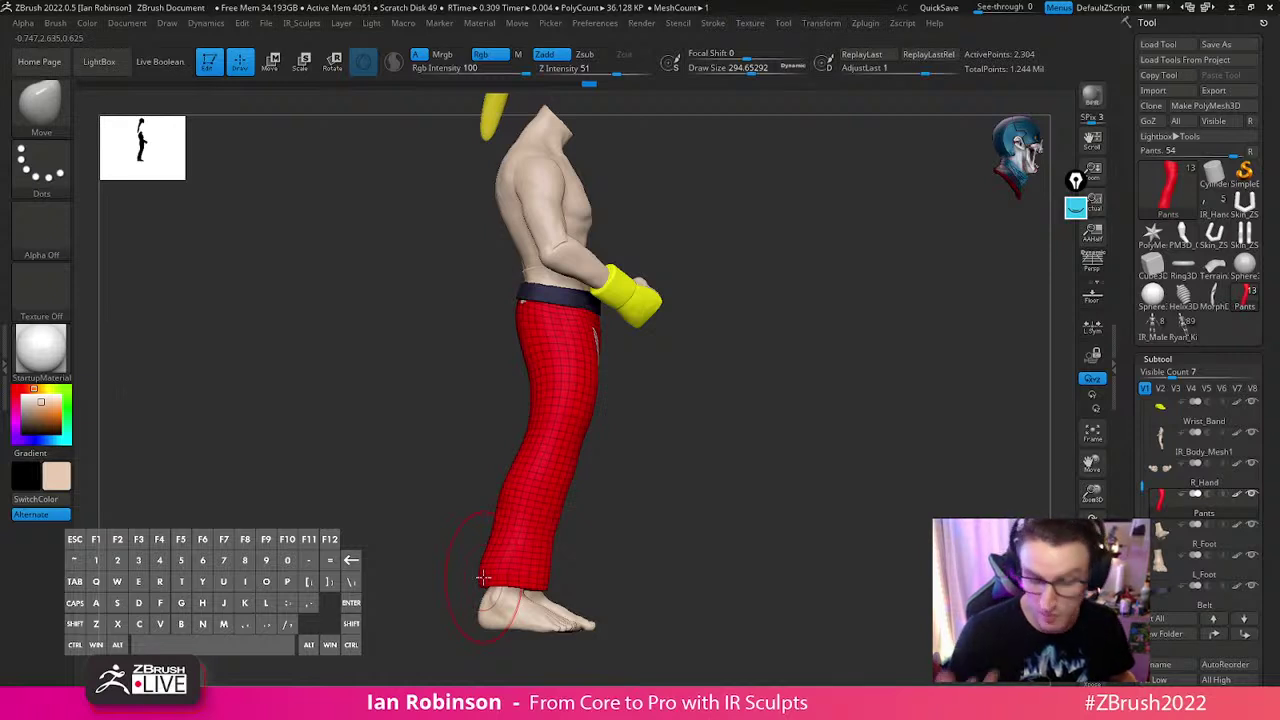
Select the body mesh, show it alone in front view, and reduce the draw size to about 222
{"action": "left_click_drag", "start_coordinate": [675, 405], "coordinate": [612, 463]}
{"action": "left_click_drag", "start_coordinate": [763, 313], "coordinate": [692, 458], "text": "alt"}
{"action": "left_click", "coordinate": [600, 453], "text": "alt"}
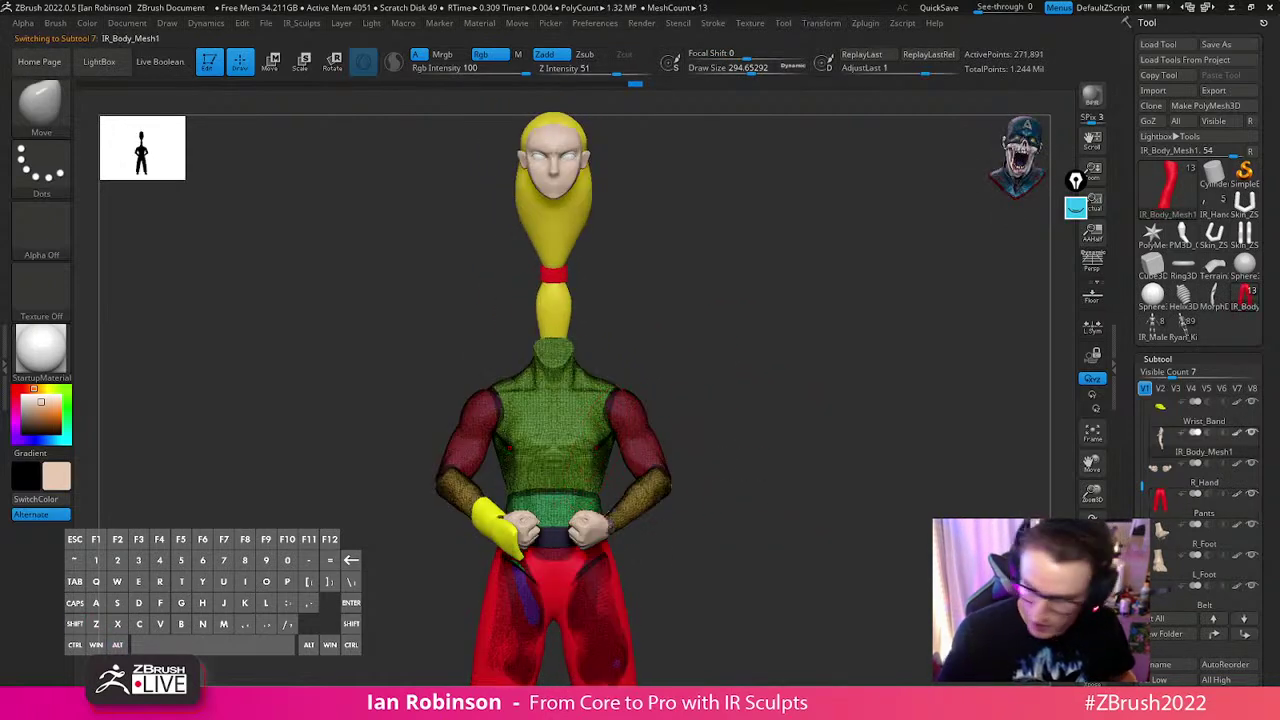
{"action": "left_click", "coordinate": [1092, 641]}
{"action": "mouse_move", "coordinate": [848, 472]}
{"action": "left_mouse_down", "text": "alt"}
{"action": "mouse_move", "coordinate": [848, 554]}
{"action": "mouse_move", "coordinate": [850, 488]}
{"action": "left_mouse_up", "text": "alt"}
{"action": "mouse_move", "coordinate": [850, 488]}
{"action": "left_mouse_down", "text": "shift"}
{"action": "mouse_move", "coordinate": [778, 486]}
{"action": "mouse_move", "coordinate": [812, 437]}
{"action": "mouse_move", "coordinate": [877, 474]}
{"action": "mouse_move", "coordinate": [840, 457]}
{"action": "mouse_move", "coordinate": [846, 491]}
{"action": "mouse_move", "coordinate": [789, 530]}
{"action": "mouse_move", "coordinate": [866, 466]}
{"action": "mouse_move", "coordinate": [809, 498]}
{"action": "mouse_move", "coordinate": [843, 491]}
{"action": "mouse_move", "coordinate": [821, 485]}
{"action": "left_mouse_up", "text": "shift"}
{"action": "key", "text": "s"}
Save the tool over the existing KenMaster_Blockout_07_Posed.ztl file
{"action": "key", "text": "ctrl+s"}
{"action": "key", "text": "Return"}
{"action": "key", "text": "Left"}
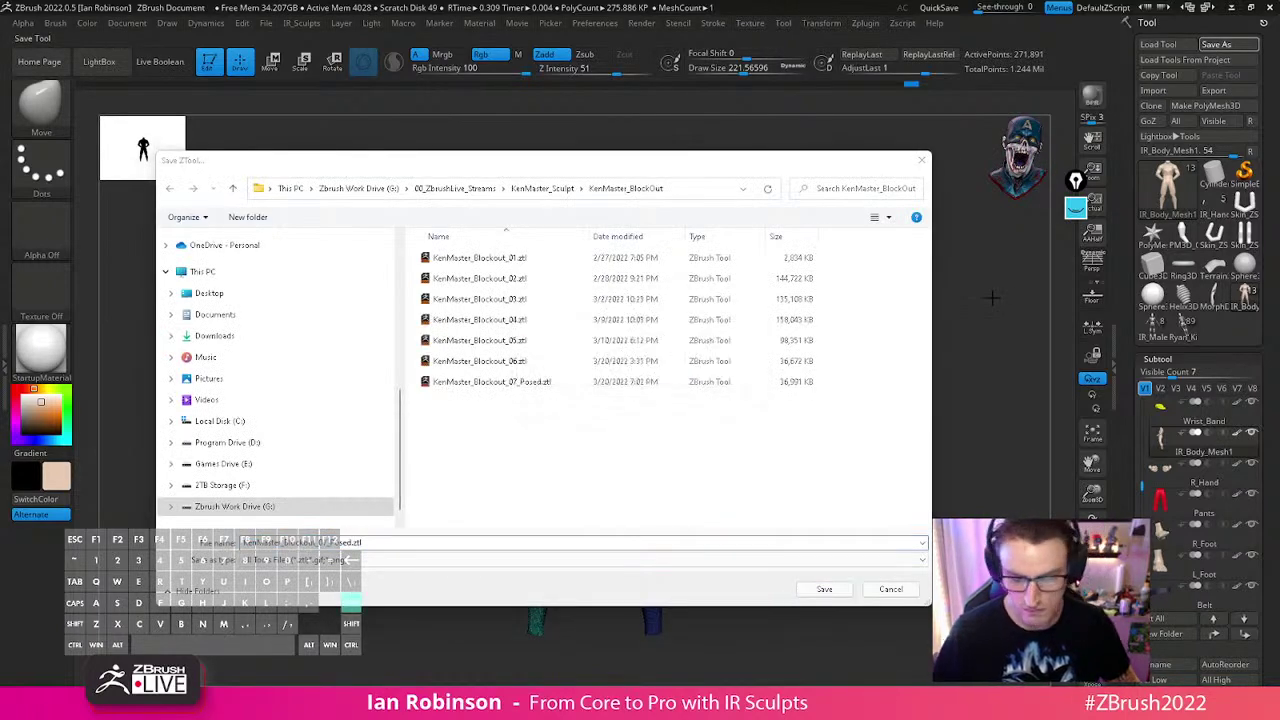
{"action": "key", "text": "Return"}
{"action": "left_click", "coordinate": [1214, 90]}
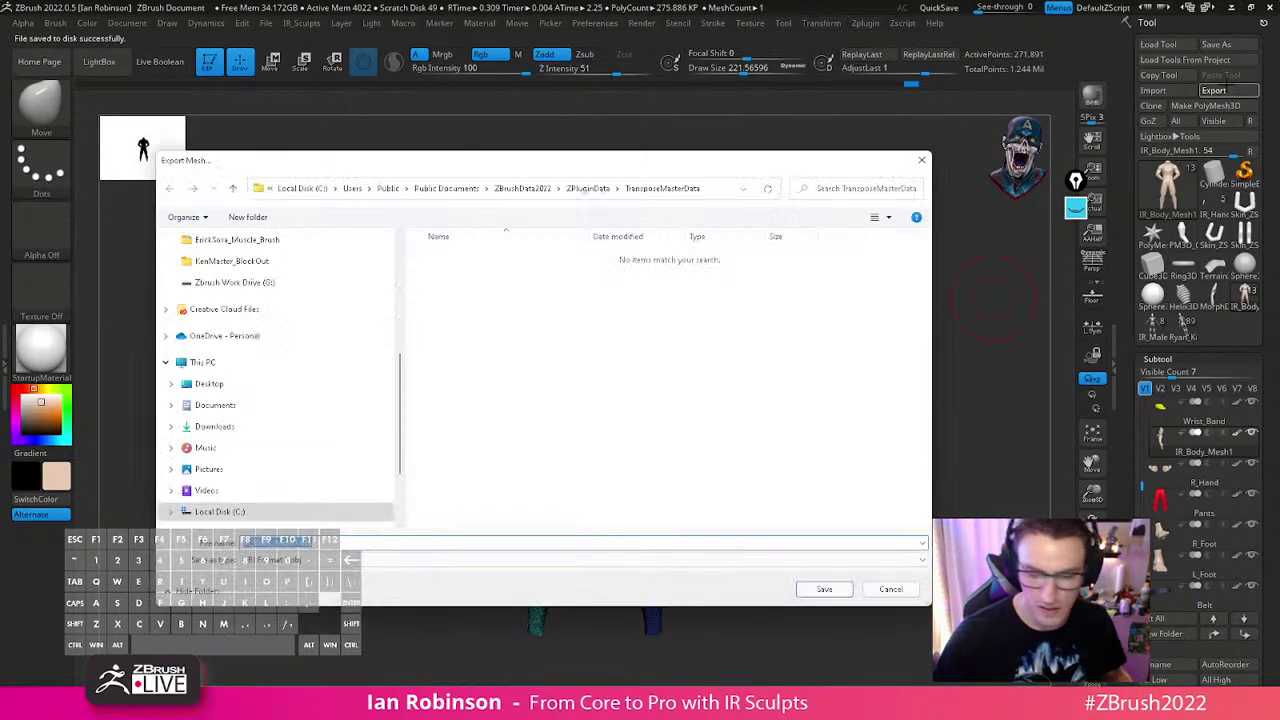
{"action": "key", "text": "Escape"}
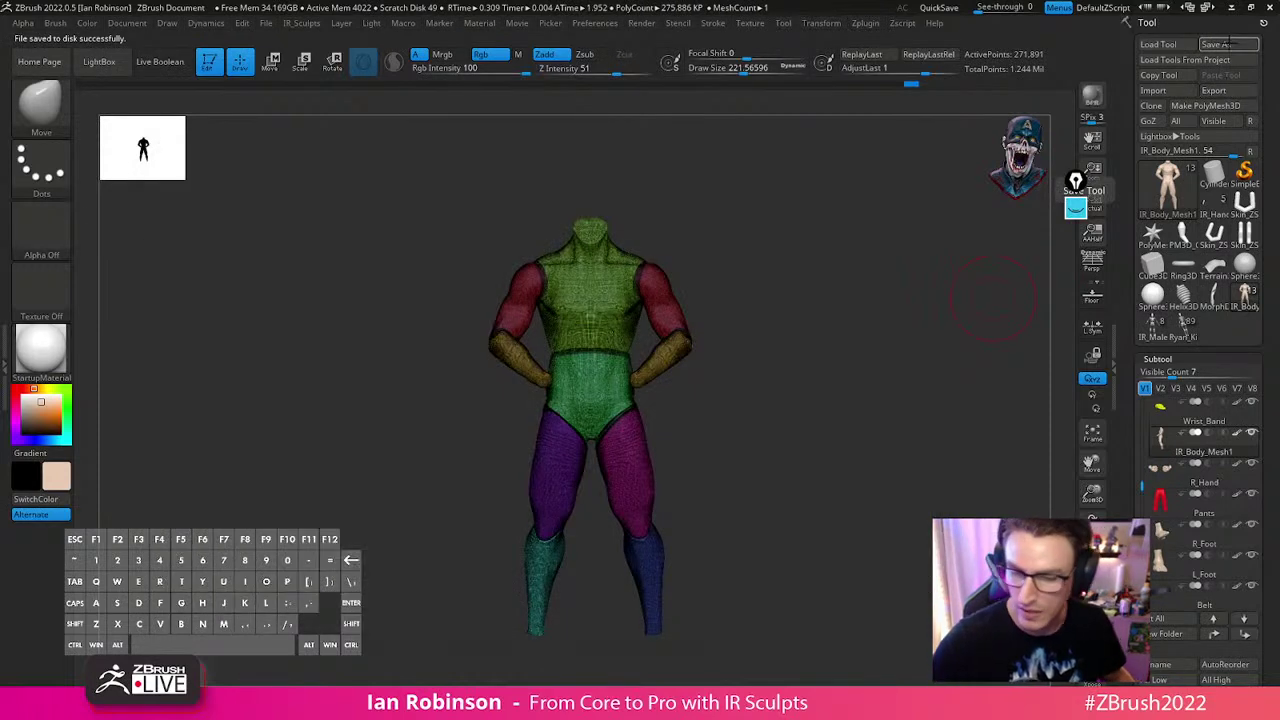
Save another copy of the posed tool in KenMaster_BlockOut with a new version number in its file name
{"action": "left_click", "coordinate": [1218, 44]}
{"action": "key", "text": "Right"}
{"action": "key", "text": "Left"}
{"action": "key", "text": "Left"}
{"action": "key", "text": "Left"}
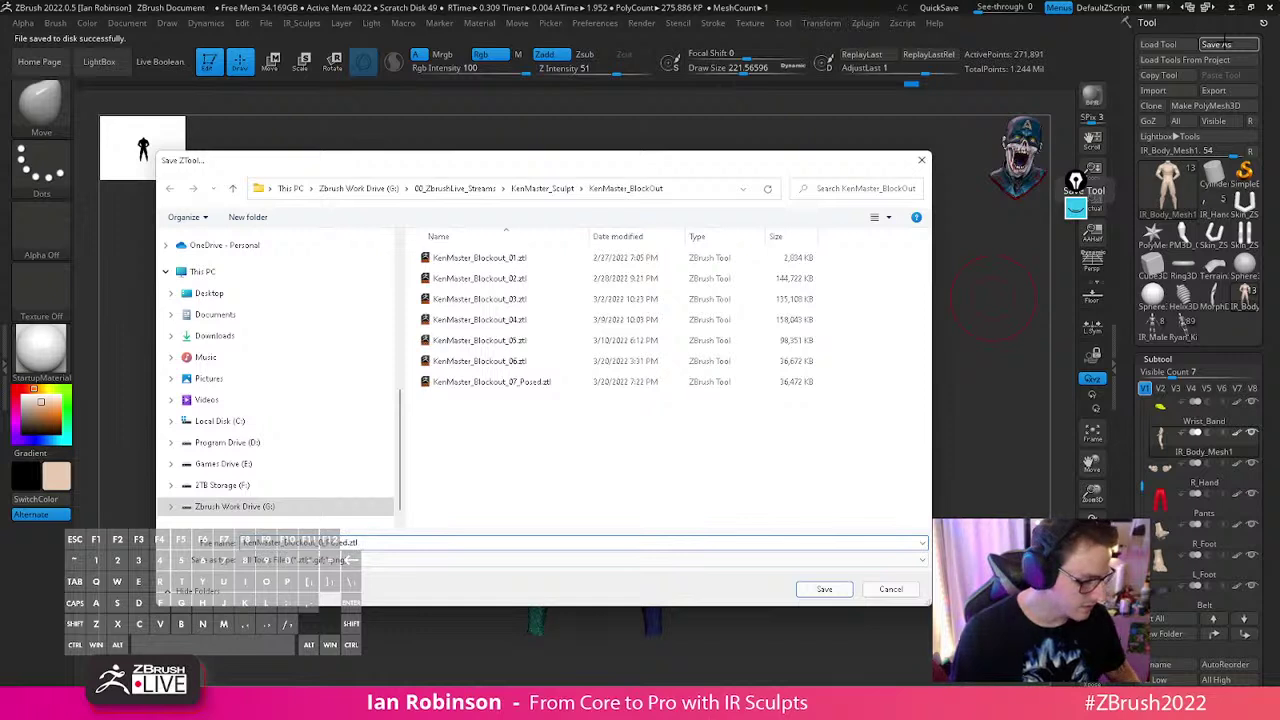
{"action": "key", "text": "Return"}
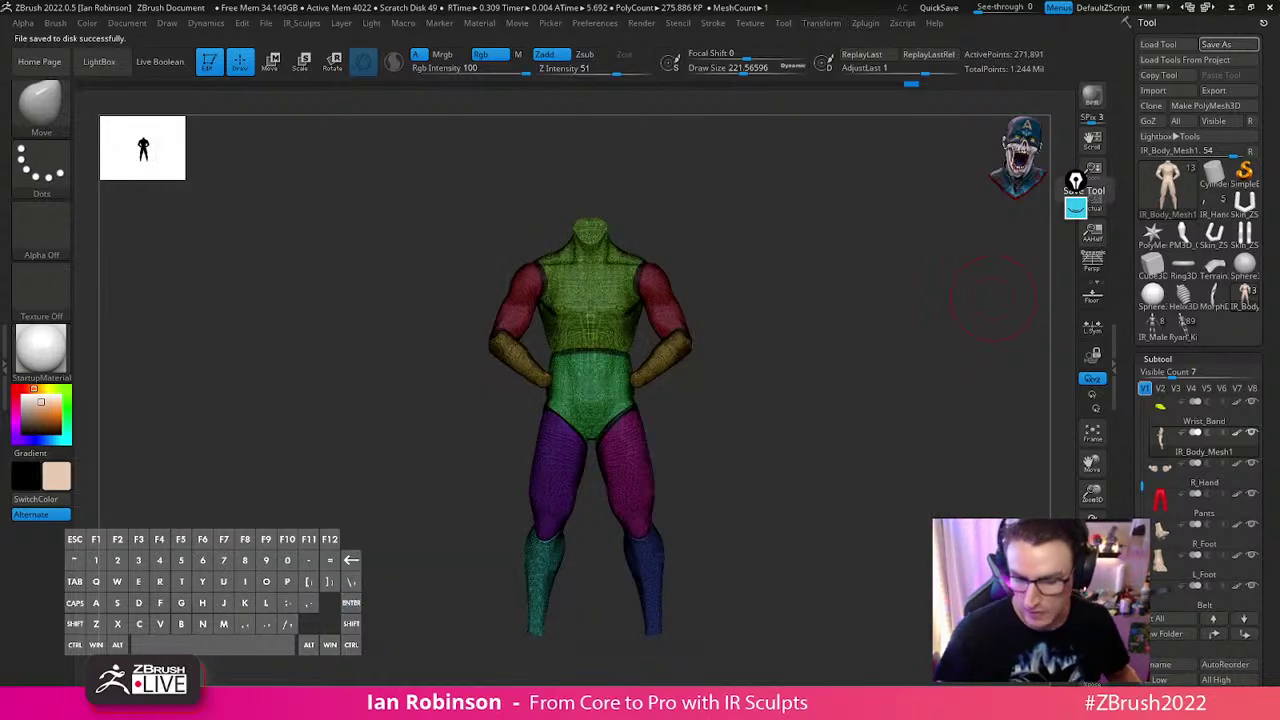
Duplicate the body mesh subtool and set the draw size to about 53
{"action": "key", "text": "ctrl+shift+d"}
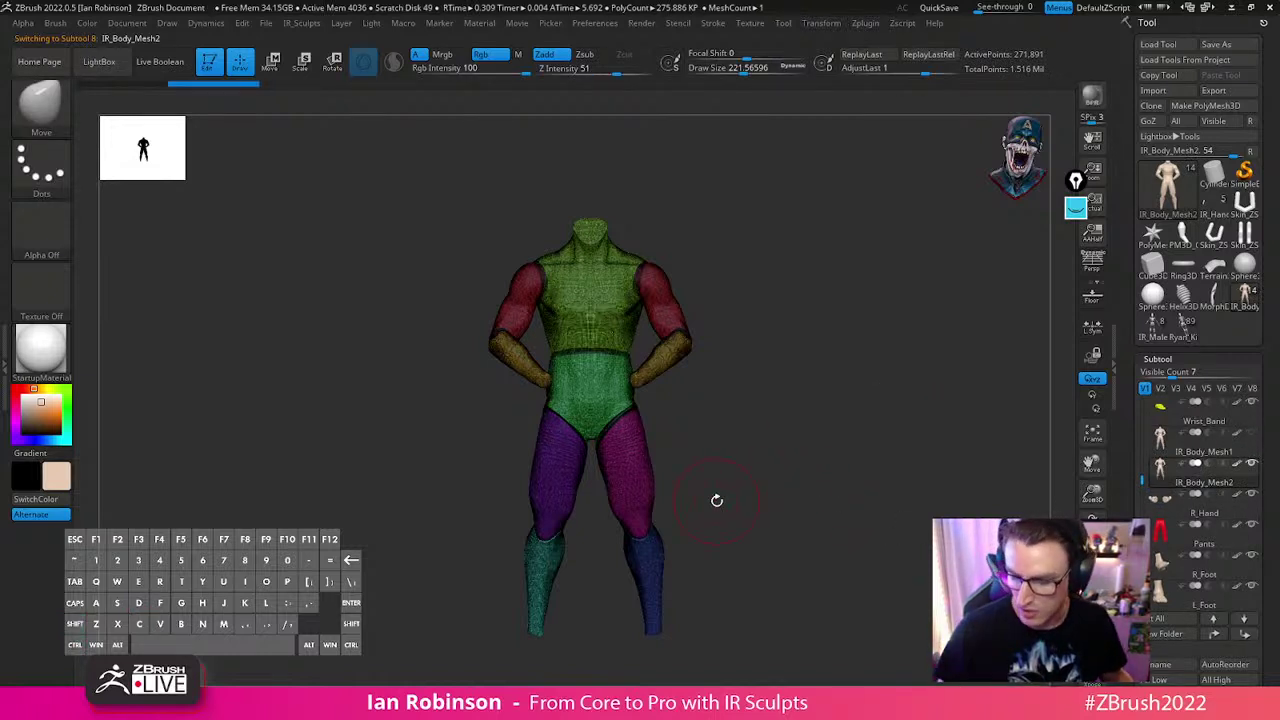
{"action": "mouse_move", "coordinate": [886, 474]}
{"action": "left_mouse_down", "text": "alt"}
{"action": "mouse_move", "coordinate": [857, 447]}
{"action": "mouse_move", "coordinate": [855, 517]}
{"action": "left_mouse_up", "text": "alt"}
{"action": "key", "text": "s"}
{"action": "left_click_drag", "start_coordinate": [797, 411], "coordinate": [769, 411]}
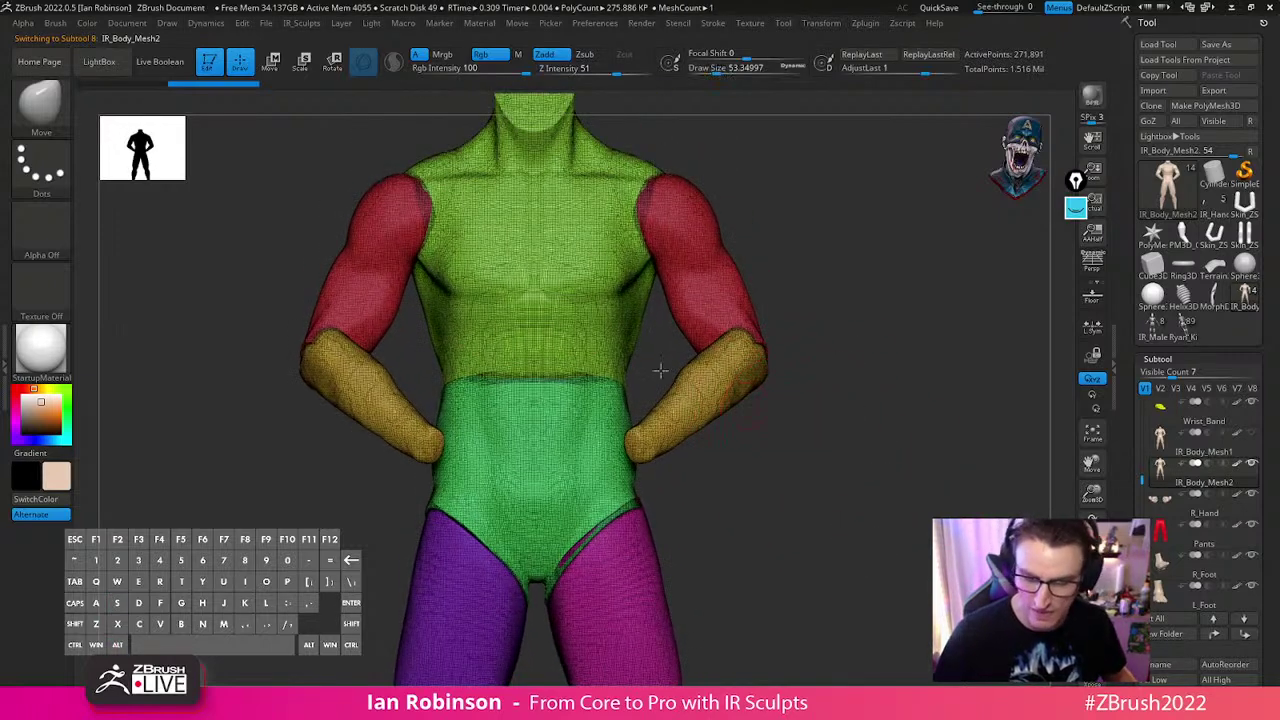
Remesh the duplicated body with DynaMesh and turn off the PolyFrame display
{"action": "left_click_drag", "start_coordinate": [895, 290], "coordinate": [863, 286], "text": "alt"}
{"action": "key", "text": "shift+f"}
{"action": "key", "text": "shift+f"}
{"action": "key", "text": "1"}
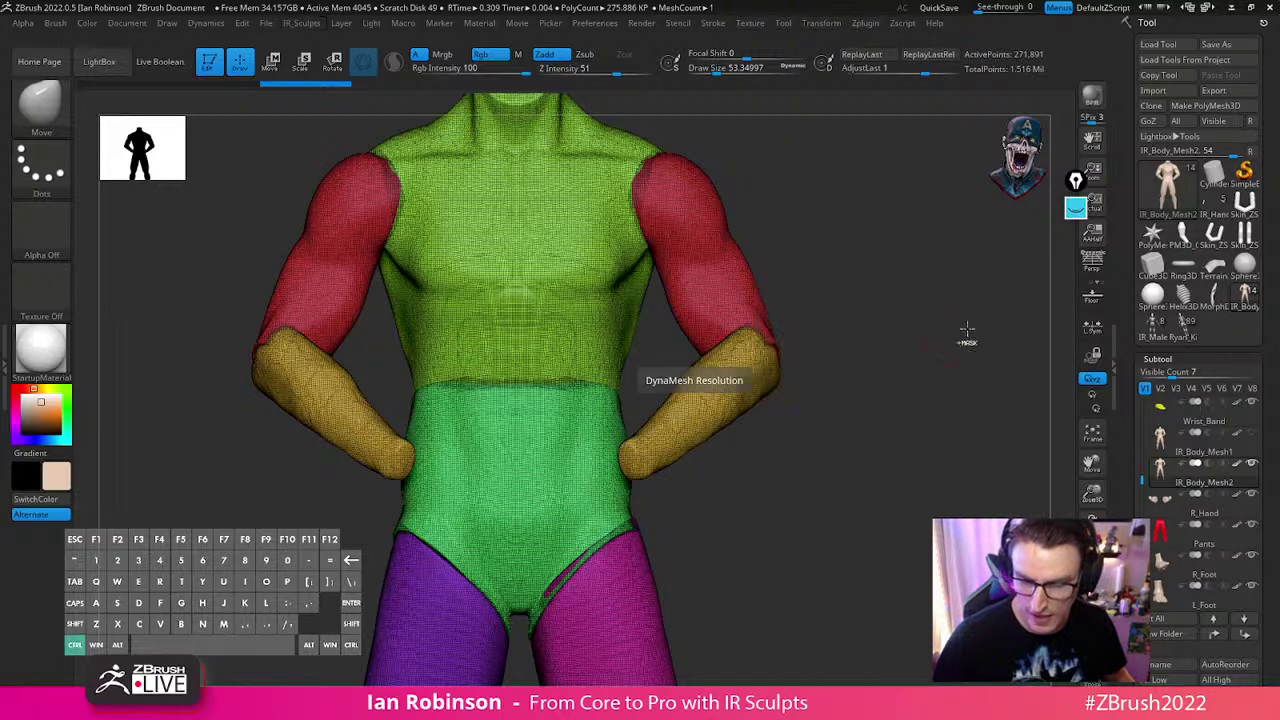
{"action": "key", "text": "shift+f"}
{"action": "mouse_move", "coordinate": [909, 330]}
{"action": "left_mouse_down"}
{"action": "mouse_move", "coordinate": [908, 351]}
{"action": "mouse_move", "coordinate": [871, 366]}
{"action": "mouse_move", "coordinate": [943, 397]}
{"action": "left_mouse_up"}
{"action": "key", "text": "shift+f"}
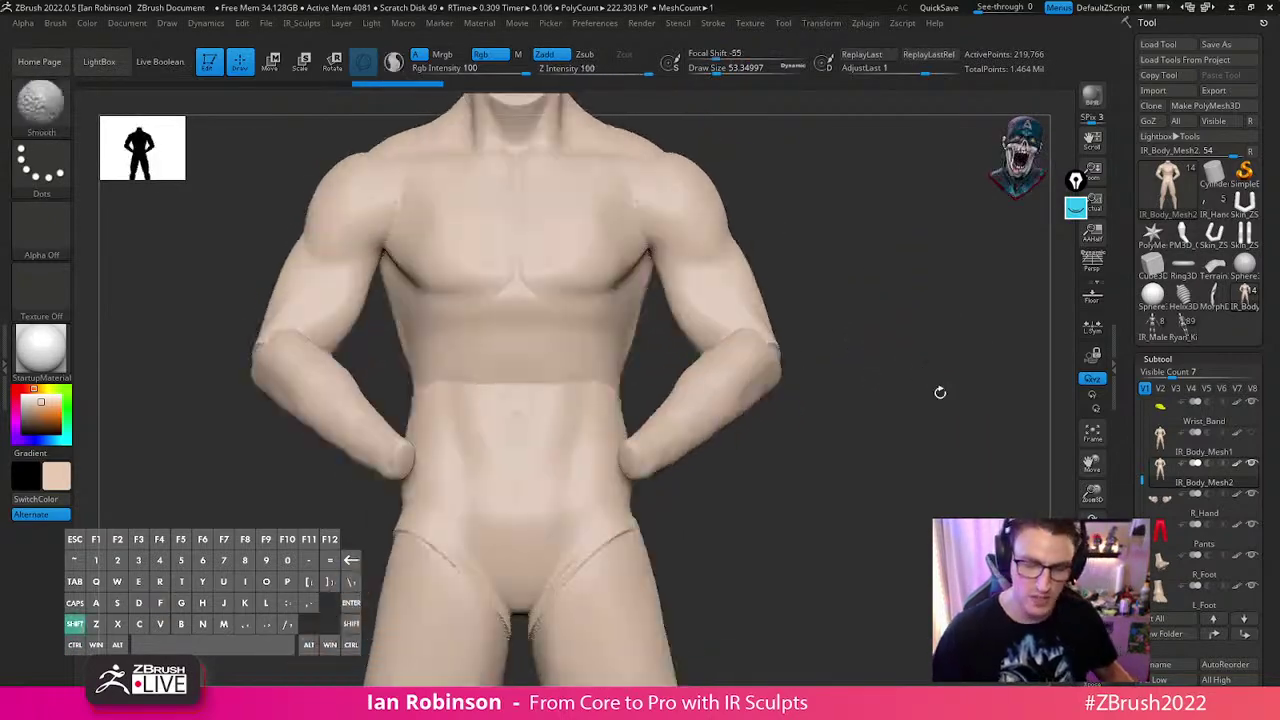
{"action": "left_click_drag", "start_coordinate": [838, 490], "coordinate": [846, 423], "text": "alt"}
{"action": "left_click_drag", "start_coordinate": [792, 526], "coordinate": [753, 391], "text": "alt"}
{"action": "left_click_drag", "start_coordinate": [794, 531], "coordinate": [737, 414]}
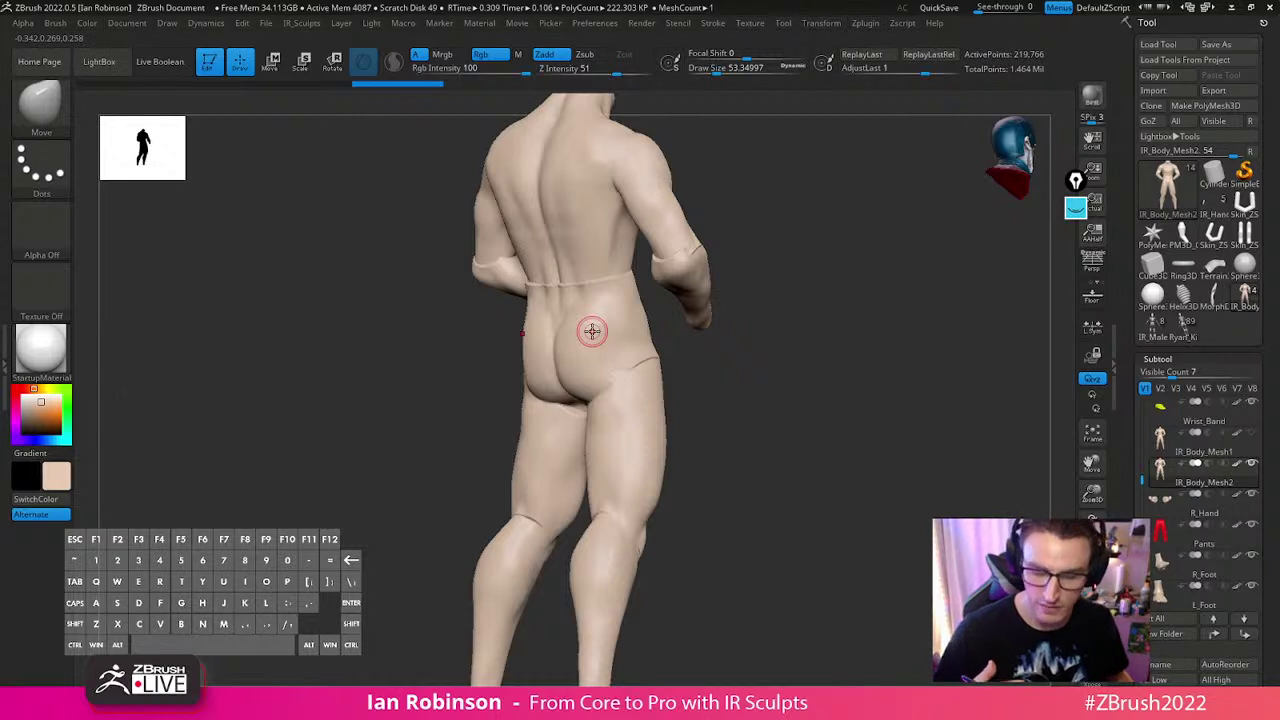
{"action": "left_click_drag", "start_coordinate": [815, 415], "coordinate": [680, 412]}
{"action": "left_click_drag", "start_coordinate": [654, 369], "coordinate": [760, 552], "text": "alt"}
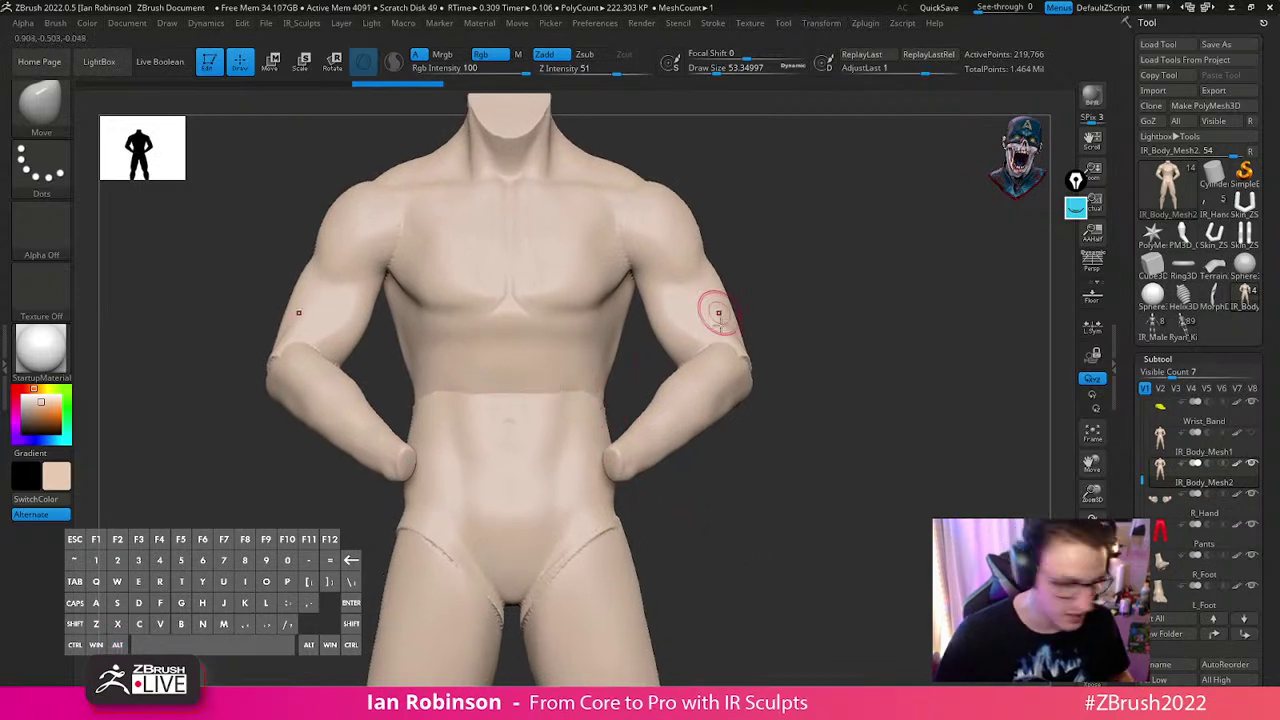
Load the muscle brush preset from the ErickSosa_Muscle_Brush folder in Zbrush_Bought_Brushes
{"action": "key", "text": "b"}
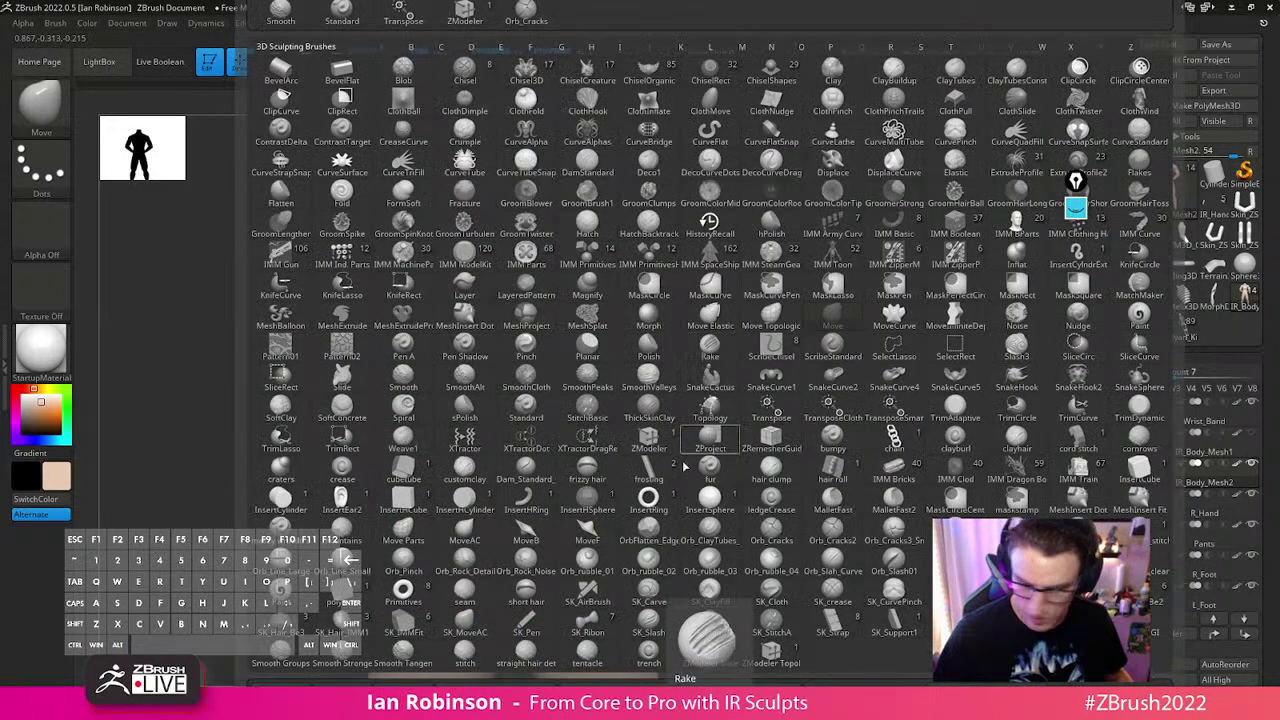
{"action": "left_click", "coordinate": [289, 683]}
{"action": "left_click_drag", "start_coordinate": [355, 401], "coordinate": [356, 265]}
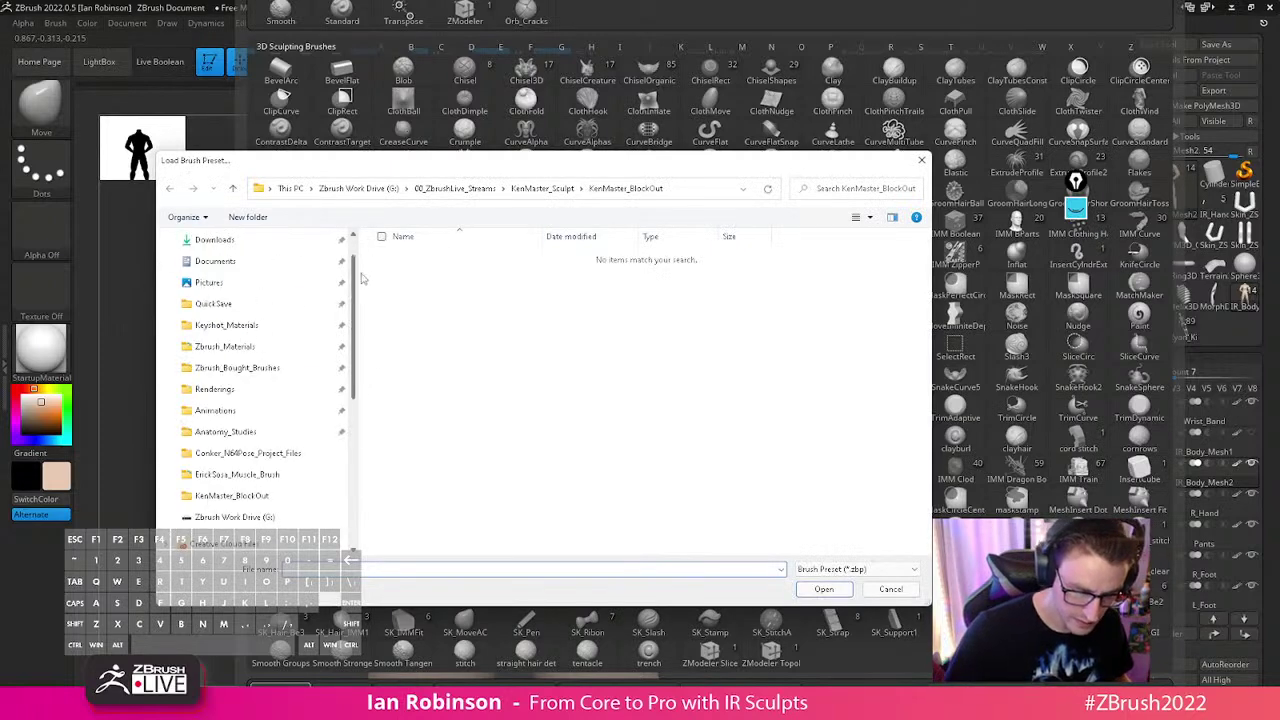
{"action": "left_click", "coordinate": [268, 370]}
{"action": "double_click", "coordinate": [490, 292]}
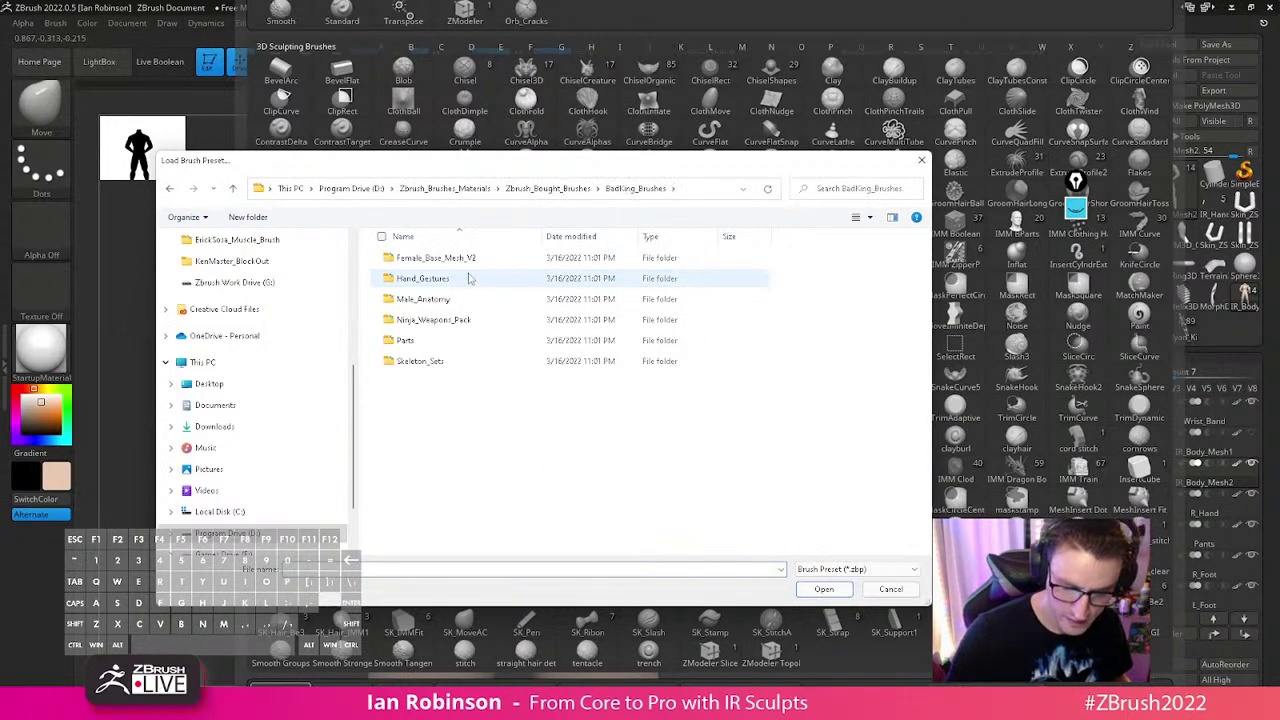
{"action": "left_click", "coordinate": [548, 188]}
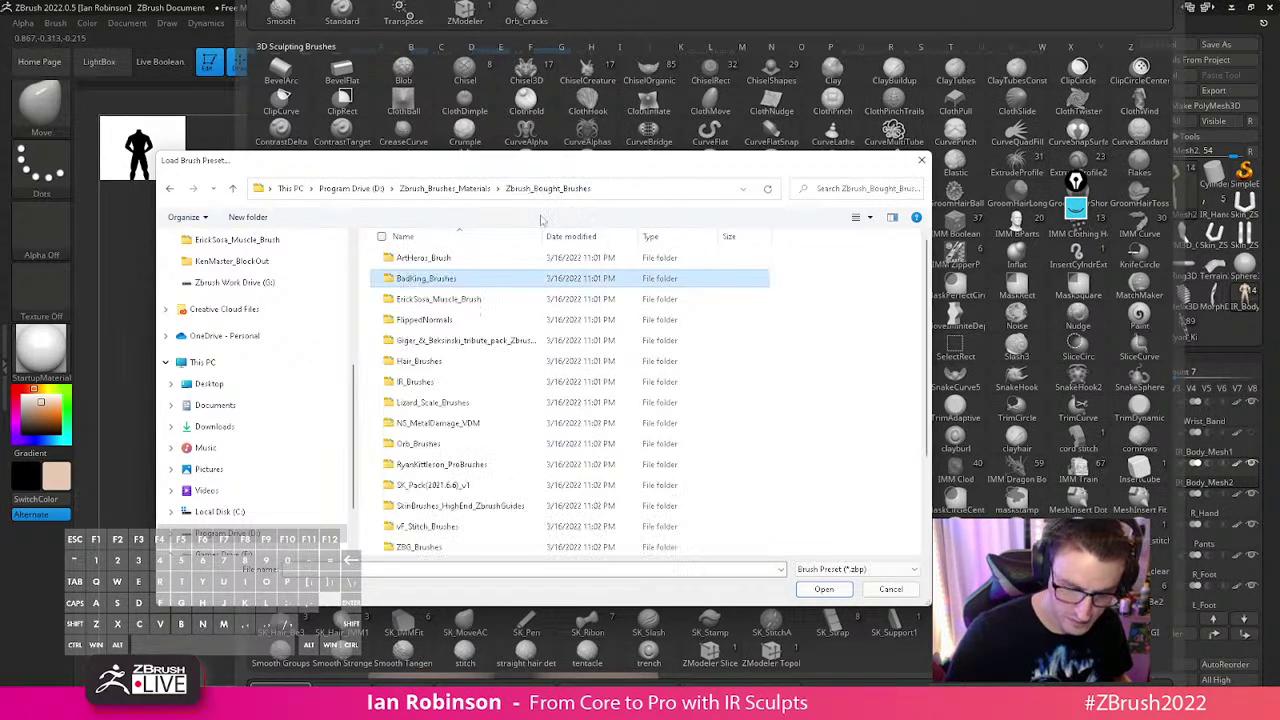
{"action": "double_click", "coordinate": [452, 300]}
{"action": "left_click", "coordinate": [440, 257]}
{"action": "key", "text": "Return"}
Sculpt the chest and front shoulder with the muscle brush at draw size about 88 and Z Intensity 17
{"action": "key", "text": "s"}
{"action": "left_click_drag", "start_coordinate": [568, 325], "coordinate": [576, 325]}
{"action": "right_click_drag", "start_coordinate": [574, 301], "coordinate": [580, 357], "text": "ctrl"}
{"action": "key", "text": "space"}
{"action": "left_click_drag", "start_coordinate": [584, 392], "coordinate": [593, 422]}
{"action": "right_click_drag", "start_coordinate": [886, 182], "coordinate": [850, 390], "text": "alt"}
{"action": "mouse_move", "coordinate": [620, 362]}
{"action": "left_mouse_down"}
{"action": "mouse_move", "coordinate": [612, 340]}
{"action": "mouse_move", "coordinate": [610, 357]}
{"action": "mouse_move", "coordinate": [650, 370]}
{"action": "left_mouse_up"}
{"action": "key", "text": "space"}
{"action": "mouse_move", "coordinate": [725, 408]}
{"action": "left_mouse_down"}
{"action": "mouse_move", "coordinate": [720, 380]}
{"action": "mouse_move", "coordinate": [680, 359]}
{"action": "left_mouse_up"}
Reduce the muscle brush to a draw size of about 62 and work over the seam between shoulder and back
{"action": "key", "text": "space"}
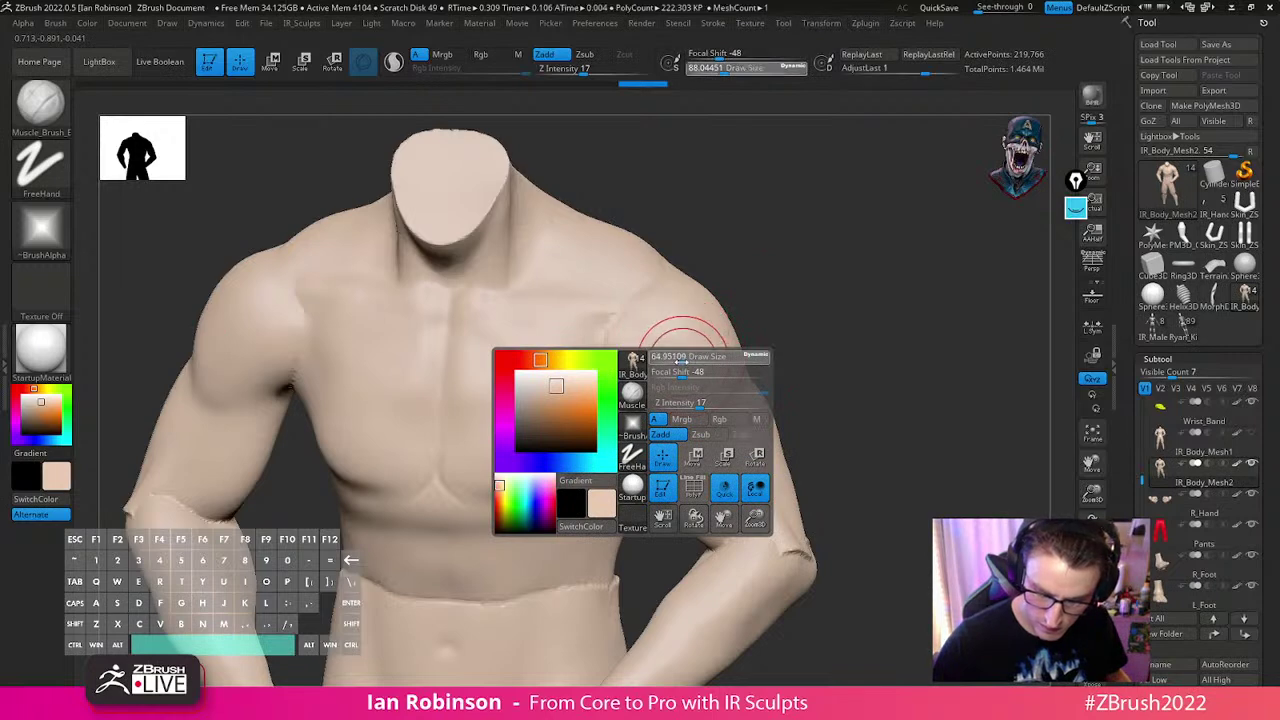
{"action": "right_click_drag", "start_coordinate": [780, 275], "coordinate": [724, 298]}
{"action": "mouse_move", "coordinate": [823, 283]}
{"action": "right_mouse_down"}
{"action": "mouse_move", "coordinate": [863, 294]}
{"action": "mouse_move", "coordinate": [727, 442]}
{"action": "right_mouse_up"}
{"action": "mouse_move", "coordinate": [846, 331]}
{"action": "right_mouse_down"}
{"action": "mouse_move", "coordinate": [758, 365]}
{"action": "mouse_move", "coordinate": [751, 394]}
{"action": "mouse_move", "coordinate": [716, 399]}
{"action": "right_mouse_up"}
{"action": "key", "text": "s"}
{"action": "left_click_drag", "start_coordinate": [714, 399], "coordinate": [704, 369]}
{"action": "left_click_drag", "start_coordinate": [703, 369], "coordinate": [689, 354]}
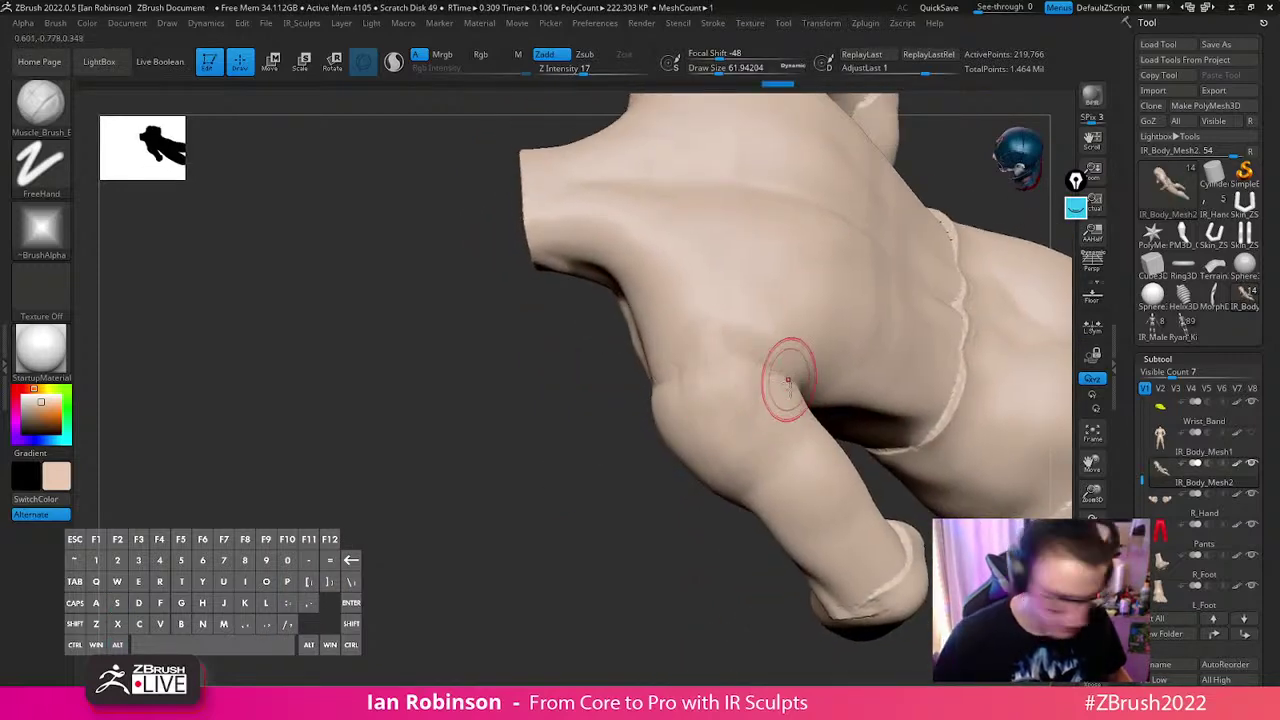
Switch to the ClayBuildup brush with Focal Shift -28, Z Intensity 15 and Alpha 06
{"action": "key", "text": "b"}
{"action": "key", "text": "c"}
{"action": "key", "text": "b"}
{"action": "key", "text": "space"}
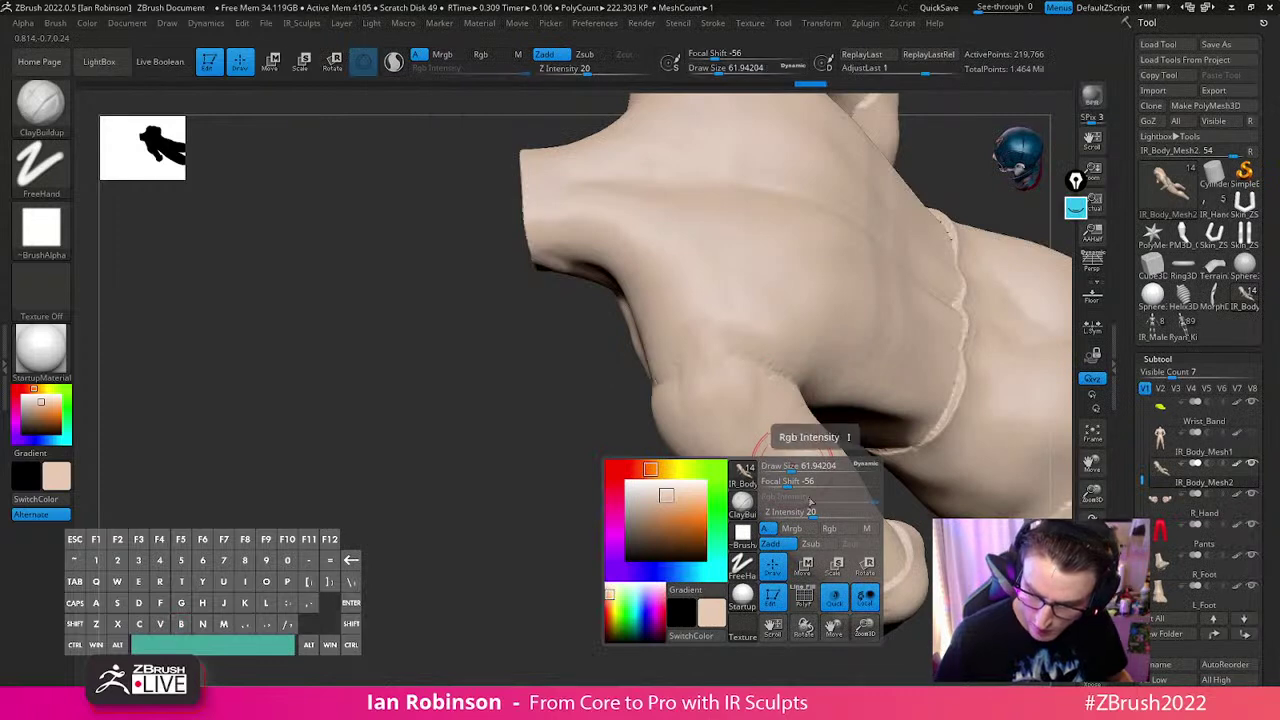
{"action": "left_click_drag", "start_coordinate": [790, 486], "coordinate": [805, 514]}
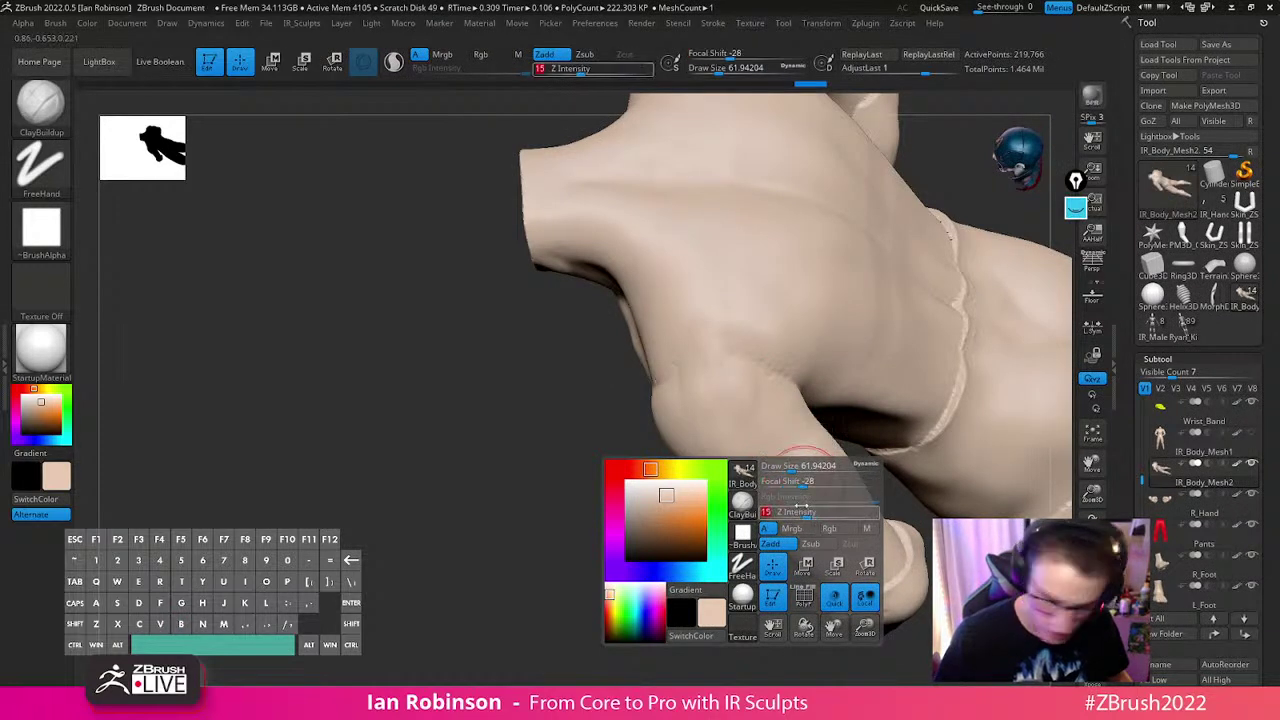
{"action": "left_click", "coordinate": [60, 245]}
{"action": "left_click", "coordinate": [488, 293]}
{"action": "key", "text": "space"}
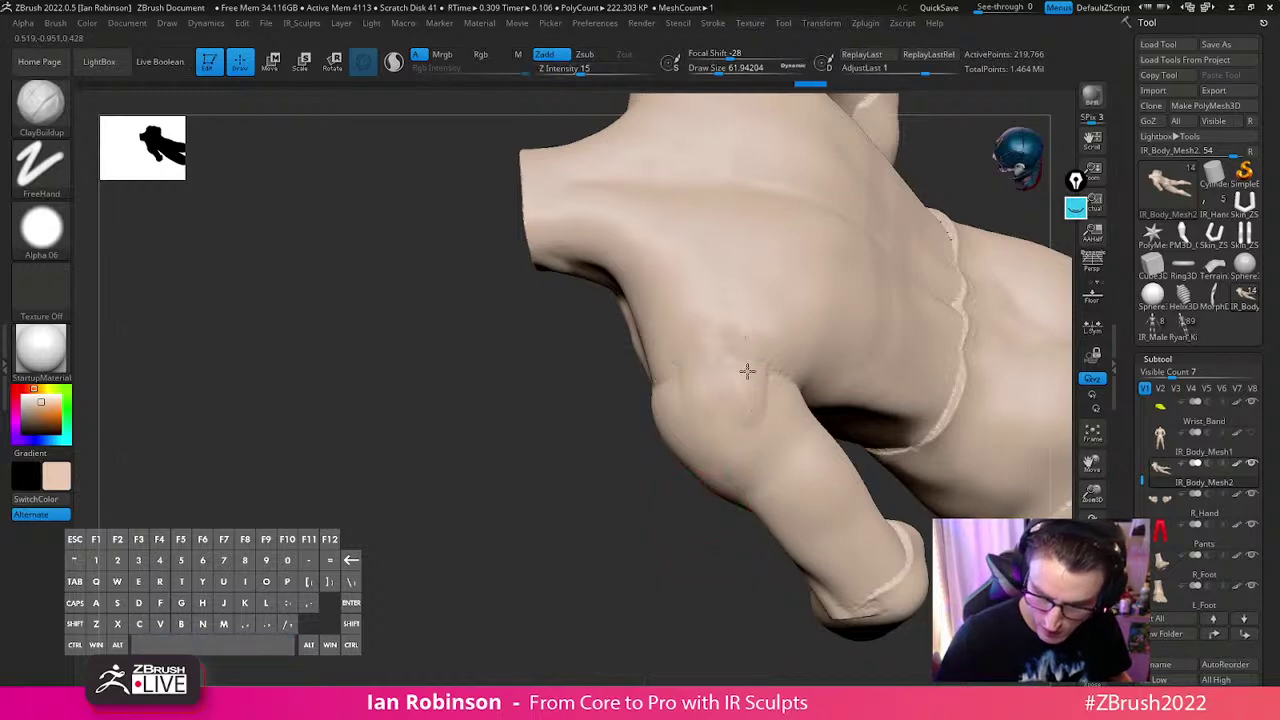
Build up the rear shoulder seam with ClayBuildup and enlarge the draw size to about 107 for the armpit area
{"action": "left_click_drag", "start_coordinate": [722, 355], "coordinate": [722, 372]}
{"action": "left_click_drag", "start_coordinate": [622, 510], "coordinate": [416, 498], "text": "alt"}
{"action": "key", "text": "s"}
{"action": "left_click_drag", "start_coordinate": [625, 381], "coordinate": [637, 385]}
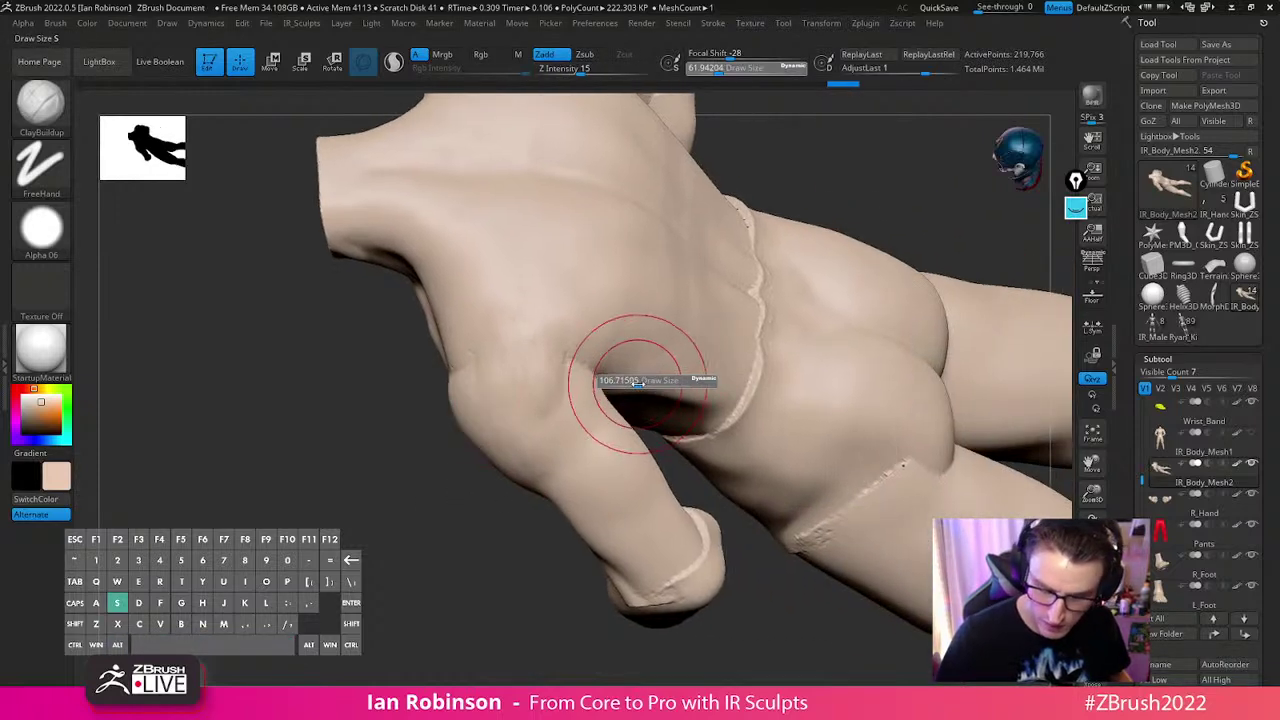
Build up the shoulder blade and upper back muscles with the ClayBuildup brush at a draw size of about 103
{"action": "right_click_drag", "start_coordinate": [640, 385], "coordinate": [601, 394]}
{"action": "mouse_move", "coordinate": [500, 337]}
{"action": "right_mouse_down"}
{"action": "mouse_move", "coordinate": [457, 286]}
{"action": "mouse_move", "coordinate": [543, 371]}
{"action": "right_mouse_up"}
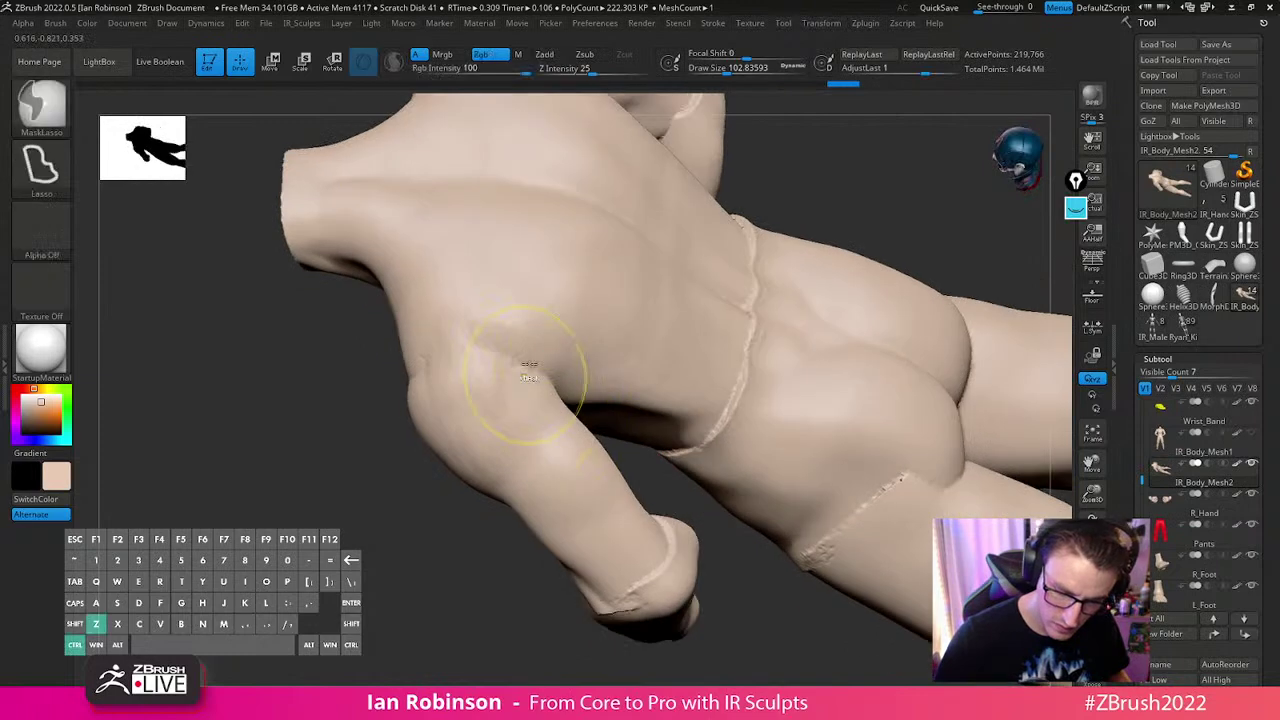
{"action": "key", "text": "ctrl+z"}
{"action": "mouse_move", "coordinate": [471, 606]}
{"action": "left_mouse_down"}
{"action": "mouse_move", "coordinate": [780, 297]}
{"action": "mouse_move", "coordinate": [829, 300]}
{"action": "left_mouse_up"}
{"action": "left_click_drag", "start_coordinate": [933, 195], "coordinate": [808, 237], "text": "alt"}
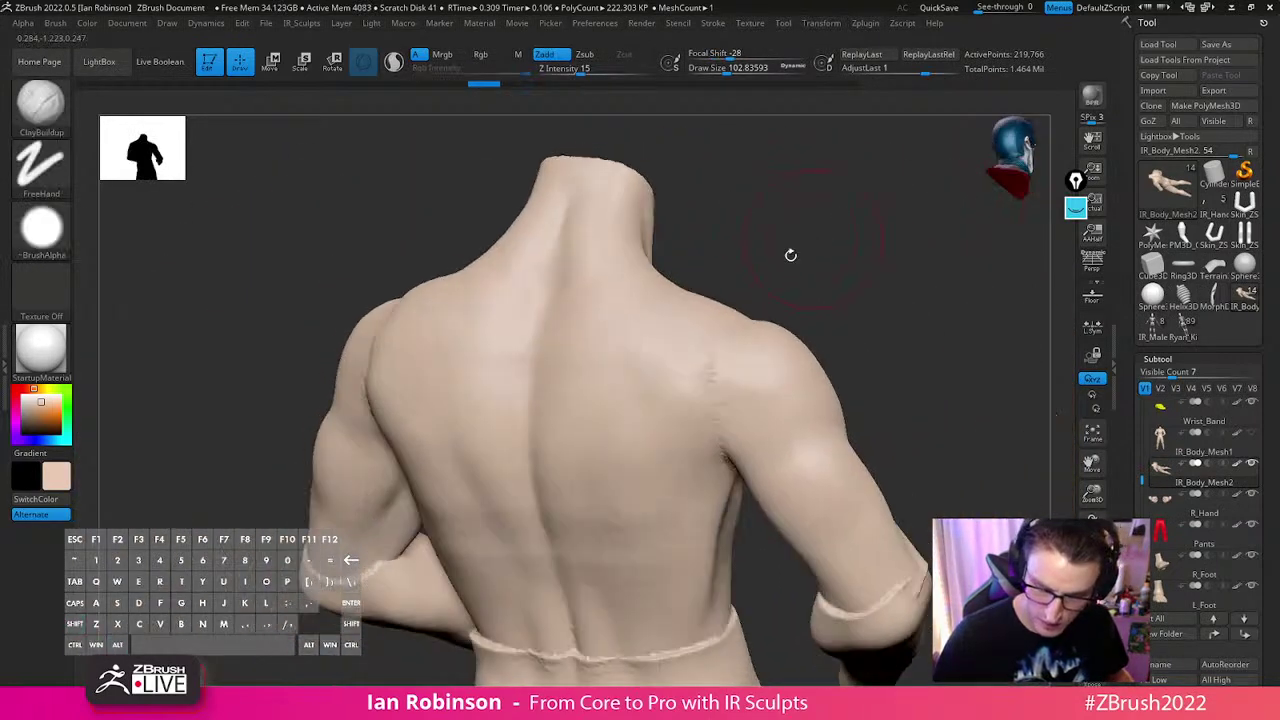
{"action": "mouse_move", "coordinate": [603, 438]}
{"action": "left_mouse_down"}
{"action": "mouse_move", "coordinate": [637, 497]}
{"action": "mouse_move", "coordinate": [703, 466]}
{"action": "mouse_move", "coordinate": [648, 512]}
{"action": "left_mouse_up"}
{"action": "left_click_drag", "start_coordinate": [642, 503], "coordinate": [645, 518]}
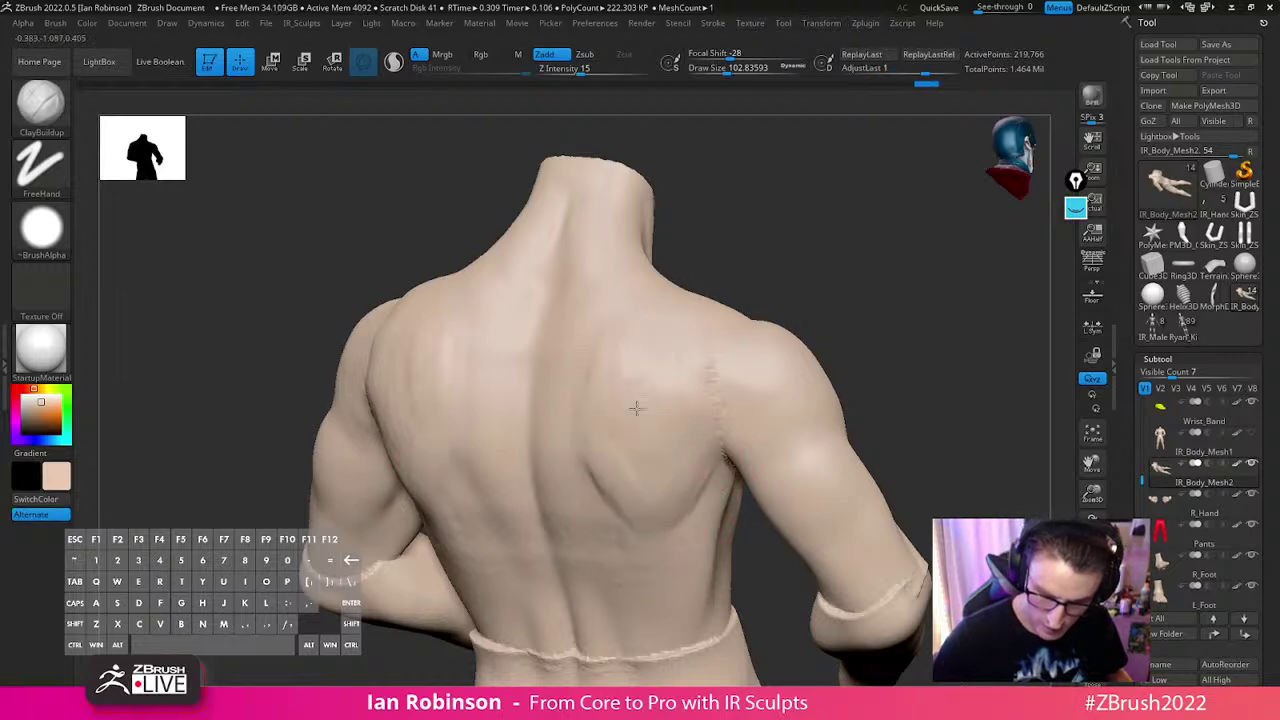
{"action": "mouse_move", "coordinate": [646, 472]}
{"action": "left_mouse_down"}
{"action": "mouse_move", "coordinate": [660, 480]}
{"action": "mouse_move", "coordinate": [634, 476]}
{"action": "mouse_move", "coordinate": [643, 362]}
{"action": "left_mouse_up"}
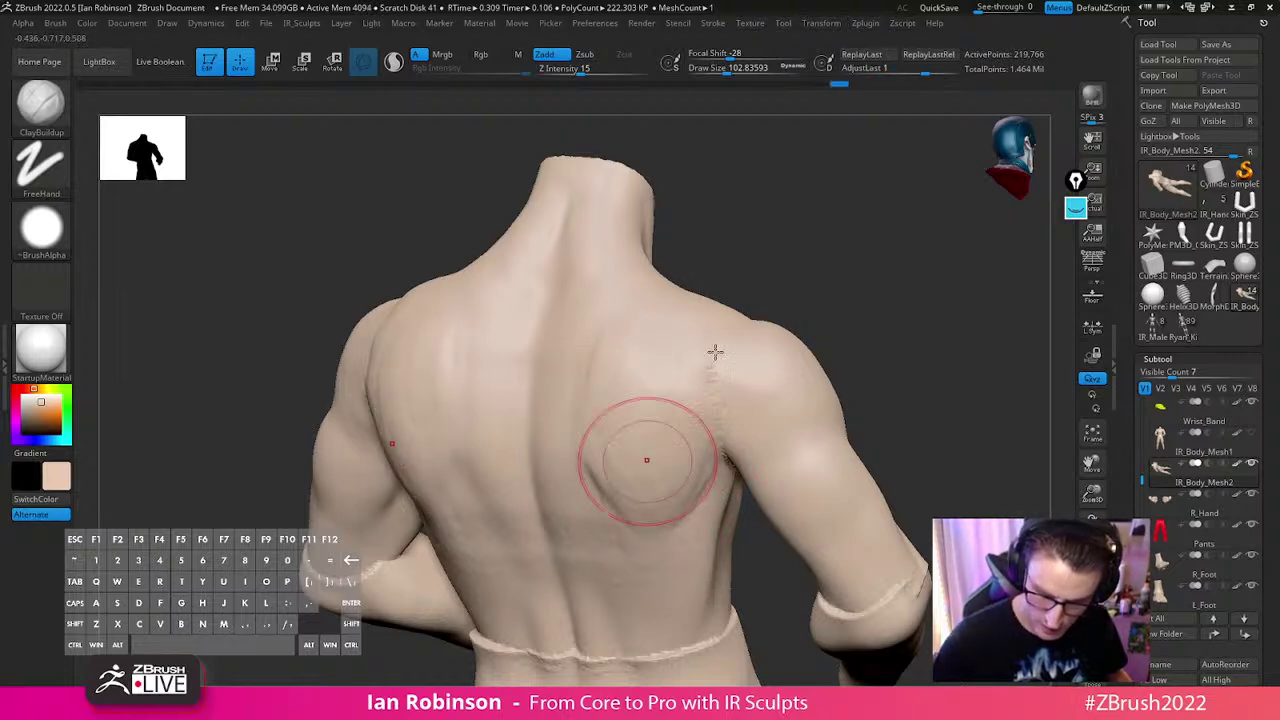
{"action": "left_click_drag", "start_coordinate": [885, 175], "coordinate": [901, 322]}
{"action": "right_click_drag", "start_coordinate": [898, 325], "coordinate": [851, 445]}
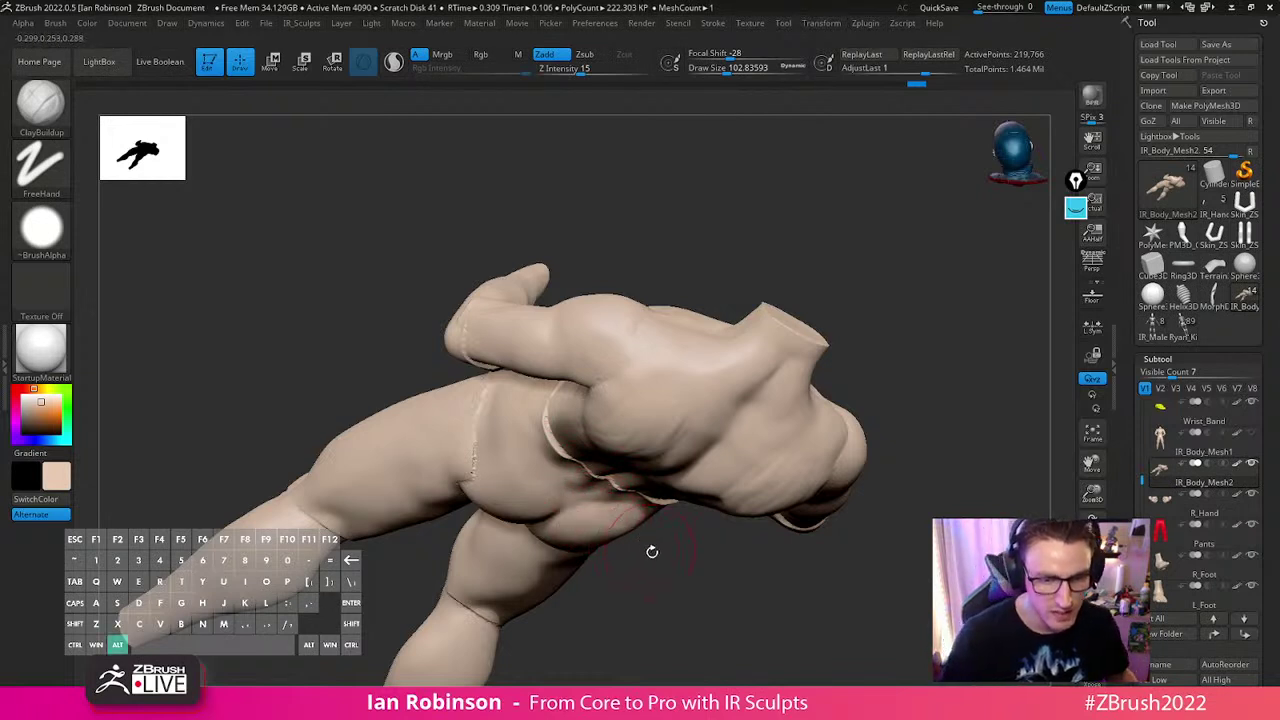
Undo the recent sculpting and the DynaMesh merge to restore the body's separate polygroups
{"action": "left_click_drag", "start_coordinate": [651, 549], "coordinate": [680, 500], "text": "alt"}
{"action": "mouse_move", "coordinate": [854, 369]}
{"action": "left_mouse_down"}
{"action": "mouse_move", "coordinate": [937, 326]}
{"action": "mouse_move", "coordinate": [1000, 320]}
{"action": "left_mouse_up"}
{"action": "left_click_drag", "start_coordinate": [1030, 275], "coordinate": [690, 350], "text": "alt"}
{"action": "left_click", "coordinate": [797, 374], "text": "ctrl"}
{"action": "key", "text": "ctrl+z"}
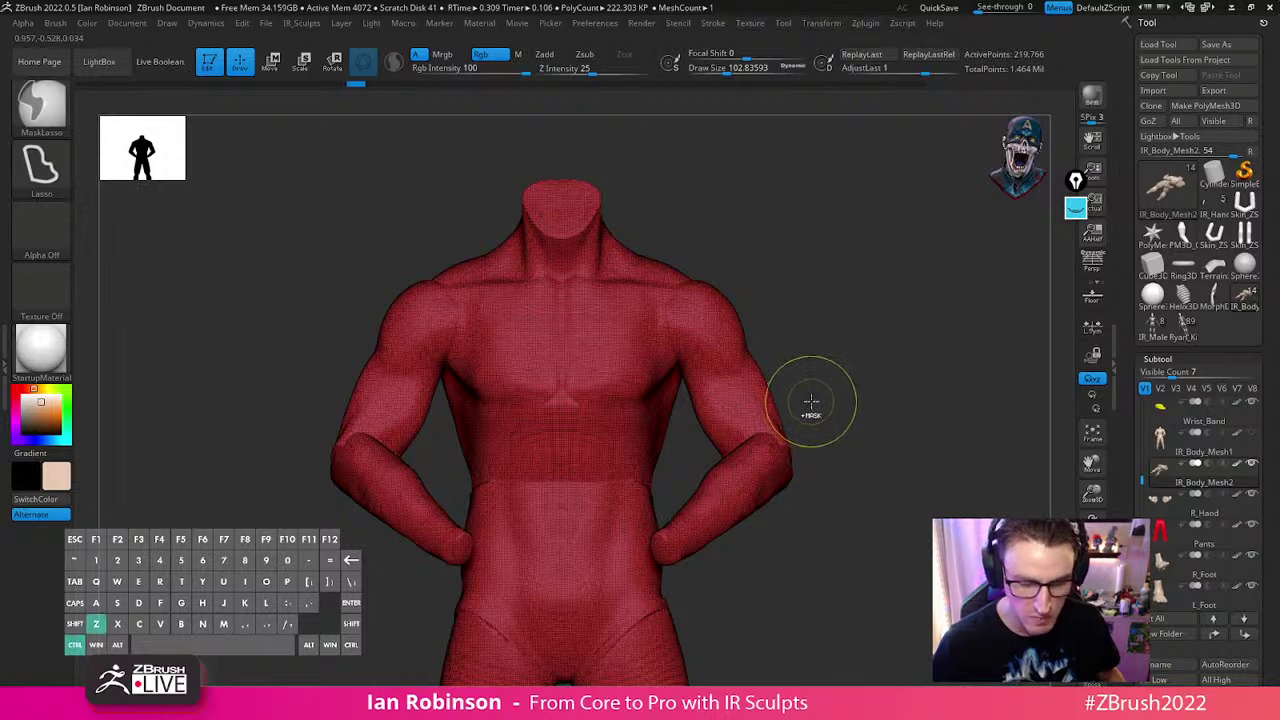
{"action": "key", "text": "ctrl+z"}
{"action": "key", "text": "ctrl+z"}
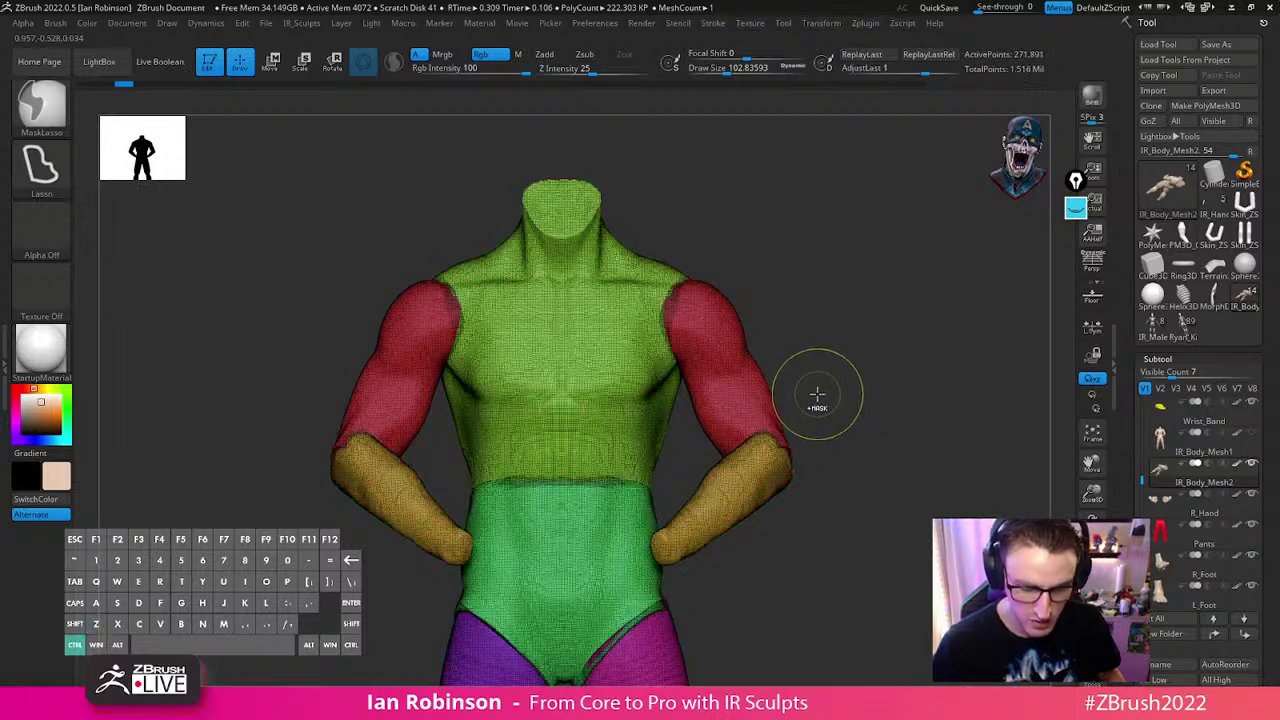
{"action": "key", "text": "ctrl+z"}
{"action": "key", "text": "ctrl+z"}
{"action": "key", "text": "ctrl+z"}
{"action": "key", "text": "shift+f"}
{"action": "key", "text": "shift+f"}
Disable Groups in the DynaMesh settings and remesh the body into one continuous mesh
{"action": "key", "text": "g"}
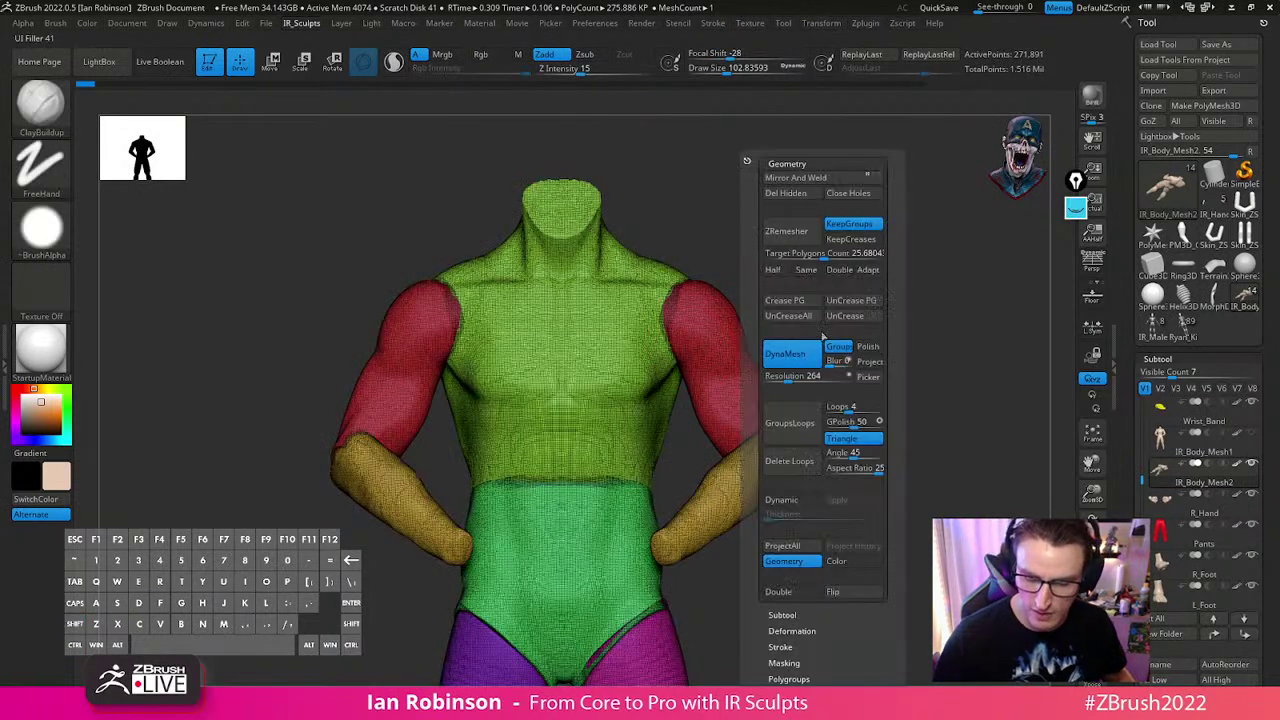
{"action": "left_click_drag", "start_coordinate": [1266, 314], "coordinate": [1264, 116]}
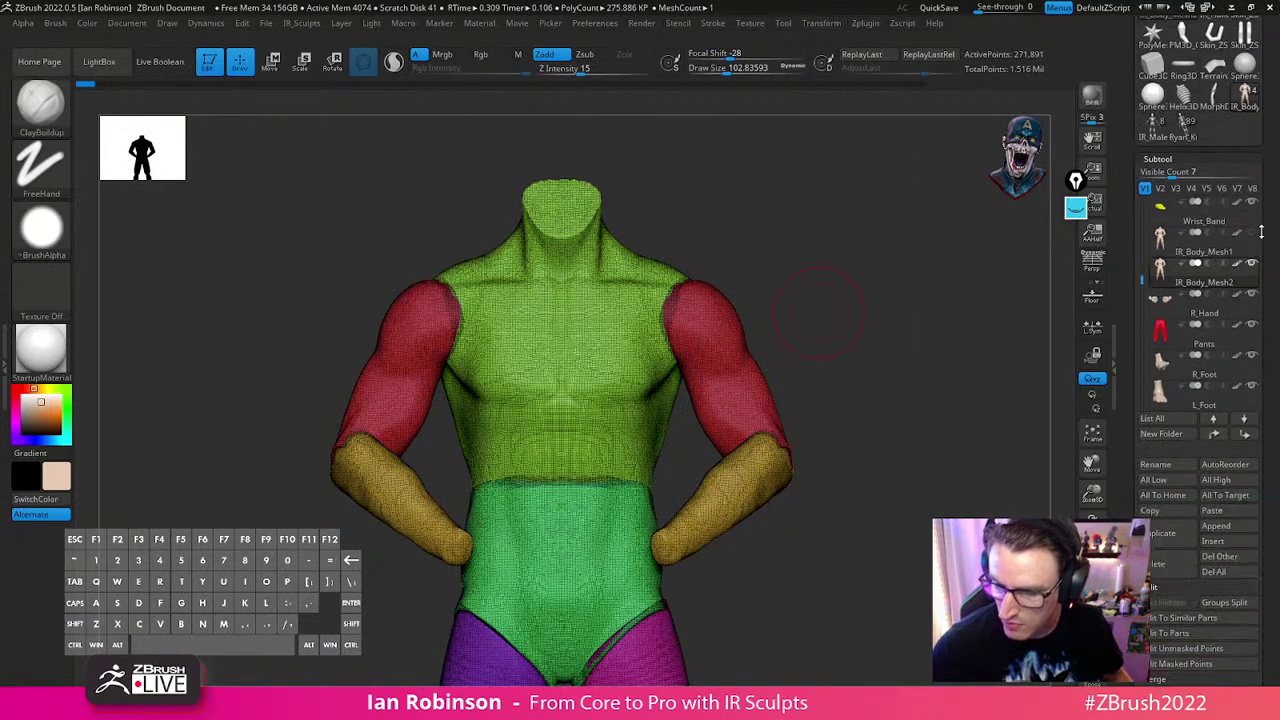
{"action": "left_click", "coordinate": [1187, 163]}
{"action": "key", "text": "space"}
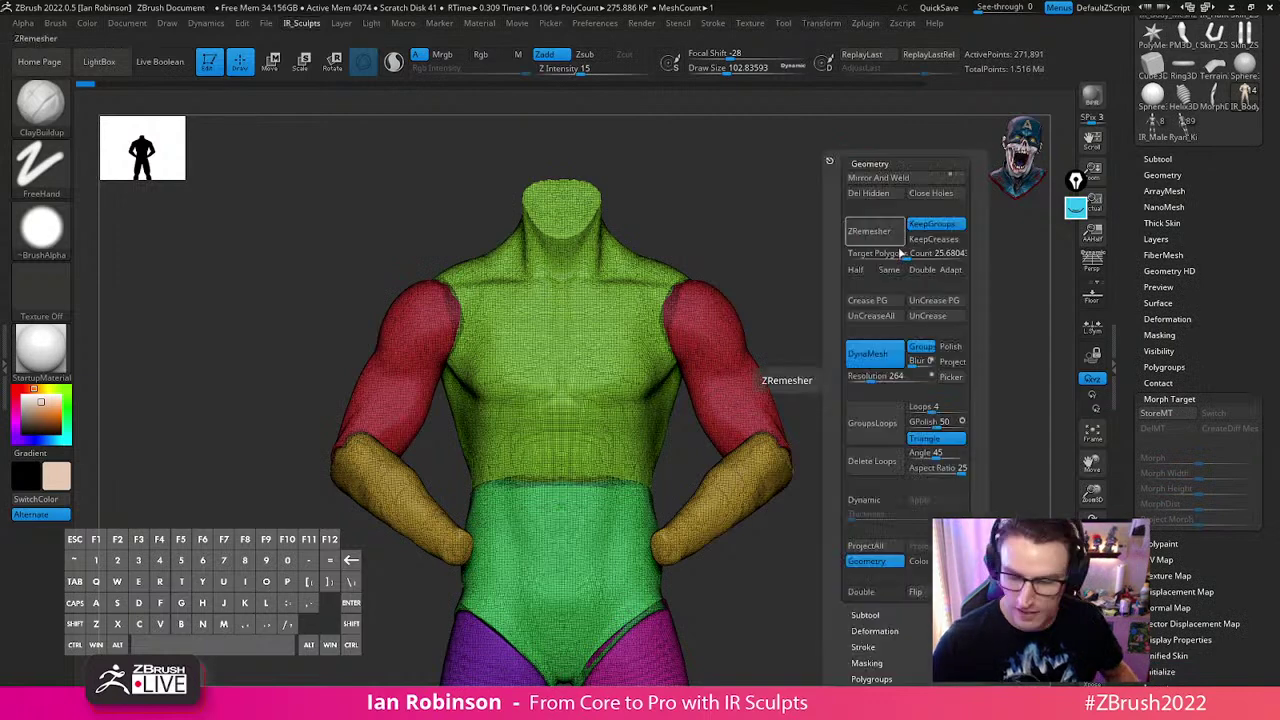
{"action": "left_click", "coordinate": [1163, 175]}
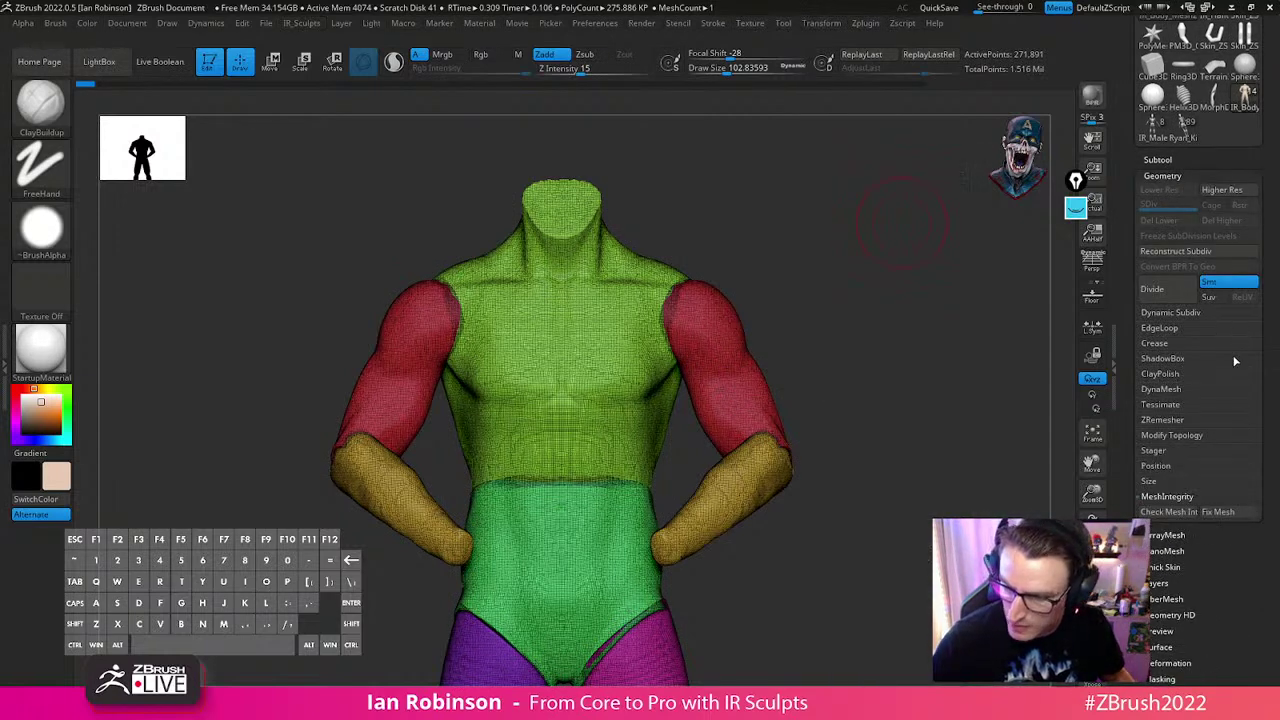
{"action": "left_click", "coordinate": [1162, 389]}
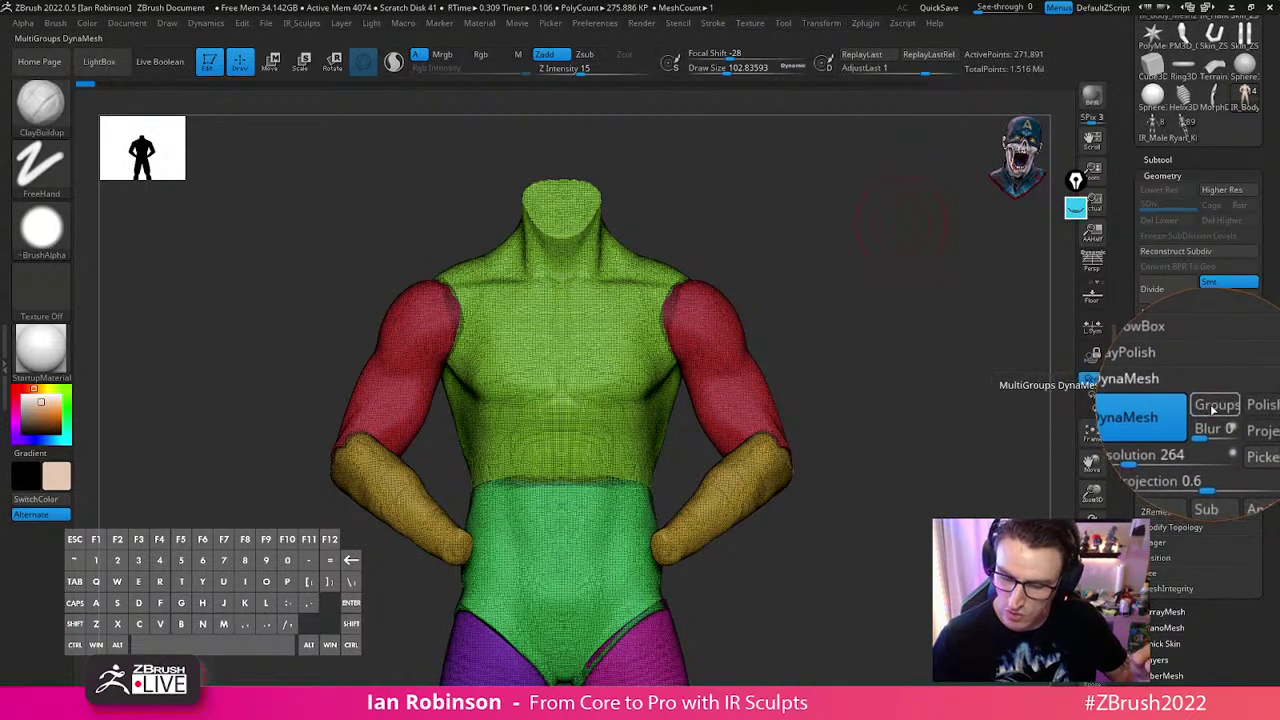
{"action": "key", "text": "ctrl"}
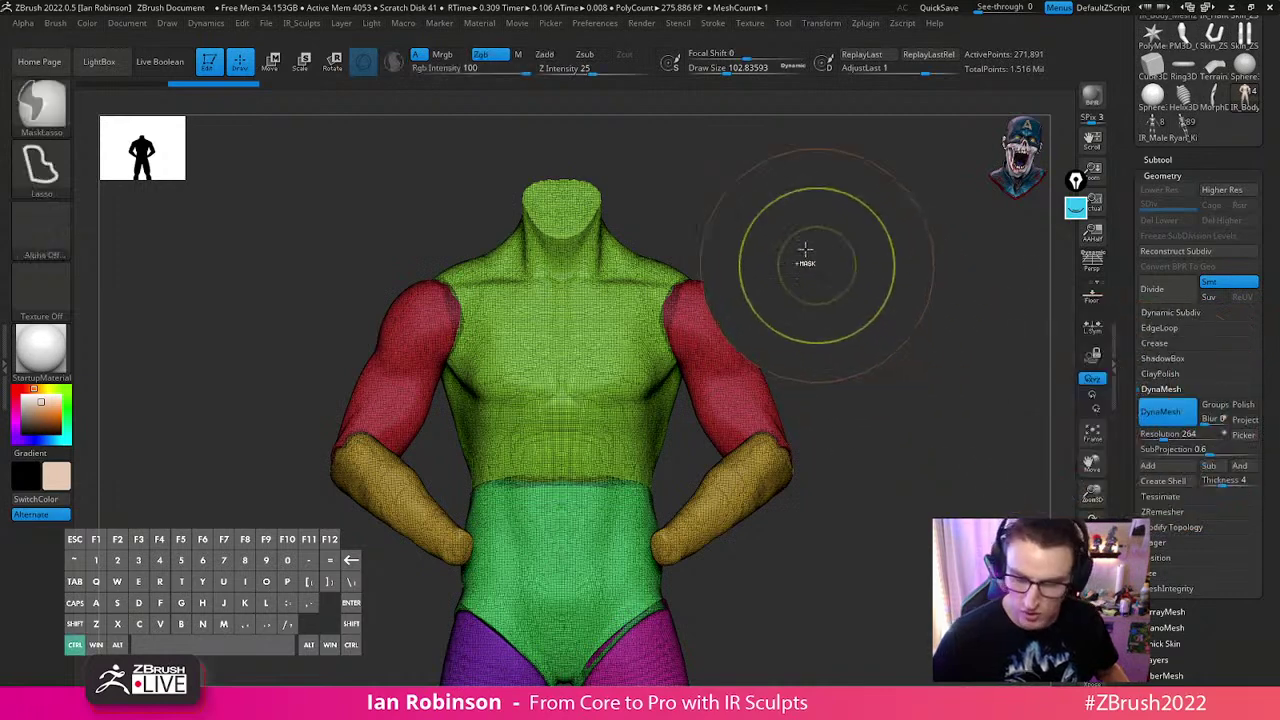
{"action": "left_click_drag", "start_coordinate": [812, 260], "coordinate": [730, 300], "text": "ctrl"}
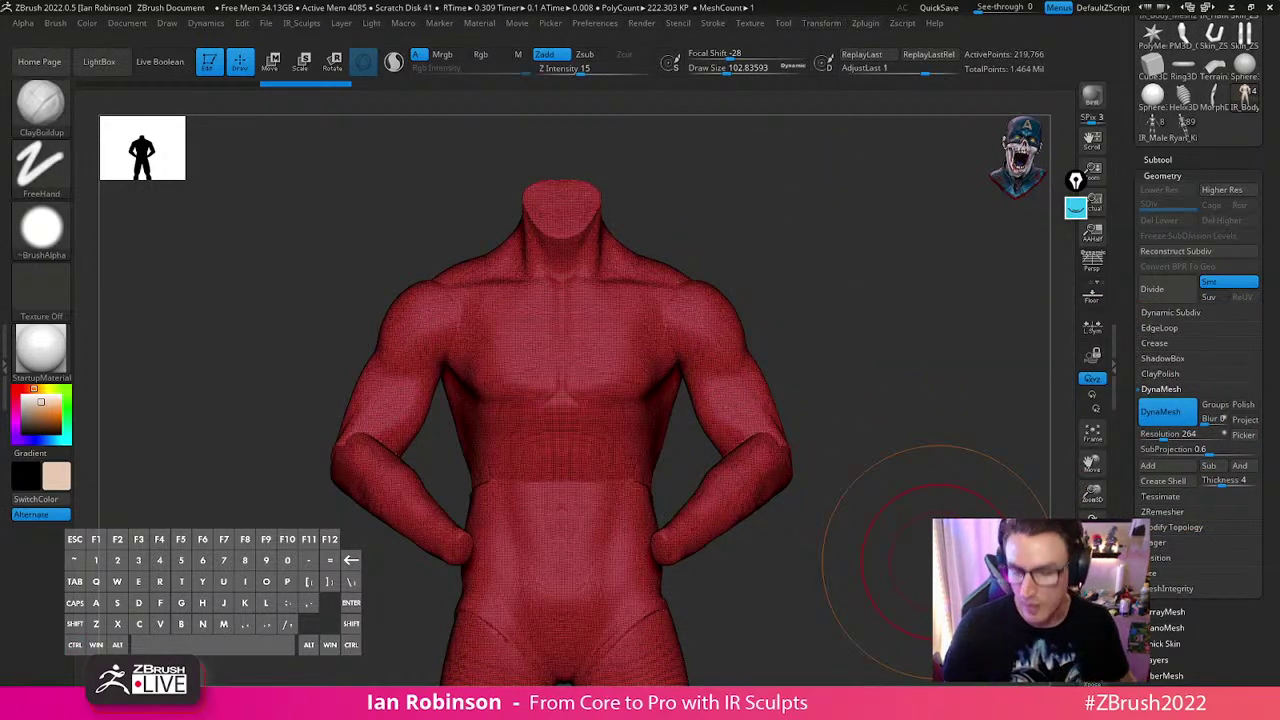
Hide the polyframe and sculpt the main folds of the chest muscle with ClayBuildup at a draw size of about 71
{"action": "mouse_move", "coordinate": [935, 560]}
{"action": "left_mouse_down"}
{"action": "mouse_move", "coordinate": [875, 337]}
{"action": "mouse_move", "coordinate": [851, 325]}
{"action": "left_mouse_up"}
{"action": "key", "text": "s"}
{"action": "mouse_move", "coordinate": [821, 266]}
{"action": "right_mouse_down", "text": "alt"}
{"action": "mouse_move", "coordinate": [829, 274]}
{"action": "mouse_move", "coordinate": [671, 334]}
{"action": "mouse_move", "coordinate": [677, 261]}
{"action": "mouse_move", "coordinate": [742, 300]}
{"action": "mouse_move", "coordinate": [685, 330]}
{"action": "right_mouse_up", "text": "alt"}
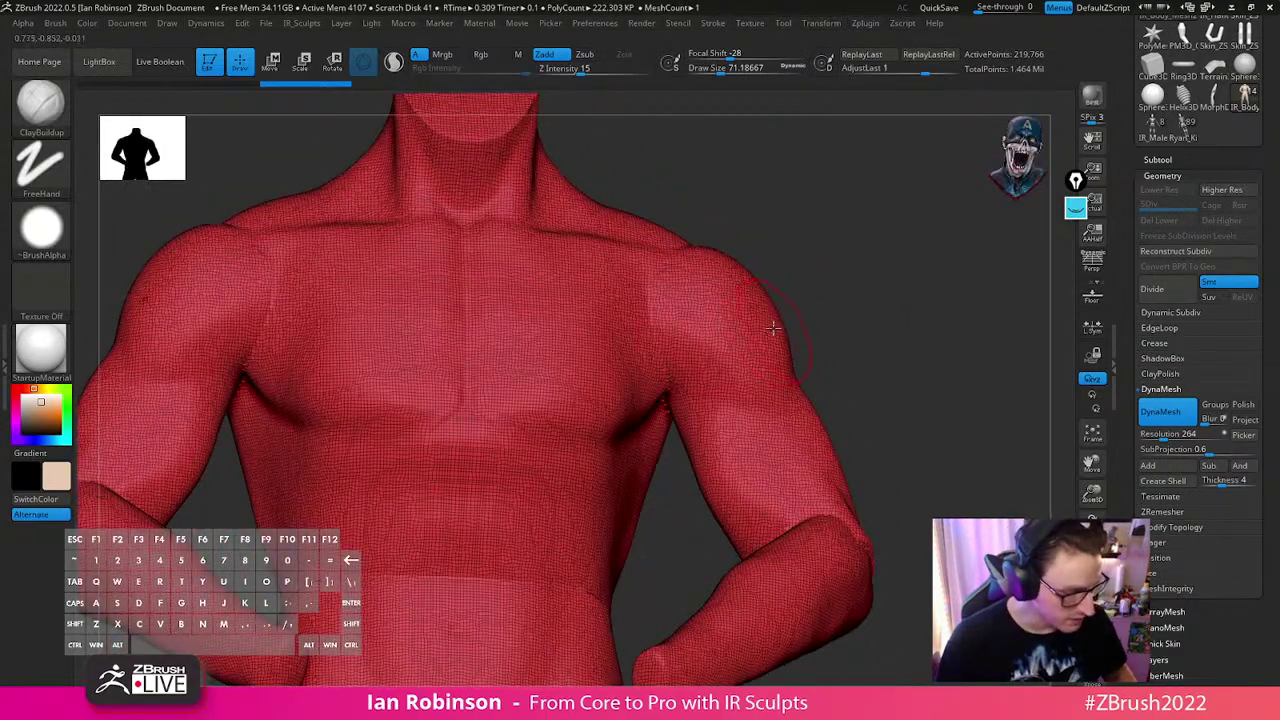
{"action": "key", "text": "shift+f"}
{"action": "right_click_drag", "start_coordinate": [866, 311], "coordinate": [838, 322]}
{"action": "key", "text": "ctrl+z"}
{"action": "left_click_drag", "start_coordinate": [681, 378], "coordinate": [548, 403]}
{"action": "mouse_move", "coordinate": [637, 383]}
{"action": "left_mouse_down"}
{"action": "mouse_move", "coordinate": [477, 389]}
{"action": "mouse_move", "coordinate": [600, 363]}
{"action": "left_mouse_up"}
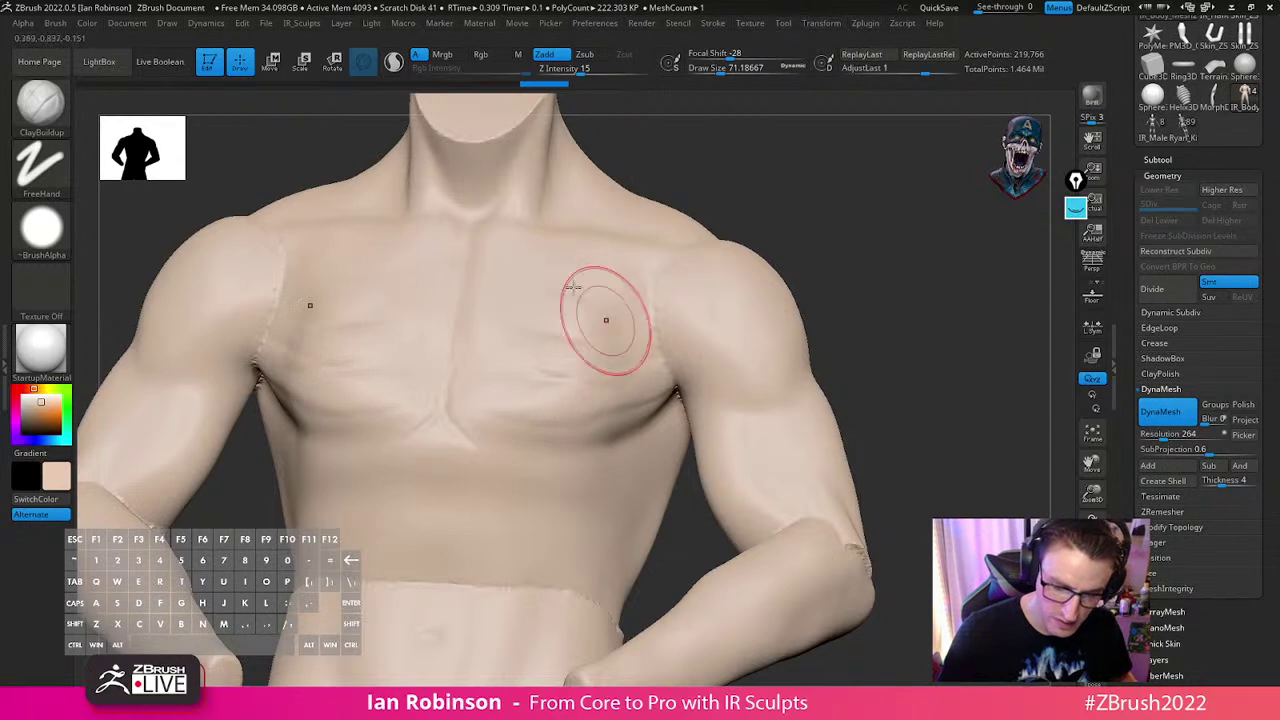
{"action": "mouse_move", "coordinate": [923, 268]}
{"action": "left_mouse_down"}
{"action": "mouse_move", "coordinate": [688, 323]}
{"action": "mouse_move", "coordinate": [586, 400]}
{"action": "mouse_move", "coordinate": [500, 323]}
{"action": "mouse_move", "coordinate": [520, 408]}
{"action": "mouse_move", "coordinate": [508, 406]}
{"action": "left_mouse_up"}
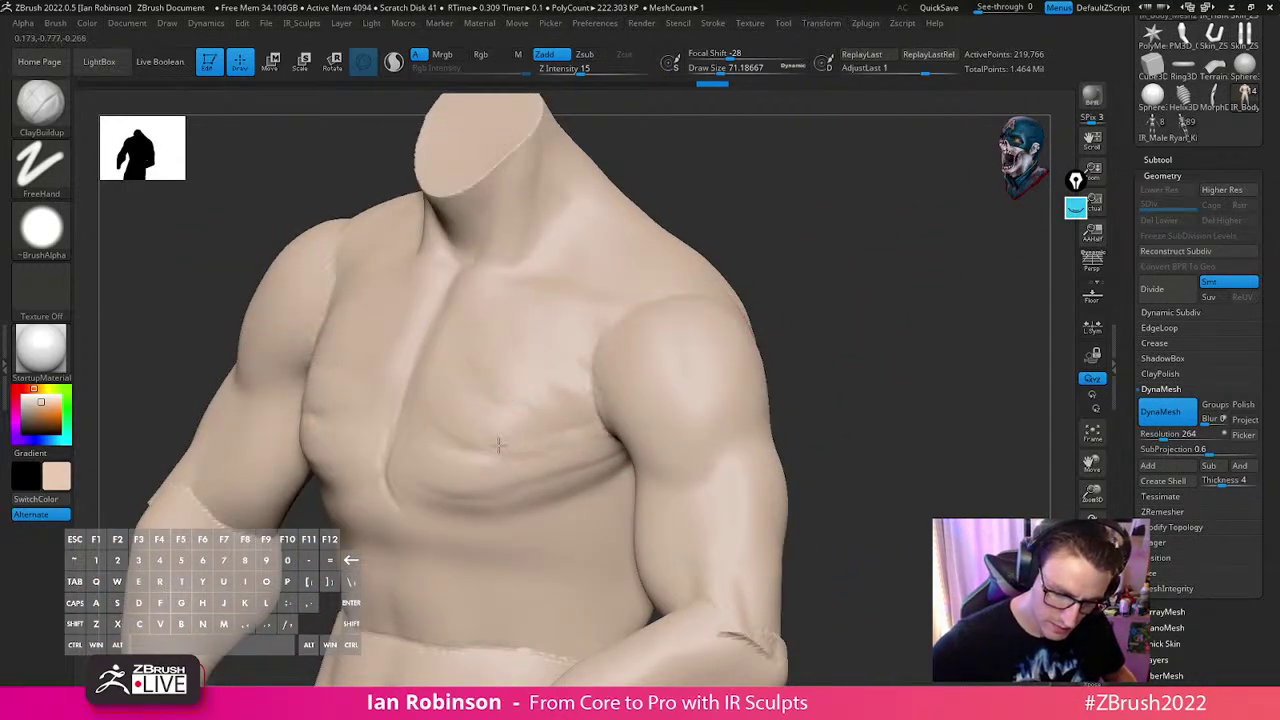
{"action": "left_click_drag", "start_coordinate": [440, 452], "coordinate": [490, 476]}
Set ClayBuildup to a draw size of about 56, focal shift -45, Z intensity 20 and the square Alpha 28
{"action": "mouse_move", "coordinate": [841, 342]}
{"action": "left_mouse_down", "text": "alt"}
{"action": "mouse_move", "coordinate": [847, 300]}
{"action": "mouse_move", "coordinate": [836, 337]}
{"action": "left_mouse_up", "text": "alt"}
{"action": "key", "text": "s"}
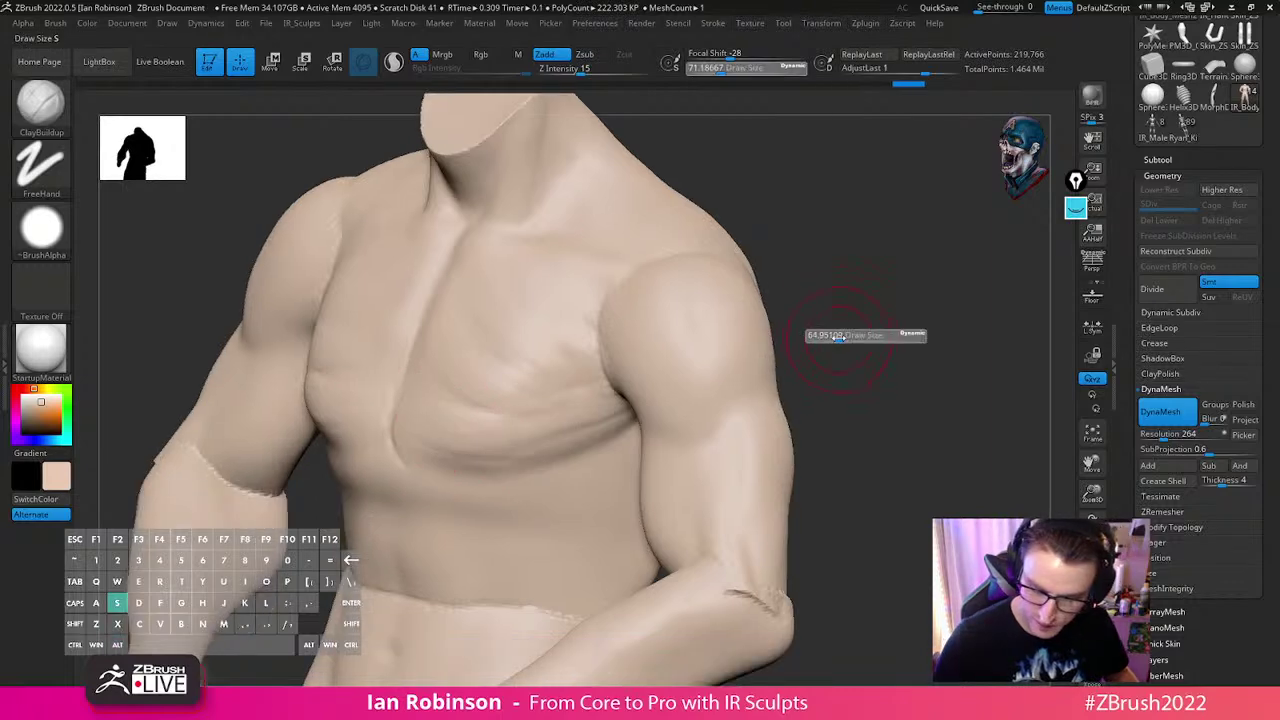
{"action": "key", "text": "space"}
{"action": "left_click_drag", "start_coordinate": [851, 384], "coordinate": [840, 355]}
{"action": "left_click", "coordinate": [56, 230]}
{"action": "left_click", "coordinate": [46, 235]}
{"action": "left_click", "coordinate": [305, 251]}
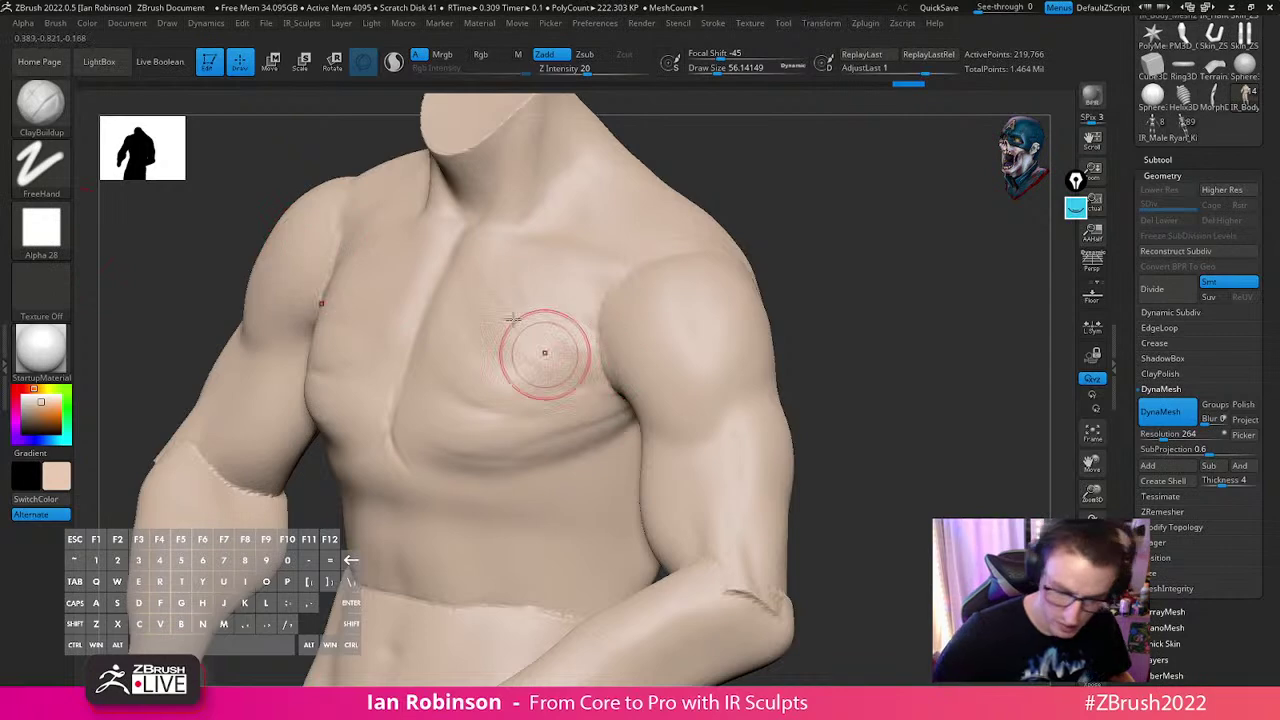
Sculpt fanned muscle fibre striations across the pectoral, running between the breastbone and the armpit
{"action": "left_click_drag", "start_coordinate": [780, 254], "coordinate": [748, 306]}
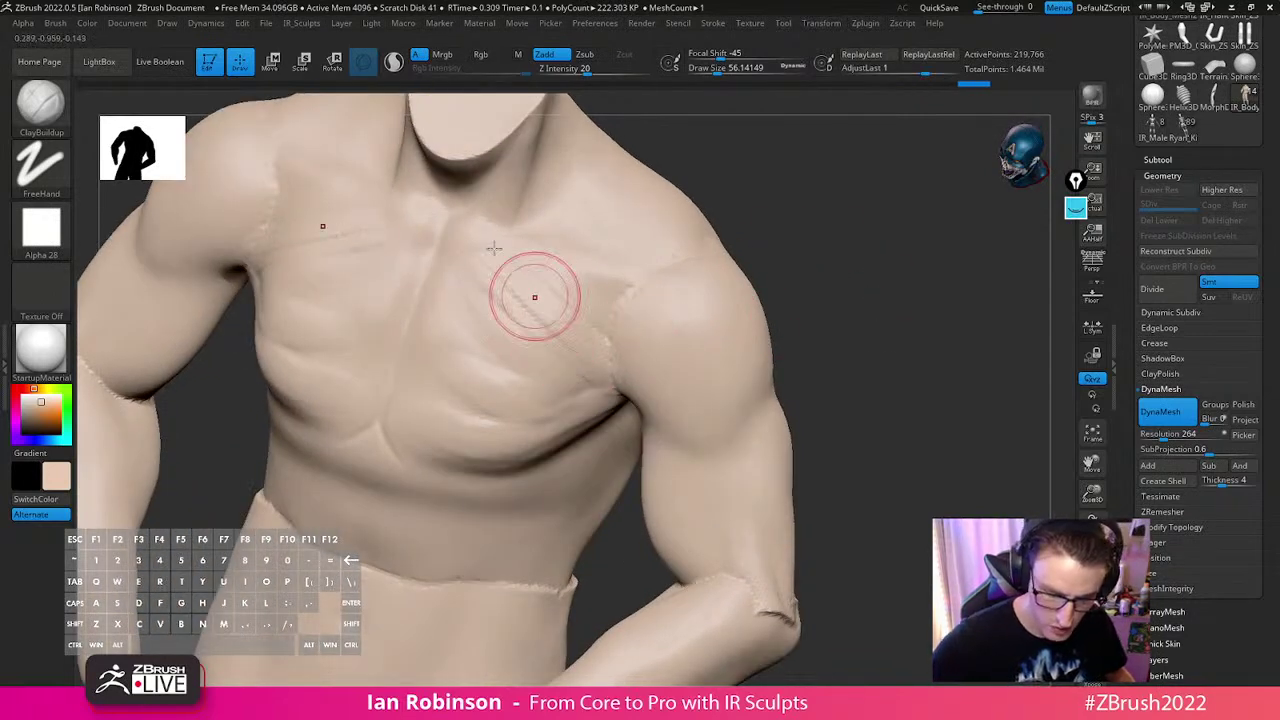
{"action": "left_click_drag", "start_coordinate": [575, 284], "coordinate": [608, 350]}
{"action": "left_click_drag", "start_coordinate": [505, 283], "coordinate": [558, 365]}
{"action": "left_click_drag", "start_coordinate": [489, 254], "coordinate": [568, 366]}
{"action": "left_click_drag", "start_coordinate": [457, 302], "coordinate": [580, 385]}
{"action": "left_click_drag", "start_coordinate": [480, 325], "coordinate": [560, 401]}
{"action": "left_click_drag", "start_coordinate": [447, 338], "coordinate": [540, 398]}
{"action": "left_click_drag", "start_coordinate": [450, 362], "coordinate": [530, 402]}
{"action": "mouse_move", "coordinate": [424, 393]}
{"action": "left_mouse_down"}
{"action": "mouse_move", "coordinate": [508, 426]}
{"action": "mouse_move", "coordinate": [536, 422]}
{"action": "left_mouse_up"}
{"action": "left_click_drag", "start_coordinate": [893, 310], "coordinate": [838, 298]}
{"action": "mouse_move", "coordinate": [469, 423]}
{"action": "left_mouse_down"}
{"action": "mouse_move", "coordinate": [518, 438]}
{"action": "mouse_move", "coordinate": [500, 430]}
{"action": "left_mouse_up"}
Sculpt lengthwise muscle fibres down the front and side of the deltoid
{"action": "mouse_move", "coordinate": [838, 325]}
{"action": "left_mouse_down", "text": "alt"}
{"action": "mouse_move", "coordinate": [846, 437]}
{"action": "mouse_move", "coordinate": [850, 405]}
{"action": "mouse_move", "coordinate": [765, 390]}
{"action": "left_mouse_up", "text": "alt"}
{"action": "left_click_drag", "start_coordinate": [940, 310], "coordinate": [900, 347]}
{"action": "mouse_move", "coordinate": [734, 396]}
{"action": "left_mouse_down"}
{"action": "mouse_move", "coordinate": [683, 480]}
{"action": "mouse_move", "coordinate": [672, 470]}
{"action": "mouse_move", "coordinate": [640, 490]}
{"action": "mouse_move", "coordinate": [735, 440]}
{"action": "left_mouse_up"}
{"action": "left_click_drag", "start_coordinate": [520, 410], "coordinate": [740, 395]}
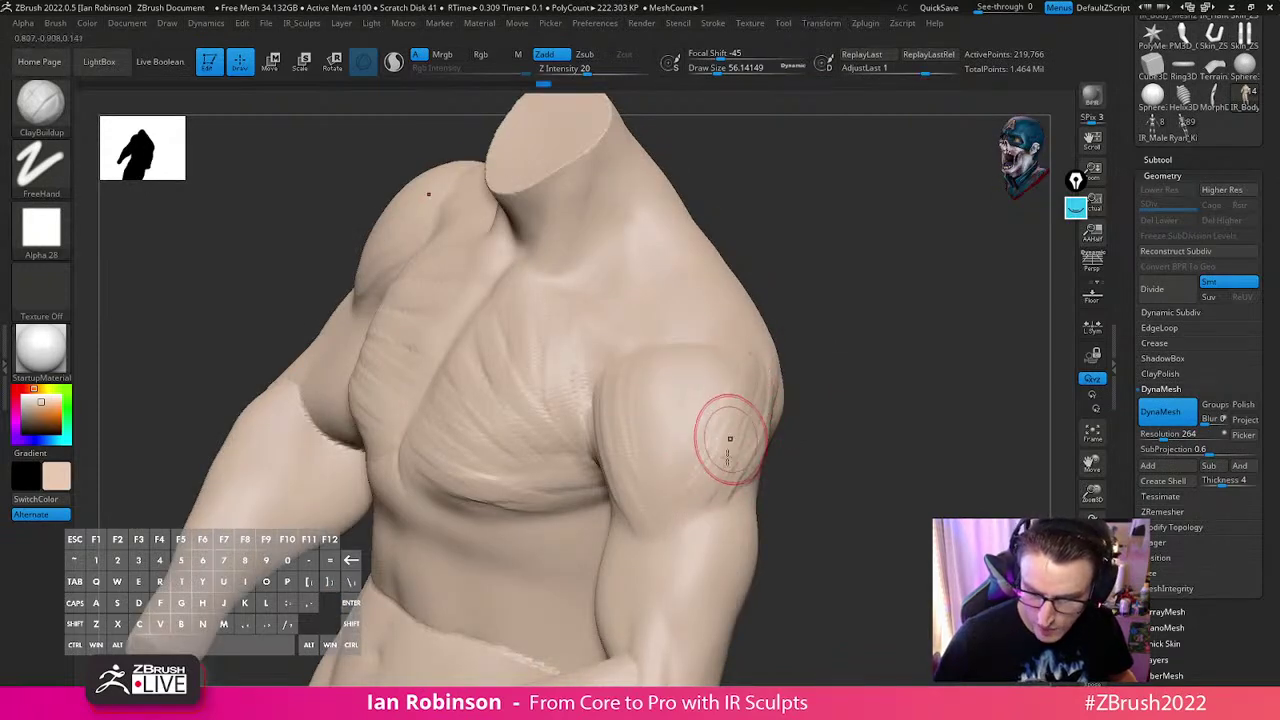
{"action": "mouse_move", "coordinate": [700, 373]}
{"action": "left_mouse_down"}
{"action": "mouse_move", "coordinate": [666, 518]}
{"action": "mouse_move", "coordinate": [672, 500]}
{"action": "left_mouse_up"}
{"action": "right_click_drag", "start_coordinate": [674, 486], "coordinate": [745, 486]}
{"action": "left_click_drag", "start_coordinate": [628, 395], "coordinate": [632, 524]}
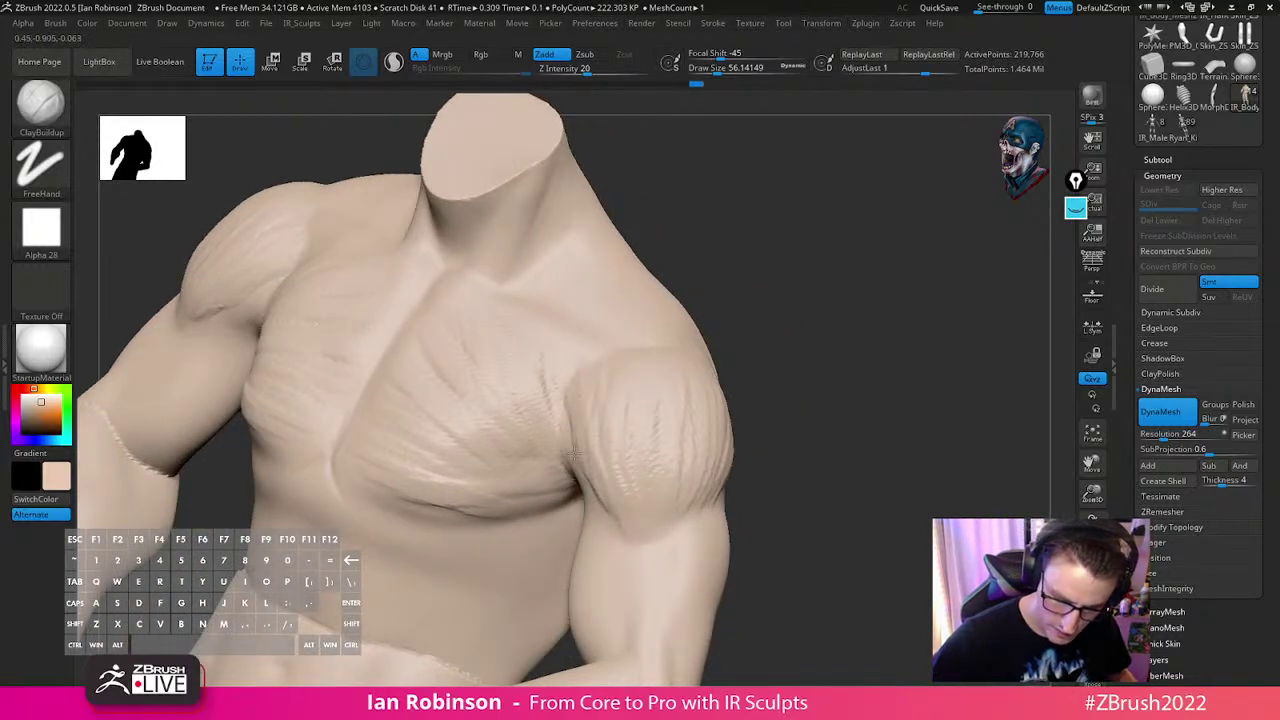
Add ClayBuildup muscle striations along the biceps, between the deltoid and the elbow
{"action": "mouse_move", "coordinate": [767, 316]}
{"action": "right_mouse_down"}
{"action": "mouse_move", "coordinate": [826, 334]}
{"action": "mouse_move", "coordinate": [803, 349]}
{"action": "right_mouse_up"}
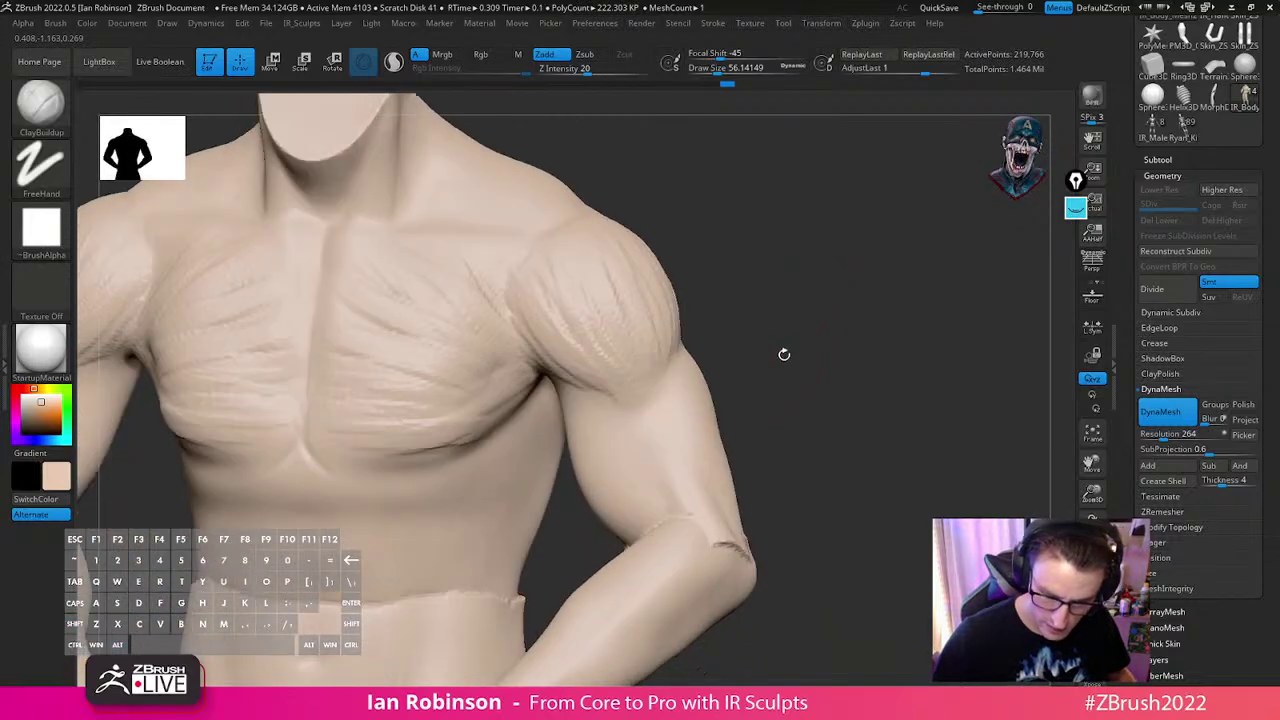
{"action": "right_click_drag", "start_coordinate": [740, 379], "coordinate": [586, 457]}
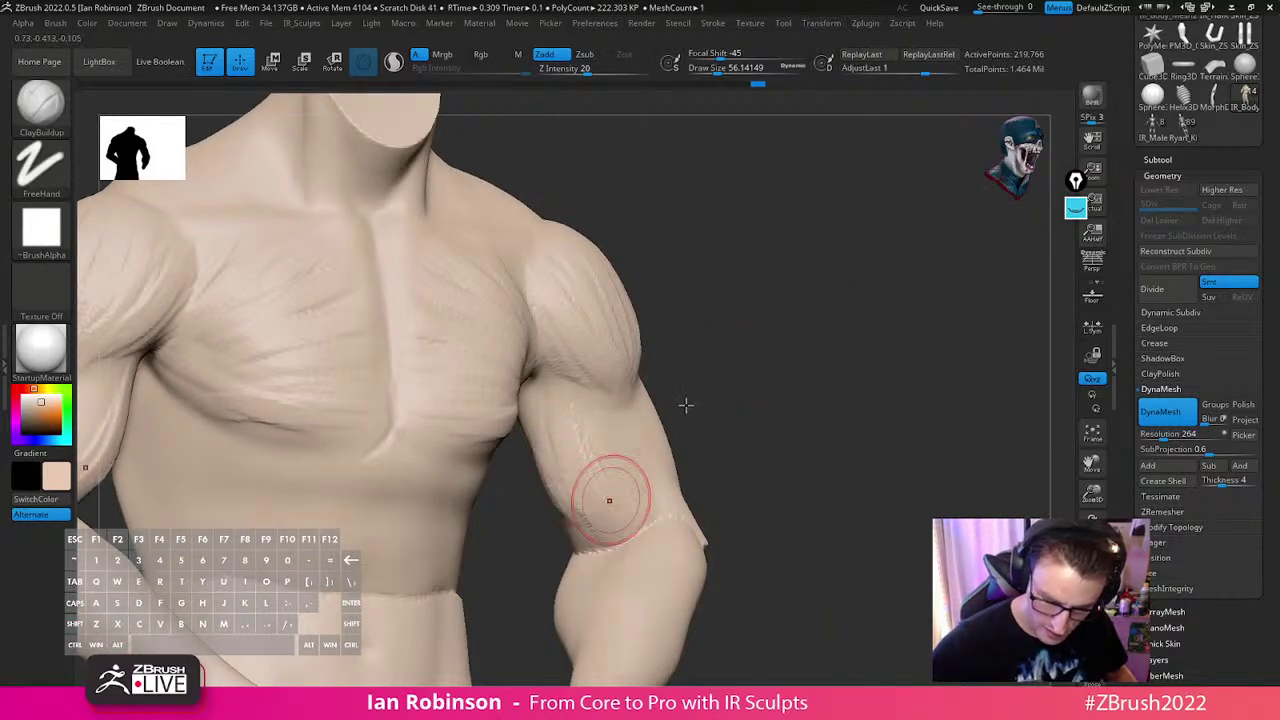
{"action": "right_click_drag", "start_coordinate": [600, 500], "coordinate": [846, 360]}
{"action": "right_click_drag", "start_coordinate": [719, 345], "coordinate": [545, 475]}
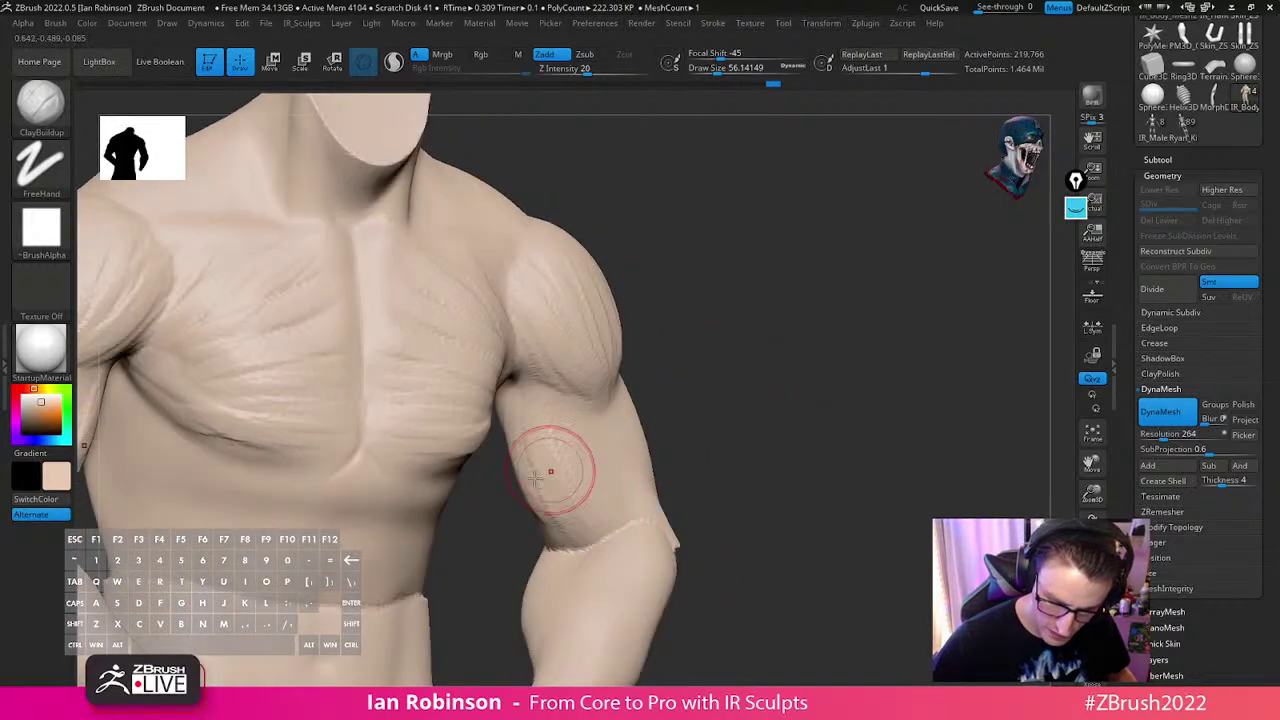
{"action": "right_click_drag", "start_coordinate": [605, 427], "coordinate": [590, 358], "text": "shift"}
{"action": "mouse_move", "coordinate": [580, 233]}
{"action": "right_mouse_down"}
{"action": "mouse_move", "coordinate": [746, 309]}
{"action": "mouse_move", "coordinate": [820, 297]}
{"action": "mouse_move", "coordinate": [700, 365]}
{"action": "right_mouse_up"}
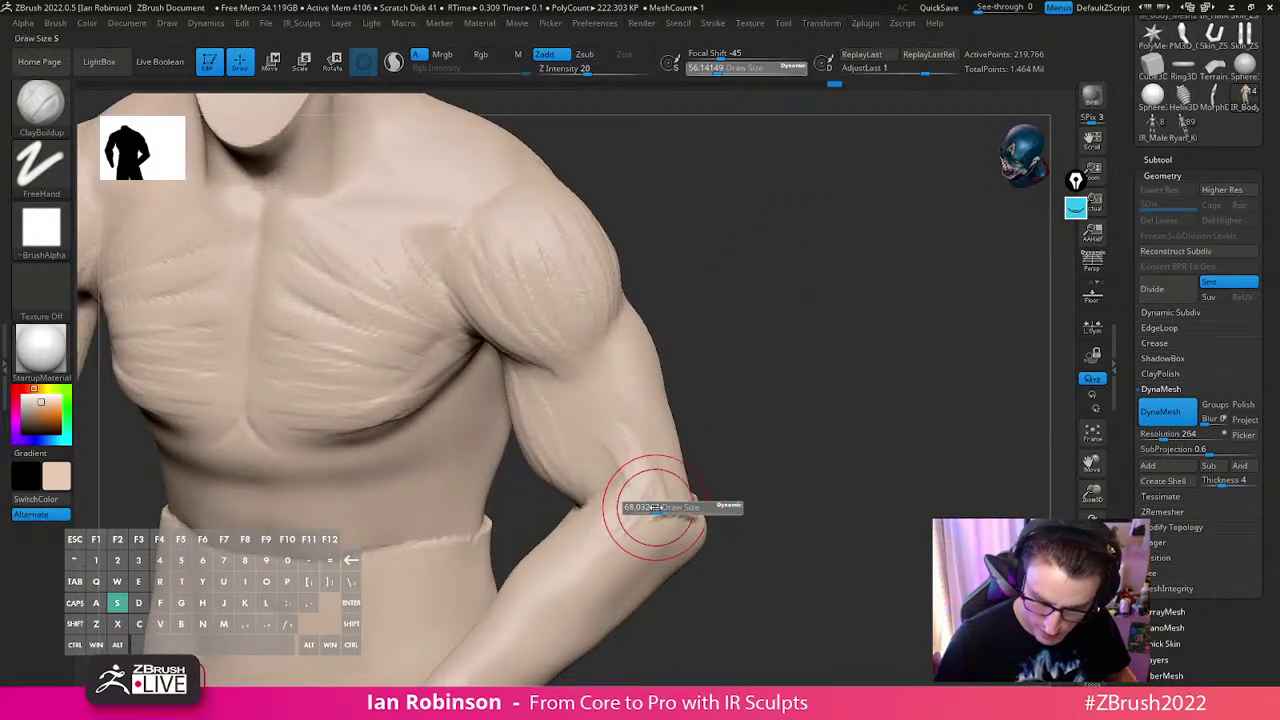
Set the draw size to about 65 and sculpt muscle strands from the elbow along the forearm
{"action": "mouse_move", "coordinate": [769, 449]}
{"action": "right_mouse_down"}
{"action": "mouse_move", "coordinate": [668, 420]}
{"action": "mouse_move", "coordinate": [820, 394]}
{"action": "mouse_move", "coordinate": [811, 366]}
{"action": "mouse_move", "coordinate": [690, 411]}
{"action": "right_mouse_up"}
{"action": "key", "text": "s"}
{"action": "left_click_drag", "start_coordinate": [628, 423], "coordinate": [658, 403]}
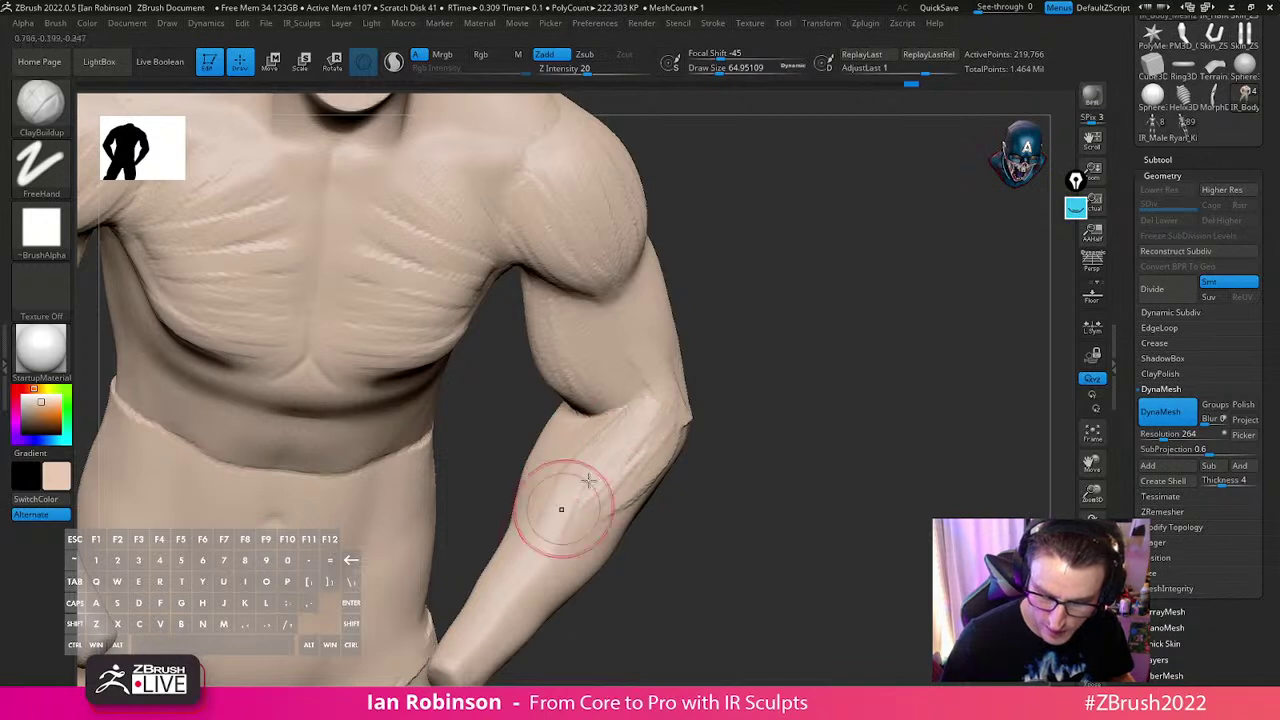
{"action": "left_click_drag", "start_coordinate": [652, 470], "coordinate": [554, 528]}
{"action": "right_click_drag", "start_coordinate": [738, 421], "coordinate": [704, 458]}
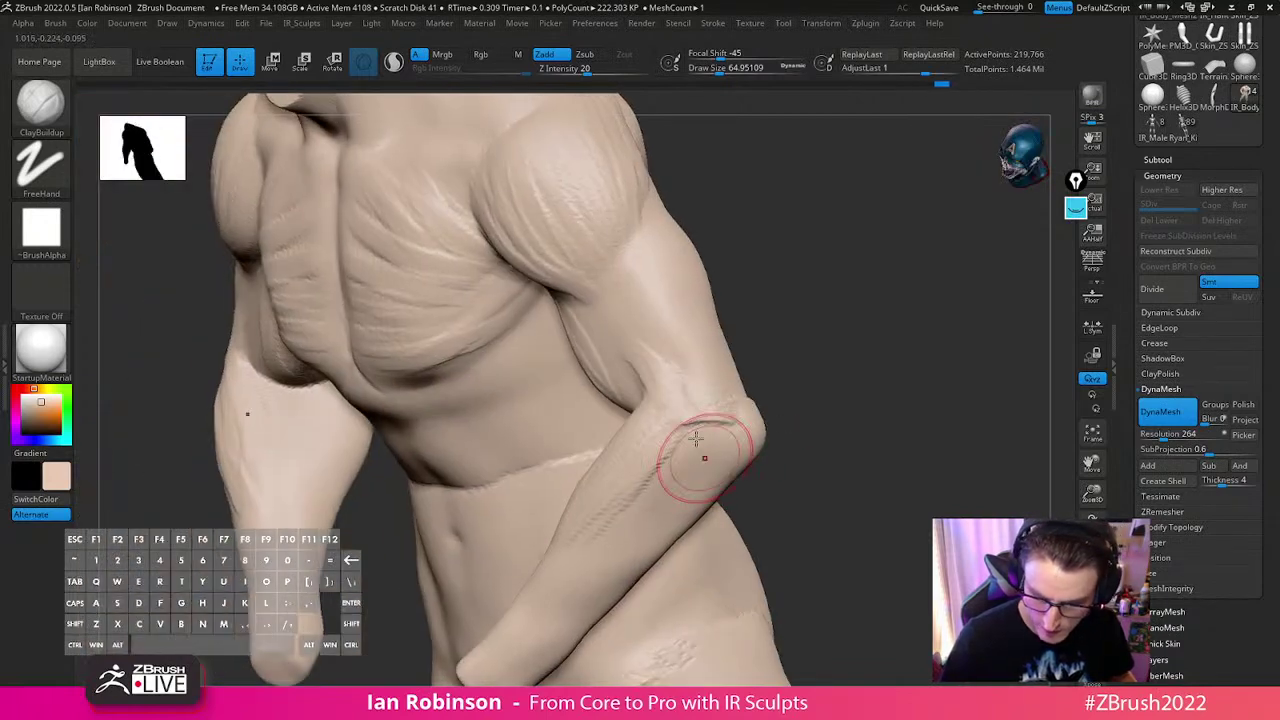
{"action": "left_click_drag", "start_coordinate": [682, 459], "coordinate": [636, 502]}
{"action": "mouse_move", "coordinate": [801, 384]}
{"action": "left_mouse_down"}
{"action": "mouse_move", "coordinate": [774, 410]}
{"action": "mouse_move", "coordinate": [697, 421]}
{"action": "left_mouse_up"}
{"action": "left_click_drag", "start_coordinate": [545, 495], "coordinate": [473, 528]}
{"action": "right_click_drag", "start_coordinate": [473, 528], "coordinate": [466, 606]}
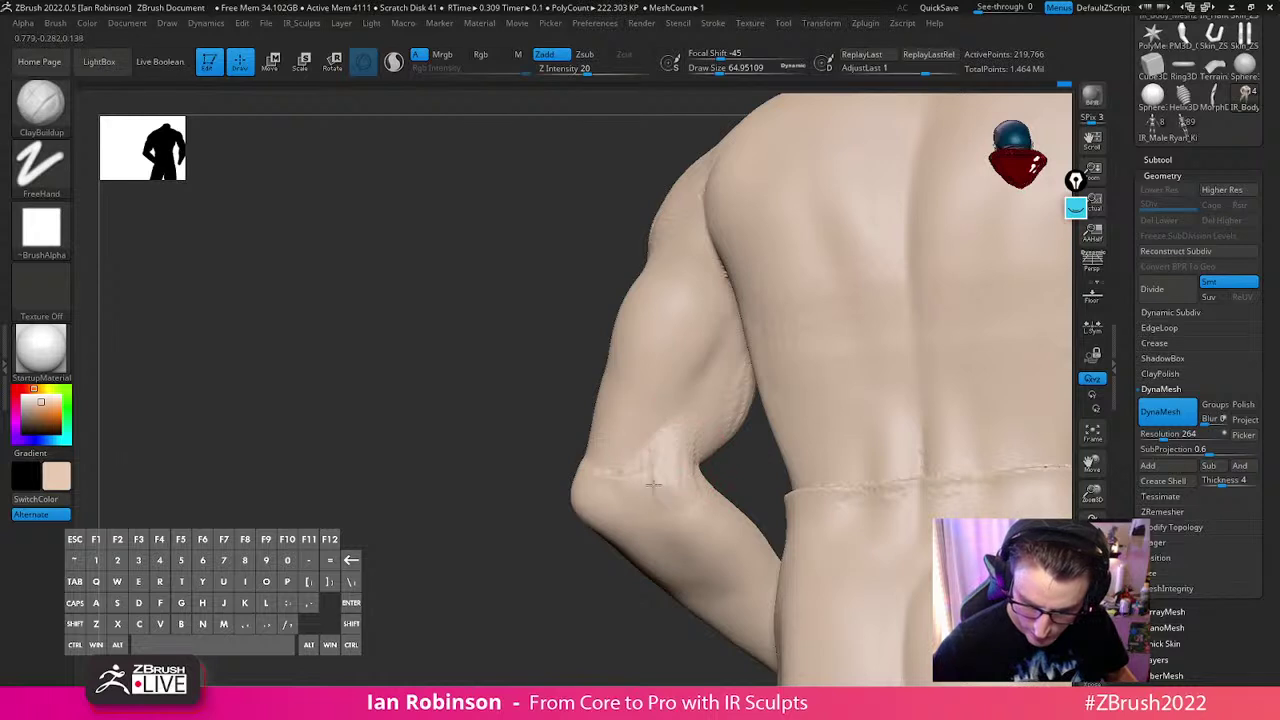
Sculpt muscle striations on the rear deltoid and the back of the upper arm
{"action": "right_click_drag", "start_coordinate": [678, 491], "coordinate": [705, 398]}
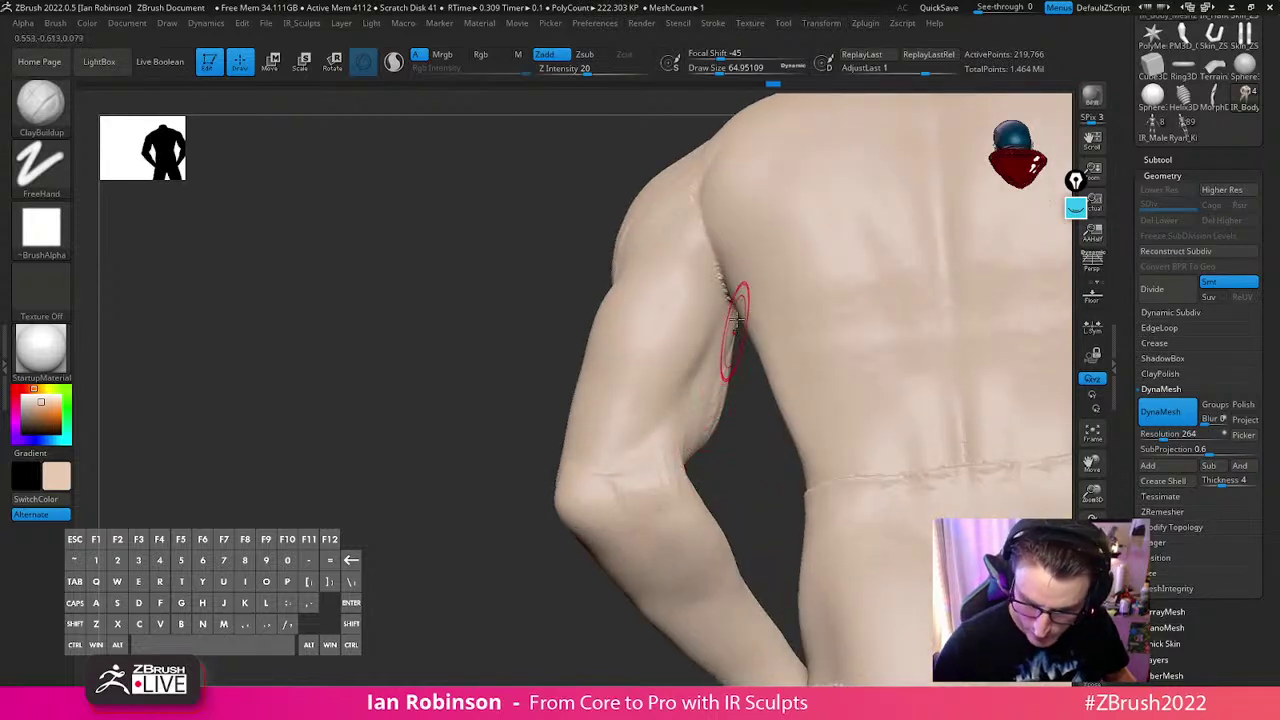
{"action": "mouse_move", "coordinate": [721, 343]}
{"action": "right_mouse_down"}
{"action": "mouse_move", "coordinate": [677, 366]}
{"action": "mouse_move", "coordinate": [714, 251]}
{"action": "mouse_move", "coordinate": [623, 414]}
{"action": "right_mouse_up"}
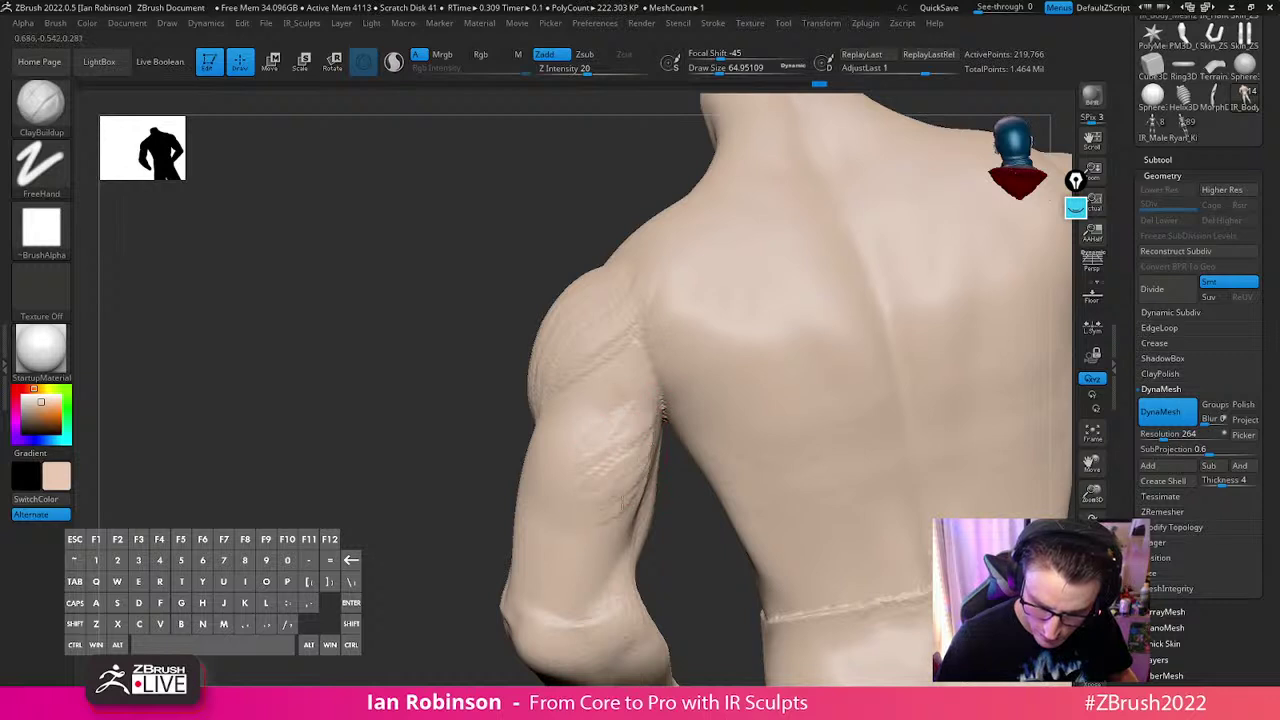
{"action": "mouse_move", "coordinate": [657, 492]}
{"action": "right_mouse_down"}
{"action": "mouse_move", "coordinate": [614, 443]}
{"action": "mouse_move", "coordinate": [571, 514]}
{"action": "right_mouse_up"}
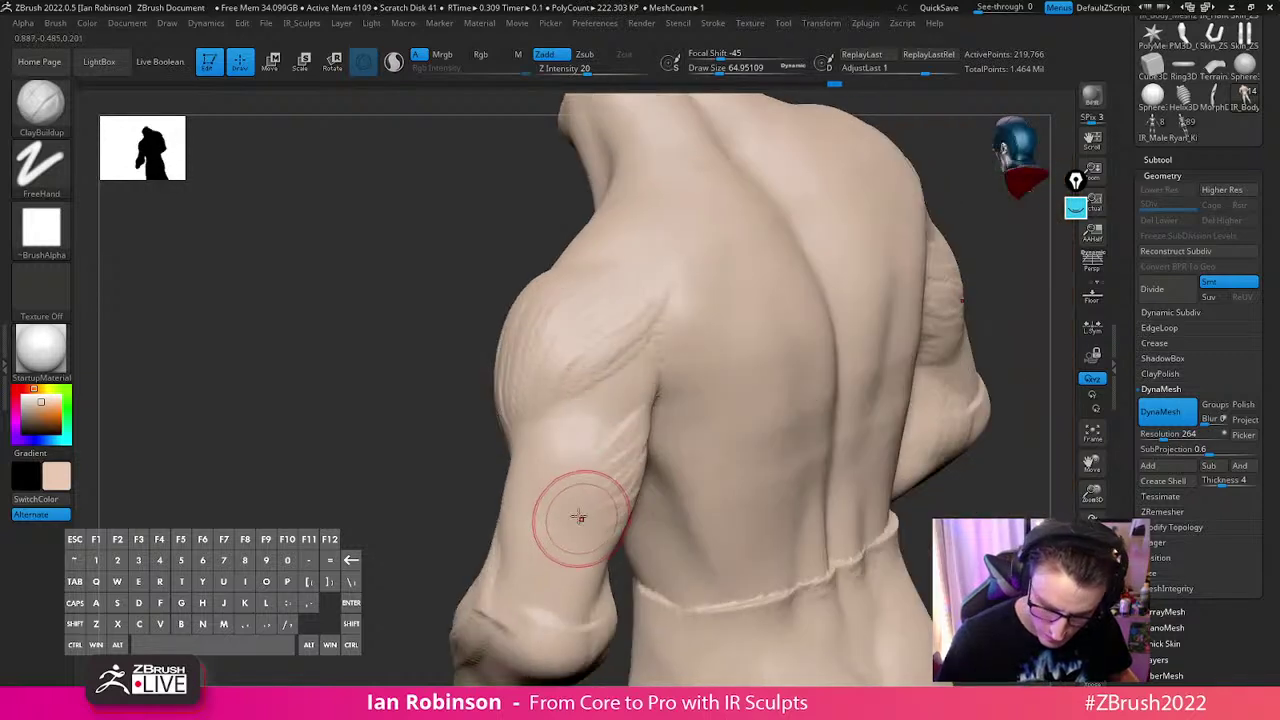
{"action": "mouse_move", "coordinate": [535, 491]}
{"action": "left_mouse_down"}
{"action": "mouse_move", "coordinate": [535, 465]}
{"action": "mouse_move", "coordinate": [566, 474]}
{"action": "mouse_move", "coordinate": [556, 494]}
{"action": "left_mouse_up"}
{"action": "right_click_drag", "start_coordinate": [566, 497], "coordinate": [586, 486]}
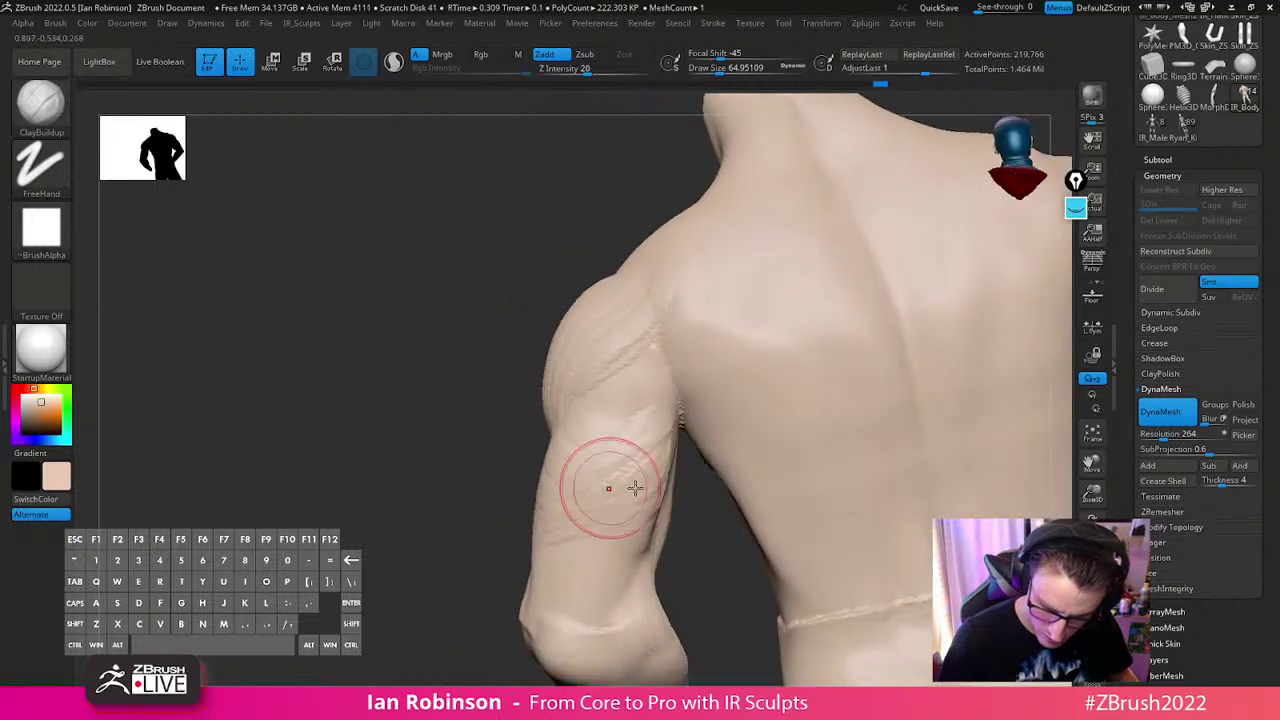
{"action": "left_click_drag", "start_coordinate": [642, 560], "coordinate": [637, 556]}
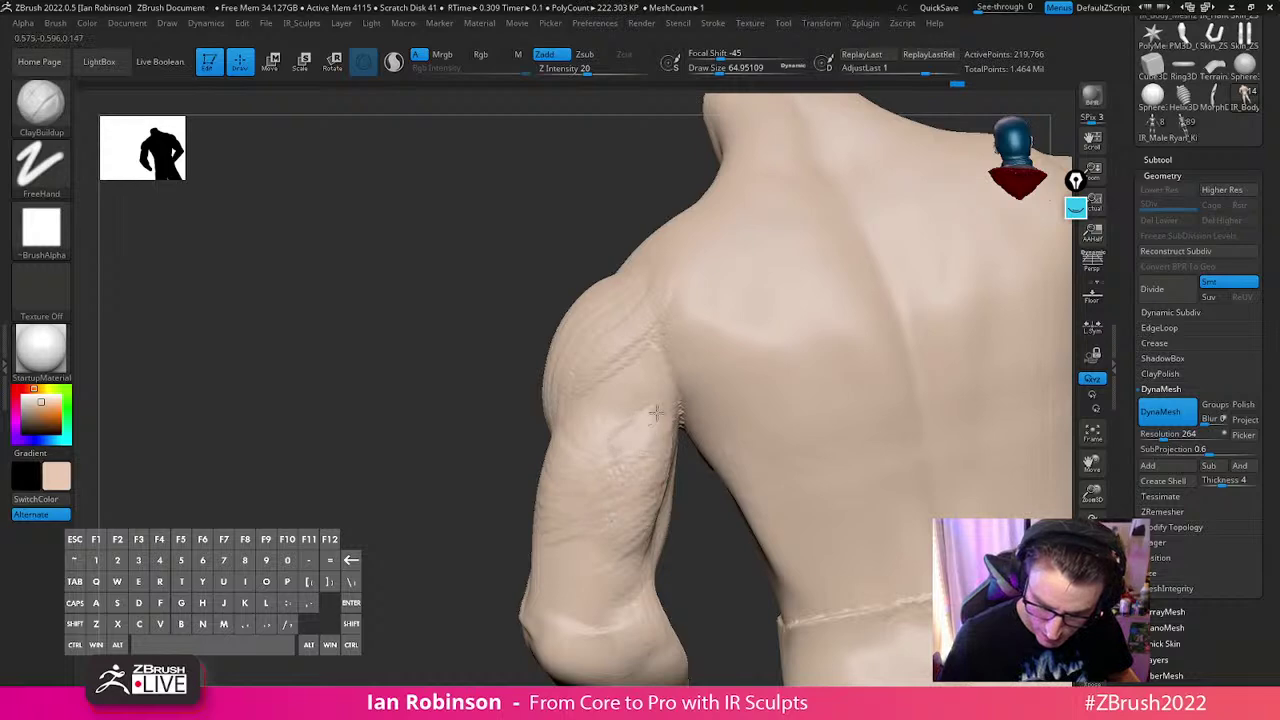
Build up the triceps fibres and continue the muscle striations onto the outer side of the upper arm
{"action": "right_click_drag", "start_coordinate": [640, 483], "coordinate": [631, 435]}
{"action": "left_click_drag", "start_coordinate": [614, 448], "coordinate": [574, 490]}
{"action": "right_click_drag", "start_coordinate": [572, 495], "coordinate": [622, 478]}
{"action": "left_click_drag", "start_coordinate": [602, 484], "coordinate": [600, 530]}
{"action": "mouse_move", "coordinate": [646, 500]}
{"action": "right_mouse_down"}
{"action": "mouse_move", "coordinate": [706, 443]}
{"action": "mouse_move", "coordinate": [560, 443]}
{"action": "right_mouse_up"}
{"action": "mouse_move", "coordinate": [552, 472]}
{"action": "left_mouse_down"}
{"action": "mouse_move", "coordinate": [557, 439]}
{"action": "mouse_move", "coordinate": [561, 486]}
{"action": "left_mouse_up"}
{"action": "left_click_drag", "start_coordinate": [538, 424], "coordinate": [548, 468]}
Reduce the ClayBuildup draw size to about 53
{"action": "right_click_drag", "start_coordinate": [680, 440], "coordinate": [714, 450]}
{"action": "key", "text": "s"}
{"action": "left_click_drag", "start_coordinate": [659, 464], "coordinate": [654, 464]}
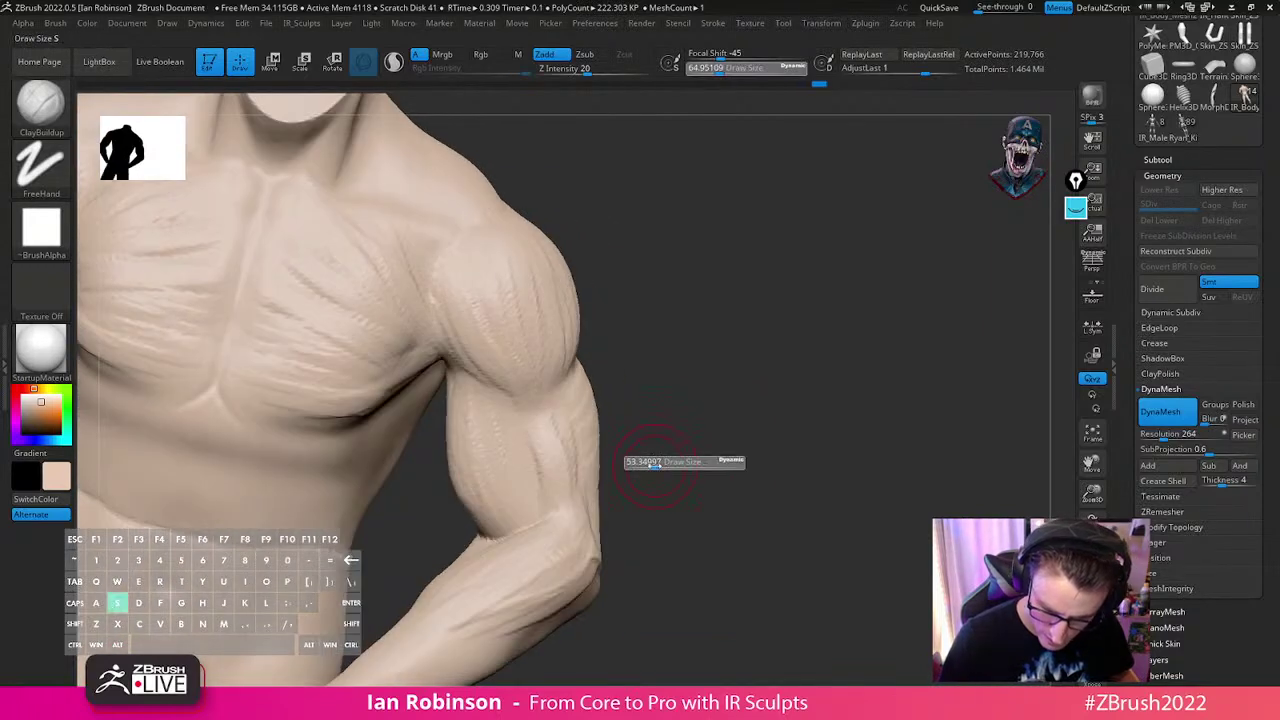
{"action": "right_click_drag", "start_coordinate": [655, 462], "coordinate": [629, 366]}
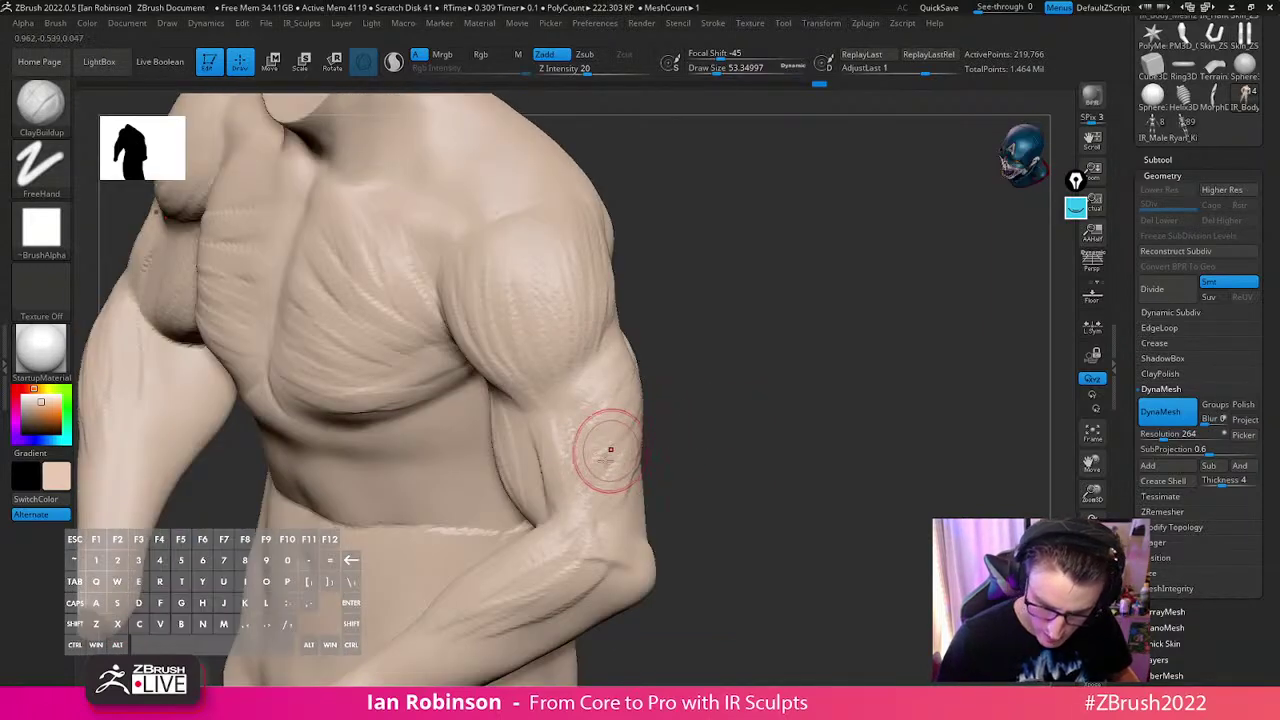
{"action": "key", "text": "shift"}
{"action": "mouse_move", "coordinate": [520, 405]}
{"action": "right_mouse_down"}
{"action": "mouse_move", "coordinate": [731, 320]}
{"action": "mouse_move", "coordinate": [720, 366]}
{"action": "right_mouse_up"}
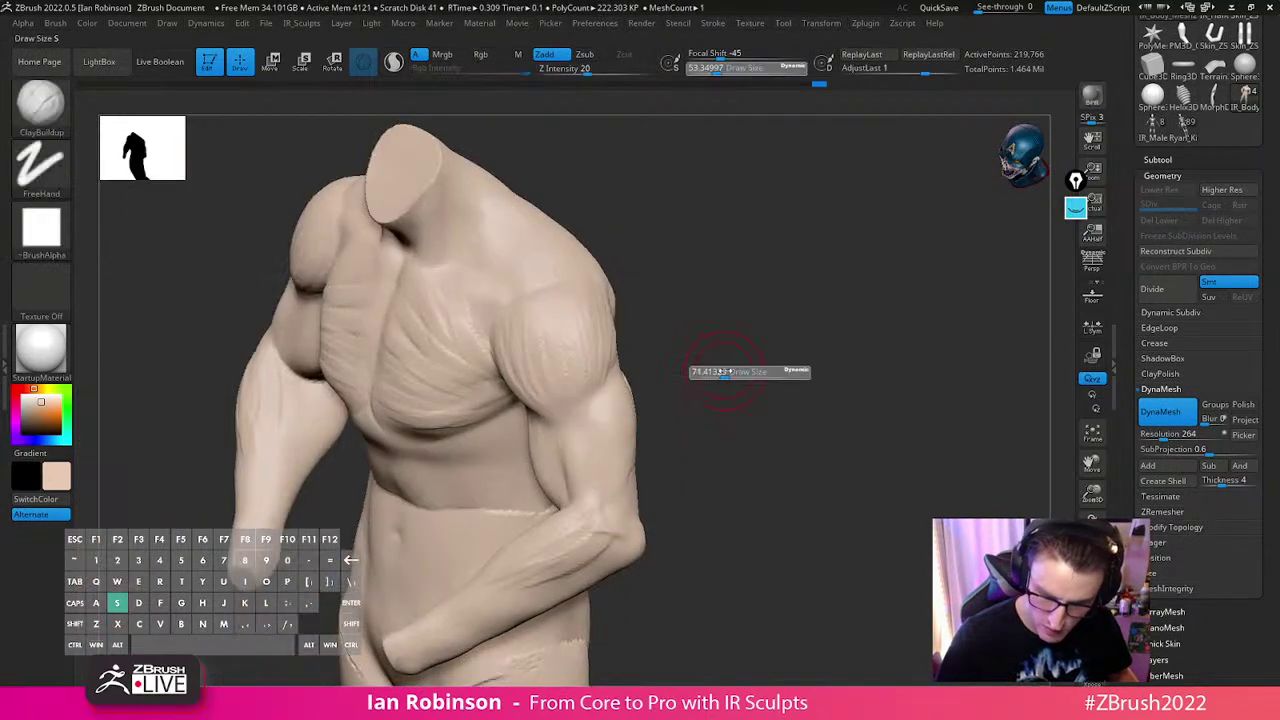
Set the draw size to about 95 and smooth the muscle striations across the chest and shoulders
{"action": "key", "text": "space"}
{"action": "left_click", "coordinate": [760, 459]}
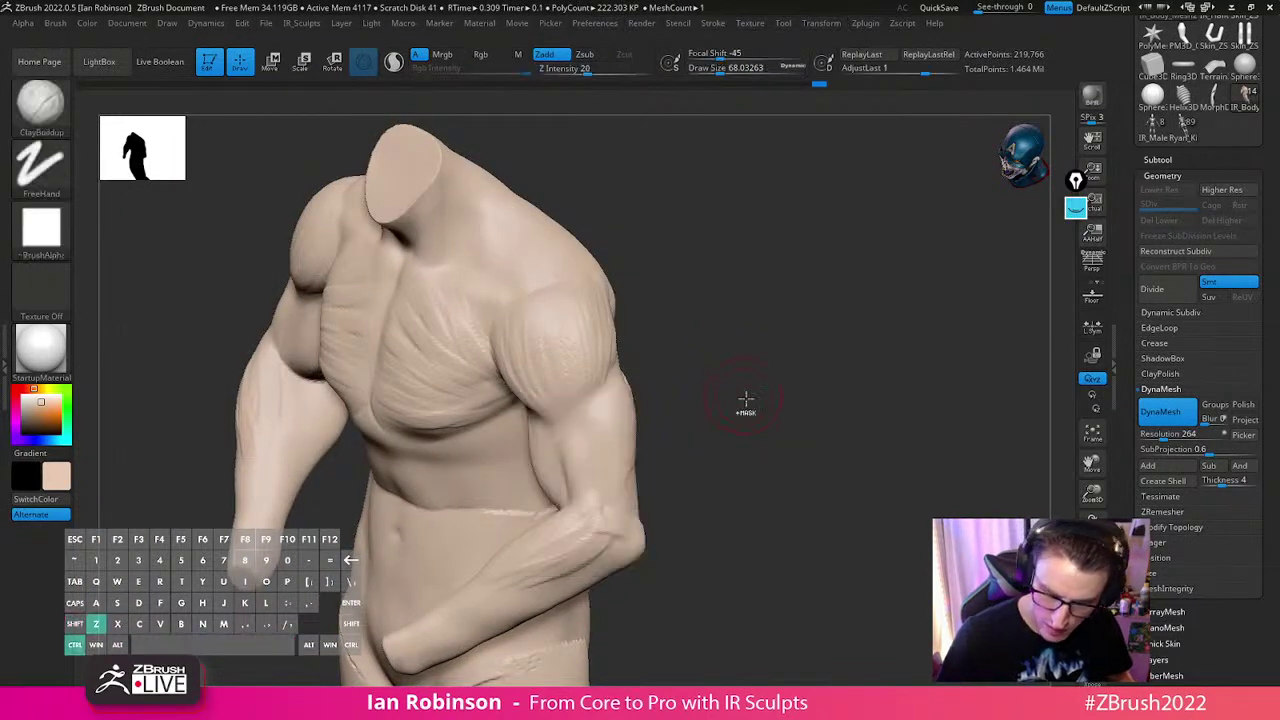
{"action": "key", "text": "space"}
{"action": "left_click_drag", "start_coordinate": [790, 482], "coordinate": [758, 483]}
{"action": "key", "text": "s"}
{"action": "left_click_drag", "start_coordinate": [685, 407], "coordinate": [690, 406]}
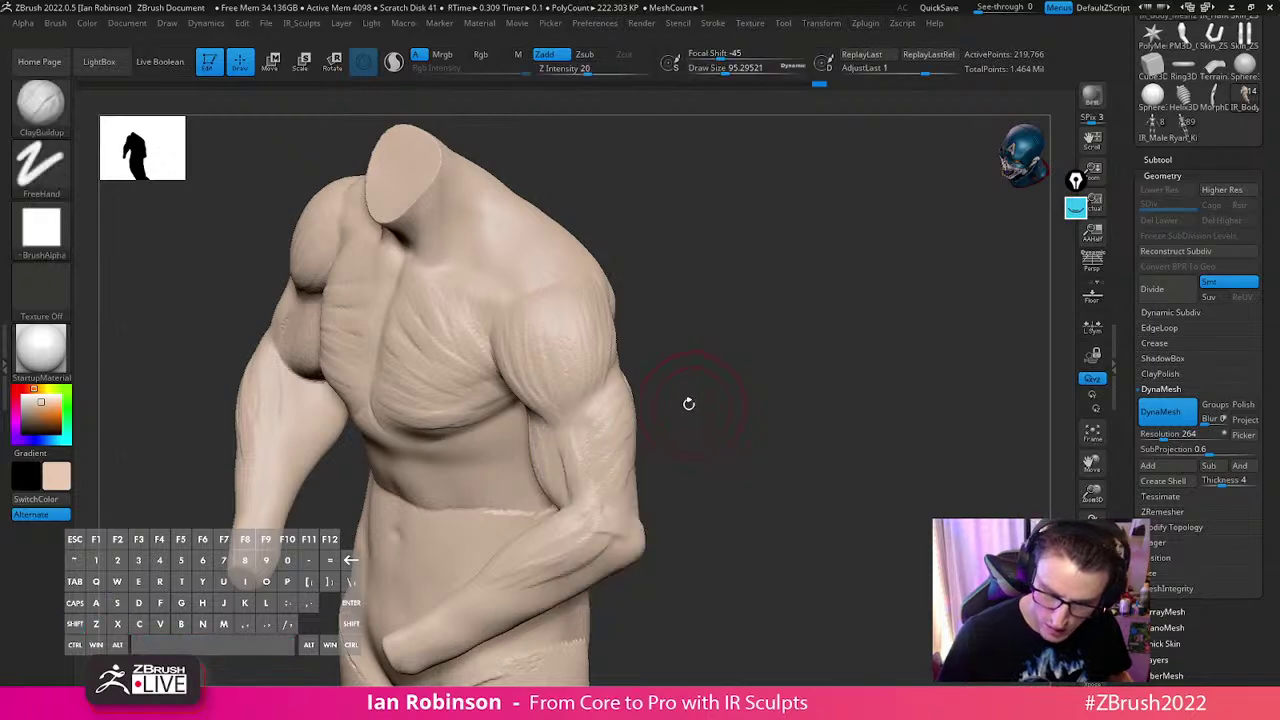
{"action": "right_click_drag", "start_coordinate": [690, 405], "coordinate": [622, 425]}
{"action": "left_click_drag", "start_coordinate": [576, 459], "coordinate": [532, 433], "text": "shift"}
{"action": "mouse_move", "coordinate": [462, 327]}
{"action": "right_mouse_down"}
{"action": "mouse_move", "coordinate": [771, 369]}
{"action": "mouse_move", "coordinate": [623, 420]}
{"action": "right_mouse_up"}
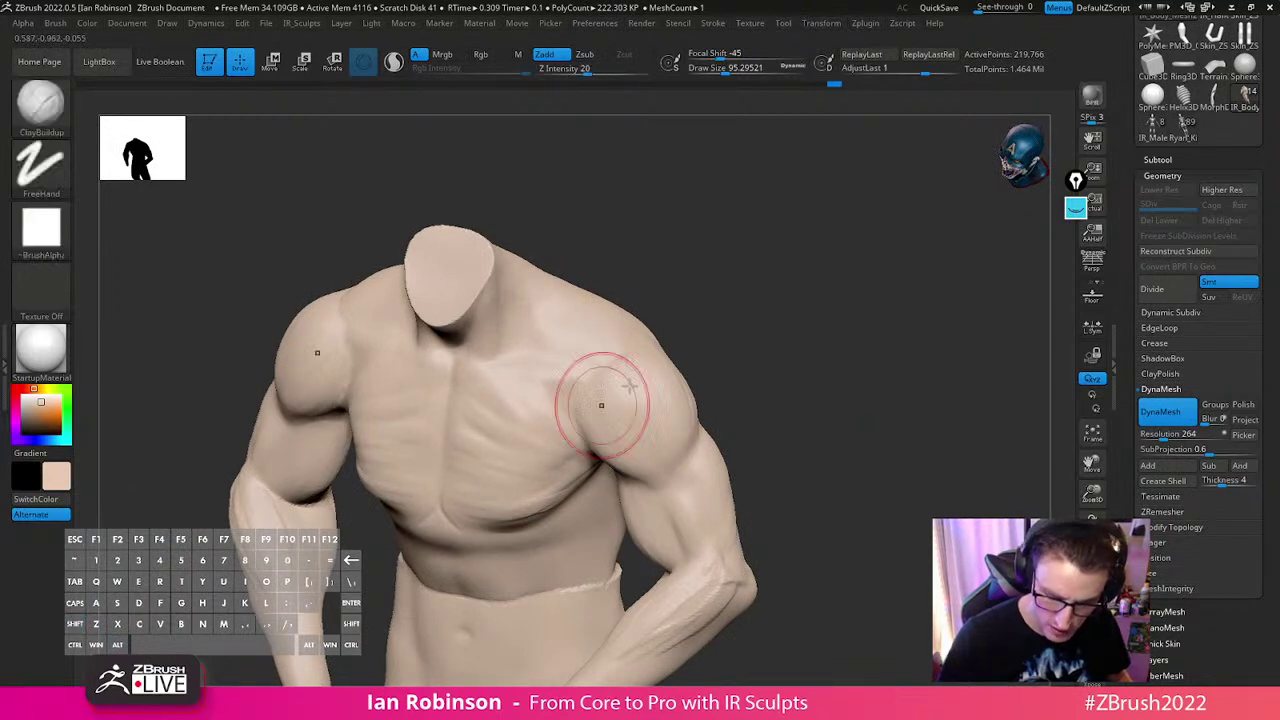
Switch to the DamStandard brush and carve the crease from the armpit along the lower edge of the pectoral
{"action": "left_click_drag", "start_coordinate": [746, 415], "coordinate": [751, 363], "text": "alt"}
{"action": "key", "text": "shift+space"}
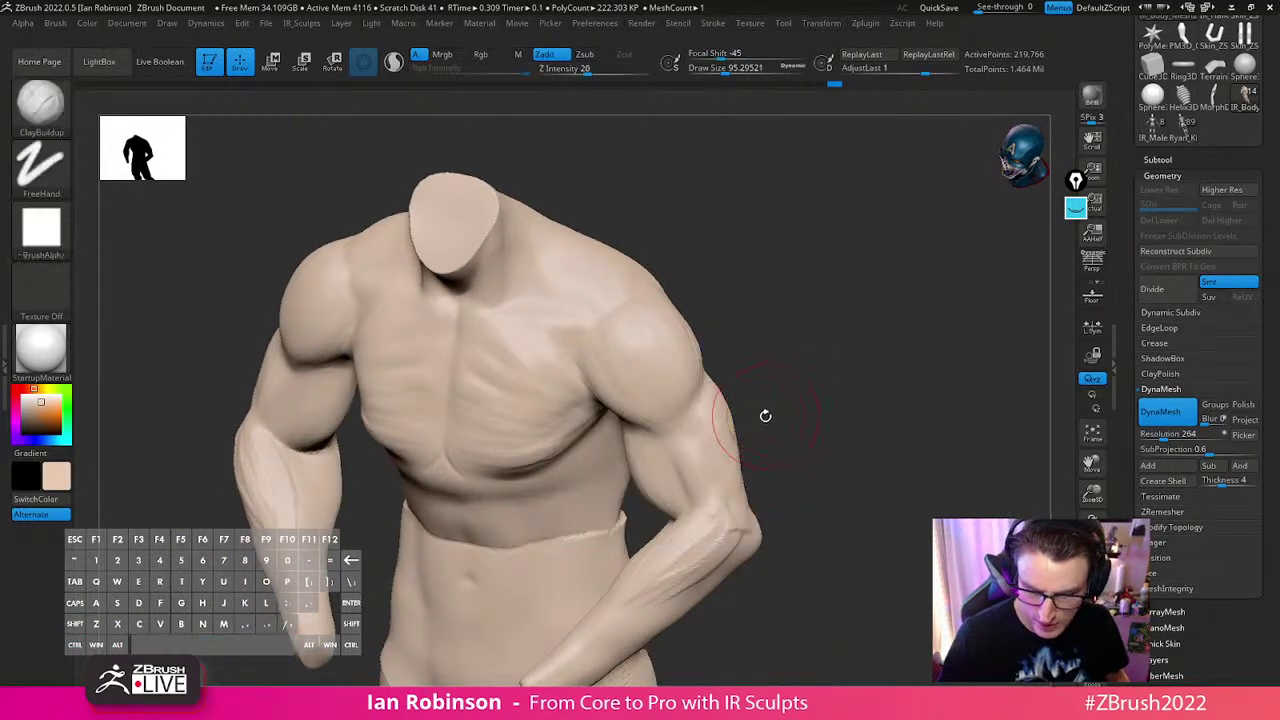
{"action": "key", "text": "space"}
{"action": "left_click_drag", "start_coordinate": [798, 470], "coordinate": [774, 470]}
{"action": "mouse_move", "coordinate": [775, 330]}
{"action": "left_mouse_down"}
{"action": "mouse_move", "coordinate": [829, 323]}
{"action": "mouse_move", "coordinate": [791, 357]}
{"action": "mouse_move", "coordinate": [735, 365]}
{"action": "left_mouse_up"}
{"action": "left_click_drag", "start_coordinate": [828, 332], "coordinate": [783, 336]}
{"action": "right_click_drag", "start_coordinate": [783, 335], "coordinate": [786, 277]}
{"action": "key", "text": "b"}
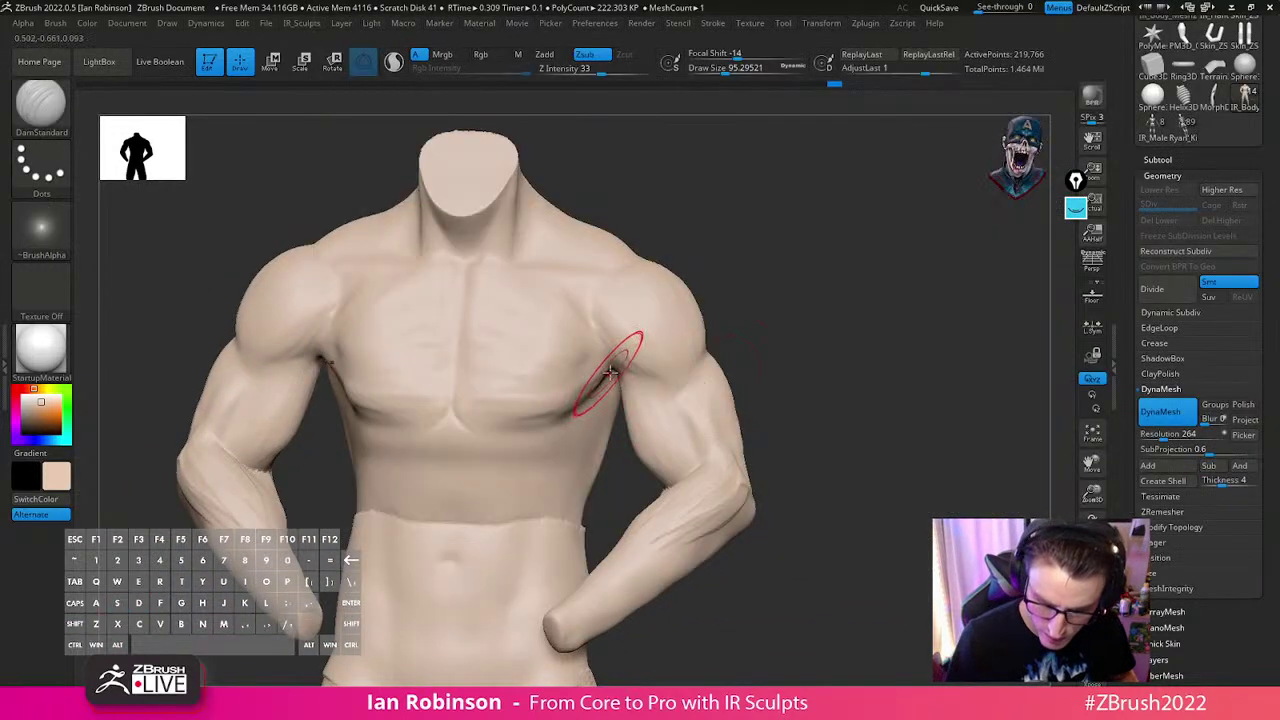
{"action": "left_click_drag", "start_coordinate": [789, 378], "coordinate": [790, 345]}
{"action": "mouse_move", "coordinate": [592, 392]}
{"action": "left_mouse_down"}
{"action": "mouse_move", "coordinate": [550, 409]}
{"action": "mouse_move", "coordinate": [447, 414]}
{"action": "mouse_move", "coordinate": [550, 411]}
{"action": "left_mouse_up"}
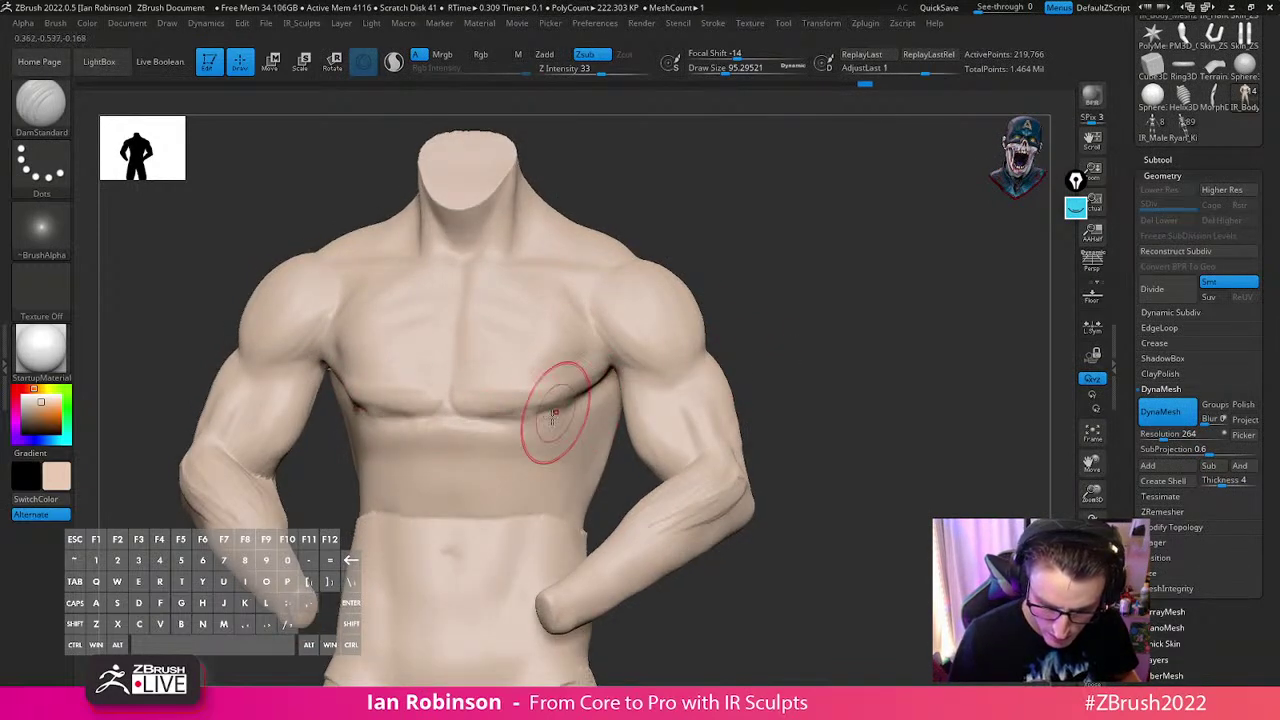
Set the draw size to about 71 and deepen the crease beneath the pectorals from the sternum outward
{"action": "mouse_move", "coordinate": [815, 360]}
{"action": "left_mouse_down"}
{"action": "mouse_move", "coordinate": [774, 351]}
{"action": "mouse_move", "coordinate": [813, 355]}
{"action": "left_mouse_up"}
{"action": "key", "text": "s"}
{"action": "left_click", "coordinate": [767, 353]}
{"action": "left_click_drag", "start_coordinate": [460, 413], "coordinate": [560, 413]}
{"action": "mouse_move", "coordinate": [853, 357]}
{"action": "left_mouse_down"}
{"action": "mouse_move", "coordinate": [821, 352]}
{"action": "mouse_move", "coordinate": [874, 349]}
{"action": "left_mouse_up"}
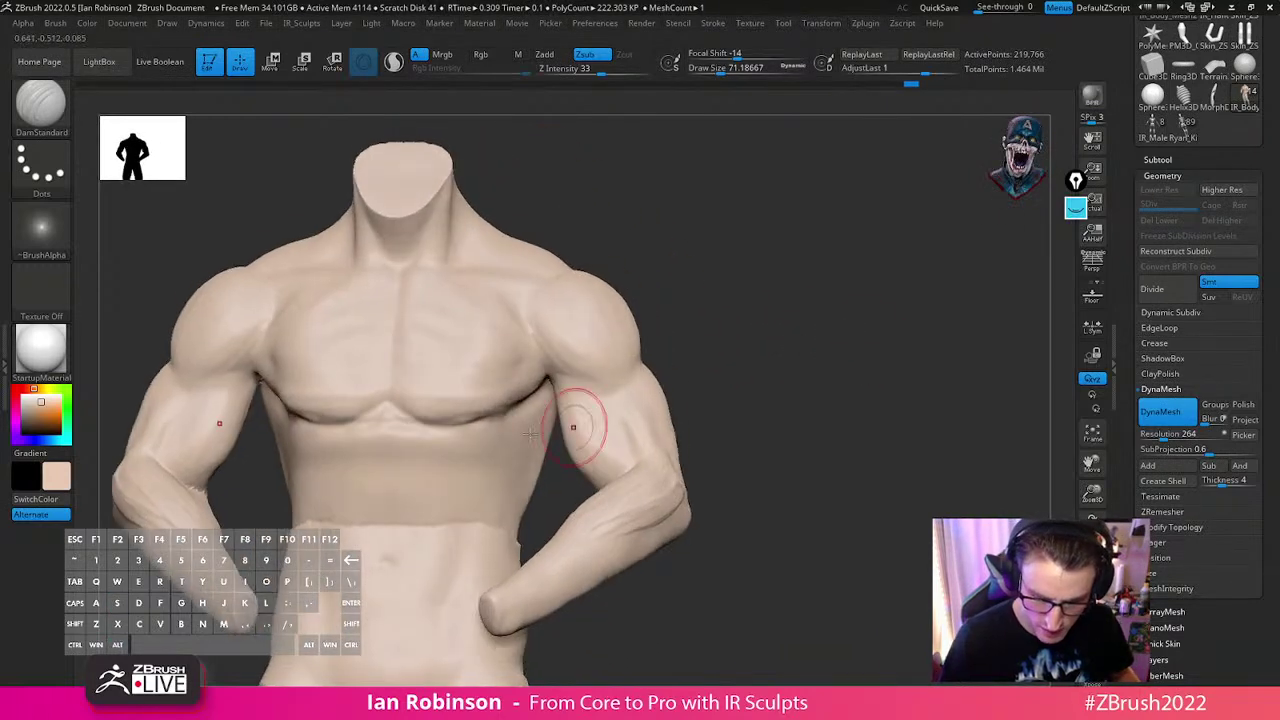
Carve the shoulder blade edges and the V-shaped trapezius lines down to the lower back with DamStandard
{"action": "left_click_drag", "start_coordinate": [700, 385], "coordinate": [834, 317]}
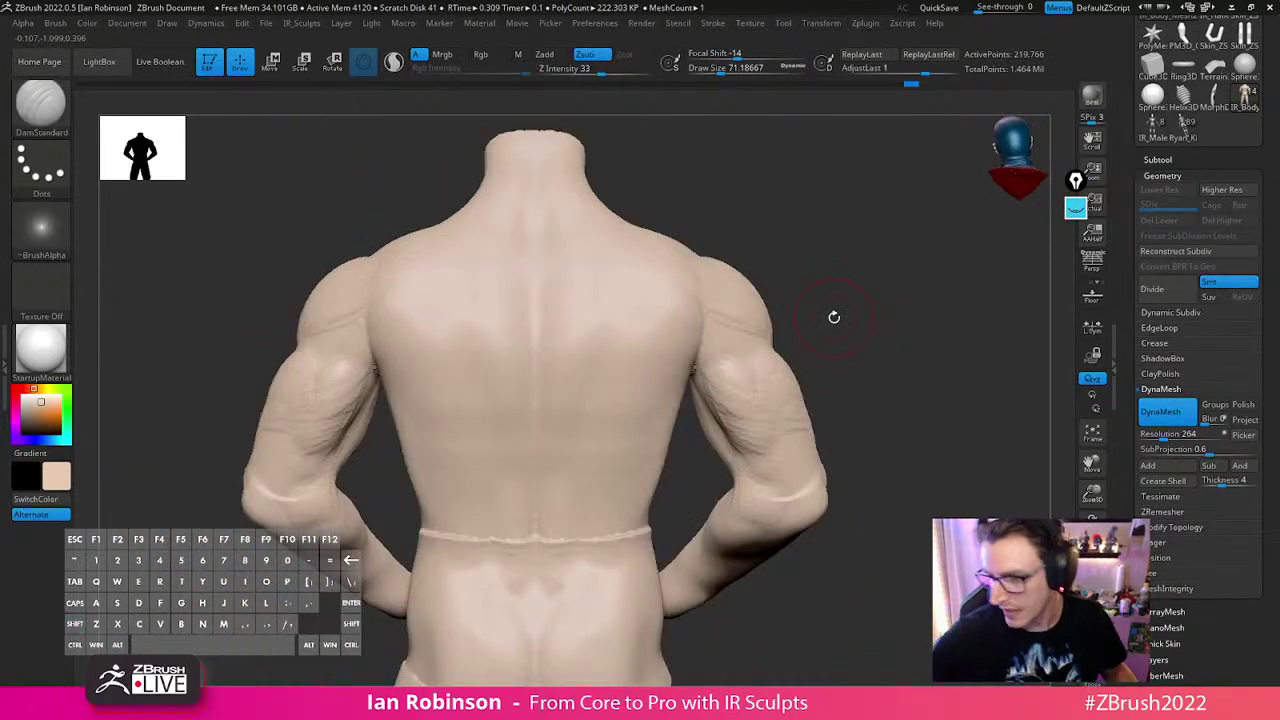
{"action": "mouse_move", "coordinate": [926, 374]}
{"action": "left_mouse_down"}
{"action": "mouse_move", "coordinate": [923, 360]}
{"action": "mouse_move", "coordinate": [912, 372]}
{"action": "left_mouse_up"}
{"action": "mouse_move", "coordinate": [646, 309]}
{"action": "left_mouse_down"}
{"action": "mouse_move", "coordinate": [580, 374]}
{"action": "mouse_move", "coordinate": [566, 436]}
{"action": "left_mouse_up"}
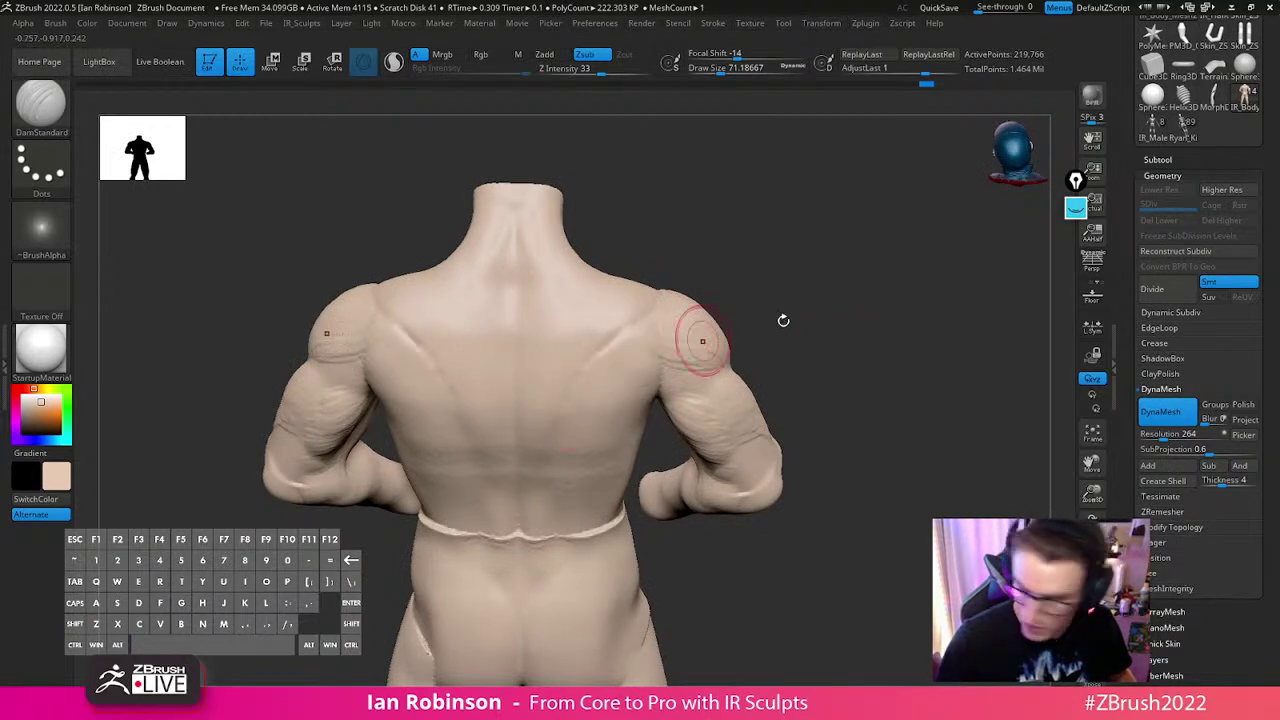
{"action": "left_click_drag", "start_coordinate": [763, 323], "coordinate": [777, 309]}
{"action": "mouse_move", "coordinate": [578, 355]}
{"action": "left_mouse_down"}
{"action": "mouse_move", "coordinate": [566, 420]}
{"action": "mouse_move", "coordinate": [526, 496]}
{"action": "left_mouse_up"}
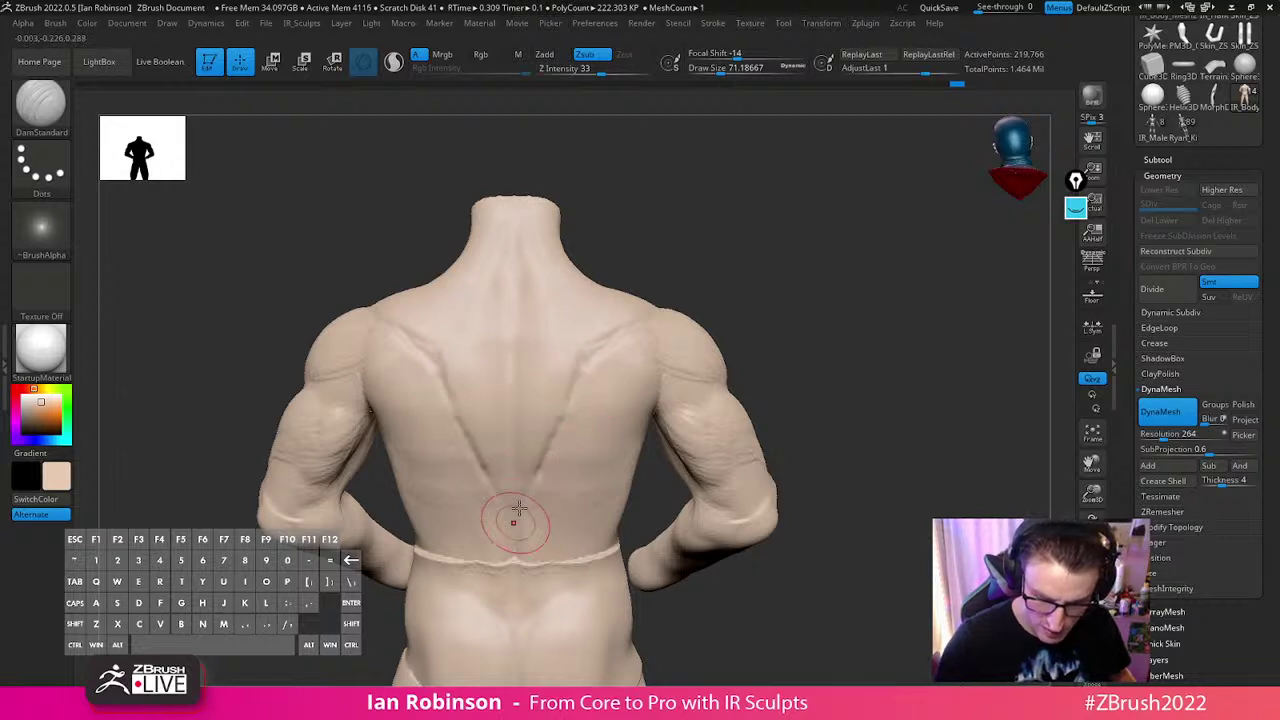
Smooth the raised seam around the back and side of the waist
{"action": "left_click_drag", "start_coordinate": [800, 336], "coordinate": [808, 261], "text": "alt"}
{"action": "left_click_drag", "start_coordinate": [580, 485], "coordinate": [541, 495], "text": "shift"}
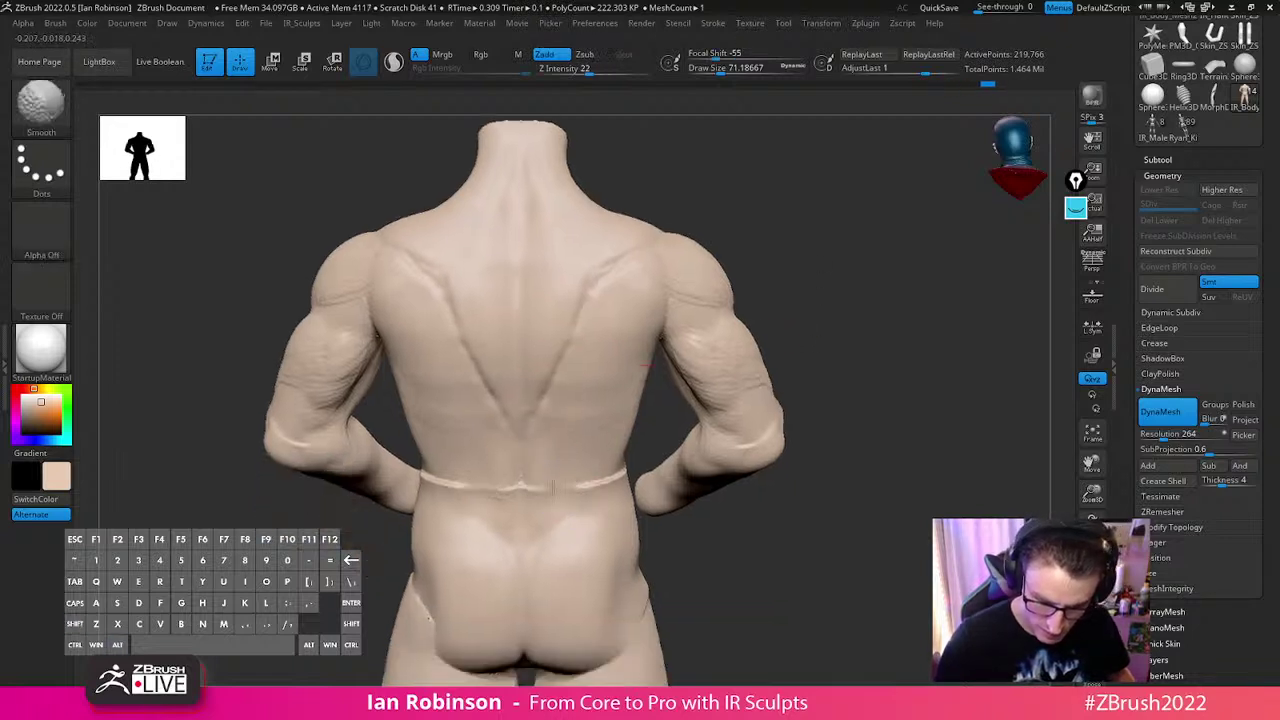
{"action": "mouse_move", "coordinate": [805, 370]}
{"action": "left_mouse_down"}
{"action": "mouse_move", "coordinate": [836, 335]}
{"action": "mouse_move", "coordinate": [790, 352]}
{"action": "left_mouse_up"}
{"action": "left_click_drag", "start_coordinate": [642, 464], "coordinate": [613, 499], "text": "shift"}
Switch to ClayBuildup, build up the upper abdominals and ribs below the pectorals, and smooth the strokes
{"action": "left_click_drag", "start_coordinate": [880, 390], "coordinate": [672, 452]}
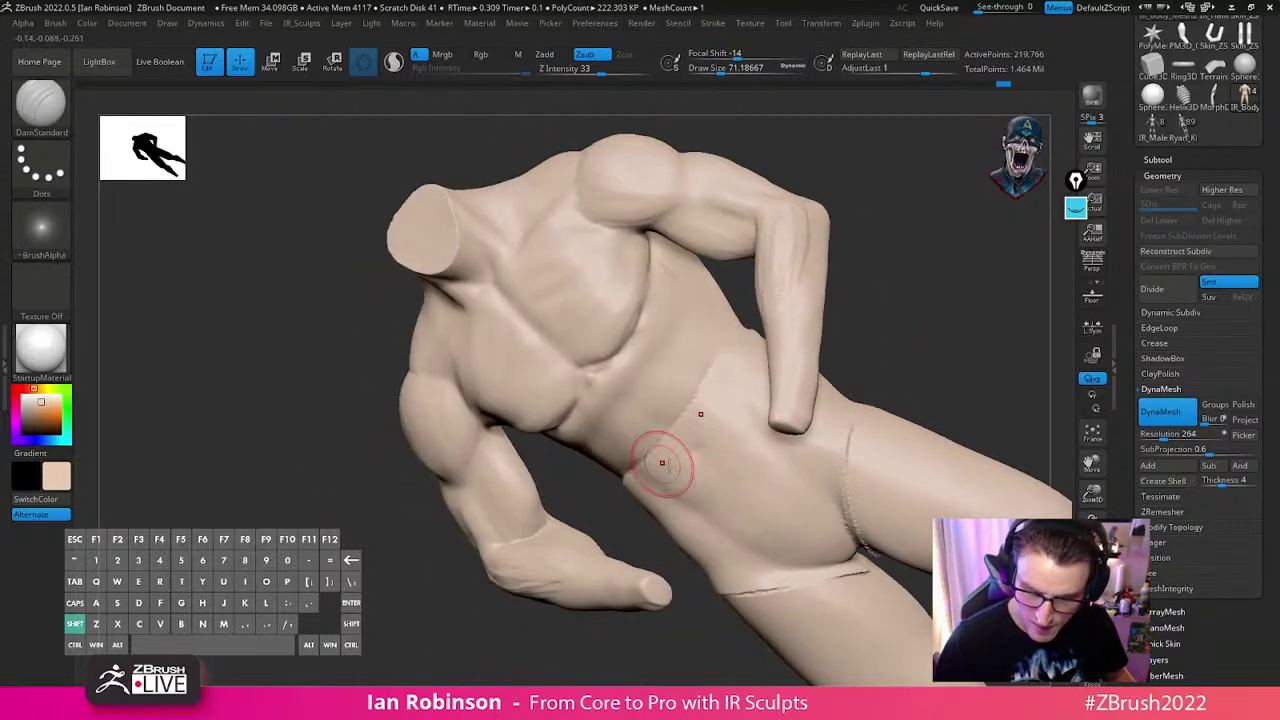
{"action": "mouse_move", "coordinate": [662, 462]}
{"action": "right_mouse_down"}
{"action": "mouse_move", "coordinate": [626, 366]}
{"action": "mouse_move", "coordinate": [586, 400]}
{"action": "right_mouse_up"}
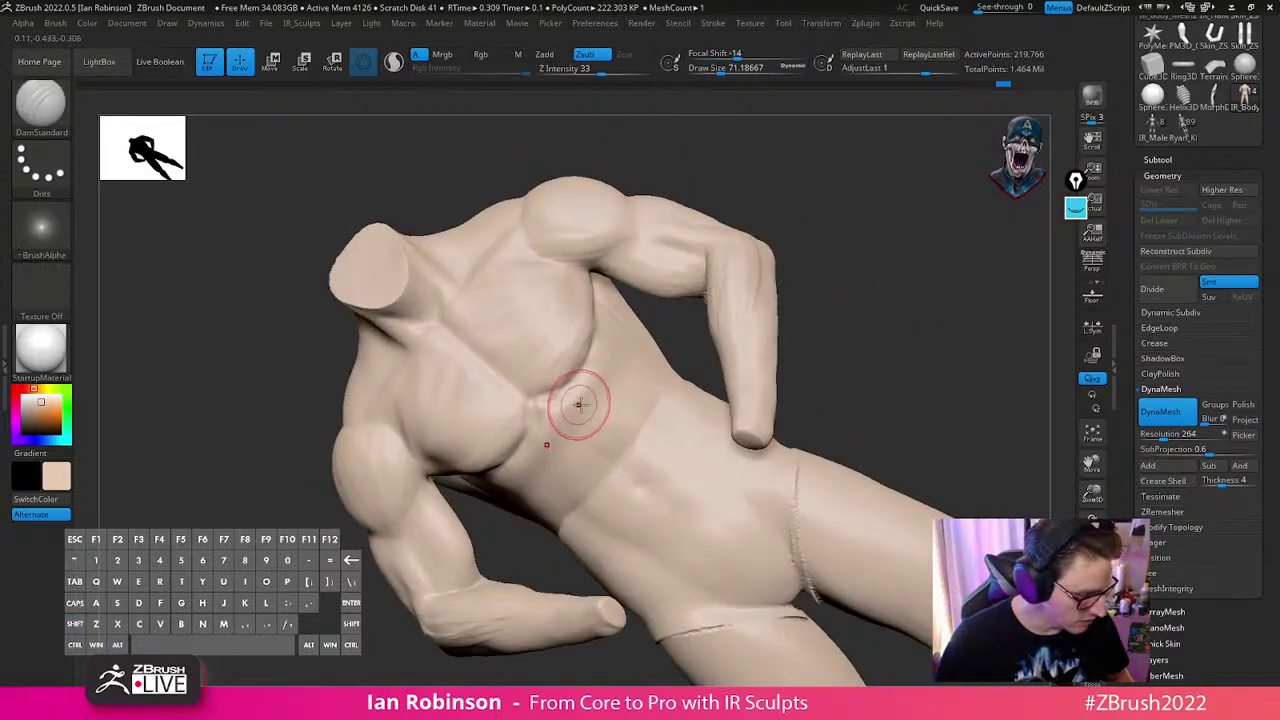
{"action": "key", "text": "b"}
{"action": "key", "text": "c"}
{"action": "key", "text": "b"}
{"action": "mouse_move", "coordinate": [580, 395]}
{"action": "left_mouse_down", "text": "alt"}
{"action": "mouse_move", "coordinate": [567, 402]}
{"action": "mouse_move", "coordinate": [599, 355]}
{"action": "mouse_move", "coordinate": [598, 391]}
{"action": "mouse_move", "coordinate": [606, 354]}
{"action": "left_mouse_up", "text": "alt"}
{"action": "key", "text": "s"}
{"action": "right_click_drag", "start_coordinate": [623, 366], "coordinate": [614, 378]}
{"action": "mouse_move", "coordinate": [621, 400]}
{"action": "left_mouse_down"}
{"action": "mouse_move", "coordinate": [611, 336]}
{"action": "mouse_move", "coordinate": [614, 370]}
{"action": "mouse_move", "coordinate": [618, 358]}
{"action": "left_mouse_up"}
{"action": "mouse_move", "coordinate": [632, 388]}
{"action": "left_mouse_down"}
{"action": "mouse_move", "coordinate": [629, 369]}
{"action": "mouse_move", "coordinate": [646, 376]}
{"action": "left_mouse_up"}
{"action": "mouse_move", "coordinate": [669, 378]}
{"action": "left_mouse_down"}
{"action": "mouse_move", "coordinate": [655, 402]}
{"action": "mouse_move", "coordinate": [612, 360]}
{"action": "left_mouse_up"}
{"action": "mouse_move", "coordinate": [560, 407]}
{"action": "left_mouse_down"}
{"action": "mouse_move", "coordinate": [622, 374]}
{"action": "mouse_move", "coordinate": [601, 375]}
{"action": "mouse_move", "coordinate": [644, 371]}
{"action": "mouse_move", "coordinate": [606, 380]}
{"action": "left_mouse_up"}
{"action": "right_click_drag", "start_coordinate": [653, 408], "coordinate": [608, 369]}
{"action": "left_click_drag", "start_coordinate": [602, 366], "coordinate": [591, 375], "text": "shift"}
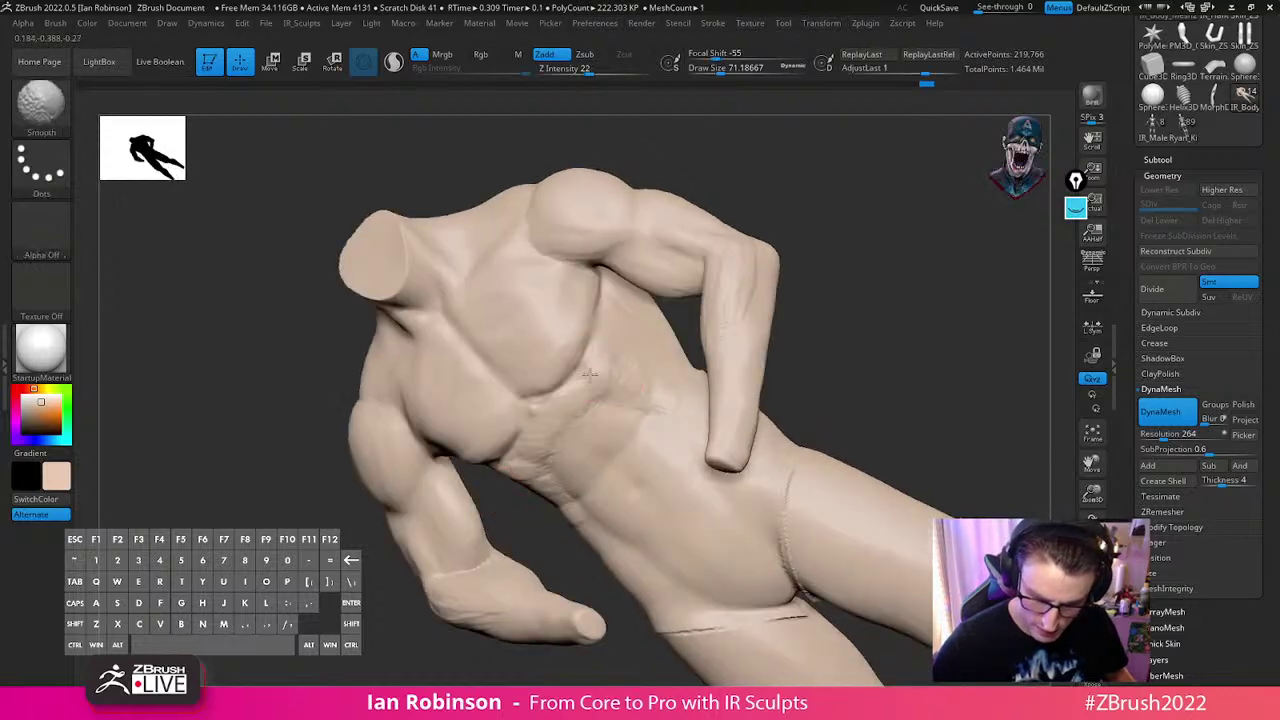
Sculpt the latissimus muscle on the back, from beneath the armpit towards the waist
{"action": "mouse_move", "coordinate": [651, 380]}
{"action": "right_mouse_down"}
{"action": "mouse_move", "coordinate": [680, 400]}
{"action": "mouse_move", "coordinate": [640, 451]}
{"action": "mouse_move", "coordinate": [529, 457]}
{"action": "mouse_move", "coordinate": [797, 334]}
{"action": "right_mouse_up"}
{"action": "mouse_move", "coordinate": [606, 329]}
{"action": "right_mouse_down"}
{"action": "mouse_move", "coordinate": [737, 266]}
{"action": "mouse_move", "coordinate": [613, 340]}
{"action": "right_mouse_up"}
{"action": "key", "text": "s"}
{"action": "left_click_drag", "start_coordinate": [742, 263], "coordinate": [662, 290]}
{"action": "left_click_drag", "start_coordinate": [726, 257], "coordinate": [762, 292]}
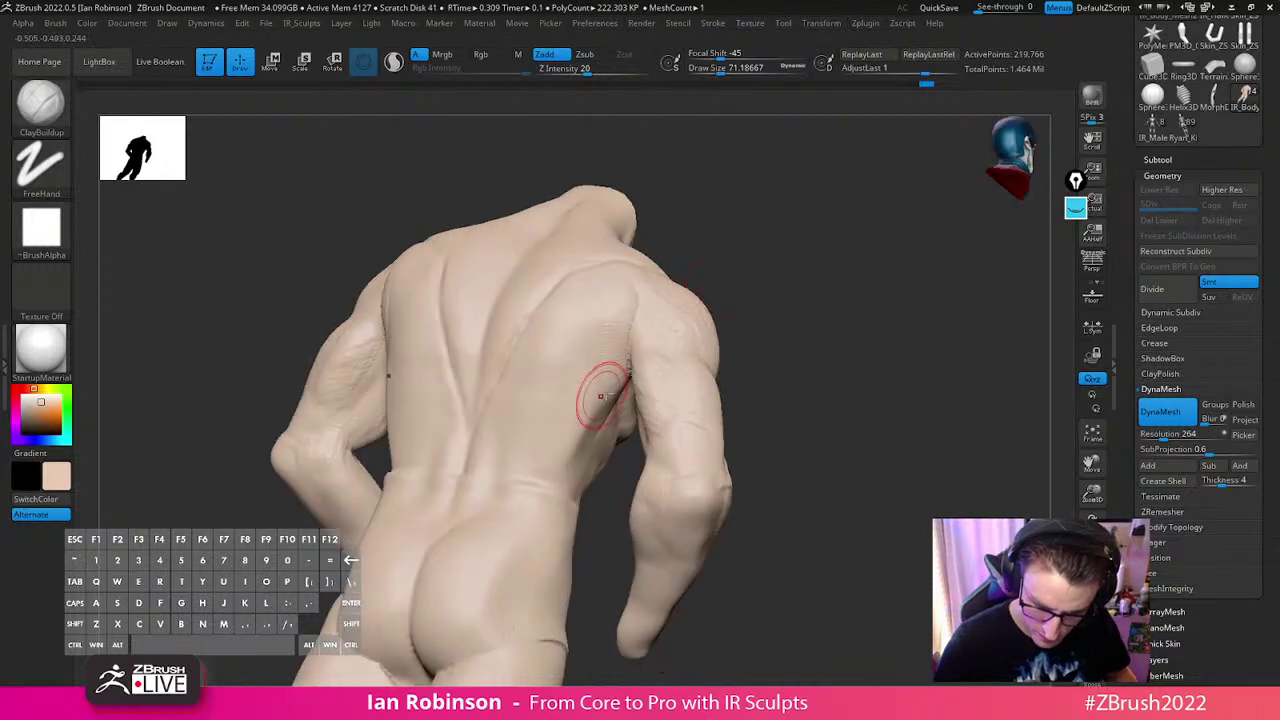
{"action": "right_click_drag", "start_coordinate": [613, 412], "coordinate": [797, 401]}
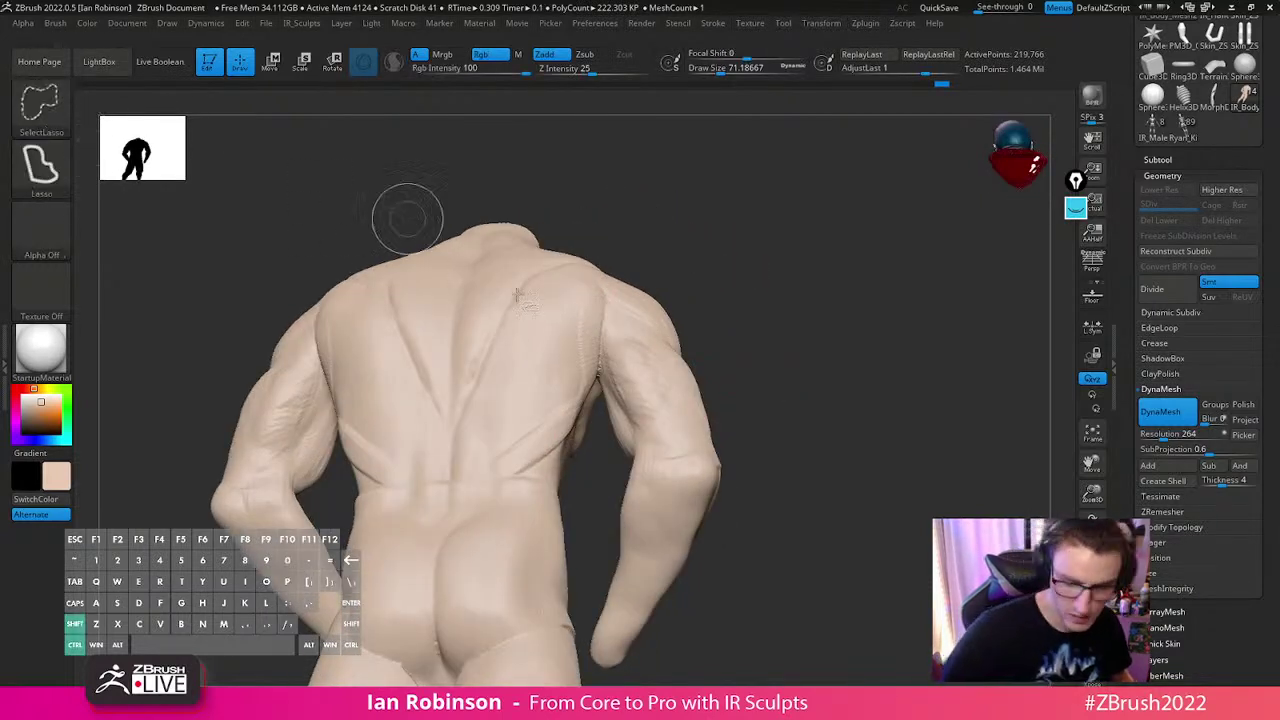
Hide both arms with the SelectLasso so the sides of the torso are exposed
{"action": "mouse_move", "coordinate": [602, 300]}
{"action": "left_mouse_down", "text": "ctrl+shift"}
{"action": "mouse_move", "coordinate": [634, 250]}
{"action": "mouse_move", "coordinate": [649, 624]}
{"action": "mouse_move", "coordinate": [586, 528]}
{"action": "left_mouse_up", "text": "ctrl+shift"}
{"action": "right_click_drag", "start_coordinate": [738, 577], "coordinate": [746, 489], "text": "alt"}
{"action": "mouse_move", "coordinate": [590, 562]}
{"action": "left_mouse_down", "text": "ctrl+shift"}
{"action": "mouse_move", "coordinate": [624, 500]}
{"action": "mouse_move", "coordinate": [618, 582]}
{"action": "left_mouse_up", "text": "ctrl+shift"}
Set the draw size to about 132 and sculpt latissimus striations along the torso's side and lower back
{"action": "right_click_drag", "start_coordinate": [745, 489], "coordinate": [560, 490]}
{"action": "mouse_move", "coordinate": [503, 495]}
{"action": "left_mouse_down"}
{"action": "mouse_move", "coordinate": [568, 460]}
{"action": "mouse_move", "coordinate": [531, 450]}
{"action": "left_mouse_up"}
{"action": "key", "text": "s"}
{"action": "left_click", "coordinate": [532, 494]}
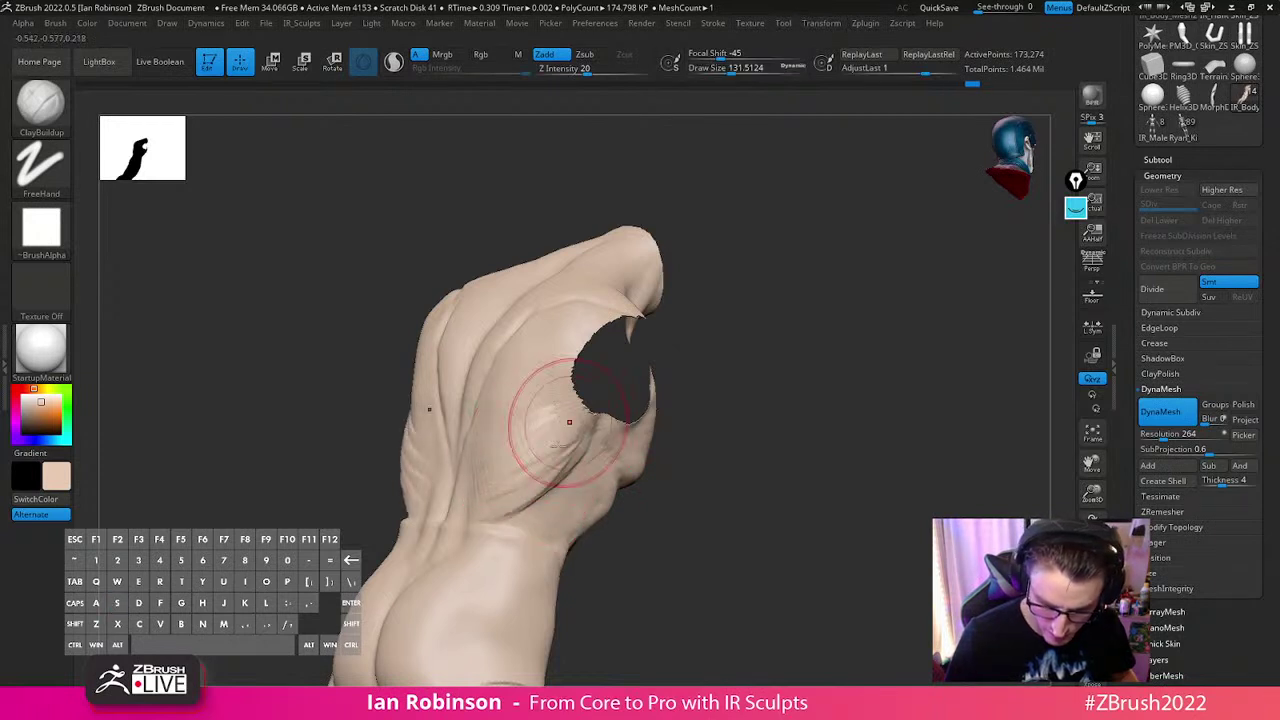
{"action": "mouse_move", "coordinate": [700, 466]}
{"action": "right_mouse_down"}
{"action": "mouse_move", "coordinate": [888, 461]}
{"action": "mouse_move", "coordinate": [717, 423]}
{"action": "mouse_move", "coordinate": [779, 440]}
{"action": "mouse_move", "coordinate": [423, 500]}
{"action": "right_mouse_up"}
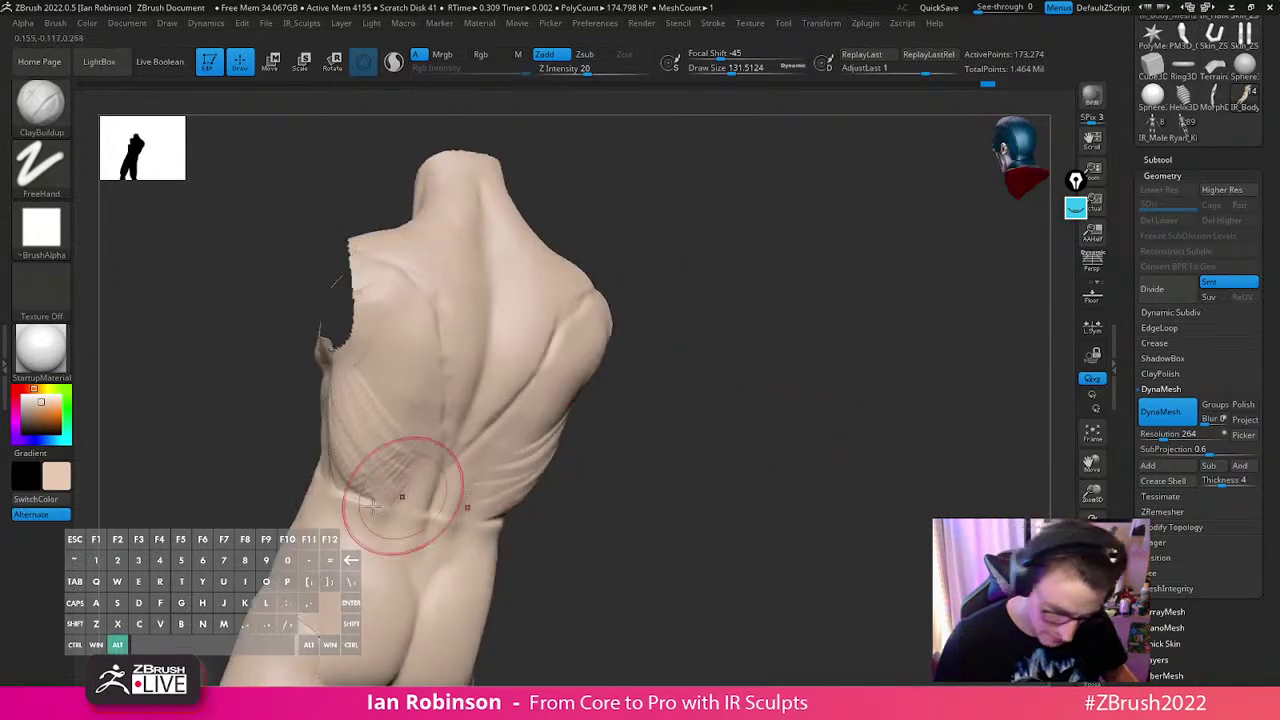
{"action": "right_click_drag", "start_coordinate": [580, 425], "coordinate": [699, 551]}
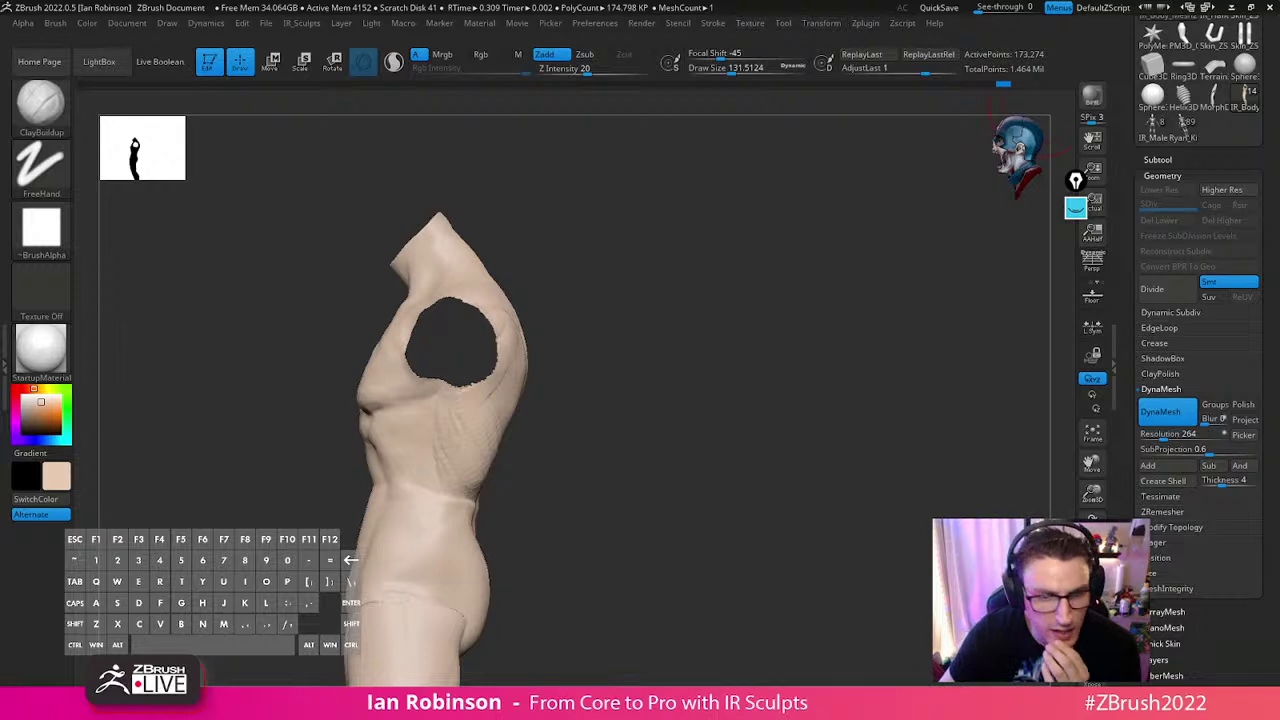
Turn on the polyframe display and compare the polygroups of IR_Body_Mesh1 with those of IR_Body_Mesh2
{"action": "left_click", "coordinate": [1158, 162]}
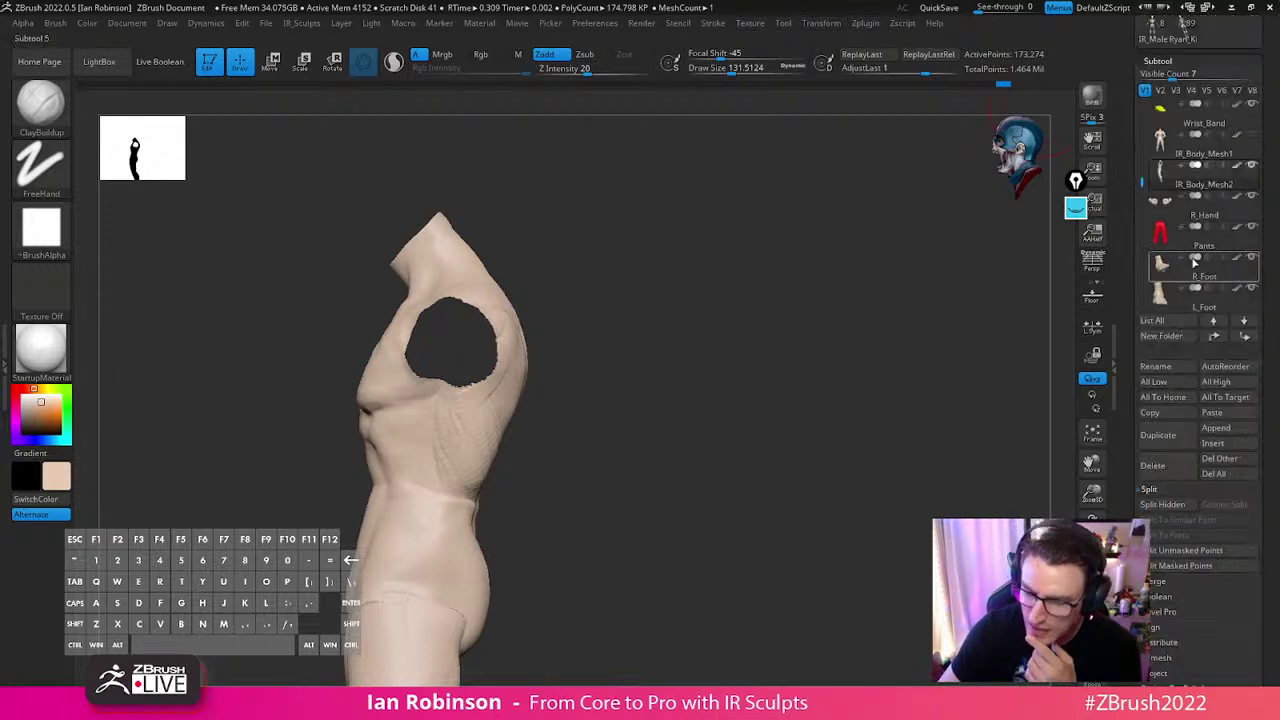
{"action": "left_click", "coordinate": [1163, 148]}
{"action": "left_click_drag", "start_coordinate": [935, 328], "coordinate": [966, 350]}
{"action": "key", "text": "shift+f"}
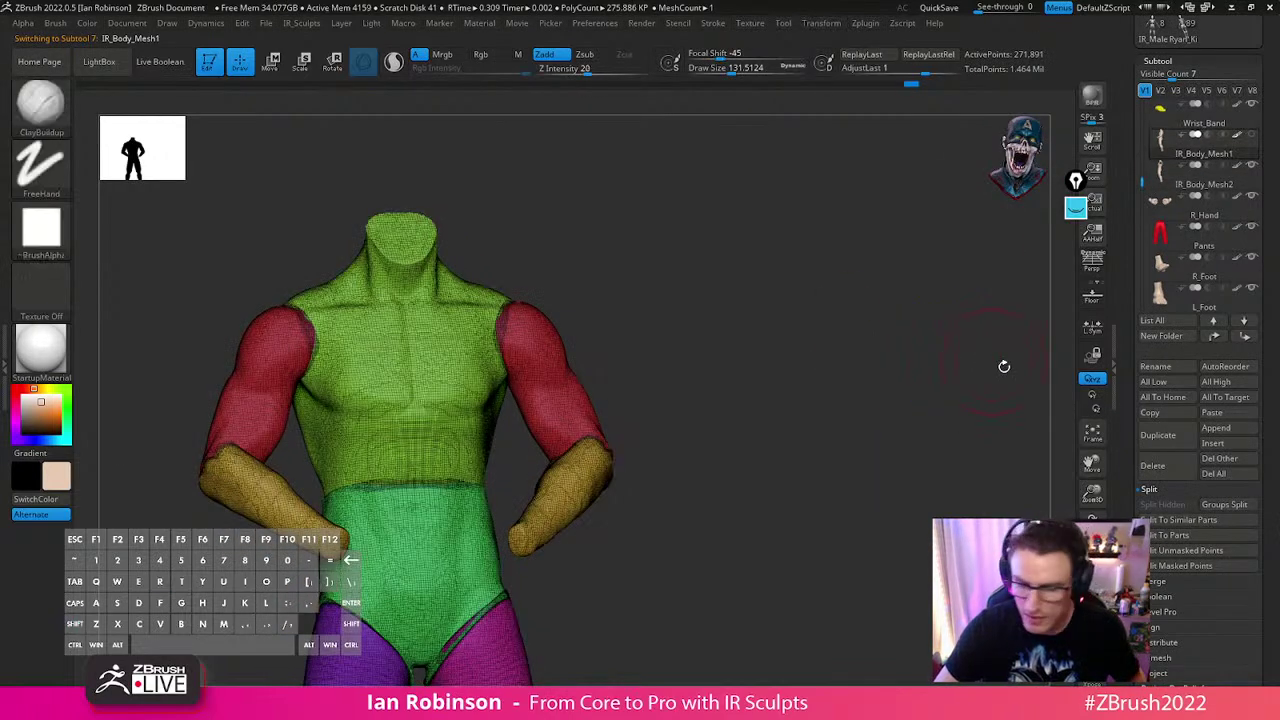
{"action": "key", "text": "Down"}
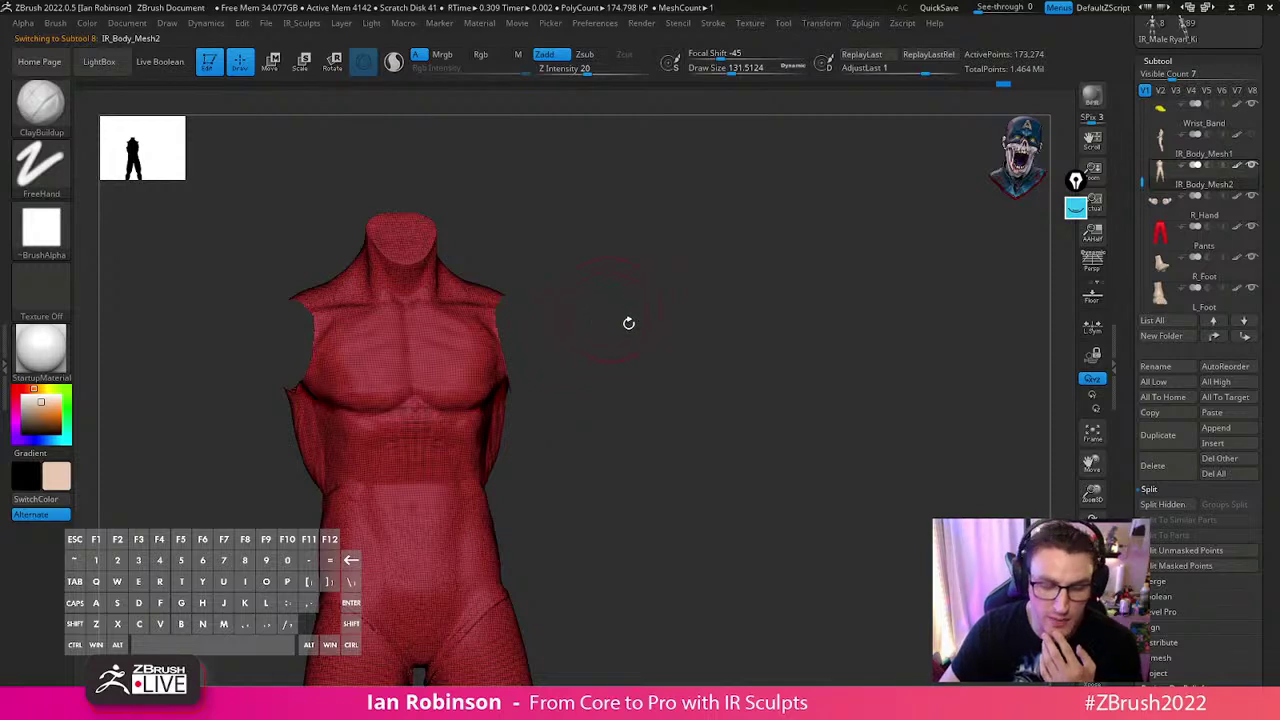
{"action": "left_click_drag", "start_coordinate": [613, 310], "coordinate": [594, 400]}
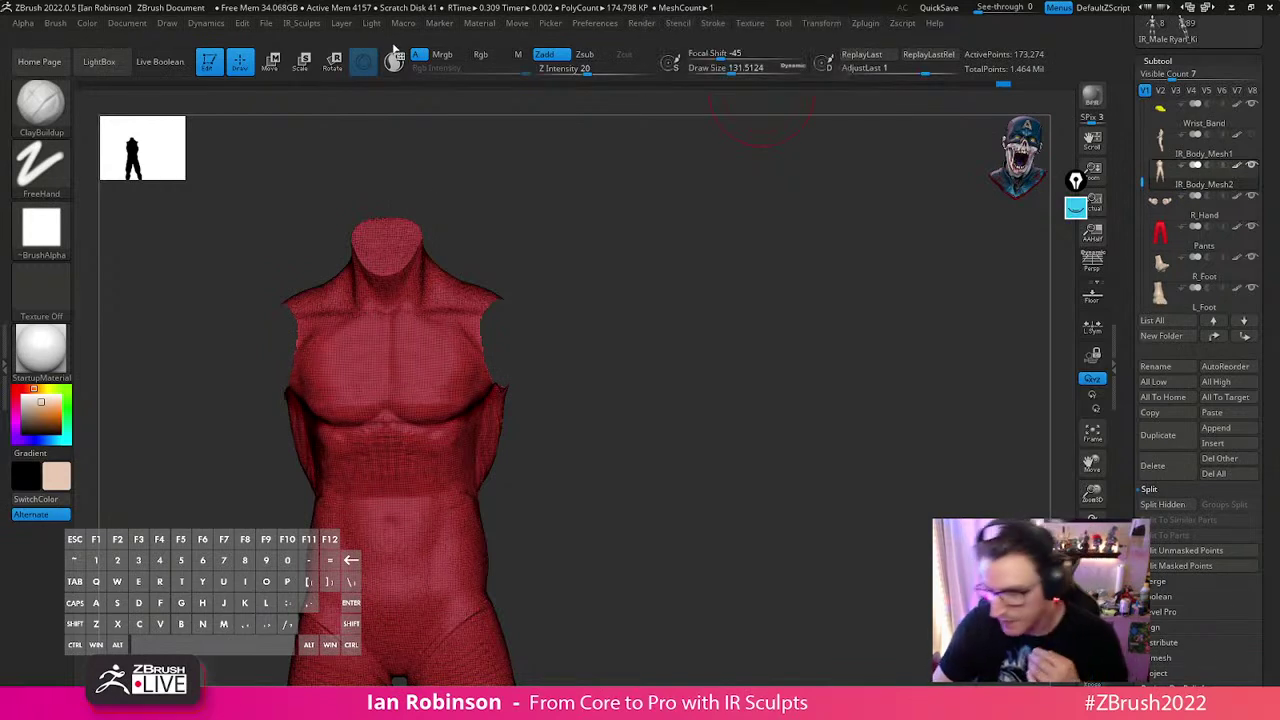
Mask both arms of IR_Body_Mesh2, leave the torso unmasked, and unhide the whole body
{"action": "mouse_move", "coordinate": [469, 199]}
{"action": "left_mouse_down"}
{"action": "mouse_move", "coordinate": [763, 374]}
{"action": "mouse_move", "coordinate": [763, 411]}
{"action": "mouse_move", "coordinate": [751, 397]}
{"action": "mouse_move", "coordinate": [841, 427]}
{"action": "mouse_move", "coordinate": [891, 409]}
{"action": "mouse_move", "coordinate": [743, 294]}
{"action": "mouse_move", "coordinate": [620, 300]}
{"action": "mouse_move", "coordinate": [657, 291]}
{"action": "mouse_move", "coordinate": [494, 380]}
{"action": "mouse_move", "coordinate": [469, 423]}
{"action": "left_mouse_up"}
{"action": "left_click_drag", "start_coordinate": [645, 322], "coordinate": [683, 329]}
{"action": "key", "text": "ctrl+z"}
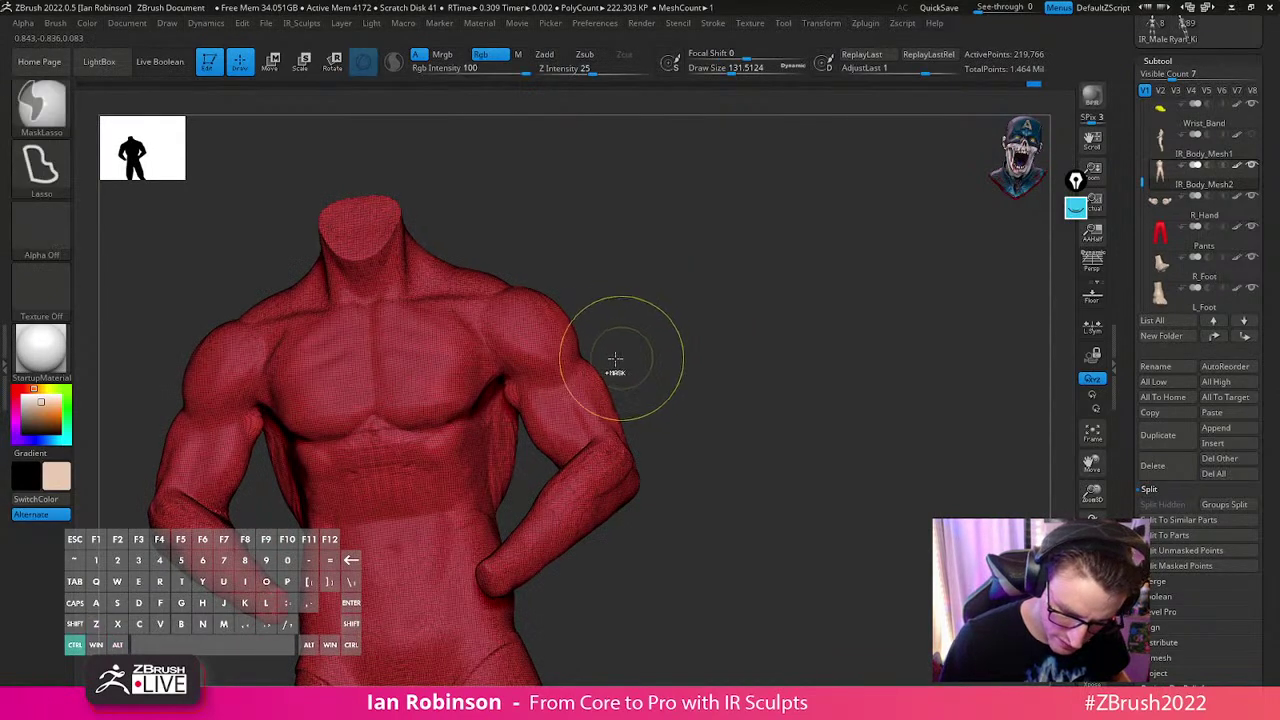
{"action": "key", "text": "ctrl+z"}
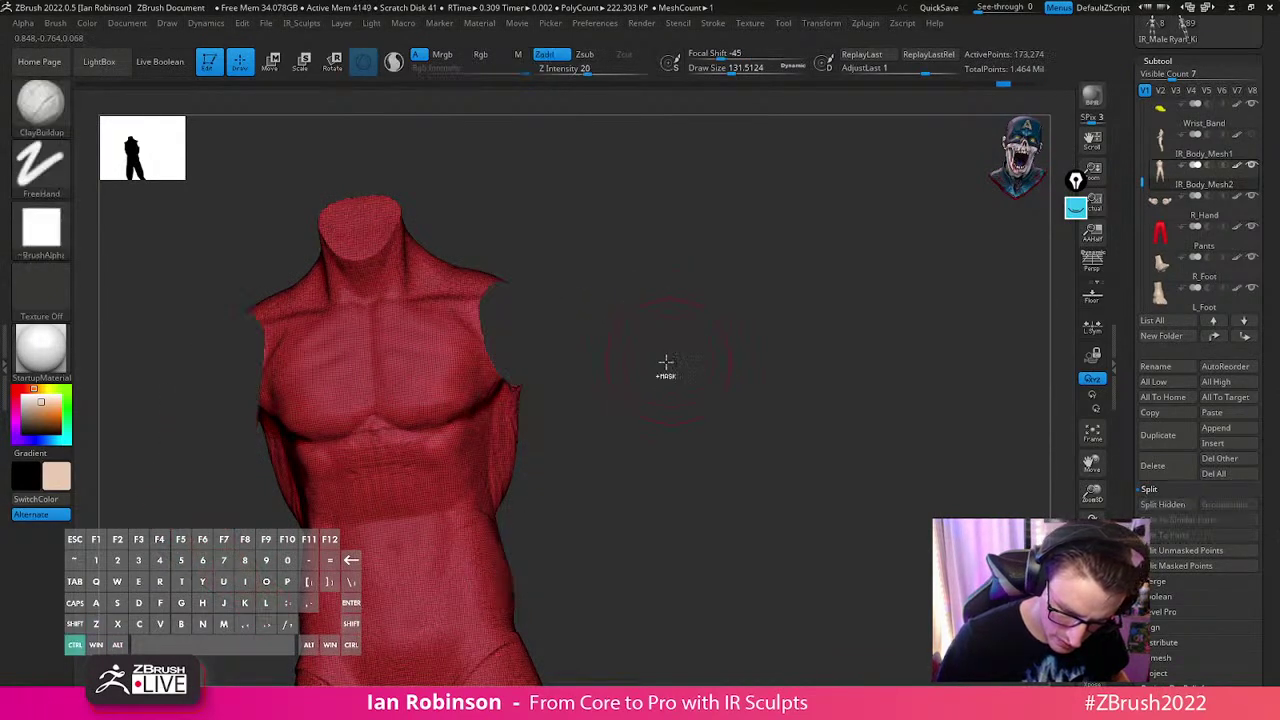
{"action": "left_click", "coordinate": [690, 357], "text": "ctrl"}
{"action": "left_click", "coordinate": [693, 356], "text": "ctrl+shift"}
Build up the outer pectorals against the masked shoulders with ClayBuildup
{"action": "left_click_drag", "start_coordinate": [501, 391], "coordinate": [489, 406], "text": "alt"}
{"action": "key", "text": "s"}
{"action": "mouse_move", "coordinate": [525, 381]}
{"action": "right_mouse_down"}
{"action": "mouse_move", "coordinate": [500, 360]}
{"action": "mouse_move", "coordinate": [511, 448]}
{"action": "mouse_move", "coordinate": [493, 386]}
{"action": "right_mouse_up"}
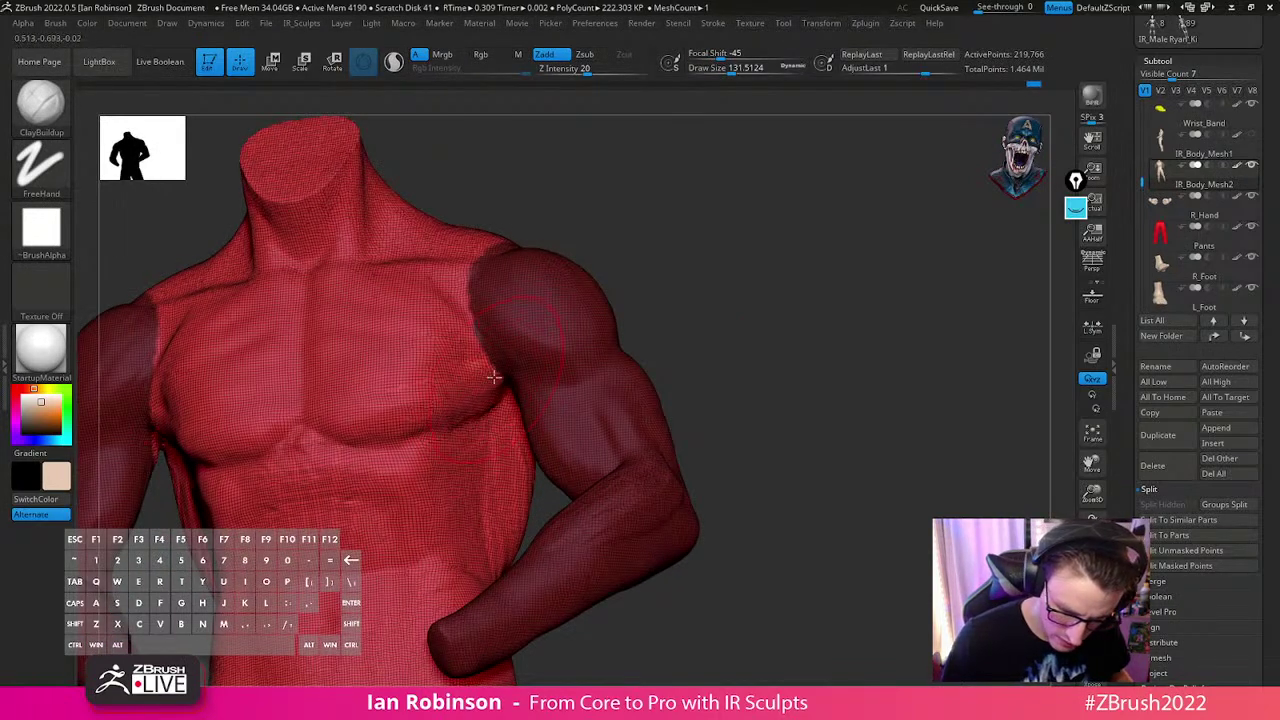
{"action": "mouse_move", "coordinate": [464, 362]}
{"action": "left_mouse_down"}
{"action": "mouse_move", "coordinate": [450, 370]}
{"action": "mouse_move", "coordinate": [480, 336]}
{"action": "left_mouse_up"}
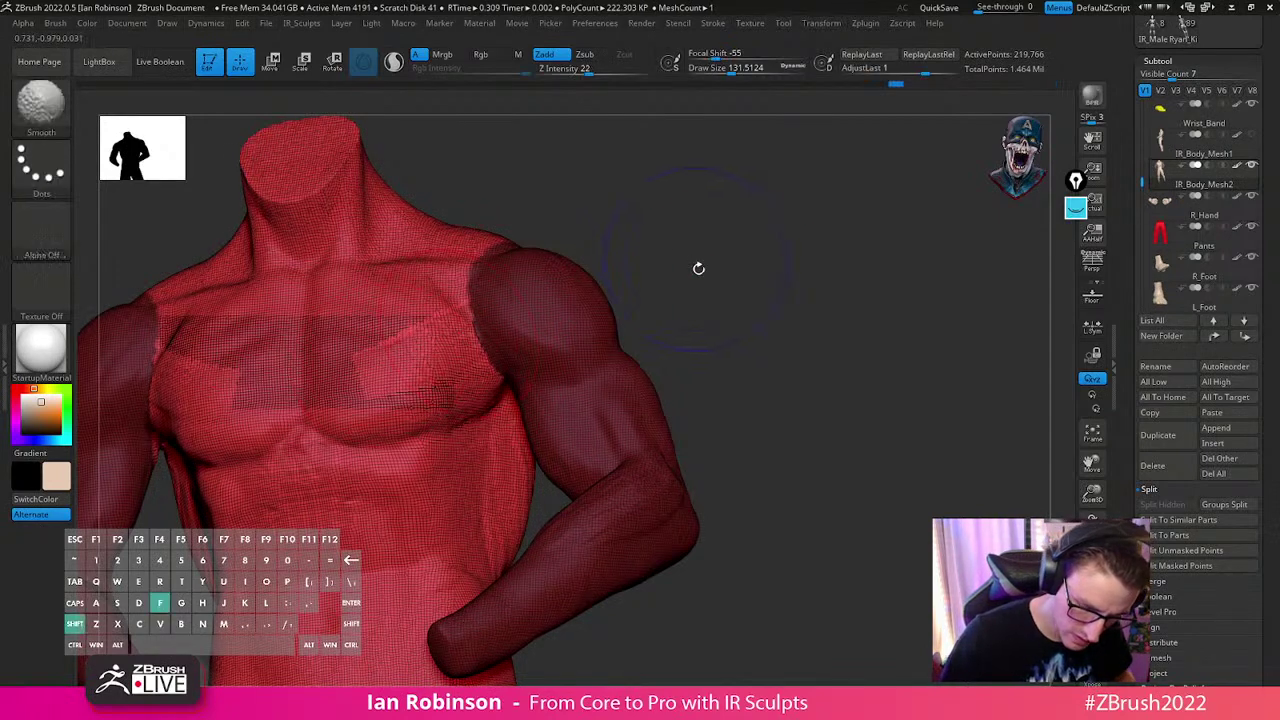
Turn off the polyframe display and clear the mask from the arms
{"action": "key", "text": "shift+f"}
{"action": "left_click_drag", "start_coordinate": [742, 326], "coordinate": [630, 335]}
{"action": "mouse_move", "coordinate": [437, 398]}
{"action": "right_mouse_down"}
{"action": "mouse_move", "coordinate": [709, 283]}
{"action": "mouse_move", "coordinate": [743, 357]}
{"action": "mouse_move", "coordinate": [726, 388]}
{"action": "right_mouse_up"}
{"action": "key", "text": "ctrl"}
{"action": "left_click_drag", "start_coordinate": [726, 388], "coordinate": [718, 395], "text": "ctrl"}
Sculpt the pectoral fibres converging at the armpit, using a draw size of about 71
{"action": "key", "text": "shift"}
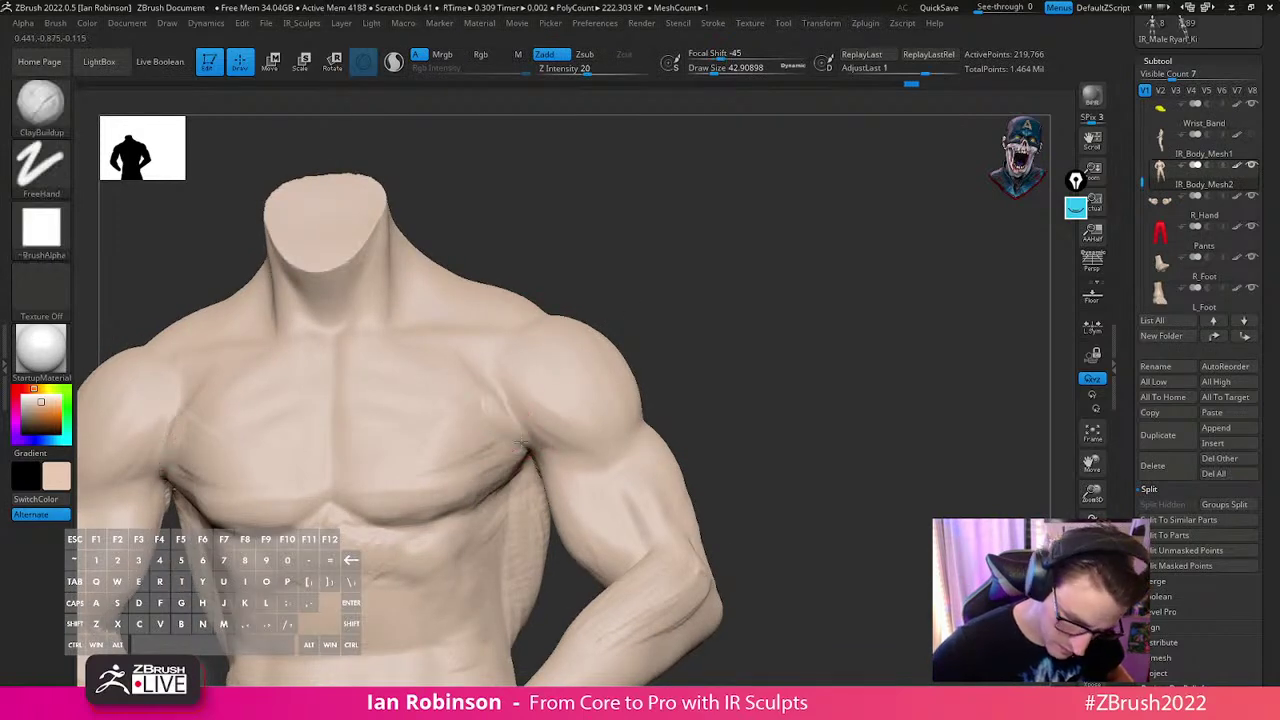
{"action": "left_click_drag", "start_coordinate": [523, 448], "coordinate": [510, 422]}
{"action": "right_click_drag", "start_coordinate": [617, 277], "coordinate": [550, 290]}
{"action": "key", "text": "s"}
{"action": "left_click_drag", "start_coordinate": [503, 410], "coordinate": [511, 407]}
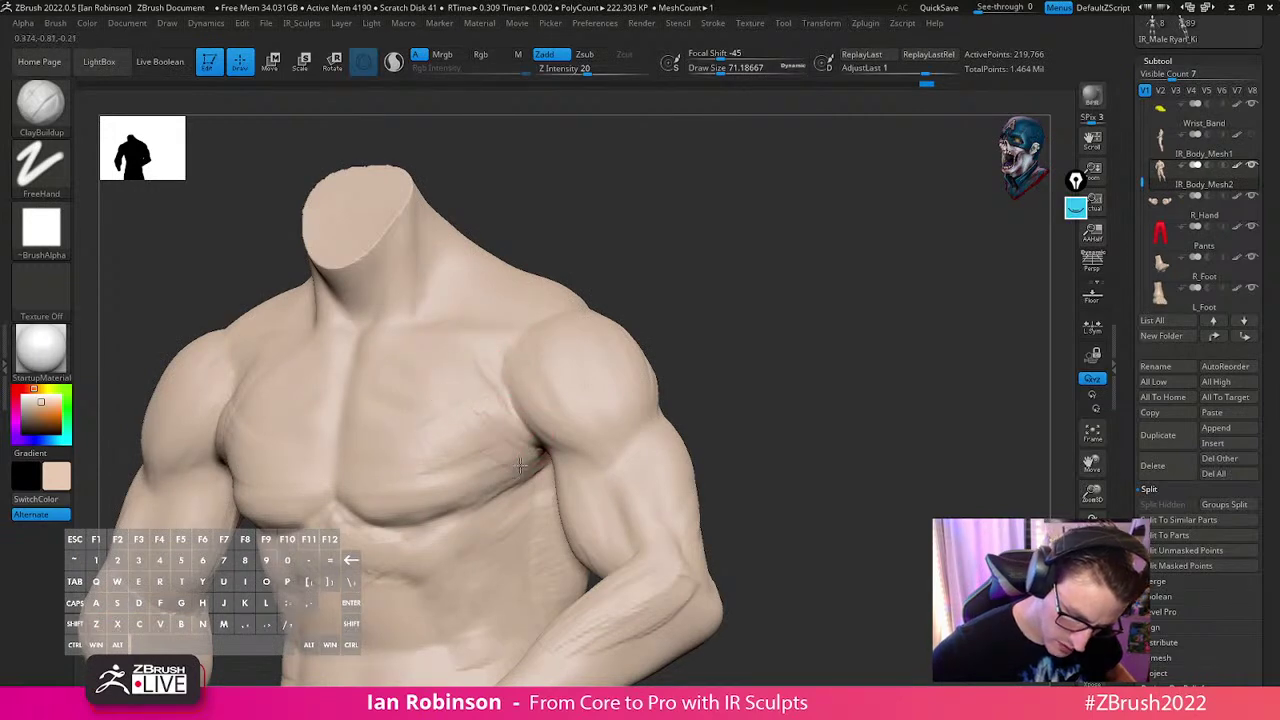
{"action": "right_click_drag", "start_coordinate": [588, 332], "coordinate": [649, 391]}
{"action": "mouse_move", "coordinate": [471, 471]}
{"action": "left_mouse_down"}
{"action": "mouse_move", "coordinate": [500, 457]}
{"action": "mouse_move", "coordinate": [469, 463]}
{"action": "left_mouse_up"}
Set the draw size to about 88 and build up the abdominal muscles around the navel and lower belly
{"action": "mouse_move", "coordinate": [735, 350]}
{"action": "left_mouse_down", "text": "shift"}
{"action": "mouse_move", "coordinate": [794, 389]}
{"action": "mouse_move", "coordinate": [880, 320]}
{"action": "left_mouse_up", "text": "shift"}
{"action": "right_click_drag", "start_coordinate": [509, 460], "coordinate": [475, 552]}
{"action": "key", "text": "s"}
{"action": "left_click_drag", "start_coordinate": [475, 552], "coordinate": [477, 541]}
{"action": "left_click_drag", "start_coordinate": [518, 462], "coordinate": [474, 498]}
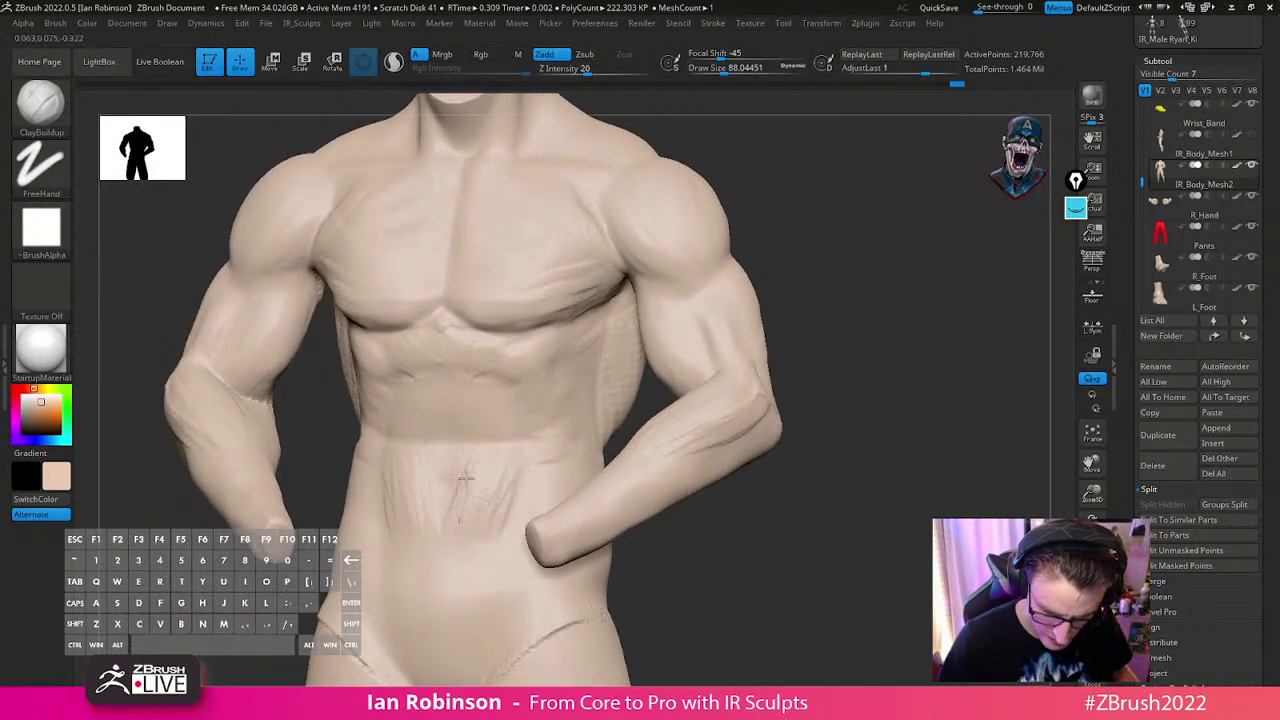
{"action": "left_click_drag", "start_coordinate": [469, 527], "coordinate": [466, 523]}
{"action": "mouse_move", "coordinate": [466, 523]}
{"action": "right_mouse_down", "text": "alt"}
{"action": "mouse_move", "coordinate": [543, 526]}
{"action": "mouse_move", "coordinate": [500, 522]}
{"action": "mouse_move", "coordinate": [512, 450]}
{"action": "right_mouse_up", "text": "alt"}
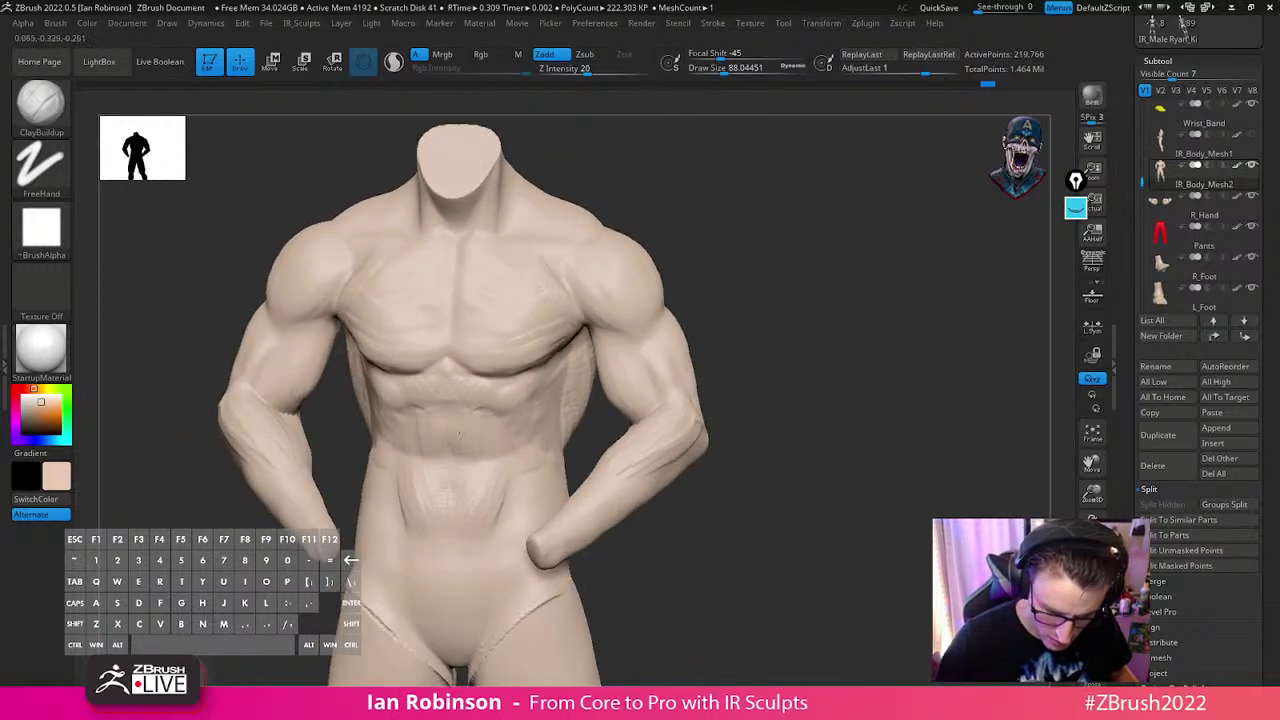
Set the draw size to about 145 and build up the lower obliques above the hips with ClayBuildup
{"action": "mouse_move", "coordinate": [500, 422]}
{"action": "right_mouse_down"}
{"action": "mouse_move", "coordinate": [443, 397]}
{"action": "mouse_move", "coordinate": [503, 428]}
{"action": "mouse_move", "coordinate": [517, 483]}
{"action": "mouse_move", "coordinate": [520, 440]}
{"action": "mouse_move", "coordinate": [503, 466]}
{"action": "mouse_move", "coordinate": [510, 457]}
{"action": "right_mouse_up"}
{"action": "key", "text": "s"}
{"action": "left_click_drag", "start_coordinate": [511, 458], "coordinate": [524, 460]}
{"action": "left_click_drag", "start_coordinate": [484, 506], "coordinate": [508, 472]}
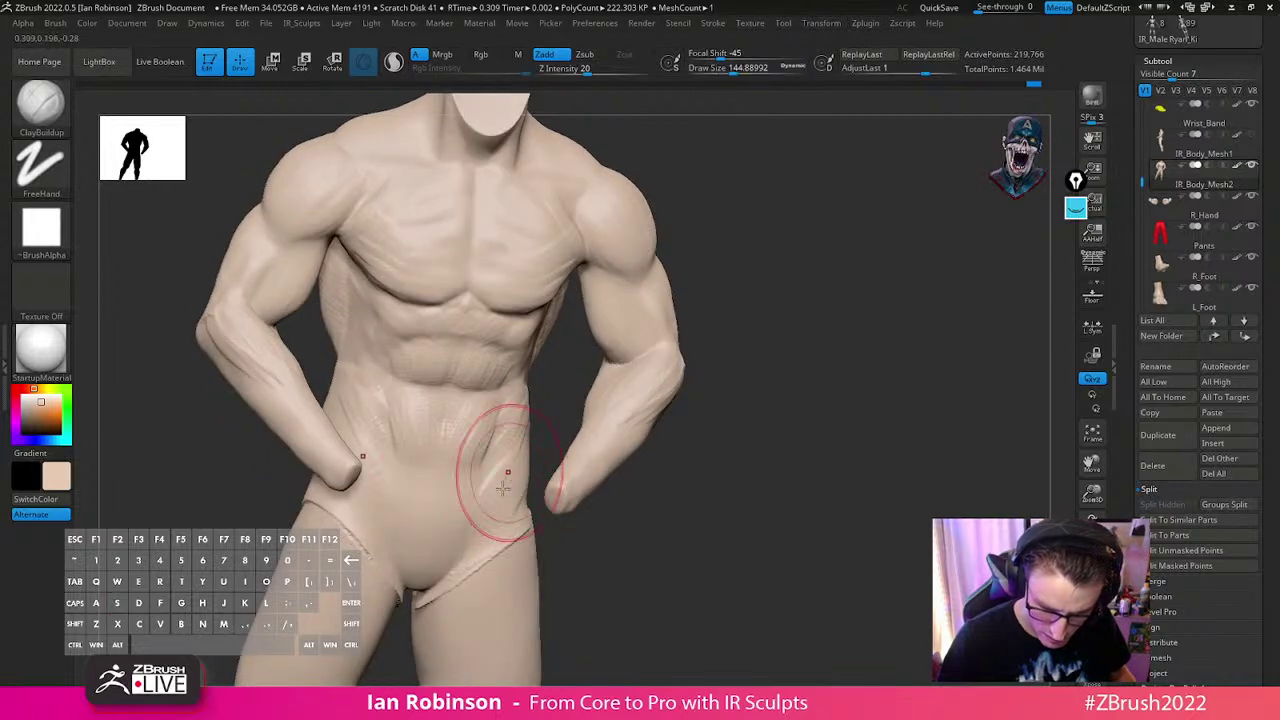
{"action": "right_click_drag", "start_coordinate": [749, 386], "coordinate": [786, 307]}
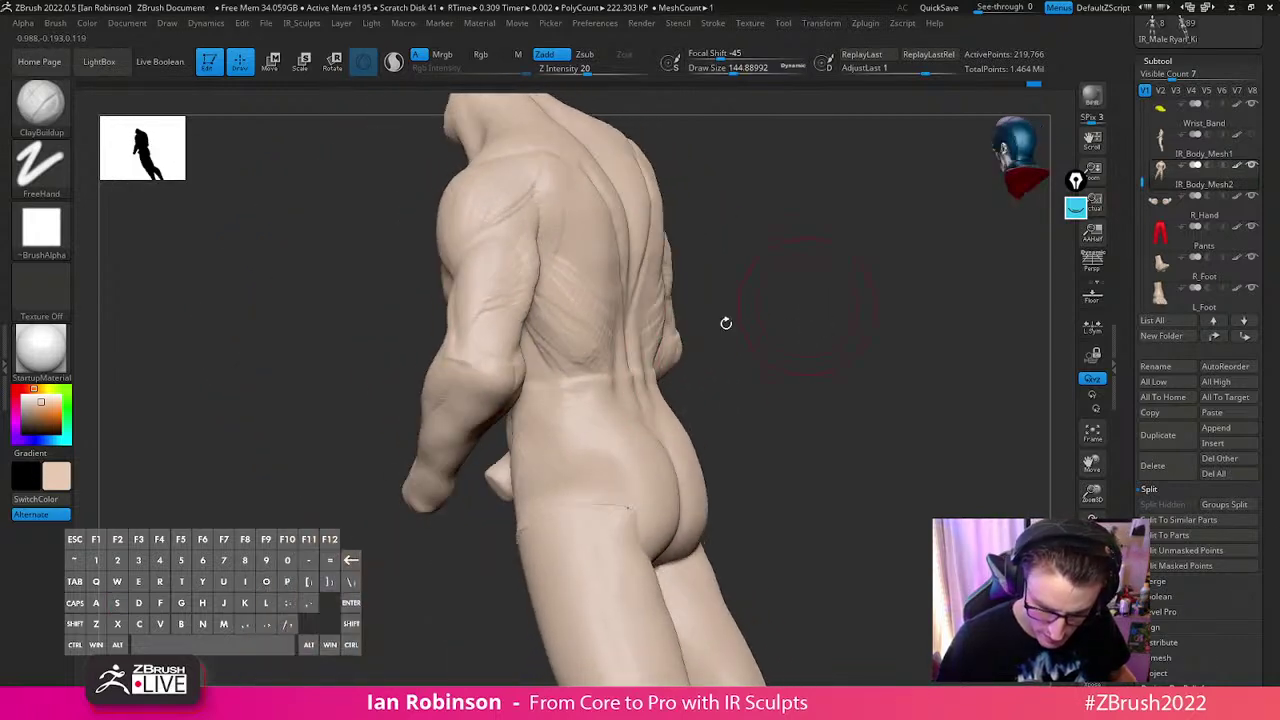
Set the draw size to about 103 and shape the flanks and V-lines running from the waist to the groin
{"action": "mouse_move", "coordinate": [594, 434]}
{"action": "right_mouse_down"}
{"action": "mouse_move", "coordinate": [669, 349]}
{"action": "mouse_move", "coordinate": [586, 378]}
{"action": "right_mouse_up"}
{"action": "key", "text": "s"}
{"action": "left_click_drag", "start_coordinate": [681, 388], "coordinate": [673, 388]}
{"action": "mouse_move", "coordinate": [650, 398]}
{"action": "right_mouse_down"}
{"action": "mouse_move", "coordinate": [620, 384]}
{"action": "mouse_move", "coordinate": [751, 380]}
{"action": "mouse_move", "coordinate": [679, 366]}
{"action": "right_mouse_up"}
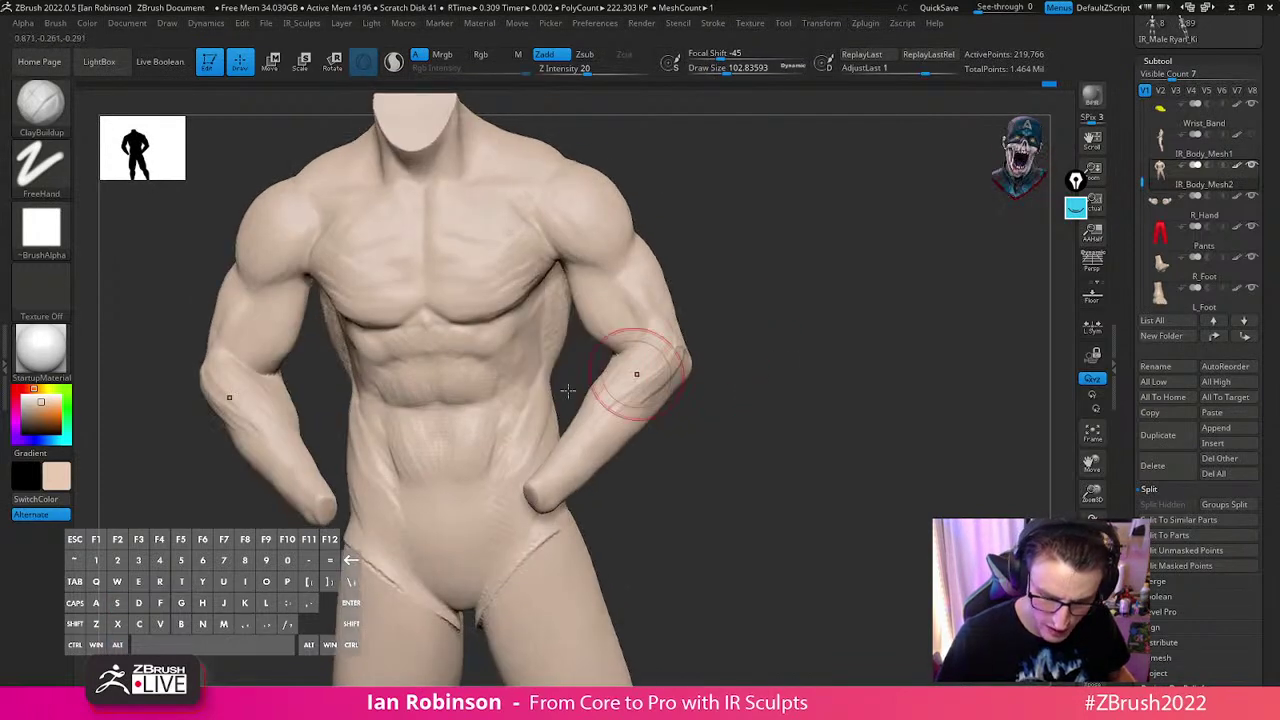
Set the draw size to about 65 and sculpt the serratus and rib muscles along the side of the torso
{"action": "key", "text": "s"}
{"action": "left_click_drag", "start_coordinate": [545, 360], "coordinate": [528, 357]}
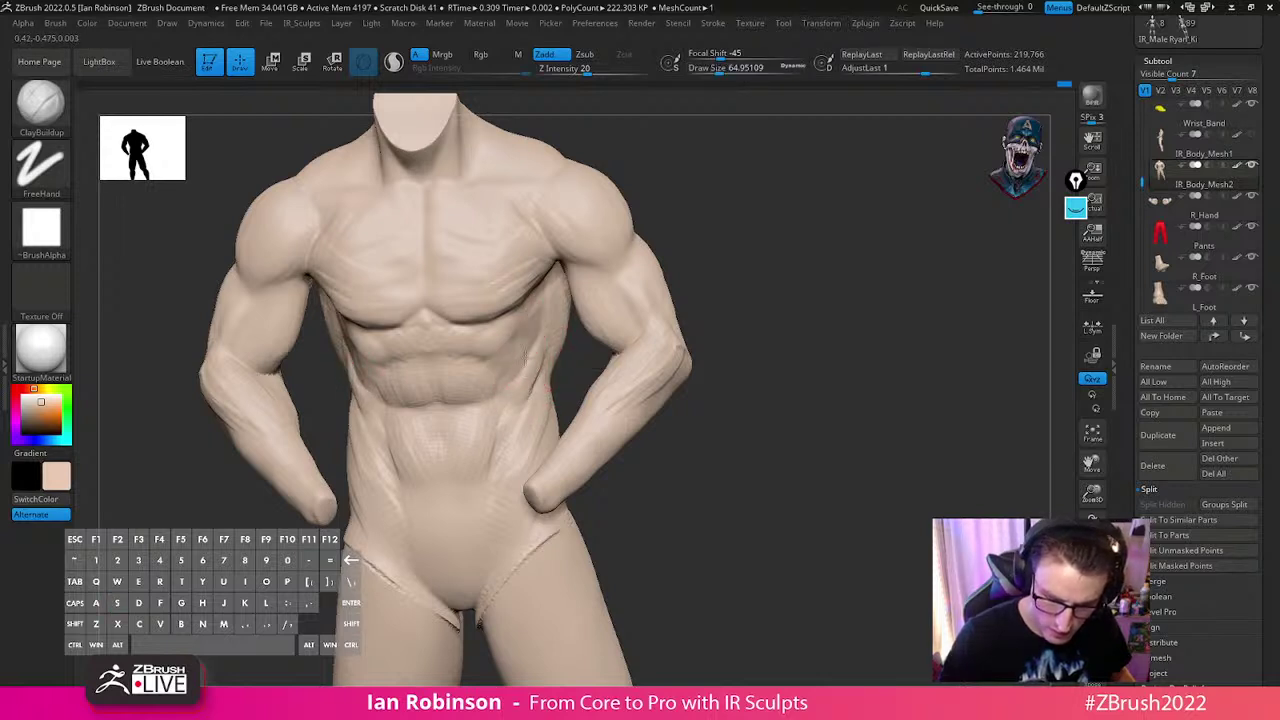
{"action": "right_click_drag", "start_coordinate": [700, 271], "coordinate": [577, 350]}
{"action": "left_click_drag", "start_coordinate": [504, 402], "coordinate": [479, 431]}
{"action": "left_click_drag", "start_coordinate": [722, 311], "coordinate": [718, 311]}
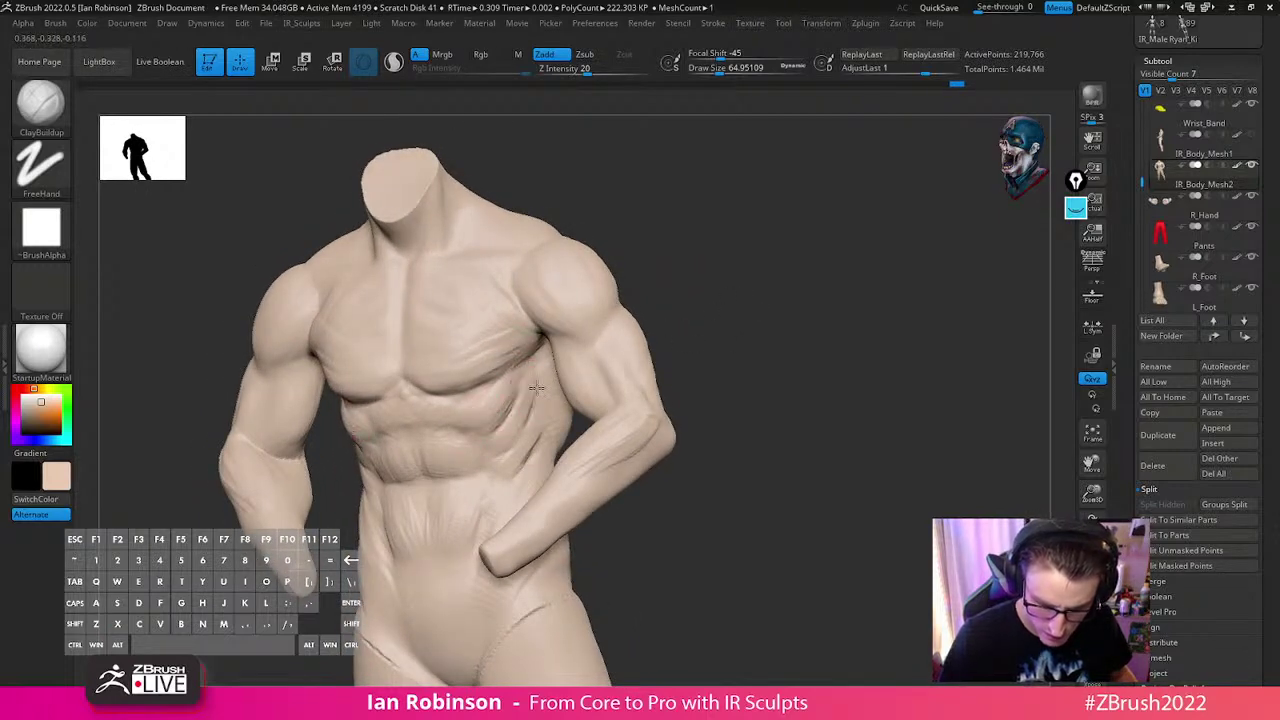
Smooth the abdominal muscles and obliques, using a draw size of about 99
{"action": "left_click_drag", "start_coordinate": [739, 368], "coordinate": [463, 440], "text": "shift"}
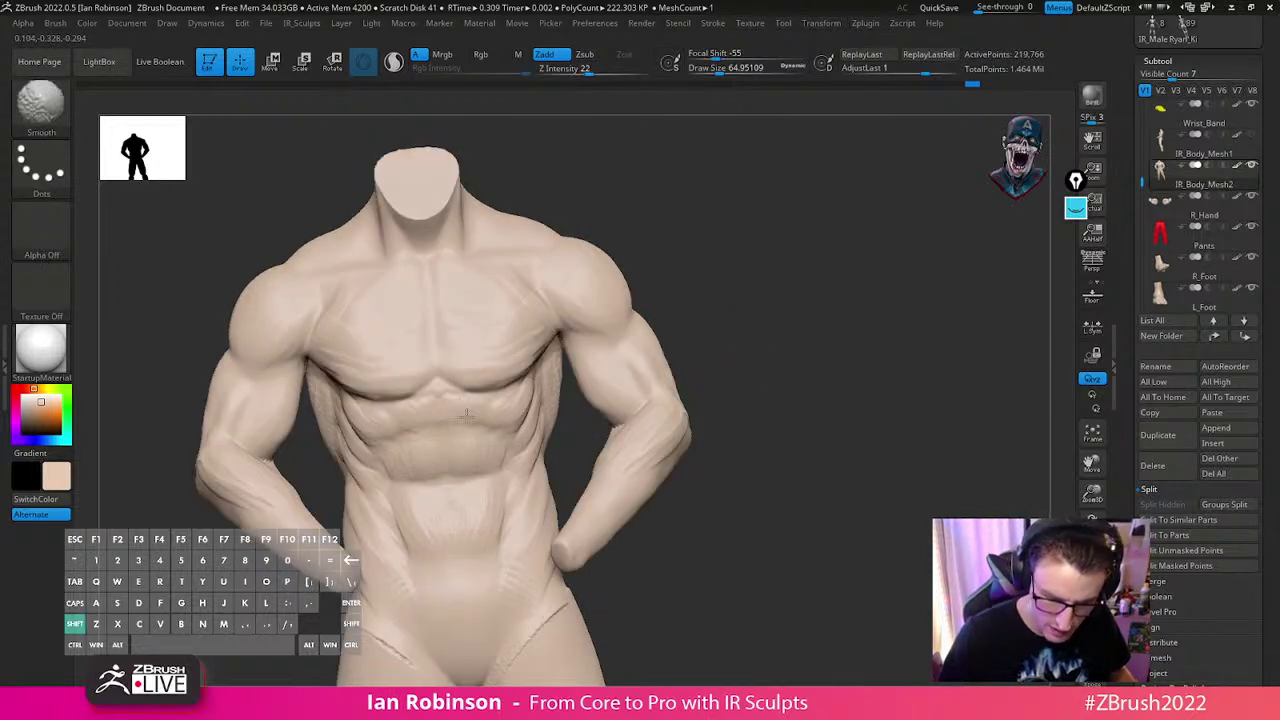
{"action": "key", "text": "s"}
{"action": "left_click_drag", "start_coordinate": [534, 437], "coordinate": [541, 437]}
{"action": "left_click_drag", "start_coordinate": [574, 446], "coordinate": [528, 440]}
{"action": "mouse_move", "coordinate": [566, 410]}
{"action": "right_mouse_down"}
{"action": "mouse_move", "coordinate": [823, 397]}
{"action": "mouse_move", "coordinate": [797, 377]}
{"action": "mouse_move", "coordinate": [826, 401]}
{"action": "mouse_move", "coordinate": [546, 424]}
{"action": "mouse_move", "coordinate": [579, 455]}
{"action": "right_mouse_up"}
{"action": "key", "text": "shift"}
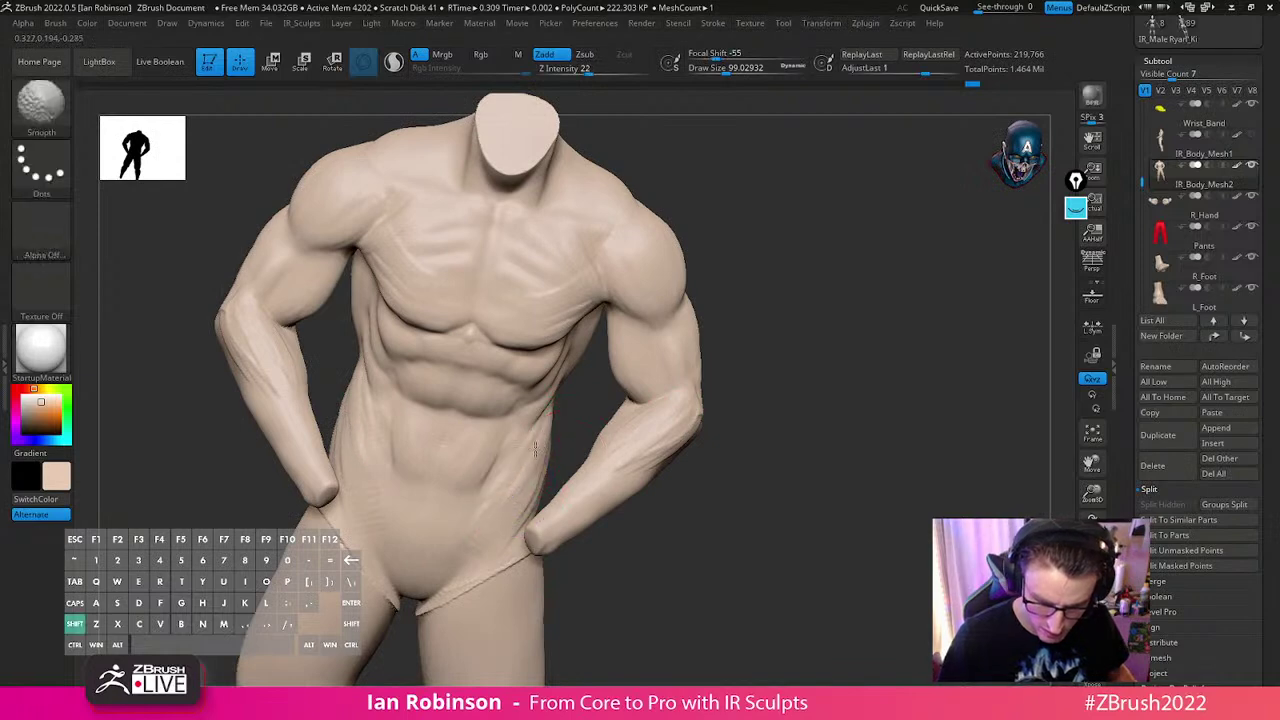
Build up the lower back and the muscles between the shoulder blades with ClayBuildup
{"action": "mouse_move", "coordinate": [540, 415]}
{"action": "right_mouse_down"}
{"action": "mouse_move", "coordinate": [686, 349]}
{"action": "mouse_move", "coordinate": [777, 397]}
{"action": "mouse_move", "coordinate": [480, 366]}
{"action": "right_mouse_up"}
{"action": "mouse_move", "coordinate": [522, 285]}
{"action": "right_mouse_down"}
{"action": "mouse_move", "coordinate": [829, 311]}
{"action": "mouse_move", "coordinate": [778, 319]}
{"action": "right_mouse_up"}
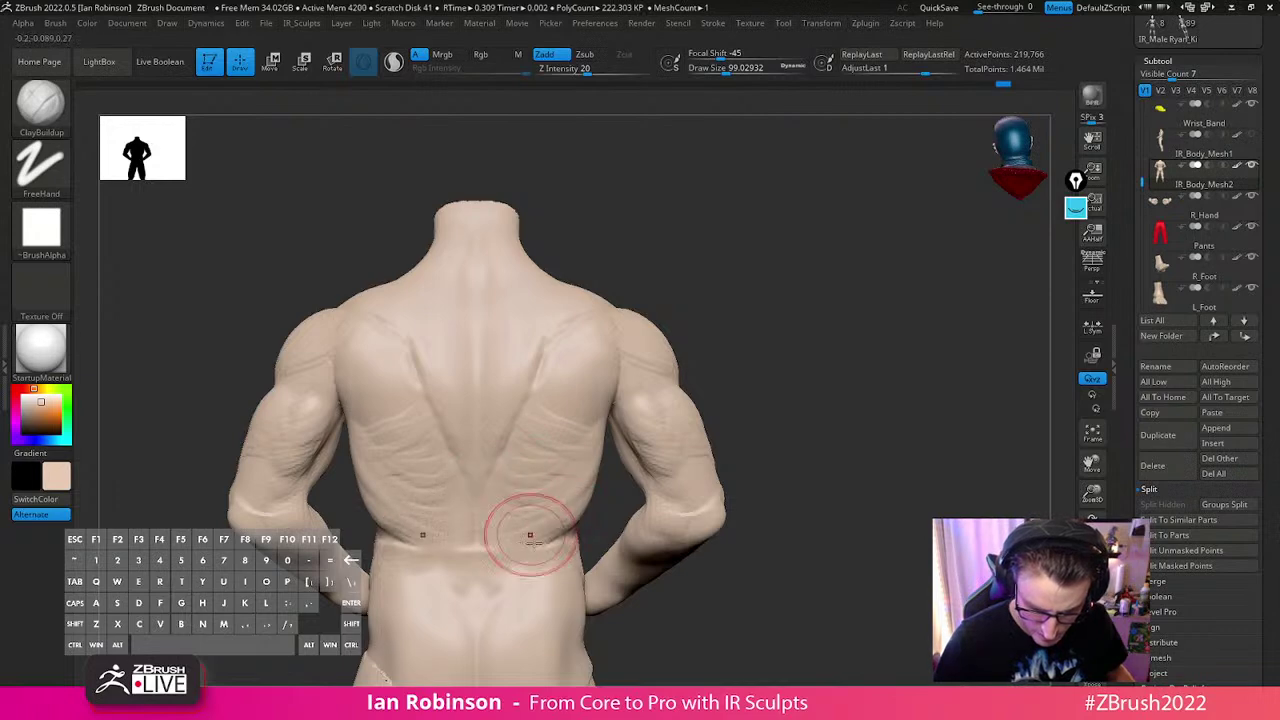
{"action": "mouse_move", "coordinate": [540, 494]}
{"action": "right_mouse_down"}
{"action": "mouse_move", "coordinate": [834, 409]}
{"action": "mouse_move", "coordinate": [686, 406]}
{"action": "mouse_move", "coordinate": [543, 491]}
{"action": "right_mouse_up"}
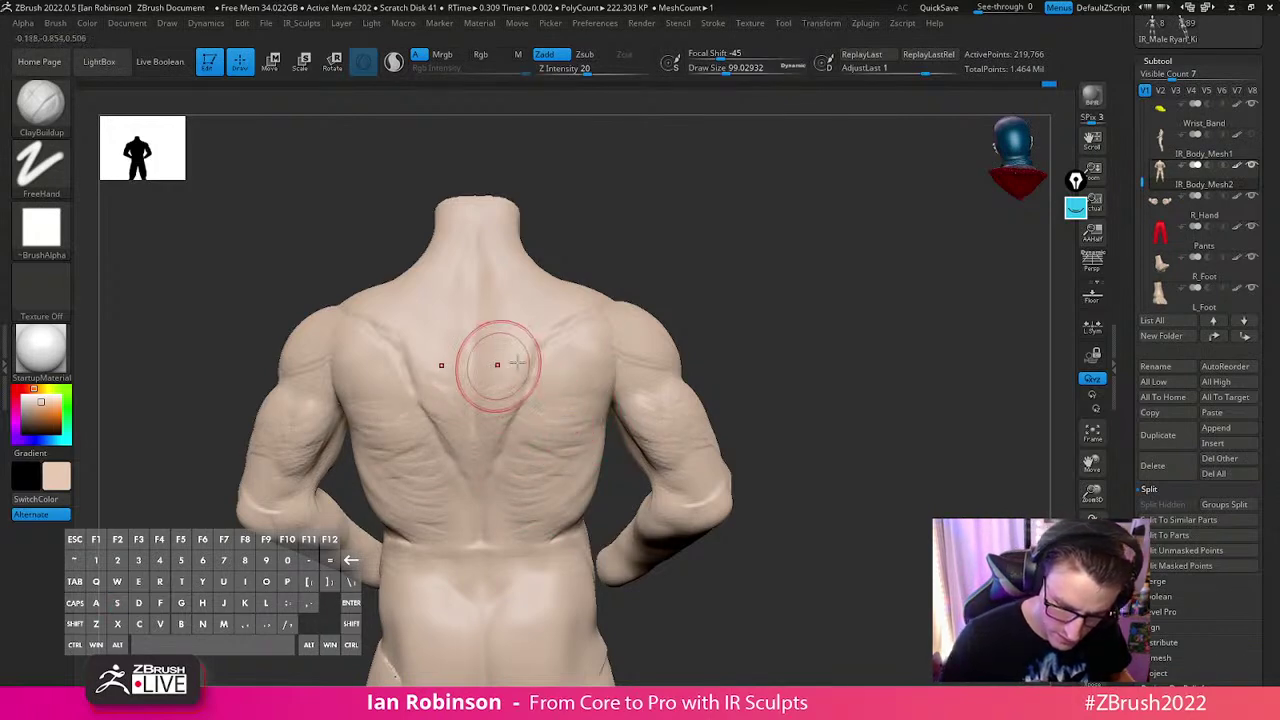
Set the draw size to about 62 and define the collarbones and tops of the shoulders from above
{"action": "right_click_drag", "start_coordinate": [657, 260], "coordinate": [771, 327]}
{"action": "mouse_move", "coordinate": [623, 377]}
{"action": "right_mouse_down"}
{"action": "mouse_move", "coordinate": [749, 377]}
{"action": "mouse_move", "coordinate": [651, 371]}
{"action": "mouse_move", "coordinate": [614, 390]}
{"action": "mouse_move", "coordinate": [871, 323]}
{"action": "mouse_move", "coordinate": [629, 338]}
{"action": "mouse_move", "coordinate": [583, 514]}
{"action": "mouse_move", "coordinate": [634, 420]}
{"action": "right_mouse_up"}
{"action": "key", "text": "s"}
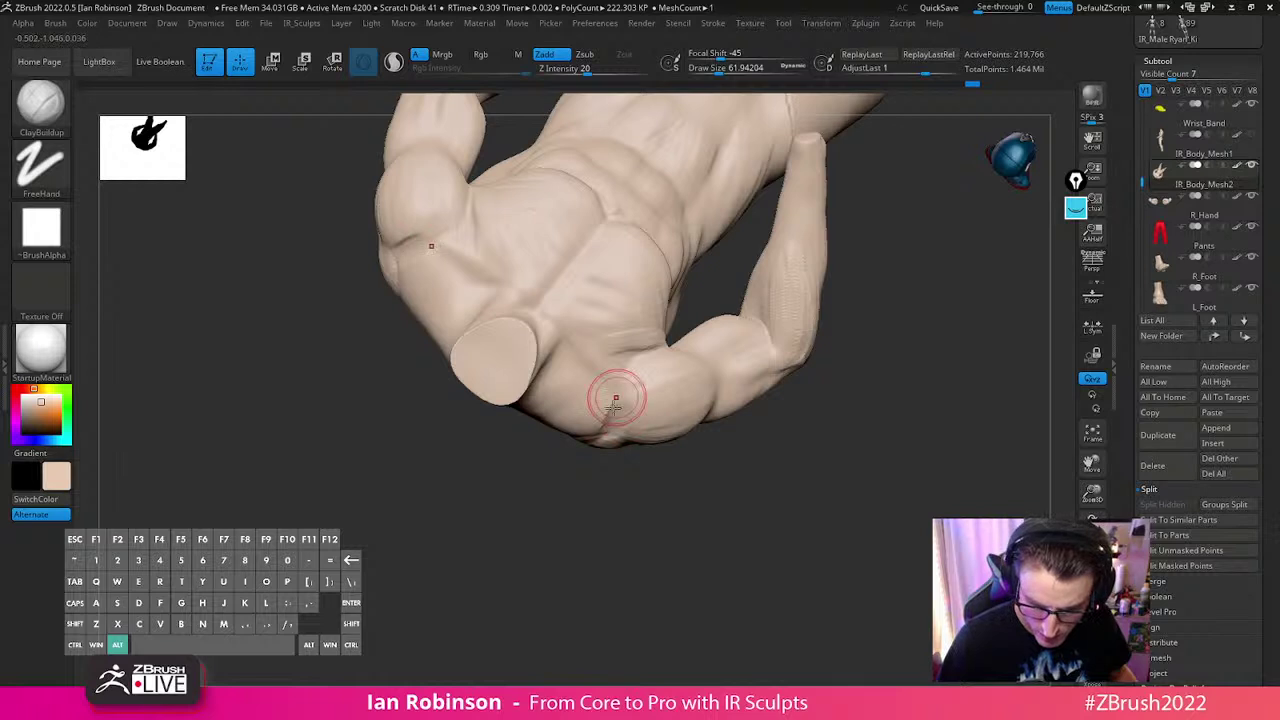
{"action": "right_click_drag", "start_coordinate": [617, 494], "coordinate": [622, 490]}
{"action": "left_click_drag", "start_coordinate": [572, 315], "coordinate": [555, 321]}
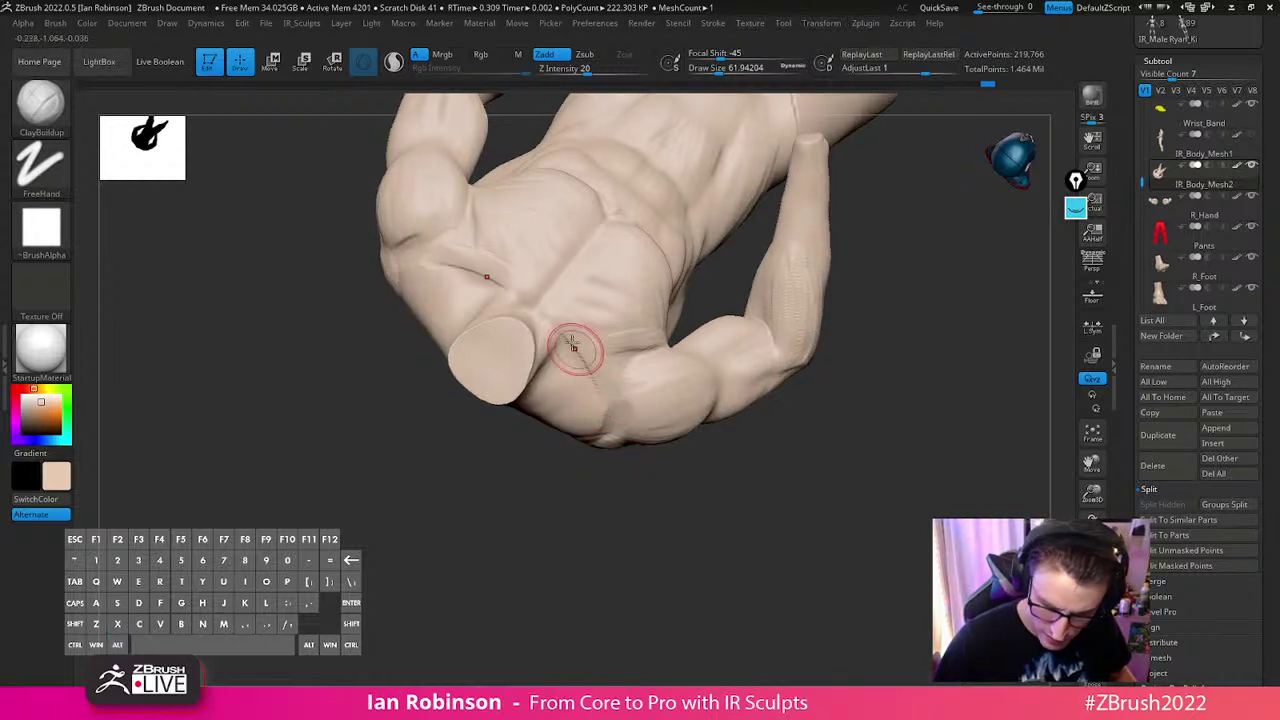
{"action": "mouse_move", "coordinate": [554, 320]}
{"action": "right_mouse_down"}
{"action": "mouse_move", "coordinate": [625, 525]}
{"action": "mouse_move", "coordinate": [564, 547]}
{"action": "mouse_move", "coordinate": [523, 377]}
{"action": "mouse_move", "coordinate": [530, 420]}
{"action": "mouse_move", "coordinate": [545, 415]}
{"action": "mouse_move", "coordinate": [530, 503]}
{"action": "mouse_move", "coordinate": [686, 257]}
{"action": "mouse_move", "coordinate": [564, 404]}
{"action": "right_mouse_up"}
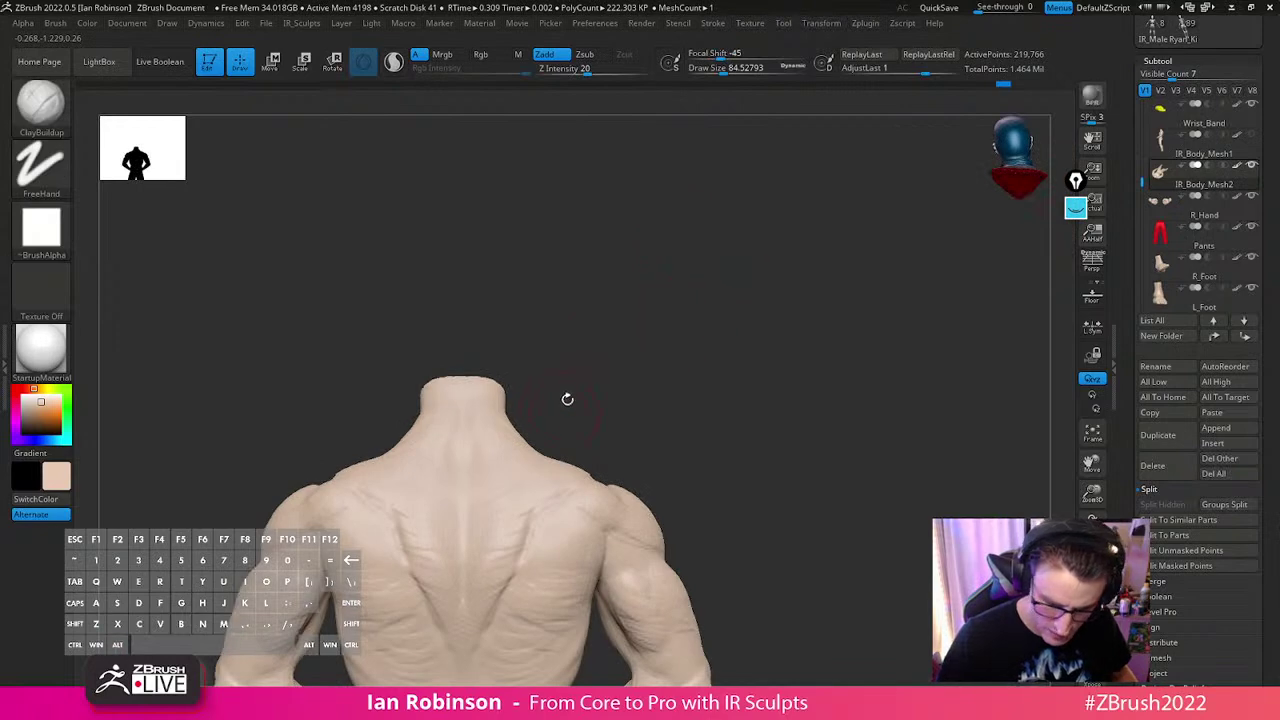
Reshape the trapezius and shoulders with the Move brush, enlarging the draw size to about 136
{"action": "key", "text": "b"}
{"action": "key", "text": "m"}
{"action": "key", "text": "v"}
{"action": "key", "text": "s"}
{"action": "left_click_drag", "start_coordinate": [563, 413], "coordinate": [547, 430]}
{"action": "right_click_drag", "start_coordinate": [554, 421], "coordinate": [498, 432]}
{"action": "right_click_drag", "start_coordinate": [655, 357], "coordinate": [640, 417]}
{"action": "key", "text": "s"}
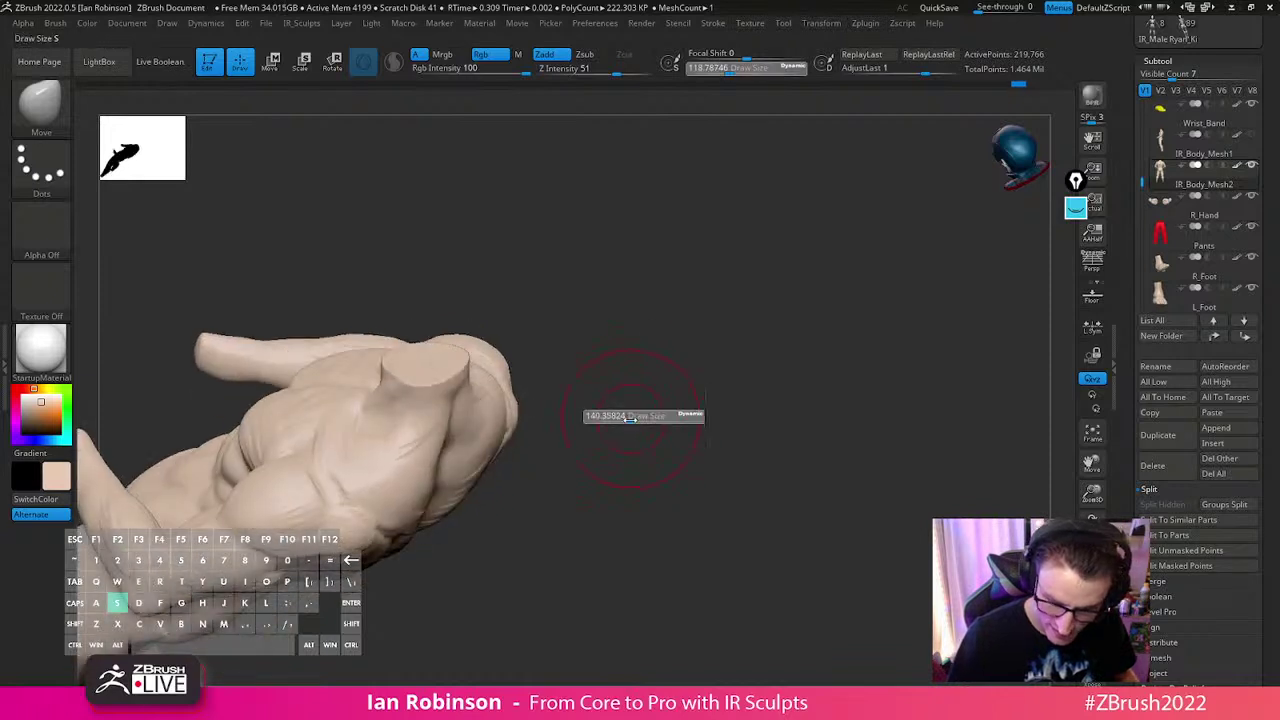
{"action": "key", "text": "s"}
{"action": "mouse_move", "coordinate": [536, 437]}
{"action": "right_mouse_down"}
{"action": "mouse_move", "coordinate": [520, 470]}
{"action": "mouse_move", "coordinate": [494, 450]}
{"action": "mouse_move", "coordinate": [646, 434]}
{"action": "mouse_move", "coordinate": [500, 366]}
{"action": "mouse_move", "coordinate": [646, 371]}
{"action": "mouse_move", "coordinate": [487, 375]}
{"action": "right_mouse_up"}
{"action": "right_click_drag", "start_coordinate": [654, 320], "coordinate": [537, 399]}
Smooth the back and waist, and blend the seam between the hip and outer thigh
{"action": "left_click_drag", "start_coordinate": [530, 397], "coordinate": [522, 430], "text": "shift"}
{"action": "mouse_move", "coordinate": [797, 311]}
{"action": "right_mouse_down"}
{"action": "mouse_move", "coordinate": [583, 409]}
{"action": "mouse_move", "coordinate": [575, 440]}
{"action": "right_mouse_up"}
{"action": "left_click_drag", "start_coordinate": [575, 440], "coordinate": [591, 409], "text": "shift"}
{"action": "mouse_move", "coordinate": [657, 491]}
{"action": "right_mouse_down"}
{"action": "mouse_move", "coordinate": [771, 331]}
{"action": "mouse_move", "coordinate": [594, 417]}
{"action": "right_mouse_up"}
{"action": "mouse_move", "coordinate": [677, 414]}
{"action": "right_mouse_down"}
{"action": "mouse_move", "coordinate": [803, 323]}
{"action": "mouse_move", "coordinate": [614, 443]}
{"action": "mouse_move", "coordinate": [771, 337]}
{"action": "mouse_move", "coordinate": [843, 394]}
{"action": "mouse_move", "coordinate": [745, 401]}
{"action": "mouse_move", "coordinate": [826, 397]}
{"action": "mouse_move", "coordinate": [570, 530]}
{"action": "right_mouse_up"}
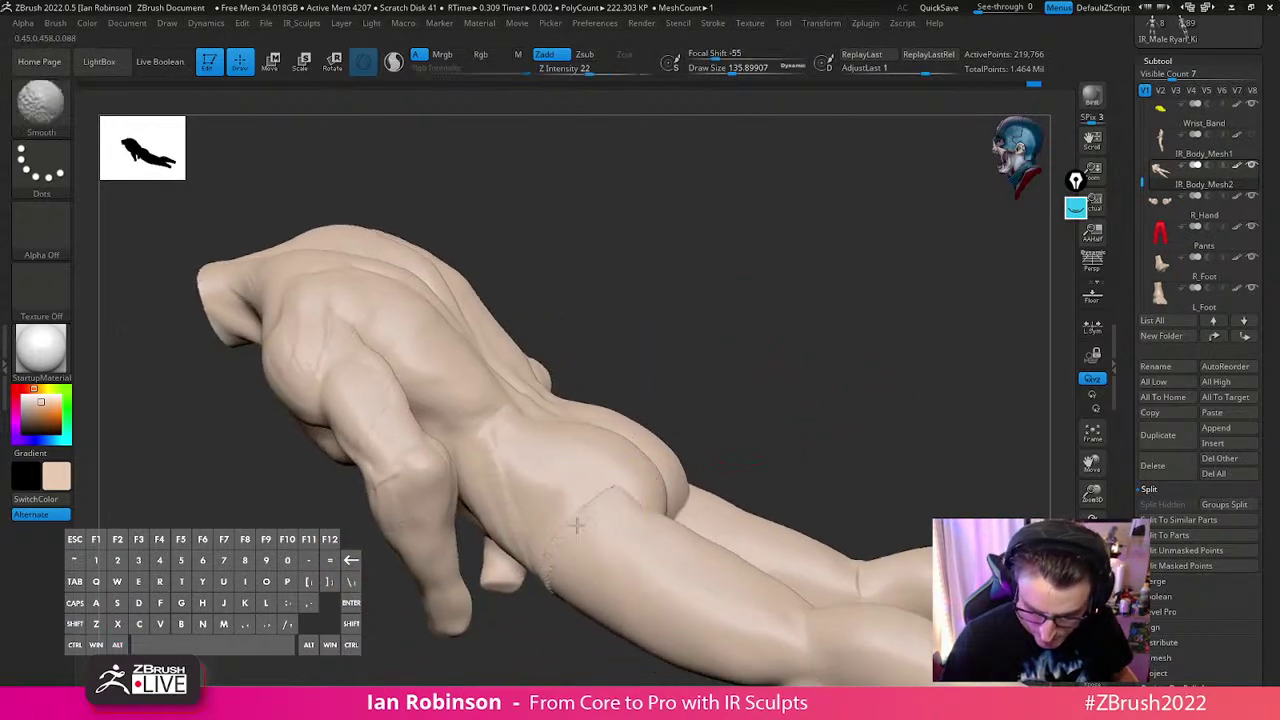
{"action": "left_click_drag", "start_coordinate": [573, 530], "coordinate": [580, 500], "text": "shift"}
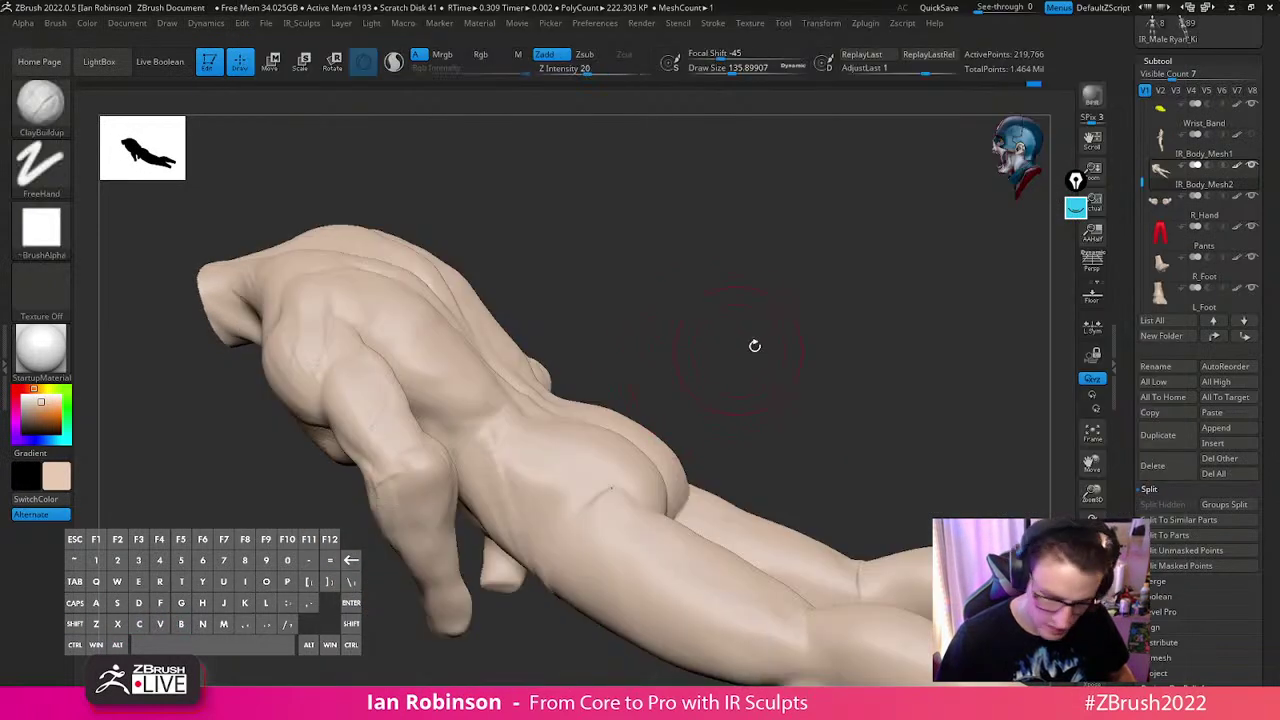
Fill the thigh seams around the hips and groin with ClayBuildup and smooth them into the pelvis
{"action": "right_click_drag", "start_coordinate": [754, 345], "coordinate": [597, 498]}
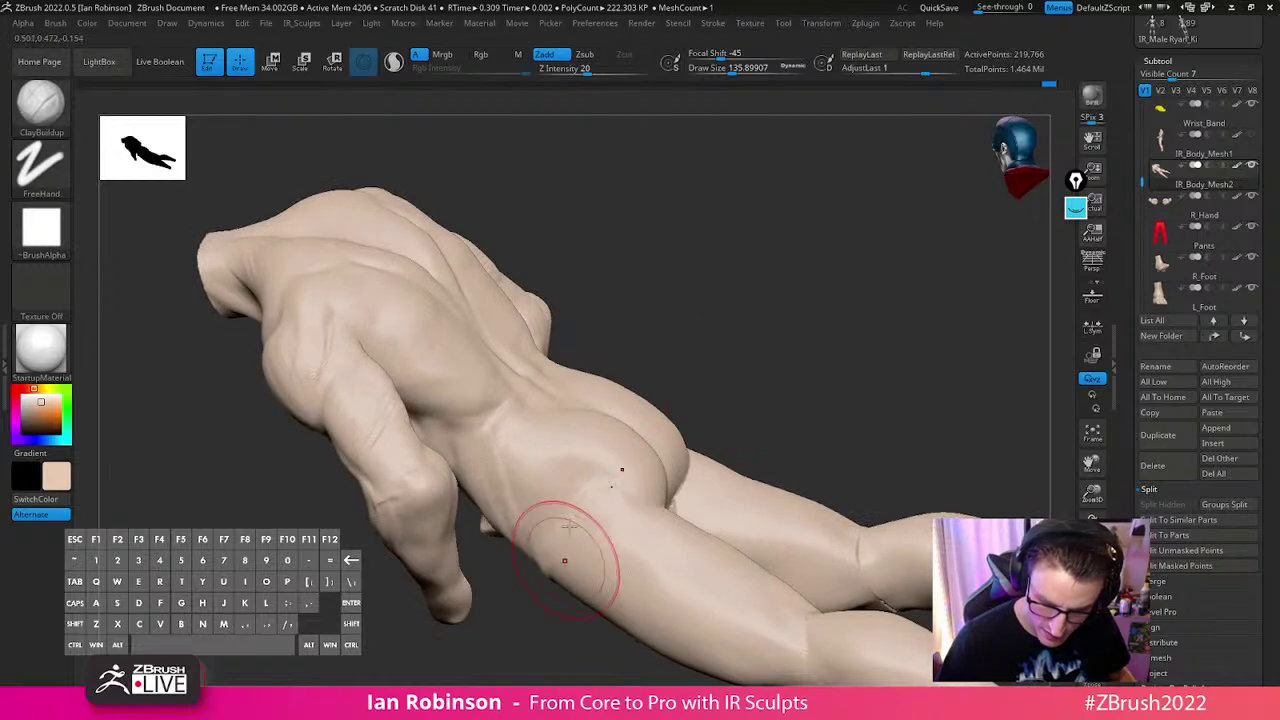
{"action": "mouse_move", "coordinate": [545, 581]}
{"action": "right_mouse_down"}
{"action": "mouse_move", "coordinate": [826, 349]}
{"action": "mouse_move", "coordinate": [800, 309]}
{"action": "mouse_move", "coordinate": [559, 540]}
{"action": "right_mouse_up"}
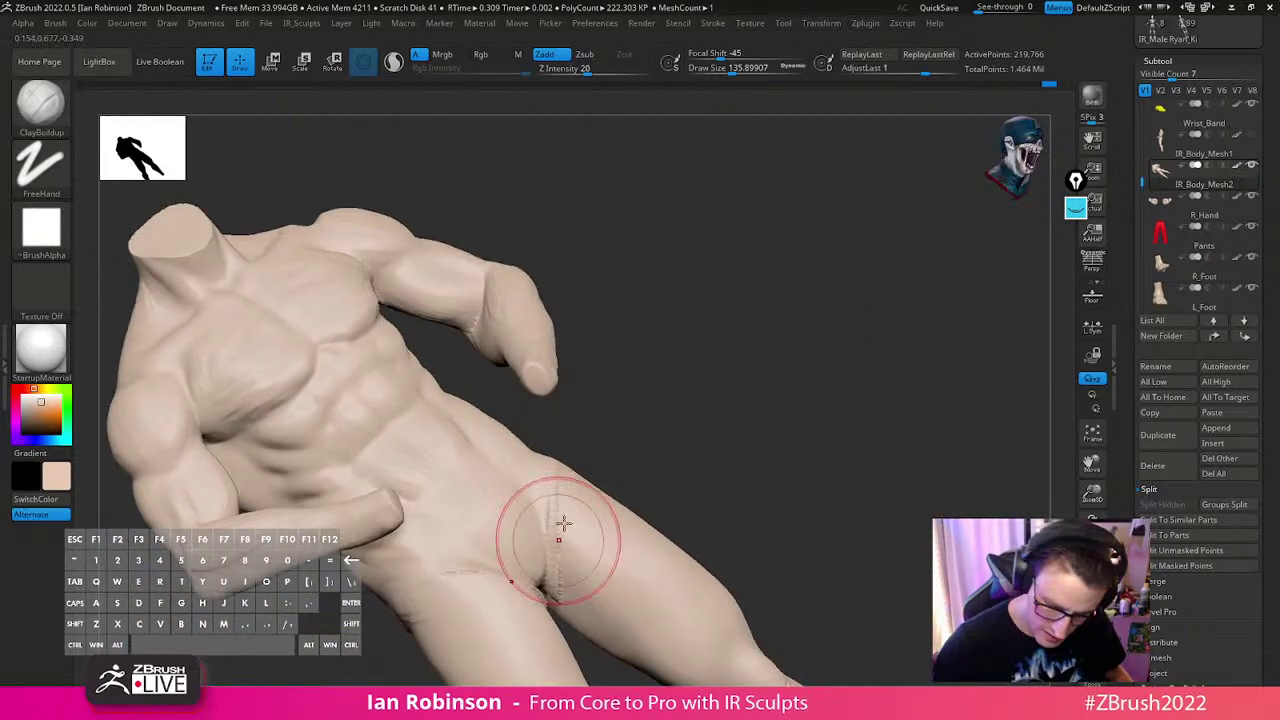
{"action": "right_click_drag", "start_coordinate": [616, 585], "coordinate": [651, 480]}
{"action": "key", "text": "shift"}
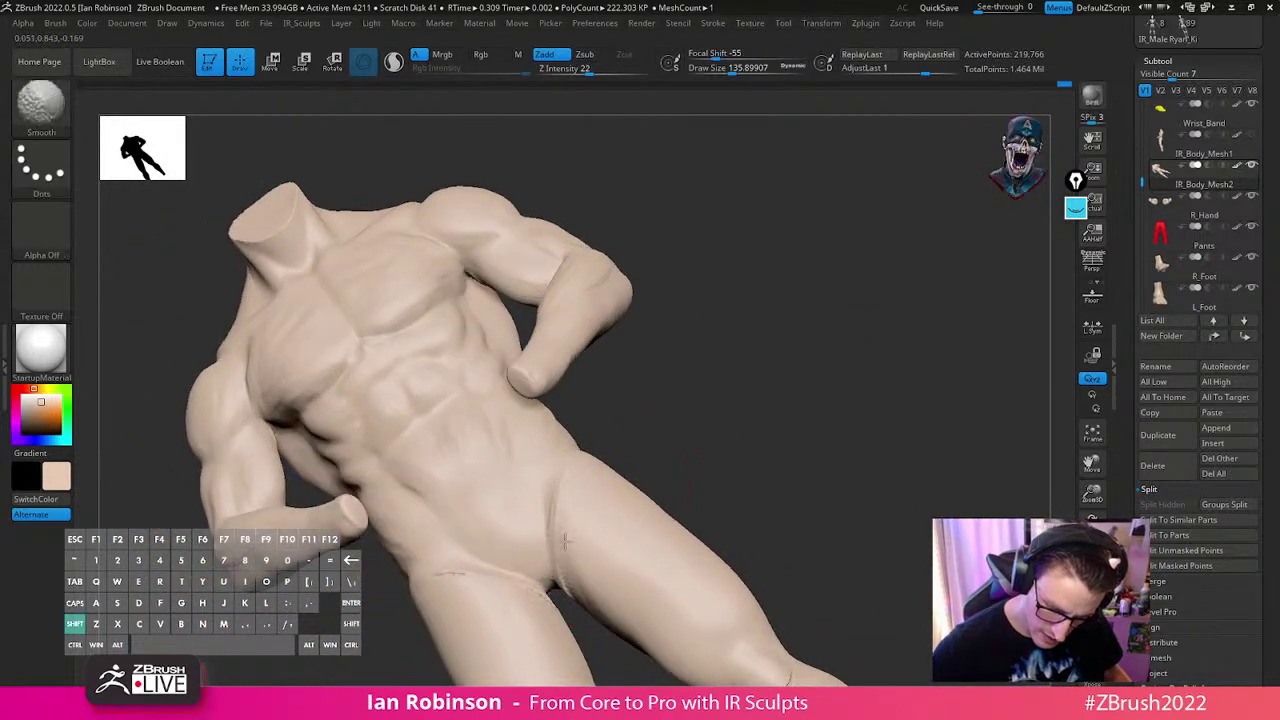
{"action": "left_click_drag", "start_coordinate": [553, 524], "coordinate": [563, 485], "text": "shift"}
Set the draw size to about 103 and finish smoothing the groin and upper-thigh transitions down towards the knees
{"action": "right_click_drag", "start_coordinate": [700, 397], "coordinate": [729, 429]}
{"action": "key", "text": "s"}
{"action": "left_click_drag", "start_coordinate": [634, 467], "coordinate": [628, 467]}
{"action": "right_click_drag", "start_coordinate": [676, 440], "coordinate": [682, 374]}
{"action": "right_click_drag", "start_coordinate": [700, 320], "coordinate": [800, 402], "text": "alt"}
{"action": "left_click_drag", "start_coordinate": [682, 466], "coordinate": [696, 450], "text": "shift"}
{"action": "right_click_drag", "start_coordinate": [793, 441], "coordinate": [828, 394]}
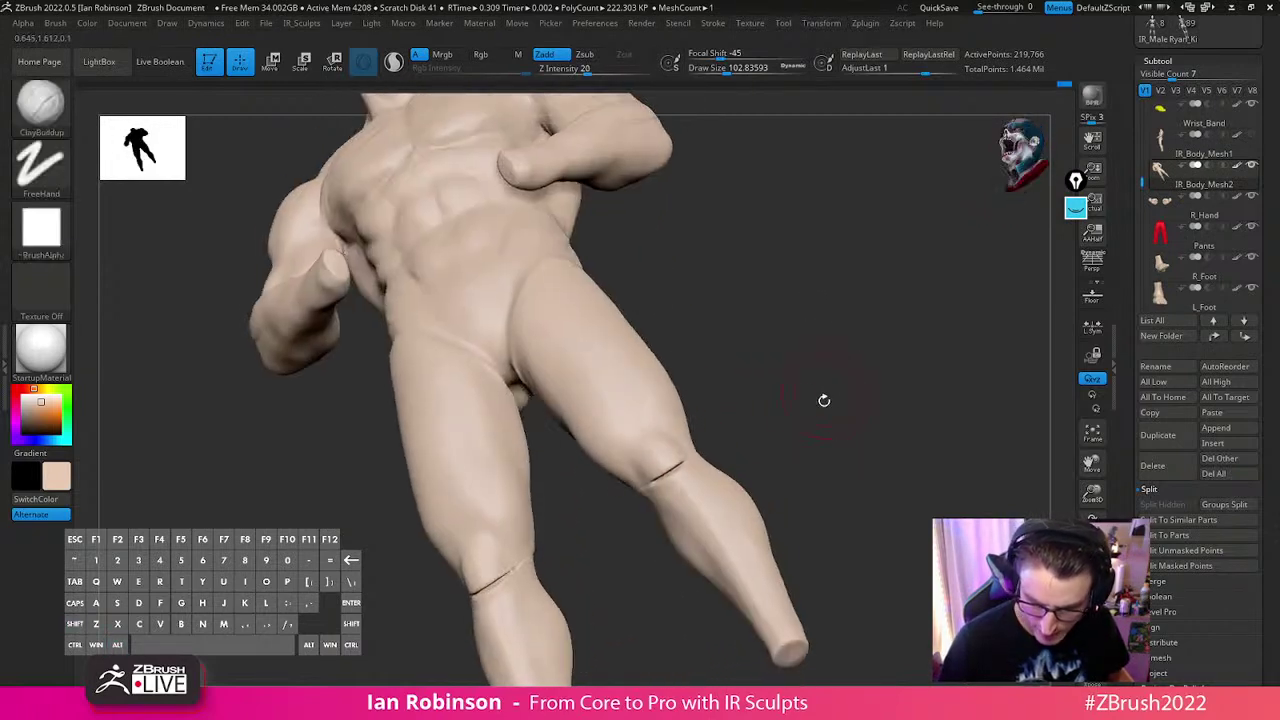
Close the knee seams with the Inflat brush and a DynaMesh update, smoothing the fronts of the knees
{"action": "key", "text": "b"}
{"action": "key", "text": "i"}
{"action": "key", "text": "n"}
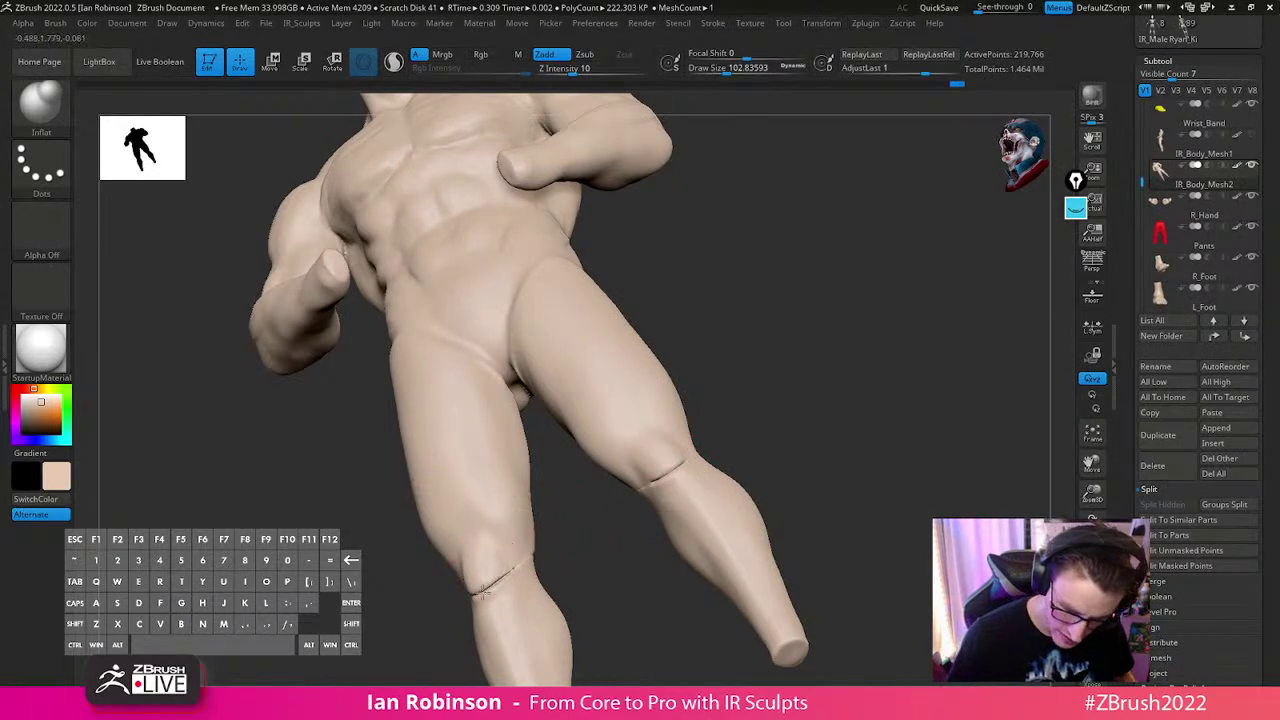
{"action": "mouse_move", "coordinate": [837, 509]}
{"action": "left_mouse_down", "text": "shift"}
{"action": "mouse_move", "coordinate": [874, 466]}
{"action": "mouse_move", "coordinate": [825, 461]}
{"action": "mouse_move", "coordinate": [811, 434]}
{"action": "left_mouse_up", "text": "shift"}
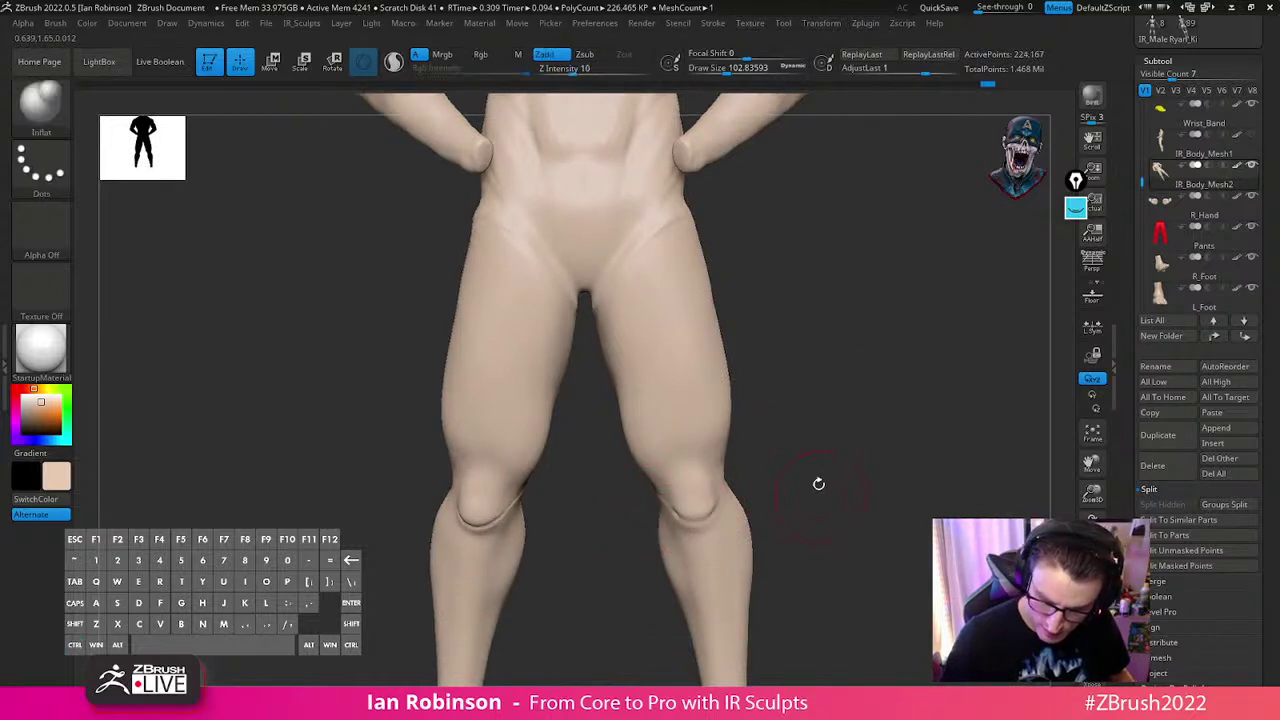
{"action": "left_click_drag", "start_coordinate": [823, 491], "coordinate": [700, 515]}
{"action": "key", "text": "shift"}
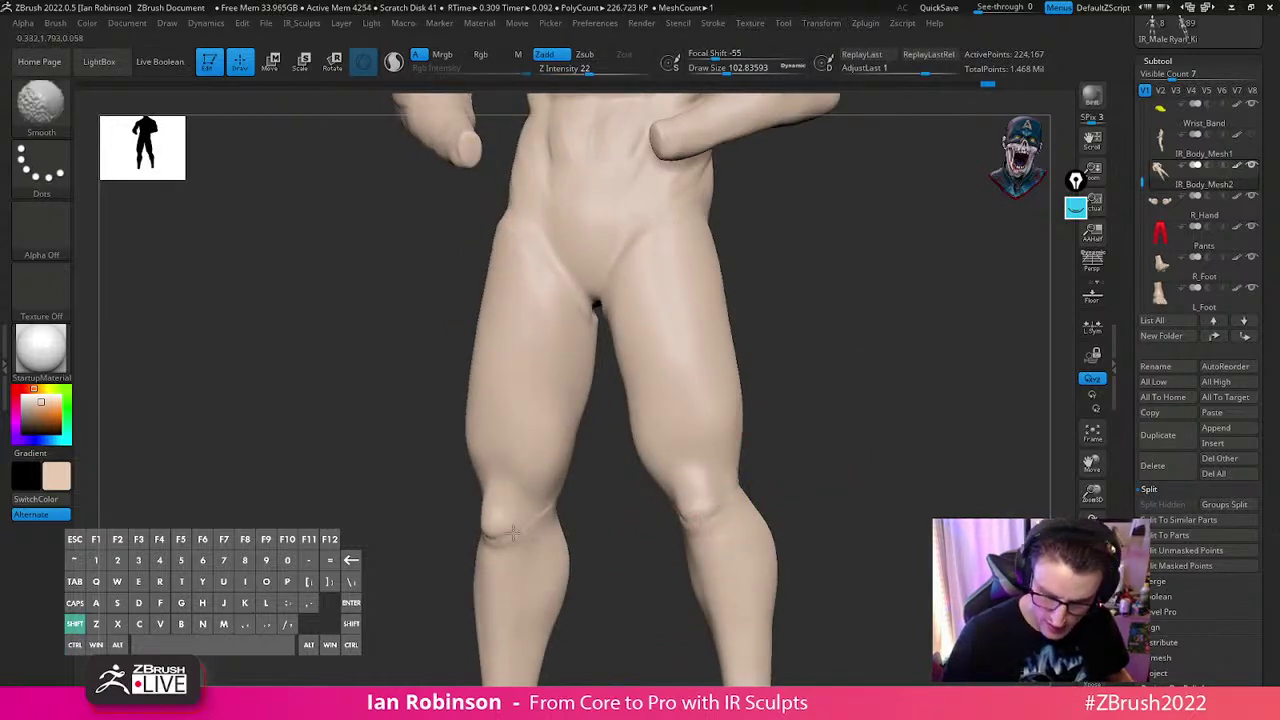
Fill the seams behind the knees with ClayBuildup and smooth them into the upper calves
{"action": "mouse_move", "coordinate": [611, 443]}
{"action": "left_mouse_down"}
{"action": "mouse_move", "coordinate": [846, 437]}
{"action": "mouse_move", "coordinate": [801, 418]}
{"action": "left_mouse_up"}
{"action": "key", "text": "b"}
{"action": "key", "text": "c"}
{"action": "key", "text": "b"}
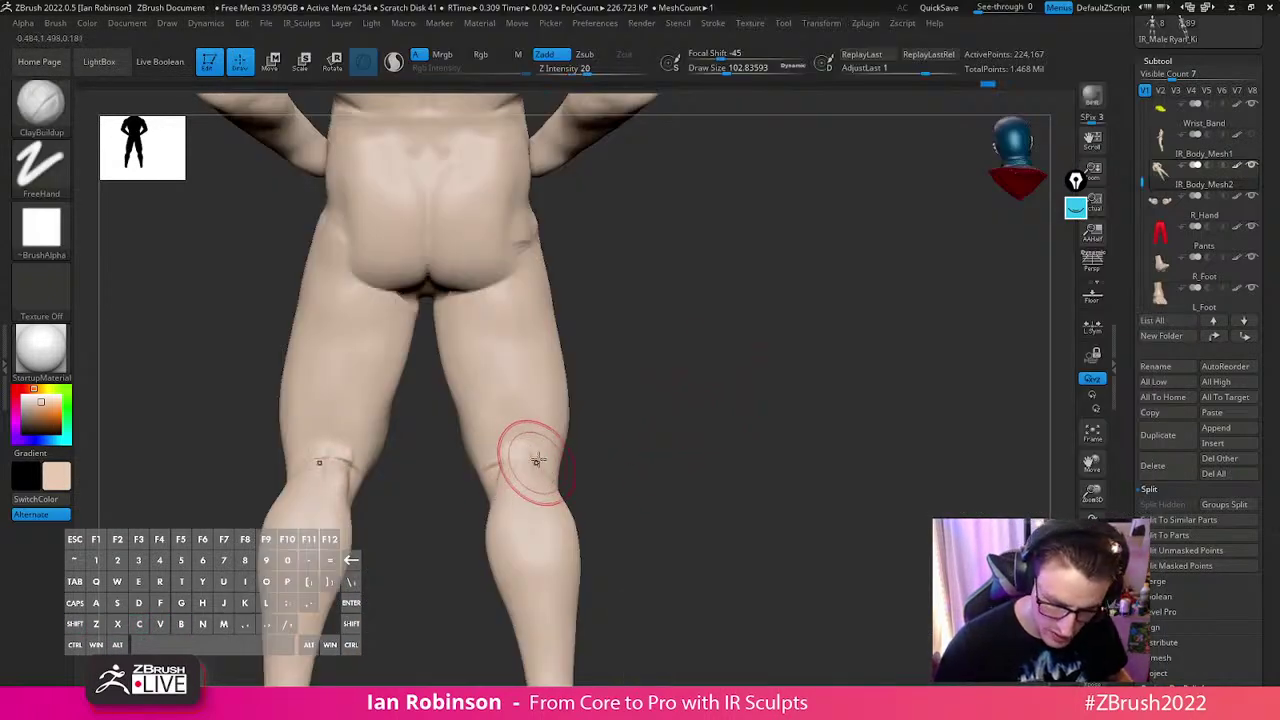
{"action": "key", "text": "shift"}
{"action": "mouse_move", "coordinate": [494, 478]}
{"action": "left_mouse_down", "text": "shift"}
{"action": "mouse_move", "coordinate": [520, 449]}
{"action": "mouse_move", "coordinate": [548, 465]}
{"action": "left_mouse_up", "text": "shift"}
{"action": "left_click_drag", "start_coordinate": [621, 436], "coordinate": [617, 468]}
{"action": "left_click_drag", "start_coordinate": [329, 480], "coordinate": [312, 488]}
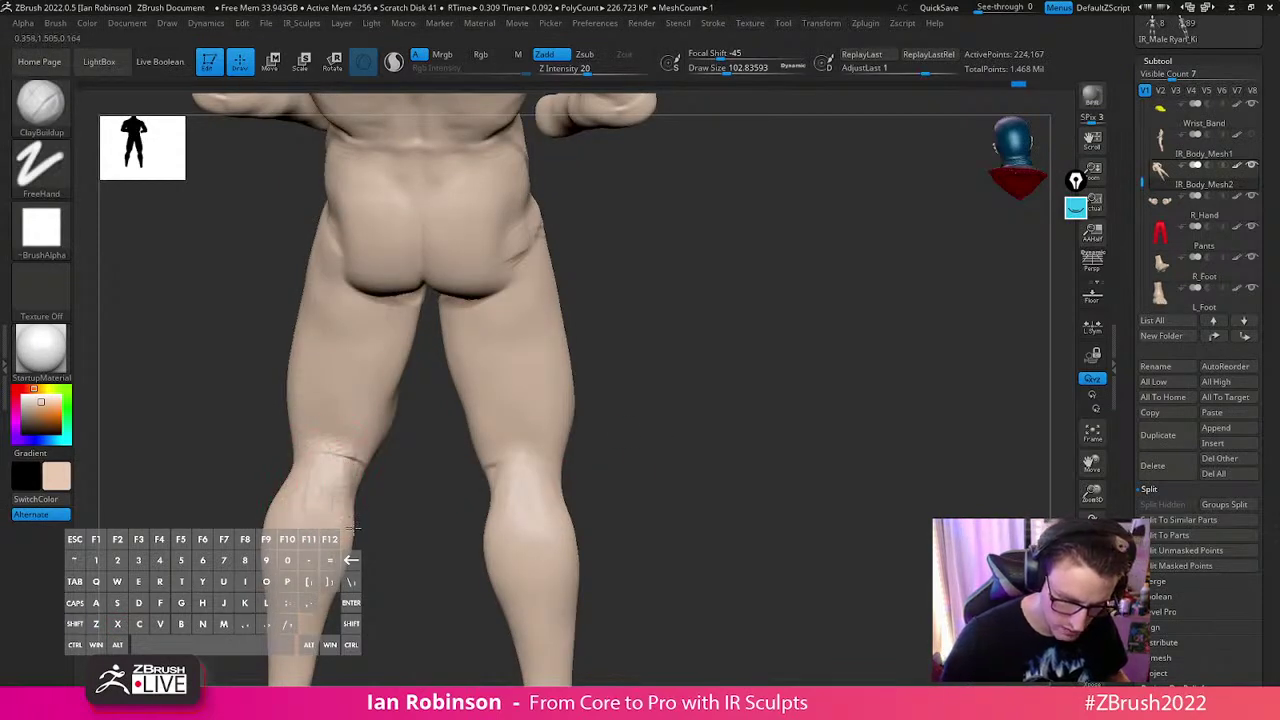
{"action": "left_click_drag", "start_coordinate": [350, 531], "coordinate": [358, 440]}
{"action": "key", "text": "shift"}
{"action": "left_click_drag", "start_coordinate": [657, 371], "coordinate": [680, 380], "text": "shift"}
Fill the area beneath the buttocks between the thighs and smooth the gluteal folds and outer hips
{"action": "mouse_move", "coordinate": [680, 380]}
{"action": "left_mouse_down", "text": "alt"}
{"action": "mouse_move", "coordinate": [774, 489]}
{"action": "mouse_move", "coordinate": [785, 545]}
{"action": "left_mouse_up", "text": "alt"}
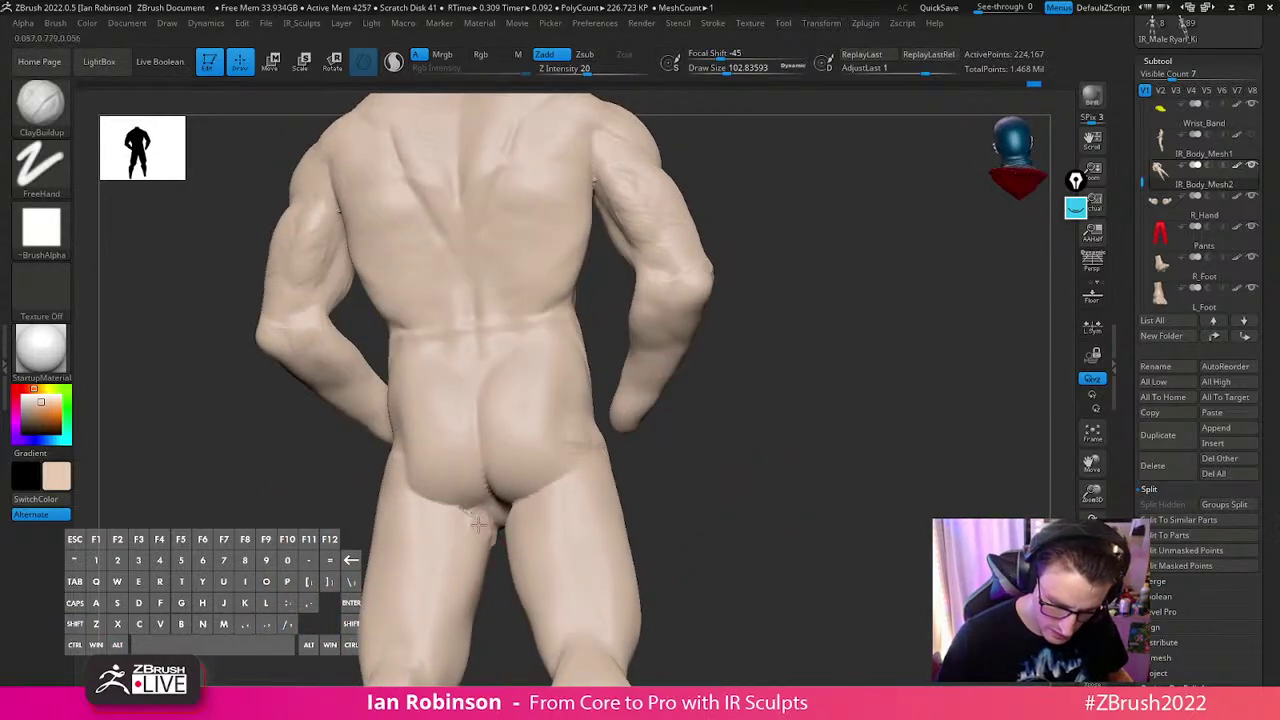
{"action": "mouse_move", "coordinate": [490, 540]}
{"action": "left_mouse_down"}
{"action": "mouse_move", "coordinate": [506, 569]}
{"action": "mouse_move", "coordinate": [500, 536]}
{"action": "left_mouse_up"}
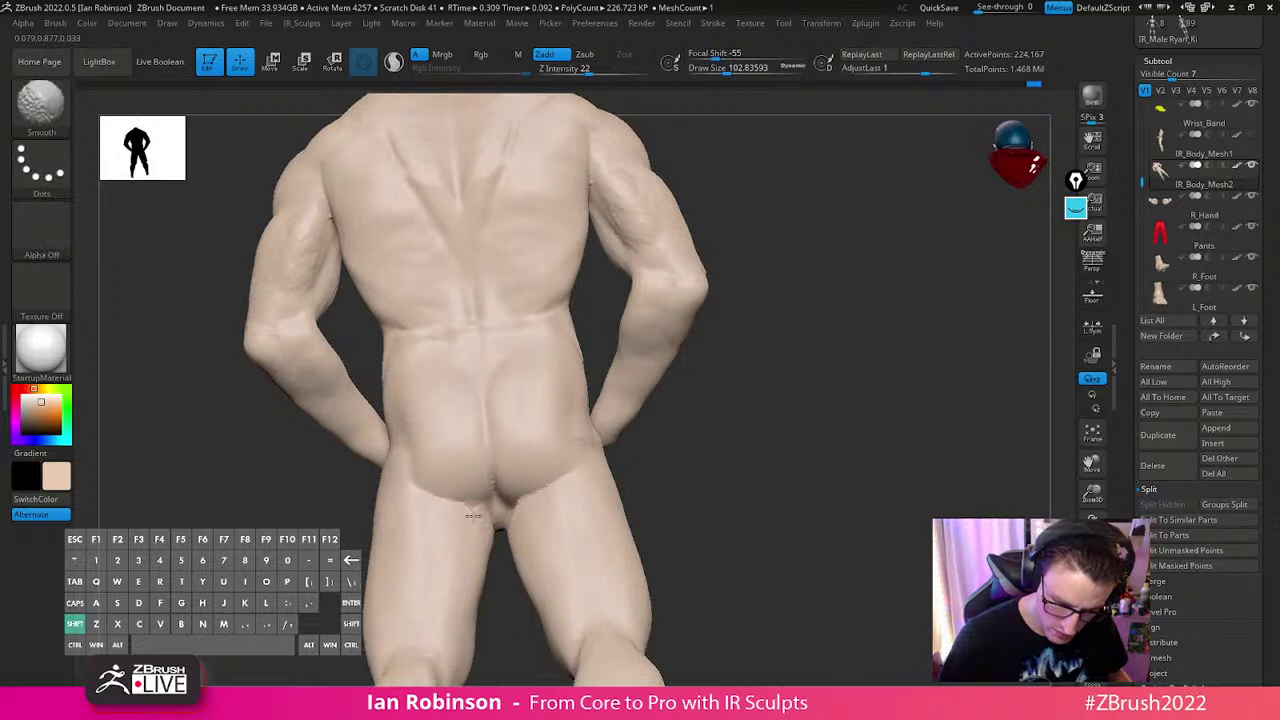
{"action": "left_click_drag", "start_coordinate": [689, 458], "coordinate": [728, 462]}
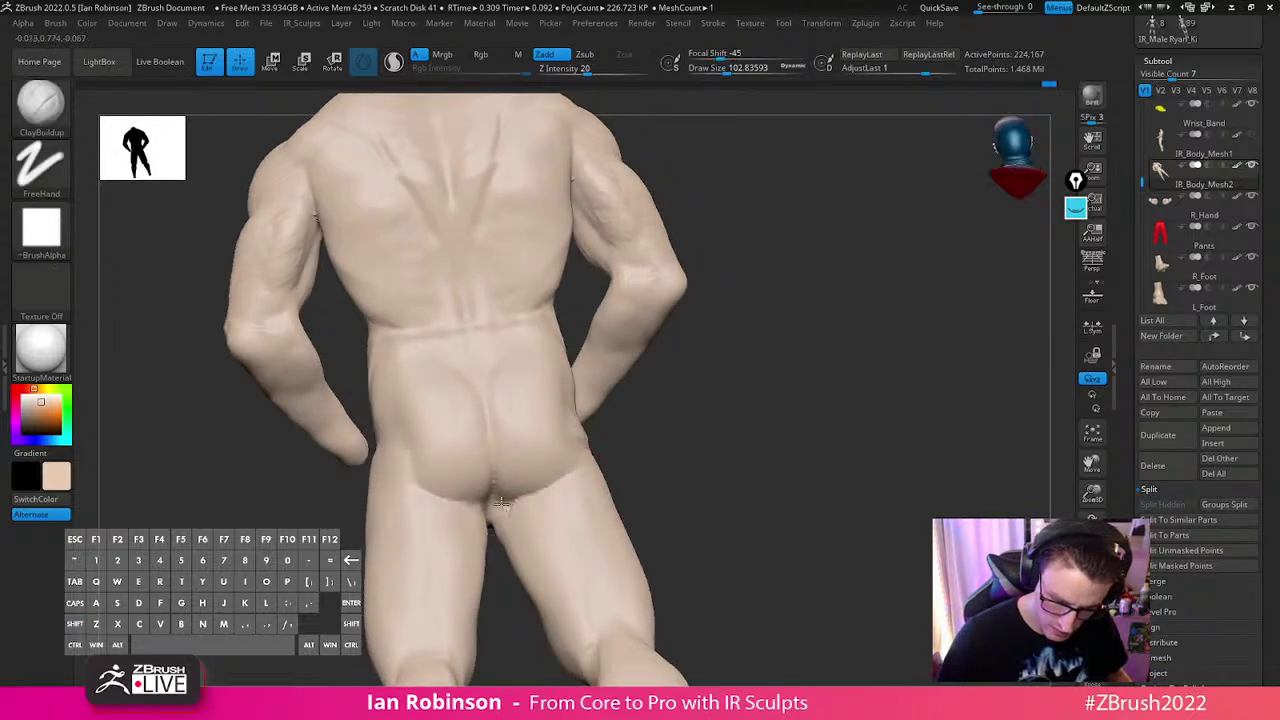
{"action": "key", "text": "shift"}
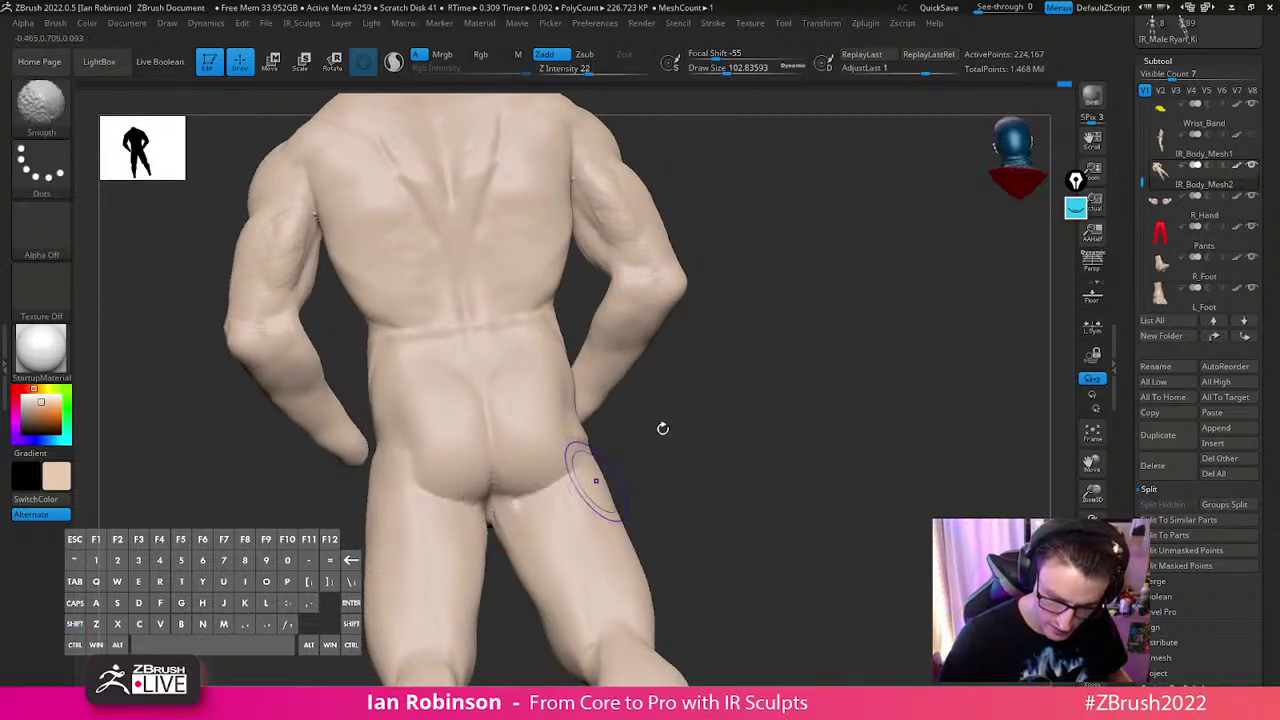
{"action": "left_click_drag", "start_coordinate": [628, 452], "coordinate": [655, 446]}
Carve the gluteal cleft and lower buttock folds with DamStandard at a draw size of about 140, softening the crease
{"action": "key", "text": "s"}
{"action": "left_click_drag", "start_coordinate": [563, 455], "coordinate": [665, 438]}
{"action": "key", "text": "b"}
{"action": "key", "text": "d"}
{"action": "key", "text": "s"}
{"action": "mouse_move", "coordinate": [751, 466]}
{"action": "right_mouse_down"}
{"action": "mouse_move", "coordinate": [586, 509]}
{"action": "mouse_move", "coordinate": [737, 451]}
{"action": "right_mouse_up"}
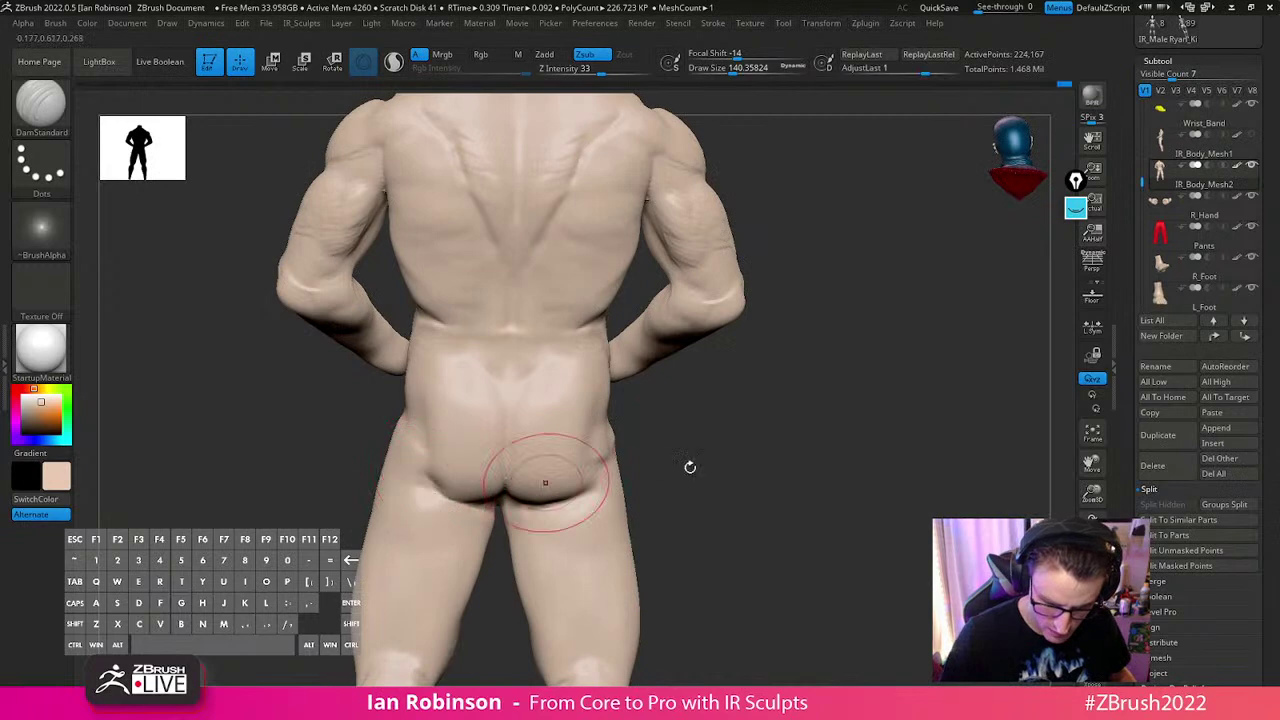
{"action": "right_click_drag", "start_coordinate": [644, 462], "coordinate": [520, 490]}
{"action": "right_click_drag", "start_coordinate": [477, 417], "coordinate": [620, 423]}
{"action": "left_click_drag", "start_coordinate": [488, 405], "coordinate": [496, 530], "text": "shift"}
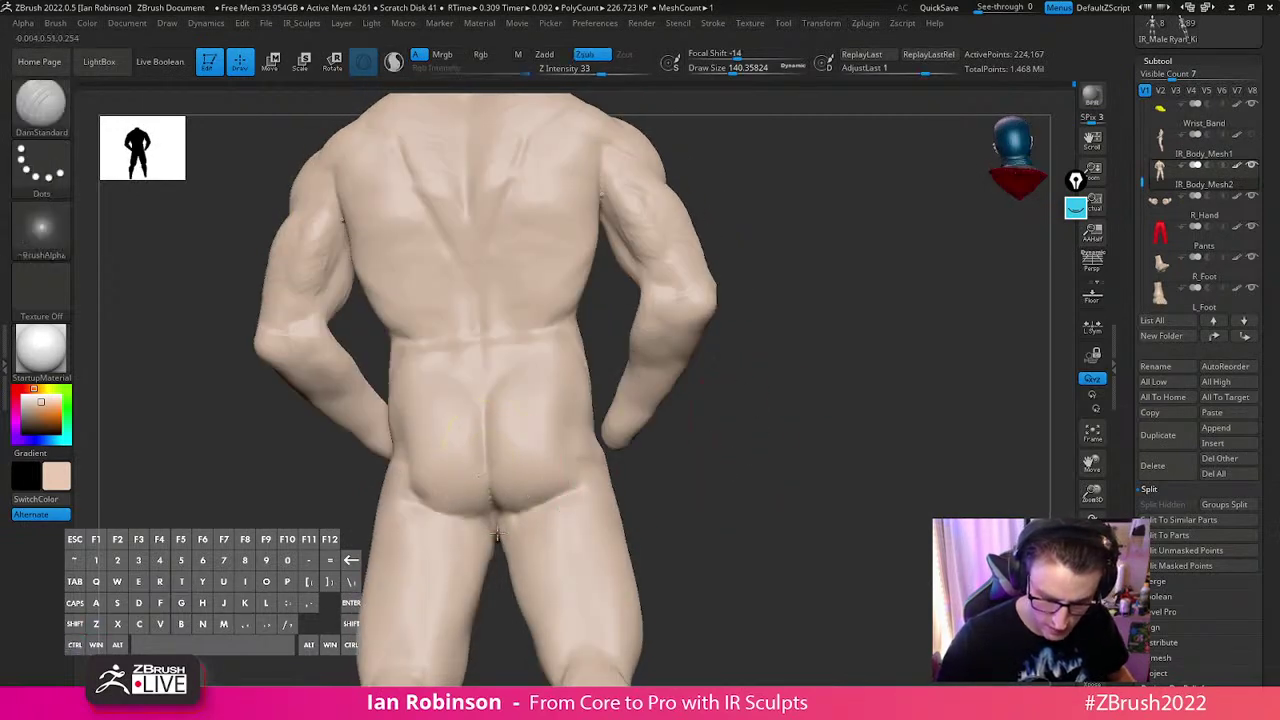
{"action": "right_click_drag", "start_coordinate": [829, 451], "coordinate": [708, 420]}
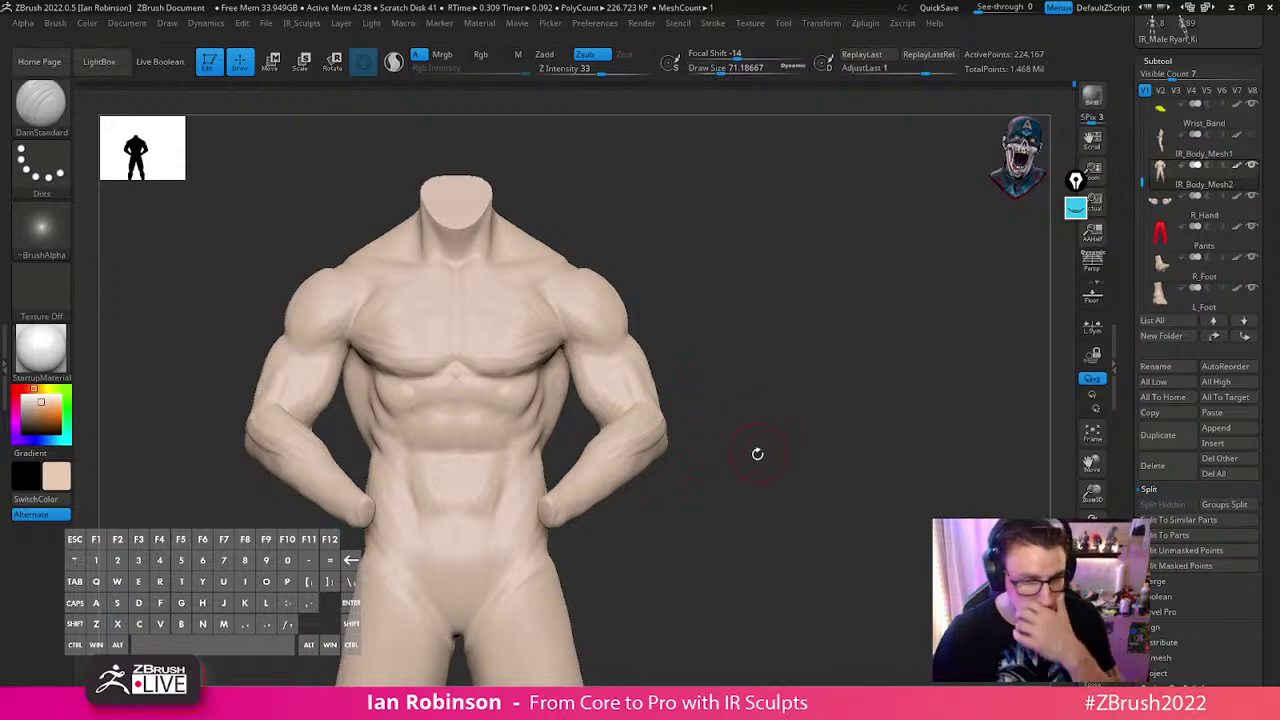
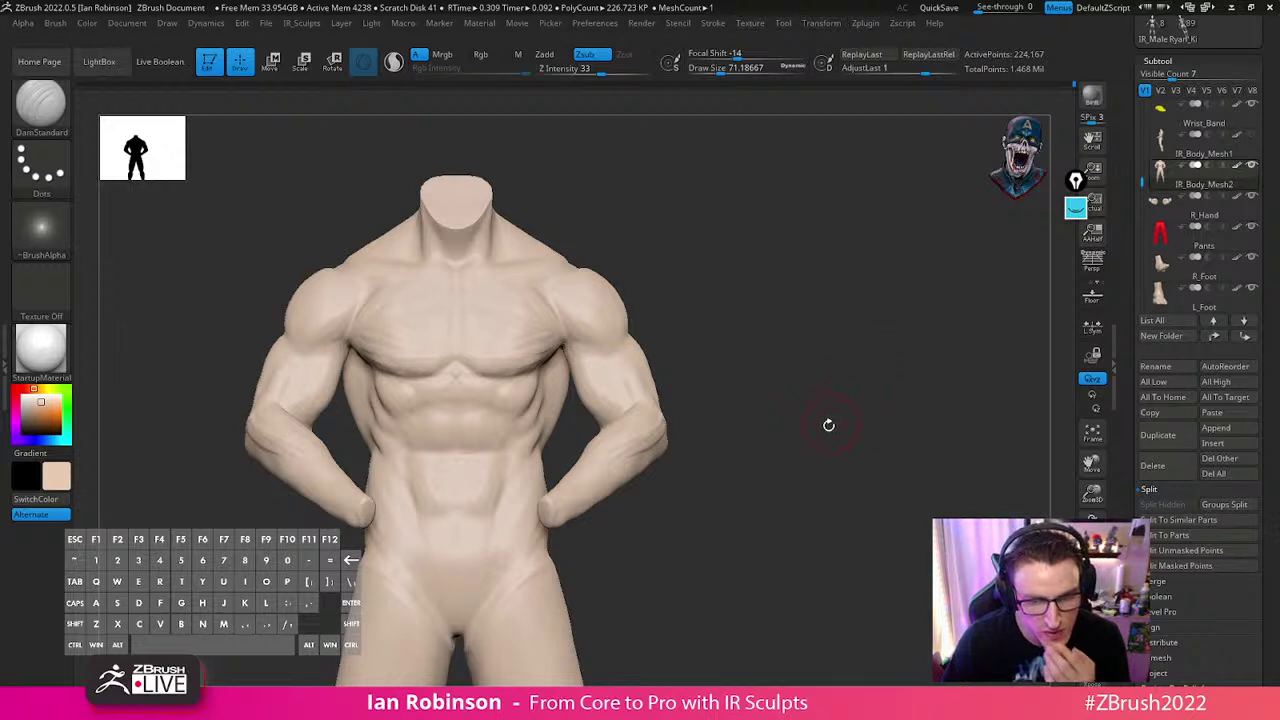
Deepen the armpit and shoulder creases with DamStandard at a draw size of about 88
{"action": "key", "text": "s"}
{"action": "left_click", "coordinate": [793, 394]}
{"action": "mouse_move", "coordinate": [793, 380]}
{"action": "left_mouse_down", "text": "alt"}
{"action": "mouse_move", "coordinate": [797, 400]}
{"action": "mouse_move", "coordinate": [757, 357]}
{"action": "left_mouse_up", "text": "alt"}
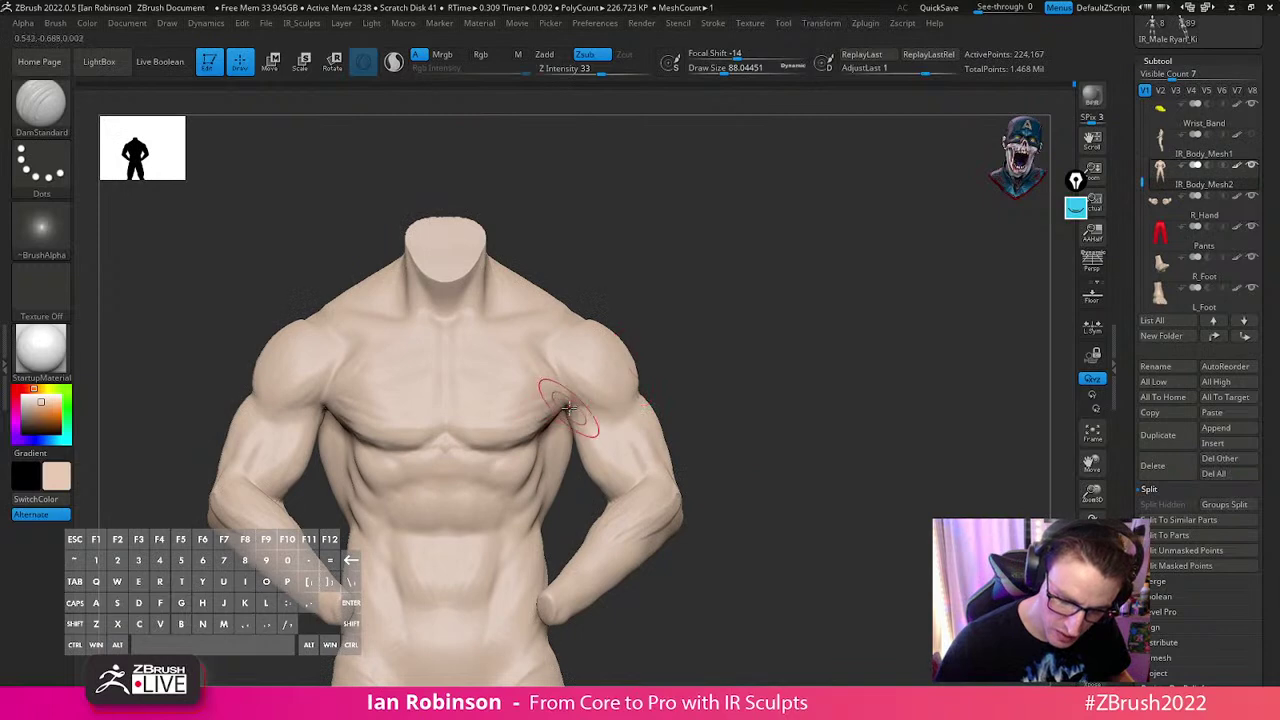
{"action": "key", "text": "ctrl"}
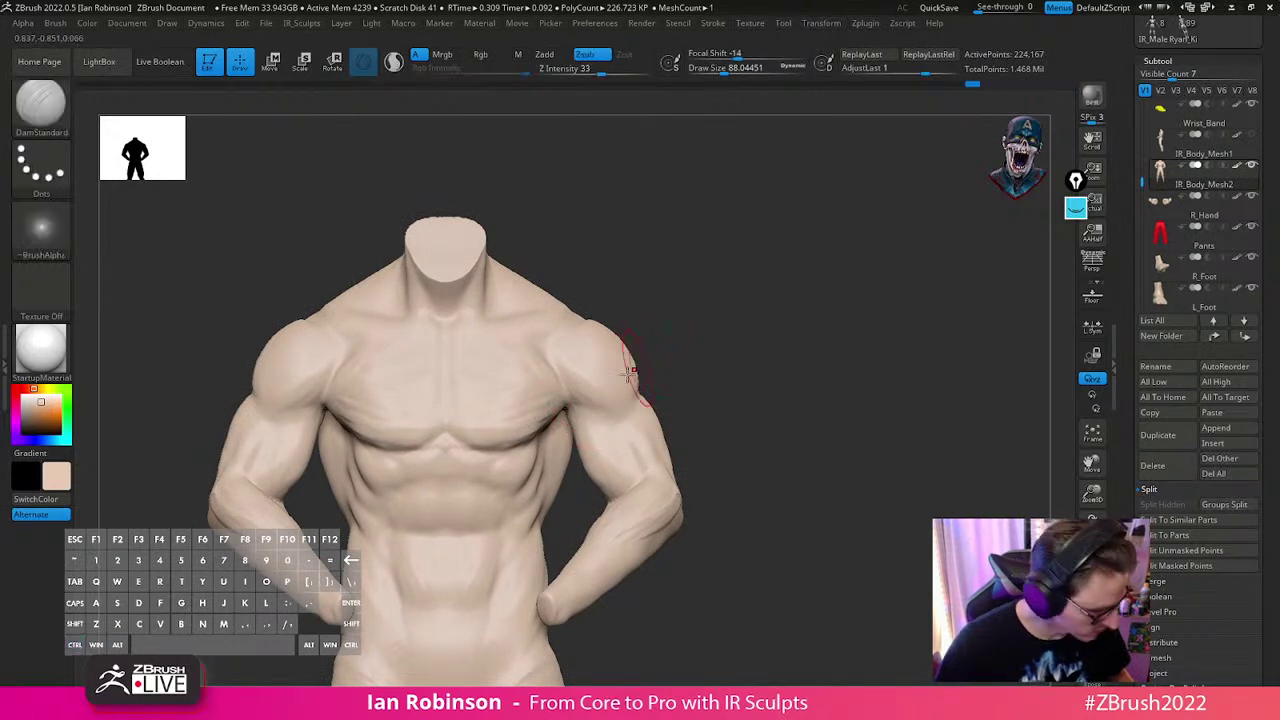
{"action": "mouse_move", "coordinate": [656, 417]}
{"action": "right_mouse_down"}
{"action": "mouse_move", "coordinate": [646, 423]}
{"action": "mouse_move", "coordinate": [666, 363]}
{"action": "mouse_move", "coordinate": [670, 382]}
{"action": "right_mouse_up"}
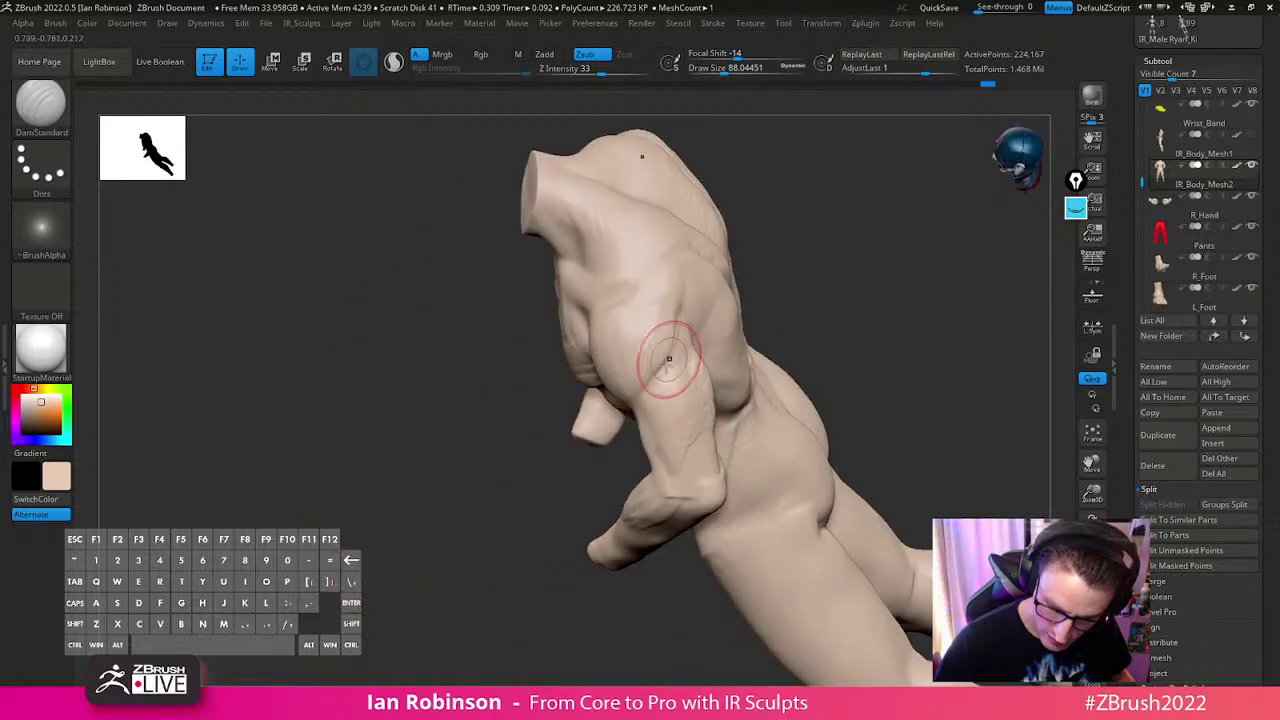
{"action": "right_click_drag", "start_coordinate": [578, 434], "coordinate": [435, 530]}
Build up the trapezius and shoulder blade muscles across the upper back with ClayBuildup at a draw size of about 88
{"action": "mouse_move", "coordinate": [669, 380]}
{"action": "right_mouse_down", "text": "alt"}
{"action": "mouse_move", "coordinate": [640, 450]}
{"action": "mouse_move", "coordinate": [638, 384]}
{"action": "mouse_move", "coordinate": [627, 386]}
{"action": "mouse_move", "coordinate": [636, 376]}
{"action": "mouse_move", "coordinate": [663, 523]}
{"action": "mouse_move", "coordinate": [574, 349]}
{"action": "right_mouse_up", "text": "alt"}
{"action": "mouse_move", "coordinate": [671, 480]}
{"action": "right_mouse_down", "text": "alt"}
{"action": "mouse_move", "coordinate": [686, 486]}
{"action": "mouse_move", "coordinate": [671, 558]}
{"action": "mouse_move", "coordinate": [629, 345]}
{"action": "mouse_move", "coordinate": [582, 300]}
{"action": "right_mouse_up", "text": "alt"}
{"action": "key", "text": "b"}
{"action": "key", "text": "c"}
{"action": "key", "text": "b"}
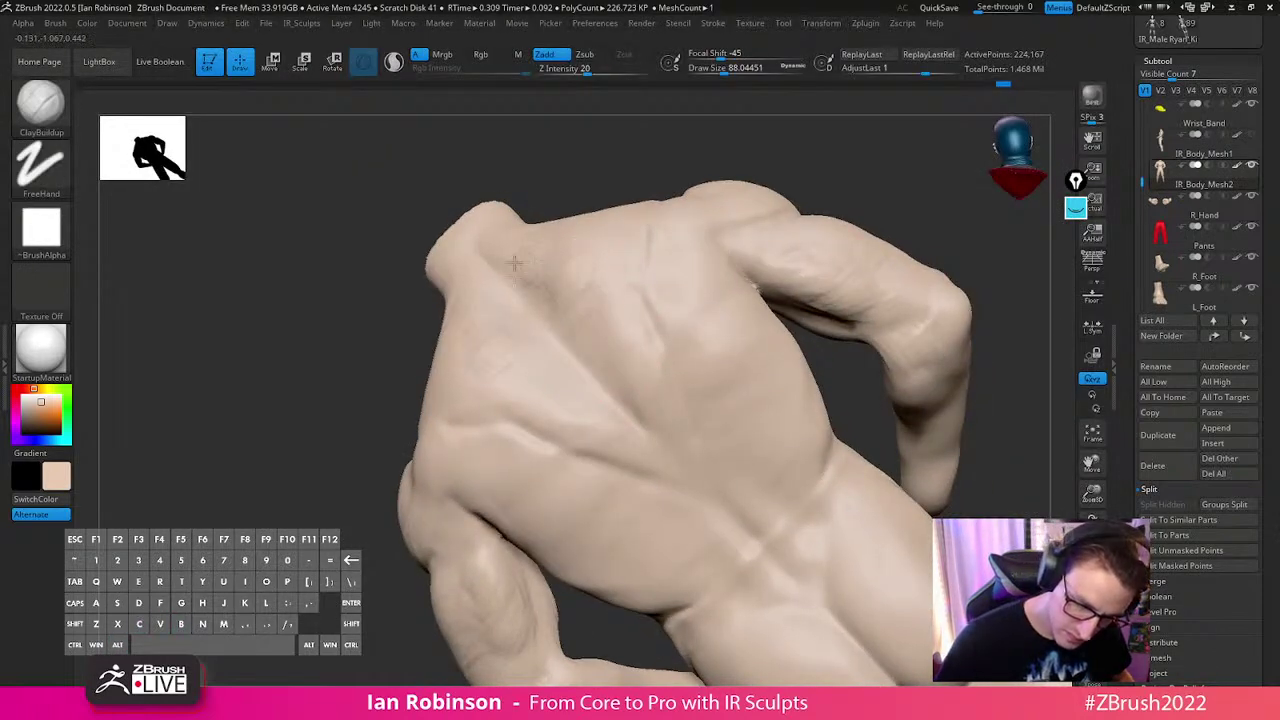
{"action": "mouse_move", "coordinate": [504, 240]}
{"action": "right_mouse_down"}
{"action": "mouse_move", "coordinate": [586, 286]}
{"action": "mouse_move", "coordinate": [563, 337]}
{"action": "right_mouse_up"}
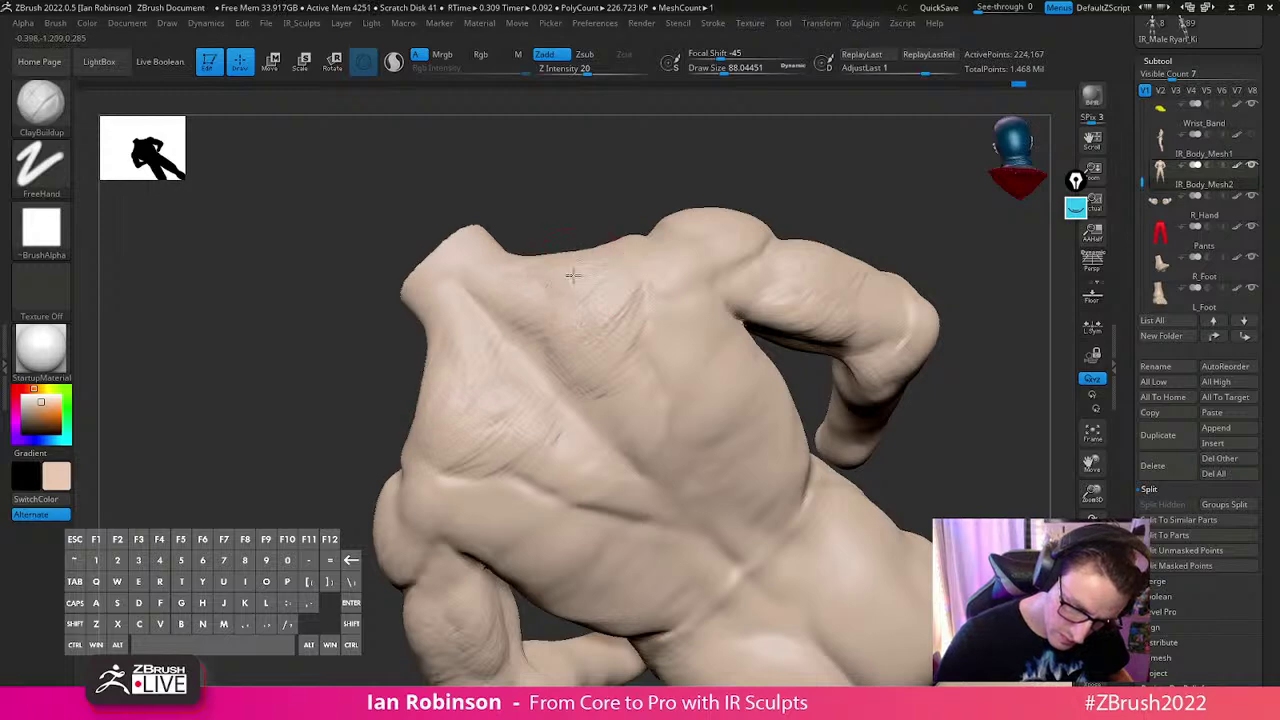
{"action": "right_click_drag", "start_coordinate": [551, 271], "coordinate": [574, 288]}
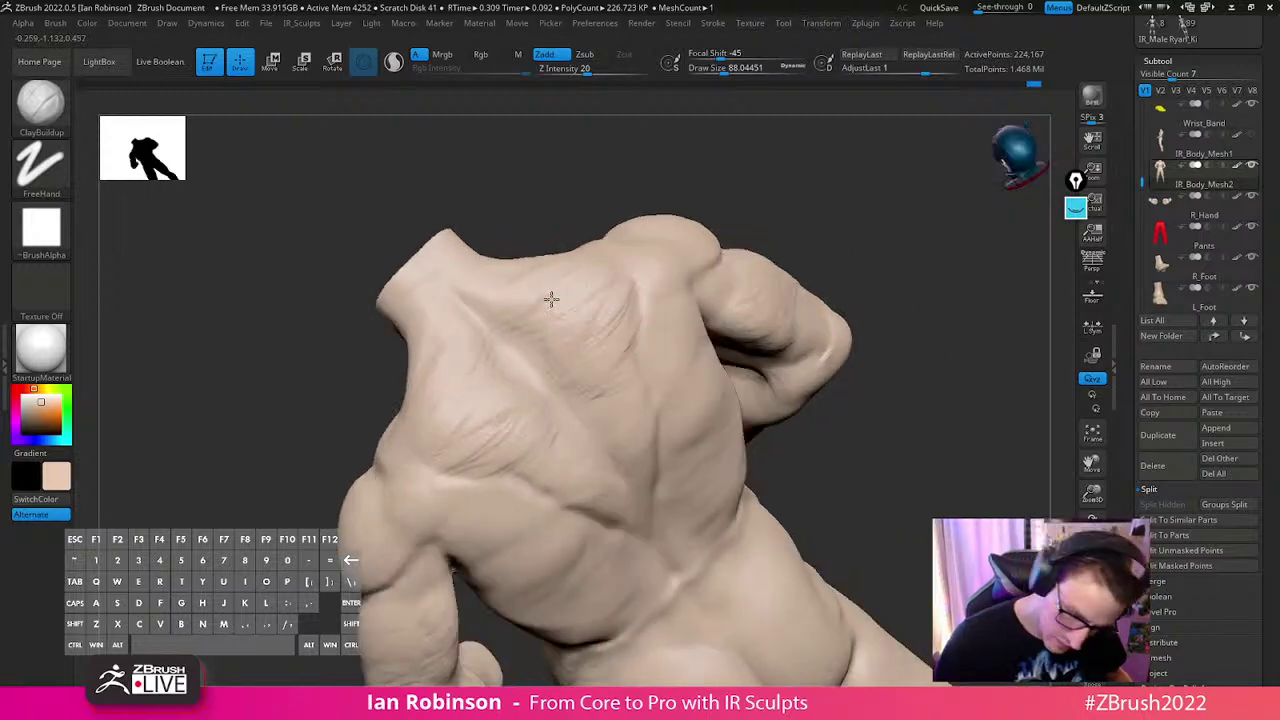
Add the bony bump at the base of the neck with ClayBuildup at a draw size of about 51, smoothing the upper back
{"action": "right_click_drag", "start_coordinate": [849, 272], "coordinate": [896, 276]}
{"action": "mouse_move", "coordinate": [896, 276]}
{"action": "right_mouse_down", "text": "alt"}
{"action": "mouse_move", "coordinate": [848, 314]}
{"action": "mouse_move", "coordinate": [780, 325]}
{"action": "right_mouse_up", "text": "alt"}
{"action": "key", "text": "s"}
{"action": "left_click_drag", "start_coordinate": [507, 402], "coordinate": [493, 404]}
{"action": "right_click_drag", "start_coordinate": [502, 400], "coordinate": [528, 364]}
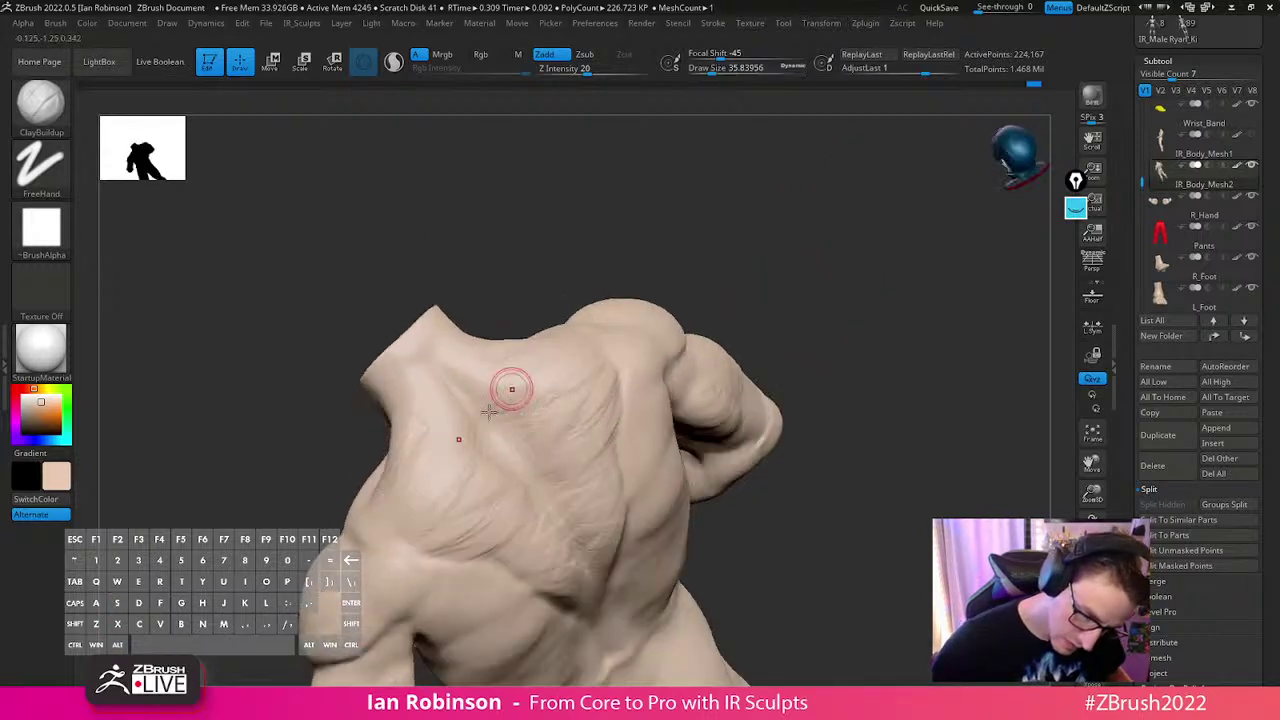
{"action": "key", "text": "s"}
{"action": "left_click_drag", "start_coordinate": [490, 428], "coordinate": [500, 433]}
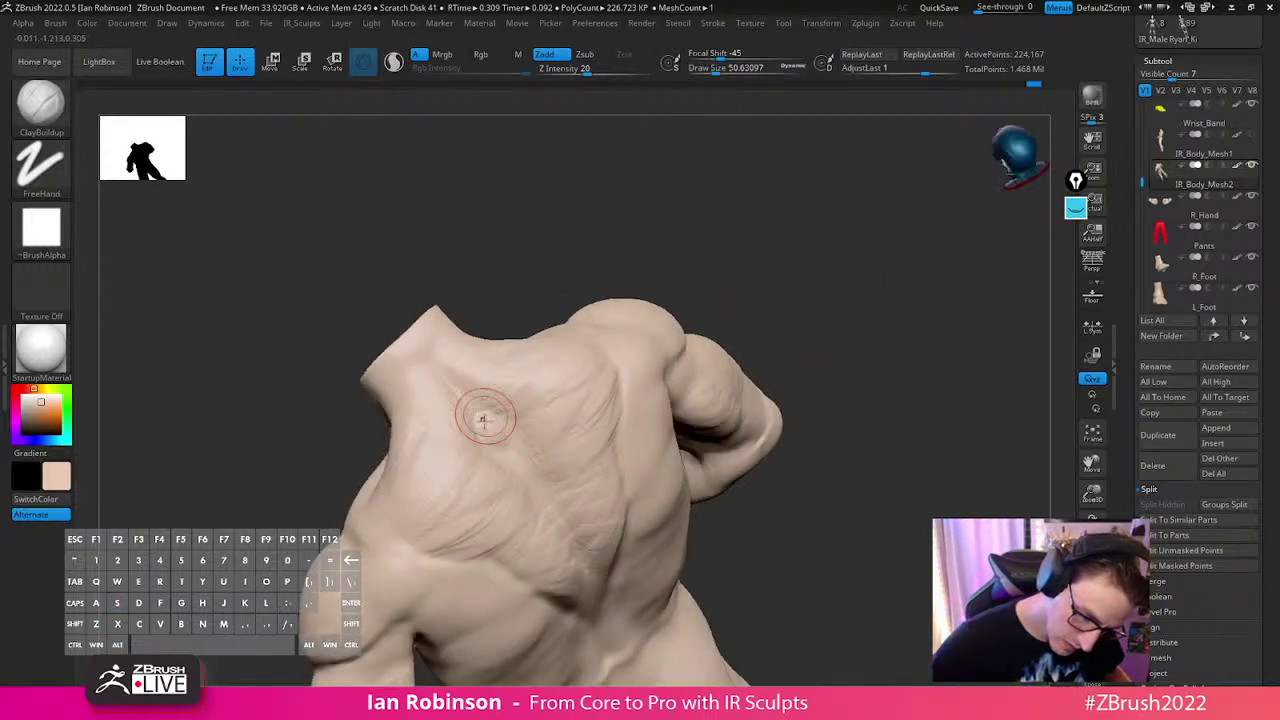
{"action": "key", "text": "shift"}
{"action": "left_click_drag", "start_coordinate": [607, 445], "coordinate": [595, 373], "text": "shift"}
{"action": "key", "text": "s"}
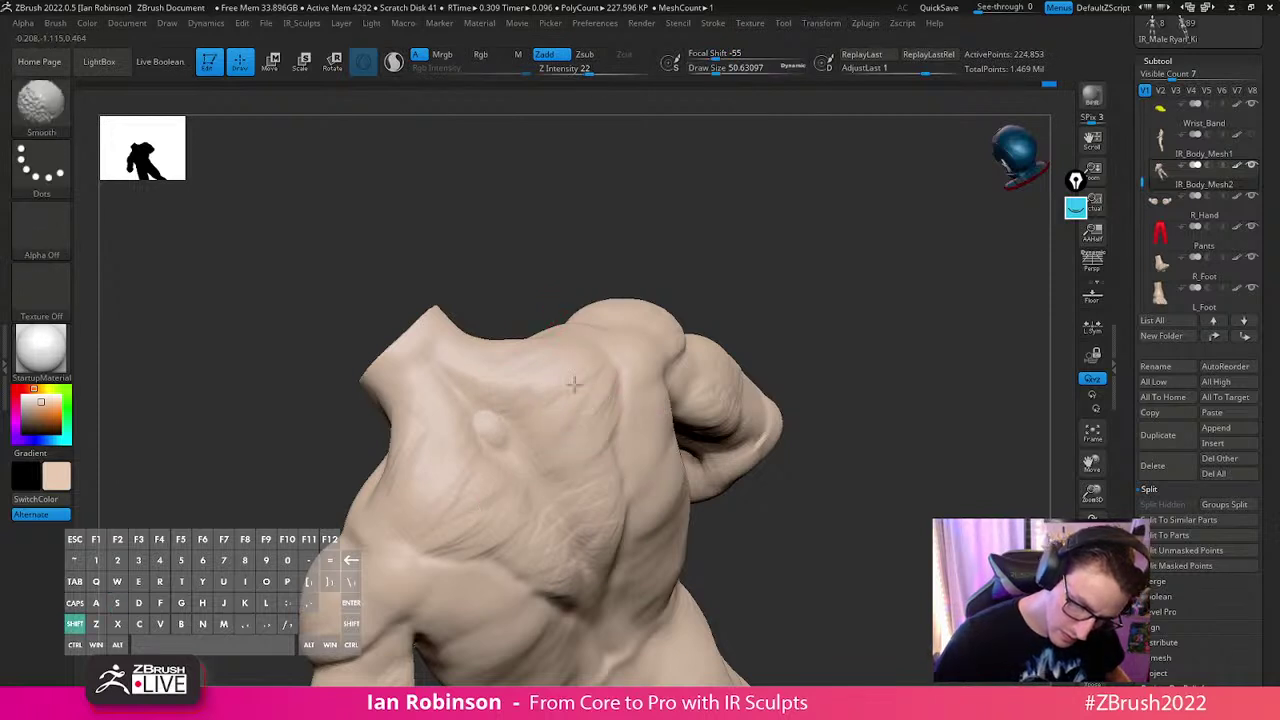
Build up the rear deltoids and outer upper arms with ClayBuildup at a draw size of about 103
{"action": "mouse_move", "coordinate": [790, 290]}
{"action": "left_mouse_down"}
{"action": "mouse_move", "coordinate": [823, 311]}
{"action": "mouse_move", "coordinate": [800, 360]}
{"action": "mouse_move", "coordinate": [778, 364]}
{"action": "left_mouse_up"}
{"action": "key", "text": "s"}
{"action": "mouse_move", "coordinate": [774, 364]}
{"action": "left_mouse_down"}
{"action": "mouse_move", "coordinate": [826, 309]}
{"action": "mouse_move", "coordinate": [628, 437]}
{"action": "left_mouse_up"}
{"action": "left_click_drag", "start_coordinate": [720, 368], "coordinate": [614, 414]}
{"action": "mouse_move", "coordinate": [790, 376]}
{"action": "left_mouse_down"}
{"action": "mouse_move", "coordinate": [663, 436]}
{"action": "mouse_move", "coordinate": [734, 380]}
{"action": "mouse_move", "coordinate": [675, 452]}
{"action": "mouse_move", "coordinate": [857, 371]}
{"action": "mouse_move", "coordinate": [716, 469]}
{"action": "mouse_move", "coordinate": [598, 477]}
{"action": "left_mouse_up"}
{"action": "left_click_drag", "start_coordinate": [568, 408], "coordinate": [556, 472], "text": "alt"}
{"action": "right_click_drag", "start_coordinate": [618, 408], "coordinate": [531, 475]}
{"action": "mouse_move", "coordinate": [671, 444]}
{"action": "right_mouse_down"}
{"action": "mouse_move", "coordinate": [743, 420]}
{"action": "mouse_move", "coordinate": [538, 437]}
{"action": "right_mouse_up"}
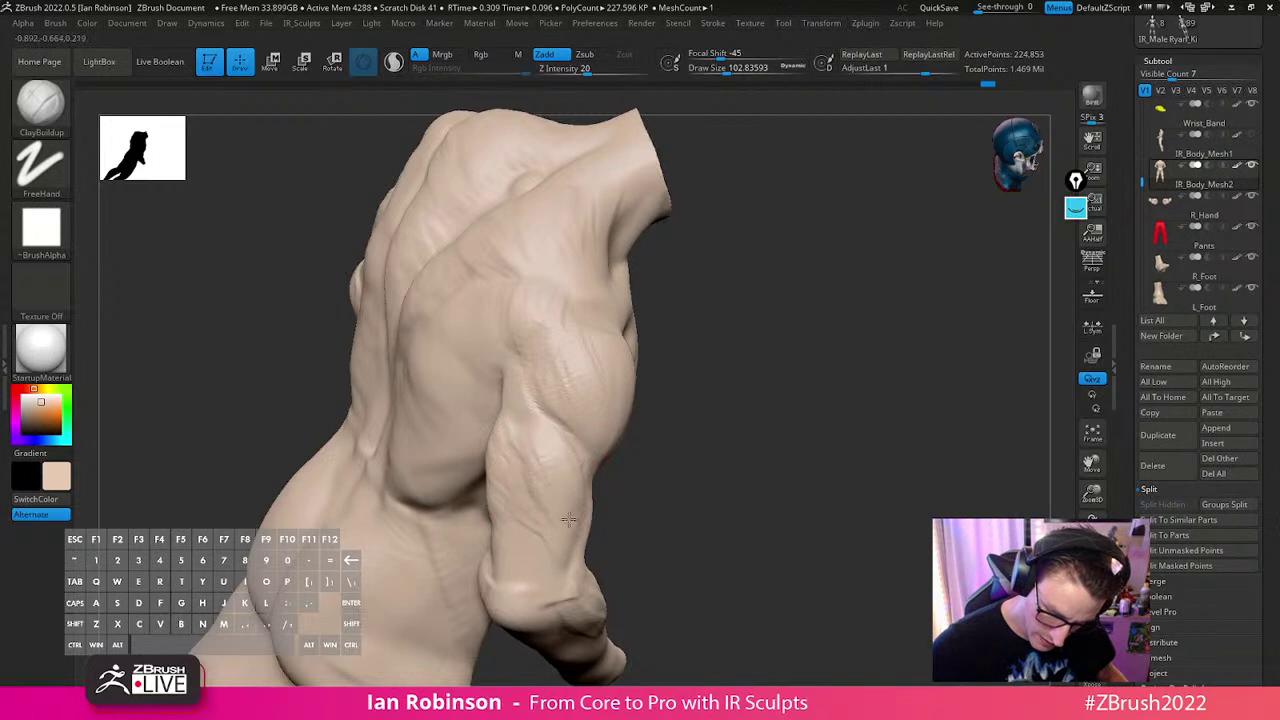
{"action": "right_click_drag", "start_coordinate": [739, 406], "coordinate": [574, 426]}
Define the triceps and their tendons above the elbows with ClayBuildup at a draw size of about 78
{"action": "key", "text": "s"}
{"action": "left_click_drag", "start_coordinate": [507, 440], "coordinate": [497, 440]}
{"action": "right_click_drag", "start_coordinate": [631, 386], "coordinate": [588, 398]}
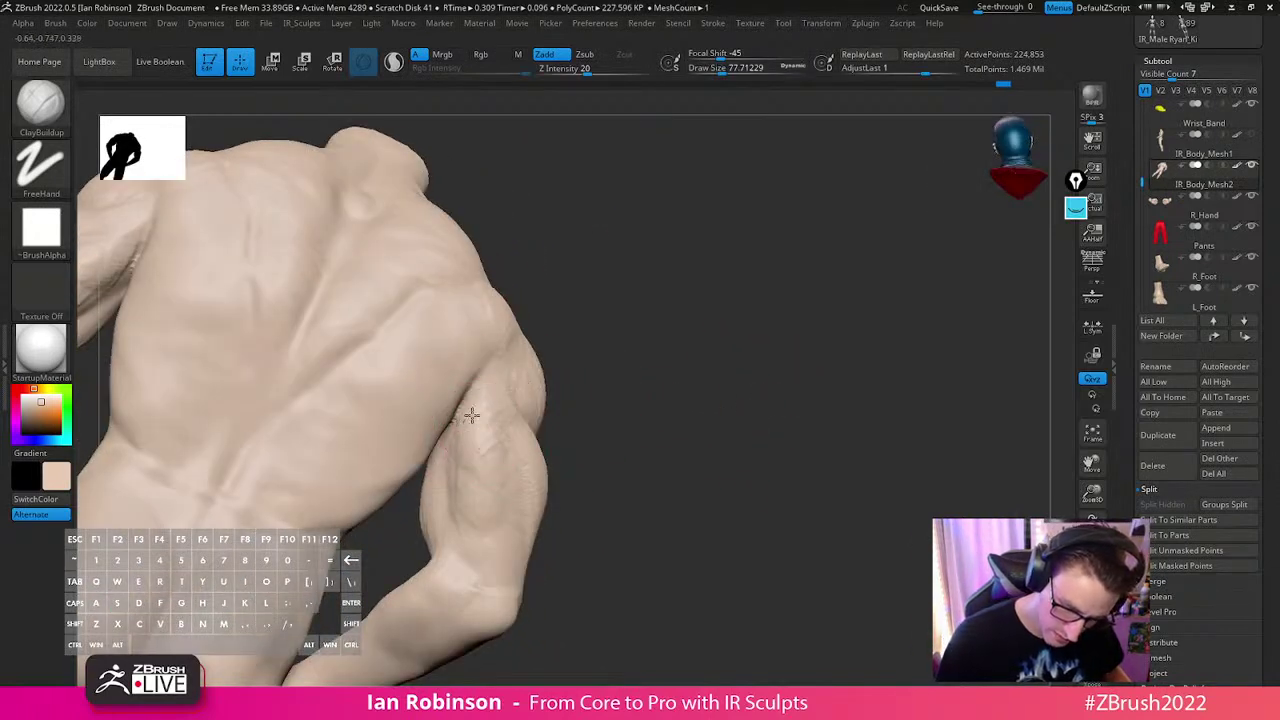
{"action": "mouse_move", "coordinate": [688, 488]}
{"action": "right_mouse_down"}
{"action": "mouse_move", "coordinate": [706, 442]}
{"action": "mouse_move", "coordinate": [743, 446]}
{"action": "mouse_move", "coordinate": [672, 428]}
{"action": "mouse_move", "coordinate": [524, 478]}
{"action": "right_mouse_up"}
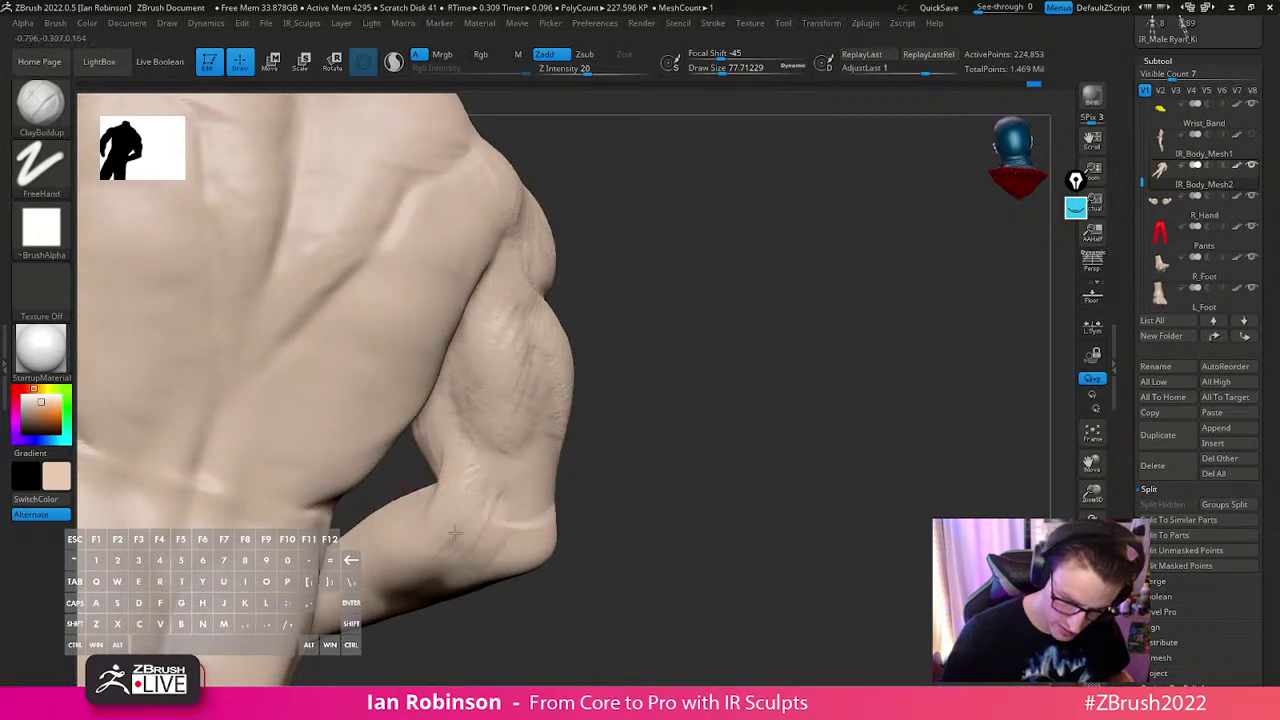
{"action": "mouse_move", "coordinate": [674, 437]}
{"action": "right_mouse_down"}
{"action": "mouse_move", "coordinate": [766, 403]}
{"action": "mouse_move", "coordinate": [623, 411]}
{"action": "right_mouse_up"}
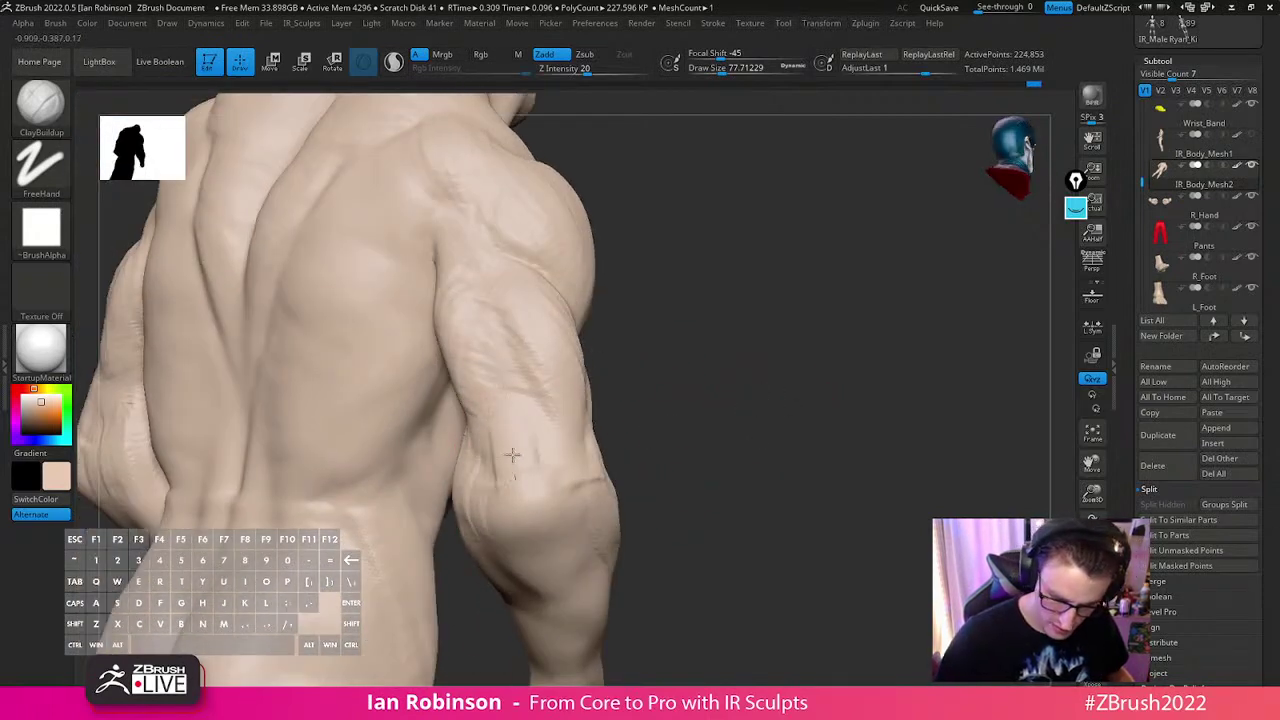
{"action": "mouse_move", "coordinate": [511, 462]}
{"action": "right_mouse_down"}
{"action": "mouse_move", "coordinate": [723, 357]}
{"action": "mouse_move", "coordinate": [567, 379]}
{"action": "right_mouse_up"}
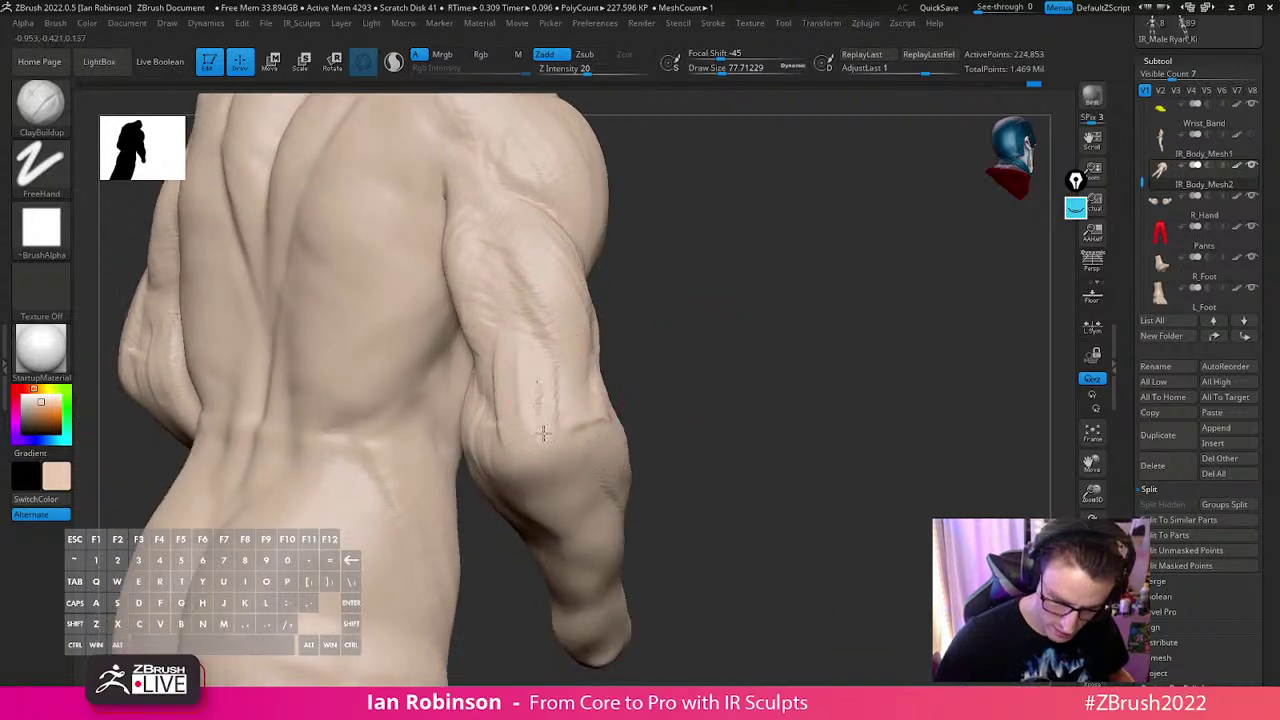
{"action": "mouse_move", "coordinate": [757, 357]}
{"action": "right_mouse_down"}
{"action": "mouse_move", "coordinate": [611, 357]}
{"action": "mouse_move", "coordinate": [571, 460]}
{"action": "mouse_move", "coordinate": [505, 440]}
{"action": "mouse_move", "coordinate": [551, 371]}
{"action": "mouse_move", "coordinate": [557, 449]}
{"action": "right_mouse_up"}
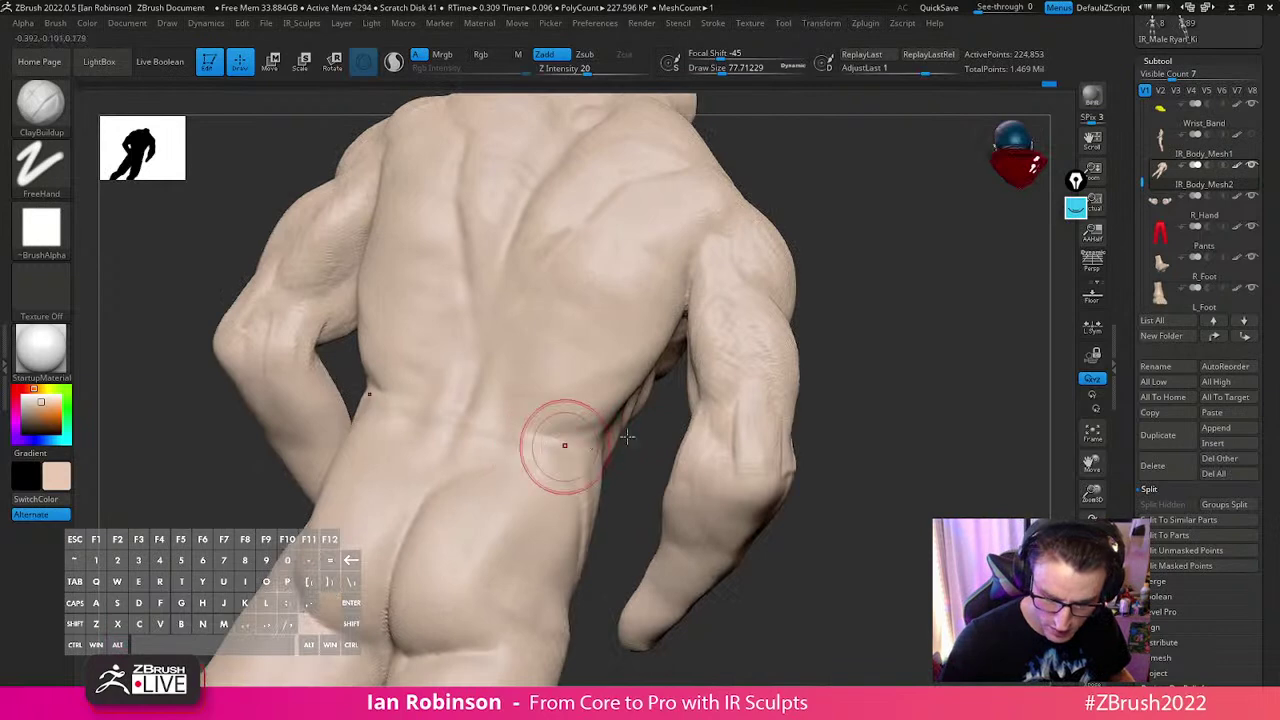
Sculpt the forearm muscles from the elbows towards the wrists with ClayBuildup at a draw size of about 85
{"action": "mouse_move", "coordinate": [889, 429]}
{"action": "right_mouse_down"}
{"action": "mouse_move", "coordinate": [694, 400]}
{"action": "mouse_move", "coordinate": [571, 461]}
{"action": "mouse_move", "coordinate": [627, 467]}
{"action": "right_mouse_up"}
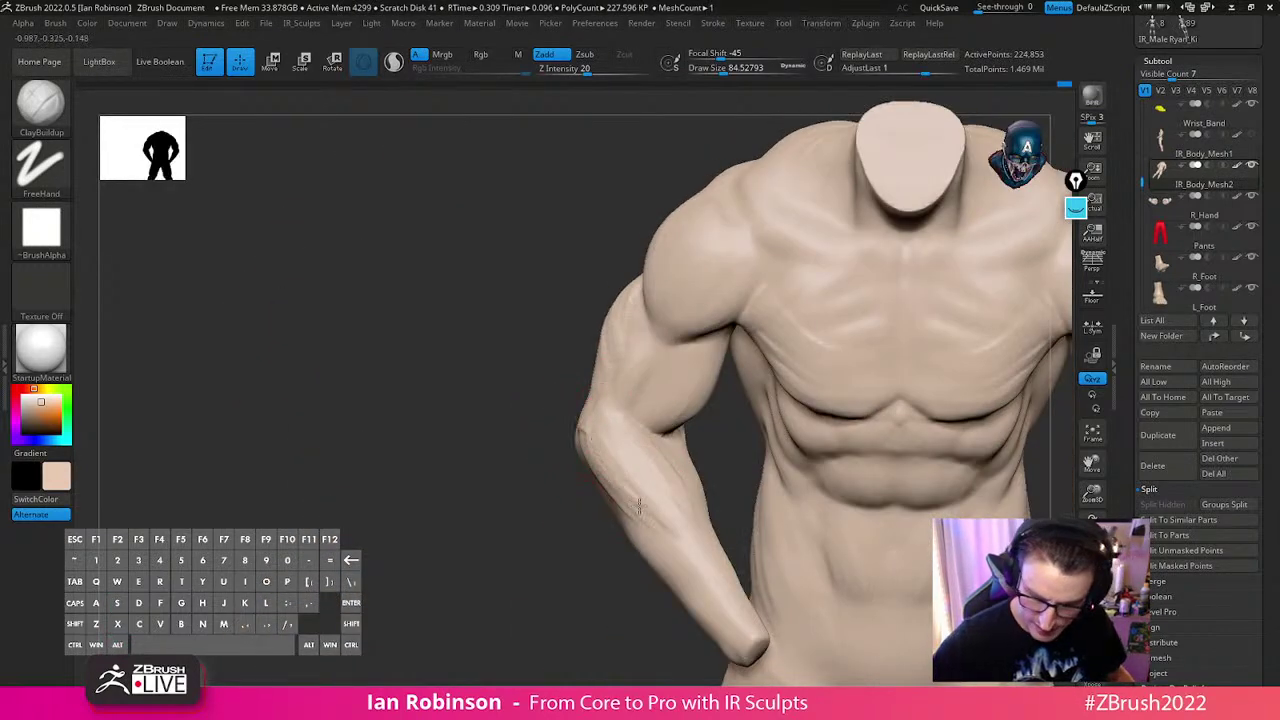
{"action": "mouse_move", "coordinate": [575, 418]}
{"action": "right_mouse_down"}
{"action": "mouse_move", "coordinate": [646, 449]}
{"action": "mouse_move", "coordinate": [591, 455]}
{"action": "right_mouse_up"}
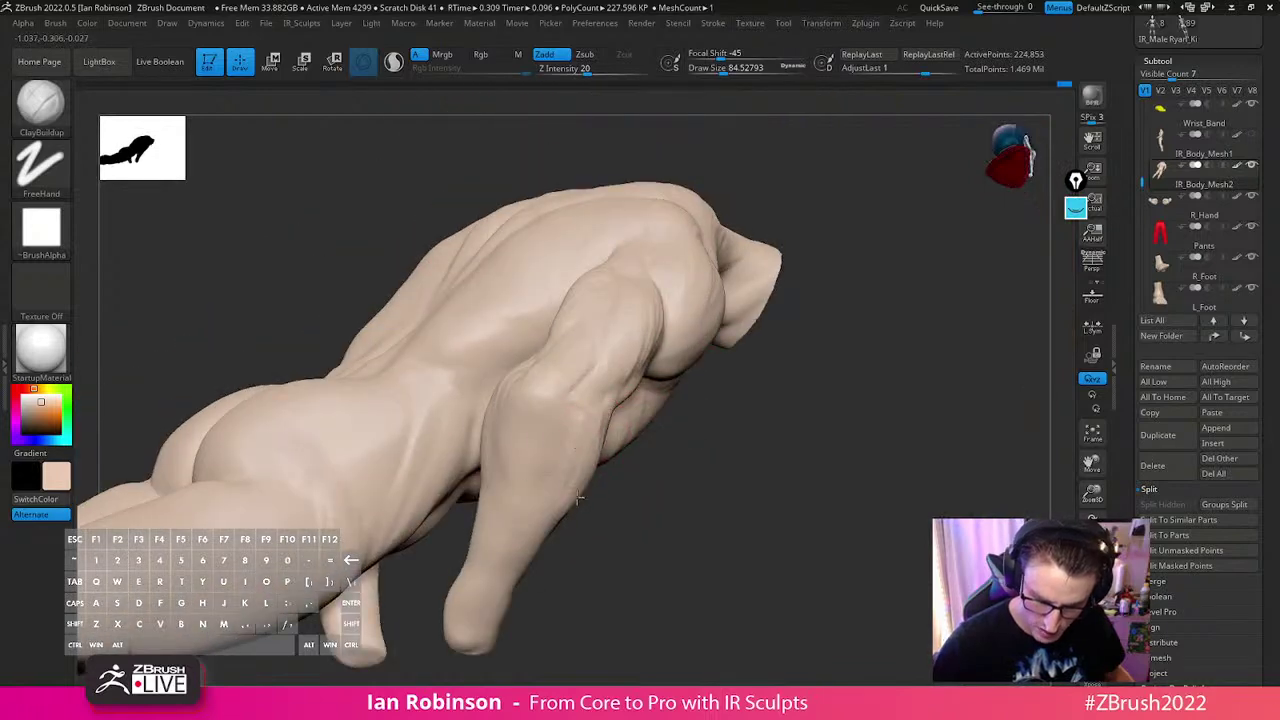
{"action": "right_click_drag", "start_coordinate": [725, 480], "coordinate": [734, 449]}
{"action": "right_click_drag", "start_coordinate": [791, 523], "coordinate": [567, 452]}
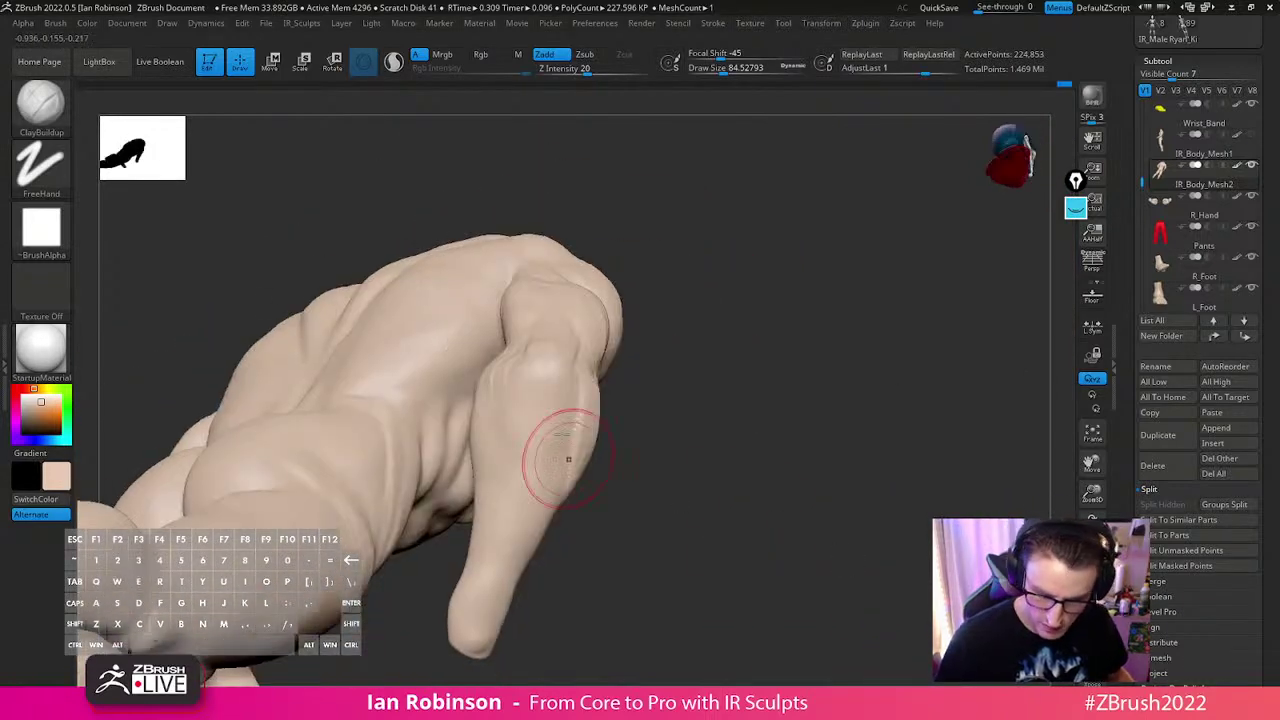
{"action": "right_click_drag", "start_coordinate": [531, 578], "coordinate": [563, 413]}
{"action": "mouse_move", "coordinate": [563, 503]}
{"action": "right_mouse_down"}
{"action": "mouse_move", "coordinate": [906, 363]}
{"action": "mouse_move", "coordinate": [558, 500]}
{"action": "right_mouse_up"}
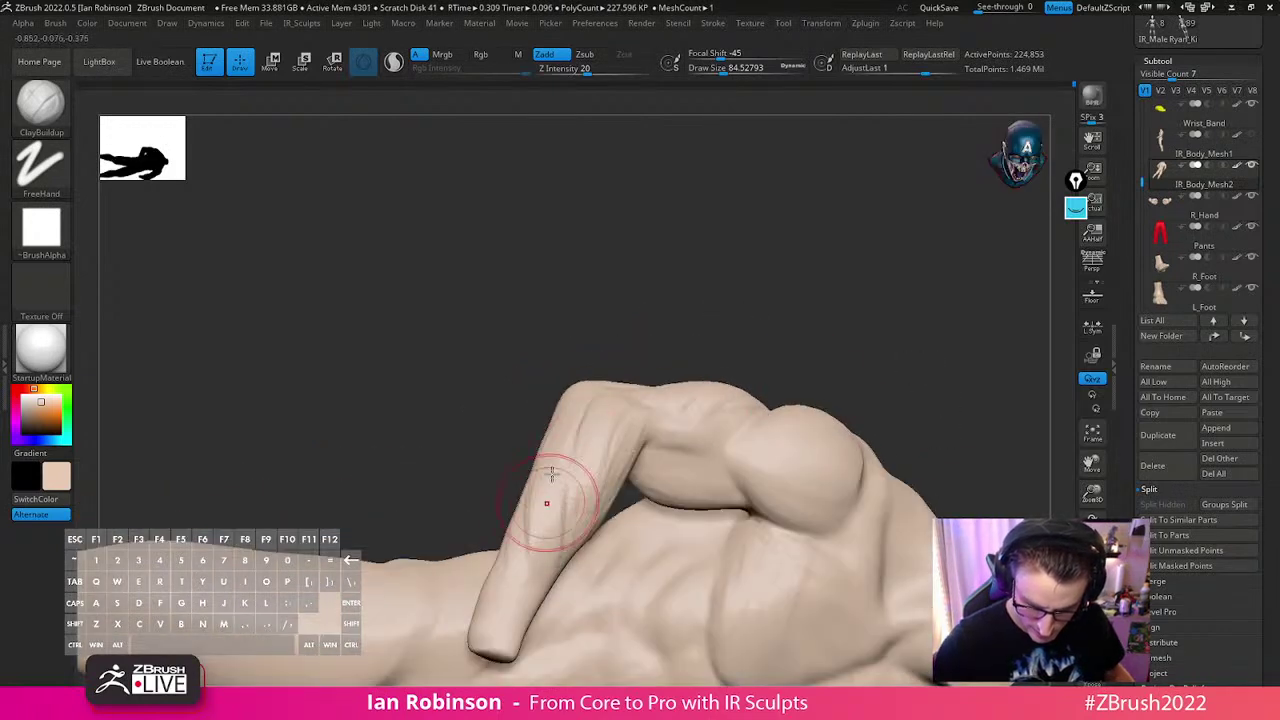
{"action": "mouse_move", "coordinate": [603, 456]}
{"action": "right_mouse_down"}
{"action": "mouse_move", "coordinate": [545, 490]}
{"action": "mouse_move", "coordinate": [580, 500]}
{"action": "mouse_move", "coordinate": [548, 522]}
{"action": "right_mouse_up"}
{"action": "mouse_move", "coordinate": [559, 467]}
{"action": "right_mouse_down"}
{"action": "mouse_move", "coordinate": [663, 354]}
{"action": "mouse_move", "coordinate": [638, 460]}
{"action": "right_mouse_up"}
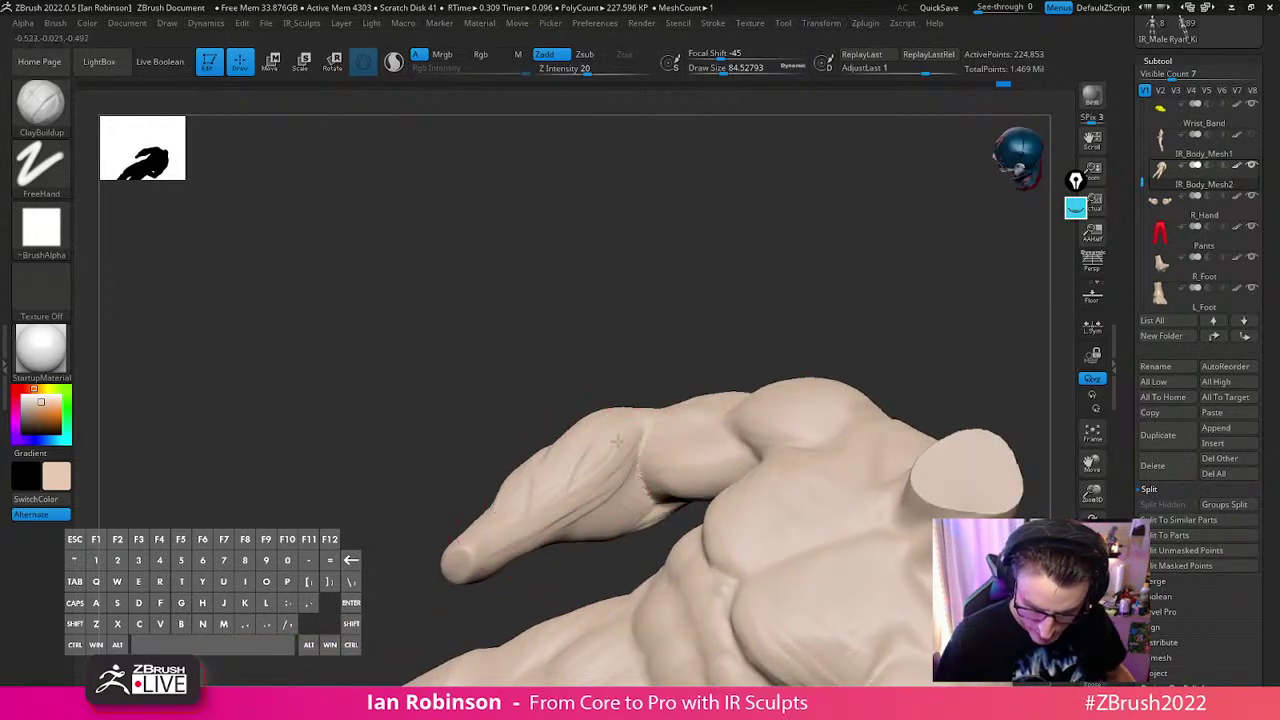
Isolate the lower arms and build up the inner forearms below the elbows
{"action": "mouse_move", "coordinate": [633, 405]}
{"action": "right_mouse_down"}
{"action": "mouse_move", "coordinate": [689, 297]}
{"action": "mouse_move", "coordinate": [689, 380]}
{"action": "right_mouse_up"}
{"action": "mouse_move", "coordinate": [634, 423]}
{"action": "left_mouse_down", "text": "ctrl+shift"}
{"action": "mouse_move", "coordinate": [563, 491]}
{"action": "mouse_move", "coordinate": [398, 565]}
{"action": "mouse_move", "coordinate": [457, 620]}
{"action": "left_mouse_up", "text": "ctrl+shift"}
{"action": "right_click_drag", "start_coordinate": [722, 318], "coordinate": [790, 160], "text": "alt"}
{"action": "mouse_move", "coordinate": [685, 203]}
{"action": "left_mouse_down", "text": "ctrl+shift"}
{"action": "mouse_move", "coordinate": [501, 203]}
{"action": "mouse_move", "coordinate": [482, 487]}
{"action": "mouse_move", "coordinate": [726, 147]}
{"action": "mouse_move", "coordinate": [712, 150]}
{"action": "left_mouse_up", "text": "ctrl+shift"}
{"action": "mouse_move", "coordinate": [815, 180]}
{"action": "right_mouse_down"}
{"action": "mouse_move", "coordinate": [874, 206]}
{"action": "mouse_move", "coordinate": [747, 422]}
{"action": "mouse_move", "coordinate": [738, 403]}
{"action": "right_mouse_up"}
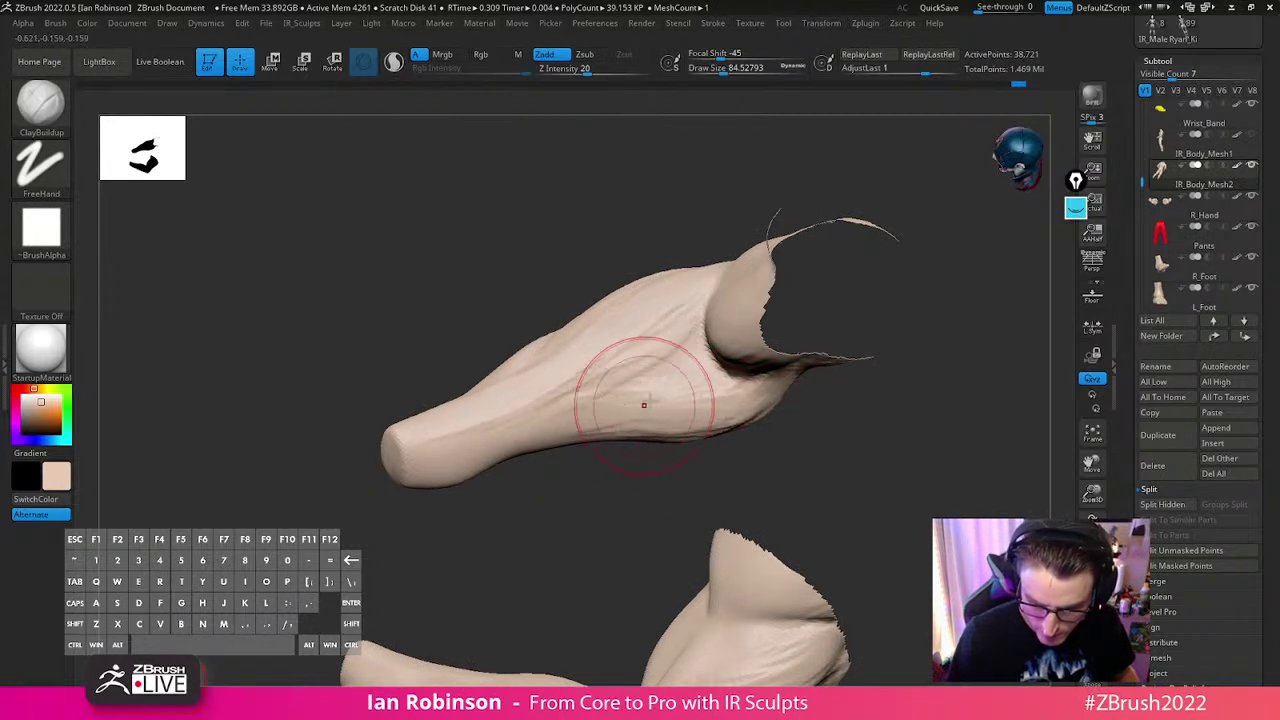
{"action": "mouse_move", "coordinate": [672, 386]}
{"action": "right_mouse_down"}
{"action": "mouse_move", "coordinate": [711, 451]}
{"action": "mouse_move", "coordinate": [696, 357]}
{"action": "mouse_move", "coordinate": [720, 357]}
{"action": "right_mouse_up"}
Carve the inner elbow creases with ClayBuildup at a draw size of about 74, and show the whole body again
{"action": "key", "text": "s"}
{"action": "key", "text": "s"}
{"action": "left_click_drag", "start_coordinate": [720, 349], "coordinate": [714, 349]}
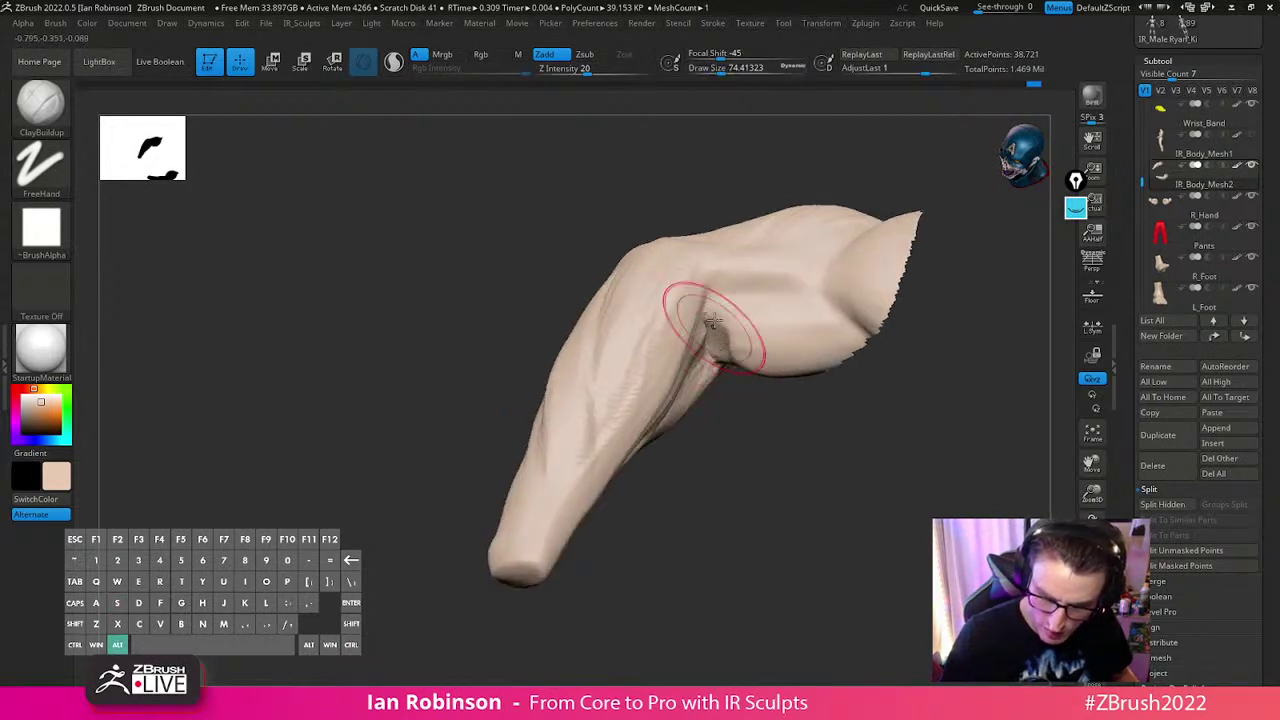
{"action": "left_click_drag", "start_coordinate": [719, 338], "coordinate": [721, 350], "text": "alt"}
{"action": "mouse_move", "coordinate": [721, 350]}
{"action": "right_mouse_down"}
{"action": "mouse_move", "coordinate": [757, 329]}
{"action": "mouse_move", "coordinate": [891, 386]}
{"action": "right_mouse_up"}
{"action": "left_click_drag", "start_coordinate": [740, 350], "coordinate": [730, 331], "text": "alt"}
{"action": "right_click_drag", "start_coordinate": [748, 293], "coordinate": [729, 323]}
{"action": "left_click", "coordinate": [755, 300], "text": "ctrl+shift"}
Reshape the undersides of the upper arms with the Move brush at a draw size of about 140
{"action": "right_click_drag", "start_coordinate": [694, 380], "coordinate": [610, 445], "text": "alt"}
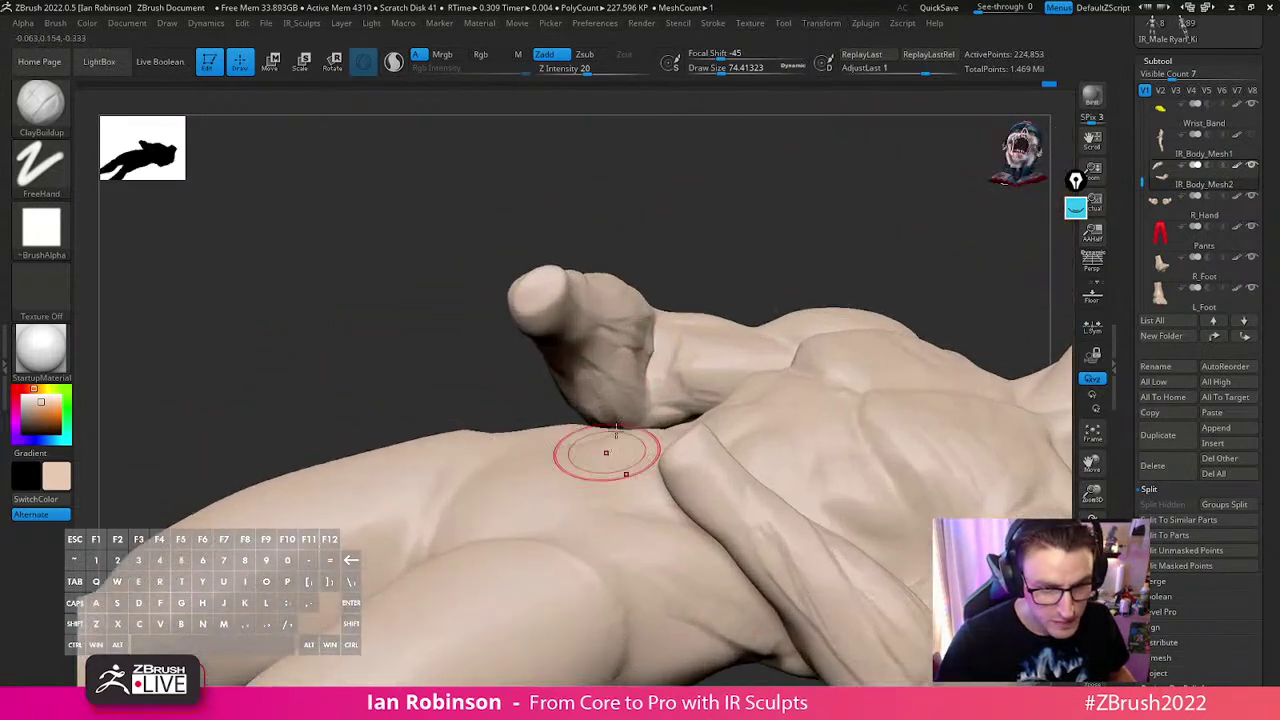
{"action": "right_click_drag", "start_coordinate": [635, 344], "coordinate": [673, 392]}
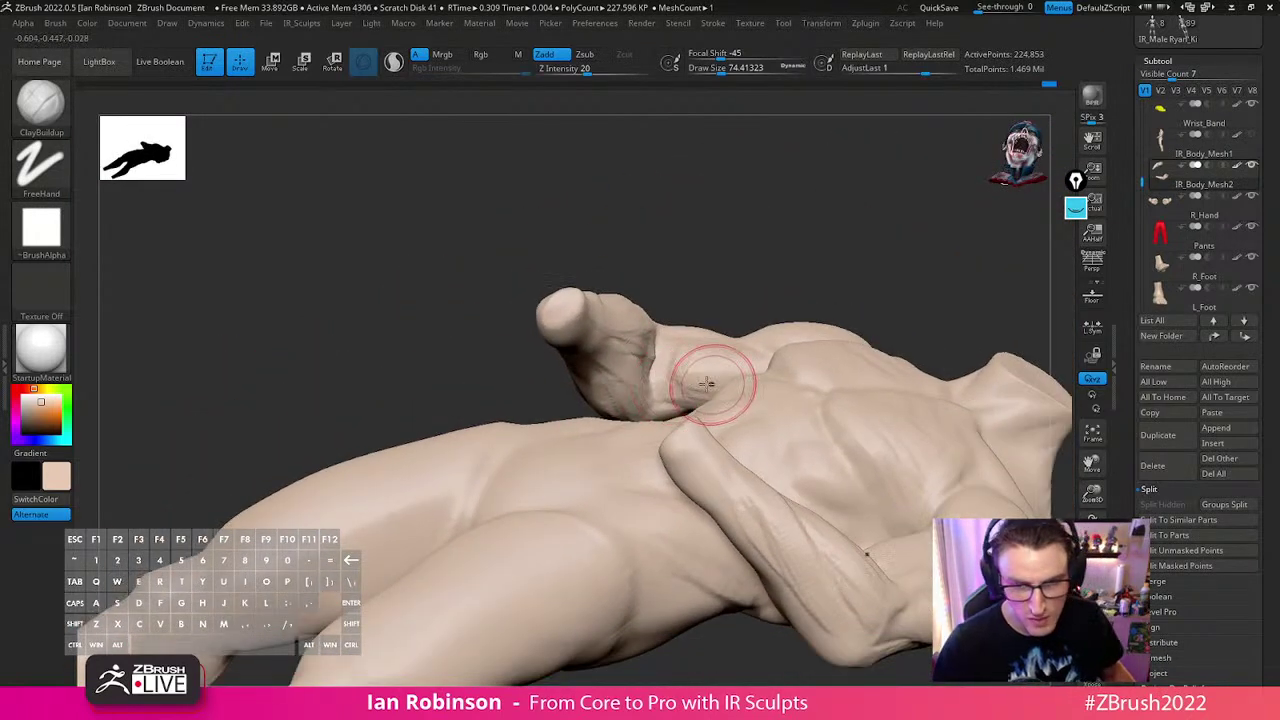
{"action": "mouse_move", "coordinate": [676, 397]}
{"action": "right_mouse_down"}
{"action": "mouse_move", "coordinate": [668, 385]}
{"action": "mouse_move", "coordinate": [671, 423]}
{"action": "mouse_move", "coordinate": [667, 397]}
{"action": "mouse_move", "coordinate": [683, 390]}
{"action": "right_mouse_up"}
{"action": "key", "text": "b"}
{"action": "key", "text": "m"}
{"action": "key", "text": "v"}
{"action": "key", "text": "s"}
{"action": "left_click_drag", "start_coordinate": [683, 377], "coordinate": [720, 374]}
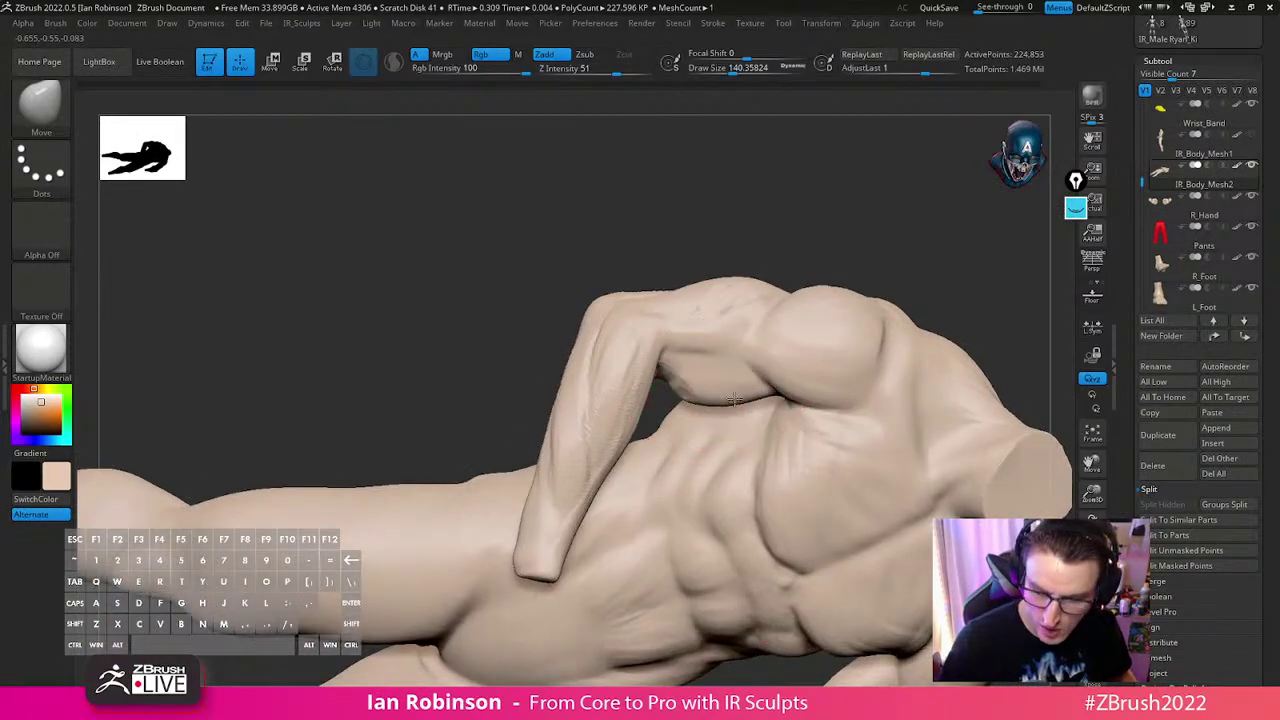
Isolate the arms and reshape the inner upper arms near the elbows with Move at a draw size of about 95
{"action": "right_click_drag", "start_coordinate": [748, 396], "coordinate": [739, 583]}
{"action": "left_click_drag", "start_coordinate": [755, 598], "coordinate": [773, 486], "text": "ctrl+shift"}
{"action": "mouse_move", "coordinate": [722, 365]}
{"action": "left_mouse_down", "text": "ctrl+shift"}
{"action": "mouse_move", "coordinate": [560, 219]}
{"action": "mouse_move", "coordinate": [757, 648]}
{"action": "left_mouse_up", "text": "ctrl+shift"}
{"action": "mouse_move", "coordinate": [752, 640]}
{"action": "right_mouse_down"}
{"action": "mouse_move", "coordinate": [714, 604]}
{"action": "mouse_move", "coordinate": [809, 444]}
{"action": "mouse_move", "coordinate": [754, 420]}
{"action": "mouse_move", "coordinate": [720, 423]}
{"action": "right_mouse_up"}
{"action": "mouse_move", "coordinate": [718, 432]}
{"action": "left_mouse_down", "text": "ctrl+shift"}
{"action": "mouse_move", "coordinate": [726, 468]}
{"action": "mouse_move", "coordinate": [834, 503]}
{"action": "mouse_move", "coordinate": [806, 420]}
{"action": "left_mouse_up", "text": "ctrl+shift"}
{"action": "right_click_drag", "start_coordinate": [806, 420], "coordinate": [787, 367]}
{"action": "key", "text": "s"}
{"action": "left_click_drag", "start_coordinate": [782, 371], "coordinate": [764, 377]}
{"action": "mouse_move", "coordinate": [764, 378]}
{"action": "right_mouse_down"}
{"action": "mouse_move", "coordinate": [698, 428]}
{"action": "mouse_move", "coordinate": [624, 455]}
{"action": "right_mouse_up"}
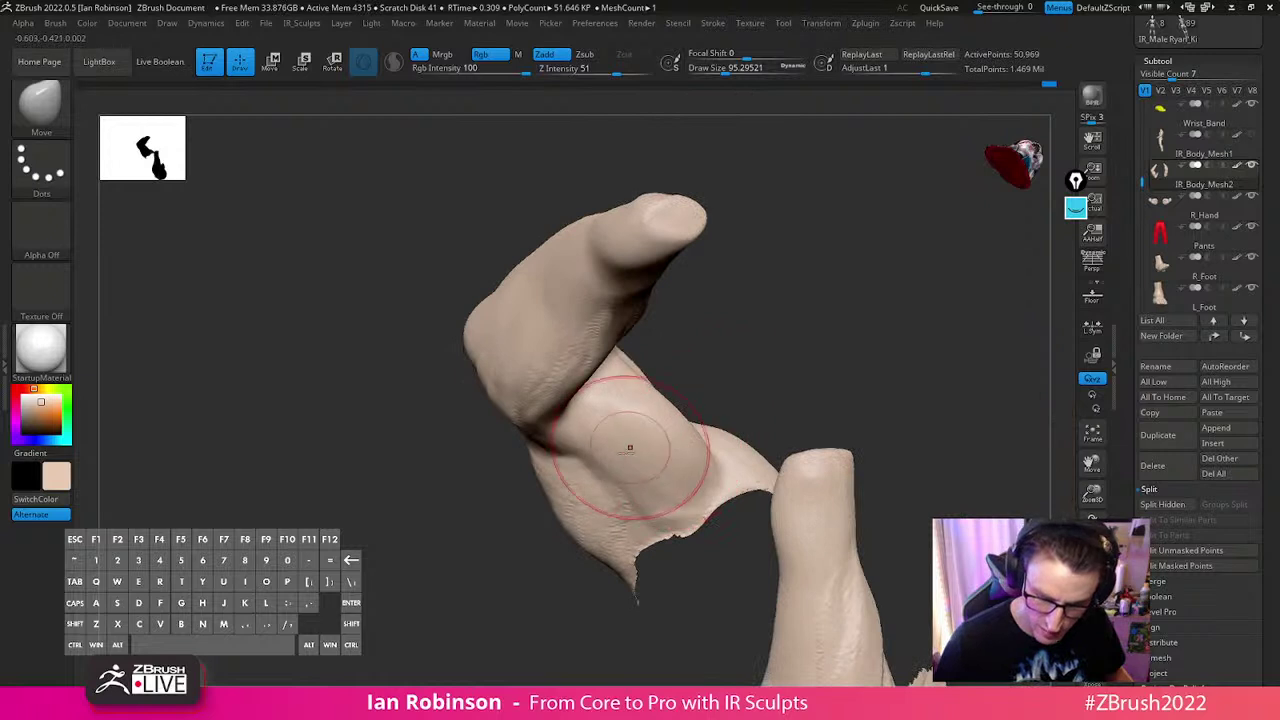
{"action": "mouse_move", "coordinate": [740, 340]}
{"action": "right_mouse_down"}
{"action": "mouse_move", "coordinate": [676, 497]}
{"action": "mouse_move", "coordinate": [826, 300]}
{"action": "mouse_move", "coordinate": [720, 337]}
{"action": "mouse_move", "coordinate": [720, 397]}
{"action": "mouse_move", "coordinate": [698, 431]}
{"action": "right_mouse_up"}
{"action": "mouse_move", "coordinate": [643, 462]}
{"action": "right_mouse_down"}
{"action": "mouse_move", "coordinate": [714, 386]}
{"action": "mouse_move", "coordinate": [603, 443]}
{"action": "right_mouse_up"}
Smooth the inner elbow and forearm surfaces, and bring the whole body back into view
{"action": "mouse_move", "coordinate": [543, 364]}
{"action": "left_mouse_down", "text": "shift"}
{"action": "mouse_move", "coordinate": [596, 362]}
{"action": "mouse_move", "coordinate": [604, 326]}
{"action": "left_mouse_up", "text": "shift"}
{"action": "left_click", "coordinate": [603, 326], "text": "ctrl+shift"}
{"action": "key", "text": "ctrl+z"}
{"action": "mouse_move", "coordinate": [686, 327]}
{"action": "right_mouse_down"}
{"action": "mouse_move", "coordinate": [694, 289]}
{"action": "mouse_move", "coordinate": [826, 277]}
{"action": "mouse_move", "coordinate": [846, 306]}
{"action": "mouse_move", "coordinate": [809, 417]}
{"action": "mouse_move", "coordinate": [746, 323]}
{"action": "mouse_move", "coordinate": [643, 369]}
{"action": "right_mouse_up"}
{"action": "left_click", "coordinate": [845, 316], "text": "ctrl+shift"}
{"action": "left_click_drag", "start_coordinate": [600, 405], "coordinate": [585, 428], "text": "shift"}
{"action": "mouse_move", "coordinate": [584, 427]}
{"action": "right_mouse_down"}
{"action": "mouse_move", "coordinate": [717, 329]}
{"action": "mouse_move", "coordinate": [586, 400]}
{"action": "mouse_move", "coordinate": [717, 346]}
{"action": "mouse_move", "coordinate": [680, 383]}
{"action": "mouse_move", "coordinate": [592, 401]}
{"action": "mouse_move", "coordinate": [603, 389]}
{"action": "mouse_move", "coordinate": [584, 362]}
{"action": "right_mouse_up"}
Adjust the triceps and shoulder contours with the Move brush at a draw size of about 115
{"action": "mouse_move", "coordinate": [739, 321]}
{"action": "right_mouse_down"}
{"action": "mouse_move", "coordinate": [800, 303]}
{"action": "mouse_move", "coordinate": [857, 320]}
{"action": "mouse_move", "coordinate": [563, 376]}
{"action": "mouse_move", "coordinate": [575, 462]}
{"action": "mouse_move", "coordinate": [593, 487]}
{"action": "right_mouse_up"}
{"action": "key", "text": "s"}
{"action": "left_click_drag", "start_coordinate": [588, 492], "coordinate": [596, 498]}
{"action": "key", "text": "s"}
{"action": "right_click_drag", "start_coordinate": [593, 496], "coordinate": [583, 505]}
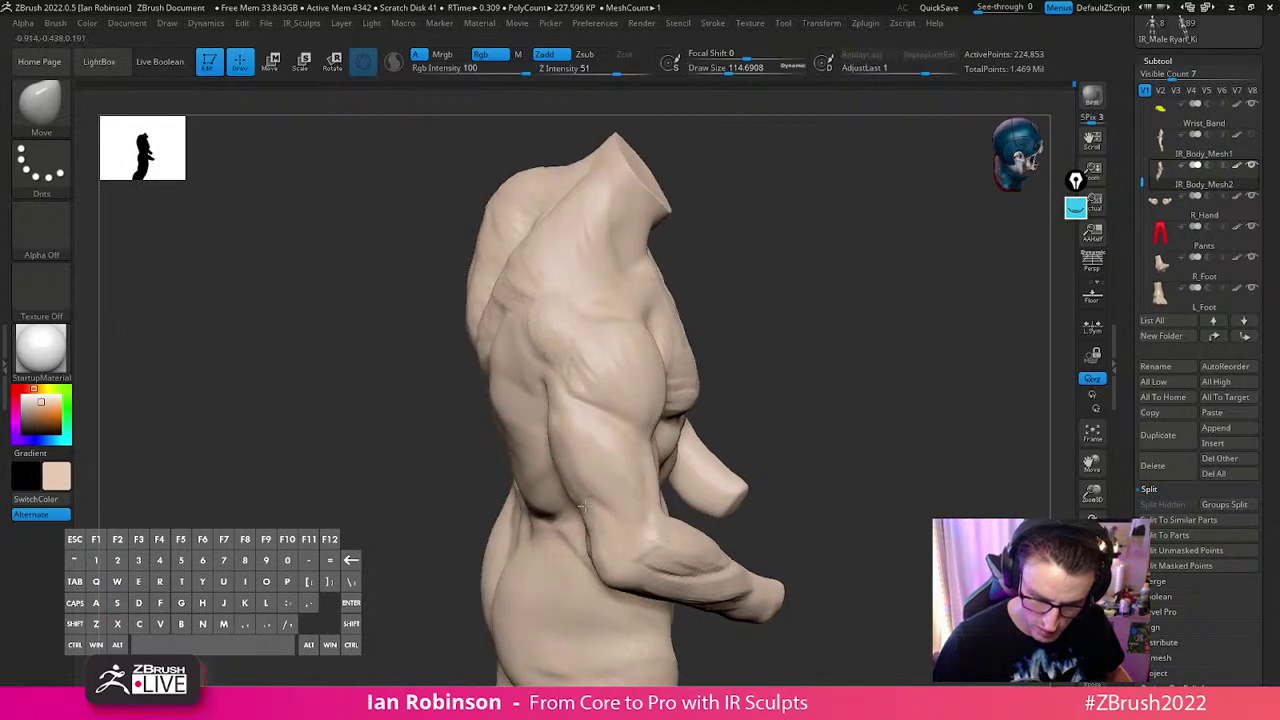
{"action": "right_click_drag", "start_coordinate": [725, 420], "coordinate": [634, 354]}
{"action": "left_click_drag", "start_coordinate": [572, 358], "coordinate": [586, 337]}
{"action": "mouse_move", "coordinate": [712, 348]}
{"action": "right_mouse_down"}
{"action": "mouse_move", "coordinate": [643, 357]}
{"action": "mouse_move", "coordinate": [578, 405]}
{"action": "right_mouse_up"}
{"action": "right_click_drag", "start_coordinate": [730, 350], "coordinate": [732, 428], "text": "alt"}
{"action": "right_click_drag", "start_coordinate": [750, 428], "coordinate": [652, 440]}
{"action": "mouse_move", "coordinate": [770, 345]}
{"action": "right_mouse_down"}
{"action": "mouse_move", "coordinate": [667, 394]}
{"action": "mouse_move", "coordinate": [494, 432]}
{"action": "right_mouse_up"}
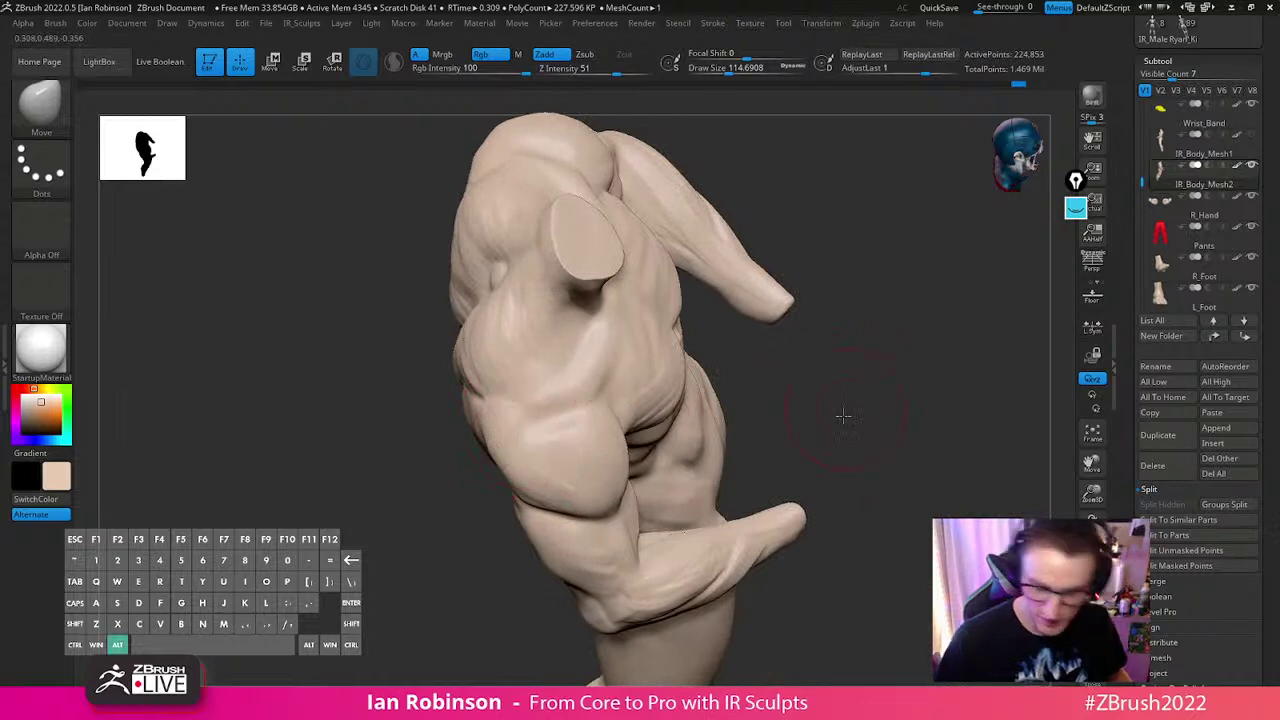
Adjust the armpits and the lats beside the ribs with Move, using draw sizes of about 111 and 78
{"action": "right_click_drag", "start_coordinate": [847, 417], "coordinate": [884, 412]}
{"action": "mouse_move", "coordinate": [884, 494]}
{"action": "right_mouse_down"}
{"action": "mouse_move", "coordinate": [849, 431]}
{"action": "mouse_move", "coordinate": [903, 451]}
{"action": "mouse_move", "coordinate": [877, 494]}
{"action": "mouse_move", "coordinate": [815, 448]}
{"action": "right_mouse_up"}
{"action": "key", "text": "s"}
{"action": "left_click", "coordinate": [634, 386]}
{"action": "right_click_drag", "start_coordinate": [637, 380], "coordinate": [627, 395], "text": "alt"}
{"action": "left_click_drag", "start_coordinate": [638, 388], "coordinate": [657, 364]}
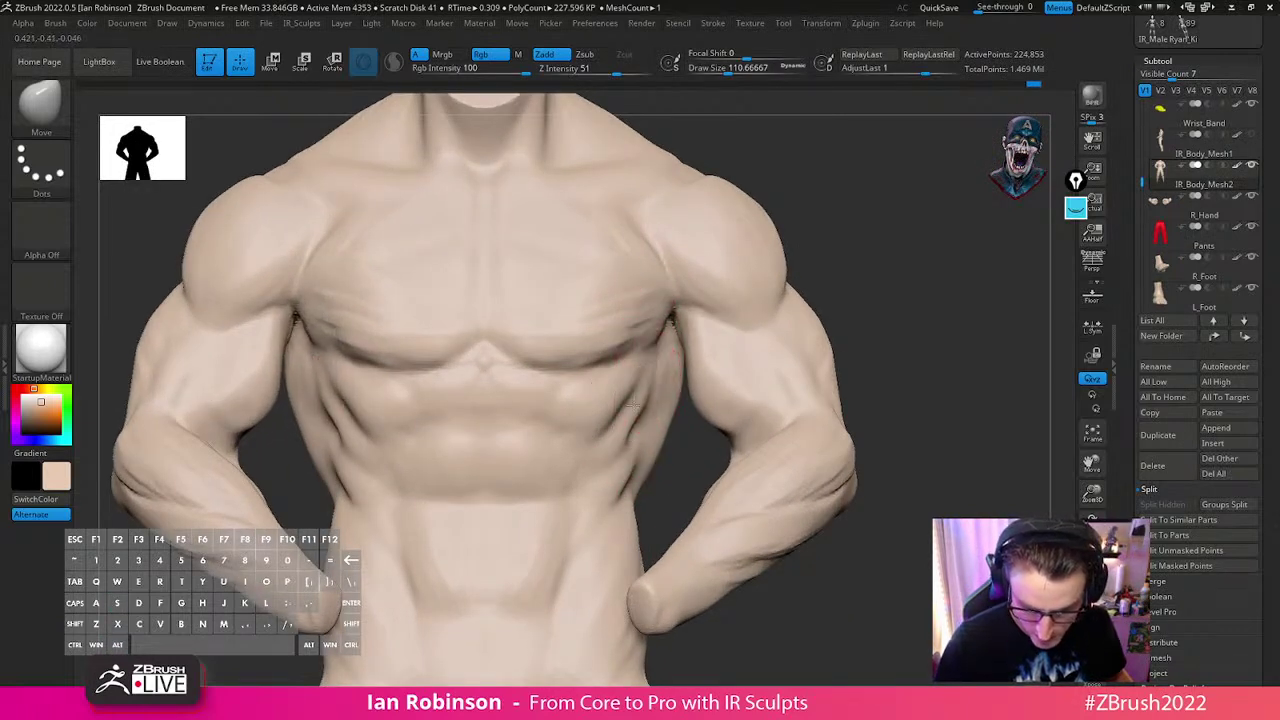
{"action": "key", "text": "s"}
{"action": "left_click", "coordinate": [651, 327]}
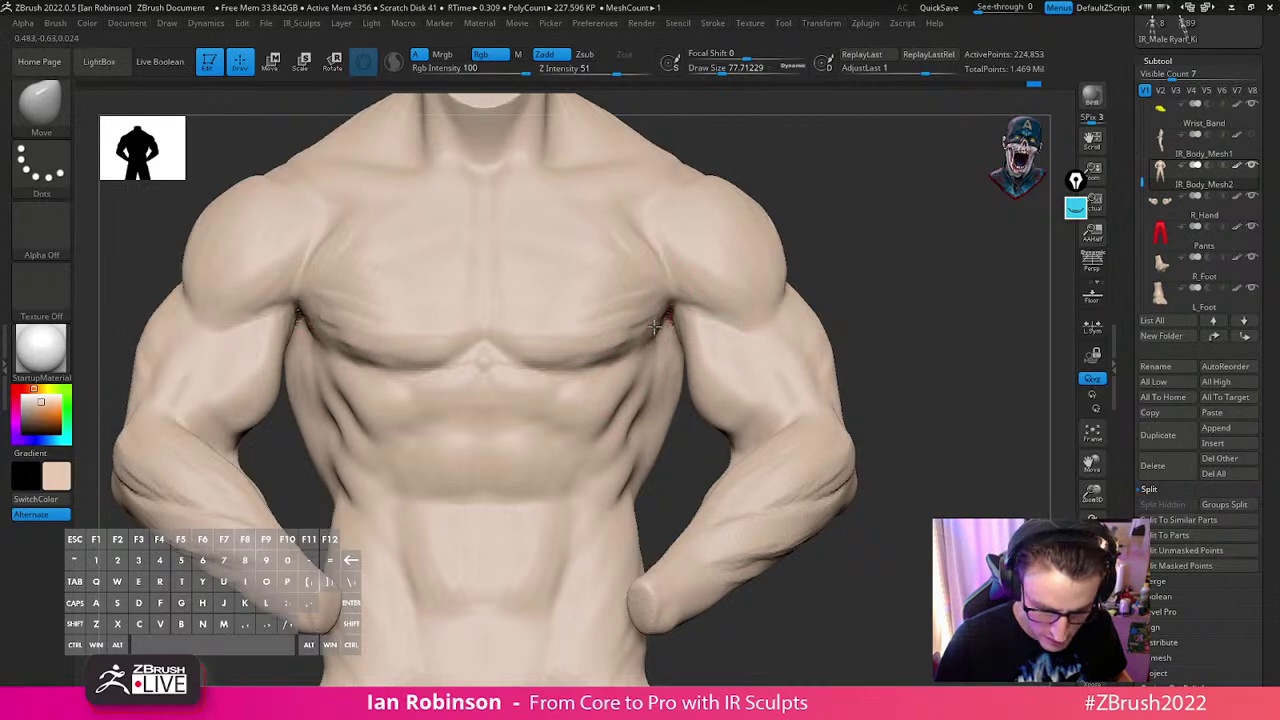
{"action": "right_click_drag", "start_coordinate": [649, 340], "coordinate": [580, 398]}
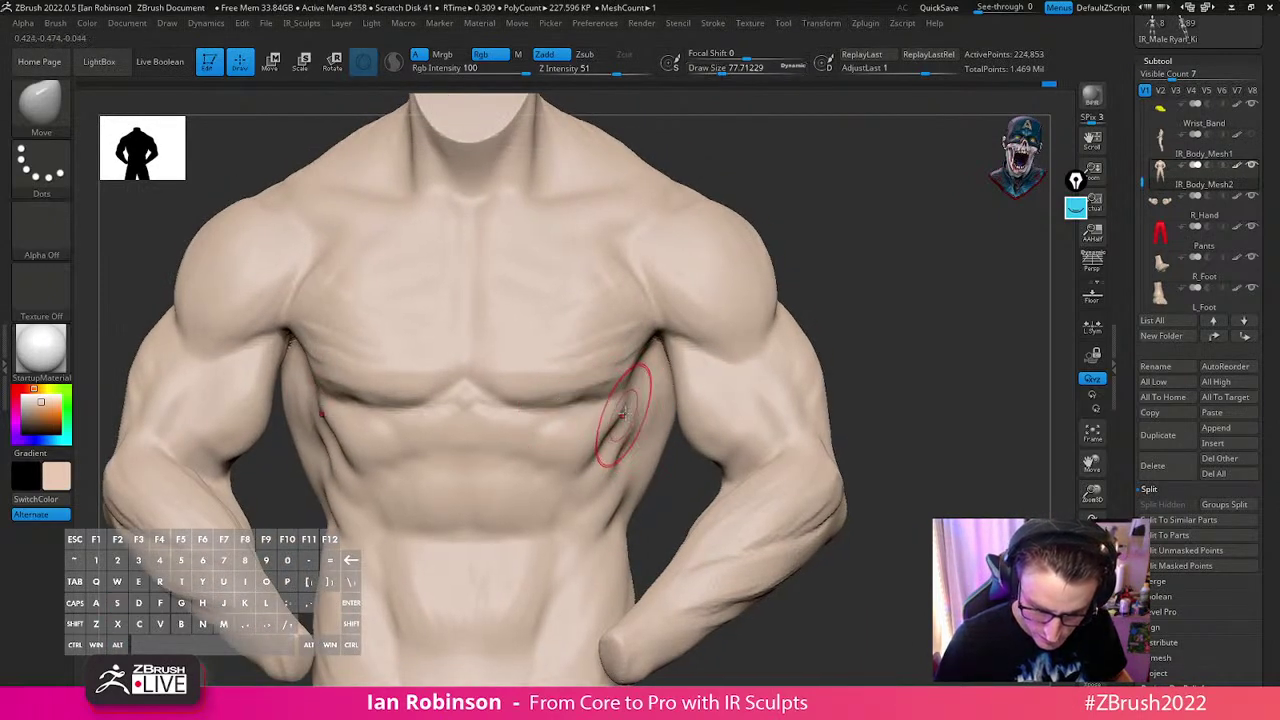
{"action": "left_click_drag", "start_coordinate": [627, 418], "coordinate": [623, 423], "text": "alt"}
Reshape the rear shoulders and upper arms with Move at a draw size of about 159
{"action": "right_click_drag", "start_coordinate": [623, 423], "coordinate": [663, 349], "text": "alt"}
{"action": "mouse_move", "coordinate": [845, 352]}
{"action": "right_mouse_down"}
{"action": "mouse_move", "coordinate": [757, 385]}
{"action": "mouse_move", "coordinate": [872, 314]}
{"action": "mouse_move", "coordinate": [829, 306]}
{"action": "mouse_move", "coordinate": [760, 320]}
{"action": "right_mouse_up"}
{"action": "key", "text": "s"}
{"action": "left_click_drag", "start_coordinate": [703, 333], "coordinate": [702, 333]}
{"action": "right_click_drag", "start_coordinate": [781, 272], "coordinate": [680, 322]}
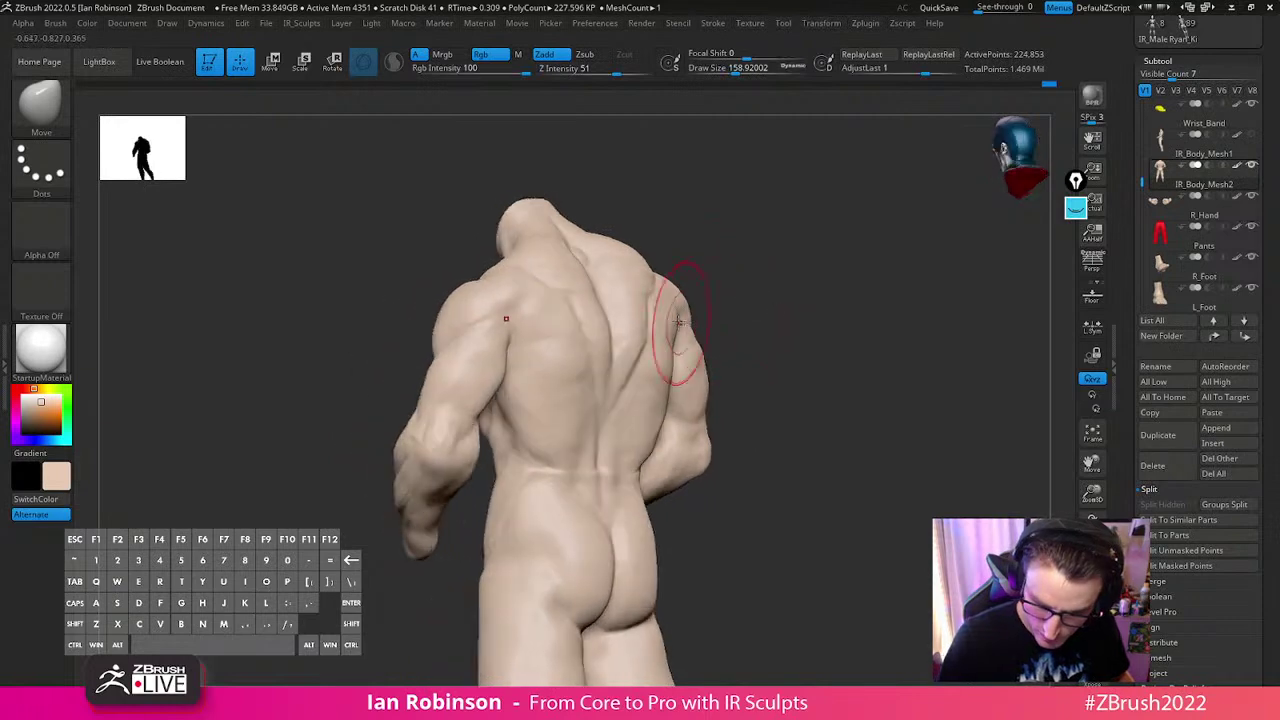
{"action": "mouse_move", "coordinate": [786, 321]}
{"action": "right_mouse_down"}
{"action": "mouse_move", "coordinate": [660, 316]}
{"action": "mouse_move", "coordinate": [679, 330]}
{"action": "right_mouse_up"}
{"action": "mouse_move", "coordinate": [620, 428]}
{"action": "right_mouse_down"}
{"action": "mouse_move", "coordinate": [771, 271]}
{"action": "mouse_move", "coordinate": [854, 270]}
{"action": "mouse_move", "coordinate": [678, 320]}
{"action": "right_mouse_up"}
{"action": "mouse_move", "coordinate": [786, 282]}
{"action": "right_mouse_down"}
{"action": "mouse_move", "coordinate": [826, 246]}
{"action": "mouse_move", "coordinate": [837, 306]}
{"action": "right_mouse_up"}
{"action": "left_click_drag", "start_coordinate": [667, 360], "coordinate": [692, 345]}
Examine the isolated body's torso, arms and waist from the front and from oblique angles
{"action": "mouse_move", "coordinate": [805, 342]}
{"action": "right_mouse_down"}
{"action": "mouse_move", "coordinate": [857, 311]}
{"action": "mouse_move", "coordinate": [854, 366]}
{"action": "mouse_move", "coordinate": [854, 355]}
{"action": "mouse_move", "coordinate": [800, 350]}
{"action": "mouse_move", "coordinate": [746, 366]}
{"action": "mouse_move", "coordinate": [750, 428]}
{"action": "right_mouse_up"}
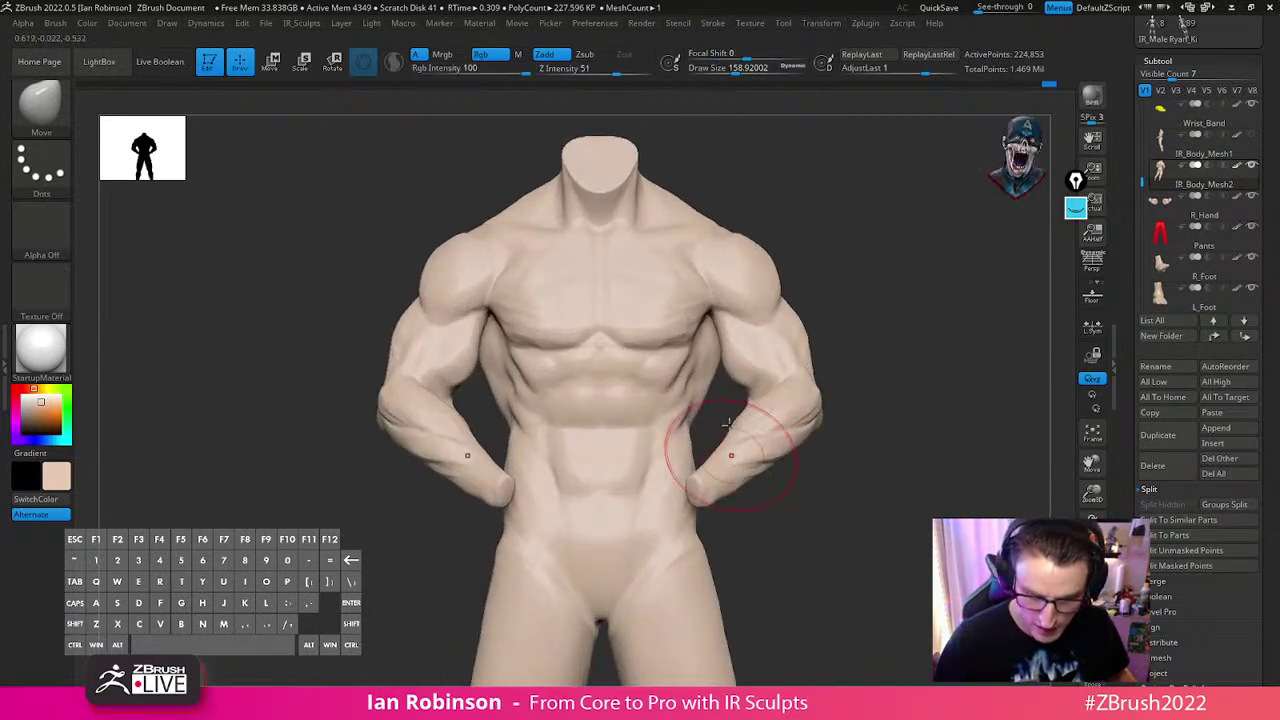
{"action": "key", "text": "s"}
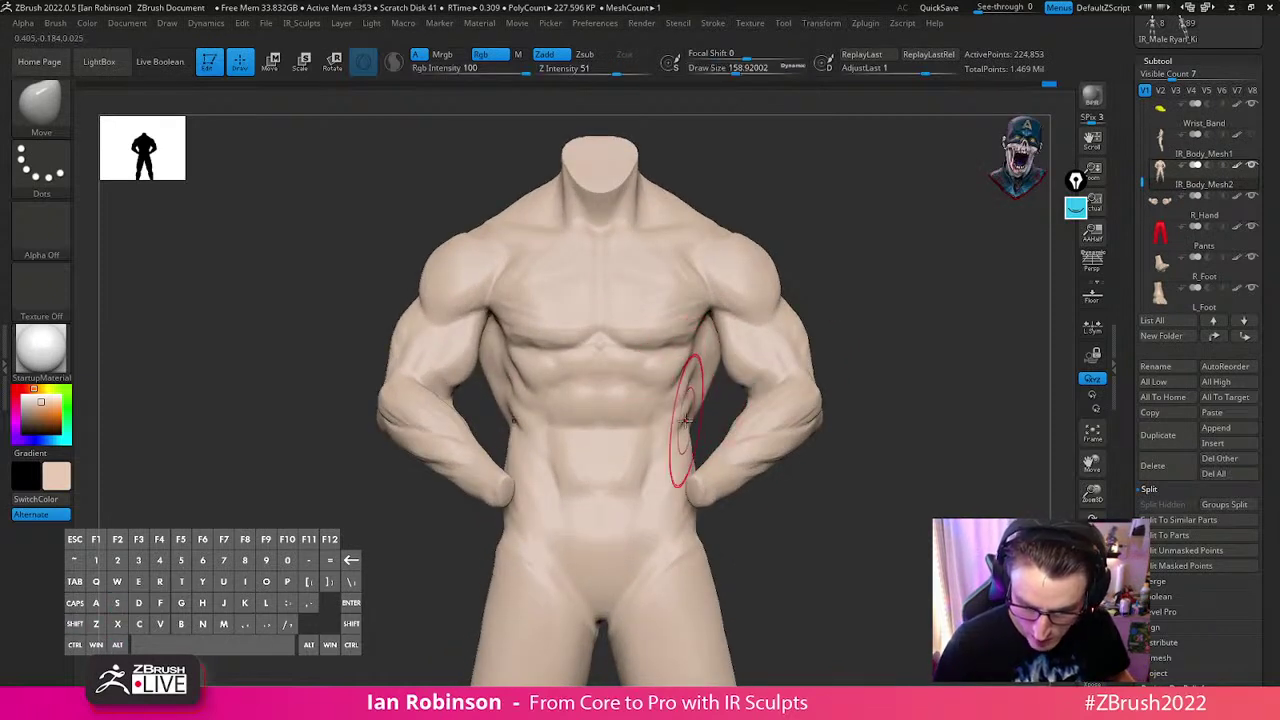
{"action": "right_click_drag", "start_coordinate": [688, 402], "coordinate": [693, 441], "text": "ctrl"}
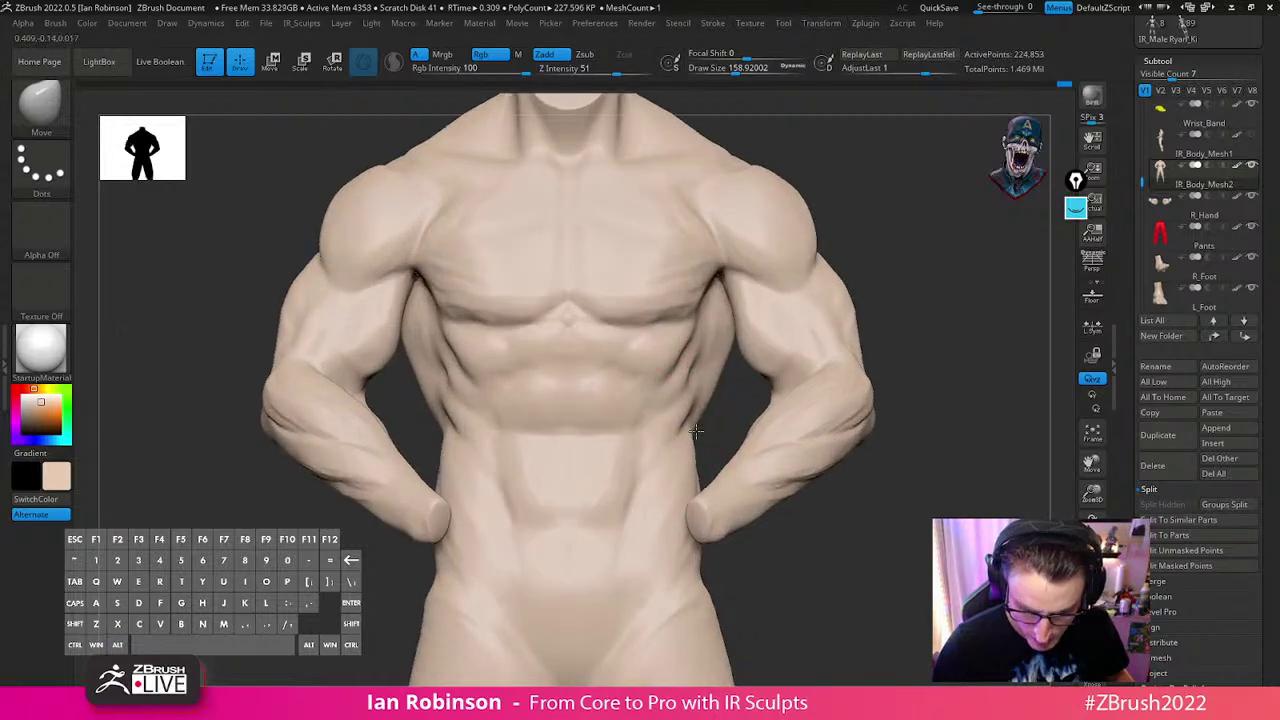
{"action": "mouse_move", "coordinate": [832, 562]}
{"action": "right_mouse_down"}
{"action": "mouse_move", "coordinate": [794, 497]}
{"action": "mouse_move", "coordinate": [717, 500]}
{"action": "mouse_move", "coordinate": [650, 472]}
{"action": "mouse_move", "coordinate": [686, 503]}
{"action": "mouse_move", "coordinate": [710, 465]}
{"action": "mouse_move", "coordinate": [686, 457]}
{"action": "mouse_move", "coordinate": [755, 484]}
{"action": "mouse_move", "coordinate": [809, 474]}
{"action": "mouse_move", "coordinate": [700, 447]}
{"action": "mouse_move", "coordinate": [814, 440]}
{"action": "mouse_move", "coordinate": [551, 600]}
{"action": "mouse_move", "coordinate": [810, 385]}
{"action": "mouse_move", "coordinate": [889, 400]}
{"action": "mouse_move", "coordinate": [863, 360]}
{"action": "mouse_move", "coordinate": [650, 638]}
{"action": "right_mouse_up"}
{"action": "key", "text": "s"}
{"action": "key", "text": "shift"}
{"action": "right_click_drag", "start_coordinate": [530, 350], "coordinate": [539, 450], "text": "ctrl"}
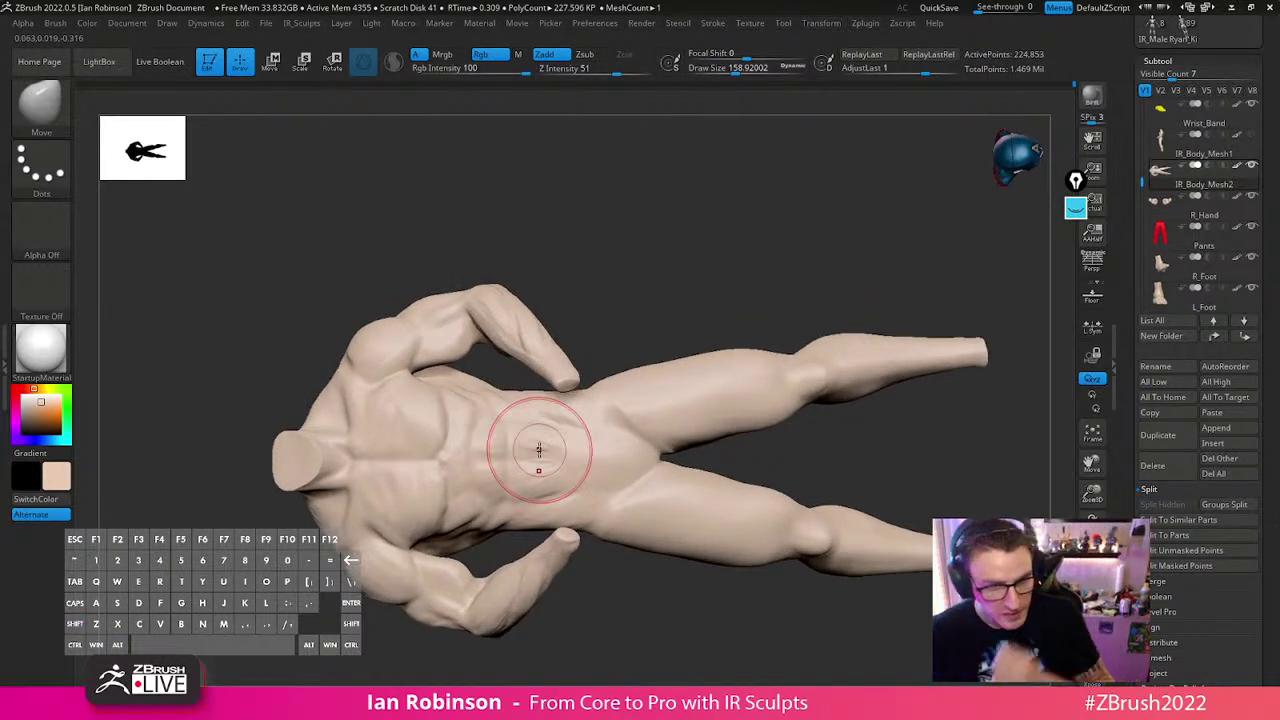
{"action": "mouse_move", "coordinate": [629, 591]}
{"action": "right_mouse_down"}
{"action": "mouse_move", "coordinate": [620, 583]}
{"action": "mouse_move", "coordinate": [691, 466]}
{"action": "mouse_move", "coordinate": [817, 430]}
{"action": "mouse_move", "coordinate": [834, 451]}
{"action": "mouse_move", "coordinate": [831, 434]}
{"action": "mouse_move", "coordinate": [801, 467]}
{"action": "right_mouse_up"}
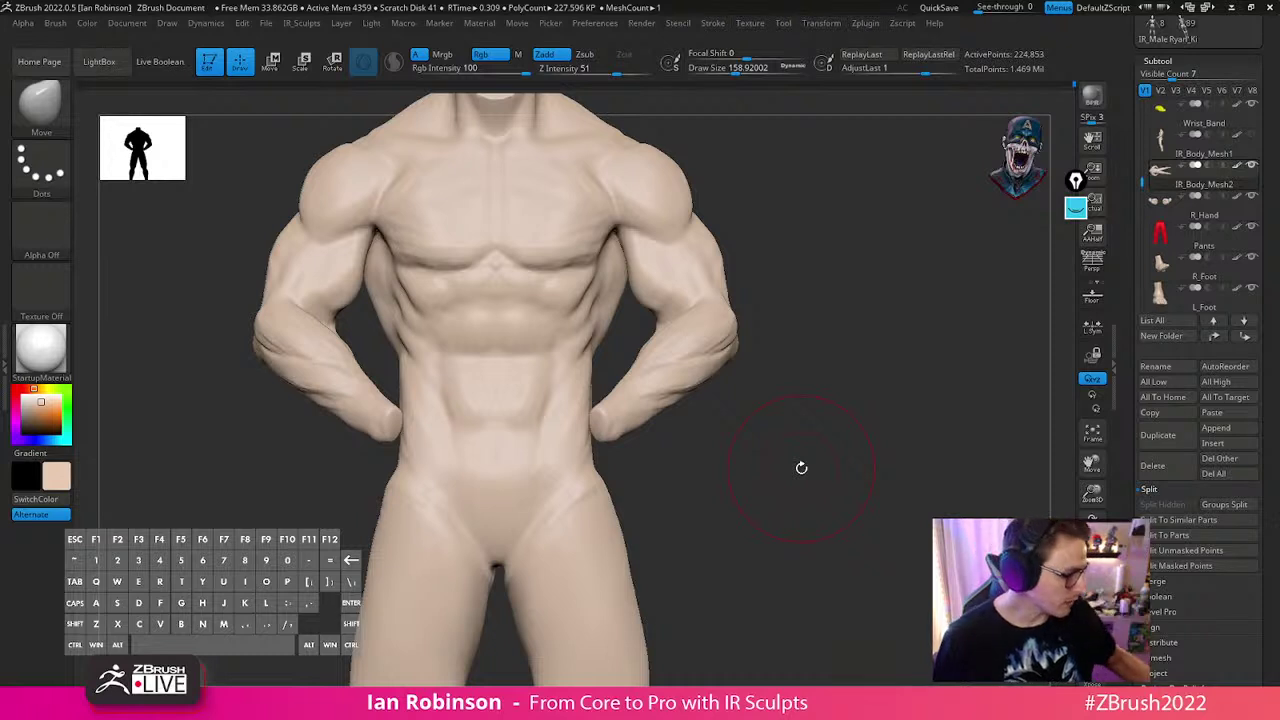
{"action": "left_click_drag", "start_coordinate": [801, 468], "coordinate": [860, 340], "text": "alt"}
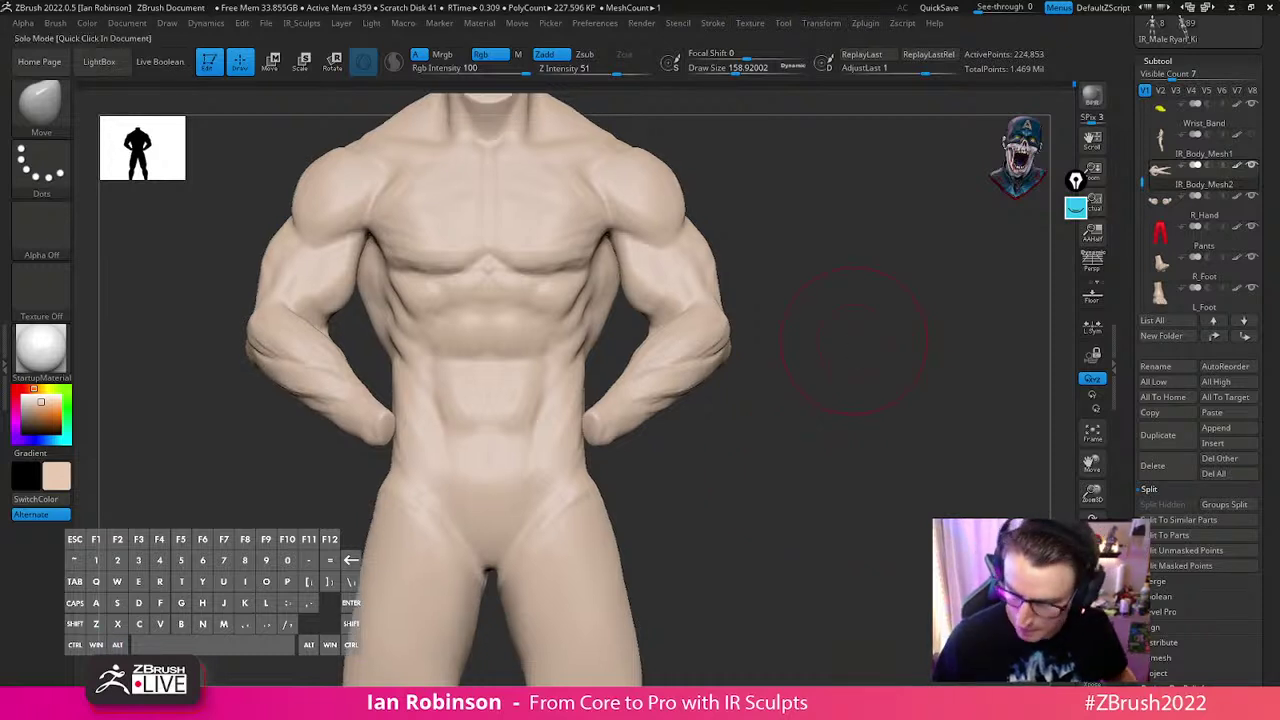
Show all subtools again and adjust the armpit area beside the chest with Move at a draw size of about 132
{"action": "left_click", "coordinate": [1092, 645]}
{"action": "mouse_move", "coordinate": [929, 508]}
{"action": "left_mouse_down", "text": "alt"}
{"action": "mouse_move", "coordinate": [843, 390]}
{"action": "mouse_move", "coordinate": [840, 429]}
{"action": "mouse_move", "coordinate": [866, 460]}
{"action": "mouse_move", "coordinate": [837, 437]}
{"action": "mouse_move", "coordinate": [776, 440]}
{"action": "mouse_move", "coordinate": [791, 426]}
{"action": "left_mouse_up", "text": "alt"}
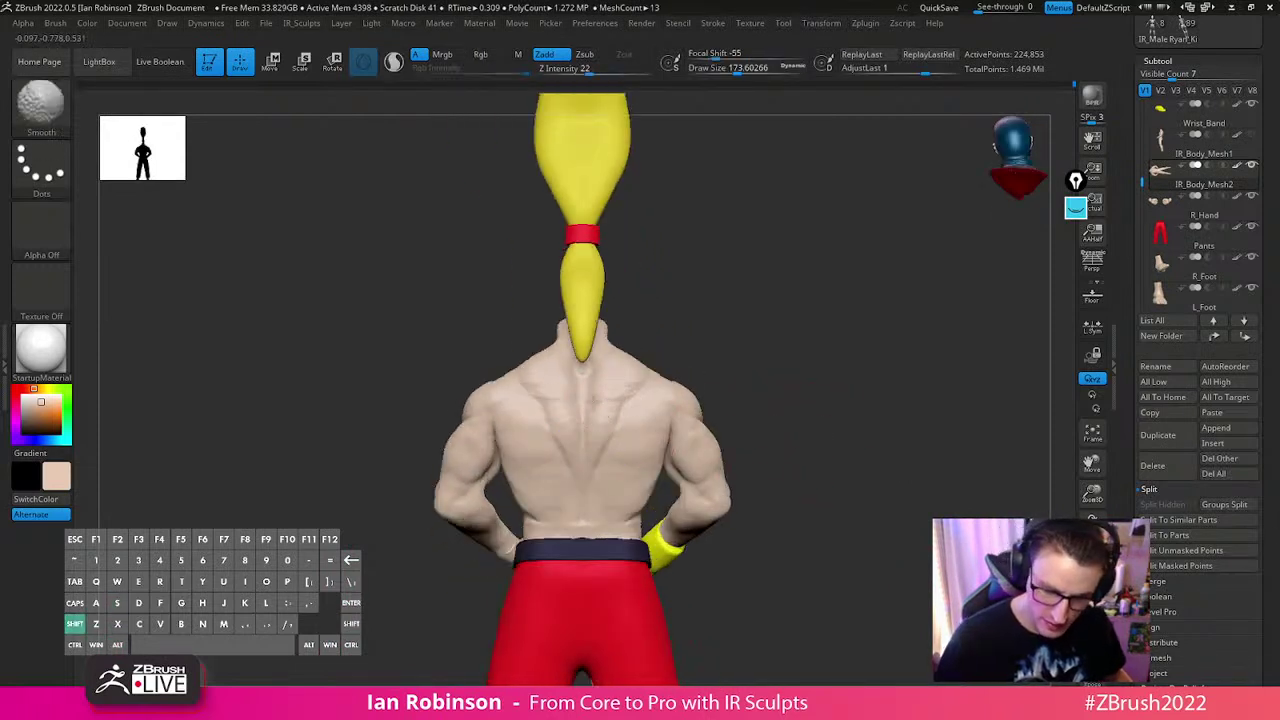
{"action": "mouse_move", "coordinate": [740, 360]}
{"action": "left_mouse_down"}
{"action": "mouse_move", "coordinate": [849, 375]}
{"action": "mouse_move", "coordinate": [840, 391]}
{"action": "left_mouse_up"}
{"action": "key", "text": "s"}
{"action": "right_click_drag", "start_coordinate": [786, 405], "coordinate": [728, 409]}
{"action": "key", "text": "s"}
{"action": "left_click_drag", "start_coordinate": [719, 422], "coordinate": [712, 424]}
{"action": "right_click_drag", "start_coordinate": [749, 386], "coordinate": [766, 374]}
{"action": "left_click_drag", "start_coordinate": [738, 411], "coordinate": [733, 408]}
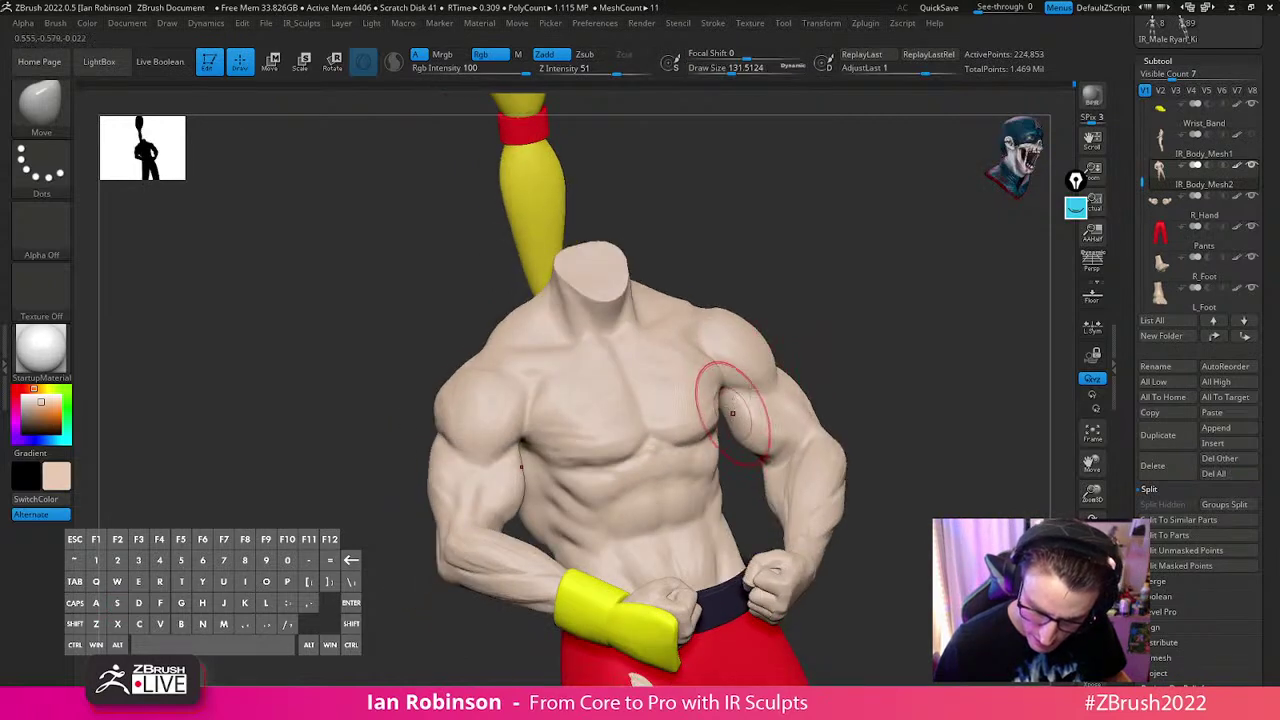
{"action": "left_click_drag", "start_coordinate": [876, 364], "coordinate": [857, 360]}
Enable BackfaceMask for the Move brush and refine the armpits and inner upper arms
{"action": "key", "text": "space"}
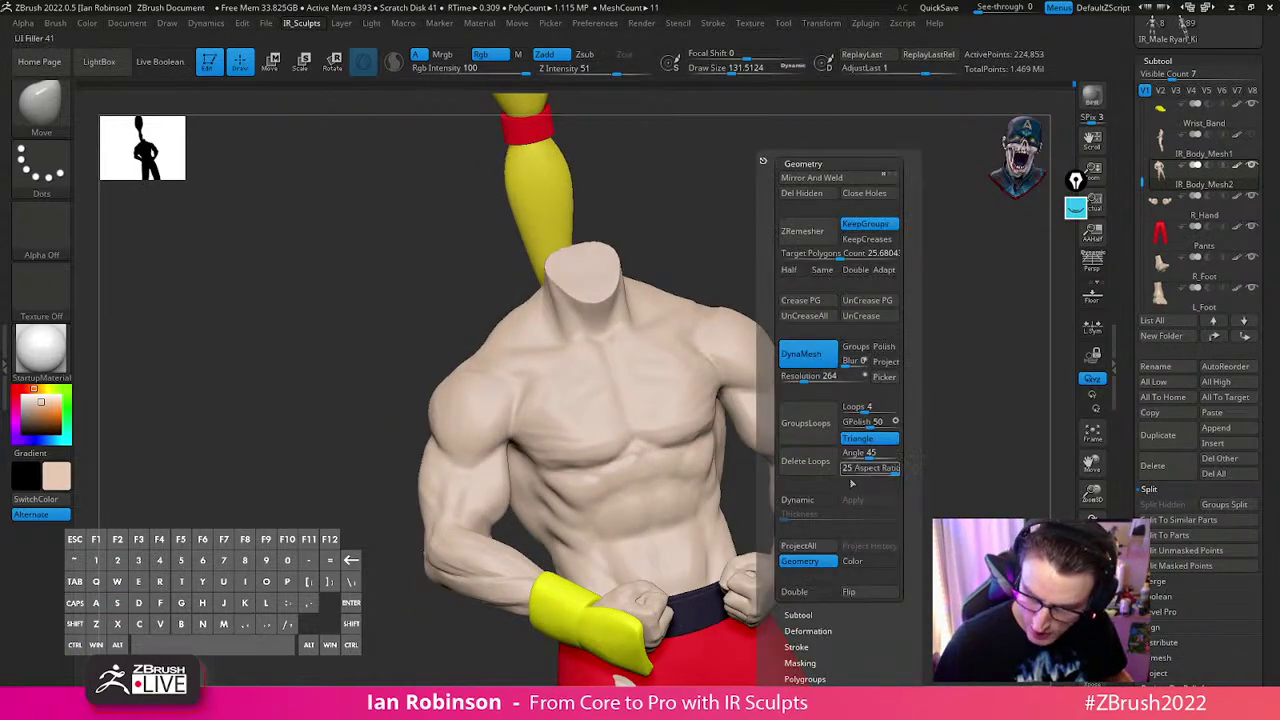
{"action": "left_click", "coordinate": [816, 163]}
{"action": "key", "text": "2"}
{"action": "left_click", "coordinate": [786, 334]}
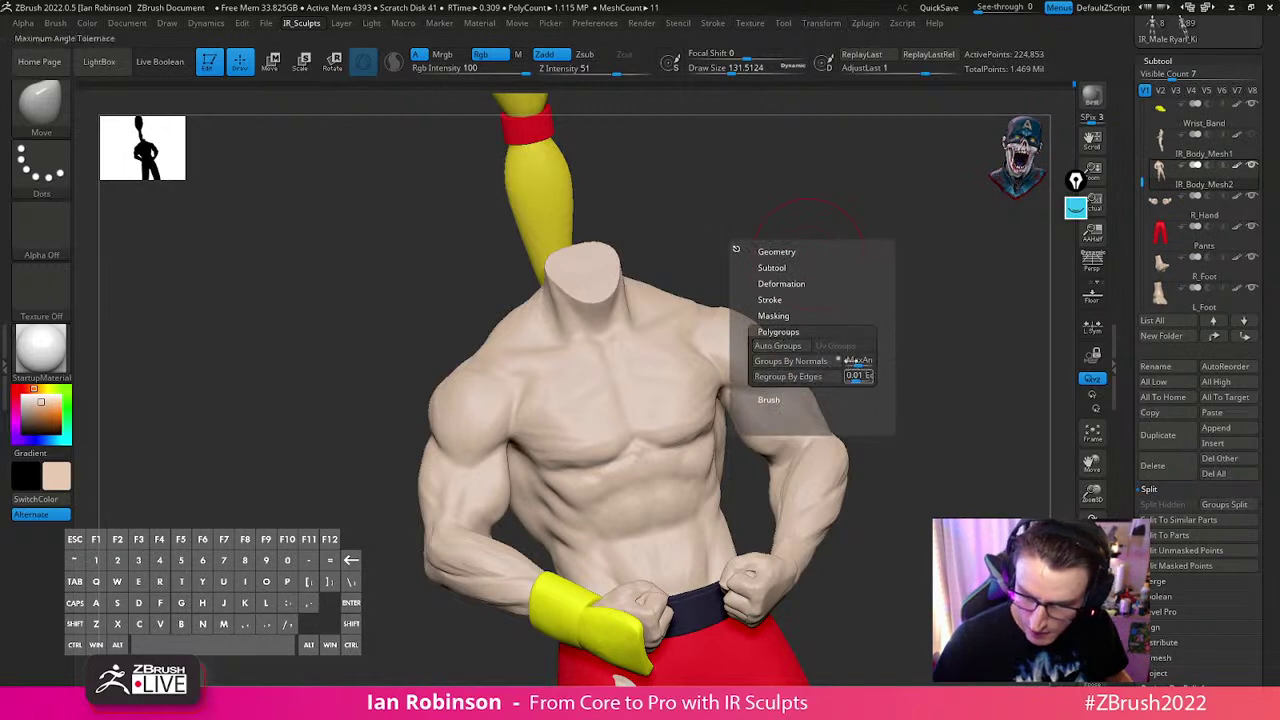
{"action": "left_click", "coordinate": [774, 400]}
{"action": "left_click", "coordinate": [851, 361]}
{"action": "mouse_move", "coordinate": [897, 372]}
{"action": "left_mouse_down"}
{"action": "mouse_move", "coordinate": [757, 400]}
{"action": "mouse_move", "coordinate": [842, 363]}
{"action": "mouse_move", "coordinate": [735, 412]}
{"action": "left_mouse_up"}
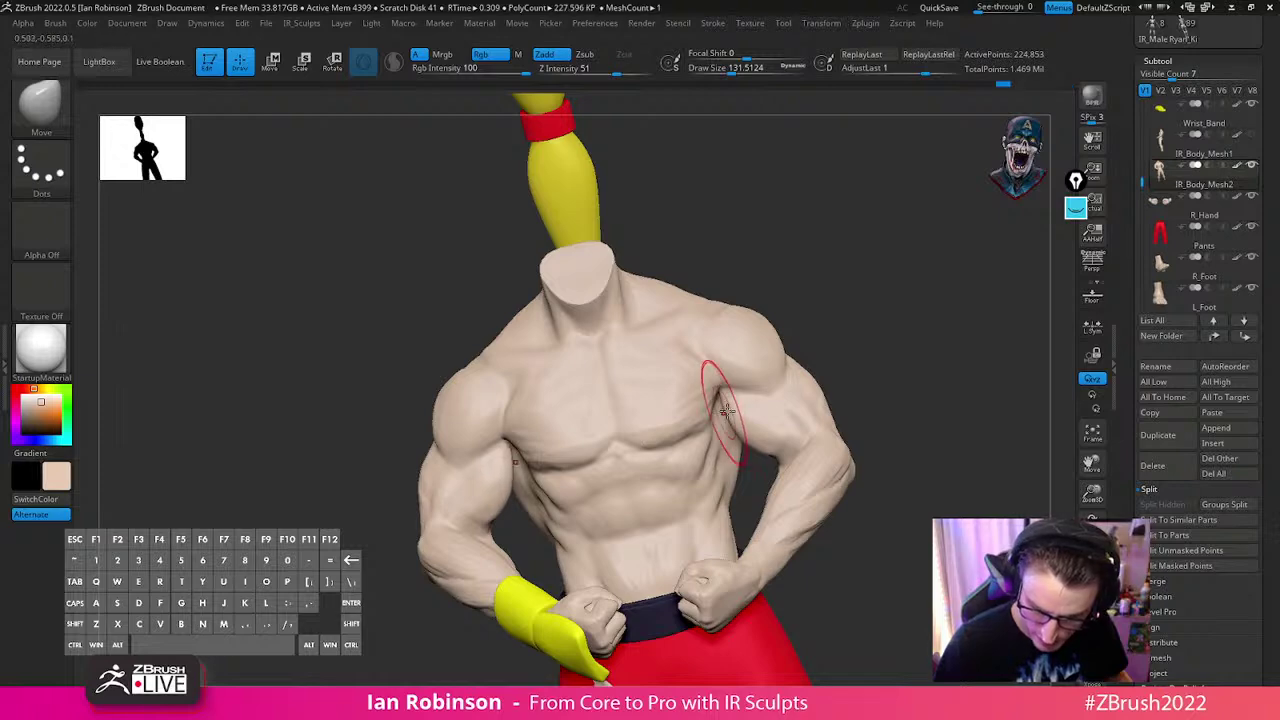
{"action": "mouse_move", "coordinate": [878, 342]}
{"action": "left_mouse_down"}
{"action": "mouse_move", "coordinate": [883, 240]}
{"action": "mouse_move", "coordinate": [863, 214]}
{"action": "mouse_move", "coordinate": [833, 282]}
{"action": "mouse_move", "coordinate": [920, 401]}
{"action": "mouse_move", "coordinate": [883, 329]}
{"action": "mouse_move", "coordinate": [795, 485]}
{"action": "mouse_move", "coordinate": [752, 484]}
{"action": "left_mouse_up"}
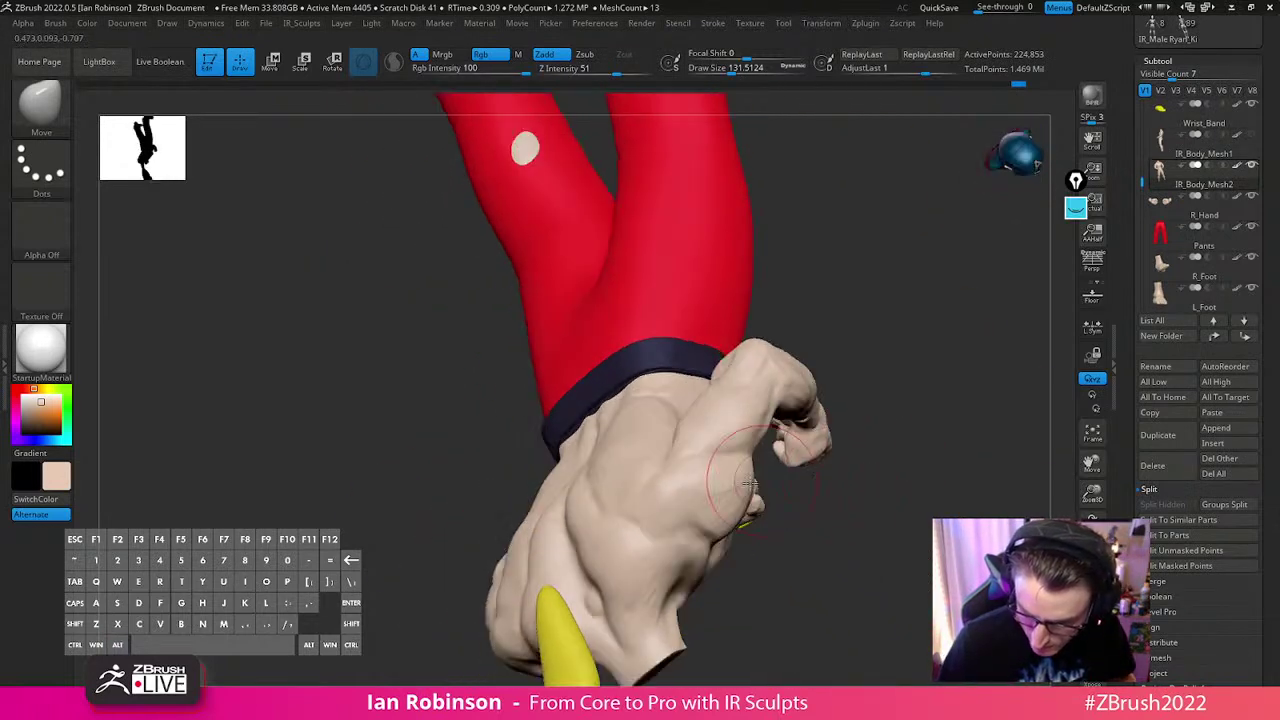
{"action": "left_click_drag", "start_coordinate": [871, 457], "coordinate": [773, 466]}
{"action": "mouse_move", "coordinate": [922, 508]}
{"action": "left_mouse_down"}
{"action": "mouse_move", "coordinate": [880, 500]}
{"action": "mouse_move", "coordinate": [850, 520]}
{"action": "mouse_move", "coordinate": [832, 569]}
{"action": "mouse_move", "coordinate": [907, 409]}
{"action": "mouse_move", "coordinate": [863, 334]}
{"action": "mouse_move", "coordinate": [853, 366]}
{"action": "left_mouse_up"}
{"action": "key", "text": "s"}
Make the head the active subtool and set its gizmo to transform all selected subtools
{"action": "left_click_drag", "start_coordinate": [829, 306], "coordinate": [785, 402], "text": "alt"}
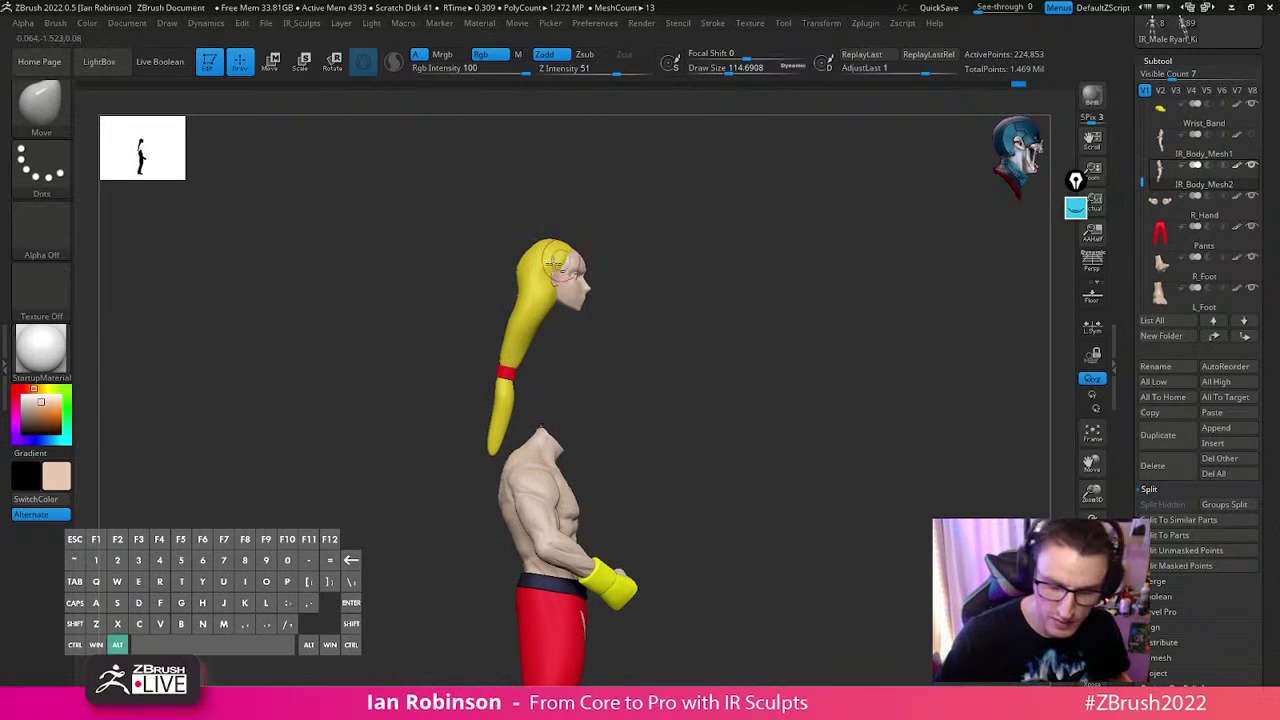
{"action": "left_click", "coordinate": [585, 288], "text": "alt"}
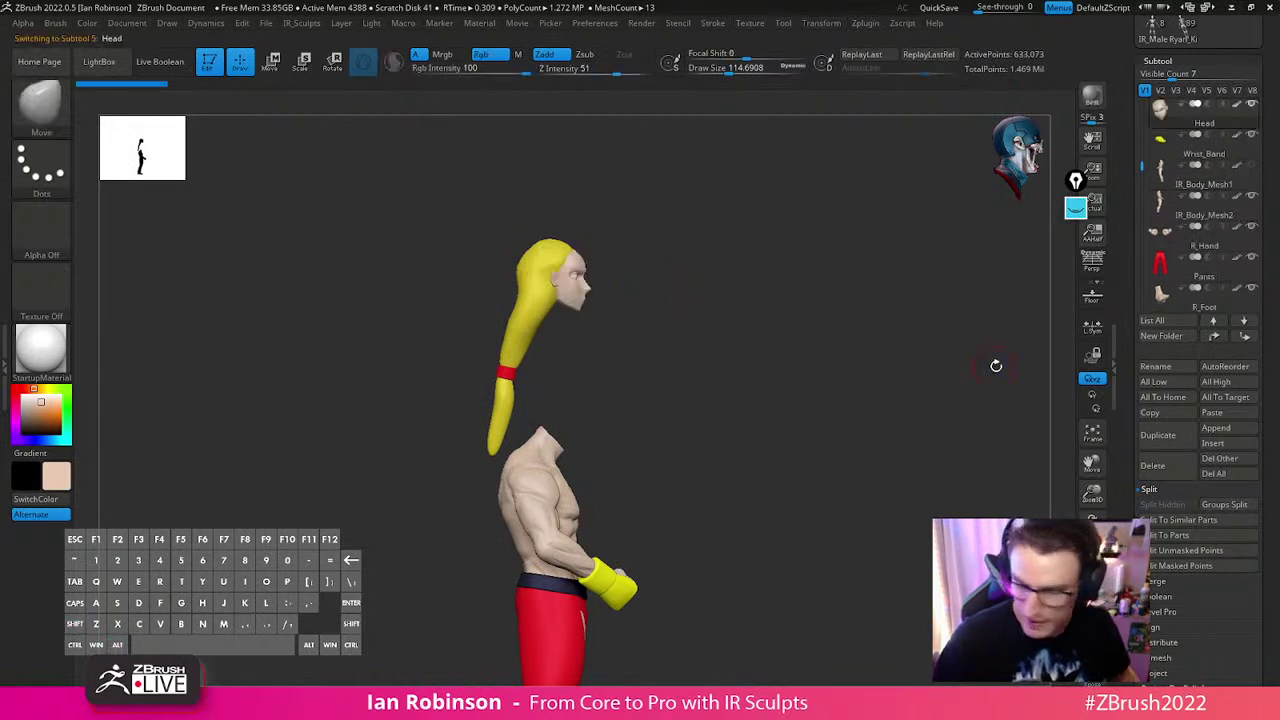
{"action": "left_click", "coordinate": [1092, 645]}
{"action": "key", "text": "w"}
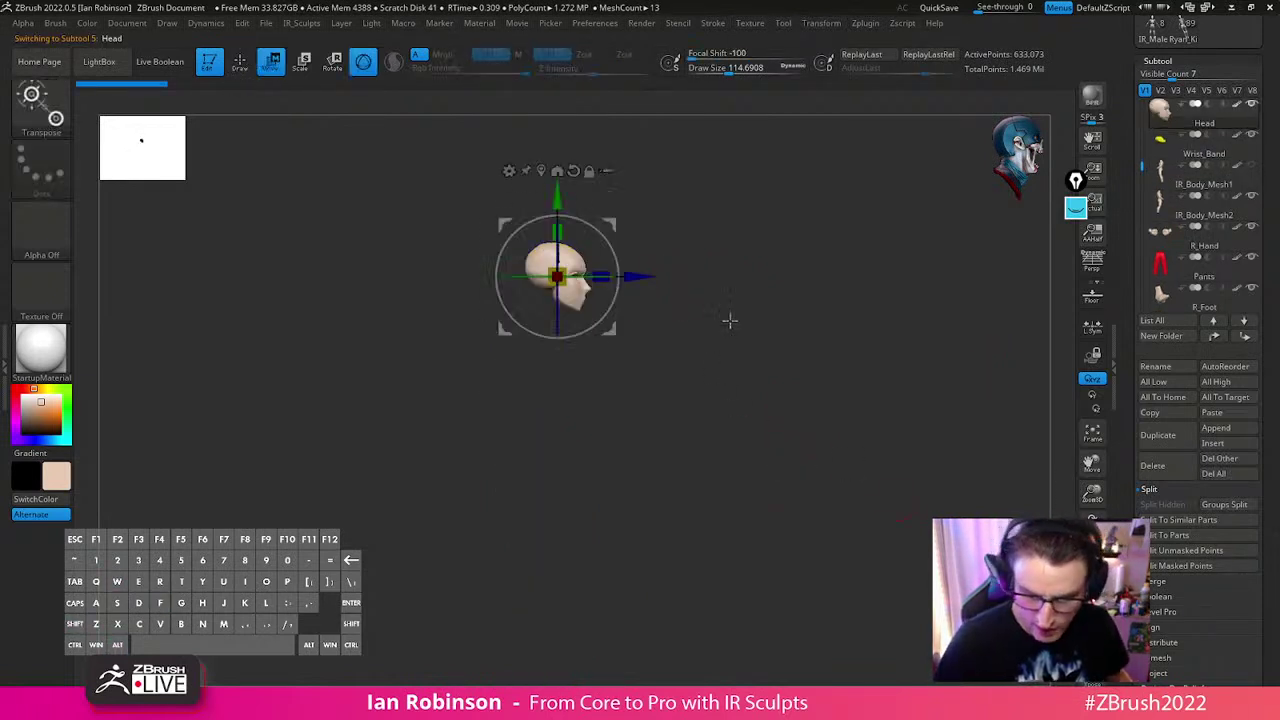
{"action": "left_click", "coordinate": [1092, 645]}
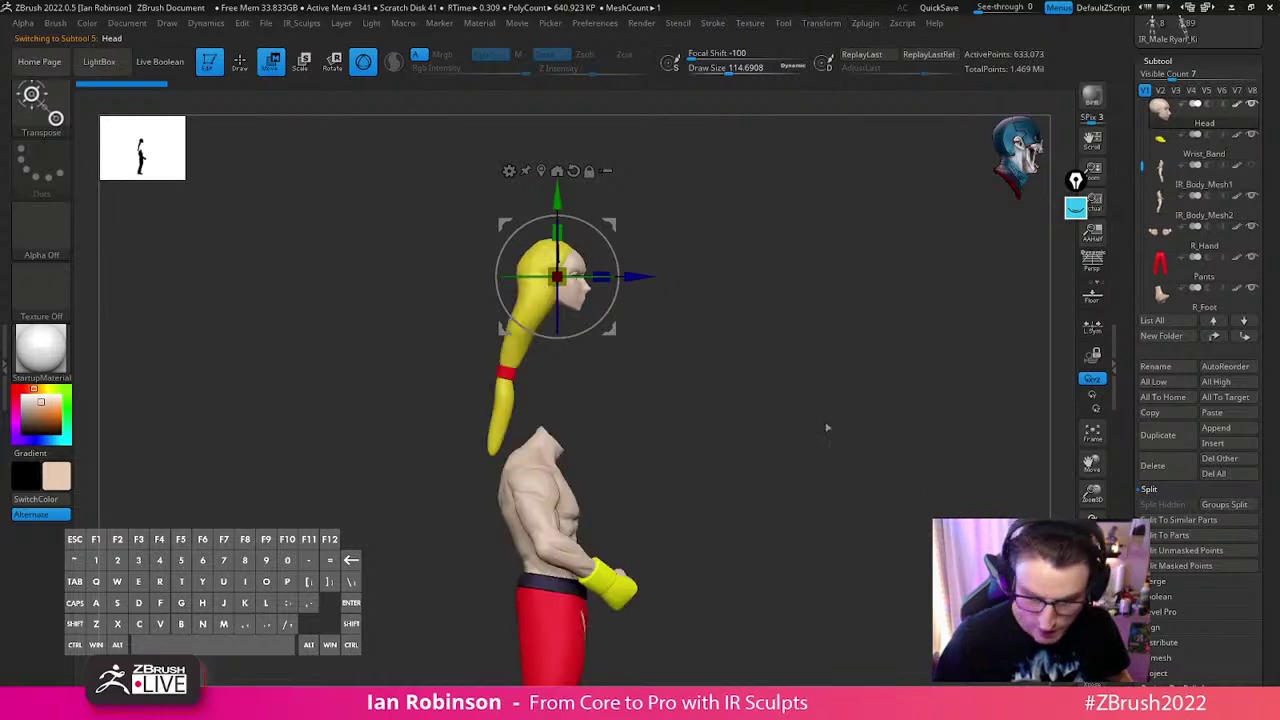
{"action": "left_click", "coordinate": [606, 171]}
Restrict the multi-subtool selection to the head and eyes
{"action": "left_click_drag", "start_coordinate": [708, 218], "coordinate": [723, 278], "text": "alt"}
{"action": "left_click_drag", "start_coordinate": [677, 176], "coordinate": [576, 372], "text": "ctrl+shift"}
{"action": "left_click_drag", "start_coordinate": [754, 437], "coordinate": [775, 391], "text": "alt"}
{"action": "mouse_move", "coordinate": [774, 163]}
{"action": "left_mouse_down", "text": "ctrl+shift"}
{"action": "mouse_move", "coordinate": [651, 406]}
{"action": "mouse_move", "coordinate": [380, 660]}
{"action": "left_mouse_up", "text": "ctrl+shift"}
{"action": "mouse_move", "coordinate": [697, 395]}
{"action": "left_mouse_down", "text": "alt"}
{"action": "mouse_move", "coordinate": [711, 466]}
{"action": "mouse_move", "coordinate": [690, 612]}
{"action": "left_mouse_up", "text": "alt"}
{"action": "mouse_move", "coordinate": [690, 232]}
{"action": "left_mouse_down", "text": "ctrl+shift"}
{"action": "mouse_move", "coordinate": [592, 520]}
{"action": "mouse_move", "coordinate": [712, 345]}
{"action": "mouse_move", "coordinate": [688, 398]}
{"action": "mouse_move", "coordinate": [743, 338]}
{"action": "left_mouse_up", "text": "ctrl+shift"}
{"action": "left_click", "coordinate": [509, 414], "text": "ctrl+shift"}
Move the head and eyes together down to just above the neck
{"action": "left_click_drag", "start_coordinate": [594, 437], "coordinate": [629, 525], "text": "alt"}
{"action": "left_click_drag", "start_coordinate": [767, 433], "coordinate": [870, 430], "text": "shift"}
{"action": "left_click_drag", "start_coordinate": [565, 388], "coordinate": [565, 332]}
{"action": "key", "text": "q"}
{"action": "mouse_move", "coordinate": [870, 405]}
{"action": "left_mouse_down", "text": "shift"}
{"action": "mouse_move", "coordinate": [923, 449]}
{"action": "mouse_move", "coordinate": [881, 427]}
{"action": "left_mouse_up", "text": "shift"}
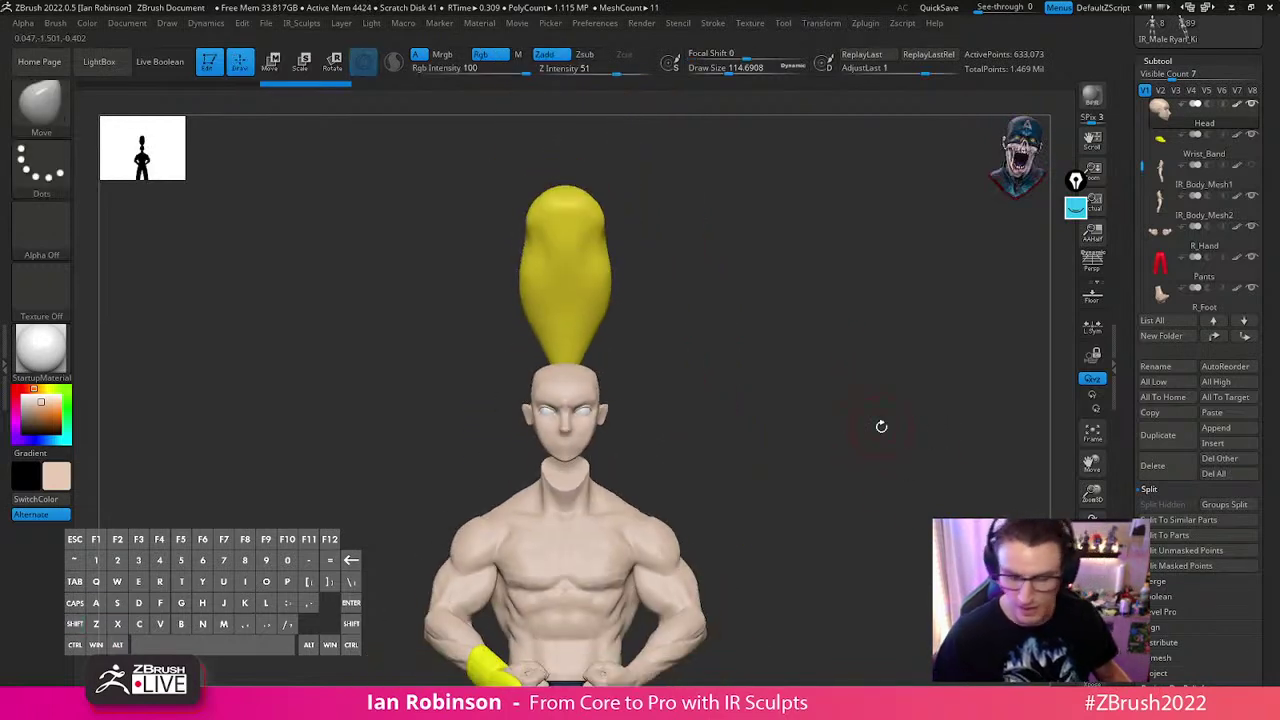
Store the current placement of the head and eyes as their Home Stage in the Stager settings
{"action": "left_click_drag", "start_coordinate": [1277, 372], "coordinate": [1277, 306]}
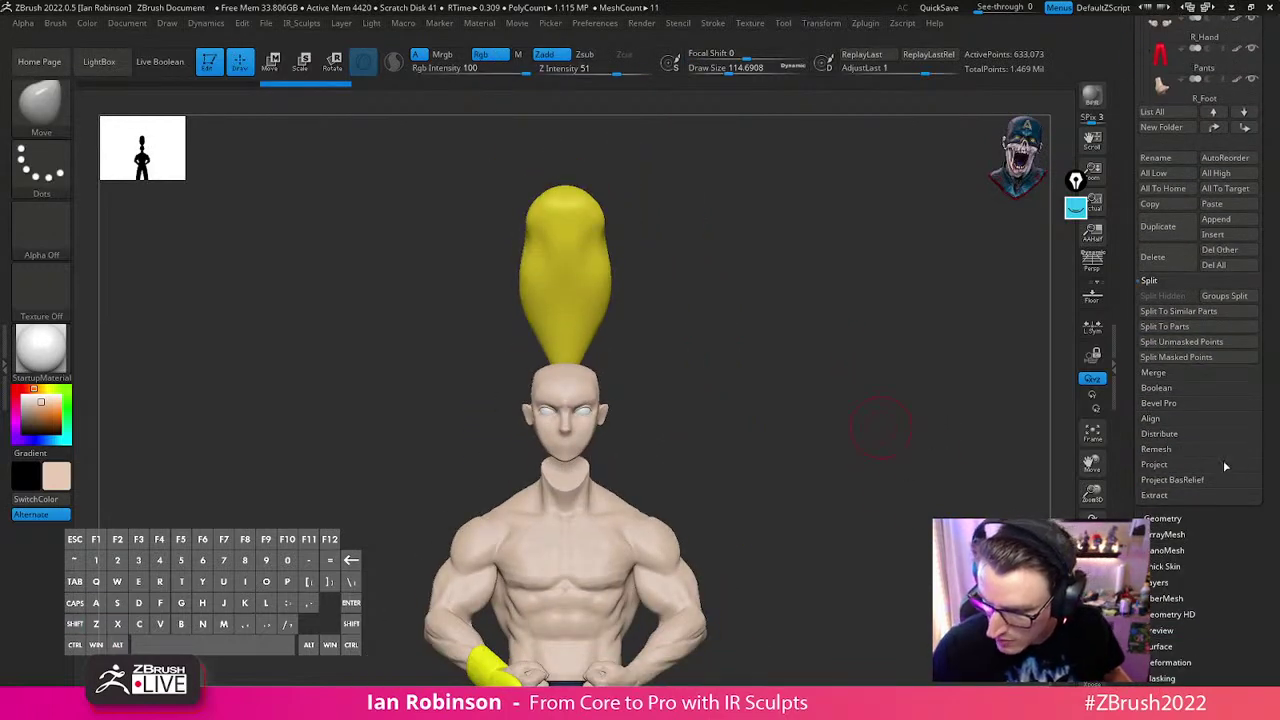
{"action": "left_click", "coordinate": [1180, 518]}
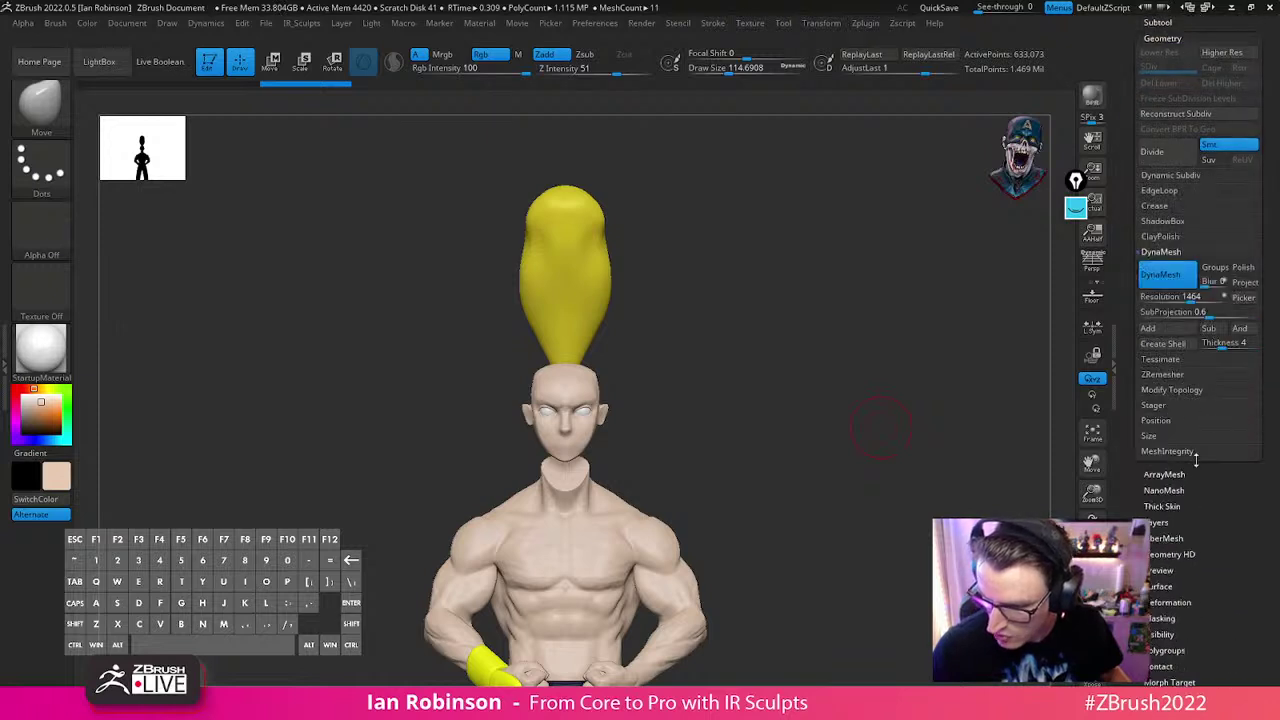
{"action": "left_click", "coordinate": [1160, 405]}
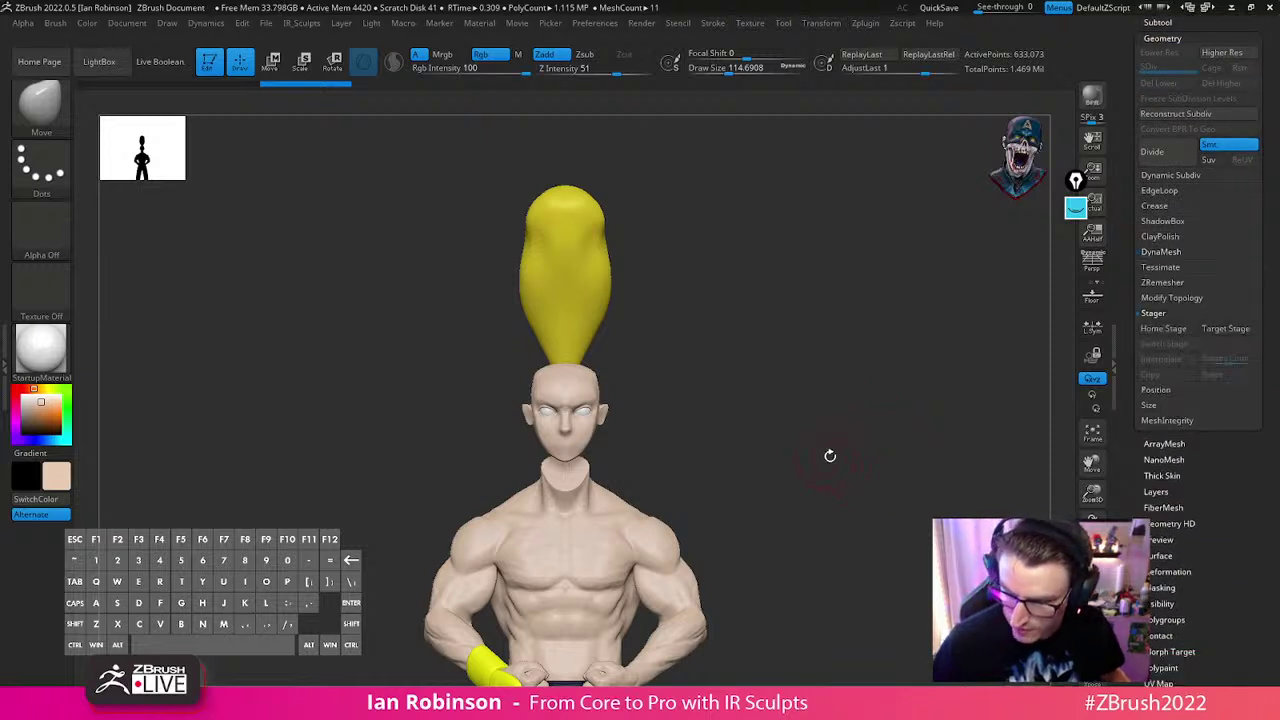
{"action": "left_click", "coordinate": [726, 444], "text": "ctrl"}
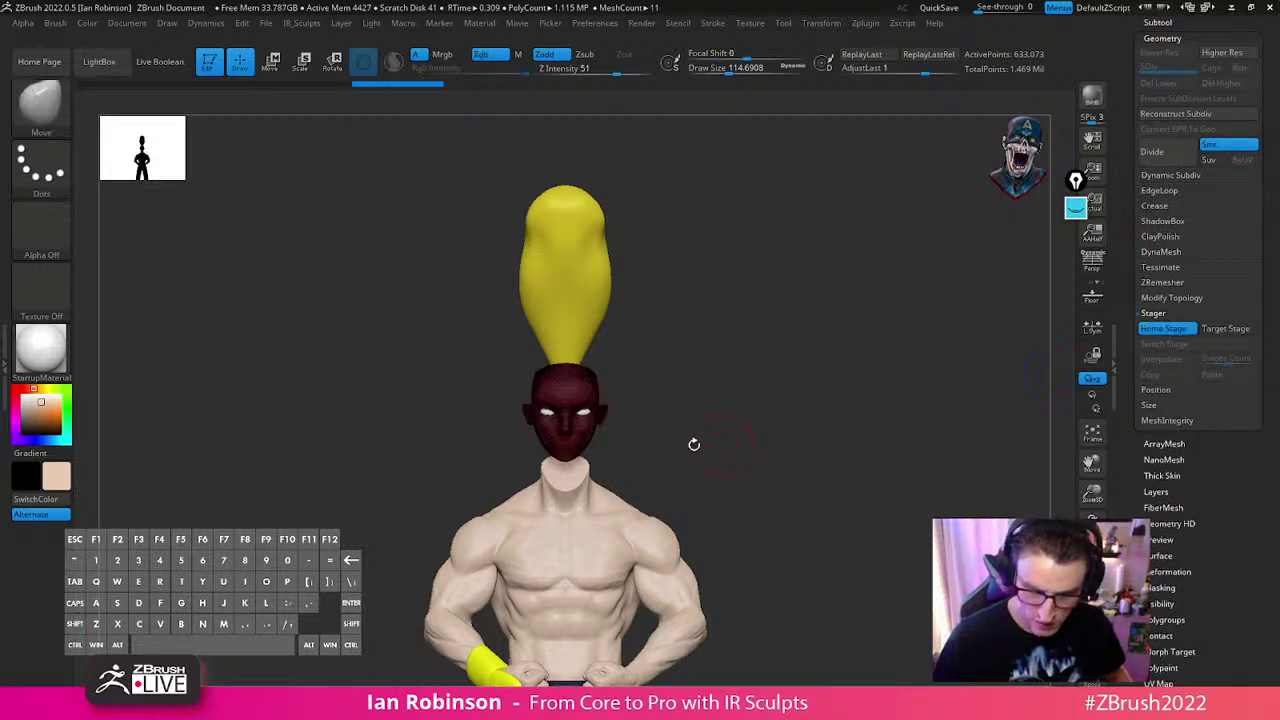
{"action": "left_click", "coordinate": [600, 416], "text": "alt"}
{"action": "key", "text": "Up"}
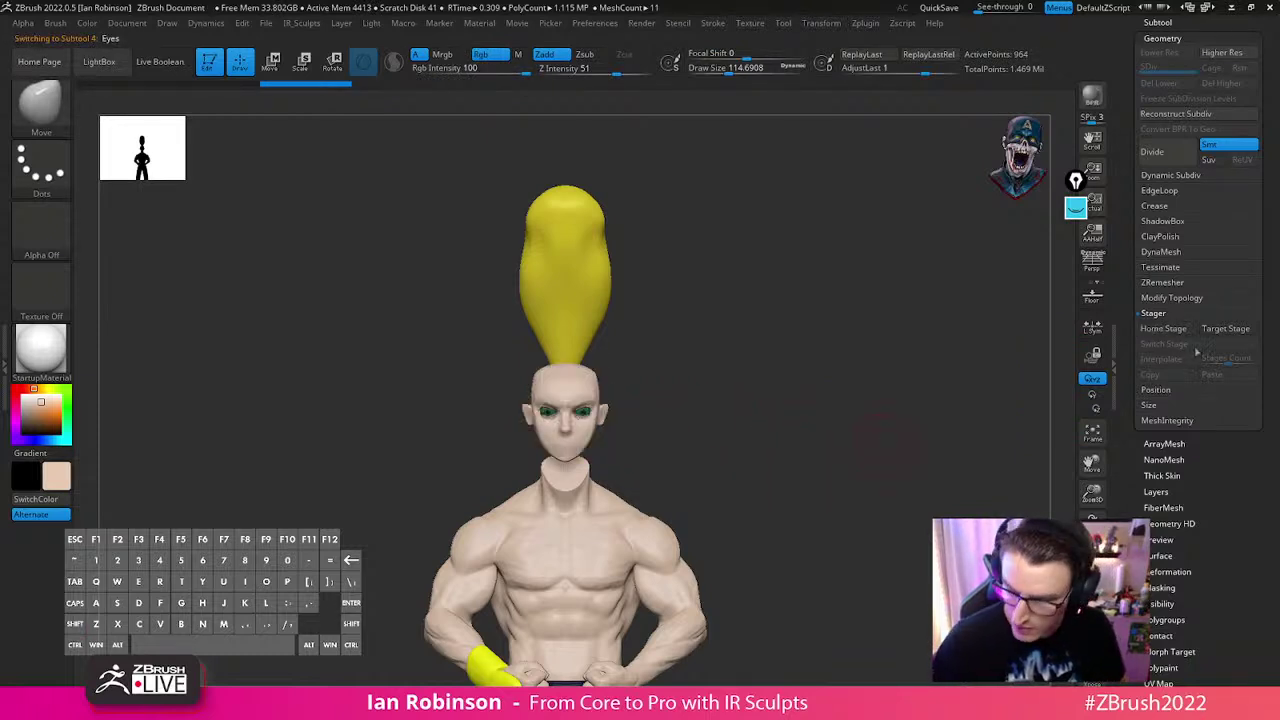
{"action": "key", "text": "Down"}
Tilt the head and eyes forward with the gizmo and lower them in front of the neck
{"action": "key", "text": "w"}
{"action": "left_click_drag", "start_coordinate": [886, 429], "coordinate": [626, 403]}
{"action": "left_click_drag", "start_coordinate": [621, 466], "coordinate": [687, 434]}
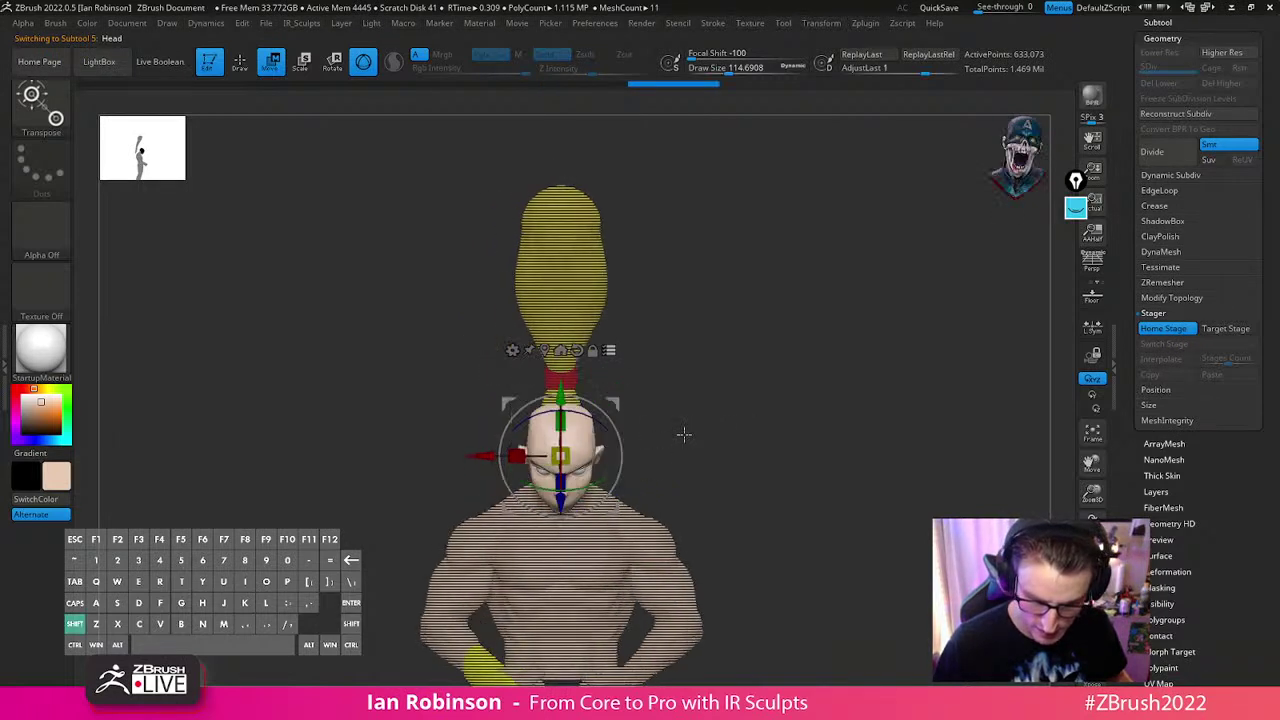
{"action": "left_click_drag", "start_coordinate": [811, 412], "coordinate": [765, 415]}
{"action": "left_click_drag", "start_coordinate": [615, 510], "coordinate": [615, 510]}
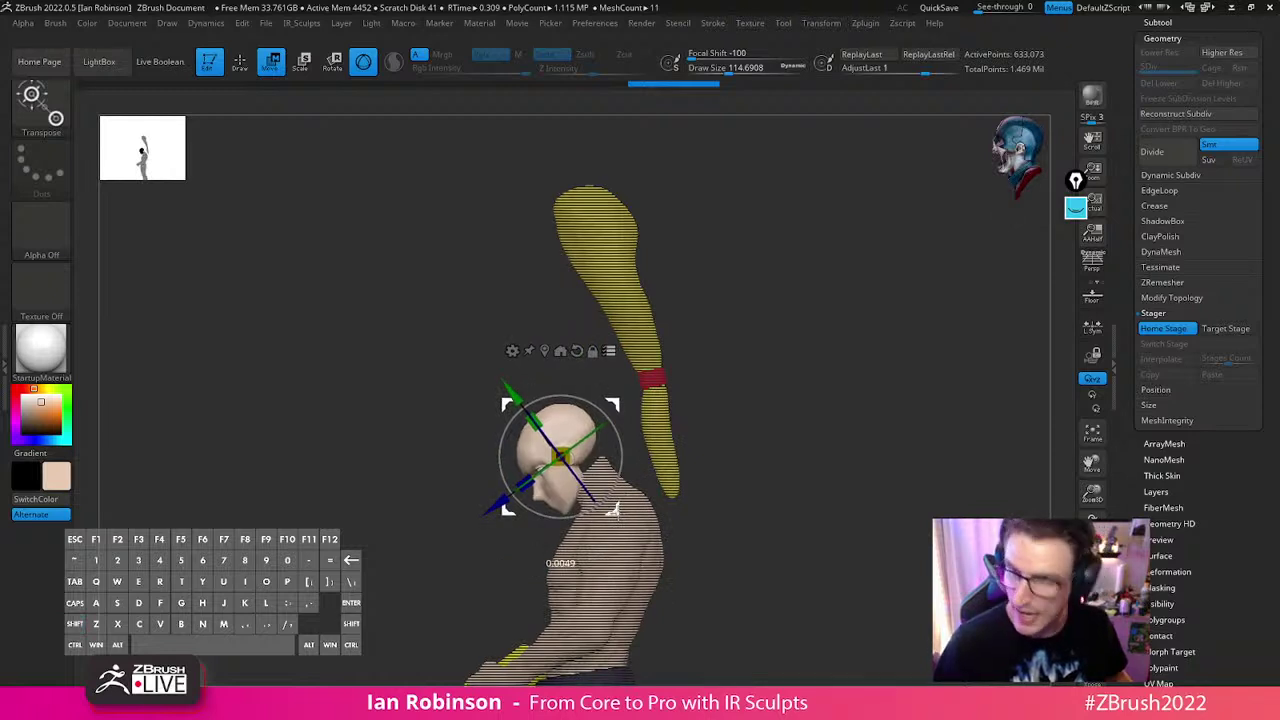
{"action": "left_click_drag", "start_coordinate": [615, 510], "coordinate": [615, 510]}
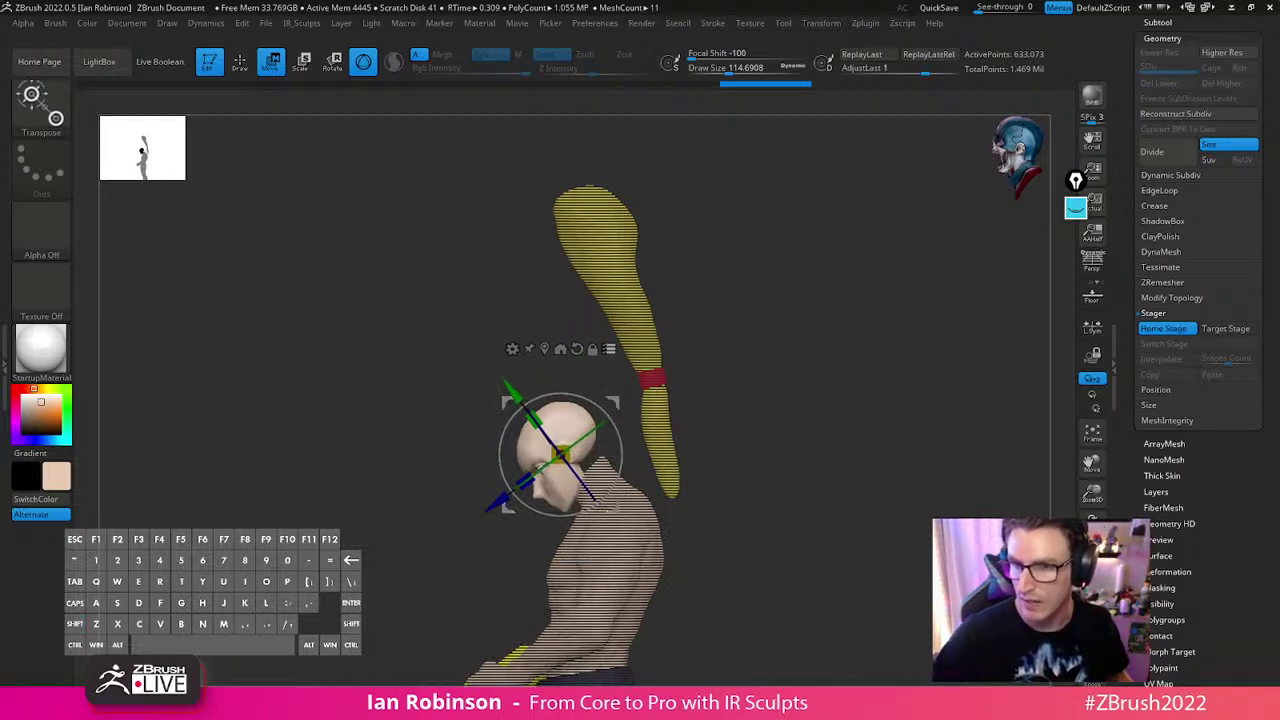
{"action": "key", "text": "alt+Tab"}
Fine-tune the lowered head and eyes against the neck, working from both side views
{"action": "right_click_drag", "start_coordinate": [872, 336], "coordinate": [652, 365]}
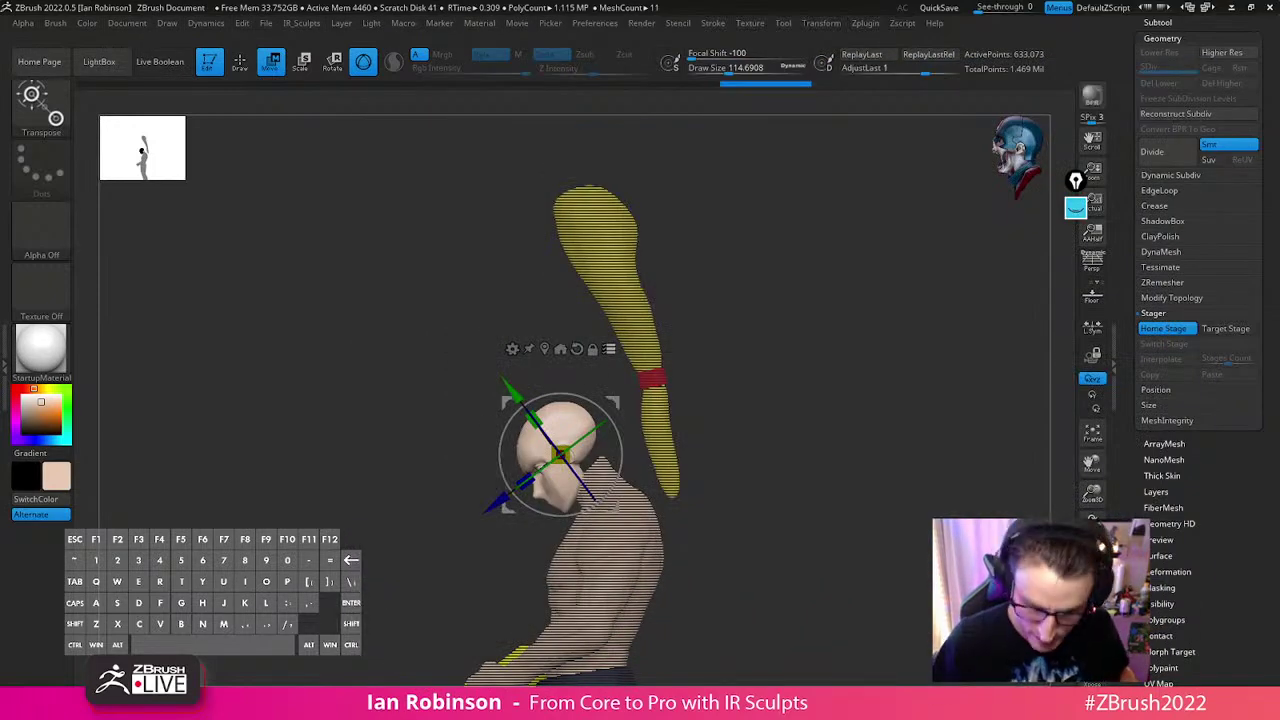
{"action": "left_click_drag", "start_coordinate": [823, 379], "coordinate": [872, 380]}
{"action": "mouse_move", "coordinate": [872, 380]}
{"action": "left_mouse_down", "text": "alt"}
{"action": "mouse_move", "coordinate": [857, 440]}
{"action": "mouse_move", "coordinate": [863, 375]}
{"action": "left_mouse_up", "text": "alt"}
{"action": "left_click_drag", "start_coordinate": [638, 452], "coordinate": [620, 450]}
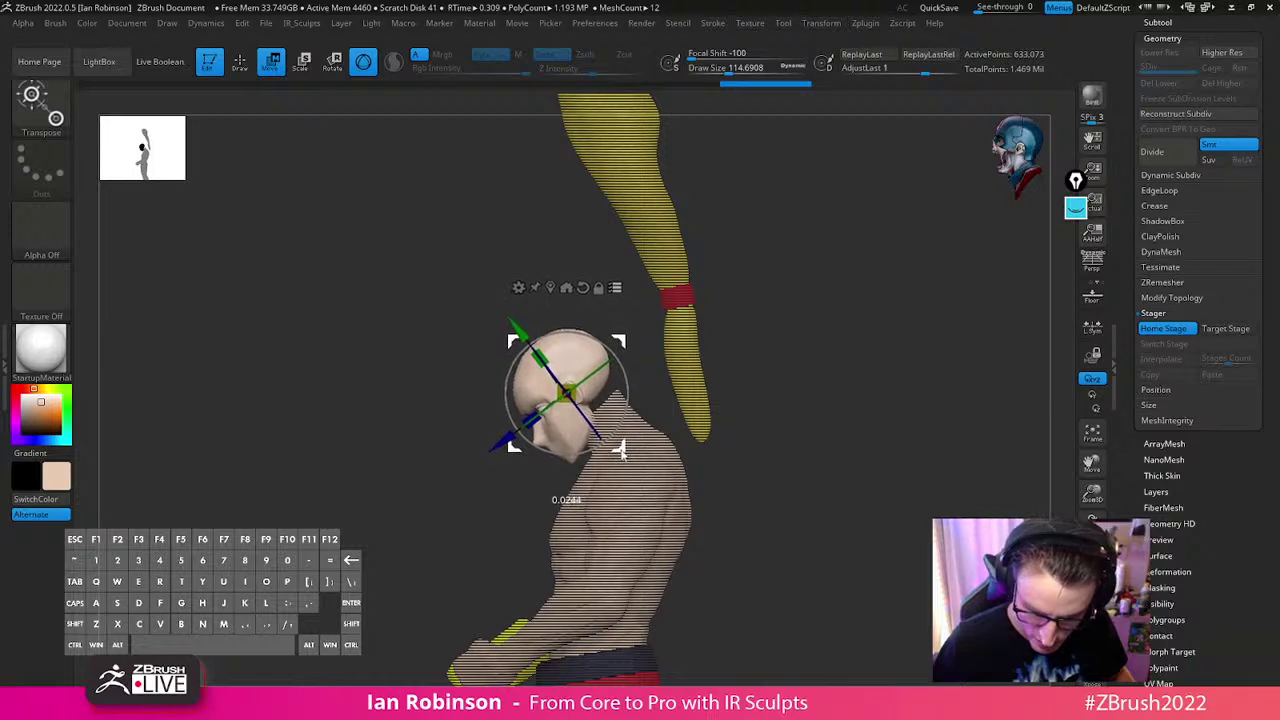
{"action": "key", "text": "q"}
{"action": "left_click_drag", "start_coordinate": [763, 413], "coordinate": [883, 434]}
{"action": "key", "text": "w"}
{"action": "left_click_drag", "start_coordinate": [628, 402], "coordinate": [629, 406]}
Store the lowered, tilted pose as the Target Stage for both the head and the eyes
{"action": "left_click", "coordinate": [1233, 329]}
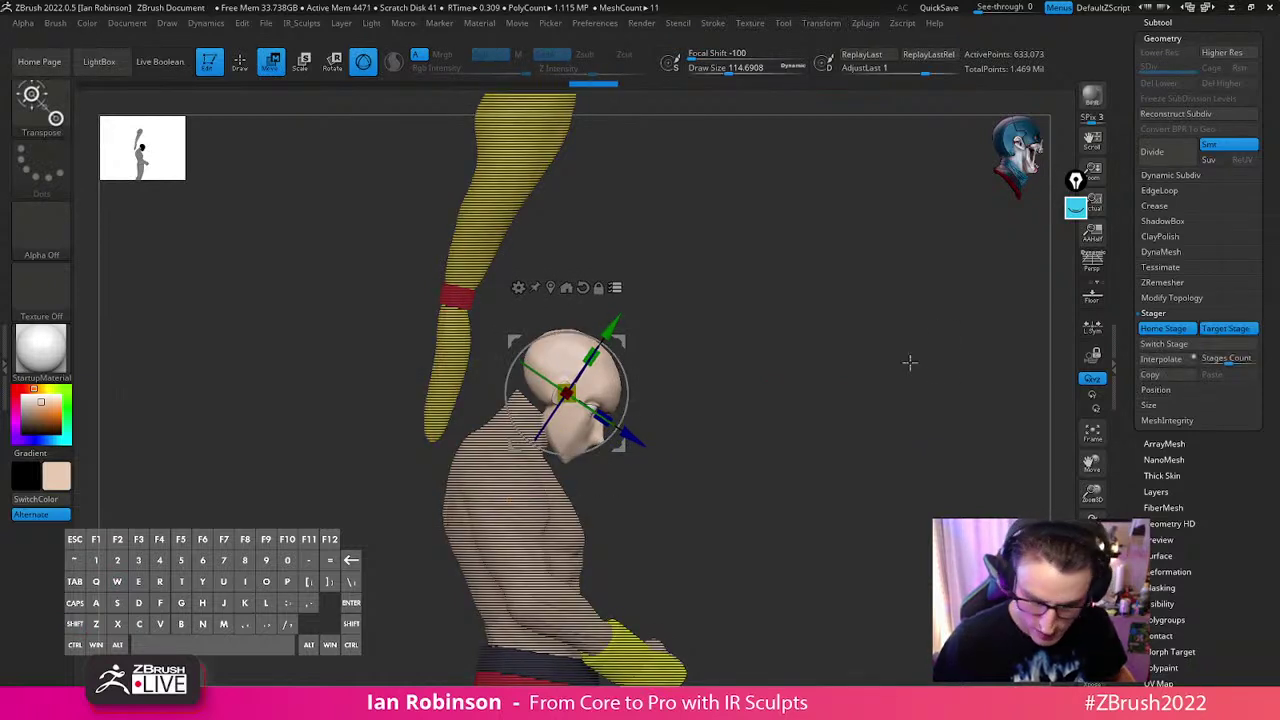
{"action": "key", "text": "Down"}
{"action": "left_click", "coordinate": [1217, 328]}
{"action": "key", "text": "q"}
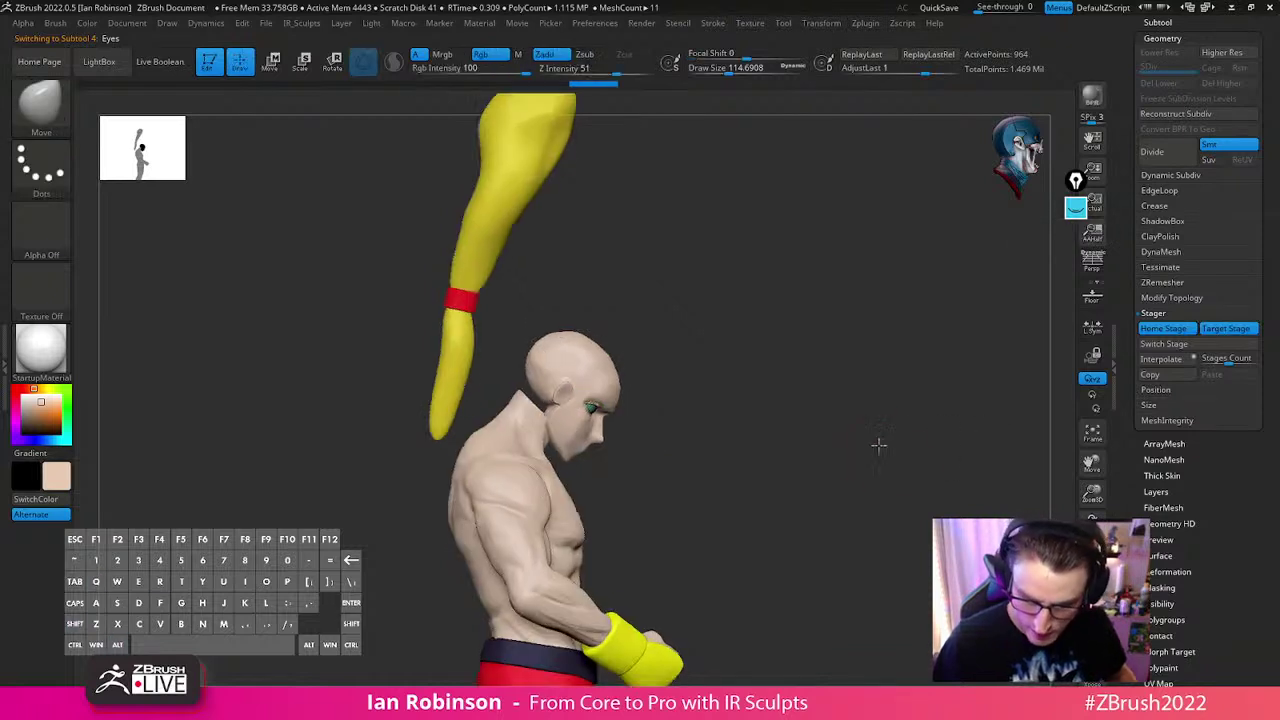
Use Switch Stage on the eyes and head to return both to their Home Stage
{"action": "left_click", "coordinate": [1190, 344]}
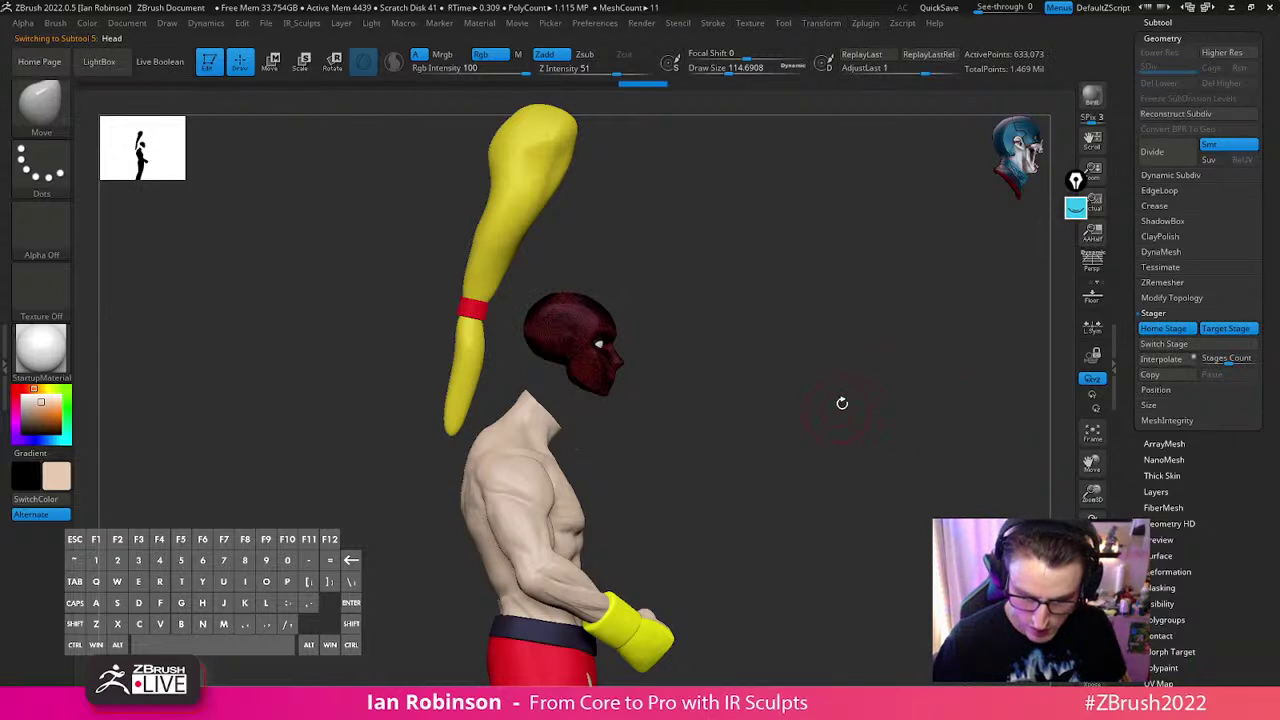
{"action": "left_click_drag", "start_coordinate": [860, 409], "coordinate": [824, 400], "text": "shift"}
{"action": "key", "text": "s"}
{"action": "left_click", "coordinate": [767, 360]}
{"action": "left_click", "coordinate": [1170, 346]}
{"action": "left_click", "coordinate": [1170, 346]}
{"action": "left_click", "coordinate": [1170, 347]}
{"action": "left_click", "coordinate": [1166, 347]}
Reshape the top and back of the skull with Move at draw sizes of about 119 and 189
{"action": "mouse_move", "coordinate": [783, 368]}
{"action": "left_mouse_down", "text": "alt"}
{"action": "mouse_move", "coordinate": [779, 387]}
{"action": "mouse_move", "coordinate": [706, 434]}
{"action": "left_mouse_up", "text": "alt"}
{"action": "key", "text": "s"}
{"action": "left_click", "coordinate": [666, 427]}
{"action": "mouse_move", "coordinate": [740, 362]}
{"action": "left_mouse_down", "text": "alt"}
{"action": "mouse_move", "coordinate": [737, 384]}
{"action": "mouse_move", "coordinate": [844, 376]}
{"action": "mouse_move", "coordinate": [663, 323]}
{"action": "left_mouse_up", "text": "alt"}
{"action": "key", "text": "s"}
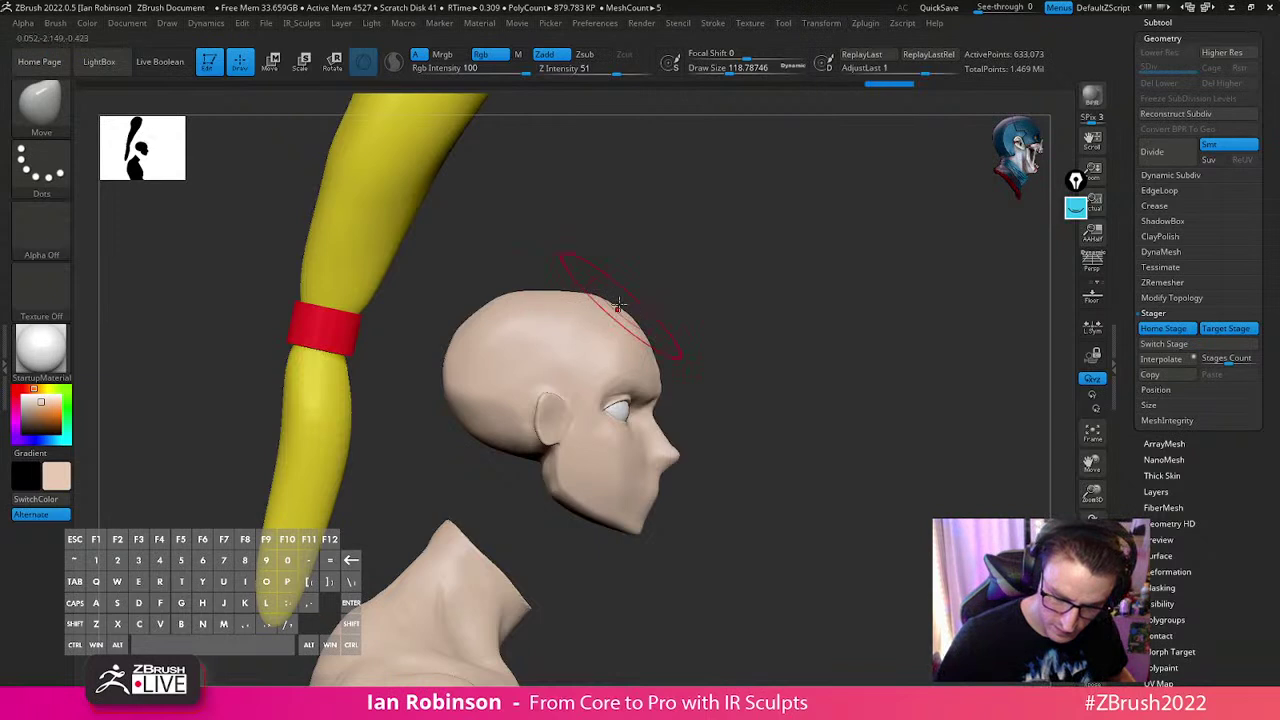
{"action": "key", "text": "s"}
{"action": "left_click_drag", "start_coordinate": [423, 366], "coordinate": [451, 366]}
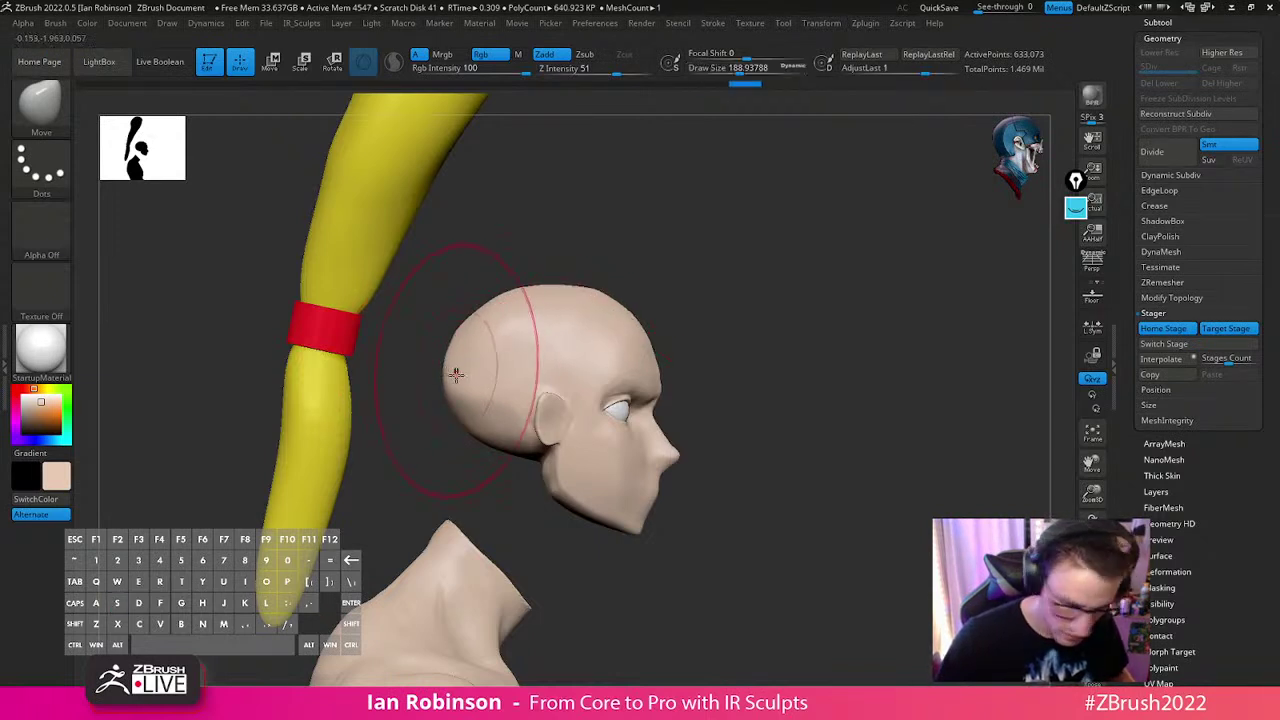
Turn off BackfaceMask for the Move brush and adjust the back of the skull
{"action": "key", "text": "grave"}
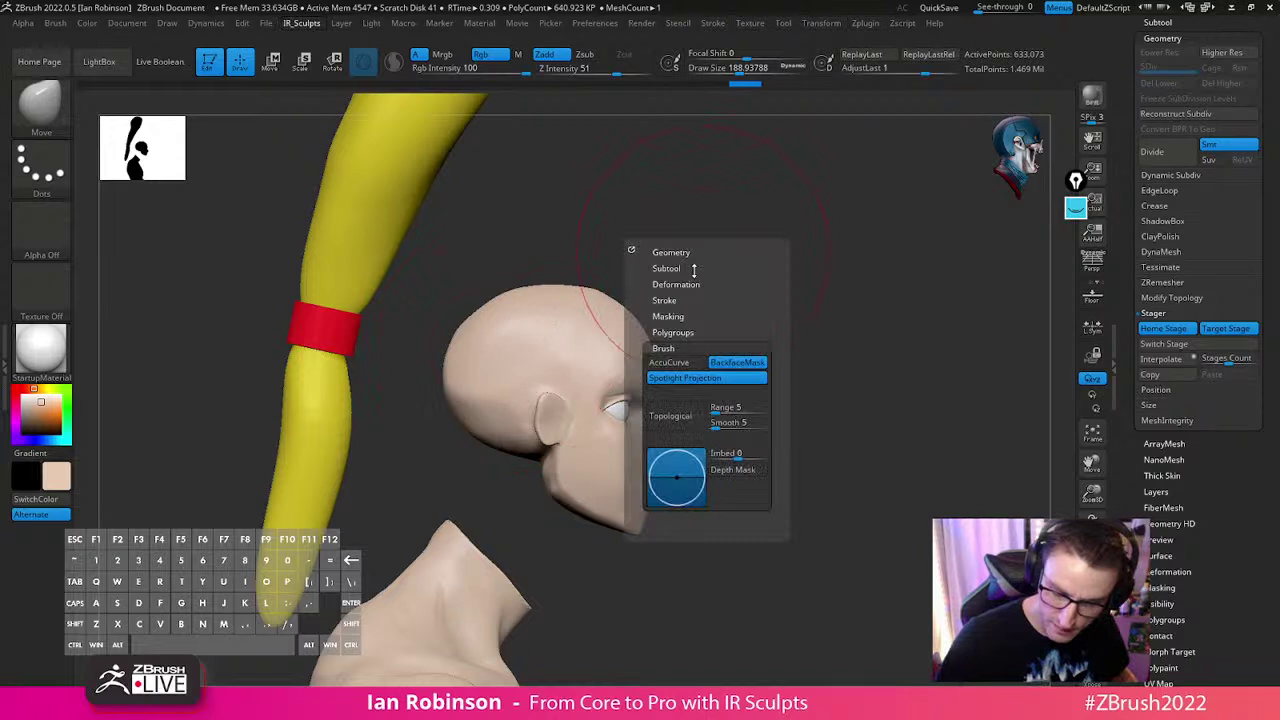
{"action": "left_click", "coordinate": [724, 369]}
{"action": "left_click_drag", "start_coordinate": [449, 377], "coordinate": [462, 372]}
{"action": "left_click_drag", "start_coordinate": [768, 284], "coordinate": [692, 279], "text": "shift"}
Refine the crown and back contour of the head with Move at a draw size of about 115
{"action": "key", "text": "s"}
{"action": "left_click_drag", "start_coordinate": [603, 325], "coordinate": [590, 323]}
{"action": "mouse_move", "coordinate": [770, 298]}
{"action": "left_mouse_down"}
{"action": "mouse_move", "coordinate": [622, 312]}
{"action": "mouse_move", "coordinate": [877, 317]}
{"action": "left_mouse_up"}
{"action": "left_click_drag", "start_coordinate": [577, 406], "coordinate": [558, 418]}
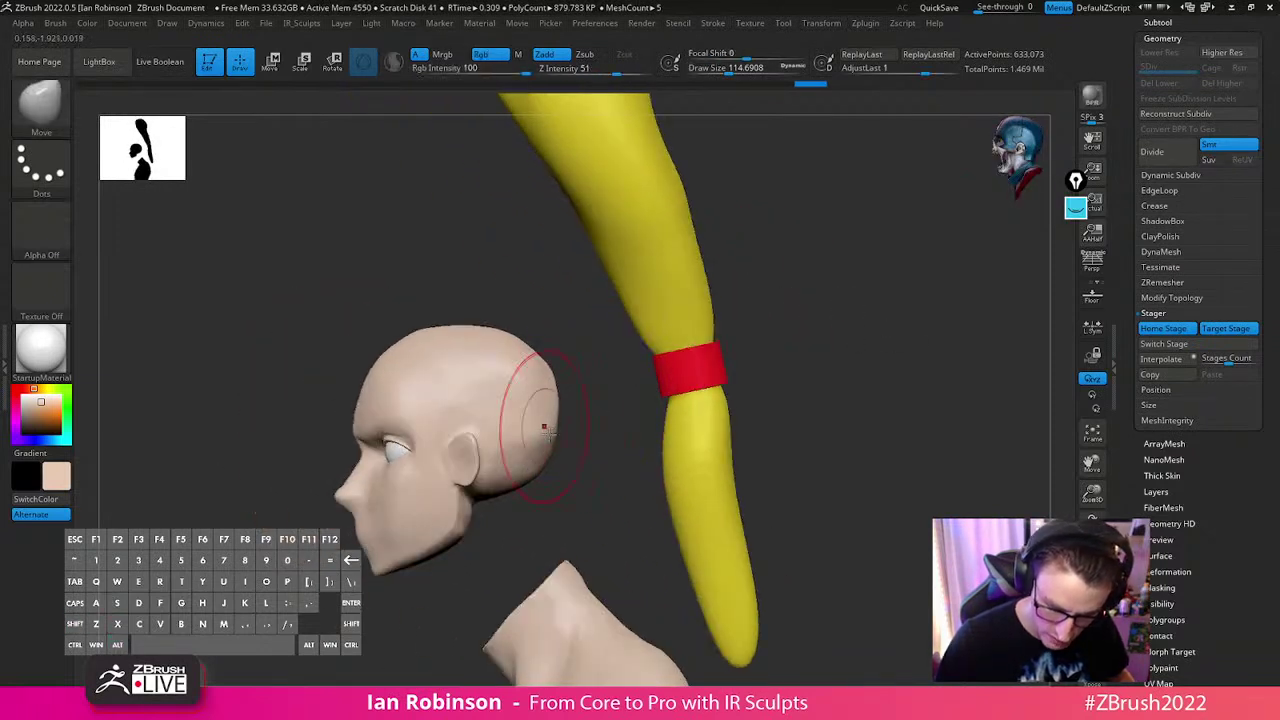
{"action": "left_click_drag", "start_coordinate": [550, 385], "coordinate": [545, 378]}
{"action": "left_click_drag", "start_coordinate": [582, 477], "coordinate": [600, 437], "text": "alt"}
{"action": "left_click_drag", "start_coordinate": [552, 304], "coordinate": [546, 310]}
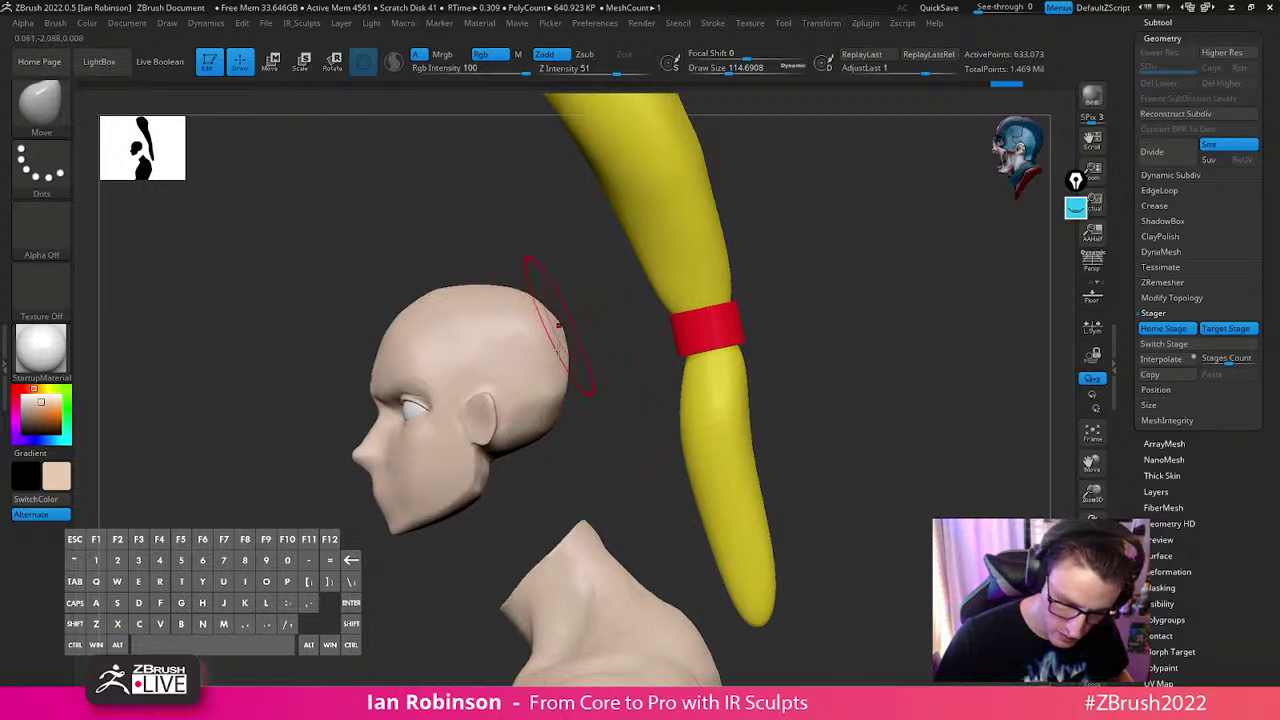
Reduce the Move brush's draw size to about 45 and face the head from the front
{"action": "left_click_drag", "start_coordinate": [582, 452], "coordinate": [764, 373]}
{"action": "key", "text": "s"}
{"action": "left_click_drag", "start_coordinate": [738, 371], "coordinate": [724, 371]}
{"action": "left_click_drag", "start_coordinate": [794, 351], "coordinate": [811, 349], "text": "alt"}
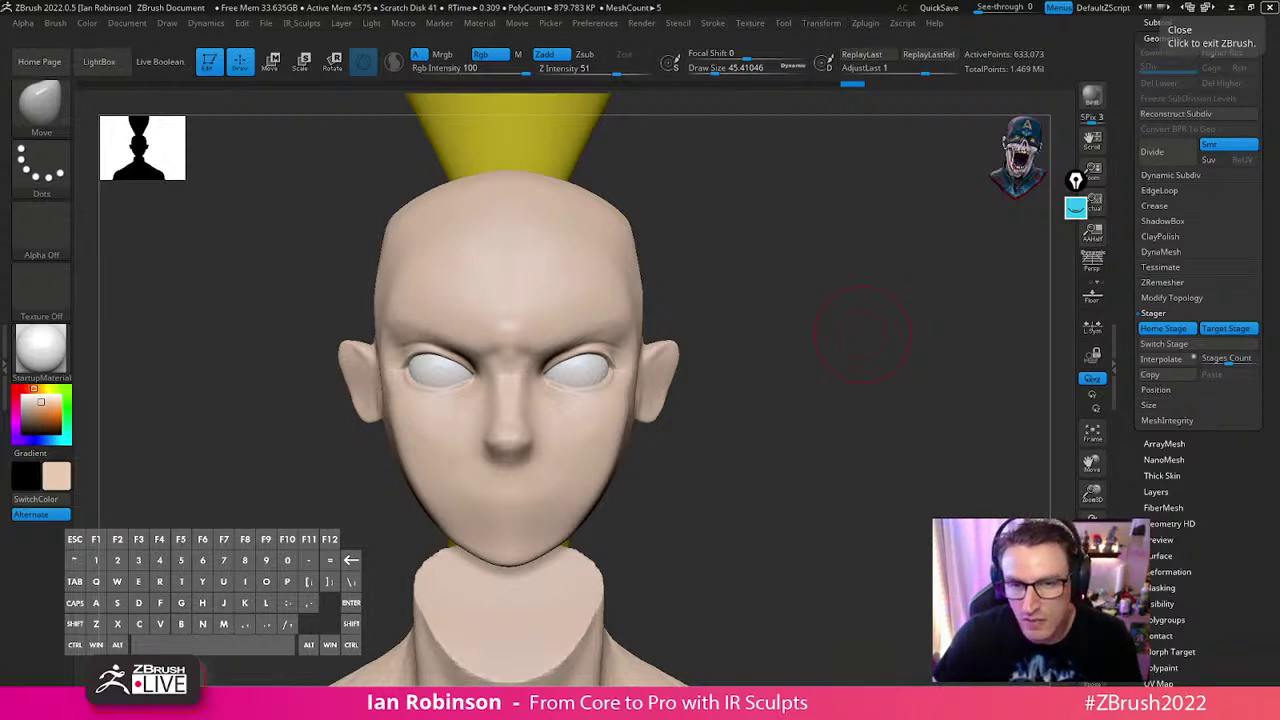
Examine the reference board's long-haired anime fighter stills, face close-ups and back anatomy photo for head and hair proportions
{"action": "right_click_drag", "start_coordinate": [610, 2], "coordinate": [542, 274]}
{"action": "scroll", "coordinate": [750, 407], "scroll_direction": "up", "scroll_amount": 3}
{"action": "middle_click_drag", "start_coordinate": [813, 380], "coordinate": [483, 351]}
{"action": "middle_click_drag", "start_coordinate": [592, 312], "coordinate": [541, 320]}
{"action": "scroll", "coordinate": [541, 320], "scroll_direction": "up", "scroll_amount": 1}
{"action": "scroll", "coordinate": [558, 318], "scroll_direction": "down", "scroll_amount": 1}
{"action": "middle_click_drag", "start_coordinate": [622, 311], "coordinate": [635, 304]}
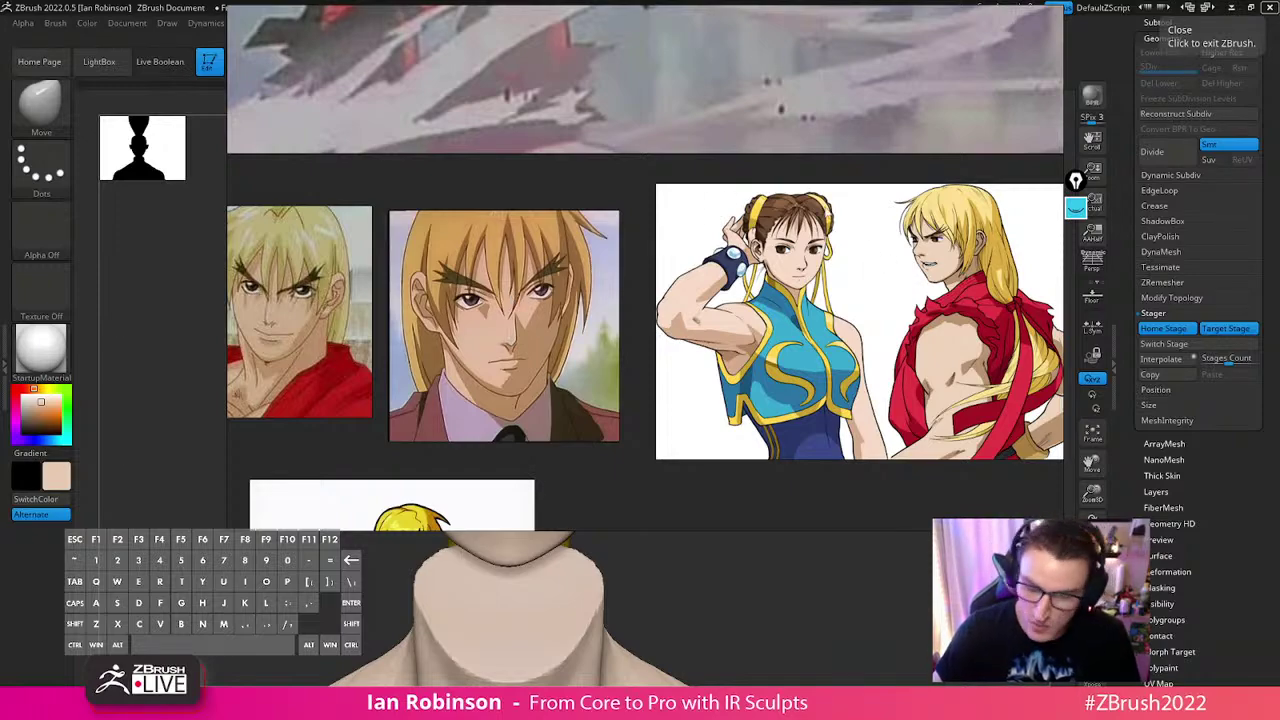
{"action": "scroll", "coordinate": [697, 238], "scroll_direction": "down", "scroll_amount": 8}
{"action": "scroll", "coordinate": [610, 160], "scroll_direction": "up", "scroll_amount": 8}
{"action": "middle_click_drag", "start_coordinate": [635, 142], "coordinate": [601, 312]}
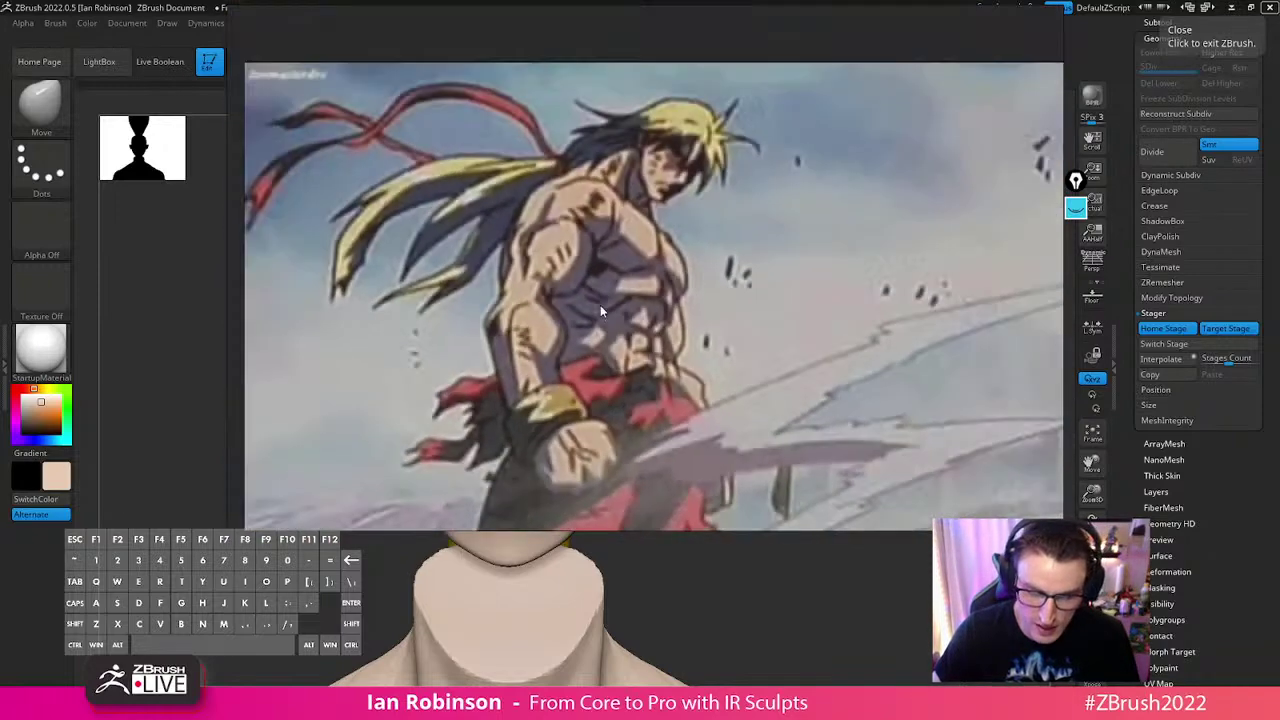
{"action": "scroll", "coordinate": [683, 209], "scroll_direction": "down", "scroll_amount": 5}
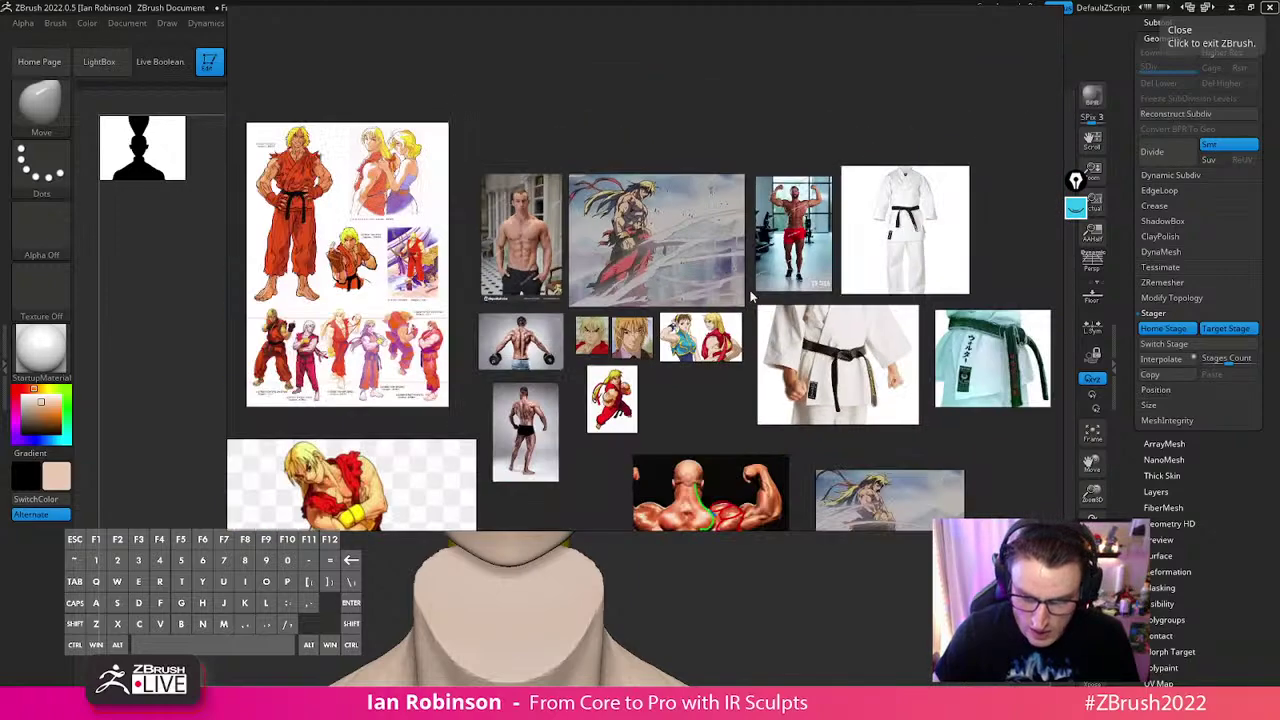
{"action": "scroll", "coordinate": [767, 334], "scroll_direction": "up", "scroll_amount": 5}
{"action": "scroll", "coordinate": [753, 300], "scroll_direction": "down", "scroll_amount": 4}
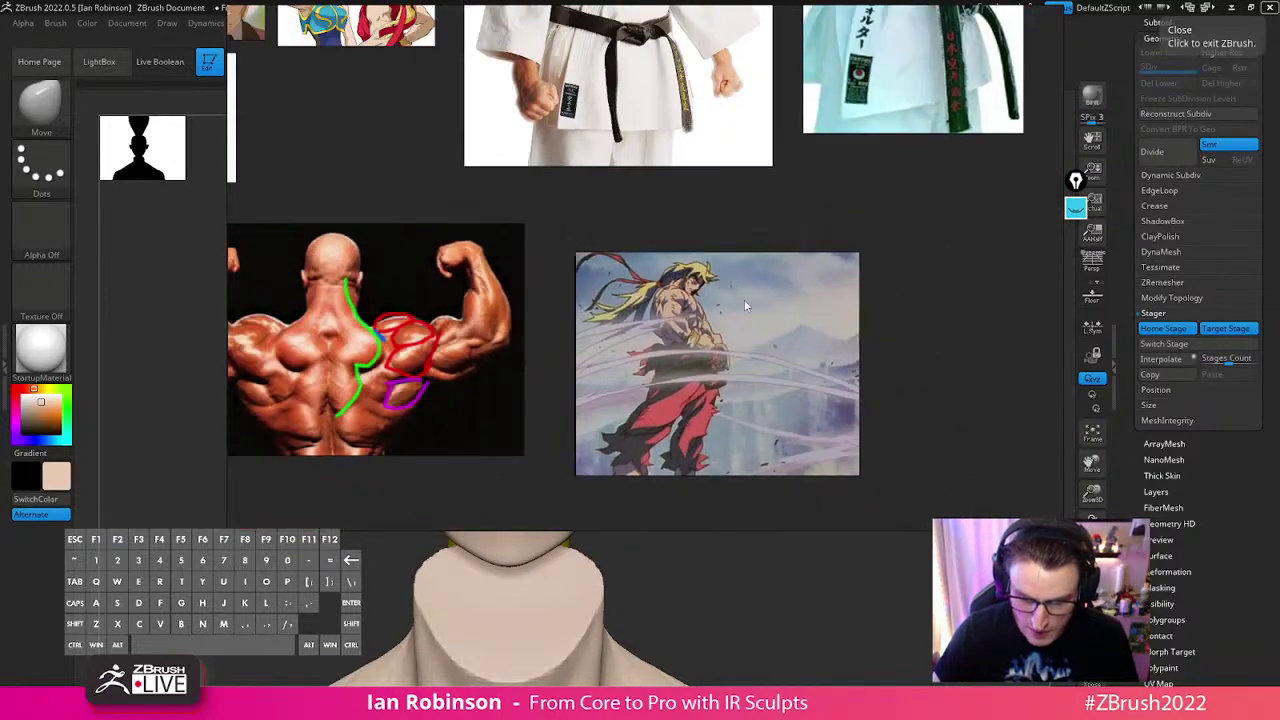
{"action": "scroll", "coordinate": [585, 238], "scroll_direction": "up", "scroll_amount": 5}
{"action": "scroll", "coordinate": [558, 145], "scroll_direction": "up", "scroll_amount": 3}
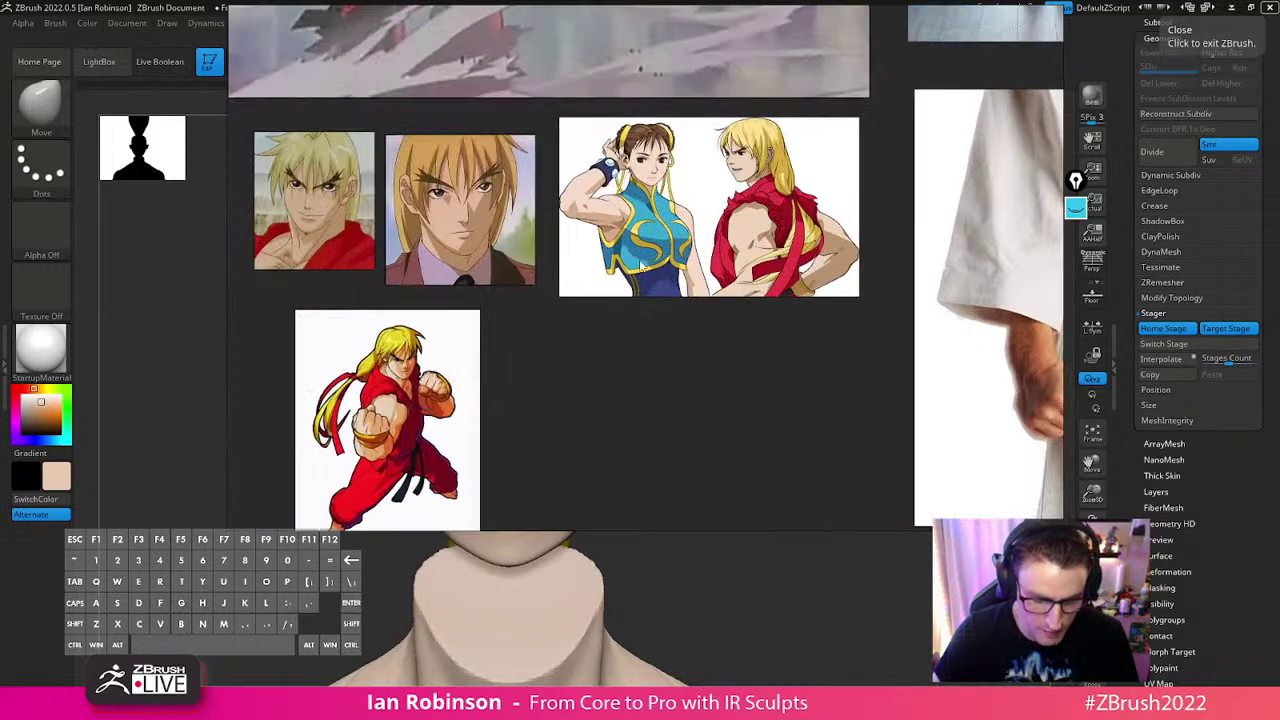
Study the blond fighter's frontal face close-up and turned-head illustration for the cheek, jaw and profile shapes
{"action": "scroll", "coordinate": [474, 227], "scroll_direction": "up", "scroll_amount": 2}
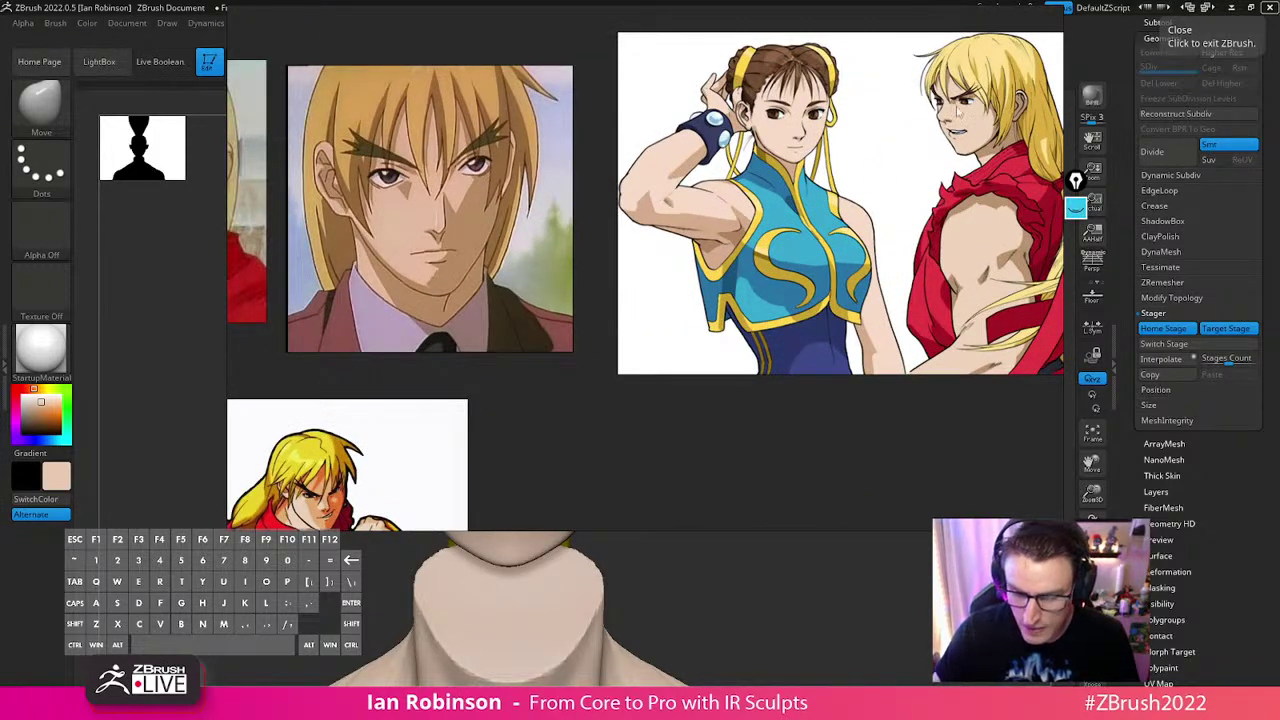
{"action": "scroll", "coordinate": [957, 114], "scroll_direction": "up", "scroll_amount": 2}
{"action": "scroll", "coordinate": [962, 118], "scroll_direction": "down", "scroll_amount": 2}
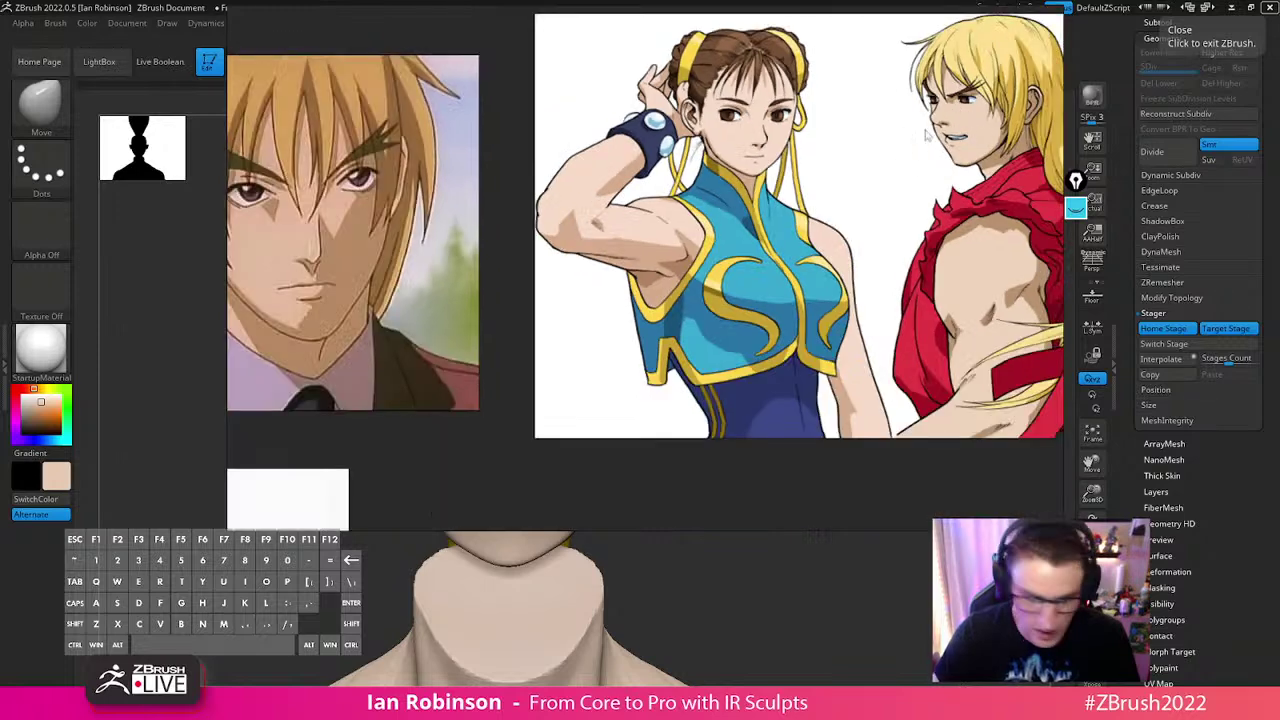
{"action": "scroll", "coordinate": [902, 176], "scroll_direction": "down", "scroll_amount": 2}
{"action": "middle_click_drag", "start_coordinate": [886, 205], "coordinate": [815, 247]}
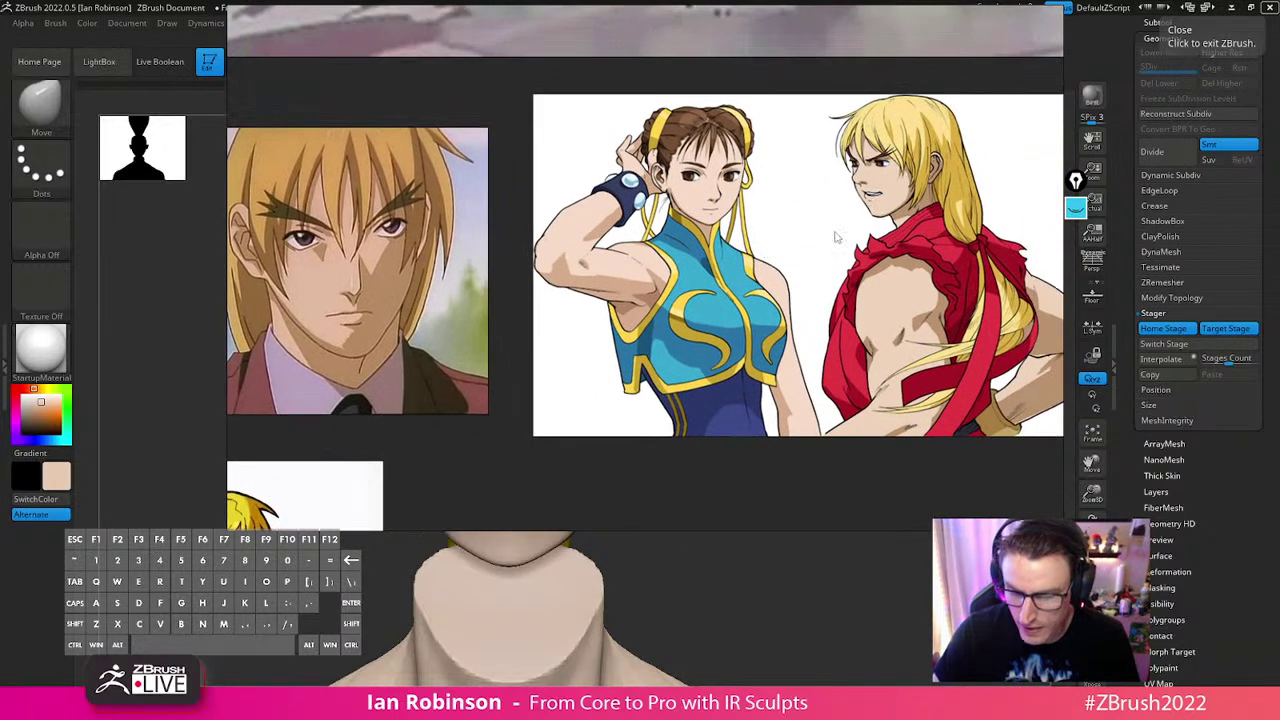
{"action": "scroll", "coordinate": [853, 203], "scroll_direction": "down", "scroll_amount": 1}
{"action": "scroll", "coordinate": [684, 256], "scroll_direction": "down", "scroll_amount": 1}
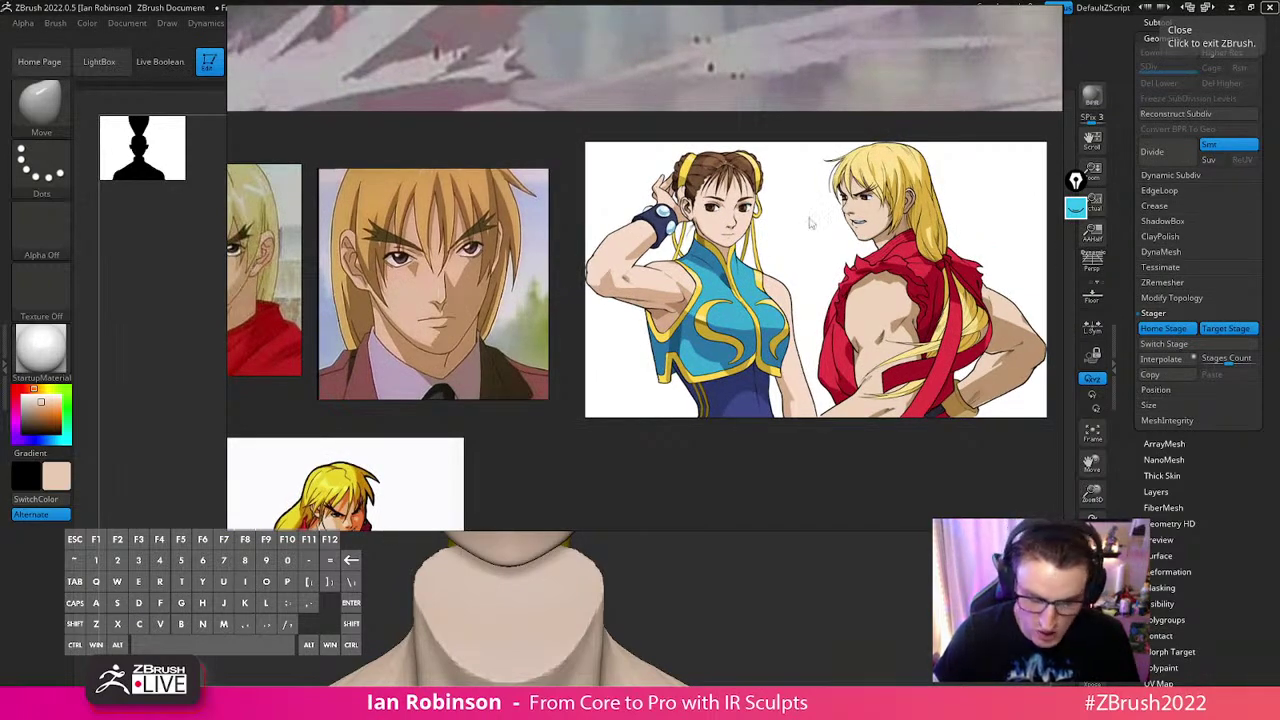
{"action": "scroll", "coordinate": [782, 226], "scroll_direction": "down", "scroll_amount": 1}
{"action": "scroll", "coordinate": [892, 210], "scroll_direction": "up", "scroll_amount": 4}
{"action": "scroll", "coordinate": [871, 218], "scroll_direction": "down", "scroll_amount": 5}
{"action": "scroll", "coordinate": [795, 225], "scroll_direction": "up", "scroll_amount": 3}
{"action": "middle_click_drag", "start_coordinate": [959, 168], "coordinate": [726, 233]}
{"action": "scroll", "coordinate": [726, 233], "scroll_direction": "down", "scroll_amount": 2}
{"action": "scroll", "coordinate": [816, 218], "scroll_direction": "up", "scroll_amount": 2}
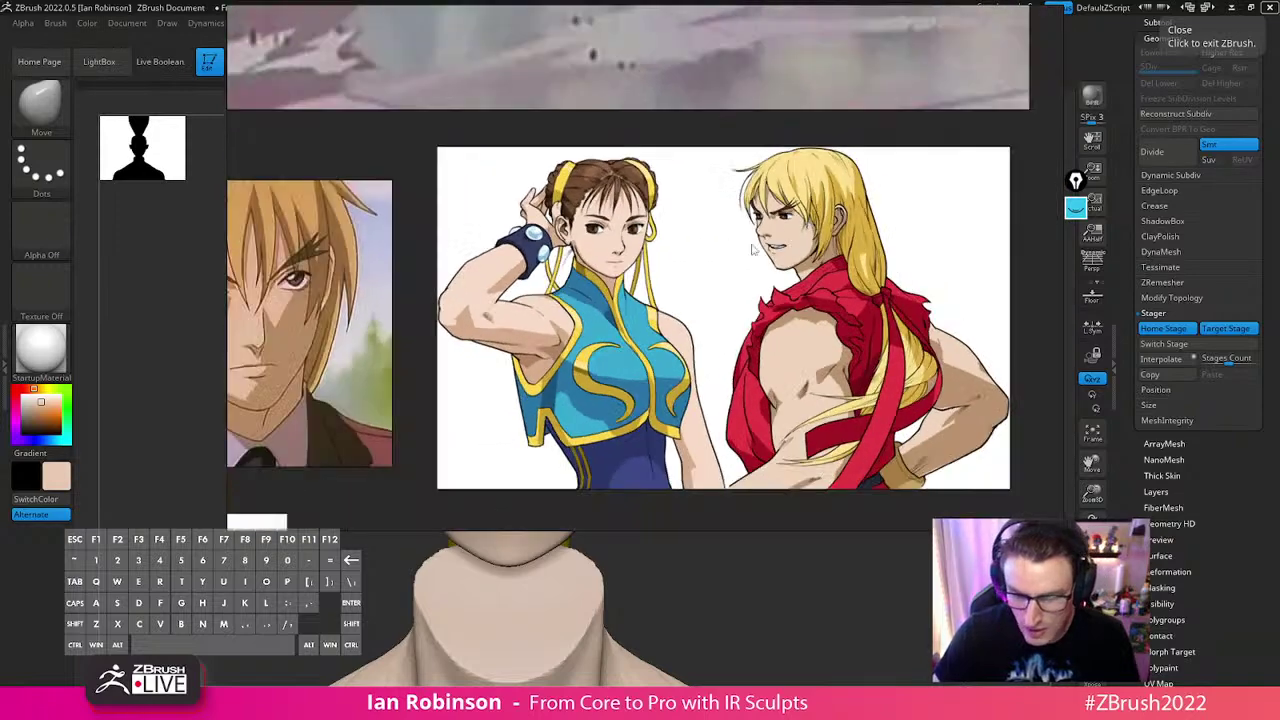
{"action": "scroll", "coordinate": [781, 252], "scroll_direction": "down", "scroll_amount": 4}
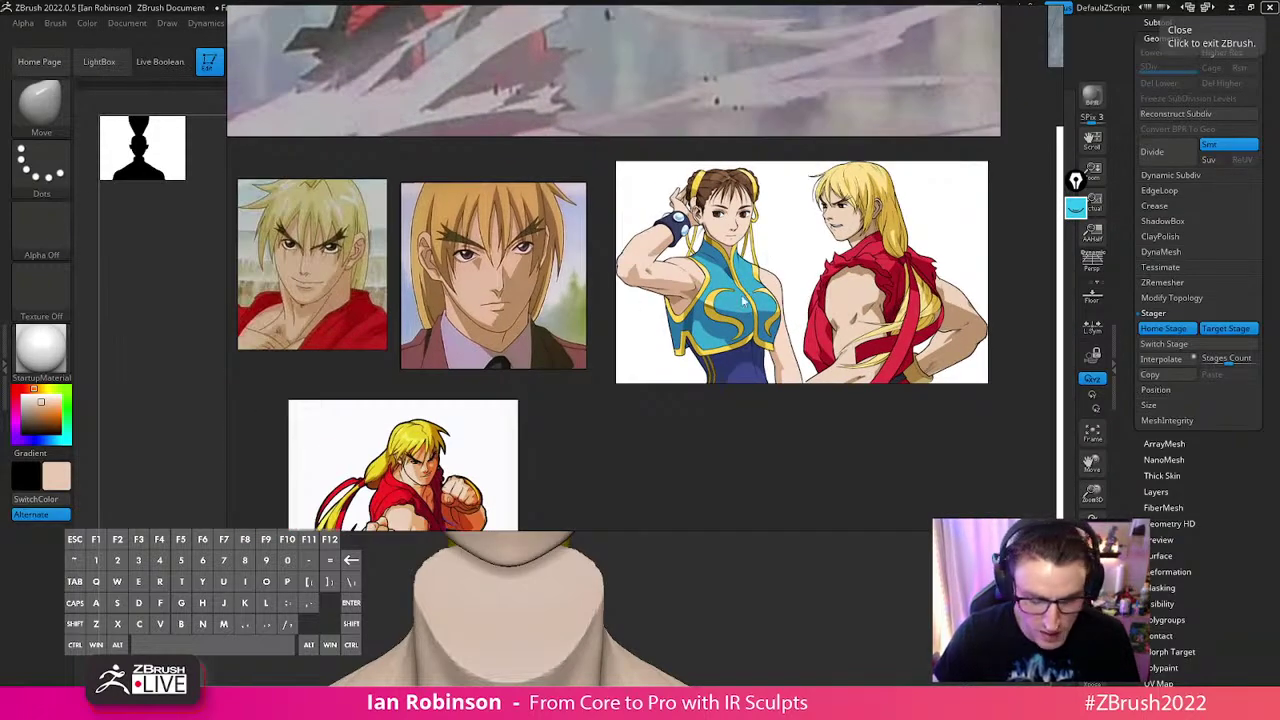
{"action": "right_click_drag", "start_coordinate": [660, 303], "coordinate": [862, 0]}
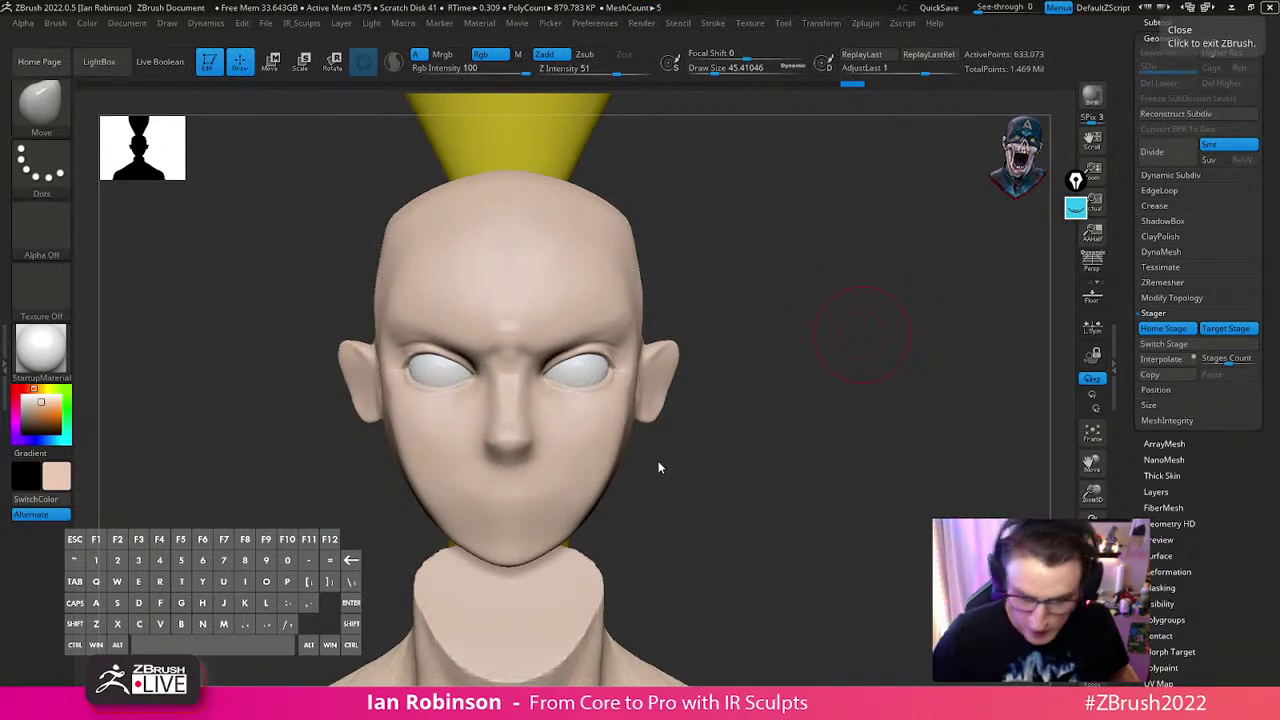
Refine the back of the skull and the side of the face with Move at draw sizes of about 71 and 40
{"action": "mouse_move", "coordinate": [838, 425]}
{"action": "left_mouse_down"}
{"action": "mouse_move", "coordinate": [851, 440]}
{"action": "mouse_move", "coordinate": [792, 424]}
{"action": "left_mouse_up"}
{"action": "key", "text": "s"}
{"action": "left_click_drag", "start_coordinate": [623, 453], "coordinate": [588, 453]}
{"action": "key", "text": "s"}
{"action": "left_click_drag", "start_coordinate": [670, 366], "coordinate": [677, 366]}
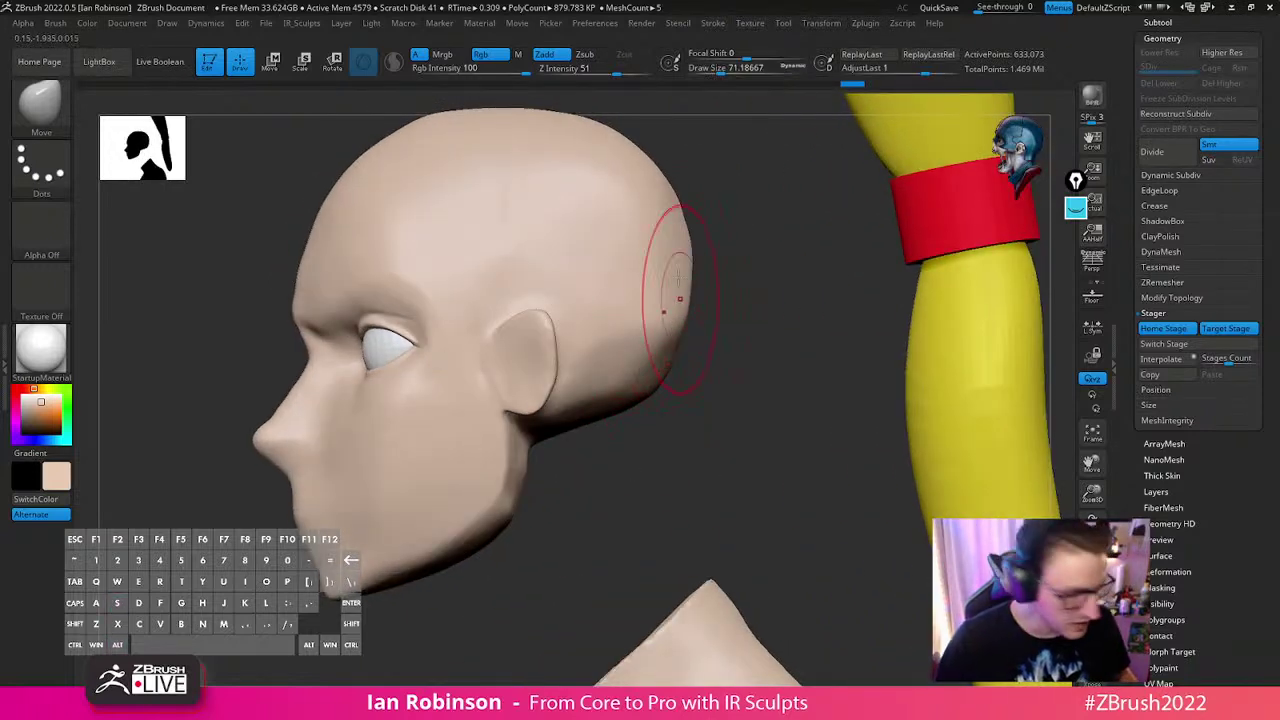
{"action": "mouse_move", "coordinate": [712, 282]}
{"action": "left_mouse_down"}
{"action": "mouse_move", "coordinate": [694, 280]}
{"action": "mouse_move", "coordinate": [702, 290]}
{"action": "left_mouse_up"}
{"action": "mouse_move", "coordinate": [755, 477]}
{"action": "left_mouse_down"}
{"action": "mouse_move", "coordinate": [790, 476]}
{"action": "mouse_move", "coordinate": [794, 459]}
{"action": "left_mouse_up"}
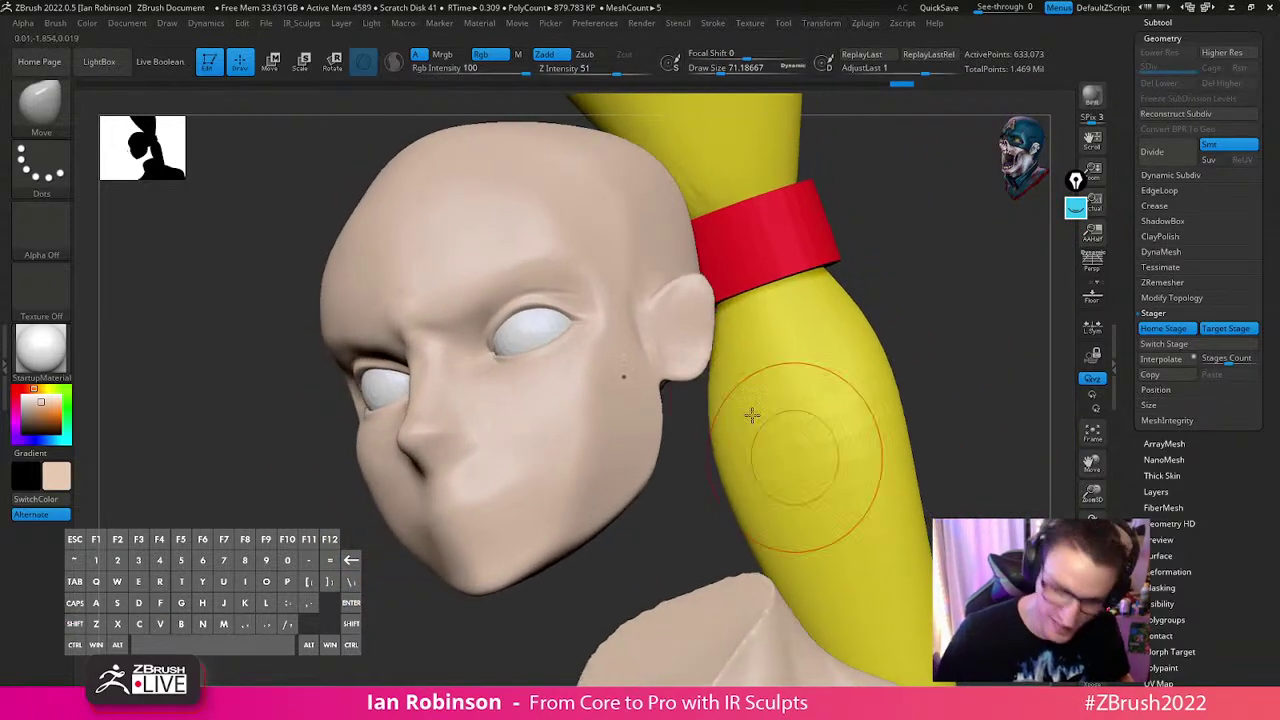
{"action": "key", "text": "s"}
{"action": "left_click_drag", "start_coordinate": [652, 374], "coordinate": [645, 374]}
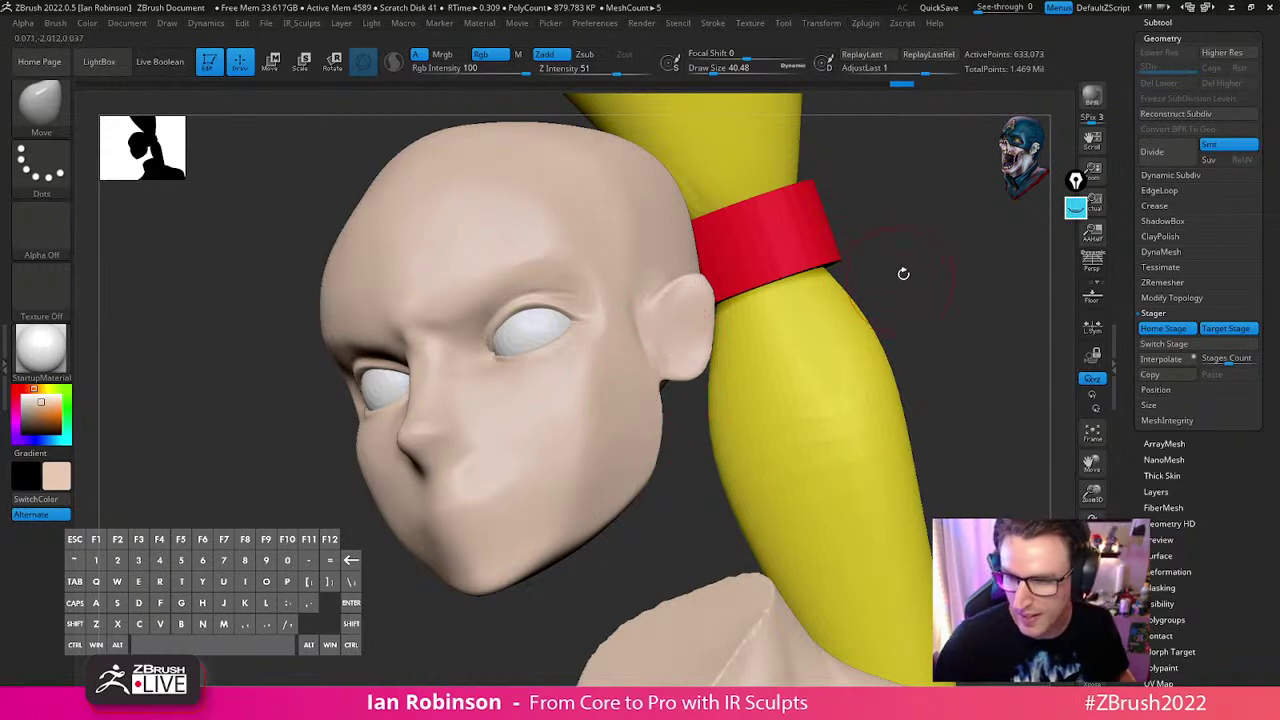
{"action": "right_click_drag", "start_coordinate": [634, 361], "coordinate": [589, 368]}
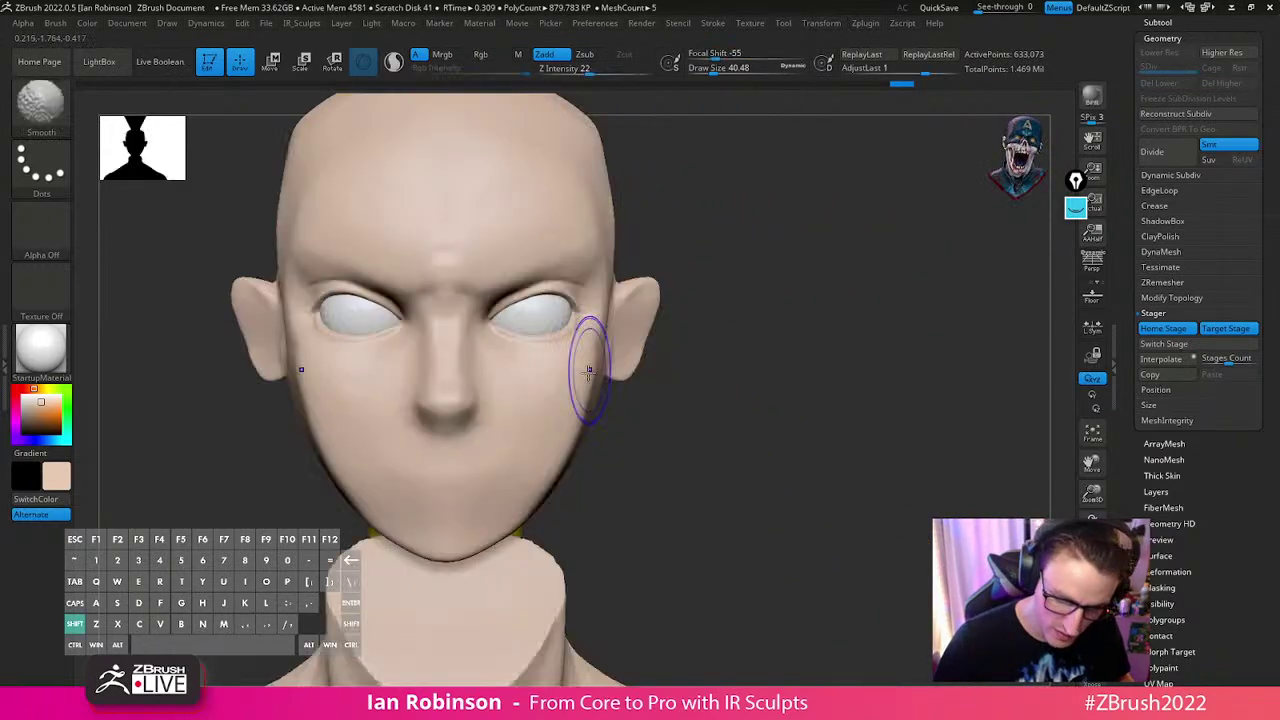
Flatten the planes of the cheek below the eye with TrimDynamic at a draw size of about 45
{"action": "key", "text": "b"}
{"action": "key", "text": "t"}
{"action": "key", "text": "d"}
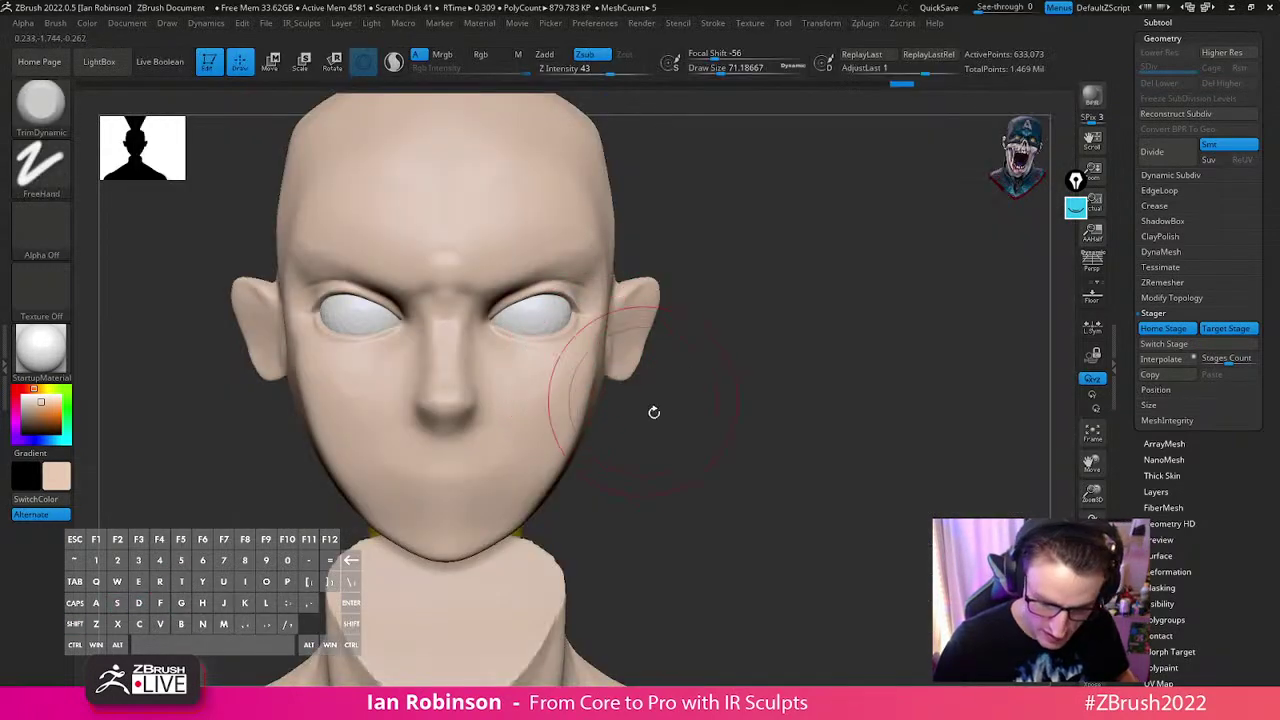
{"action": "right_click_drag", "start_coordinate": [649, 406], "coordinate": [571, 424]}
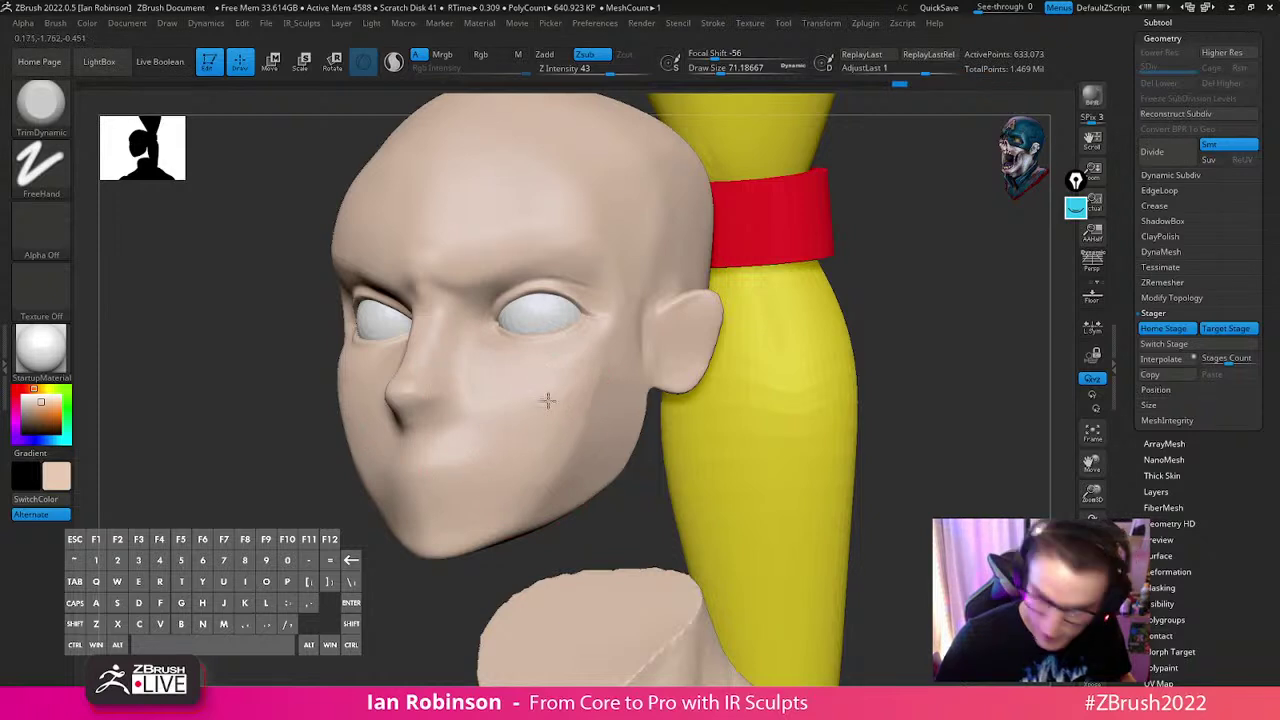
{"action": "key", "text": "s"}
{"action": "left_click_drag", "start_coordinate": [600, 363], "coordinate": [575, 363]}
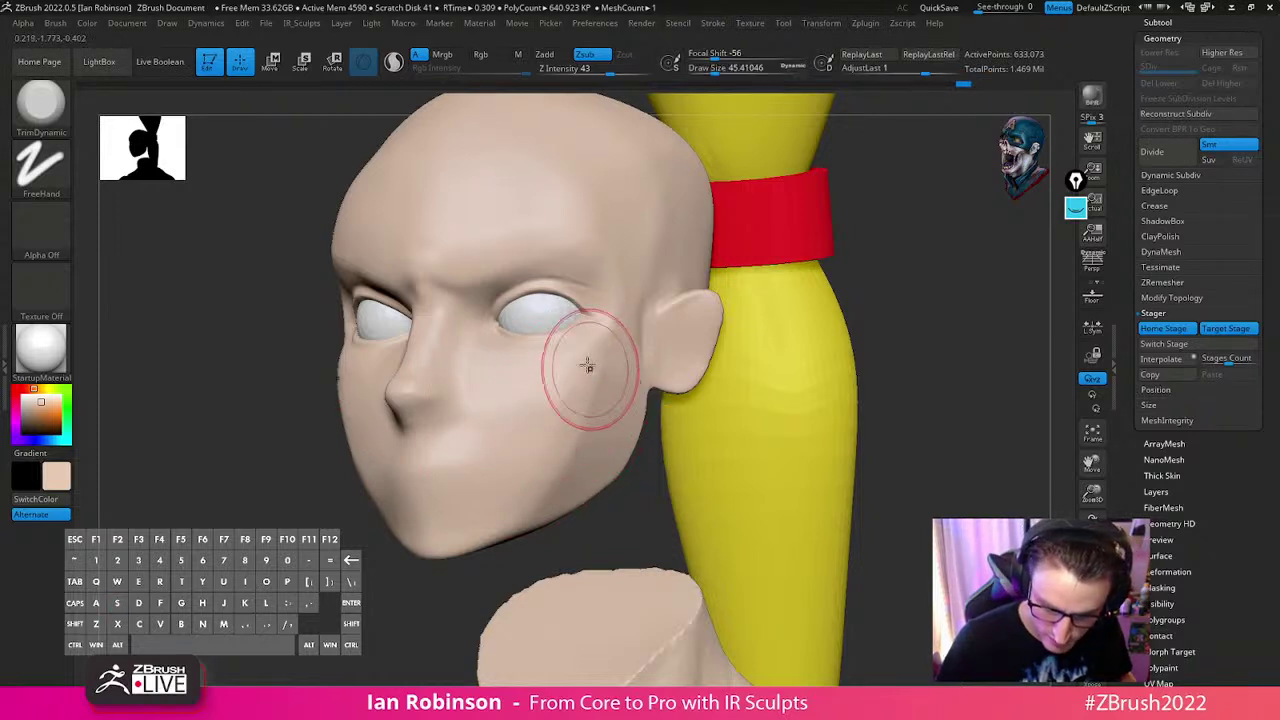
{"action": "right_click_drag", "start_coordinate": [588, 351], "coordinate": [524, 402]}
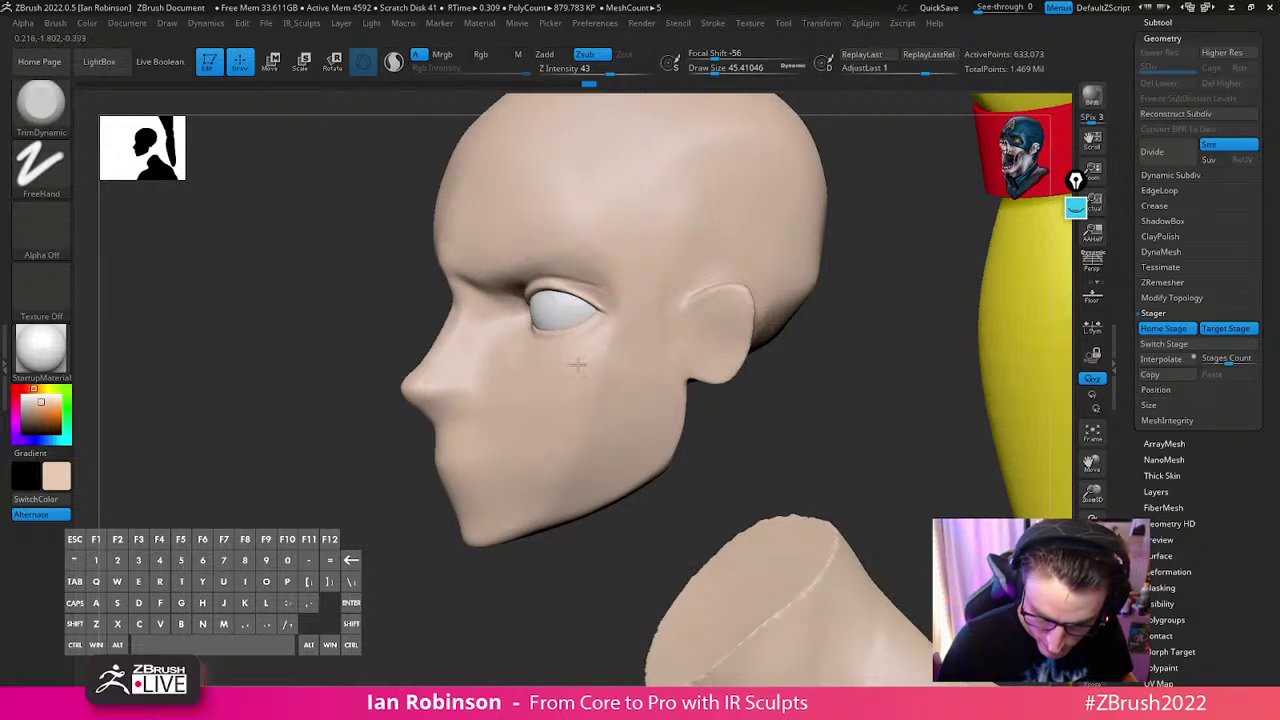
{"action": "right_click_drag", "start_coordinate": [579, 427], "coordinate": [575, 374]}
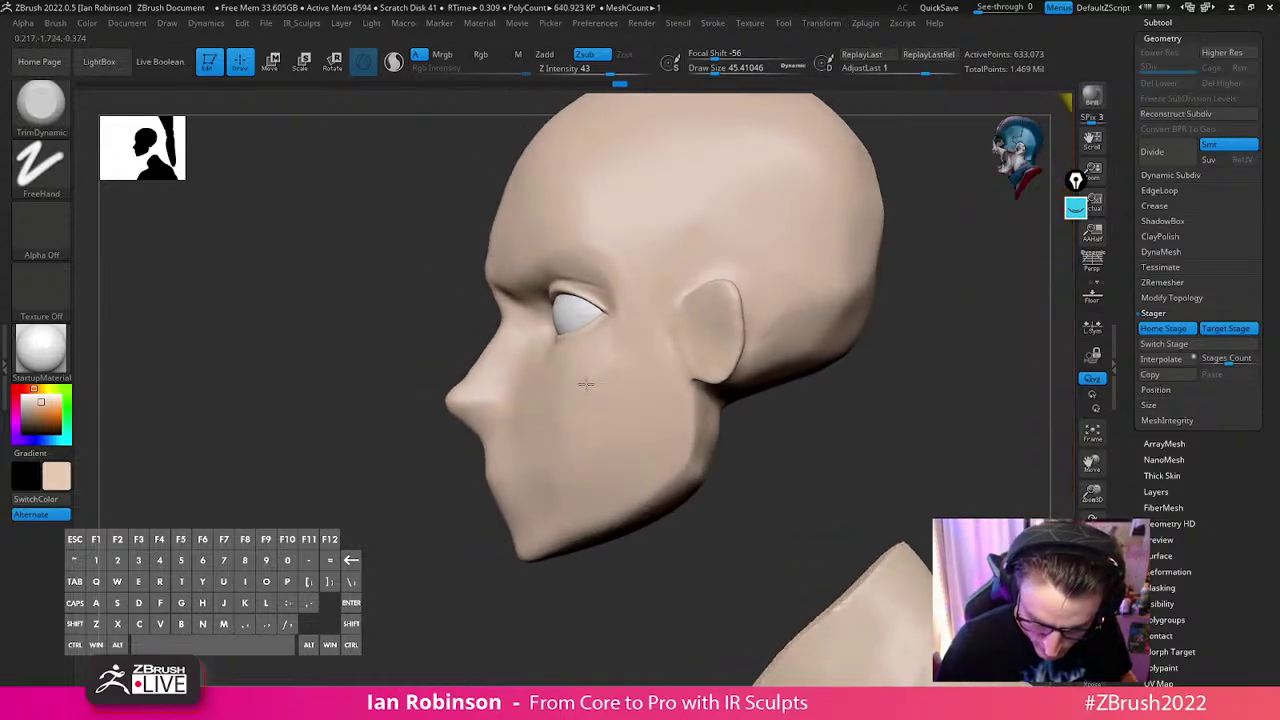
Switch to DamStandard, try carving a crease below the eye at a draw size of about 45, and undo the strokes
{"action": "key", "text": "b"}
{"action": "key", "text": "d"}
{"action": "key", "text": "s"}
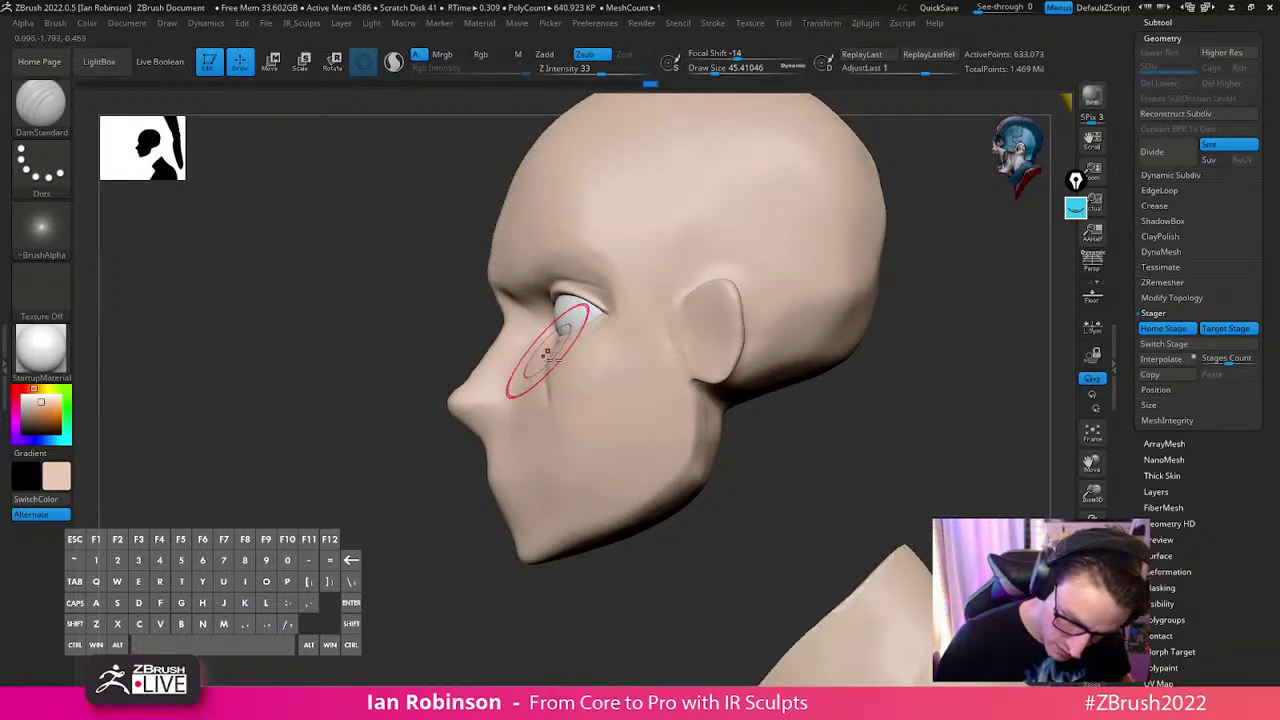
{"action": "mouse_move", "coordinate": [543, 351]}
{"action": "right_mouse_down"}
{"action": "mouse_move", "coordinate": [610, 360]}
{"action": "mouse_move", "coordinate": [550, 362]}
{"action": "right_mouse_up"}
{"action": "key", "text": "ctrl"}
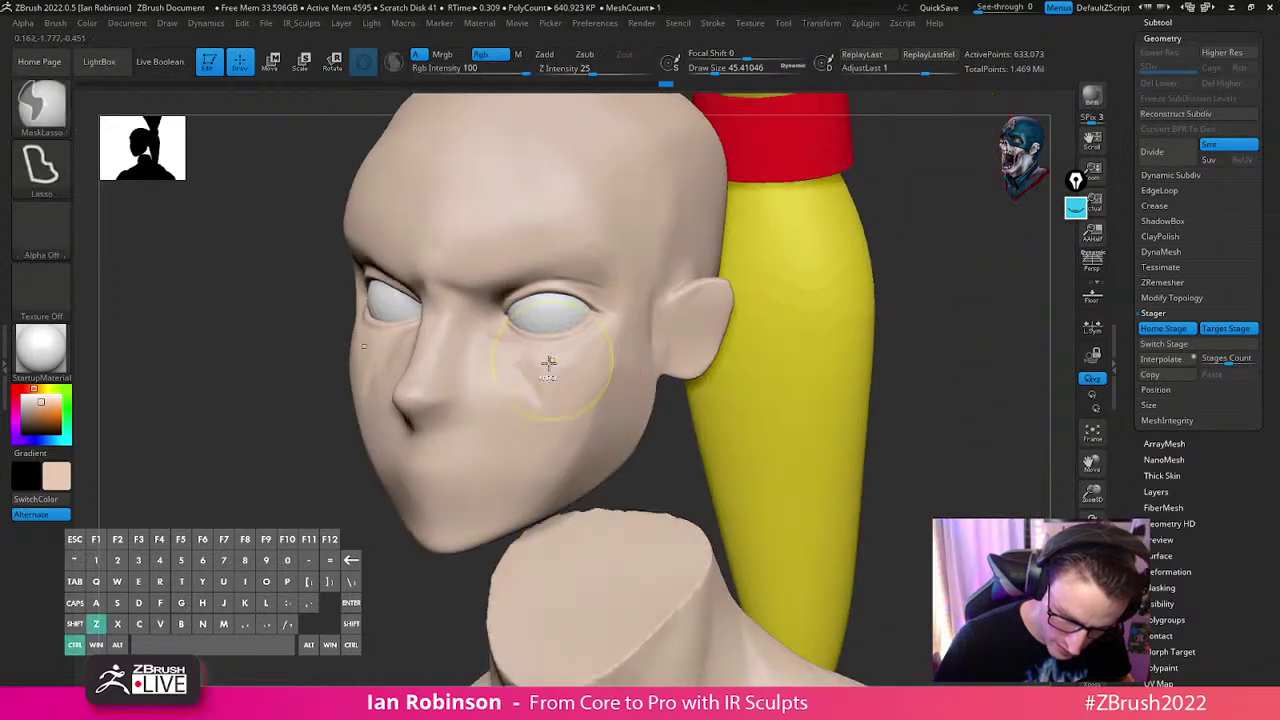
{"action": "key", "text": "ctrl+z"}
{"action": "key", "text": "ctrl+z"}
Try a curved cheekbone line with DamStandard at a draw size of about 29 and undo the last strokes
{"action": "key", "text": "s"}
{"action": "key", "text": "s"}
{"action": "left_click_drag", "start_coordinate": [485, 352], "coordinate": [491, 351]}
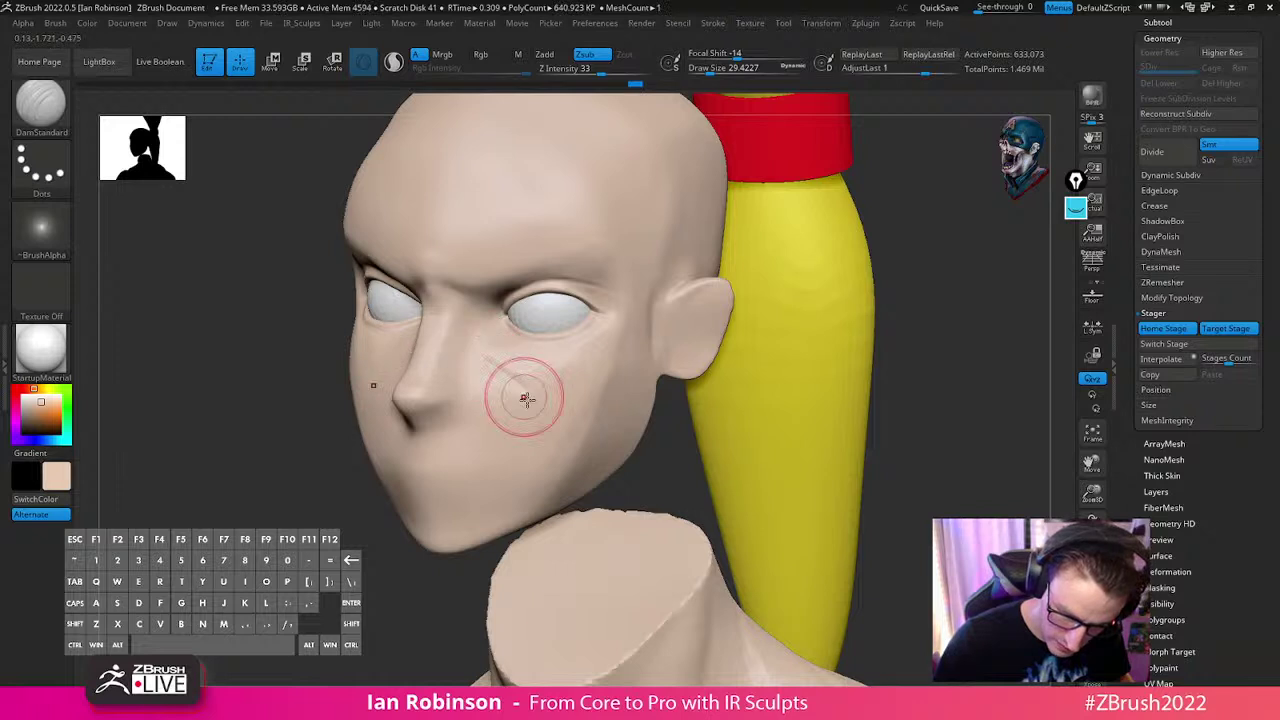
{"action": "right_click_drag", "start_coordinate": [537, 401], "coordinate": [595, 420]}
{"action": "key", "text": "ctrl+z"}
{"action": "key", "text": "ctrl+z"}
{"action": "key", "text": "ctrl+z"}
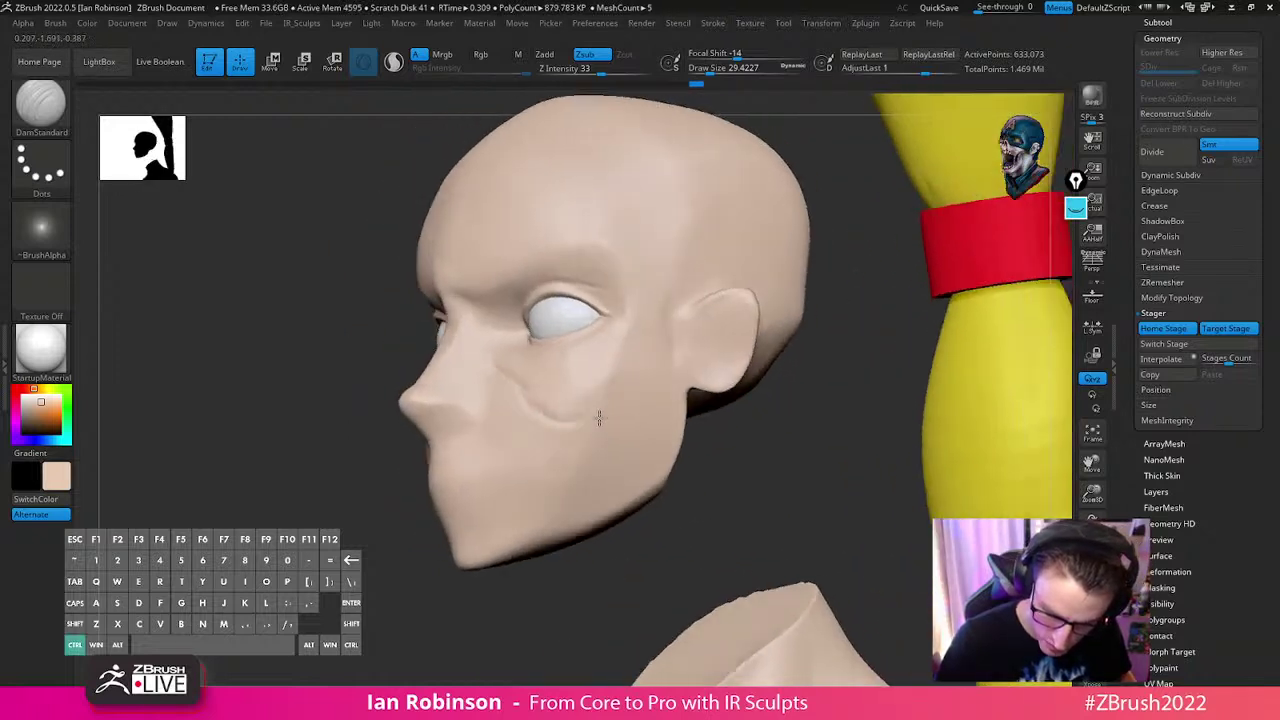
Carve guide lines under the cheekbone and down the cheek toward the jaw with DamStandard
{"action": "mouse_move", "coordinate": [497, 370]}
{"action": "left_mouse_down"}
{"action": "mouse_move", "coordinate": [588, 404]}
{"action": "mouse_move", "coordinate": [559, 507]}
{"action": "left_mouse_up"}
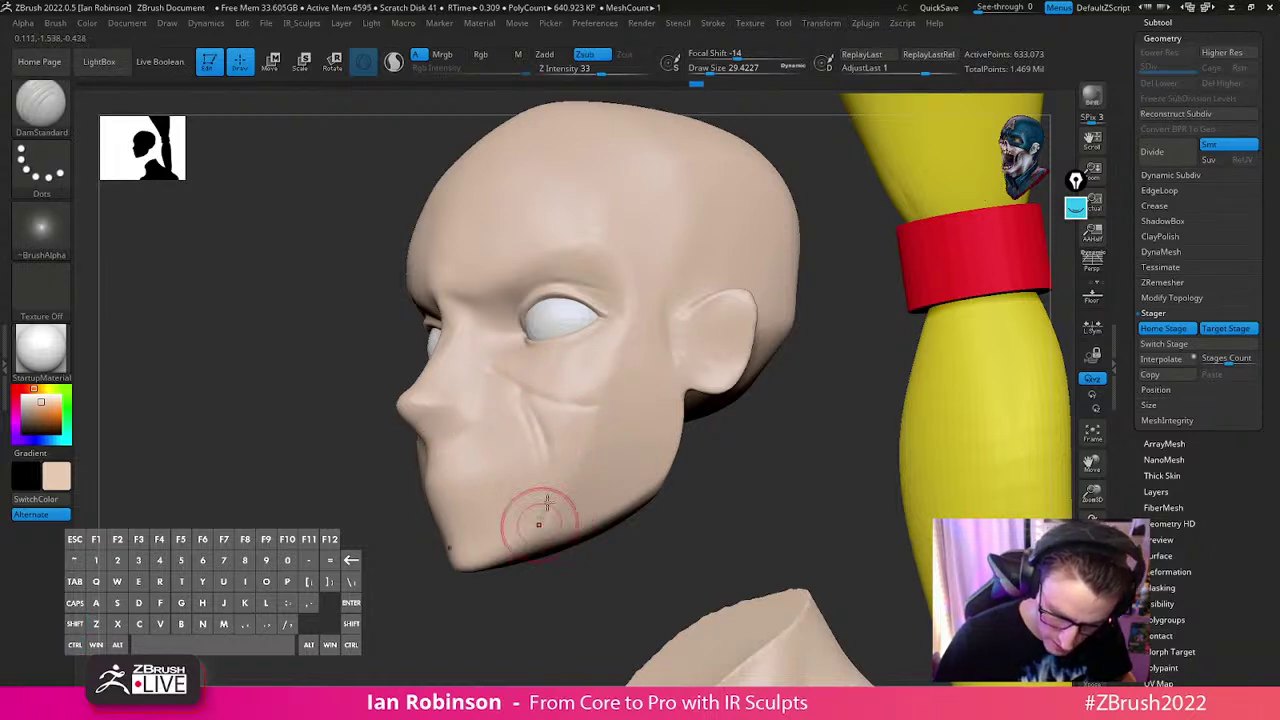
{"action": "left_click_drag", "start_coordinate": [722, 476], "coordinate": [850, 430]}
{"action": "left_click_drag", "start_coordinate": [806, 385], "coordinate": [694, 404]}
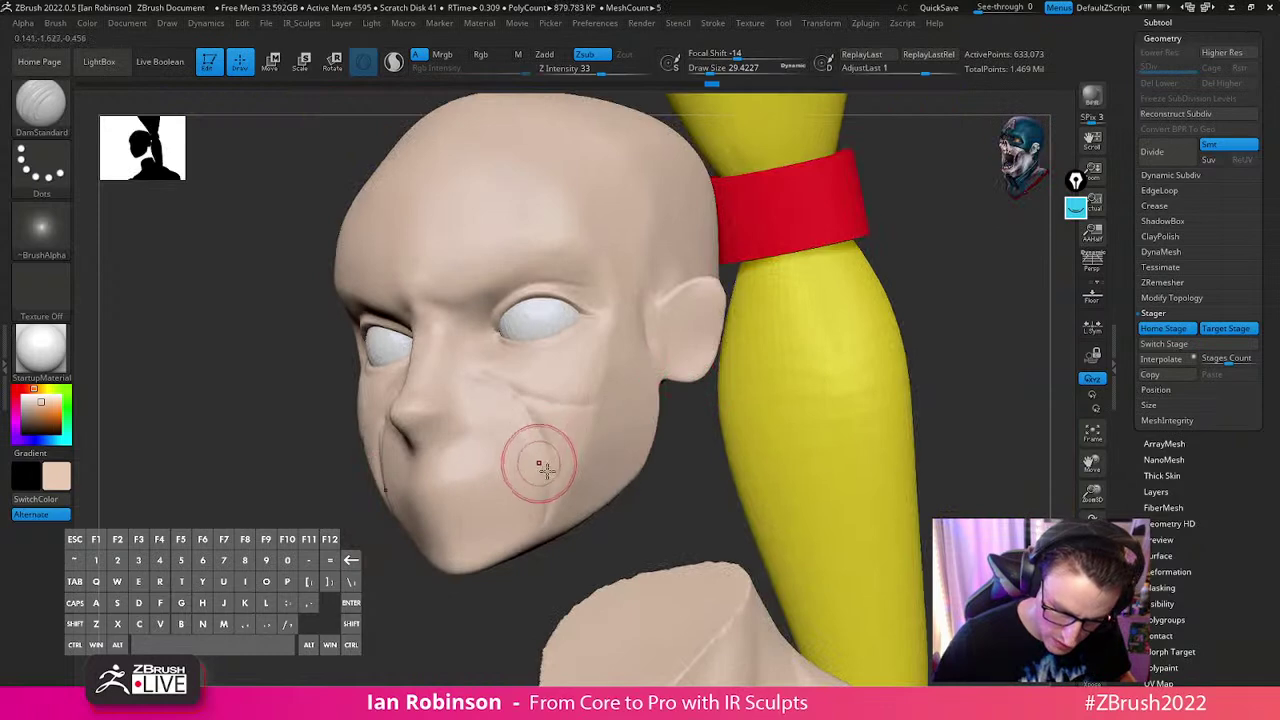
{"action": "mouse_move", "coordinate": [532, 456]}
{"action": "right_mouse_down"}
{"action": "mouse_move", "coordinate": [774, 340]}
{"action": "mouse_move", "coordinate": [487, 392]}
{"action": "right_mouse_up"}
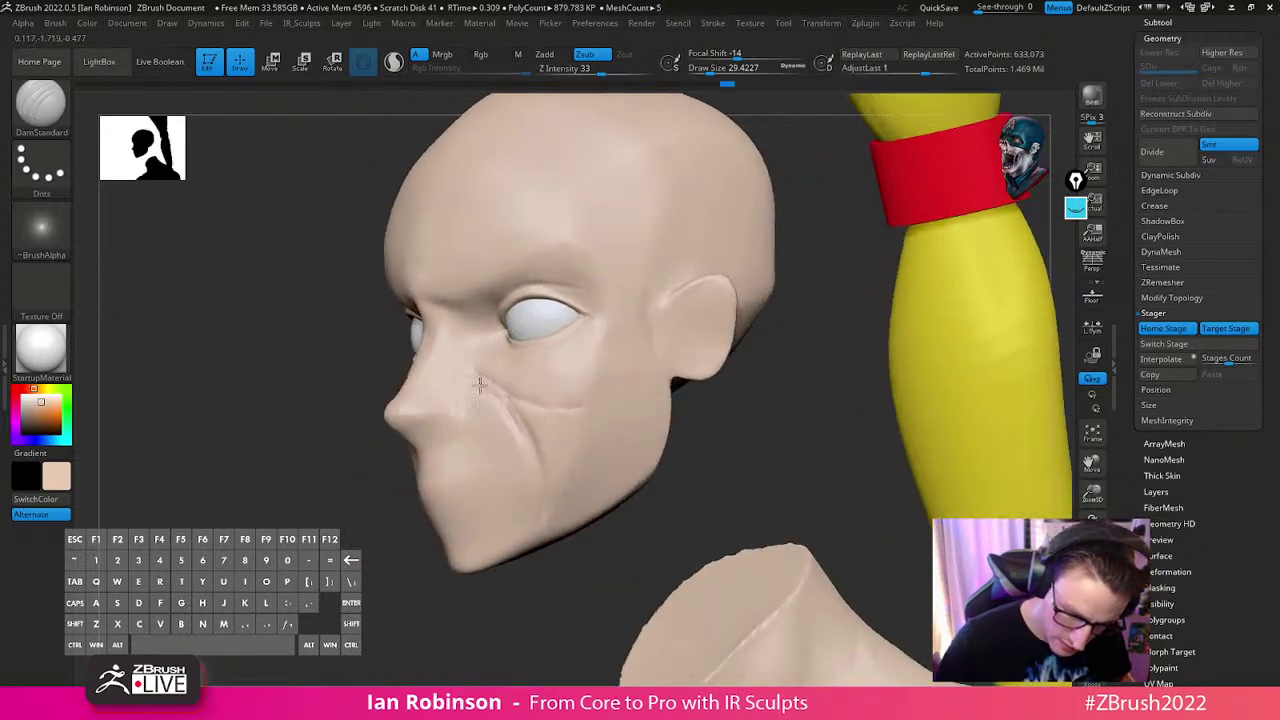
{"action": "mouse_move", "coordinate": [567, 400]}
{"action": "right_mouse_down"}
{"action": "mouse_move", "coordinate": [500, 360]}
{"action": "mouse_move", "coordinate": [470, 400]}
{"action": "mouse_move", "coordinate": [509, 388]}
{"action": "mouse_move", "coordinate": [505, 422]}
{"action": "right_mouse_up"}
Rework the cheek surface around the carved lines with ClayBuildup at a draw size of about 29
{"action": "key", "text": "b"}
{"action": "key", "text": "d"}
{"action": "key", "text": "b"}
{"action": "key", "text": "c"}
{"action": "key", "text": "b"}
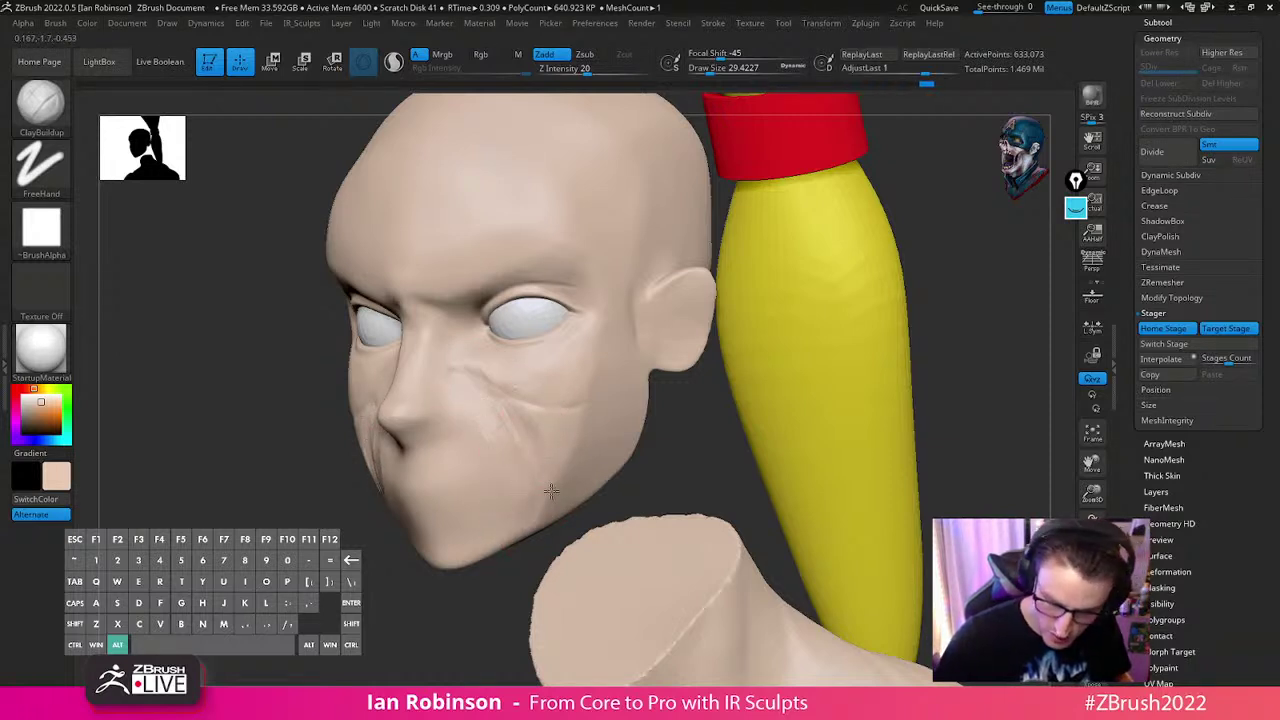
Flatten the cheekbone and lower cheek with TrimDynamic at a draw size of about 56 to blend the carved lines
{"action": "key", "text": "b"}
{"action": "key", "text": "t"}
{"action": "key", "text": "d"}
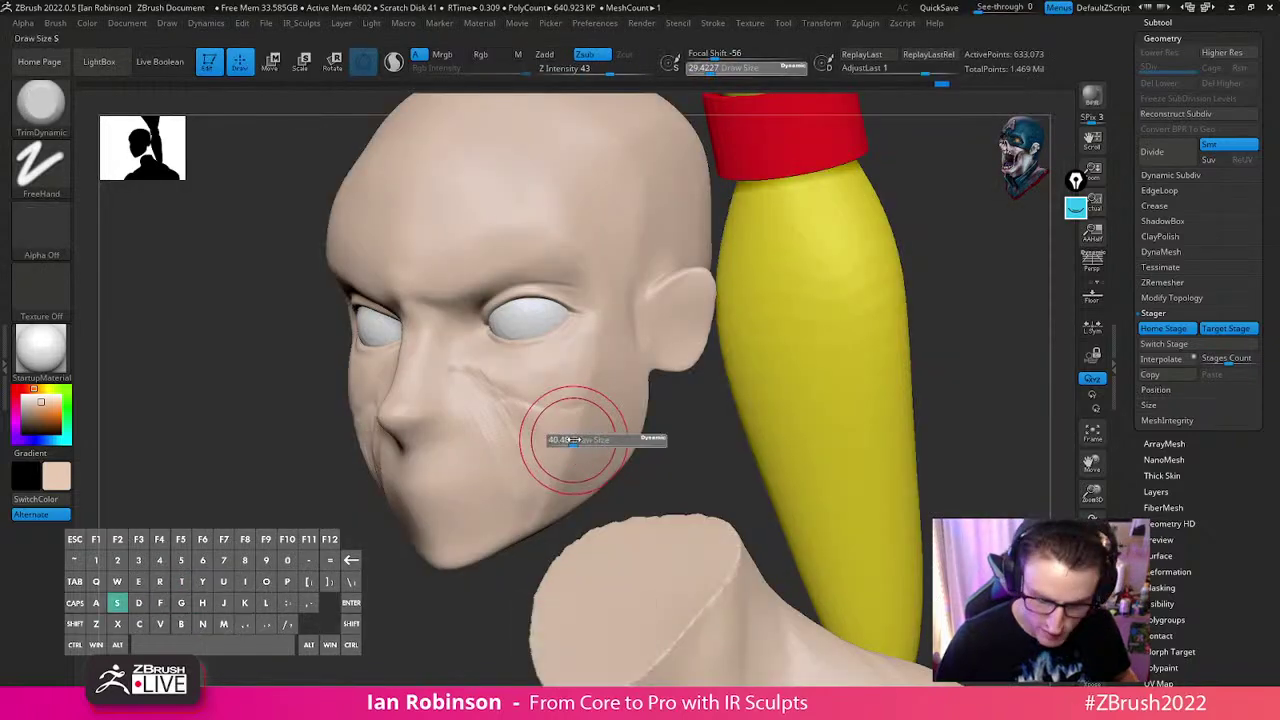
{"action": "left_click_drag", "start_coordinate": [543, 500], "coordinate": [576, 375]}
{"action": "left_click_drag", "start_coordinate": [576, 357], "coordinate": [580, 408]}
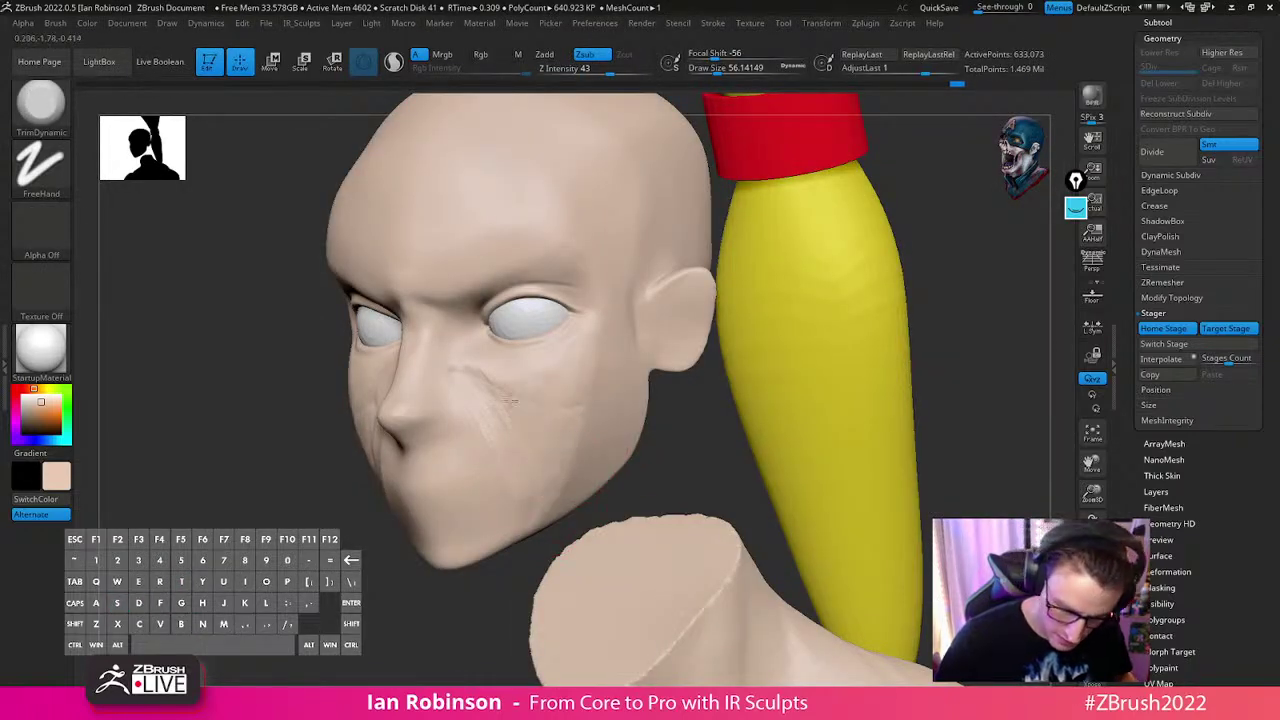
{"action": "mouse_move", "coordinate": [478, 368]}
{"action": "left_mouse_down"}
{"action": "mouse_move", "coordinate": [504, 420]}
{"action": "mouse_move", "coordinate": [490, 430]}
{"action": "mouse_move", "coordinate": [501, 400]}
{"action": "left_mouse_up"}
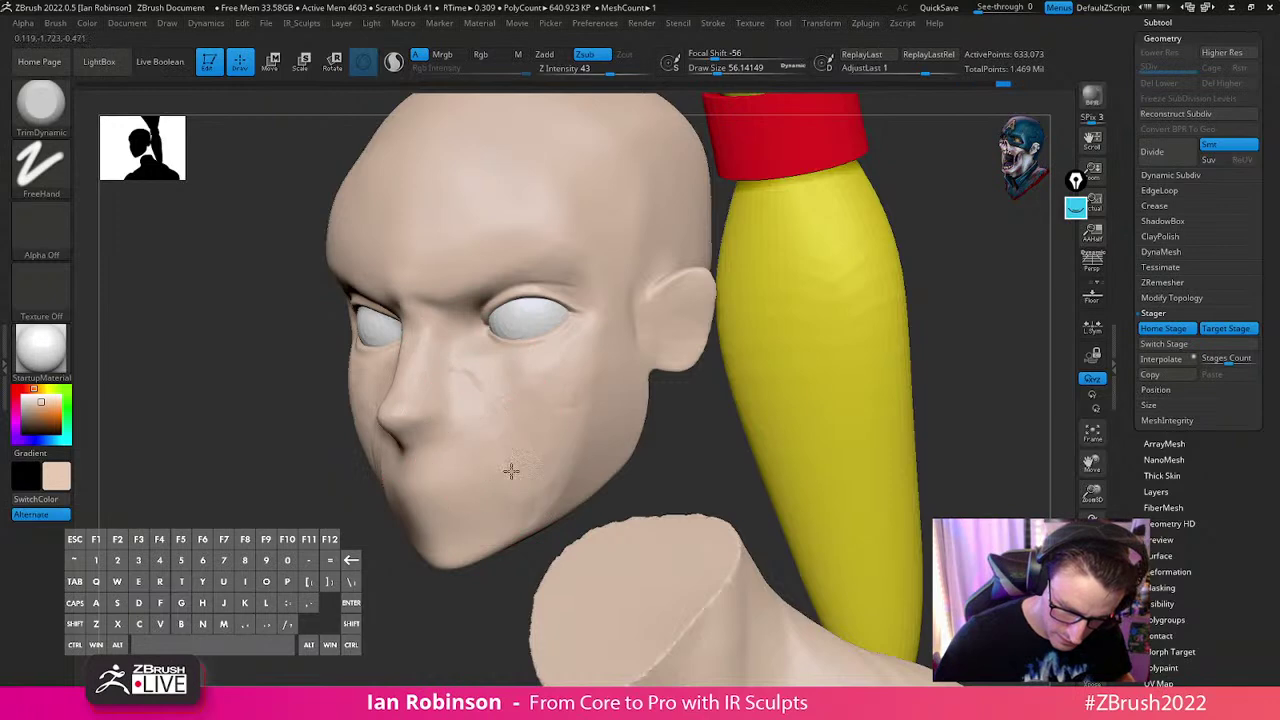
Smooth the remaining creases from beside the nose down the cheek
{"action": "mouse_move", "coordinate": [555, 440]}
{"action": "right_mouse_down"}
{"action": "mouse_move", "coordinate": [591, 400]}
{"action": "mouse_move", "coordinate": [663, 380]}
{"action": "right_mouse_up"}
{"action": "key", "text": "s"}
{"action": "mouse_move", "coordinate": [530, 387]}
{"action": "right_mouse_down"}
{"action": "mouse_move", "coordinate": [480, 424]}
{"action": "mouse_move", "coordinate": [488, 402]}
{"action": "right_mouse_up"}
{"action": "mouse_move", "coordinate": [492, 396]}
{"action": "left_mouse_down", "text": "shift"}
{"action": "mouse_move", "coordinate": [483, 416]}
{"action": "mouse_move", "coordinate": [535, 492]}
{"action": "left_mouse_up", "text": "shift"}
{"action": "mouse_move", "coordinate": [518, 502]}
{"action": "right_mouse_down"}
{"action": "mouse_move", "coordinate": [483, 515]}
{"action": "mouse_move", "coordinate": [601, 435]}
{"action": "right_mouse_up"}
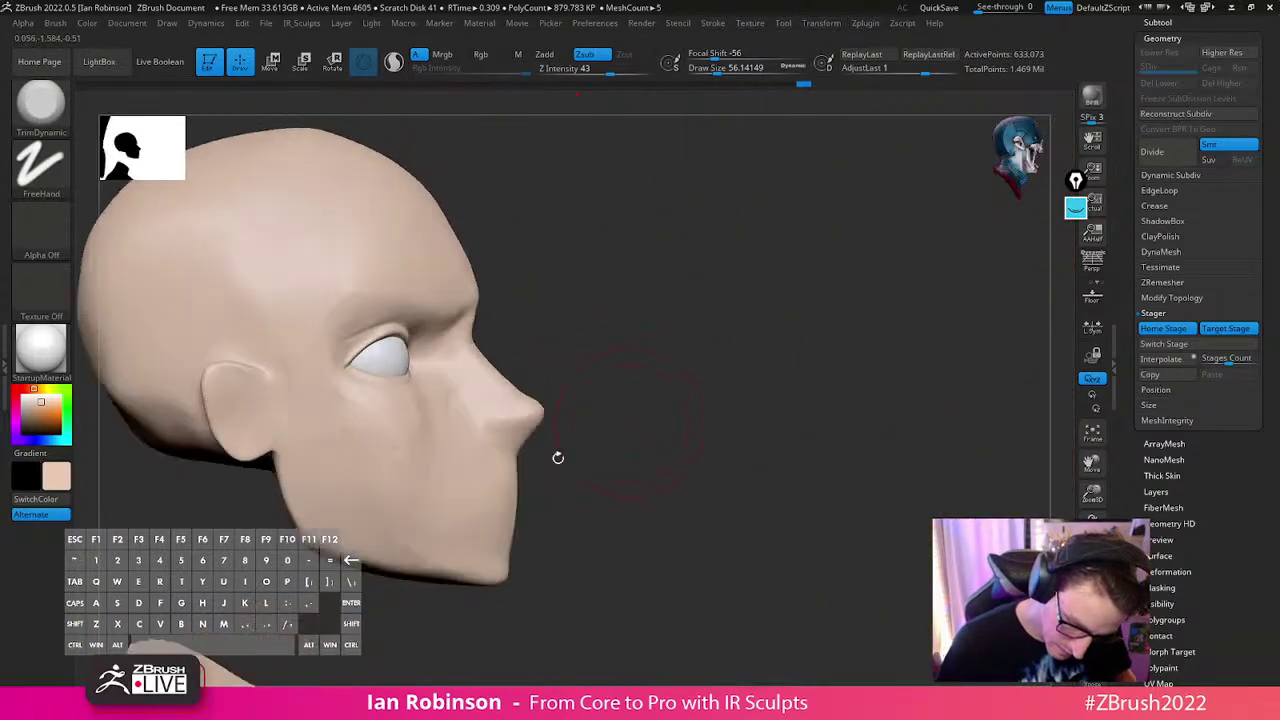
Refine the cheek plane beside the nose with TrimDynamic at a draw size of about 34
{"action": "mouse_move", "coordinate": [495, 485]}
{"action": "right_mouse_down"}
{"action": "mouse_move", "coordinate": [528, 509]}
{"action": "mouse_move", "coordinate": [609, 329]}
{"action": "mouse_move", "coordinate": [540, 393]}
{"action": "right_mouse_up"}
{"action": "key", "text": "s"}
{"action": "left_click_drag", "start_coordinate": [542, 394], "coordinate": [535, 394]}
{"action": "mouse_move", "coordinate": [597, 346]}
{"action": "right_mouse_down", "text": "alt"}
{"action": "mouse_move", "coordinate": [694, 357]}
{"action": "mouse_move", "coordinate": [700, 329]}
{"action": "right_mouse_up", "text": "alt"}
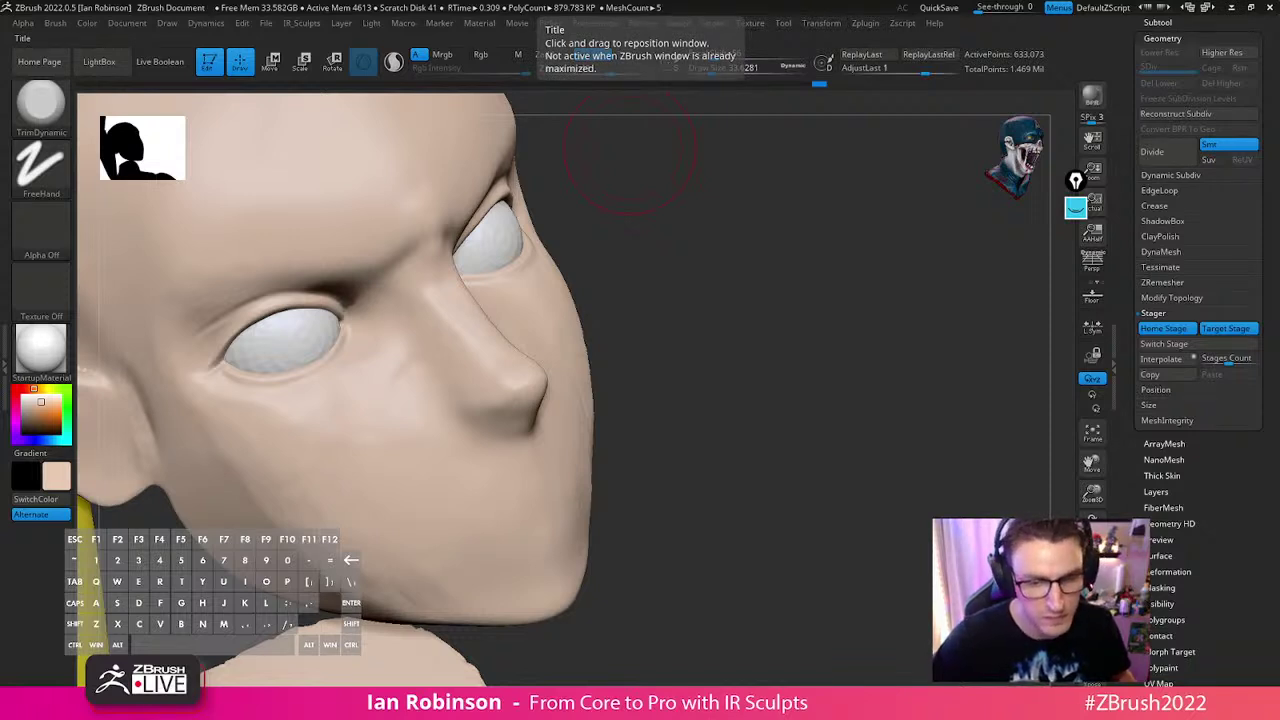
Flatten the planes of the cheek and brow with TrimDynamic at a draw size of about 40
{"action": "right_click_drag", "start_coordinate": [838, 400], "coordinate": [594, 408]}
{"action": "left_click_drag", "start_coordinate": [634, 403], "coordinate": [634, 506]}
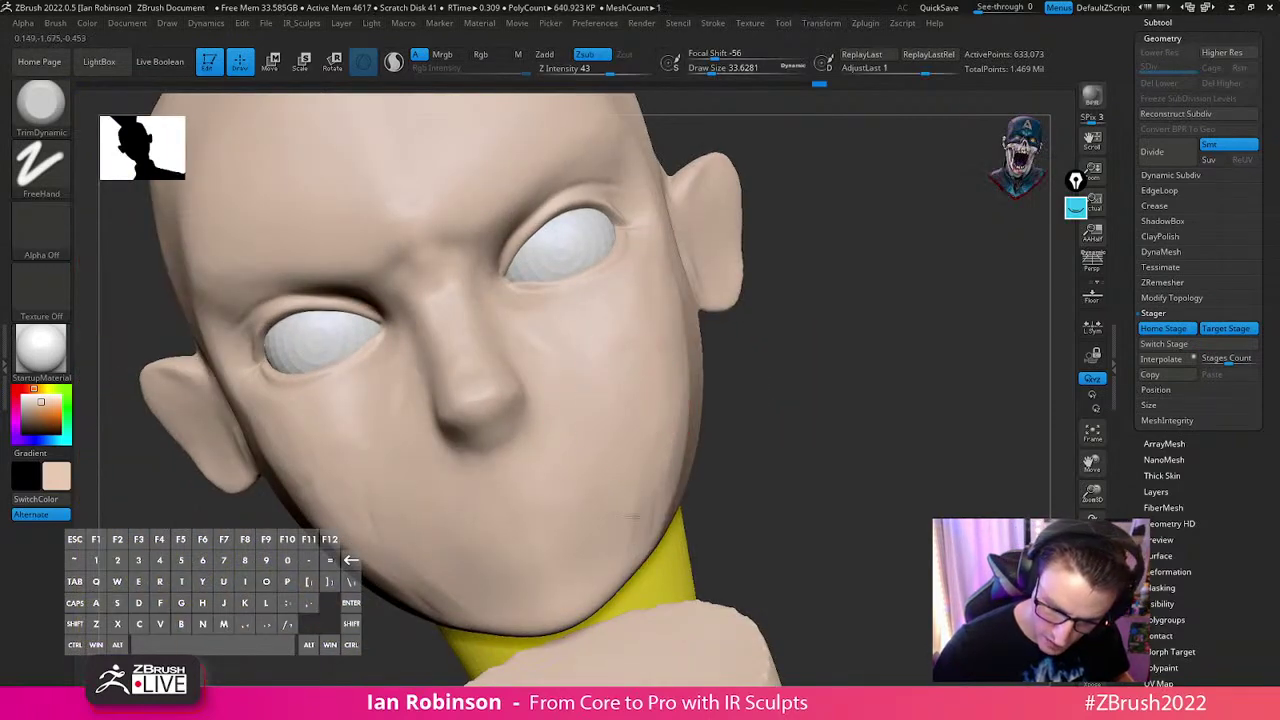
{"action": "key", "text": "s"}
{"action": "left_click_drag", "start_coordinate": [674, 422], "coordinate": [680, 422]}
{"action": "mouse_move", "coordinate": [680, 422]}
{"action": "right_mouse_down"}
{"action": "mouse_move", "coordinate": [660, 400]}
{"action": "mouse_move", "coordinate": [694, 390]}
{"action": "right_mouse_up"}
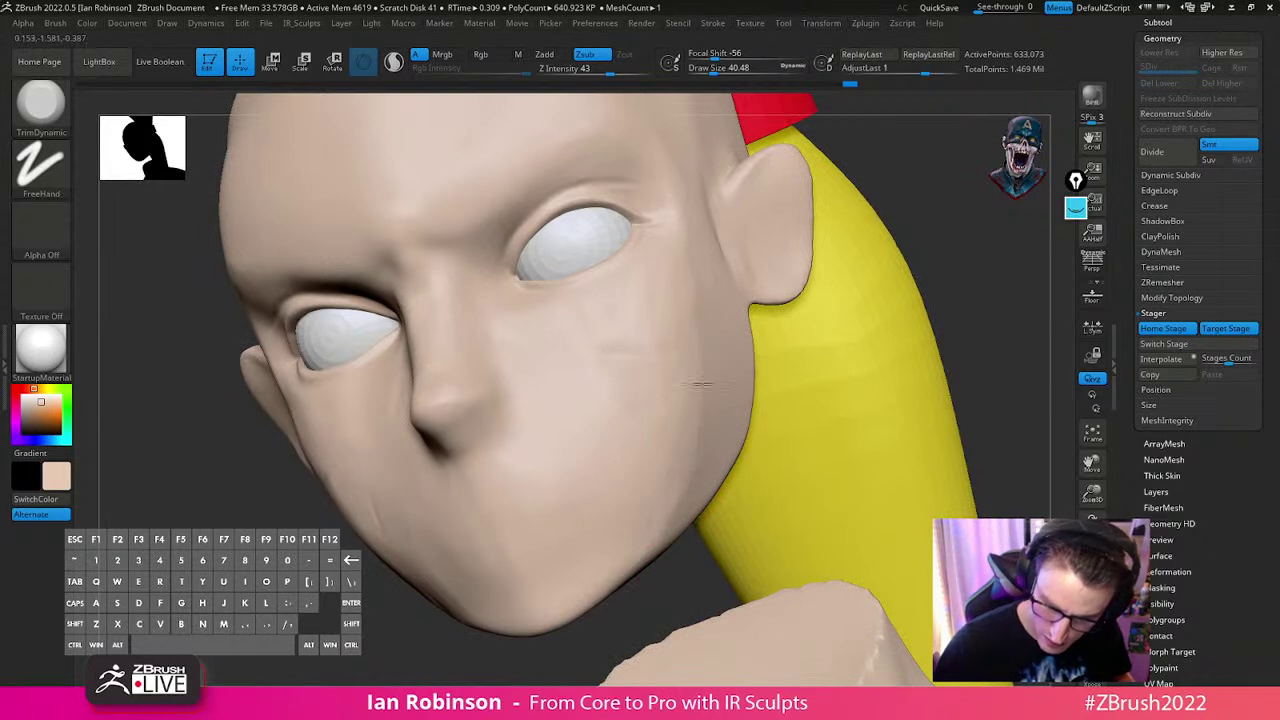
{"action": "right_click_drag", "start_coordinate": [690, 208], "coordinate": [636, 316]}
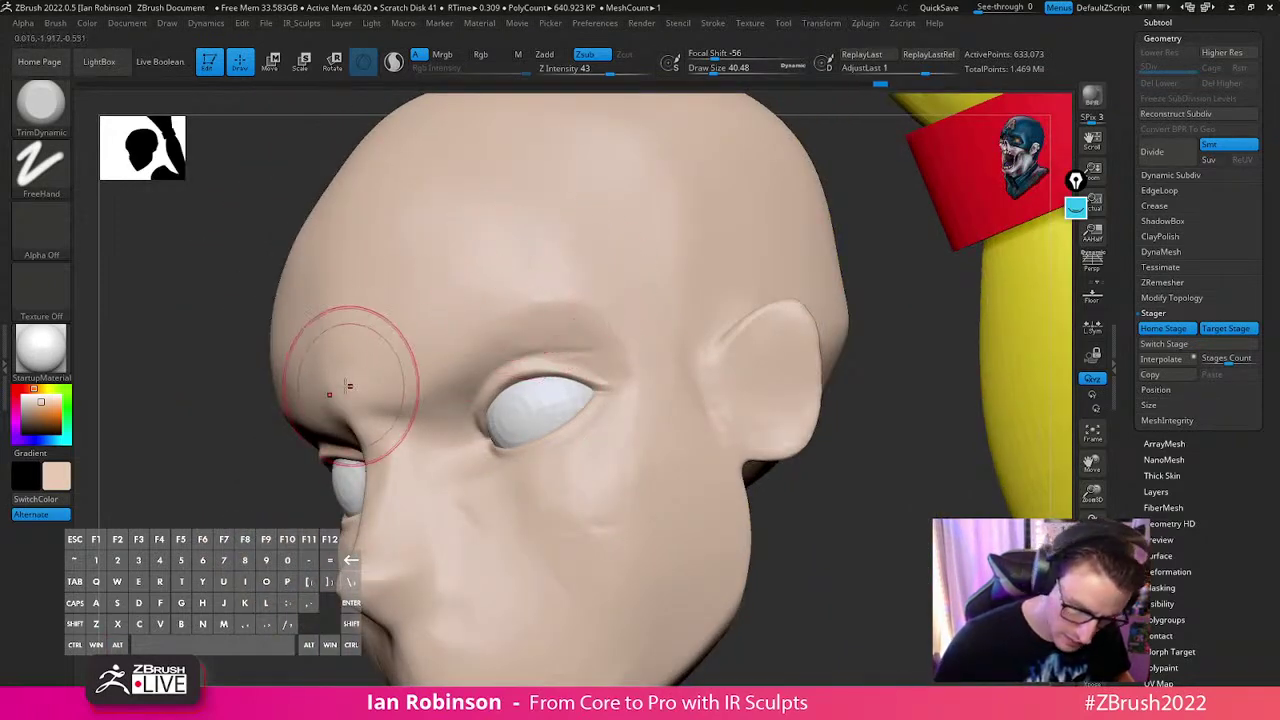
{"action": "mouse_move", "coordinate": [334, 323]}
{"action": "right_mouse_down"}
{"action": "mouse_move", "coordinate": [357, 371]}
{"action": "mouse_move", "coordinate": [423, 377]}
{"action": "right_mouse_up"}
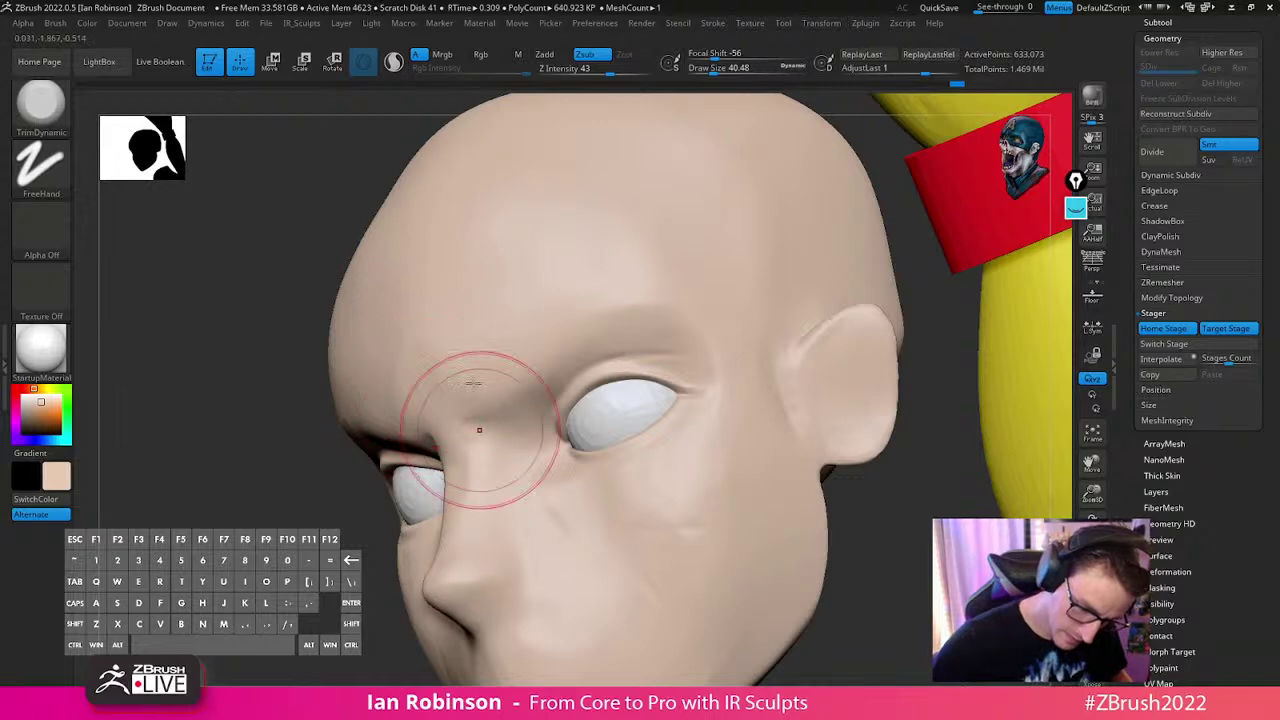
Carve frown creases between the brows and above the nose bridge with DamStandard at a draw size of about 22
{"action": "key", "text": "b"}
{"action": "key", "text": "s"}
{"action": "left_click_drag", "start_coordinate": [441, 395], "coordinate": [518, 448]}
{"action": "right_click_drag", "start_coordinate": [518, 448], "coordinate": [643, 351]}
{"action": "left_click_drag", "start_coordinate": [529, 408], "coordinate": [480, 466]}
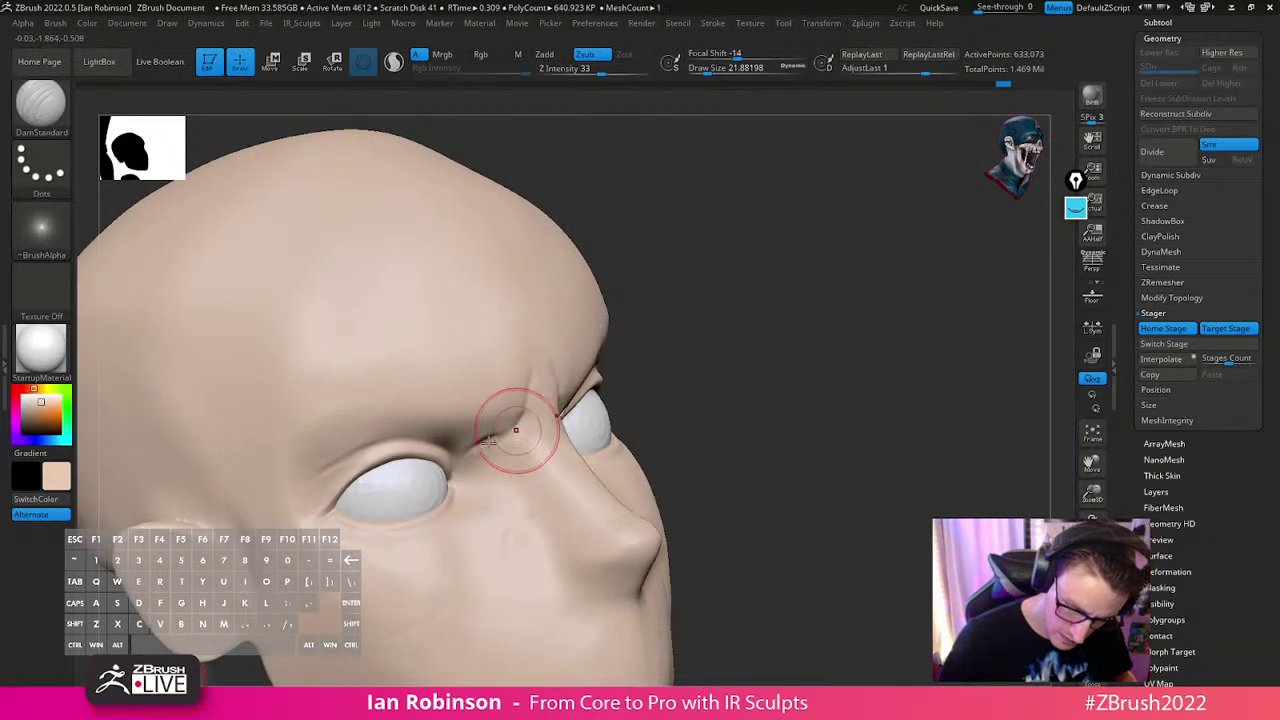
{"action": "mouse_move", "coordinate": [760, 346]}
{"action": "right_mouse_down"}
{"action": "mouse_move", "coordinate": [800, 312]}
{"action": "mouse_move", "coordinate": [566, 377]}
{"action": "mouse_move", "coordinate": [615, 317]}
{"action": "right_mouse_up"}
Lower the DynaMesh resolution to 960 and remesh the head
{"action": "key", "text": "shift"}
{"action": "key", "text": "shift+f"}
{"action": "left_click_drag", "start_coordinate": [912, 325], "coordinate": [909, 419], "text": "ctrl"}
{"action": "key", "text": "shift+f"}
{"action": "key", "text": "2"}
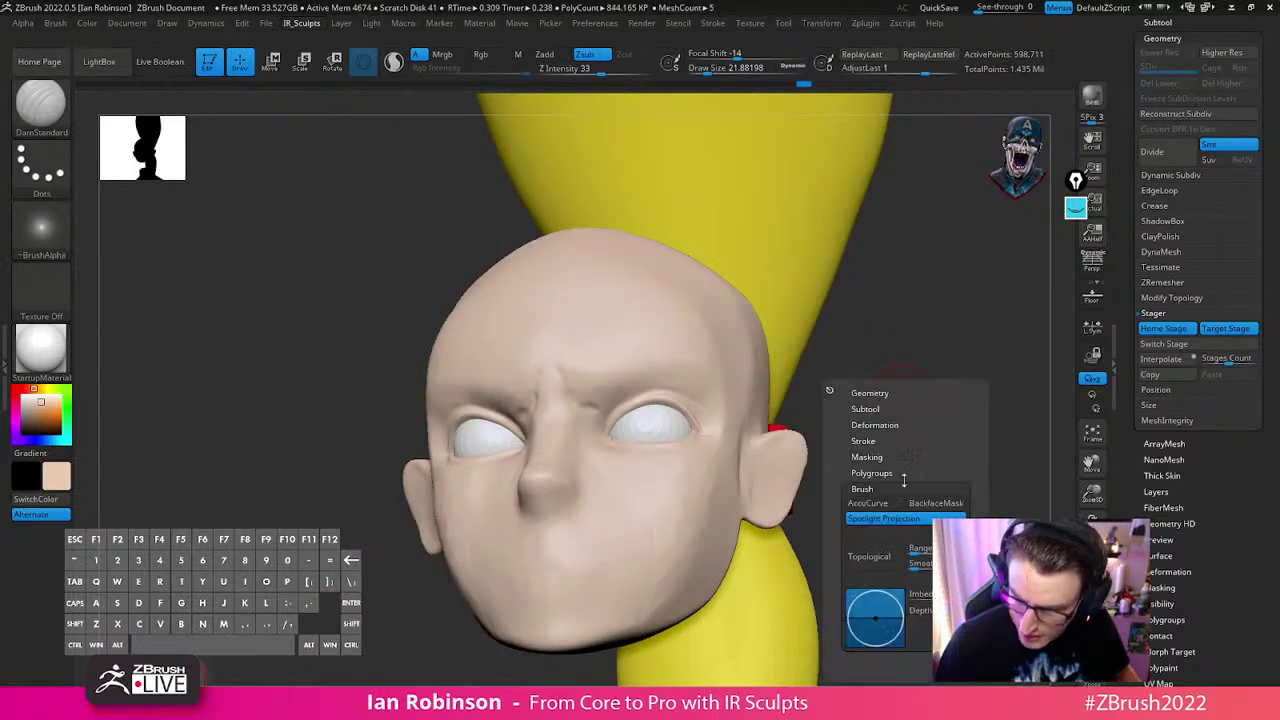
{"action": "left_click", "coordinate": [879, 395]}
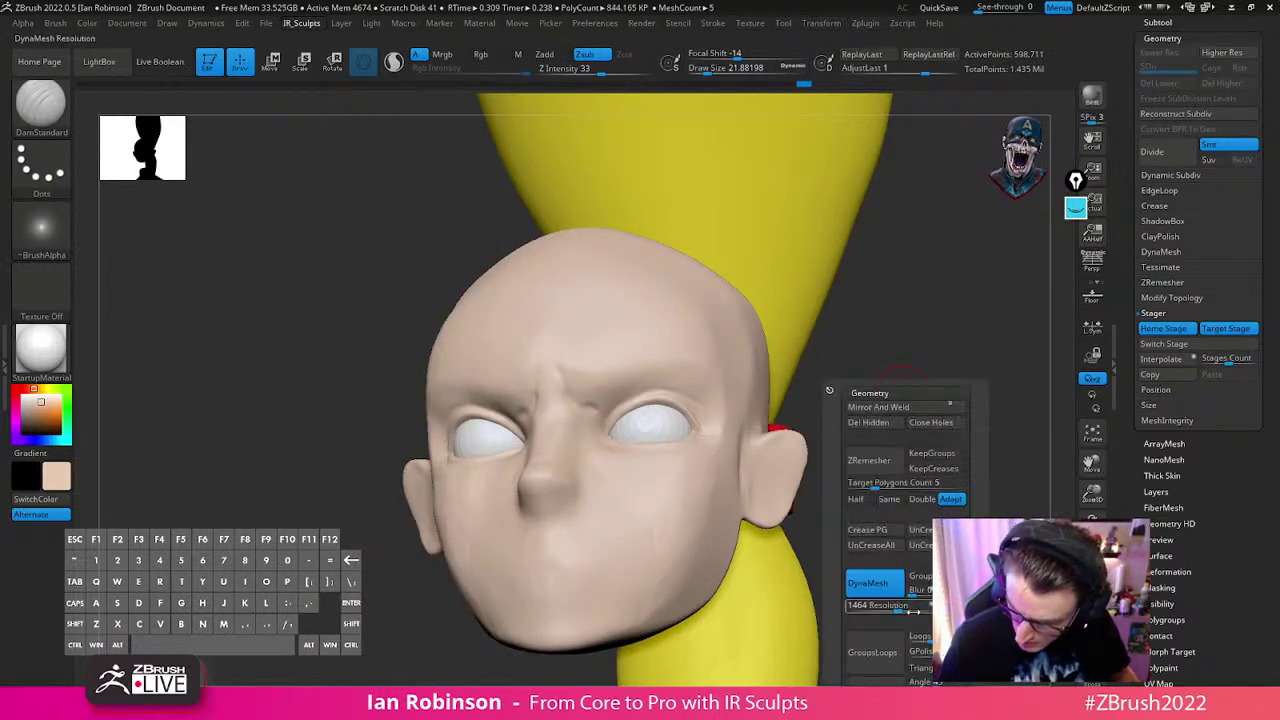
{"action": "left_click_drag", "start_coordinate": [898, 607], "coordinate": [894, 607]}
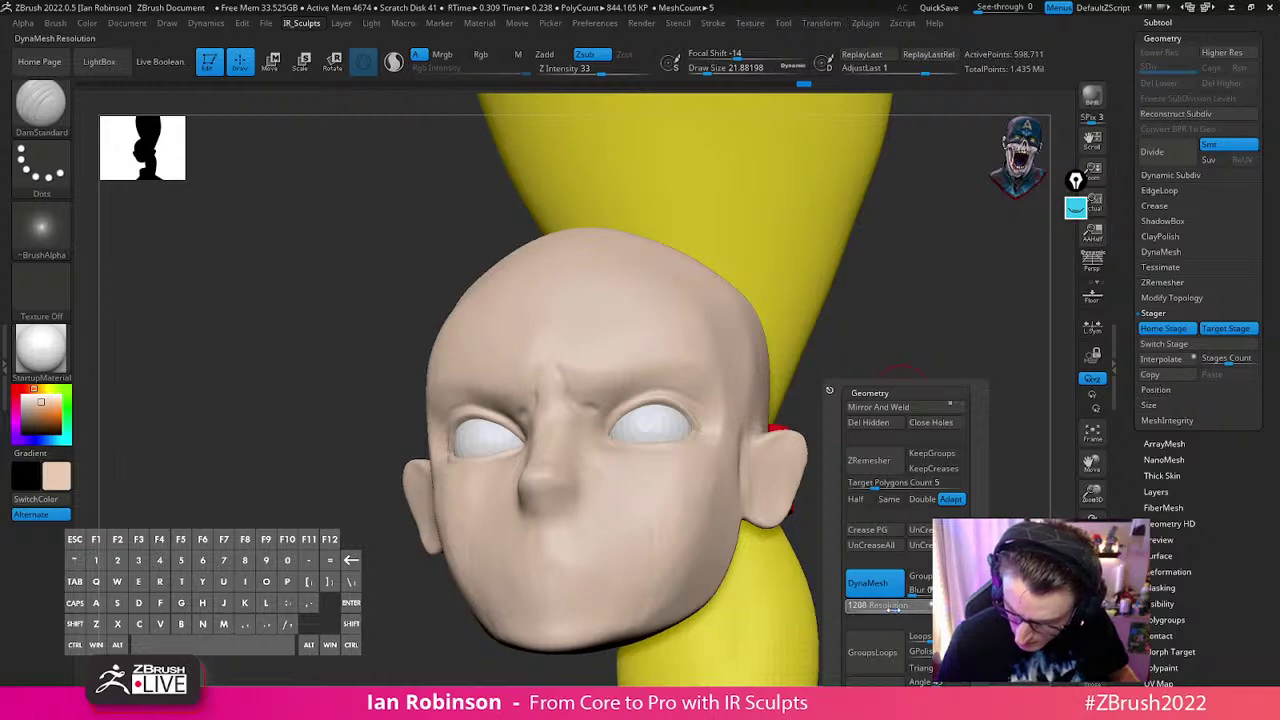
{"action": "left_click", "coordinate": [890, 610]}
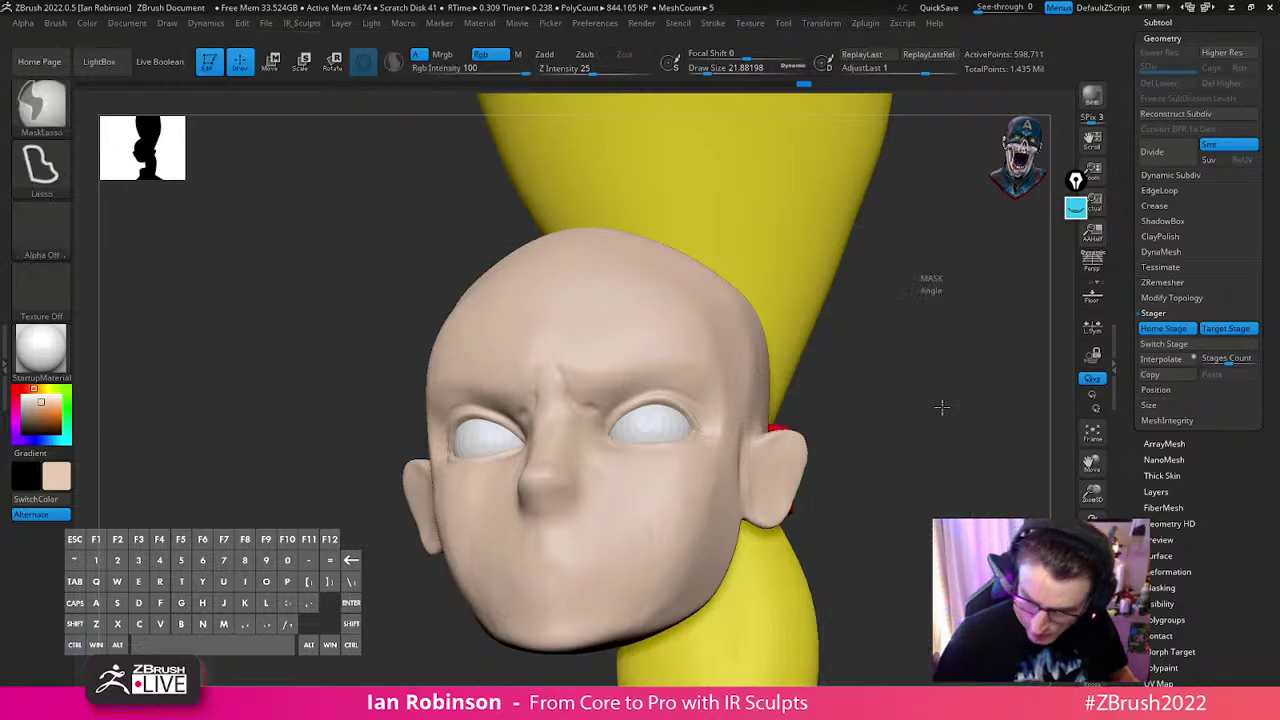
{"action": "key", "text": "shift+f"}
{"action": "key", "text": "space"}
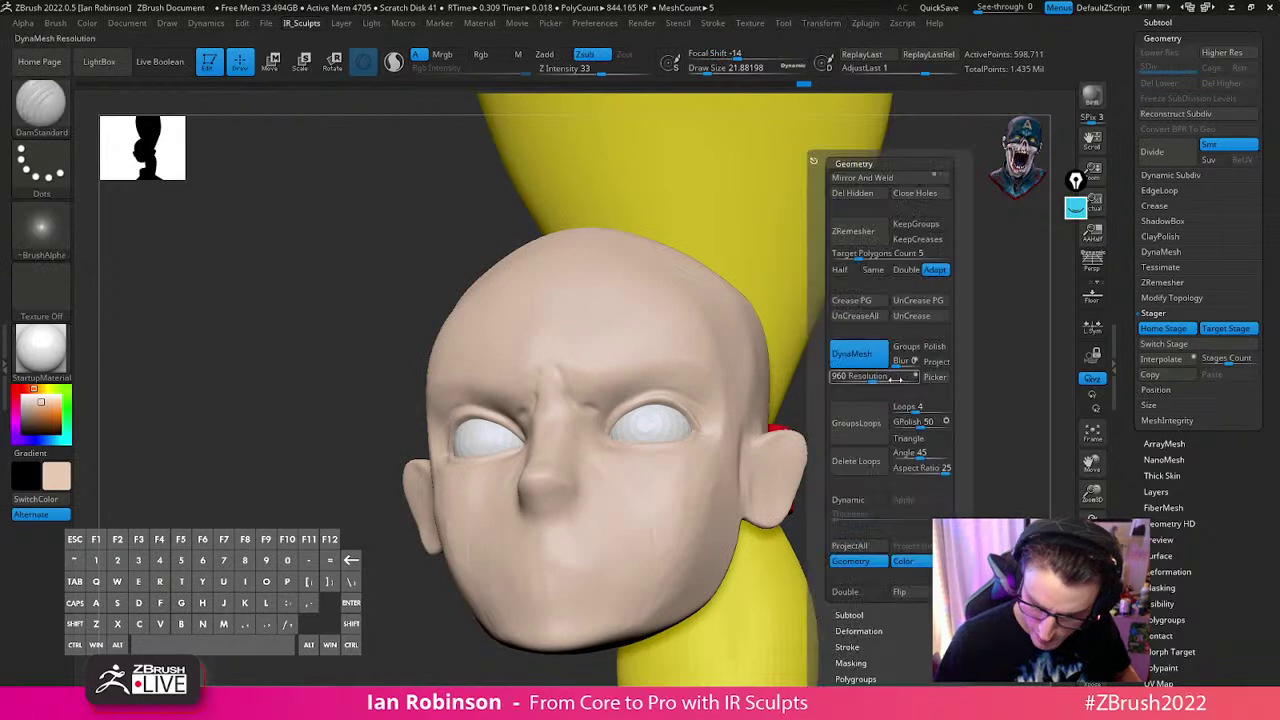
{"action": "left_click_drag", "start_coordinate": [914, 377], "coordinate": [935, 402], "text": "ctrl"}
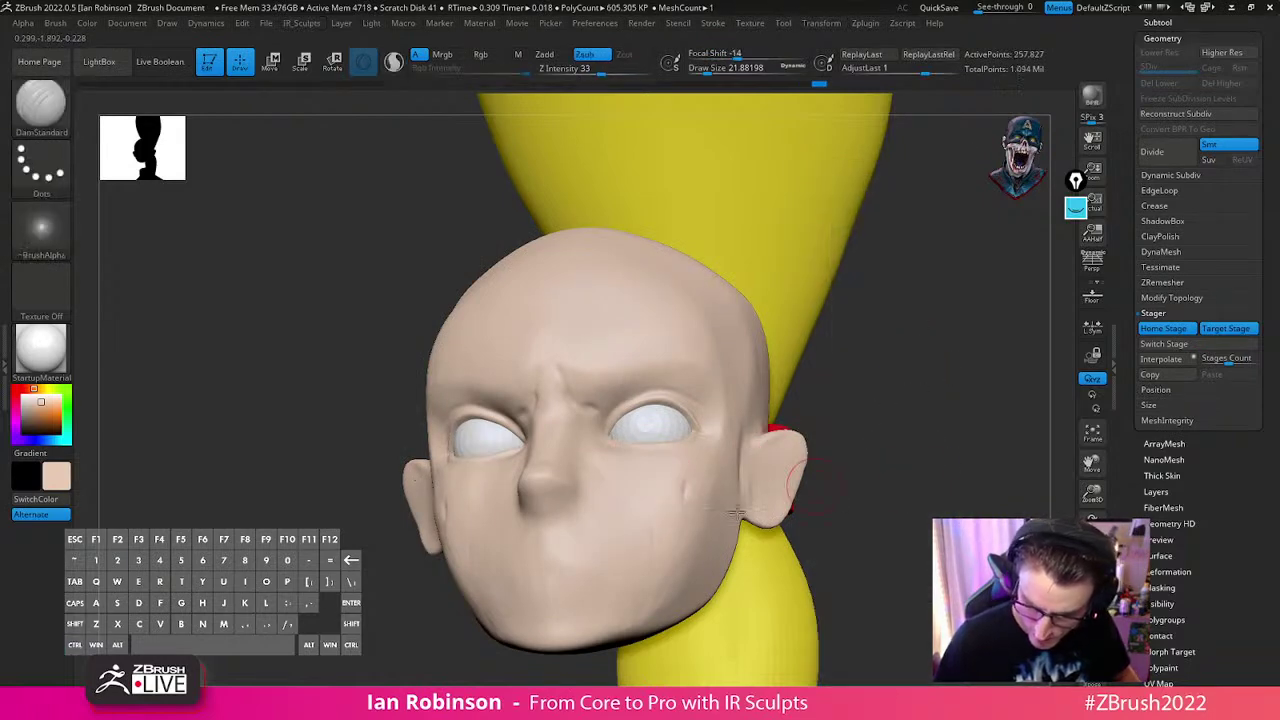
Reduce the DynaMesh resolution further and remesh the head into a coarser mesh
{"action": "key", "text": "shift+f"}
{"action": "key", "text": "space"}
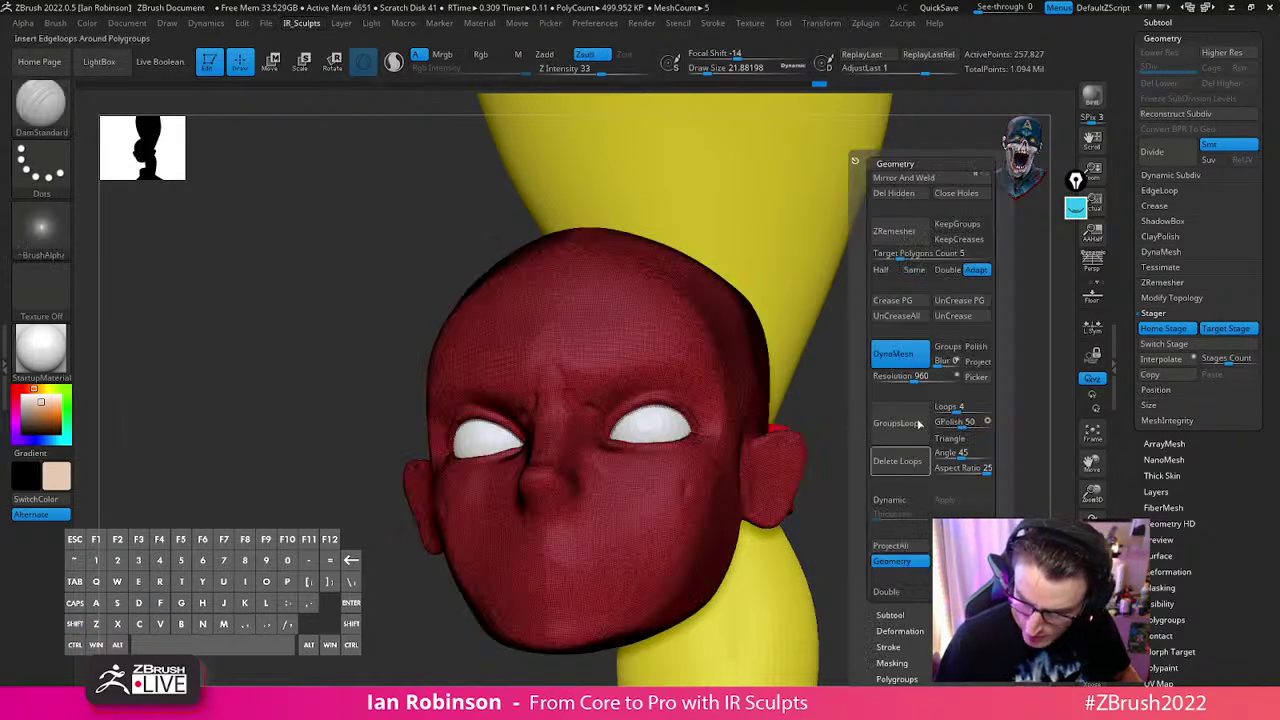
{"action": "left_click_drag", "start_coordinate": [903, 378], "coordinate": [845, 380]}
{"action": "key", "text": "shift"}
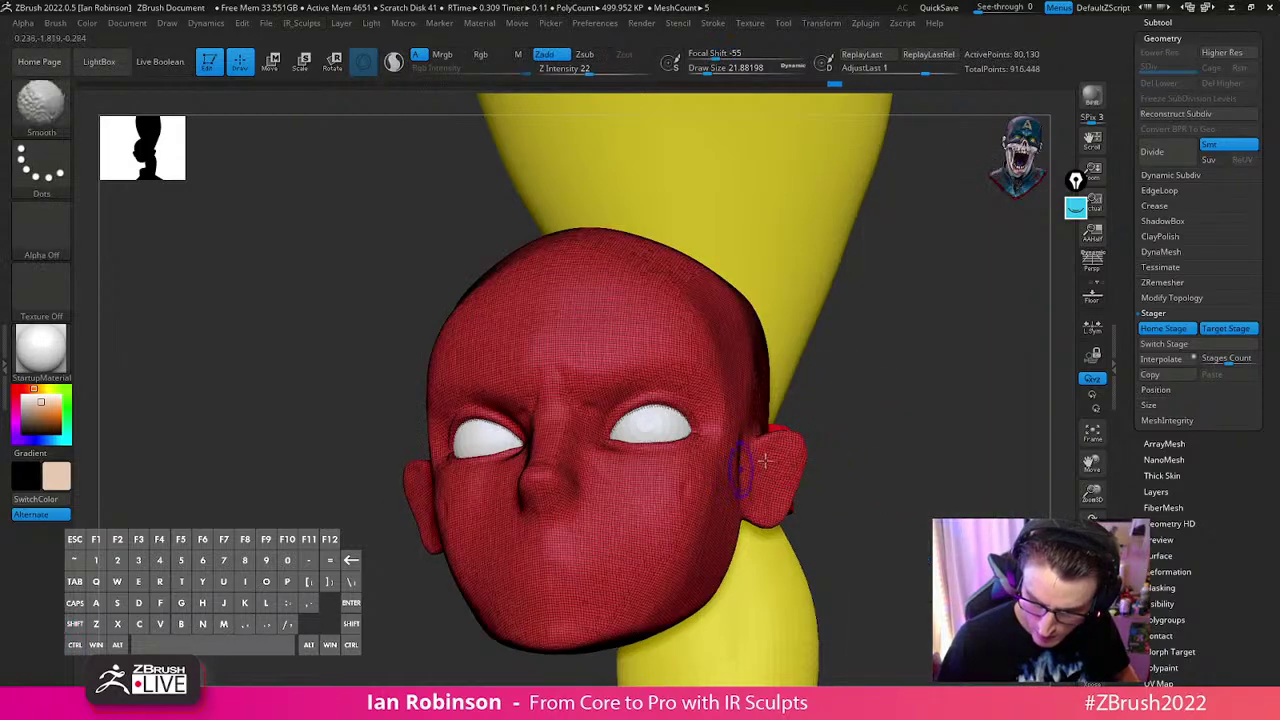
{"action": "key", "text": "space"}
{"action": "mouse_move", "coordinate": [987, 349]}
{"action": "left_mouse_down"}
{"action": "mouse_move", "coordinate": [905, 404]}
{"action": "mouse_move", "coordinate": [850, 380]}
{"action": "left_mouse_up"}
{"action": "key", "text": "shift+f"}
Smooth the marks on the cheeks and lower face at a draw size of about 34
{"action": "key", "text": "shift"}
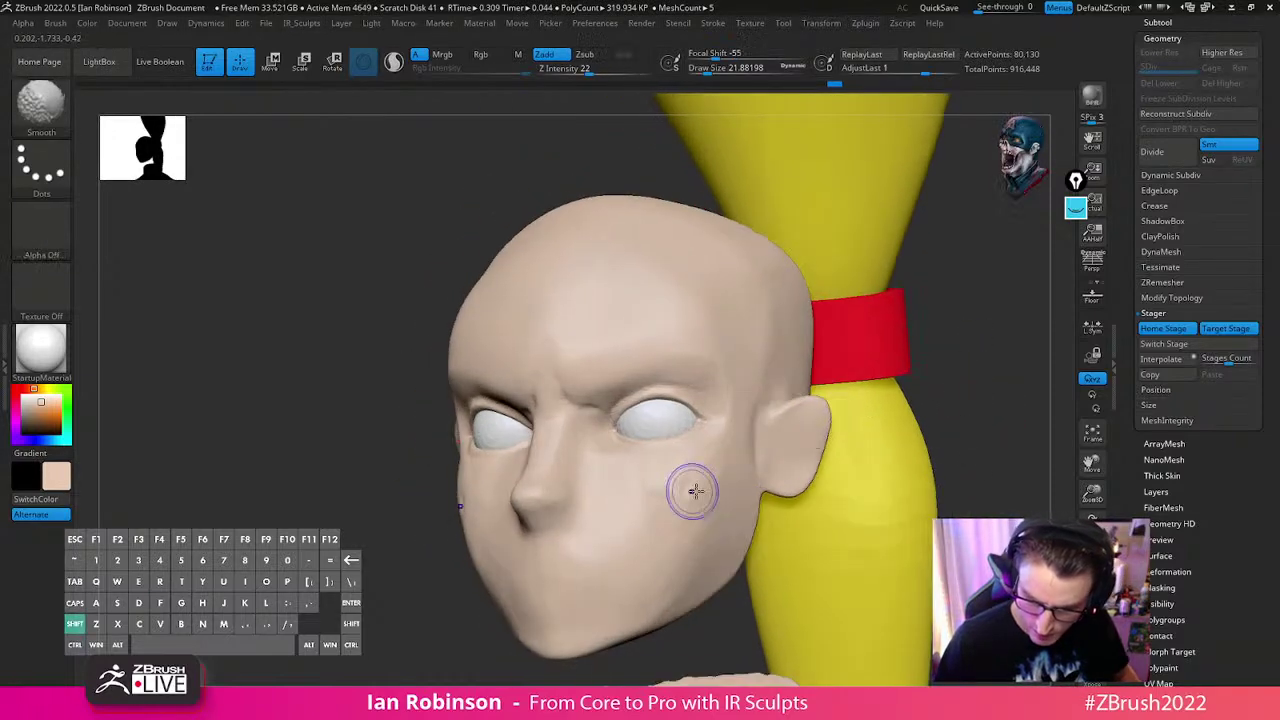
{"action": "key", "text": "s"}
{"action": "left_click_drag", "start_coordinate": [672, 503], "coordinate": [676, 502]}
{"action": "mouse_move", "coordinate": [676, 502]}
{"action": "right_mouse_down"}
{"action": "mouse_move", "coordinate": [705, 530]}
{"action": "mouse_move", "coordinate": [690, 505]}
{"action": "mouse_move", "coordinate": [749, 514]}
{"action": "mouse_move", "coordinate": [698, 537]}
{"action": "right_mouse_up"}
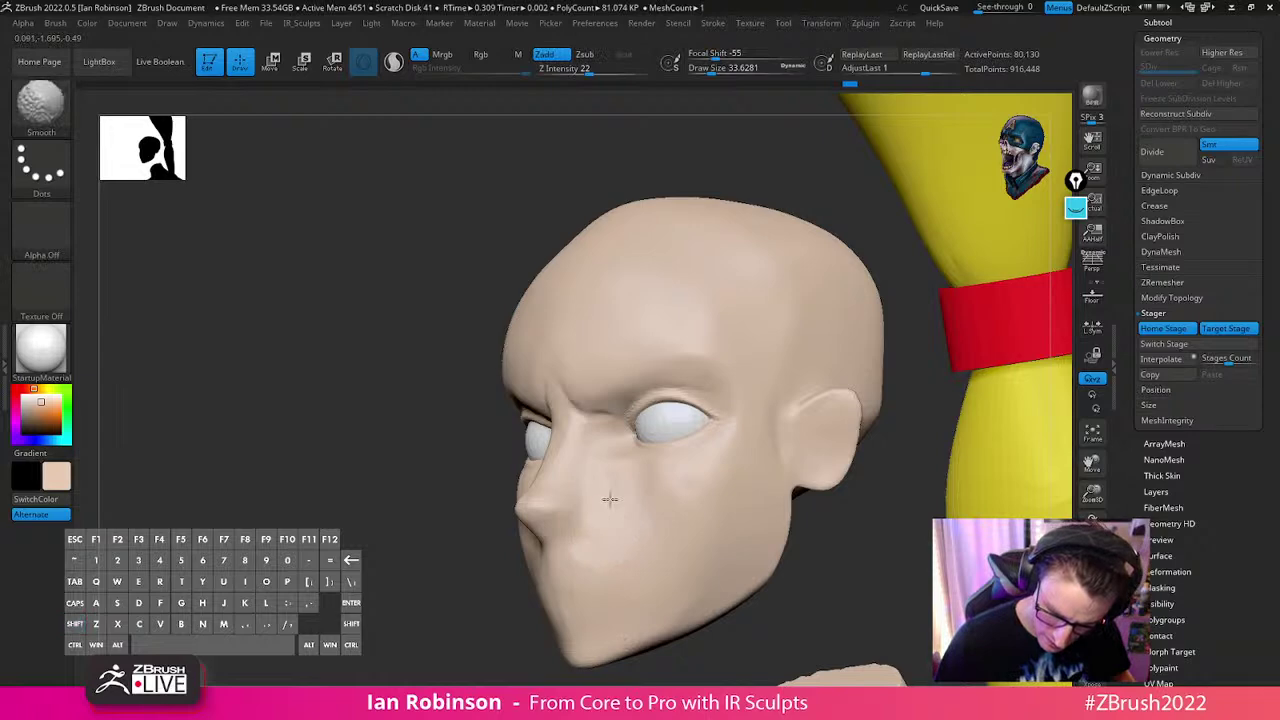
{"action": "right_click_drag", "start_coordinate": [610, 497], "coordinate": [640, 485]}
Deepen the brow creases and inner eye corners with DamStandard at a draw size of about 20
{"action": "key", "text": "s"}
{"action": "left_click", "coordinate": [614, 400]}
{"action": "mouse_move", "coordinate": [614, 400]}
{"action": "left_mouse_down"}
{"action": "mouse_move", "coordinate": [636, 392]}
{"action": "mouse_move", "coordinate": [599, 404]}
{"action": "left_mouse_up"}
{"action": "key", "text": "s"}
{"action": "mouse_move", "coordinate": [599, 404]}
{"action": "right_mouse_down"}
{"action": "mouse_move", "coordinate": [634, 370]}
{"action": "mouse_move", "coordinate": [626, 440]}
{"action": "mouse_move", "coordinate": [633, 423]}
{"action": "right_mouse_up"}
{"action": "key", "text": "s"}
{"action": "left_click_drag", "start_coordinate": [632, 424], "coordinate": [571, 429]}
{"action": "mouse_move", "coordinate": [571, 429]}
{"action": "right_mouse_down"}
{"action": "mouse_move", "coordinate": [603, 457]}
{"action": "mouse_move", "coordinate": [578, 457]}
{"action": "right_mouse_up"}
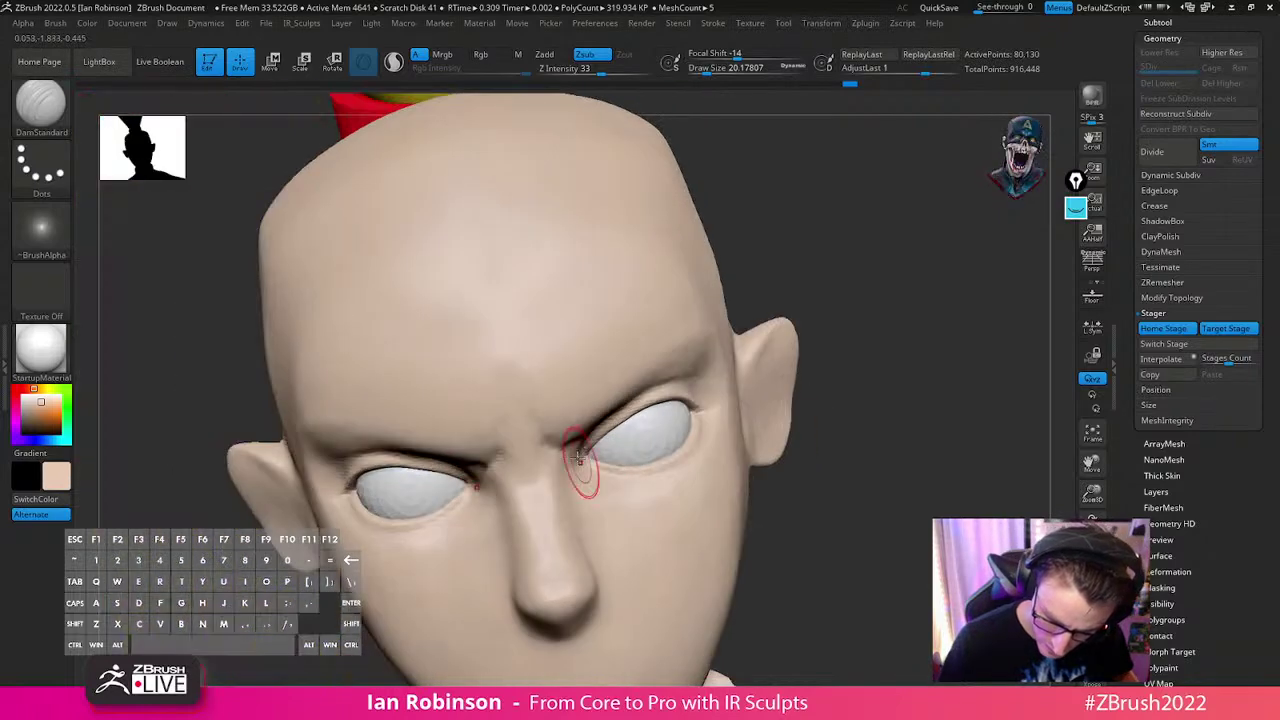
Shape the inner brows and eye corners into a stronger scowl with the Move brush at a draw size of about 22
{"action": "key", "text": "b"}
{"action": "key", "text": "m"}
{"action": "key", "text": "v"}
{"action": "right_click_drag", "start_coordinate": [564, 452], "coordinate": [602, 477]}
{"action": "right_click_drag", "start_coordinate": [602, 477], "coordinate": [600, 455], "text": "alt"}
{"action": "right_click_drag", "start_coordinate": [906, 421], "coordinate": [817, 450]}
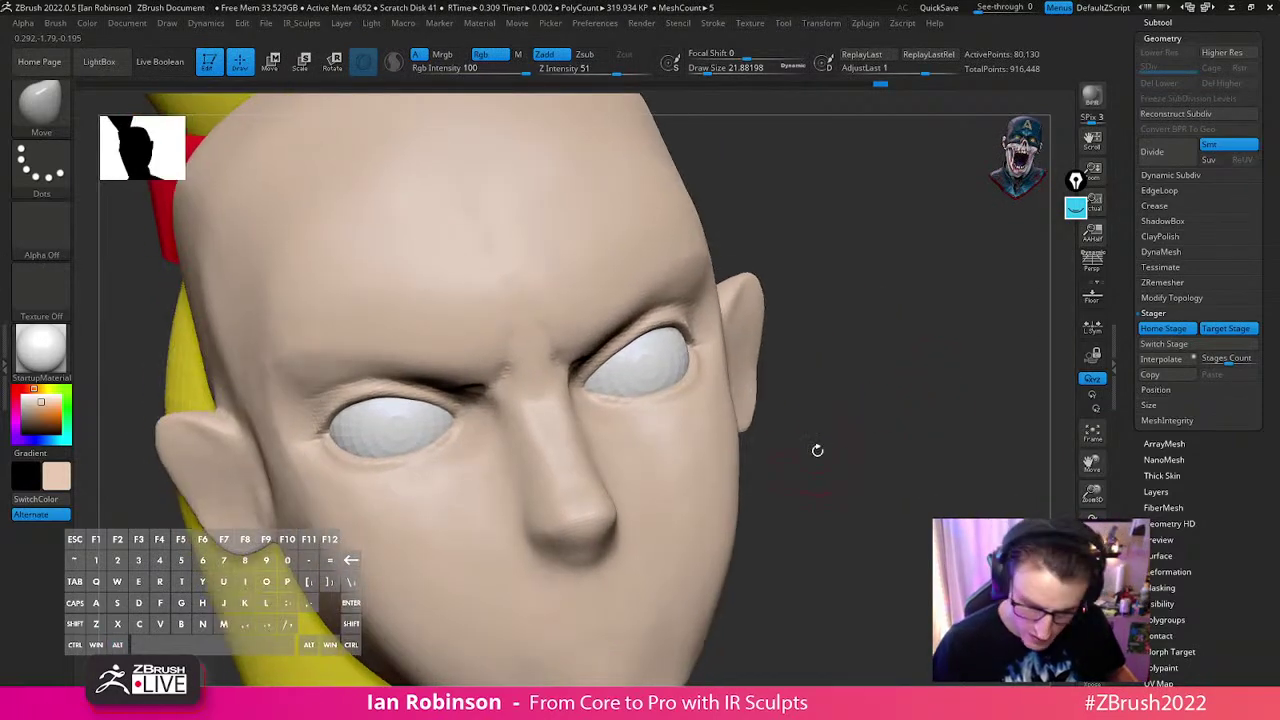
{"action": "right_click_drag", "start_coordinate": [752, 480], "coordinate": [791, 523]}
Reshape the nose tip and underside with the Move brush, reducing the draw size from about 29 to about 14
{"action": "mouse_move", "coordinate": [518, 553]}
{"action": "right_mouse_down"}
{"action": "mouse_move", "coordinate": [757, 514]}
{"action": "mouse_move", "coordinate": [680, 480]}
{"action": "mouse_move", "coordinate": [586, 466]}
{"action": "mouse_move", "coordinate": [560, 508]}
{"action": "mouse_move", "coordinate": [568, 460]}
{"action": "mouse_move", "coordinate": [563, 477]}
{"action": "right_mouse_up"}
{"action": "key", "text": "s"}
{"action": "left_click_drag", "start_coordinate": [557, 510], "coordinate": [564, 512]}
{"action": "mouse_move", "coordinate": [566, 510]}
{"action": "right_mouse_down"}
{"action": "mouse_move", "coordinate": [851, 403]}
{"action": "mouse_move", "coordinate": [577, 531]}
{"action": "mouse_move", "coordinate": [697, 463]}
{"action": "mouse_move", "coordinate": [575, 555]}
{"action": "right_mouse_up"}
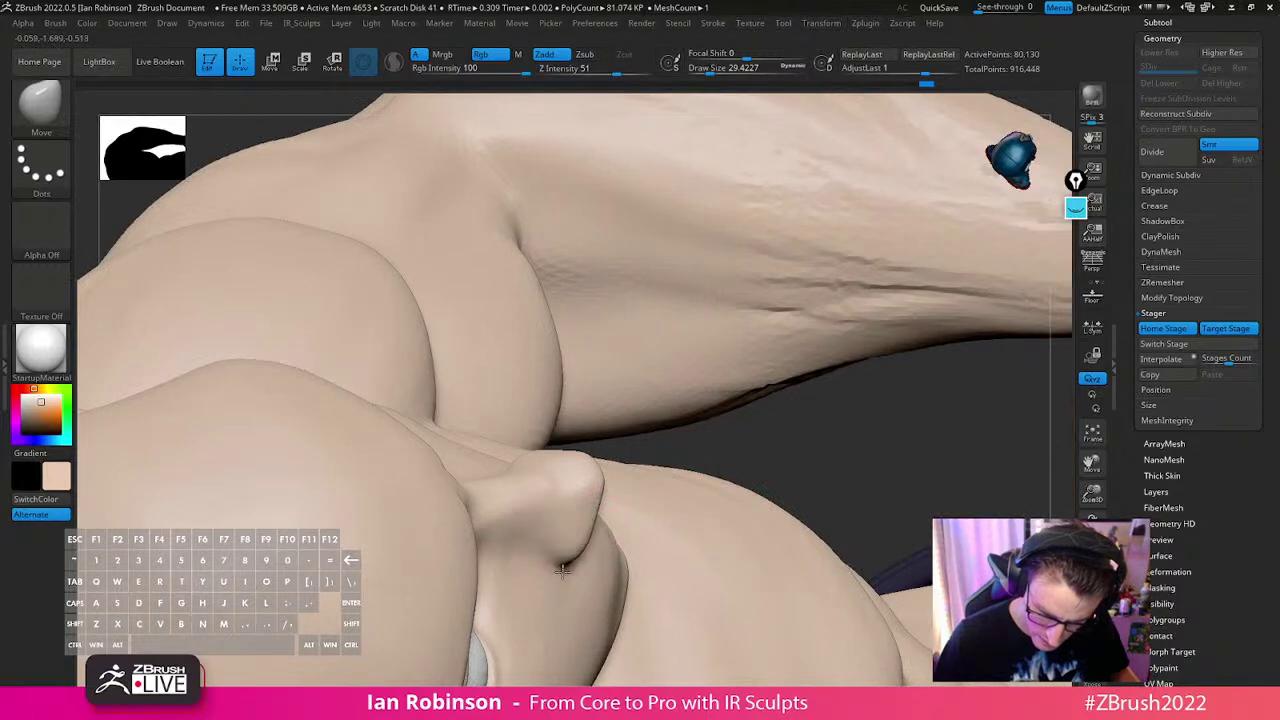
{"action": "right_click_drag", "start_coordinate": [703, 450], "coordinate": [633, 489]}
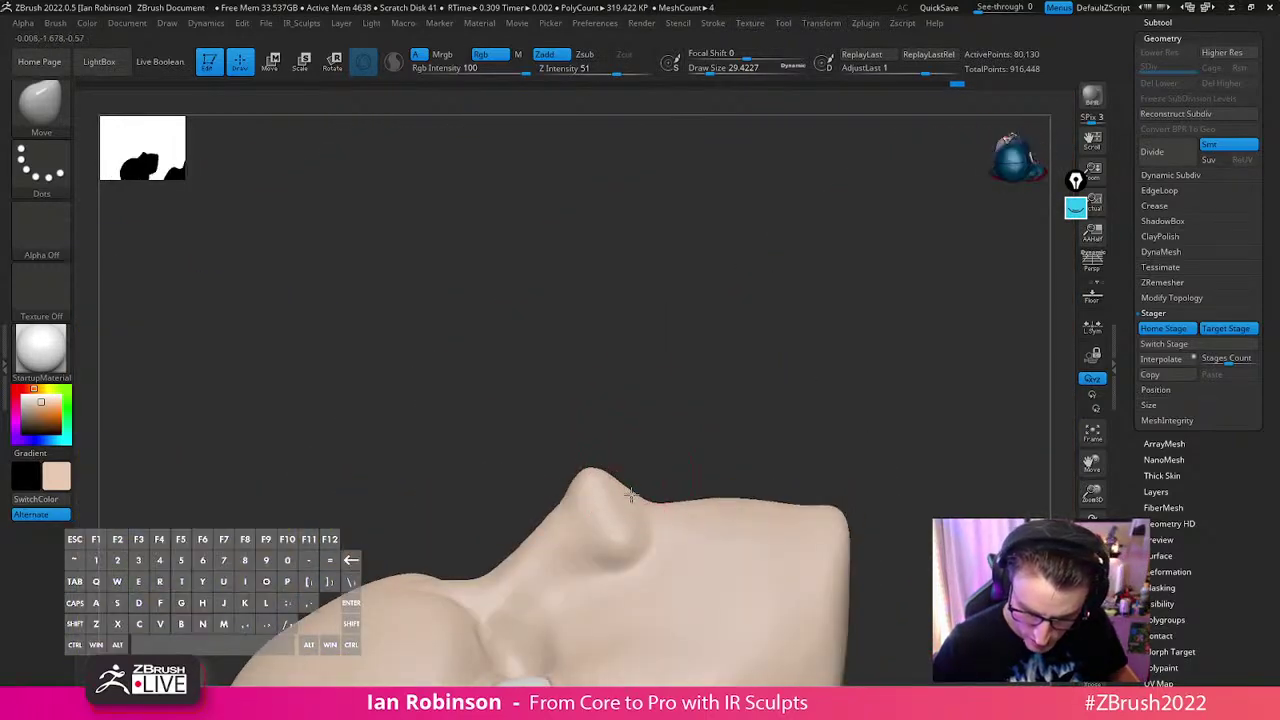
{"action": "right_click_drag", "start_coordinate": [691, 433], "coordinate": [640, 520]}
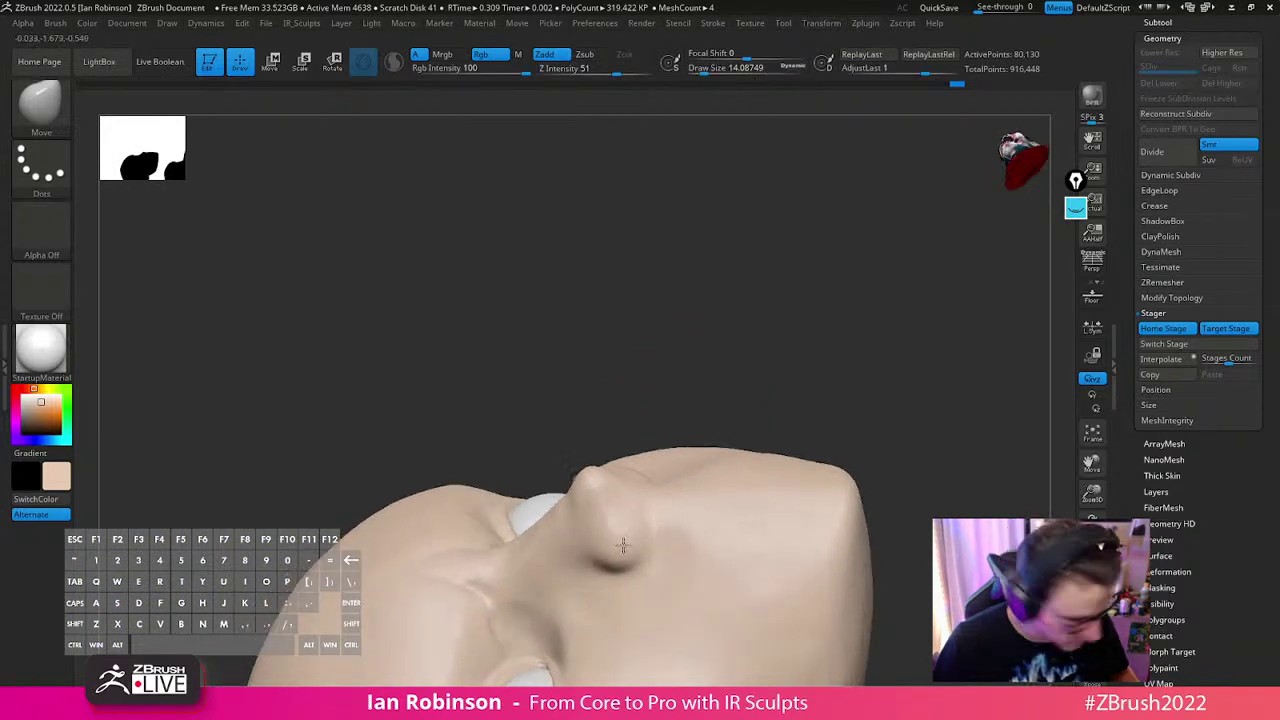
Build up the nostril wings and carve nostril hollows under the nose with ClayBuildup at a draw size of about 14
{"action": "key", "text": "b"}
{"action": "key", "text": "c"}
{"action": "key", "text": "b"}
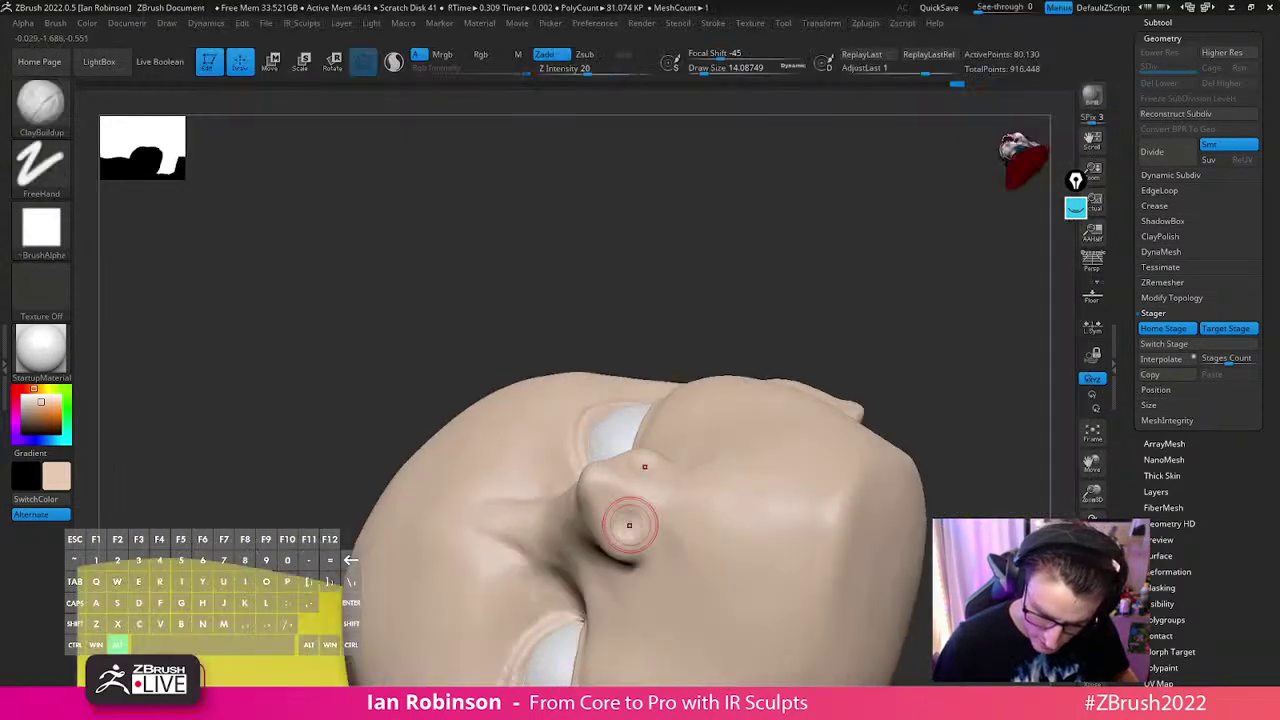
{"action": "right_click_drag", "start_coordinate": [653, 510], "coordinate": [643, 537]}
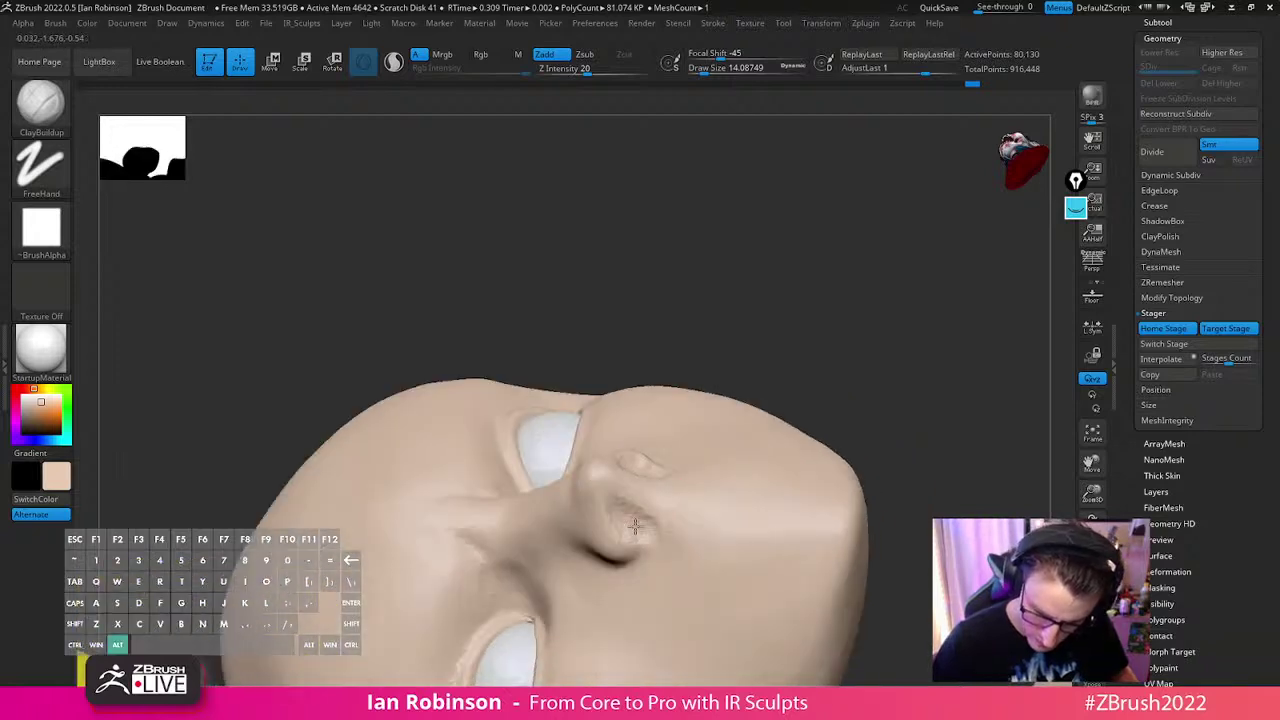
{"action": "left_click_drag", "start_coordinate": [623, 518], "coordinate": [642, 526], "text": "alt"}
Remesh the head with DynaMesh at a raised resolution and continue hollowing the nostrils with ClayBuildup
{"action": "key", "text": "2"}
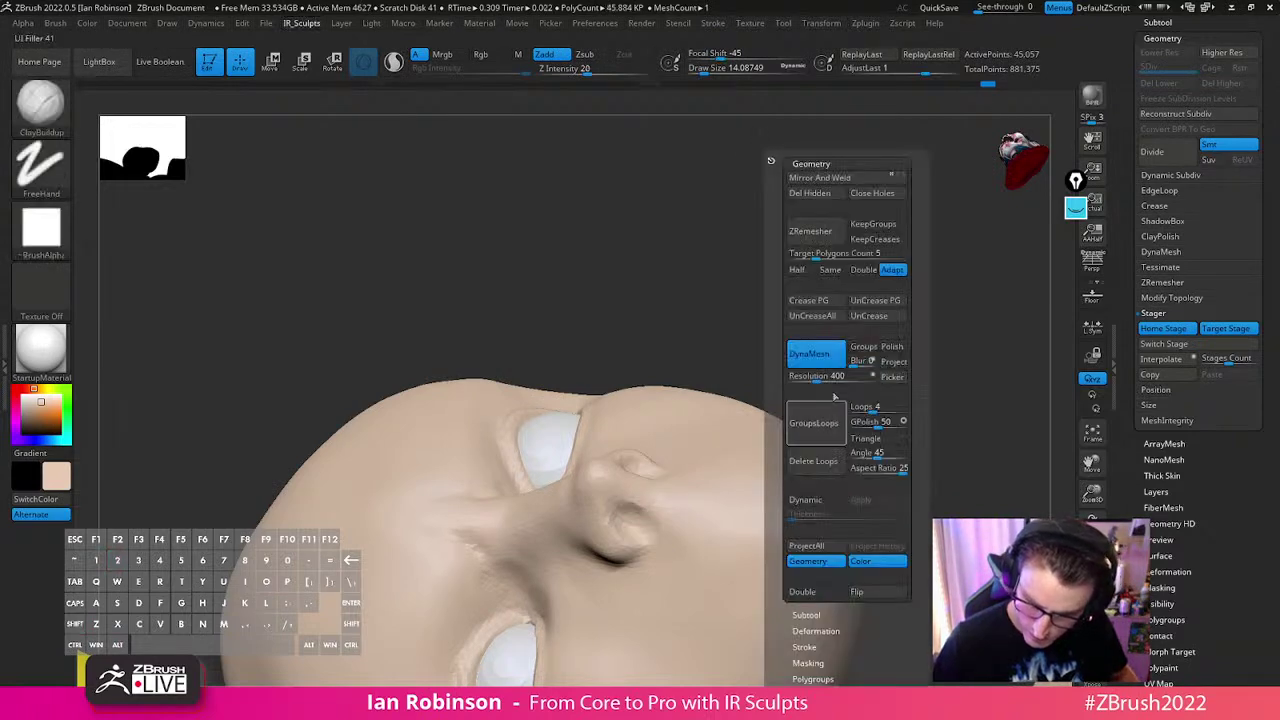
{"action": "mouse_move", "coordinate": [814, 378]}
{"action": "left_mouse_down"}
{"action": "mouse_move", "coordinate": [828, 378]}
{"action": "mouse_move", "coordinate": [792, 345]}
{"action": "mouse_move", "coordinate": [851, 354]}
{"action": "mouse_move", "coordinate": [800, 310]}
{"action": "left_mouse_up"}
{"action": "key", "text": "s"}
{"action": "left_click_drag", "start_coordinate": [632, 531], "coordinate": [634, 531]}
{"action": "mouse_move", "coordinate": [634, 531]}
{"action": "right_mouse_down"}
{"action": "mouse_move", "coordinate": [640, 600]}
{"action": "mouse_move", "coordinate": [628, 546]}
{"action": "mouse_move", "coordinate": [608, 590]}
{"action": "right_mouse_up"}
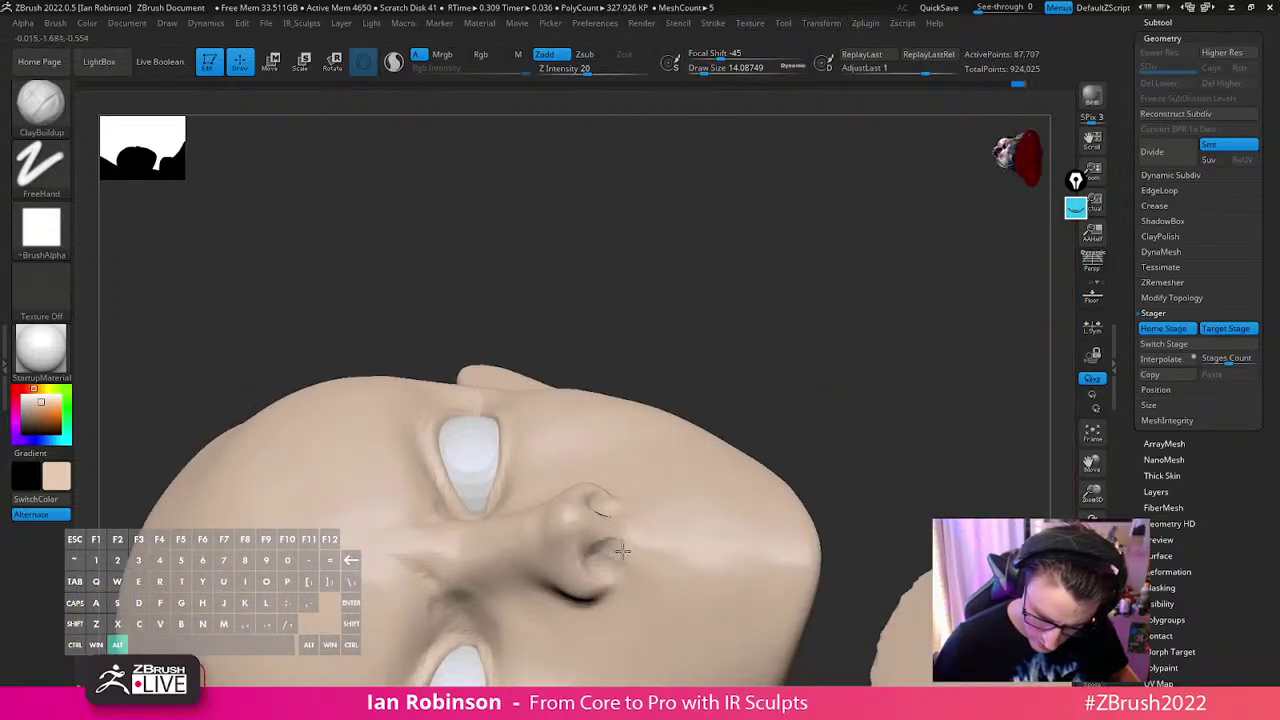
Carve the nostril openings deeper and define their edges with ClayBuildup at a draw size of about 9
{"action": "mouse_move", "coordinate": [623, 531]}
{"action": "right_mouse_down"}
{"action": "mouse_move", "coordinate": [791, 309]}
{"action": "mouse_move", "coordinate": [848, 354]}
{"action": "mouse_move", "coordinate": [731, 397]}
{"action": "mouse_move", "coordinate": [657, 611]}
{"action": "mouse_move", "coordinate": [605, 500]}
{"action": "mouse_move", "coordinate": [606, 549]}
{"action": "mouse_move", "coordinate": [594, 471]}
{"action": "right_mouse_up"}
{"action": "key", "text": "s"}
{"action": "left_click_drag", "start_coordinate": [566, 453], "coordinate": [560, 454]}
{"action": "right_click_drag", "start_coordinate": [563, 454], "coordinate": [500, 452]}
{"action": "mouse_move", "coordinate": [556, 455]}
{"action": "left_mouse_down", "text": "alt"}
{"action": "mouse_move", "coordinate": [566, 447]}
{"action": "mouse_move", "coordinate": [566, 463]}
{"action": "left_mouse_up", "text": "alt"}
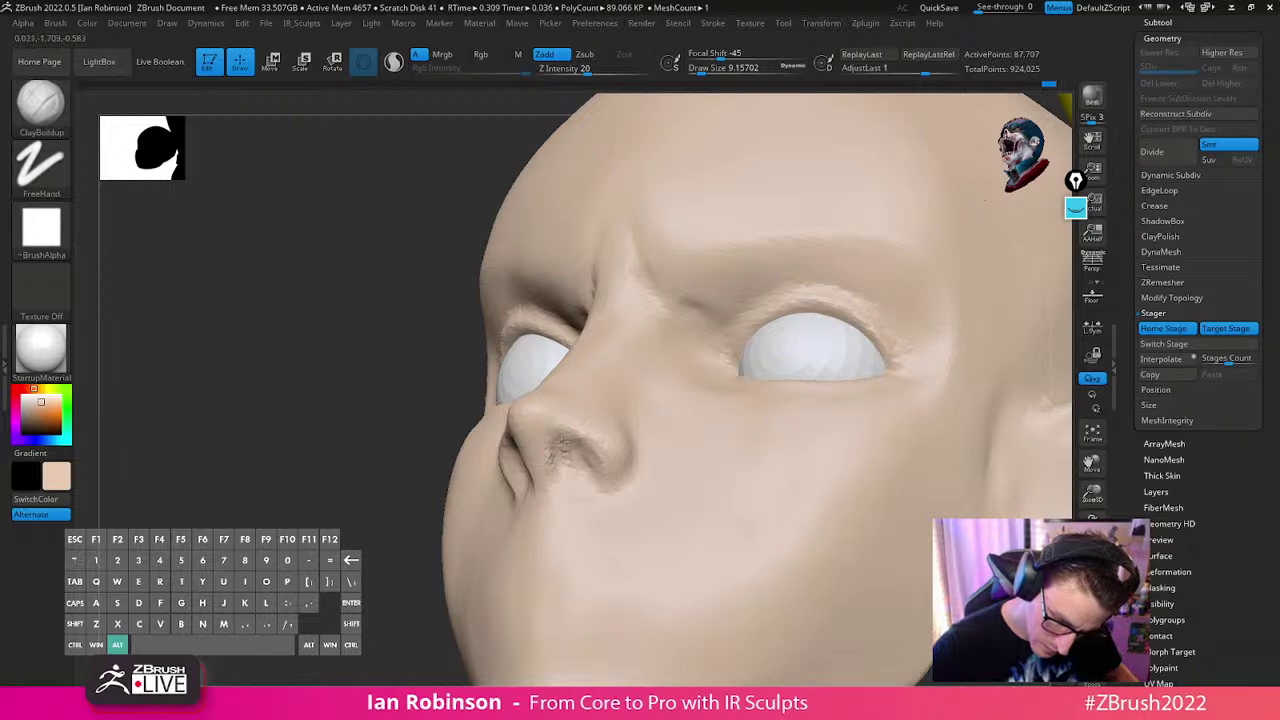
{"action": "right_click_drag", "start_coordinate": [565, 455], "coordinate": [598, 494]}
{"action": "mouse_move", "coordinate": [581, 460]}
{"action": "left_mouse_down", "text": "alt"}
{"action": "mouse_move", "coordinate": [552, 464]}
{"action": "mouse_move", "coordinate": [572, 469]}
{"action": "left_mouse_up", "text": "alt"}
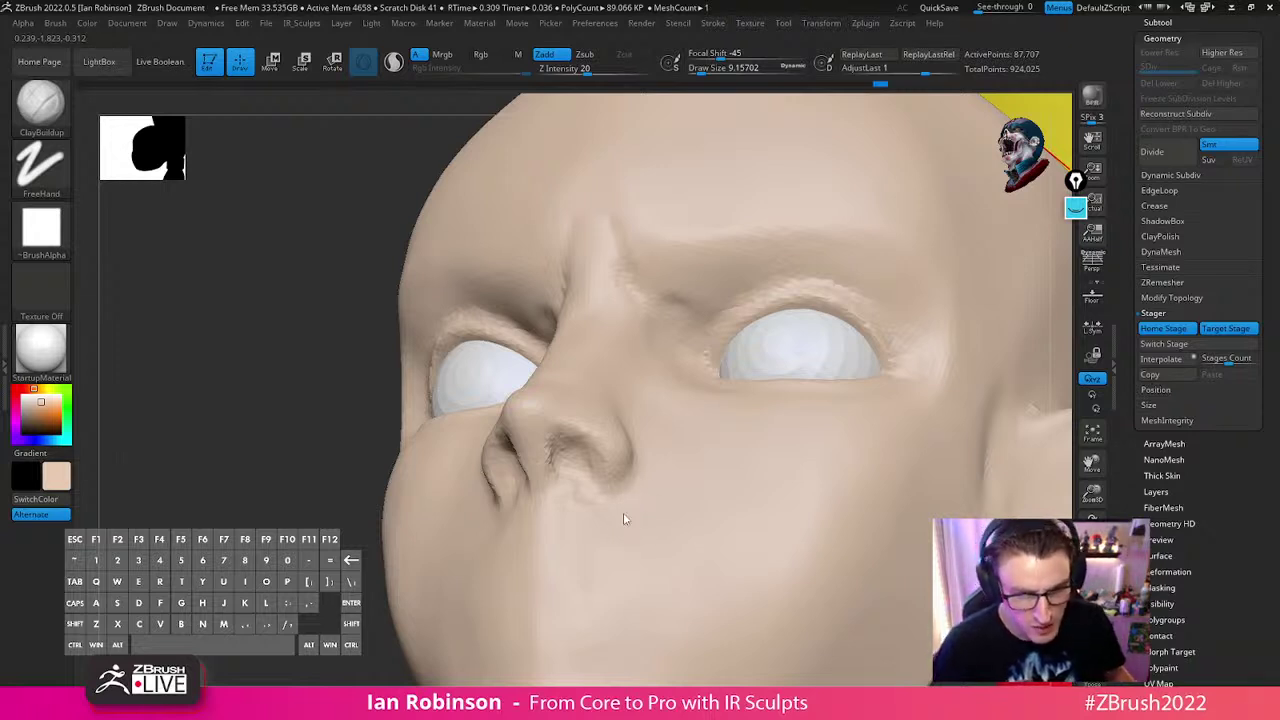
{"action": "mouse_move", "coordinate": [571, 451]}
{"action": "left_mouse_down", "text": "alt"}
{"action": "mouse_move", "coordinate": [551, 447]}
{"action": "mouse_move", "coordinate": [577, 463]}
{"action": "left_mouse_up", "text": "alt"}
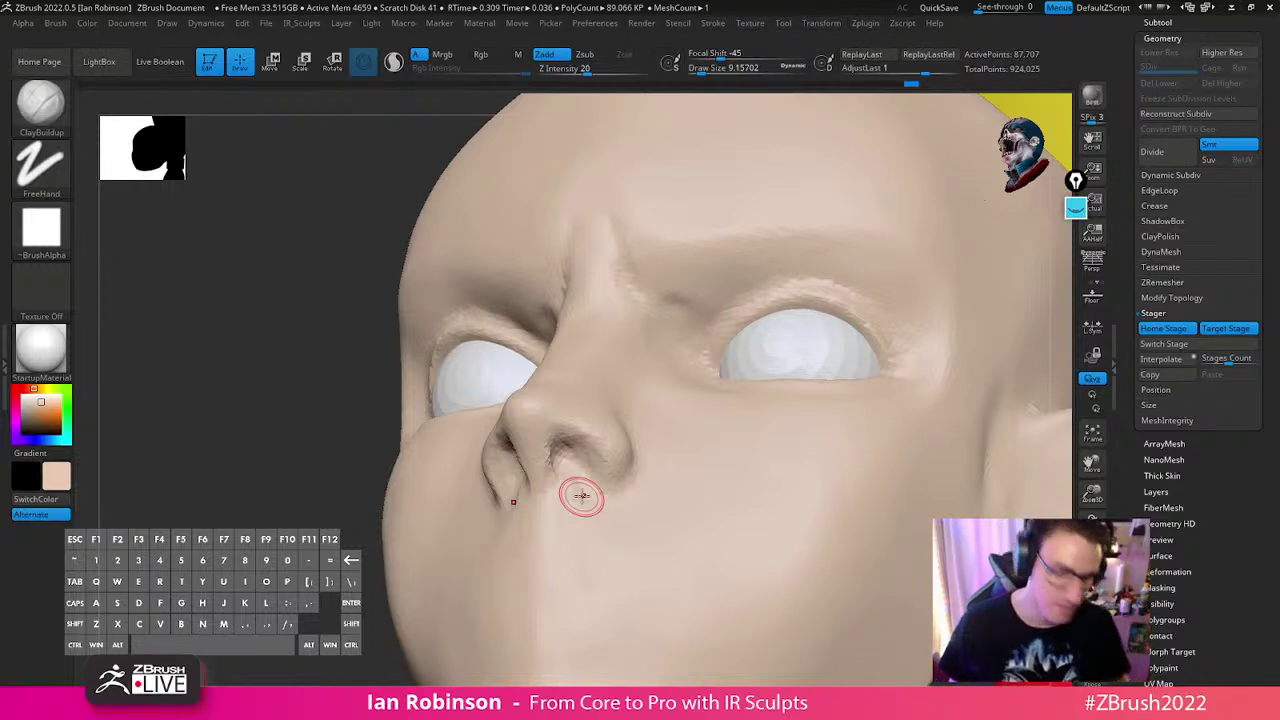
Smooth the base of the nose and rework the nostrils with ClayBuildup at a draw size of about 22
{"action": "right_click_drag", "start_coordinate": [563, 486], "coordinate": [596, 487]}
{"action": "left_click_drag", "start_coordinate": [562, 457], "coordinate": [574, 496], "text": "shift"}
{"action": "key", "text": "s"}
{"action": "right_click_drag", "start_coordinate": [576, 497], "coordinate": [546, 499]}
{"action": "left_click_drag", "start_coordinate": [577, 487], "coordinate": [573, 489], "text": "alt"}
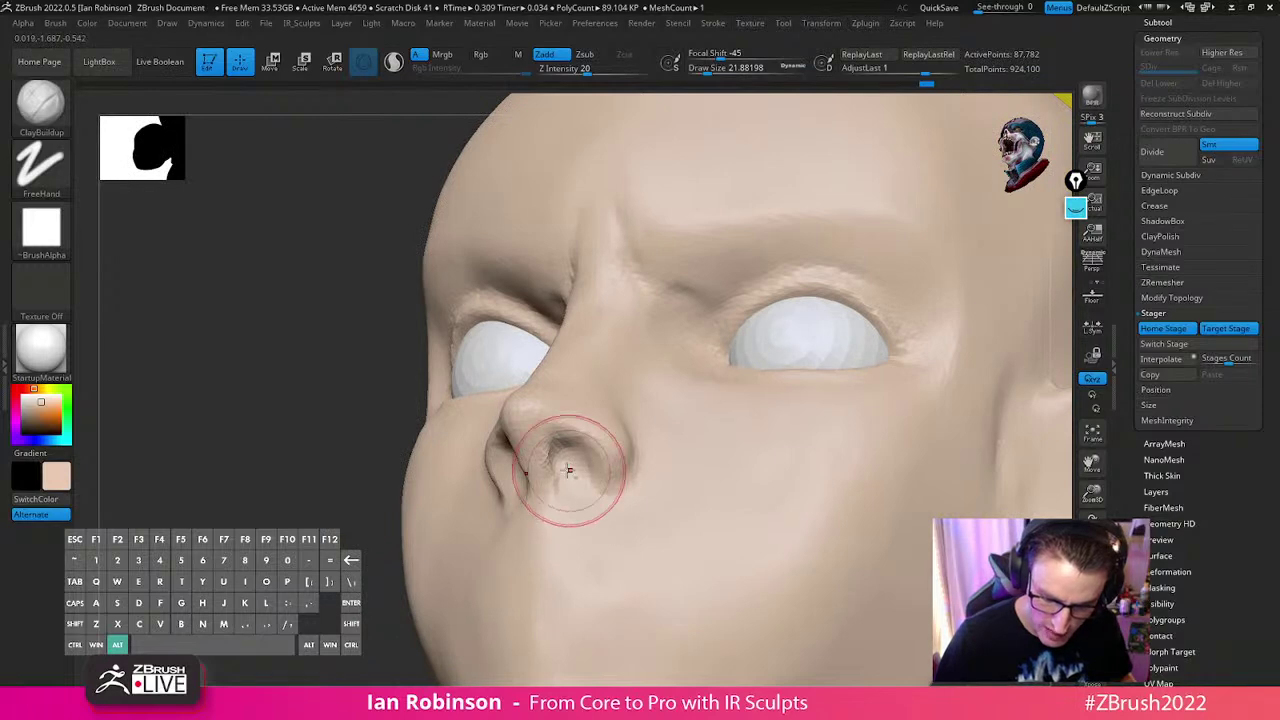
{"action": "right_click_drag", "start_coordinate": [586, 486], "coordinate": [610, 540], "text": "shift"}
Adjust the facial proportions around the eye and profile with the Move brush at a draw size of about 43
{"action": "right_click_drag", "start_coordinate": [831, 483], "coordinate": [629, 383]}
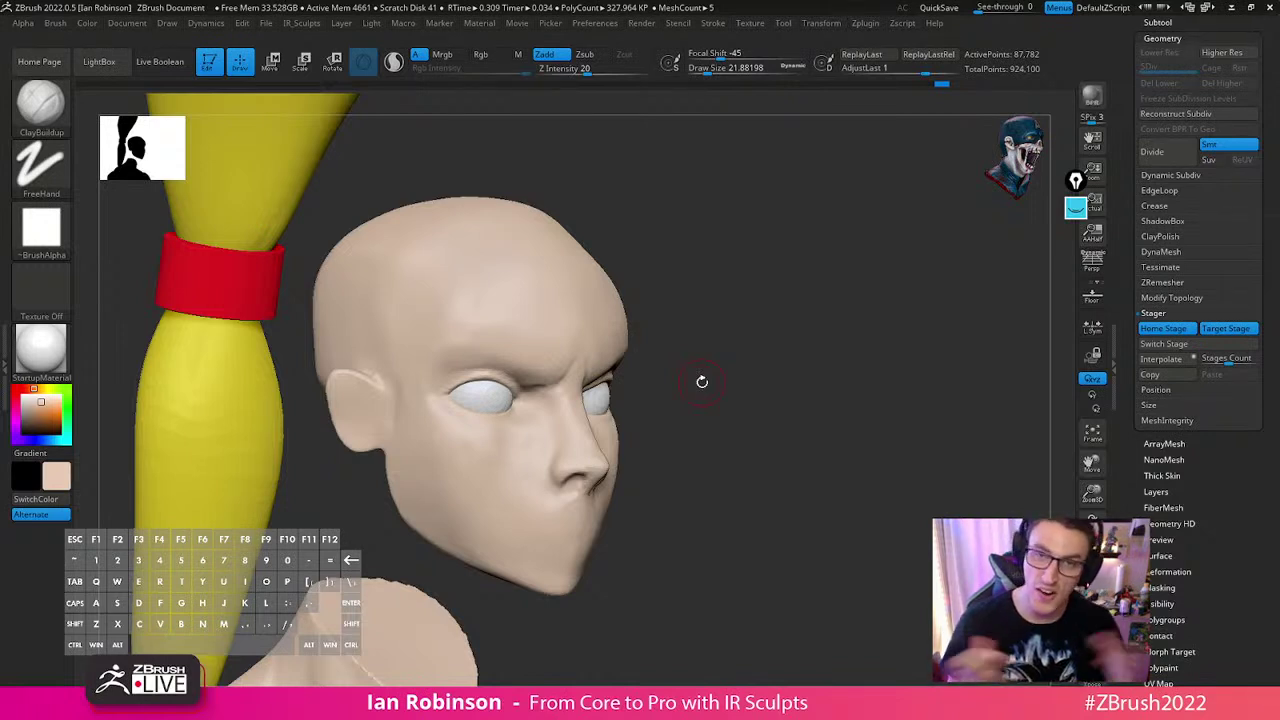
{"action": "mouse_move", "coordinate": [702, 382]}
{"action": "left_mouse_down", "text": "alt"}
{"action": "mouse_move", "coordinate": [786, 454]}
{"action": "mouse_move", "coordinate": [690, 410]}
{"action": "left_mouse_up", "text": "alt"}
{"action": "key", "text": "s"}
{"action": "left_click_drag", "start_coordinate": [511, 410], "coordinate": [519, 410]}
{"action": "key", "text": "b"}
{"action": "key", "text": "m"}
{"action": "key", "text": "v"}
{"action": "left_click_drag", "start_coordinate": [672, 386], "coordinate": [703, 352]}
{"action": "left_click_drag", "start_coordinate": [503, 410], "coordinate": [509, 417]}
{"action": "left_click_drag", "start_coordinate": [641, 398], "coordinate": [693, 401]}
{"action": "left_click_drag", "start_coordinate": [529, 406], "coordinate": [526, 403]}
Save the posed character tool in the KenMaster_BlockOut folder, overwriting the existing file
{"action": "left_click_drag", "start_coordinate": [788, 397], "coordinate": [880, 400], "text": "alt"}
{"action": "mouse_move", "coordinate": [900, 400]}
{"action": "left_mouse_down"}
{"action": "mouse_move", "coordinate": [829, 360]}
{"action": "mouse_move", "coordinate": [852, 307]}
{"action": "left_mouse_up"}
{"action": "right_click_drag", "start_coordinate": [852, 307], "coordinate": [909, 323]}
{"action": "scroll", "coordinate": [1200, 200], "scroll_direction": "up", "scroll_amount": 5}
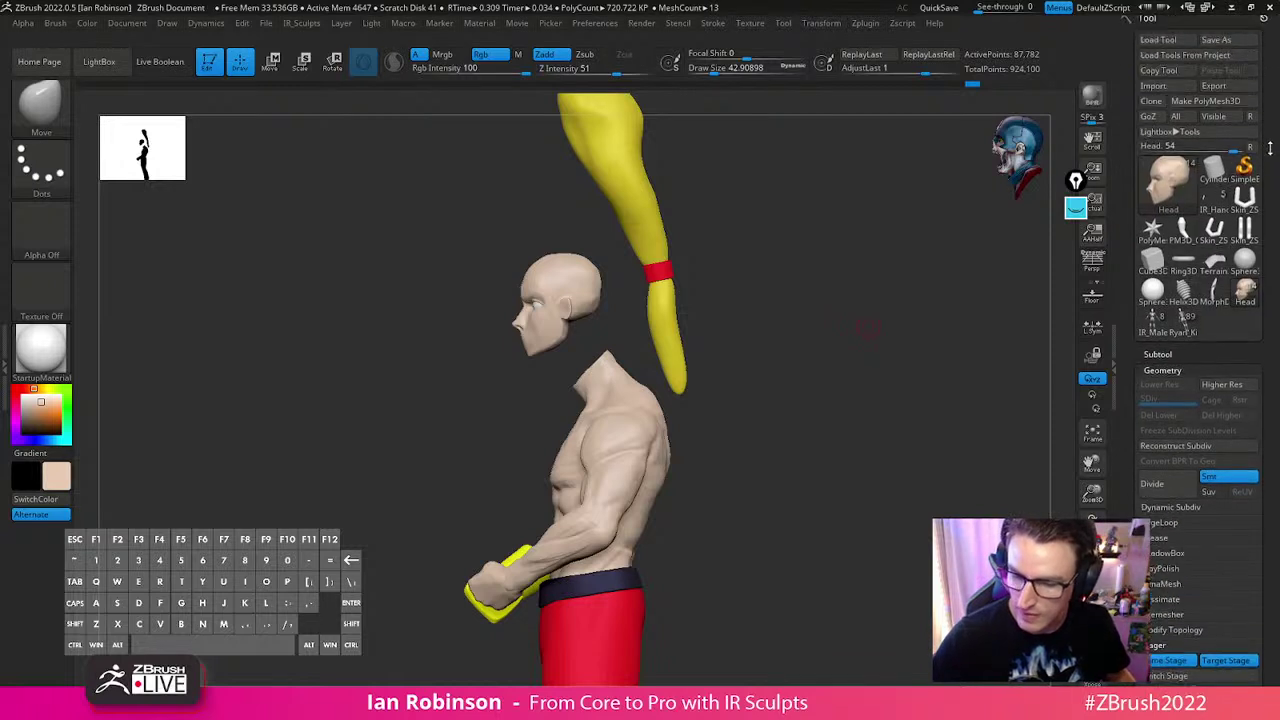
{"action": "left_click", "coordinate": [1222, 44]}
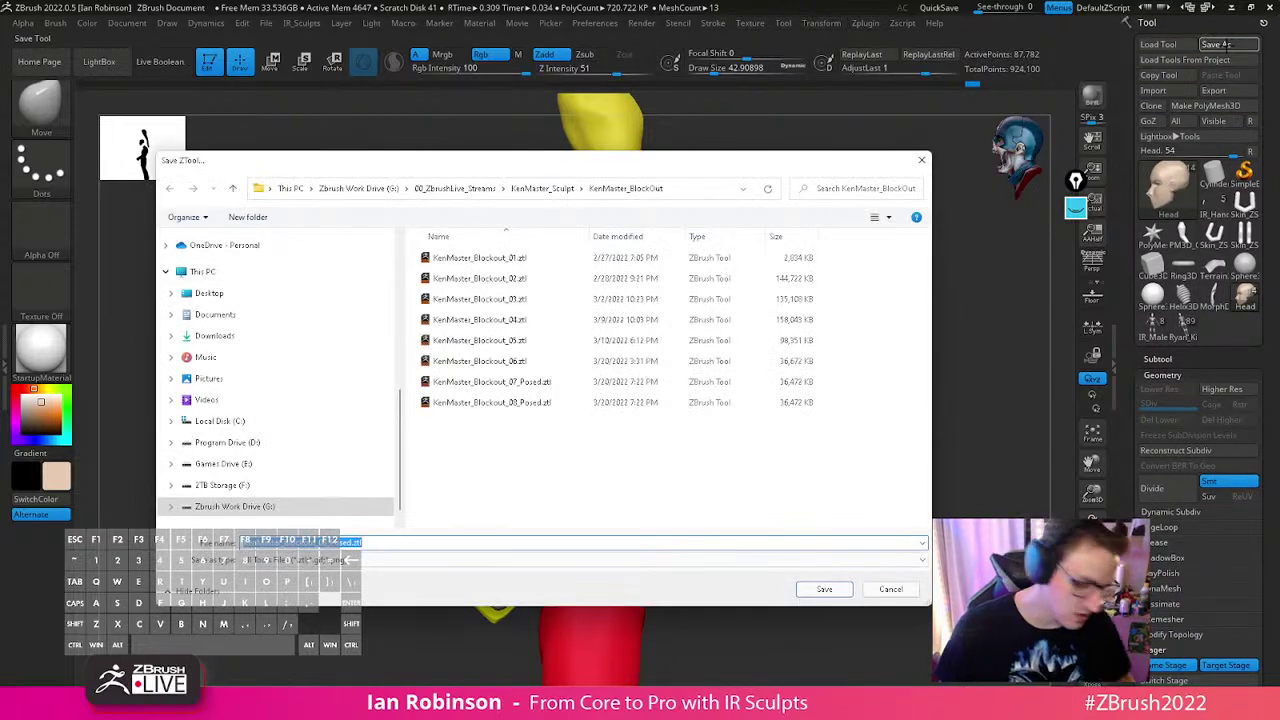
{"action": "key", "text": "Return"}
{"action": "key", "text": "y"}
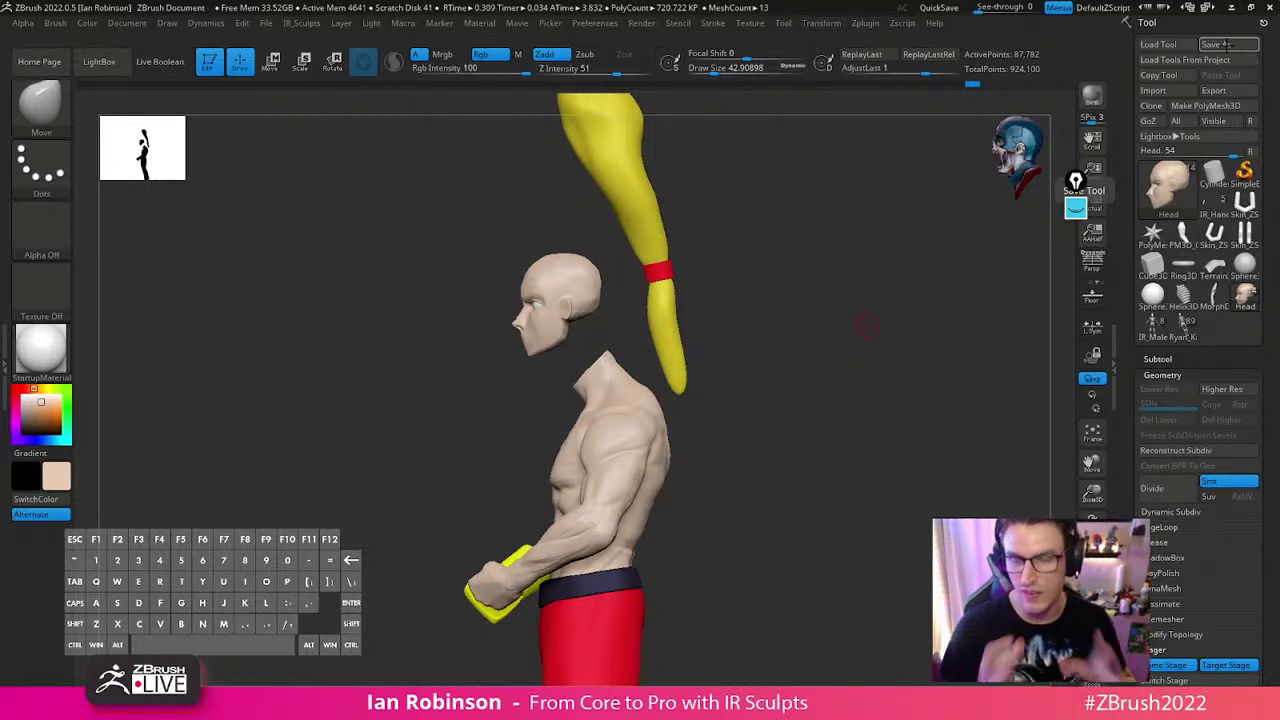
Switch to the Sphere3D tool, show its wireframe and convert it to a PolyMesh3D
{"action": "left_click_drag", "start_coordinate": [871, 464], "coordinate": [823, 437], "text": "alt"}
{"action": "left_click", "coordinate": [1244, 266]}
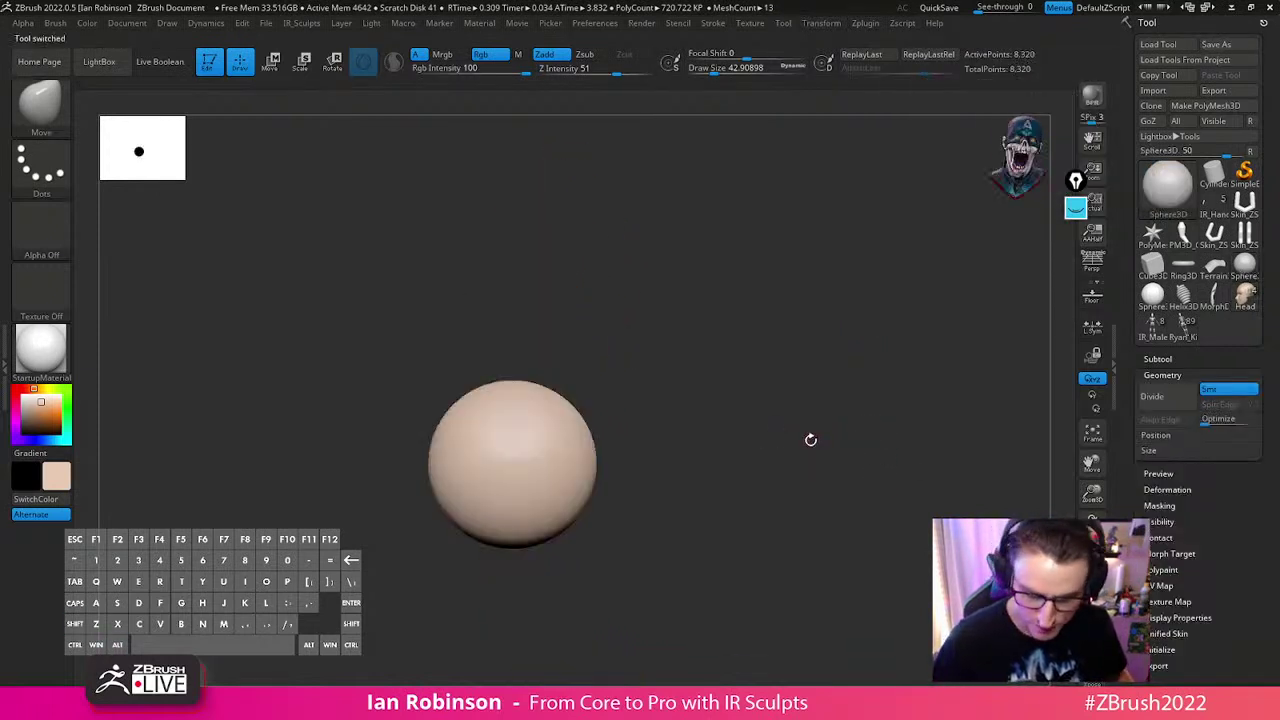
{"action": "key", "text": "shift+f"}
{"action": "left_click", "coordinate": [1210, 105]}
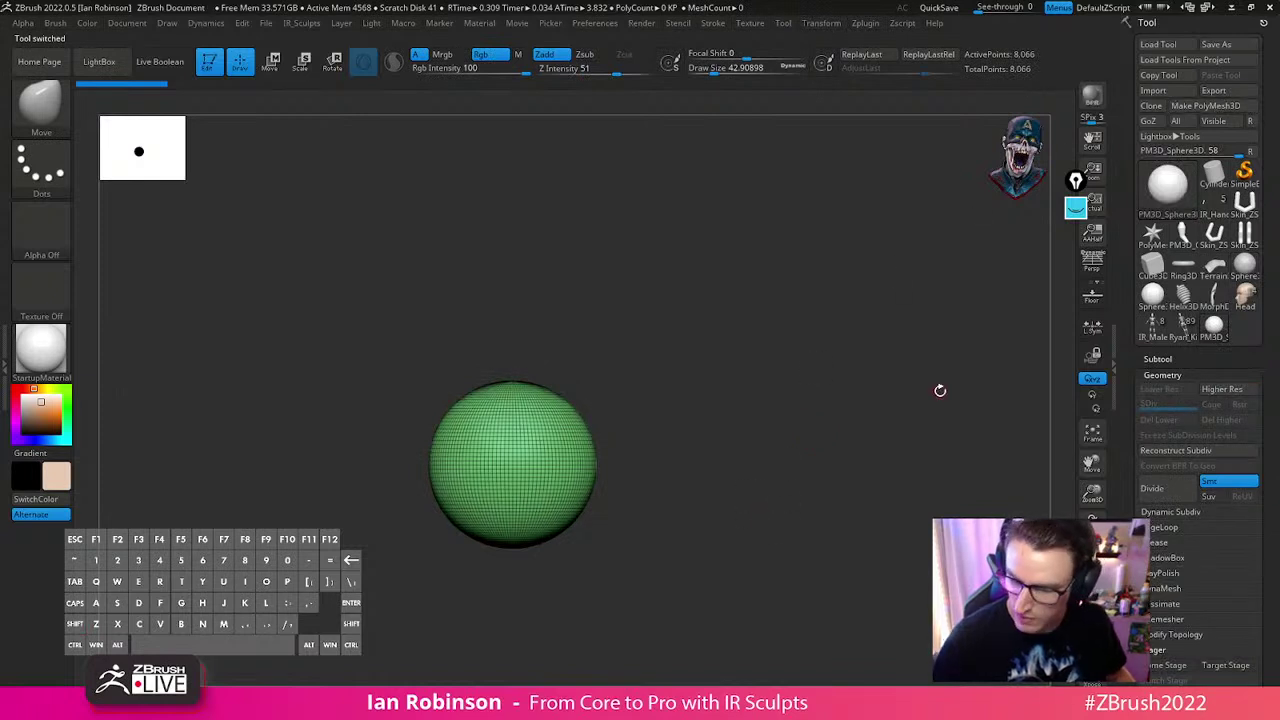
Set the brush draw size to about 88 and hide the wireframe on the sphere mesh
{"action": "mouse_move", "coordinate": [808, 415]}
{"action": "left_mouse_down", "text": "alt"}
{"action": "mouse_move", "coordinate": [811, 457]}
{"action": "mouse_move", "coordinate": [813, 404]}
{"action": "left_mouse_up", "text": "alt"}
{"action": "key", "text": "s"}
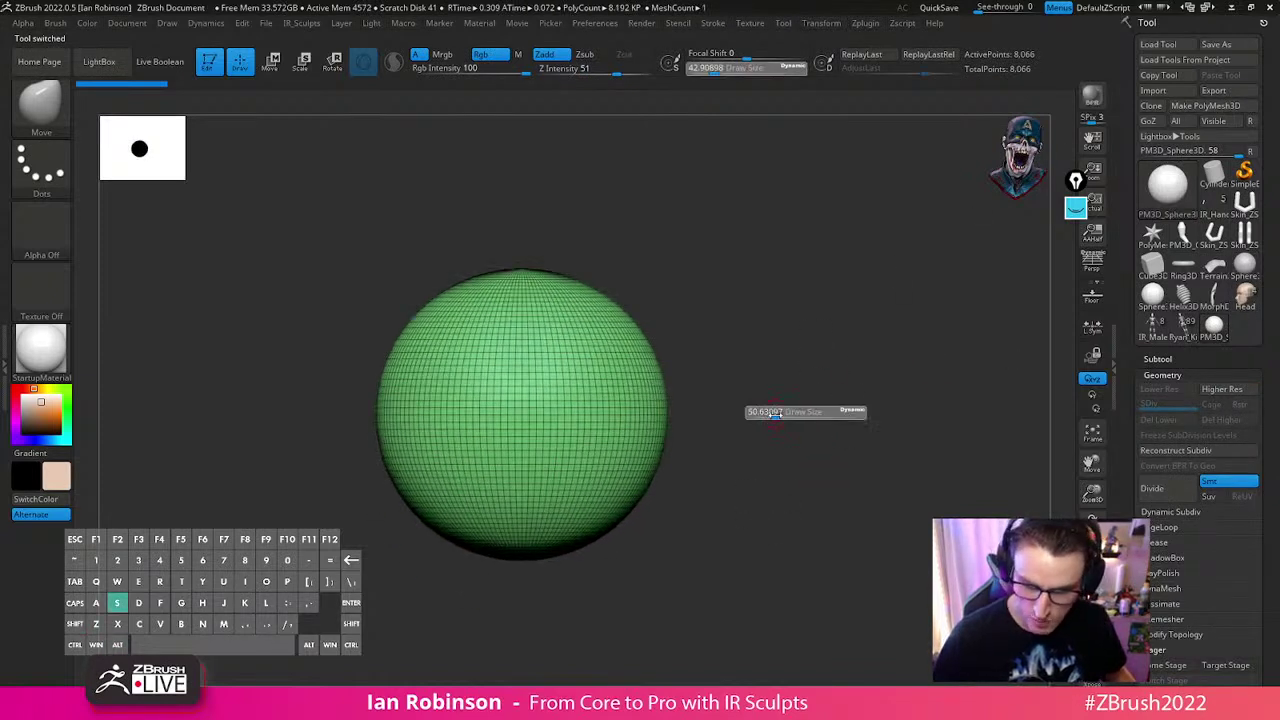
{"action": "left_click", "coordinate": [783, 413]}
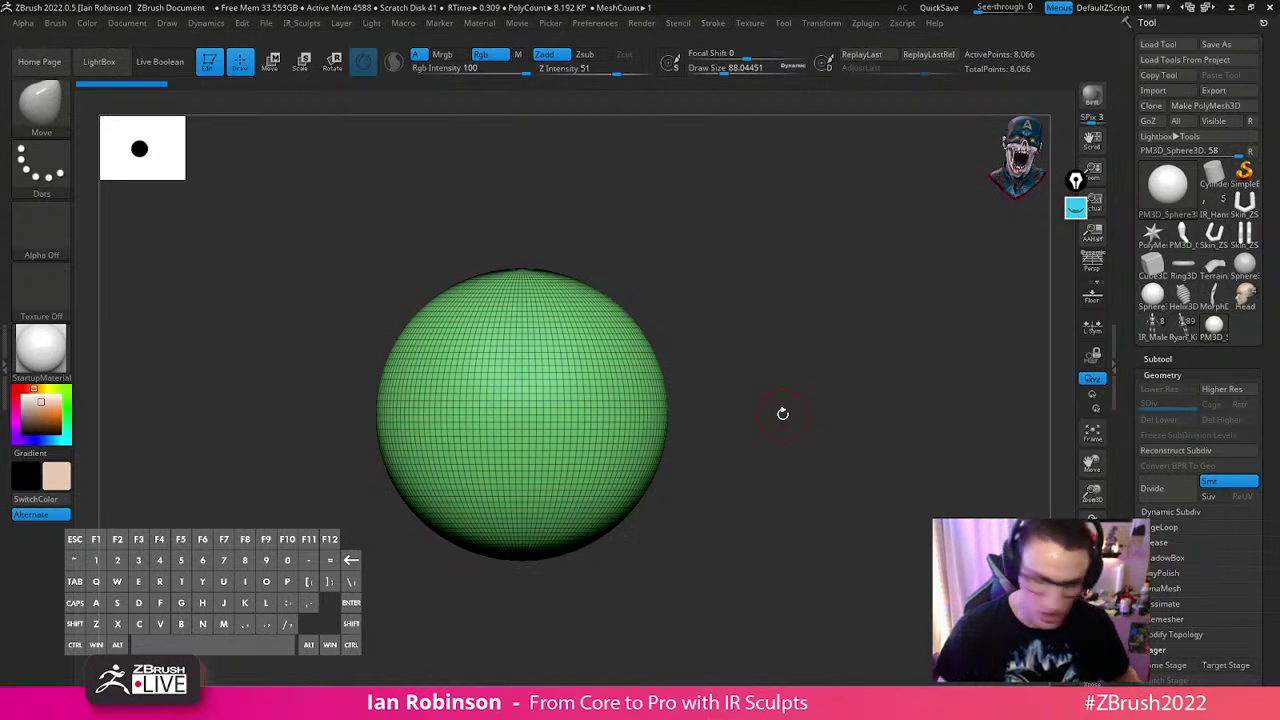
{"action": "left_click_drag", "start_coordinate": [762, 353], "coordinate": [756, 297], "text": "alt"}
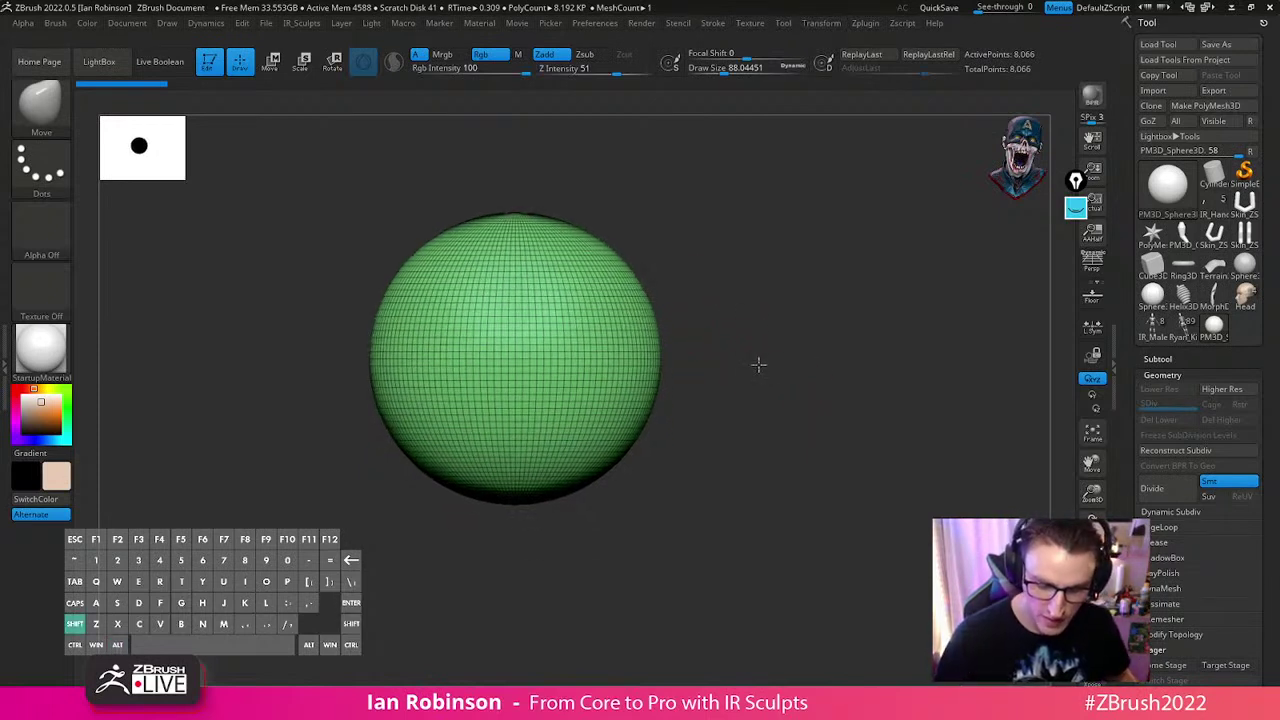
{"action": "key", "text": "shift+f"}
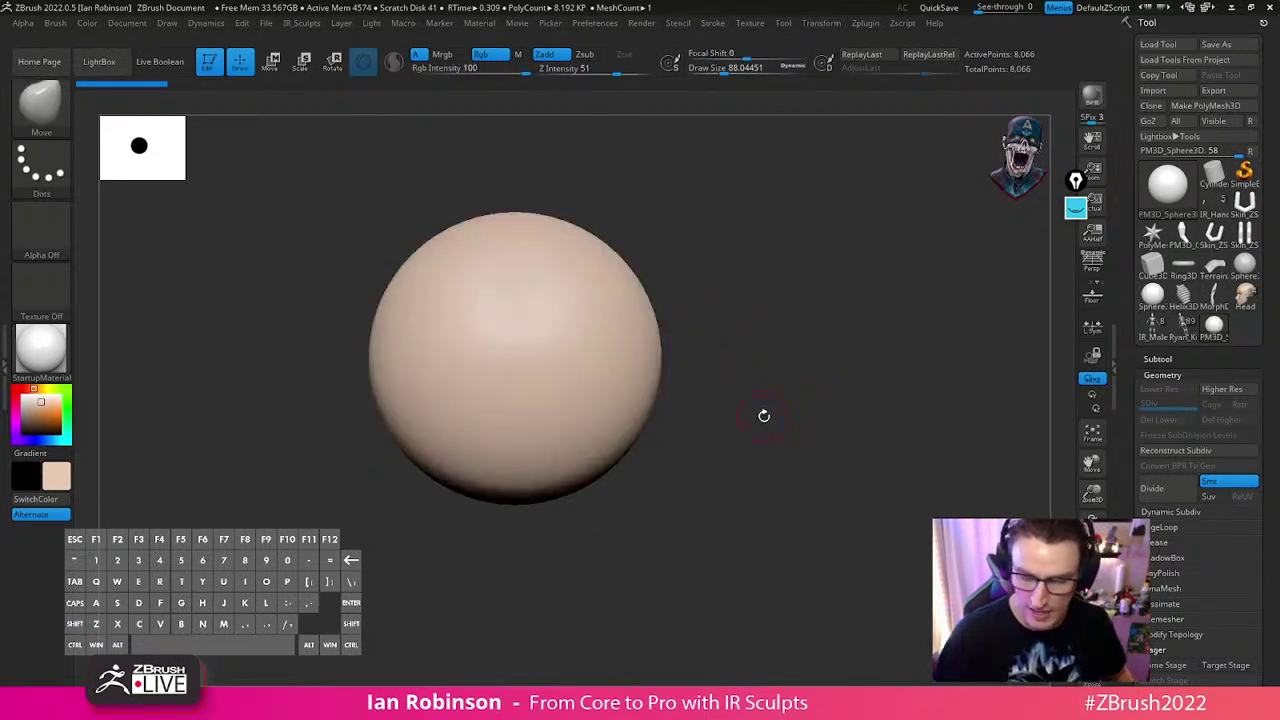
Switch to the Head tool in profile view, clear the old screen annotations and activate the annotation pen
{"action": "left_click", "coordinate": [1244, 295]}
{"action": "left_click_drag", "start_coordinate": [1000, 411], "coordinate": [790, 455], "text": "shift"}
{"action": "right_click_drag", "start_coordinate": [530, 374], "coordinate": [579, 562], "text": "alt"}
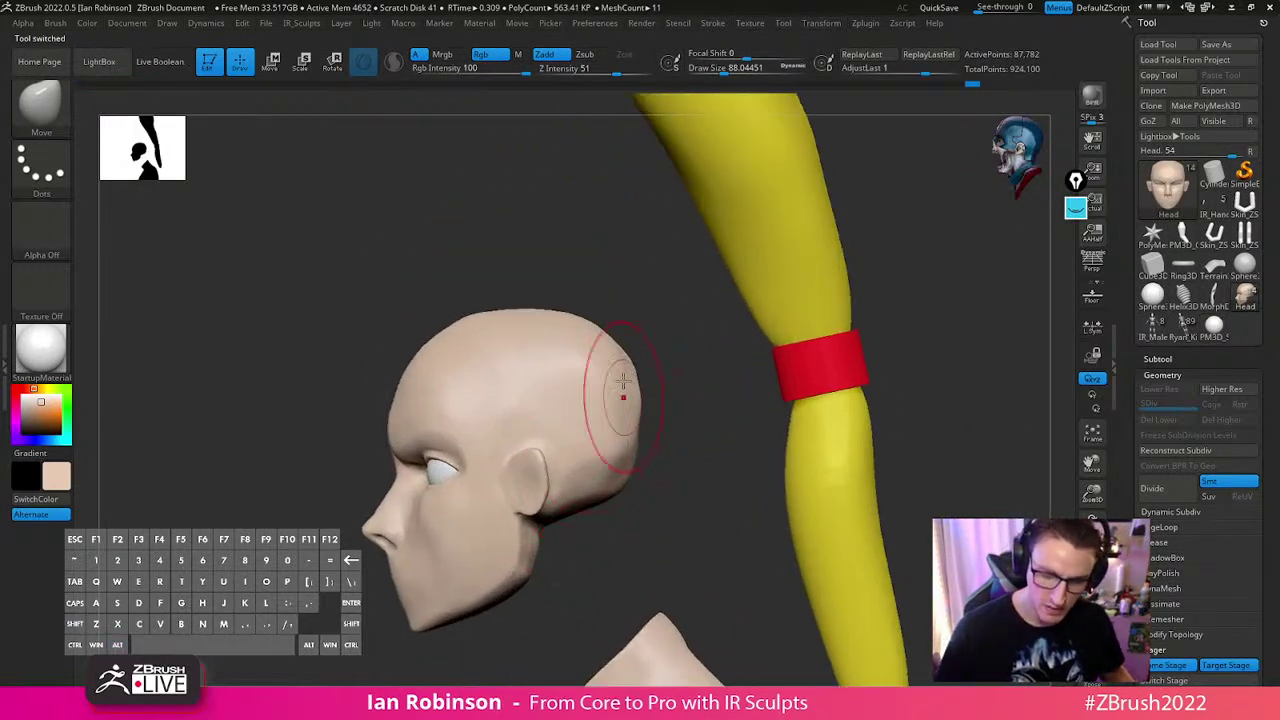
{"action": "left_click", "coordinate": [1076, 208]}
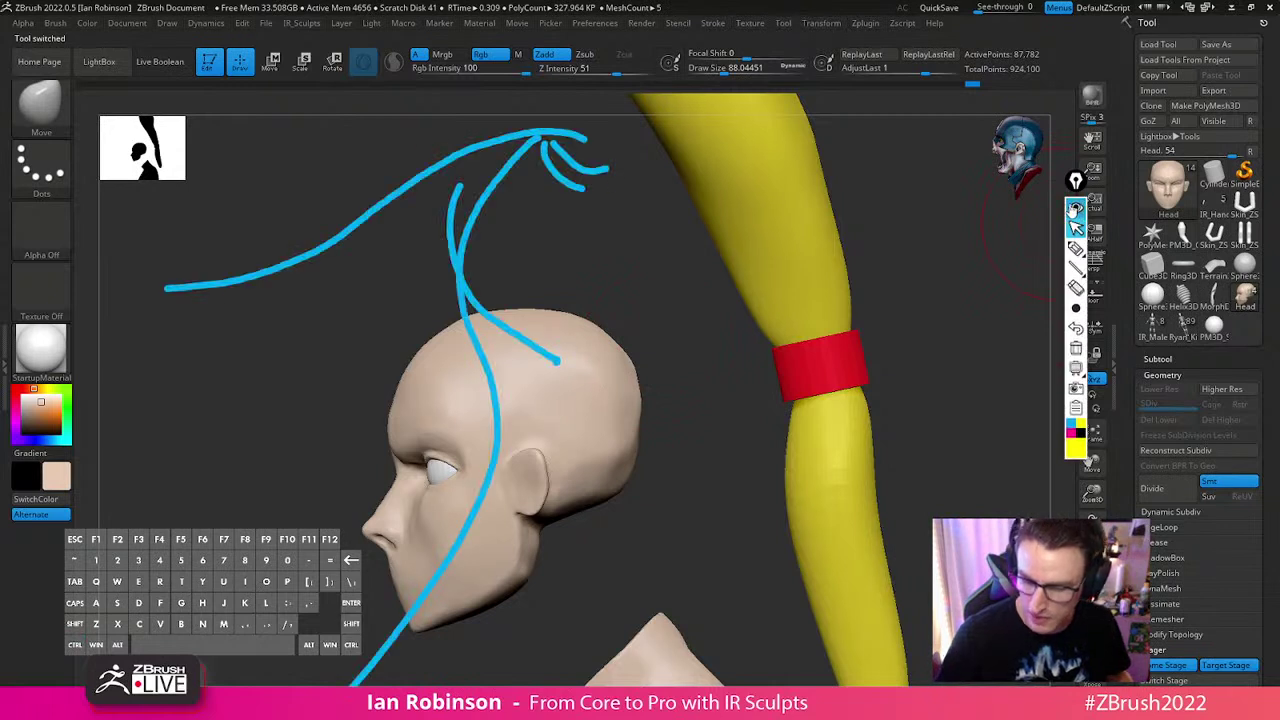
{"action": "left_click", "coordinate": [1076, 349]}
{"action": "left_click", "coordinate": [1075, 248]}
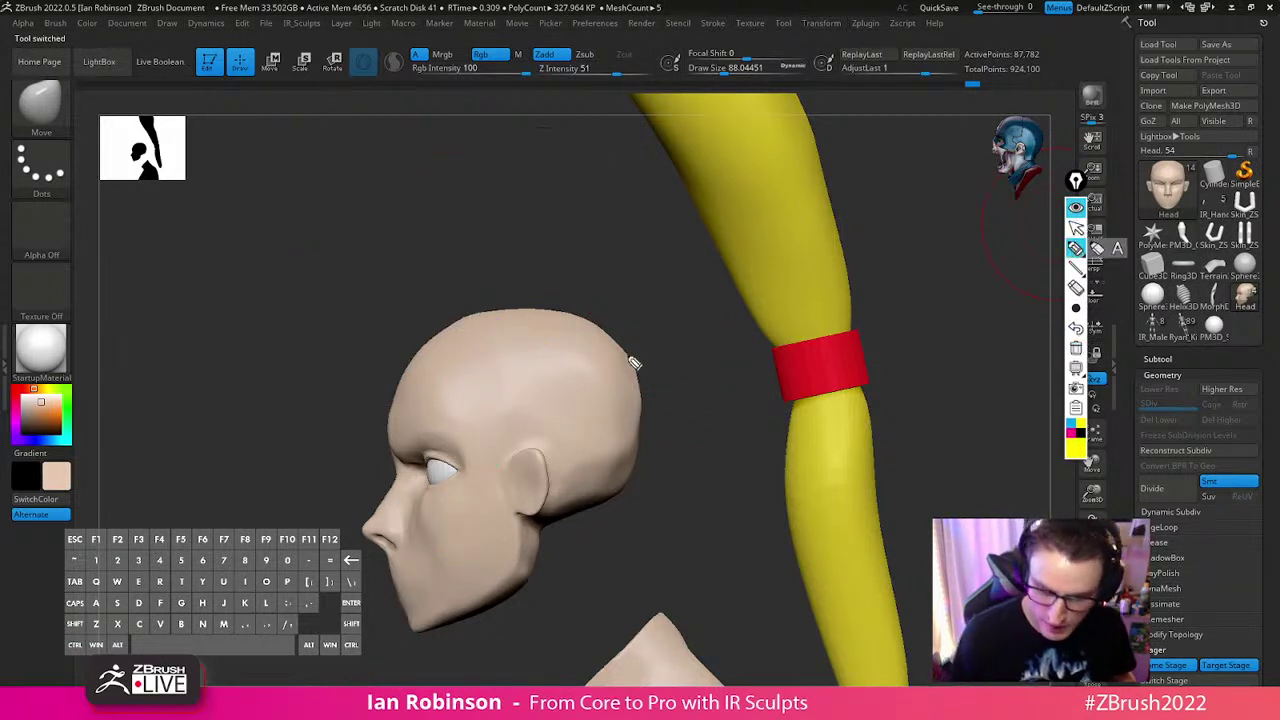
Sketch an ellipse around the cranium and straight face and jaw lines over the head's profile
{"action": "mouse_move", "coordinate": [615, 340]}
{"action": "left_mouse_down"}
{"action": "mouse_move", "coordinate": [478, 335]}
{"action": "mouse_move", "coordinate": [398, 432]}
{"action": "mouse_move", "coordinate": [508, 478]}
{"action": "mouse_move", "coordinate": [634, 372]}
{"action": "mouse_move", "coordinate": [586, 329]}
{"action": "left_mouse_up"}
{"action": "mouse_move", "coordinate": [396, 425]}
{"action": "left_mouse_down"}
{"action": "mouse_move", "coordinate": [405, 625]}
{"action": "mouse_move", "coordinate": [520, 582]}
{"action": "left_mouse_up"}
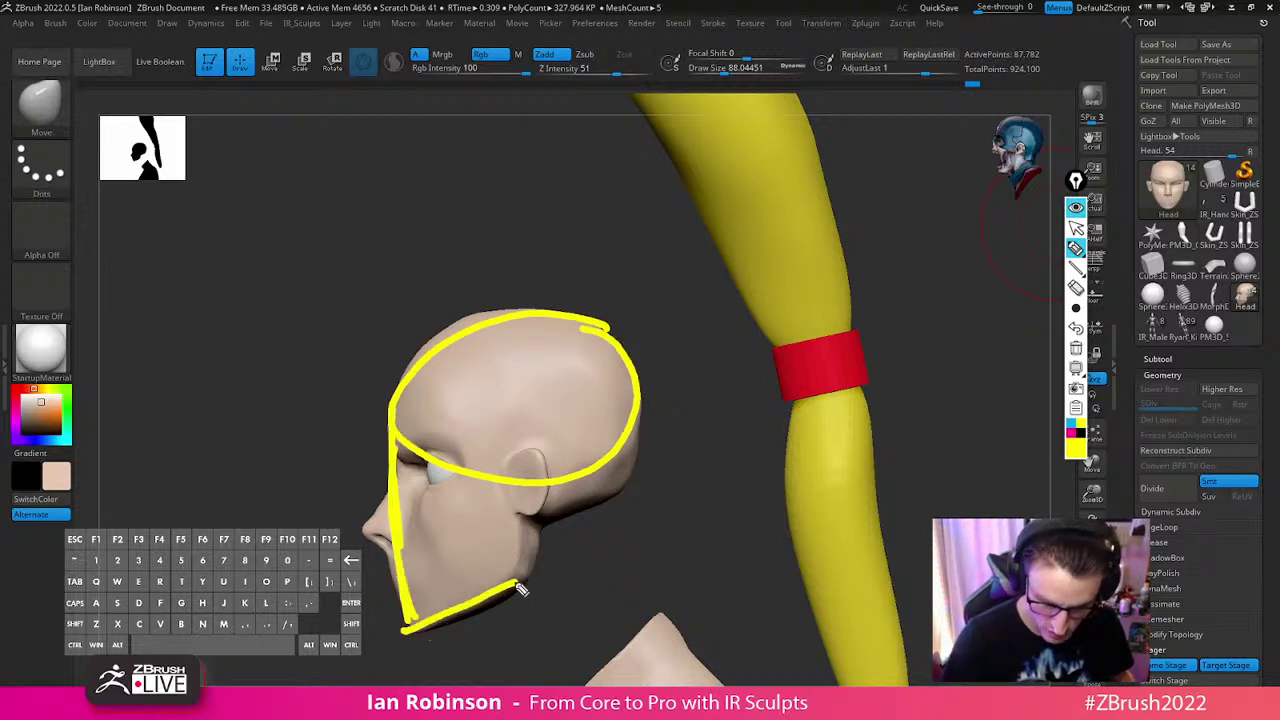
{"action": "left_click_drag", "start_coordinate": [533, 472], "coordinate": [517, 602]}
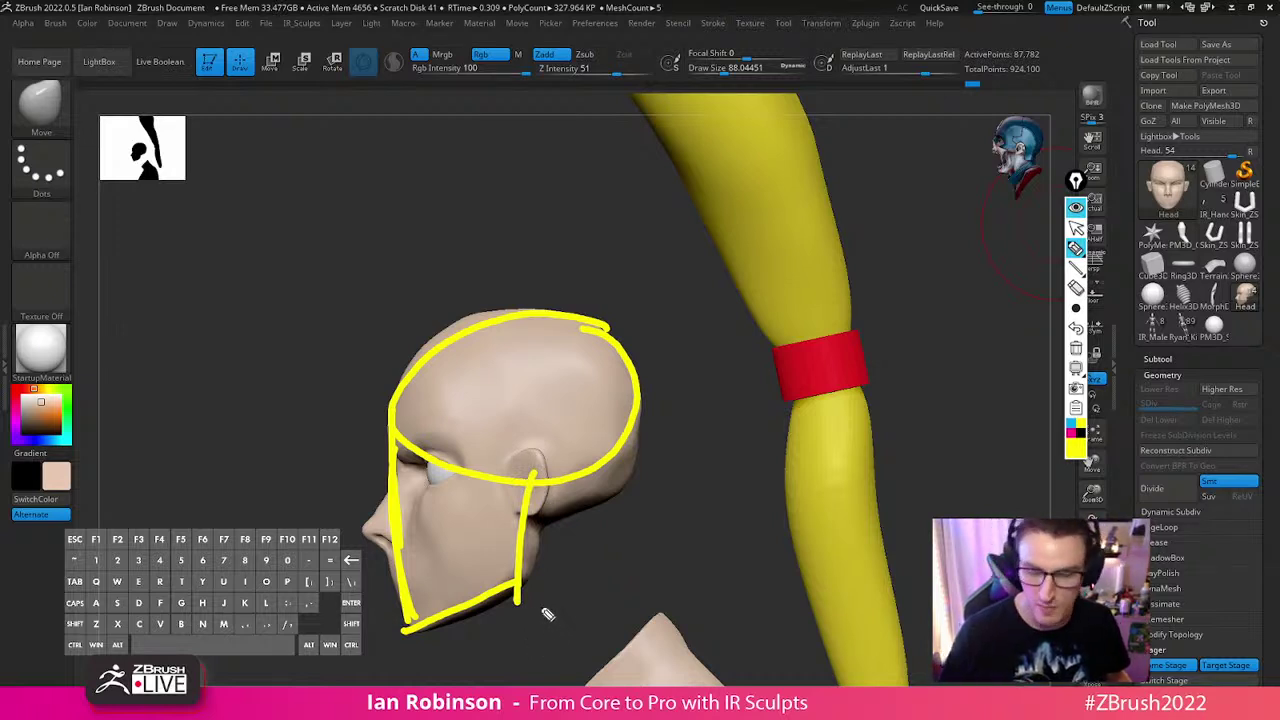
Annotate a front-view cranium circle beside the head profile using the ellipse shape
{"action": "left_click", "coordinate": [1076, 268]}
{"action": "left_click", "coordinate": [1076, 268]}
{"action": "mouse_move", "coordinate": [792, 254]}
{"action": "left_mouse_down"}
{"action": "mouse_move", "coordinate": [852, 358]}
{"action": "mouse_move", "coordinate": [968, 477]}
{"action": "mouse_move", "coordinate": [948, 476]}
{"action": "mouse_move", "coordinate": [1005, 474]}
{"action": "left_mouse_up"}
{"action": "left_click", "coordinate": [1076, 250]}
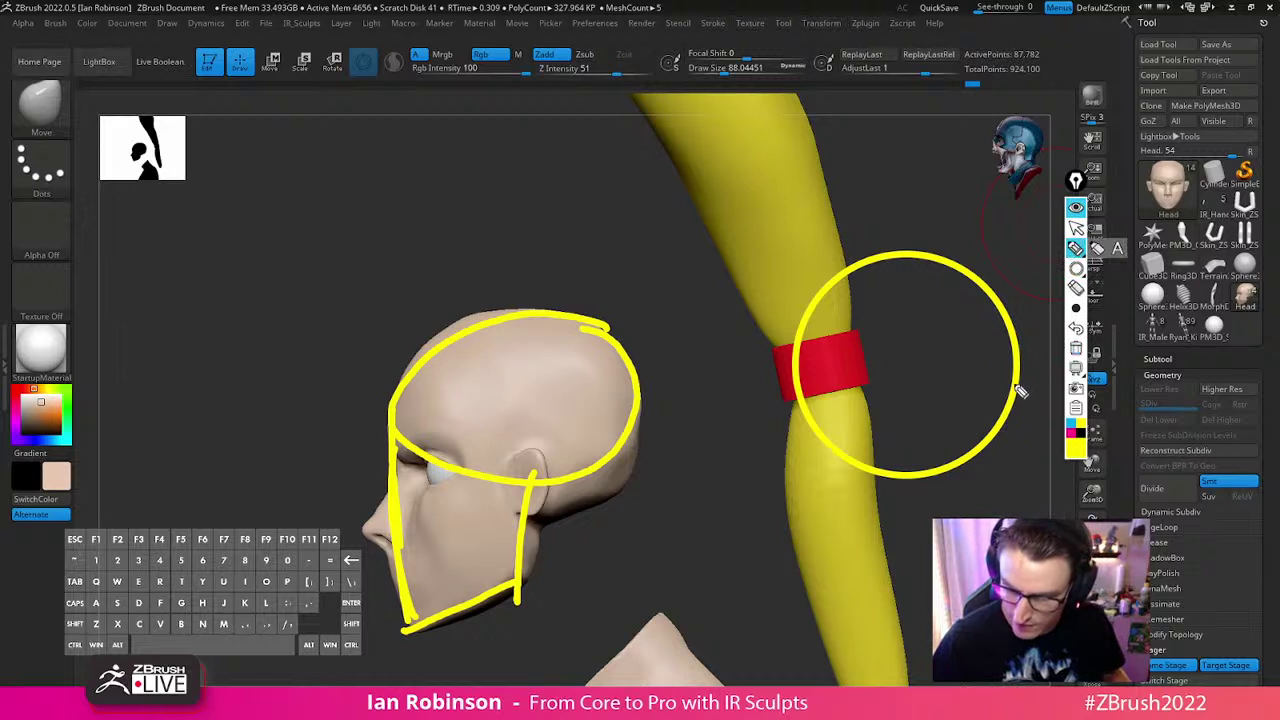
Sketch a tapering jaw outline with a pointed chin beneath the front-view circle
{"action": "mouse_move", "coordinate": [1022, 390]}
{"action": "left_mouse_down"}
{"action": "mouse_move", "coordinate": [992, 490]}
{"action": "mouse_move", "coordinate": [995, 570]}
{"action": "left_mouse_up"}
{"action": "left_click_drag", "start_coordinate": [796, 396], "coordinate": [843, 502]}
{"action": "key", "text": "ctrl+z"}
{"action": "key", "text": "ctrl+z"}
{"action": "left_click_drag", "start_coordinate": [800, 395], "coordinate": [820, 510]}
{"action": "mouse_move", "coordinate": [1020, 378]}
{"action": "left_mouse_down"}
{"action": "mouse_move", "coordinate": [999, 498]}
{"action": "mouse_move", "coordinate": [984, 512]}
{"action": "left_mouse_up"}
{"action": "left_click_drag", "start_coordinate": [822, 514], "coordinate": [907, 590]}
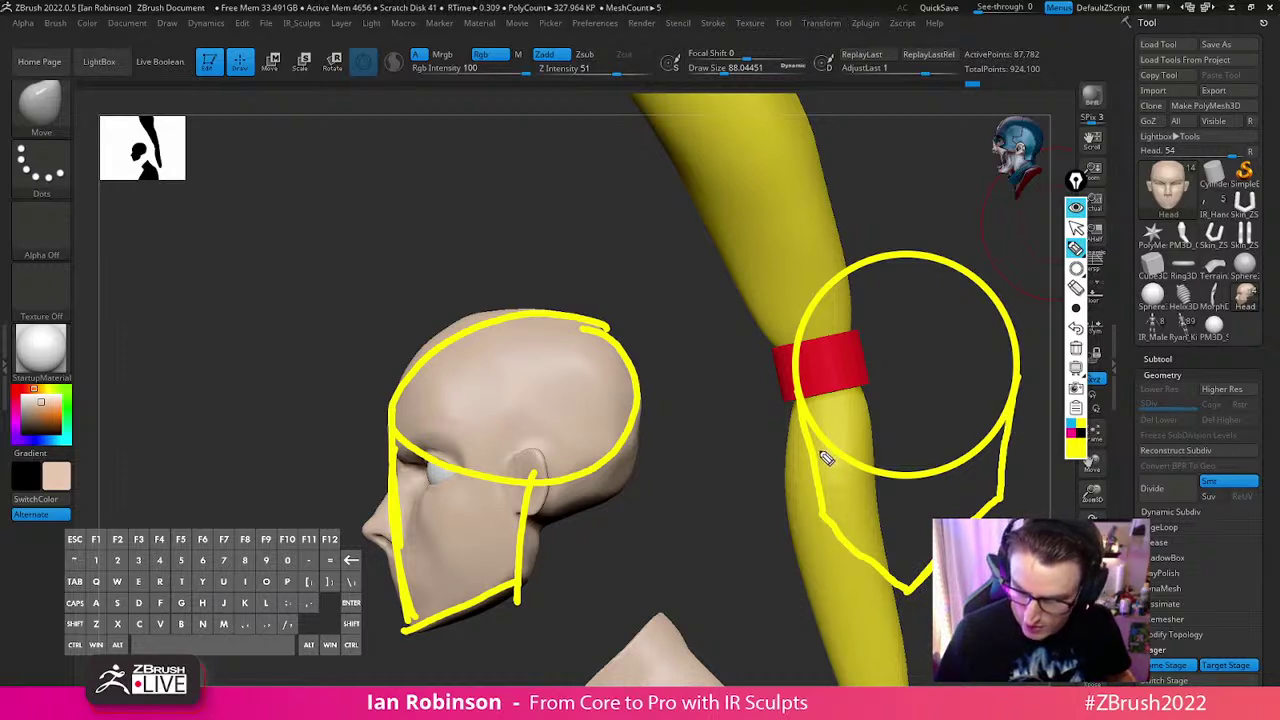
{"action": "mouse_move", "coordinate": [753, 457]}
{"action": "left_mouse_down"}
{"action": "mouse_move", "coordinate": [1030, 432]}
{"action": "mouse_move", "coordinate": [1030, 480]}
{"action": "mouse_move", "coordinate": [754, 580]}
{"action": "mouse_move", "coordinate": [750, 459]}
{"action": "left_mouse_up"}
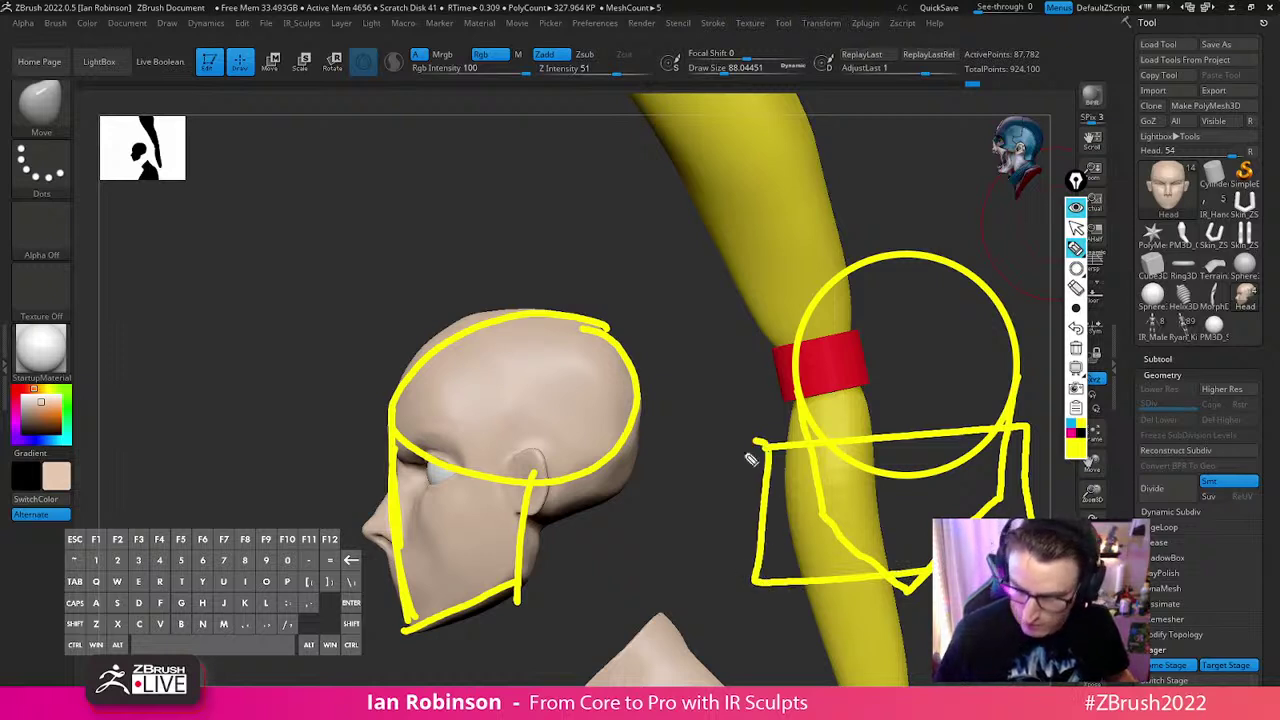
{"action": "key", "text": "ctrl+z"}
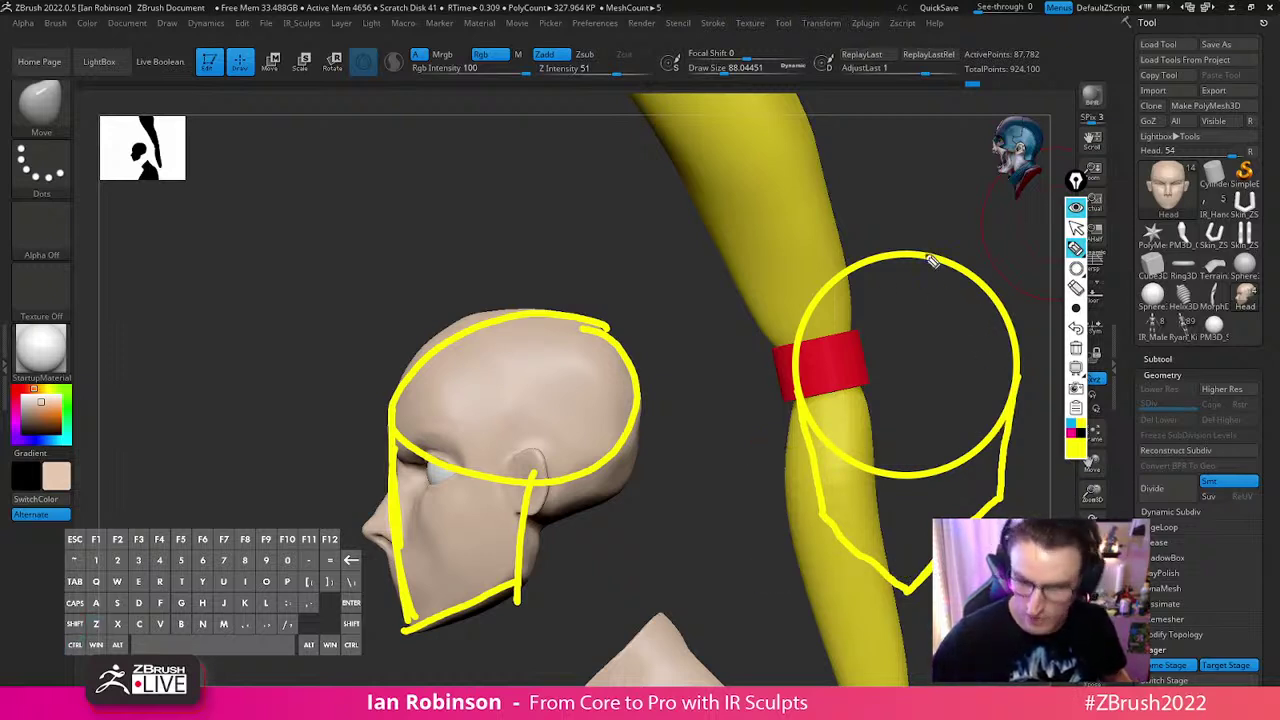
Retrace the cranium ellipse and the face and jaw lines on the head's profile
{"action": "mouse_move", "coordinate": [592, 327]}
{"action": "left_mouse_down"}
{"action": "mouse_move", "coordinate": [450, 318]}
{"action": "mouse_move", "coordinate": [640, 370]}
{"action": "mouse_move", "coordinate": [625, 445]}
{"action": "mouse_move", "coordinate": [562, 476]}
{"action": "mouse_move", "coordinate": [410, 400]}
{"action": "mouse_move", "coordinate": [490, 478]}
{"action": "mouse_move", "coordinate": [640, 436]}
{"action": "left_mouse_up"}
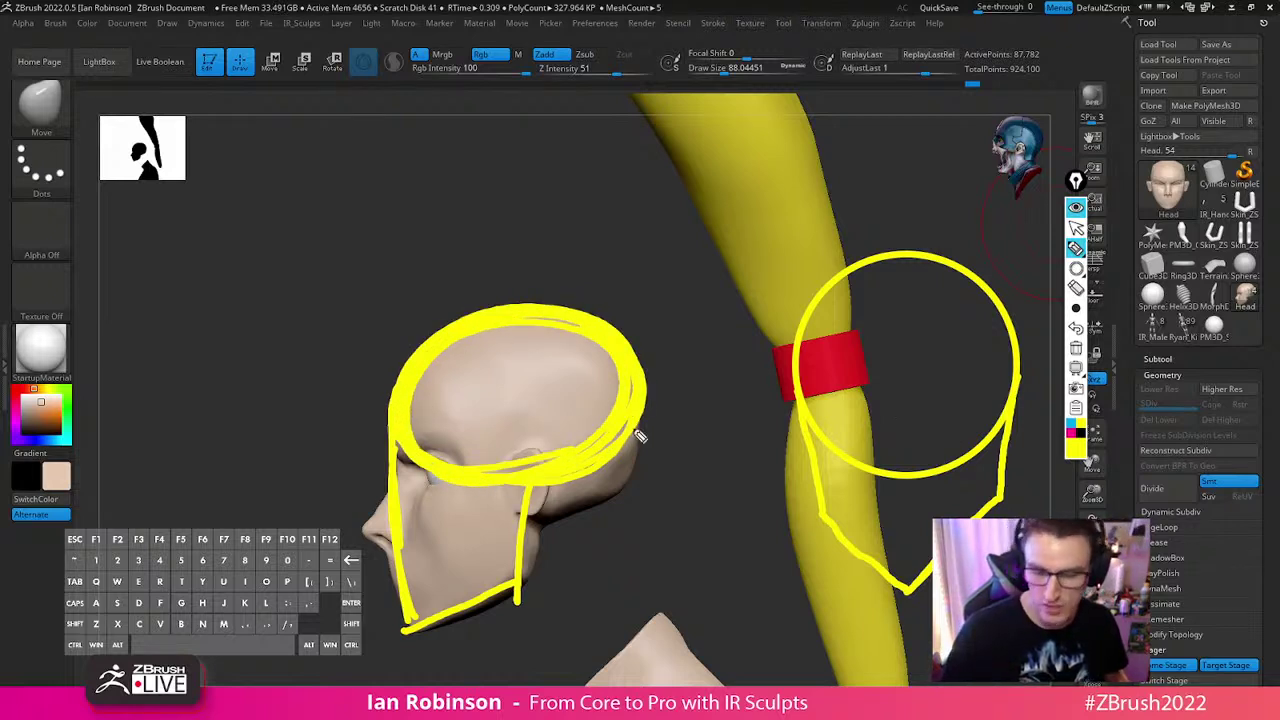
{"action": "mouse_move", "coordinate": [635, 376]}
{"action": "left_mouse_down"}
{"action": "mouse_move", "coordinate": [543, 306]}
{"action": "mouse_move", "coordinate": [580, 331]}
{"action": "left_mouse_up"}
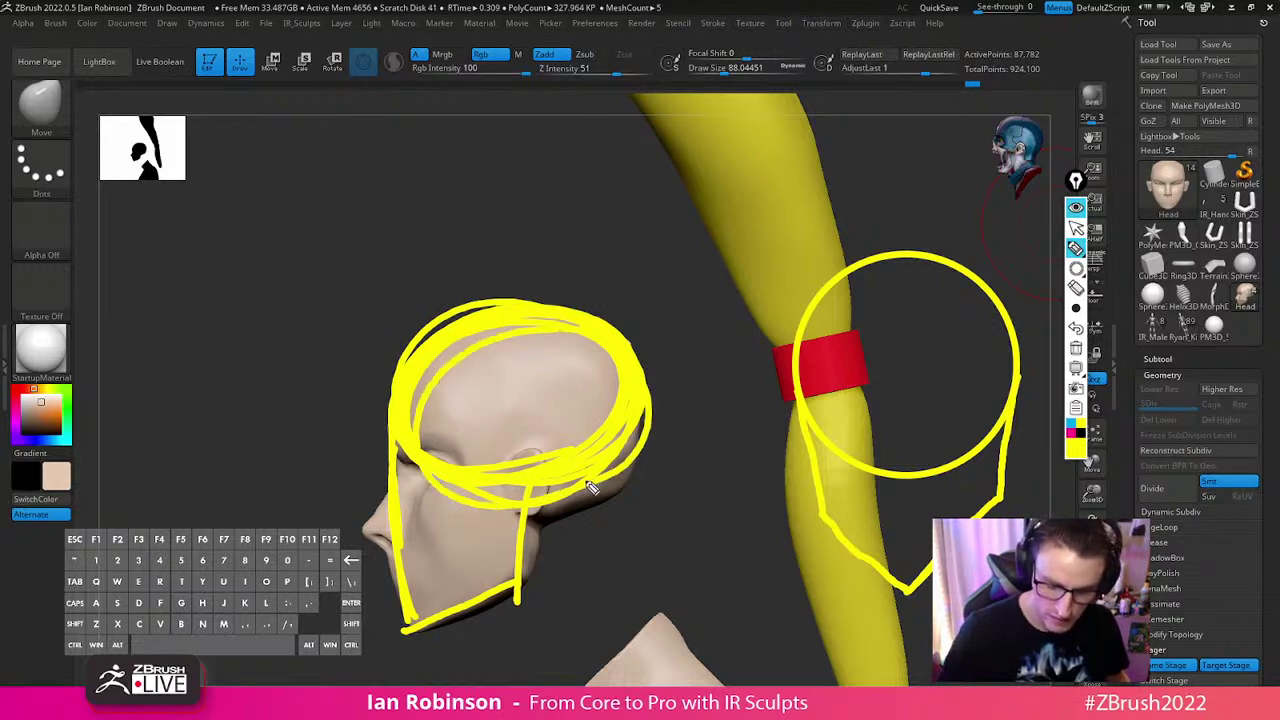
{"action": "mouse_move", "coordinate": [401, 445]}
{"action": "left_mouse_down"}
{"action": "mouse_move", "coordinate": [514, 556]}
{"action": "mouse_move", "coordinate": [520, 609]}
{"action": "left_mouse_up"}
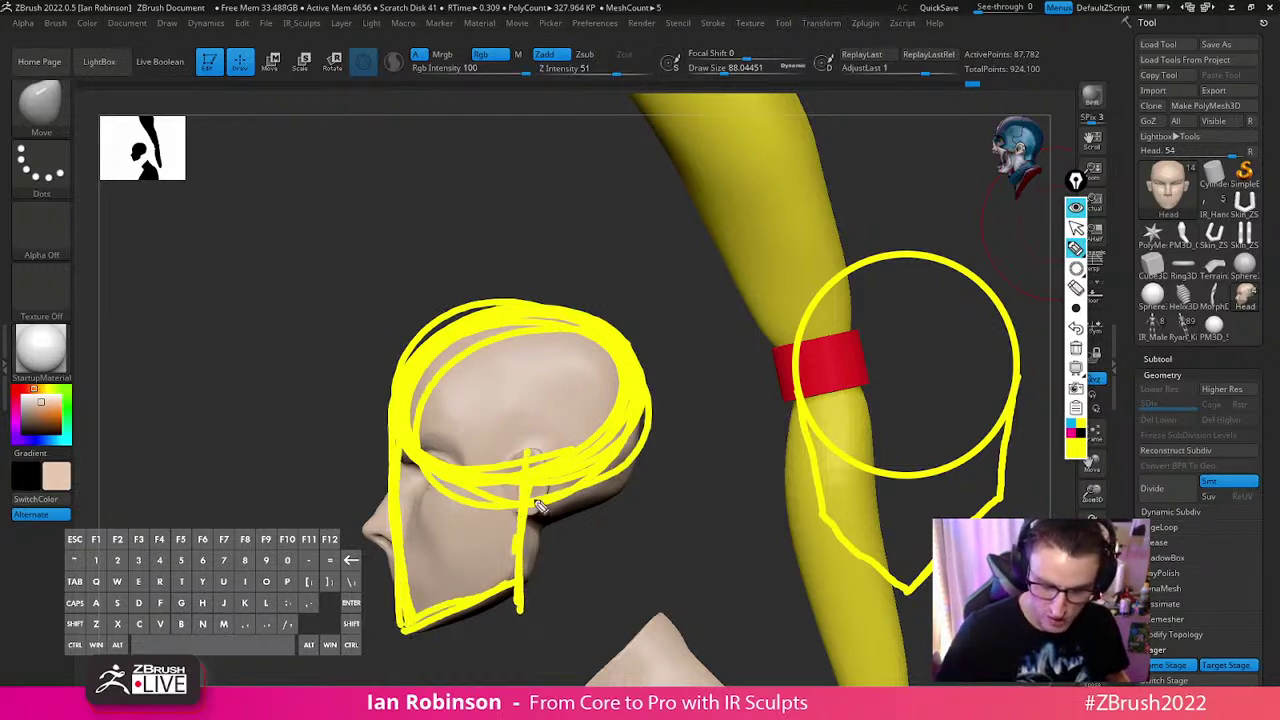
{"action": "left_click_drag", "start_coordinate": [517, 268], "coordinate": [522, 502]}
{"action": "key", "text": "ctrl+z"}
Add a vertical centre line, horizontal guide lines and ears to the front-view head sketch
{"action": "left_click_drag", "start_coordinate": [908, 258], "coordinate": [903, 585]}
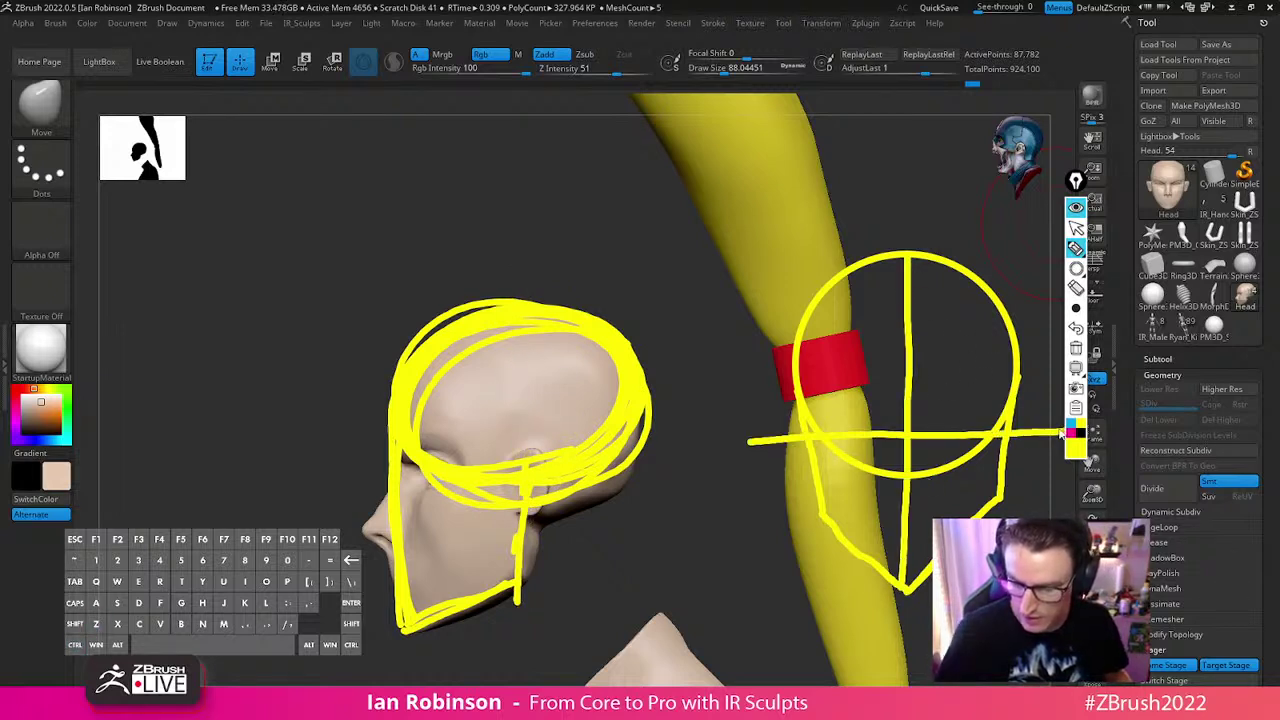
{"action": "left_click_drag", "start_coordinate": [713, 471], "coordinate": [1047, 460]}
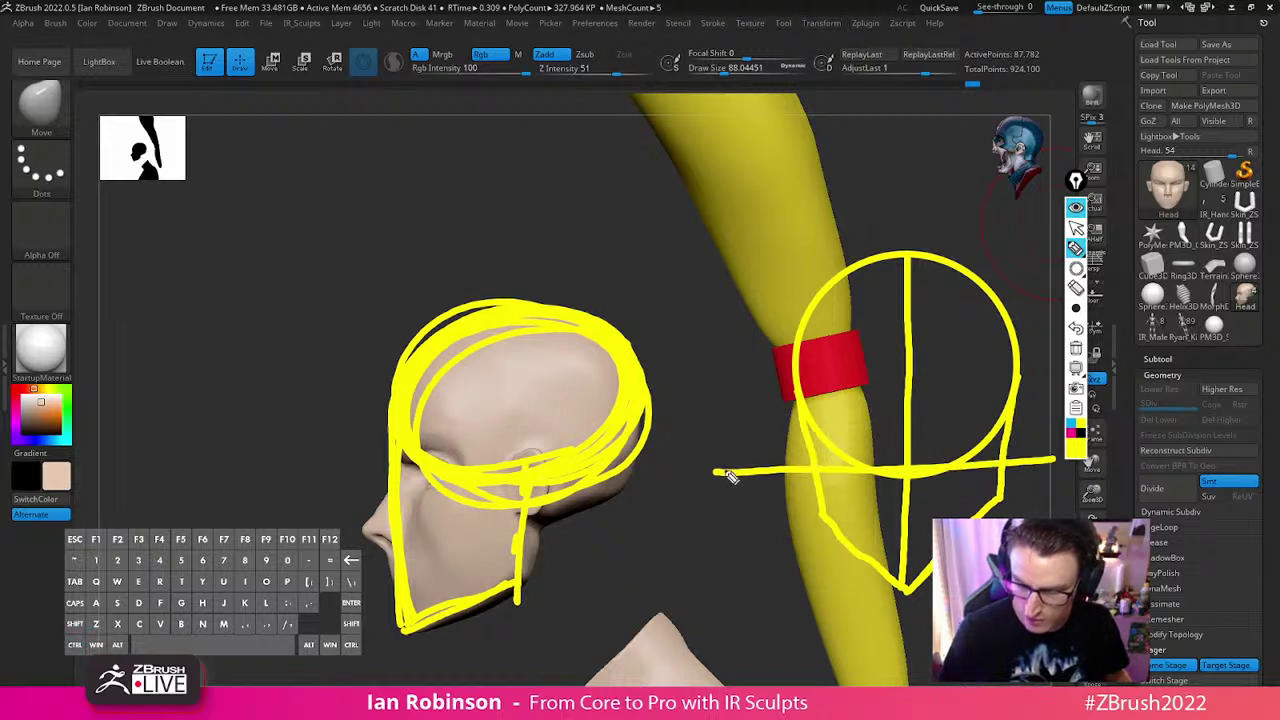
{"action": "key", "text": "ctrl+z"}
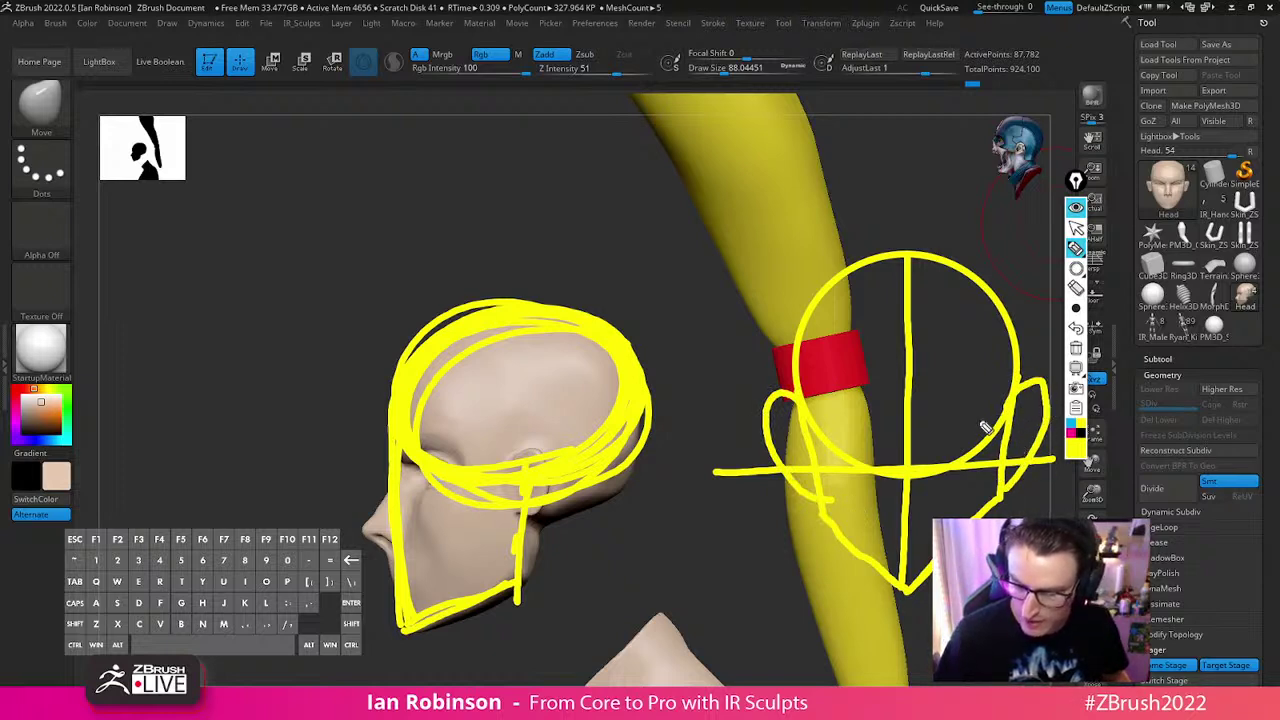
{"action": "mouse_move", "coordinate": [1048, 404]}
{"action": "left_mouse_down"}
{"action": "mouse_move", "coordinate": [745, 436]}
{"action": "mouse_move", "coordinate": [1005, 400]}
{"action": "left_mouse_up"}
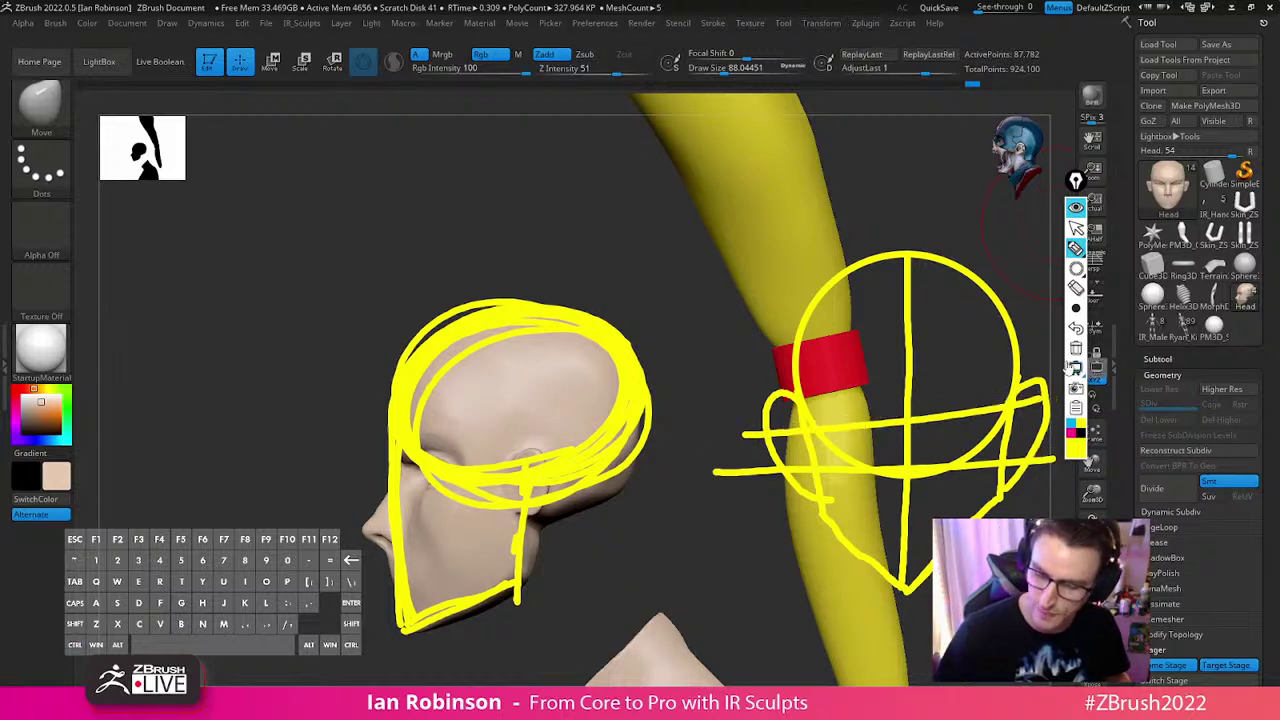
Clear and hide the annotations, switch back to the PolyMesh3D sphere and show its wireframe
{"action": "left_click", "coordinate": [1076, 348]}
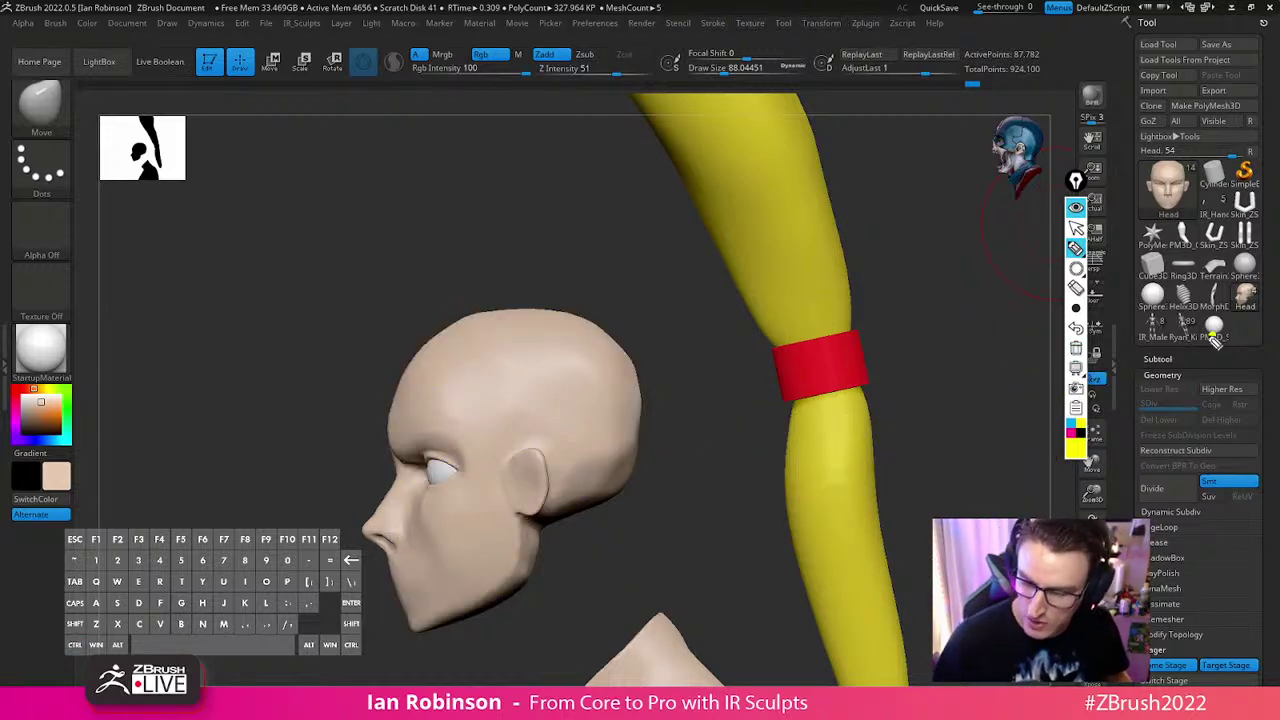
{"action": "left_click", "coordinate": [1076, 208]}
{"action": "left_click", "coordinate": [1209, 321]}
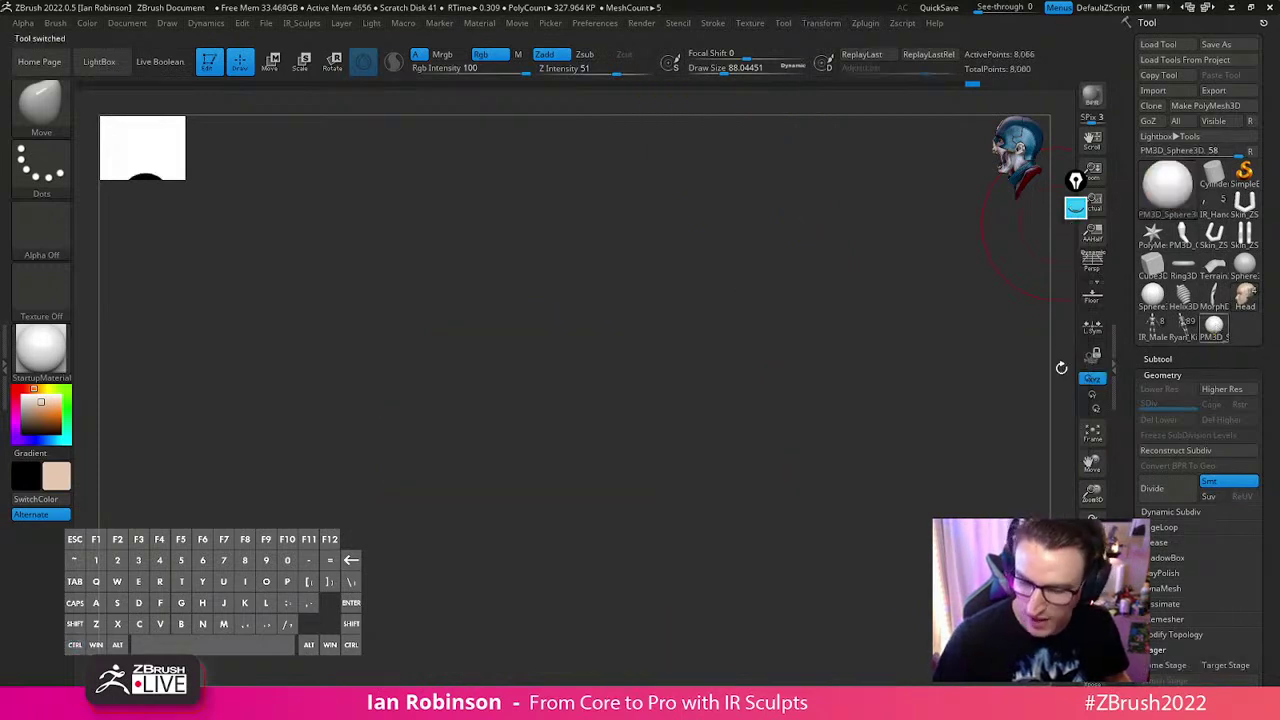
{"action": "left_click", "coordinate": [874, 390], "text": "alt"}
{"action": "left_click_drag", "start_coordinate": [892, 444], "coordinate": [856, 323], "text": "alt"}
{"action": "key", "text": "shift+f"}
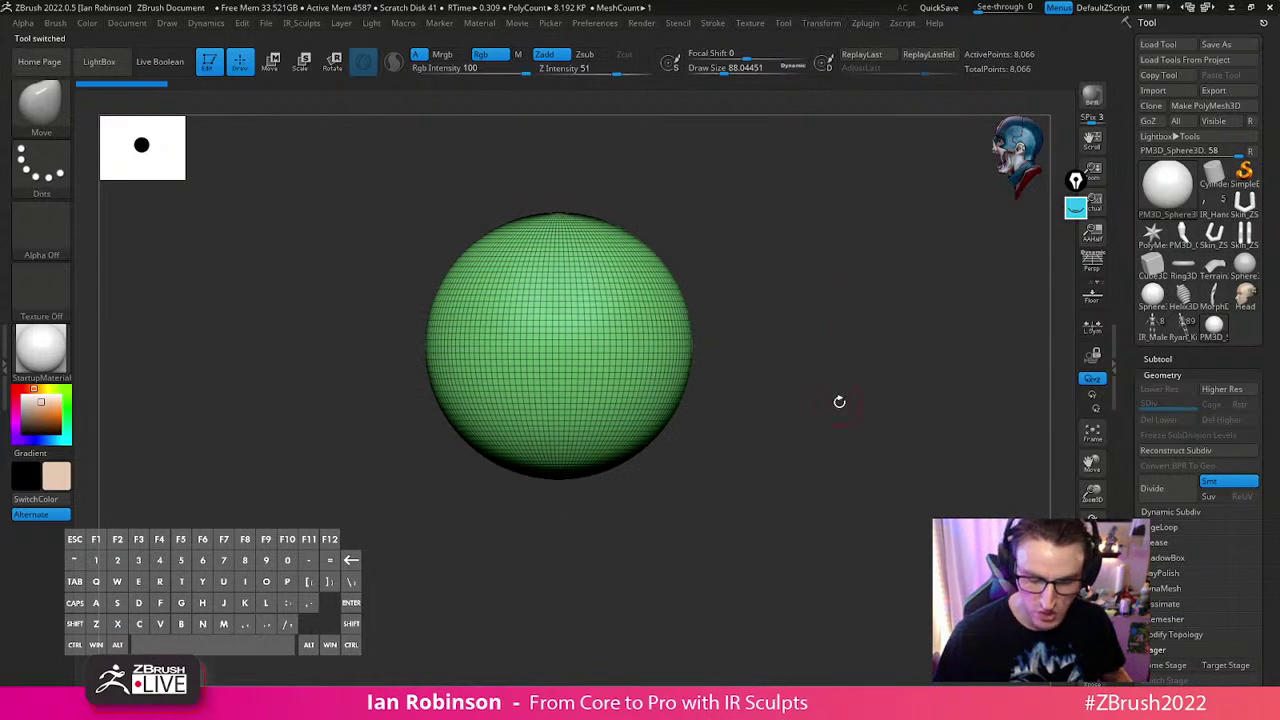
Duplicate the sphere in side view and offset the copy forward and down to form the jaw mass
{"action": "left_click_drag", "start_coordinate": [854, 429], "coordinate": [840, 423], "text": "shift"}
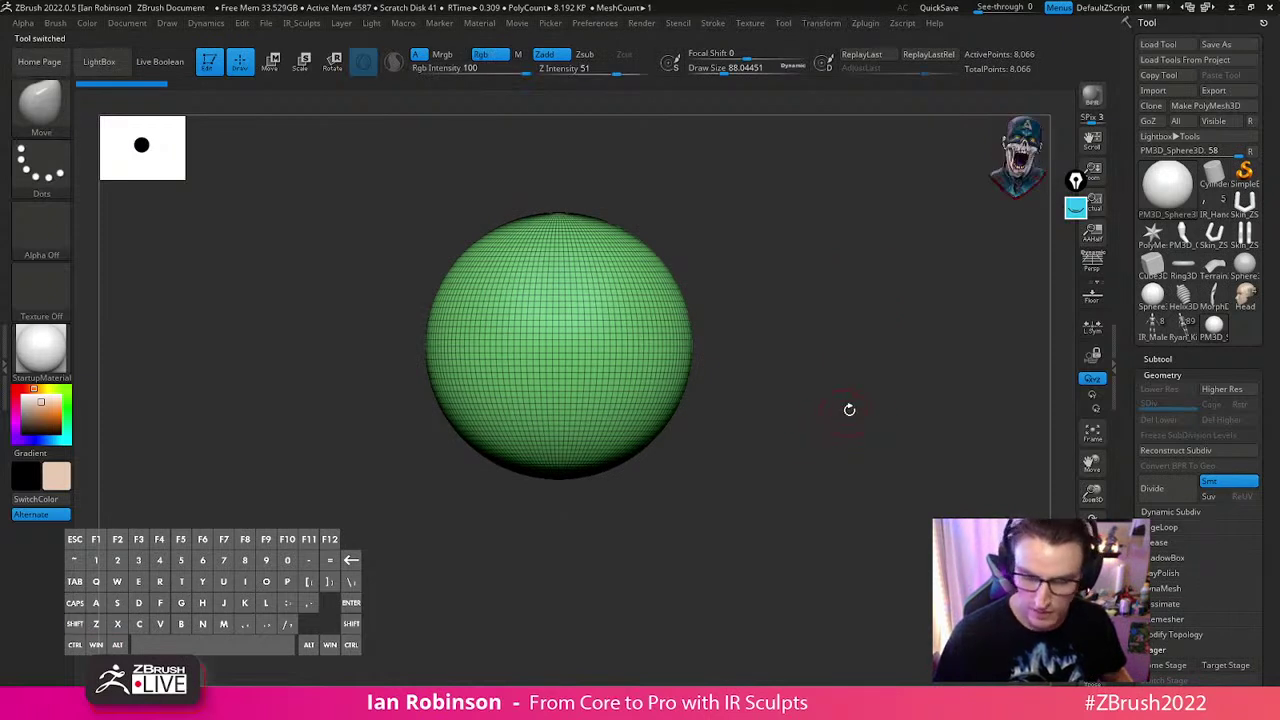
{"action": "key", "text": "w"}
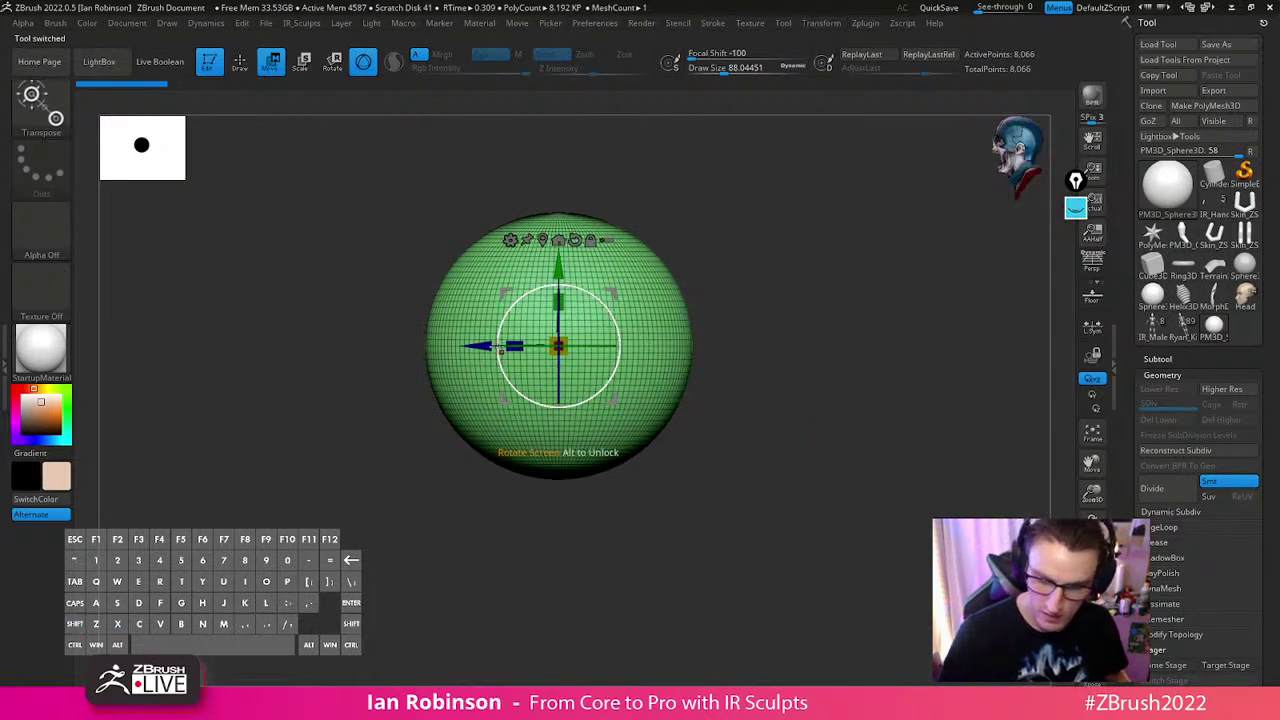
{"action": "left_click_drag", "start_coordinate": [536, 325], "coordinate": [548, 503], "text": "ctrl"}
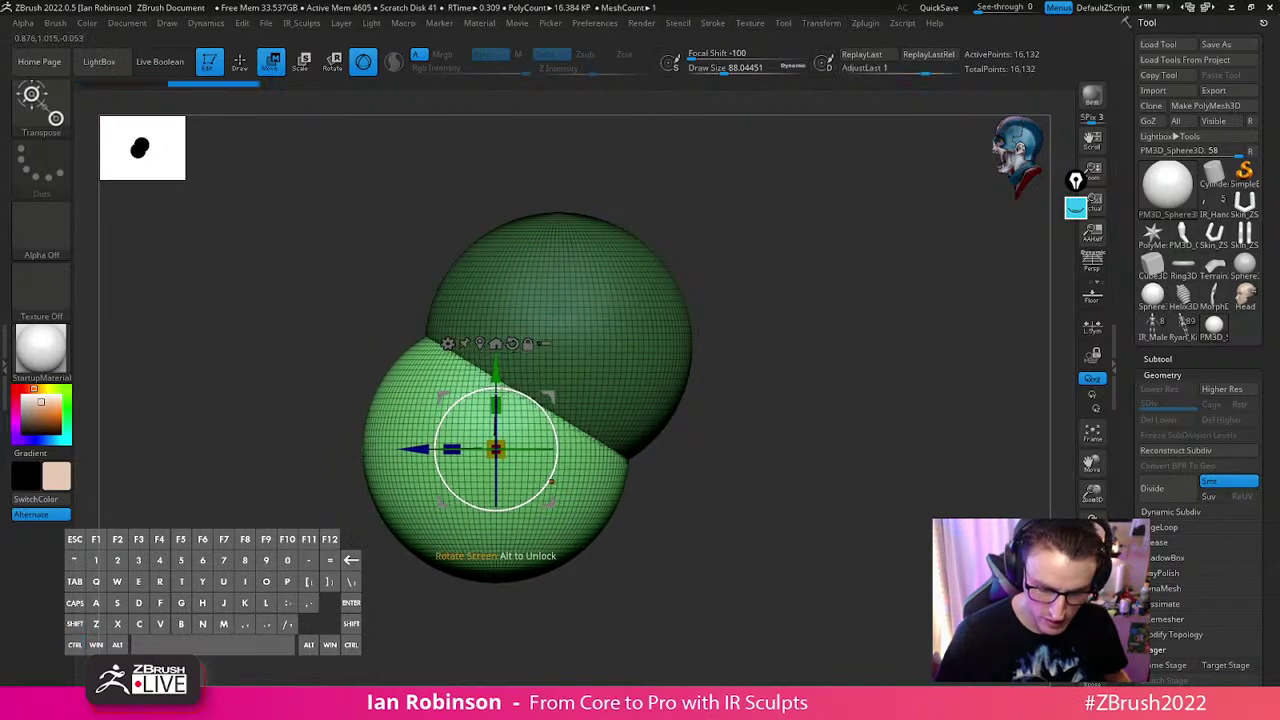
{"action": "left_click_drag", "start_coordinate": [452, 449], "coordinate": [489, 349]}
{"action": "key", "text": "q"}
Scale the lower sphere copy wider along its horizontal axis in front view
{"action": "left_click_drag", "start_coordinate": [760, 362], "coordinate": [890, 368], "text": "shift"}
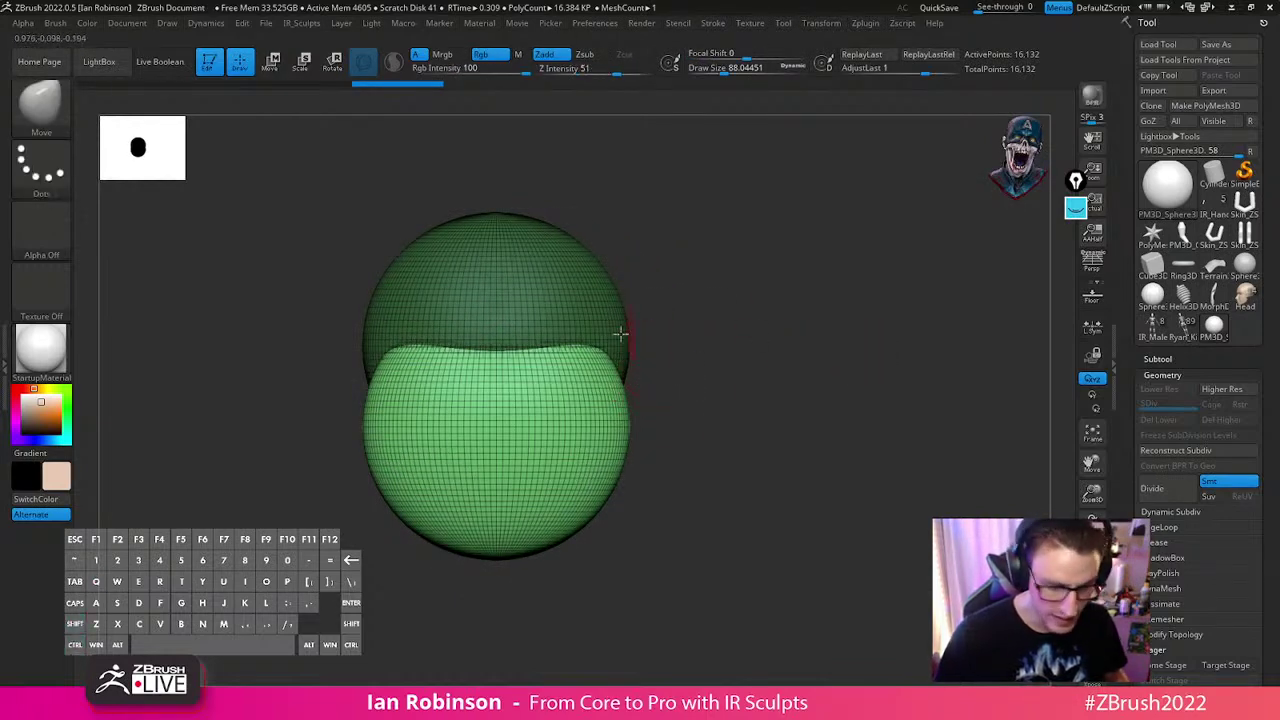
{"action": "key", "text": "w"}
{"action": "left_click_drag", "start_coordinate": [452, 427], "coordinate": [417, 434]}
{"action": "key", "text": "q"}
Clip the sides and underside of the lower sphere with ClipCurve into a tapered, flat-chinned jaw
{"action": "left_click", "coordinate": [40, 100], "text": "ctrl+shift"}
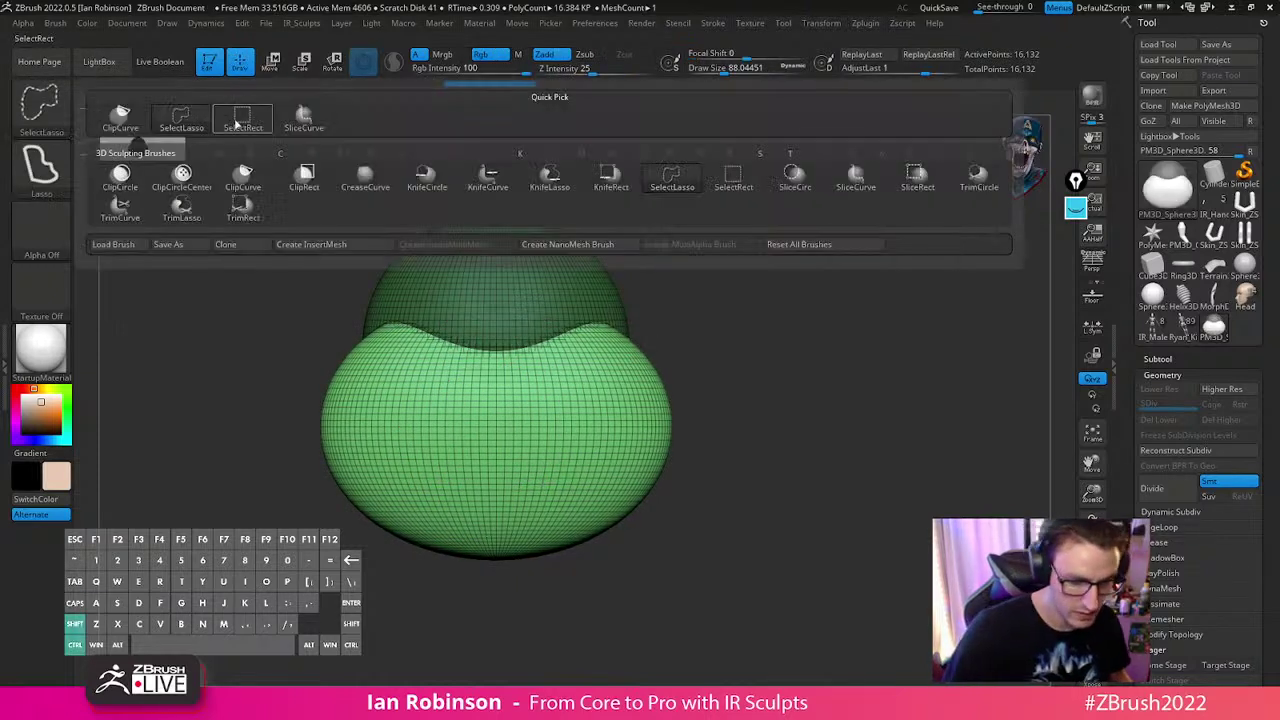
{"action": "left_click", "coordinate": [120, 118], "text": "ctrl+shift"}
{"action": "left_click_drag", "start_coordinate": [631, 316], "coordinate": [543, 606], "text": "ctrl+shift"}
{"action": "mouse_move", "coordinate": [662, 403]}
{"action": "left_mouse_down"}
{"action": "mouse_move", "coordinate": [689, 414]}
{"action": "mouse_move", "coordinate": [656, 430]}
{"action": "left_mouse_up"}
{"action": "key", "text": "s"}
{"action": "mouse_move", "coordinate": [387, 529]}
{"action": "left_mouse_down", "text": "ctrl+shift"}
{"action": "mouse_move", "coordinate": [732, 465]}
{"action": "mouse_move", "coordinate": [314, 514]}
{"action": "left_mouse_up", "text": "ctrl+shift"}
{"action": "key", "text": "ctrl+z"}
{"action": "left_click_drag", "start_coordinate": [620, 511], "coordinate": [630, 498], "text": "shift"}
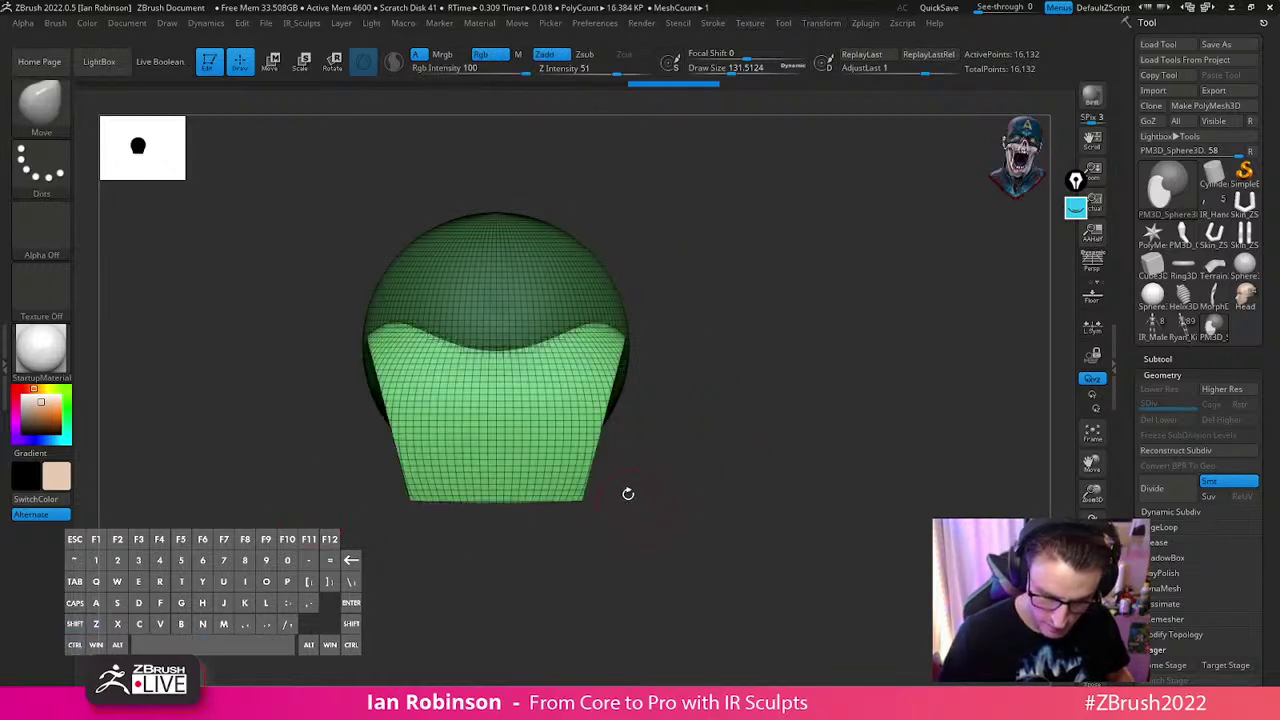
{"action": "left_click_drag", "start_coordinate": [648, 384], "coordinate": [509, 543], "text": "ctrl+shift"}
Reposition the clipped jaw piece against the cranium sphere with the Gizmo
{"action": "key", "text": "w"}
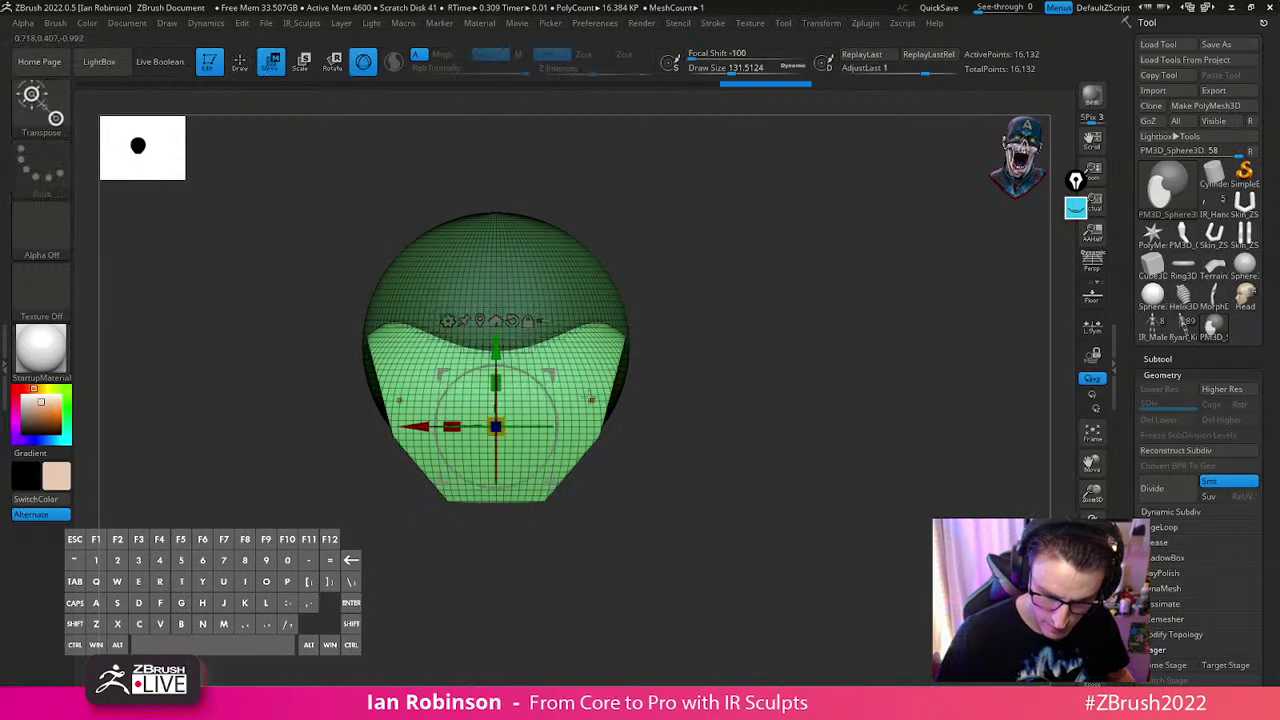
{"action": "left_click_drag", "start_coordinate": [498, 425], "coordinate": [508, 412]}
{"action": "left_click_drag", "start_coordinate": [496, 348], "coordinate": [496, 370]}
{"action": "left_click_drag", "start_coordinate": [710, 390], "coordinate": [835, 378], "text": "shift"}
{"action": "left_click_drag", "start_coordinate": [577, 450], "coordinate": [567, 451]}
Reshape the jaw piece with the Move brush at a draw size of about 295
{"action": "key", "text": "q"}
{"action": "key", "text": "s"}
{"action": "mouse_move", "coordinate": [669, 421]}
{"action": "left_mouse_down"}
{"action": "mouse_move", "coordinate": [667, 448]}
{"action": "mouse_move", "coordinate": [637, 394]}
{"action": "left_mouse_up"}
{"action": "key", "text": "s"}
{"action": "mouse_move", "coordinate": [655, 315]}
{"action": "left_mouse_down"}
{"action": "mouse_move", "coordinate": [634, 386]}
{"action": "mouse_move", "coordinate": [585, 408]}
{"action": "left_mouse_up"}
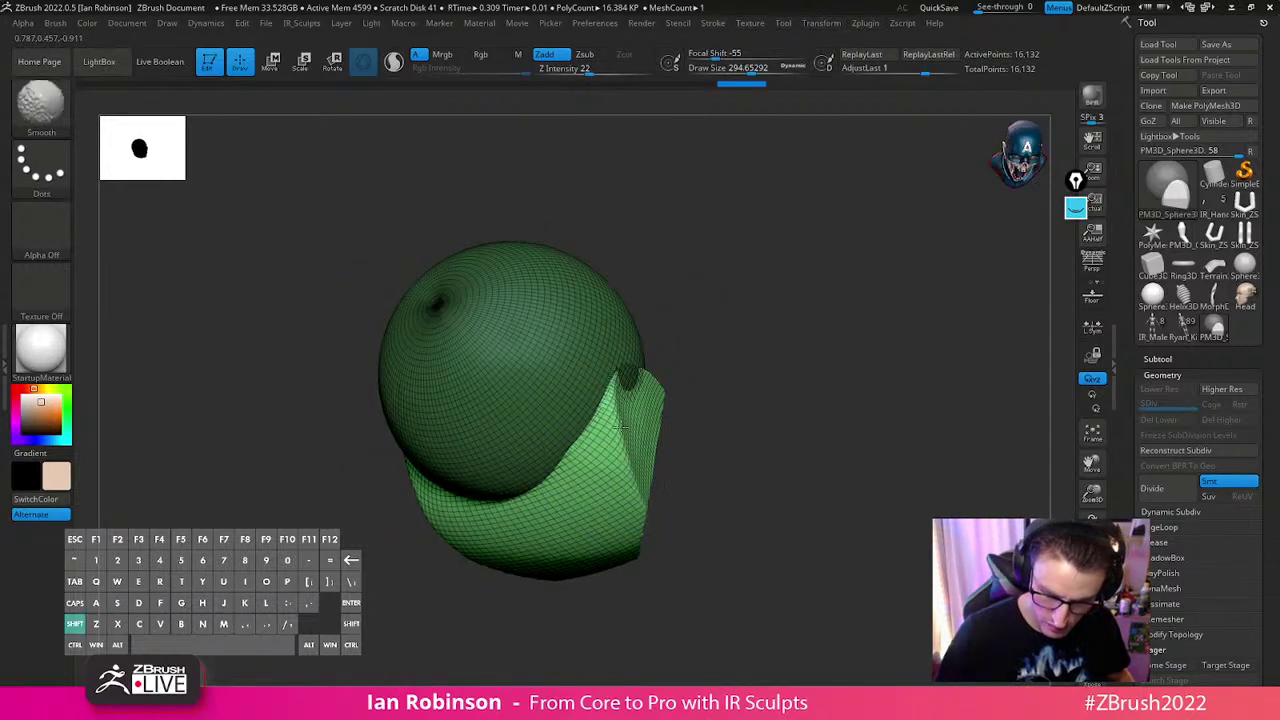
Clear the mask and assign separate polygroups to the cranium and jaw with Auto Groups
{"action": "left_click_drag", "start_coordinate": [776, 395], "coordinate": [771, 409], "text": "ctrl"}
{"action": "key", "text": "space"}
{"action": "key", "text": "space"}
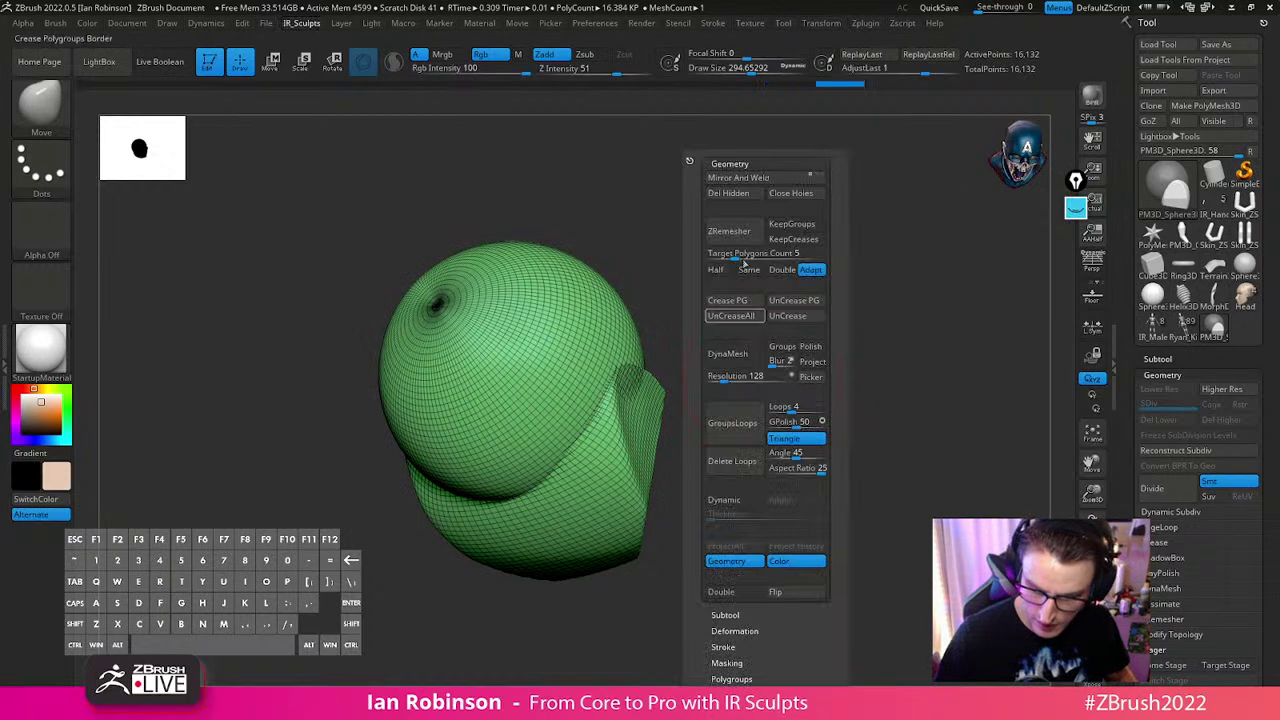
{"action": "left_click", "coordinate": [739, 163]}
{"action": "left_click", "coordinate": [732, 241]}
{"action": "left_click", "coordinate": [748, 260]}
Adjust the sides of the jaw piece where they meet the cranium and smooth them
{"action": "key", "text": "s"}
{"action": "left_click_drag", "start_coordinate": [641, 437], "coordinate": [650, 437]}
{"action": "mouse_move", "coordinate": [731, 434]}
{"action": "left_mouse_down"}
{"action": "mouse_move", "coordinate": [703, 437]}
{"action": "mouse_move", "coordinate": [700, 451]}
{"action": "mouse_move", "coordinate": [732, 440]}
{"action": "mouse_move", "coordinate": [634, 414]}
{"action": "left_mouse_up"}
{"action": "mouse_move", "coordinate": [600, 352]}
{"action": "left_mouse_down", "text": "ctrl+shift"}
{"action": "mouse_move", "coordinate": [577, 632]}
{"action": "mouse_move", "coordinate": [674, 454]}
{"action": "left_mouse_up", "text": "ctrl+shift"}
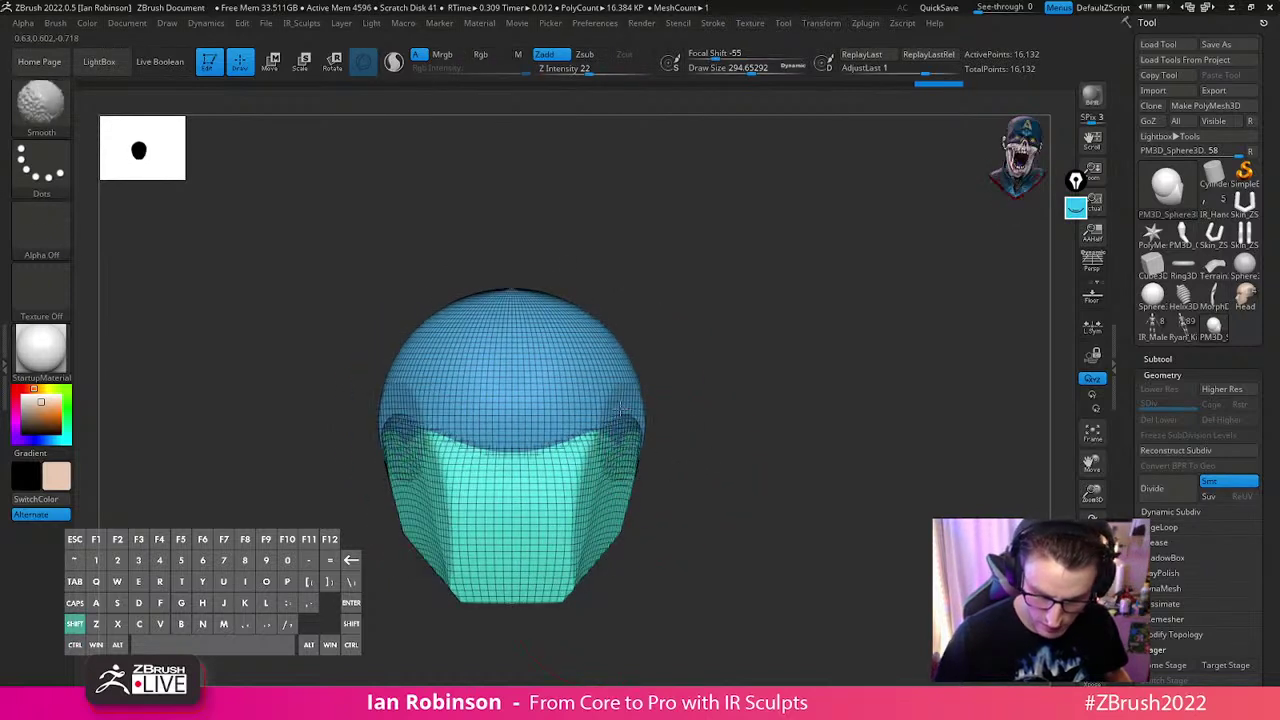
ZRemesh the cranium and jaw mesh with a target polygon count of about 2.74
{"action": "key", "text": "space"}
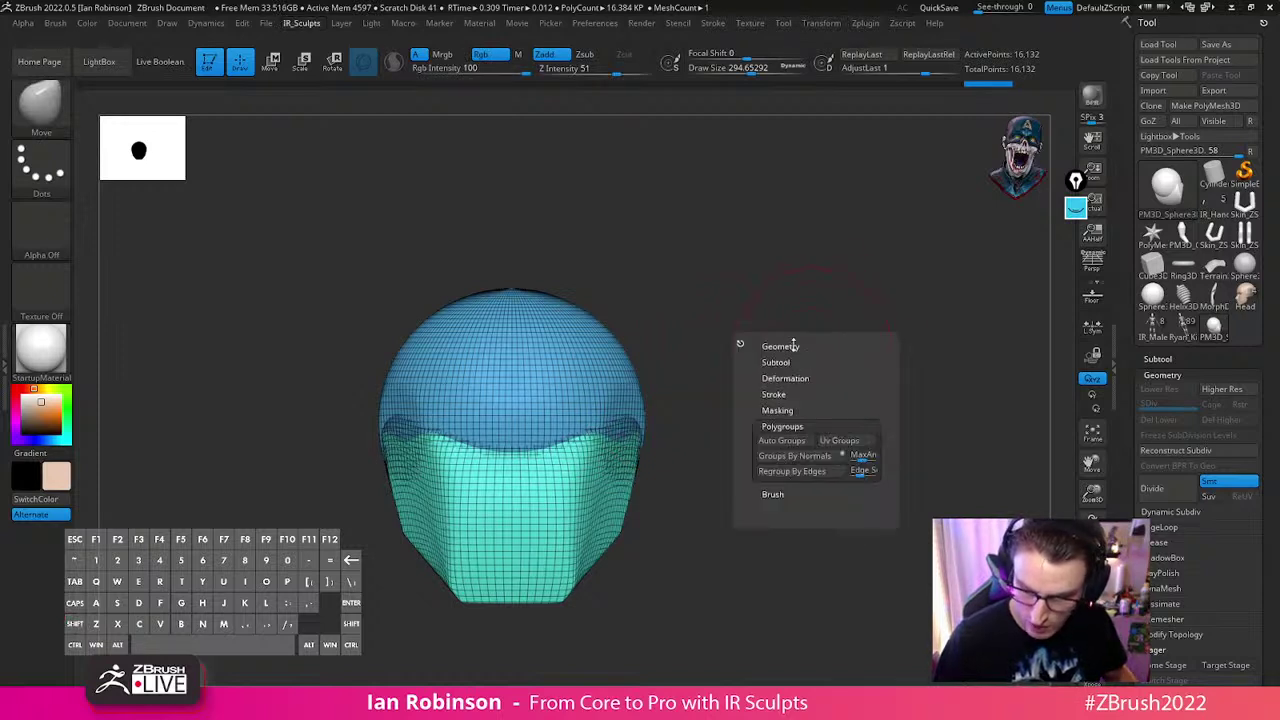
{"action": "left_click", "coordinate": [785, 347]}
{"action": "left_click", "coordinate": [778, 413]}
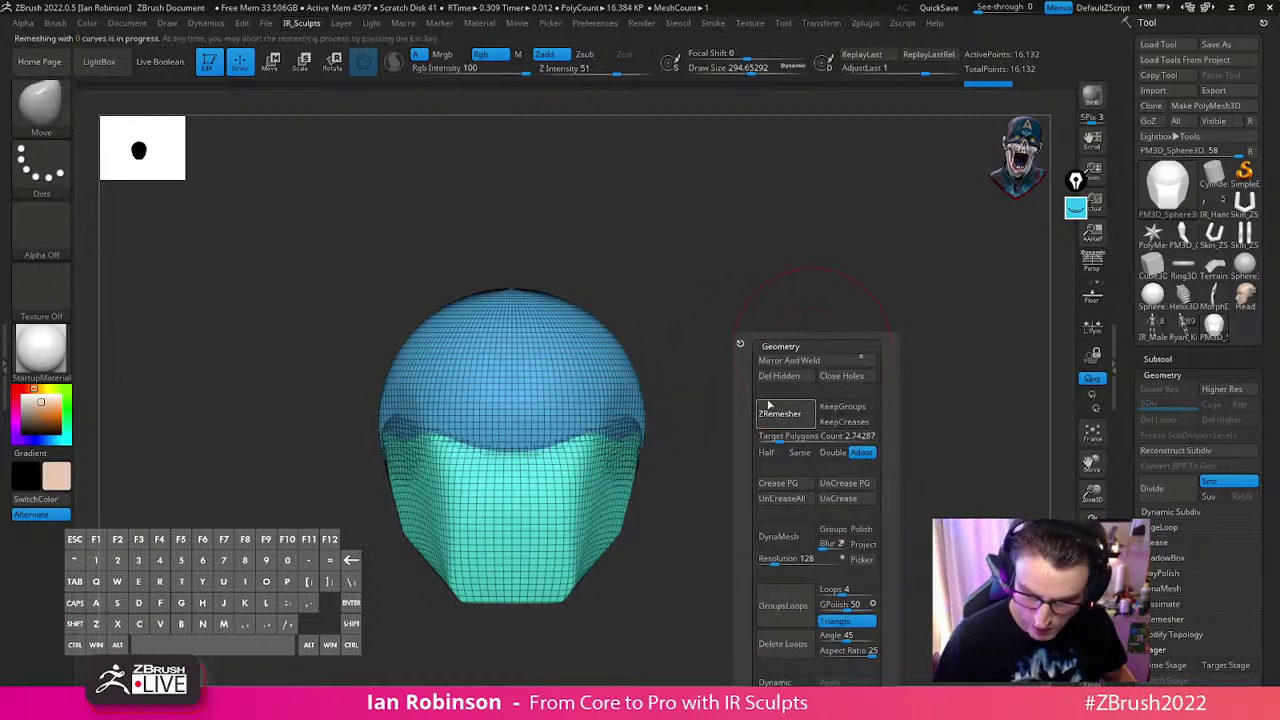
Undo the last remesh and ZRemesh the cranium and jaw mesh again with KeepGroups enabled
{"action": "key", "text": "ctrl+z"}
{"action": "key", "text": "space"}
{"action": "left_click", "coordinate": [852, 226]}
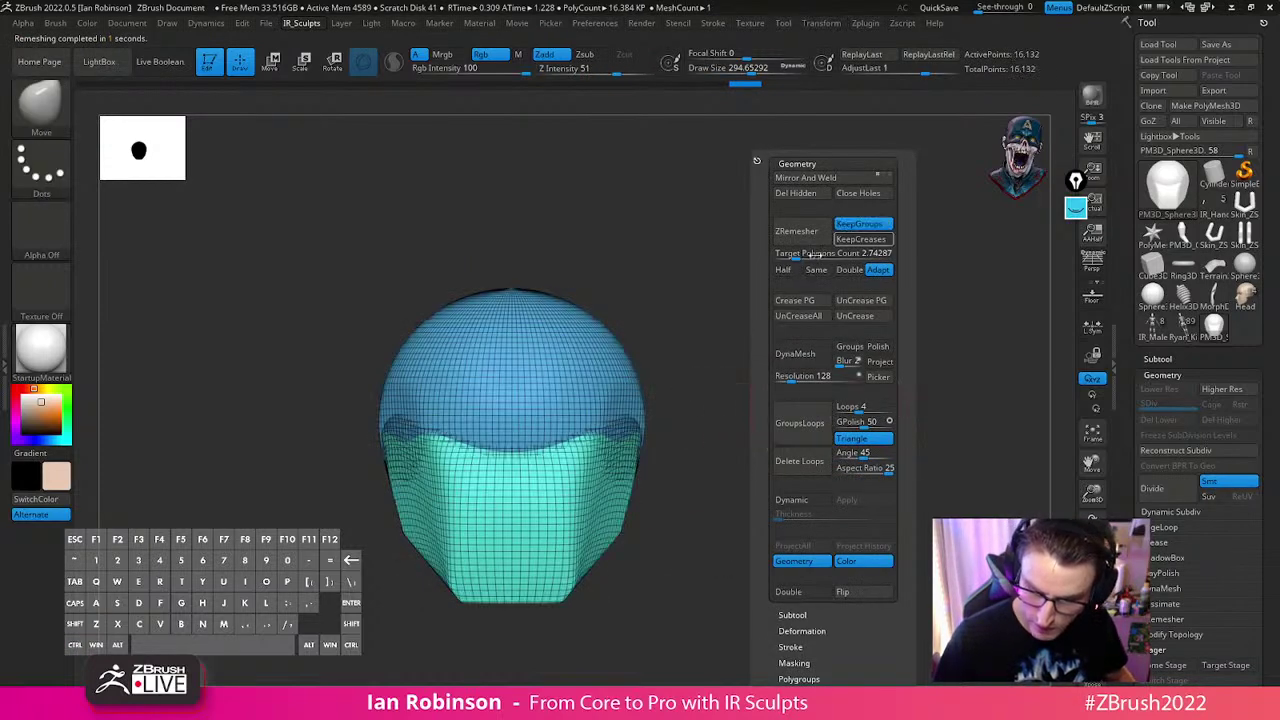
{"action": "left_click", "coordinate": [797, 233]}
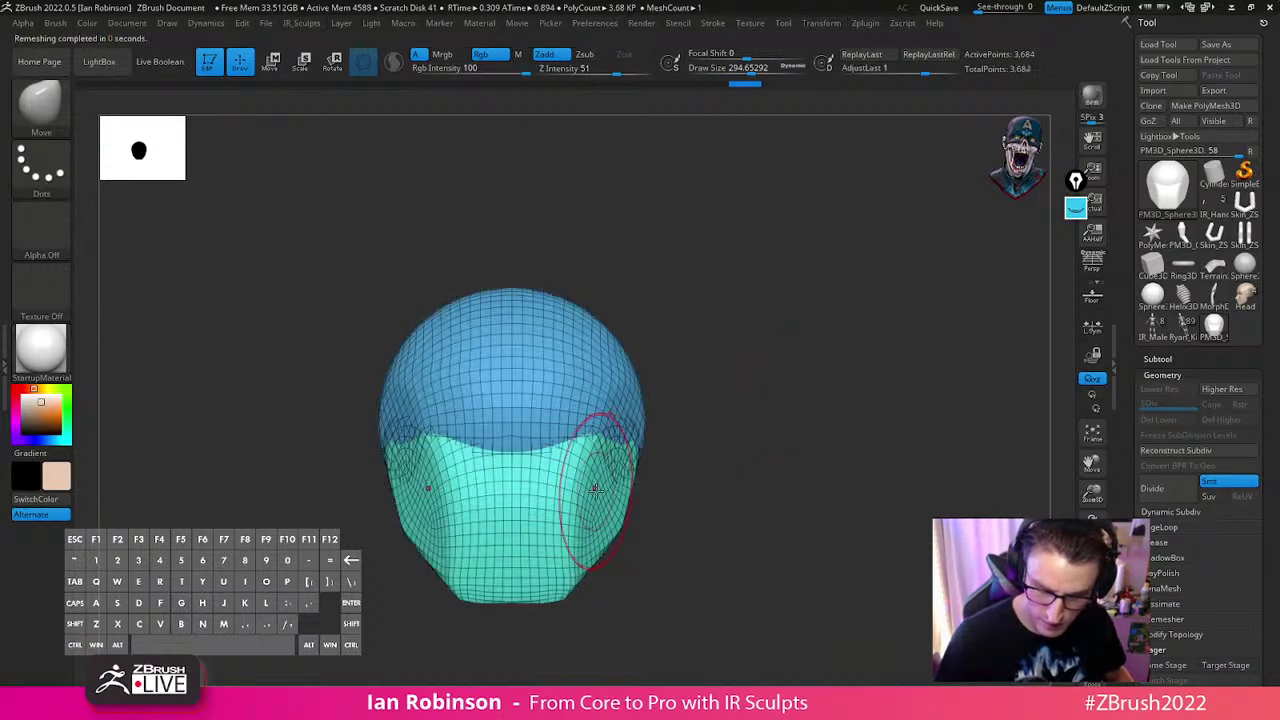
Set the Move brush's draw size to about 356 and mask the cranium polygroup, leaving only the jaw piece editable
{"action": "key", "text": "shift"}
{"action": "mouse_move", "coordinate": [632, 438]}
{"action": "left_mouse_down", "text": "shift"}
{"action": "mouse_move", "coordinate": [641, 460]}
{"action": "mouse_move", "coordinate": [708, 449]}
{"action": "left_mouse_up", "text": "shift"}
{"action": "key", "text": "s"}
{"action": "mouse_move", "coordinate": [945, 448]}
{"action": "left_mouse_down"}
{"action": "mouse_move", "coordinate": [895, 440]}
{"action": "mouse_move", "coordinate": [816, 398]}
{"action": "left_mouse_up"}
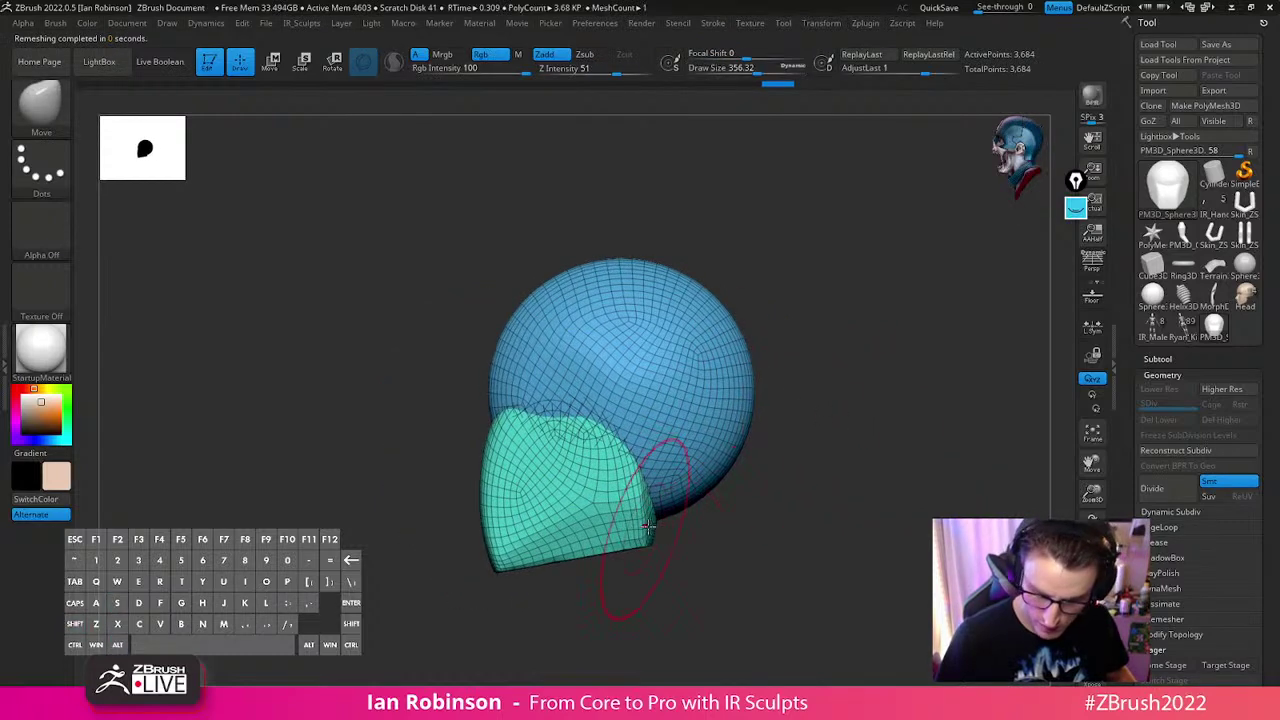
{"action": "left_click", "coordinate": [645, 530], "text": "ctrl+shift"}
{"action": "left_click", "coordinate": [681, 549], "text": "ctrl"}
{"action": "left_click", "coordinate": [681, 545], "text": "ctrl+shift"}
{"action": "left_click", "coordinate": [680, 541], "text": "ctrl"}
Lift the jaw piece's rear lower corner toward the underside of the cranium with the Move brush
{"action": "left_click_drag", "start_coordinate": [649, 534], "coordinate": [645, 517]}
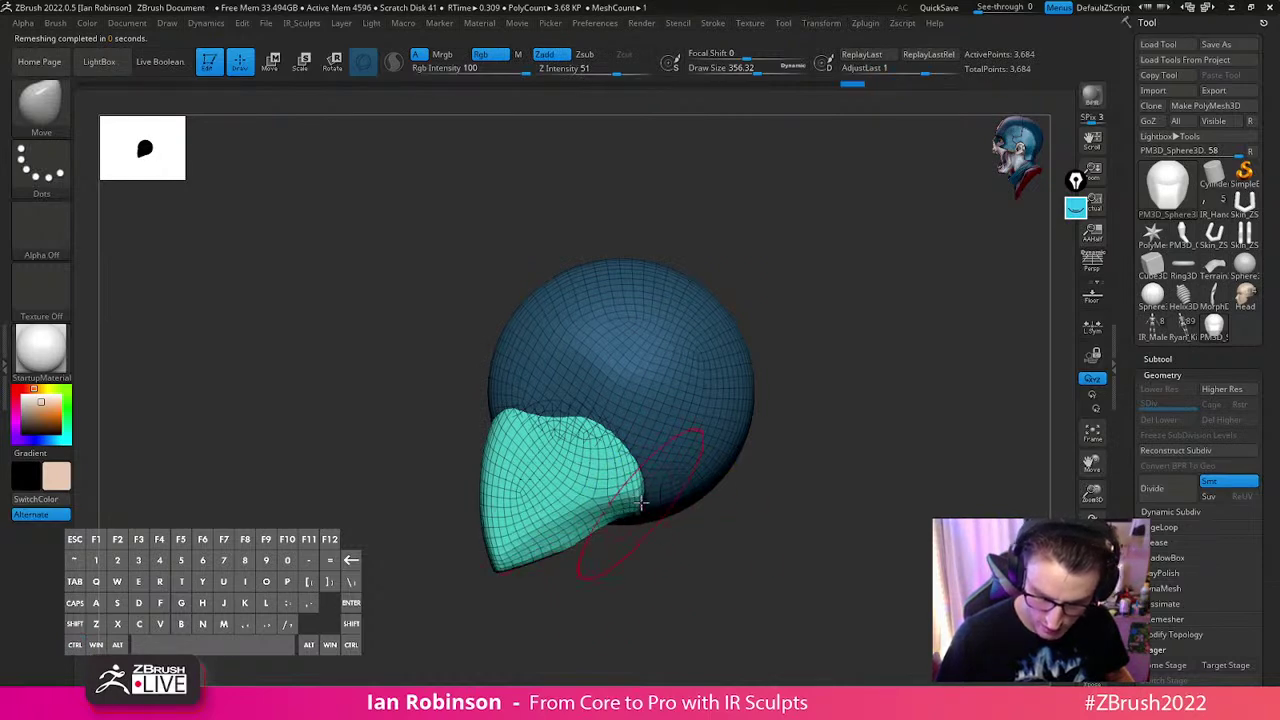
{"action": "mouse_move", "coordinate": [711, 551]}
{"action": "left_mouse_down"}
{"action": "mouse_move", "coordinate": [578, 497]}
{"action": "mouse_move", "coordinate": [560, 465]}
{"action": "left_mouse_up"}
{"action": "key", "text": "shift"}
{"action": "left_click_drag", "start_coordinate": [665, 490], "coordinate": [737, 471], "text": "shift"}
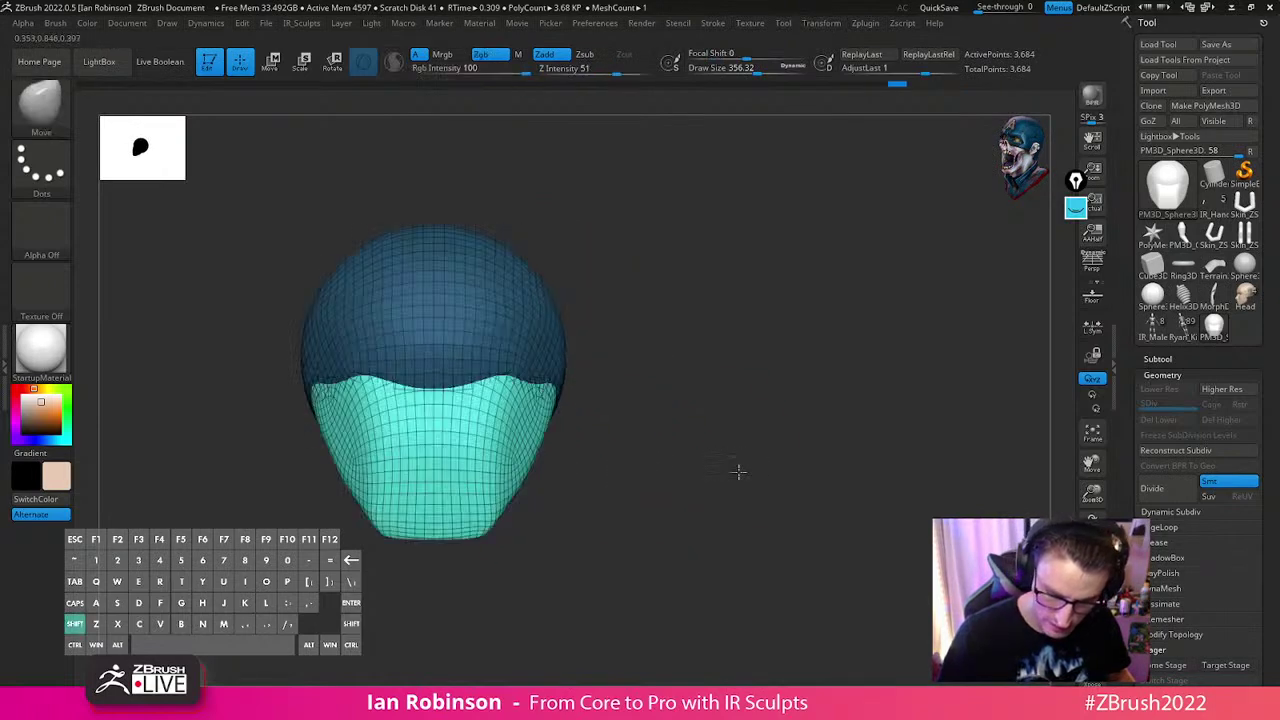
Round out the jaw piece's sides, lower edge and rear edge from the front and side views
{"action": "left_click_drag", "start_coordinate": [651, 428], "coordinate": [657, 471], "text": "alt"}
{"action": "key", "text": "s"}
{"action": "left_click", "coordinate": [634, 466]}
{"action": "mouse_move", "coordinate": [510, 470]}
{"action": "left_mouse_down"}
{"action": "mouse_move", "coordinate": [540, 458]}
{"action": "mouse_move", "coordinate": [544, 472]}
{"action": "left_mouse_up"}
{"action": "left_click_drag", "start_coordinate": [514, 530], "coordinate": [530, 515]}
{"action": "key", "text": "s"}
{"action": "mouse_move", "coordinate": [530, 464]}
{"action": "left_mouse_down"}
{"action": "mouse_move", "coordinate": [558, 447]}
{"action": "mouse_move", "coordinate": [550, 484]}
{"action": "mouse_move", "coordinate": [556, 460]}
{"action": "left_mouse_up"}
{"action": "mouse_move", "coordinate": [650, 468]}
{"action": "left_mouse_down"}
{"action": "mouse_move", "coordinate": [566, 468]}
{"action": "mouse_move", "coordinate": [667, 457]}
{"action": "mouse_move", "coordinate": [580, 470]}
{"action": "left_mouse_up"}
{"action": "left_click_drag", "start_coordinate": [660, 468], "coordinate": [590, 478]}
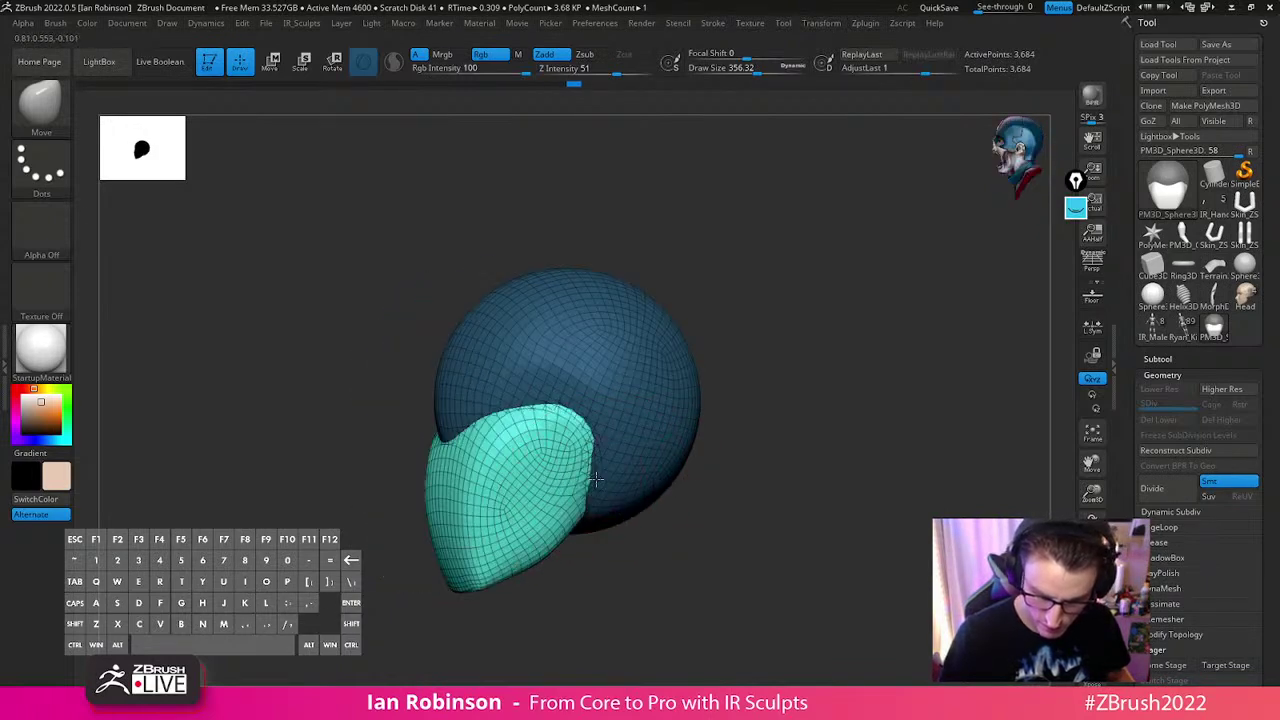
{"action": "left_click_drag", "start_coordinate": [752, 466], "coordinate": [674, 477]}
{"action": "mouse_move", "coordinate": [603, 500]}
{"action": "left_mouse_down"}
{"action": "mouse_move", "coordinate": [734, 520]}
{"action": "mouse_move", "coordinate": [632, 504]}
{"action": "mouse_move", "coordinate": [580, 470]}
{"action": "left_mouse_up"}
{"action": "left_click_drag", "start_coordinate": [698, 474], "coordinate": [596, 492]}
Taper the chin into a point and refine the lower jaw sides using a draw size of about 269
{"action": "key", "text": "s"}
{"action": "left_click_drag", "start_coordinate": [505, 566], "coordinate": [495, 566]}
{"action": "left_click_drag", "start_coordinate": [477, 604], "coordinate": [483, 634]}
{"action": "mouse_move", "coordinate": [484, 580]}
{"action": "left_mouse_down"}
{"action": "mouse_move", "coordinate": [482, 597]}
{"action": "mouse_move", "coordinate": [530, 571]}
{"action": "left_mouse_up"}
{"action": "left_click_drag", "start_coordinate": [626, 538], "coordinate": [522, 572], "text": "shift"}
{"action": "mouse_move", "coordinate": [565, 498]}
{"action": "left_mouse_down"}
{"action": "mouse_move", "coordinate": [598, 451]}
{"action": "mouse_move", "coordinate": [580, 515]}
{"action": "left_mouse_up"}
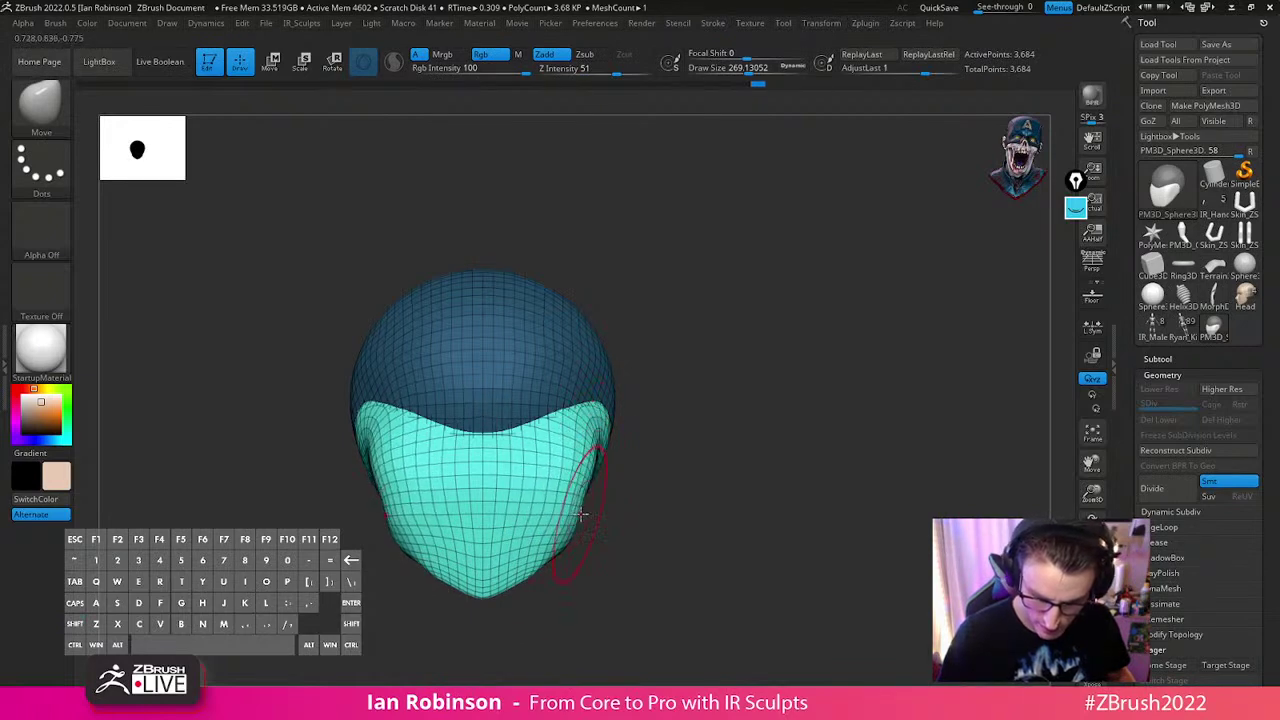
Scale the masked-off jaw piece slightly with the transform gizmo and adjust its upper side edges with the Move brush
{"action": "key", "text": "w"}
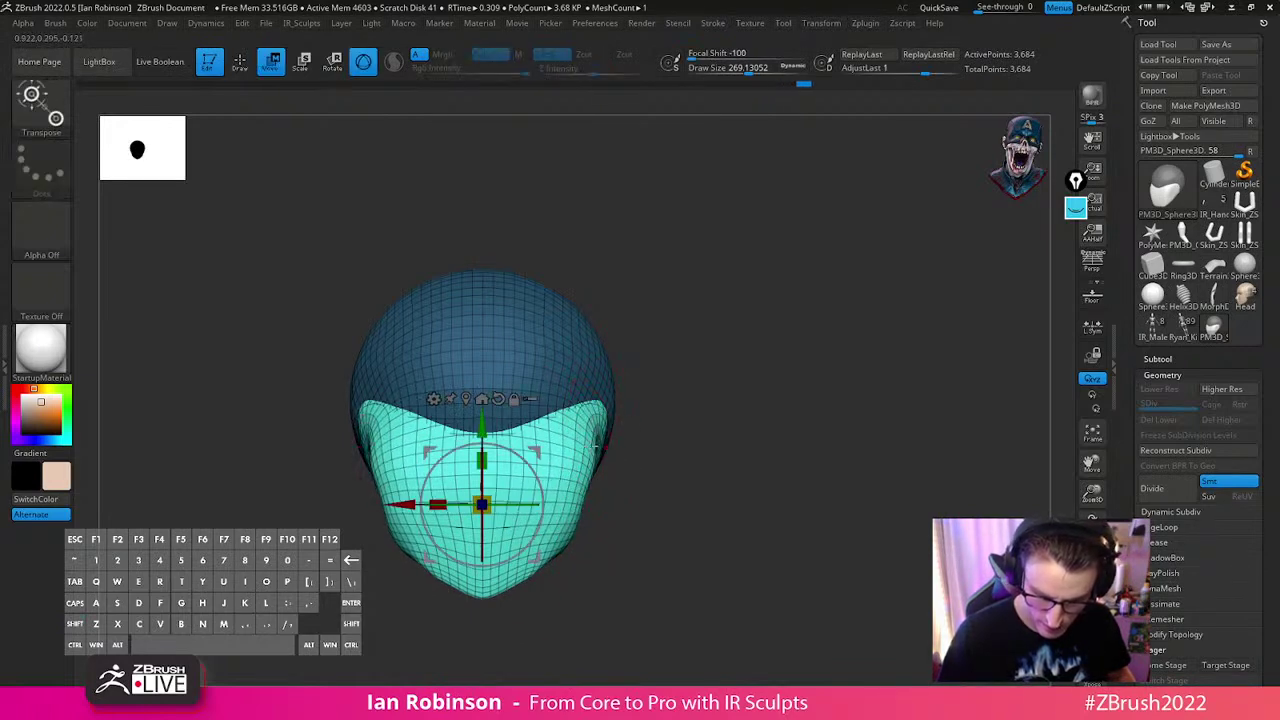
{"action": "left_click_drag", "start_coordinate": [488, 501], "coordinate": [508, 491]}
{"action": "key", "text": "q"}
{"action": "key", "text": "s"}
{"action": "left_click_drag", "start_coordinate": [606, 425], "coordinate": [617, 414]}
{"action": "key", "text": "s"}
{"action": "mouse_move", "coordinate": [661, 470]}
{"action": "left_mouse_down"}
{"action": "mouse_move", "coordinate": [638, 421]}
{"action": "mouse_move", "coordinate": [601, 471]}
{"action": "left_mouse_up"}
{"action": "key", "text": "s"}
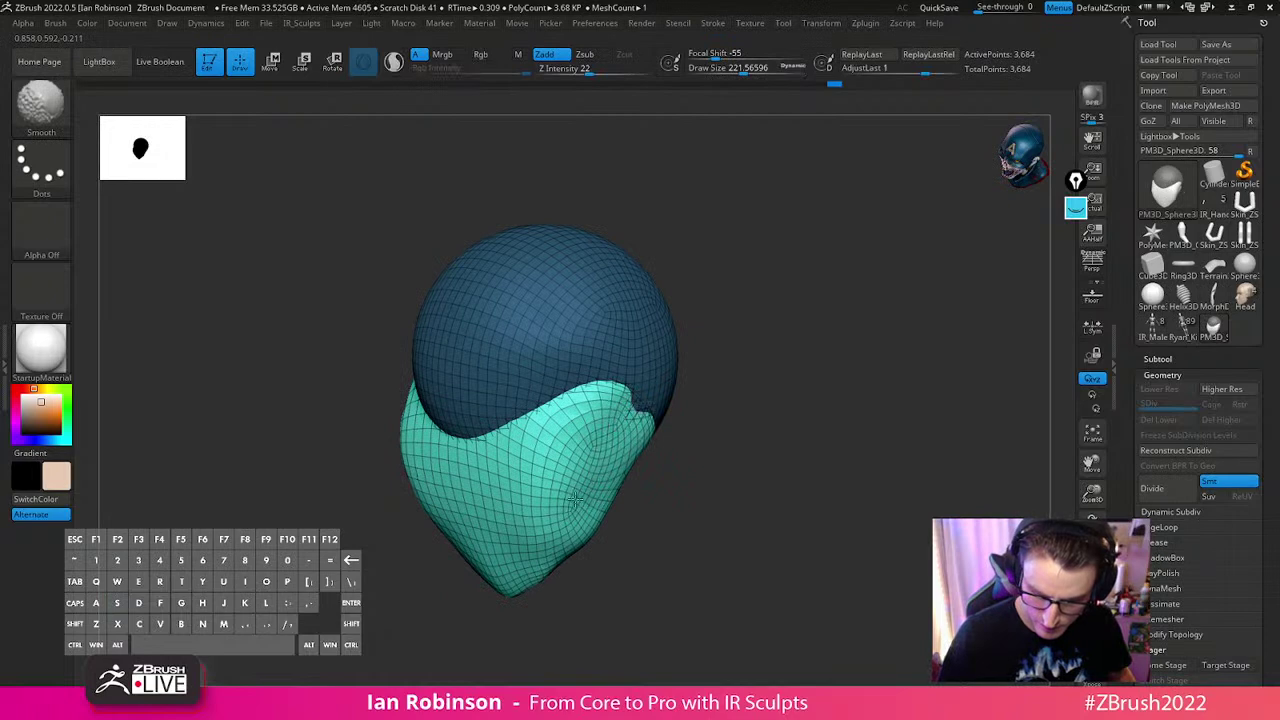
Dismiss the Dynamic Subdiv prompt and flatten the sides of the jaw piece with the hPolish brush
{"action": "key", "text": "d"}
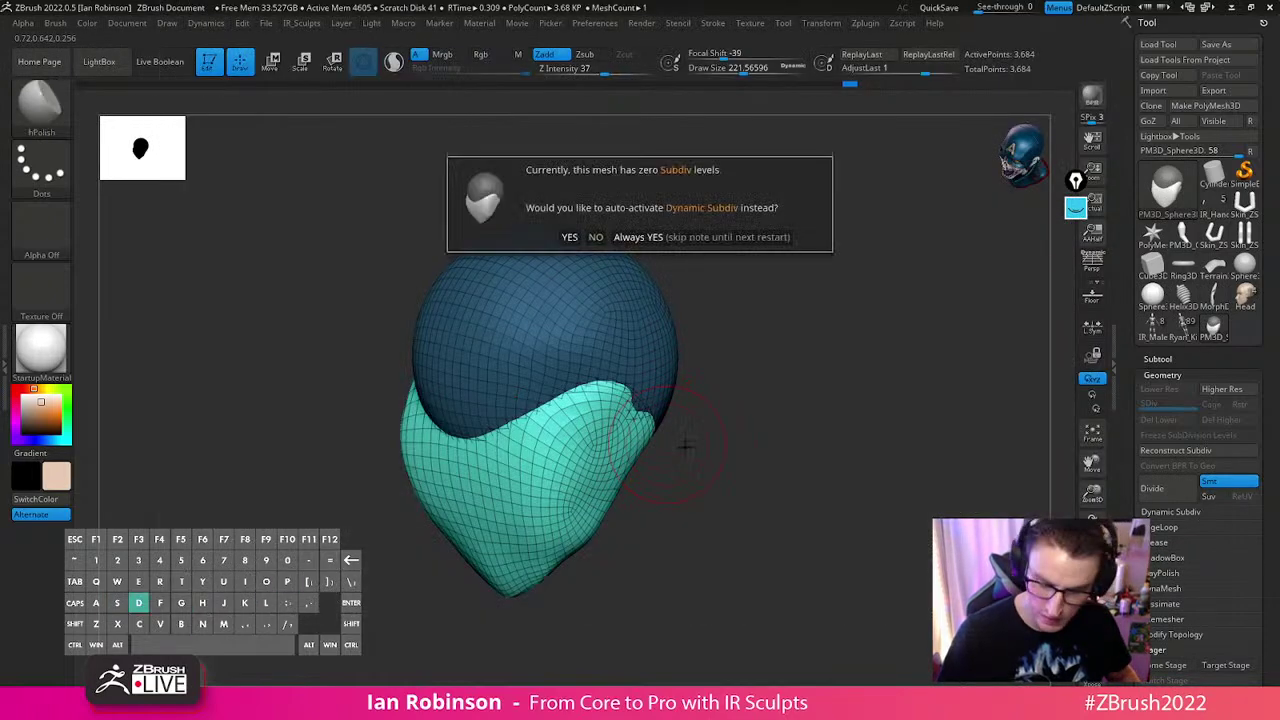
{"action": "left_click", "coordinate": [697, 438]}
{"action": "key", "text": "s"}
{"action": "mouse_move", "coordinate": [695, 440]}
{"action": "left_mouse_down"}
{"action": "mouse_move", "coordinate": [706, 441]}
{"action": "mouse_move", "coordinate": [683, 478]}
{"action": "left_mouse_up"}
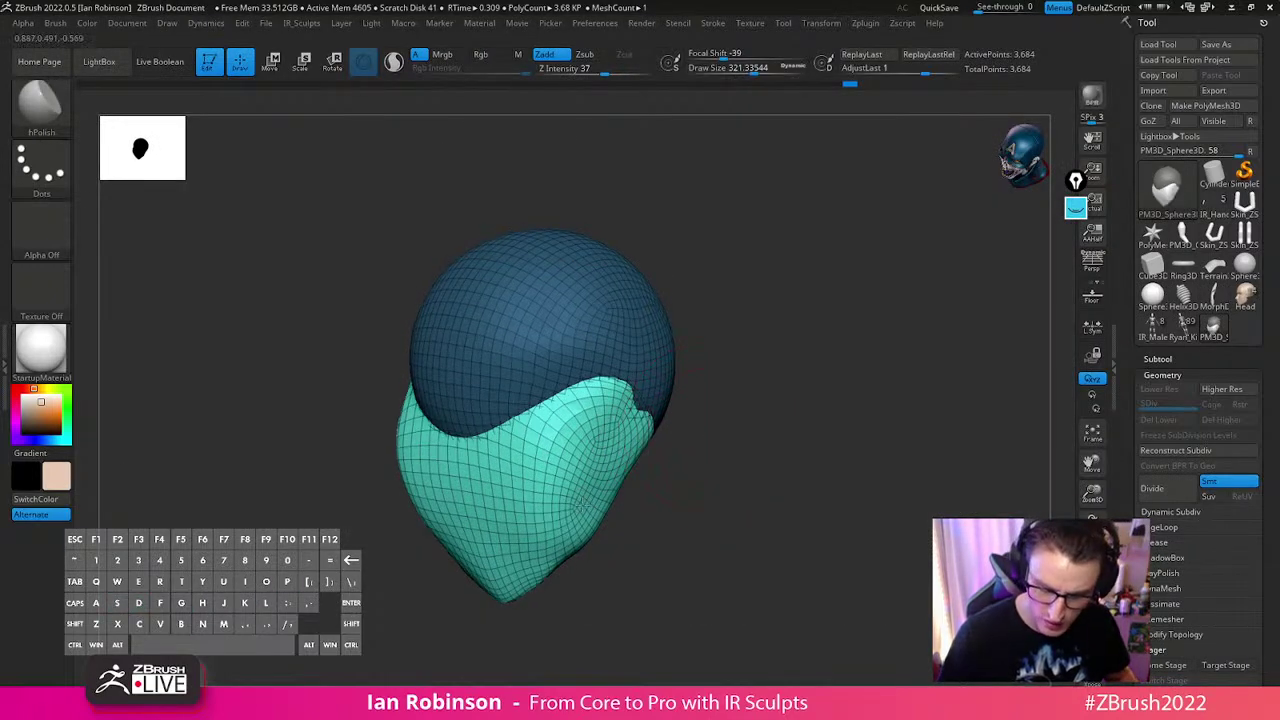
{"action": "mouse_move", "coordinate": [762, 426]}
{"action": "left_mouse_down"}
{"action": "mouse_move", "coordinate": [594, 503]}
{"action": "mouse_move", "coordinate": [600, 464]}
{"action": "left_mouse_up"}
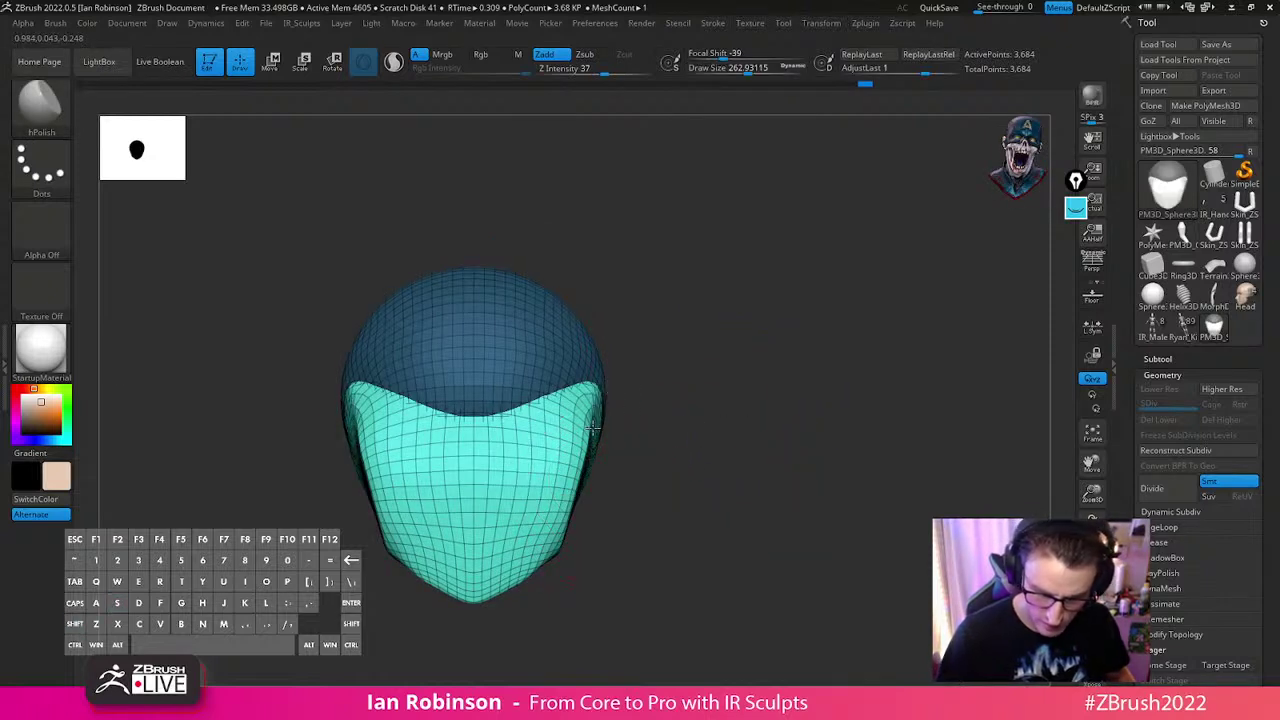
Widen the jaw piece and adjust its fit against the cranium in side view with the transform gizmo
{"action": "key", "text": "w"}
{"action": "left_click_drag", "start_coordinate": [430, 502], "coordinate": [412, 502]}
{"action": "key", "text": "q"}
{"action": "left_click_drag", "start_coordinate": [694, 392], "coordinate": [618, 425]}
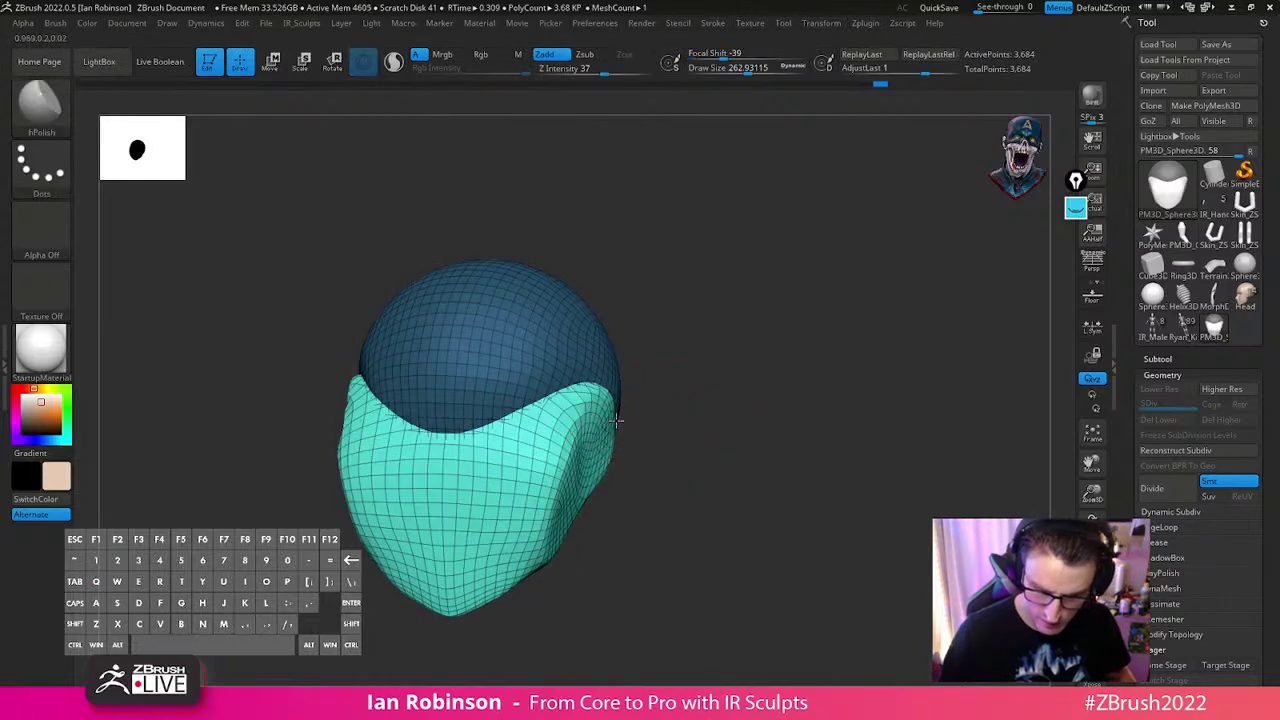
{"action": "left_click_drag", "start_coordinate": [634, 363], "coordinate": [722, 425]}
{"action": "left_click_drag", "start_coordinate": [784, 398], "coordinate": [829, 443]}
{"action": "key", "text": "w"}
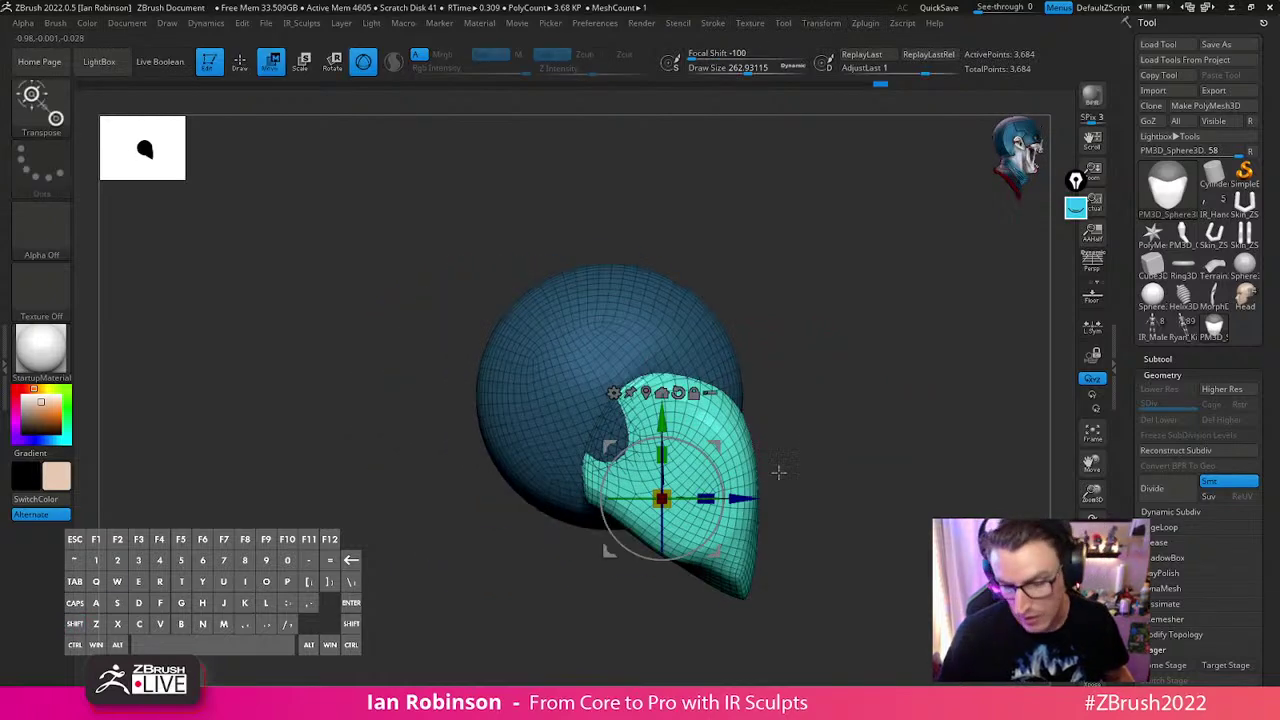
{"action": "mouse_move", "coordinate": [706, 552]}
{"action": "left_mouse_down"}
{"action": "mouse_move", "coordinate": [709, 534]}
{"action": "mouse_move", "coordinate": [704, 543]}
{"action": "left_mouse_up"}
{"action": "key", "text": "q"}
{"action": "mouse_move", "coordinate": [968, 487]}
{"action": "left_mouse_down", "text": "shift"}
{"action": "mouse_move", "coordinate": [927, 494]}
{"action": "mouse_move", "coordinate": [842, 468]}
{"action": "left_mouse_up", "text": "shift"}
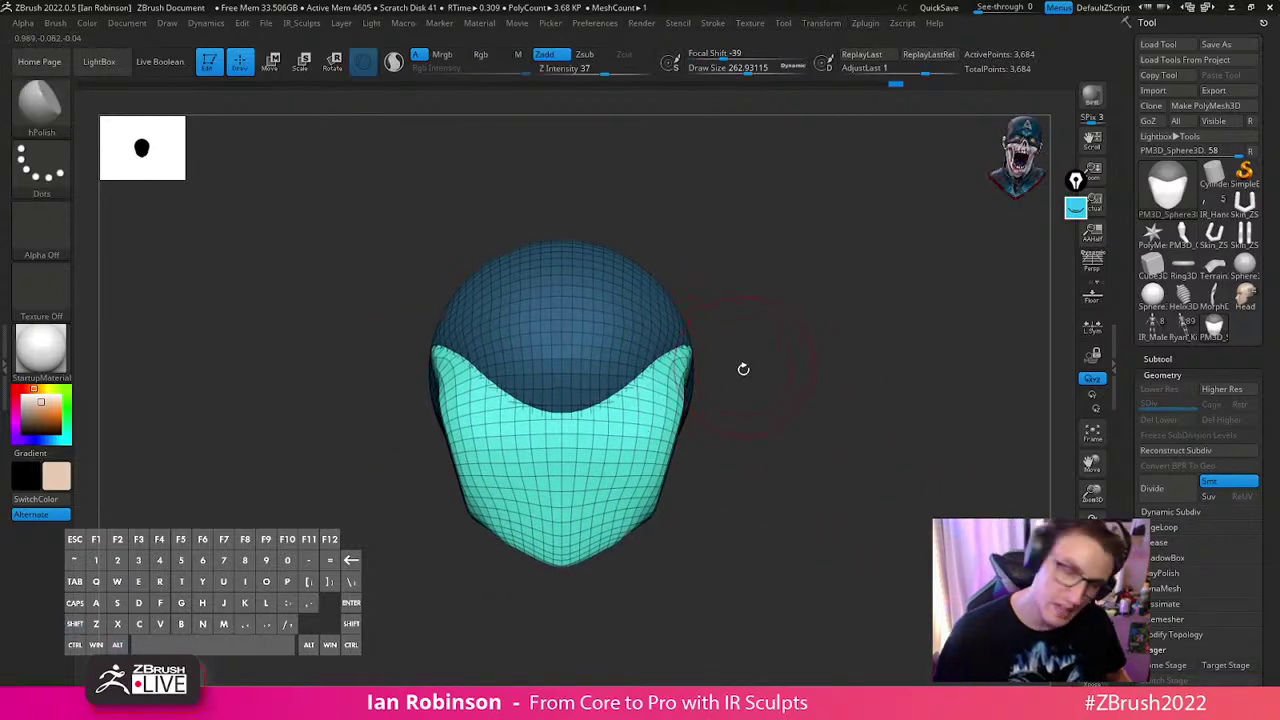
Reshape the jaw piece's rear and lower edges with the Move brush at a draw size of about 342
{"action": "key", "text": "s"}
{"action": "left_click_drag", "start_coordinate": [712, 367], "coordinate": [855, 330]}
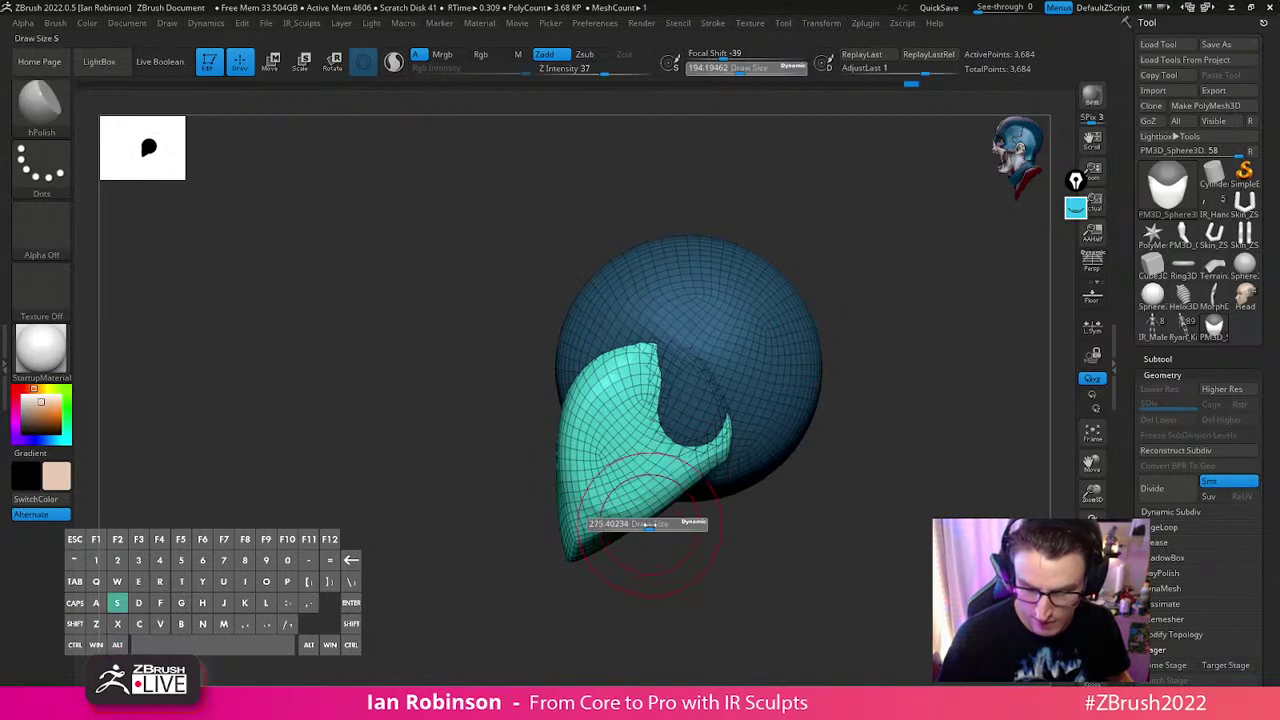
{"action": "key", "text": "b"}
{"action": "key", "text": "m"}
{"action": "key", "text": "v"}
{"action": "key", "text": "s"}
{"action": "left_click_drag", "start_coordinate": [652, 552], "coordinate": [666, 512]}
{"action": "mouse_move", "coordinate": [650, 520]}
{"action": "left_mouse_down"}
{"action": "mouse_move", "coordinate": [637, 537]}
{"action": "mouse_move", "coordinate": [668, 566]}
{"action": "mouse_move", "coordinate": [712, 548]}
{"action": "left_mouse_up"}
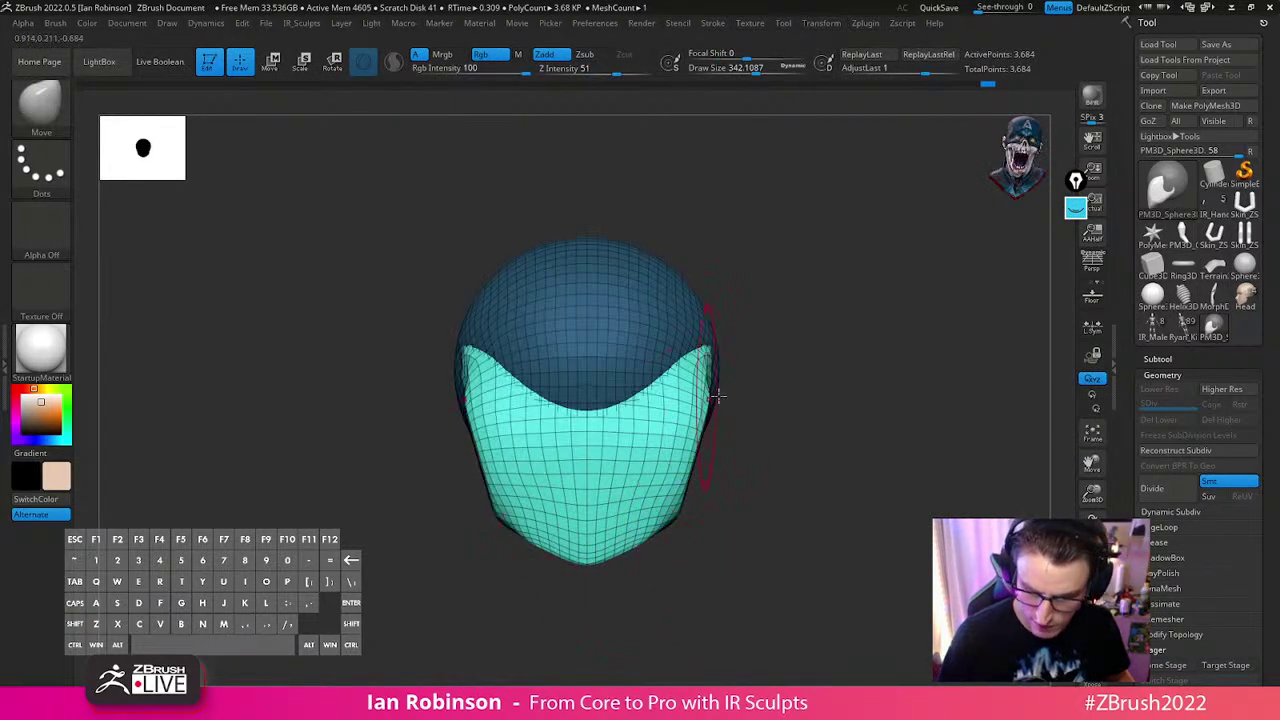
{"action": "left_click_drag", "start_coordinate": [786, 462], "coordinate": [819, 388], "text": "alt"}
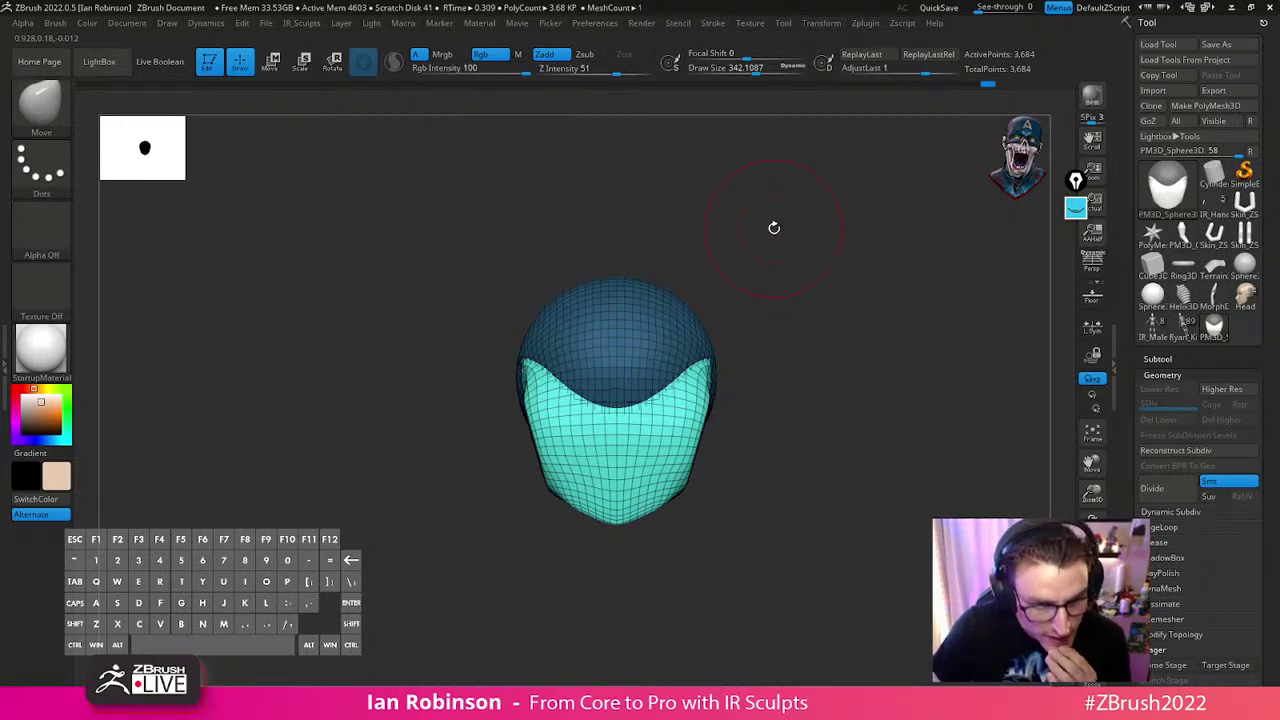
{"action": "left_click_drag", "start_coordinate": [806, 403], "coordinate": [707, 399], "text": "alt"}
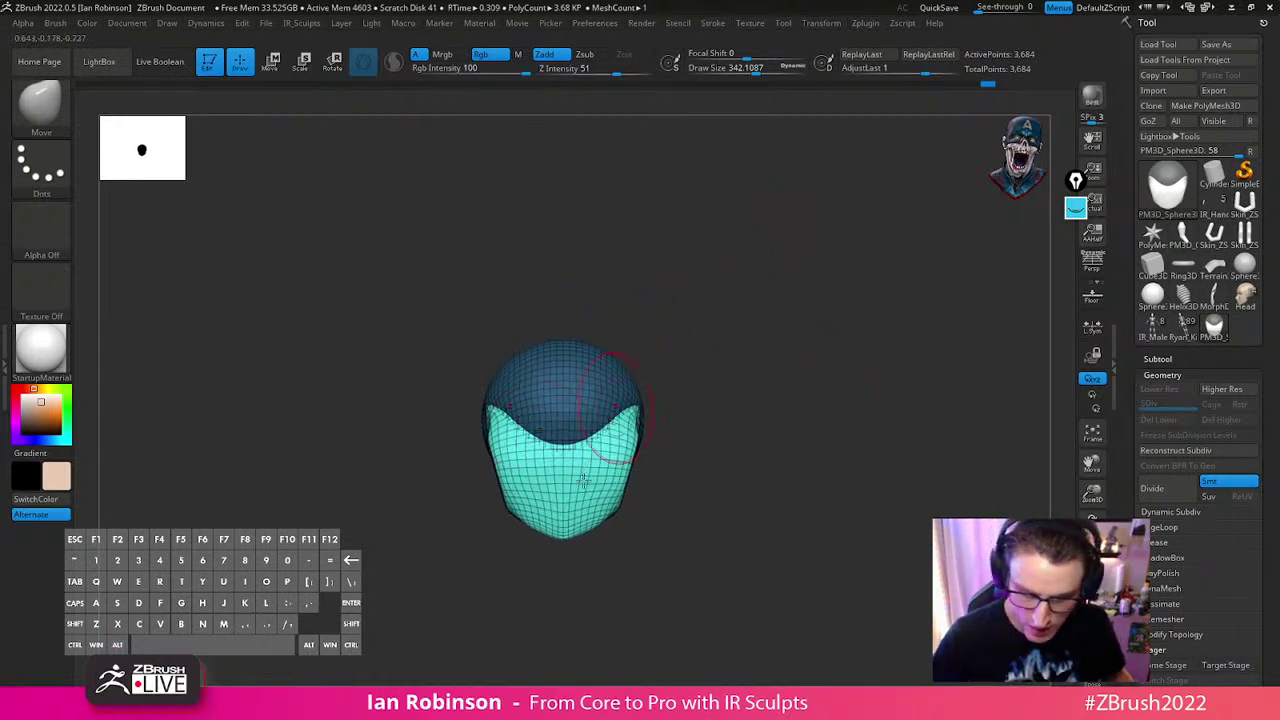
{"action": "left_click", "coordinate": [1160, 44]}
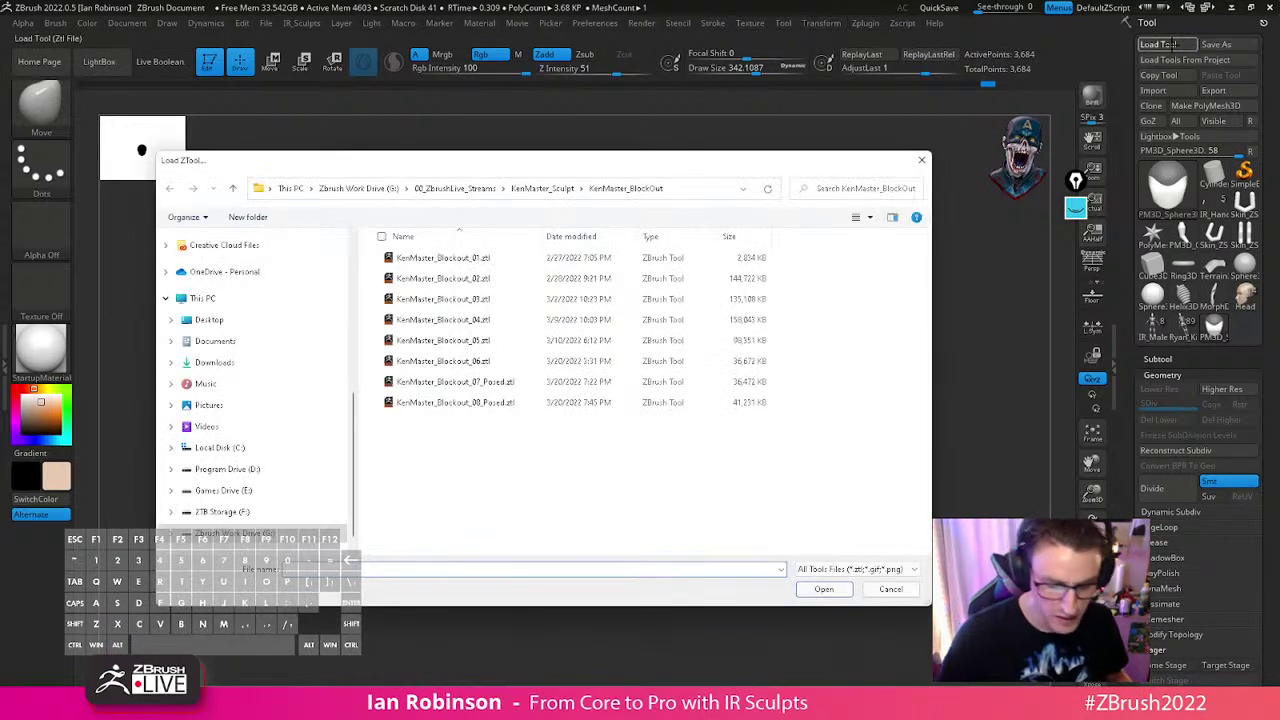
{"action": "scroll", "coordinate": [357, 327], "scroll_direction": "up", "scroll_amount": 3}
{"action": "scroll", "coordinate": [357, 327], "scroll_direction": "up", "scroll_amount": 1}
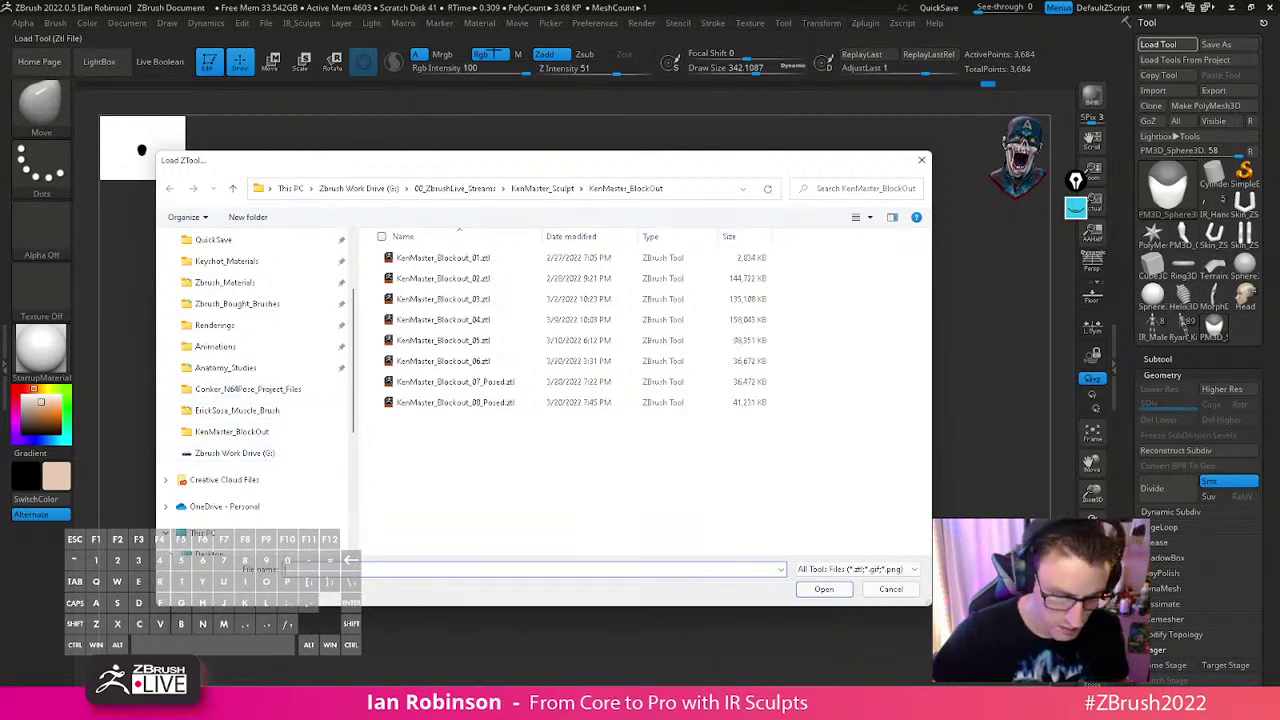
{"action": "scroll", "coordinate": [305, 470], "scroll_direction": "down", "scroll_amount": 5}
{"action": "left_click", "coordinate": [257, 509]}
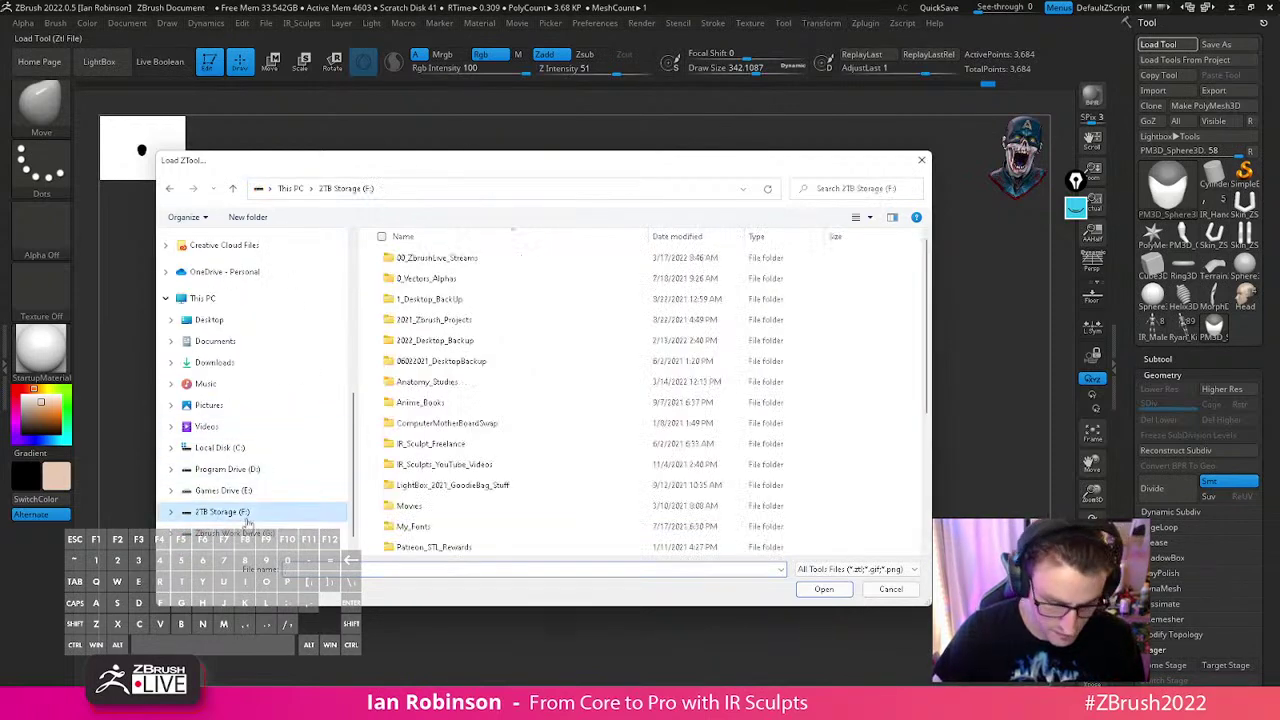
{"action": "left_click", "coordinate": [447, 262]}
{"action": "double_click", "coordinate": [447, 262]}
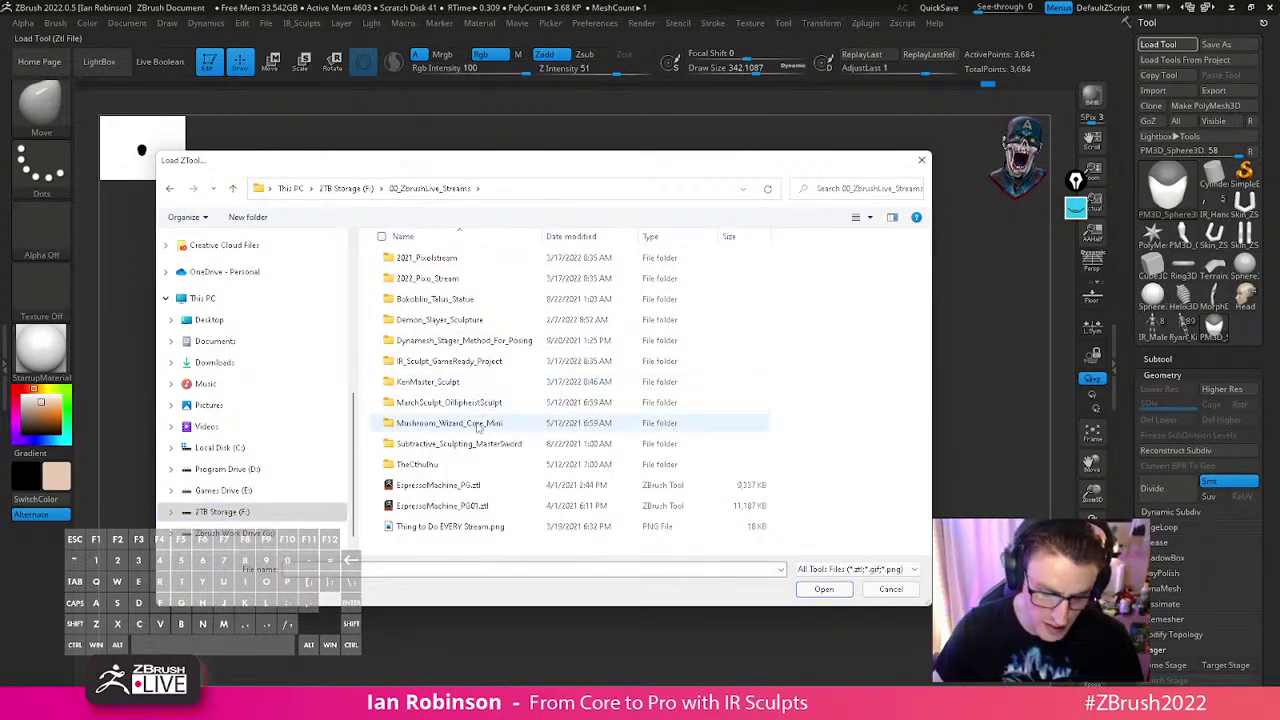
{"action": "left_click", "coordinate": [887, 590]}
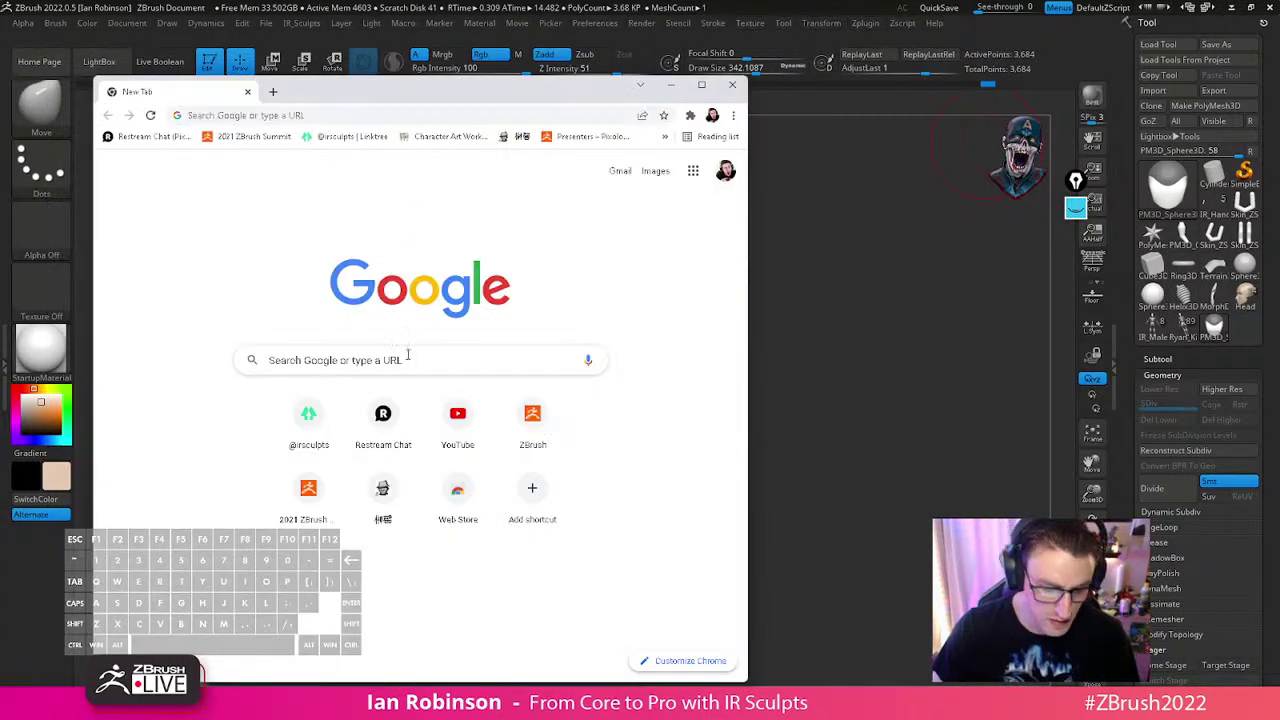
Switch to Chrome and search Google for "anime head guidelines"
{"action": "left_click", "coordinate": [411, 358]}
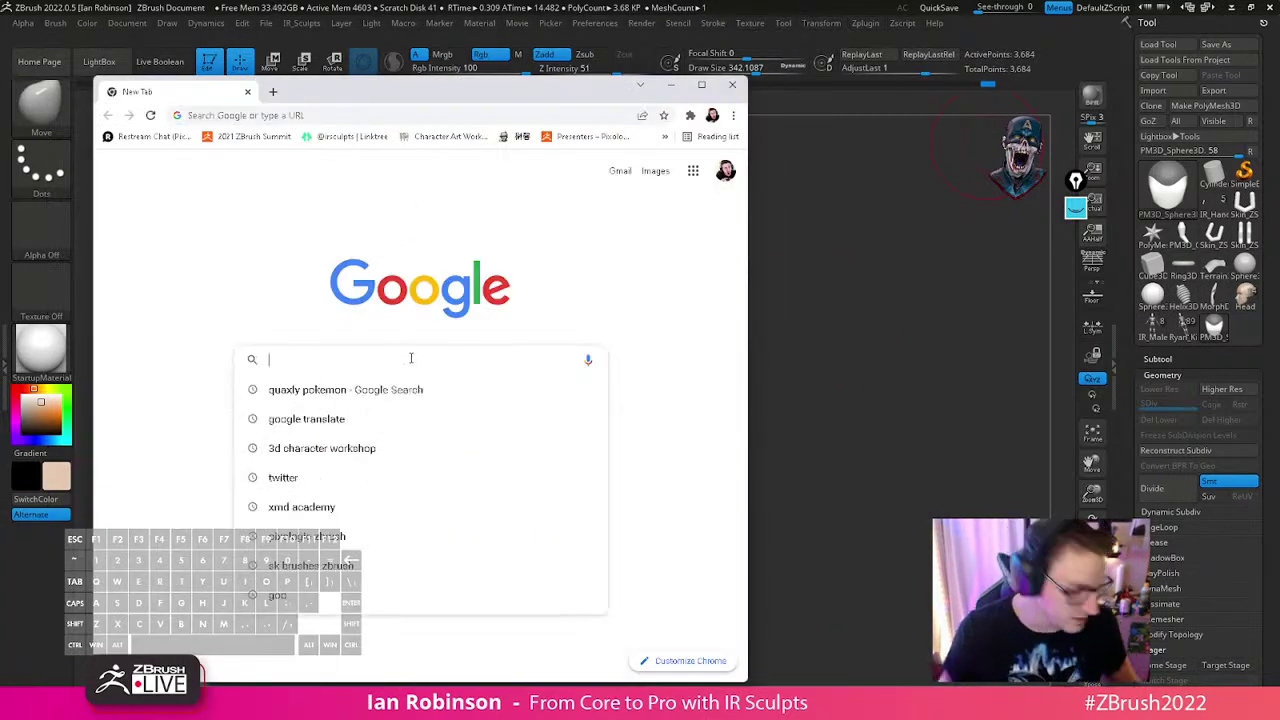
{"action": "type", "text": "anim"}
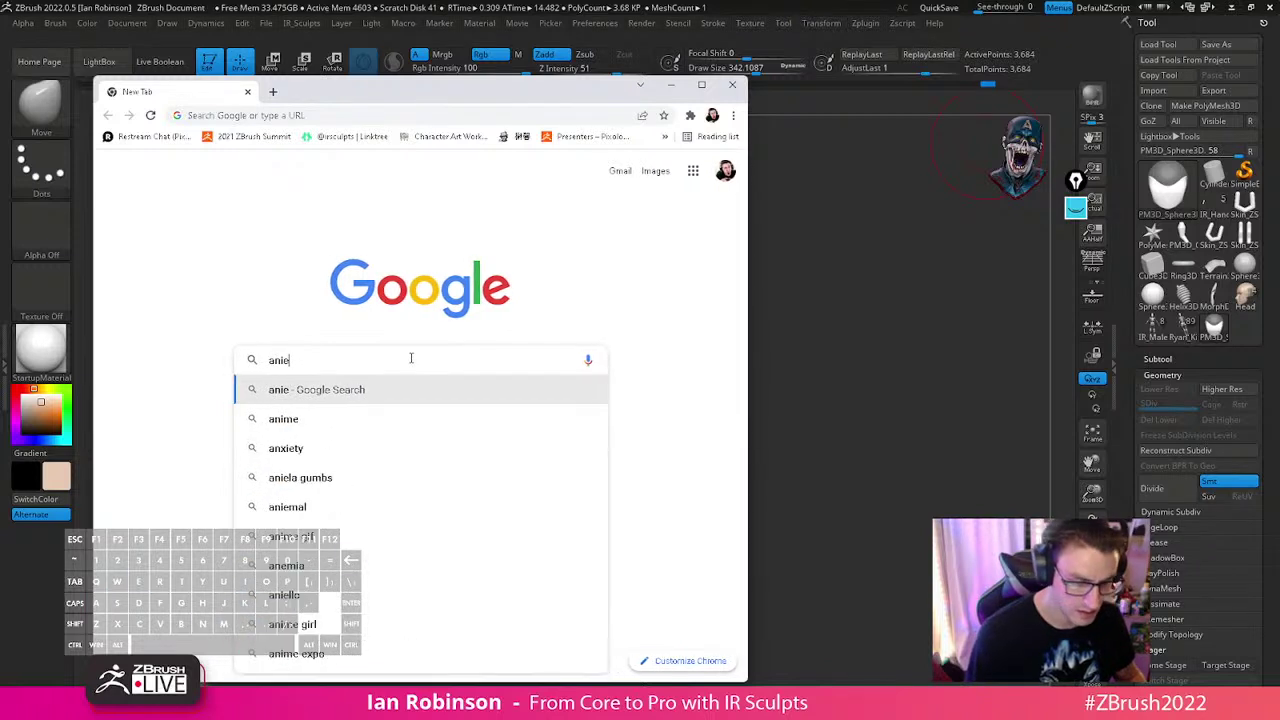
{"action": "type", "text": "e head gui"}
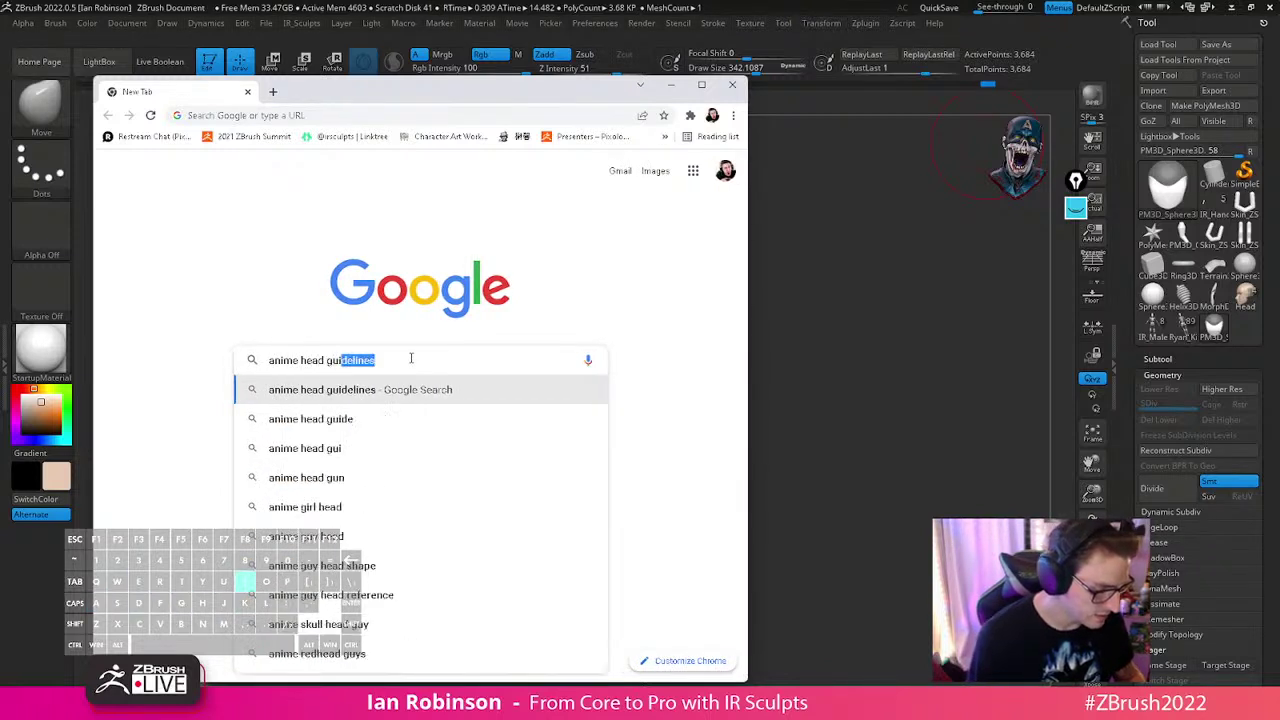
{"action": "key", "text": "Return"}
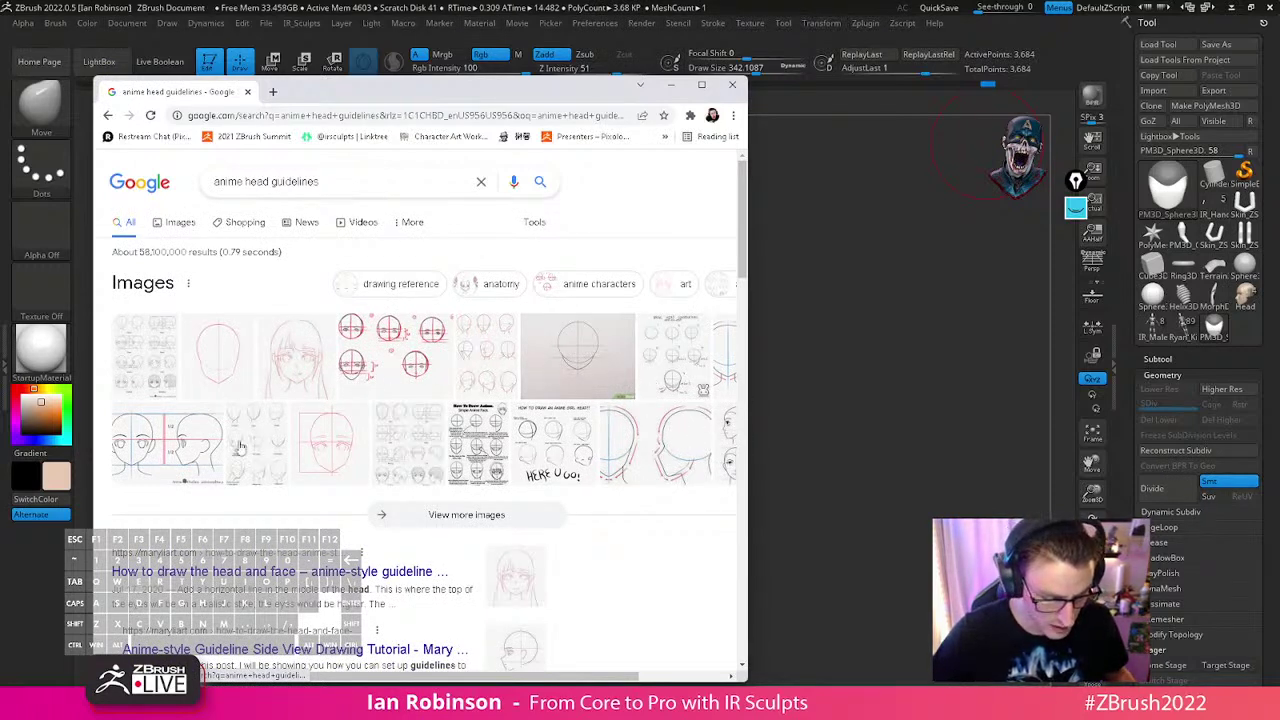
Examine the AnimeOutline front and side head proportions guide and the step-by-step basic head construction sketch in the image results
{"action": "left_click", "coordinate": [203, 452]}
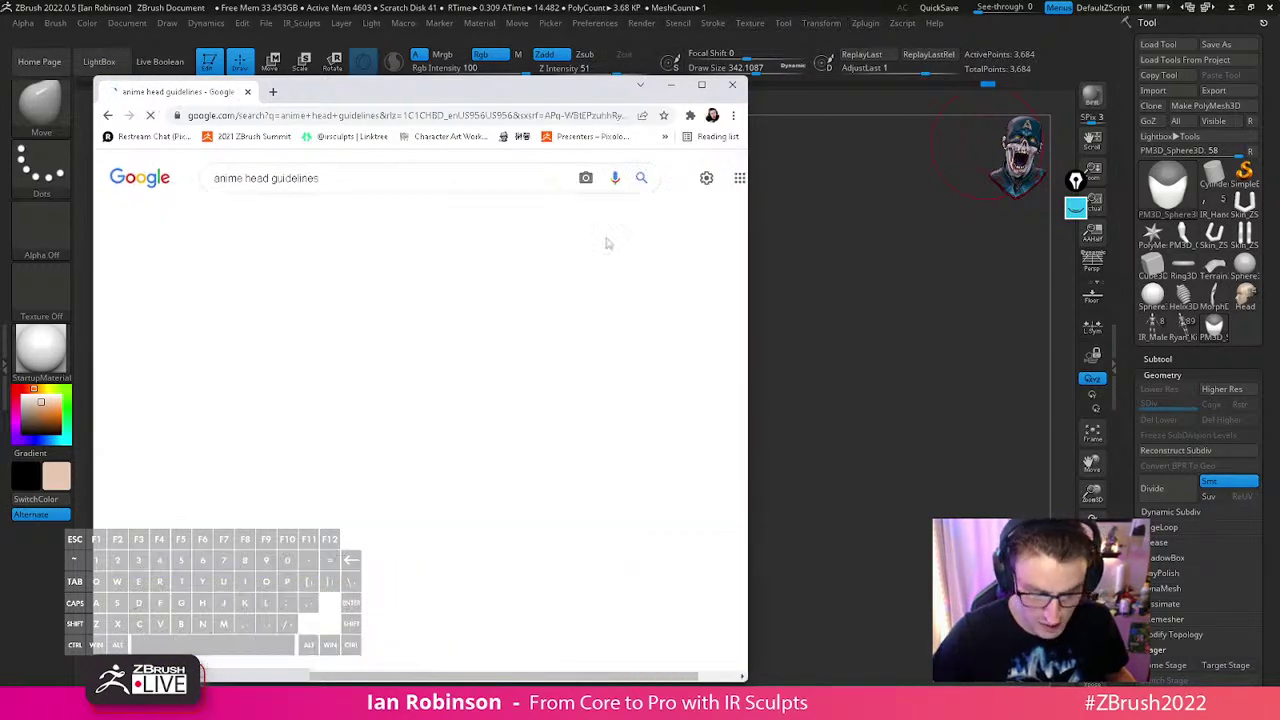
{"action": "scroll", "coordinate": [593, 313], "scroll_direction": "up", "scroll_amount": 1}
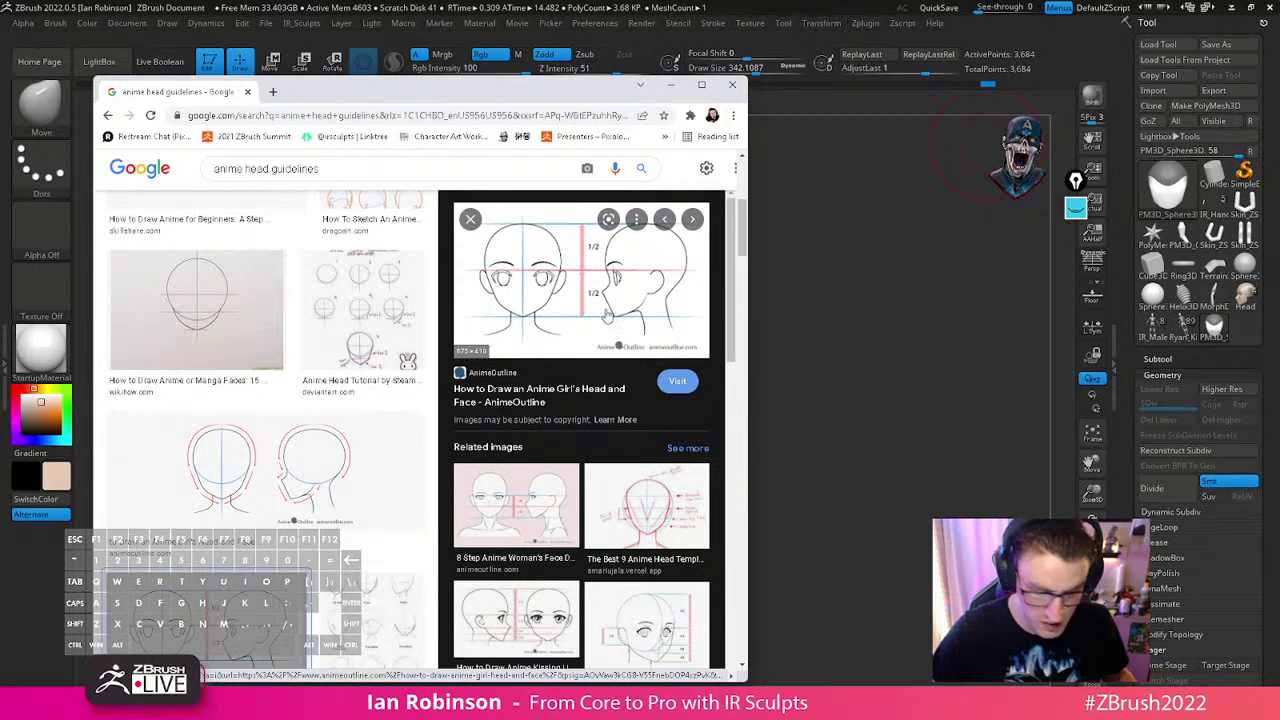
{"action": "left_click", "coordinate": [392, 324]}
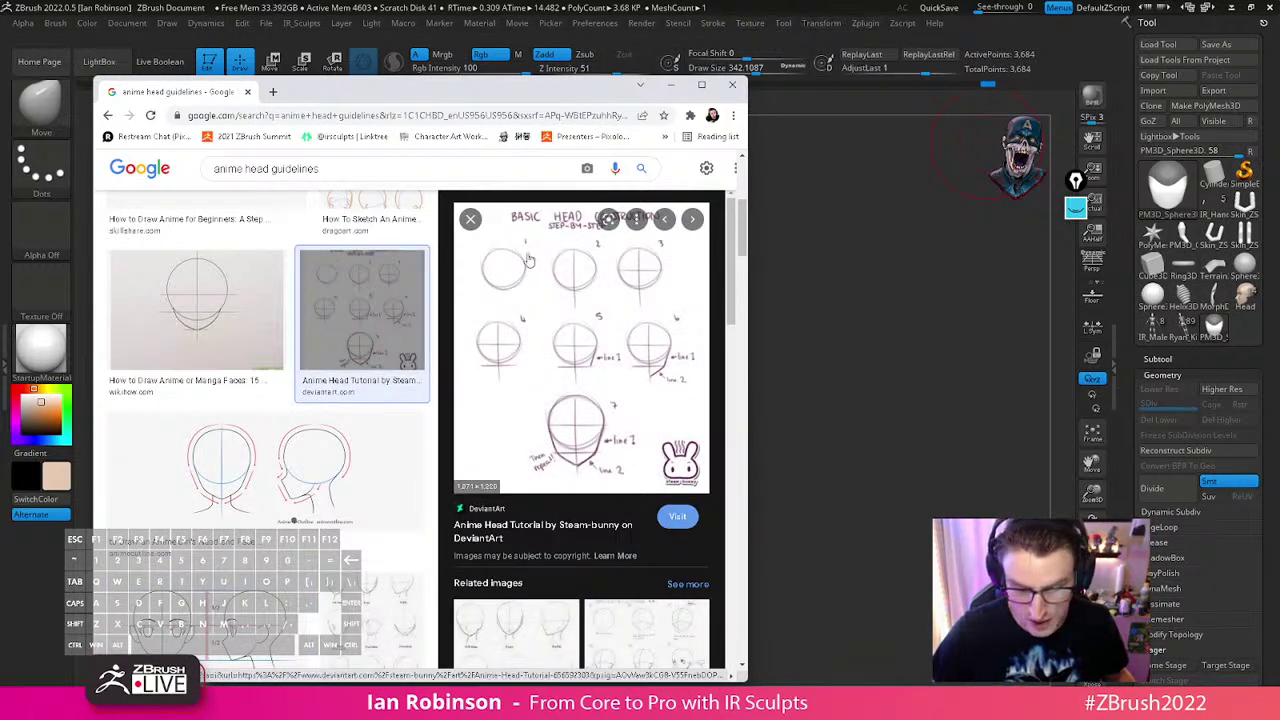
{"action": "scroll", "coordinate": [260, 388], "scroll_direction": "down", "scroll_amount": 3}
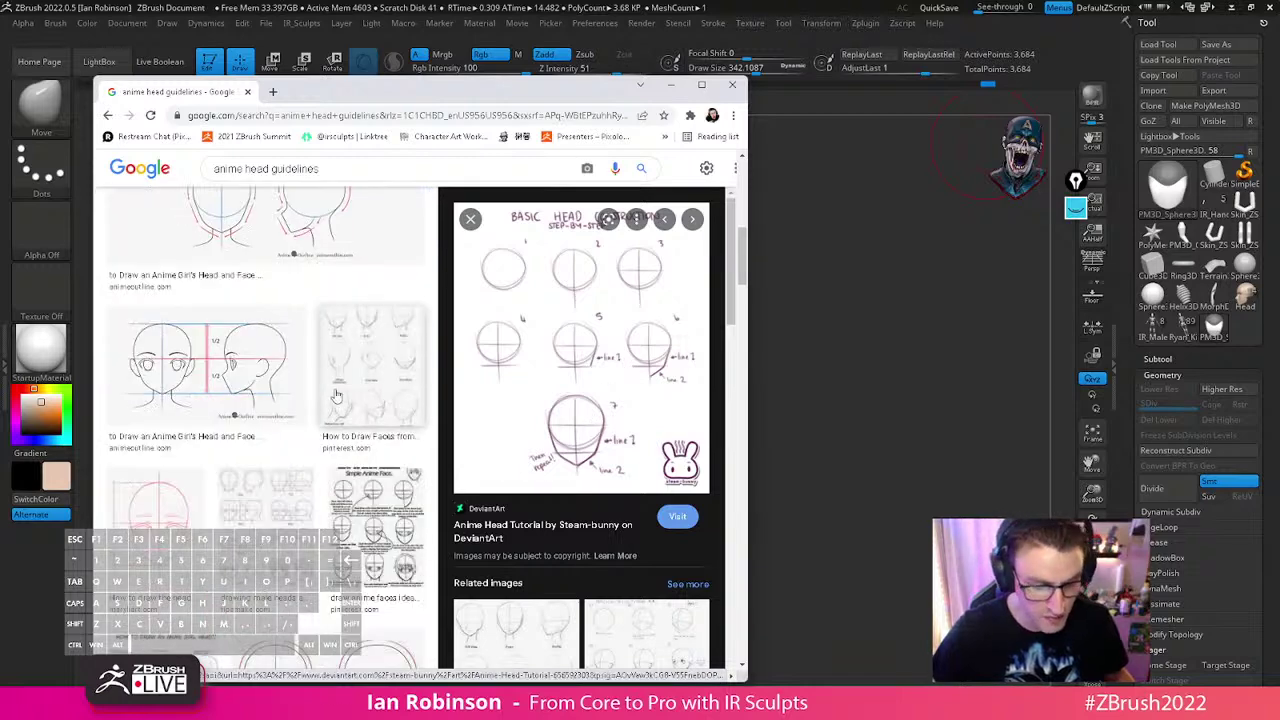
{"action": "left_click", "coordinate": [260, 388]}
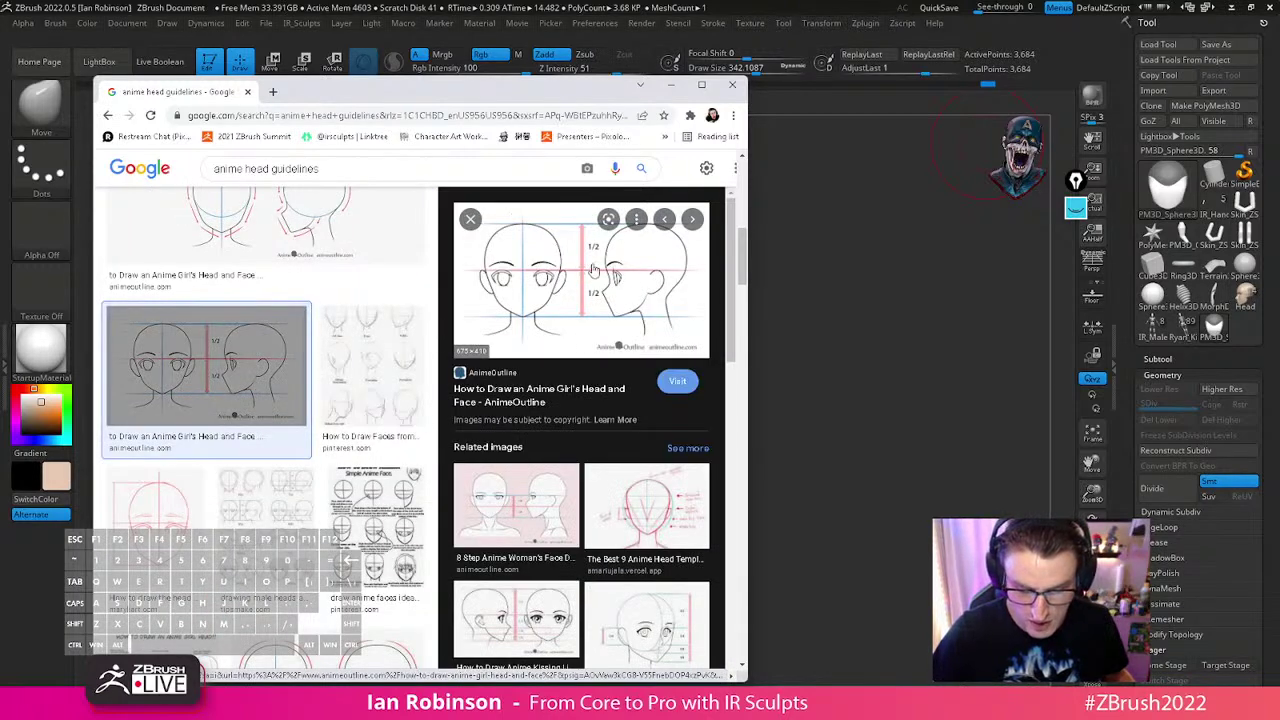
{"action": "scroll", "coordinate": [631, 289], "scroll_direction": "up", "scroll_amount": 1}
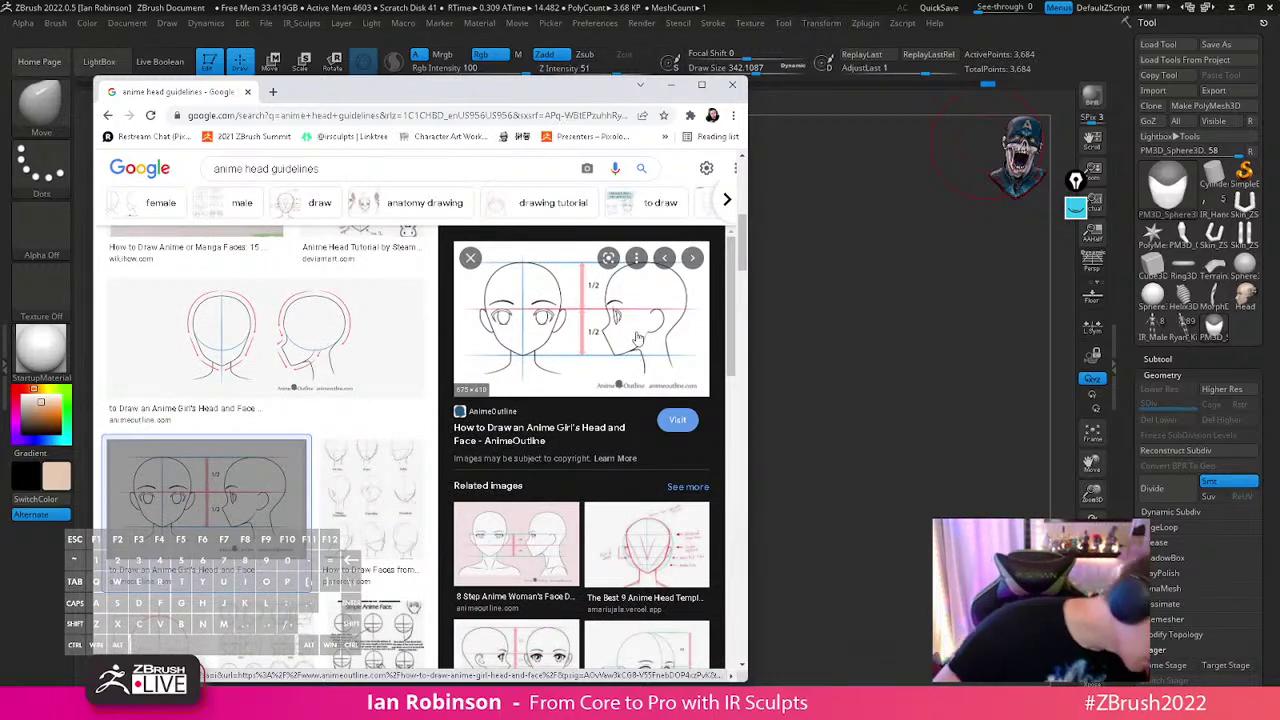
{"action": "left_click_drag", "start_coordinate": [665, 352], "coordinate": [529, 381]}
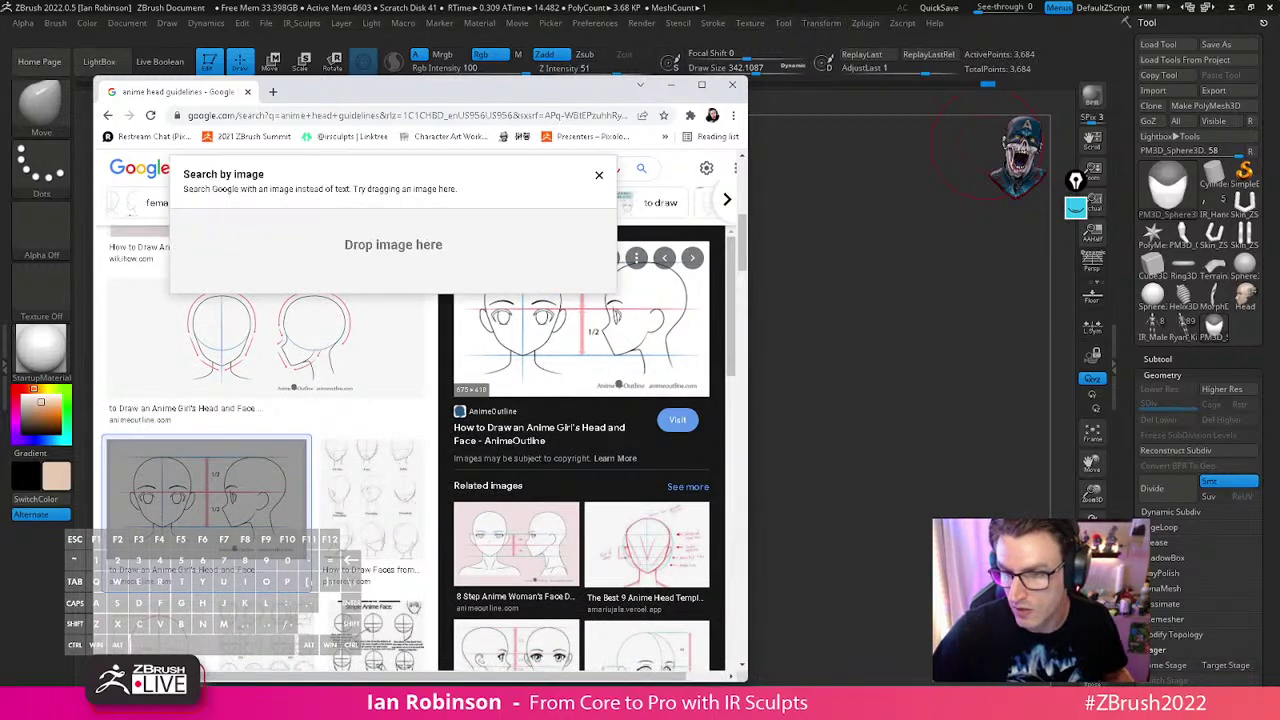
Place the AnimeOutline front and side head proportions guide above the other images on the reference board for a closer look
{"action": "right_click_drag", "start_coordinate": [760, 2], "coordinate": [604, 367]}
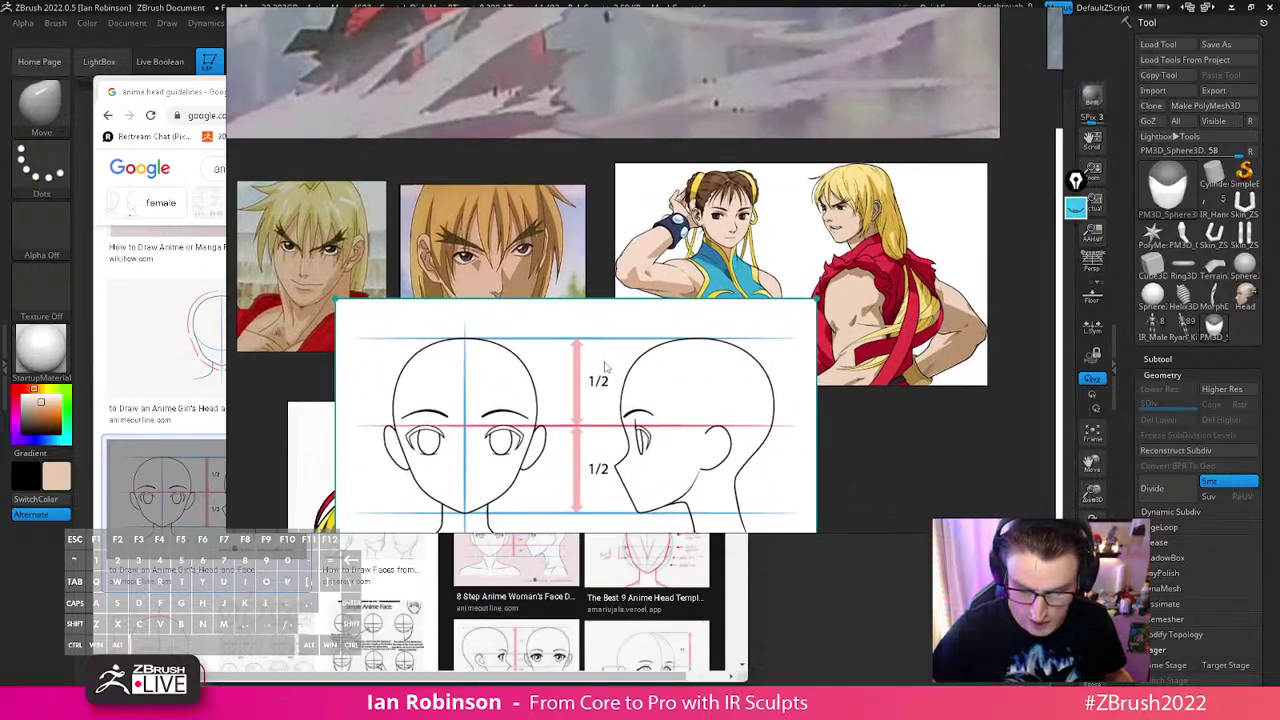
{"action": "scroll", "coordinate": [604, 368], "scroll_direction": "down", "scroll_amount": 5}
{"action": "left_click_drag", "start_coordinate": [615, 420], "coordinate": [657, 182]}
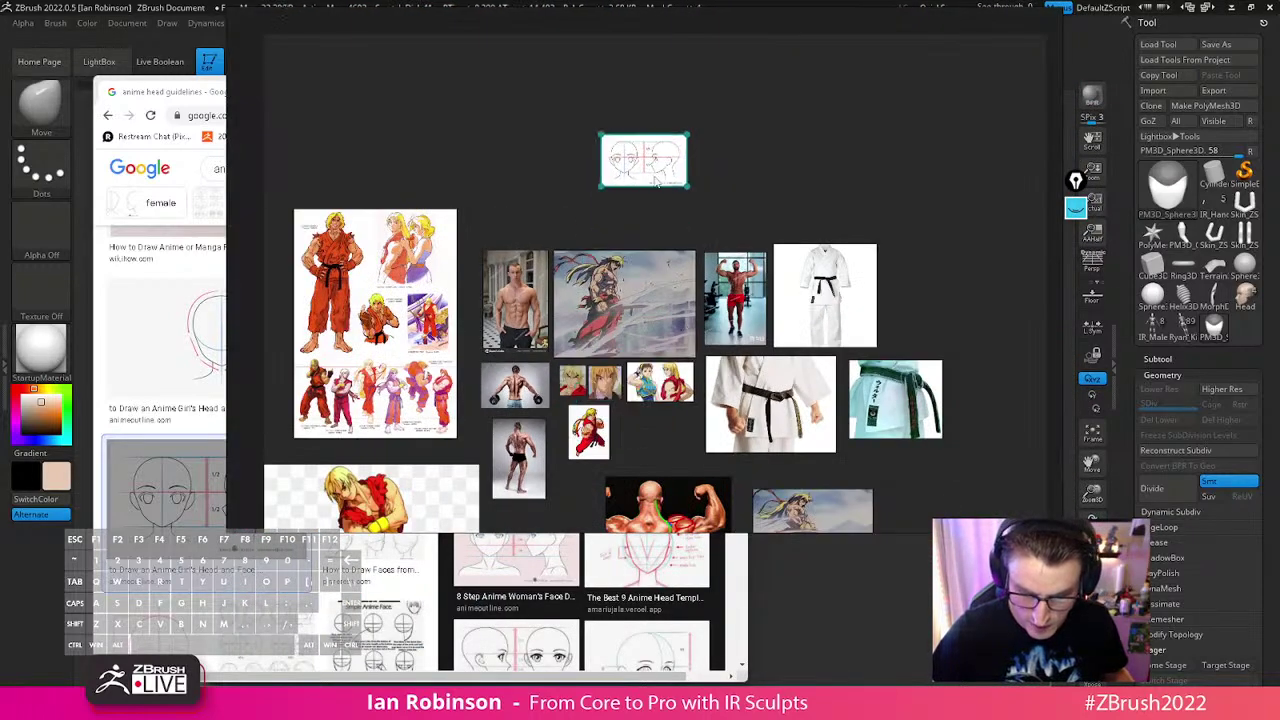
{"action": "scroll", "coordinate": [657, 181], "scroll_direction": "up", "scroll_amount": 3}
{"action": "scroll", "coordinate": [657, 202], "scroll_direction": "up", "scroll_amount": 5}
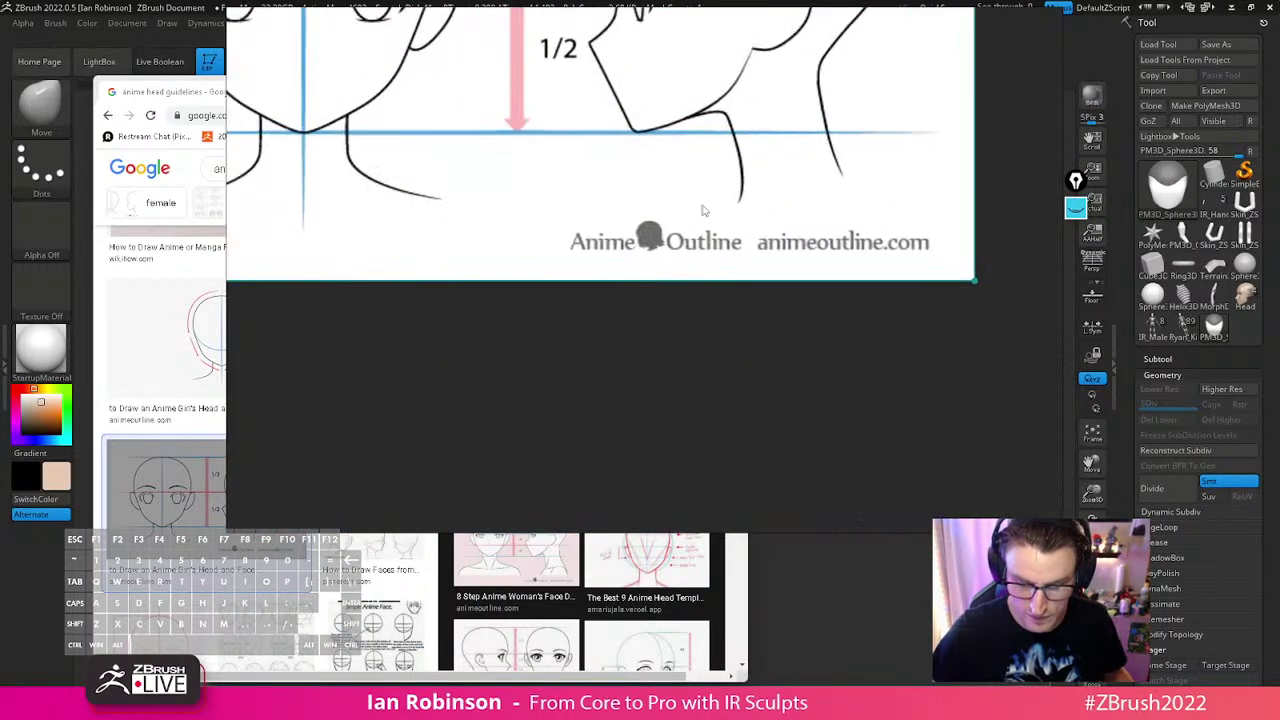
{"action": "scroll", "coordinate": [763, 425], "scroll_direction": "up", "scroll_amount": 2}
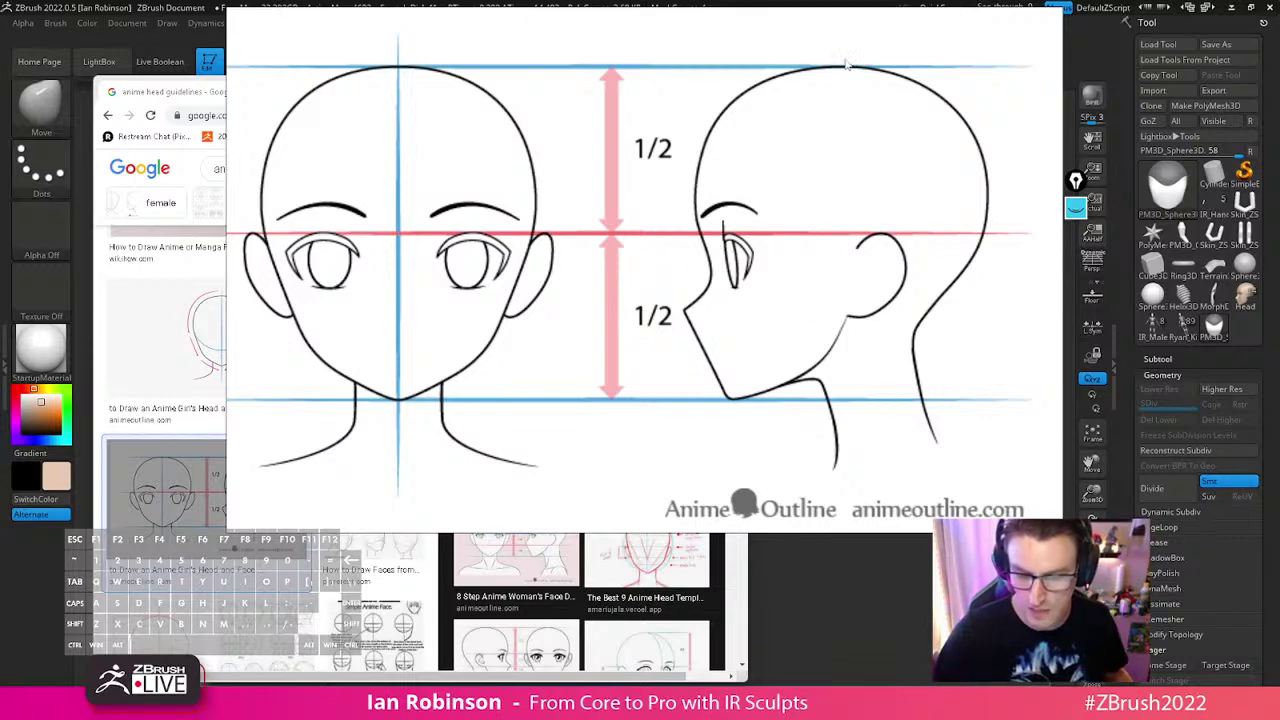
Hide the reference board and clear the yellow head sketches from the screen annotation overlay
{"action": "left_click", "coordinate": [1076, 207]}
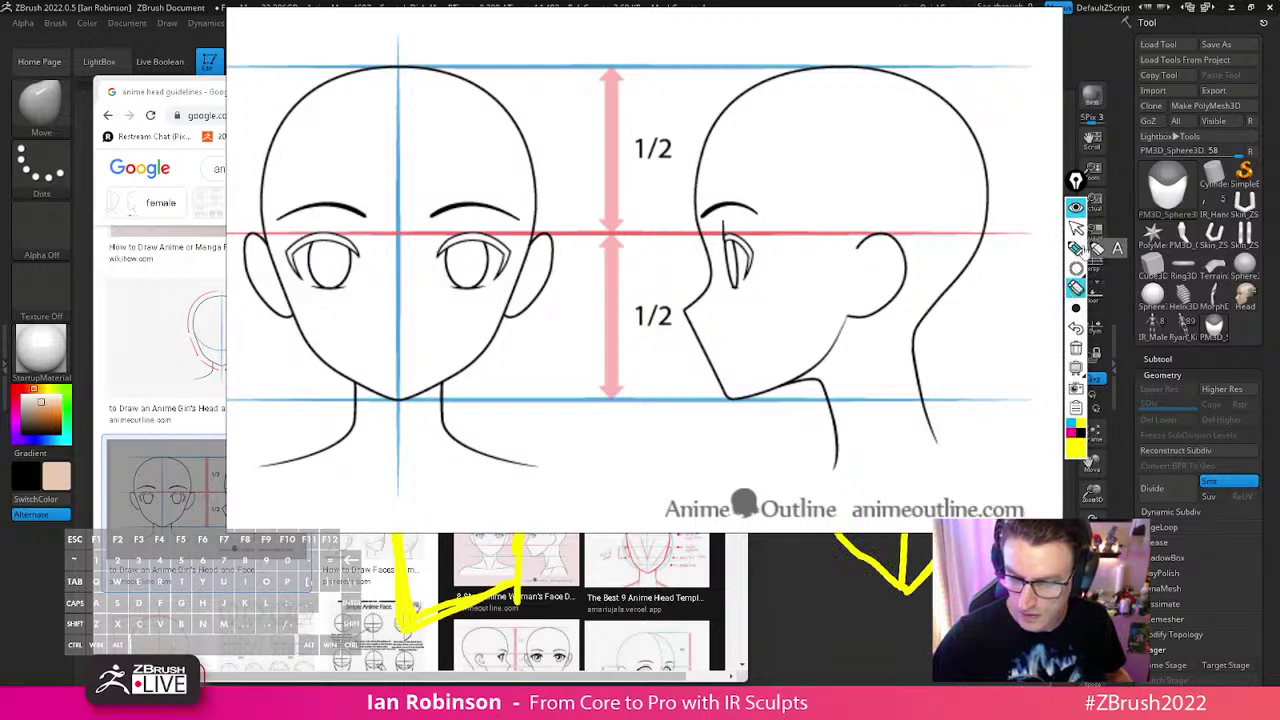
{"action": "mouse_move", "coordinate": [840, 70]}
{"action": "middle_mouse_down"}
{"action": "mouse_move", "coordinate": [844, 157]}
{"action": "mouse_move", "coordinate": [839, 73]}
{"action": "middle_mouse_up"}
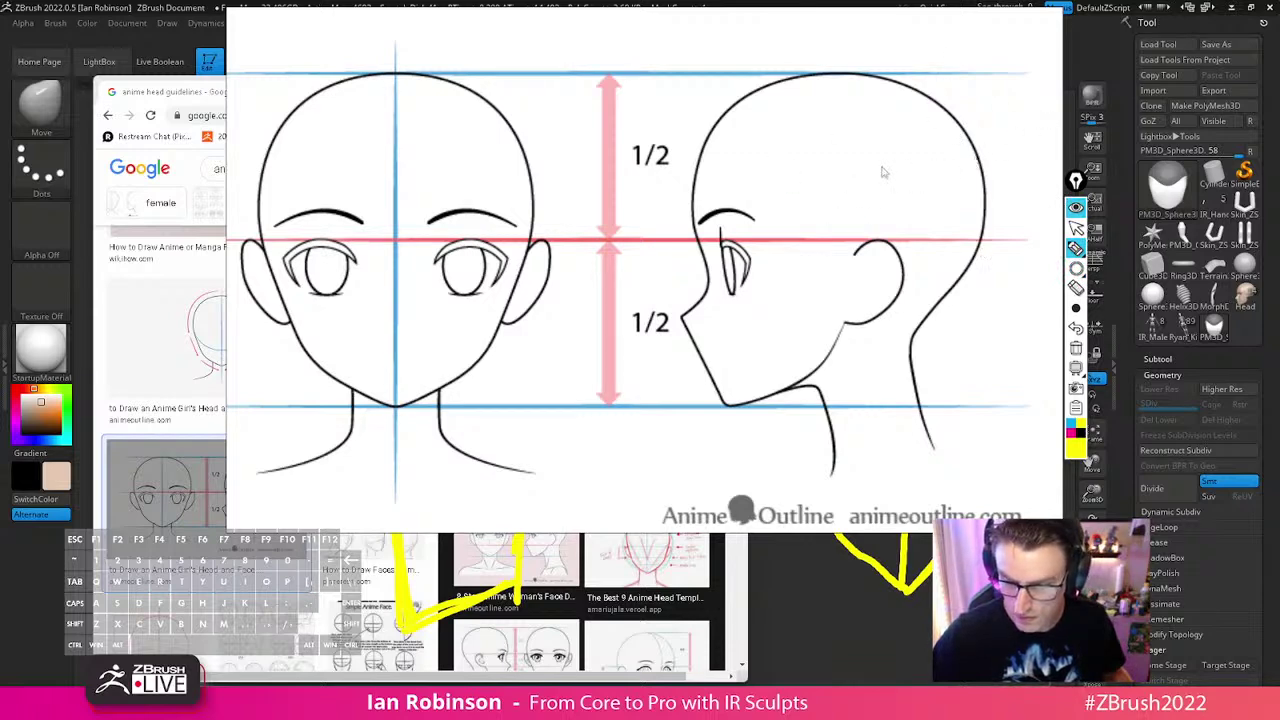
{"action": "mouse_move", "coordinate": [1077, 268]}
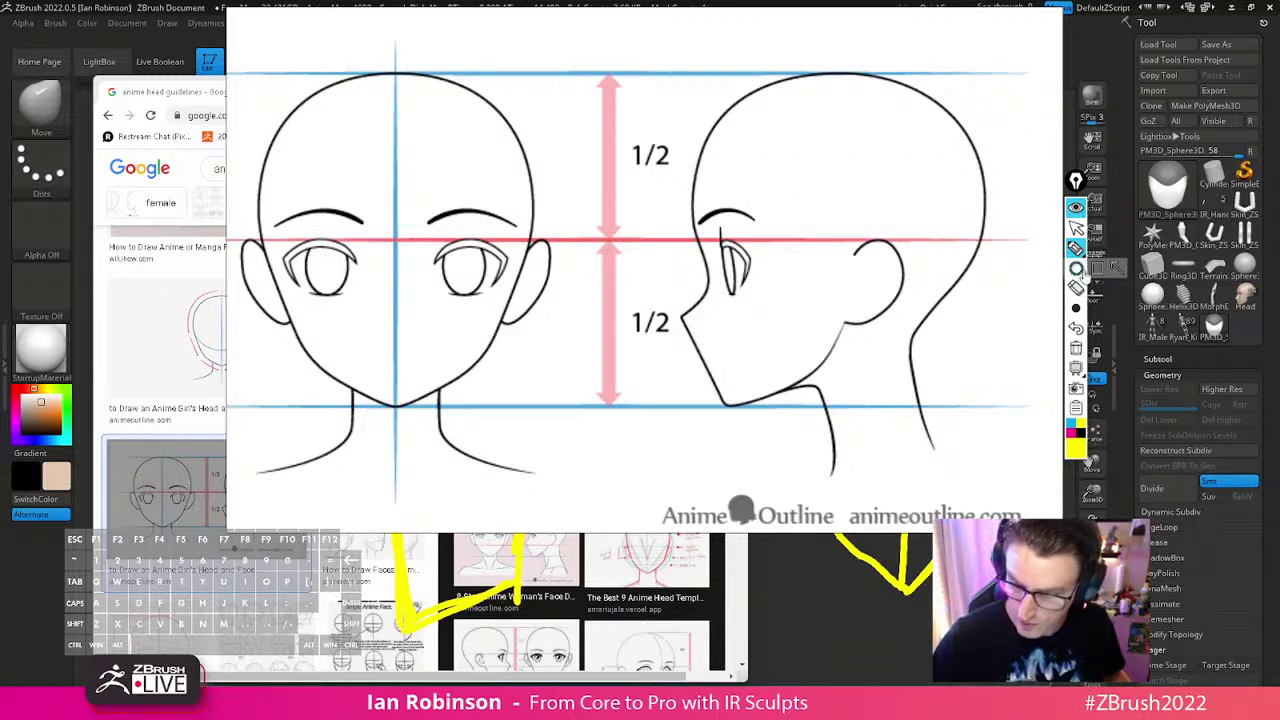
{"action": "left_click", "coordinate": [1100, 270]}
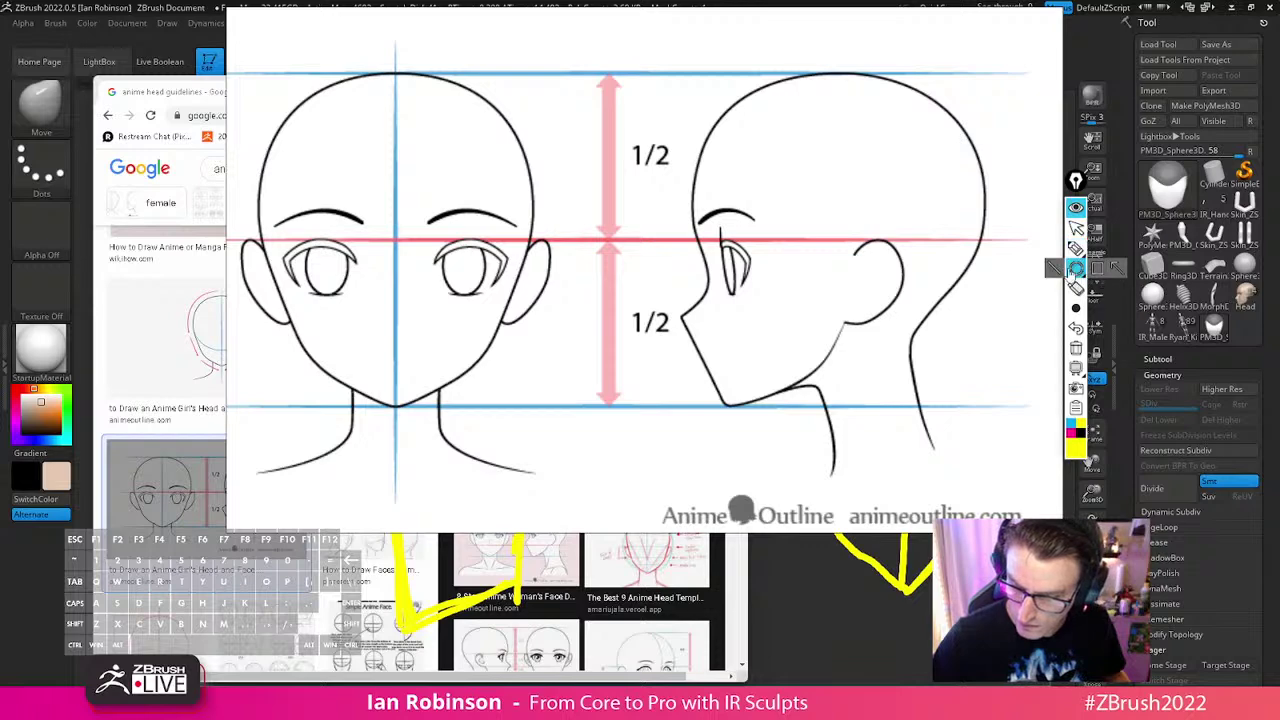
{"action": "left_click_drag", "start_coordinate": [834, 76], "coordinate": [840, 110]}
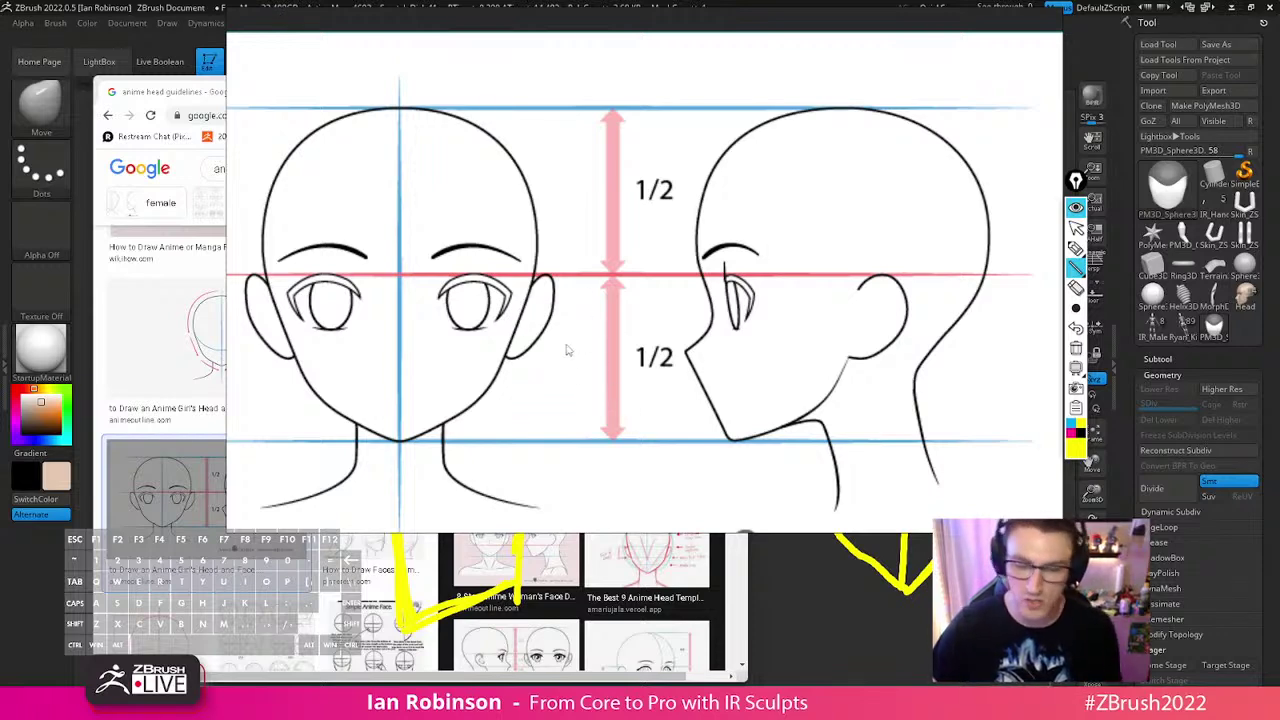
{"action": "right_click_drag", "start_coordinate": [588, 338], "coordinate": [800, 0]}
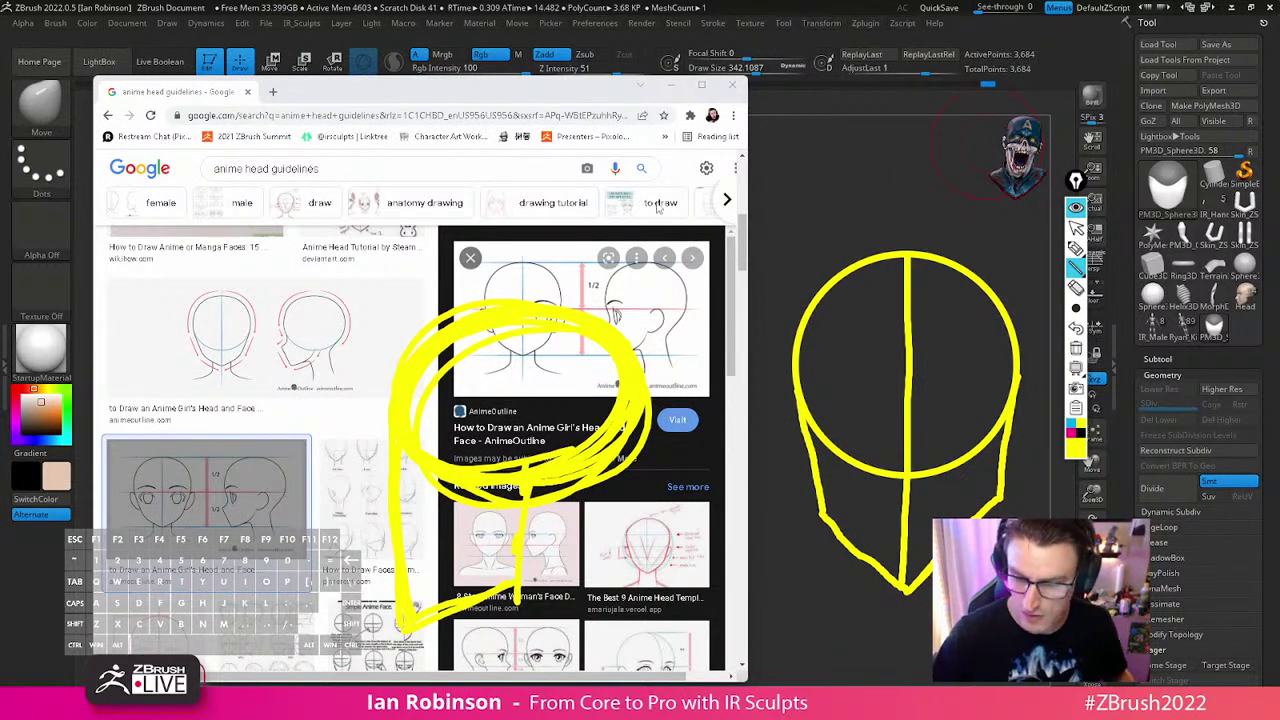
{"action": "left_click", "coordinate": [1076, 349]}
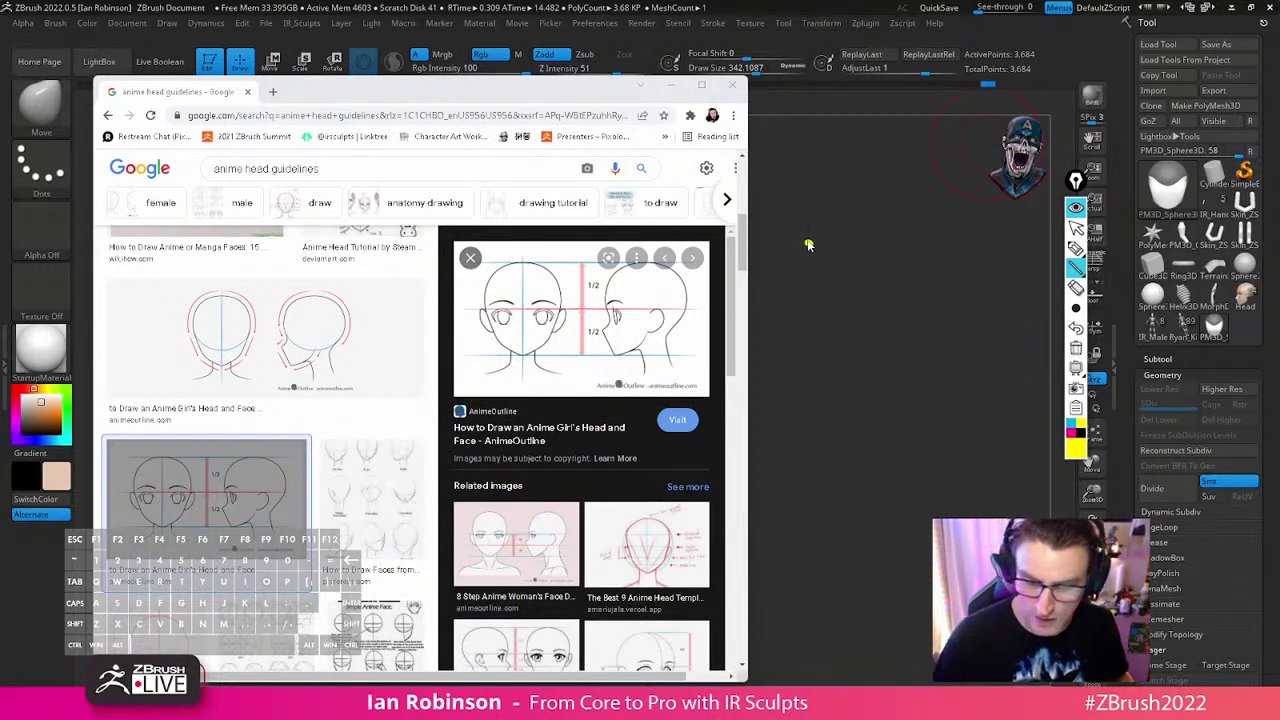
{"action": "left_click", "coordinate": [1076, 210]}
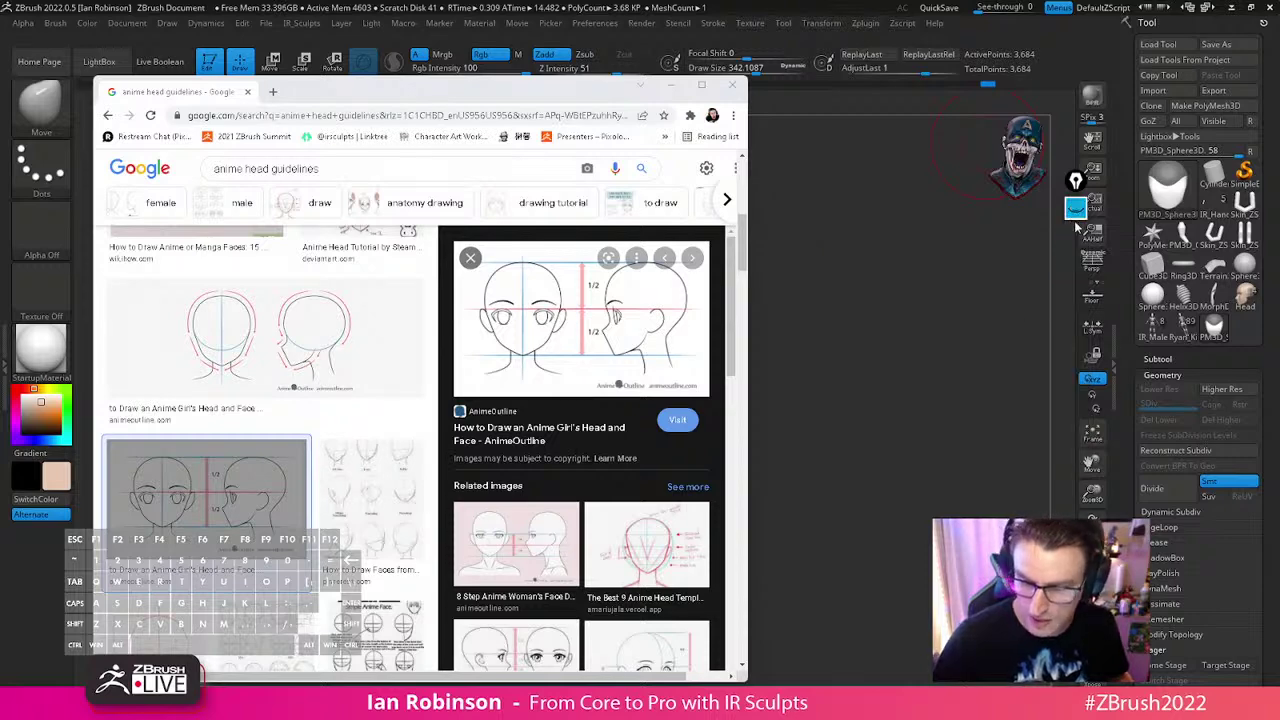
Return to ZBrush and pull the front of the jaw piece forward with the Move brush at a draw size of about 321
{"action": "left_click", "coordinate": [886, 274]}
{"action": "mouse_move", "coordinate": [886, 274]}
{"action": "left_mouse_down"}
{"action": "mouse_move", "coordinate": [789, 369]}
{"action": "mouse_move", "coordinate": [923, 374]}
{"action": "mouse_move", "coordinate": [566, 432]}
{"action": "mouse_move", "coordinate": [618, 425]}
{"action": "mouse_move", "coordinate": [585, 422]}
{"action": "mouse_move", "coordinate": [604, 425]}
{"action": "mouse_move", "coordinate": [629, 402]}
{"action": "left_mouse_up"}
{"action": "key", "text": "s"}
{"action": "mouse_move", "coordinate": [530, 532]}
{"action": "left_mouse_down"}
{"action": "mouse_move", "coordinate": [655, 542]}
{"action": "mouse_move", "coordinate": [722, 468]}
{"action": "left_mouse_up"}
{"action": "mouse_move", "coordinate": [606, 432]}
{"action": "left_mouse_down", "text": "shift"}
{"action": "mouse_move", "coordinate": [631, 457]}
{"action": "mouse_move", "coordinate": [668, 450]}
{"action": "left_mouse_up", "text": "shift"}
{"action": "mouse_move", "coordinate": [615, 400]}
{"action": "left_mouse_down", "text": "shift"}
{"action": "mouse_move", "coordinate": [605, 424]}
{"action": "mouse_move", "coordinate": [632, 374]}
{"action": "mouse_move", "coordinate": [622, 400]}
{"action": "left_mouse_up", "text": "shift"}
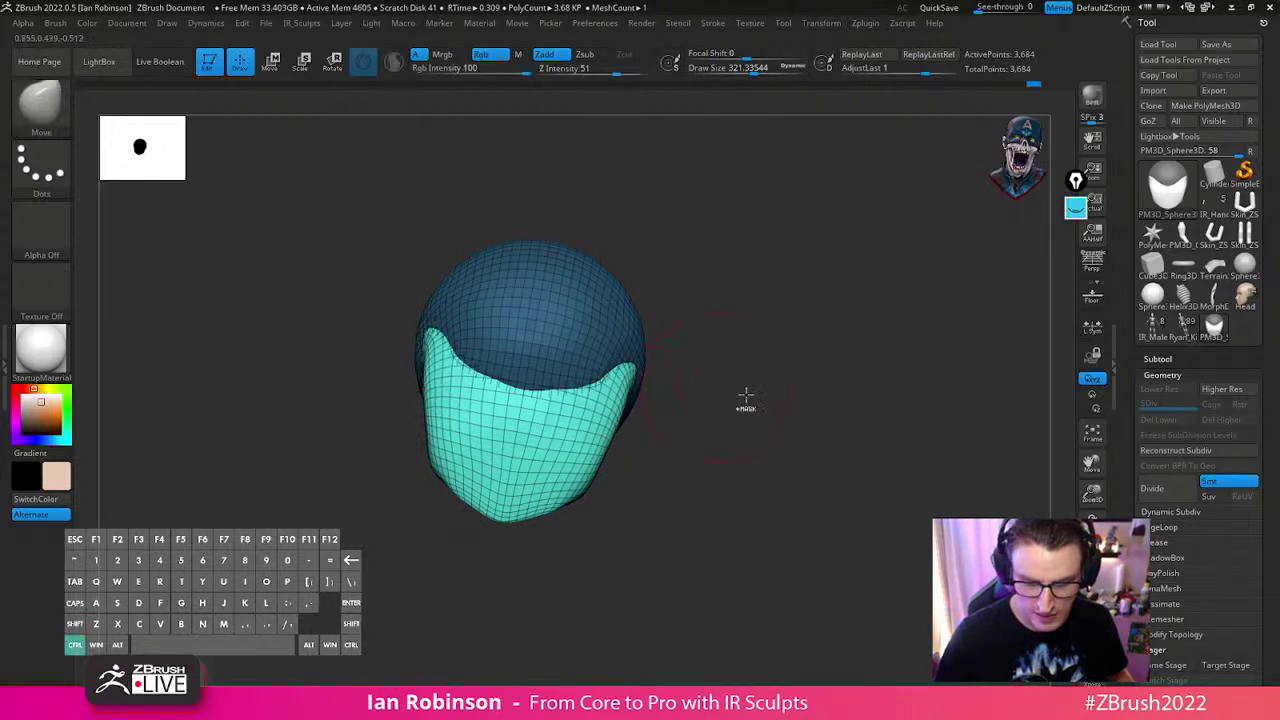
{"action": "left_click_drag", "start_coordinate": [731, 378], "coordinate": [718, 412], "text": "shift"}
{"action": "left_click_drag", "start_coordinate": [849, 434], "coordinate": [798, 441], "text": "alt"}
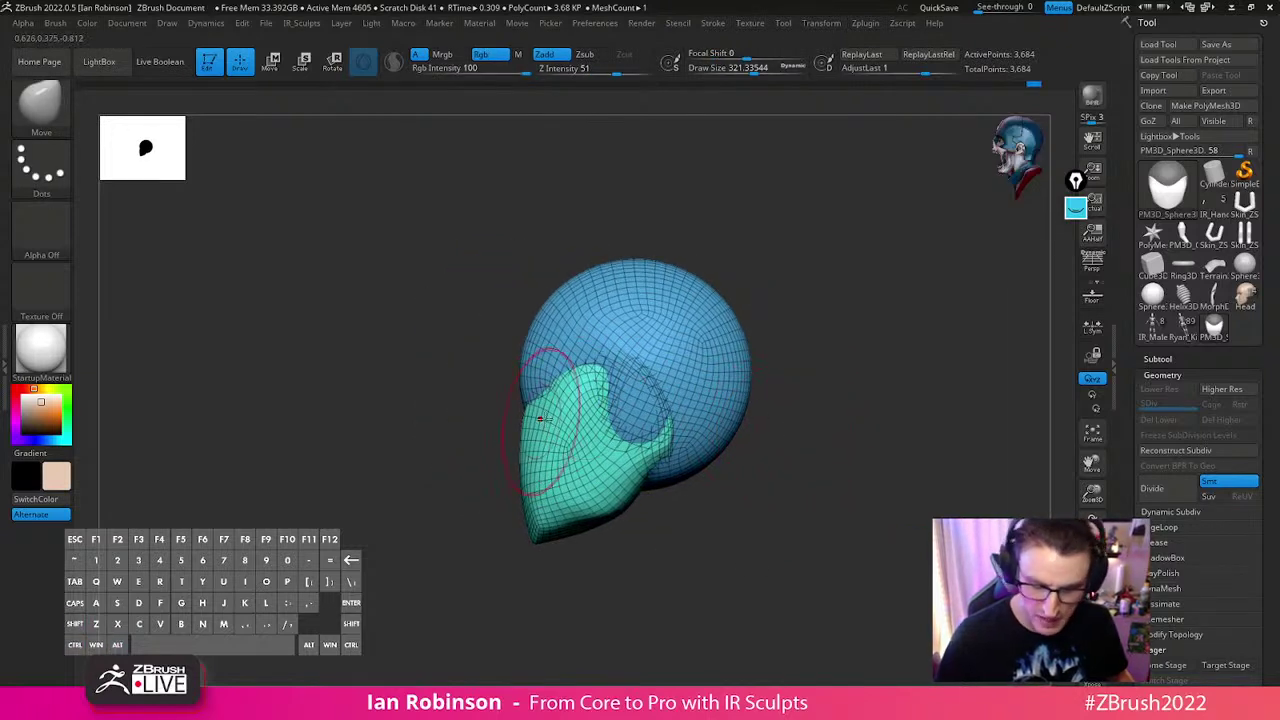
{"action": "left_click_drag", "start_coordinate": [510, 457], "coordinate": [507, 452]}
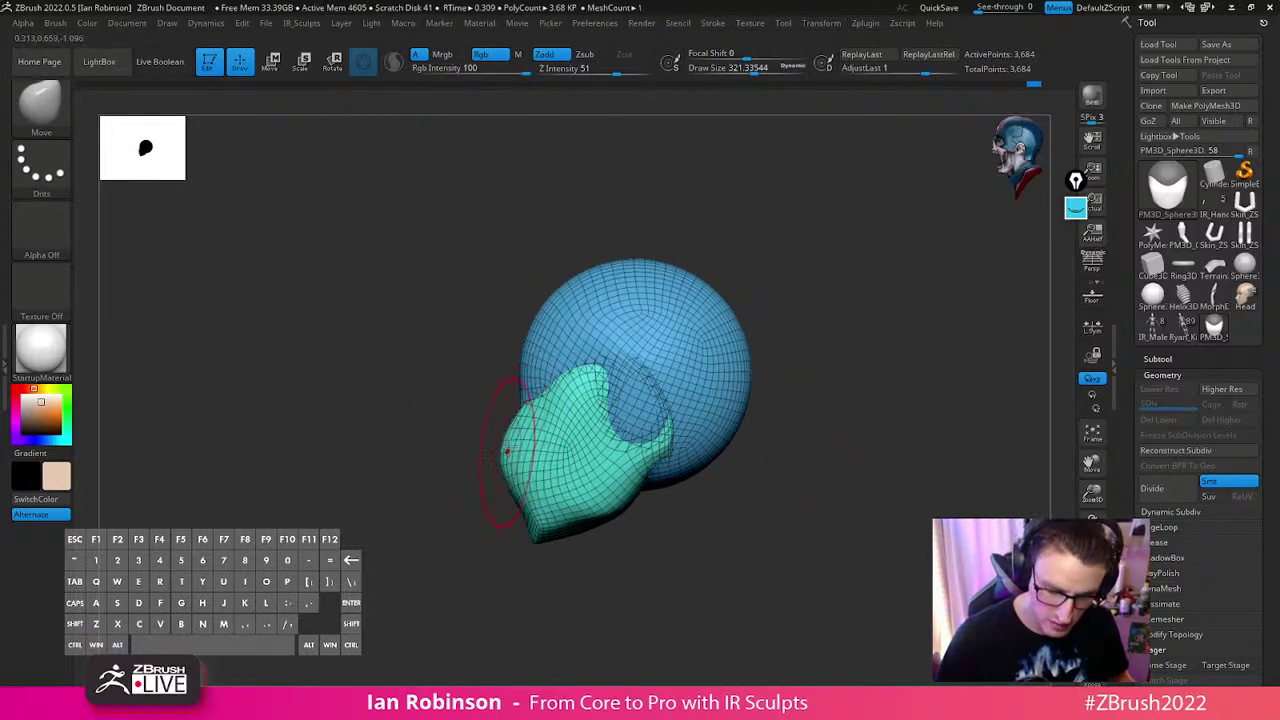
Mask the cranium so only the jaw piece can be edited
{"action": "left_click", "coordinate": [523, 452], "text": "ctrl+shift"}
{"action": "left_click", "coordinate": [755, 364], "text": "ctrl"}
{"action": "left_click", "coordinate": [764, 372], "text": "ctrl+shift"}
{"action": "left_click", "coordinate": [766, 374], "text": "ctrl"}
Shape a projecting nose area at the front of the jaw piece with the Move brush at a draw size of about 200
{"action": "key", "text": "s"}
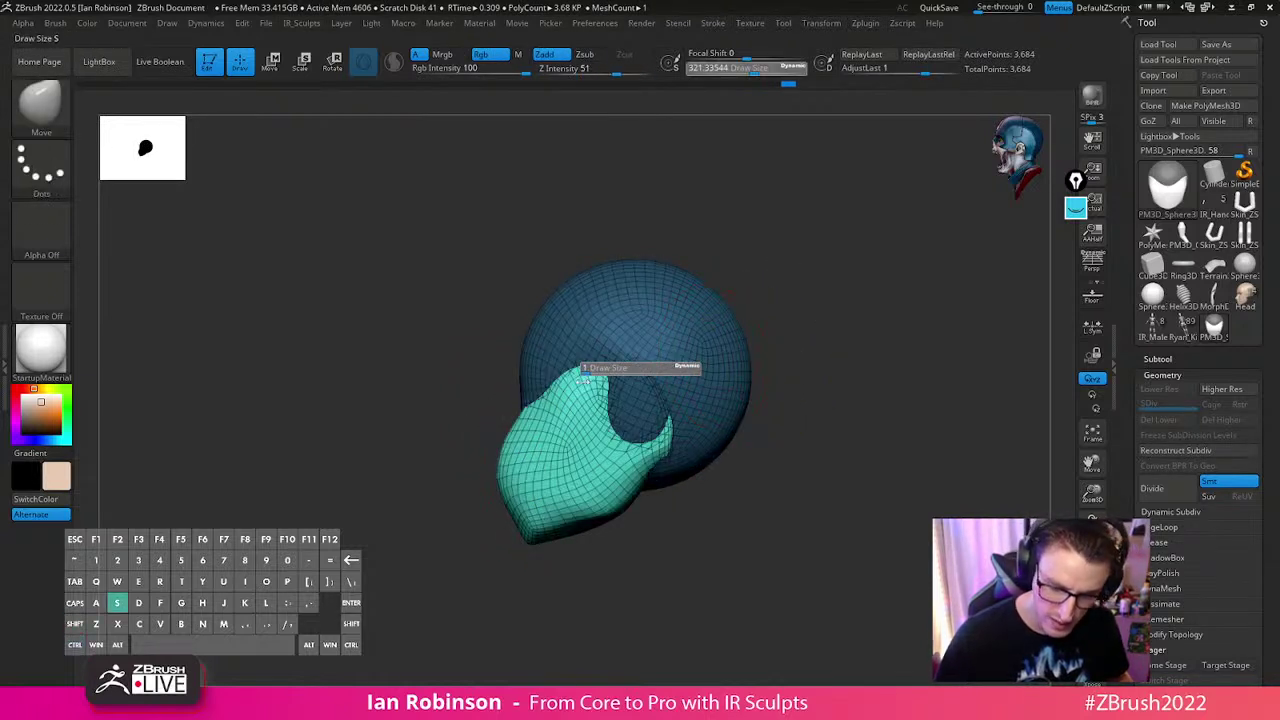
{"action": "left_click_drag", "start_coordinate": [620, 380], "coordinate": [624, 380]}
{"action": "left_click_drag", "start_coordinate": [772, 345], "coordinate": [835, 306]}
{"action": "left_click_drag", "start_coordinate": [654, 394], "coordinate": [715, 392], "text": "shift"}
{"action": "key", "text": "s"}
{"action": "mouse_move", "coordinate": [568, 413]}
{"action": "left_mouse_down"}
{"action": "mouse_move", "coordinate": [570, 427]}
{"action": "mouse_move", "coordinate": [654, 449]}
{"action": "mouse_move", "coordinate": [652, 475]}
{"action": "mouse_move", "coordinate": [627, 473]}
{"action": "left_mouse_up"}
{"action": "key", "text": "s"}
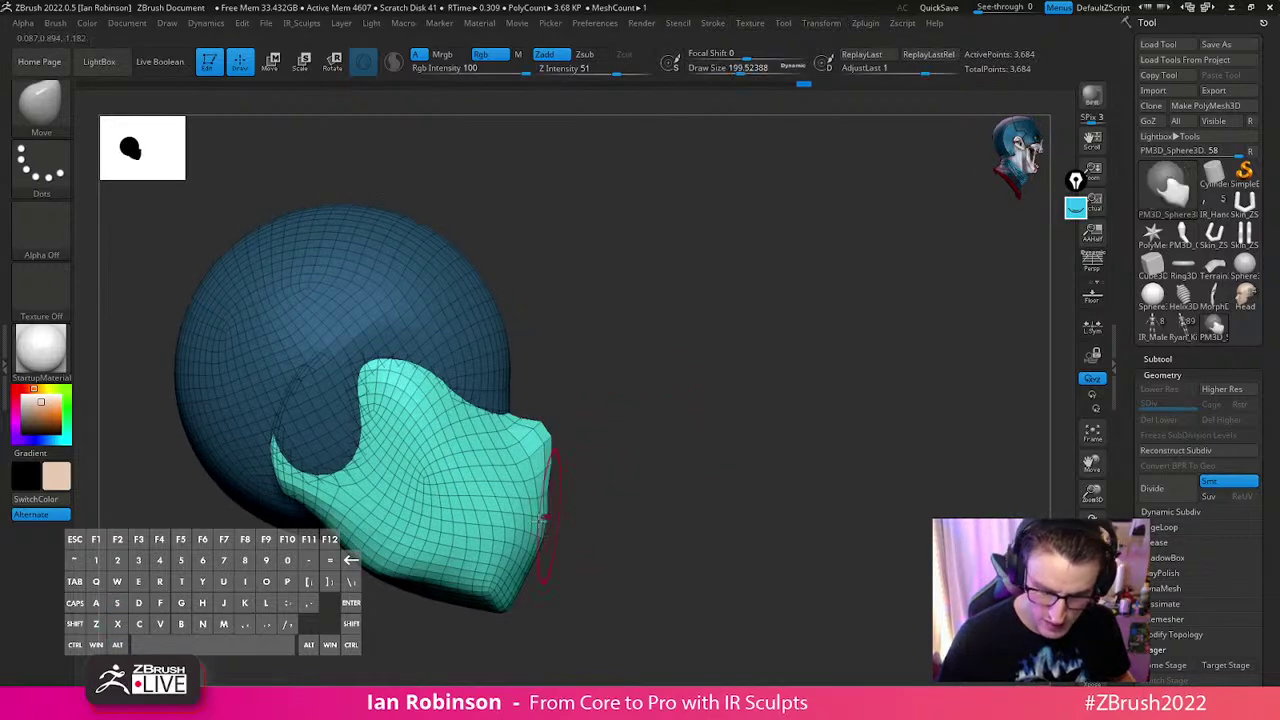
{"action": "left_click_drag", "start_coordinate": [728, 463], "coordinate": [638, 463]}
Turn on the smooth subdivision preview and hide the polygon wireframe
{"action": "key", "text": "d"}
{"action": "left_click", "coordinate": [700, 237]}
{"action": "key", "text": "shift+f"}
{"action": "left_click_drag", "start_coordinate": [923, 417], "coordinate": [911, 463]}
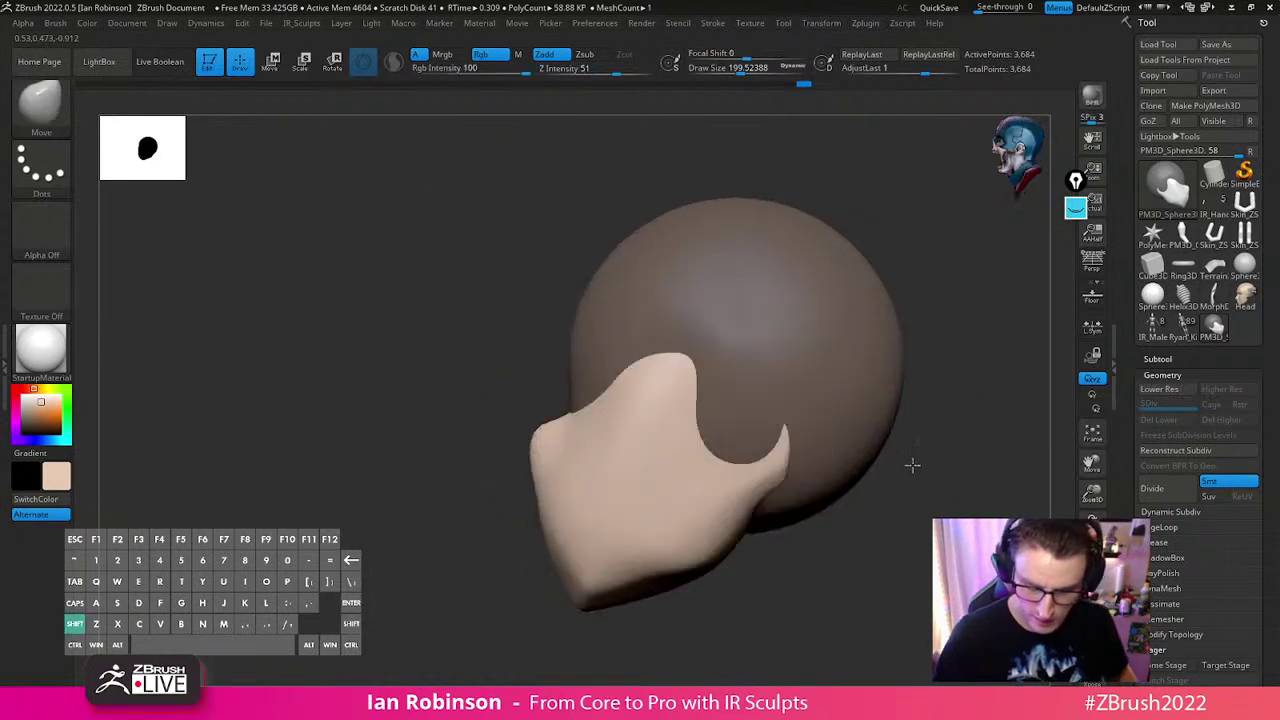
Refine the nose profile and lower jawline with the Move brush at a draw size of about 194
{"action": "left_click_drag", "start_coordinate": [921, 513], "coordinate": [884, 483], "text": "alt"}
{"action": "key", "text": "s"}
{"action": "left_click_drag", "start_coordinate": [508, 456], "coordinate": [514, 457]}
{"action": "key", "text": "s"}
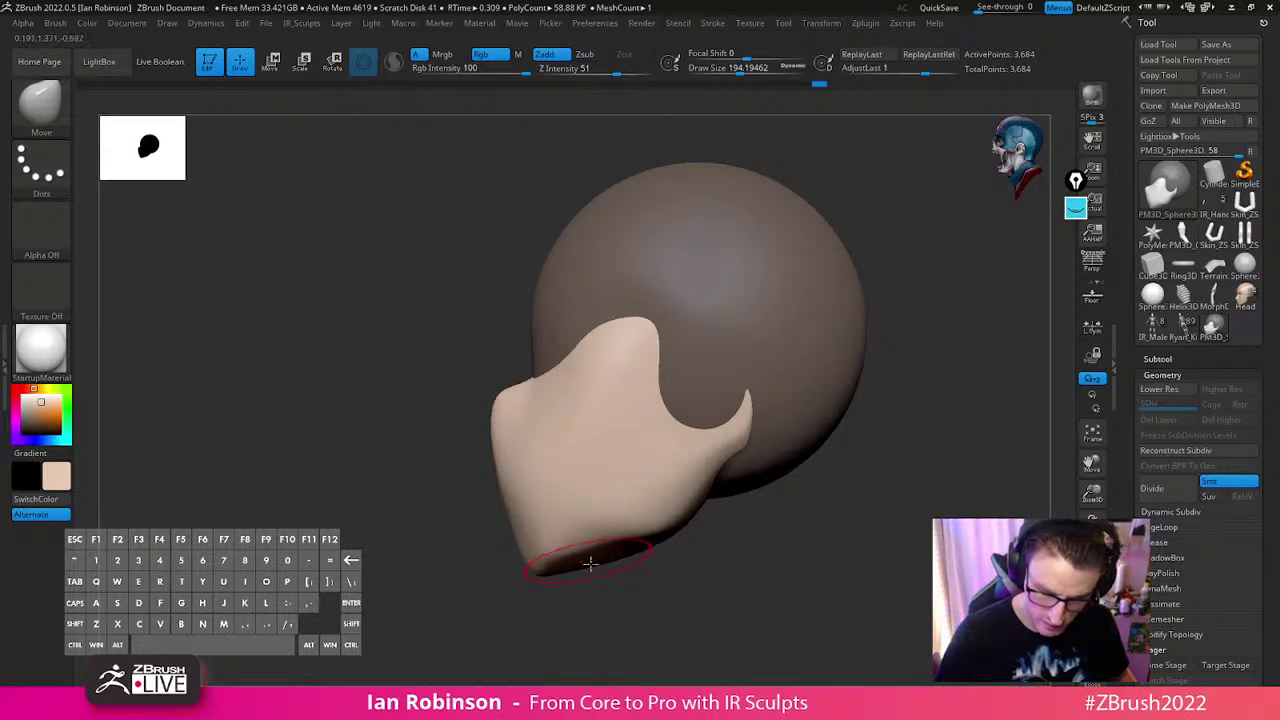
{"action": "left_click_drag", "start_coordinate": [700, 551], "coordinate": [751, 520], "text": "shift"}
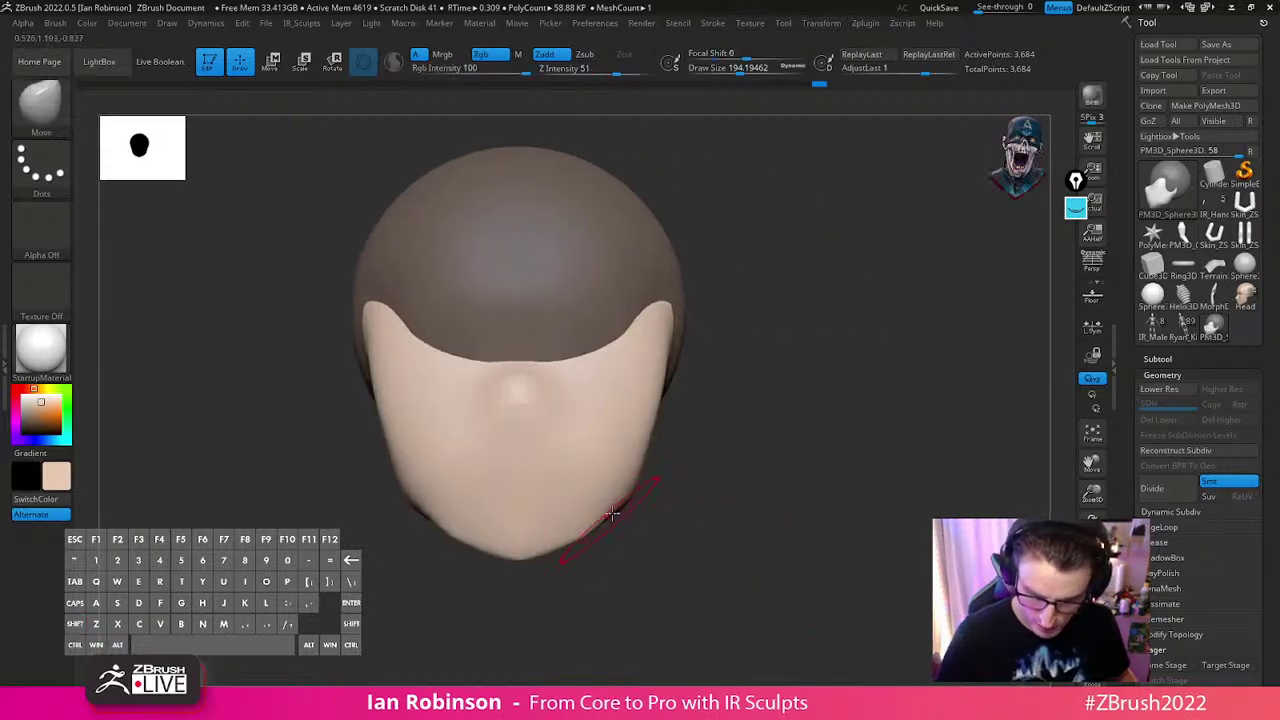
{"action": "left_click_drag", "start_coordinate": [645, 521], "coordinate": [622, 505]}
Sharpen the jaw piece's lower edges toward the chin with the Pinch brush at a draw size of about 194
{"action": "key", "text": "b"}
{"action": "key", "text": "p"}
{"action": "key", "text": "i"}
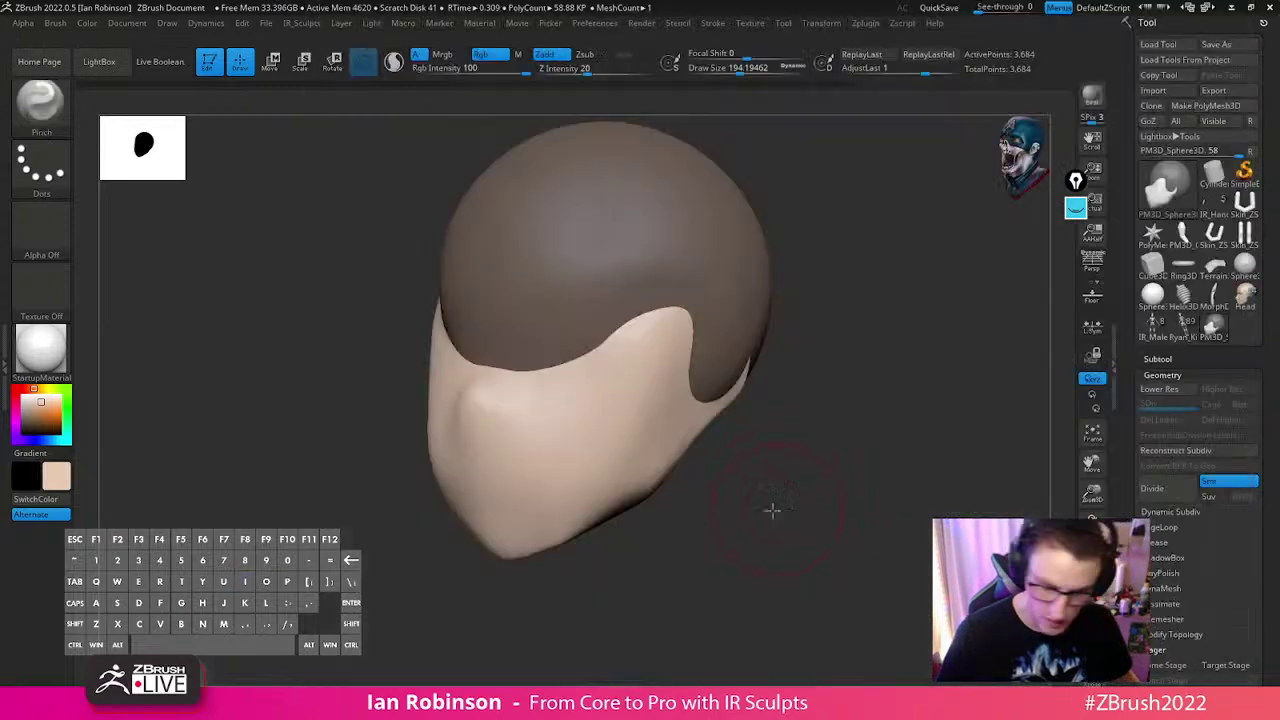
{"action": "left_click_drag", "start_coordinate": [777, 509], "coordinate": [568, 541]}
{"action": "left_click_drag", "start_coordinate": [687, 497], "coordinate": [623, 527]}
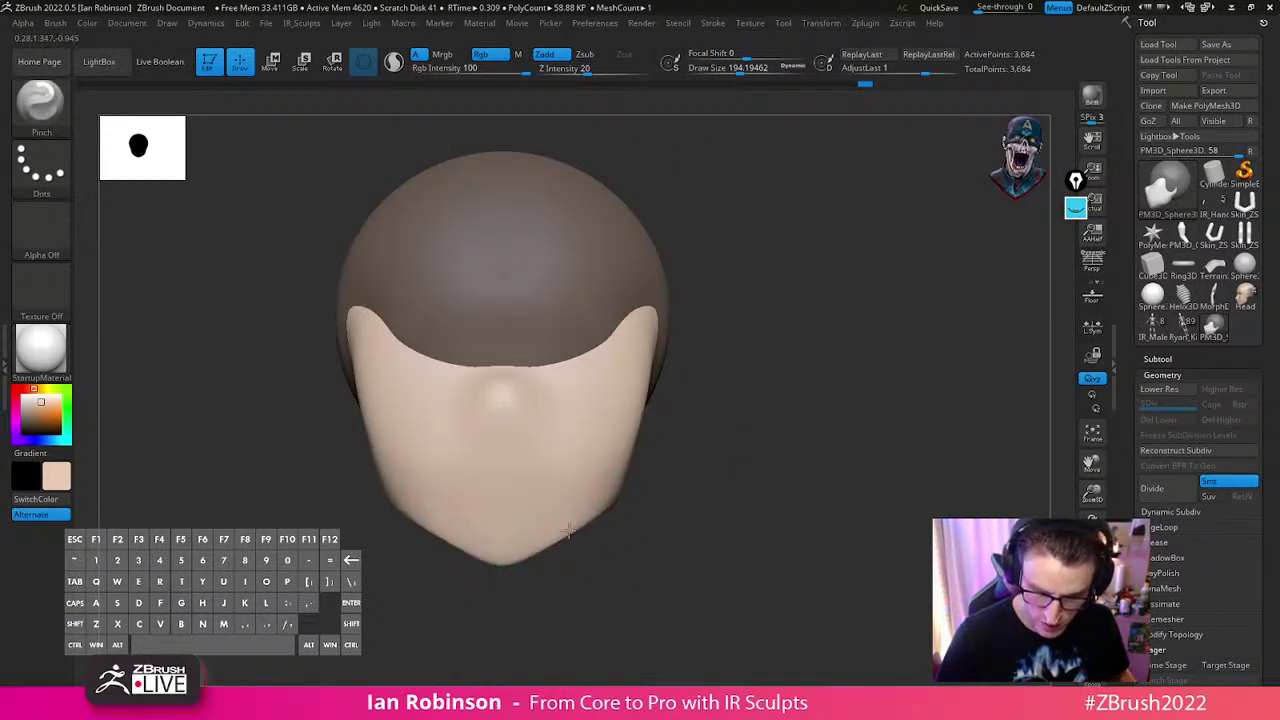
{"action": "mouse_move", "coordinate": [723, 492]}
{"action": "left_mouse_down"}
{"action": "mouse_move", "coordinate": [717, 517]}
{"action": "mouse_move", "coordinate": [605, 499]}
{"action": "left_mouse_up"}
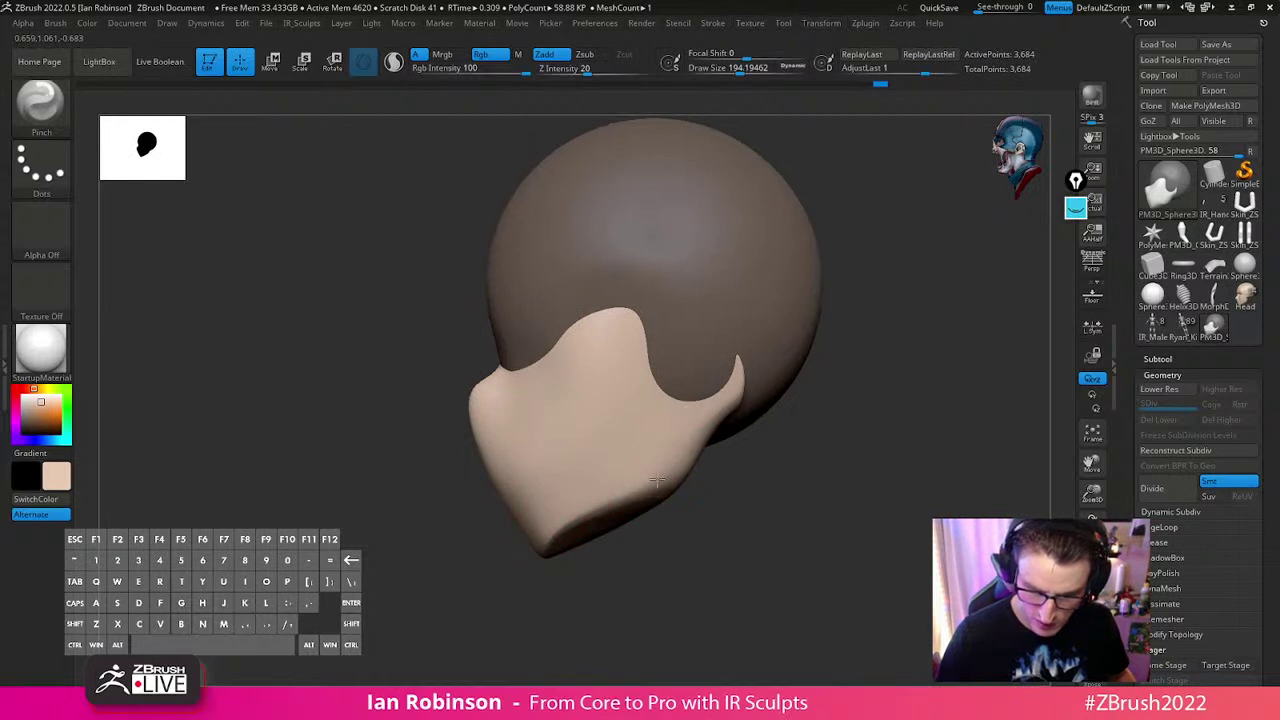
{"action": "mouse_move", "coordinate": [783, 507]}
{"action": "left_mouse_down"}
{"action": "mouse_move", "coordinate": [643, 543]}
{"action": "mouse_move", "coordinate": [854, 434]}
{"action": "mouse_move", "coordinate": [728, 363]}
{"action": "mouse_move", "coordinate": [694, 411]}
{"action": "mouse_move", "coordinate": [806, 334]}
{"action": "mouse_move", "coordinate": [731, 358]}
{"action": "mouse_move", "coordinate": [780, 494]}
{"action": "mouse_move", "coordinate": [704, 453]}
{"action": "mouse_move", "coordinate": [690, 362]}
{"action": "left_mouse_up"}
{"action": "left_click_drag", "start_coordinate": [606, 443], "coordinate": [594, 350]}
{"action": "left_click_drag", "start_coordinate": [700, 325], "coordinate": [664, 326]}
{"action": "left_click_drag", "start_coordinate": [510, 352], "coordinate": [469, 345]}
Flatten the sides of the unmasked head and smooth the area where the jaw meets the cranium
{"action": "mouse_move", "coordinate": [650, 400]}
{"action": "left_mouse_down"}
{"action": "mouse_move", "coordinate": [726, 257]}
{"action": "mouse_move", "coordinate": [800, 372]}
{"action": "left_mouse_up"}
{"action": "key", "text": "s"}
{"action": "left_click_drag", "start_coordinate": [505, 347], "coordinate": [516, 347]}
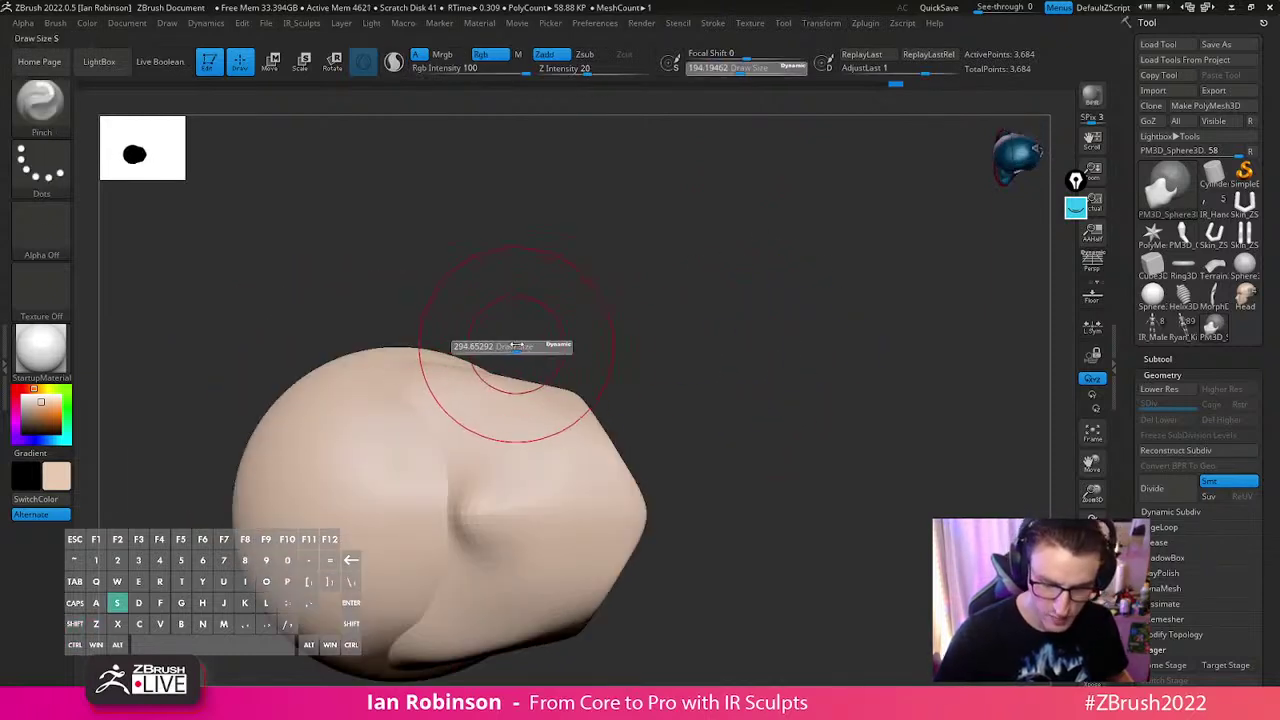
{"action": "mouse_move", "coordinate": [290, 343]}
{"action": "left_mouse_down", "text": "ctrl+shift"}
{"action": "mouse_move", "coordinate": [626, 378]}
{"action": "mouse_move", "coordinate": [648, 418]}
{"action": "left_mouse_up", "text": "ctrl+shift"}
{"action": "mouse_move", "coordinate": [770, 410]}
{"action": "left_mouse_down"}
{"action": "mouse_move", "coordinate": [743, 440]}
{"action": "mouse_move", "coordinate": [849, 403]}
{"action": "mouse_move", "coordinate": [823, 469]}
{"action": "mouse_move", "coordinate": [826, 349]}
{"action": "mouse_move", "coordinate": [806, 451]}
{"action": "mouse_move", "coordinate": [706, 458]}
{"action": "left_mouse_up"}
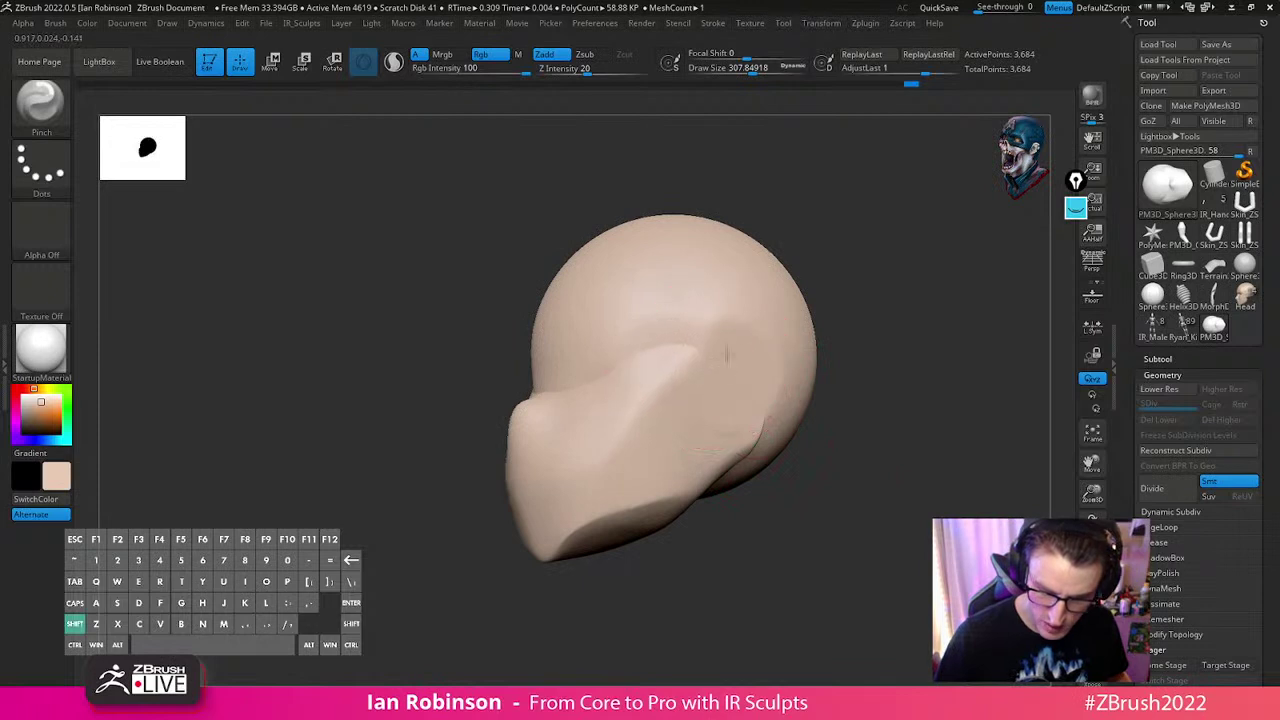
{"action": "mouse_move", "coordinate": [825, 385]}
{"action": "left_mouse_down"}
{"action": "mouse_move", "coordinate": [860, 423]}
{"action": "mouse_move", "coordinate": [783, 394]}
{"action": "mouse_move", "coordinate": [842, 396]}
{"action": "left_mouse_up"}
{"action": "left_click_drag", "start_coordinate": [738, 404], "coordinate": [691, 432], "text": "shift"}
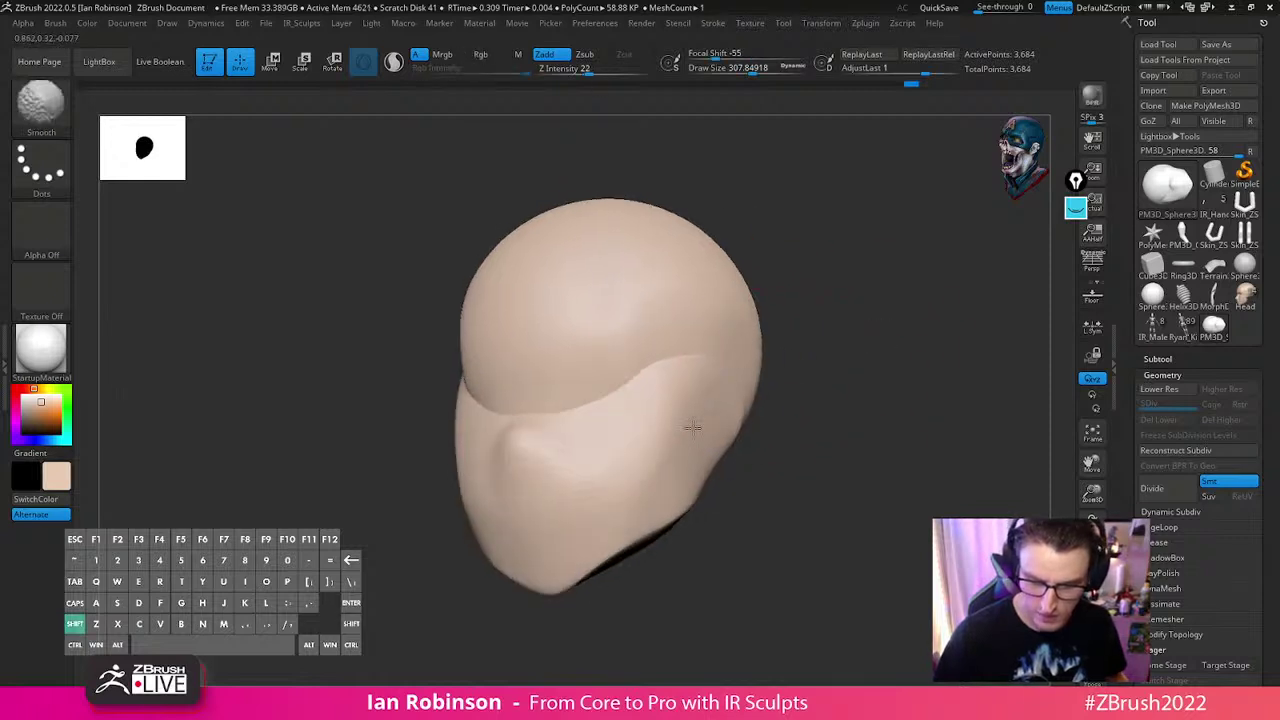
{"action": "mouse_move", "coordinate": [720, 343]}
{"action": "left_mouse_down"}
{"action": "mouse_move", "coordinate": [837, 366]}
{"action": "mouse_move", "coordinate": [734, 411]}
{"action": "mouse_move", "coordinate": [800, 414]}
{"action": "mouse_move", "coordinate": [777, 420]}
{"action": "mouse_move", "coordinate": [709, 384]}
{"action": "left_mouse_up"}
{"action": "key", "text": "shift"}
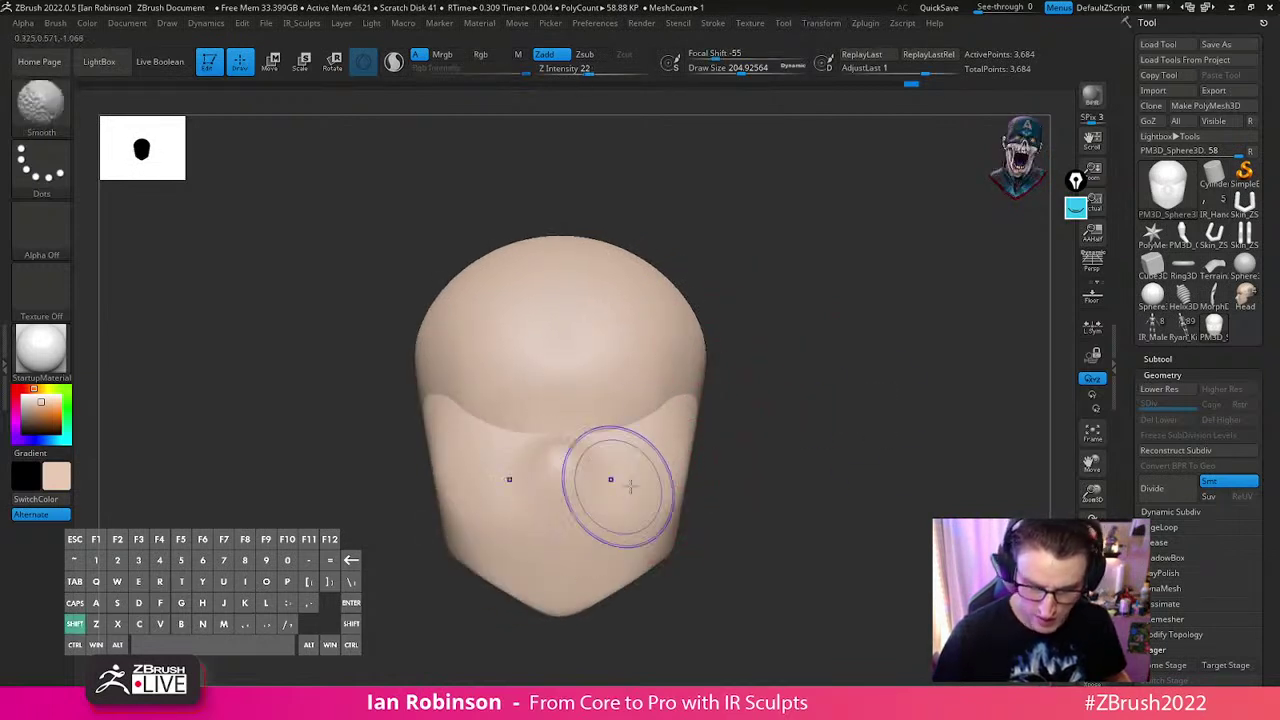
Mask the cranium again, leaving the jaw piece unmasked in side view
{"action": "mouse_move", "coordinate": [645, 472]}
{"action": "left_mouse_down"}
{"action": "mouse_move", "coordinate": [711, 471]}
{"action": "mouse_move", "coordinate": [600, 606]}
{"action": "mouse_move", "coordinate": [509, 420]}
{"action": "left_mouse_up"}
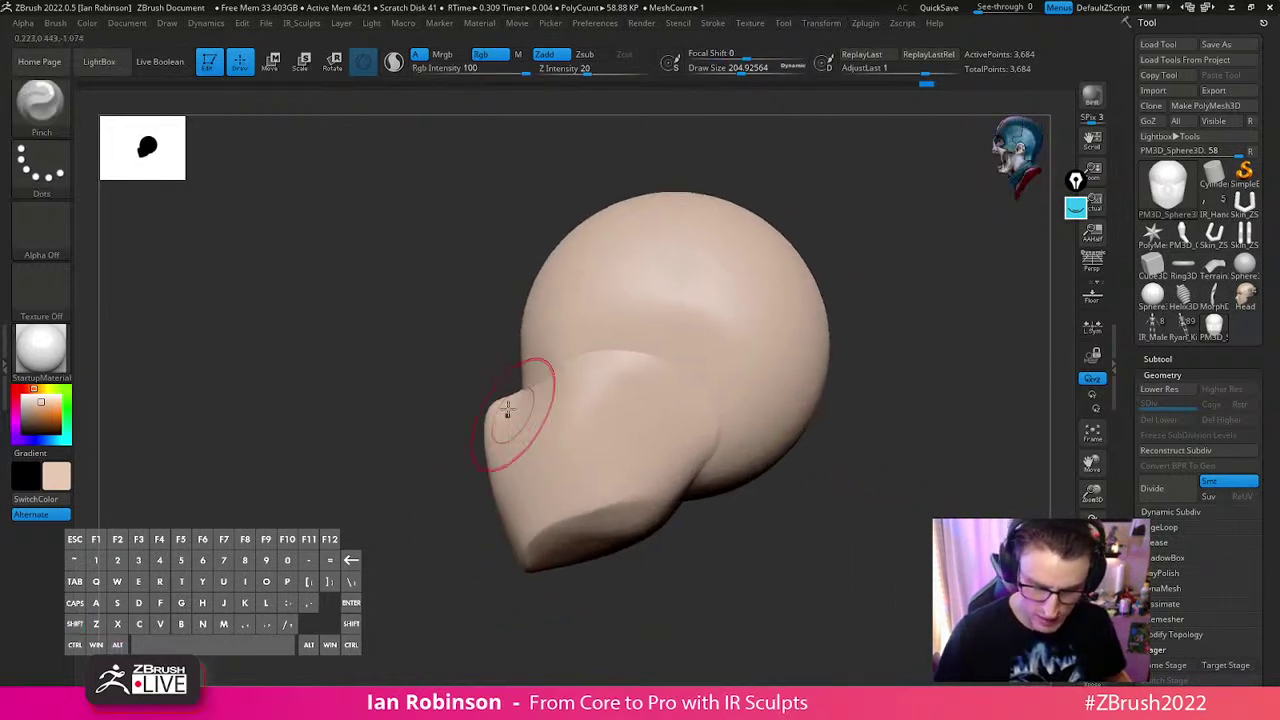
{"action": "left_click", "coordinate": [490, 428], "text": "ctrl+shift"}
{"action": "left_click", "coordinate": [439, 517], "text": "ctrl"}
{"action": "left_click", "coordinate": [439, 517], "text": "ctrl+shift"}
{"action": "left_click", "coordinate": [439, 517], "text": "ctrl"}
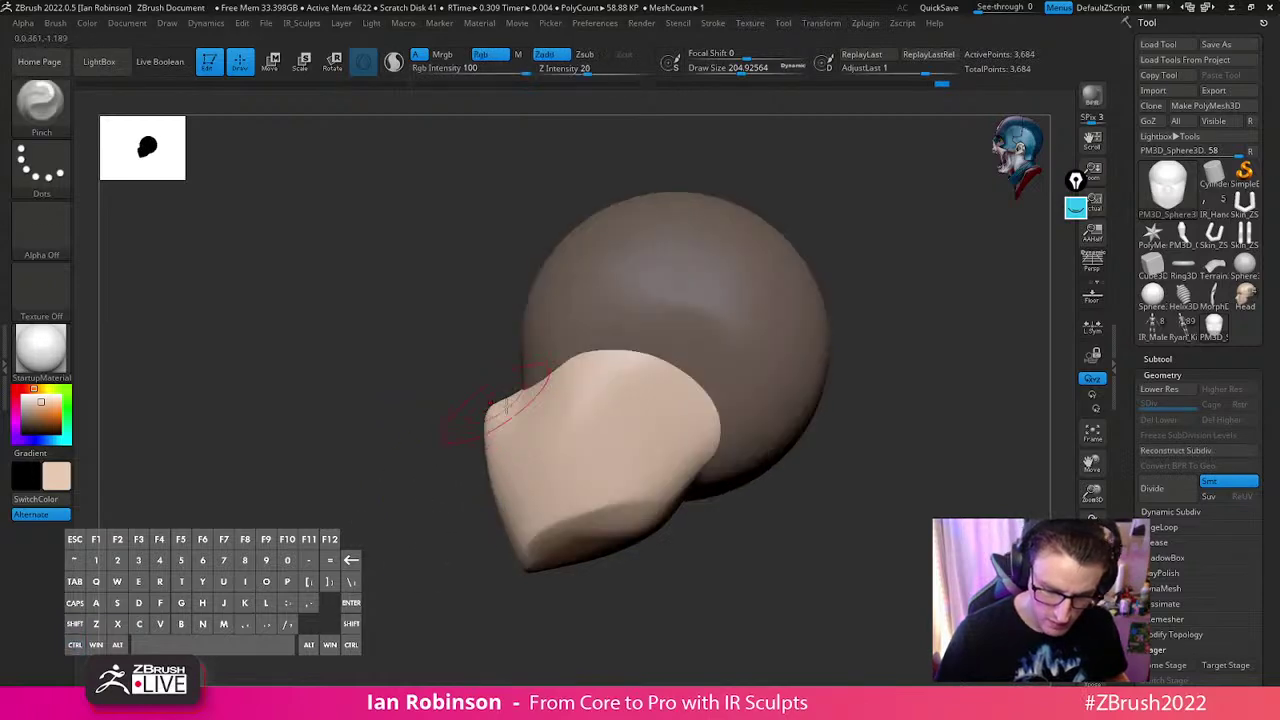
Reshape the nose tip and bridge on the jaw piece with the Move brush at a draw size of about 205
{"action": "key", "text": "b"}
{"action": "key", "text": "m"}
{"action": "key", "text": "v"}
{"action": "mouse_move", "coordinate": [514, 399]}
{"action": "left_mouse_down"}
{"action": "mouse_move", "coordinate": [499, 405]}
{"action": "mouse_move", "coordinate": [526, 404]}
{"action": "mouse_move", "coordinate": [490, 422]}
{"action": "left_mouse_up"}
{"action": "left_click_drag", "start_coordinate": [436, 538], "coordinate": [690, 492]}
{"action": "left_click_drag", "start_coordinate": [784, 466], "coordinate": [725, 440], "text": "alt"}
{"action": "mouse_move", "coordinate": [725, 440]}
{"action": "left_mouse_down", "text": "shift"}
{"action": "mouse_move", "coordinate": [758, 443]}
{"action": "mouse_move", "coordinate": [478, 402]}
{"action": "left_mouse_up", "text": "shift"}
{"action": "left_click_drag", "start_coordinate": [569, 366], "coordinate": [557, 366]}
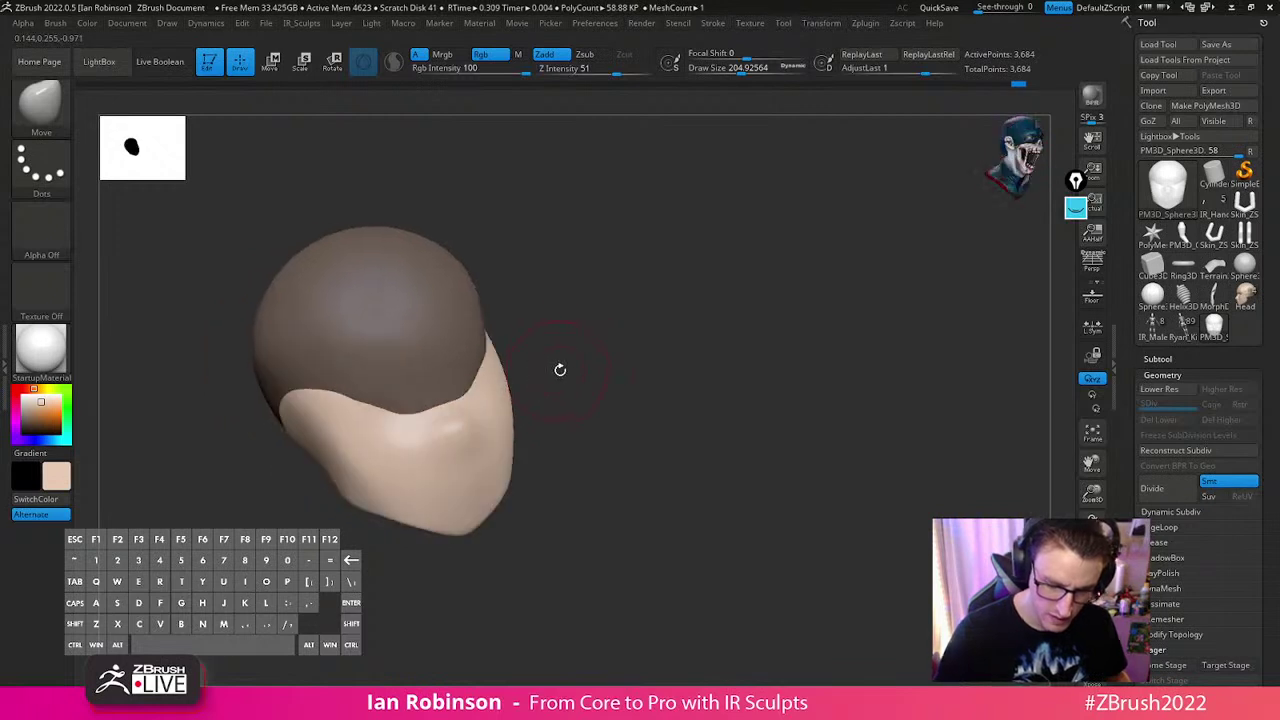
Mask the jaw piece instead and adjust the cranium's lower rear with the Move brush at a draw size of about 328
{"action": "left_click_drag", "start_coordinate": [631, 351], "coordinate": [880, 380]}
{"action": "left_click", "coordinate": [425, 462], "text": "alt"}
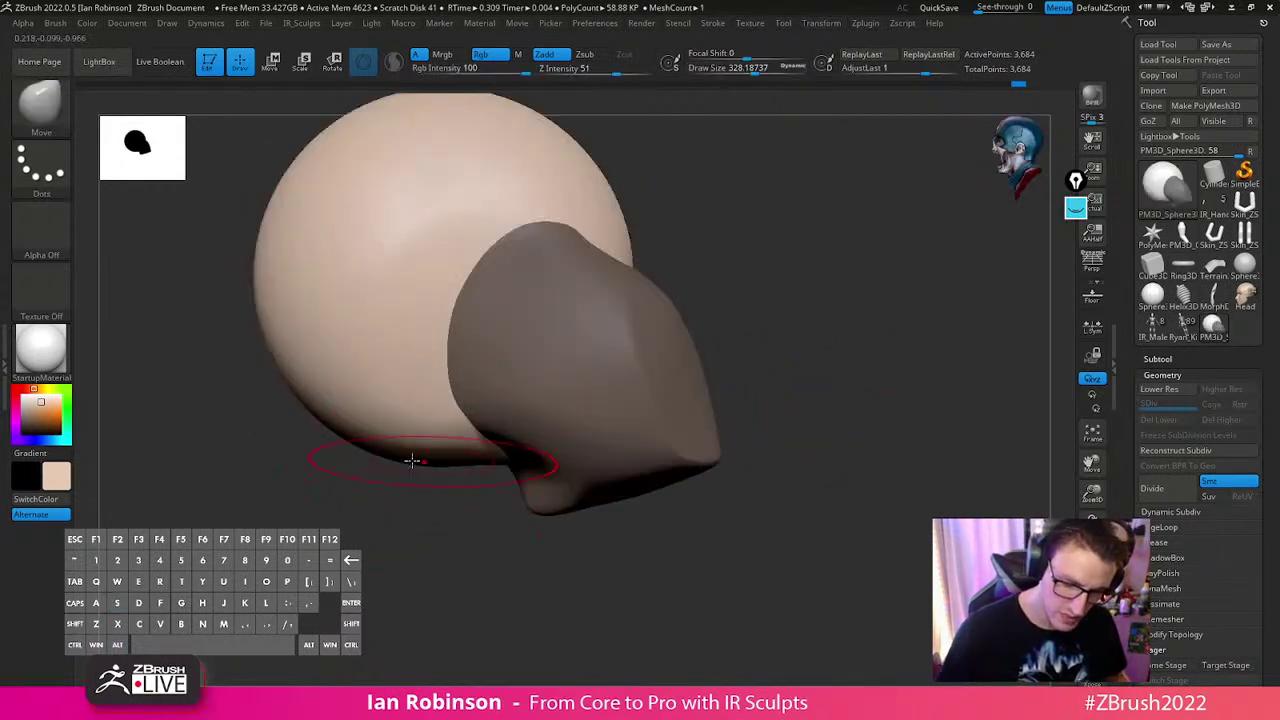
{"action": "left_click_drag", "start_coordinate": [340, 422], "coordinate": [320, 420]}
{"action": "mouse_move", "coordinate": [640, 597]}
{"action": "left_mouse_down"}
{"action": "mouse_move", "coordinate": [800, 349]}
{"action": "mouse_move", "coordinate": [849, 320]}
{"action": "mouse_move", "coordinate": [794, 355]}
{"action": "left_mouse_up"}
{"action": "left_click_drag", "start_coordinate": [594, 440], "coordinate": [623, 466], "text": "ctrl"}
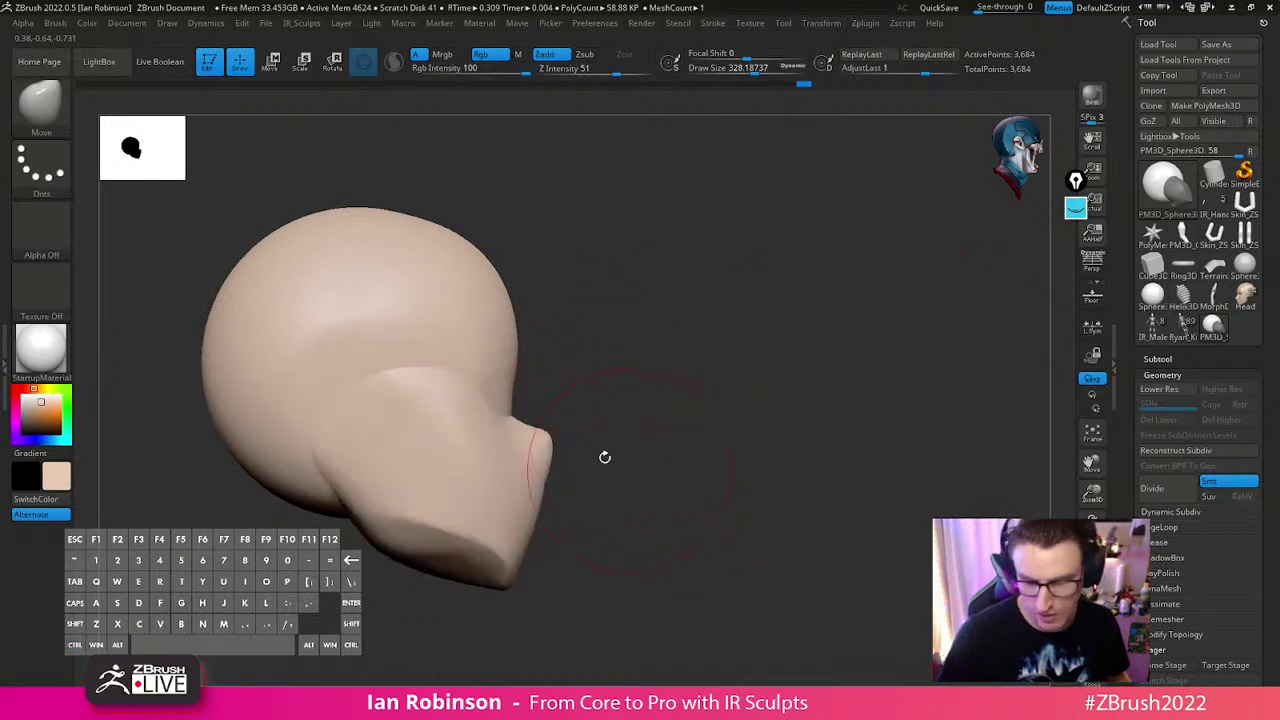
Refine the lower jaw and side contours of the unmasked head with the Move brush at a draw size of about 328
{"action": "mouse_move", "coordinate": [540, 490]}
{"action": "left_mouse_down"}
{"action": "mouse_move", "coordinate": [530, 500]}
{"action": "mouse_move", "coordinate": [817, 477]}
{"action": "mouse_move", "coordinate": [790, 536]}
{"action": "left_mouse_up"}
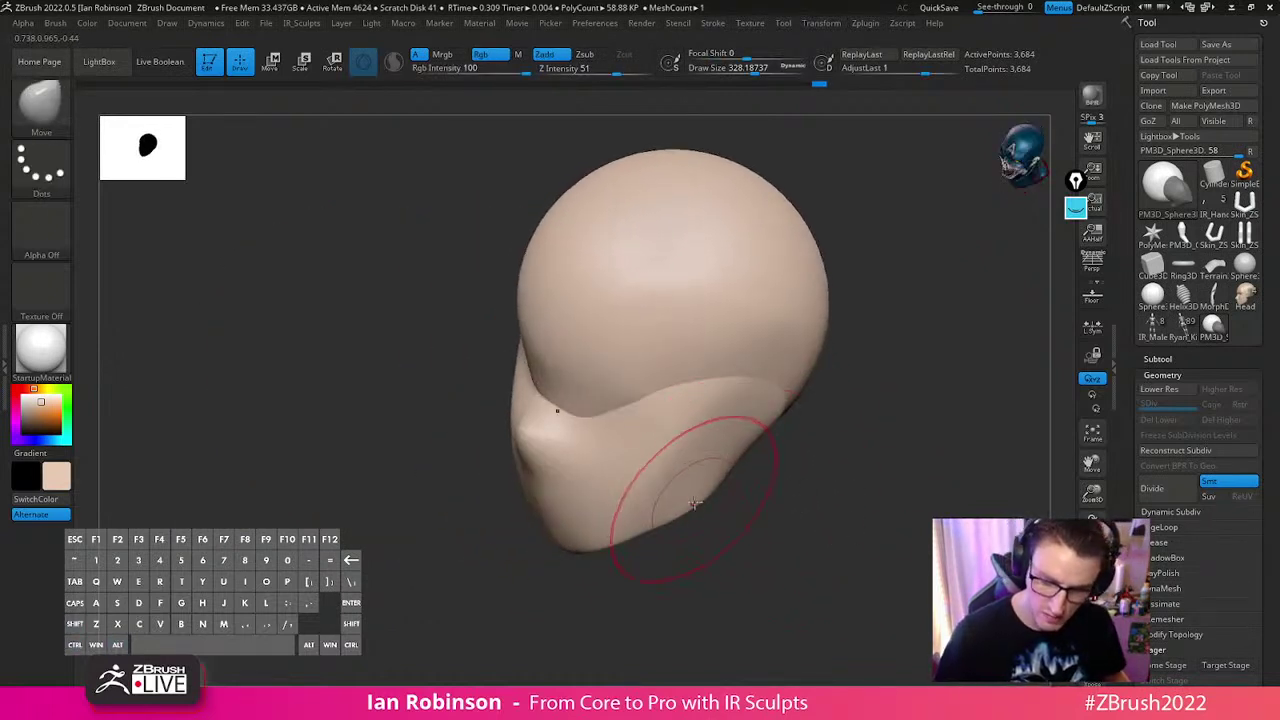
{"action": "left_click_drag", "start_coordinate": [745, 492], "coordinate": [797, 480], "text": "shift"}
{"action": "left_click_drag", "start_coordinate": [843, 408], "coordinate": [686, 423]}
{"action": "left_click_drag", "start_coordinate": [833, 425], "coordinate": [832, 449]}
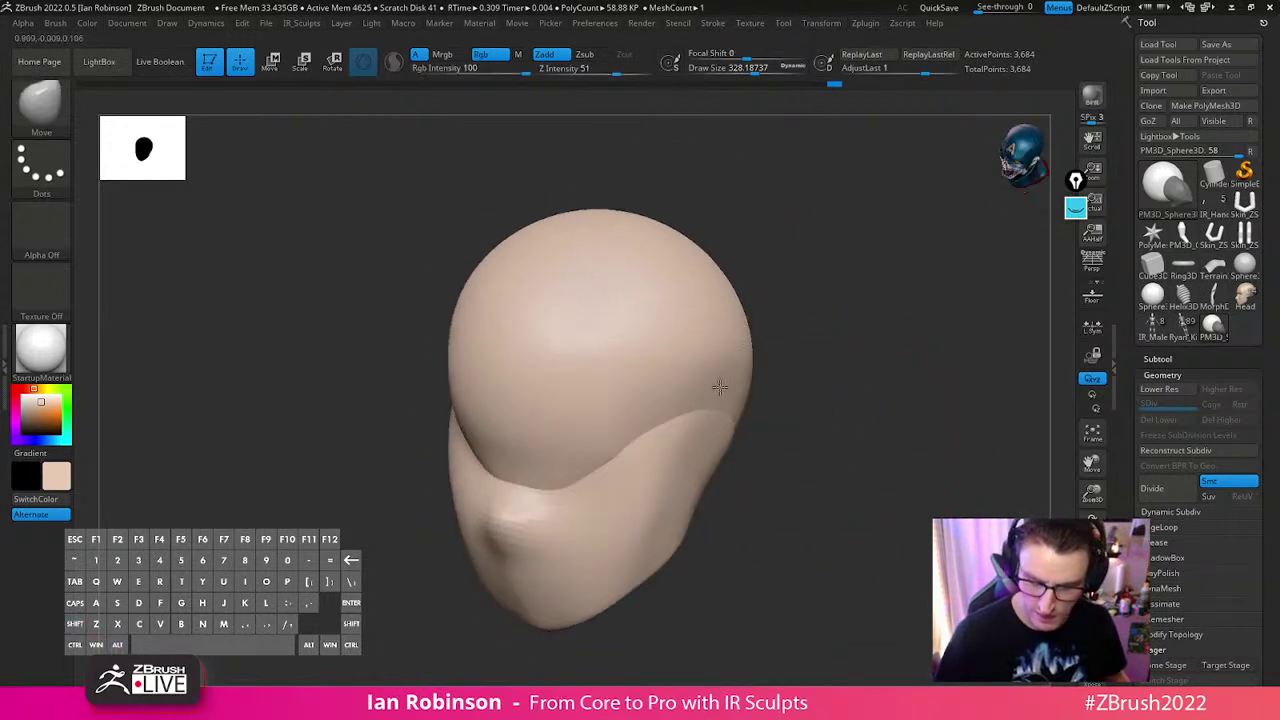
{"action": "left_click_drag", "start_coordinate": [831, 386], "coordinate": [724, 364]}
{"action": "left_click_drag", "start_coordinate": [928, 383], "coordinate": [874, 385], "text": "alt"}
{"action": "mouse_move", "coordinate": [388, 373]}
{"action": "left_mouse_down", "text": "ctrl+shift"}
{"action": "mouse_move", "coordinate": [646, 341]}
{"action": "mouse_move", "coordinate": [692, 393]}
{"action": "mouse_move", "coordinate": [680, 577]}
{"action": "mouse_move", "coordinate": [688, 385]}
{"action": "mouse_move", "coordinate": [690, 410]}
{"action": "left_mouse_up", "text": "ctrl+shift"}
{"action": "mouse_move", "coordinate": [894, 374]}
{"action": "left_mouse_down"}
{"action": "mouse_move", "coordinate": [974, 463]}
{"action": "mouse_move", "coordinate": [966, 420]}
{"action": "mouse_move", "coordinate": [920, 489]}
{"action": "mouse_move", "coordinate": [920, 408]}
{"action": "mouse_move", "coordinate": [916, 454]}
{"action": "left_mouse_up"}
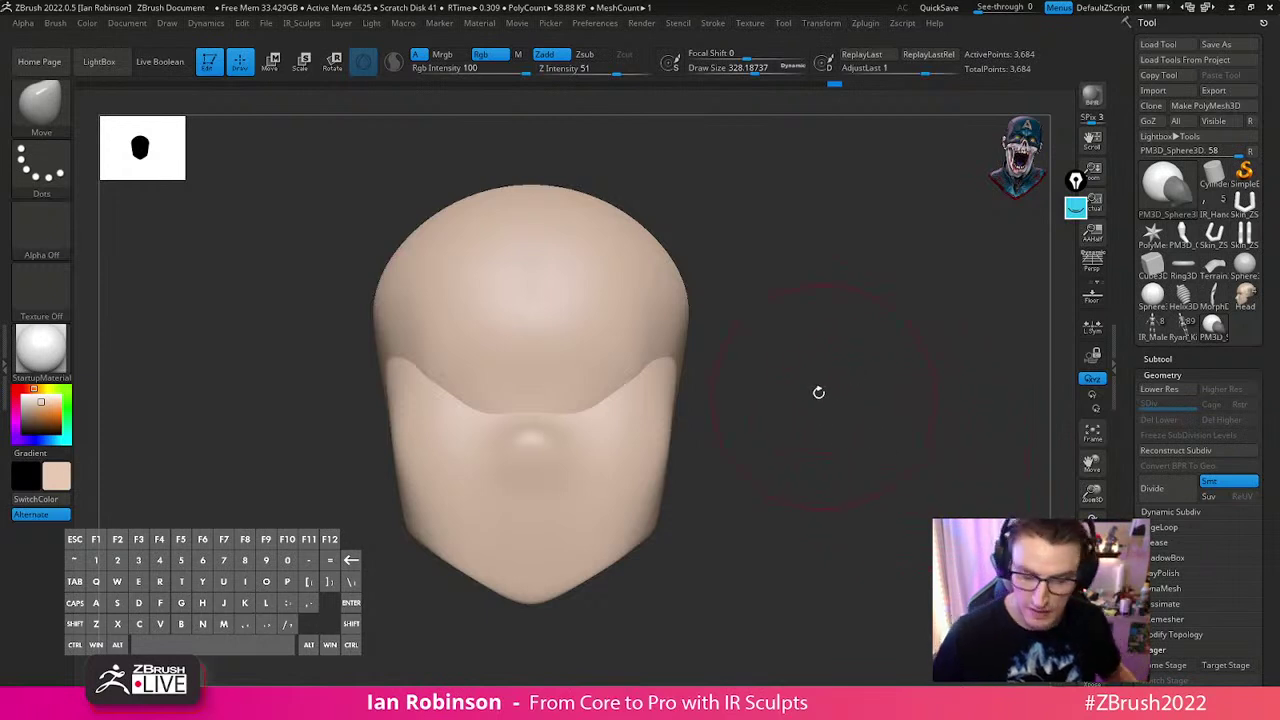
Refine the side contours of the blocked-in head around the temples with the Move brush at a draw size of about 227
{"action": "left_click_drag", "start_coordinate": [823, 397], "coordinate": [816, 440]}
{"action": "key", "text": "s"}
{"action": "left_click_drag", "start_coordinate": [713, 370], "coordinate": [699, 370]}
{"action": "left_click_drag", "start_coordinate": [678, 376], "coordinate": [671, 378]}
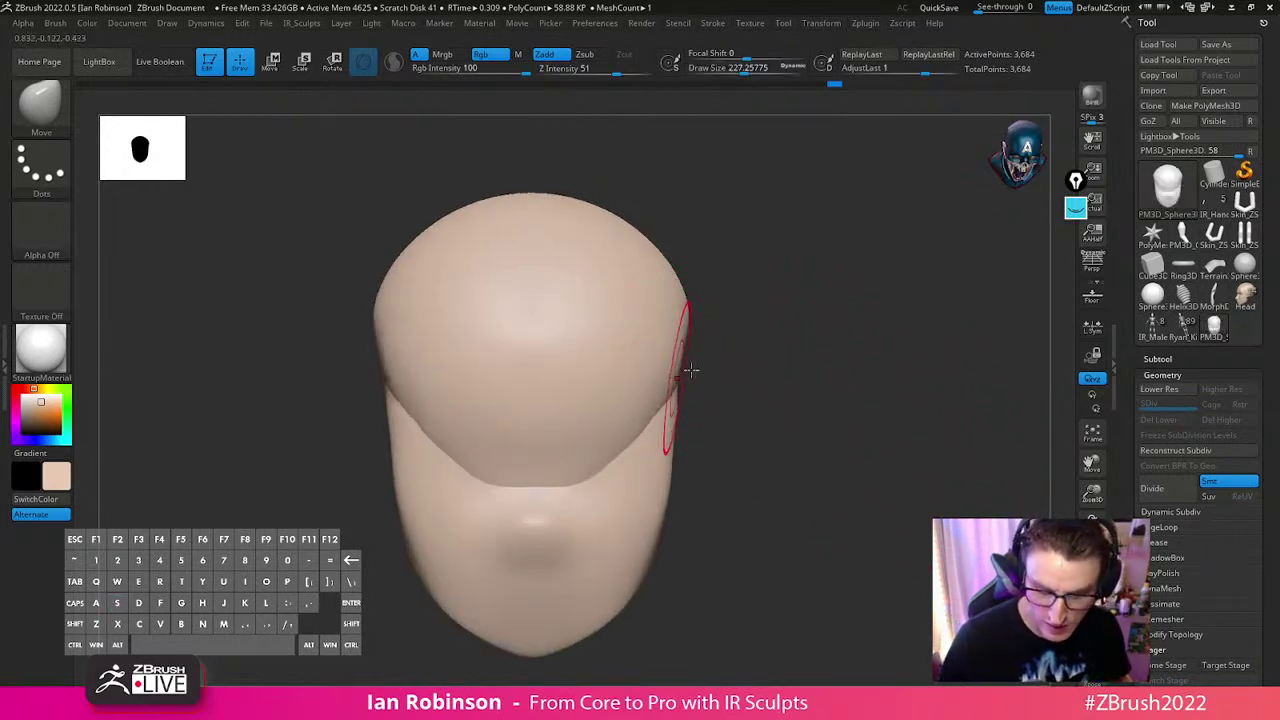
{"action": "left_click_drag", "start_coordinate": [755, 350], "coordinate": [758, 390]}
{"action": "left_click_drag", "start_coordinate": [699, 304], "coordinate": [704, 276]}
{"action": "left_click_drag", "start_coordinate": [785, 326], "coordinate": [814, 489]}
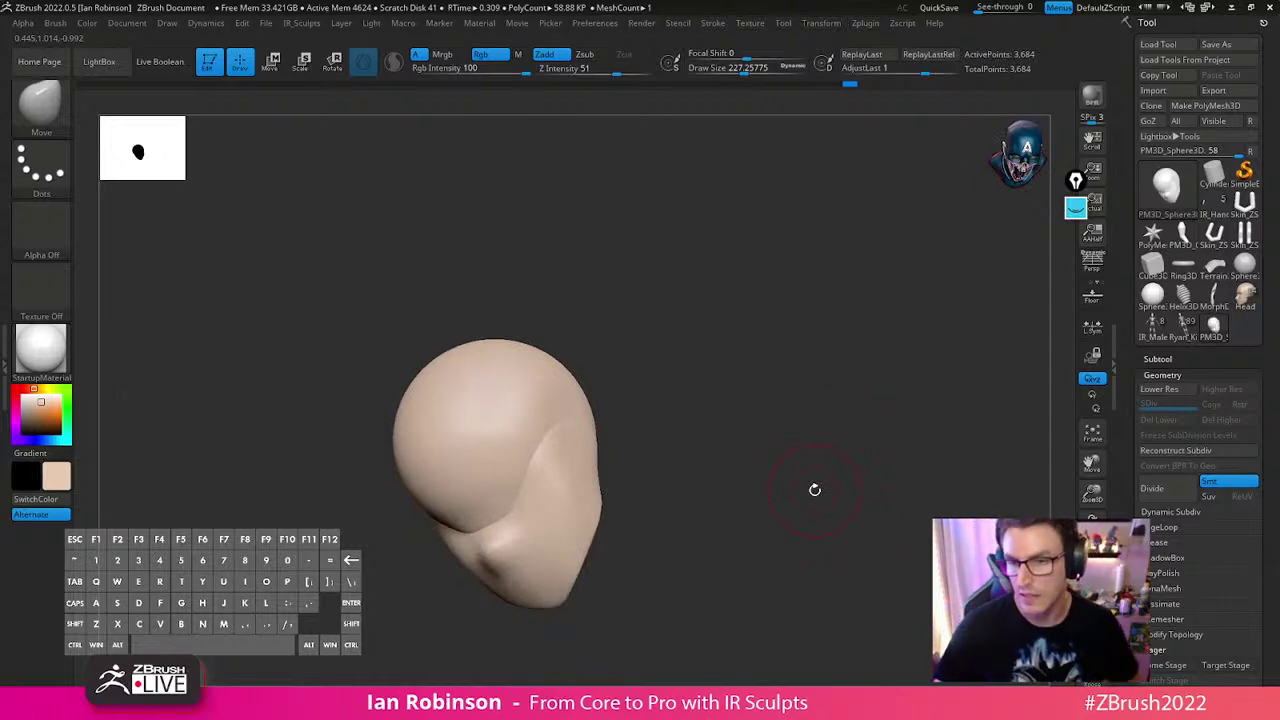
Check the anime head proportion reference and switch to the Head tool containing the full character
{"action": "right_click_drag", "start_coordinate": [1279, 160], "coordinate": [551, 139]}
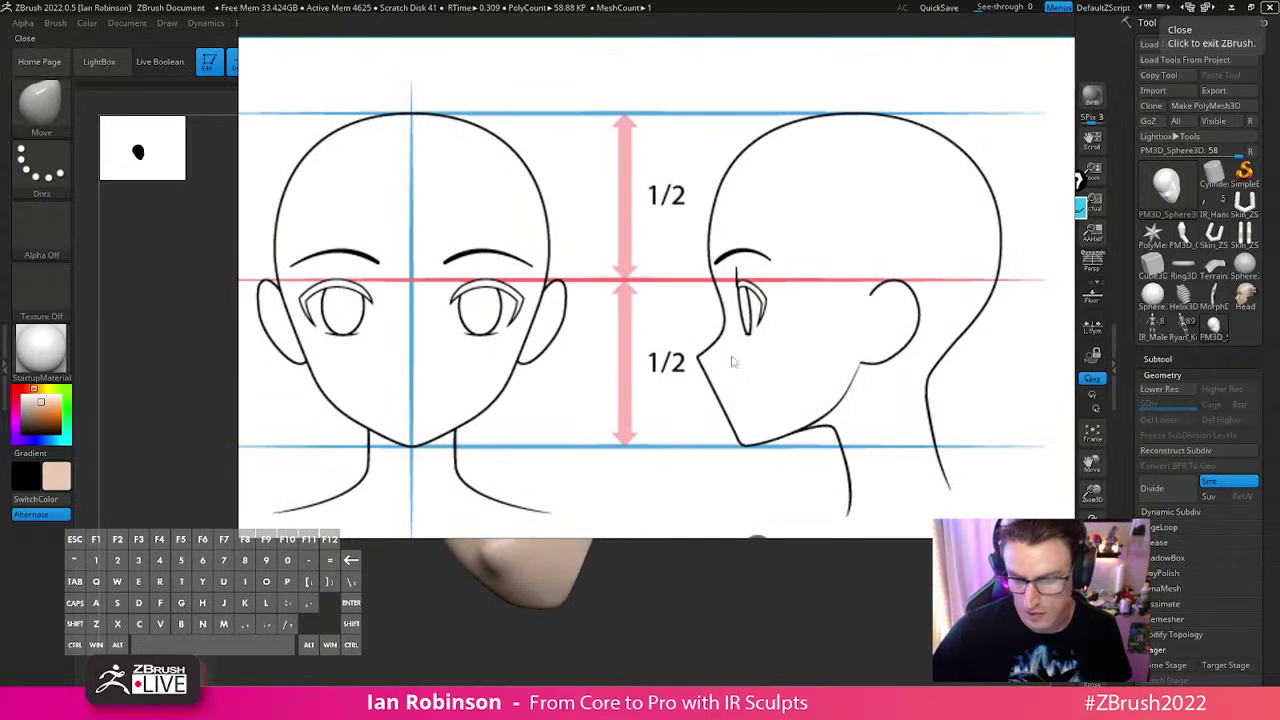
{"action": "key", "text": "alt+Tab"}
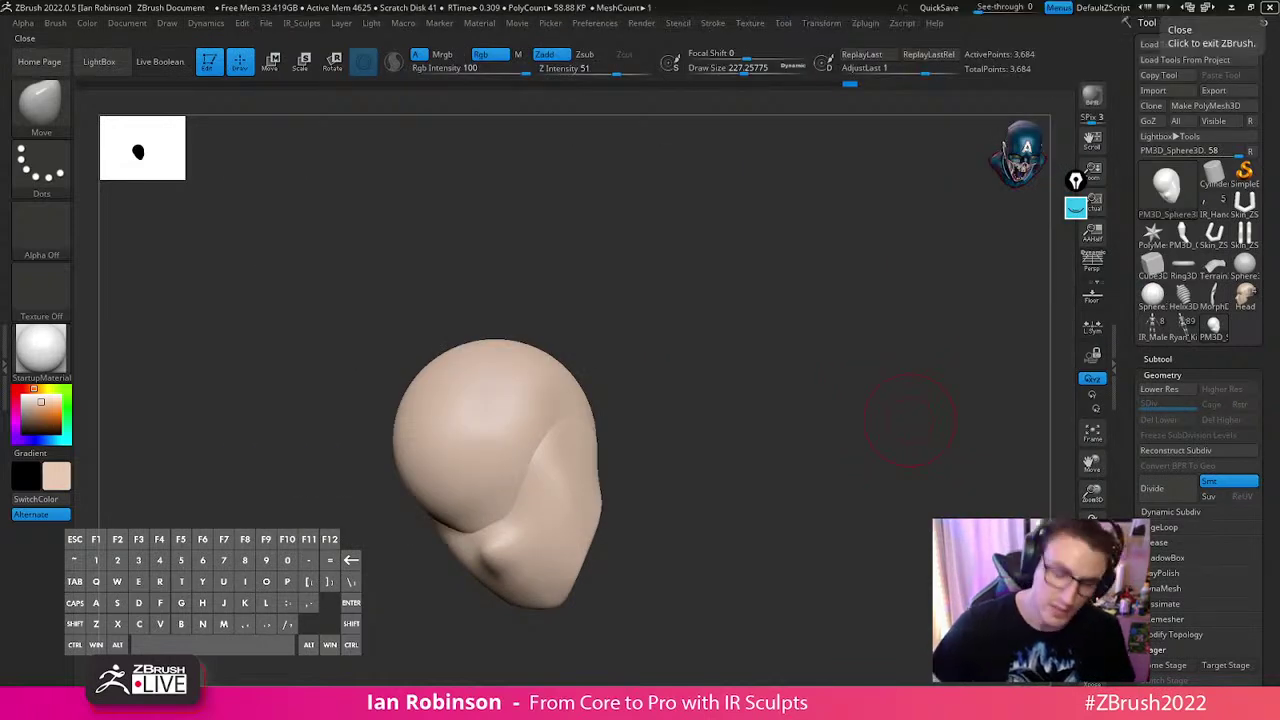
{"action": "left_click", "coordinate": [1244, 299]}
{"action": "left_click_drag", "start_coordinate": [1003, 420], "coordinate": [888, 374]}
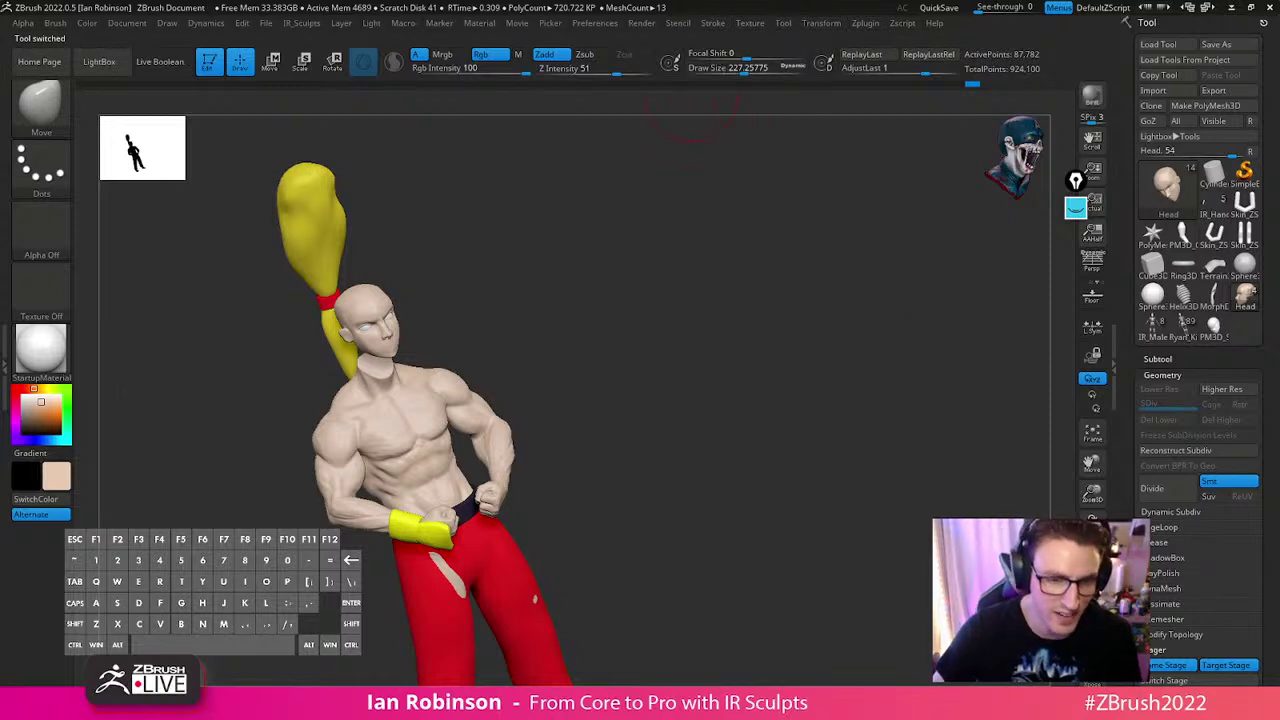
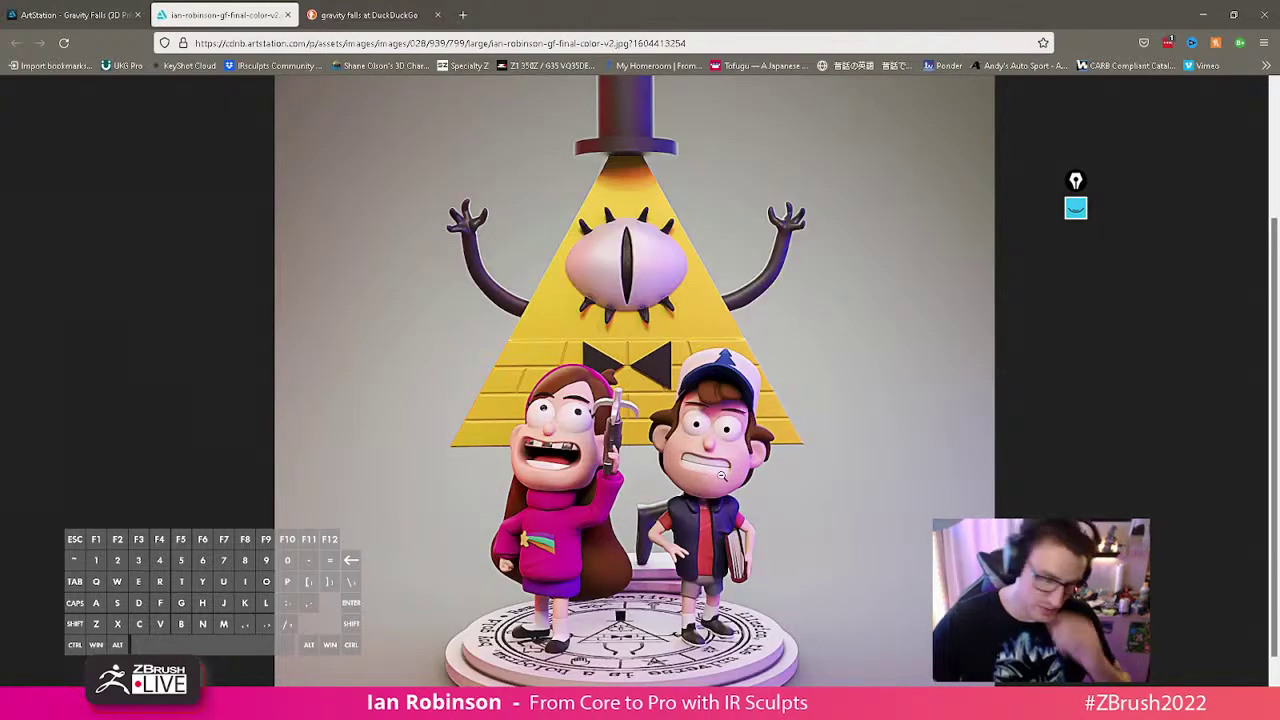
Close the enlarged Gravity Falls render, return to ZBrush and examine the character from the front and back
{"action": "left_click", "coordinate": [852, 304]}
{"action": "left_click", "coordinate": [287, 15]}
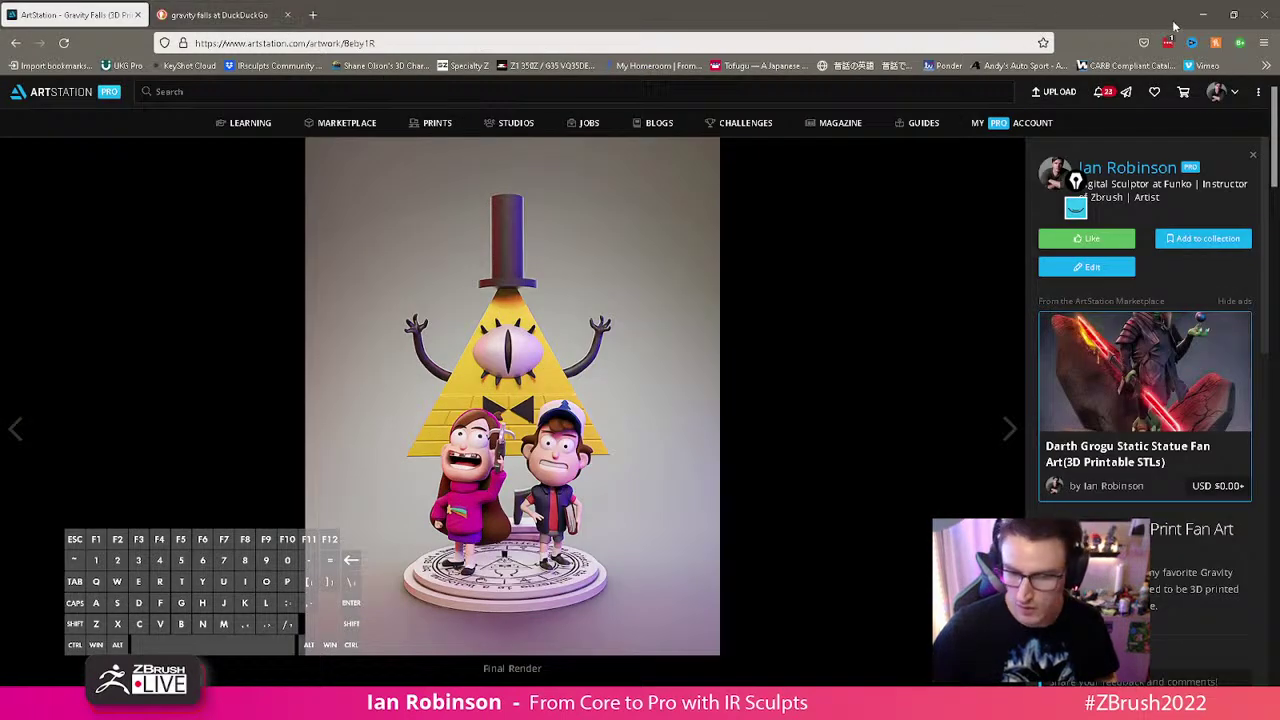
{"action": "left_click", "coordinate": [1203, 14]}
{"action": "left_click_drag", "start_coordinate": [703, 411], "coordinate": [928, 387]}
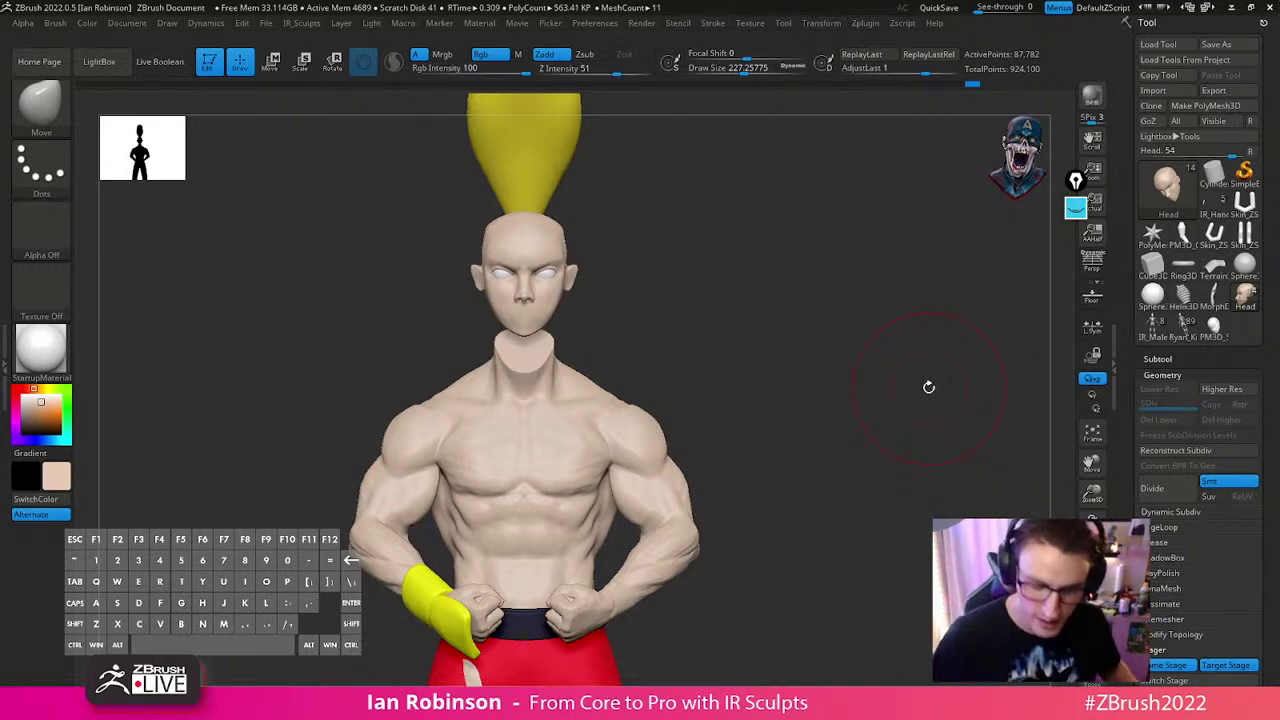
{"action": "left_click_drag", "start_coordinate": [928, 386], "coordinate": [771, 404]}
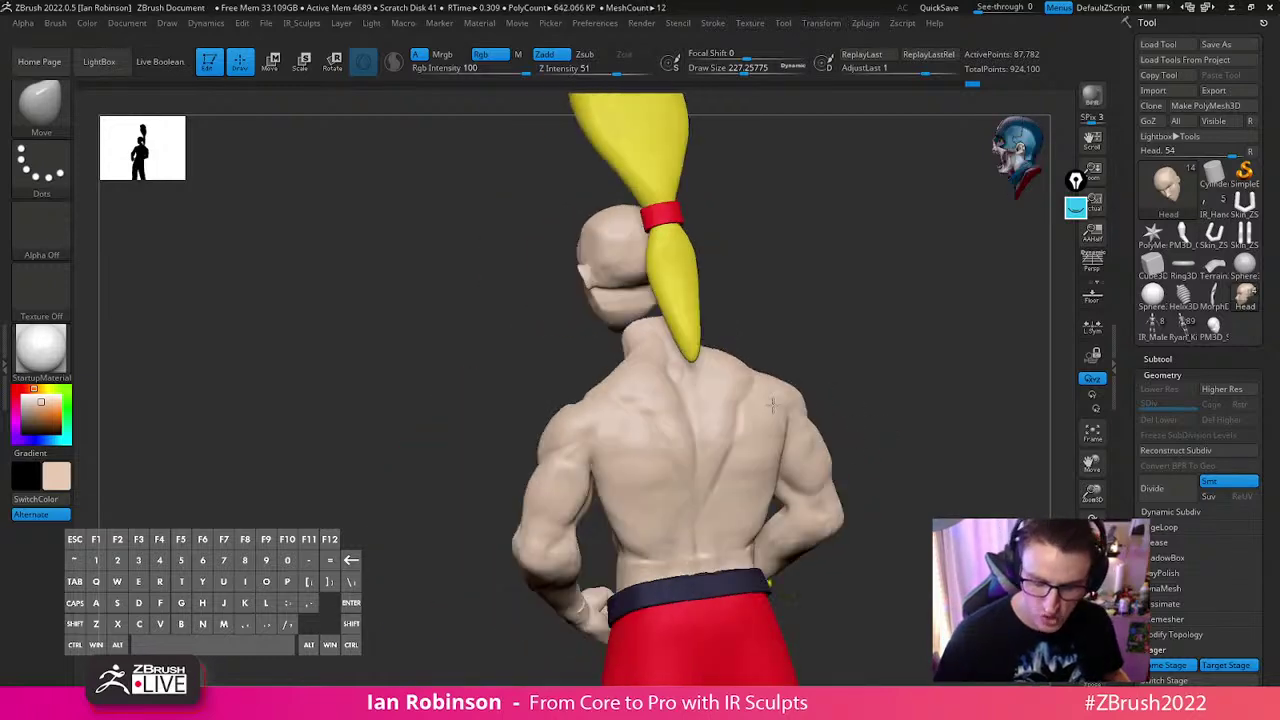
{"action": "right_click_drag", "start_coordinate": [772, 404], "coordinate": [945, 362]}
Select the body subtool and adjust the arm's contour from behind with the Move brush at a draw size of about 119
{"action": "mouse_move", "coordinate": [504, 458]}
{"action": "right_mouse_down", "text": "alt"}
{"action": "mouse_move", "coordinate": [488, 547]}
{"action": "mouse_move", "coordinate": [486, 371]}
{"action": "mouse_move", "coordinate": [429, 486]}
{"action": "mouse_move", "coordinate": [430, 475]}
{"action": "right_mouse_up", "text": "alt"}
{"action": "left_click", "coordinate": [440, 486], "text": "alt"}
{"action": "key", "text": "s"}
{"action": "left_click_drag", "start_coordinate": [433, 477], "coordinate": [419, 472]}
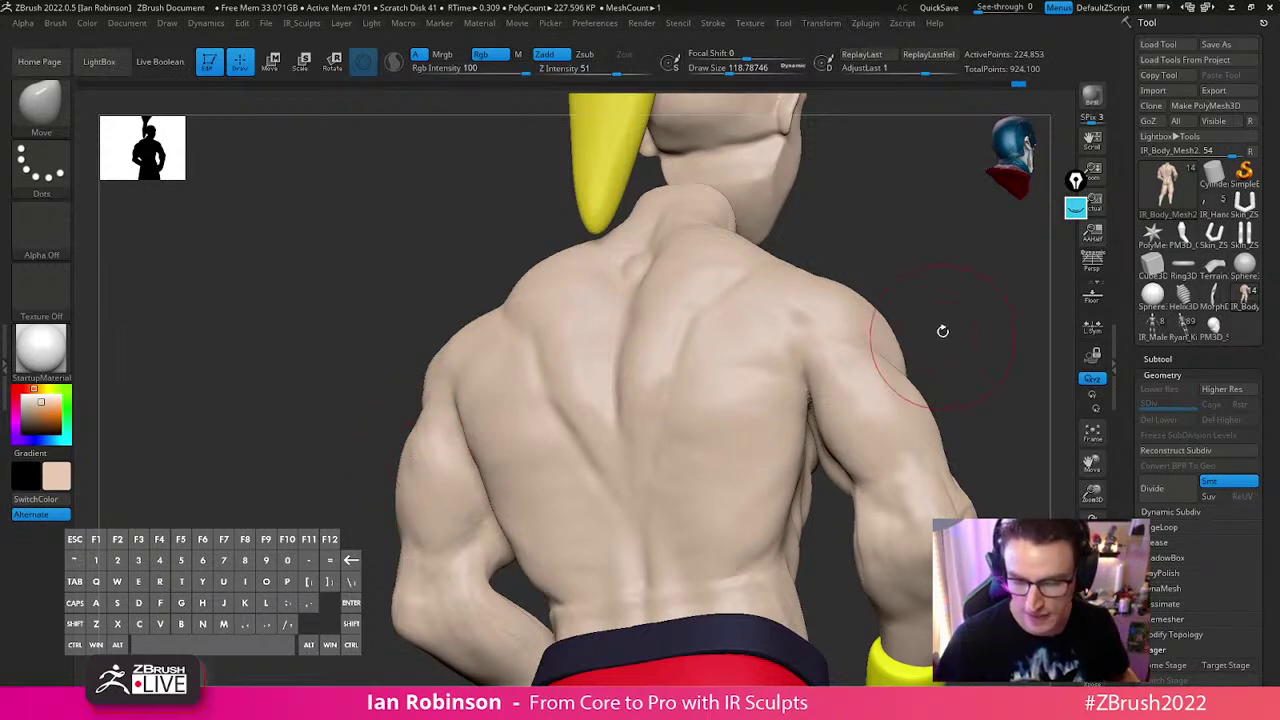
Frame the character's head in side view and set the Move brush's draw size to about 68
{"action": "left_click_drag", "start_coordinate": [943, 331], "coordinate": [837, 316]}
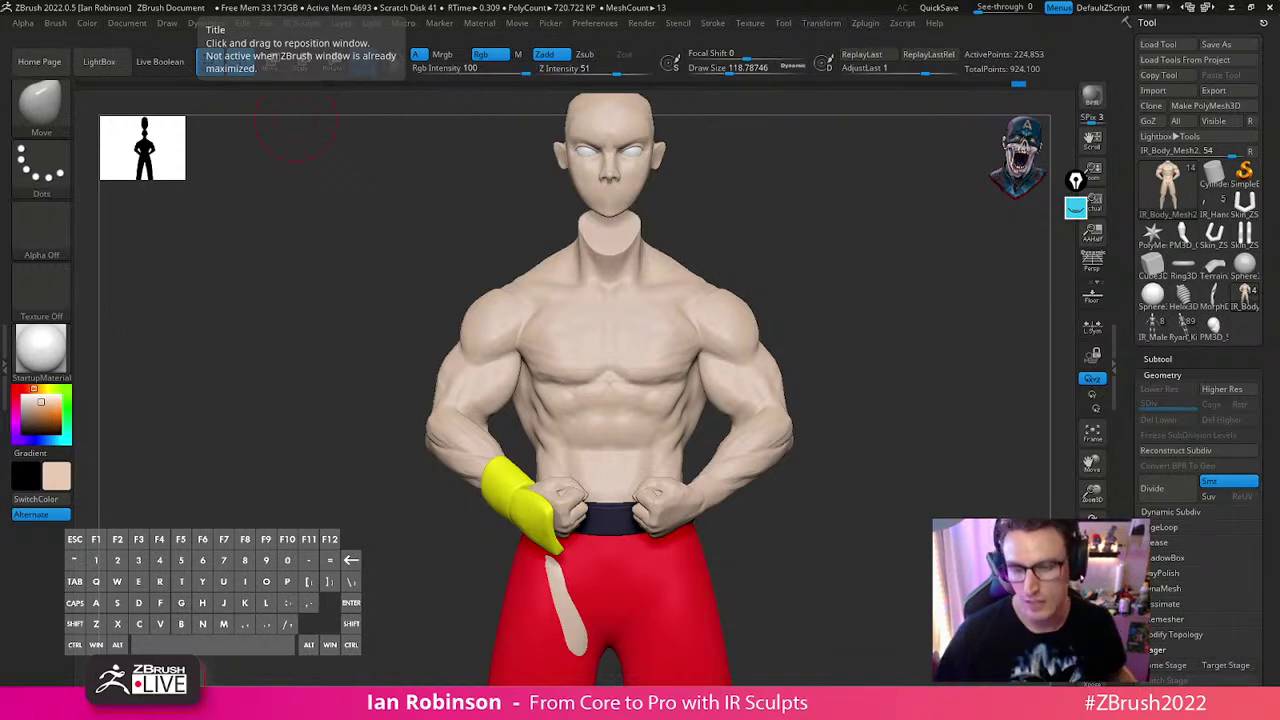
{"action": "left_click_drag", "start_coordinate": [881, 399], "coordinate": [846, 403]}
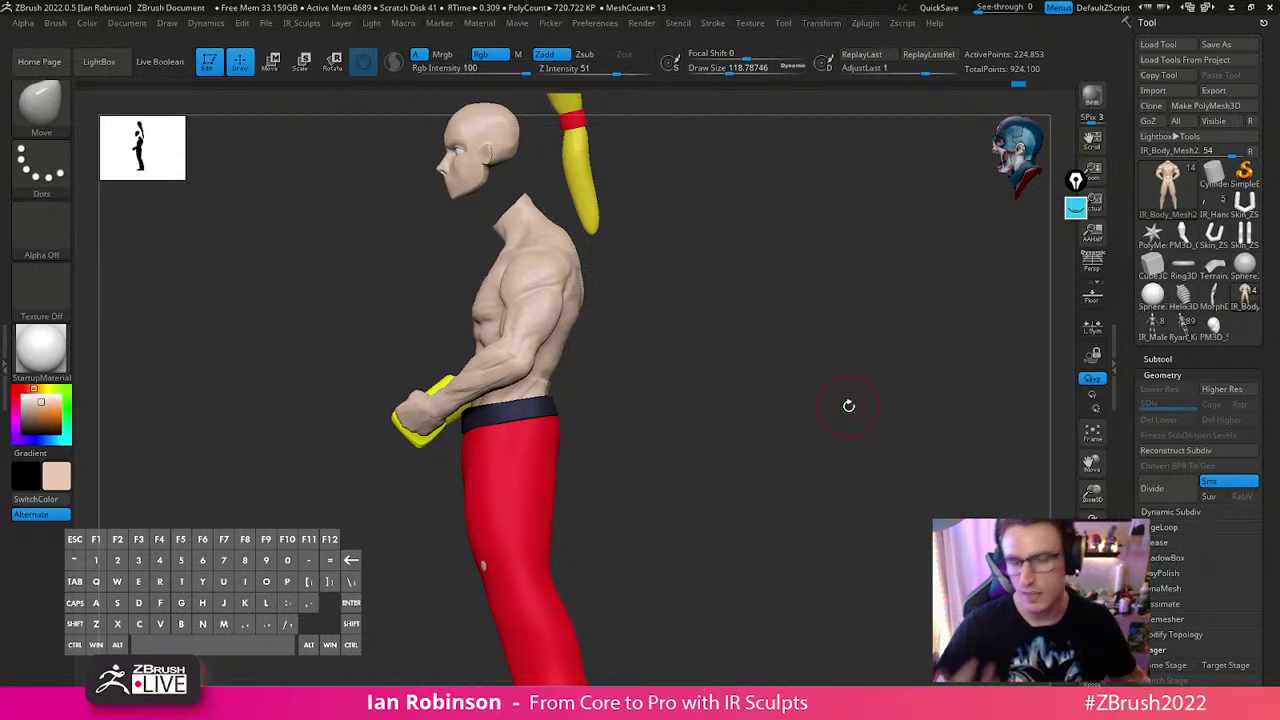
{"action": "mouse_move", "coordinate": [851, 389]}
{"action": "left_mouse_down"}
{"action": "mouse_move", "coordinate": [894, 406]}
{"action": "mouse_move", "coordinate": [754, 437]}
{"action": "mouse_move", "coordinate": [700, 406]}
{"action": "mouse_move", "coordinate": [754, 417]}
{"action": "mouse_move", "coordinate": [620, 433]}
{"action": "mouse_move", "coordinate": [577, 360]}
{"action": "mouse_move", "coordinate": [631, 366]}
{"action": "left_mouse_up"}
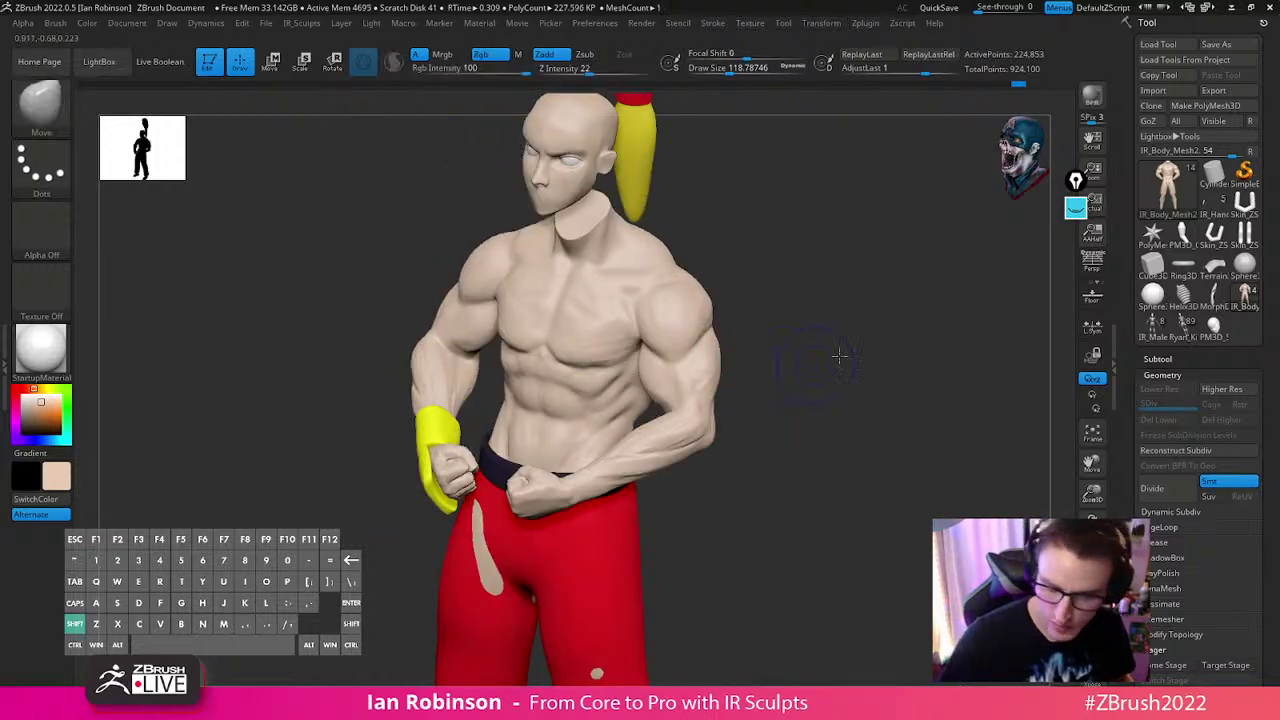
{"action": "left_click_drag", "start_coordinate": [840, 354], "coordinate": [865, 432], "text": "shift"}
{"action": "left_click_drag", "start_coordinate": [865, 420], "coordinate": [660, 612]}
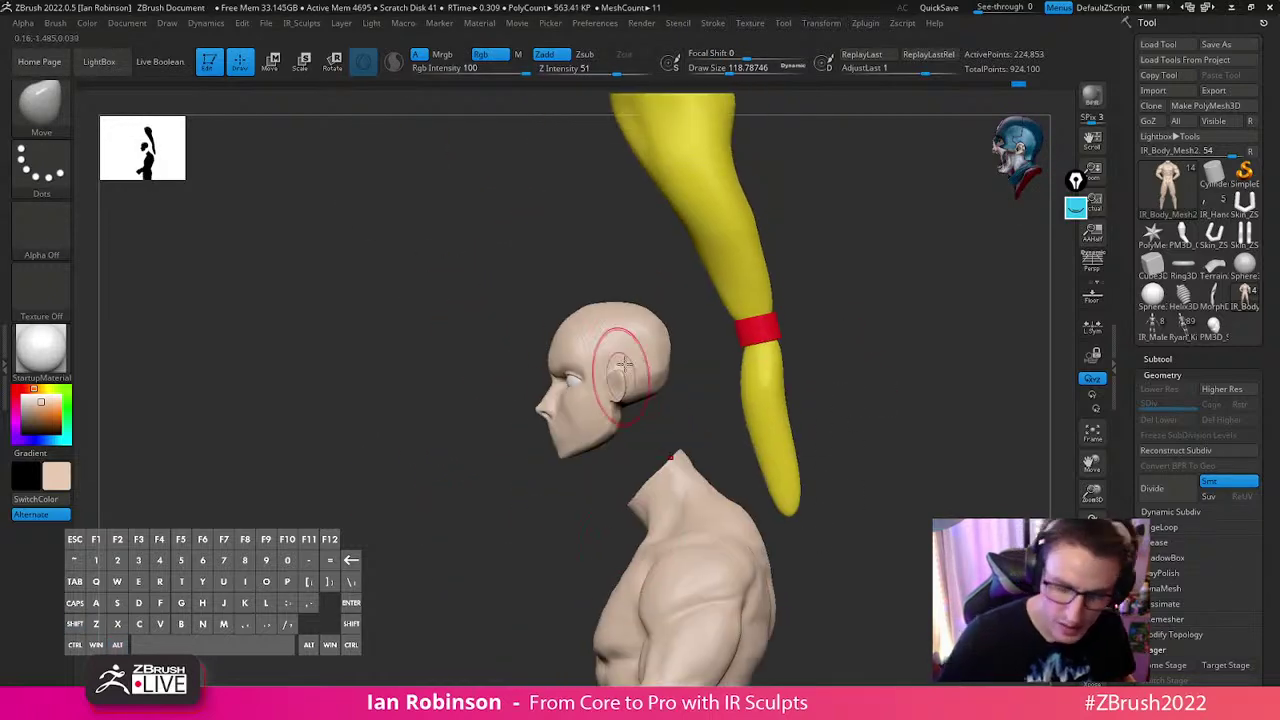
{"action": "mouse_move", "coordinate": [700, 375]}
{"action": "left_mouse_down"}
{"action": "mouse_move", "coordinate": [659, 378]}
{"action": "mouse_move", "coordinate": [632, 541]}
{"action": "left_mouse_up"}
{"action": "key", "text": "s"}
{"action": "mouse_move", "coordinate": [670, 458]}
{"action": "left_mouse_down", "text": "alt"}
{"action": "mouse_move", "coordinate": [652, 451]}
{"action": "mouse_move", "coordinate": [655, 437]}
{"action": "left_mouse_up", "text": "alt"}
{"action": "key", "text": "s"}
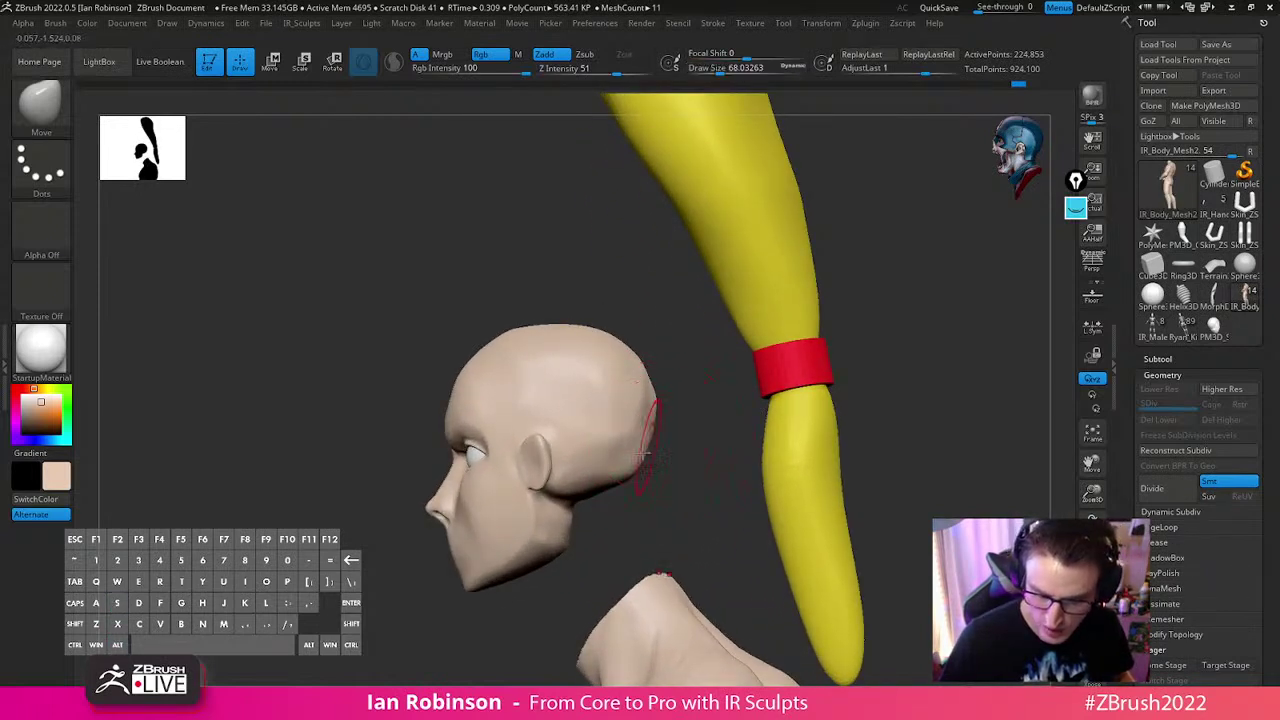
Open the Brush options with the backface mask and topological settings in the custom quick menu
{"action": "key", "text": "space"}
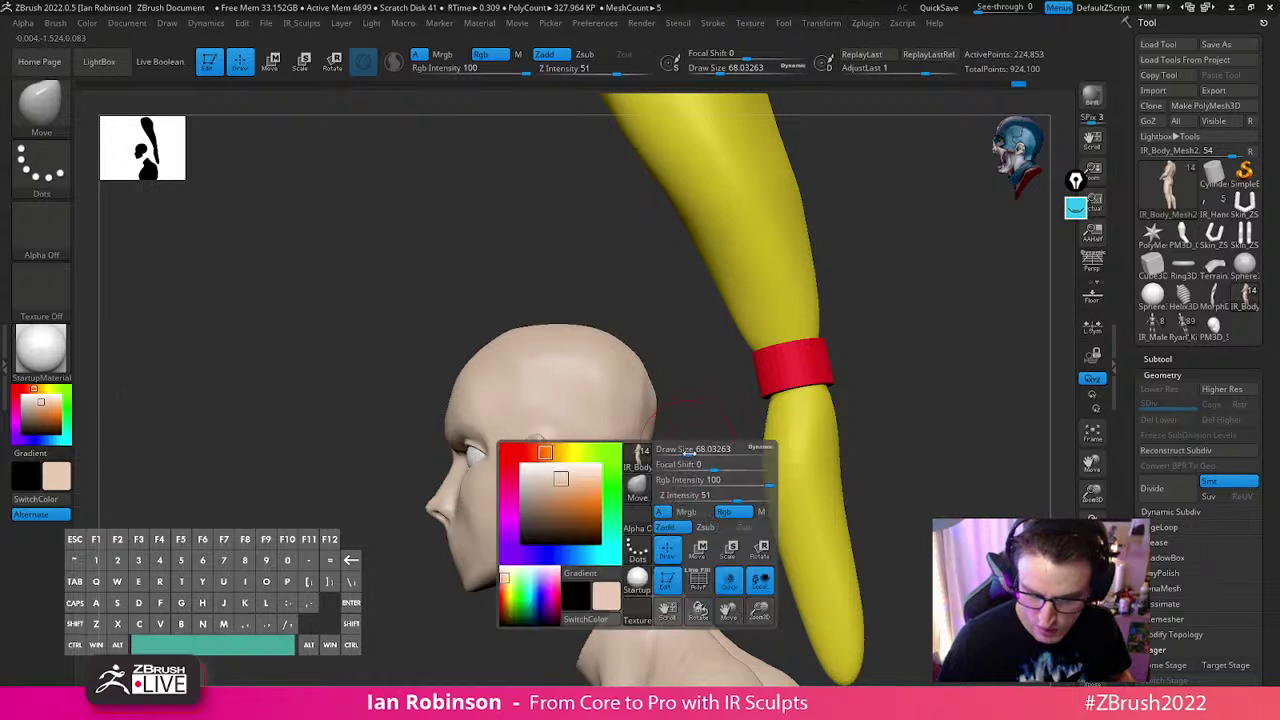
{"action": "key", "text": "space"}
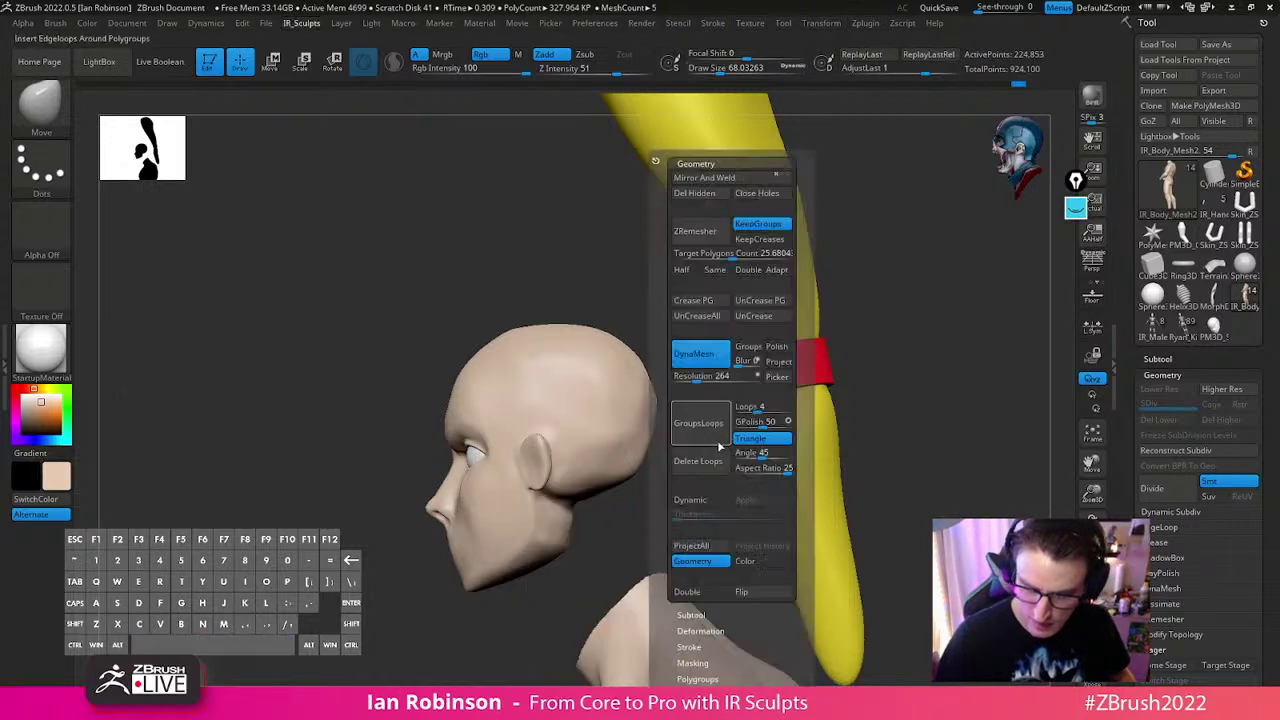
{"action": "left_click", "coordinate": [699, 163]}
{"action": "left_click", "coordinate": [697, 243]}
{"action": "left_click", "coordinate": [688, 308]}
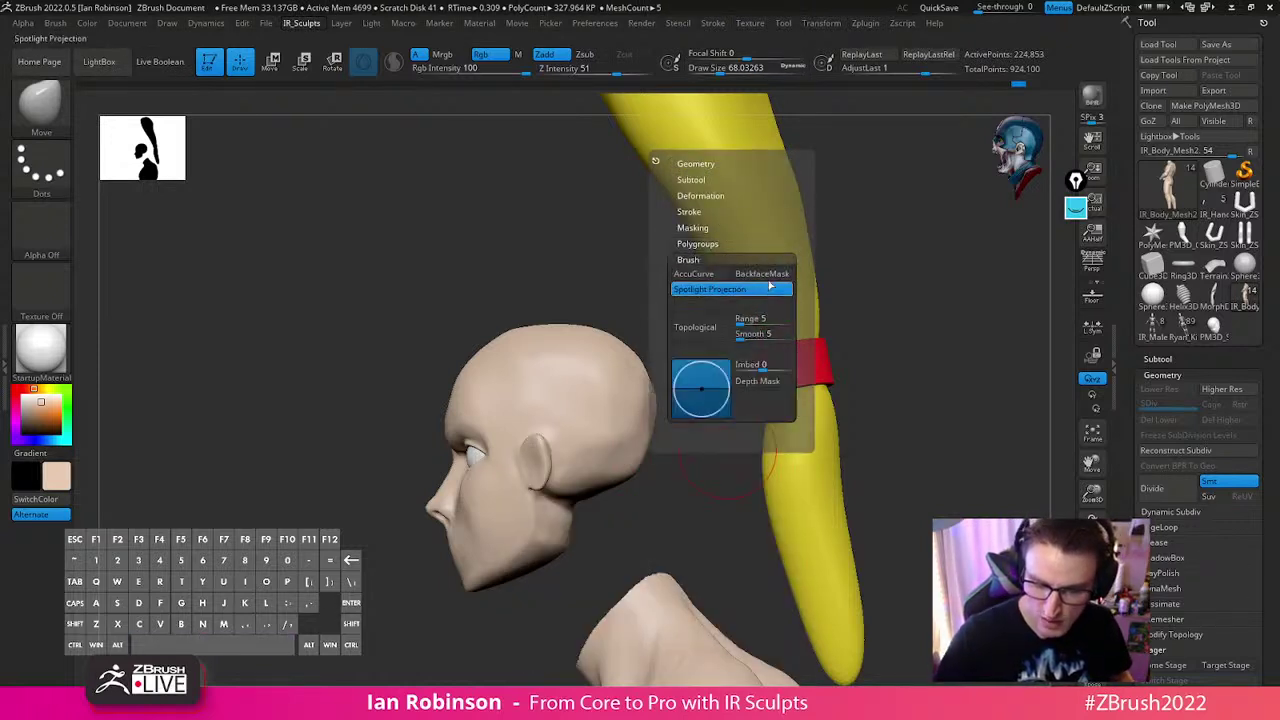
Select the head subtool and reshape the back of the skull with the Move brush at a draw size of about 92
{"action": "right_click_drag", "start_coordinate": [622, 452], "coordinate": [634, 457]}
{"action": "key", "text": "s"}
{"action": "left_click_drag", "start_coordinate": [634, 457], "coordinate": [639, 457]}
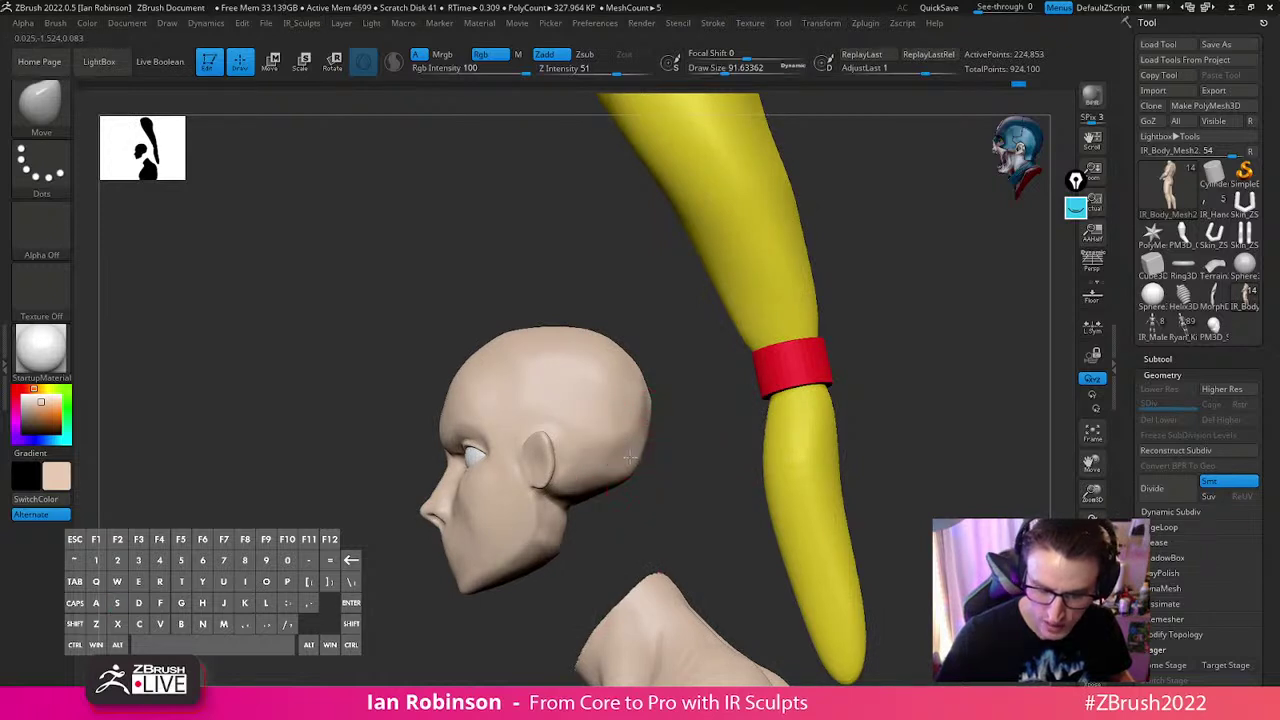
{"action": "left_click", "coordinate": [636, 460], "text": "alt"}
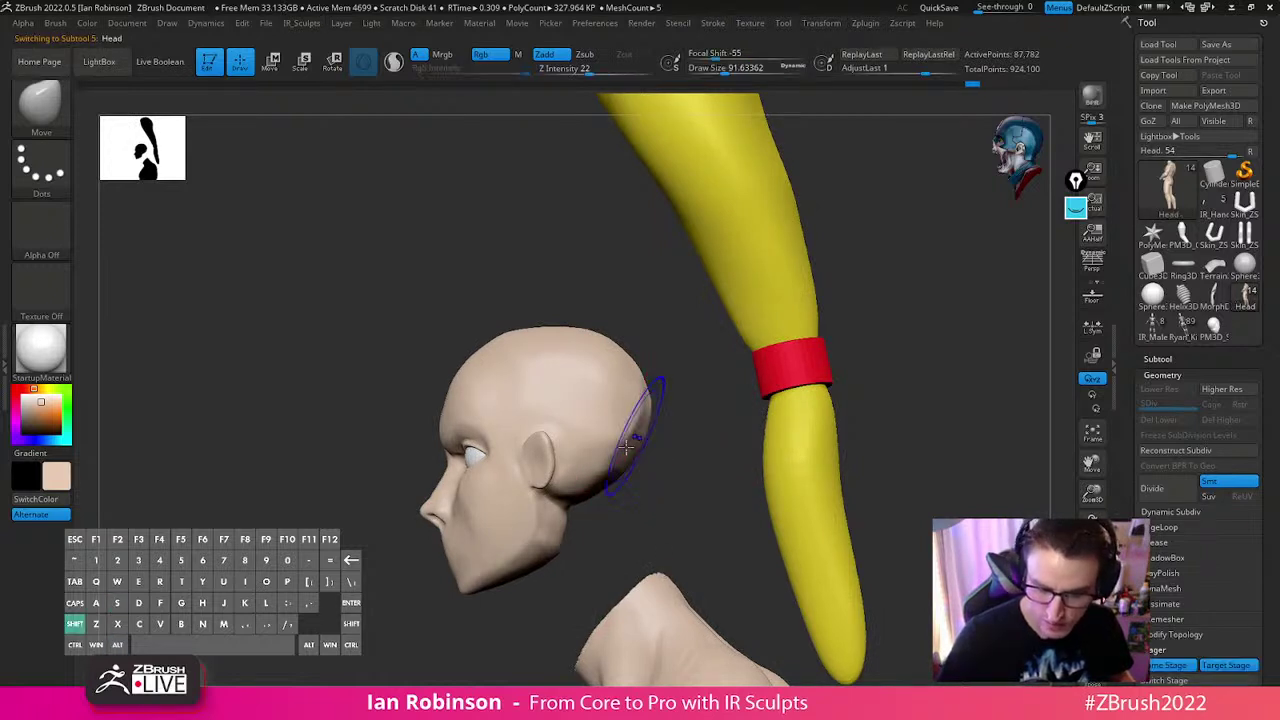
{"action": "key", "text": "shift"}
{"action": "right_click_drag", "start_coordinate": [684, 464], "coordinate": [652, 456]}
{"action": "left_click_drag", "start_coordinate": [664, 412], "coordinate": [642, 418]}
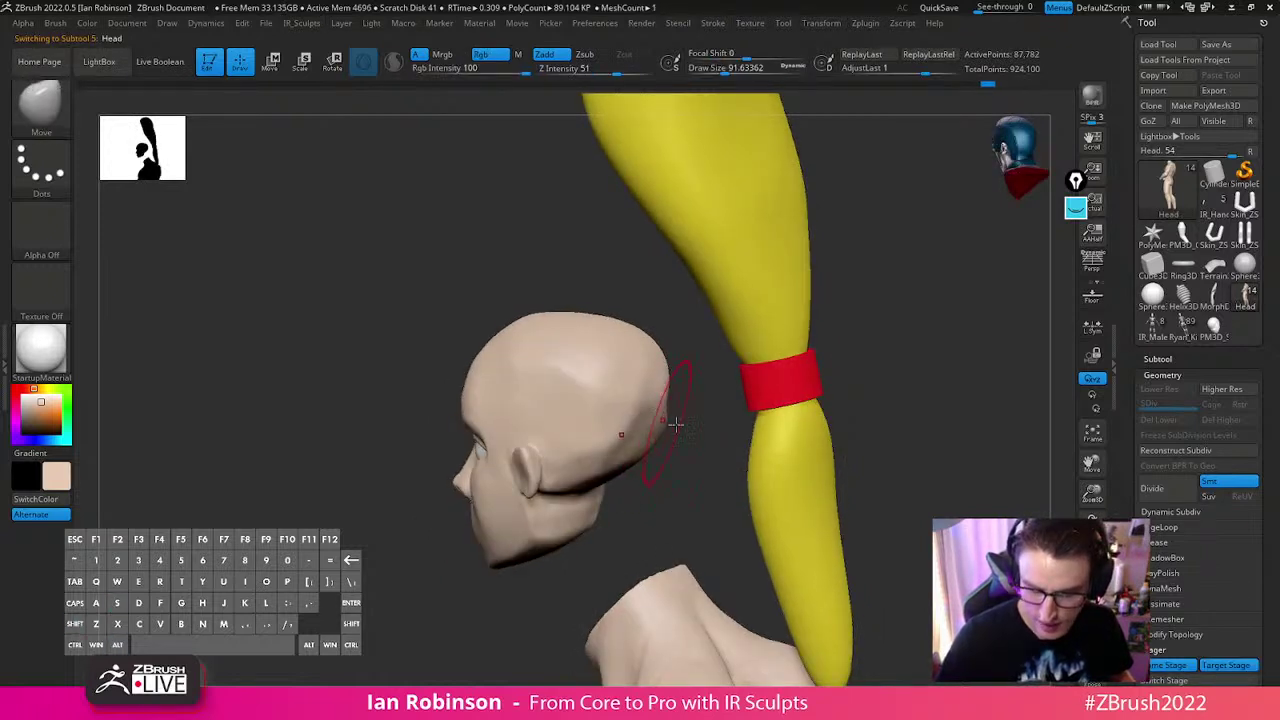
{"action": "mouse_move", "coordinate": [674, 426]}
{"action": "right_mouse_down"}
{"action": "mouse_move", "coordinate": [639, 434]}
{"action": "mouse_move", "coordinate": [854, 380]}
{"action": "mouse_move", "coordinate": [891, 303]}
{"action": "mouse_move", "coordinate": [770, 384]}
{"action": "mouse_move", "coordinate": [812, 318]}
{"action": "mouse_move", "coordinate": [663, 406]}
{"action": "right_mouse_up"}
{"action": "key", "text": "shift"}
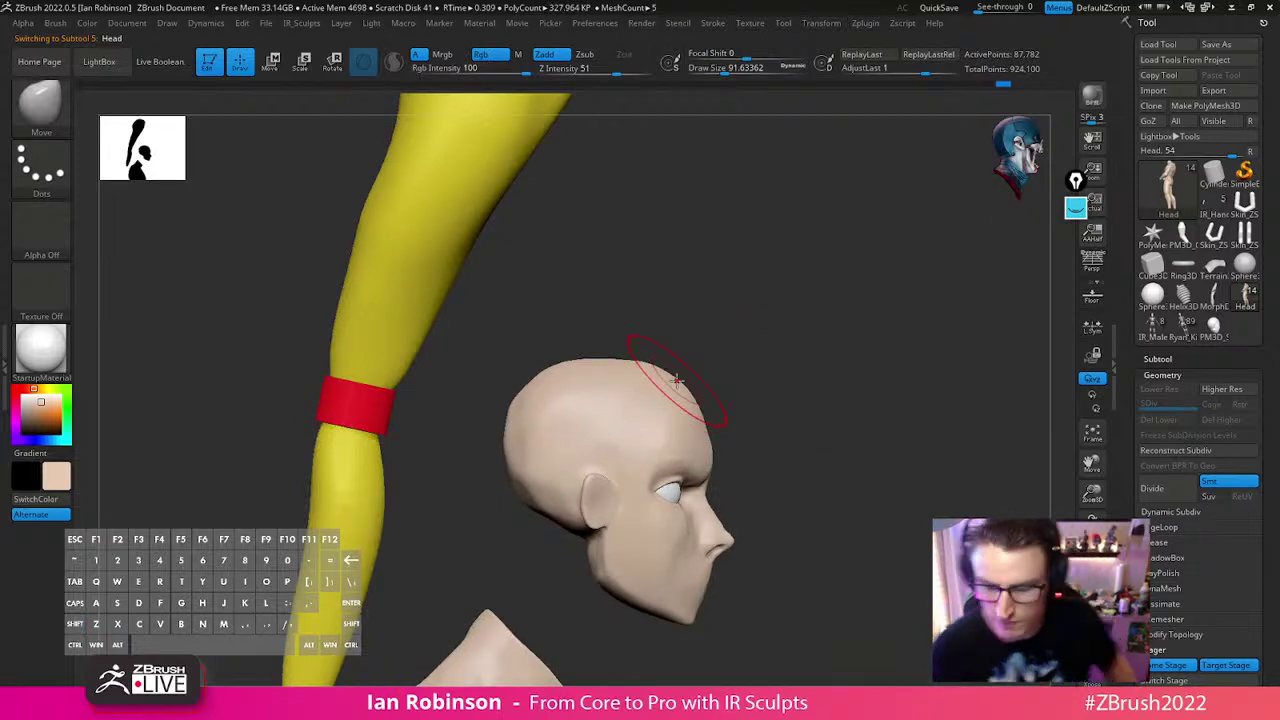